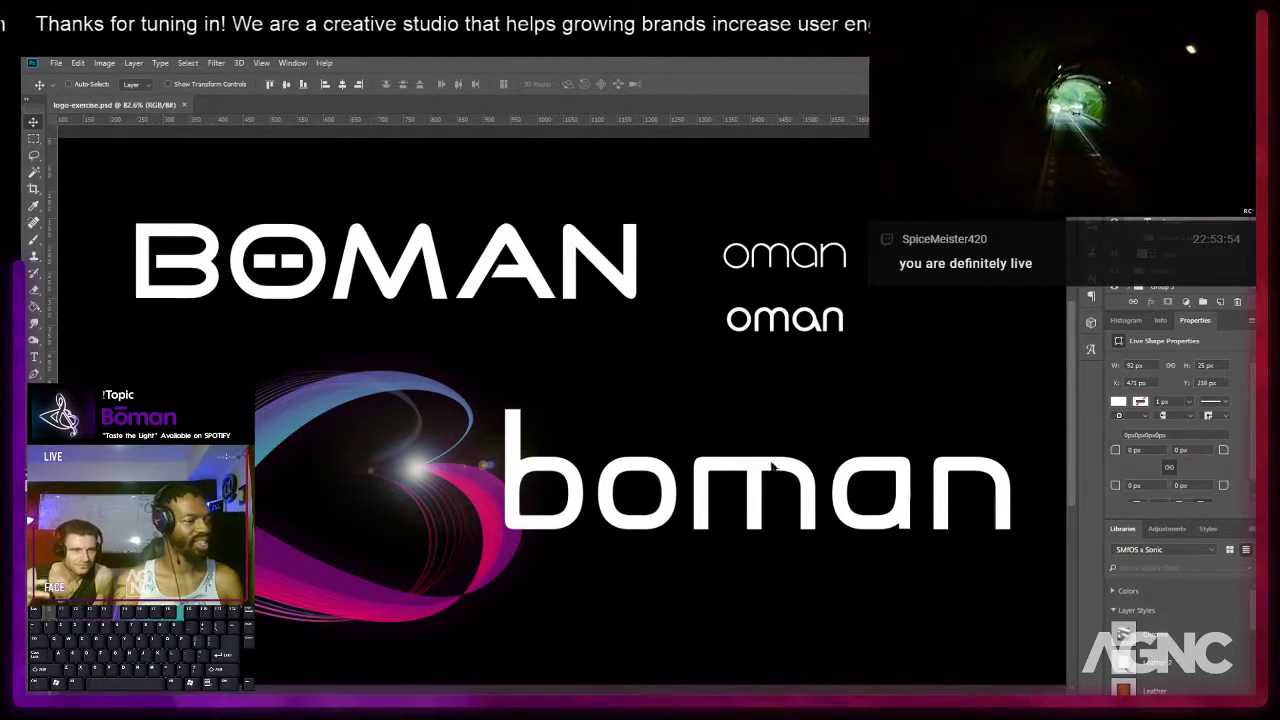
scroll(729, 364, "down", 1)
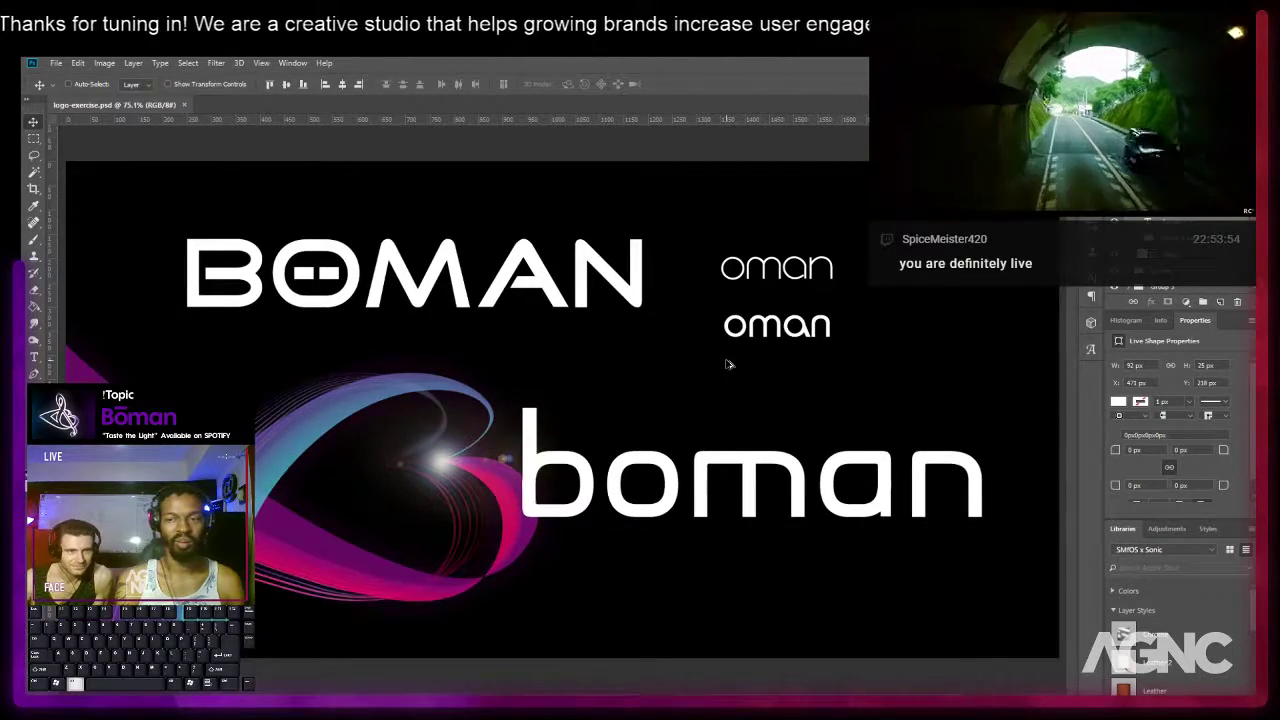
scroll(729, 364, "up", 1)
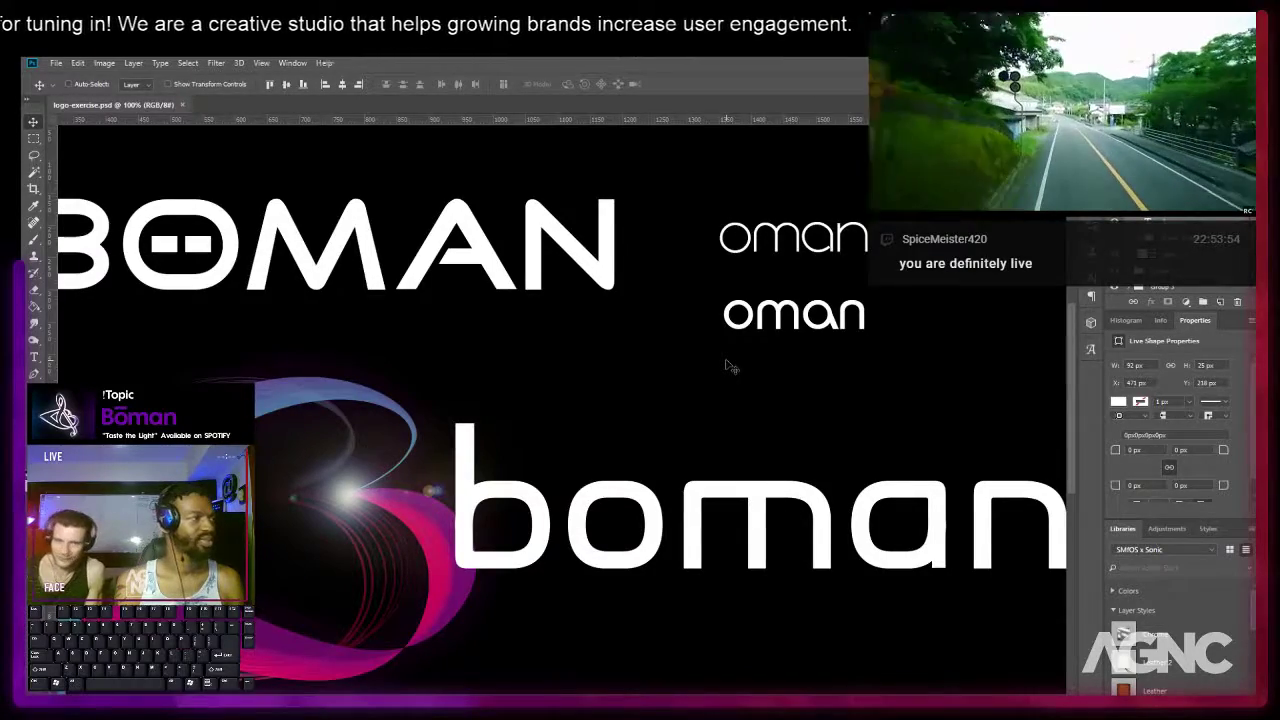
scroll(729, 366, "down", 1)
mouse_move(305, 100)
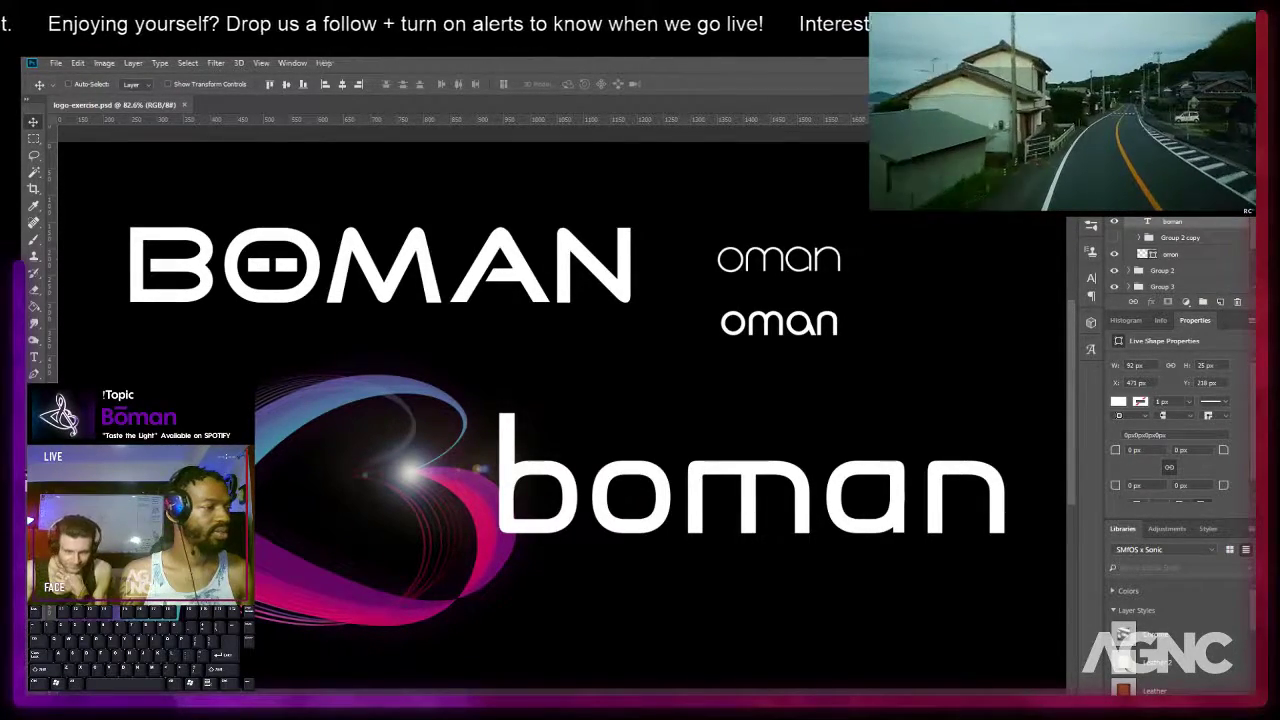
scroll(640, 222, "down", 2)
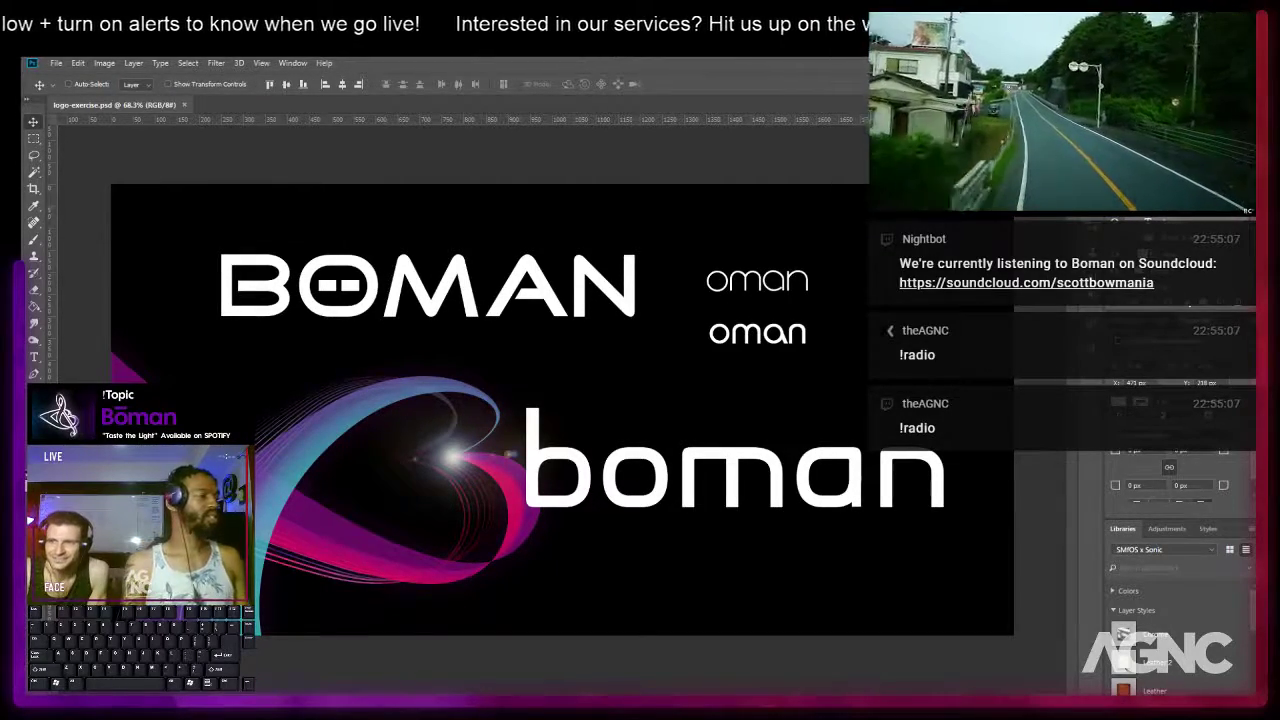
left_click(56, 63)
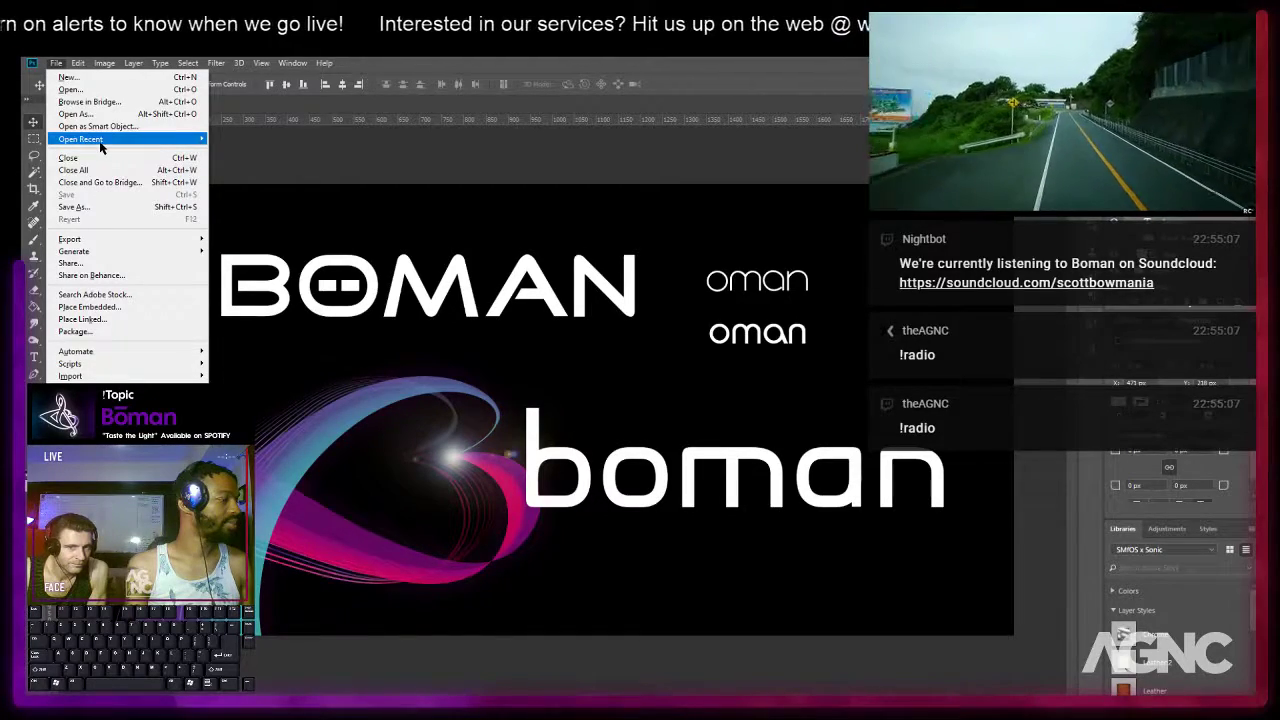
mouse_move(102, 142)
left_click(268, 153)
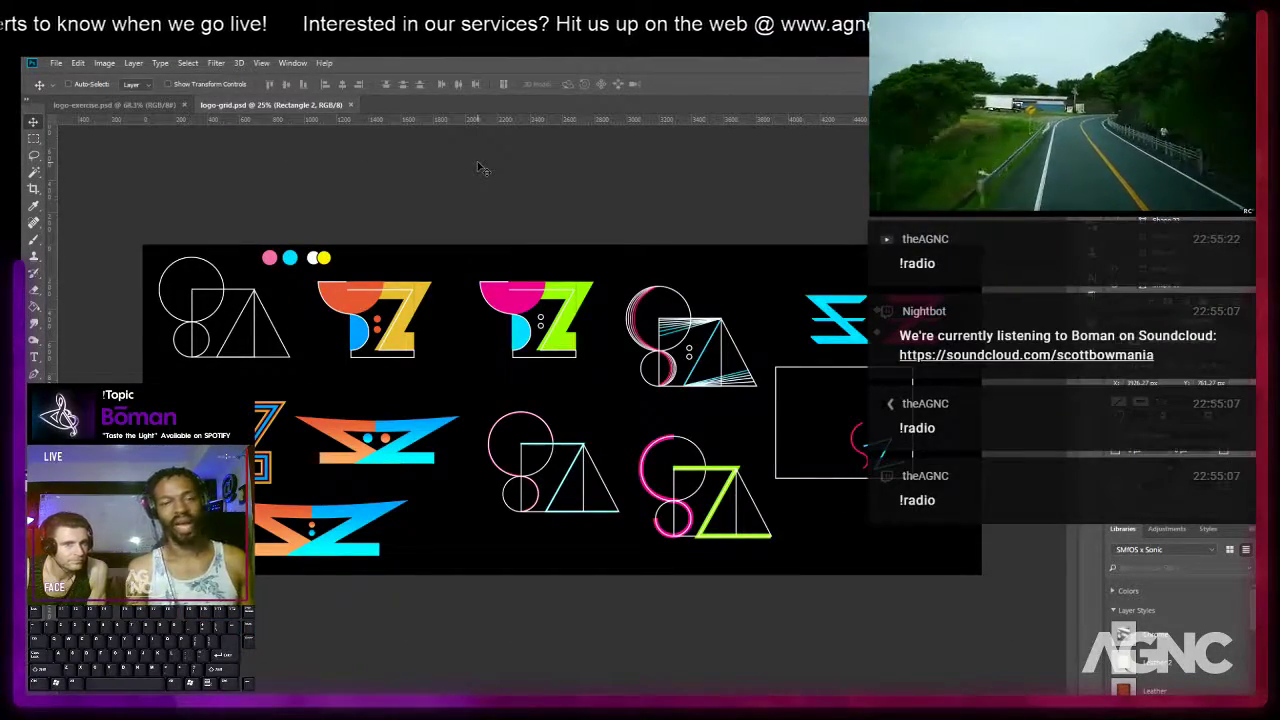
left_click(111, 104)
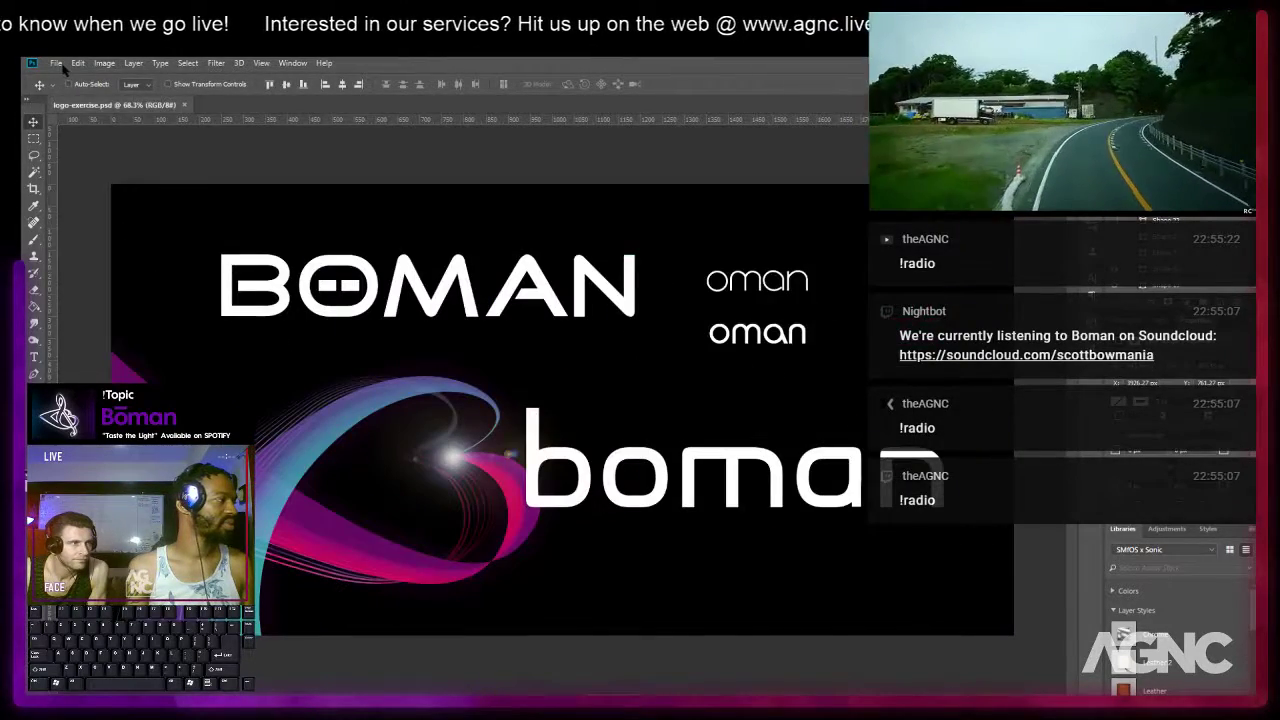
Open logo.psd from the recently used files.
left_click(56, 62)
mouse_move(106, 141)
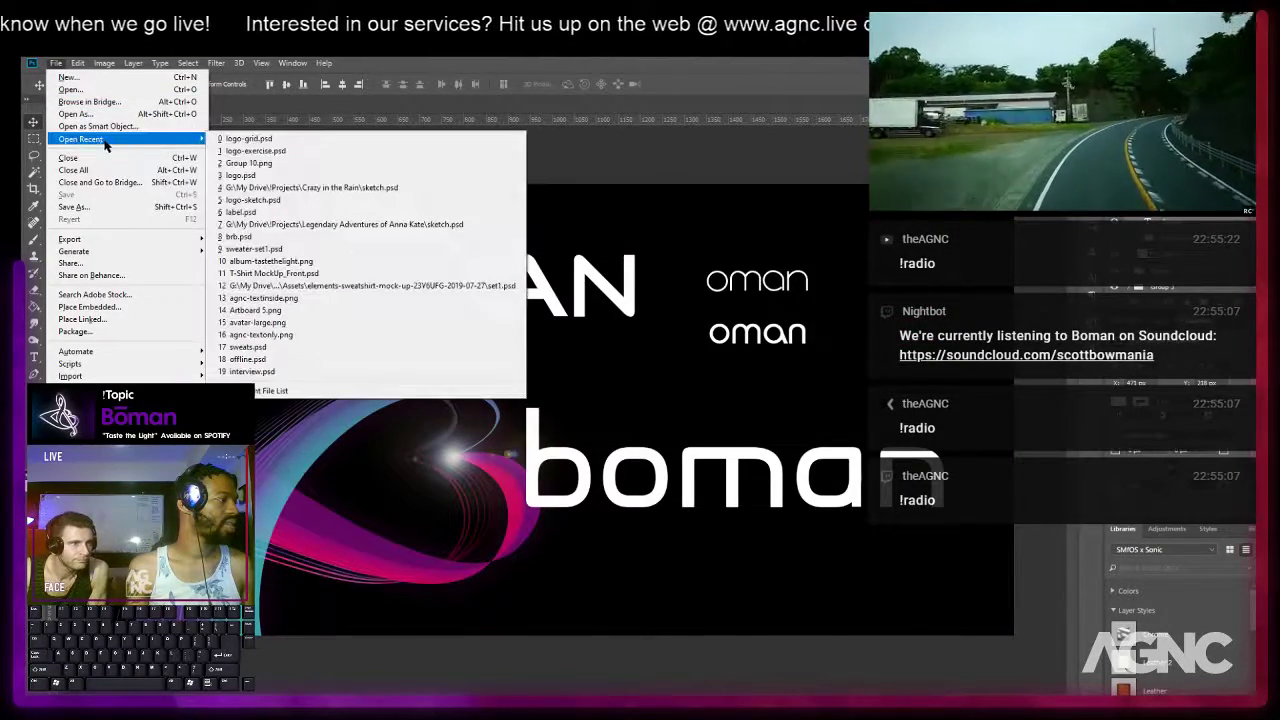
left_click(282, 178)
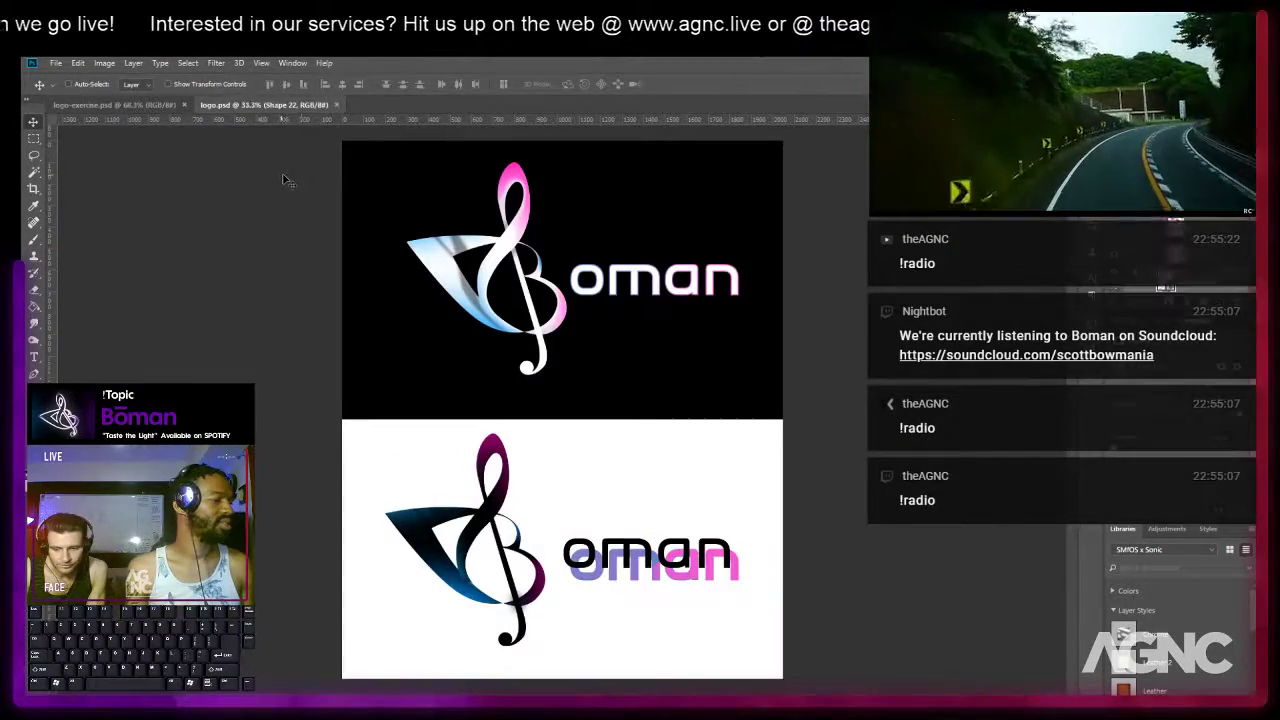
Examine the treble-clef logo and its "oman" lettering on both the black and the white backgrounds.
scroll(622, 282, "up", 7)
left_click_drag(576, 238, 625, 382)
scroll(572, 416, "down", 2)
scroll(570, 418, "up", 2)
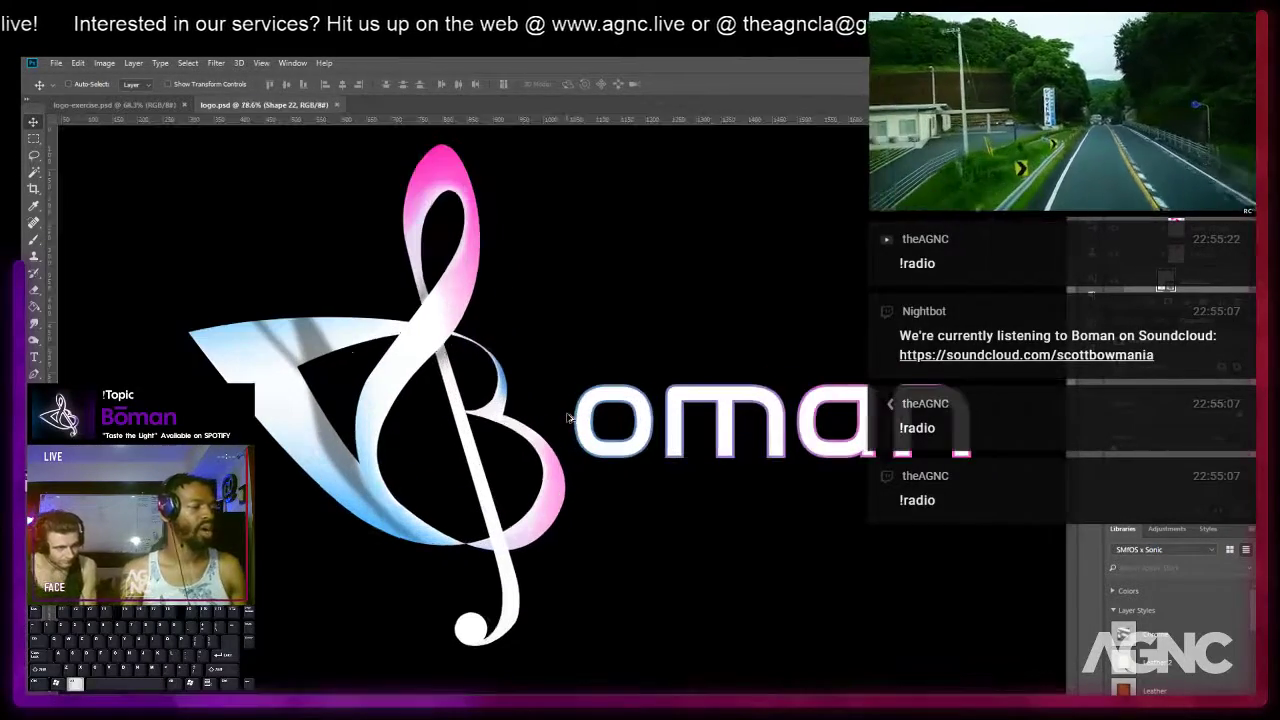
scroll(576, 408, "up", 2)
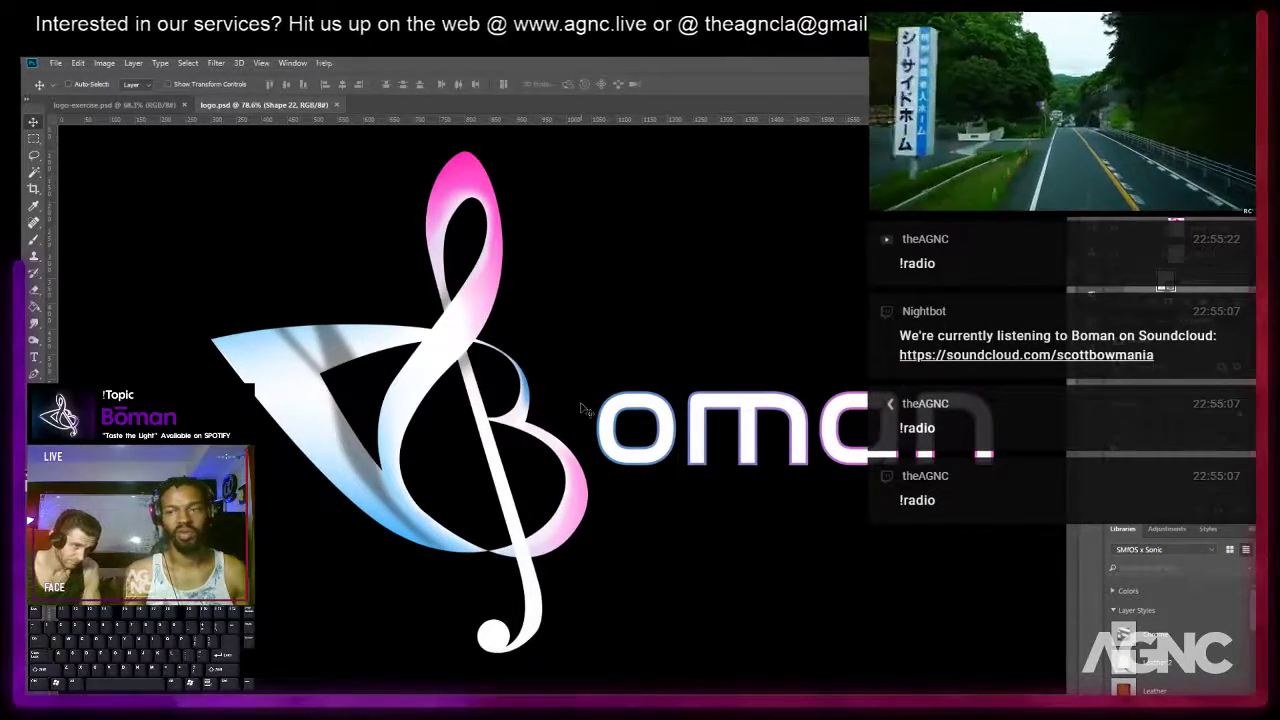
scroll(560, 394, "down", 1)
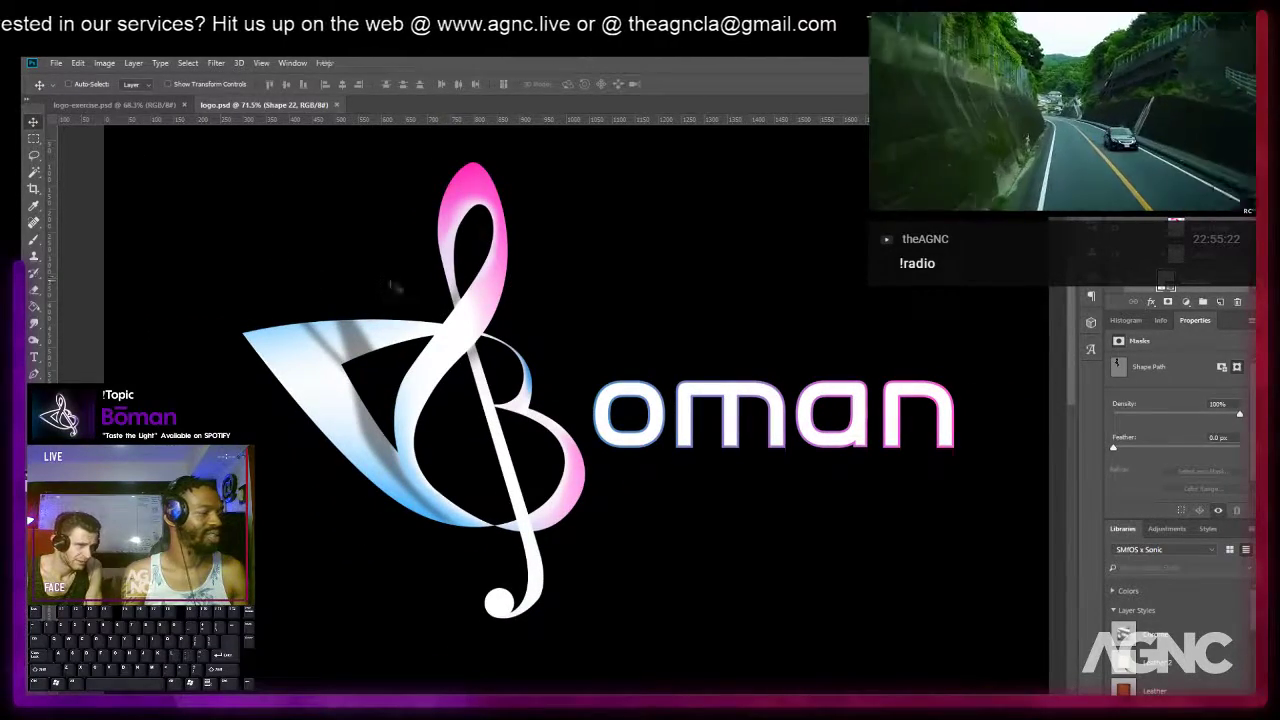
left_click_drag(500, 486, 481, 216)
left_click_drag(505, 463, 523, 377)
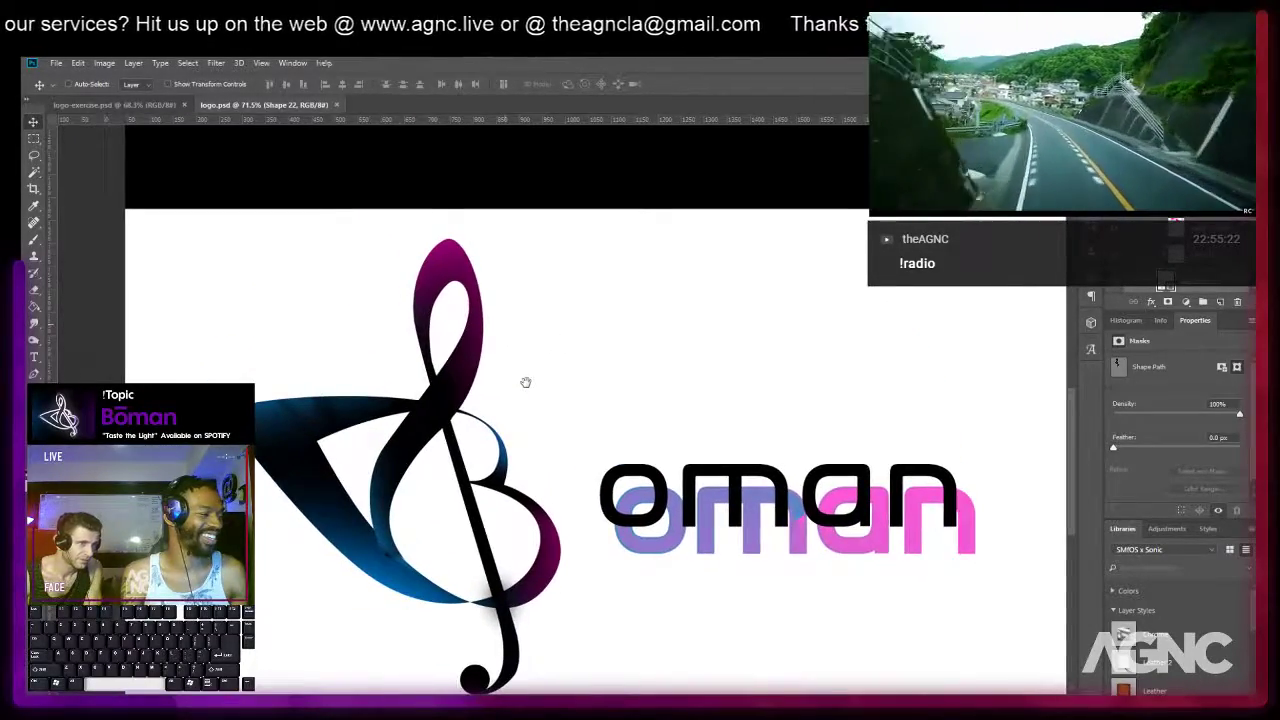
left_click_drag(499, 304, 540, 461)
left_click_drag(505, 346, 495, 537)
left_click_drag(506, 394, 505, 449)
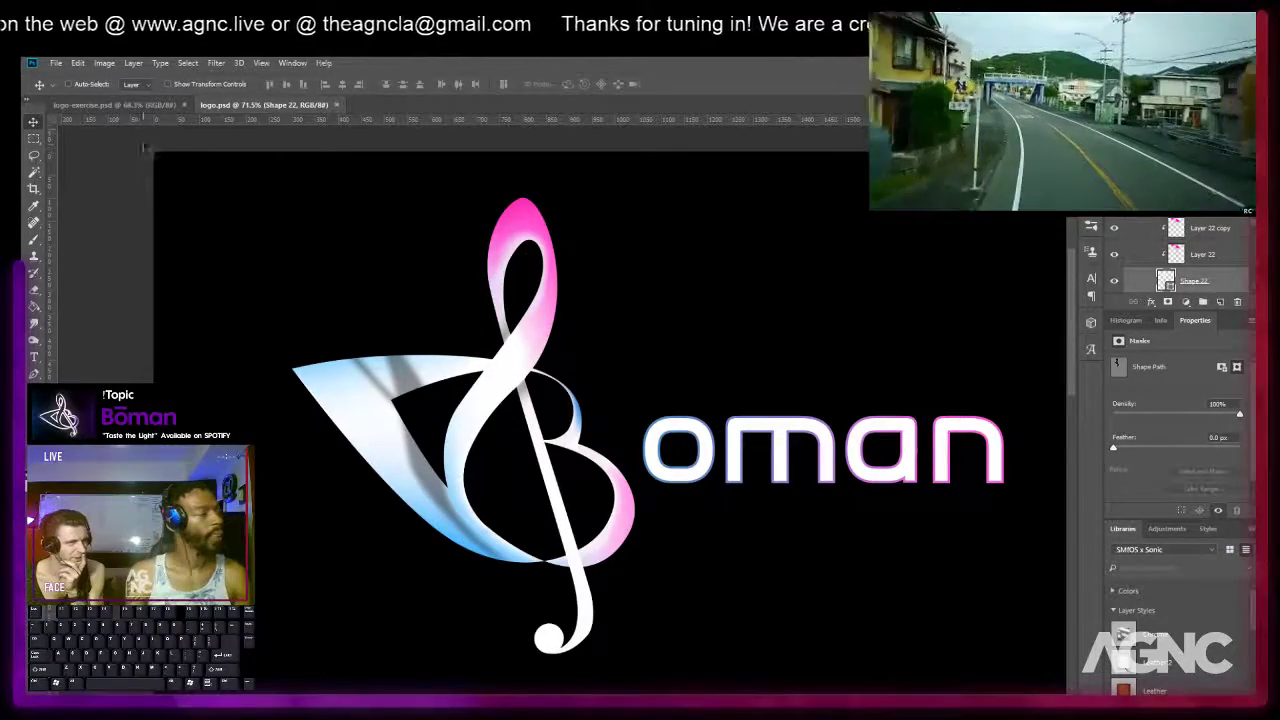
Open album-tastethelight.psd from the Boman folder inside !Projects on My Drive.
left_click(56, 62)
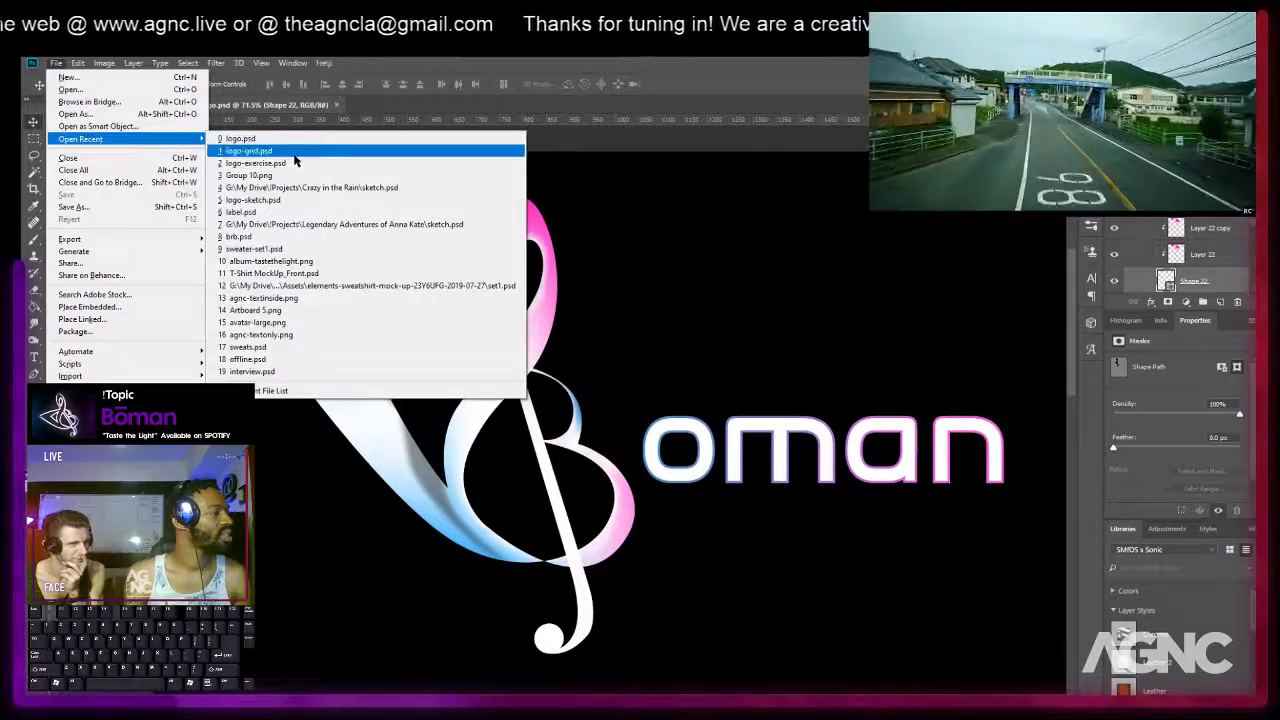
left_click(89, 91)
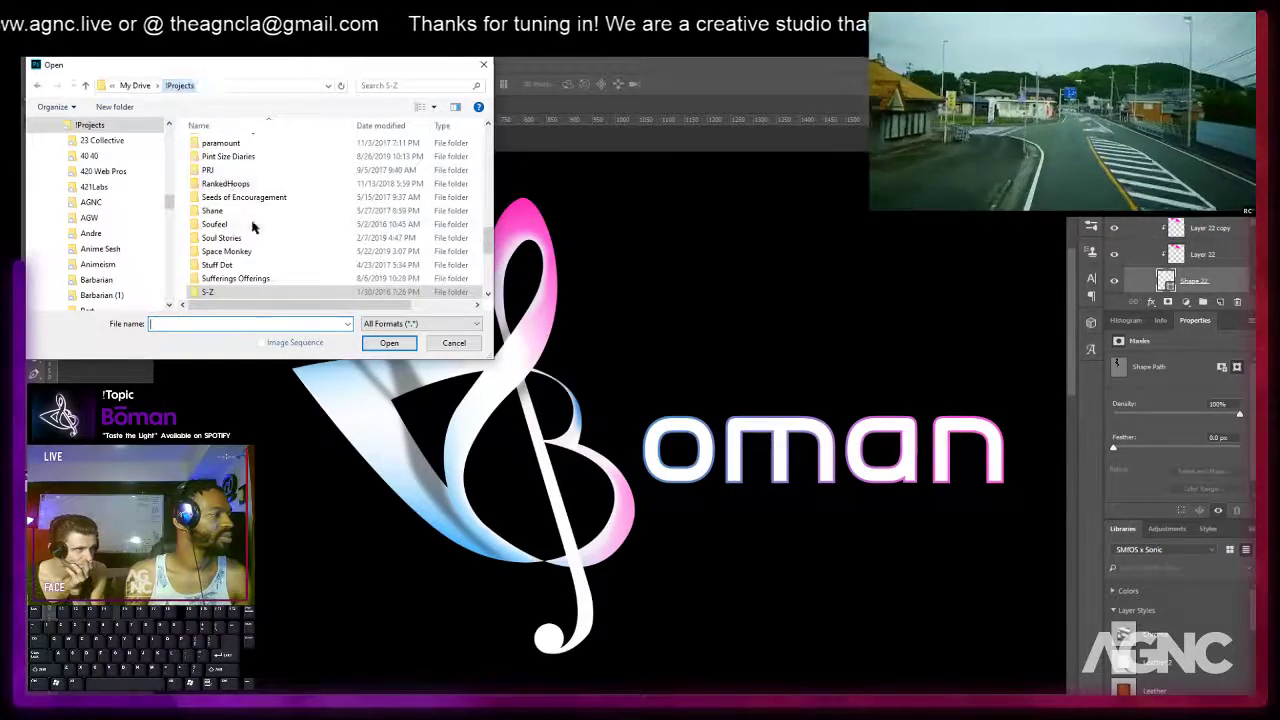
left_click(232, 250)
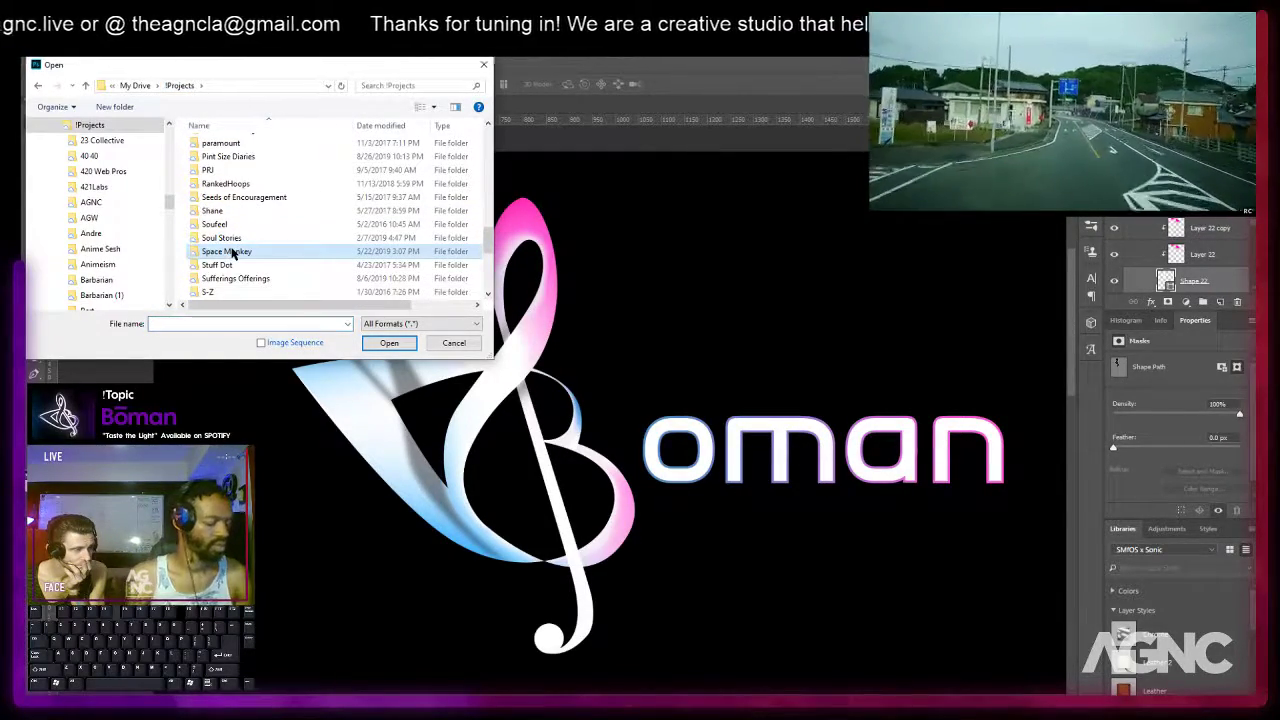
type("bo")
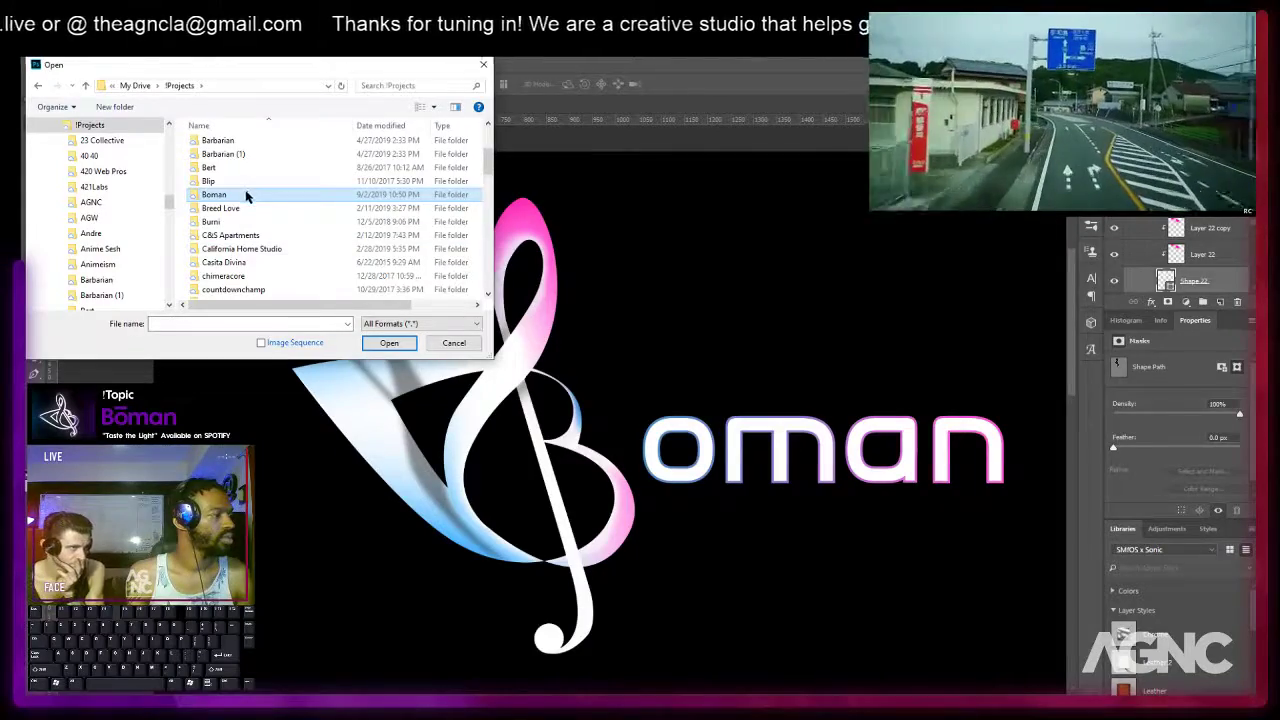
double_click(250, 195)
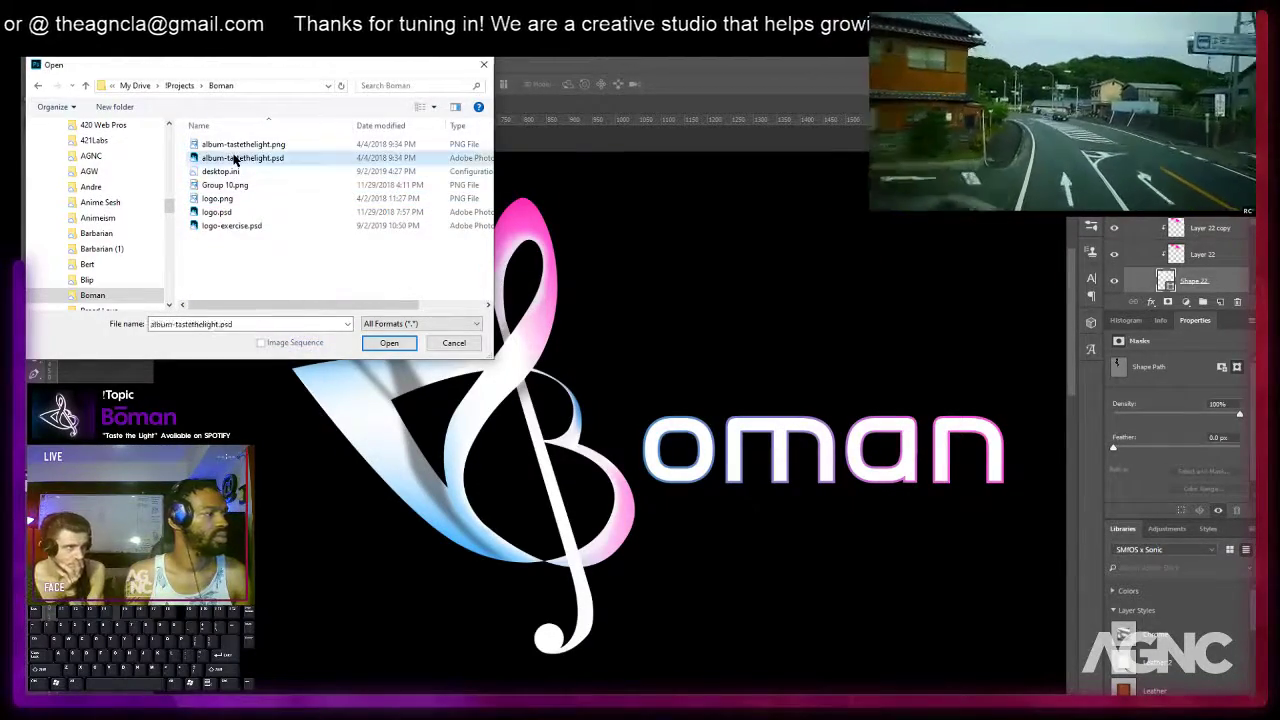
left_click(235, 160)
double_click(235, 160)
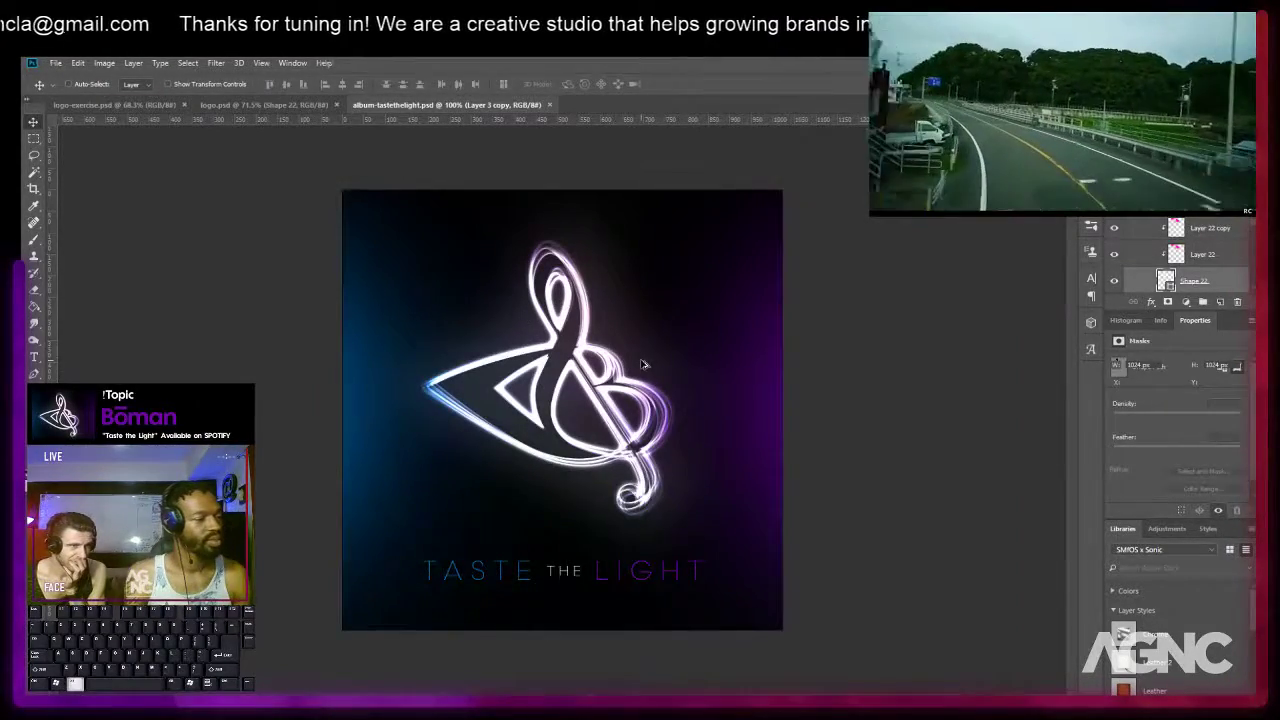
Examine the glowing line strokes of the treble-clef emblem and the "Taste the Light" title on the album cover.
scroll(643, 366, "up", 4)
scroll(643, 366, "down", 1)
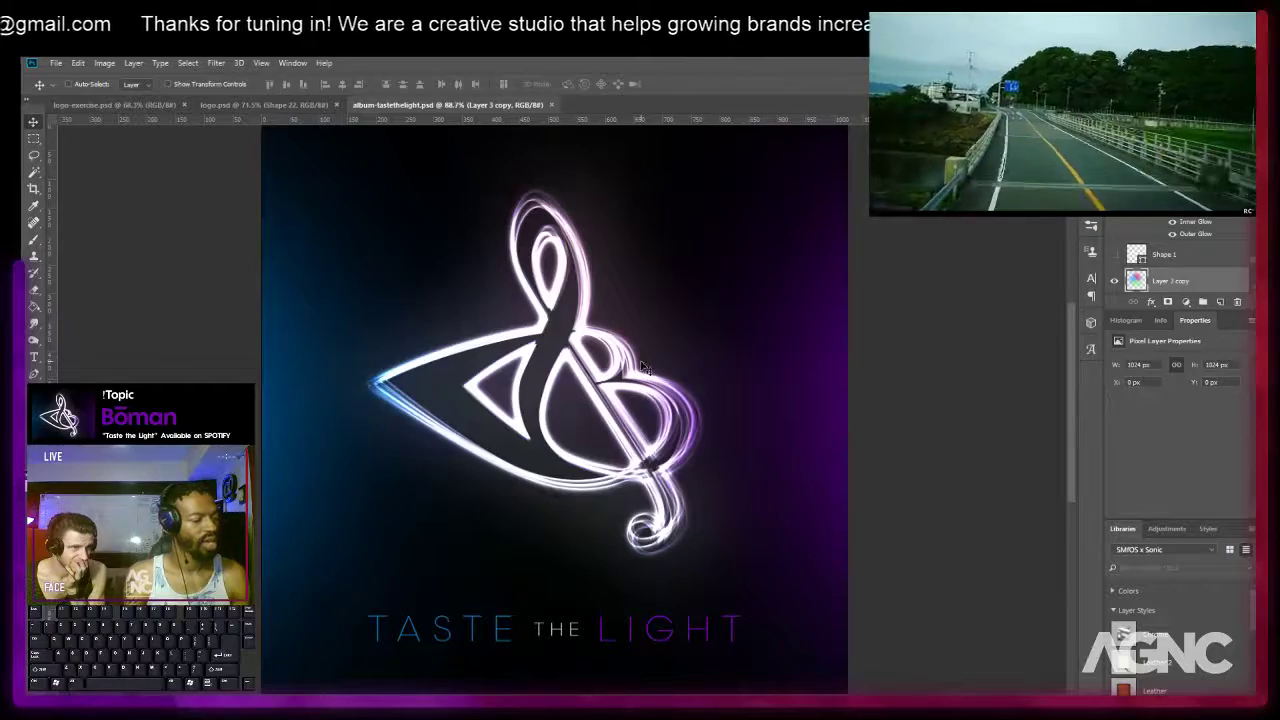
scroll(632, 366, "down", 1)
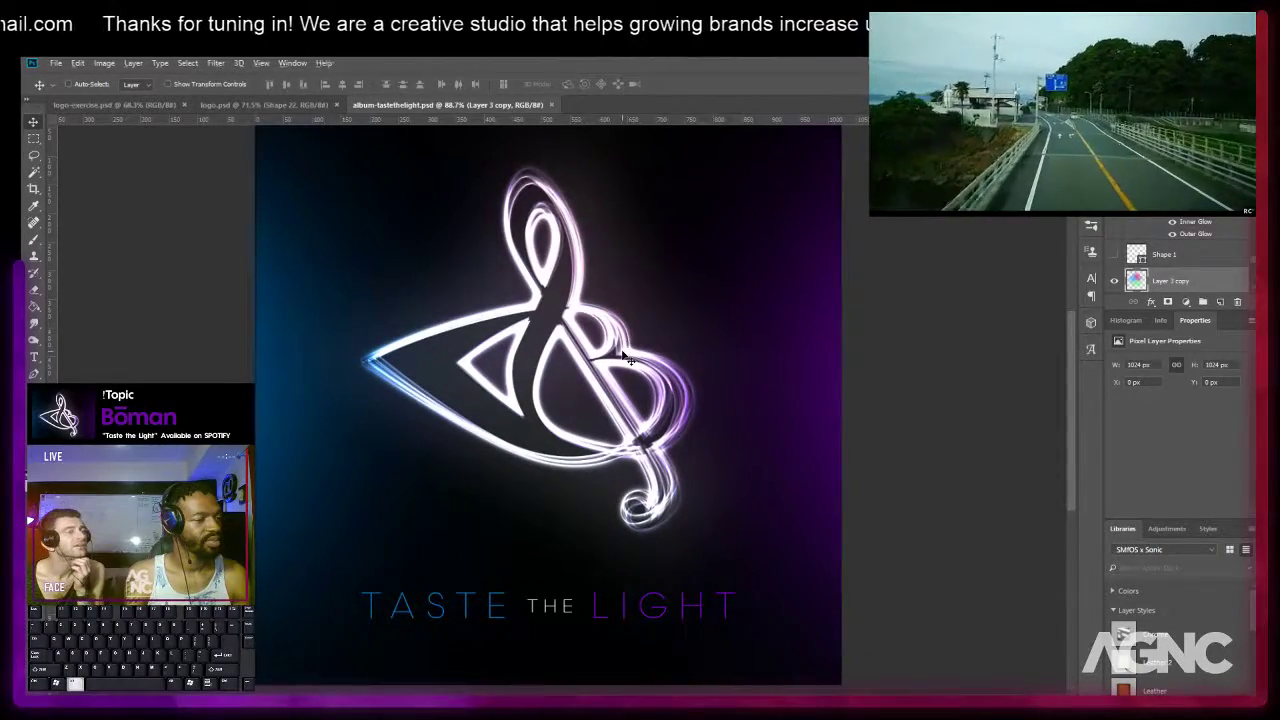
scroll(624, 345, "up", 5)
scroll(692, 403, "up", 2)
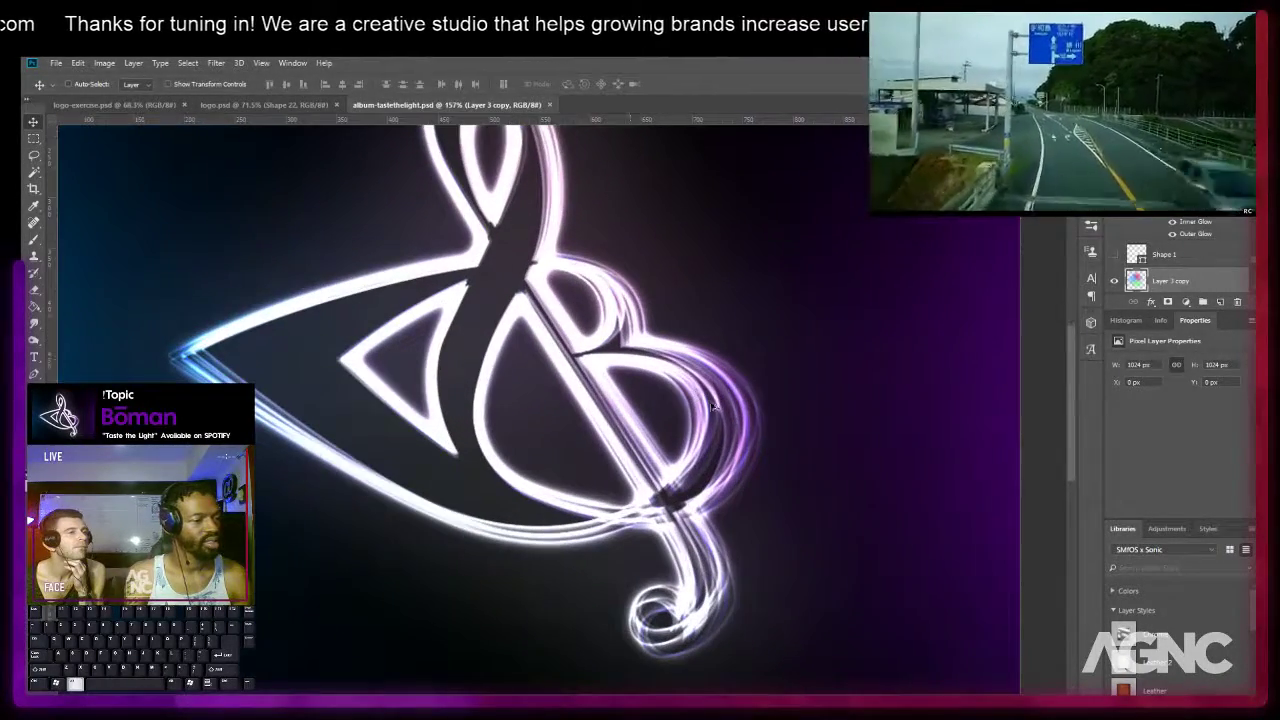
scroll(692, 403, "down", 4)
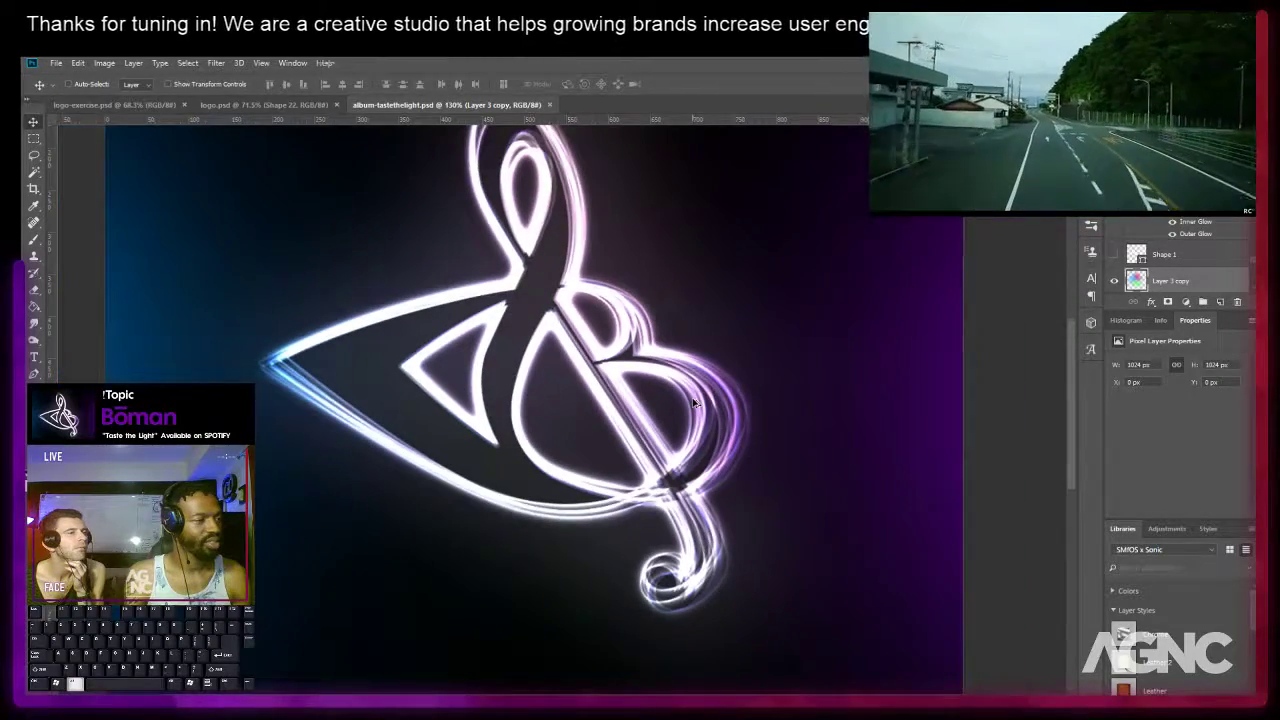
scroll(622, 386, "down", 1)
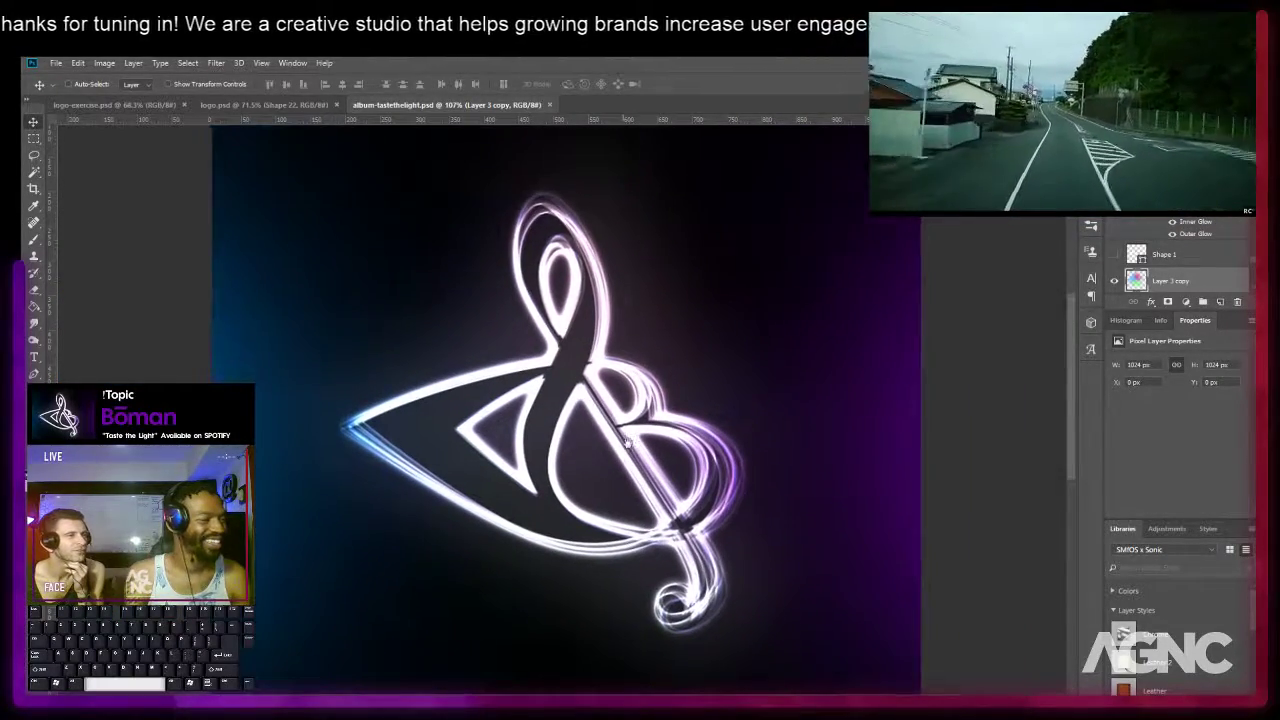
scroll(538, 256, "down", 1)
scroll(538, 256, "down", 1)
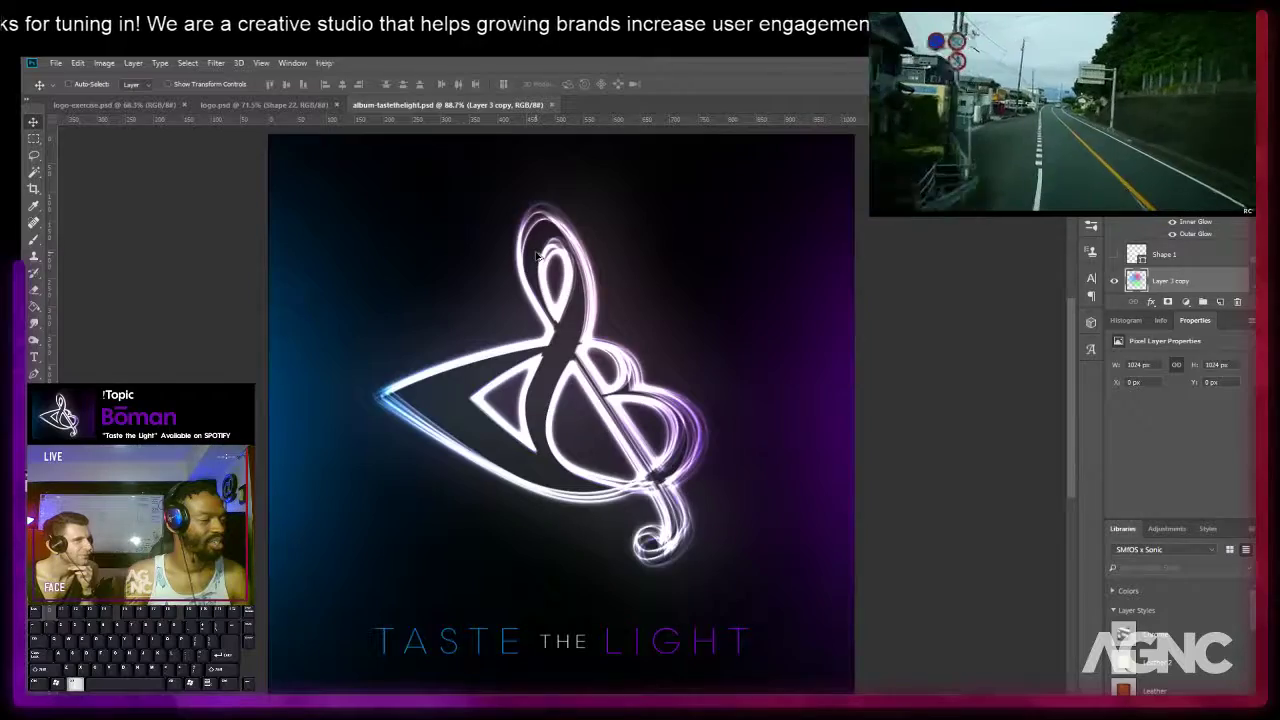
scroll(538, 256, "up", 2)
scroll(538, 256, "down", 2)
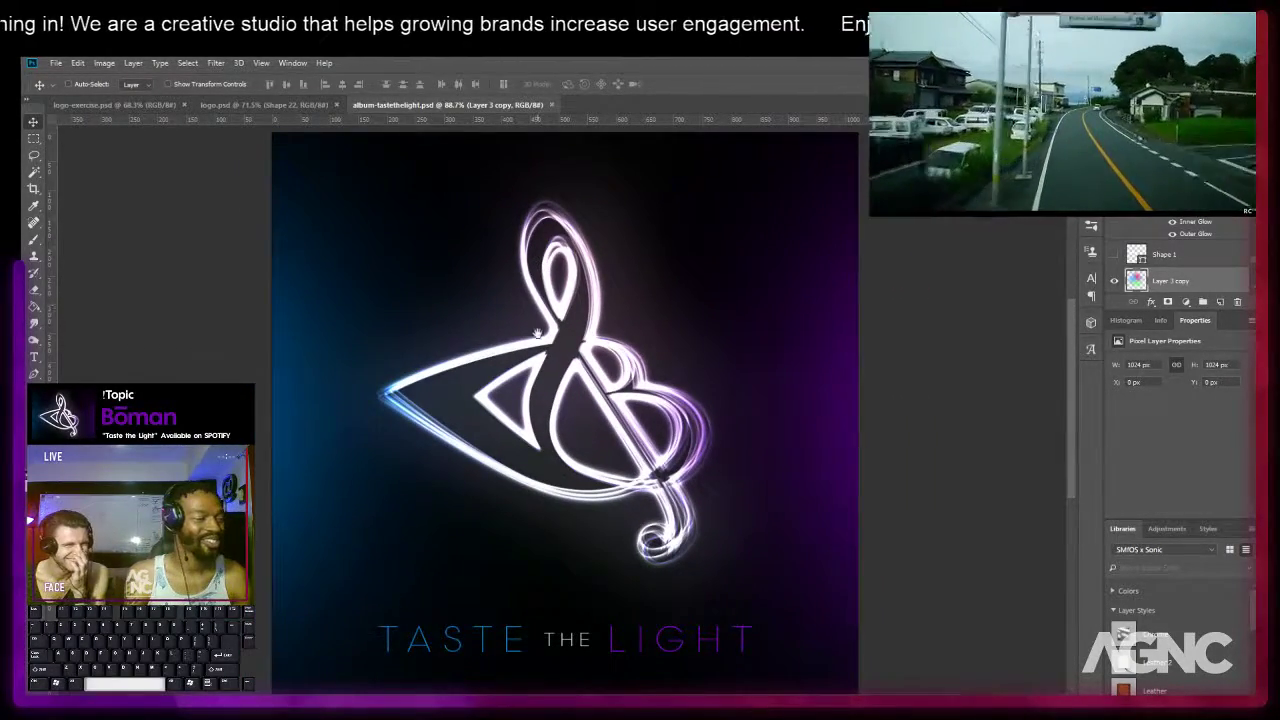
scroll(535, 300, "down", 1)
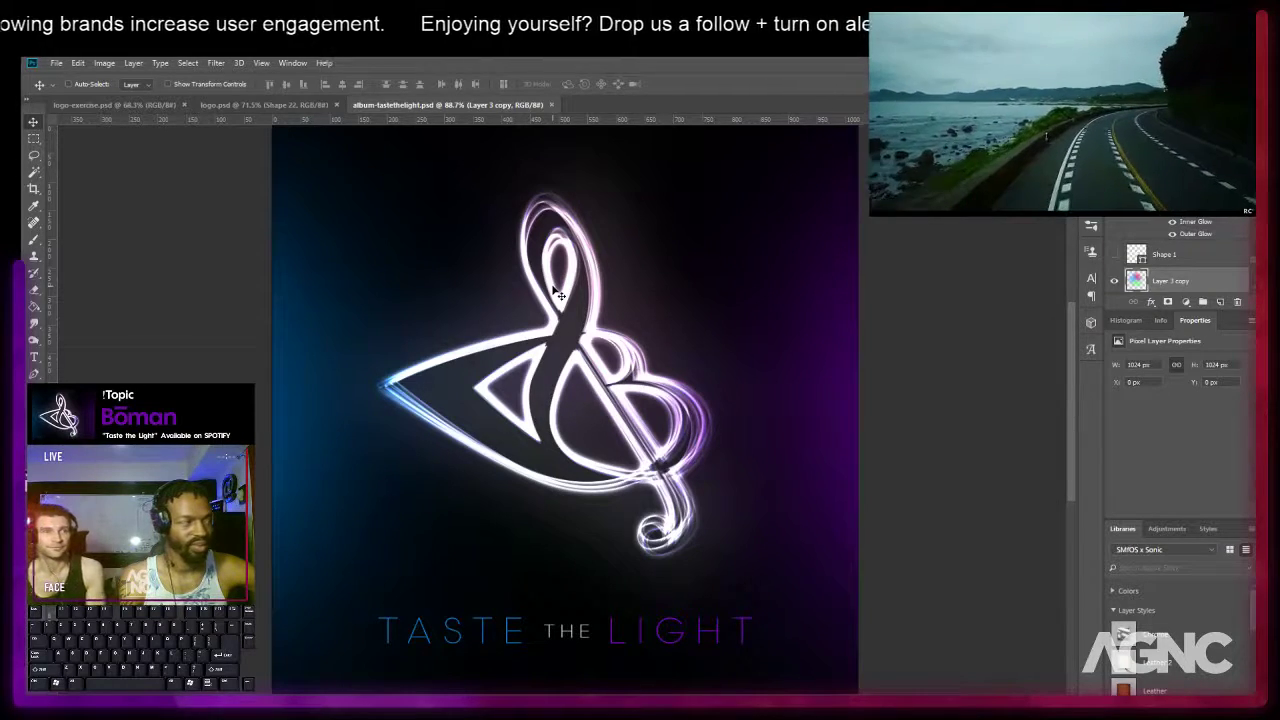
Compare the album cover with the designs in logo.psd and logo-exercise.psd, ending on the album cover.
left_click(265, 104)
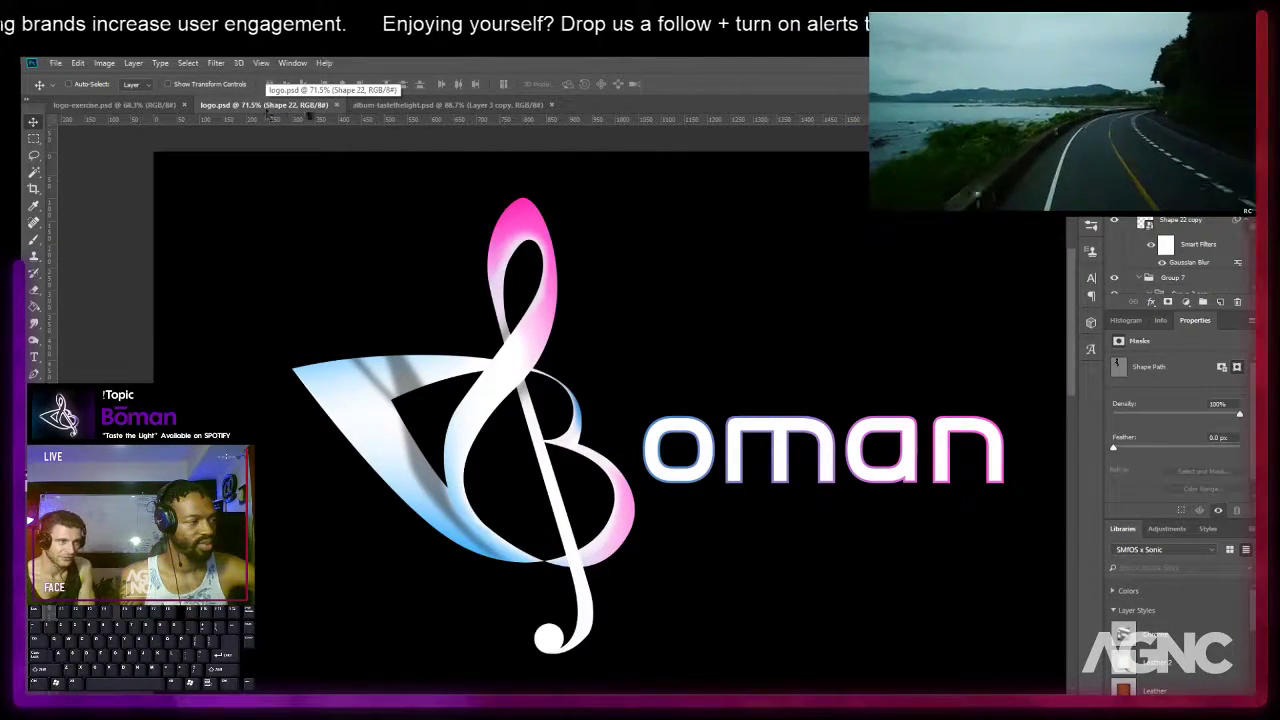
left_click(416, 106)
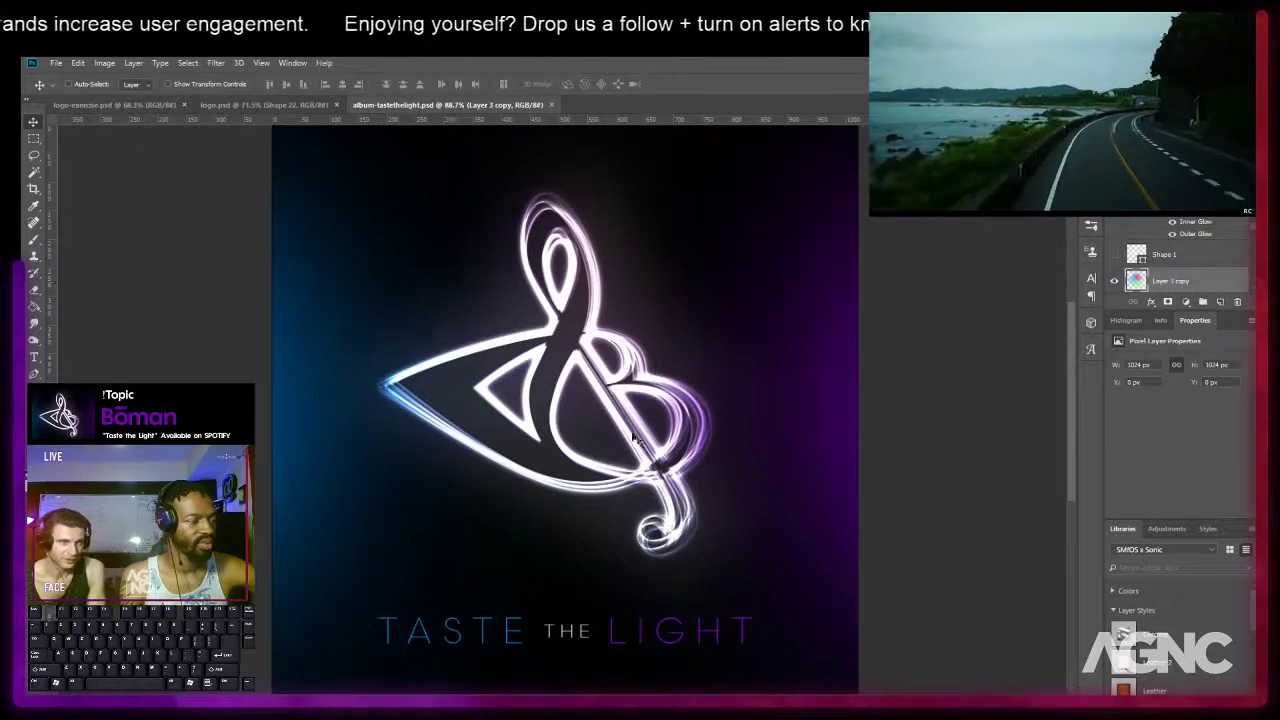
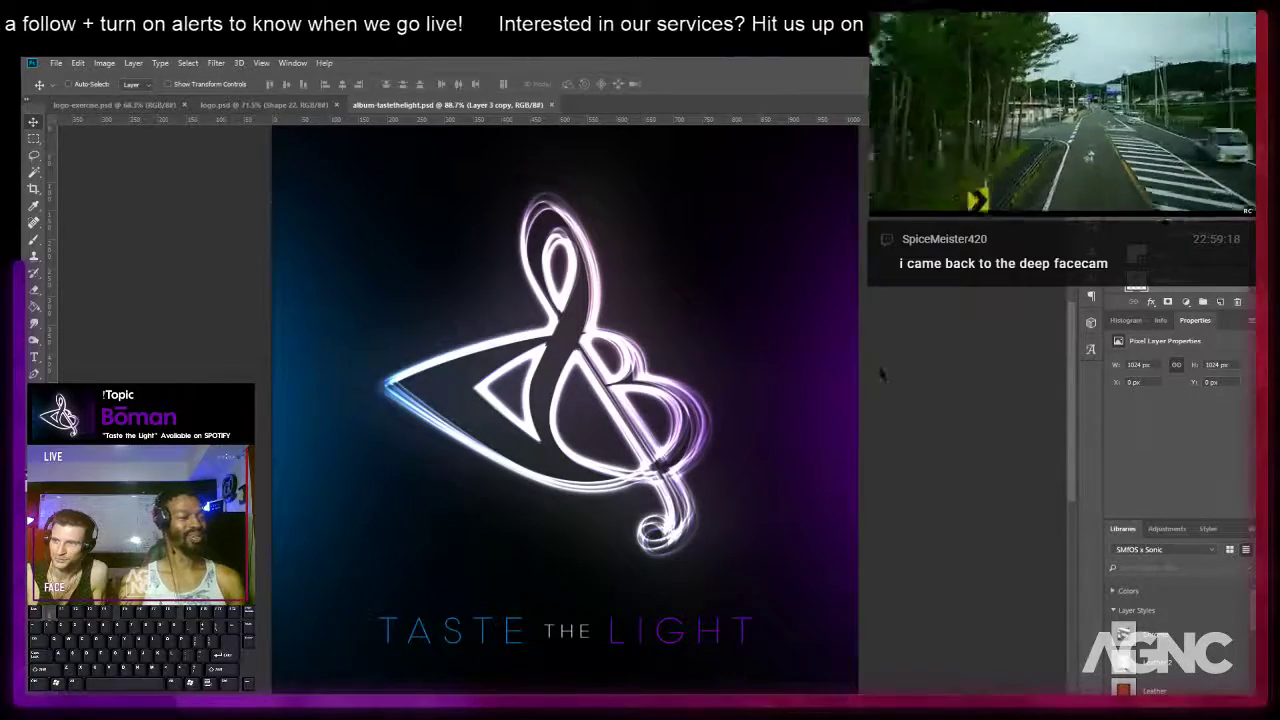
mouse_move(669, 317)
left_mouse_down()
mouse_move(738, 356)
mouse_move(646, 337)
mouse_move(651, 320)
left_mouse_up()
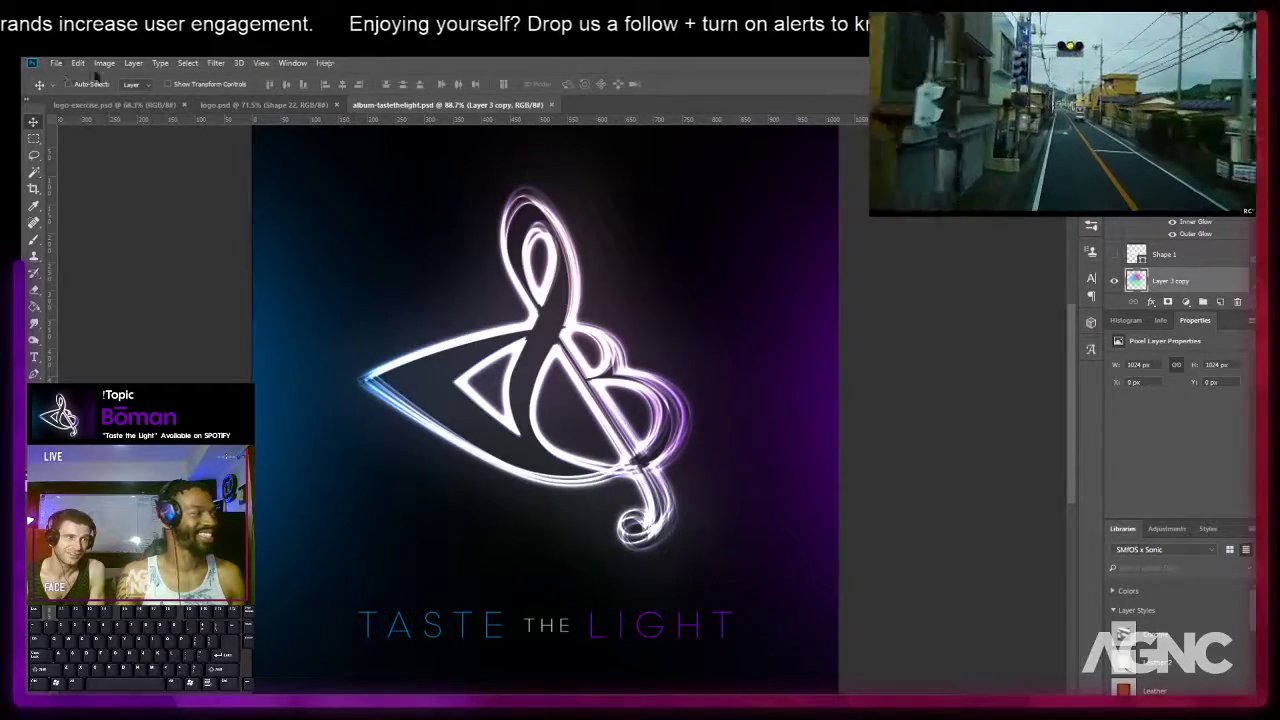
left_click(268, 104)
key("ctrl+Tab")
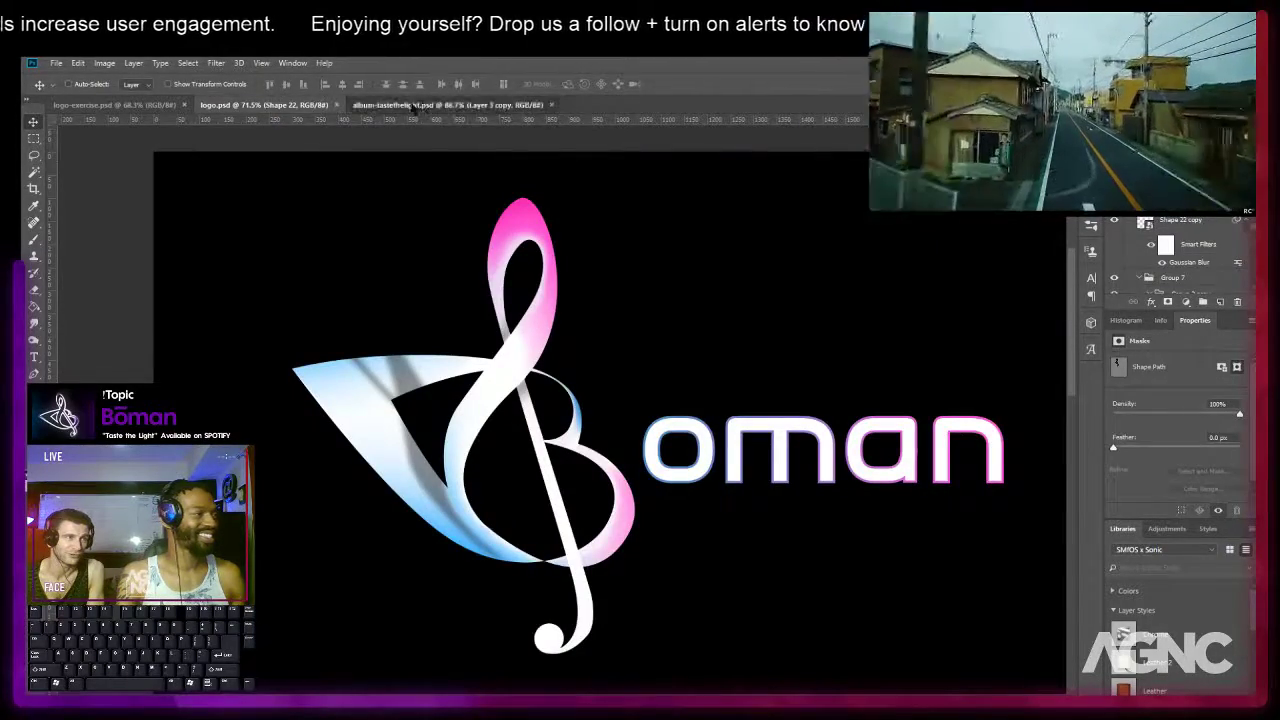
key("ctrl+Tab")
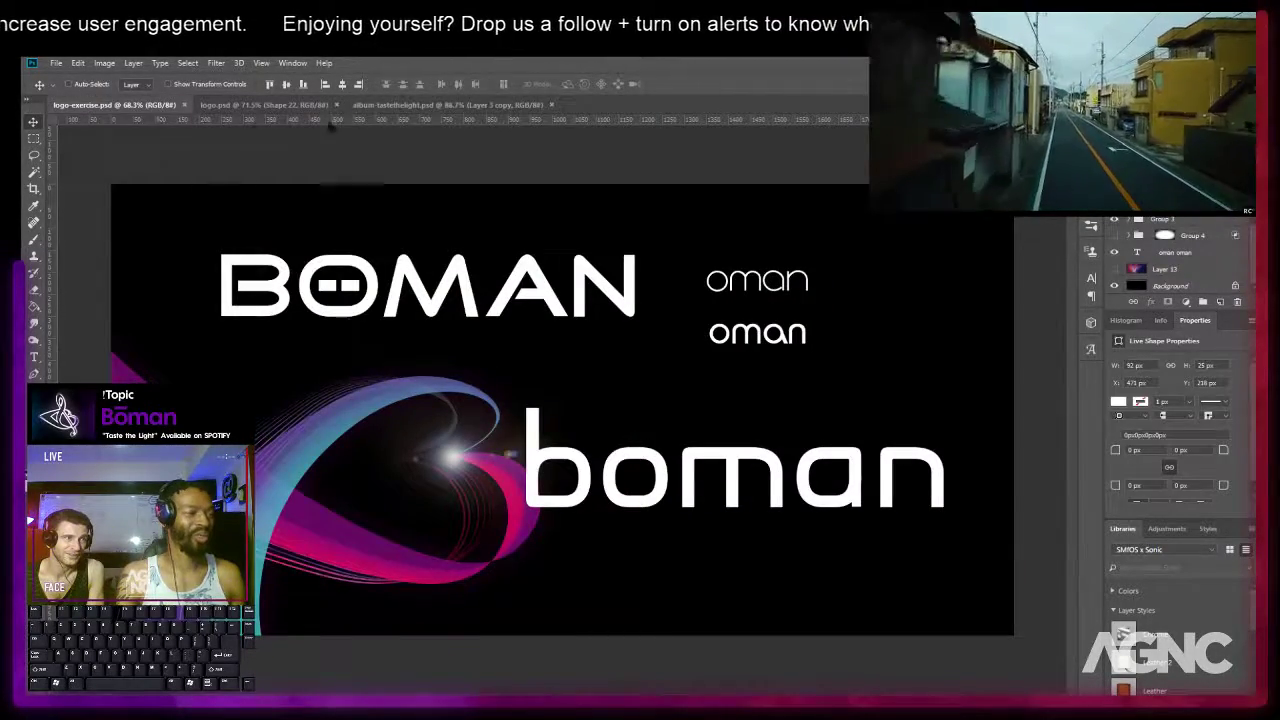
left_click(480, 105)
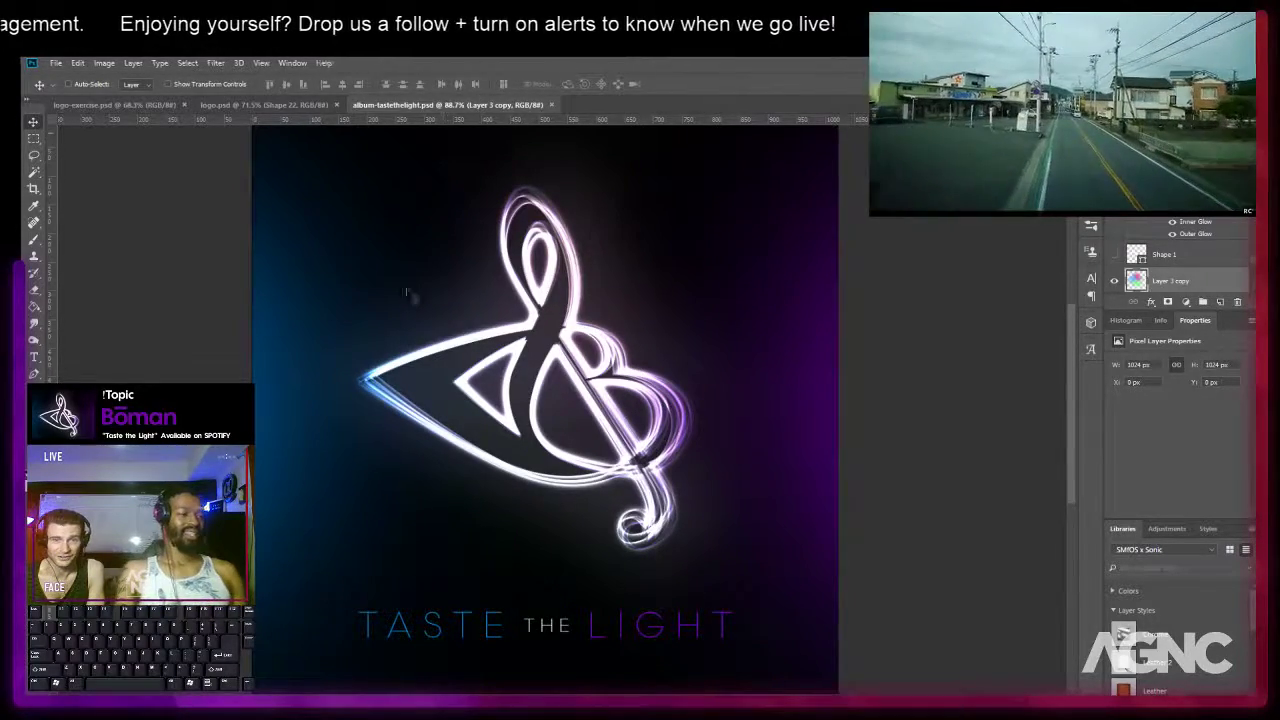
Examine the treble-clef emblem and the "oman" lettering in logo.psd, including the pointed eye shape and the B curves.
left_click(265, 104)
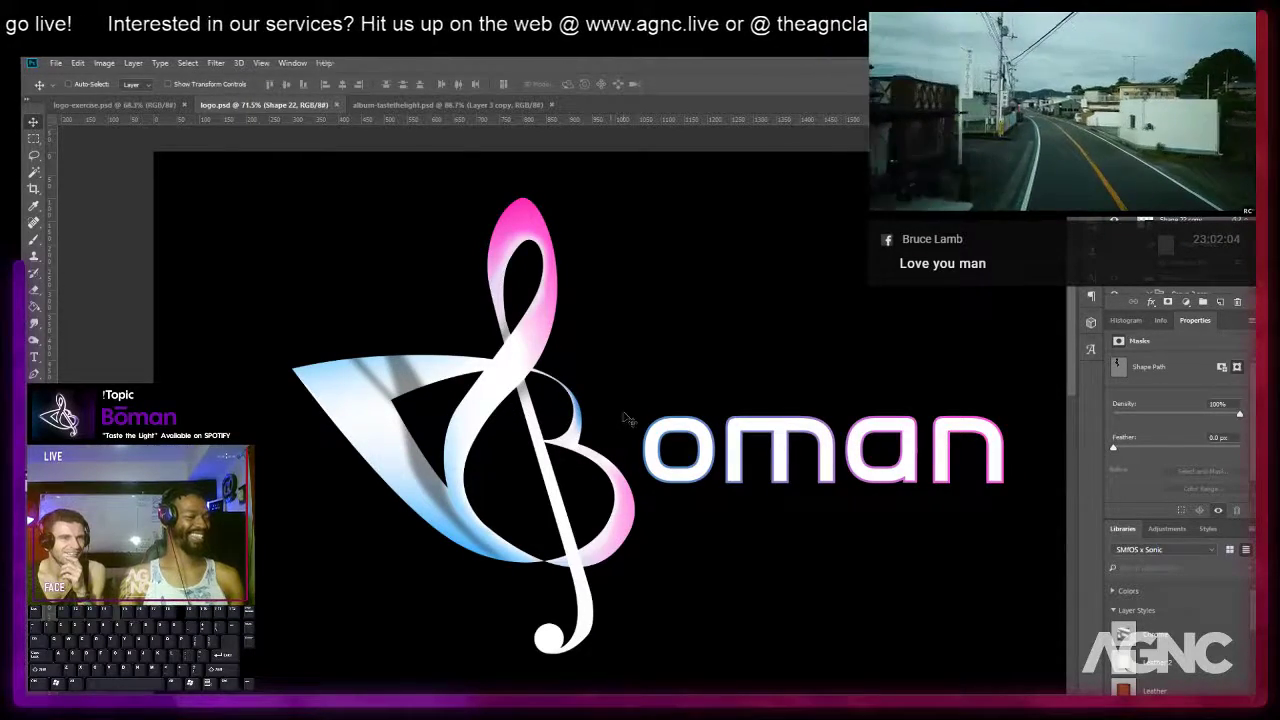
left_click_drag(663, 374, 594, 371)
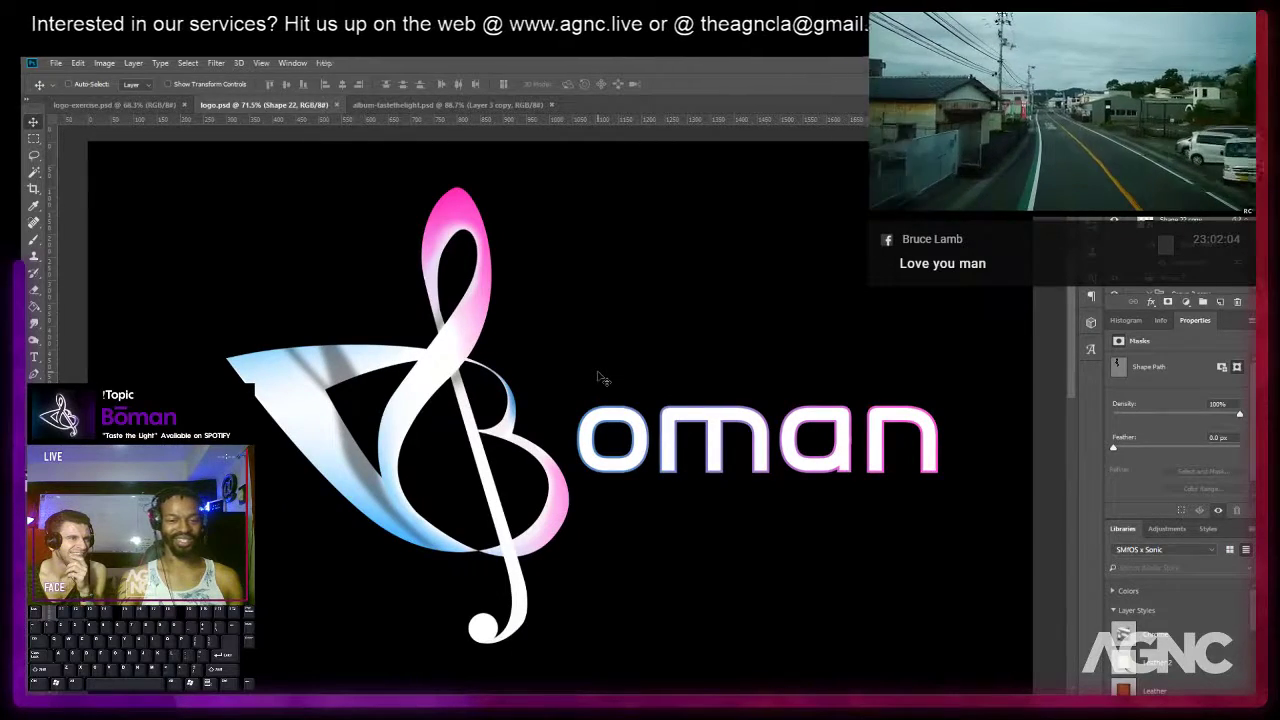
key("space")
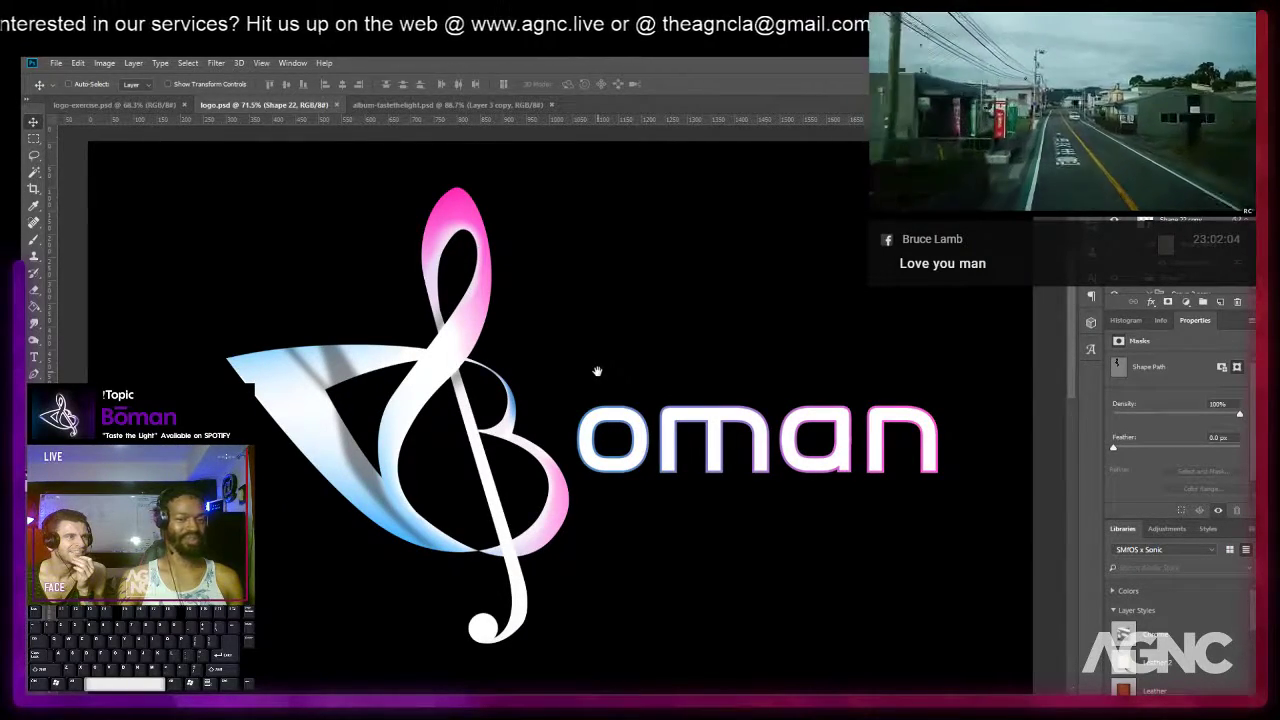
left_click_drag(597, 371, 600, 371)
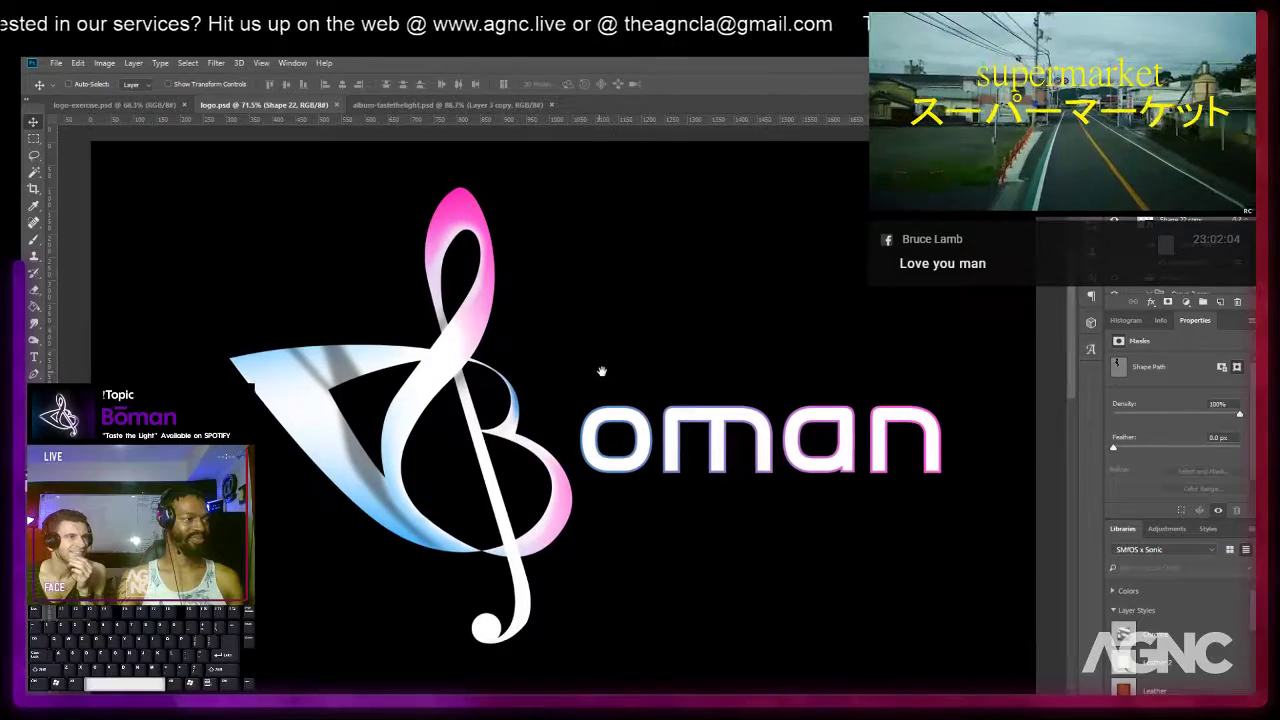
scroll(601, 379, "up", 3)
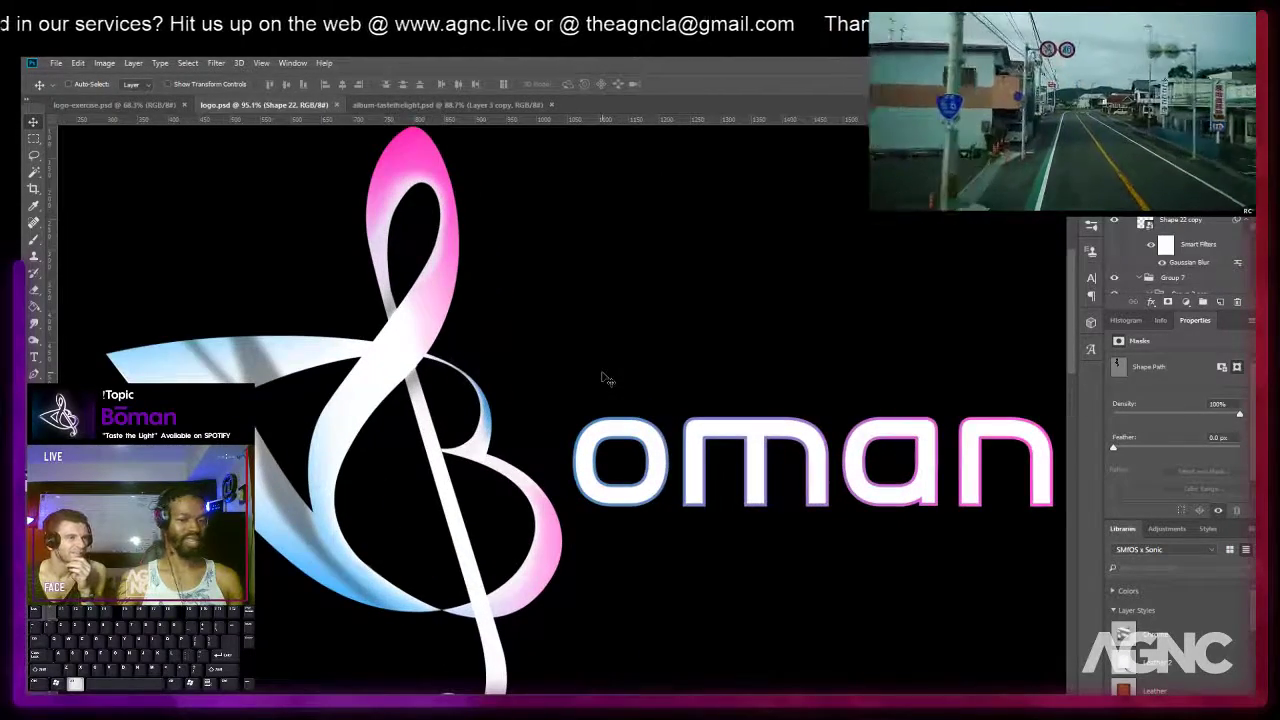
key("space")
left_click_drag(601, 379, 637, 277)
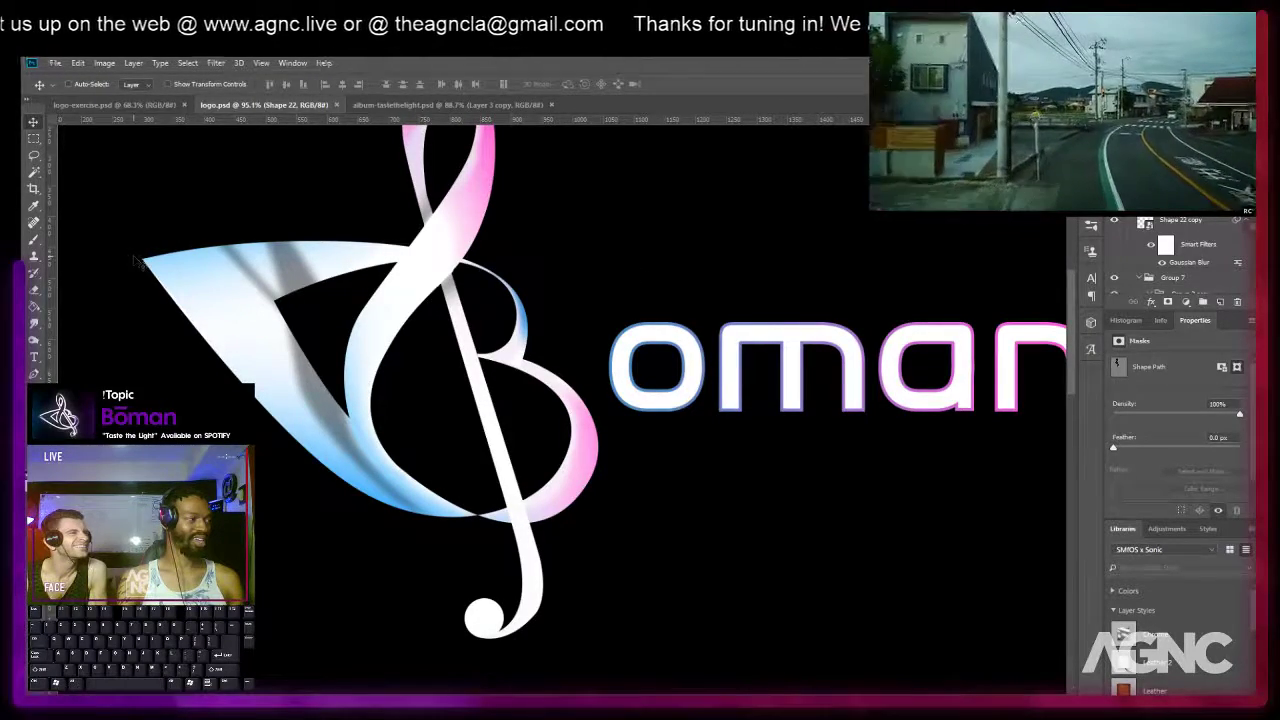
left_click_drag(292, 203, 260, 358)
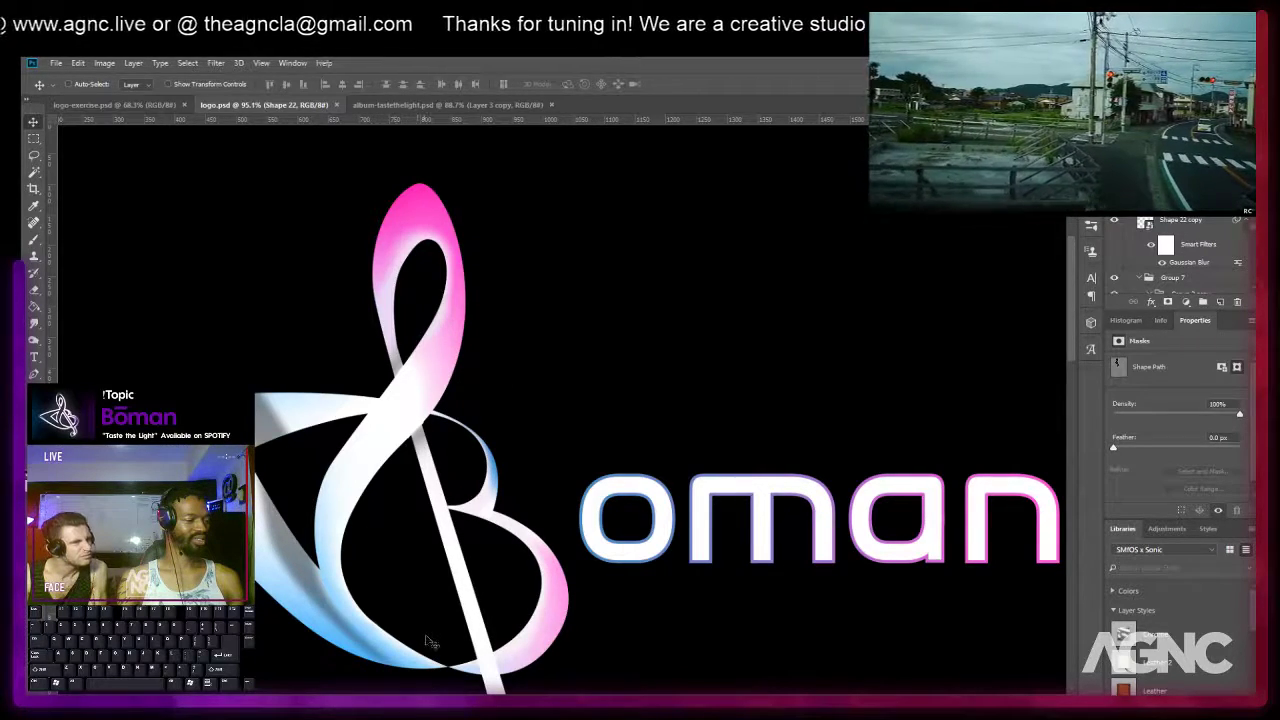
left_click_drag(458, 678, 450, 645)
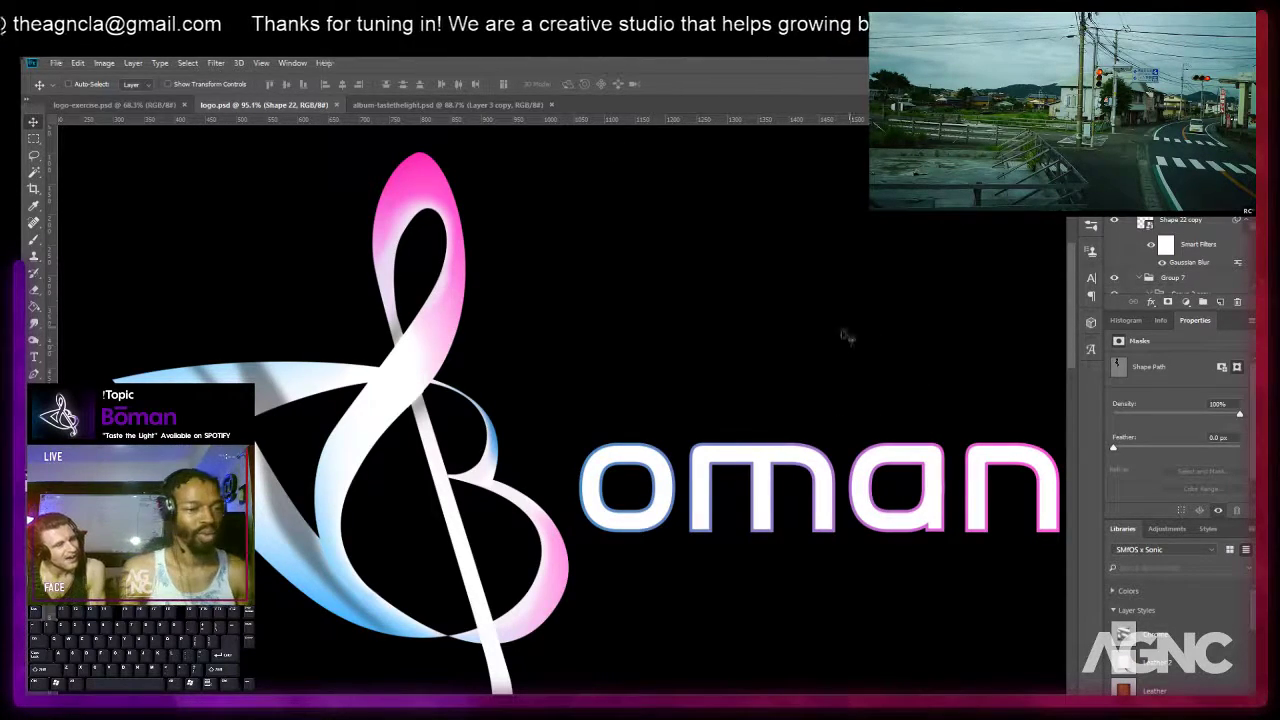
scroll(462, 336, "down", 3)
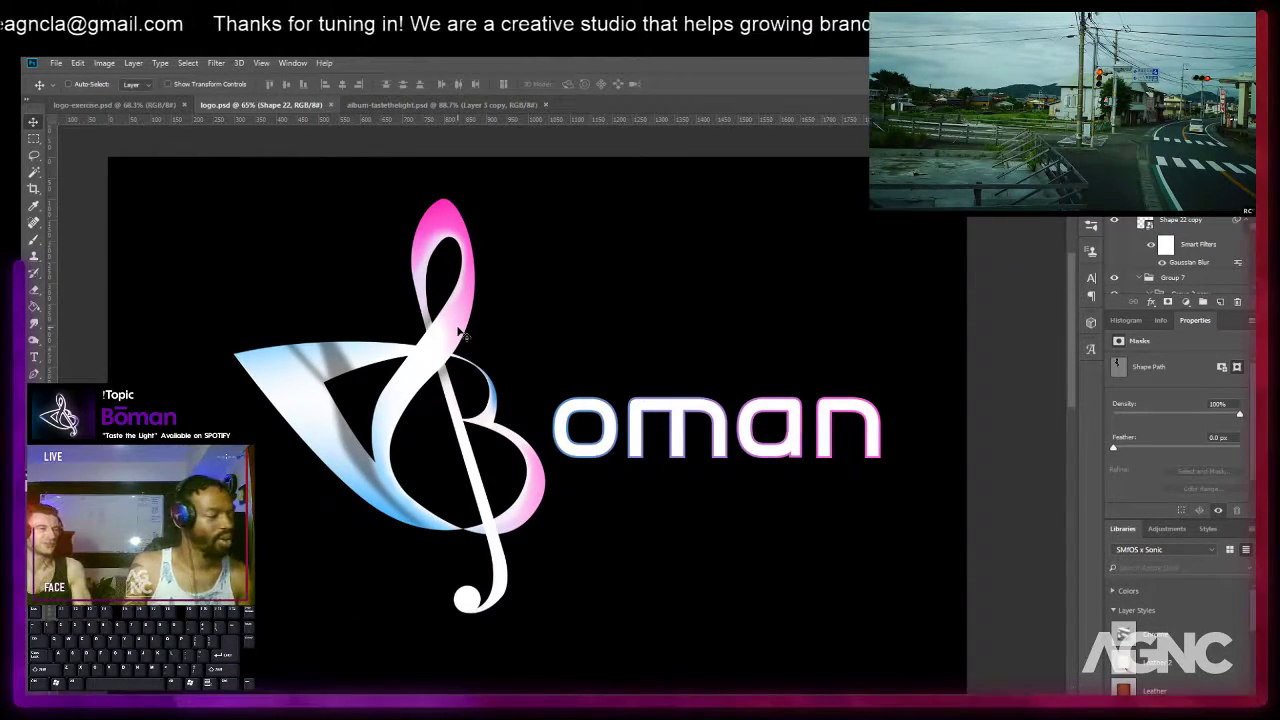
Select the group holding the treble clef on the canvas and switch its visibility off and on again.
right_click(462, 336)
left_click(478, 332)
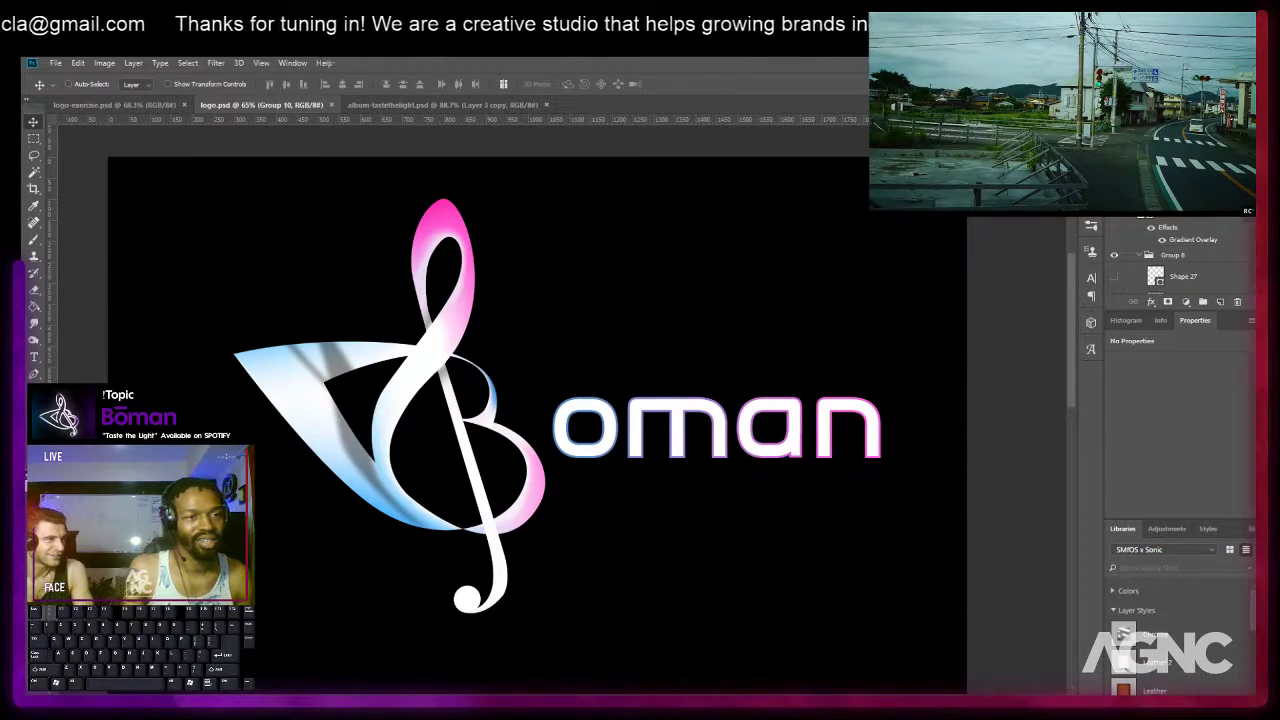
key("ctrl+comma")
key("ctrl+comma")
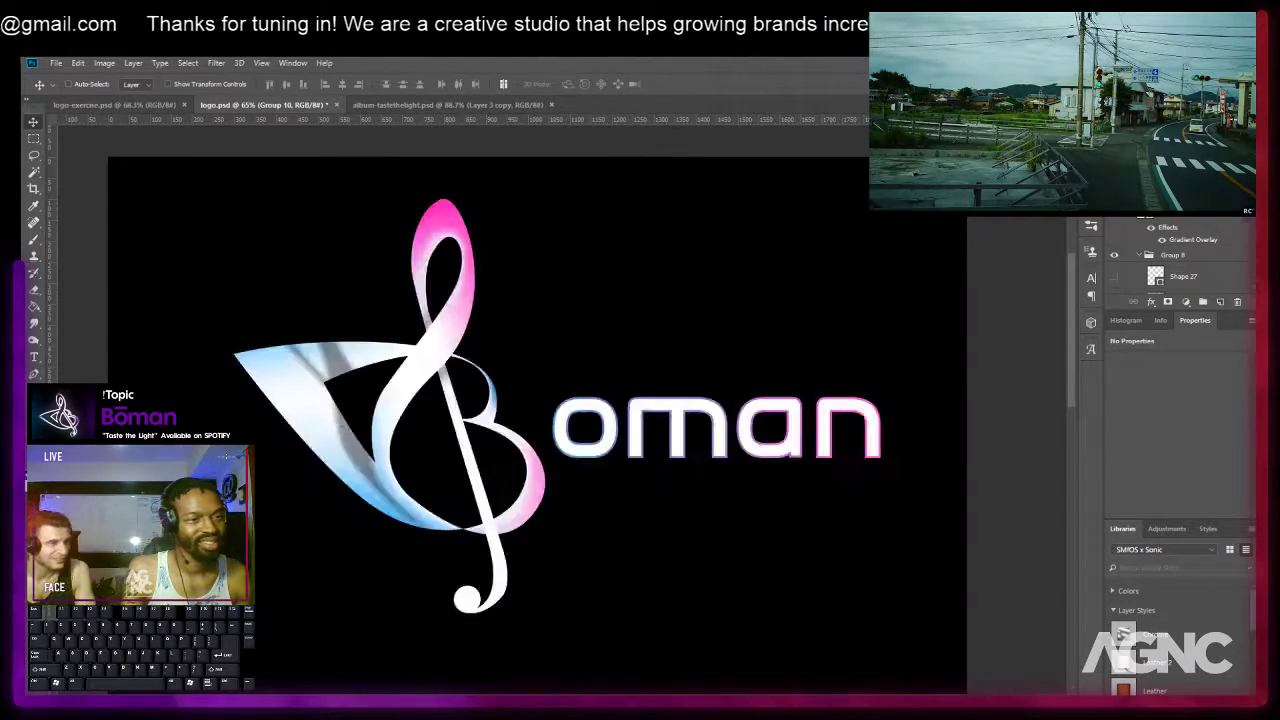
Hide the "oman" and "oman copy" lettering layers.
right_click(660, 452)
left_click(690, 431)
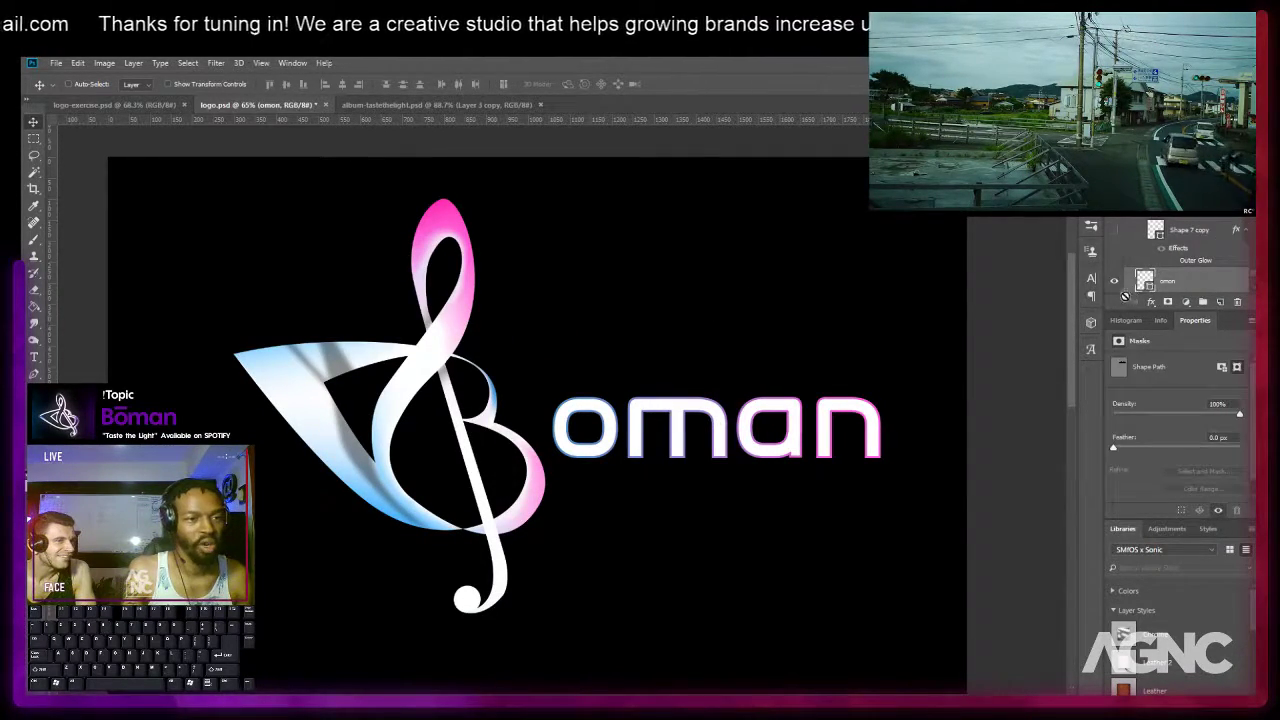
left_click(1114, 282)
scroll(1118, 278, "down", 1)
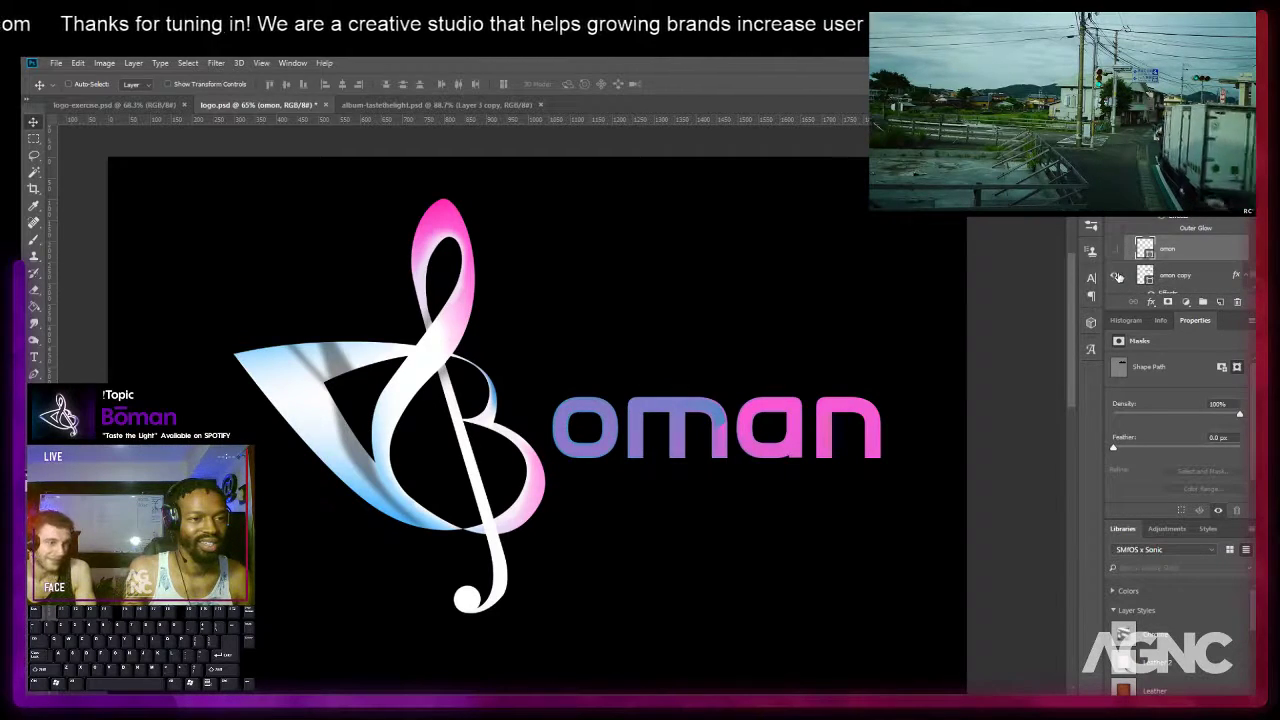
left_click(1118, 277)
scroll(1120, 276, "down", 2)
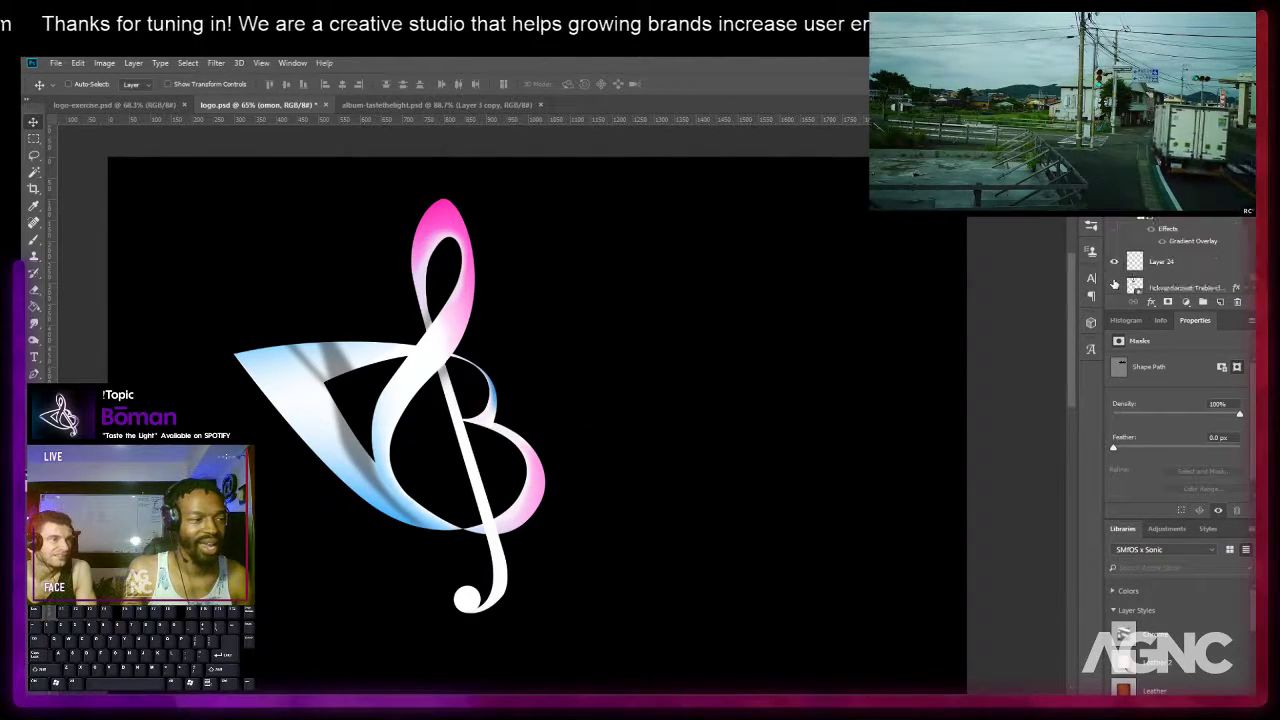
Try to shift the treble-clef group sideways on the canvas, and undo the move.
right_click(462, 300)
left_click(490, 301)
left_click_drag(513, 305, 637, 307)
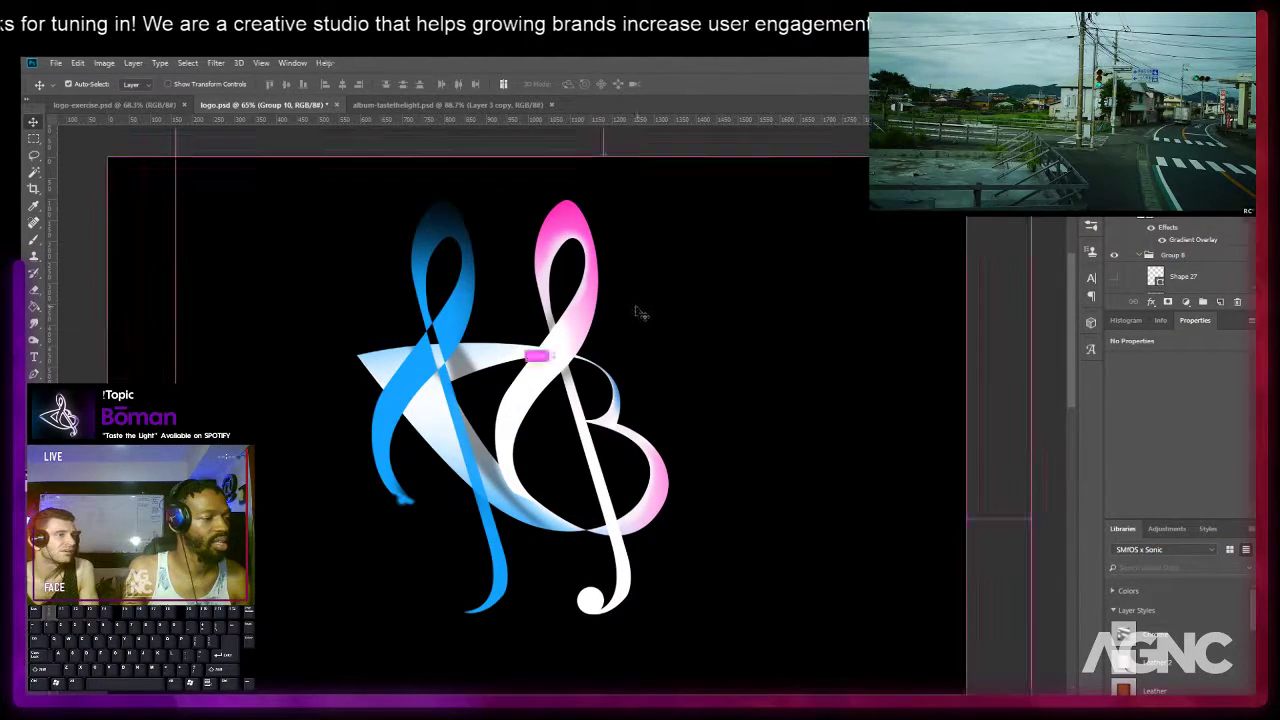
key("ctrl+z")
Try to move the emblem's groups and layers through Group 8 copy together, and undo the move.
scroll(1186, 255, "down", 6)
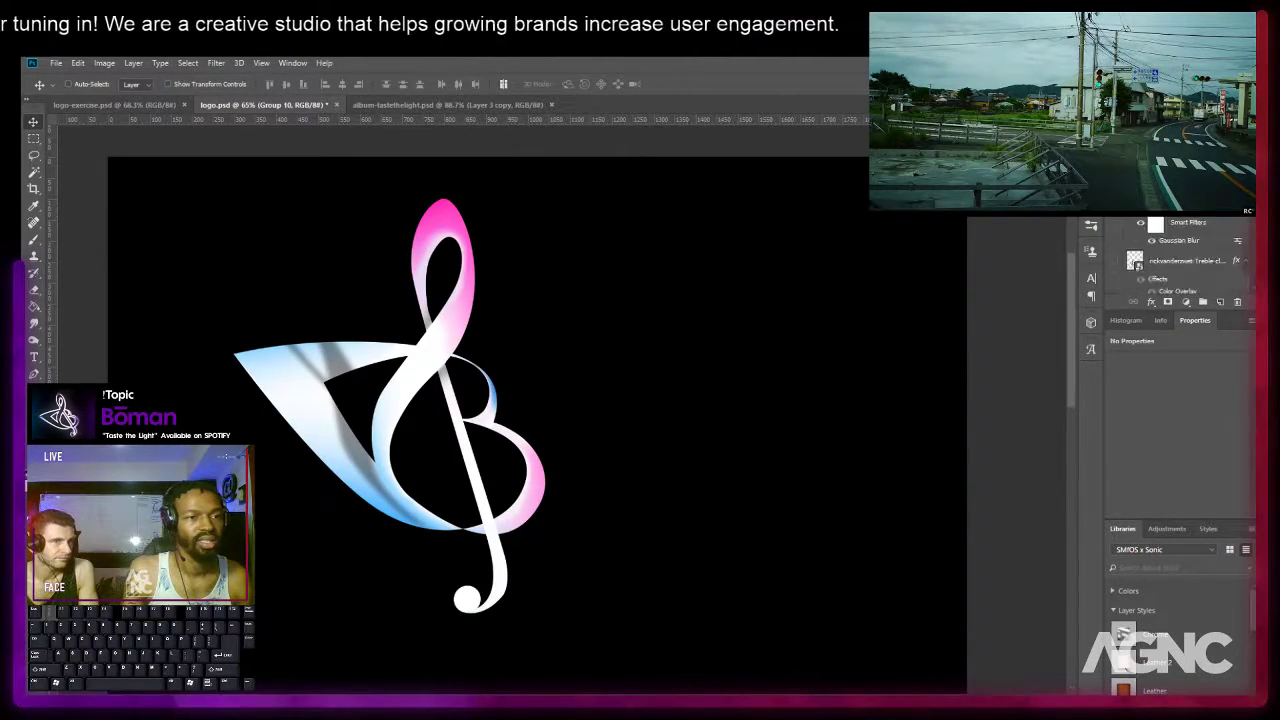
left_click(1176, 200)
scroll(1176, 255, "down", 3)
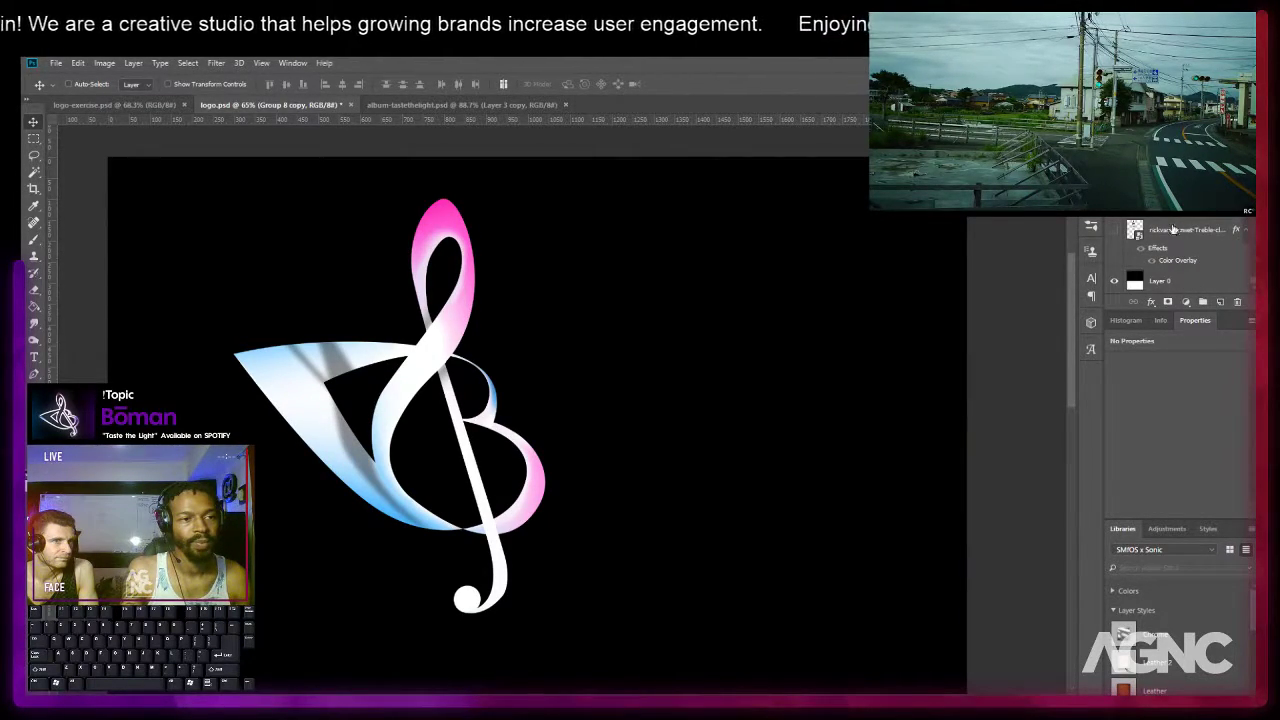
left_click(612, 303)
left_click_drag(584, 315, 601, 315)
scroll(1164, 233, "up", 2)
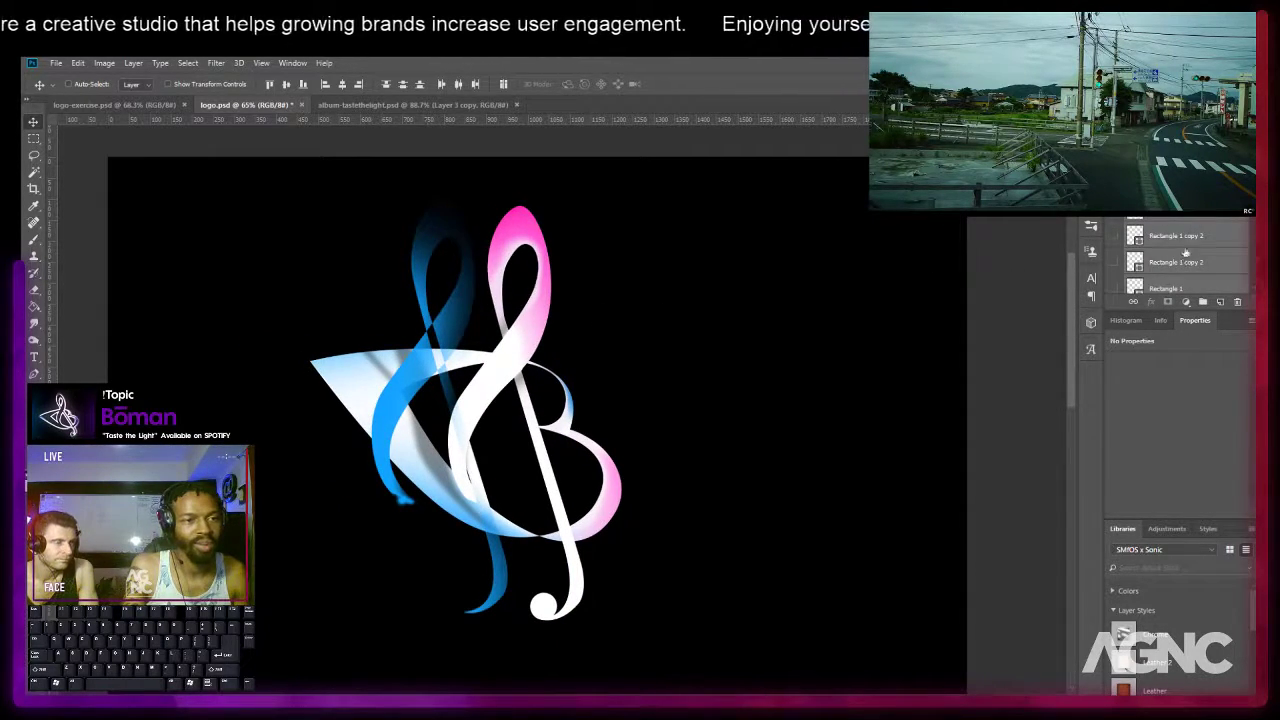
key("ctrl+z")
Merge the emblem's layers, including Group 8 copy and the treble-clef image layer above Layer 0, into one layer.
right_click(452, 337)
left_click(475, 336)
scroll(1175, 229, "down", 8)
scroll(1194, 240, "down", 6)
scroll(1186, 240, "up", 6)
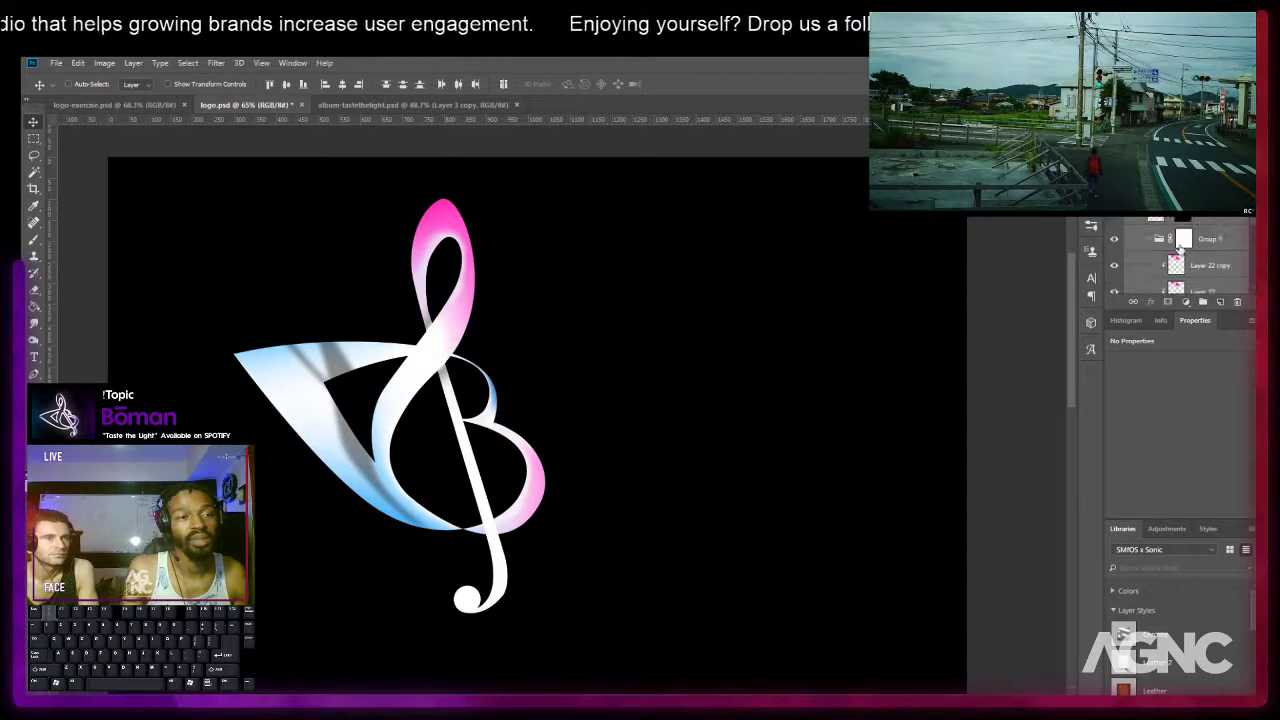
left_click(1170, 218)
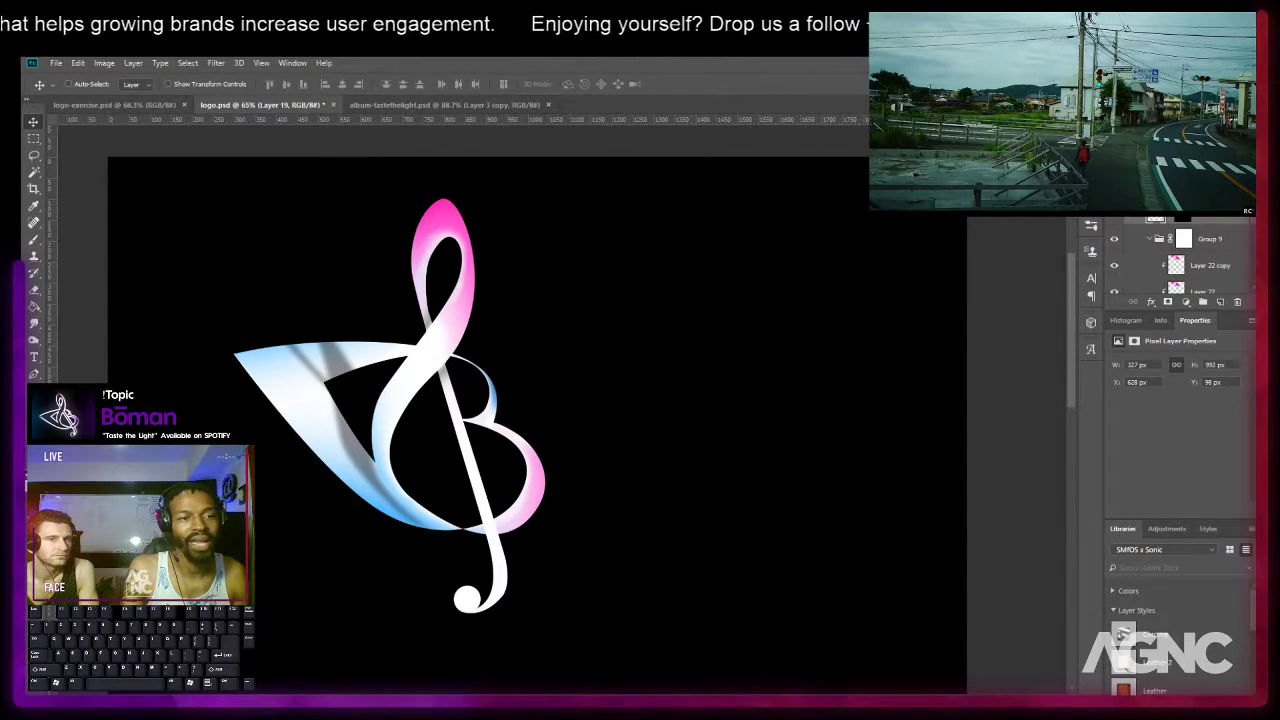
scroll(1177, 256, "down", 5)
left_click(1180, 208)
scroll(1177, 256, "up", 3)
scroll(1177, 256, "down", 5)
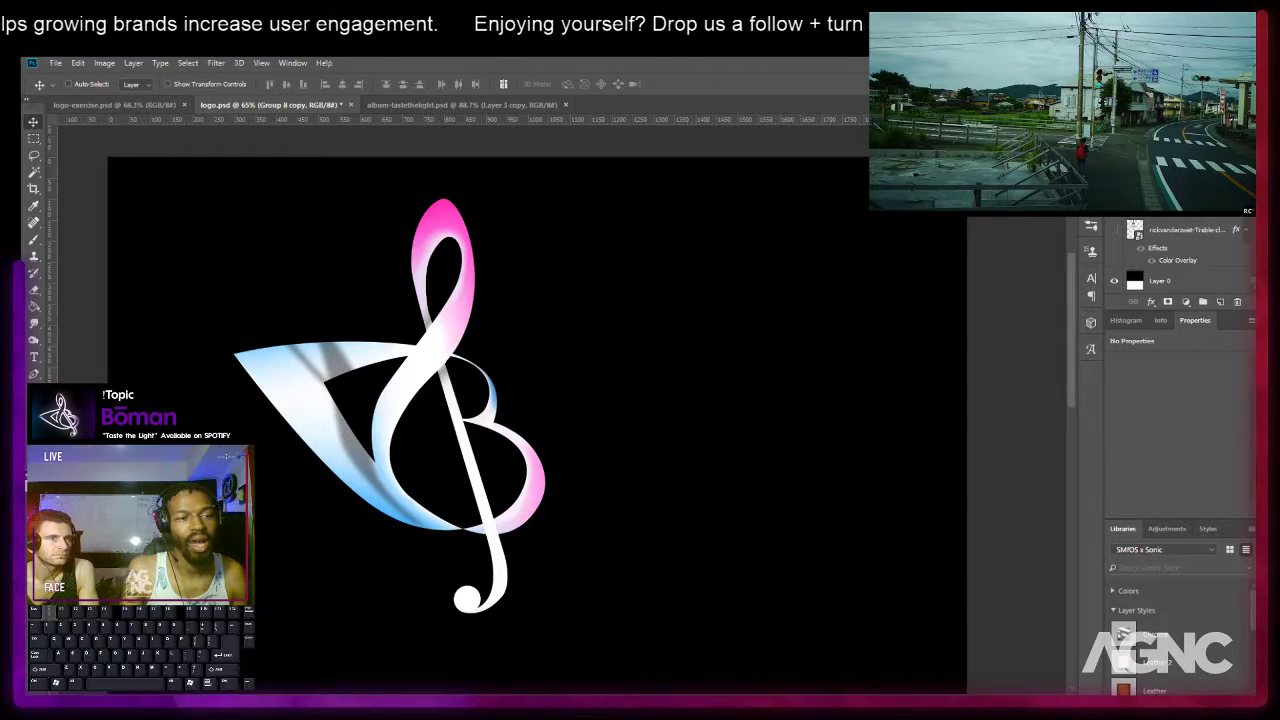
left_click(1193, 232, "shift")
key("ctrl+e")
Move the merged emblem closer to the middle of the canvas and try tilting it counter-clockwise with Free Transform.
left_click_drag(531, 361, 630, 364)
key("ctrl+t")
left_click_drag(705, 185, 613, 177)
left_click_drag(570, 294, 606, 283)
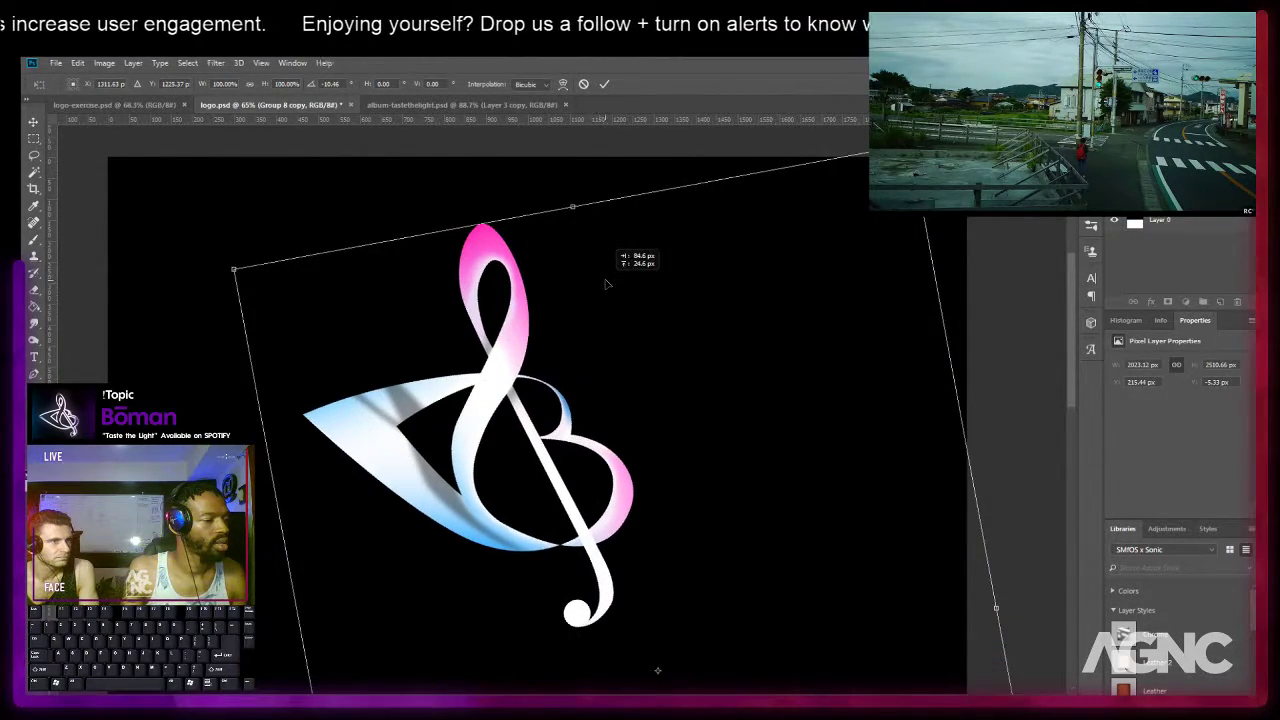
left_click_drag(988, 269, 1009, 295)
Compare the emblem's angle with the album cover, marking the cover emblem from its pointed tip across the B with a rectangular marquee.
left_click(470, 106)
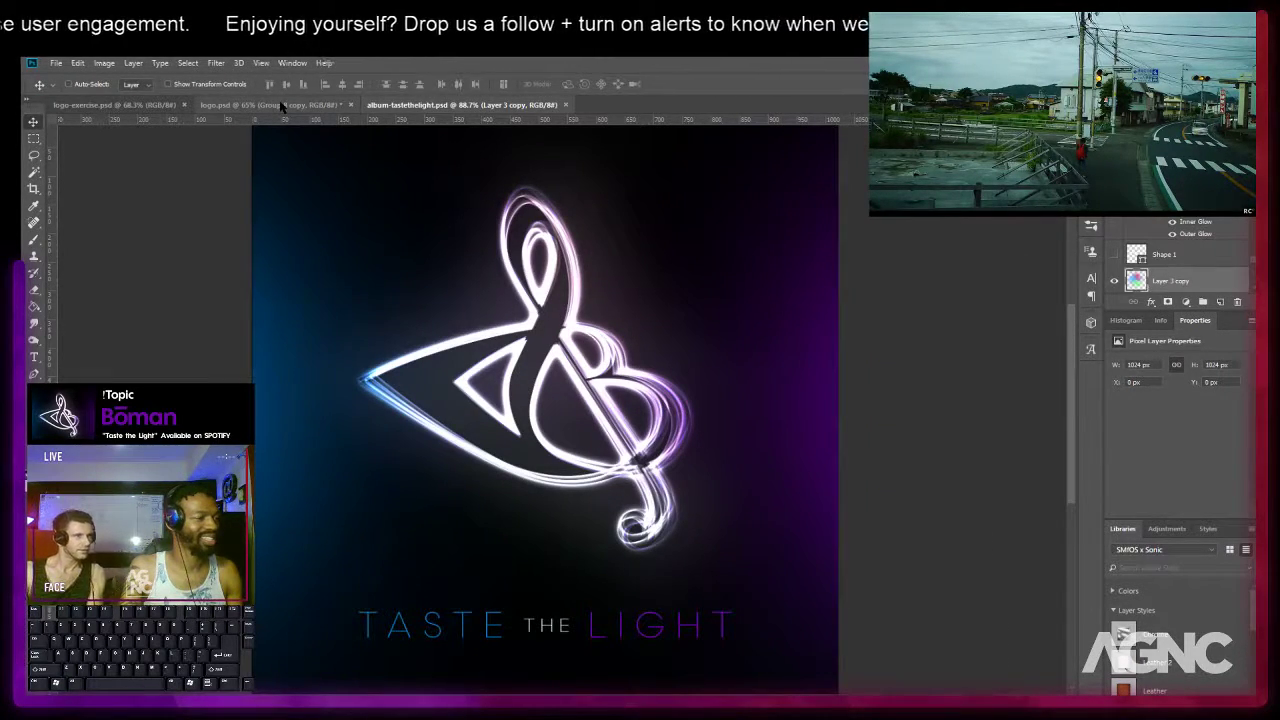
left_click(283, 105)
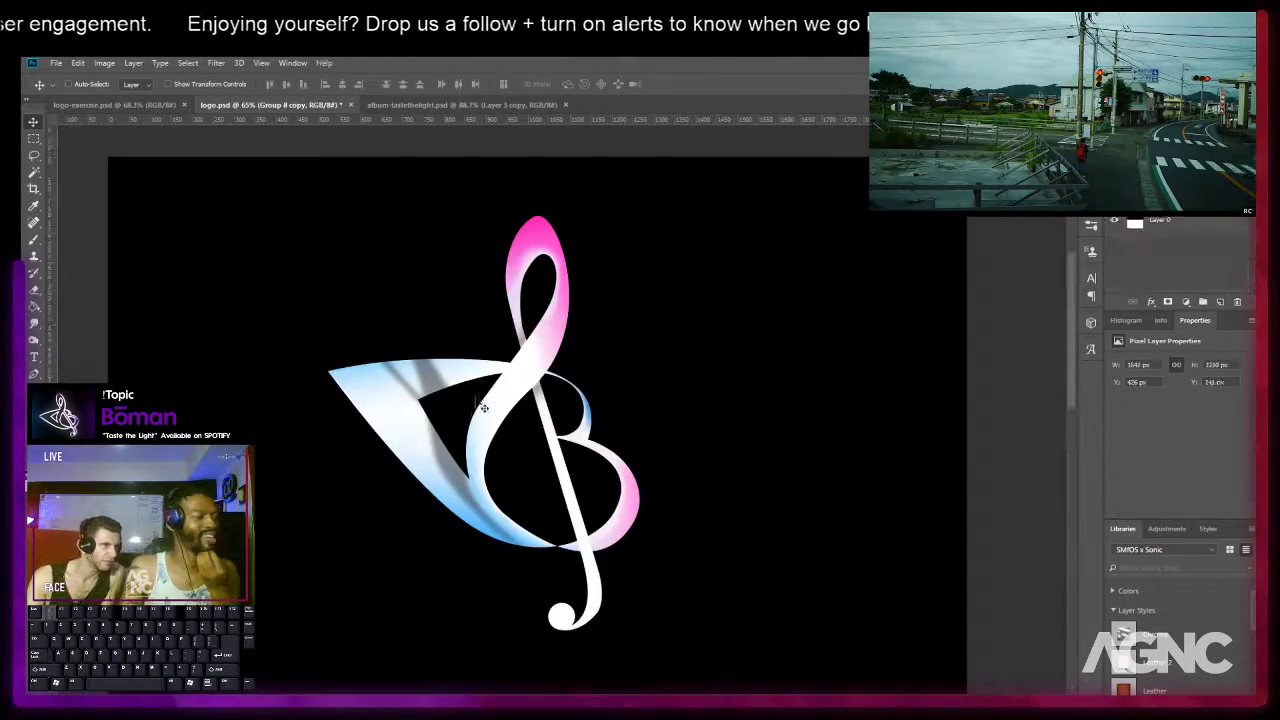
left_click(460, 105)
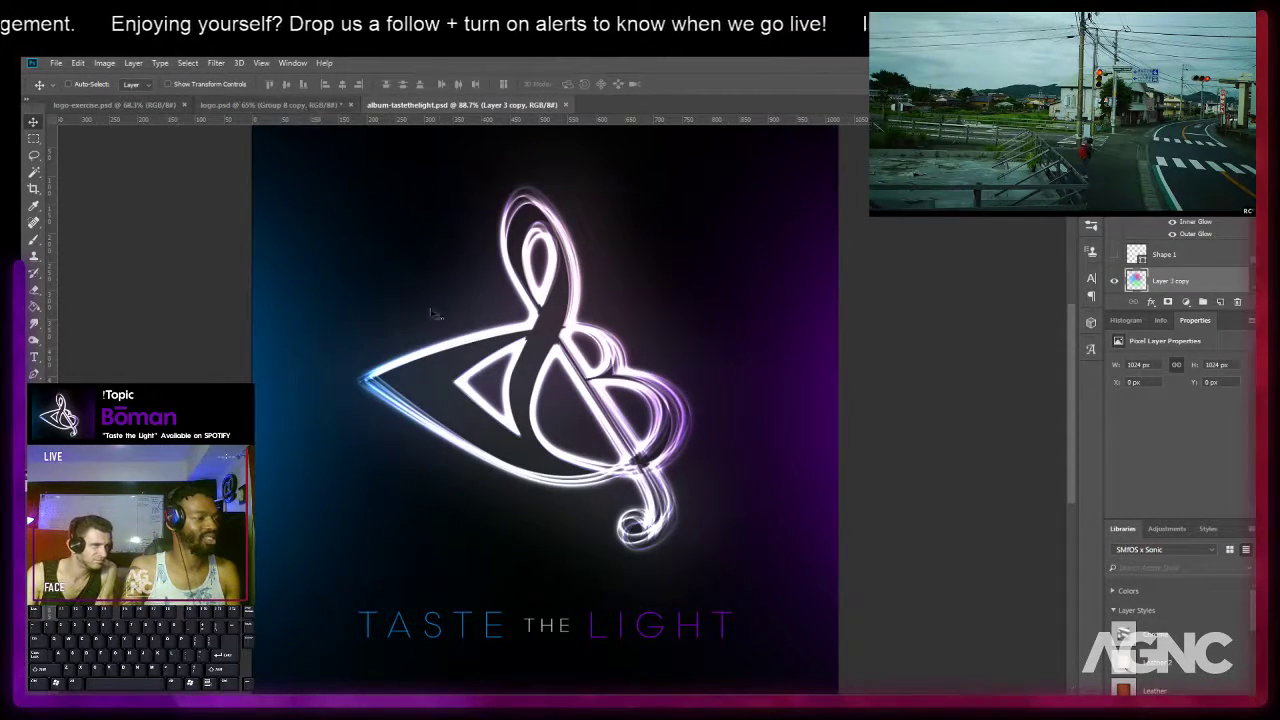
left_click(33, 139)
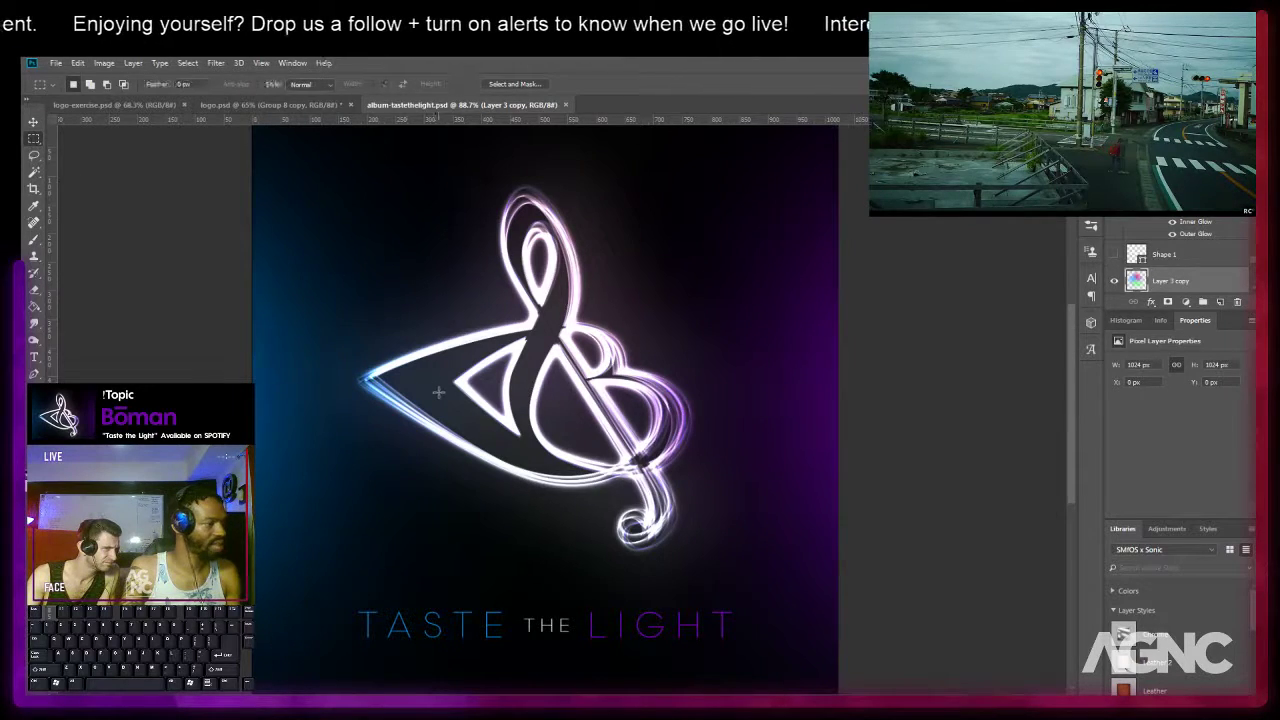
left_click_drag(343, 381, 793, 461)
left_click(627, 237)
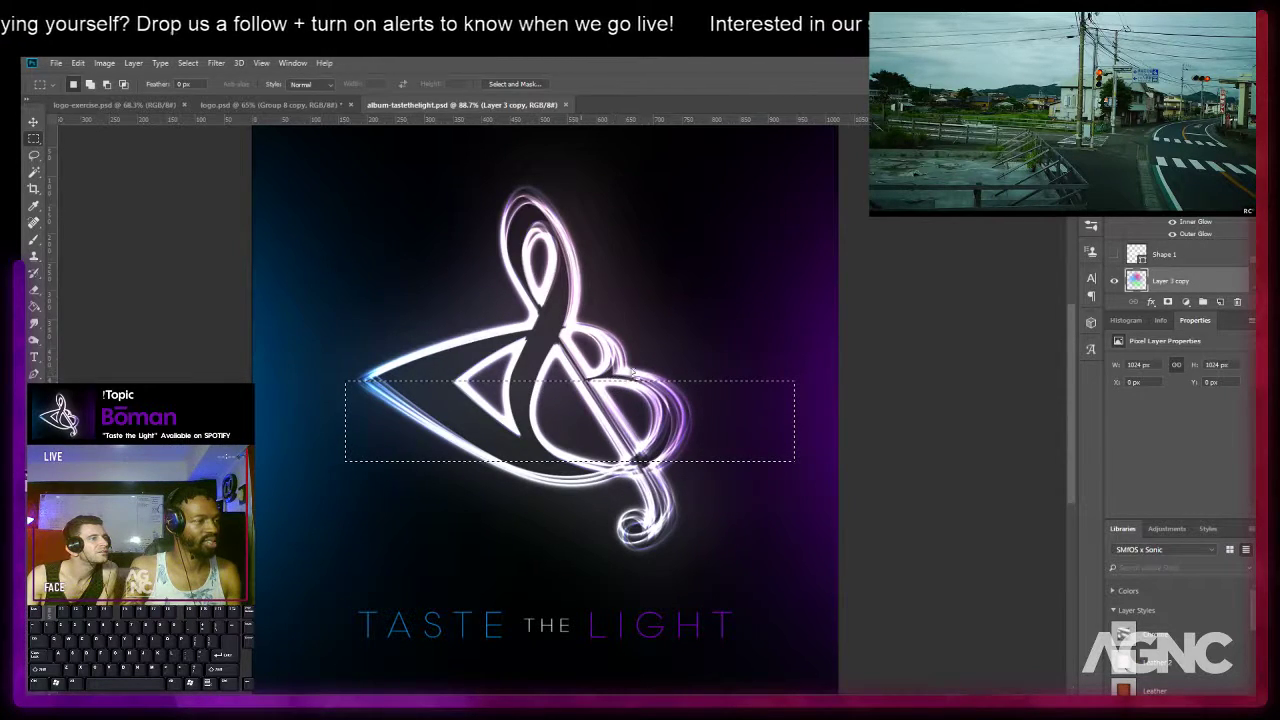
Rotate the merged emblem in logo.psd counter-clockwise towards the tilt of the album cover emblem, and clear any selection.
left_click(298, 105)
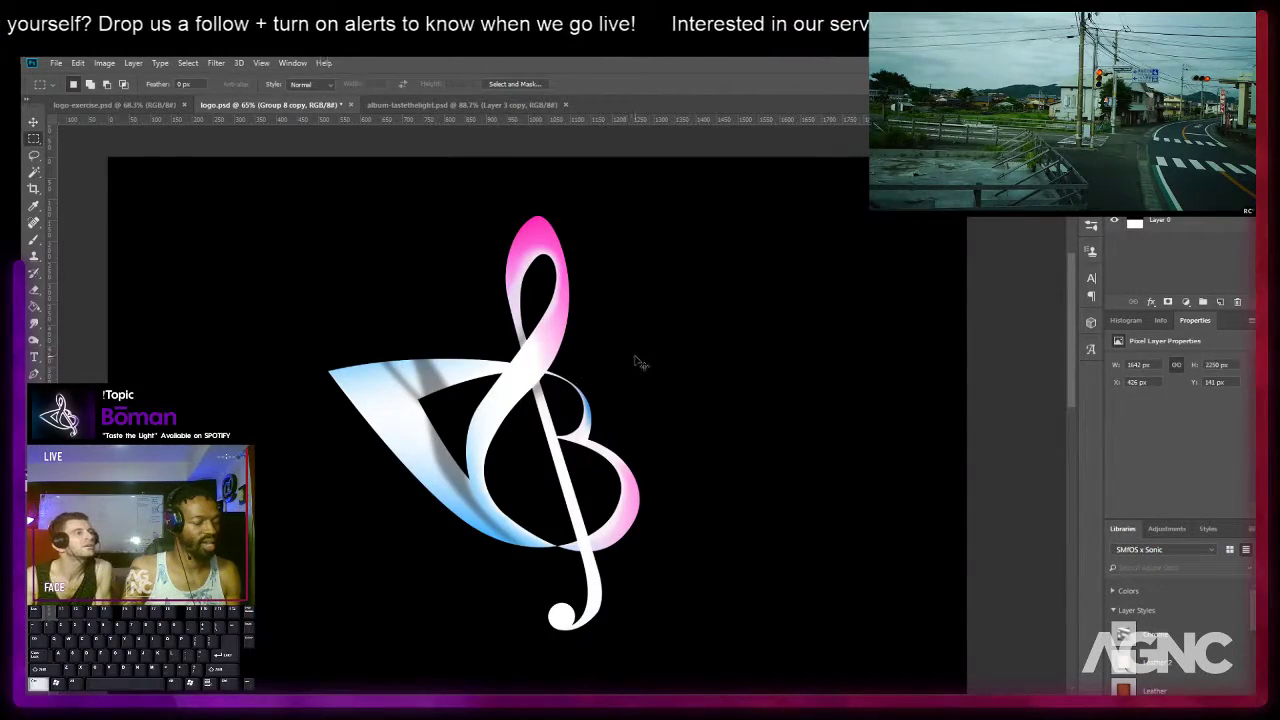
key("ctrl+t")
left_click_drag(726, 151, 623, 171)
key("Return")
left_click_drag(495, 435, 576, 382)
key("ctrl+d")
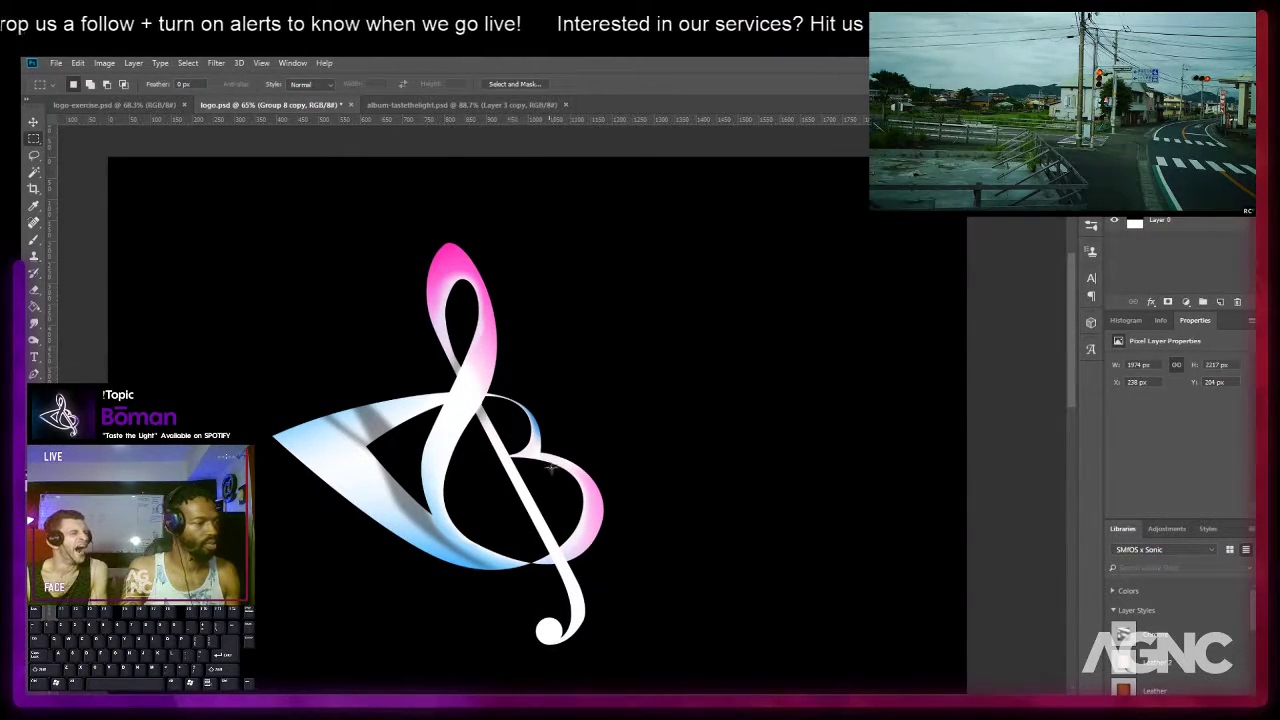
Check the emblem's level with a rectangular marquee and rotate it a few degrees further counter-clockwise.
left_click_drag(569, 461, 250, 490)
left_click_drag(349, 476, 349, 465)
key("ctrl+t")
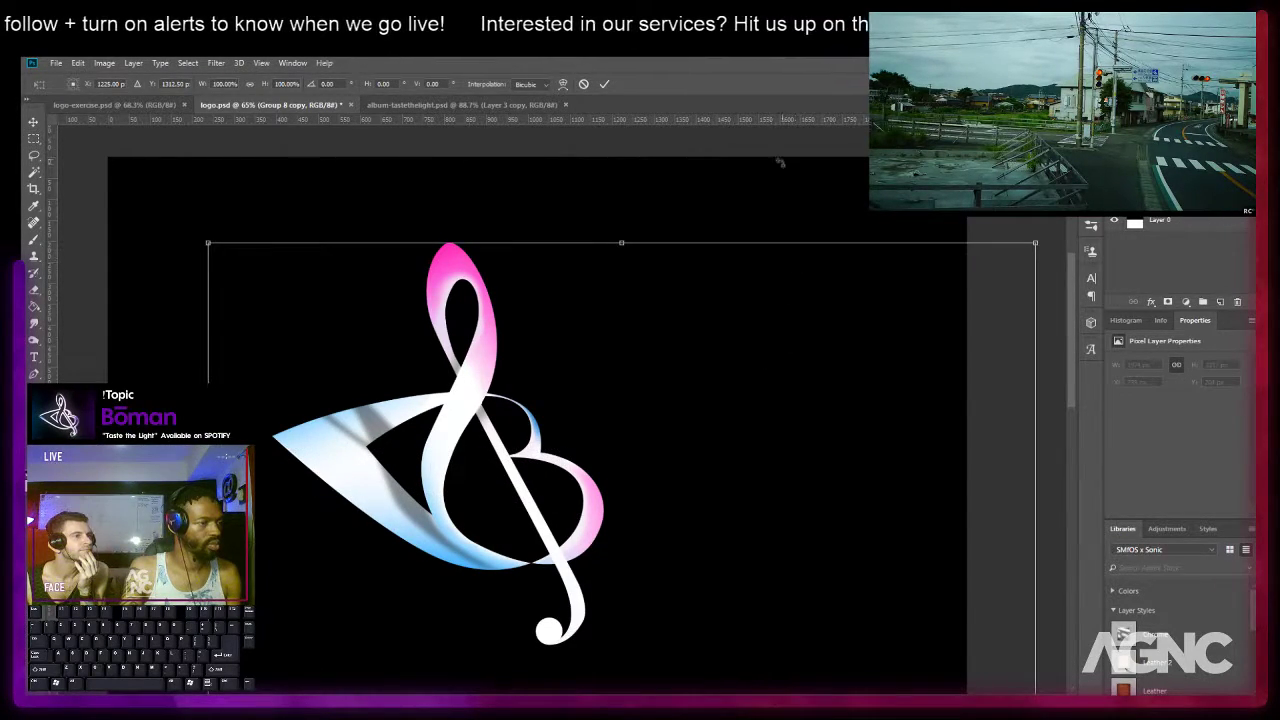
left_click_drag(759, 182, 737, 171)
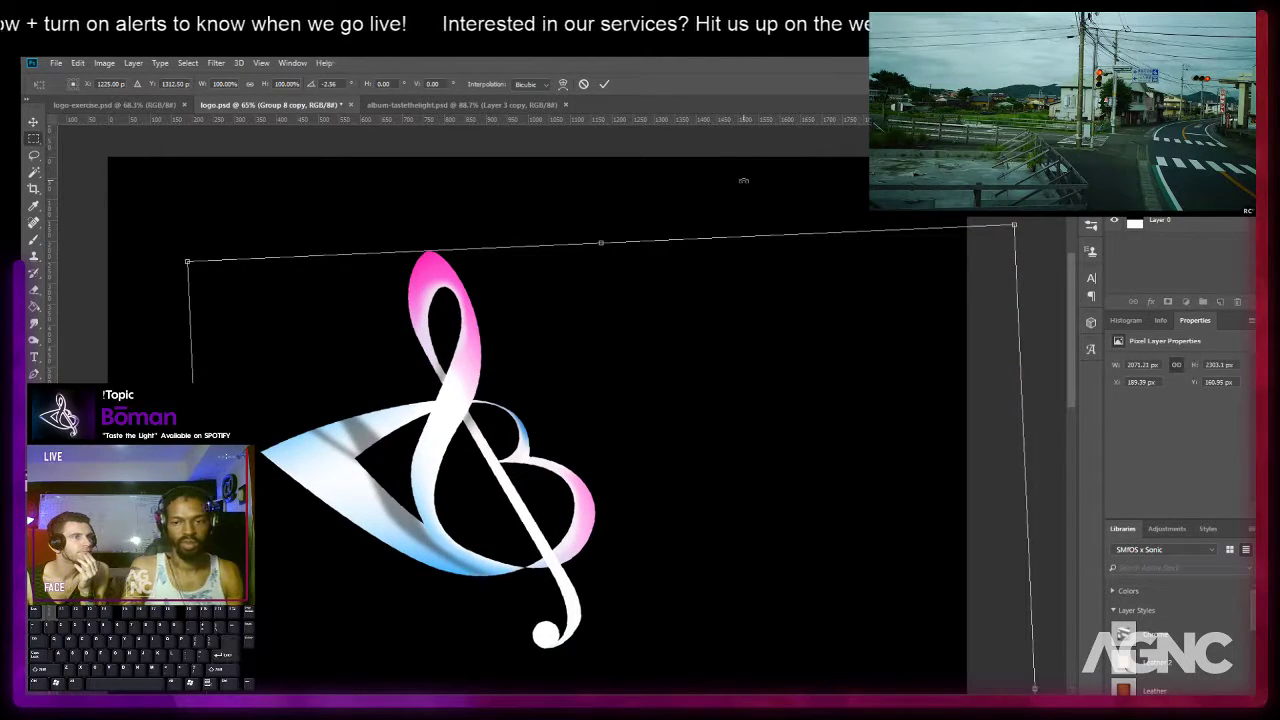
key("Return")
Move the tilted emblem up towards the canvas centre and check its pointed tip against the B with a marquee.
key("v")
left_click_drag(580, 448, 620, 424)
key("ctrl+t")
key("Return")
key("m")
left_click_drag(317, 401, 692, 492)
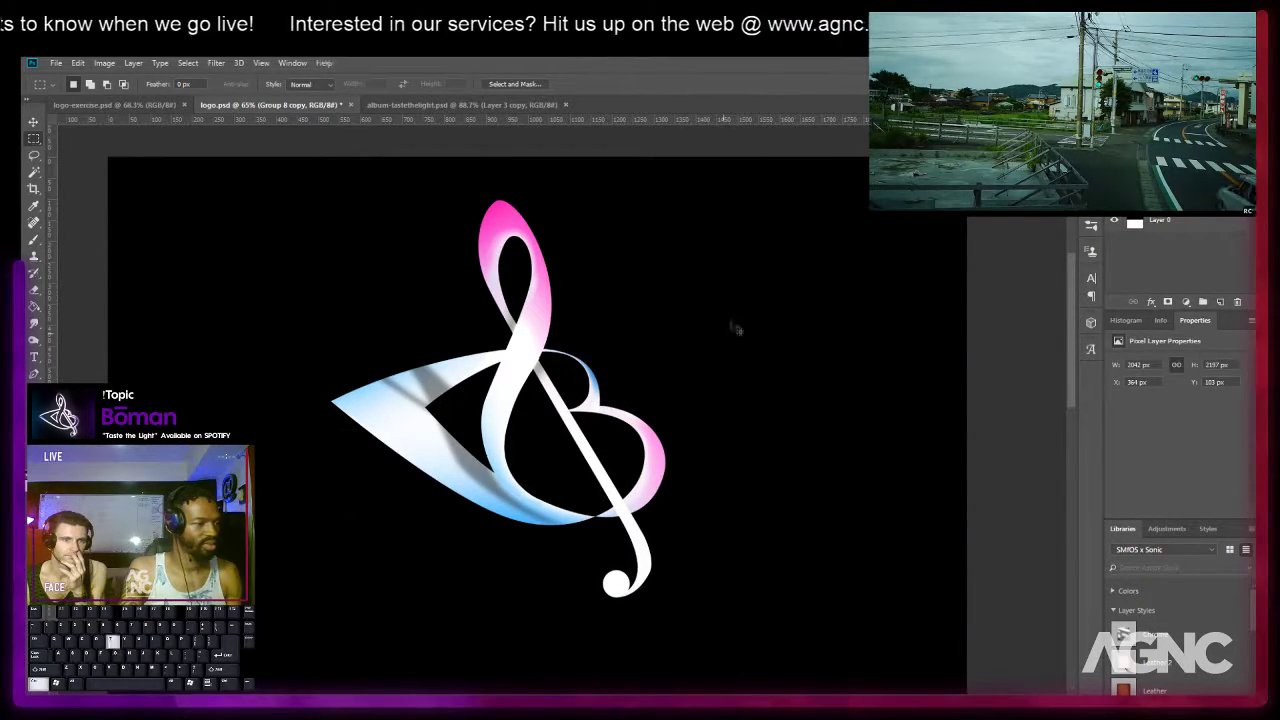
Rotate the emblem very slightly clockwise and nudge it down a little.
key("ctrl+t")
left_click_drag(786, 182, 790, 186)
key("Return")
key("v")
left_click_drag(614, 371, 604, 394)
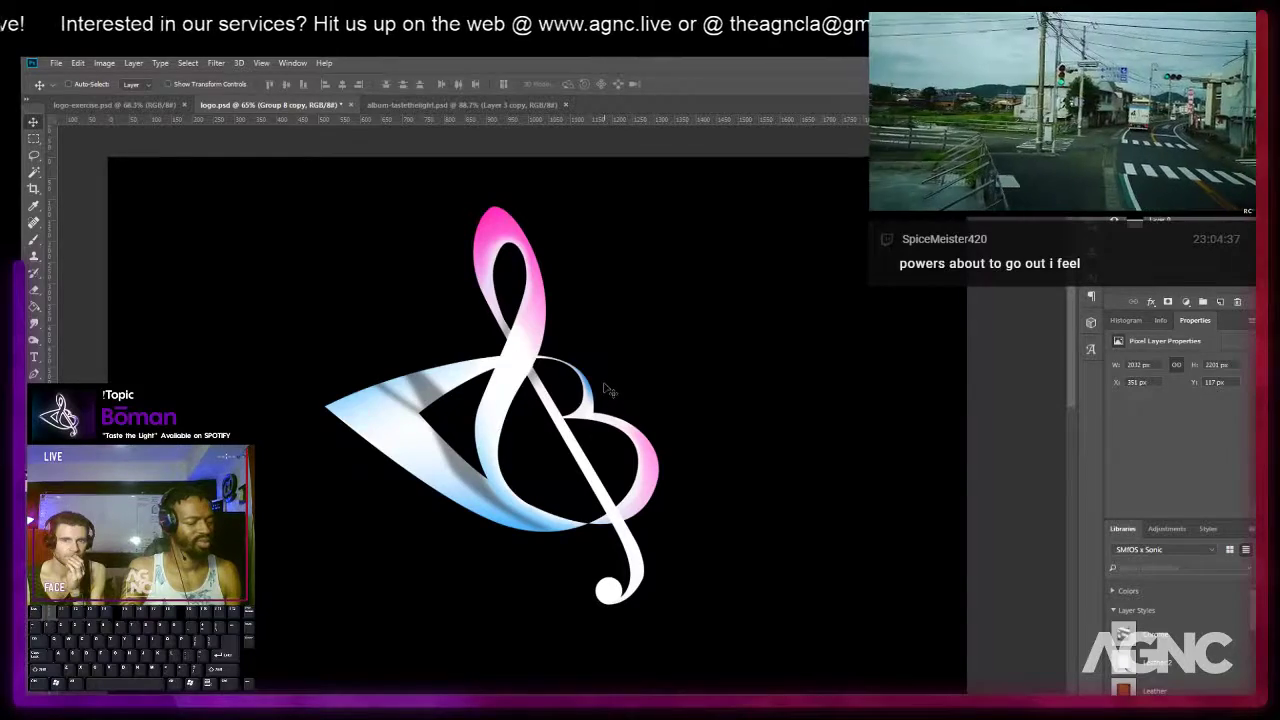
Check the emblem's level with a rectangular marquee, rotate it about 1.2° counter-clockwise and shift it slightly up.
key("m")
left_click_drag(318, 408, 691, 506)
left_click_drag(640, 456, 630, 454)
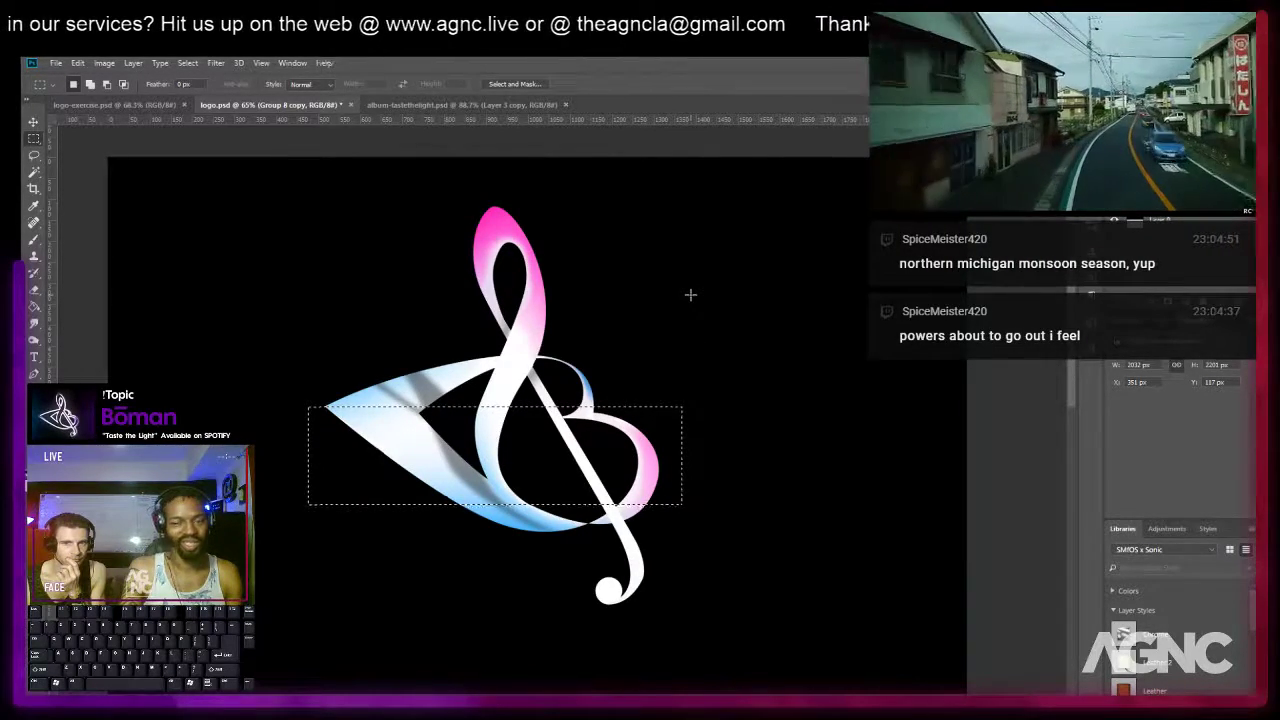
key("ctrl+t")
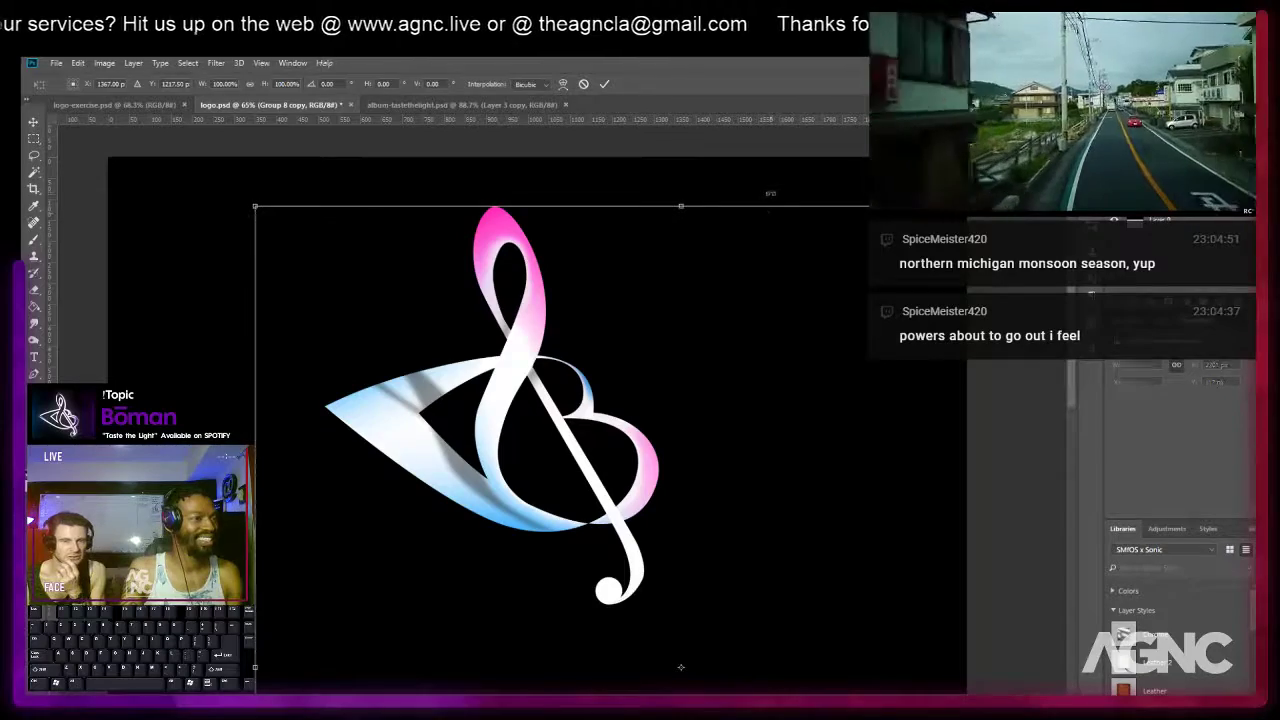
left_click_drag(768, 182, 759, 176)
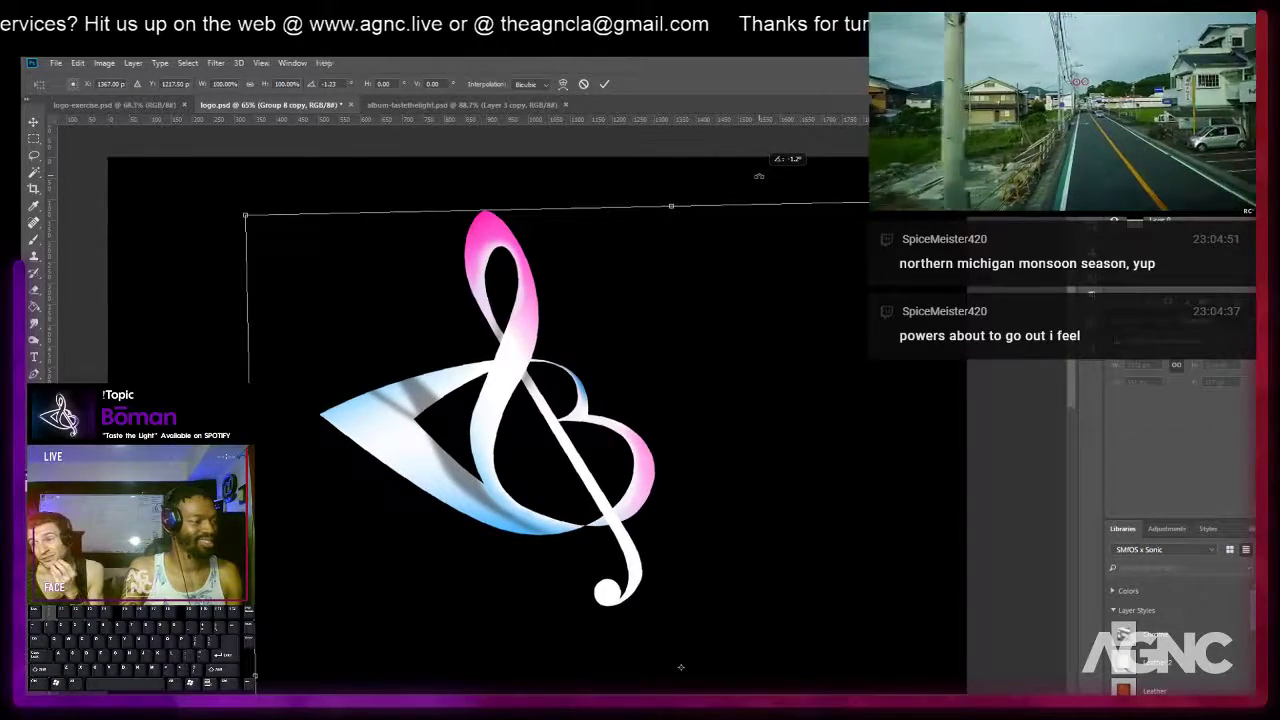
key("Return")
key("v")
left_click_drag(660, 346, 641, 363)
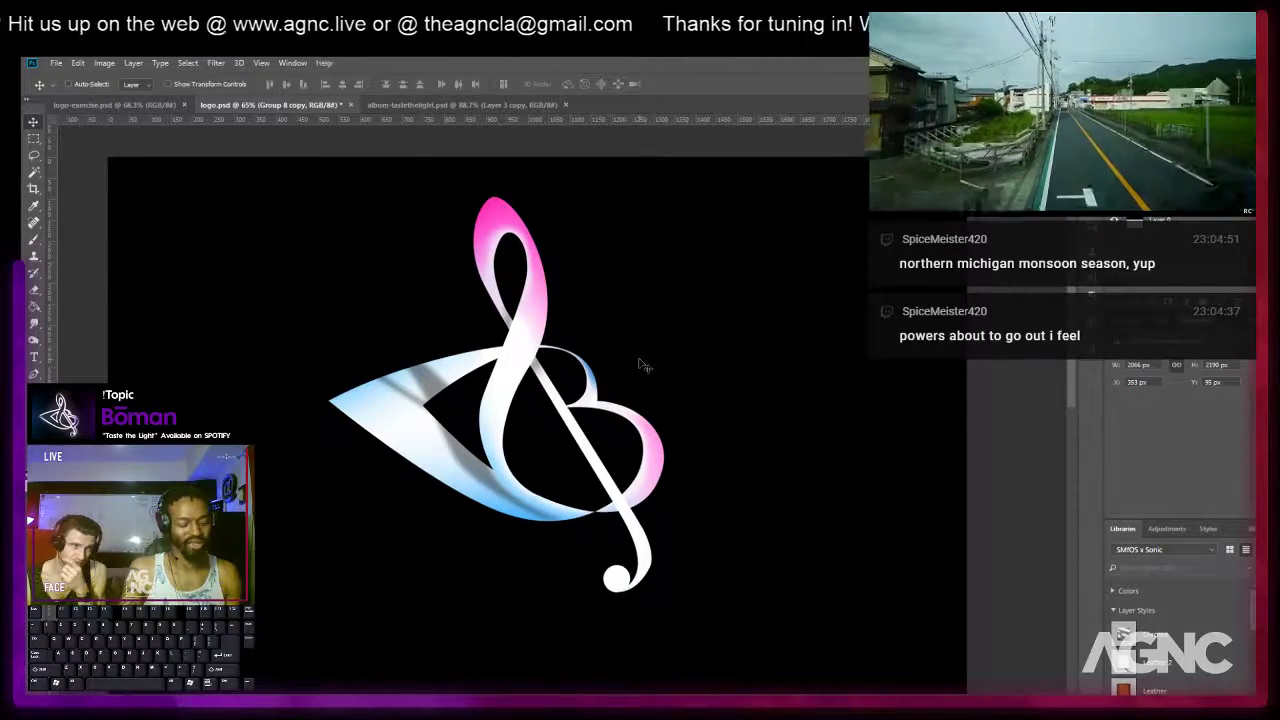
Check the emblem's pointed tip against the B with a marquee and move the emblem straight down a little.
key("m")
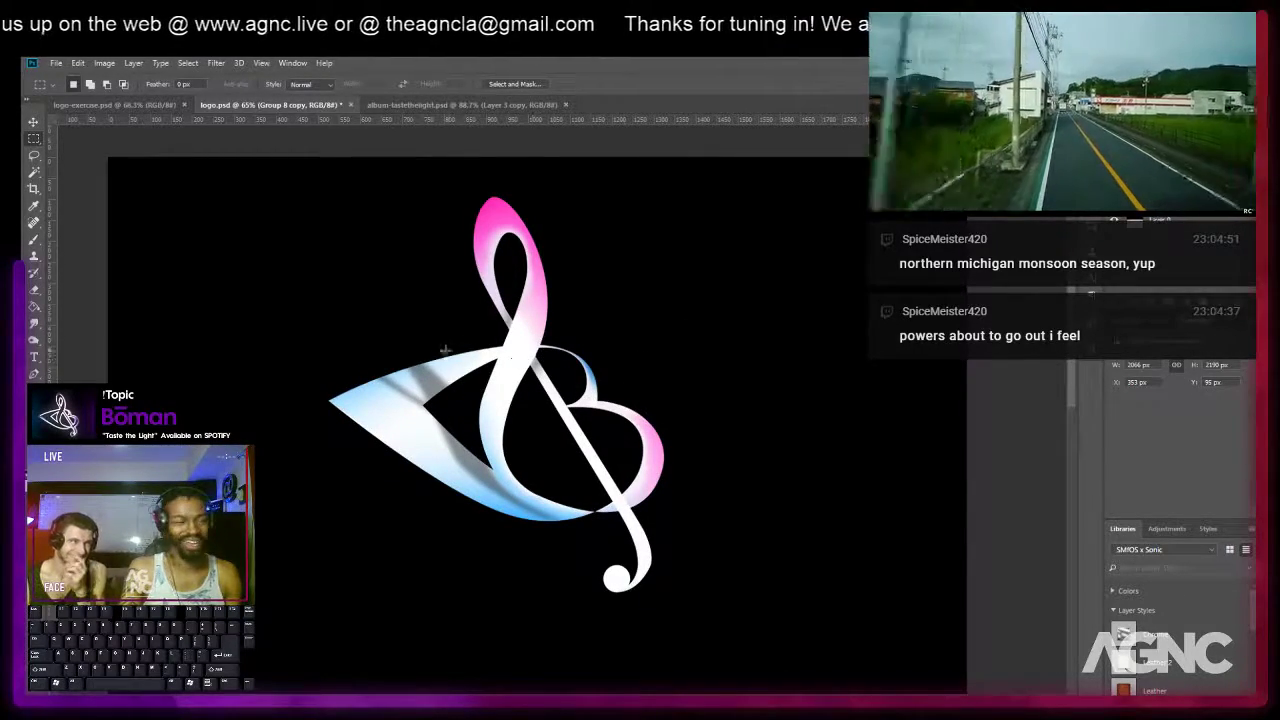
left_click_drag(322, 400, 704, 521)
left_click_drag(586, 453, 574, 459)
left_click(663, 297)
key("v")
left_click_drag(520, 365, 521, 390)
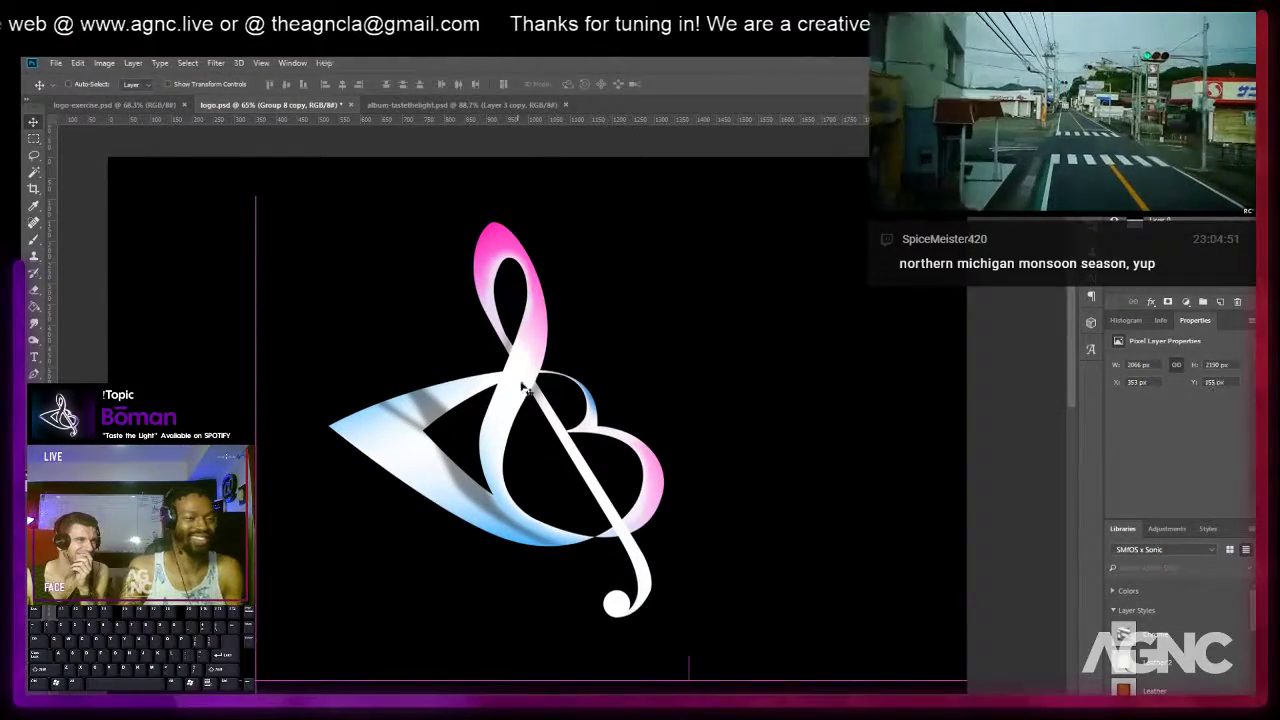
Try inverting the colours of the emblem layer and undo the inversion.
scroll(770, 360, "up", 1)
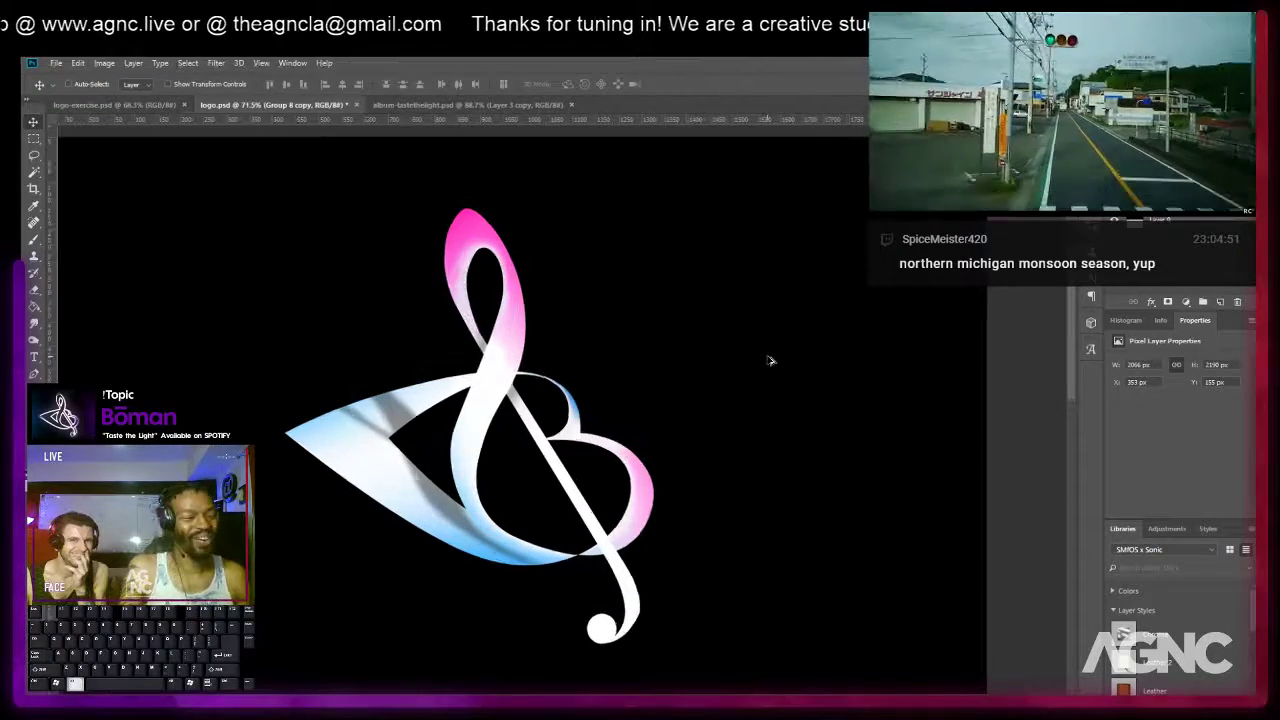
left_click_drag(595, 340, 611, 316)
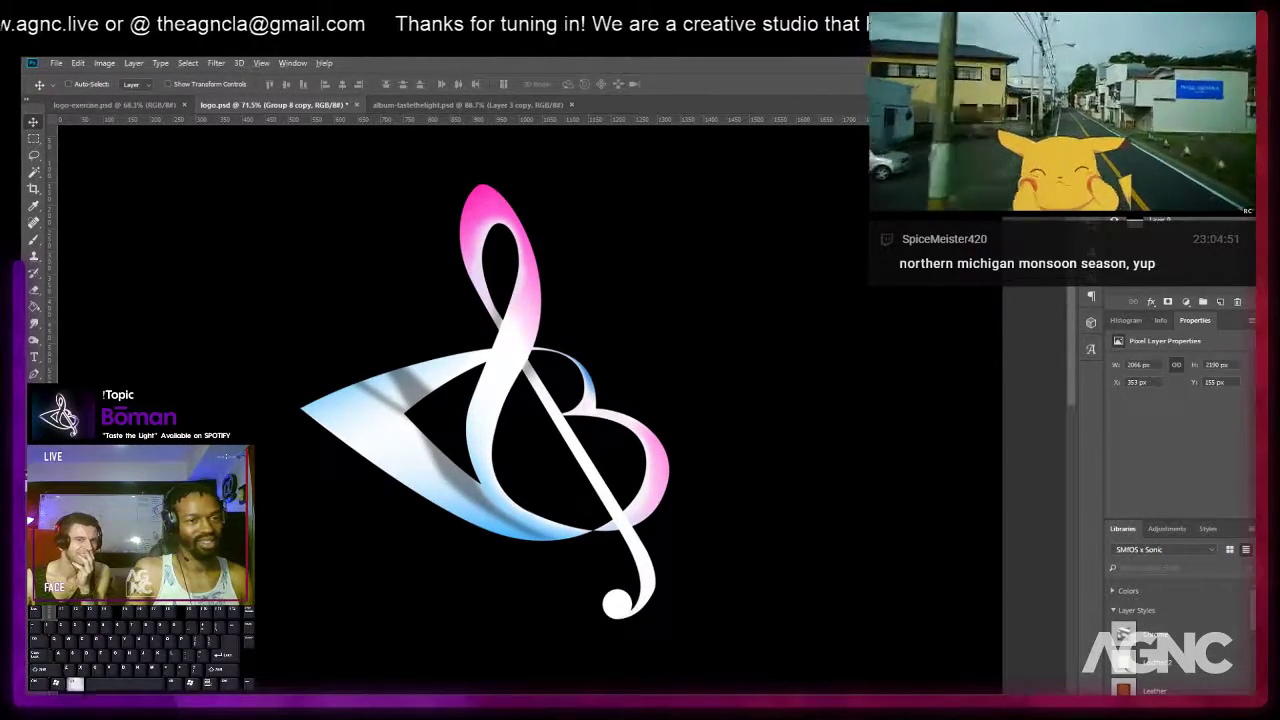
right_click(1175, 200)
key("Escape")
left_click(1173, 221)
left_click(1173, 200)
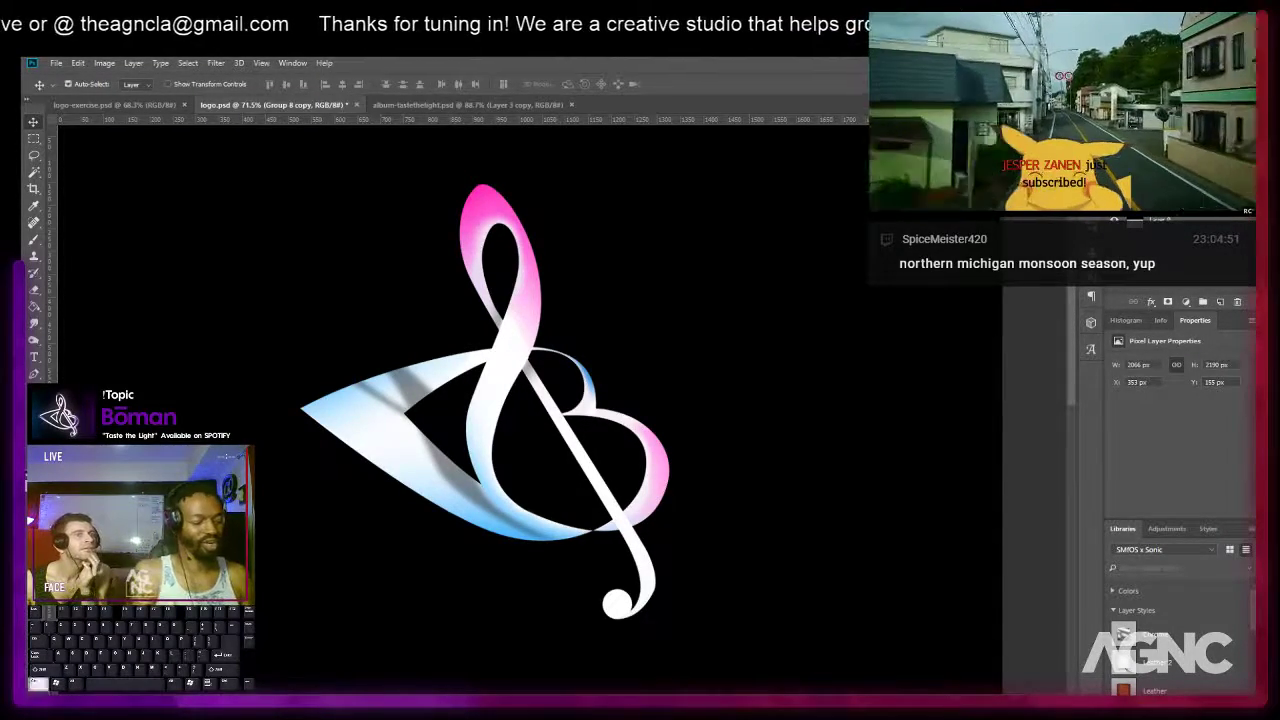
key("ctrl+i")
key("ctrl+z")
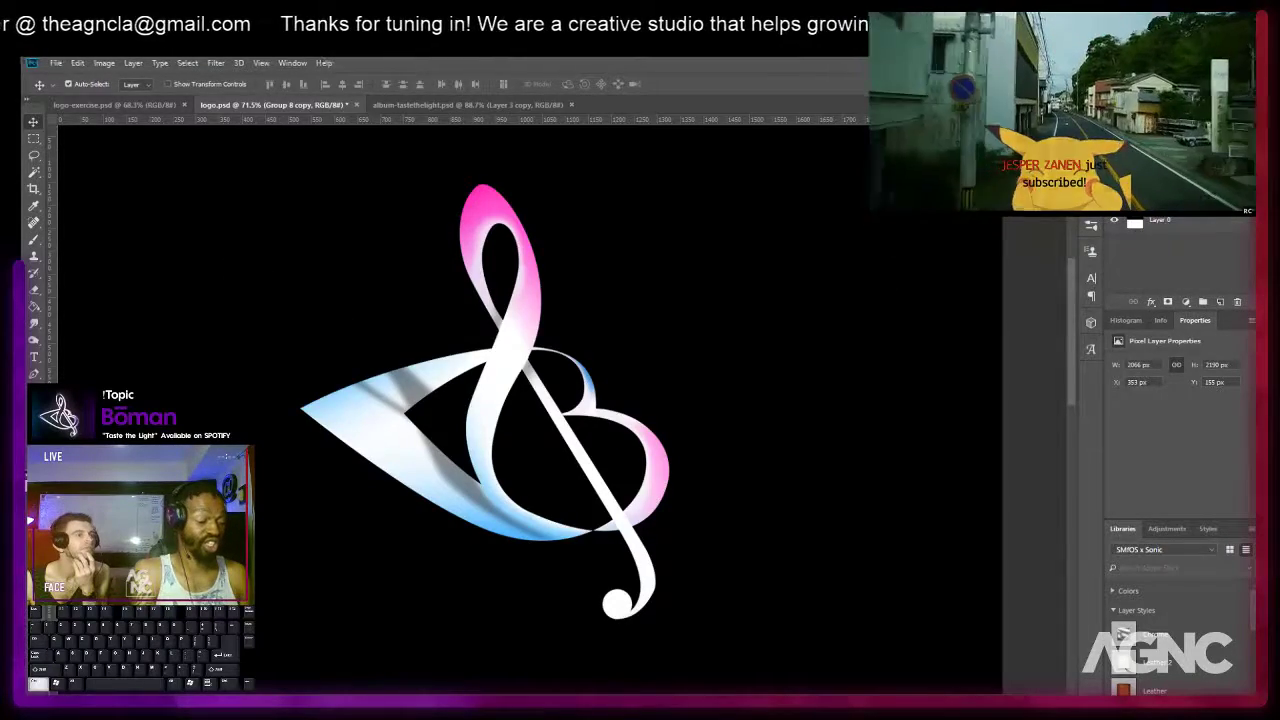
Turn the emblem pure white with Hue/Saturation, setting Saturation to -100 and Lightness to +100.
key("ctrl+u")
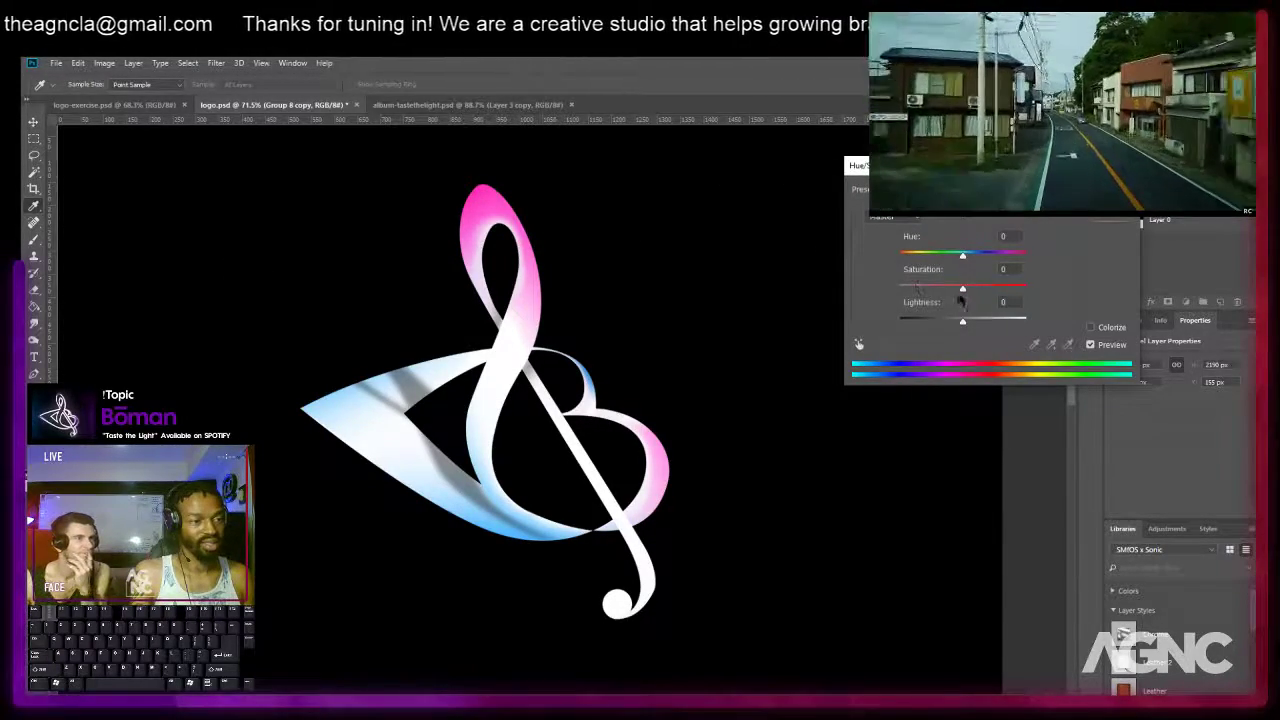
left_click_drag(950, 290, 899, 290)
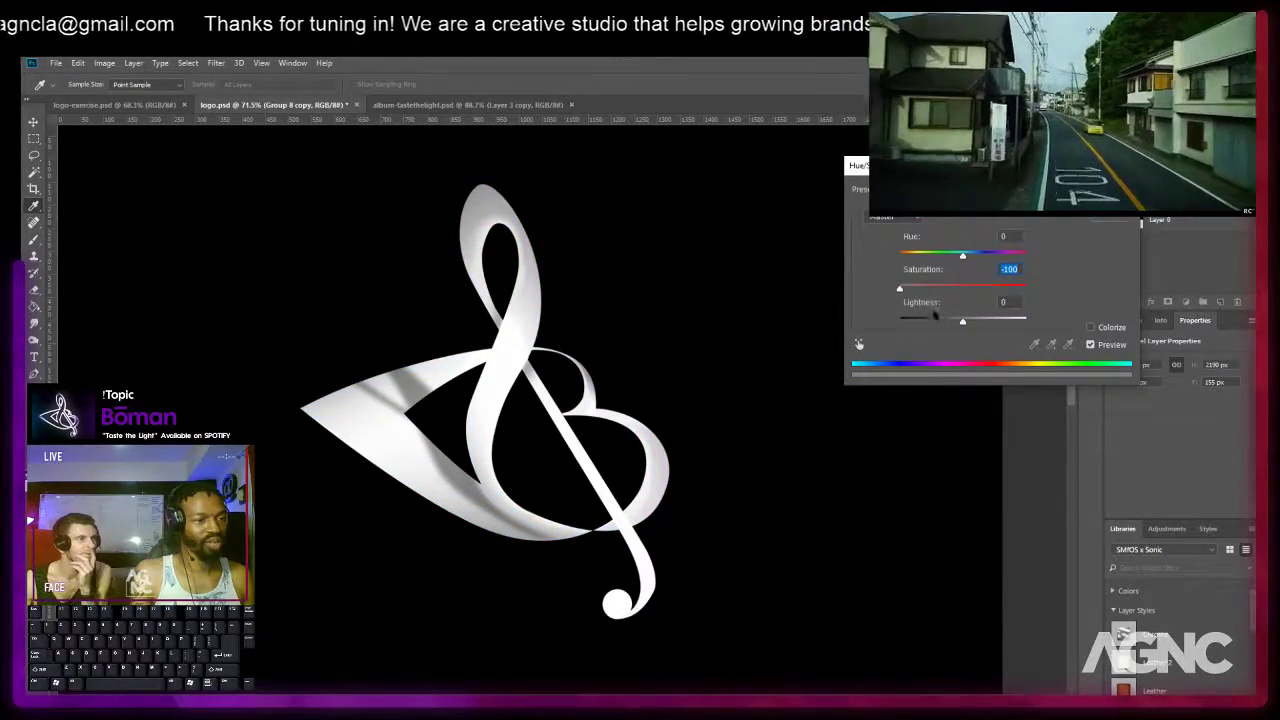
left_click_drag(957, 328, 1040, 313)
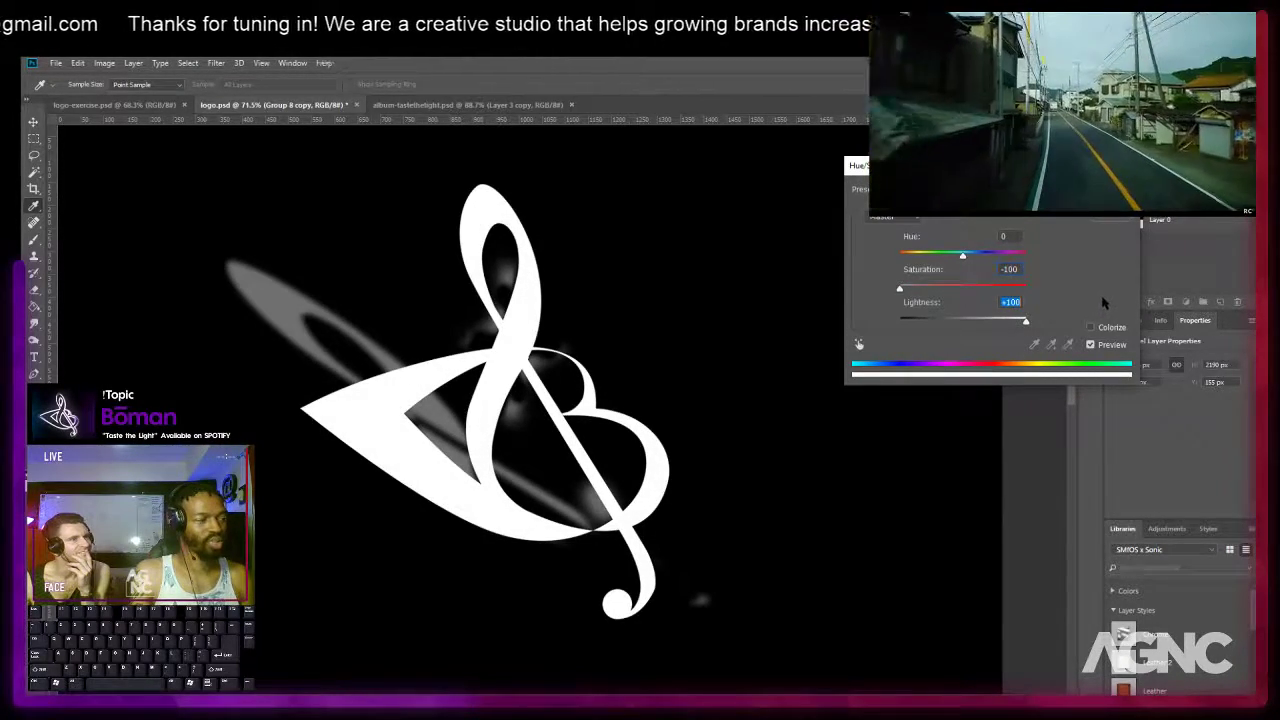
key("Return")
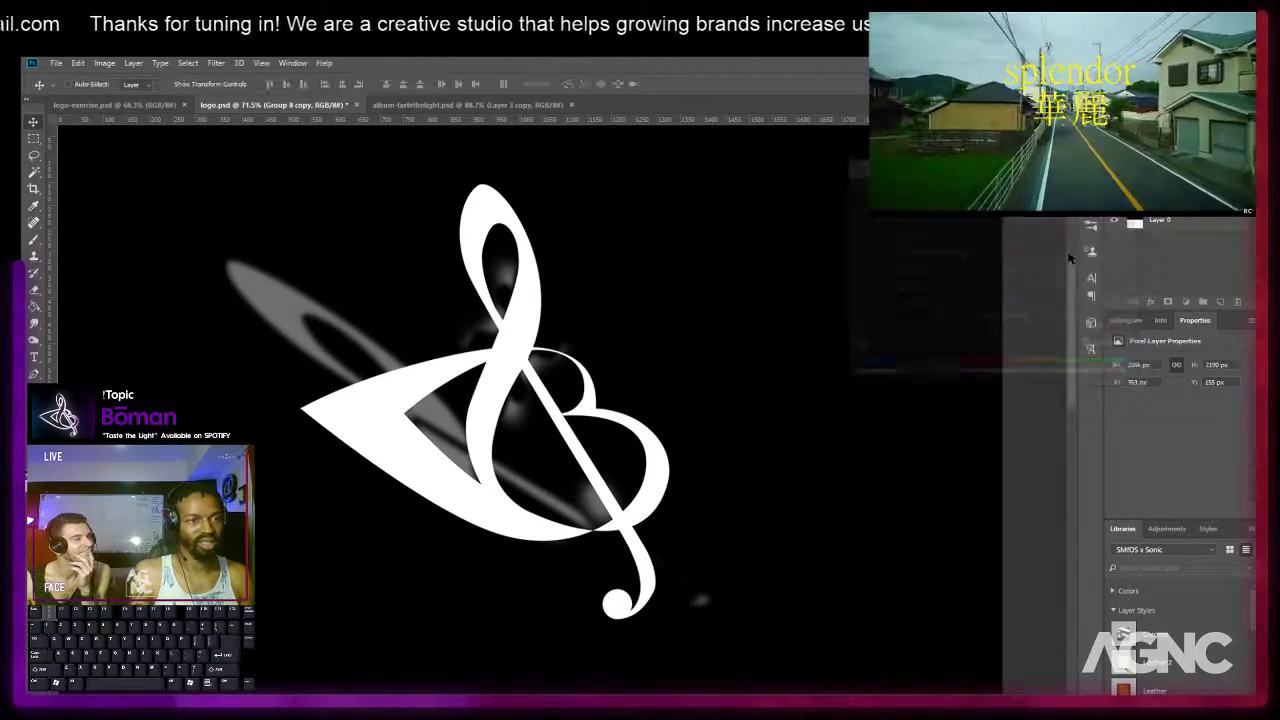
Try selecting the white emblem shape with the Magic Wand and clear the selection.
right_click(423, 378)
left_click(470, 384)
key("w")
left_click(445, 372)
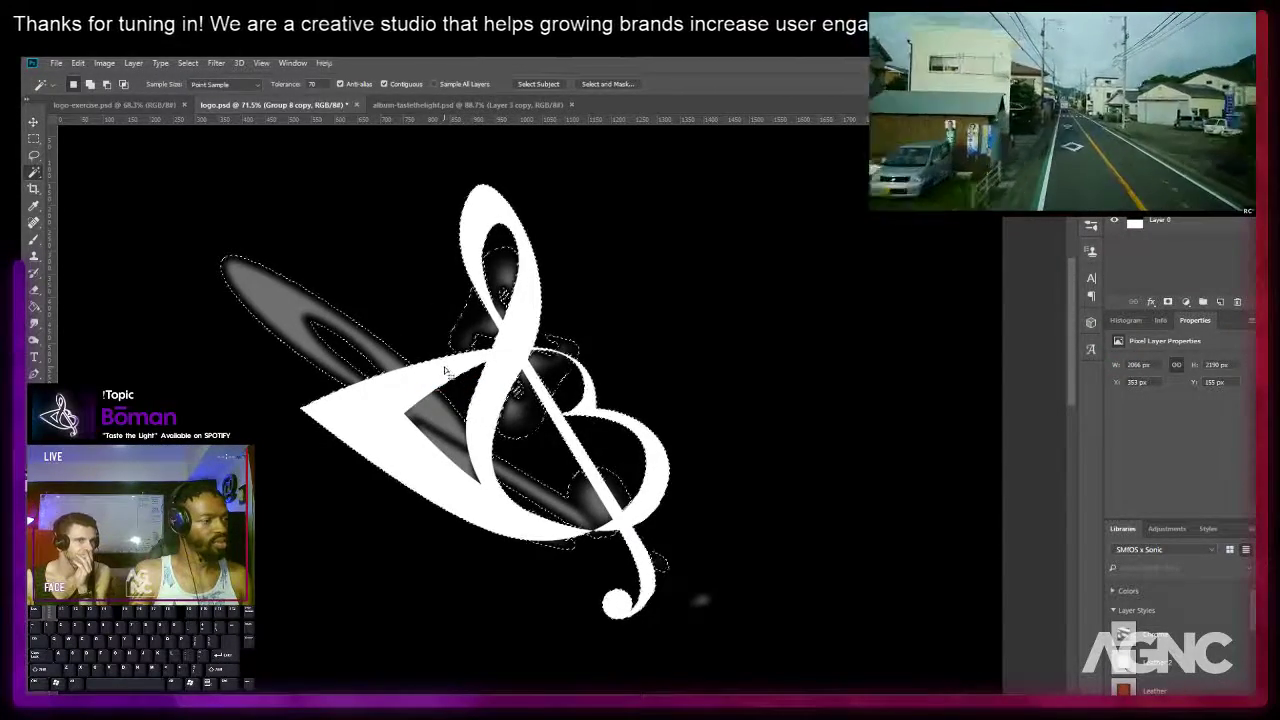
key("ctrl+d")
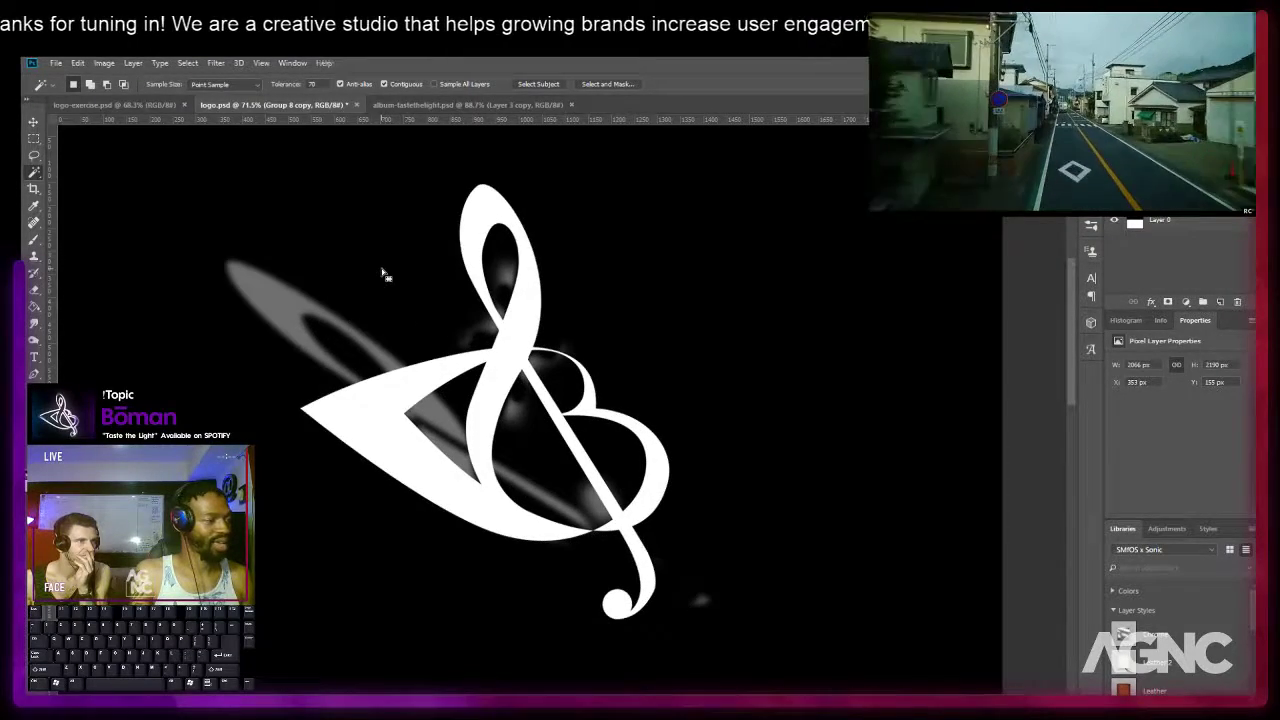
Try erasing the grey shadow outside the emblem's upper-left edge with freehand Eraser strokes, and undo it.
key("e")
mouse_move(180, 294)
left_mouse_down()
mouse_move(289, 251)
mouse_move(200, 320)
left_mouse_up()
mouse_move(330, 254)
left_mouse_down()
mouse_move(247, 376)
mouse_move(361, 270)
mouse_move(225, 302)
left_mouse_up()
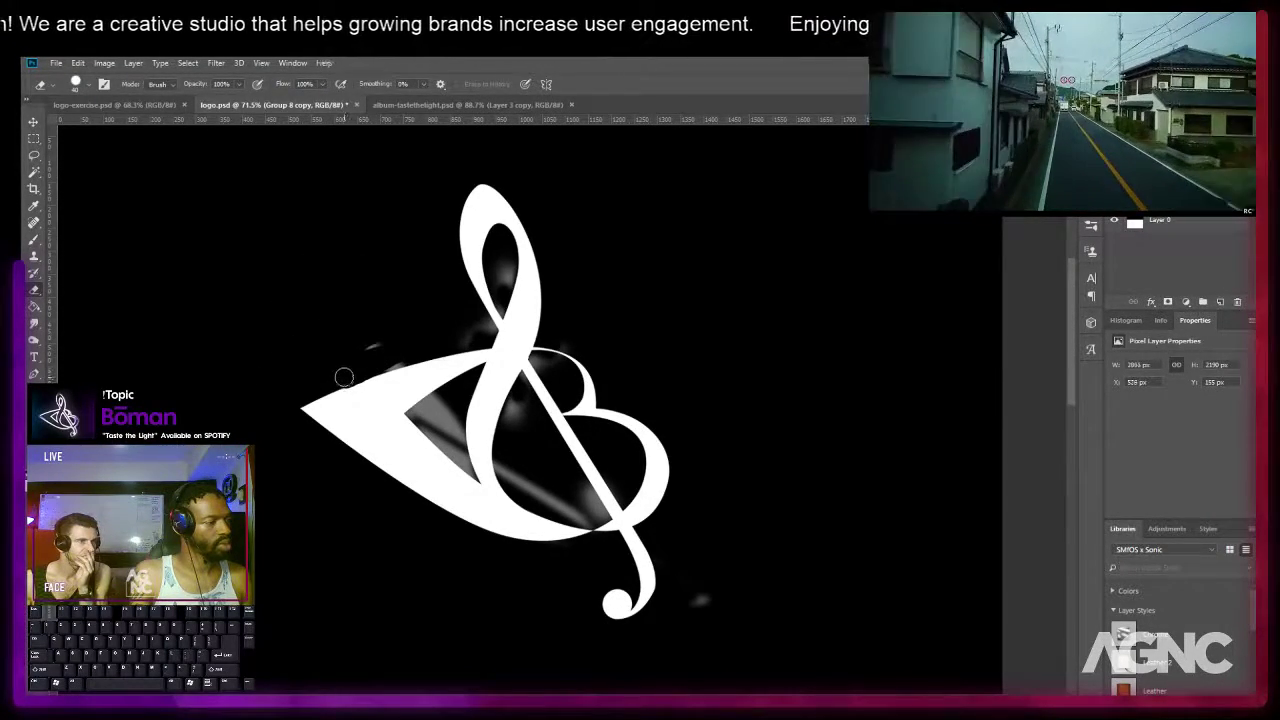
key("ctrl+z")
Erase the grey shadow directly along the upper edge of the eye shape, following the curve with short straight eraser strokes.
scroll(339, 373, "up", 5)
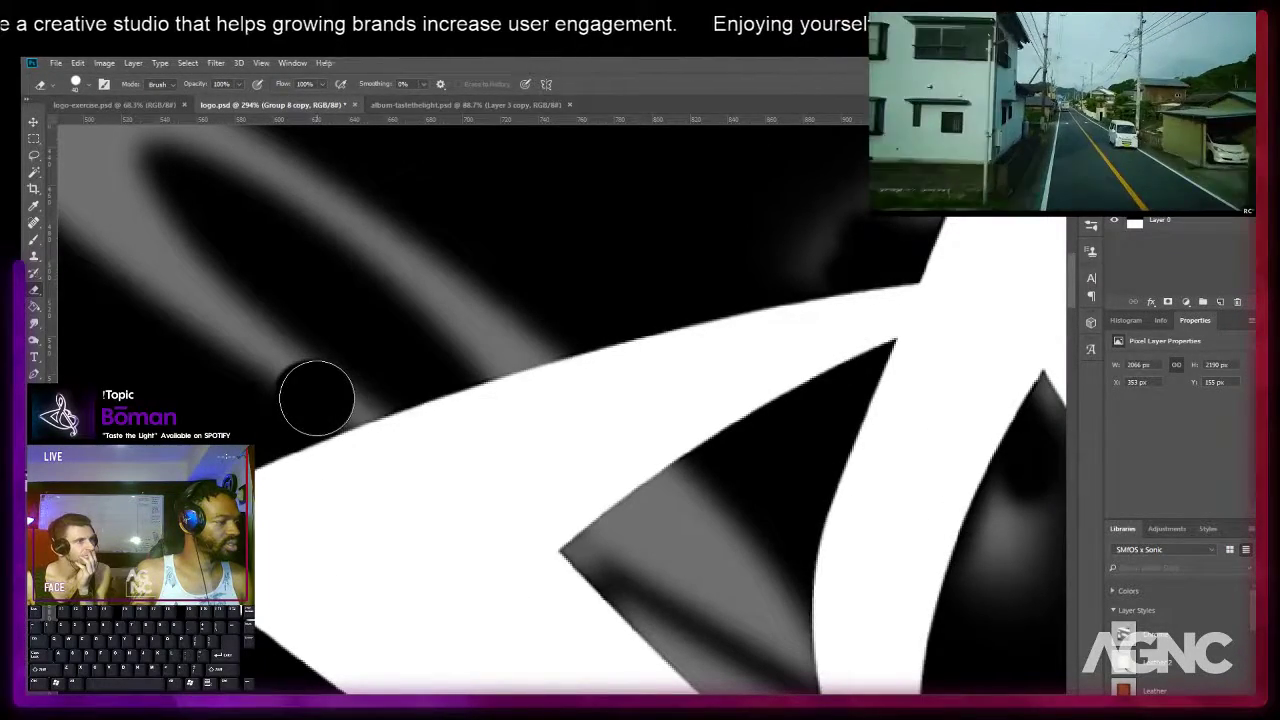
left_click(390, 371, "shift")
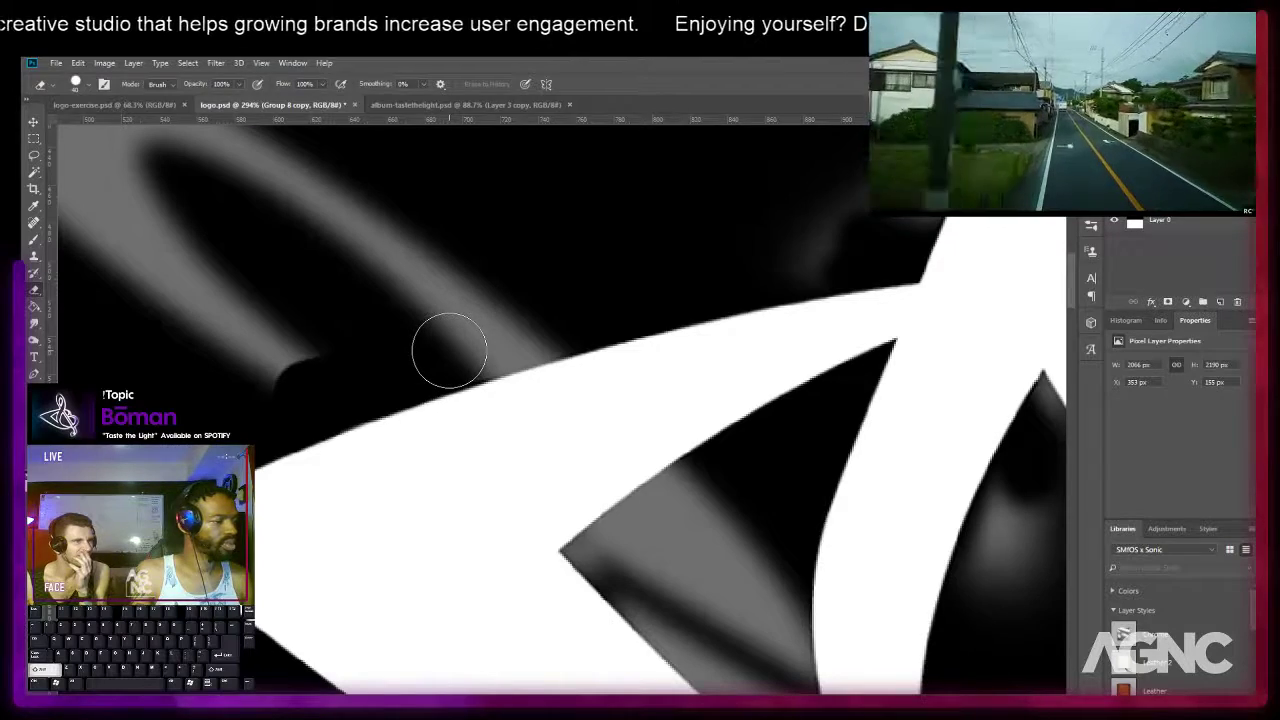
left_click(566, 310, "shift")
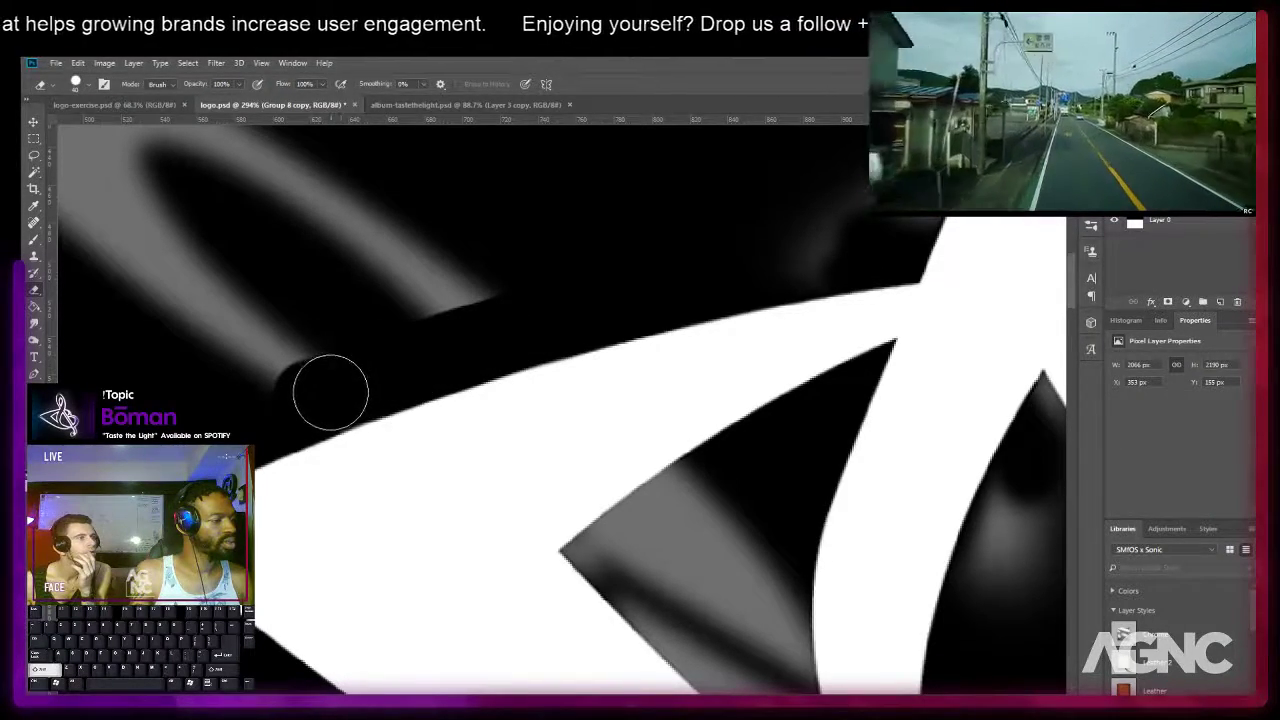
left_click_drag(598, 265, 322, 327)
mouse_move(494, 303)
left_mouse_down()
mouse_move(547, 305)
mouse_move(534, 318)
mouse_move(590, 293)
left_mouse_up()
Erase the grey haze beside the clef's crossing above the eye shape, using a 10 px eraser at the edge and 40 px outside.
key("bracketleft")
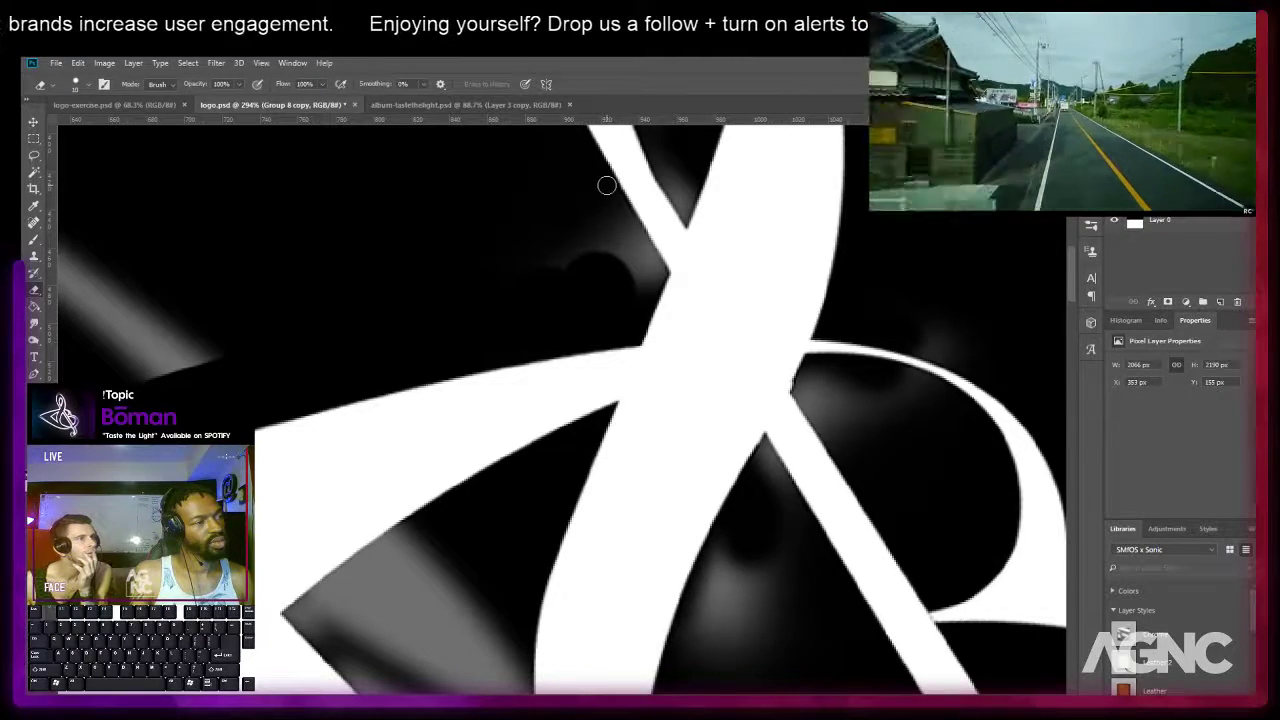
left_click(656, 272, "shift")
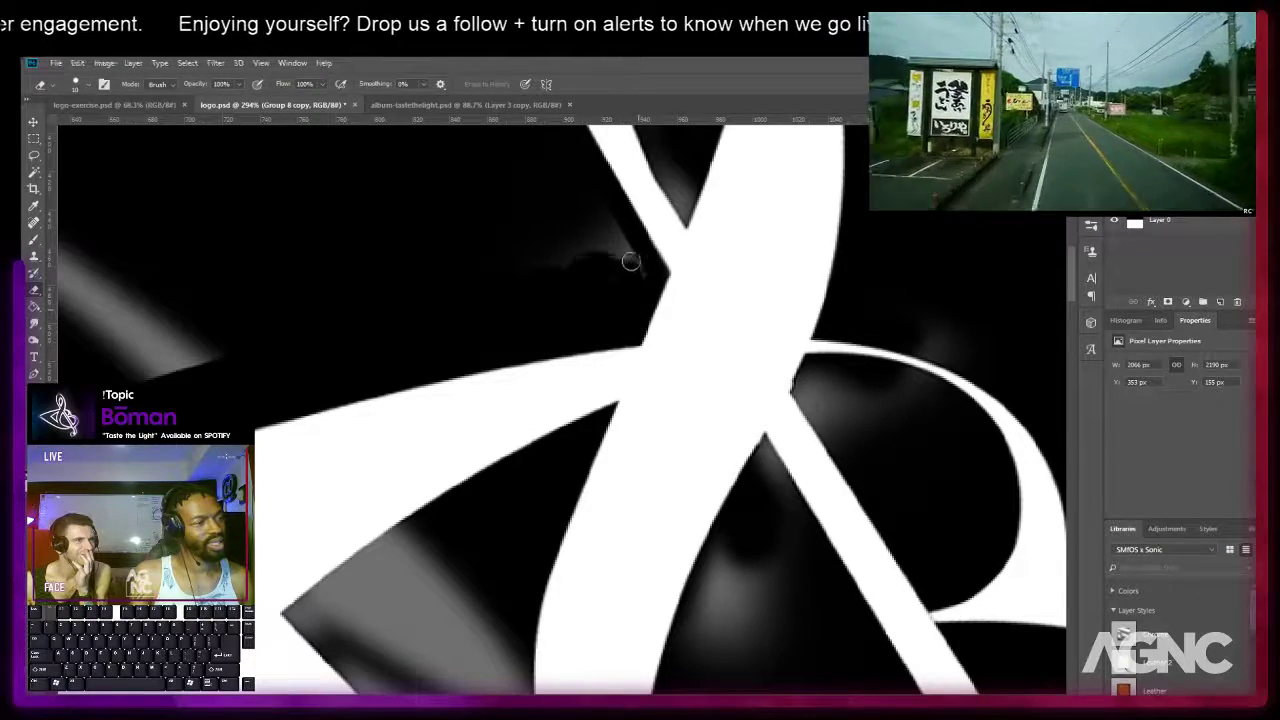
scroll(598, 252, "down", 3)
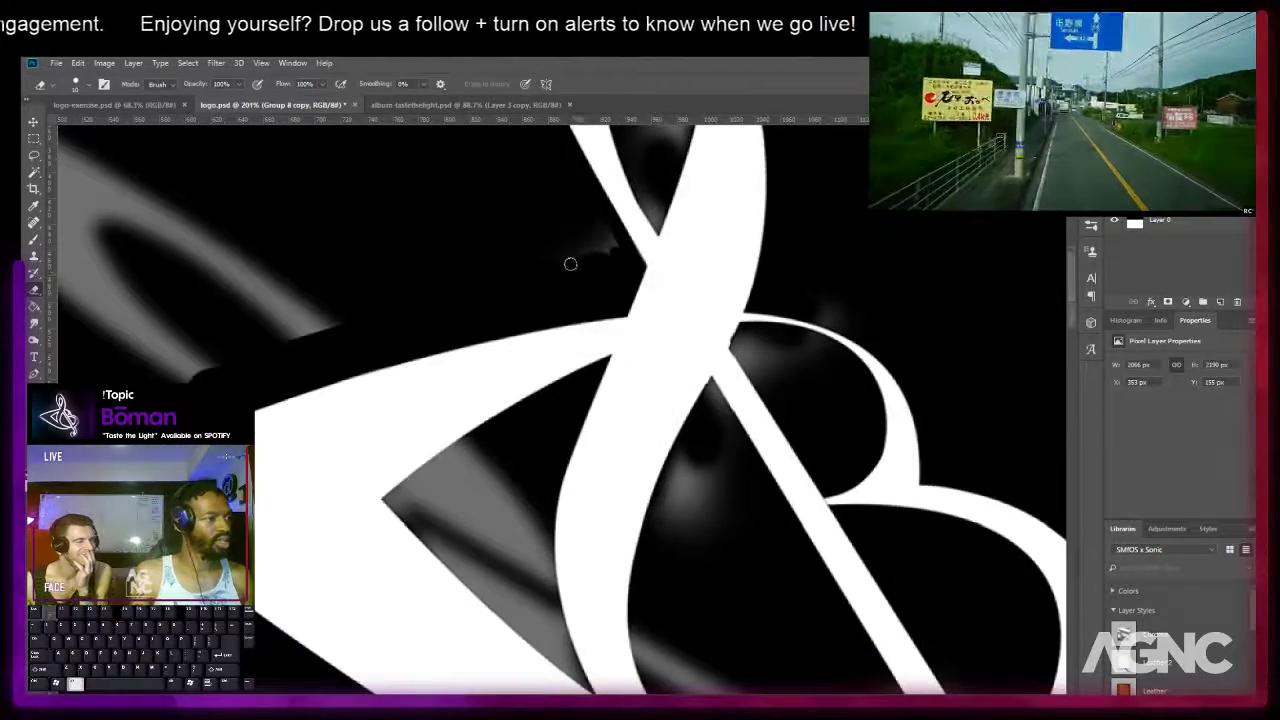
key("bracketright")
key("bracketright")
mouse_move(580, 225)
left_mouse_down()
mouse_move(589, 243)
mouse_move(566, 260)
mouse_move(526, 225)
mouse_move(557, 334)
left_mouse_up()
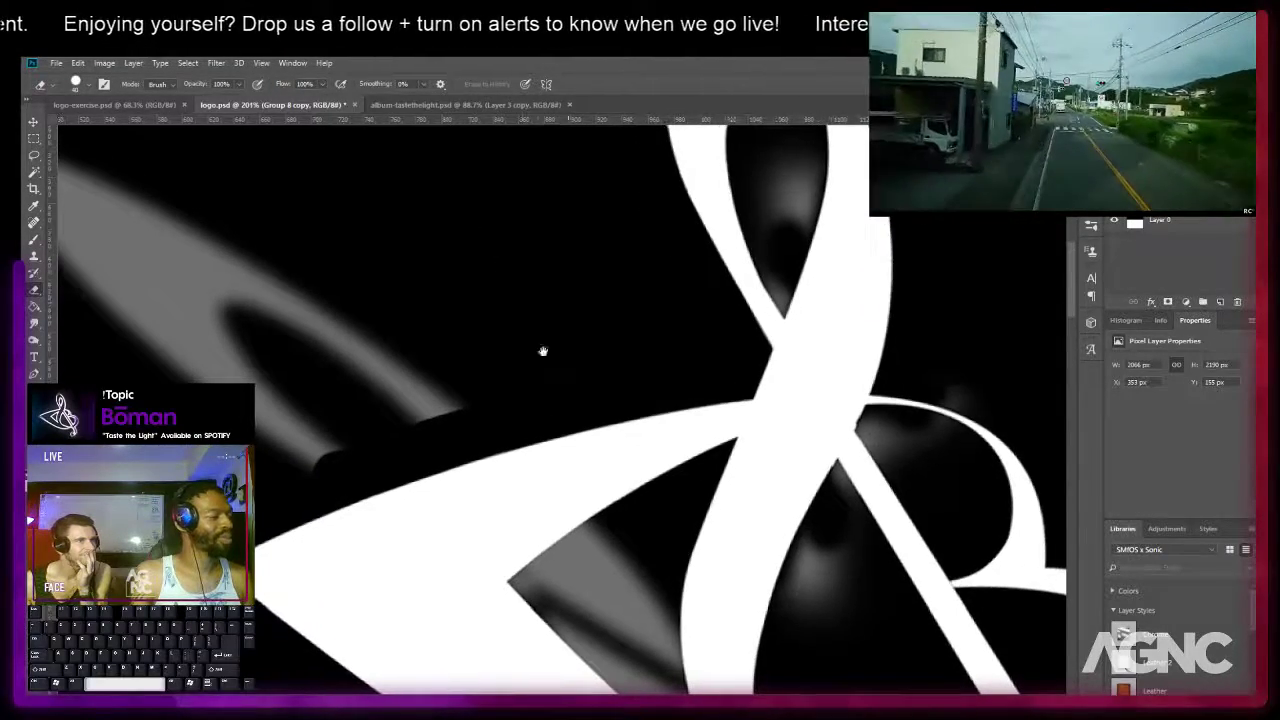
Erase the rest of the large grey shadow to the upper left of the eye shape.
left_click_drag(318, 443, 262, 462)
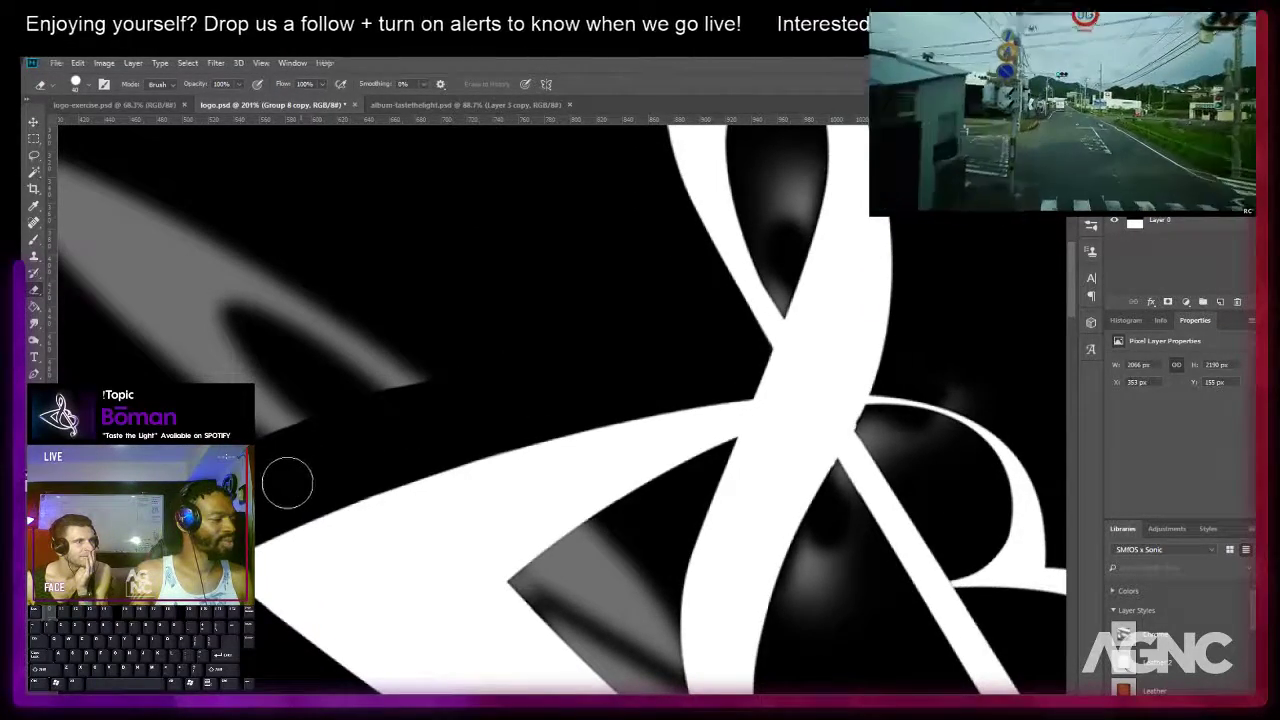
mouse_move(316, 420)
left_mouse_down()
mouse_move(480, 359)
mouse_move(326, 365)
mouse_move(444, 319)
mouse_move(148, 347)
mouse_move(156, 371)
mouse_move(322, 290)
mouse_move(182, 376)
mouse_move(449, 302)
left_mouse_up()
mouse_move(266, 298)
left_mouse_down()
mouse_move(434, 315)
mouse_move(233, 383)
mouse_move(447, 268)
mouse_move(278, 290)
mouse_move(236, 332)
mouse_move(400, 244)
mouse_move(185, 274)
mouse_move(242, 291)
mouse_move(367, 208)
mouse_move(241, 265)
mouse_move(177, 268)
mouse_move(368, 201)
mouse_move(138, 215)
mouse_move(272, 161)
mouse_move(128, 377)
left_mouse_up()
key("space")
Erase the grey haze inside the treble clef's upper loop, reducing the eraser size towards the narrow lower end.
scroll(597, 286, "up", 5)
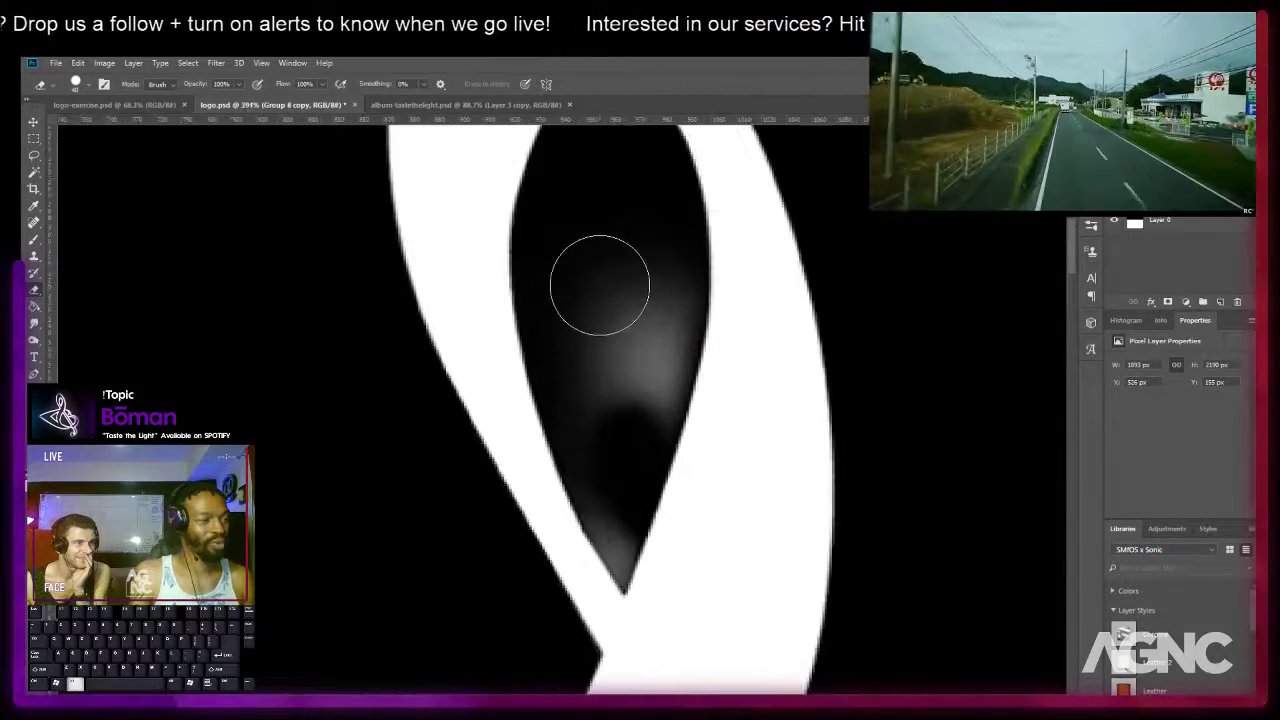
key("bracketleft")
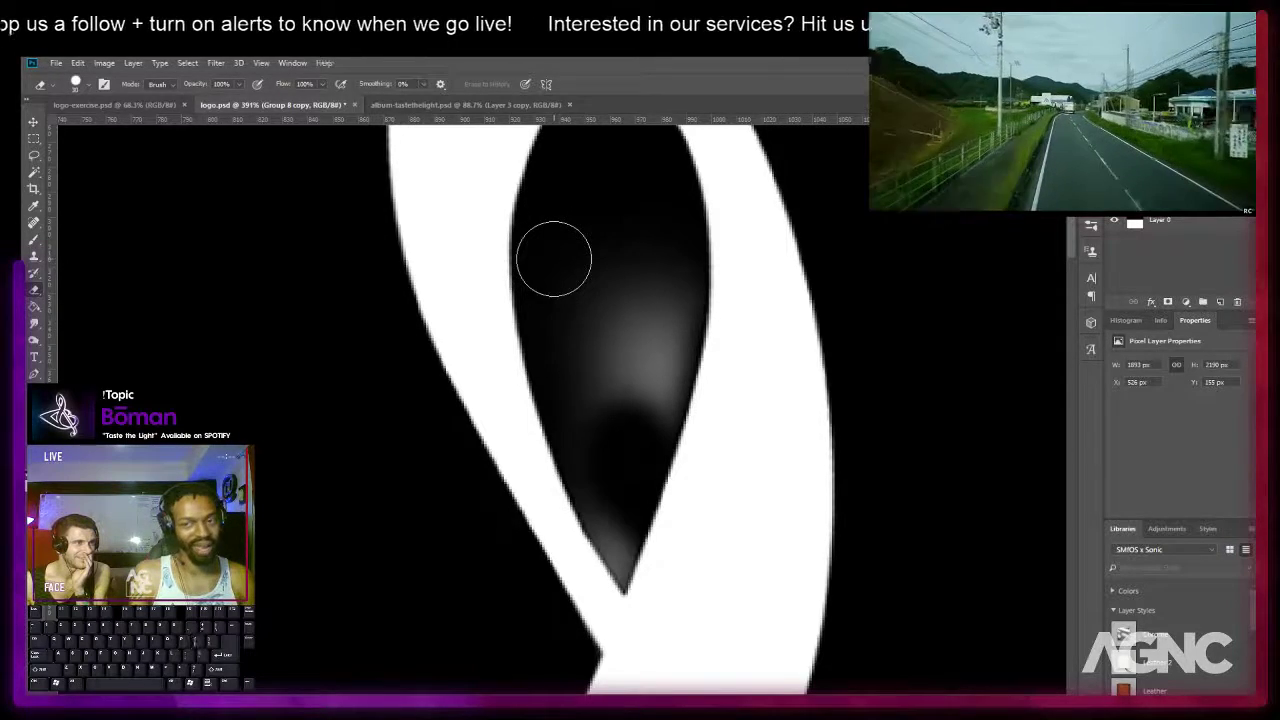
key("bracketleft")
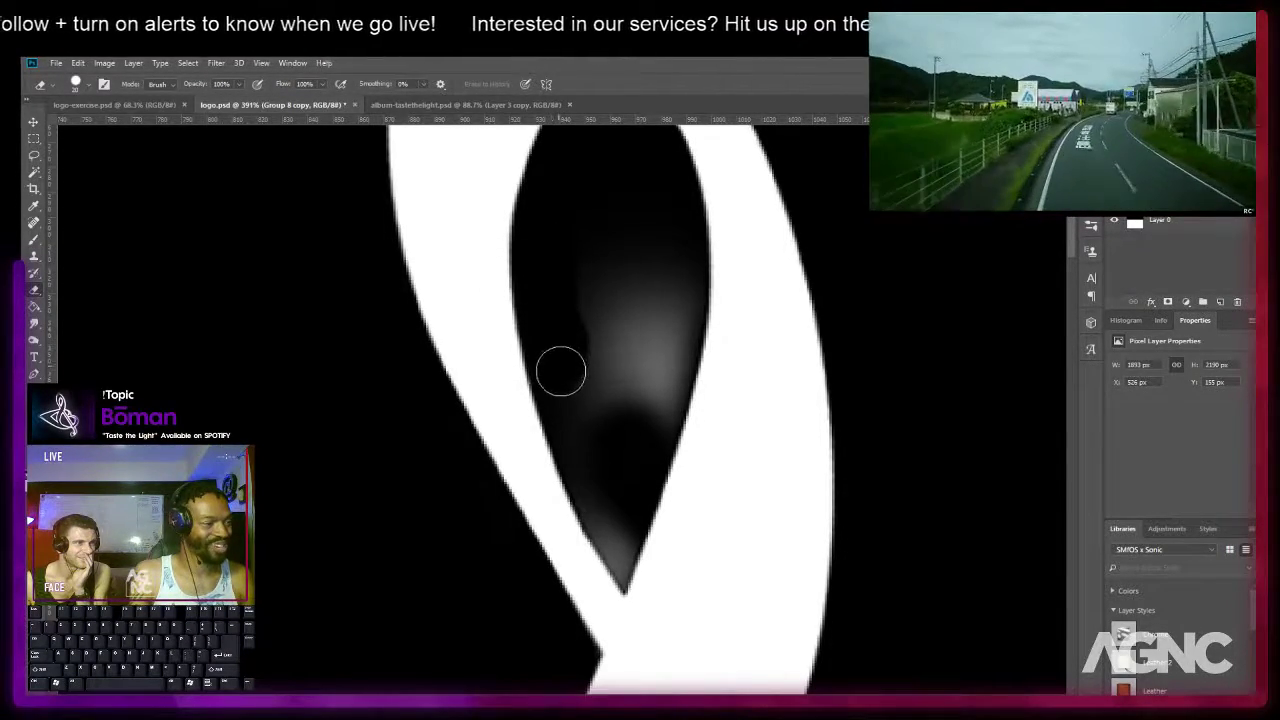
mouse_move(567, 388)
left_mouse_down()
mouse_move(585, 349)
mouse_move(583, 243)
mouse_move(572, 375)
mouse_move(604, 258)
mouse_move(601, 358)
mouse_move(628, 233)
mouse_move(629, 320)
mouse_move(651, 237)
mouse_move(651, 281)
mouse_move(642, 186)
mouse_move(670, 274)
mouse_move(662, 220)
mouse_move(636, 397)
left_mouse_up()
key("bracketleft")
key("bracketleft")
key("bracketleft")
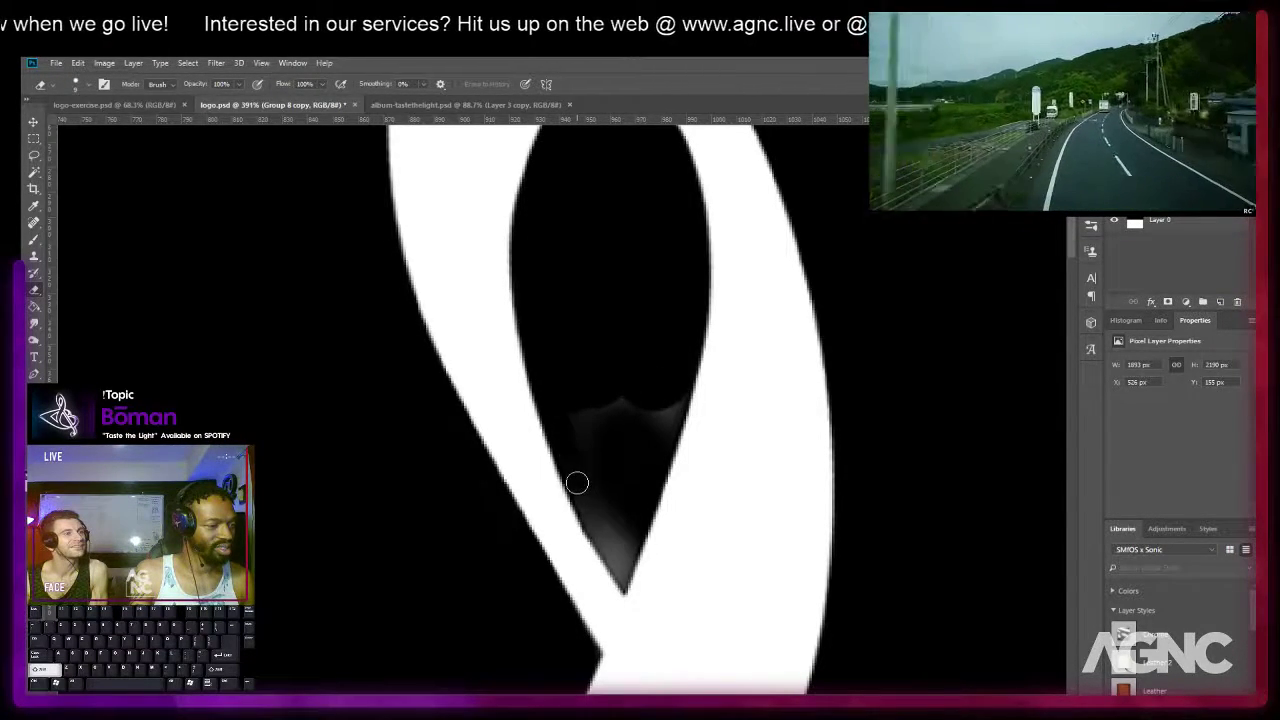
left_click(598, 522, "shift")
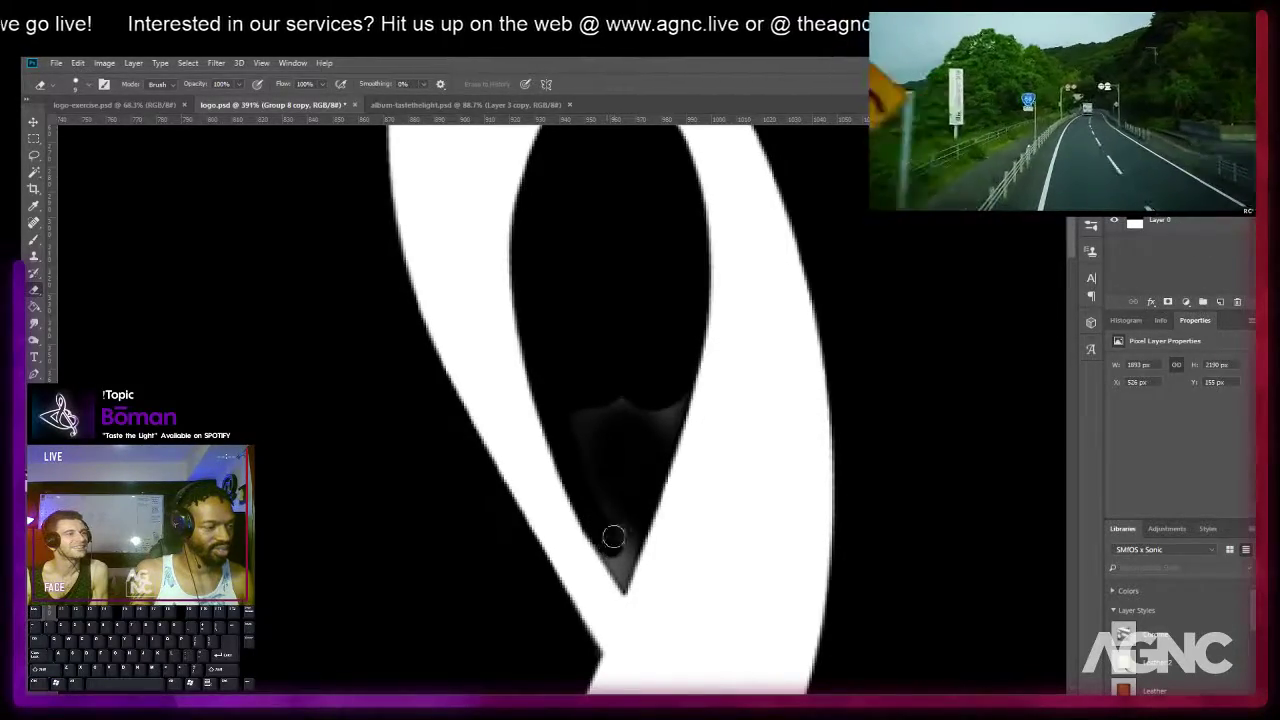
Clean the remaining haze out of the loop's pointed lower corner with a very small eraser along both inner edges.
scroll(606, 545, "up", 5)
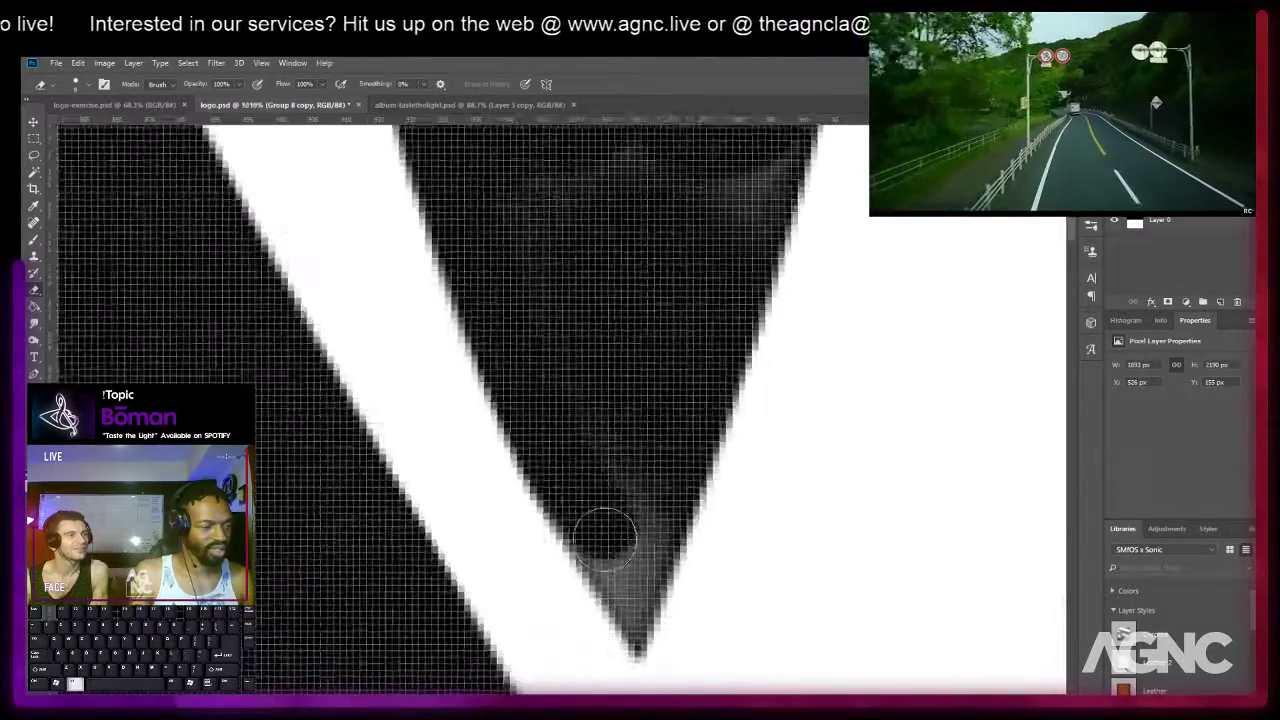
key("bracketleft")
key("bracketleft")
key("bracketleft")
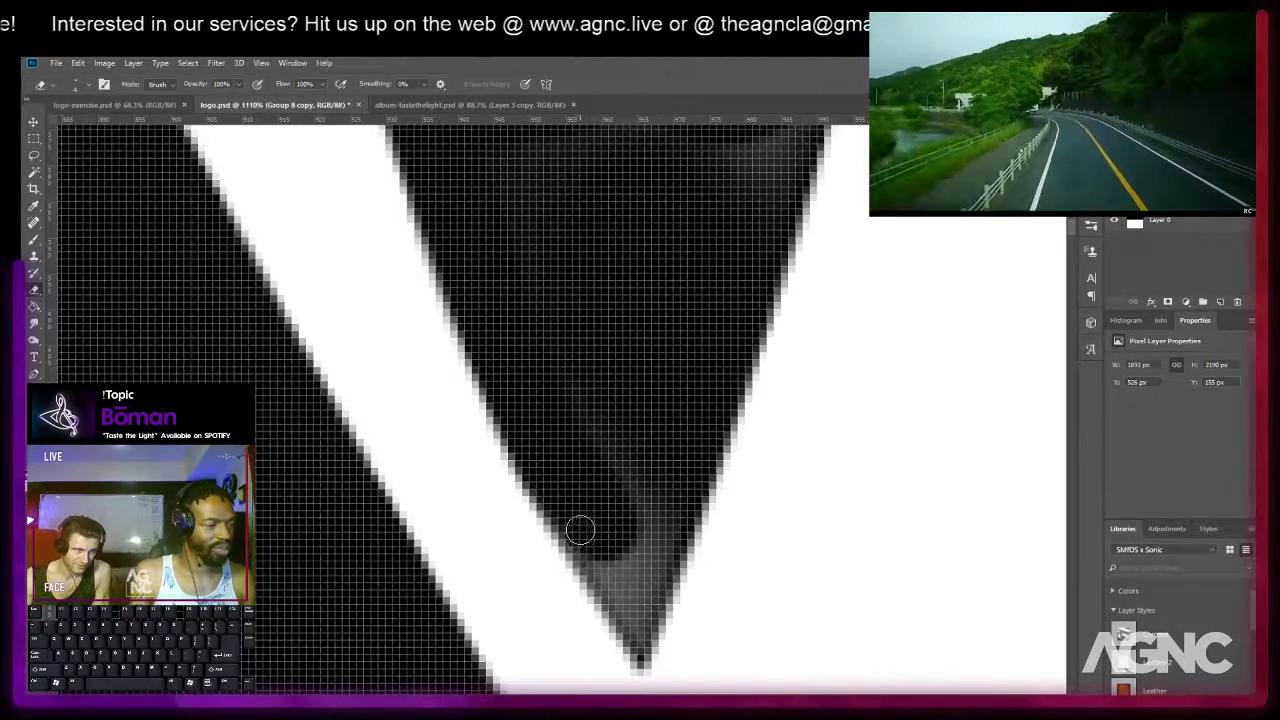
left_click(588, 552)
left_click(630, 615, "shift")
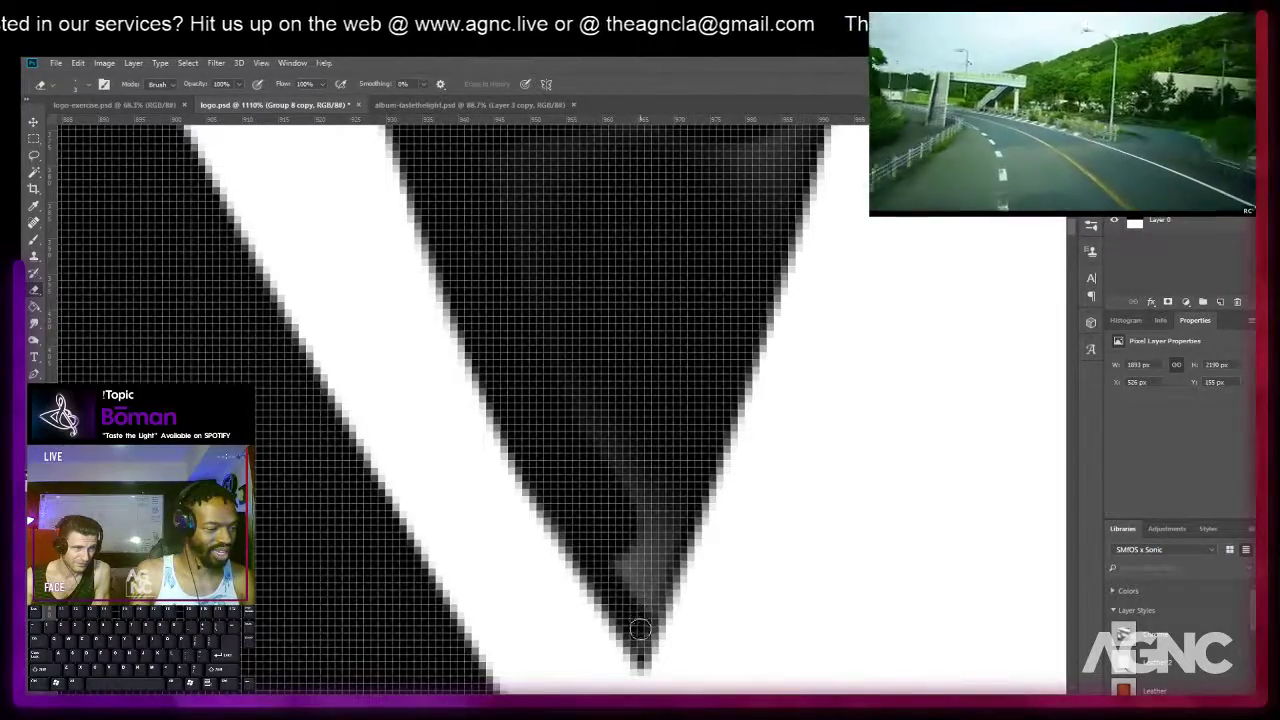
left_click_drag(599, 502, 637, 614)
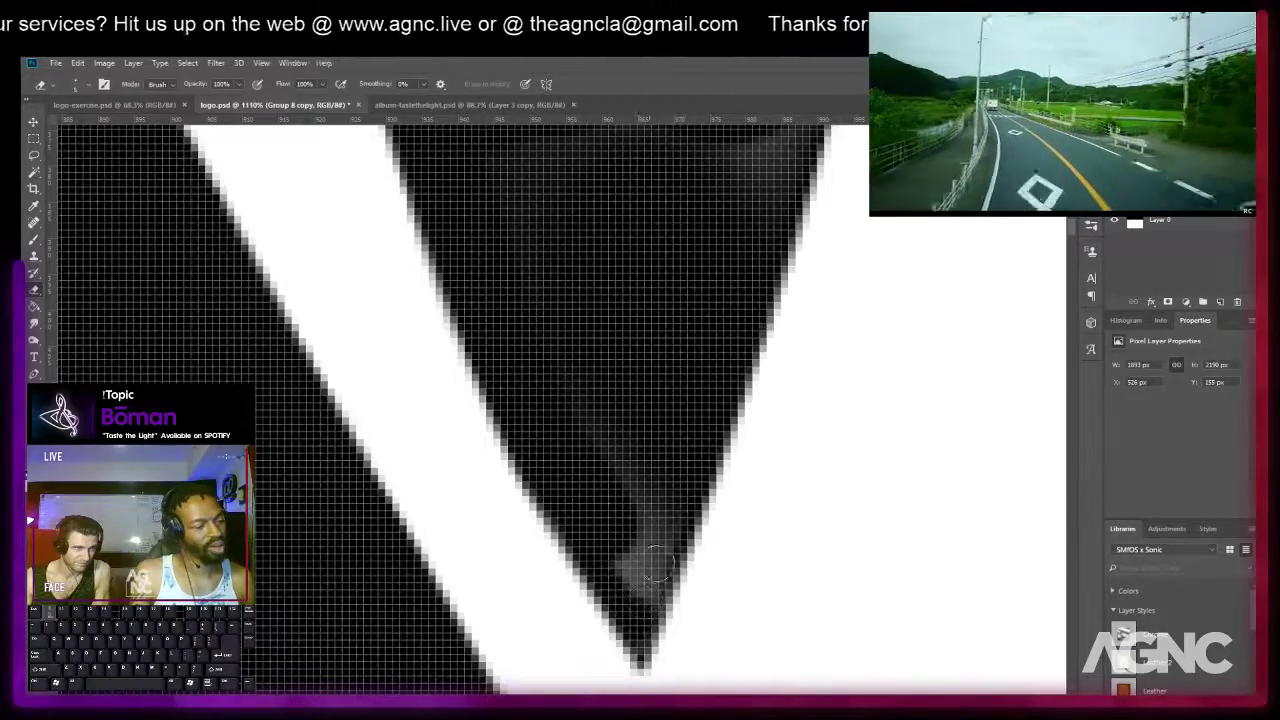
left_click(688, 484, "shift")
mouse_move(638, 565)
left_mouse_down()
mouse_move(653, 482)
mouse_move(626, 494)
mouse_move(580, 388)
mouse_move(607, 352)
left_mouse_up()
scroll(607, 352, "down", 3)
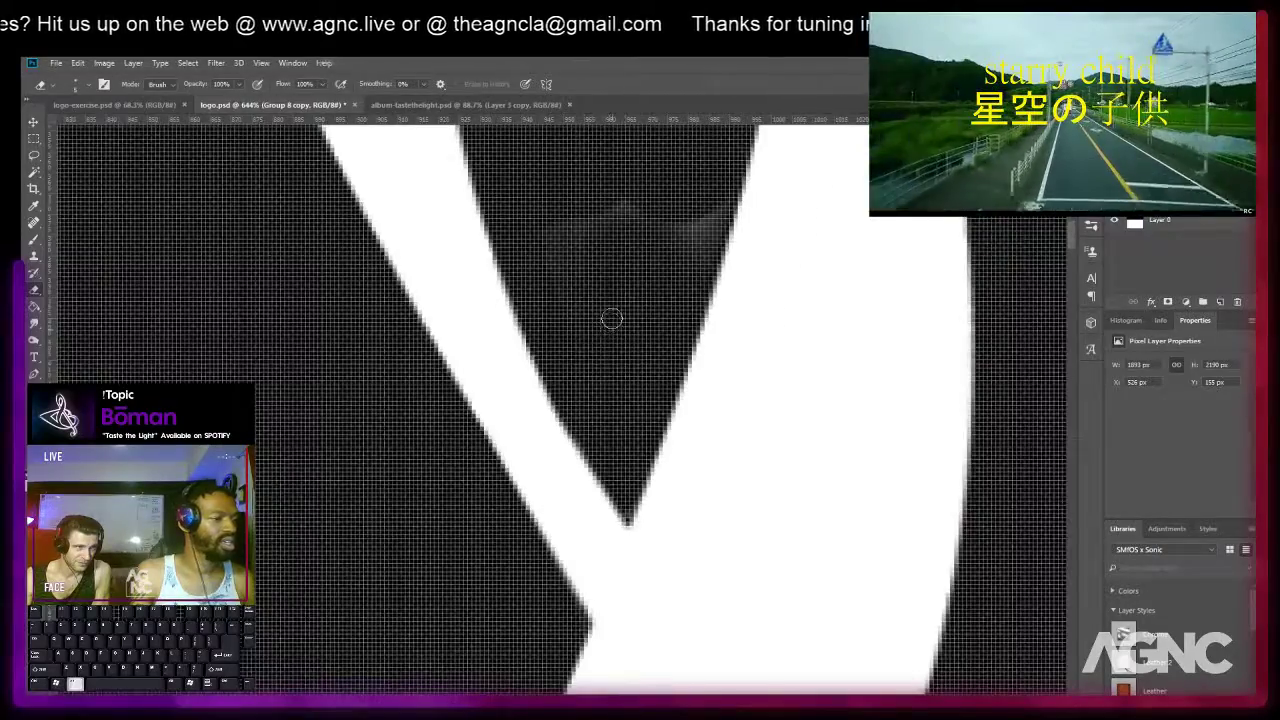
Enlarge the eraser to 15 px and erase the last faint haze inside the treble clef's upper loop.
key("bracketright")
key("bracketright")
key("bracketright")
key("bracketright")
key("bracketright")
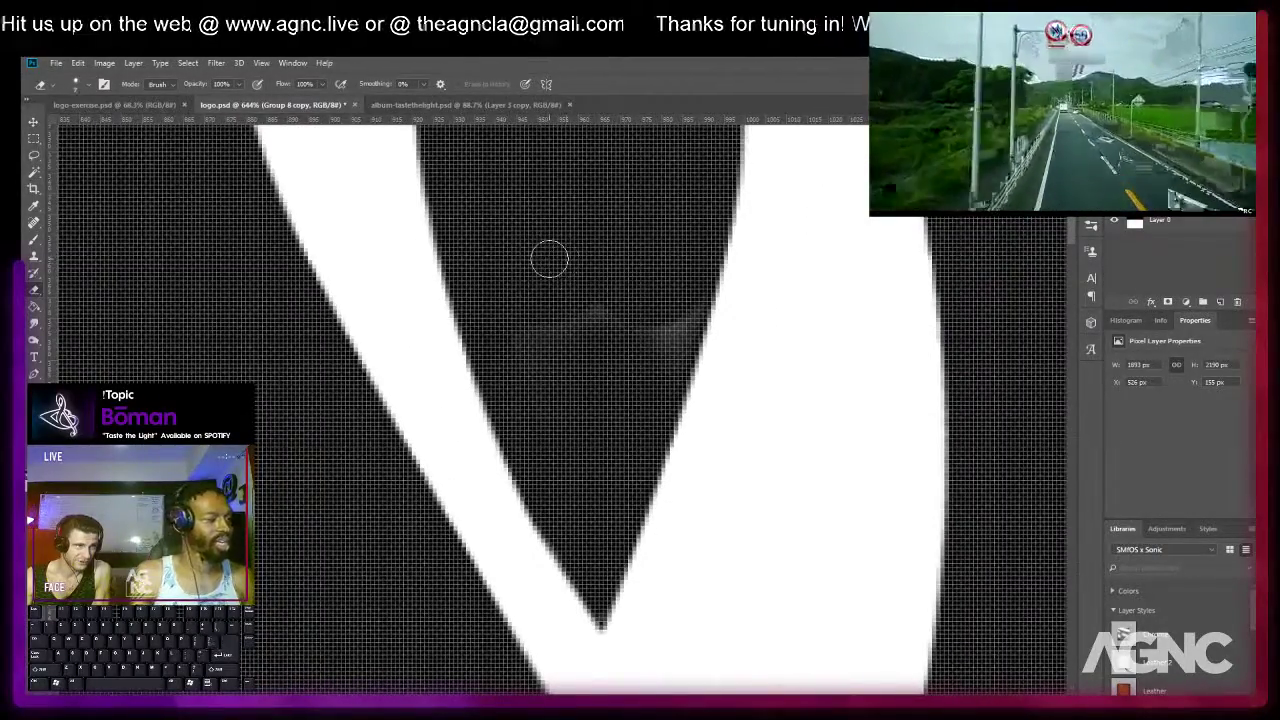
key("bracketright")
key("bracketright")
key("bracketright")
key("bracketright")
key("bracketright")
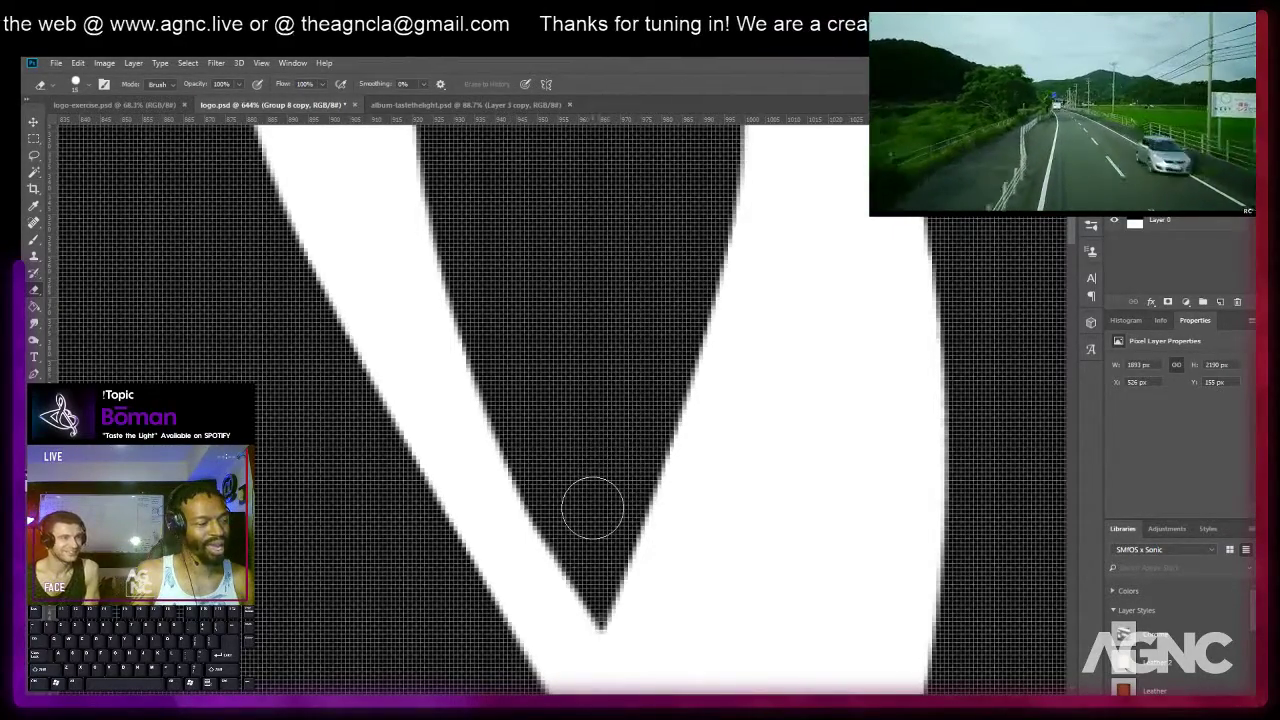
Erase the grey haze along the upper inner edge of the eye shape's dark triangle, down to its pointed outer corner.
key("ctrl+0")
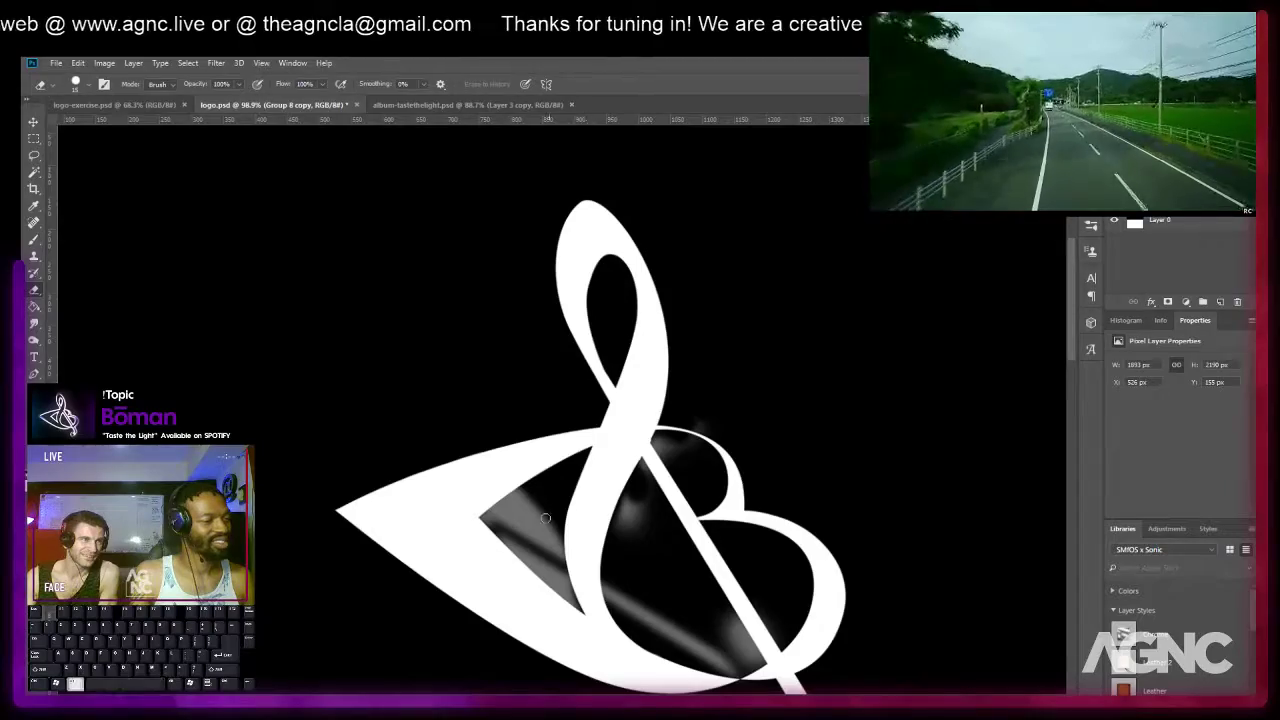
scroll(560, 500, "up", 5)
left_click_drag(566, 323, 586, 266)
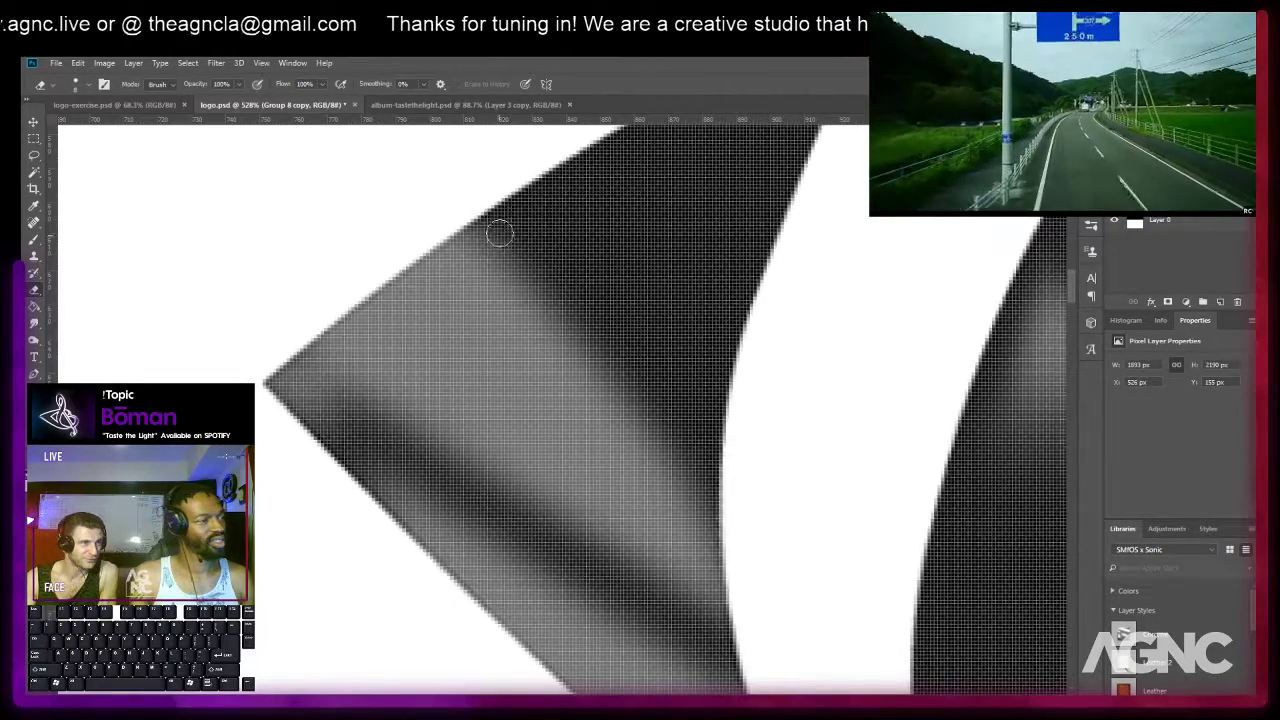
left_click(488, 227)
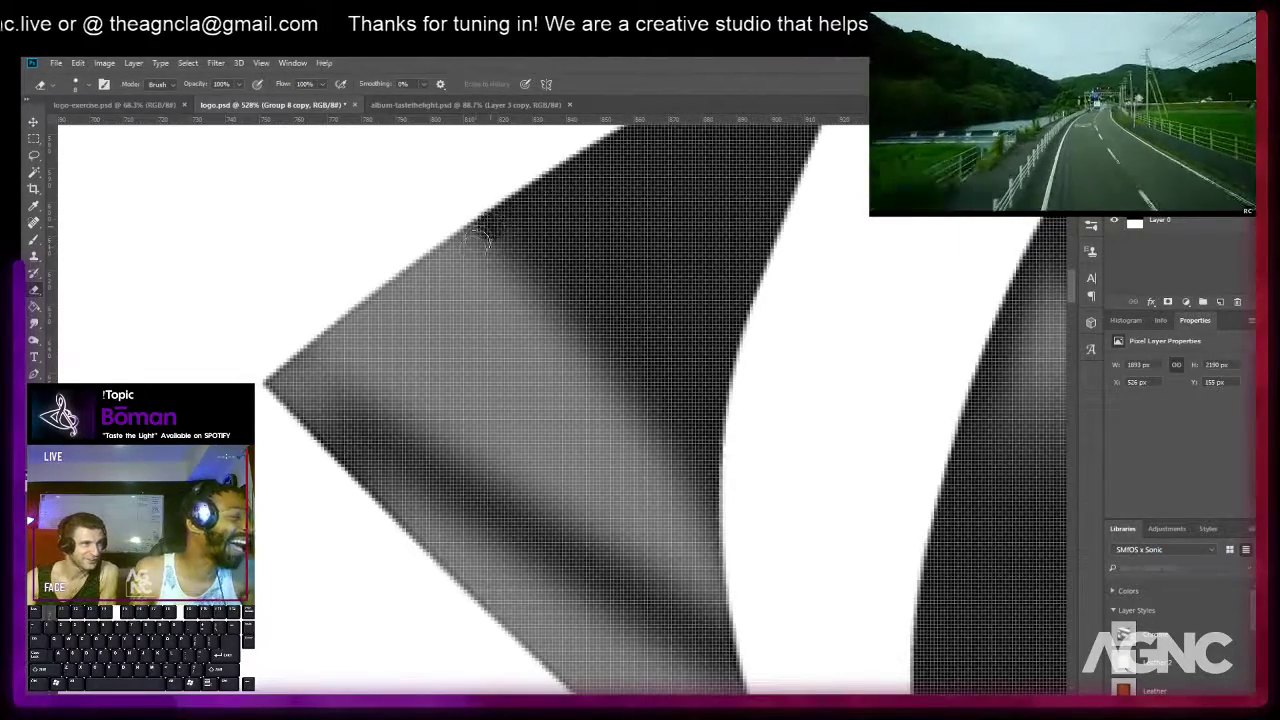
left_click(399, 290, "shift")
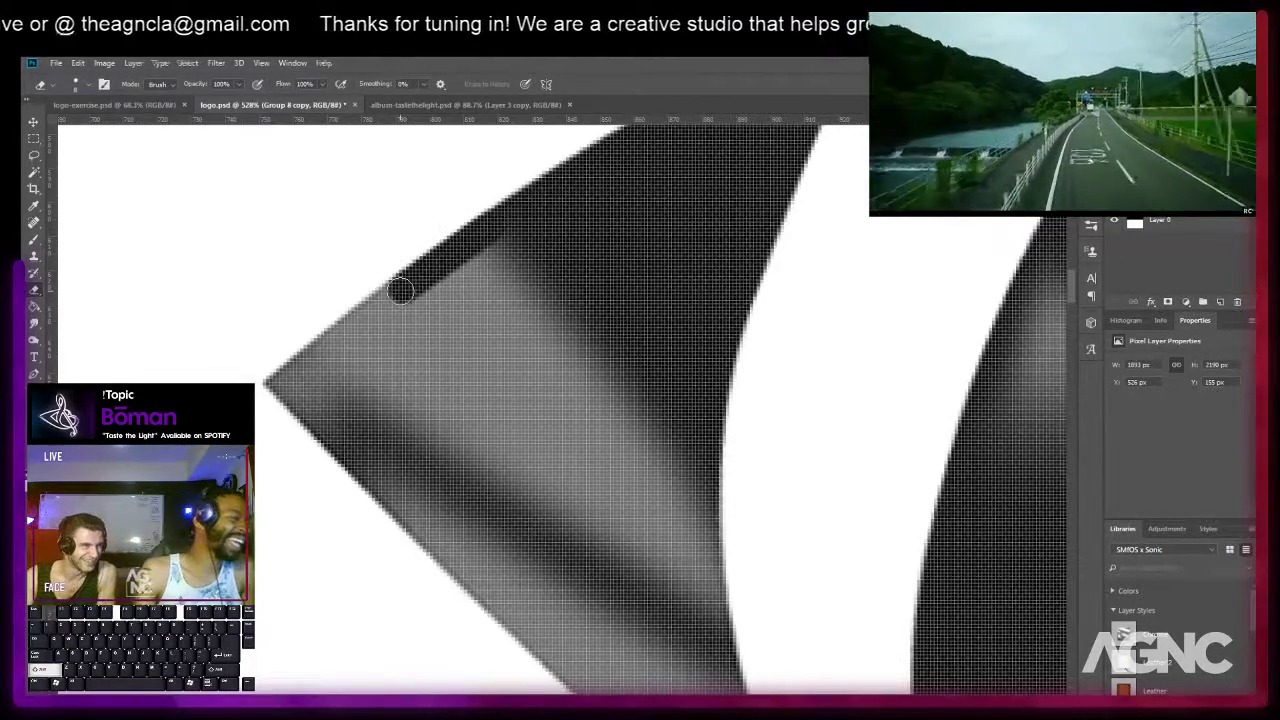
left_click(357, 325, "shift")
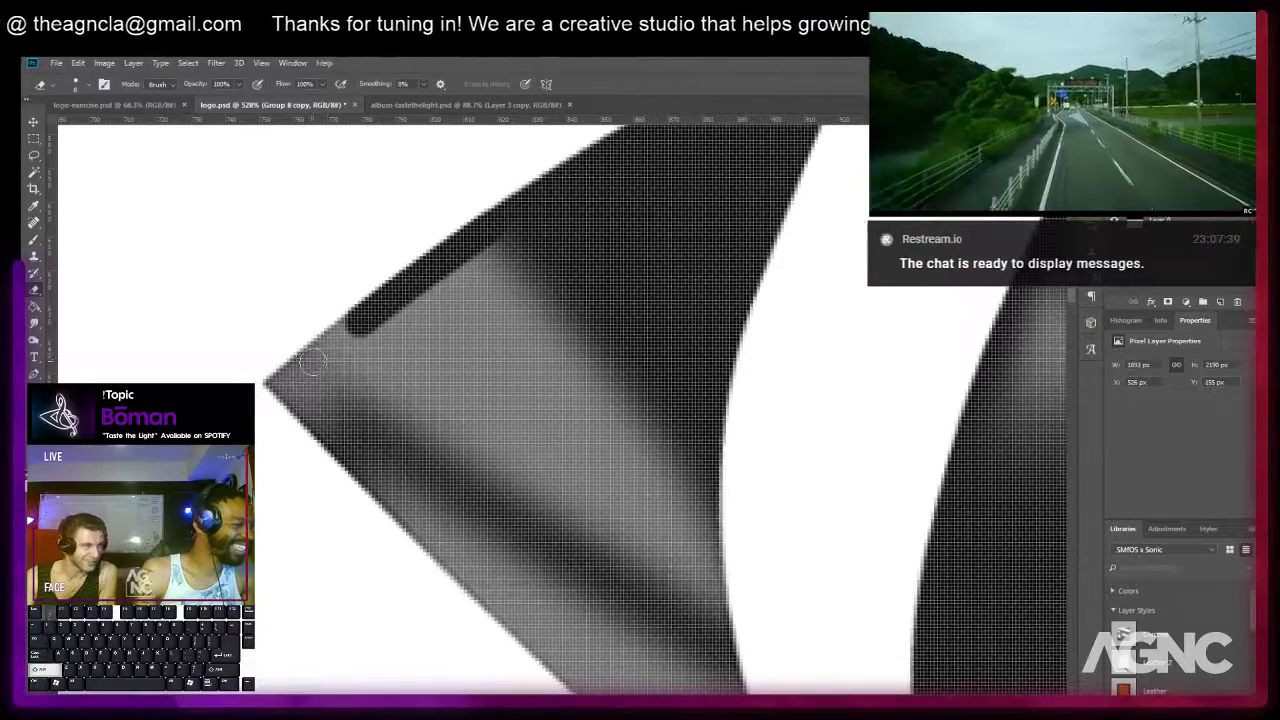
left_click(316, 362, "shift")
left_click(294, 374, "shift")
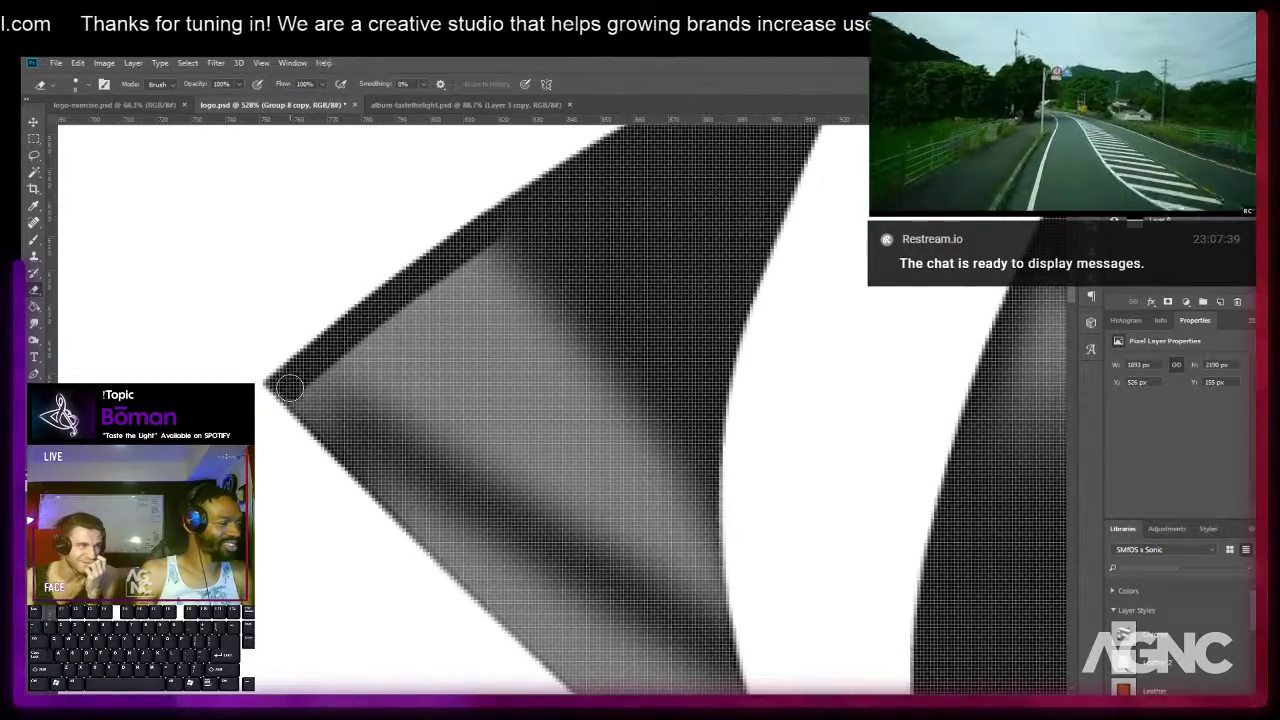
Erase the haze along the triangle's lower inner edge in connected straight strokes towards its narrow lower tip.
left_click_drag(346, 414, 300, 299)
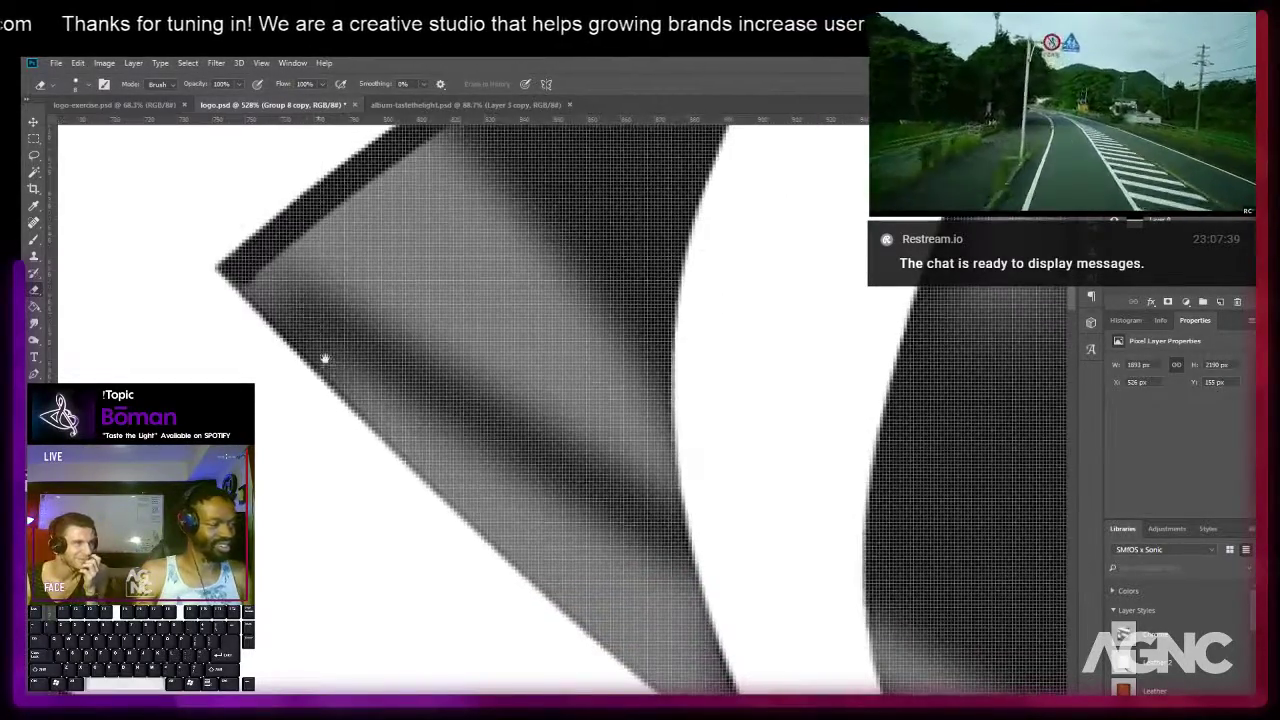
left_click(484, 517, "shift")
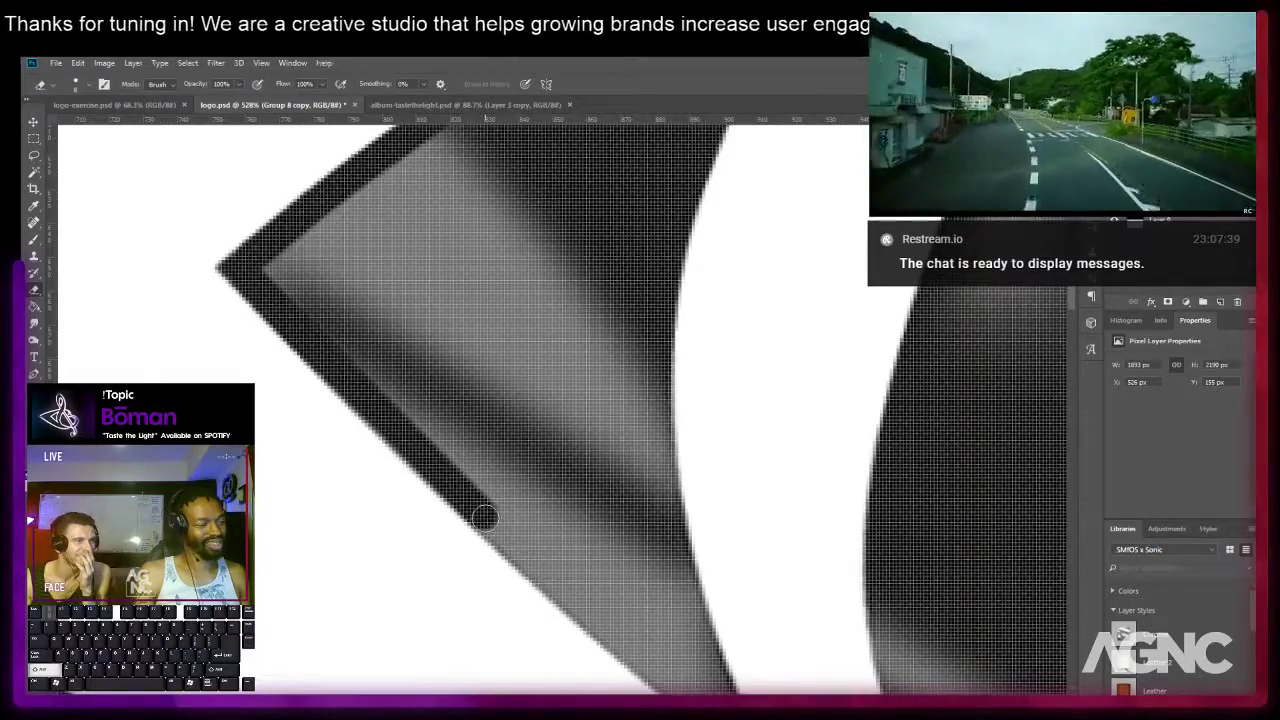
left_click_drag(500, 534, 326, 386)
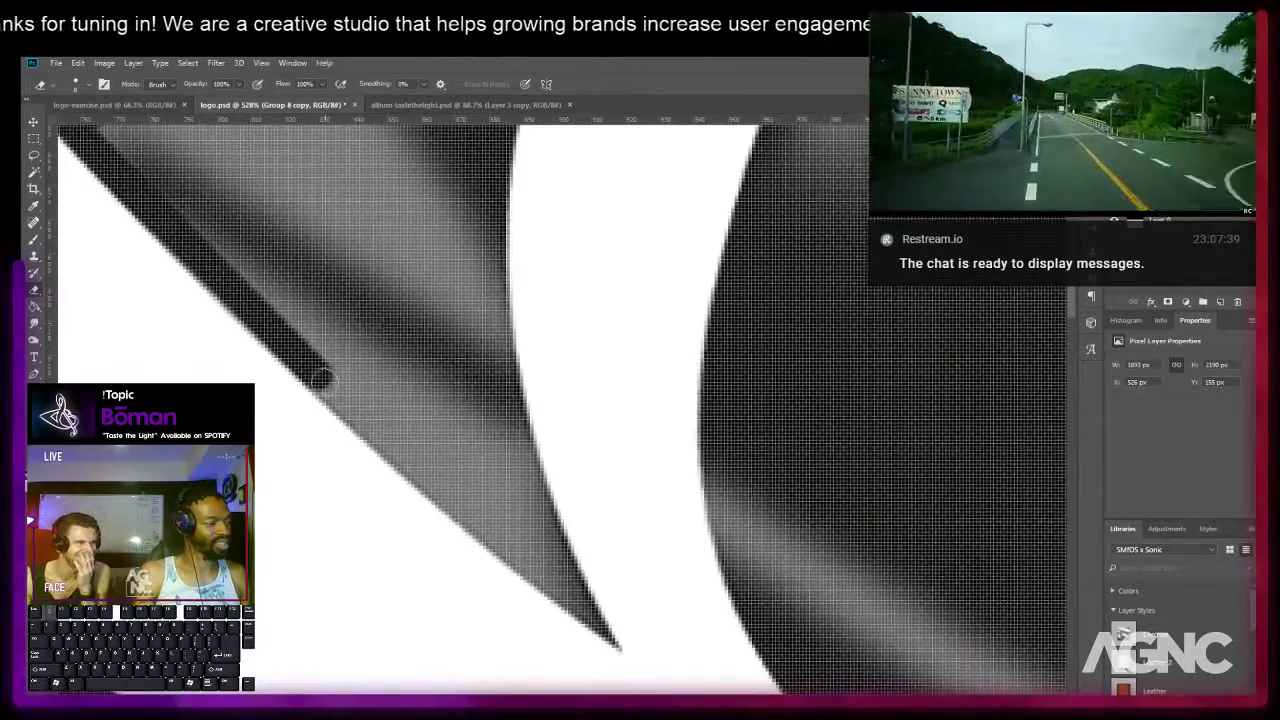
left_click(323, 380)
left_click(405, 456, "shift")
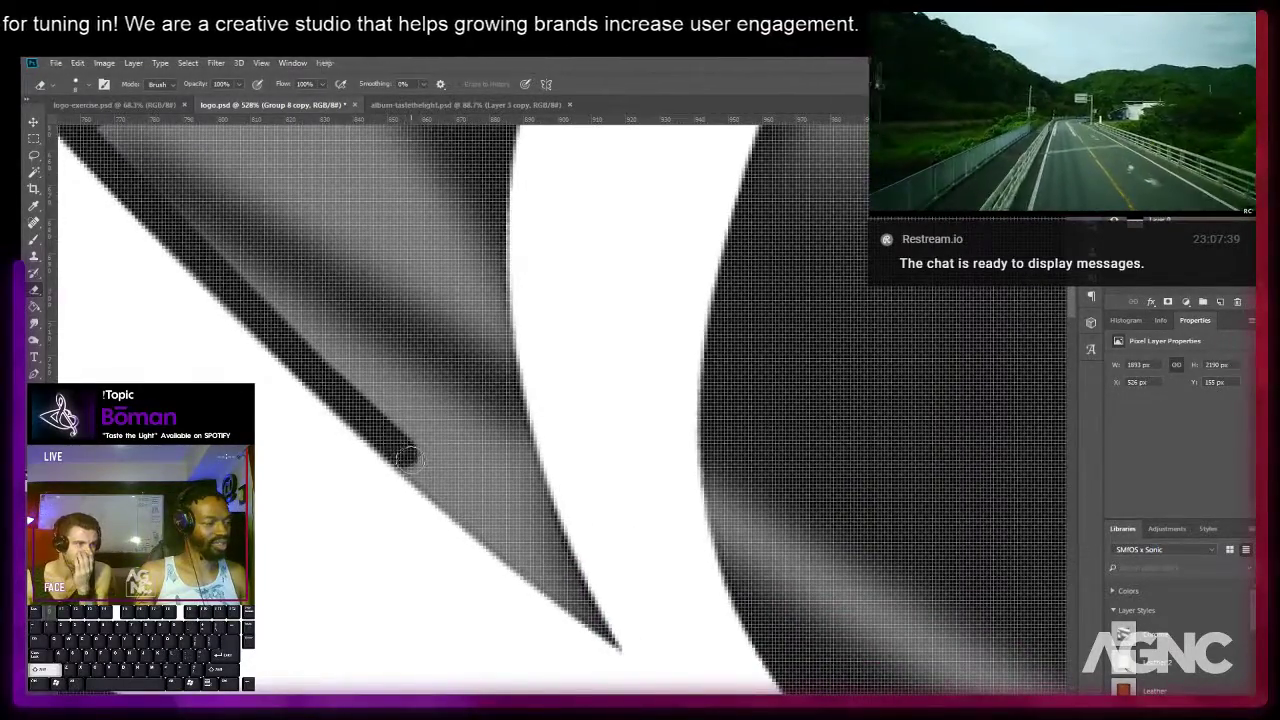
left_click(455, 502, "shift")
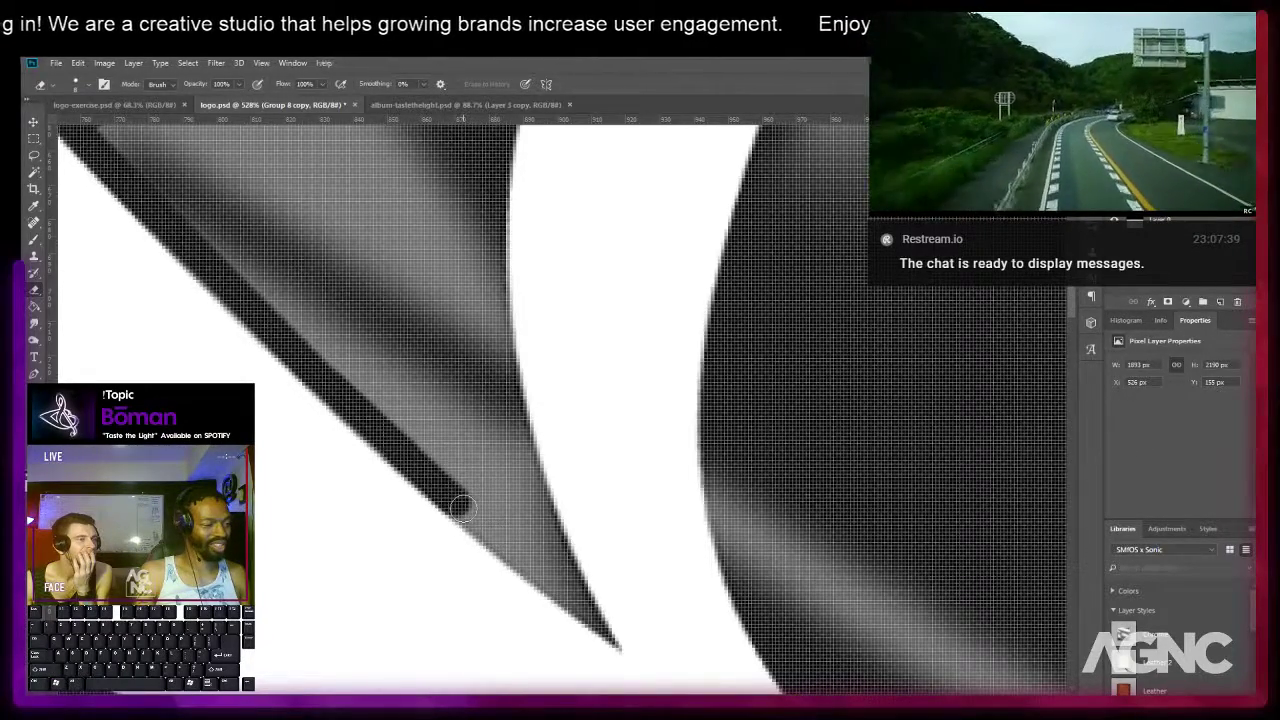
left_click(463, 510)
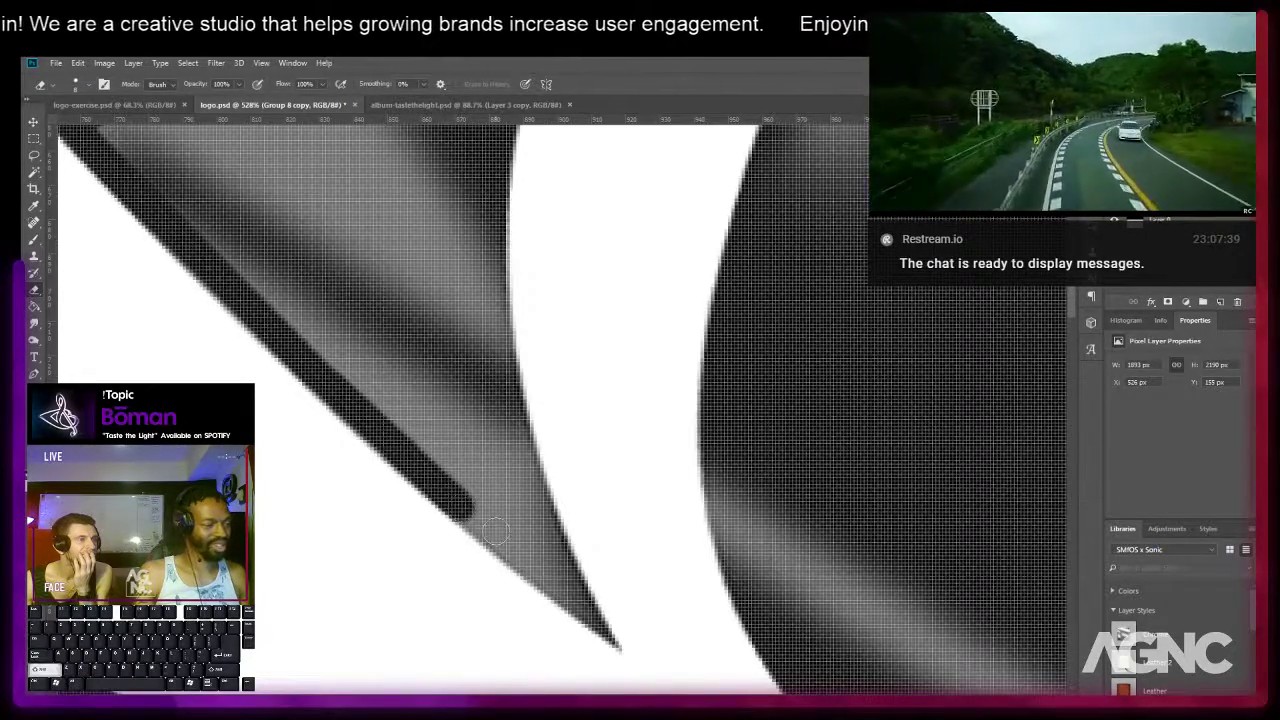
left_click(538, 569, "shift")
Clean the triangle's narrow lower tip with a smaller eraser and continue up along the clef's curved edge.
key("[")
key("[")
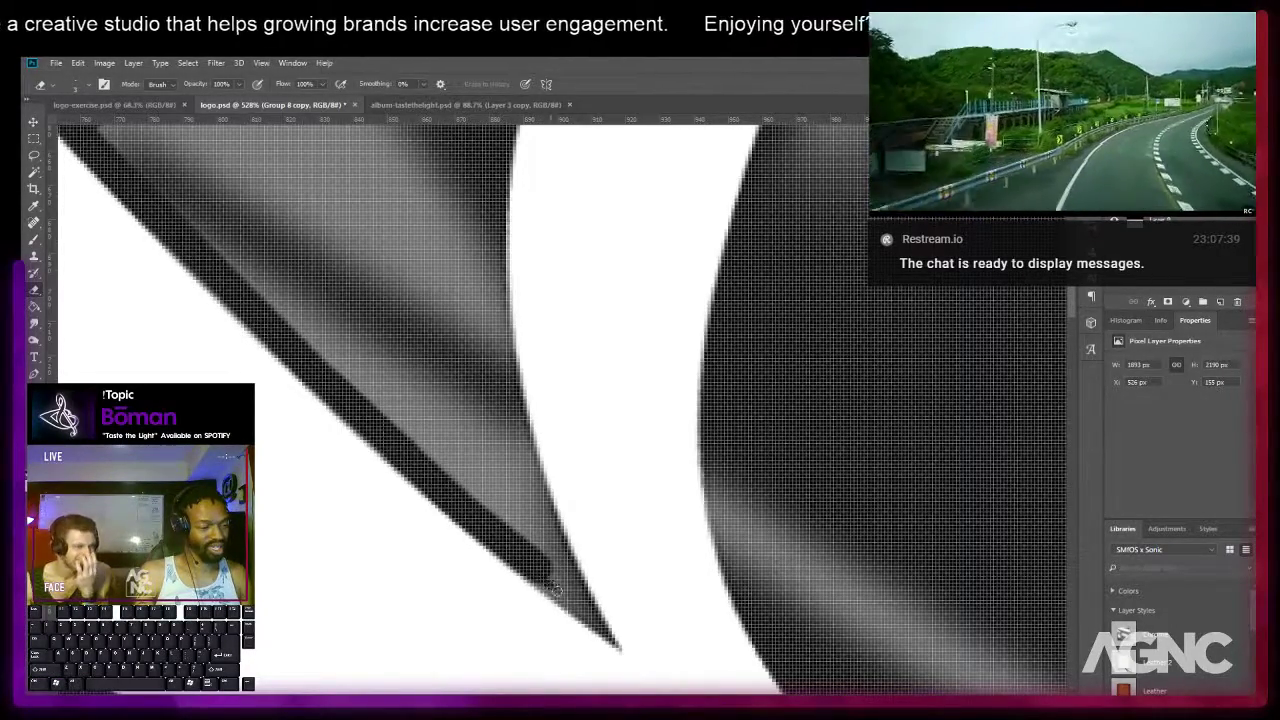
left_click_drag(548, 586, 570, 607)
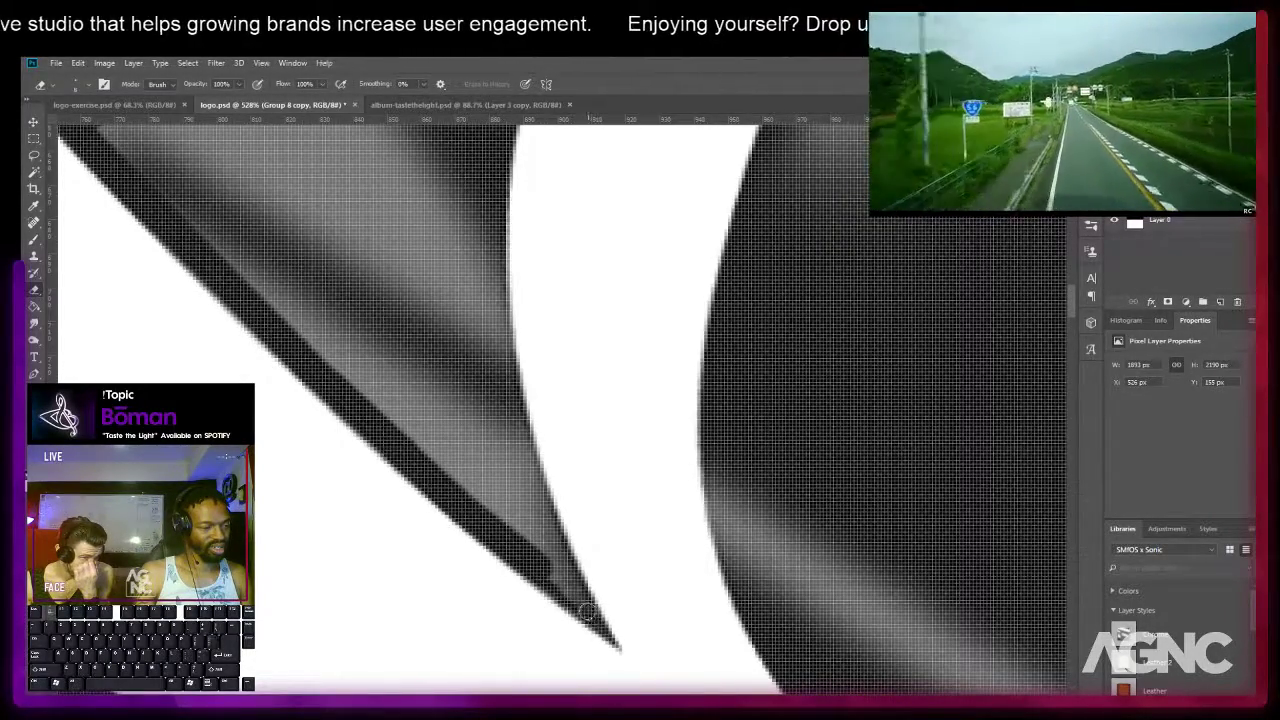
mouse_move(578, 602)
left_mouse_down()
mouse_move(544, 520)
mouse_move(558, 576)
mouse_move(518, 520)
mouse_move(533, 546)
mouse_move(544, 515)
mouse_move(512, 412)
mouse_move(494, 217)
left_mouse_up()
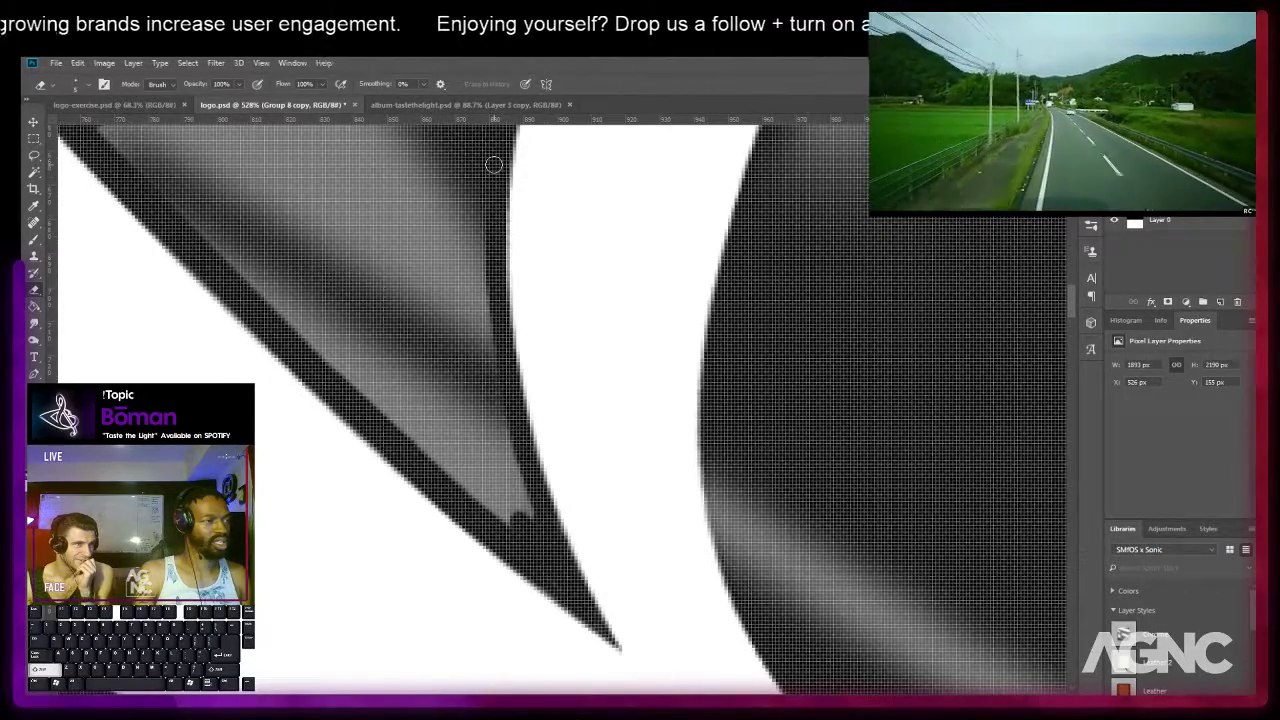
Erase the remaining grey bands in the middle of the eye shape's triangle with a larger eraser.
mouse_move(514, 509)
left_mouse_down()
mouse_move(491, 420)
mouse_move(447, 288)
mouse_move(457, 188)
mouse_move(471, 197)
mouse_move(503, 440)
mouse_move(394, 368)
left_mouse_up()
key("space")
left_click_drag(411, 334, 440, 526)
mouse_move(490, 312)
left_mouse_down()
mouse_move(477, 532)
mouse_move(510, 645)
mouse_move(457, 625)
mouse_move(144, 326)
mouse_move(369, 154)
mouse_move(177, 326)
mouse_move(377, 197)
mouse_move(197, 340)
mouse_move(411, 203)
mouse_move(213, 367)
mouse_move(444, 227)
mouse_move(340, 318)
mouse_move(230, 385)
mouse_move(438, 285)
mouse_move(458, 289)
mouse_move(268, 410)
mouse_move(503, 282)
mouse_move(447, 352)
mouse_move(437, 455)
mouse_move(482, 610)
mouse_move(438, 432)
mouse_move(476, 315)
mouse_move(417, 458)
mouse_move(431, 578)
mouse_move(408, 578)
mouse_move(326, 505)
mouse_move(292, 435)
mouse_move(391, 366)
mouse_move(317, 448)
mouse_move(406, 529)
mouse_move(335, 418)
mouse_move(392, 393)
mouse_move(388, 475)
mouse_move(357, 277)
left_mouse_up()
Erase the start of the diagonal grey streak along the inner edge of the clef's lower curve, using a small eraser at the edge.
scroll(415, 401, "down", 3)
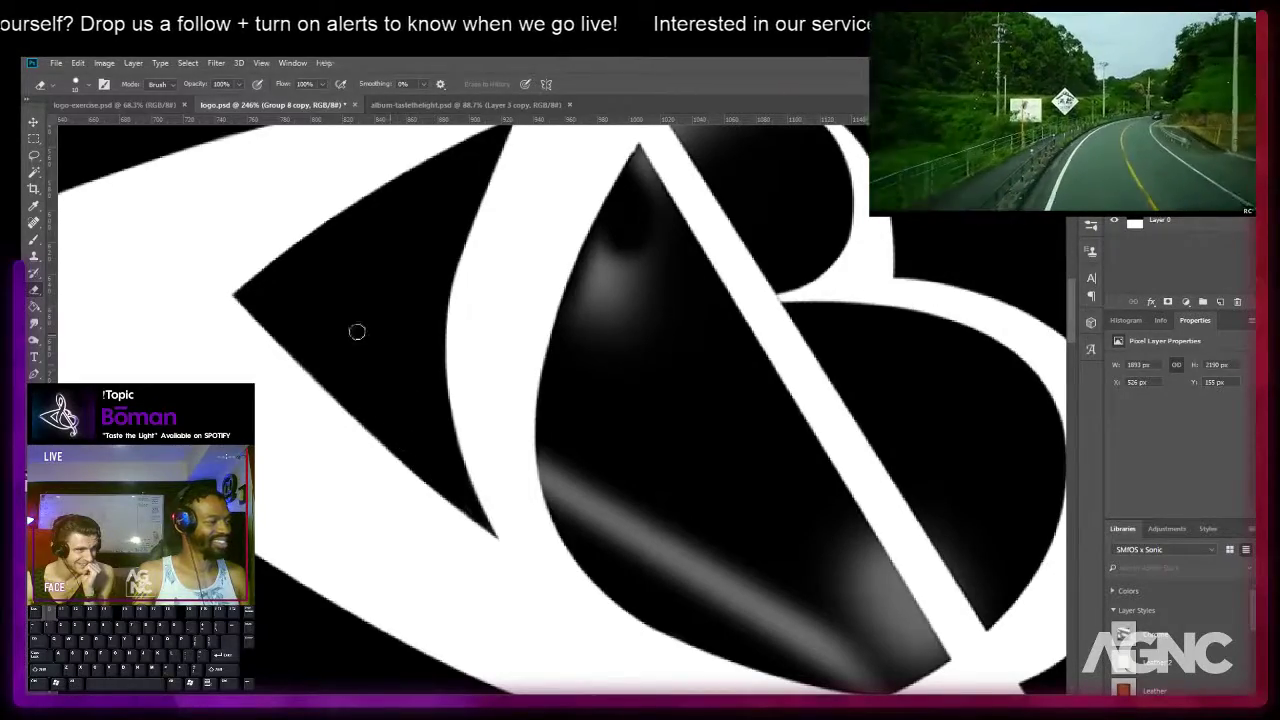
scroll(463, 494, "up", 3)
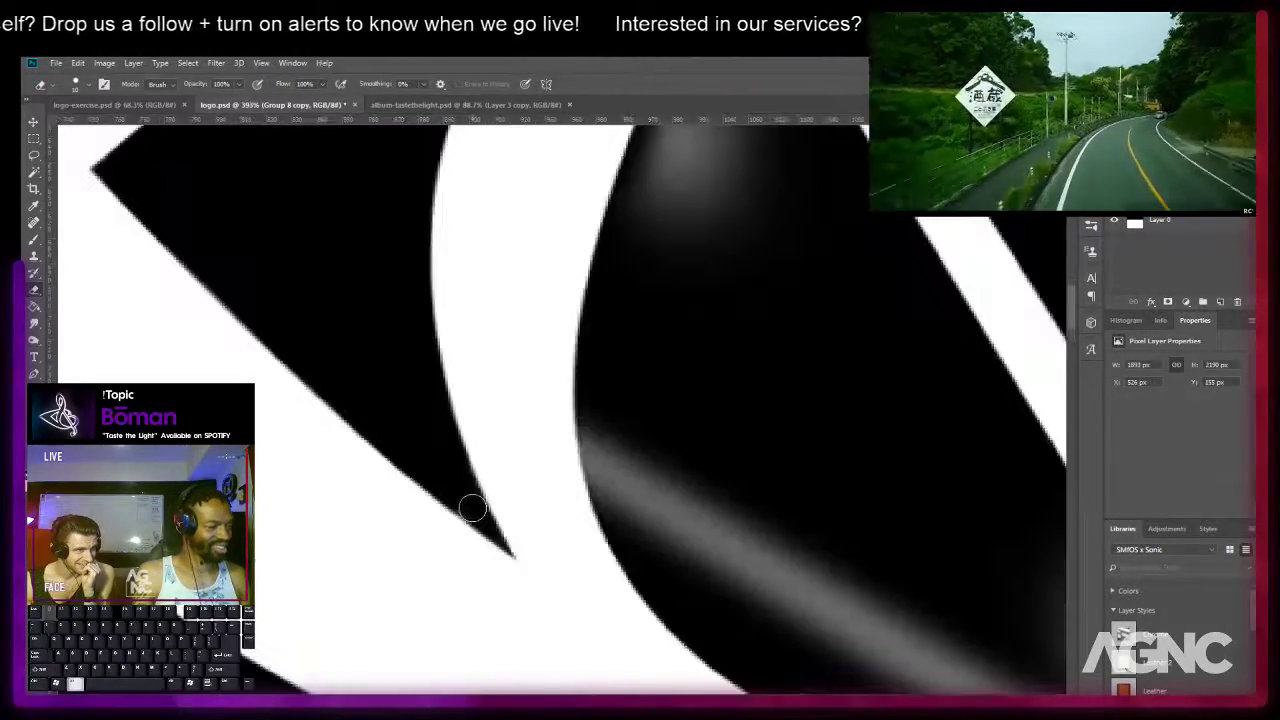
scroll(462, 496, "up", 2)
scroll(444, 475, "down", 2)
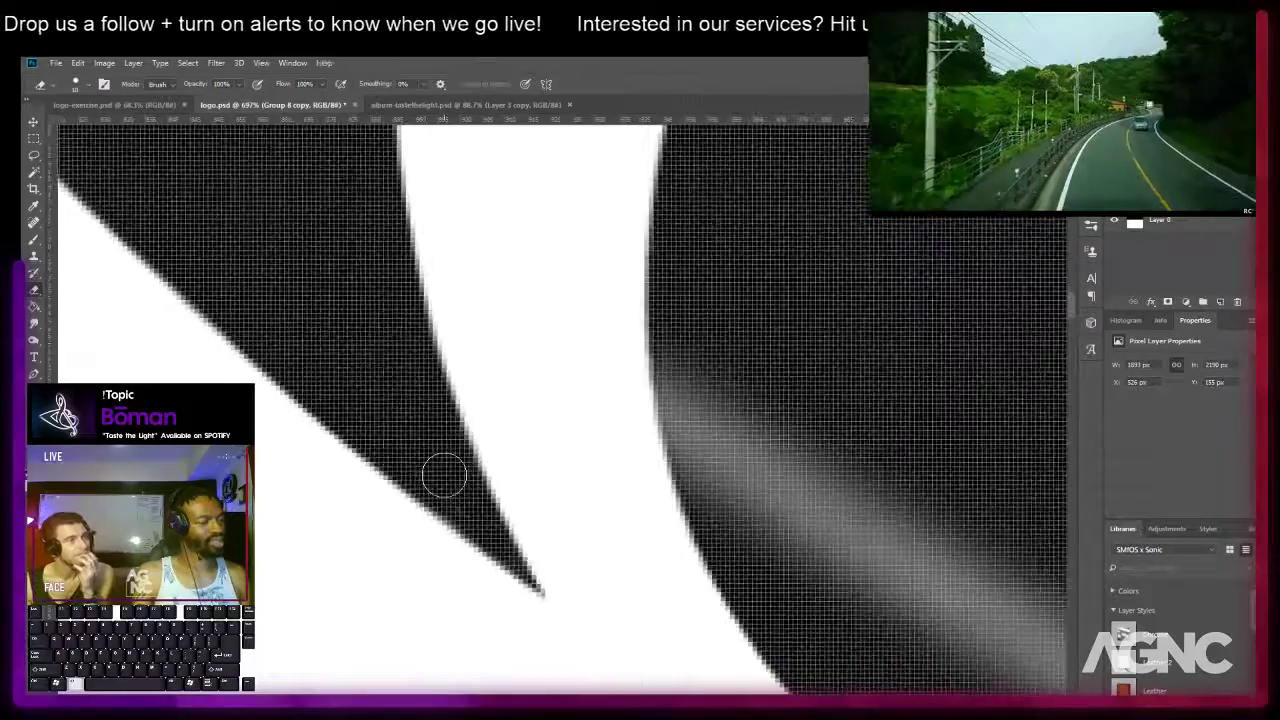
scroll(444, 475, "down", 1)
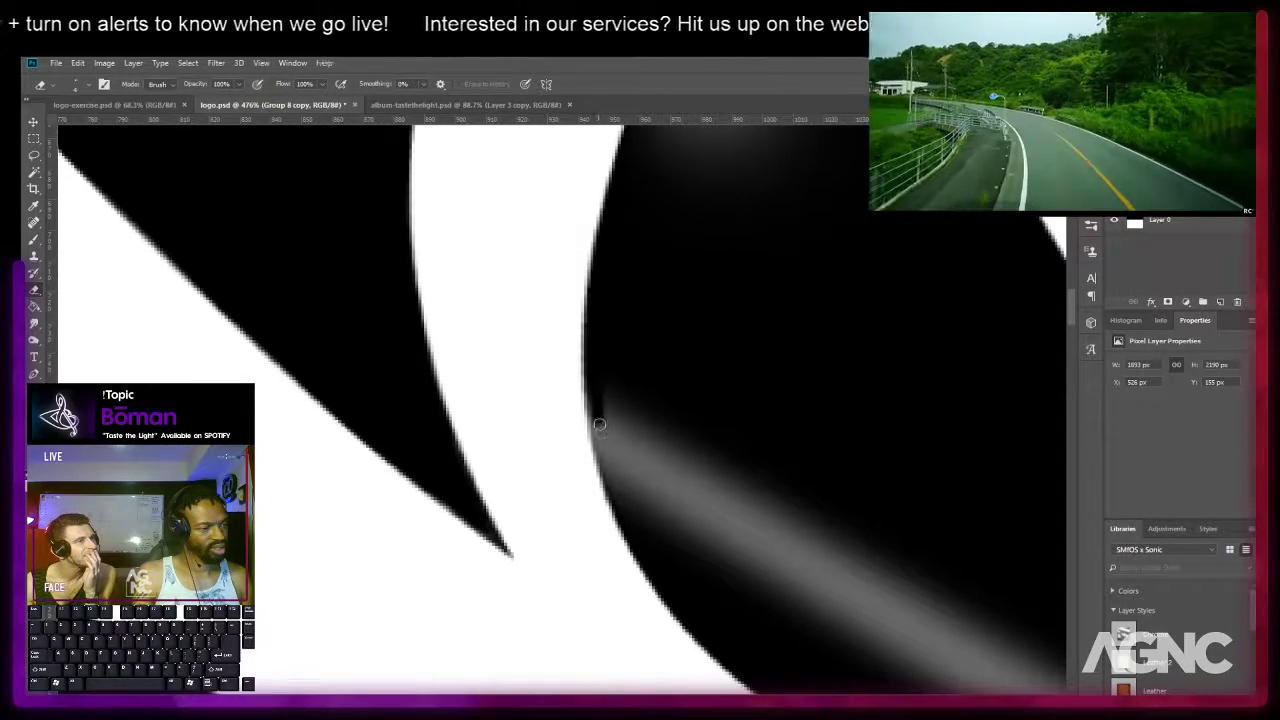
left_click_drag(606, 451, 638, 535)
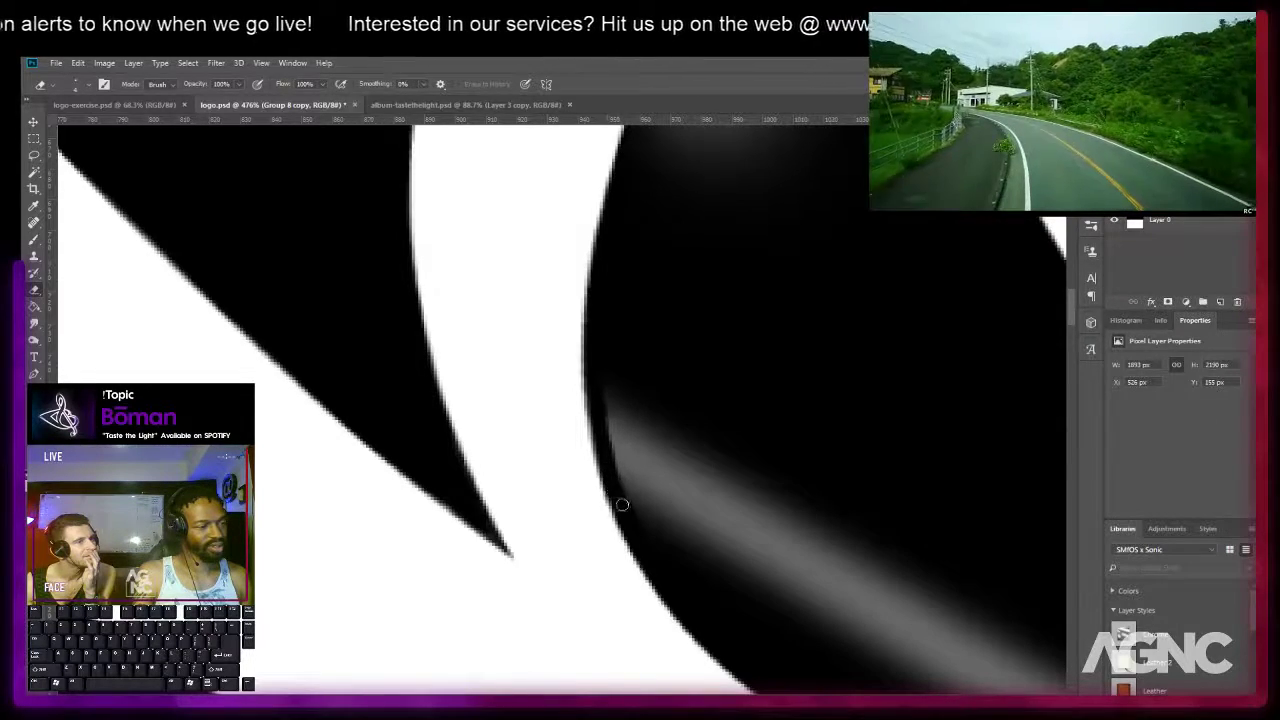
left_click_drag(615, 395, 643, 523)
mouse_move(634, 368)
left_mouse_down()
mouse_move(642, 468)
mouse_move(677, 534)
mouse_move(630, 342)
mouse_move(709, 603)
mouse_move(669, 400)
mouse_move(704, 494)
left_mouse_up()
mouse_move(691, 421)
left_mouse_down()
mouse_move(559, 300)
mouse_move(584, 430)
mouse_move(600, 289)
mouse_move(574, 303)
mouse_move(620, 506)
mouse_move(649, 520)
mouse_move(686, 349)
mouse_move(711, 514)
mouse_move(675, 449)
left_mouse_up()
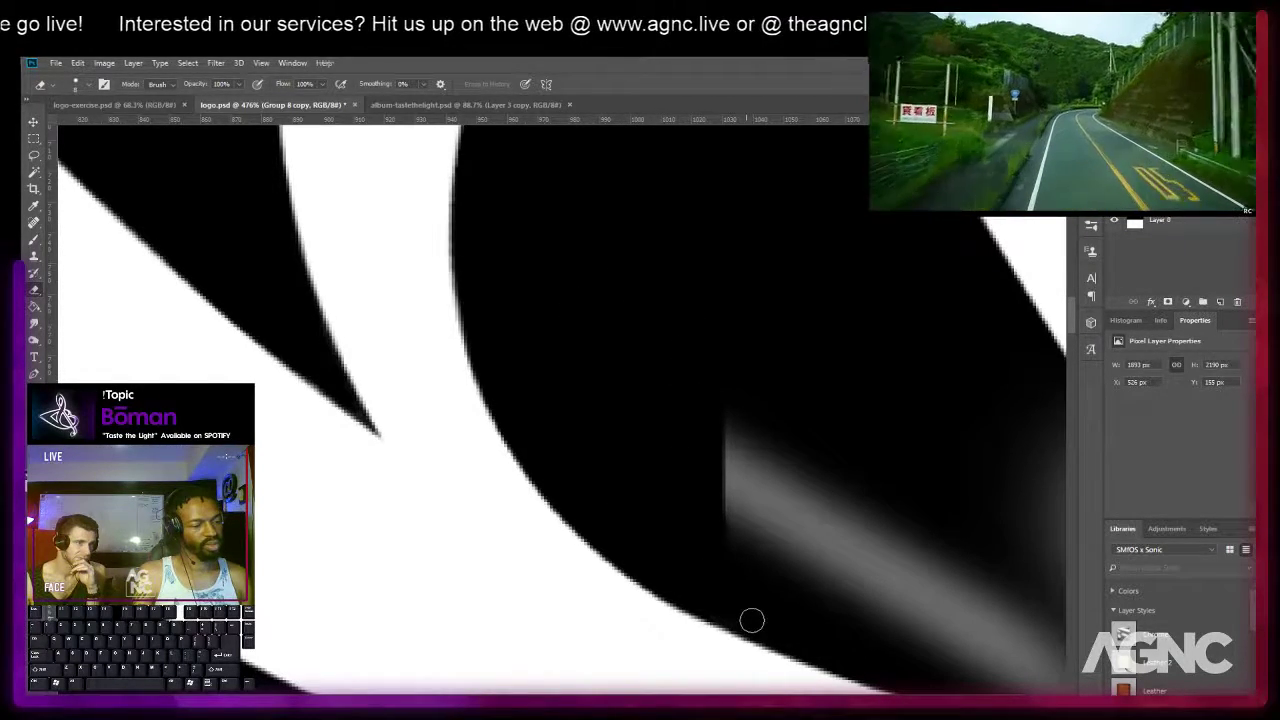
Erase the streak's underside along the clef's bottom curve up to the point where it crosses the eye outline.
mouse_move(690, 594)
left_mouse_down()
mouse_move(698, 538)
mouse_move(517, 389)
left_mouse_up()
mouse_move(554, 234)
left_mouse_down()
mouse_move(544, 331)
mouse_move(562, 412)
mouse_move(578, 236)
mouse_move(584, 421)
mouse_move(592, 330)
mouse_move(609, 330)
mouse_move(614, 440)
left_mouse_up()
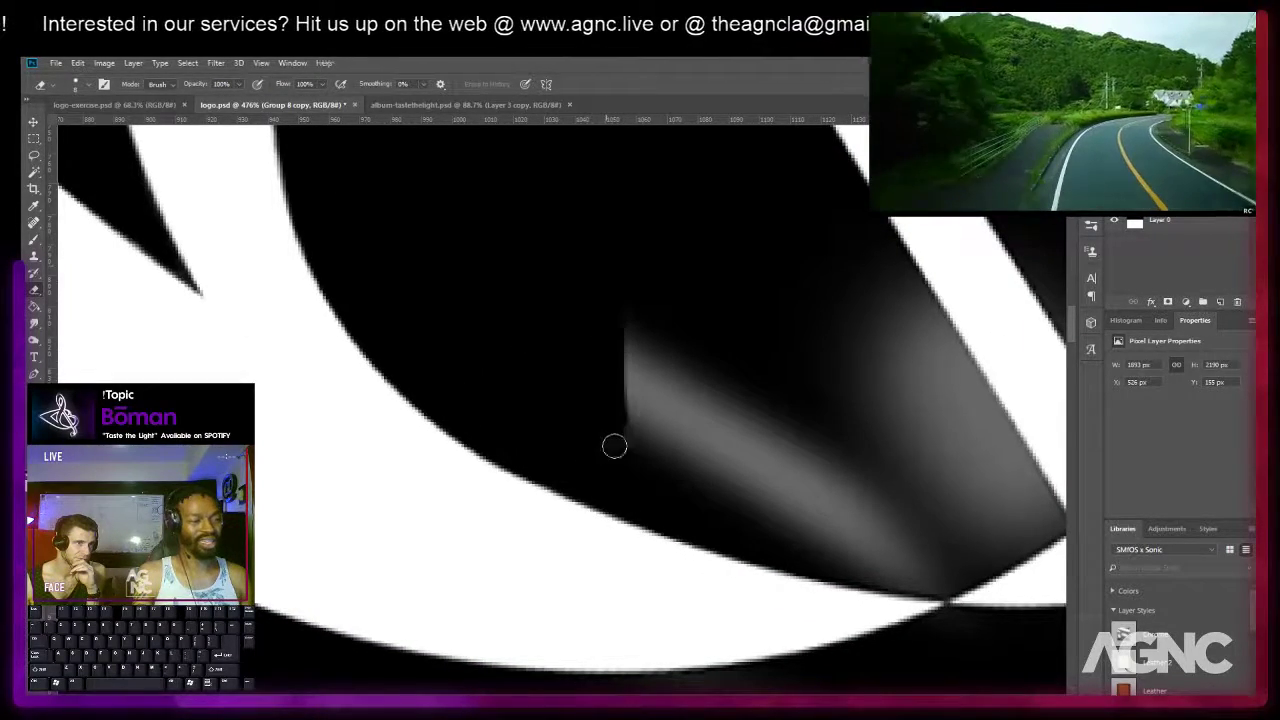
mouse_move(600, 292)
left_mouse_down()
mouse_move(631, 293)
mouse_move(632, 473)
mouse_move(647, 292)
mouse_move(657, 481)
mouse_move(678, 324)
mouse_move(671, 482)
mouse_move(696, 315)
mouse_move(691, 495)
mouse_move(699, 504)
mouse_move(714, 347)
mouse_move(713, 494)
mouse_move(728, 522)
mouse_move(757, 530)
mouse_move(634, 473)
mouse_move(602, 430)
mouse_move(604, 281)
left_mouse_up()
mouse_move(604, 281)
left_mouse_down()
mouse_move(605, 432)
mouse_move(640, 489)
mouse_move(685, 508)
left_mouse_up()
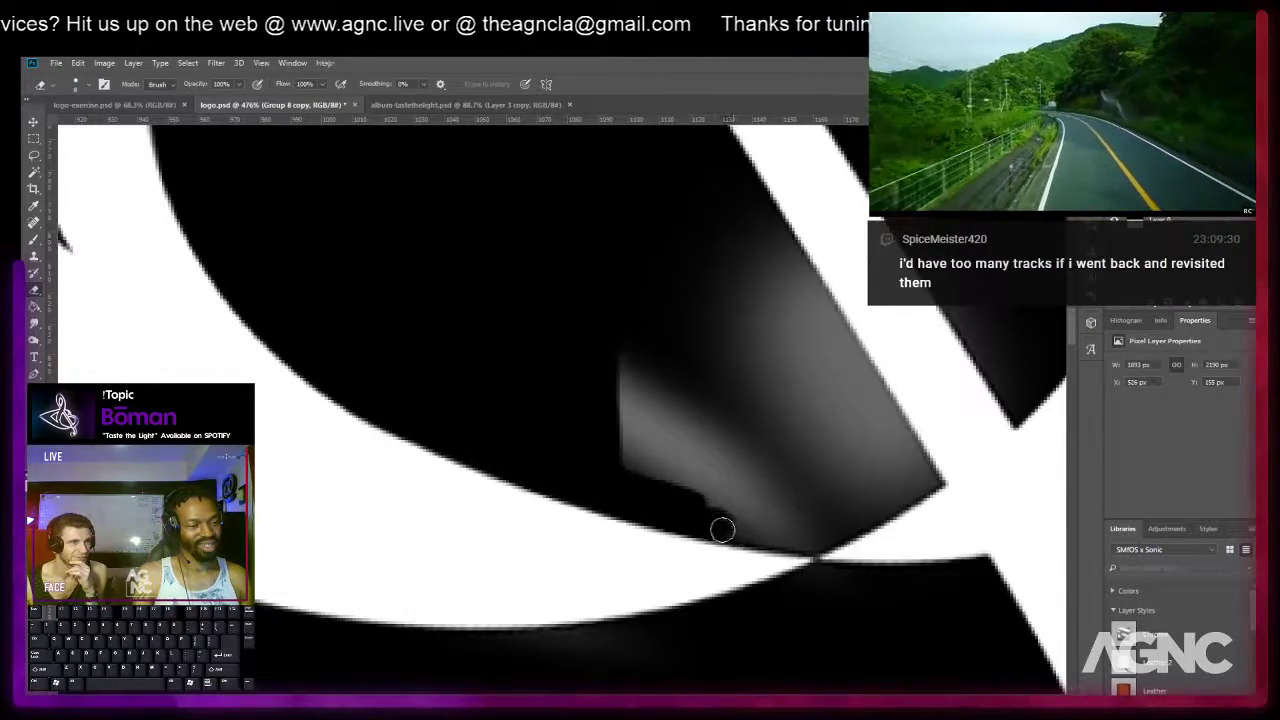
left_click_drag(733, 529, 781, 534)
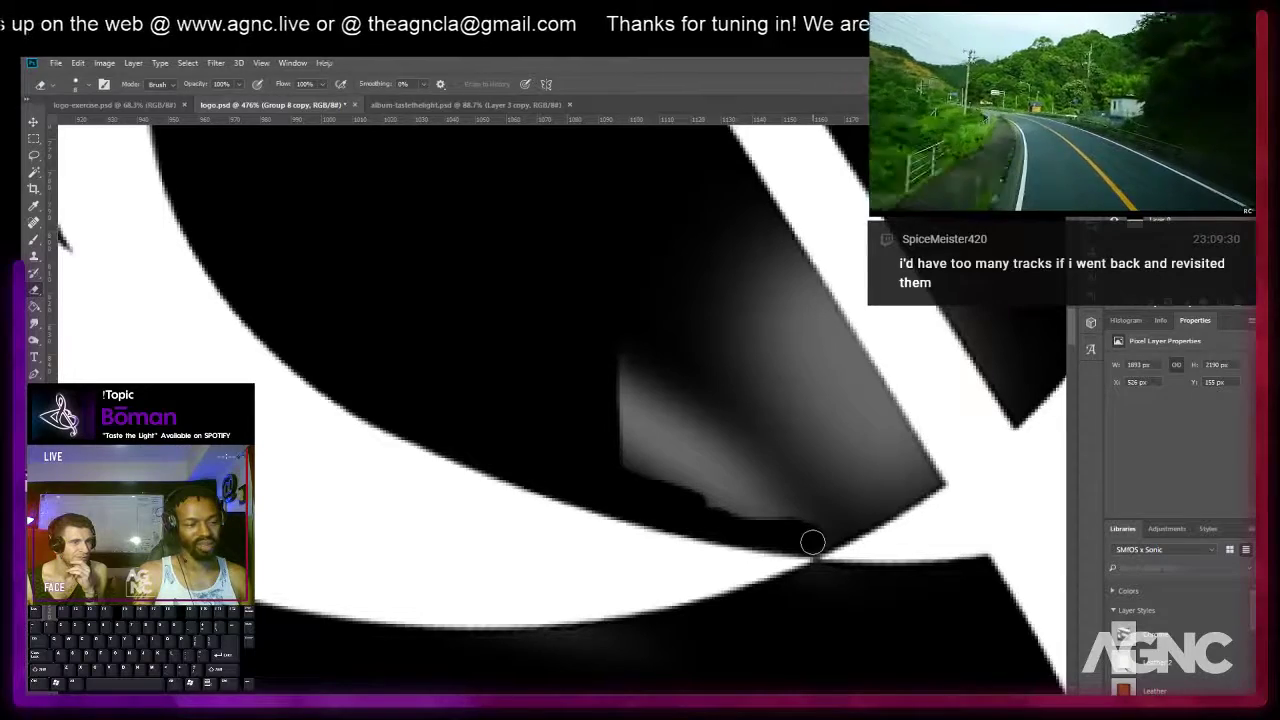
Erase the haze along the lower corner and diagonal bar in straight strokes, and clear the grey patch between them with a 10 px eraser.
left_click_drag(843, 517, 868, 514)
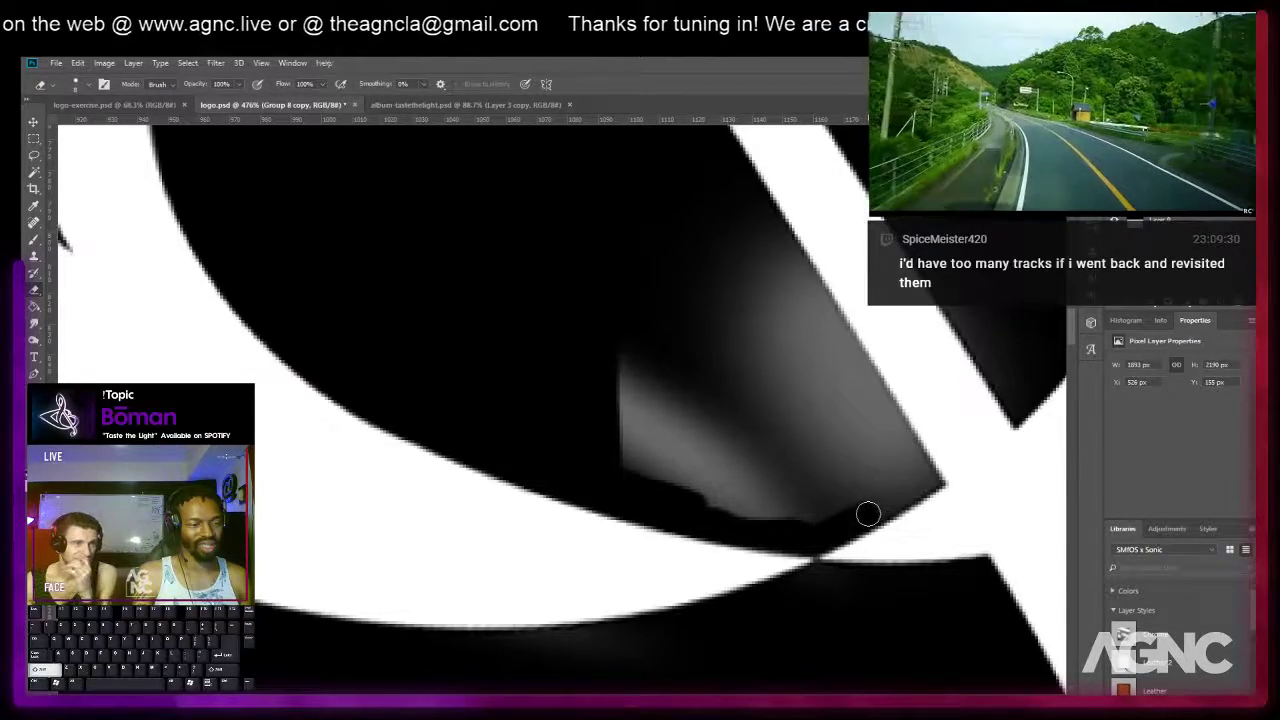
left_click(918, 484, "shift")
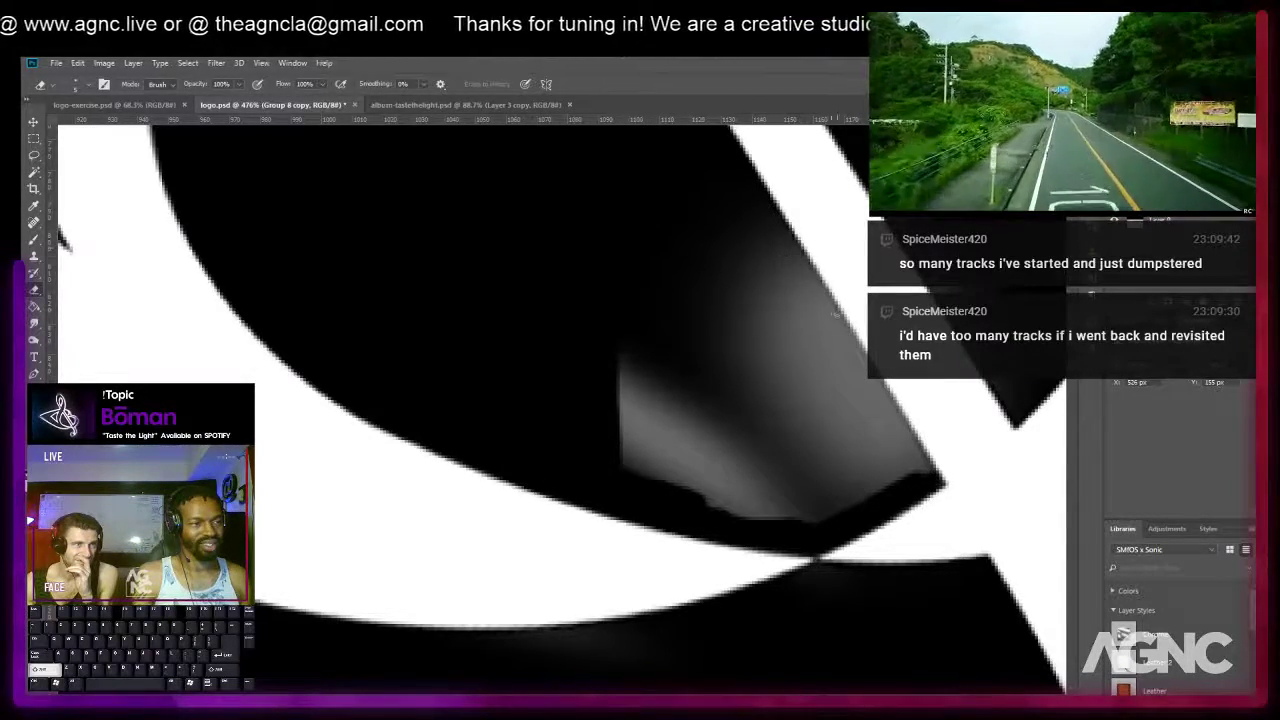
left_click(860, 363, "shift")
left_click(814, 286, "shift")
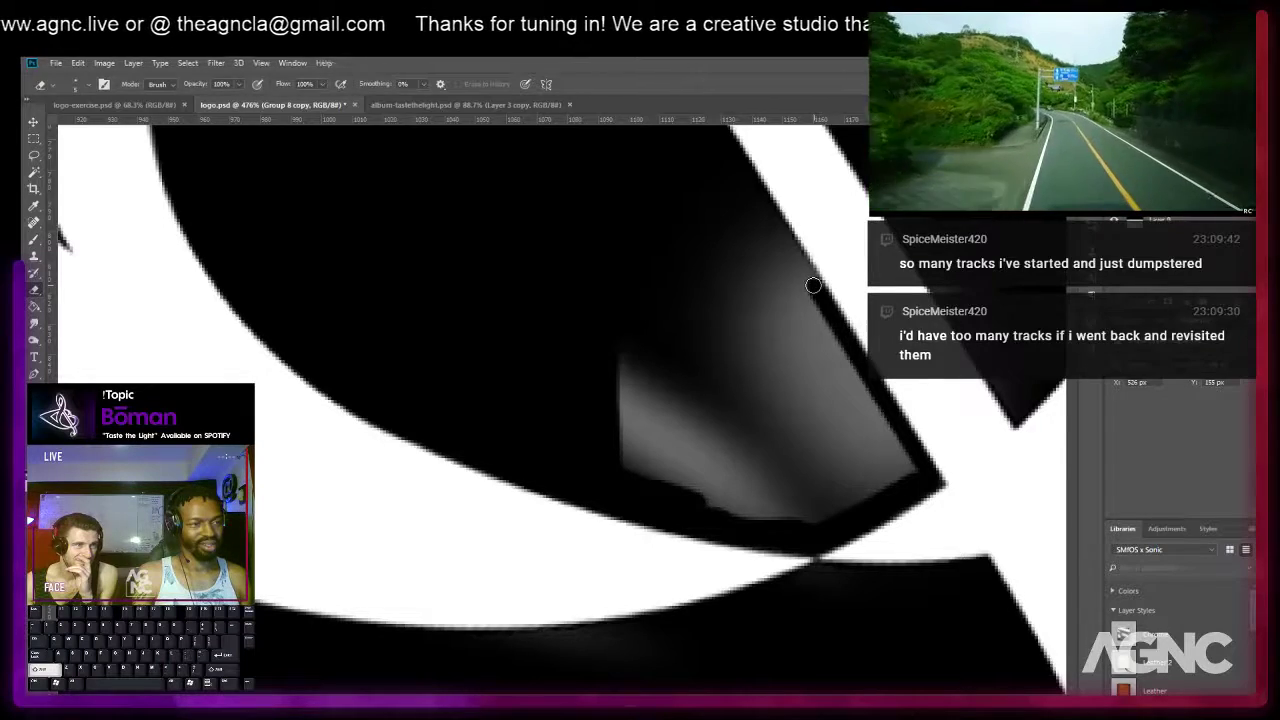
left_click(757, 188, "shift")
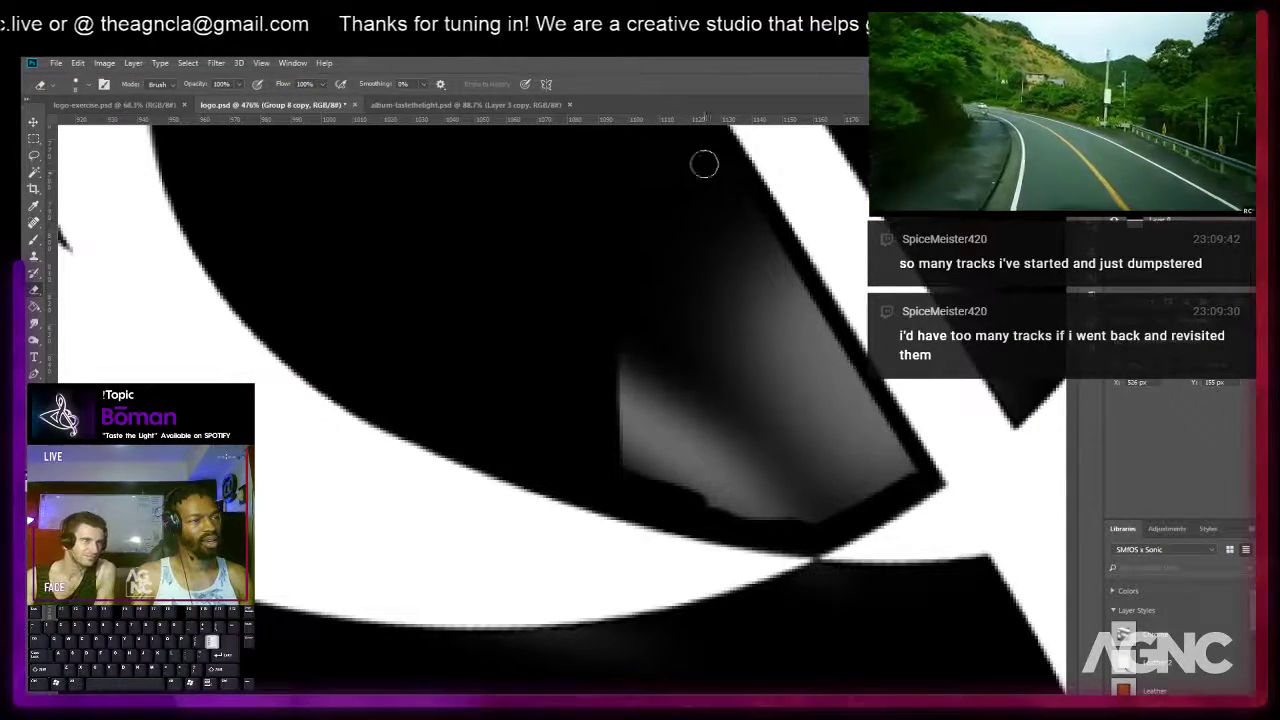
mouse_move(738, 204)
left_mouse_down()
mouse_move(906, 470)
mouse_move(813, 517)
mouse_move(719, 506)
mouse_move(615, 457)
mouse_move(771, 507)
mouse_move(873, 456)
mouse_move(703, 196)
mouse_move(848, 456)
mouse_move(817, 443)
mouse_move(660, 191)
mouse_move(758, 398)
mouse_move(819, 466)
mouse_move(802, 485)
mouse_move(643, 234)
mouse_move(781, 491)
mouse_move(746, 467)
mouse_move(646, 288)
mouse_move(727, 475)
mouse_move(739, 492)
mouse_move(619, 249)
mouse_move(689, 475)
mouse_move(617, 295)
mouse_move(596, 382)
left_mouse_up()
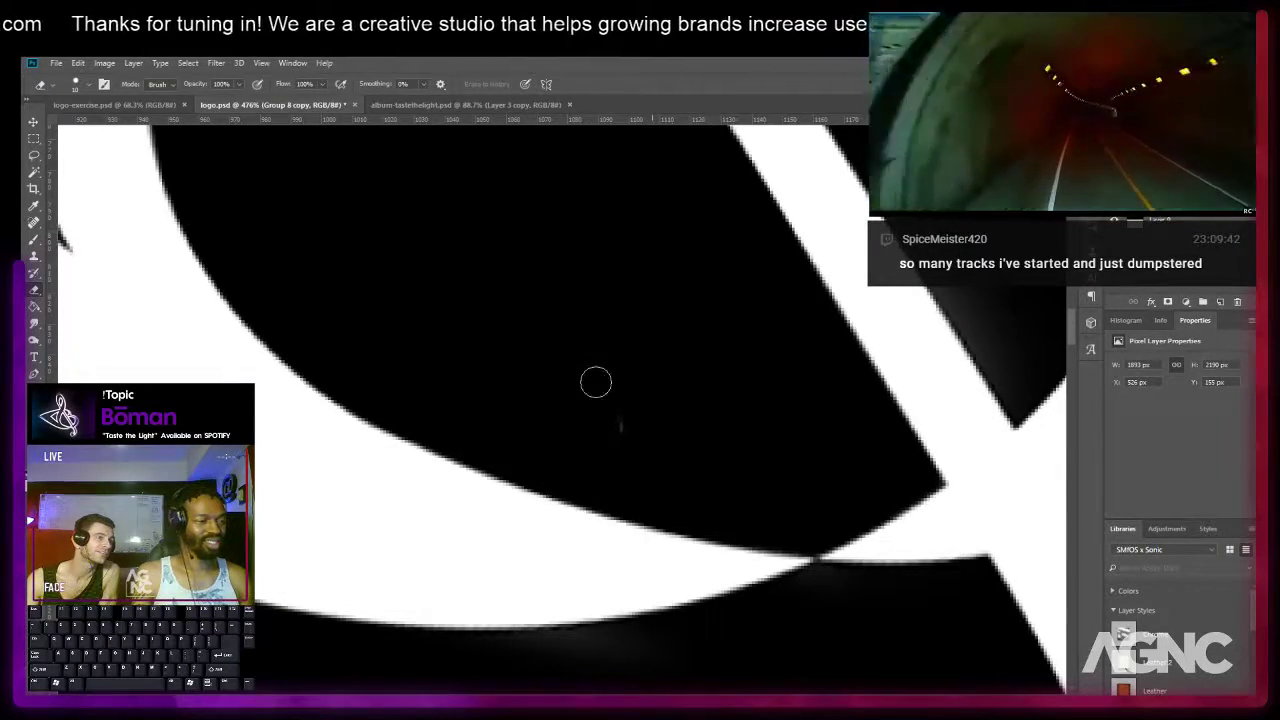
Erase the grey haze along the clef's curved inner edge below its junction with the diagonal bar, including the patch beside it.
left_click_drag(628, 225, 649, 669)
left_click_drag(530, 375, 584, 545)
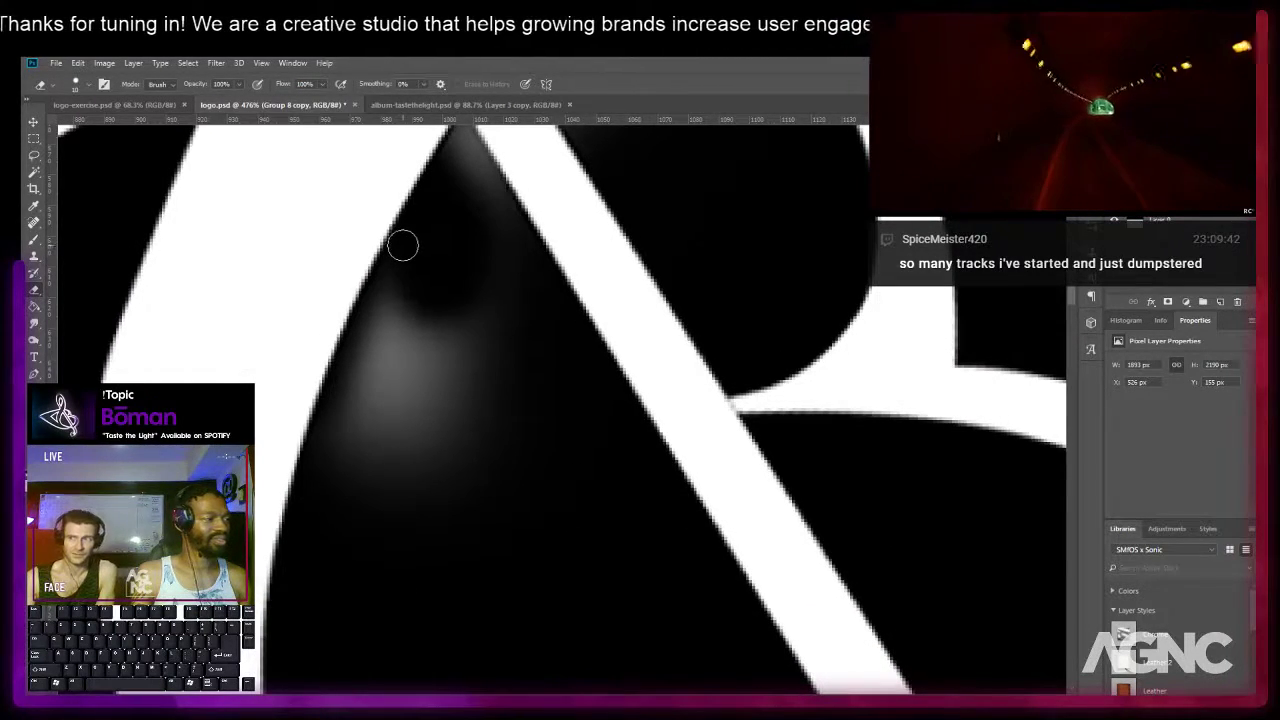
left_click(357, 343, "shift")
left_click(325, 429, "shift")
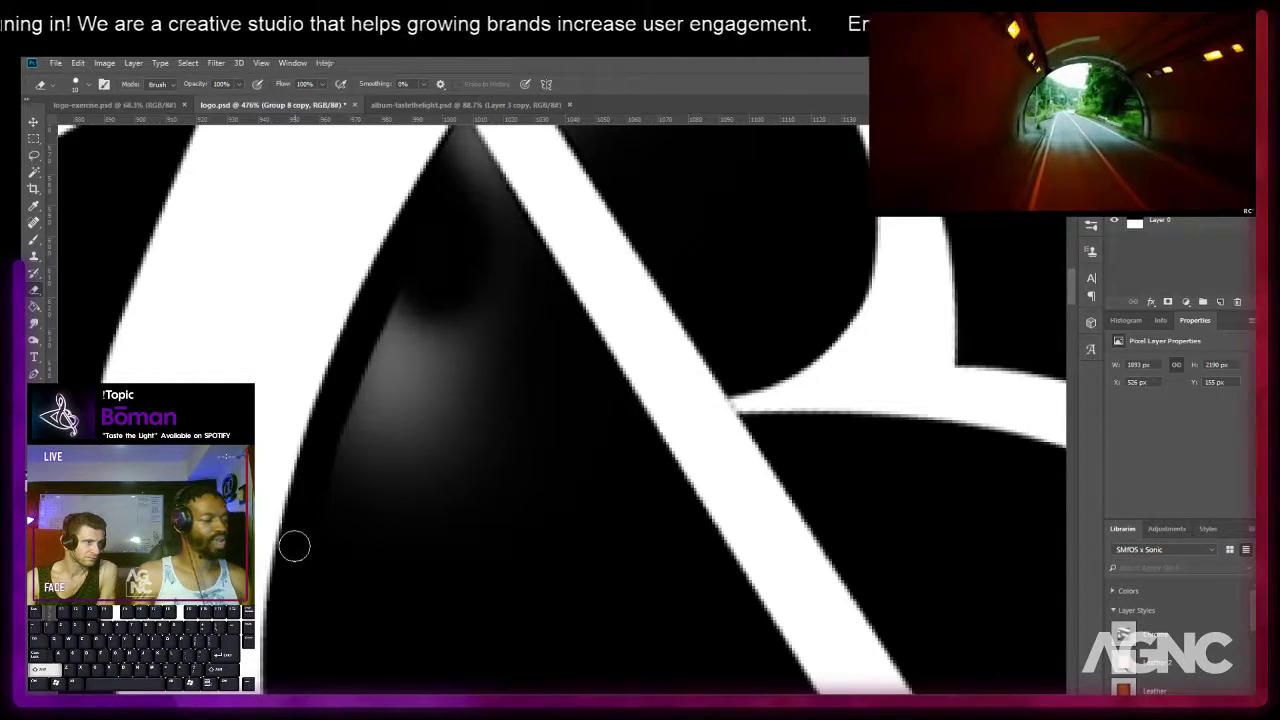
mouse_move(434, 309)
left_mouse_down()
mouse_move(362, 377)
mouse_move(335, 469)
mouse_move(342, 524)
mouse_move(461, 275)
mouse_move(408, 397)
mouse_move(393, 535)
mouse_move(364, 572)
mouse_move(424, 341)
mouse_move(353, 562)
mouse_move(381, 589)
mouse_move(464, 320)
mouse_move(436, 399)
mouse_move(409, 577)
mouse_move(459, 345)
left_mouse_up()
Erase the remaining haze along the diagonal bar's inner edge, from its junction with the clef downwards.
left_click_drag(457, 213, 405, 331)
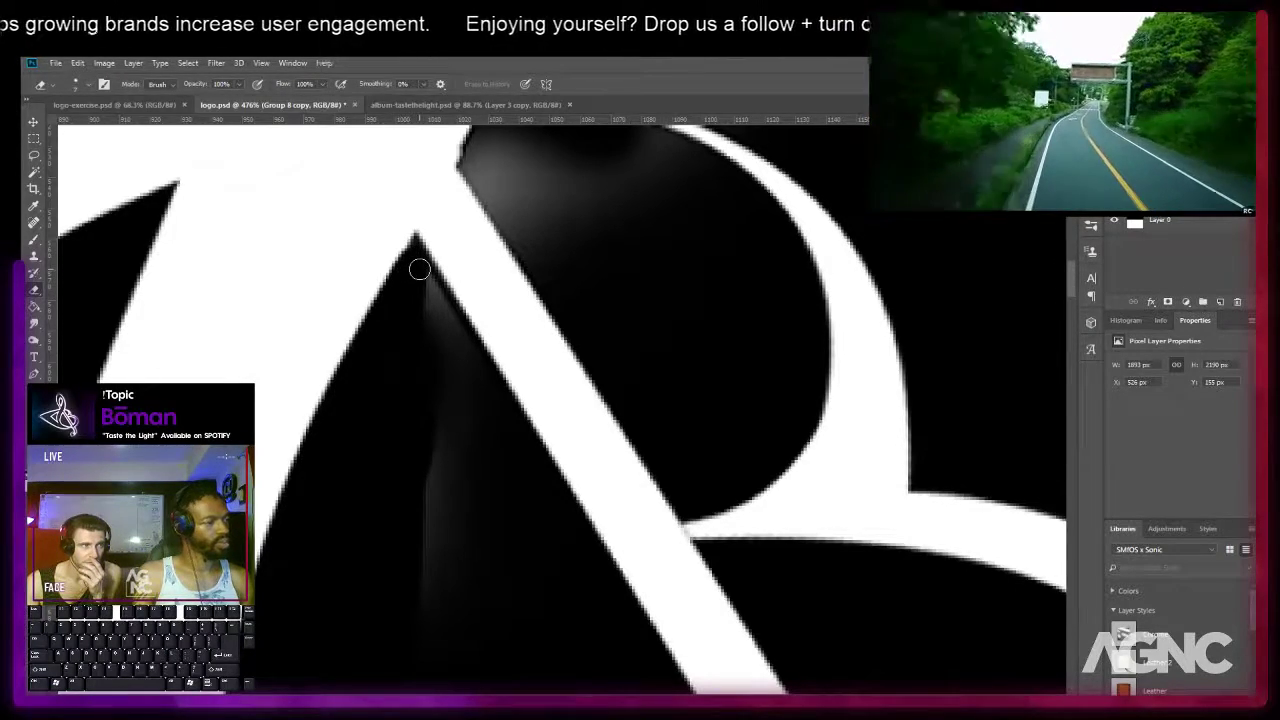
left_click(601, 576, "shift")
mouse_move(428, 268)
left_mouse_down()
mouse_move(423, 297)
mouse_move(505, 458)
left_mouse_up()
mouse_move(442, 340)
left_mouse_down()
mouse_move(542, 610)
mouse_move(416, 336)
mouse_move(498, 594)
mouse_move(519, 628)
mouse_move(506, 456)
mouse_move(571, 635)
mouse_move(460, 380)
left_mouse_up()
key("space")
mouse_move(378, 328)
left_mouse_down()
mouse_move(464, 554)
mouse_move(336, 251)
mouse_move(402, 470)
left_mouse_up()
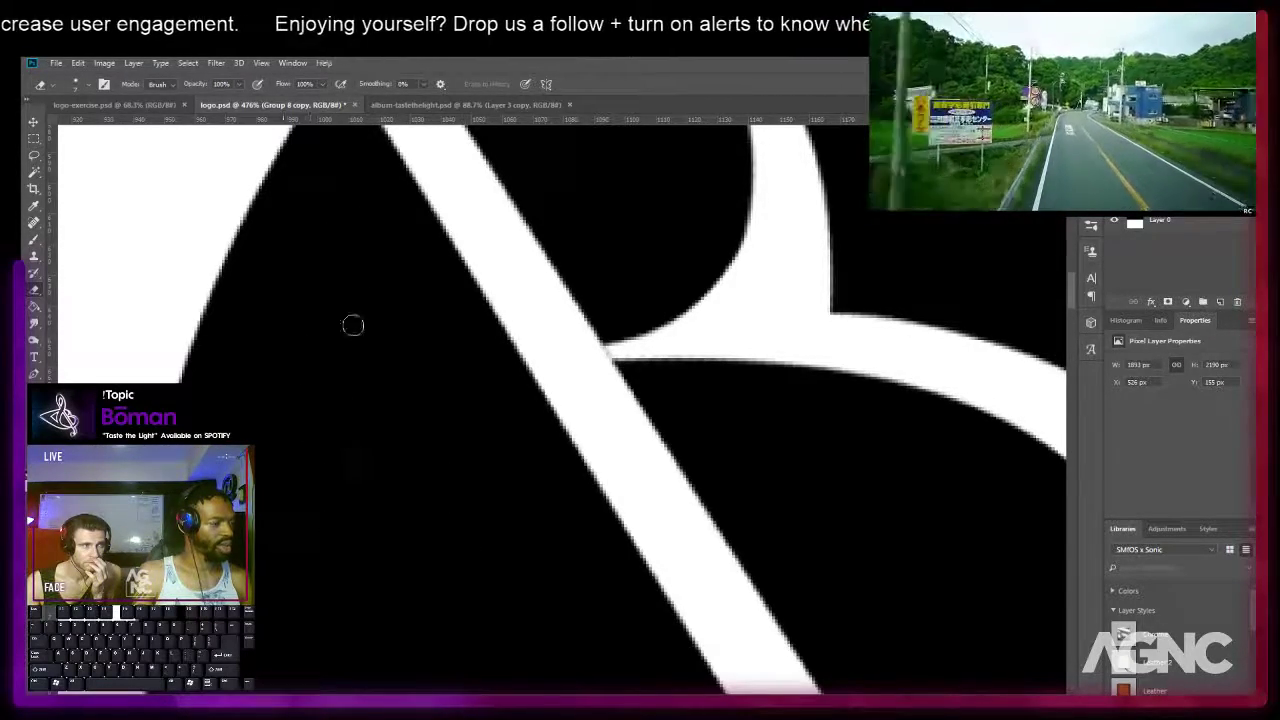
Try to erase the haze freehand along the diagonal bar's edge inside the small upper loop, and undo the stroke.
scroll(288, 450, "down", 5)
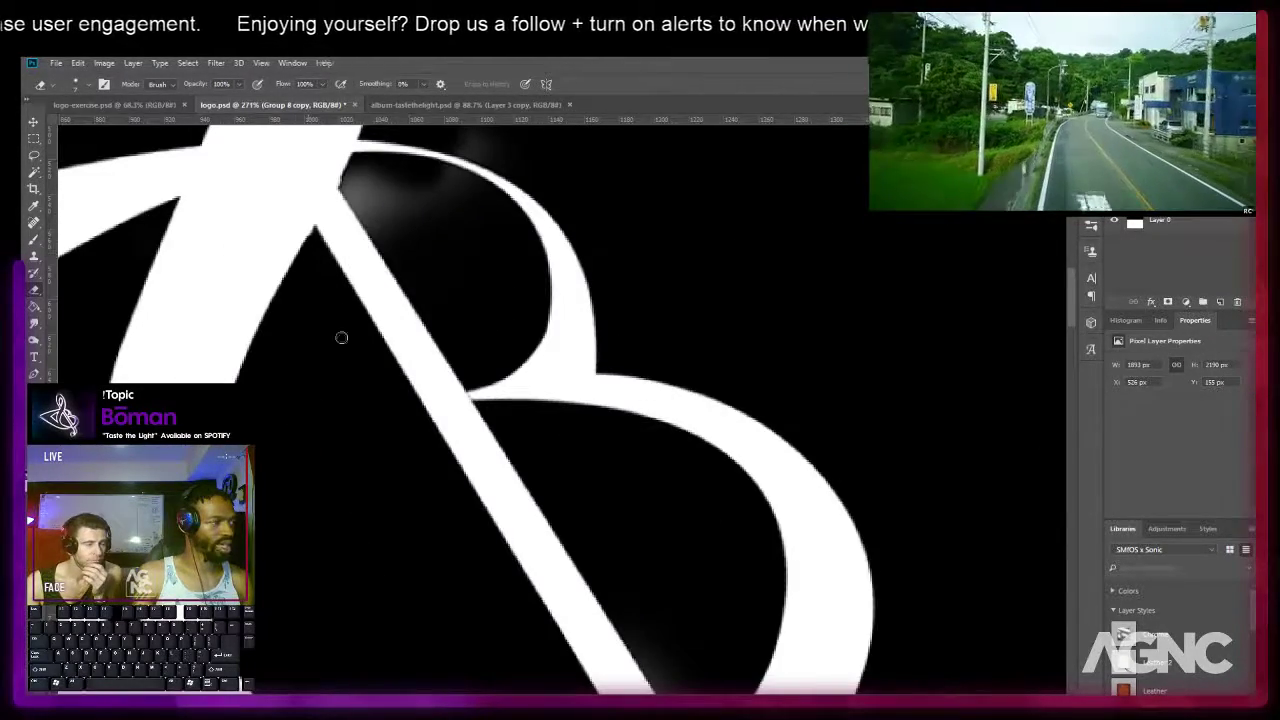
key("space")
left_click_drag(426, 237, 463, 403)
left_click_drag(372, 428, 487, 561)
scroll(490, 530, "up", 12)
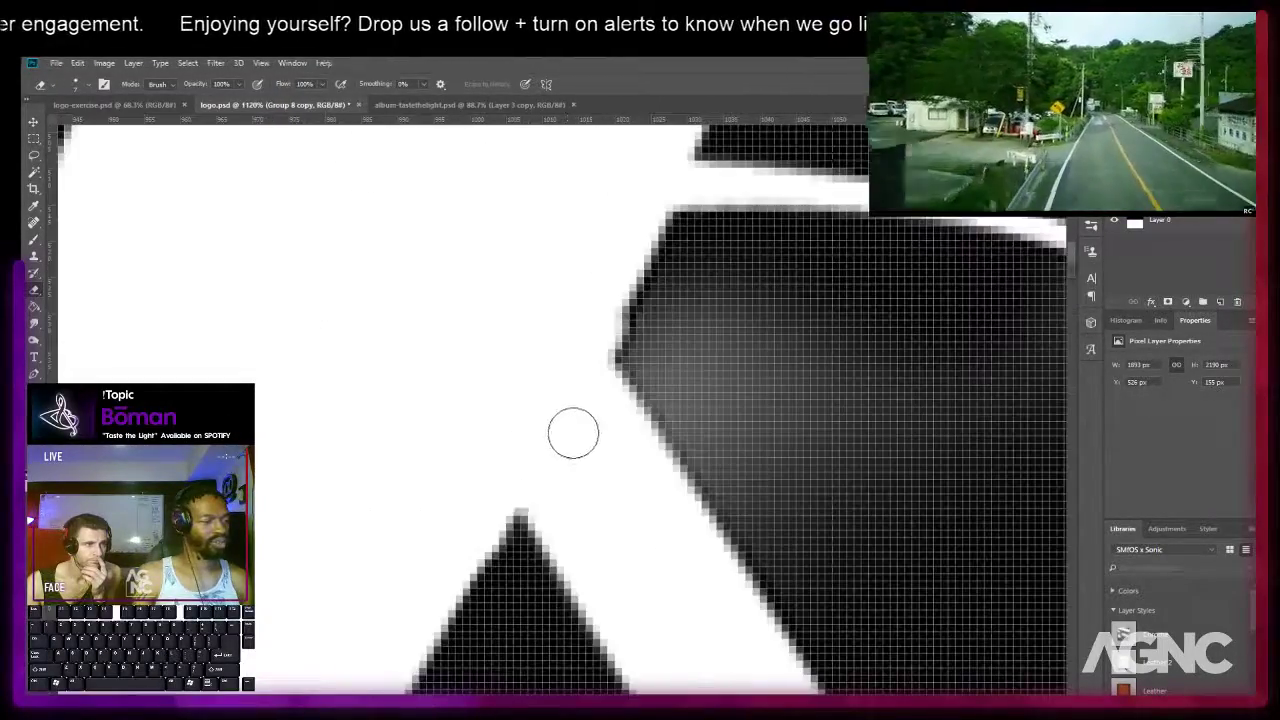
key("space")
mouse_move(656, 383)
left_mouse_down()
mouse_move(480, 389)
mouse_move(453, 338)
left_mouse_up()
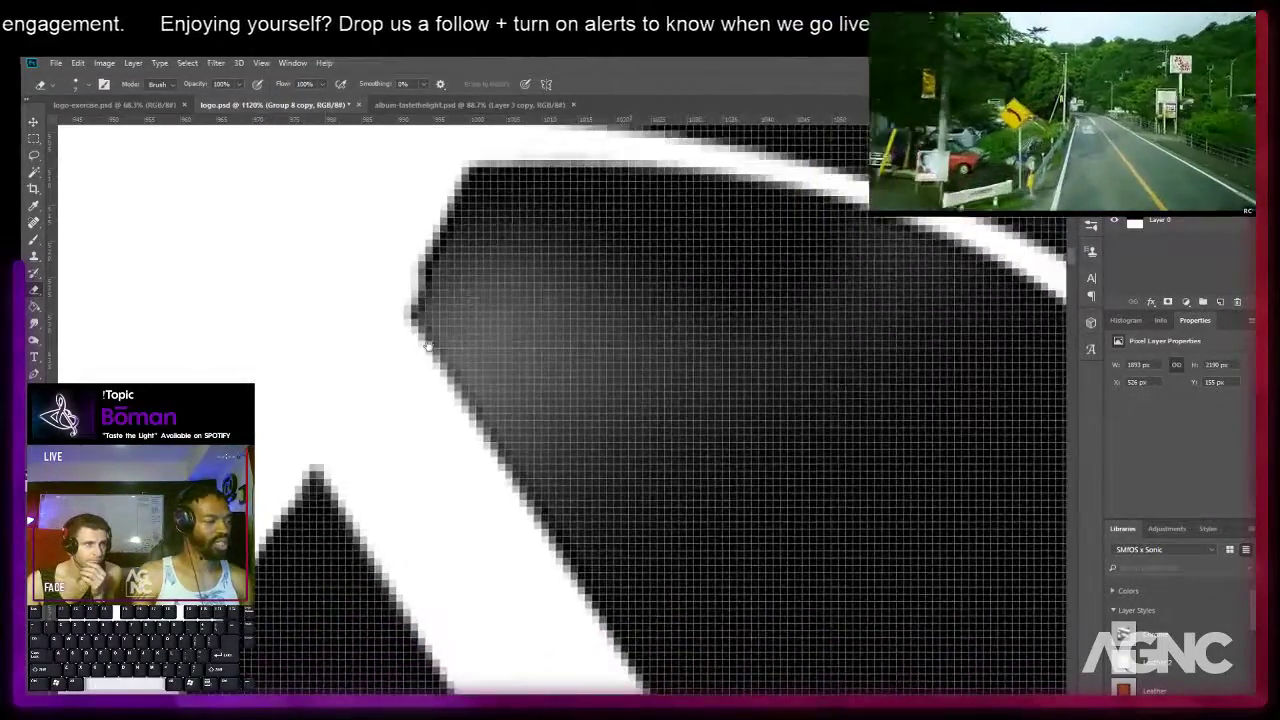
mouse_move(476, 212)
left_mouse_down()
mouse_move(450, 287)
mouse_move(458, 324)
mouse_move(445, 316)
mouse_move(560, 455)
left_mouse_up()
mouse_move(484, 360)
left_mouse_down()
mouse_move(616, 602)
mouse_move(677, 680)
left_mouse_up()
left_click_drag(671, 510, 569, 354)
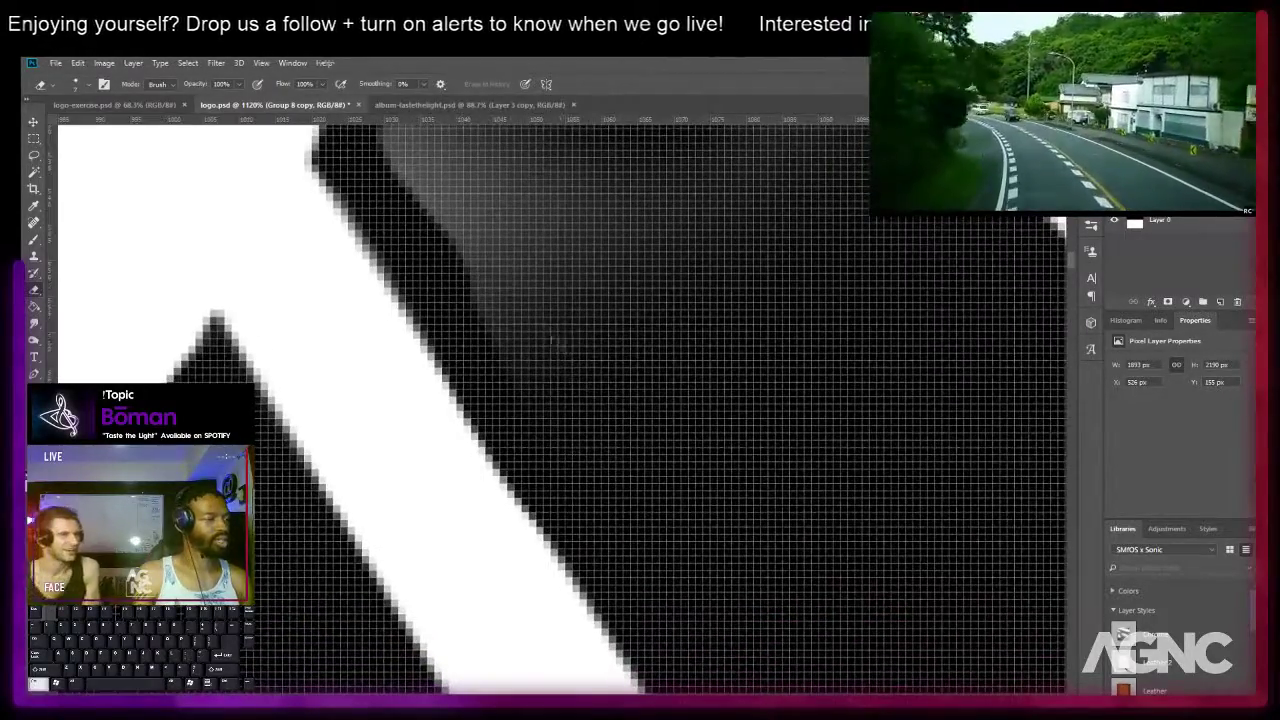
key("ctrl+z")
Erase the haze inside the small upper loop in straight strokes along the diagonal bar and up the clef's short edge.
left_click_drag(375, 224, 355, 310)
left_click(314, 236)
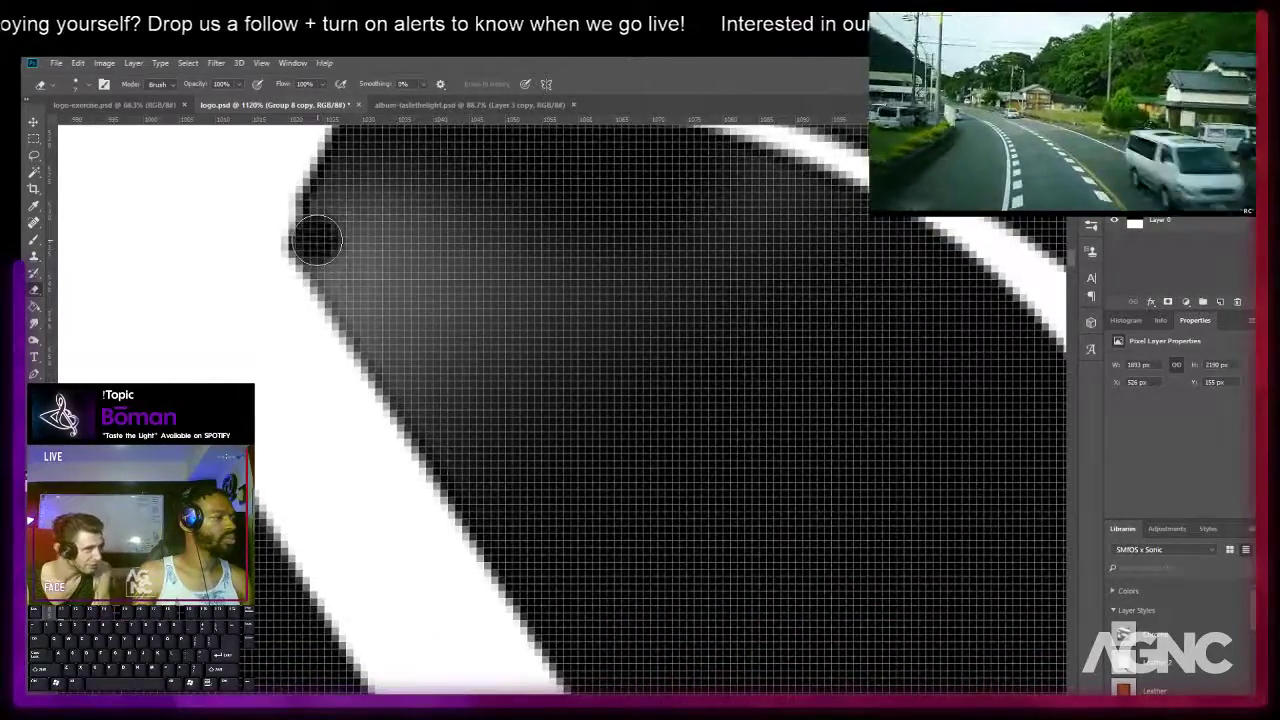
left_click(386, 338, "shift")
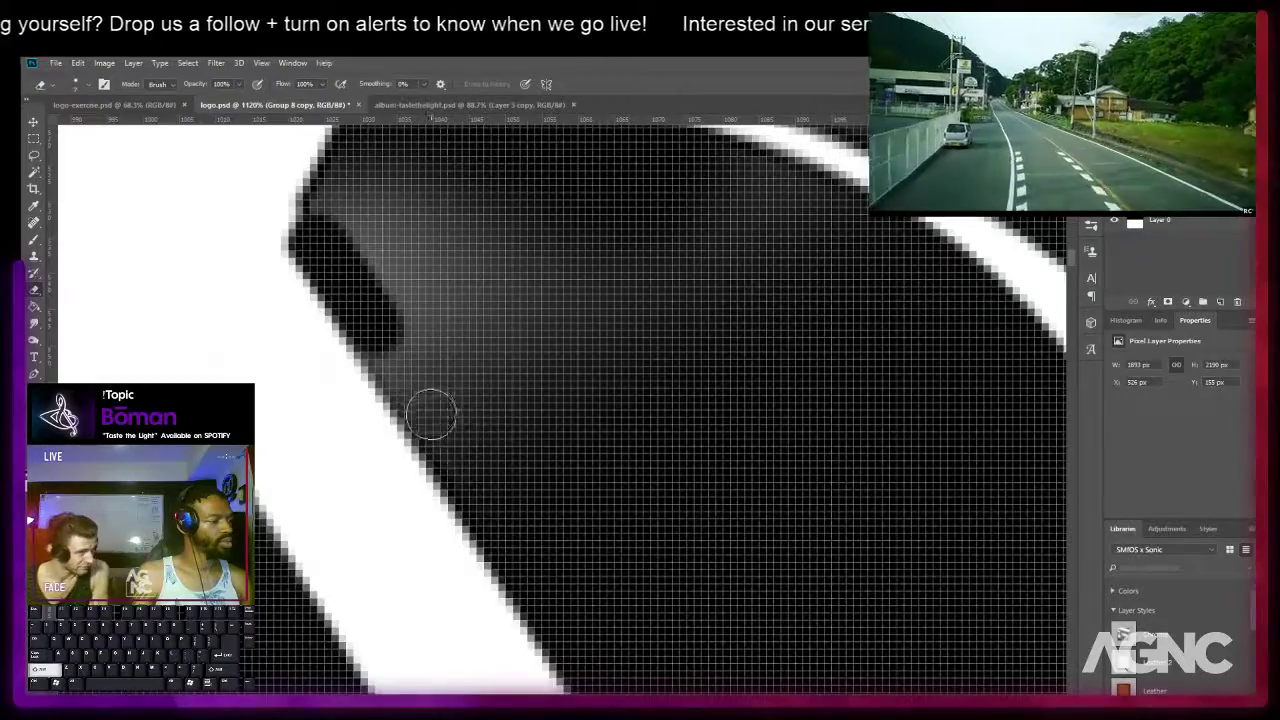
left_click(438, 427, "shift")
left_click(451, 449, "shift")
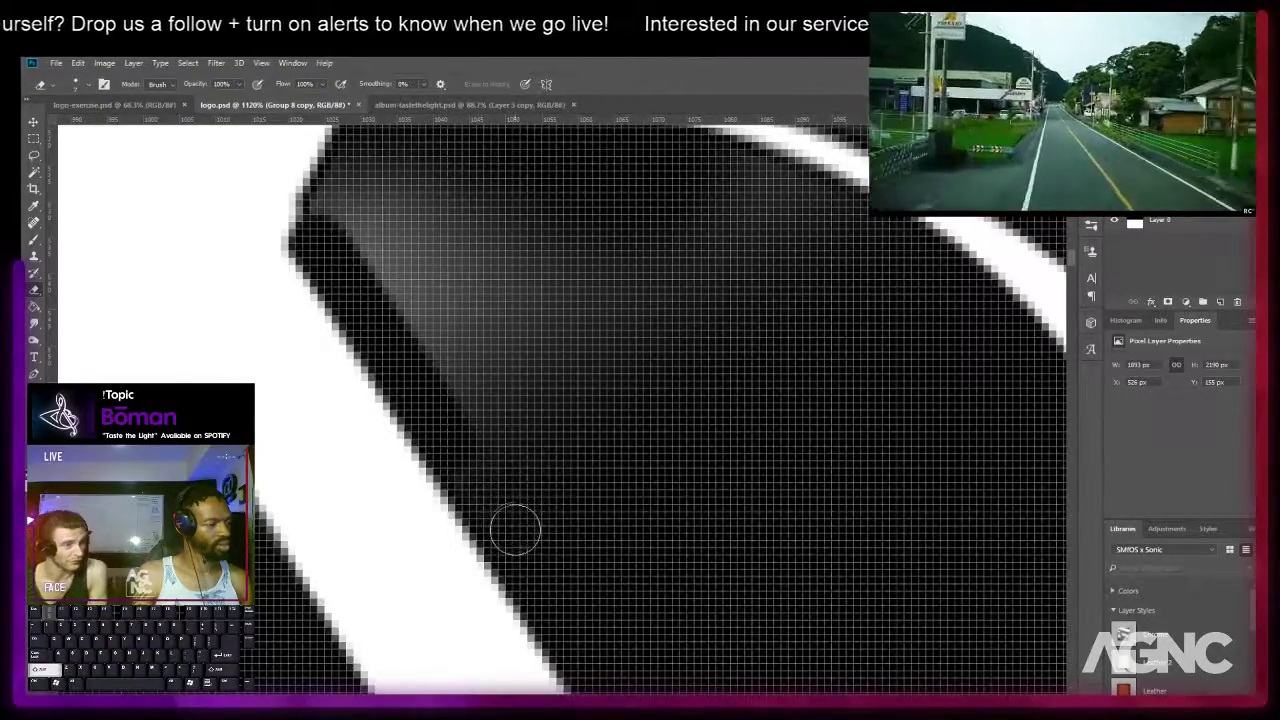
mouse_move(343, 194)
left_mouse_down()
mouse_move(357, 266)
mouse_move(306, 344)
left_mouse_up()
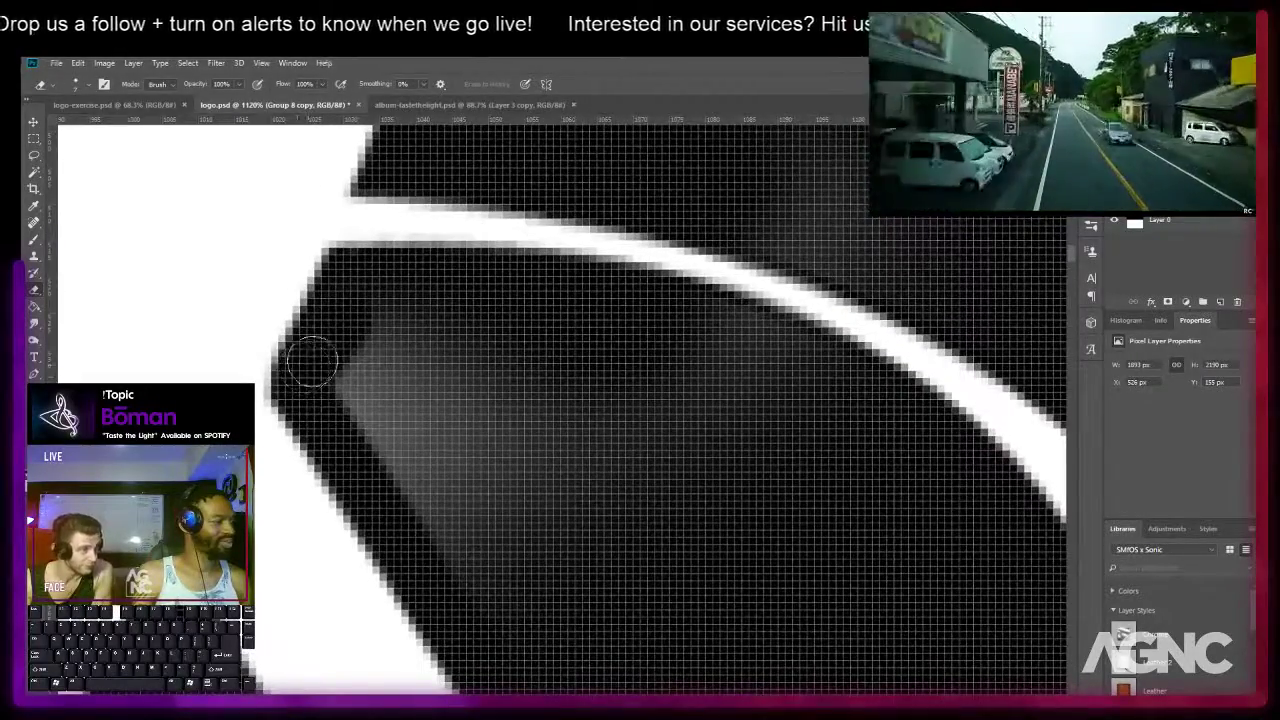
Clean the corner where bar and clef meet with a 2 px eraser, and erase the upper loop's remaining haze with a 7 px eraser.
key("[")
key("[")
key("[")
key("[")
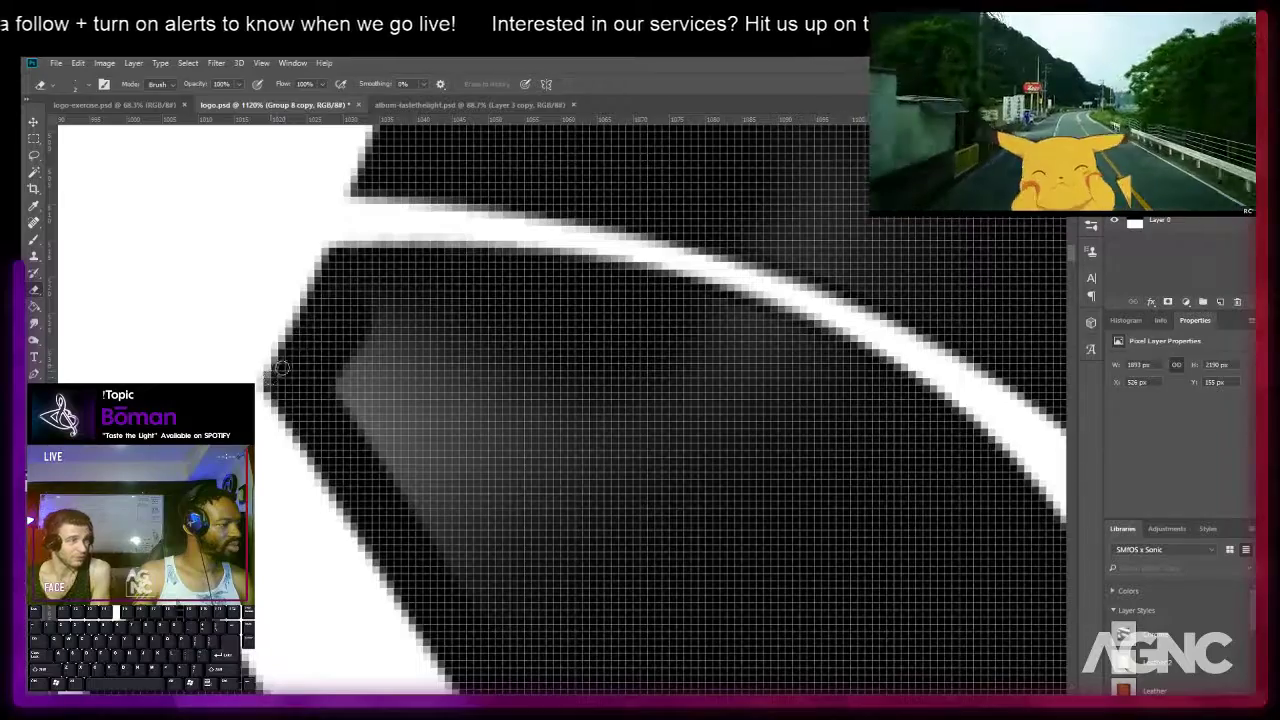
key("]")
key("]")
key("]")
key("]")
key("]")
mouse_move(326, 343)
left_mouse_down()
mouse_move(458, 559)
mouse_move(520, 630)
mouse_move(448, 449)
mouse_move(360, 329)
mouse_move(521, 562)
mouse_move(530, 517)
mouse_move(402, 324)
mouse_move(453, 341)
mouse_move(616, 573)
mouse_move(507, 365)
mouse_move(442, 294)
mouse_move(666, 543)
mouse_move(582, 357)
mouse_move(681, 441)
mouse_move(730, 548)
mouse_move(671, 356)
mouse_move(711, 317)
mouse_move(759, 324)
mouse_move(814, 370)
mouse_move(863, 387)
mouse_move(912, 452)
mouse_move(731, 423)
mouse_move(760, 421)
mouse_move(723, 454)
mouse_move(597, 411)
left_mouse_up()
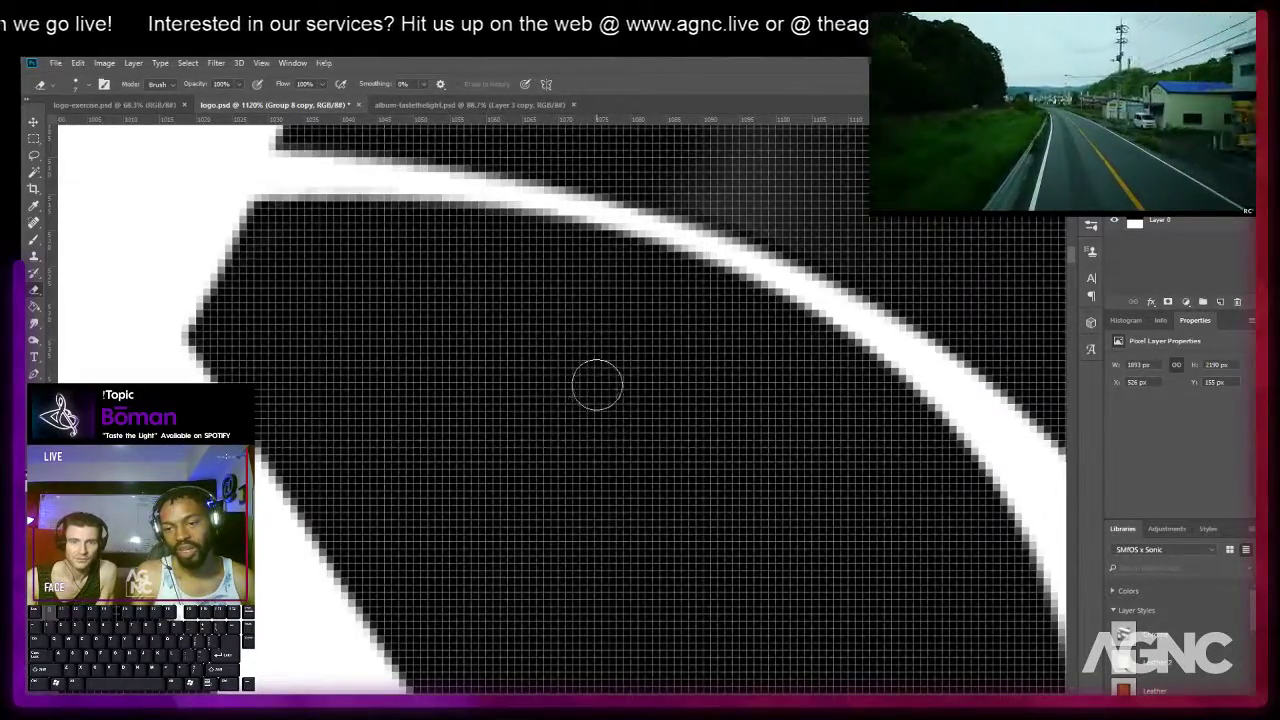
Erase the faint haze beneath the clef's bottom curve up to the eye outline crossing, using a 10 px eraser.
key("space")
mouse_move(613, 408)
left_mouse_down()
mouse_move(511, 331)
mouse_move(417, 349)
left_mouse_up()
scroll(515, 346, "down", 2)
scroll(515, 346, "down", 1)
key("space")
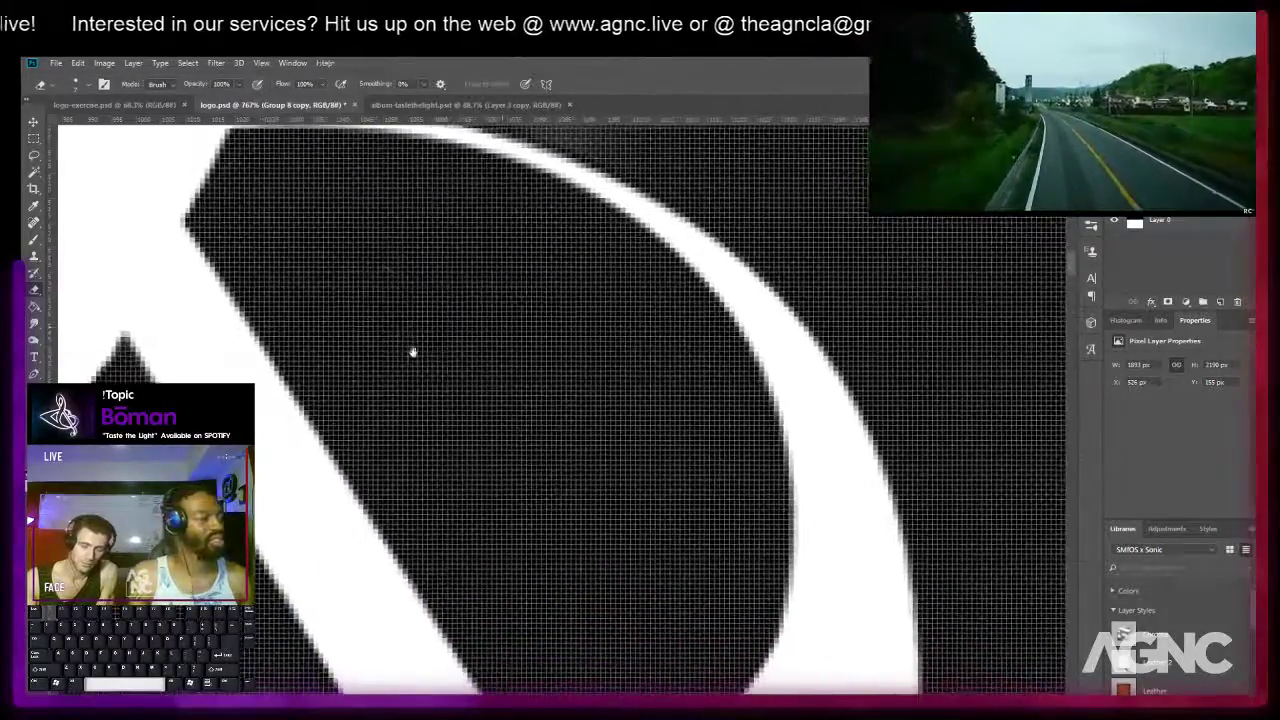
scroll(566, 351, "down", 5)
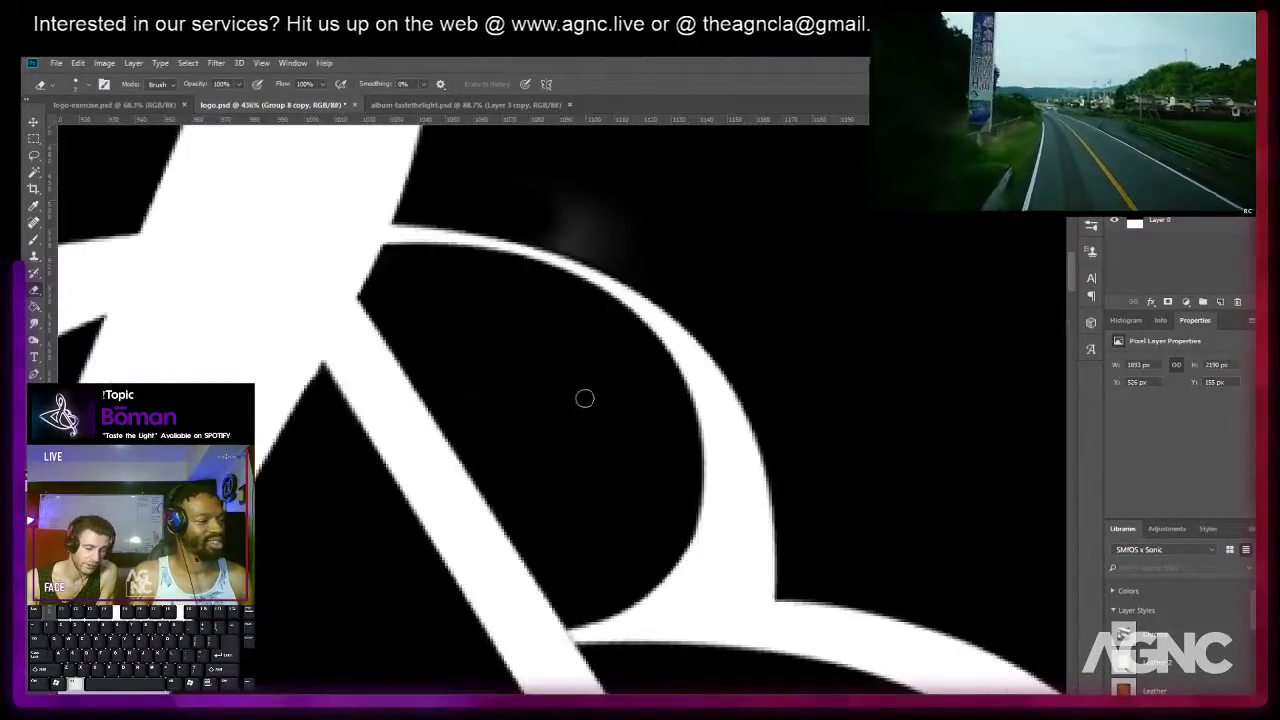
key("space")
left_click_drag(548, 394, 577, 191)
left_click_drag(517, 323, 391, 183)
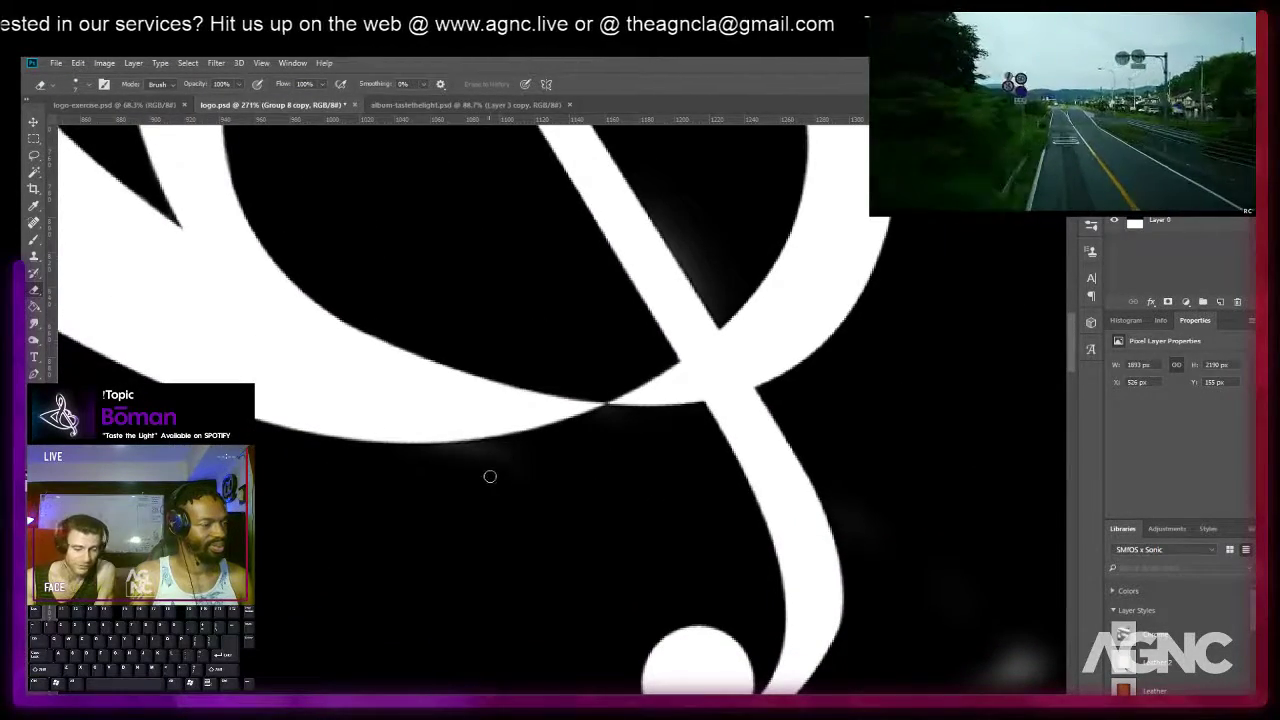
scroll(427, 473, "up", 3)
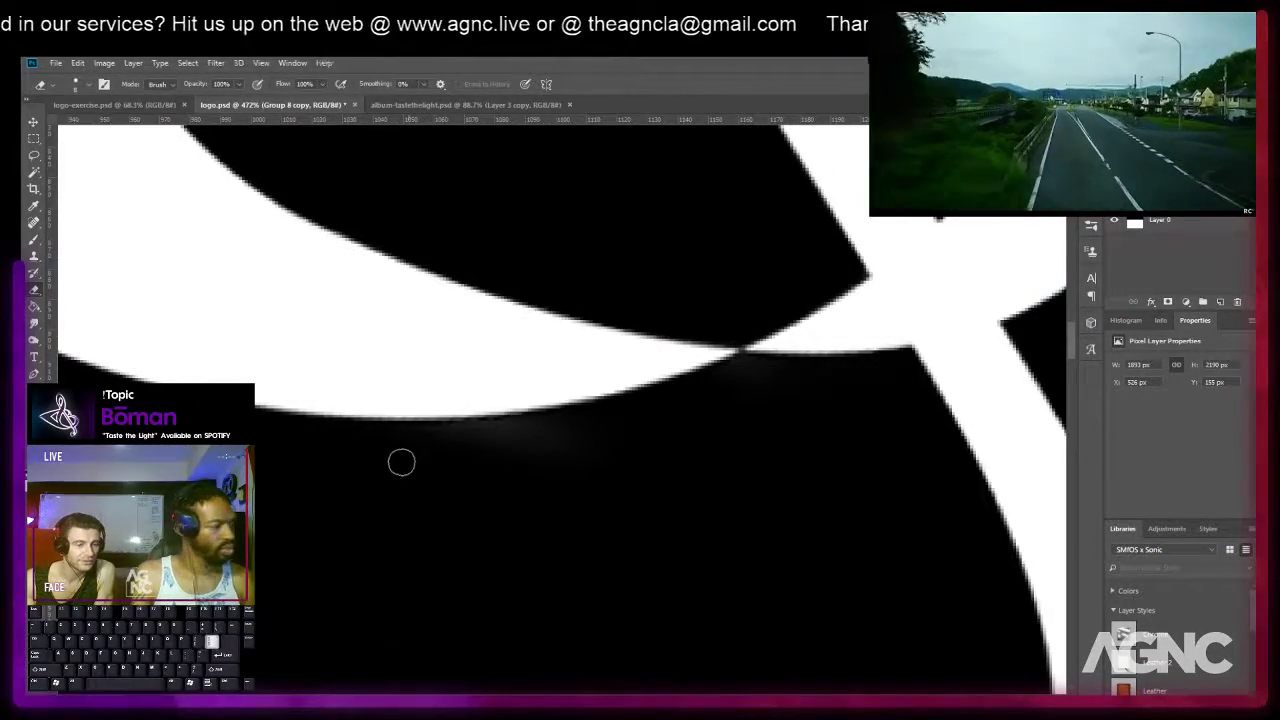
left_click_drag(439, 443, 608, 418)
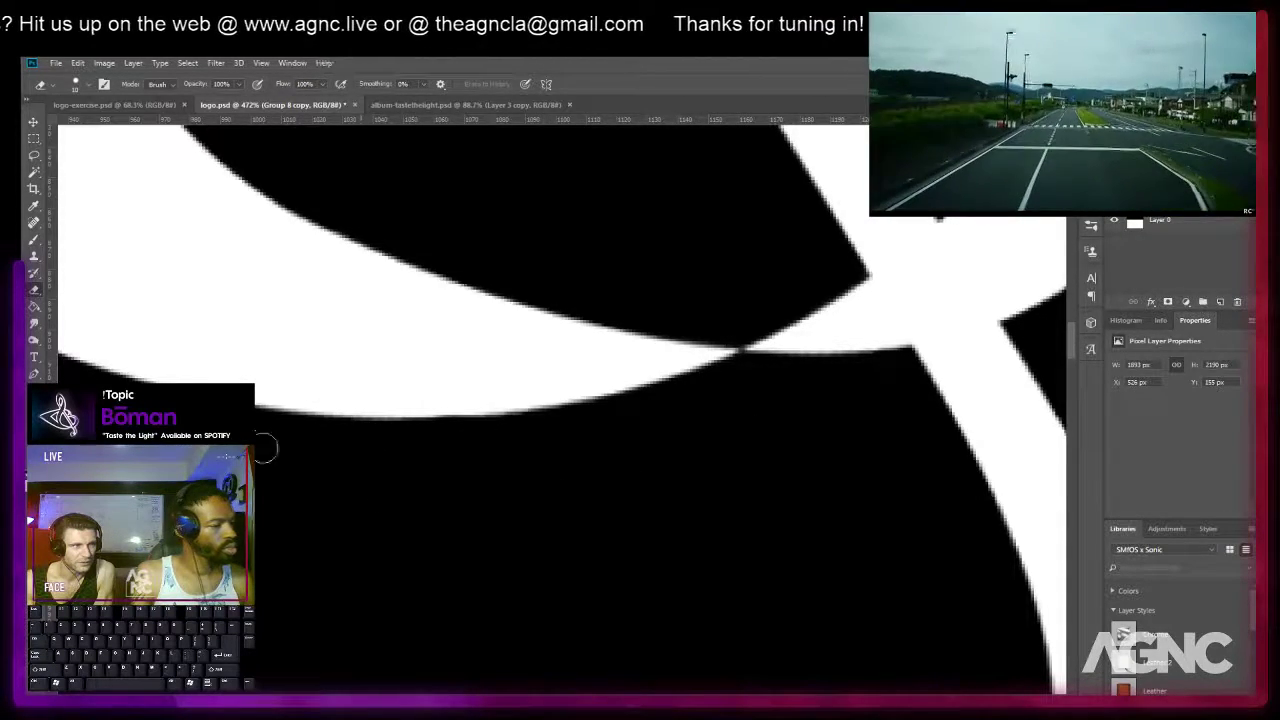
Erase the stray grey blobs on the black background outside the clef's curved tail.
left_click_drag(616, 513, 35, 441)
mouse_move(561, 423)
left_mouse_down()
mouse_move(443, 320)
mouse_move(381, 287)
left_mouse_up()
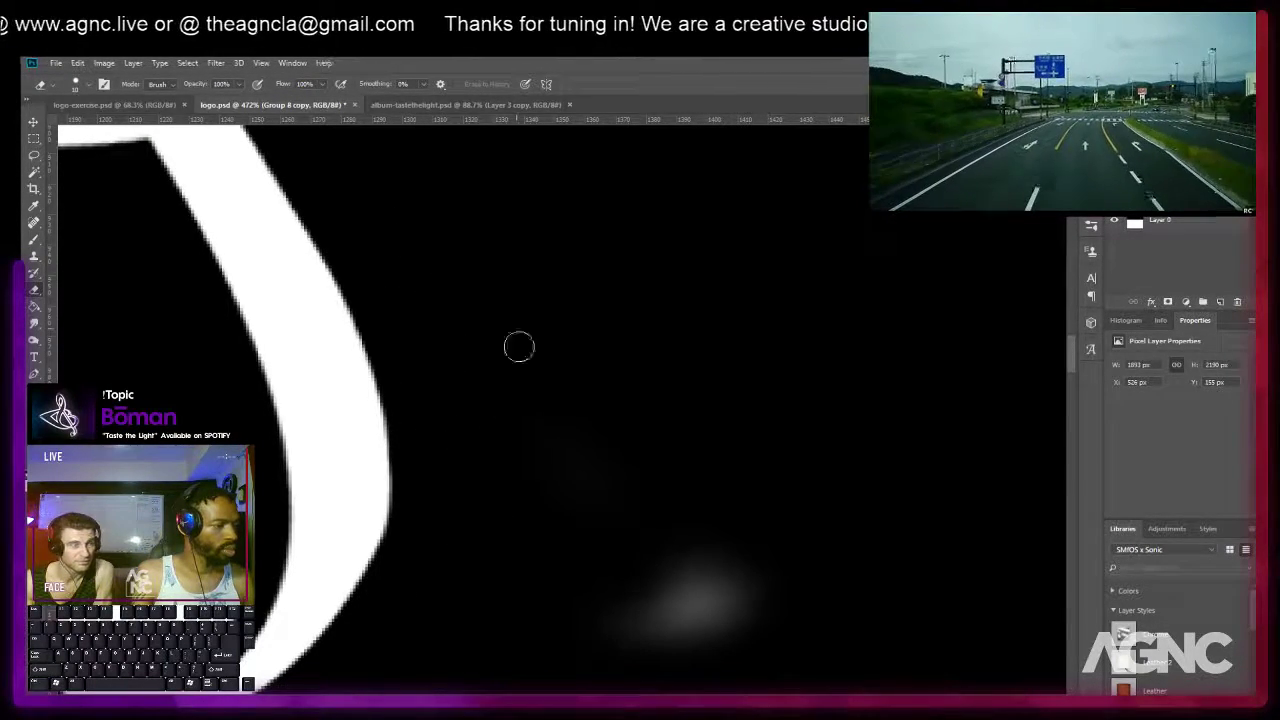
key("space")
left_click_drag(630, 509, 558, 290)
mouse_move(596, 326)
left_mouse_down()
mouse_move(556, 420)
mouse_move(583, 397)
mouse_move(565, 437)
left_mouse_up()
left_click_drag(637, 328, 555, 517)
mouse_move(625, 418)
left_mouse_down()
mouse_move(660, 389)
mouse_move(656, 264)
left_mouse_up()
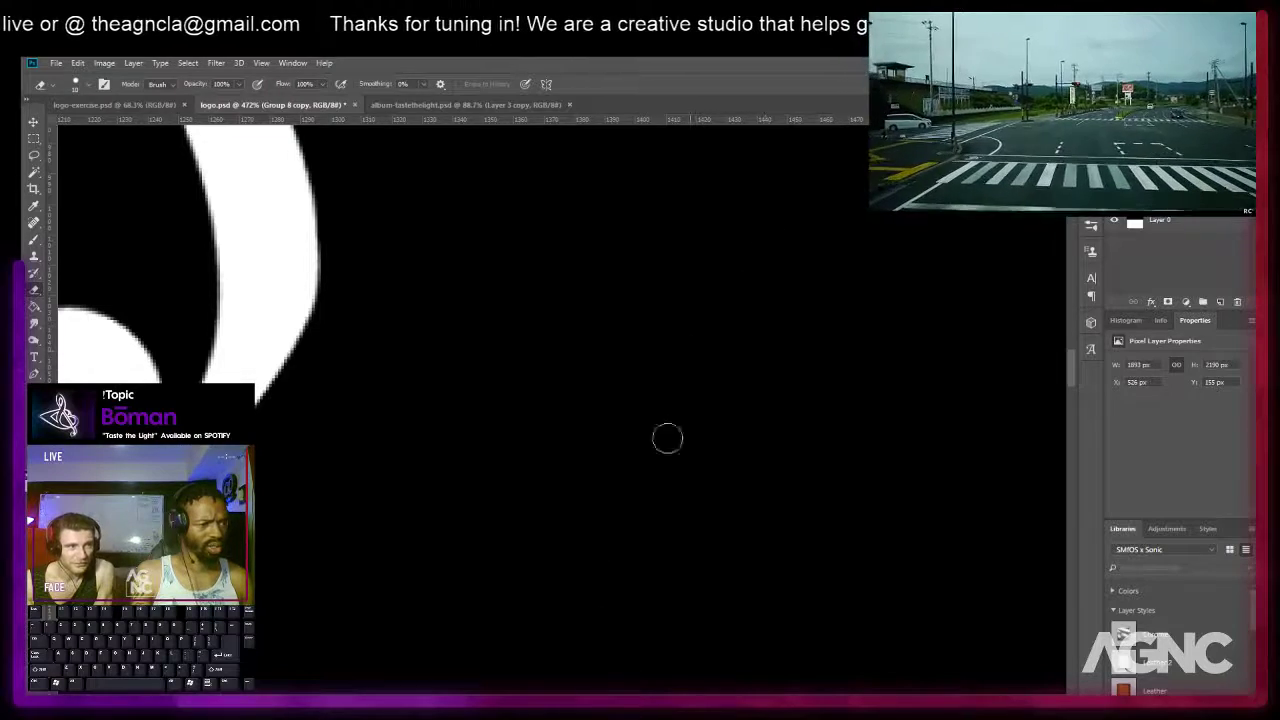
Erase the haze above the small loop's thin upper arc, and undo the stroke that cuts into the arc.
scroll(660, 509, "down", 8)
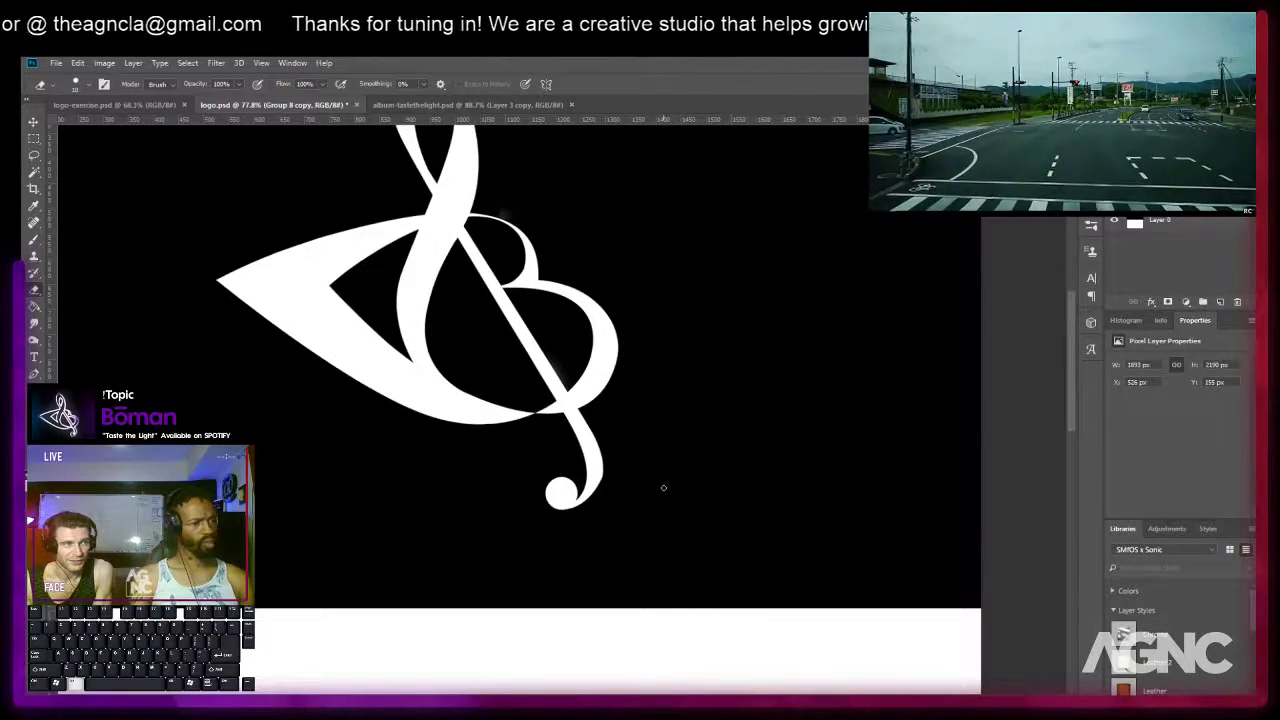
scroll(530, 194, "up", 8)
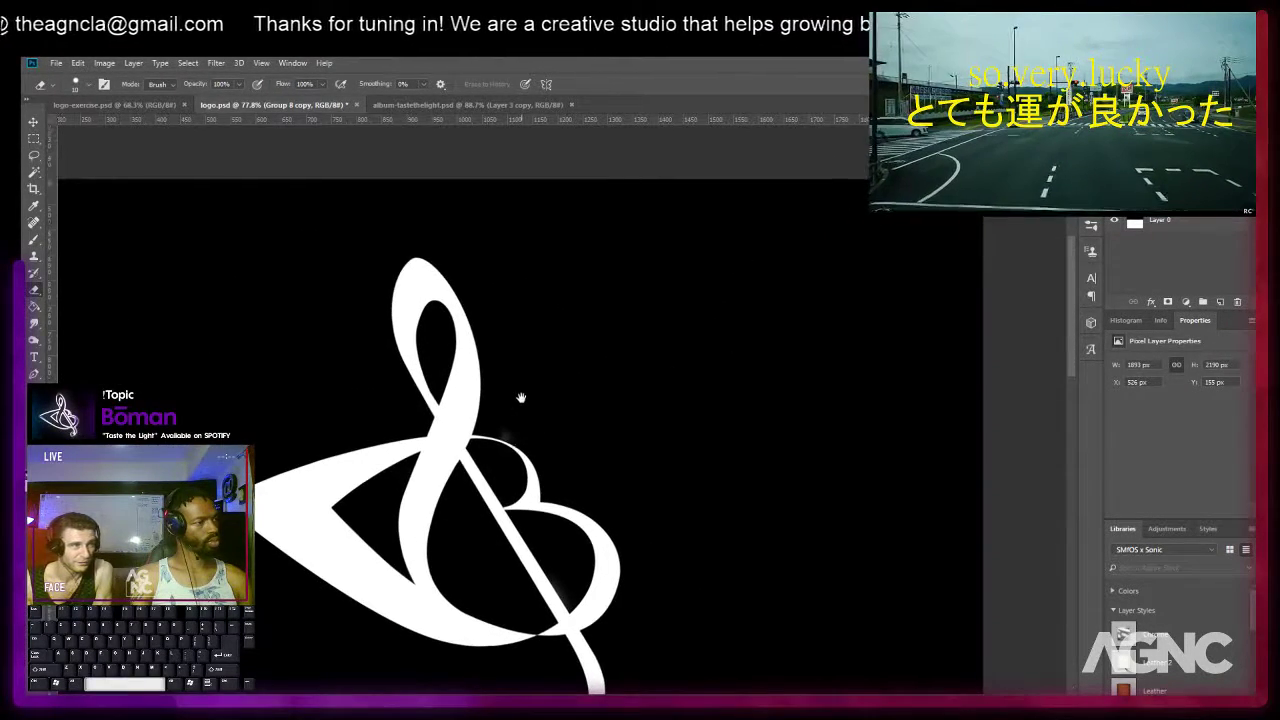
scroll(514, 403, "up", 4)
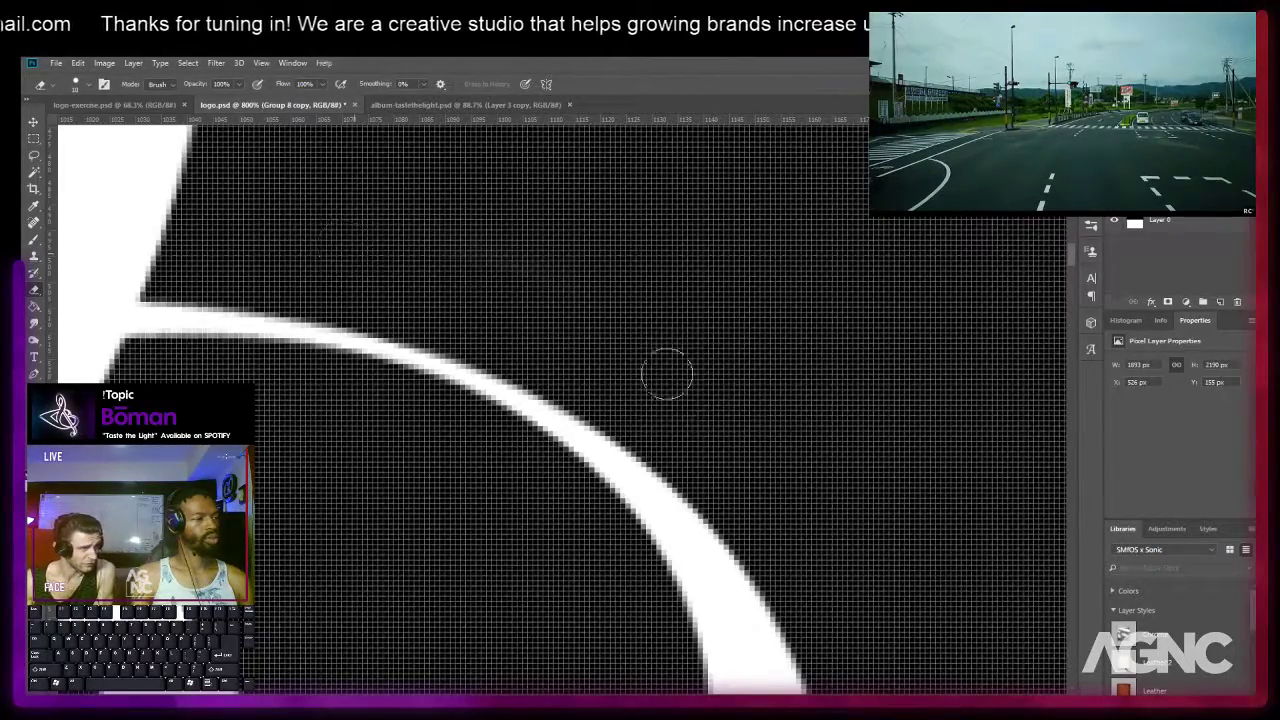
left_click_drag(418, 325, 540, 372)
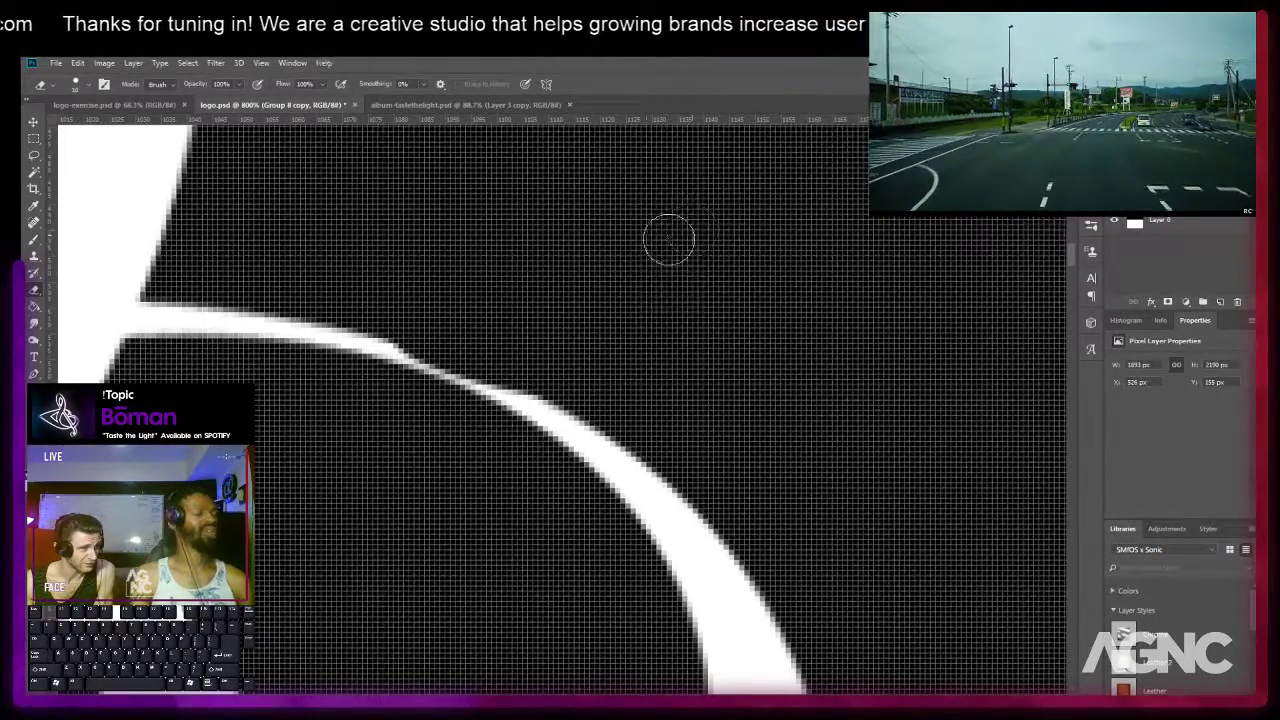
key("ctrl+z")
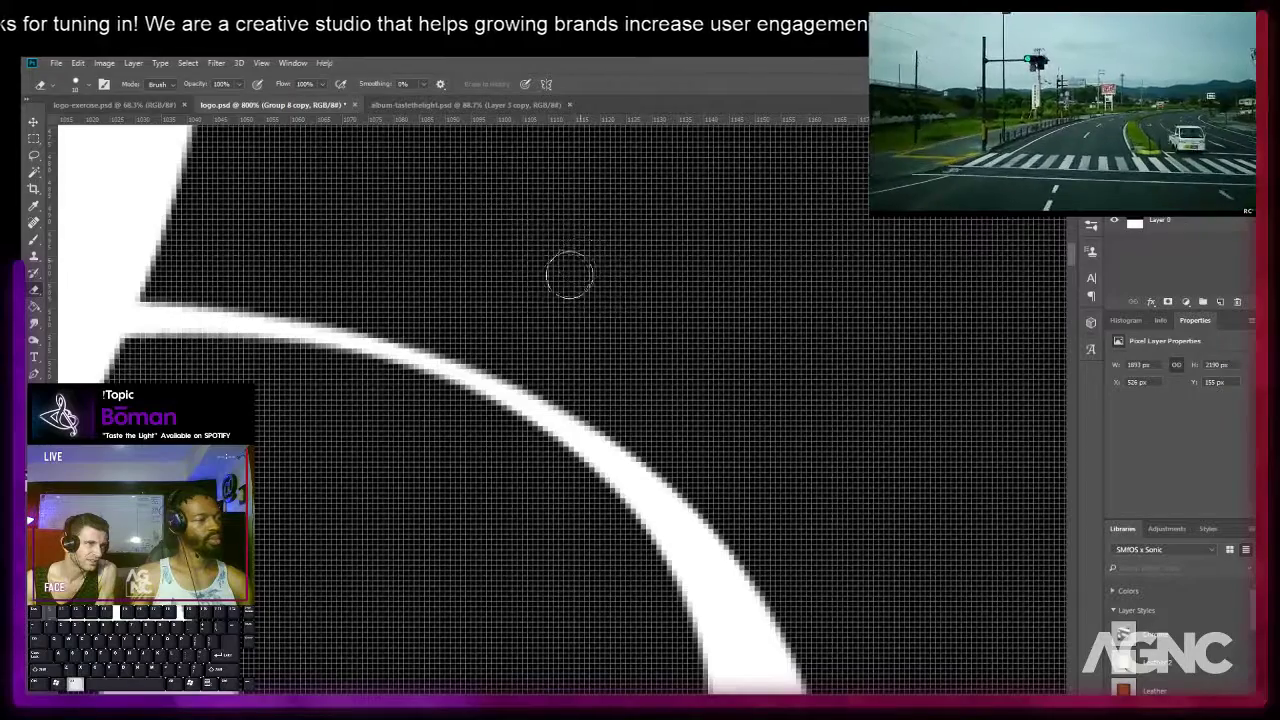
Erase the haze inside the lower loop in a straight stroke along the diagonal bar down to their junction.
scroll(573, 271, "down", 10)
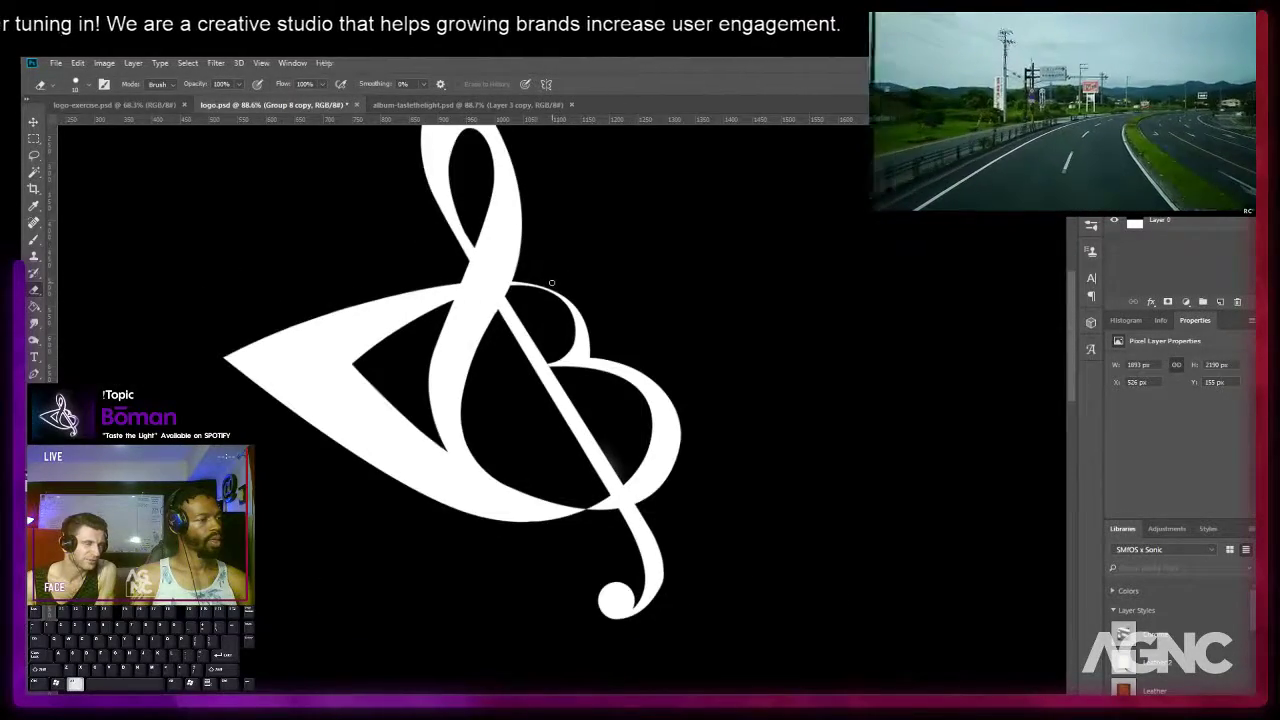
scroll(551, 283, "down", 2)
scroll(577, 381, "up", 8)
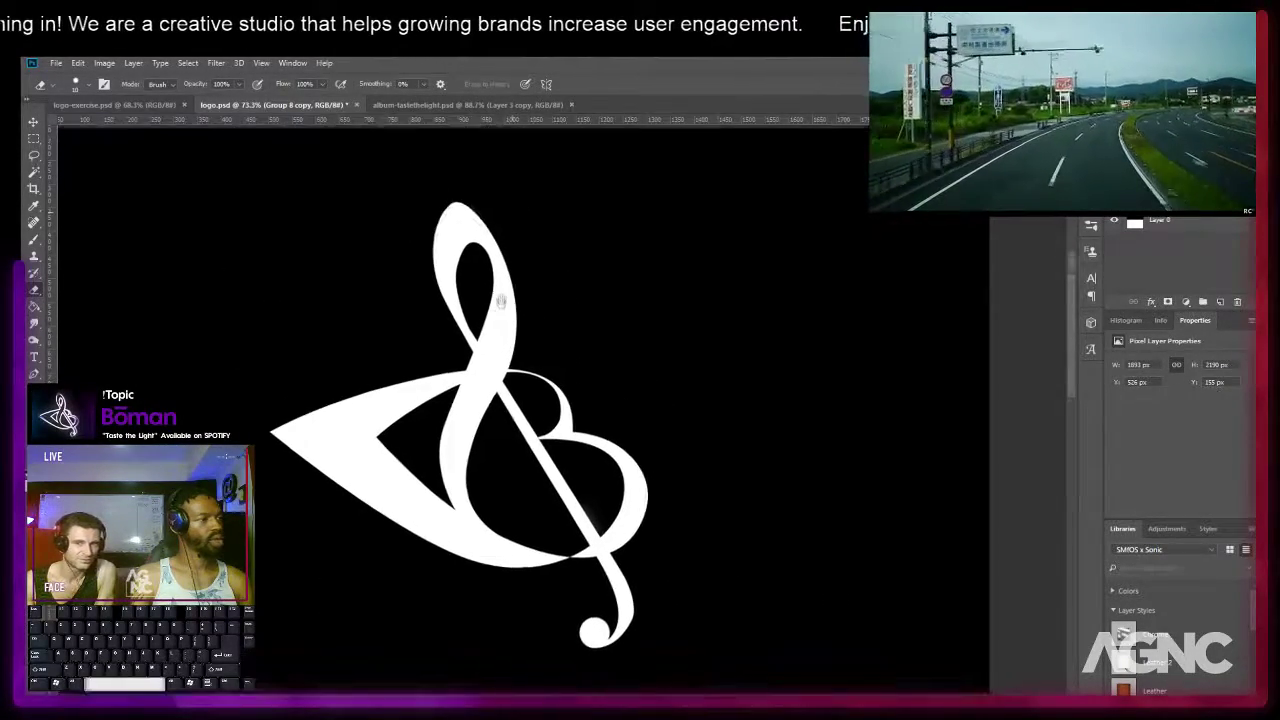
scroll(553, 364, "up", 3)
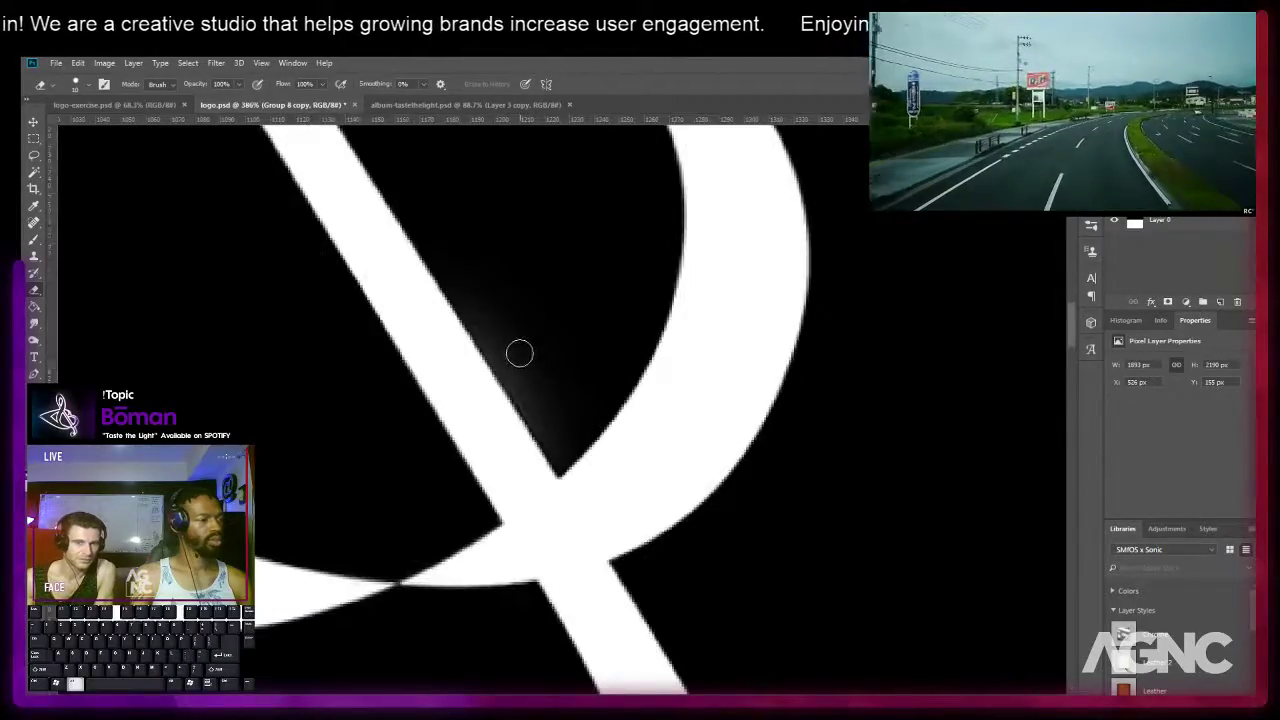
scroll(506, 334, "down", 2)
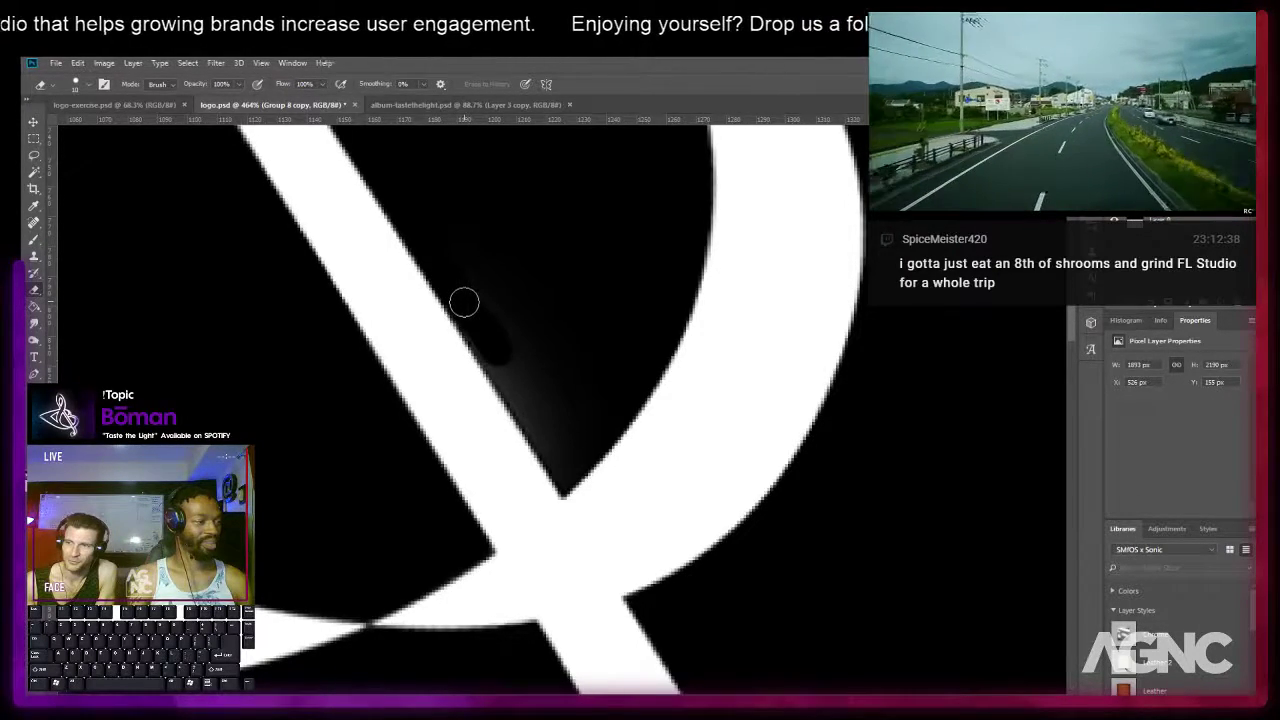
left_click(561, 462, "shift")
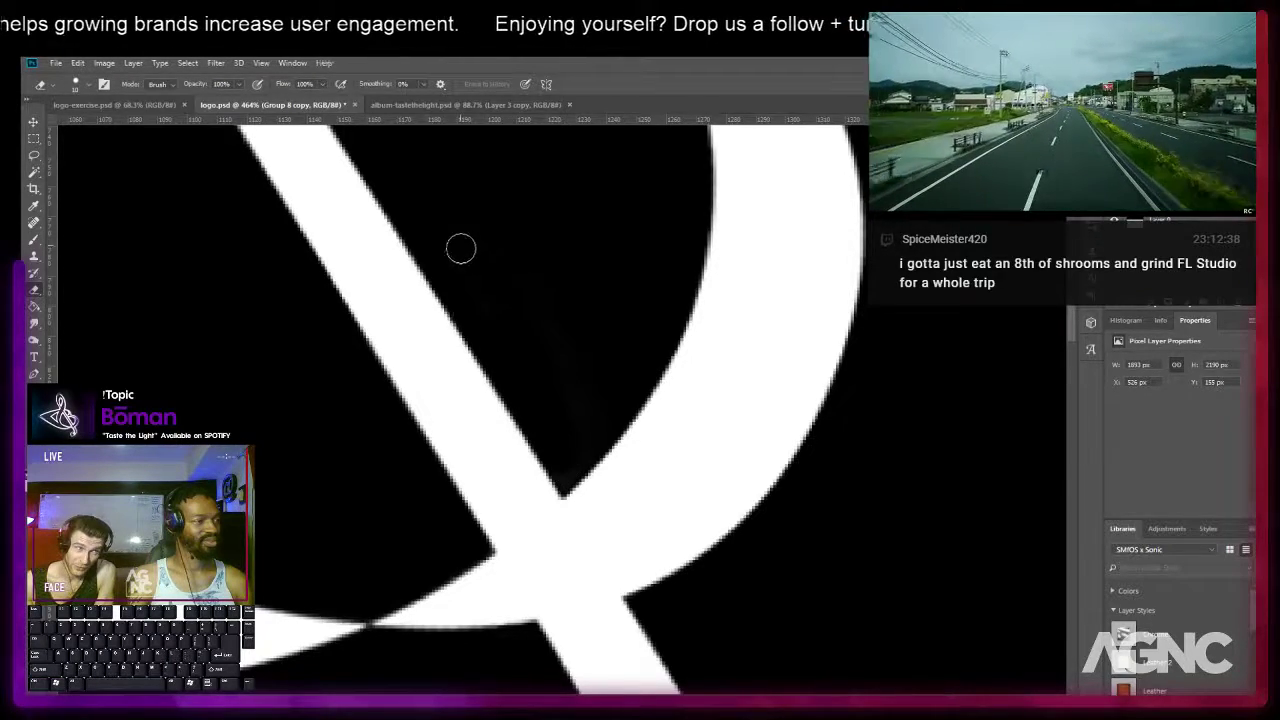
Clear the last haze at the tip where the diagonal bar meets the lower loop's inner curve, using a smaller eraser.
key("bracketleft")
key("bracketleft")
key("bracketleft")
key("bracketleft")
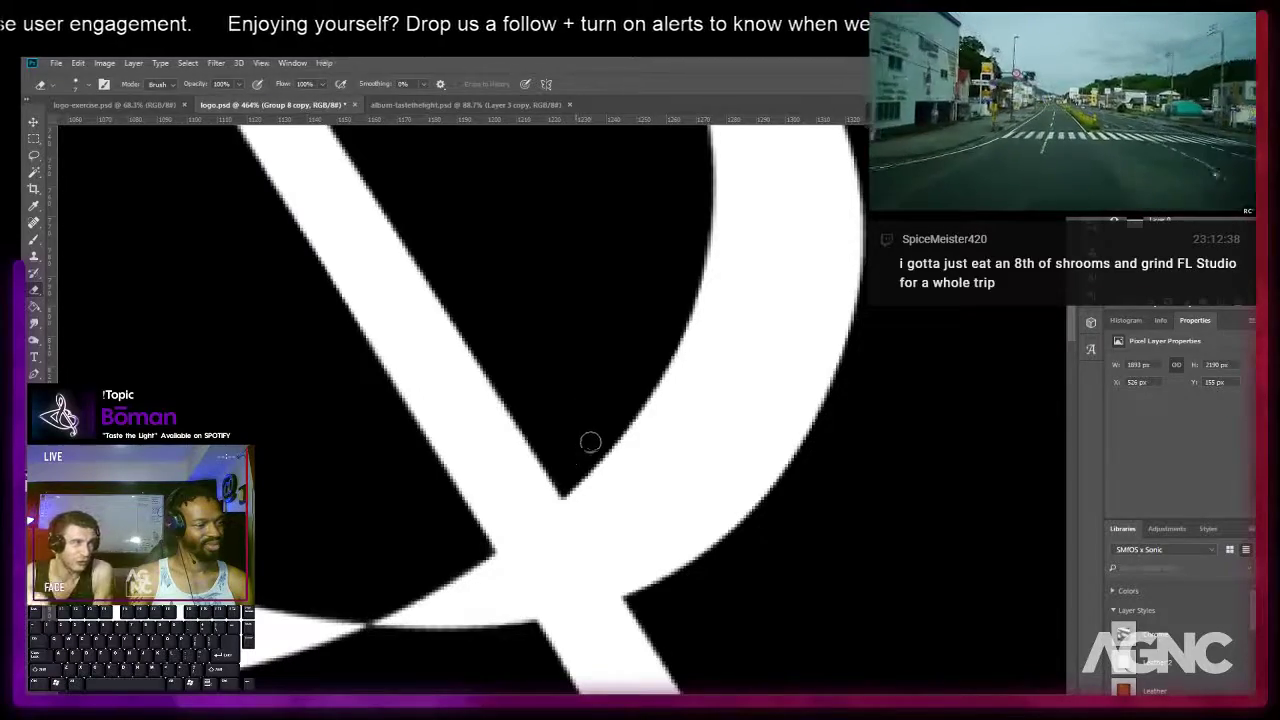
Inspect the whole cleaned emblem for leftover haze, and toggle its layer's visibility off and back on.
scroll(560, 357, "down", 5)
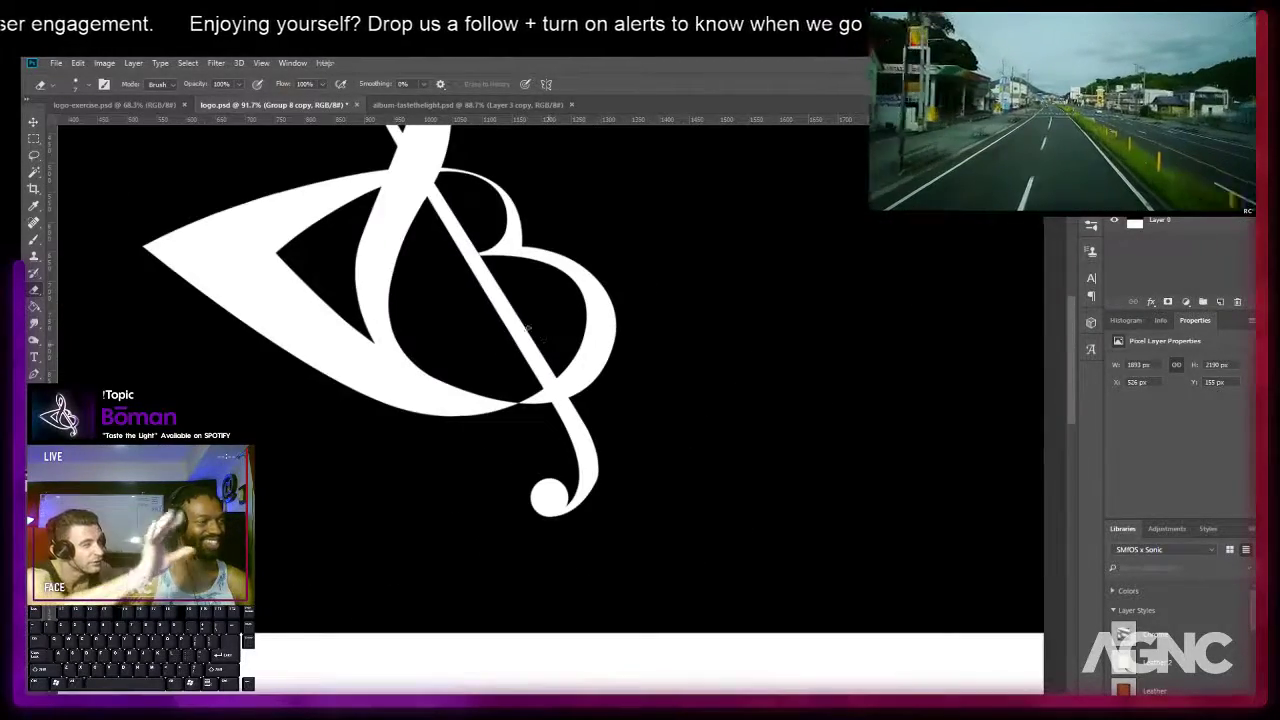
scroll(533, 370, "up", 1)
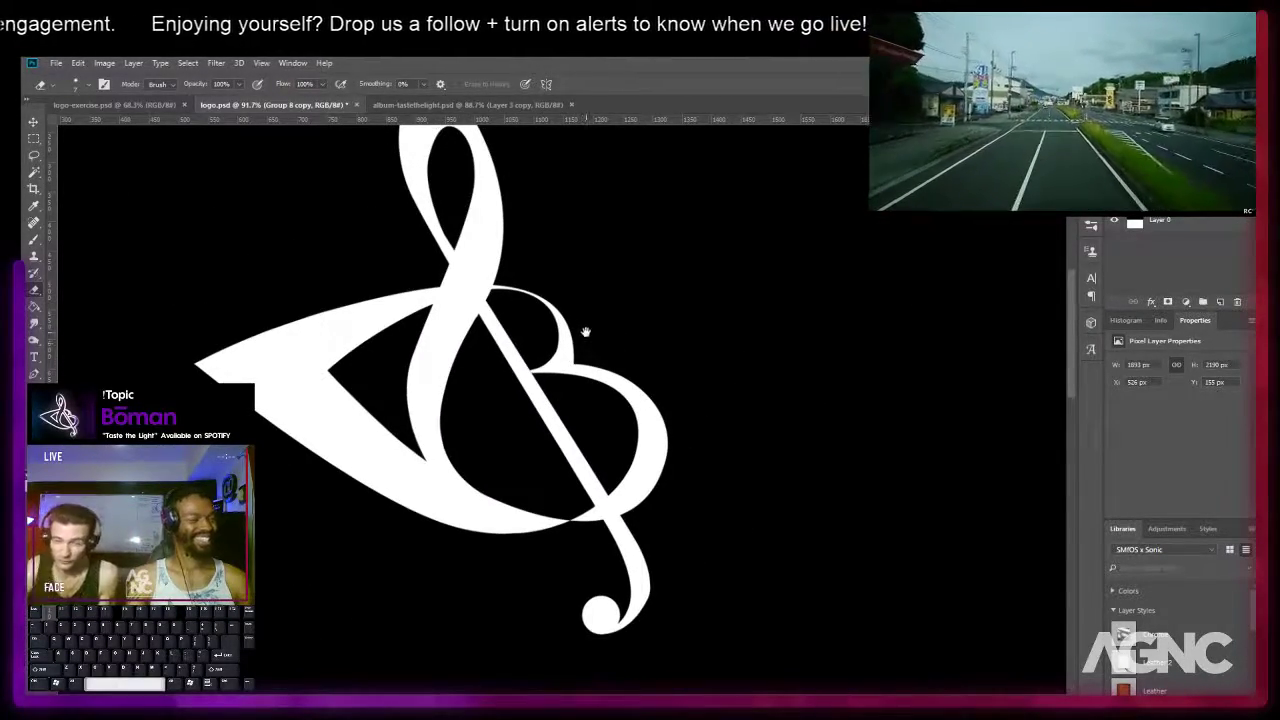
left_click_drag(586, 332, 628, 429)
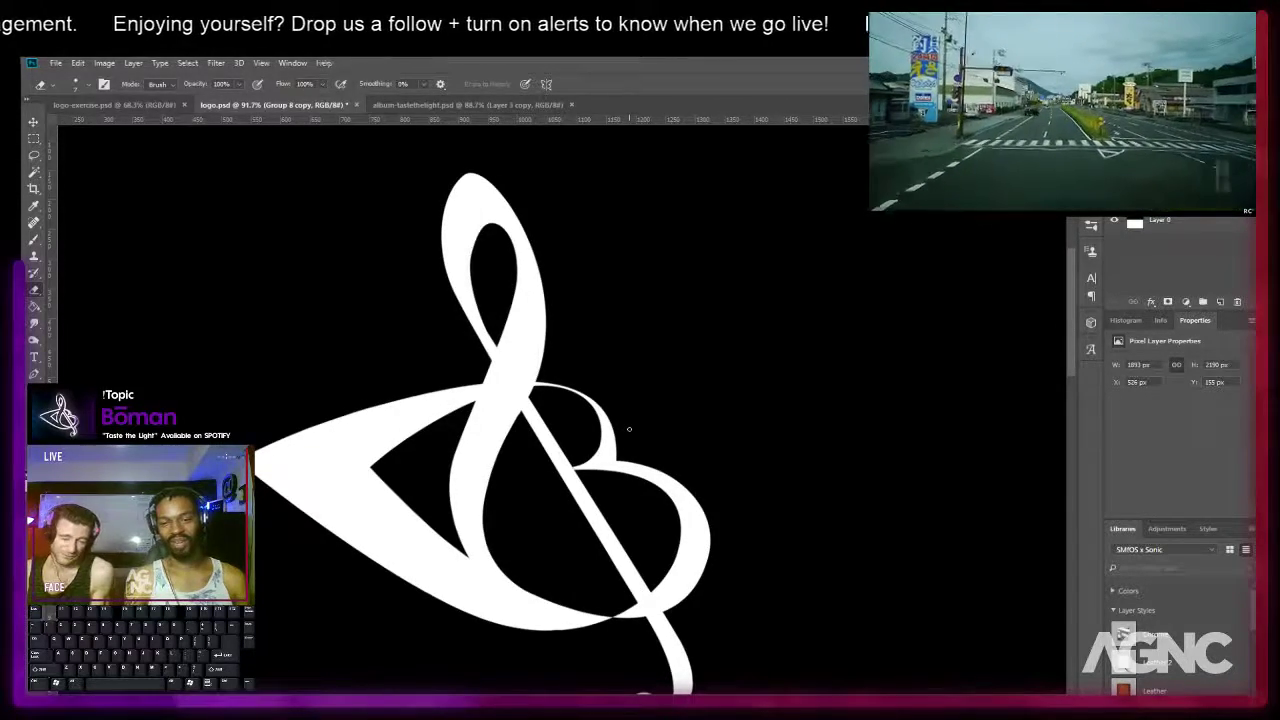
scroll(630, 432, "down", 3)
key("v")
key("ctrl+comma")
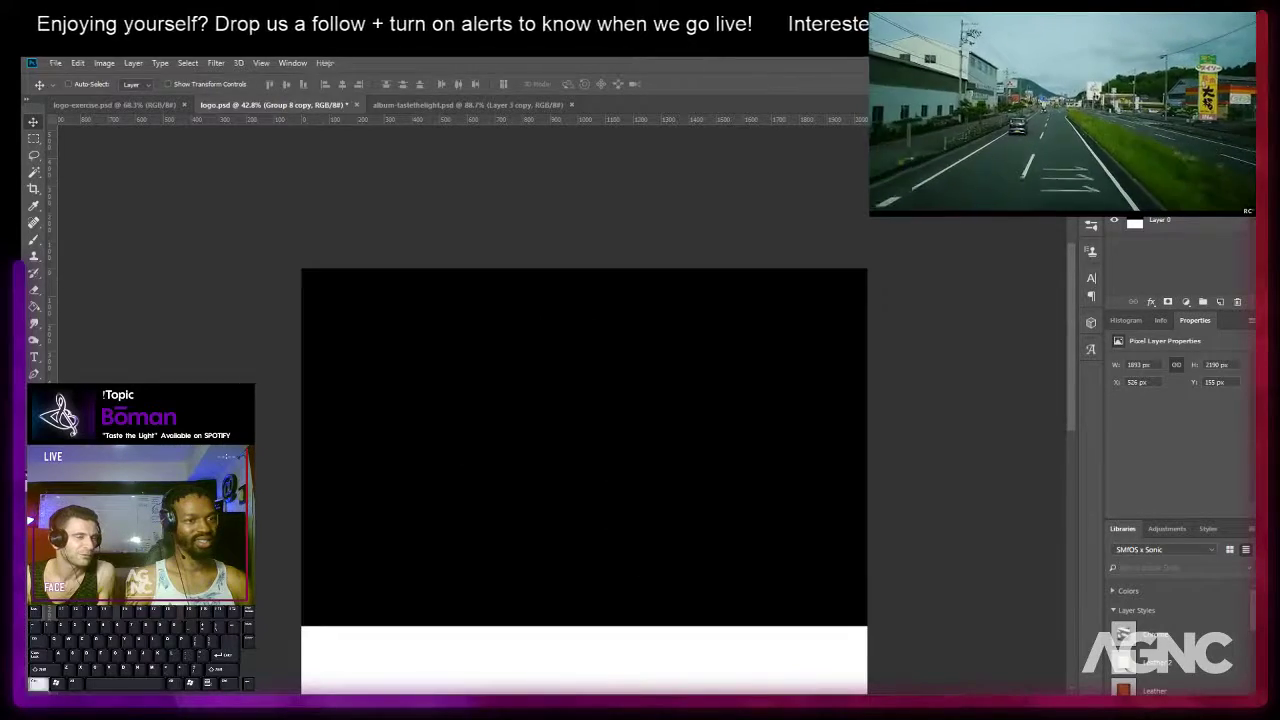
key("ctrl+comma")
Load the emblem layer's outline as a selection to check for stray pixels, and deselect it.
left_click(1134, 192, "ctrl")
scroll(949, 443, "down", 1)
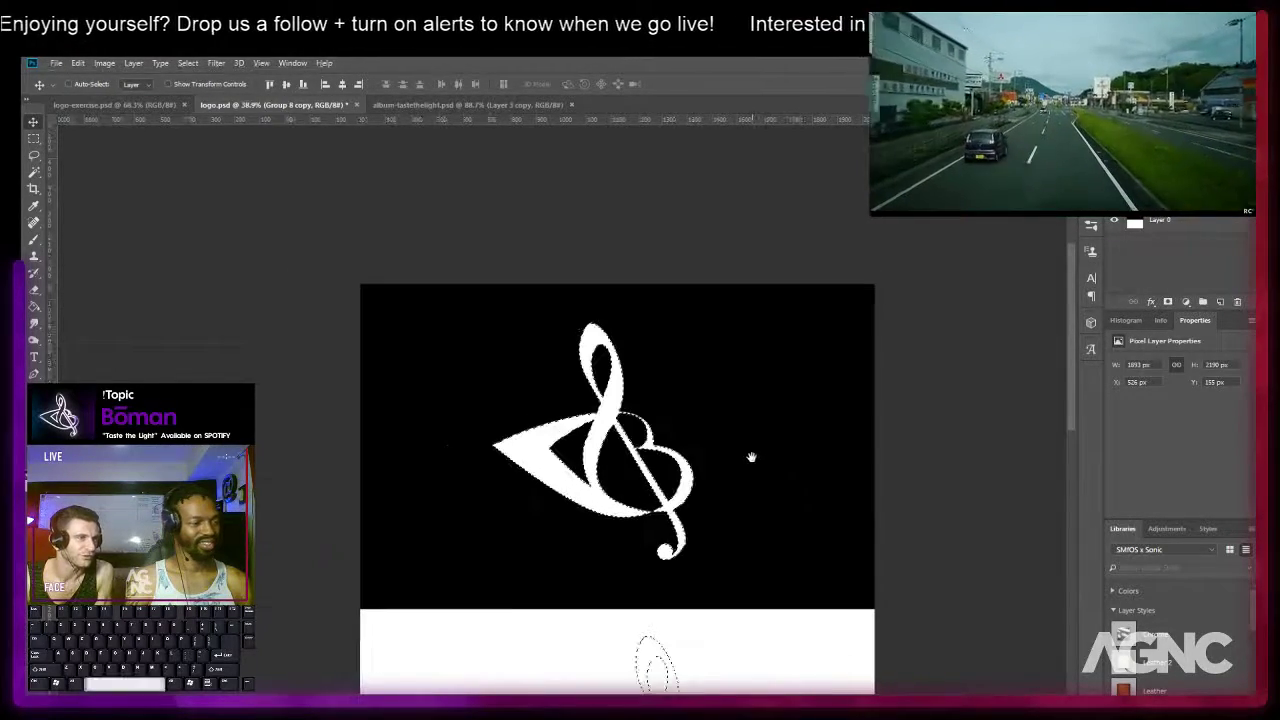
scroll(735, 380, "up", 3)
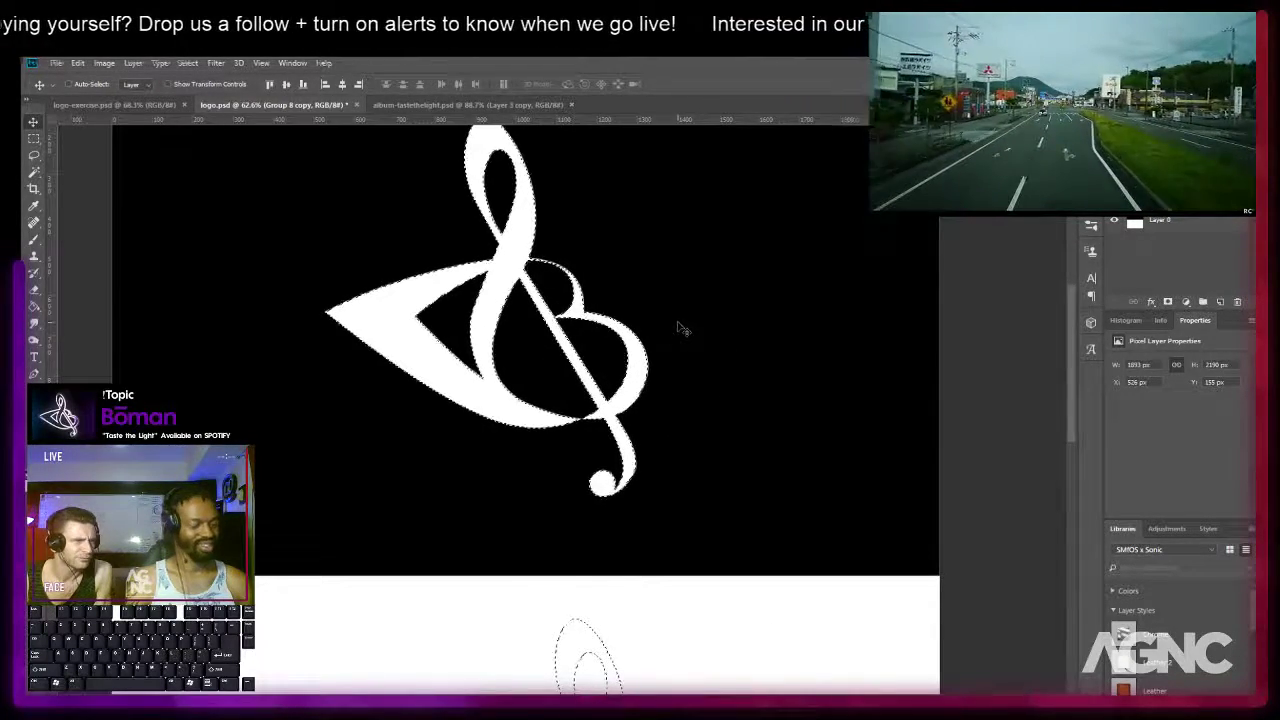
key("m")
left_click(686, 277)
left_click_drag(676, 245, 689, 352)
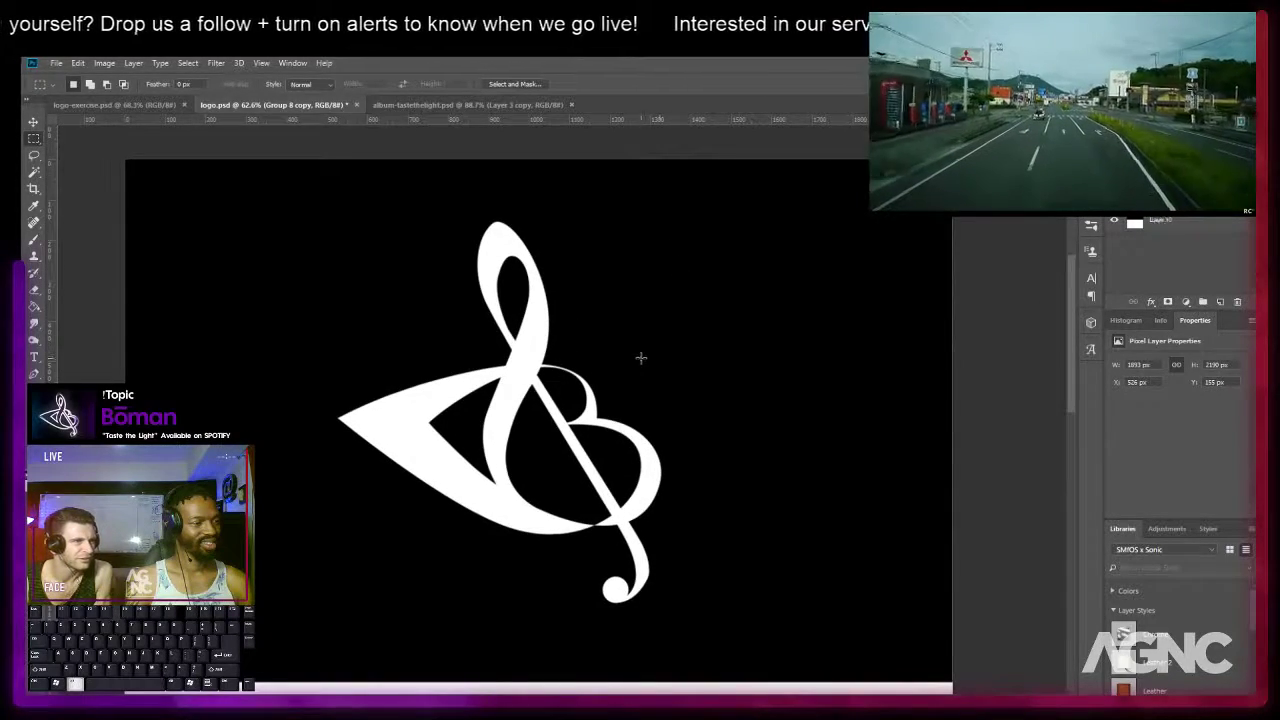
Add a Drop Shadow to the emblem layer with Normal blend mode, 100% opacity, 10 px distance and 100% spread.
scroll(640, 357, "up", 2)
left_click_drag(666, 271, 676, 285)
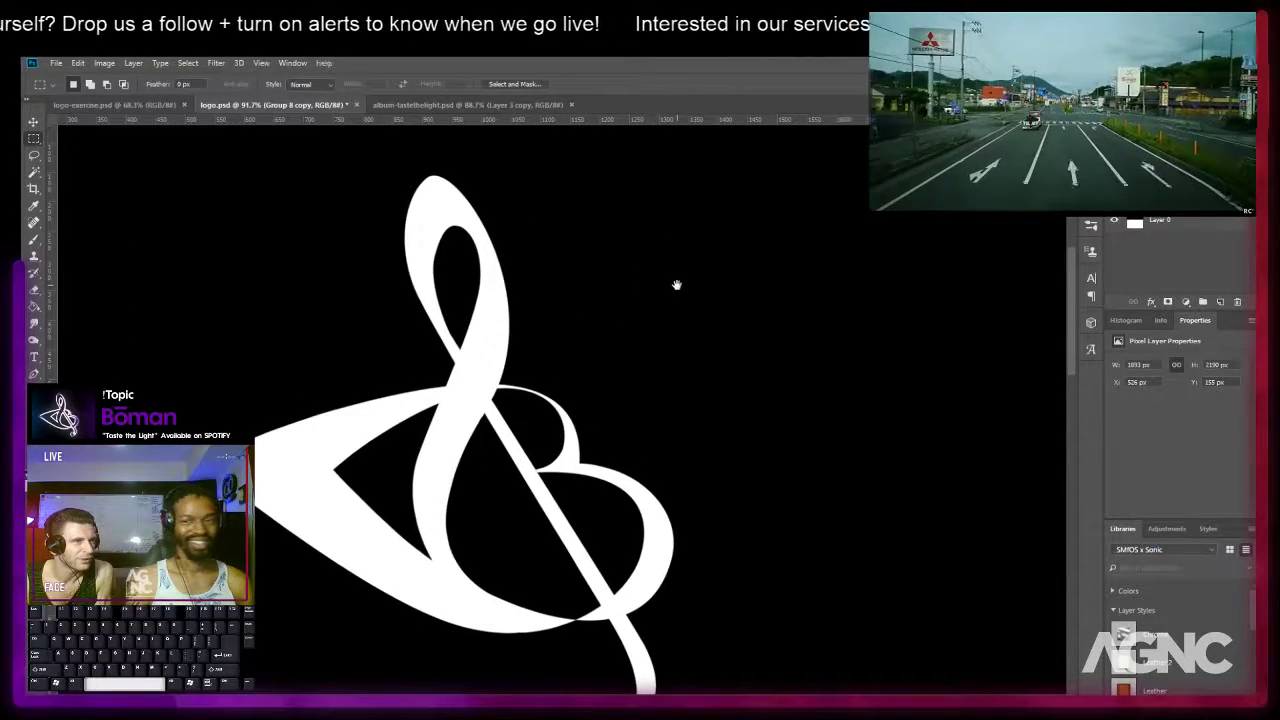
right_click(1180, 200)
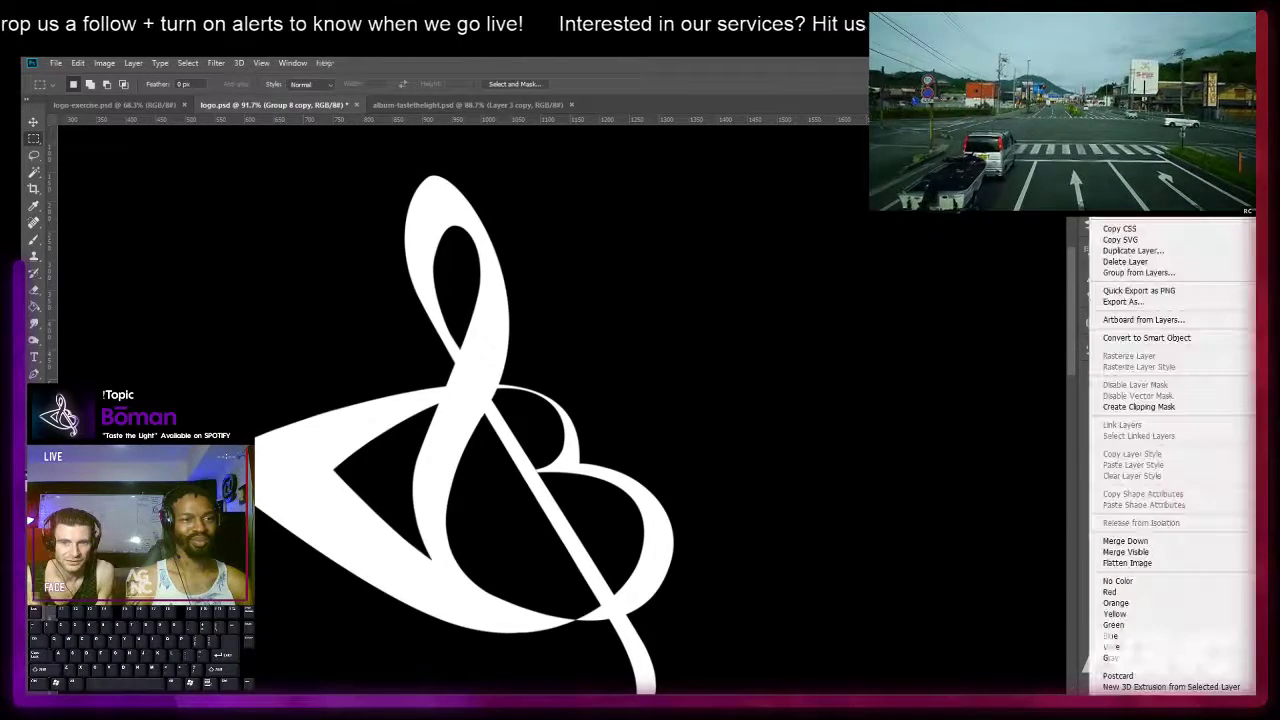
key("Escape")
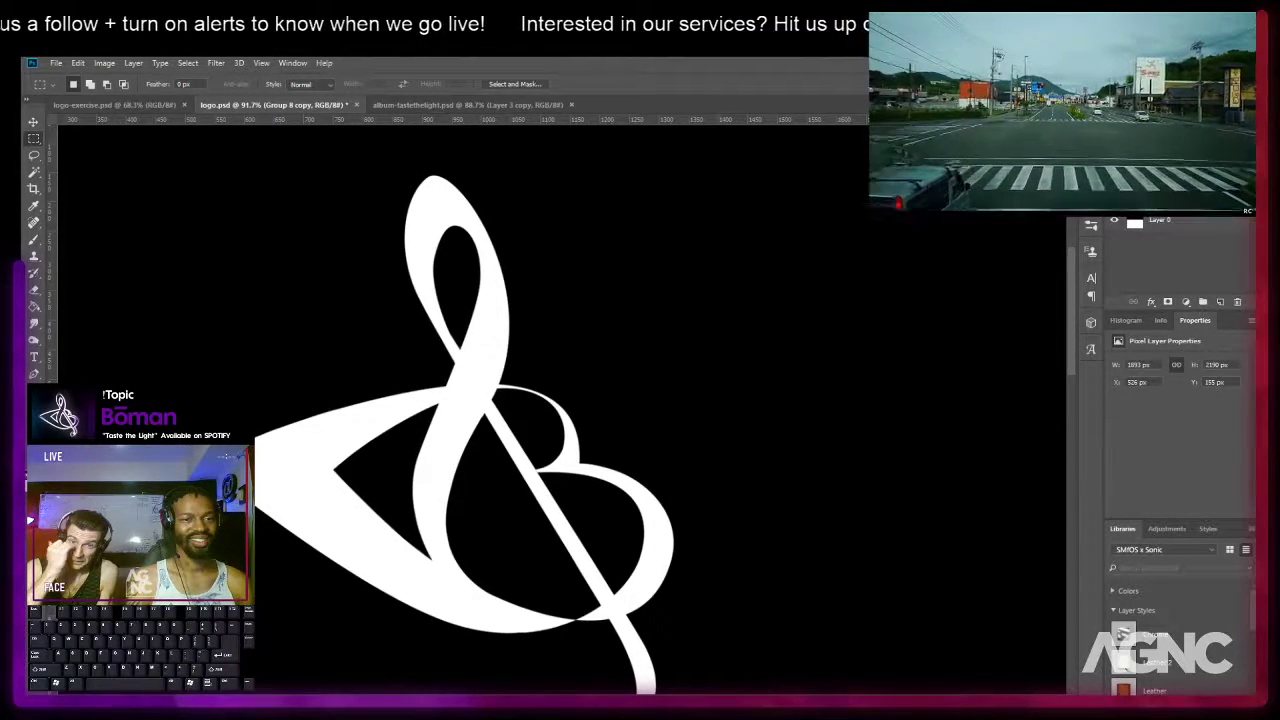
double_click(1180, 200)
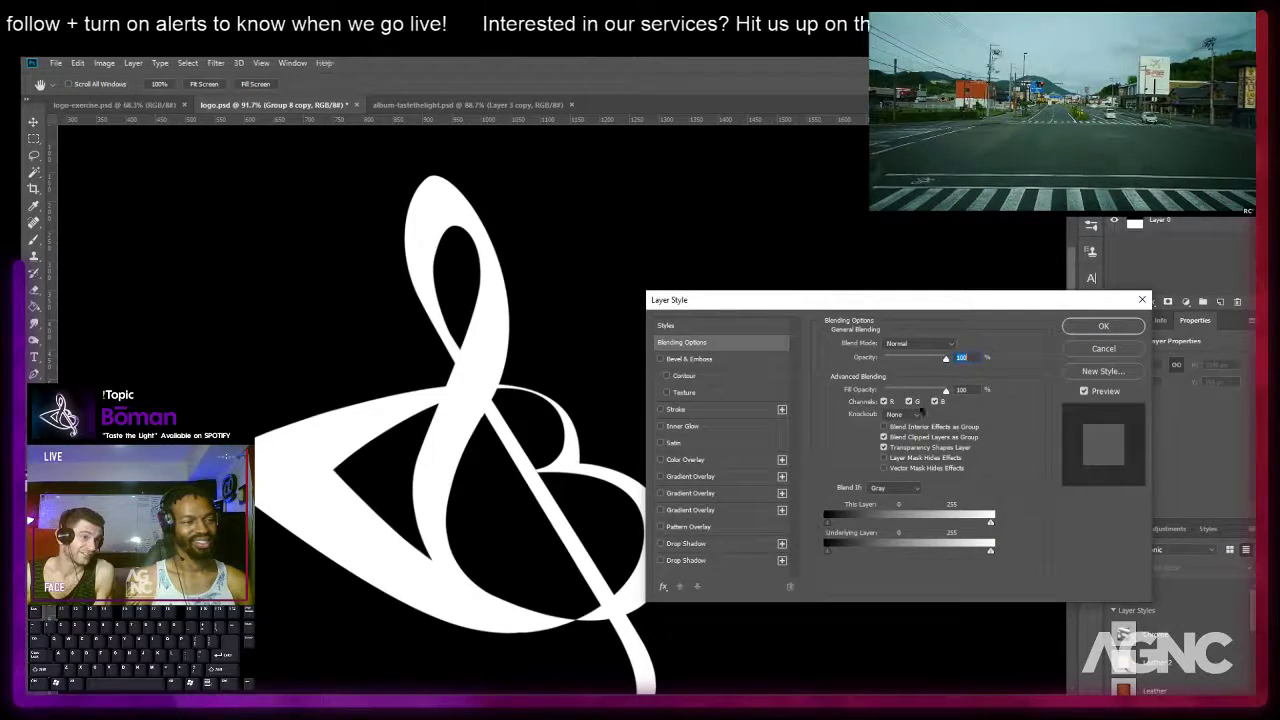
left_click(687, 543)
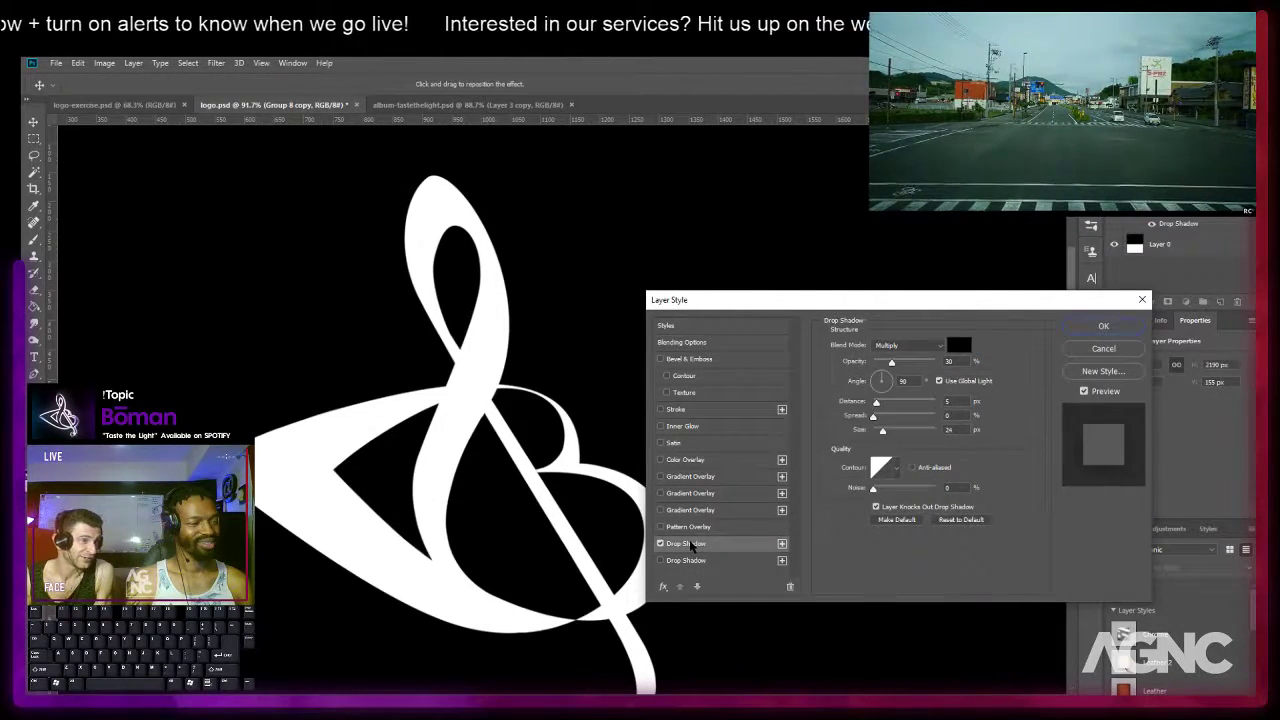
left_click(893, 345)
left_click(890, 357)
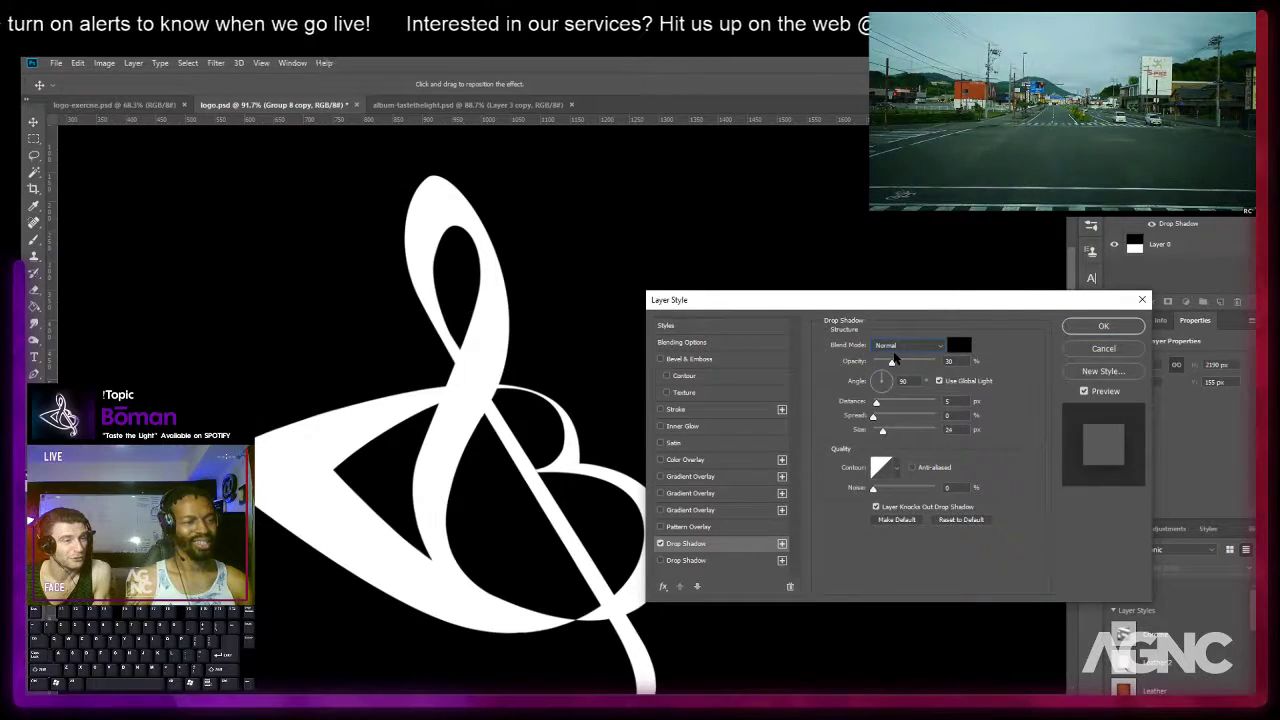
left_click_drag(893, 361, 976, 368)
mouse_move(876, 402)
left_mouse_down()
mouse_move(946, 414)
mouse_move(879, 403)
left_mouse_up()
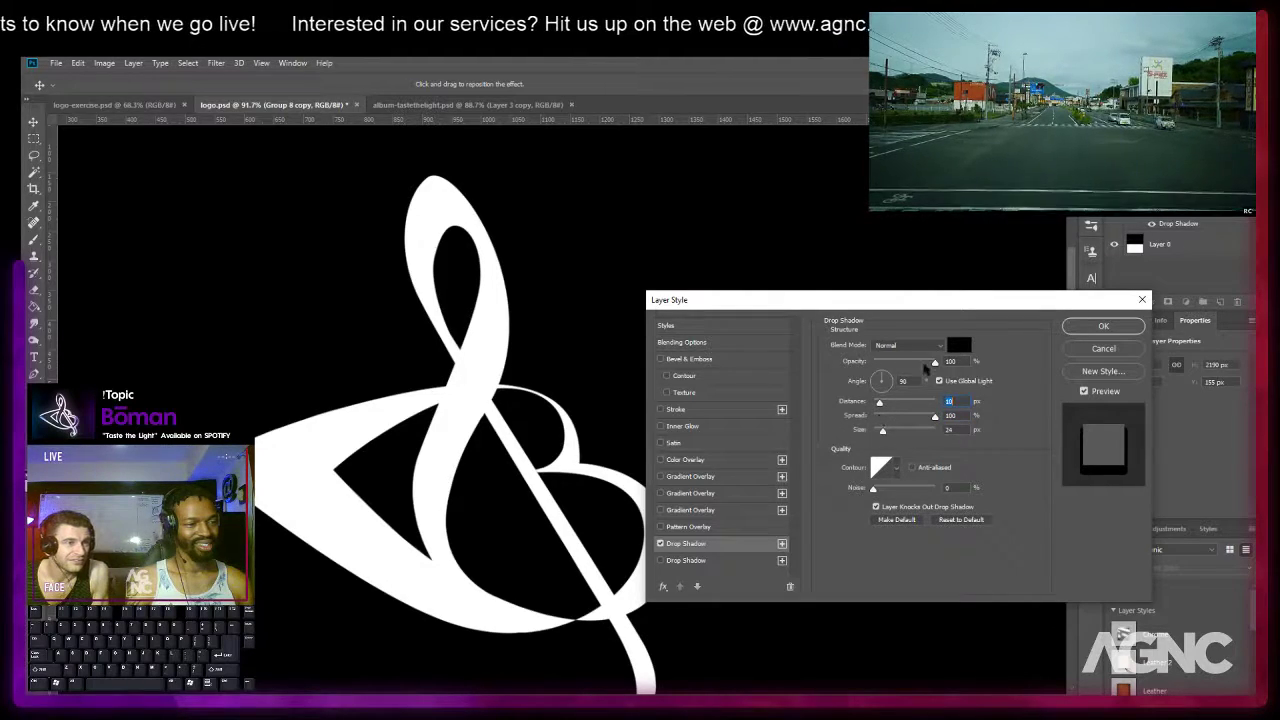
Colour the drop shadow bright red (R 243, G 0, B 0) and apply the layer style.
left_click(958, 345)
left_click(371, 495)
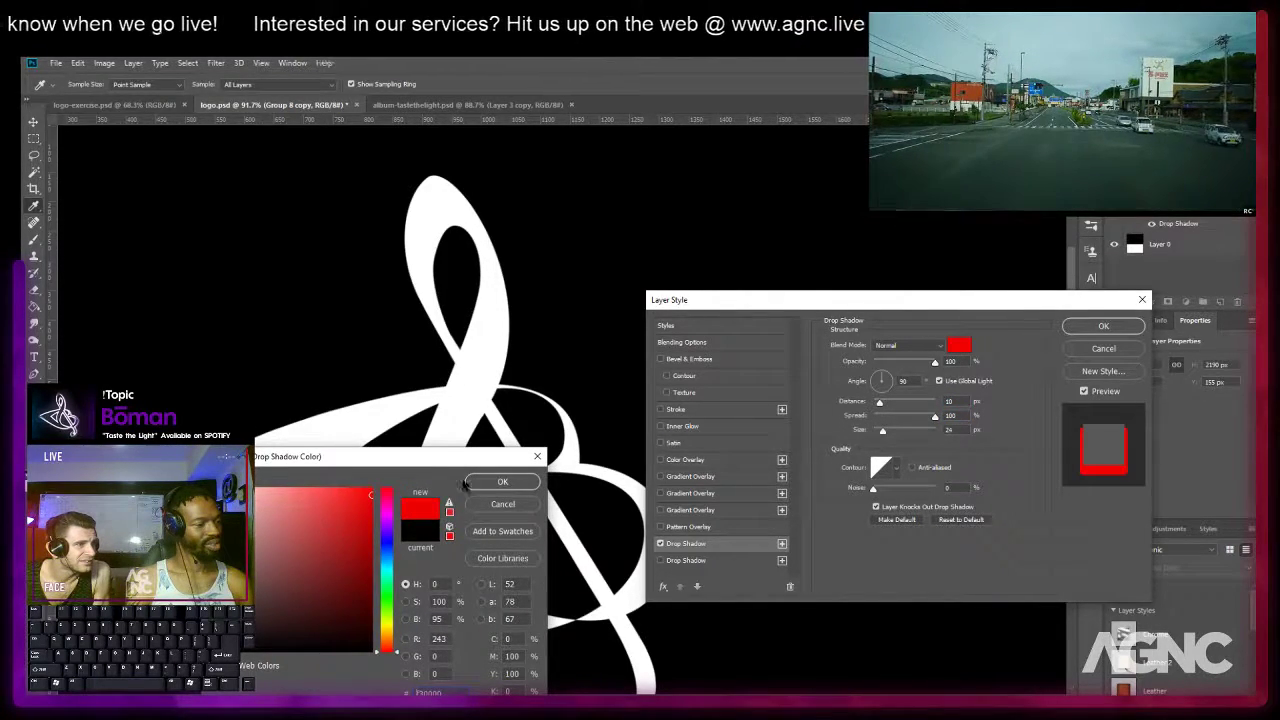
left_click(497, 482)
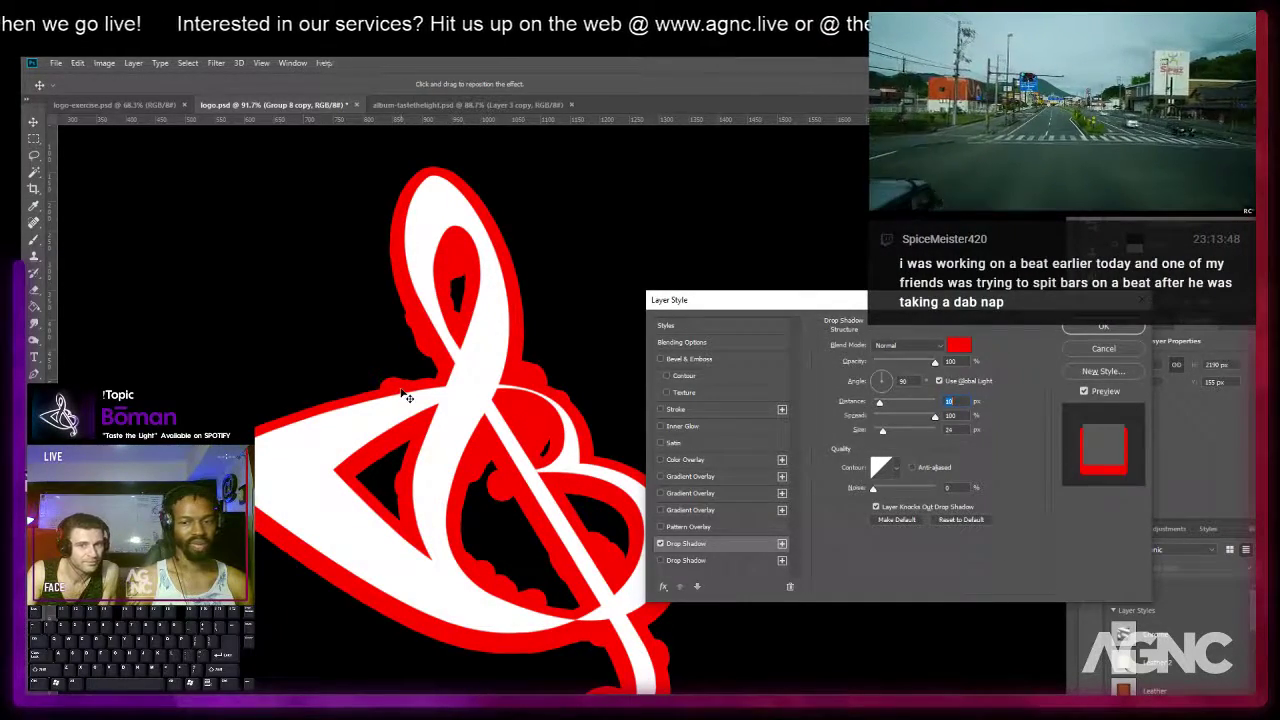
left_click(1103, 327)
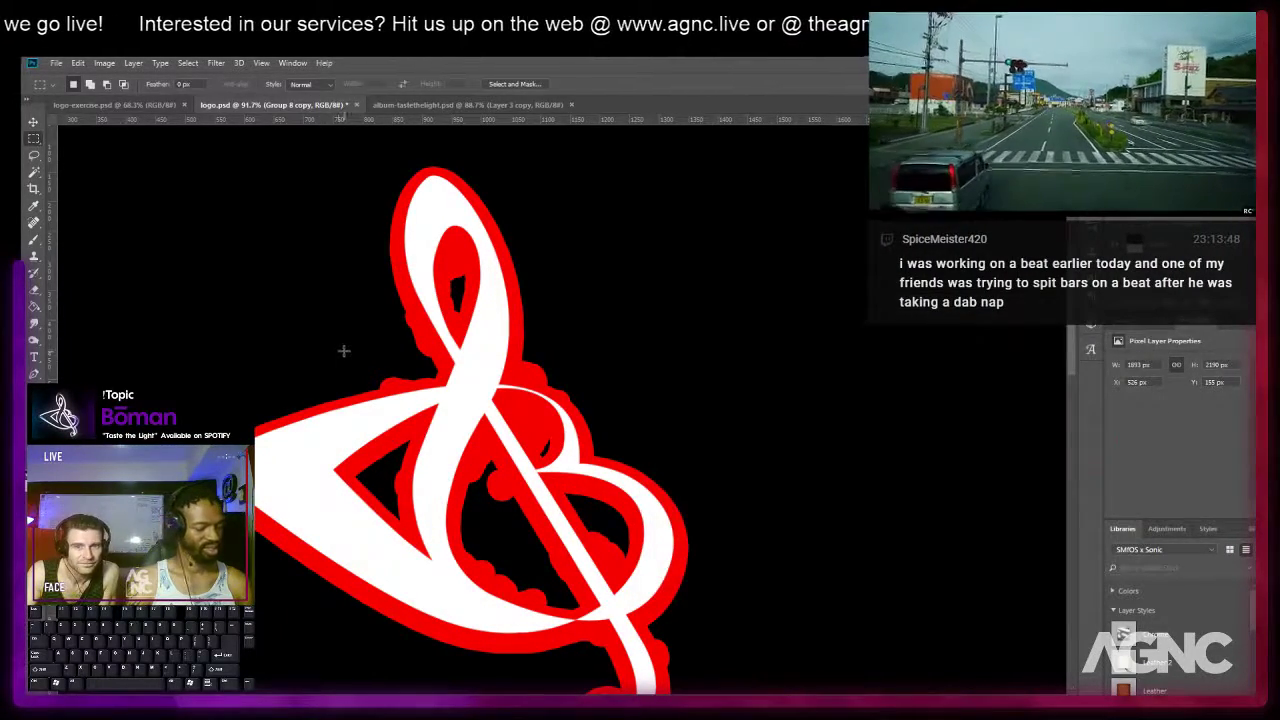
Erase the stray pixels along the left wing's upper edge, close to where it meets the stem.
key("e")
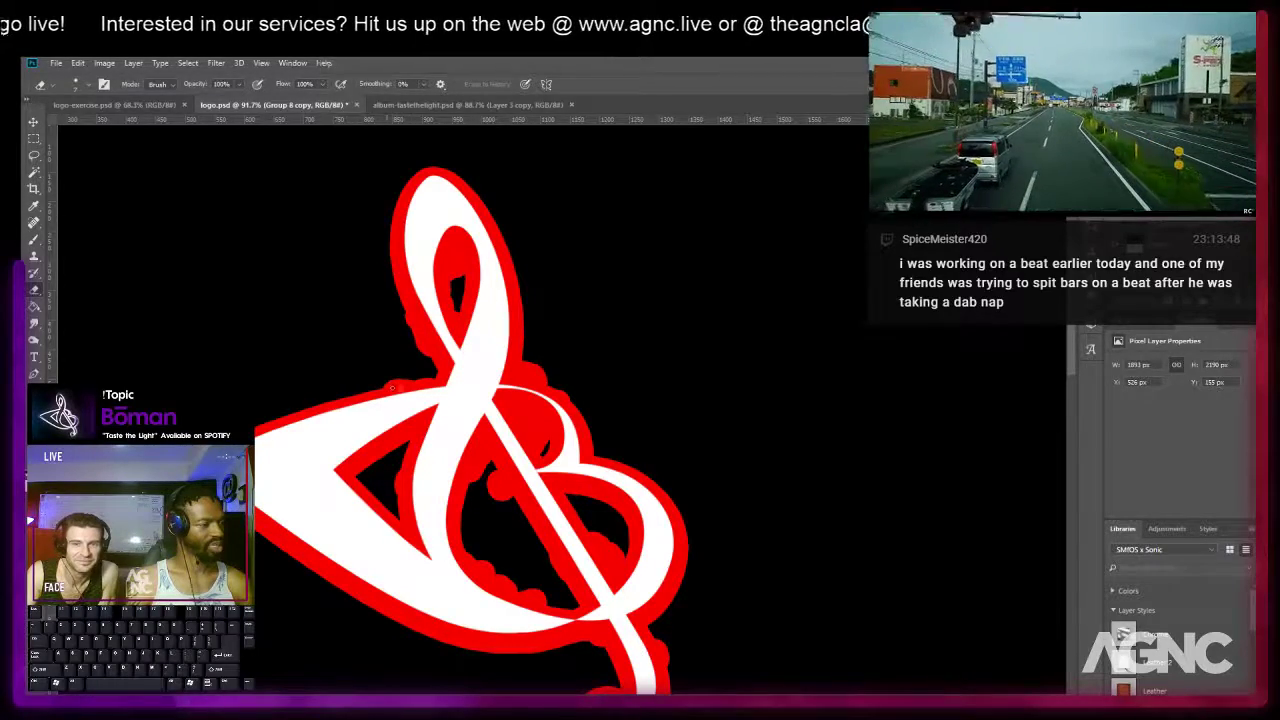
scroll(398, 396, "up", 4)
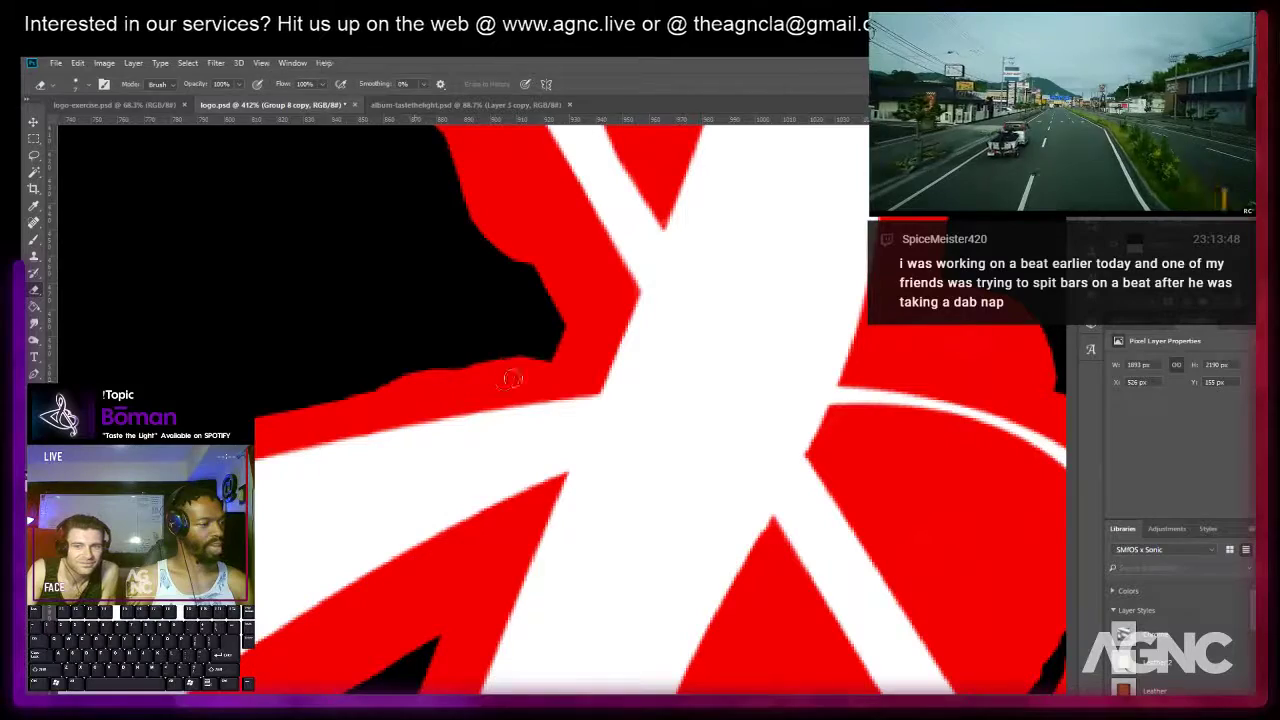
mouse_move(548, 374)
left_mouse_down()
mouse_move(405, 408)
mouse_move(562, 385)
left_mouse_up()
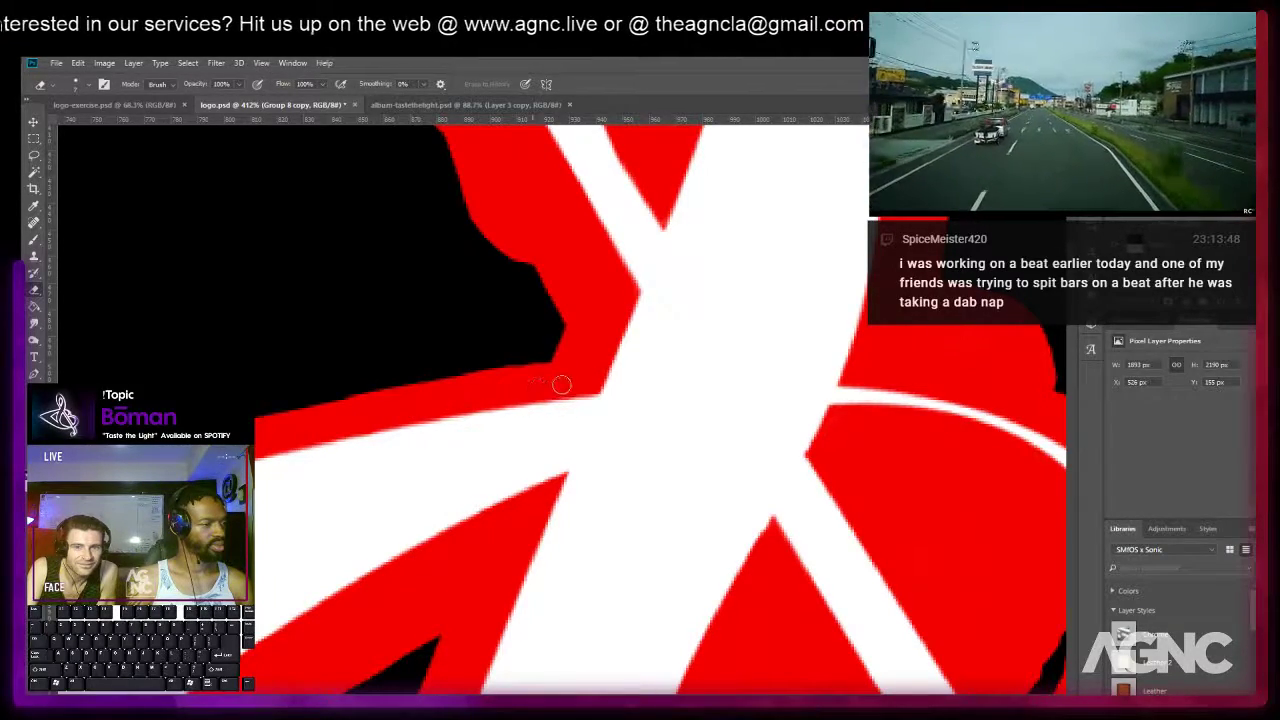
Erase the stray pixels along the outer left edge of the clef's tall top loop until its red outline is smooth.
left_click_drag(484, 284, 371, 354)
mouse_move(345, 280)
left_mouse_down()
mouse_move(408, 335)
mouse_move(334, 228)
left_mouse_up()
left_click_drag(383, 194, 404, 325)
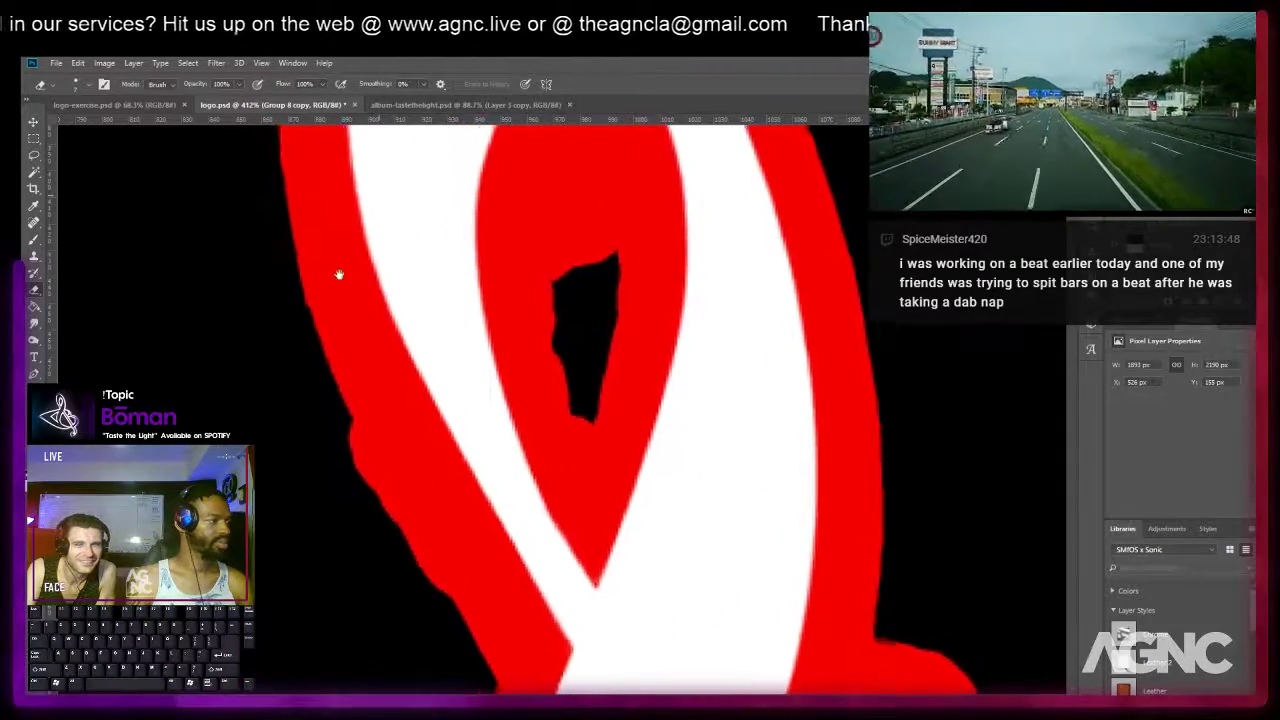
mouse_move(377, 389)
left_mouse_down()
mouse_move(432, 469)
mouse_move(412, 419)
mouse_move(433, 447)
mouse_move(500, 585)
left_mouse_up()
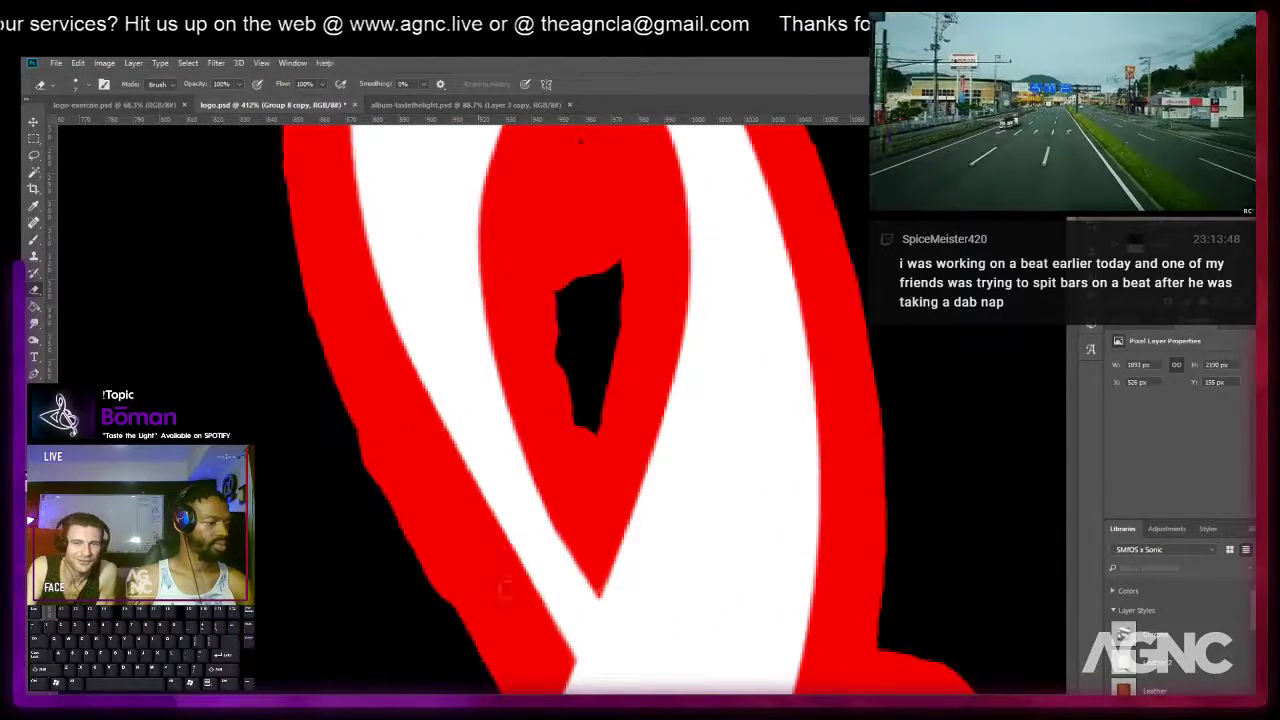
mouse_move(427, 450)
left_mouse_down()
mouse_move(430, 434)
mouse_move(498, 555)
left_mouse_up()
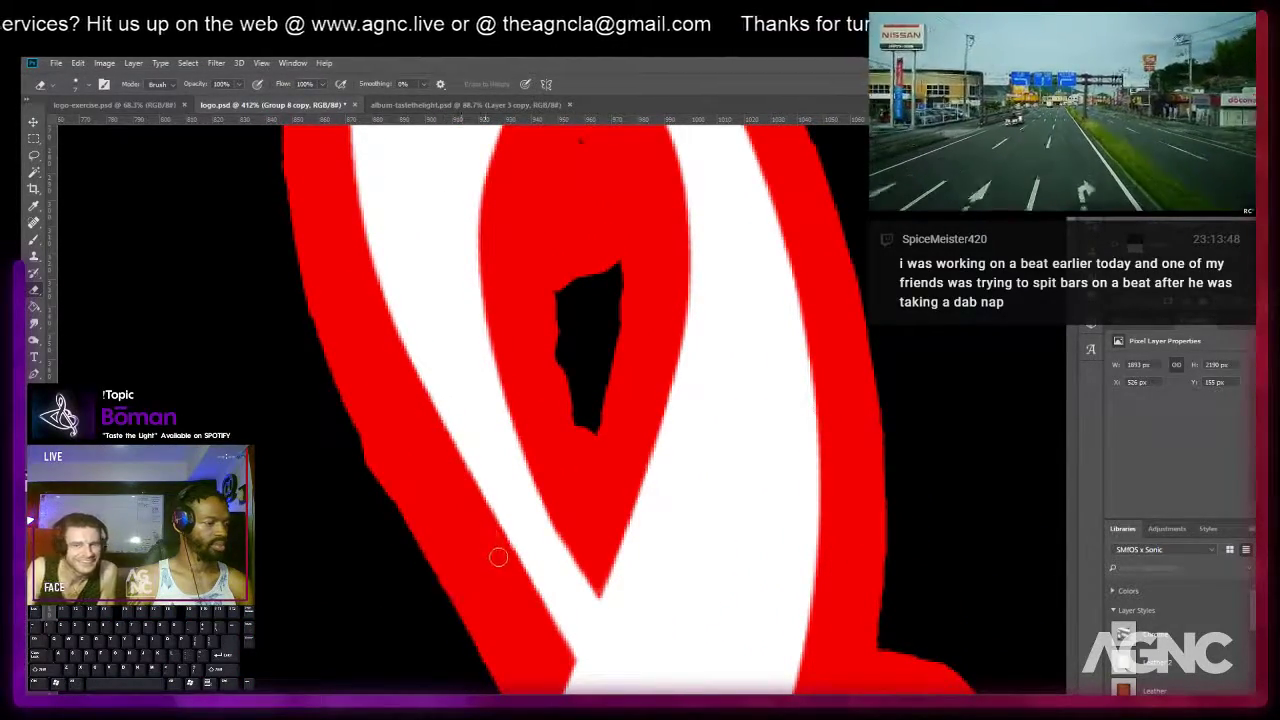
mouse_move(453, 477)
left_mouse_down()
mouse_move(414, 400)
mouse_move(426, 423)
left_mouse_up()
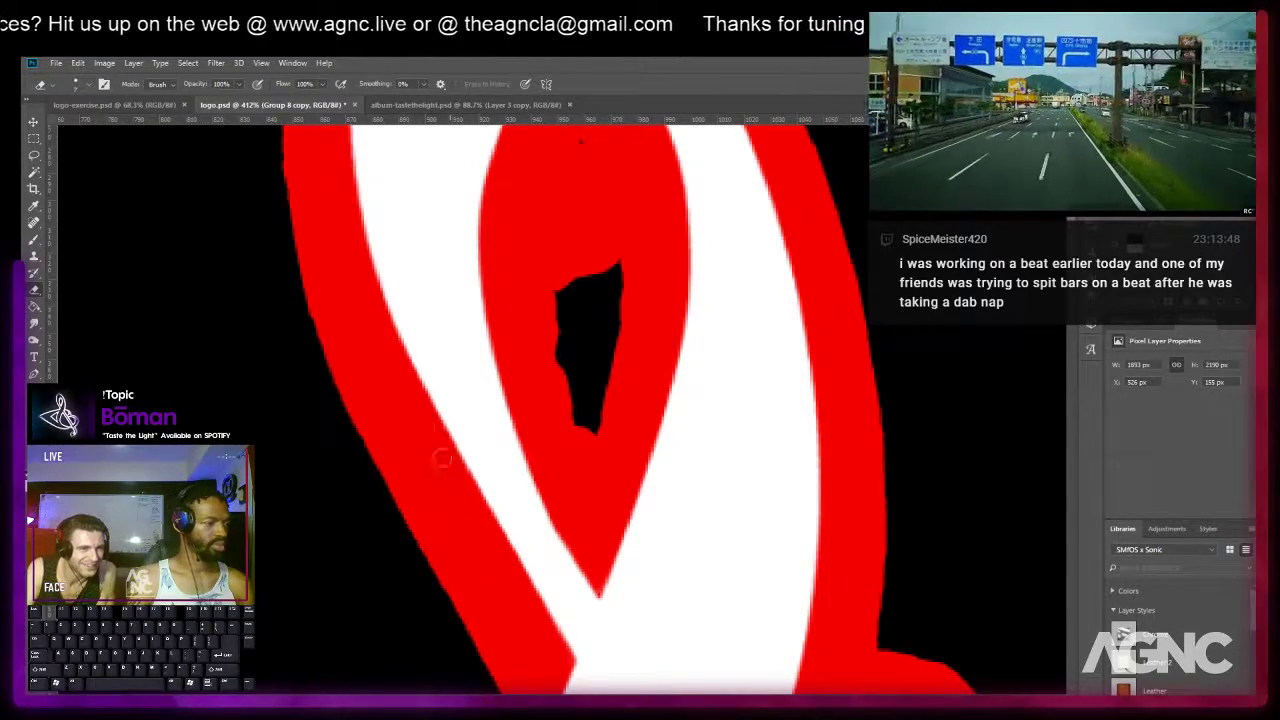
Erase the leftover haze inside the clef's tall top loop, following both inner edges down to the point.
scroll(447, 467, "up", 5)
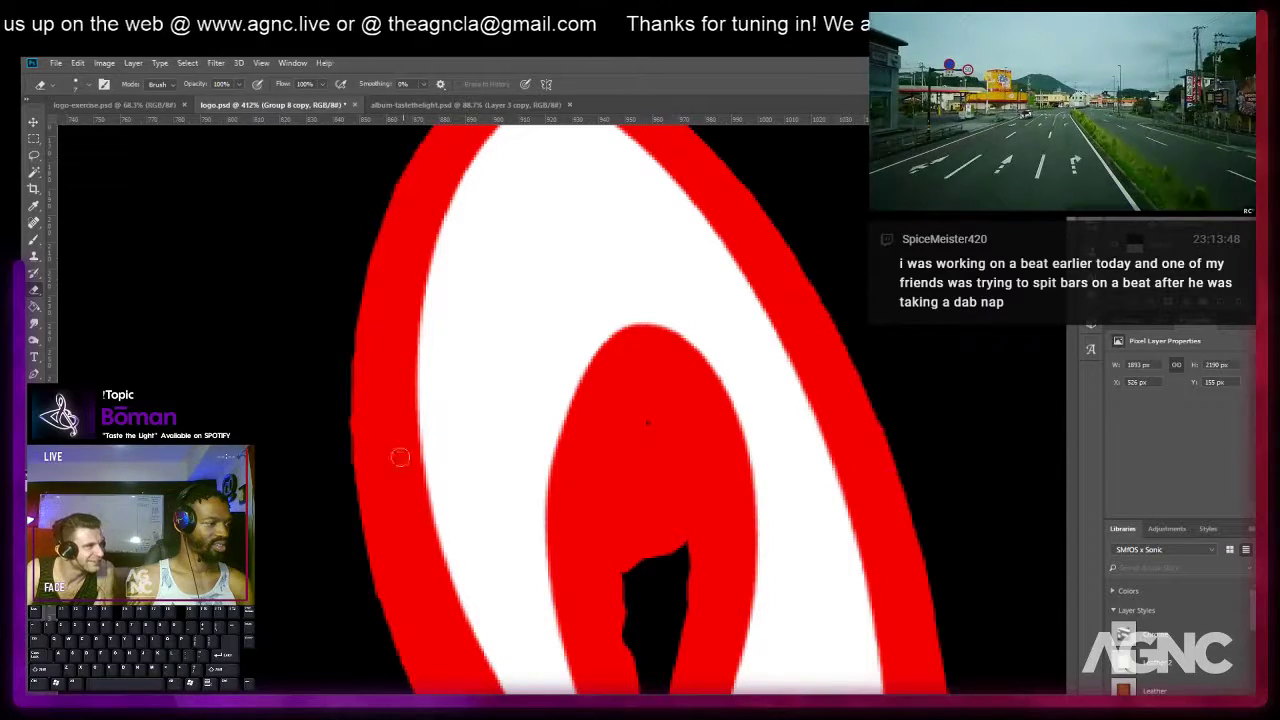
scroll(529, 314, "down", 3)
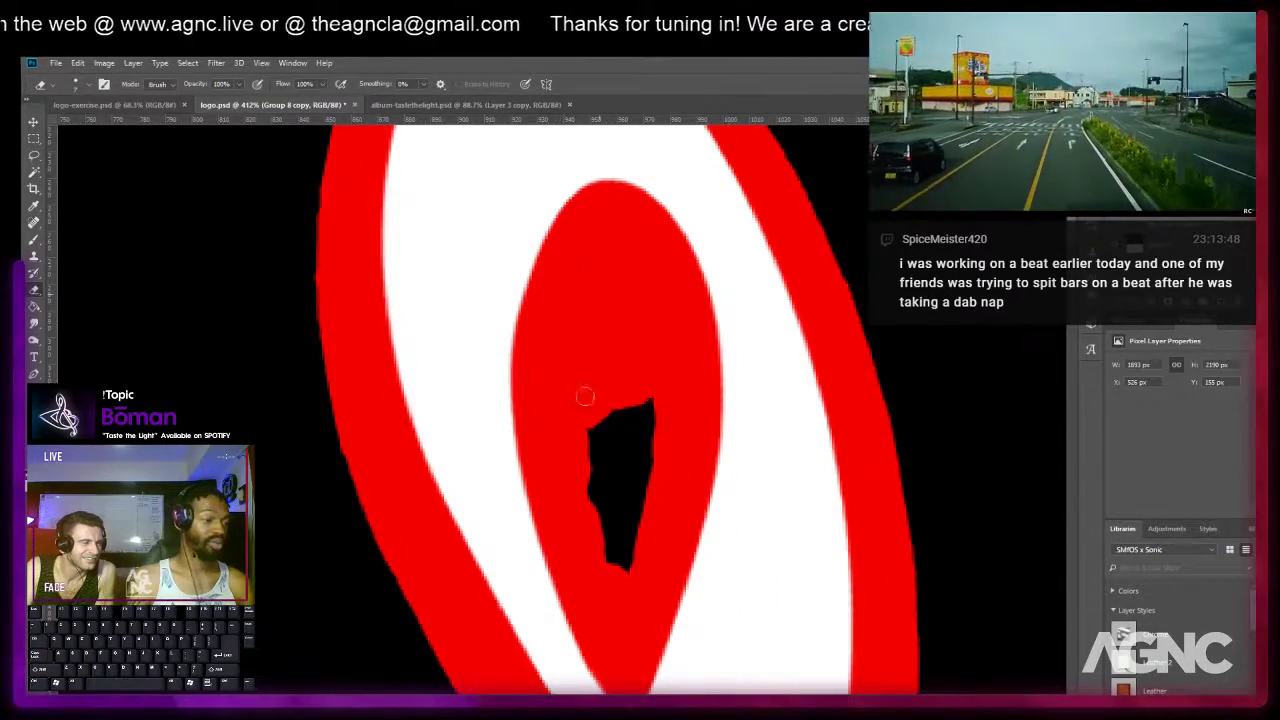
mouse_move(608, 258)
left_mouse_down()
mouse_move(600, 223)
mouse_move(554, 403)
mouse_move(571, 563)
mouse_move(617, 637)
mouse_move(682, 398)
left_mouse_up()
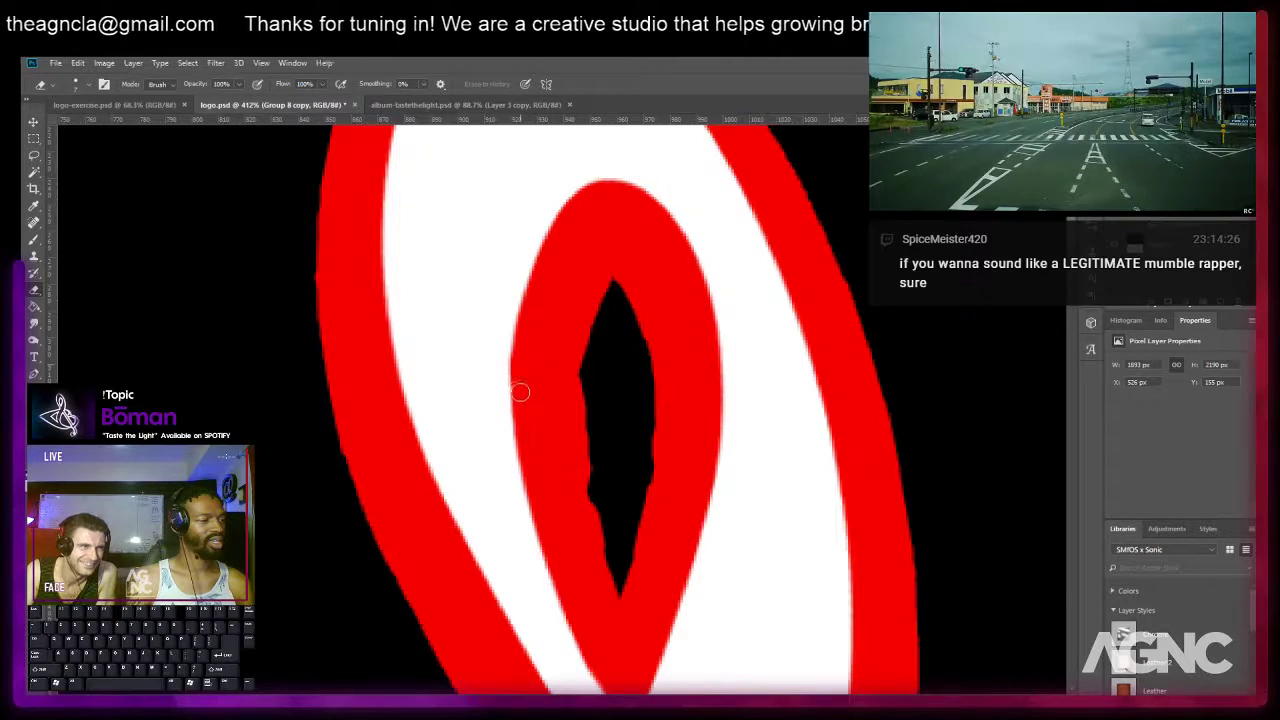
left_click_drag(522, 341, 543, 488)
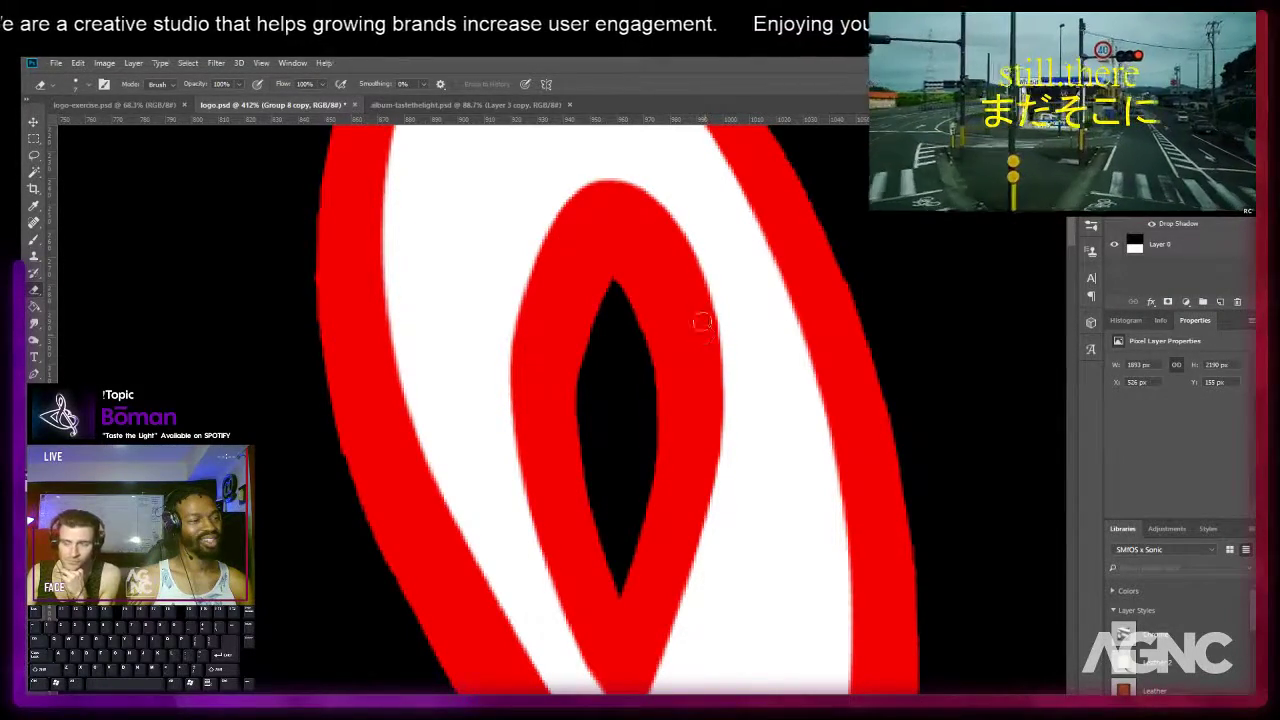
Erase the haze causing the red bulge in the outer corner between the stem and the B's upper arc.
scroll(598, 280, "down", 5)
left_click_drag(630, 343, 578, 237)
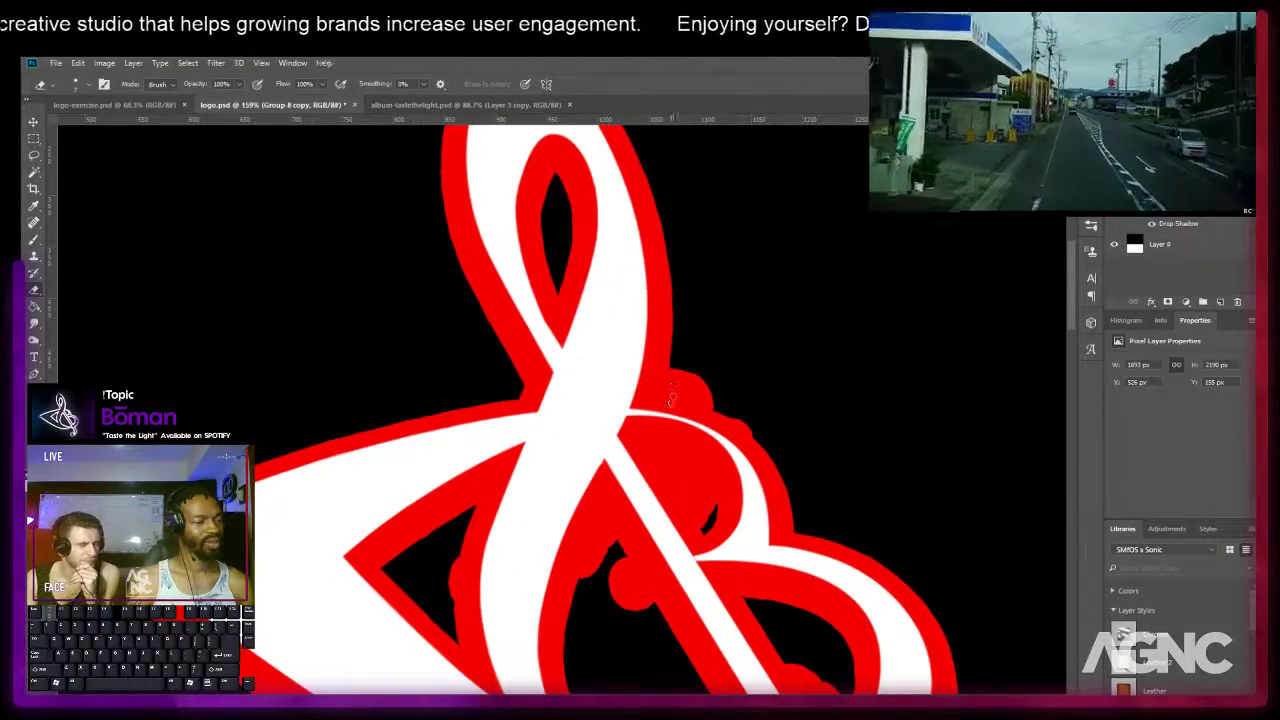
scroll(675, 407, "up", 5)
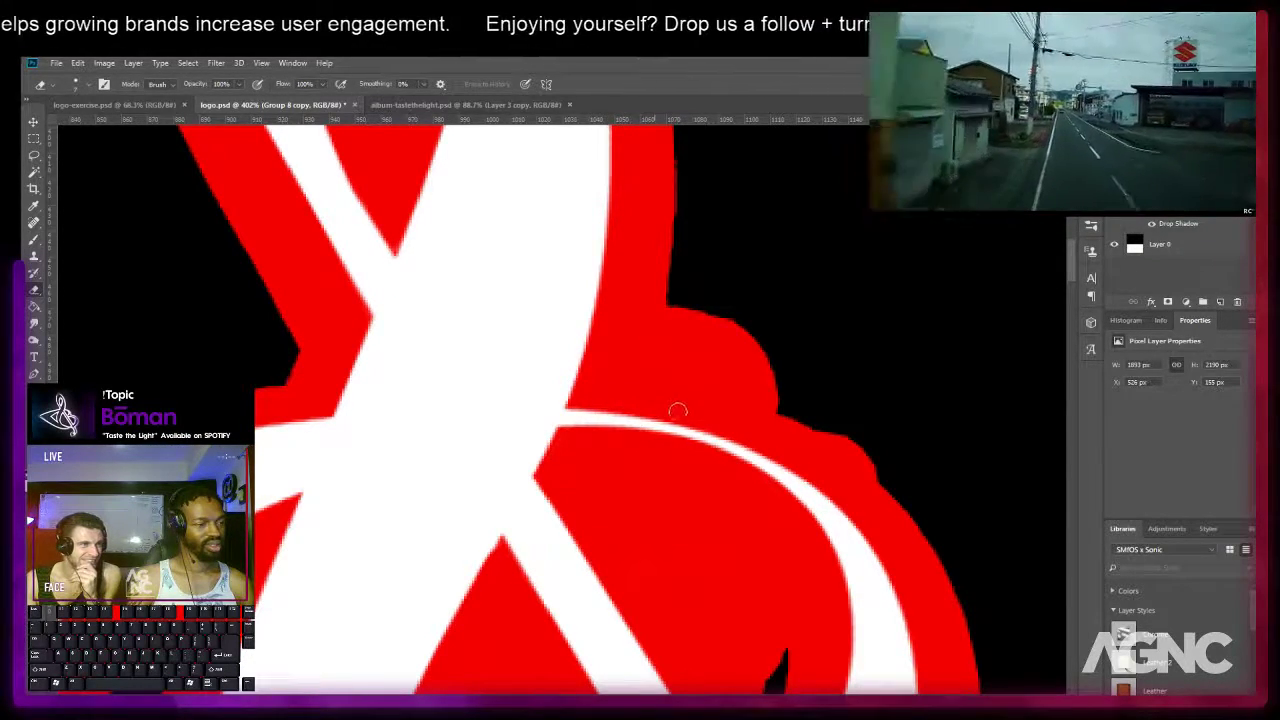
mouse_move(726, 419)
left_mouse_down()
mouse_move(698, 342)
mouse_move(713, 363)
mouse_move(683, 354)
mouse_move(749, 400)
mouse_move(690, 328)
mouse_move(720, 397)
mouse_move(647, 346)
mouse_move(660, 314)
mouse_move(654, 393)
mouse_move(659, 359)
mouse_move(620, 393)
mouse_move(640, 375)
mouse_move(601, 370)
left_mouse_up()
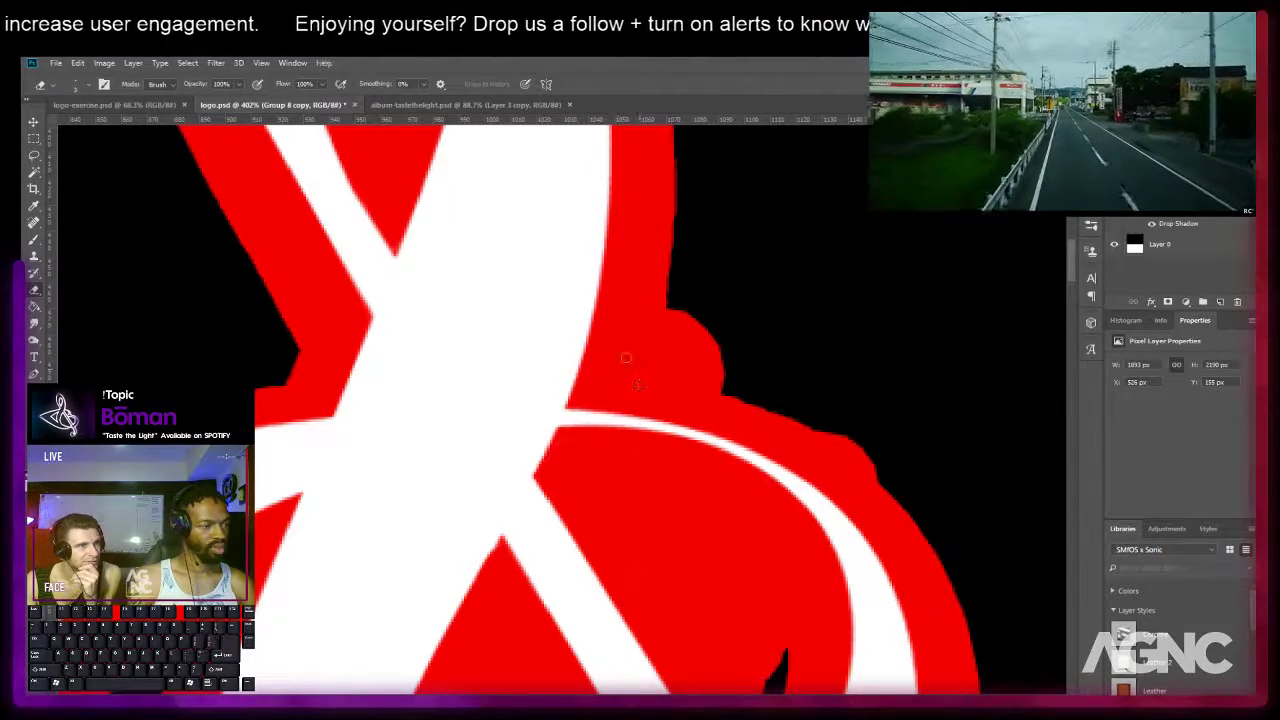
key("]")
left_click_drag(724, 340, 714, 392)
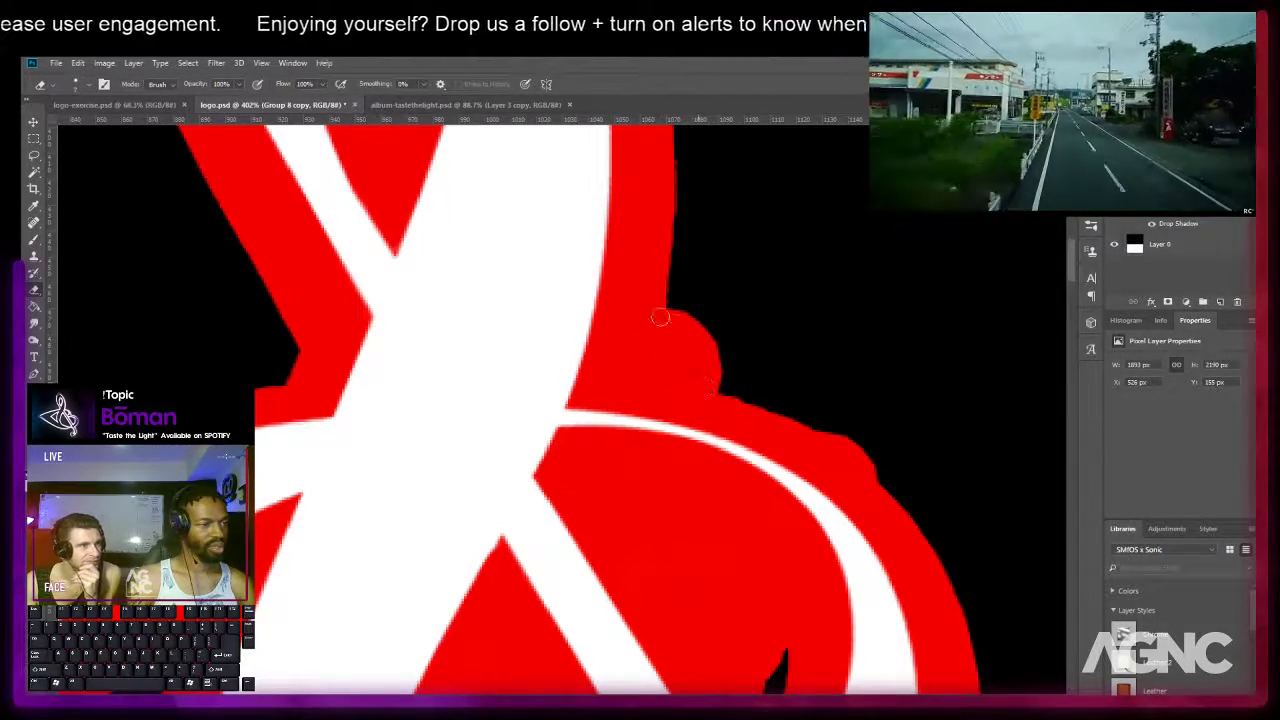
Erase the remaining stray pixels along the outer edge of the B's upper arc to smooth its red outline.
mouse_move(646, 355)
left_mouse_down()
mouse_move(635, 337)
mouse_move(623, 394)
mouse_move(534, 226)
left_mouse_up()
key("space")
key("space")
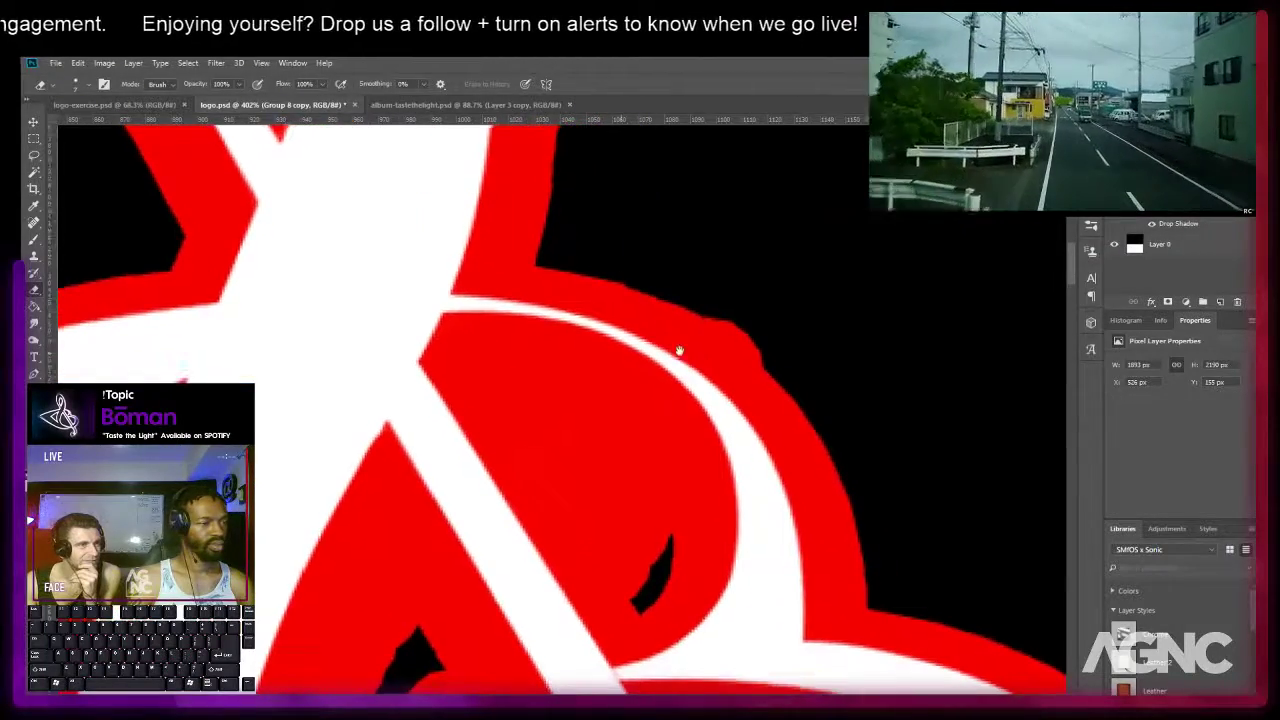
left_click_drag(699, 352, 730, 376)
key("space")
Try erasing the haze inside the B's small upper loop with a larger eraser of 25 px.
mouse_move(680, 520)
left_mouse_down()
mouse_move(640, 402)
mouse_move(648, 419)
mouse_move(600, 372)
left_mouse_up()
key("bracketright")
key("bracketright")
key("bracketright")
key("bracketright")
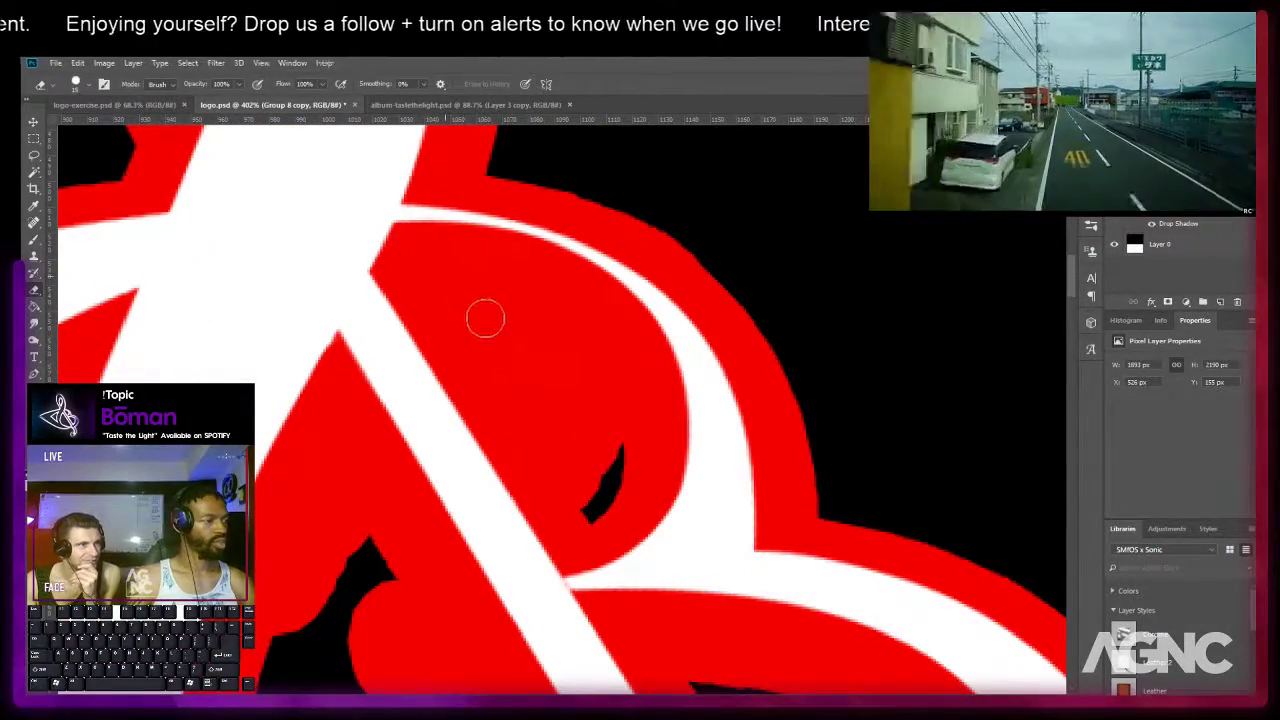
mouse_move(612, 445)
left_mouse_down()
mouse_move(590, 482)
mouse_move(553, 480)
left_mouse_up()
left_click(500, 360)
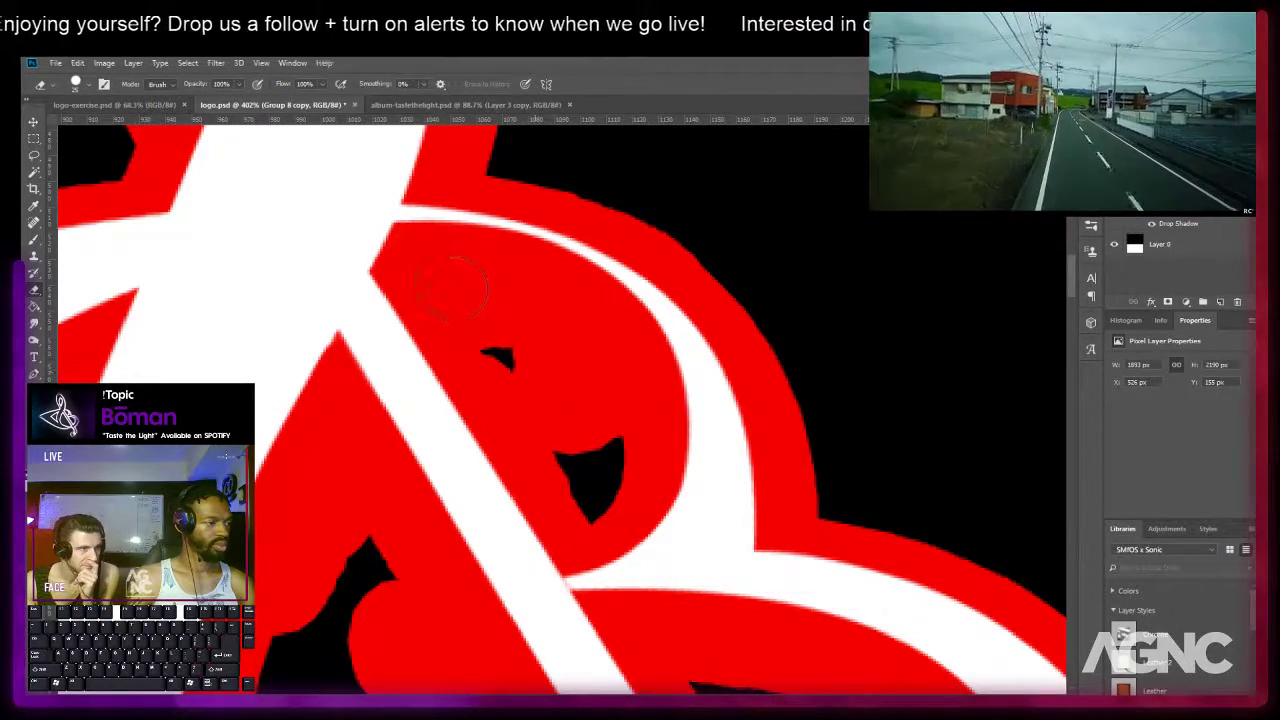
mouse_move(485, 348)
left_mouse_down()
mouse_move(560, 435)
mouse_move(535, 385)
mouse_move(505, 372)
mouse_move(590, 415)
left_mouse_up()
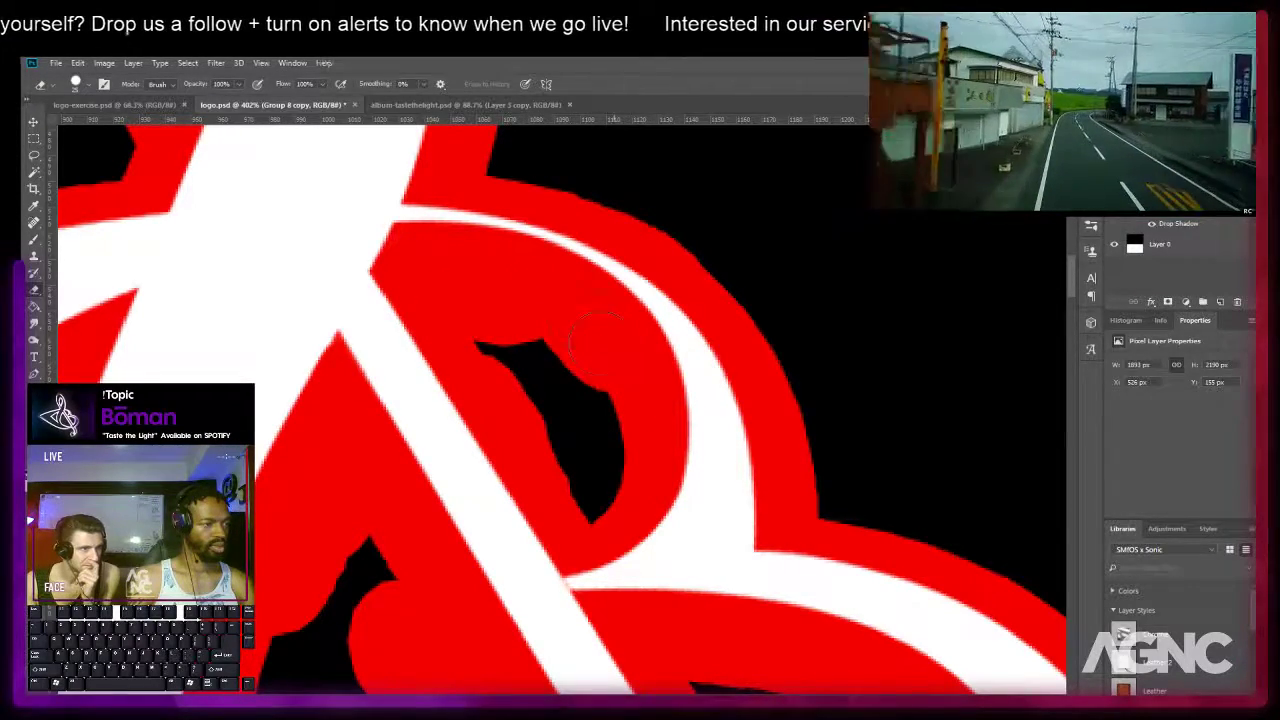
left_click_drag(548, 282, 432, 258)
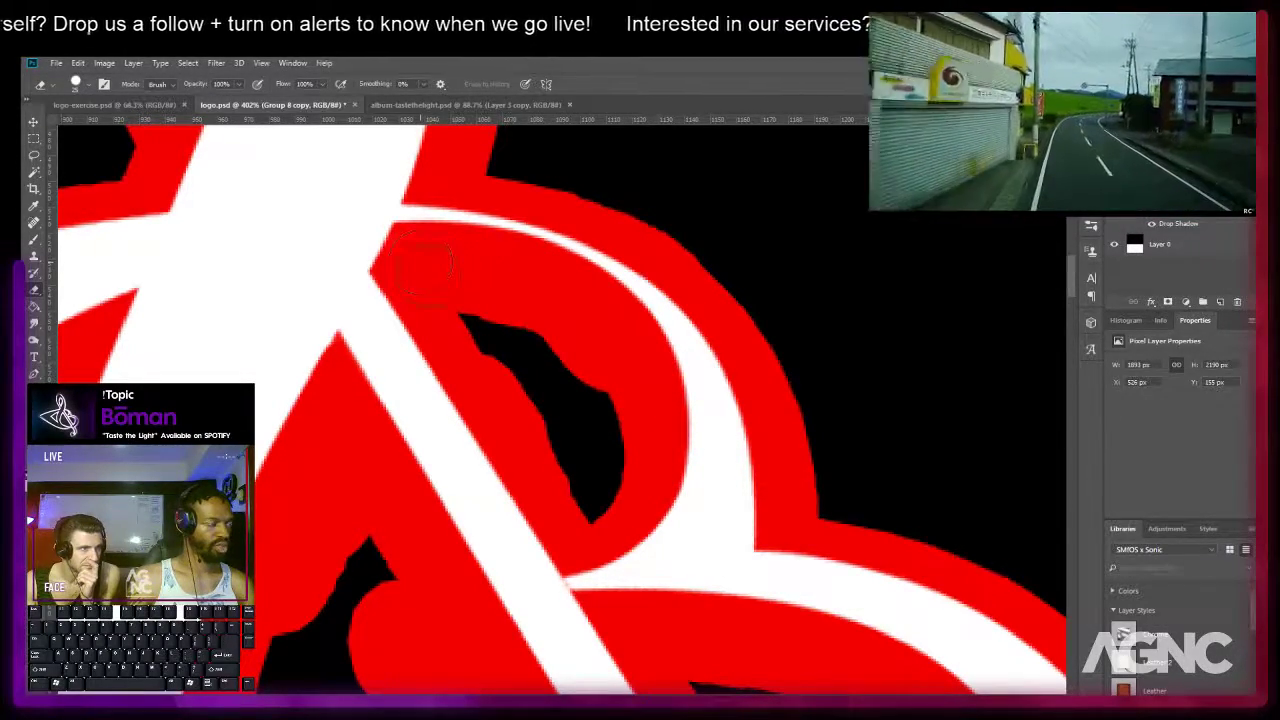
mouse_move(465, 312)
left_mouse_down()
mouse_move(498, 402)
mouse_move(547, 480)
mouse_move(478, 338)
left_mouse_up()
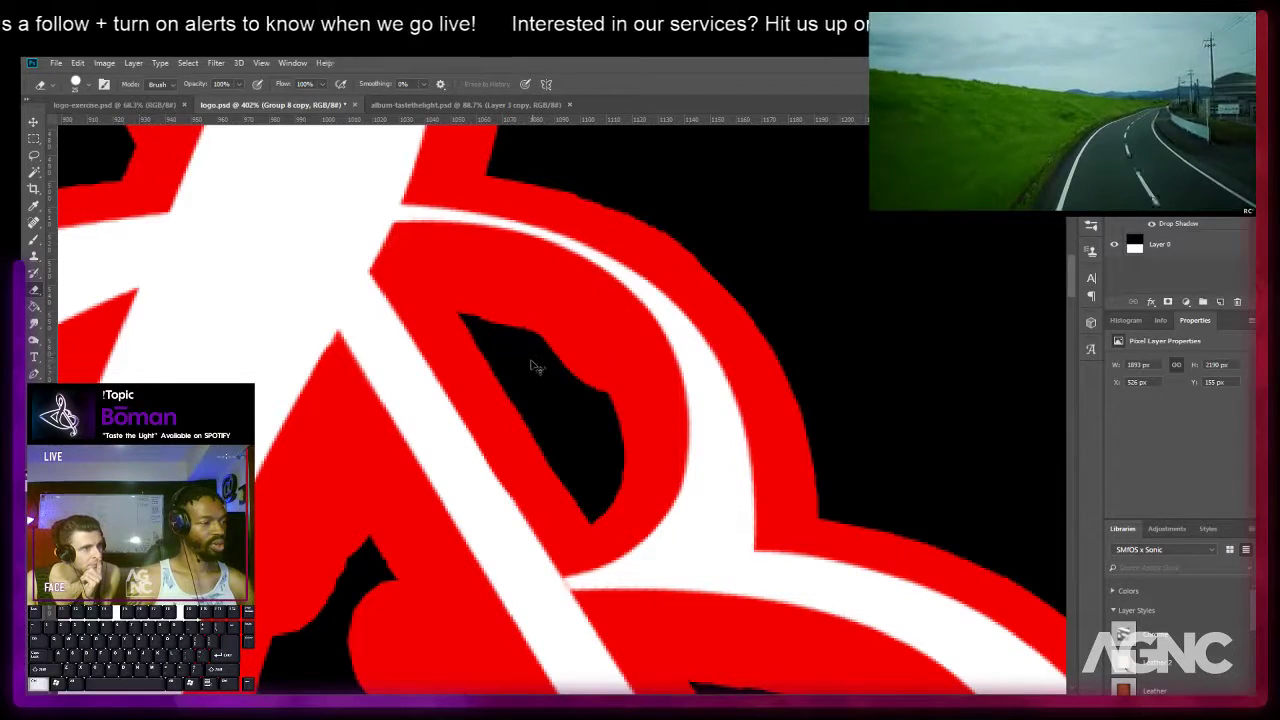
Undo the eraser strokes inside the B's small upper loop and erase its haze again along the bar and curve.
key("ctrl+alt+z")
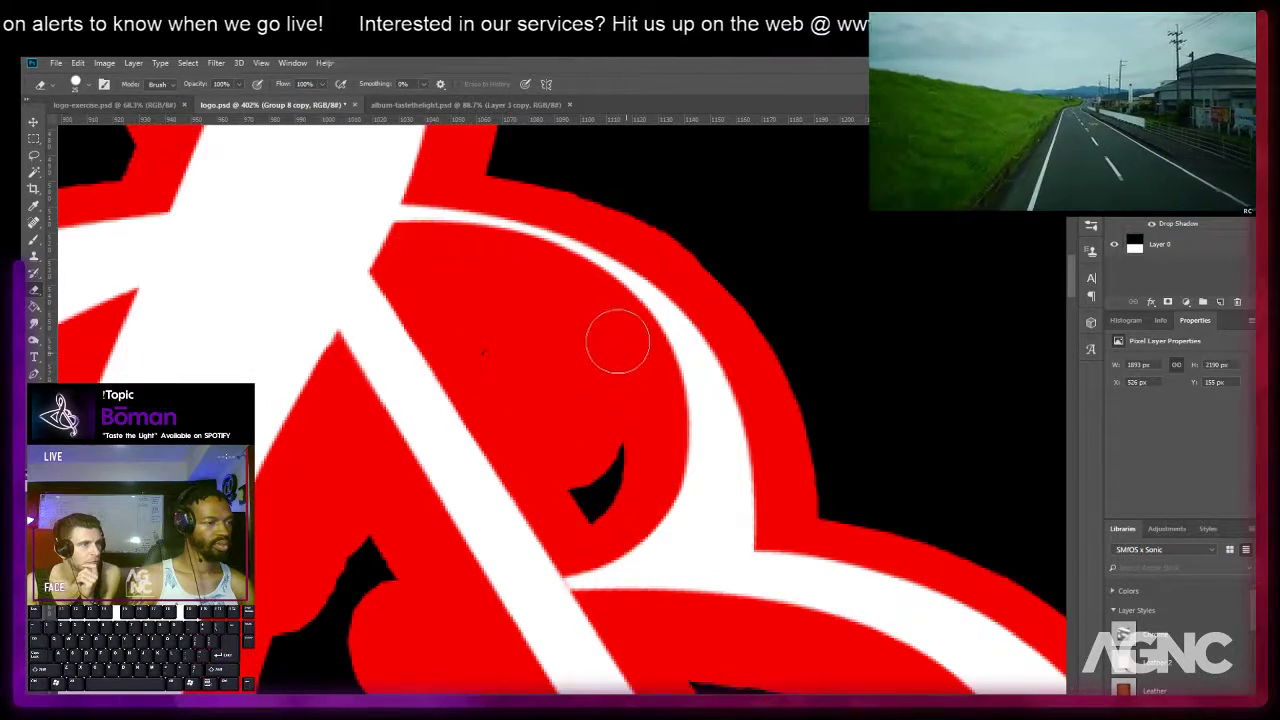
key("ctrl+alt+z")
key("ctrl+alt+z")
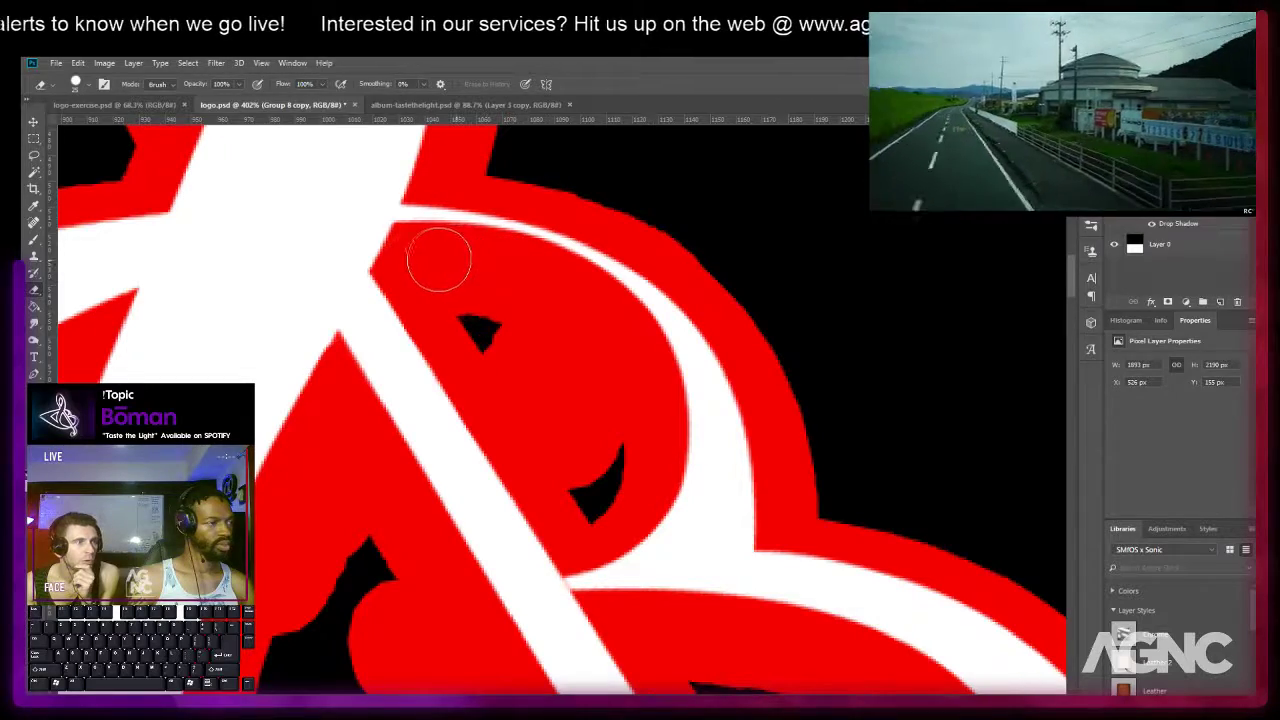
key("ctrl+alt+z")
key("ctrl+alt+z")
key("ctrl+alt+z")
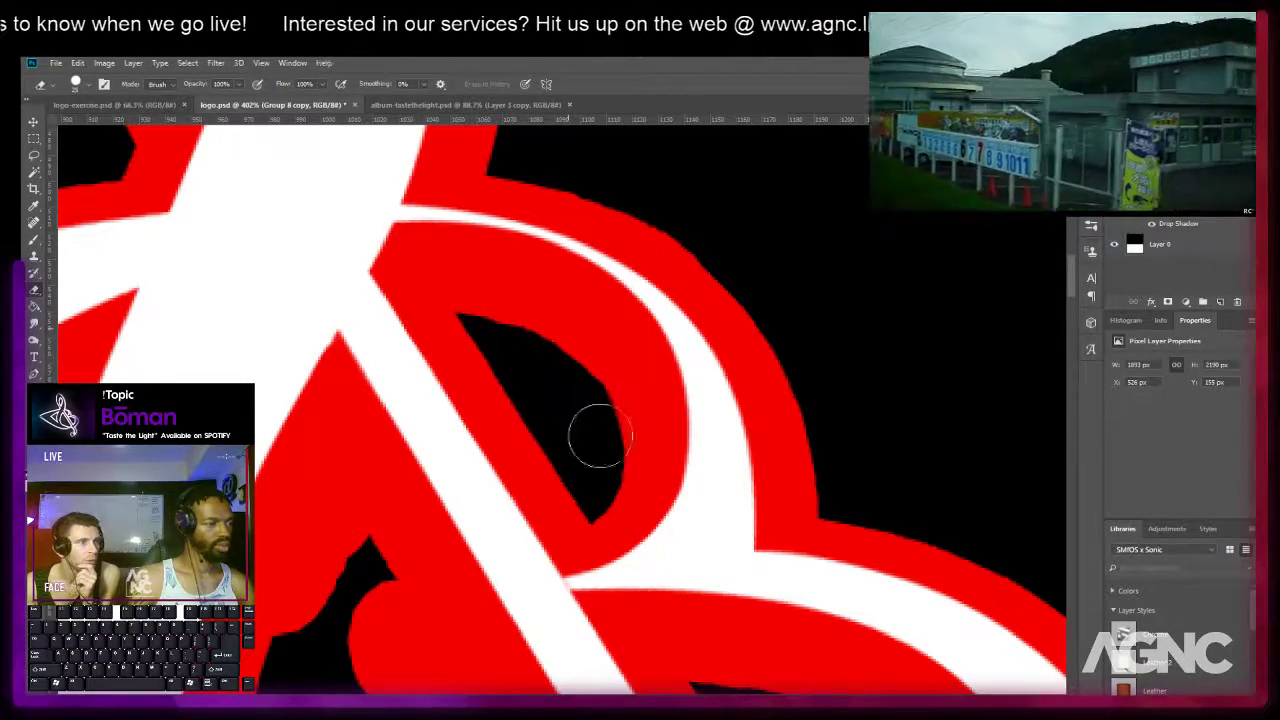
mouse_move(546, 351)
left_mouse_down()
mouse_move(457, 526)
mouse_move(400, 229)
mouse_move(462, 394)
mouse_move(694, 277)
mouse_move(400, 306)
left_mouse_up()
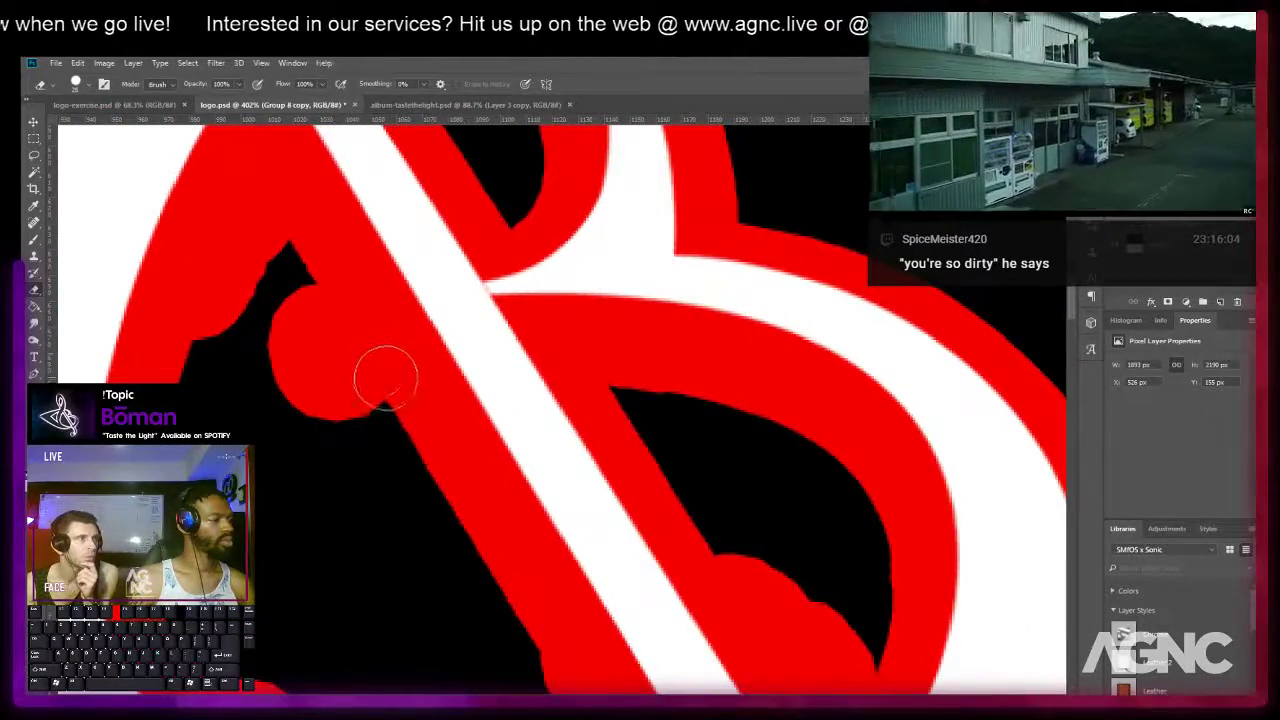
Erase the haze at the upper end of the large opening between the diagonal stem and the sweeping curve.
mouse_move(386, 314)
left_mouse_down()
mouse_move(321, 367)
mouse_move(320, 303)
mouse_move(260, 238)
mouse_move(206, 327)
mouse_move(199, 292)
mouse_move(222, 187)
mouse_move(256, 162)
left_mouse_up()
left_click_drag(238, 351, 238, 339)
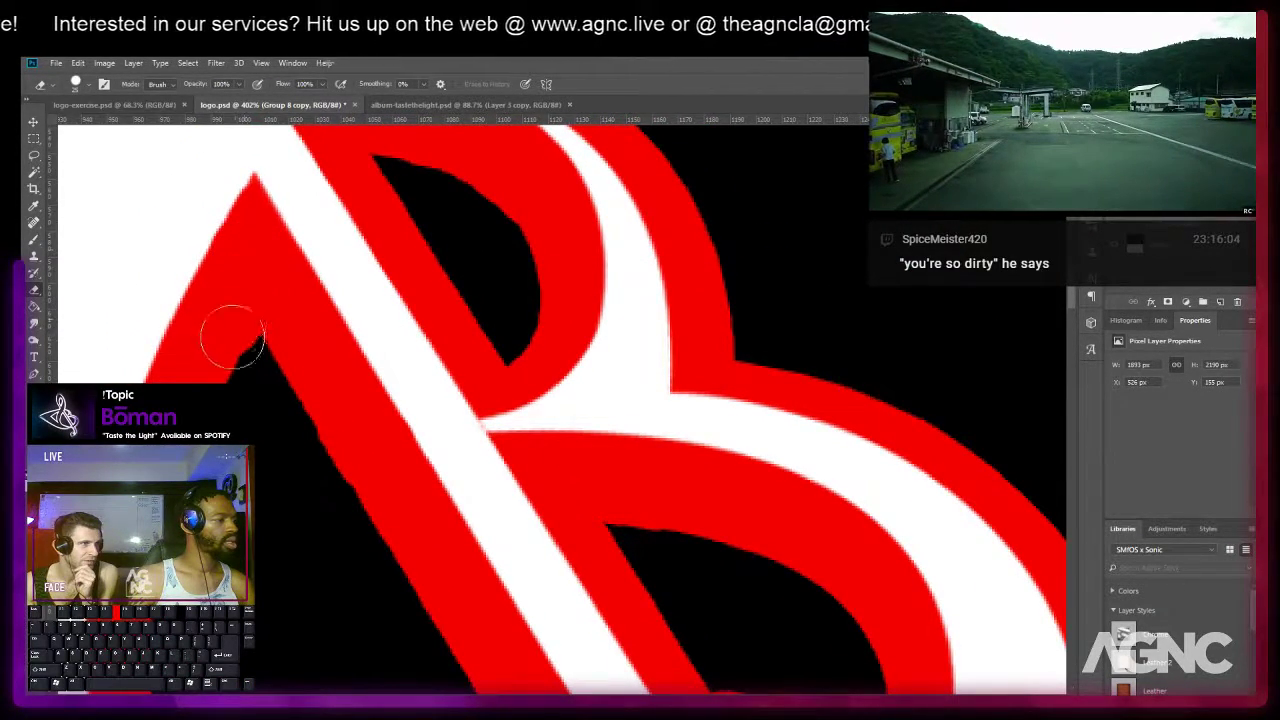
mouse_move(429, 271)
left_mouse_down()
mouse_move(374, 326)
mouse_move(368, 386)
mouse_move(360, 280)
mouse_move(298, 149)
left_mouse_up()
Erase the haze inside the B's large lower loop, along the stem and into its pointed lower corner.
scroll(431, 398, "down", 3)
left_click_drag(441, 361, 478, 376)
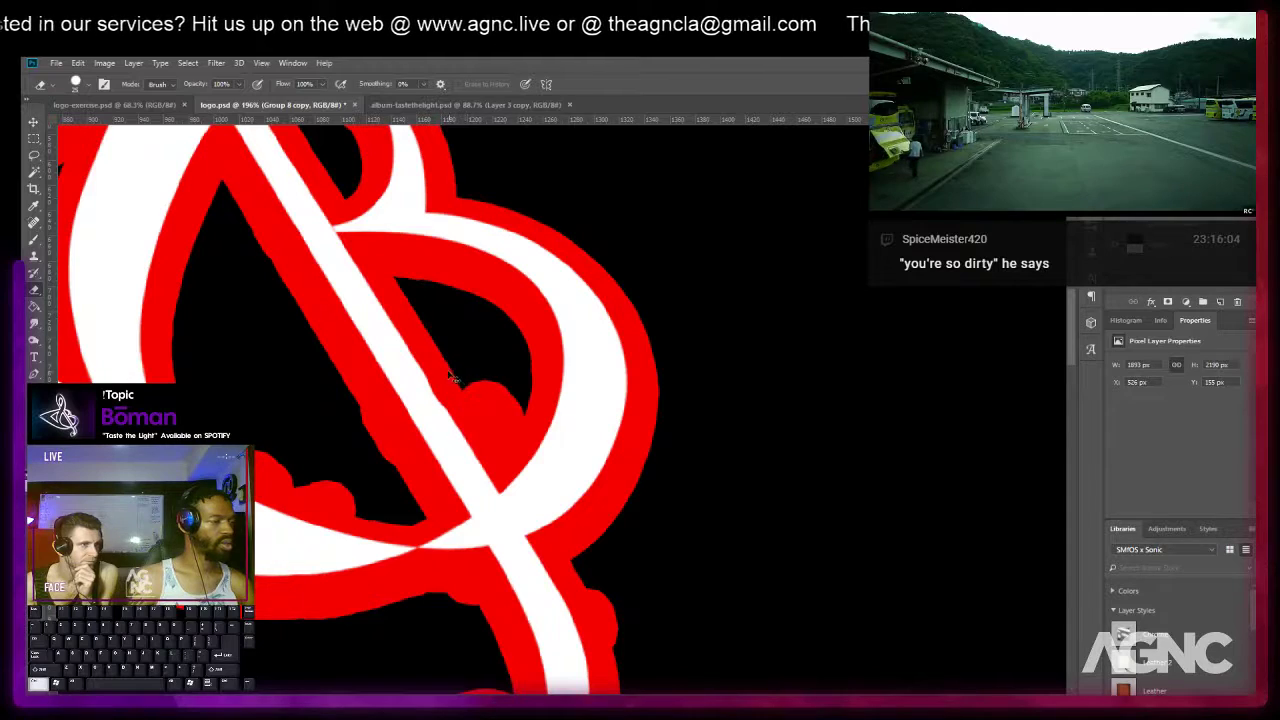
key("ctrl+z")
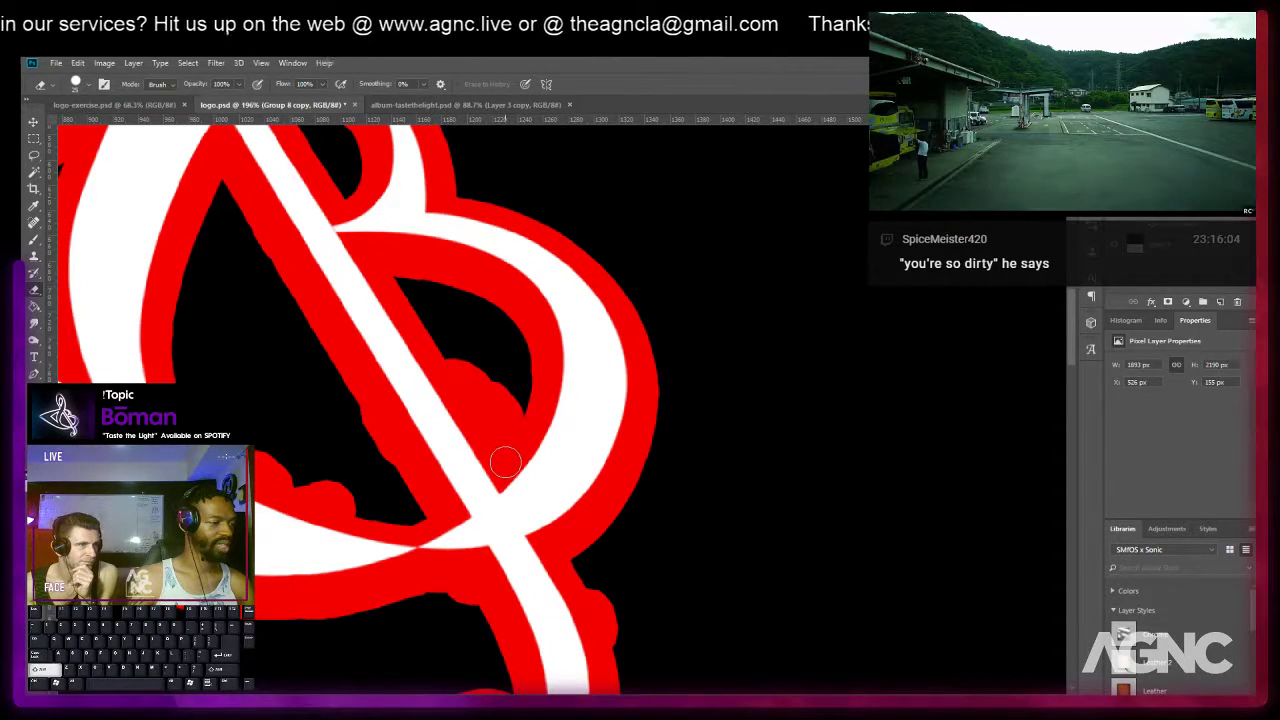
key("ctrl+shift+z")
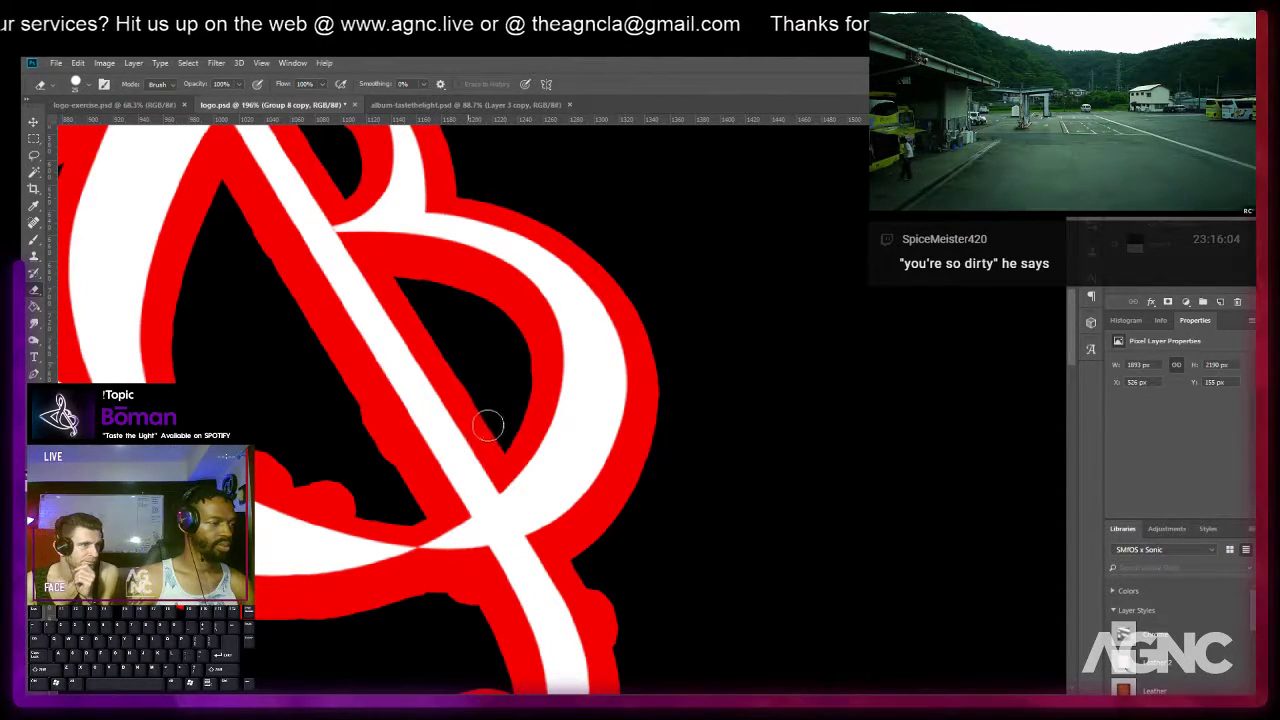
Erase the remaining haze around the large inner opening, along the stem's edge and the sweeping curve.
mouse_move(228, 418)
left_mouse_down()
mouse_move(258, 357)
mouse_move(216, 363)
mouse_move(278, 414)
mouse_move(349, 437)
mouse_move(391, 391)
mouse_move(379, 293)
left_mouse_up()
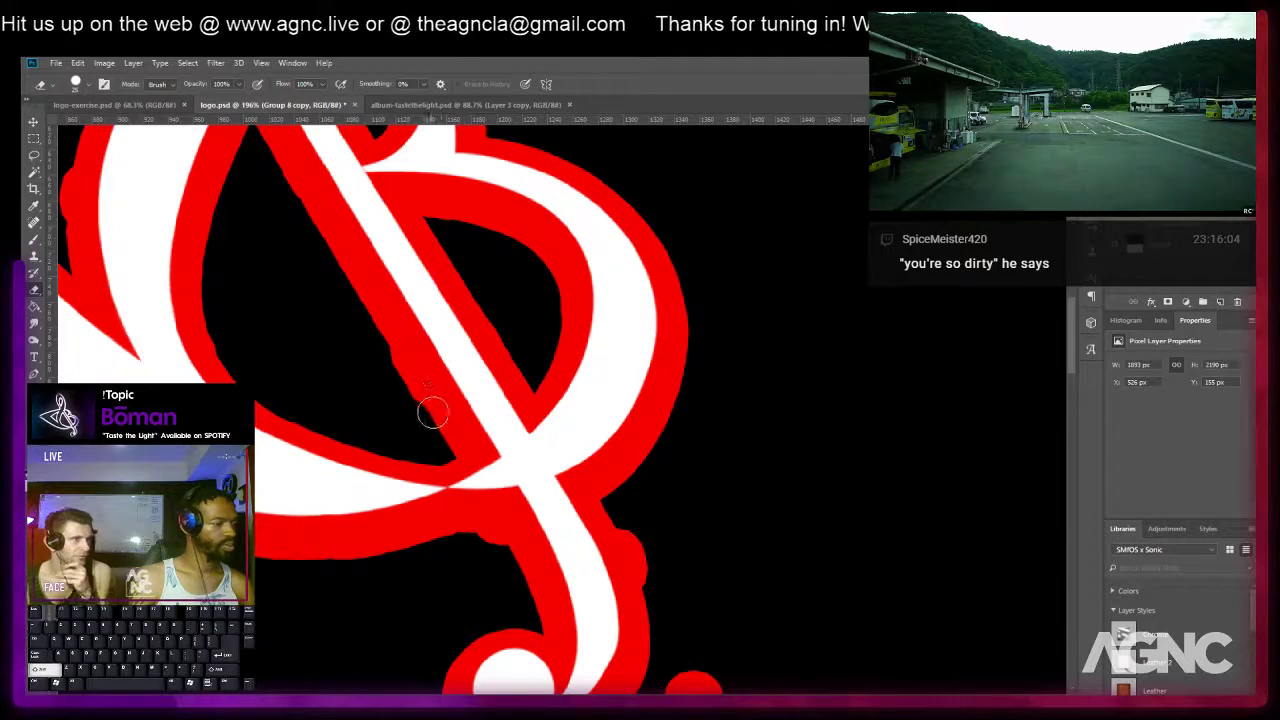
left_click(461, 433, "shift")
mouse_move(313, 239)
left_mouse_down()
mouse_move(338, 389)
mouse_move(407, 367)
left_mouse_up()
left_click_drag(197, 291, 182, 347)
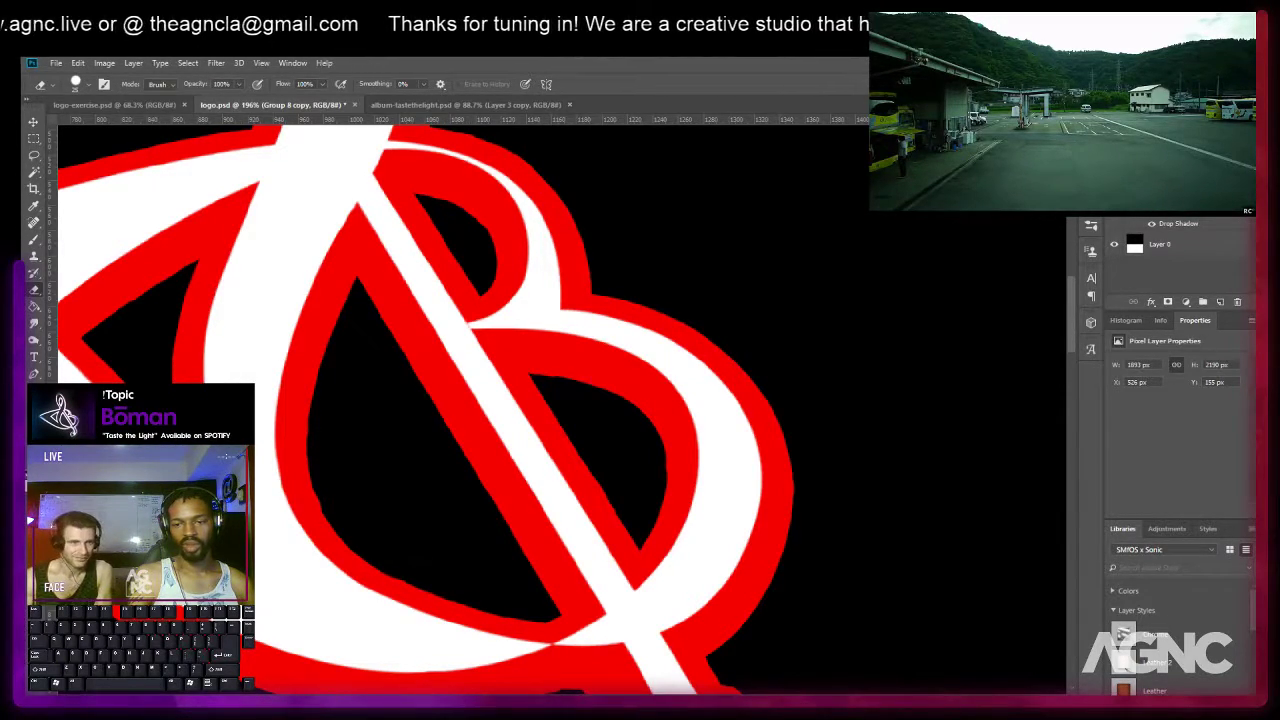
Erase the bumps beneath the stem crossing and along the tail, plus the stray spot beside the tail's hook.
left_click_drag(571, 463, 501, 273)
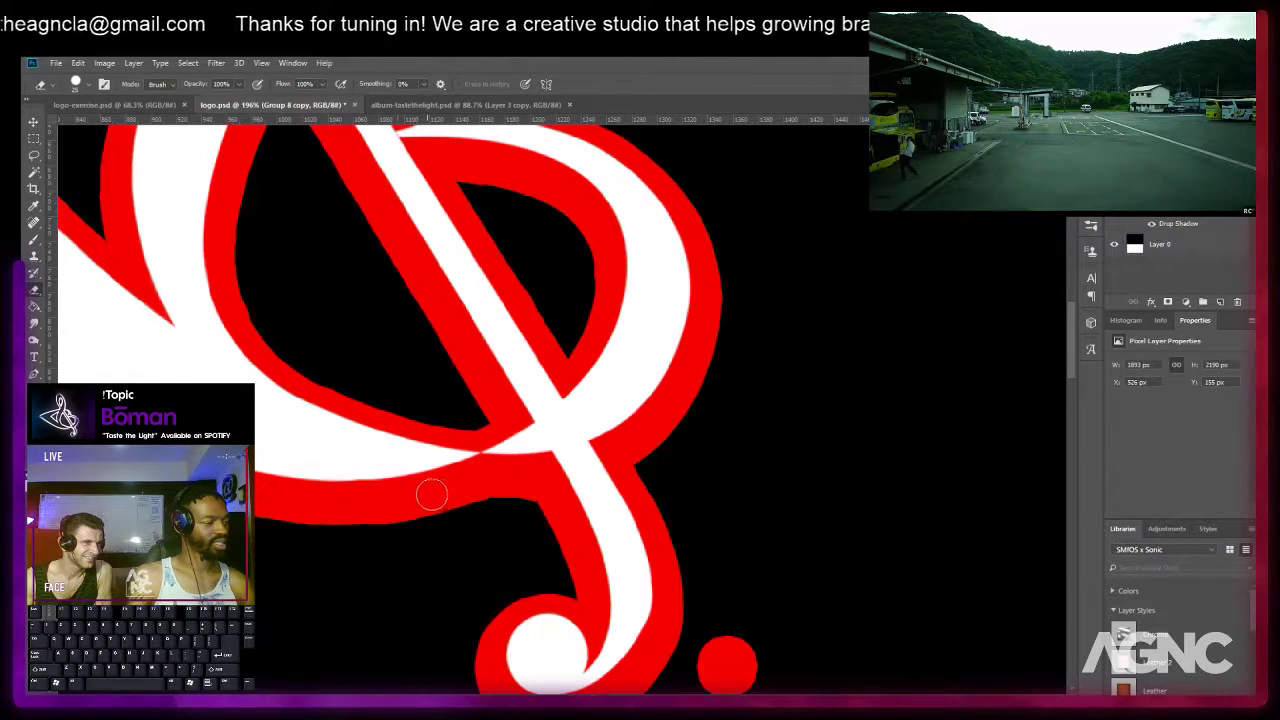
left_click_drag(433, 519, 370, 469)
left_click_drag(677, 587, 671, 634)
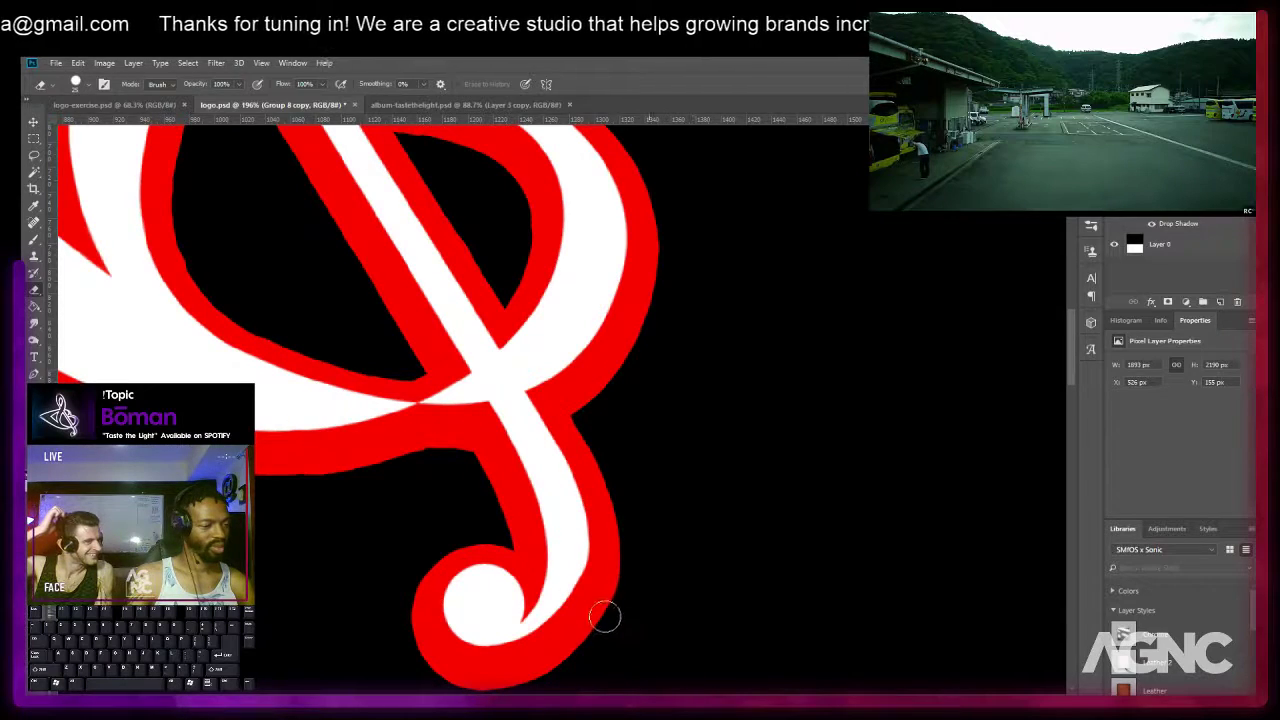
Offset the emblem's red drop shadow by 40 px toward its lower-right side and apply the layer style.
scroll(659, 357, "down", 6)
left_click_drag(495, 317, 508, 414)
scroll(508, 414, "down", 5)
scroll(516, 404, "up", 4)
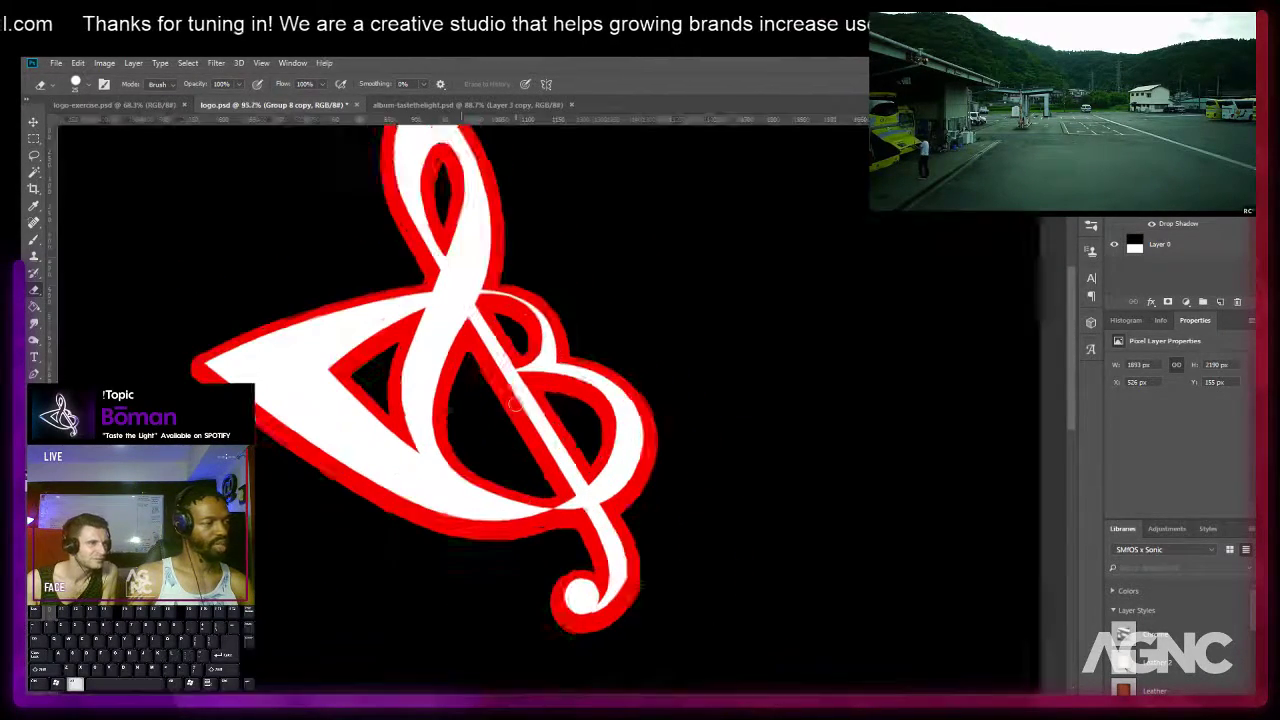
scroll(516, 404, "up", 1)
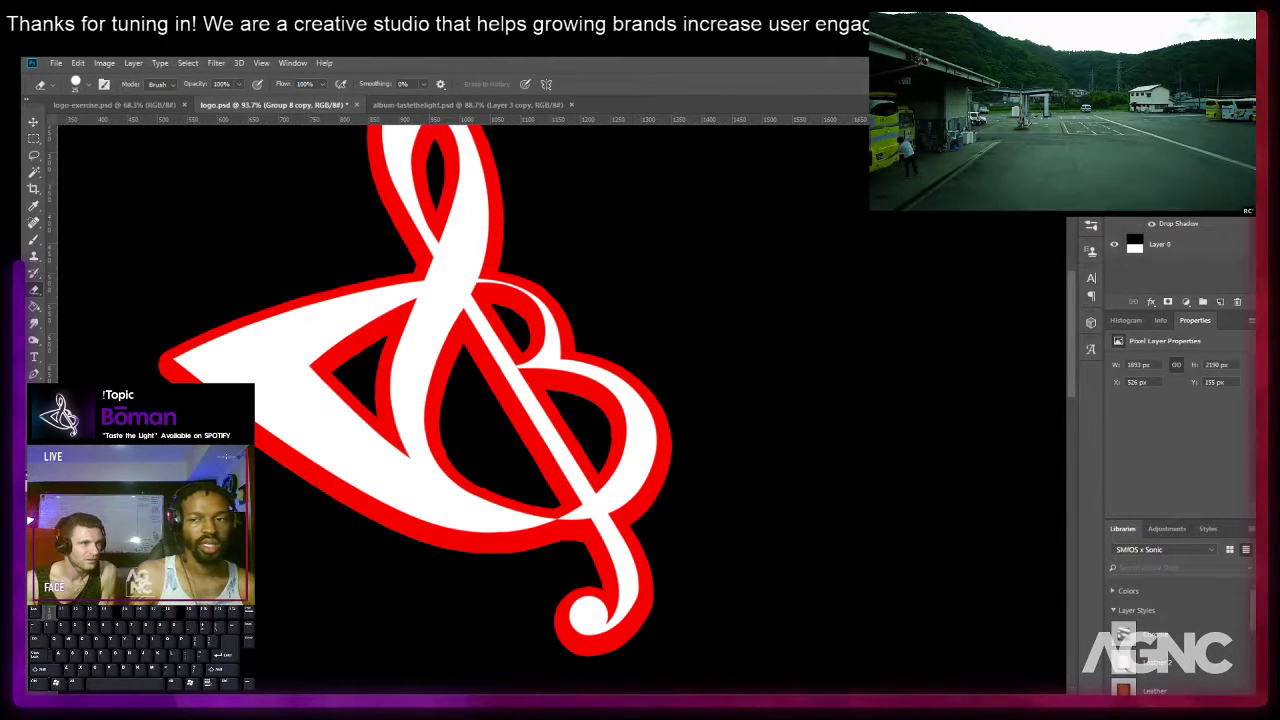
double_click(1185, 200)
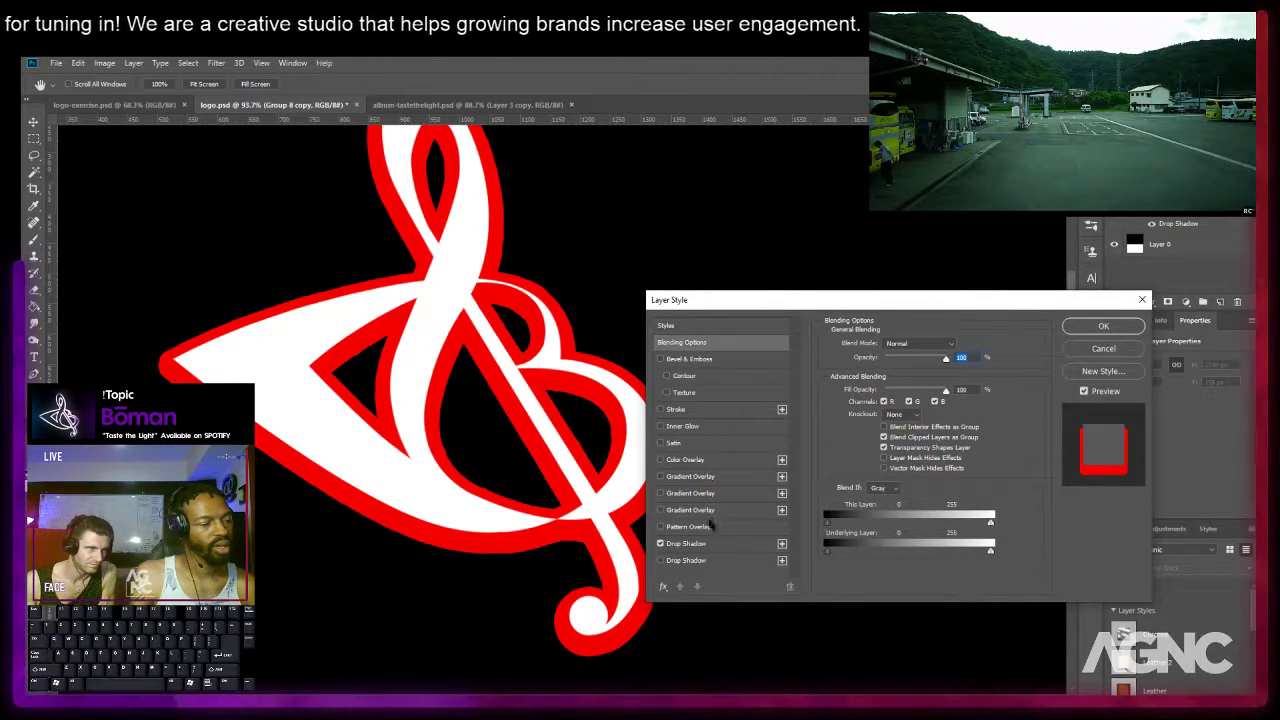
left_click(688, 543)
mouse_move(474, 273)
left_mouse_down()
mouse_move(512, 286)
mouse_move(494, 278)
left_mouse_up()
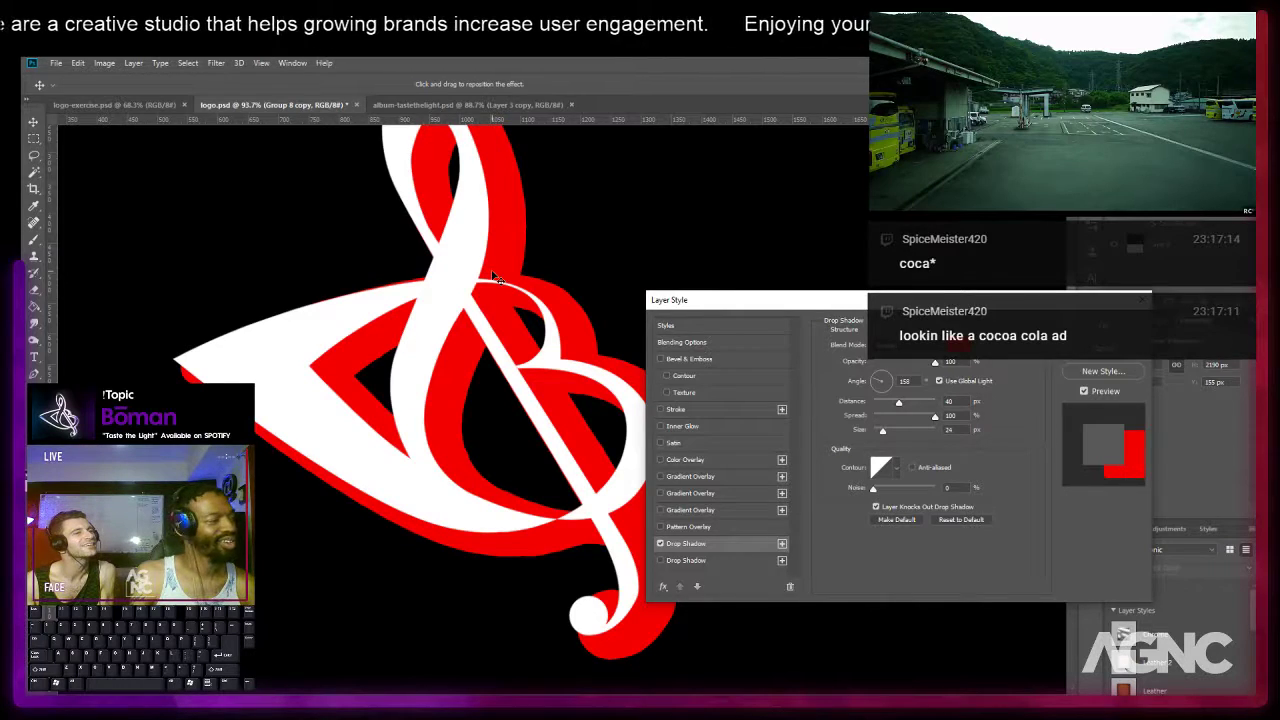
key("e")
key("Return")
Reduce the size of the emblem's red drop shadow to 10 px and apply it.
left_click_drag(483, 210, 464, 295)
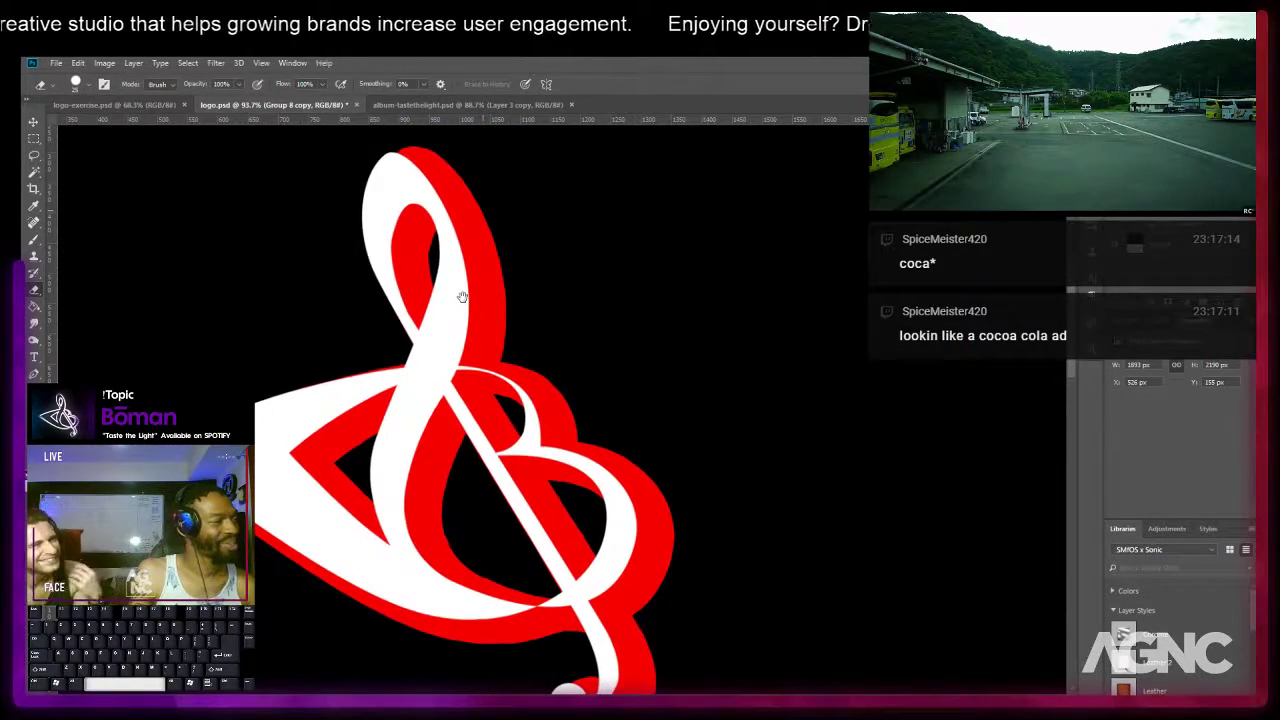
scroll(462, 297, "down", 2)
scroll(462, 297, "up", 3)
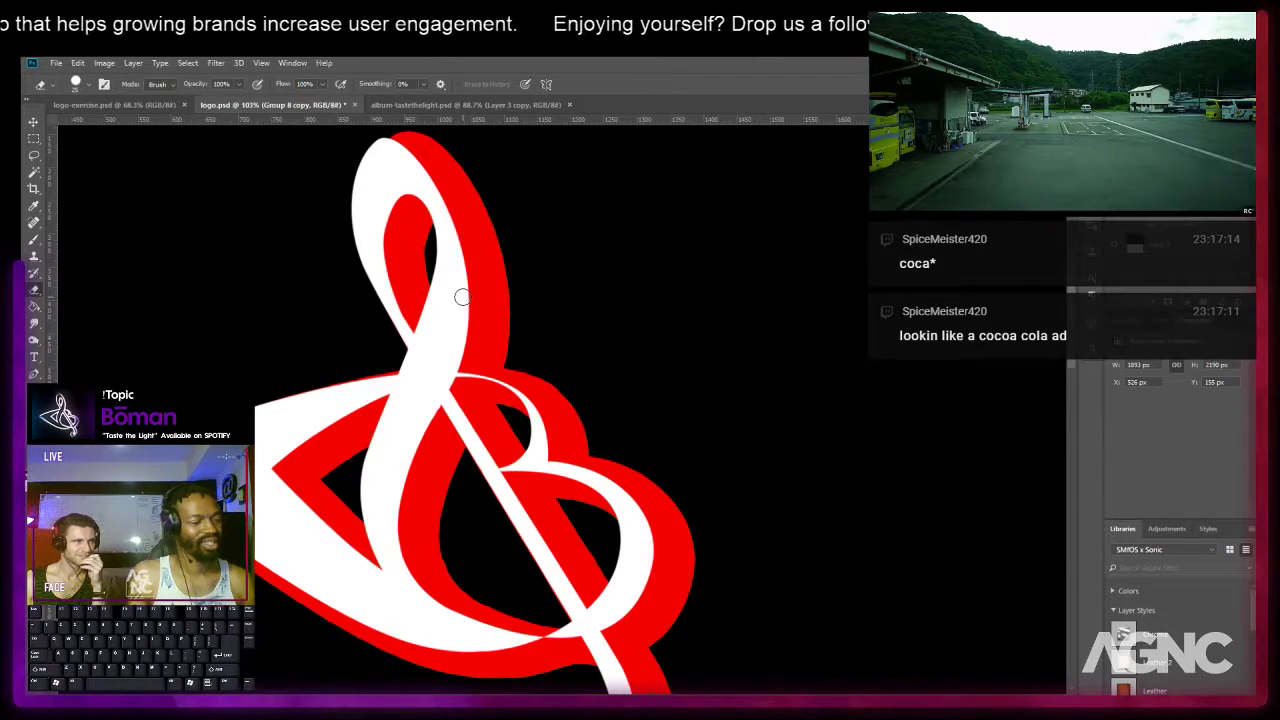
key("space")
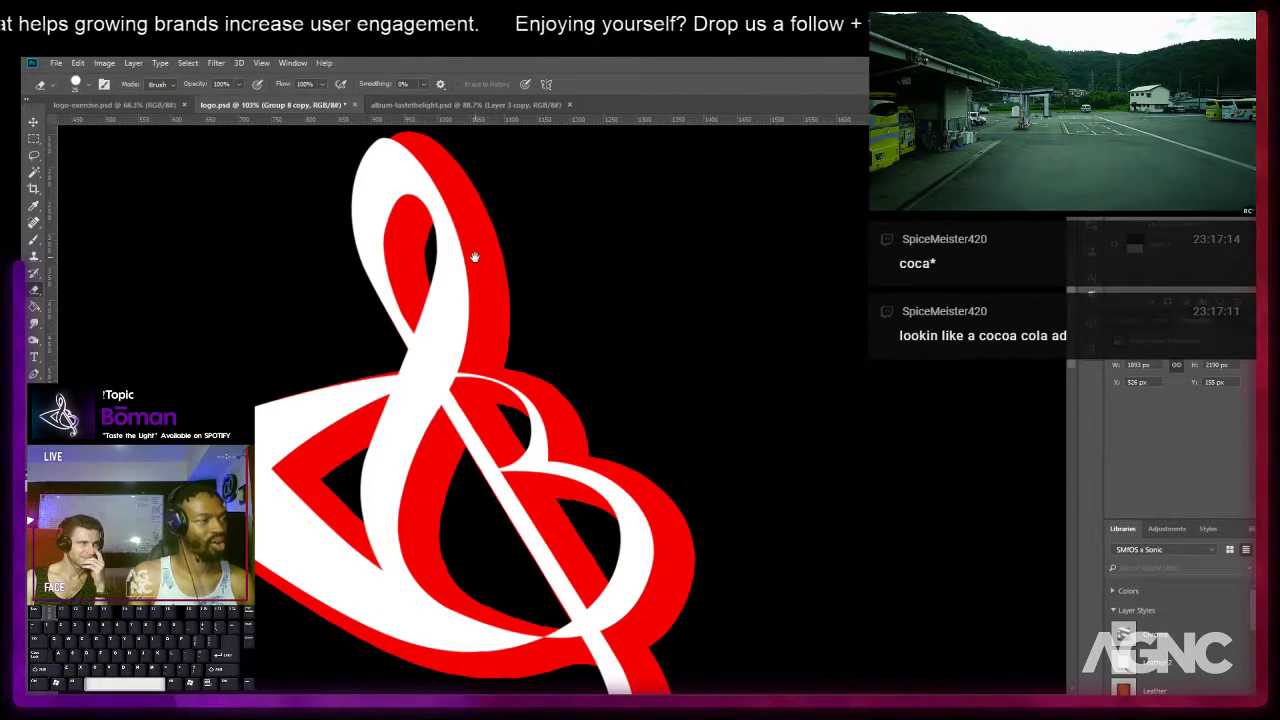
mouse_move(596, 327)
left_mouse_down()
mouse_move(603, 243)
mouse_move(606, 360)
left_mouse_up()
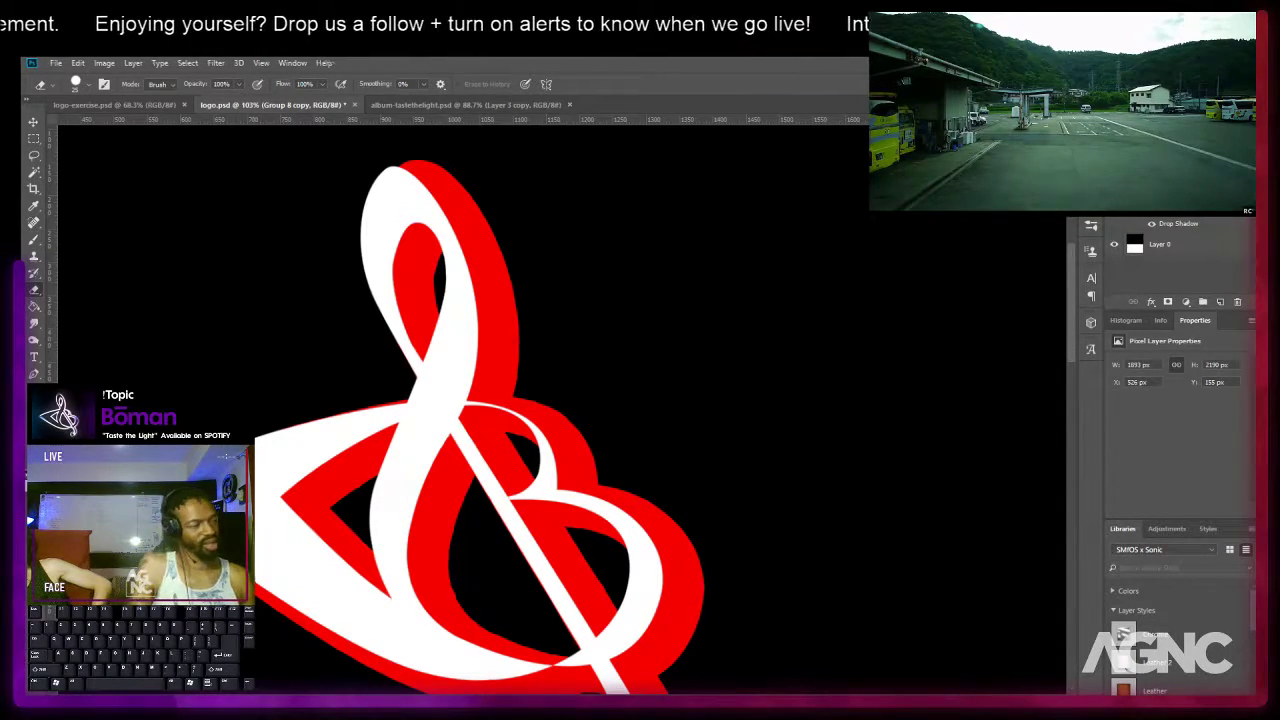
double_click(1174, 228)
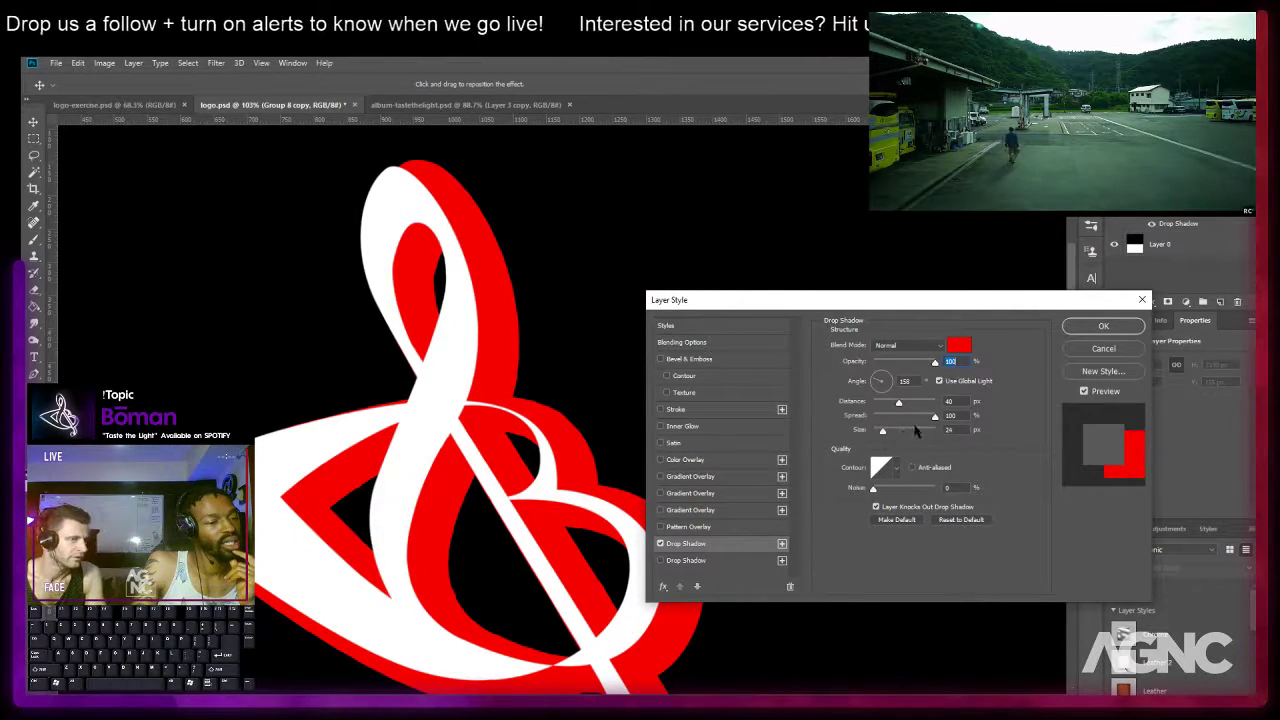
left_click_drag(884, 432, 880, 434)
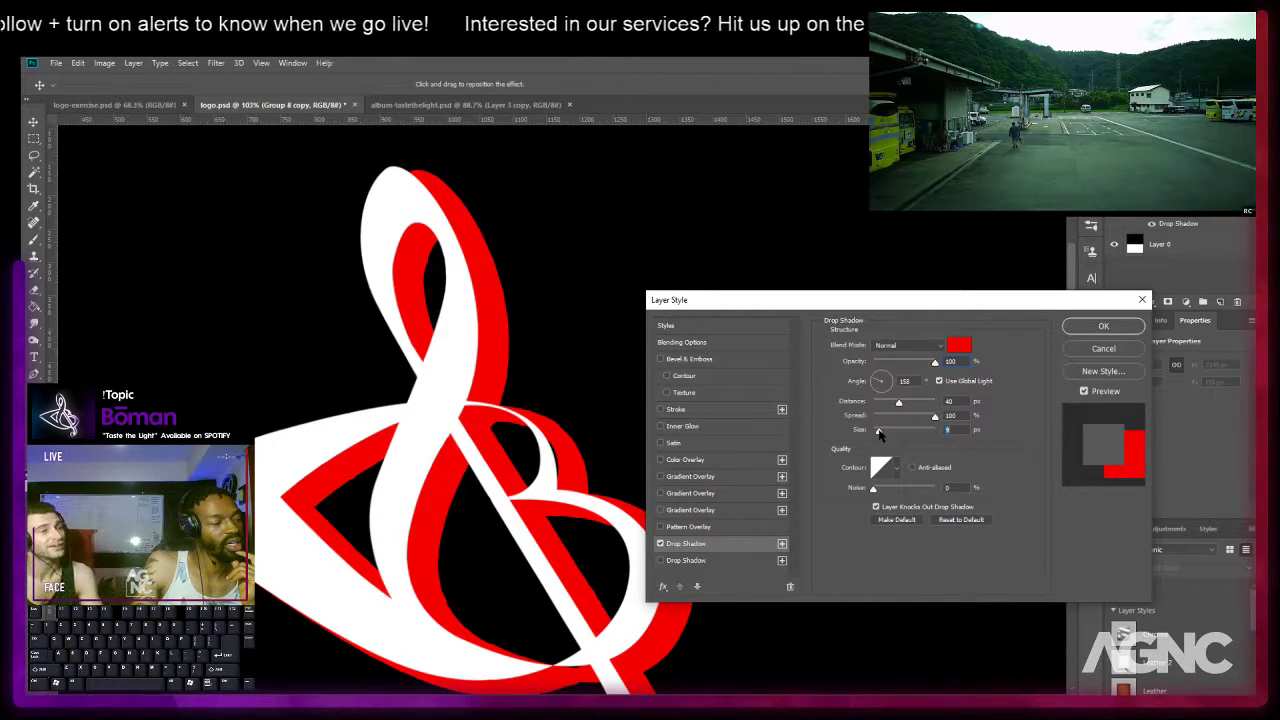
left_click_drag(879, 433, 881, 435)
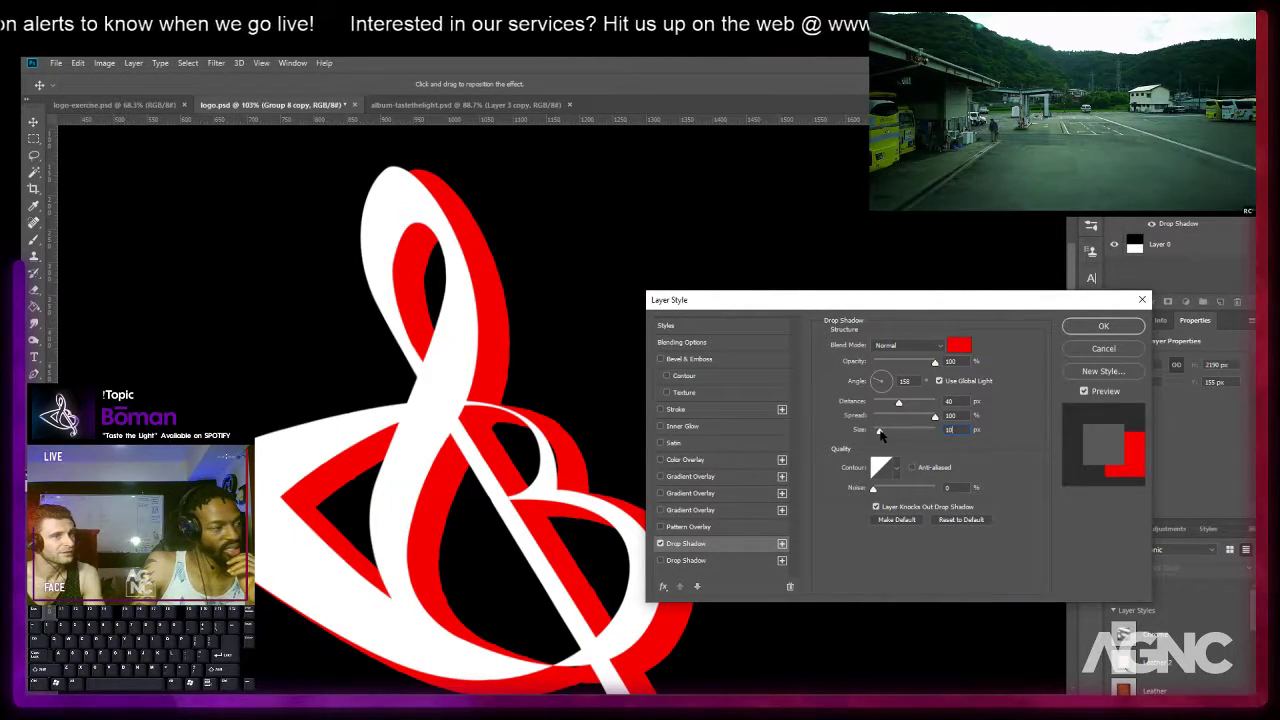
left_click(1103, 328)
Duplicate the emblem layer beneath the original and move the copy about 41 px to the right.
mouse_move(443, 414)
left_mouse_down()
mouse_move(431, 240)
mouse_move(426, 428)
left_mouse_up()
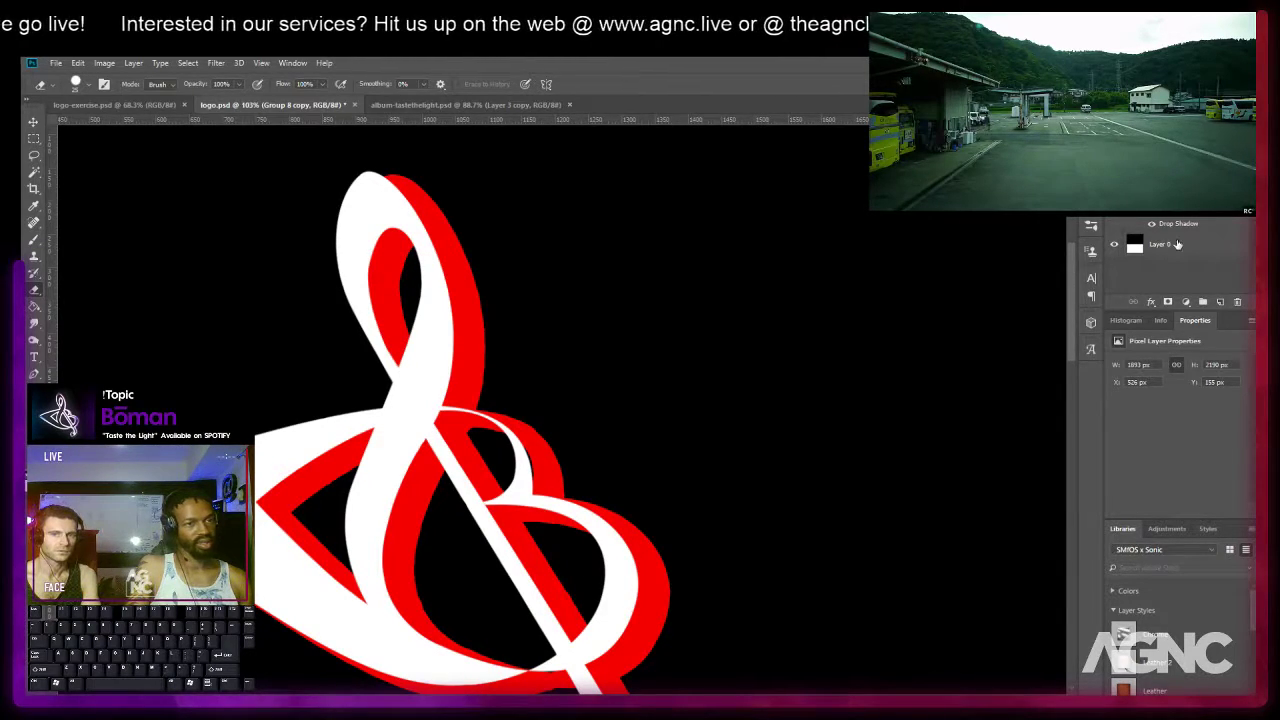
left_click_drag(1160, 196, 1166, 229, "alt")
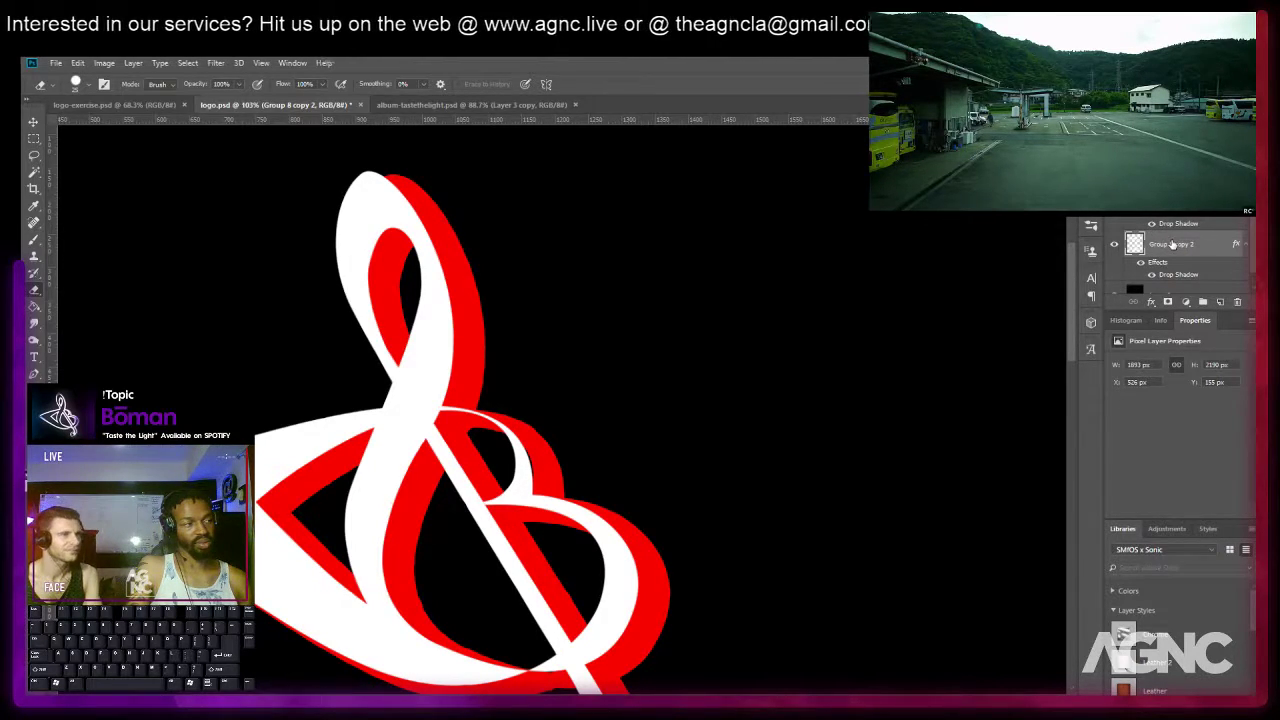
key("v")
left_click_drag(417, 263, 472, 256)
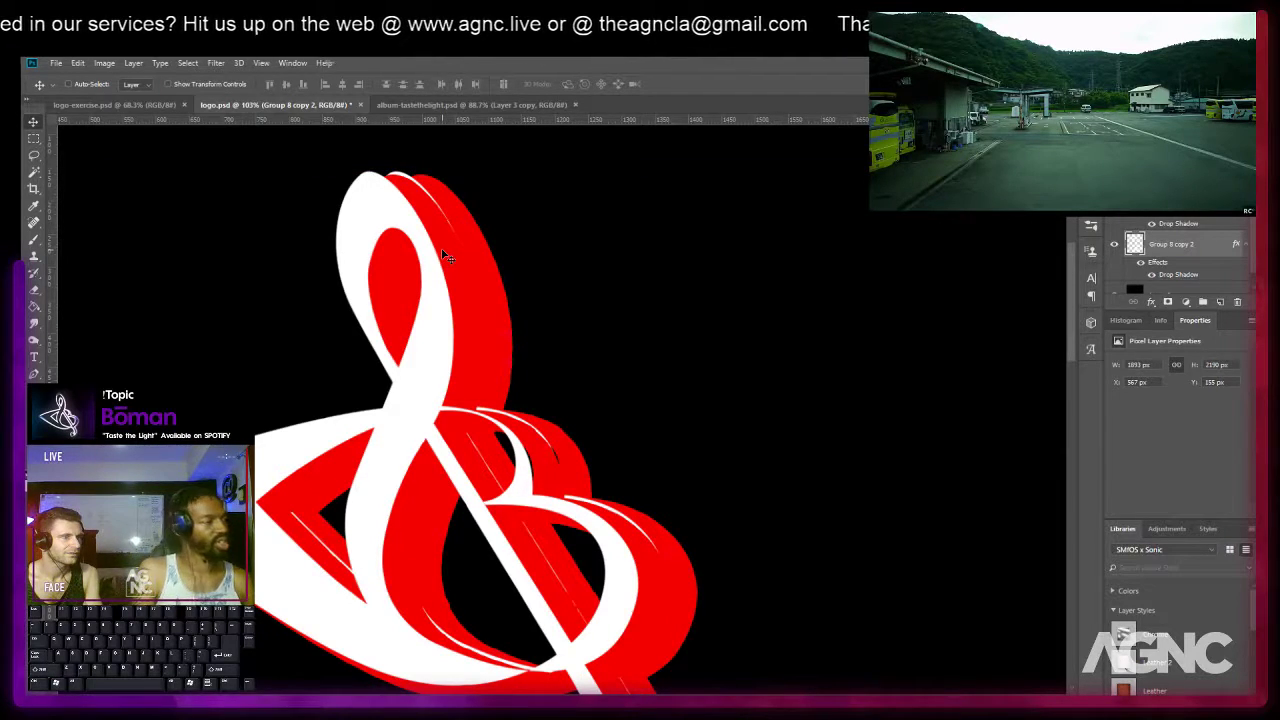
Nudge the emblem copy down and slightly left to X 564 px and Y 160 px.
key("Down")
key("Down")
key("Down")
key("Down")
key("Left")
key("Left")
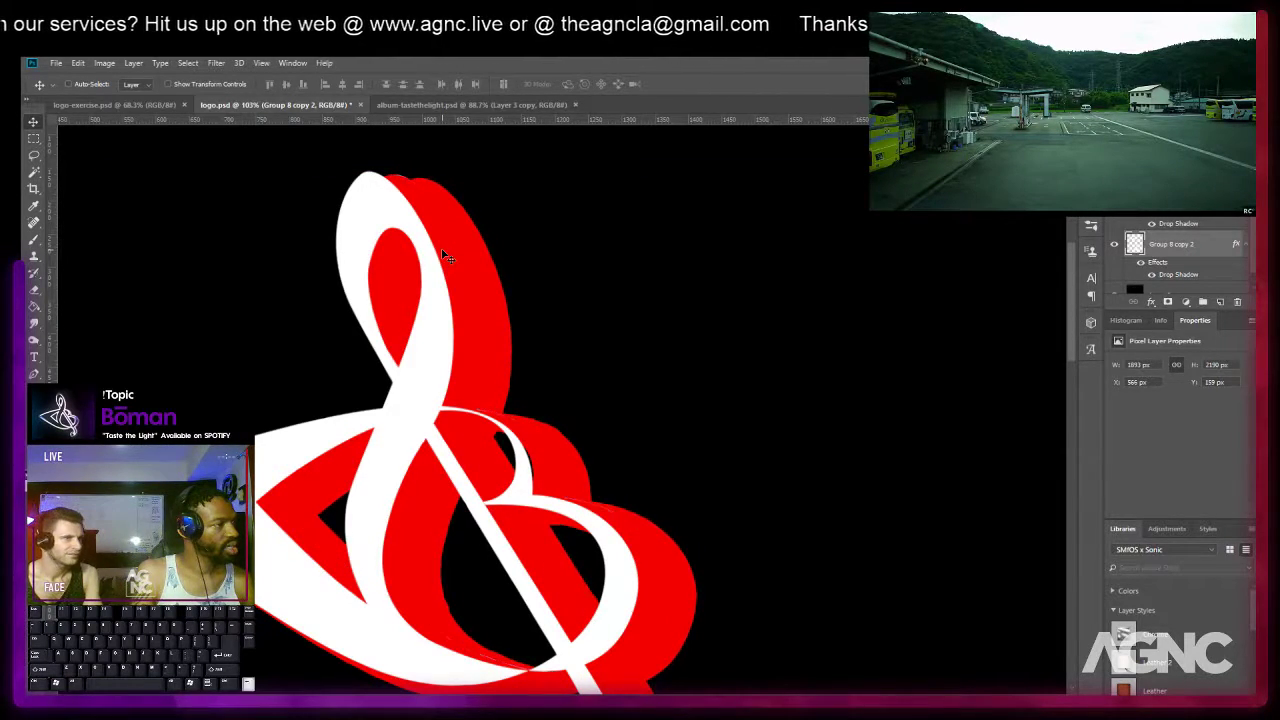
key("Left")
key("Left")
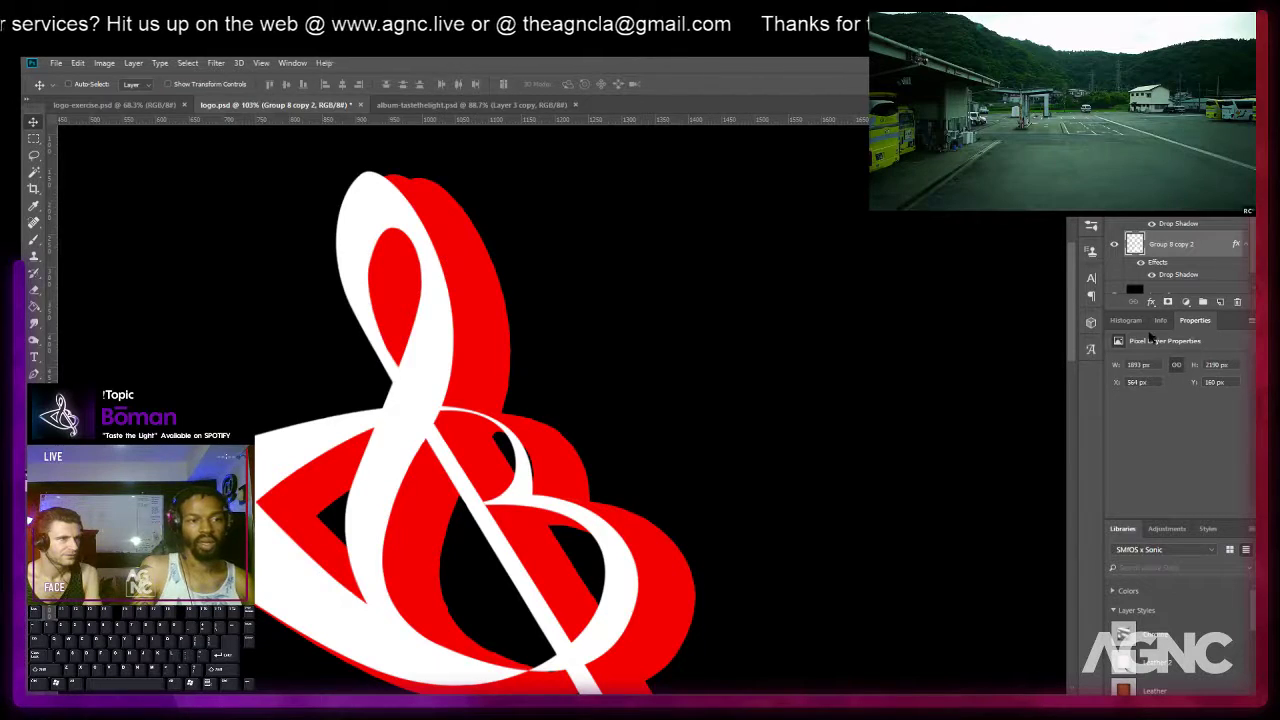
Turn off the red drop shadow on both the lower copy and the original emblem.
left_click(1152, 275)
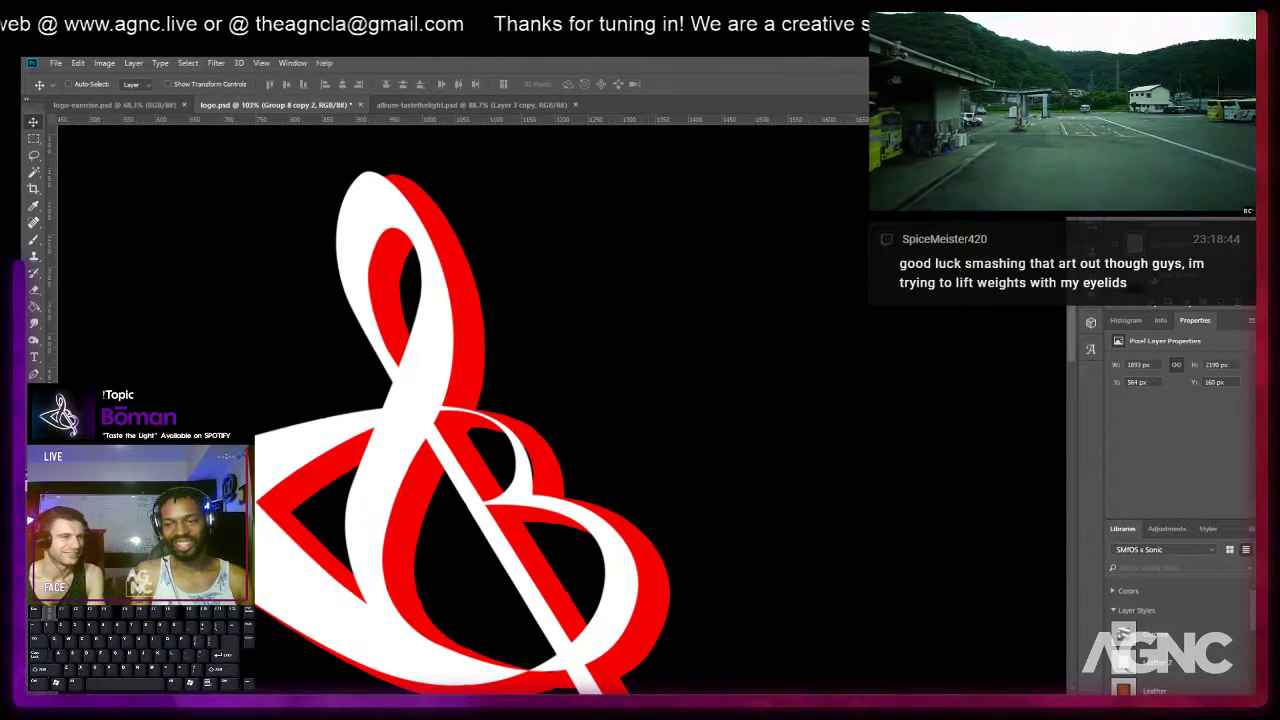
scroll(491, 291, "down", 3)
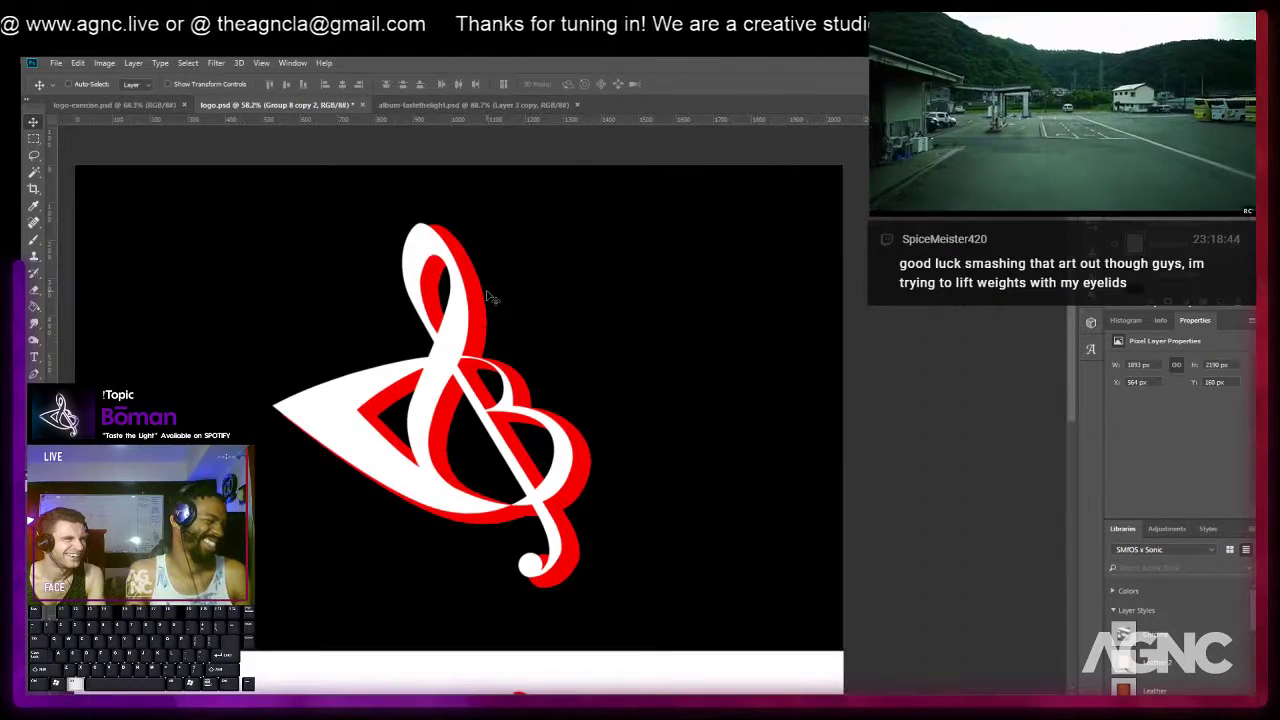
scroll(491, 291, "up", 2)
left_click_drag(492, 299, 478, 256)
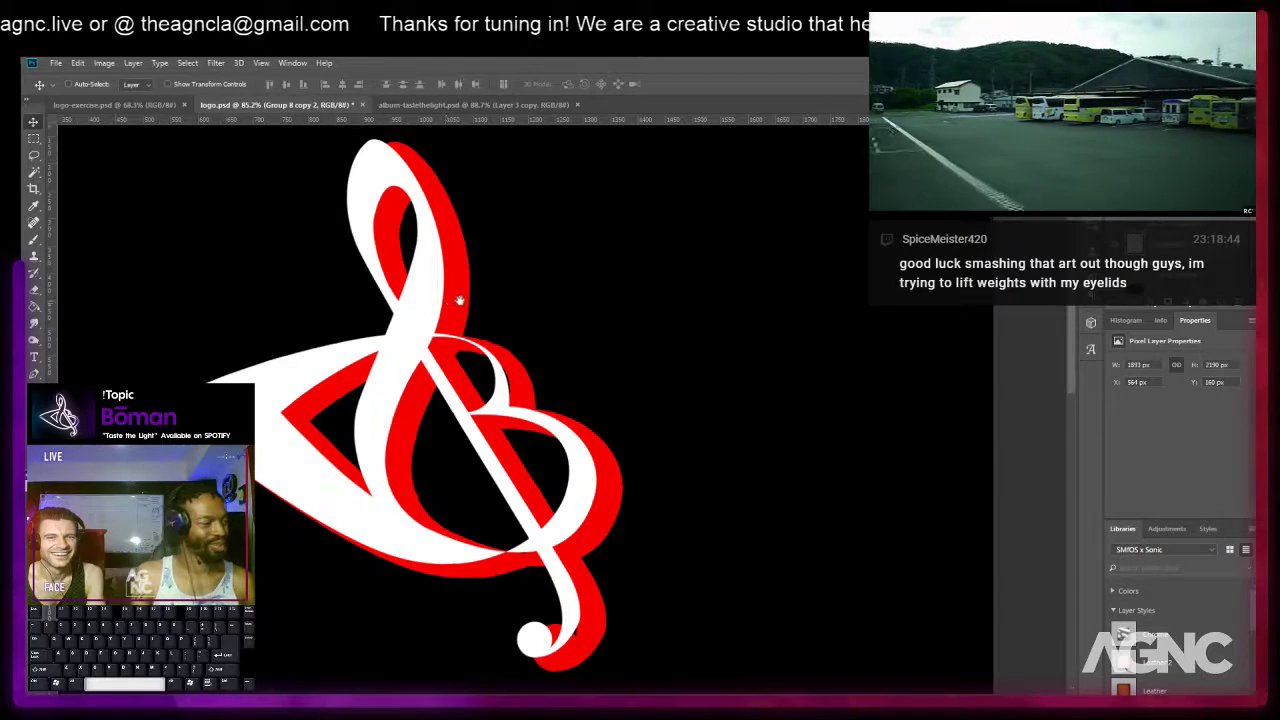
left_click_drag(446, 304, 469, 313)
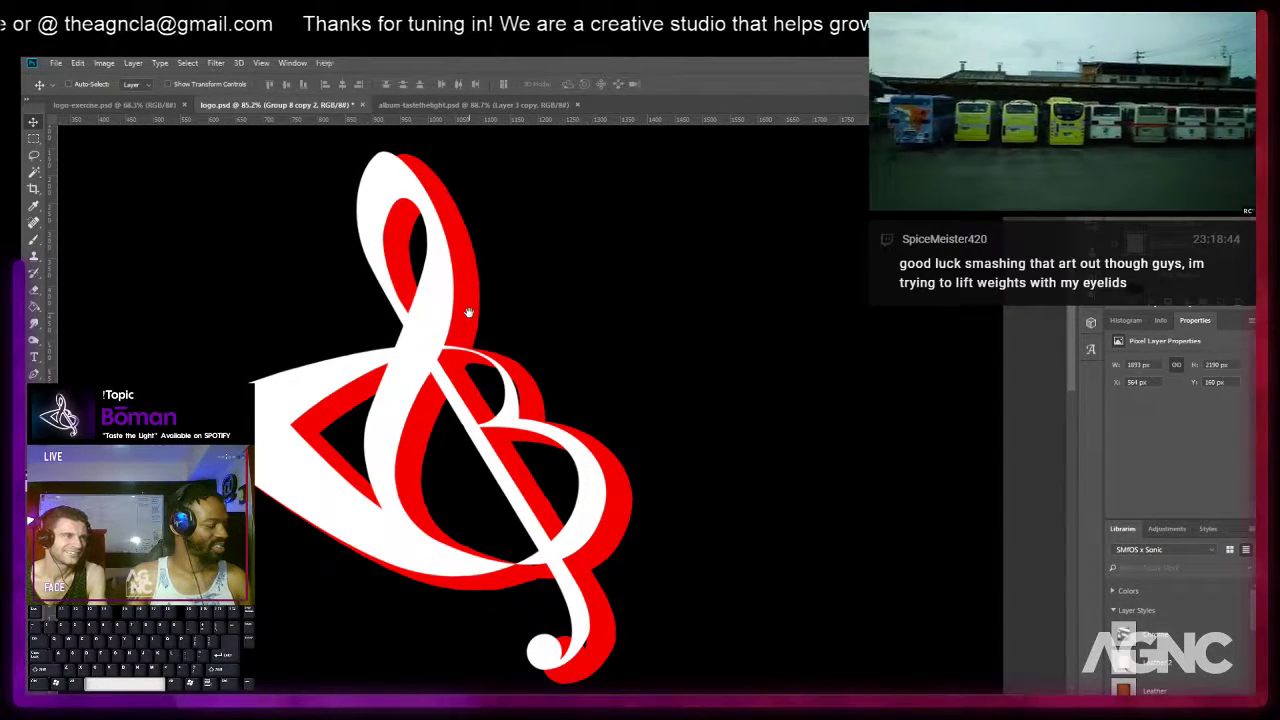
scroll(460, 345, "down", 2)
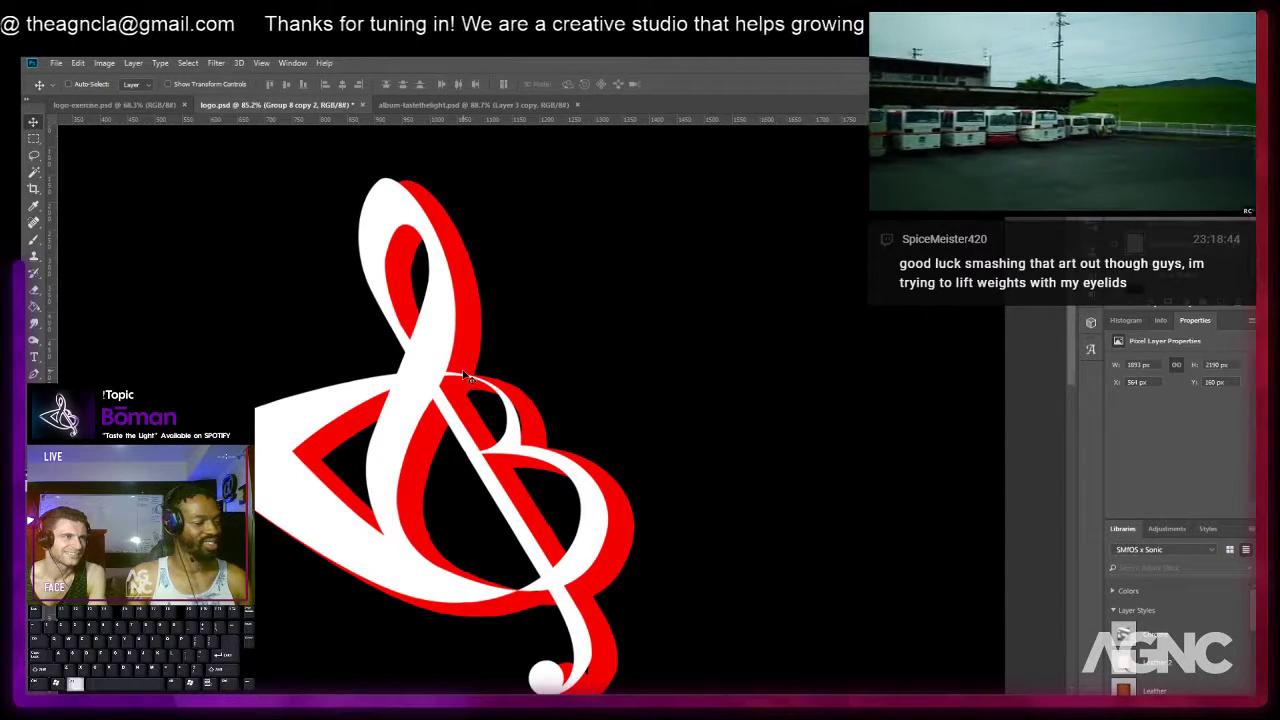
scroll(463, 375, "up", 2)
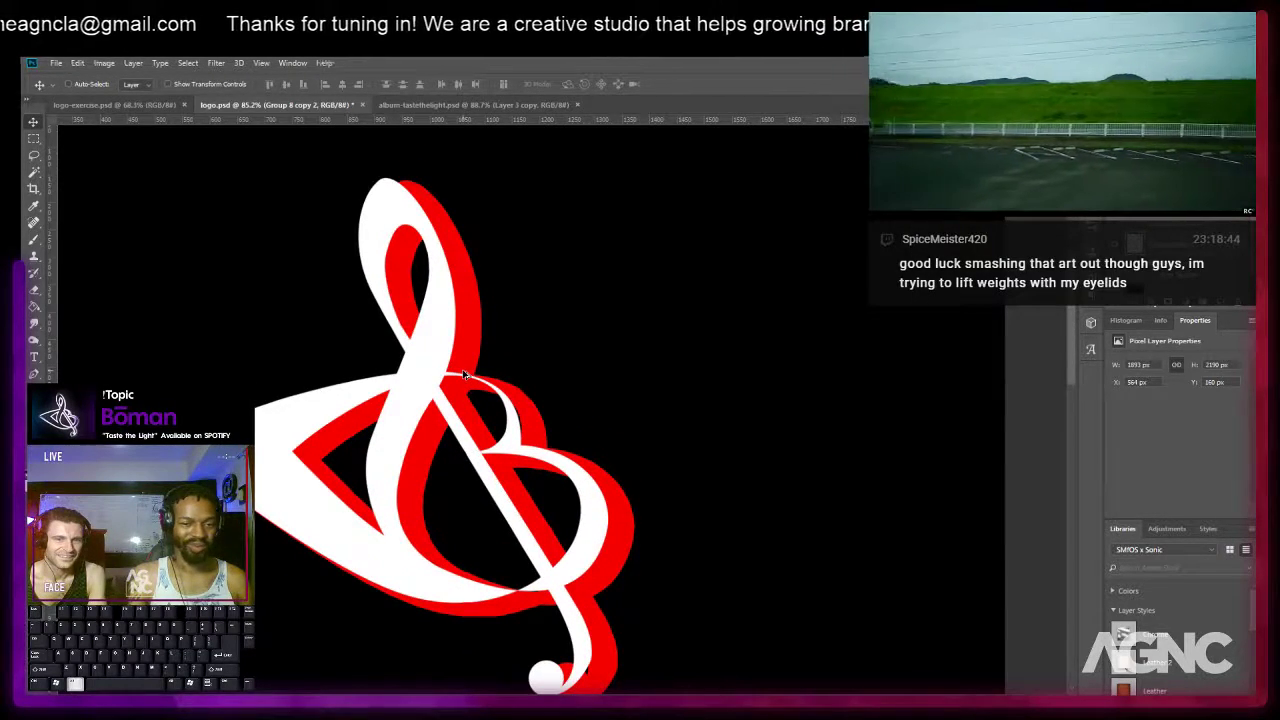
scroll(466, 372, "up", 2)
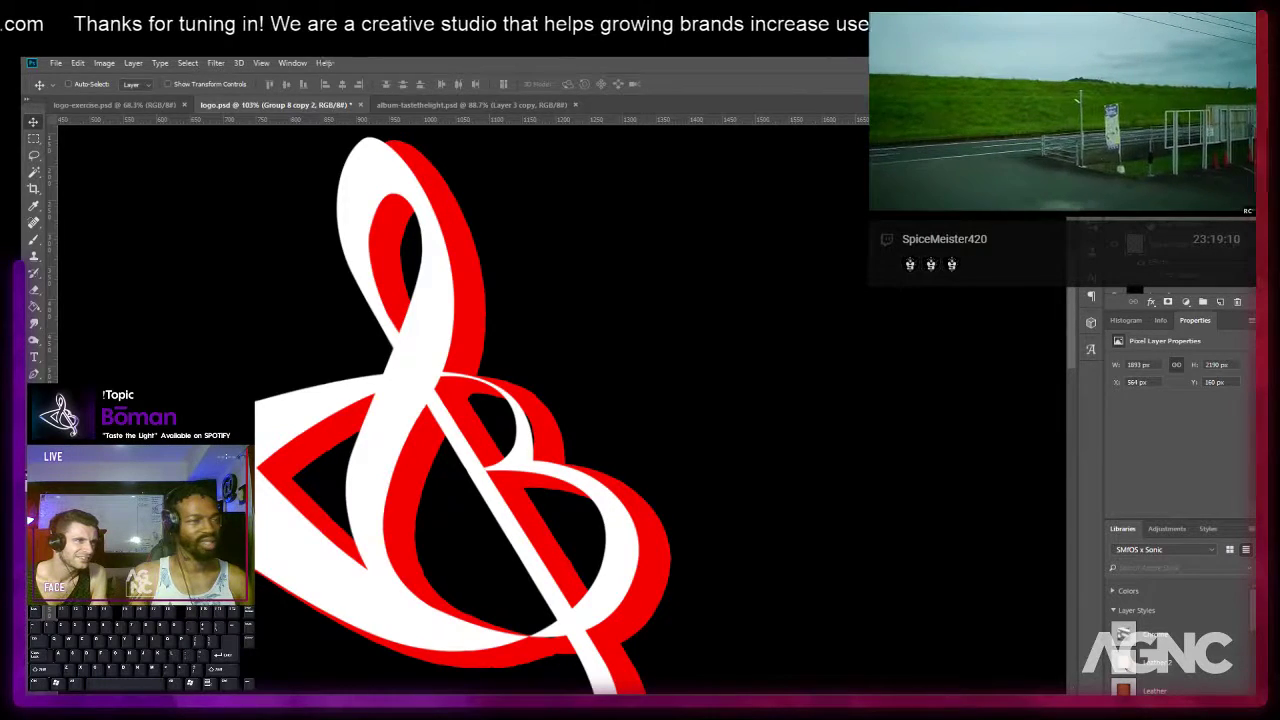
key("ctrl+z")
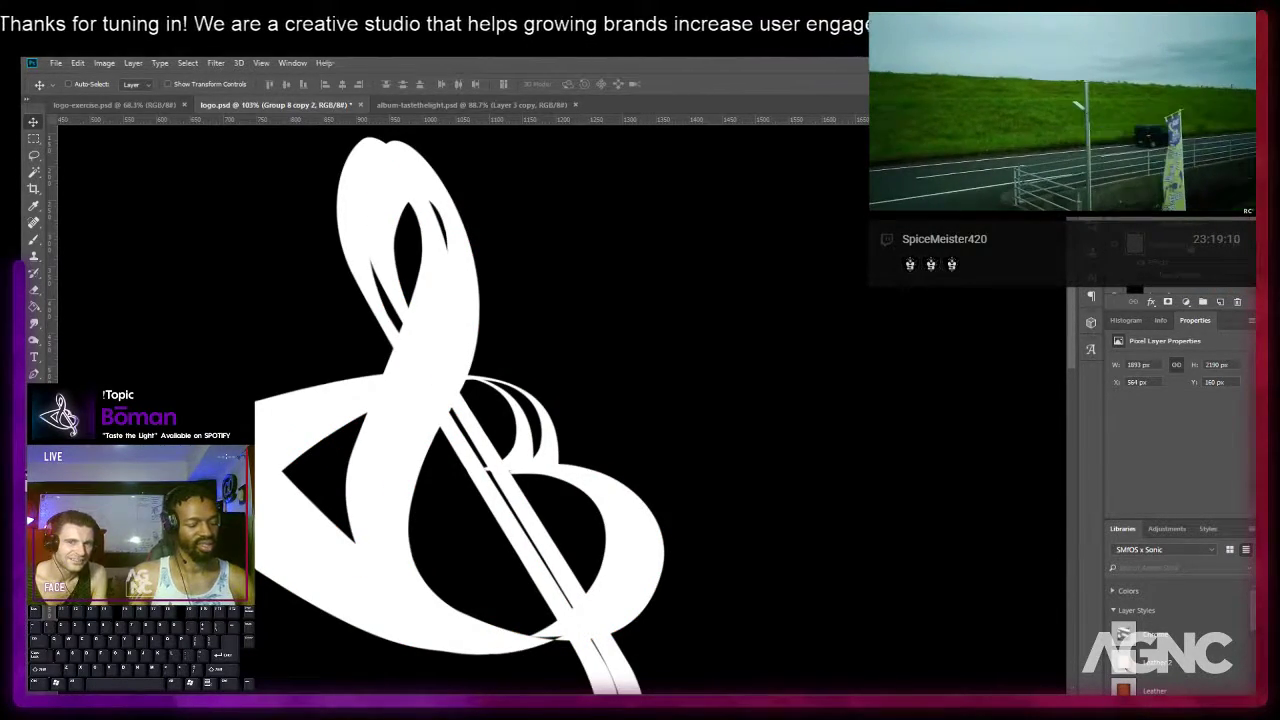
Darken the lower emblem copy to grey with a Hue/Saturation lightness of -40.
key("ctrl+u")
left_click_drag(968, 323, 937, 320)
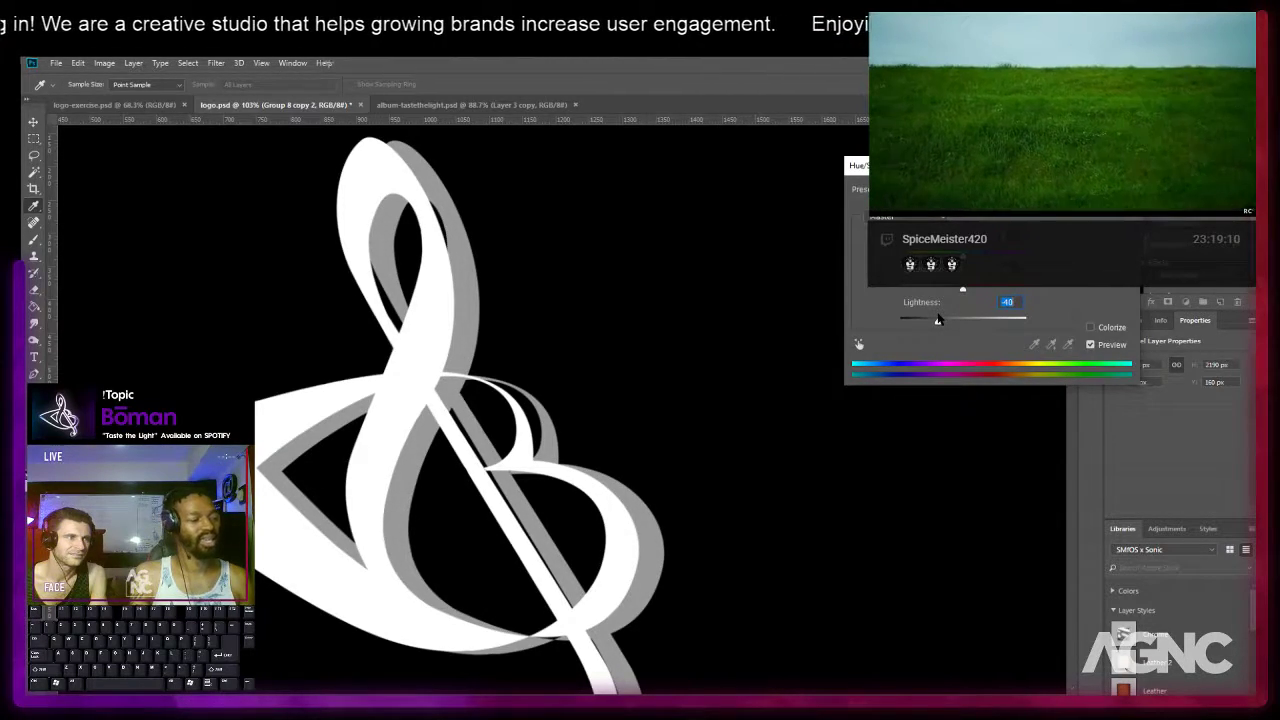
key("Return")
Try the grey copy closer to the white emblem, and move it back out to X 563 px.
key("v")
key("Left")
key("shift+Left")
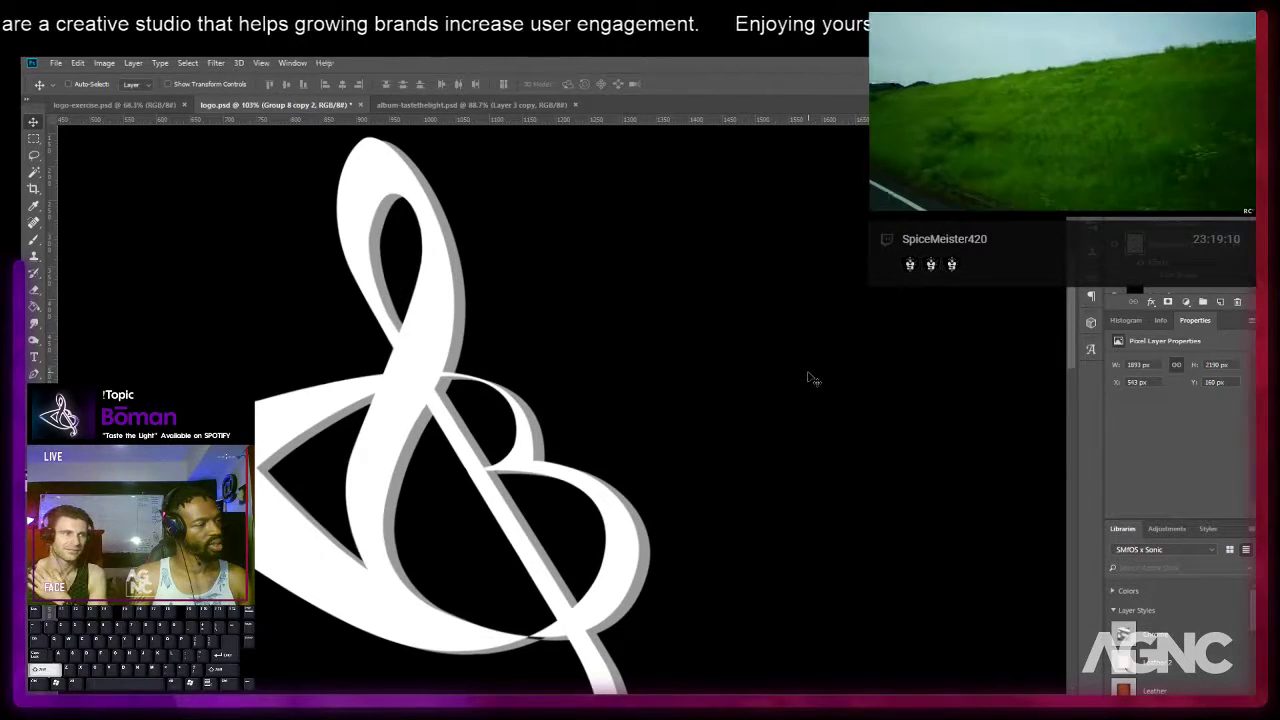
key("shift+Right")
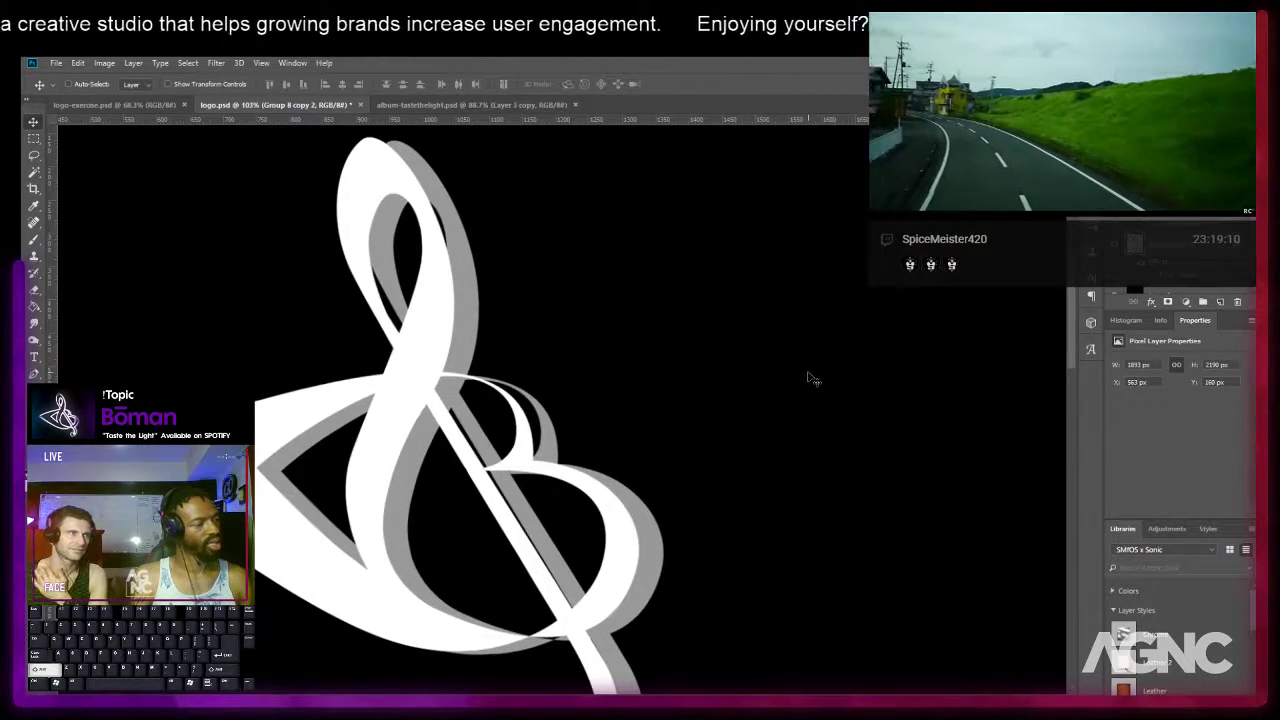
Nudge the grey emblem copy down and slightly right to X 565 px and Y 168 px.
key("shift+Down")
key("shift+Up")
key("shift+Down")
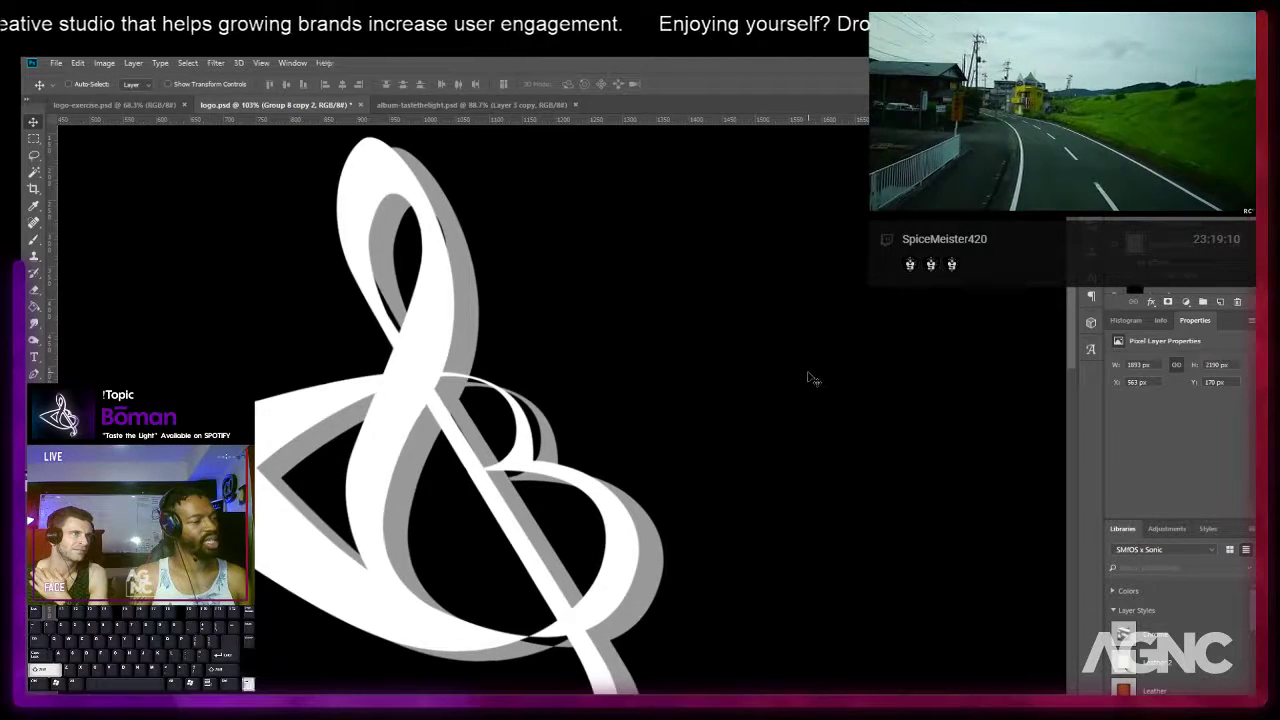
key("shift+Left")
key("shift+Up")
key("shift+Right")
key("shift+Down")
key("Right")
key("Right")
key("Up")
key("Up")
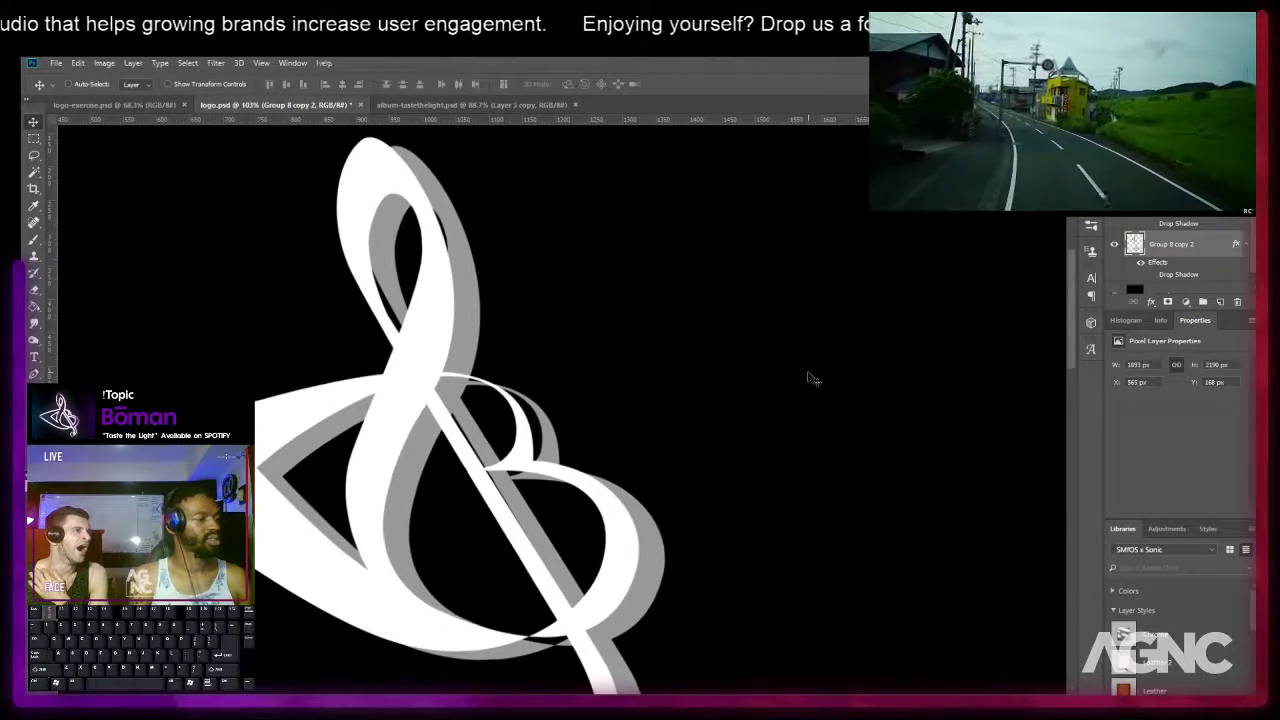
Examine the grey copy's offset along the emblem's lower curves and upper loop, toggling the copy's visibility for comparison.
key("space")
left_click_drag(742, 471, 688, 293)
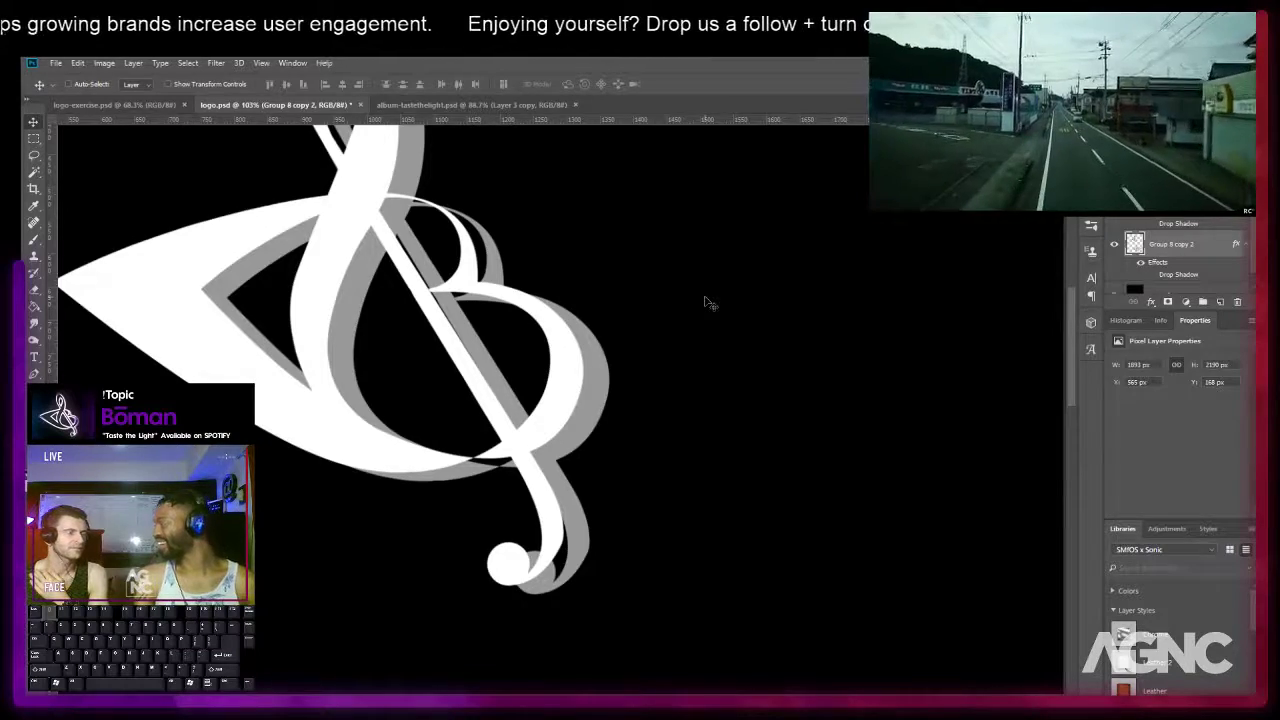
key("space")
left_click_drag(569, 220, 591, 469)
left_click(1117, 246)
left_click(1117, 246)
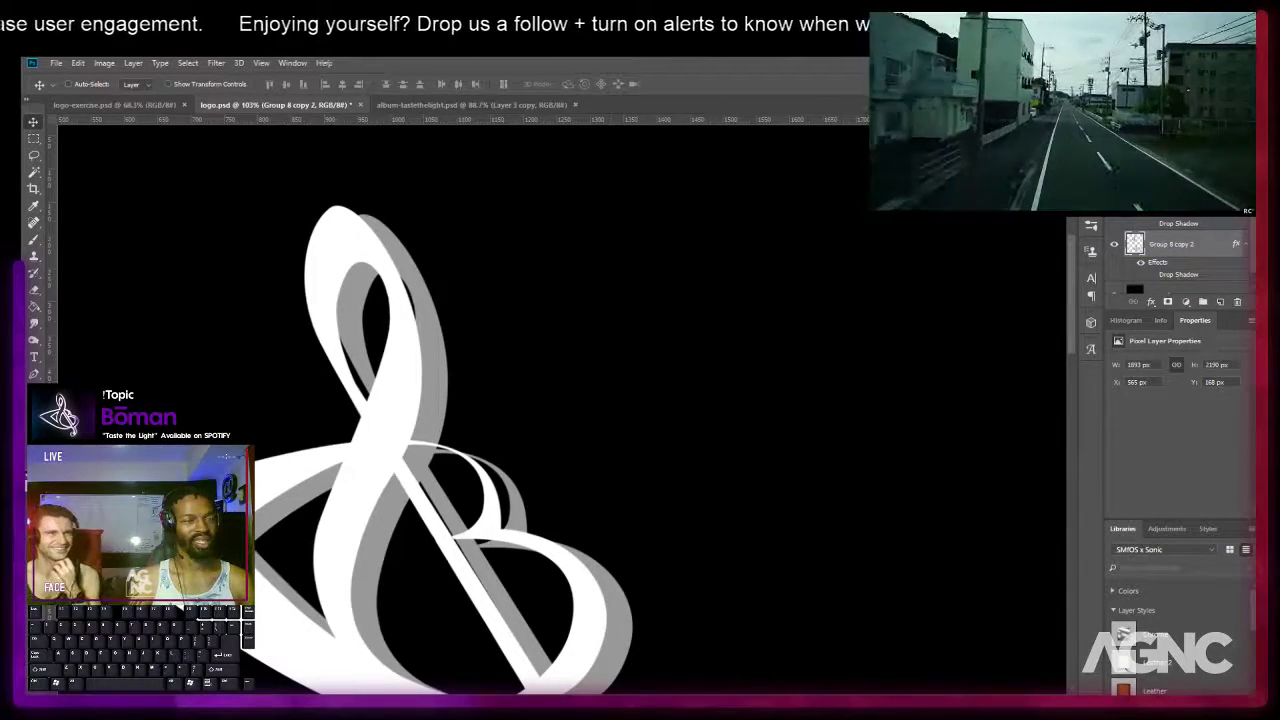
scroll(426, 263, "up", 4)
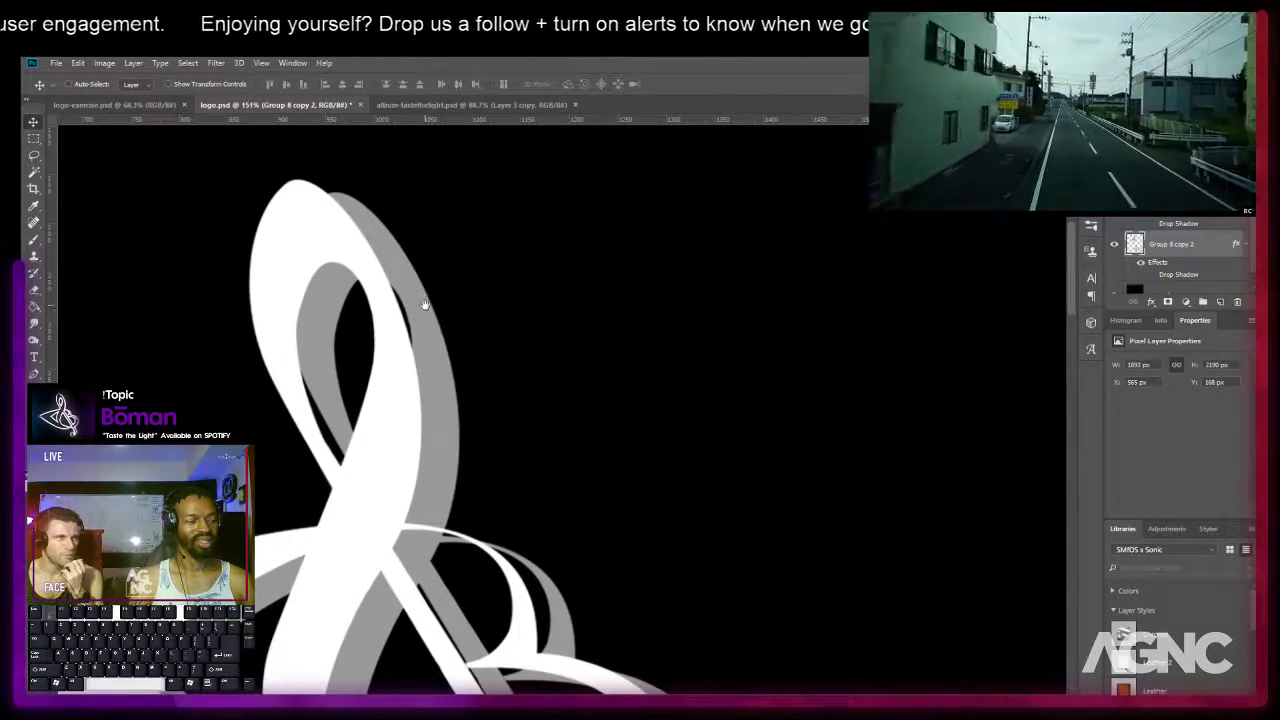
left_click_drag(426, 303, 425, 267)
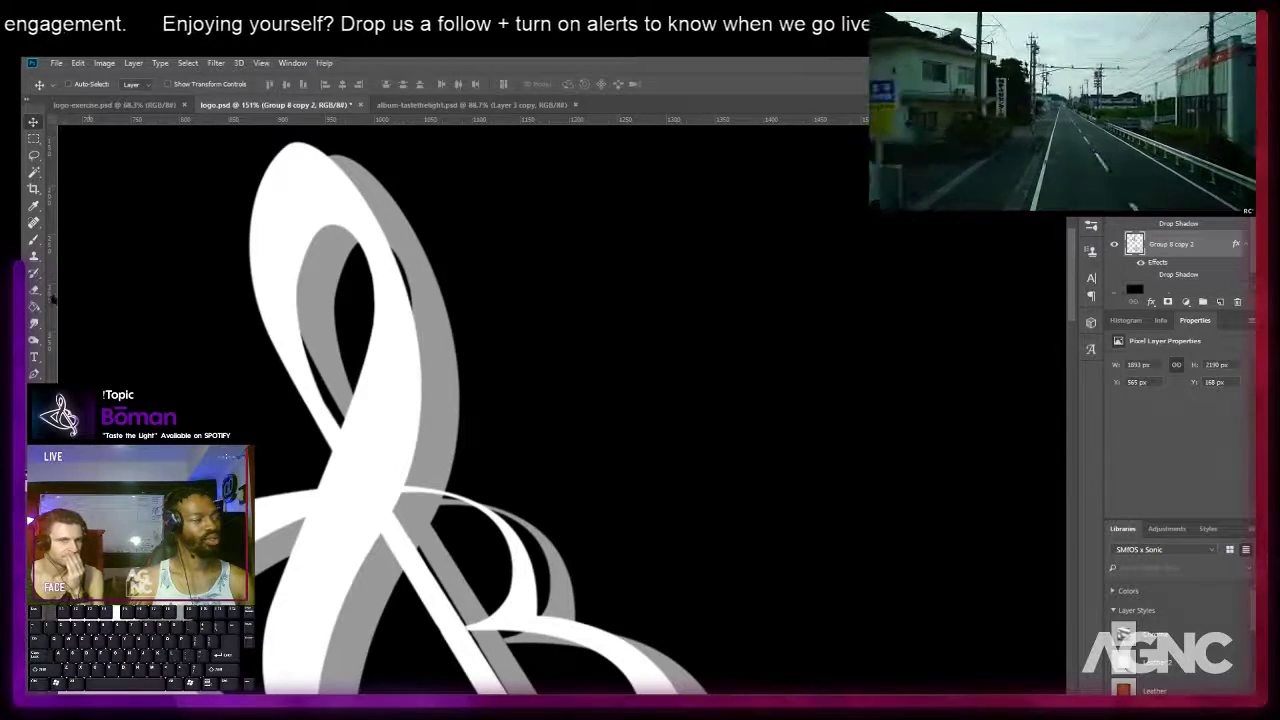
Trace a Pen tool shape path from the white emblem's top tip down the grey copy's outer edge above the grey layer.
left_click(33, 373)
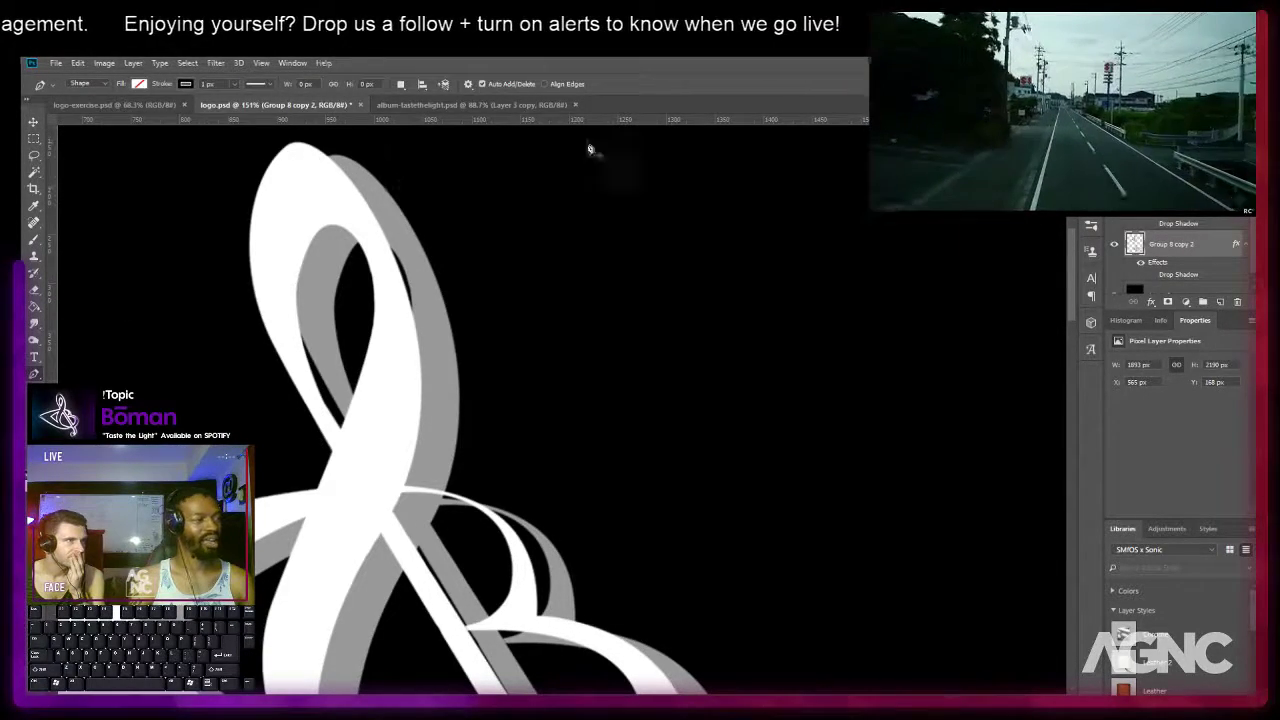
left_click(1113, 246)
left_click(1113, 246)
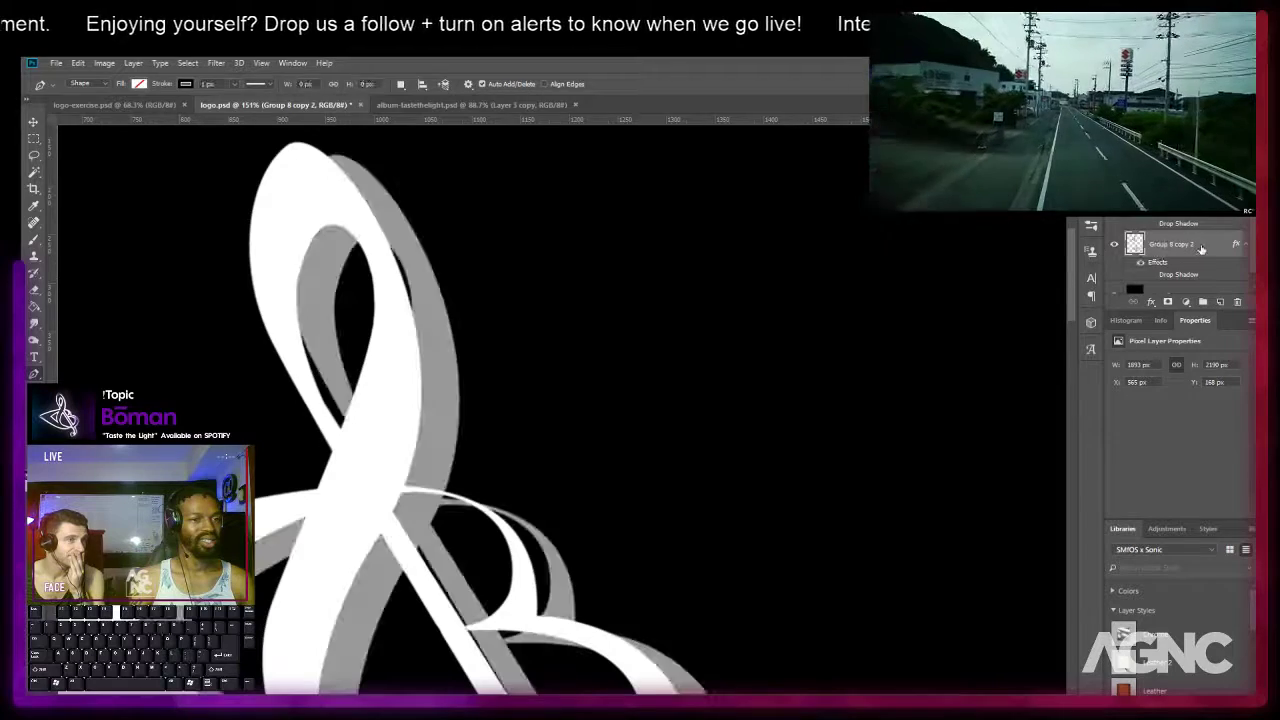
scroll(281, 165, "up", 3)
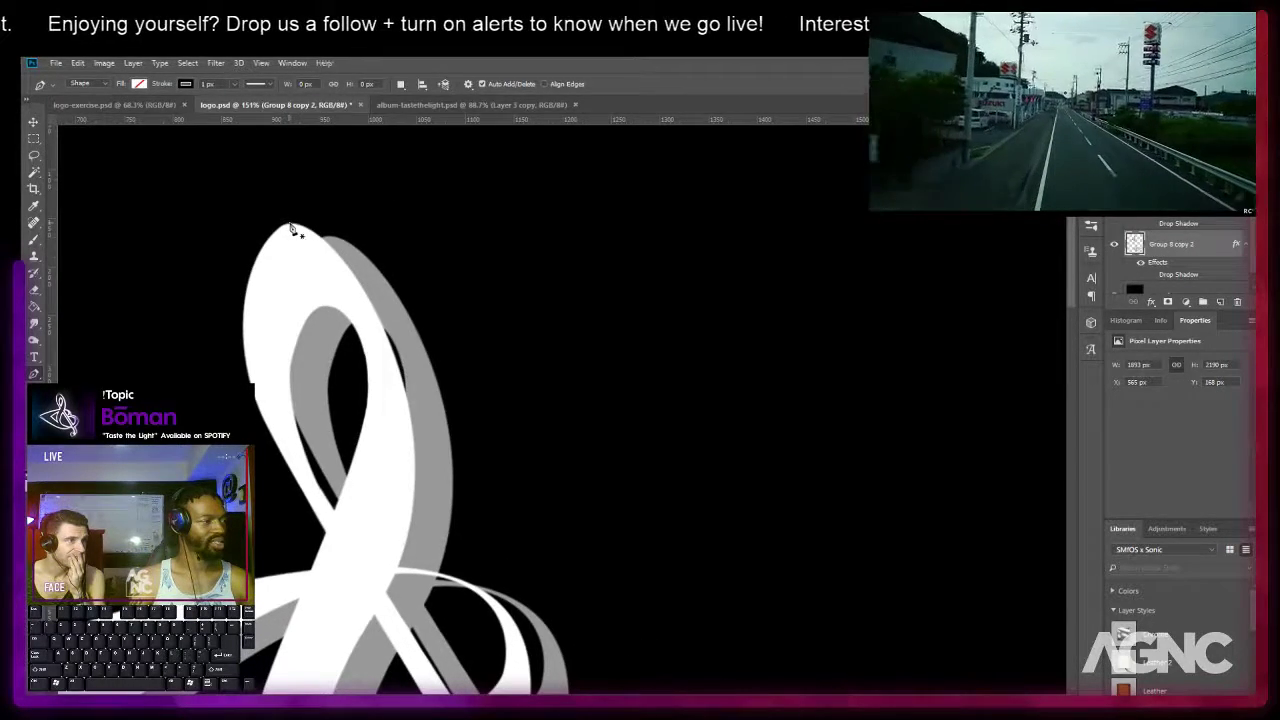
left_click(292, 225)
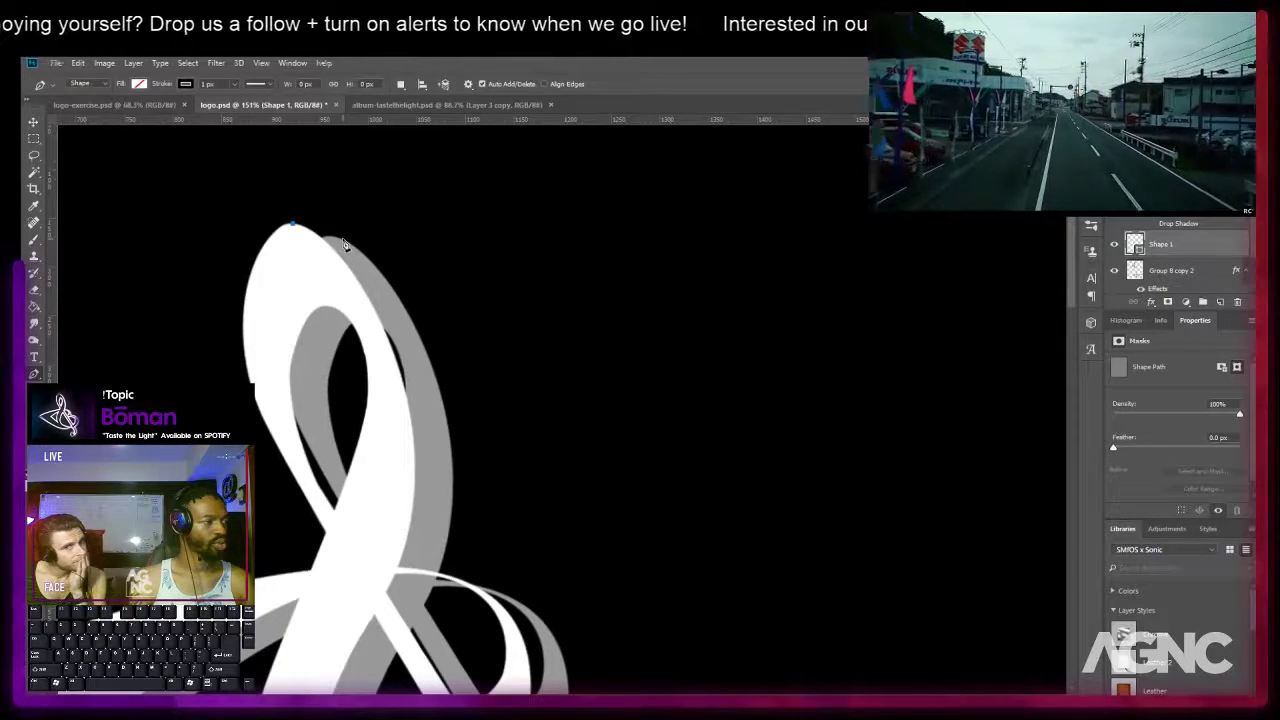
left_click_drag(347, 247, 384, 262)
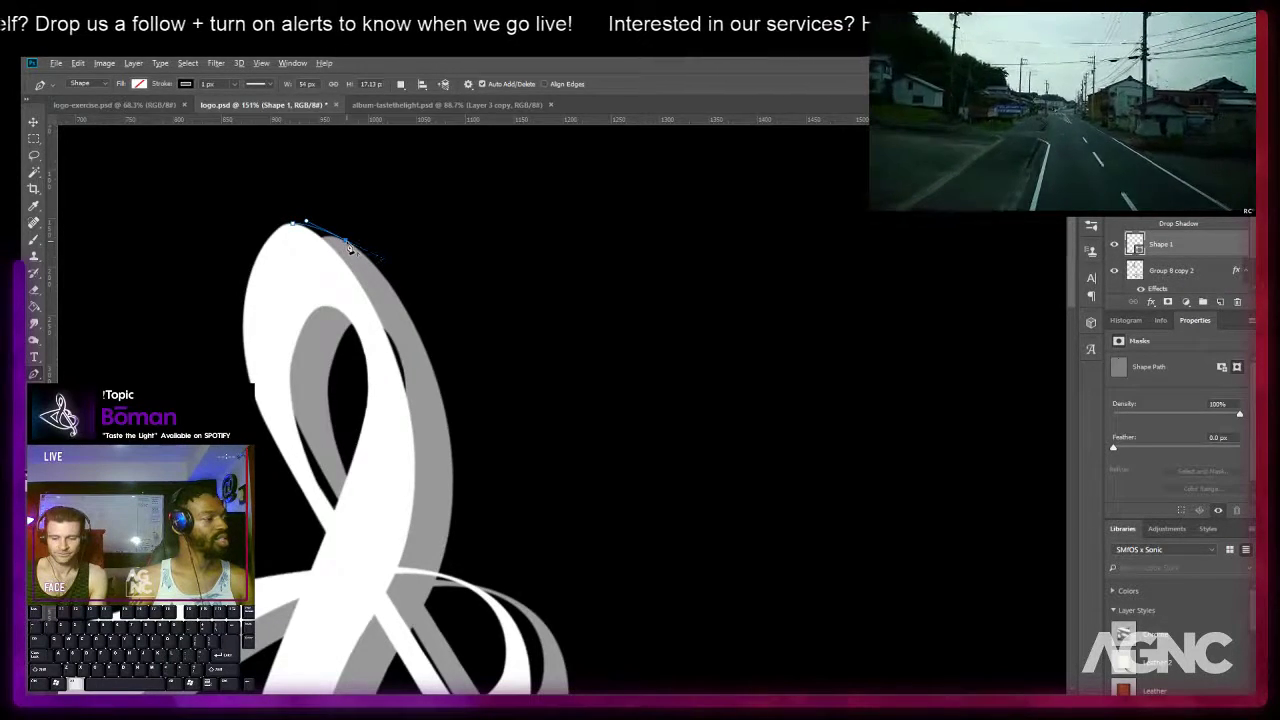
left_click(350, 248)
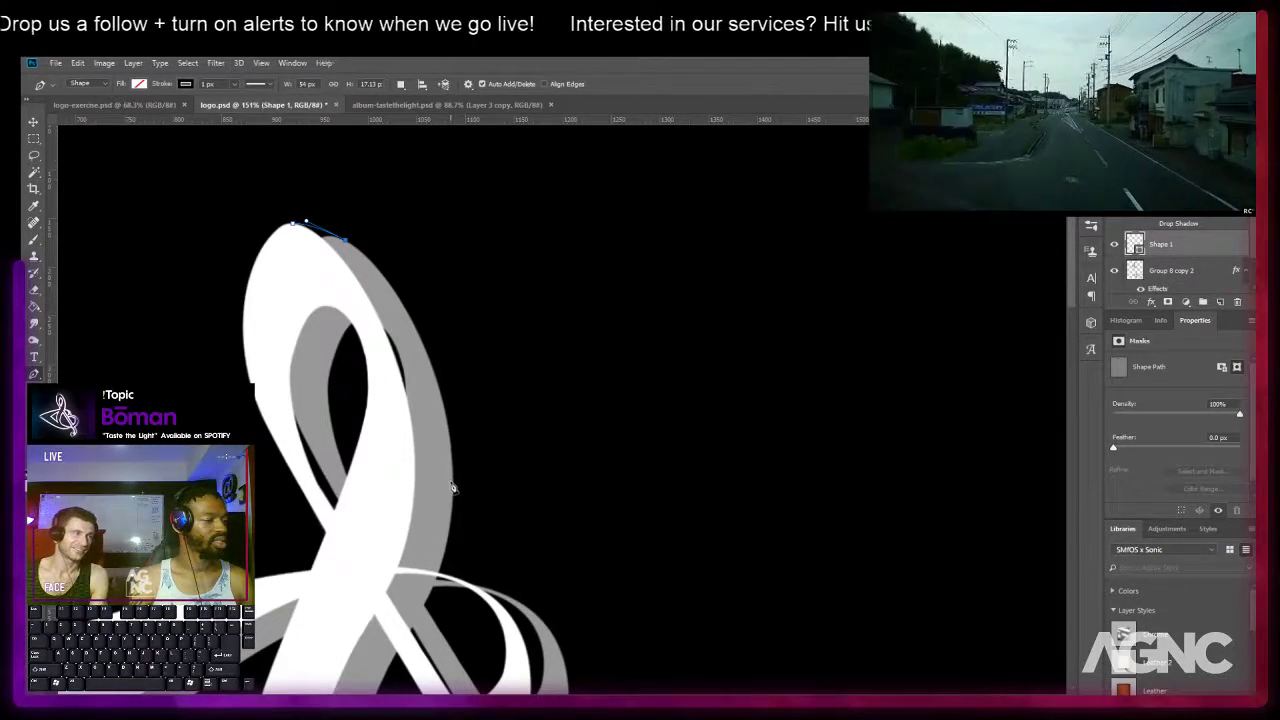
left_click_drag(450, 477, 446, 622)
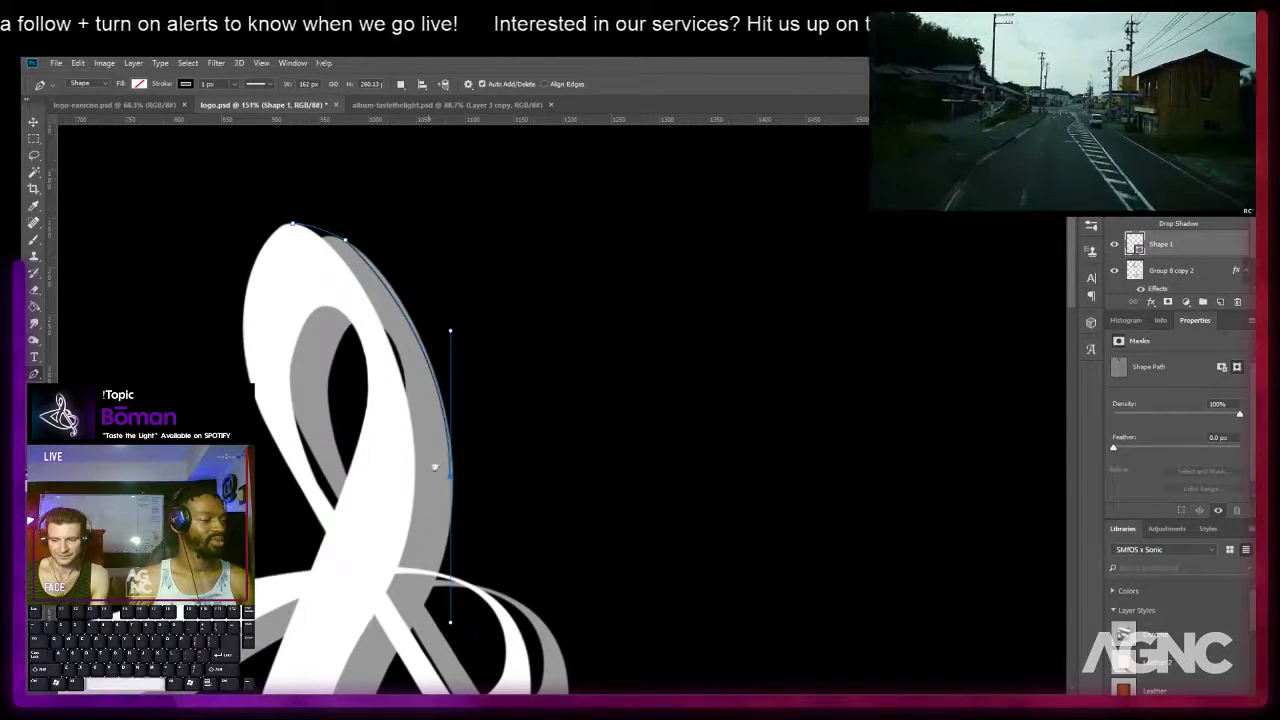
left_click_drag(444, 429, 469, 311)
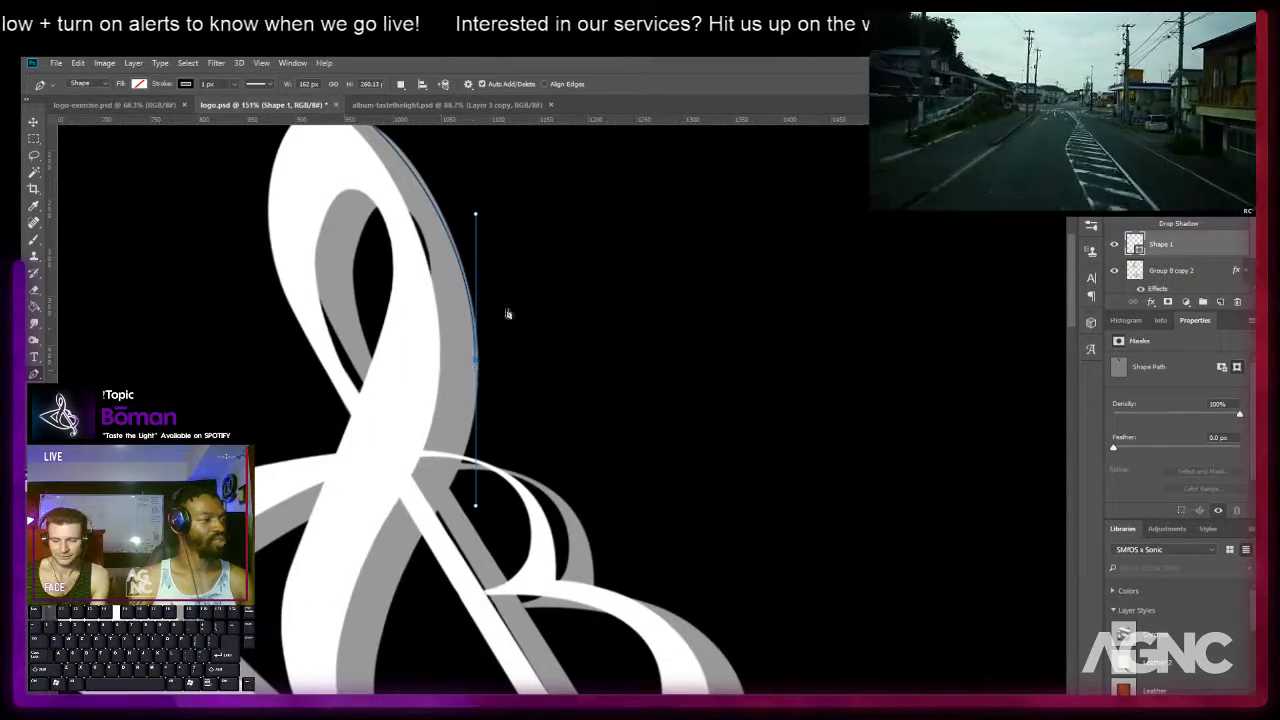
Set the new path shape to no fill and no stroke.
left_click(139, 84)
left_click(131, 108)
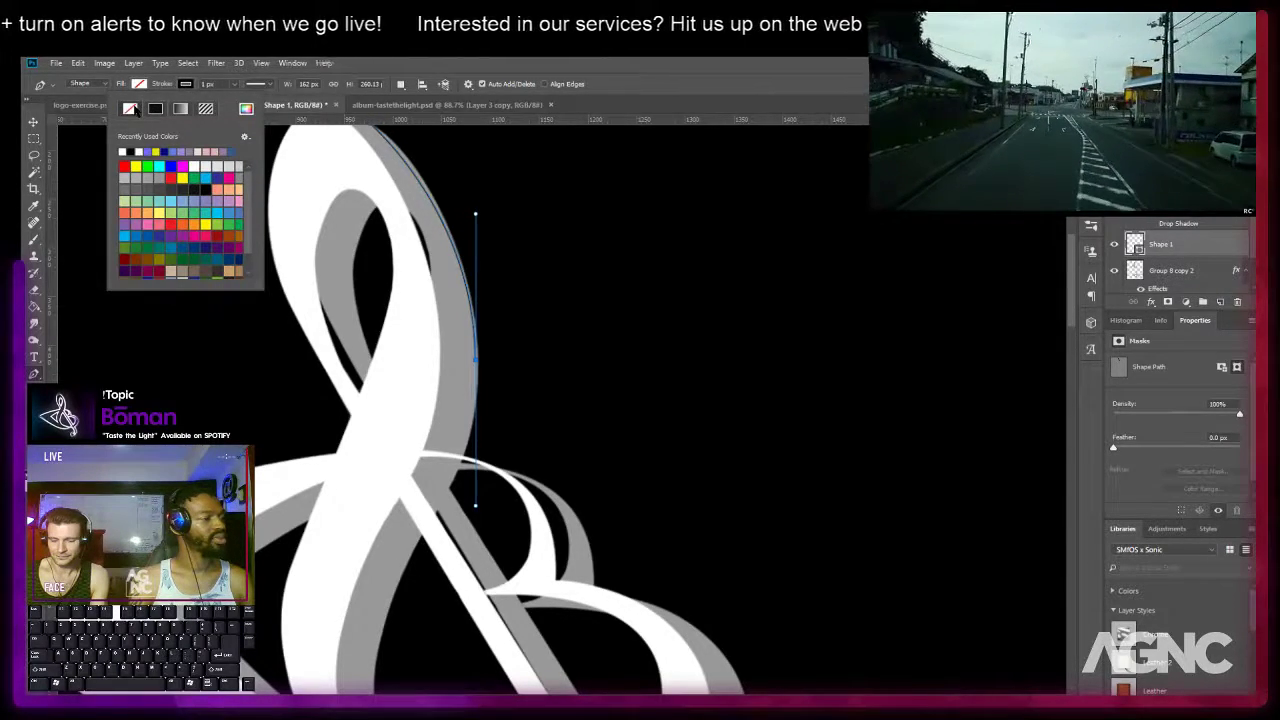
left_click(491, 64)
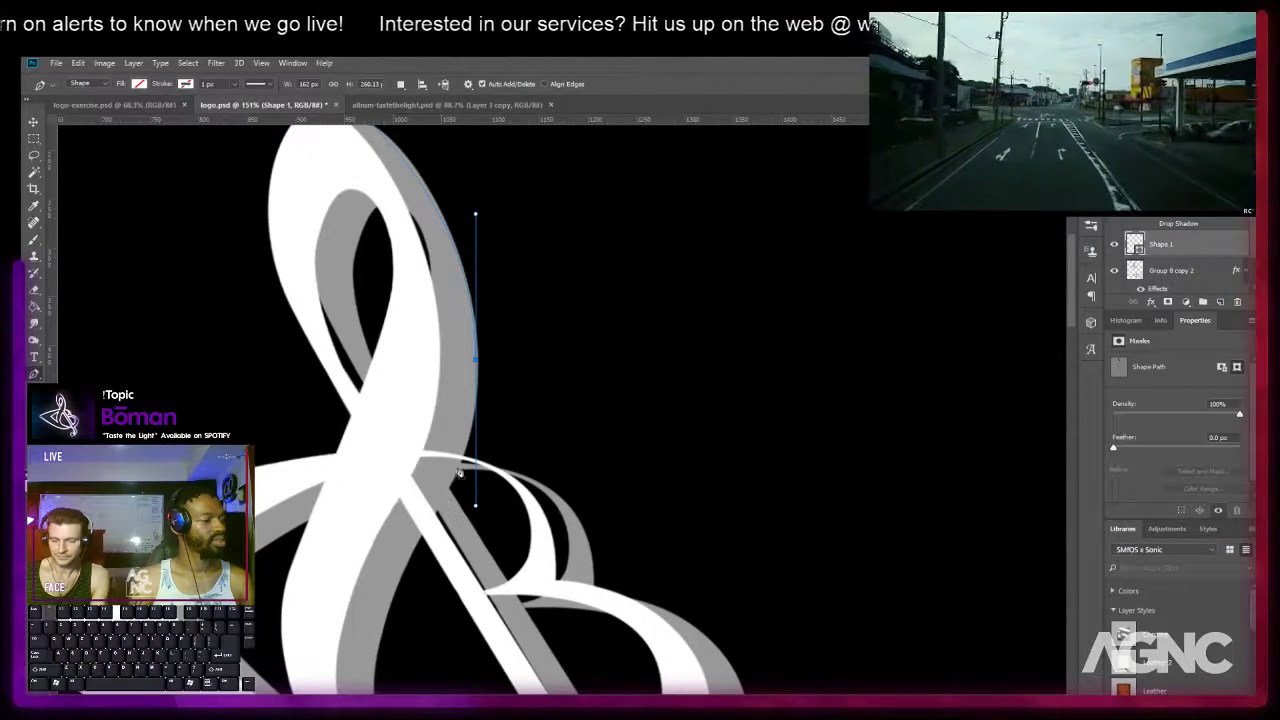
Run the path across the grey band and up the white loop's outer edge, closing it at the emblem's top tip.
left_click_drag(471, 424, 443, 489)
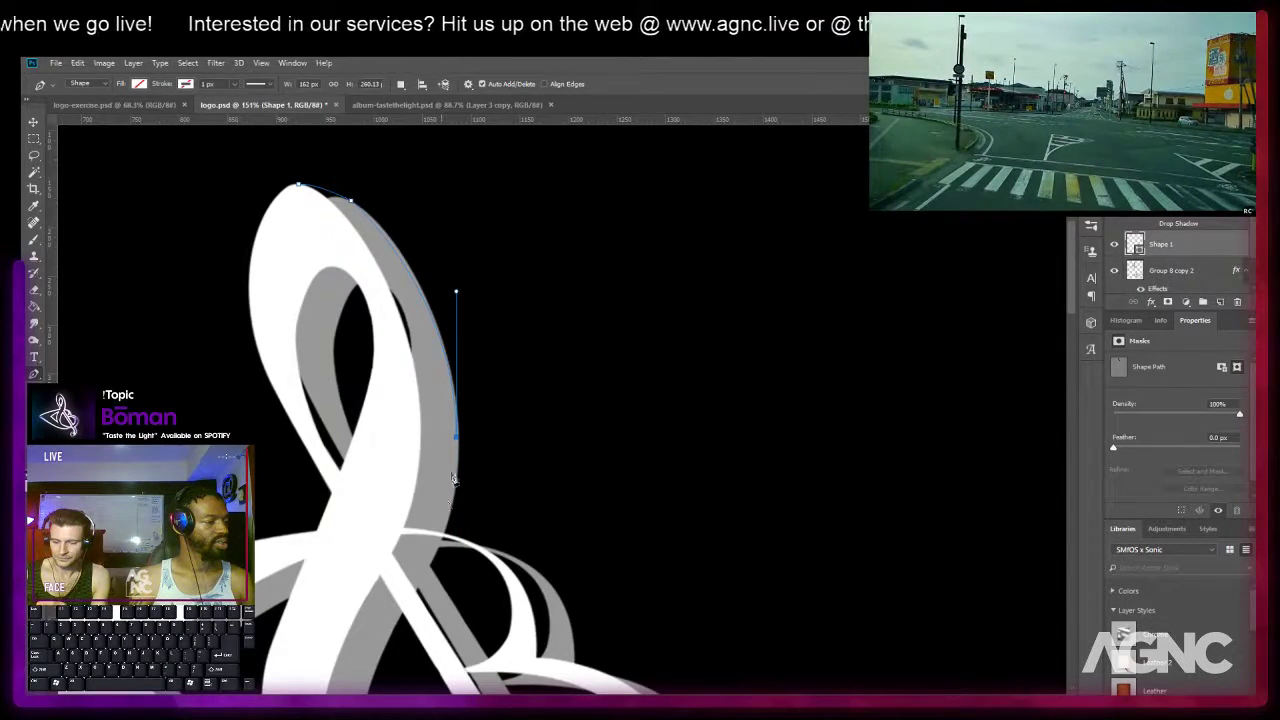
left_click(423, 437)
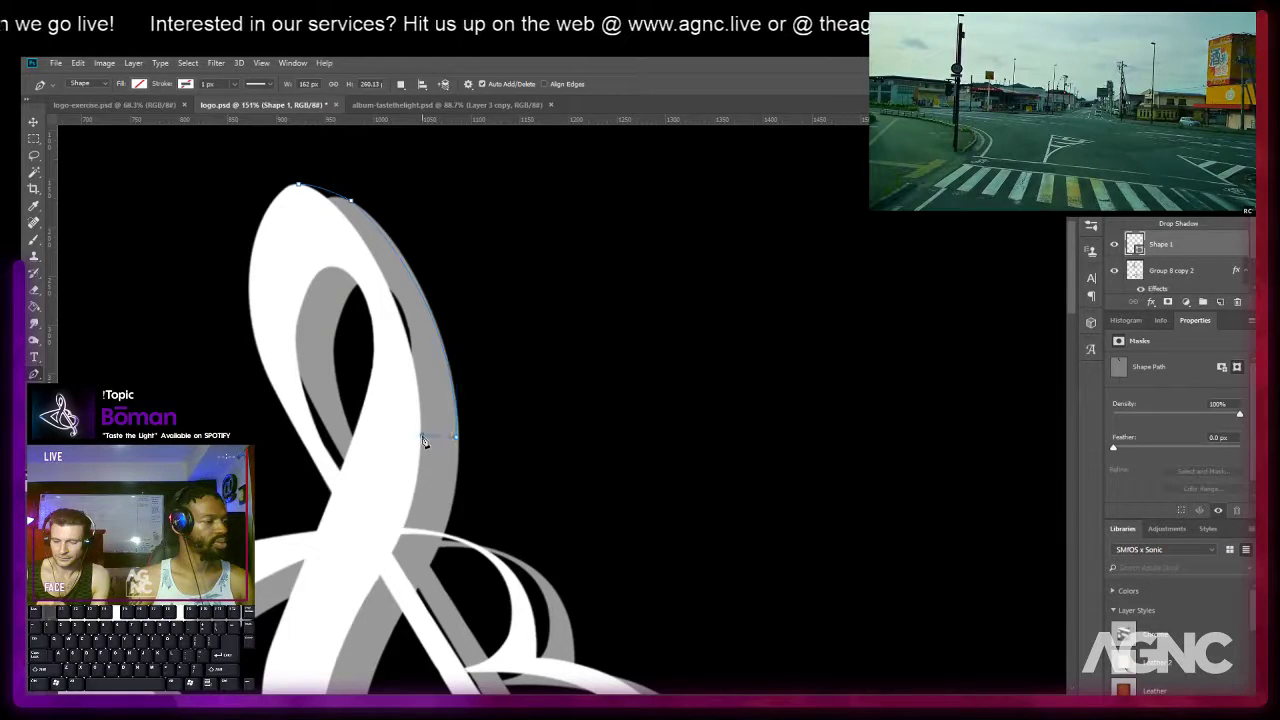
left_click_drag(423, 391, 437, 406)
scroll(447, 427, "up", 3)
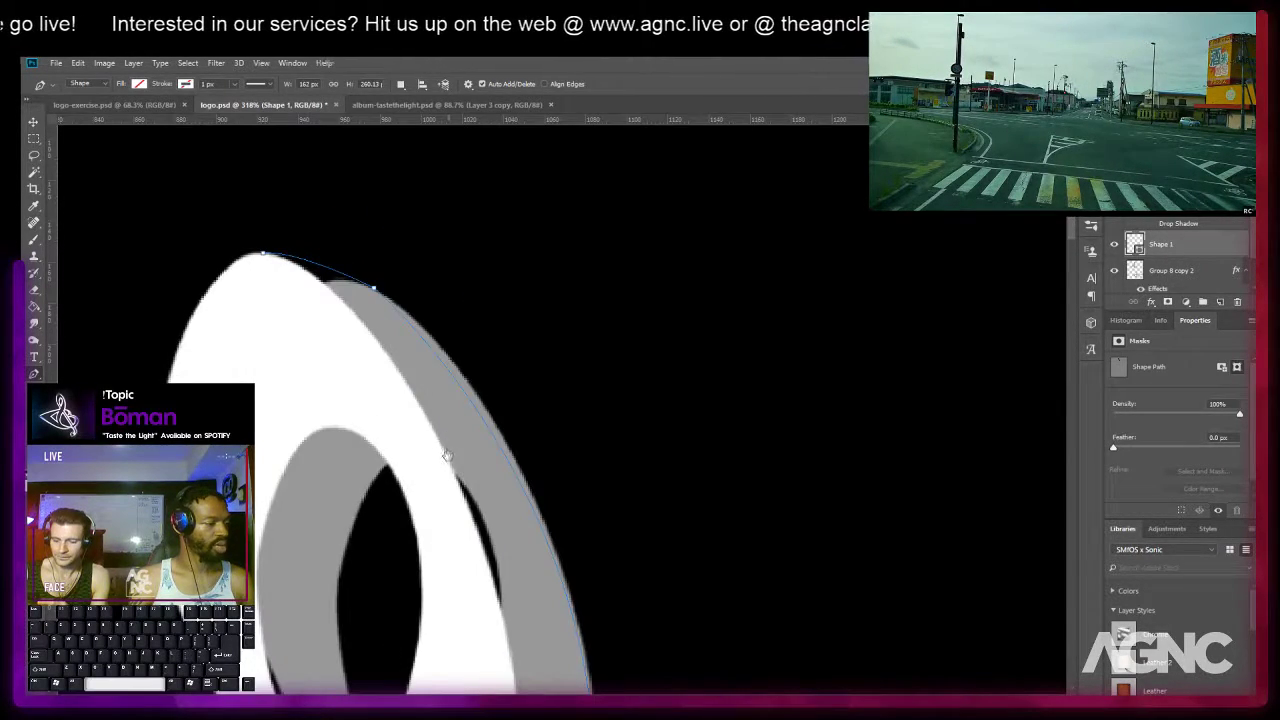
left_click_drag(421, 402, 335, 224)
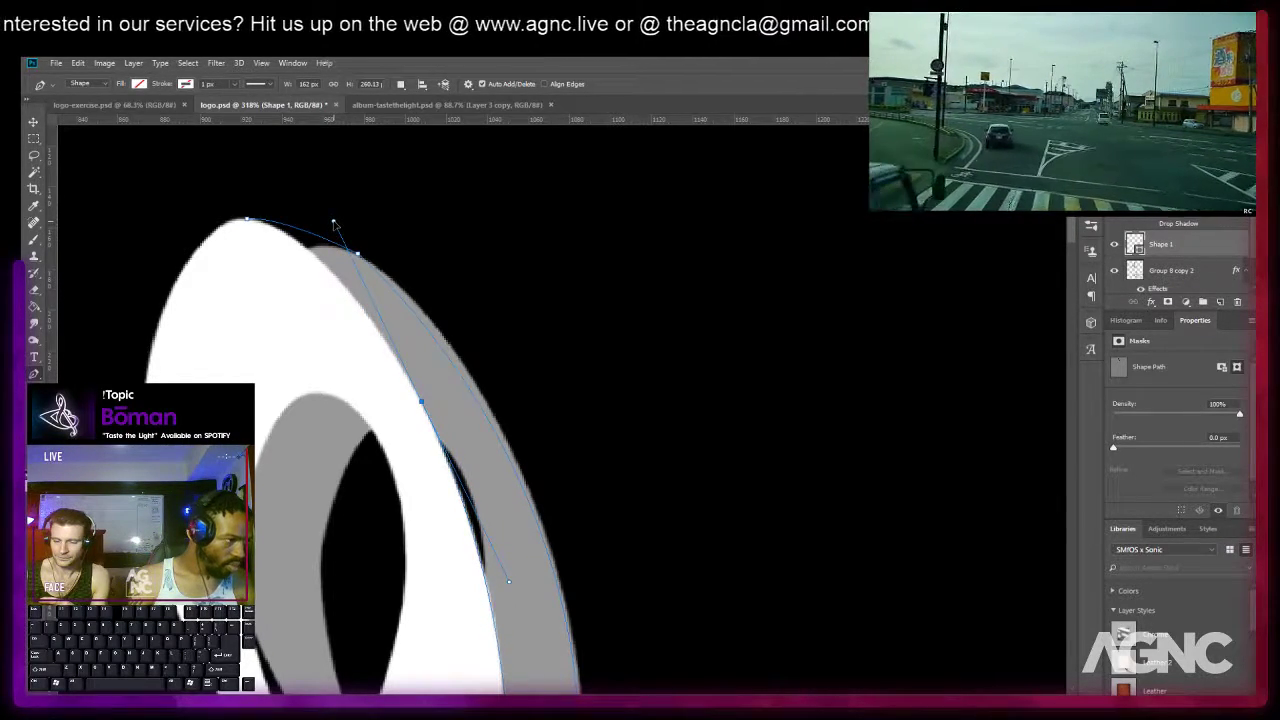
left_click(422, 402, "alt")
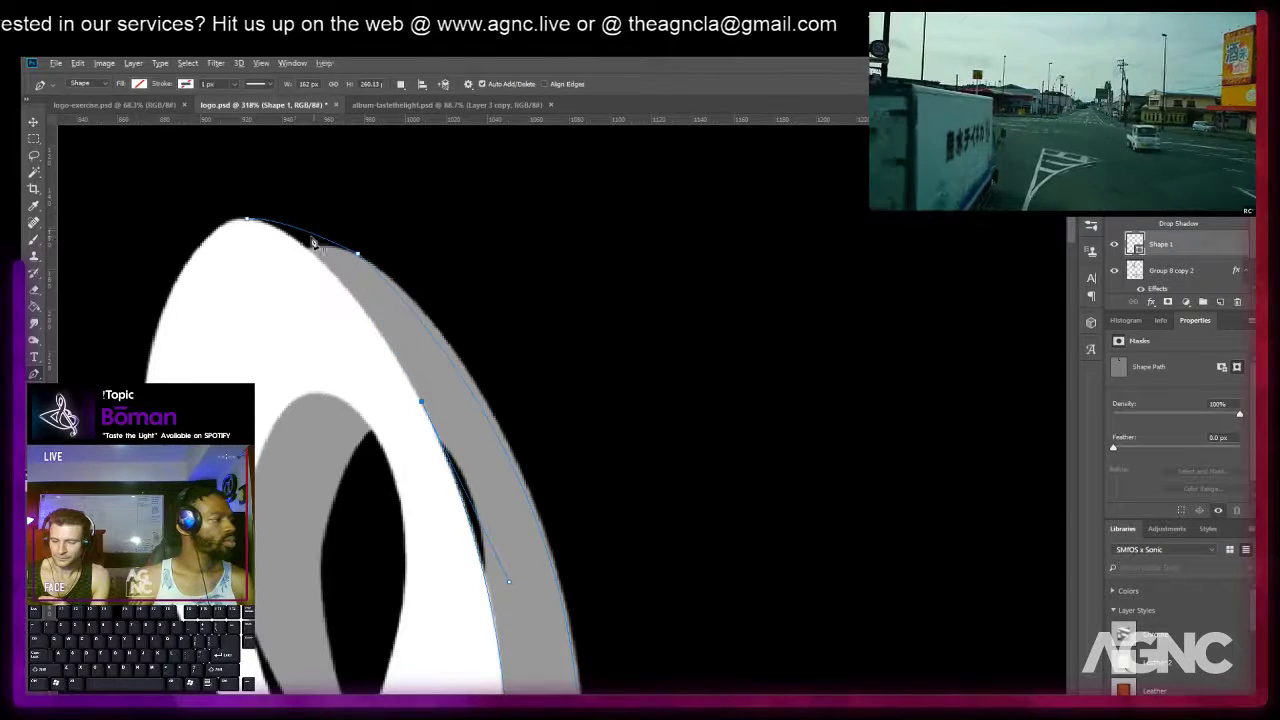
left_click_drag(247, 219, 165, 212)
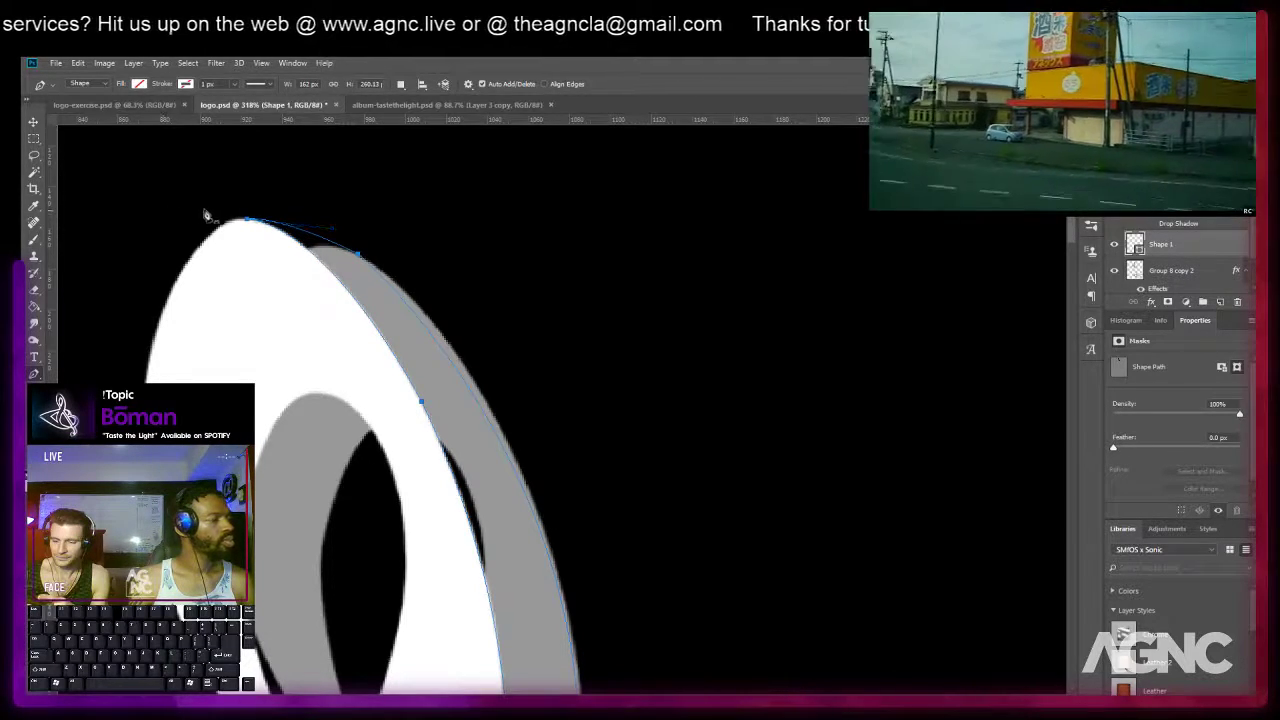
Fill the closed shape at the top of the loop with the emblem copy's grey and deselect it.
key("a")
left_click(320, 207)
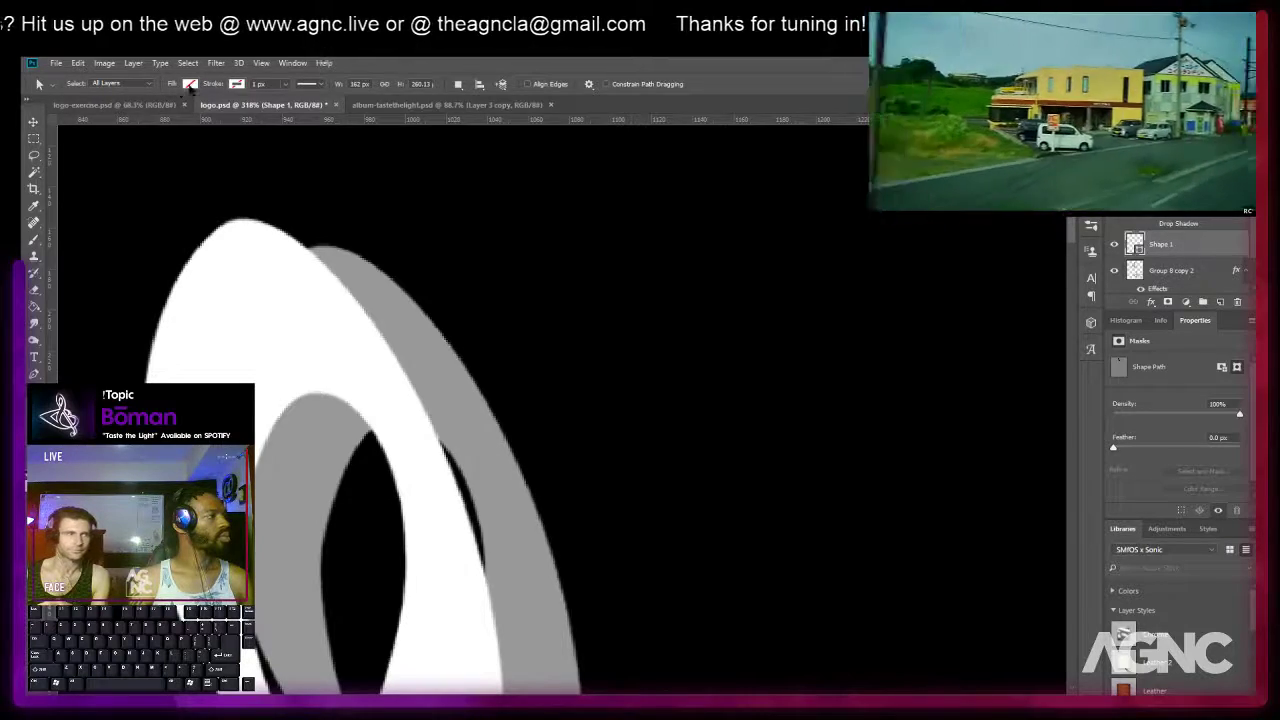
left_click(190, 84)
left_click(251, 108)
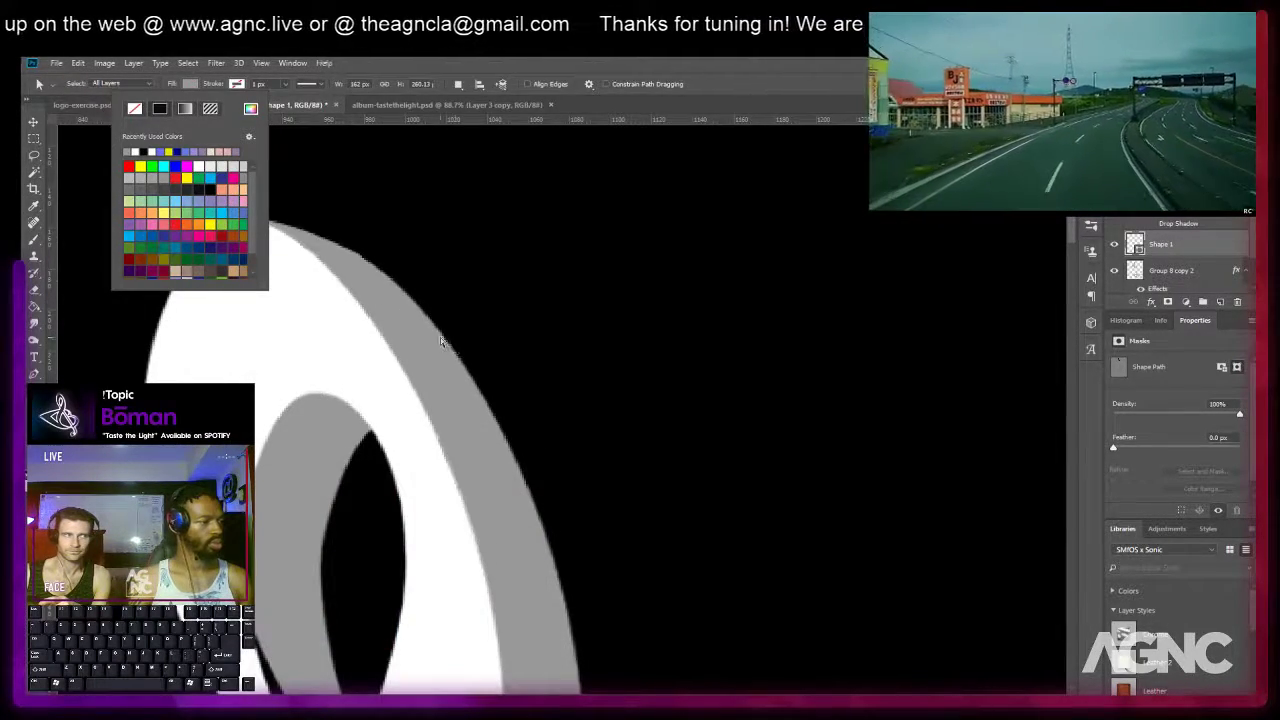
left_click(440, 339)
left_click(660, 307)
Start a second Pen tool shape along the inner edge of the loop's thin white strand, ending in a corner at the crossing.
scroll(591, 399, "down", 4)
scroll(591, 402, "down", 3)
left_click_drag(596, 472, 532, 386)
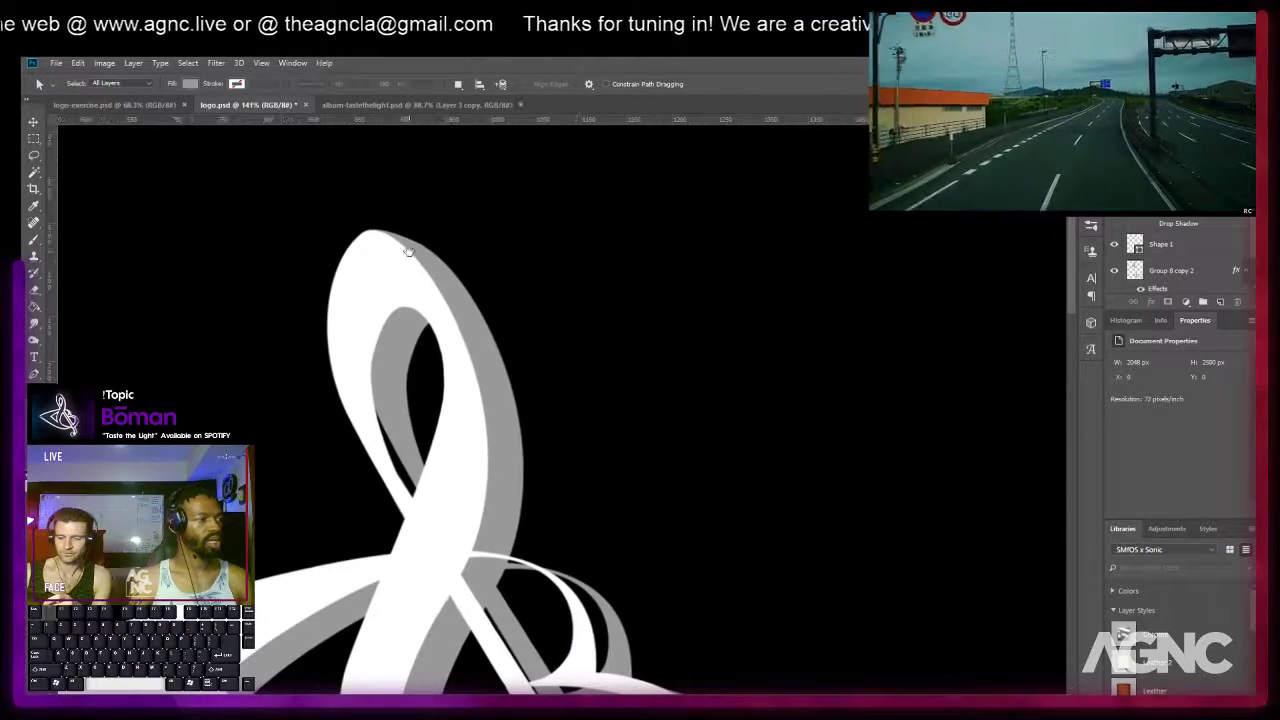
left_click_drag(486, 537, 436, 376)
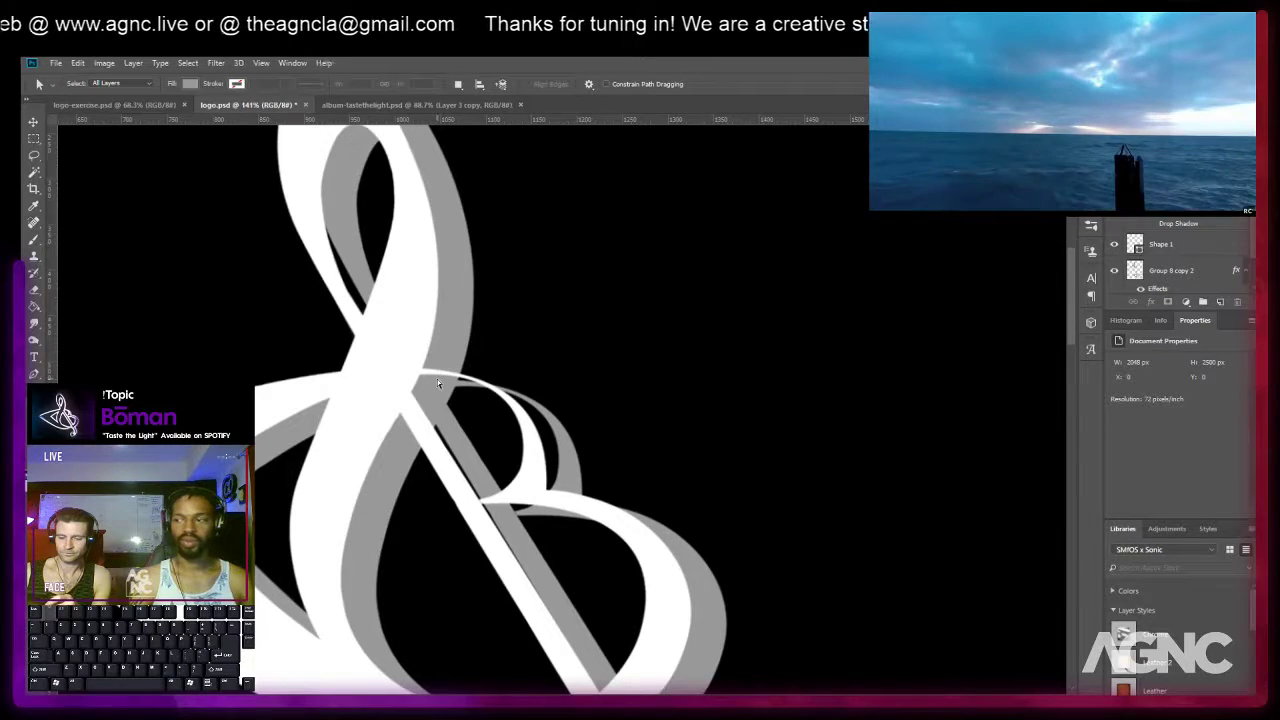
scroll(464, 428, "up", 3)
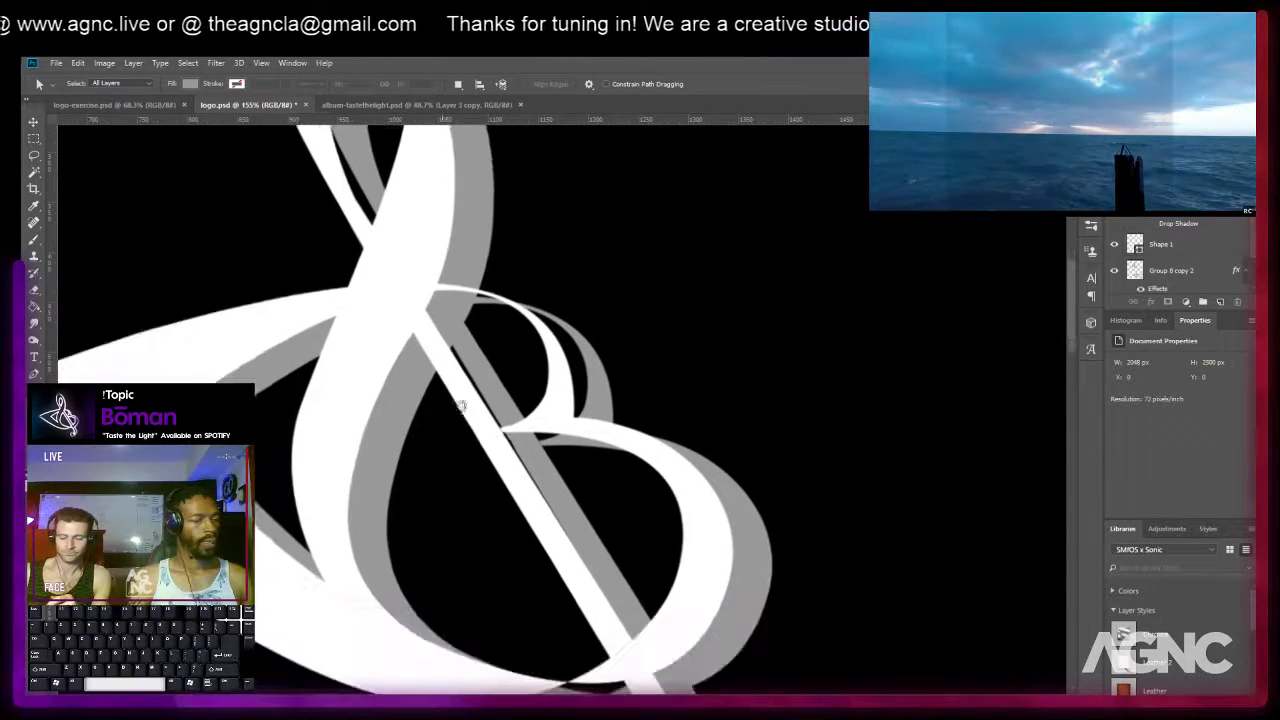
left_click_drag(462, 452, 437, 662)
scroll(315, 425, "up", 3)
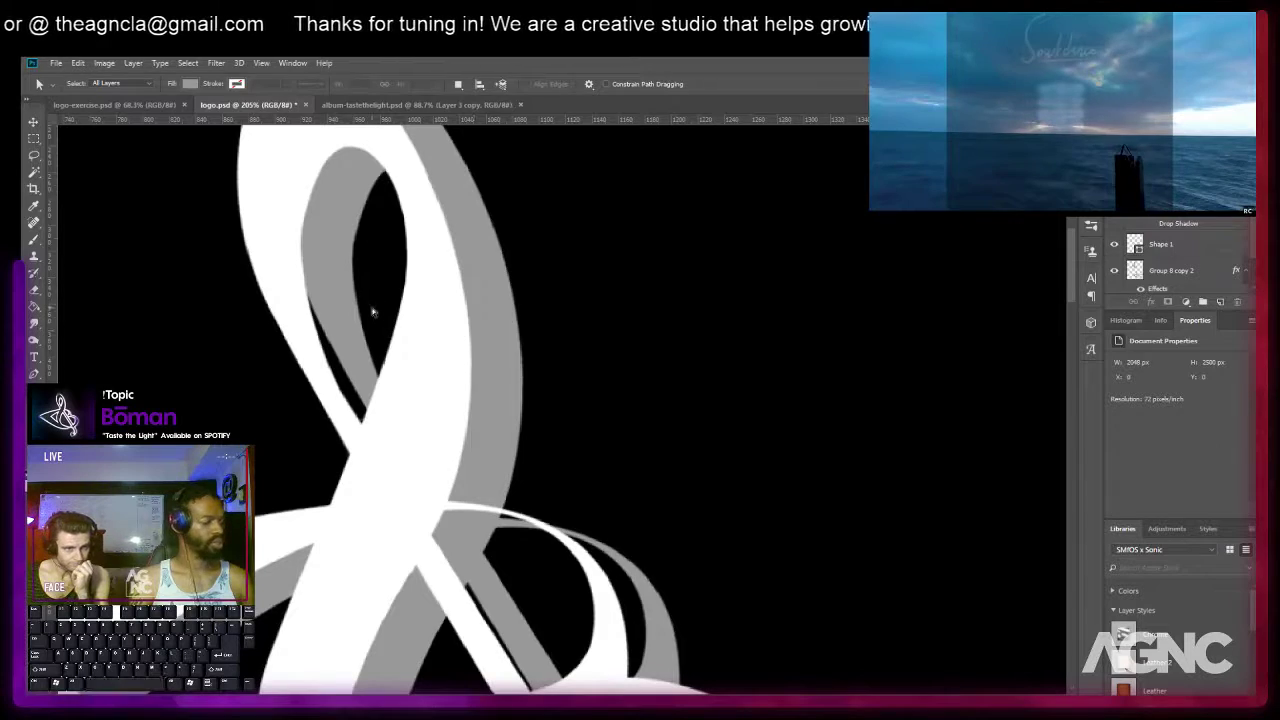
key("p")
scroll(365, 338, "up", 2)
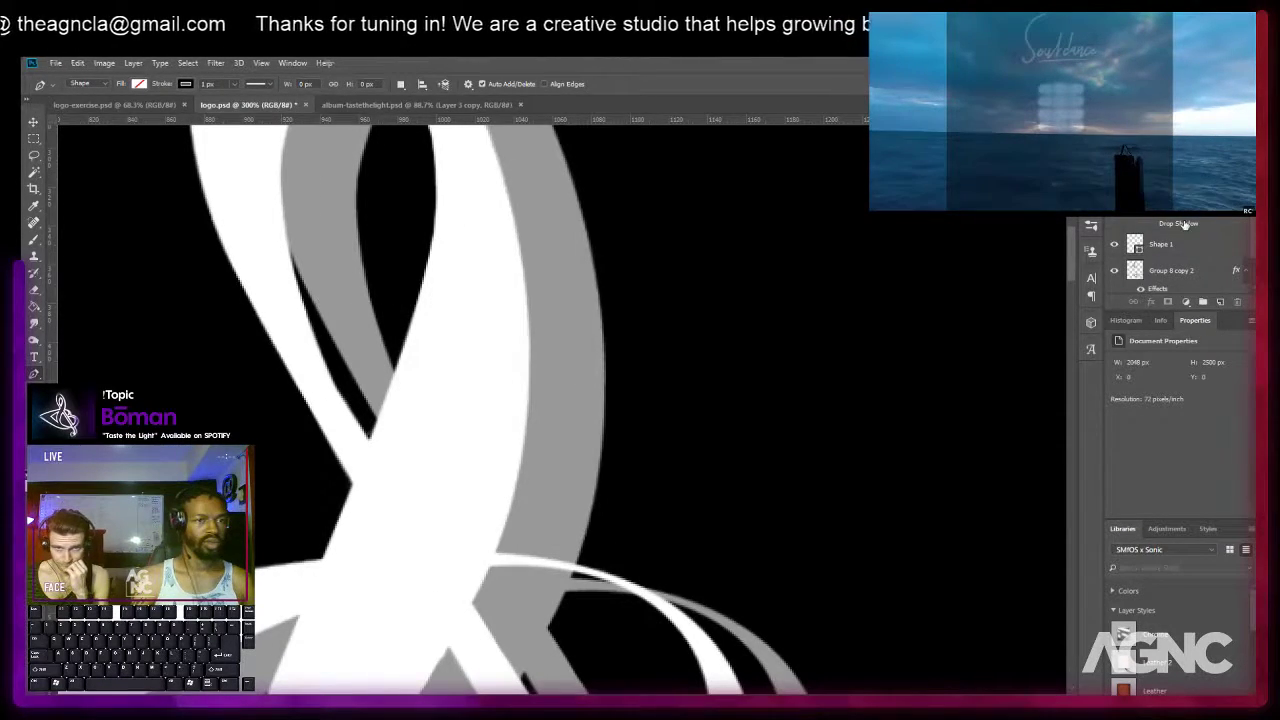
left_click(283, 209)
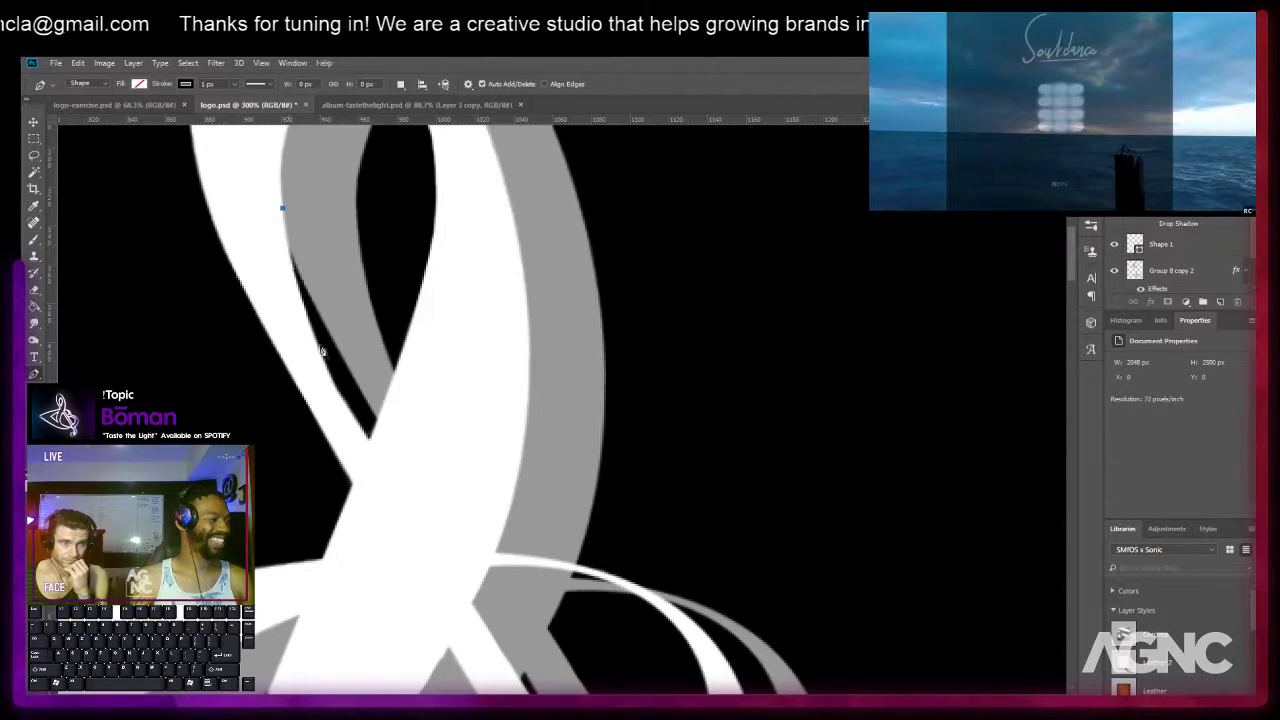
left_click_drag(368, 439, 447, 547)
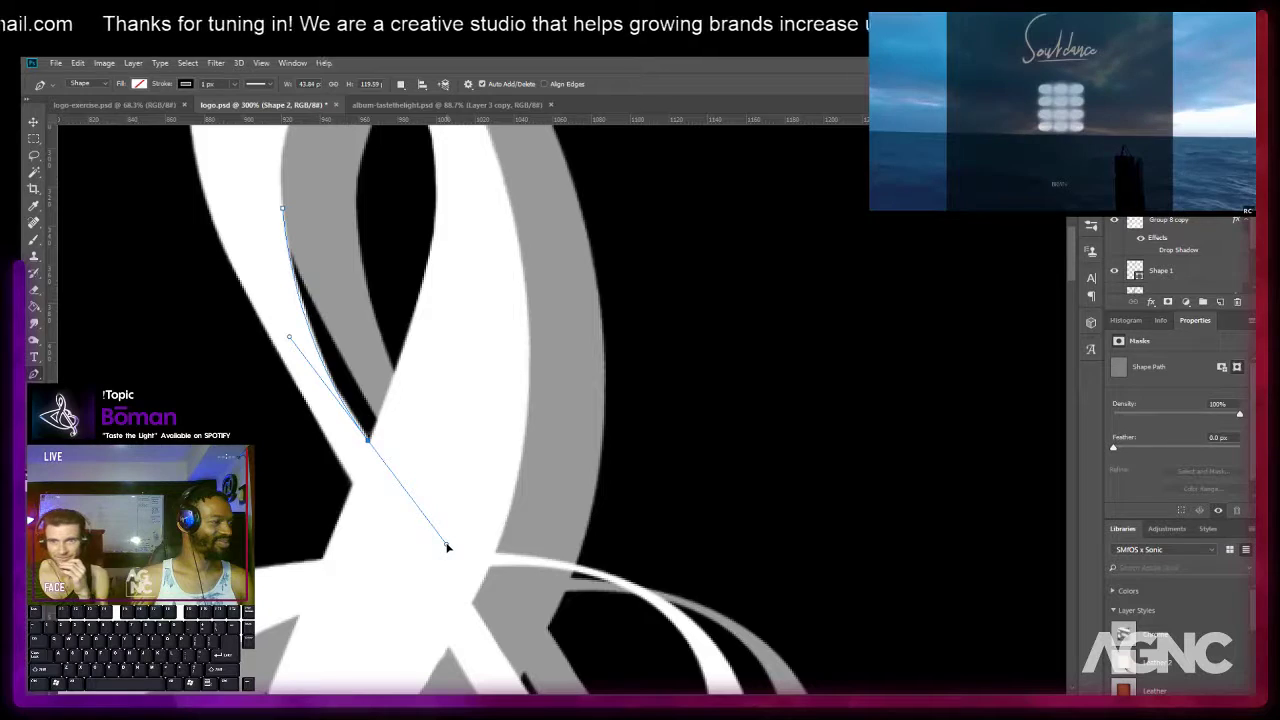
left_click(368, 439, "alt")
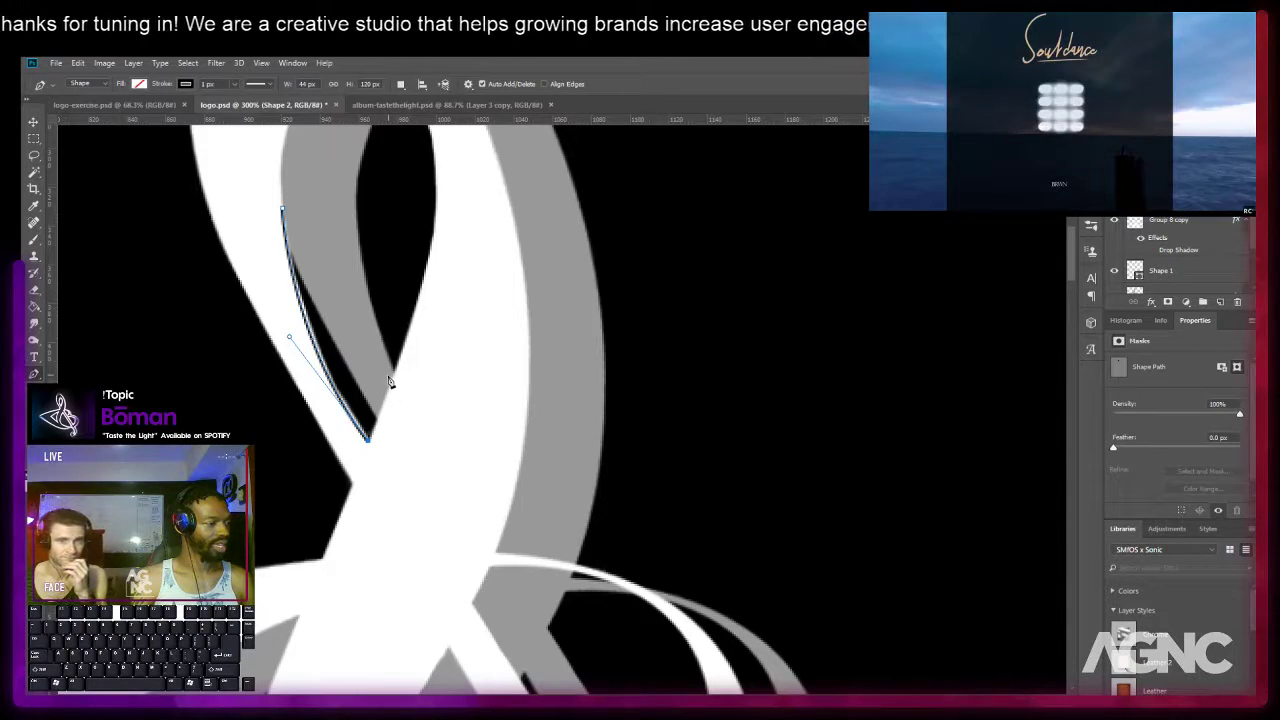
Continue the path up the thick stem's edge to the grey band's lower end and close it at the starting point.
mouse_move(391, 381)
left_mouse_down()
mouse_move(401, 349)
mouse_move(390, 368)
left_mouse_up()
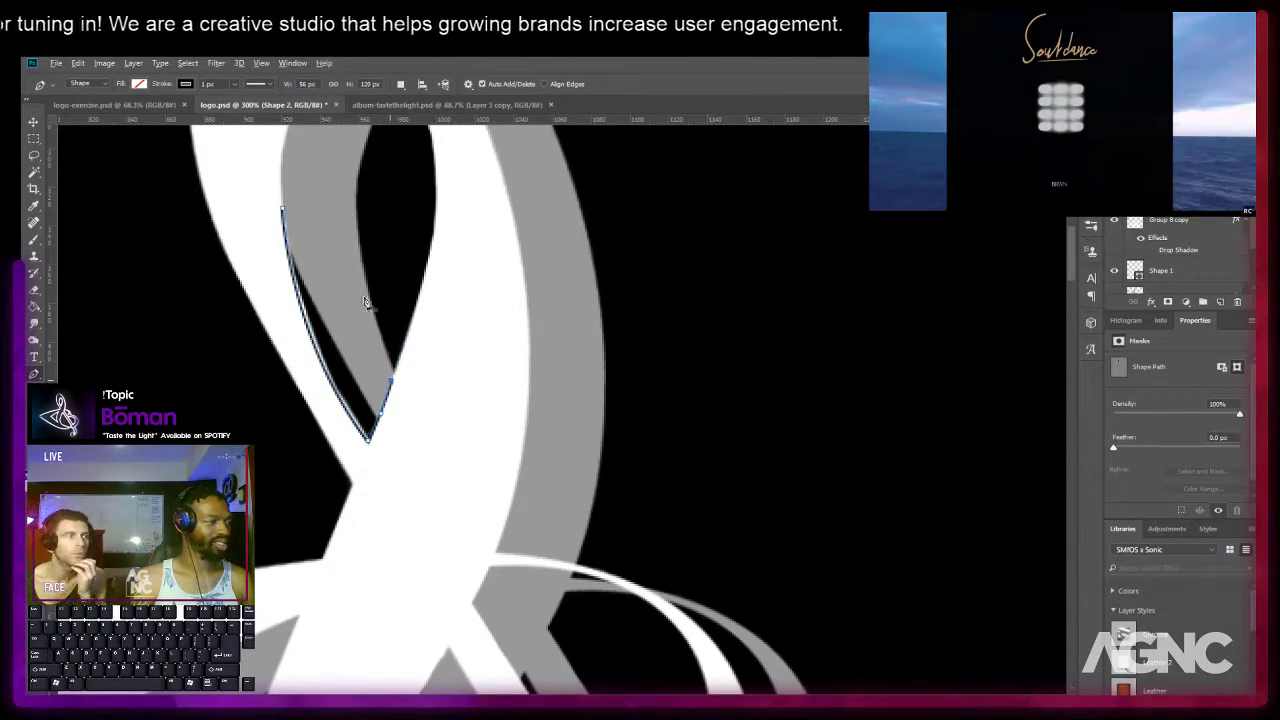
left_click_drag(297, 203, 299, 275)
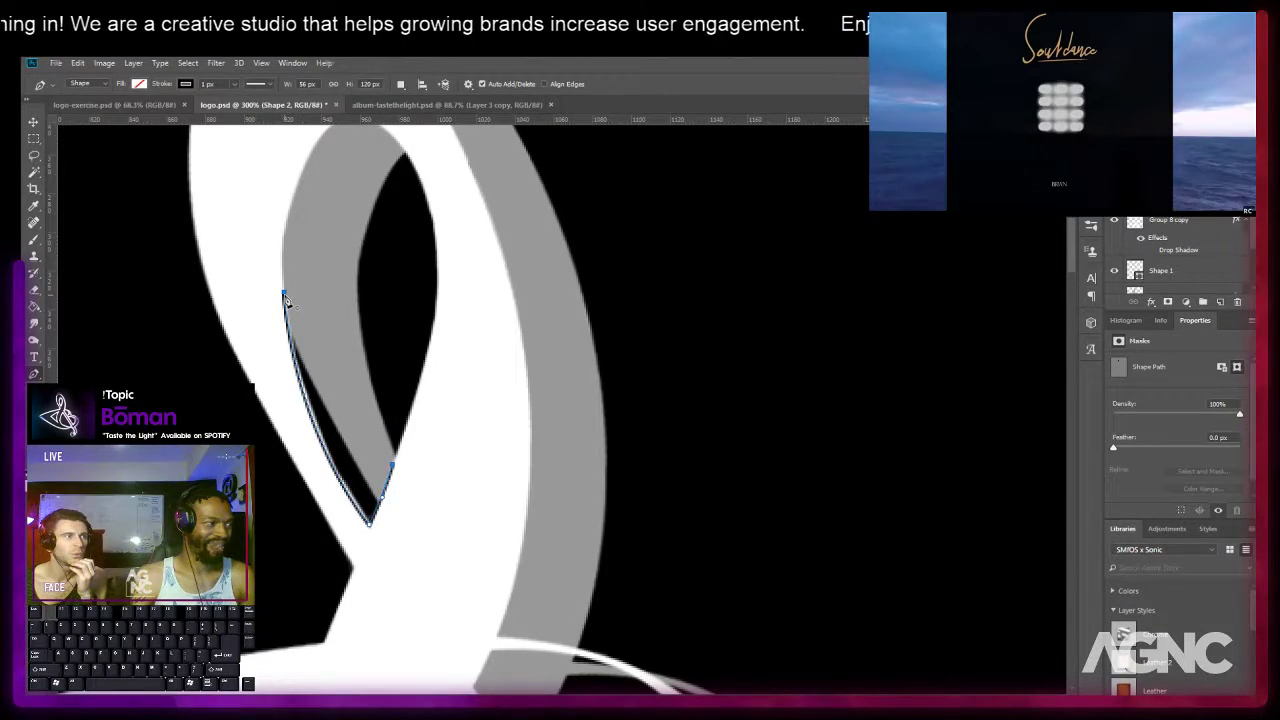
left_click_drag(280, 215, 278, 208)
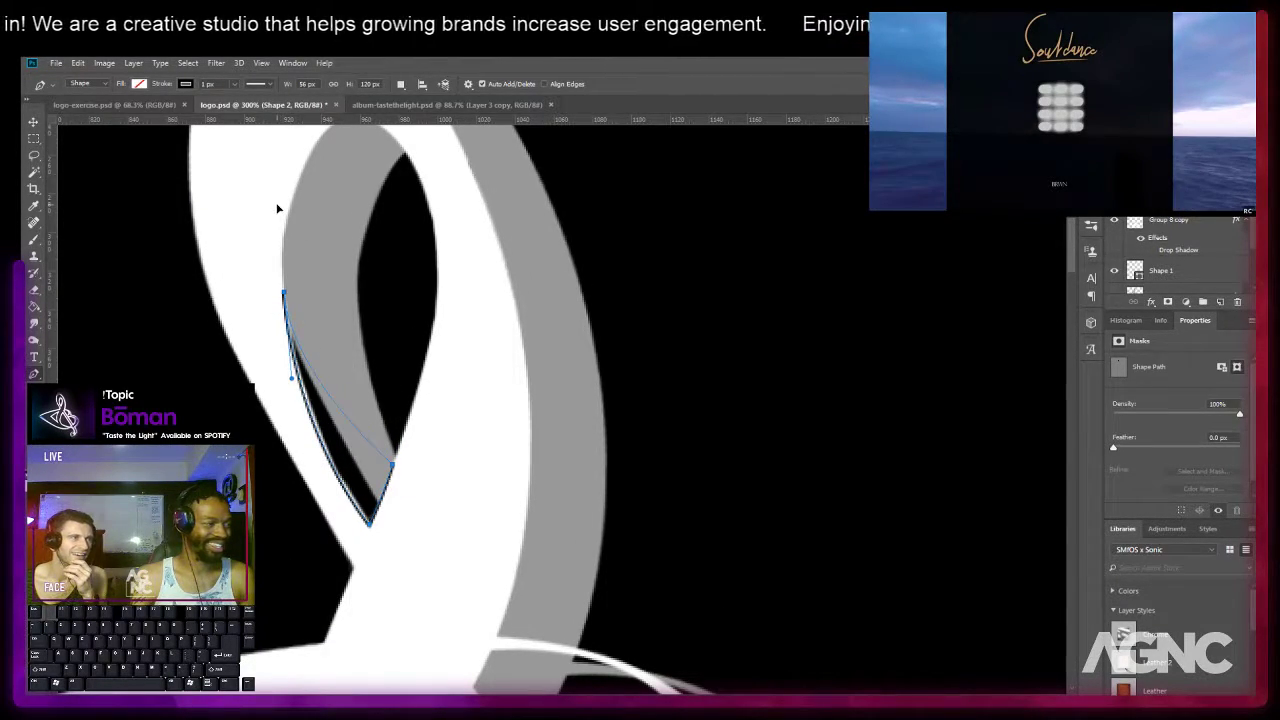
Remove the outline from the closed shape inside the loop, fill it with the emblem copy's grey and deselect it.
left_click(185, 85)
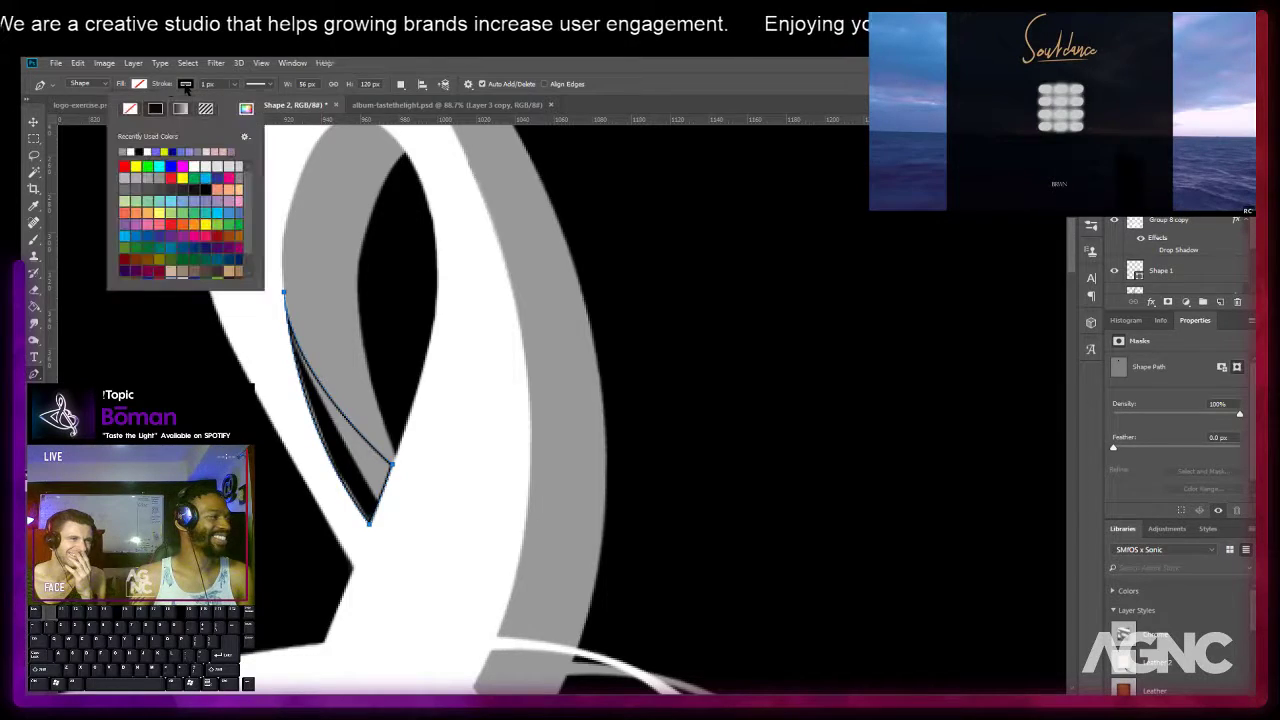
left_click(130, 108)
left_click(139, 84)
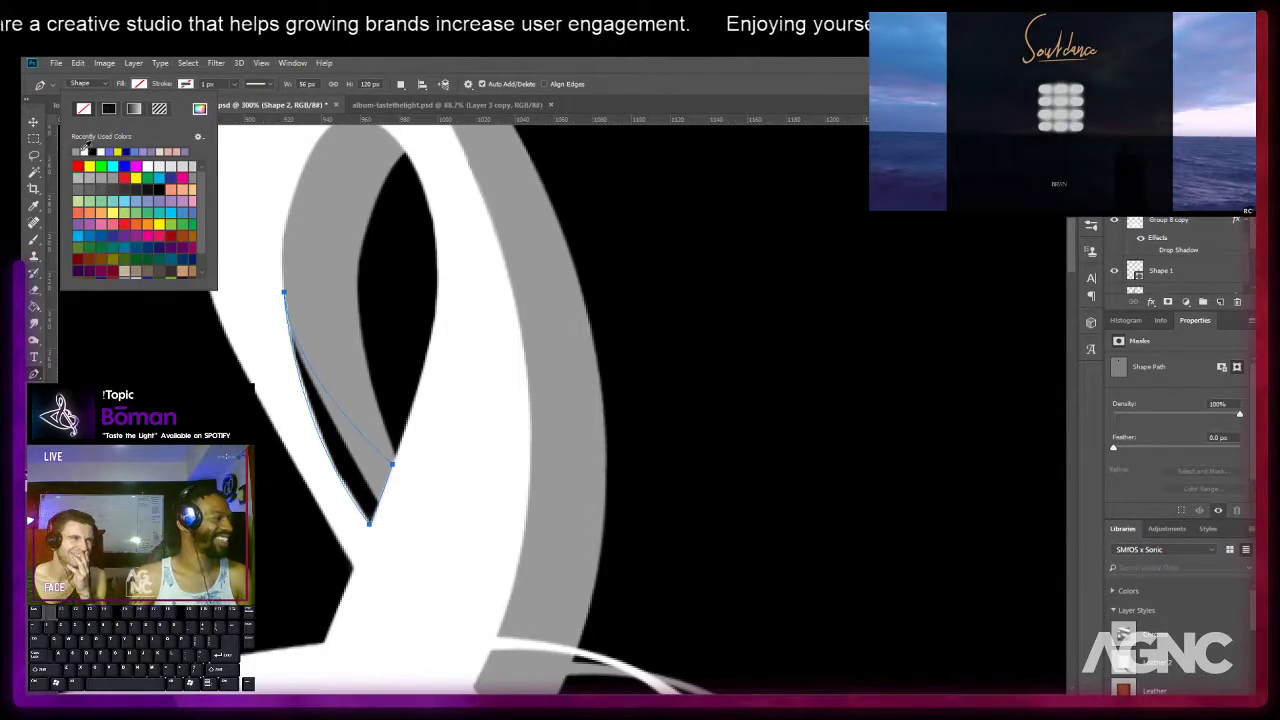
key("a")
key("Return")
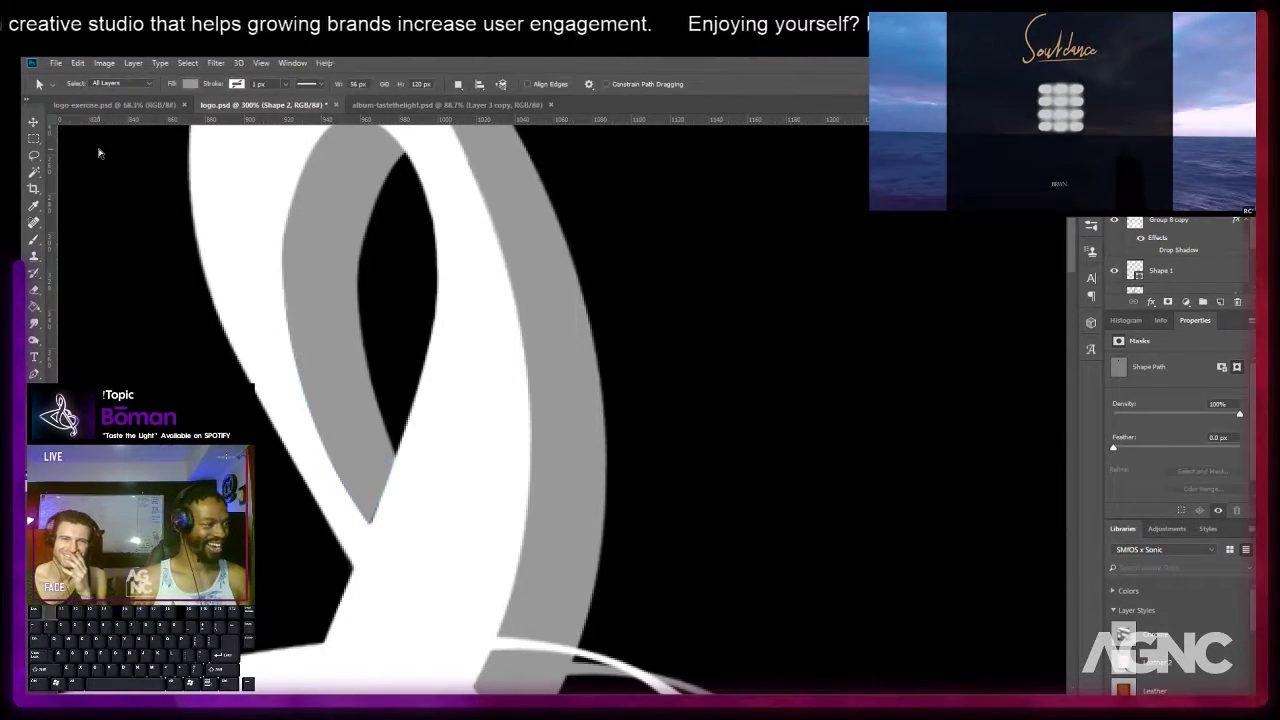
Nudge the grey shape's lowest corner point to fit the tip where the thin strand crosses the stem, then deselect it.
key("a")
left_click(371, 524)
scroll(371, 531, "up", 3)
scroll(371, 531, "up", 2)
left_click(368, 521)
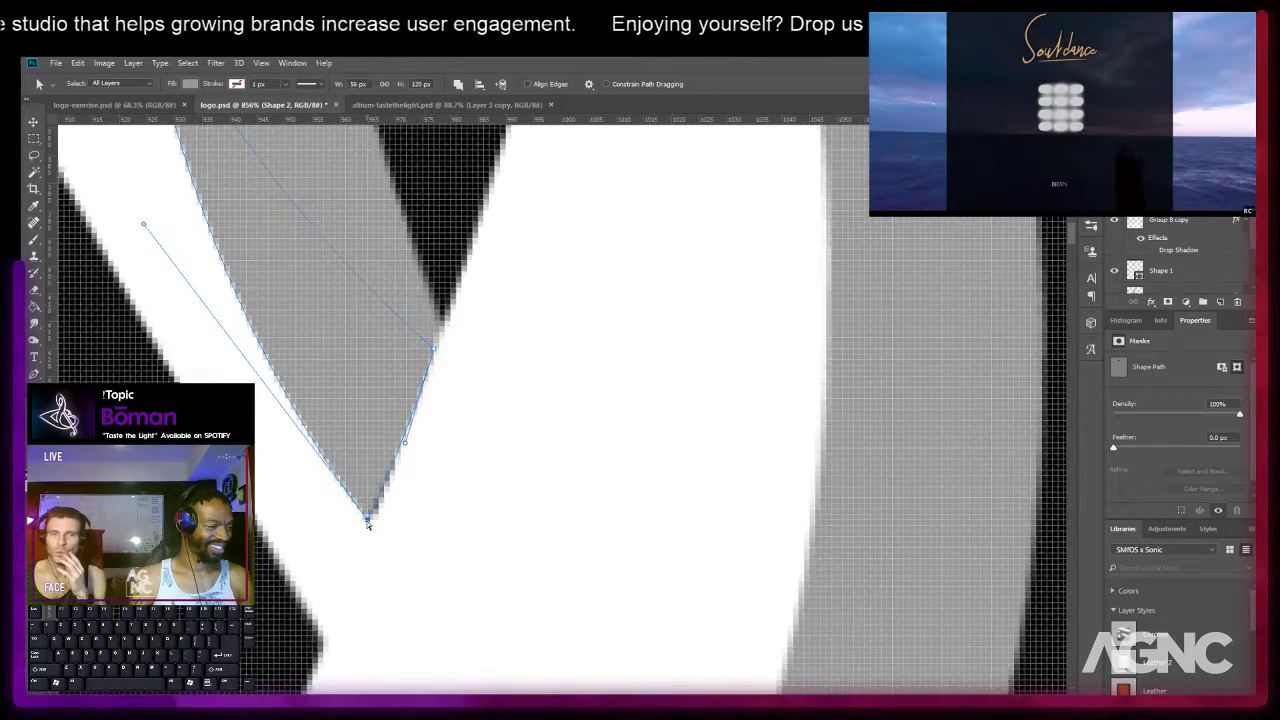
left_click_drag(368, 521, 372, 523)
left_click(441, 253)
Select the grey emblem copy's layer, Group 8 copy 2, at the diagonal band below the crossing.
scroll(440, 249, "down", 4)
left_click_drag(440, 248, 404, 421)
scroll(418, 371, "down", 3)
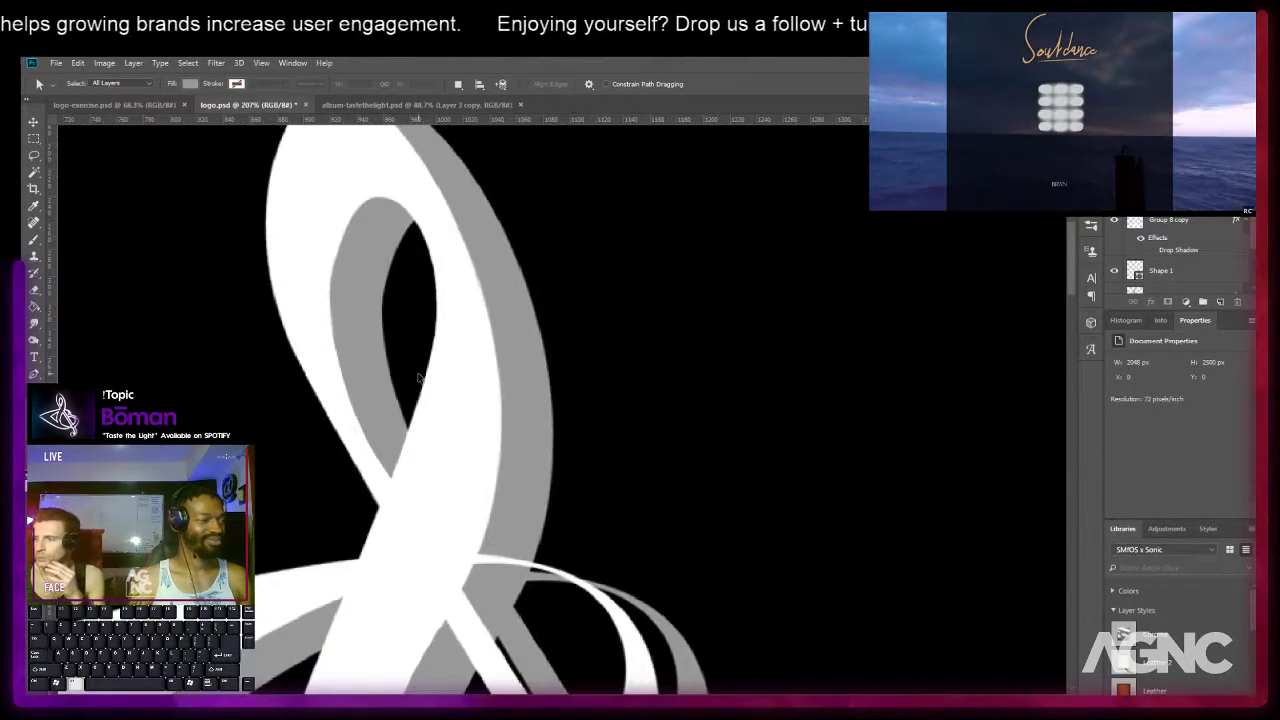
left_click_drag(409, 339, 375, 309)
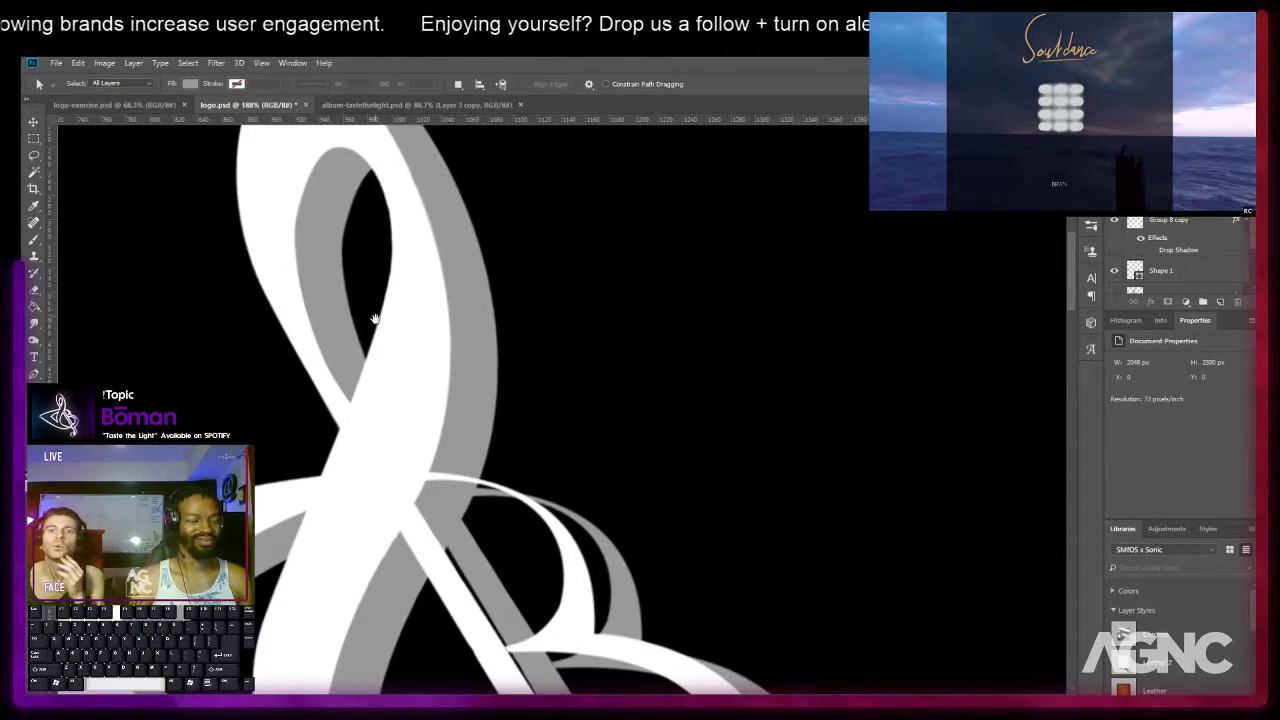
scroll(437, 374, "down", 1)
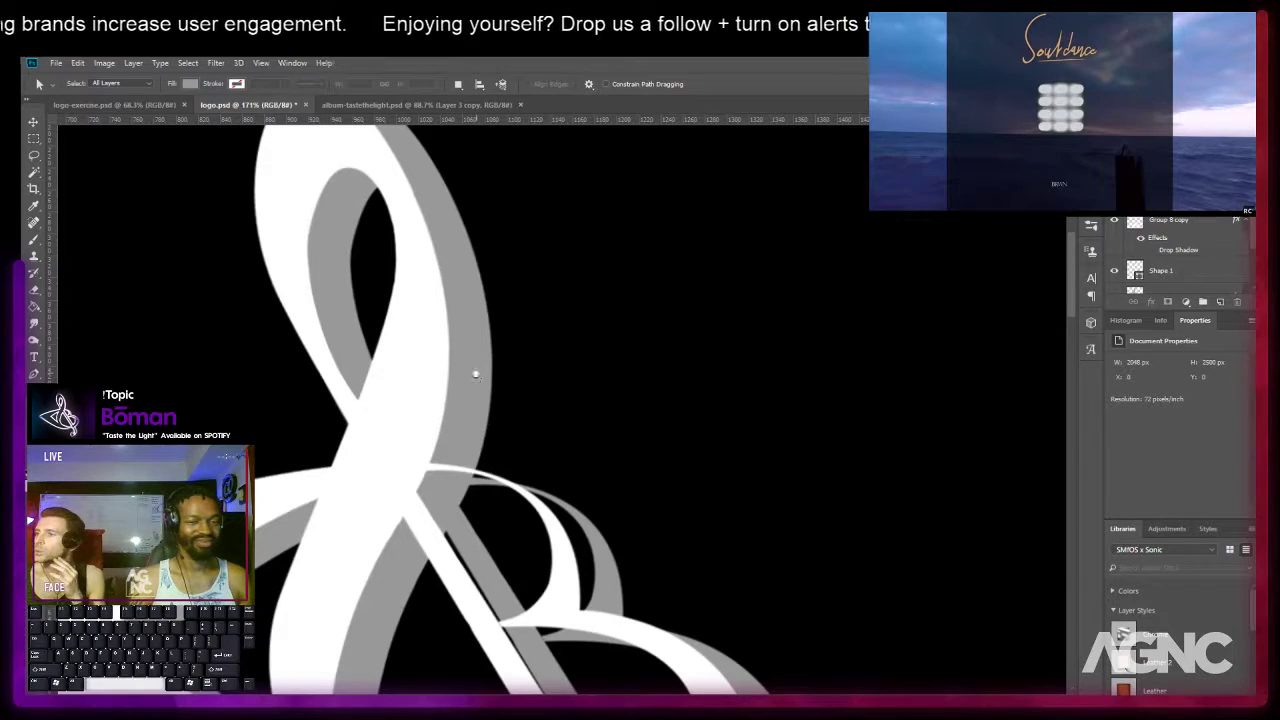
scroll(476, 377, "up", 3)
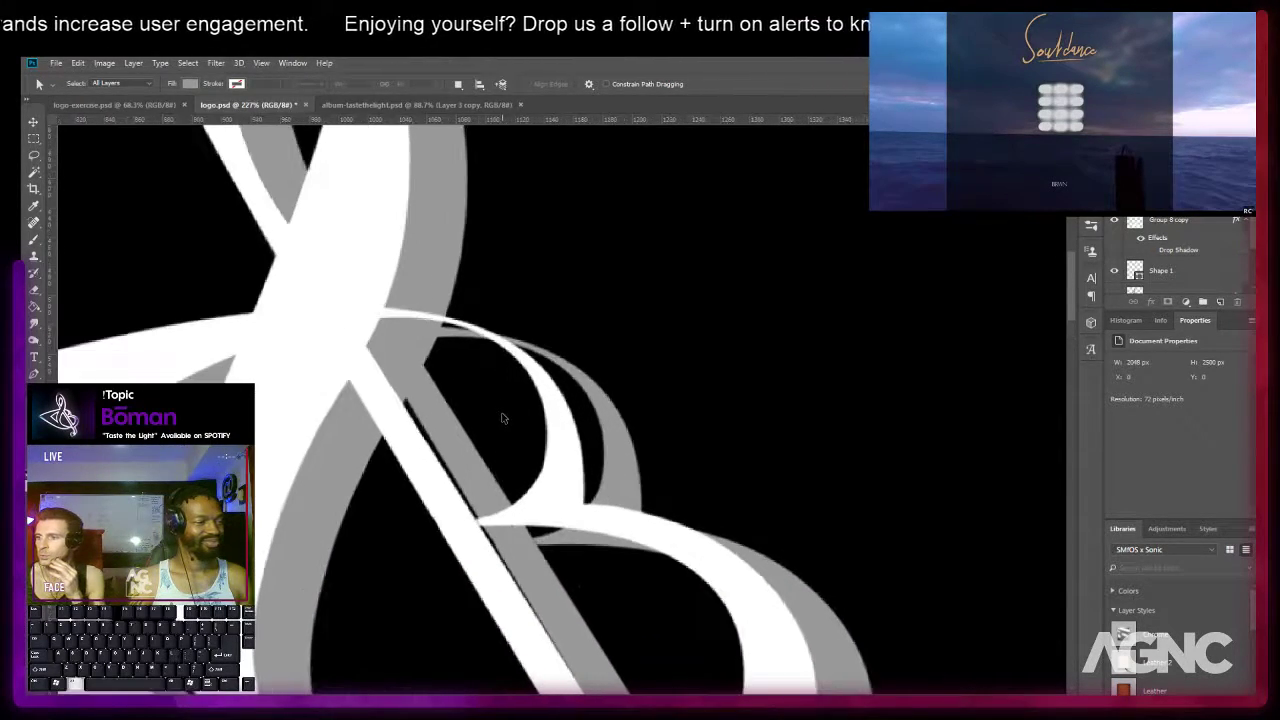
scroll(528, 395, "up", 2)
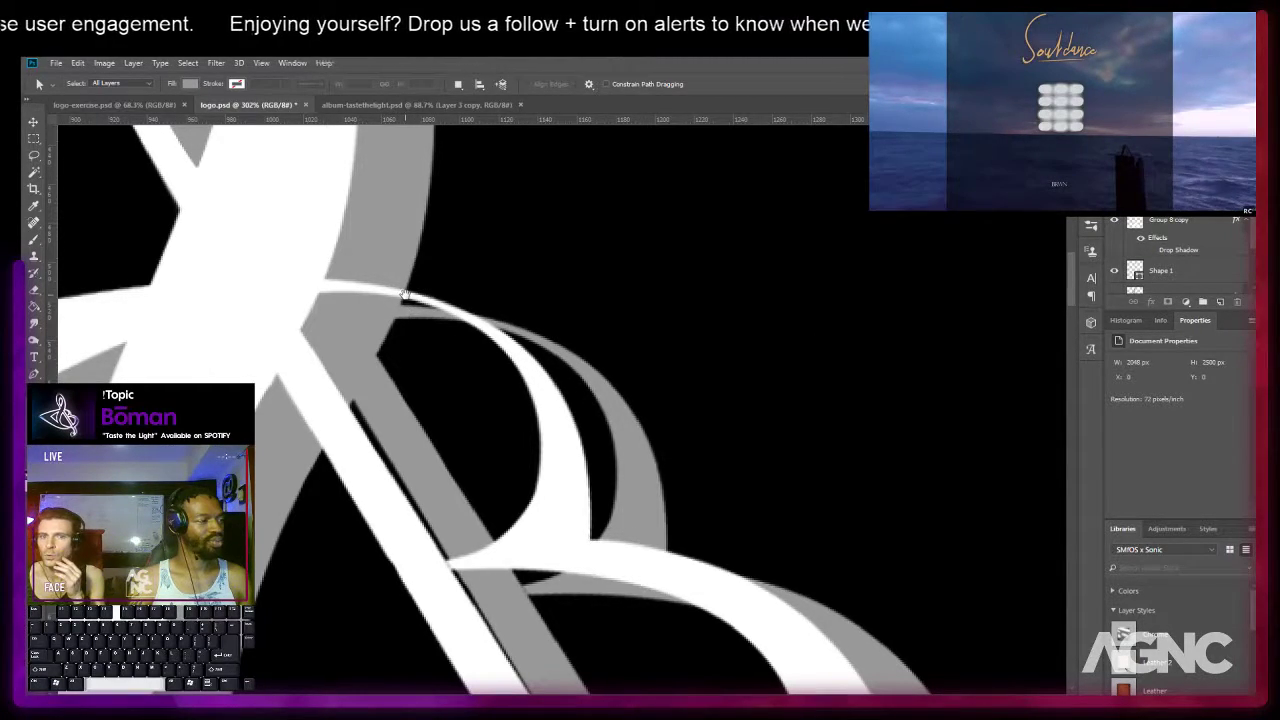
left_click_drag(417, 329, 434, 390)
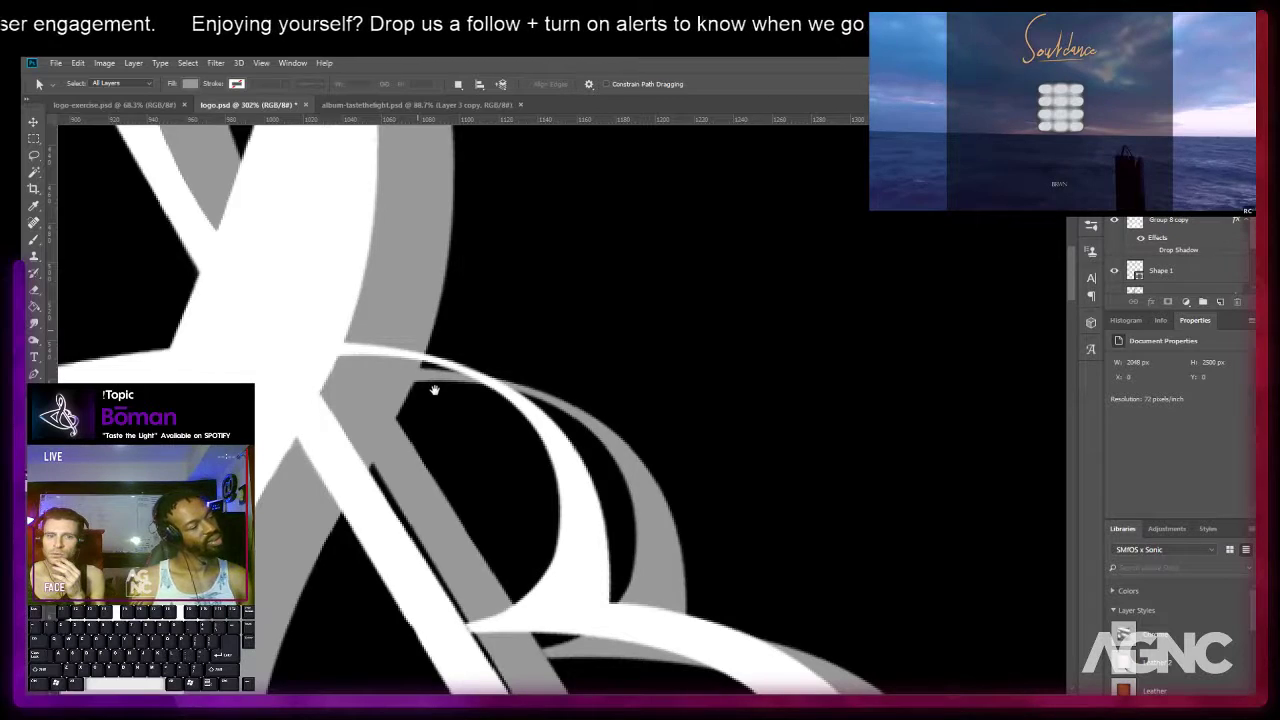
key("v")
right_click(377, 454)
left_click(390, 462)
left_click_drag(390, 462, 383, 386)
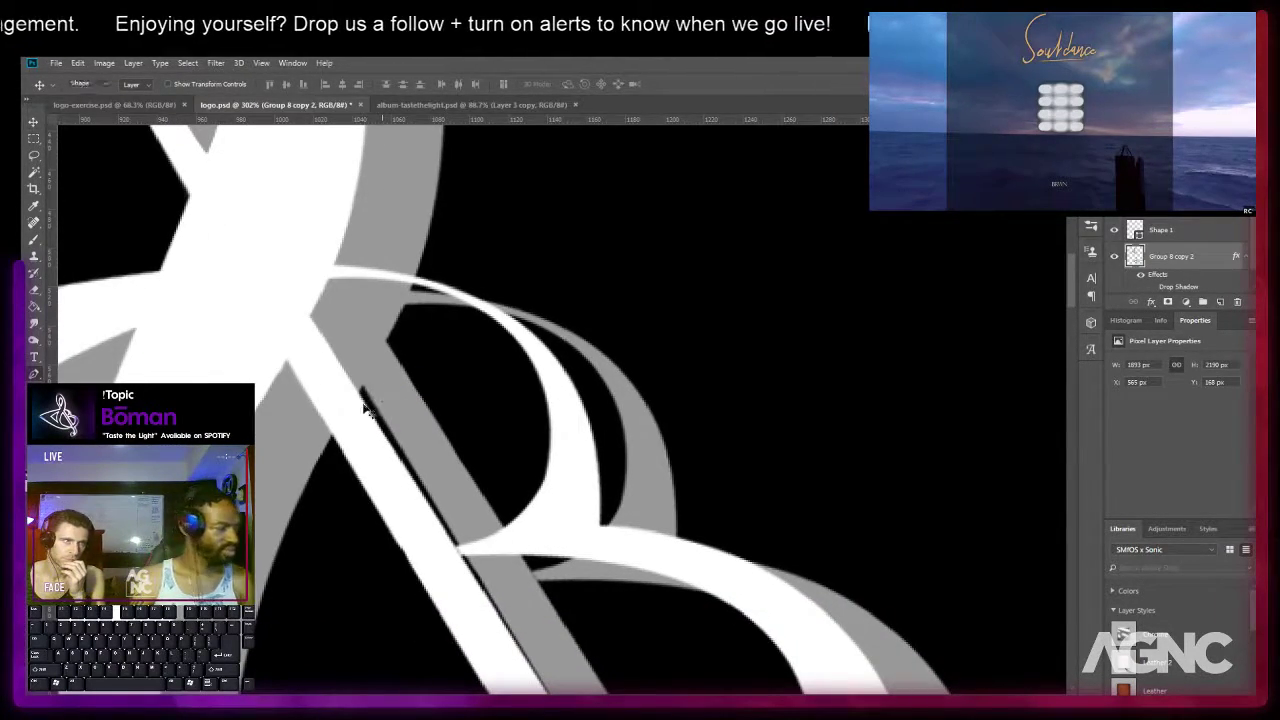
Draw a closed four-point Pen tool shape over the diagonal grey band and its black gap, down to the white curve's pointed tip.
key("p")
left_click(344, 371)
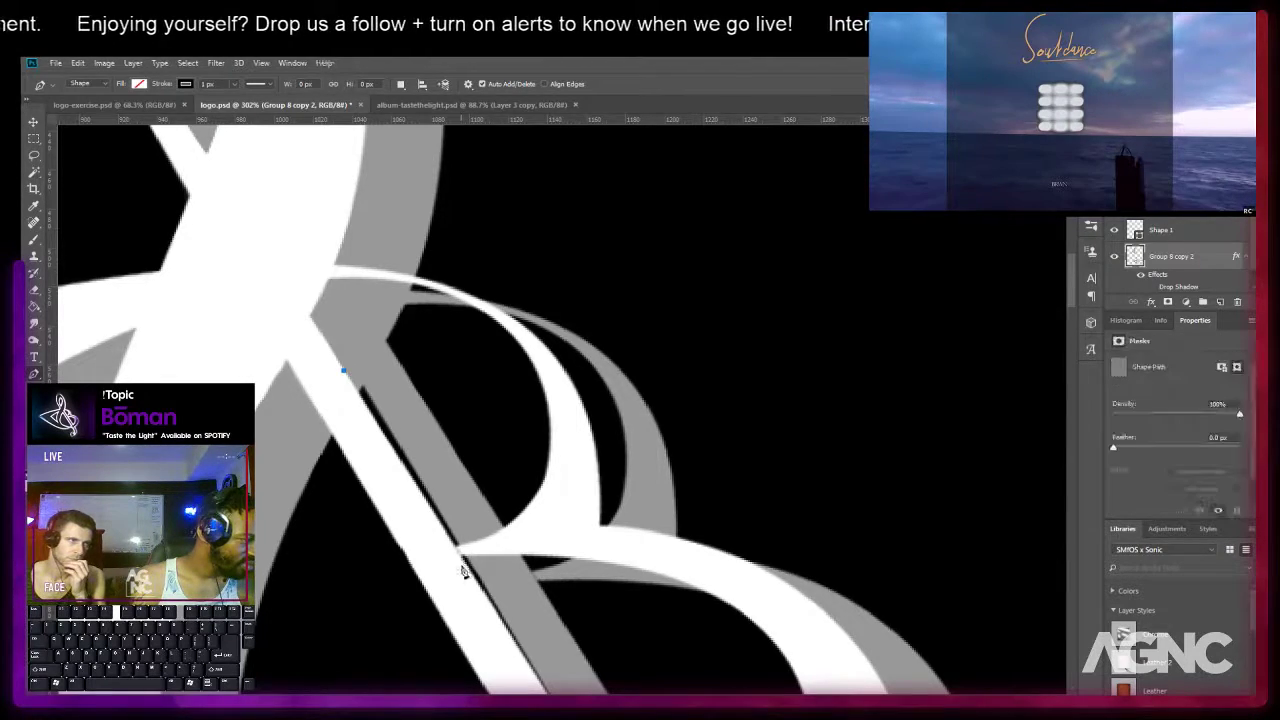
left_click(456, 551)
left_click(499, 529)
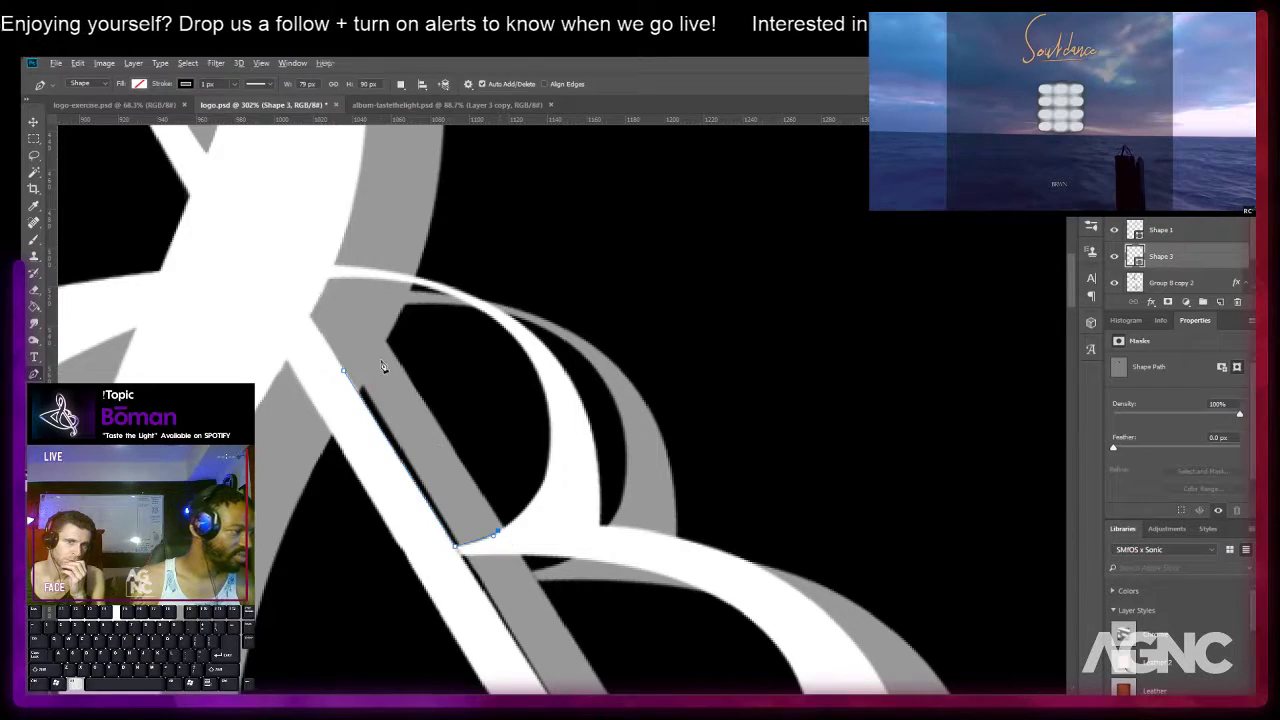
left_click(392, 362)
left_click(344, 371)
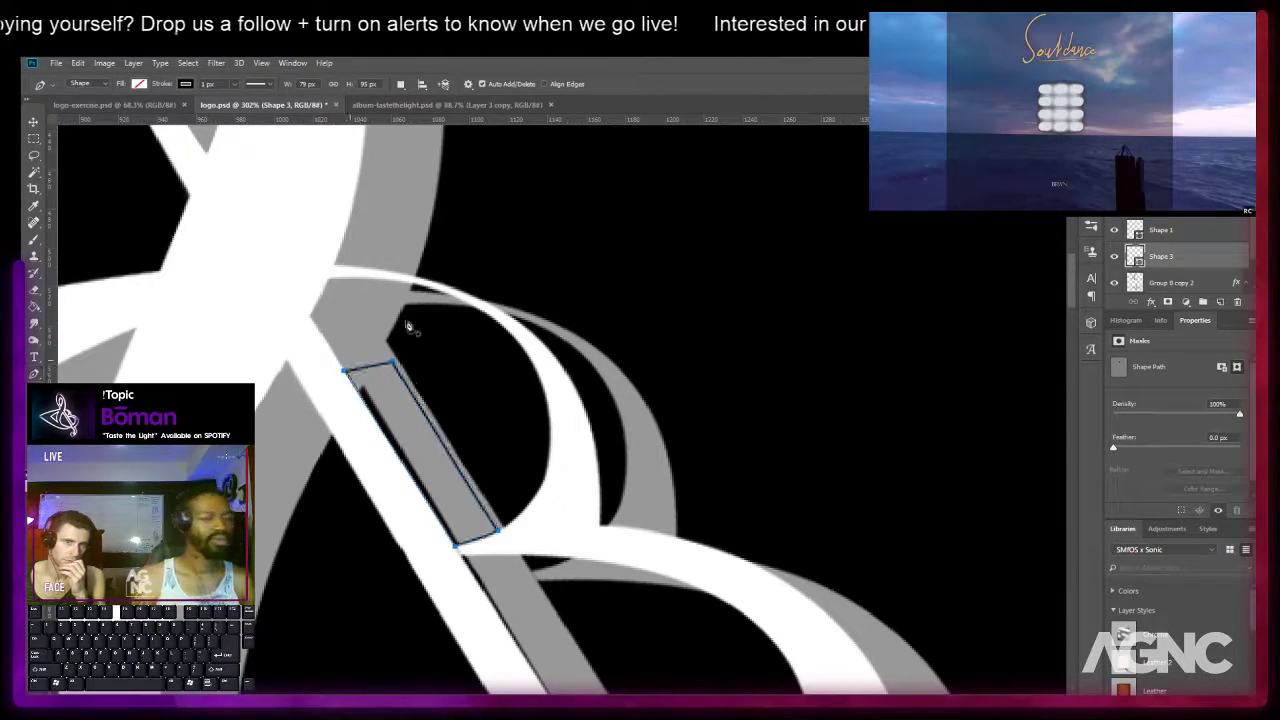
Remove the diagonal shape's outline and fill it with the emblem copy's grey, ending its path editing.
key("a")
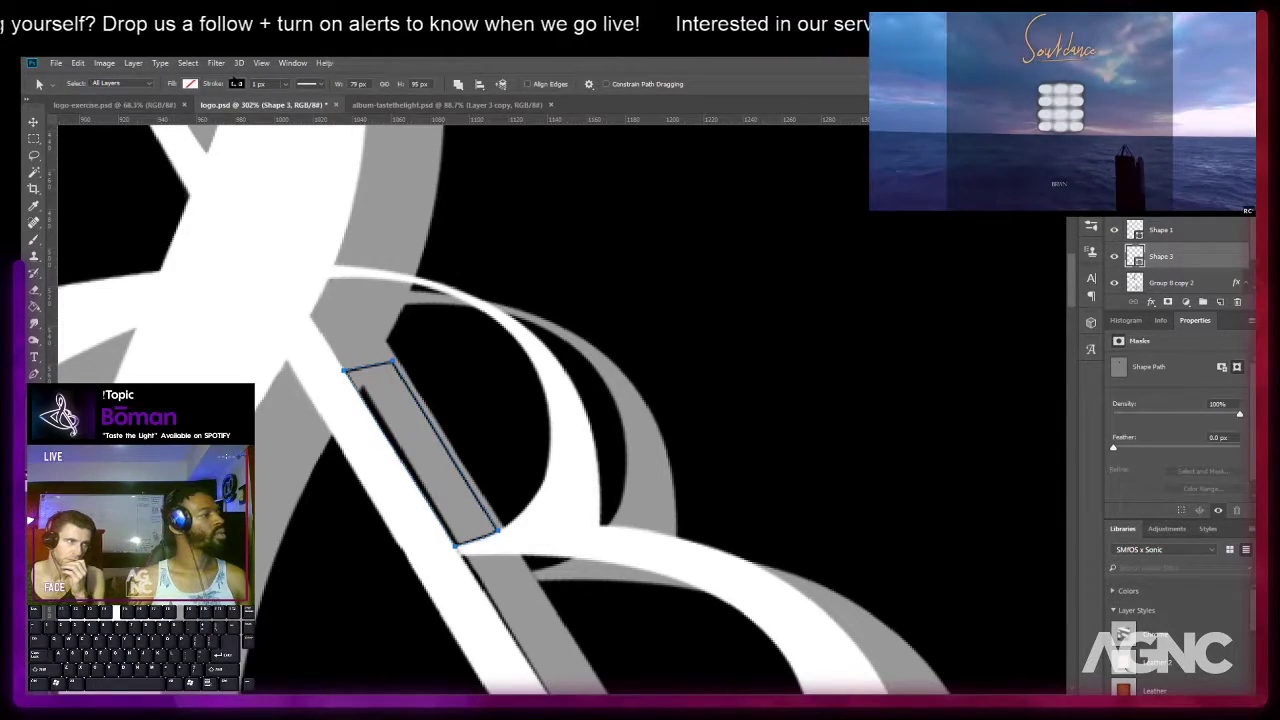
left_click(241, 84)
left_click(181, 108)
left_click(190, 85)
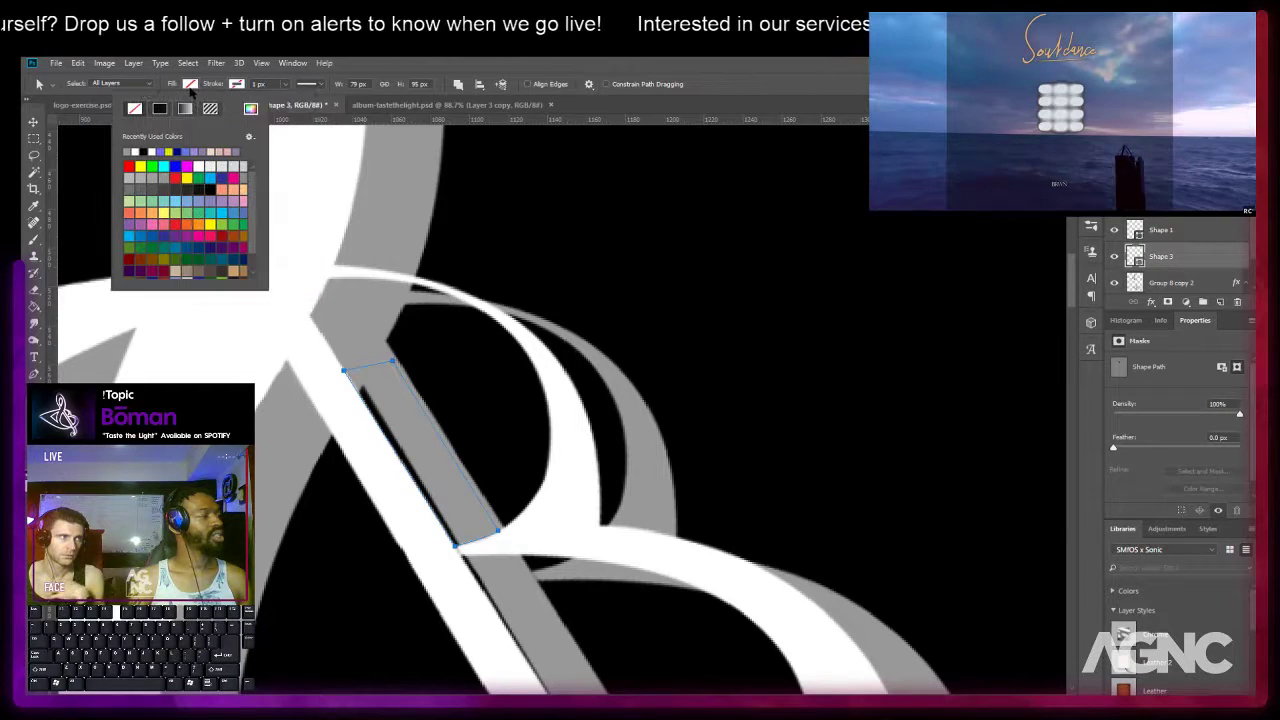
left_click(128, 151)
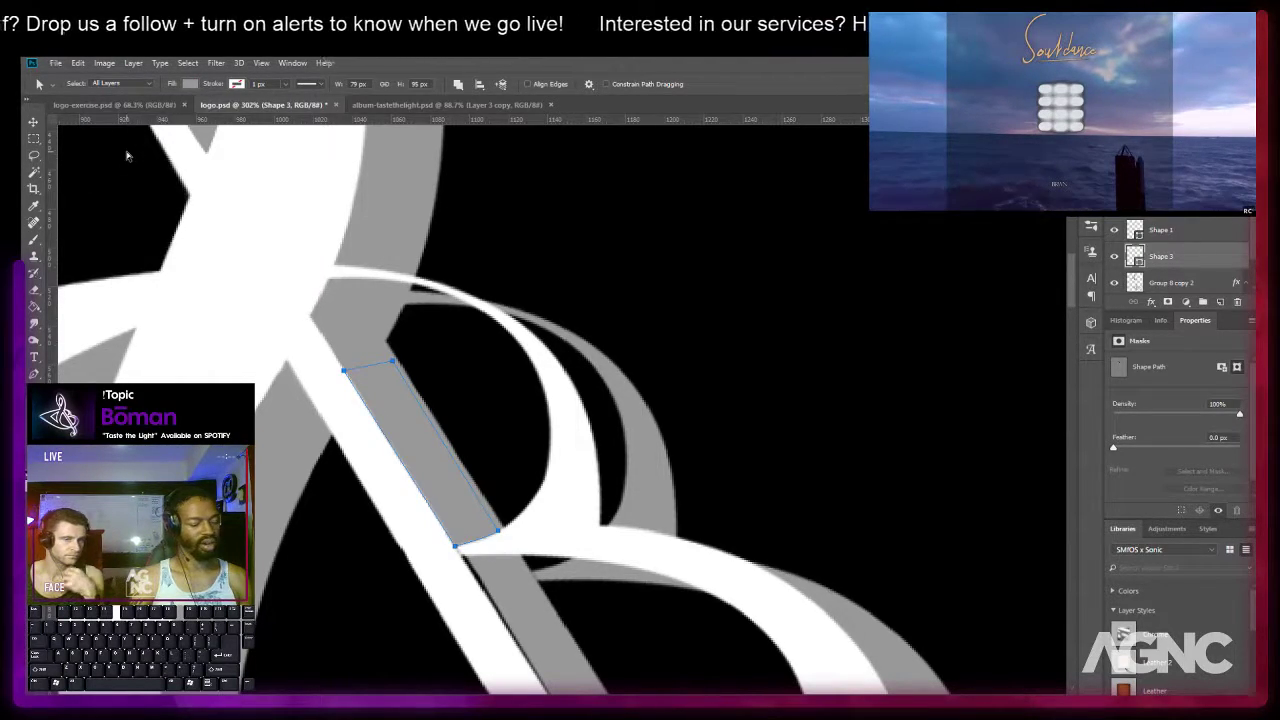
key("v")
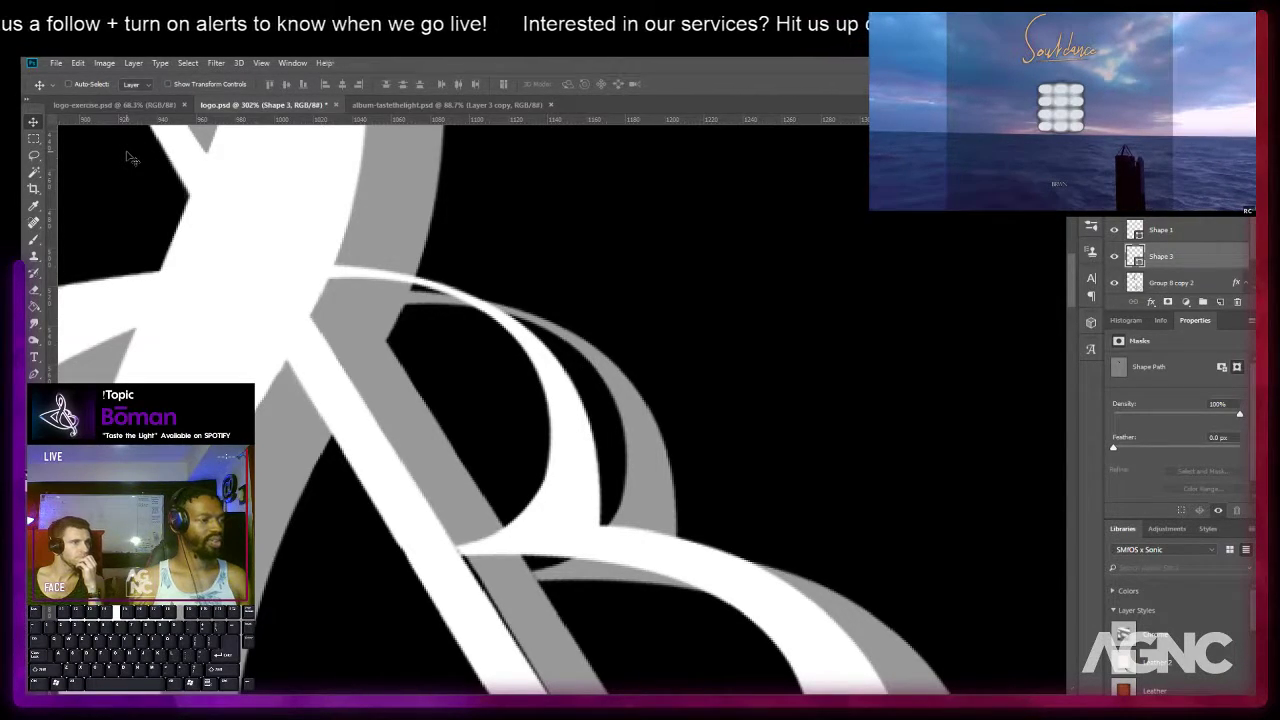
Start another Pen tool shape on the thin white strand, curving along the grey loop to a corner on the white curve below.
left_click_drag(489, 254, 489, 439)
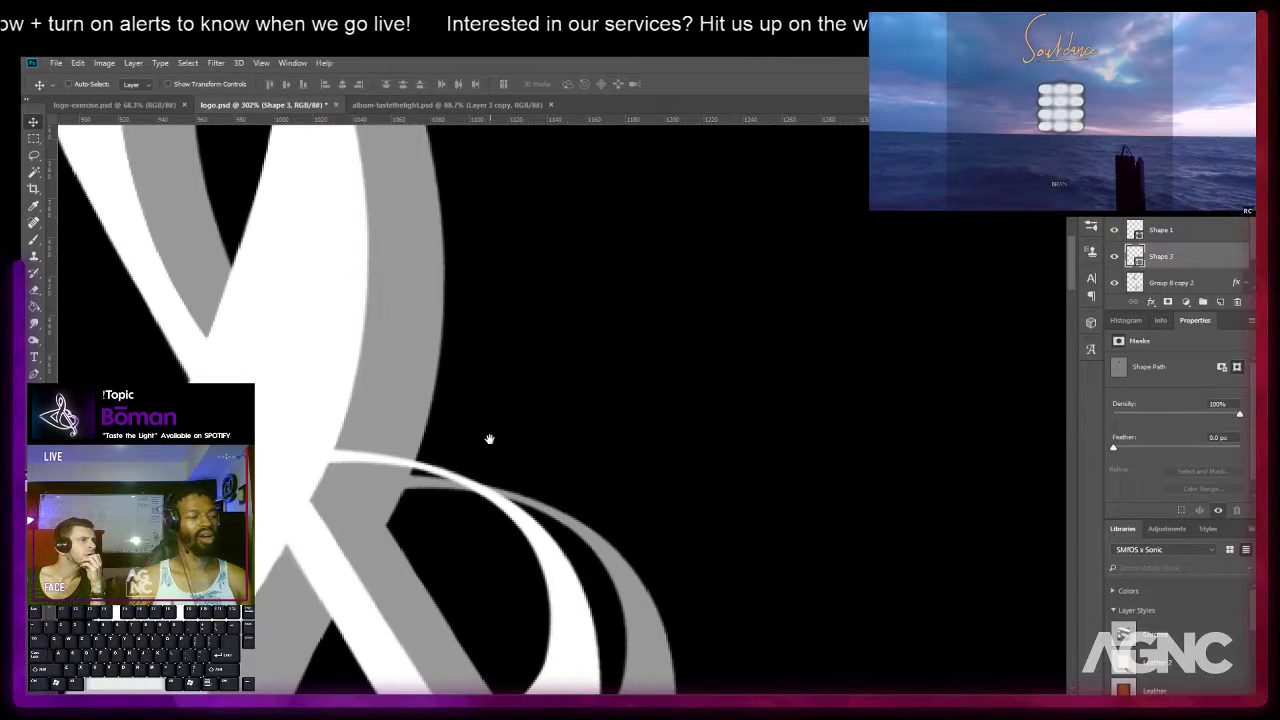
left_click_drag(580, 471, 574, 357)
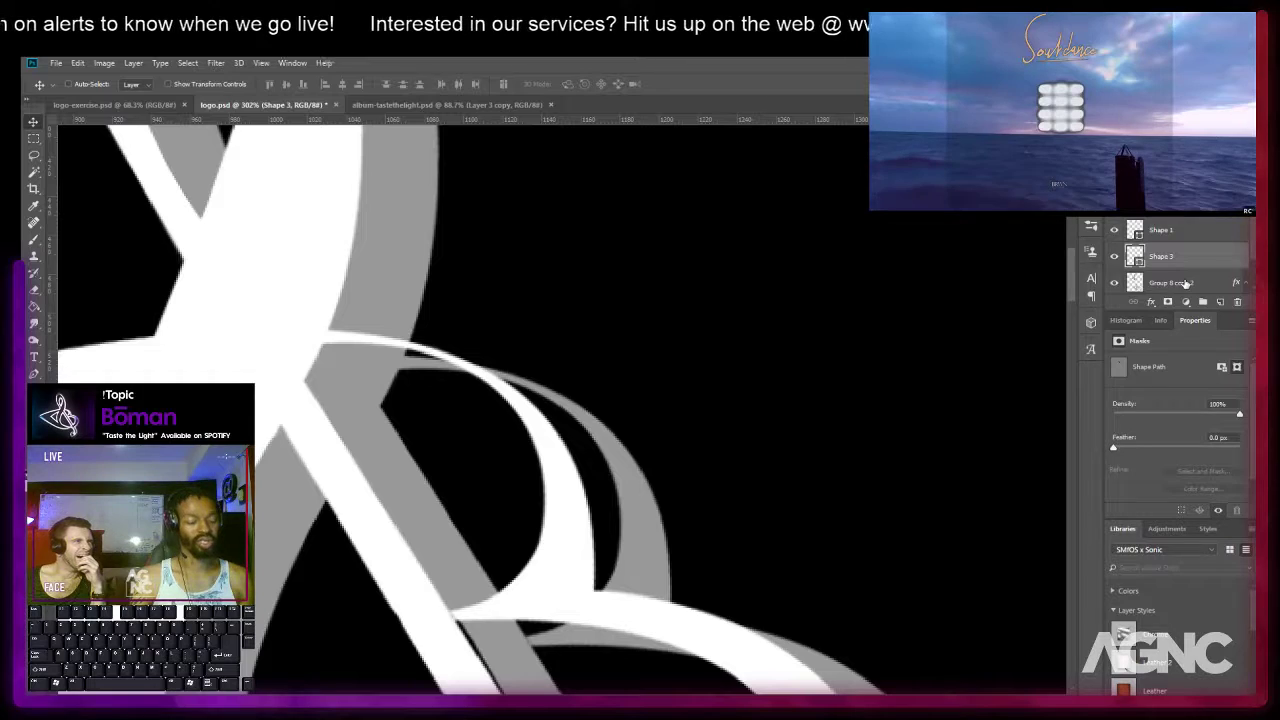
key("p")
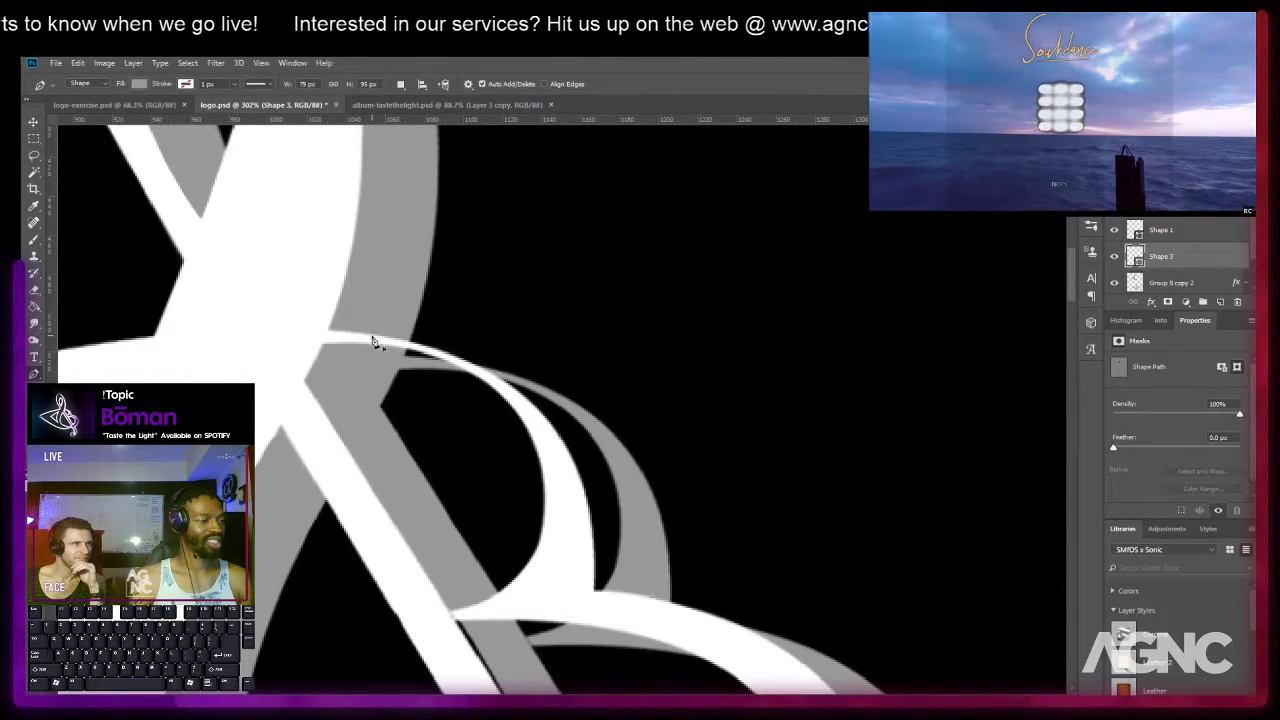
left_click(370, 337)
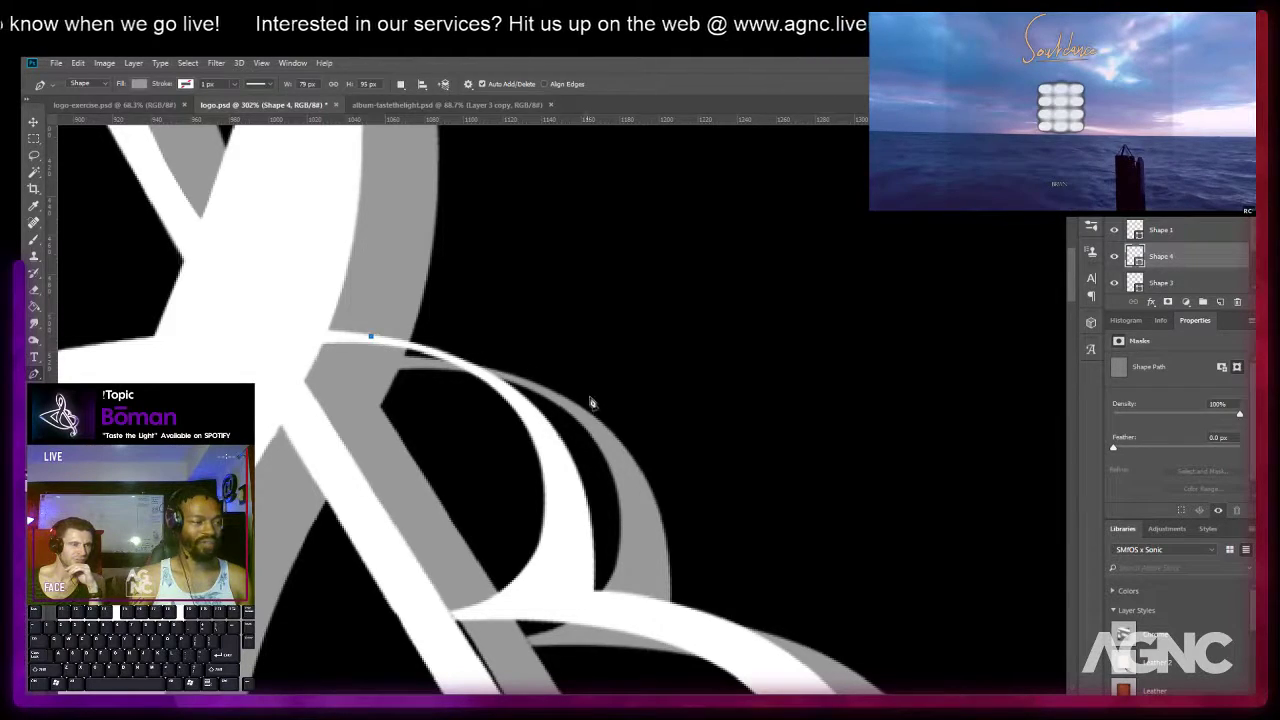
left_click_drag(552, 394, 654, 449)
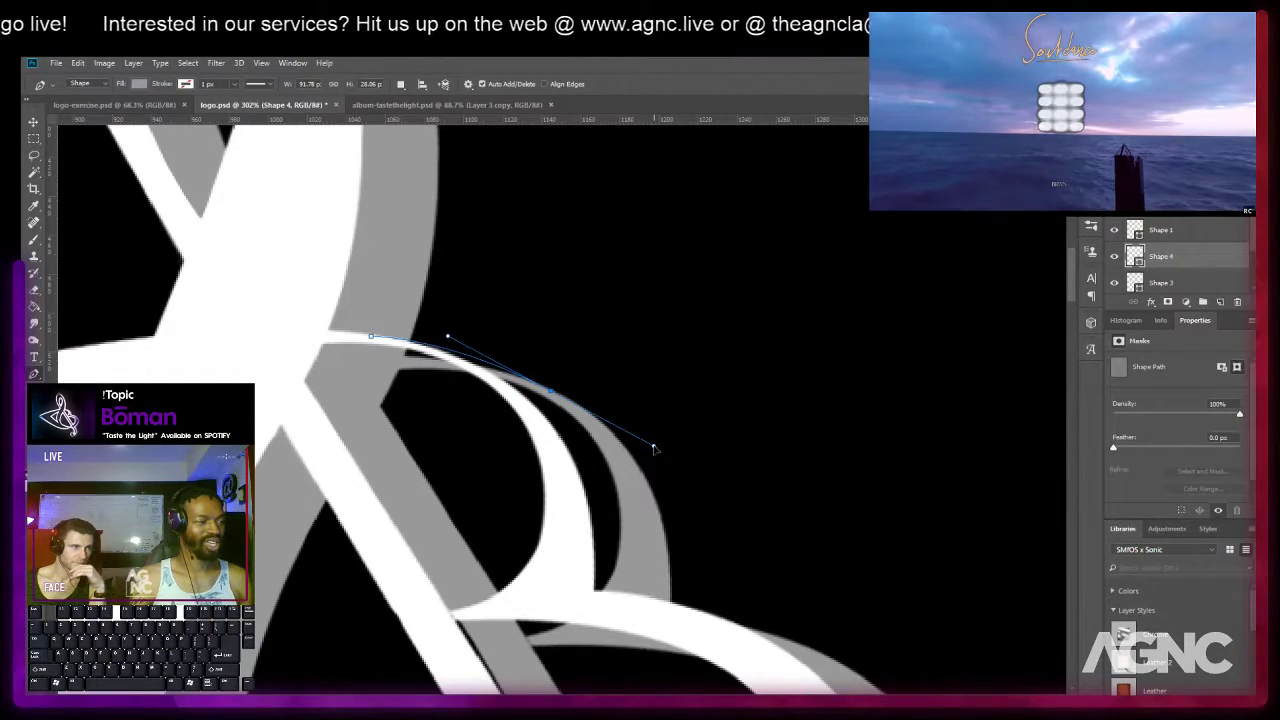
left_click(551, 391, "alt")
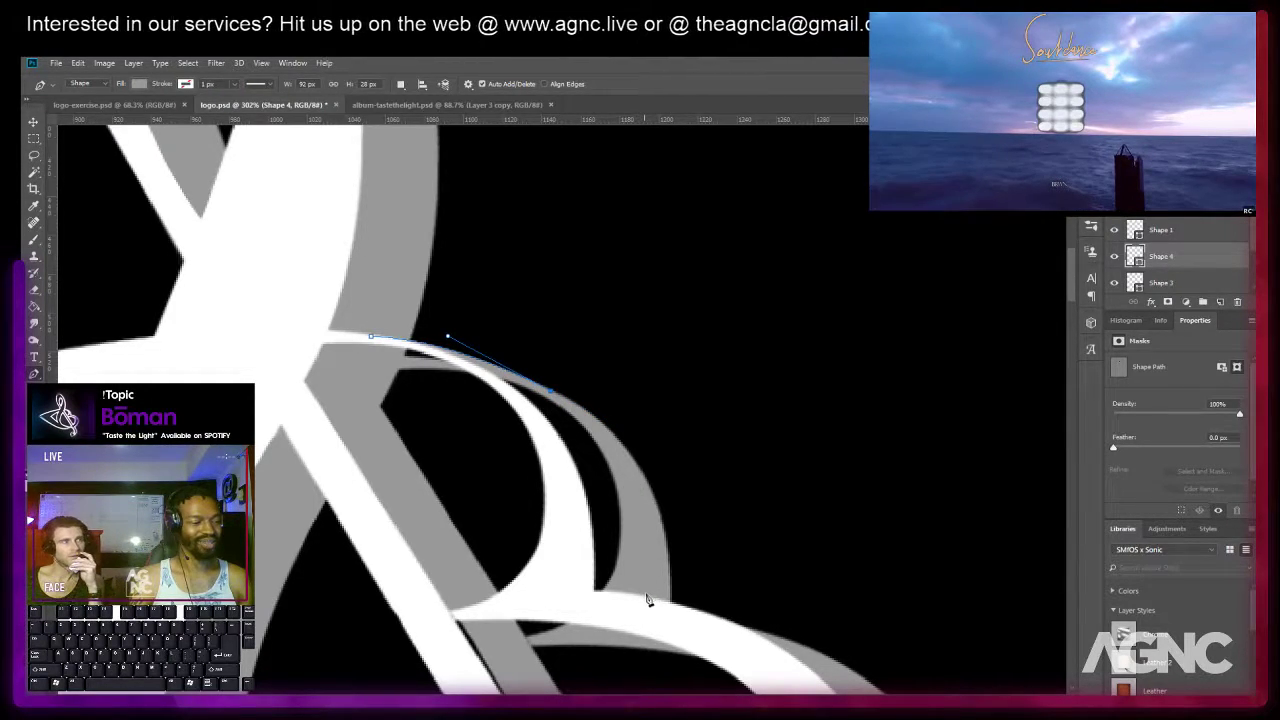
left_click_drag(646, 600, 631, 539)
left_click(647, 414, "alt")
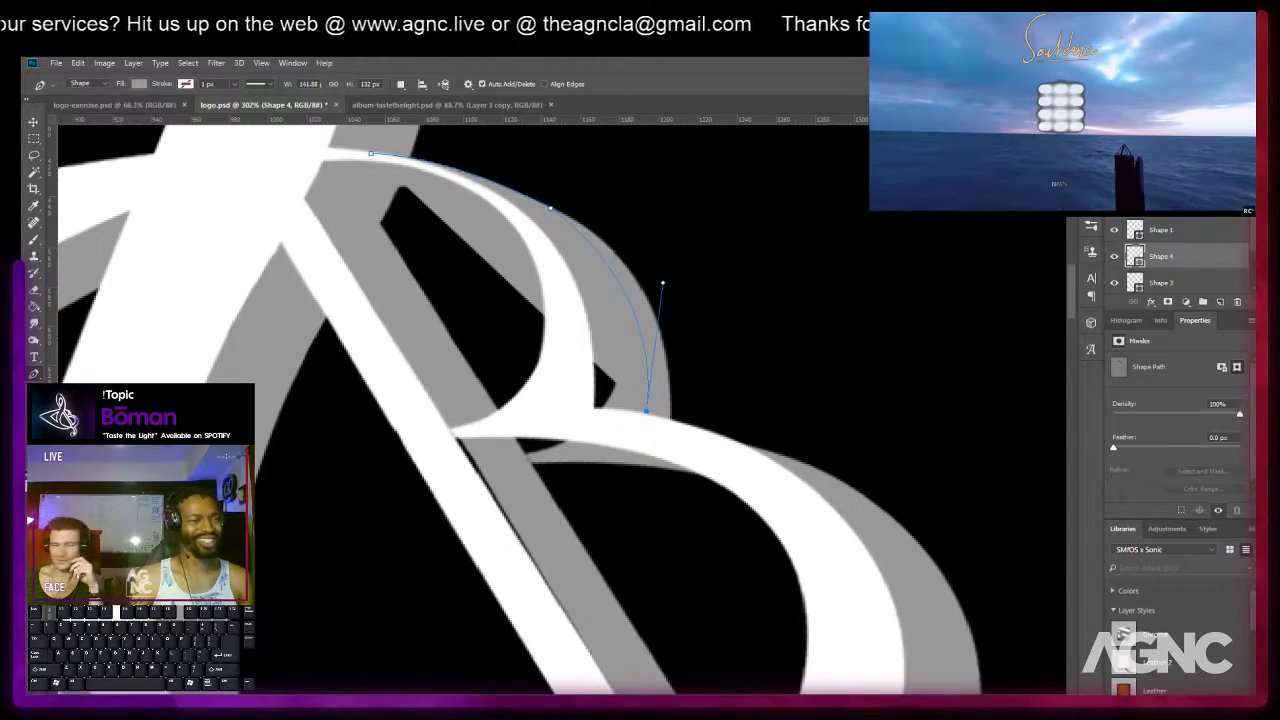
Add a corner where the two white curves meet and close the path along the white strand's outer edge at its starting point.
scroll(600, 402, "up", 3)
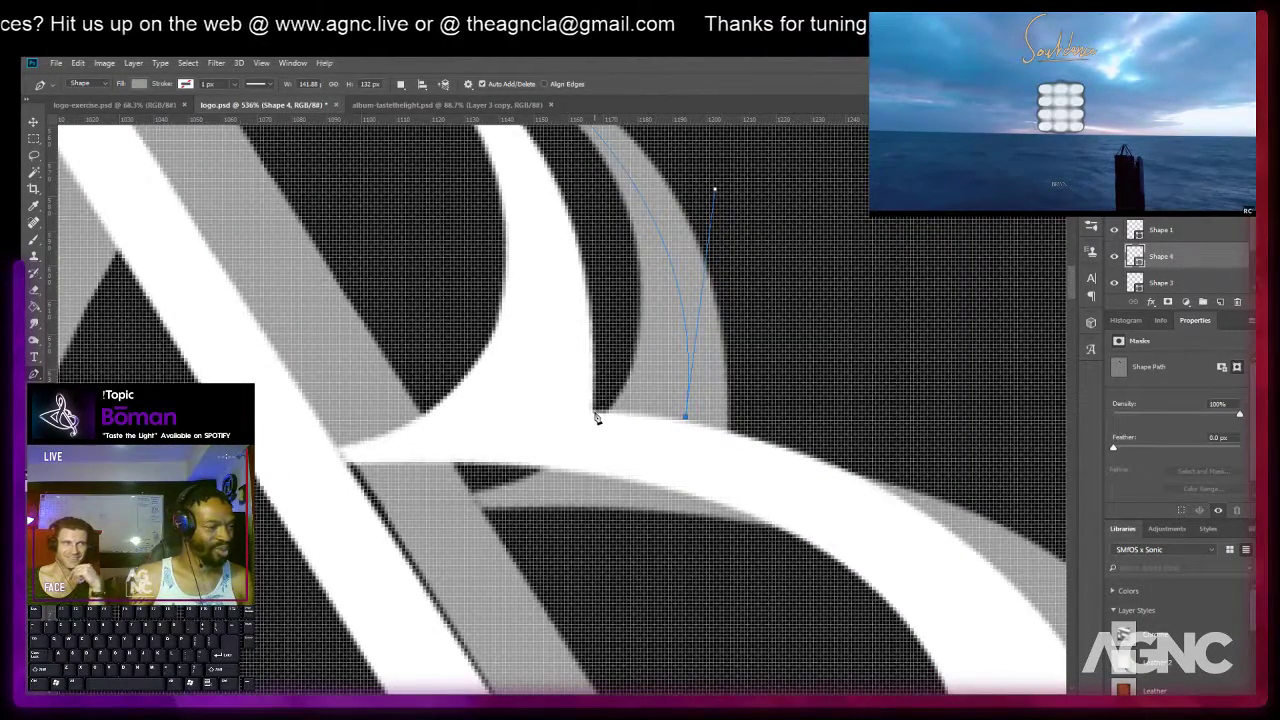
left_click(593, 415)
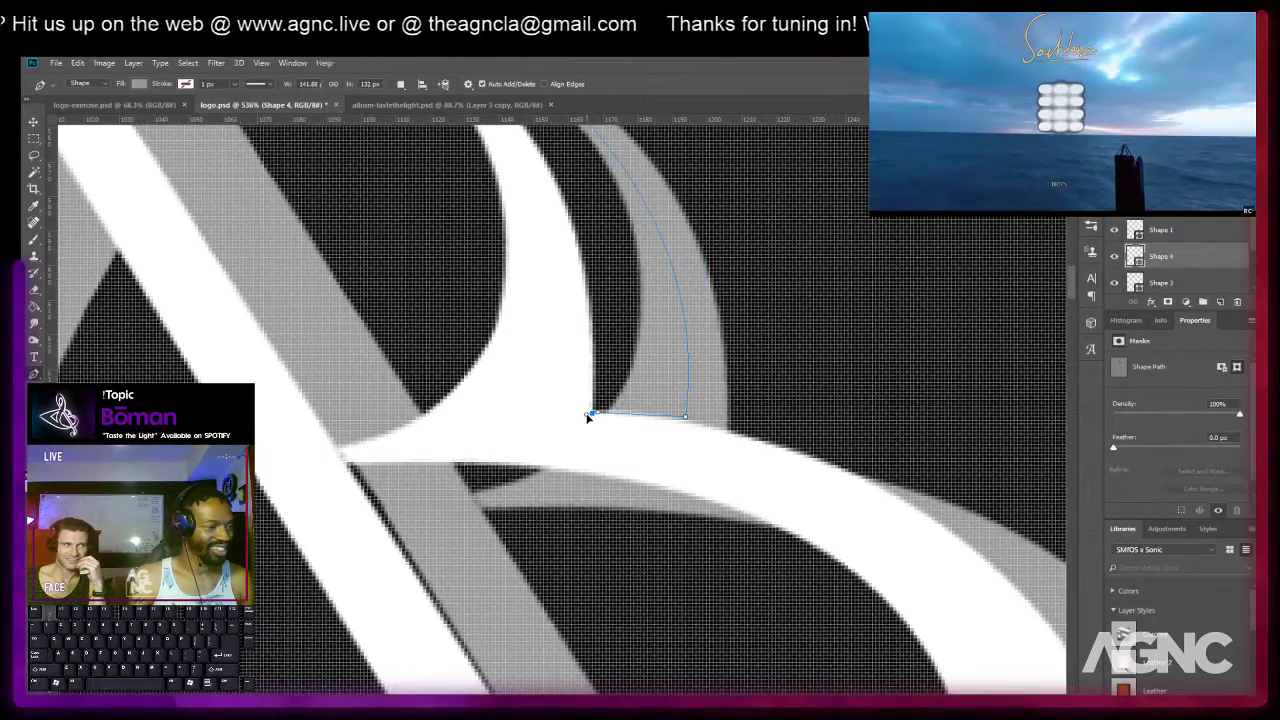
left_click_drag(614, 309, 634, 477)
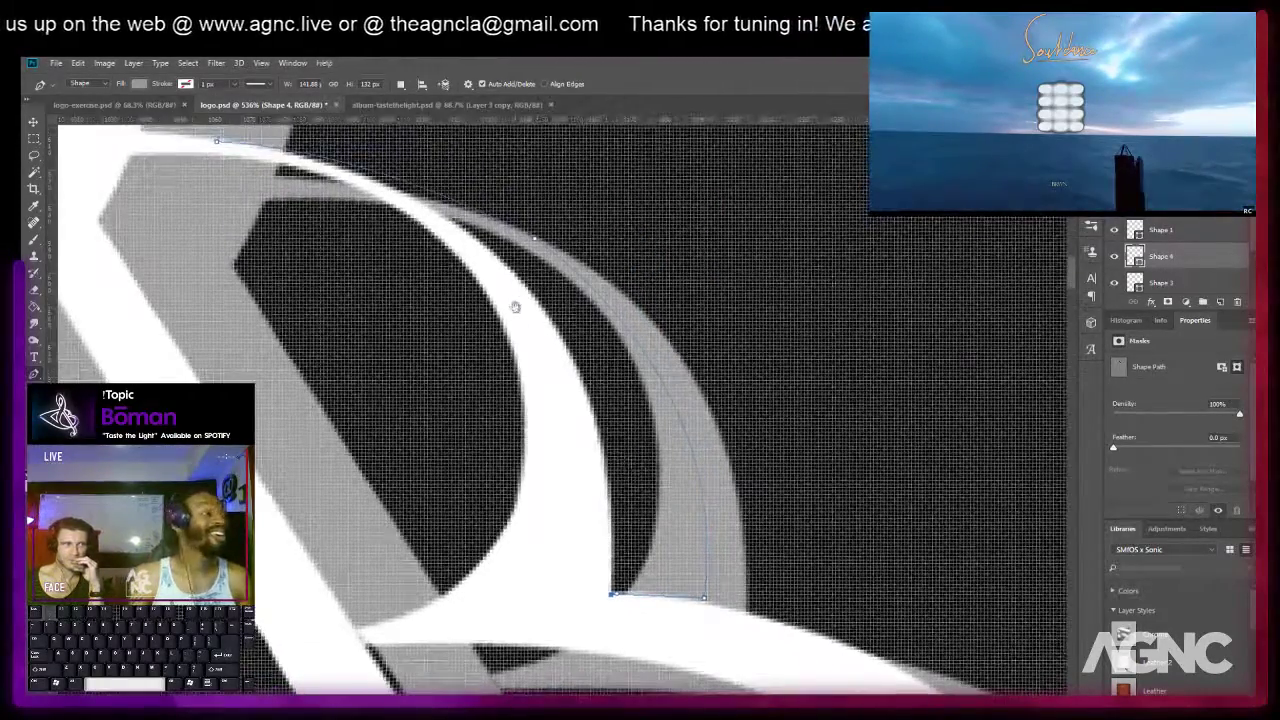
left_click_drag(520, 310, 600, 406)
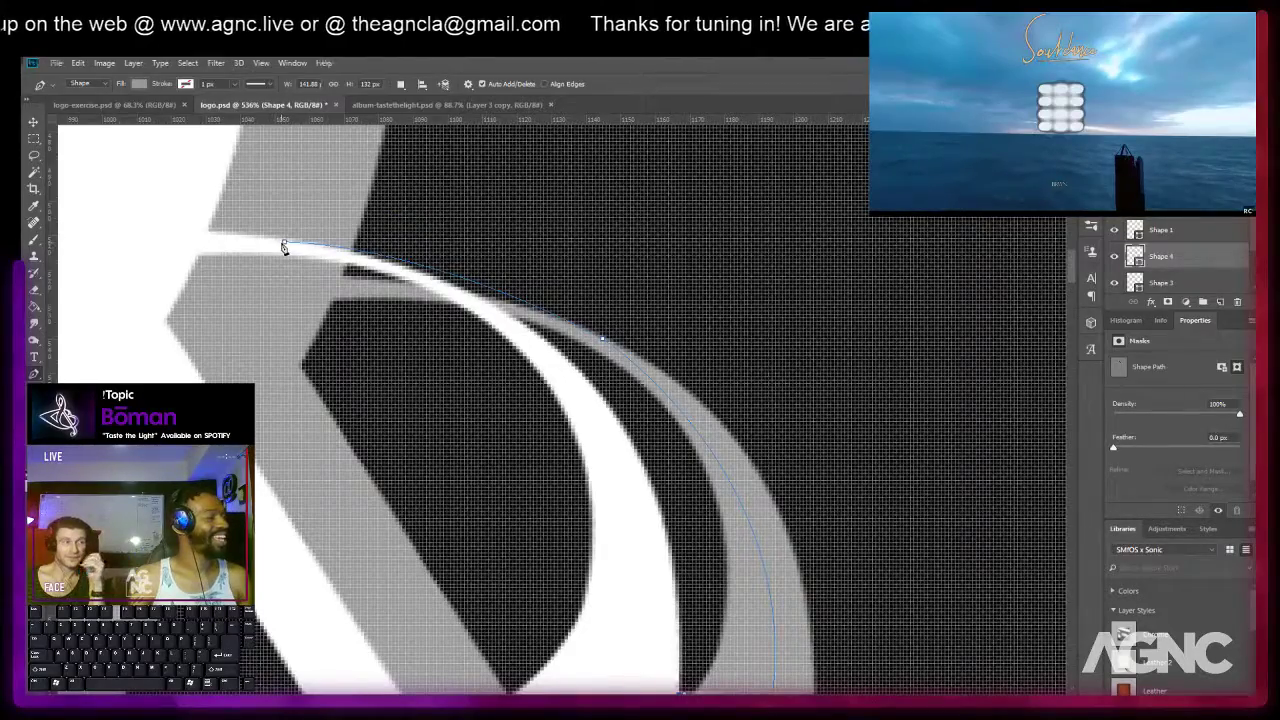
left_click_drag(284, 243, 269, 186)
key("space")
left_click_drag(808, 275, 498, 209)
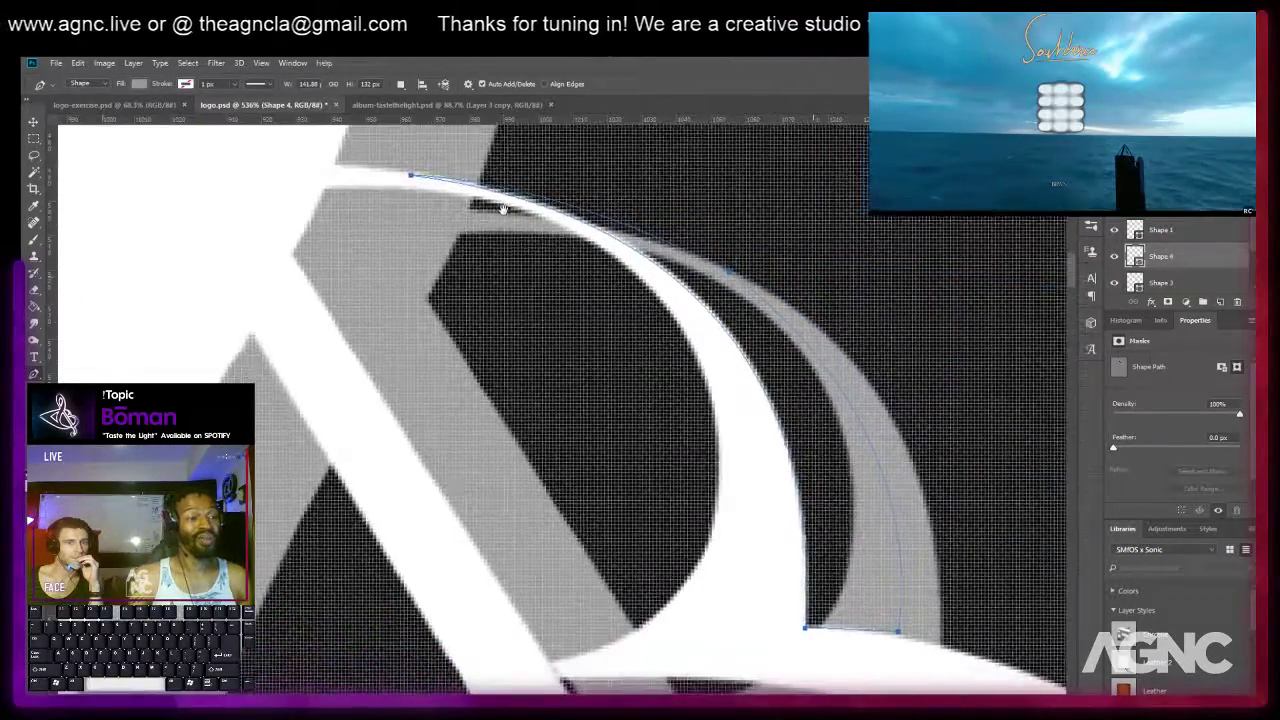
Reselect the new shape's path and adjust the long curve handle at its starting point to fit the white strand's outer edge.
key("a")
left_click(798, 600)
left_click(808, 630)
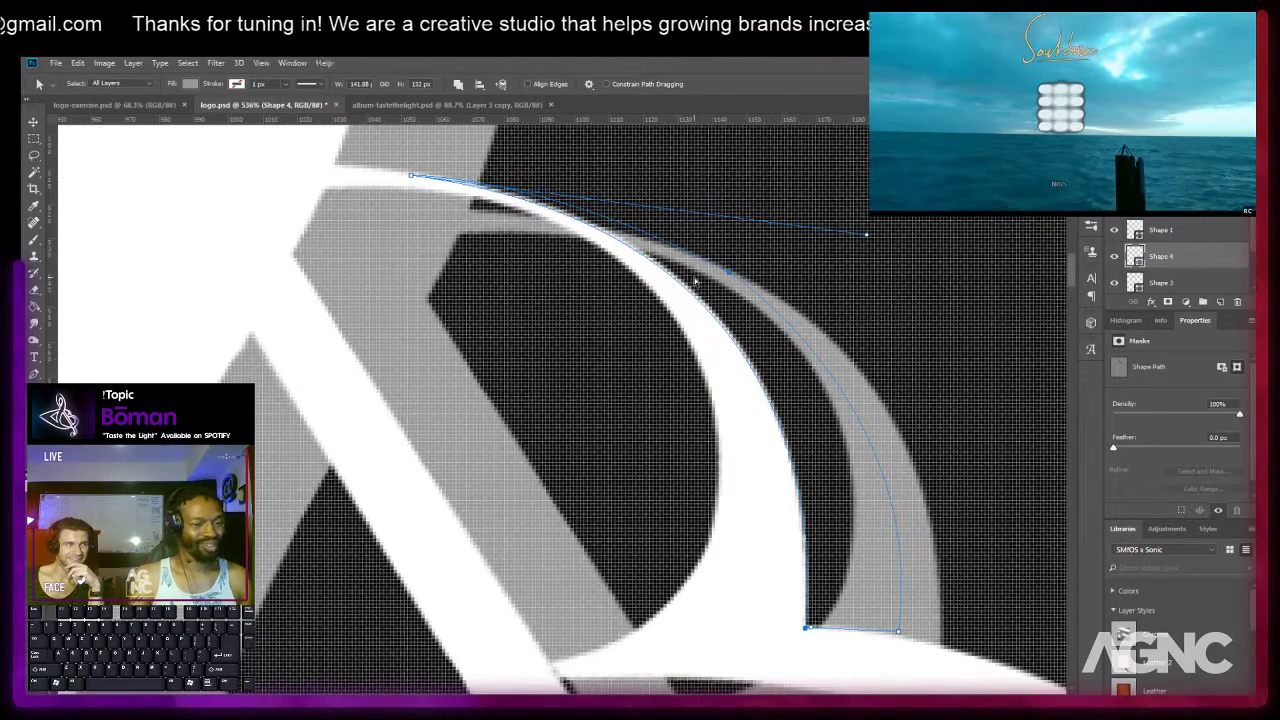
key("Return")
scroll(1174, 265, "up", 2)
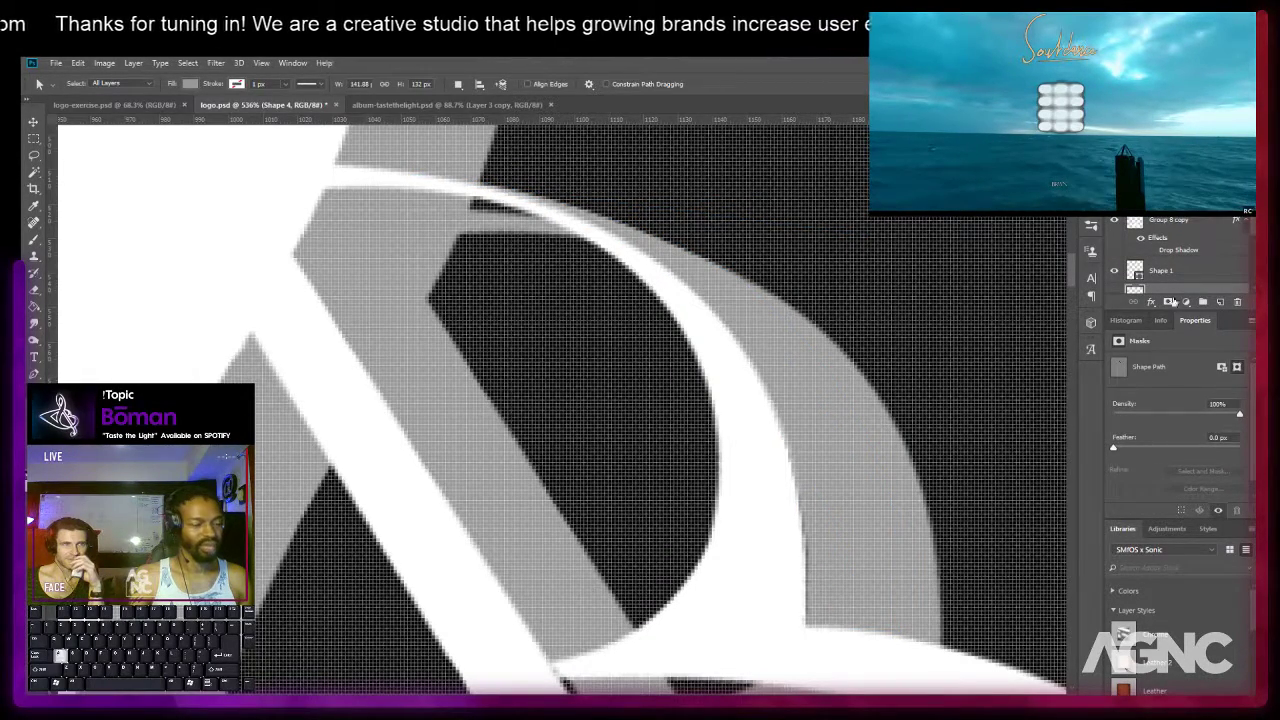
left_click(809, 604)
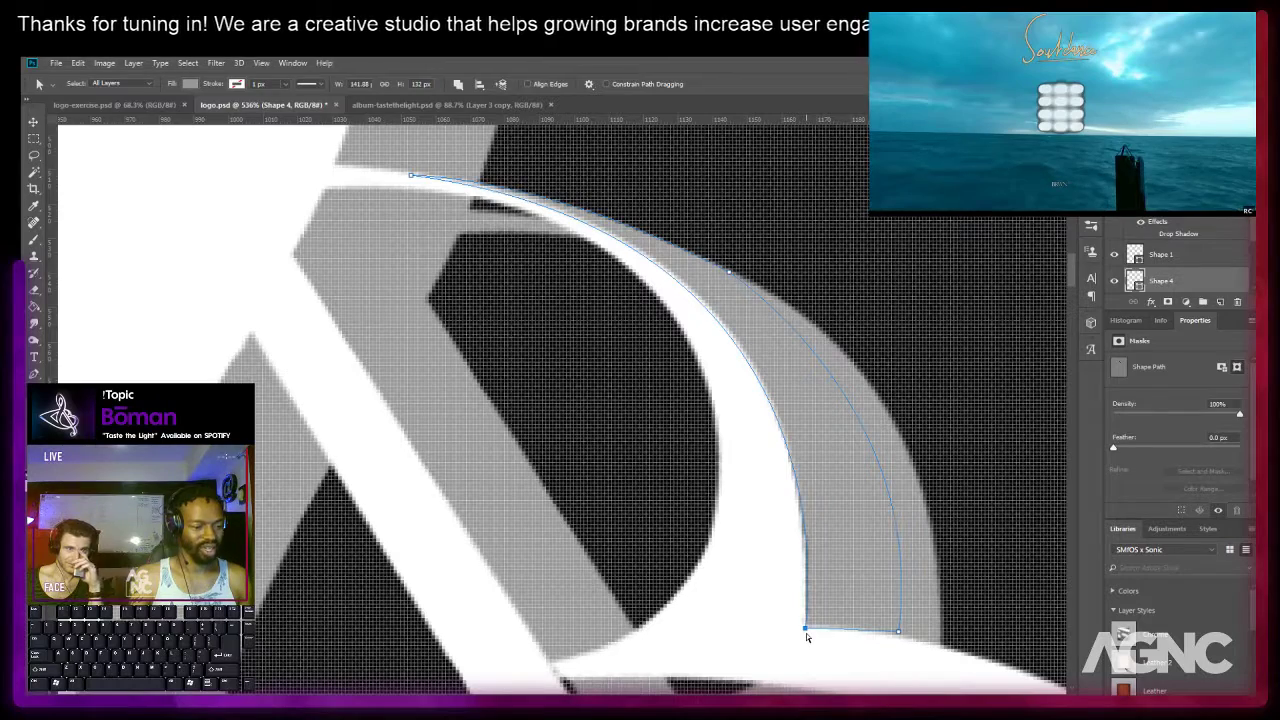
left_click(806, 629)
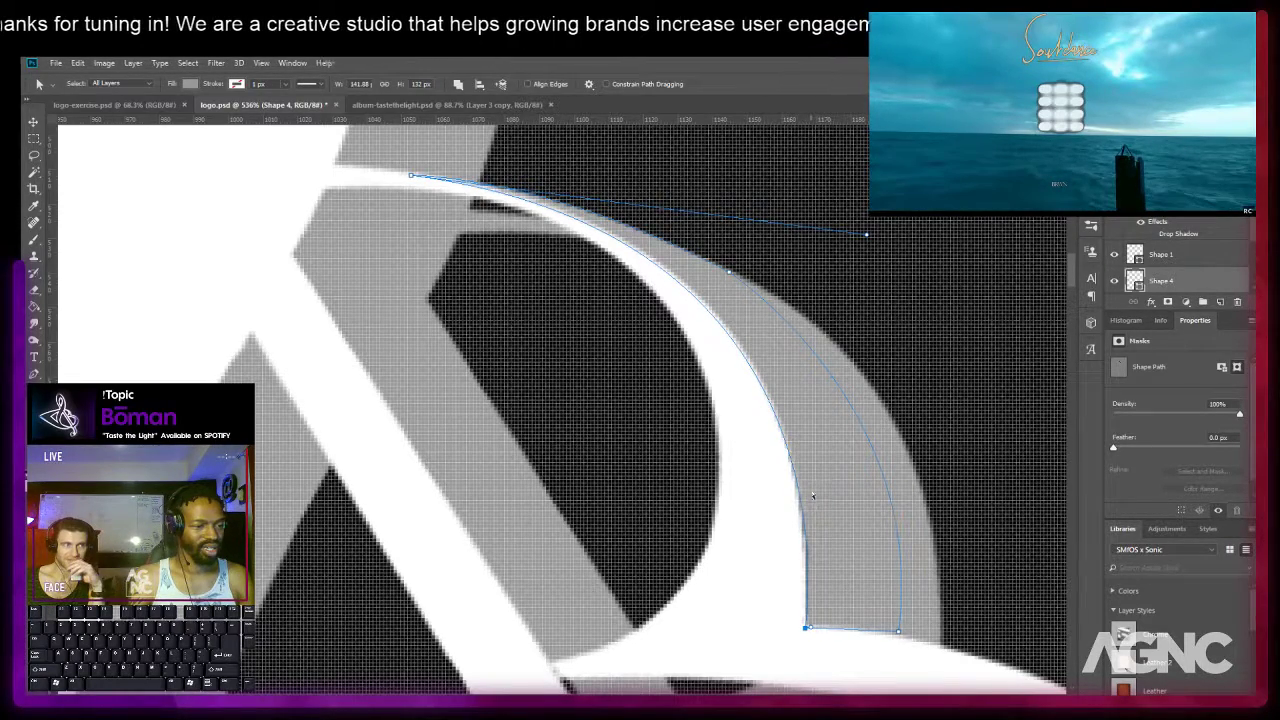
mouse_move(866, 234)
left_mouse_down()
mouse_move(836, 188)
mouse_move(856, 229)
left_mouse_up()
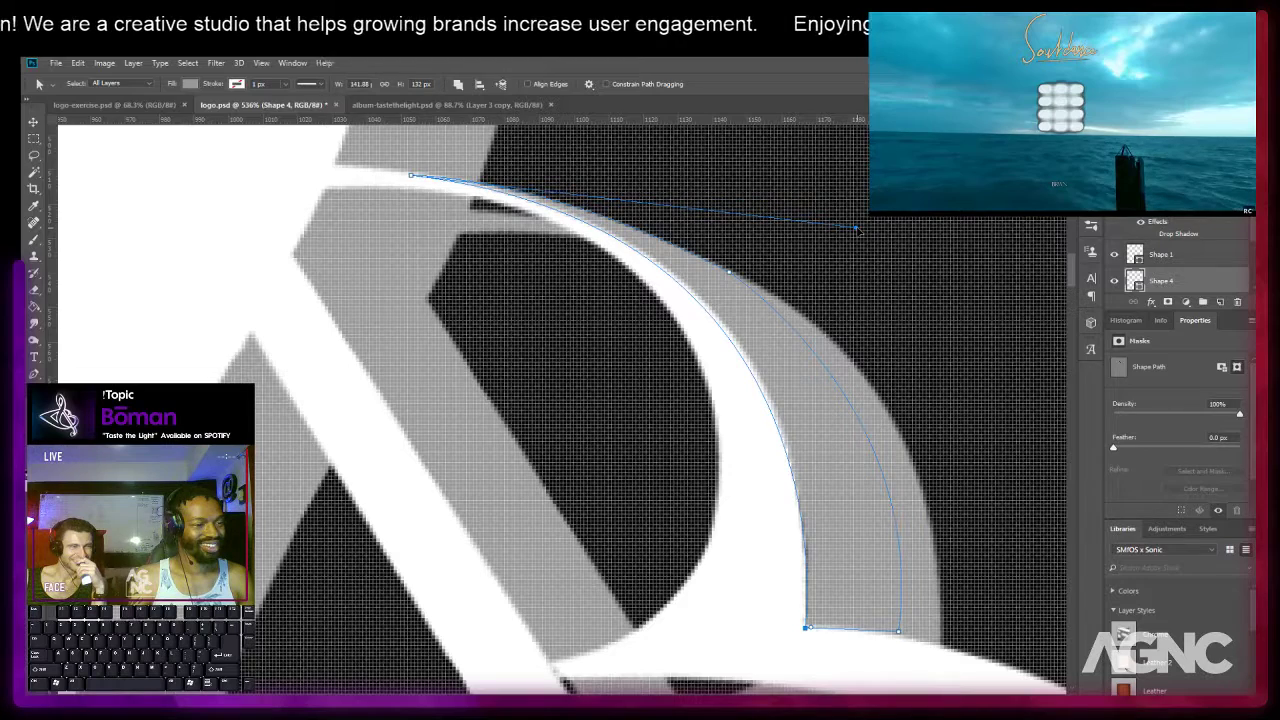
Nudge the shape's lower corner point slightly left and down onto the white curve and end its path editing.
key("Left")
key("Down")
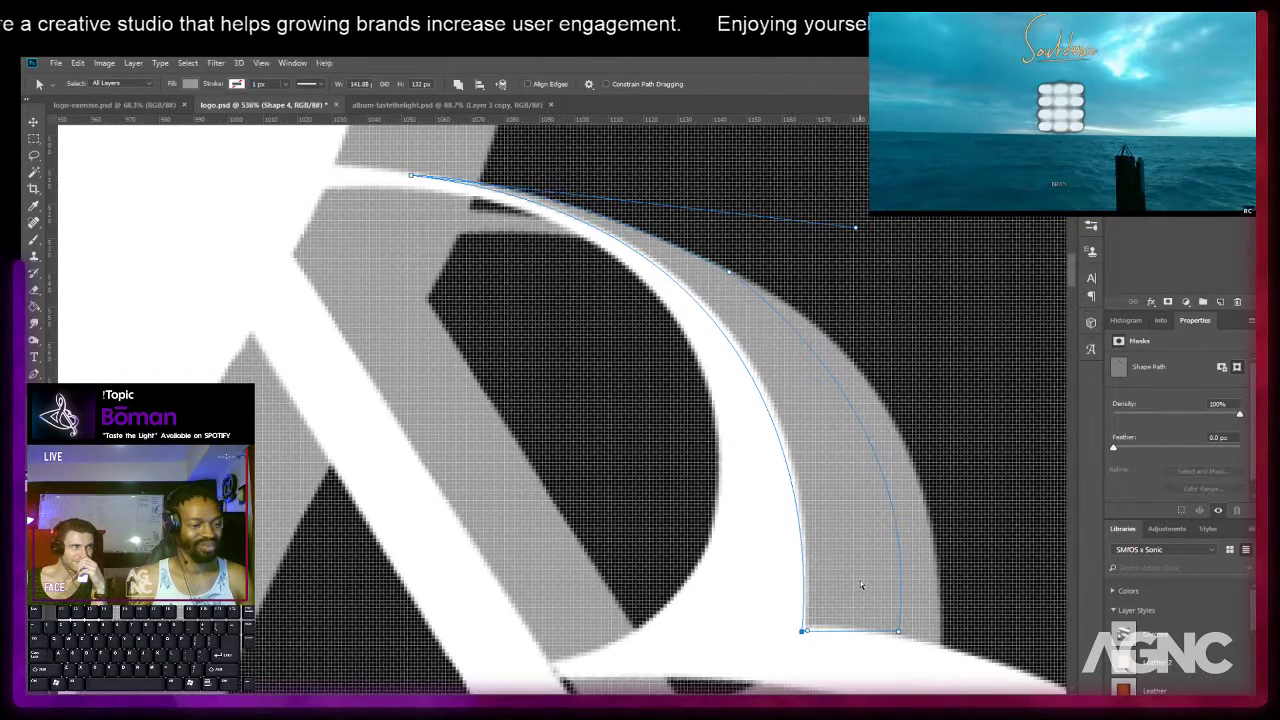
left_click(962, 432)
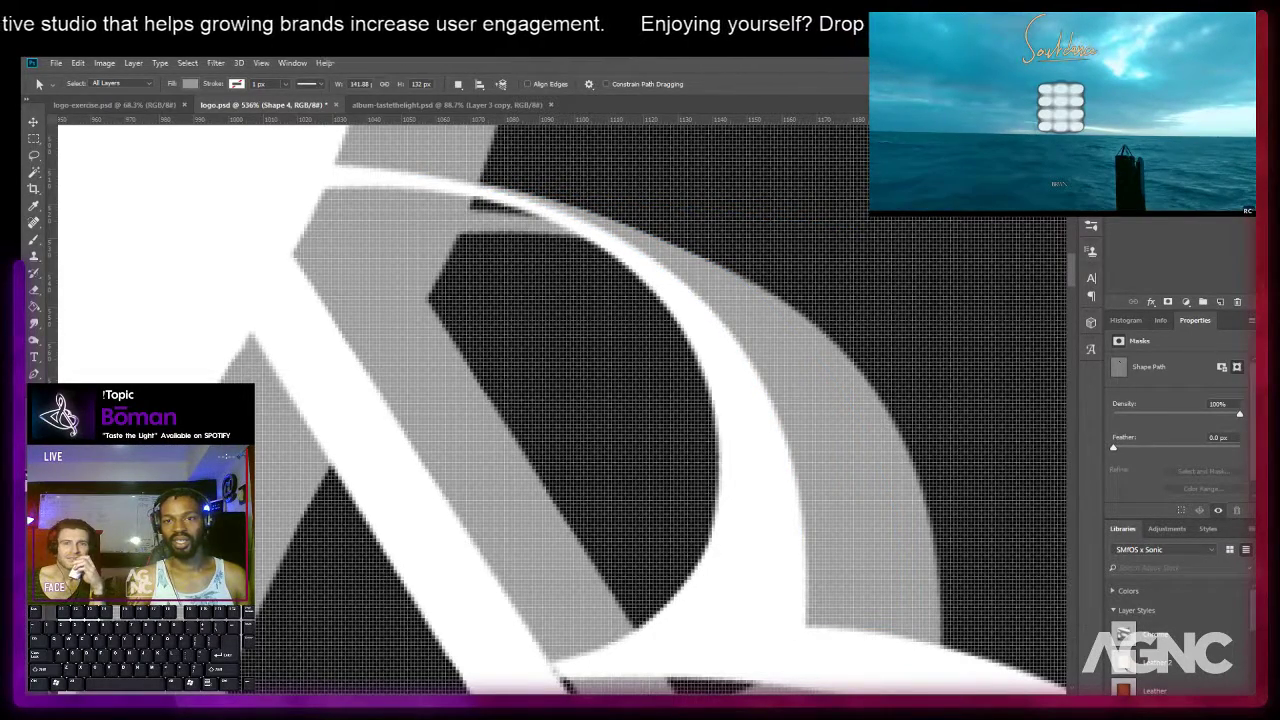
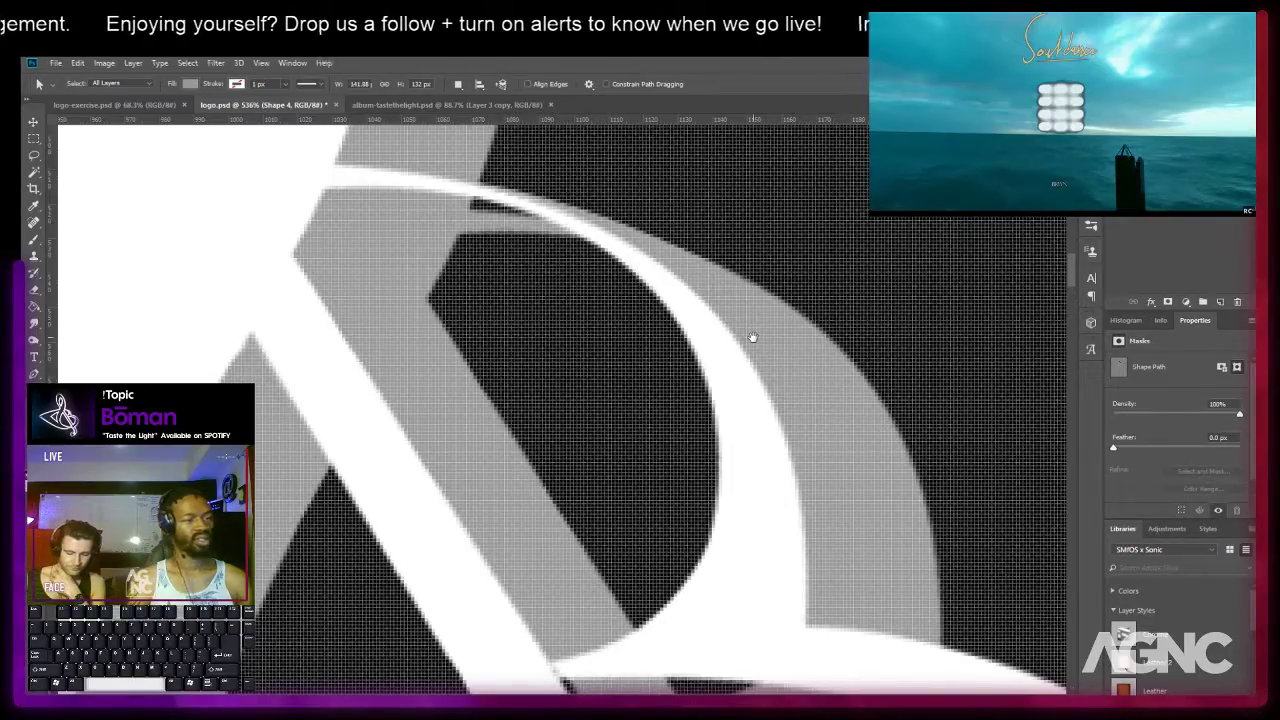
Draw a closed Pen tool shape beneath the thin white strand, curving along its underside to the loop and straight back through the grey.
left_click_drag(753, 332, 735, 226)
left_click_drag(741, 280, 490, 230)
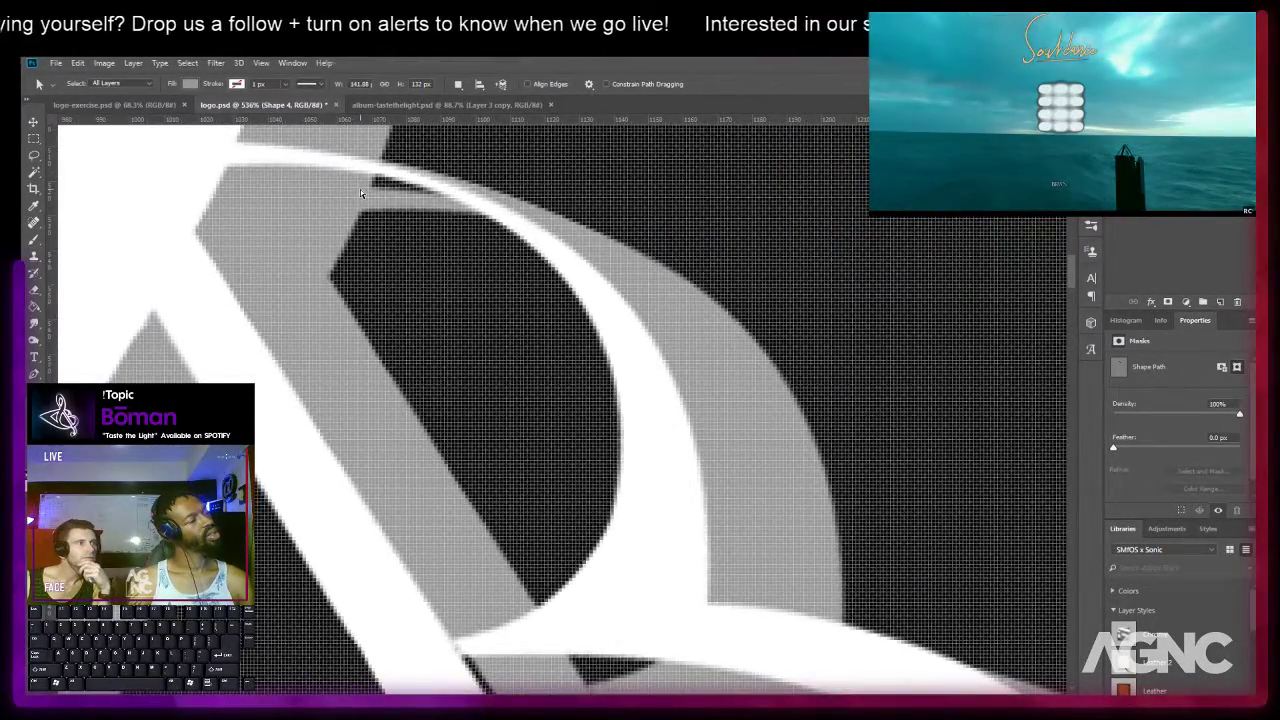
left_click_drag(360, 189, 428, 333)
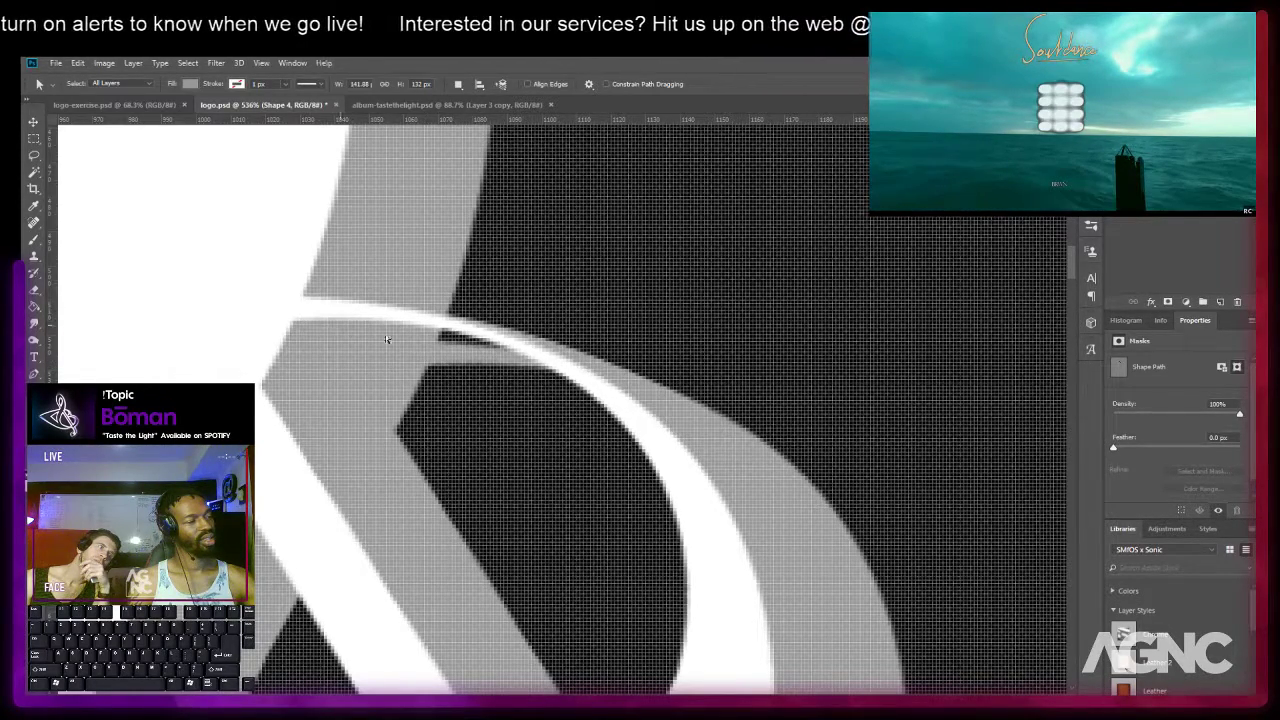
key("p")
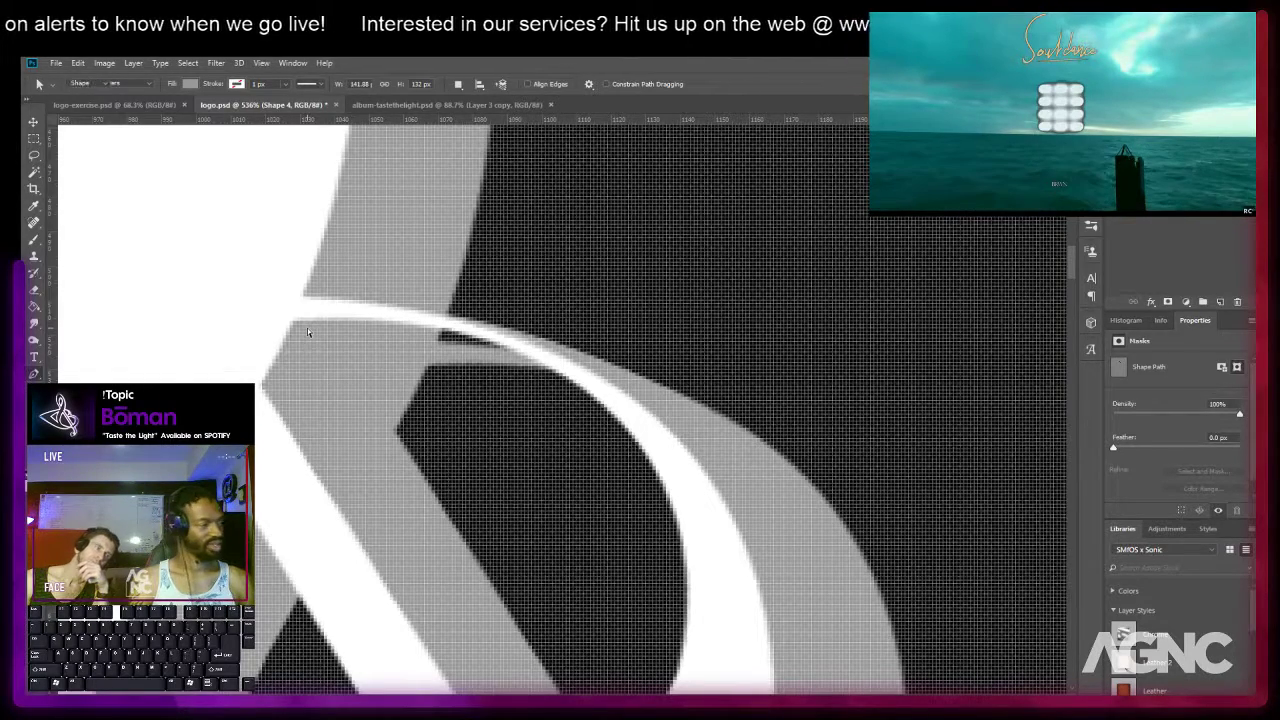
left_click(292, 321)
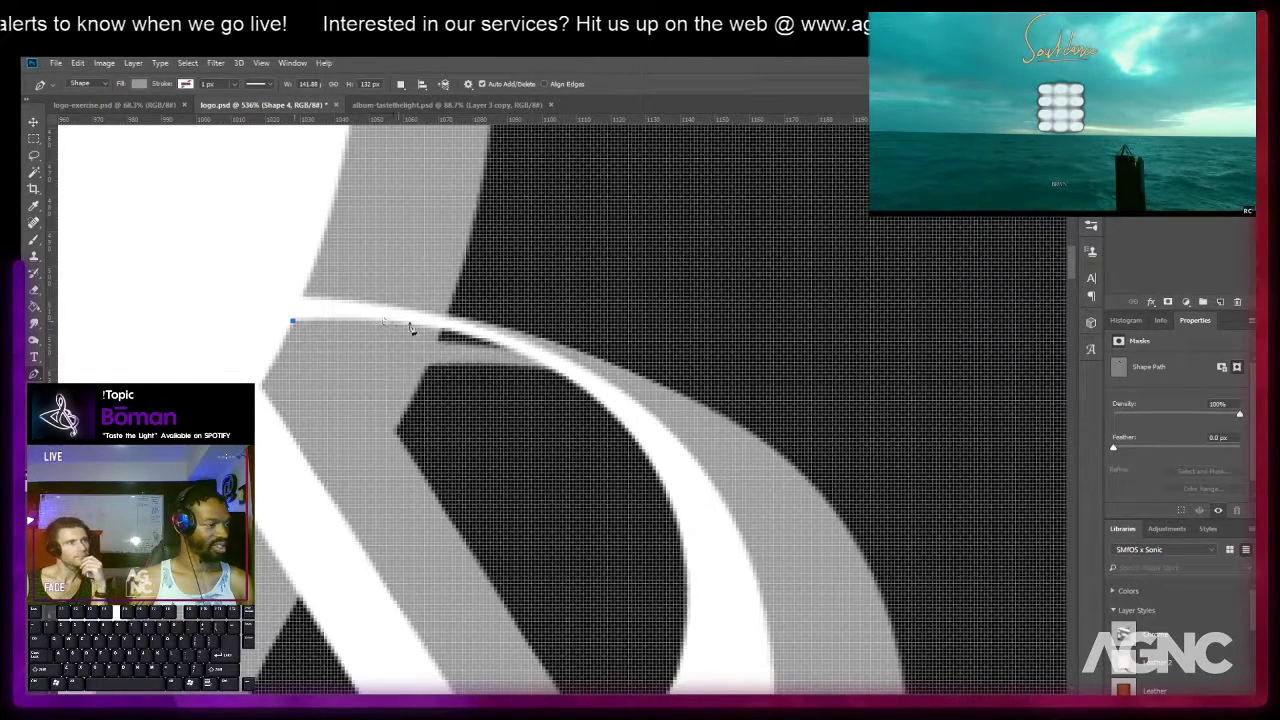
left_click(541, 362)
left_click_drag(541, 362, 633, 415)
left_click(541, 362, "alt")
left_click(358, 362)
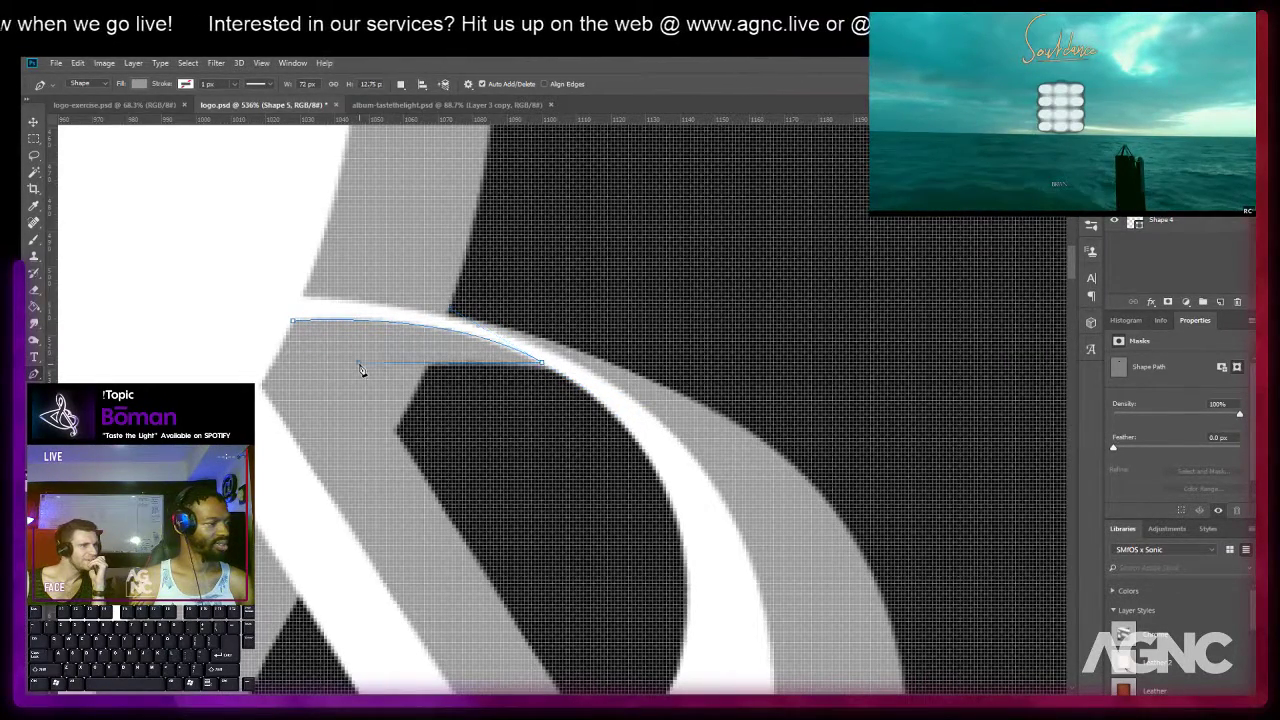
left_click(292, 322)
key("a")
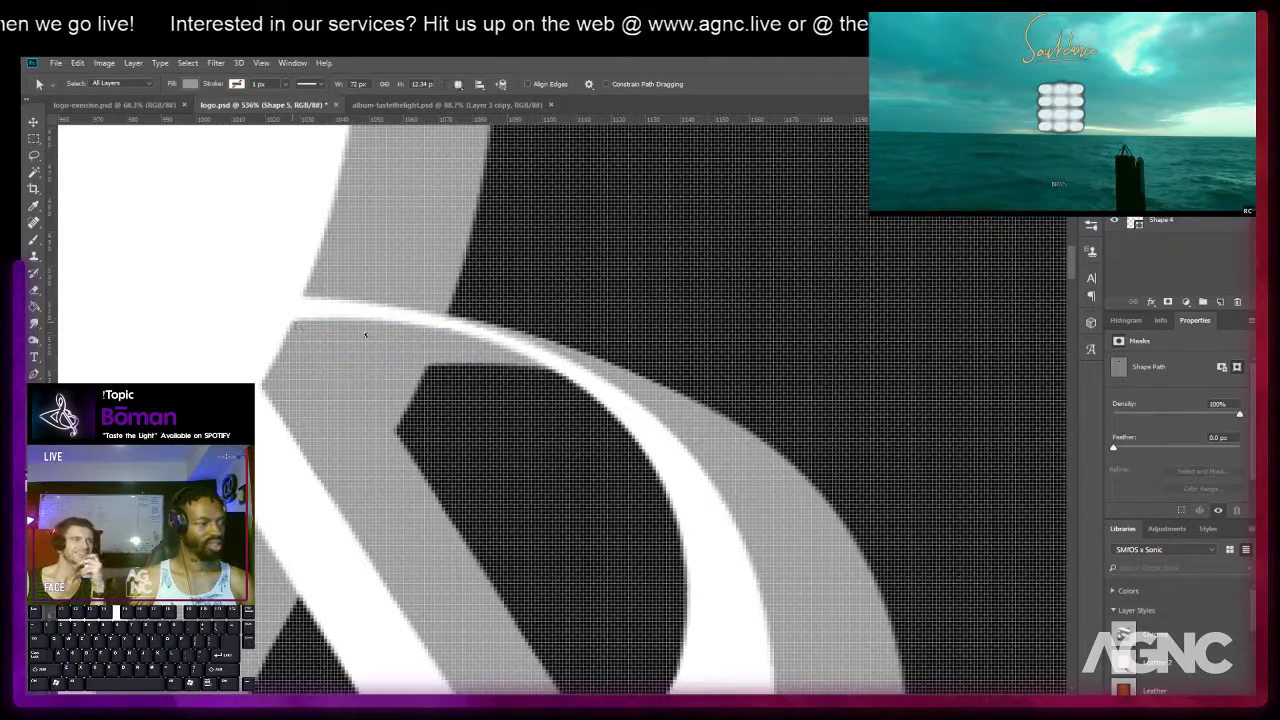
Make the Group 8 copy 2 layer active at the thin gap beside the white diagonal, below the upper loop.
scroll(444, 334, "down", 6)
scroll(446, 334, "down", 4)
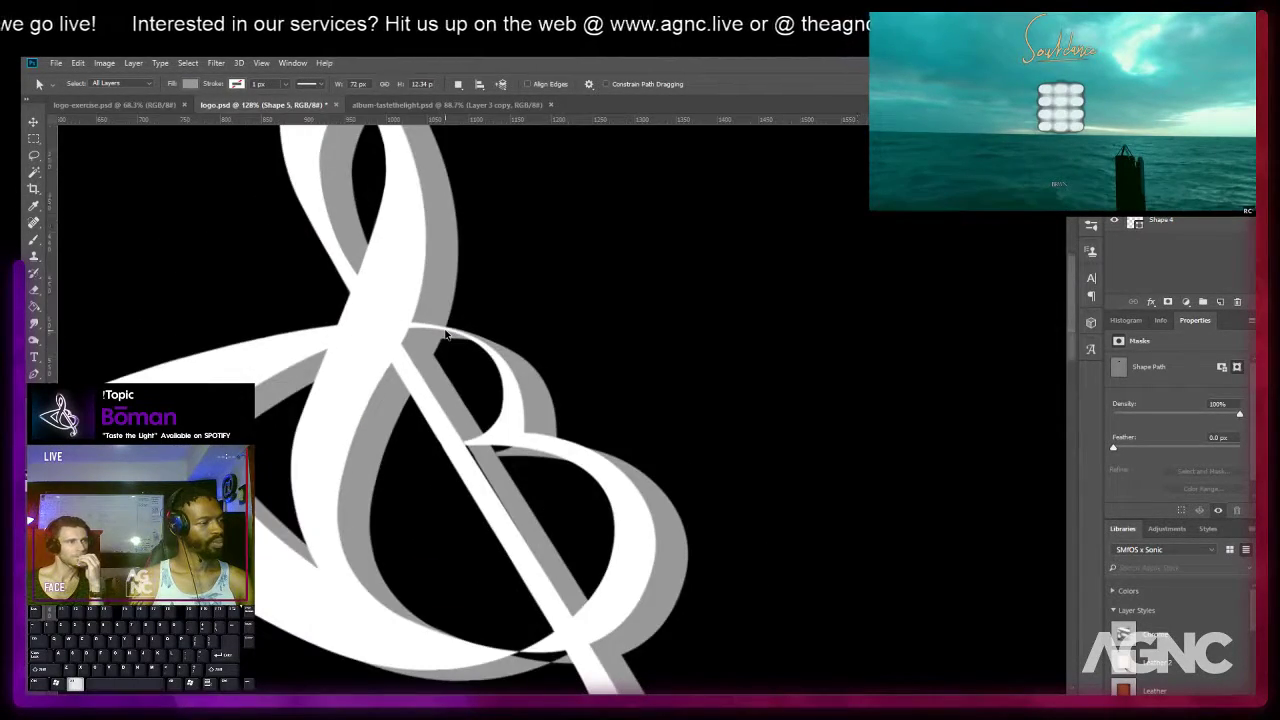
scroll(455, 334, "up", 3)
scroll(455, 334, "up", 1)
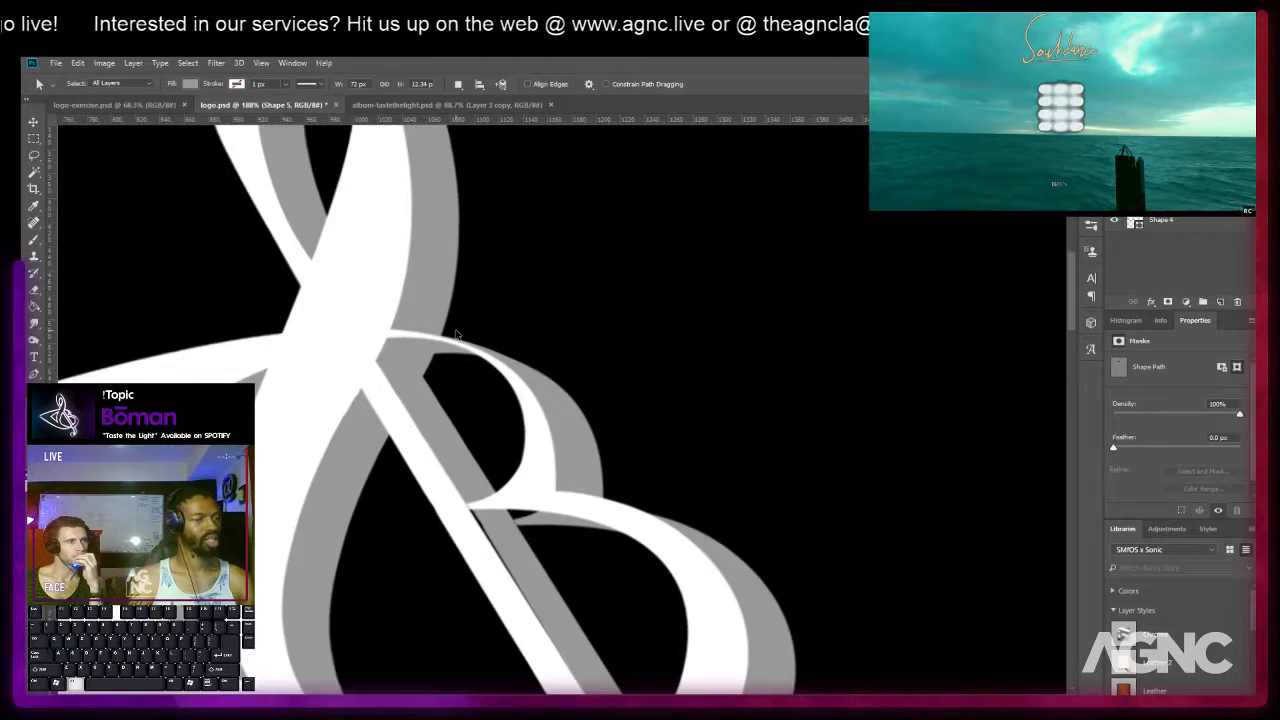
left_click_drag(456, 334, 461, 543)
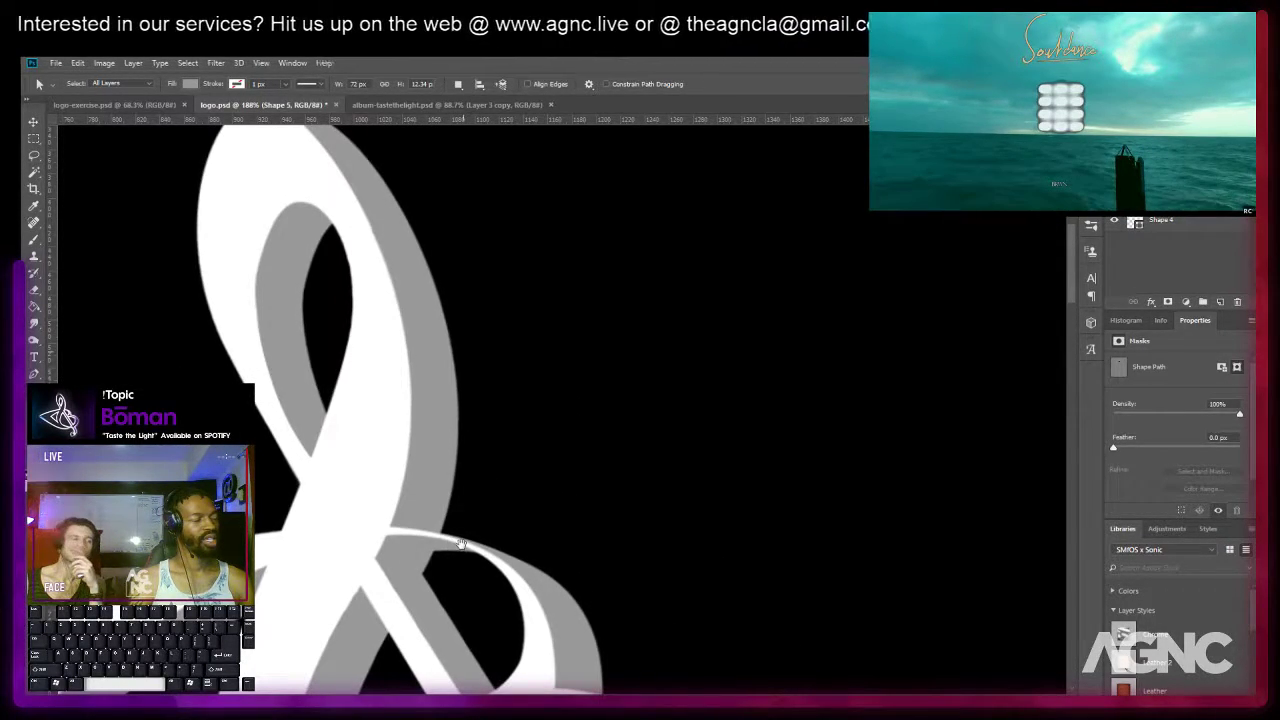
scroll(414, 434, "down", 5)
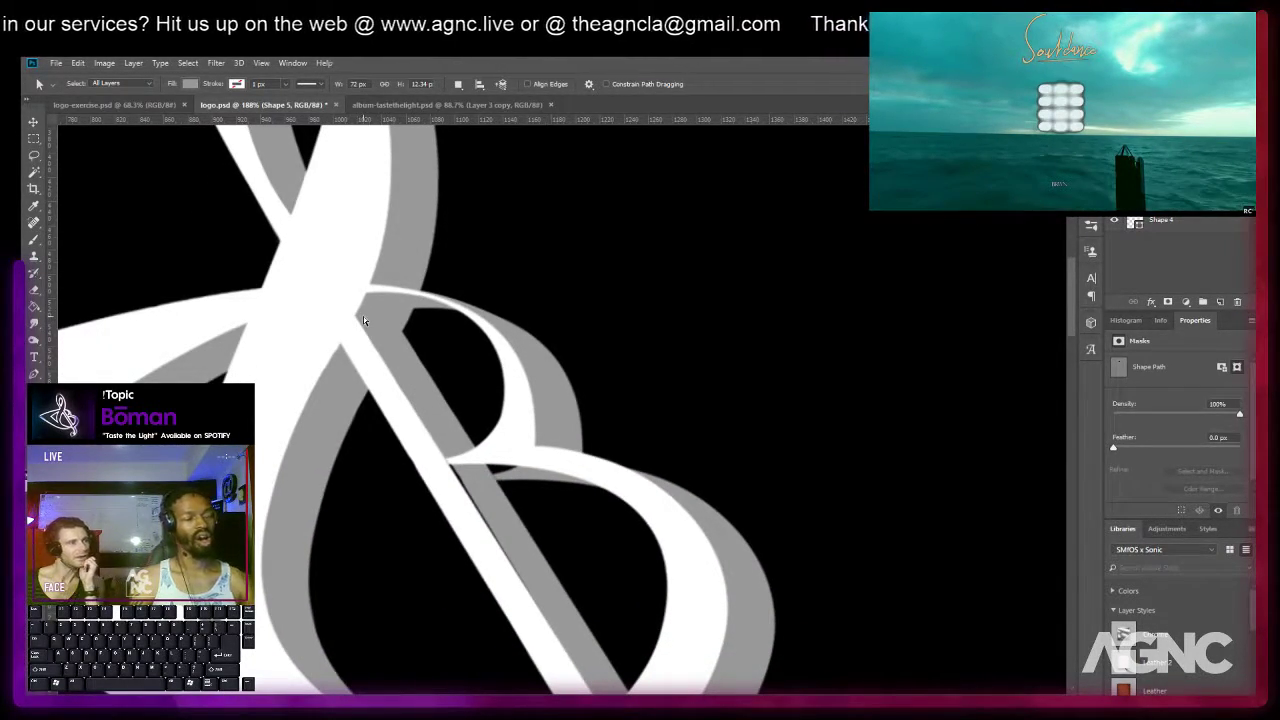
scroll(434, 334, "down", 3)
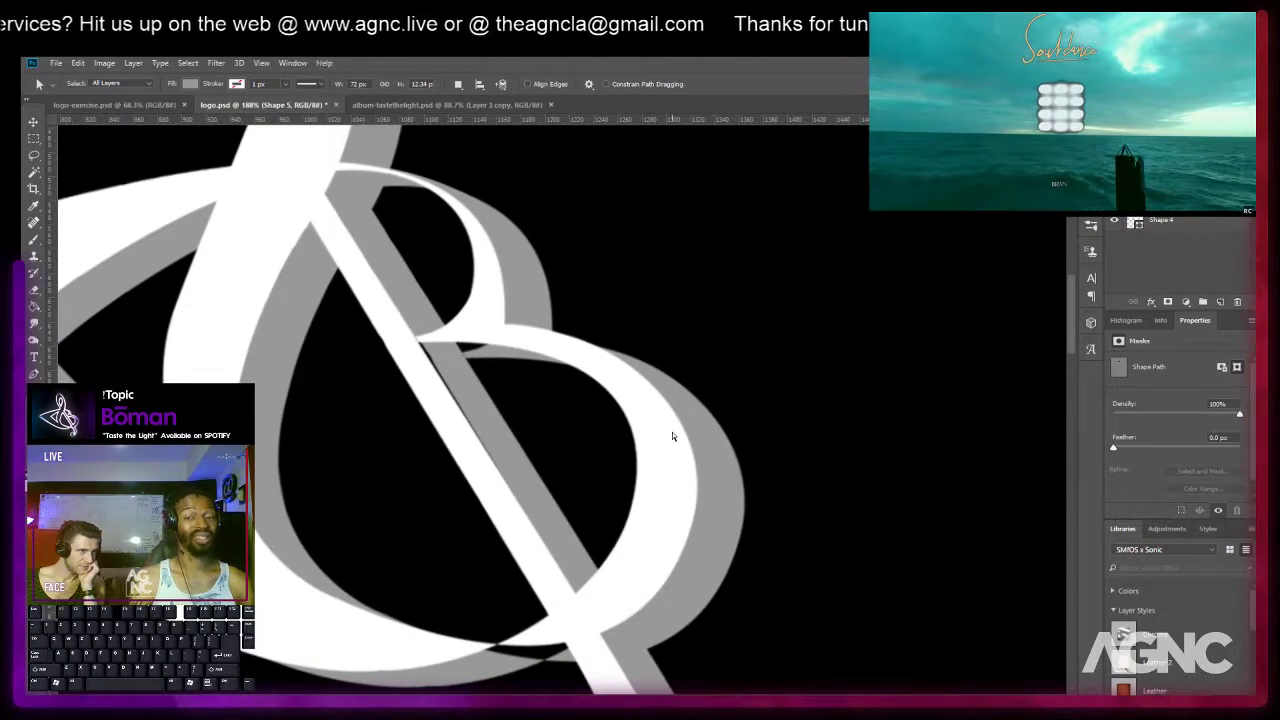
key("v")
right_click(441, 366)
left_click(452, 369)
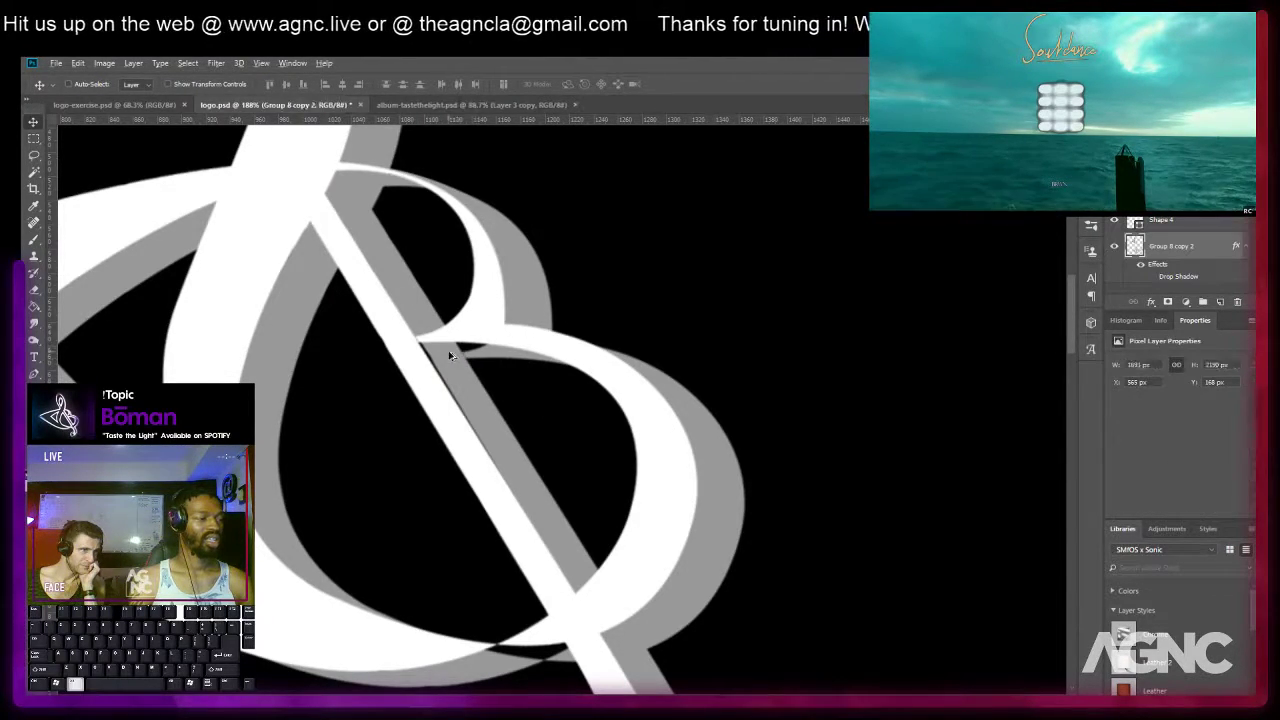
scroll(410, 342, "up", 5)
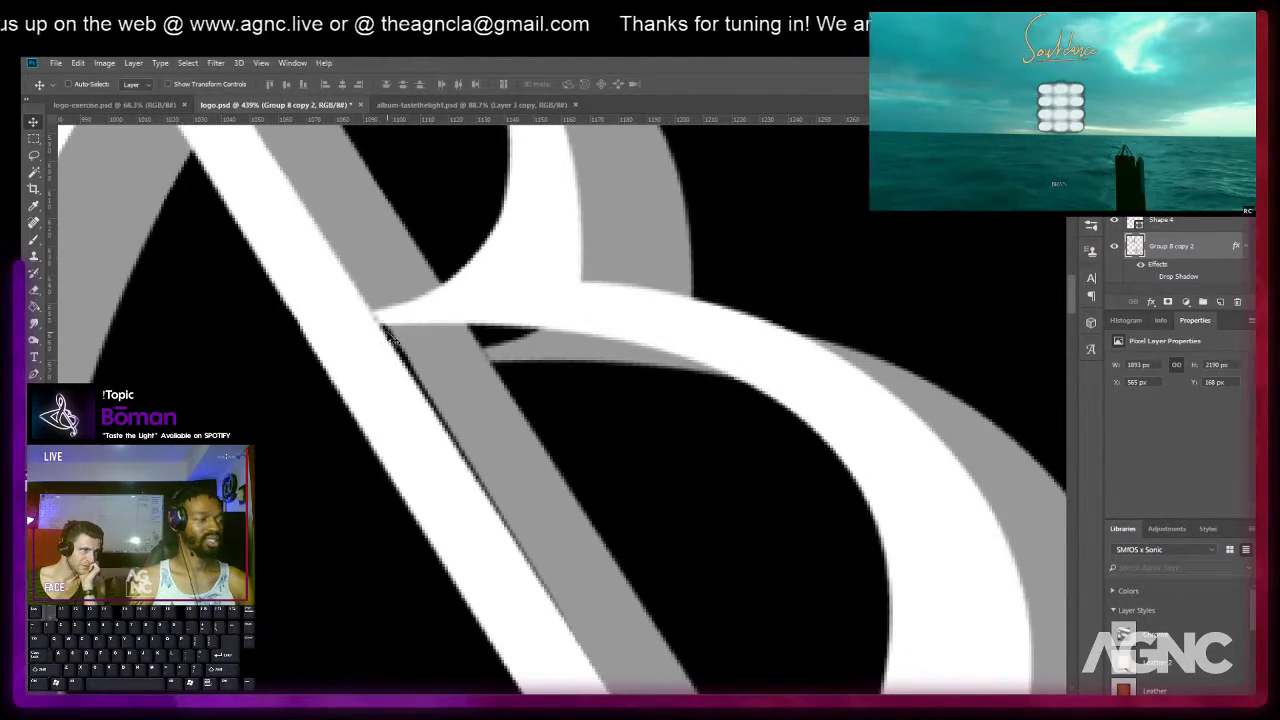
Draw a narrow closed Pen tool shape along the white diagonal's edge, from the lower curve's start down to the diagonal's crossing.
key("p")
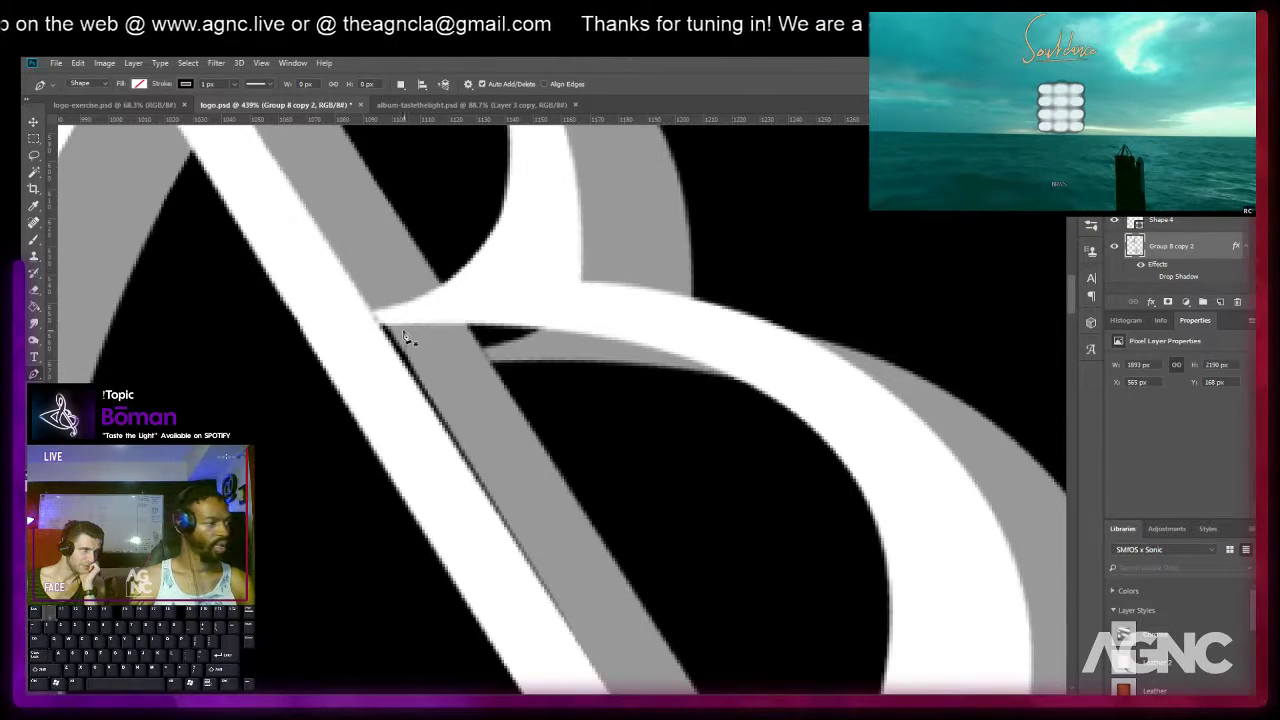
left_click_drag(459, 377, 377, 177)
left_click_drag(540, 548, 446, 361)
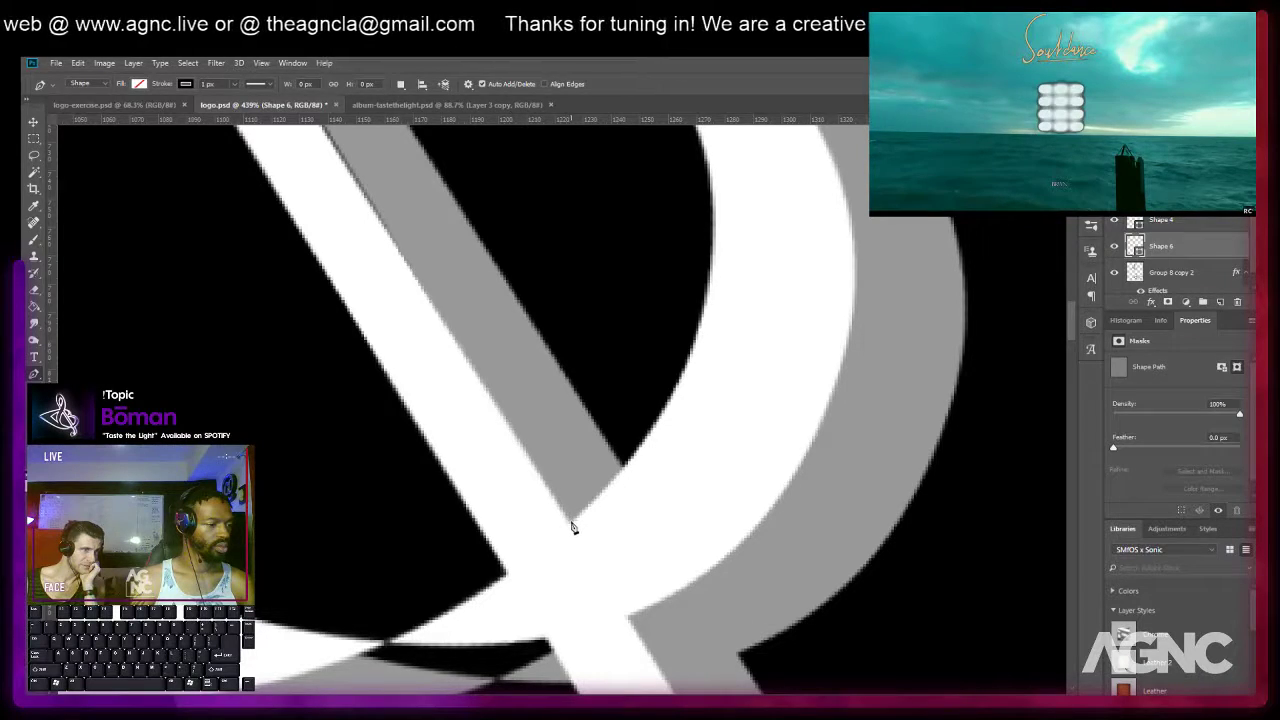
left_click(570, 523)
left_click_drag(567, 447, 615, 666)
left_click_drag(569, 551, 505, 376)
left_click(558, 560)
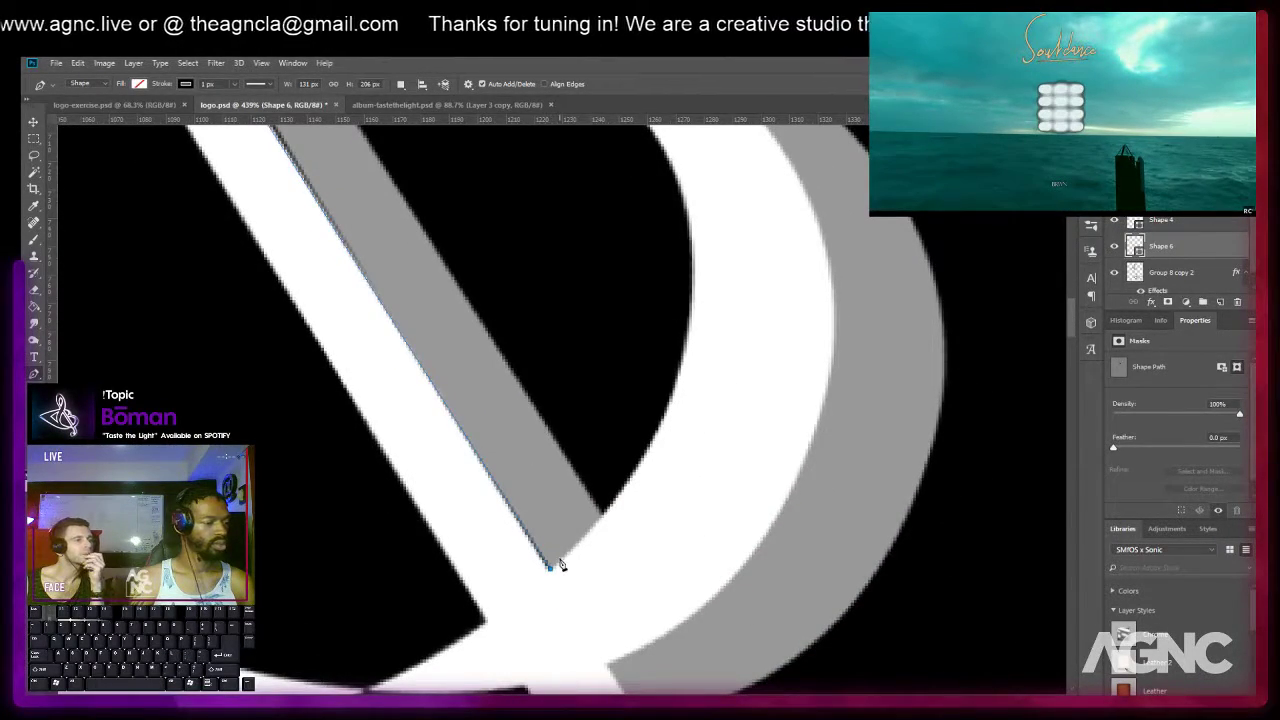
left_click_drag(467, 300, 690, 680)
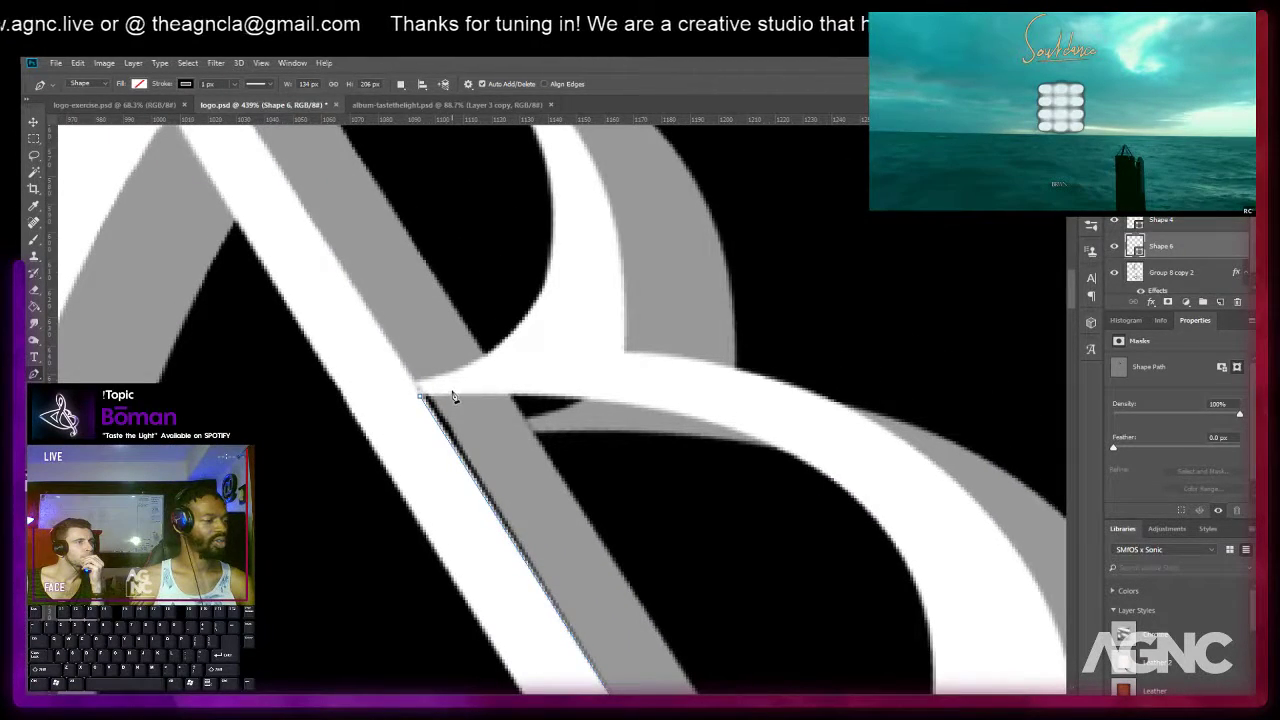
left_click(421, 397)
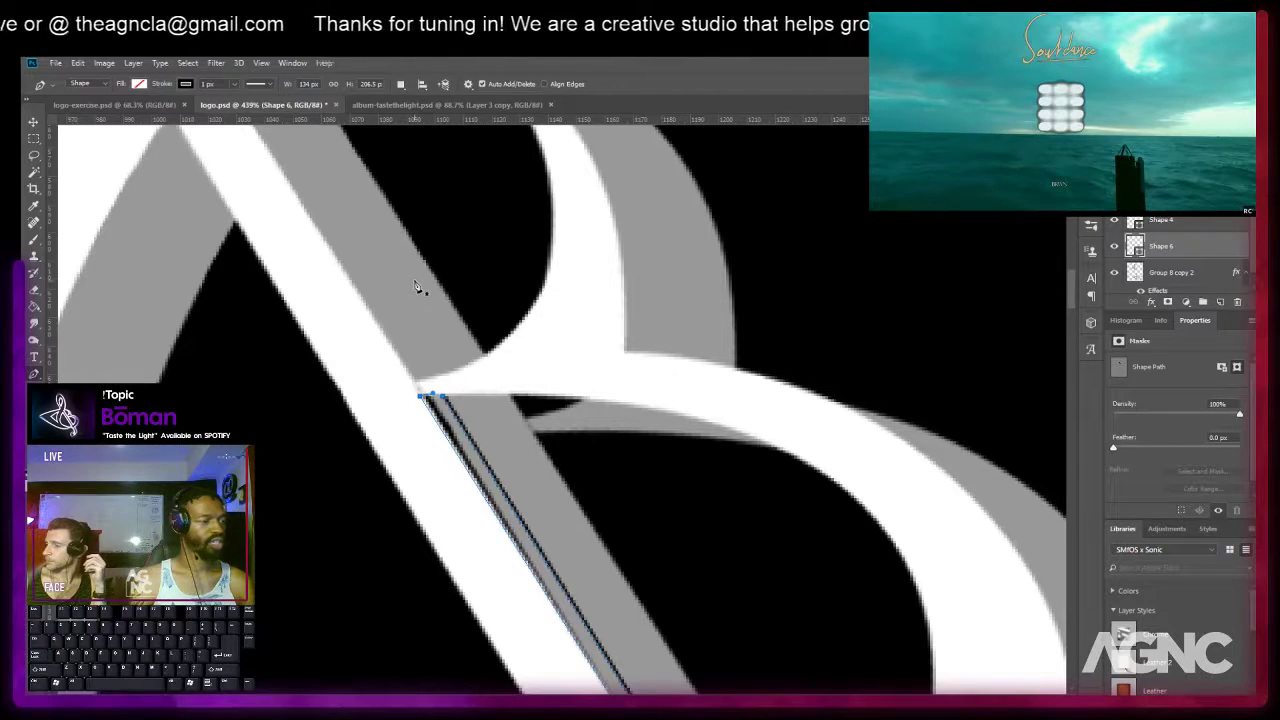
Remove the narrow diagonal shape's outline, fill it with the emblem copy's grey and end its path editing.
key("a")
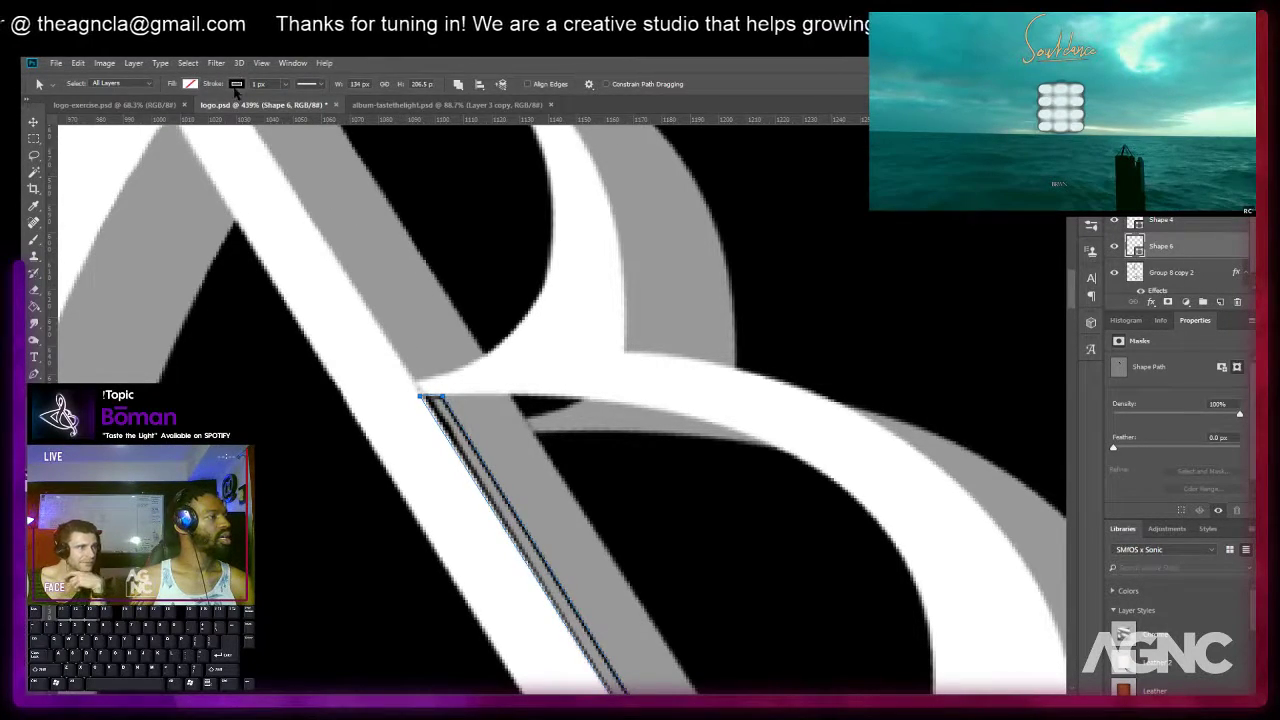
left_click(237, 87)
left_click(181, 110)
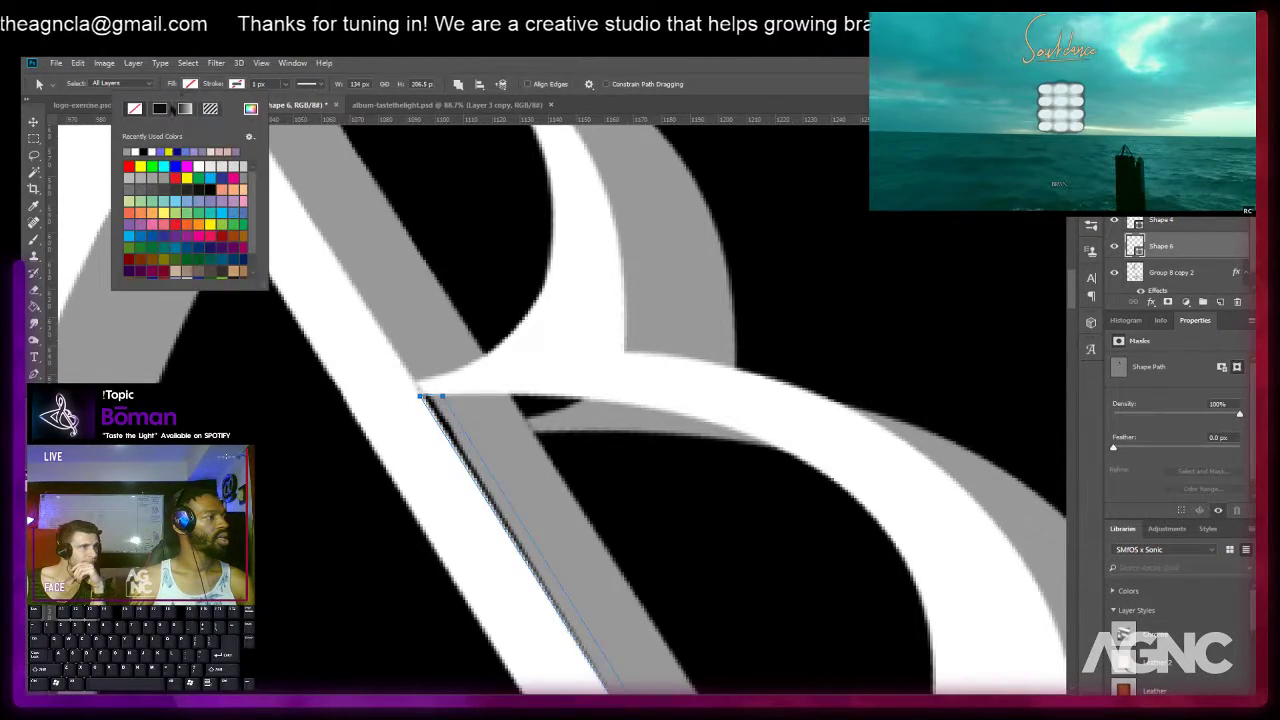
left_click(129, 151)
key("Escape")
key("a")
left_click(676, 434)
Duplicate the grey shape under the upper thin strand and place the copy over the gap beneath the lower loop's white curve.
left_click_drag(594, 417, 566, 557)
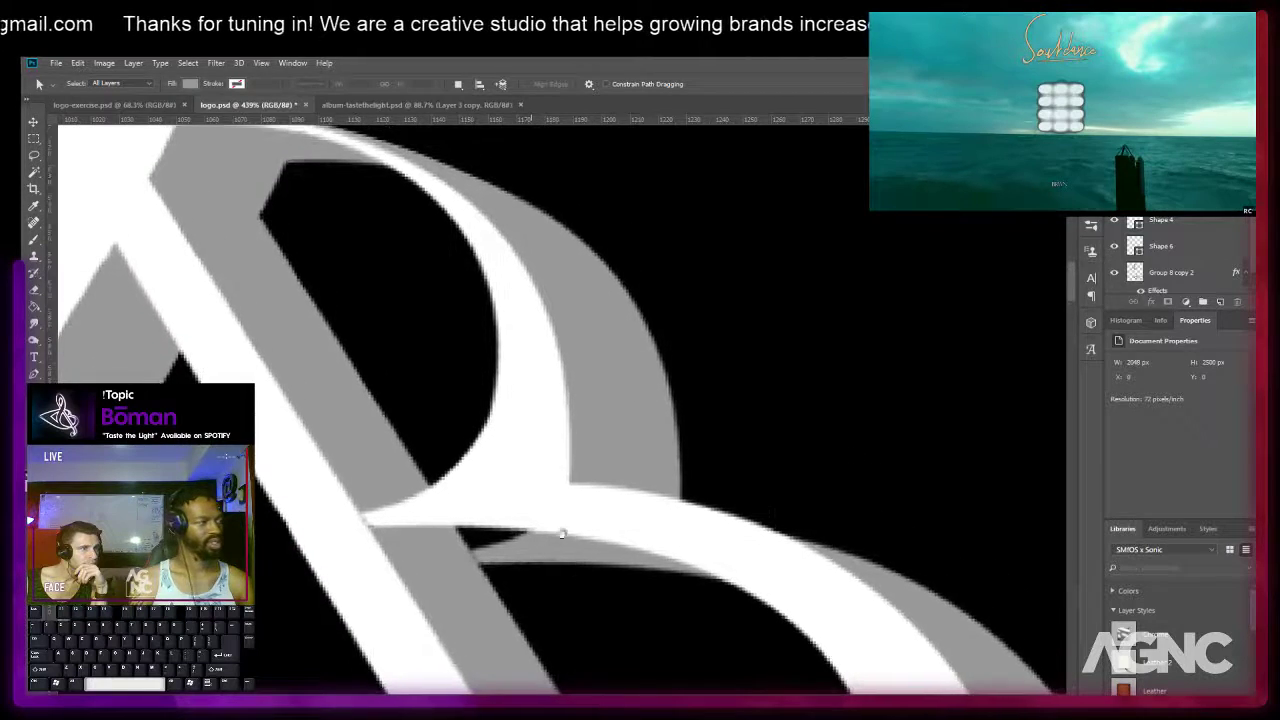
left_click_drag(509, 428, 540, 591)
key("v")
right_click(245, 301)
left_click(283, 311)
left_click_drag(283, 311, 252, 218)
left_click_drag(467, 595, 487, 615)
left_click_drag(541, 597, 531, 514)
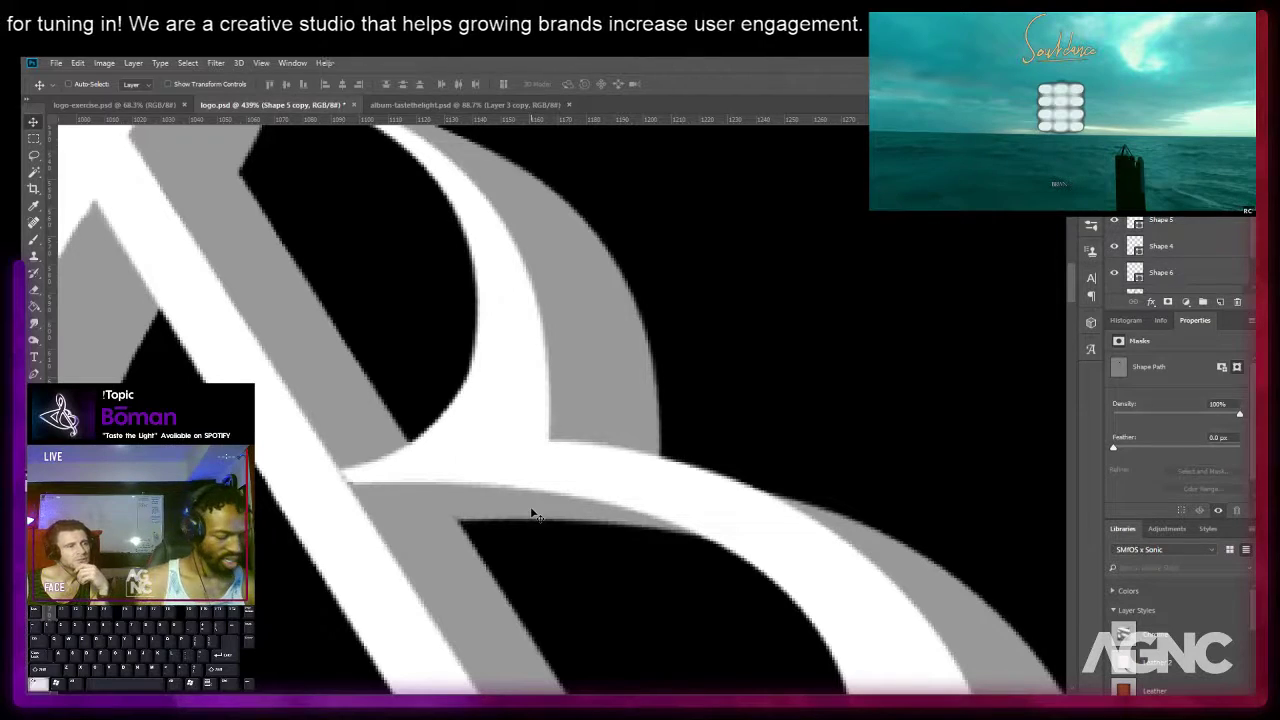
Enlarge the copied shape to 75 by 13 px over the gap, inspect its corner point and end its path editing.
key("ctrl+t")
mouse_move(398, 519)
left_mouse_down()
mouse_move(368, 524)
mouse_move(400, 522)
mouse_move(389, 522)
left_mouse_up()
key("Return")
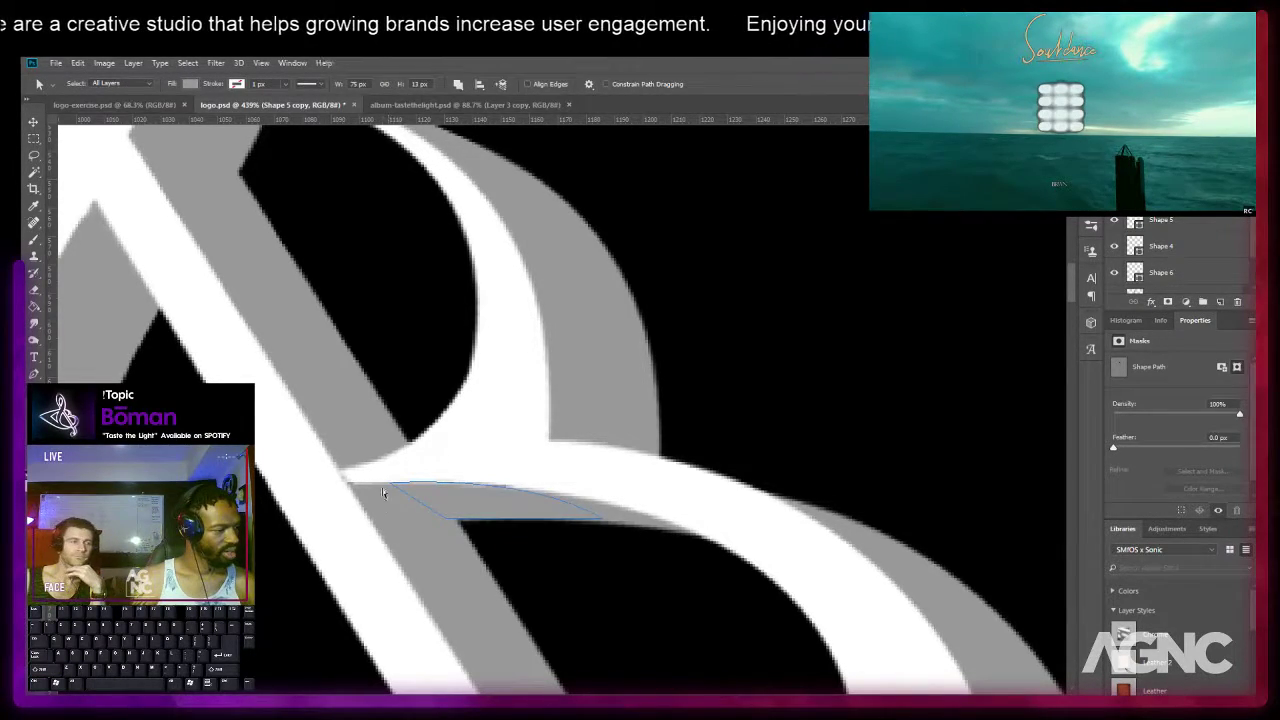
left_click(389, 483)
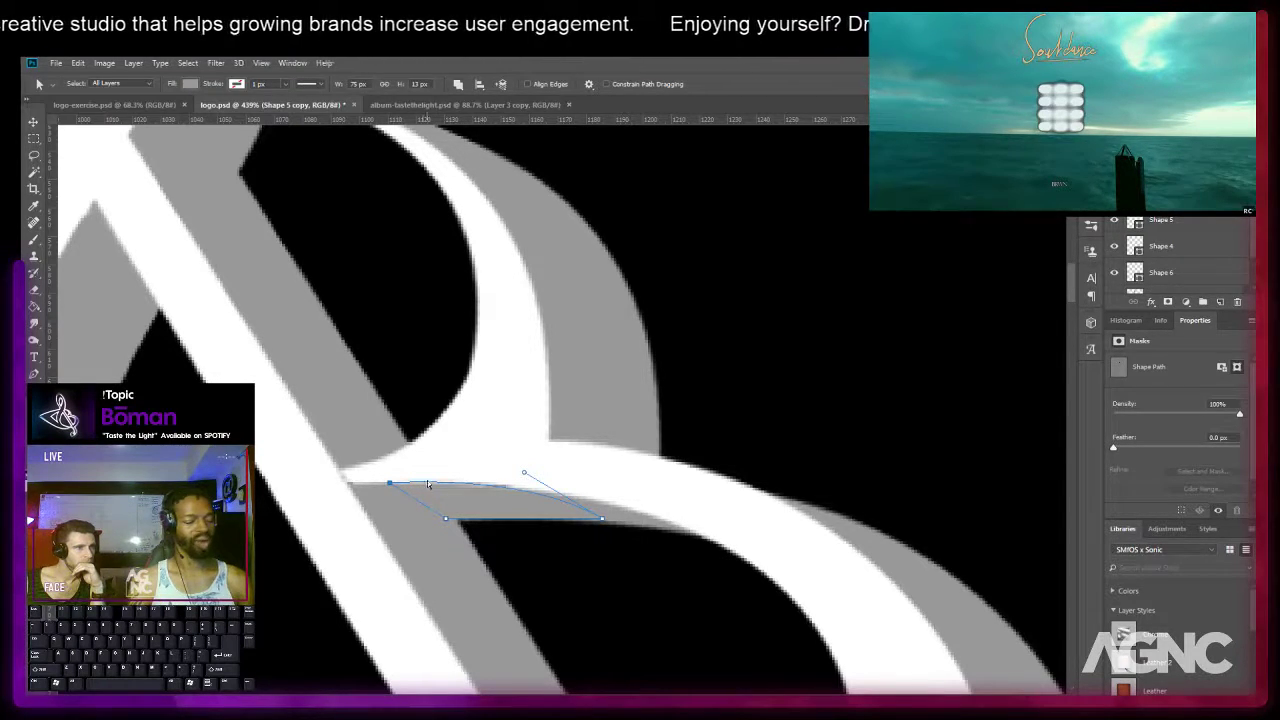
left_click(690, 336)
Select the emblem copy's layer, Group 8 copy 2, at the small gap where the lower white curves cross.
scroll(690, 346, "down", 5)
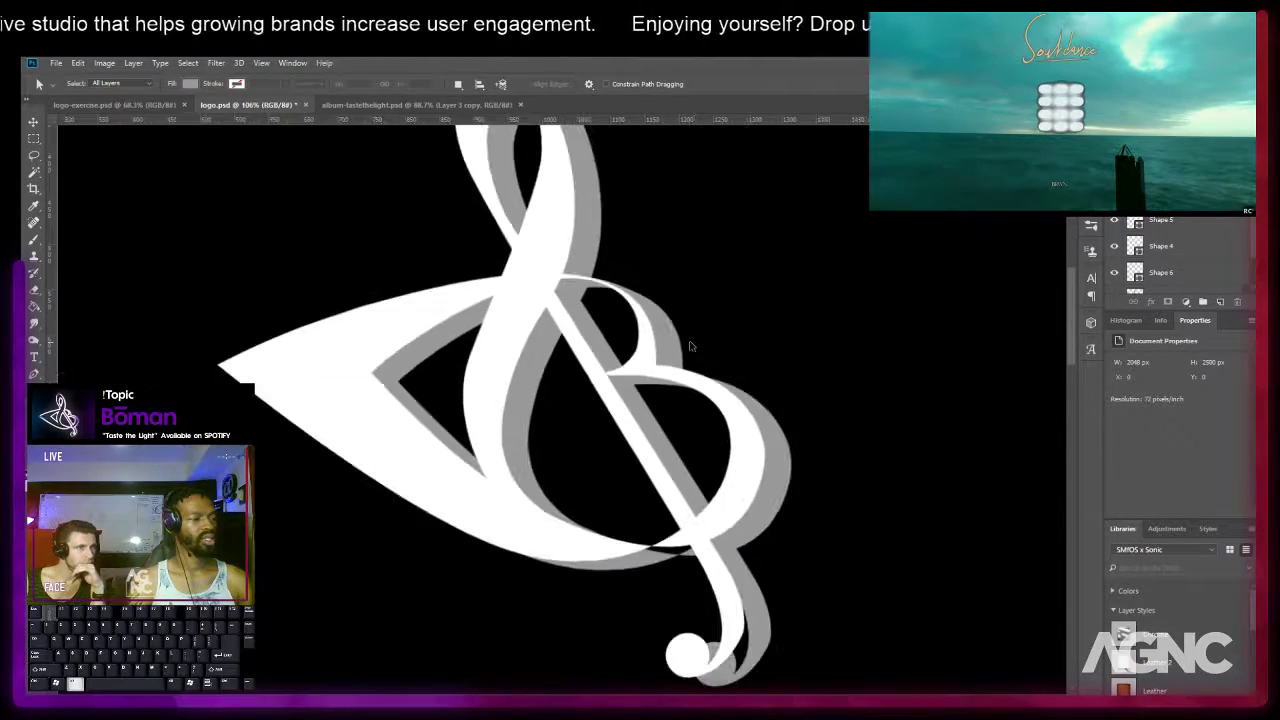
scroll(690, 346, "down", 2)
left_click_drag(684, 352, 614, 365)
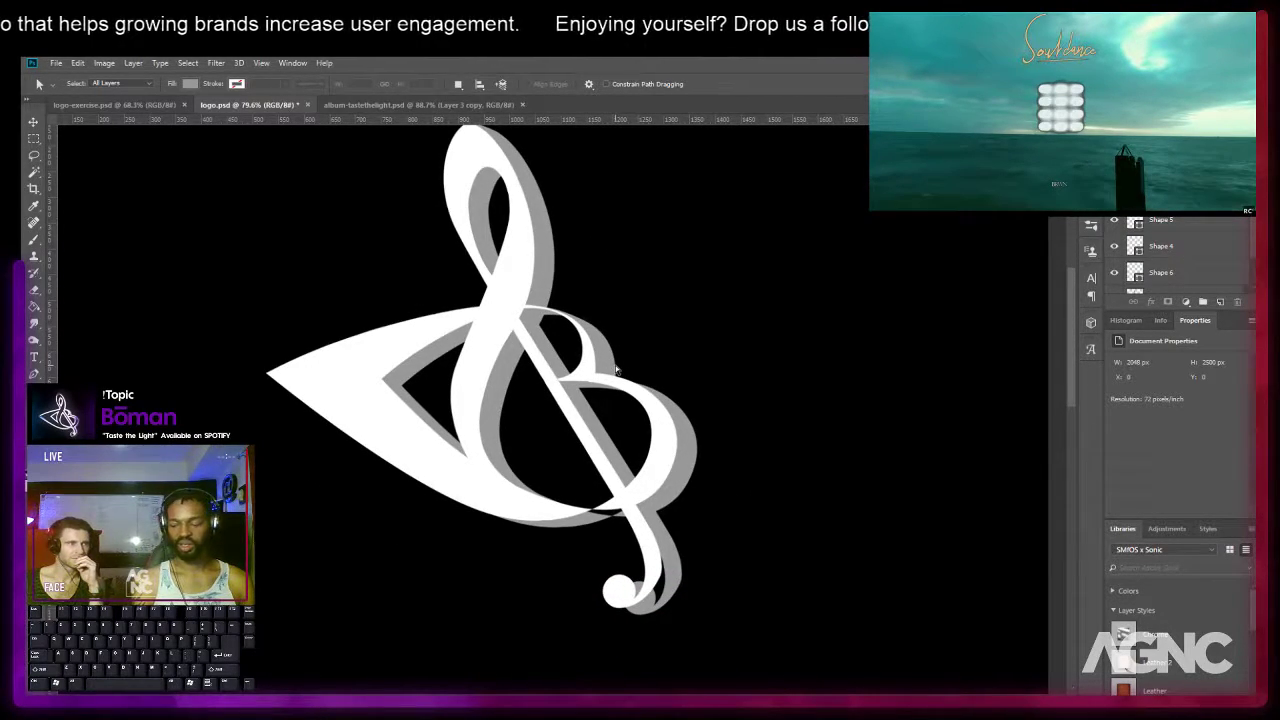
scroll(618, 400, "up", 1)
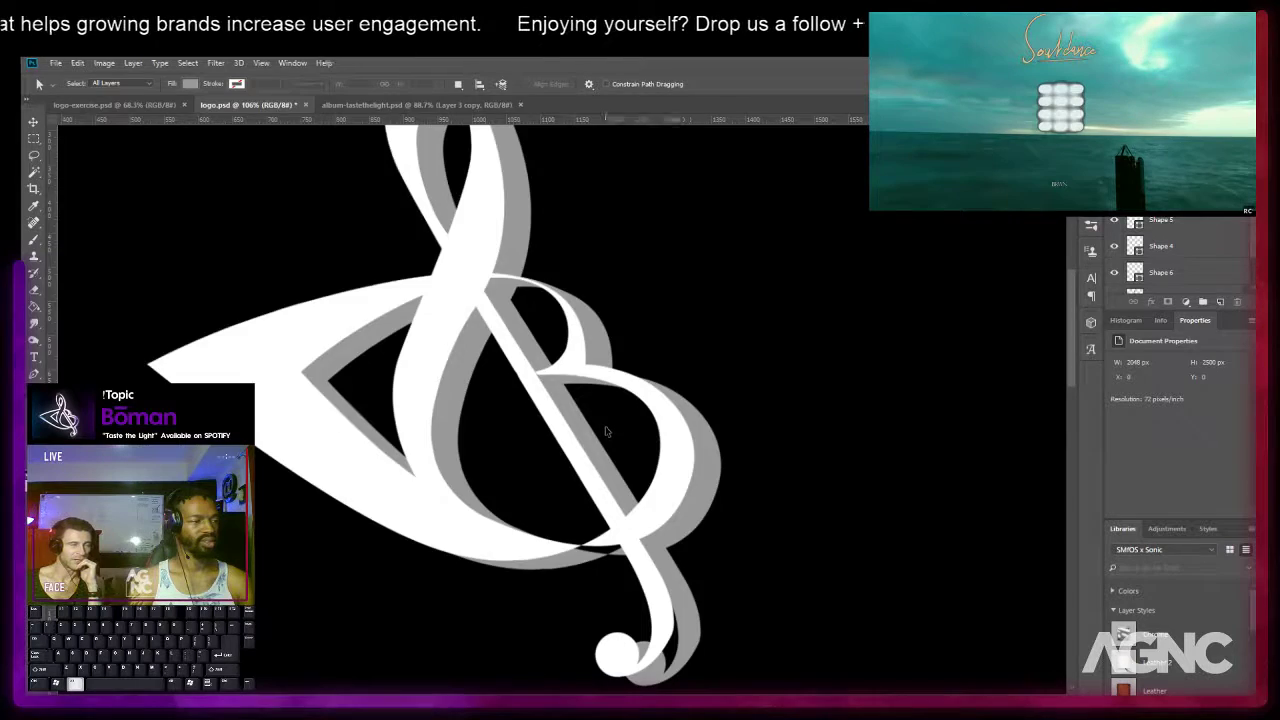
scroll(610, 430, "down", 2)
scroll(583, 497, "up", 4)
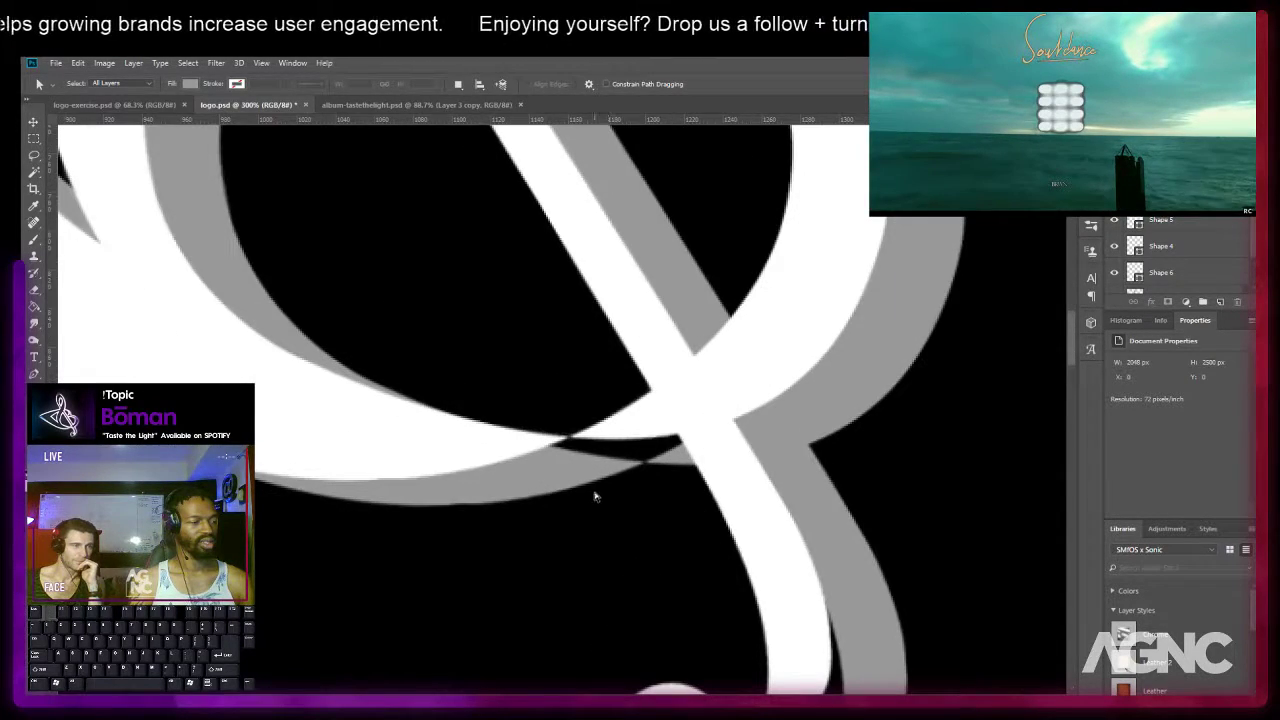
key("v")
right_click(595, 473)
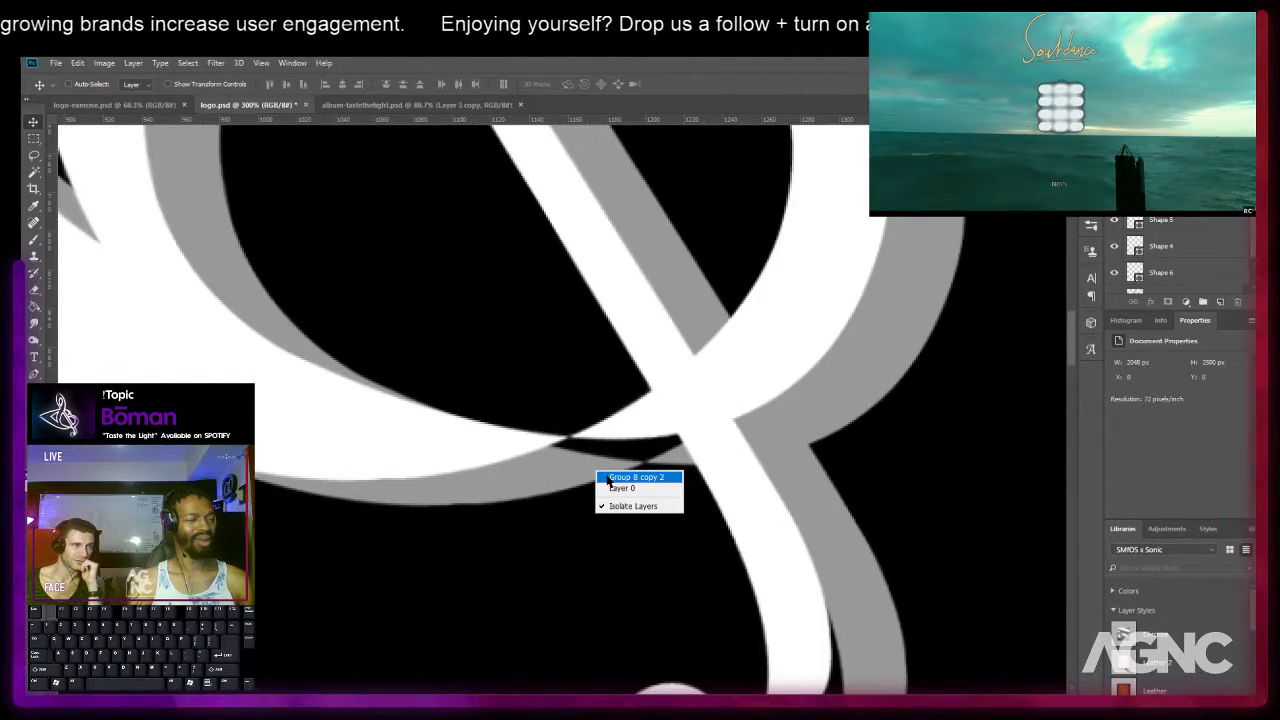
left_click(610, 478)
Draw a closed Pen tool shape about 141 by 37 px over the gap beneath the crossing lower white curves, following the grey band's lower edge.
key("p")
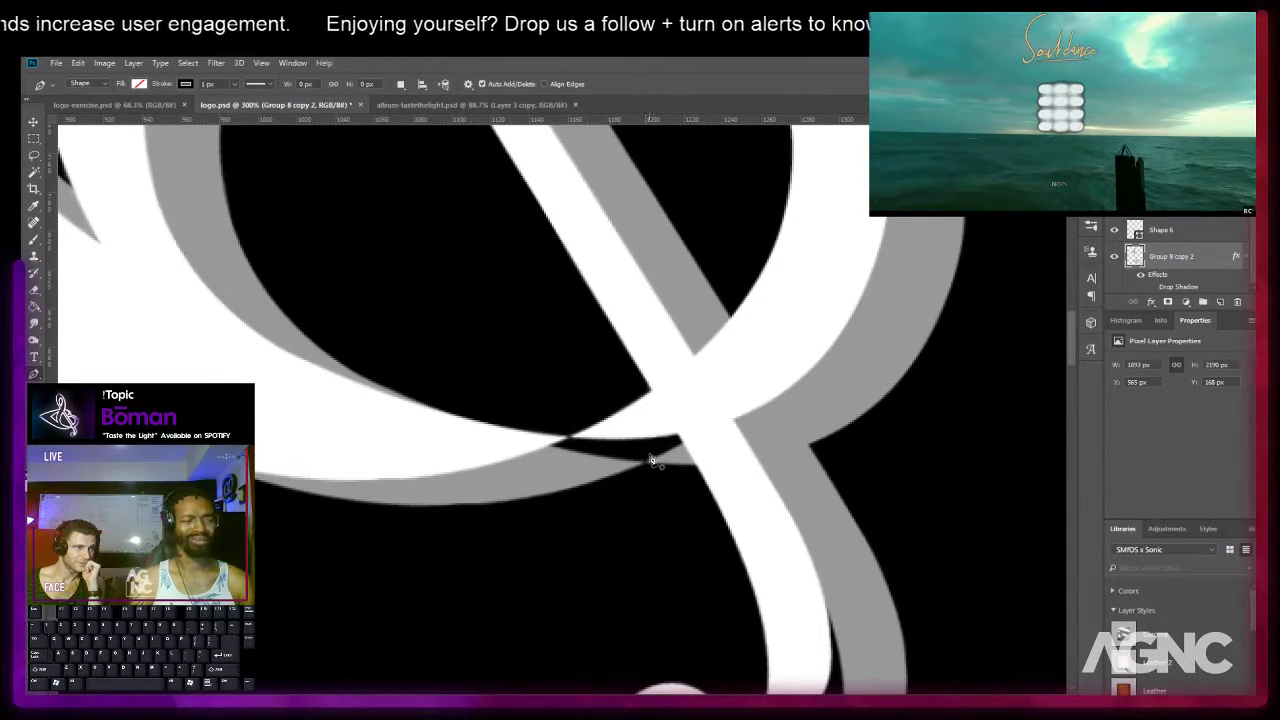
left_click(566, 440)
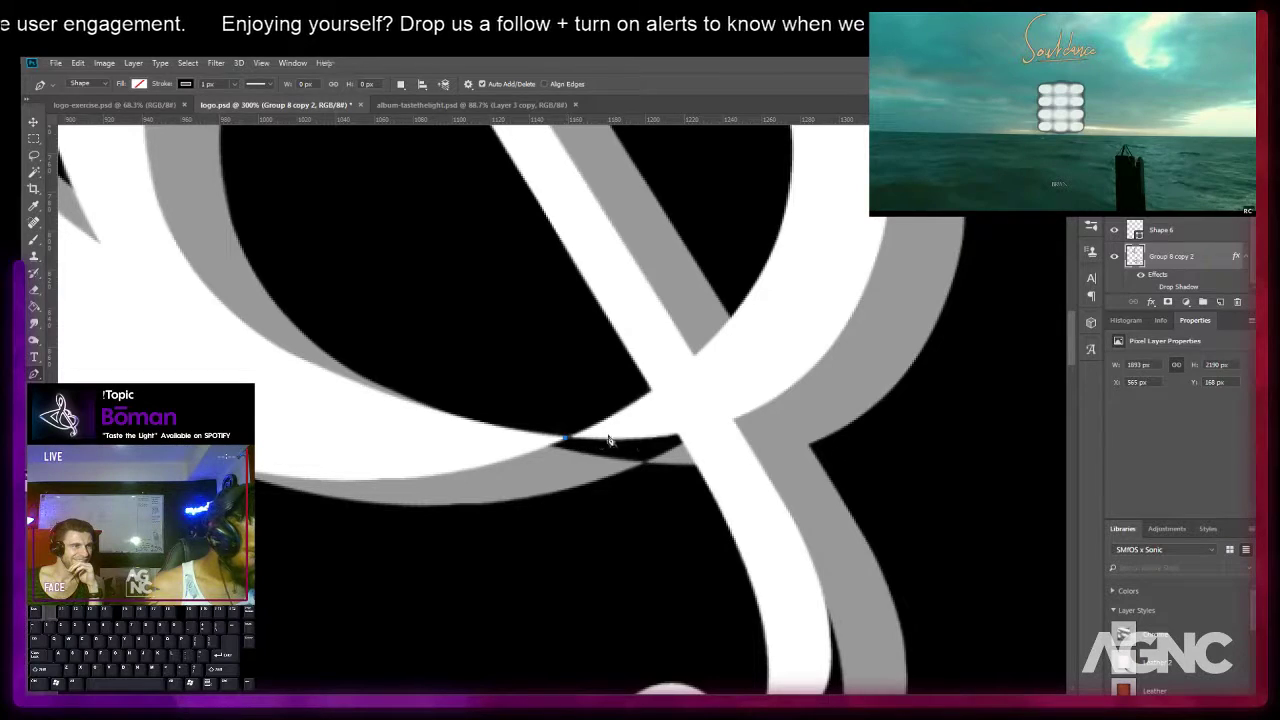
left_click(677, 436)
left_click(681, 431)
left_click(684, 446)
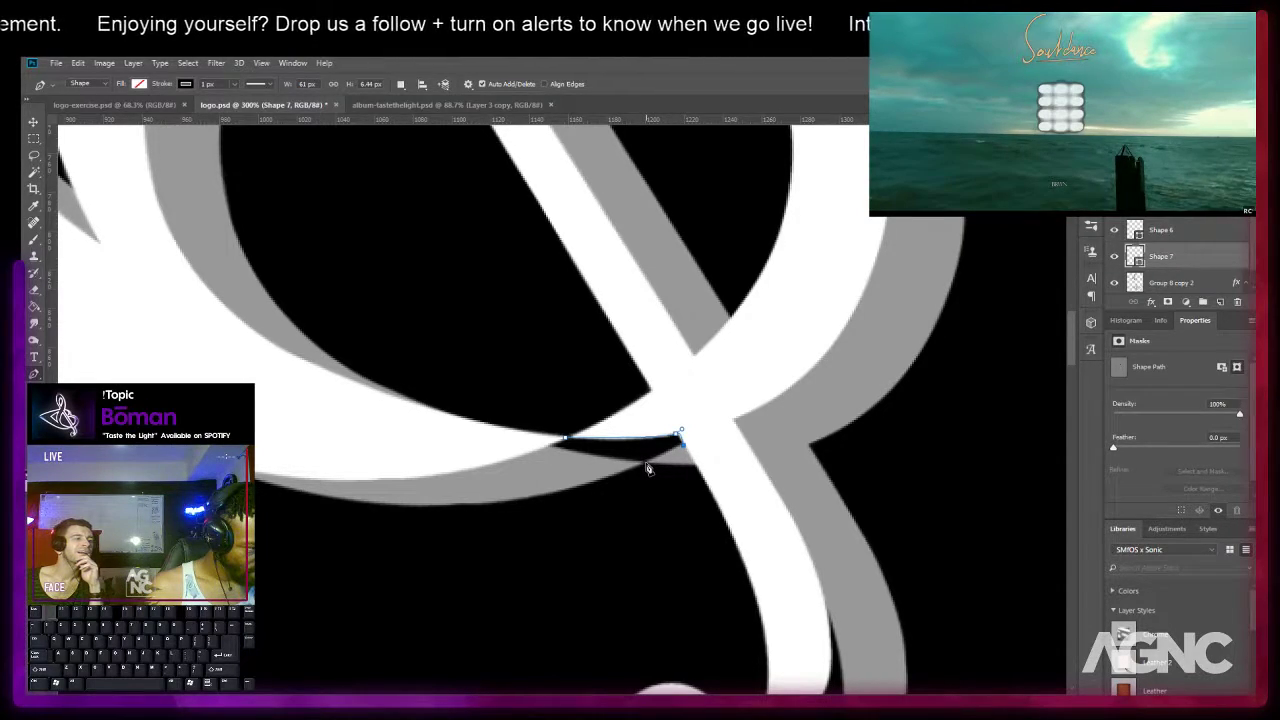
left_click(645, 463)
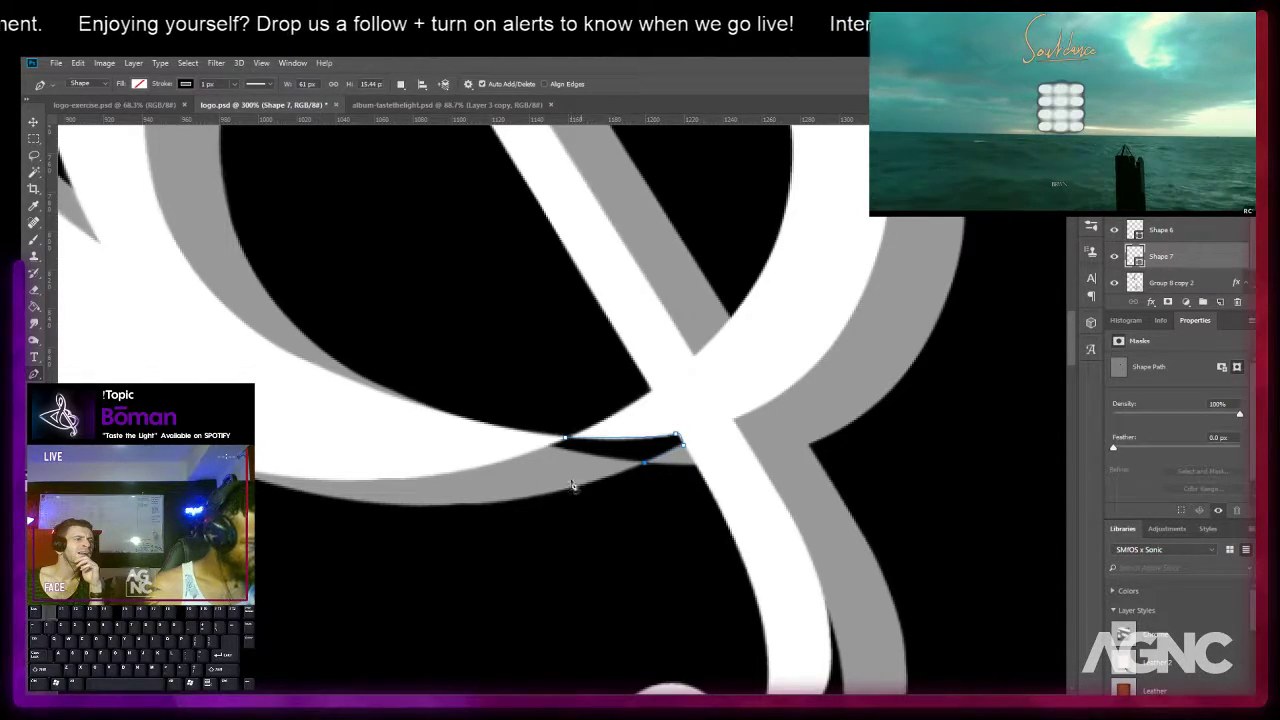
left_click_drag(450, 508, 366, 505)
left_click(448, 507, "alt")
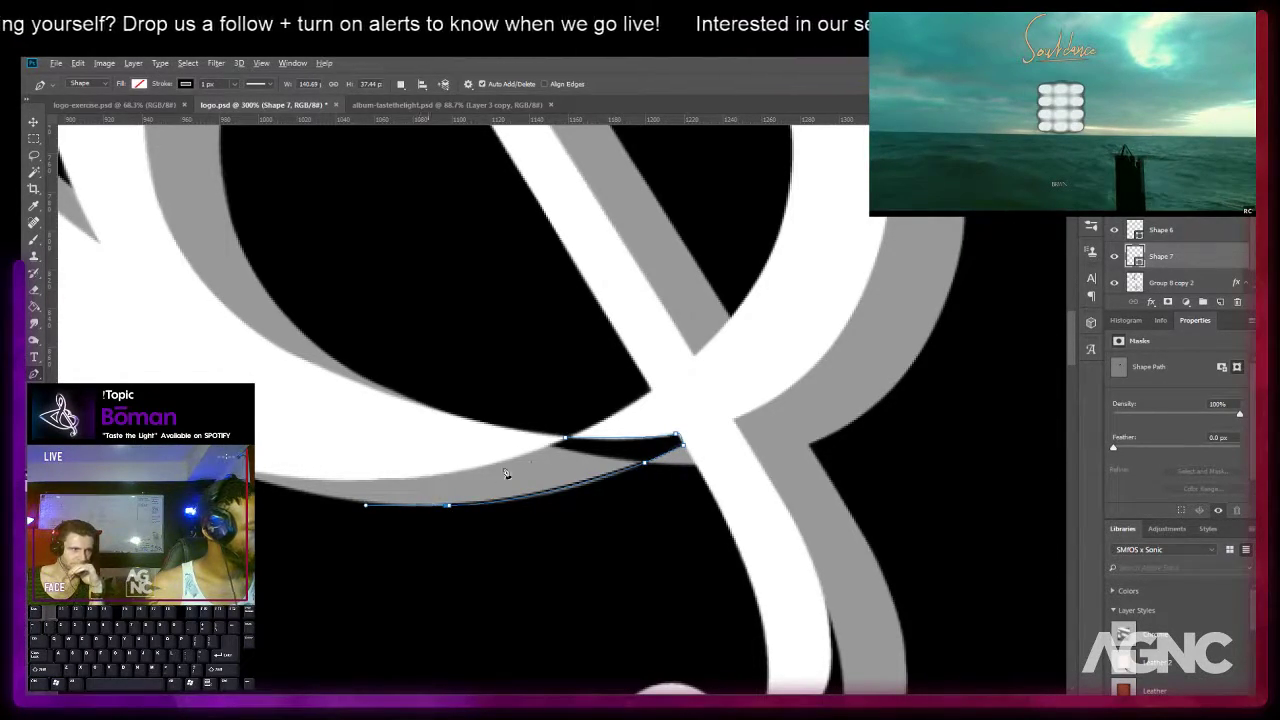
left_click(445, 478, "shift")
left_click(565, 437)
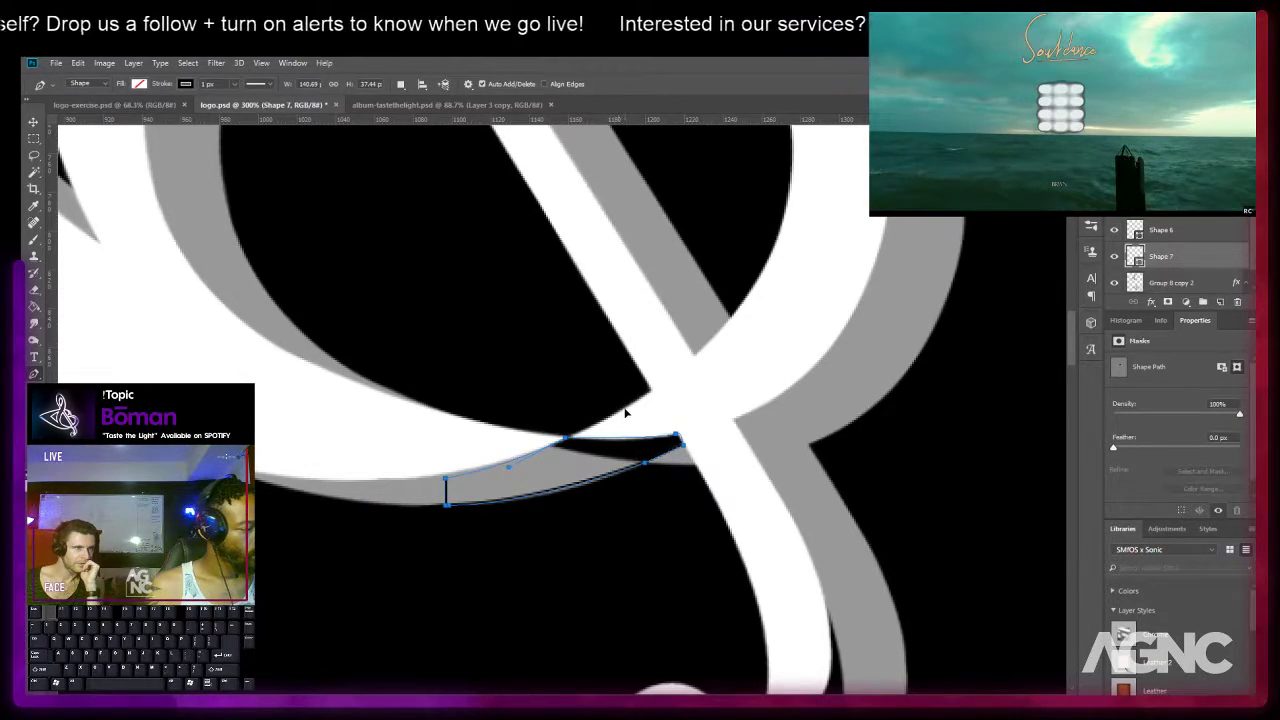
Fill the new shape under the crossing curves with the emblem copy's grey and remove its outline.
key("a")
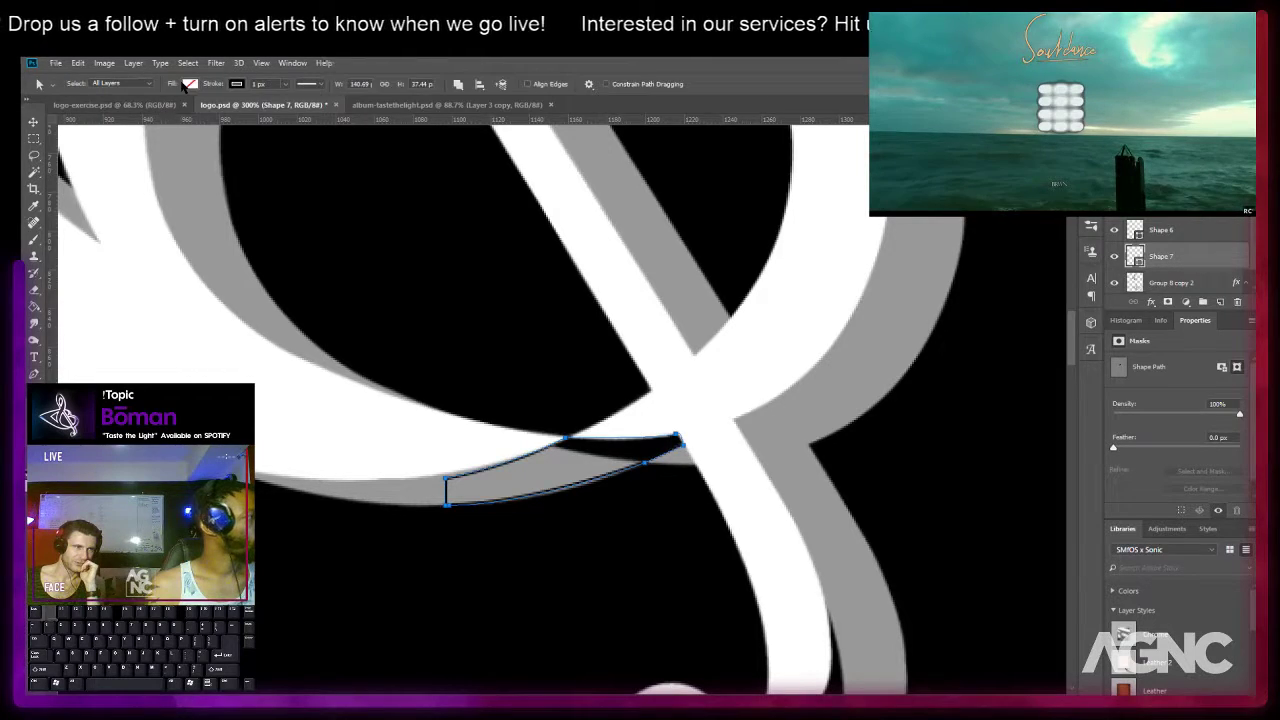
left_click(186, 85)
left_click(133, 150)
left_click(236, 84)
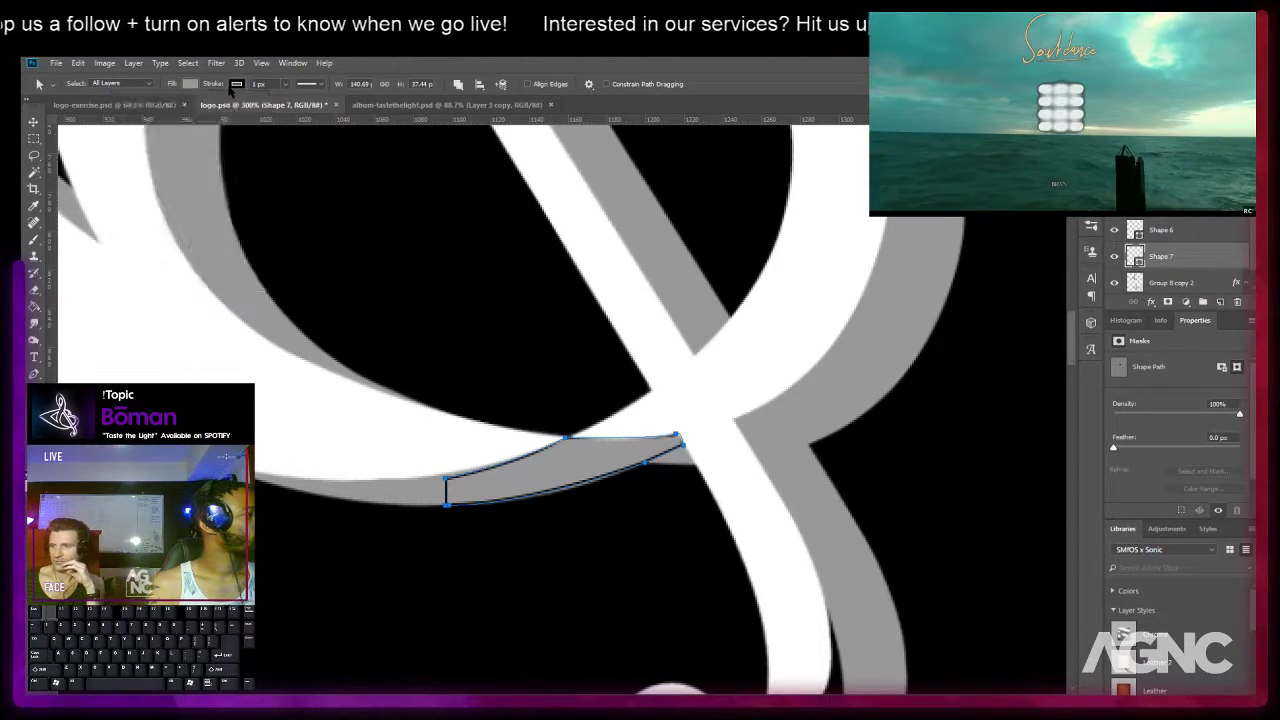
left_click(180, 108)
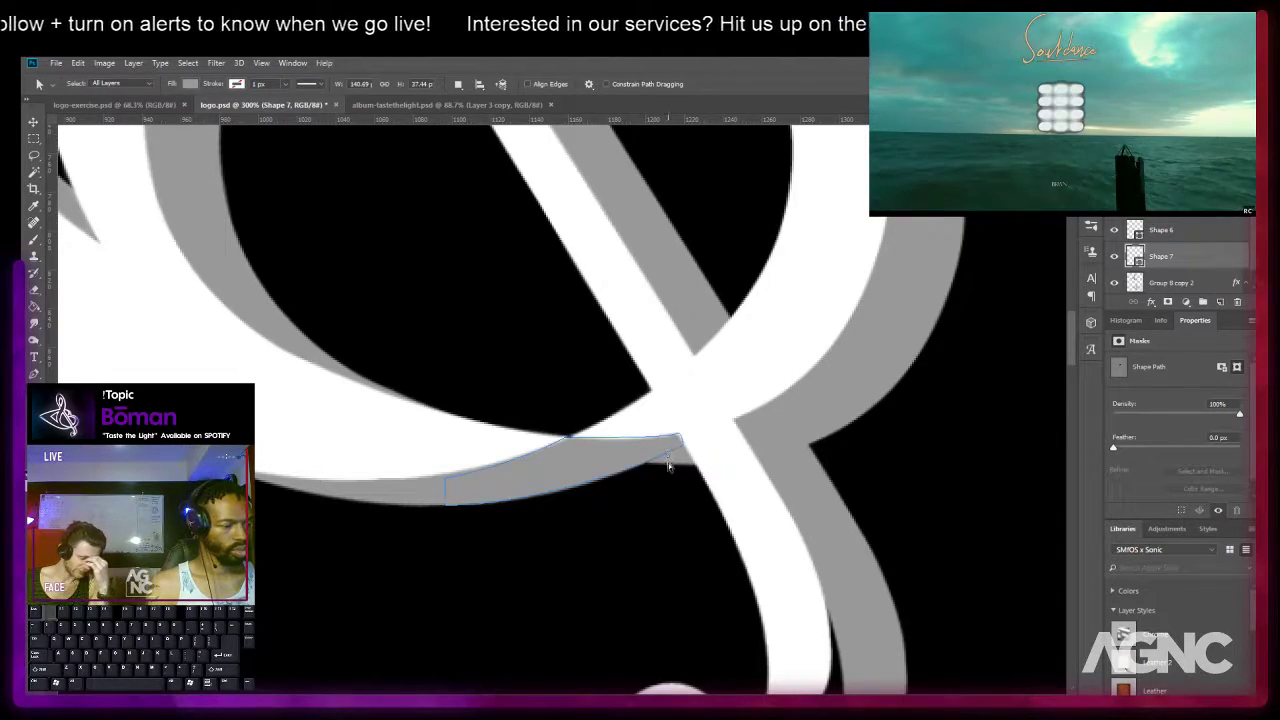
Inspect the new grey shape's lower edge where it meets the emblem copy beside the white diagonal, and end its path editing.
scroll(668, 456, "up", 5)
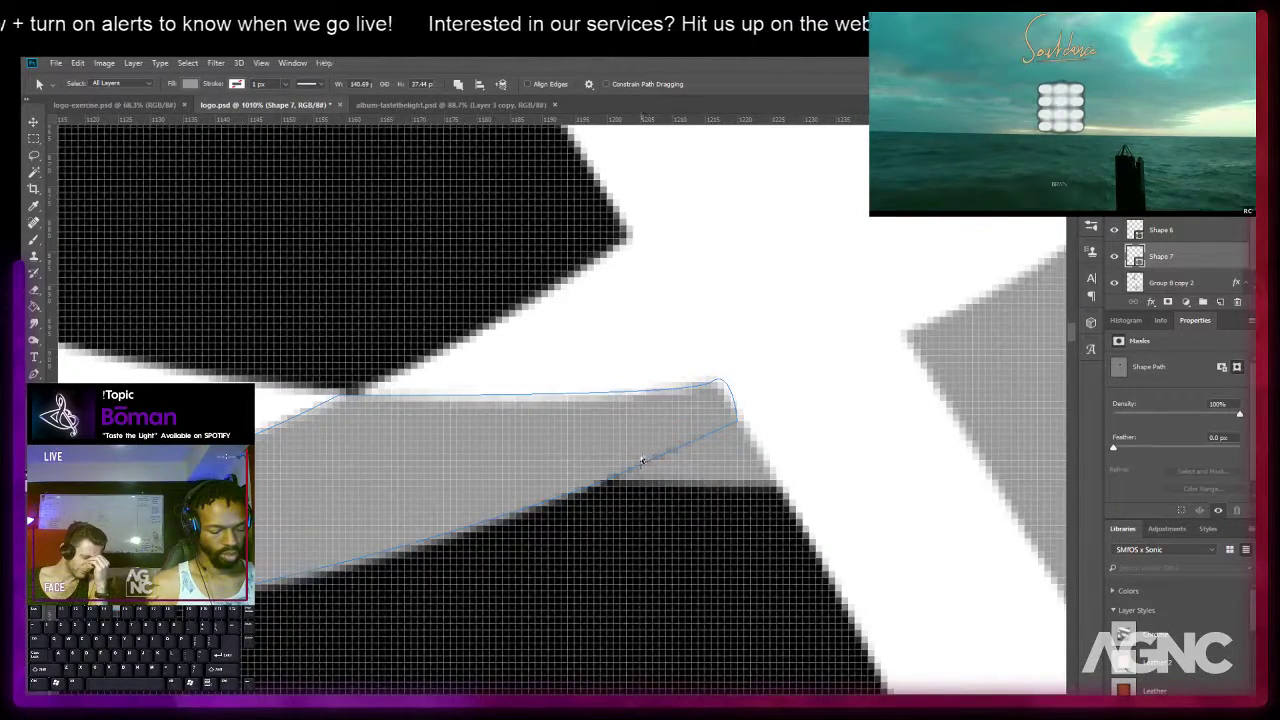
key("p")
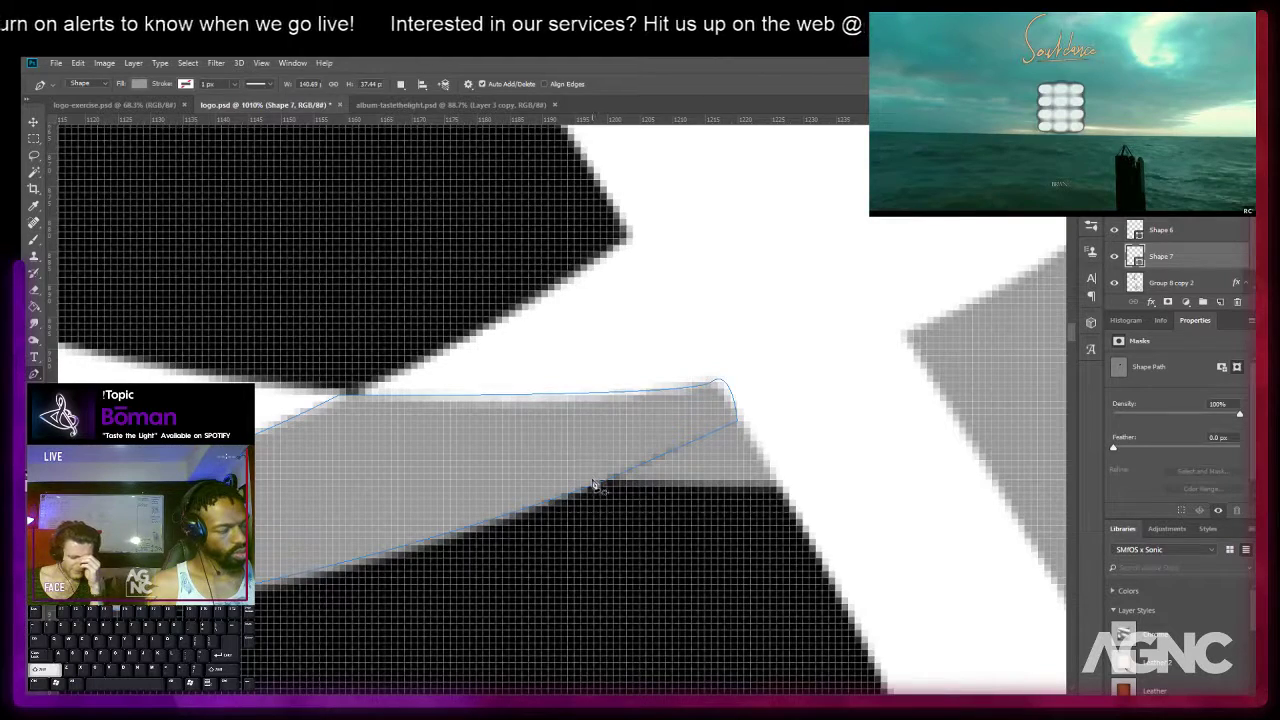
key("a")
key("p")
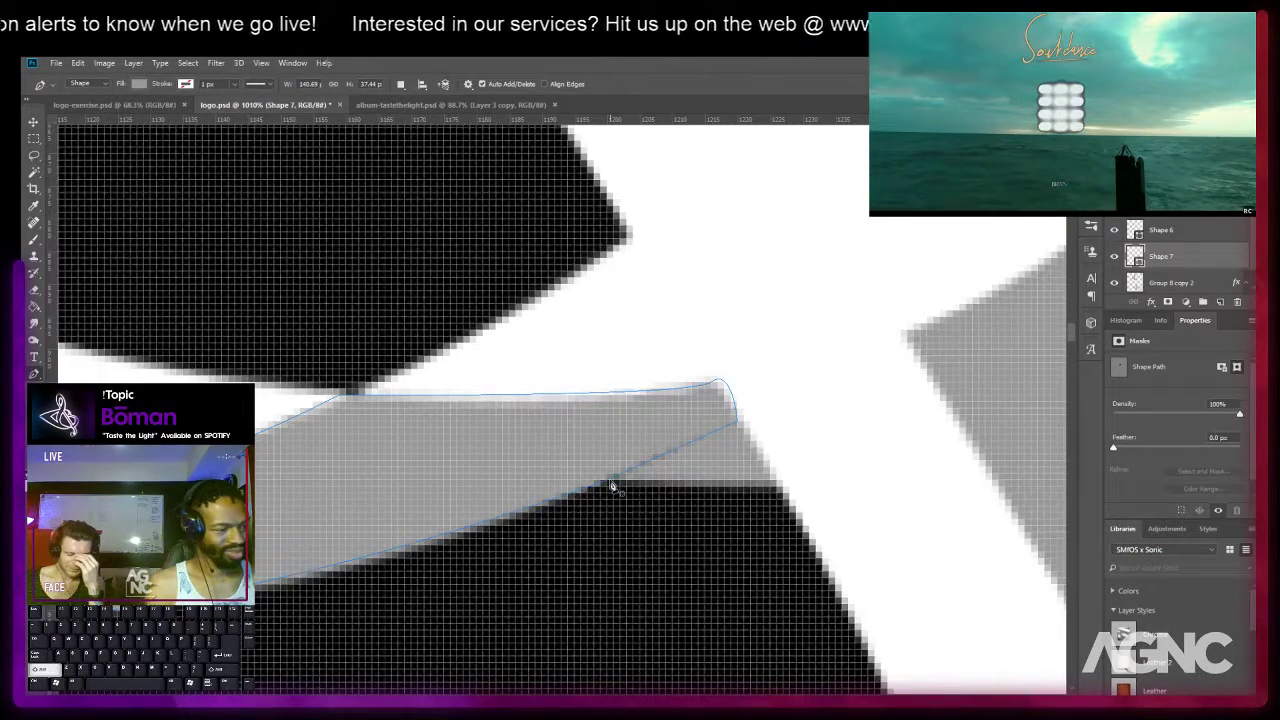
key("a")
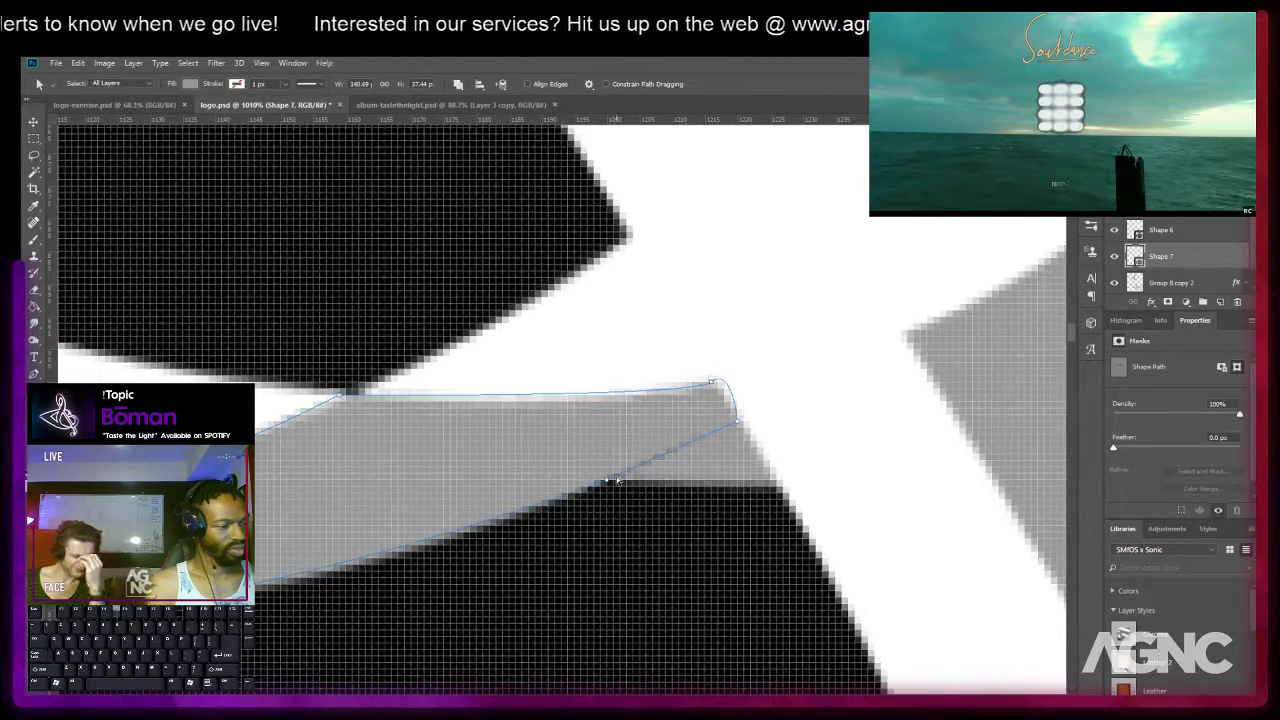
key("p")
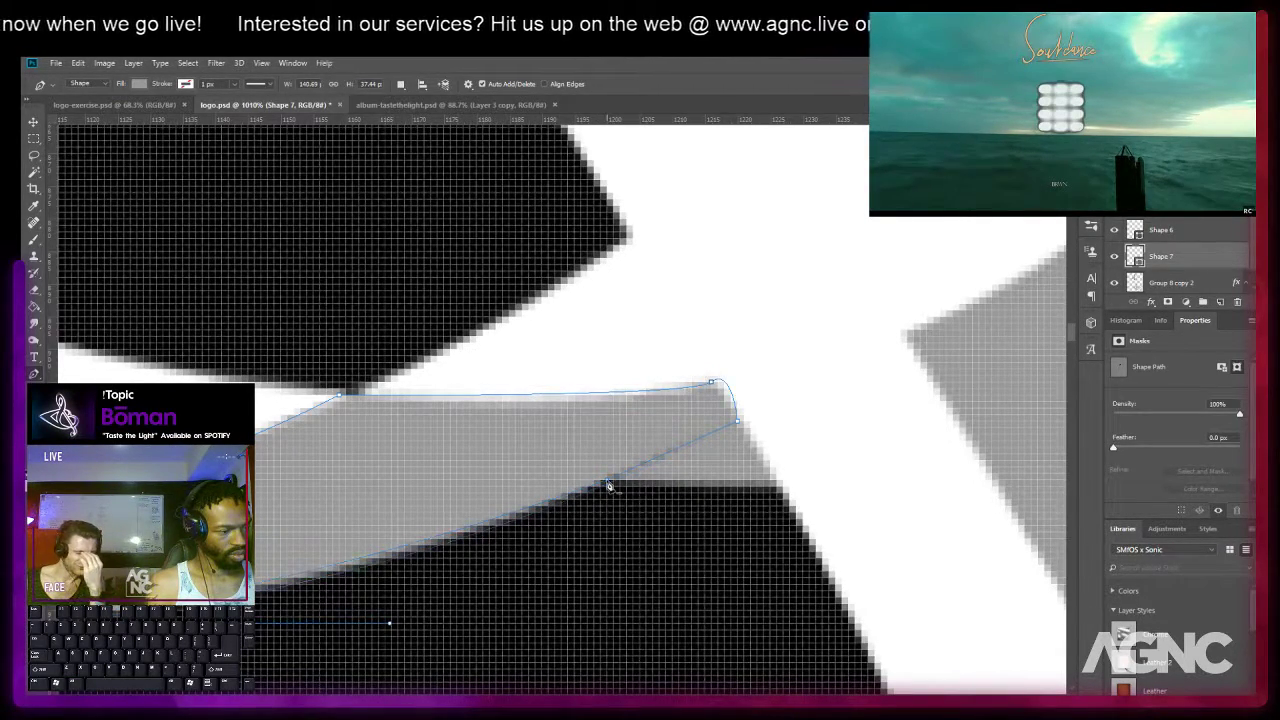
key("a")
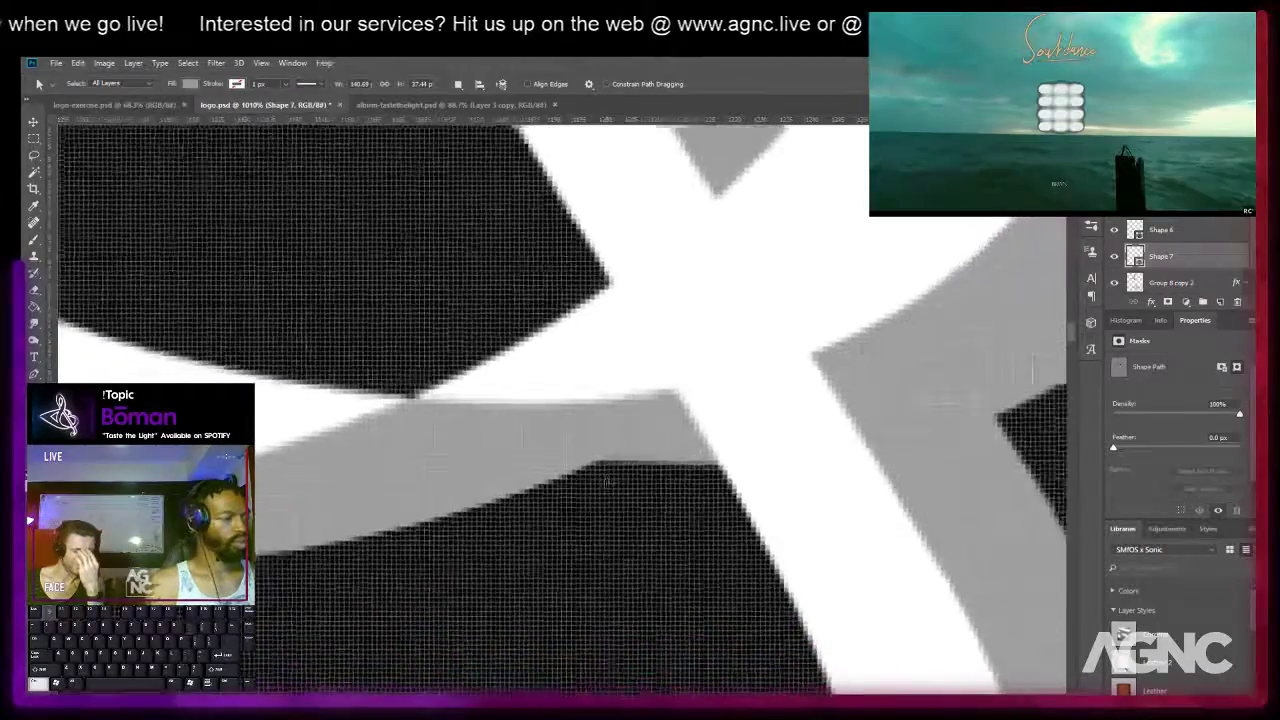
Examine the whole emblem's grey shadow for remaining gaps, from the lower tail up to the top loop.
scroll(606, 484, "down", 7)
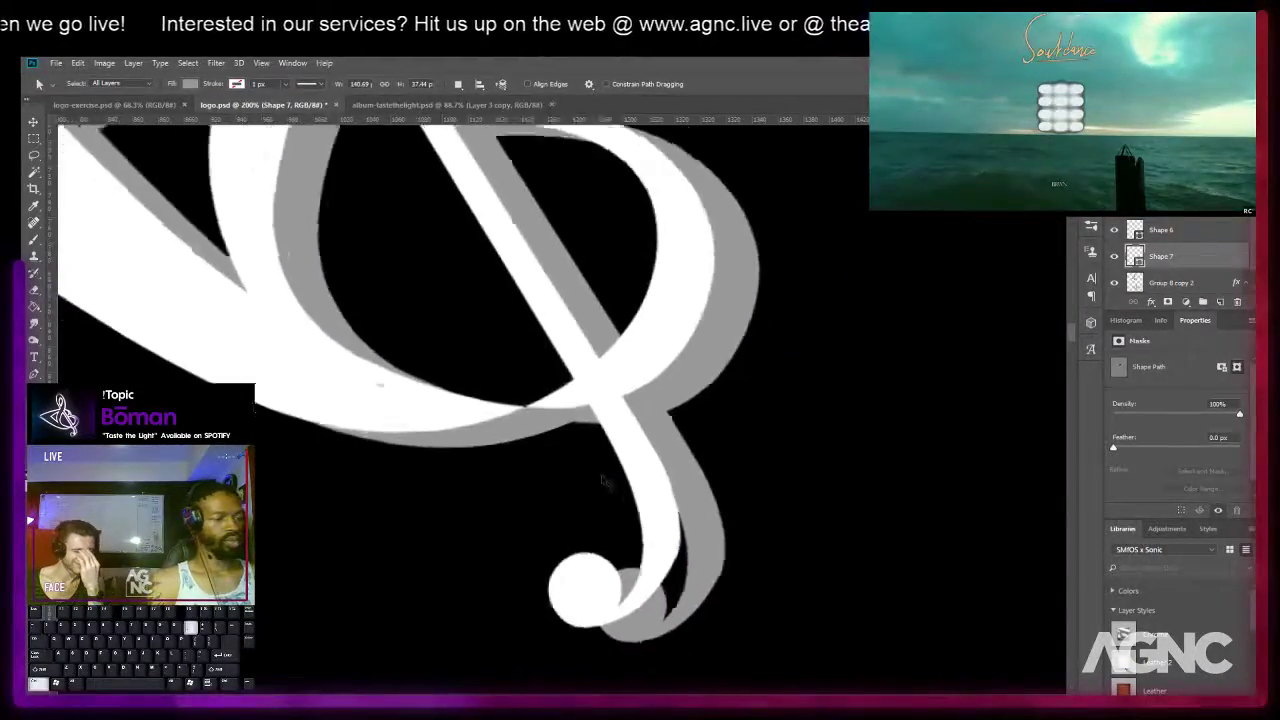
scroll(606, 484, "down", 3)
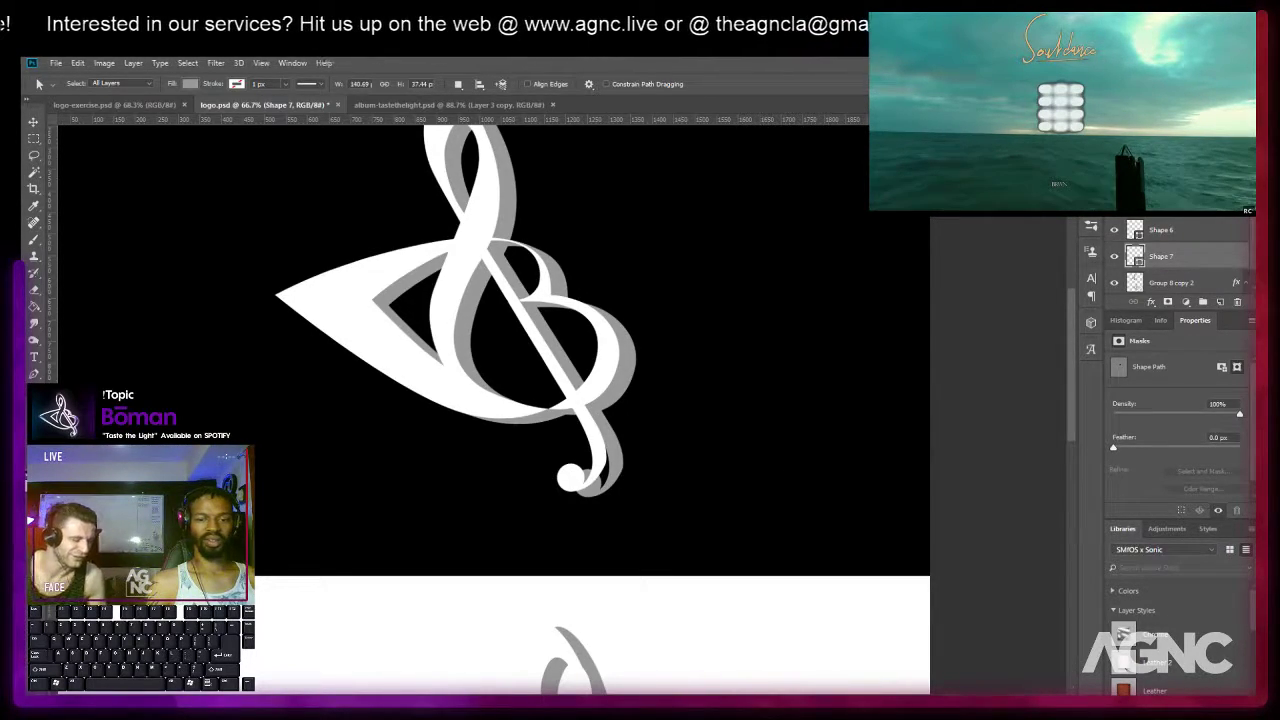
left_click_drag(637, 310, 652, 404)
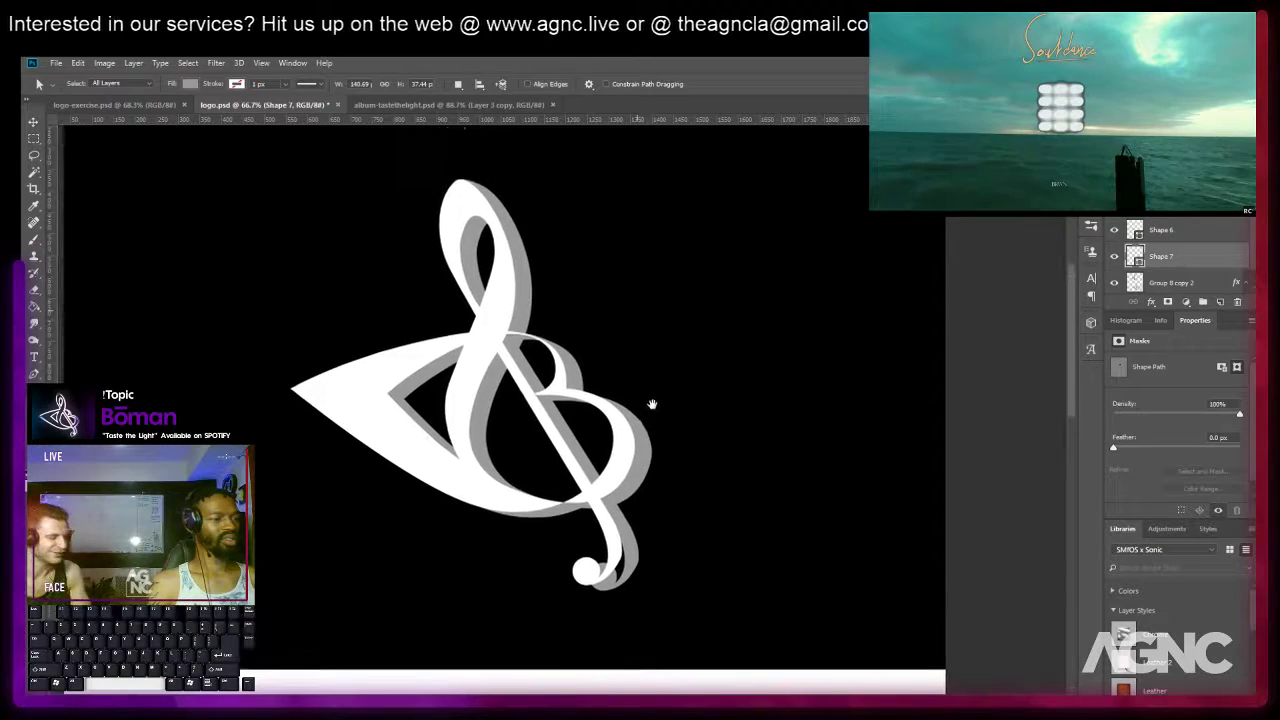
scroll(626, 436, "up", 2)
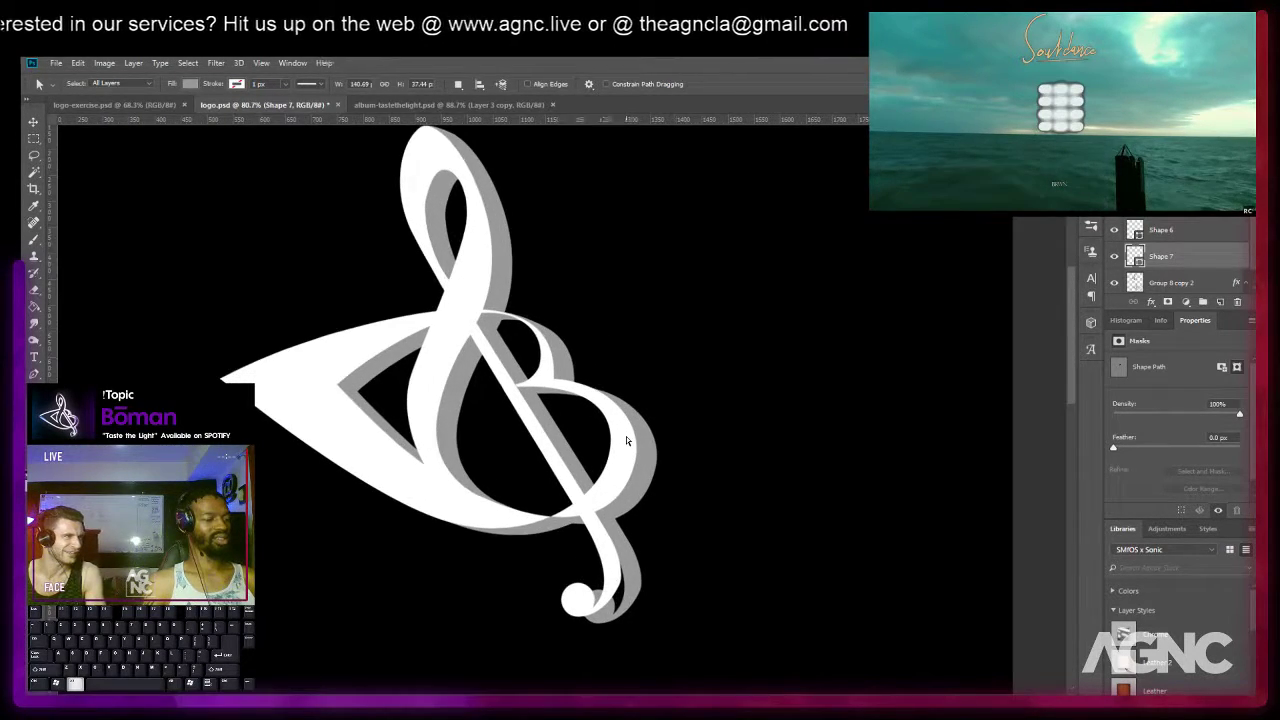
scroll(626, 438, "up", 2)
left_click_drag(520, 410, 494, 414)
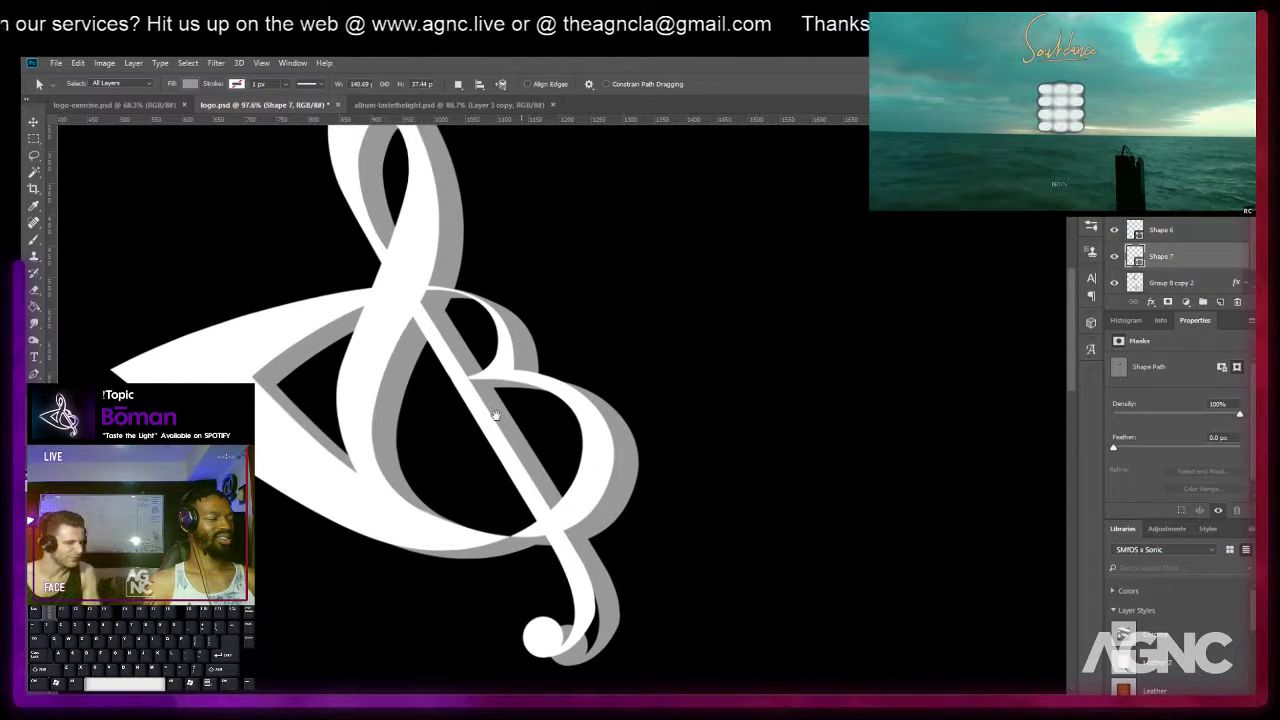
scroll(457, 272, "up", 3)
left_click_drag(444, 262, 432, 409)
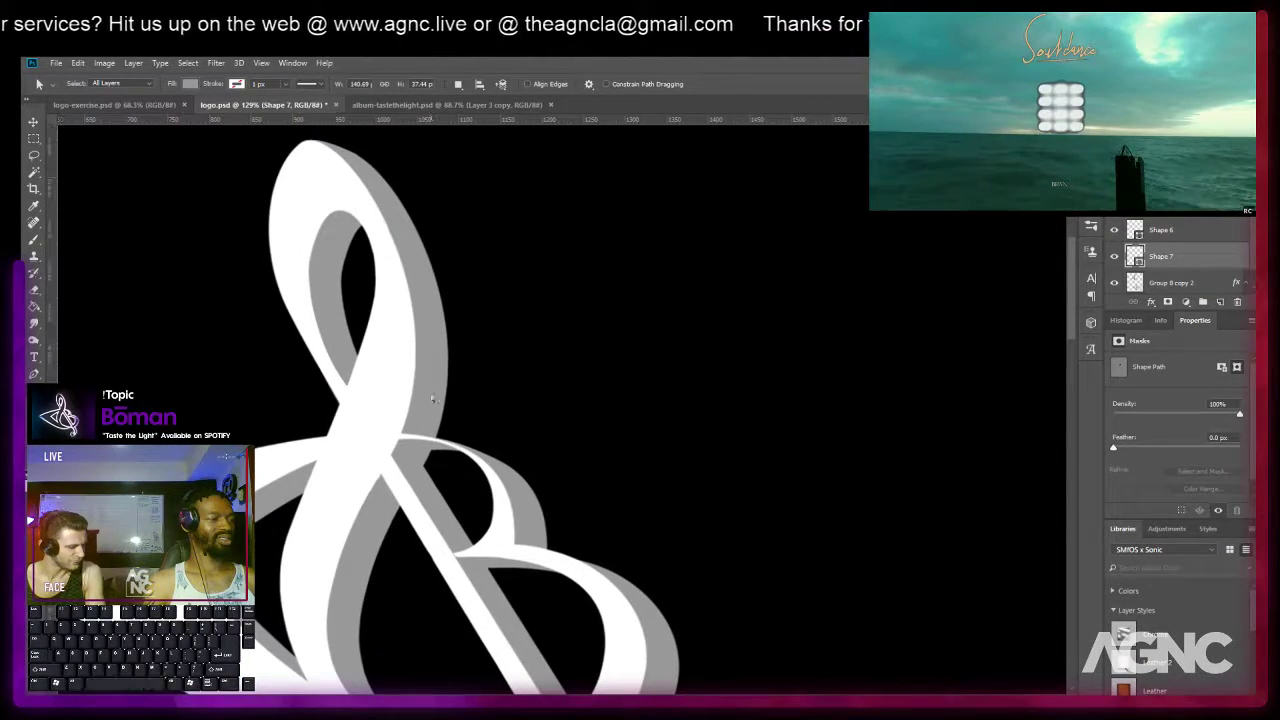
scroll(420, 404, "up", 3)
Start a new Pen tool shape with a curved edge about 50 by 178 px down the main white stroke, past the thin diagonal strand.
key("p")
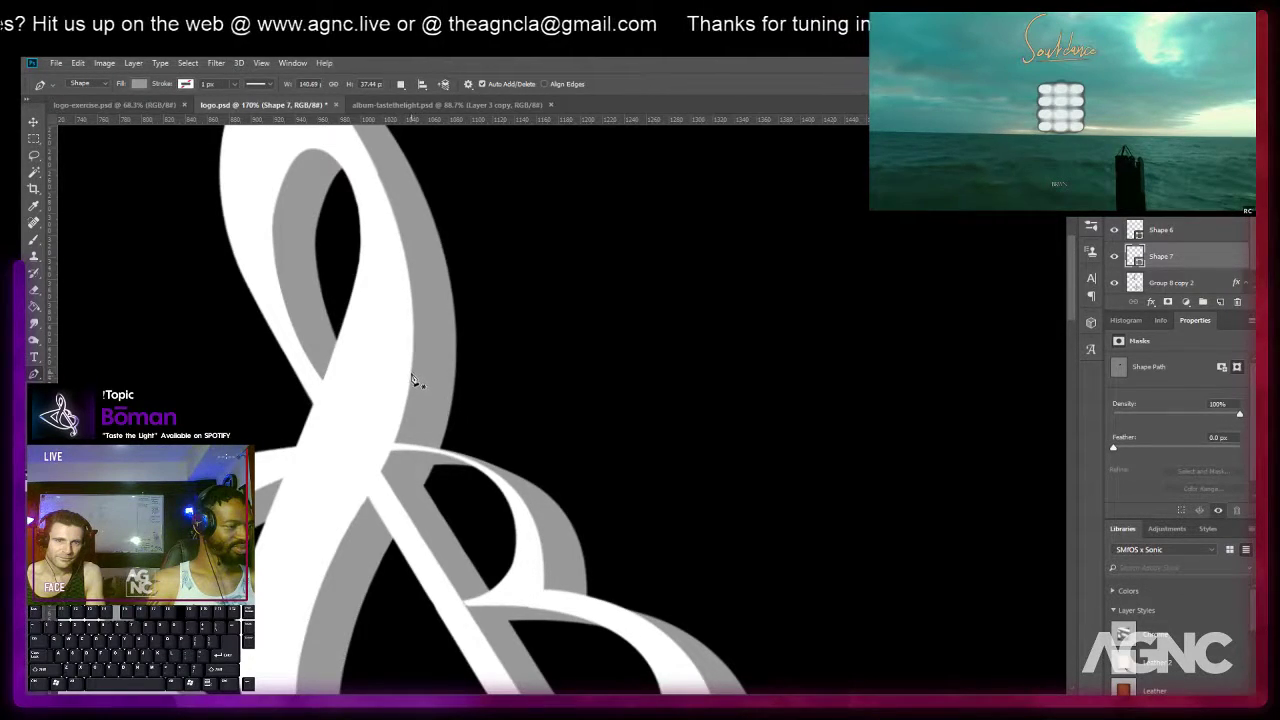
left_click(414, 316)
left_click_drag(389, 453, 409, 385)
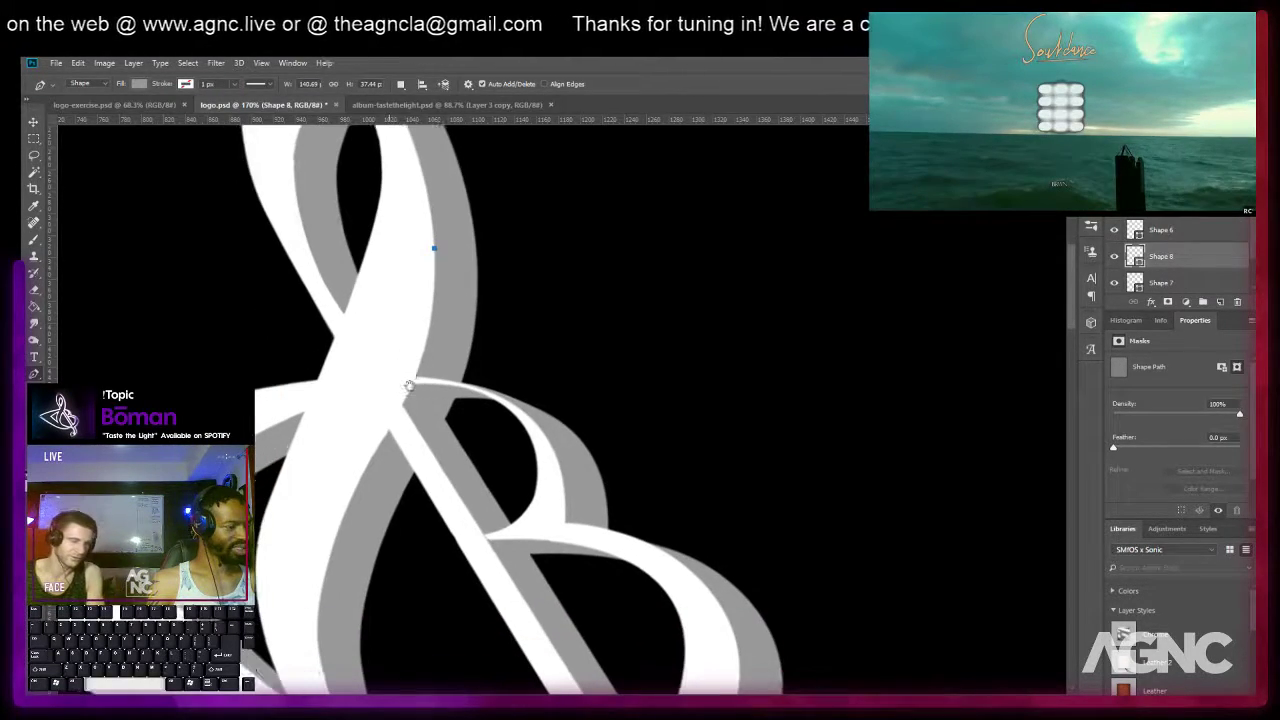
scroll(388, 440, "up", 2)
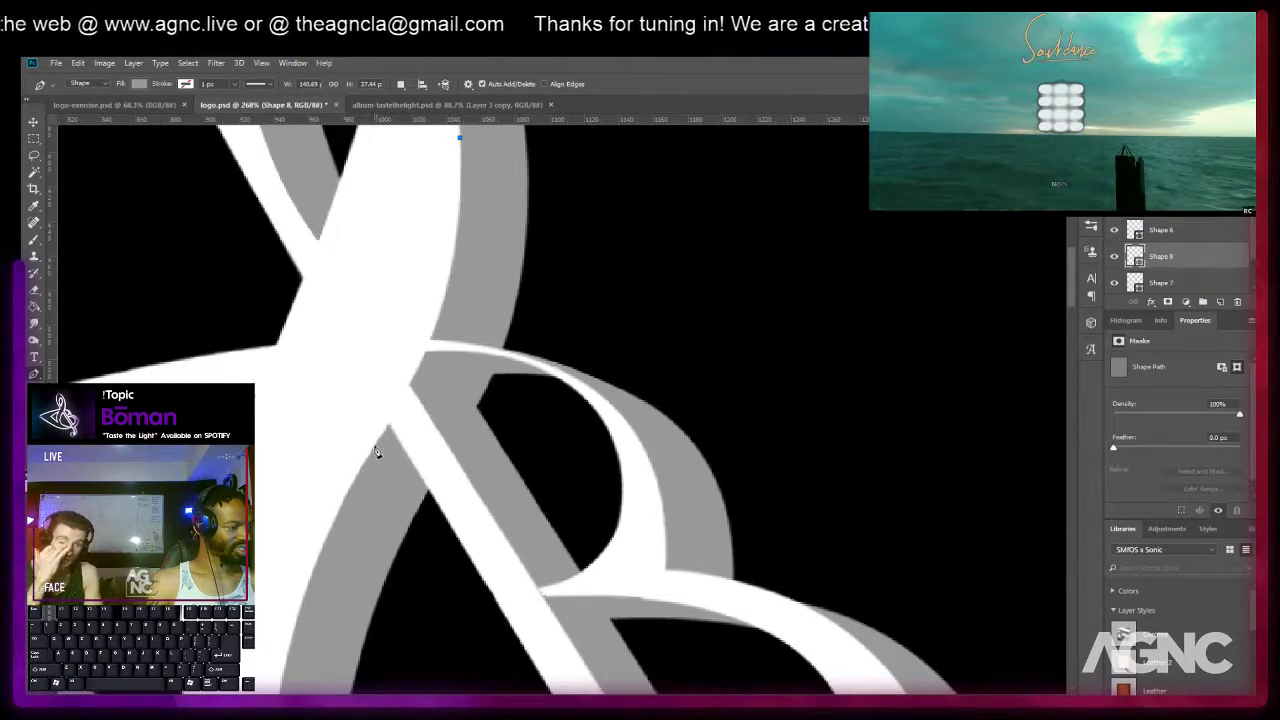
left_click_drag(373, 445, 268, 597)
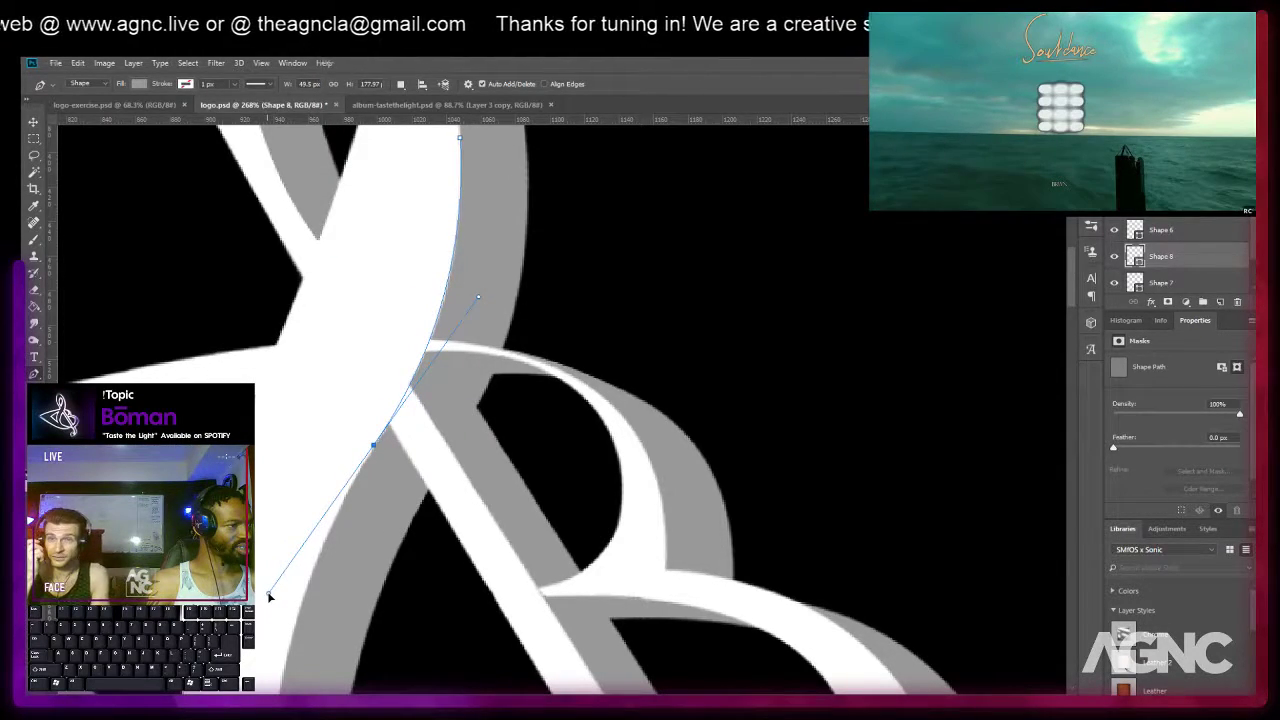
left_click(374, 447, "alt")
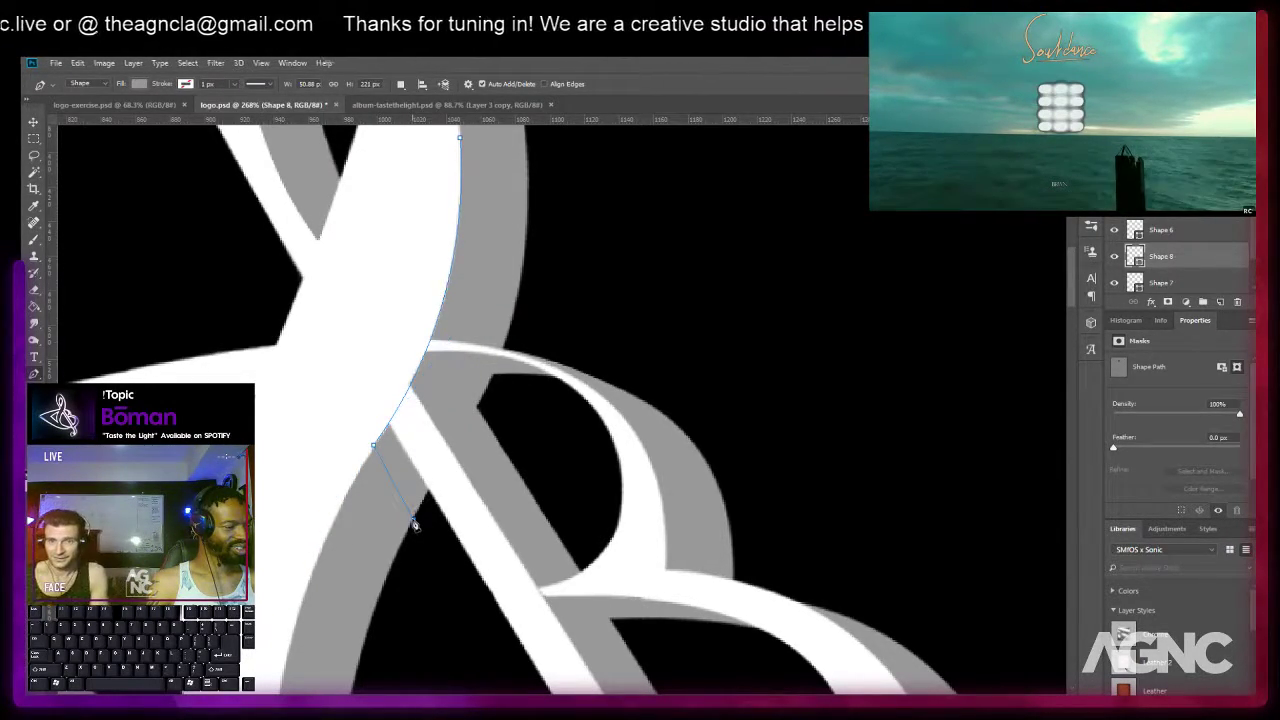
Replace the last lower anchor of the stem shadow shape and add a curved anchor on the grey shadow's outer edge.
key("ctrl+z")
left_click(414, 514)
left_click_drag(491, 329, 441, 428)
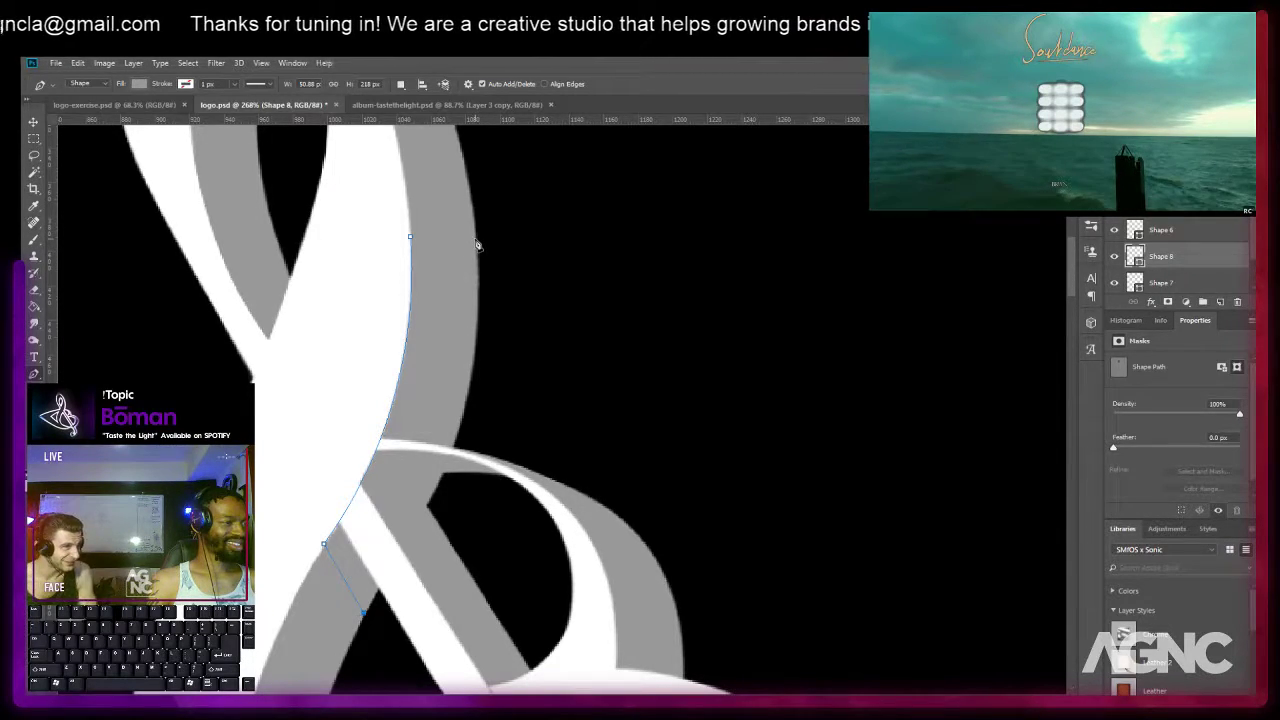
left_click_drag(475, 242, 462, 422)
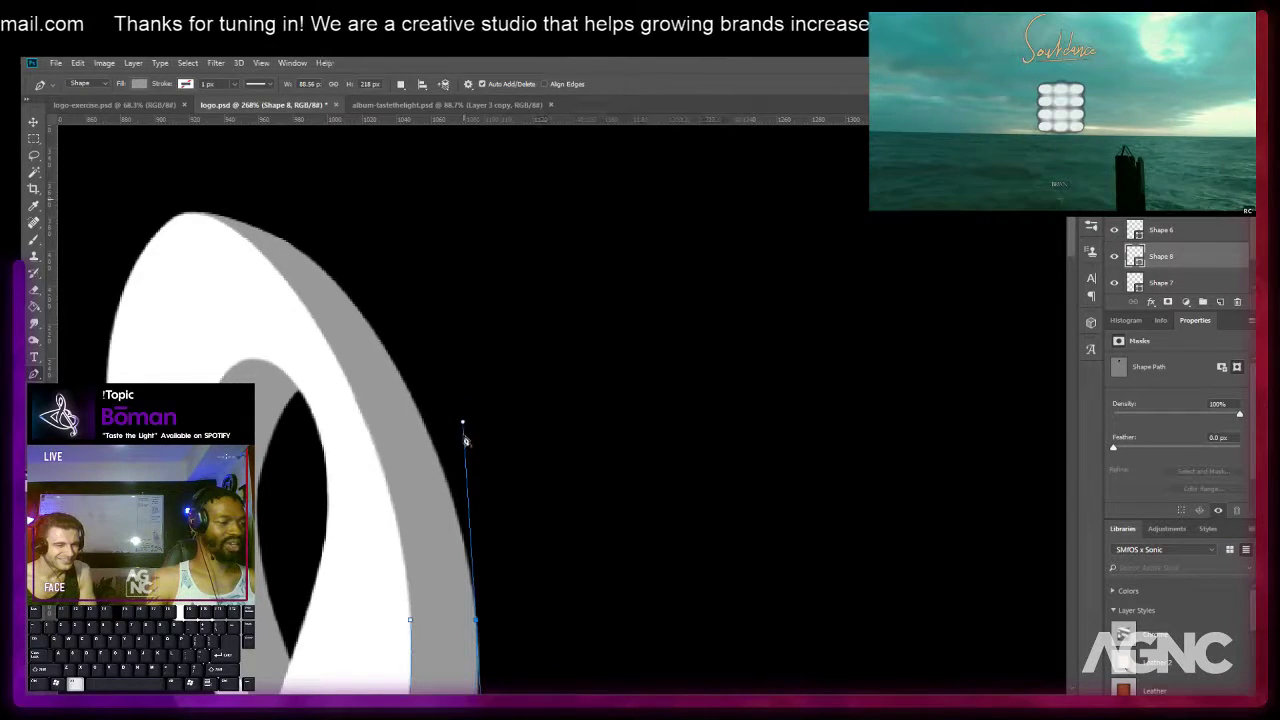
scroll(468, 480, "down", 6)
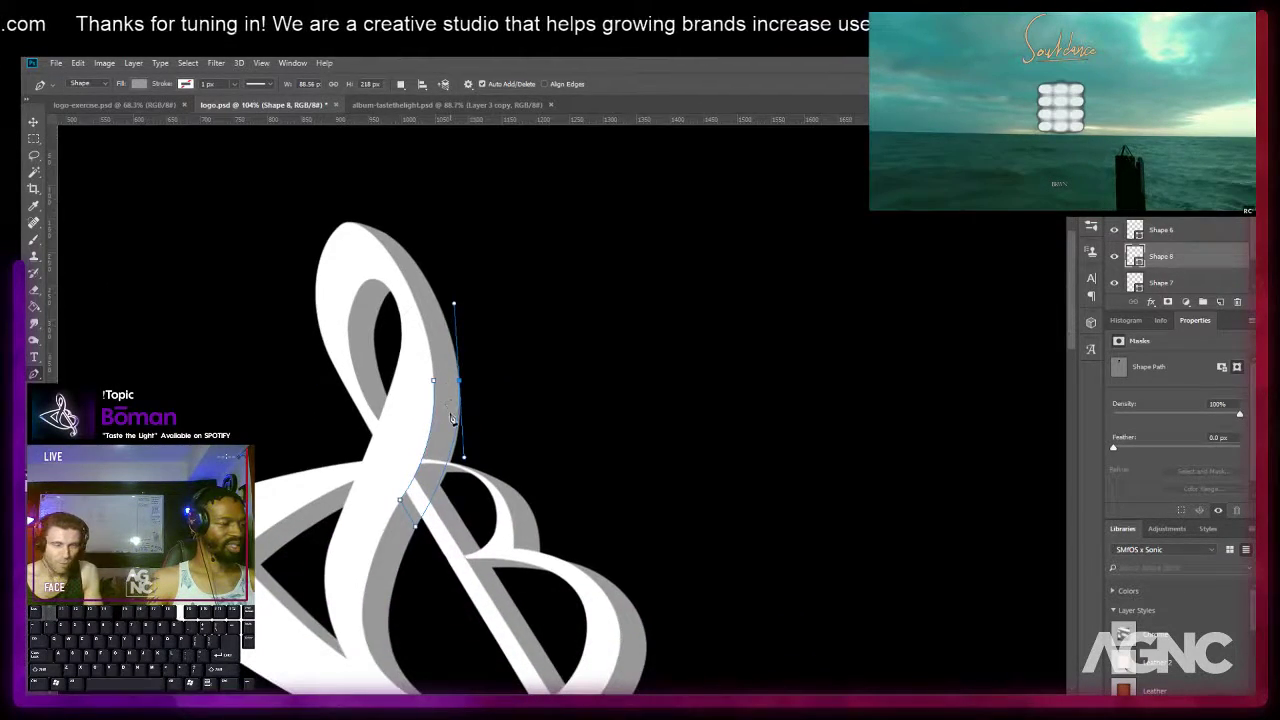
scroll(452, 418, "up", 4)
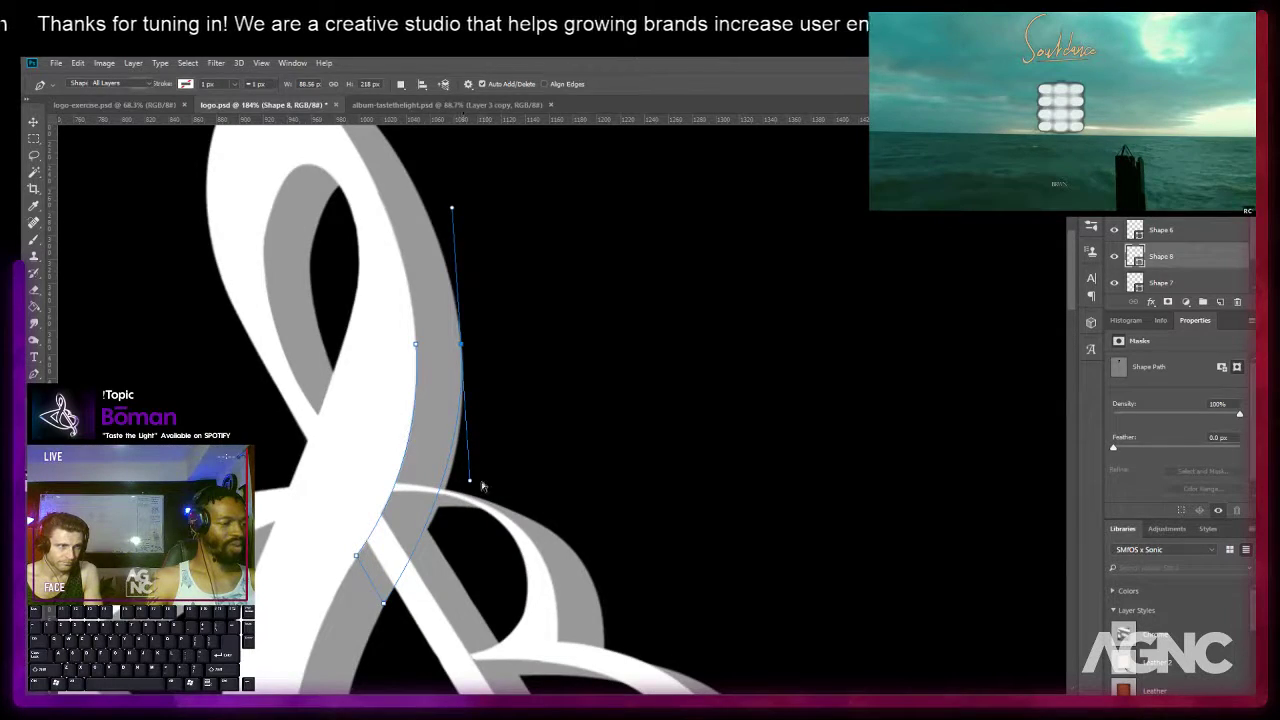
key("a")
left_click_drag(472, 485, 480, 486)
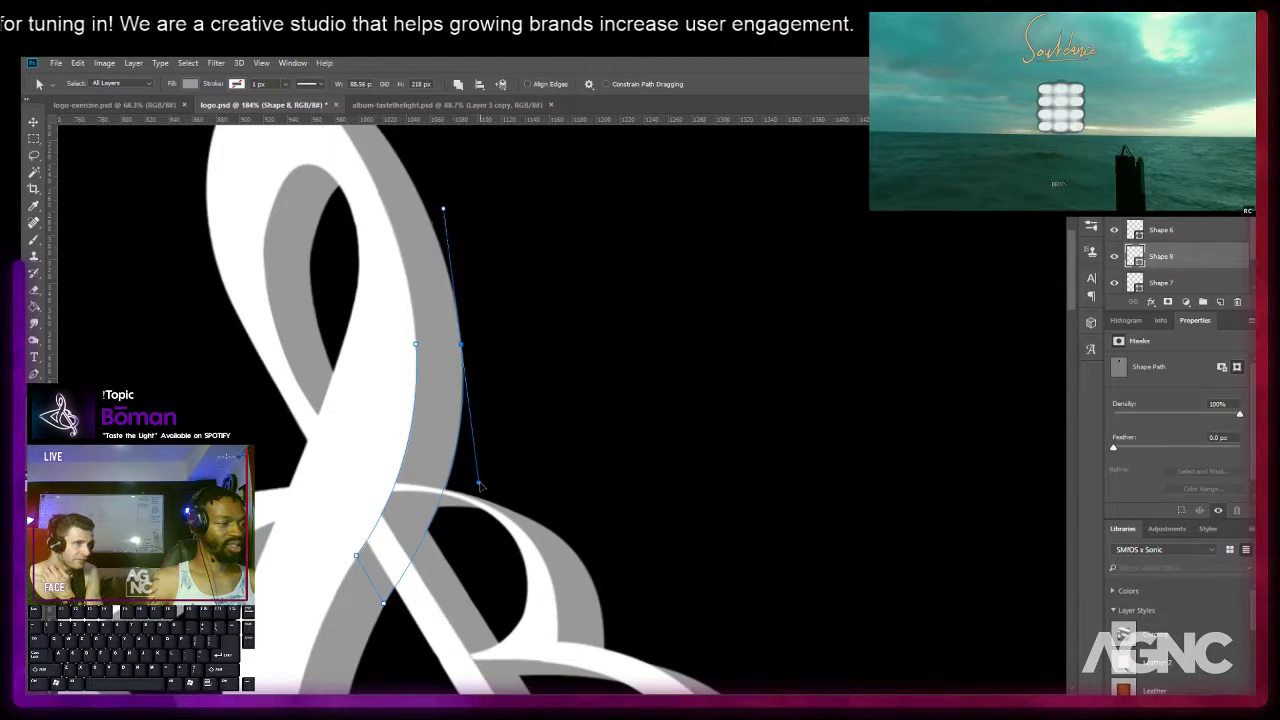
left_click_drag(480, 486, 481, 489)
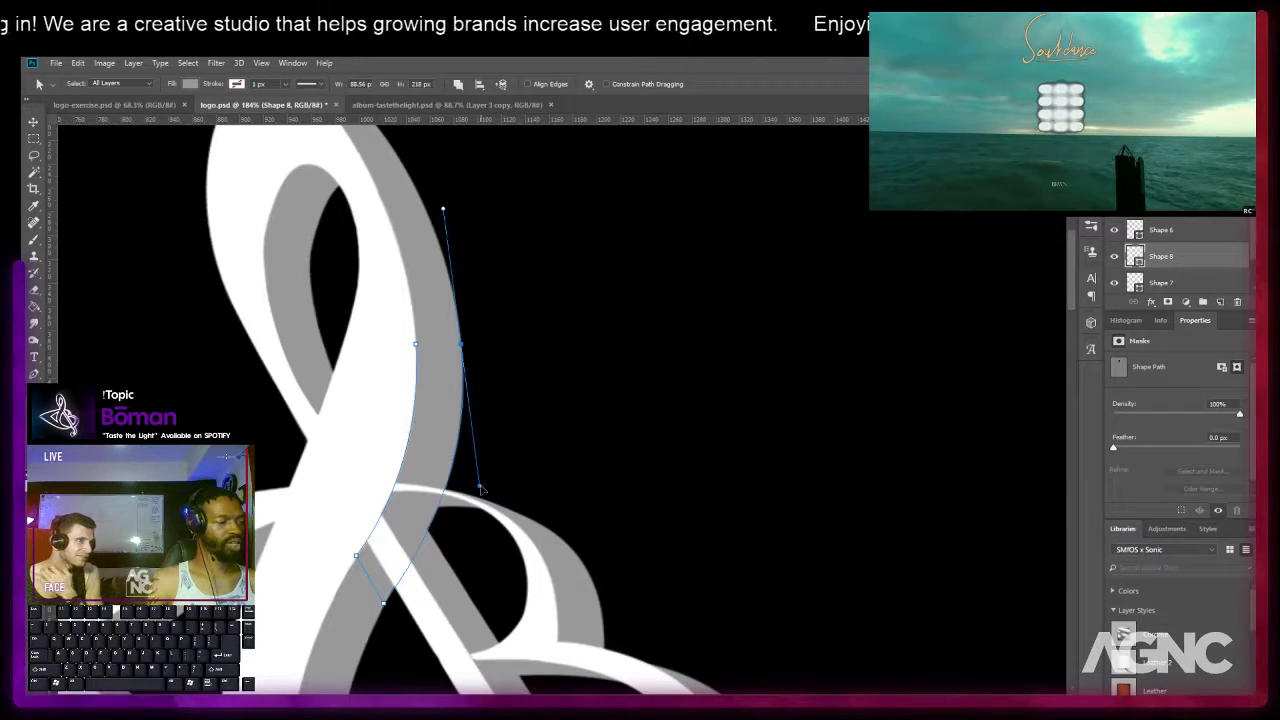
left_click(470, 444)
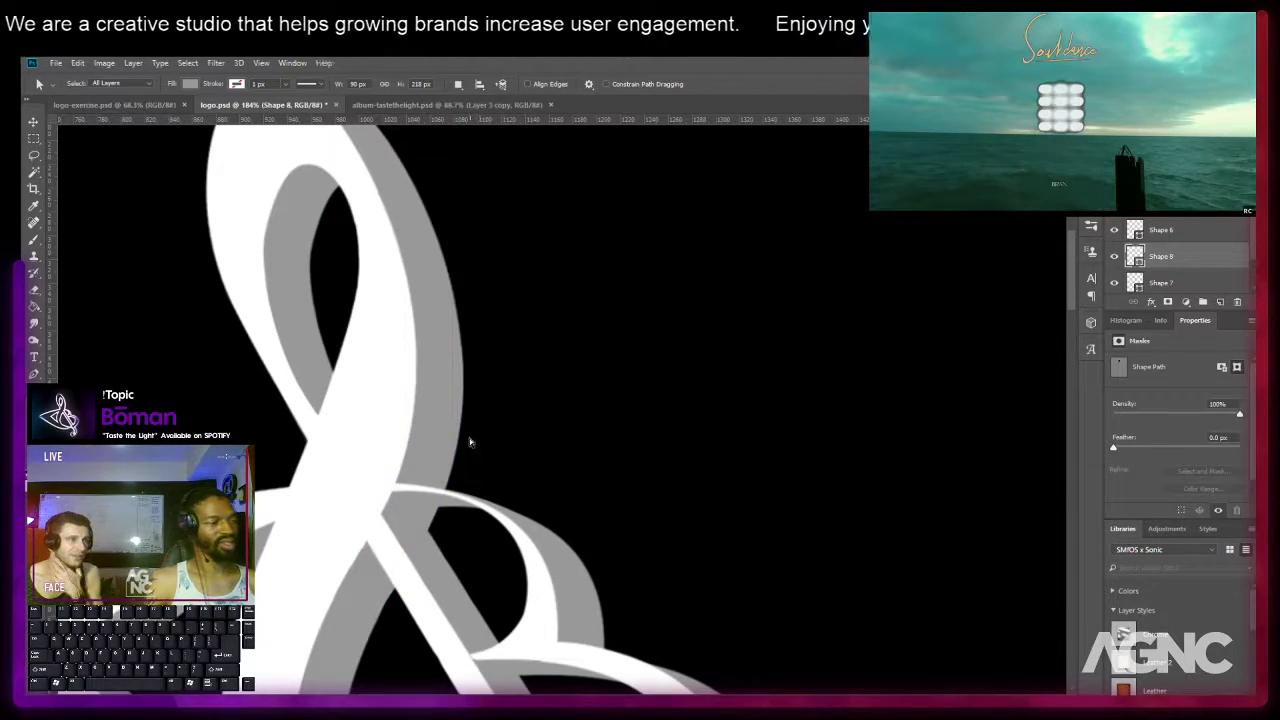
left_click(462, 352)
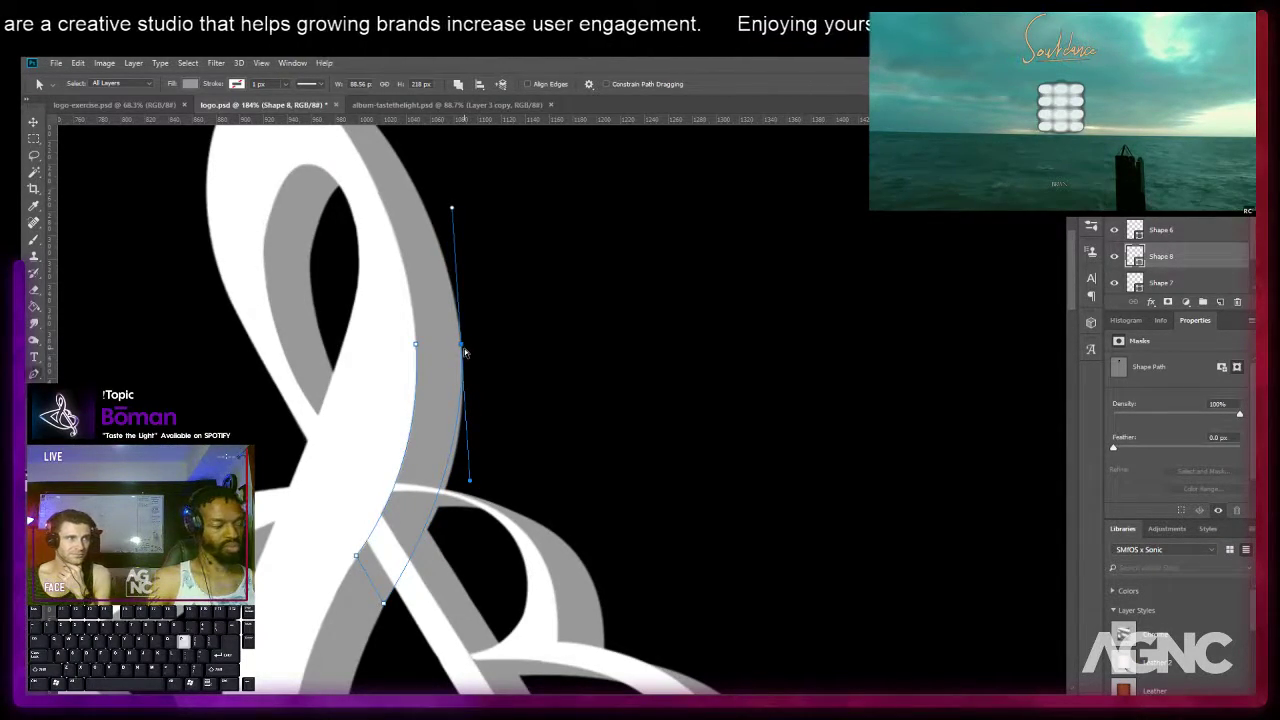
Tilt the outer anchor's handle so the curve follows the grey edge, and close the shape at its starting anchor.
key("a")
mouse_move(470, 484)
left_mouse_down()
mouse_move(476, 500)
mouse_move(479, 488)
left_mouse_up()
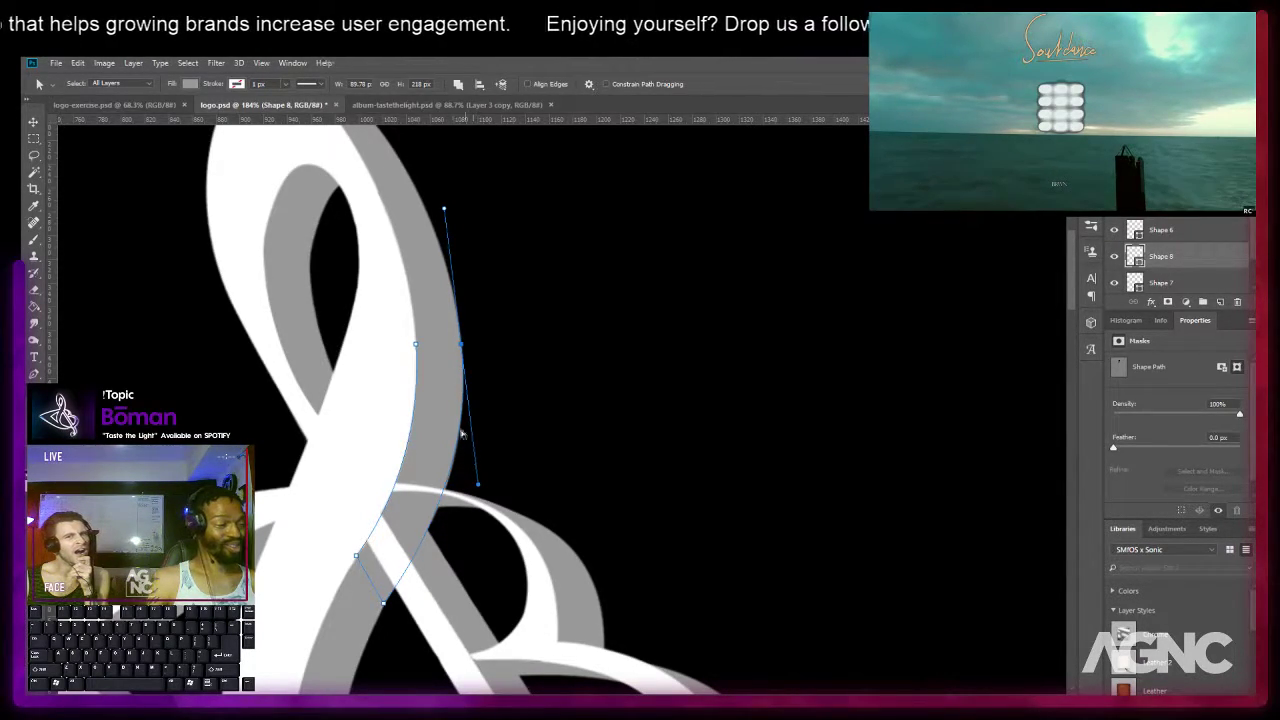
key("p")
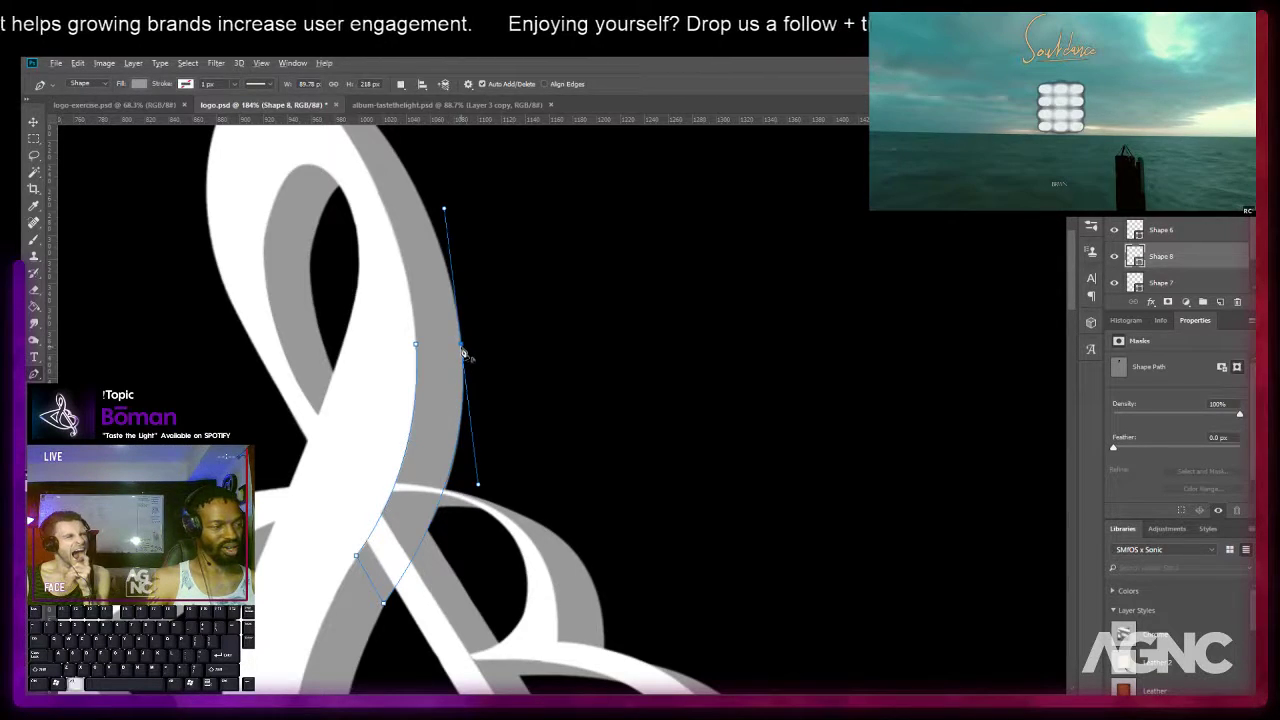
left_click(417, 347)
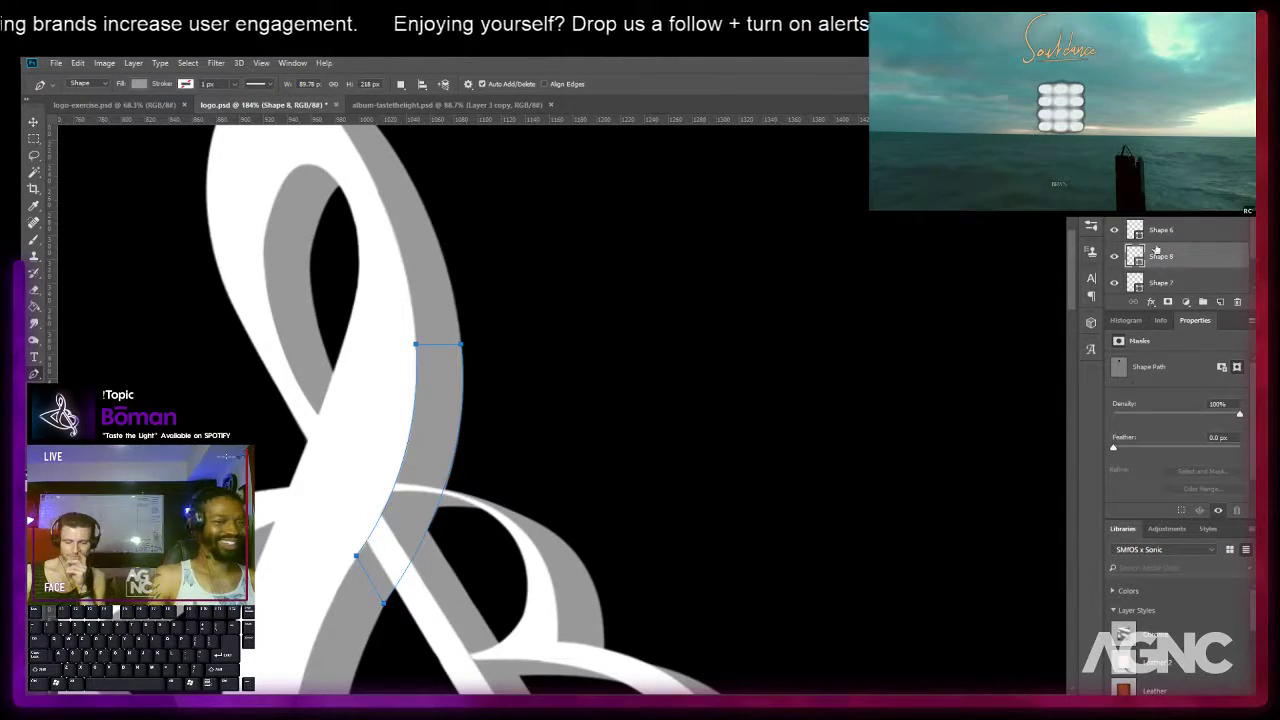
Move the Shape 8 layer above Shape 2 and Group 8 copy so it covers the B's white strokes, and deselect its path.
scroll(1190, 240, "down", 3)
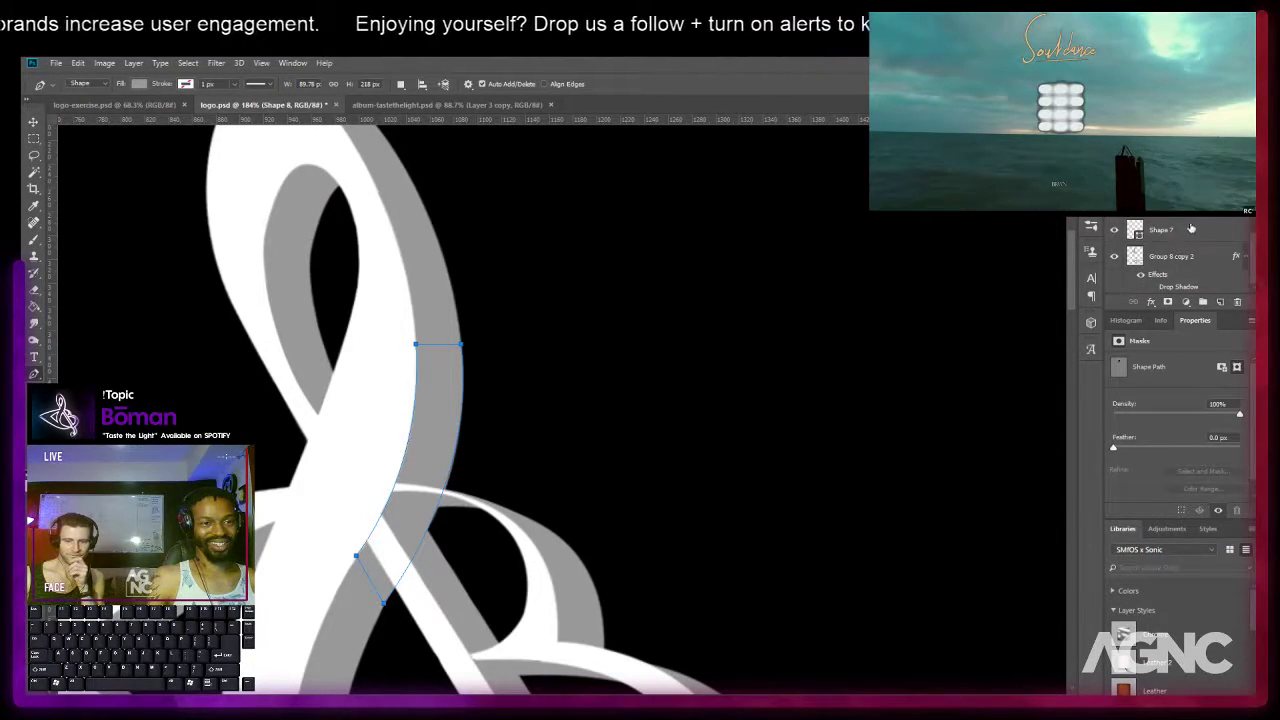
key("a")
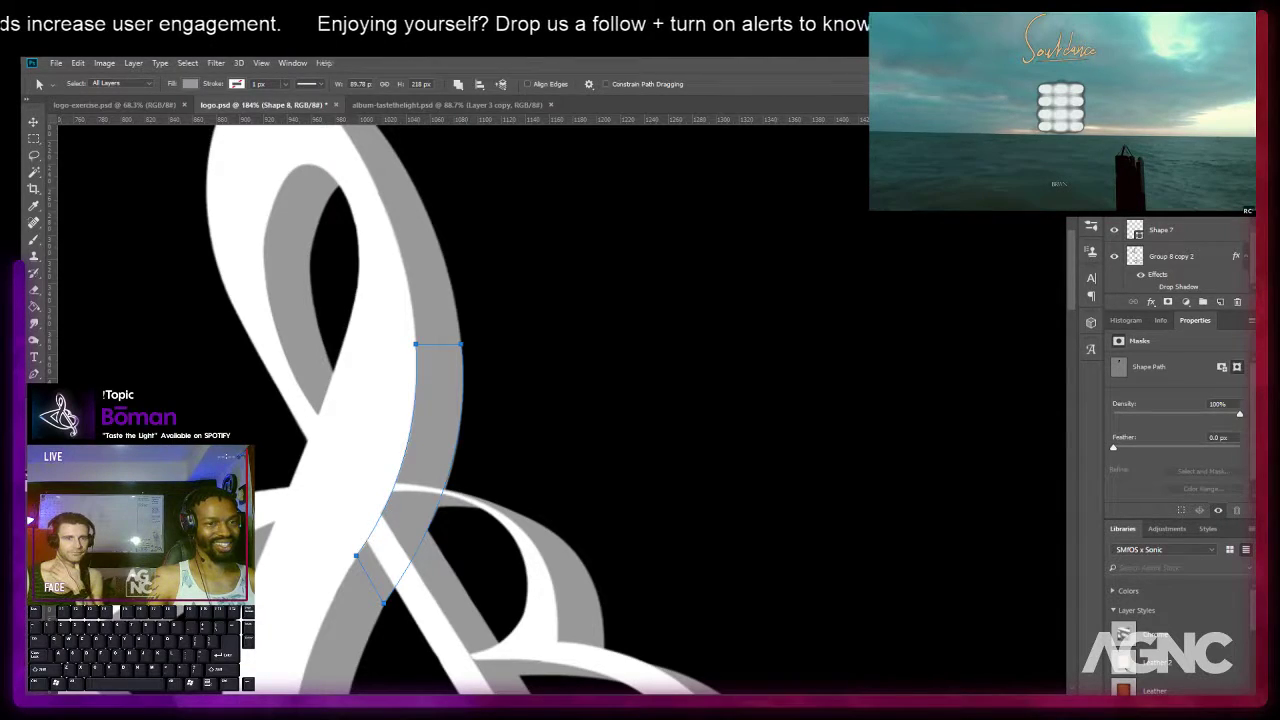
scroll(1180, 255, "up", 3)
key("ctrl+j")
key("ctrl+shift+bracketleft")
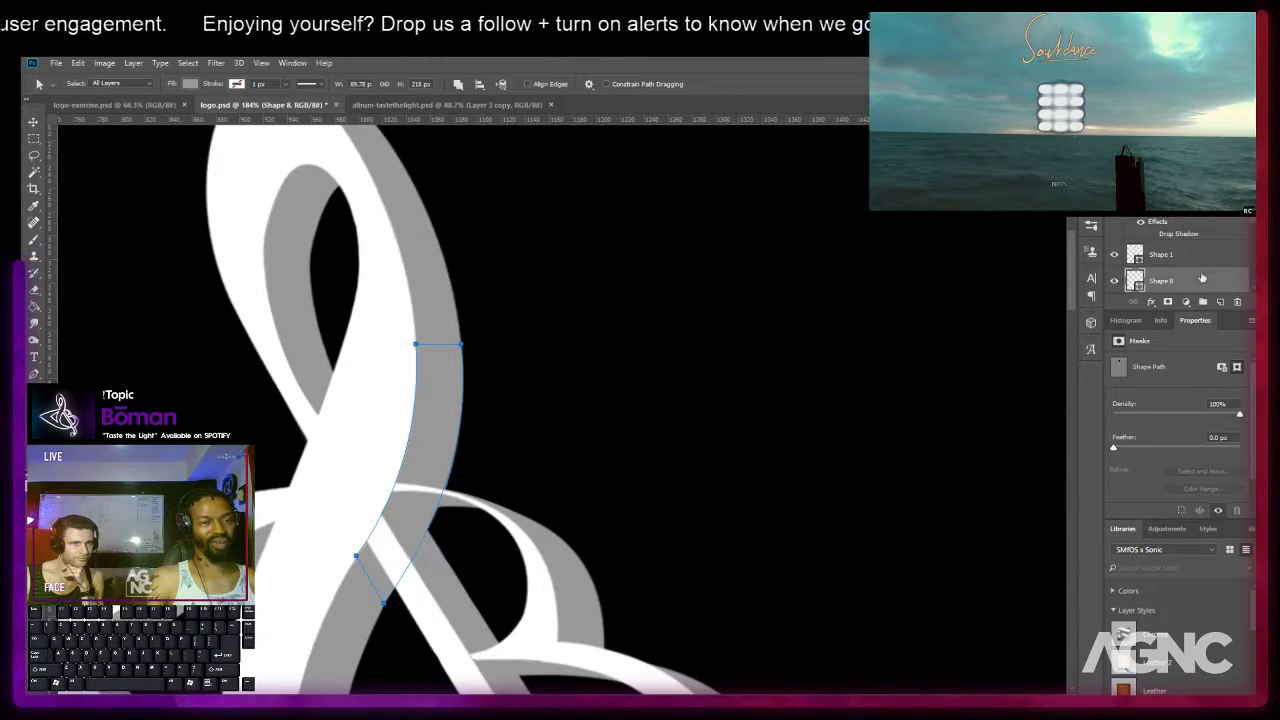
scroll(1202, 277, "up", 1)
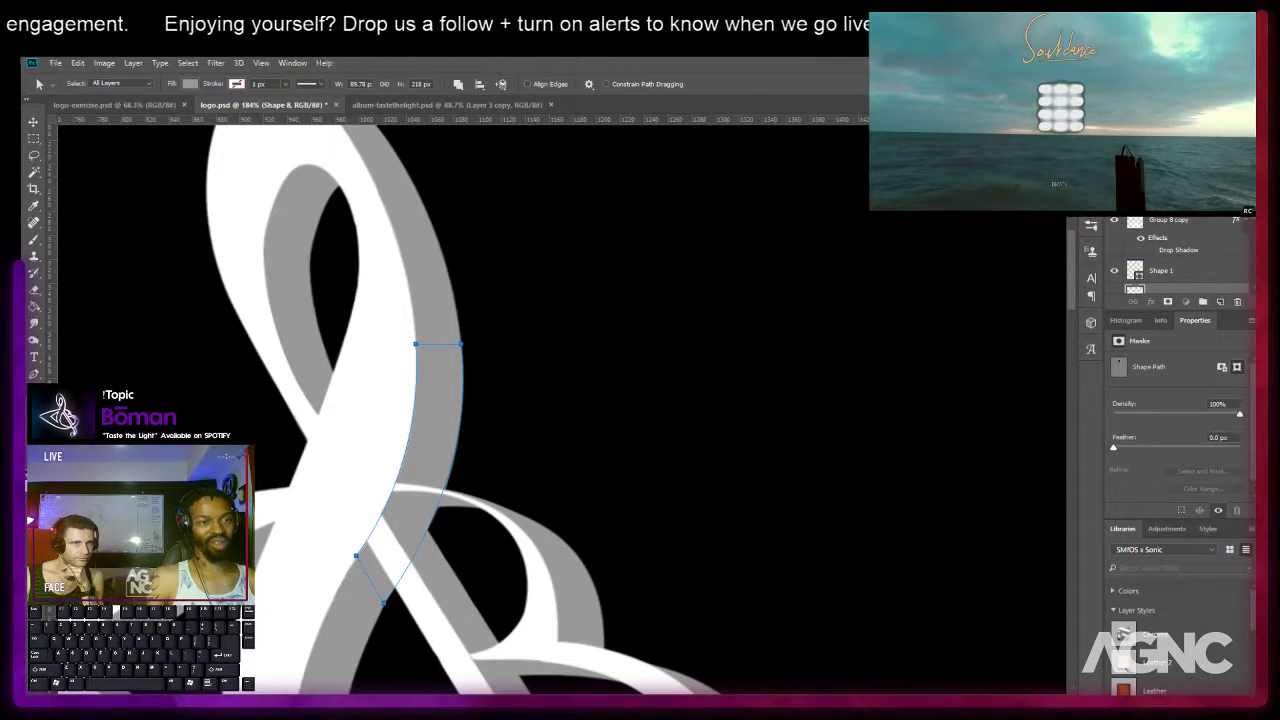
key("ctrl+shift+bracketright")
key("a")
left_click(622, 398)
left_click_drag(622, 400, 634, 342)
scroll(634, 342, "down", 5)
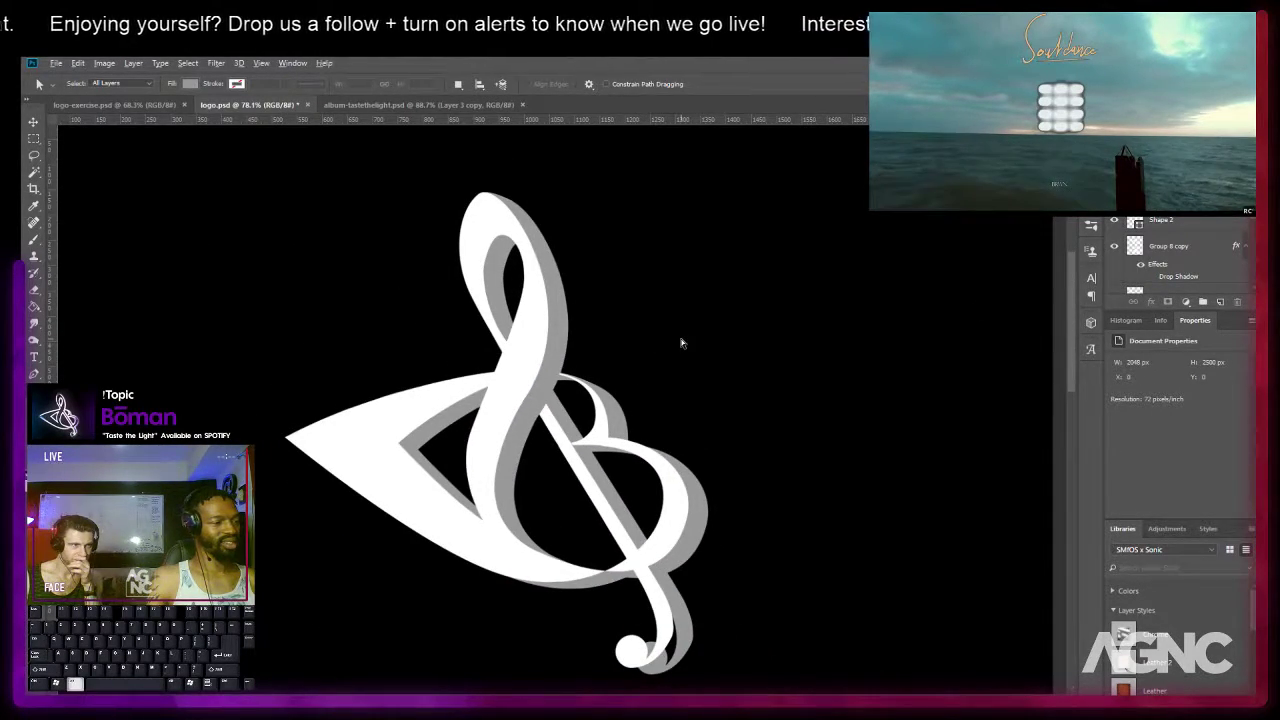
Select Shape 8's lower inner anchor and adjust its direction handle to fit the white stem's edge.
scroll(584, 383, "up", 6)
left_click(500, 416)
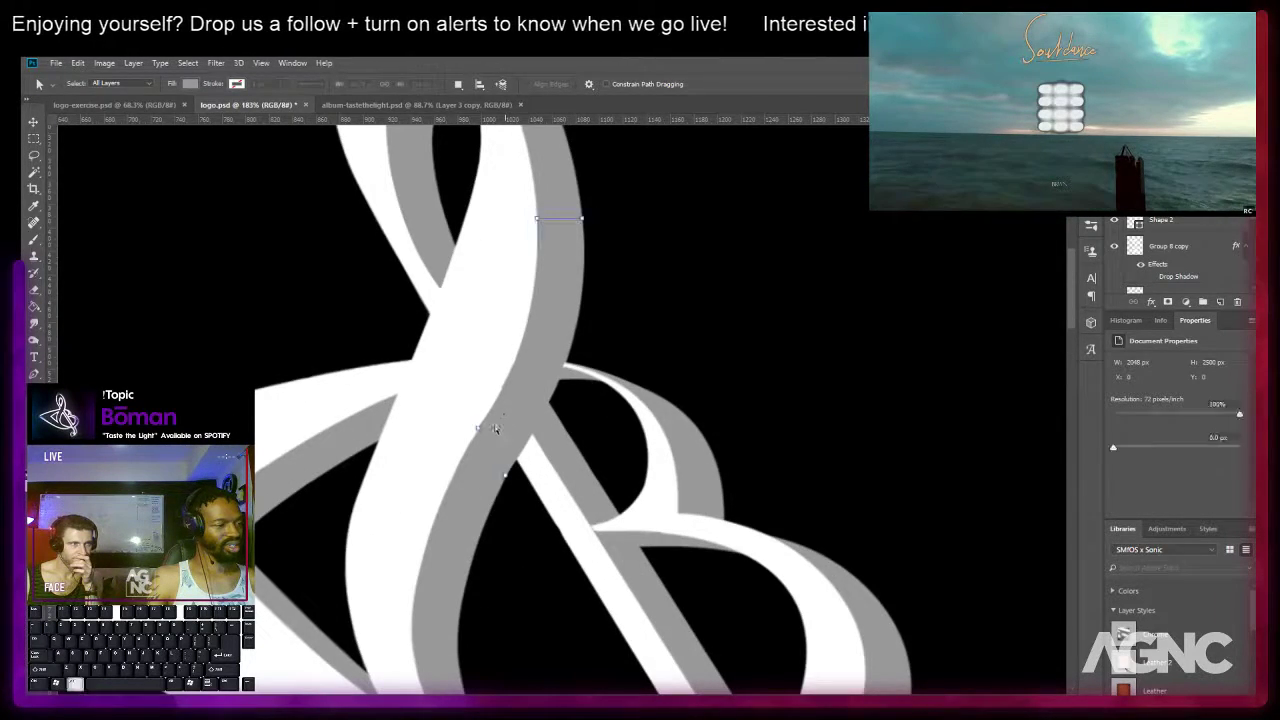
scroll(494, 424, "up", 1)
scroll(494, 420, "up", 2)
left_click(452, 438)
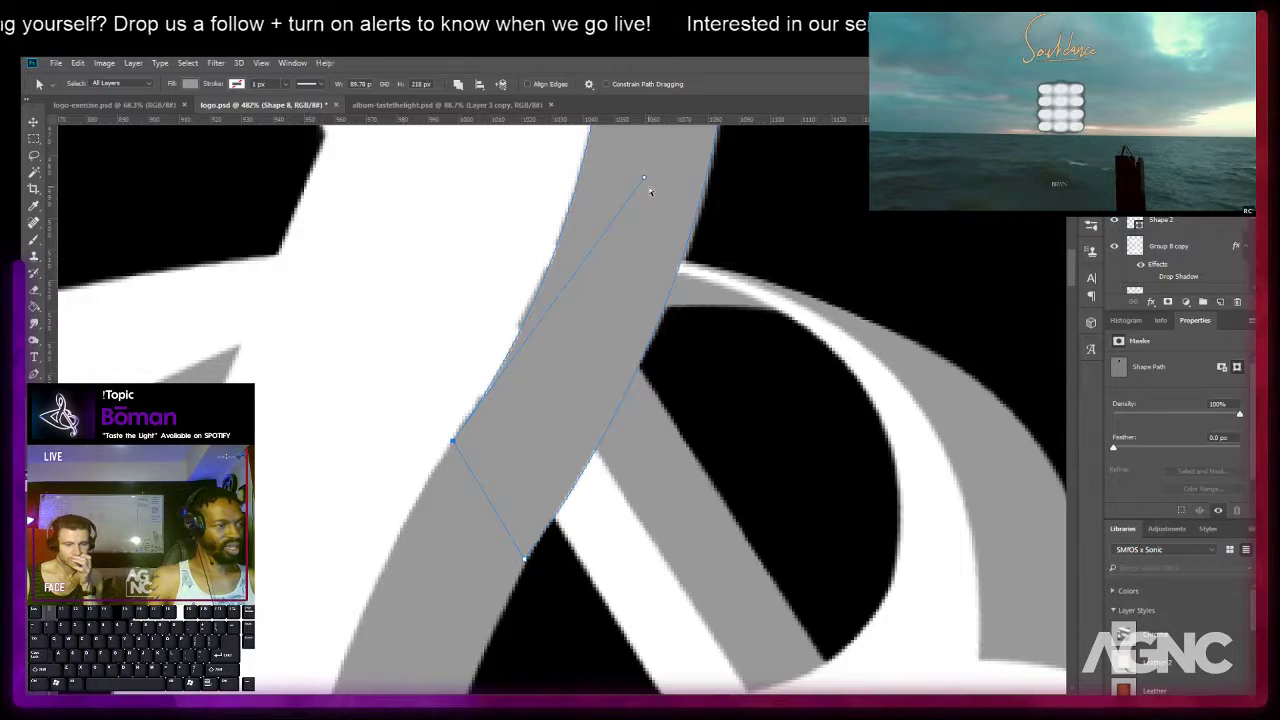
left_click_drag(643, 178, 631, 208)
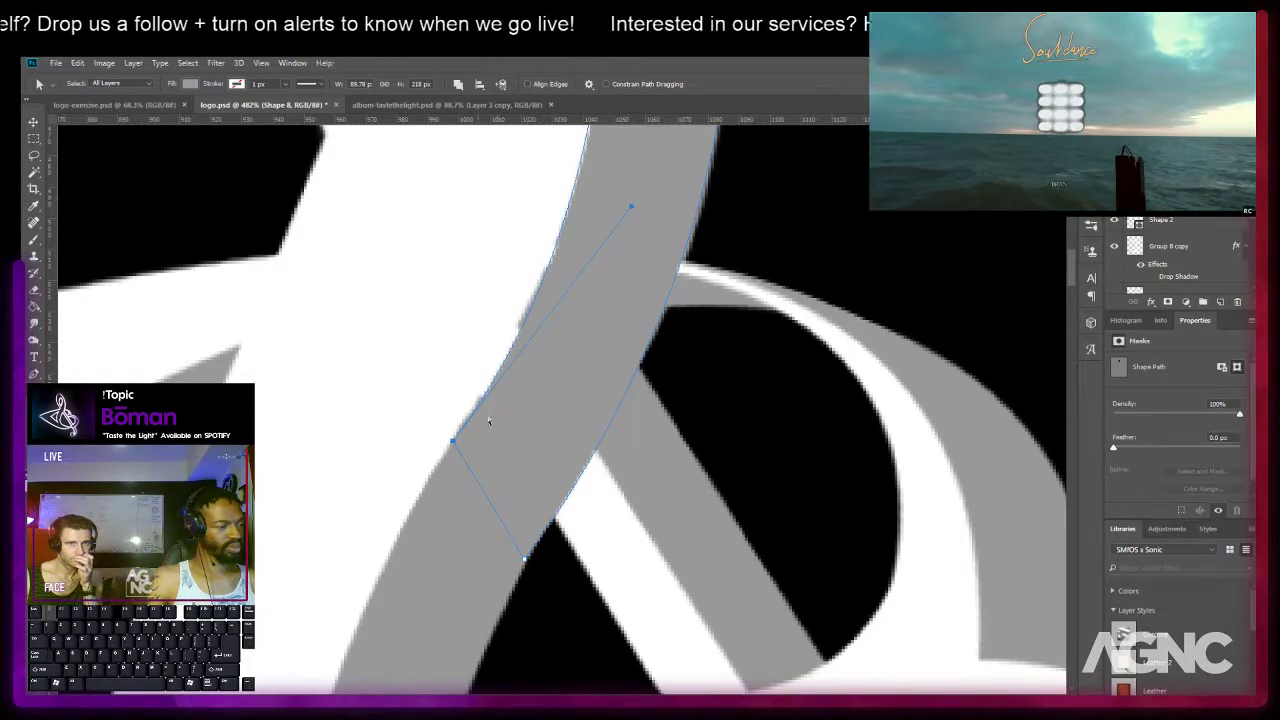
key("Left")
key("Left")
Shift Shape 8's lower inner anchor down along the stem's edge and fine-tune its handle to smooth the inner curve.
left_click_drag(456, 433, 444, 460)
key("Down")
key("Down")
key("Down")
key("Left")
key("Down")
key("Down")
key("Down")
key("Left")
key("Down")
key("Left")
key("Left")
key("Down")
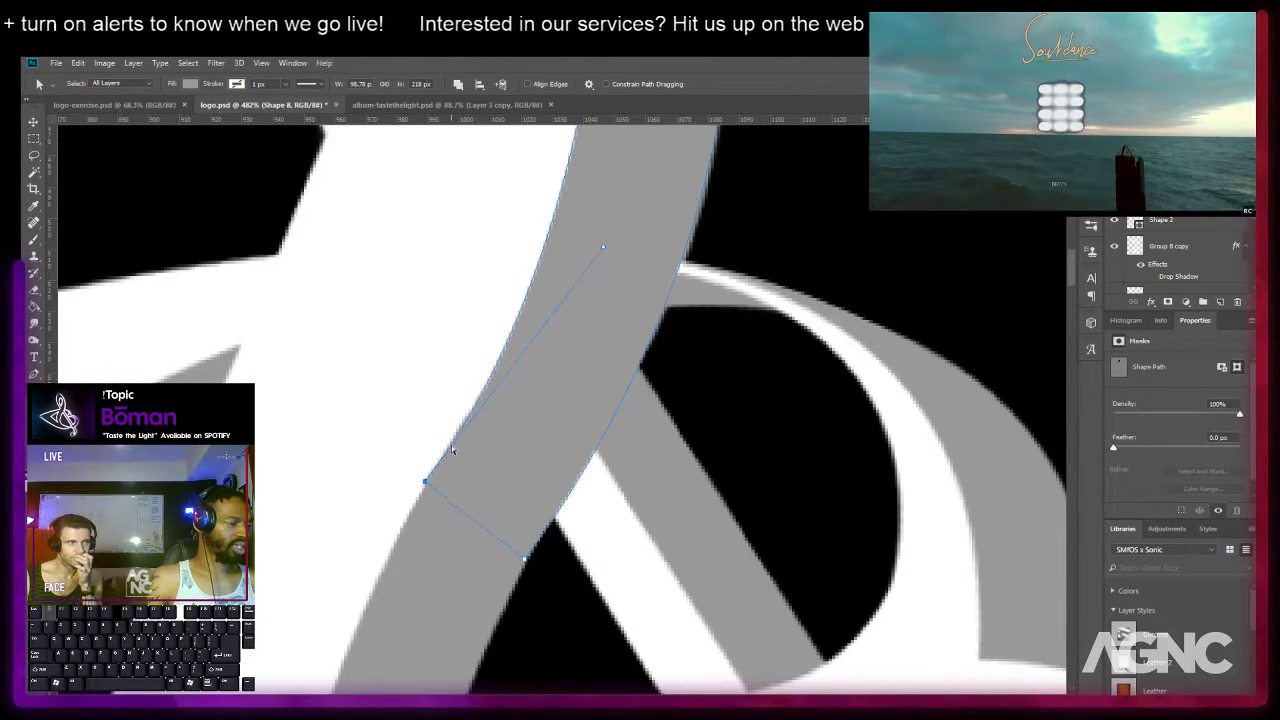
key("Right")
key("Up")
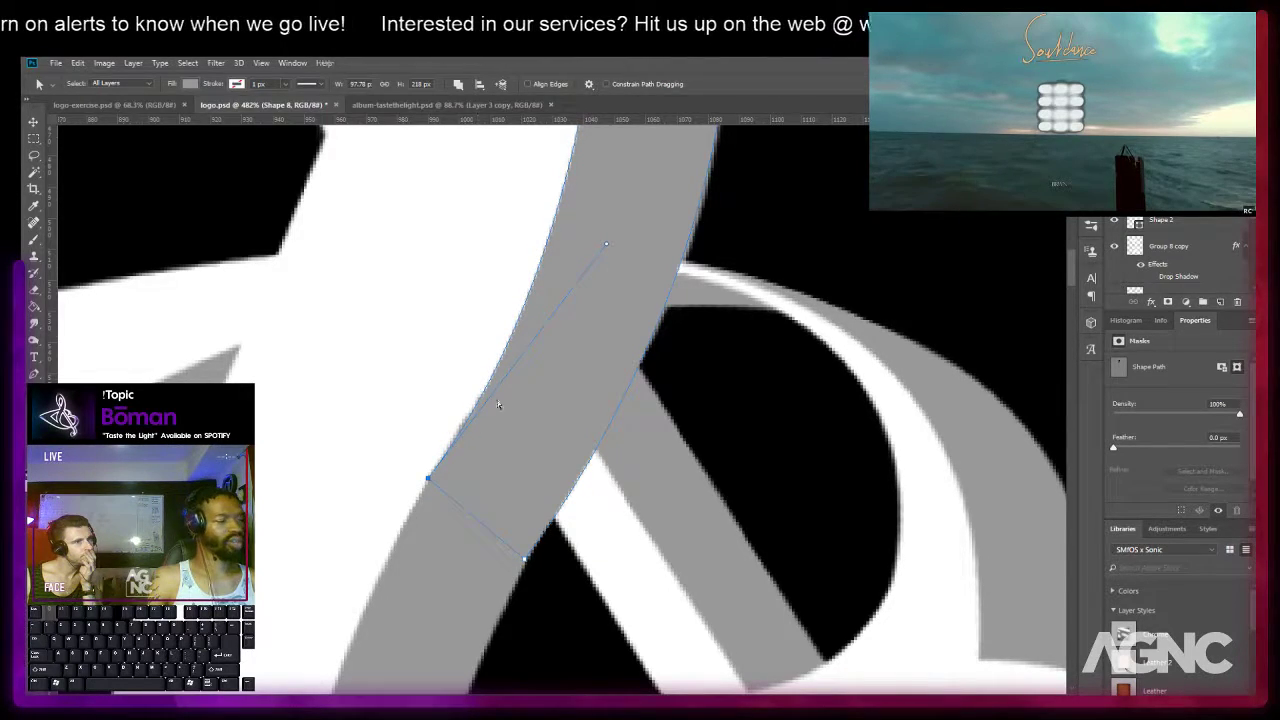
left_click_drag(605, 245, 602, 247)
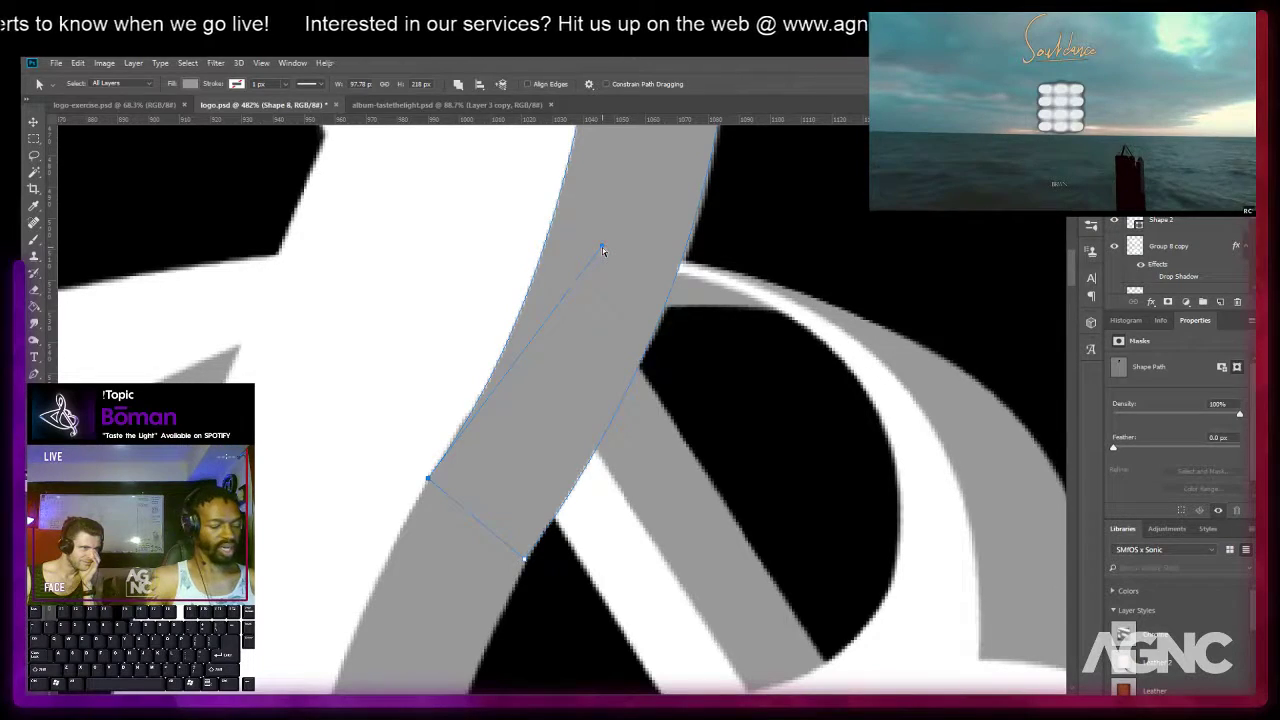
key("Return")
key("ctrl+minus")
key("ctrl+minus")
key("ctrl+minus")
key("ctrl+minus")
key("ctrl+minus")
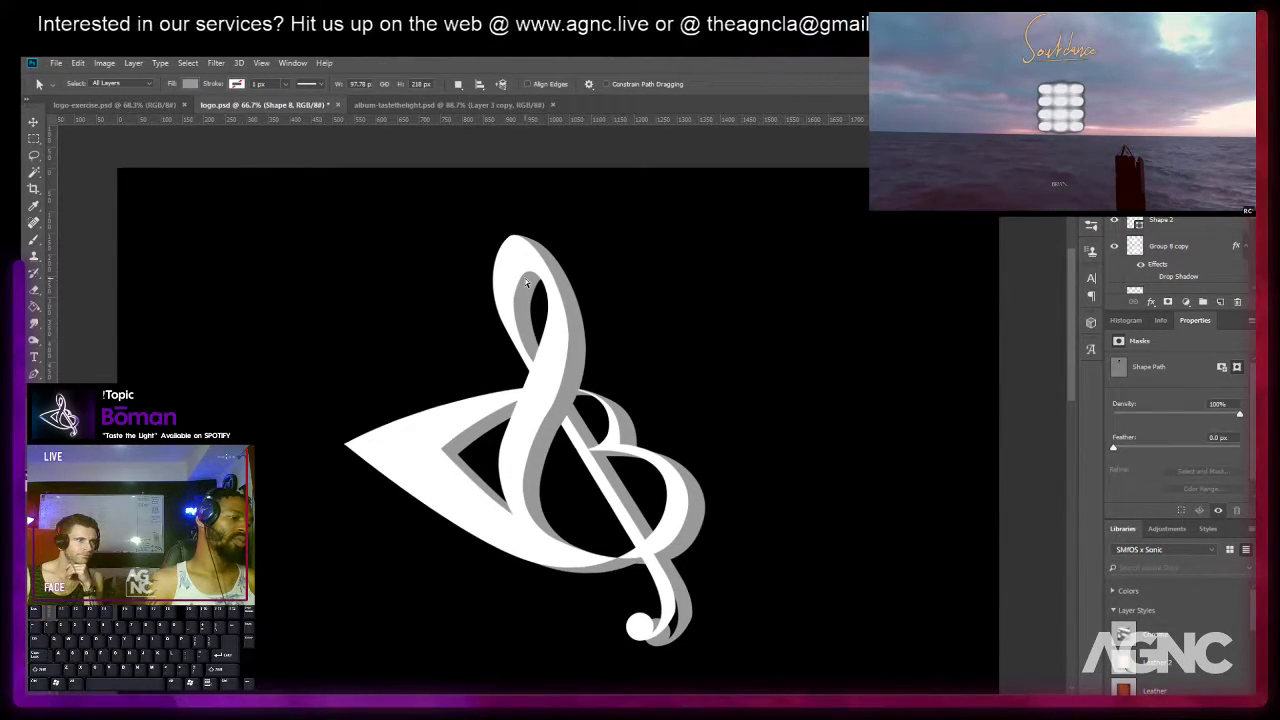
Select the Shape 3 layer and extend its lower end along the diagonal staff's shadow past the B's middle junction.
scroll(600, 400, "up", 5)
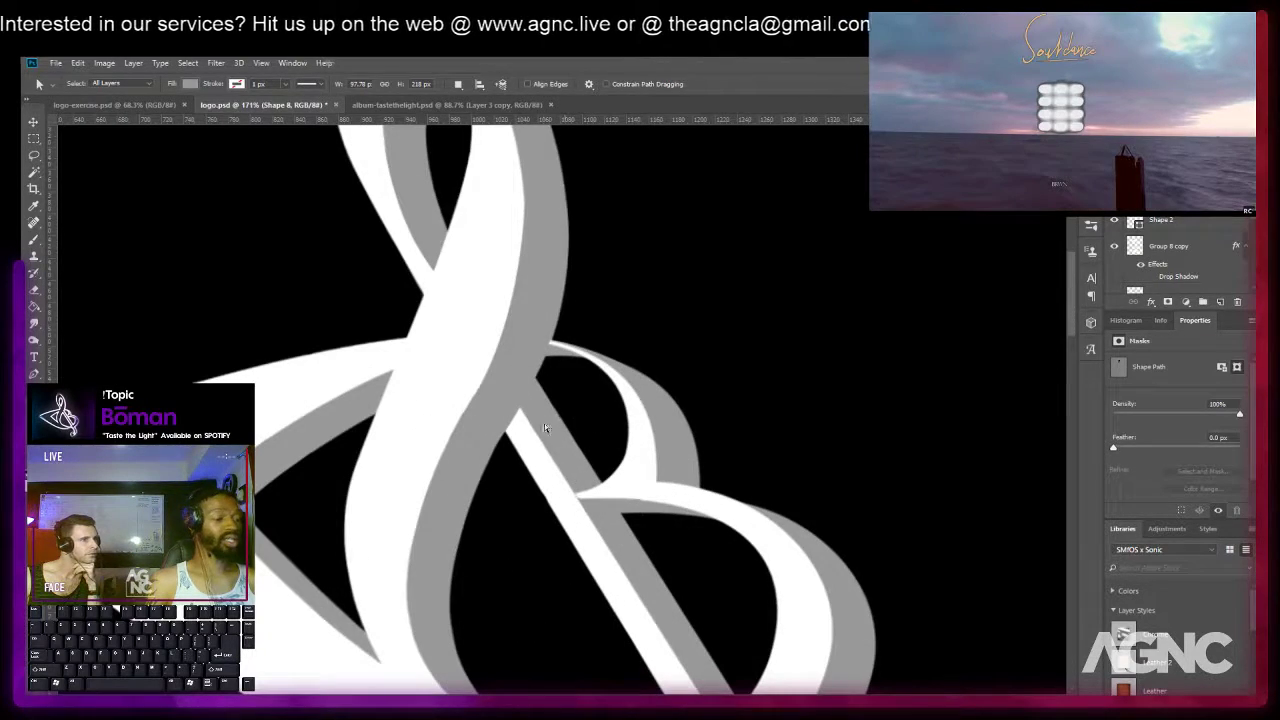
scroll(500, 399, "up", 3)
right_click(510, 396)
key("Escape")
key("v")
right_click(493, 385)
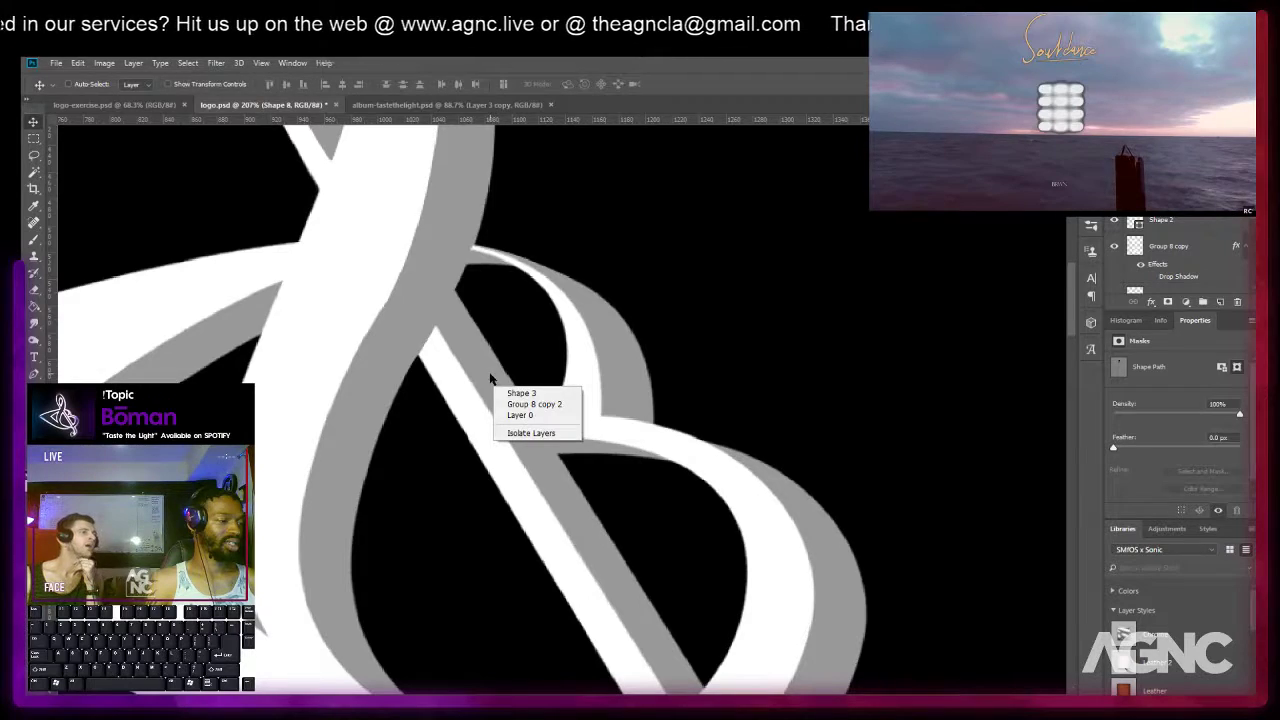
left_click(514, 397)
key("a")
scroll(518, 429, "up", 2)
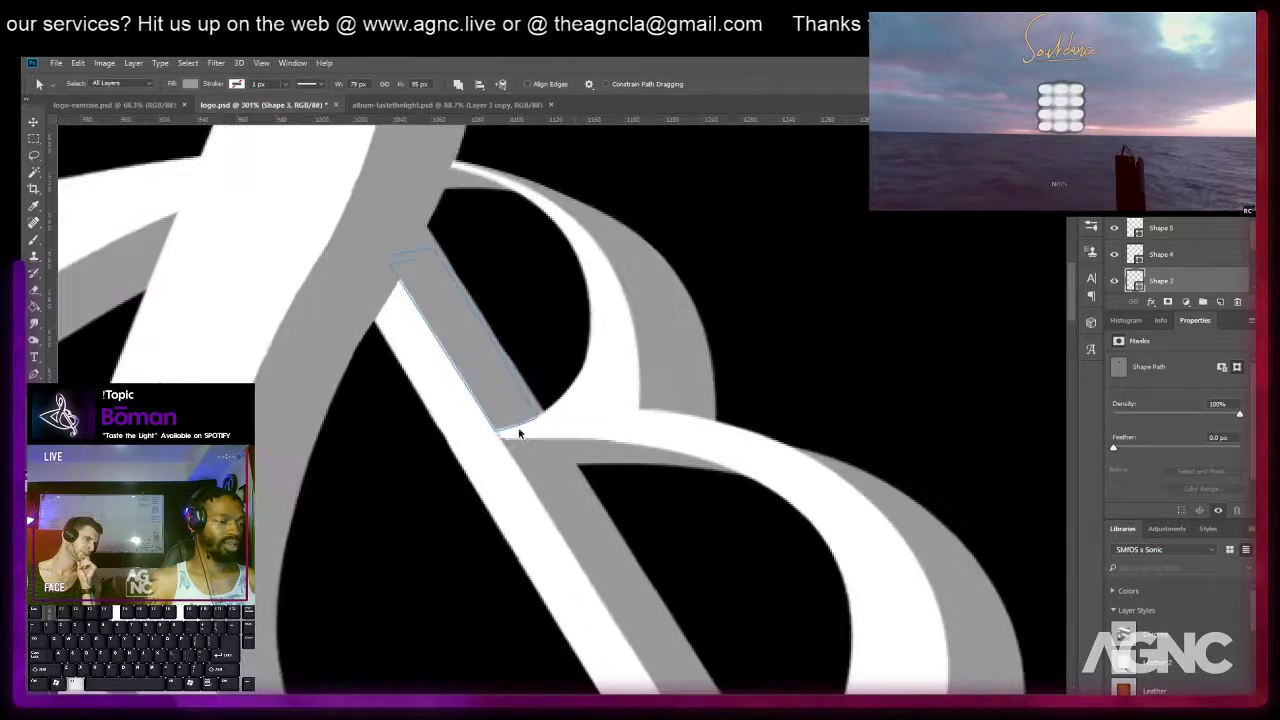
left_click(538, 415)
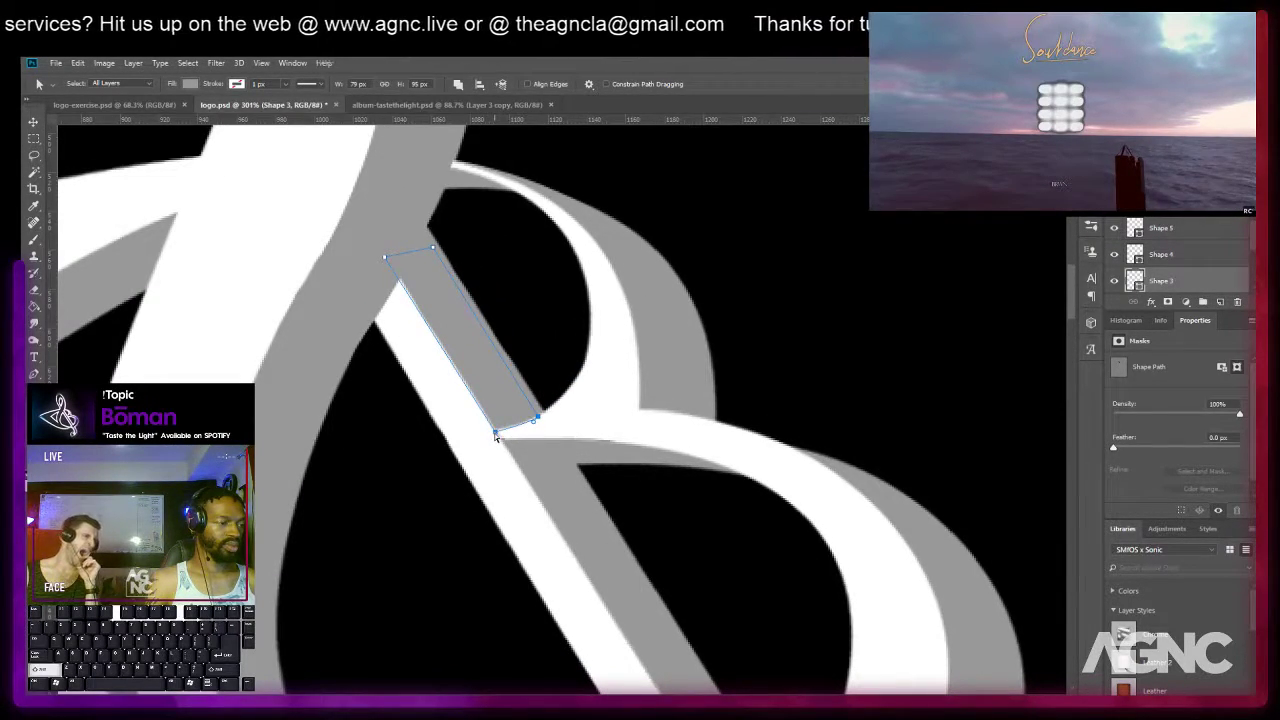
left_click_drag(538, 418, 594, 494)
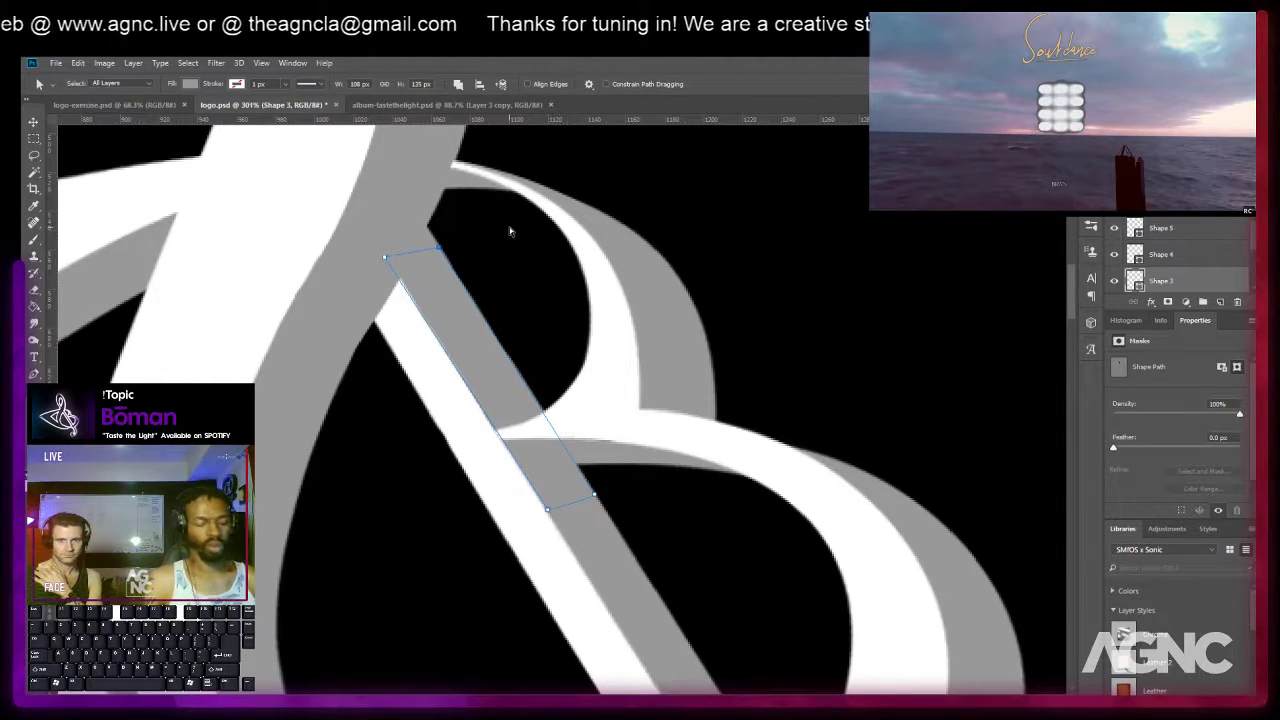
key("Return")
Bring the Shape 3 layer in front of the B's white strokes and align its lower corners with the staff's shadow.
left_click_drag(1193, 277, 1176, 205)
scroll(1176, 258, "down", 3)
left_click(508, 435)
left_click_drag(551, 514, 548, 514)
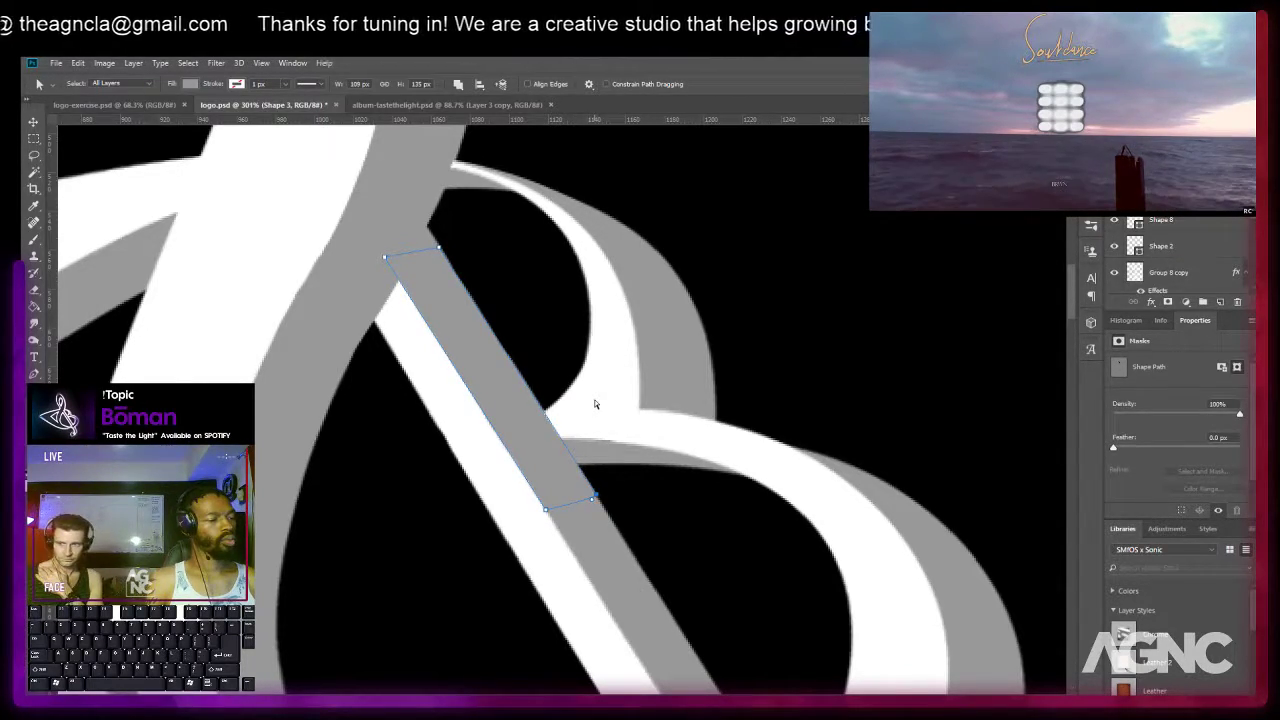
left_click(818, 311)
scroll(818, 310, "down", 8)
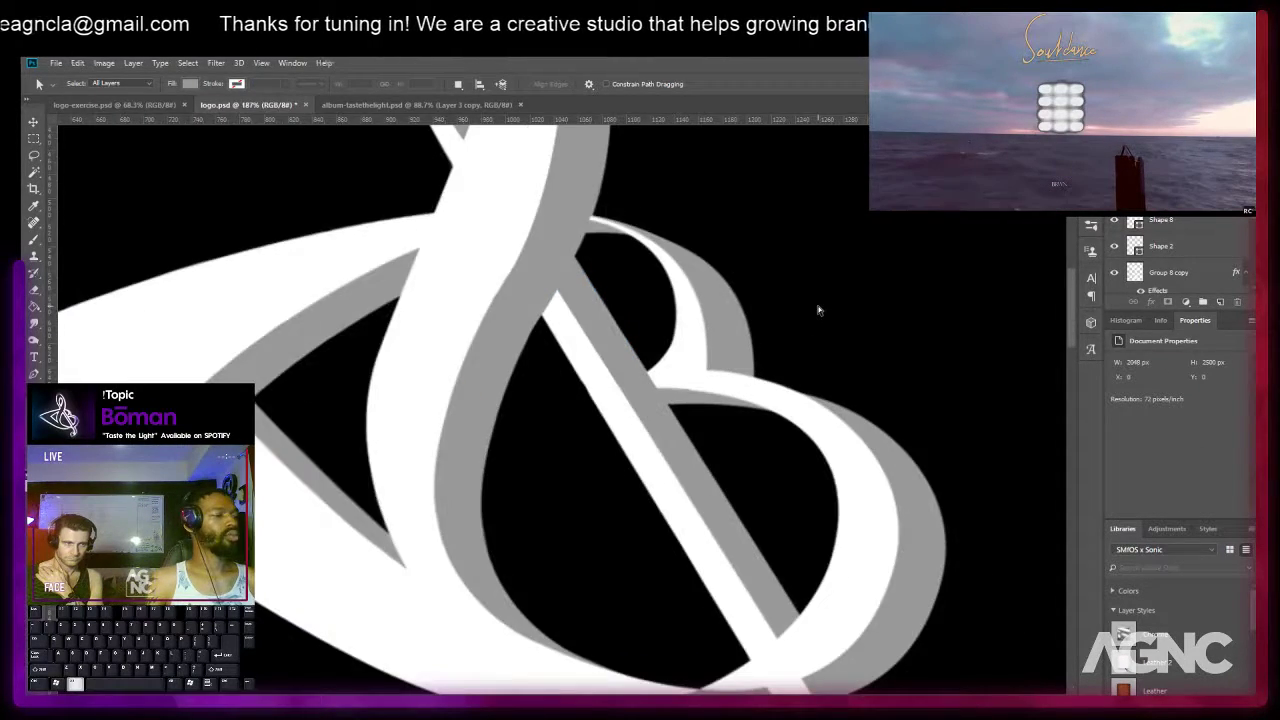
key("space")
left_click_drag(834, 311, 843, 369)
scroll(842, 369, "down", 5)
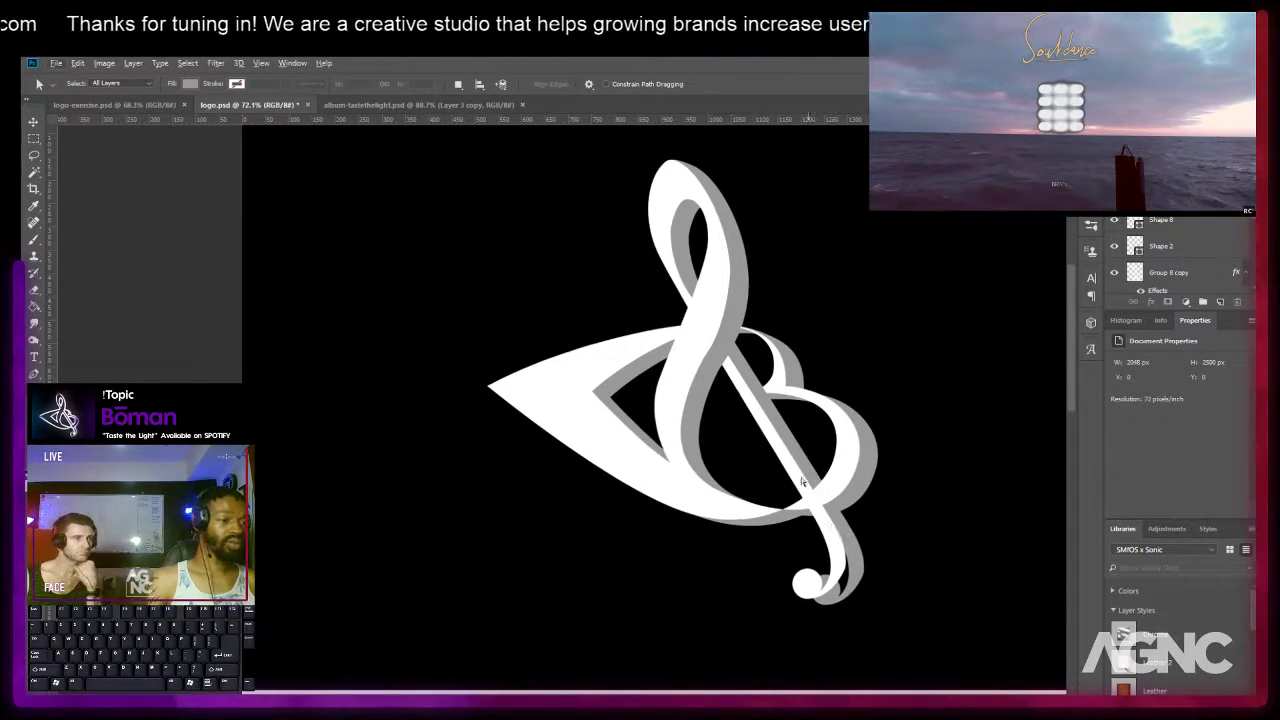
scroll(835, 488, "up", 5)
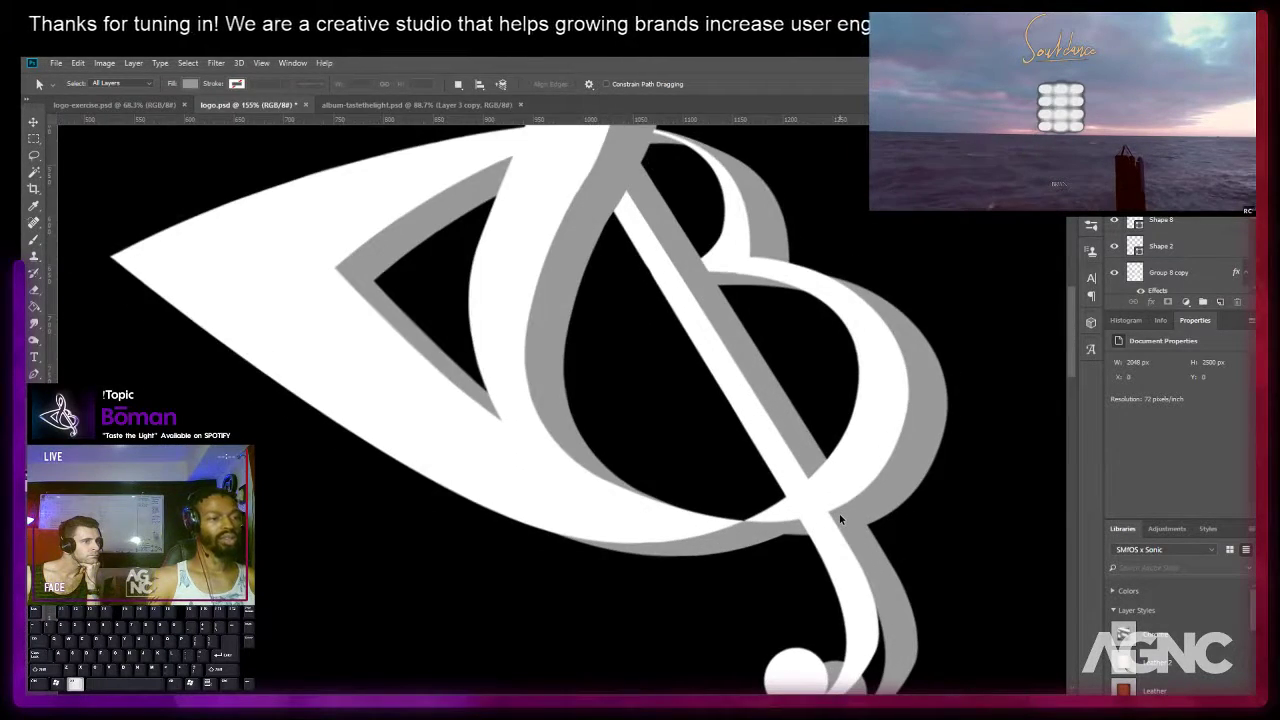
left_click_drag(788, 521, 553, 396)
key("v")
right_click(525, 282)
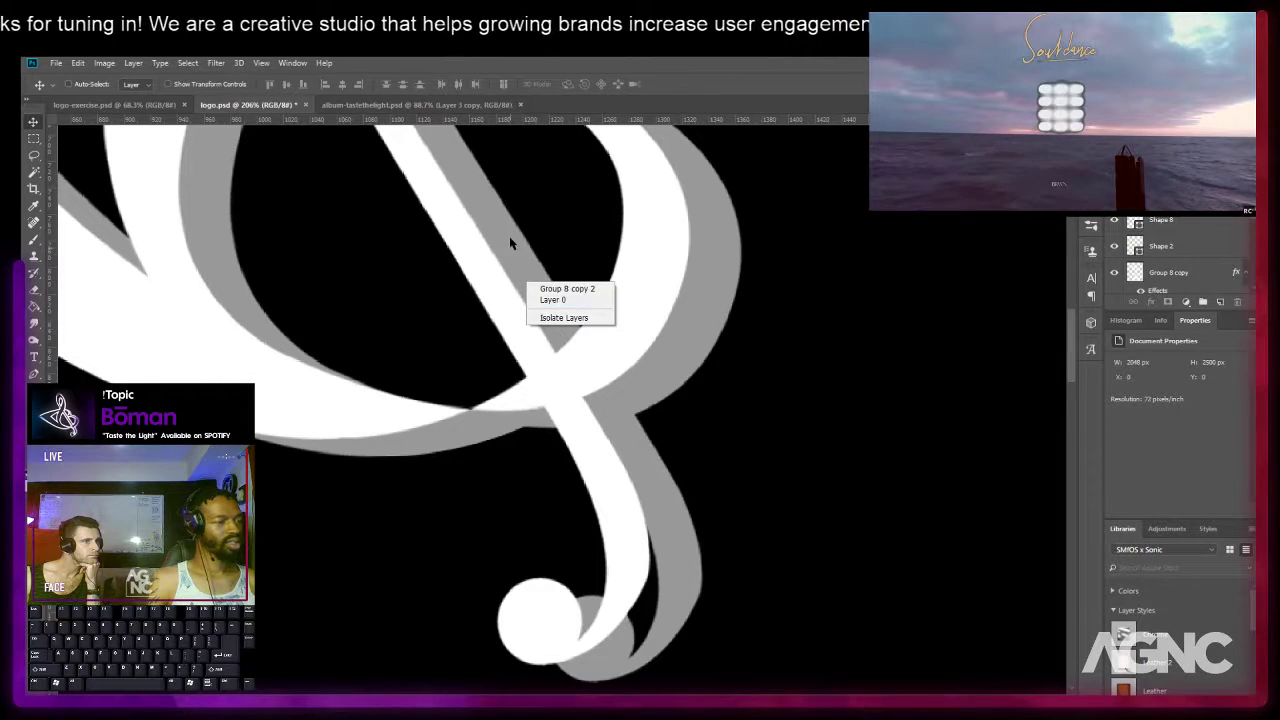
key("Escape")
Draw a closed four-corner Pen shape over the diagonal staff's shadow where it crosses the B's lower white stroke.
key("p")
scroll(545, 320, "up", 2)
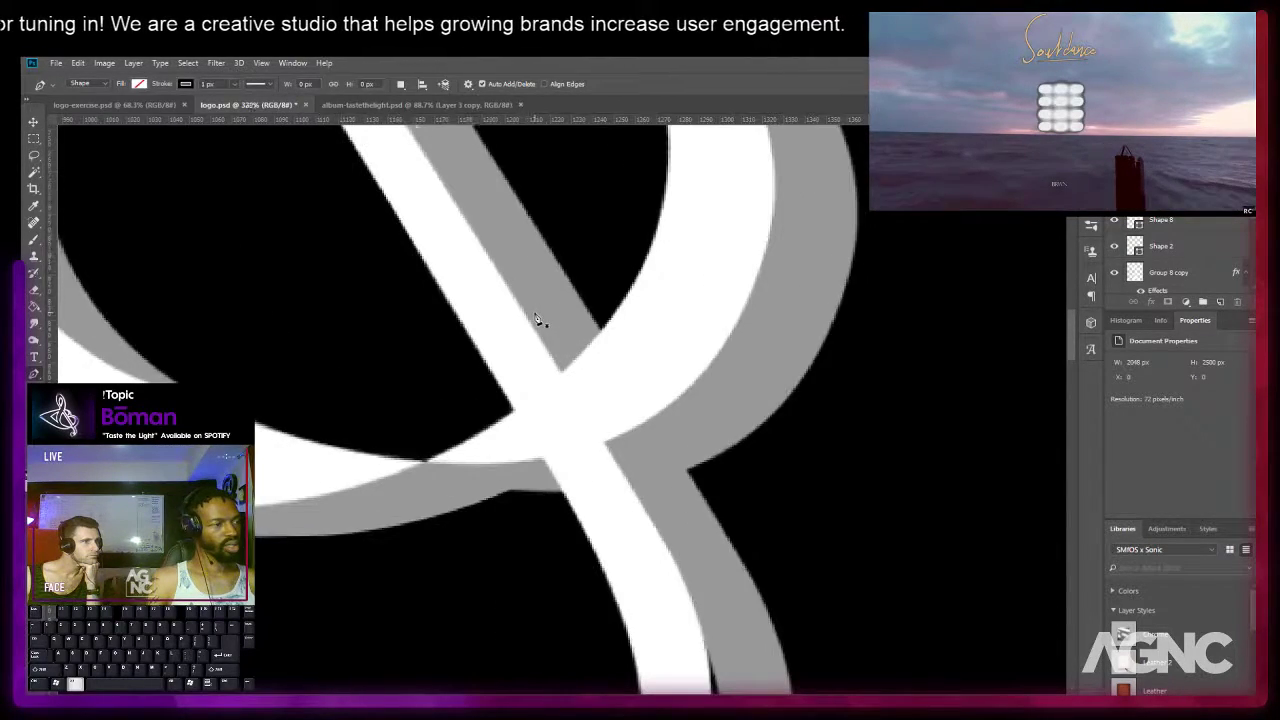
scroll(535, 320, "up", 1)
left_click(524, 318)
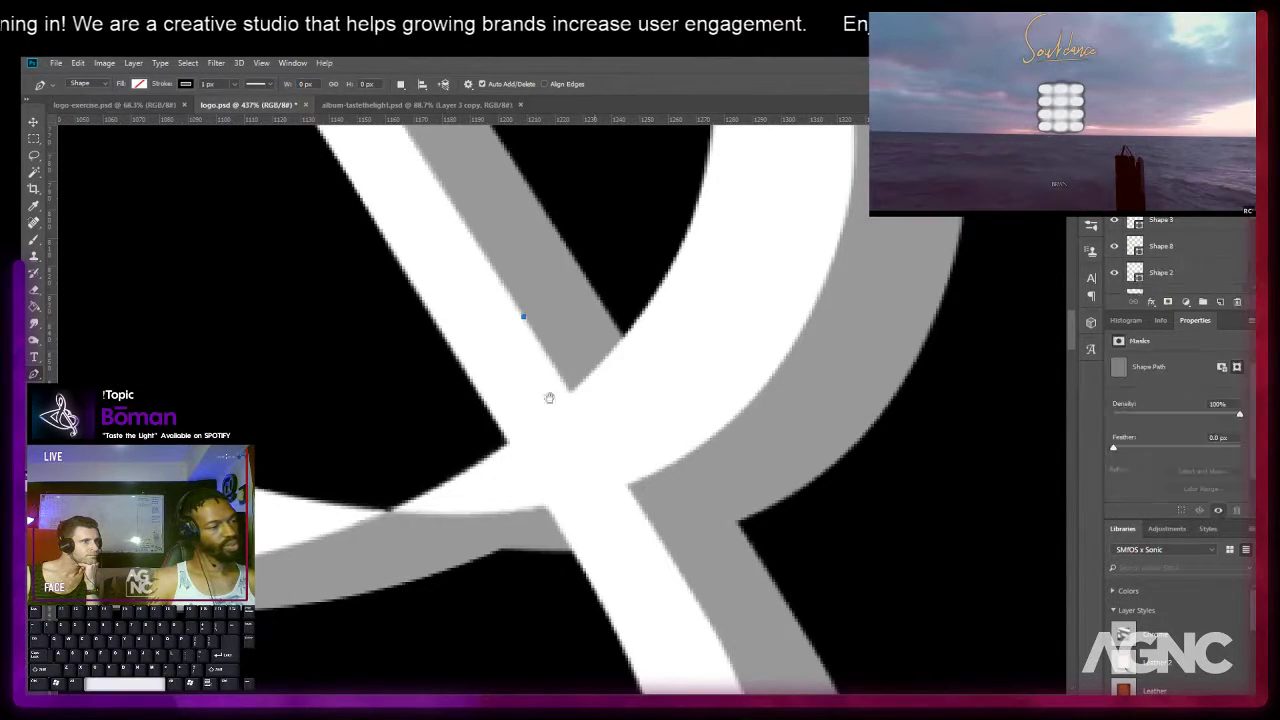
left_click_drag(614, 474, 452, 306)
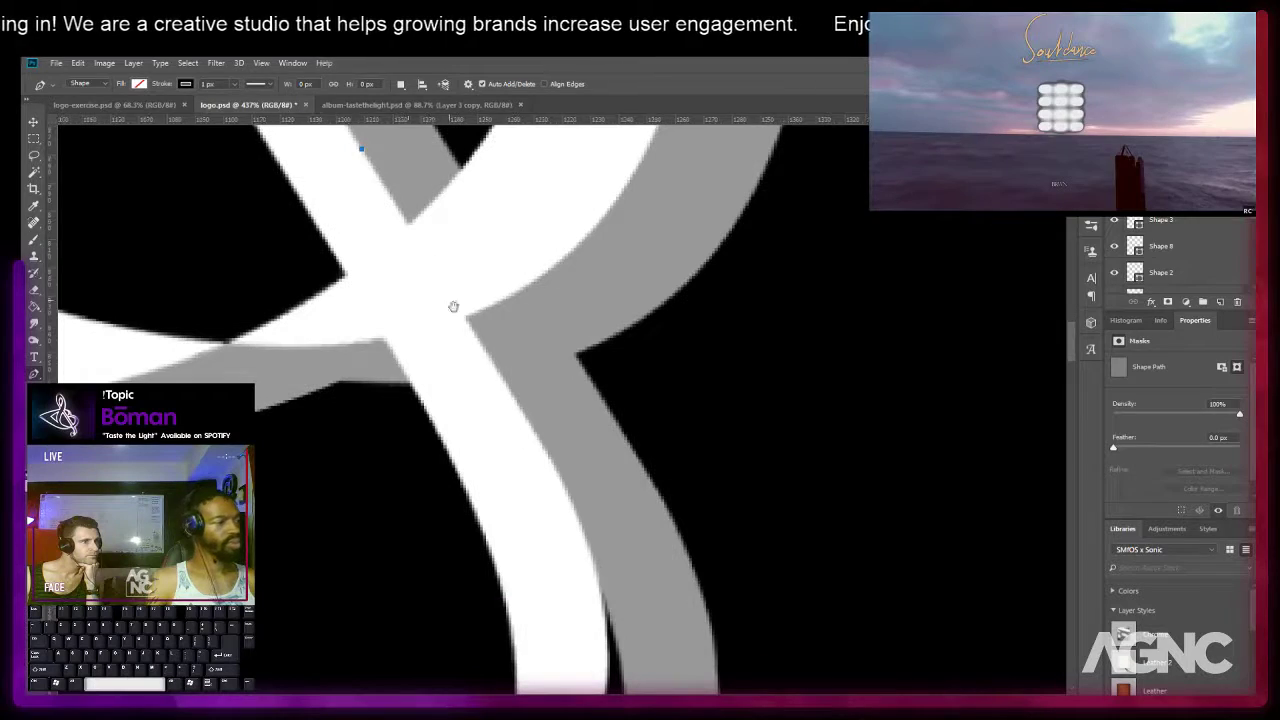
left_click(552, 461)
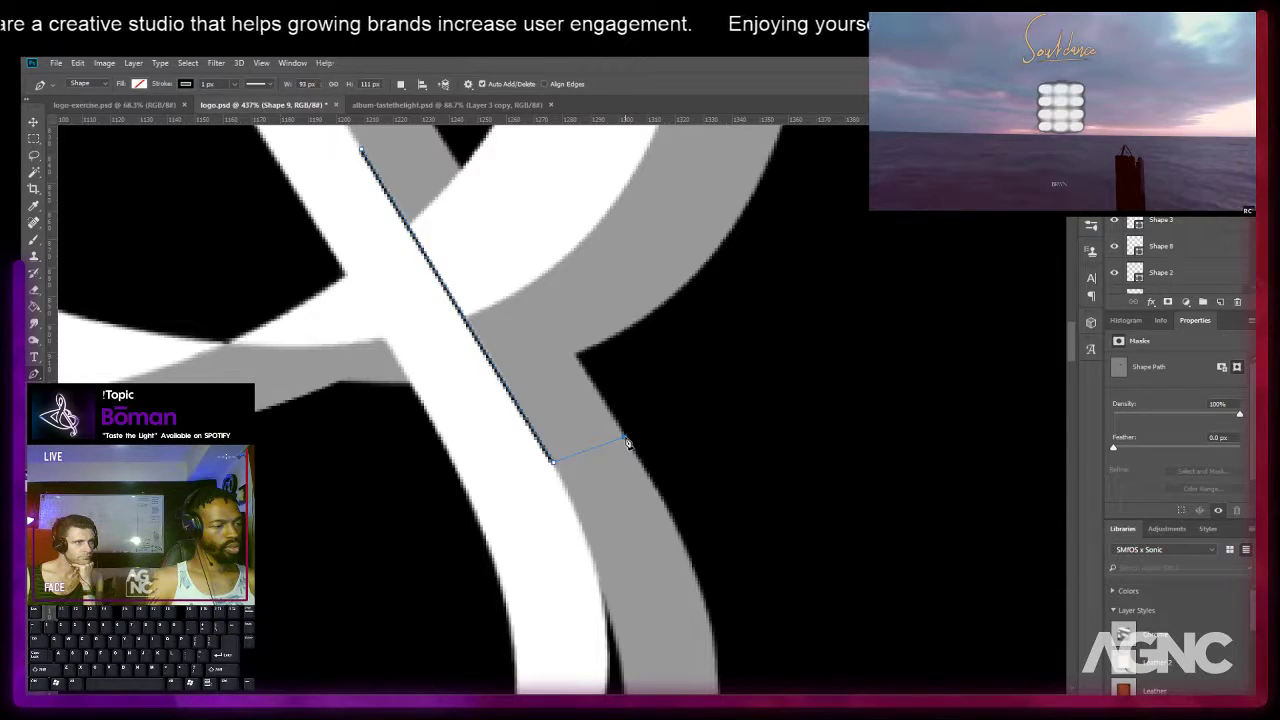
left_click(626, 441)
scroll(610, 443, "up", 3)
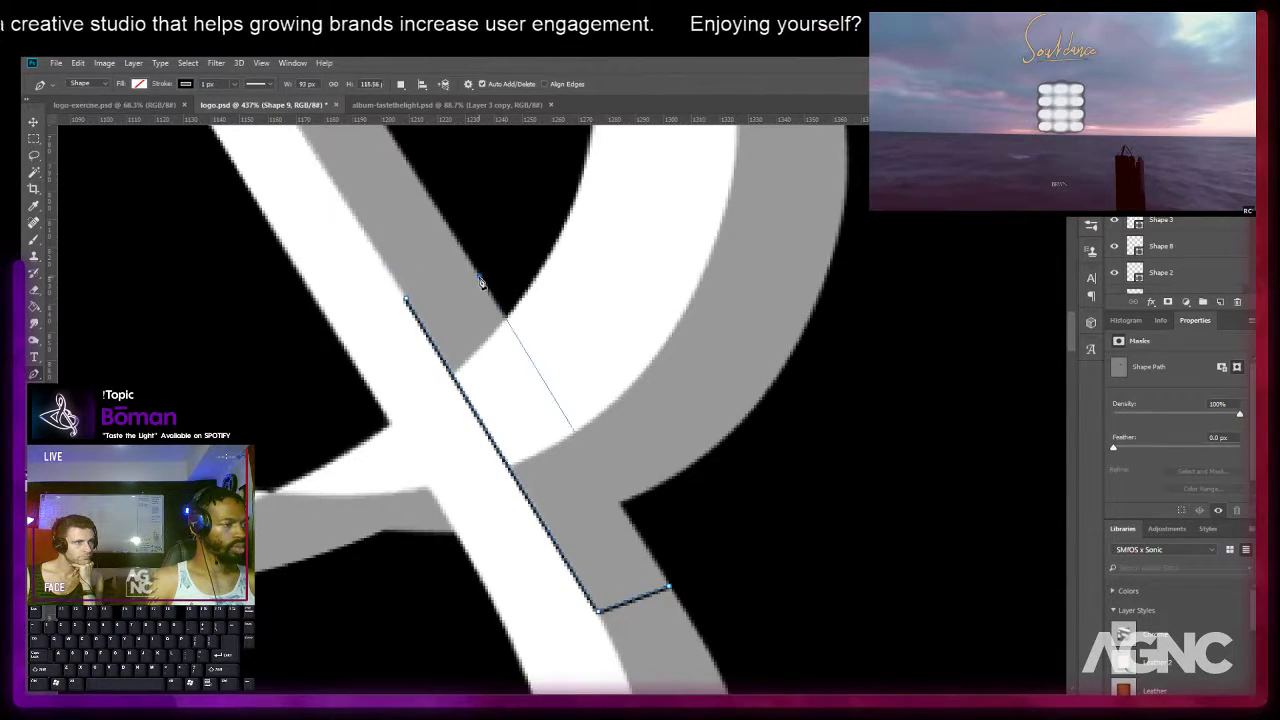
left_click(404, 301)
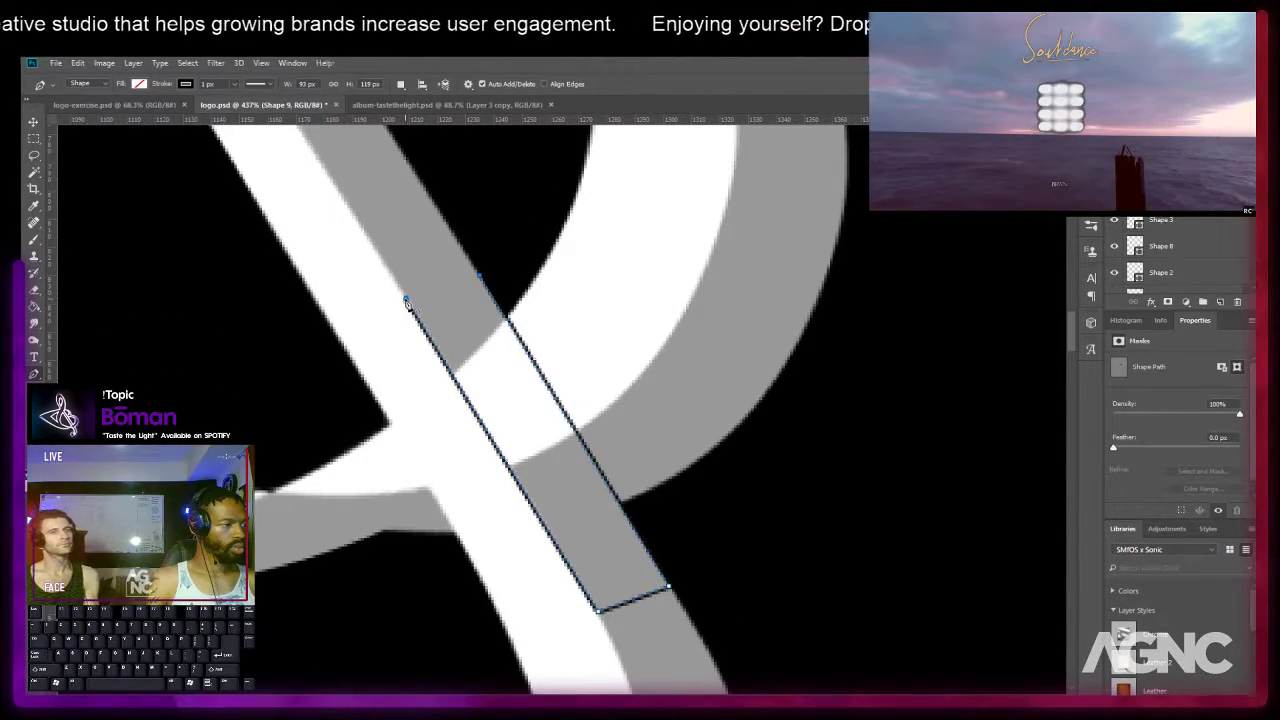
Remove the new shape's stroke and fill it with the recently used shadow grey.
left_click(139, 84)
left_click(133, 107)
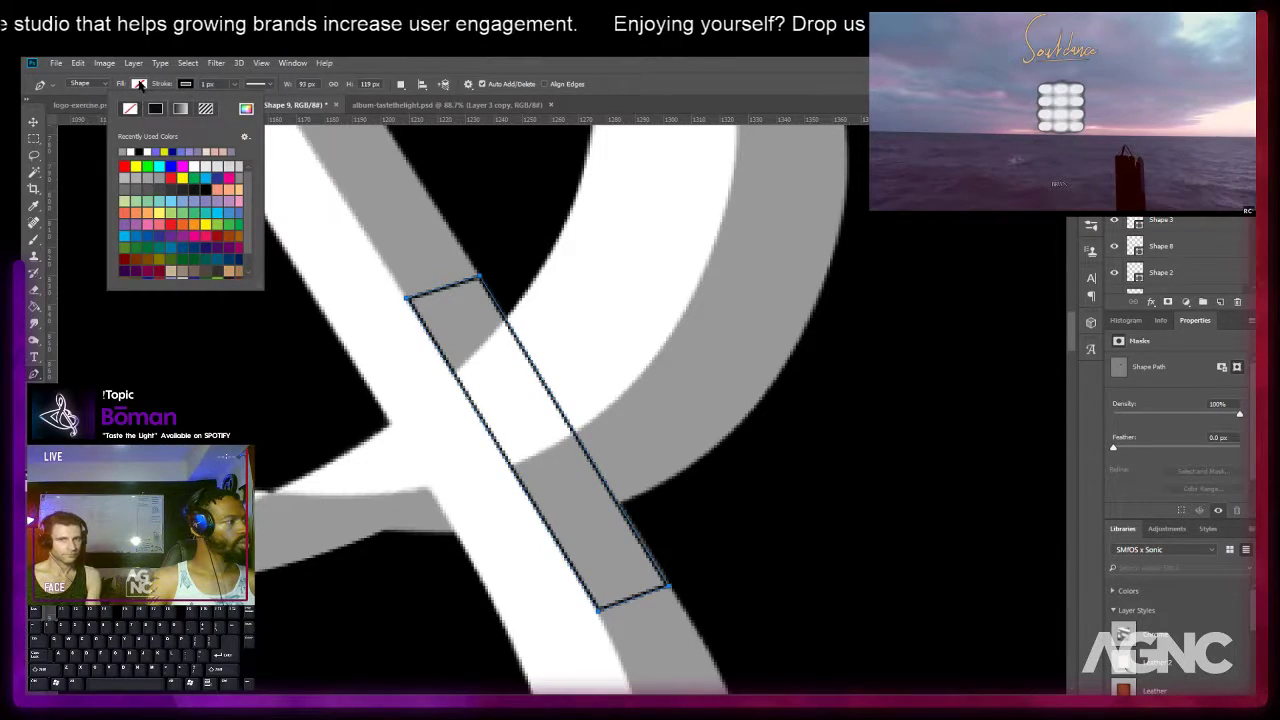
left_click(140, 84)
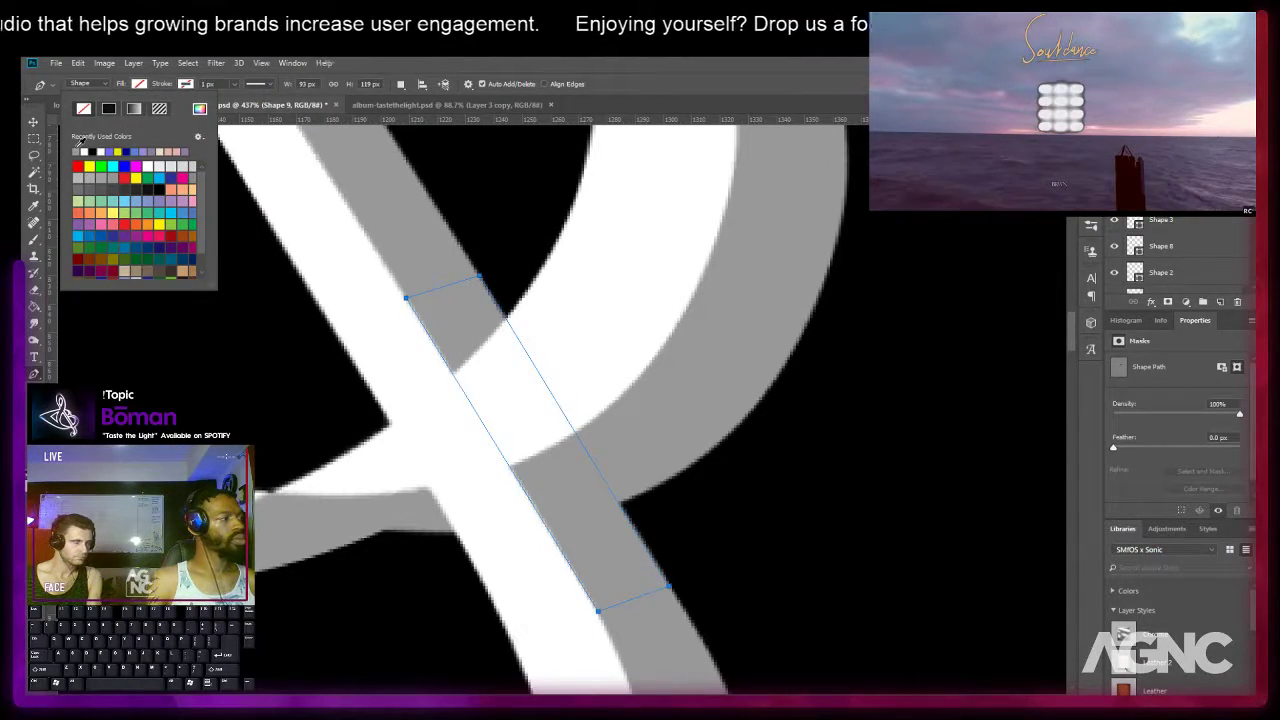
left_click(77, 151)
key("a")
Examine the whole logo with the grey shape covering the staff and B crossing.
key("ctrl+minus")
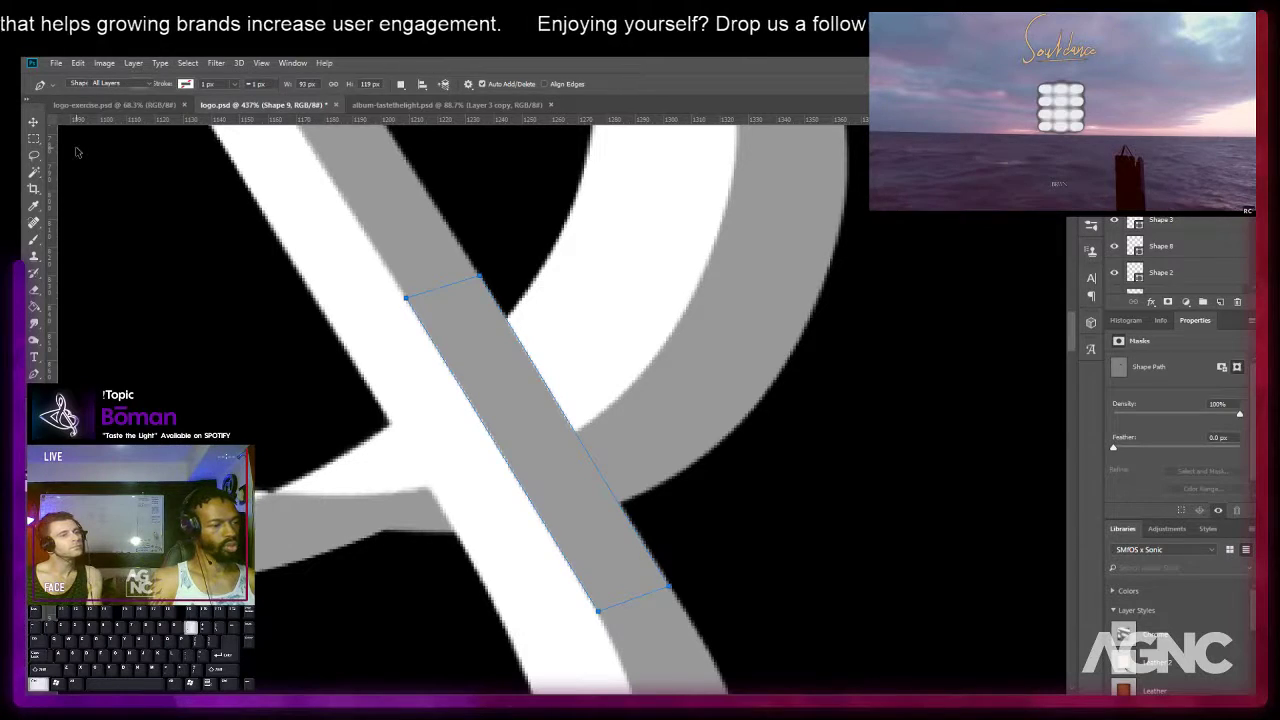
key("a")
key("ctrl+minus")
key("ctrl+minus")
key("ctrl+minus")
key("ctrl+minus")
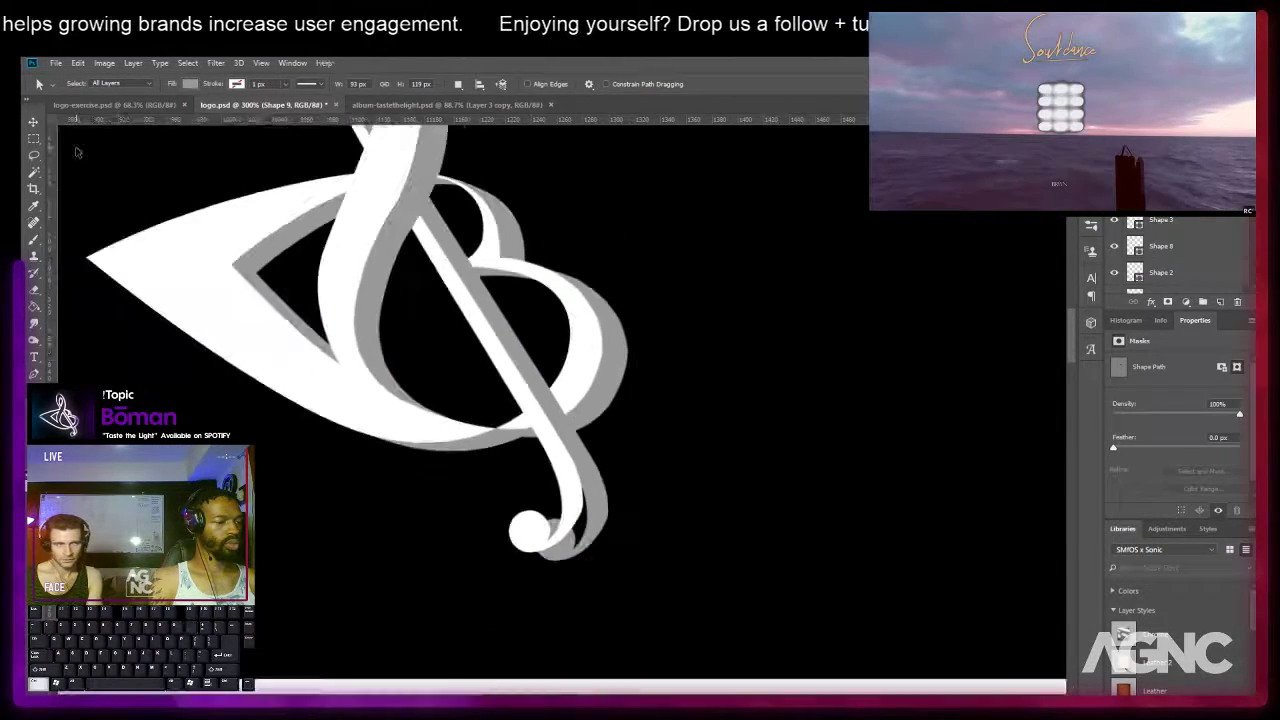
key("ctrl+minus")
key("ctrl+minus")
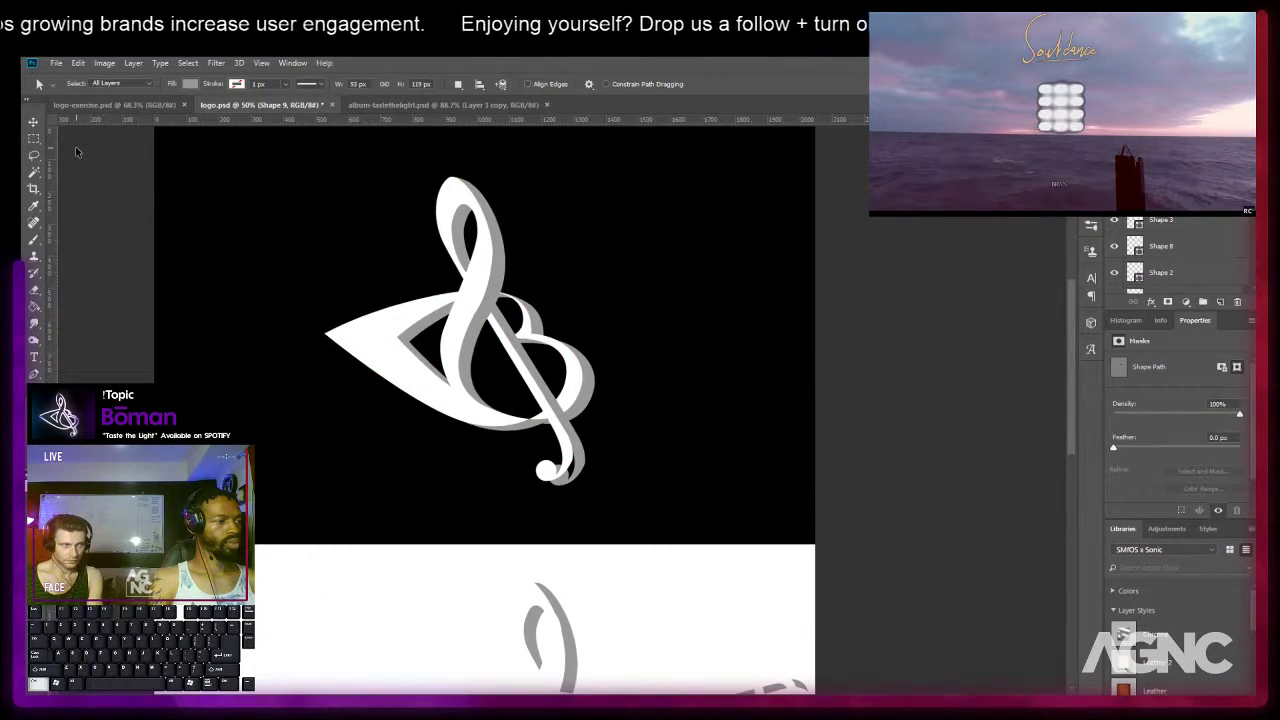
key("ctrl+minus")
key("ctrl+minus")
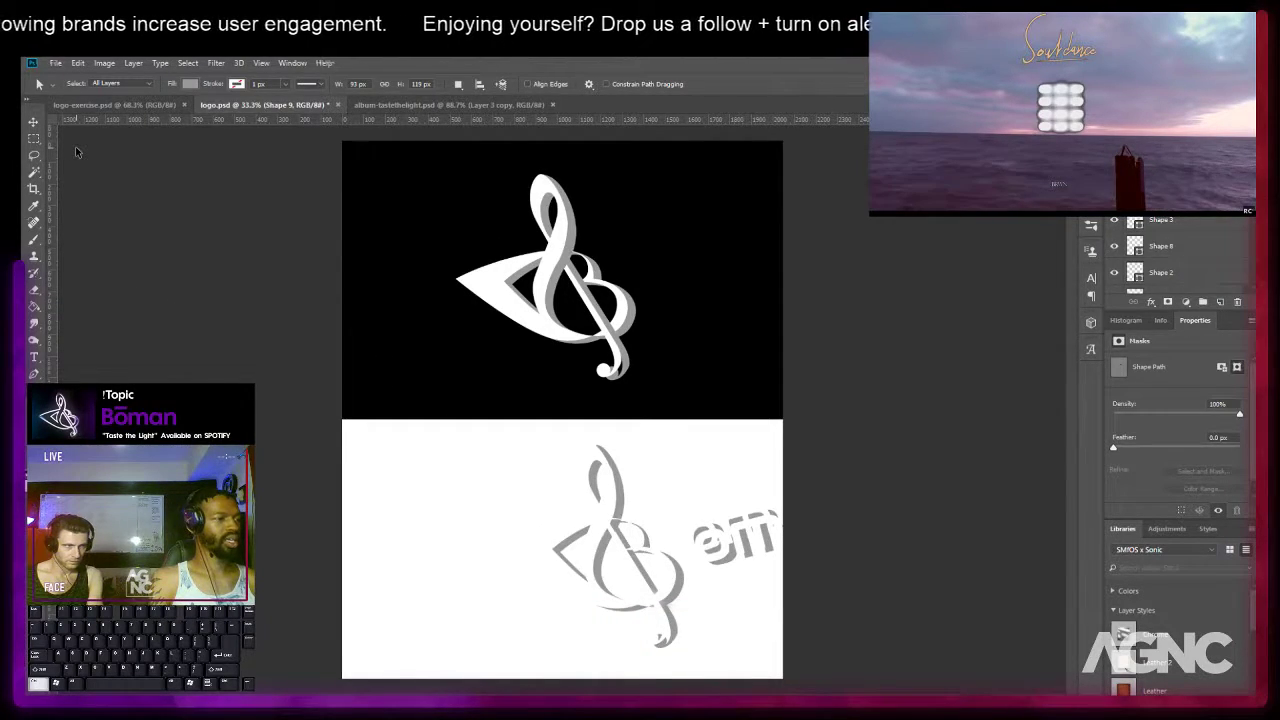
Start a new grey Pen shape on the white stem's outer edge, where it begins curving below the B.
key("ctrl+plus")
key("ctrl+plus")
key("ctrl+plus")
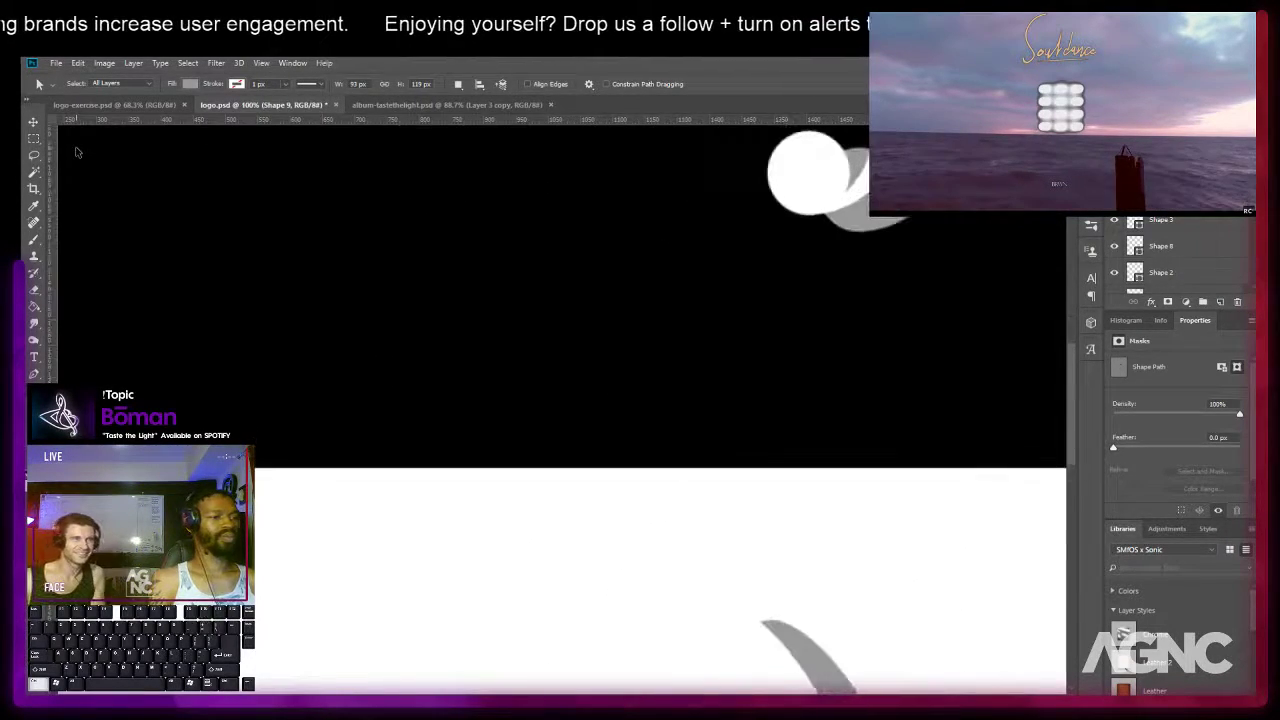
left_click_drag(864, 264, 483, 534)
left_click_drag(522, 382, 463, 490)
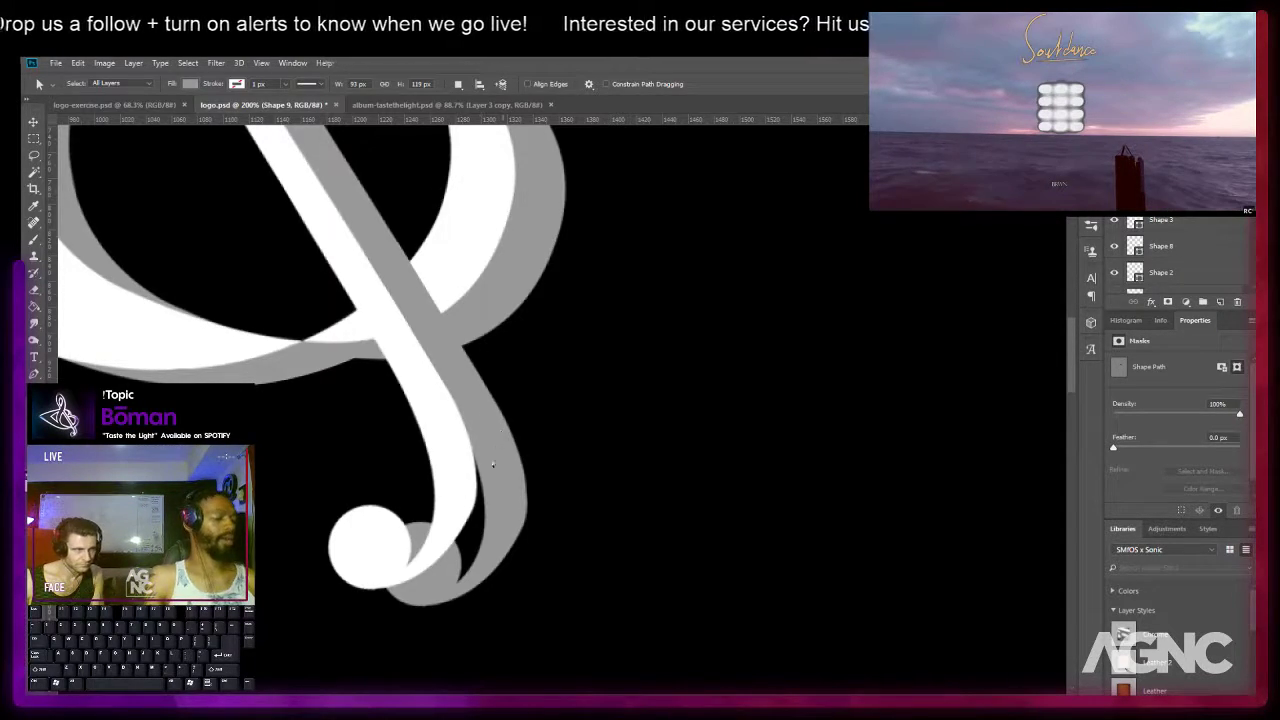
scroll(480, 446, "up", 2)
key("p")
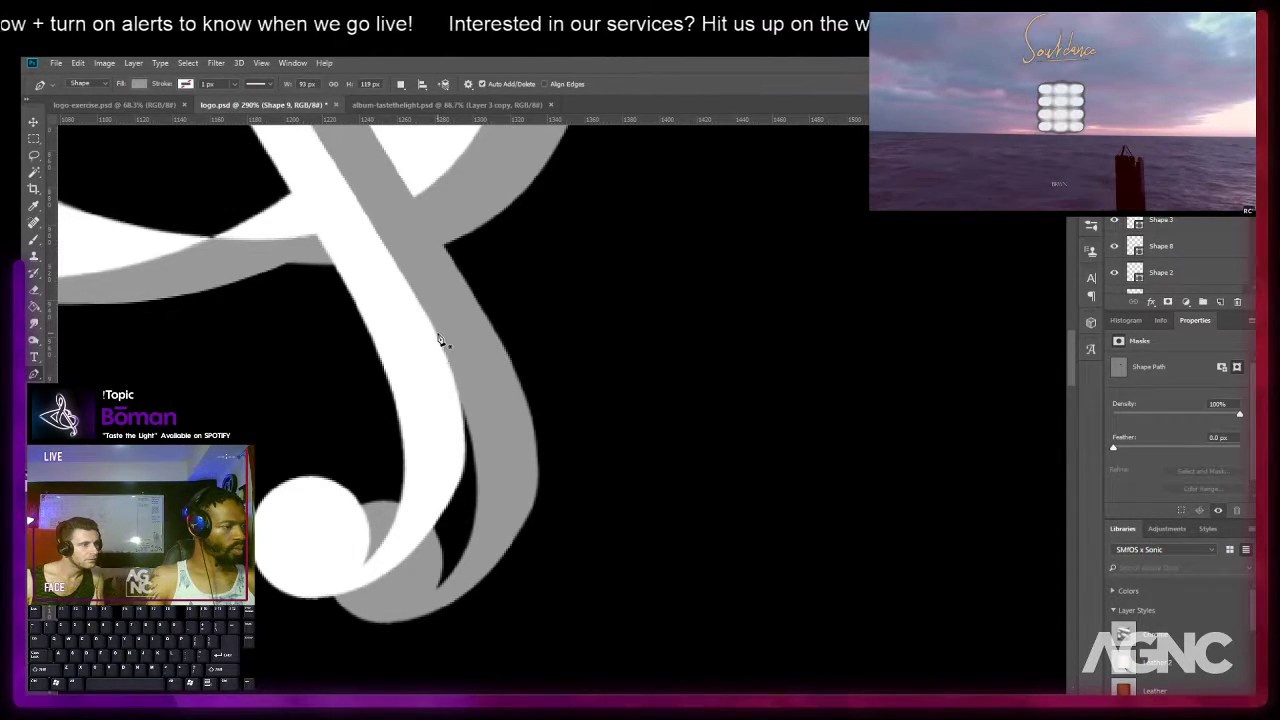
left_click(440, 340)
scroll(440, 340, "down", 2)
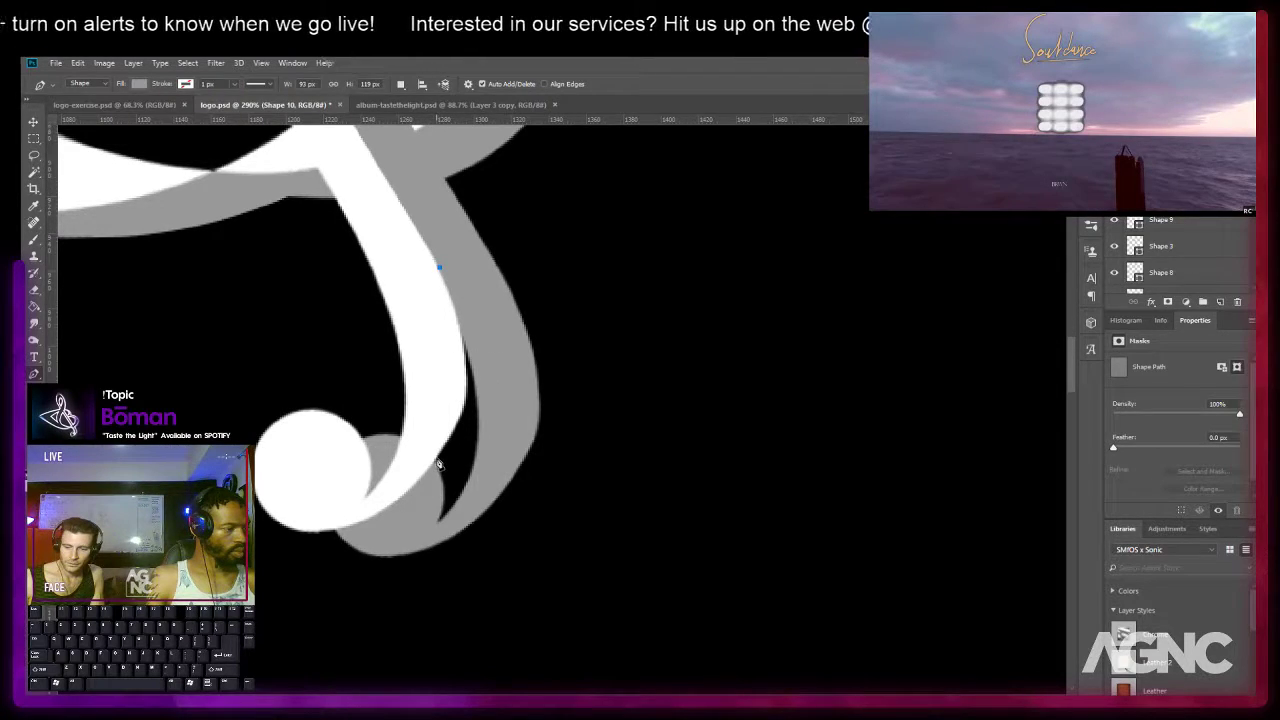
Trace the new shape's inner edge along the white tail's outer curve toward the ball, ending in a corner anchor.
left_click_drag(411, 487, 311, 560)
key("ctrl+z")
left_click_drag(466, 378, 465, 428)
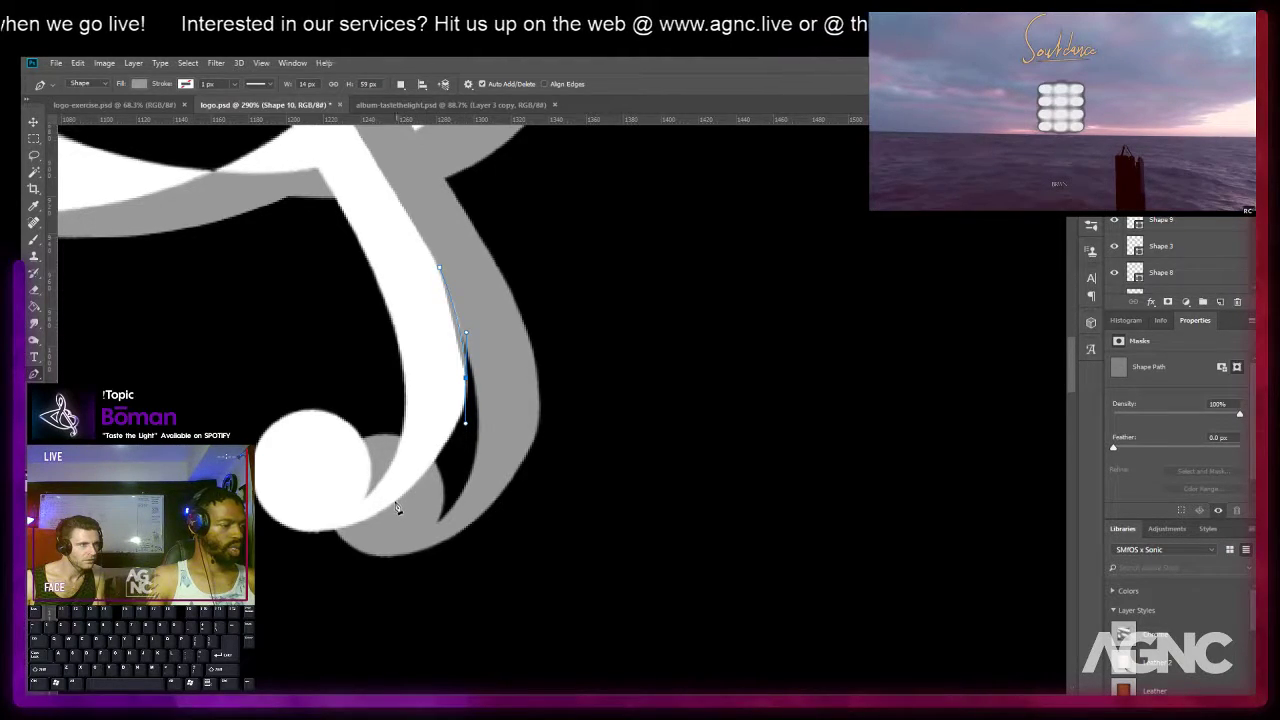
left_click_drag(393, 504, 362, 532)
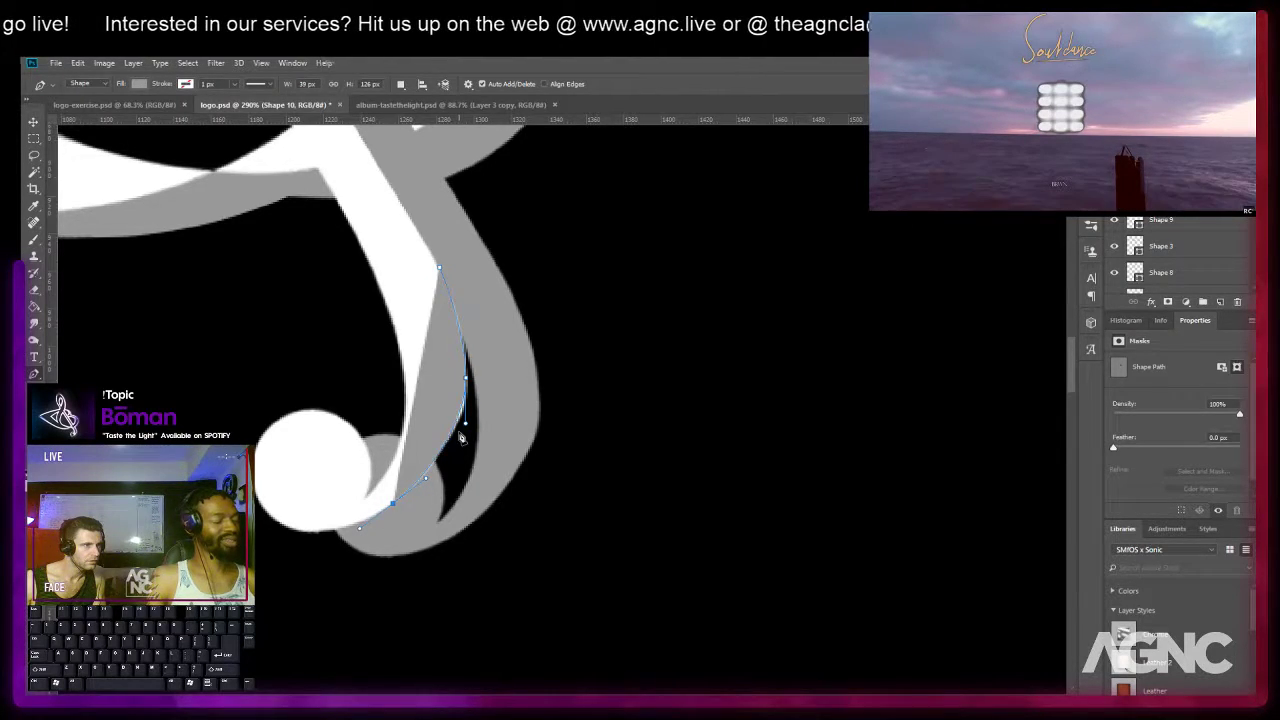
left_click(393, 504, "alt")
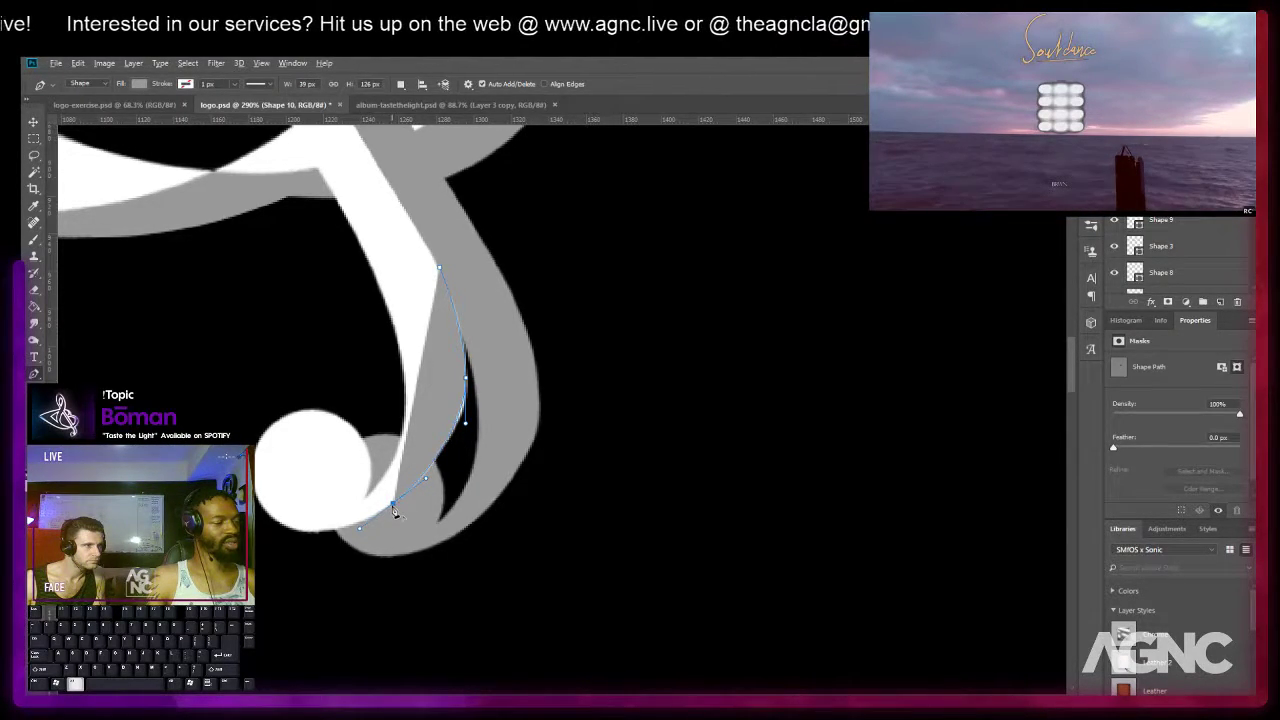
Trace the tail shadow's outer curve back up to the straight stem and reshape the upper direction handle to match its edge.
left_click(440, 542)
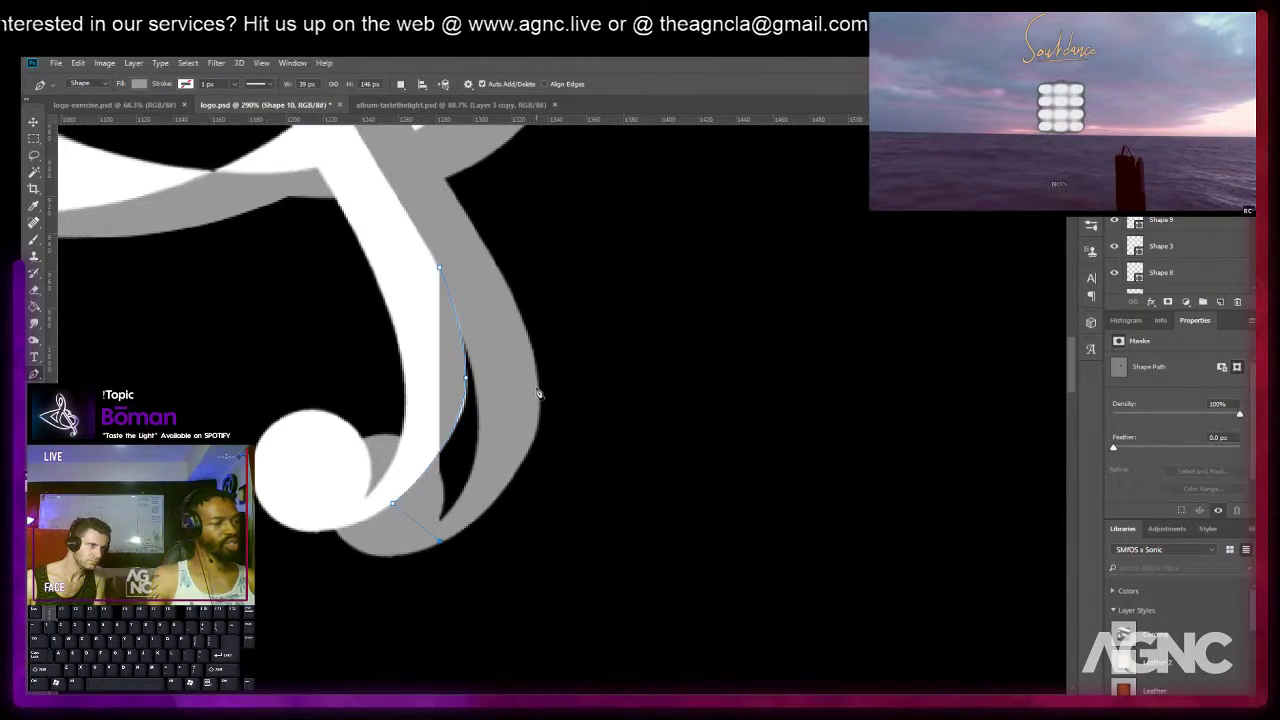
left_click_drag(536, 381, 539, 257)
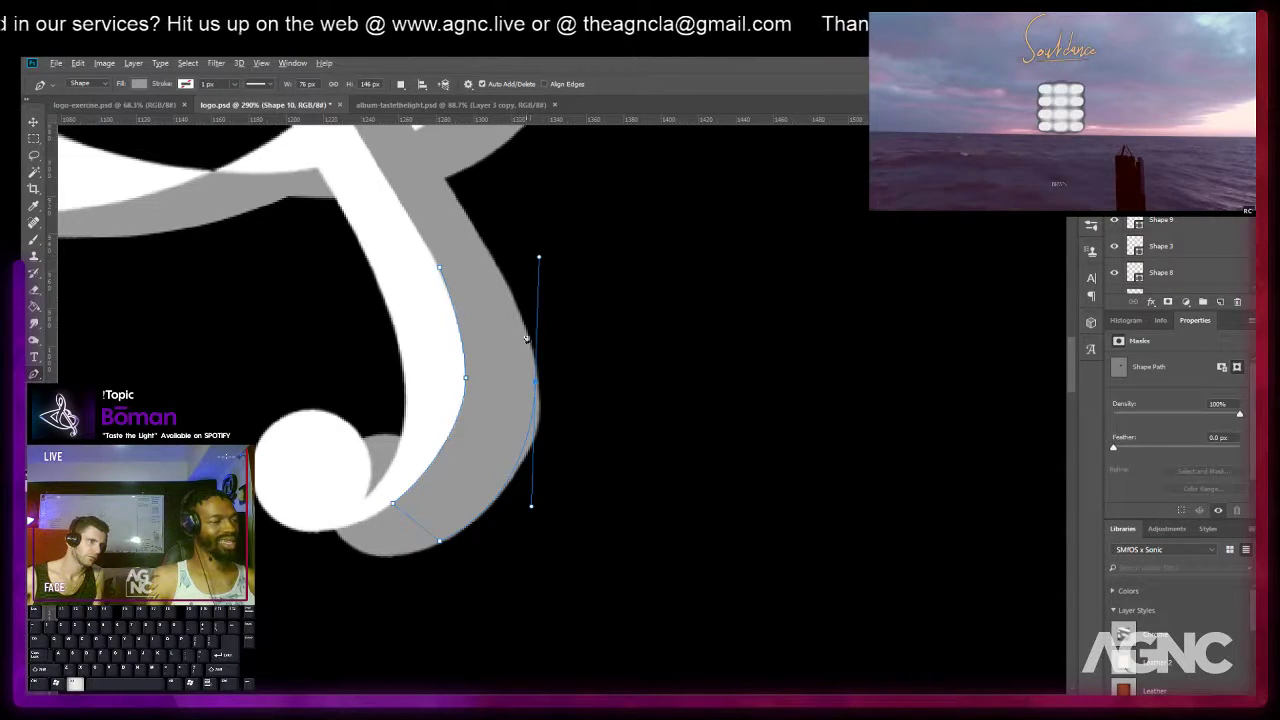
left_click(494, 270)
key("a")
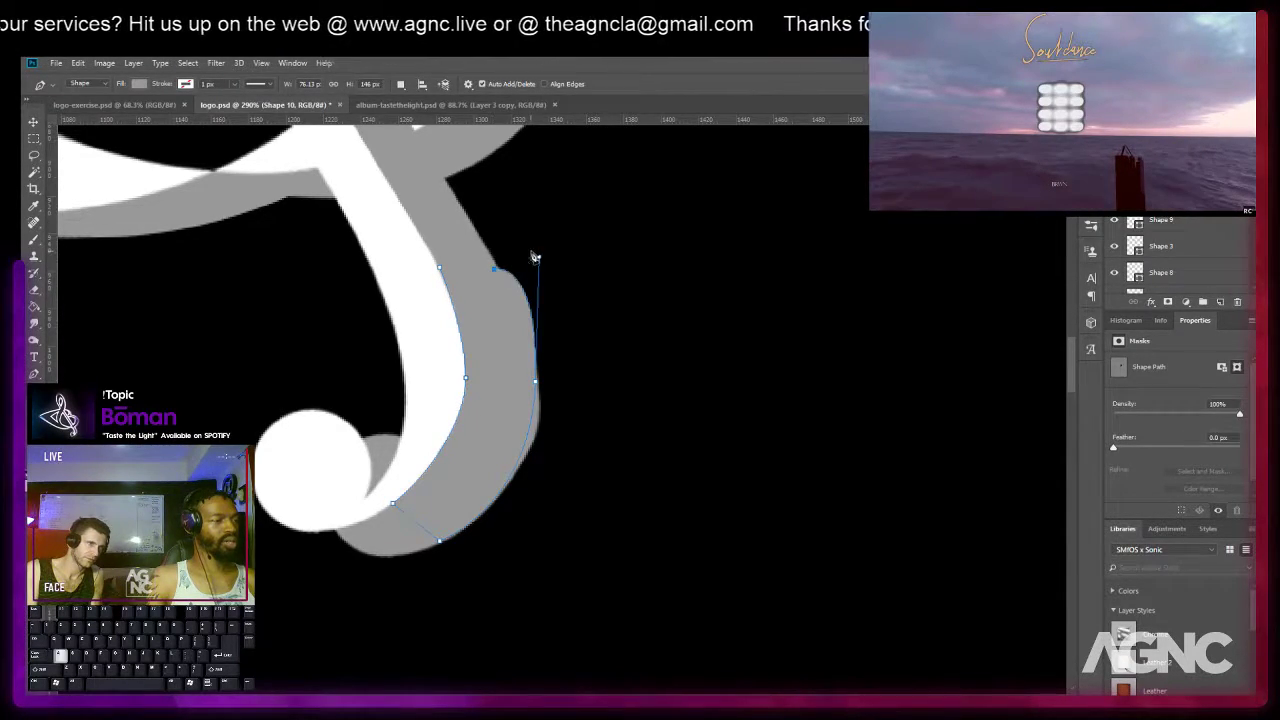
left_click_drag(539, 257, 517, 301, "alt")
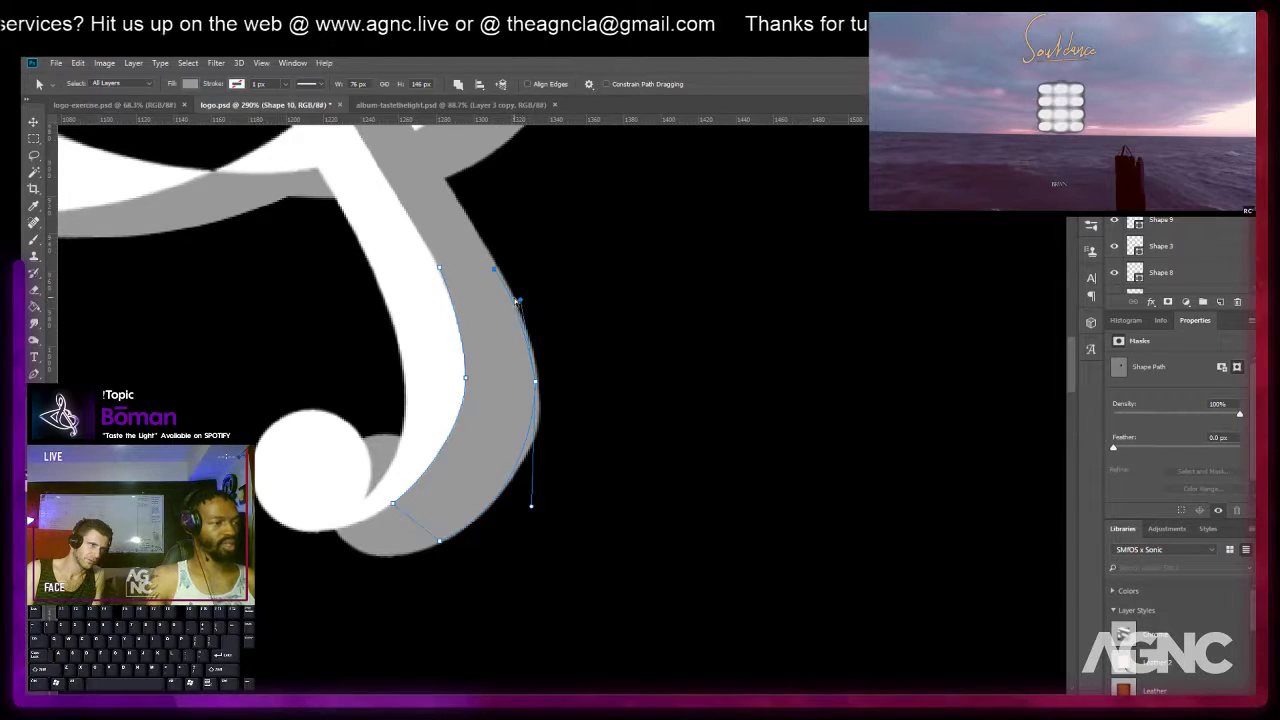
key("p")
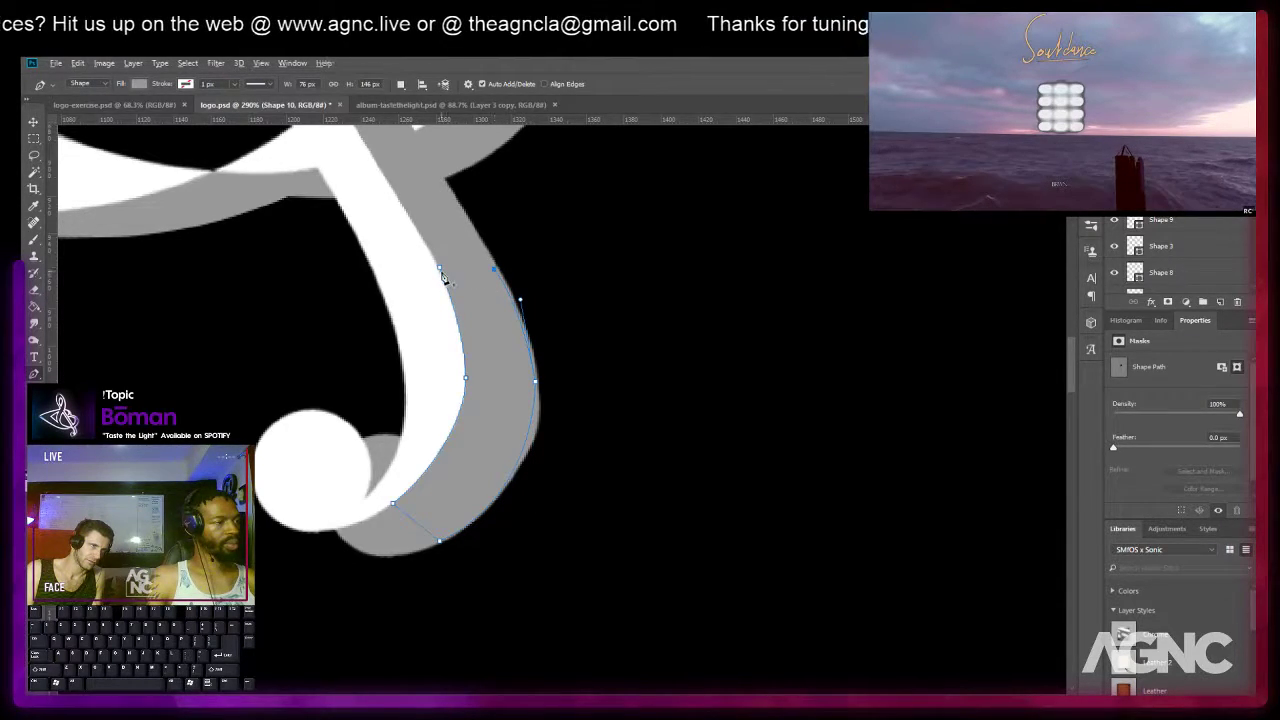
key("a")
left_click(577, 243)
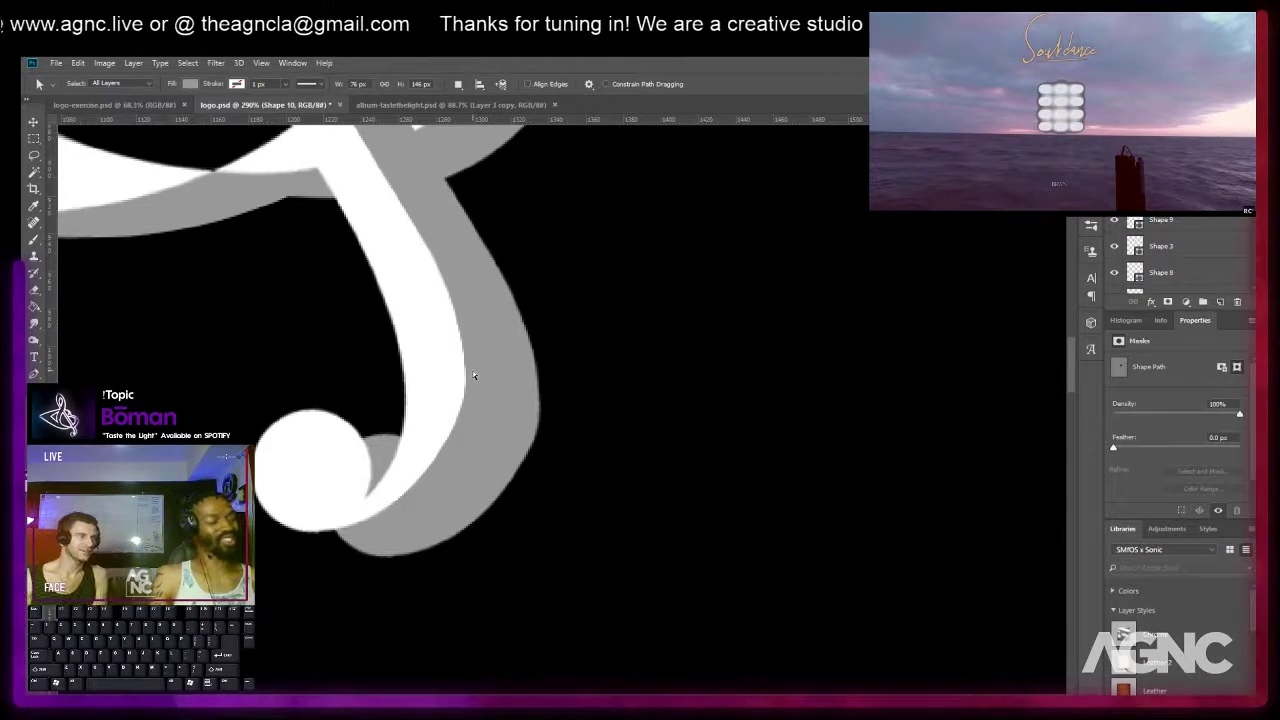
key("v")
right_click(379, 549)
left_click(393, 540)
Draw a closed grey Pen shape bridging the underside of the white ball and the bottom of the tail's shadow.
key("p")
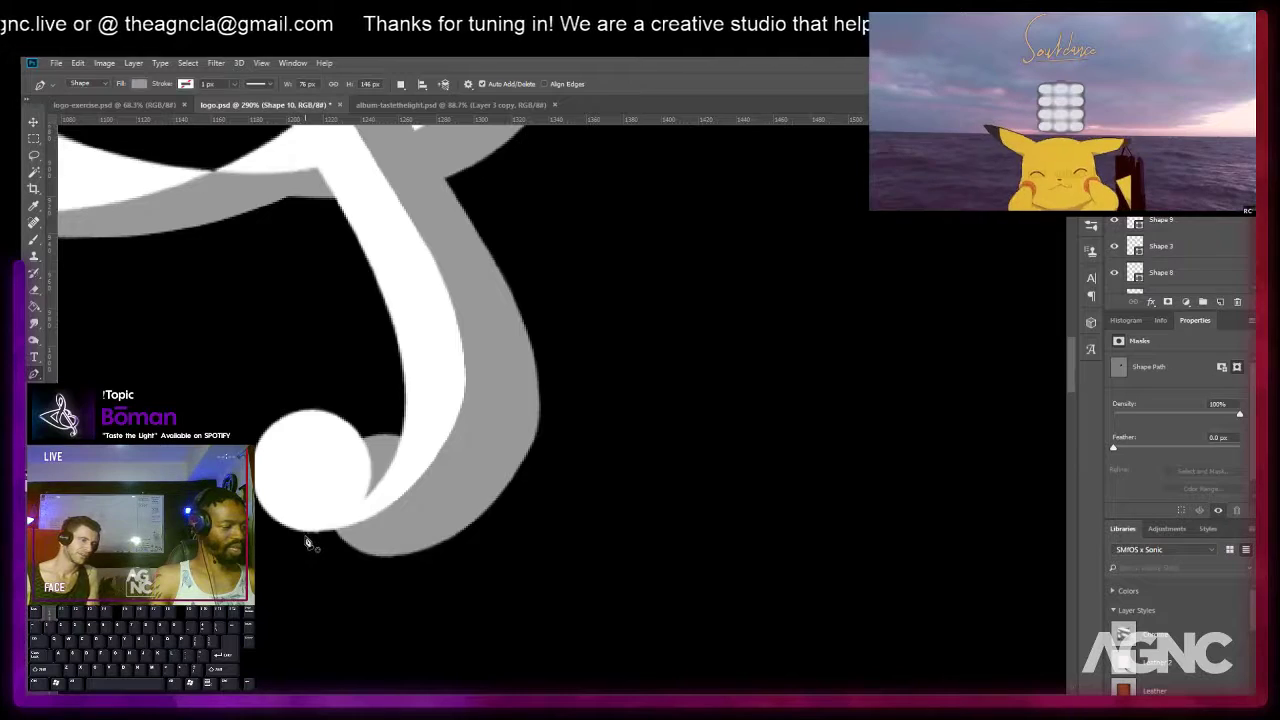
left_click(292, 530)
left_click(381, 562)
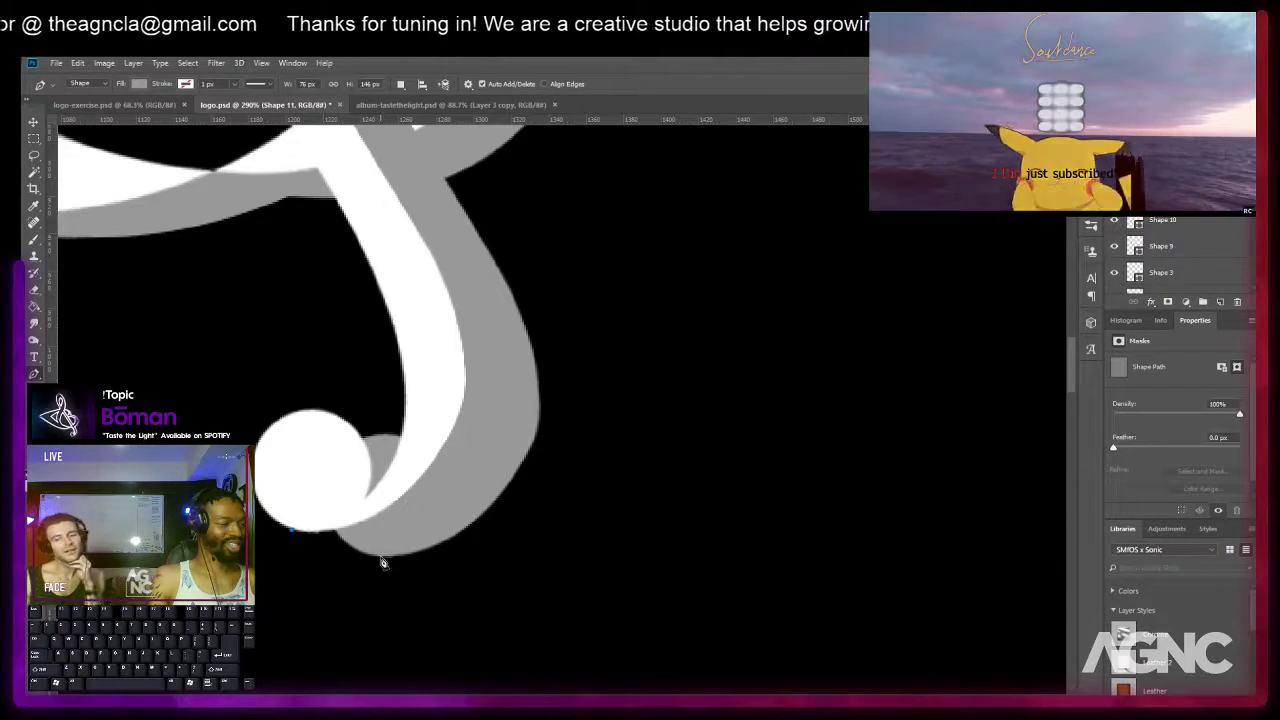
left_click_drag(380, 558, 421, 563)
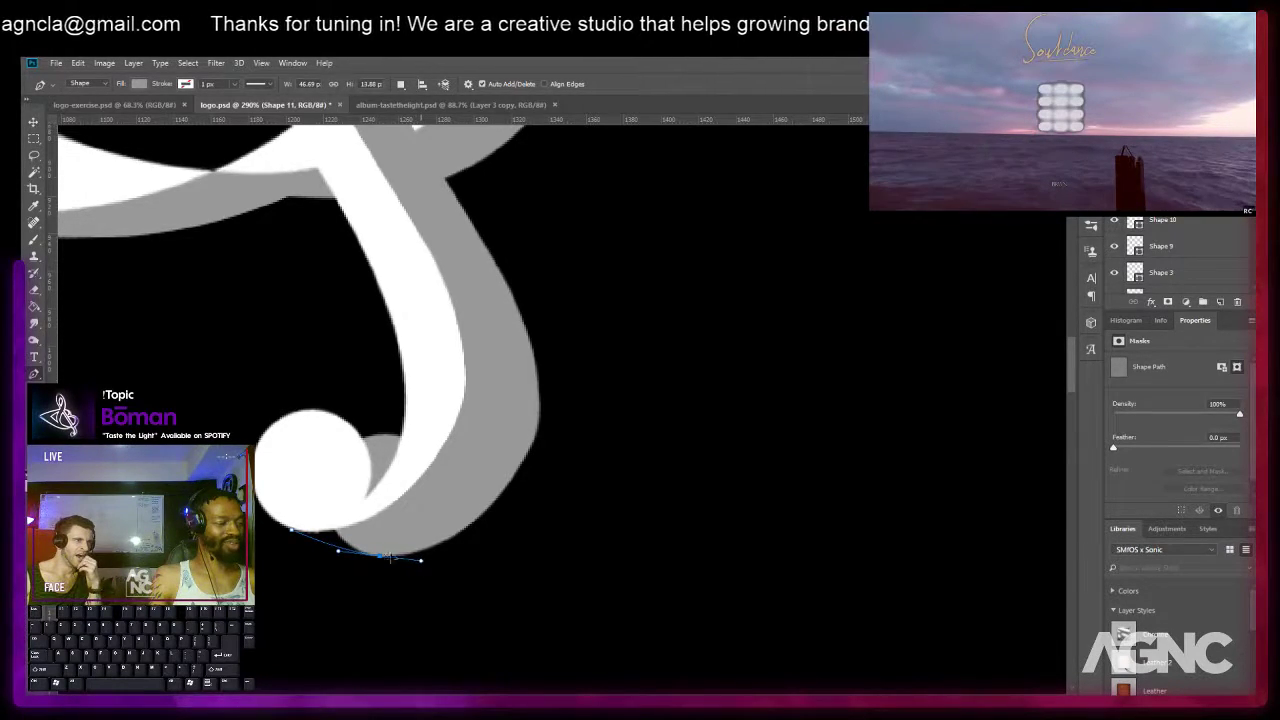
left_click(381, 556, "alt")
left_click(426, 537)
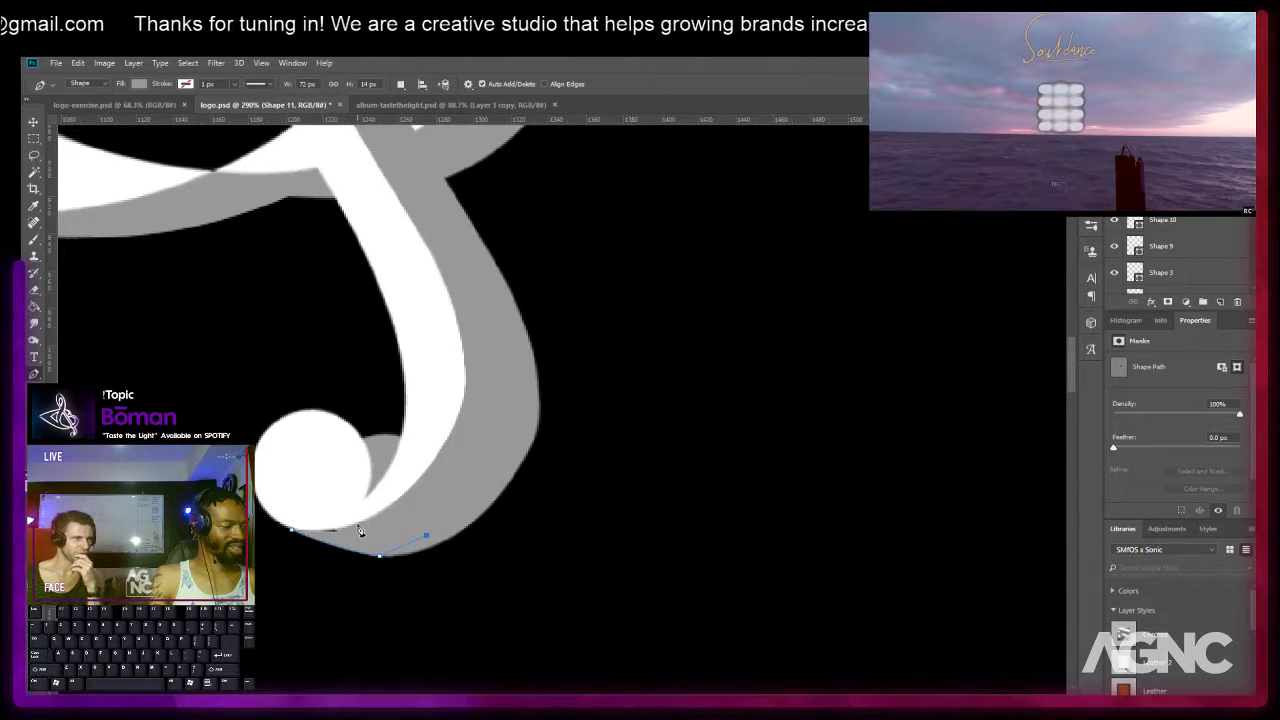
key("ctrl+z")
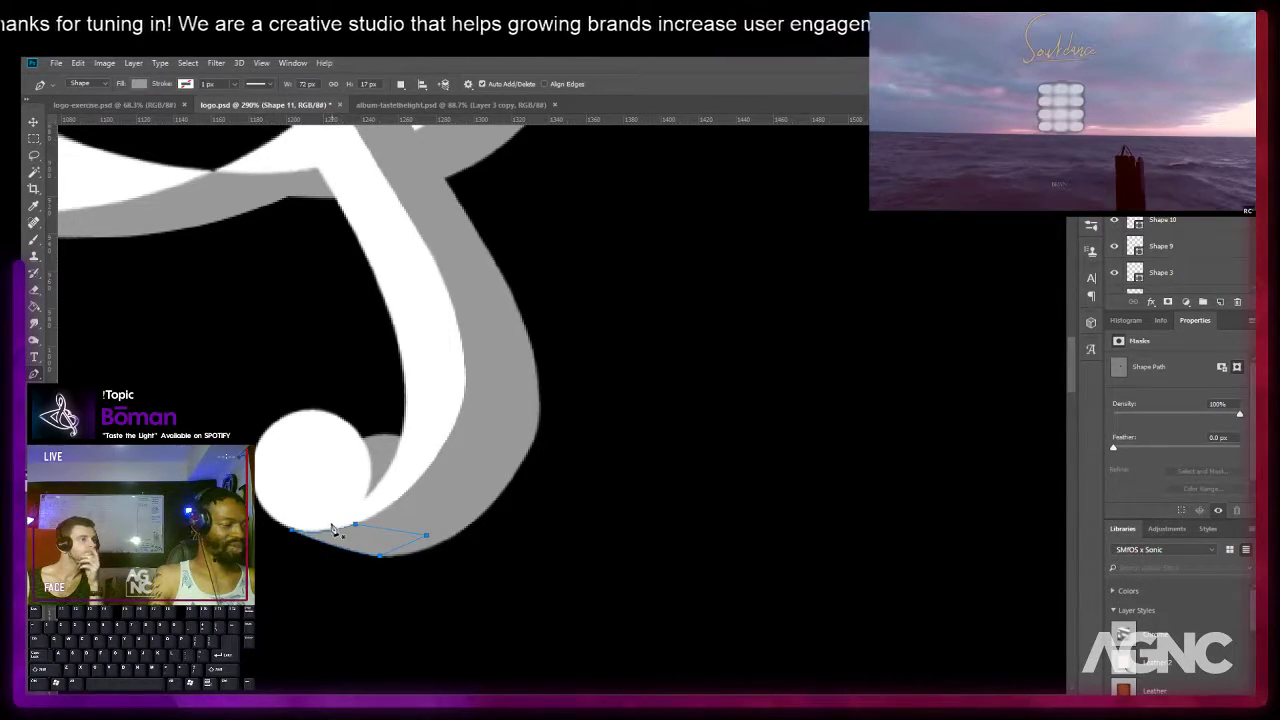
Nudge the bridging shape's outermost corner anchor under the ball up and left to meet the ball's edge, and deselect the path.
scroll(298, 538, "up", 3)
scroll(298, 538, "up", 2)
key("a")
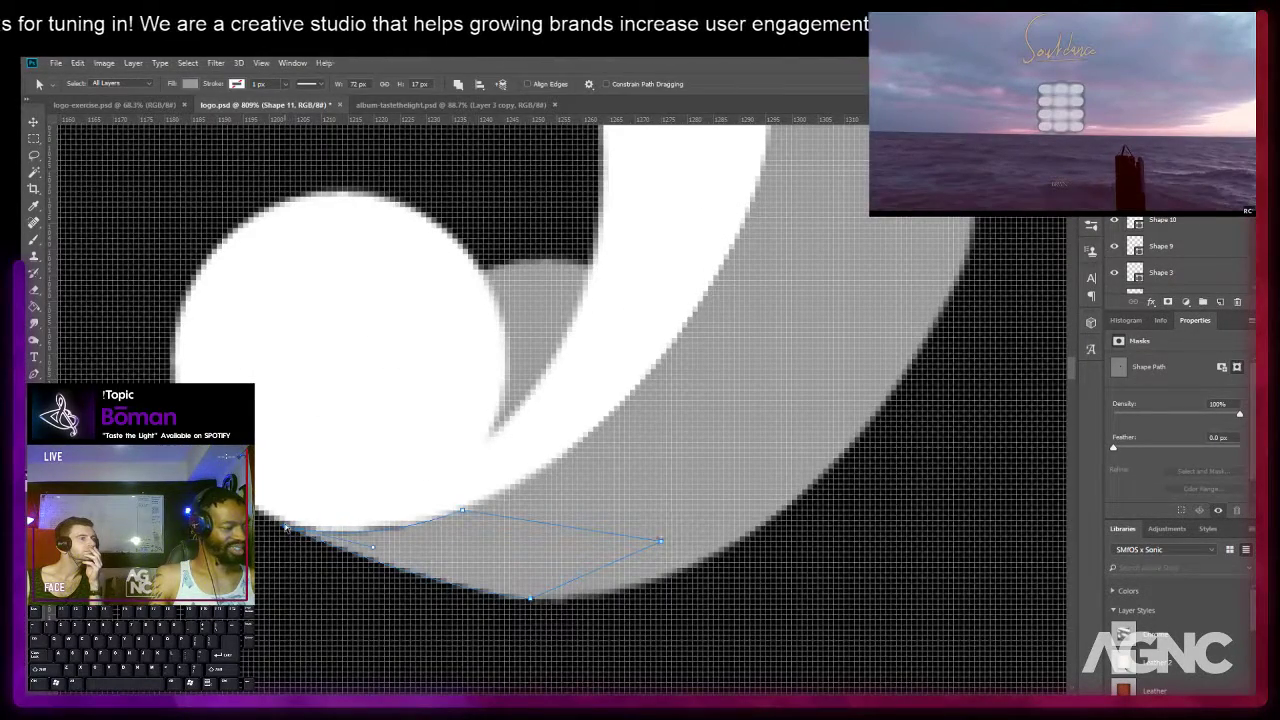
key("Up")
key("Left")
key("Left")
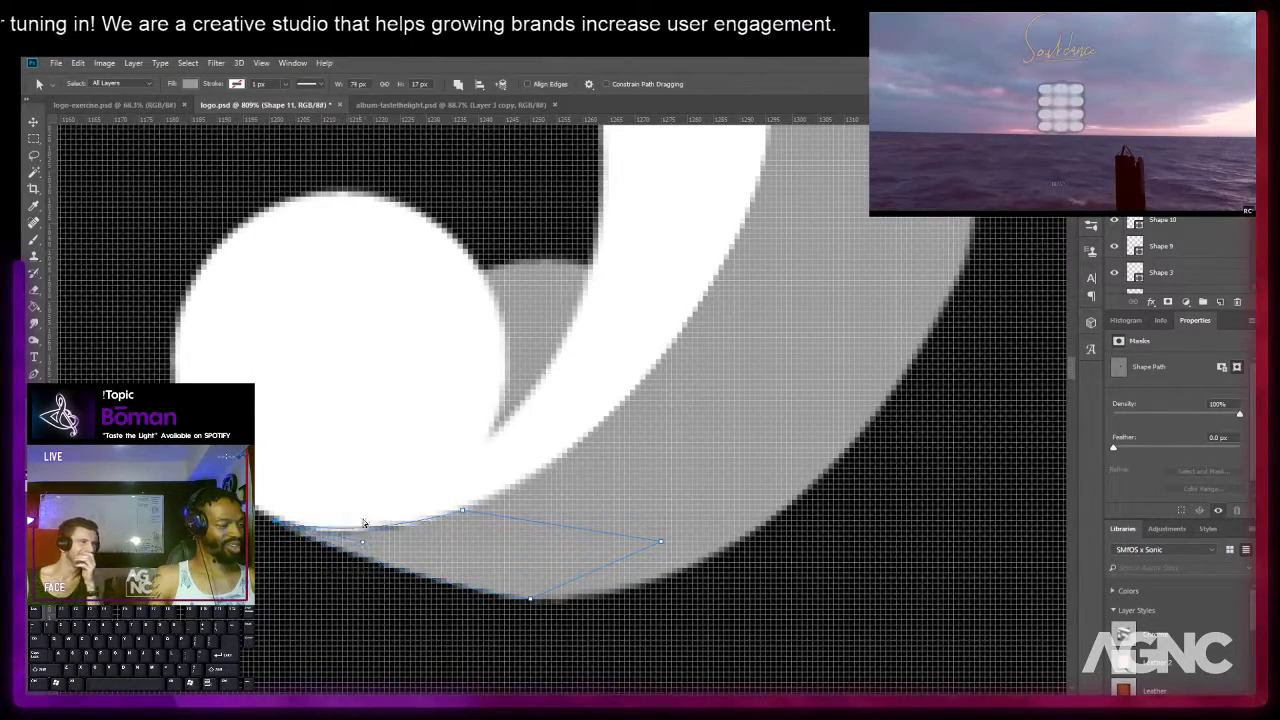
key("Escape")
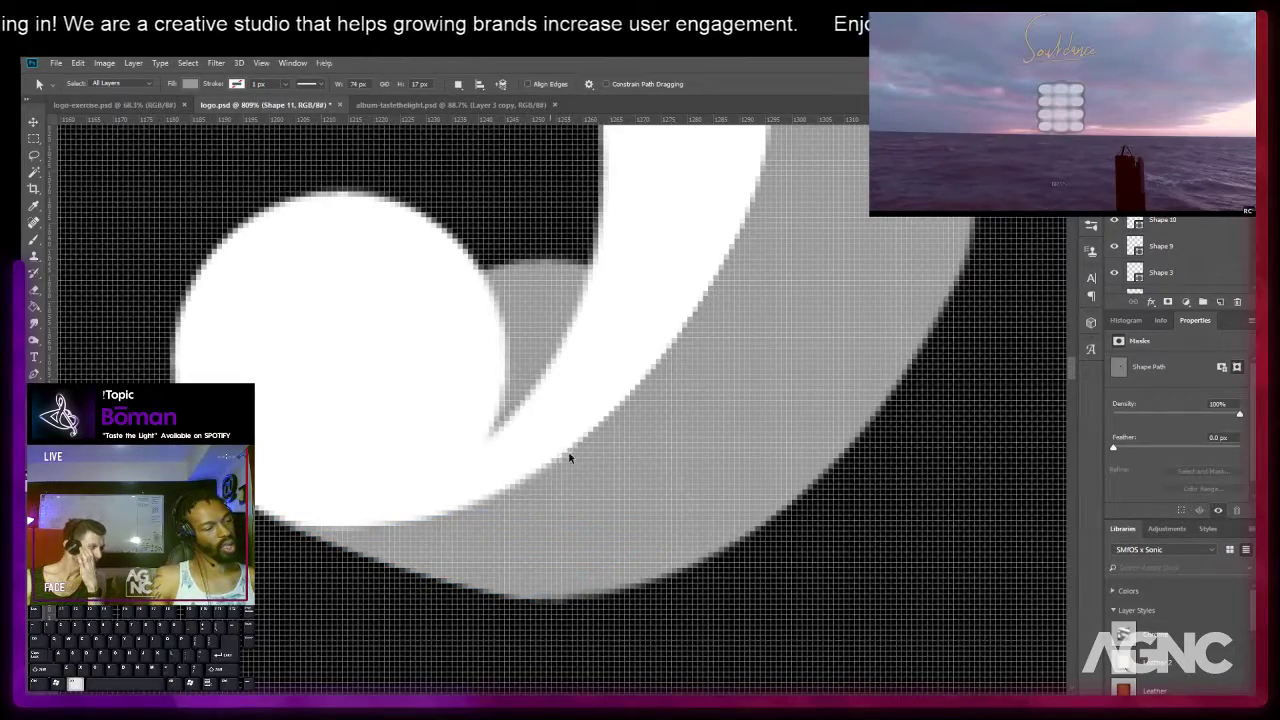
Draw a closed grey Pen shape bridging the top of the white ball and the tail's inner edge, above the small shadow between them.
scroll(569, 456, "down", 3)
scroll(514, 486, "up", 2)
scroll(505, 483, "up", 2)
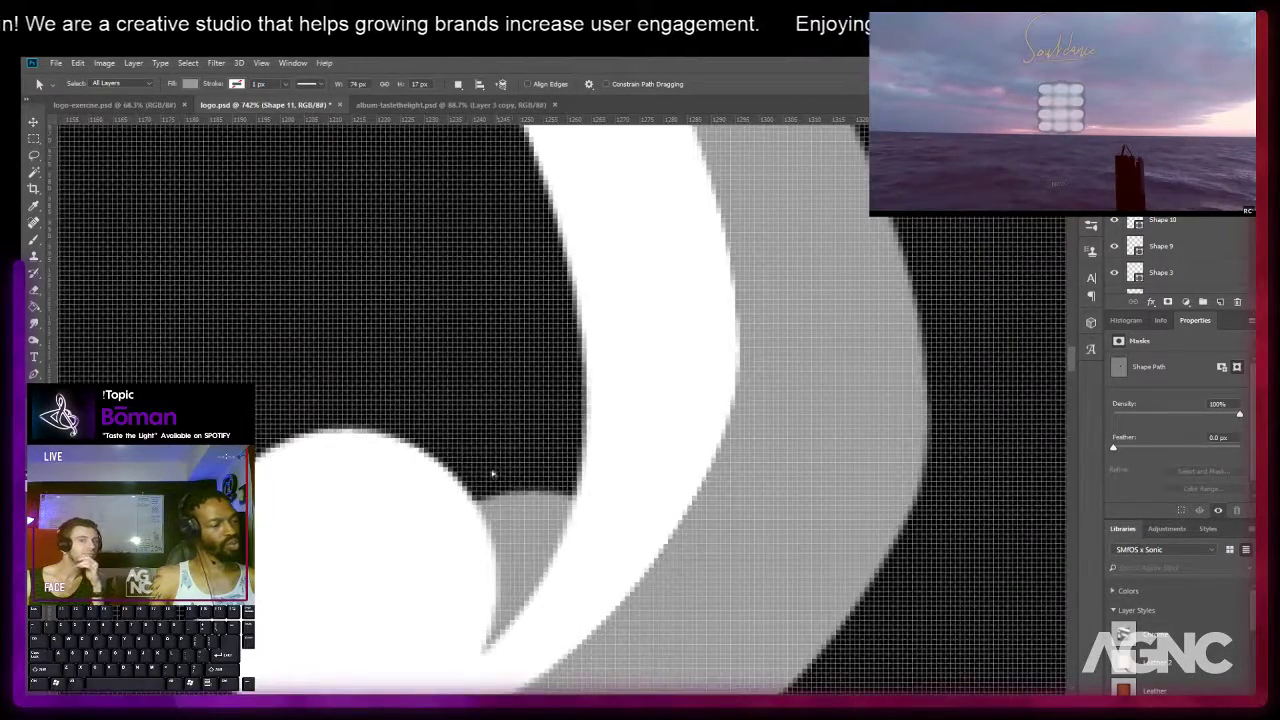
key("p")
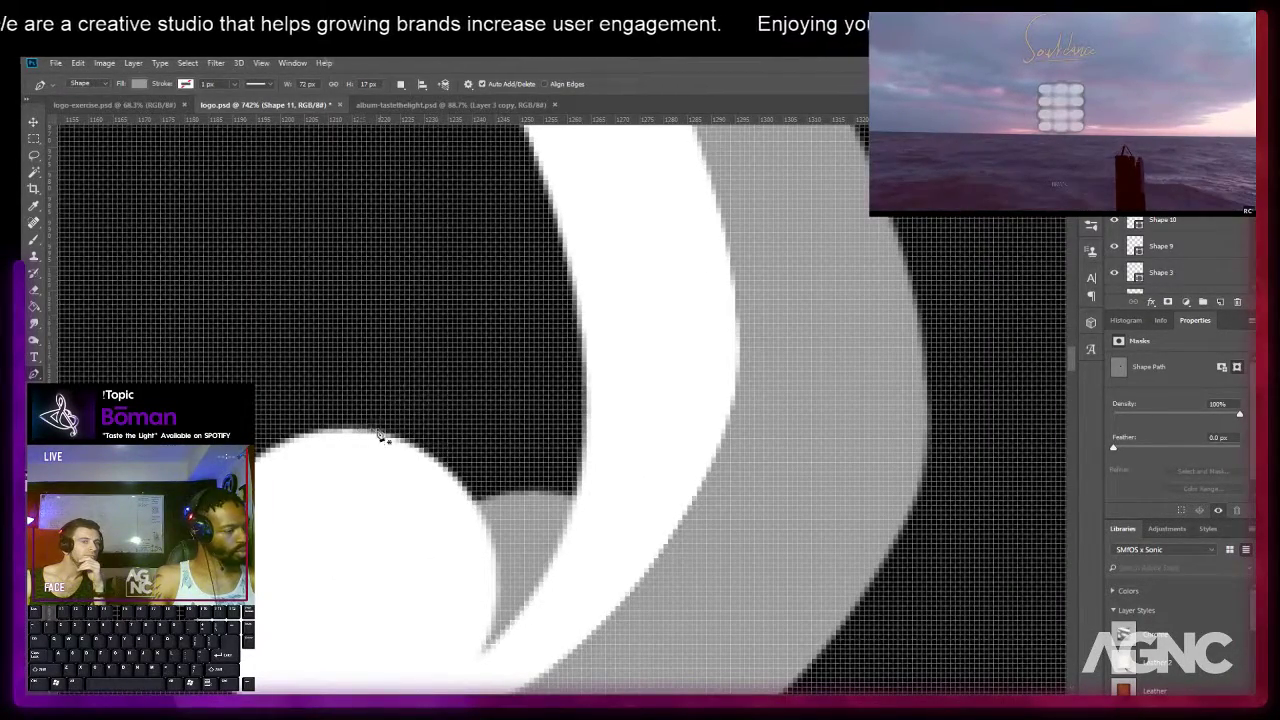
scroll(420, 474, "down", 2)
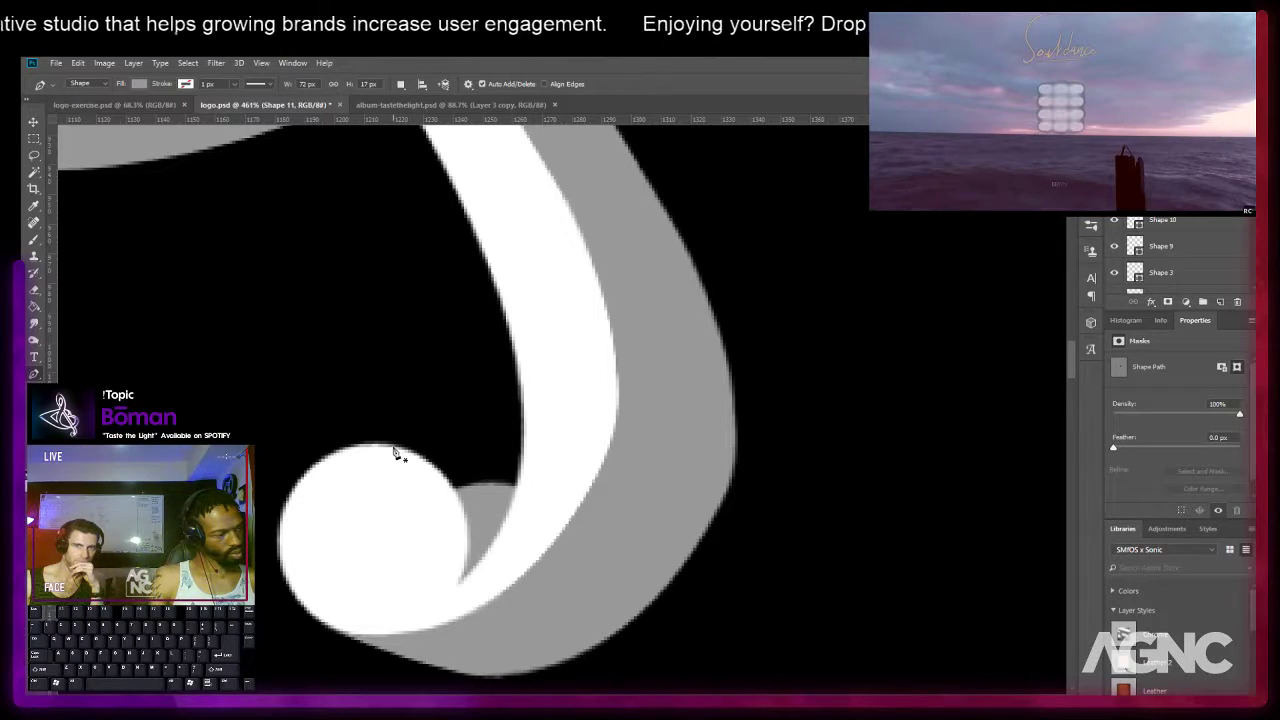
left_click_drag(512, 486, 567, 514)
left_click(513, 487, "alt")
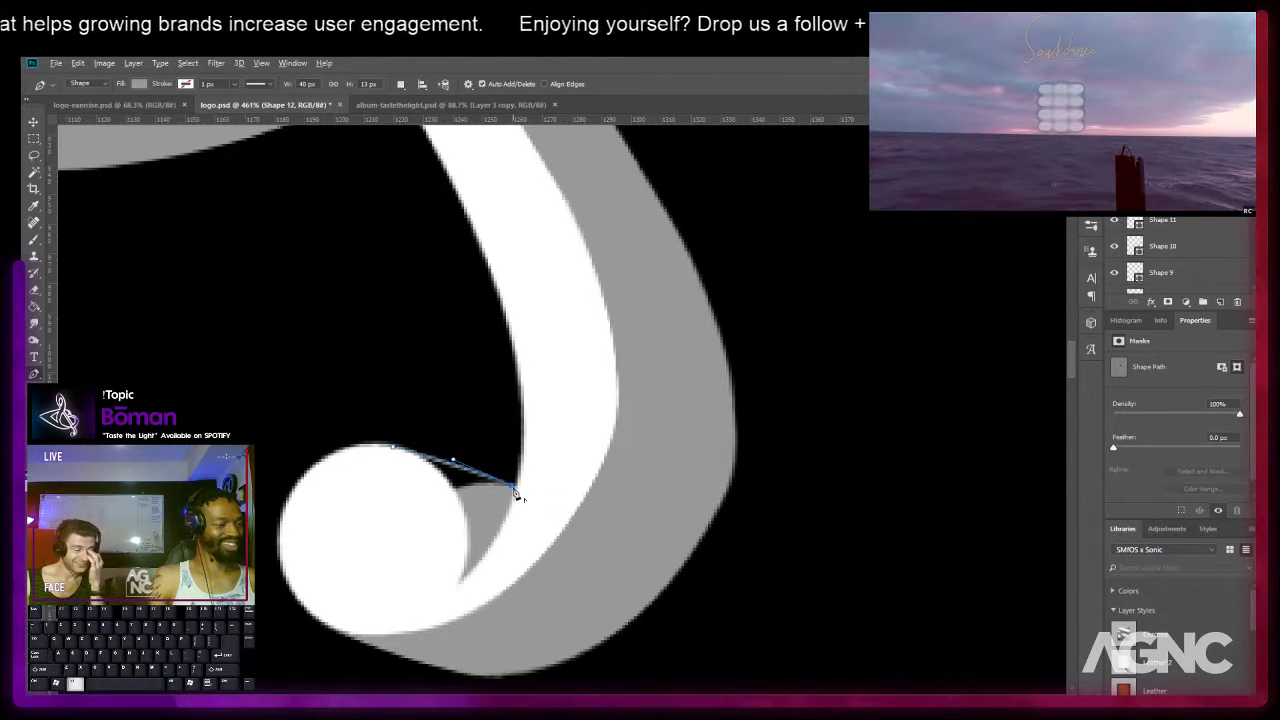
left_click(459, 495)
left_click_drag(394, 447, 333, 429)
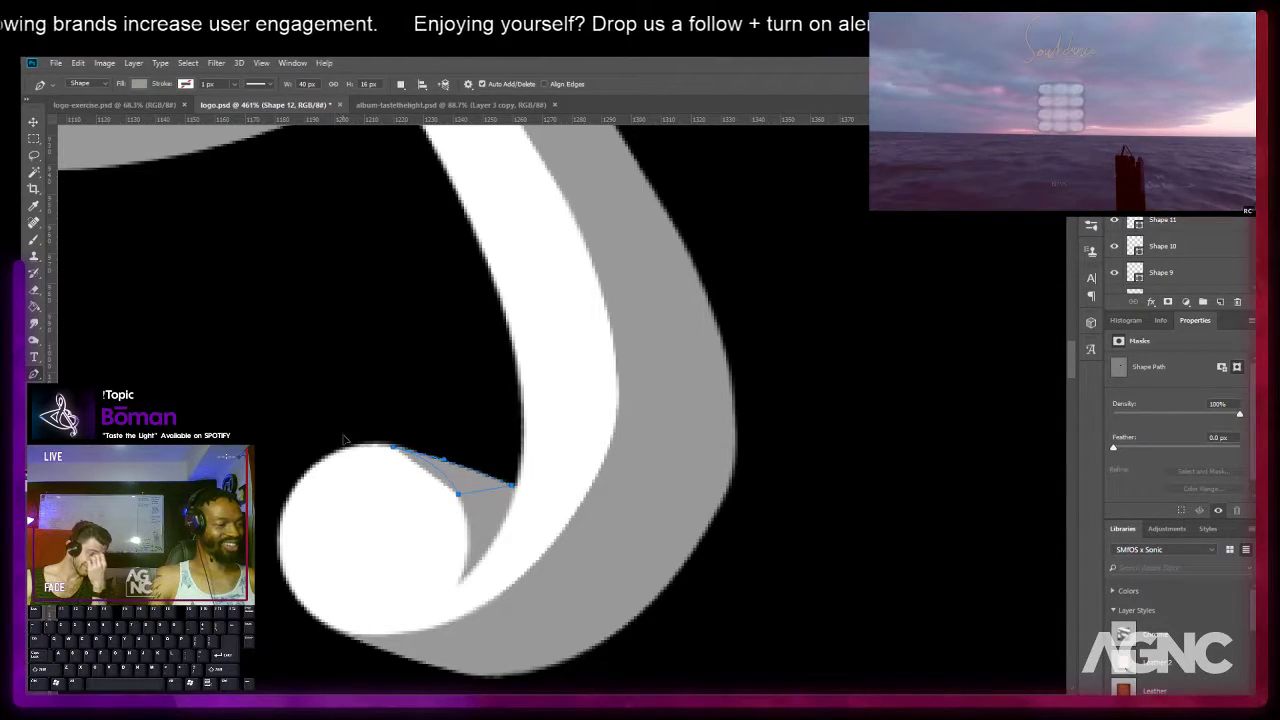
Nudge the new shape's lower anchor right and down along the ball's edge, raise its upper curve handle slightly, and deselect the path.
key("a")
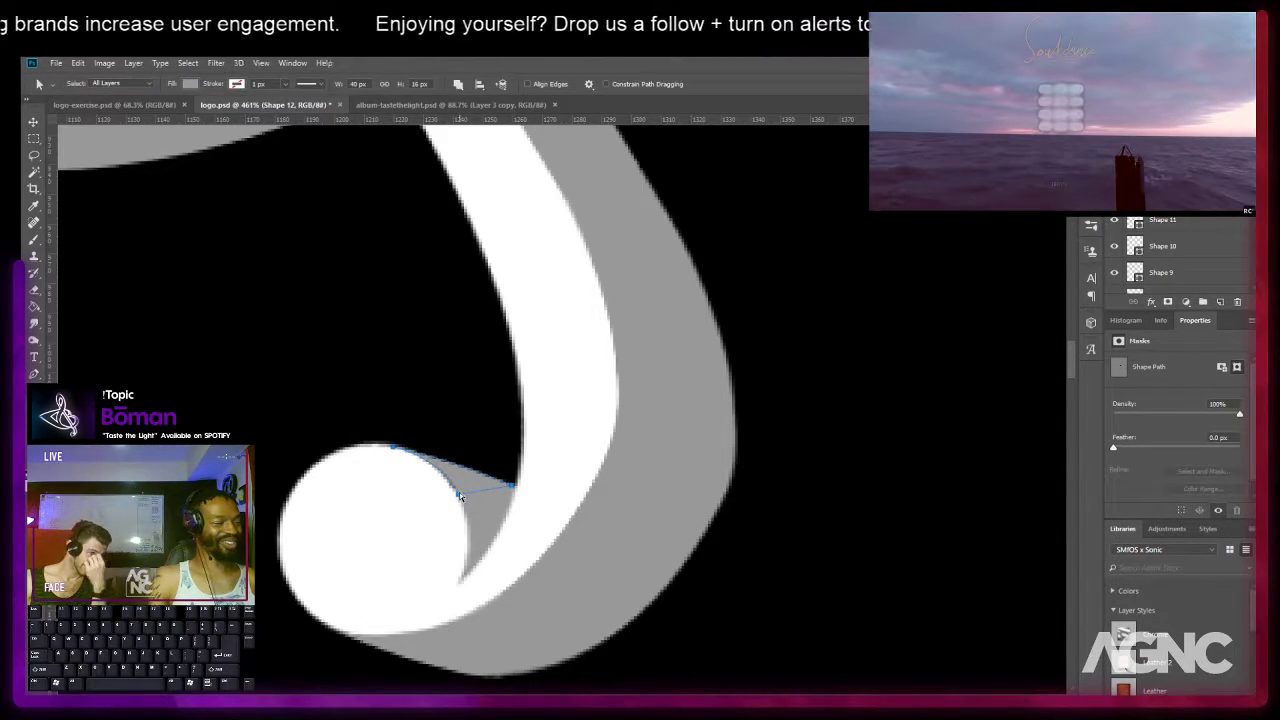
key("Right")
key("Down")
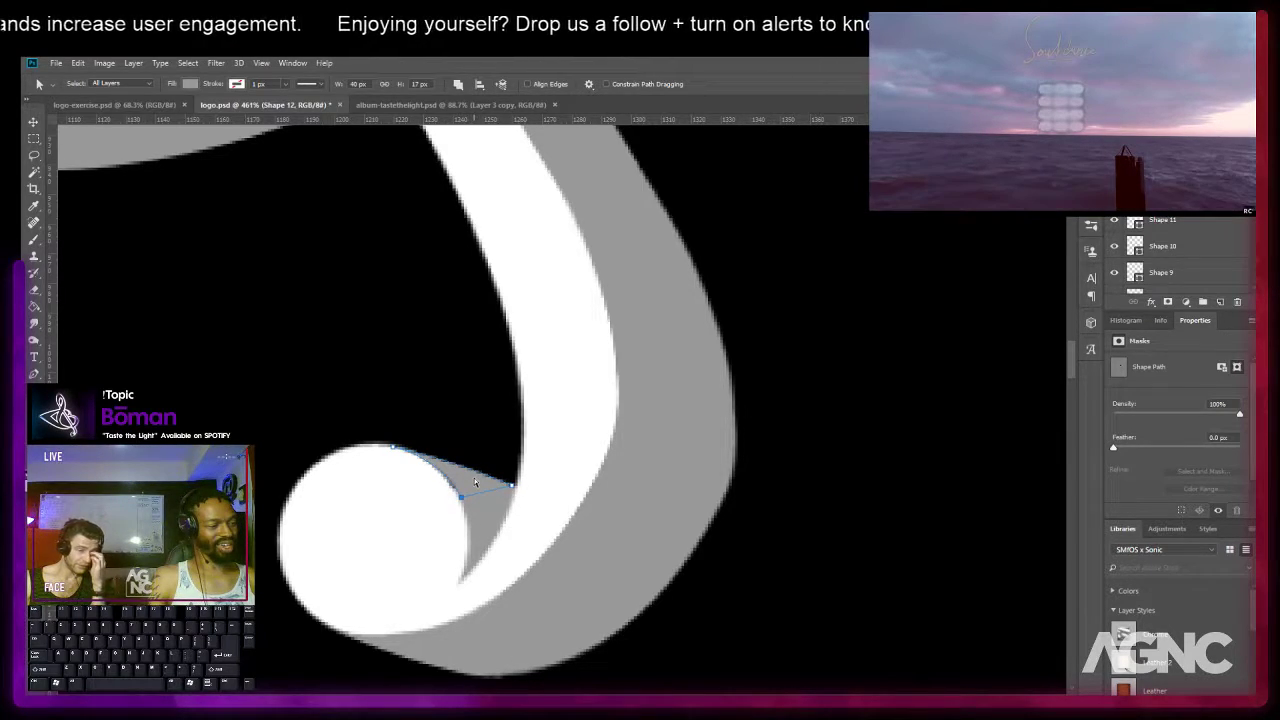
key("Down")
key("Down")
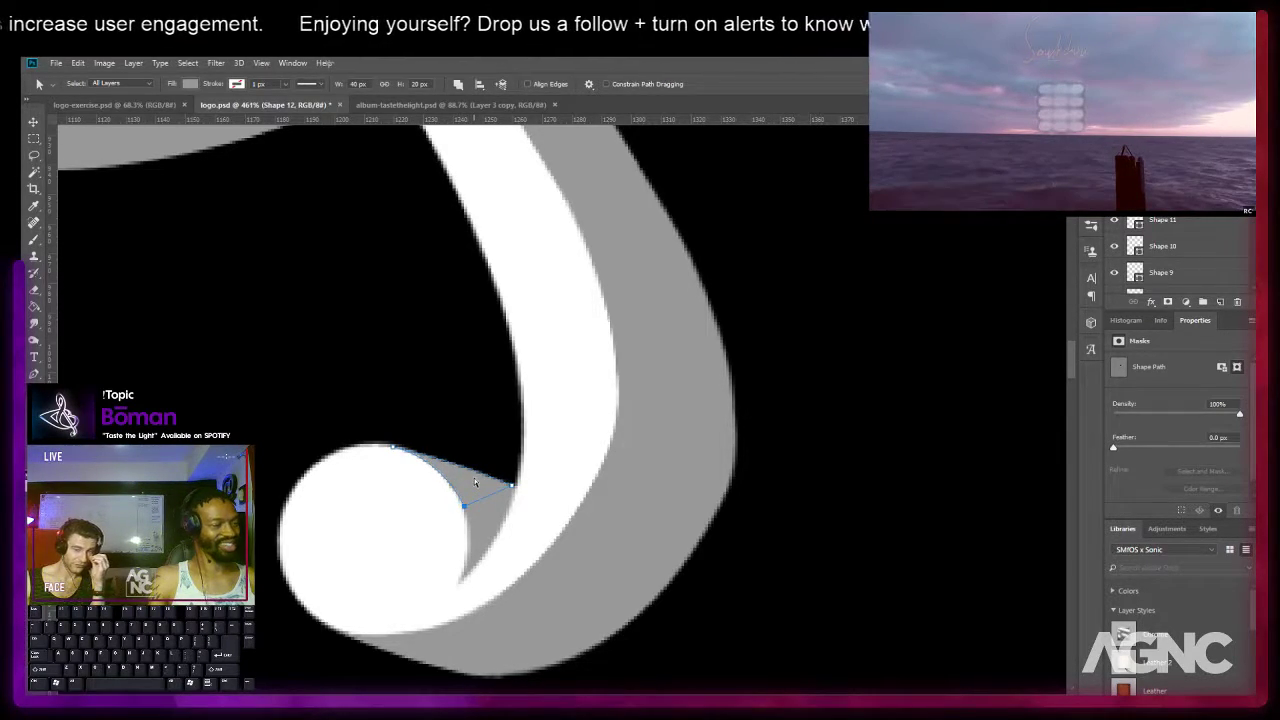
left_click(393, 447)
left_click_drag(454, 461, 453, 456)
left_click(438, 430)
Examine the grey shadow across the whole logo, from the clef's loop and the B to the tail and ball.
scroll(438, 428, "down", 5)
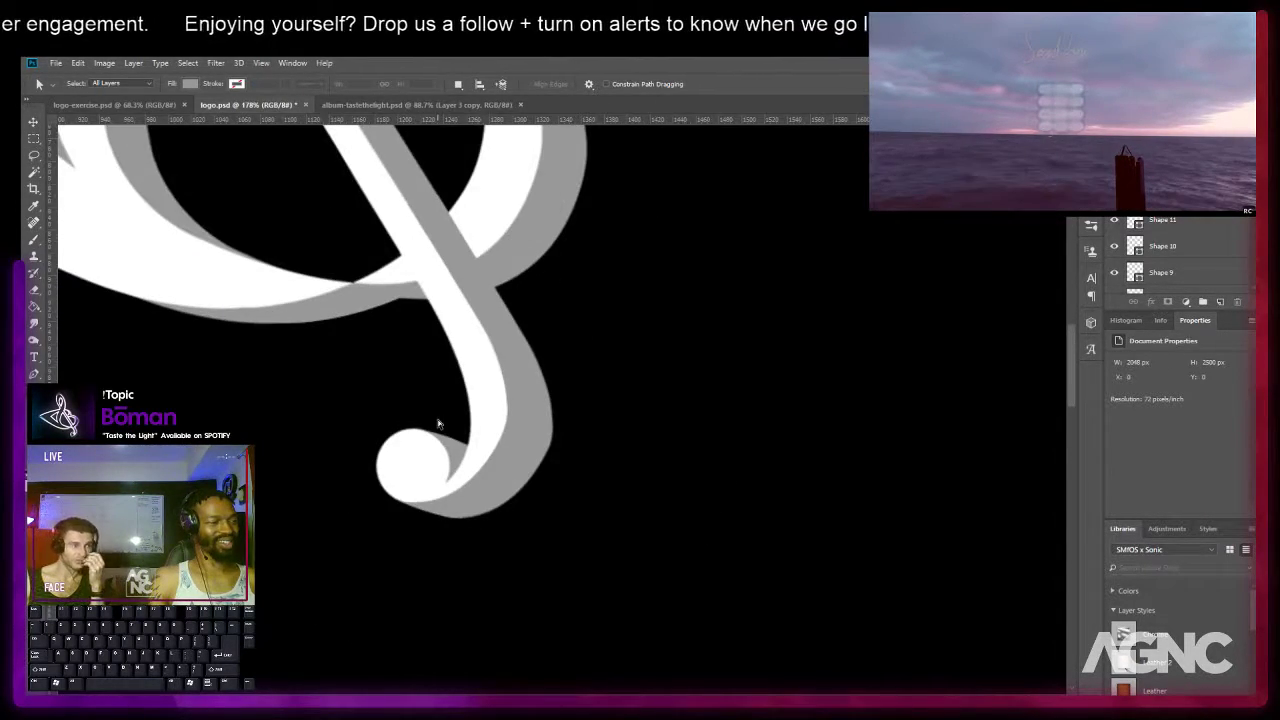
scroll(437, 424, "down", 6)
left_click_drag(401, 300, 504, 468)
scroll(390, 447, "up", 4)
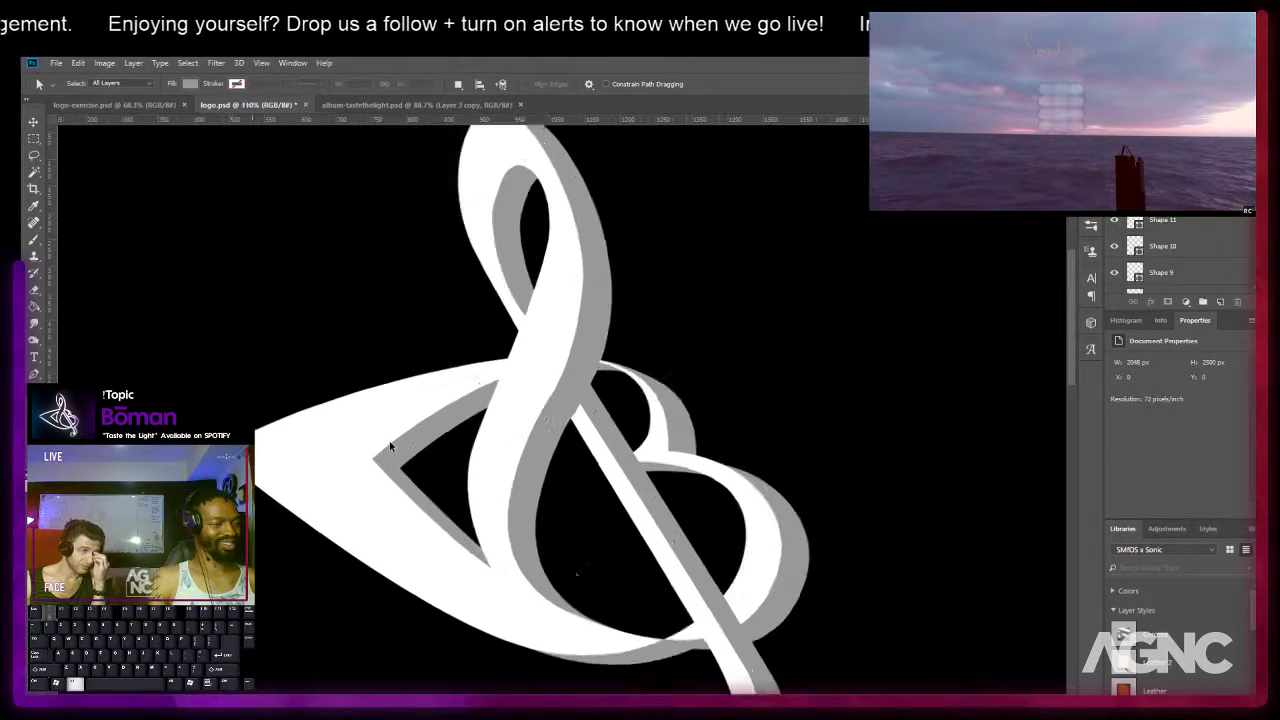
scroll(390, 447, "down", 4)
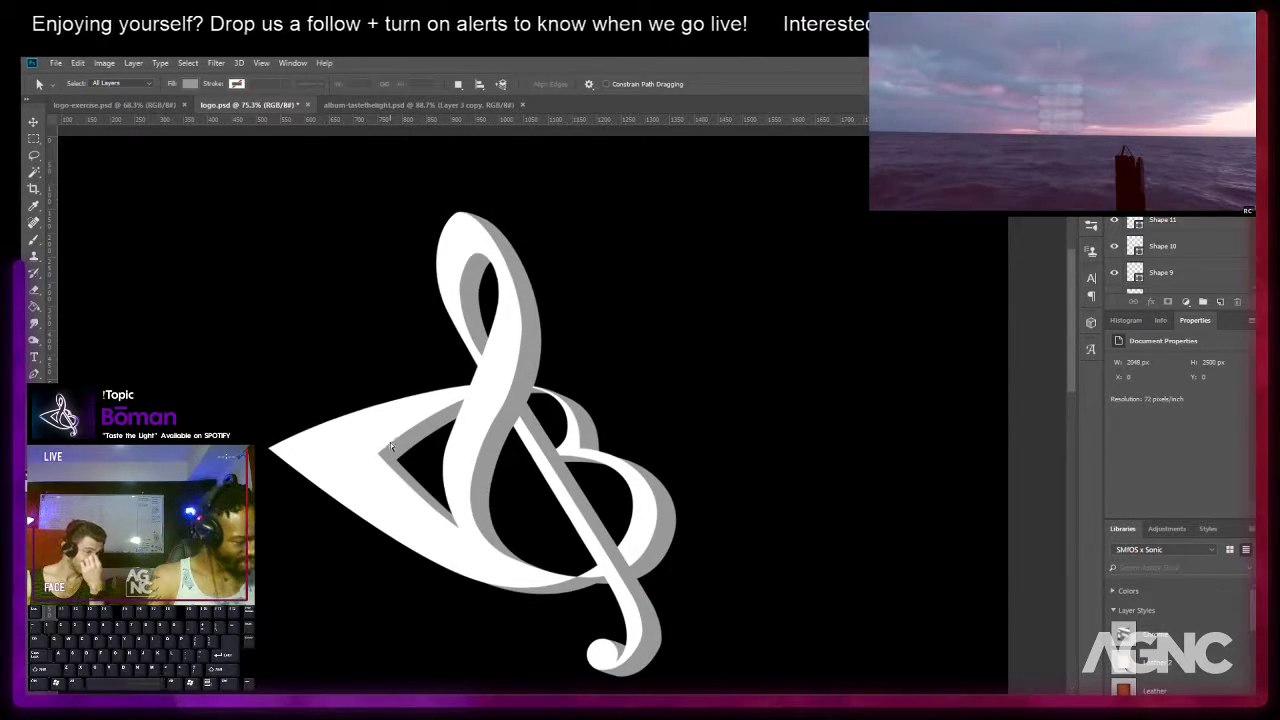
left_click_drag(531, 433, 517, 412)
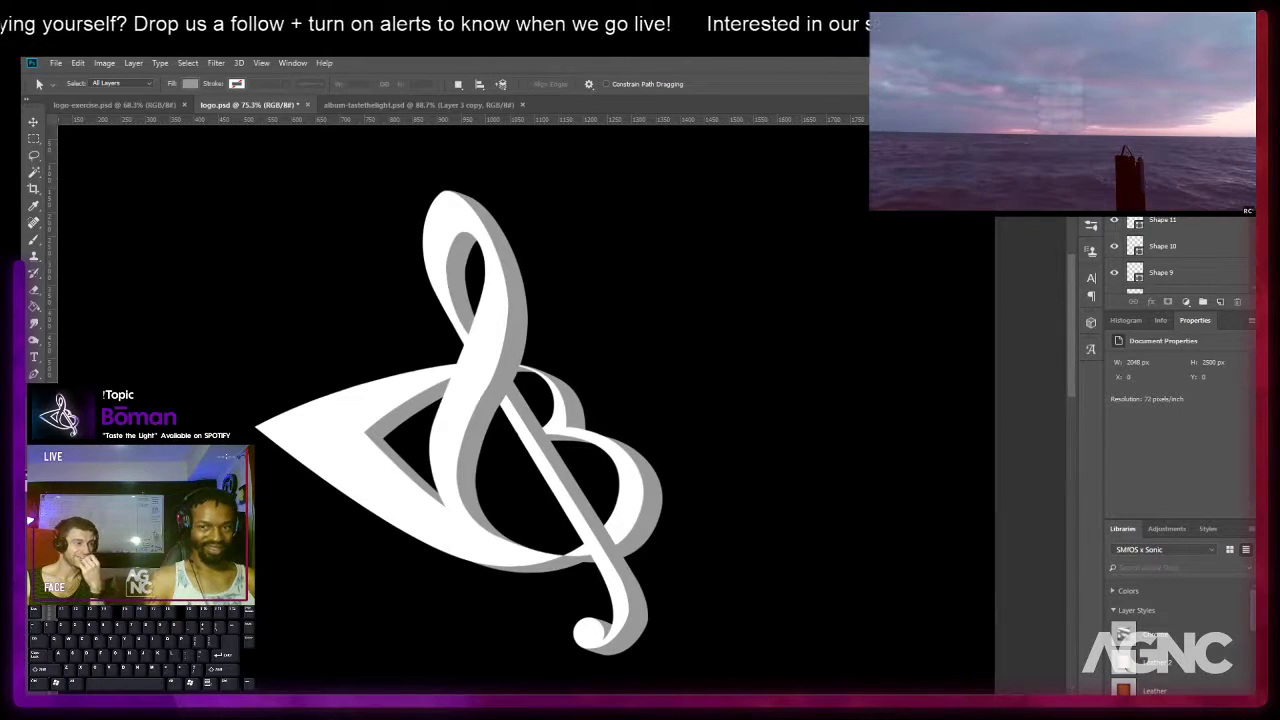
left_click_drag(556, 388, 544, 345)
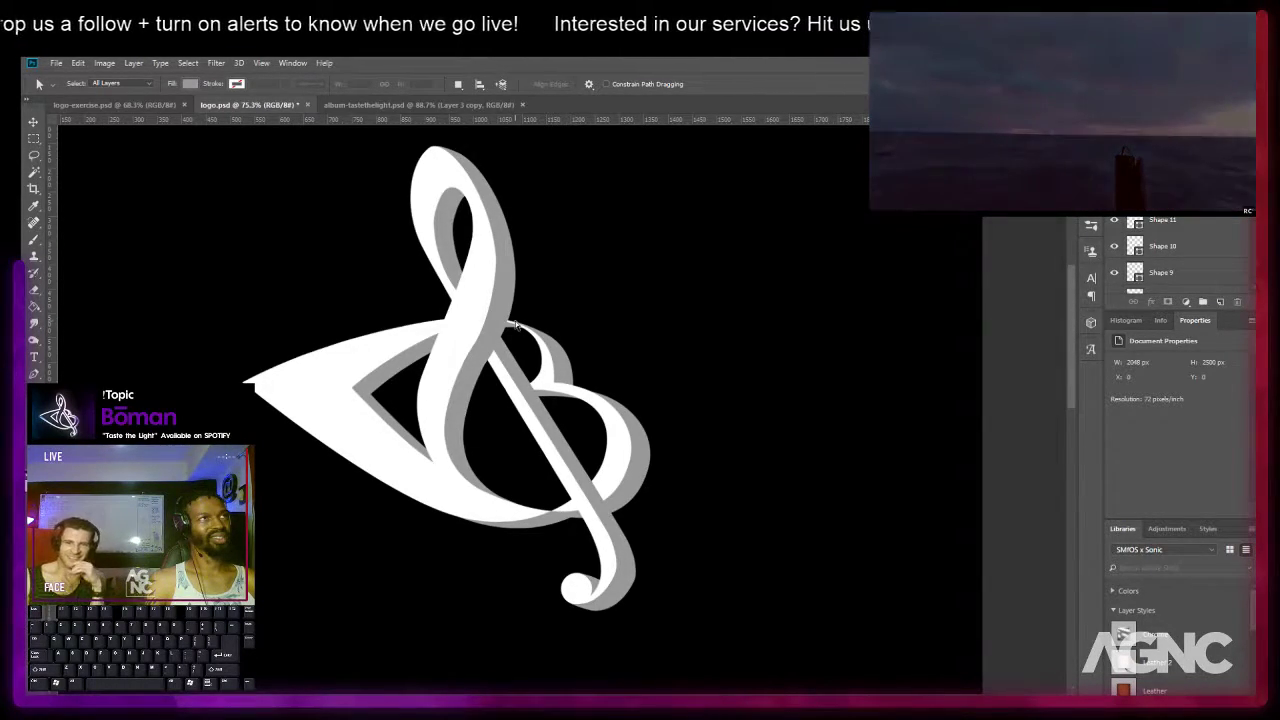
scroll(515, 323, "down", 1)
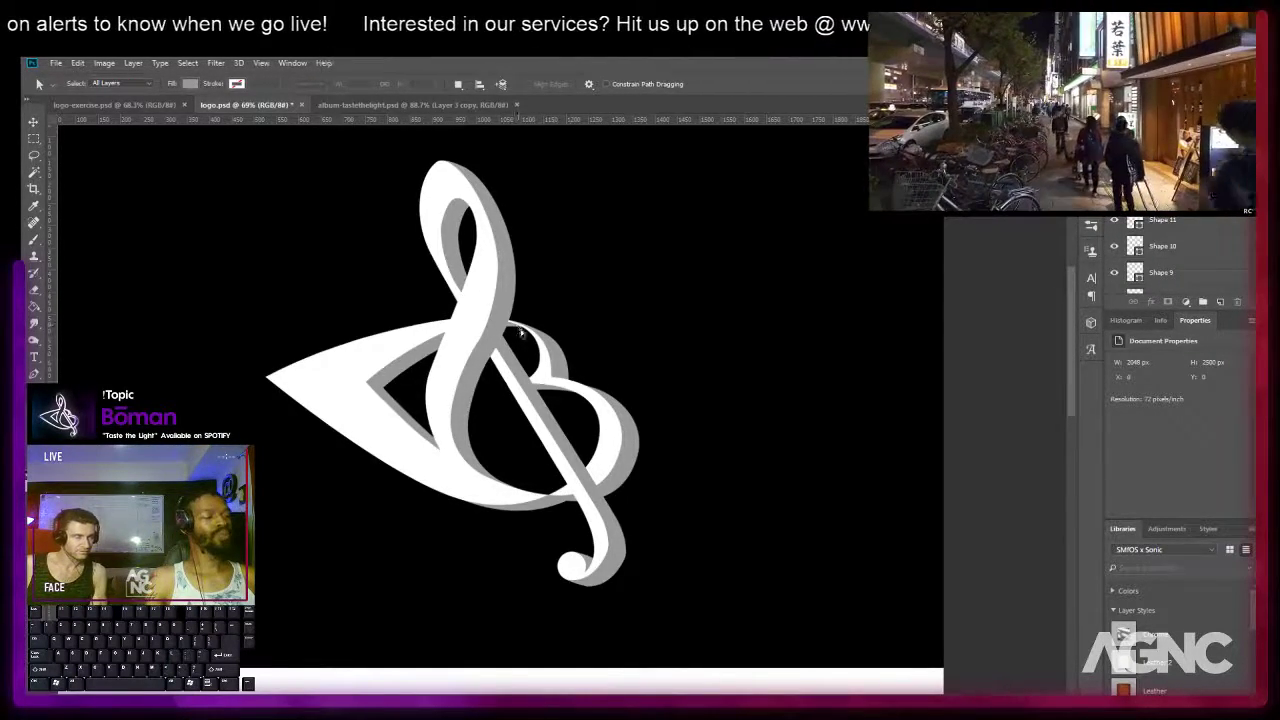
scroll(519, 330, "down", 4)
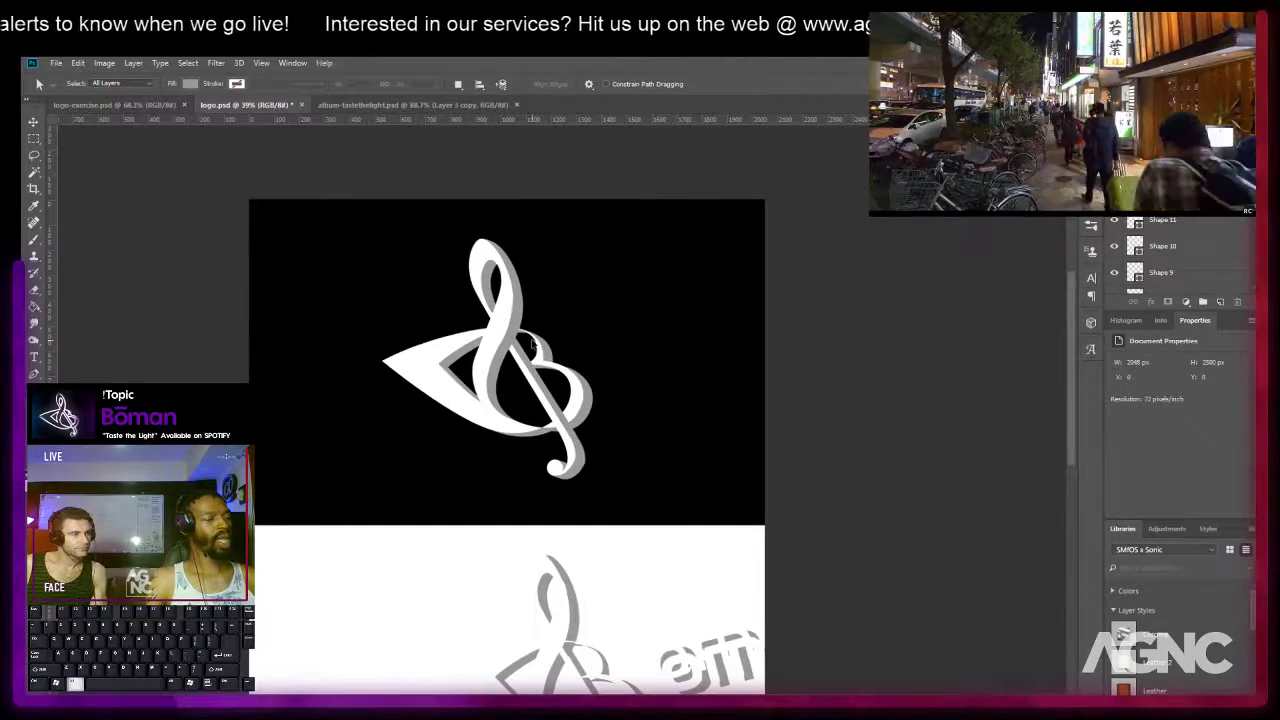
scroll(532, 340, "up", 6)
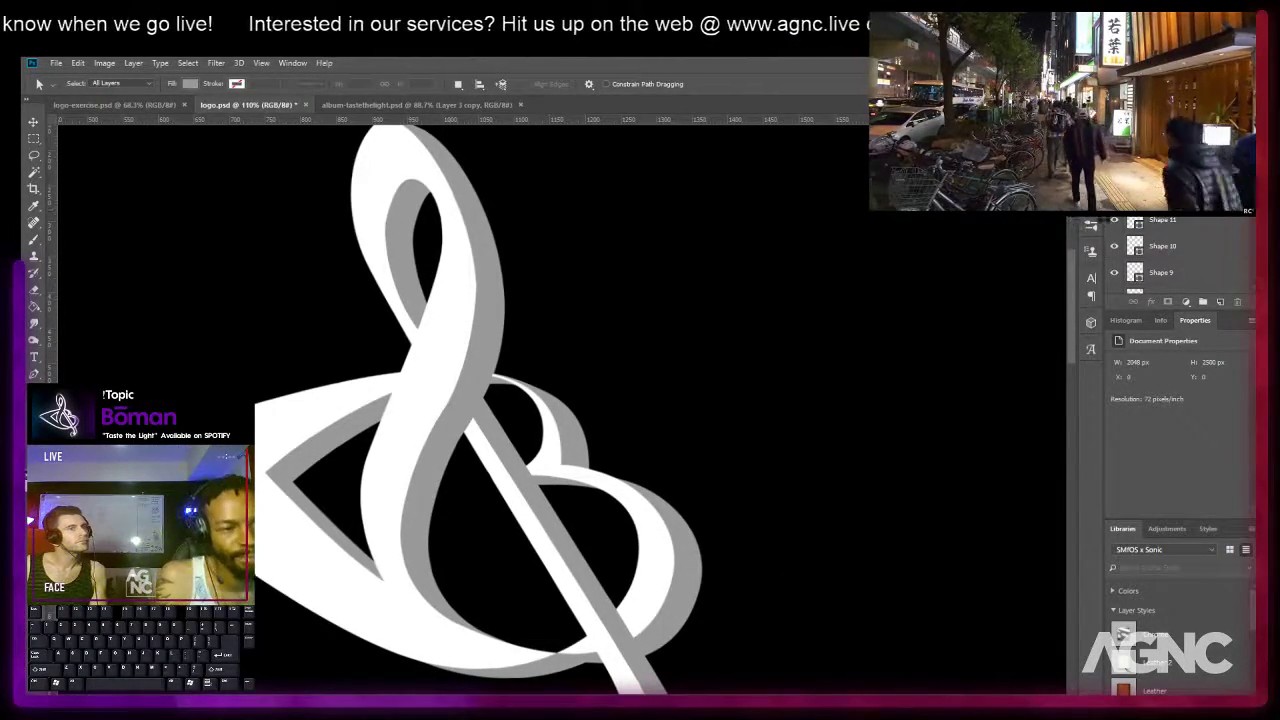
Identify the layer holding the white logo by loading its outline as a selection, deselect it, and rename Group 8 copy as Shape.
scroll(1170, 252, "down", 3)
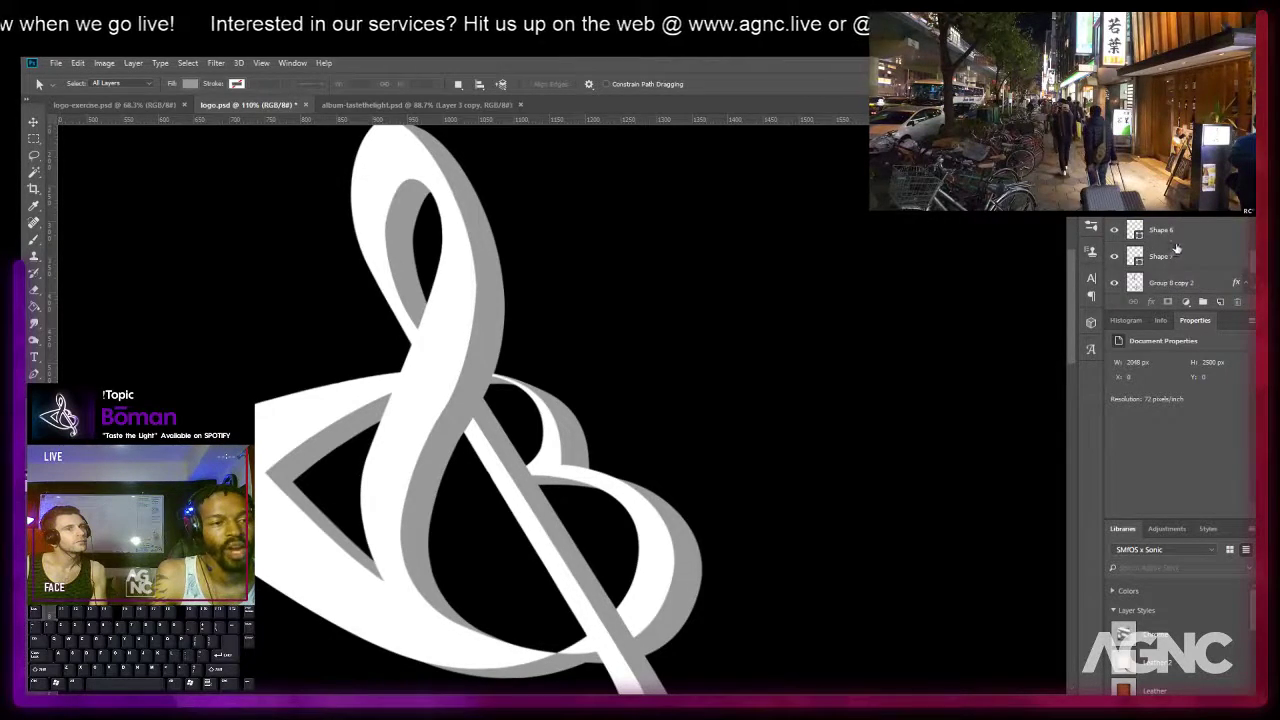
scroll(1175, 252, "up", 3)
scroll(1120, 257, "down", 4)
scroll(1120, 257, "down", 1)
left_click(1134, 248, "ctrl")
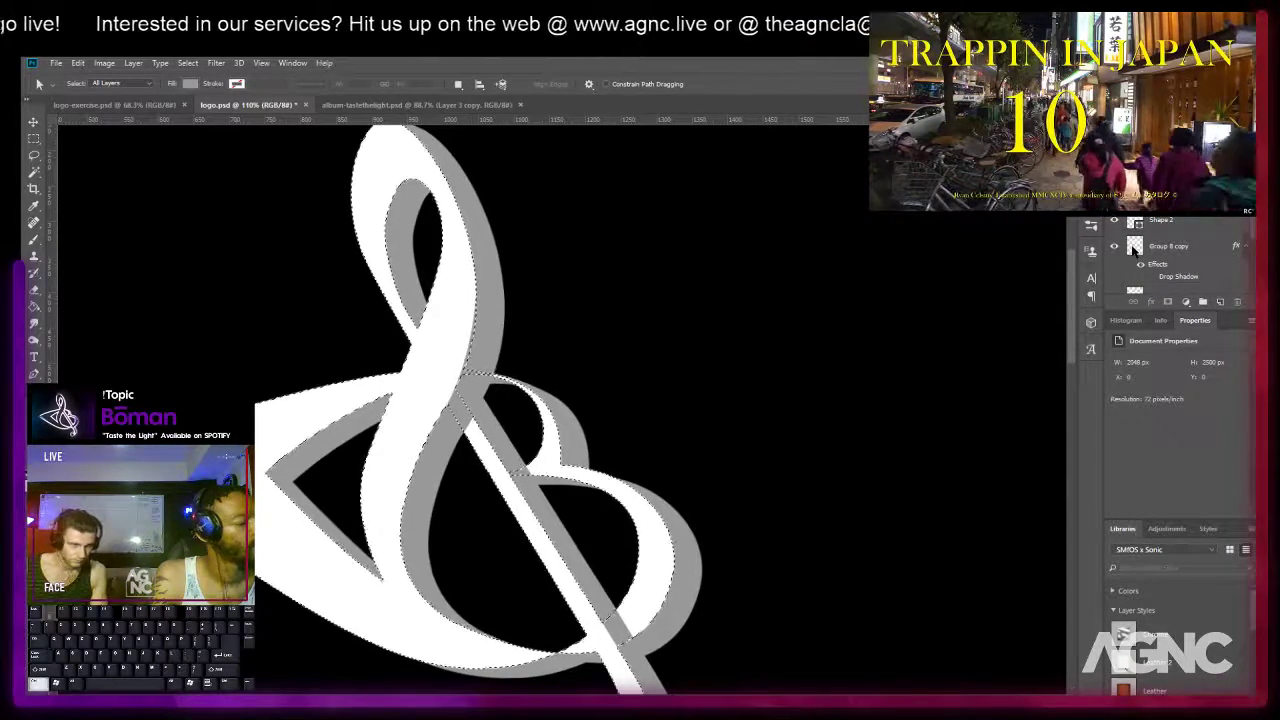
key("ctrl+d")
key("m")
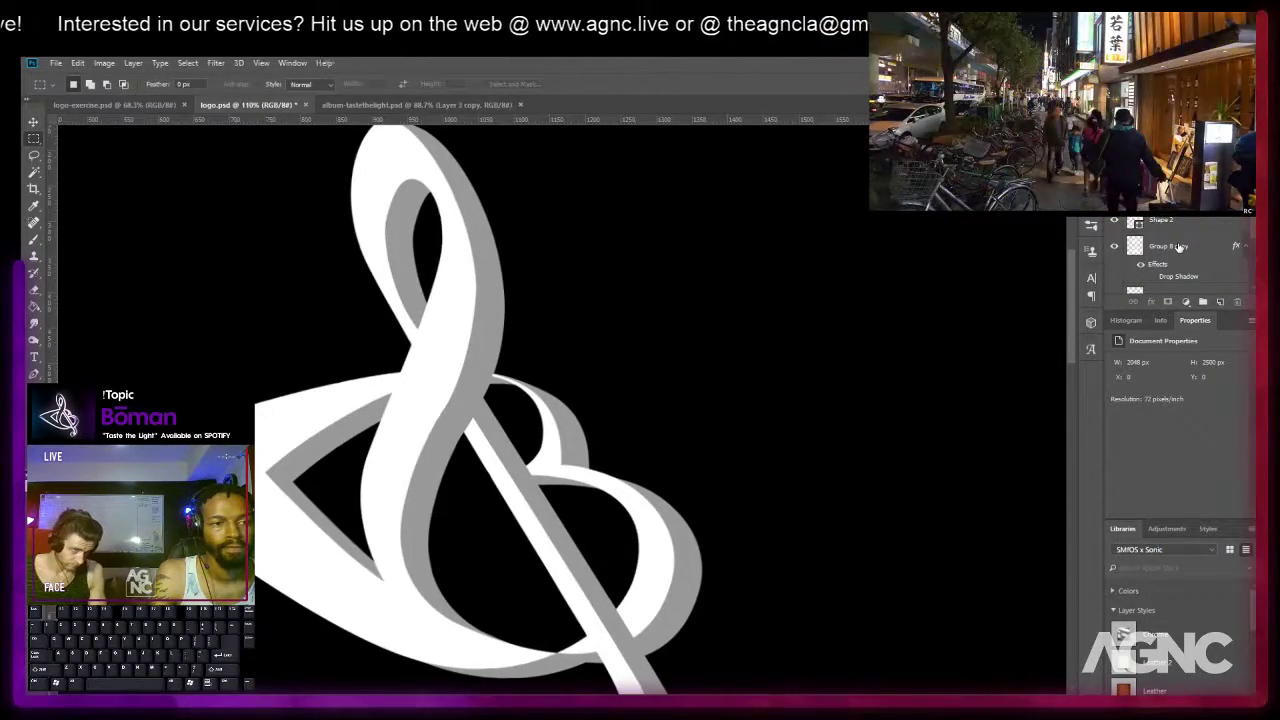
double_click(1178, 246)
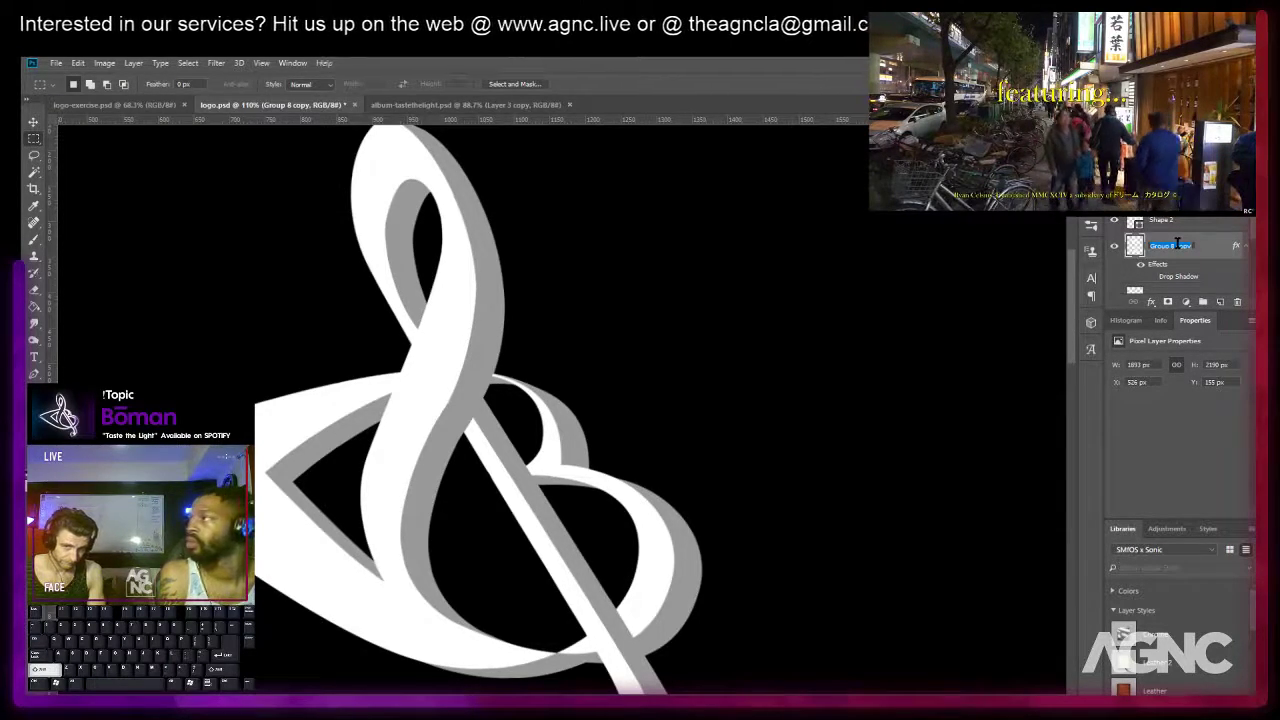
type("Shape")
key("Return")
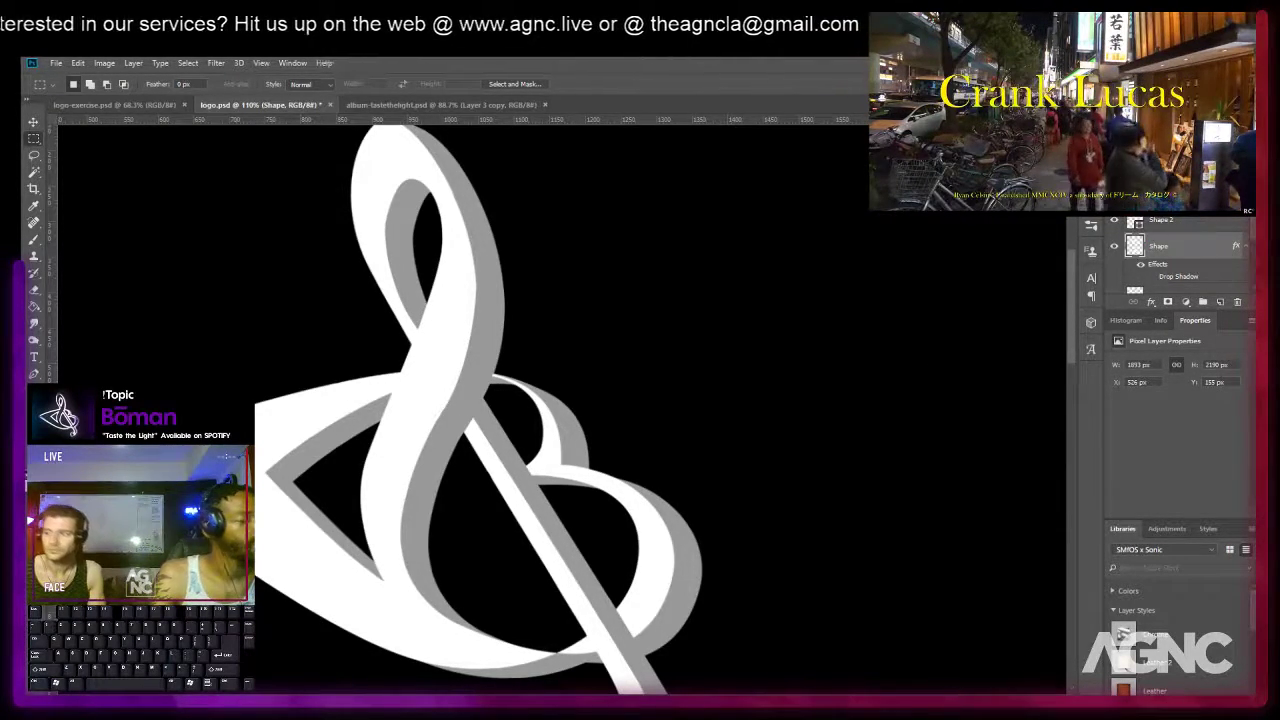
Merge the shadow shape layers beneath the white logo, from Shape 1 down to Shape 7, into one shape layer.
scroll(1171, 223, "up", 3)
scroll(1165, 220, "down", 2)
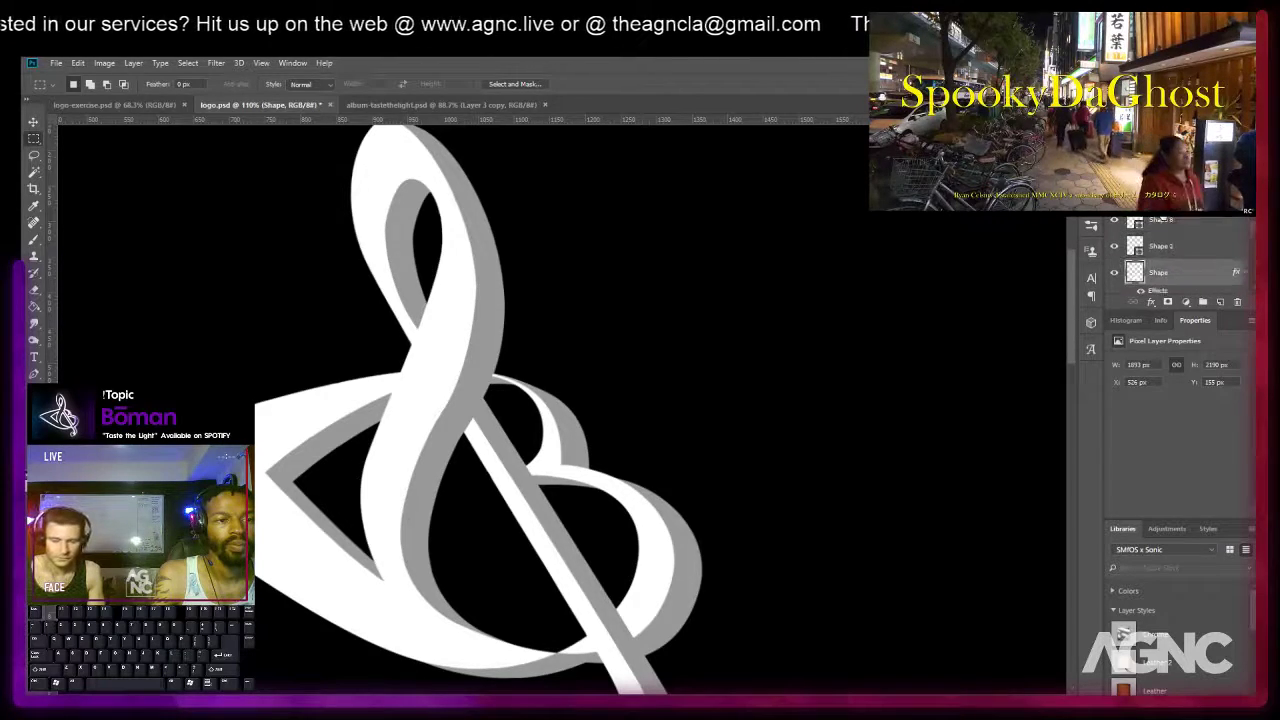
scroll(1181, 241, "down", 3)
left_click(1115, 246)
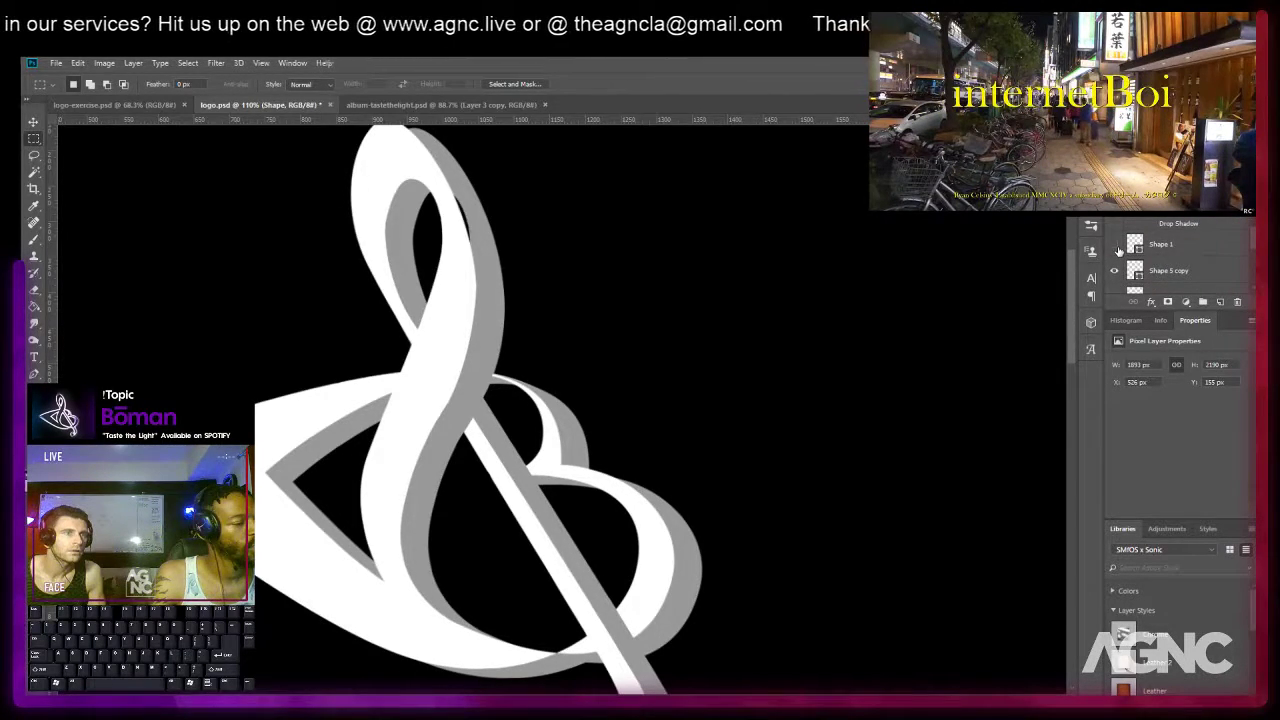
left_click(1160, 245)
scroll(1171, 256, "down", 2)
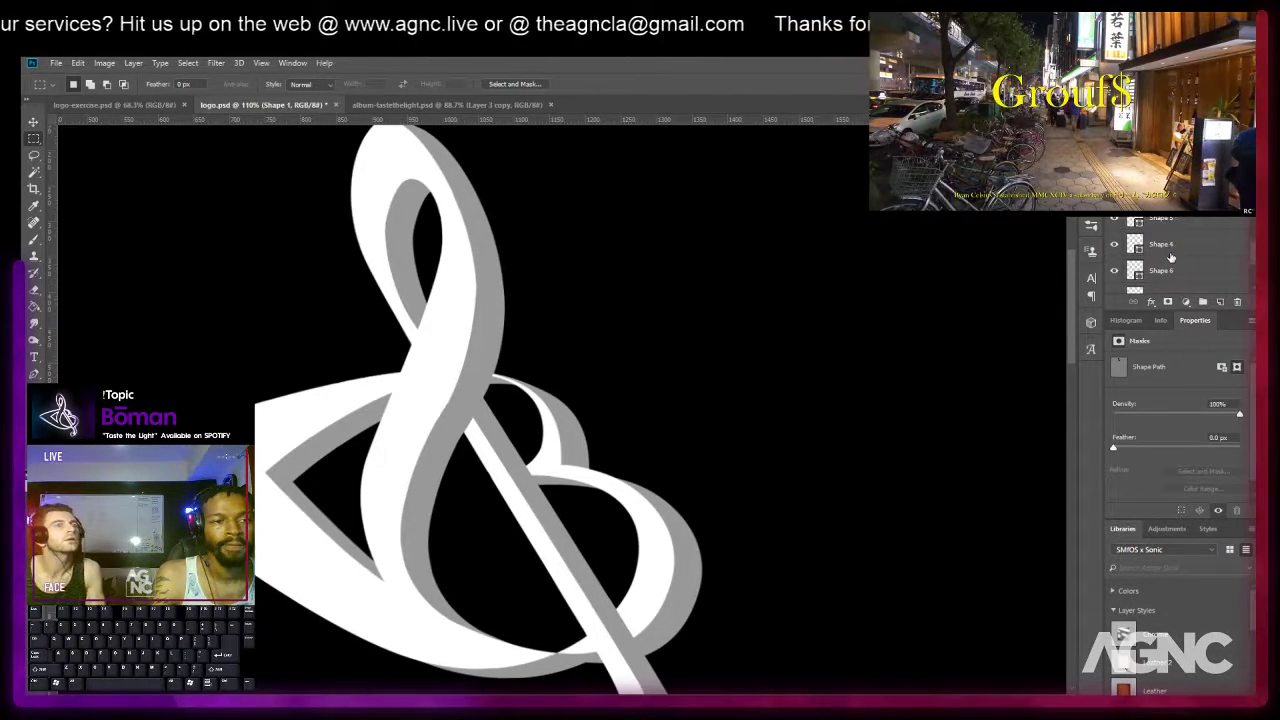
scroll(1171, 257, "down", 2)
left_click(1180, 222, "shift")
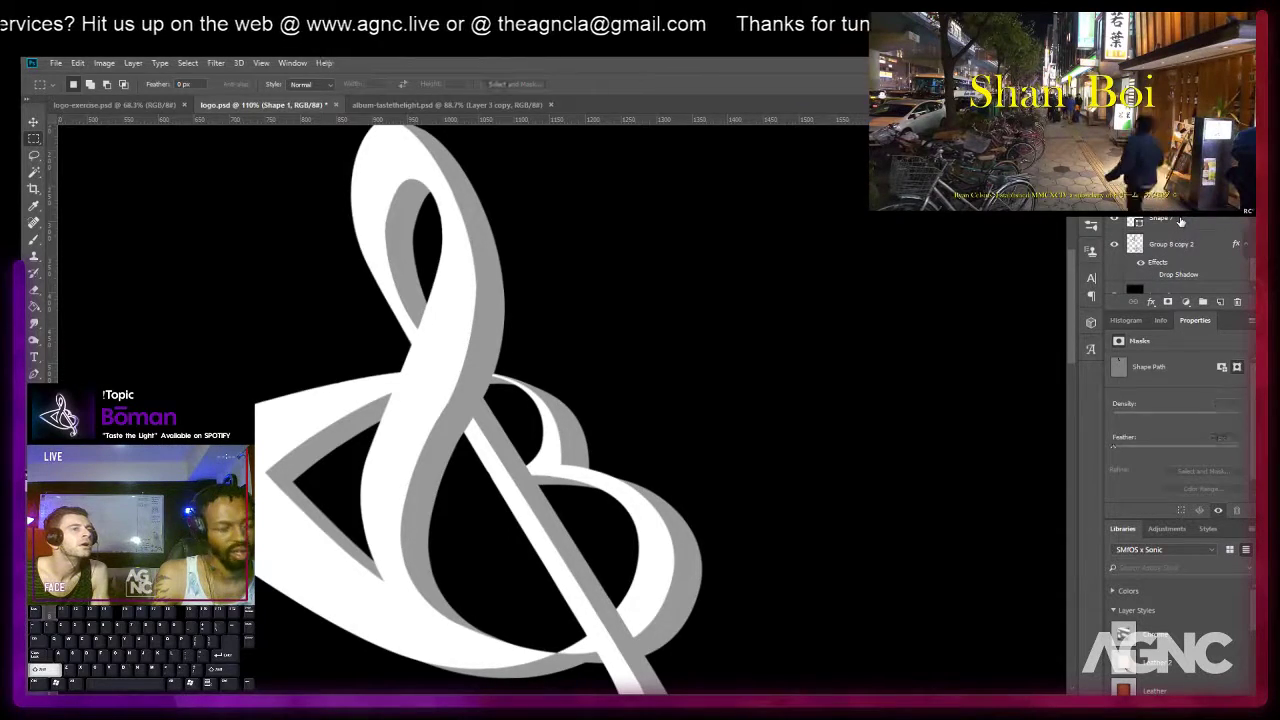
key("ctrl+z")
Merge the shadow shape layers above the white logo, from Shape 12 down to Shape 2, into one shape layer.
scroll(1175, 225, "down", 1)
scroll(1191, 251, "up", 2)
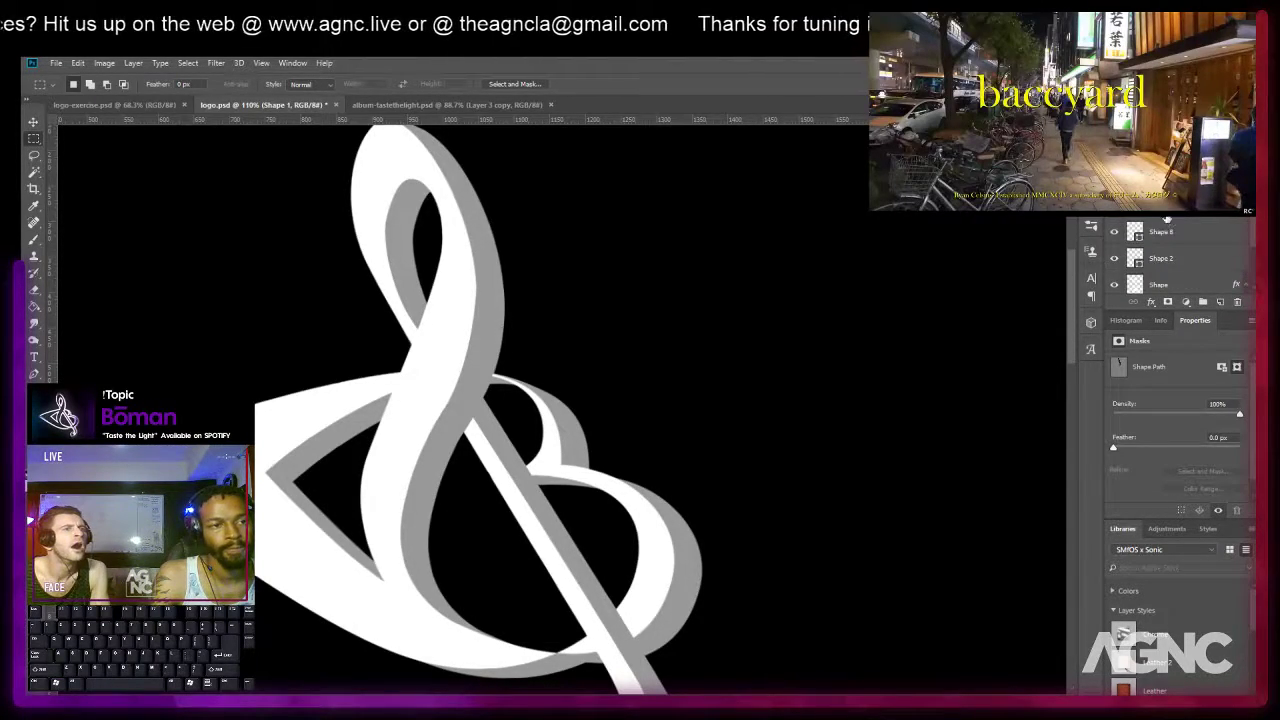
scroll(1167, 219, "up", 1)
left_click(1172, 212)
scroll(1179, 219, "down", 2)
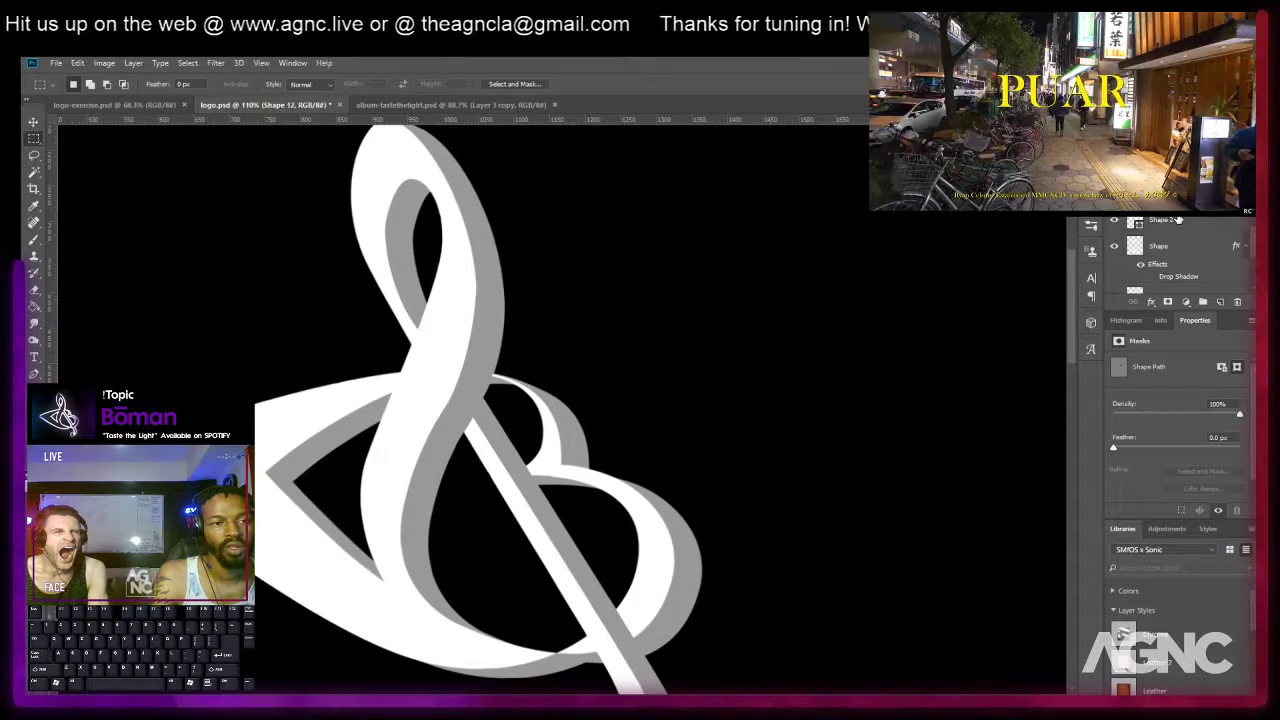
scroll(1176, 222, "down", 3)
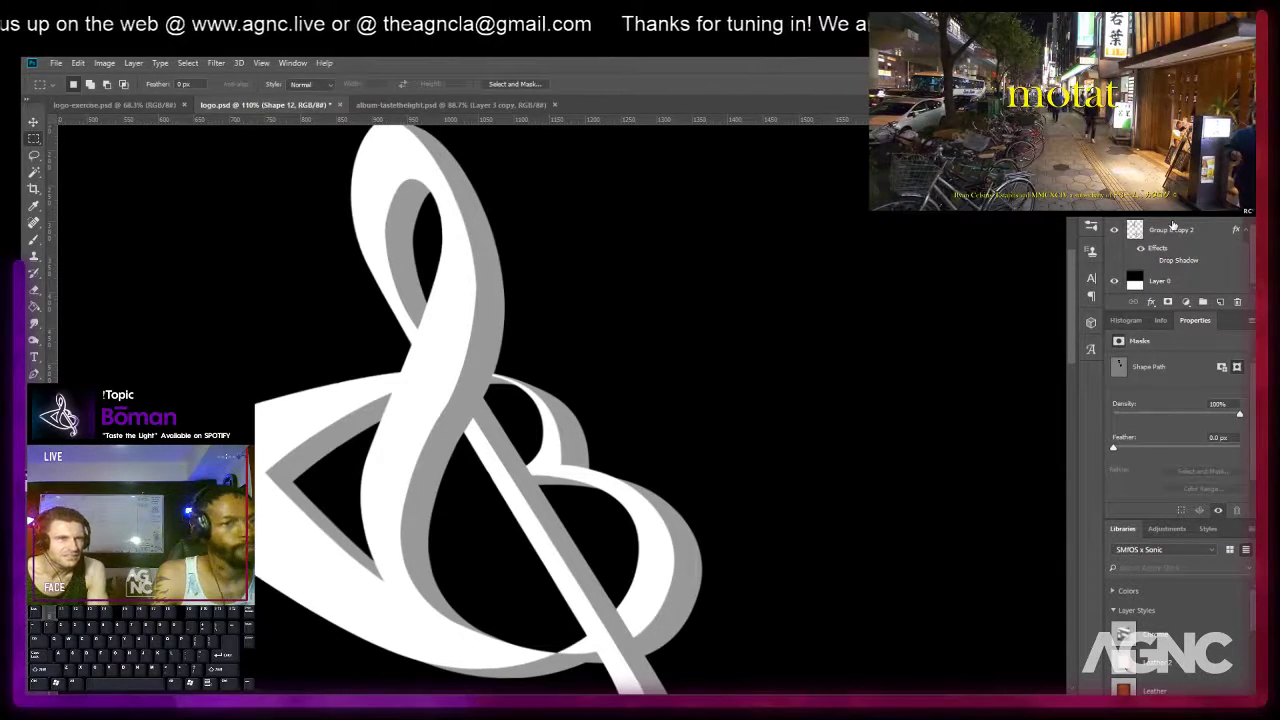
Check which shadow parts the merged Shape 12 and Shape 1 layers contain by hiding and reshowing each.
scroll(1173, 225, "up", 2)
key("ctrl+comma")
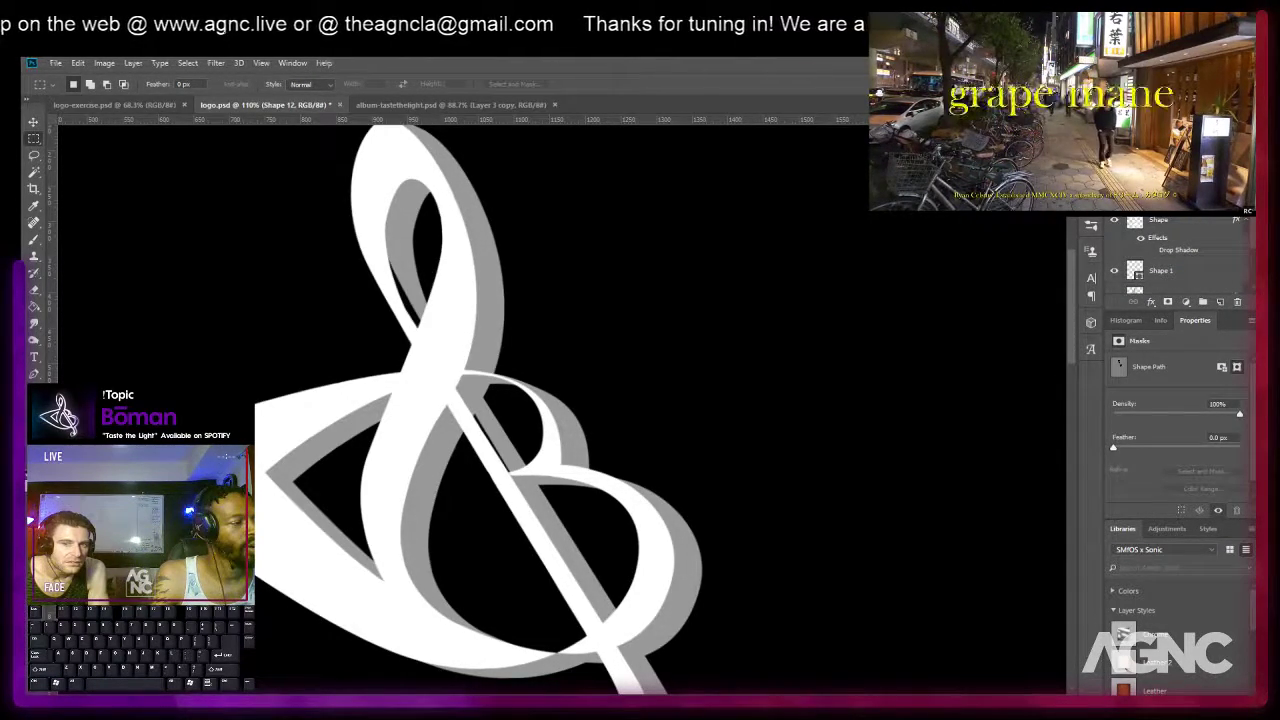
key("ctrl+comma")
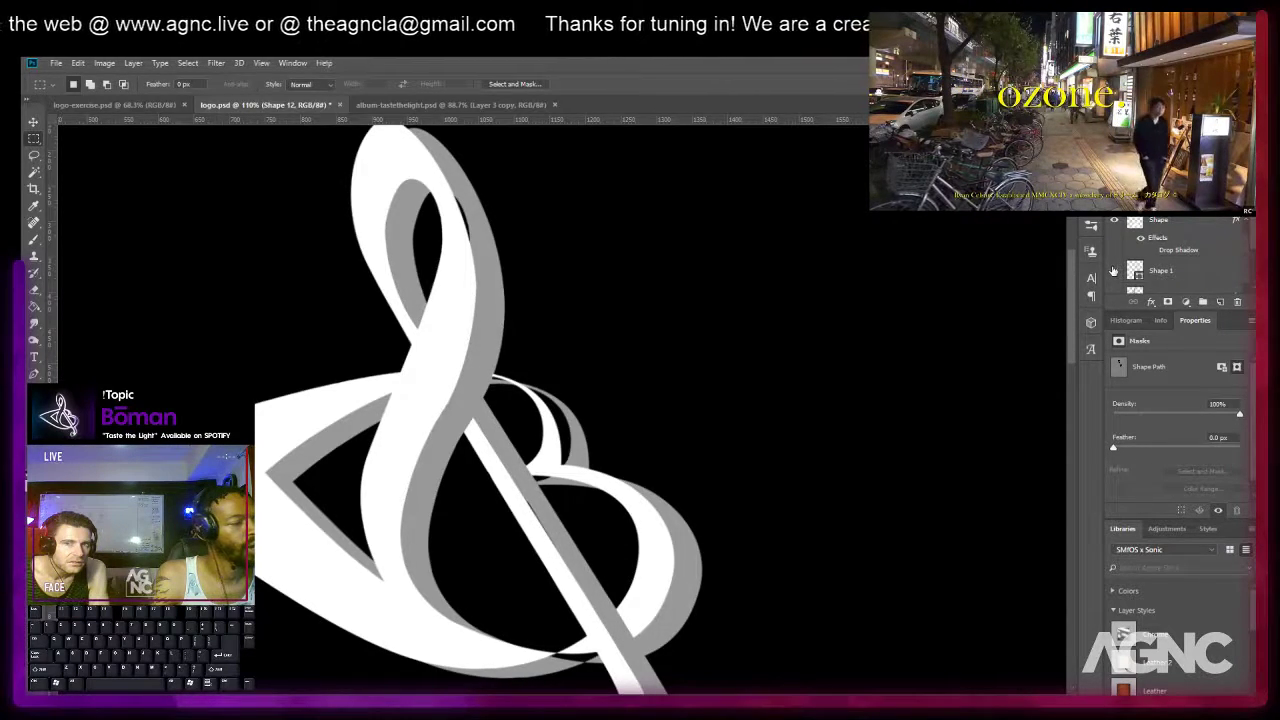
left_click(1113, 271)
scroll(1155, 257, "down", 2)
left_click(1114, 221)
left_click(1114, 221)
scroll(1159, 225, "up", 2)
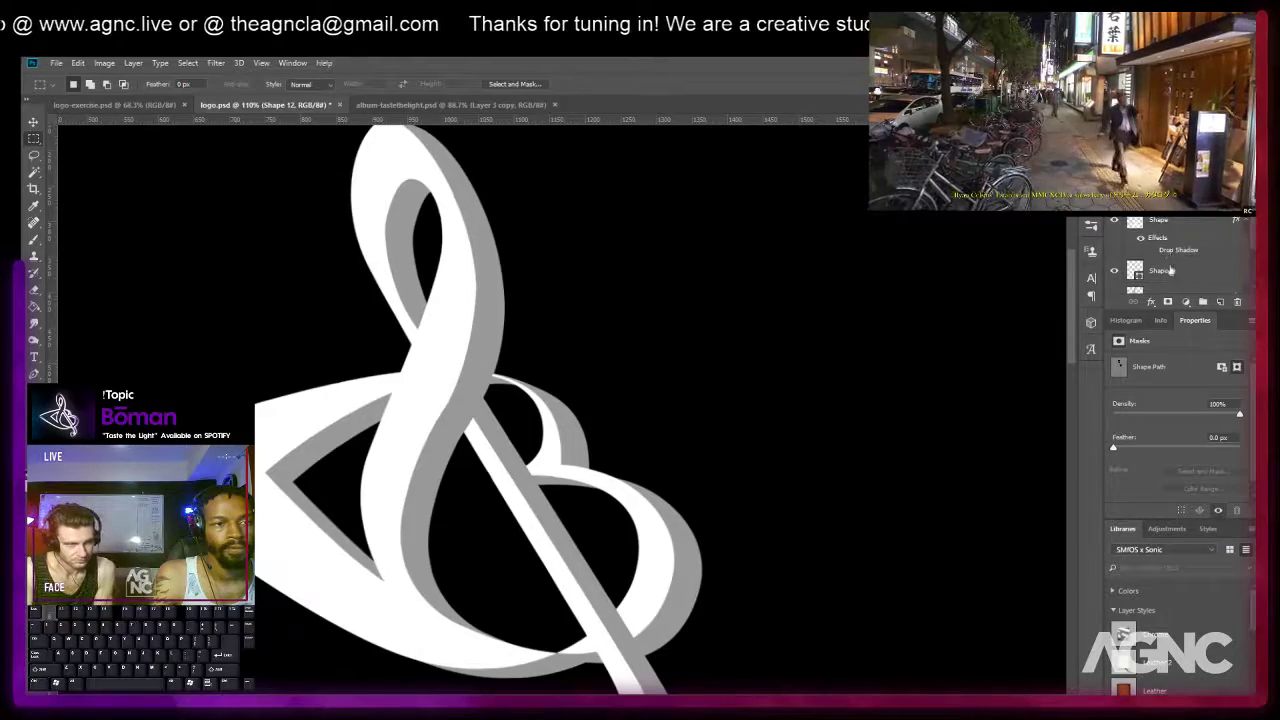
Compare the logo with Group 8 copy 2 and Shape 1 each hidden and shown, and select the background Layer 0.
scroll(1170, 270, "down", 1)
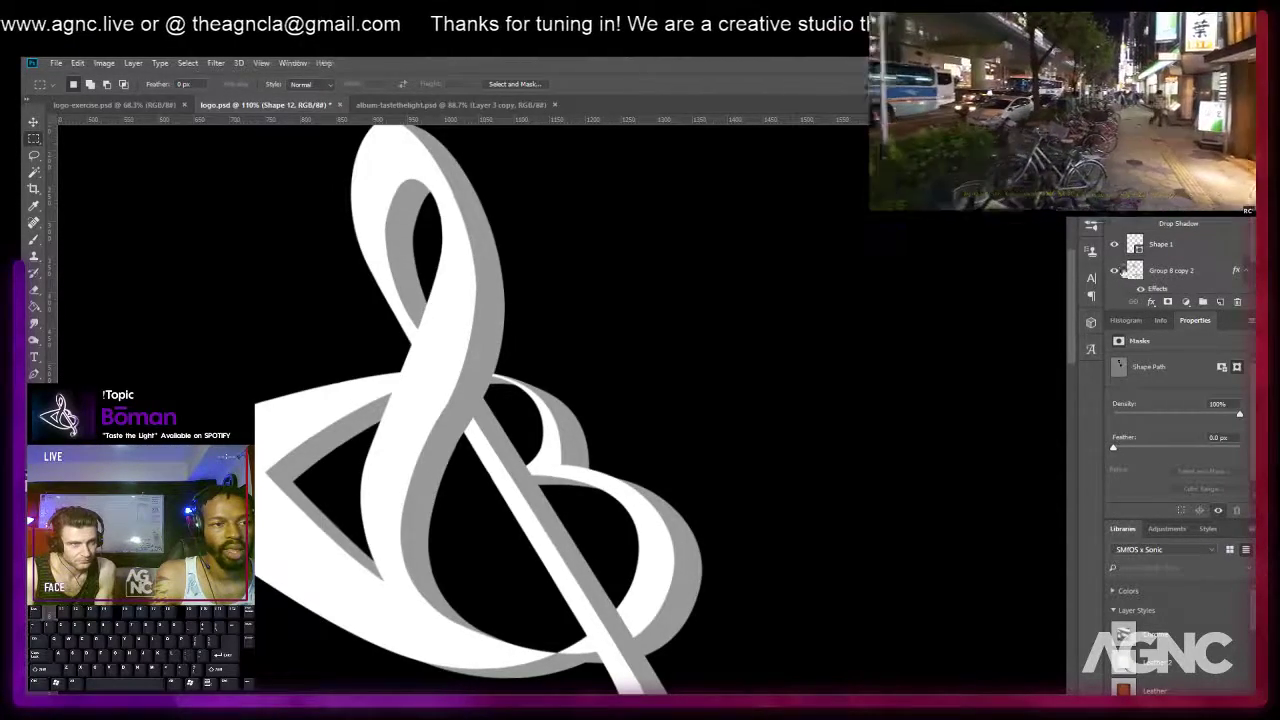
left_click(1114, 271)
left_click(1115, 272)
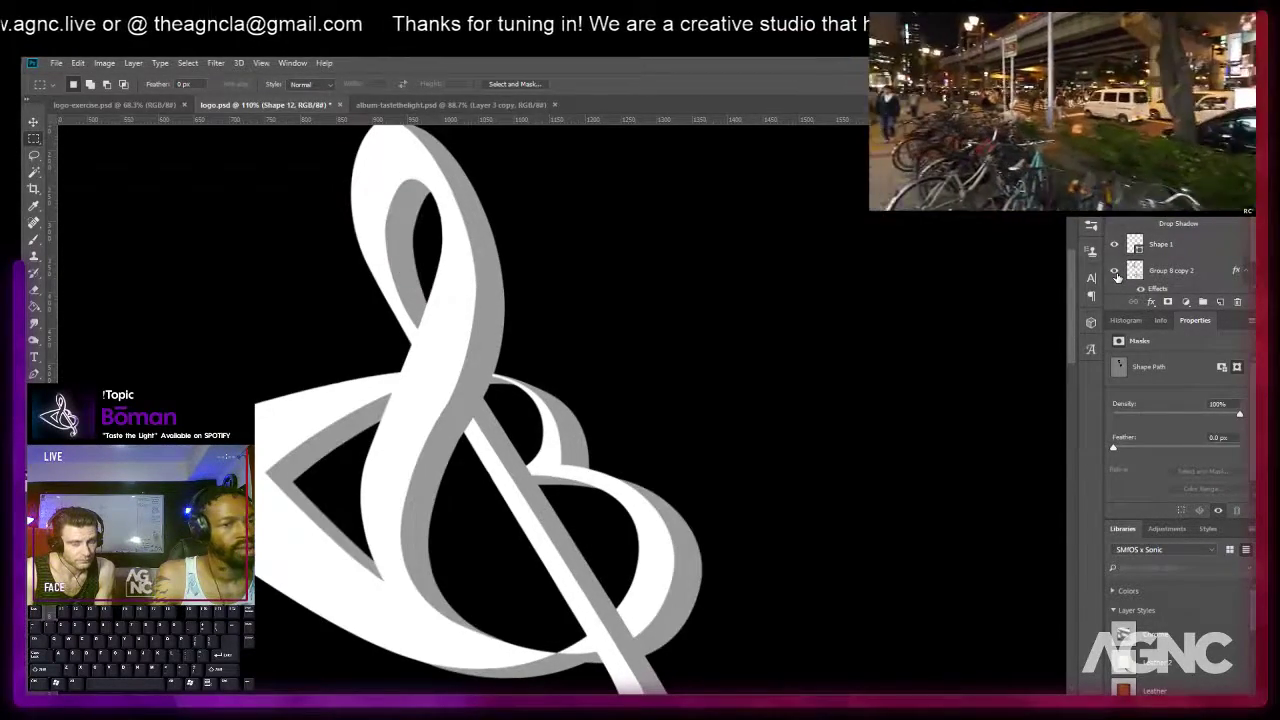
left_click(1180, 269)
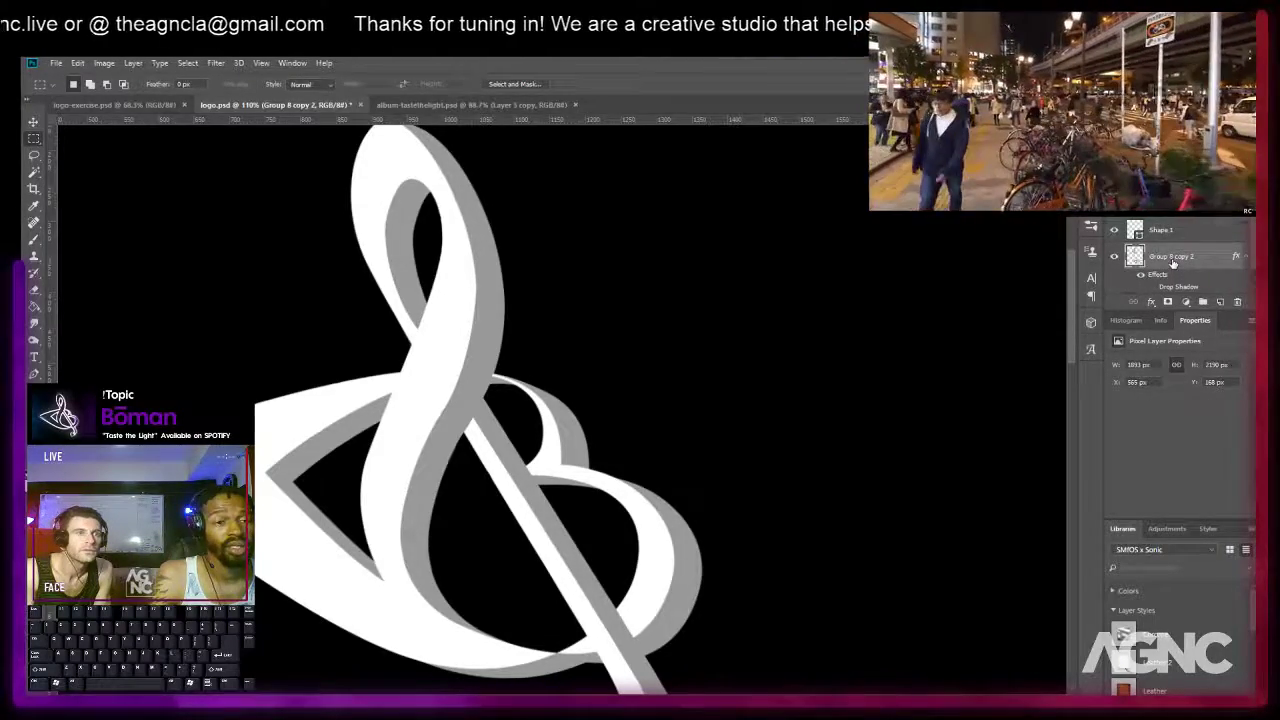
left_click(1114, 232)
left_click(1114, 232)
scroll(1174, 264, "down", 1)
left_click(1163, 283)
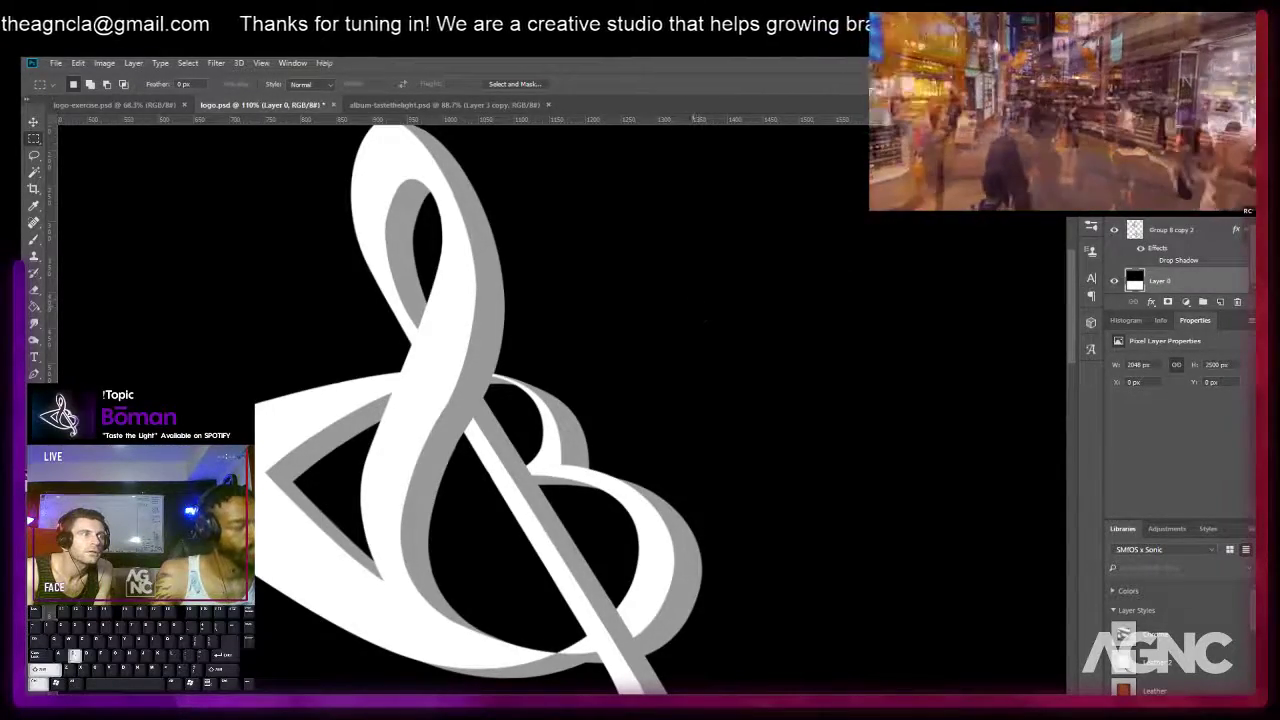
Save the logo document as a separate Photoshop file named logo-2.psd.
key("ctrl+shift+s")
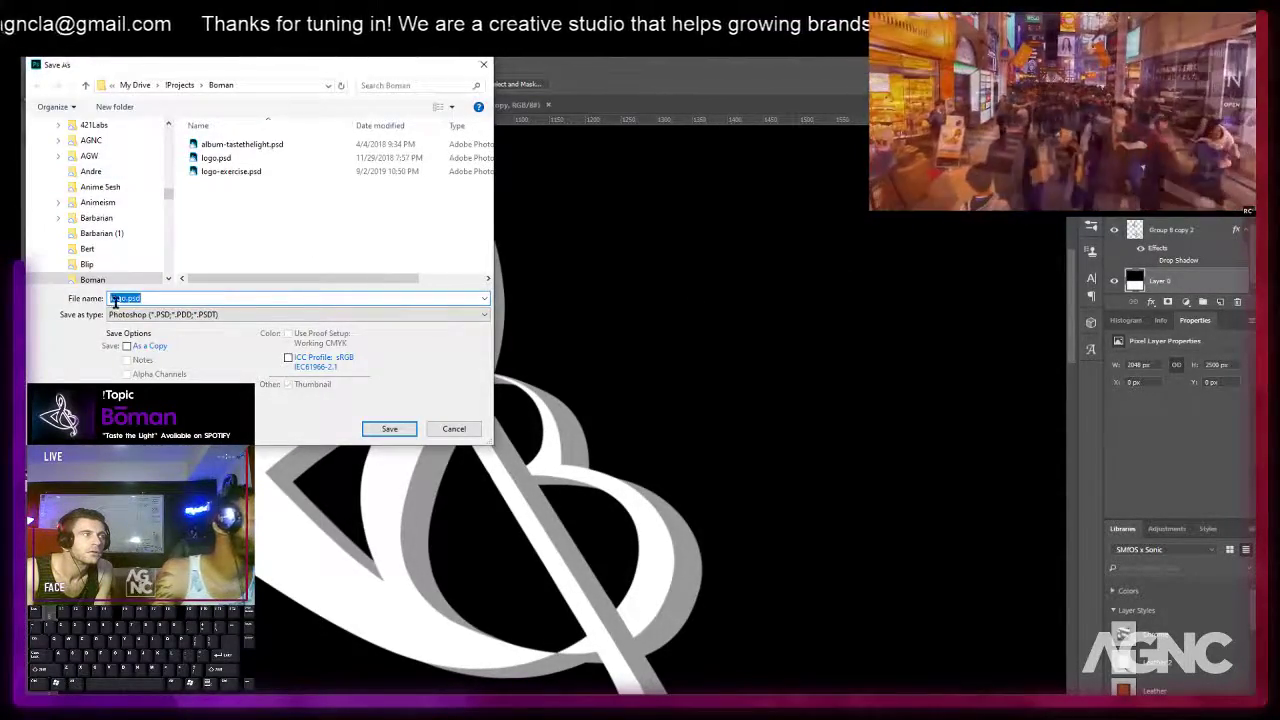
left_click(125, 299)
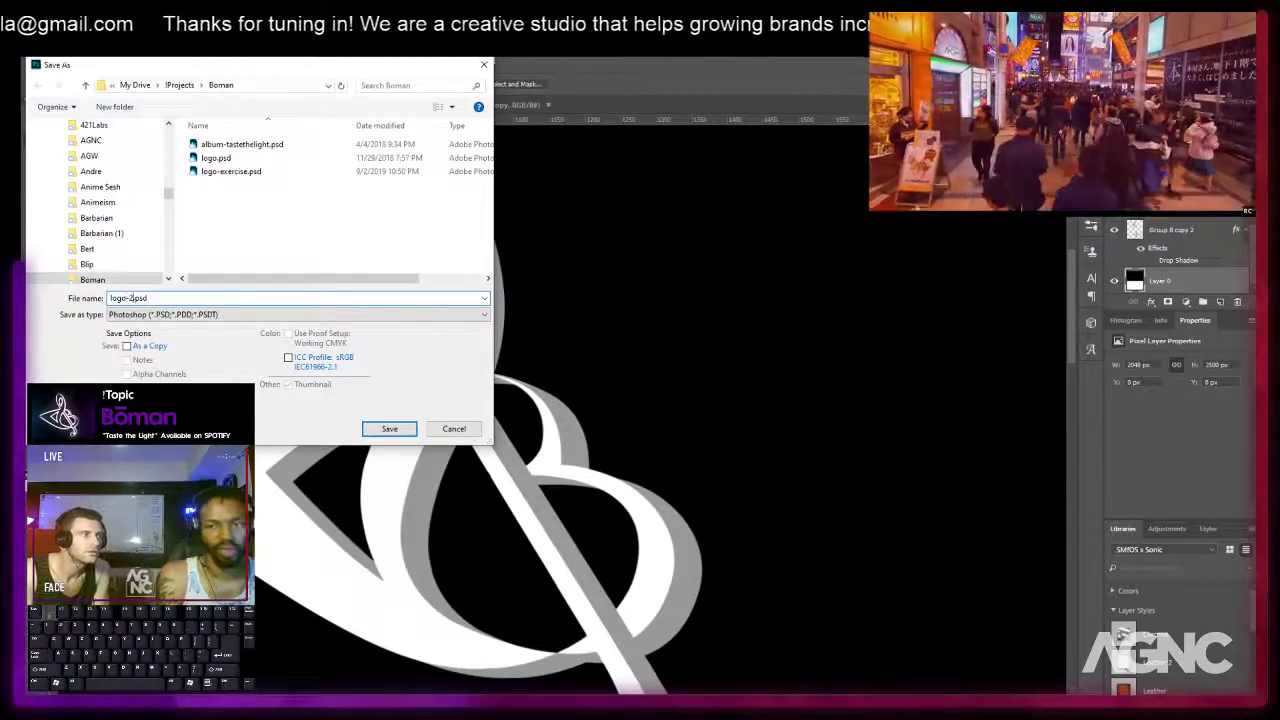
key("Return")
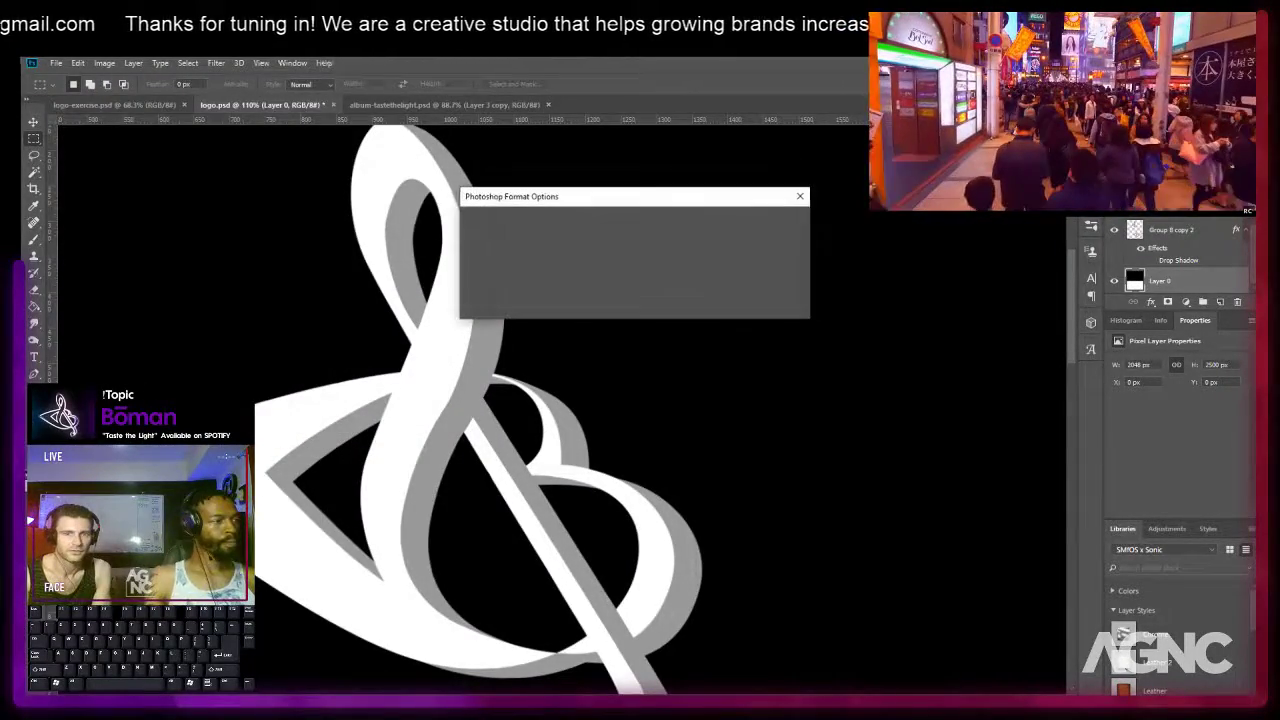
left_click(783, 220)
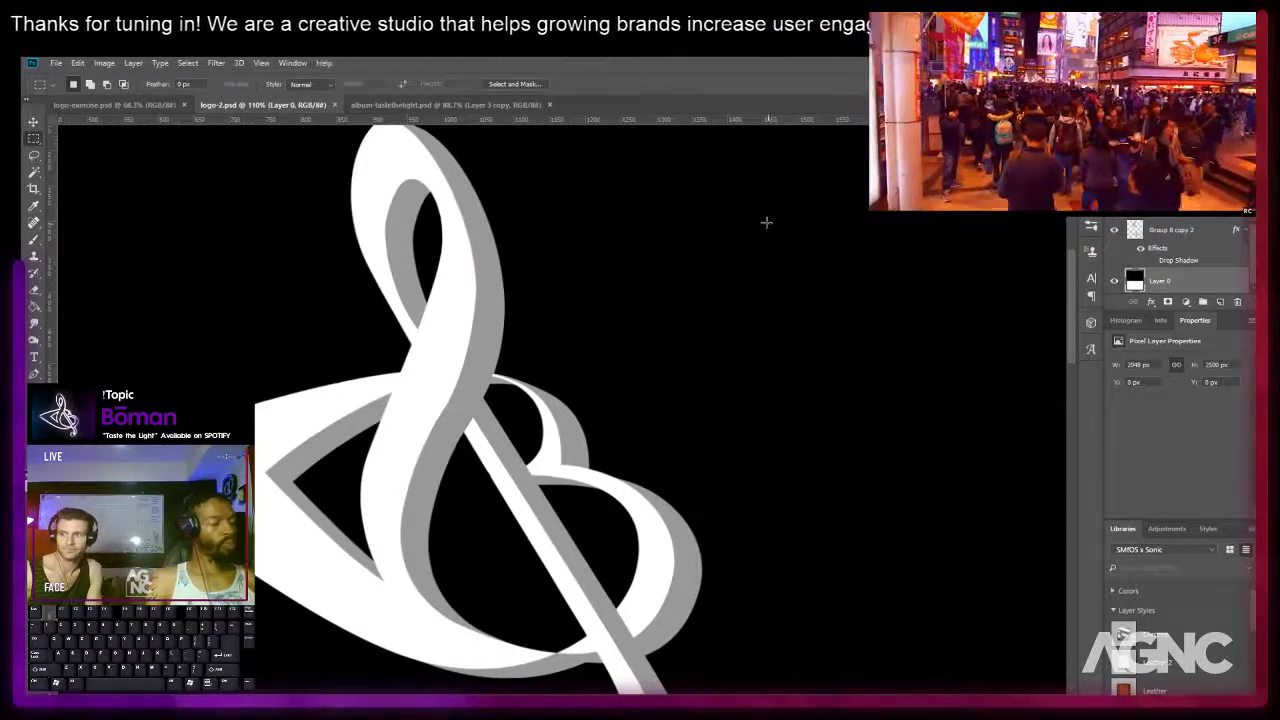
Examine the complete logo and its grey shadow at overview and close-up scale, including the loop, B curves and stem.
scroll(687, 328, "down", 3)
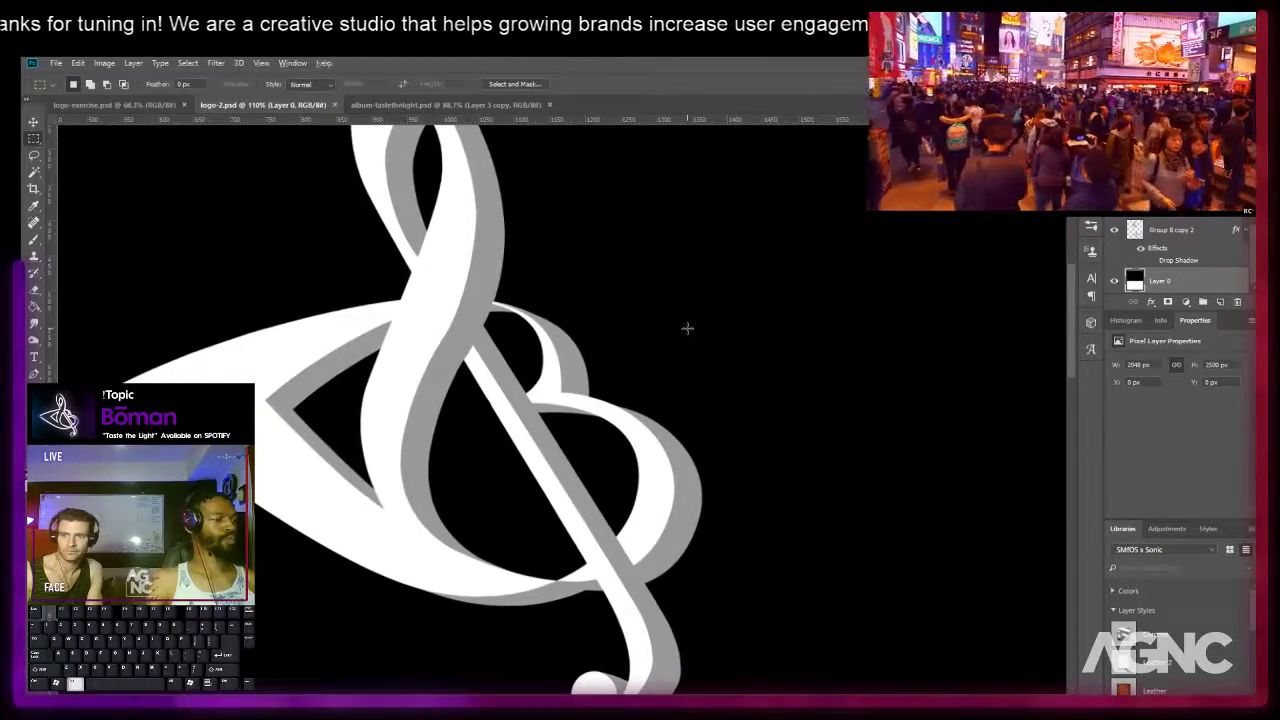
scroll(687, 328, "down", 5)
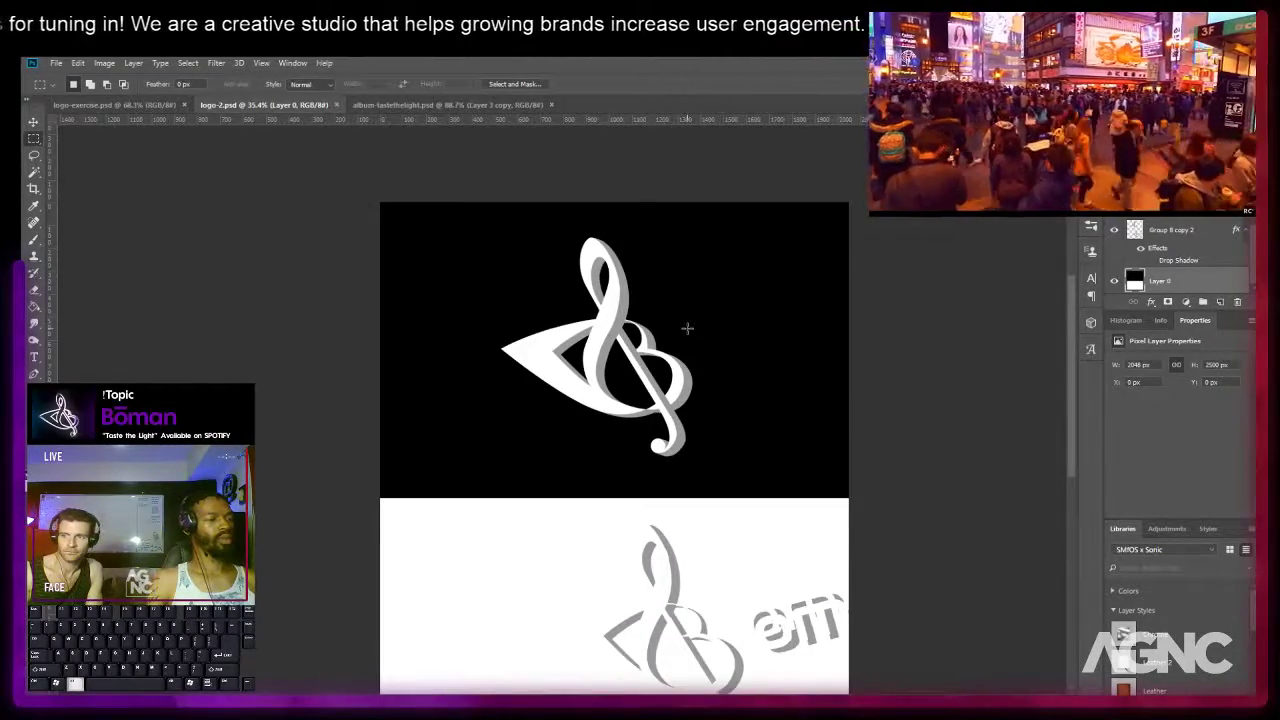
scroll(687, 328, "up", 4)
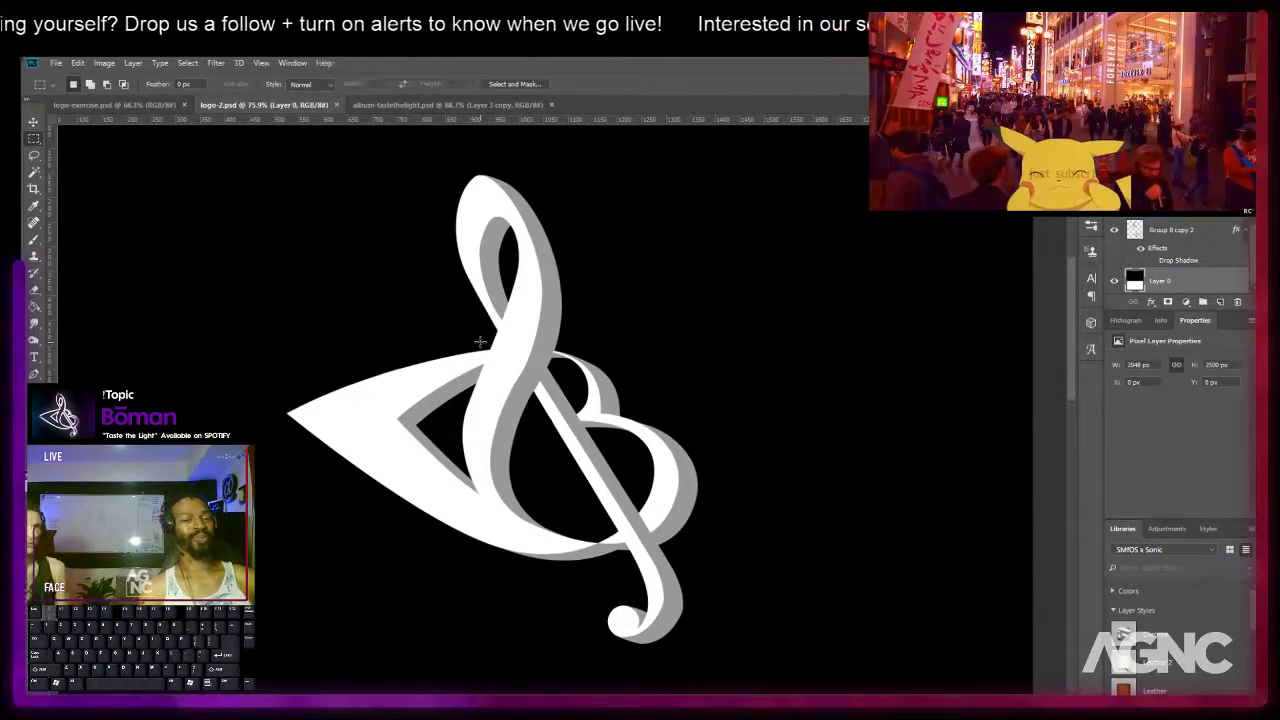
scroll(459, 401, "down", 2)
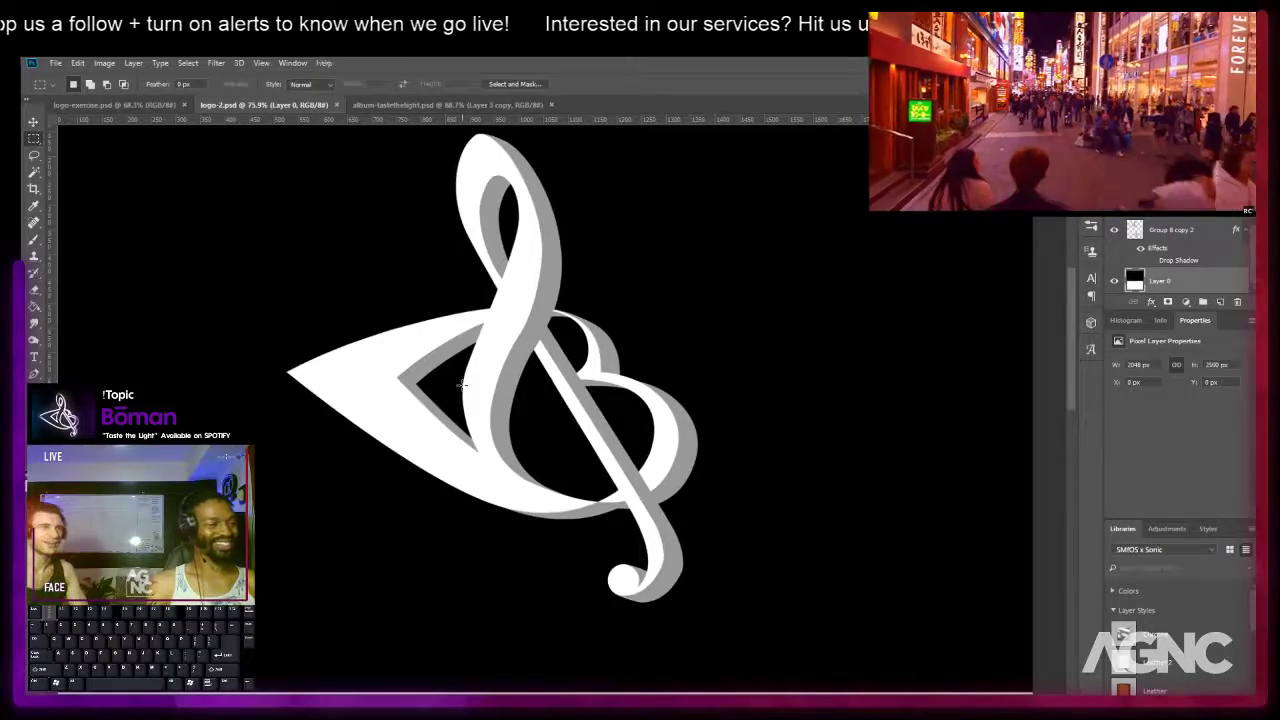
scroll(461, 384, "down", 2)
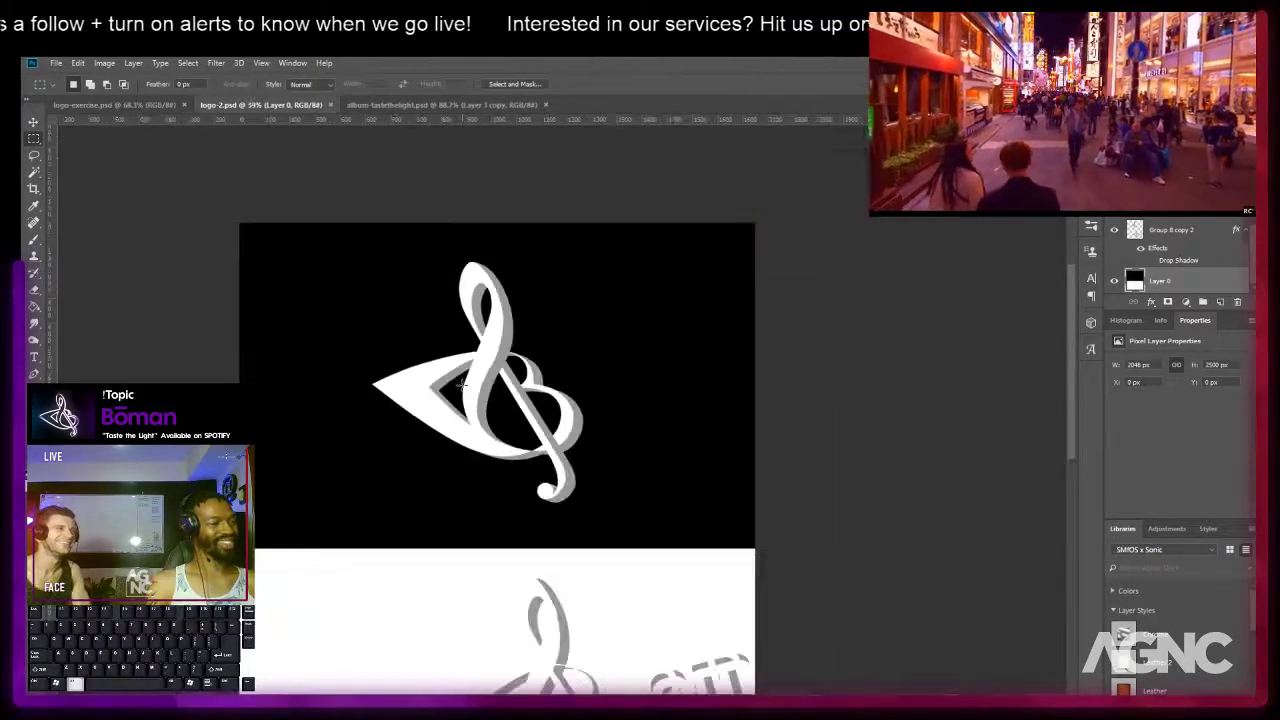
scroll(461, 384, "down", 5)
scroll(532, 359, "up", 2)
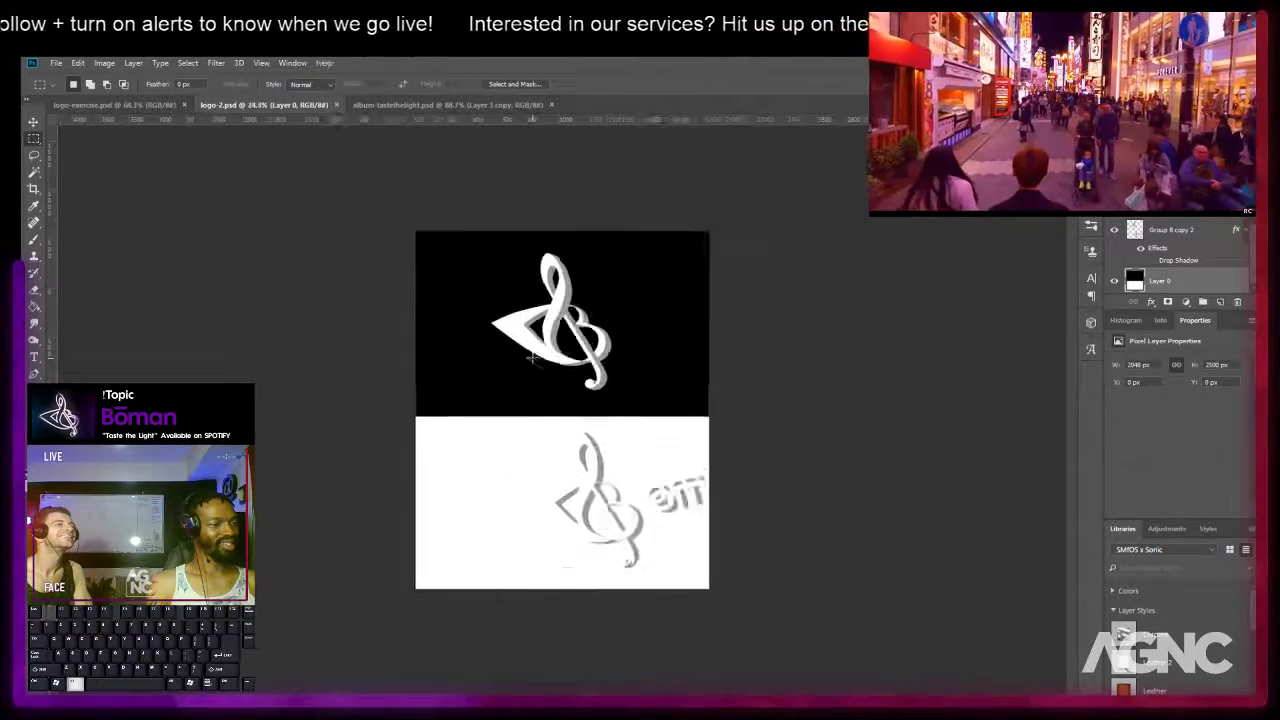
scroll(532, 359, "up", 4)
left_click_drag(532, 359, 521, 474)
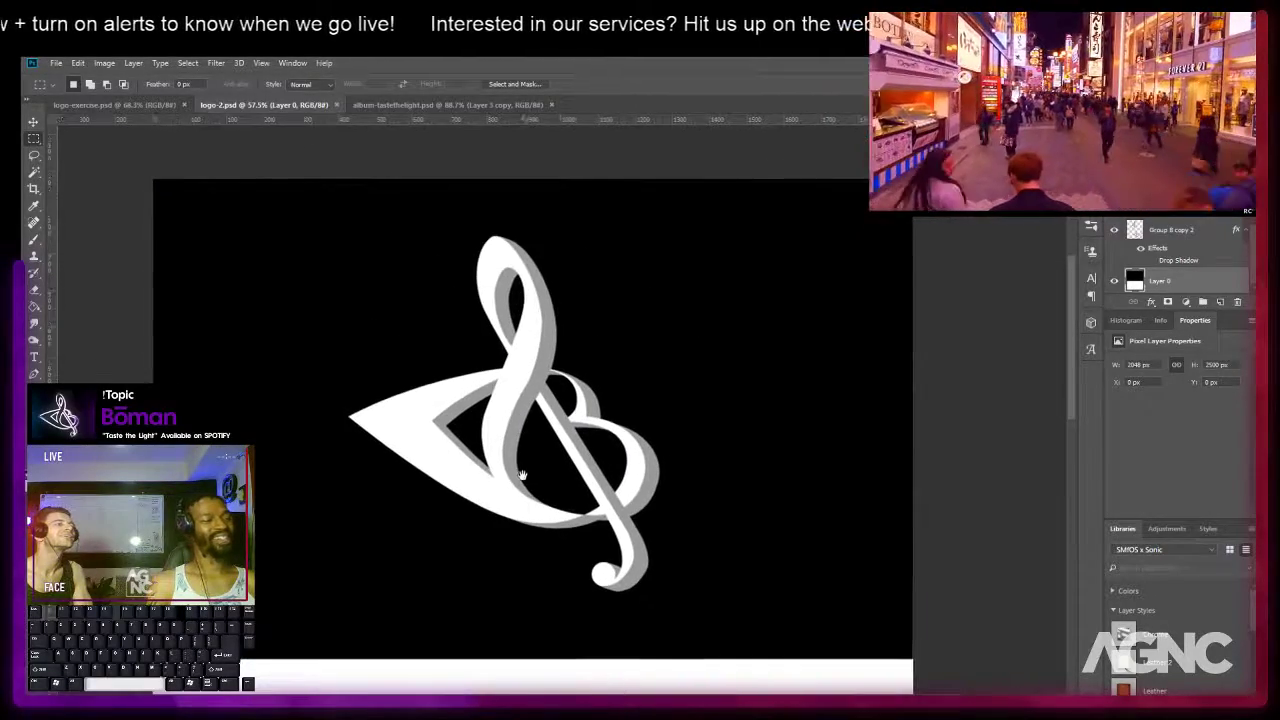
scroll(521, 474, "up", 4)
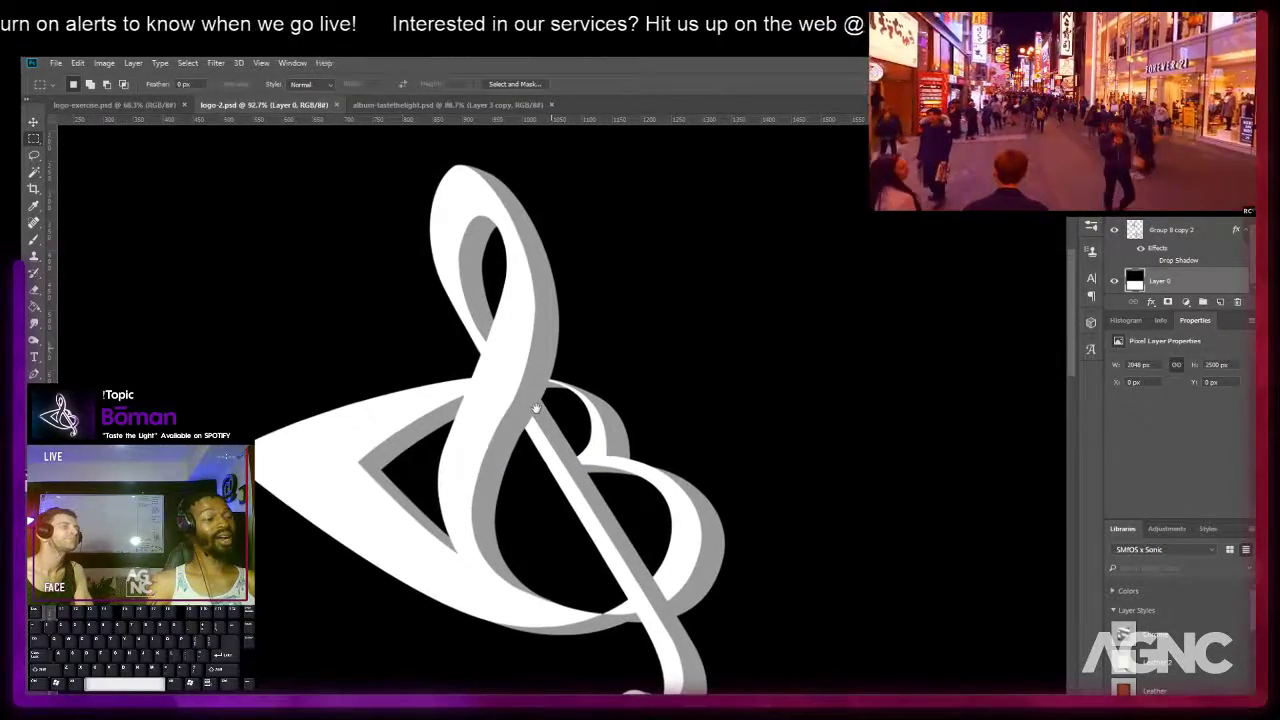
scroll(536, 407, "up", 2)
left_click_drag(533, 331, 527, 268)
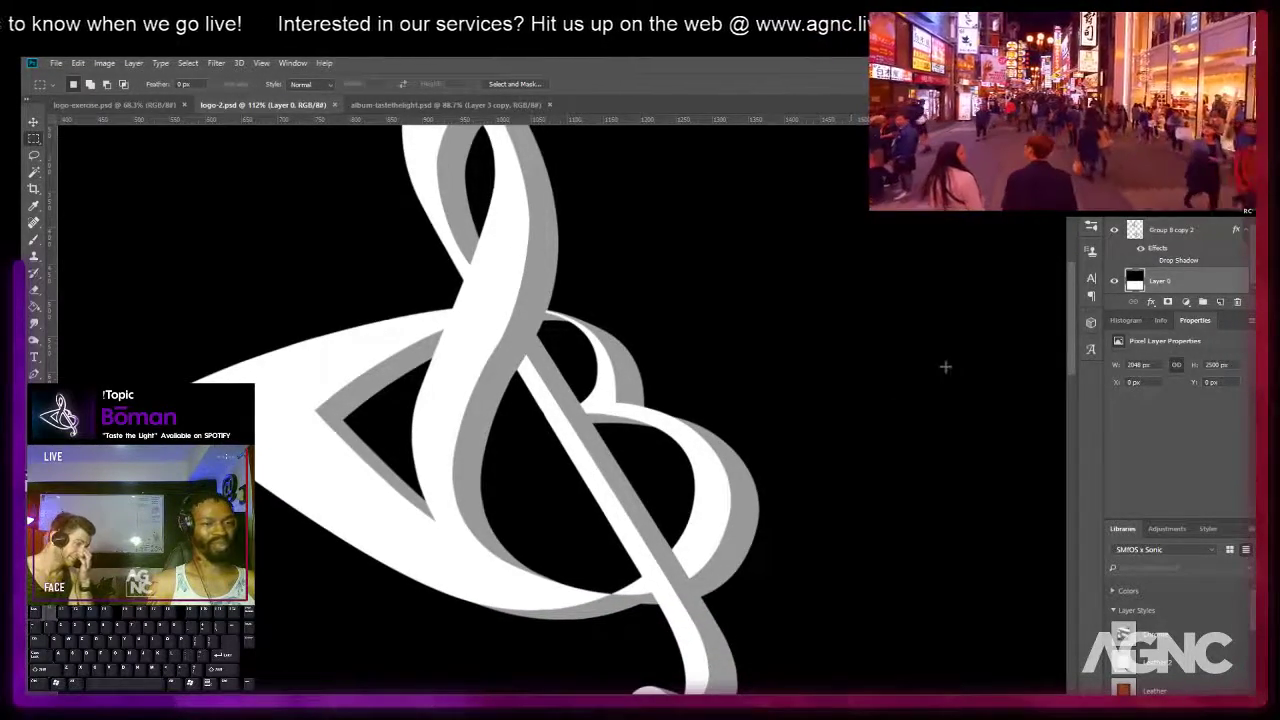
Compare the logo with the white Shape layer and then the Shape 1 shadow layer each hidden and reshown.
scroll(1166, 272, "up", 3)
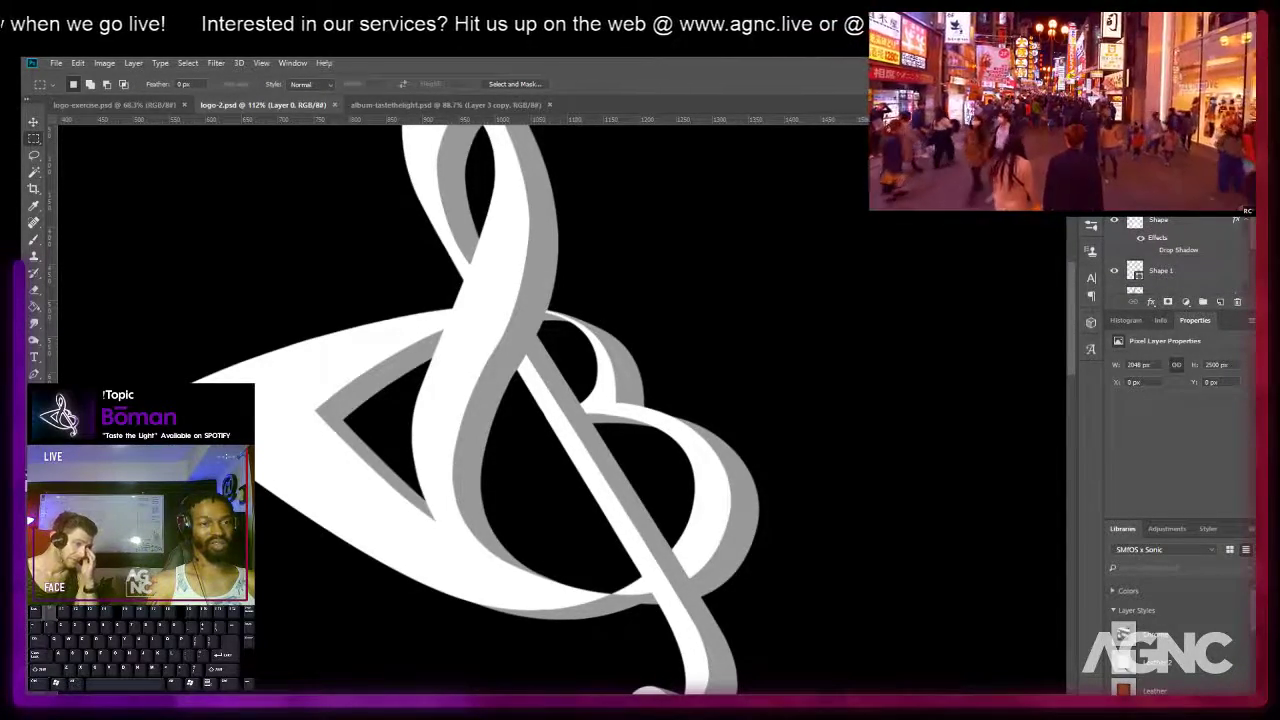
left_click(1114, 220)
left_click(1114, 220)
left_click(1120, 224)
left_click(1115, 221)
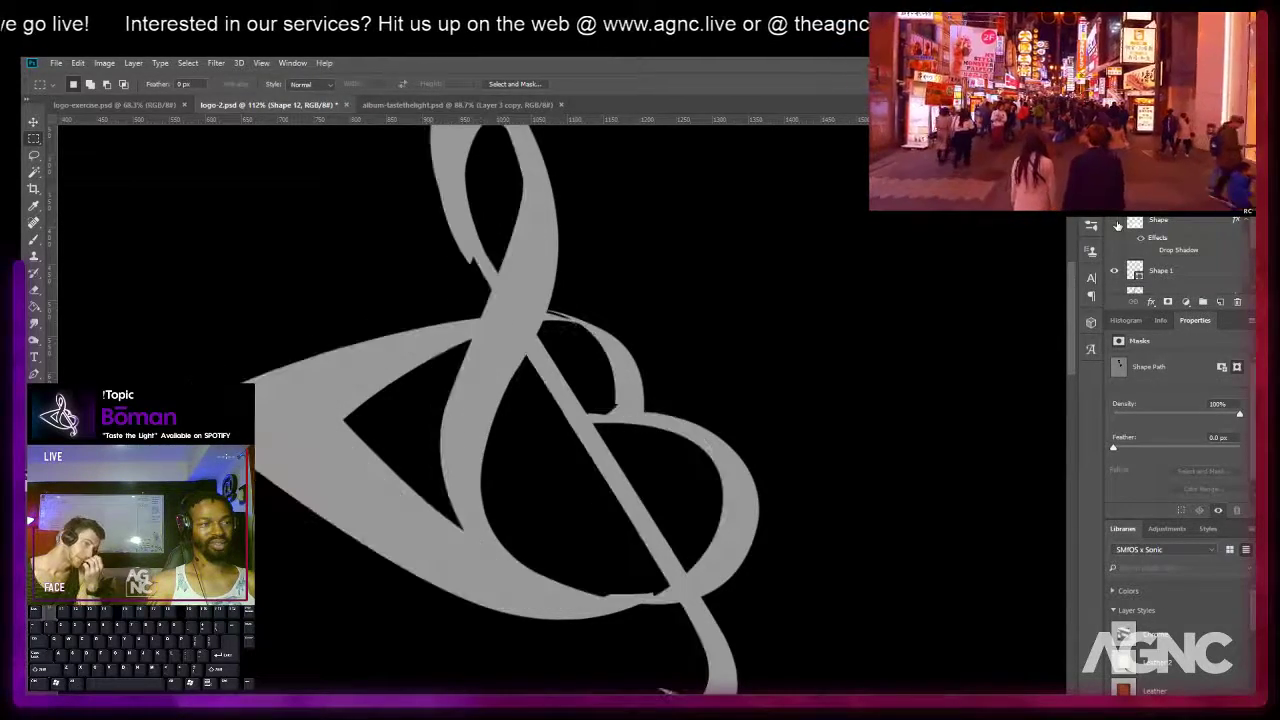
left_click(1115, 221)
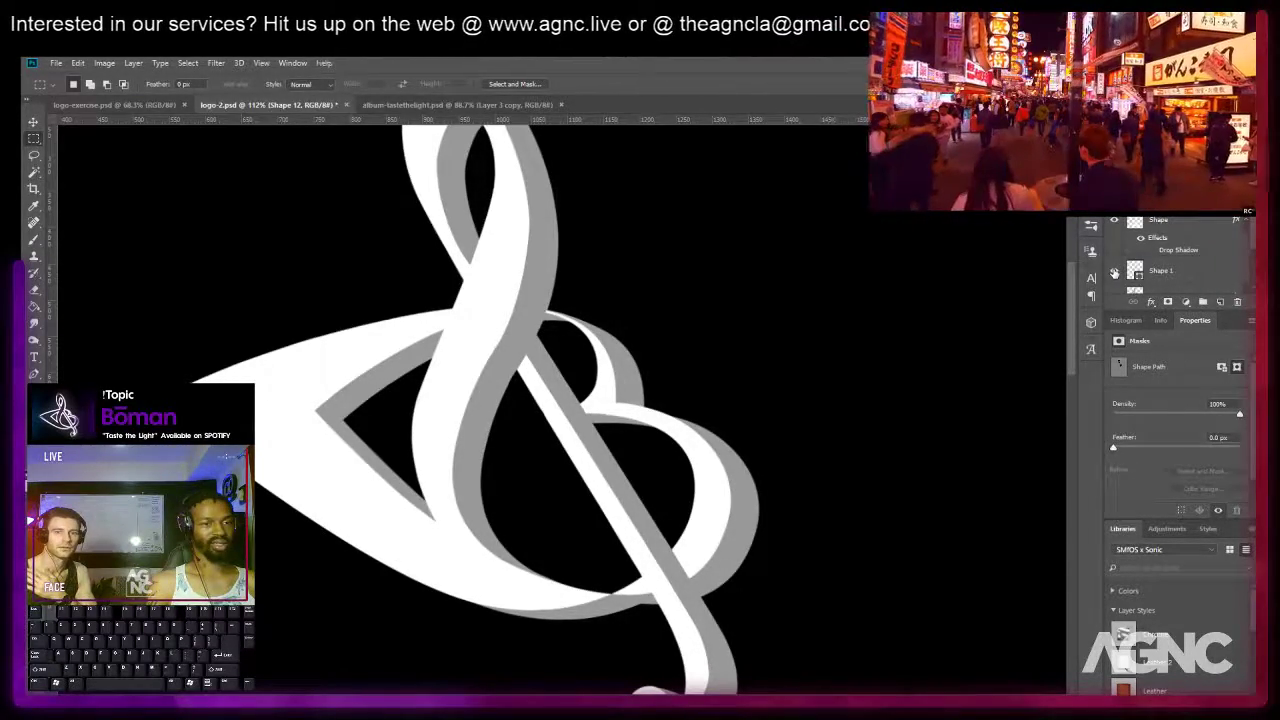
left_click(1114, 271)
left_click(1113, 271)
Try merging Shape 1 with Group 8 copy 2, and undo the merge.
scroll(1169, 260, "down", 1)
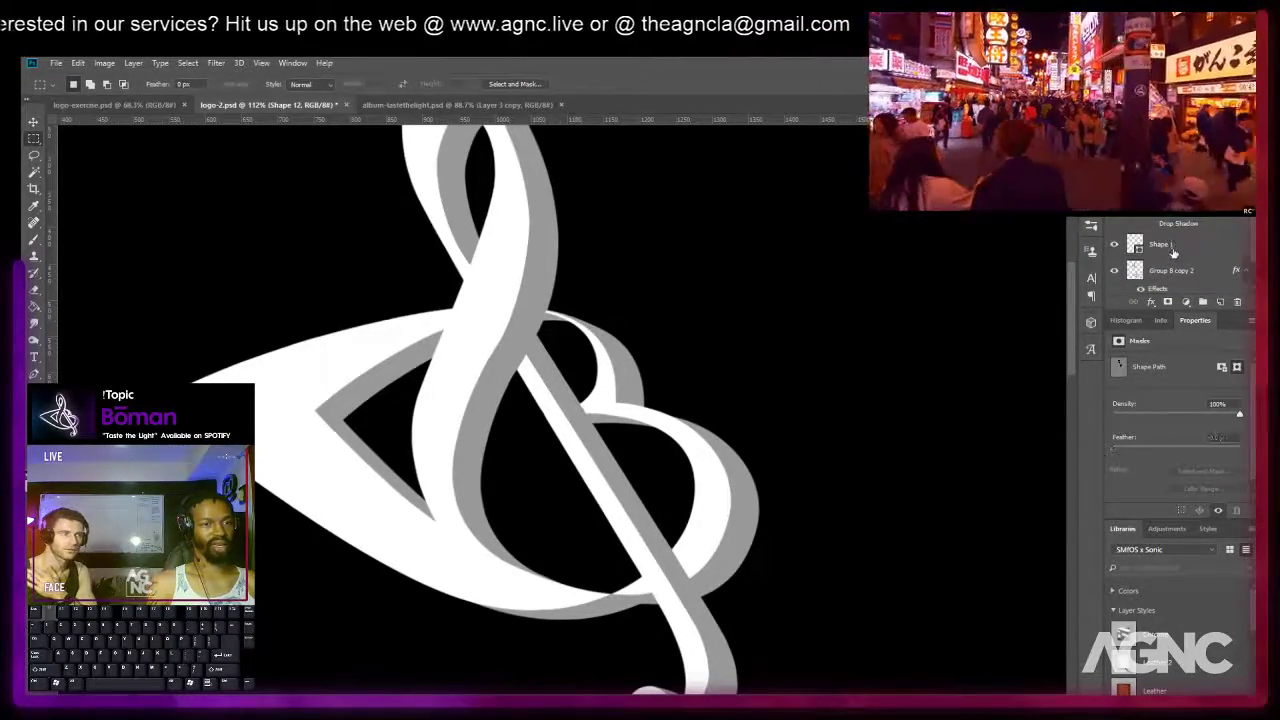
left_click(1174, 248)
left_click(1177, 271, "ctrl")
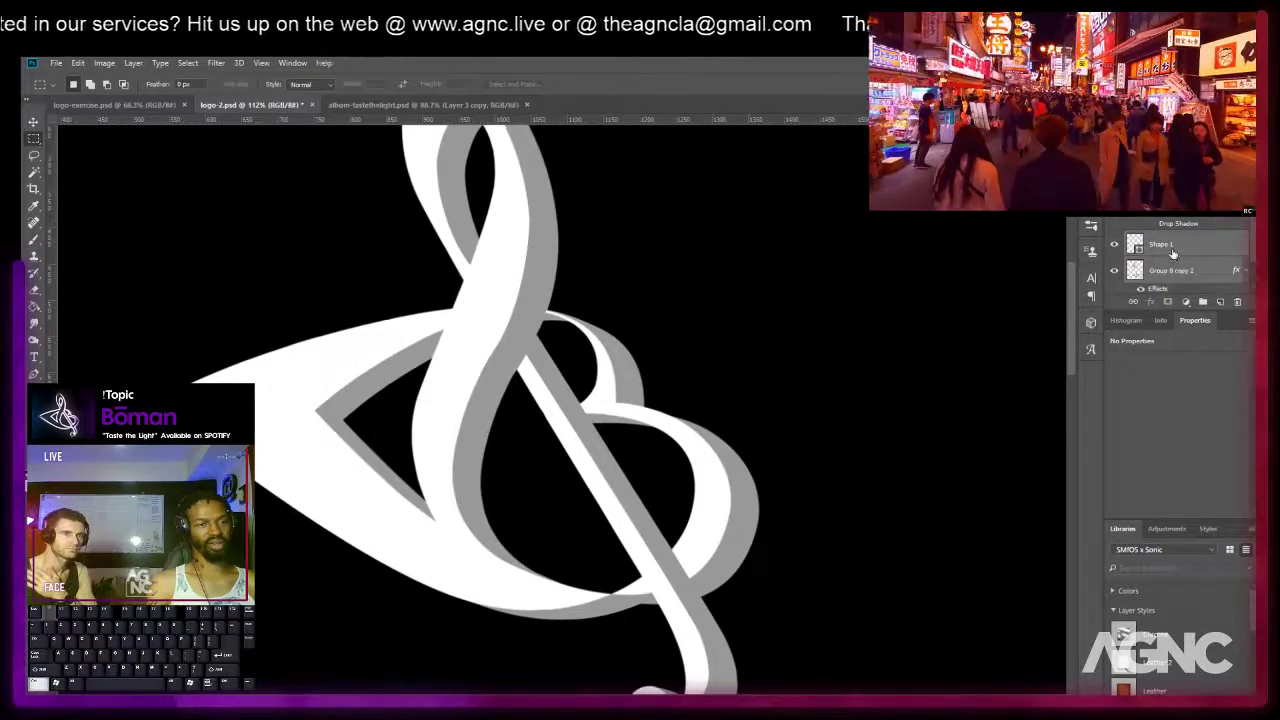
key("ctrl+e")
key("ctrl+z")
Duplicate the Shape 1 layer directly beneath the original and hide the original.
left_click(1186, 251)
left_click_drag(1186, 251, 1180, 268)
left_click(1114, 254)
Merge Shape 1 copy with Group 8 copy 2, and move the hidden Shape 1 layer beneath the merged layer.
scroll(1184, 262, "down", 2)
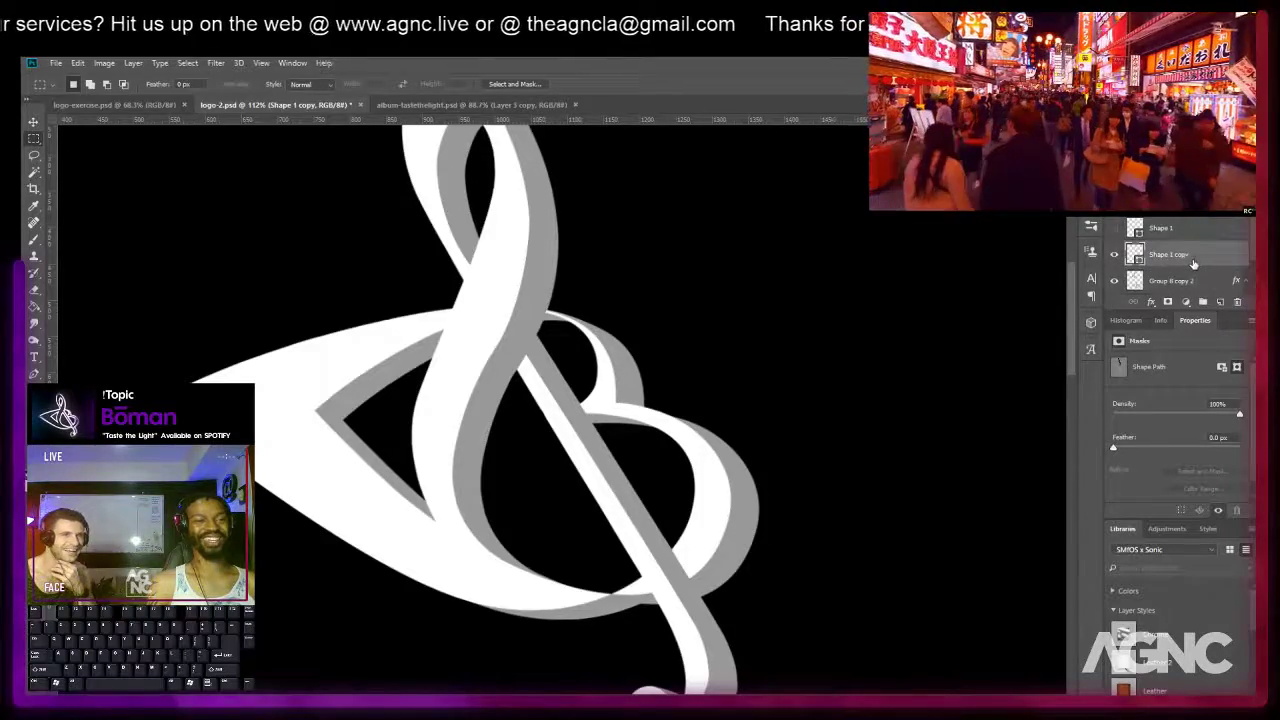
left_click(1180, 228)
scroll(1181, 228, "up", 1)
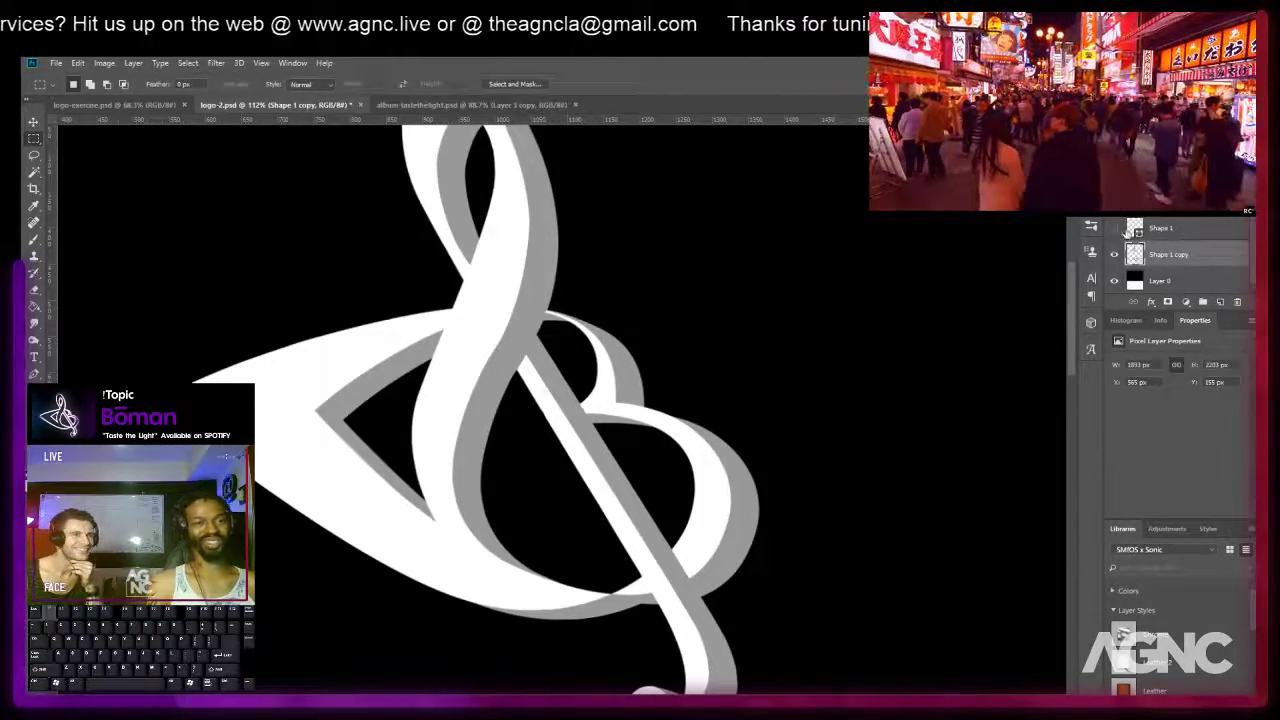
left_click_drag(1181, 228, 1163, 278)
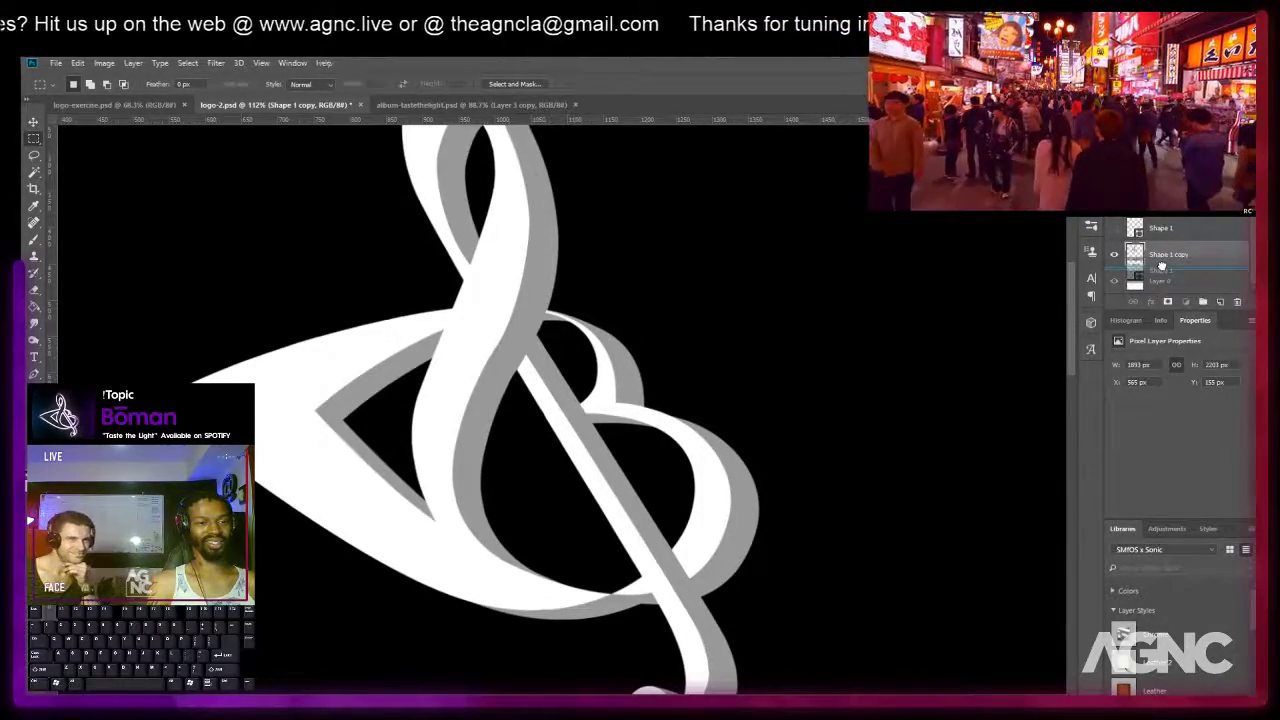
scroll(1163, 278, "up", 1)
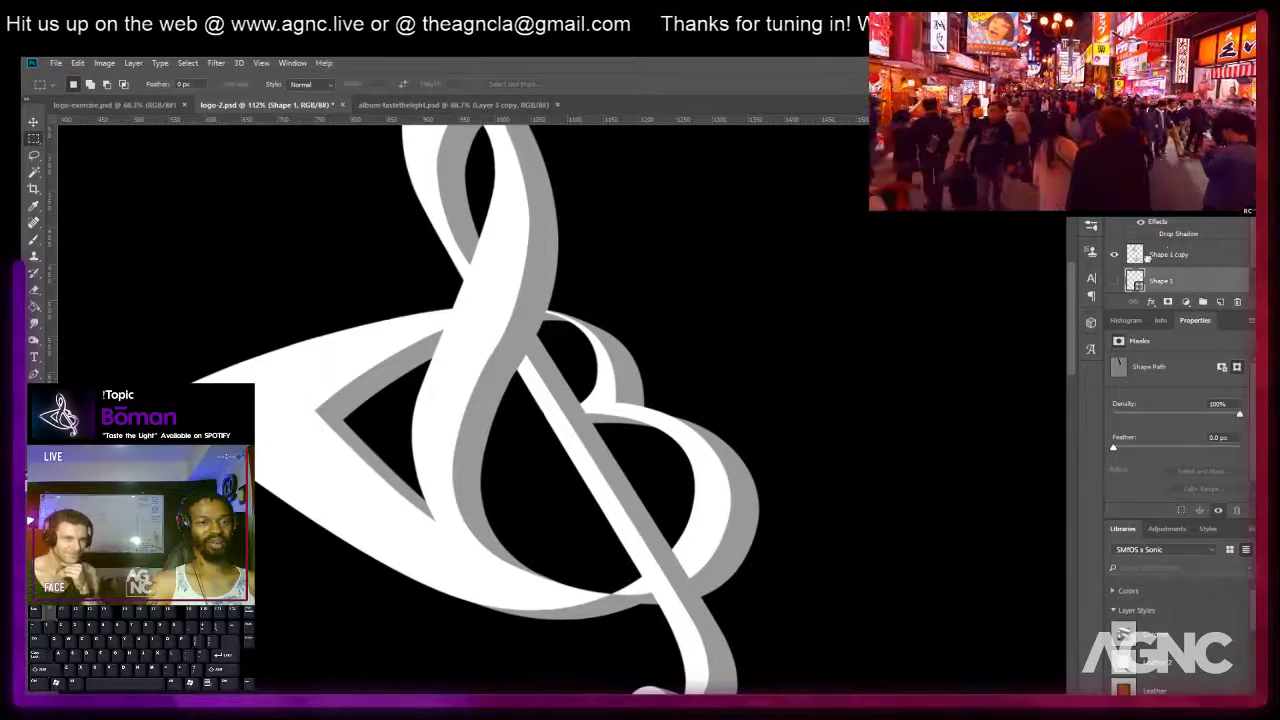
Check the merged Shape 1 copy layer's contents by hiding and reshowing it.
left_click(1108, 260)
left_click(1108, 260)
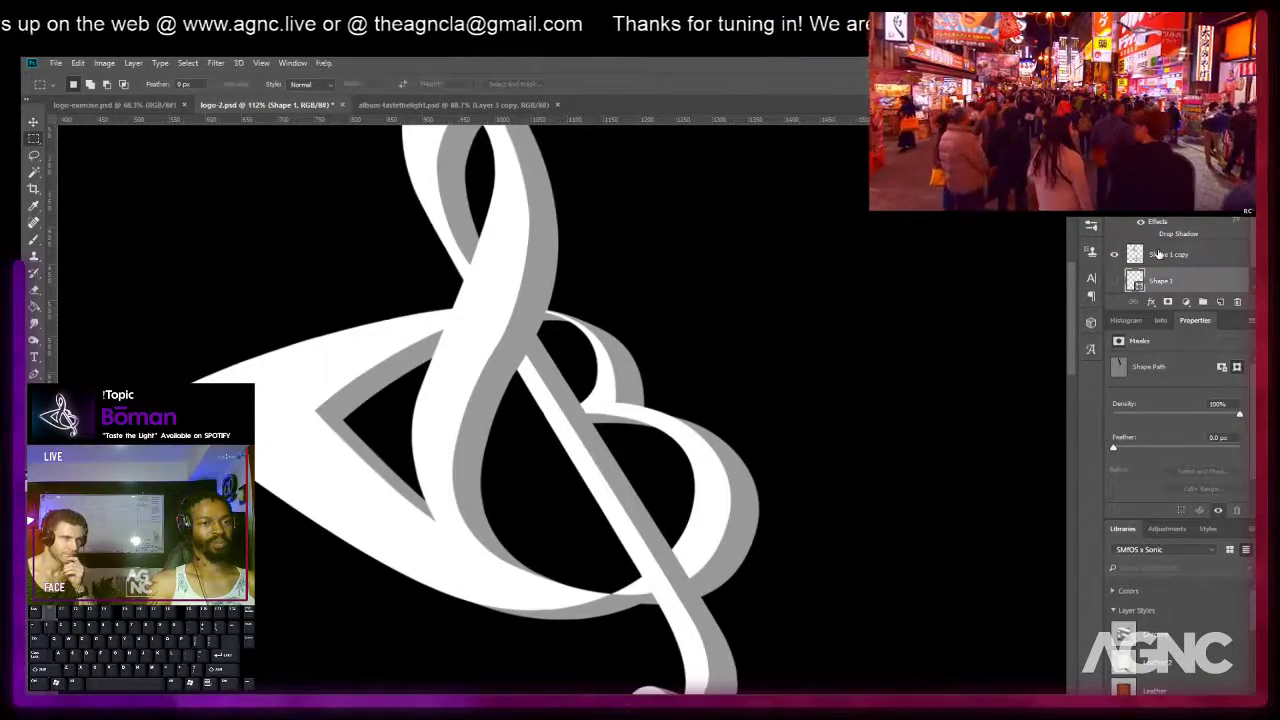
scroll(1158, 252, "up", 1)
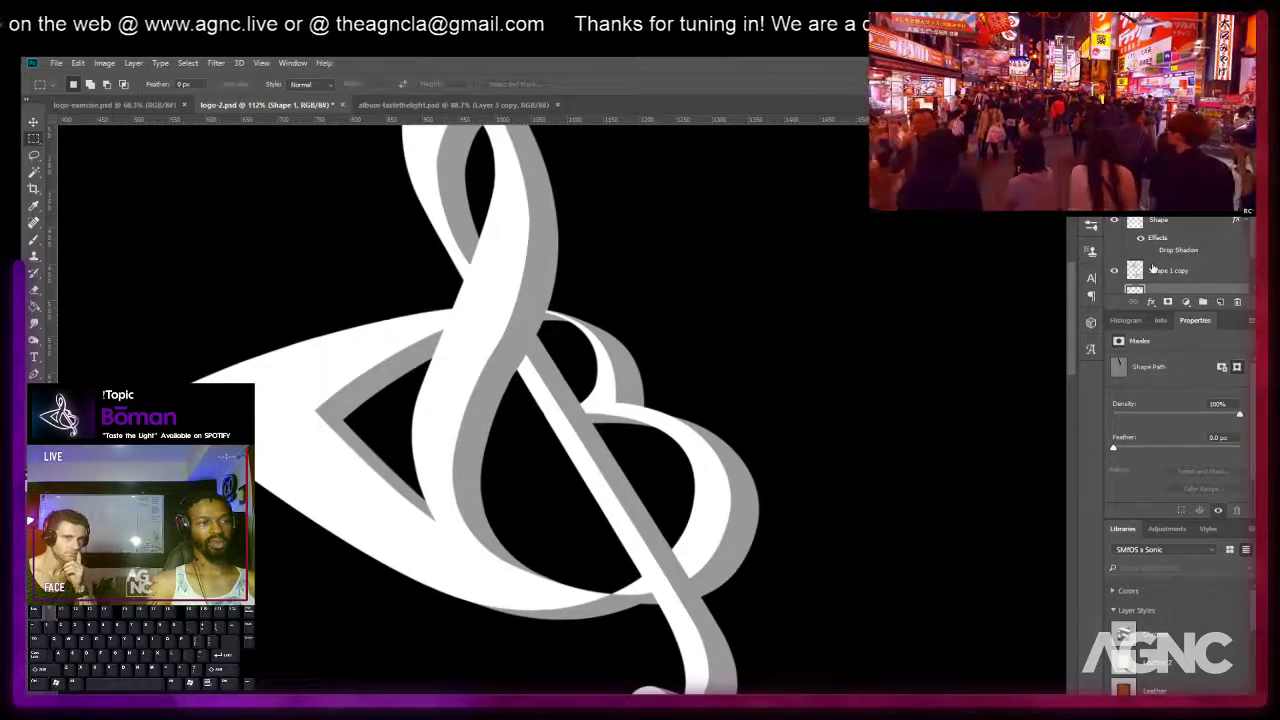
Draw a closed grey Pen shape about 156 by 47 px over the lower shadow, where the large curve meets the B near the stem.
left_click_drag(628, 370, 636, 313)
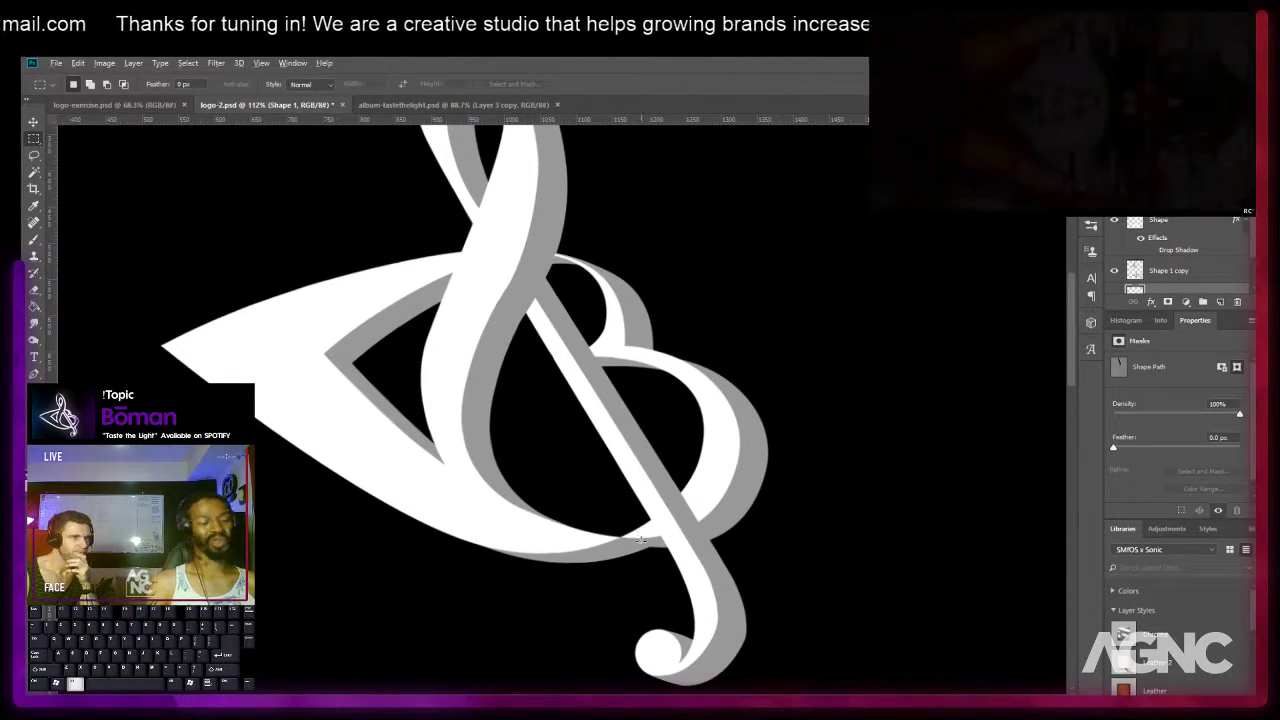
scroll(641, 540, "up", 3)
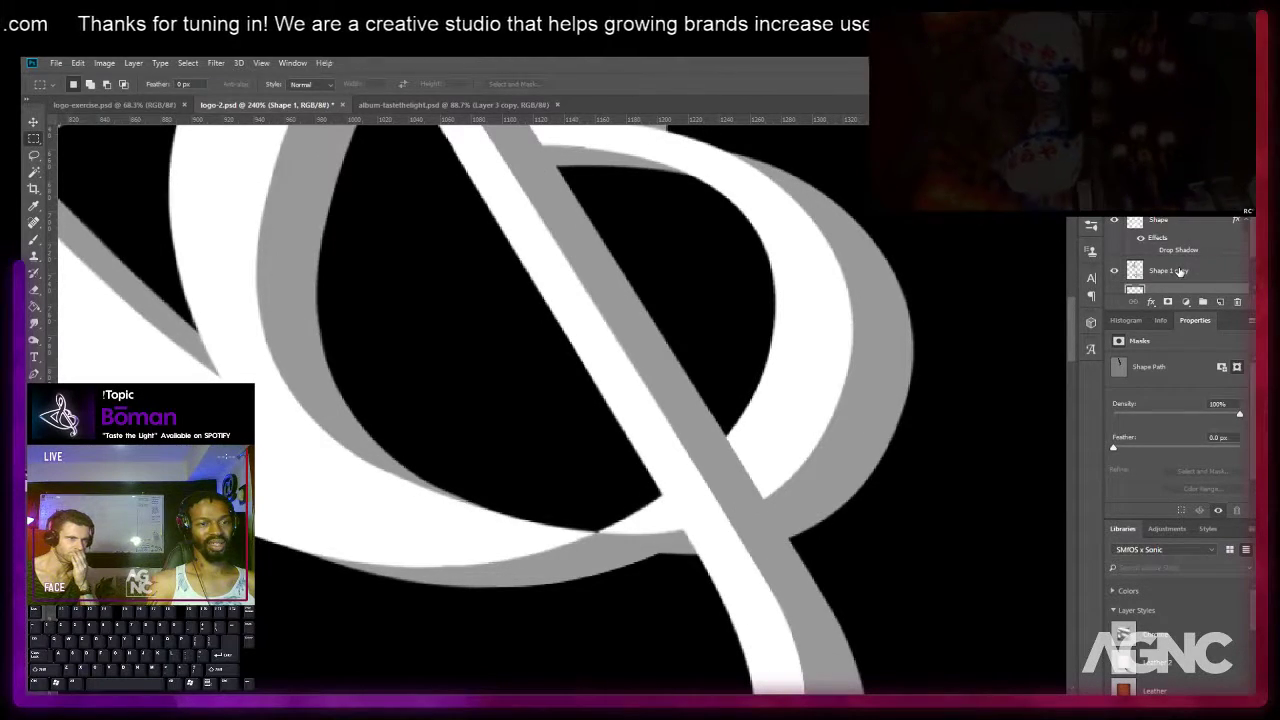
key("p")
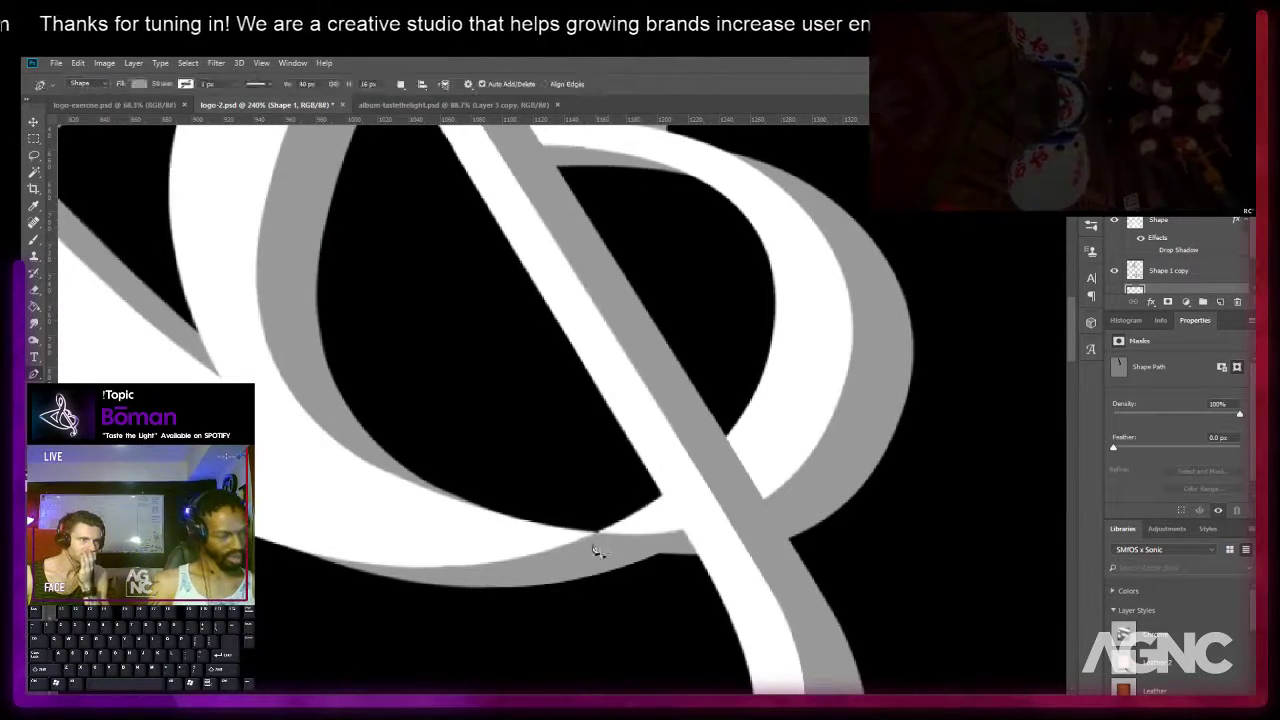
scroll(597, 543, "up", 2)
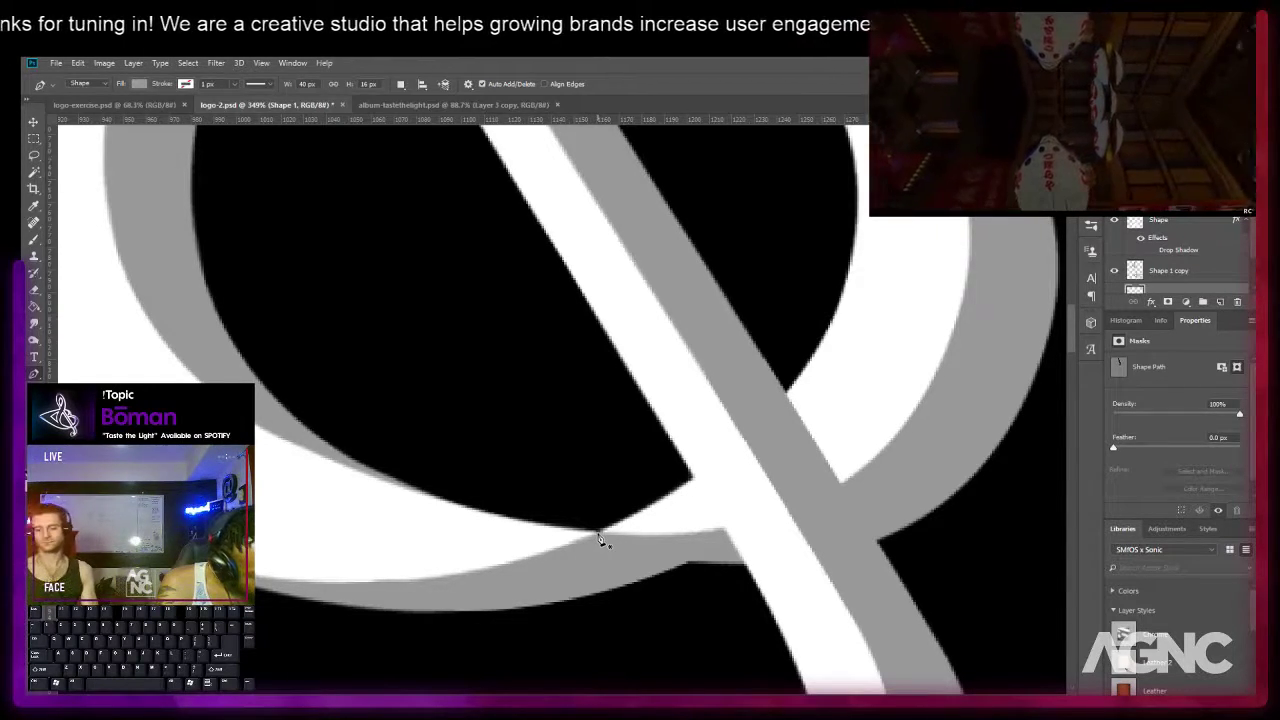
left_click(598, 537)
left_click_drag(685, 566, 799, 483)
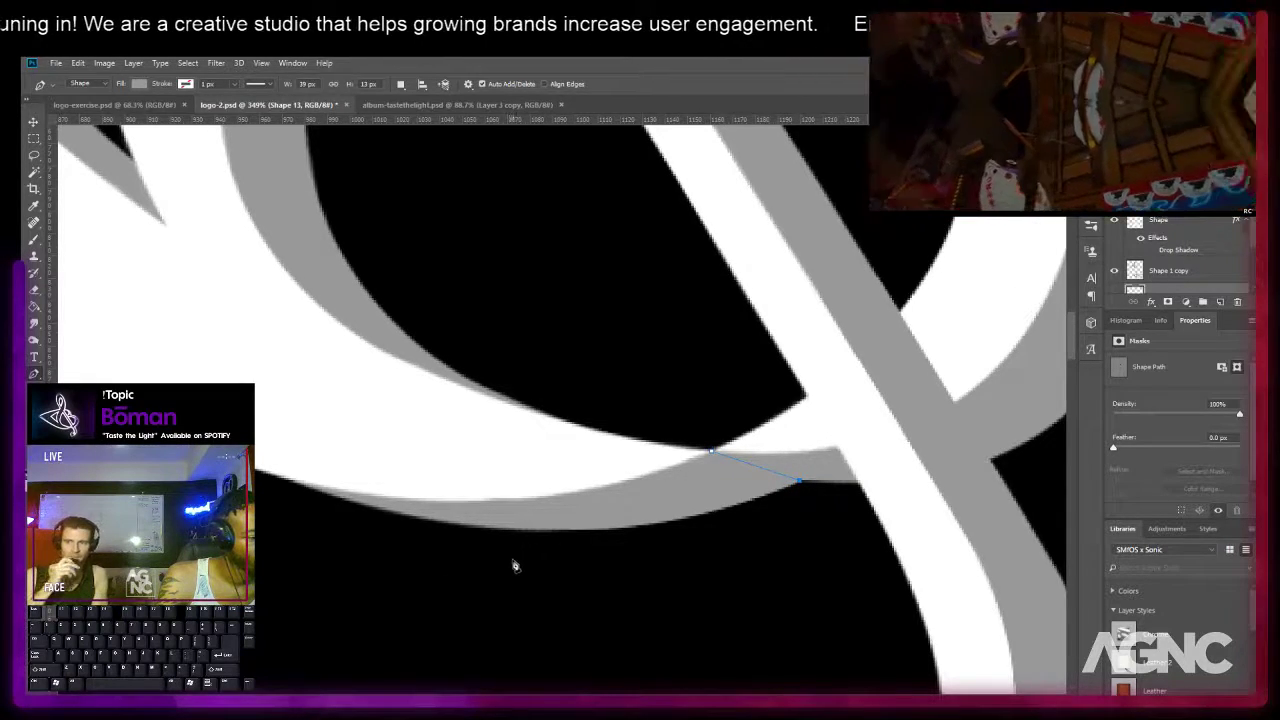
left_click_drag(652, 553, 762, 537)
left_click(655, 557, "alt")
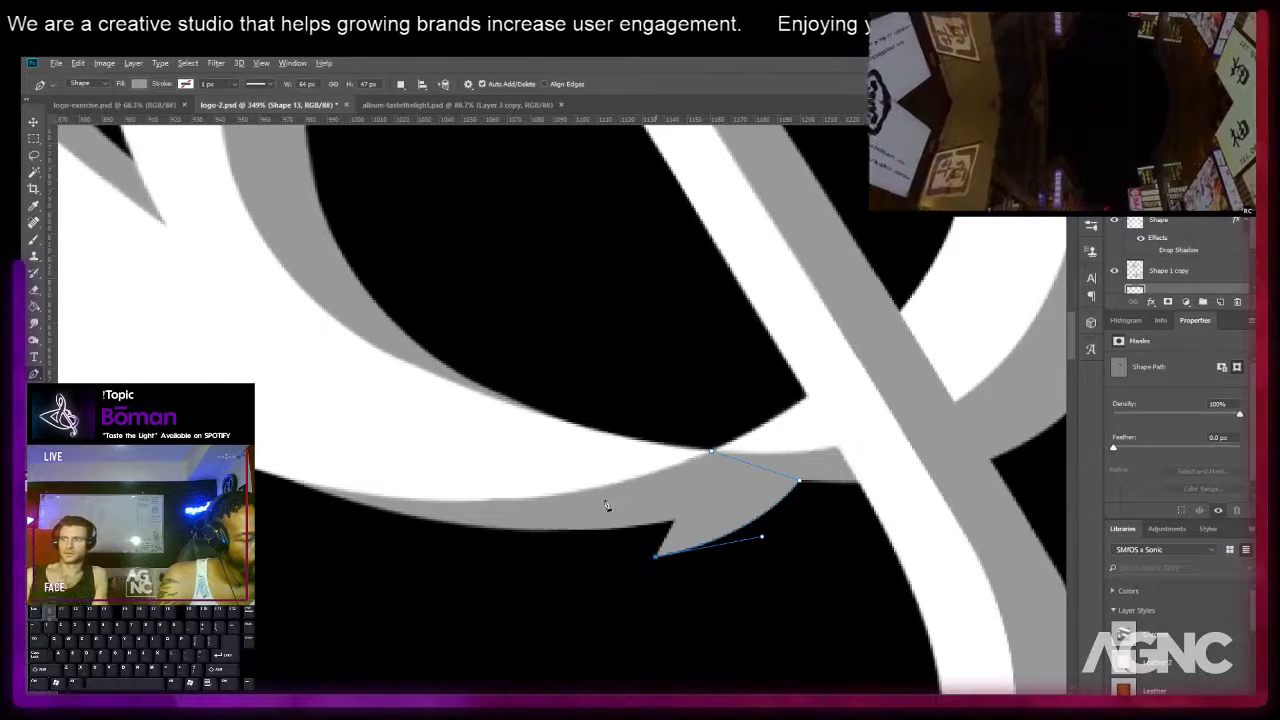
left_click(461, 541)
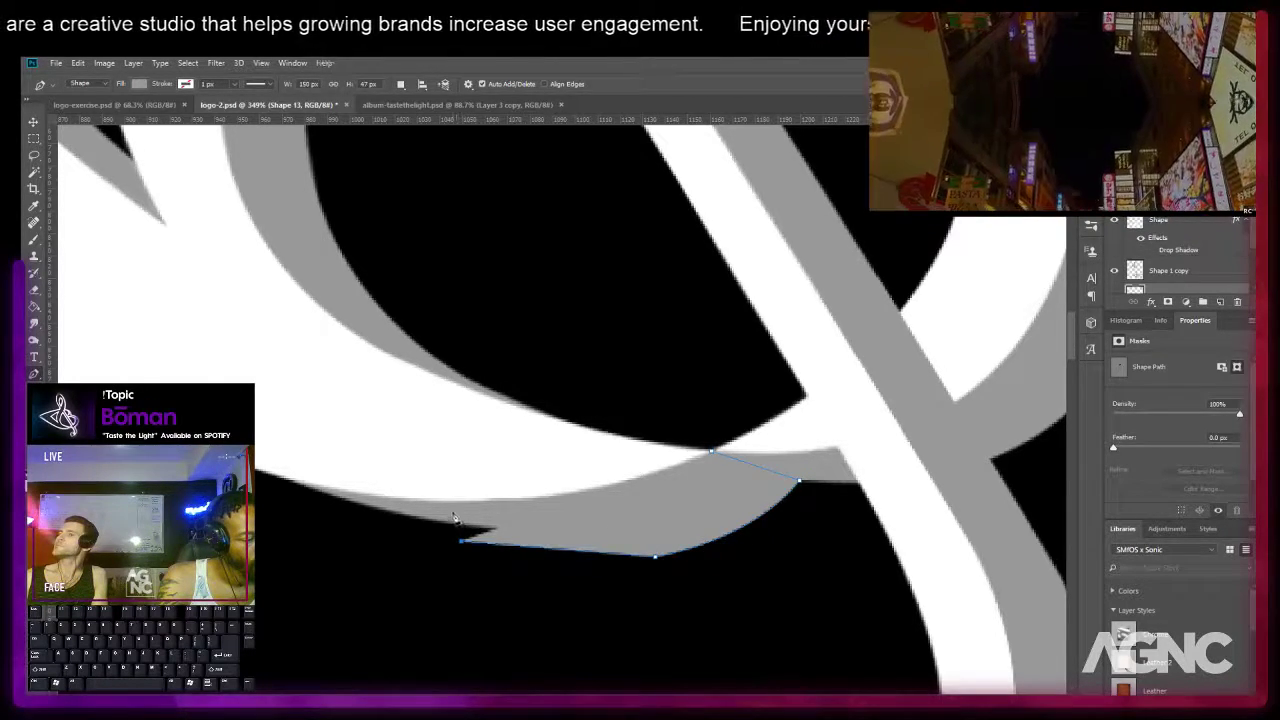
left_click(447, 500)
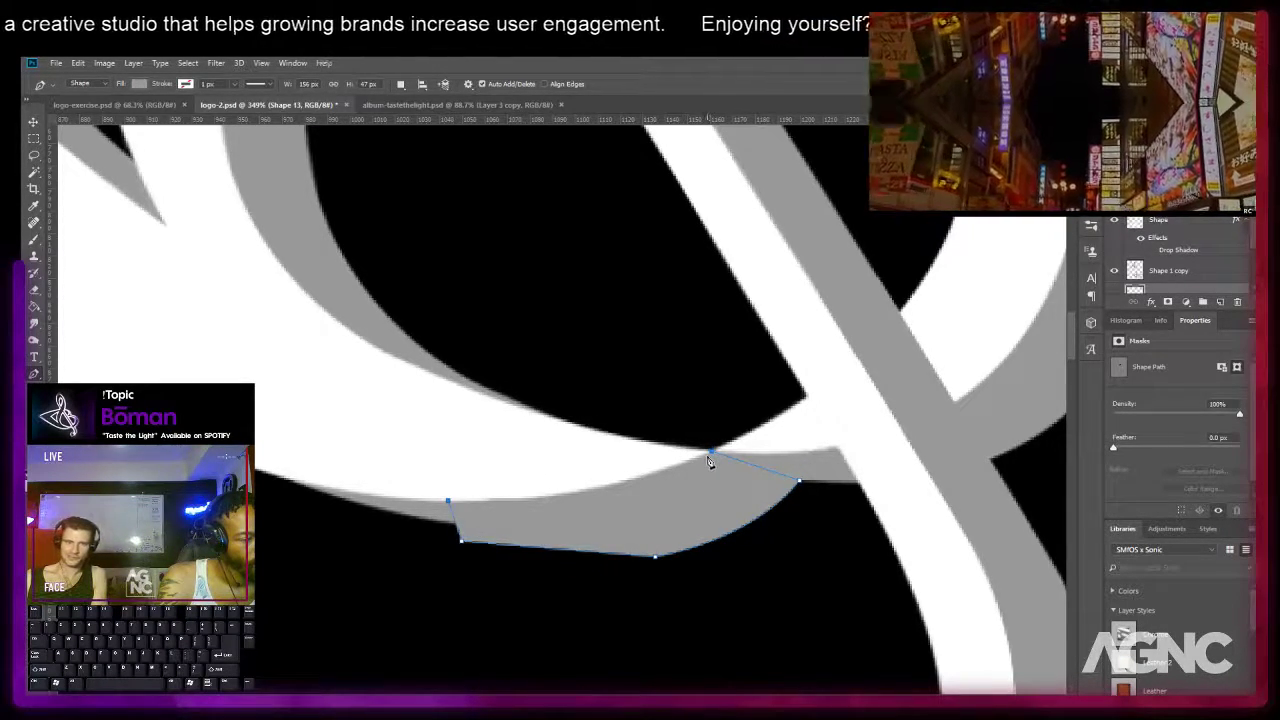
left_click_drag(713, 457, 834, 386)
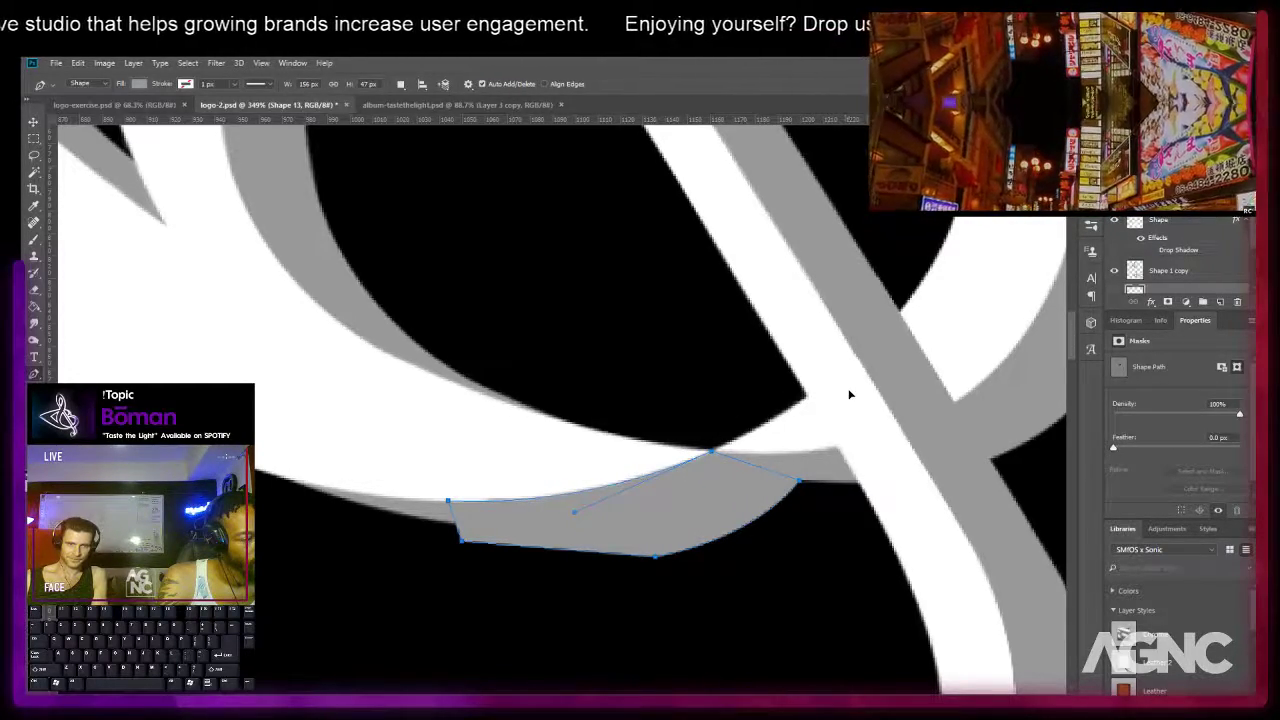
Hide Shape 13 and load its outline, intersected with Shape 1 copy, as a selection over the lower shadow.
scroll(735, 445, "down", 5)
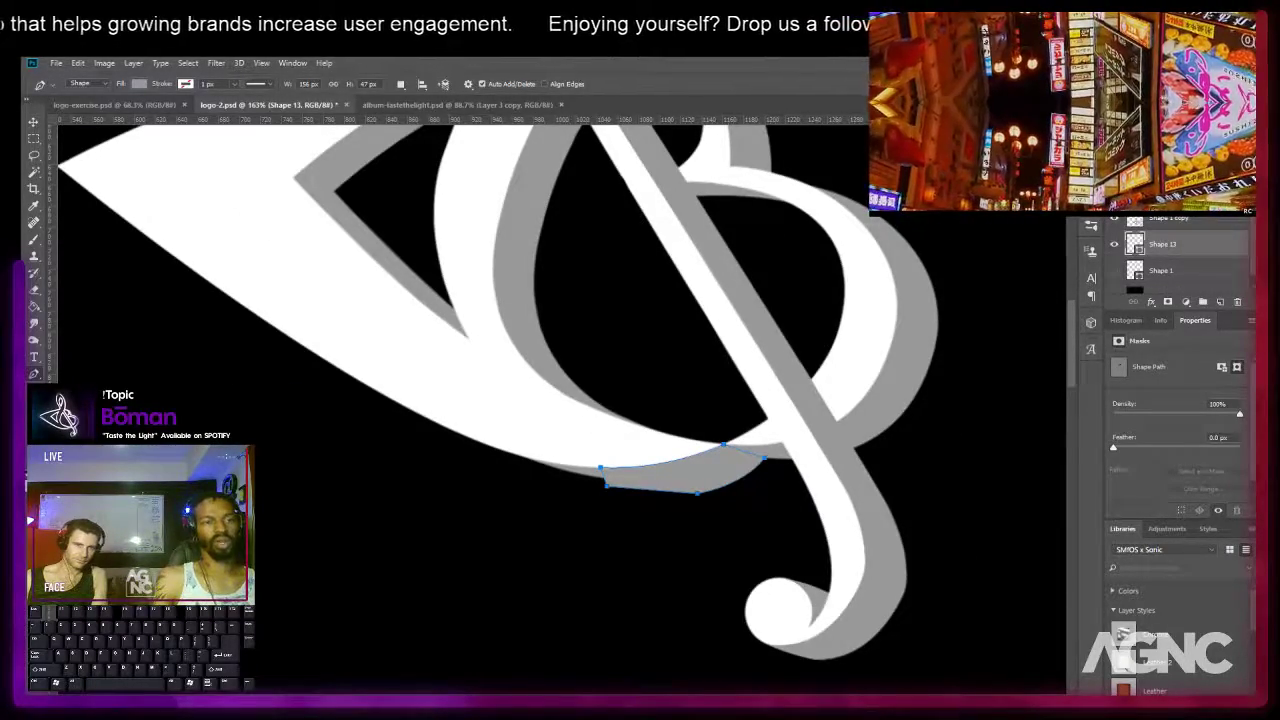
left_click(1136, 243, "ctrl")
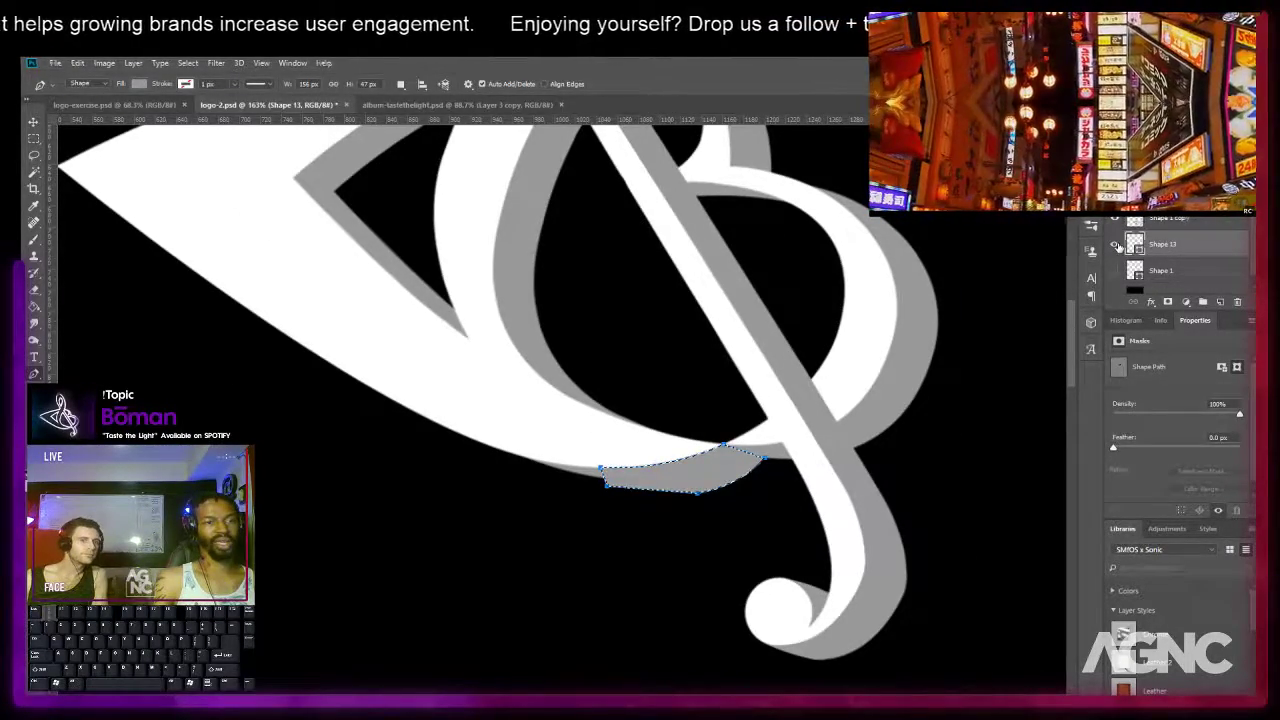
scroll(700, 443, "up", 5)
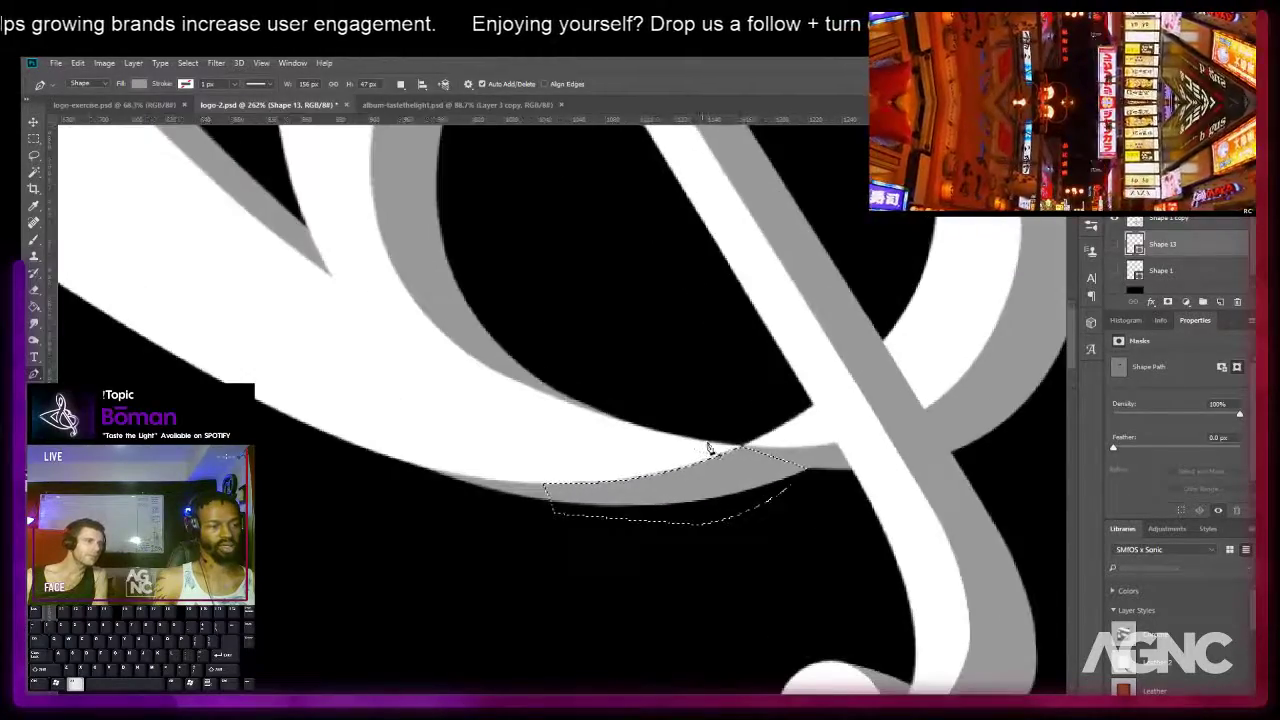
scroll(1140, 280, "up", 2)
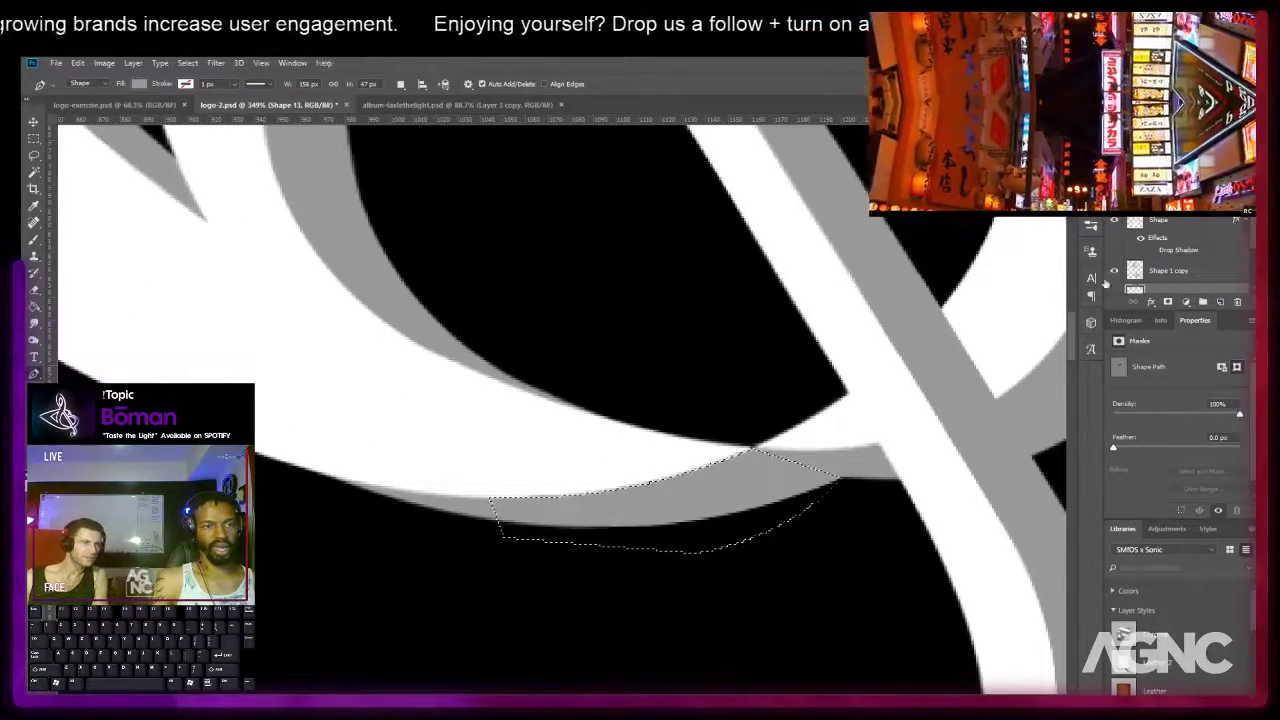
left_click(1136, 273, "ctrl+alt+shift")
key("m")
key("b")
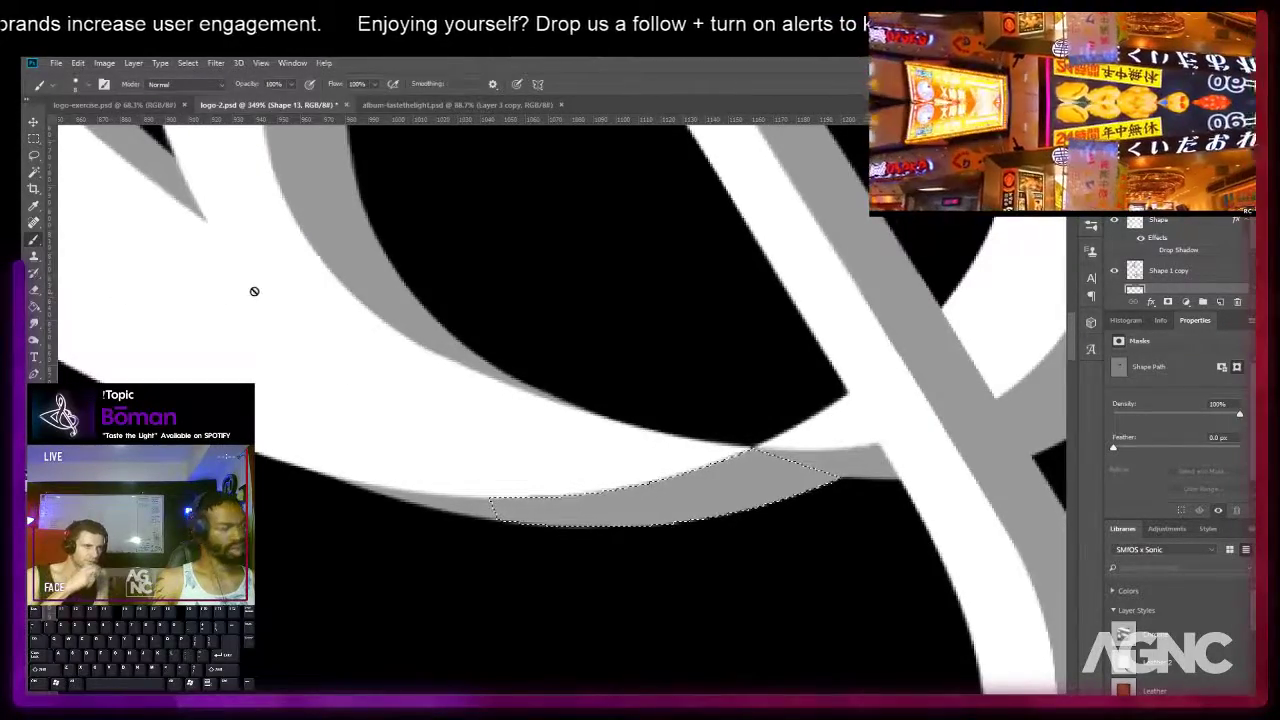
Add a new layer for the shading and set up a soft round brush with black as the paint colour.
left_click(1221, 302)
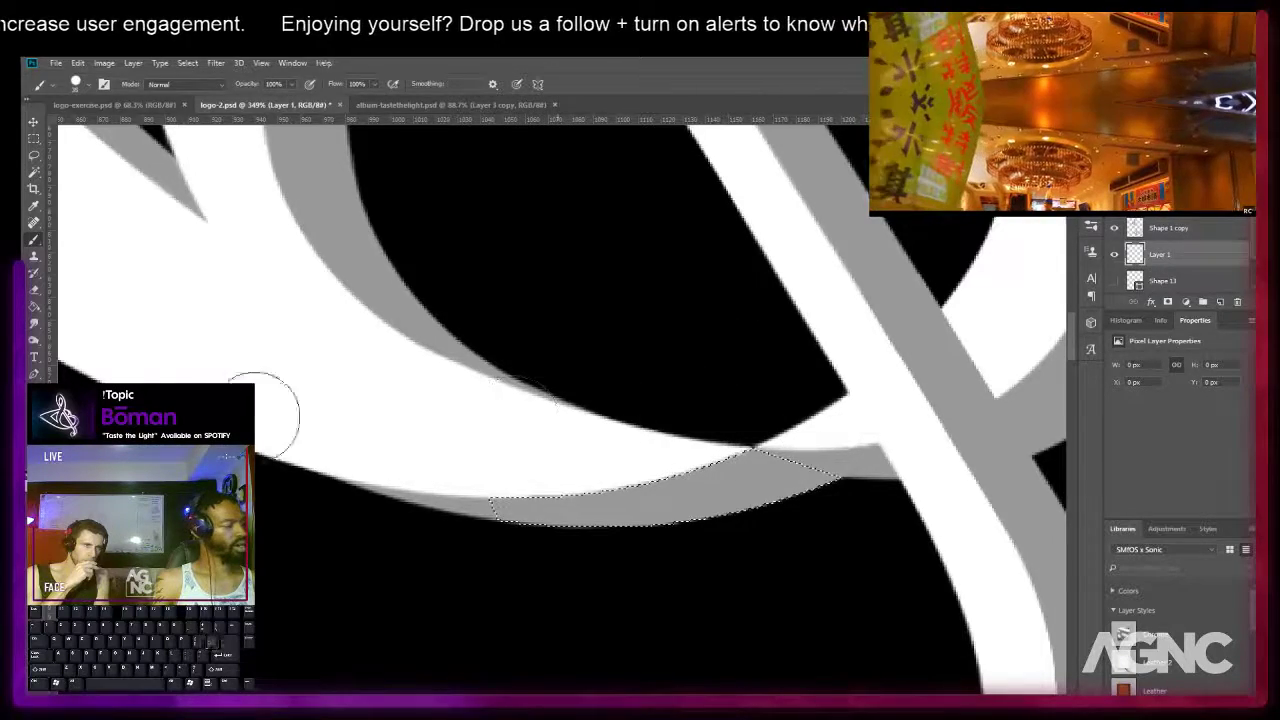
key("x")
key("]")
key("]")
key("]")
key("]")
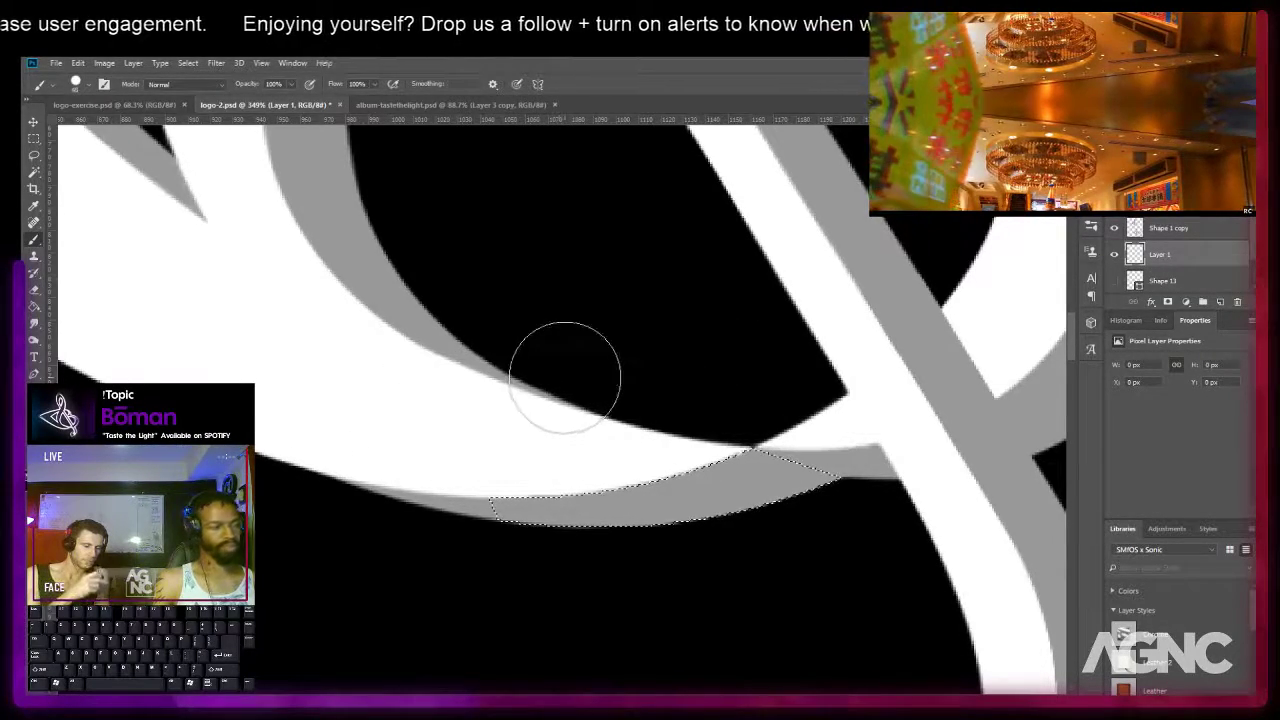
left_click(89, 84)
left_click(665, 72)
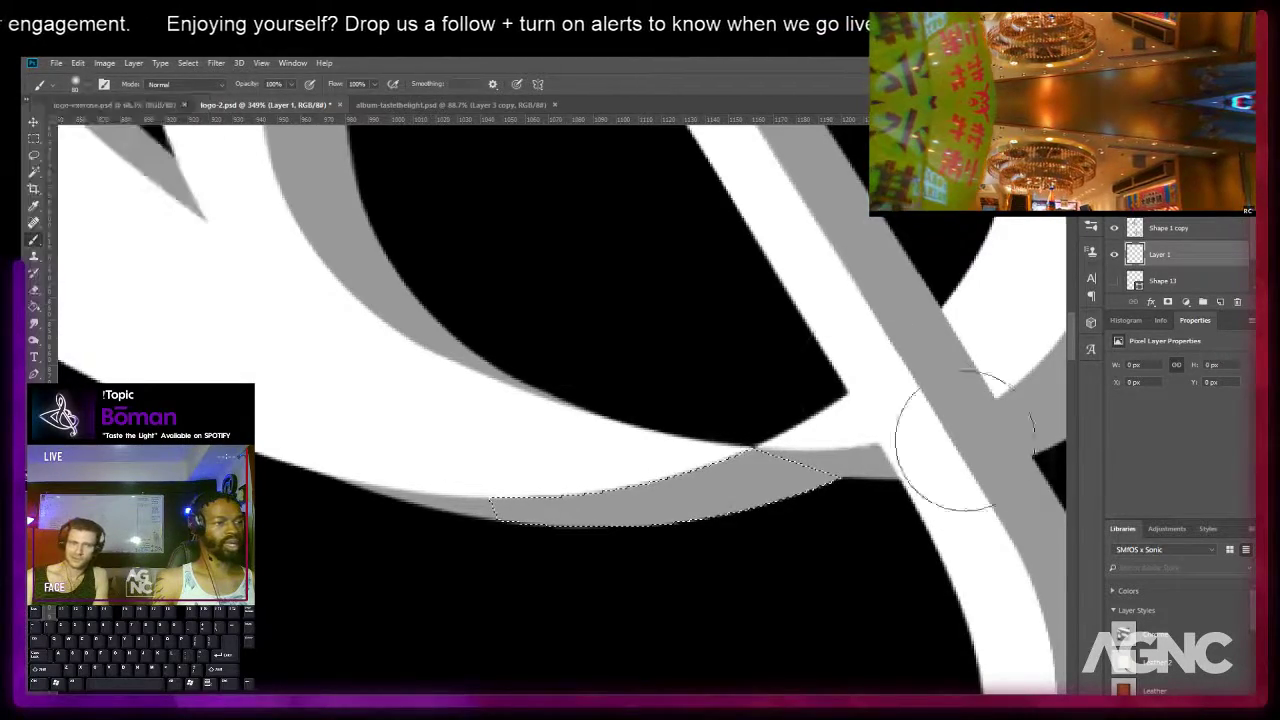
Paint a soft black fade toward the crossing with a 175 px brush, move Layer 1 above Shape 1 copy, and deselect.
key("bracketright")
key("bracketright")
key("bracketright")
key("bracketright")
key("bracketright")
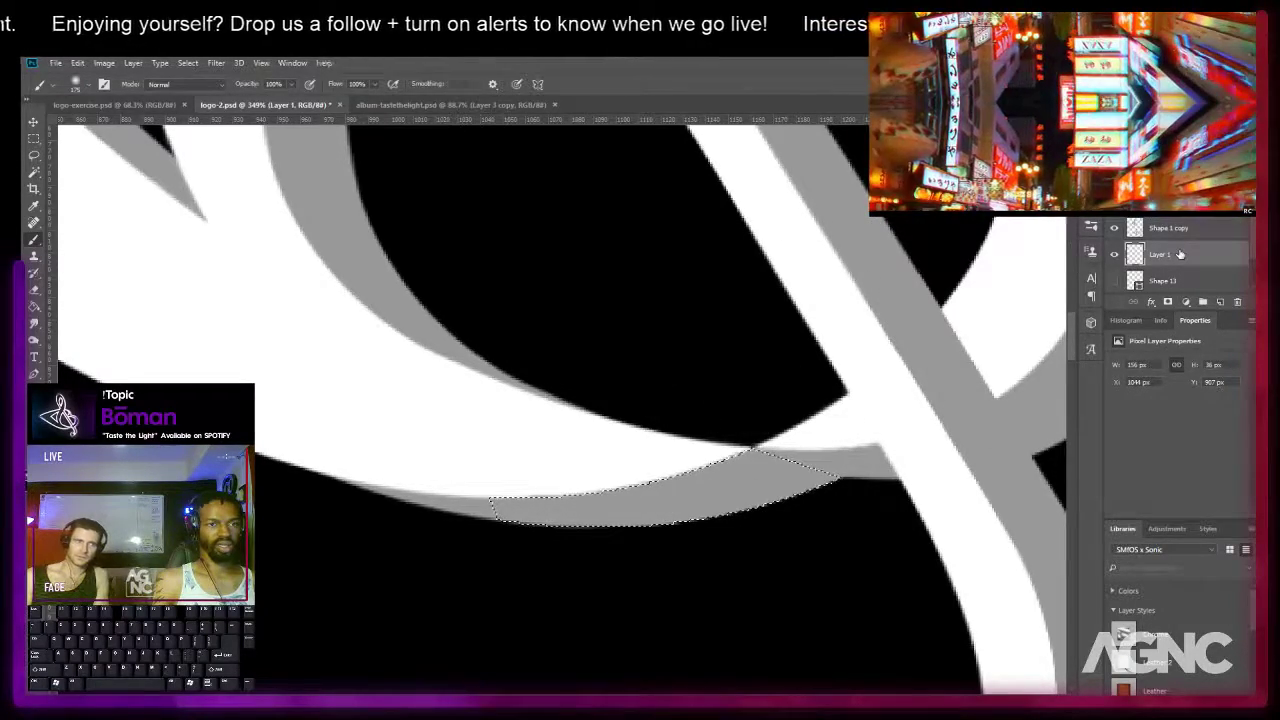
left_click_drag(1176, 218, 1178, 225)
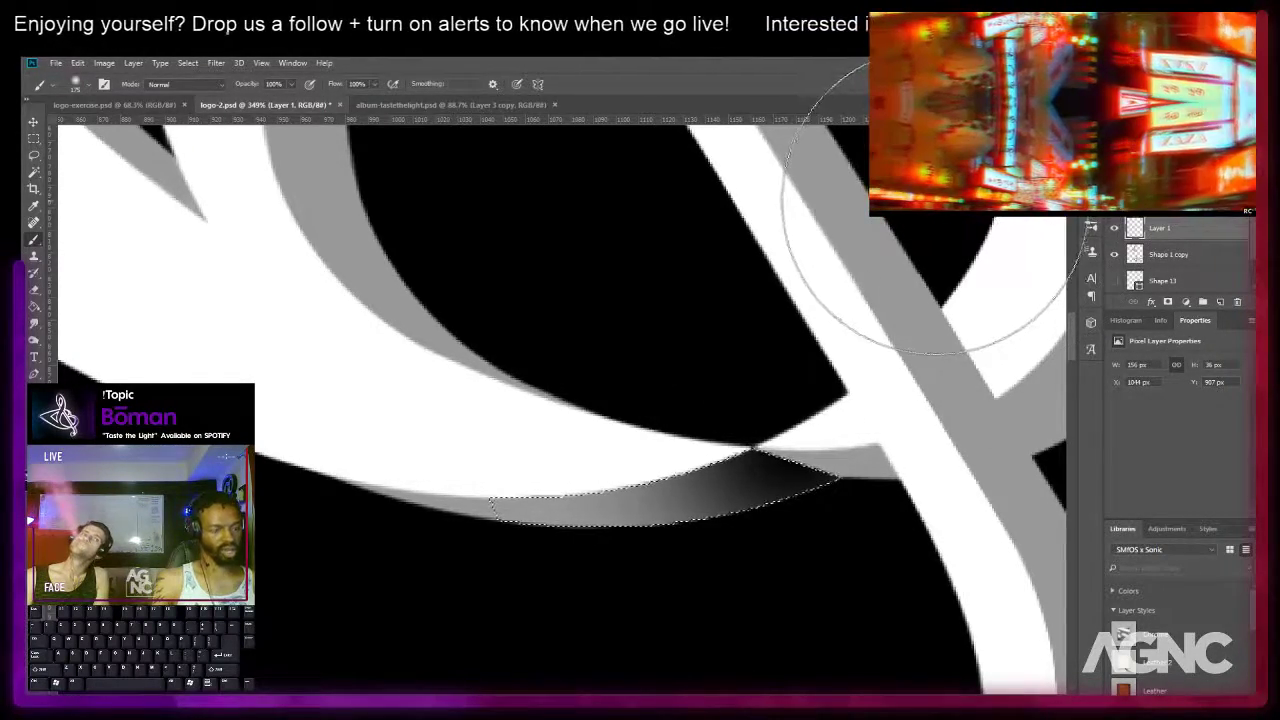
key("m")
left_click(749, 257)
left_click_drag(723, 305, 763, 381)
Draw a closed Pen shape about 64 by 19 px over the shadow between the crossing and the stem, and turn it into a selection with the shape hidden.
scroll(770, 340, "down", 5)
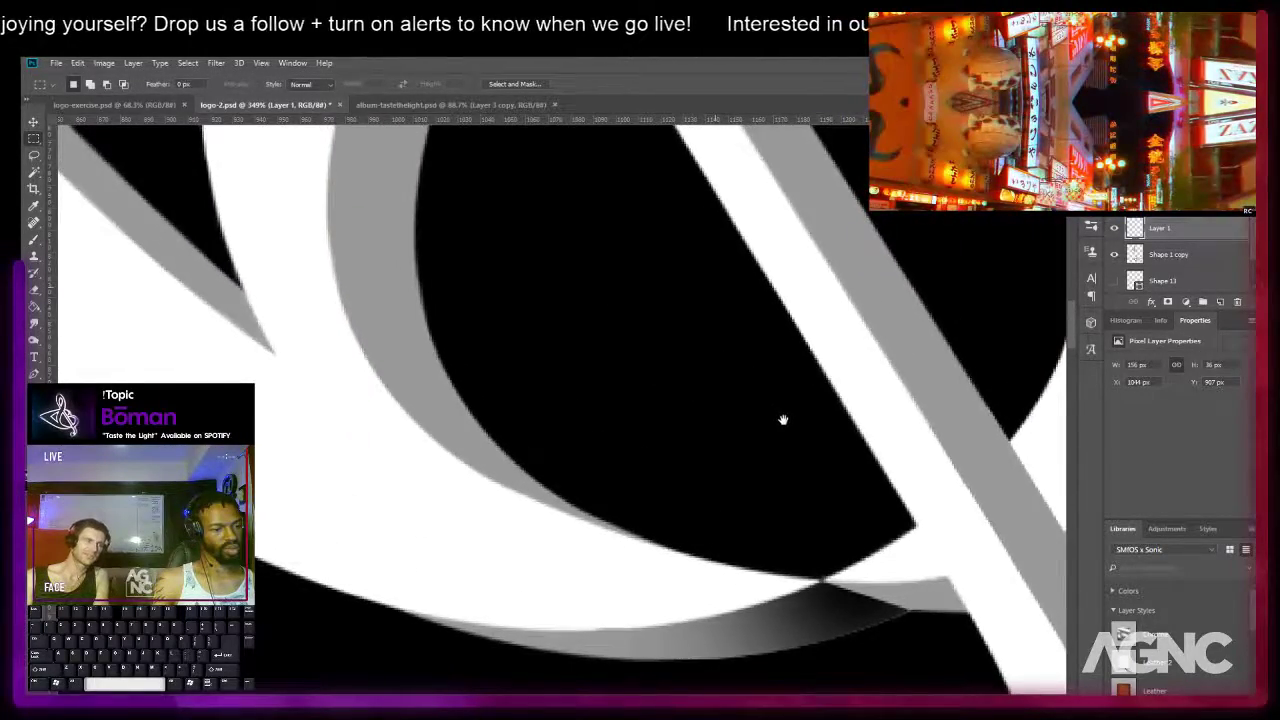
scroll(770, 337, "down", 1)
scroll(776, 337, "up", 4)
scroll(826, 385, "up", 2)
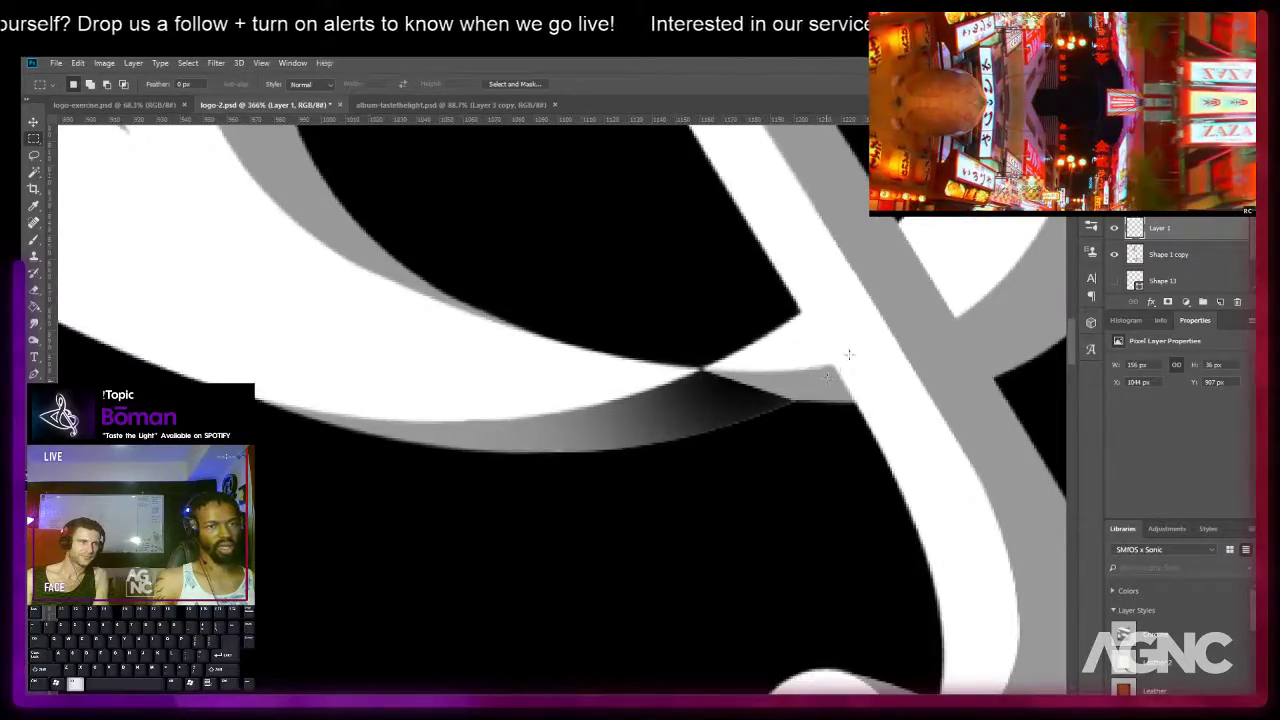
scroll(640, 378, "up", 1)
key("p")
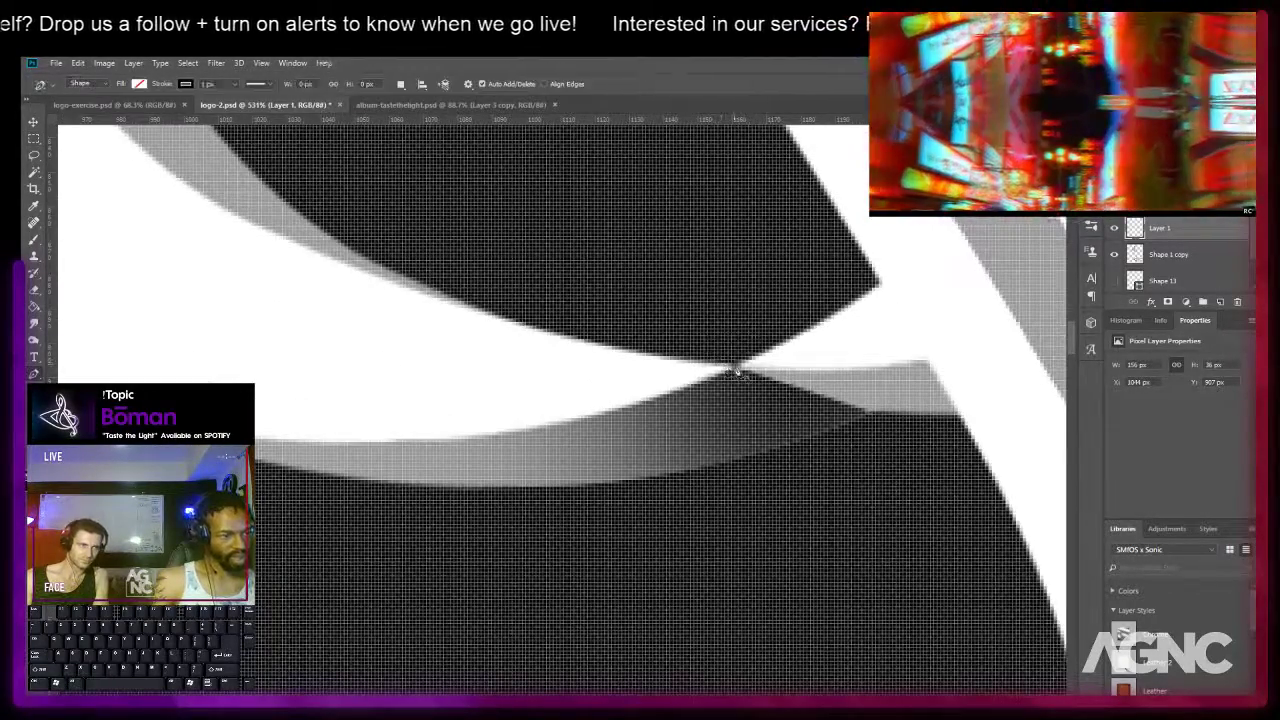
left_click(926, 365)
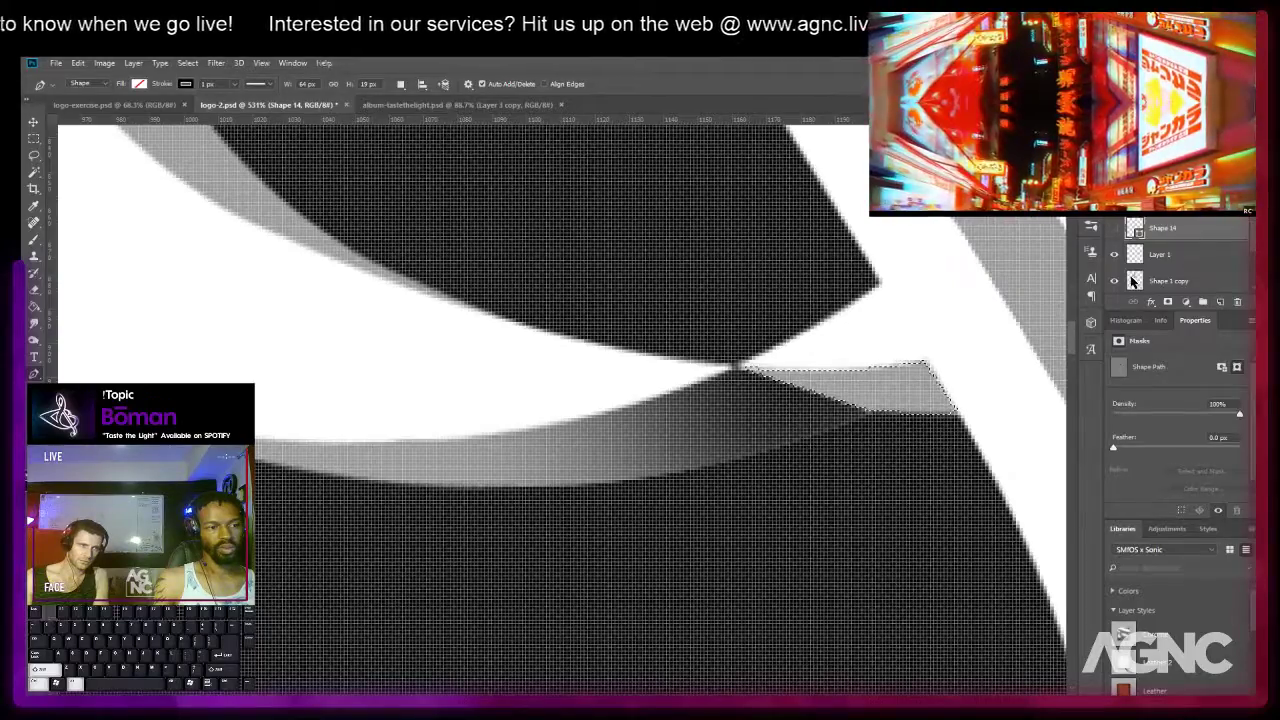
Try a soft black fade on Layer 1 inside the selected segment beside the stem, using a smaller brush.
left_click(1115, 256)
left_click(1115, 256)
left_click(1178, 257)
key("b")
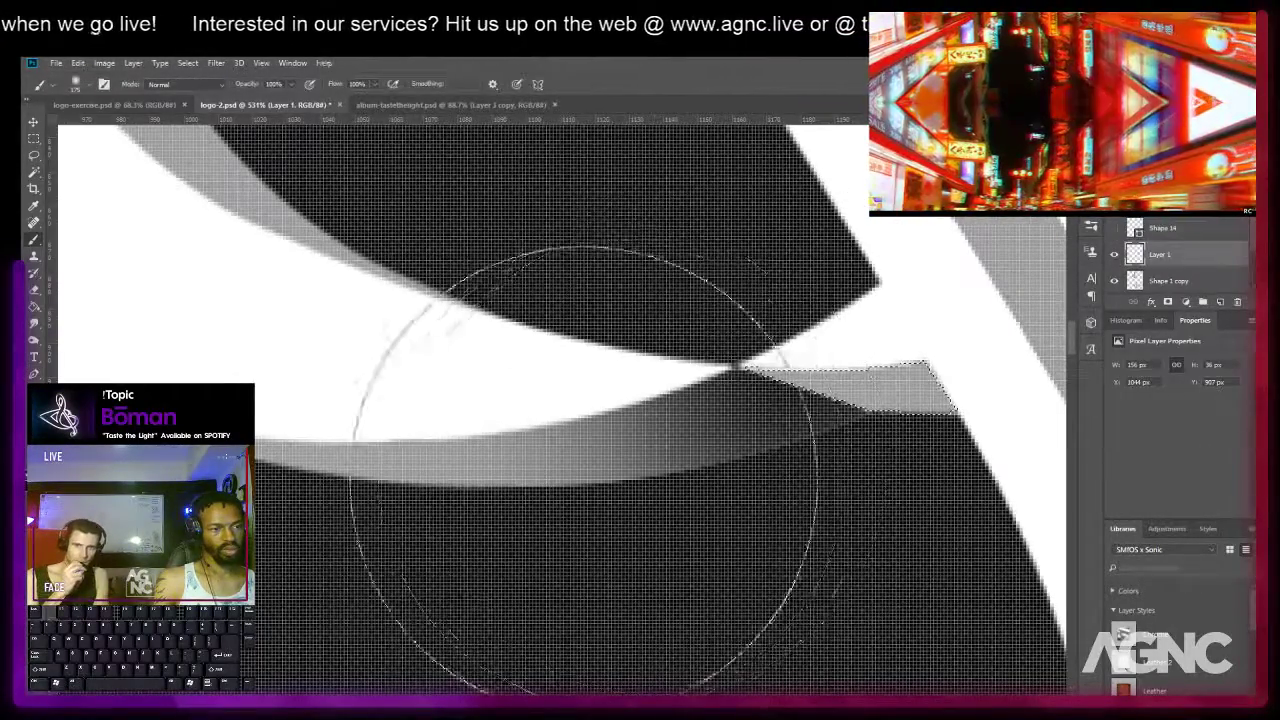
key("bracketleft")
key("bracketleft")
key("bracketleft")
key("bracketleft")
key("bracketleft")
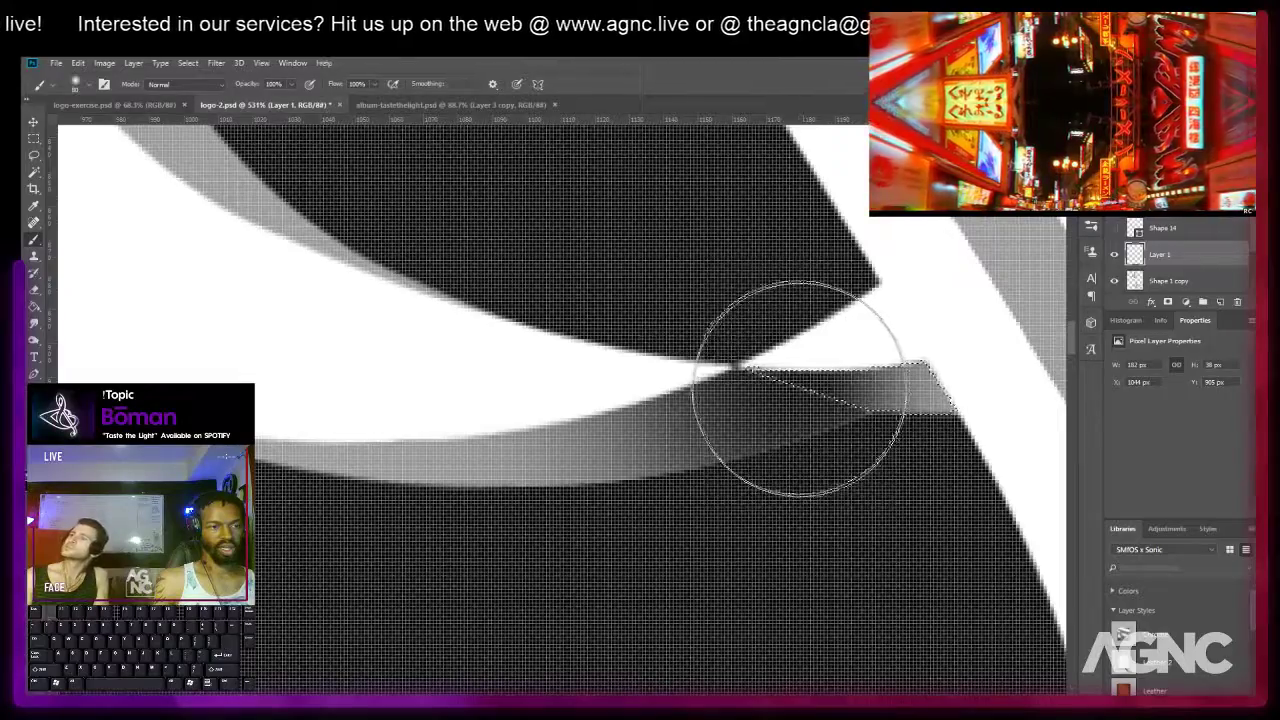
key("m")
left_click(813, 502)
scroll(813, 502, "down", 10)
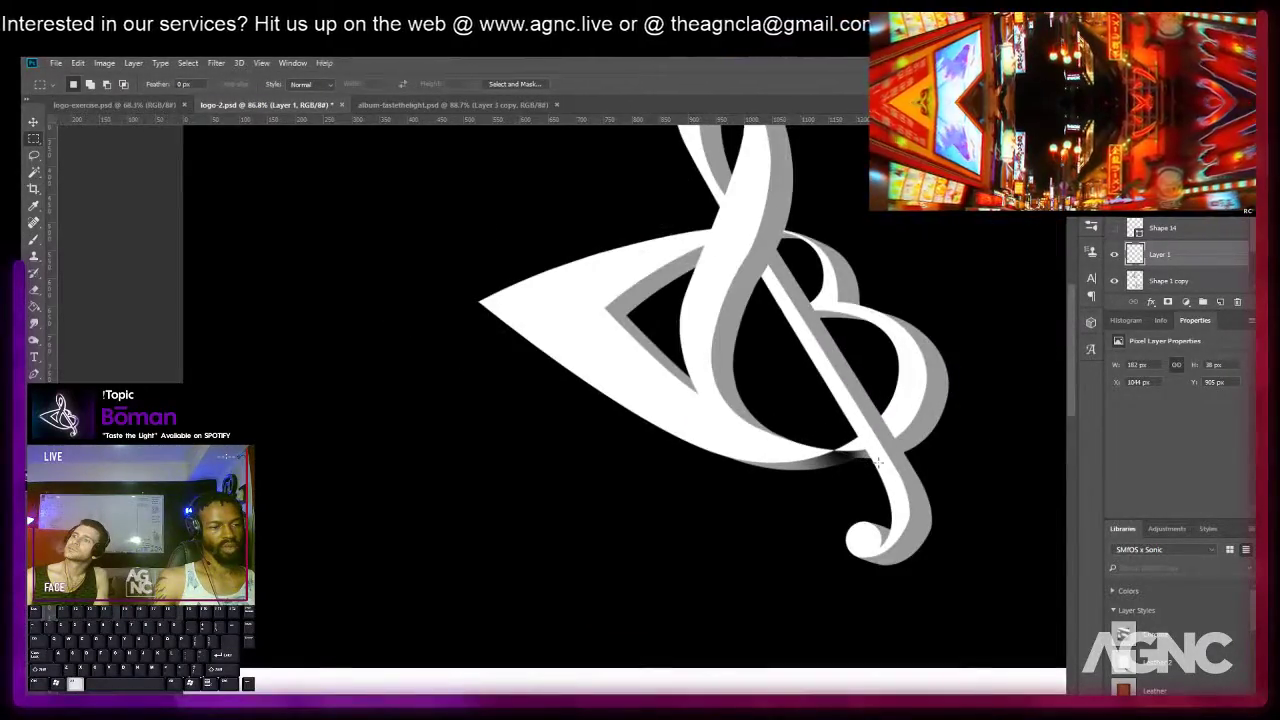
Undo the fade beside the stem, restoring its selection, and enlarge the soft brush to 200 px.
scroll(866, 456, "up", 6)
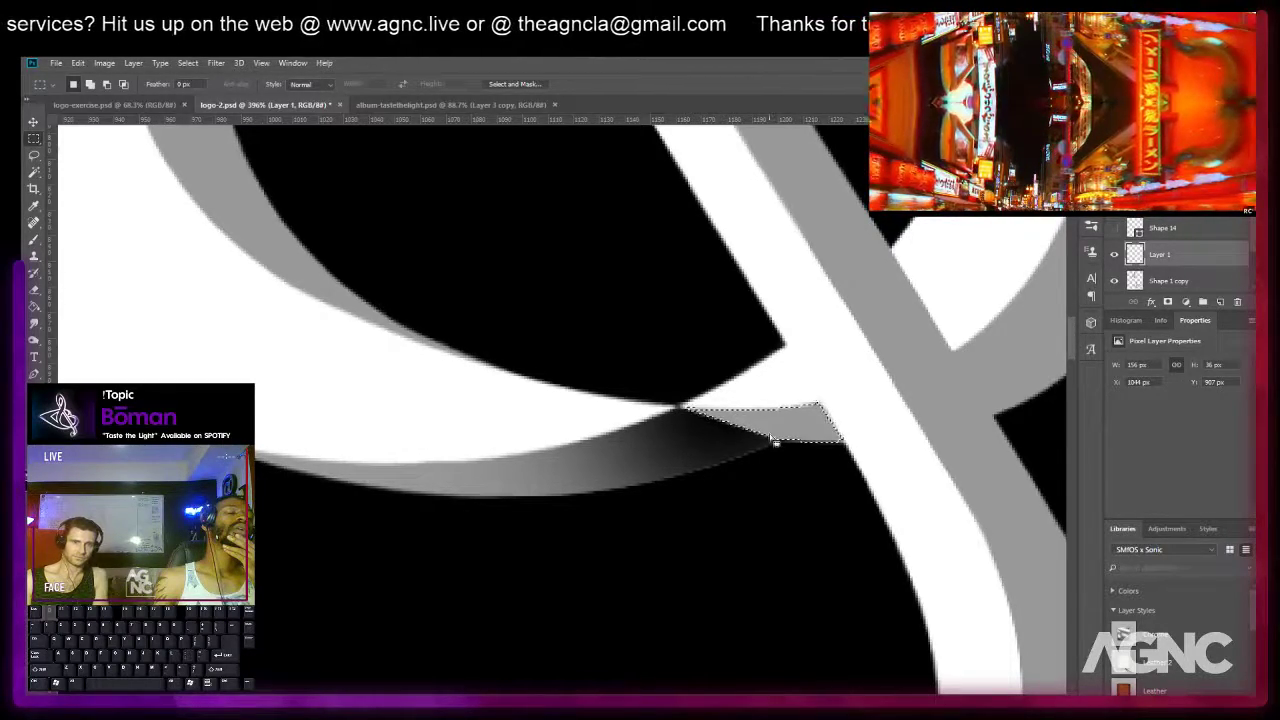
scroll(750, 437, "down", 5)
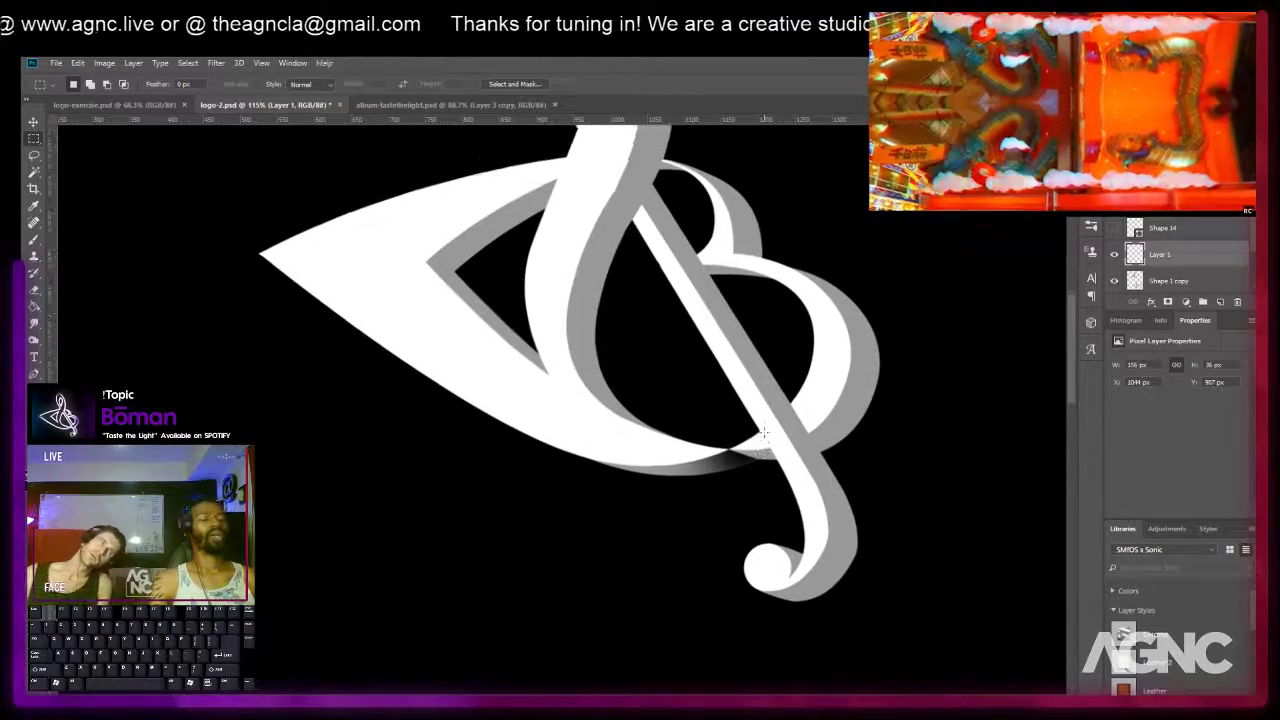
scroll(763, 432, "up", 5)
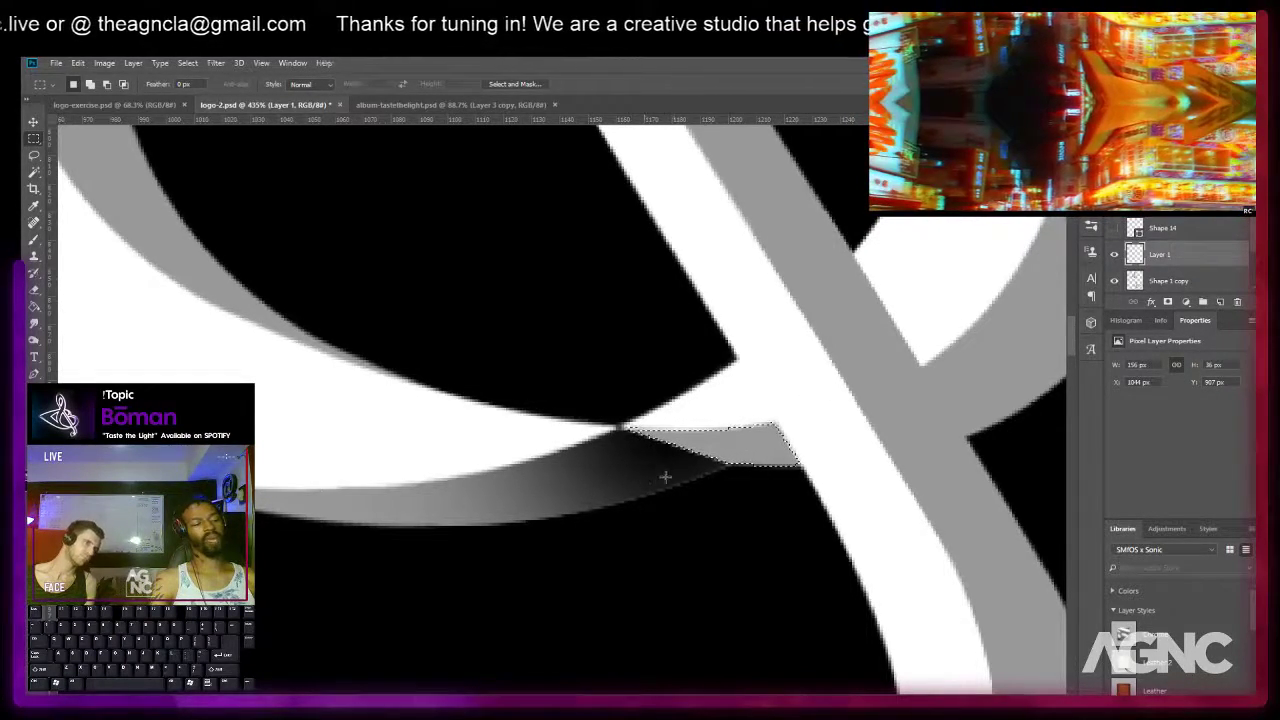
key("b")
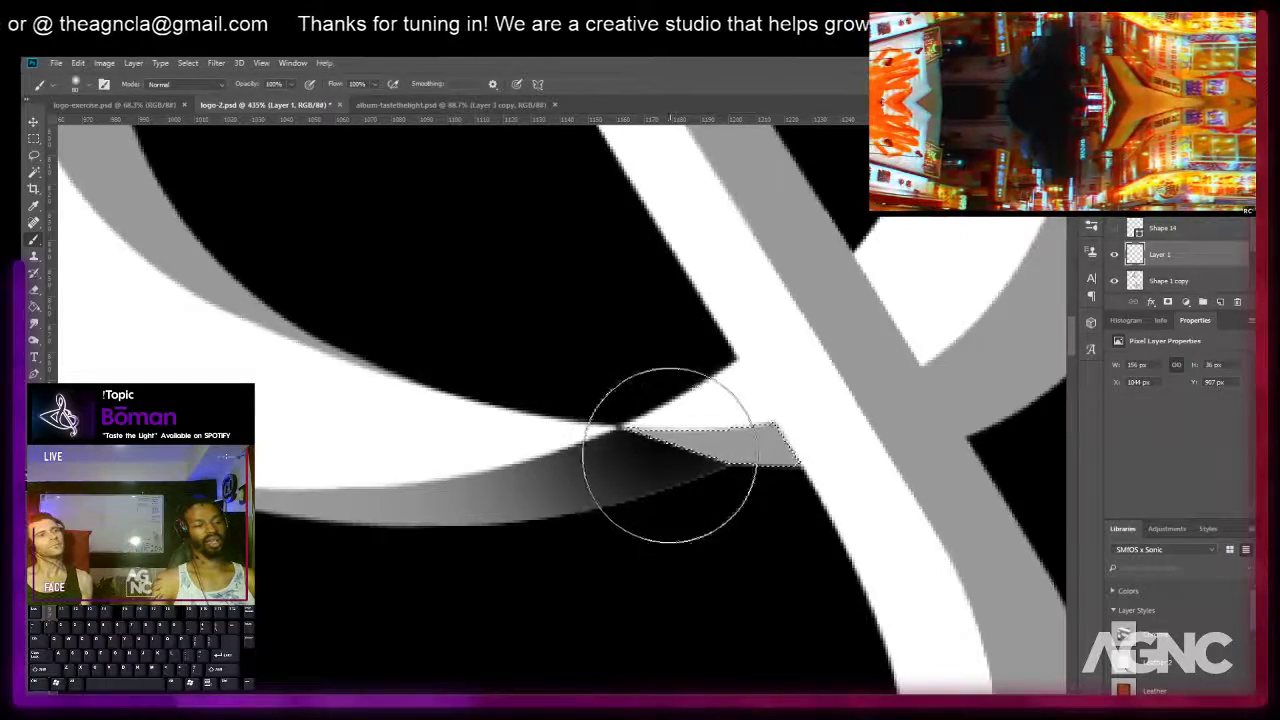
key("bracketright")
key("bracketright")
key("bracketright")
key("bracketright")
key("bracketright")
key("bracketright")
key("bracketright")
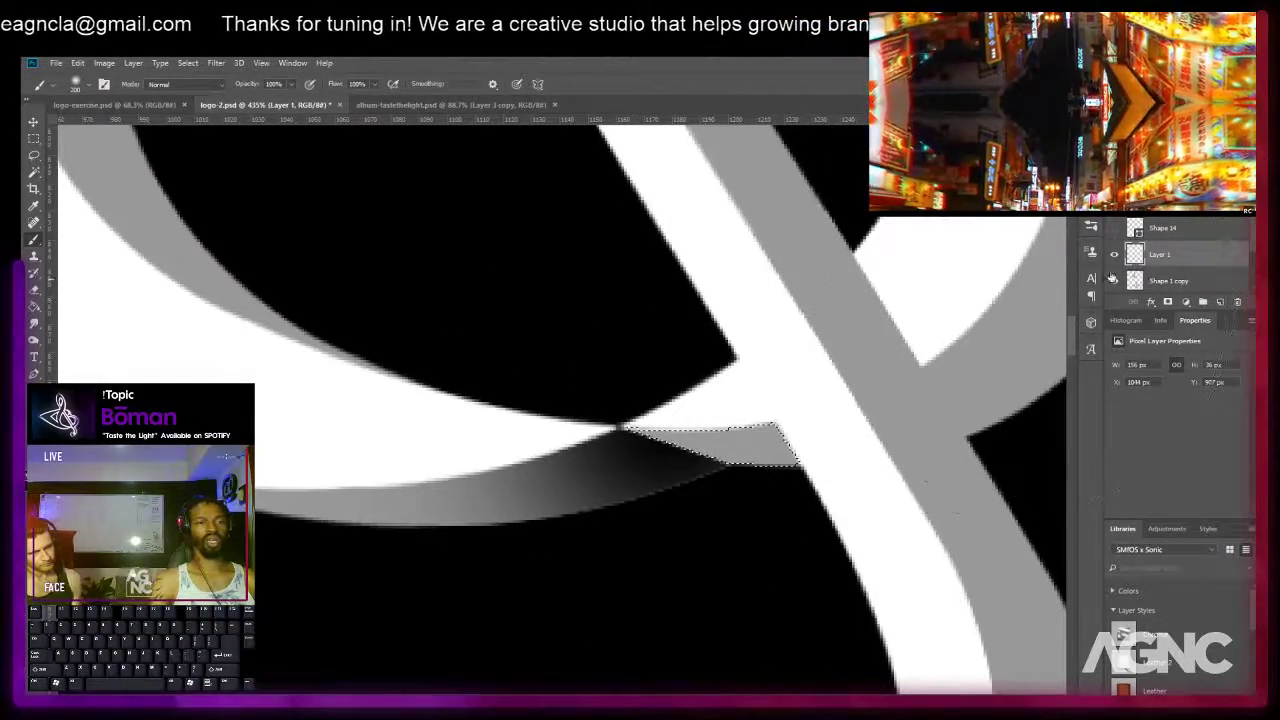
Compare Layer 1 hidden and shown, and darken the selected segment beside the stem with soft black before deselecting.
left_click(1114, 255)
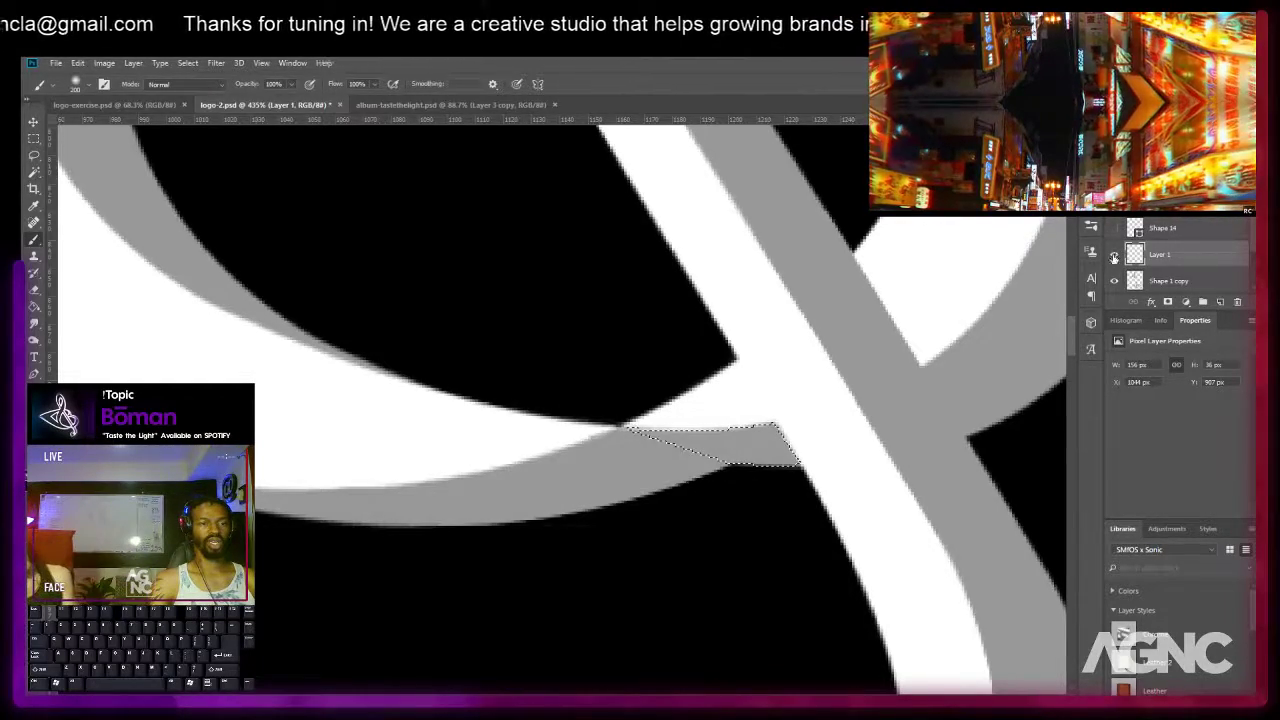
left_click(1114, 255)
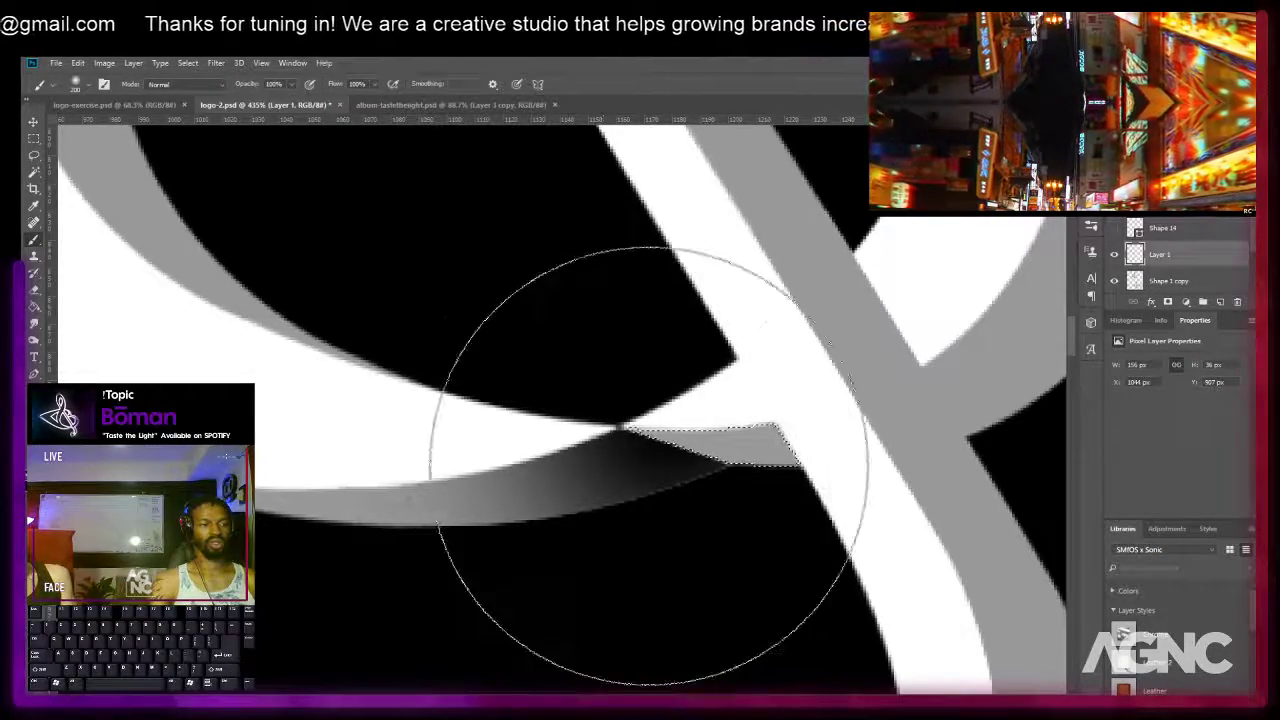
left_click(625, 471)
key("ctrl+z")
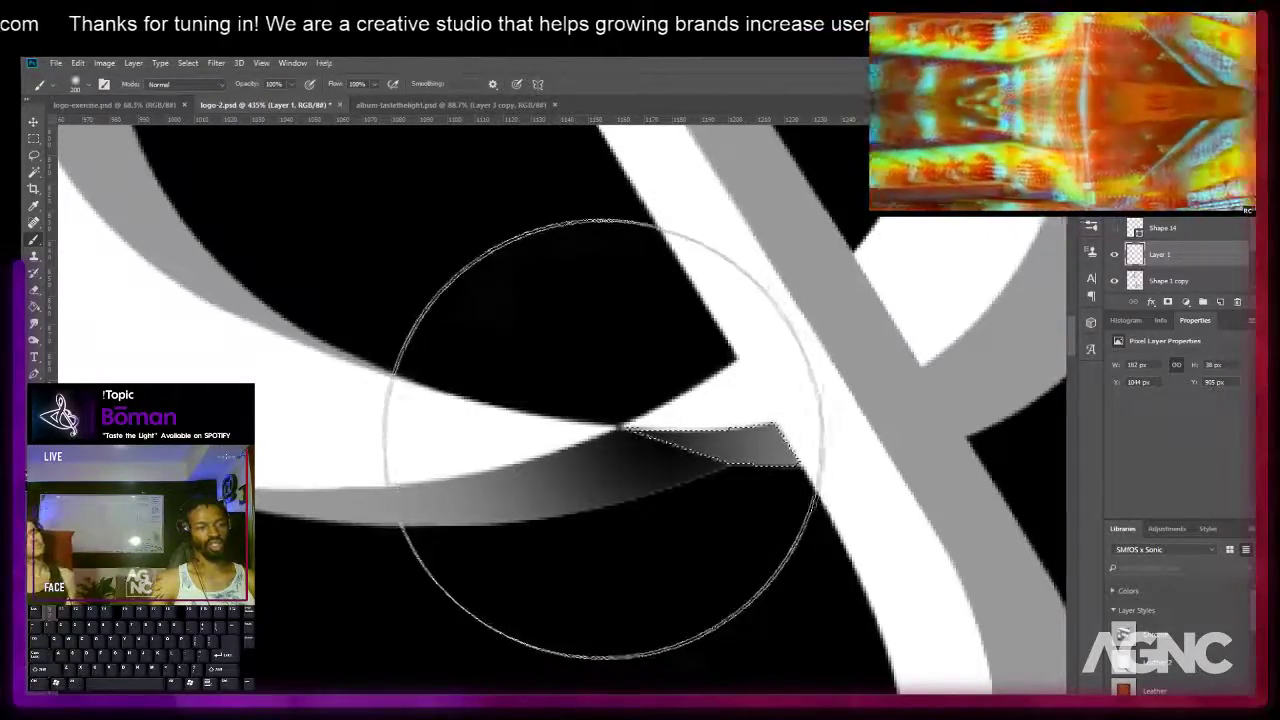
left_click(579, 523)
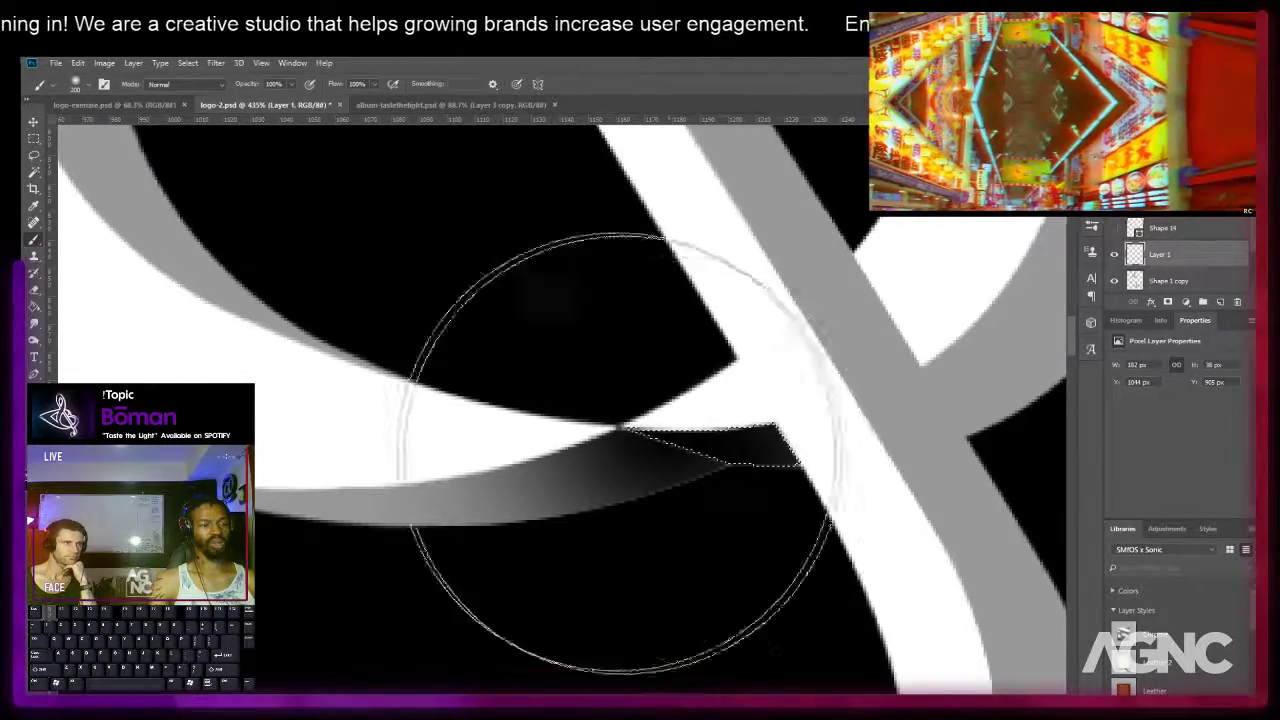
key("ctrl+alt+z")
left_click(678, 480)
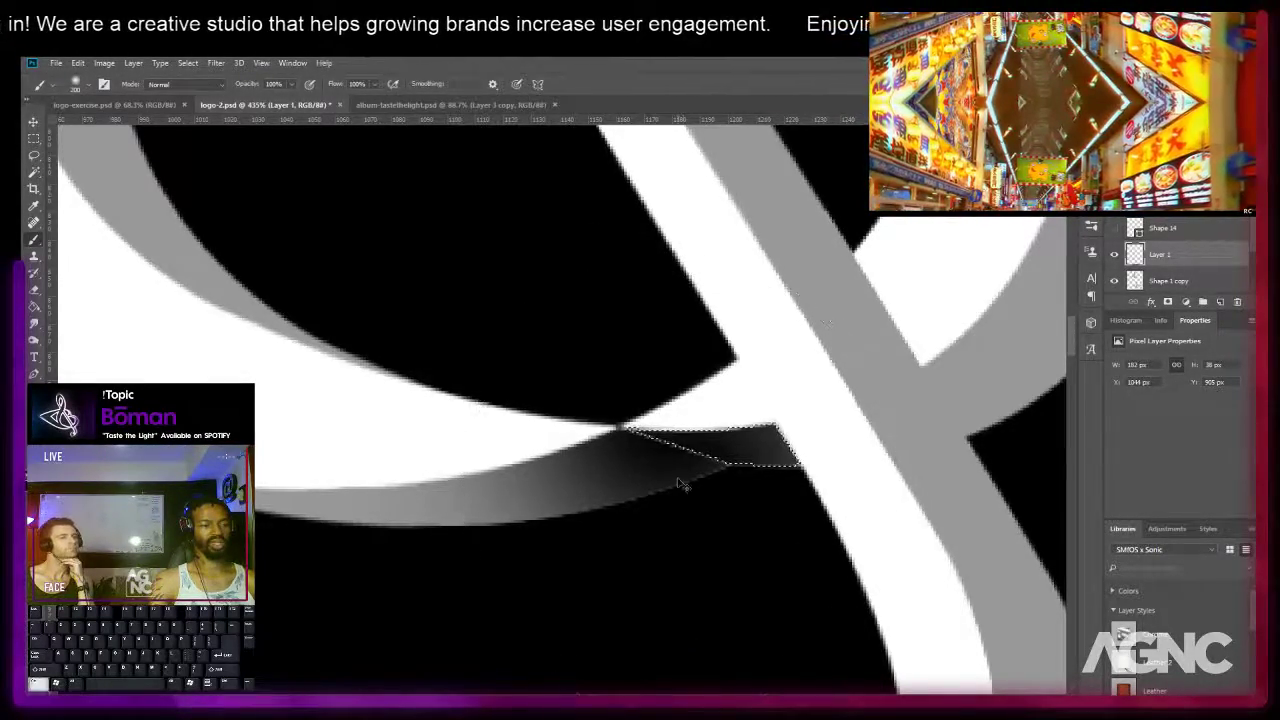
key("m")
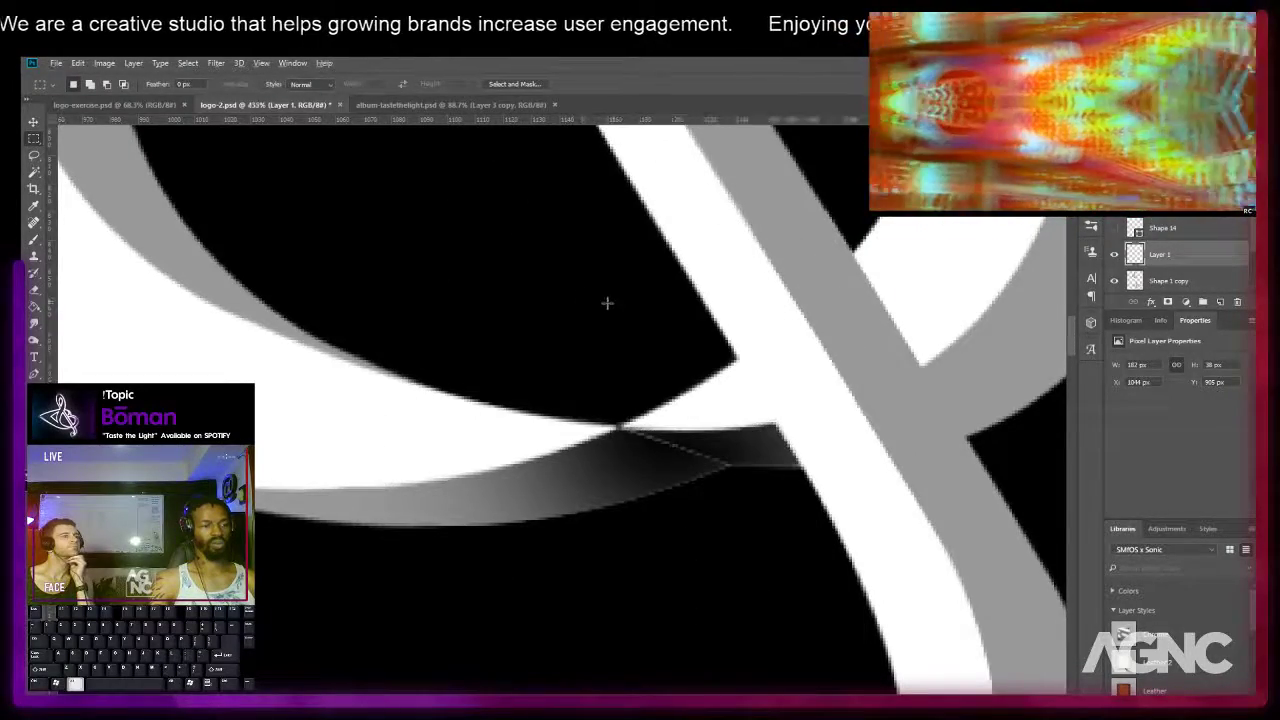
Examine the darkened crossing within the whole logo and the grey shadow around the lower bowl of the B.
scroll(623, 291, "down", 10)
scroll(628, 290, "down", 4)
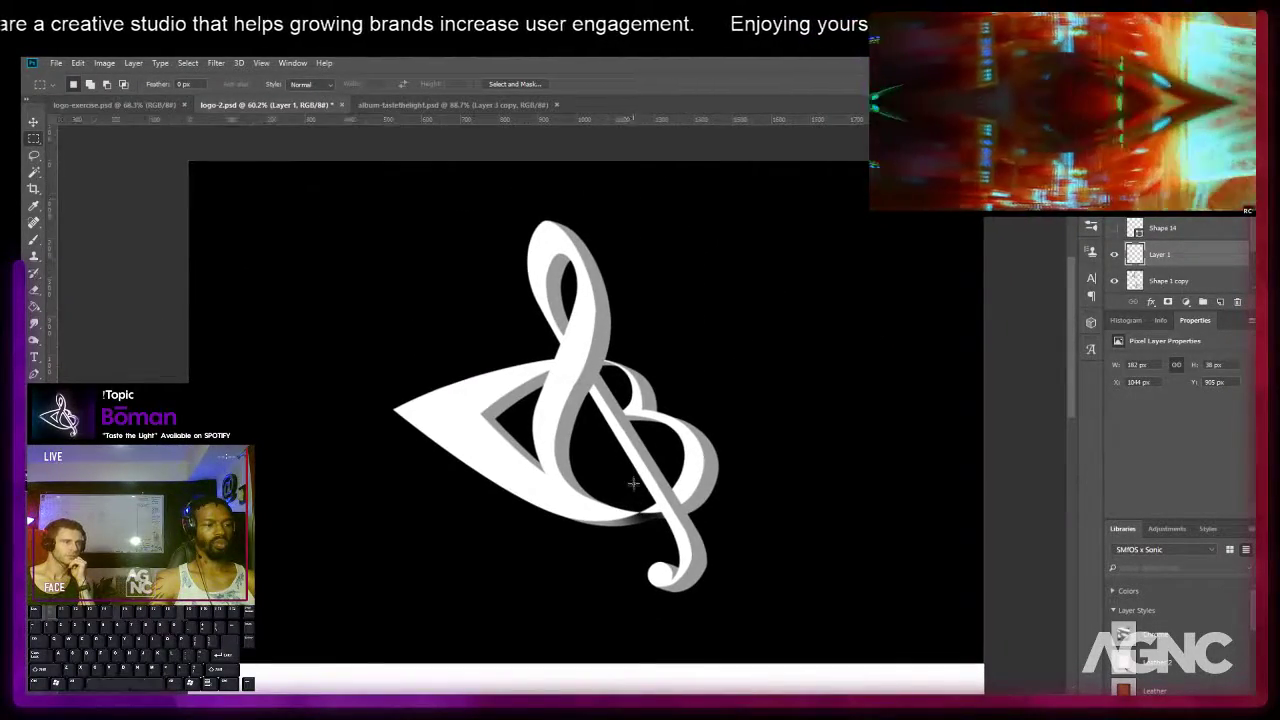
scroll(677, 511, "up", 3)
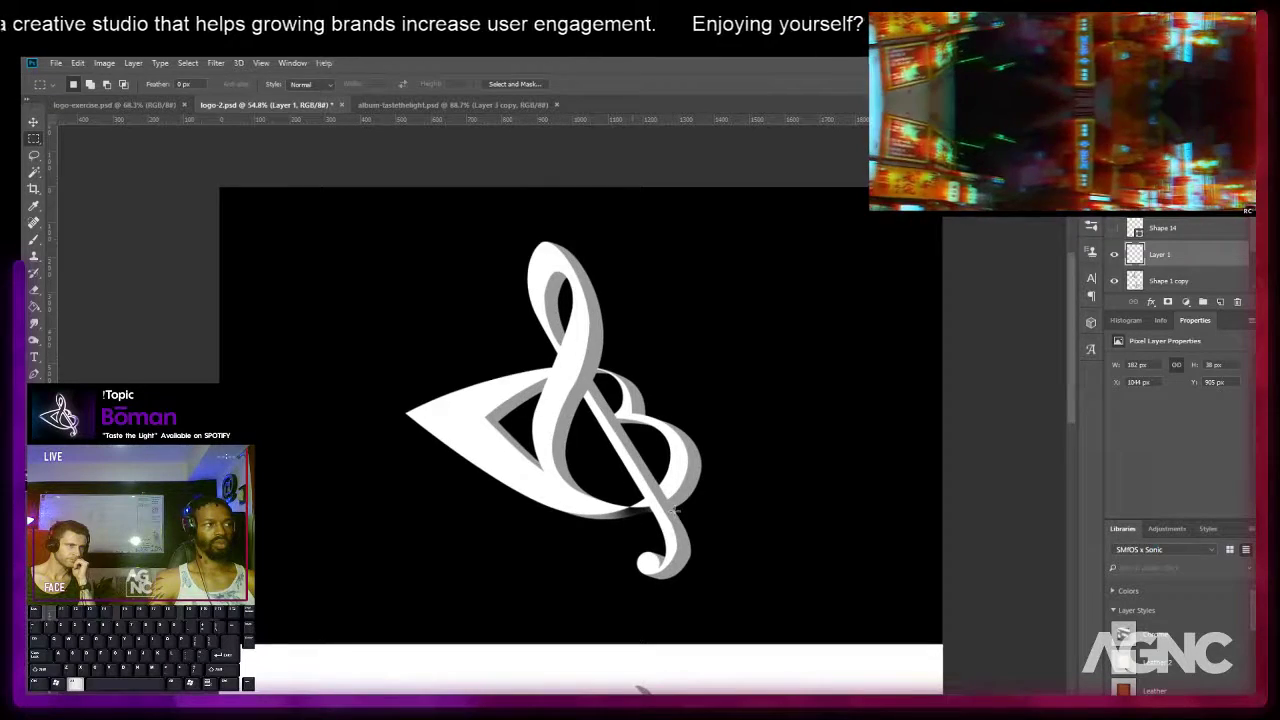
scroll(677, 511, "up", 1)
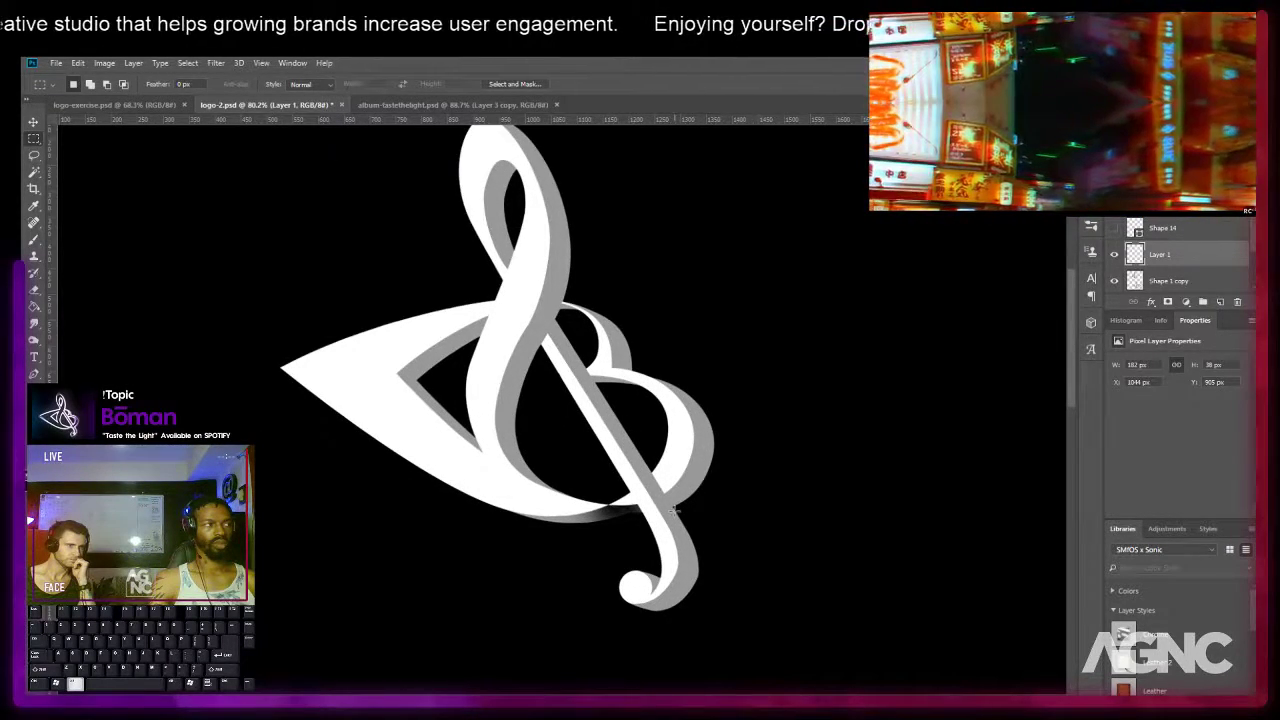
scroll(677, 511, "up", 1)
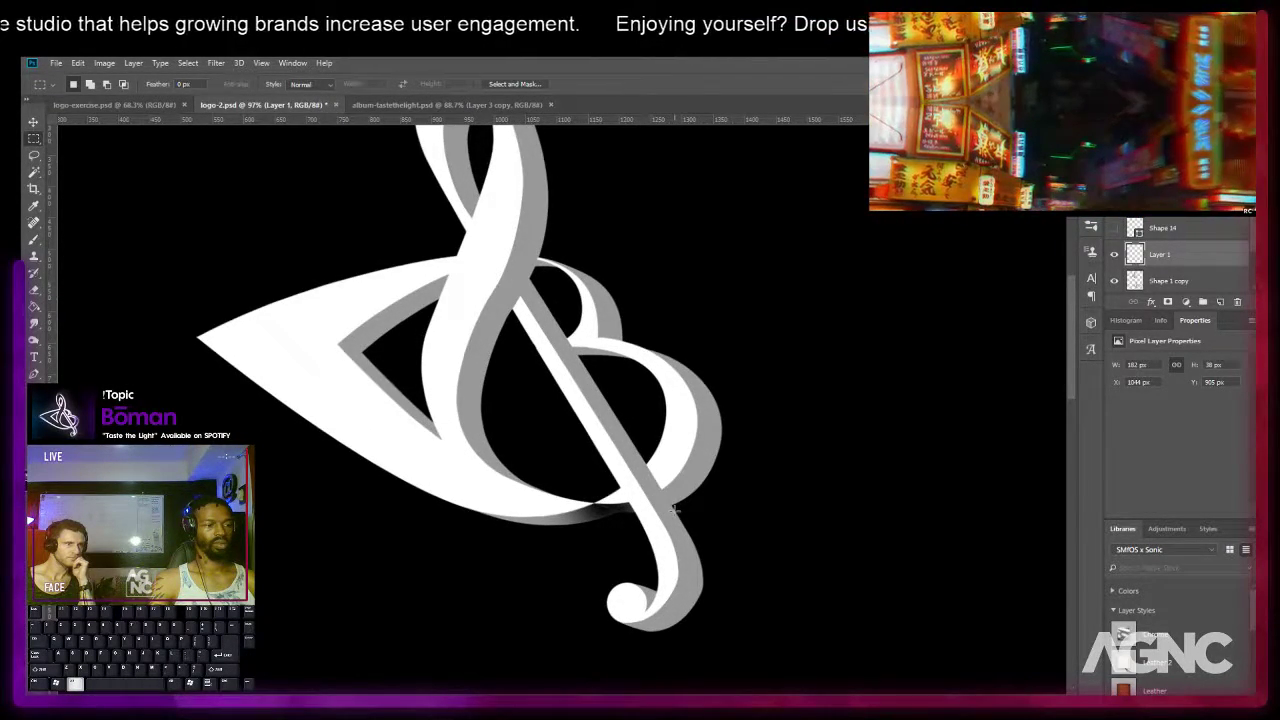
left_click_drag(621, 460, 641, 532)
scroll(601, 438, "up", 3)
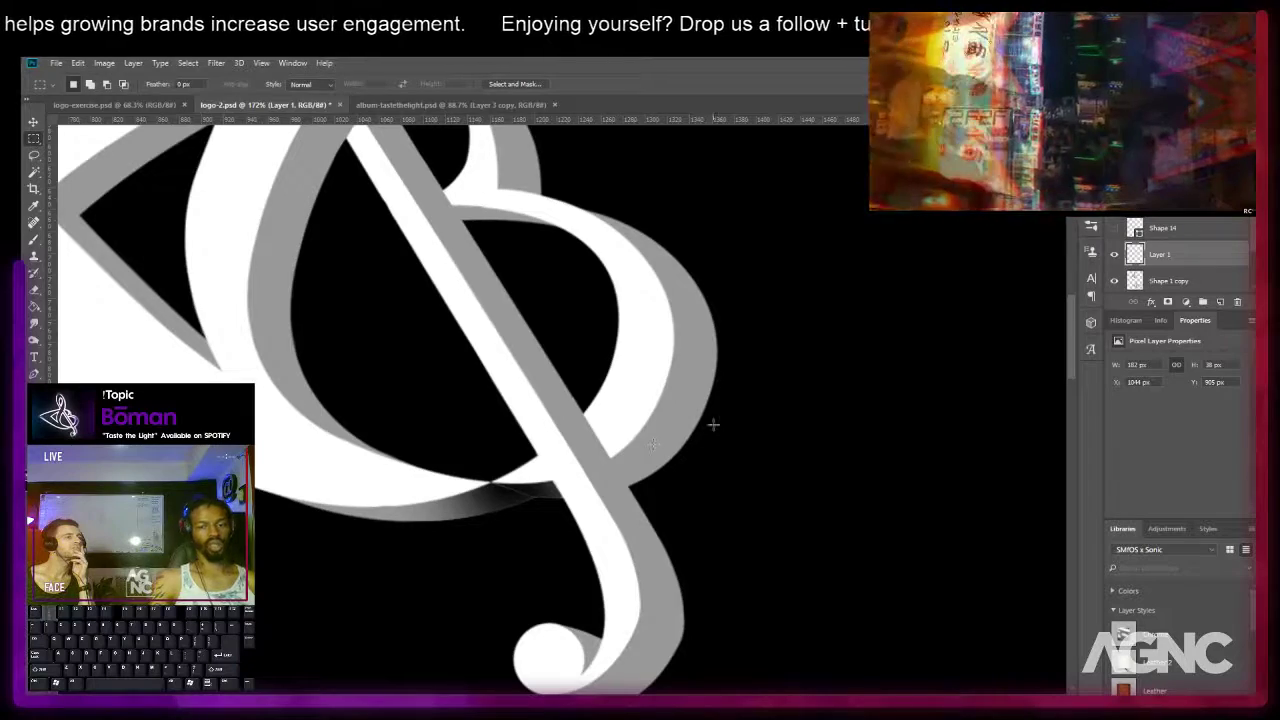
Trace the lower bowl's grey shadow with the Pen tool, curving up its inner edge and down its outer edge to the stem.
key("p")
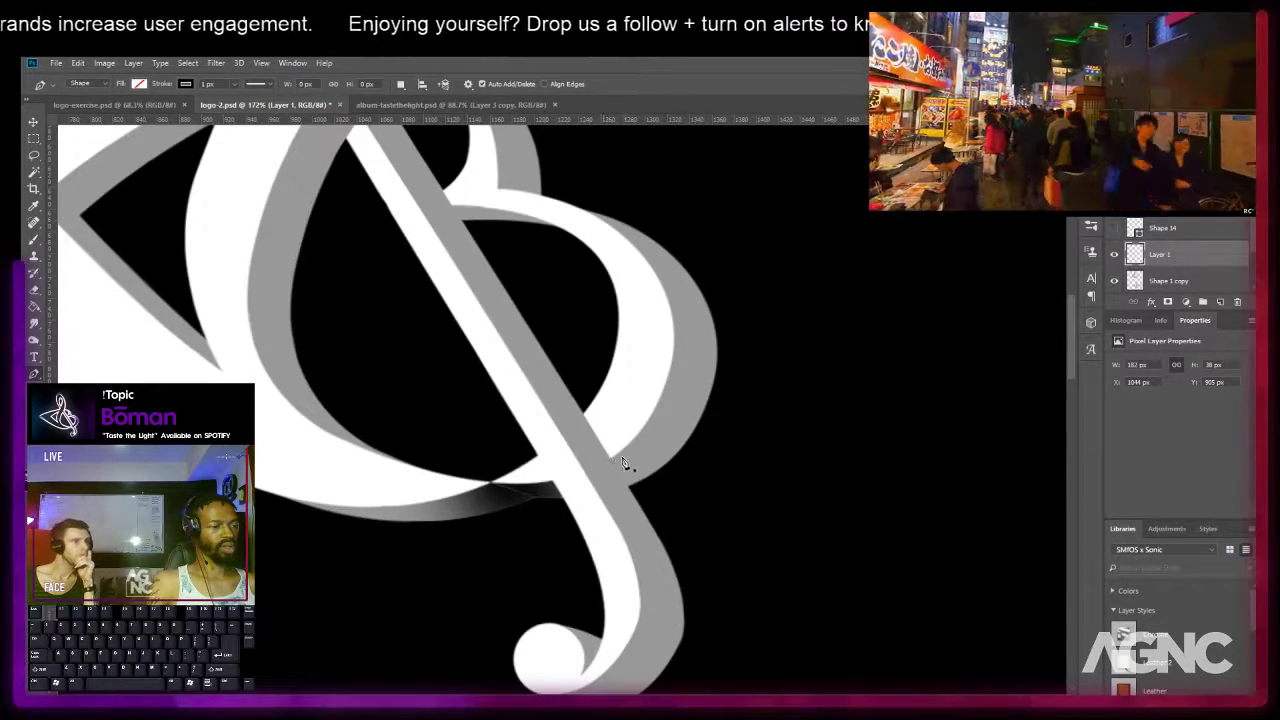
left_click(659, 424)
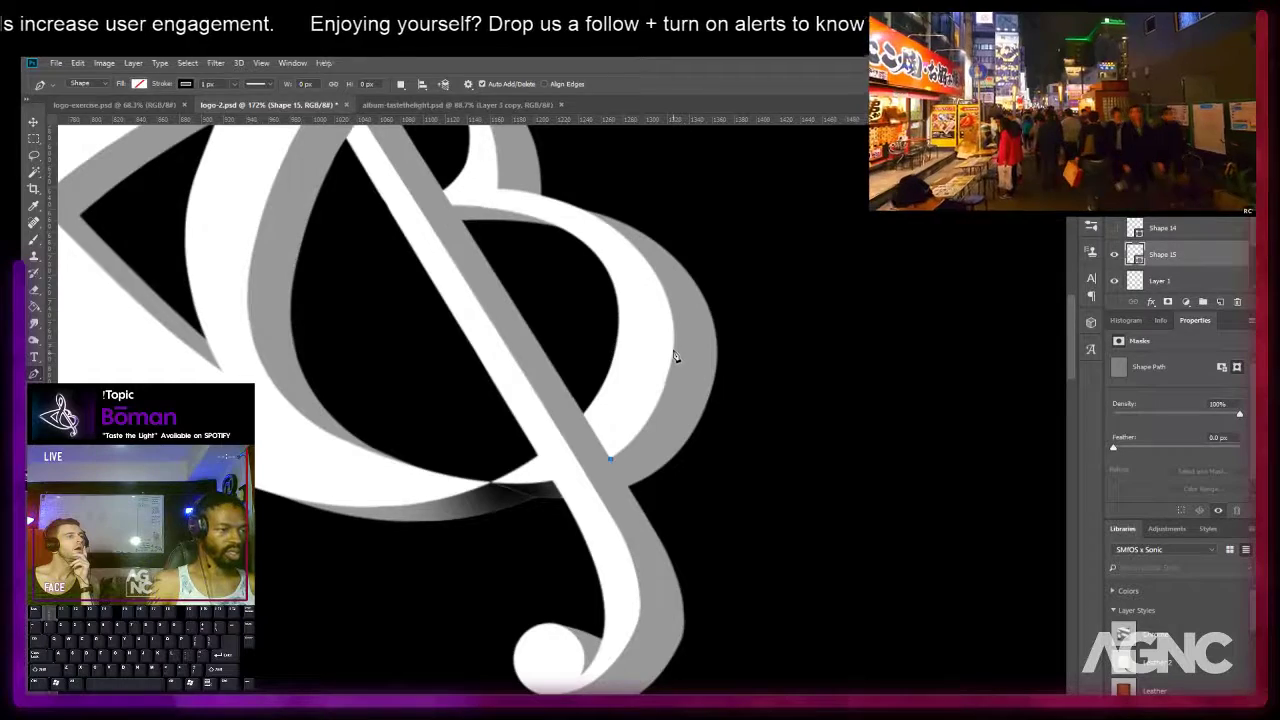
left_click_drag(675, 341, 684, 255)
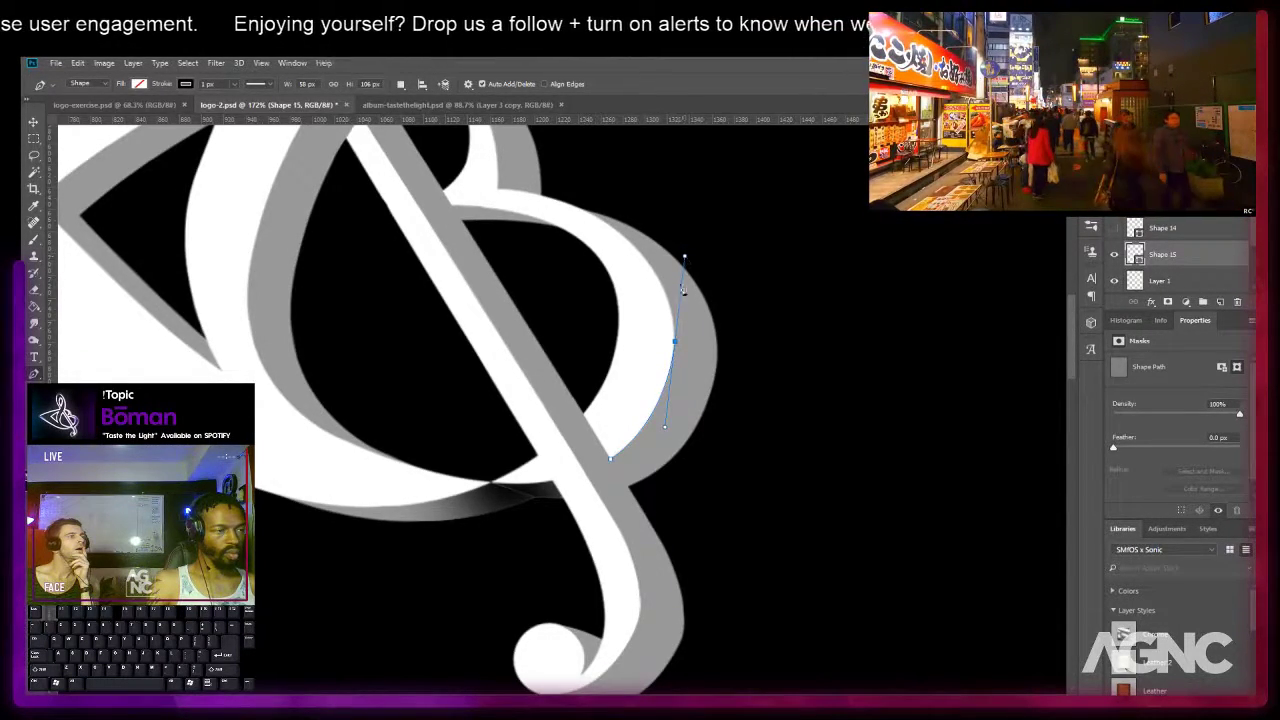
left_click(579, 210, "alt")
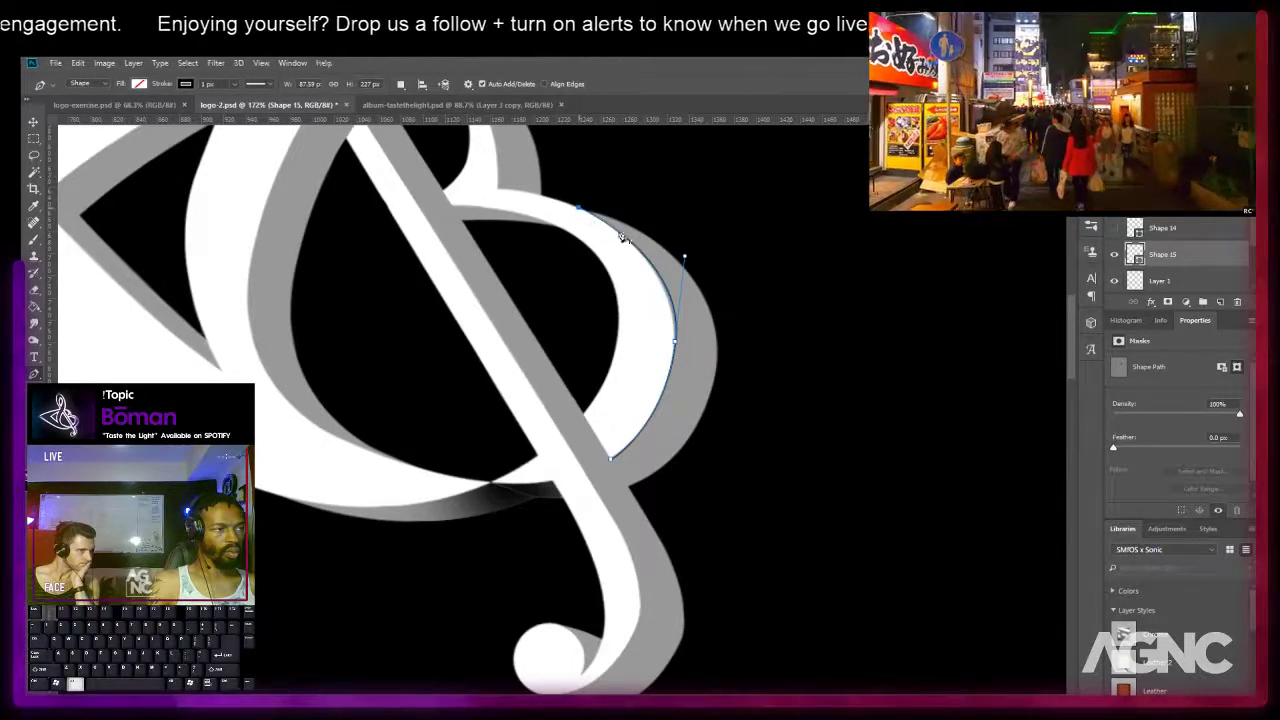
left_click_drag(717, 353, 727, 477)
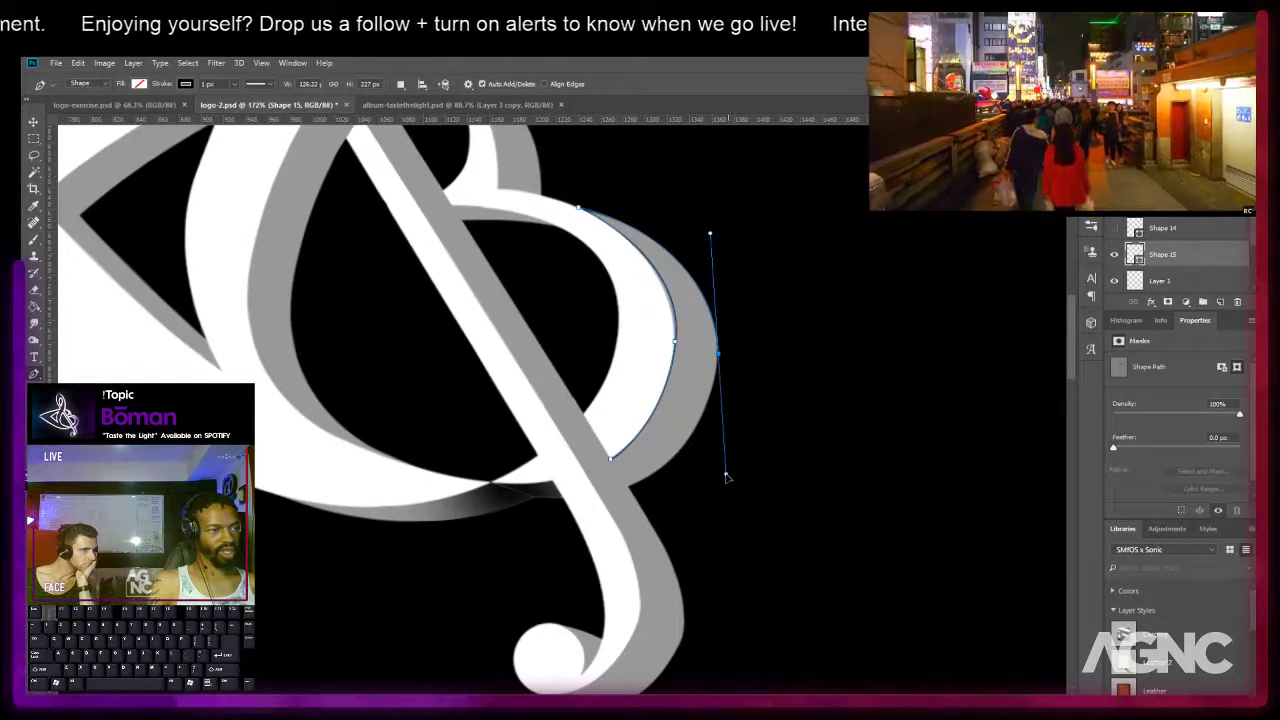
left_click(628, 488)
key("a")
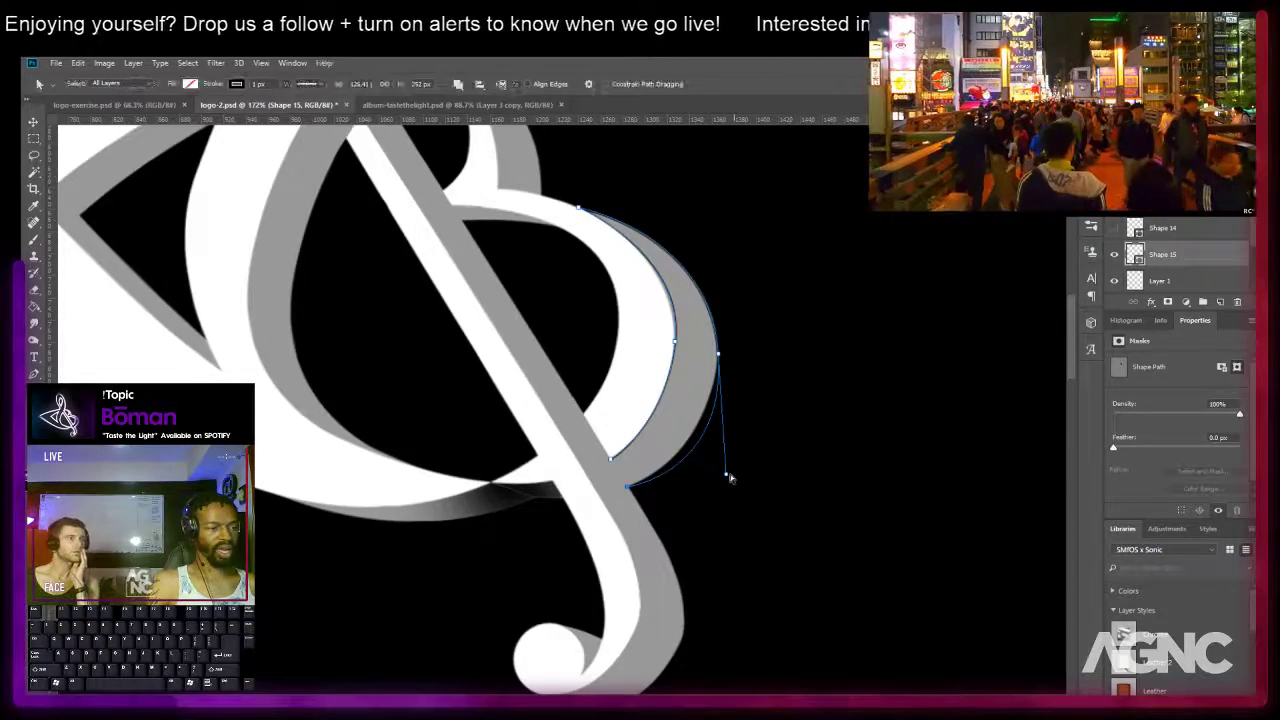
left_click_drag(728, 479, 705, 465)
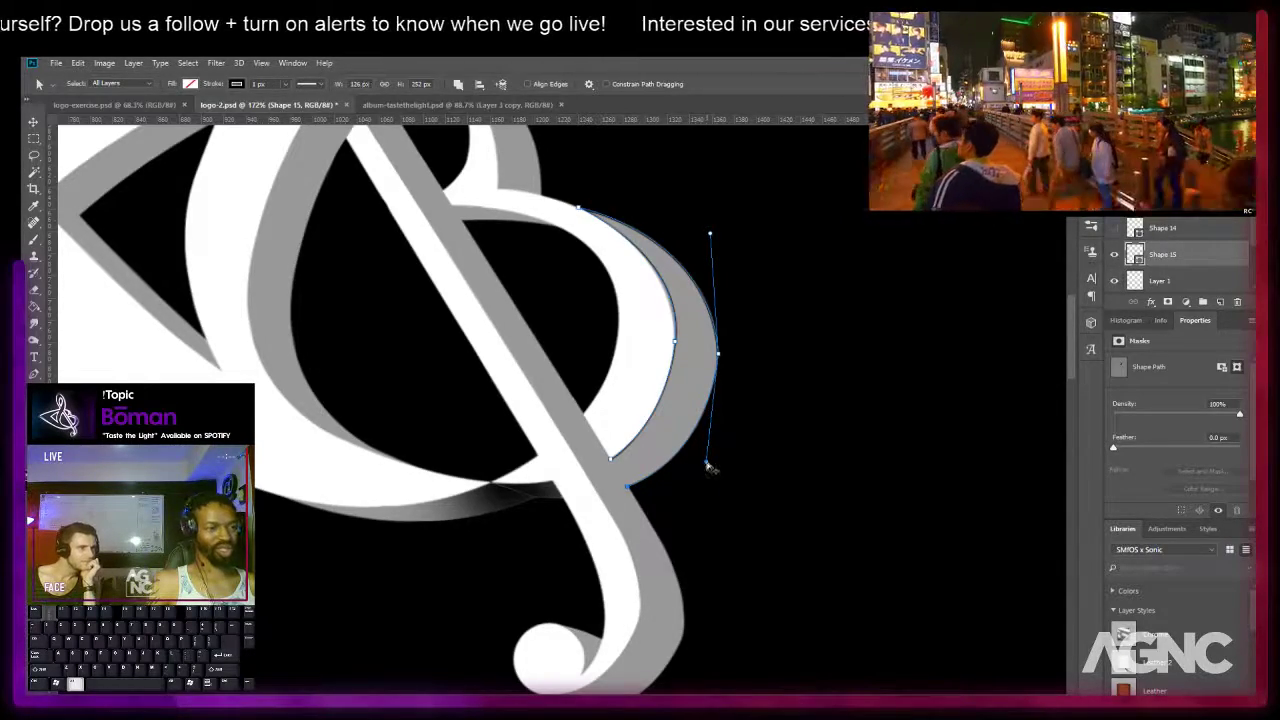
Close the bowl shadow's Pen shape, about 126 by 252 px, and turn it into a selection.
key("p")
key("super")
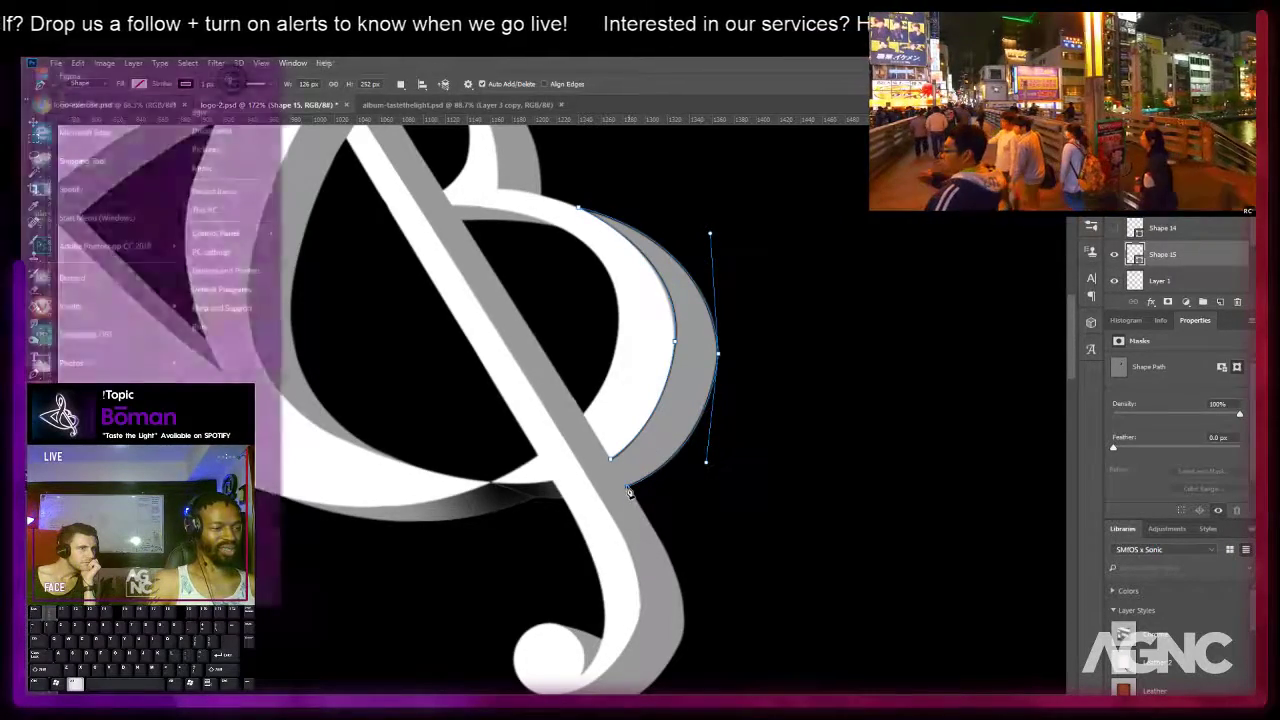
left_click(626, 487, "ctrl")
left_click(626, 487, "alt")
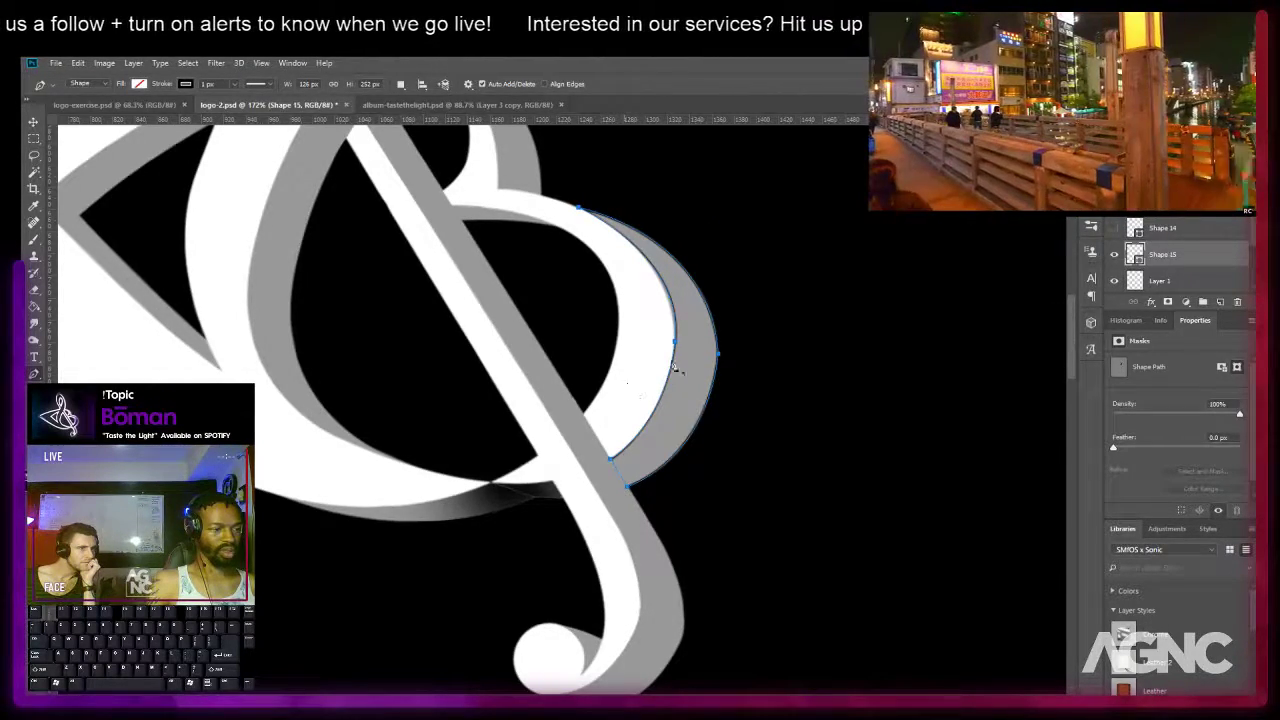
left_click(1133, 258, "ctrl")
Fade the selected bowl shadow to soft black near the stem on Layer 1 with a 500 px brush, and deselect.
scroll(1143, 287, "down", 2)
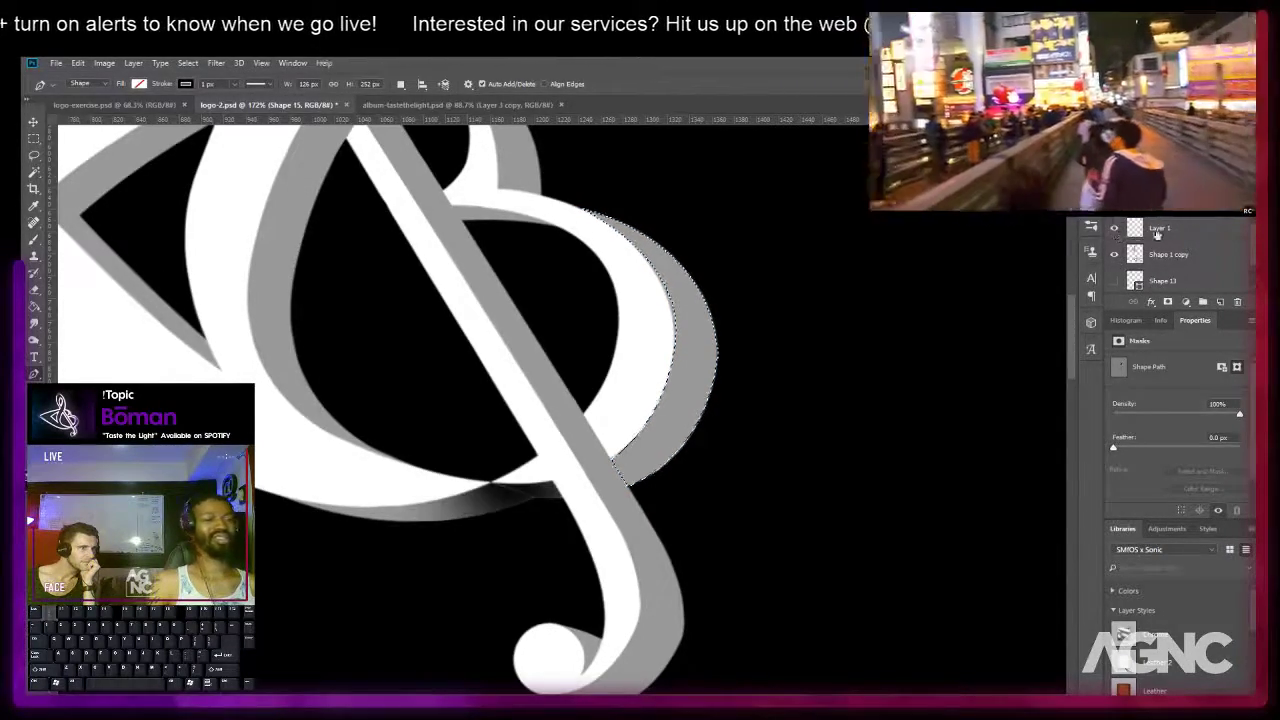
left_click(1150, 228)
key("b")
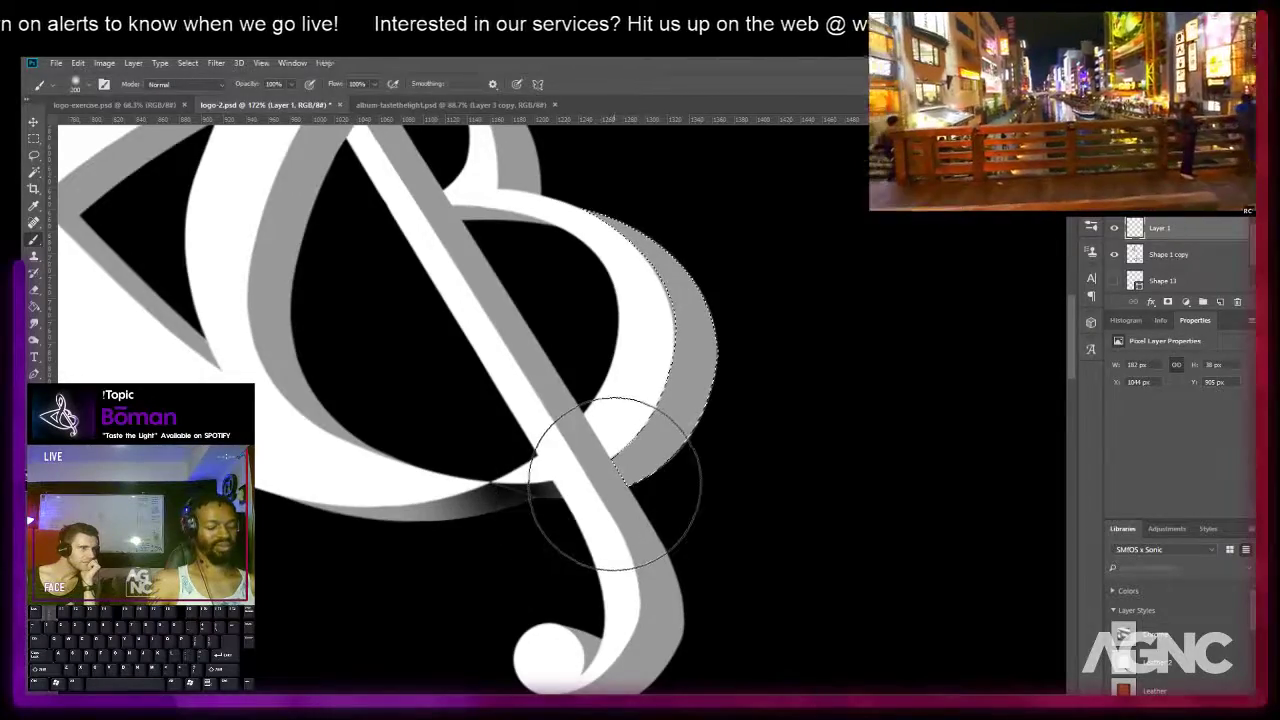
key("bracketright")
key("bracketright")
key("bracketright")
key("bracketright")
key("bracketright")
left_click(498, 540)
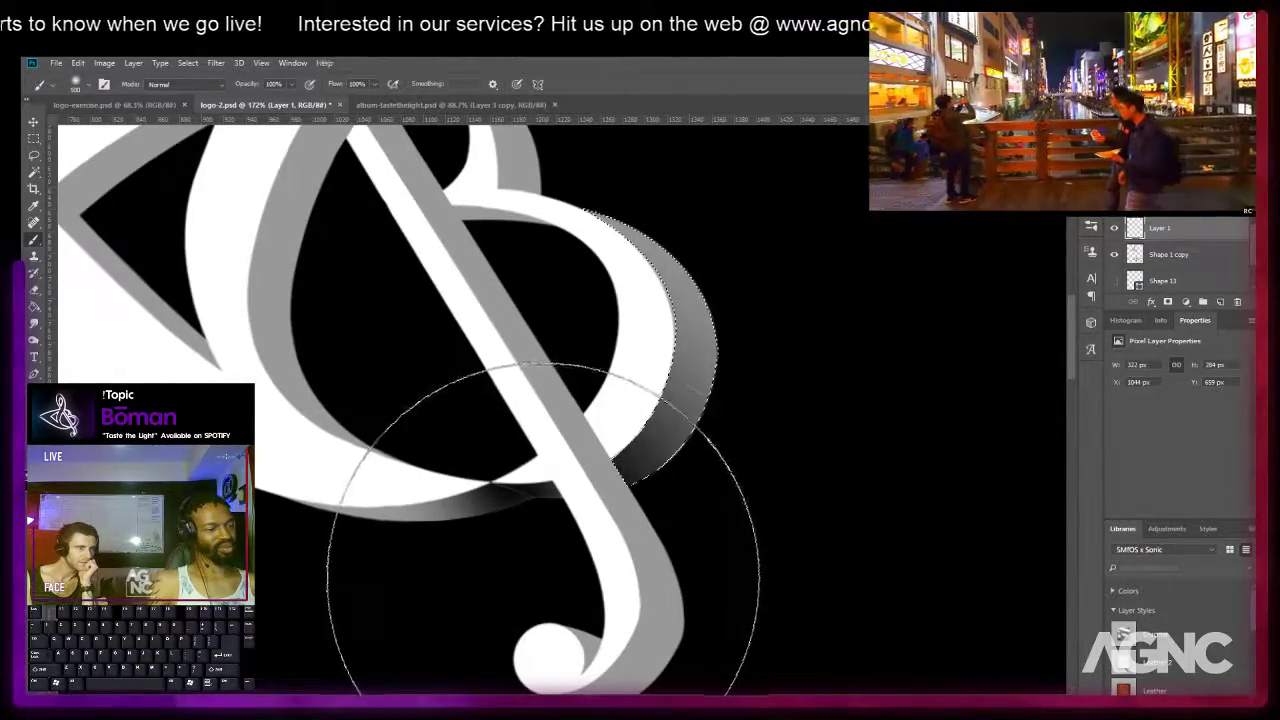
key("m")
left_click_drag(782, 330, 822, 470)
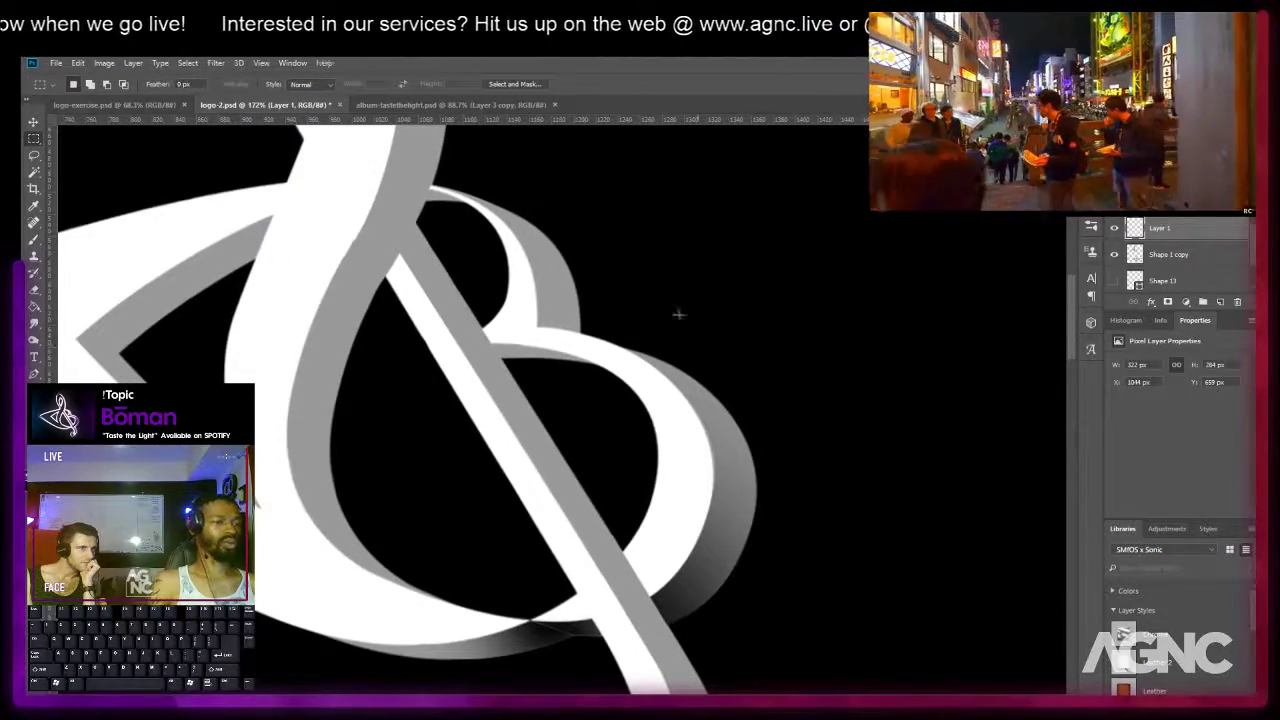
Restore the bowl shadow's selection and clear it again, reviewing the shading across the whole logo.
key("ctrl+alt+z")
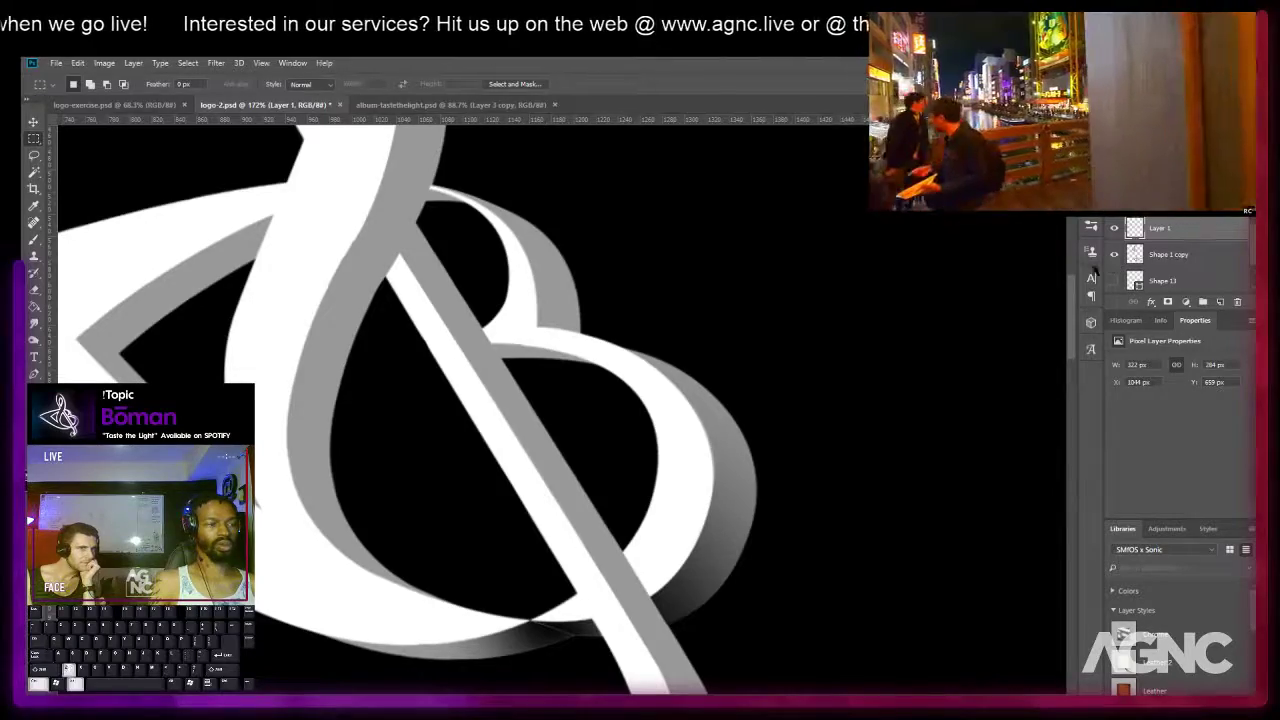
key("b")
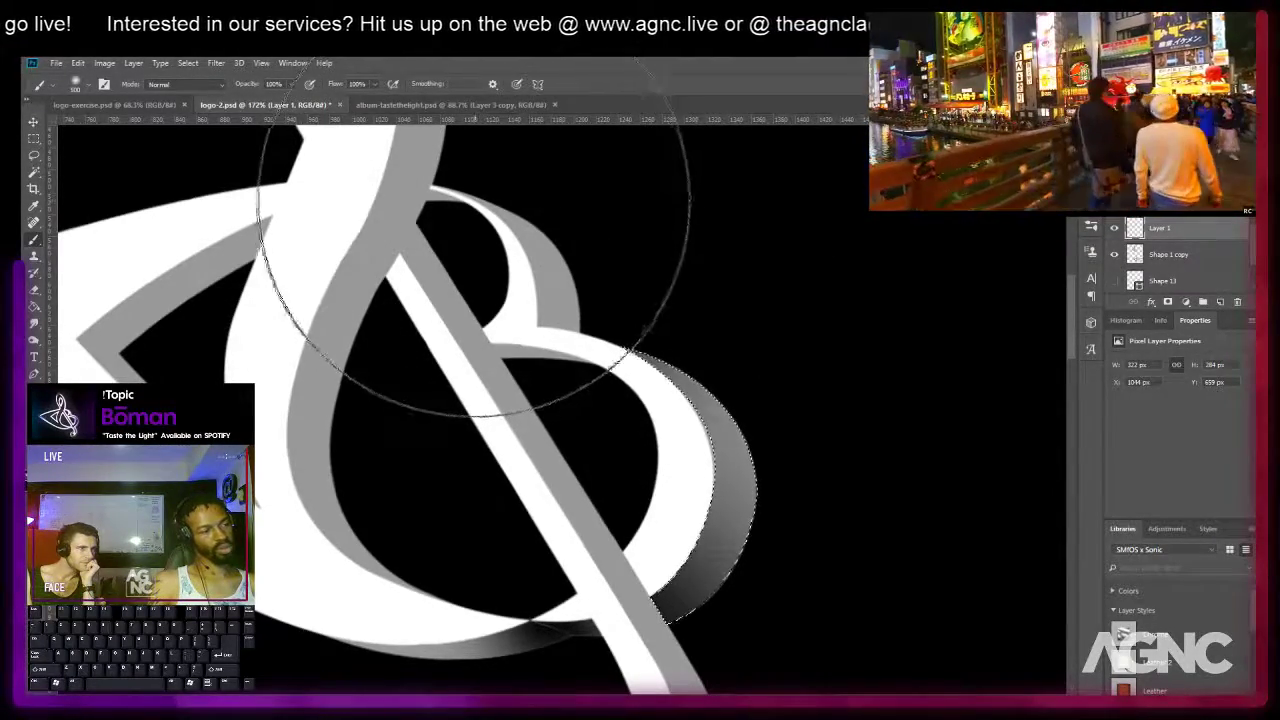
key("m")
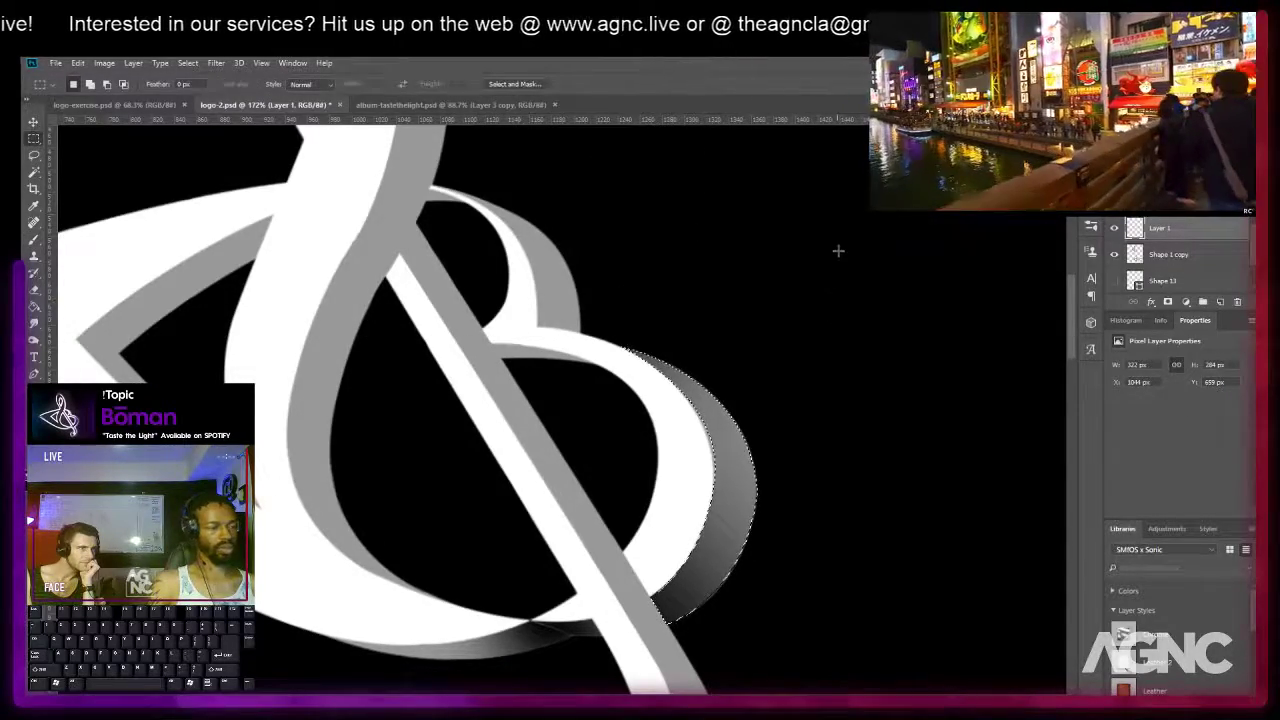
scroll(798, 238, "down", 3)
scroll(801, 246, "down", 2)
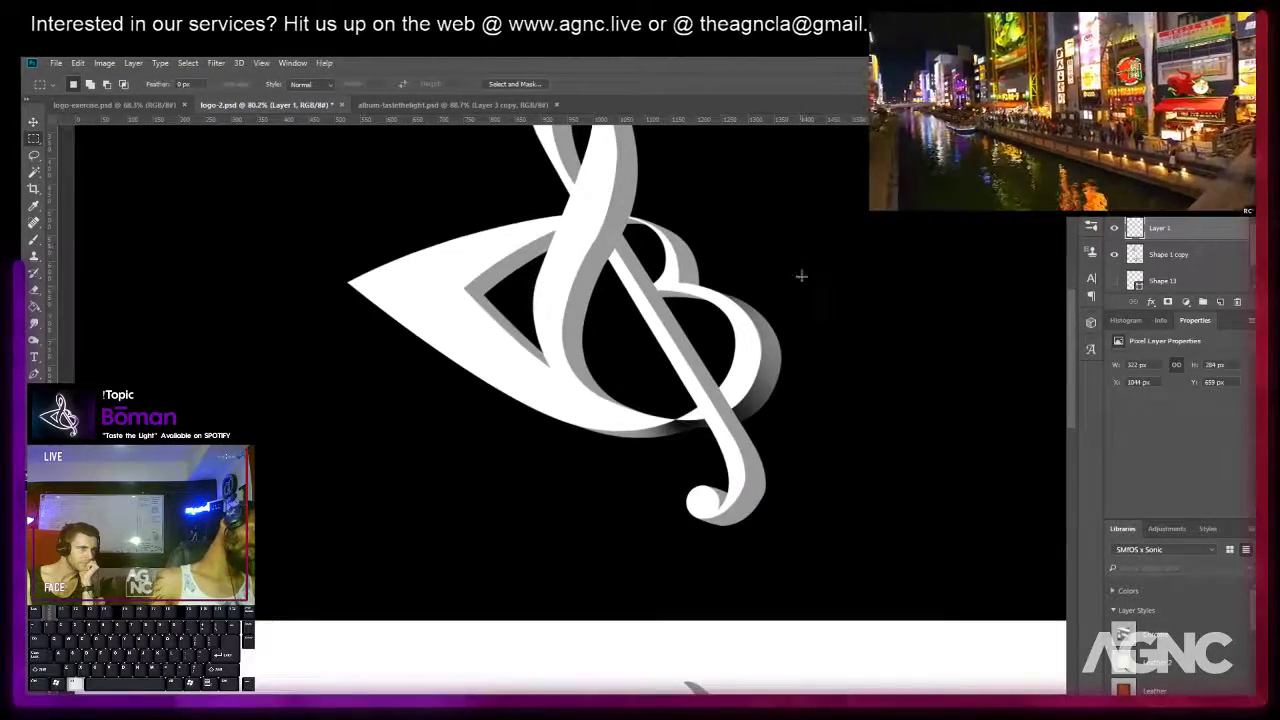
left_click_drag(711, 320, 630, 400)
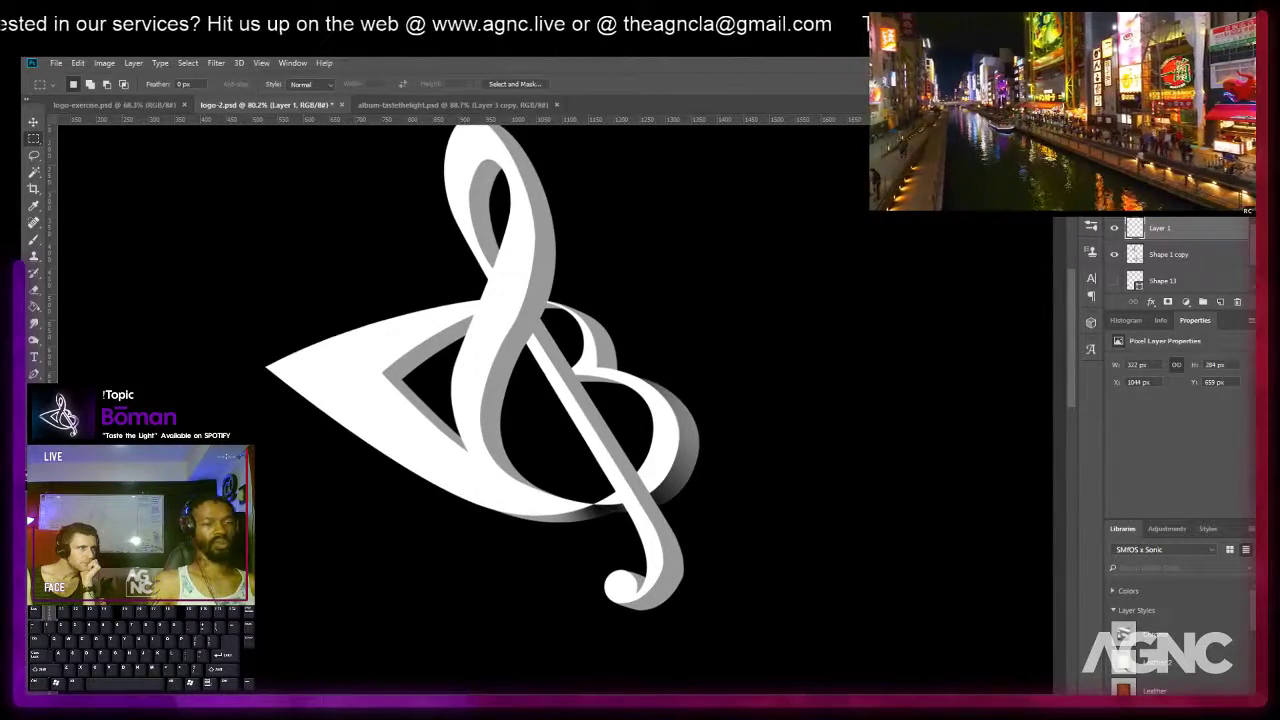
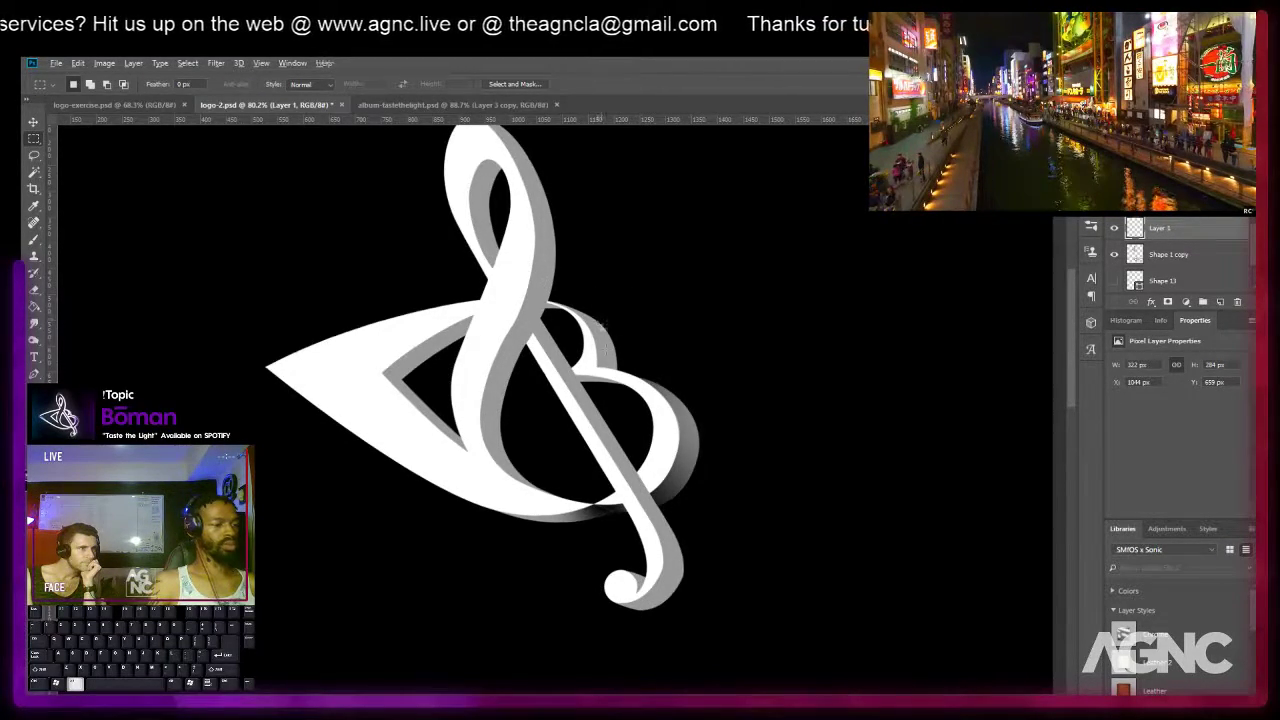
Select the Shape 1 copy layer and start a Pen shape across the corner of the pointed opening's grey shadow, from outer to inner corner.
scroll(602, 326, "up", 3)
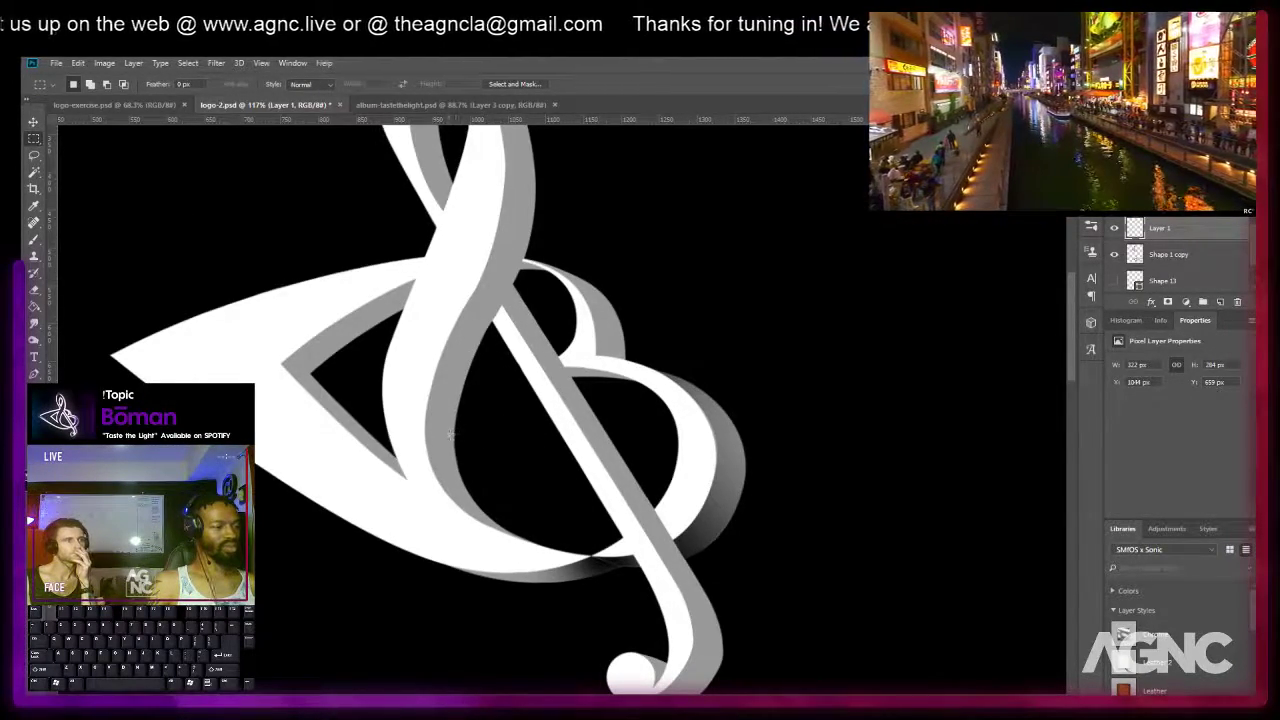
key("v")
scroll(325, 385, "up", 3)
right_click(317, 370)
left_click(340, 374)
key("p")
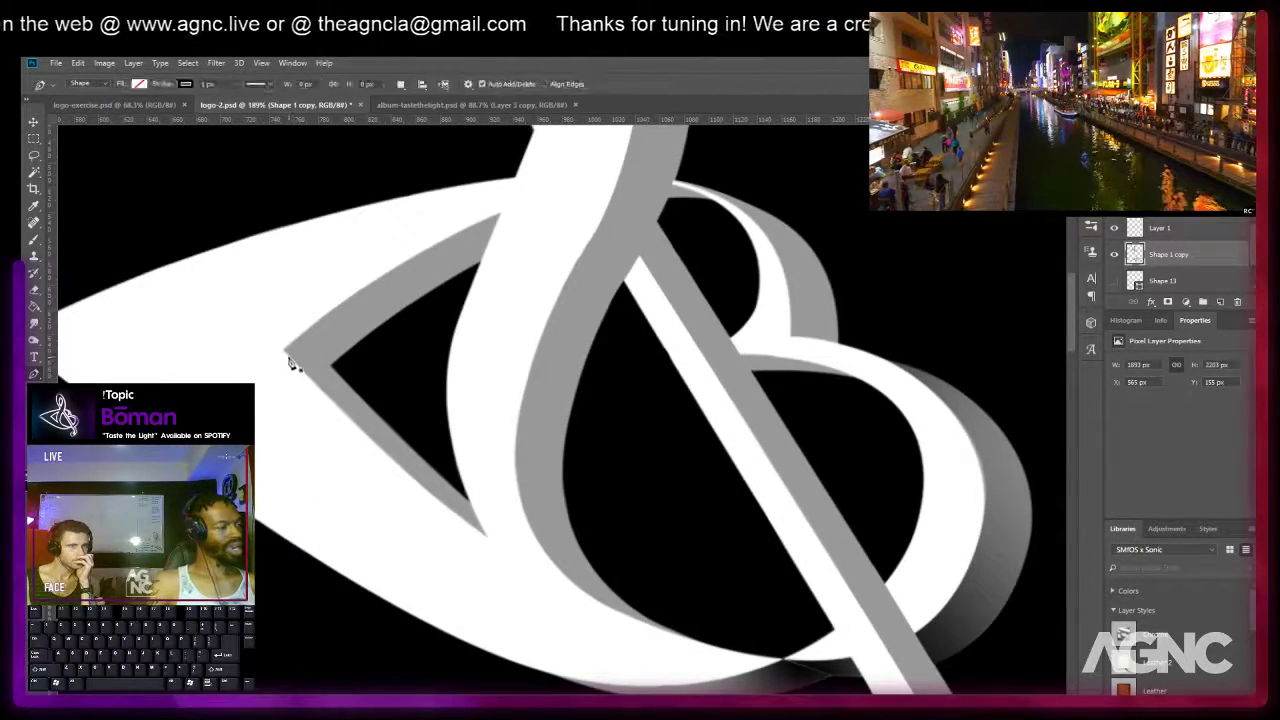
scroll(290, 363, "up", 2)
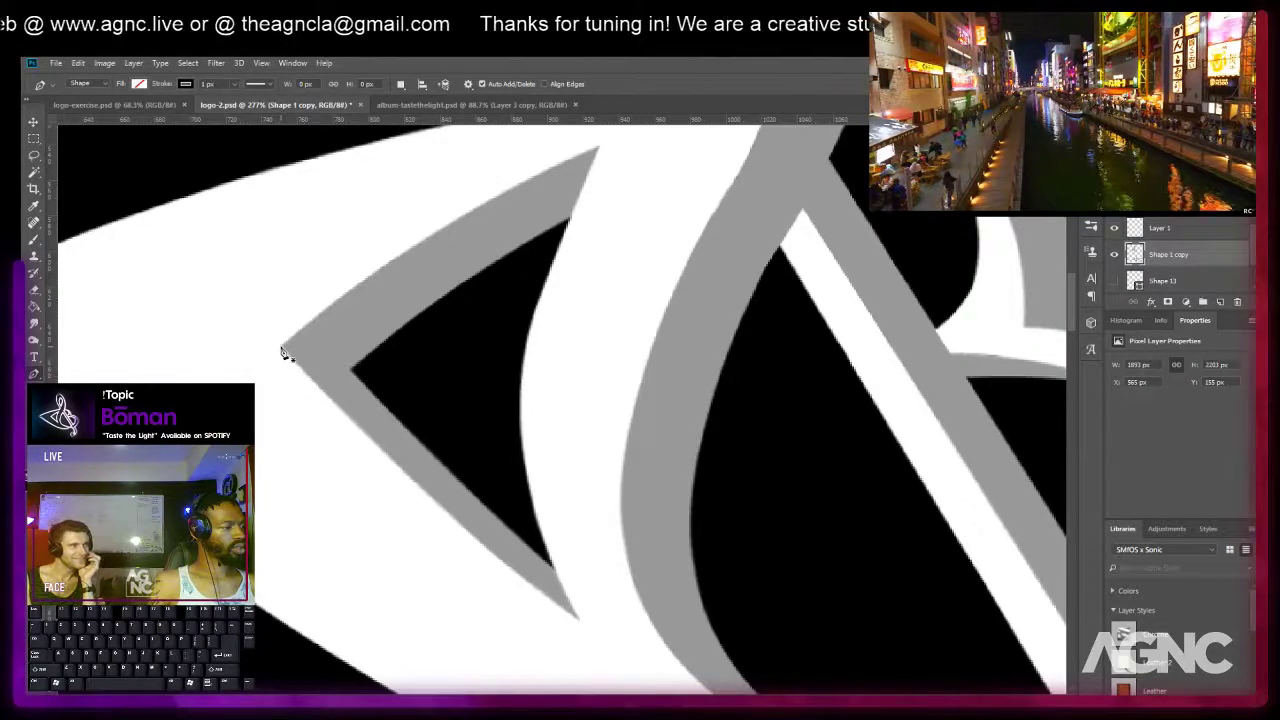
left_click(281, 347)
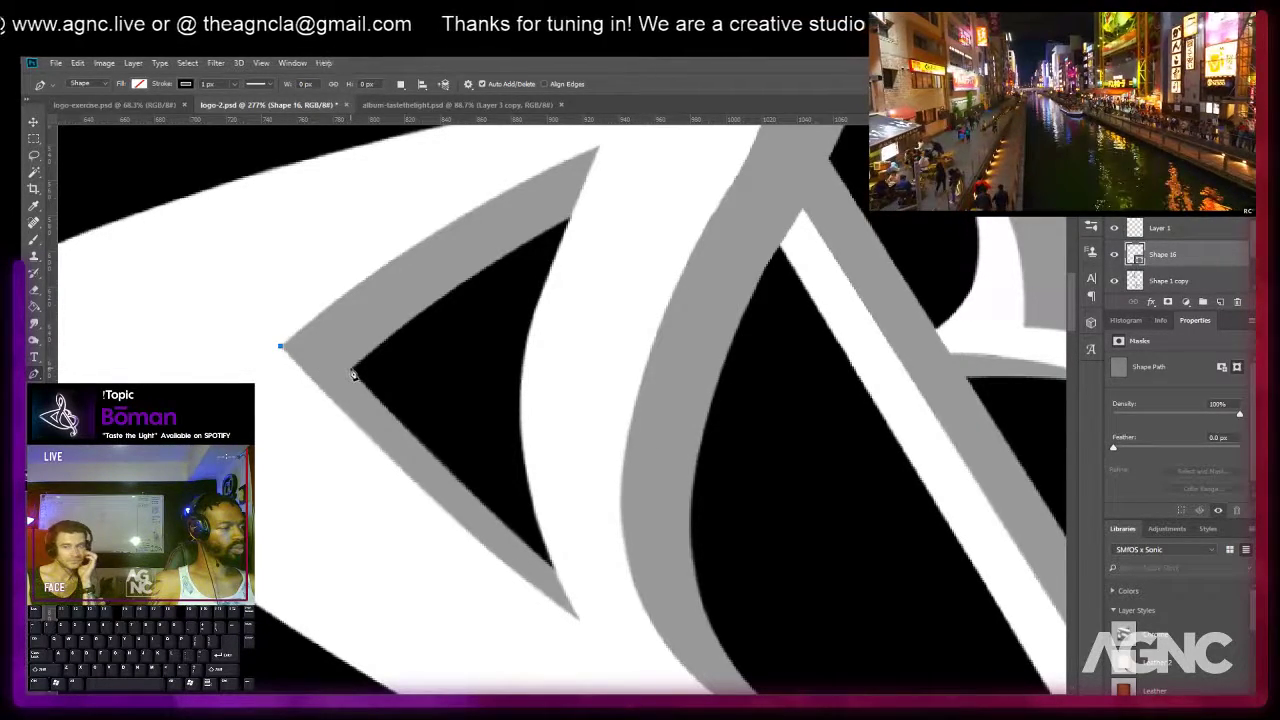
left_click(350, 369)
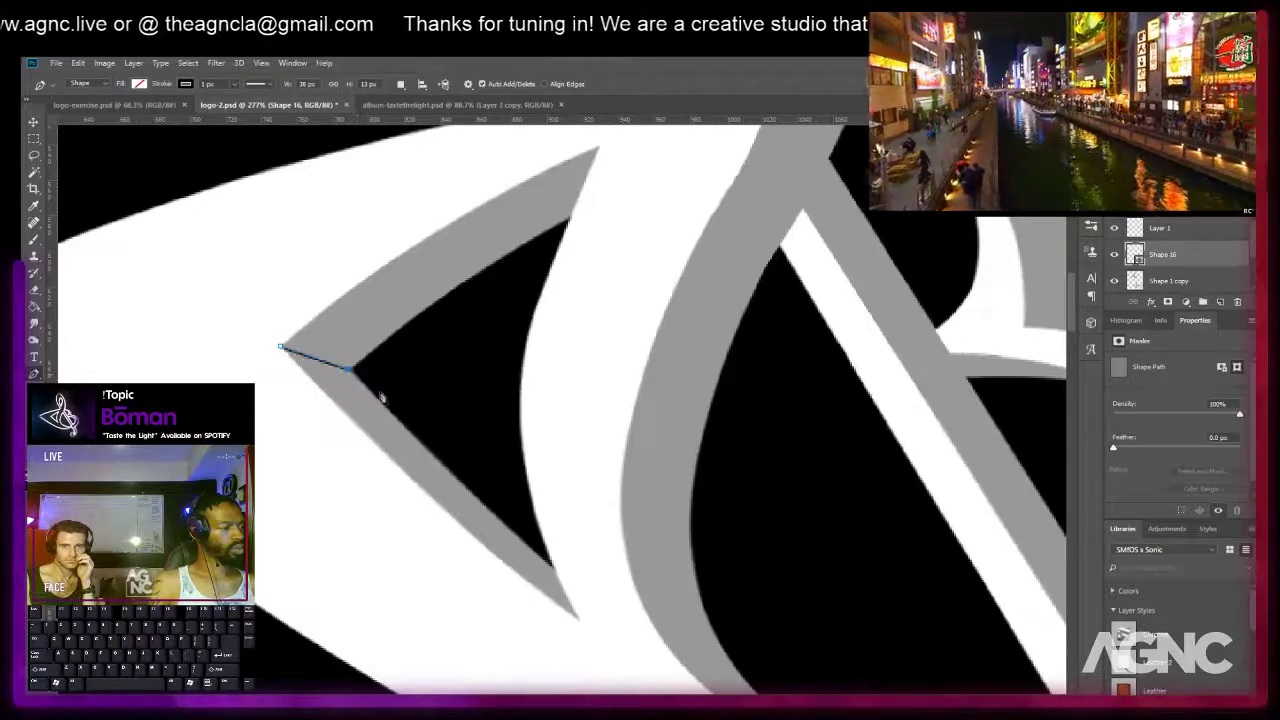
key("ctrl+z")
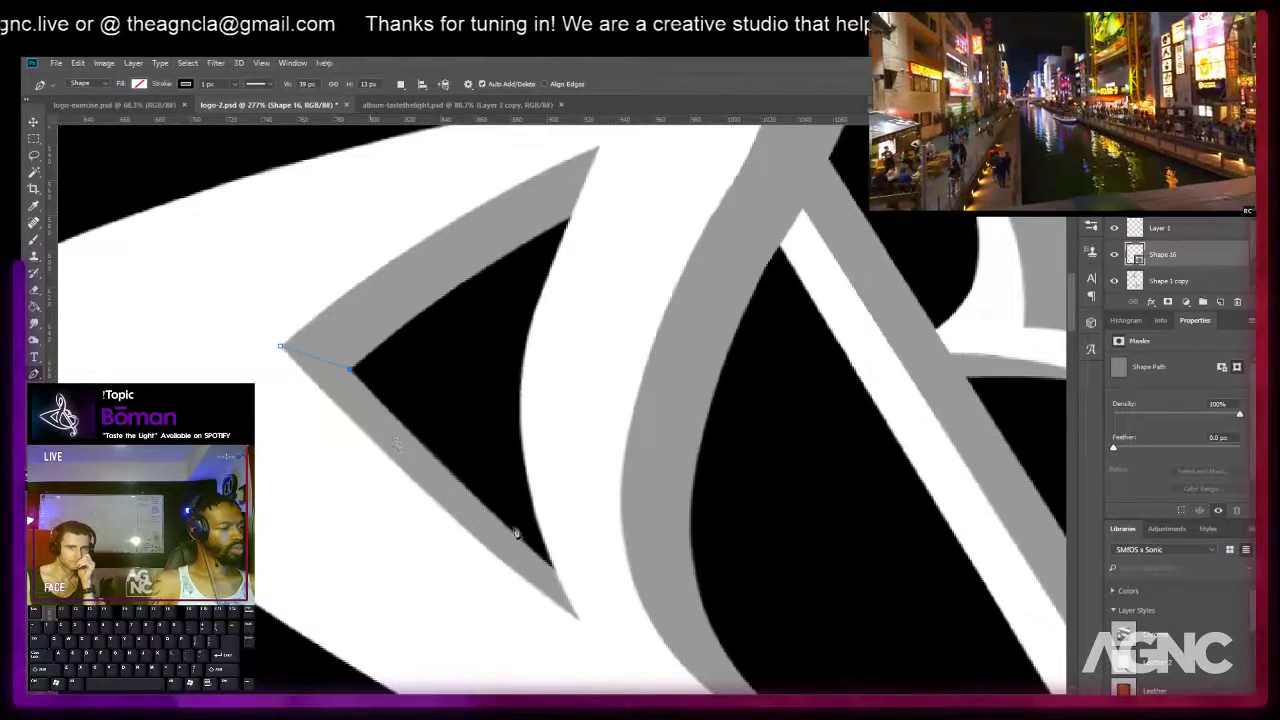
Close the Pen shape around the lower arm of the pointed opening's grey shadow, about 167 by 153 px, curving its outer edge.
left_click(555, 569)
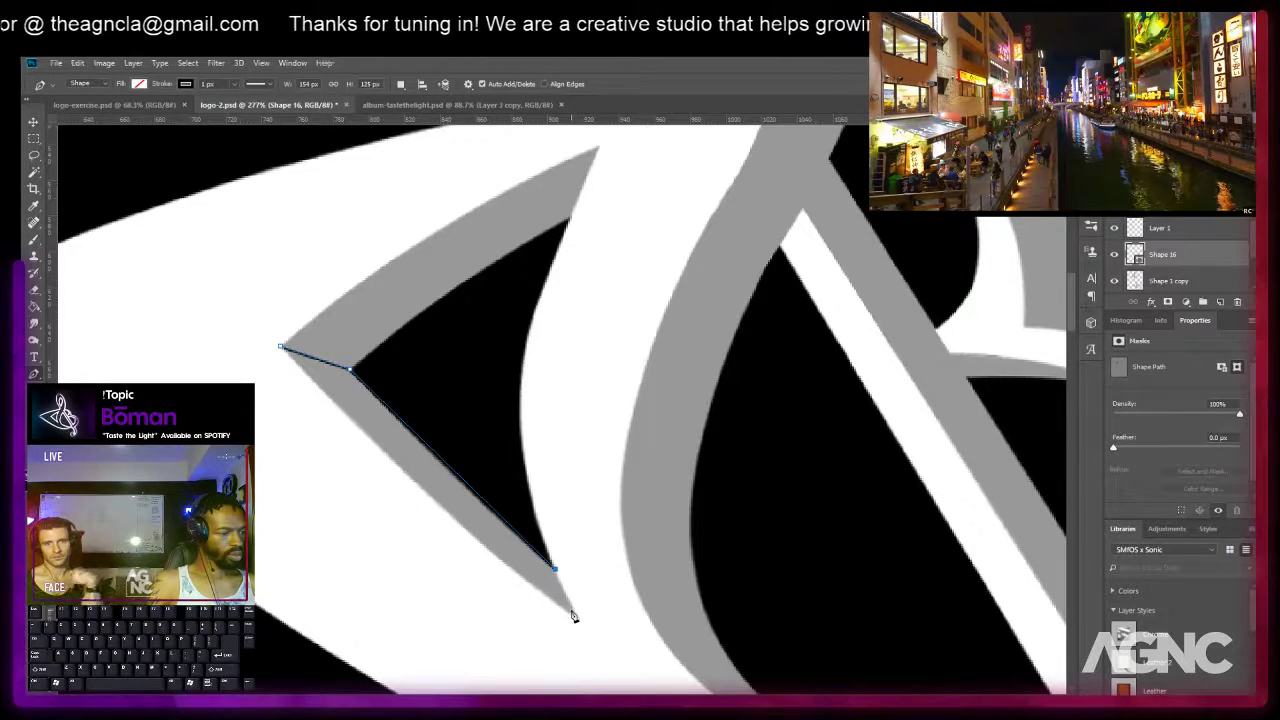
key("ctrl+z")
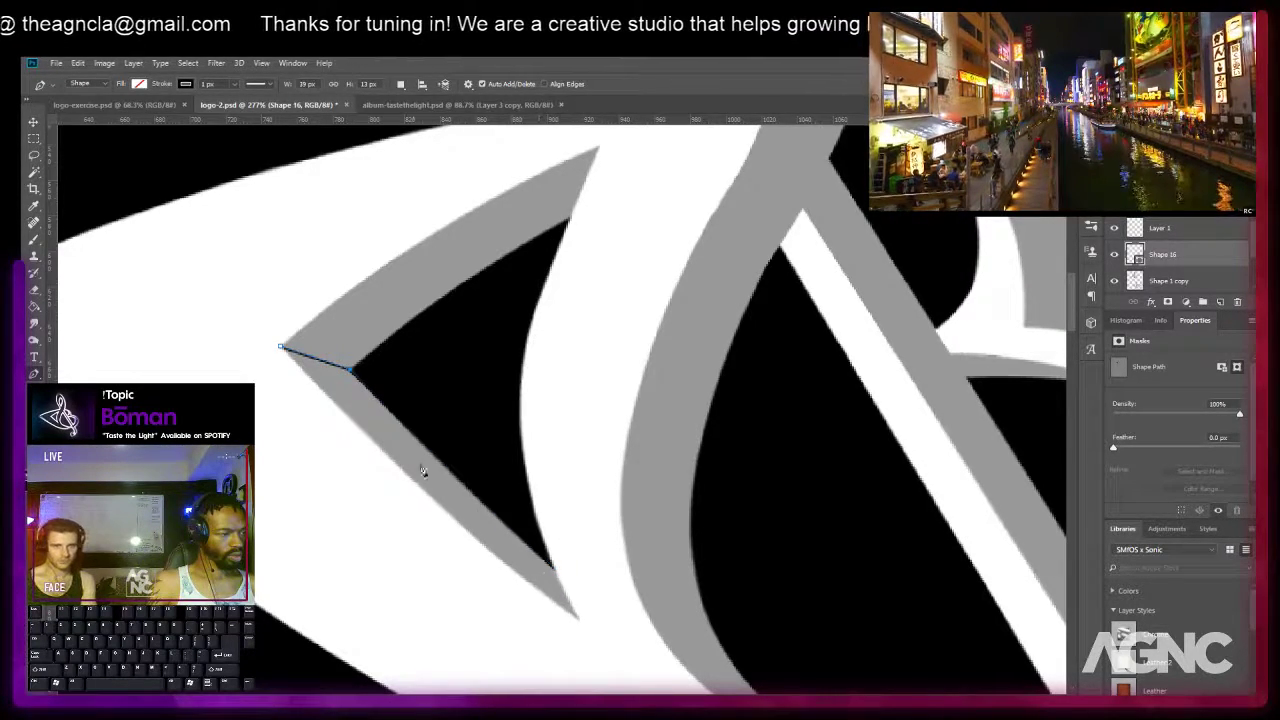
left_click(555, 569)
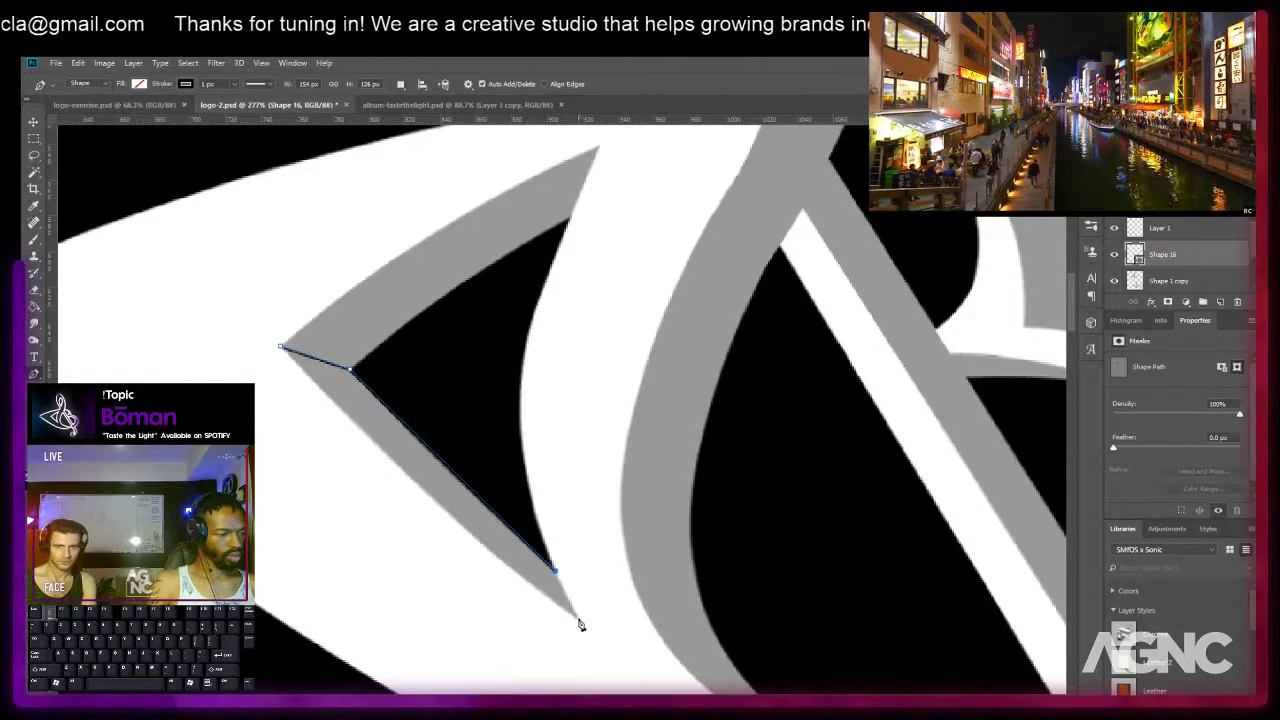
left_click_drag(587, 628, 580, 622)
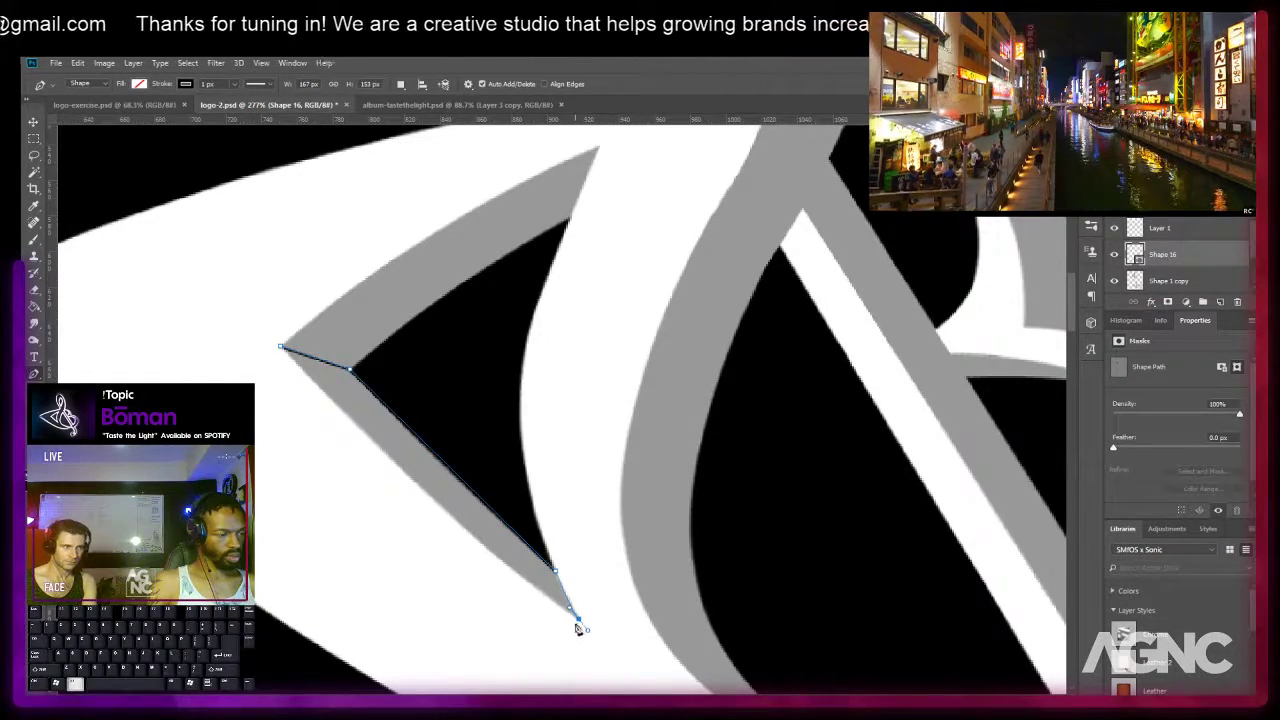
left_click(281, 347)
key("ctrl+z")
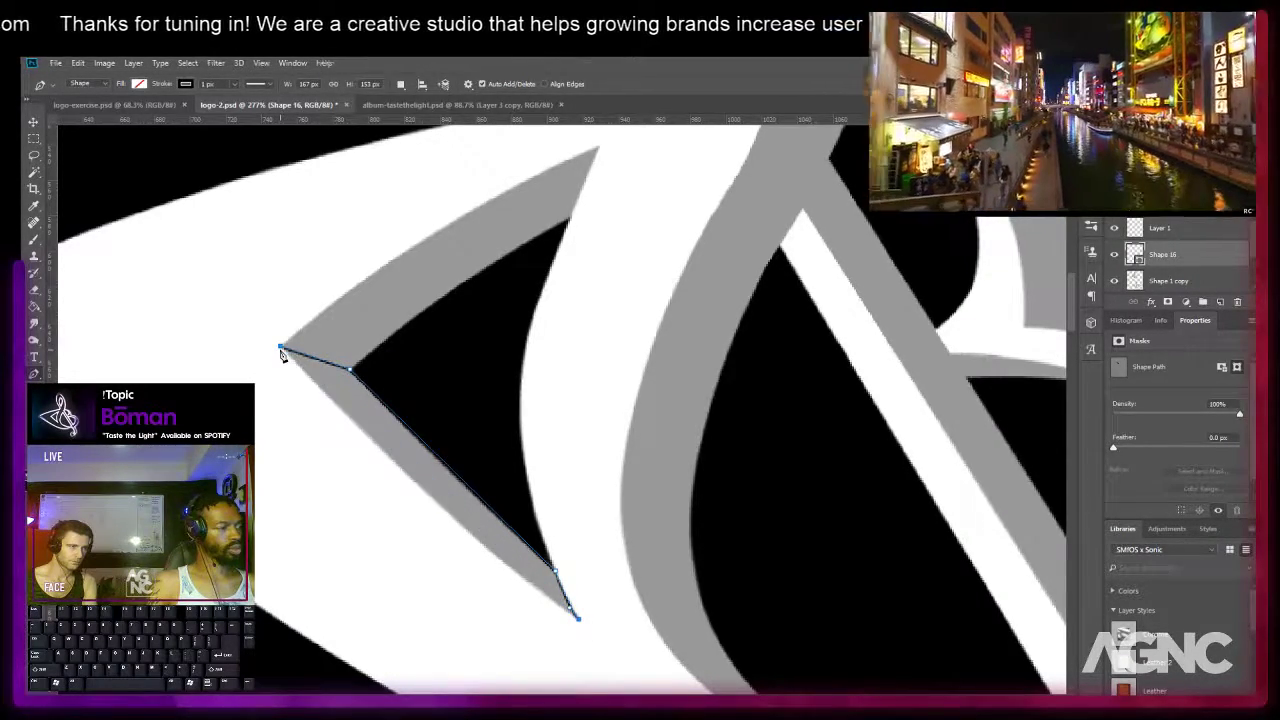
left_click_drag(278, 341, 142, 189)
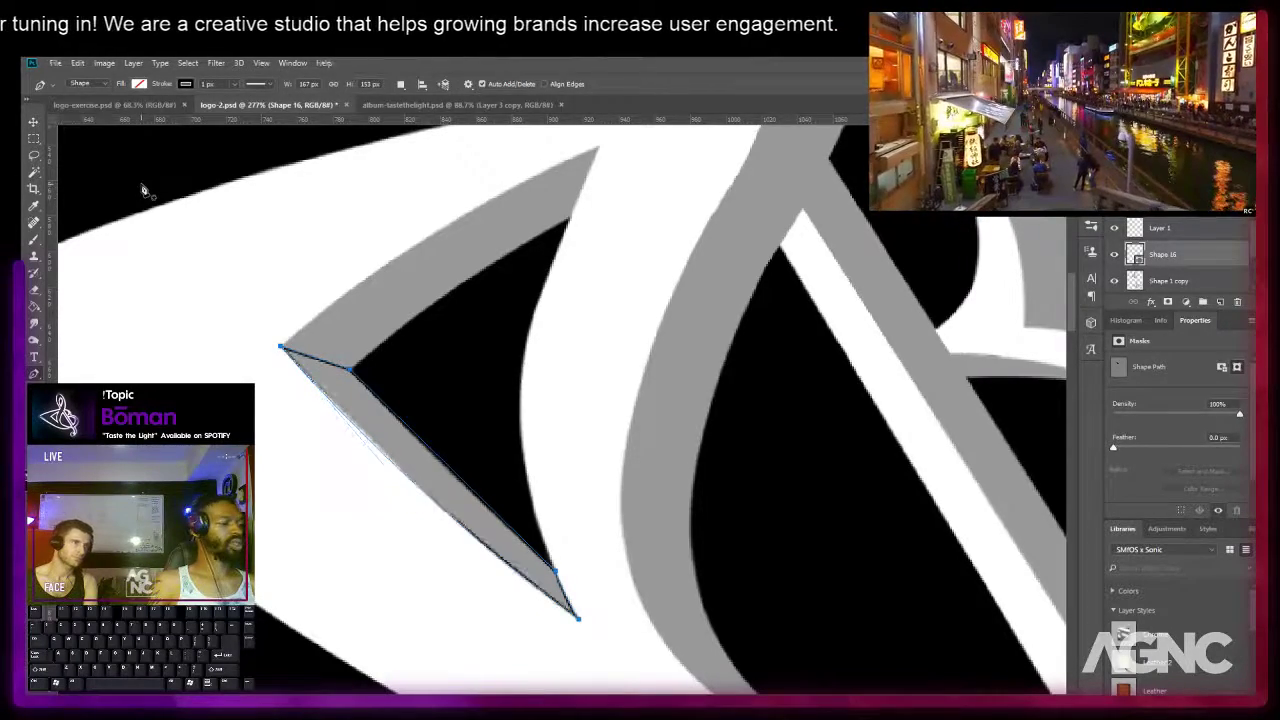
Finish editing the lower arm's path and raise the Shape 16 layer above the Shape layer.
key("a")
left_click(458, 177)
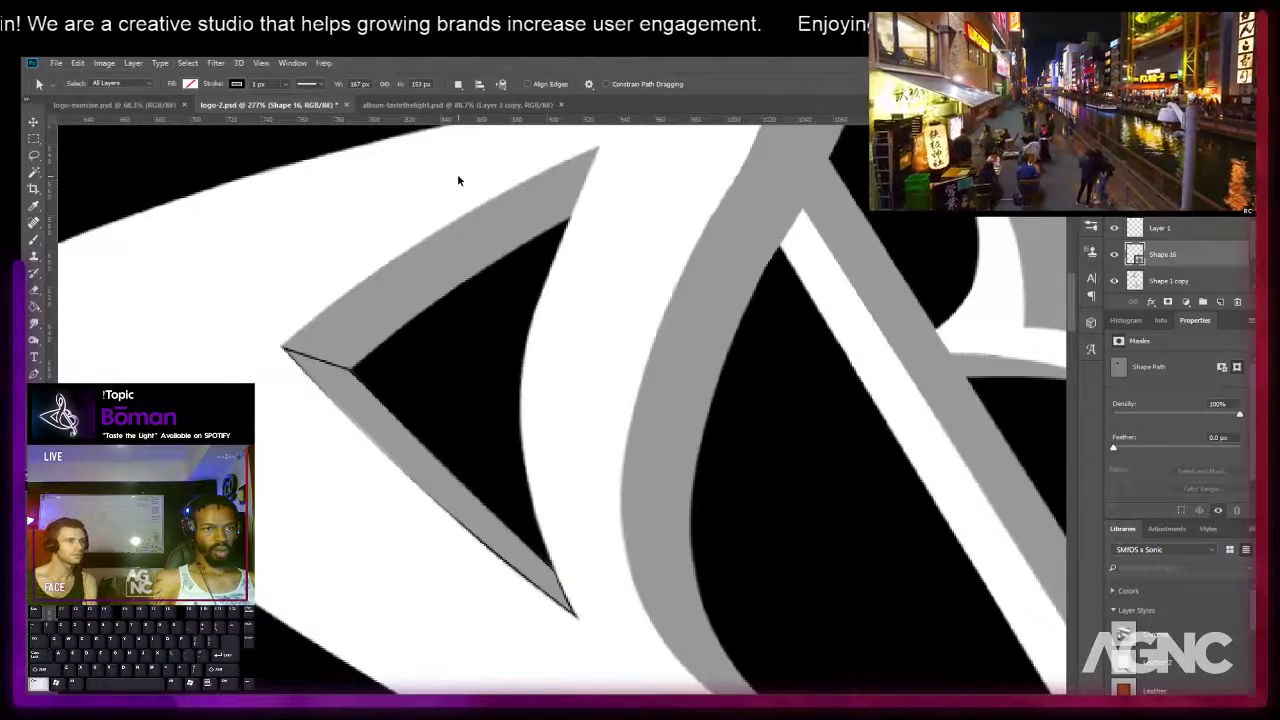
key("ctrl+bracketright")
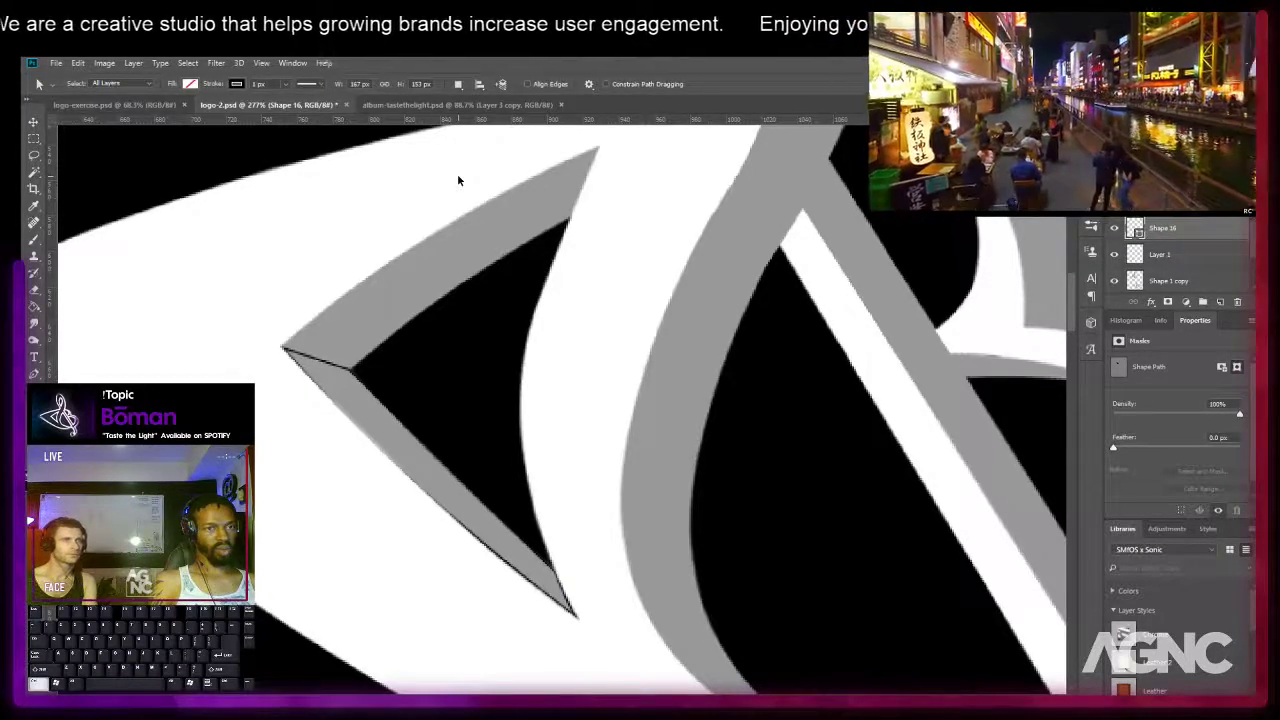
key("ctrl+bracketright")
key("ctrl+bracketright")
key("ctrl+bracketright")
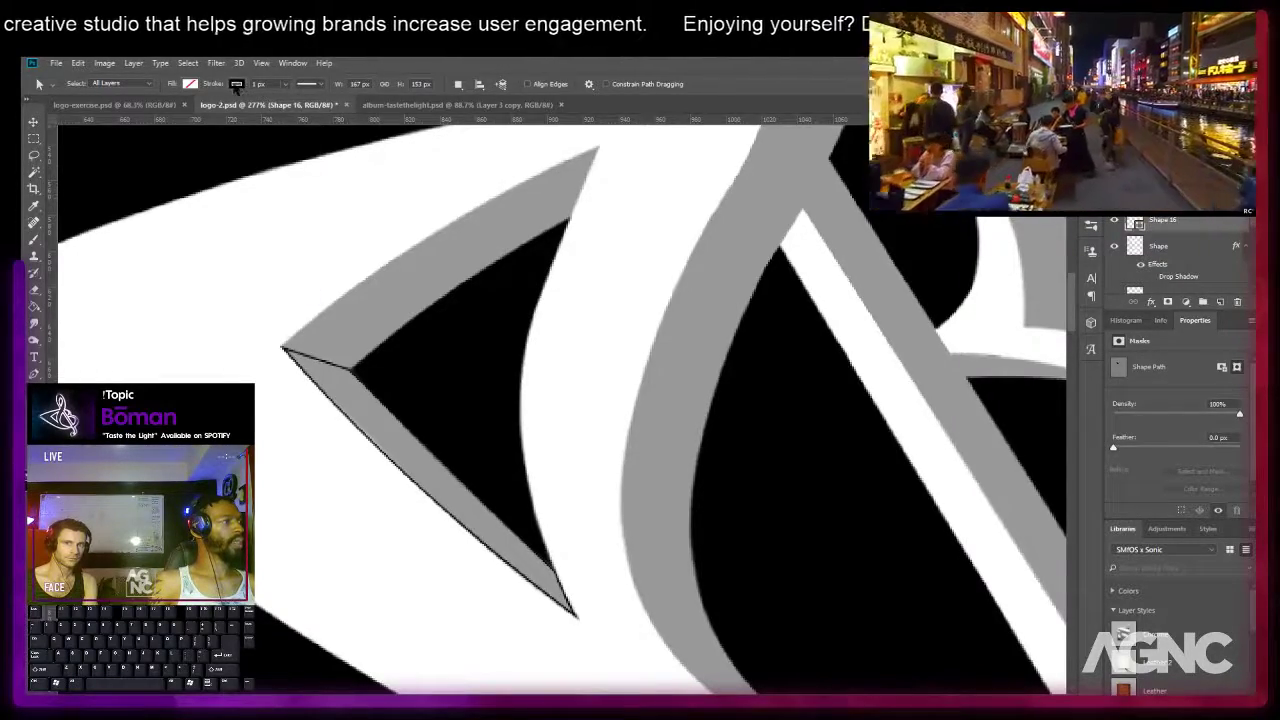
Remove the stroke from the Shape 16 outline and load its area as a selection.
left_click(236, 84)
left_click(172, 110)
left_click(189, 84)
left_click(189, 84)
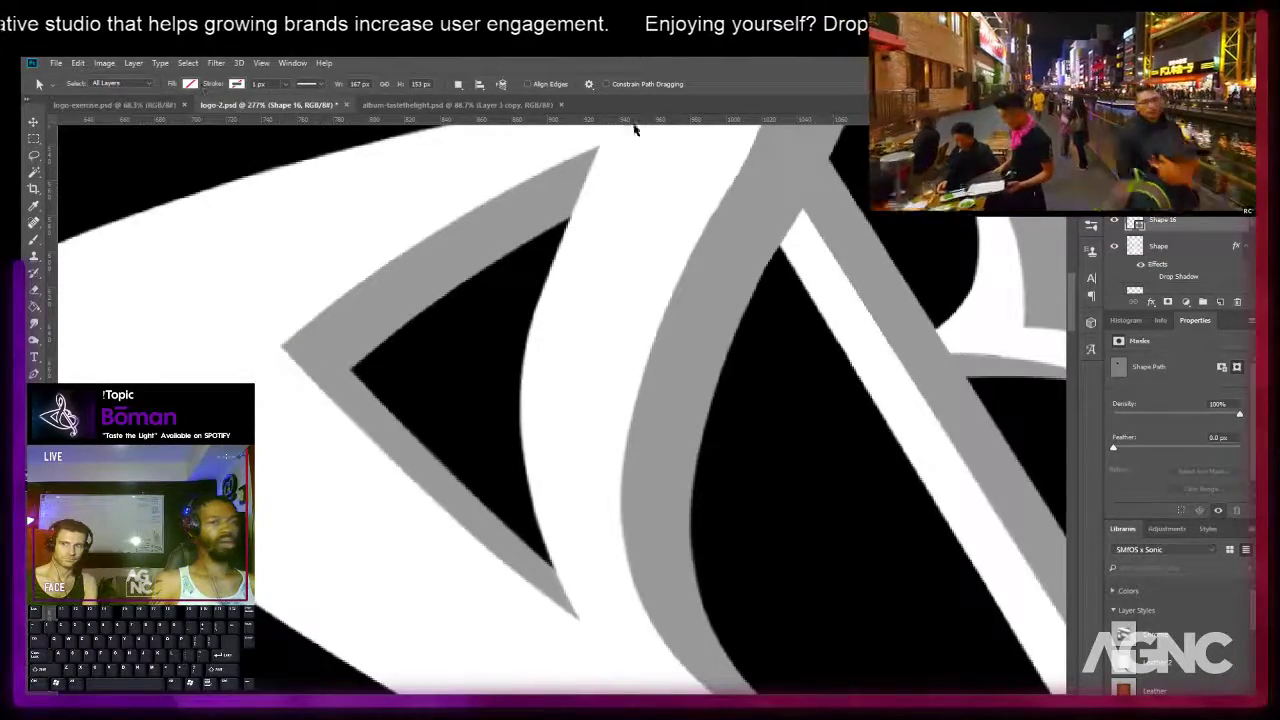
left_click(1134, 223, "ctrl")
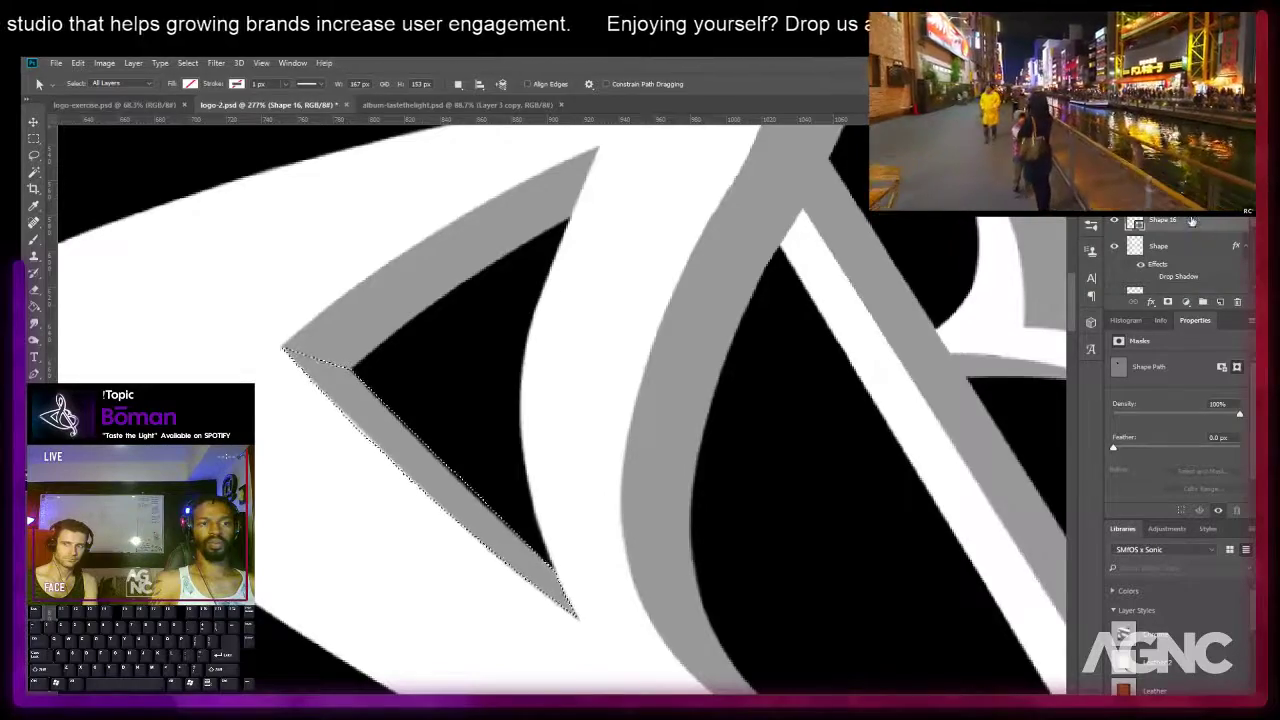
On a new layer, fade the selected lower arm to soft black from its pointed corner with a 300 px brush at reduced opacity, and deselect.
left_click(1220, 302)
key("b")
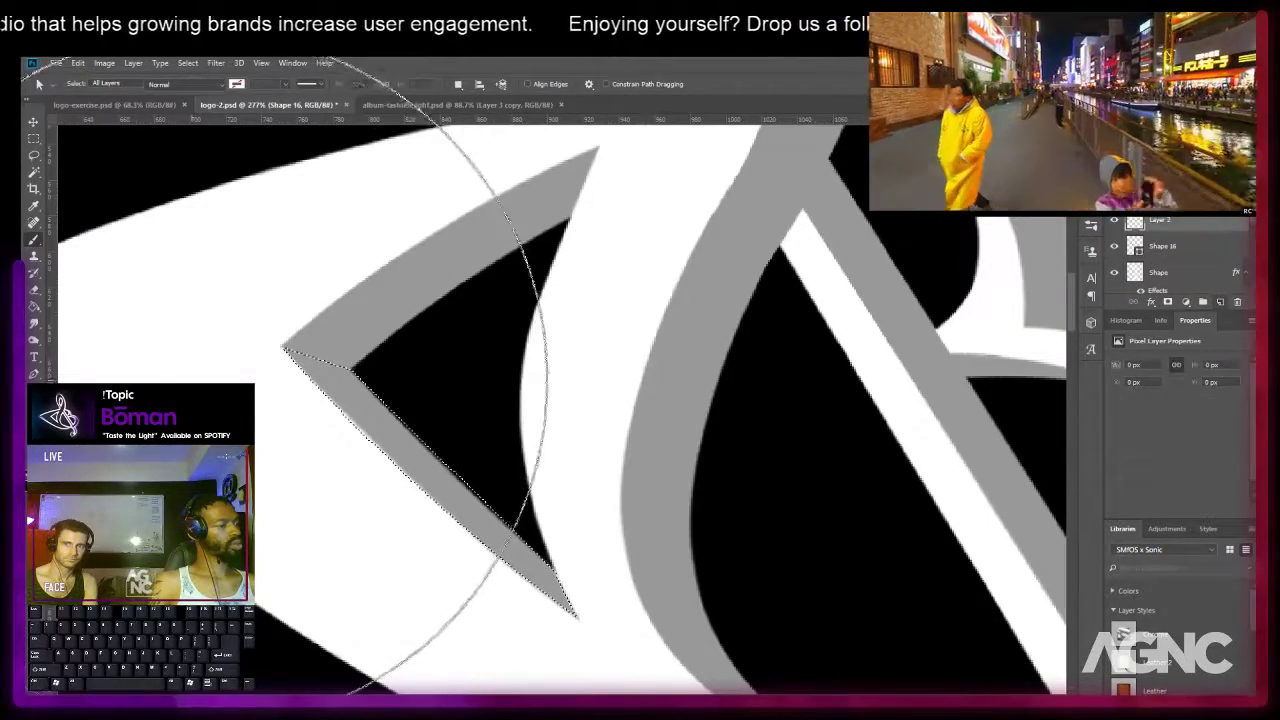
scroll(212, 372, "down", 4)
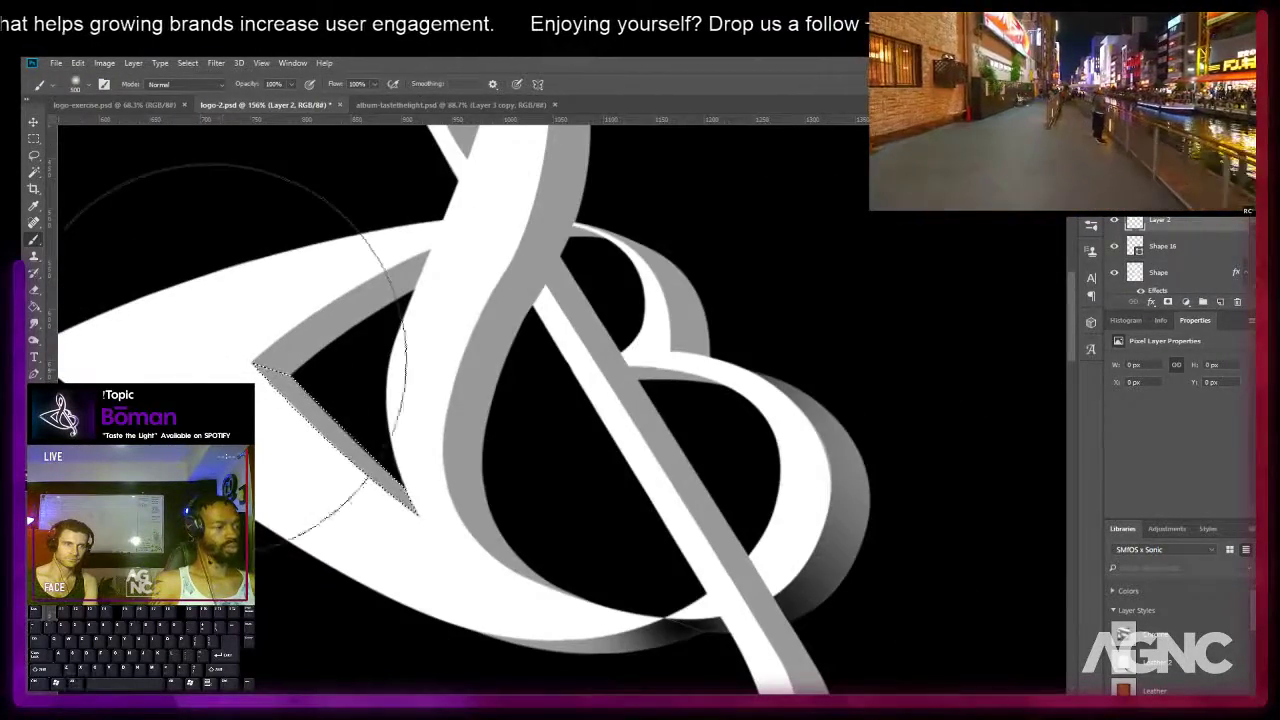
key("bracketleft")
key("bracketleft")
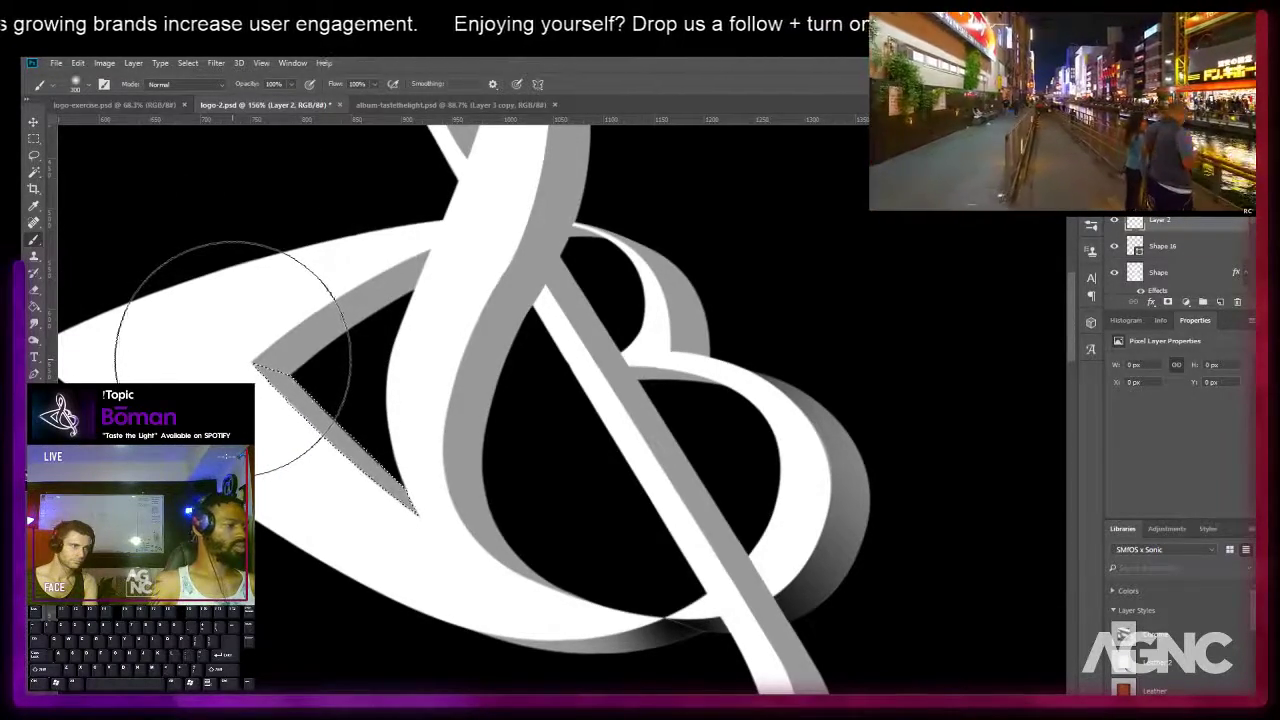
key("bracketleft")
key("bracketright")
left_click(253, 365)
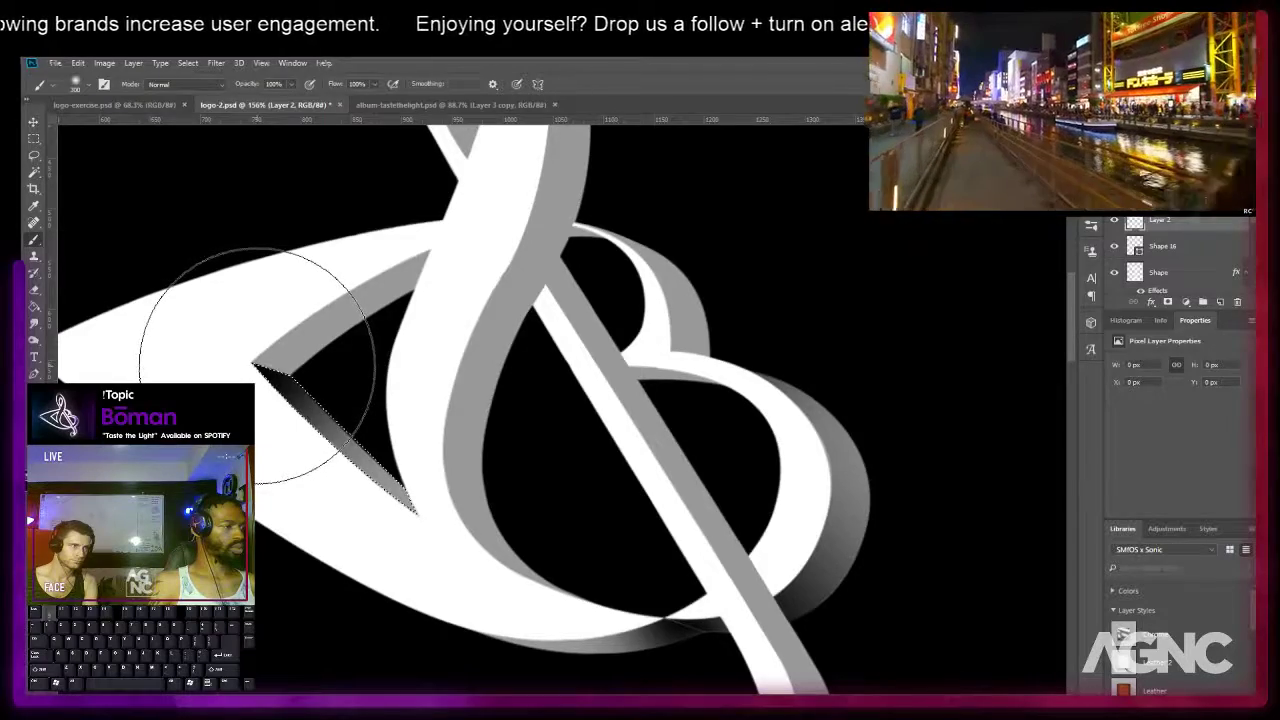
key("ctrl+z")
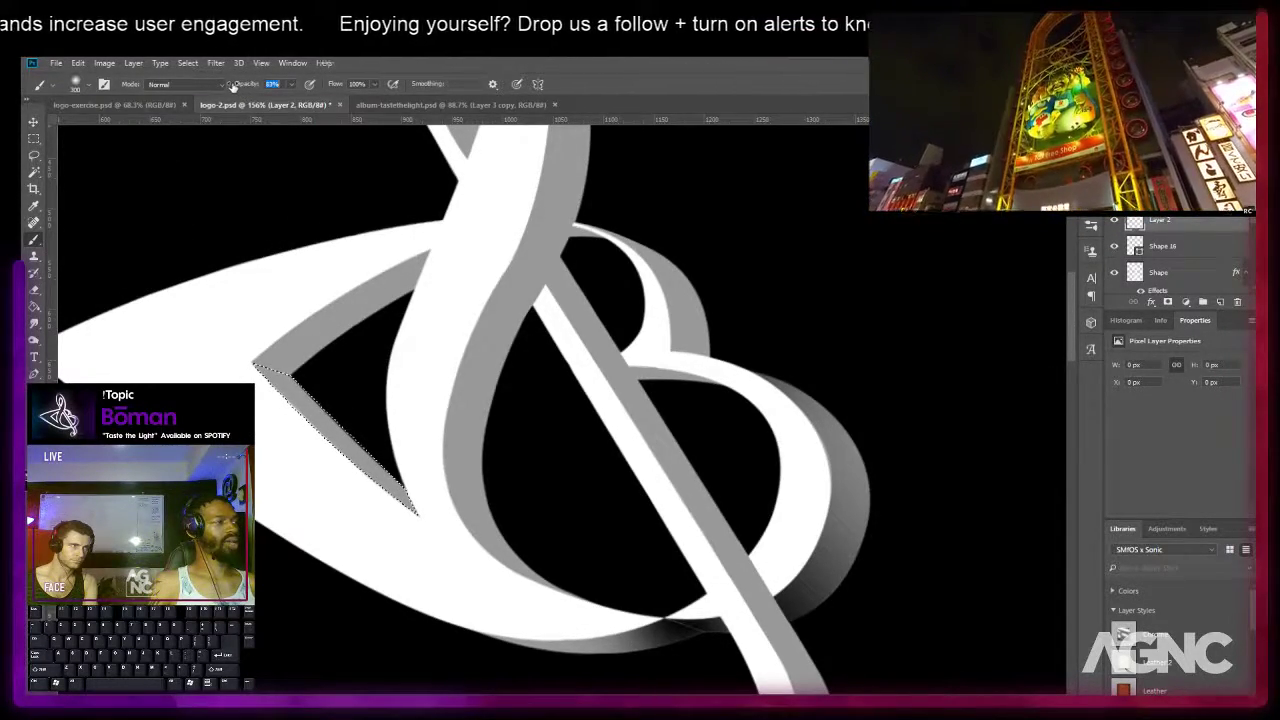
mouse_move(265, 339)
left_mouse_down()
mouse_move(288, 365)
mouse_move(250, 342)
left_mouse_up()
key("m")
left_click(374, 362)
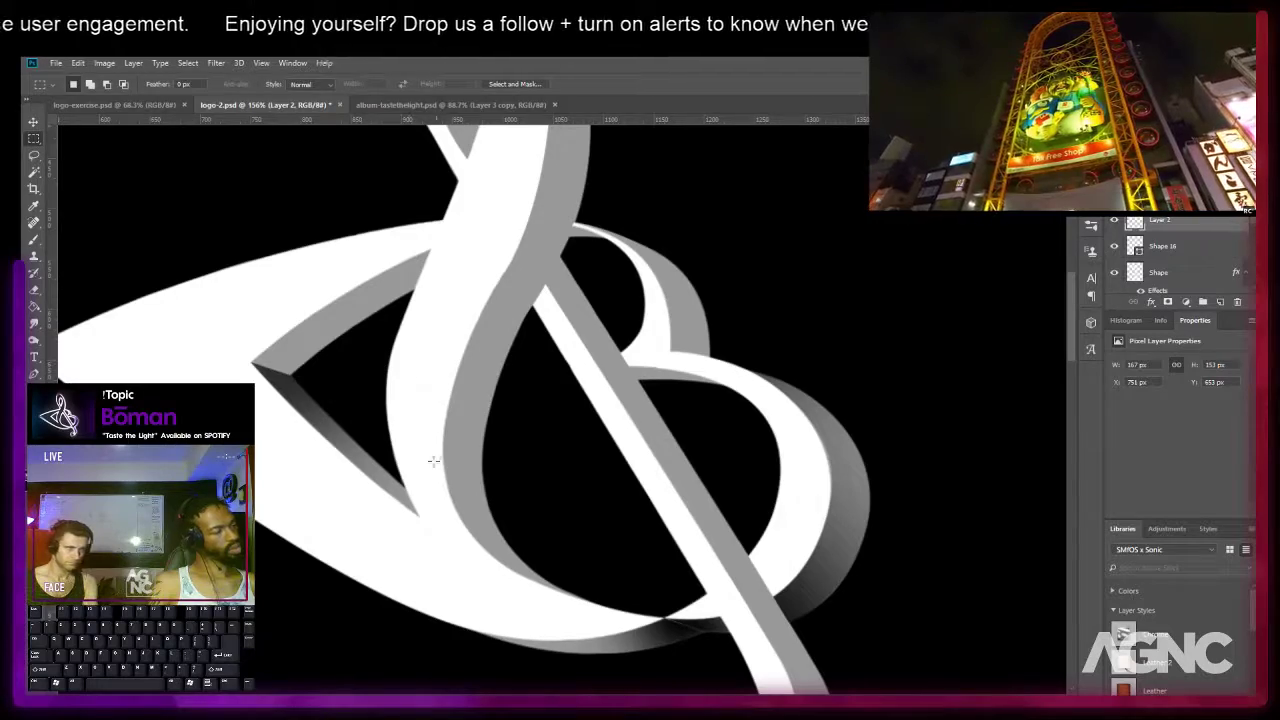
Draw a closed Pen shape around the upper arm of the pointed opening's grey shadow, about 177 by 125 px, following its curved edges.
scroll(290, 345, "up", 2)
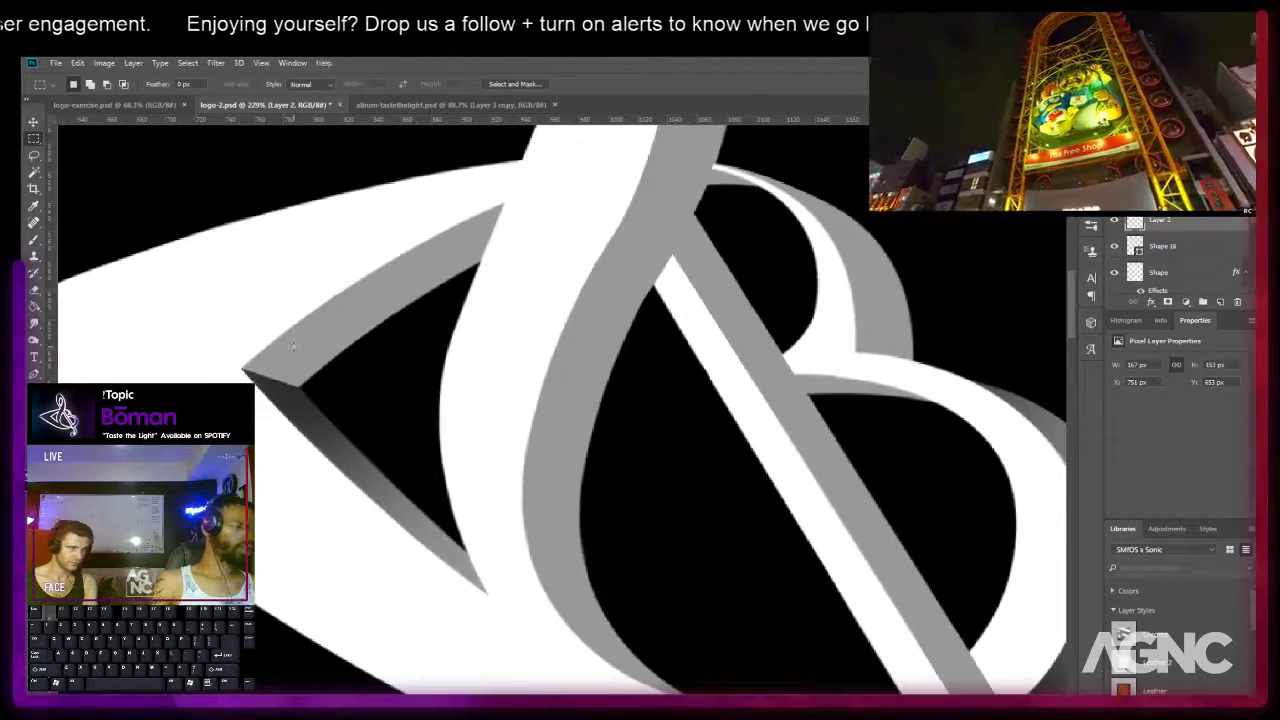
scroll(293, 347, "up", 3)
key("v")
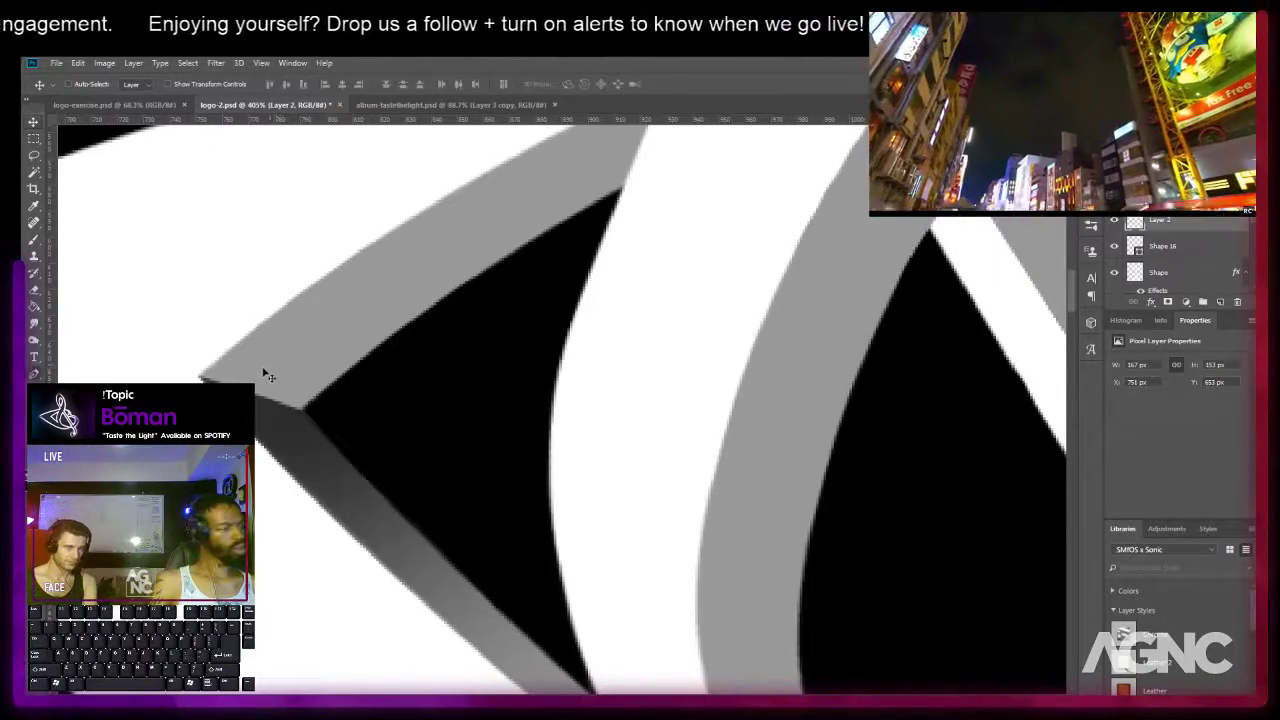
key("p")
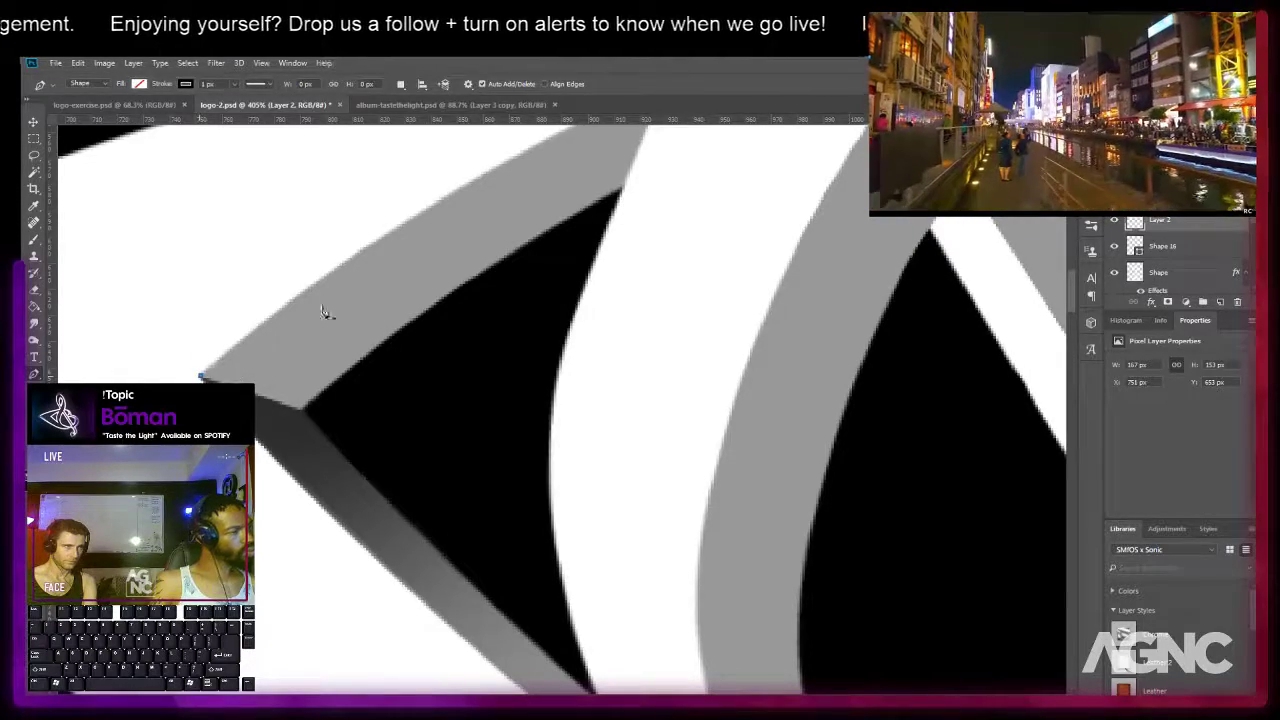
left_click_drag(500, 230, 274, 437)
left_click_drag(438, 296, 716, 171)
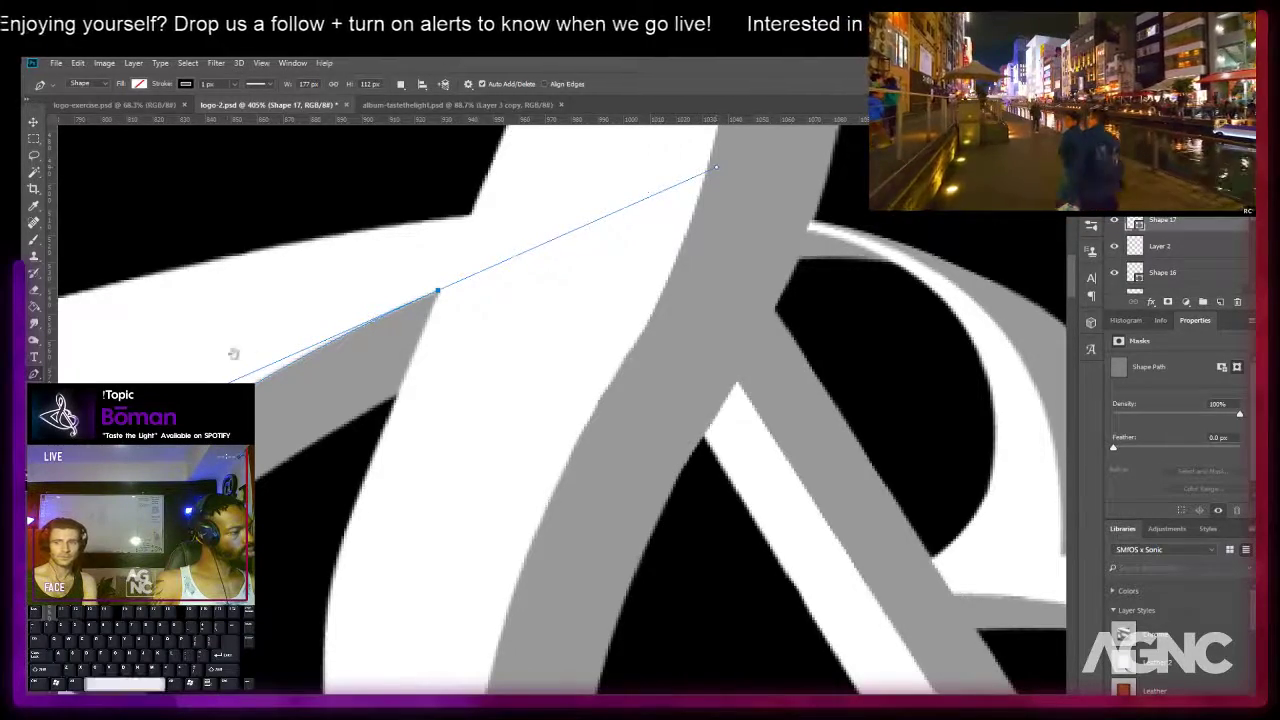
left_click_drag(246, 349, 350, 240)
left_click(564, 179)
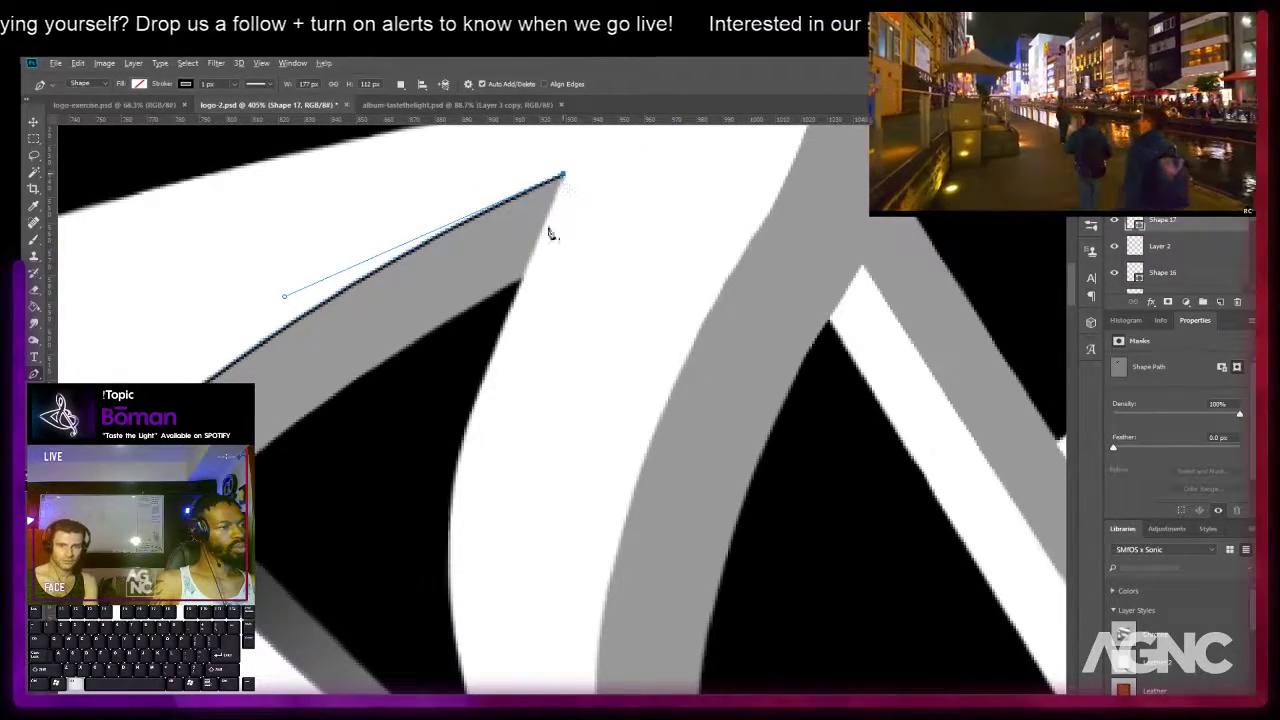
left_click(523, 276)
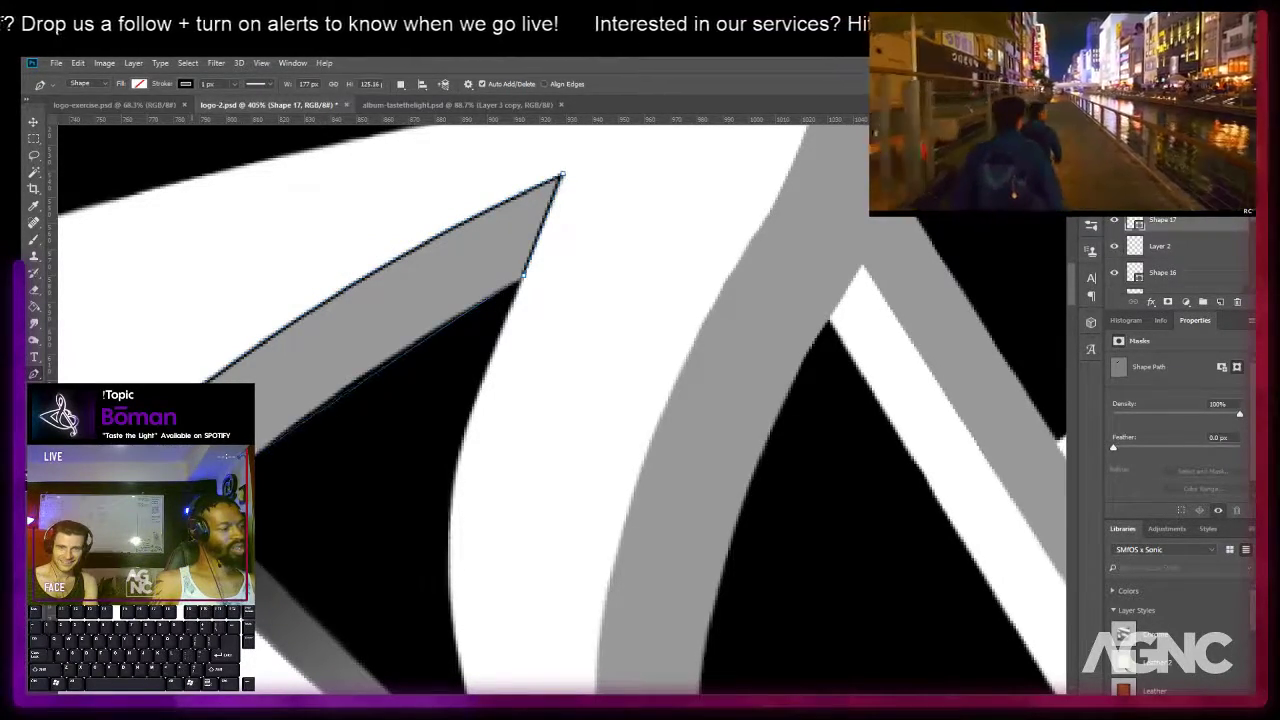
left_click(320, 388)
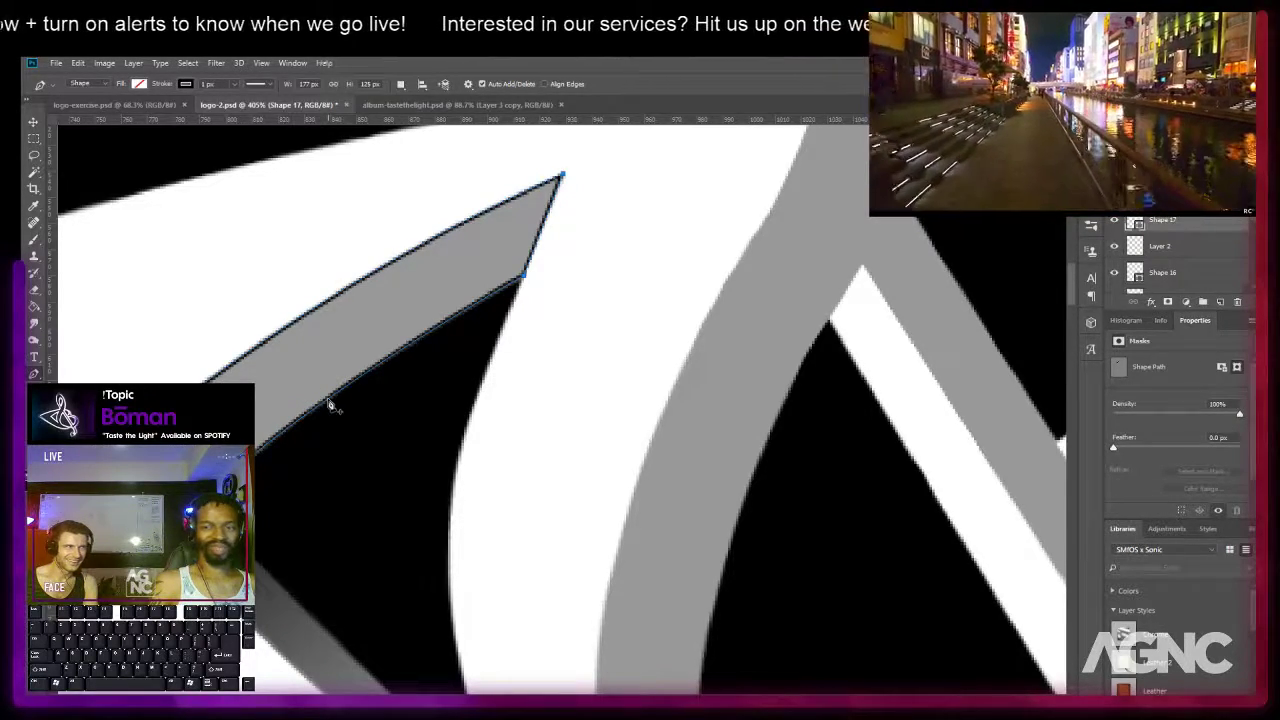
Remove the stroke from the upper arm's Pen shape and turn the shape into a selection.
key("a")
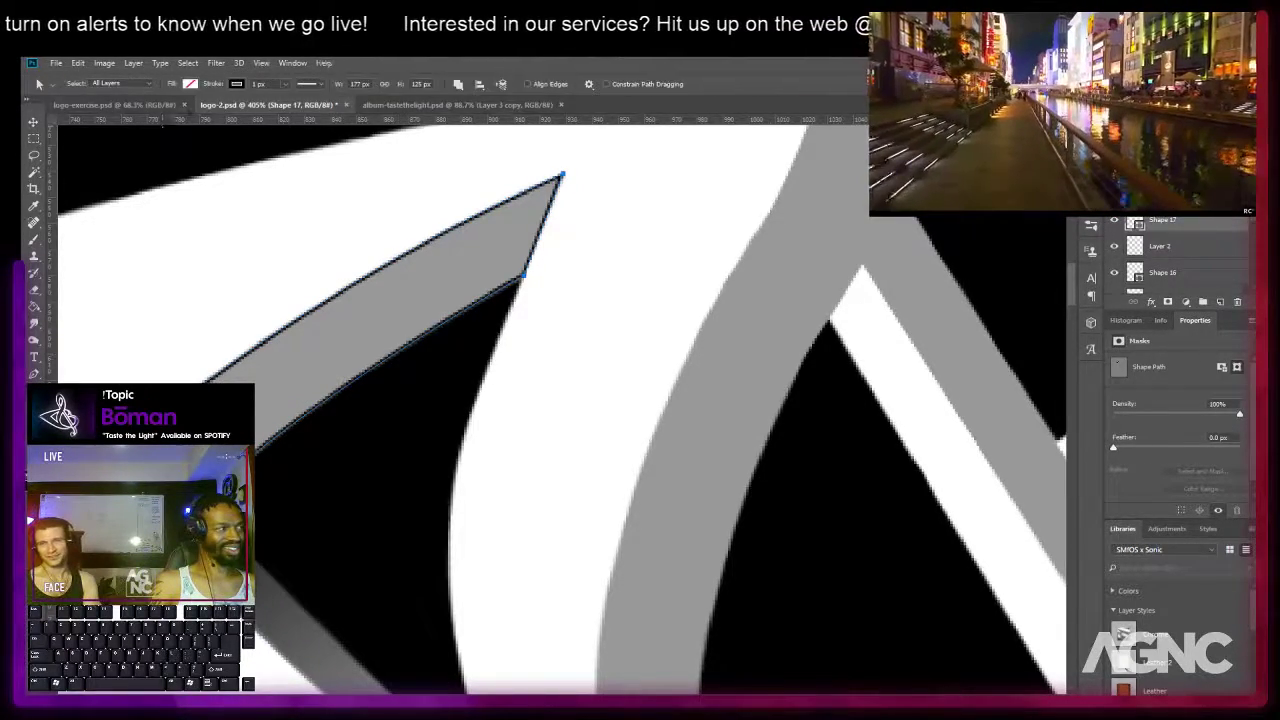
left_click(237, 84)
left_click(180, 110)
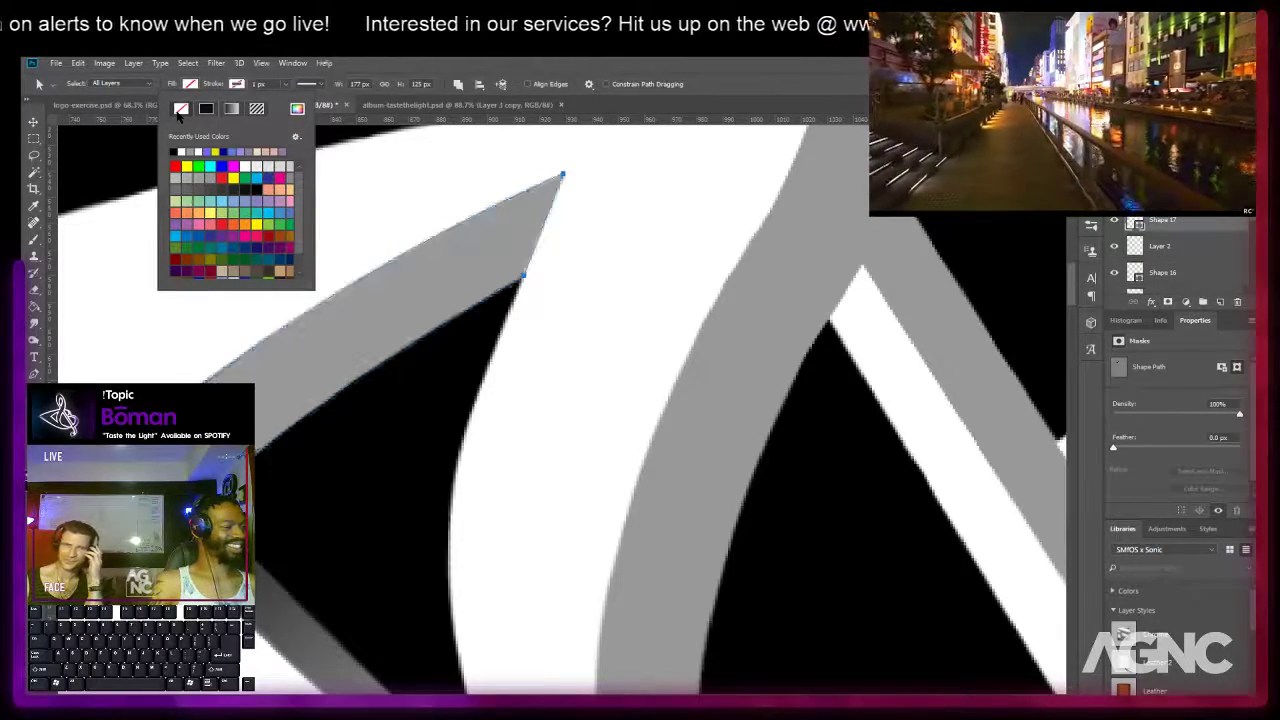
key("Escape")
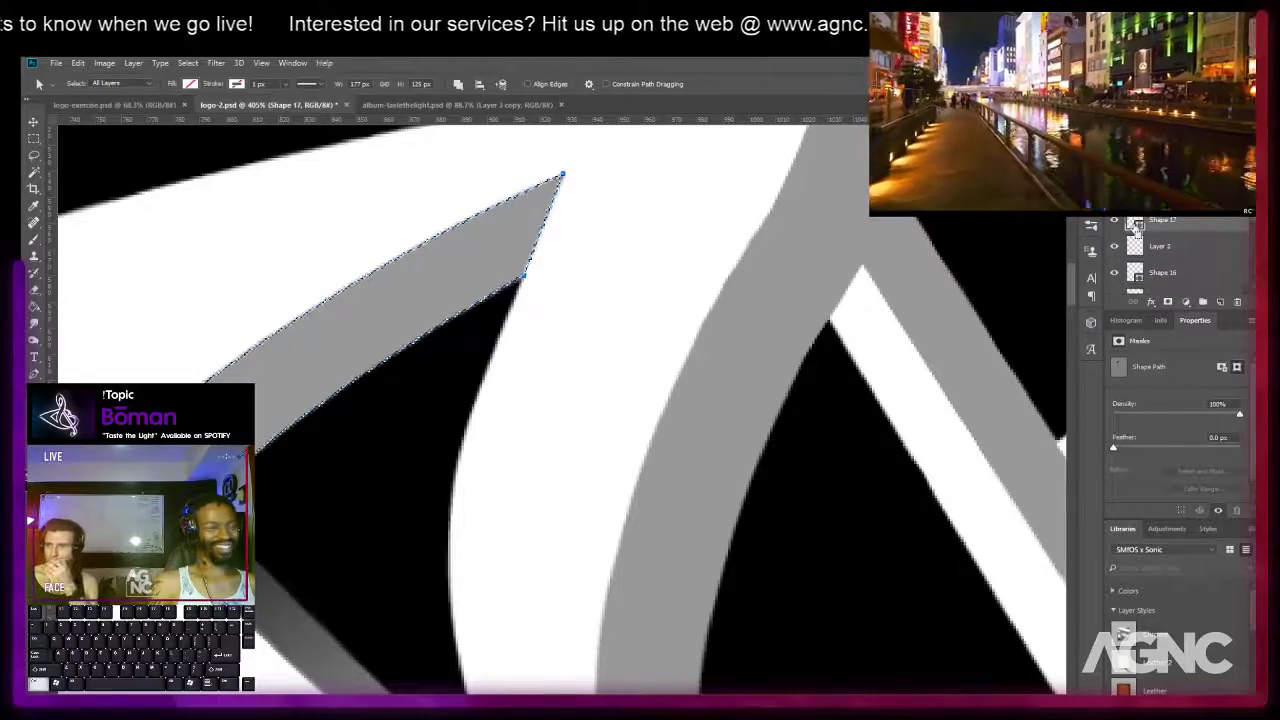
Identify the layer holding the pointed opening's shading by toggling layer visibility, and select Layer 2.
scroll(1170, 245, "down", 2)
scroll(1200, 255, "down", 3)
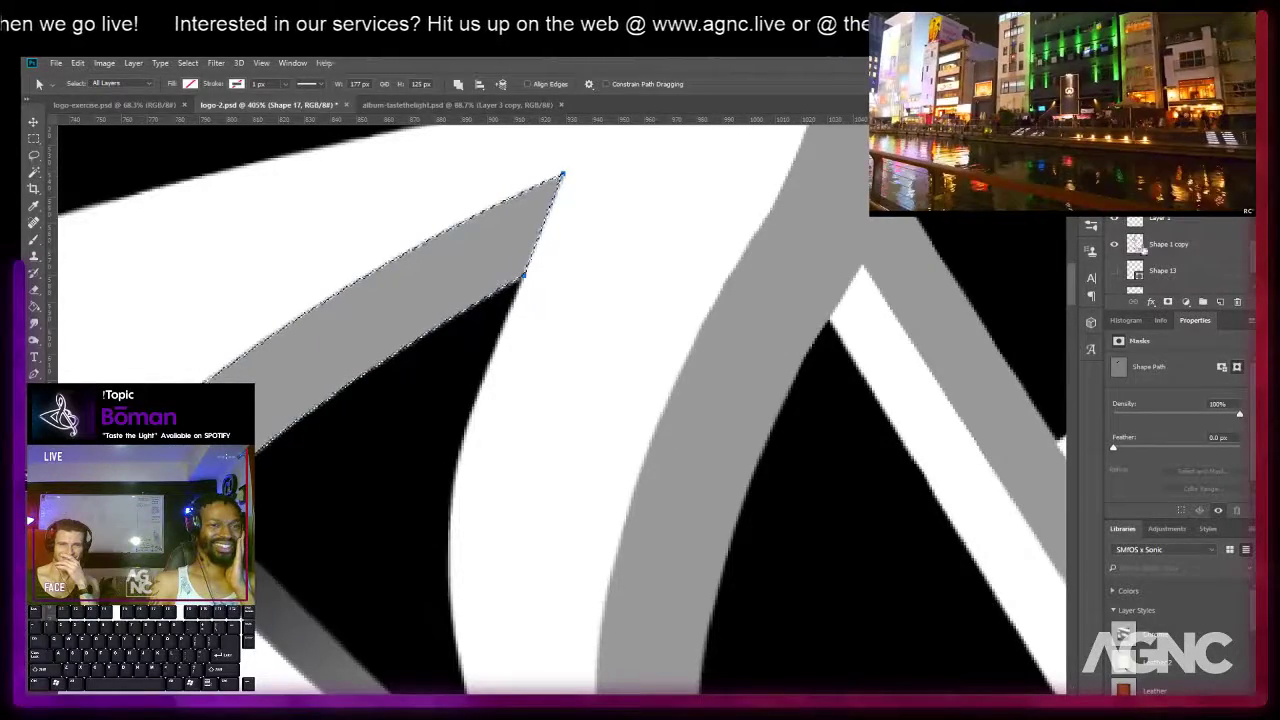
scroll(1175, 241, "up", 2)
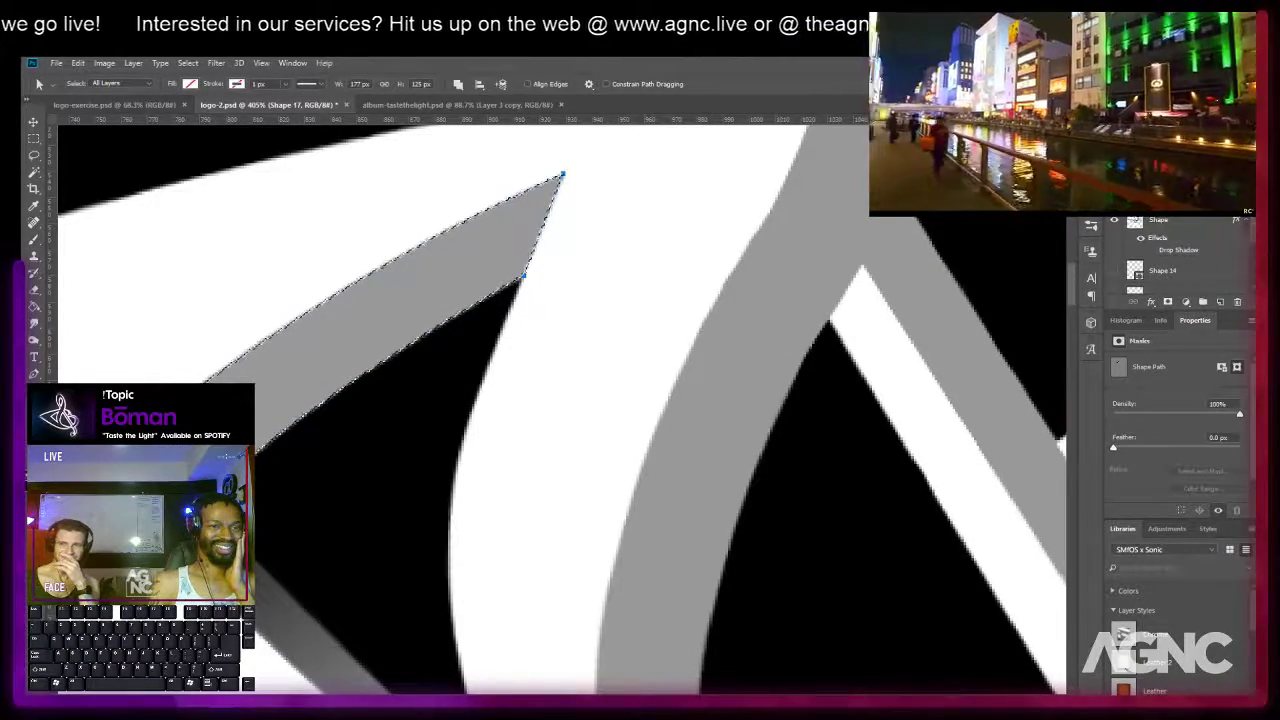
left_click(1115, 224)
left_click(1115, 224)
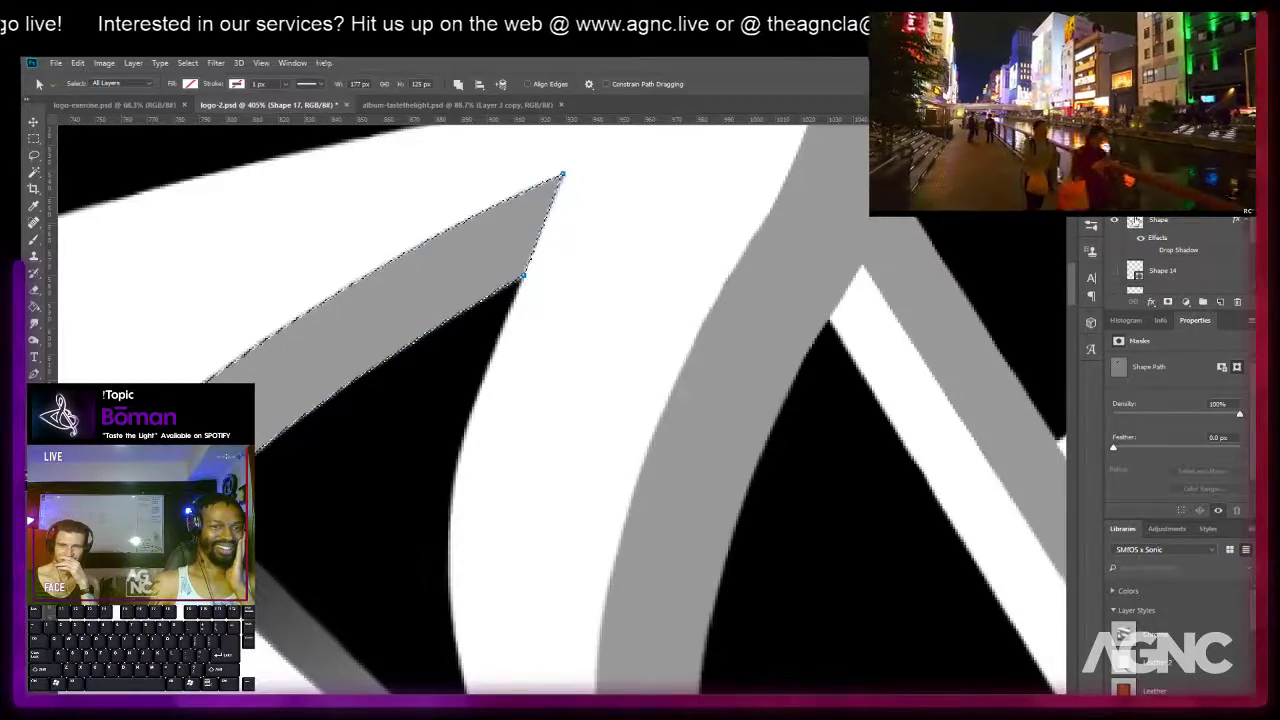
scroll(1137, 220, "up", 2)
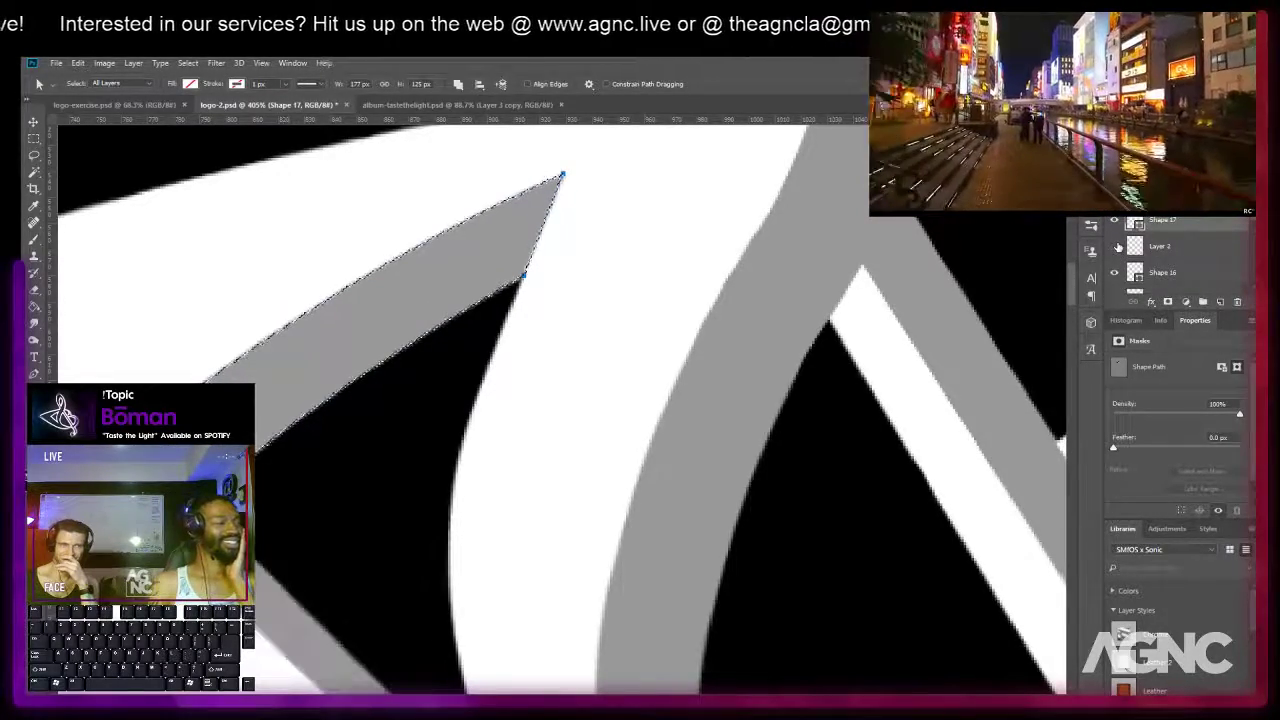
left_click(1160, 245)
Fade the selected upper arm to soft black from the pointed corner on Layer 2 with the 300 px brush, and deselect.
key("b")
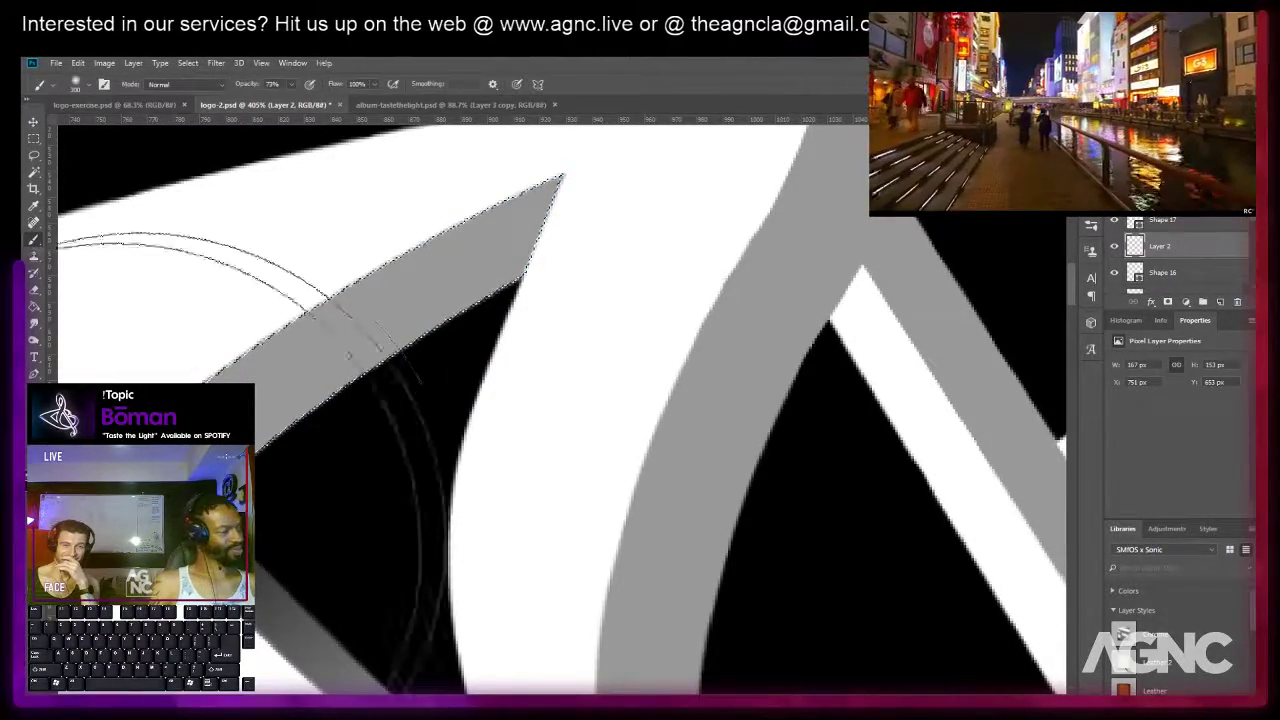
scroll(400, 430, "down", 5)
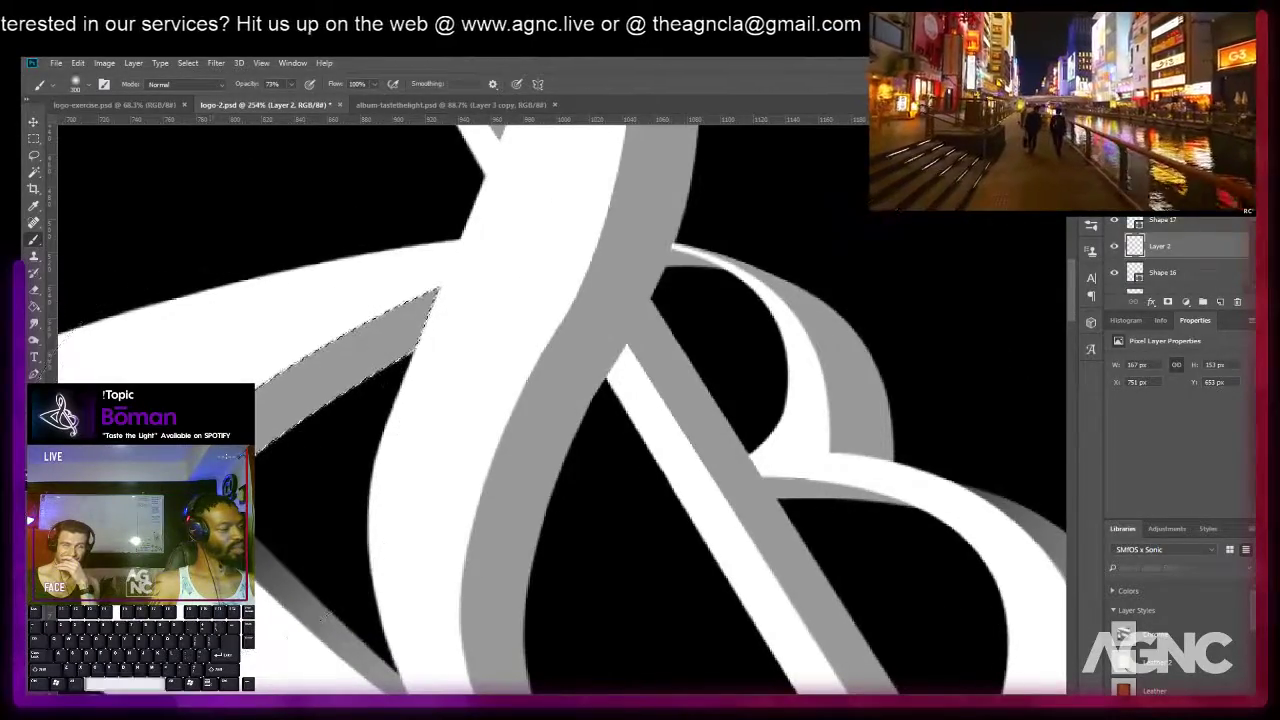
scroll(404, 437, "up", 4)
left_click(364, 455)
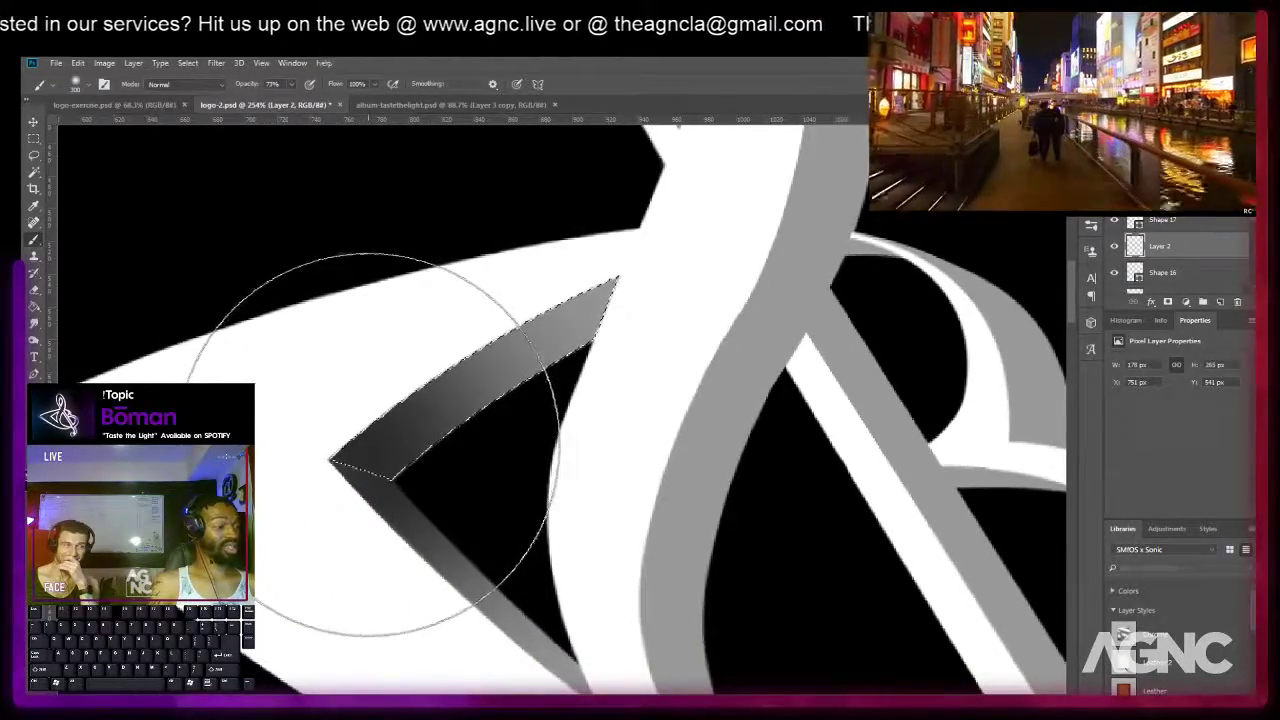
key("m")
left_click(389, 314)
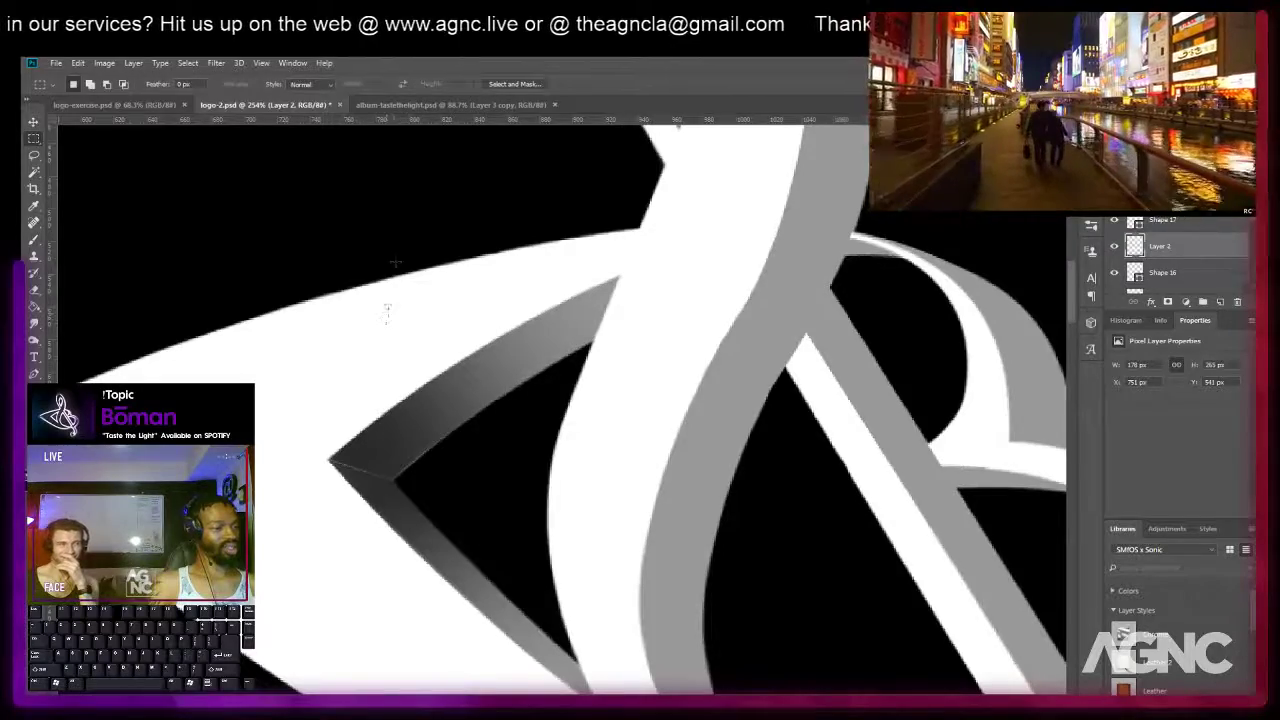
Examine the shading across the whole logo and identify the layer that shades the crossing at its lower end.
scroll(403, 212, "down", 5)
left_click_drag(403, 211, 411, 269)
scroll(411, 269, "down", 3)
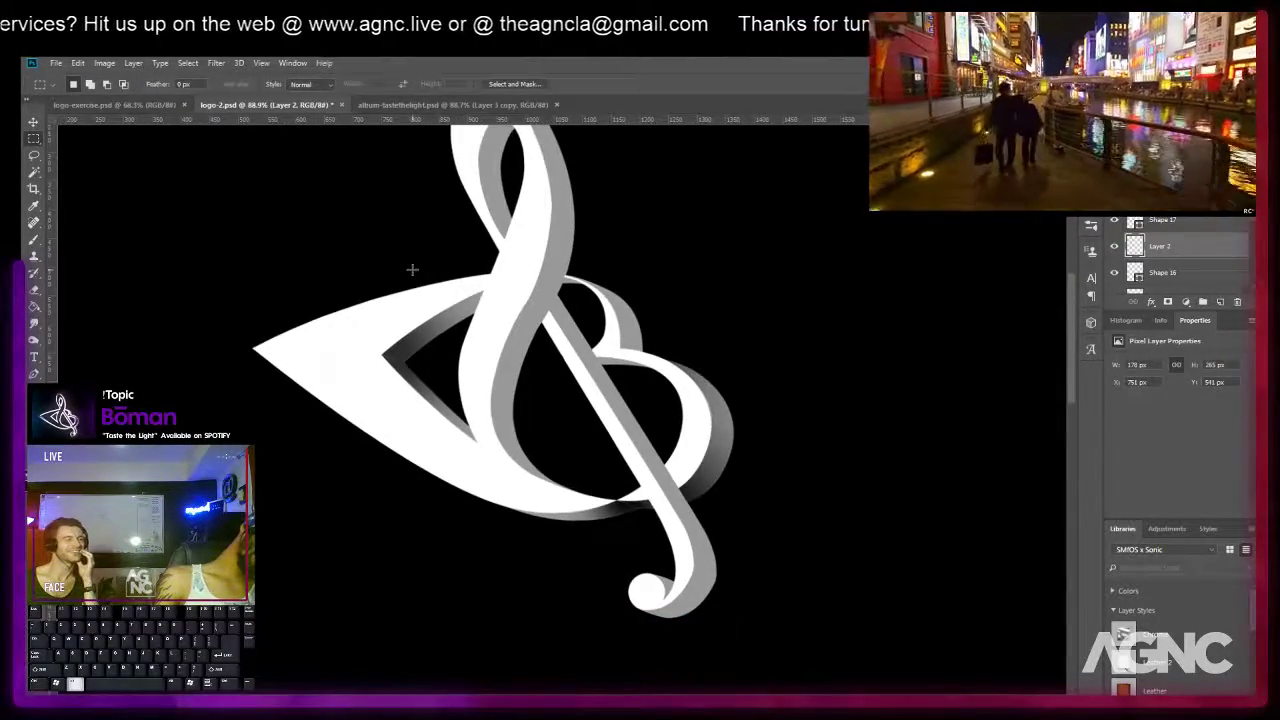
scroll(412, 269, "up", 4)
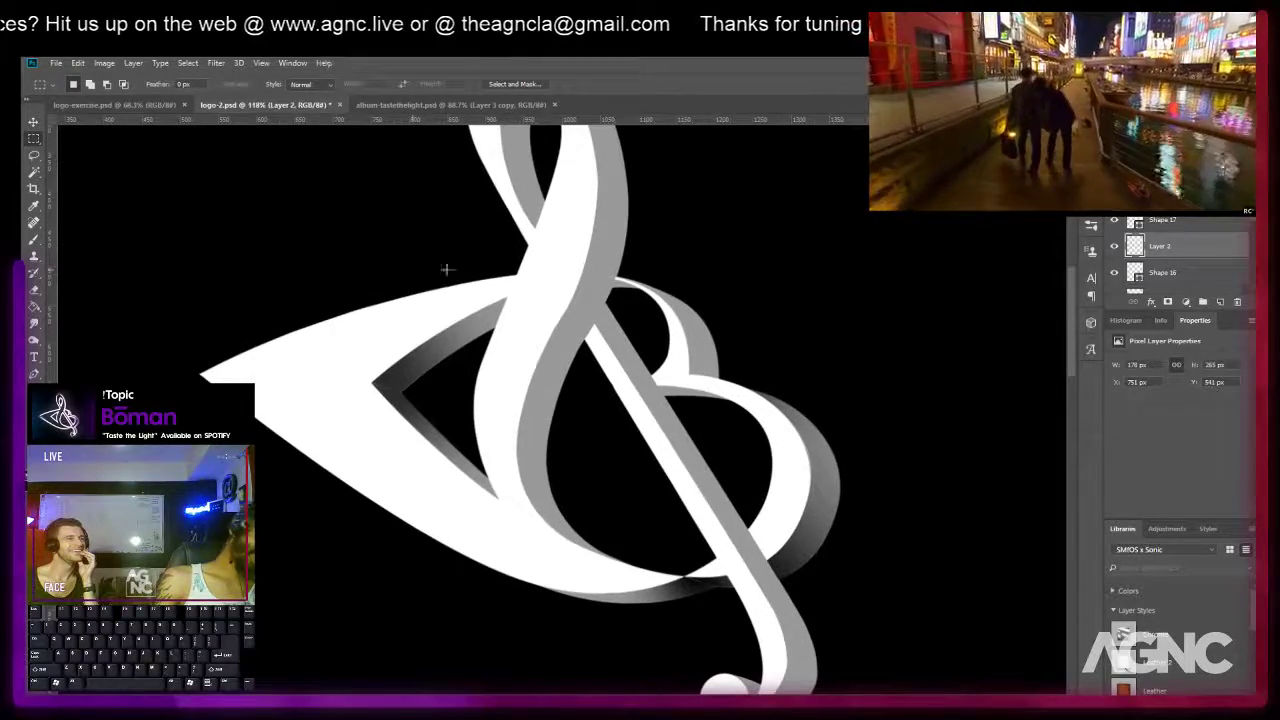
scroll(448, 342, "up", 2)
key("v")
right_click(512, 388)
left_click(530, 396)
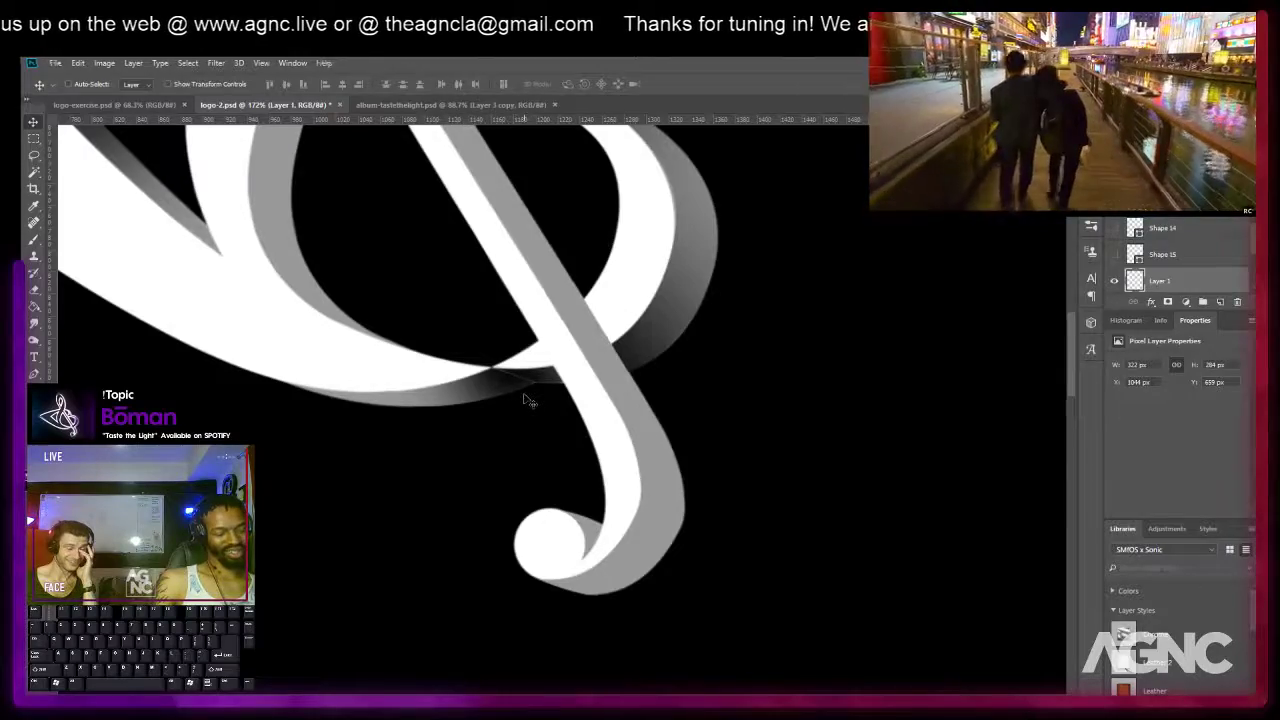
Select the layer named Shape, which holds the white front face of the clef.
scroll(524, 400, "down", 2)
left_click_drag(512, 288, 483, 467)
left_click_drag(460, 406, 453, 452)
scroll(462, 444, "up", 2)
left_click_drag(404, 312, 360, 357)
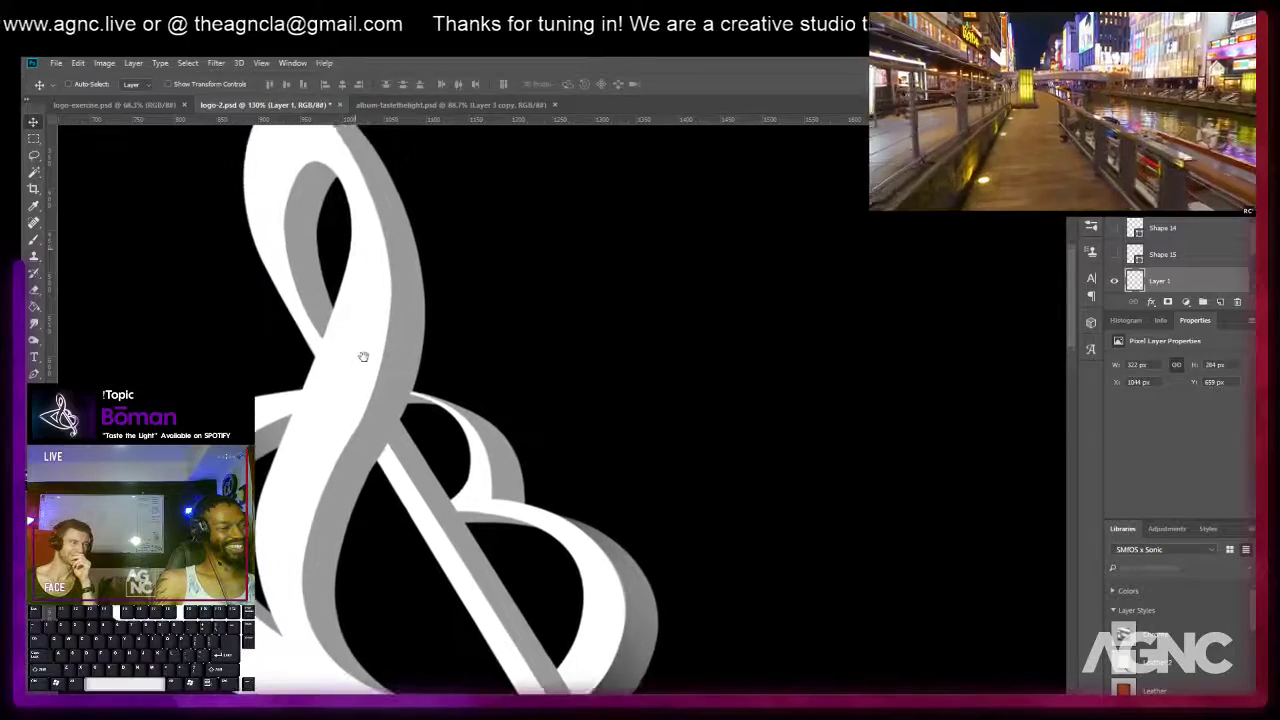
right_click(371, 311)
left_click(400, 318)
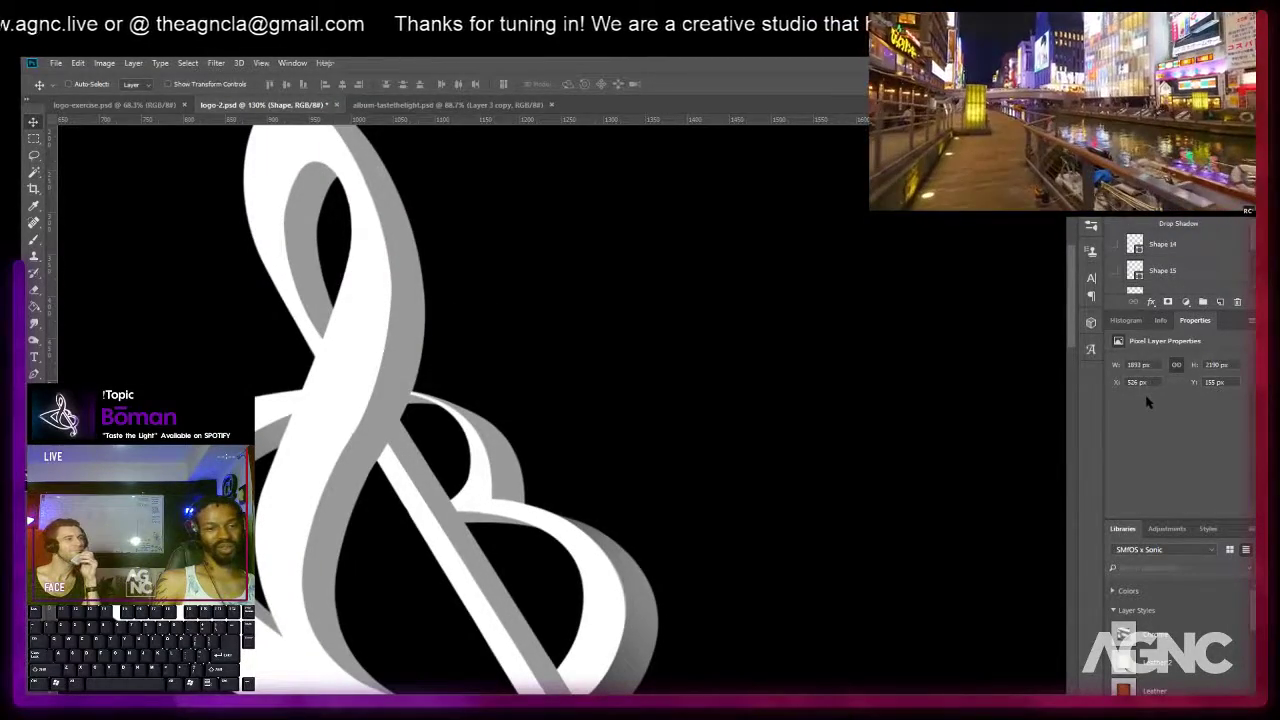
Try several preset layer styles on the white logo, including textured grey, gold pattern, multicoloured and black-and-silver chrome looks.
left_click(1208, 528)
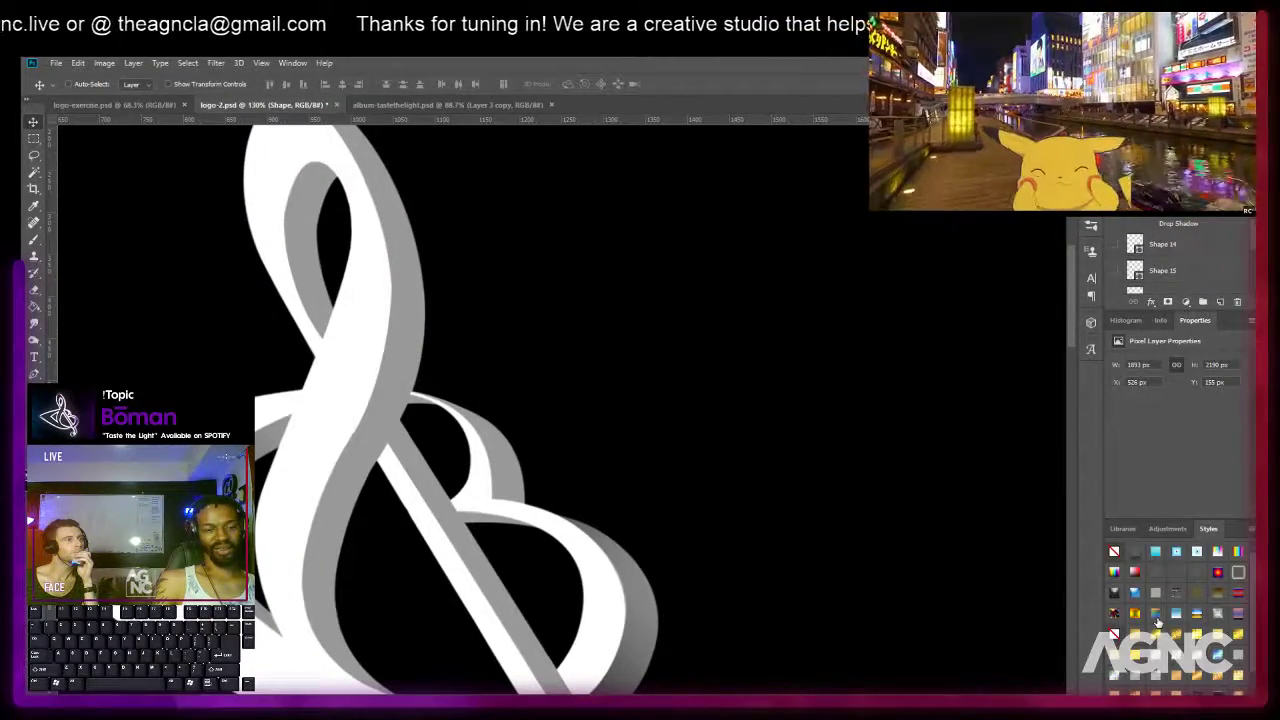
left_click(1116, 593)
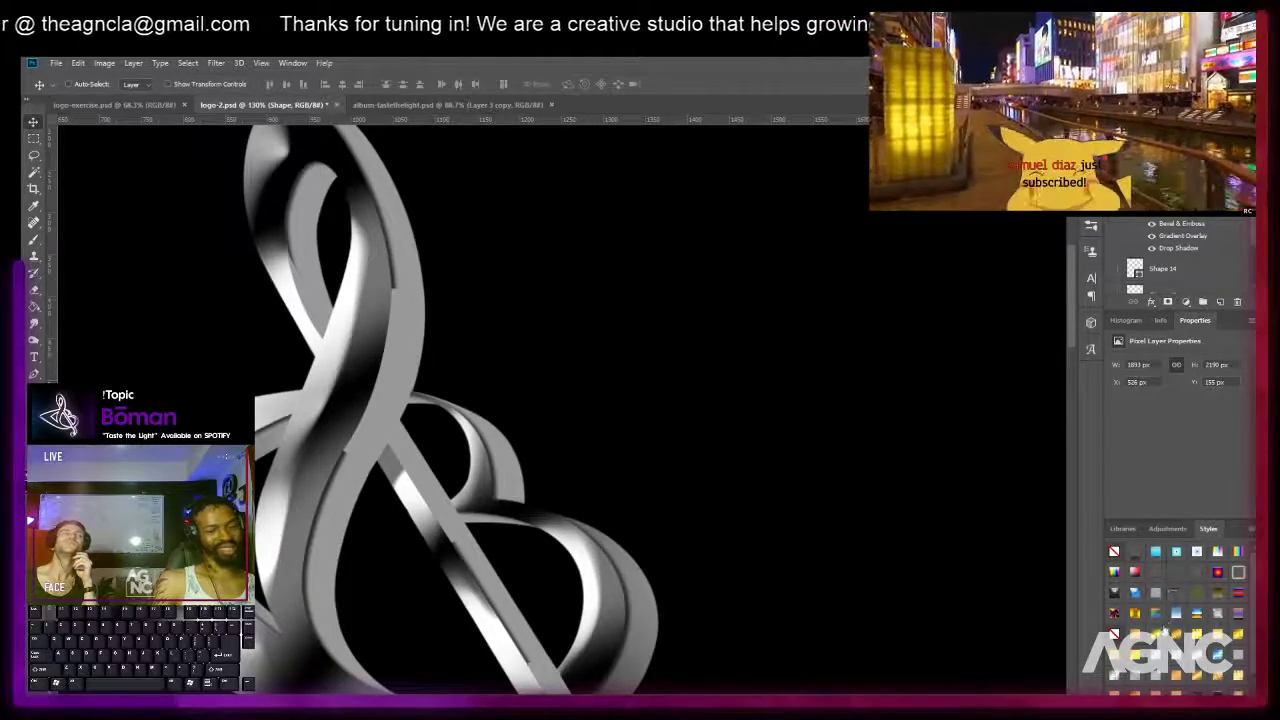
scroll(1165, 628, "down", 3)
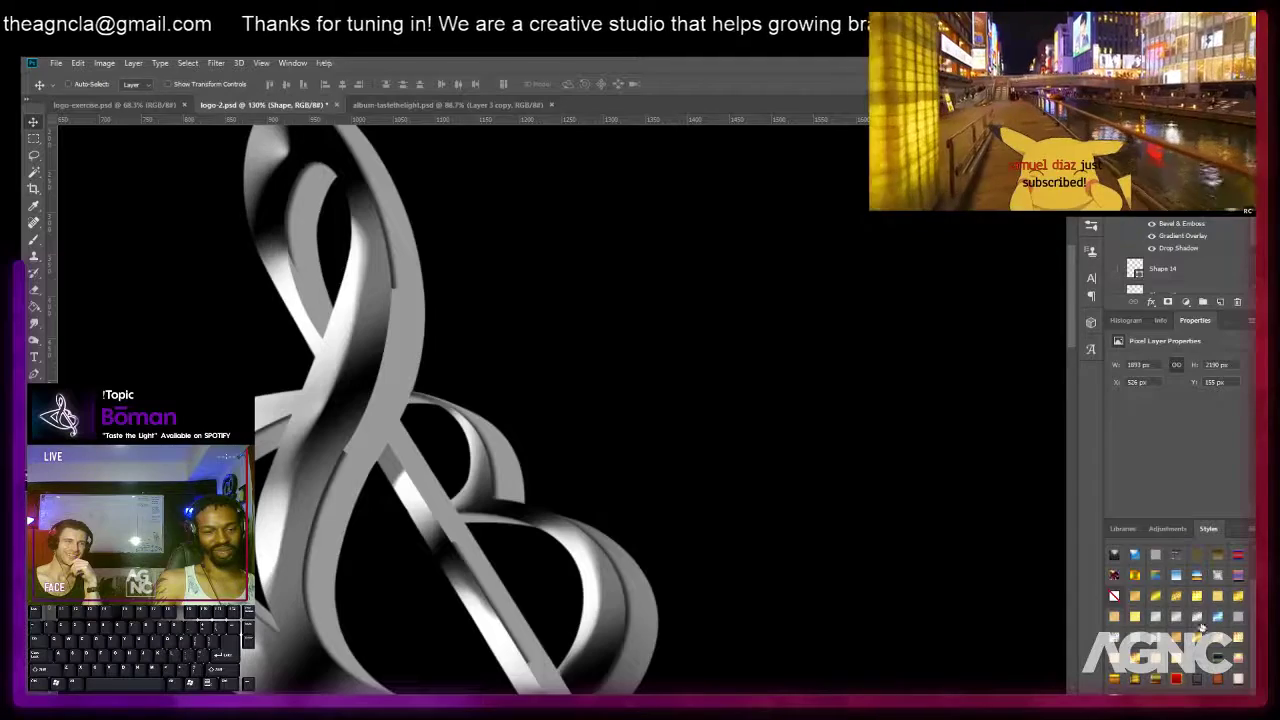
left_click(1176, 620)
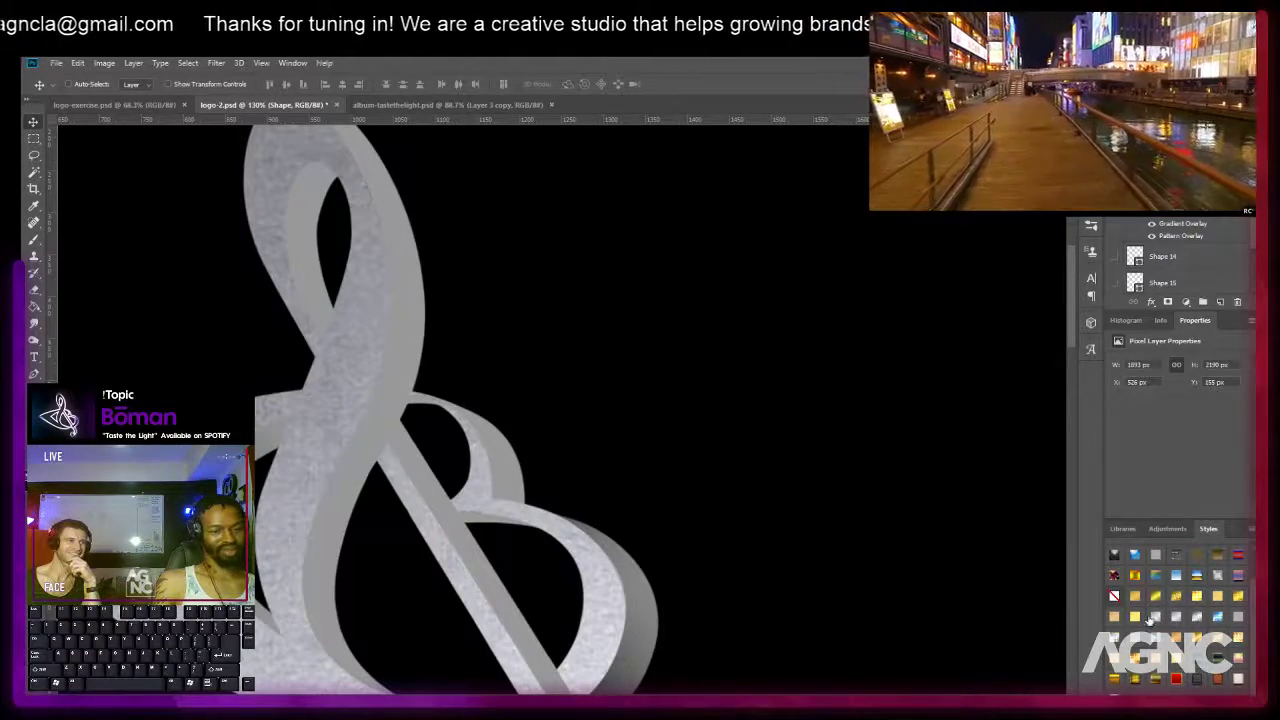
left_click(1158, 596)
left_click(1198, 596)
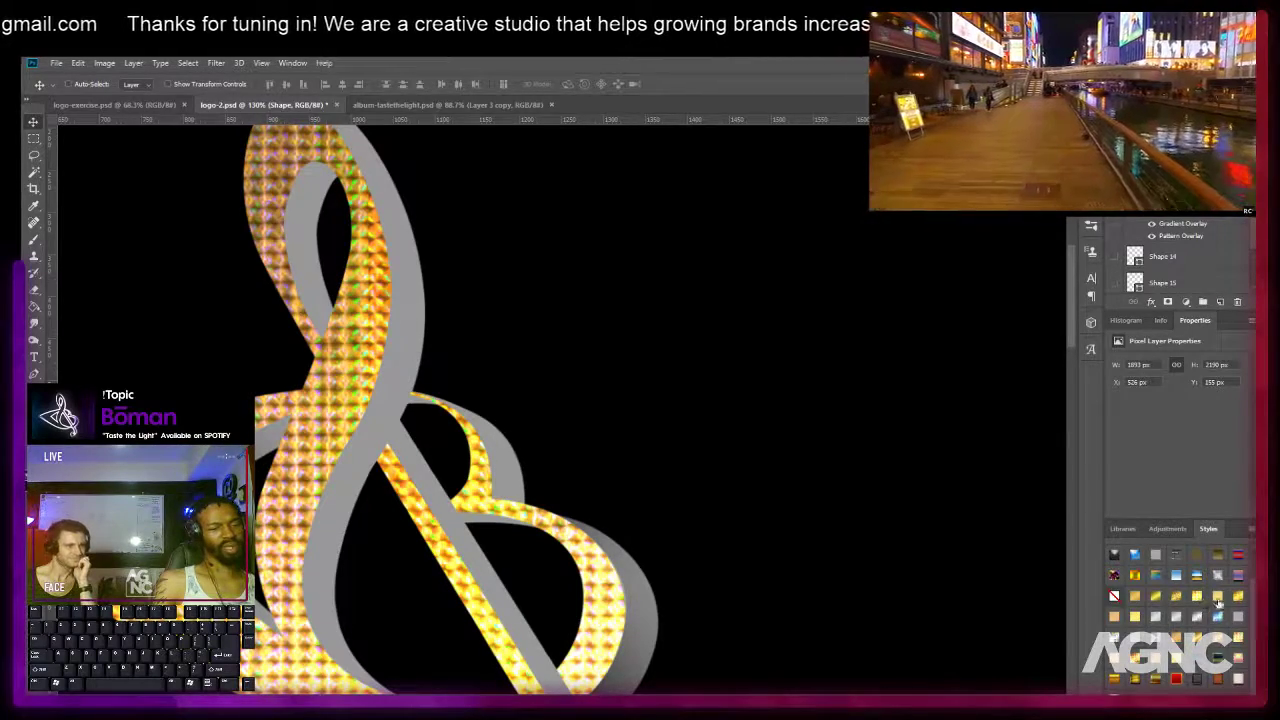
left_click(1237, 596)
left_click(1219, 577)
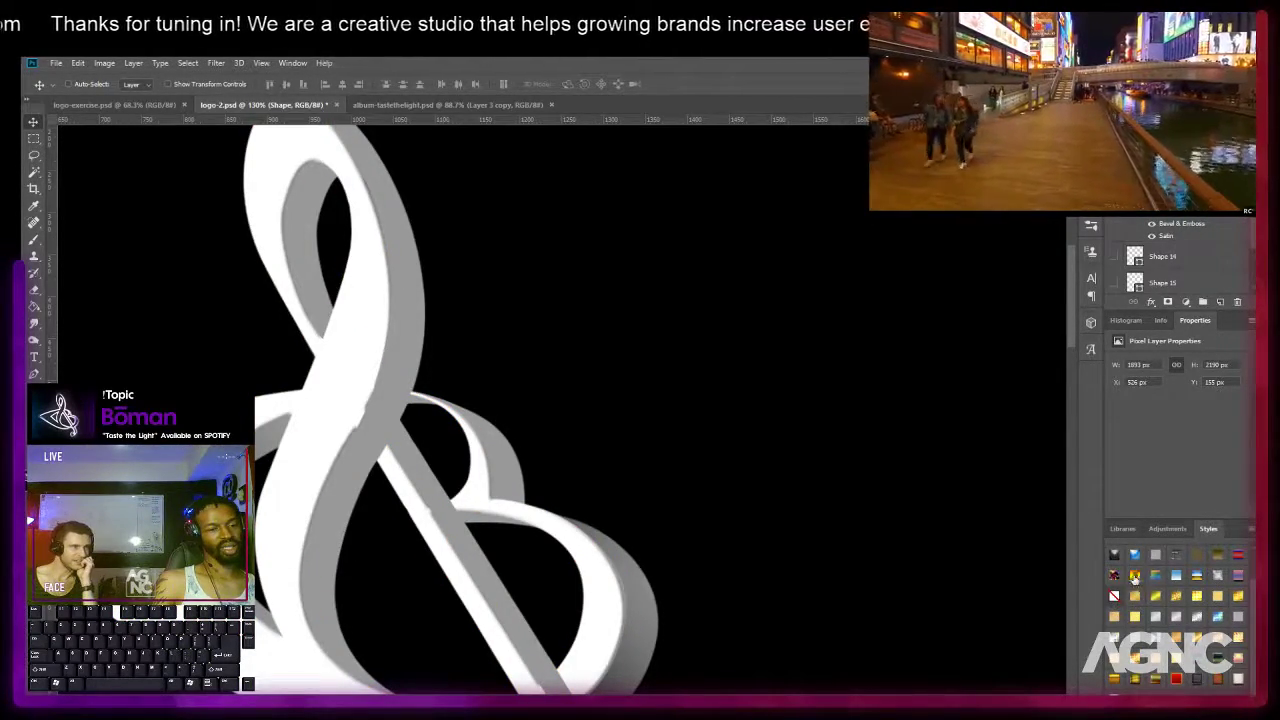
left_click(1115, 577)
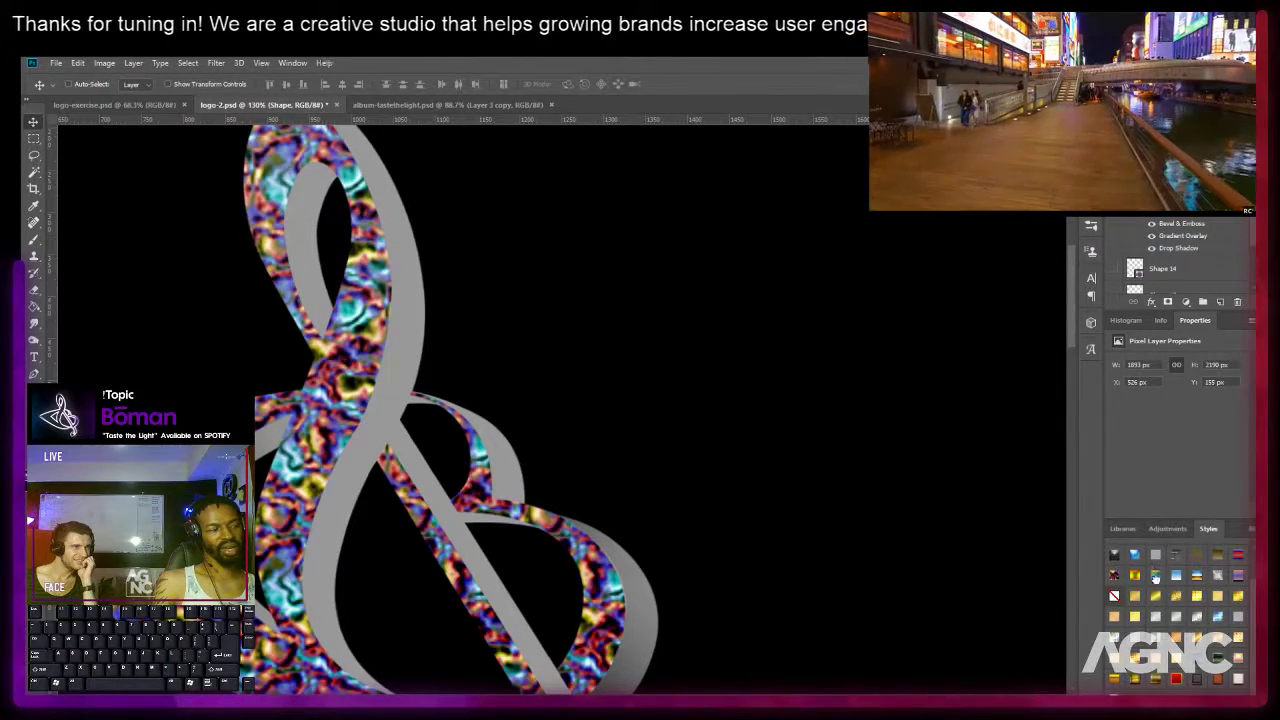
left_click(1158, 598)
Review the chrome look on the whole logo and clear the layer style from the white shape.
key("ctrl+0")
scroll(649, 540, "down", 4)
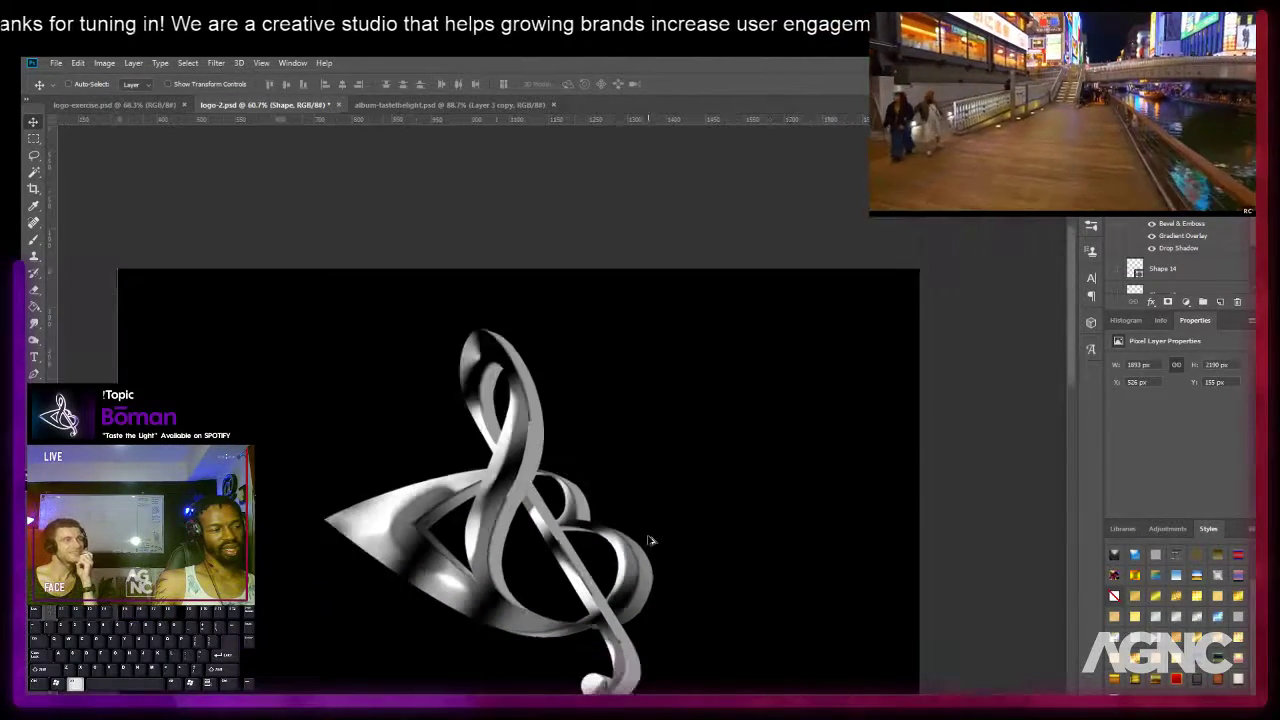
left_click_drag(646, 537, 631, 397)
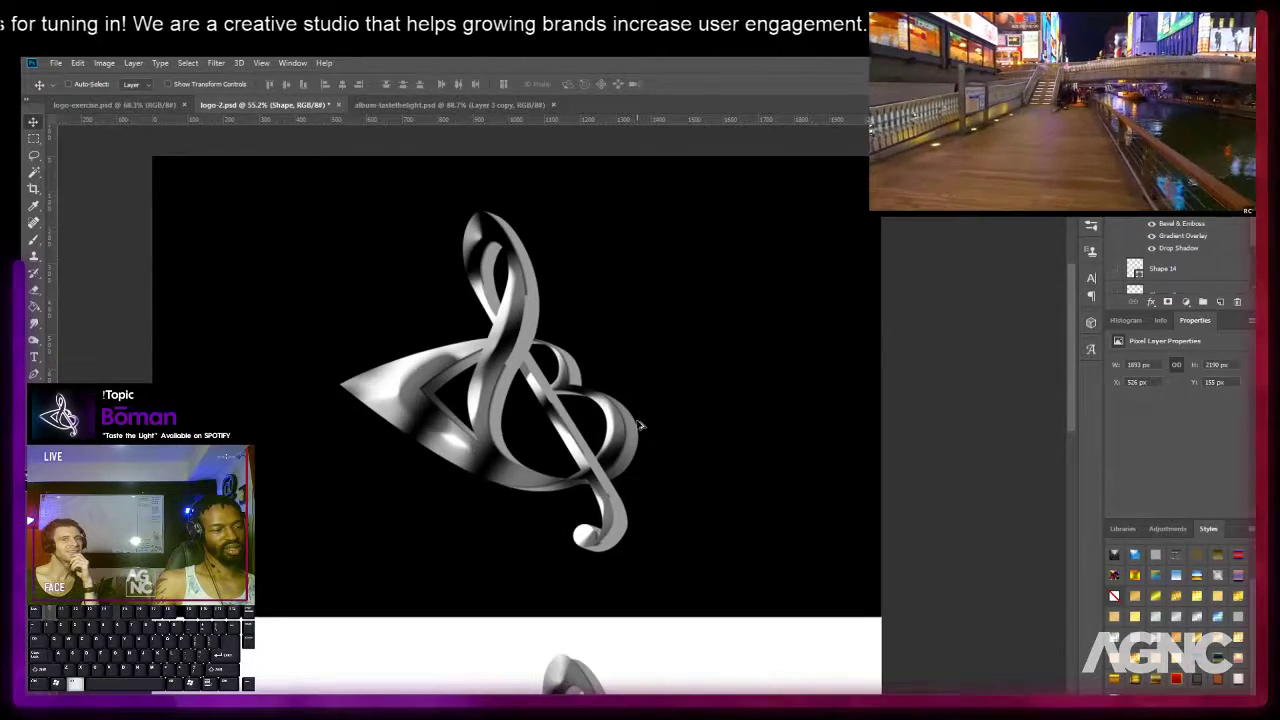
scroll(637, 418, "down", 1)
scroll(640, 424, "up", 2)
scroll(641, 425, "up", 1)
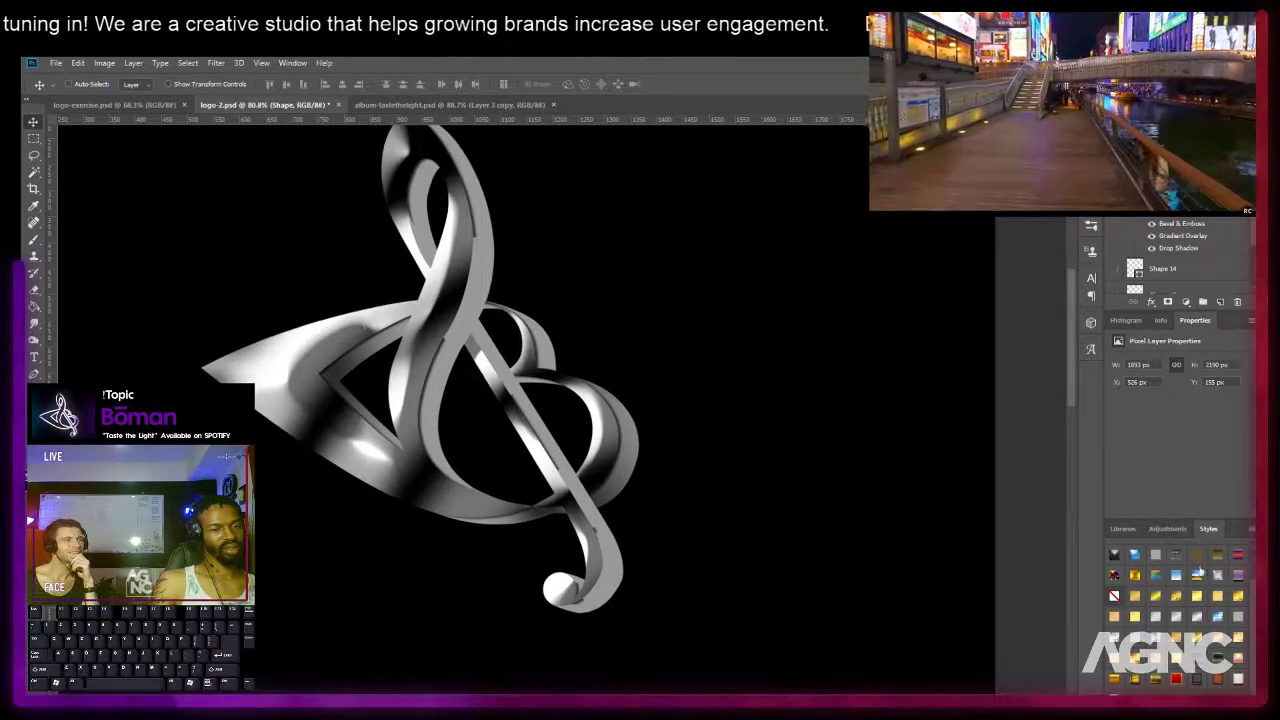
scroll(1135, 607, "down", 2)
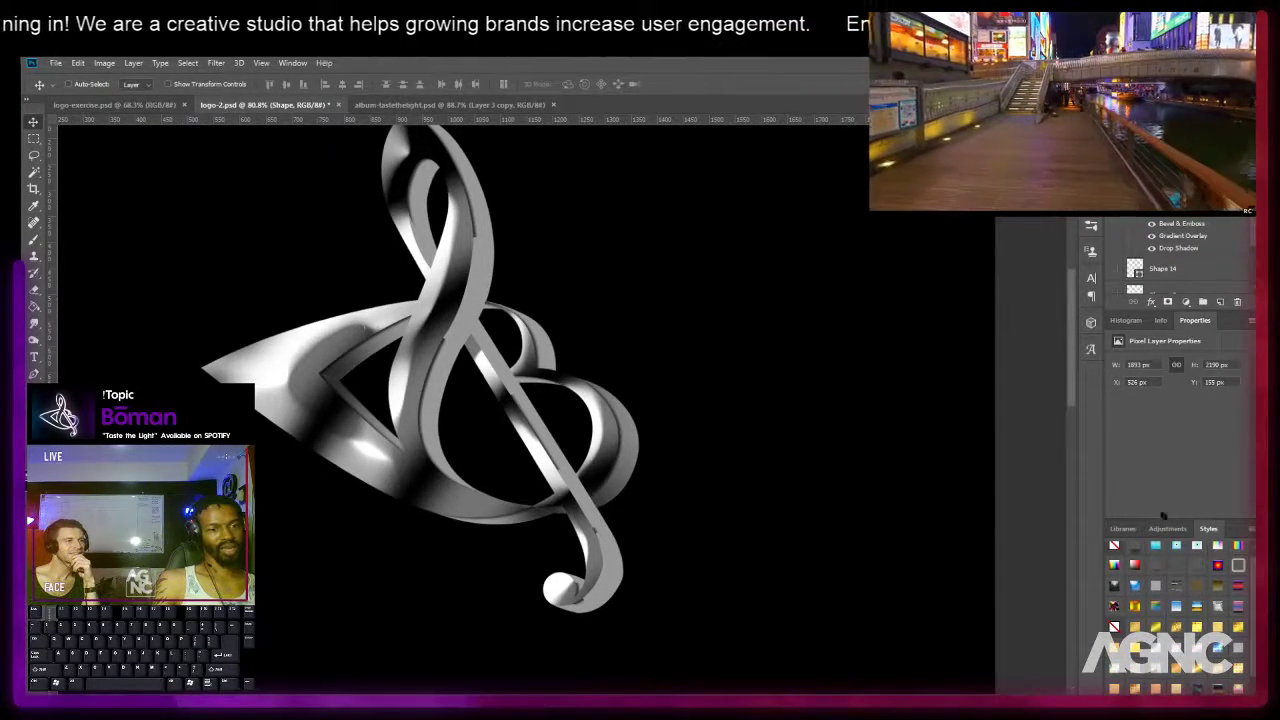
left_click(1114, 551)
Start a Pen shape along the inner edge of the clef's lower loop shadow with a curved segment about 111 by 135 px.
scroll(562, 381, "up", 2)
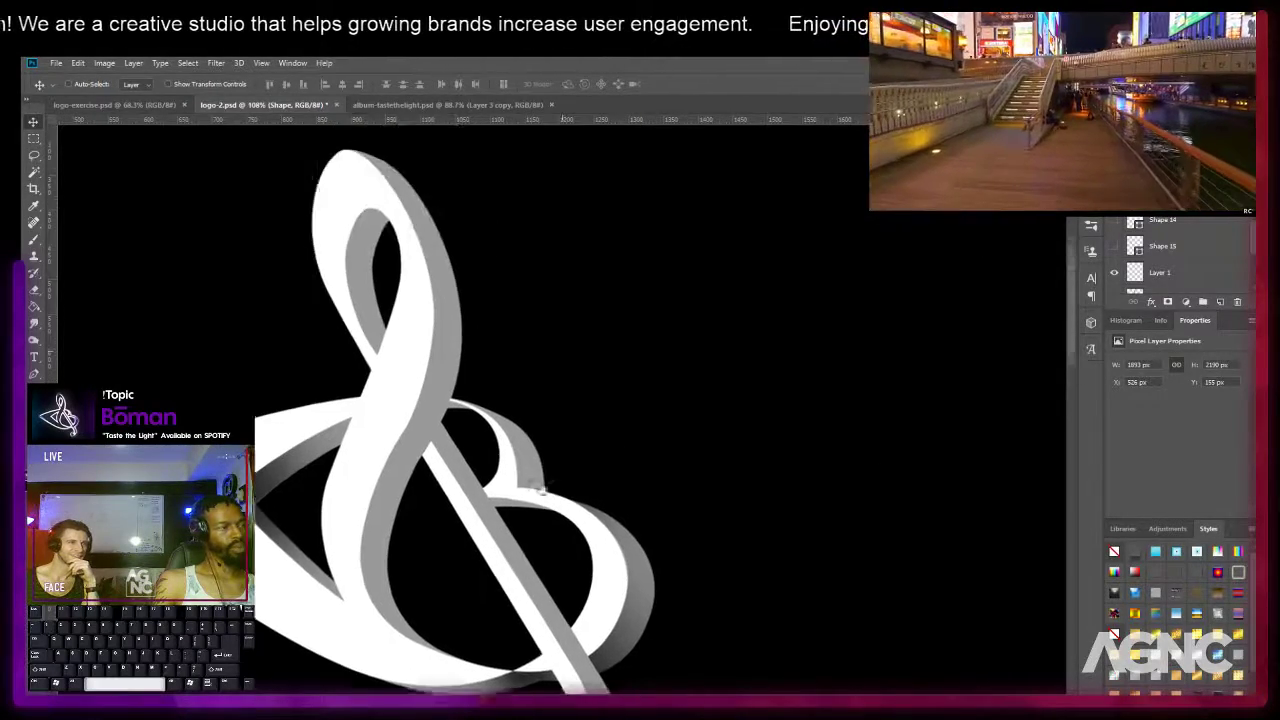
left_click_drag(562, 381, 448, 381)
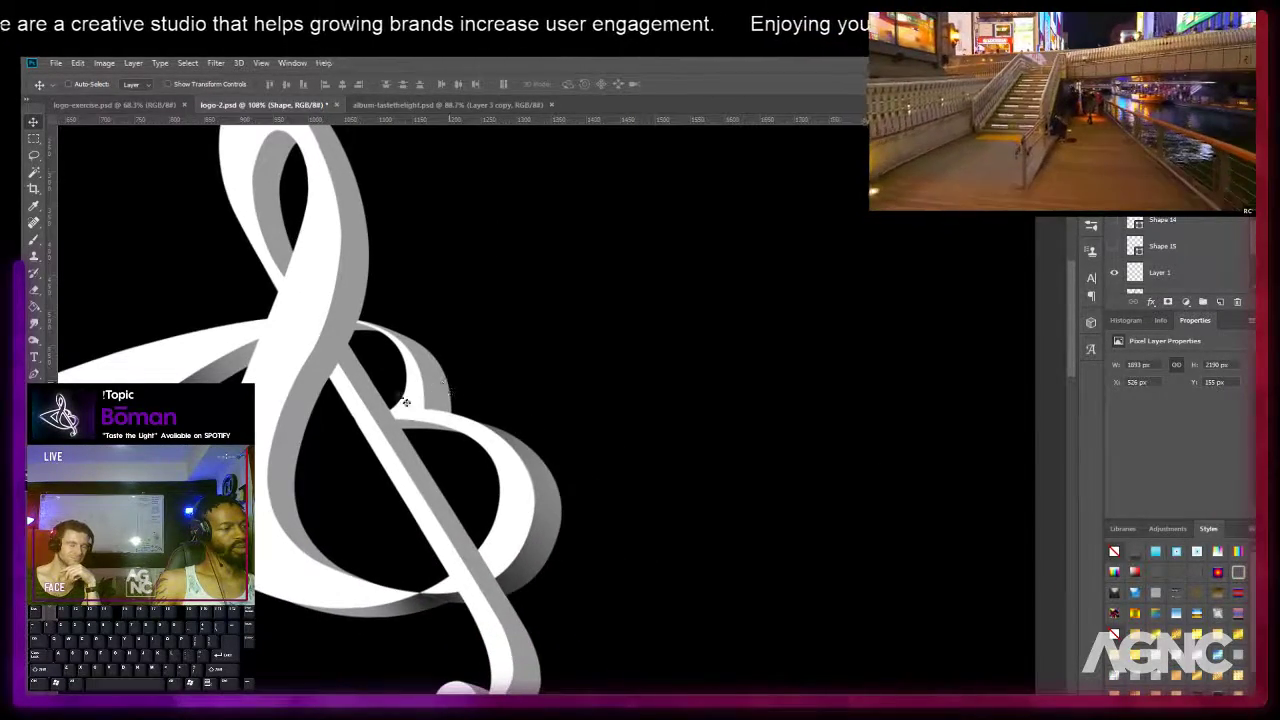
scroll(294, 323, "up", 1)
left_click_drag(294, 323, 320, 366)
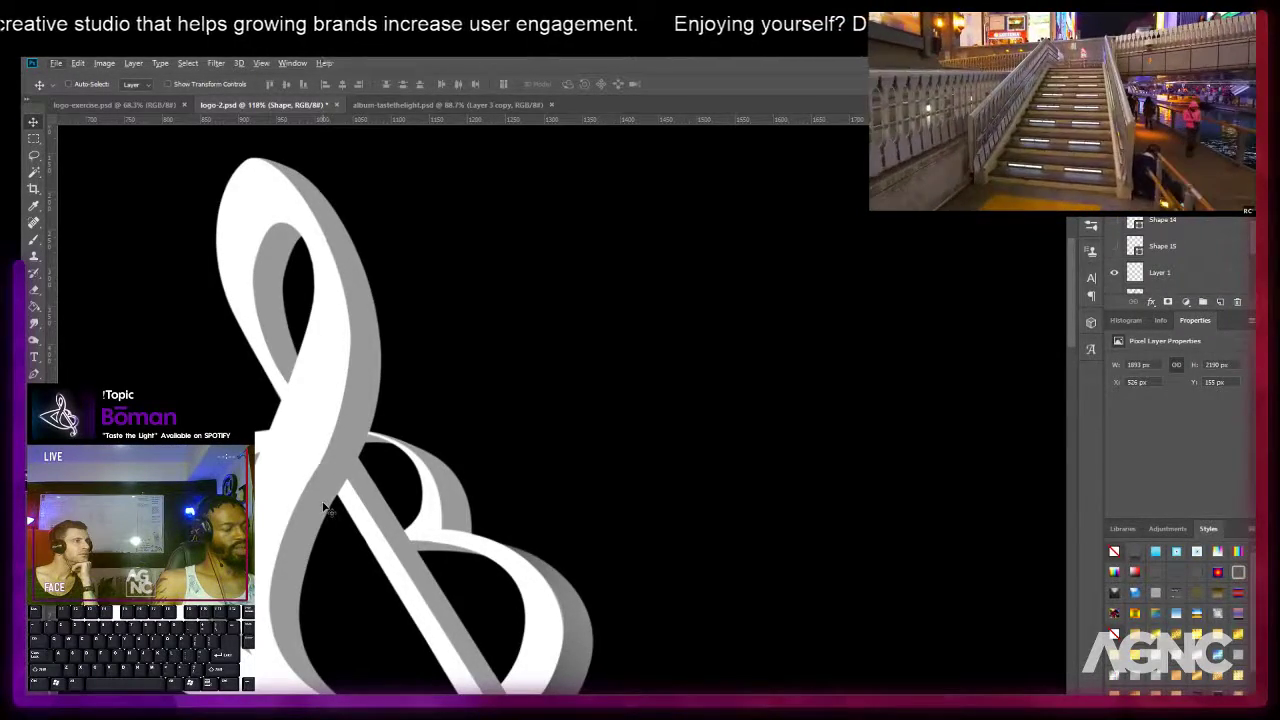
mouse_move(337, 490)
left_mouse_down()
mouse_move(332, 162)
mouse_move(343, 330)
mouse_move(338, 291)
left_mouse_up()
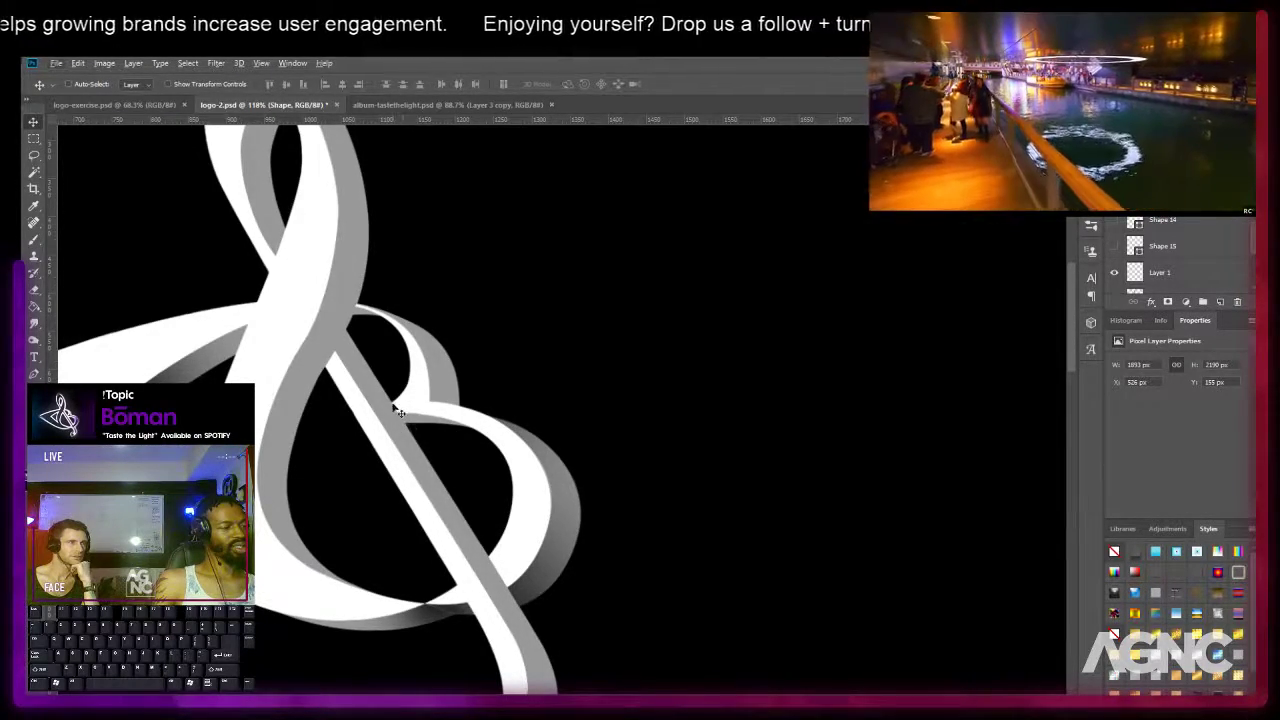
key("space")
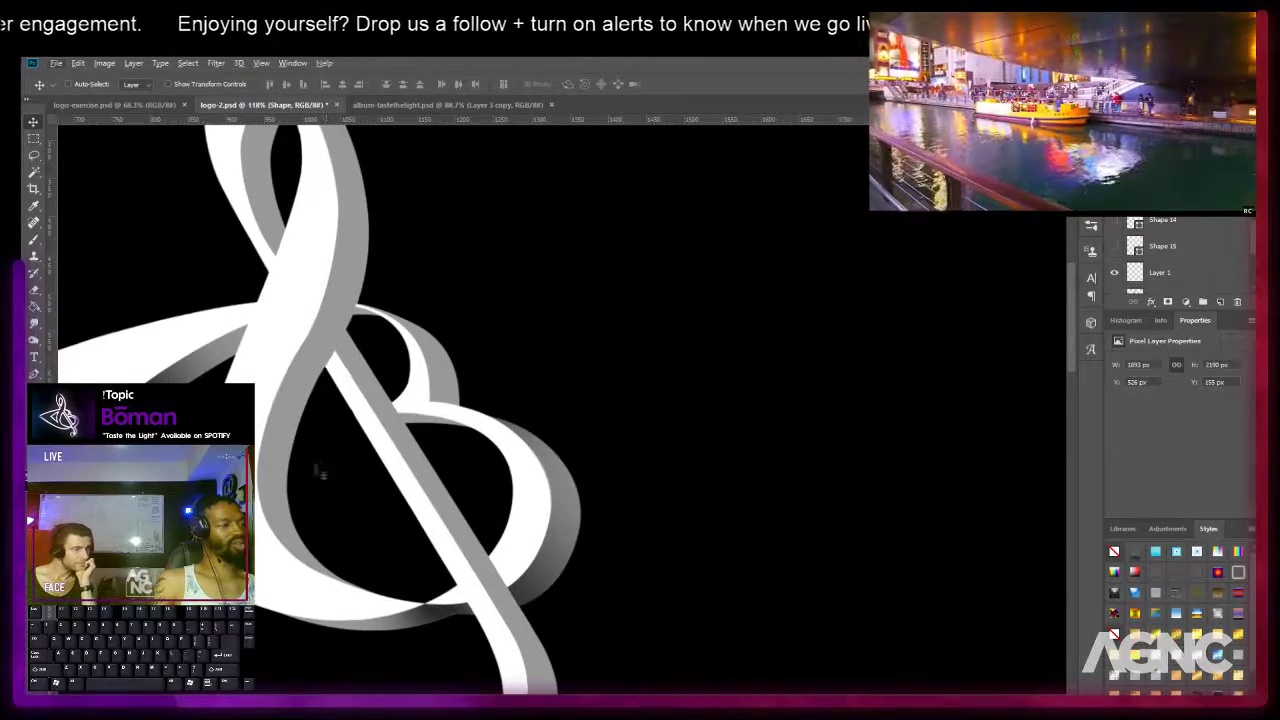
scroll(286, 567, "up", 5)
key("p")
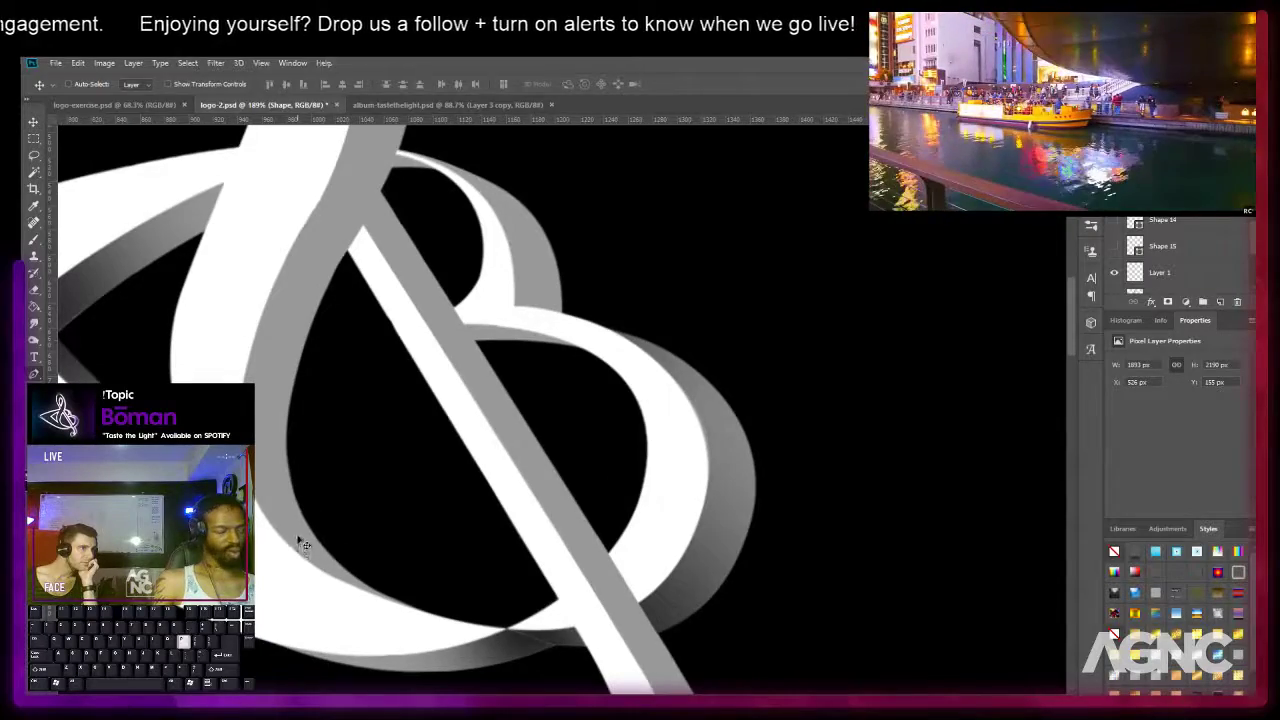
scroll(372, 569, "up", 4)
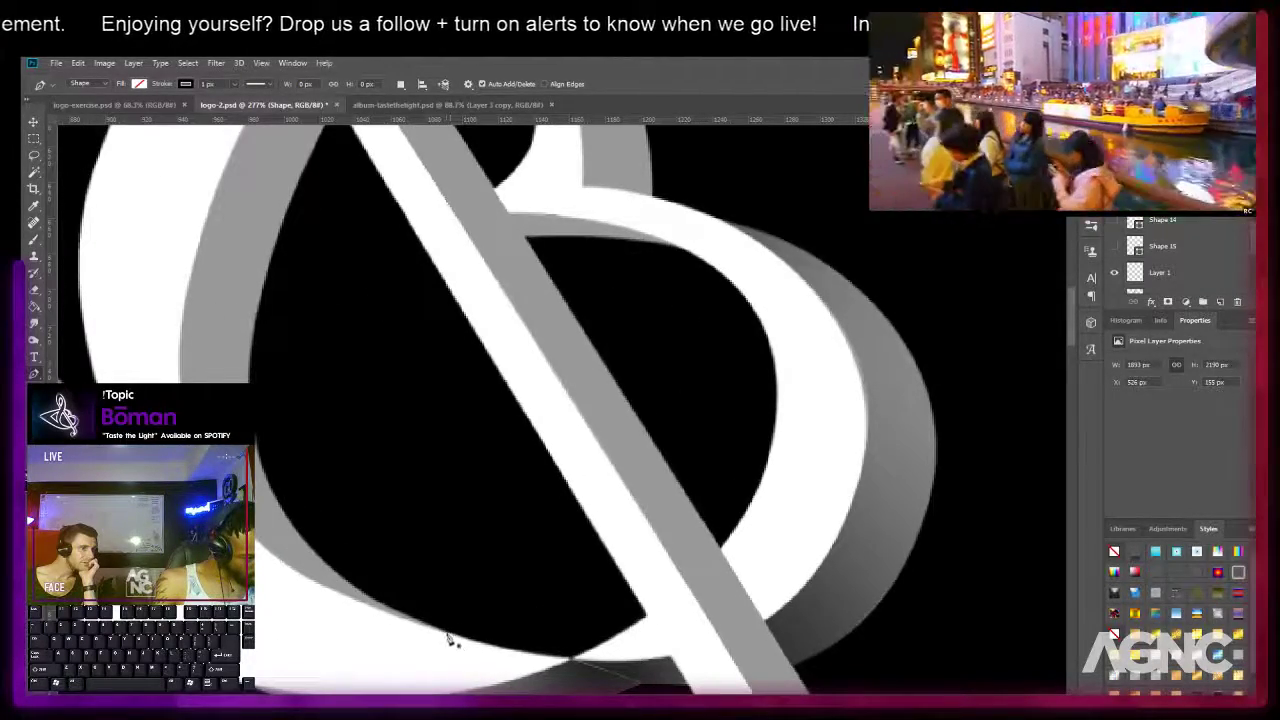
left_click(447, 638)
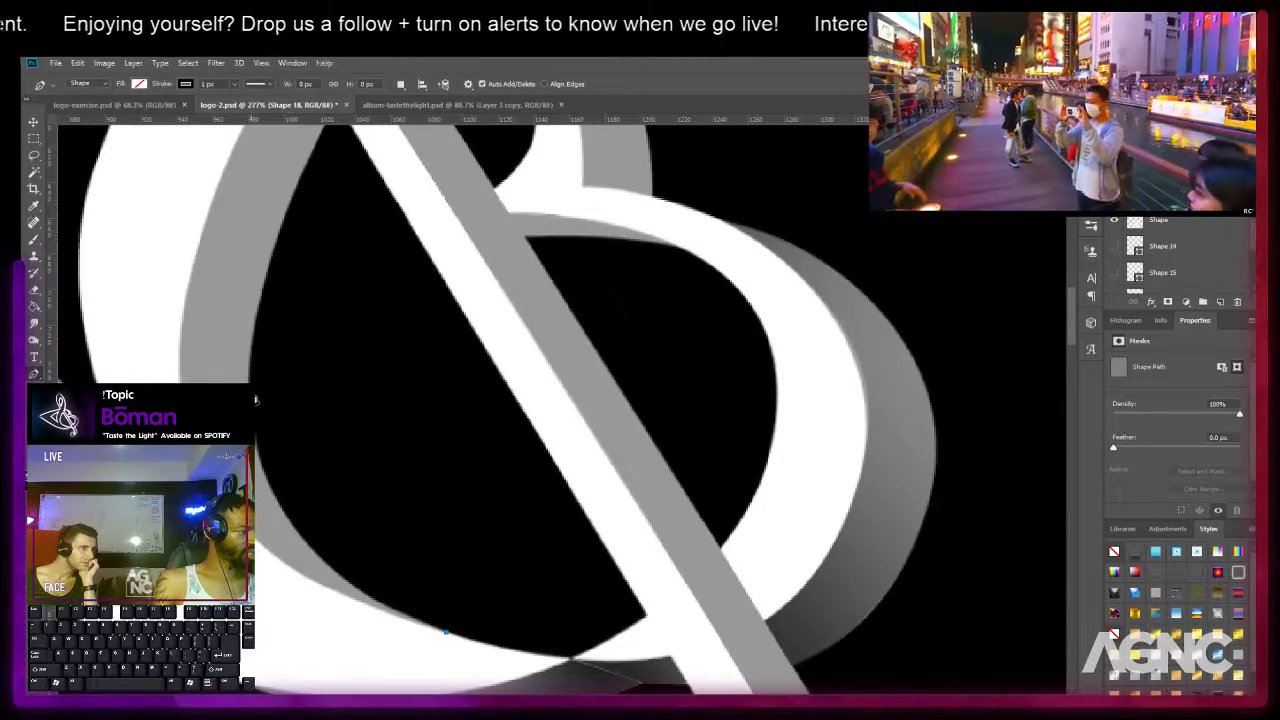
left_click_drag(249, 389, 171, 388)
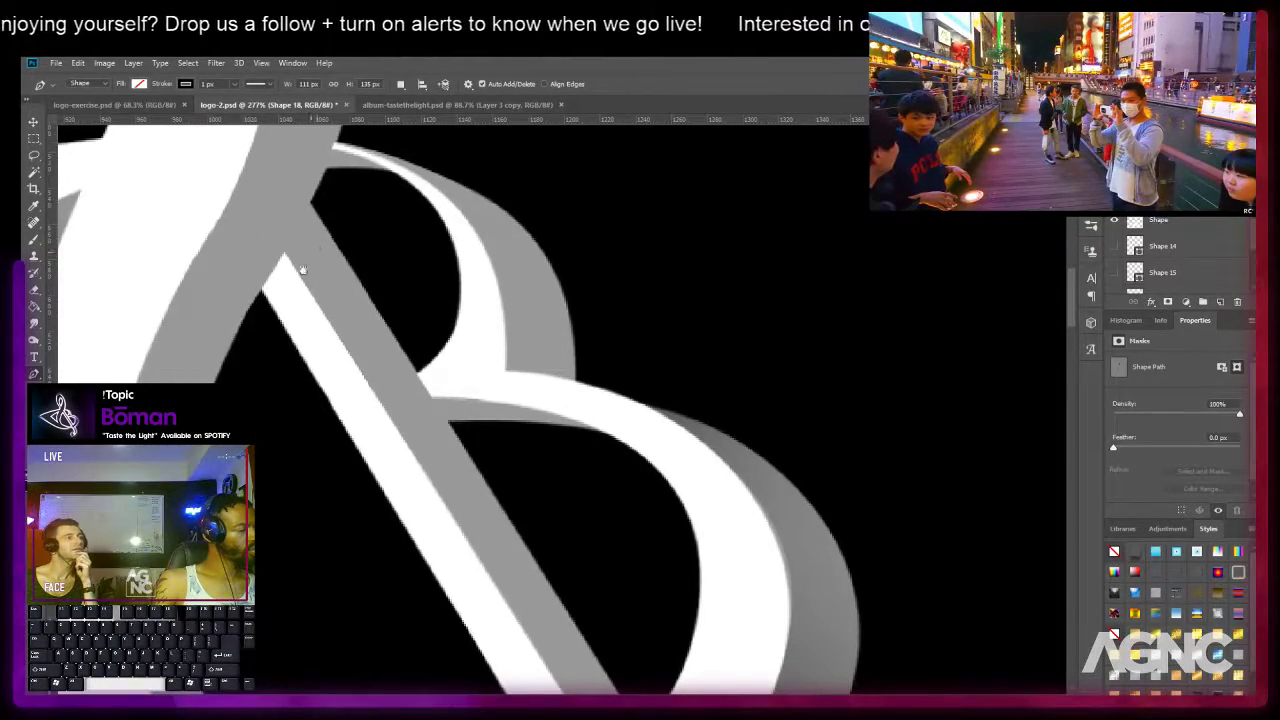
left_click_drag(300, 260, 263, 379)
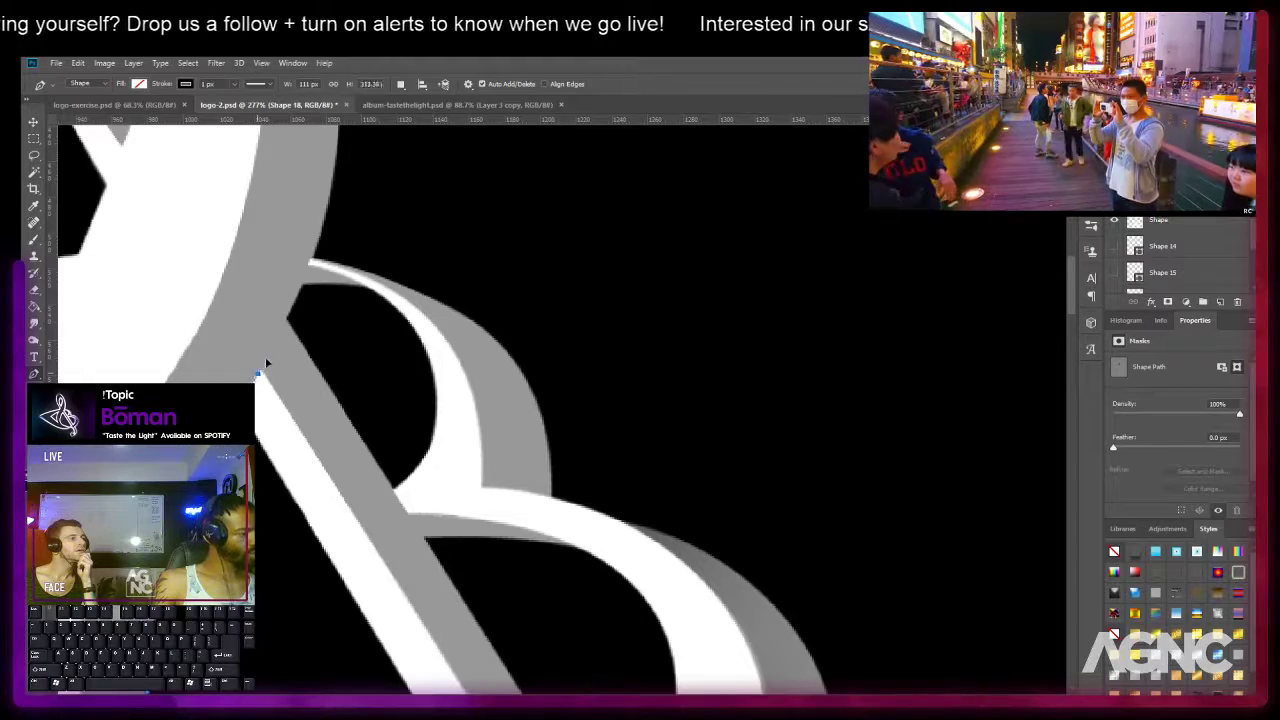
key("ctrl+z")
left_click_drag(302, 290, 347, 183)
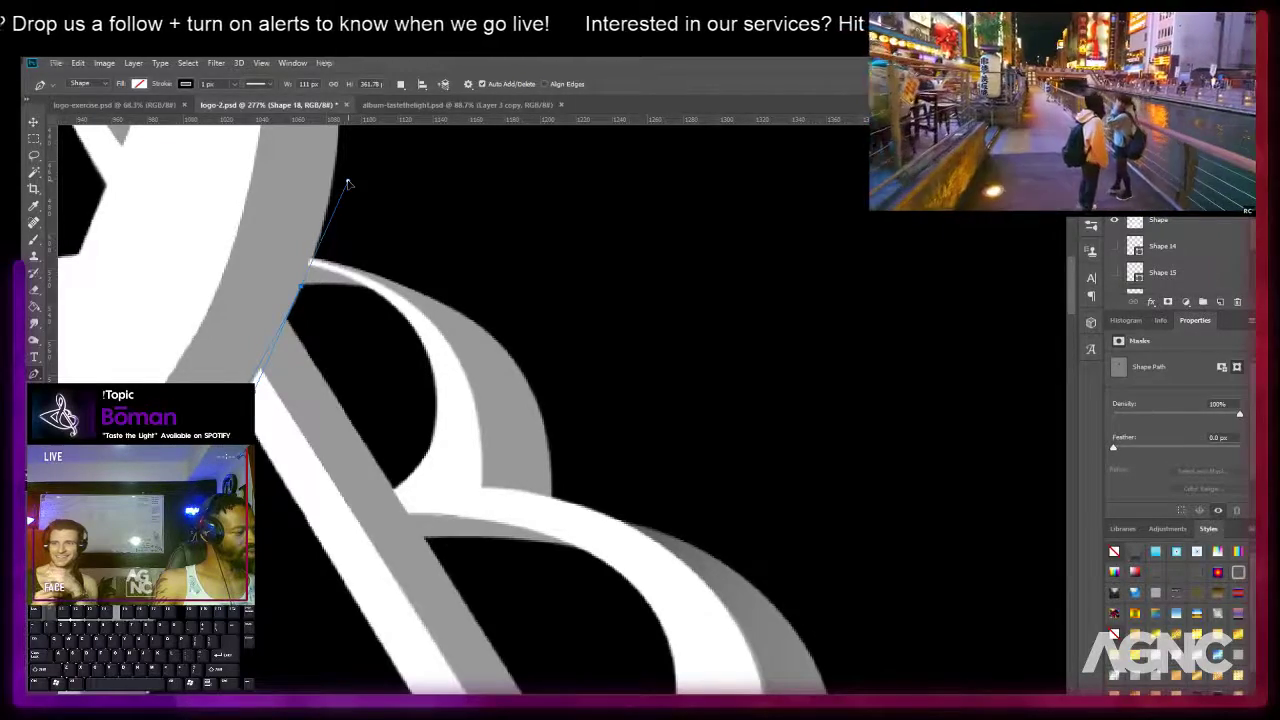
key("ctrl+z")
Extend the Pen path to the diagonal stem's white tip beside the clef's shadow, reaching about 111 by 315 px overall.
left_click_drag(186, 452, 184, 353)
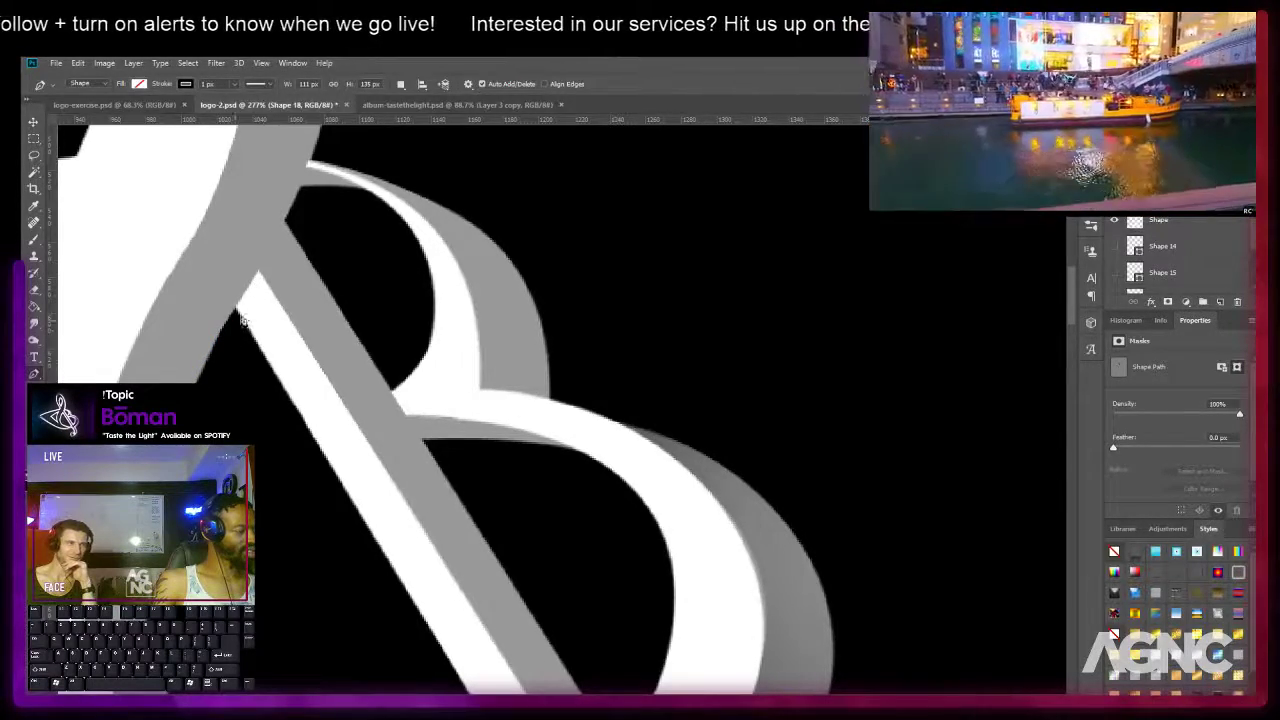
left_click(257, 278)
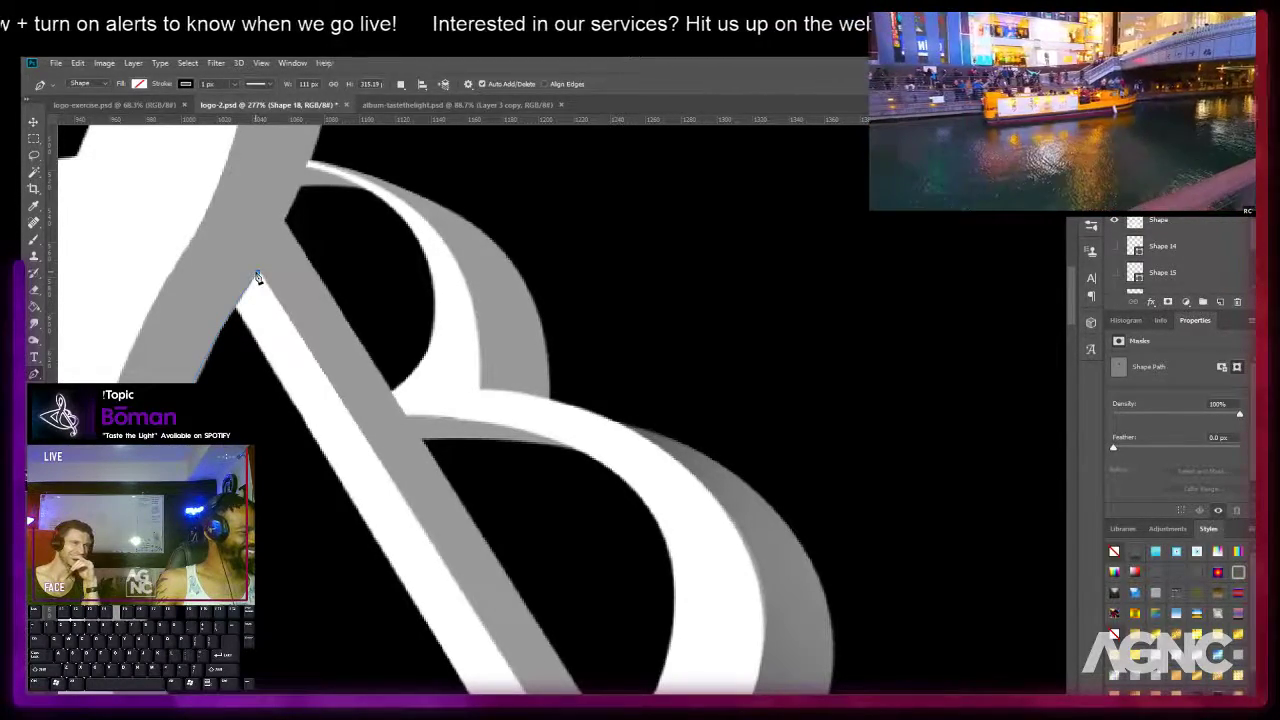
key("a")
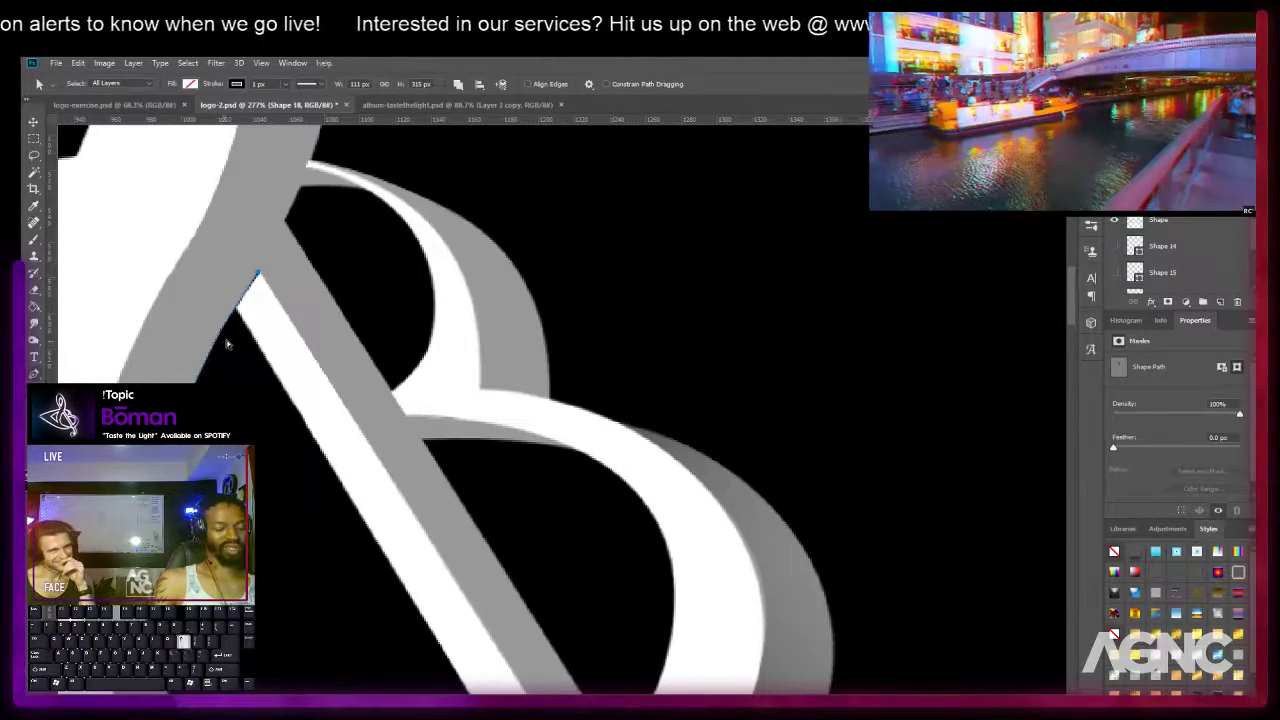
key("p")
Extend the Pen path with a curve up the clef shadow's outer edge to its widest point, about 470 px tall overall.
scroll(225, 346, "down", 5)
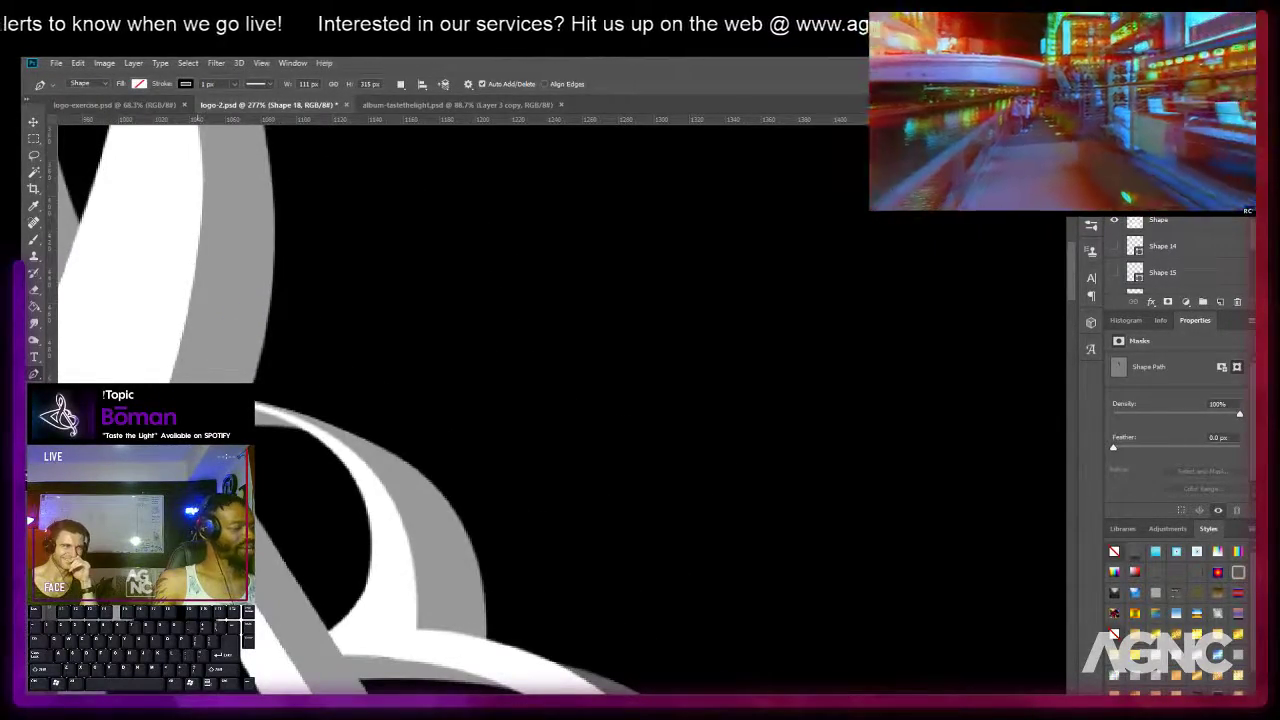
left_click_drag(275, 235, 292, 201)
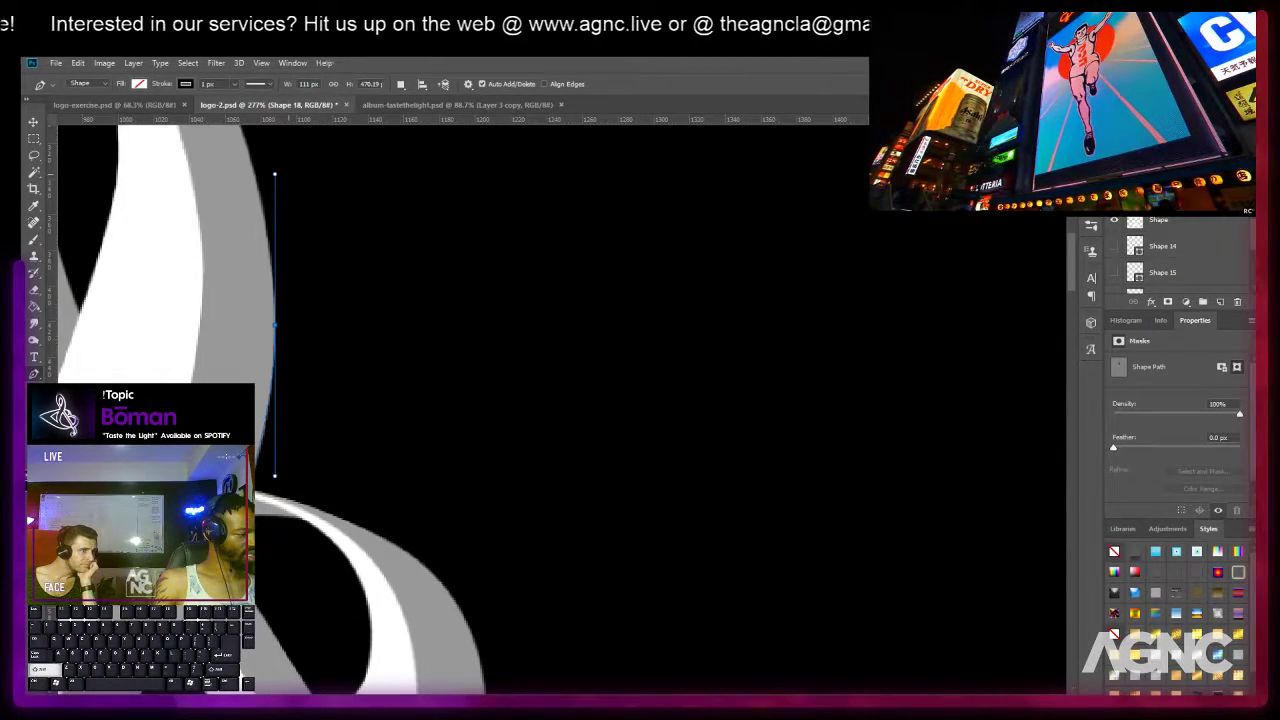
left_click_drag(282, 258, 297, 483)
mouse_move(284, 338)
left_mouse_down()
mouse_move(434, 550)
mouse_move(420, 397)
mouse_move(369, 286)
left_mouse_up()
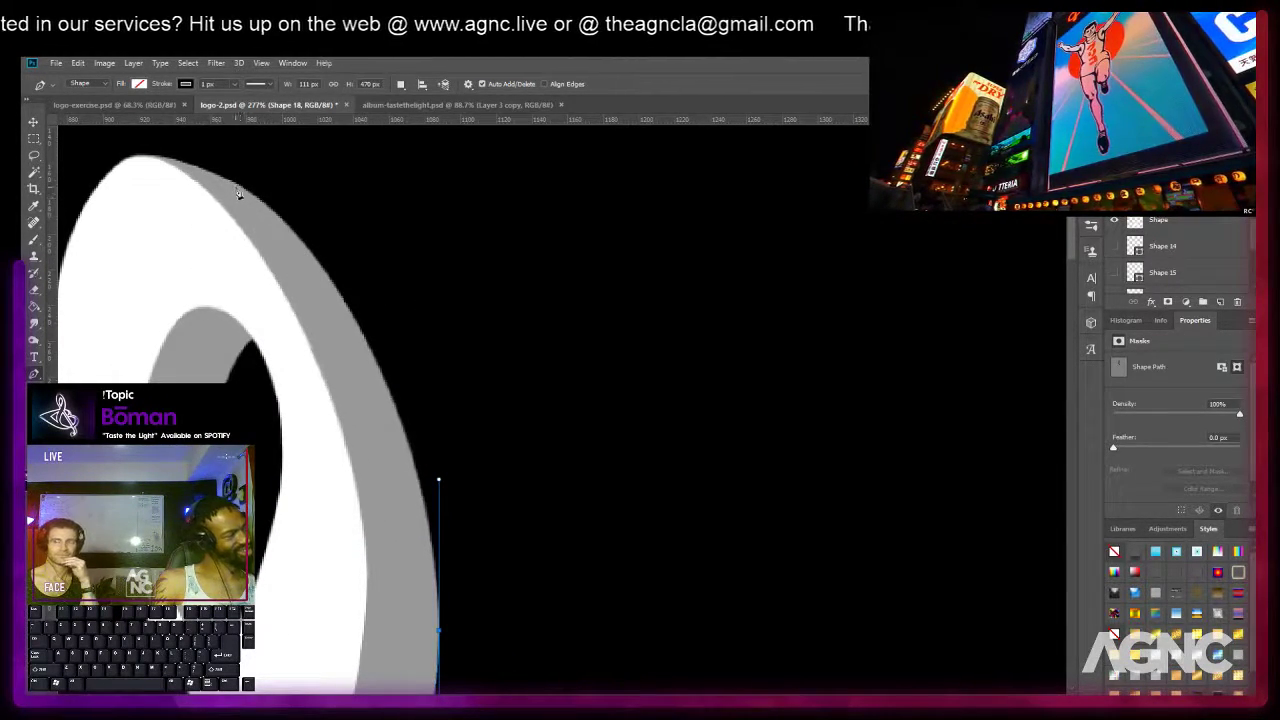
Continue the Pen path along the upper loop's outer shadow edge to the clef's top tip, about 162 by 735 px overall.
scroll(238, 190, "up", 1)
left_click_drag(241, 186, 191, 331)
left_click_drag(98, 283, 92, 199)
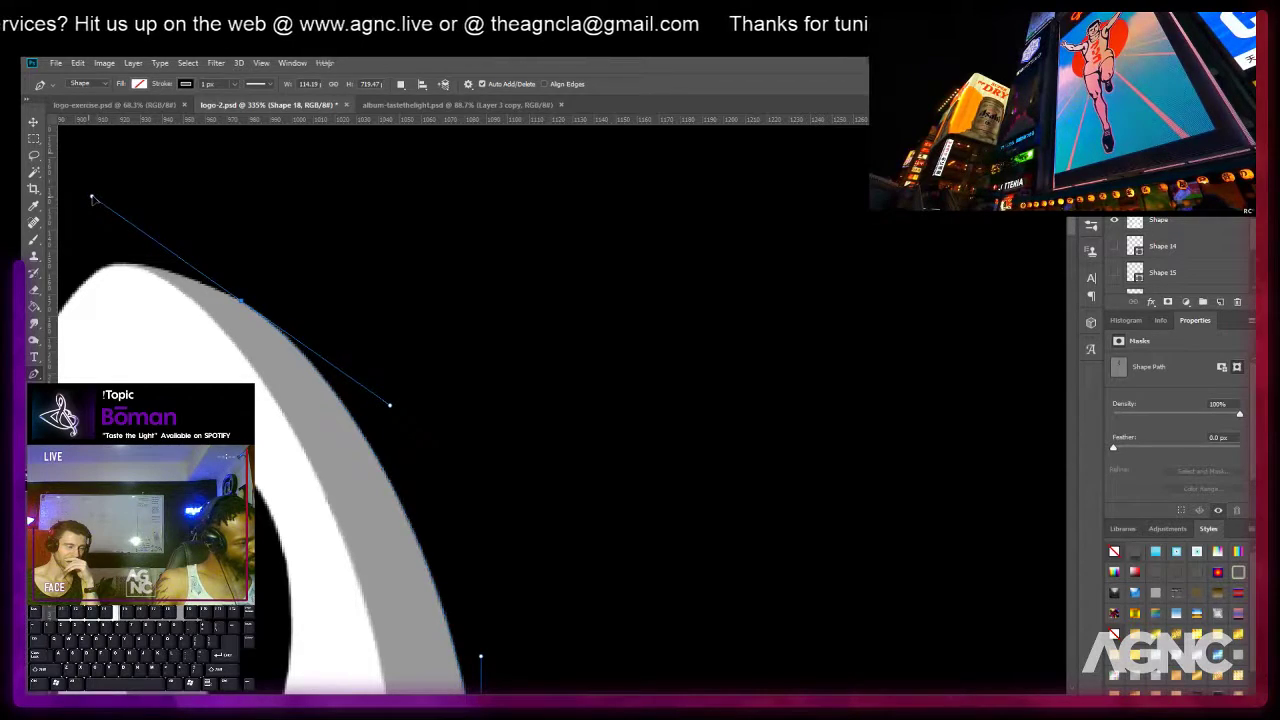
left_click_drag(272, 219, 431, 280)
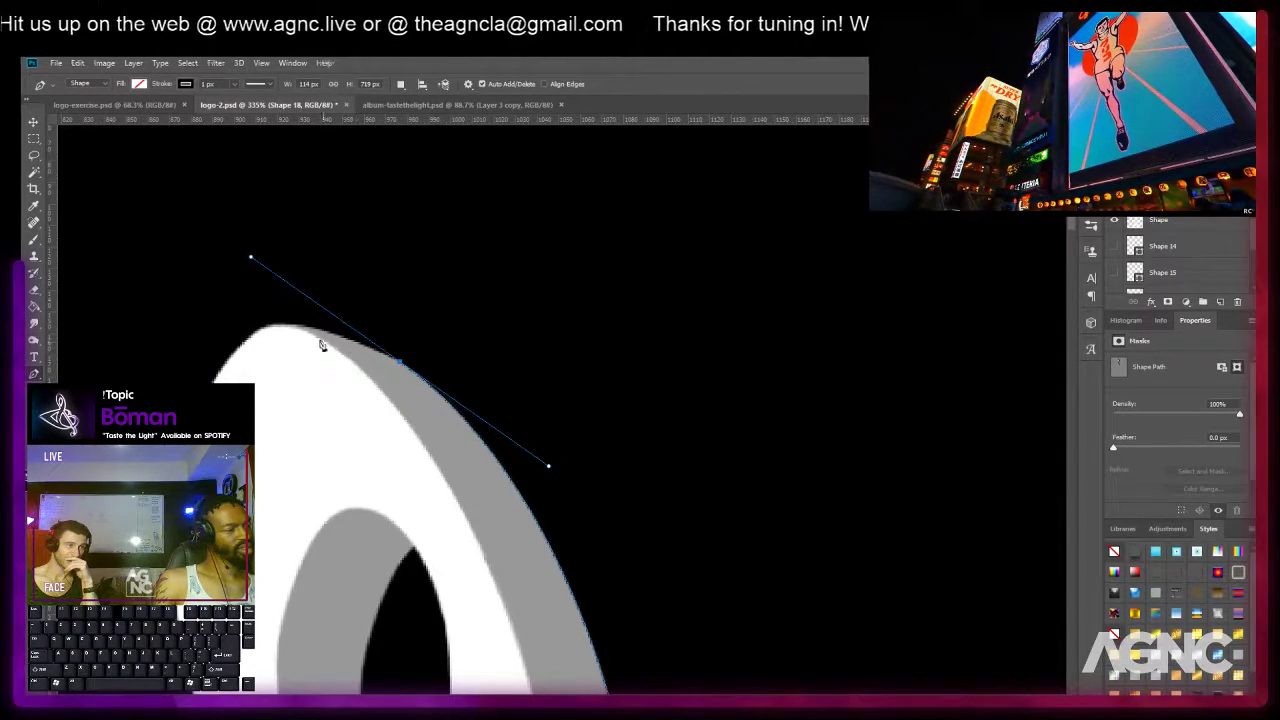
left_click(395, 366, "alt")
left_click_drag(297, 330, 260, 328)
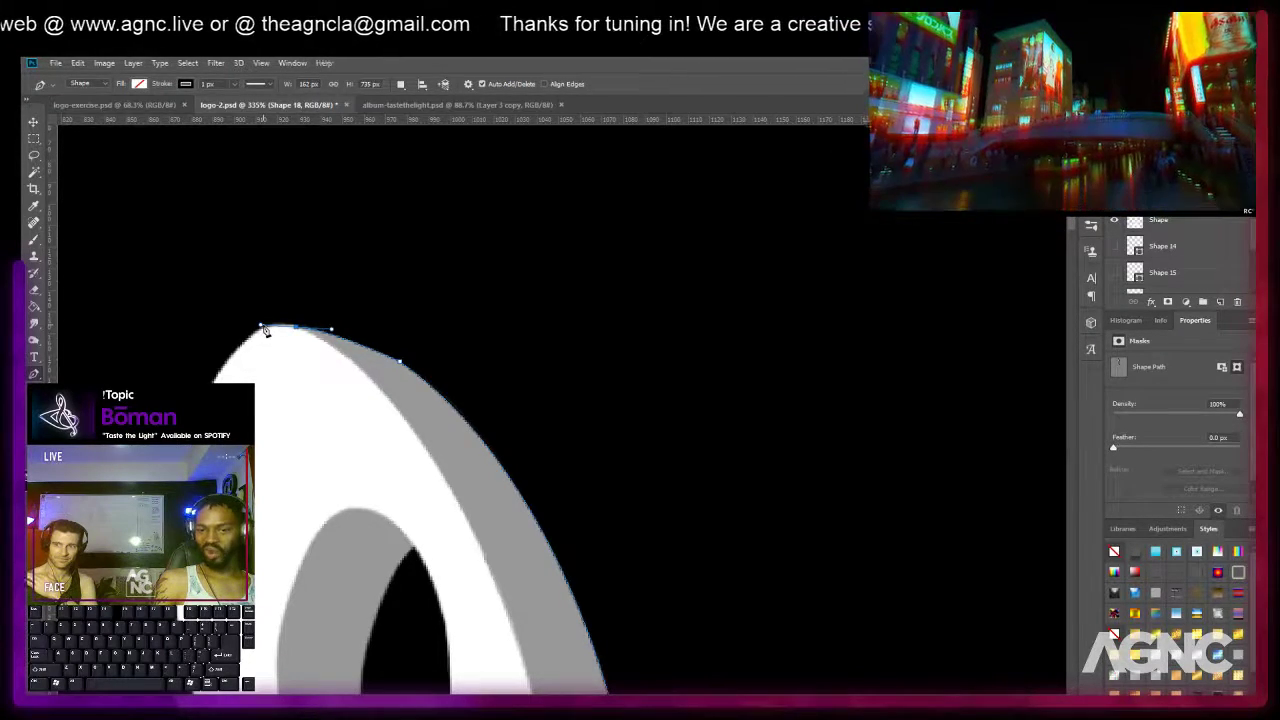
Bring the Pen path back down from the top tip with a curved anchor where the shadow meets the white upper loop.
left_click_drag(345, 380, 264, 219)
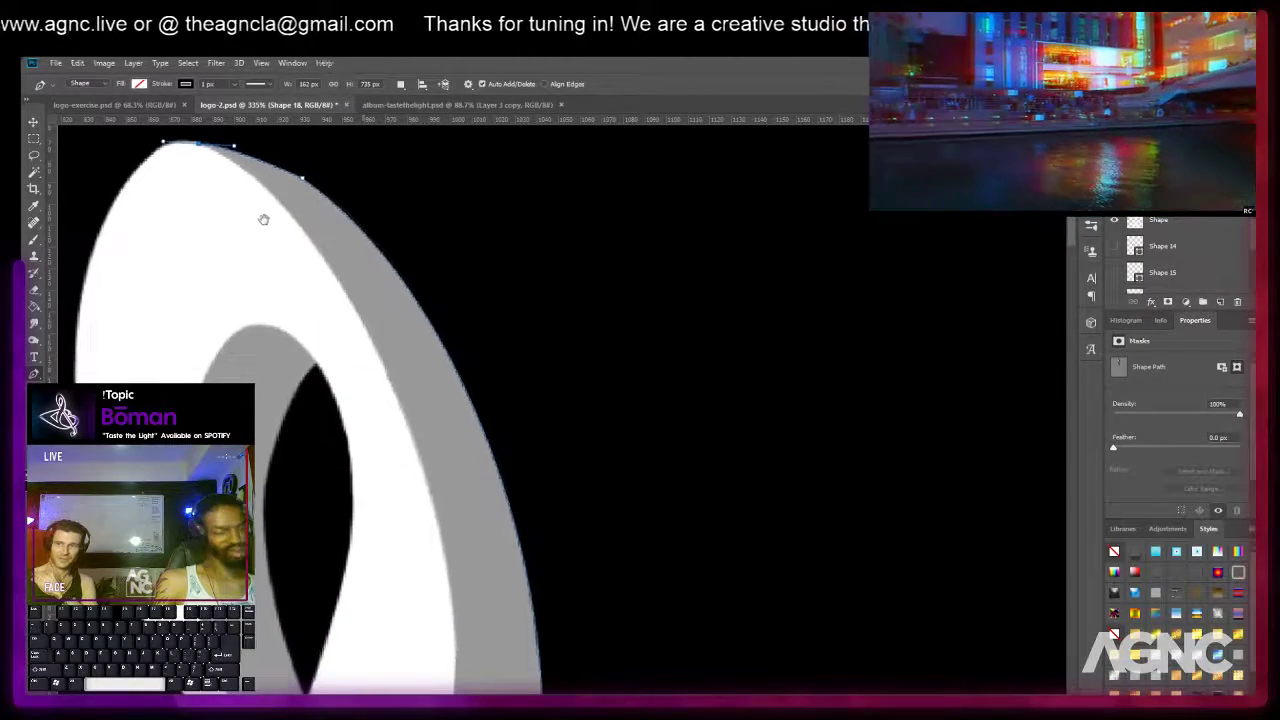
left_click_drag(328, 382, 274, 337)
scroll(306, 383, "down", 2)
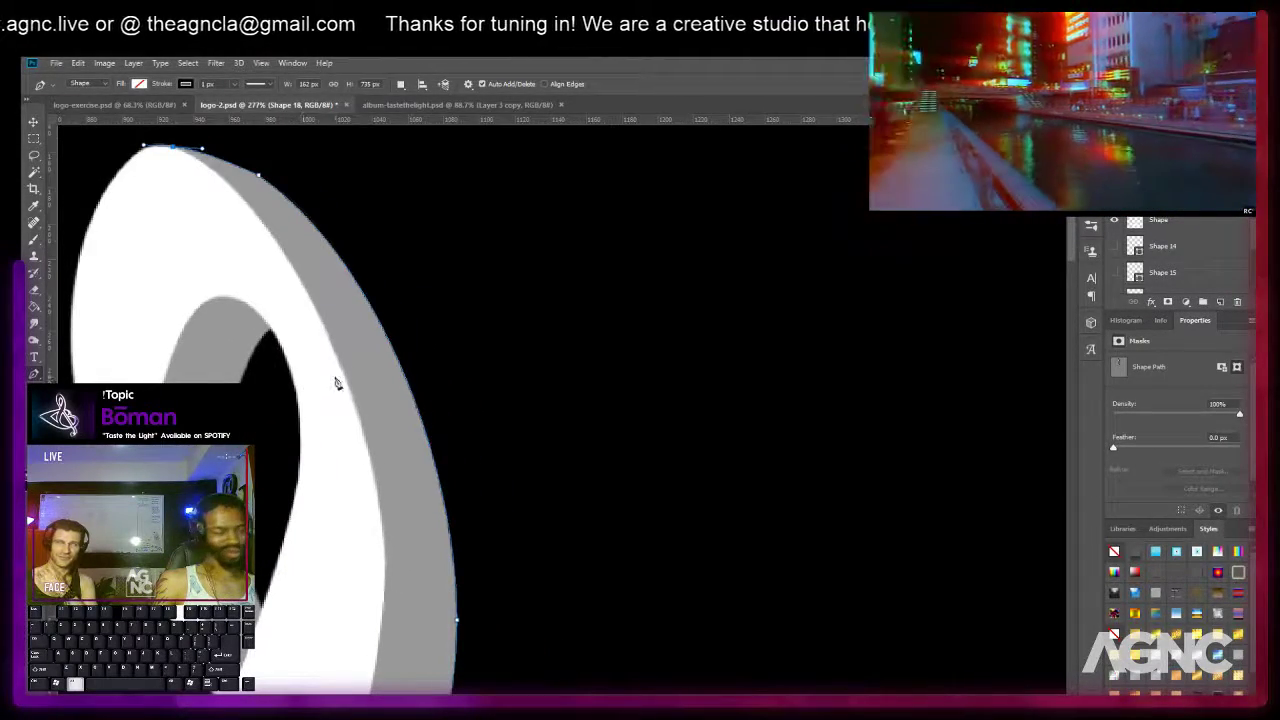
scroll(365, 432, "down", 1)
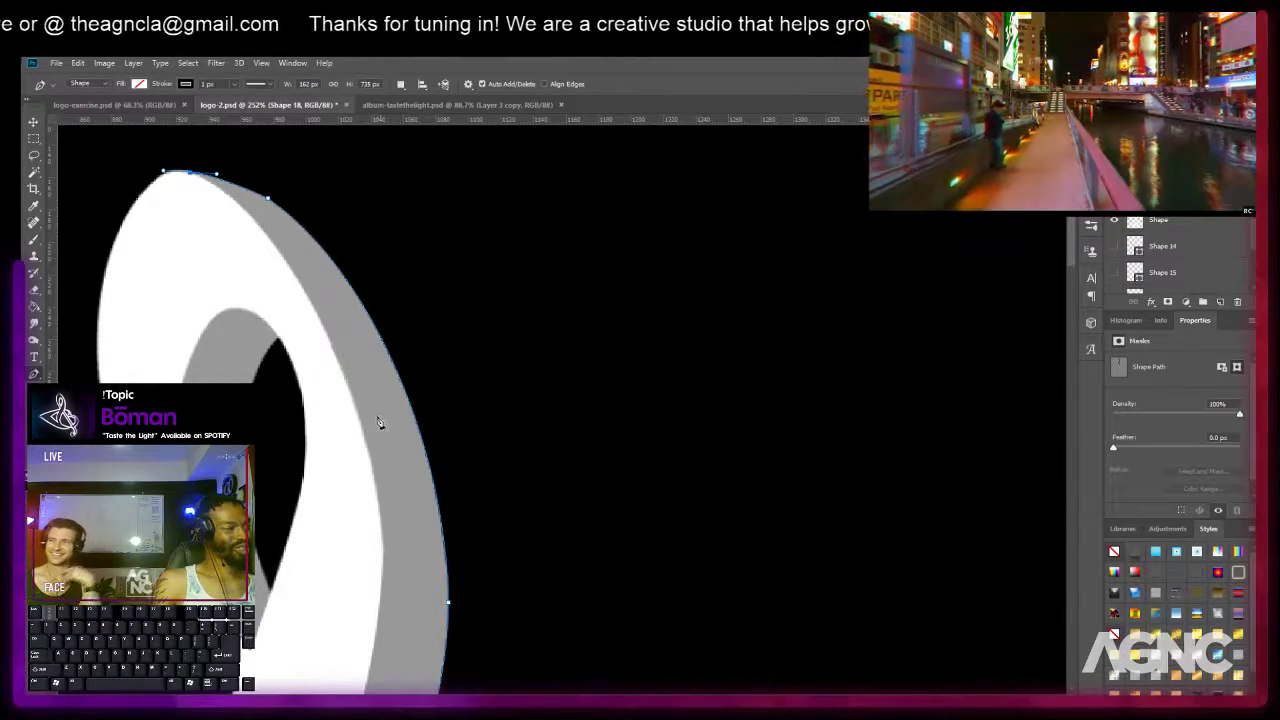
left_click_drag(337, 424, 325, 391)
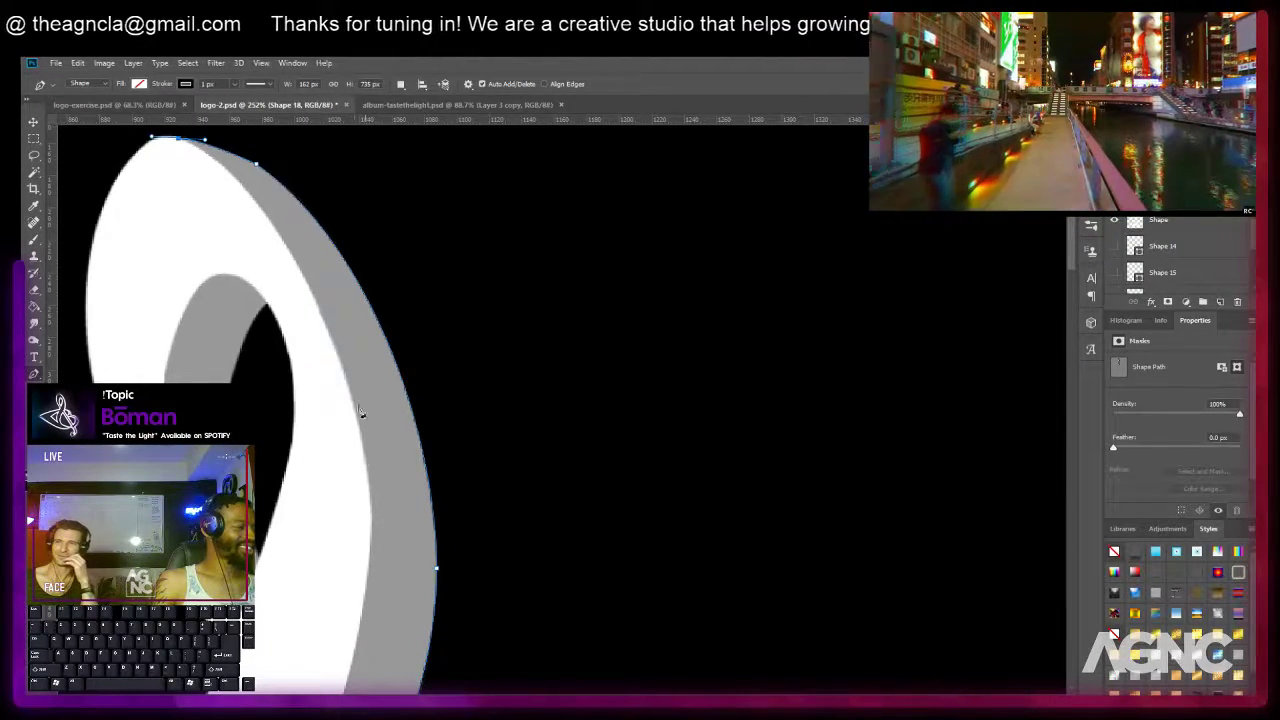
left_click_drag(333, 346, 378, 515)
key("ctrl+z")
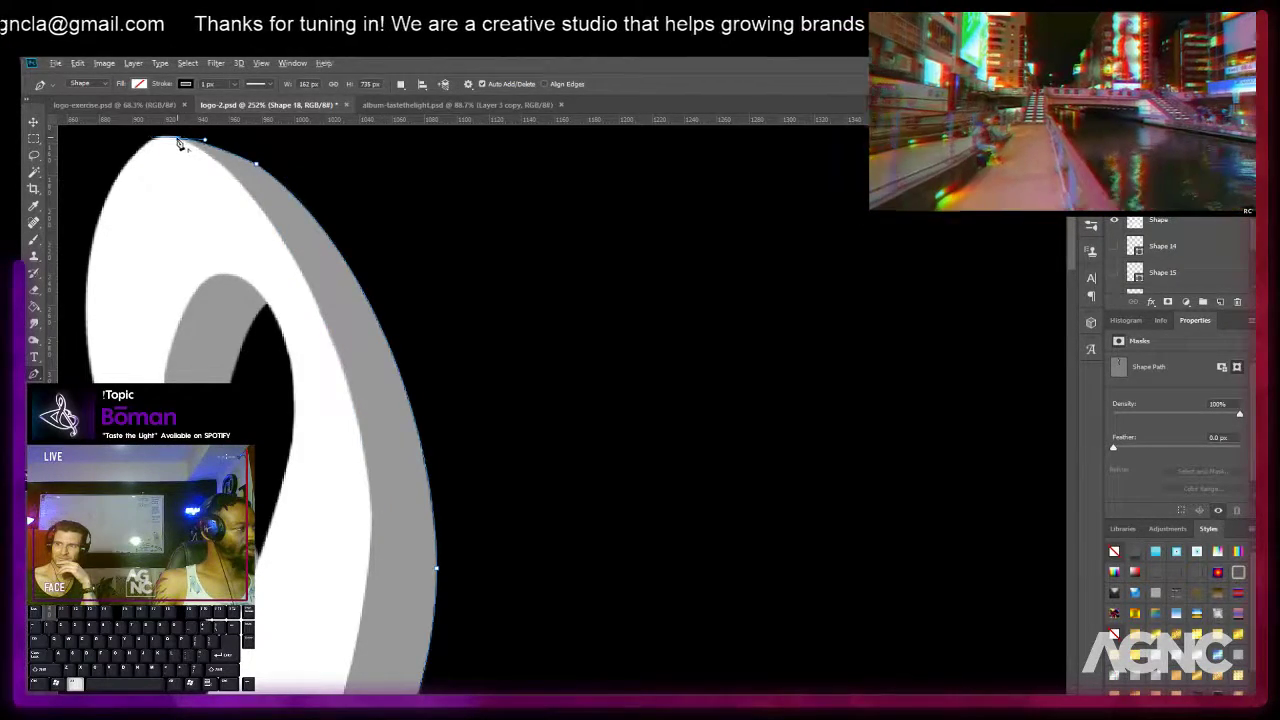
left_click_drag(334, 349, 396, 530)
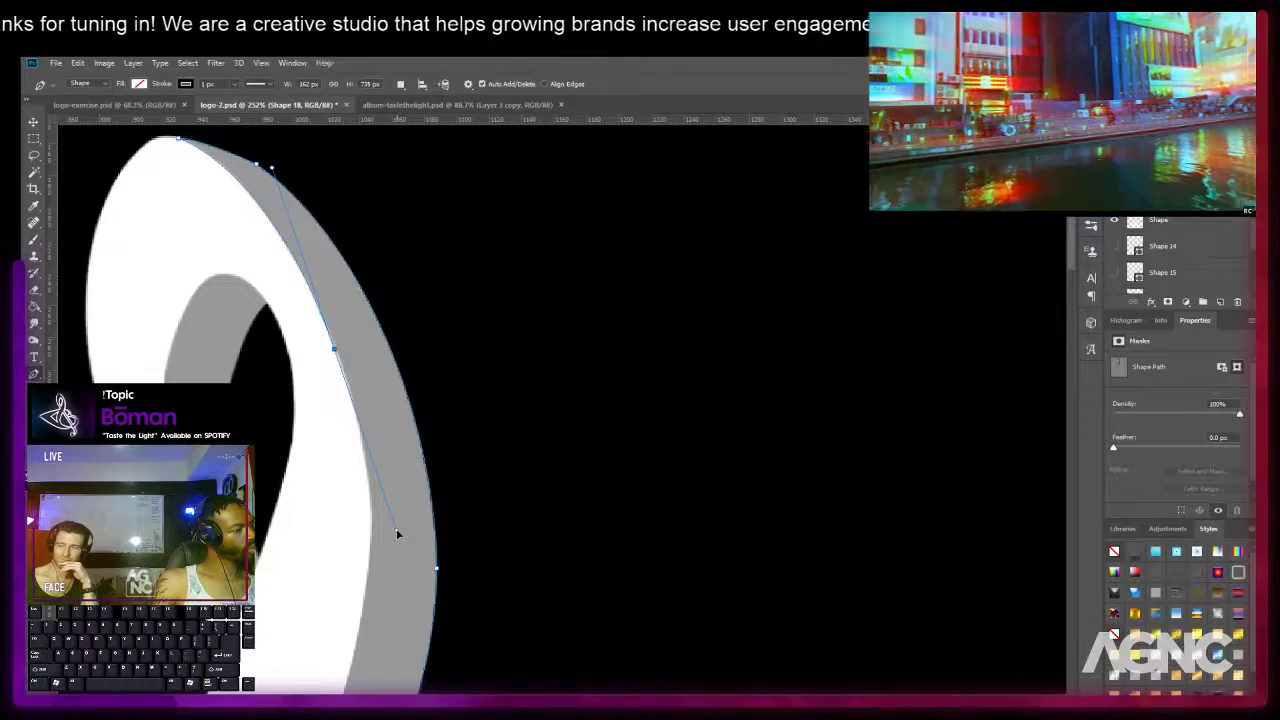
Continue the Pen path down the border between white clef and grey shadow with a curved anchor above the lower loop.
key("space")
left_click_drag(346, 491, 326, 294)
key("a")
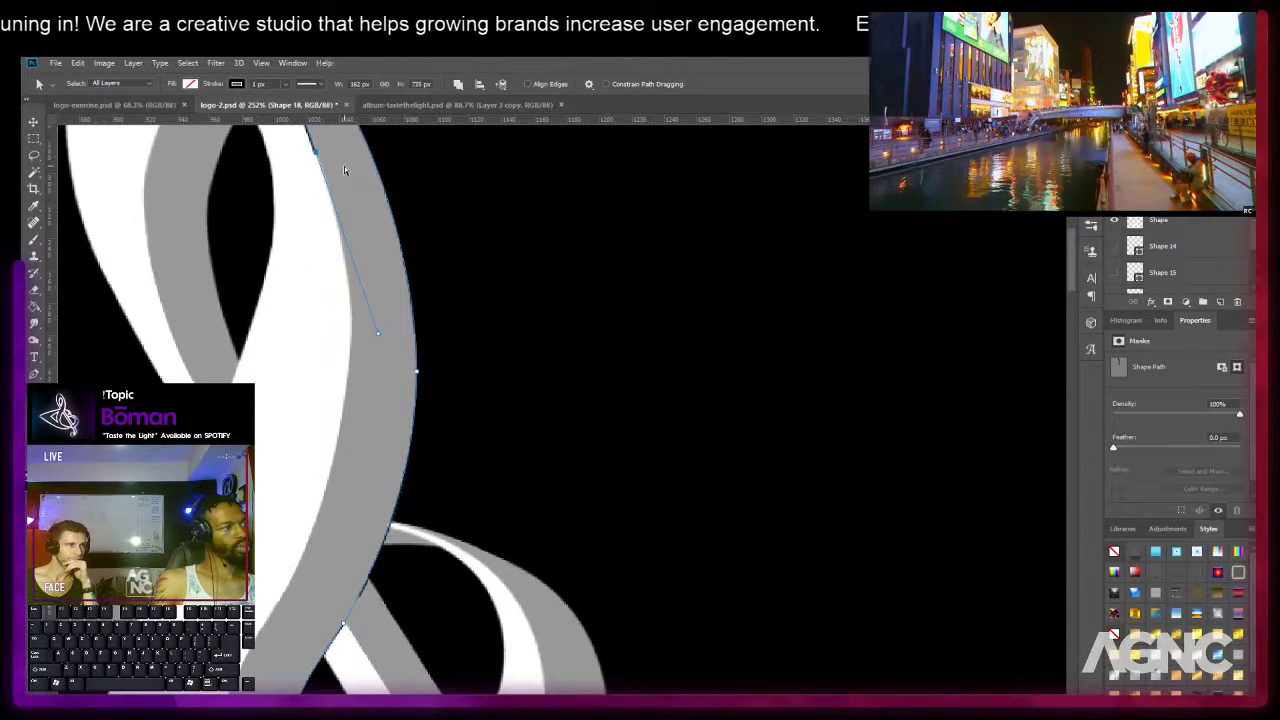
key("p")
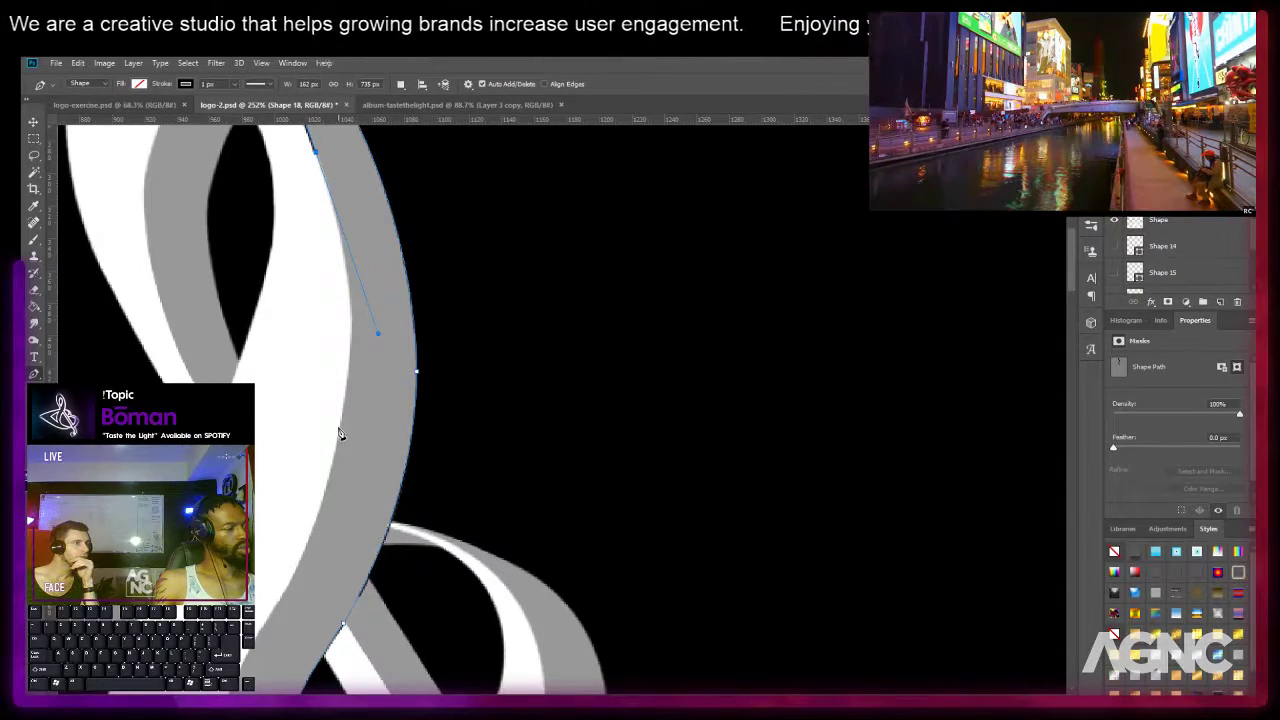
left_click_drag(339, 432, 324, 572)
key("ctrl+z")
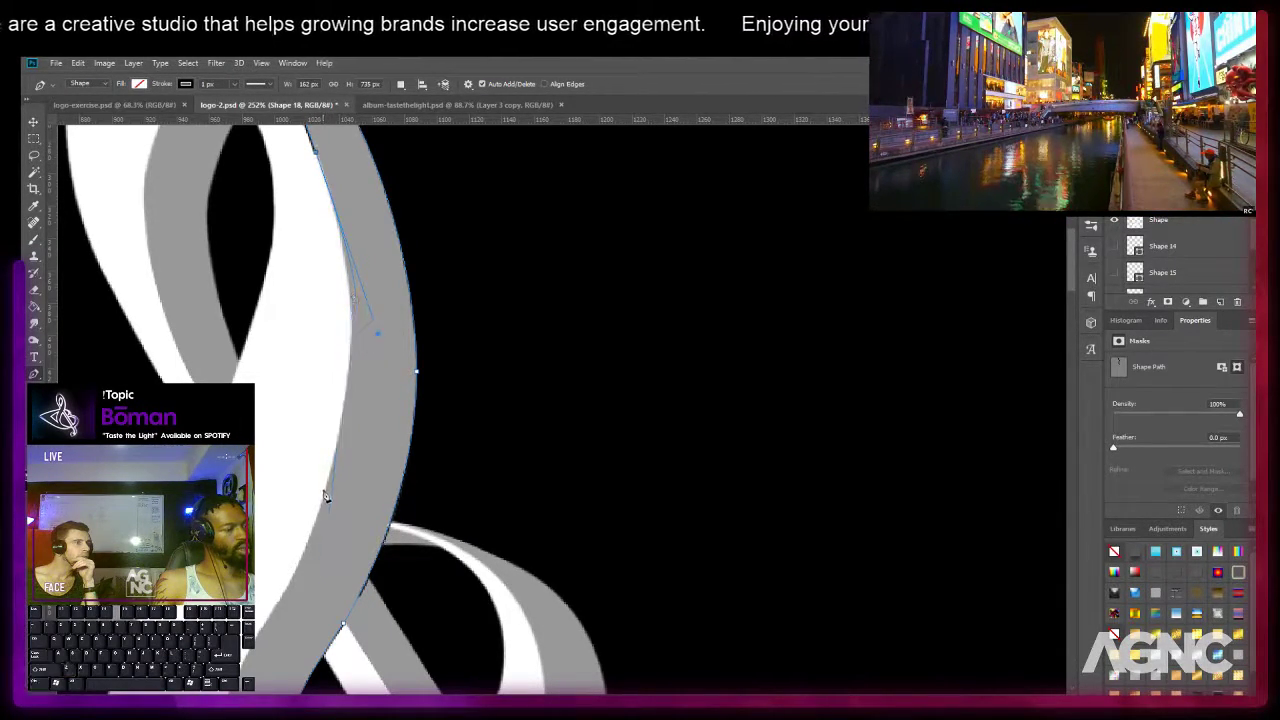
left_click(322, 499)
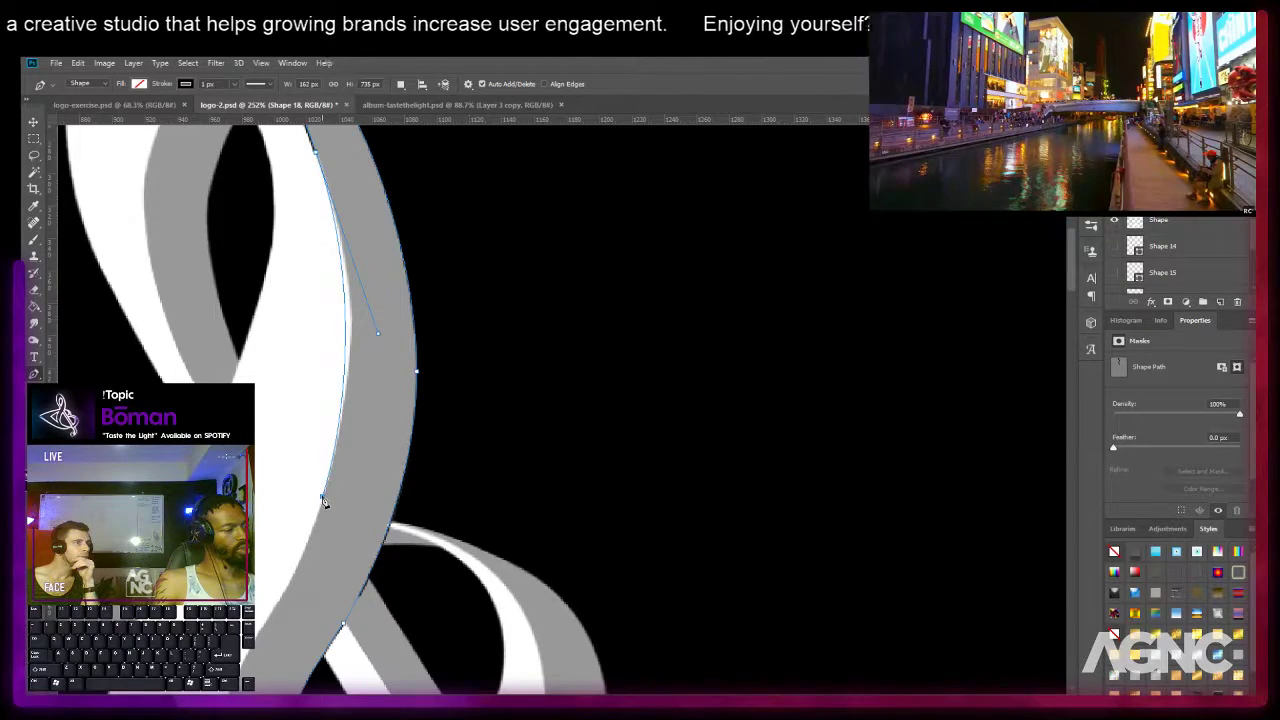
left_click_drag(322, 514, 306, 577)
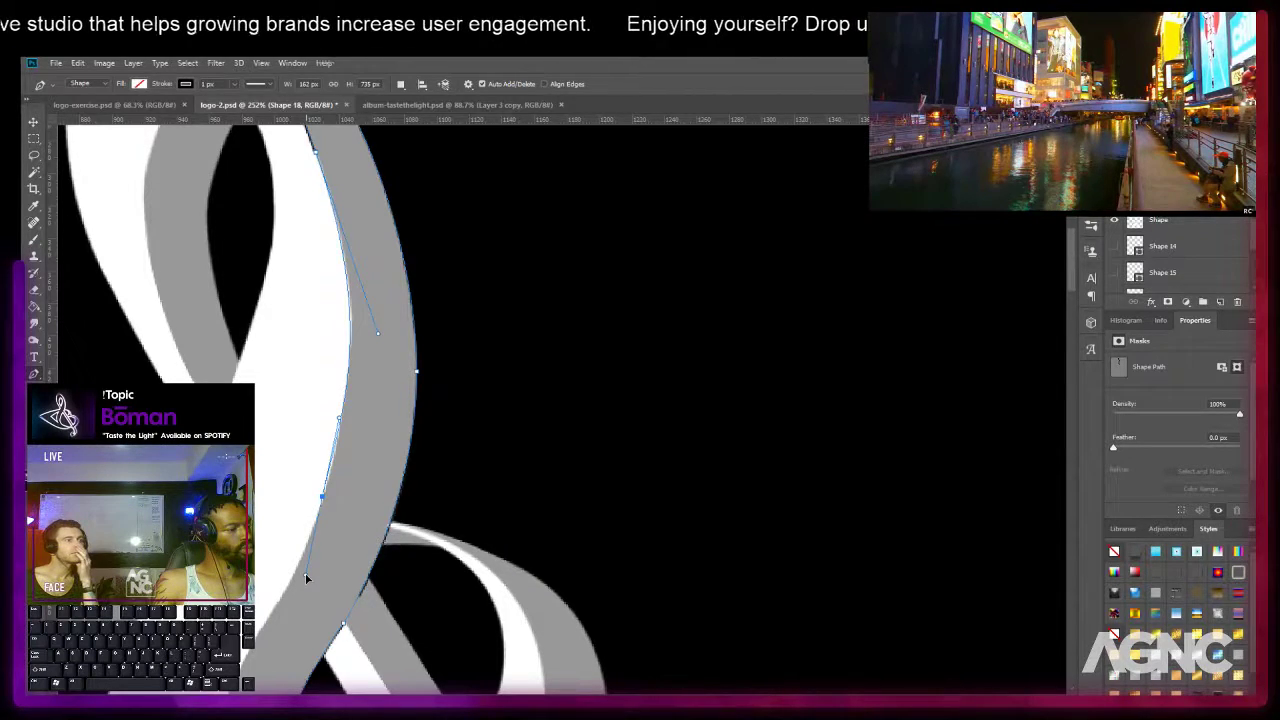
Trace the shadow's border around the white lower loop with two curved anchors and close the path at its starting point.
scroll(304, 573, "down", 5)
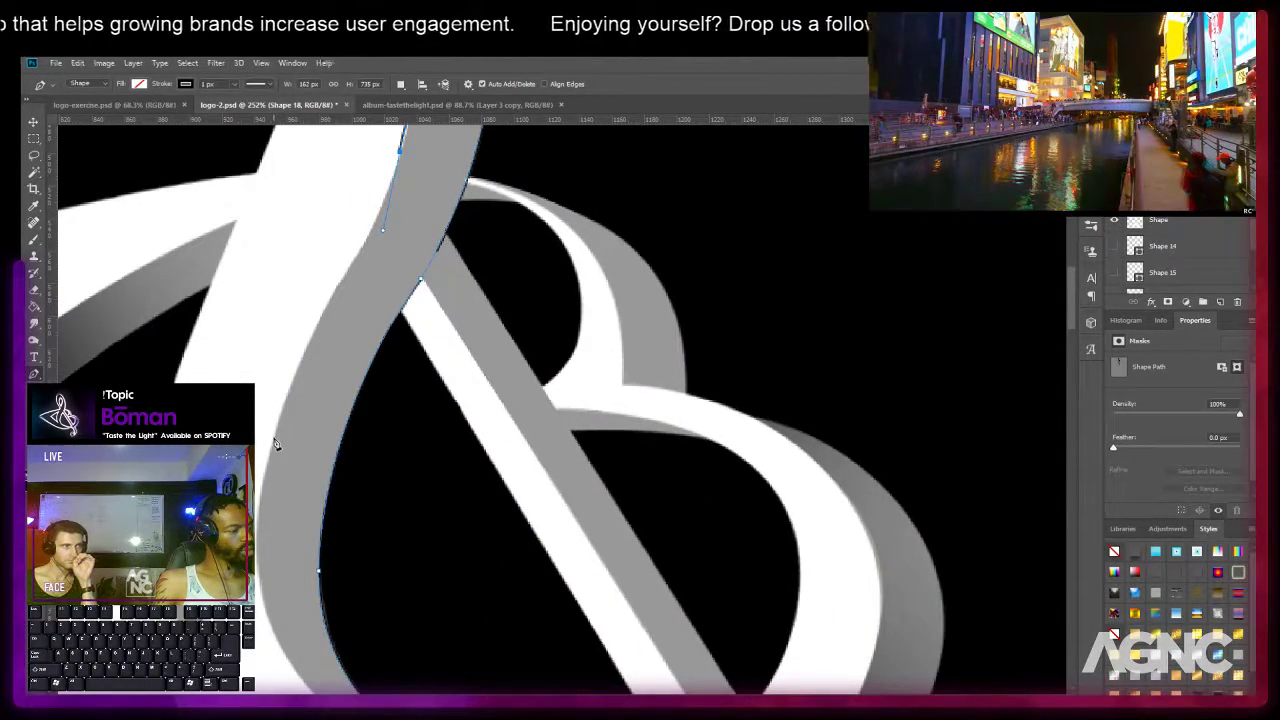
left_click_drag(320, 317, 300, 353)
key("ctrl+z")
left_click_drag(275, 431, 230, 575)
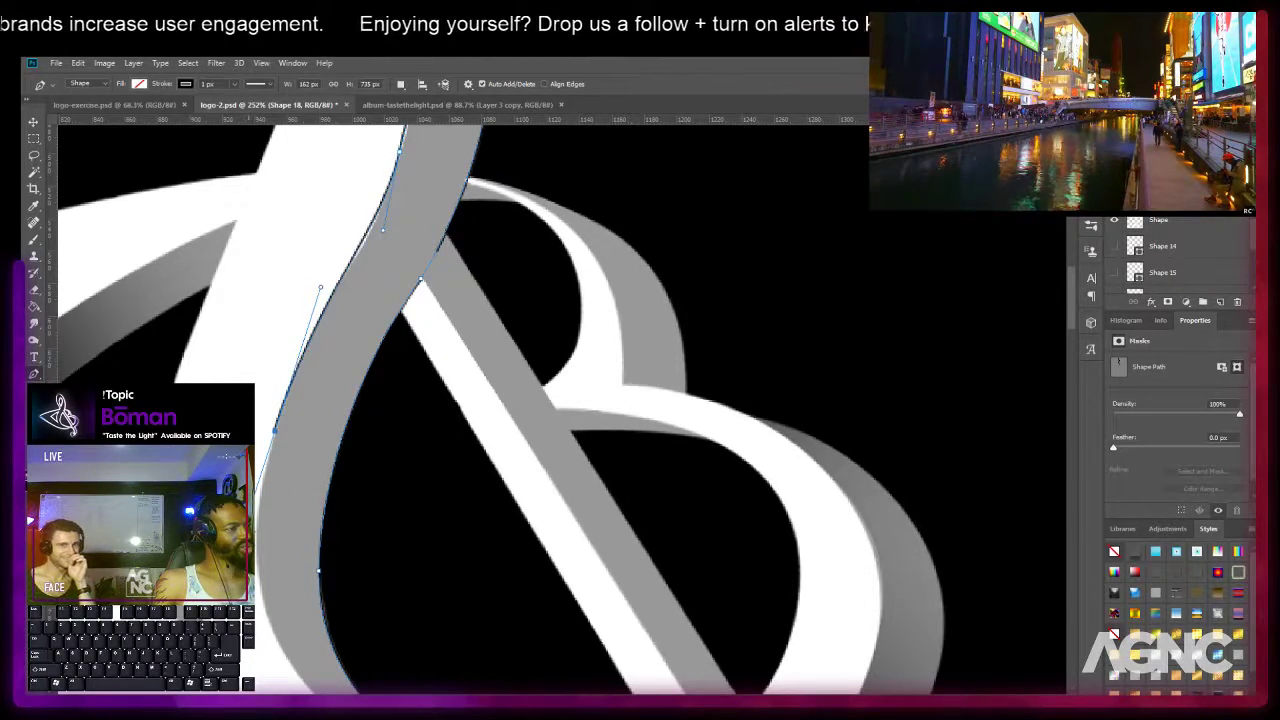
scroll(280, 462, "down", 5)
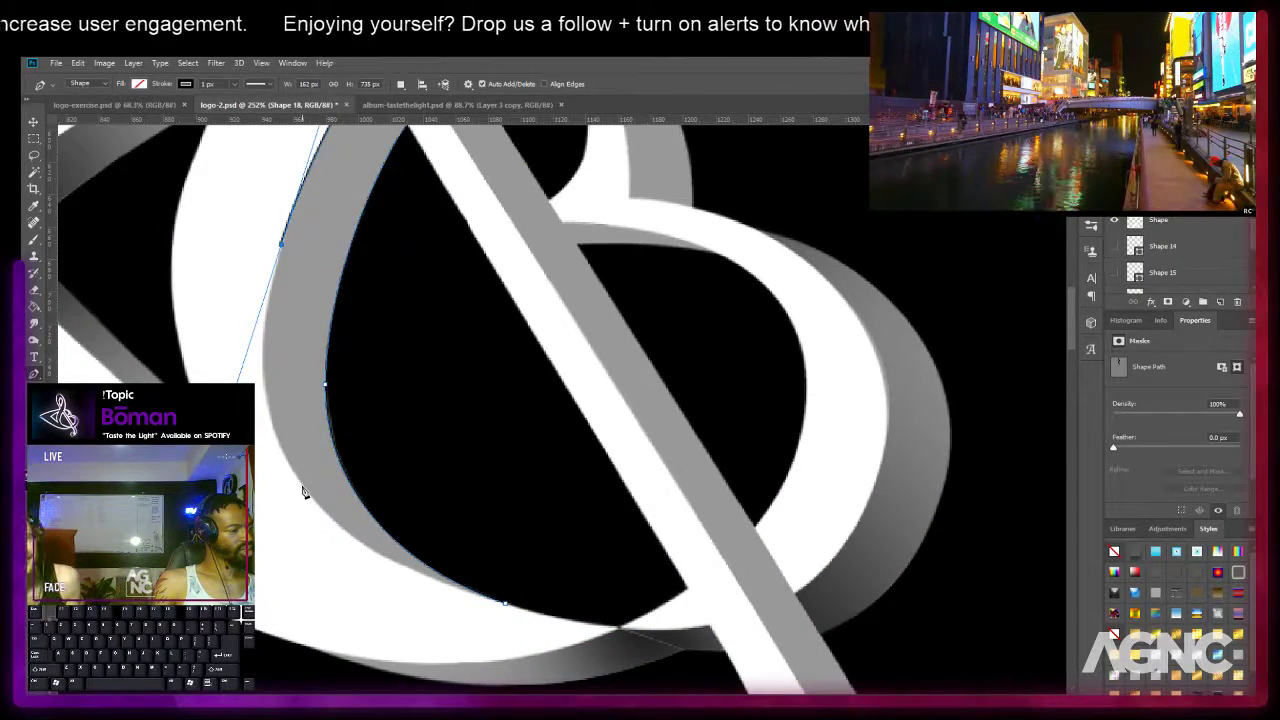
left_click_drag(303, 487, 322, 519)
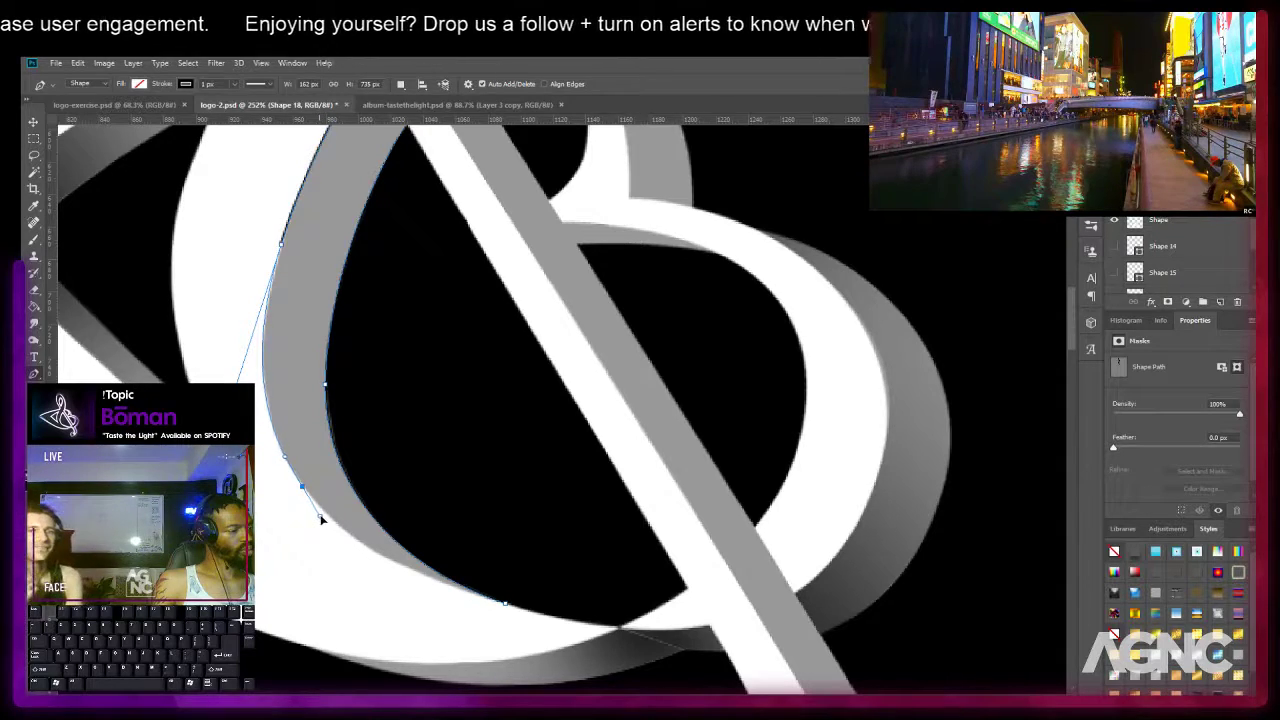
left_click(505, 604)
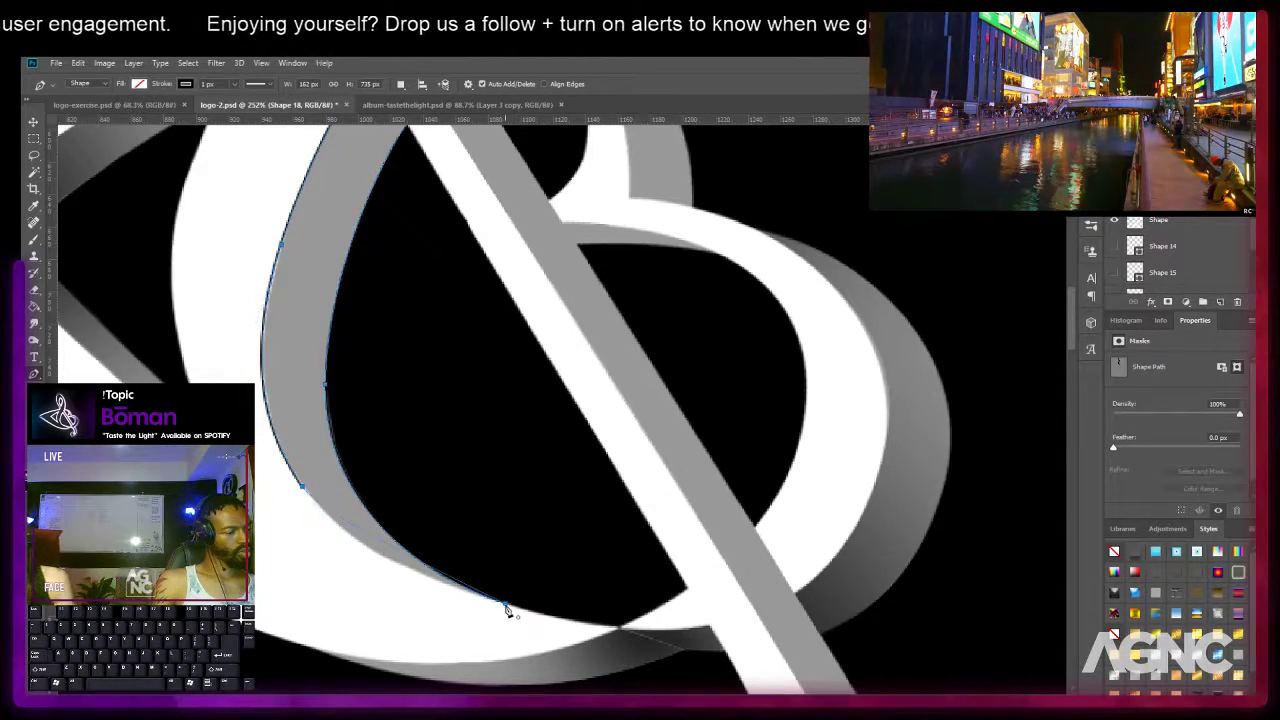
left_click_drag(507, 611, 633, 639)
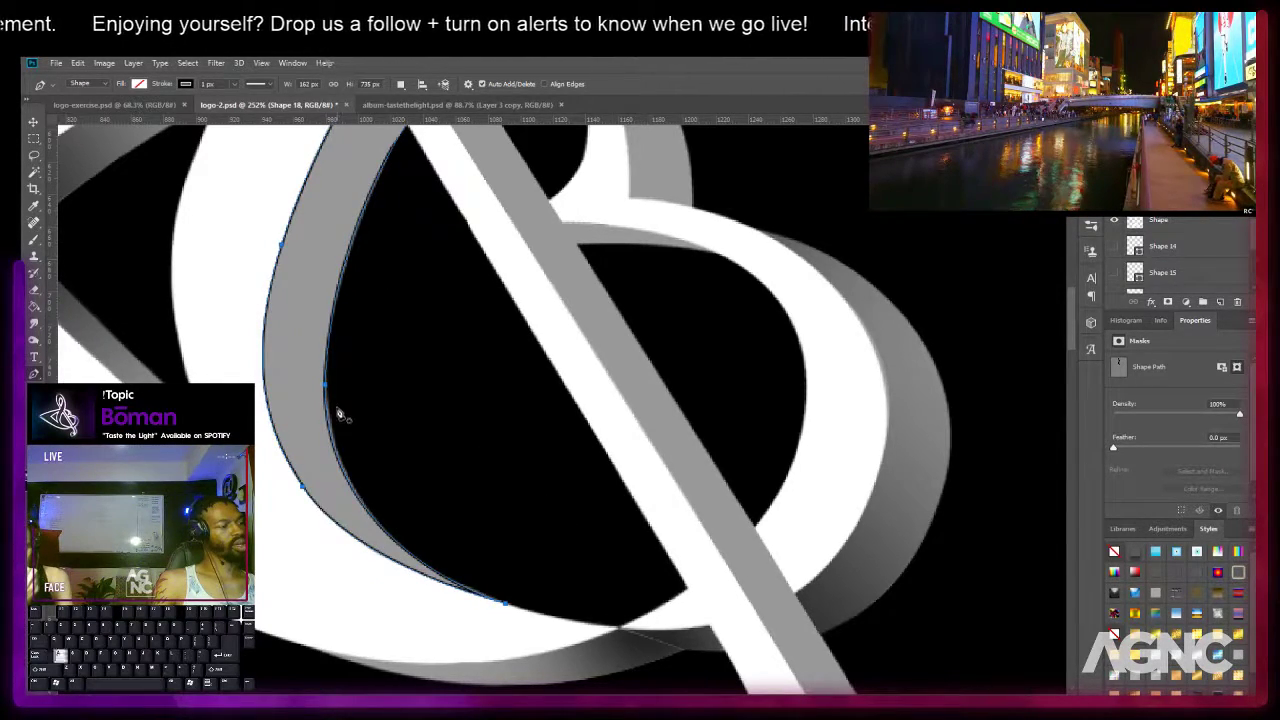
Nudge the anchor on the lower loop shadow's edge against the black opening slightly to the right.
key("a")
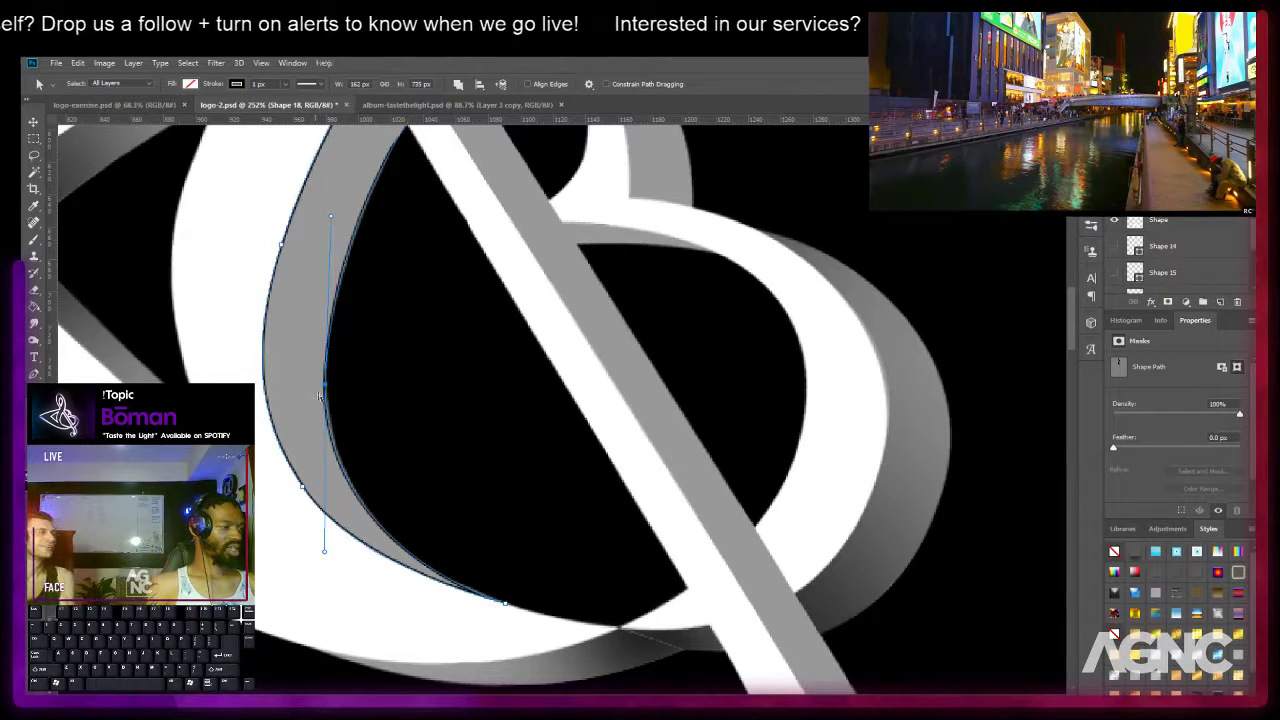
key("Right")
key("Left")
key("Right")
Turn the closed clef shadow path into a selection and add a new layer.
key("space")
left_click_drag(395, 290, 375, 632)
scroll(493, 331, "down", 3)
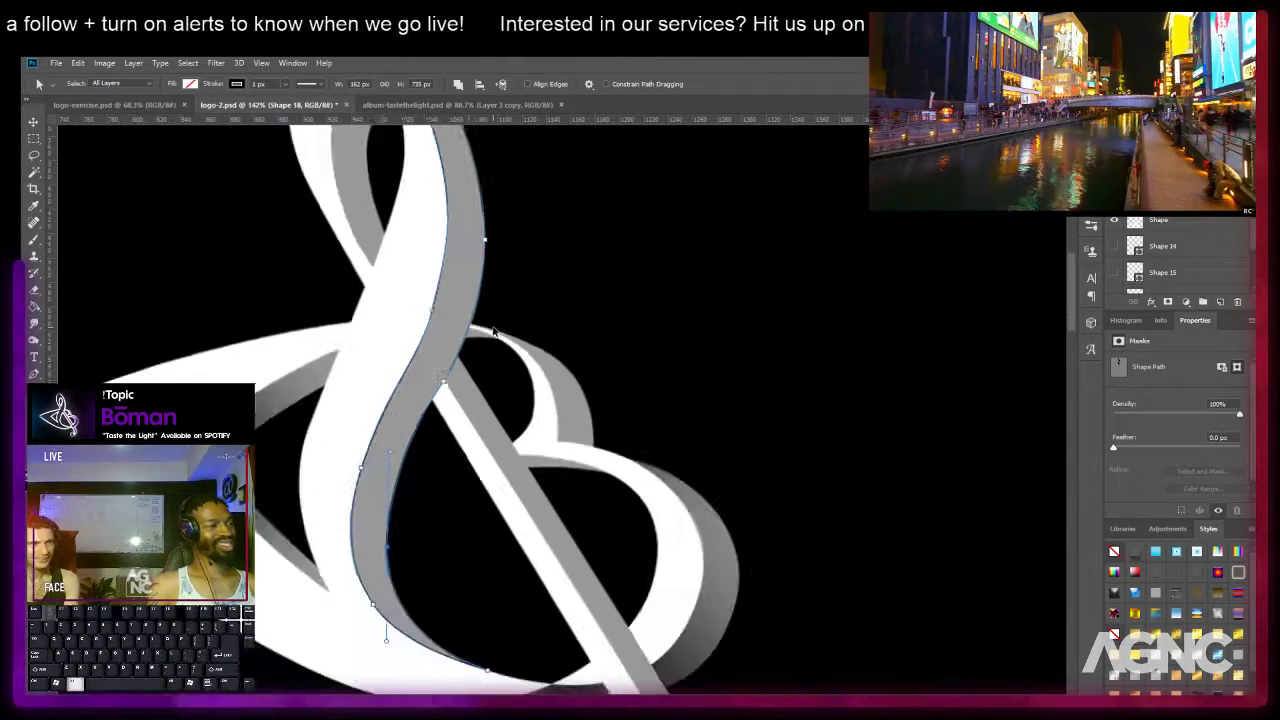
left_click_drag(519, 311, 517, 423)
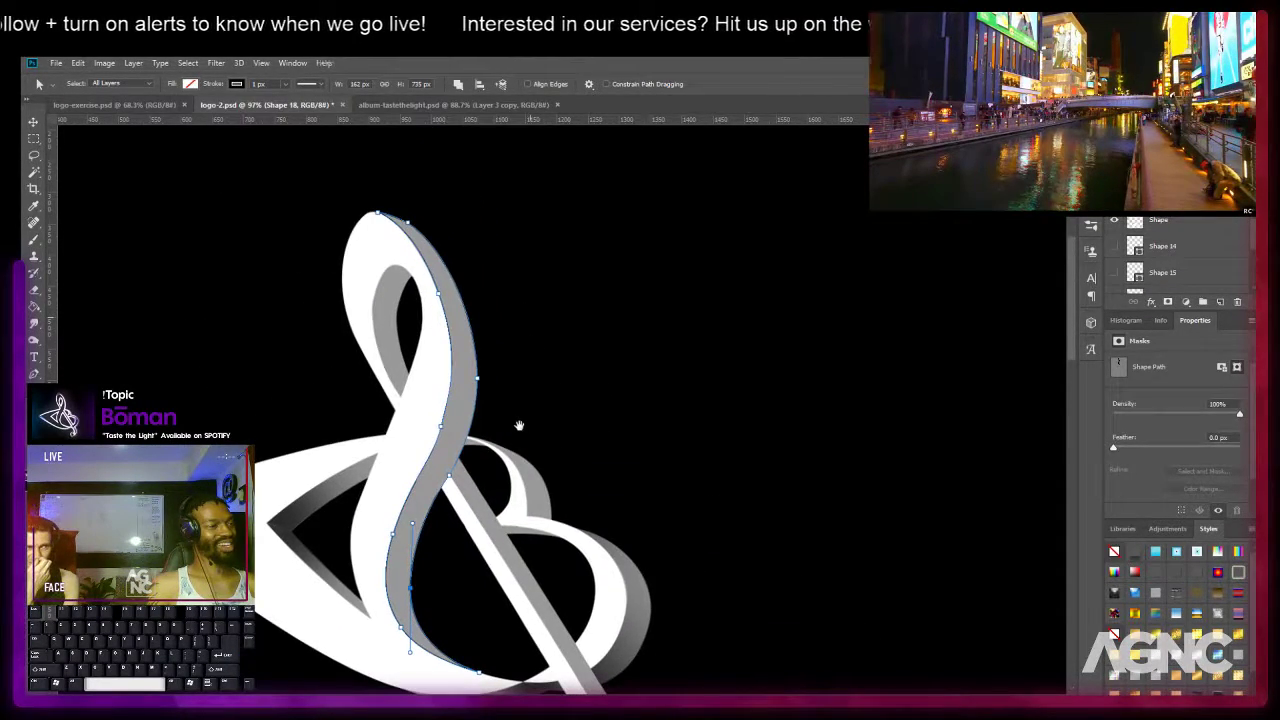
key("ctrl+Return")
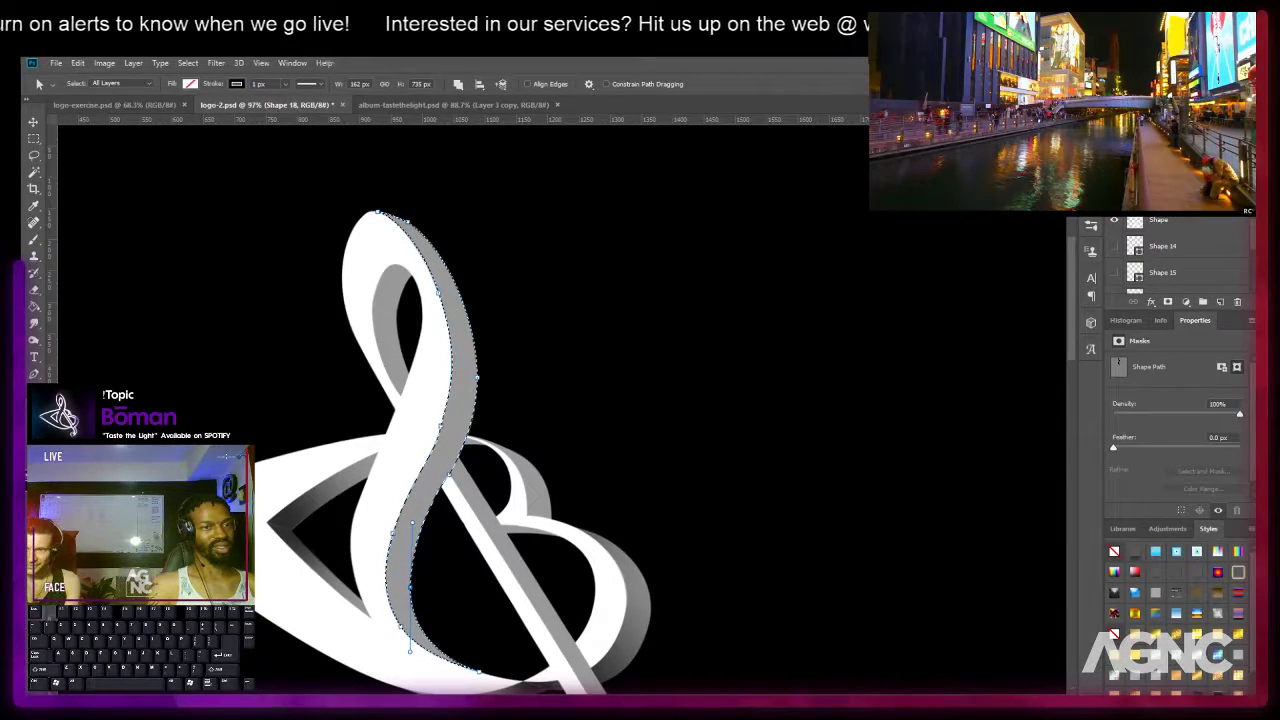
left_click(1221, 301)
Set the soft black brush to 400 px and try a dab on the selected shadow around the lower loop.
key("b")
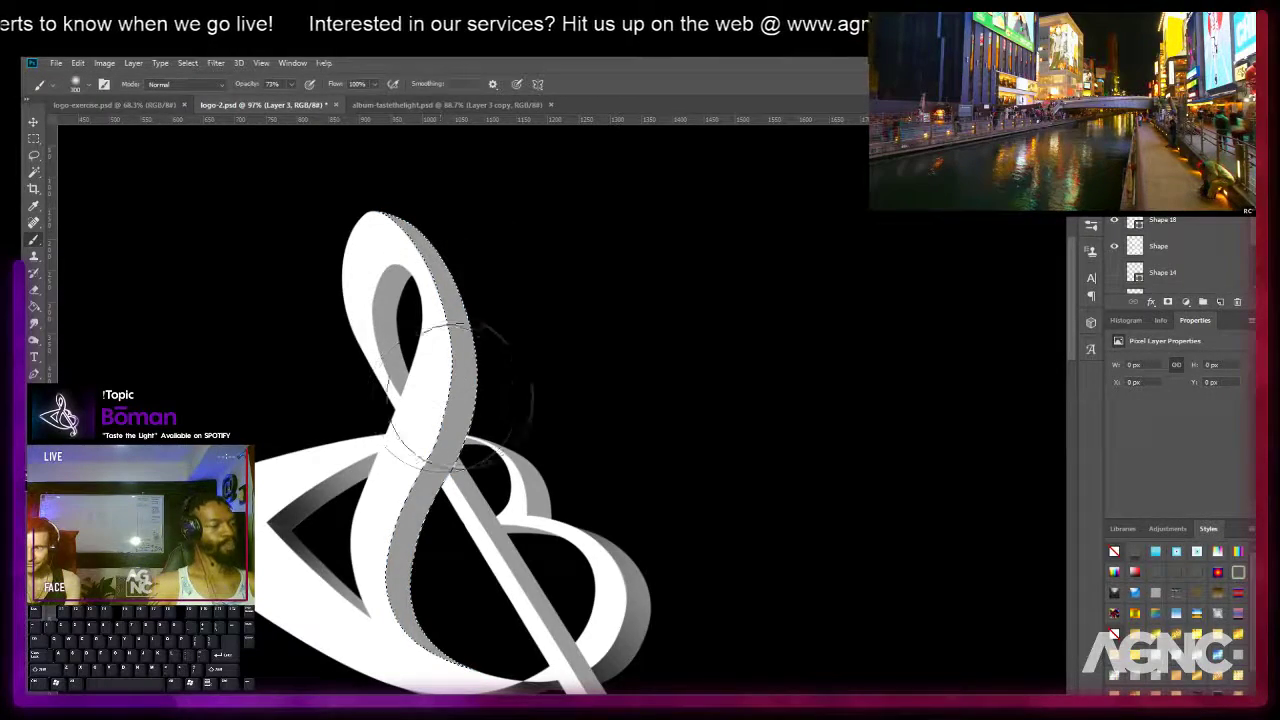
key("bracketright")
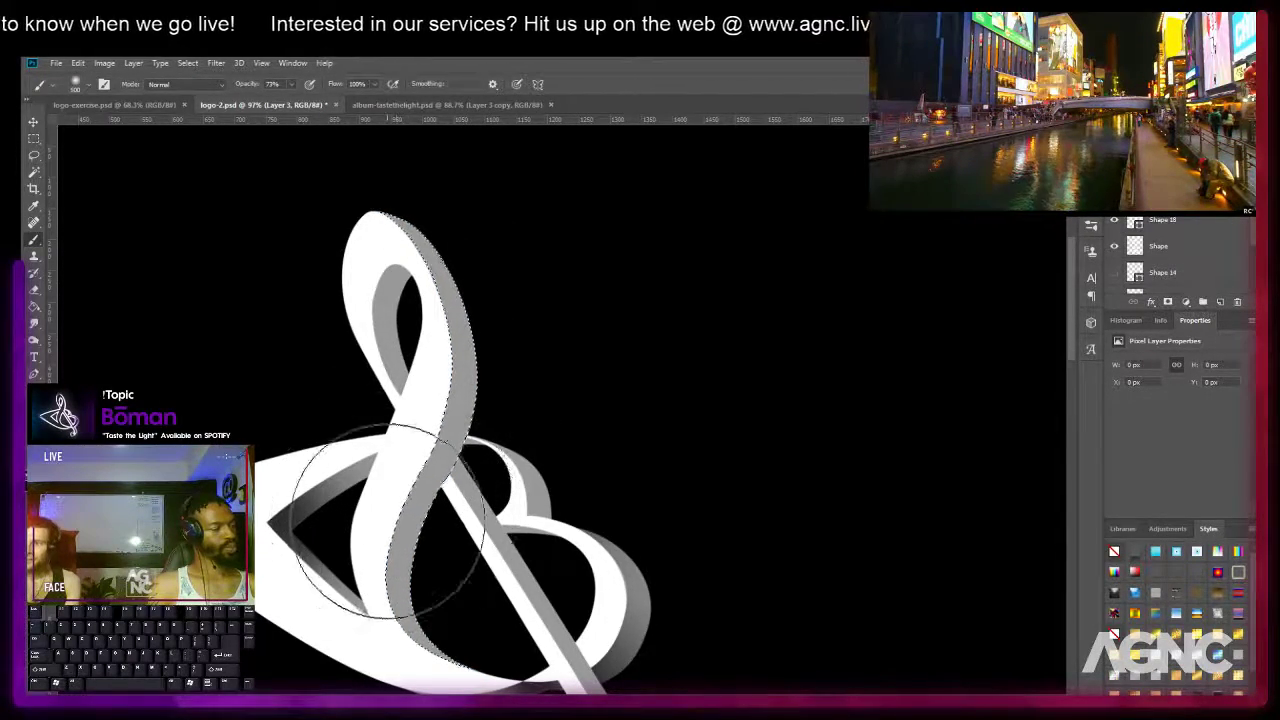
key("bracketright")
key("bracketleft")
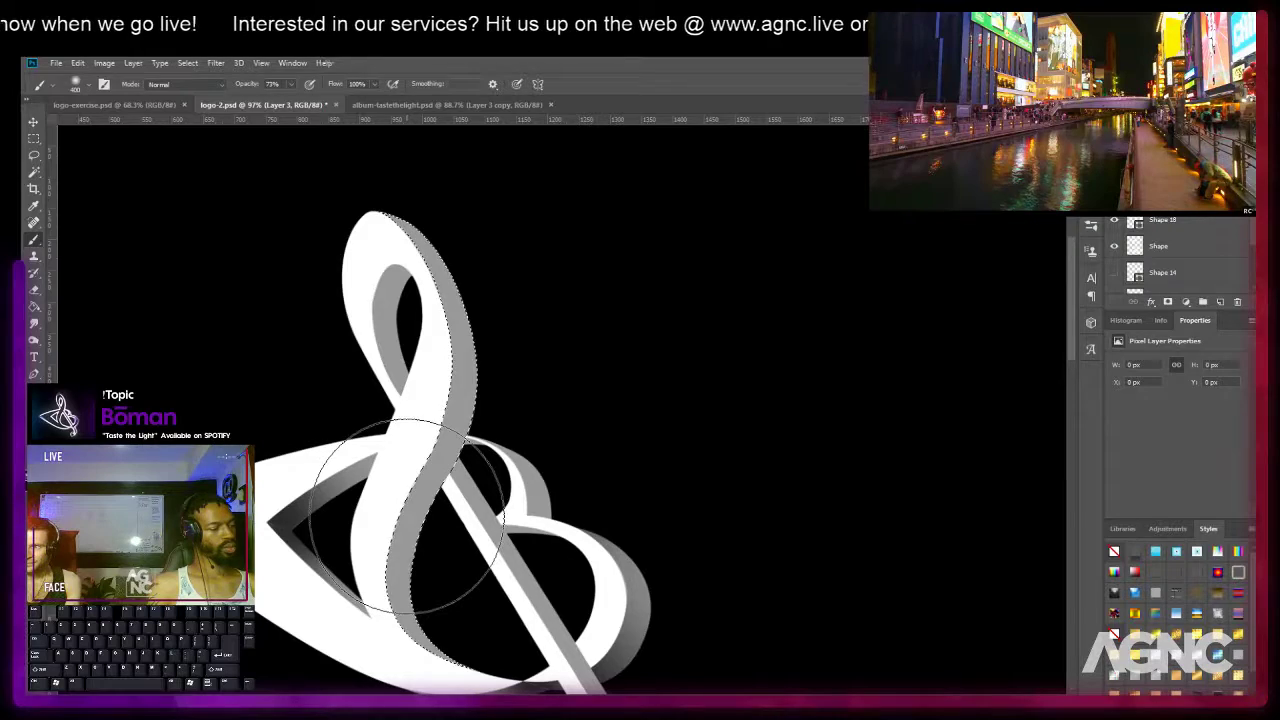
left_click(406, 516)
key("ctrl+z")
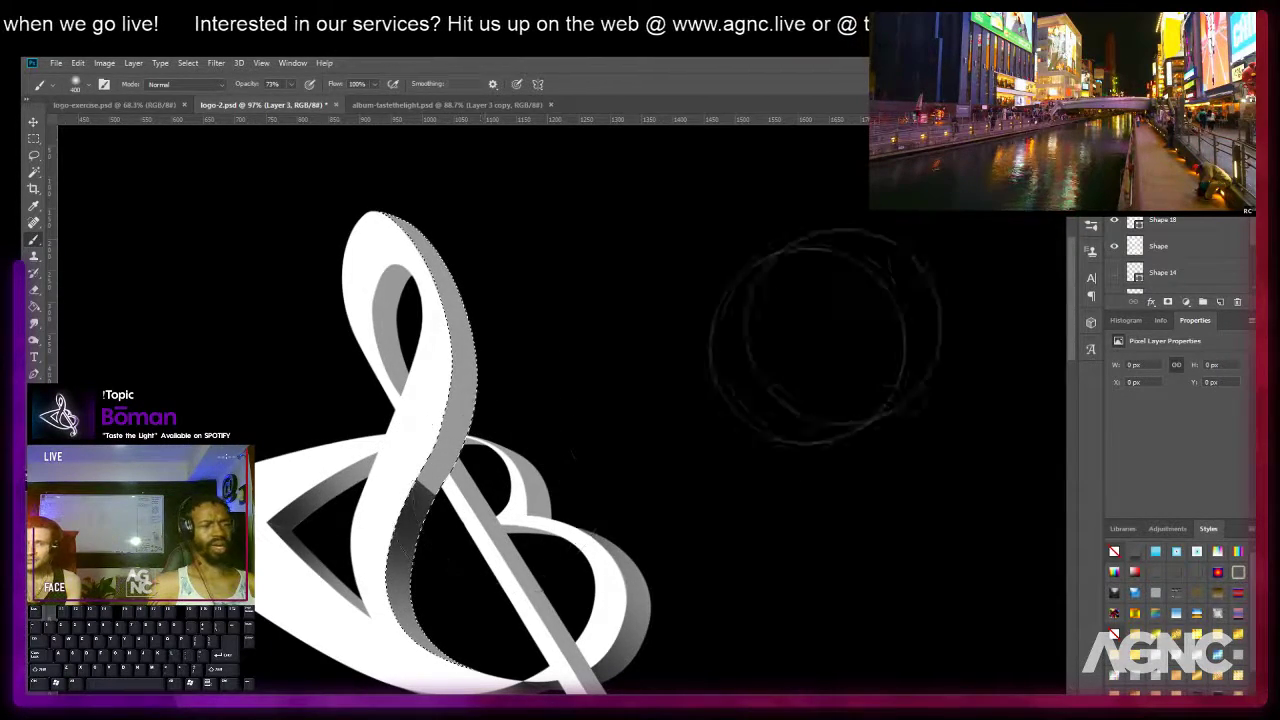
Paint soft black shading on the selected clef shadow below the diagonal stem crossing and at its top tip.
scroll(1175, 249, "up", 2)
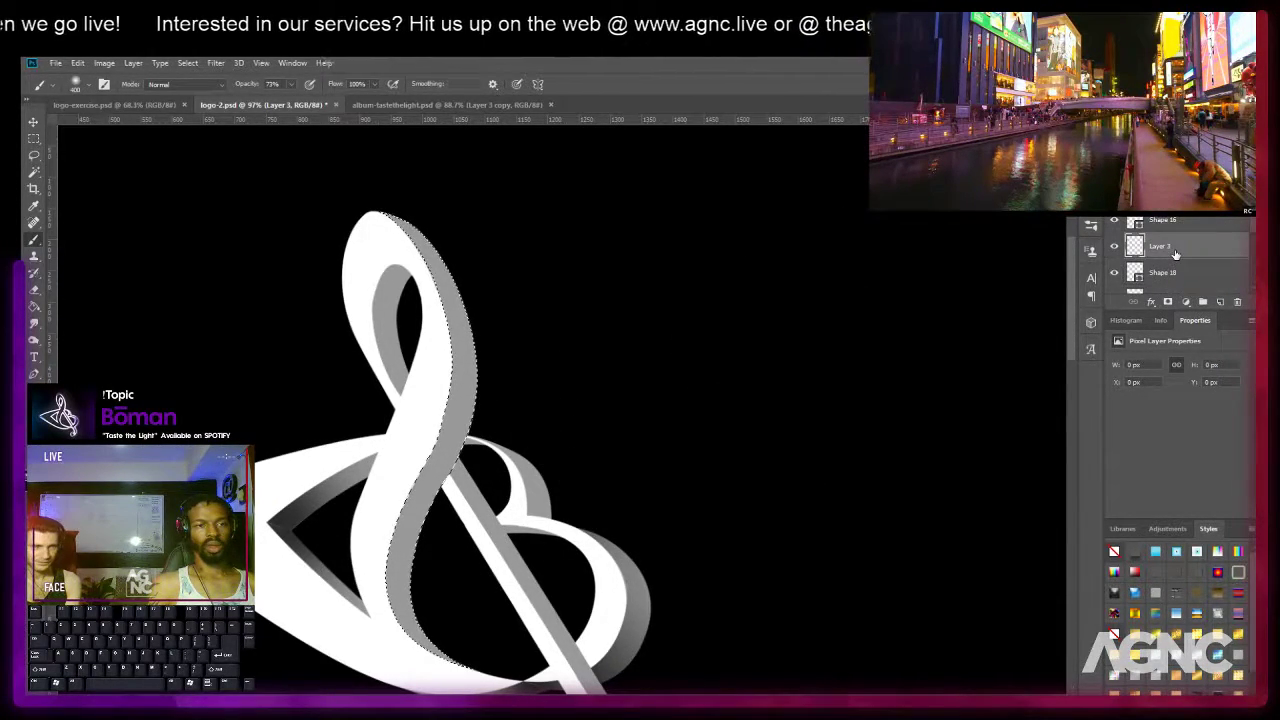
scroll(1175, 249, "up", 1)
scroll(1175, 249, "up", 1)
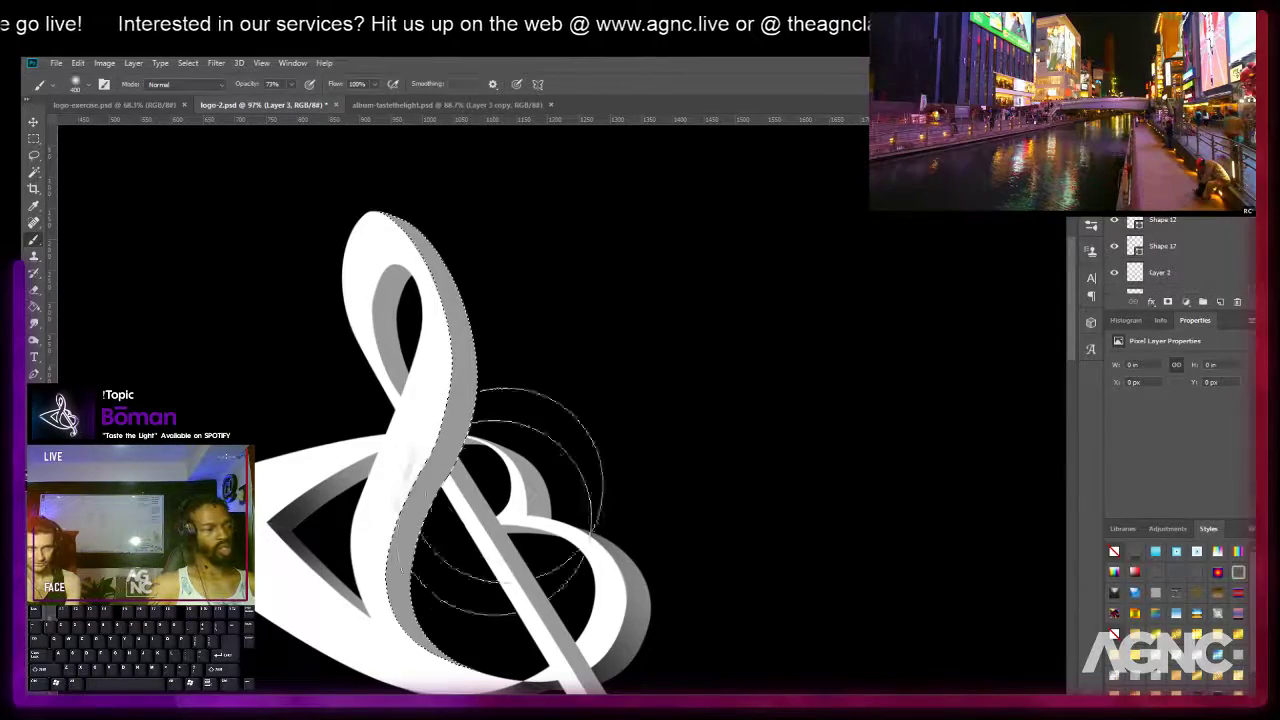
left_click(397, 542)
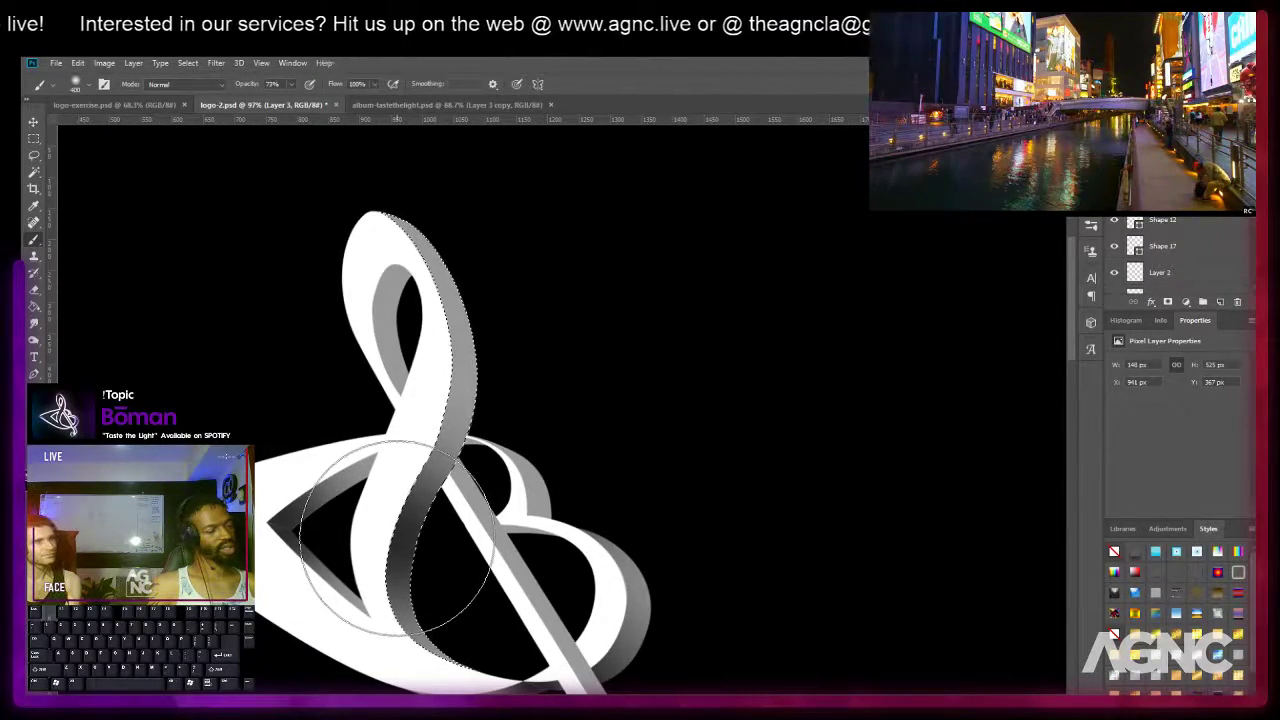
left_click(335, 168)
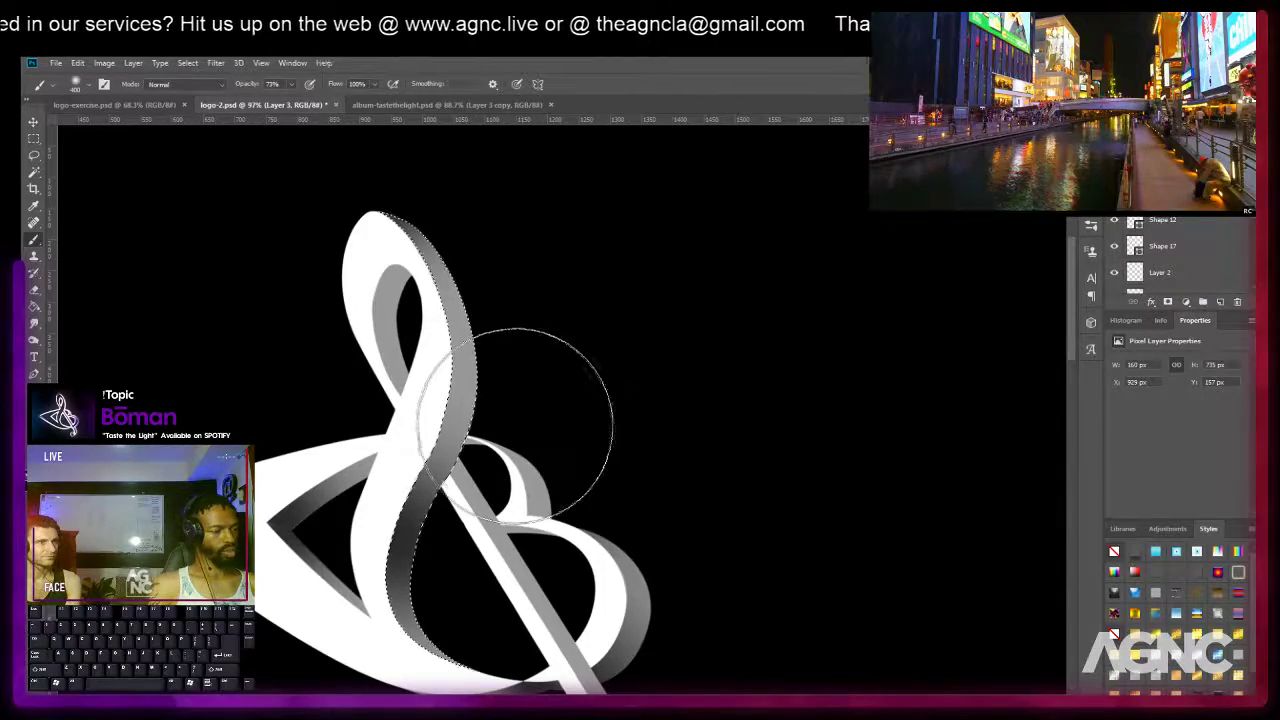
Undo the soft black shading strokes on the selected clef shadow.
left_click_drag(568, 498, 544, 310)
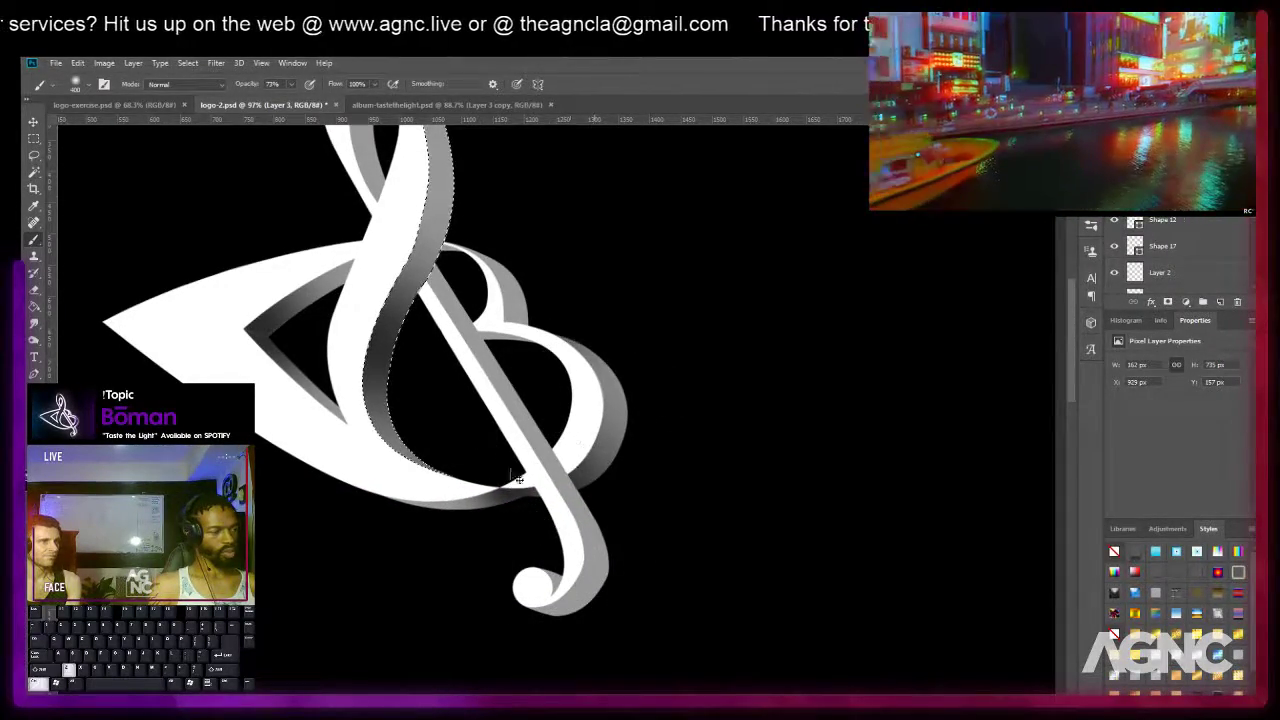
key("ctrl+z")
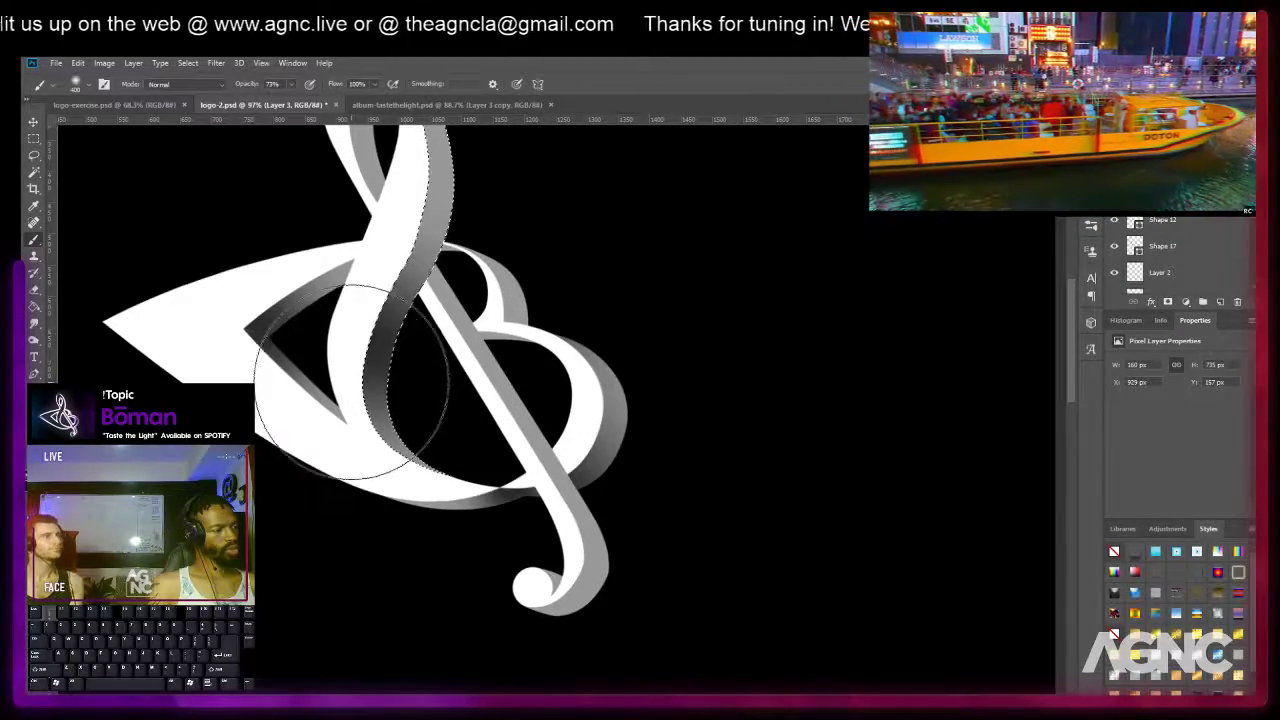
key("ctrl+alt+z")
key("ctrl+alt+z")
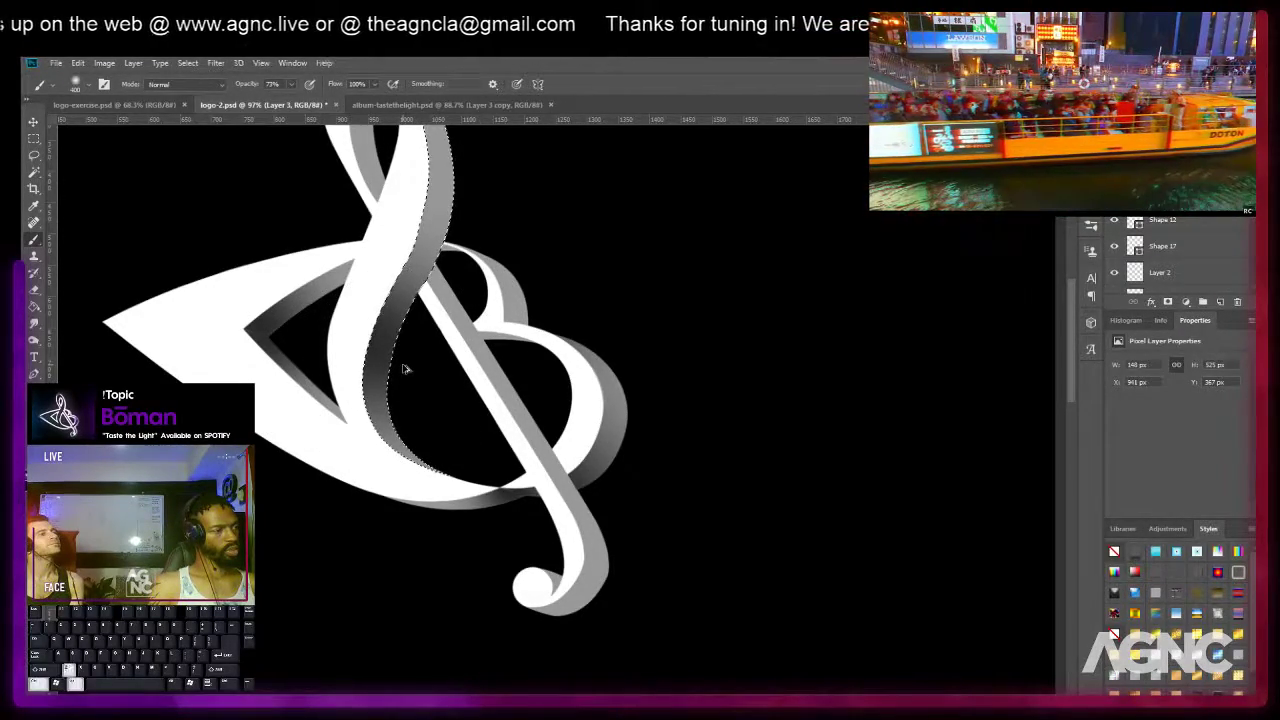
Enlarge the soft brush to 500 px, repaint black shading on the clef shadow's lower curve and top tip, and deselect.
key("bracketright")
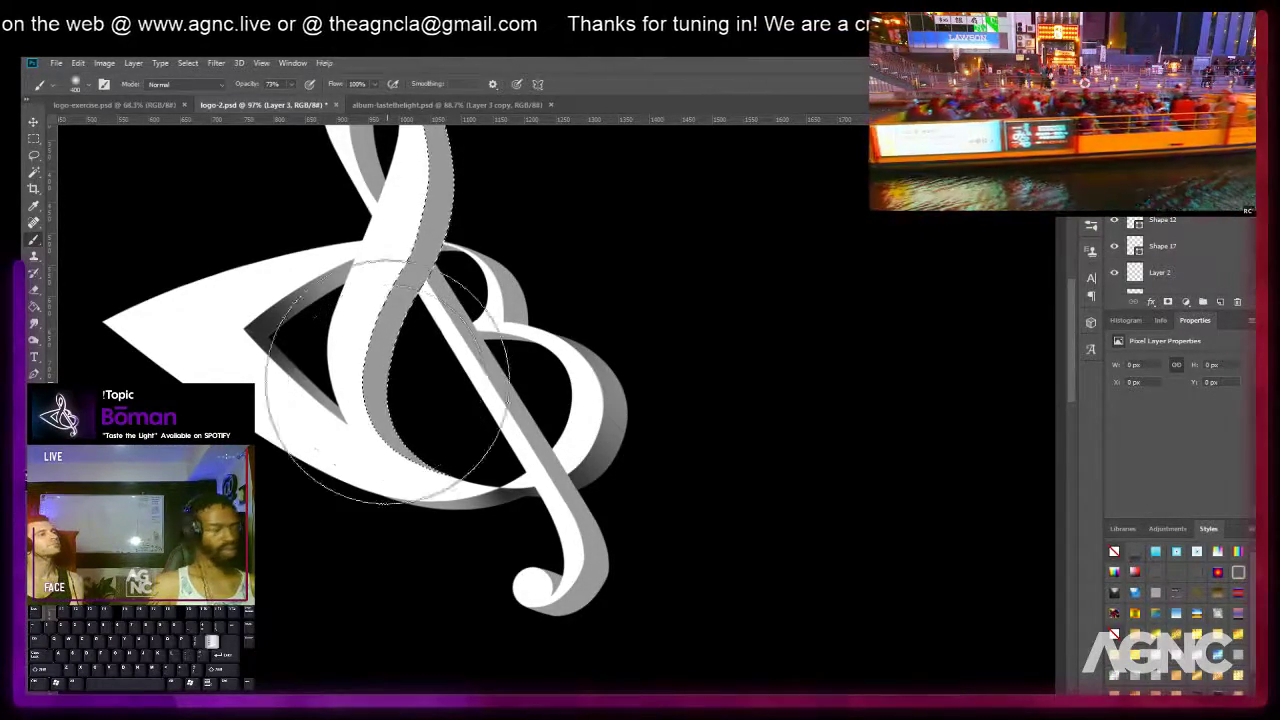
key("ctrl+shift+z")
left_click_drag(450, 355, 430, 468)
left_click_drag(437, 226, 439, 380)
left_click_drag(249, 203, 320, 222)
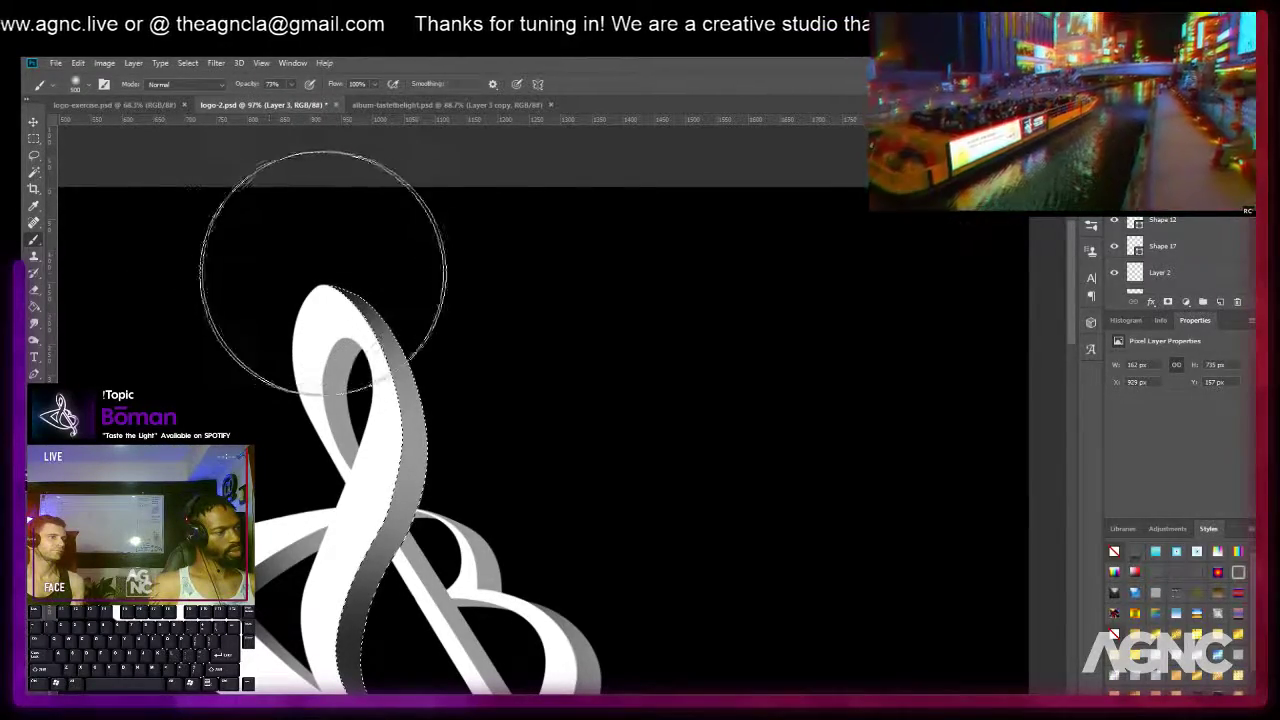
key("m")
key("ctrl+d")
key("space")
Examine the shaded clef shadow from the full logo and up close around the crossings and loops.
left_click_drag(580, 371, 600, 220)
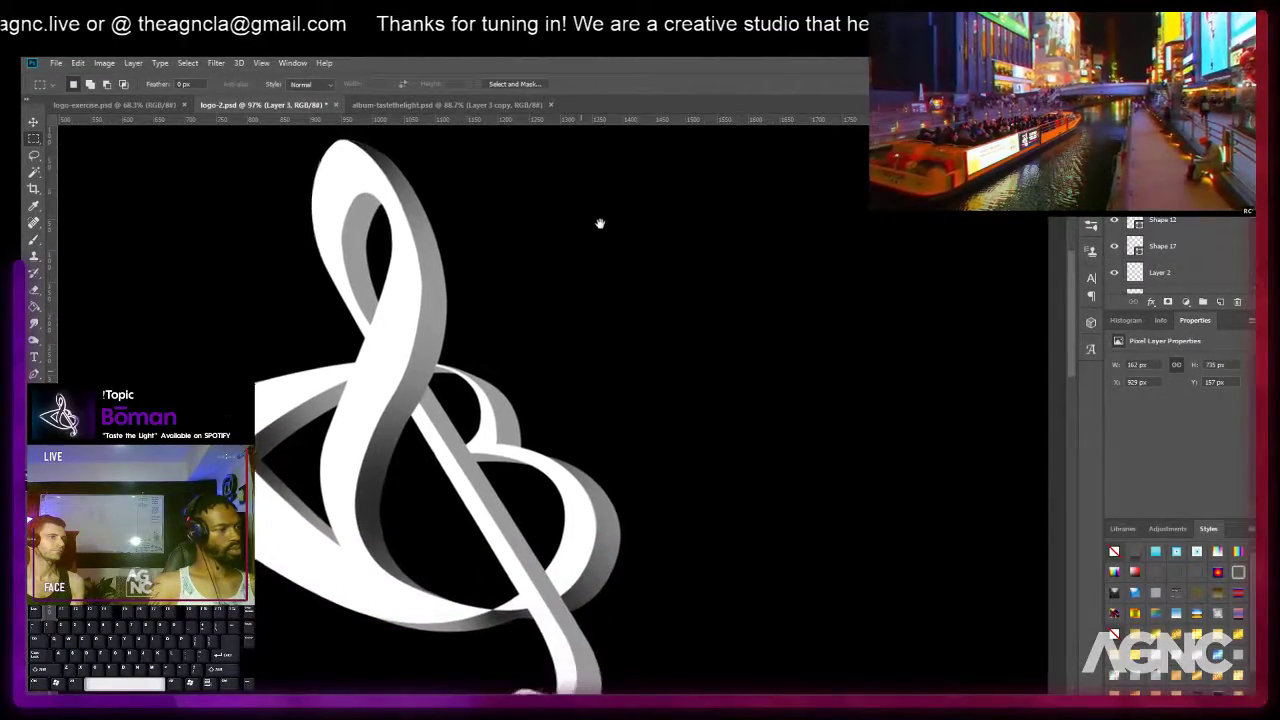
scroll(601, 234, "down", 3)
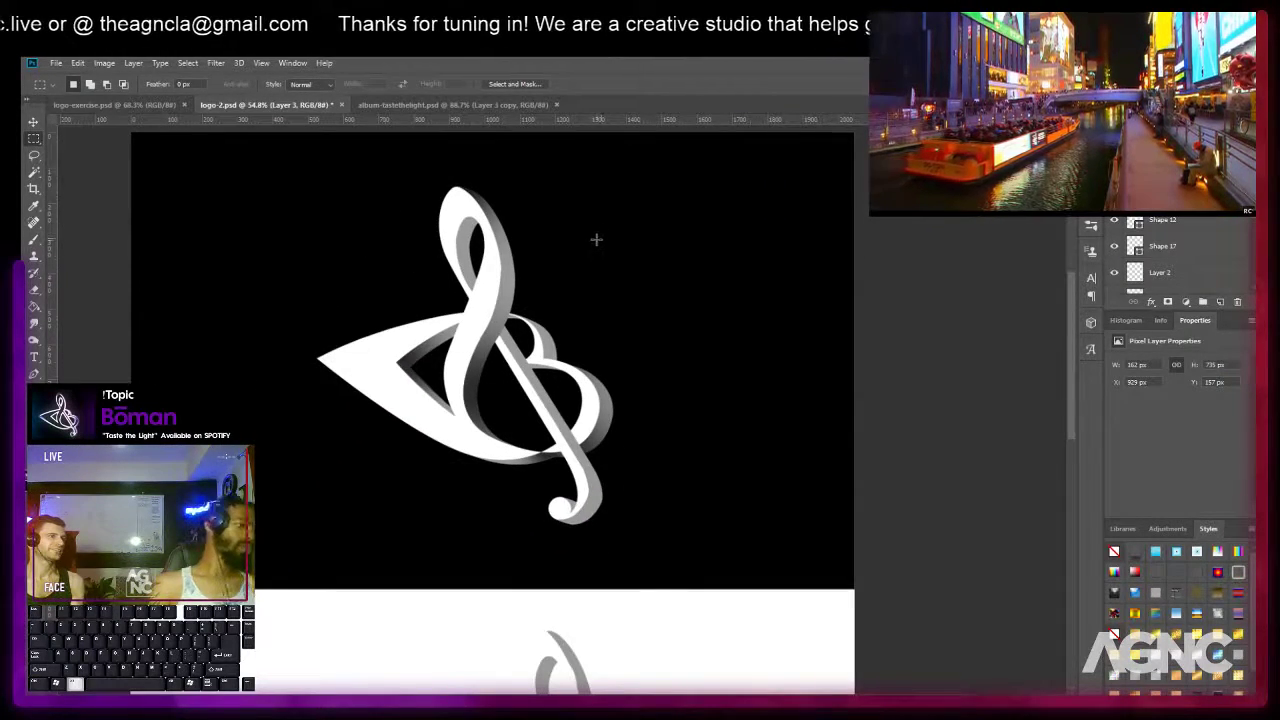
scroll(584, 258, "down", 1)
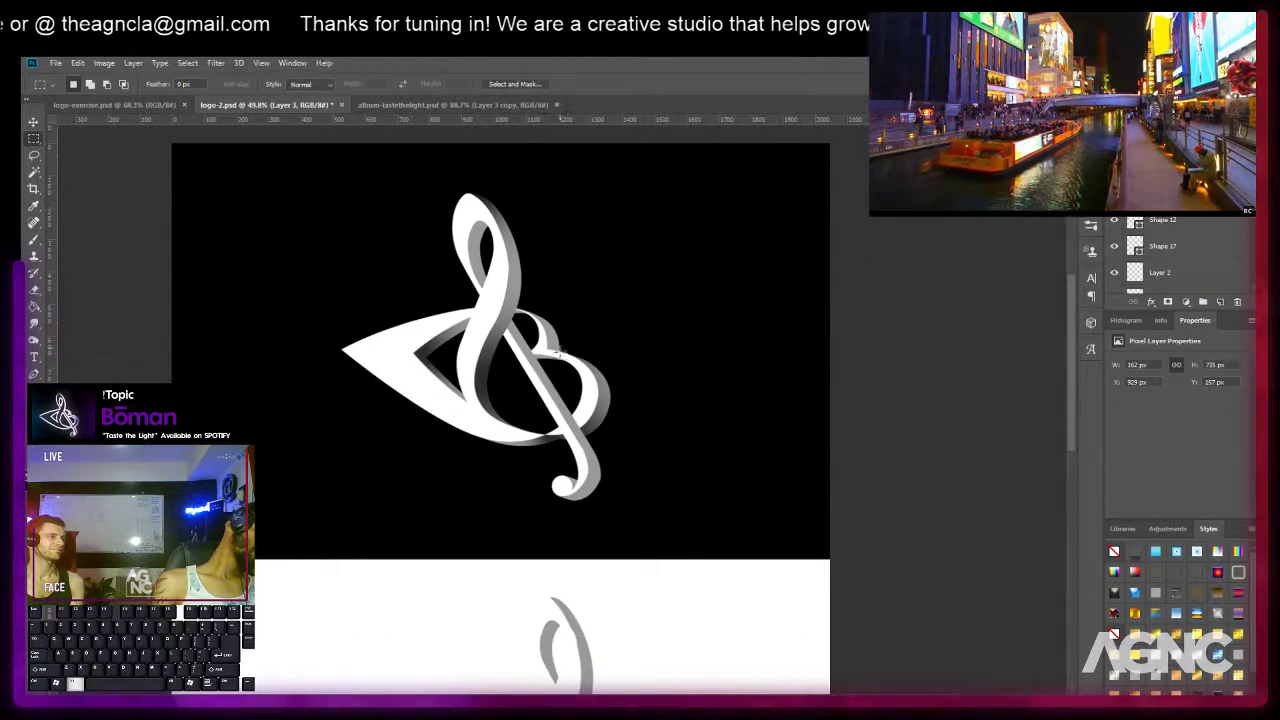
scroll(512, 357, "up", 6)
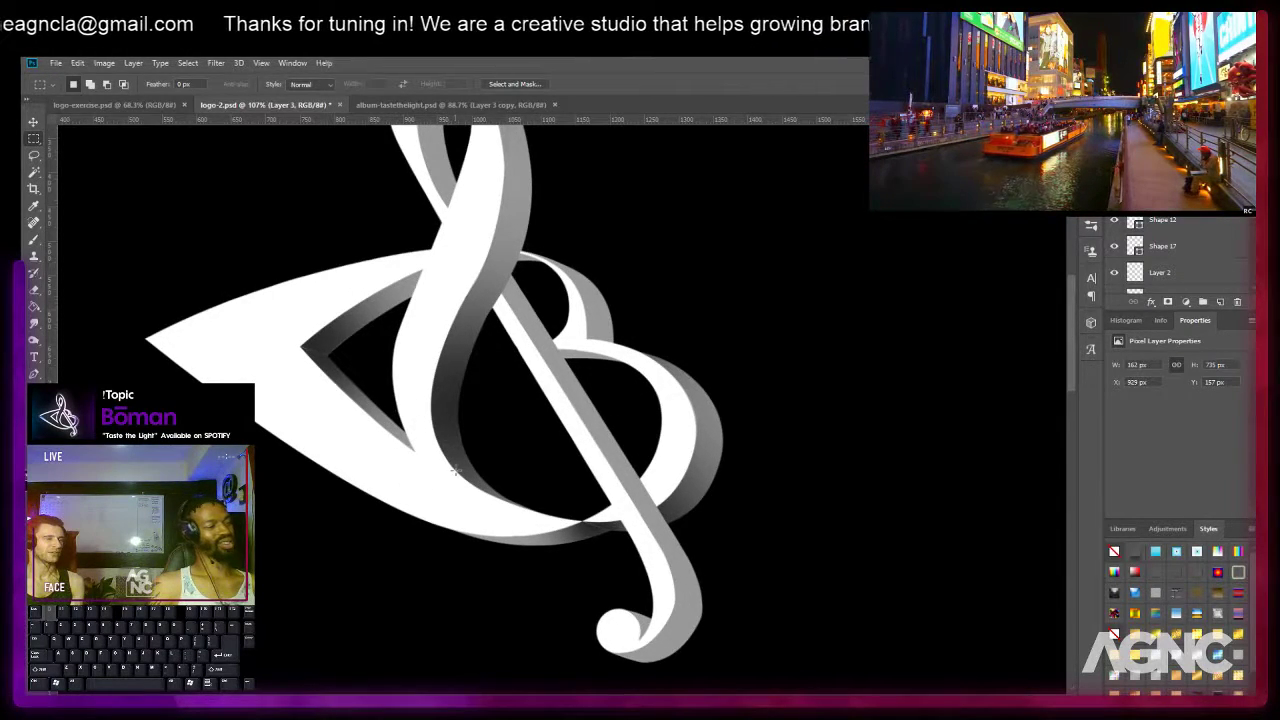
left_click_drag(615, 394, 589, 470)
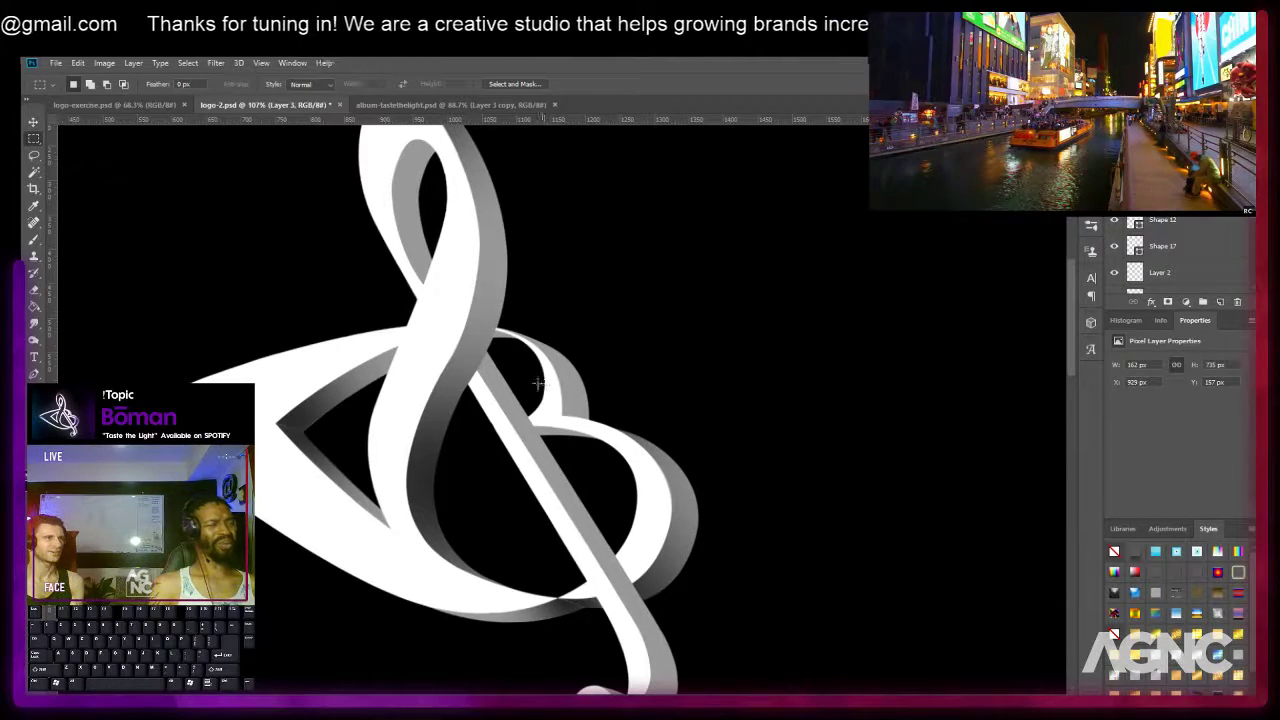
scroll(549, 478, "down", 2)
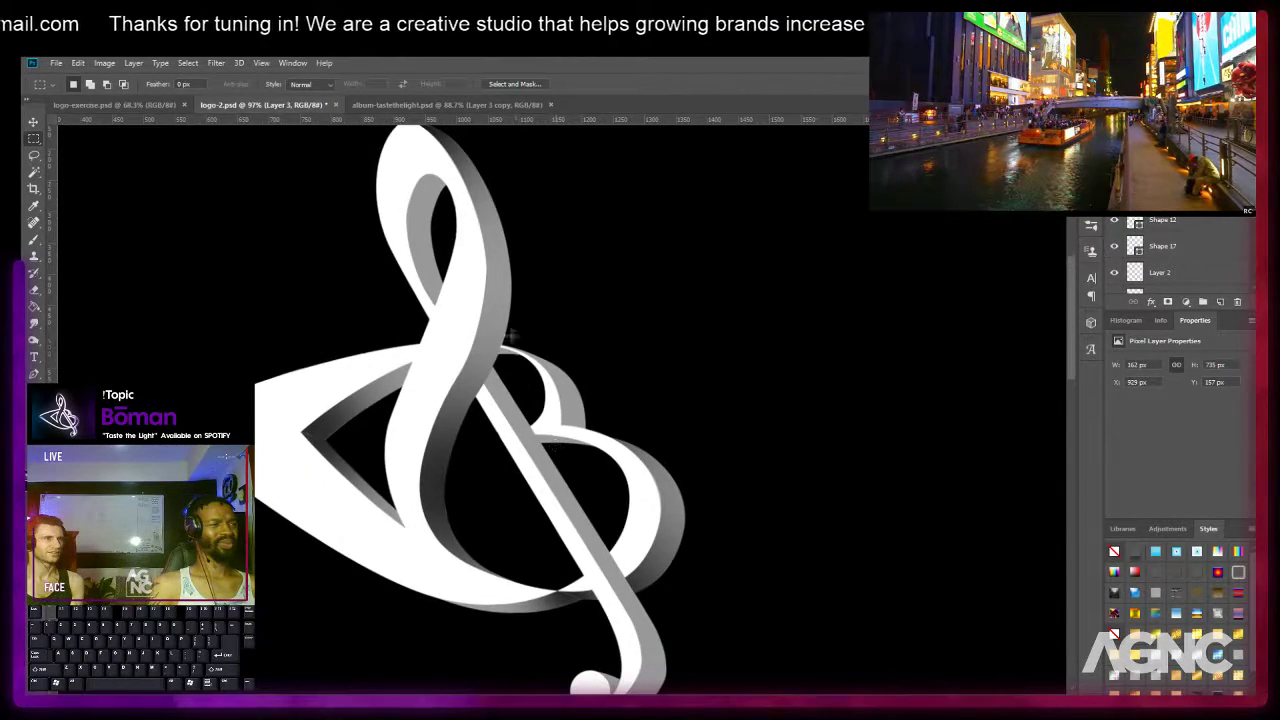
mouse_move(509, 352)
left_mouse_down()
mouse_move(504, 330)
mouse_move(509, 348)
left_mouse_up()
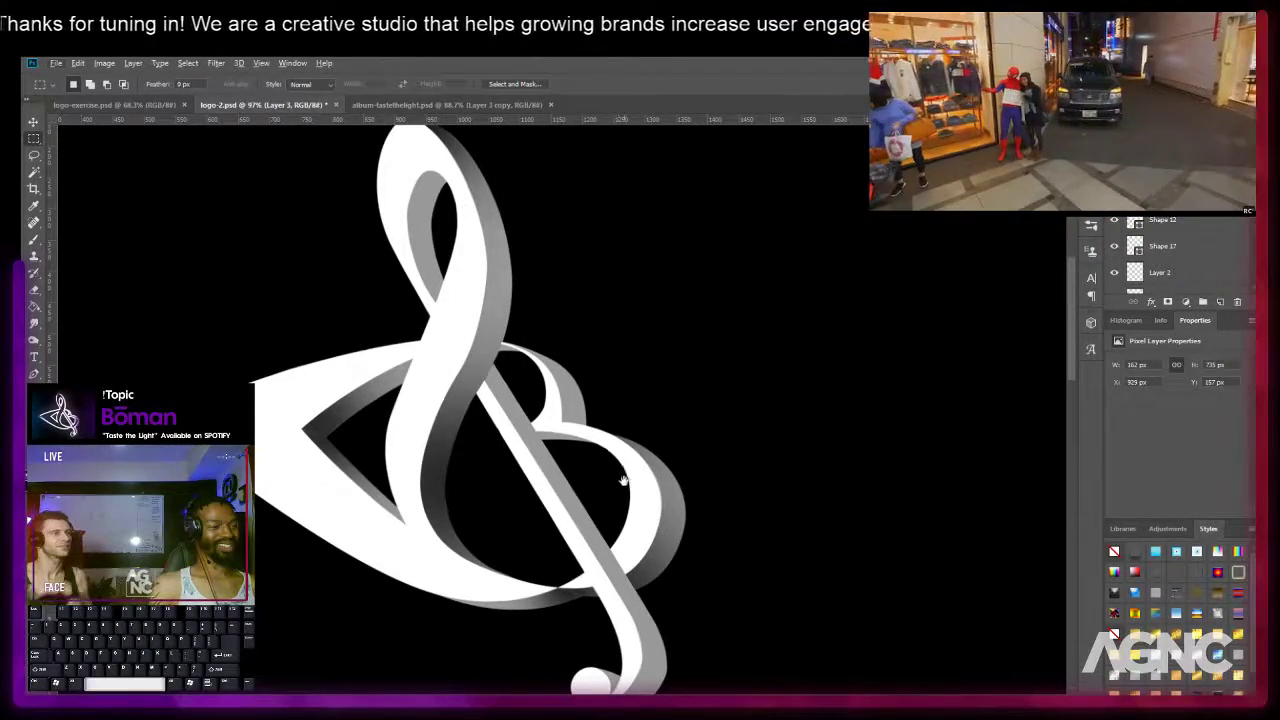
scroll(528, 337, "up", 1)
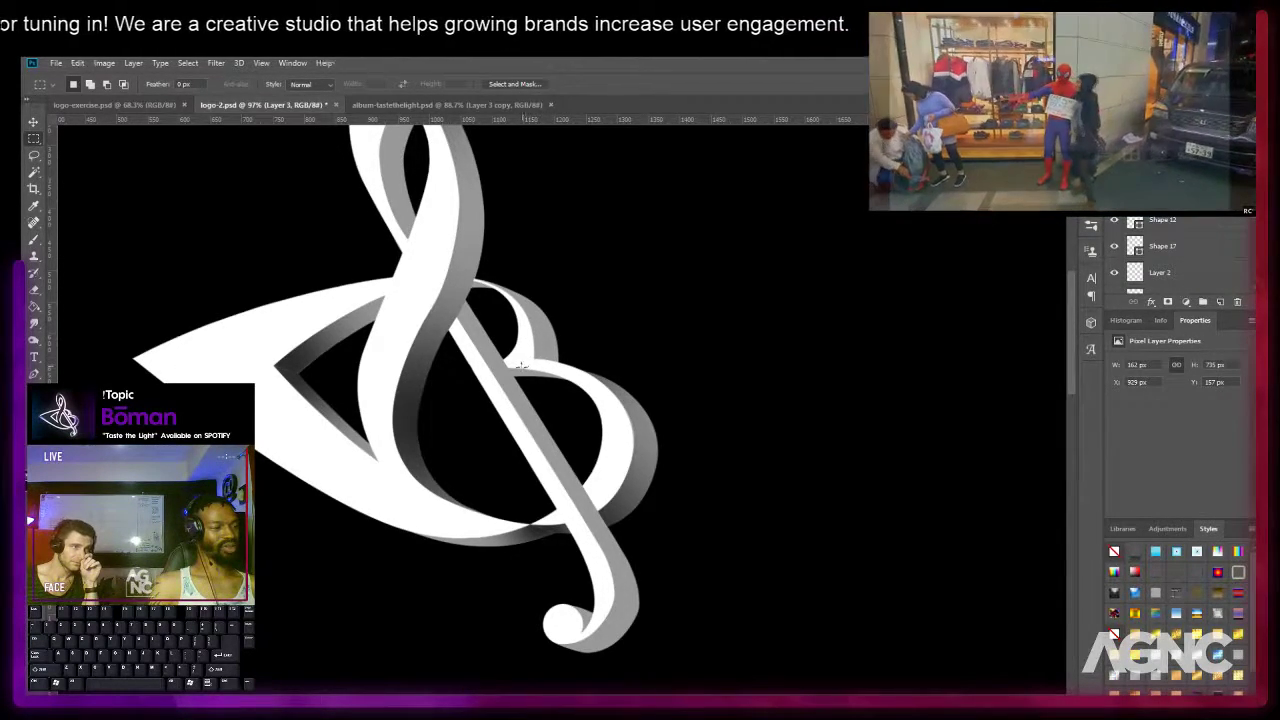
Make the Shape 1 copy layer holding the upper clef loop's inner shadow the active layer.
scroll(472, 308, "up", 1)
key("v")
right_click(433, 250)
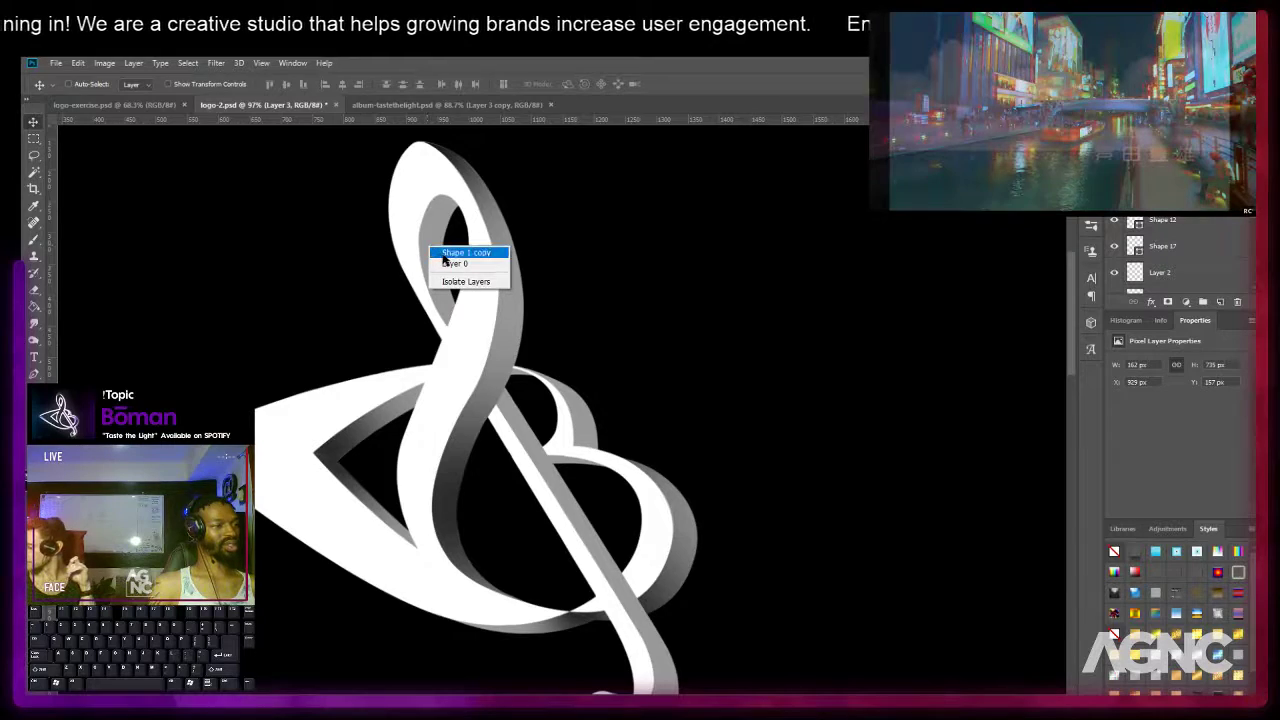
left_click(446, 253)
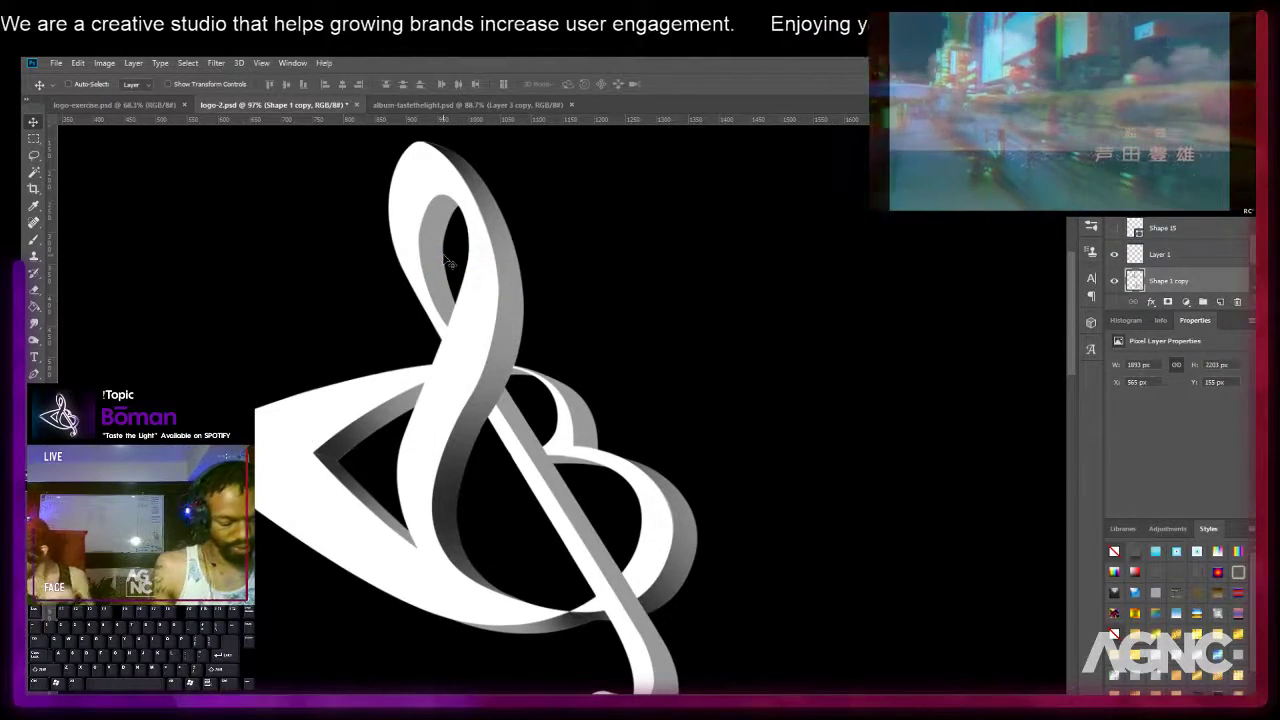
Trace the outer edge of the upper loop's inner shadow with the Pen tool, ending in a corner at its lower point.
key("p")
scroll(458, 240, "up", 2)
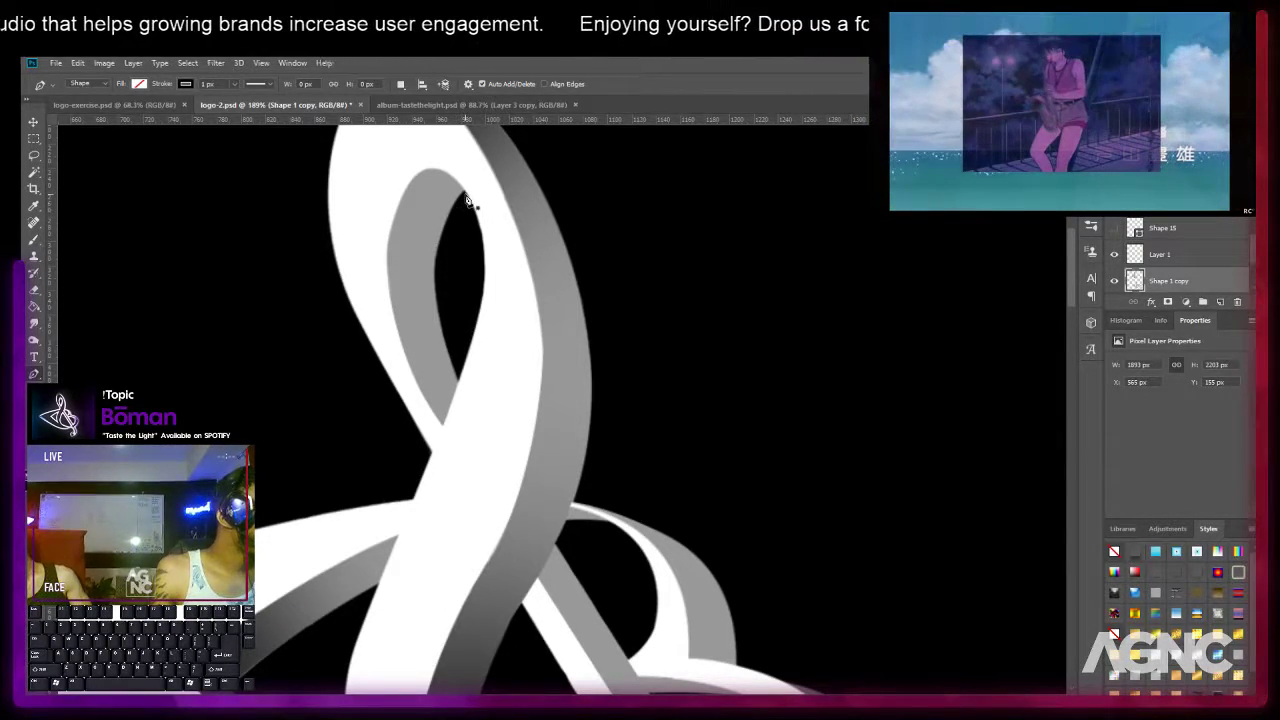
scroll(465, 197, "up", 1)
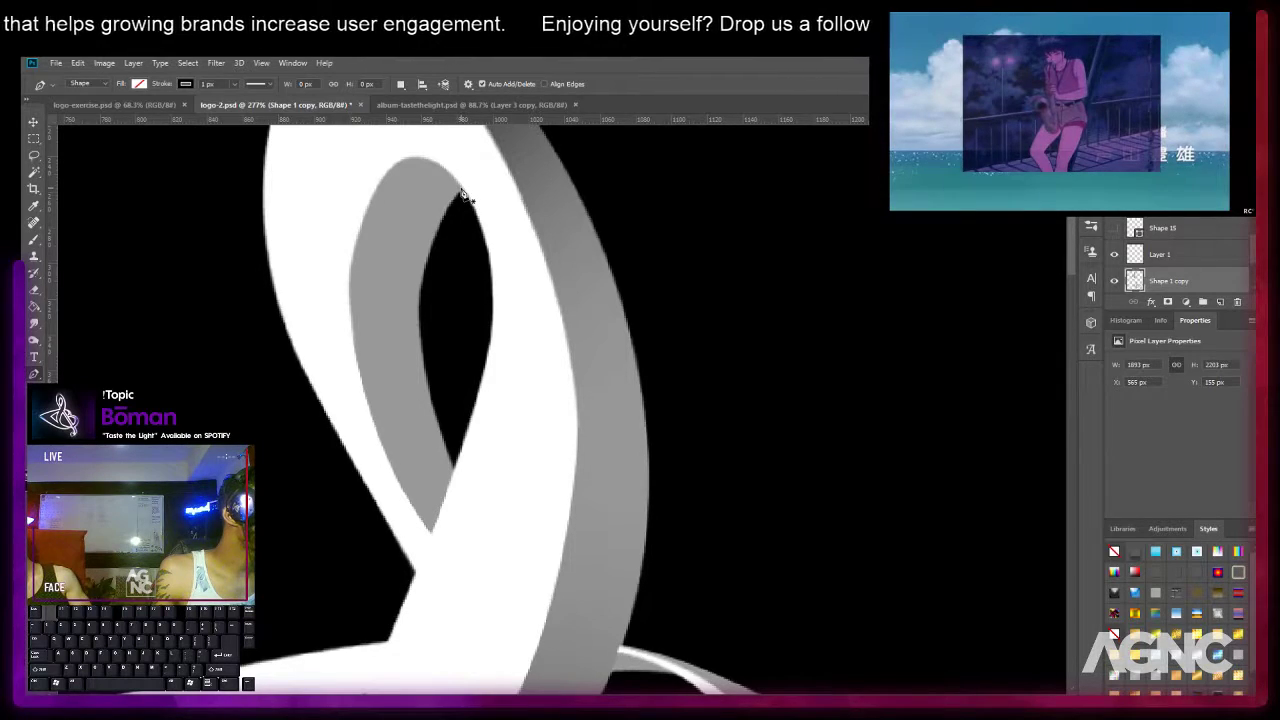
key("ctrl+z")
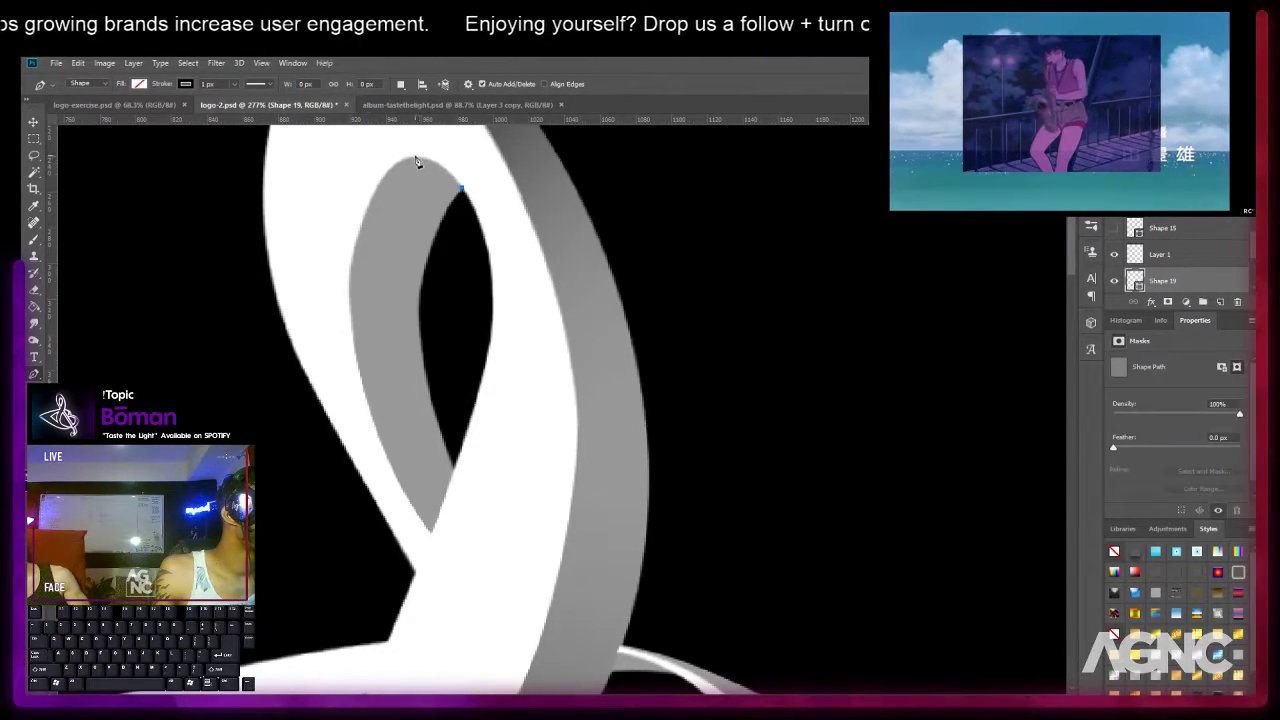
left_click_drag(416, 157, 388, 157)
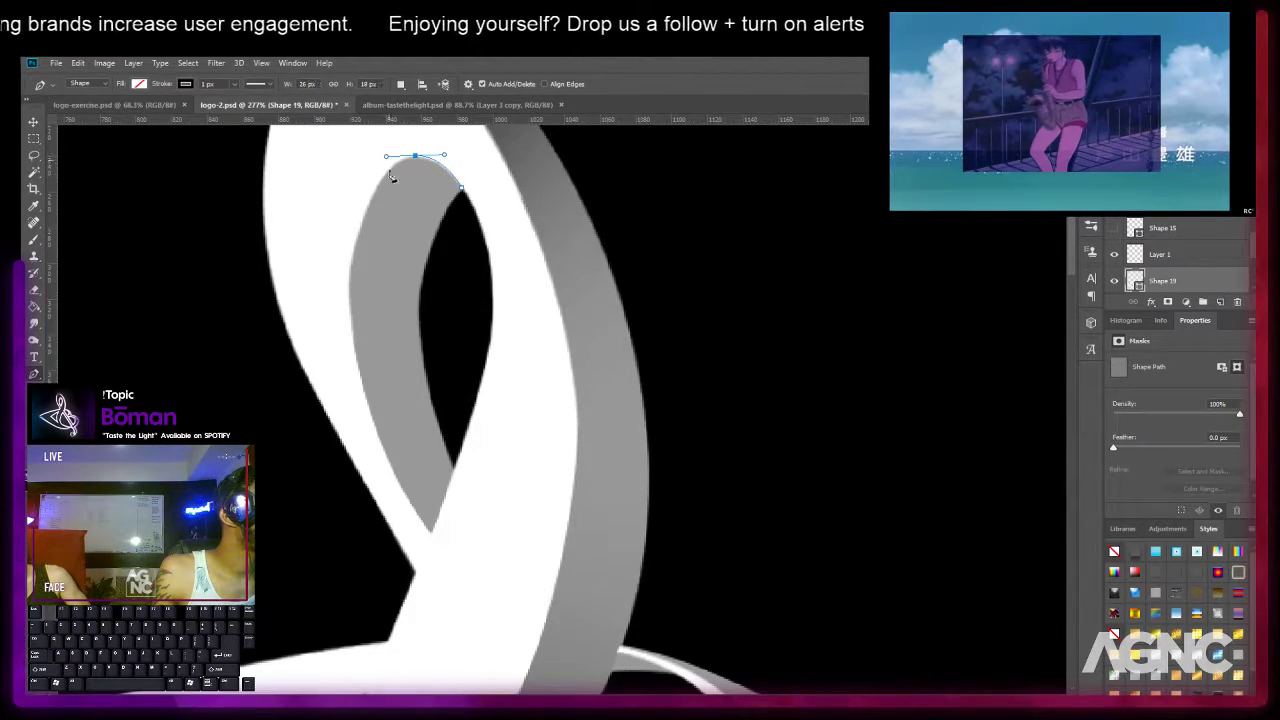
left_click_drag(349, 296, 307, 227)
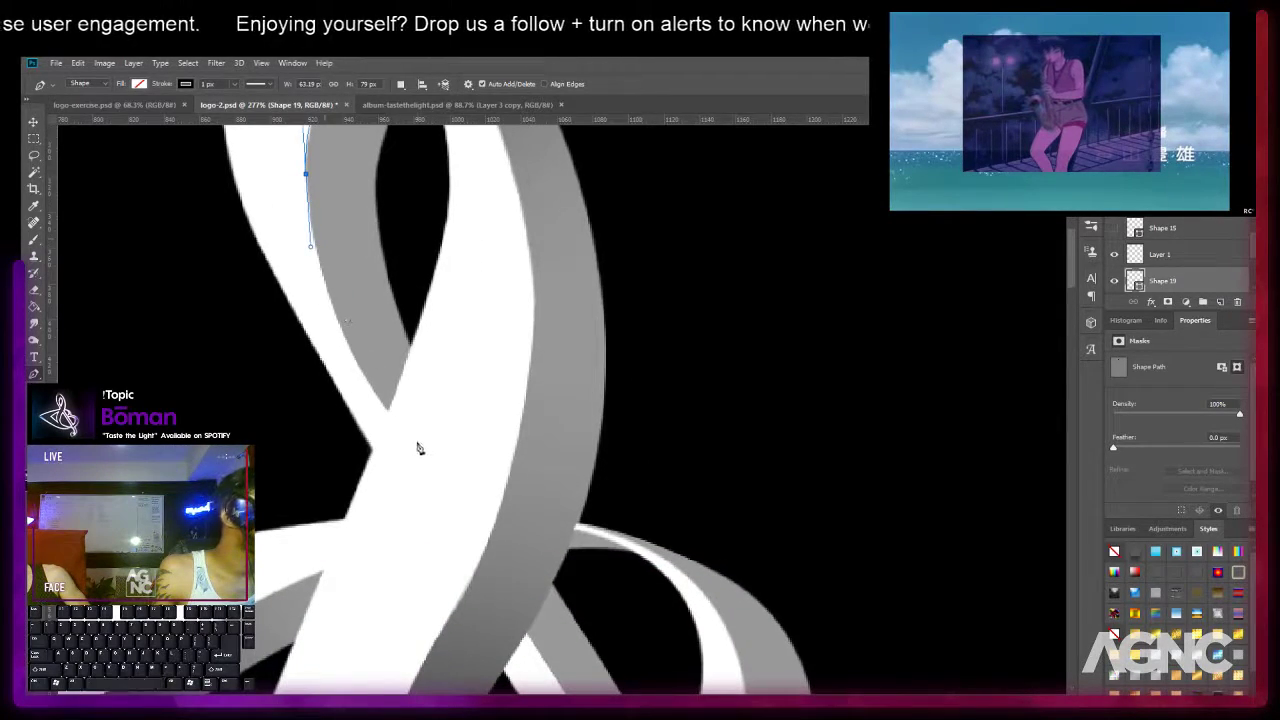
left_click_drag(396, 421, 441, 474)
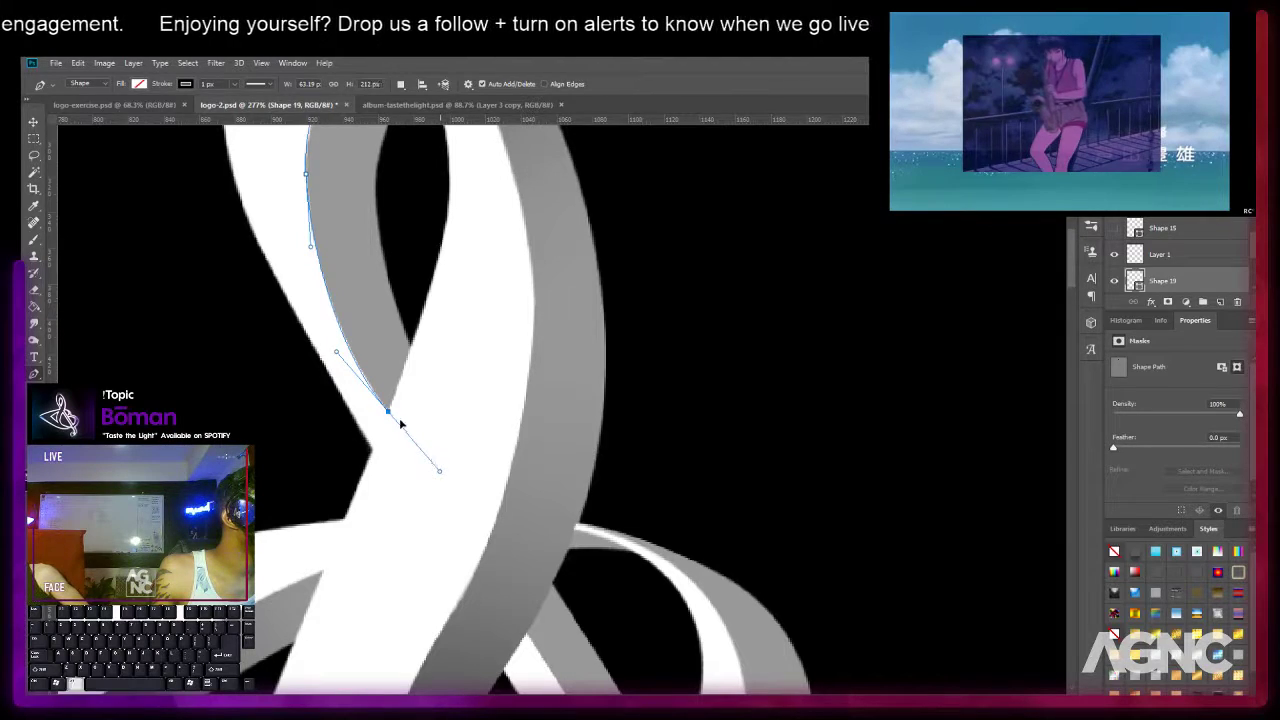
left_click(389, 413, "alt")
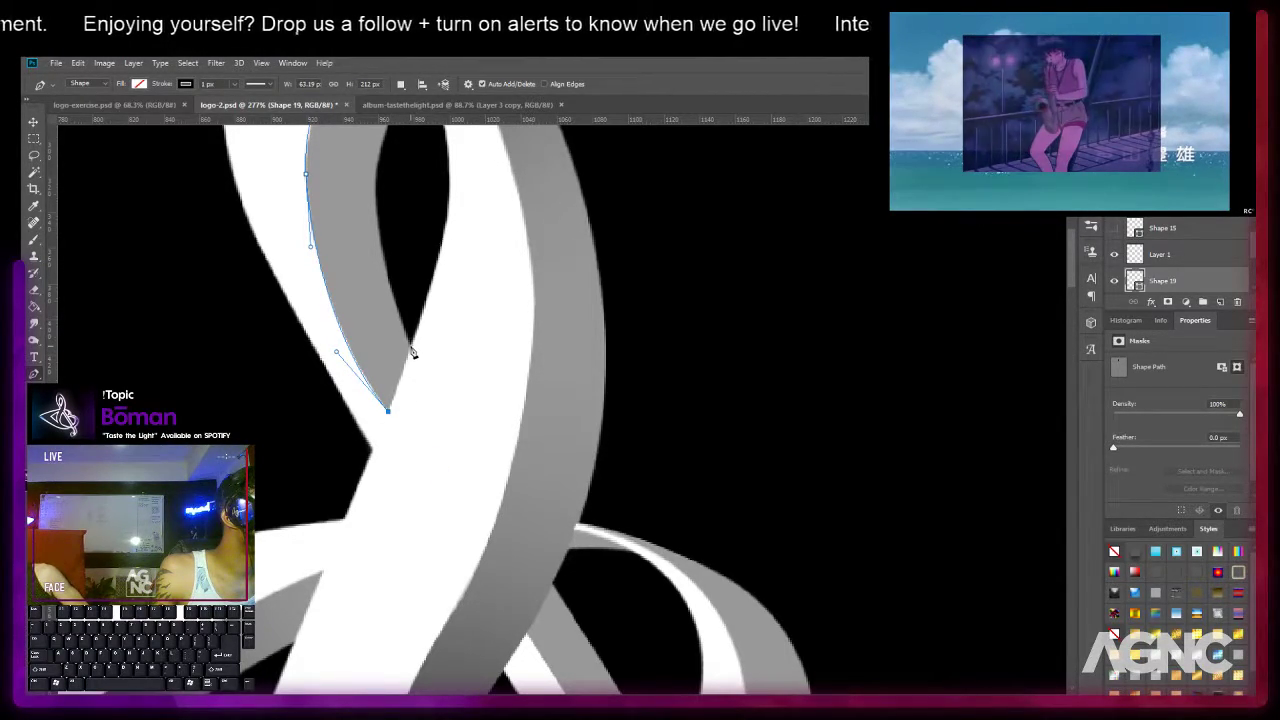
Close the shadow path along the upper loop's black opening and fine-tune its anchors to fit the curved edge.
scroll(420, 357, "up", 3)
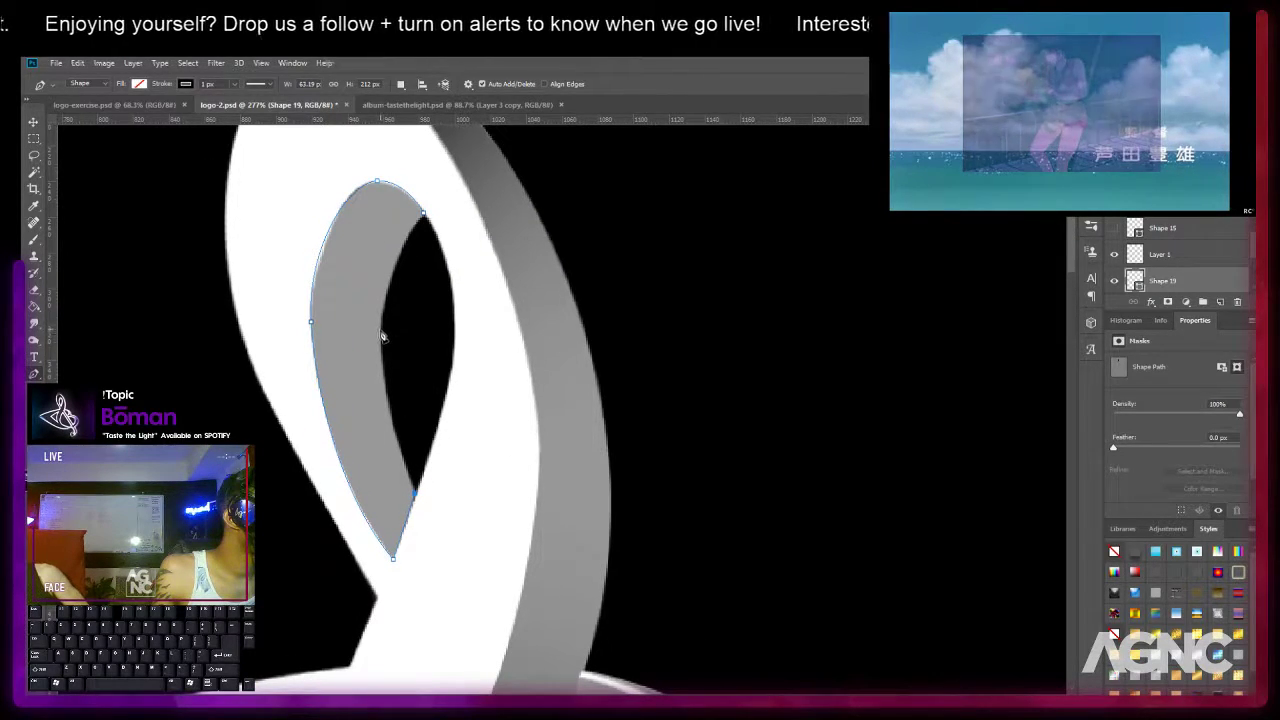
left_click(381, 337)
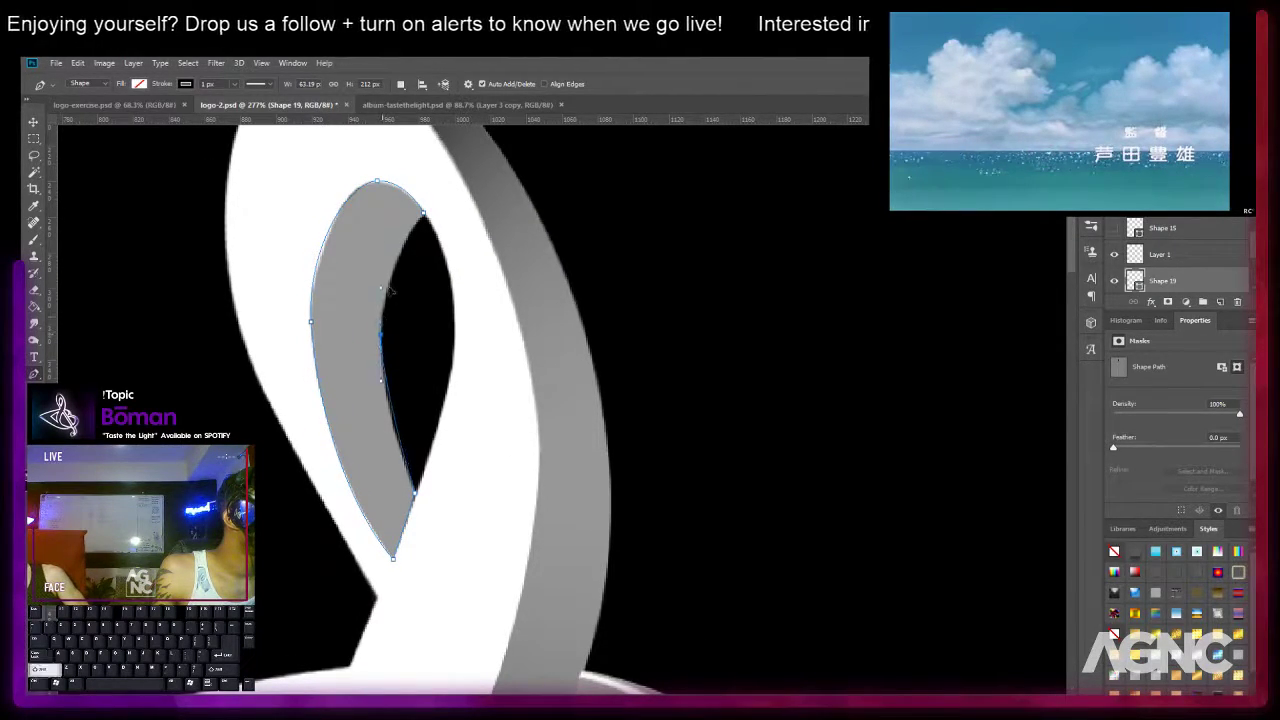
left_click(424, 215, "ctrl")
left_click_drag(425, 219, 426, 232)
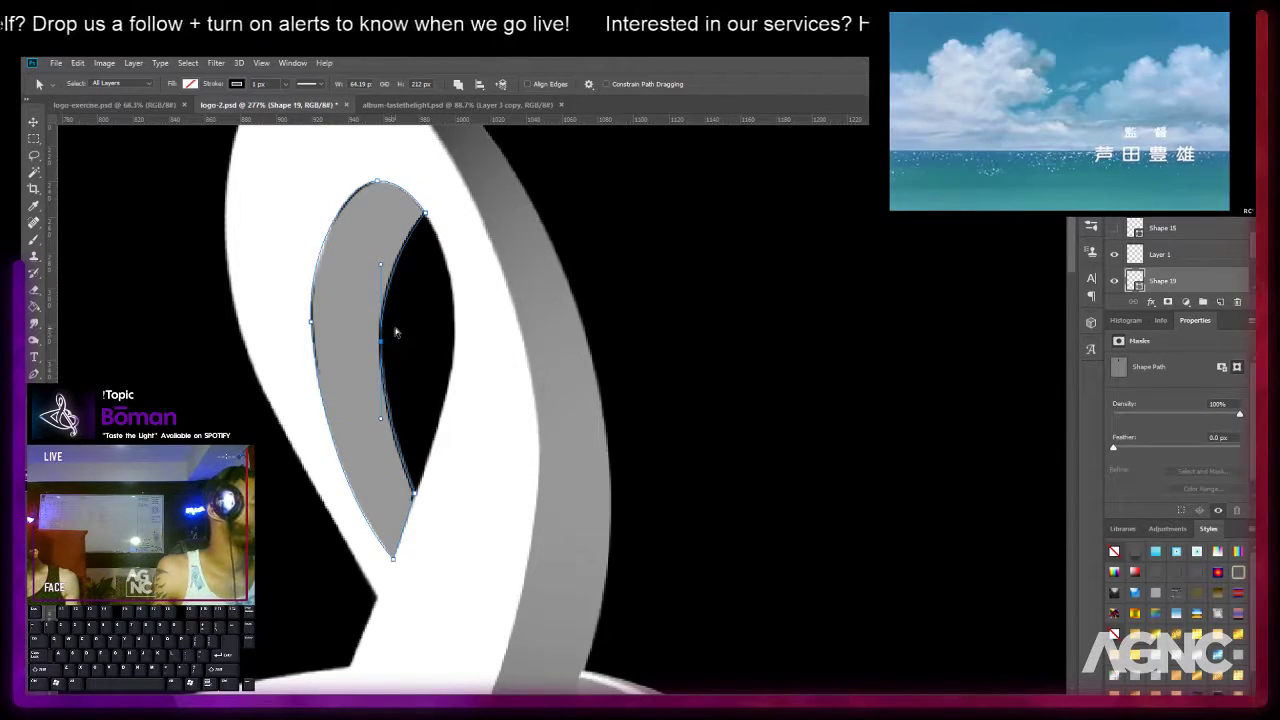
left_click(237, 84)
left_click(190, 84)
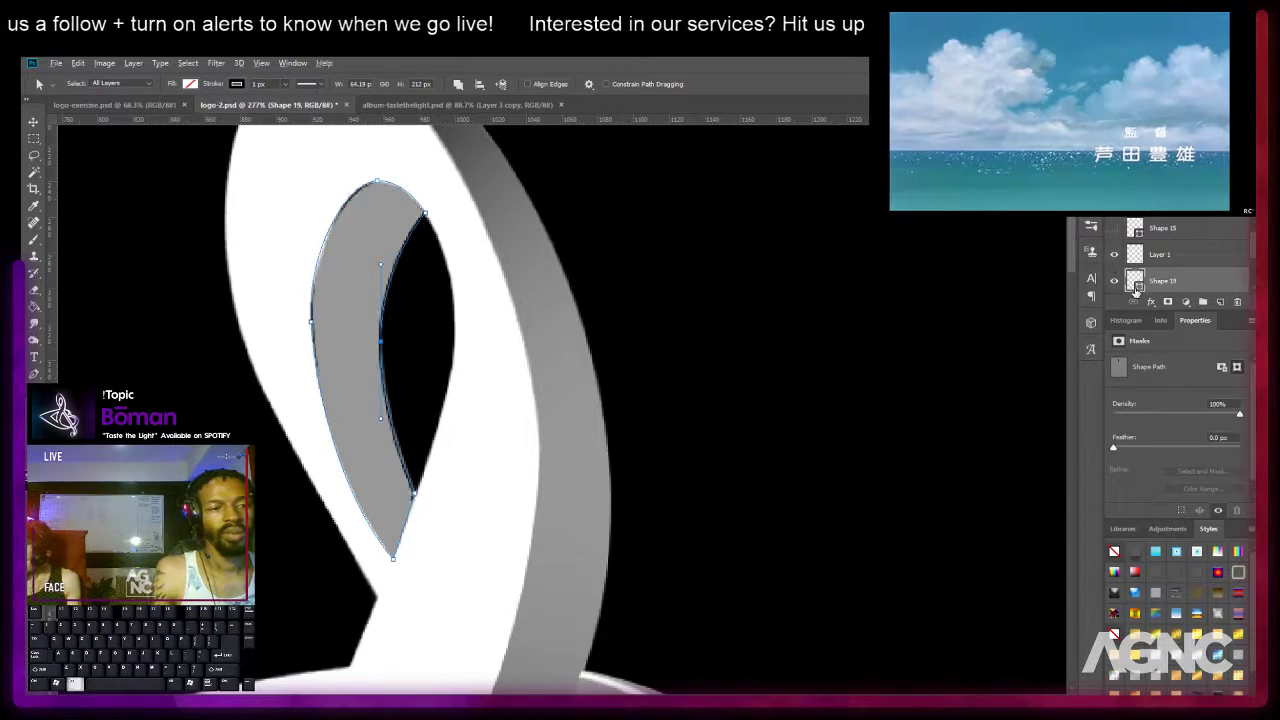
Turn the closed upper loop path into a selection and add a new layer above Shape 12.
left_click(1134, 281, "ctrl")
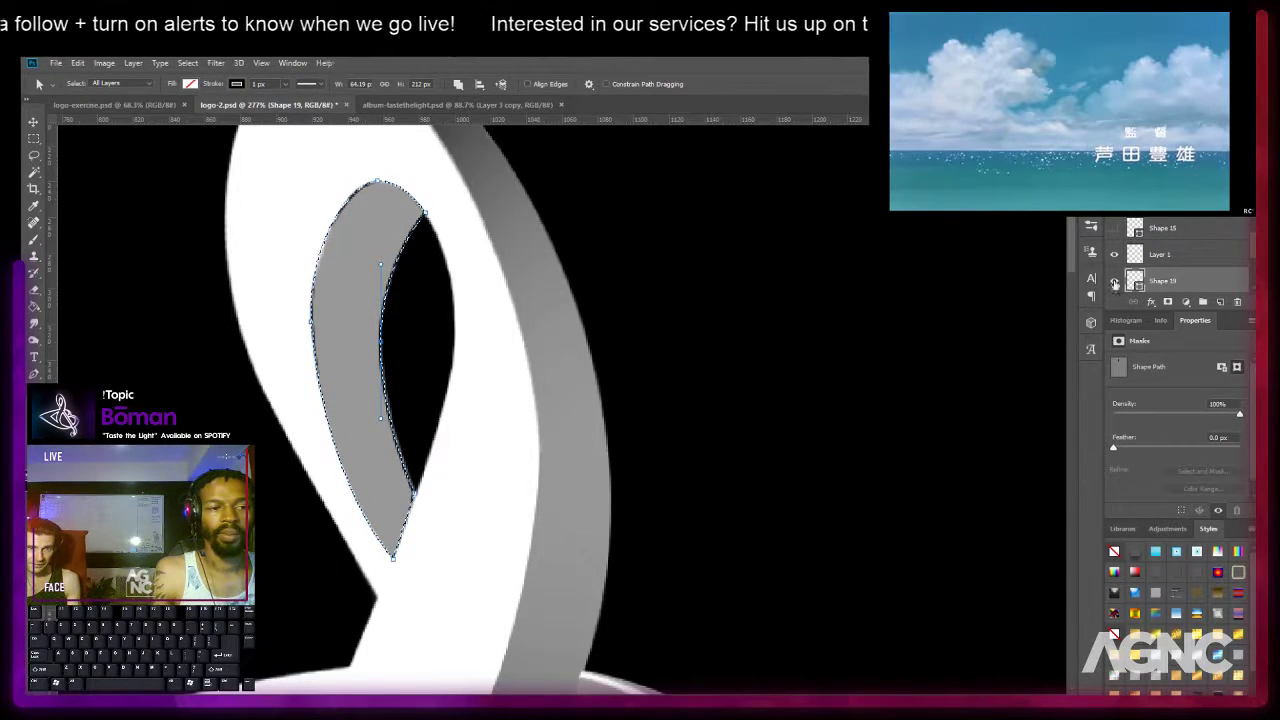
scroll(1190, 258, "up", 1)
scroll(1192, 257, "up", 1)
left_click(1170, 194)
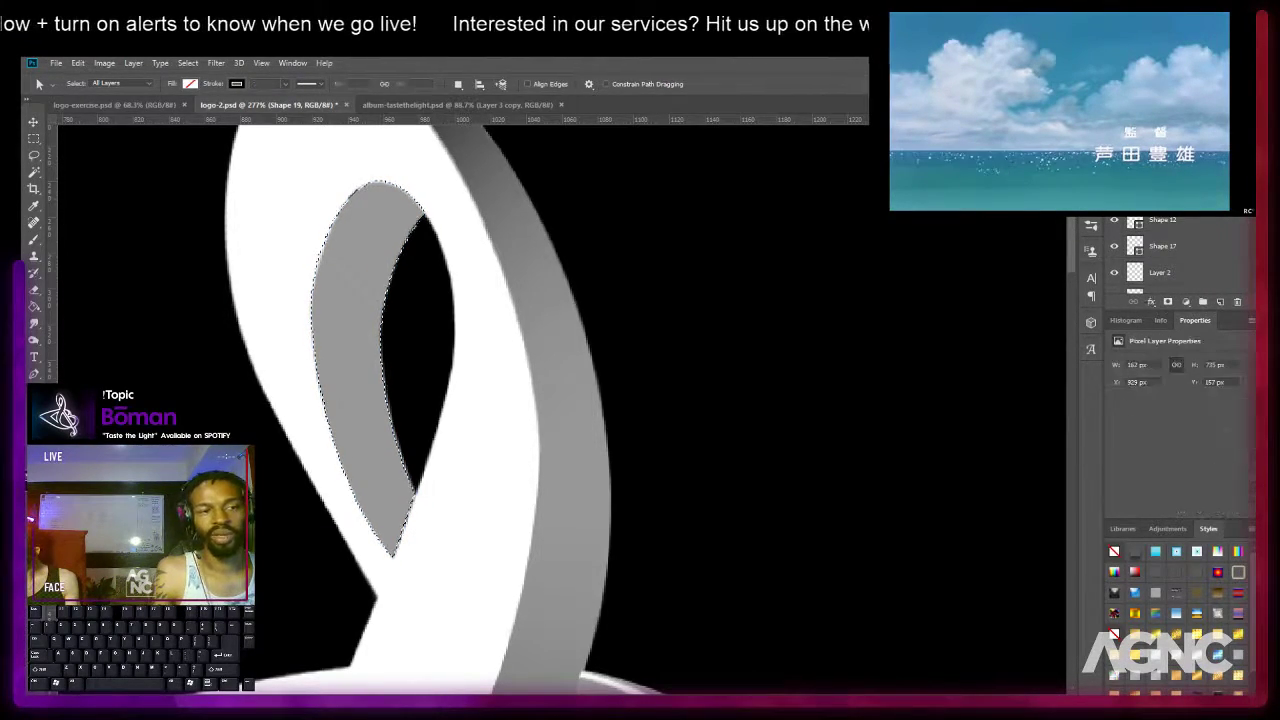
left_click(1114, 194)
left_click(1114, 194)
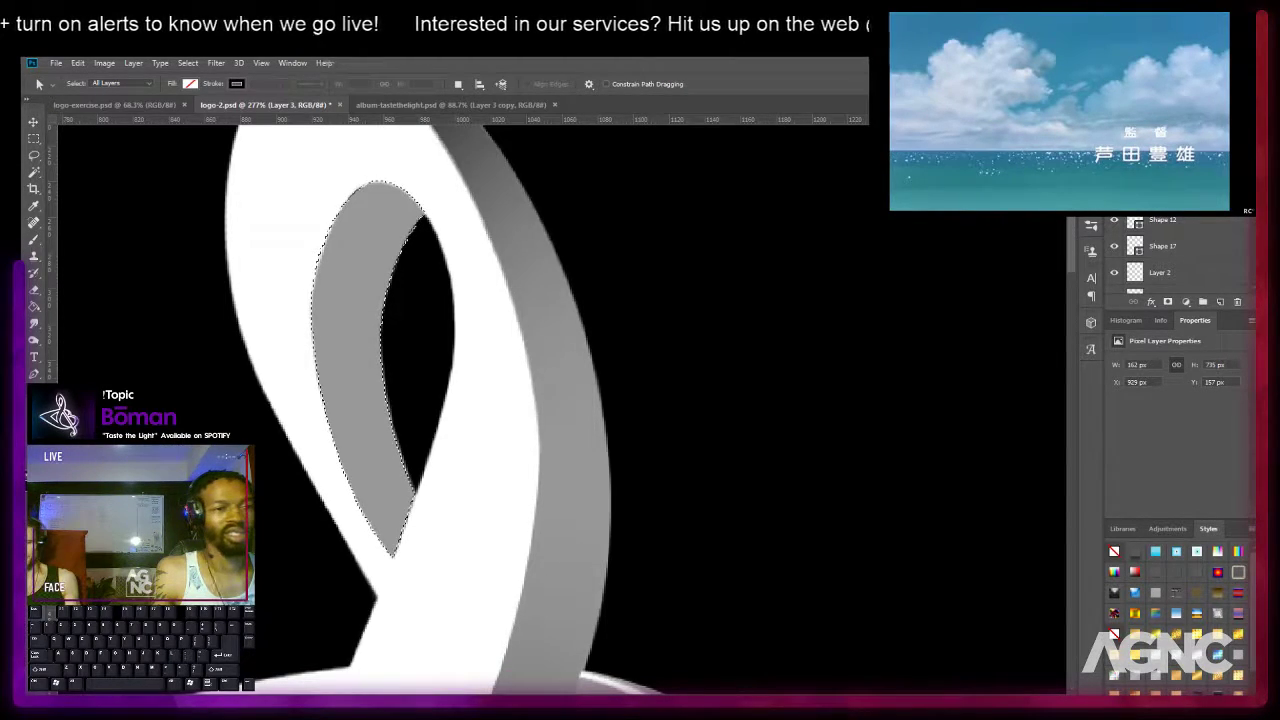
left_click(1220, 301)
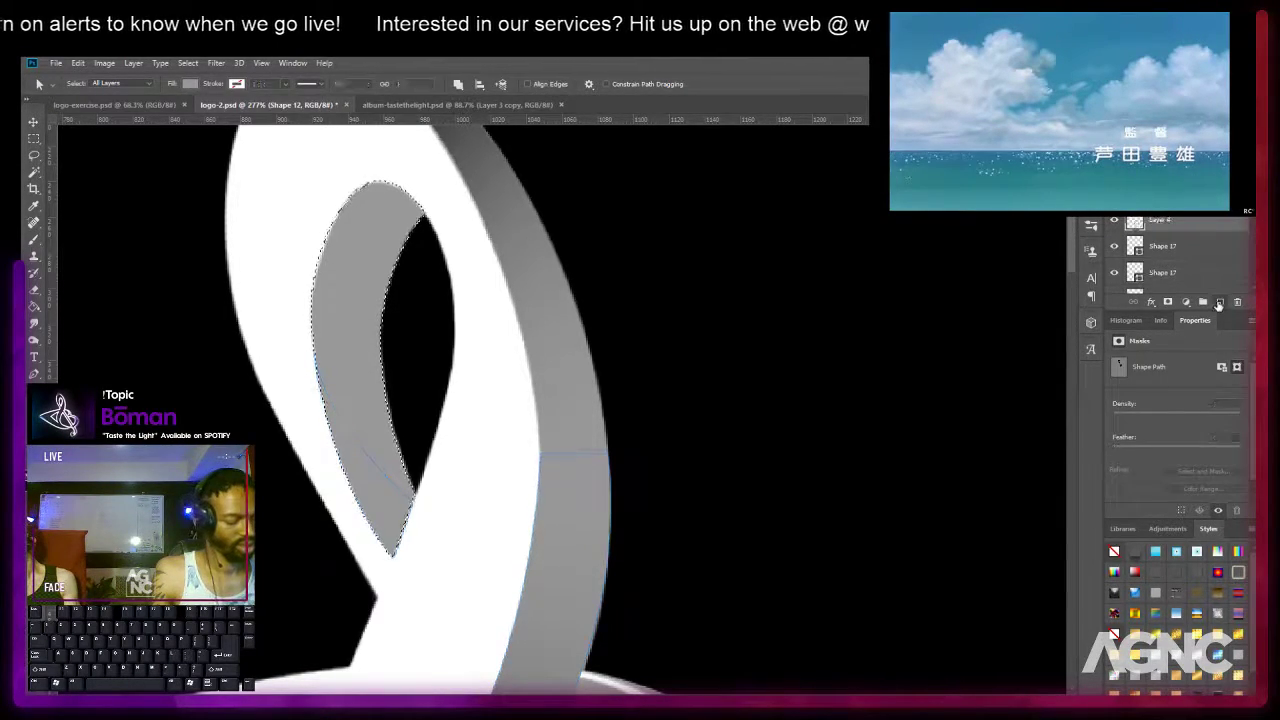
Set the soft brush to 300 px, paint black shading on the upper loop's selected inner shadow, and deselect.
key("b")
scroll(350, 318, "down", 5)
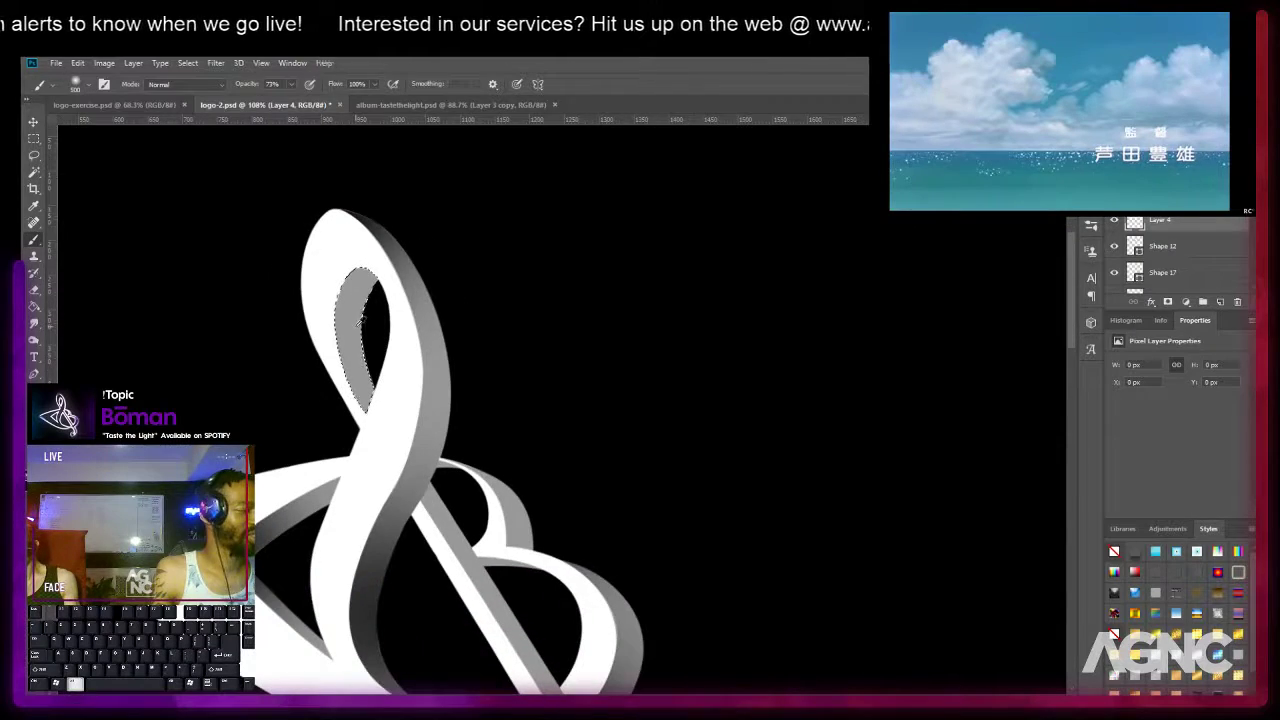
key("[")
key("[")
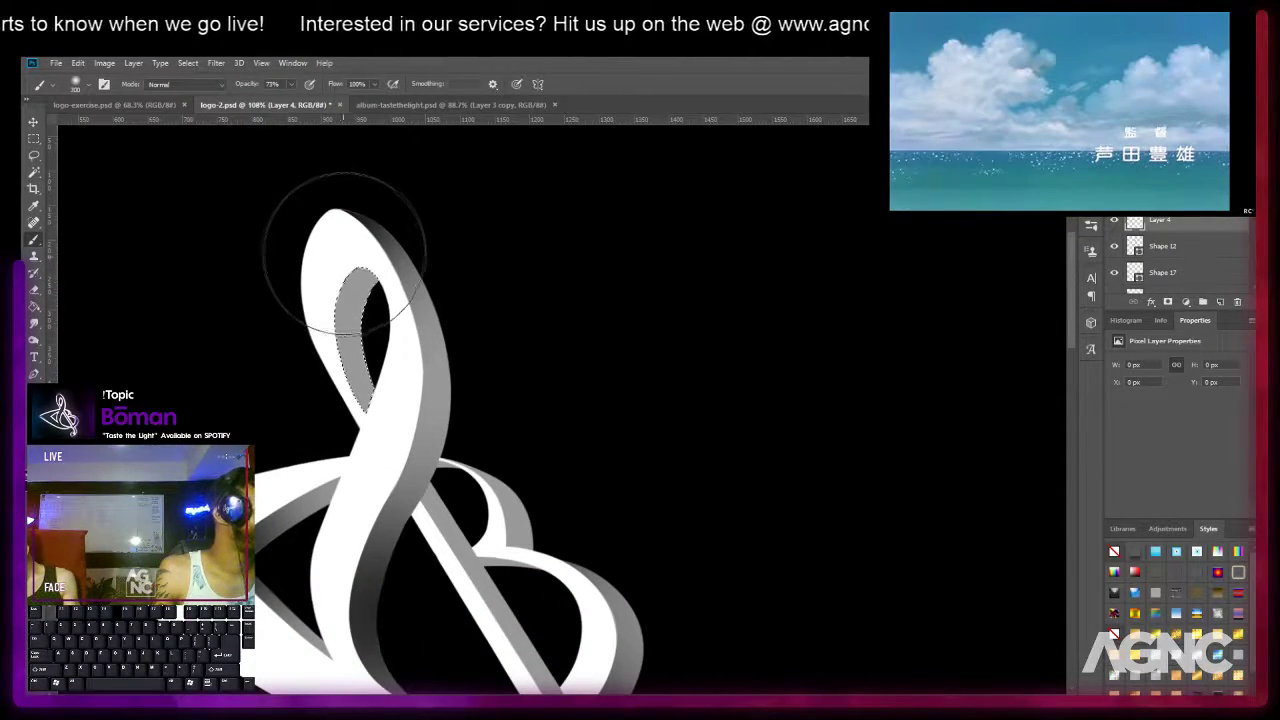
left_click(366, 251)
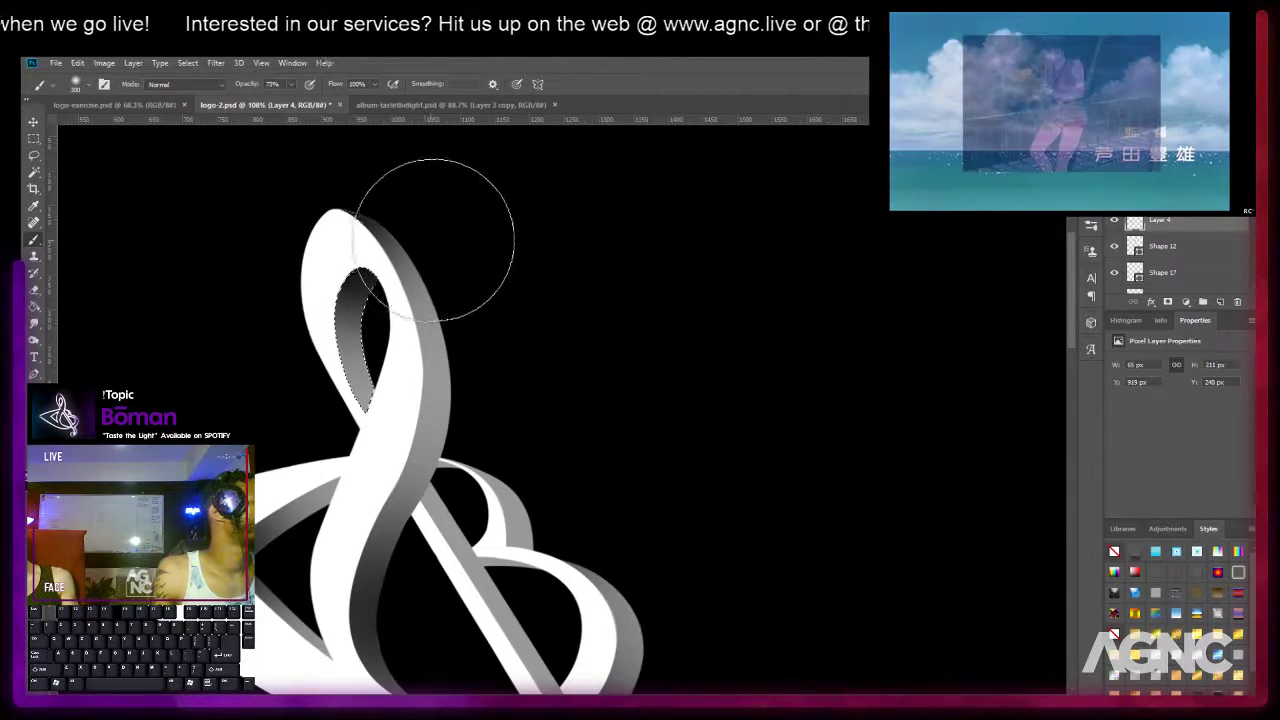
key("m")
key("ctrl+d")
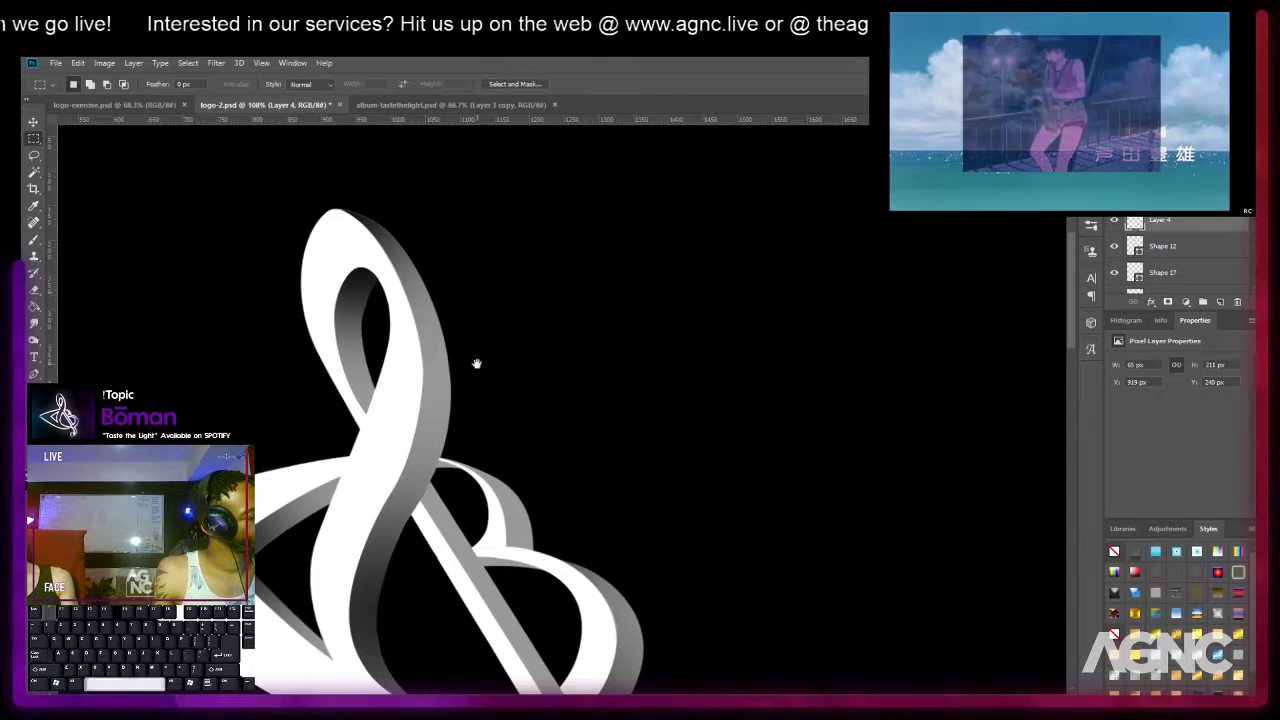
left_click_drag(478, 363, 483, 283)
scroll(486, 284, "down", 5)
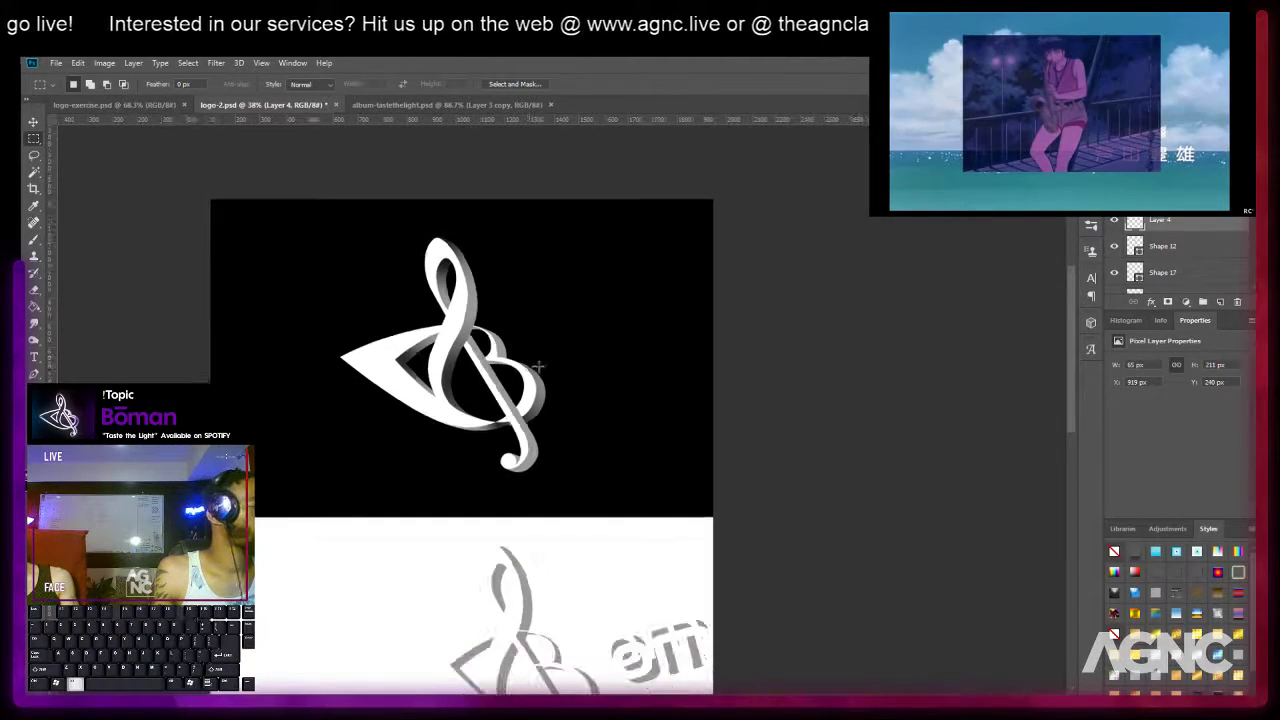
Make Shape 12, the grey shadow along the diagonal stem, the active layer.
scroll(492, 352, "up", 5)
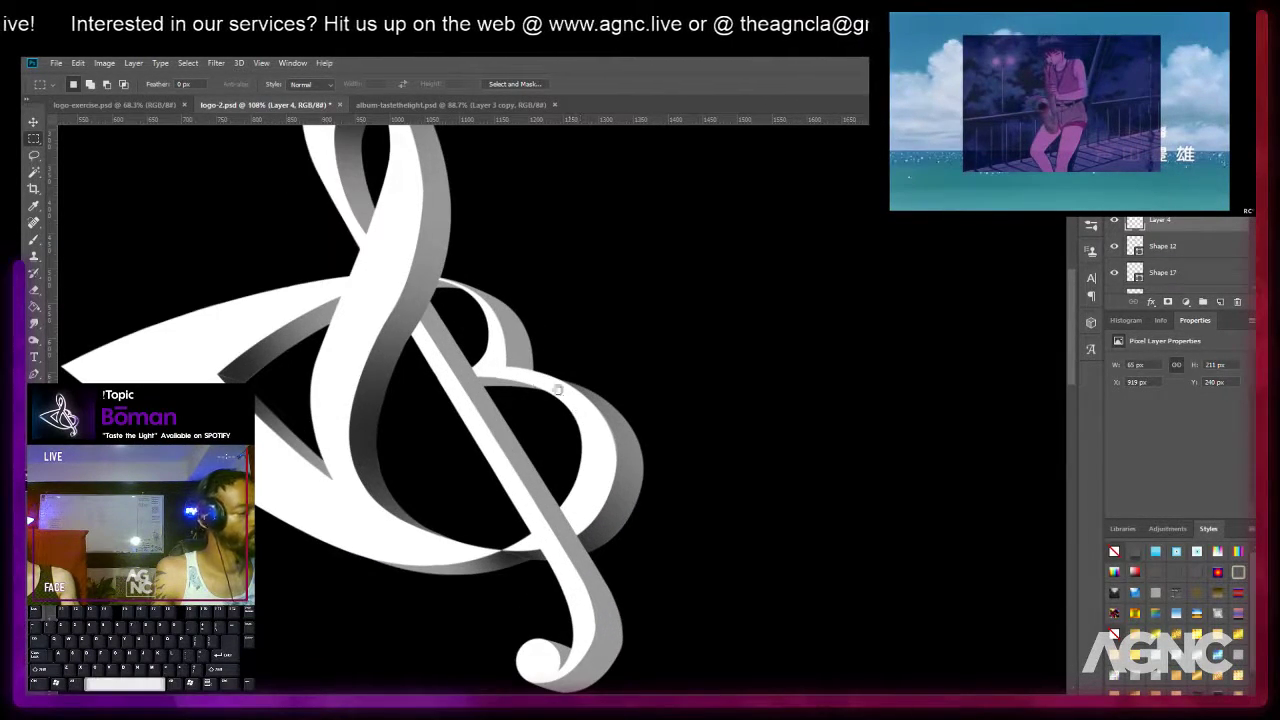
scroll(503, 352, "up", 2)
left_click_drag(491, 351, 483, 385)
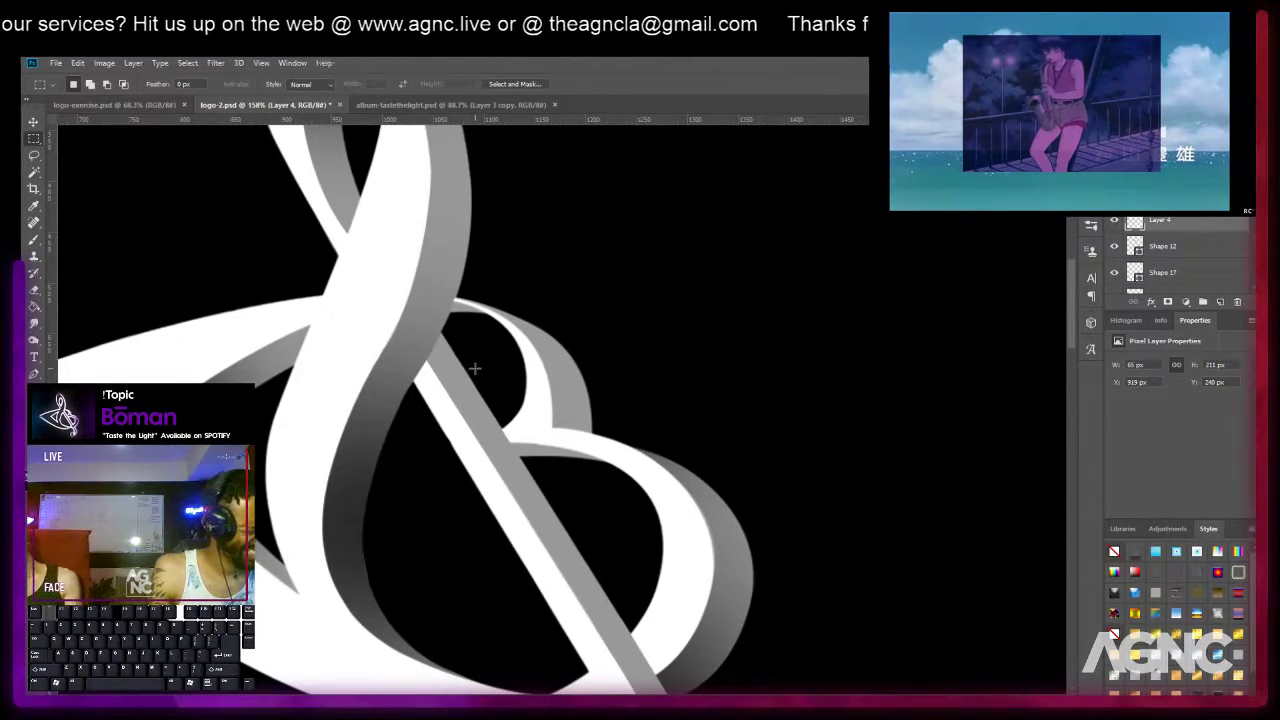
key("v")
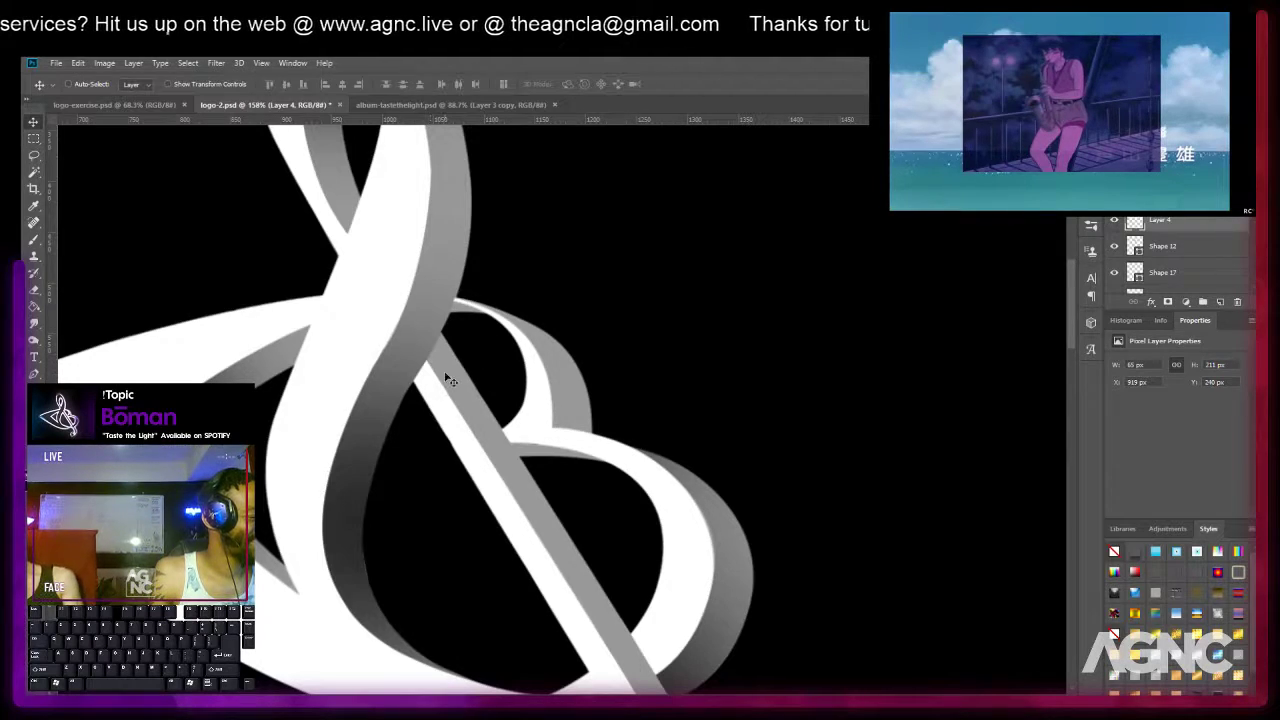
right_click(449, 381)
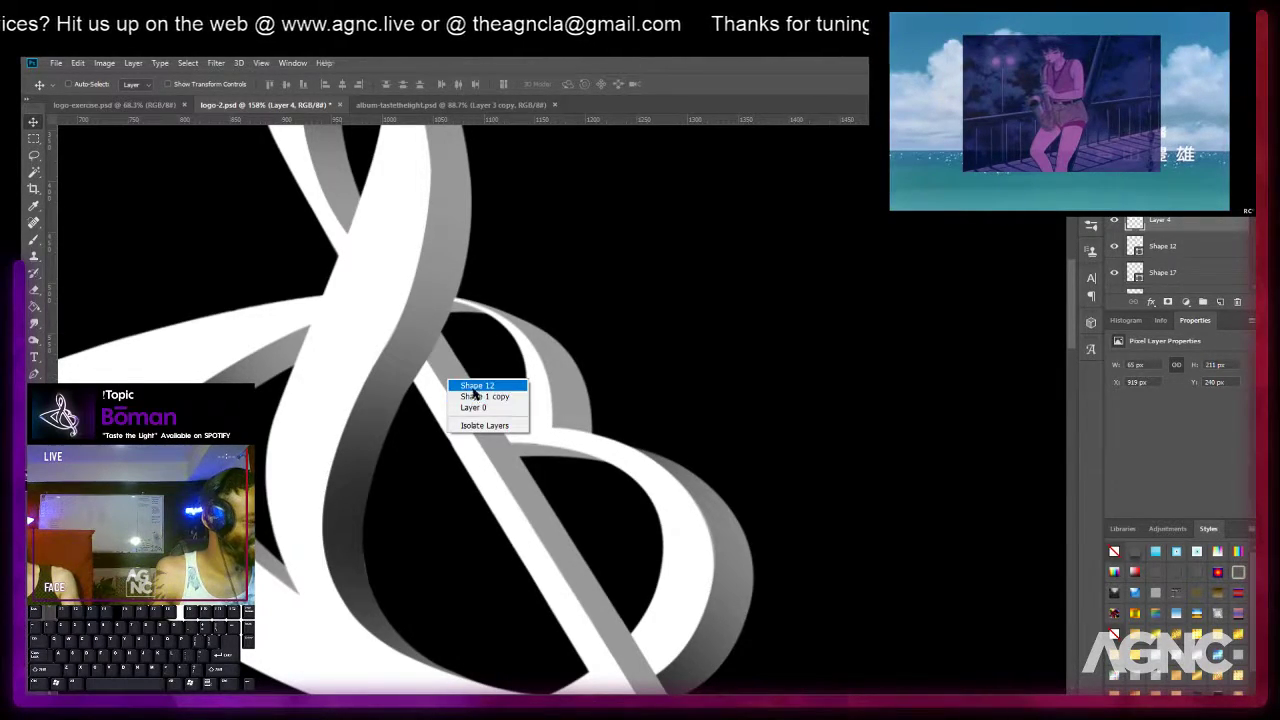
left_click(472, 386)
left_click(1136, 247, "ctrl")
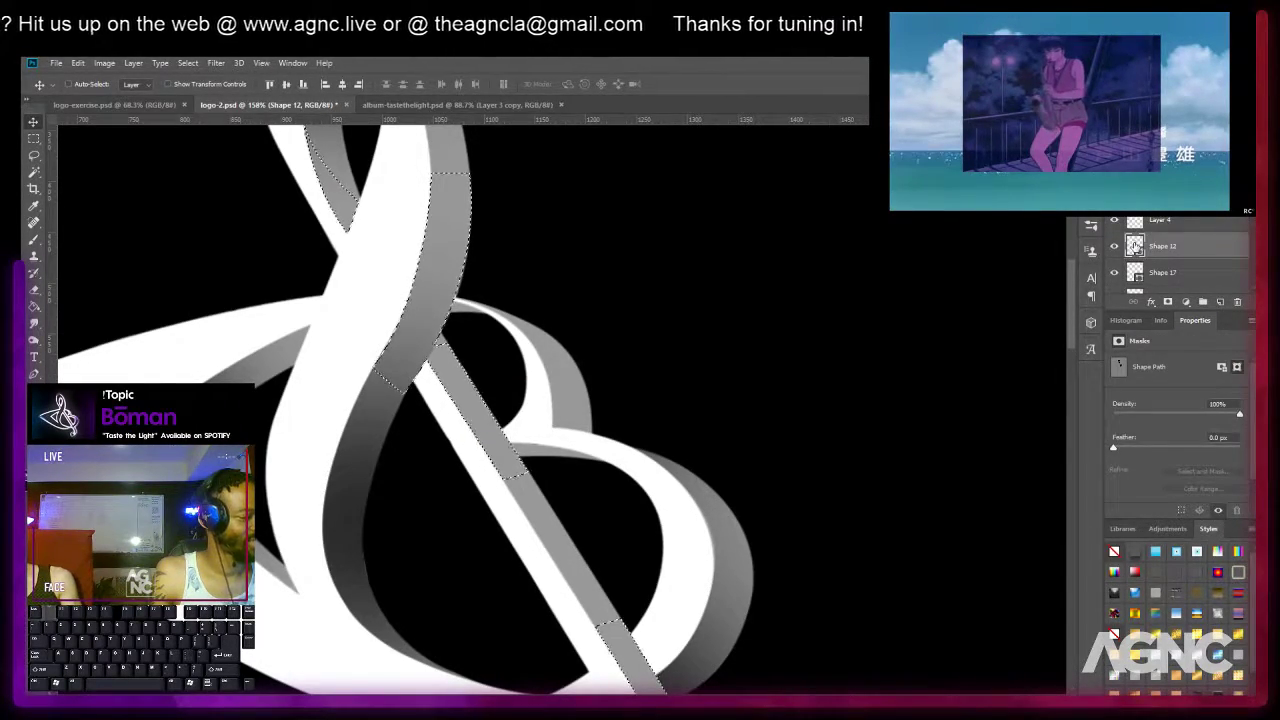
key("m")
left_click(440, 352)
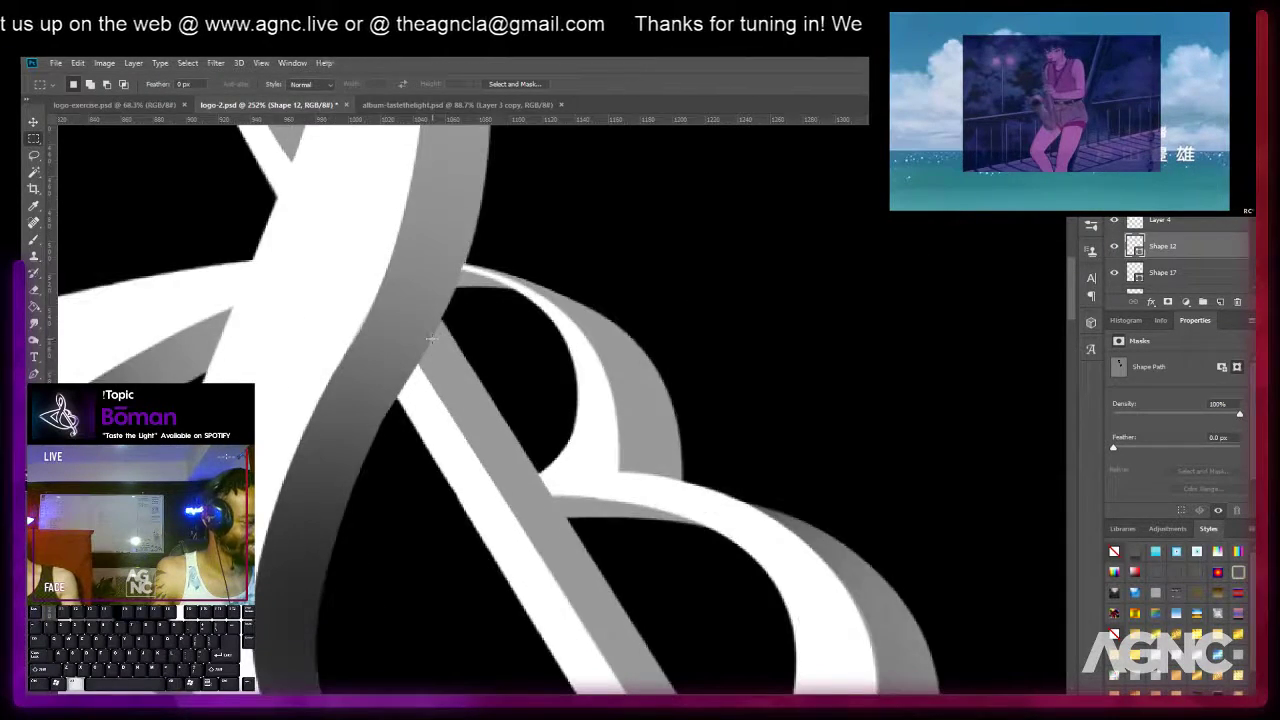
Add a new layer above Shape 12 and trace the stem shadow's outer edge with the Pen tool, from its upper corner to the hook's bend.
scroll(440, 350, "up", 5)
key("p")
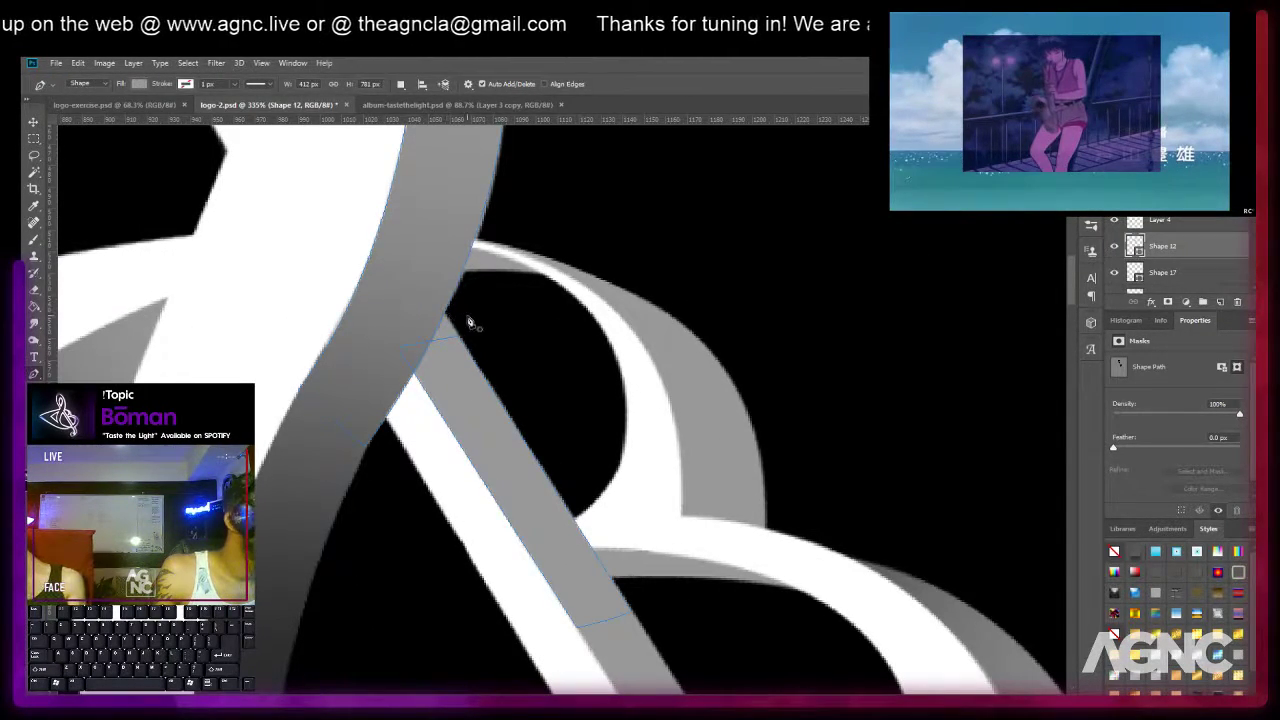
left_click_drag(549, 371, 523, 337)
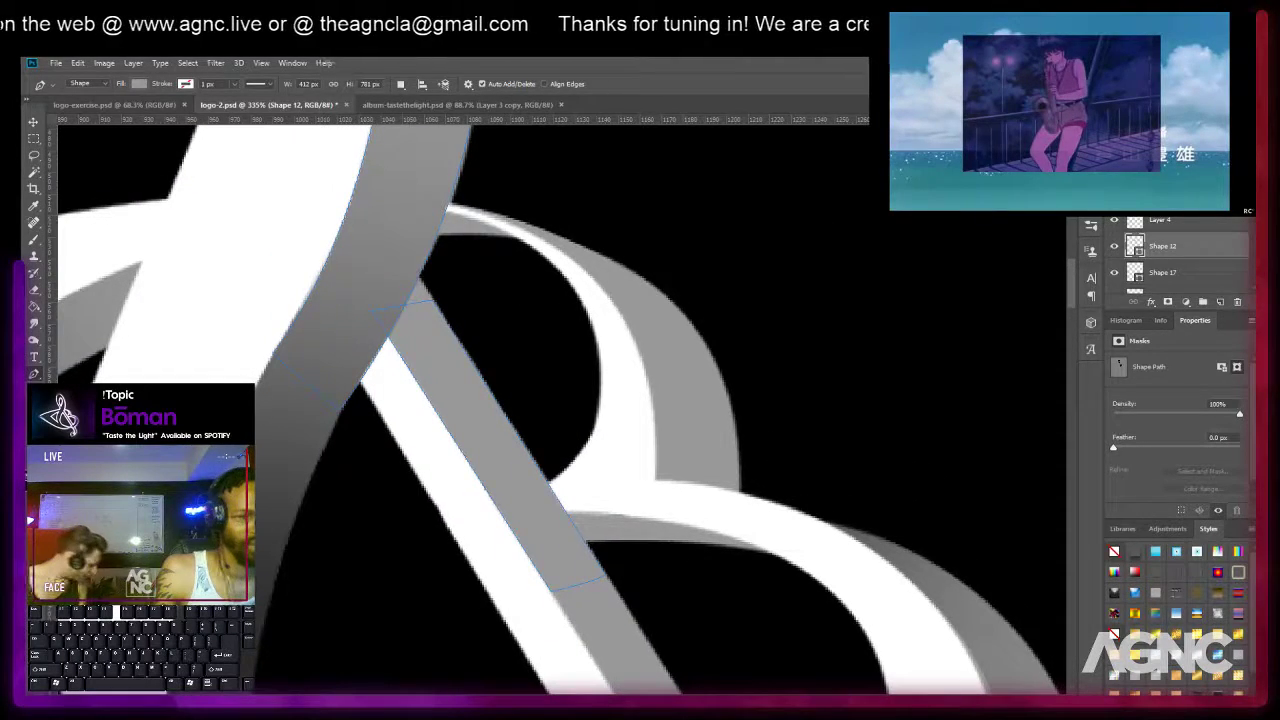
left_click(1219, 302)
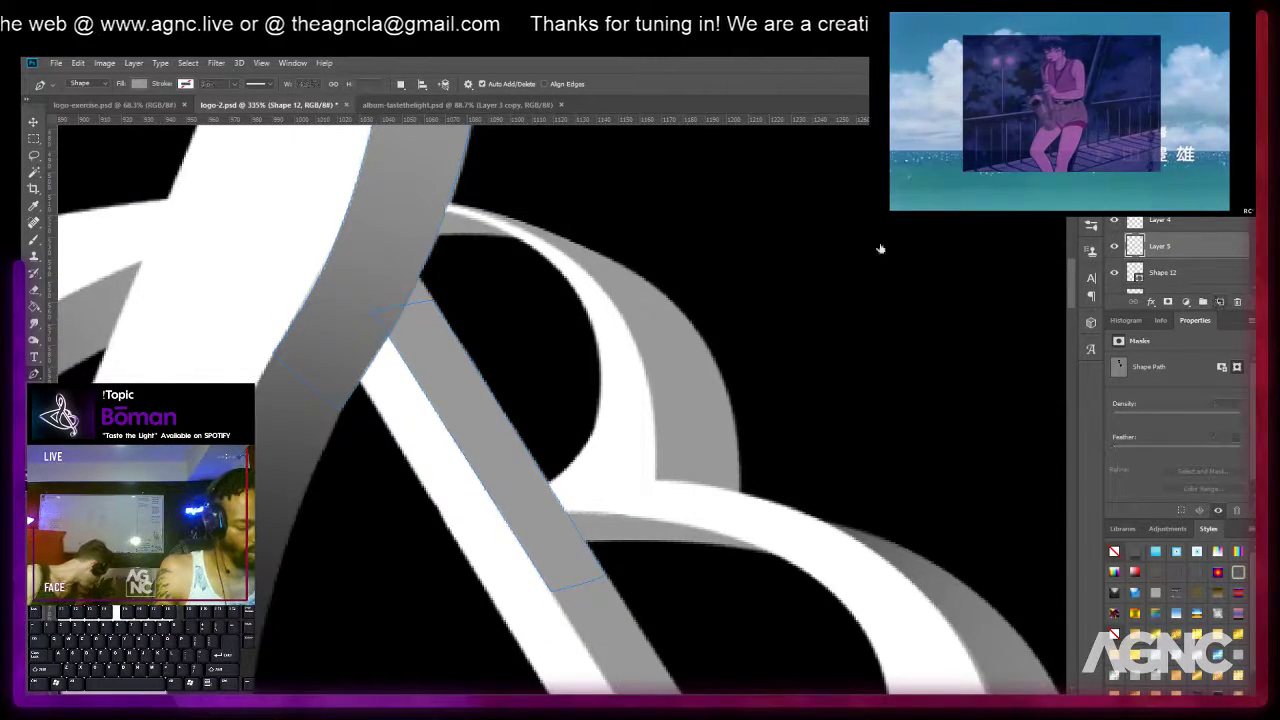
left_click(419, 278)
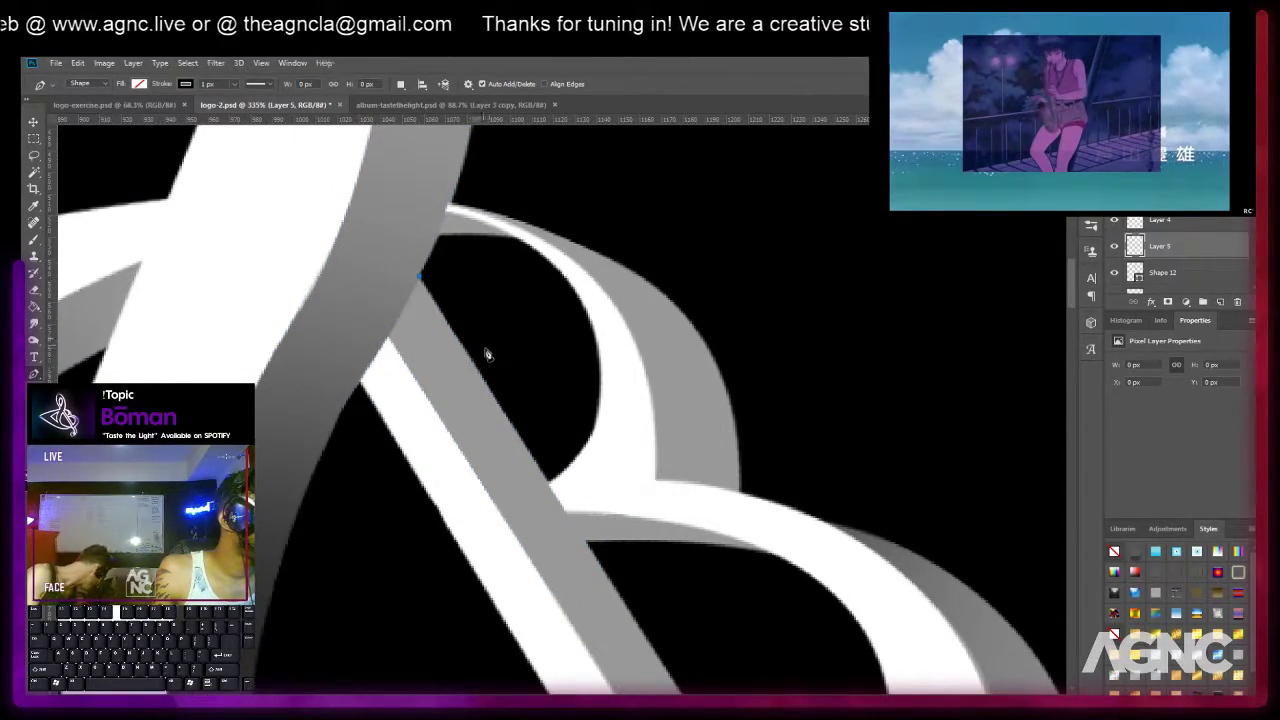
left_click_drag(491, 388, 400, 229)
scroll(670, 590, "right", 3)
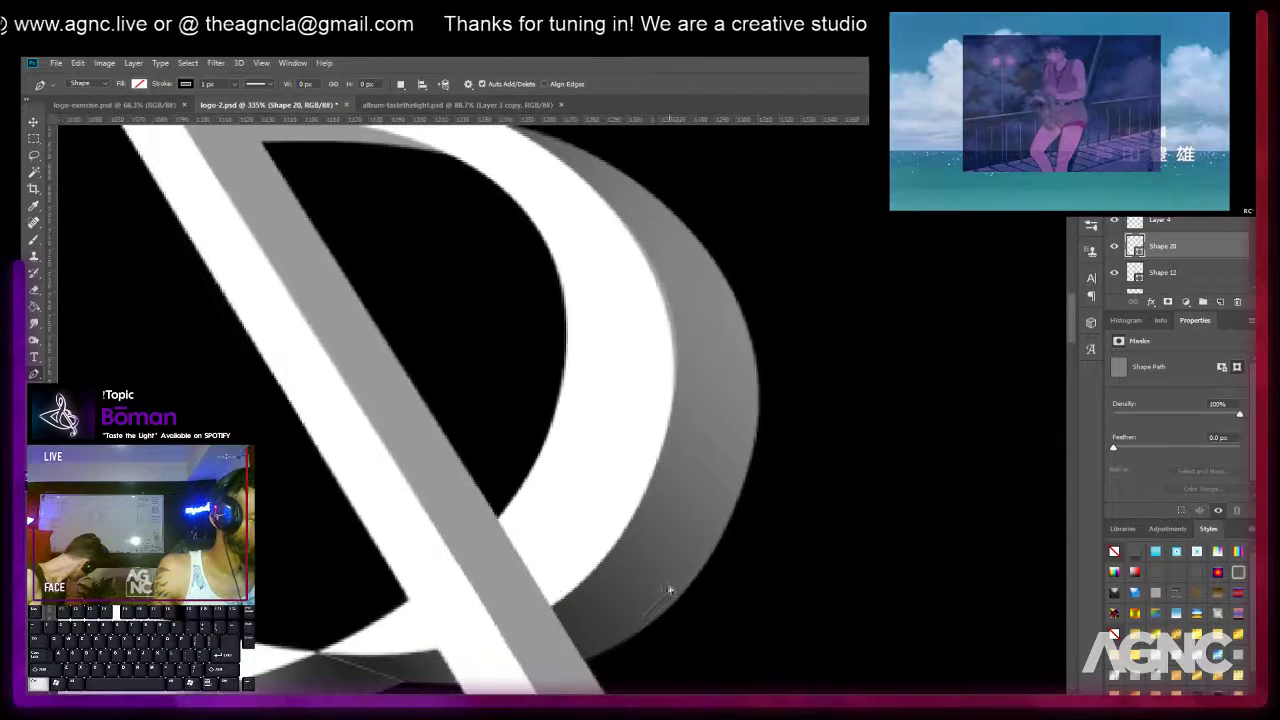
scroll(574, 562, "down", 3)
left_click_drag(573, 562, 491, 340)
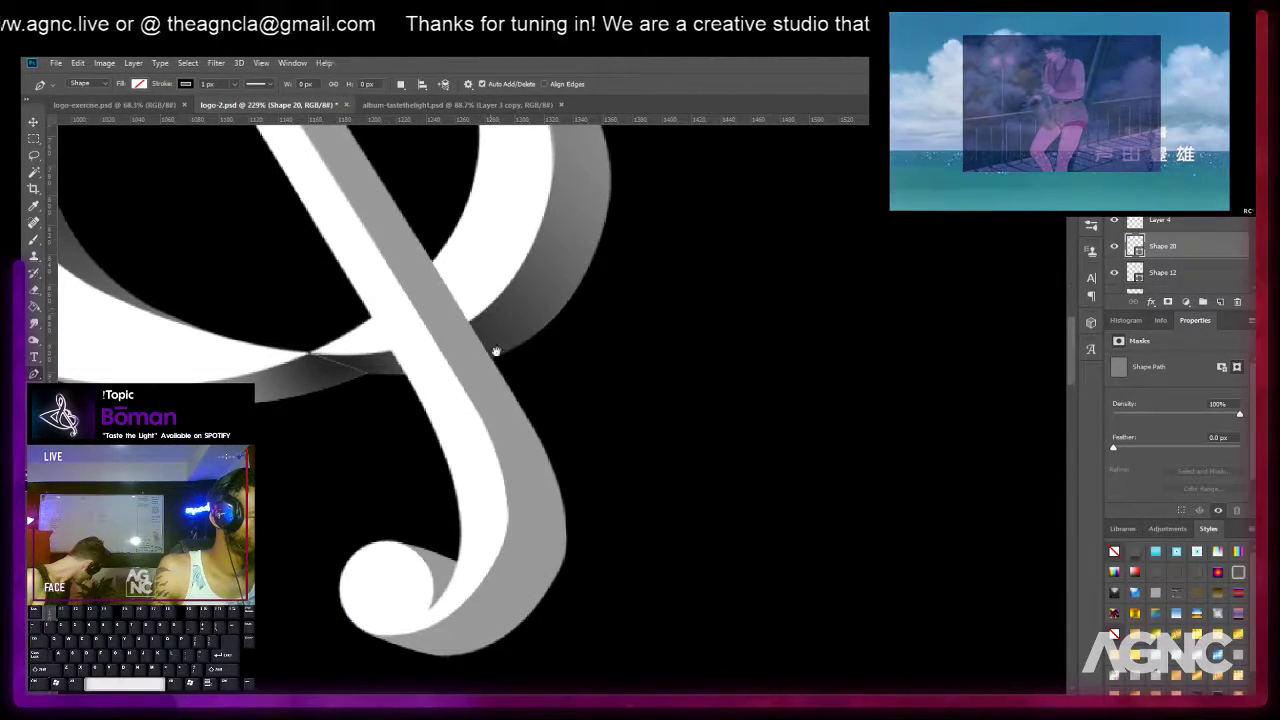
left_click_drag(524, 553, 500, 463)
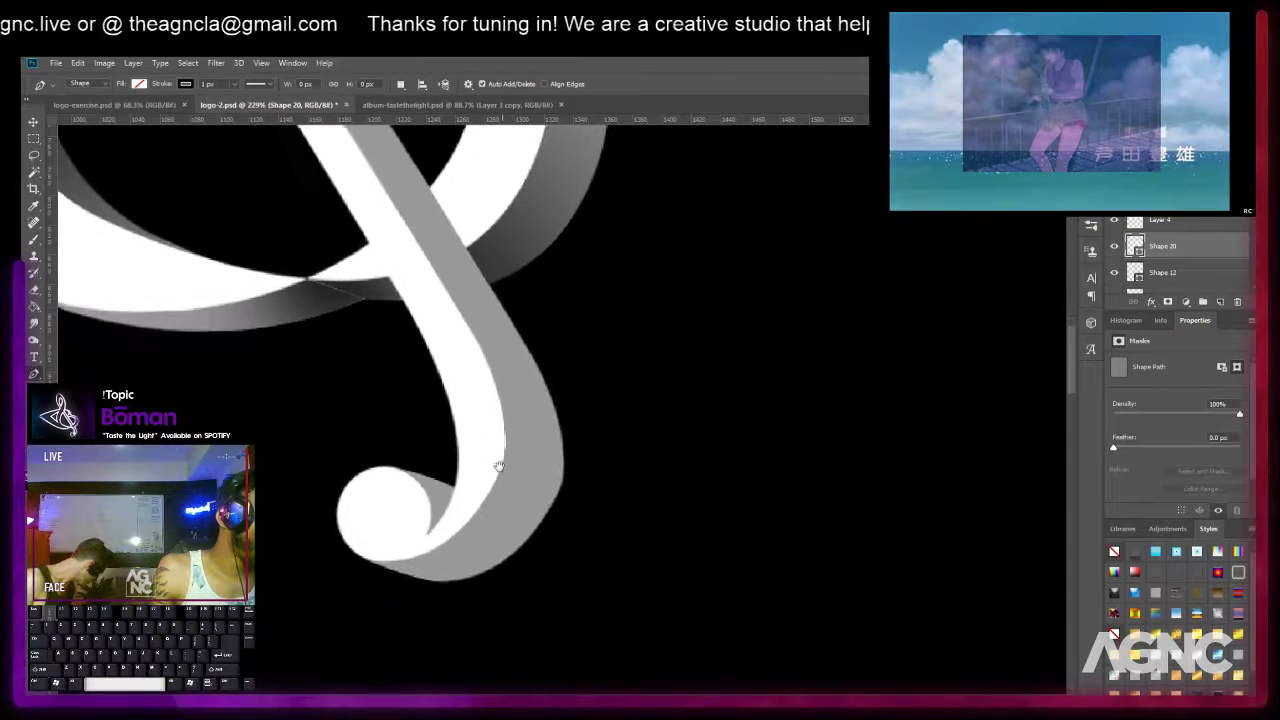
left_click(532, 356)
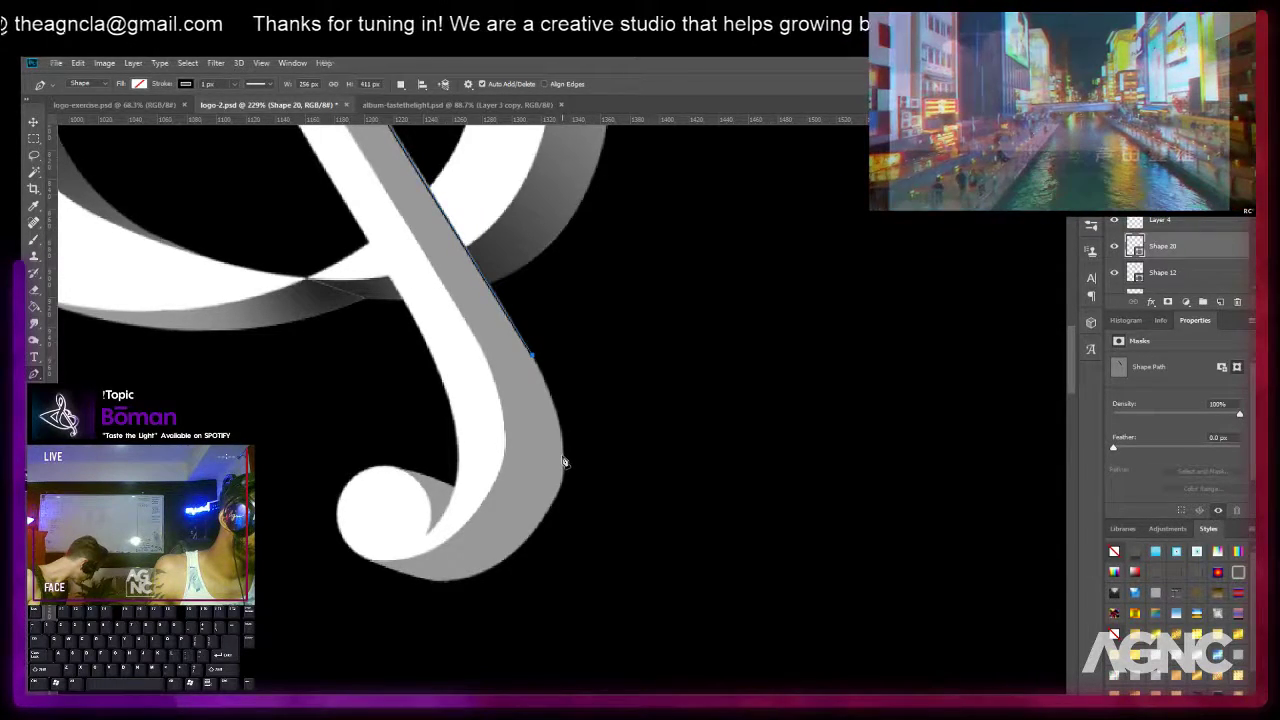
Continue the path around the hook shadow's outer curve and end it in a corner beneath the white ball.
left_click_drag(564, 457, 570, 505)
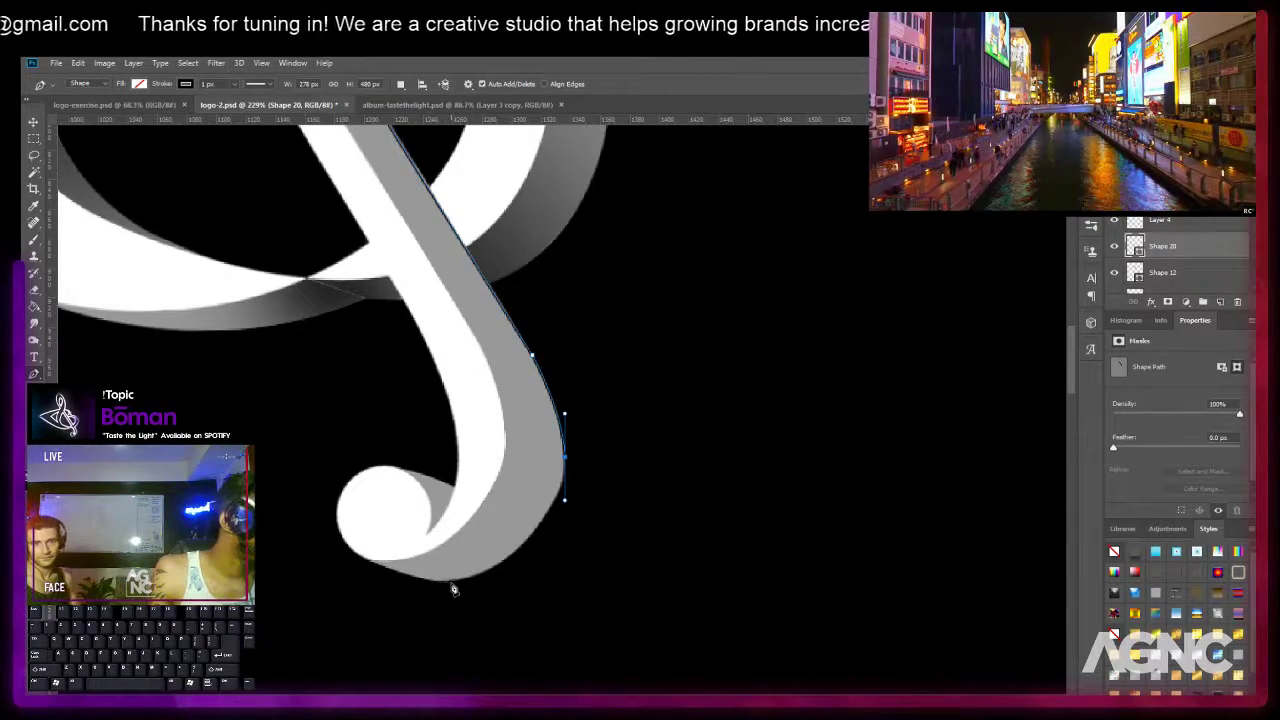
left_click_drag(415, 587, 375, 587)
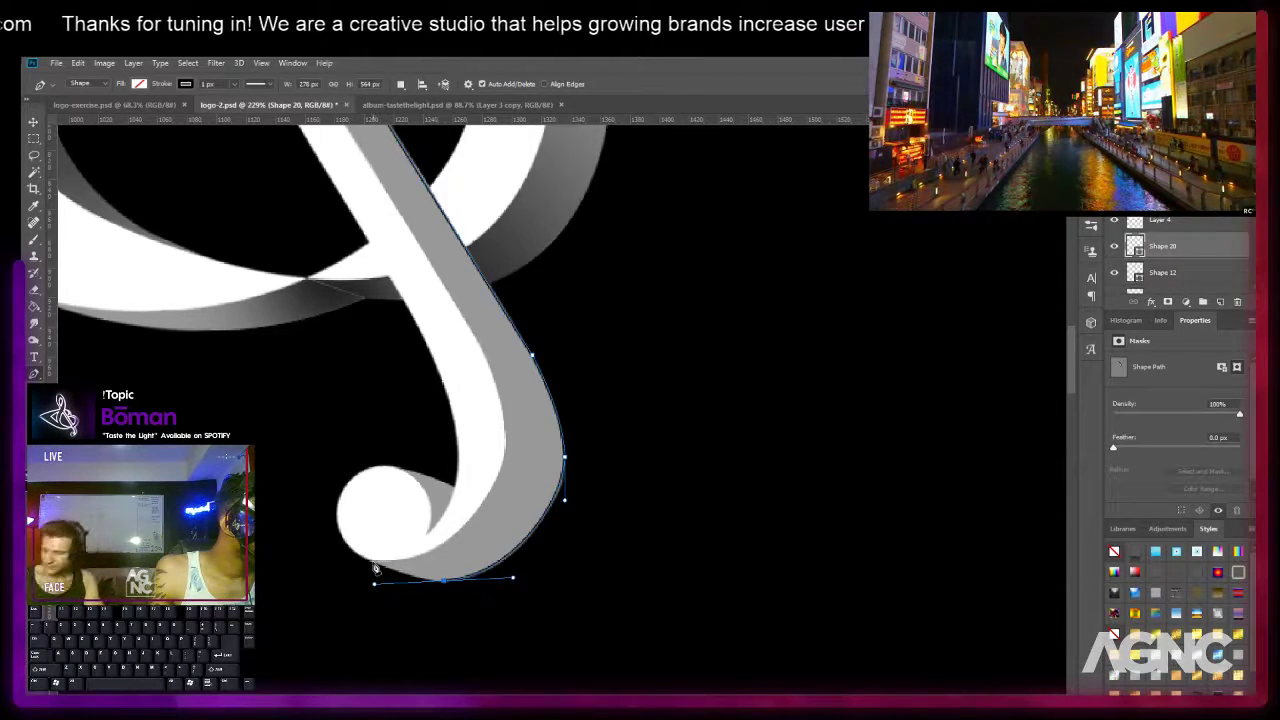
left_click(370, 561)
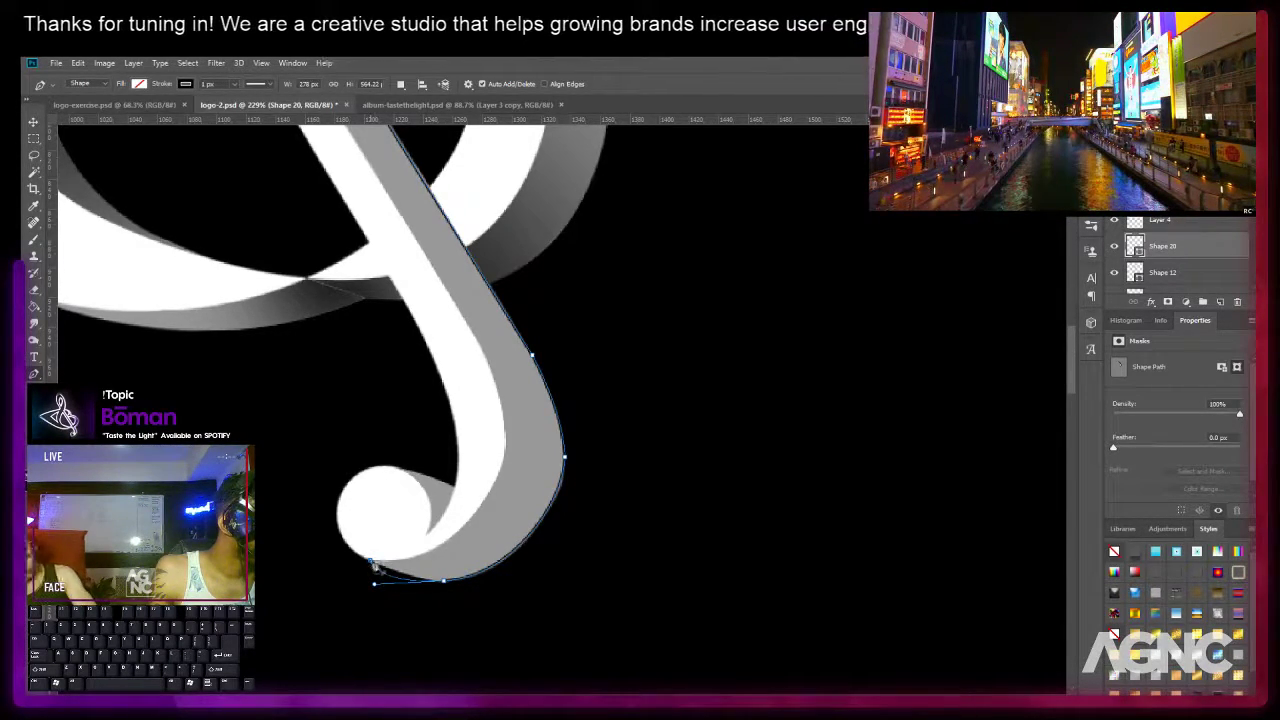
left_click_drag(374, 584, 398, 577)
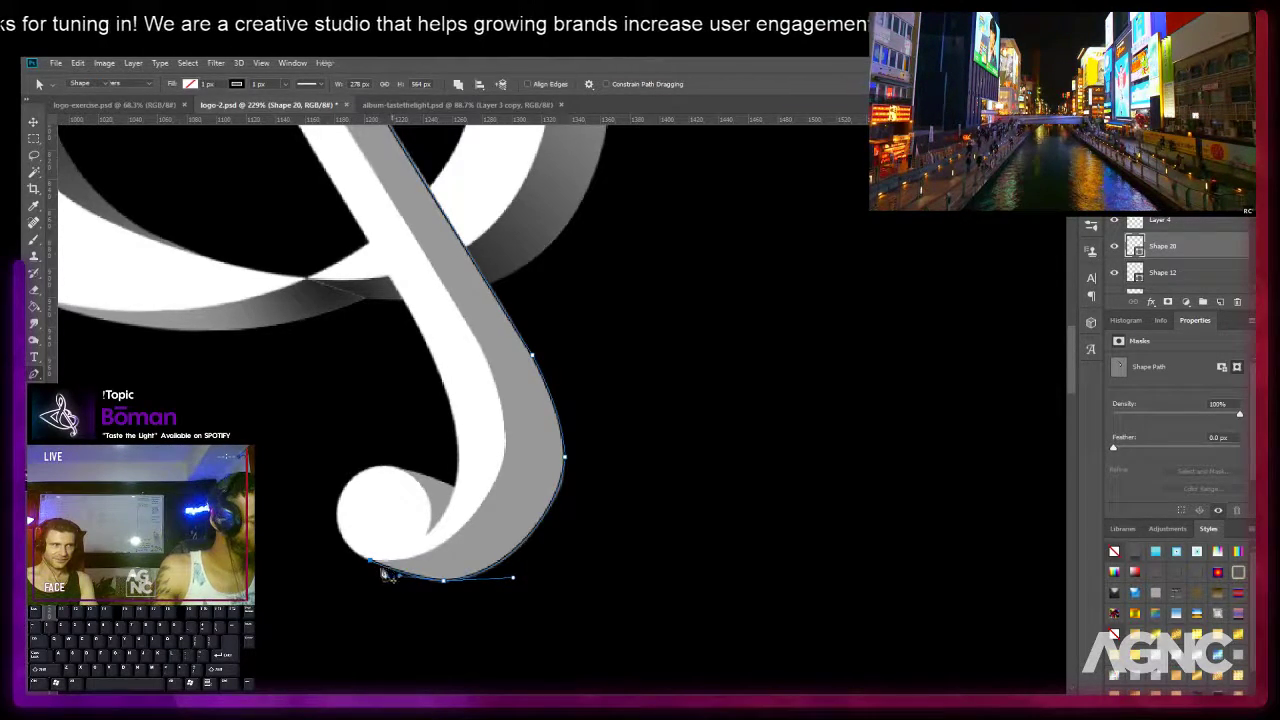
left_click(372, 565)
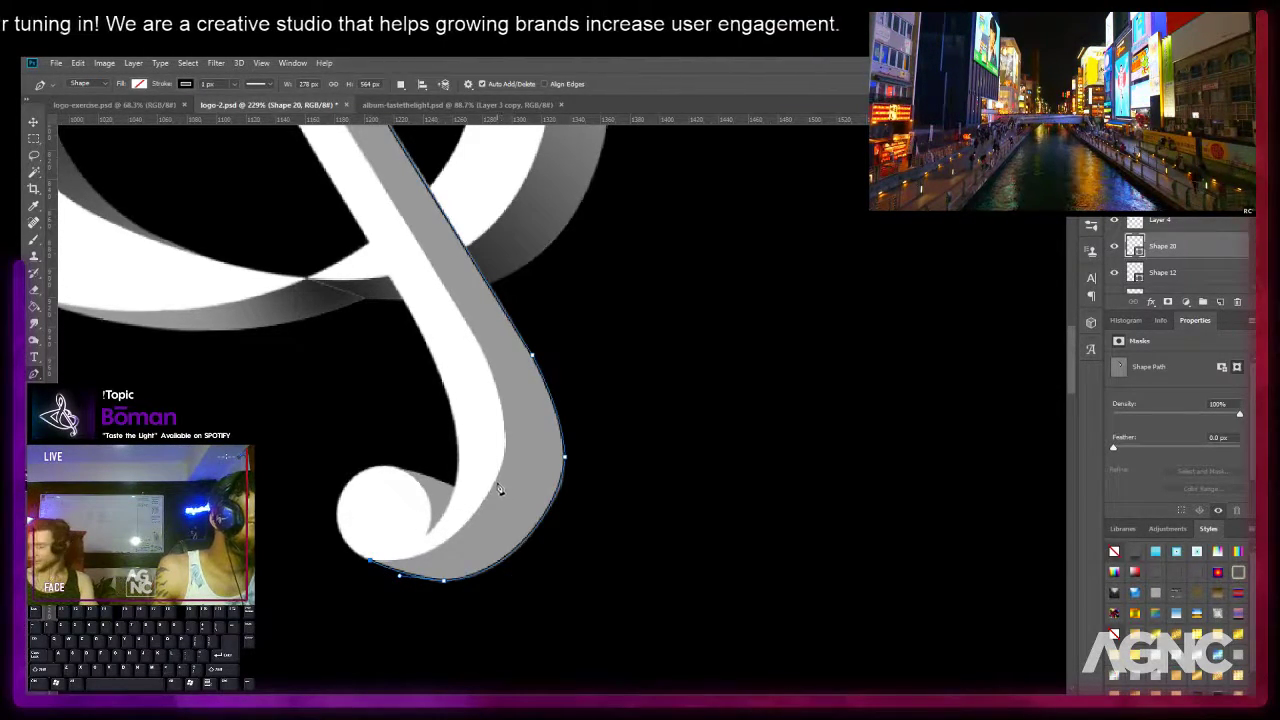
Trace the shadow's inner edge from the ball around the hook and up the white stem to the treble clef's crossing.
left_click_drag(504, 442, 532, 308)
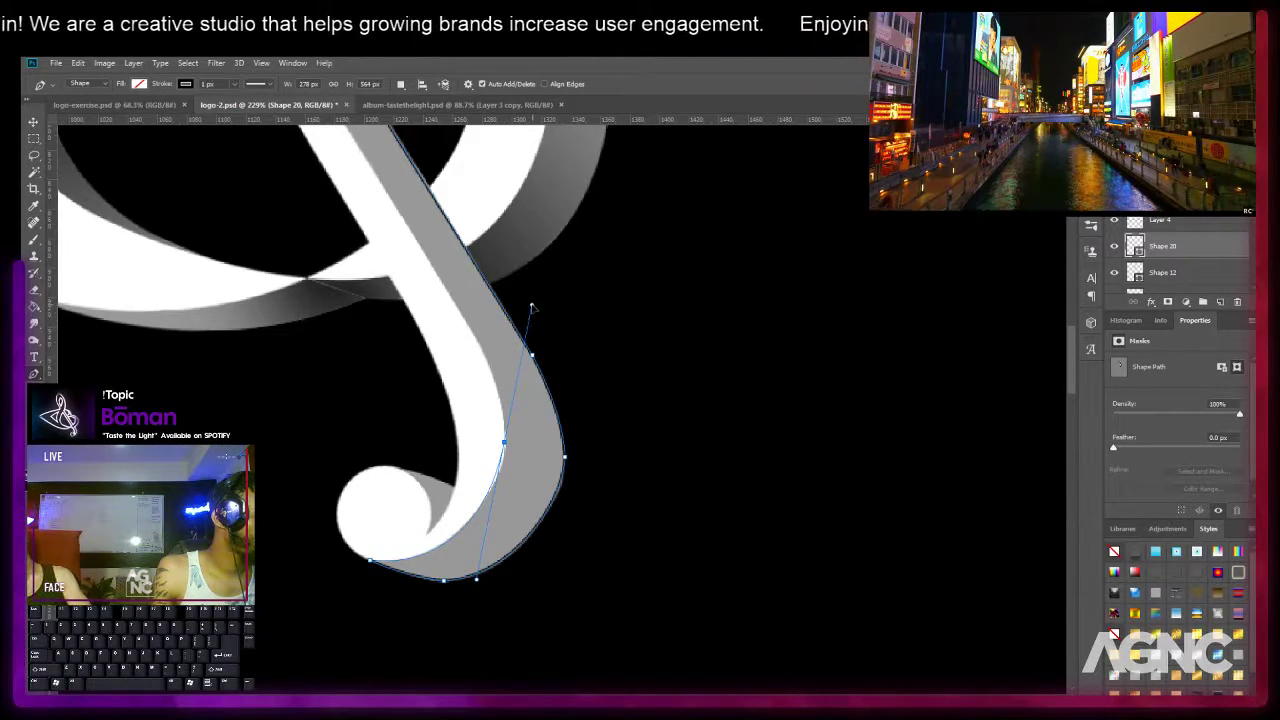
key("ctrl+z")
left_click_drag(461, 527, 499, 490)
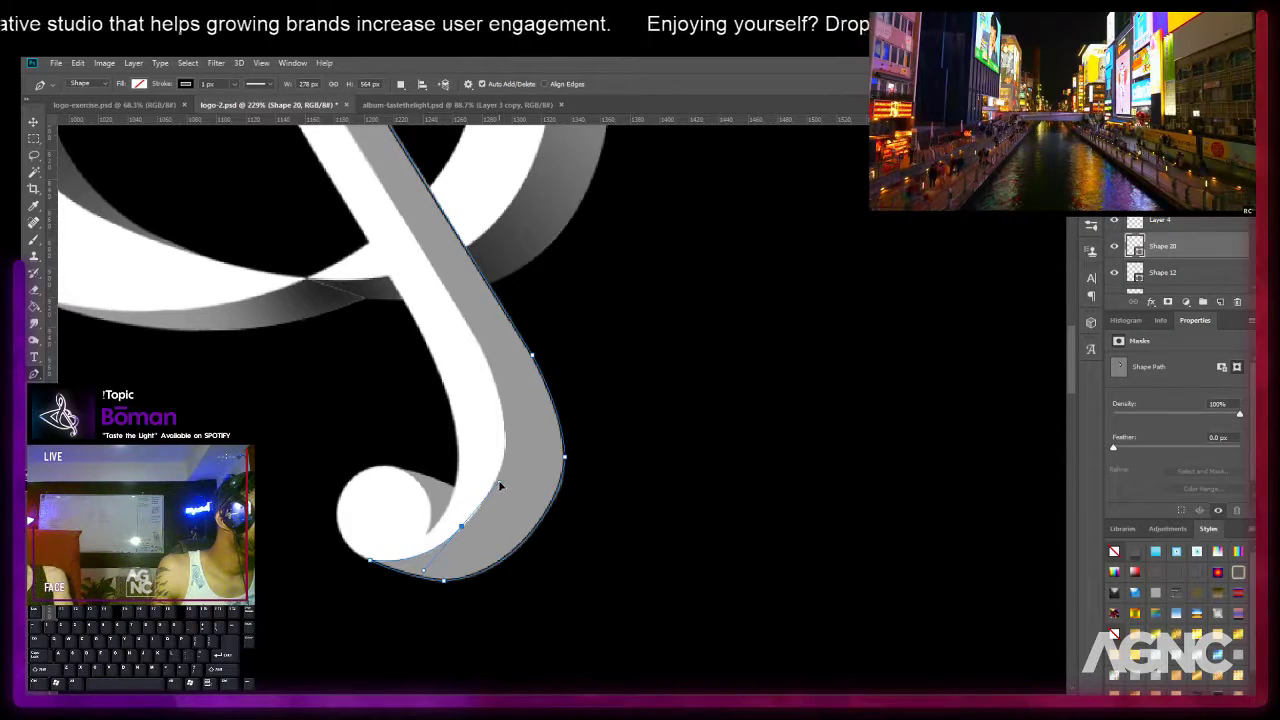
left_click(500, 403)
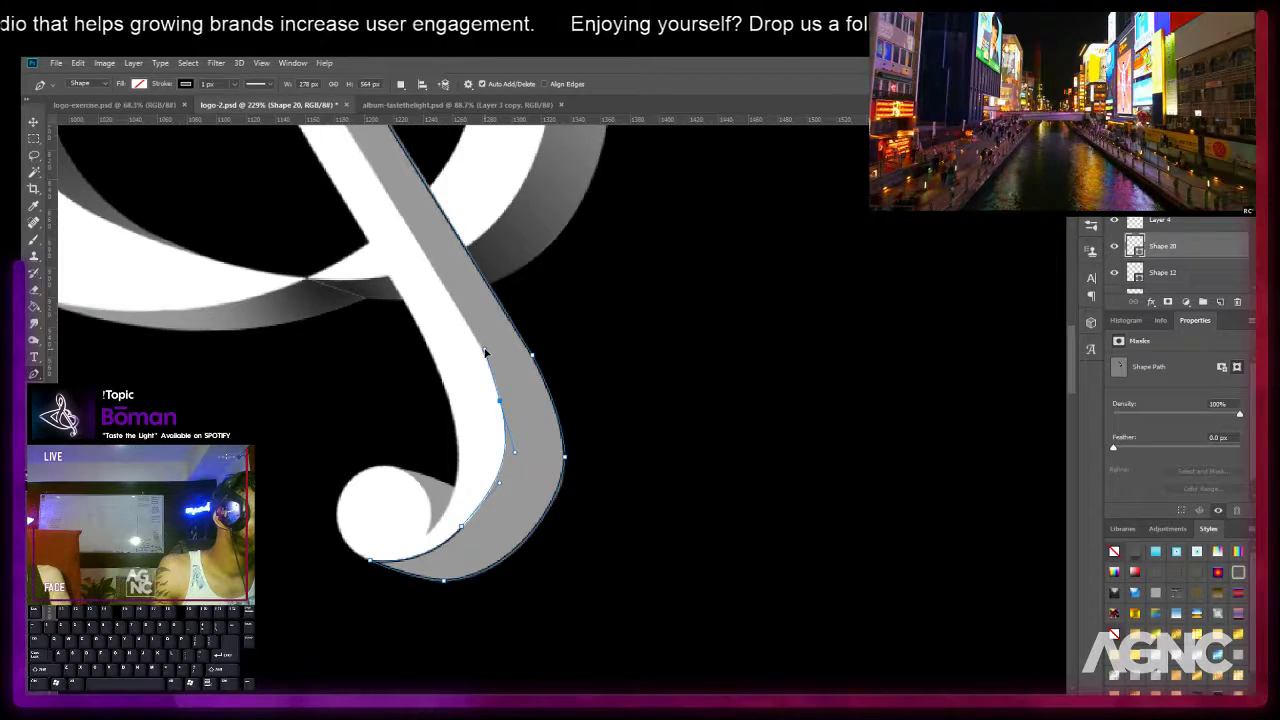
scroll(484, 352, "down", 3)
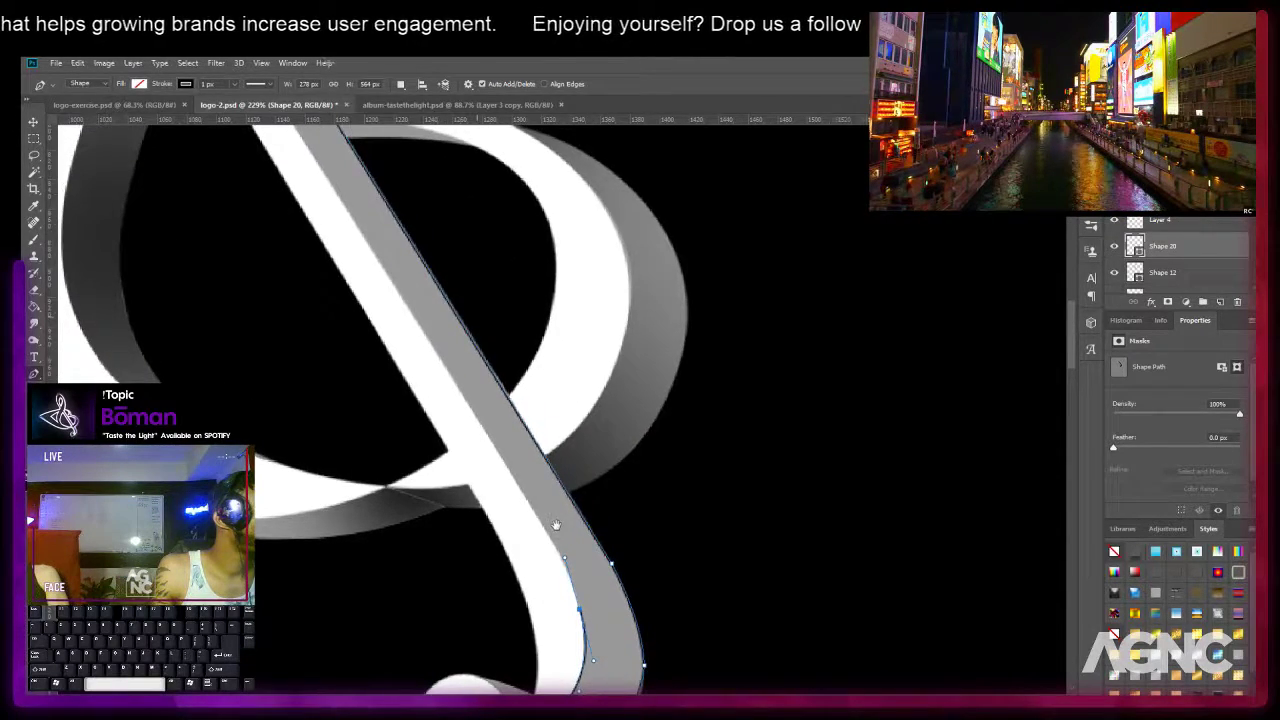
scroll(330, 240, "up", 3)
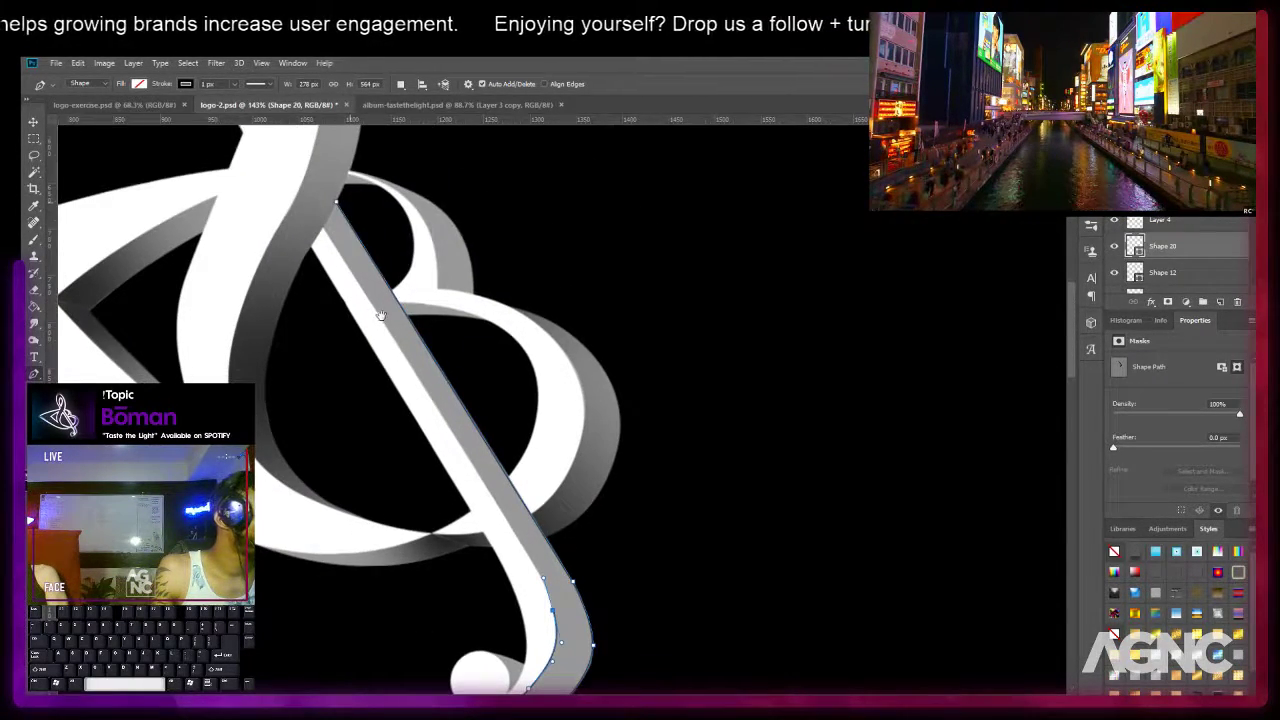
left_click(322, 228)
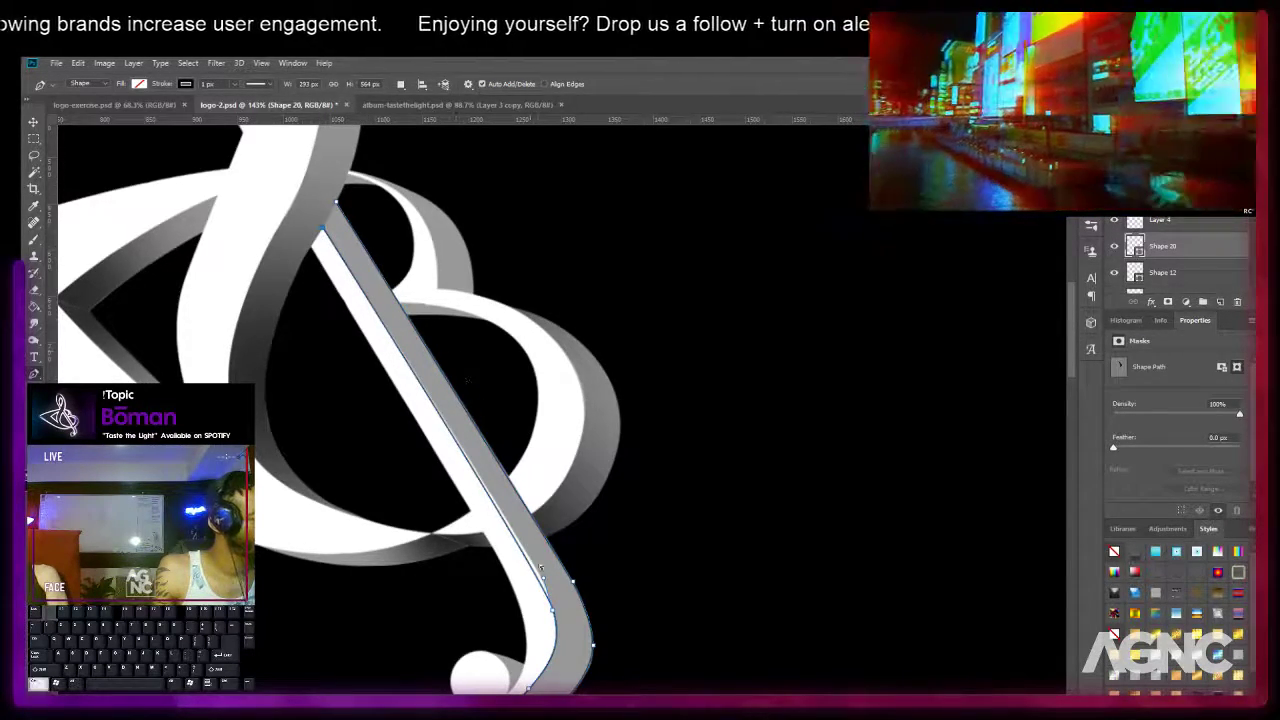
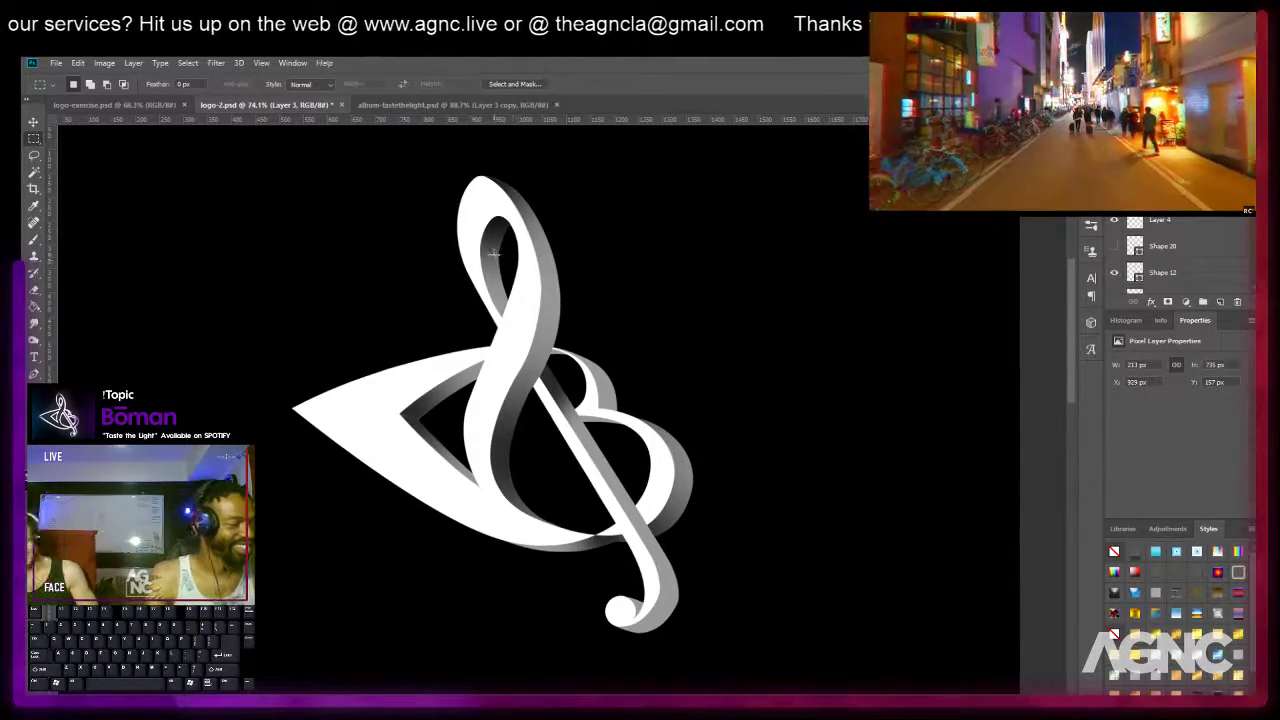
Enlarge the soft brush to 400 px, paint black shading over the lower hook of the selected stem shadow, and deselect.
scroll(569, 272, "up", 2)
scroll(614, 389, "up", 4)
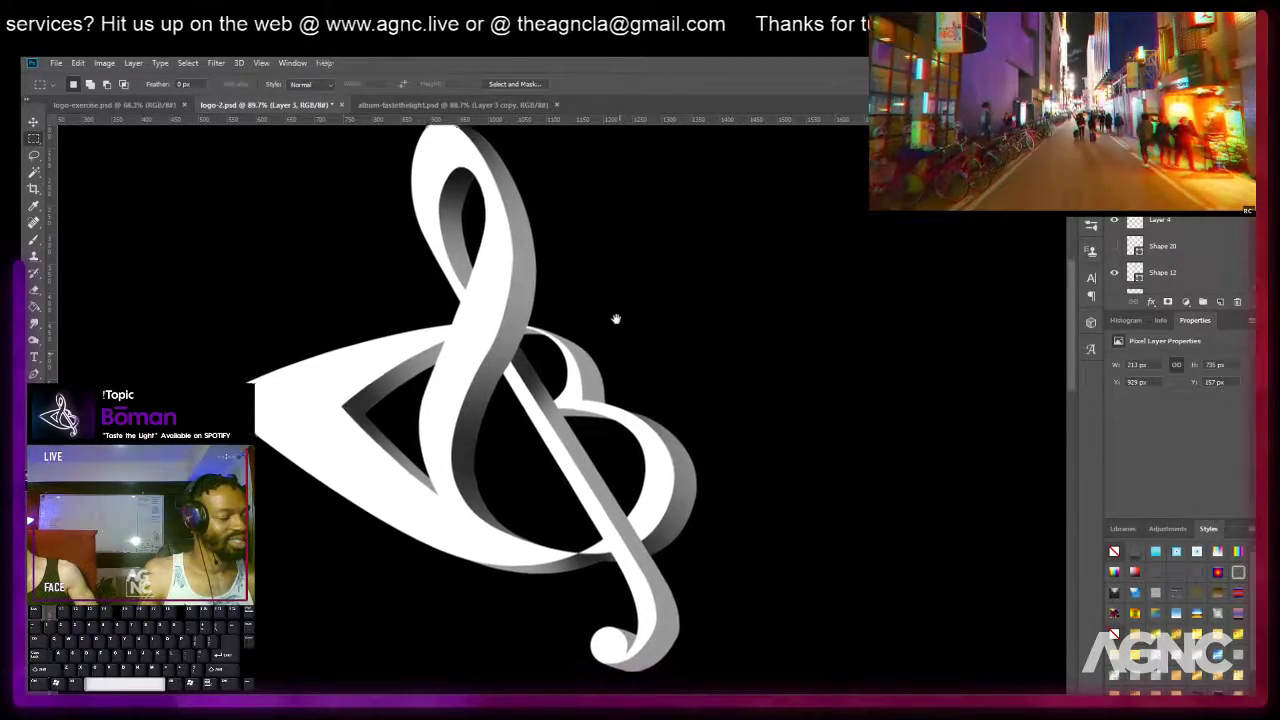
scroll(614, 380, "down", 6)
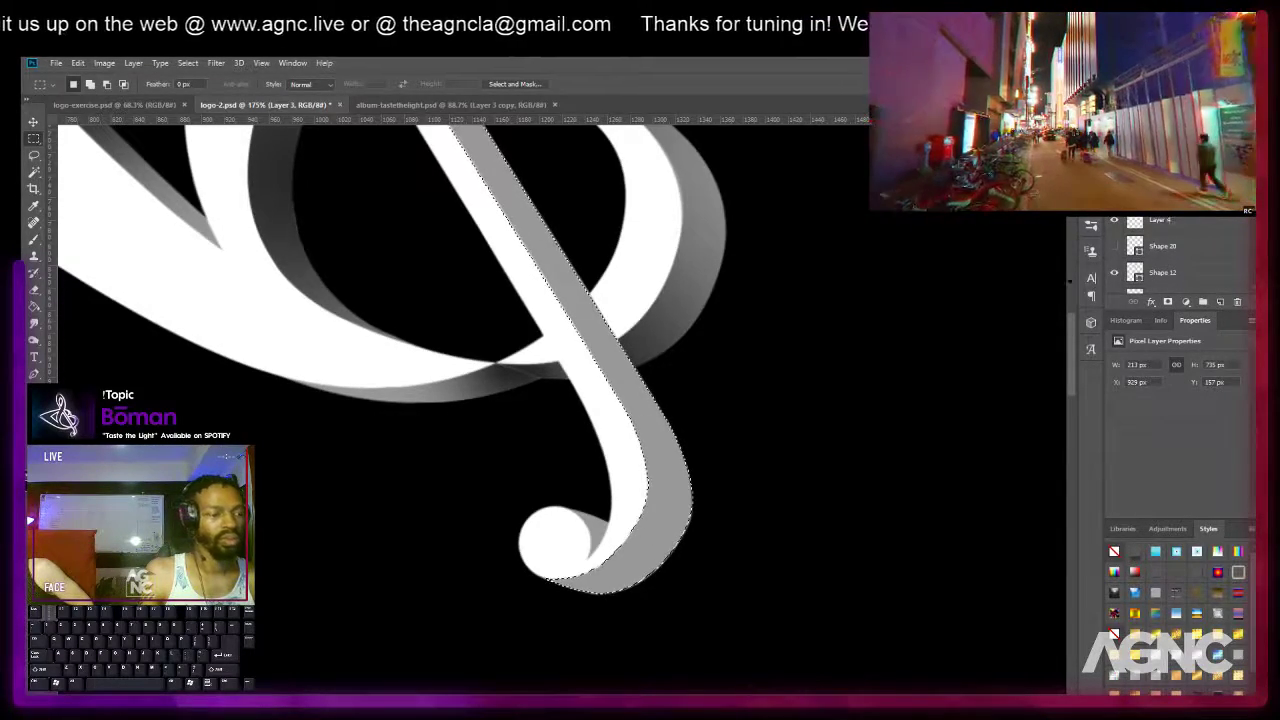
key("b")
scroll(688, 452, "down", 3)
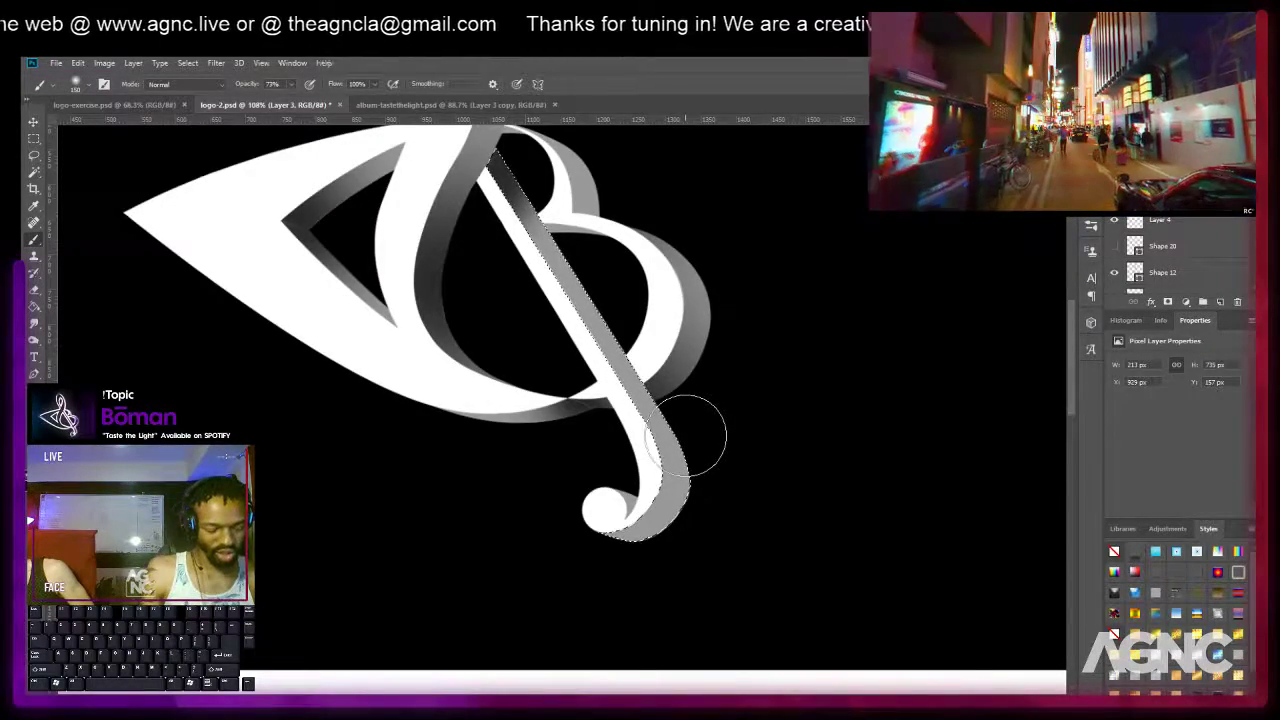
key("bracketright")
key("bracketright")
key("bracketright")
key("bracketright")
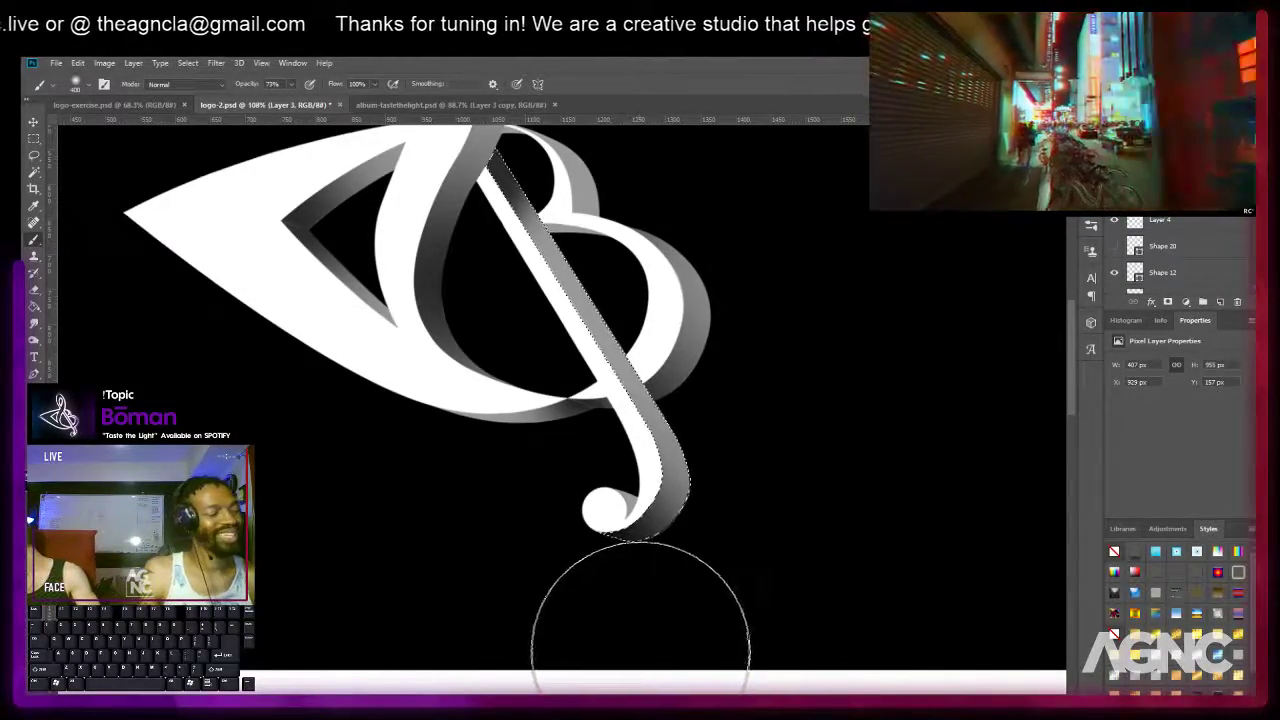
key("m")
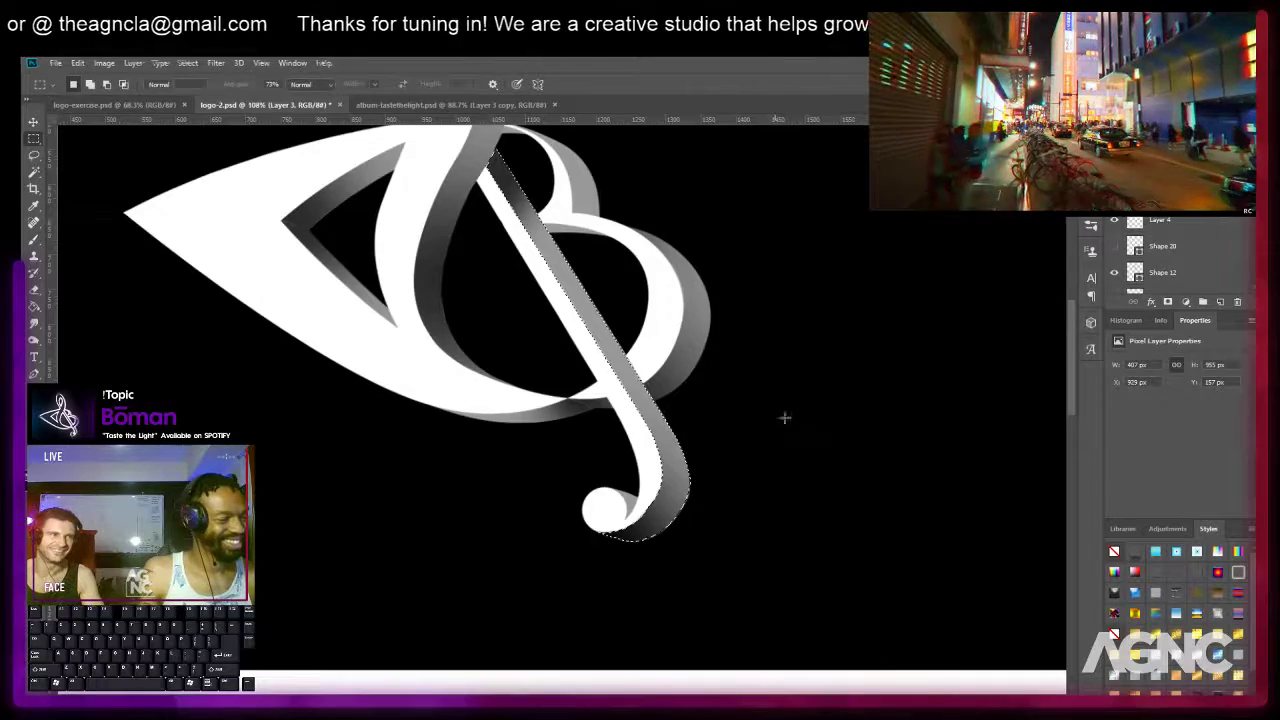
key("ctrl+d")
Nudge the stem shadow's shading layer 1 px right and 1 px down to align it with the hook's outer edge.
scroll(785, 411, "up", 4)
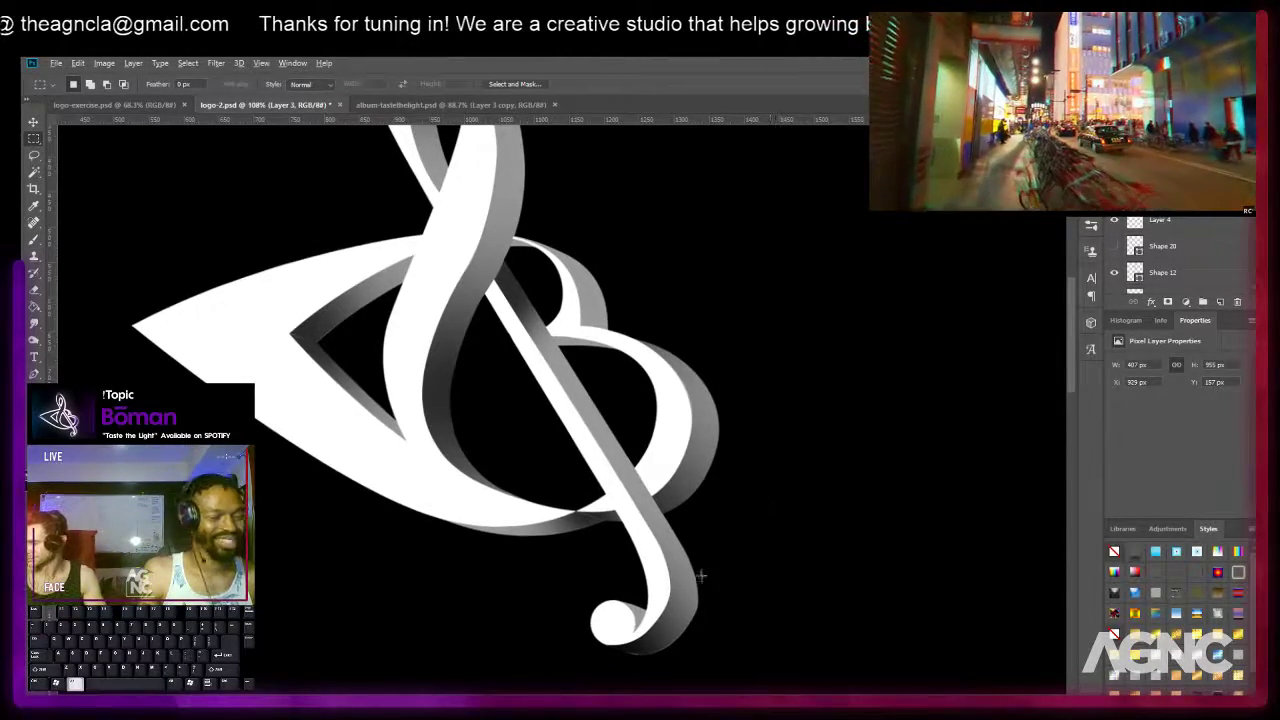
left_click_drag(699, 567, 704, 442)
key("a")
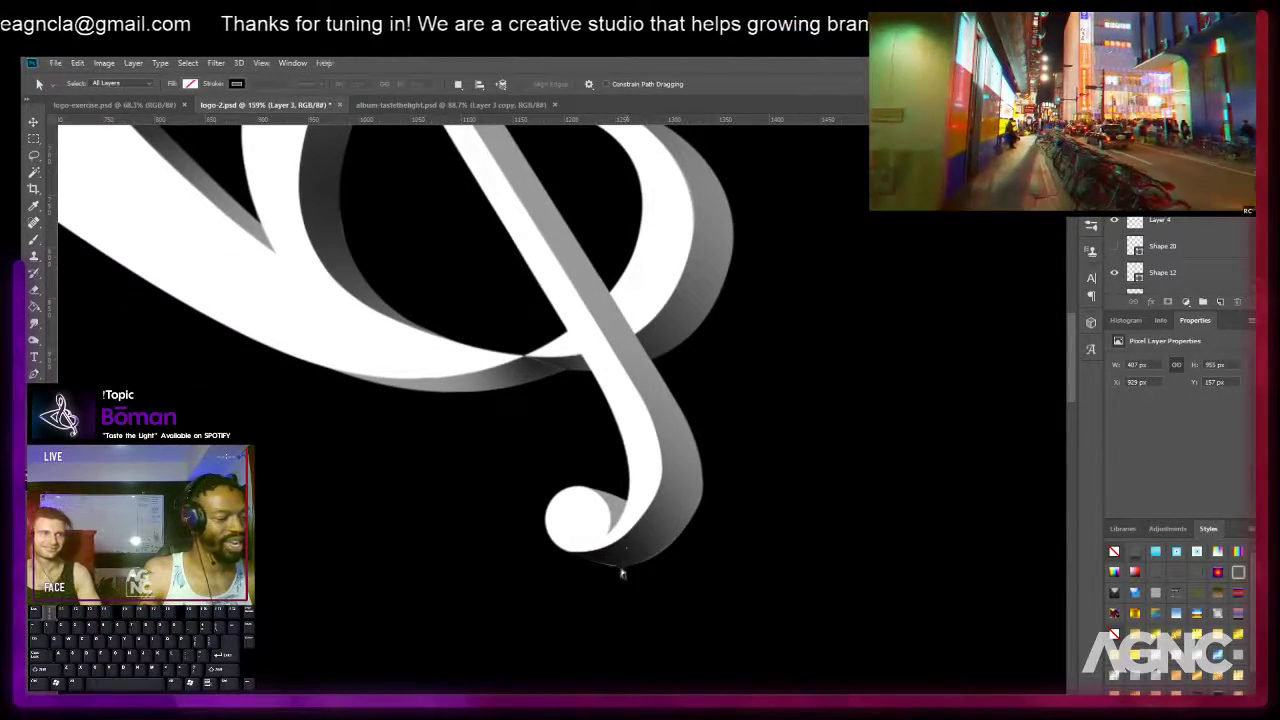
scroll(621, 573, "up", 2)
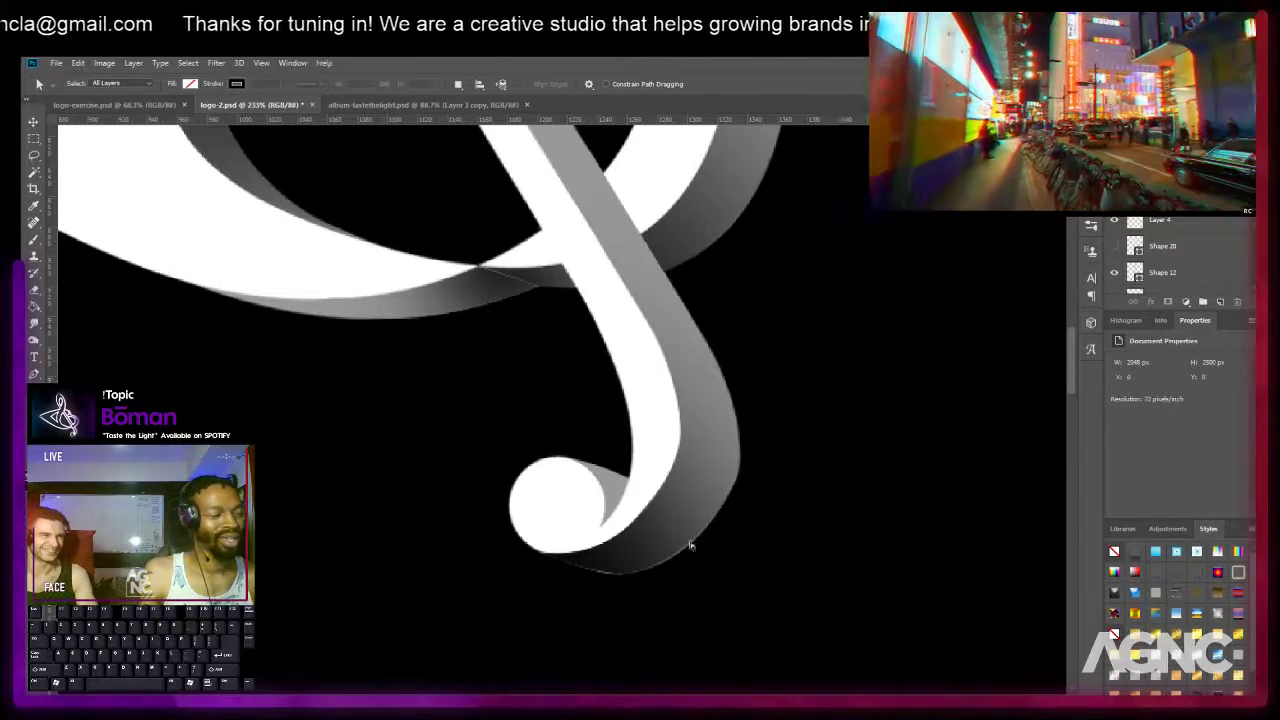
key("v")
right_click(623, 569)
left_click(630, 572)
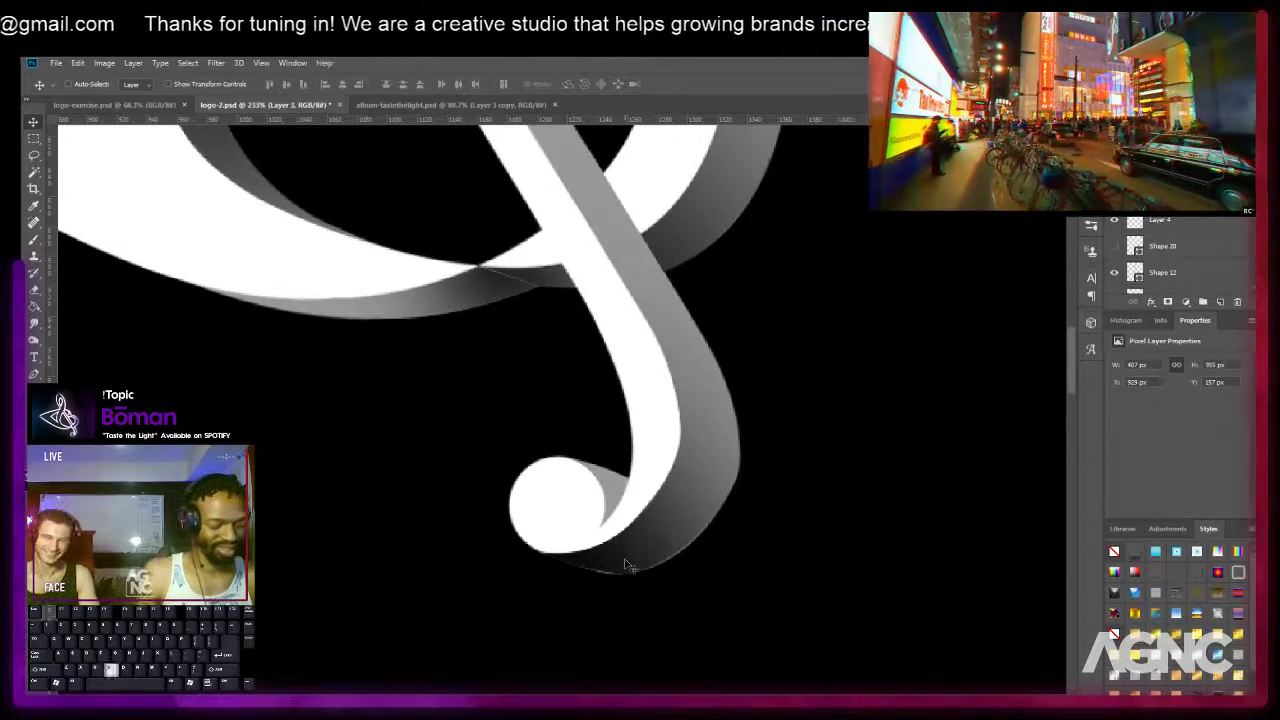
key("Down")
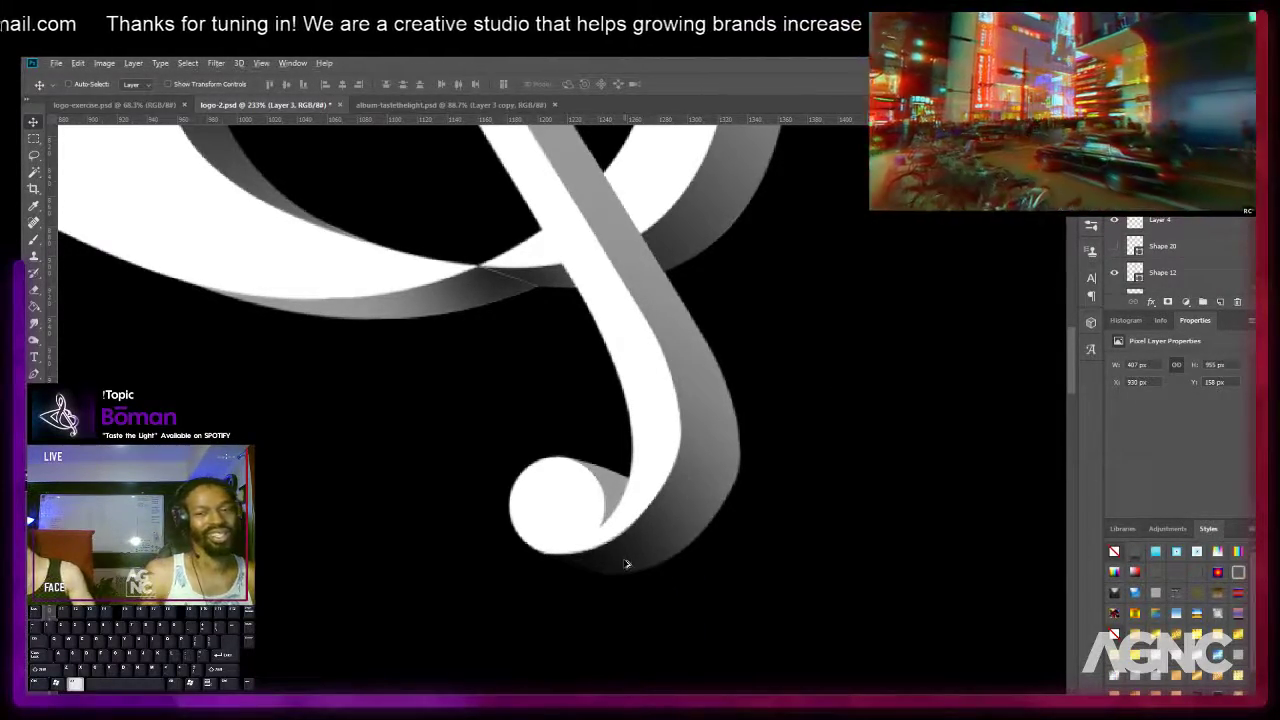
Trace a closed Pen tool shape, about 94 by 19 px, around the thin shadow sliver under the B's lower bowl, beside the stem.
scroll(627, 563, "down", 4)
left_click_drag(742, 405, 790, 491)
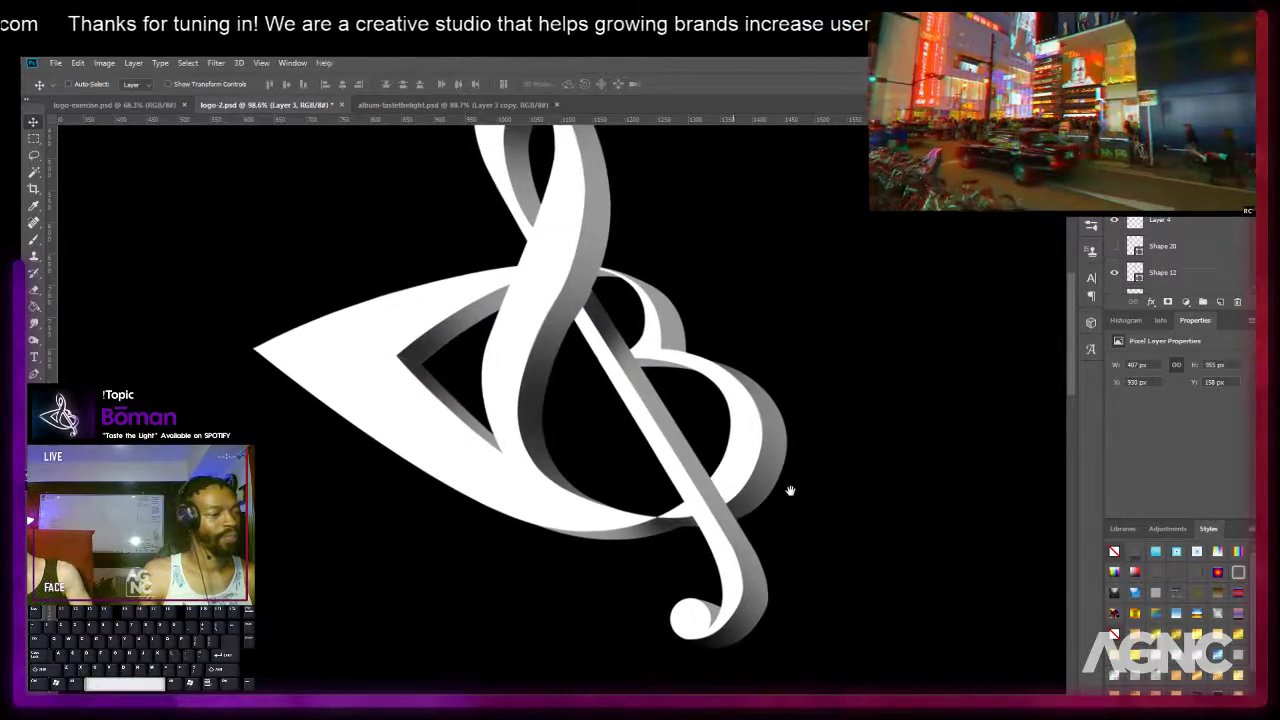
scroll(791, 492, "down", 3)
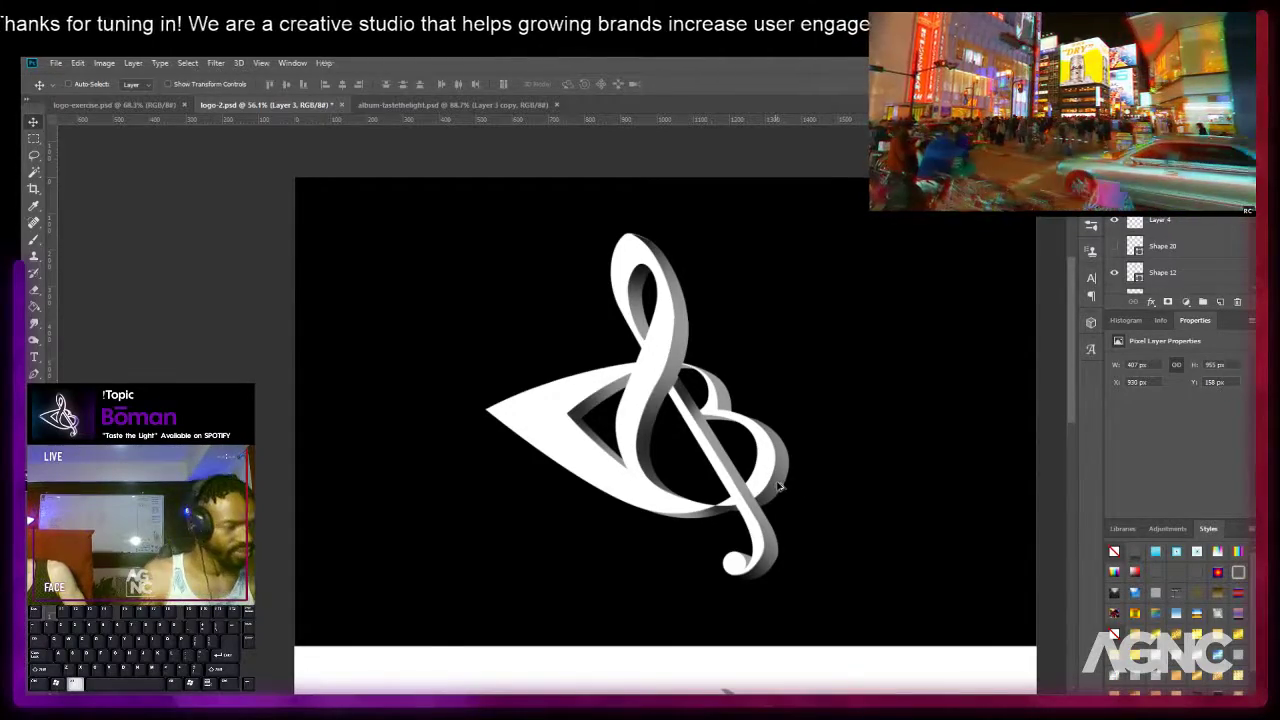
scroll(743, 505, "up", 4)
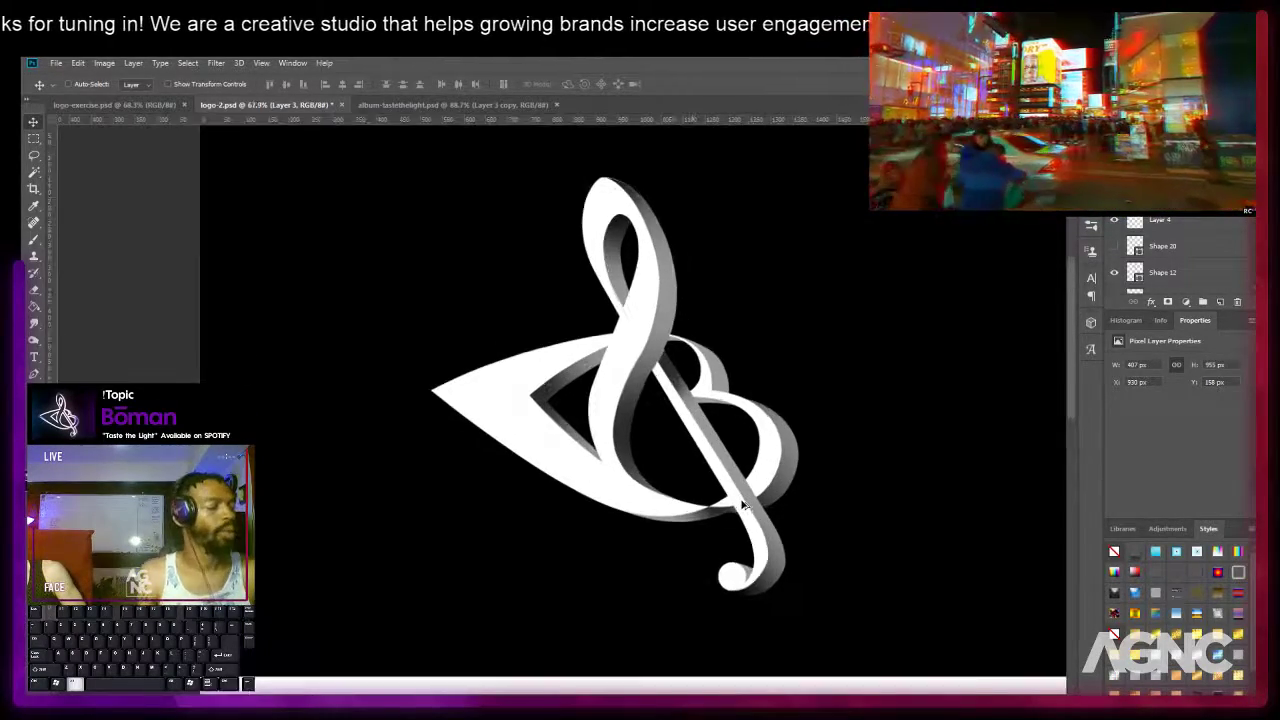
scroll(690, 334, "up", 3)
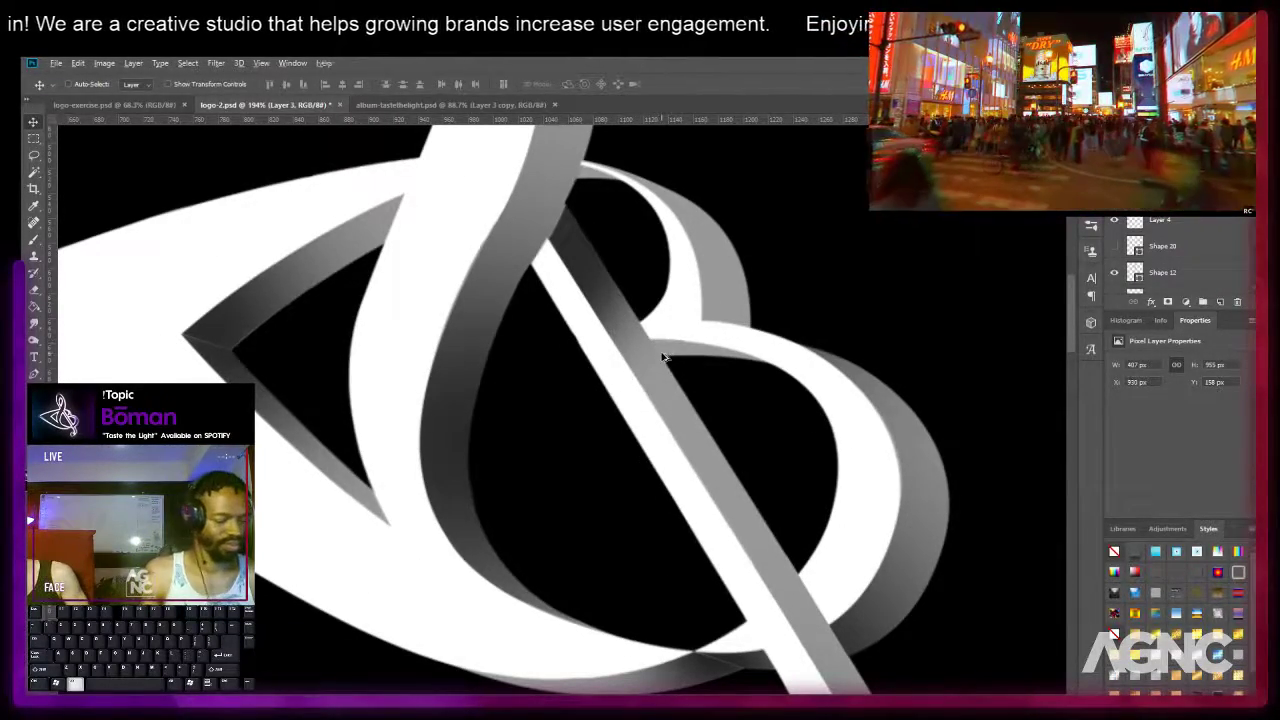
scroll(663, 357, "up", 2)
key("p")
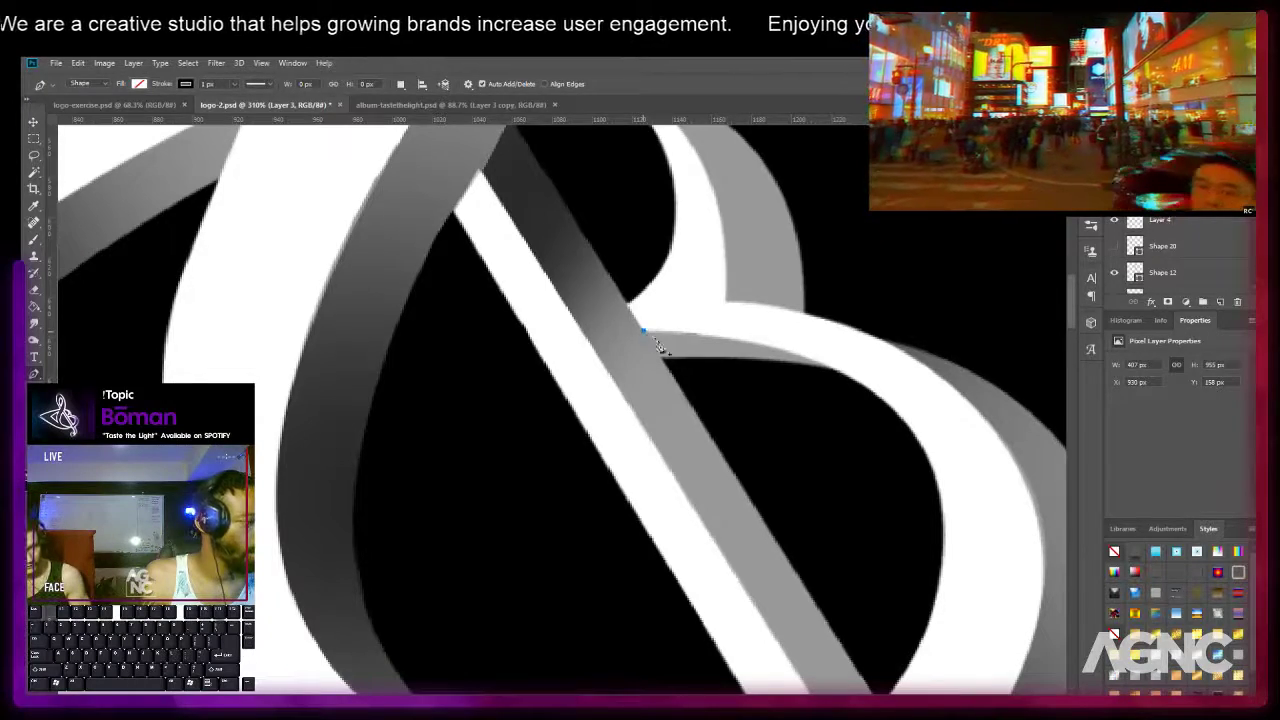
left_click(662, 364)
left_click(660, 362)
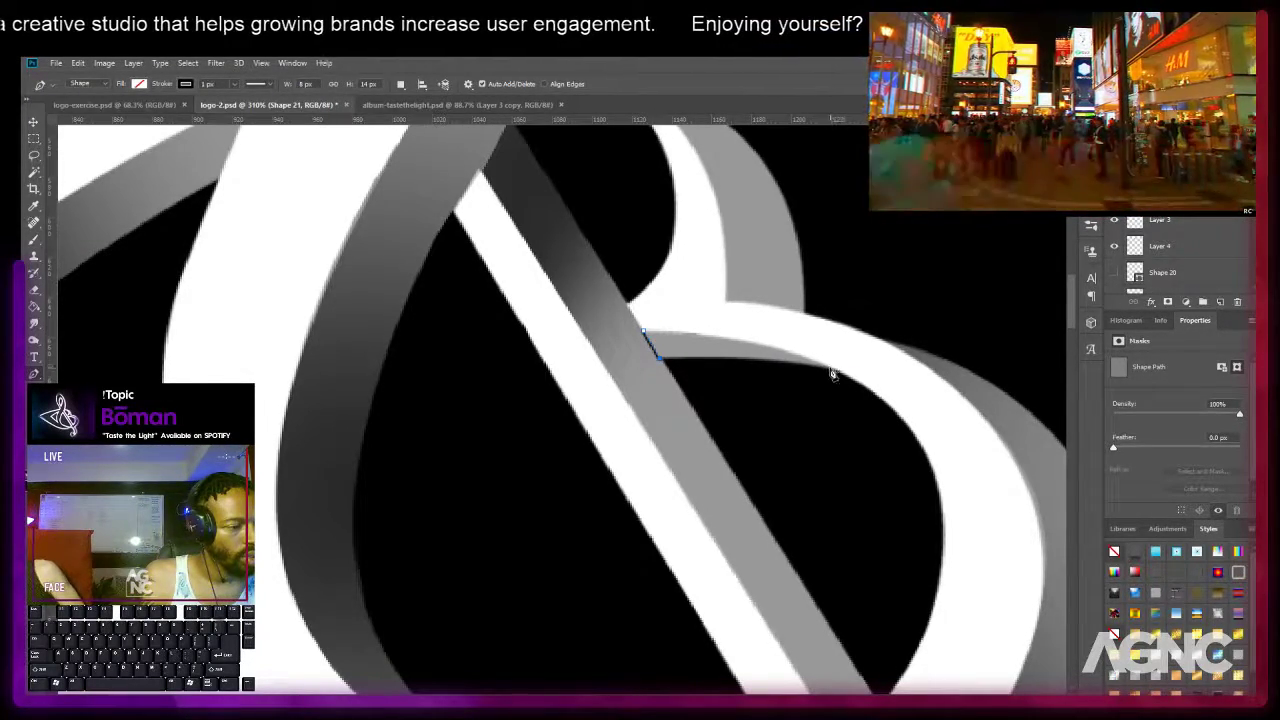
left_click_drag(834, 376, 904, 390)
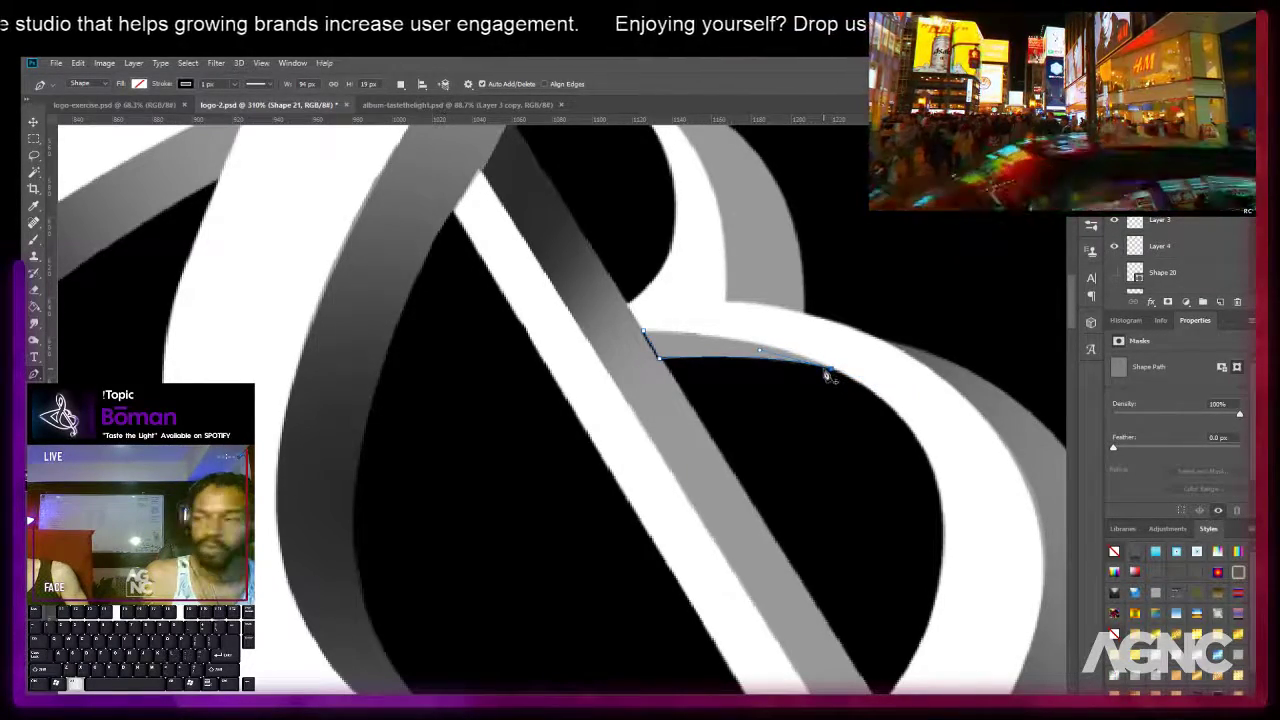
left_click_drag(605, 336, 513, 334)
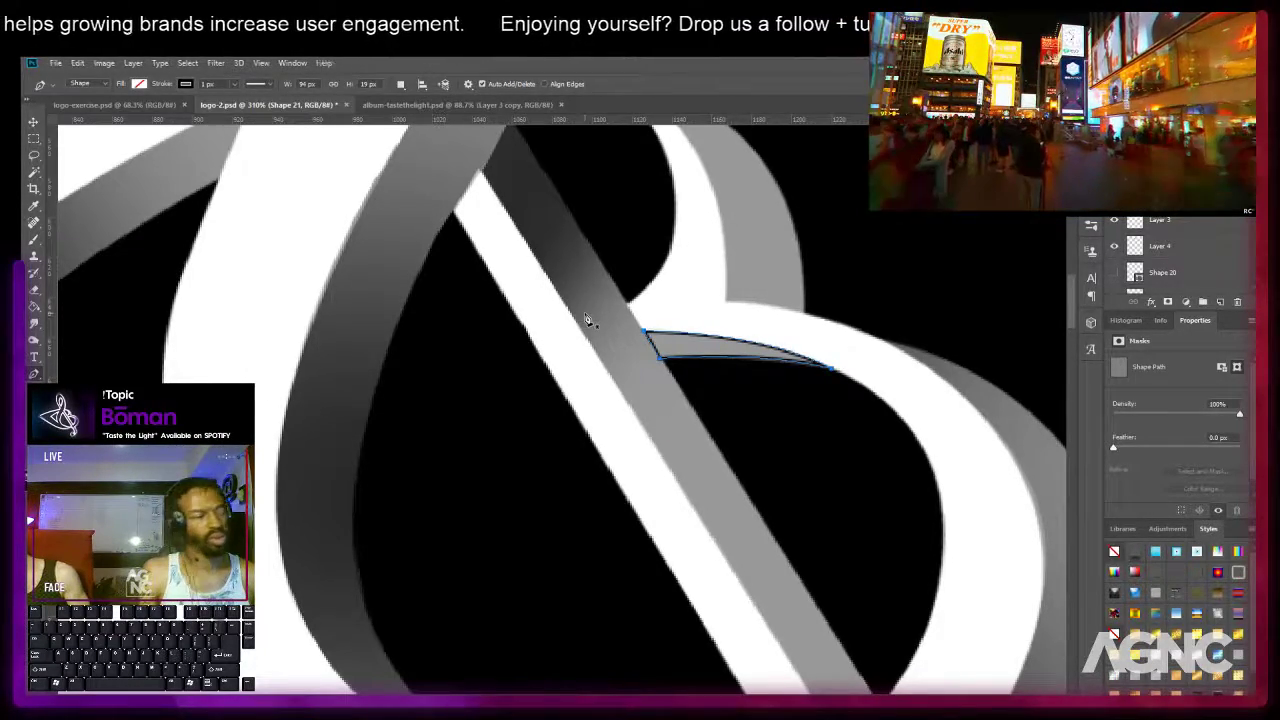
Load the wedge path inside the lower loop as a selection, darken it on a new layer with a 200 px soft brush, and deselect.
key("ctrl+Return")
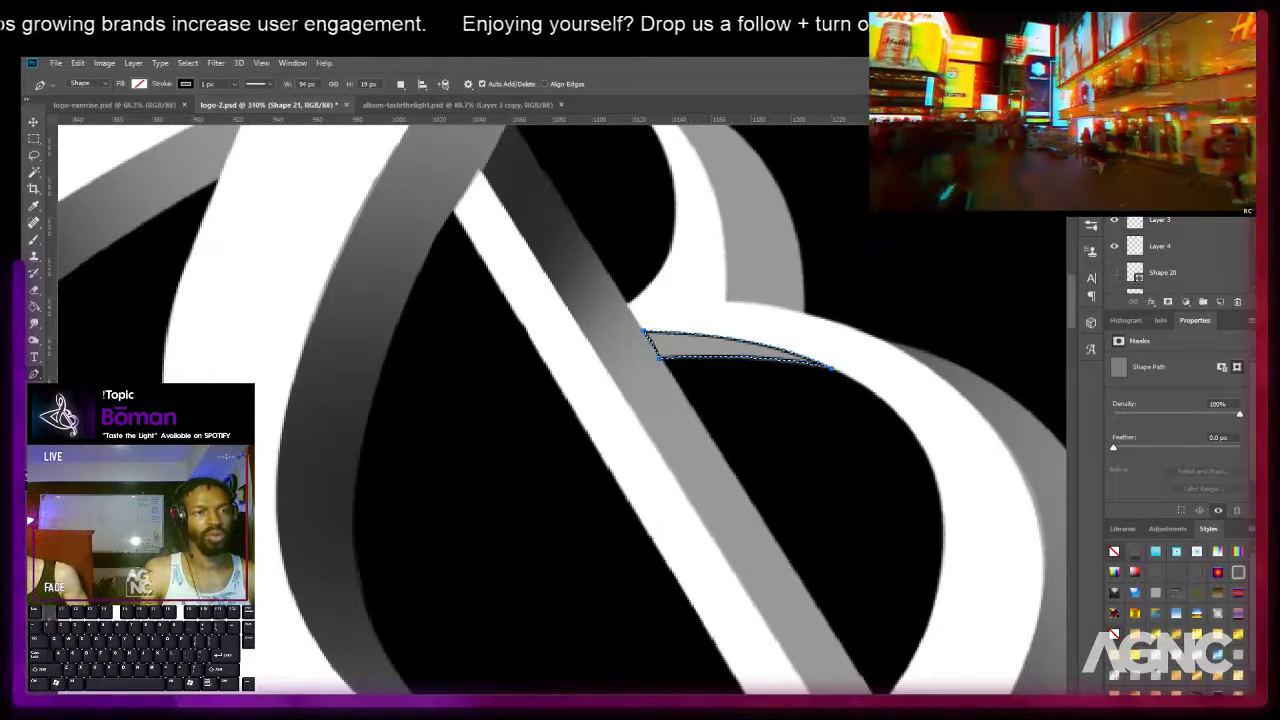
left_click(1221, 302)
key("b")
key("bracketleft")
key("bracketleft")
key("bracketleft")
key("bracketright")
key("bracketleft")
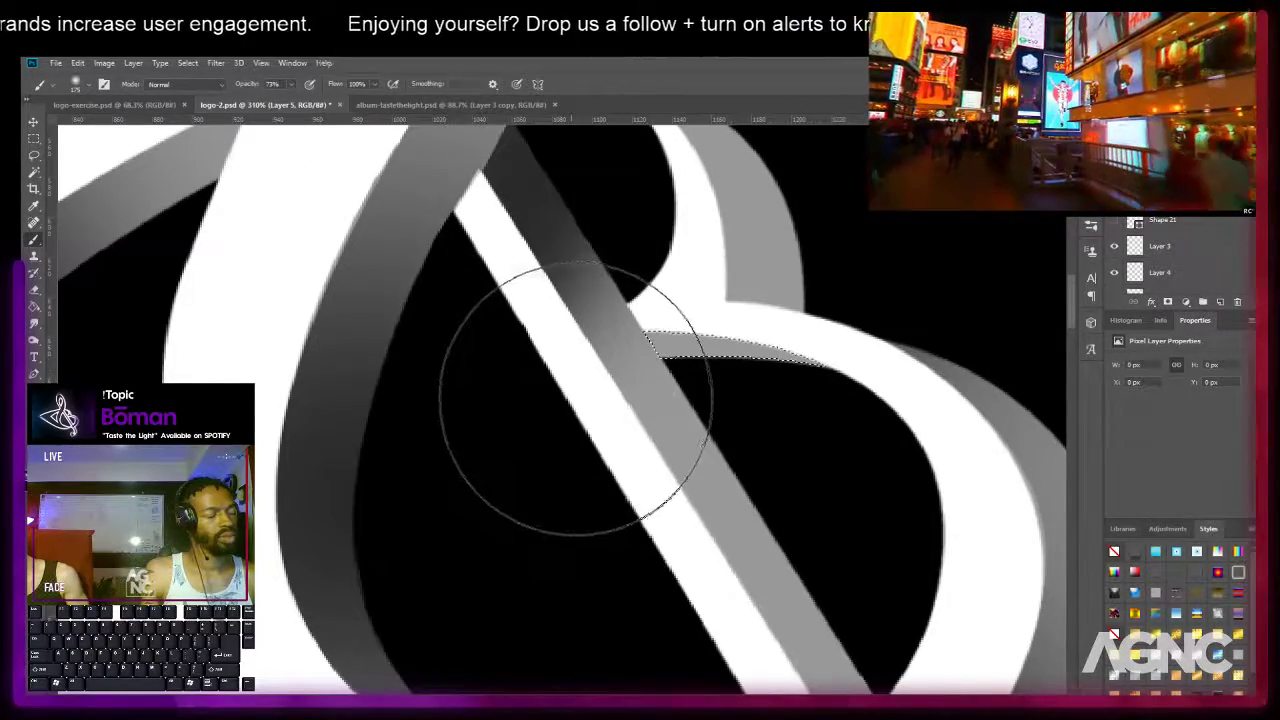
key("bracketright")
key("bracketleft")
key("bracketright")
left_click(594, 394)
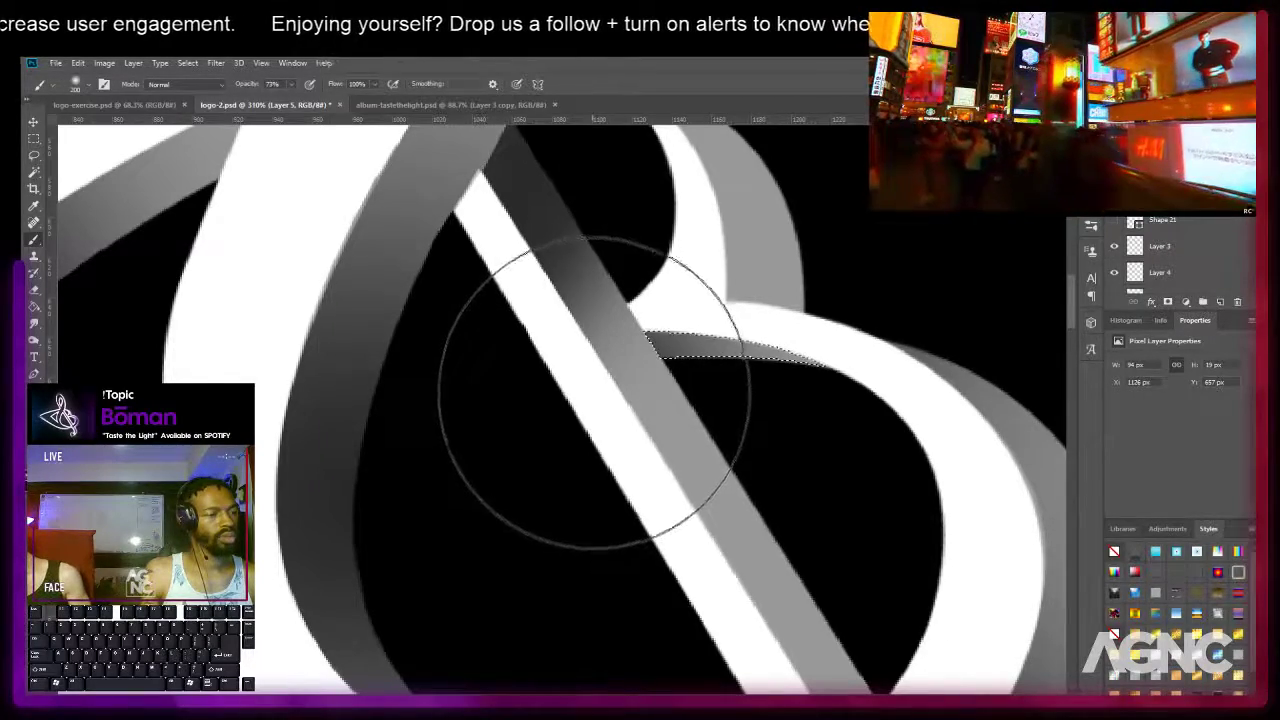
left_click(603, 391)
key("m")
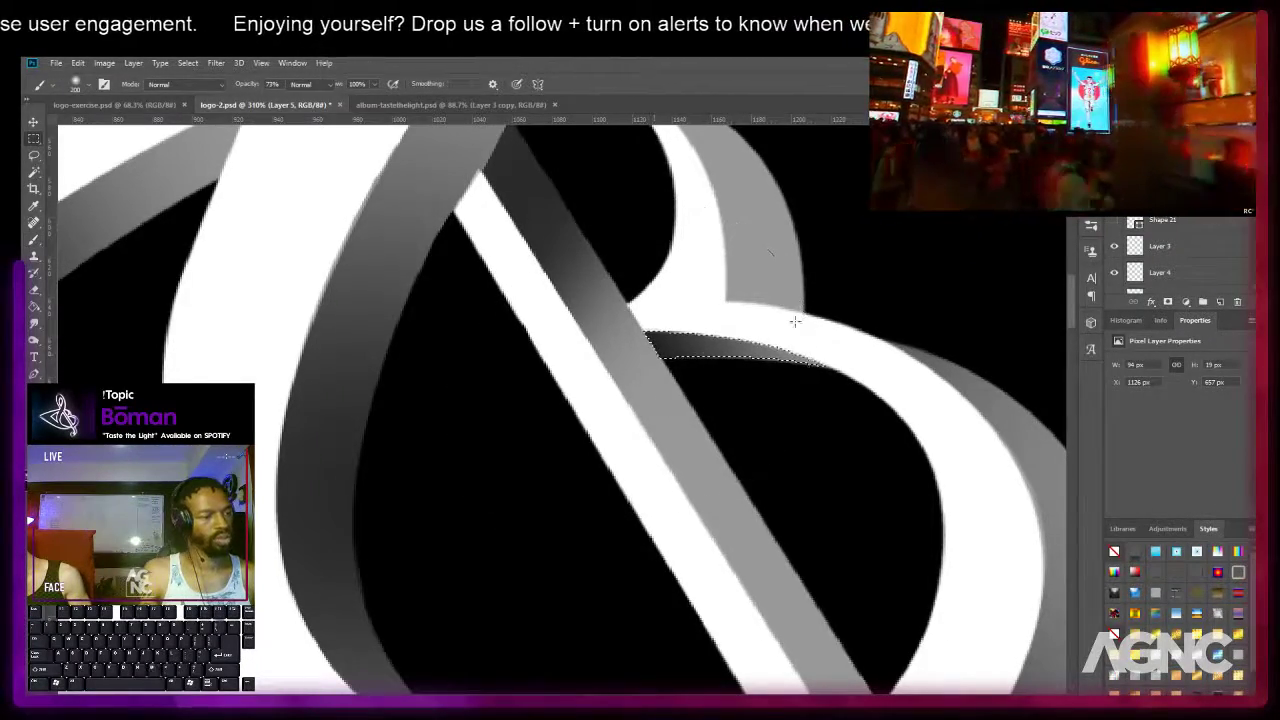
left_click(786, 329)
Outline the grey side face of the upper loop with a closed Pen tool shape, following its curved inner and outer edges.
scroll(846, 272, "down", 3)
scroll(846, 272, "down", 2)
scroll(843, 320, "up", 3)
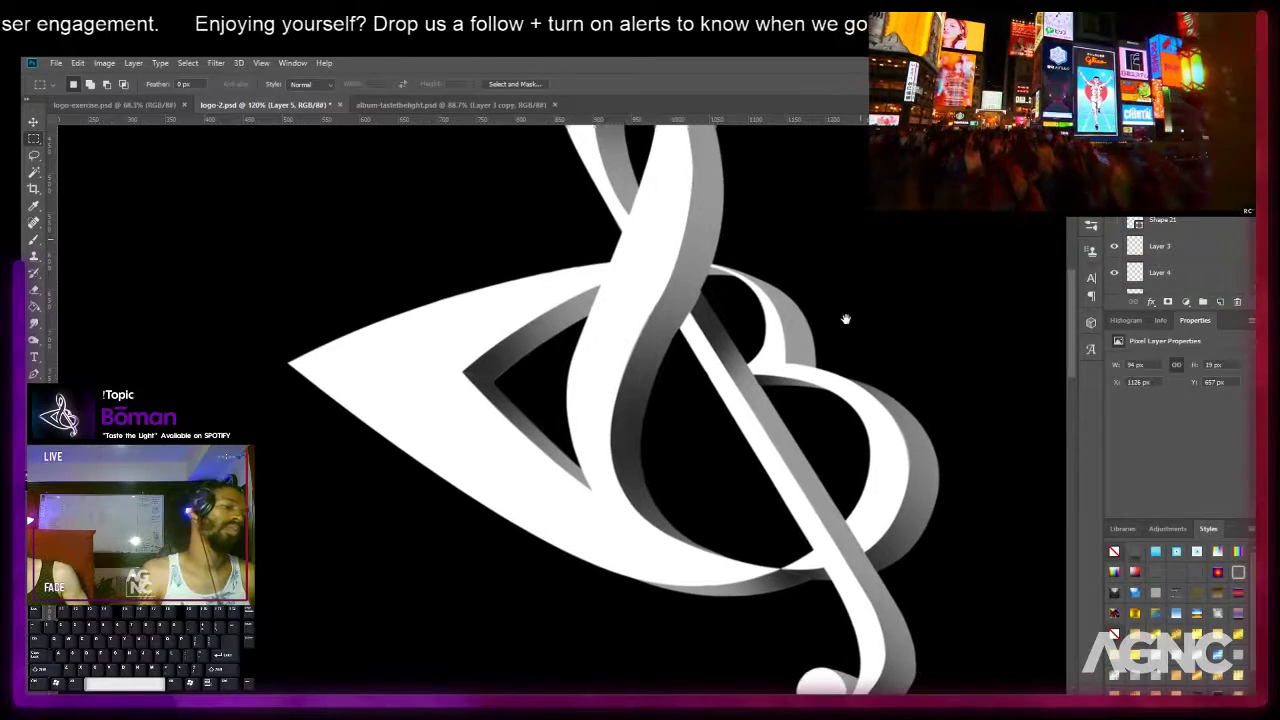
scroll(777, 328, "up", 3)
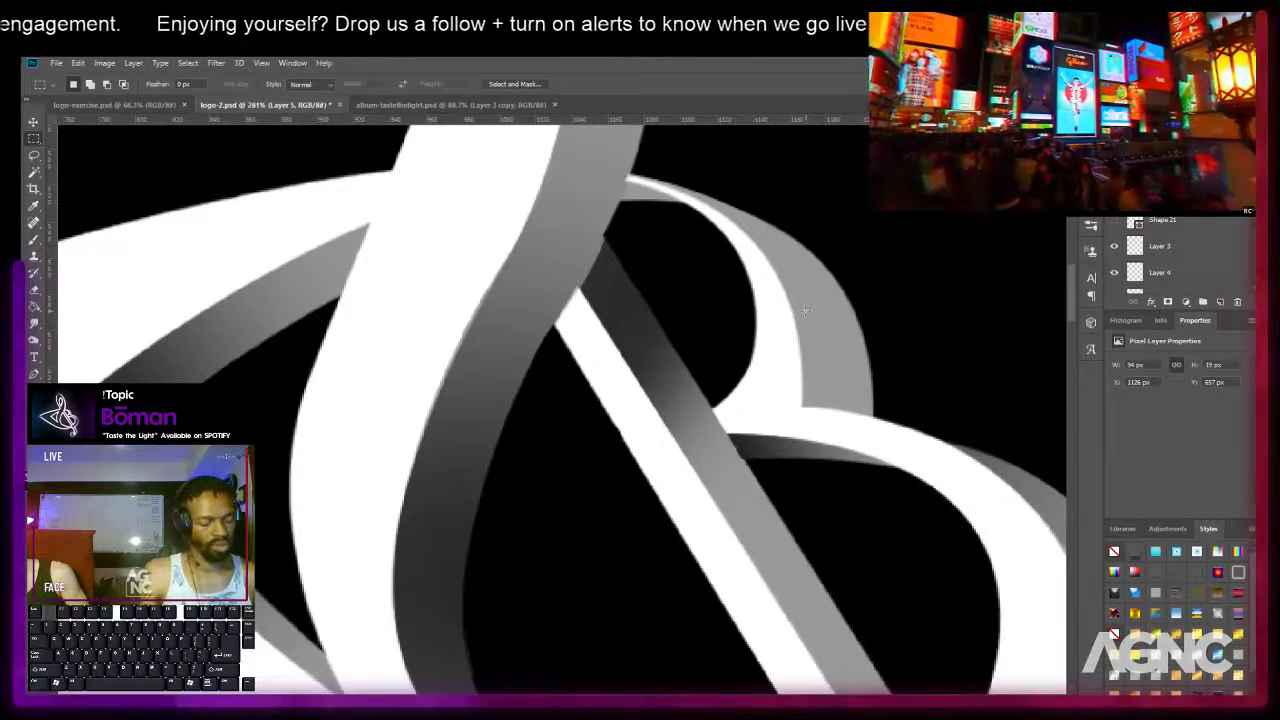
key("p")
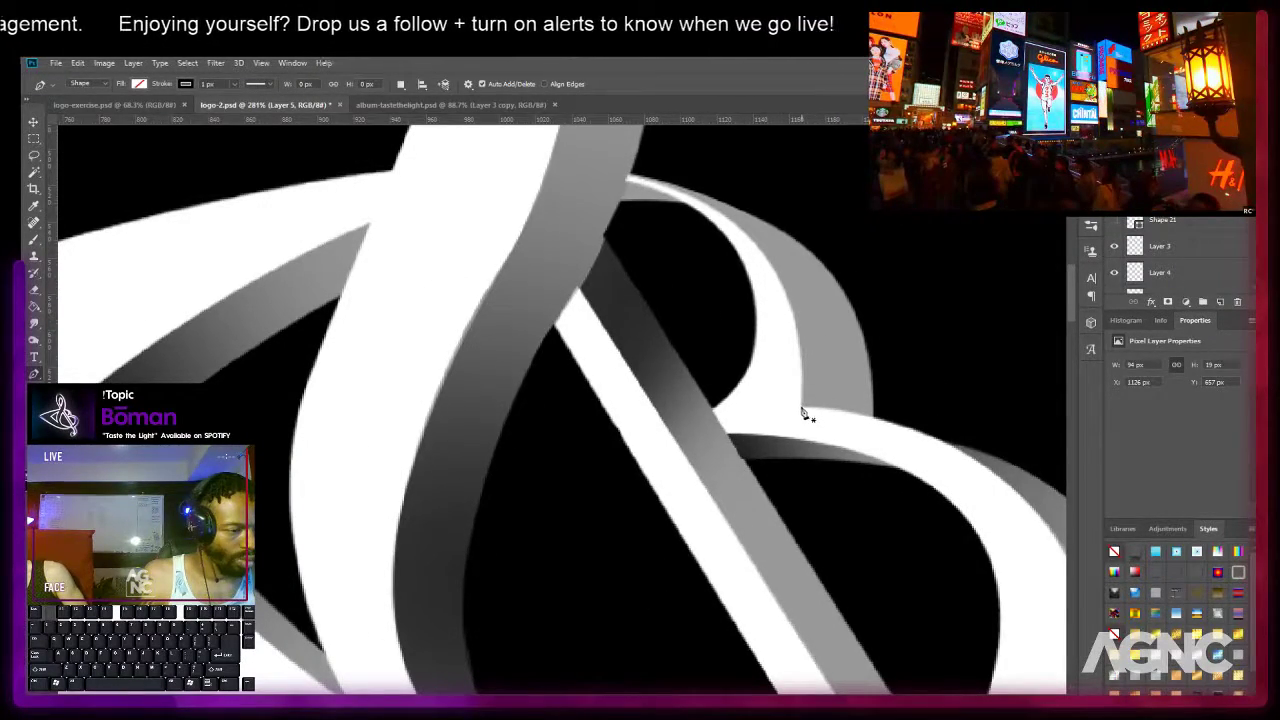
left_click(802, 408)
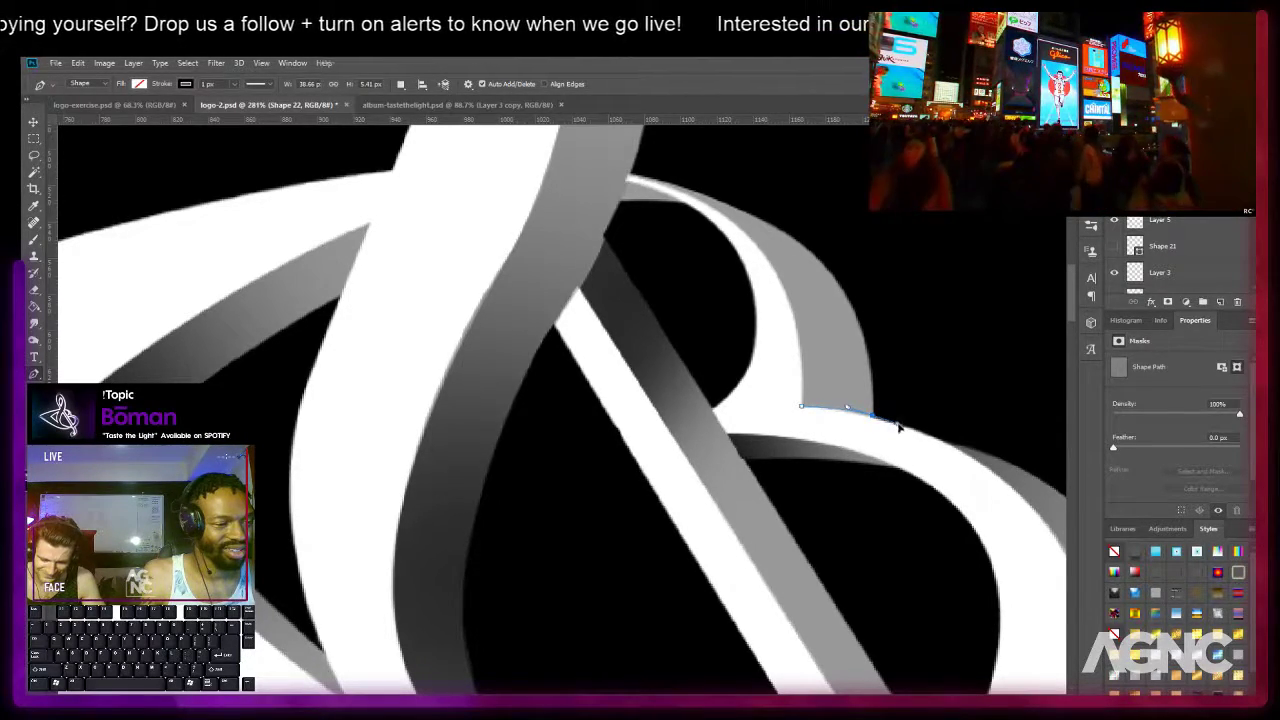
left_click_drag(899, 427, 898, 425)
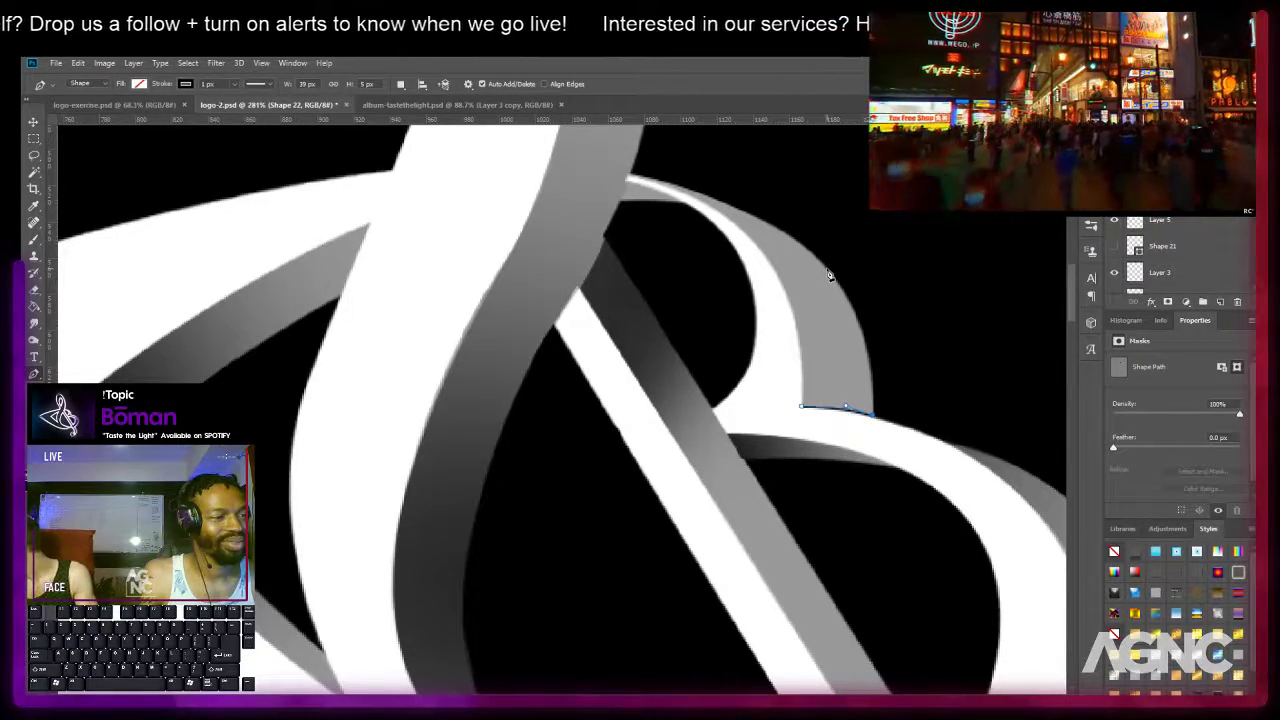
left_click_drag(823, 266, 769, 202)
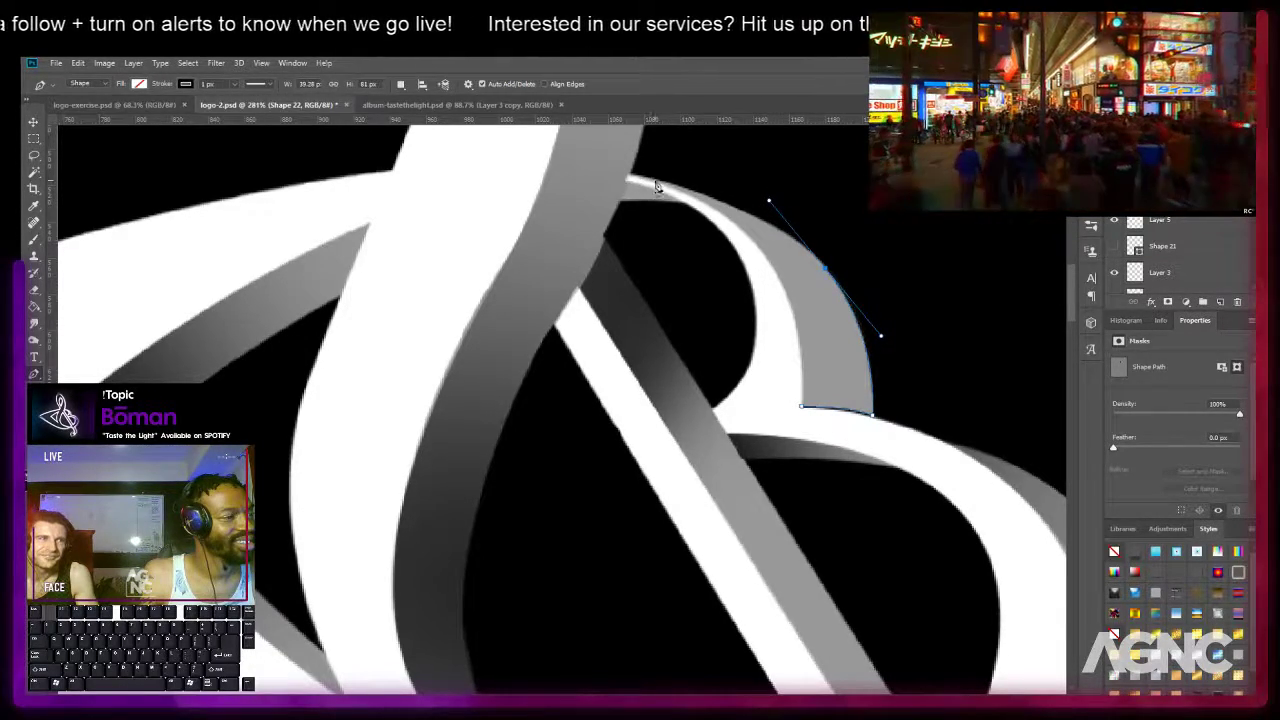
key("a")
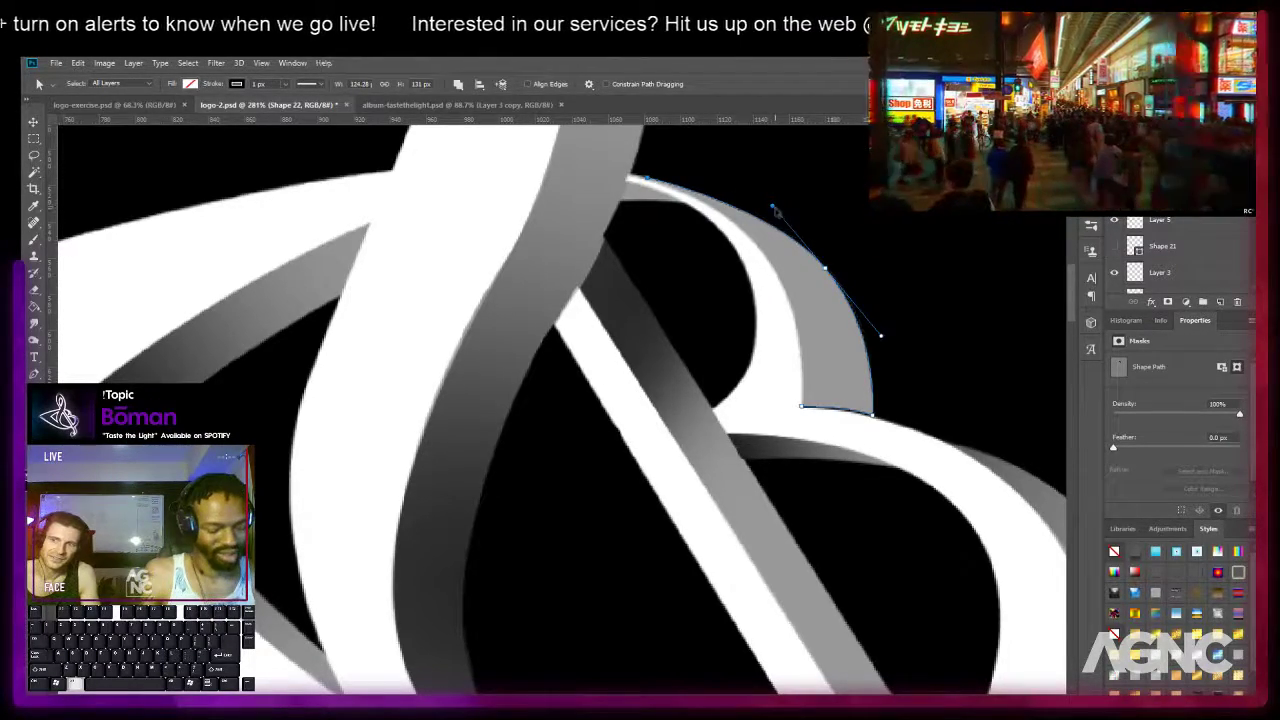
key("p")
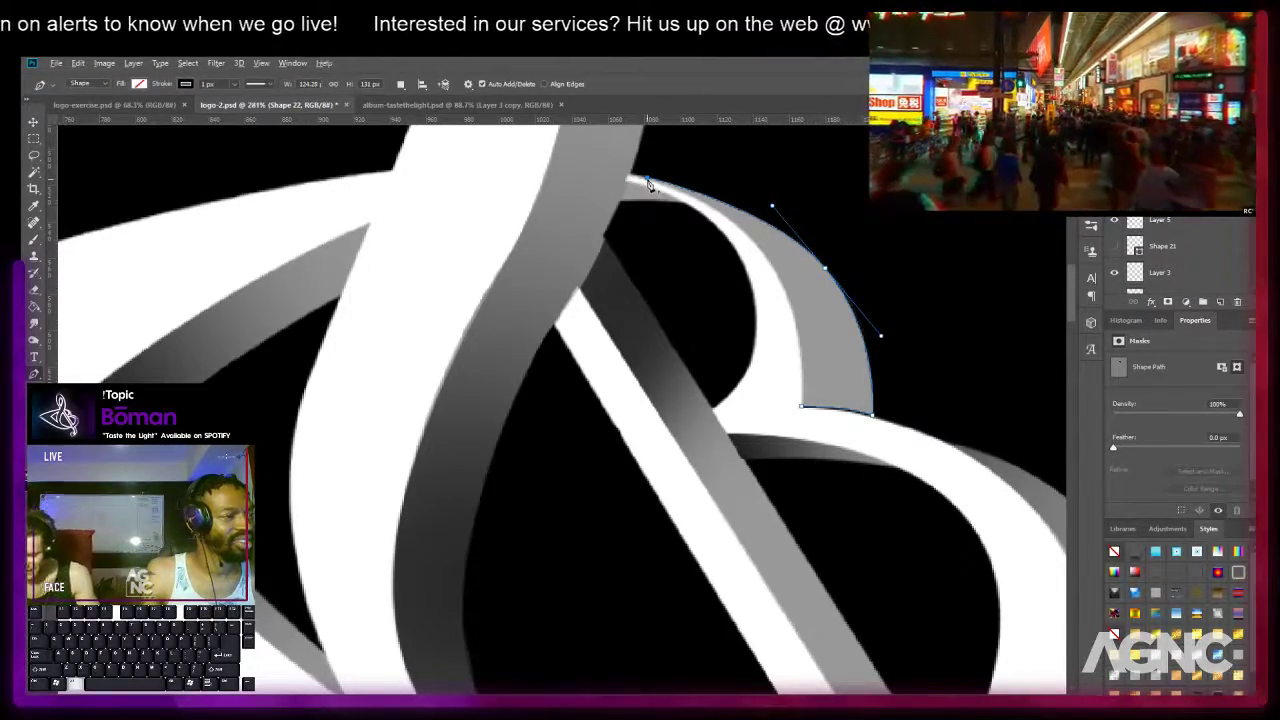
left_click(648, 180, "alt")
left_click_drag(779, 279, 819, 351)
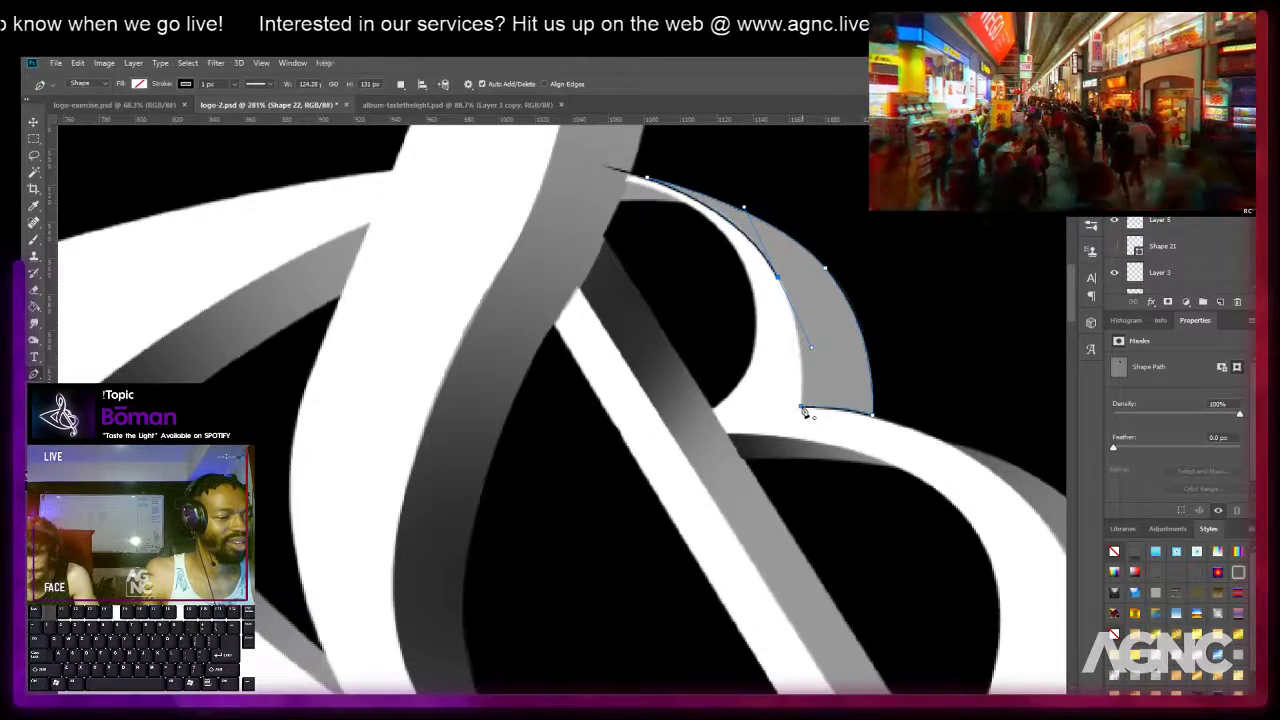
Load the upper loop's side-face outline as a selection and add a new layer above Layer 5.
key("a")
key("ctrl+Return")
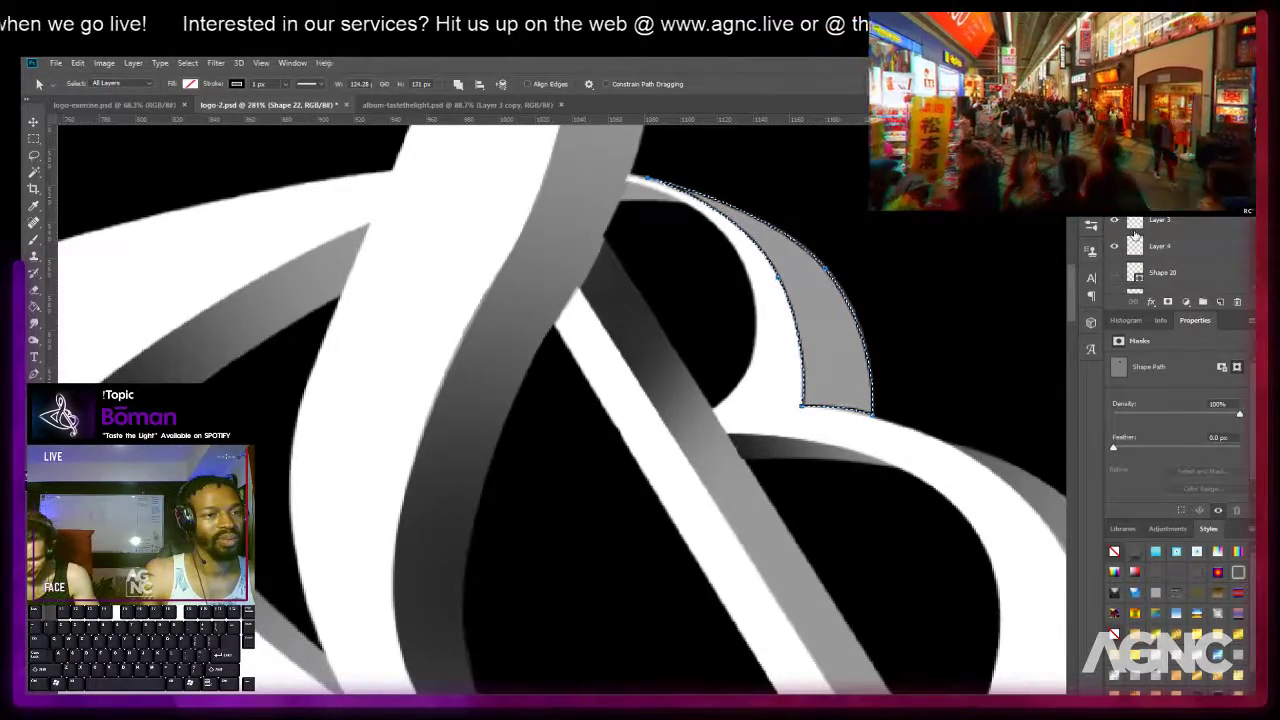
key("m")
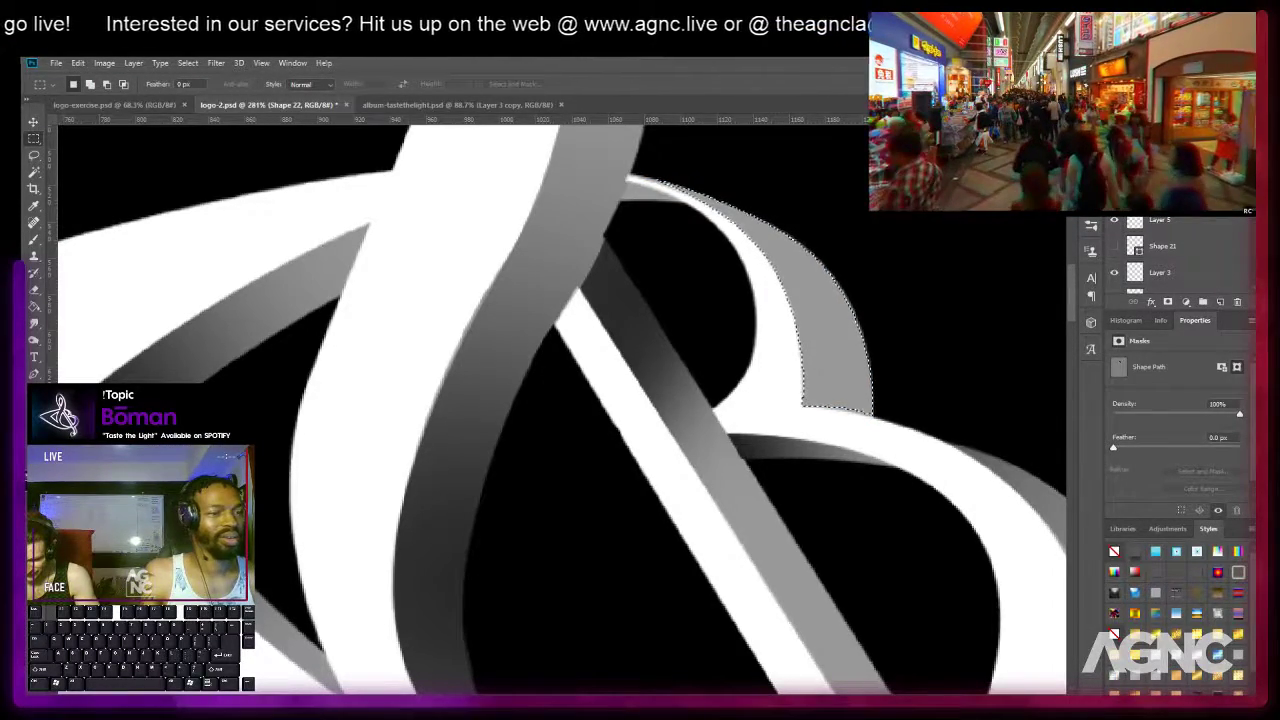
left_click(1218, 228)
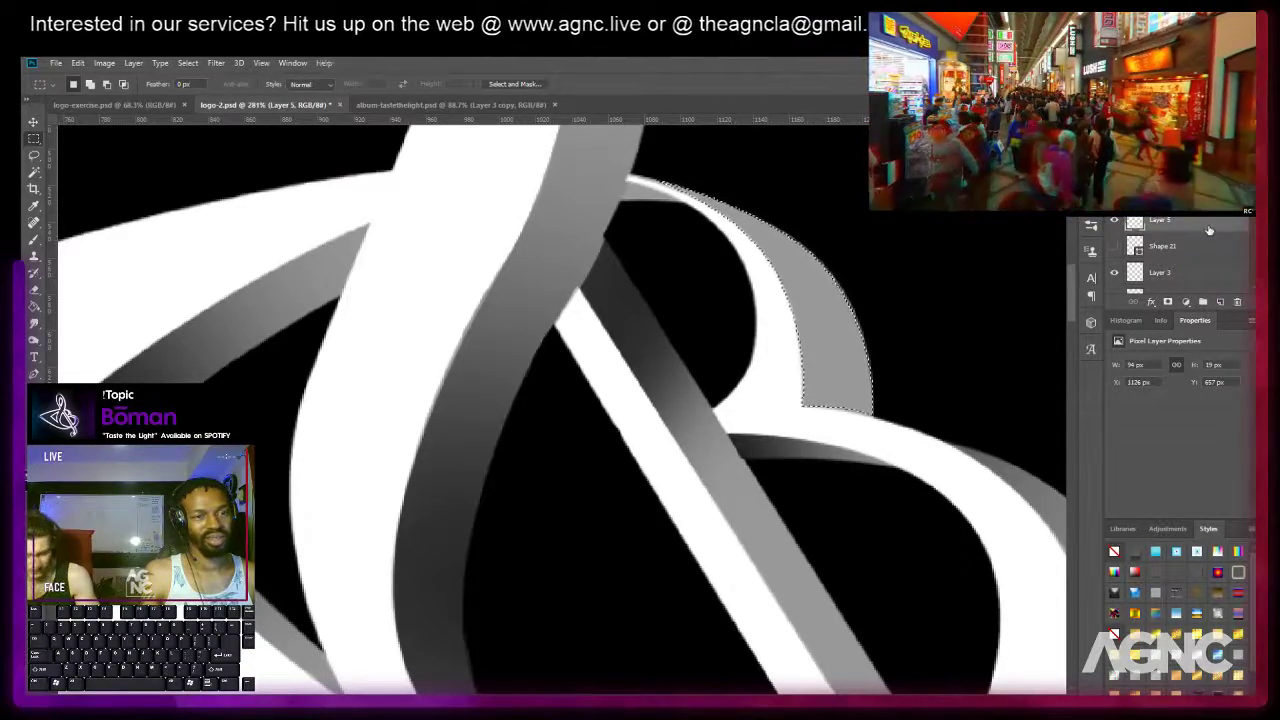
left_click(1221, 301)
Paint soft dark shading into both ends of the upper loop's side face, varying brush size and lowering its opacity, and deselect.
key("b")
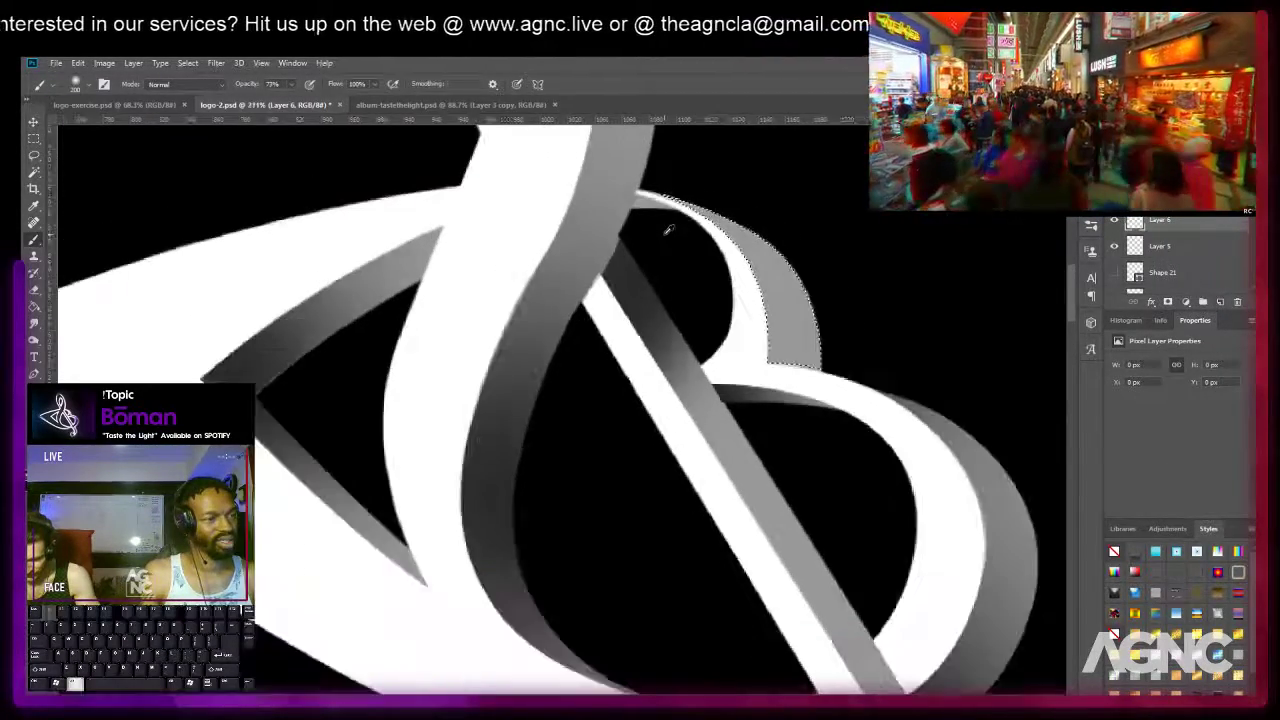
scroll(652, 182, "down", 2)
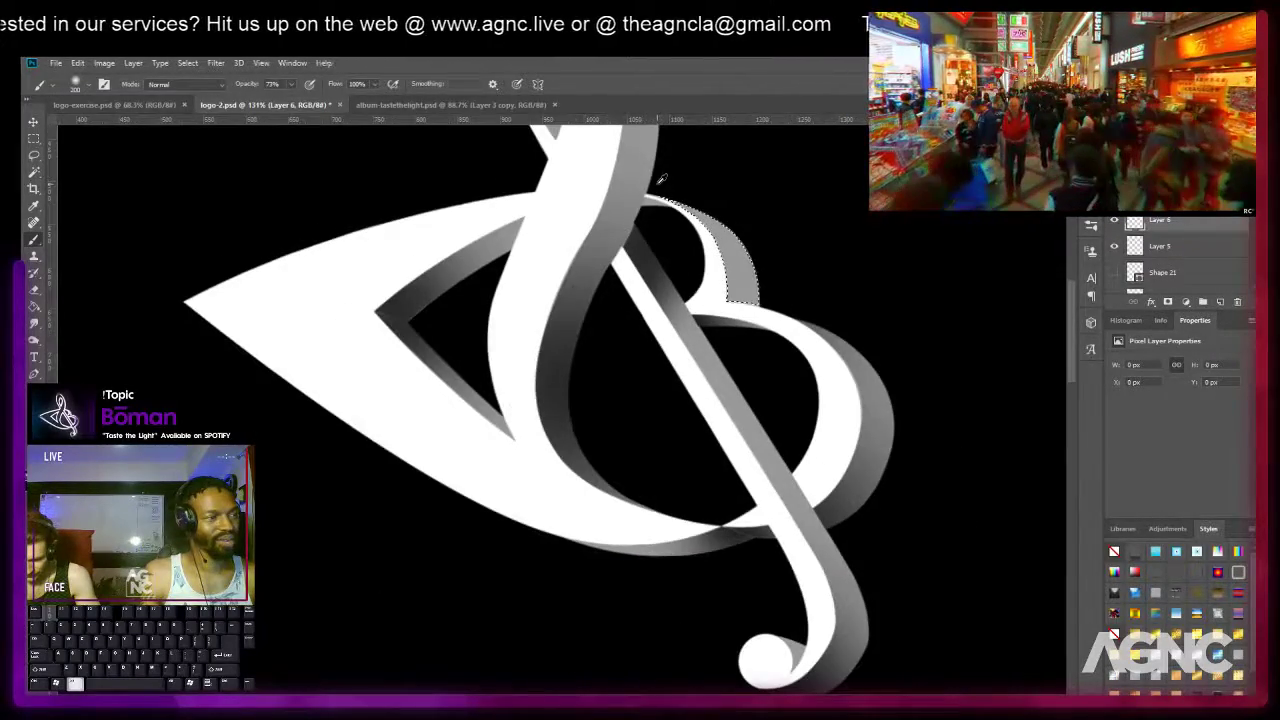
scroll(617, 200, "down", 1)
scroll(612, 284, "down", 1)
left_click(658, 211)
left_click(731, 229)
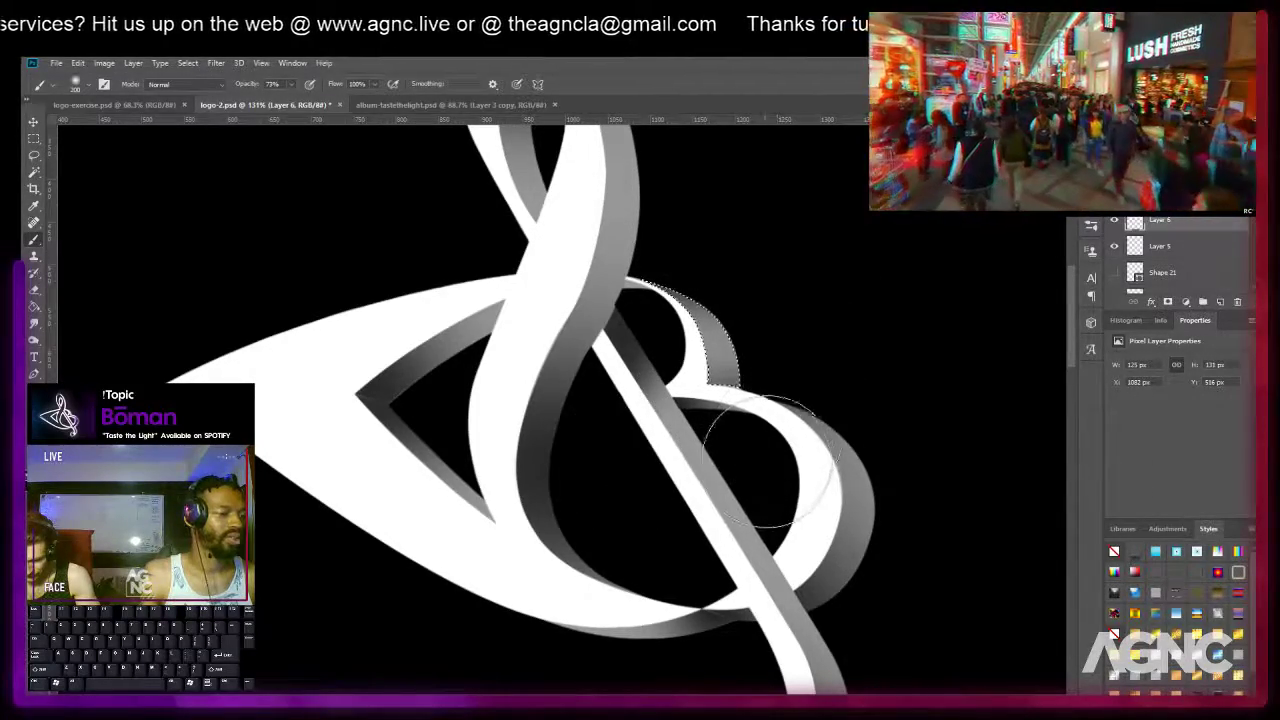
left_click(745, 428)
key("]")
key("]")
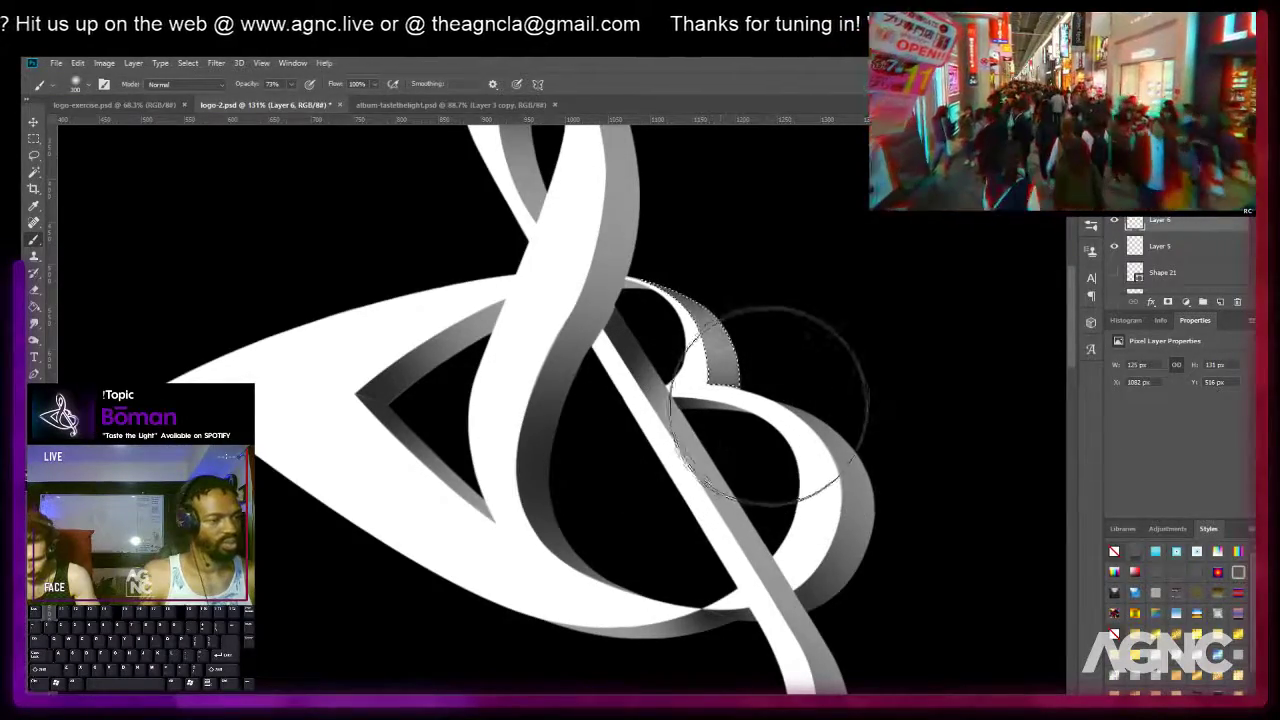
key("bracketleft")
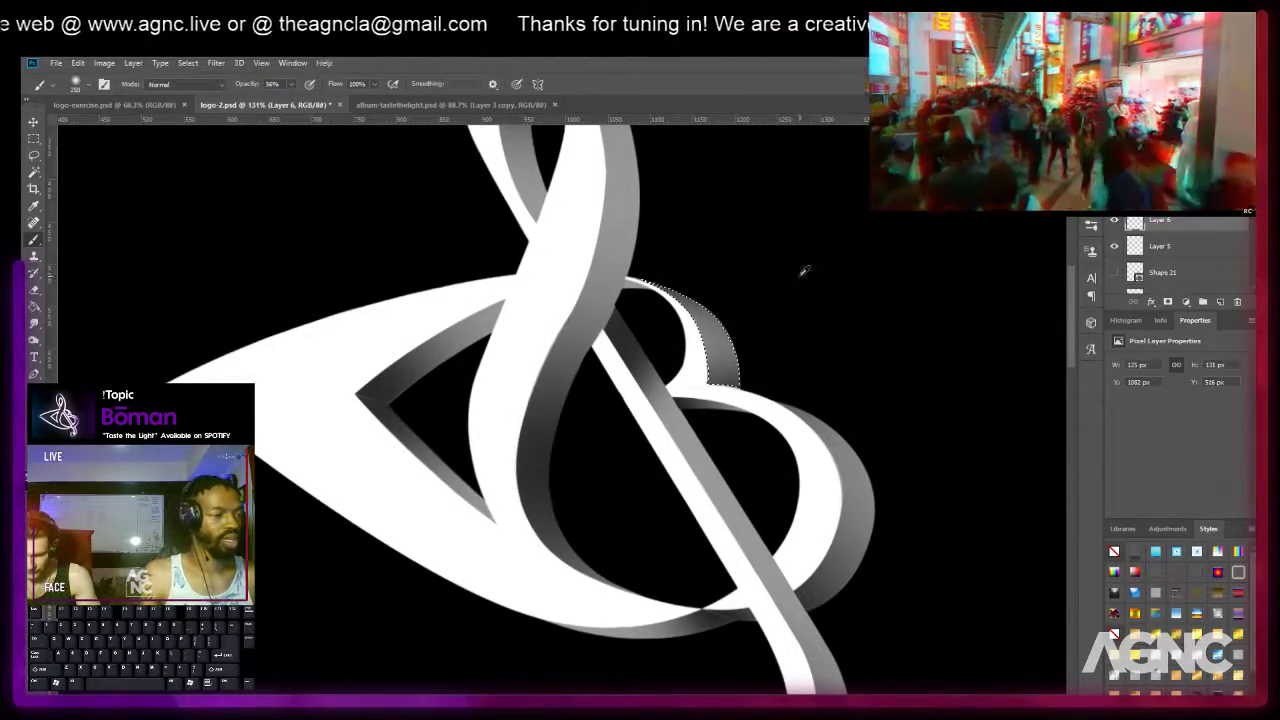
key("m")
On Layer 3, lasso the shaded outer edge at the top of the clef, nudge it up 1 px, and deselect.
scroll(806, 221, "down", 5)
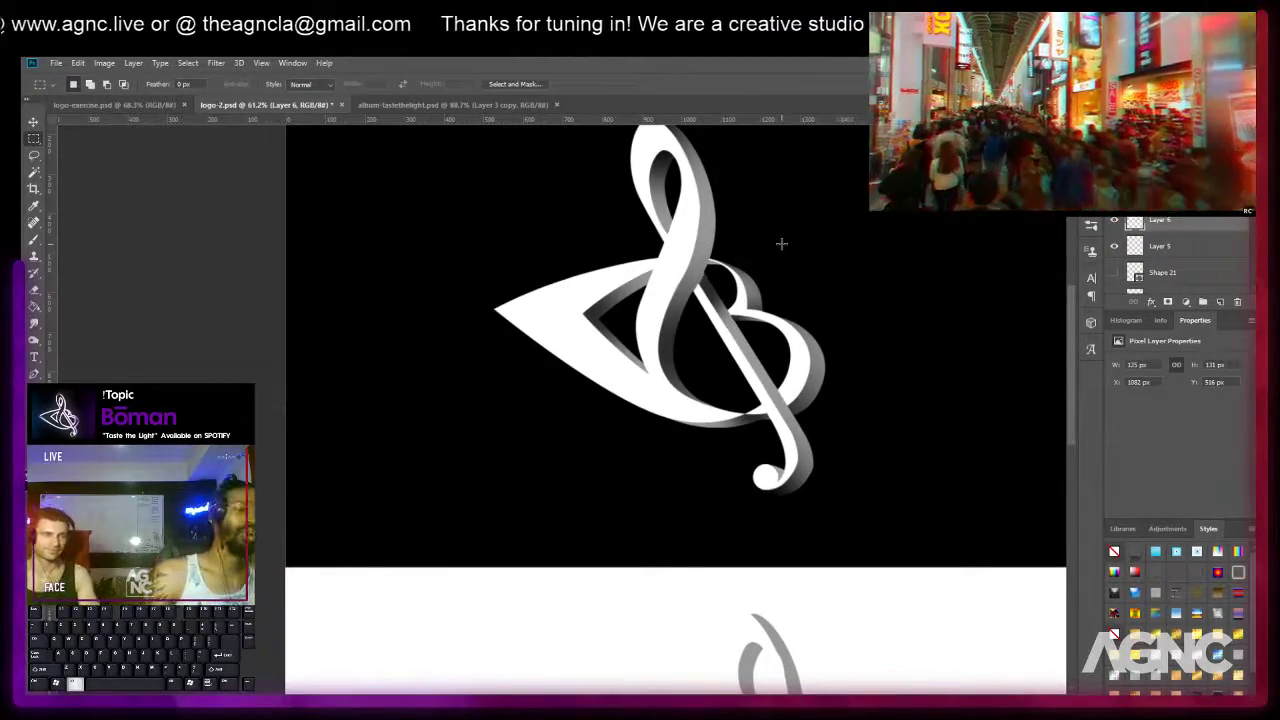
scroll(781, 243, "down", 4)
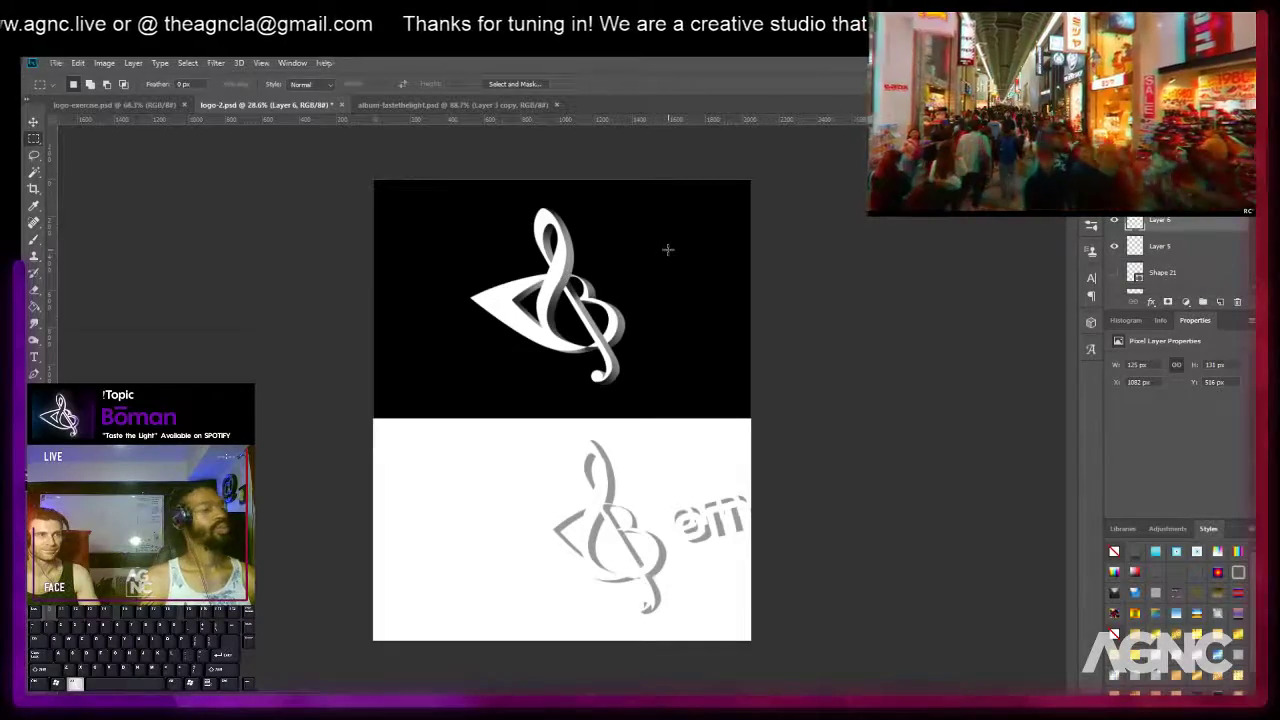
scroll(582, 270, "up", 8)
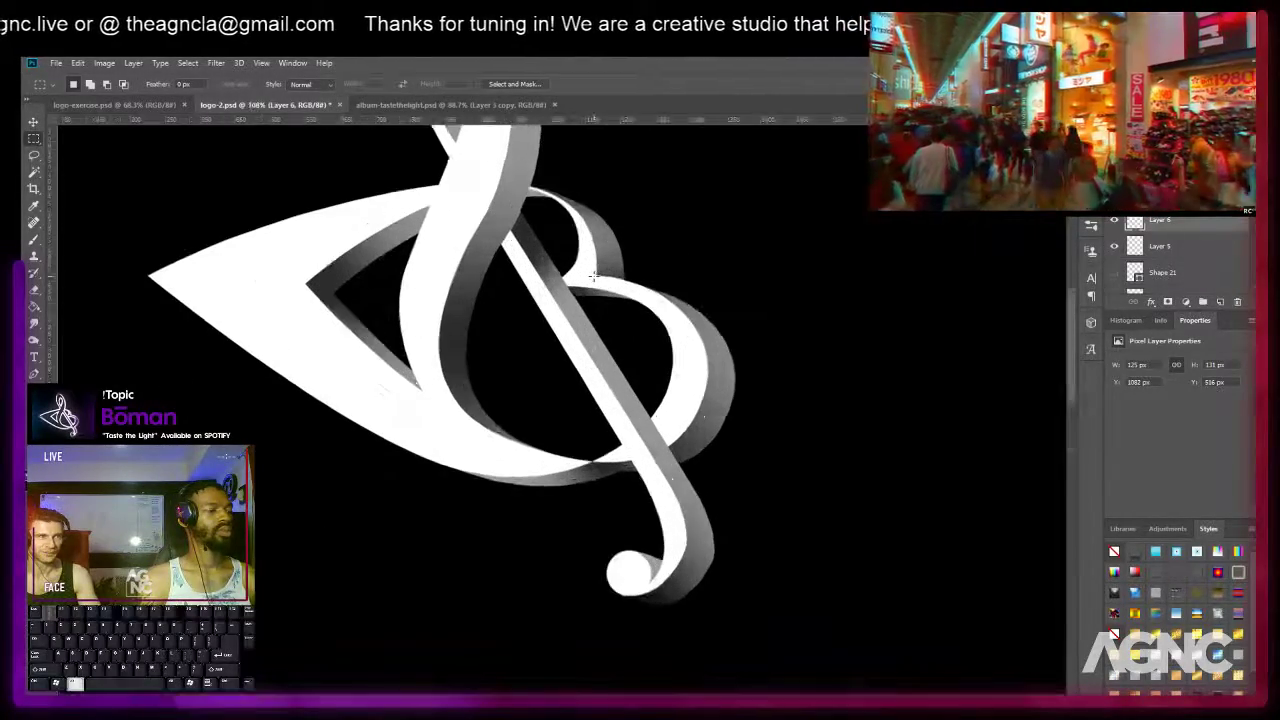
left_click_drag(592, 270, 706, 538)
key("v")
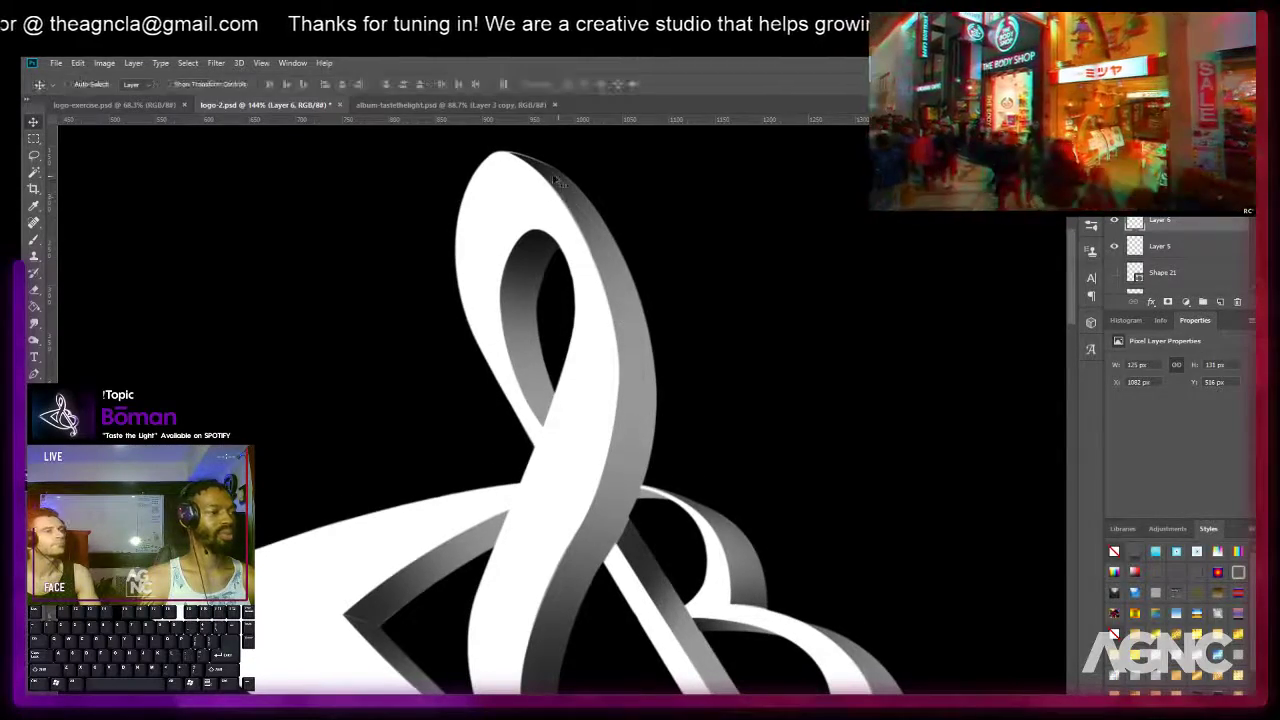
right_click(566, 181)
left_click(572, 183)
key("m")
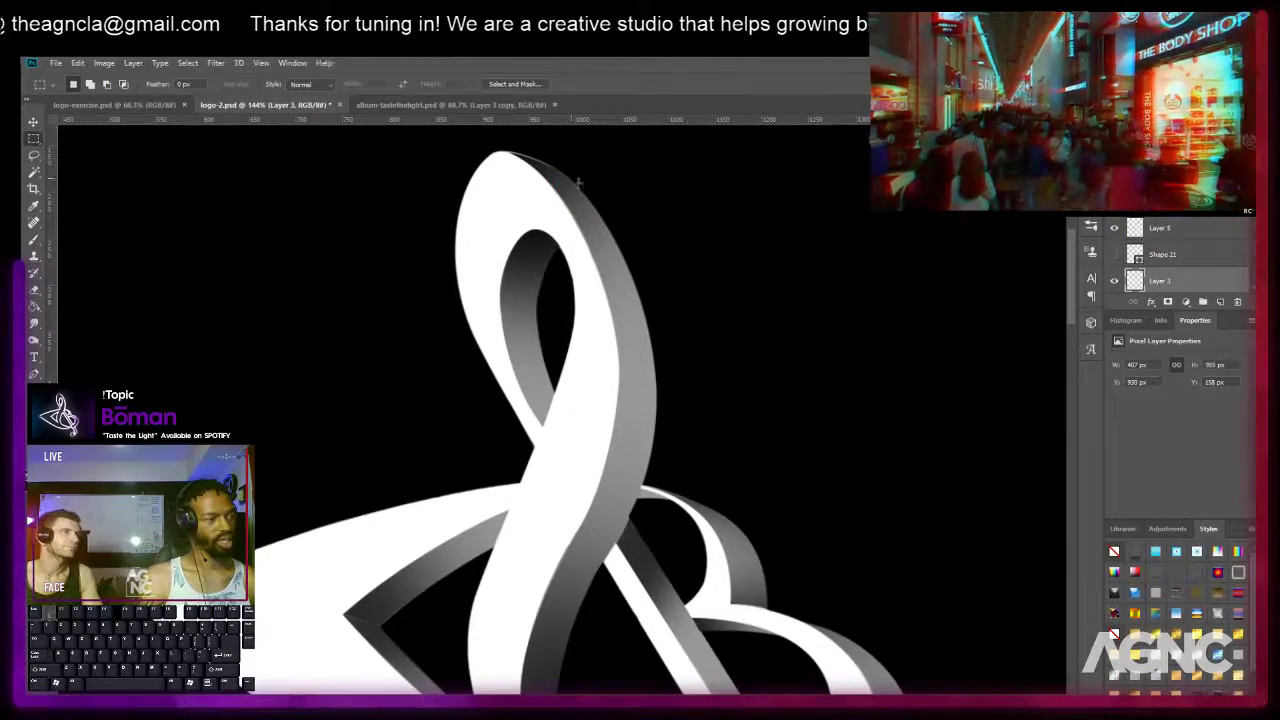
key("l")
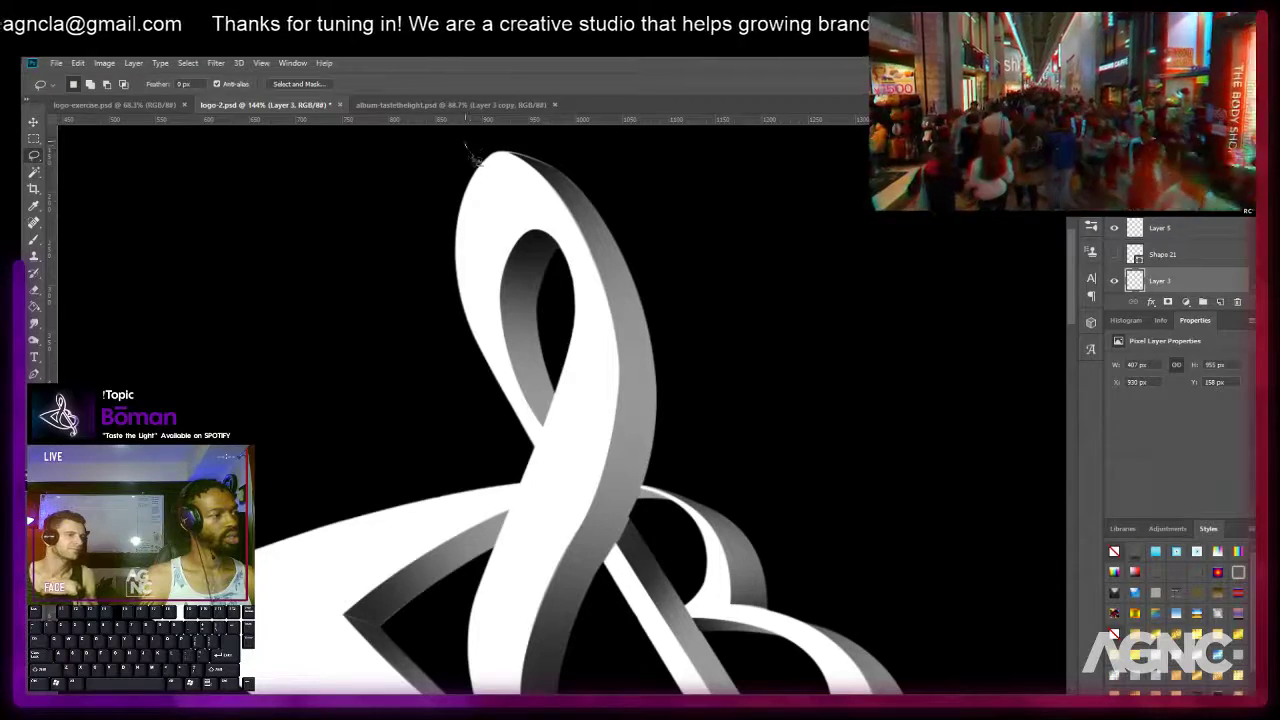
mouse_move(605, 392)
left_mouse_down()
mouse_move(723, 293)
mouse_move(676, 193)
mouse_move(583, 147)
mouse_move(460, 128)
left_mouse_up()
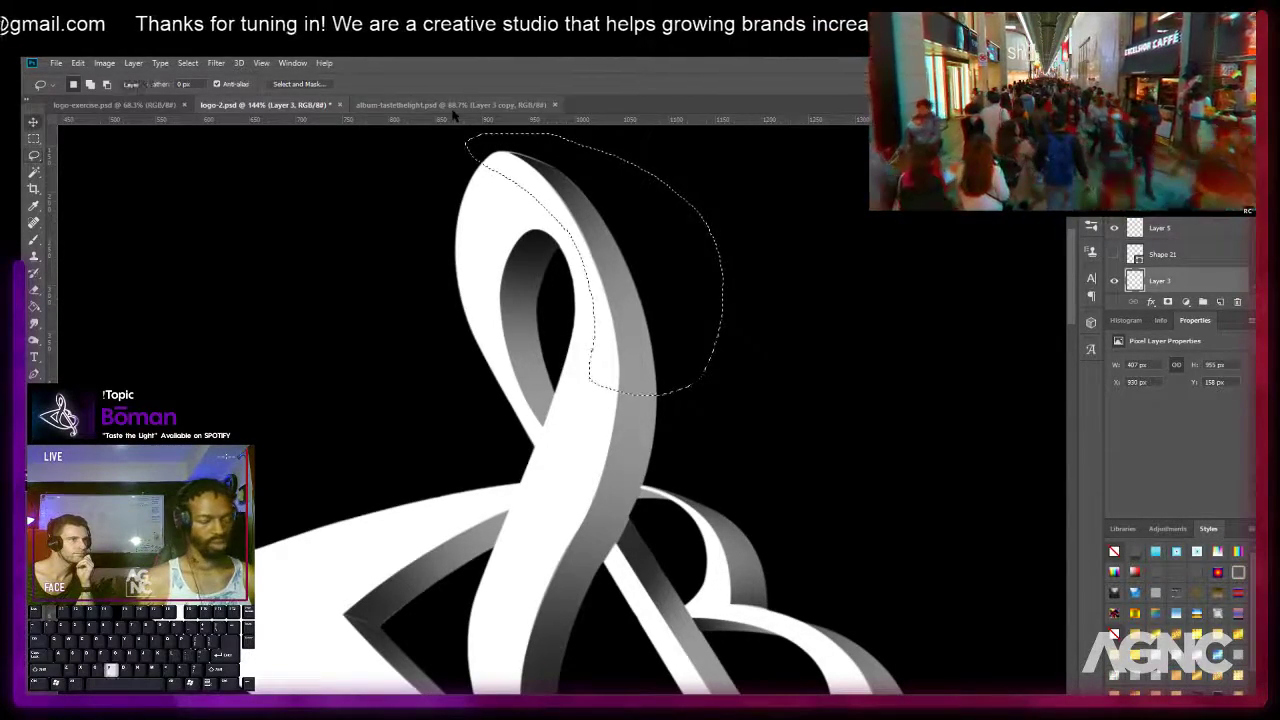
key("v")
key("Up")
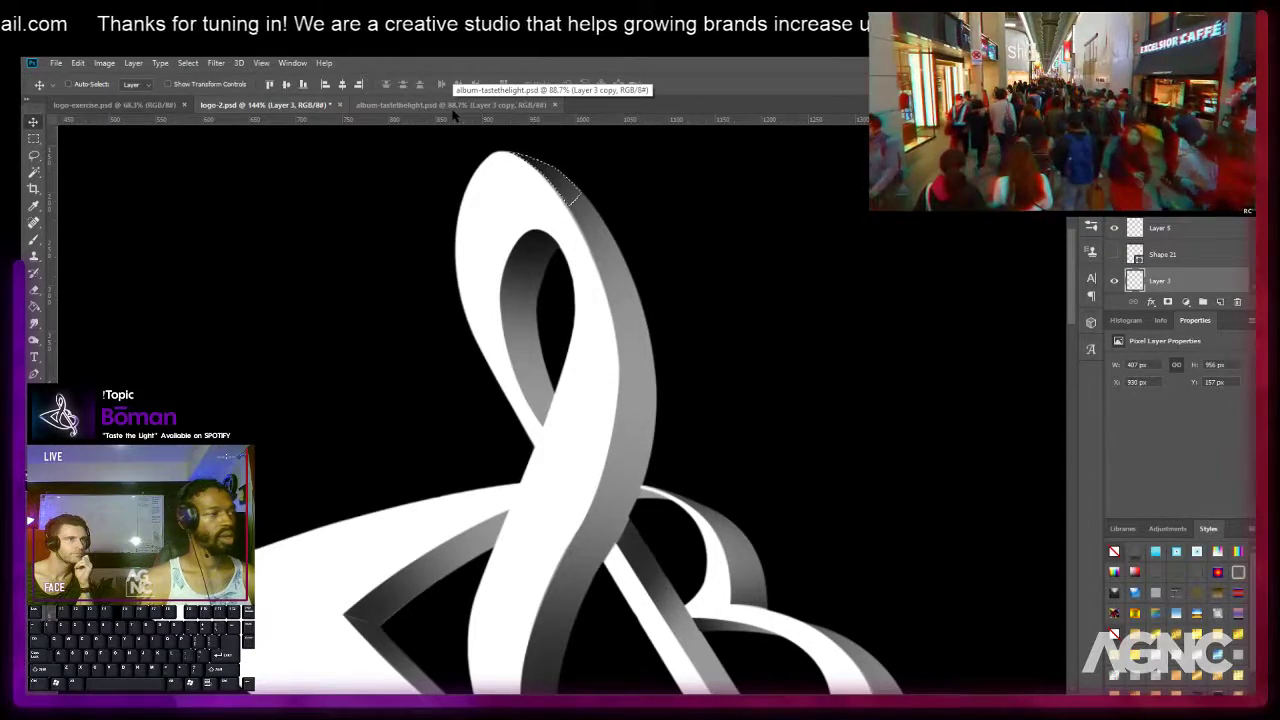
key("m")
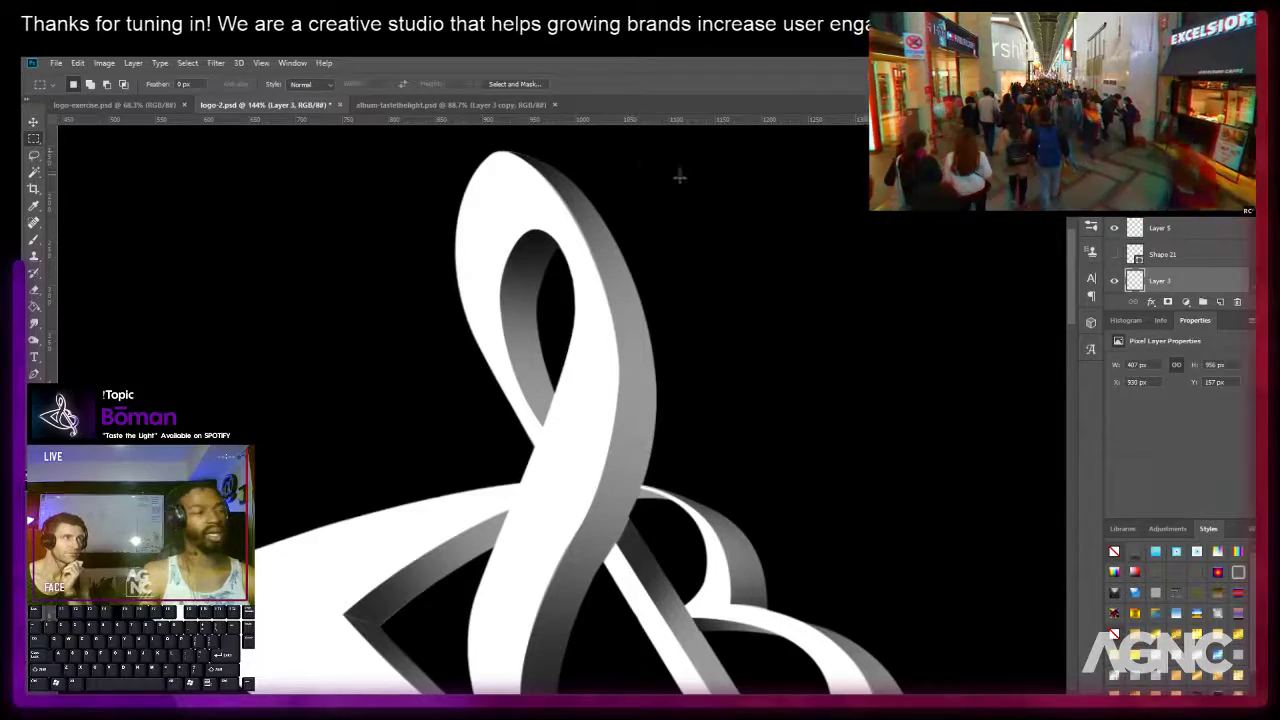
Try to lasso the dark shading at the top of the diagonal stem on Layer 3 and nudge it.
scroll(707, 210, "down", 6)
left_click_drag(749, 283, 734, 245)
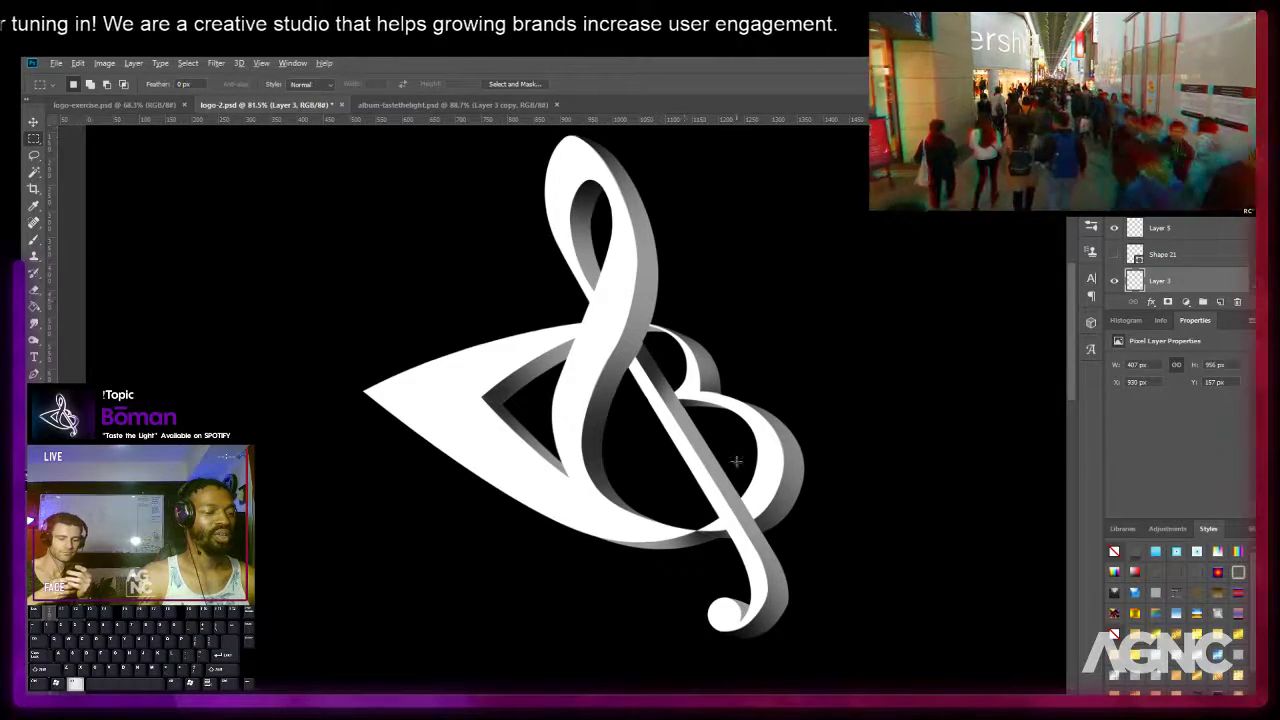
scroll(735, 458, "down", 3)
scroll(747, 474, "up", 4)
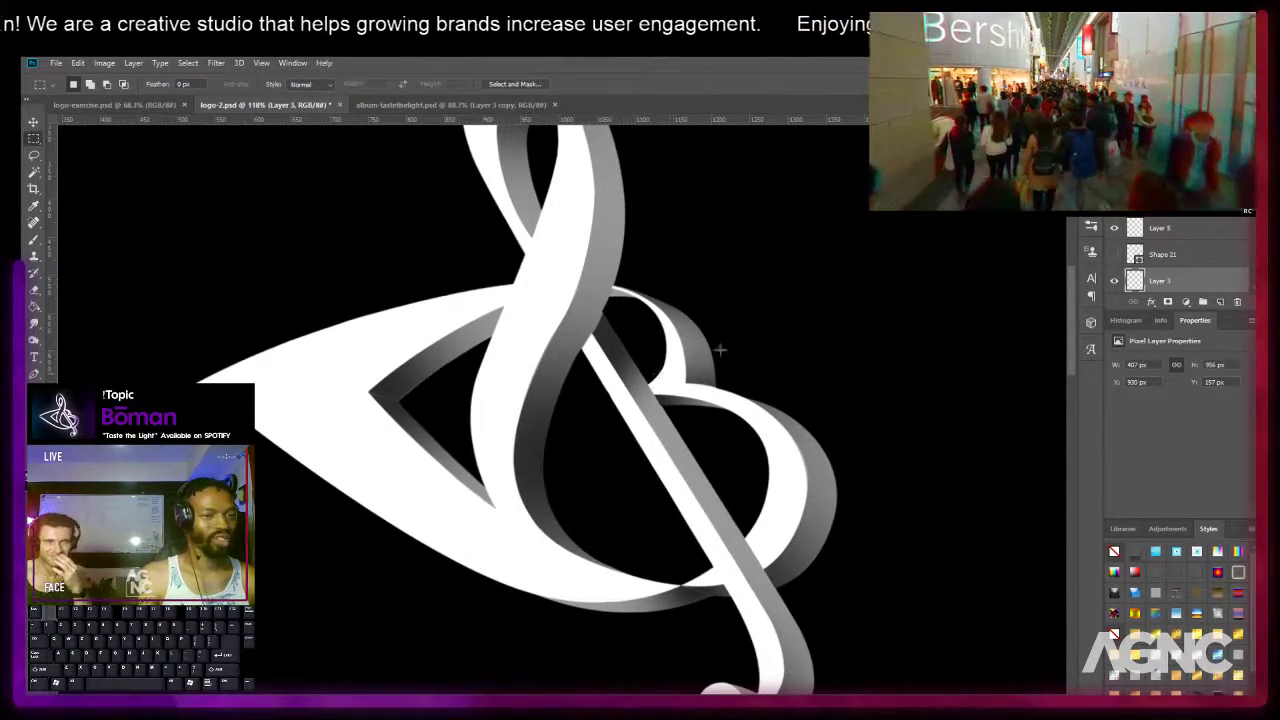
key("v")
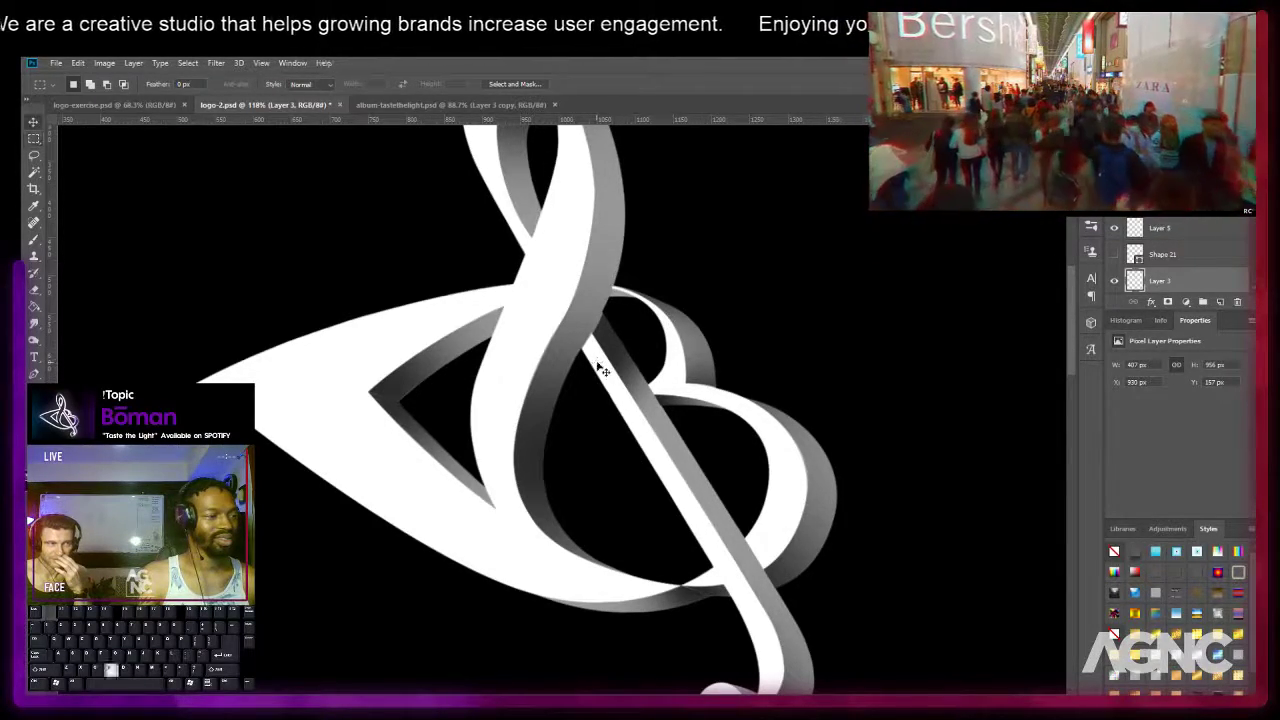
scroll(603, 330, "up", 3)
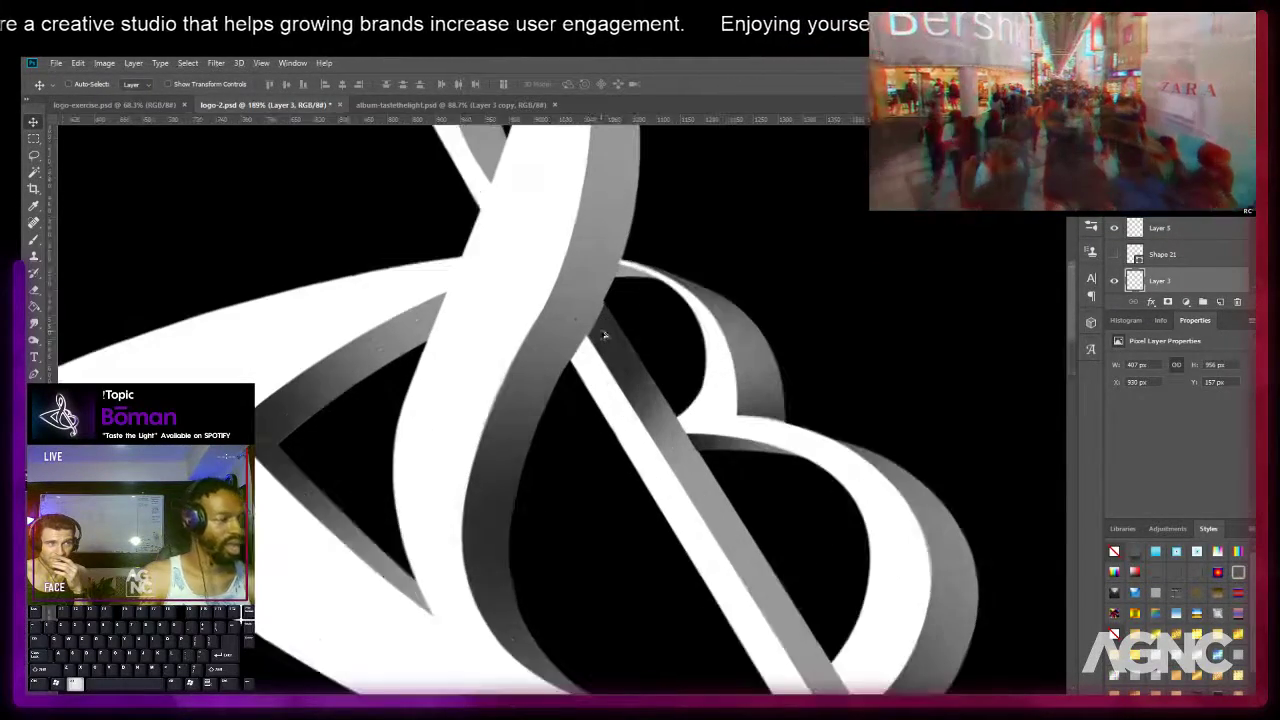
right_click(612, 330)
left_click(624, 330)
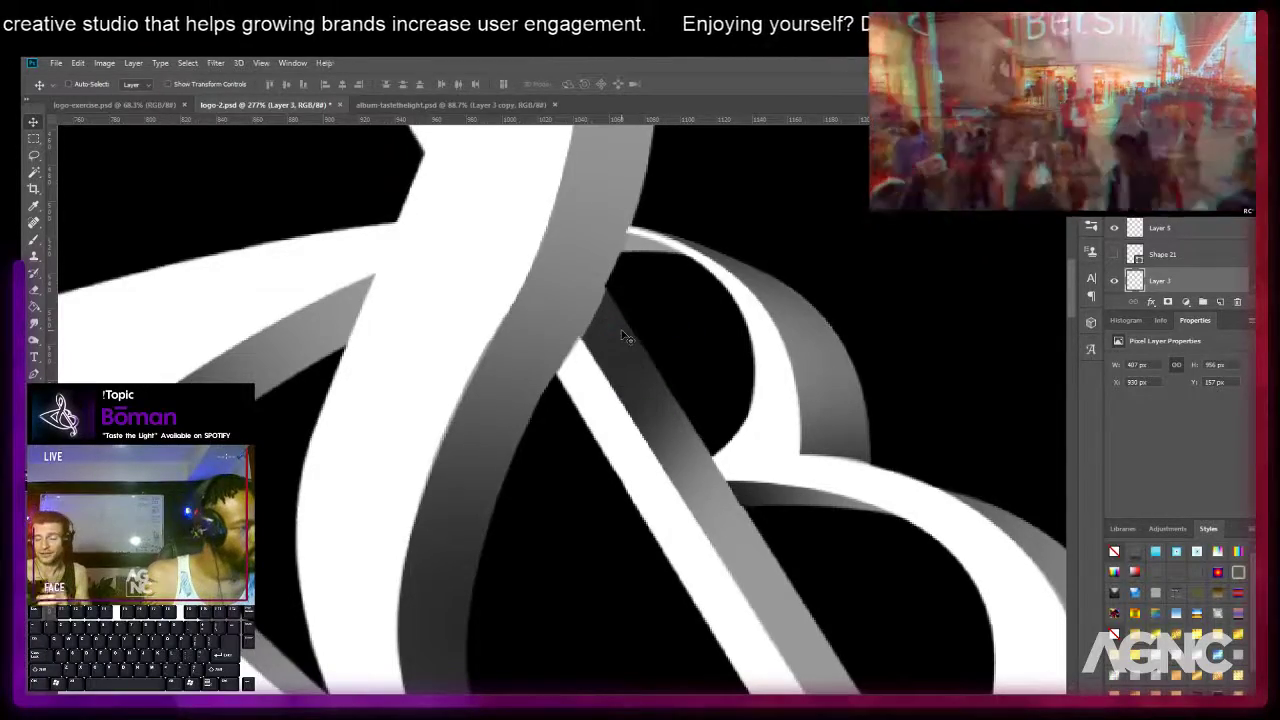
key("l")
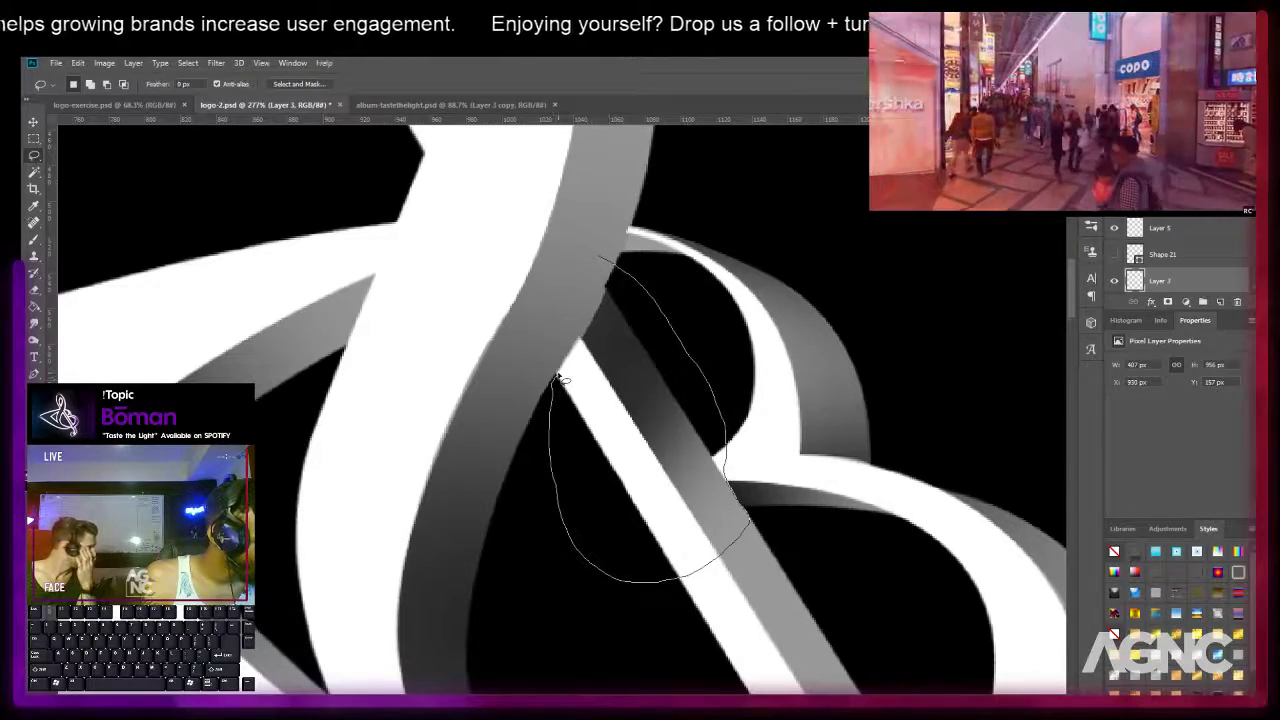
left_click_drag(583, 298, 588, 292)
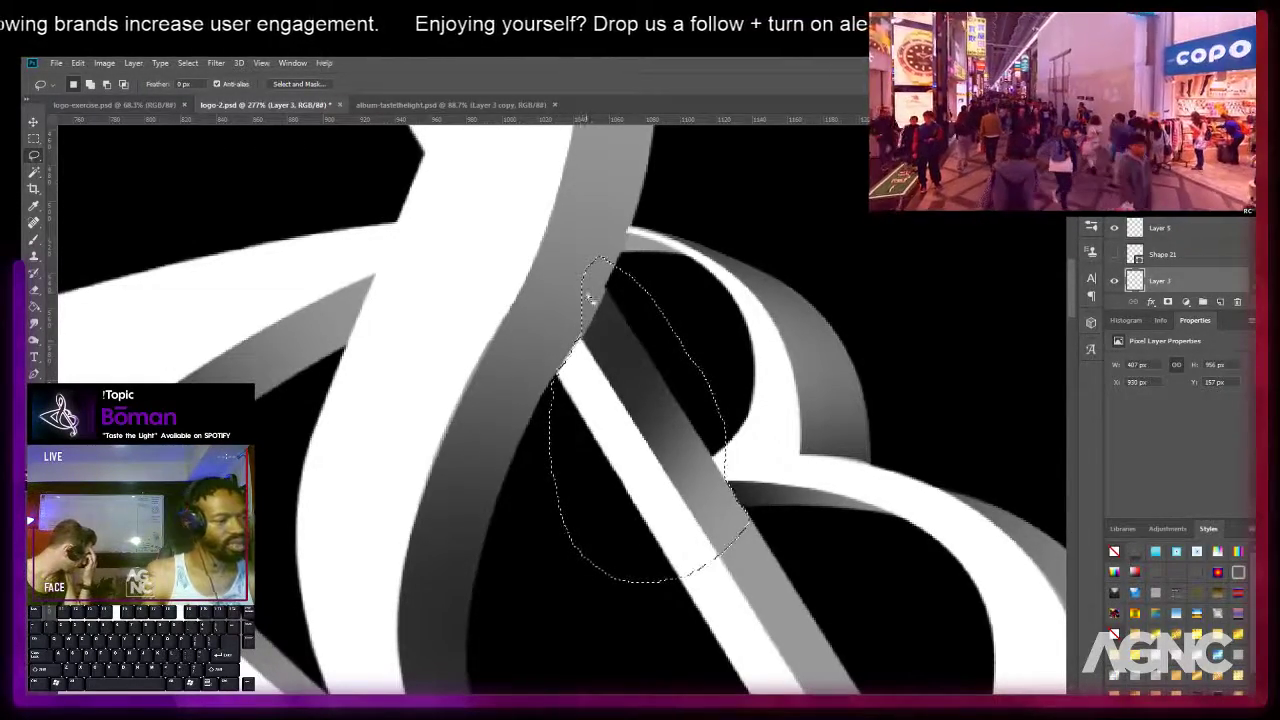
key("v")
left_click_drag(587, 283, 588, 286)
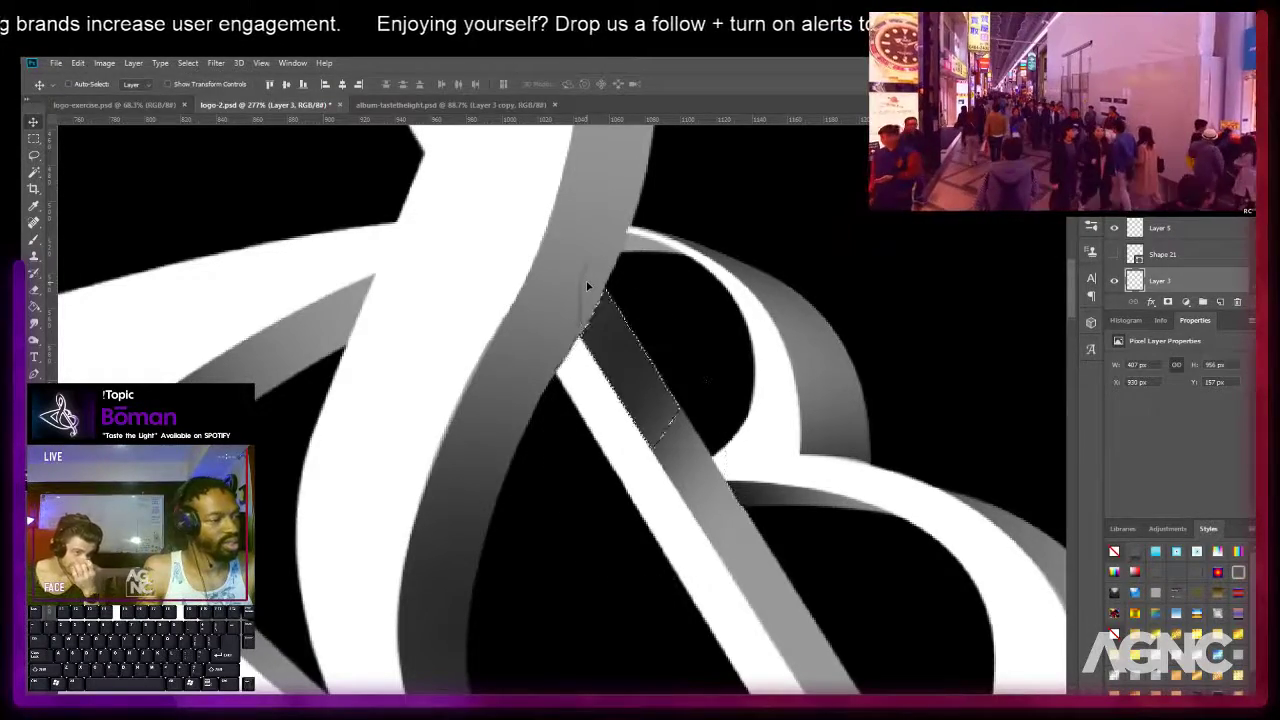
key("ctrl+z")
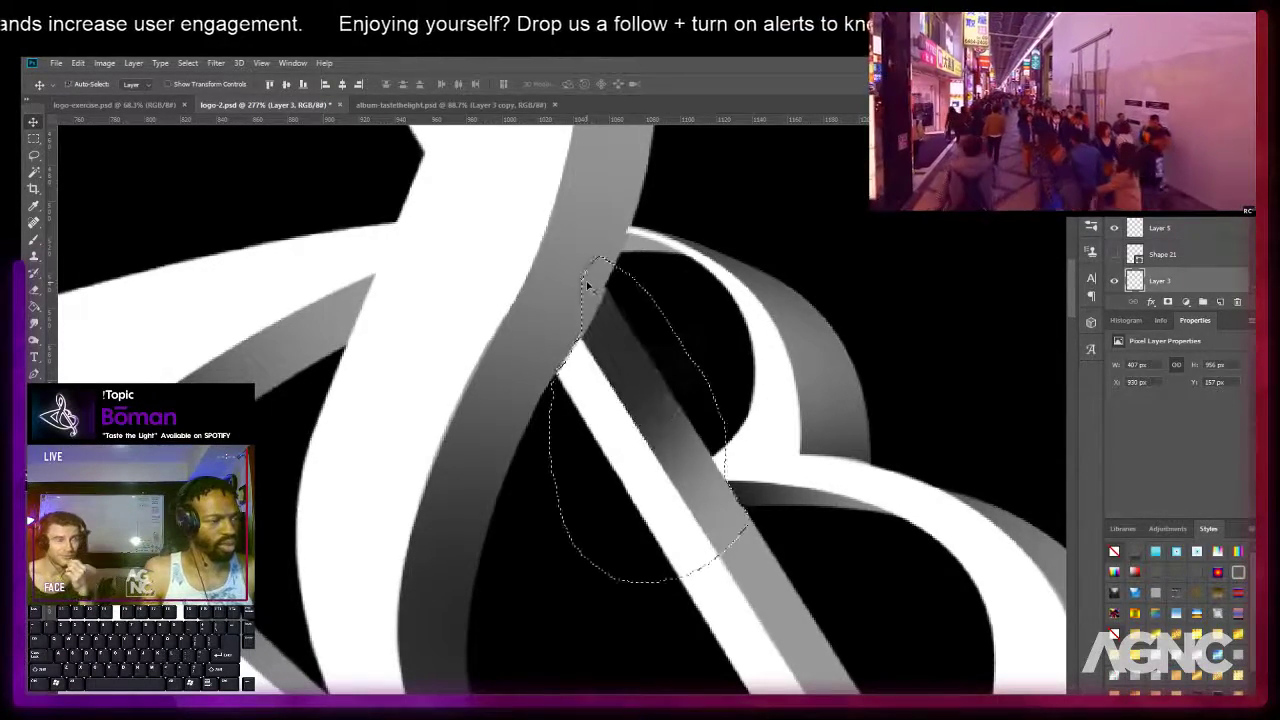
key("m")
left_click(631, 262)
Nudge the whole Layer 3 shading 1 px left and 2 px up.
scroll(609, 285, "up", 2)
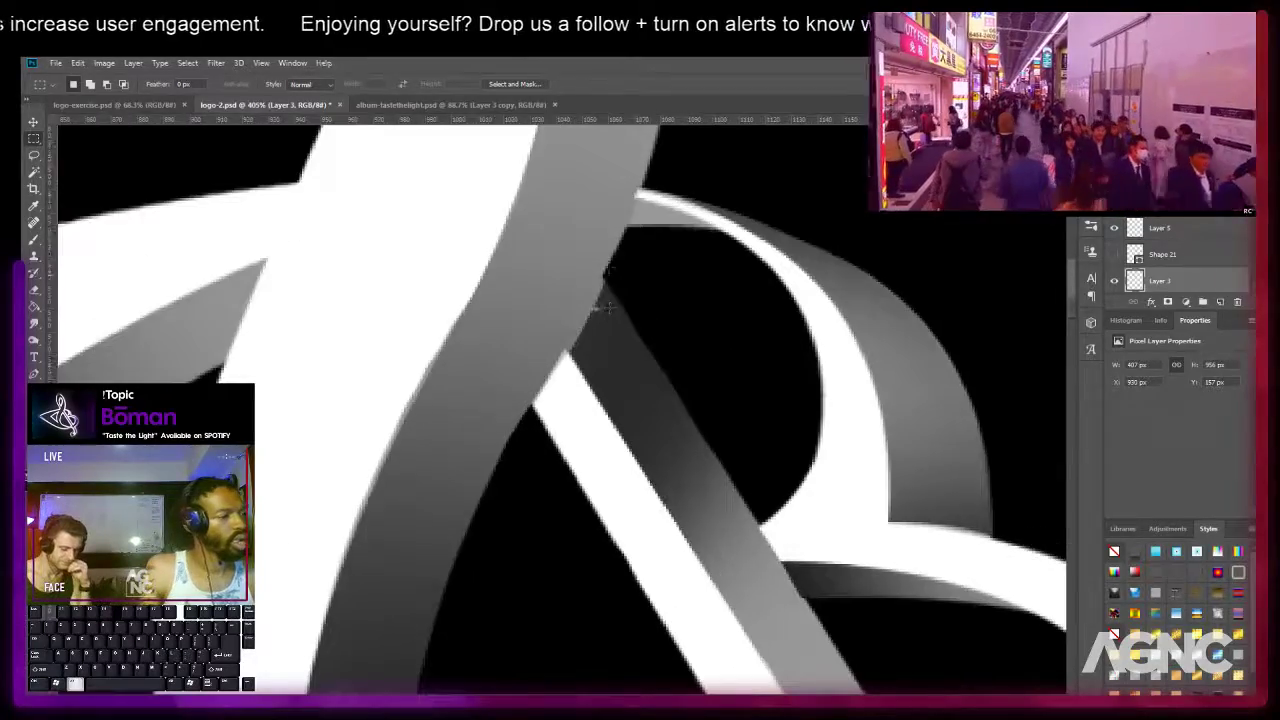
scroll(606, 306, "down", 3)
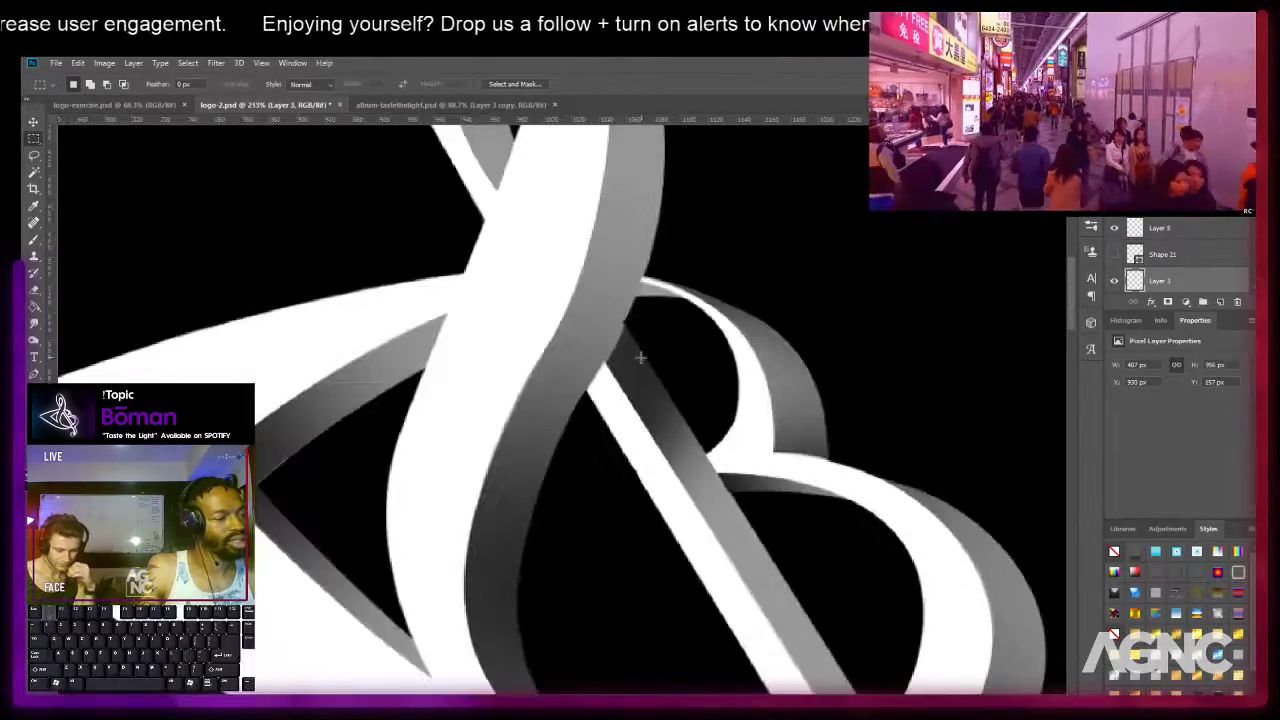
key("v")
right_click(628, 354)
left_click(644, 360)
scroll(632, 352, "down", 3)
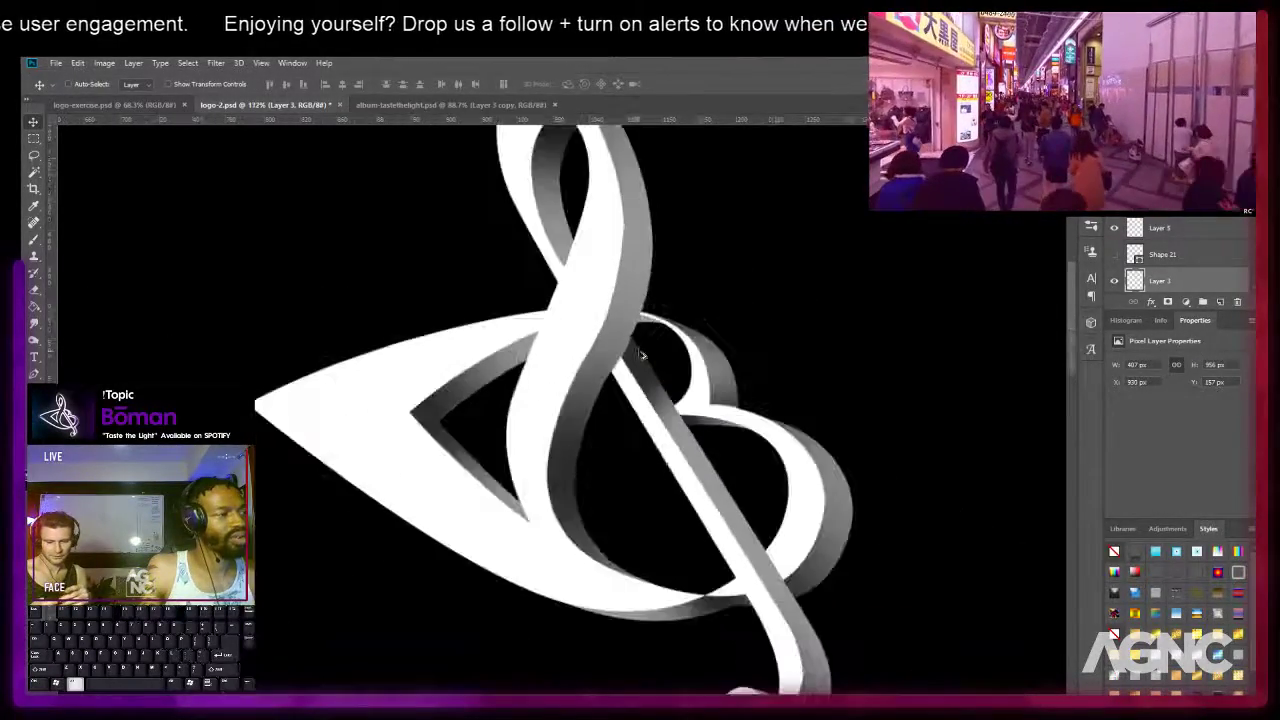
key("Left")
key("Up")
key("Up")
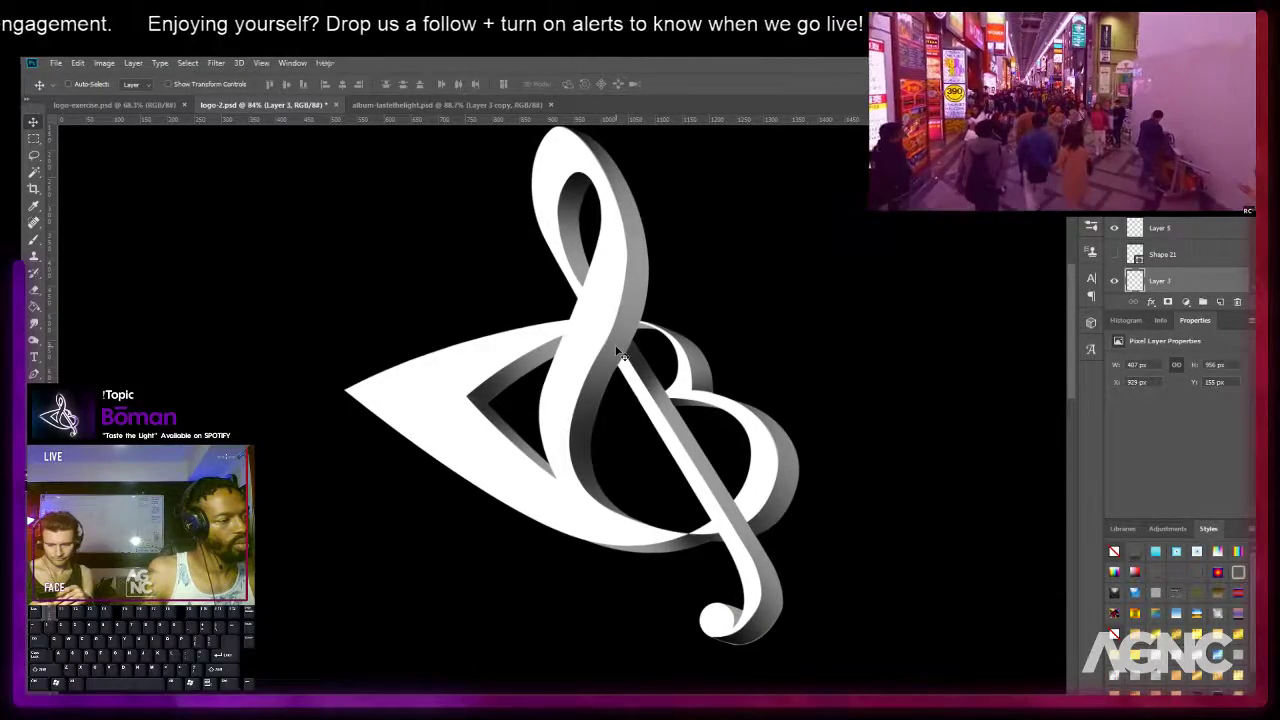
On Layer 3, lasso the shading around the stem's curled tail, nudge it 1 px right and 1 px down, and deselect.
scroll(630, 270, "up", 3)
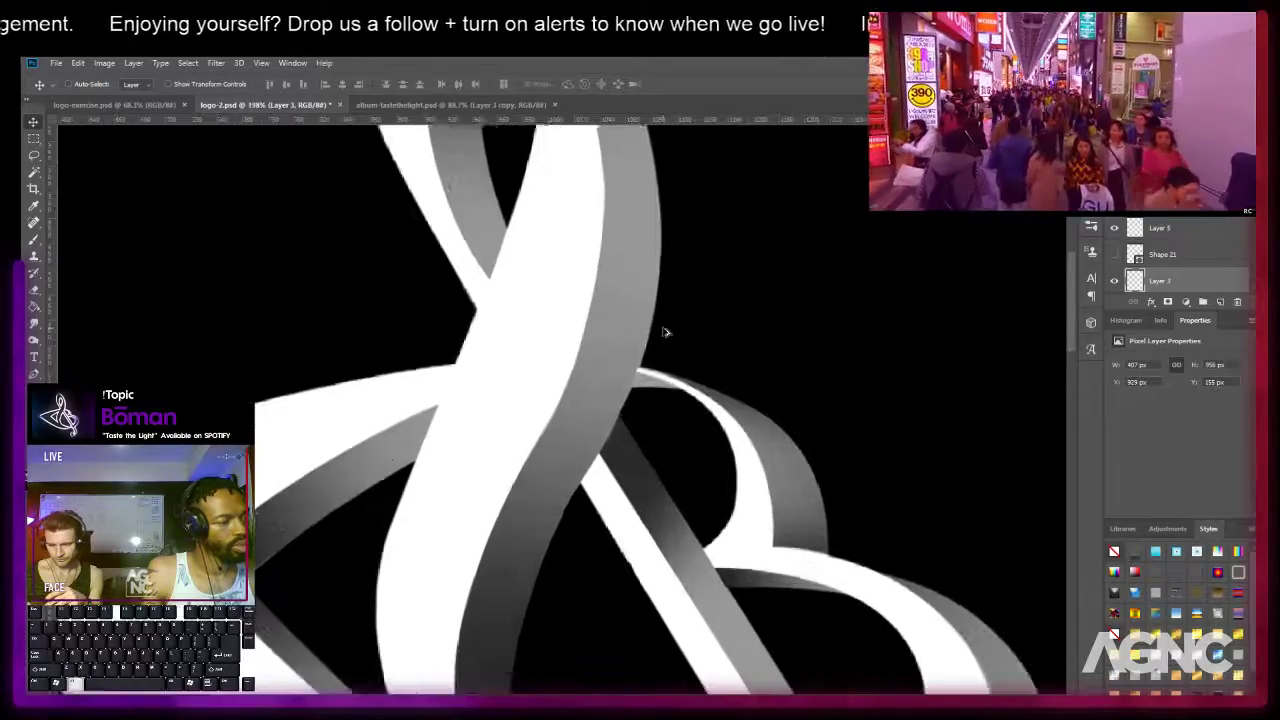
scroll(658, 352, "down", 4)
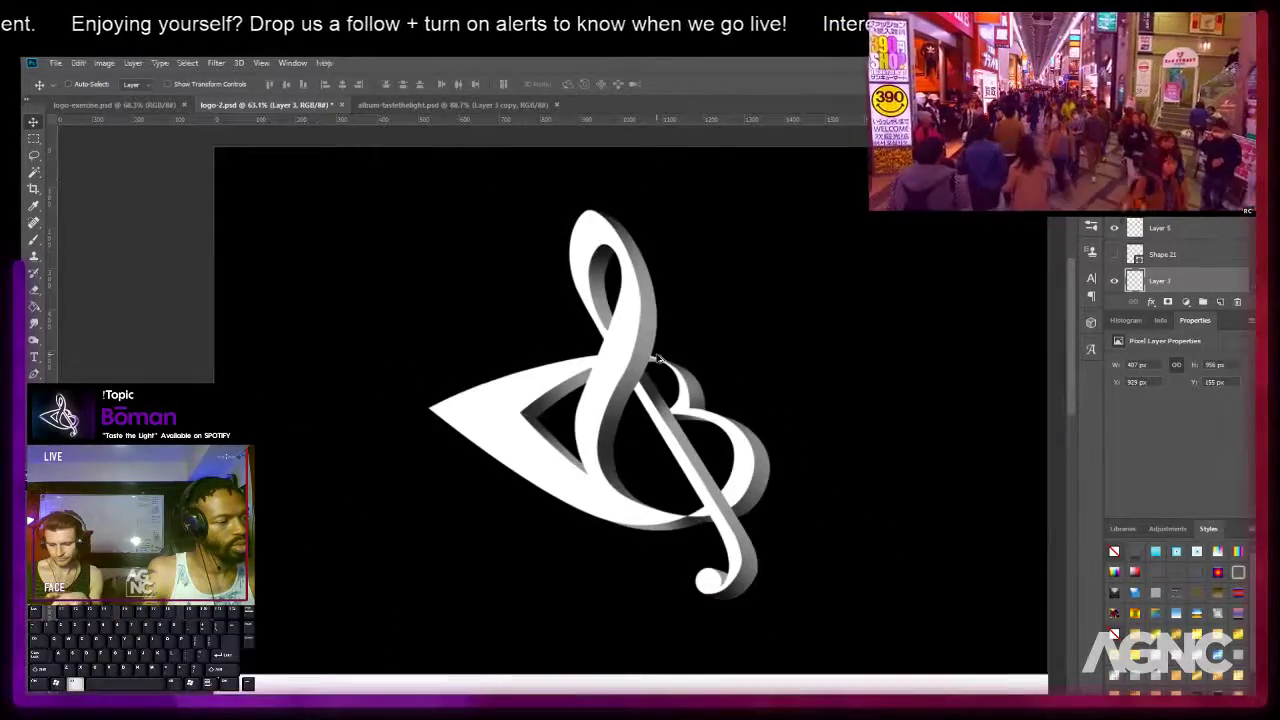
left_click_drag(757, 363, 748, 332)
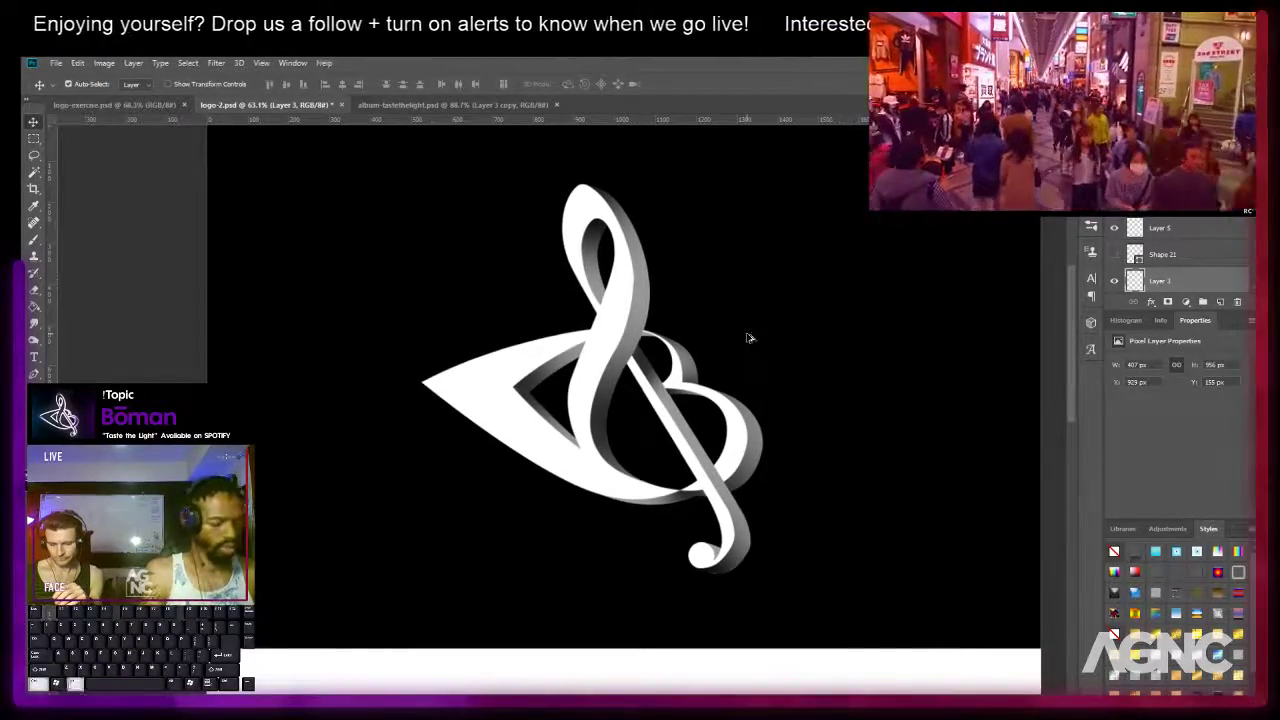
key("ctrl+1")
left_click_drag(750, 340, 645, 350)
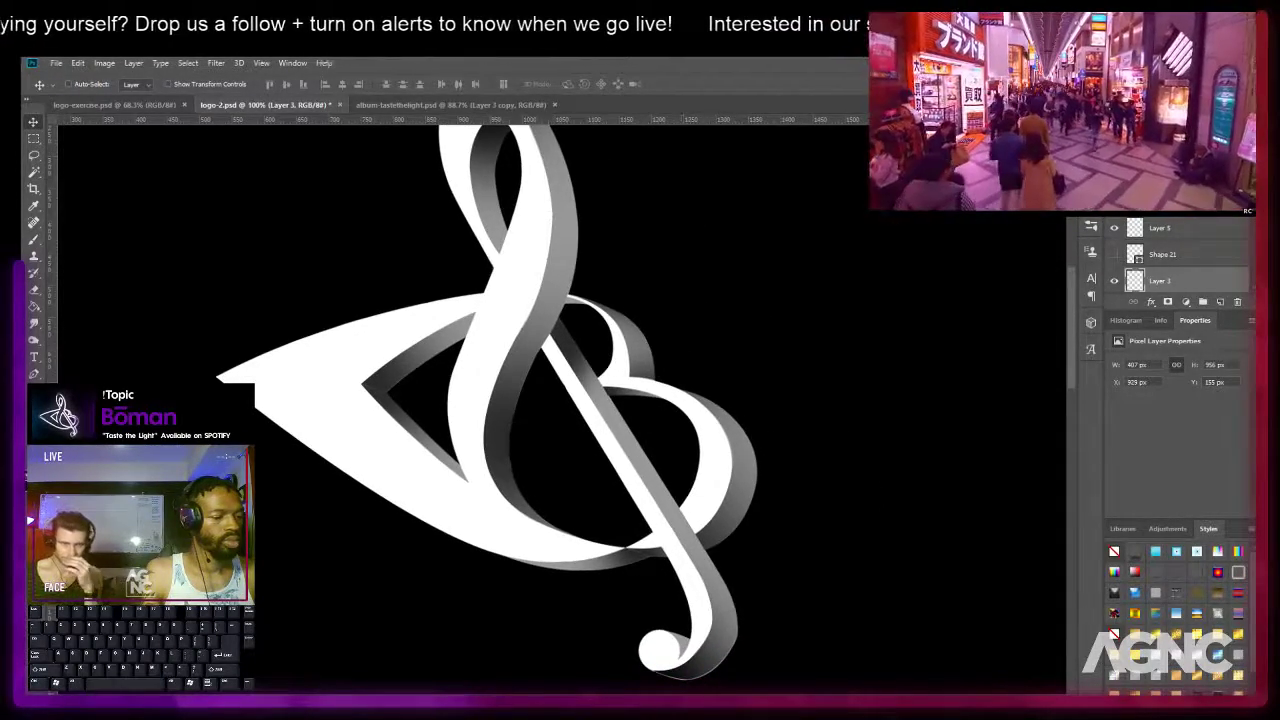
right_click(700, 665)
left_click(730, 619)
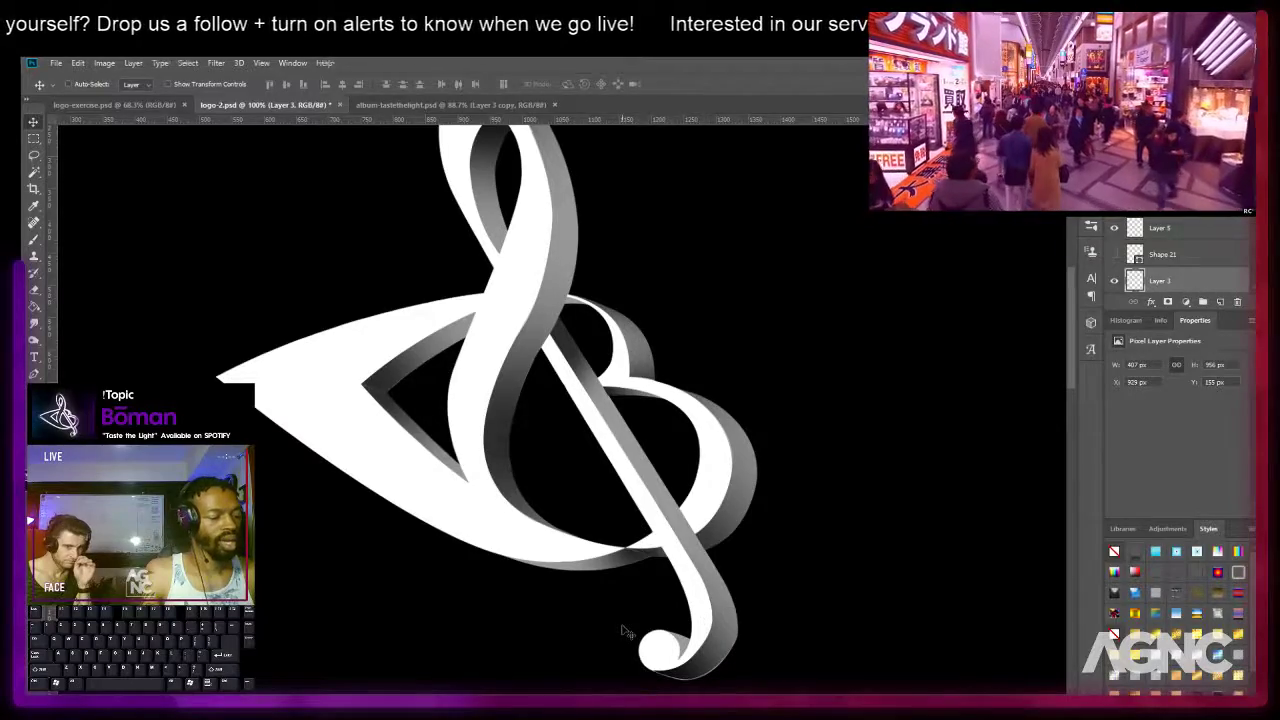
key("l")
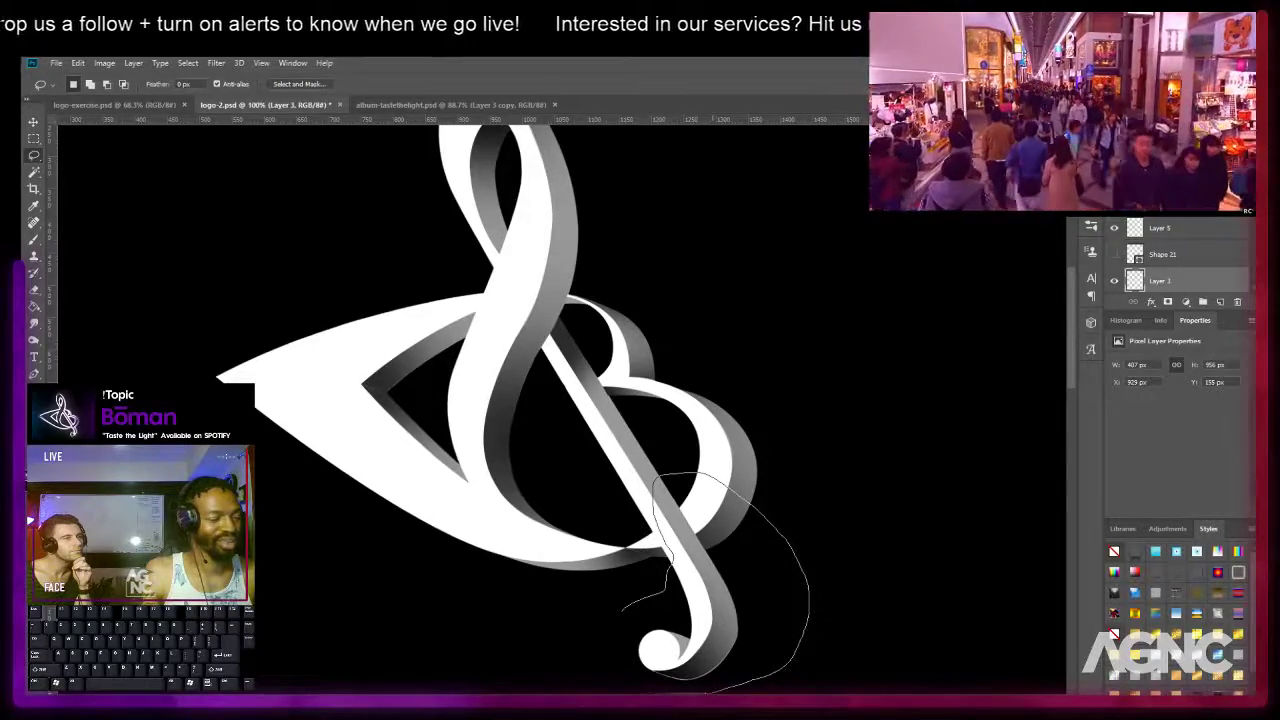
left_click_drag(590, 657, 622, 610)
key("v")
key("Down")
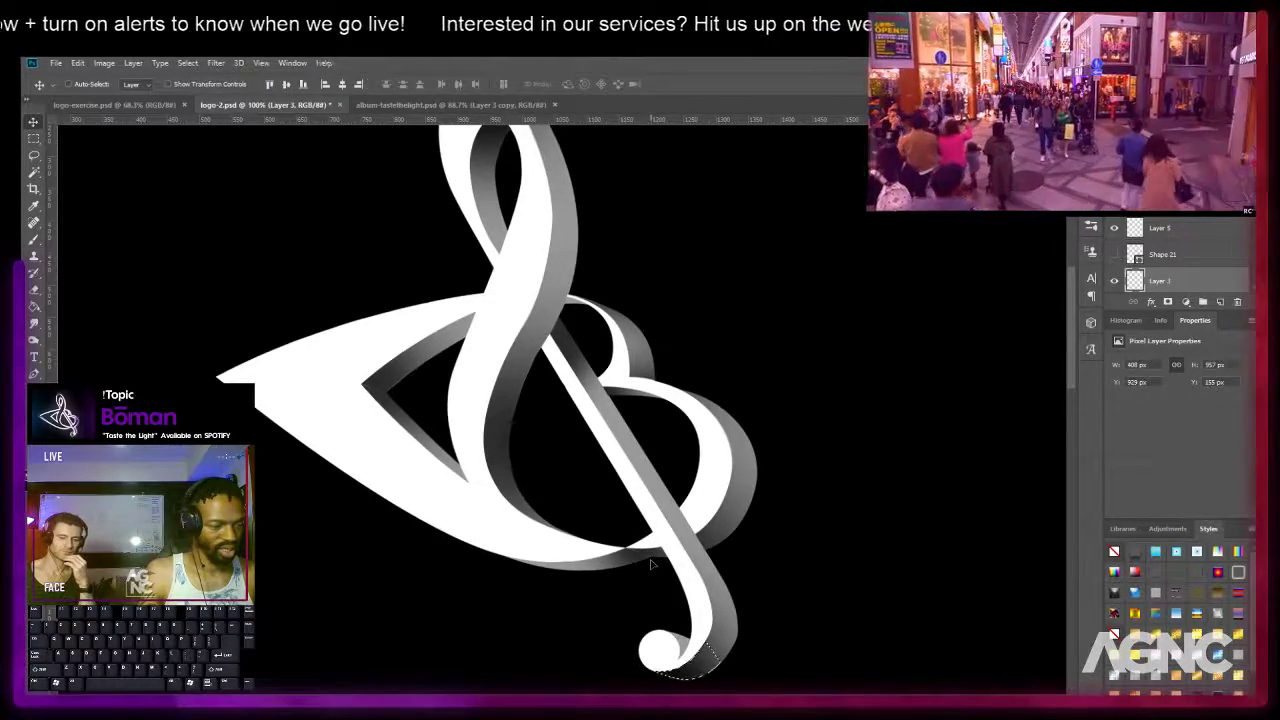
key("m")
mouse_move(750, 439)
left_mouse_down()
mouse_move(737, 571)
mouse_move(772, 447)
left_mouse_up()
Examine the whole logo at several magnifications and hide Layer 3 briefly to compare the side faces with and without its shading.
scroll(774, 452, "down", 3)
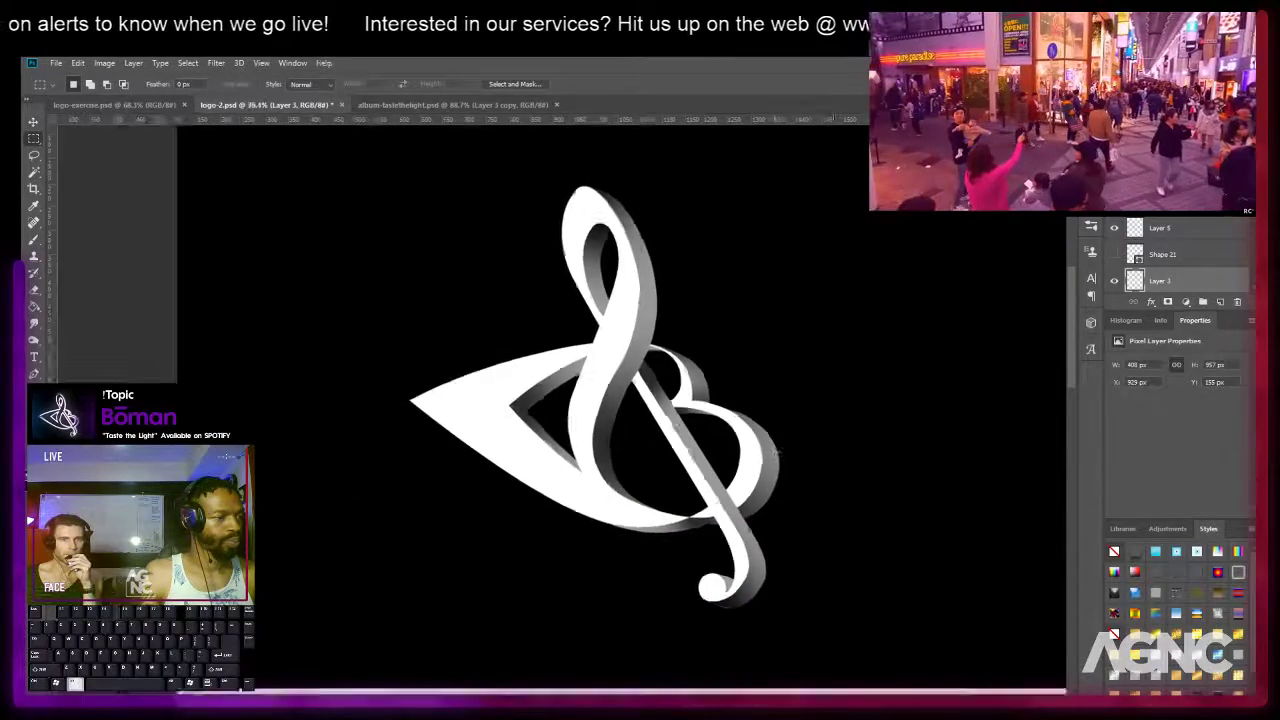
scroll(774, 452, "down", 2)
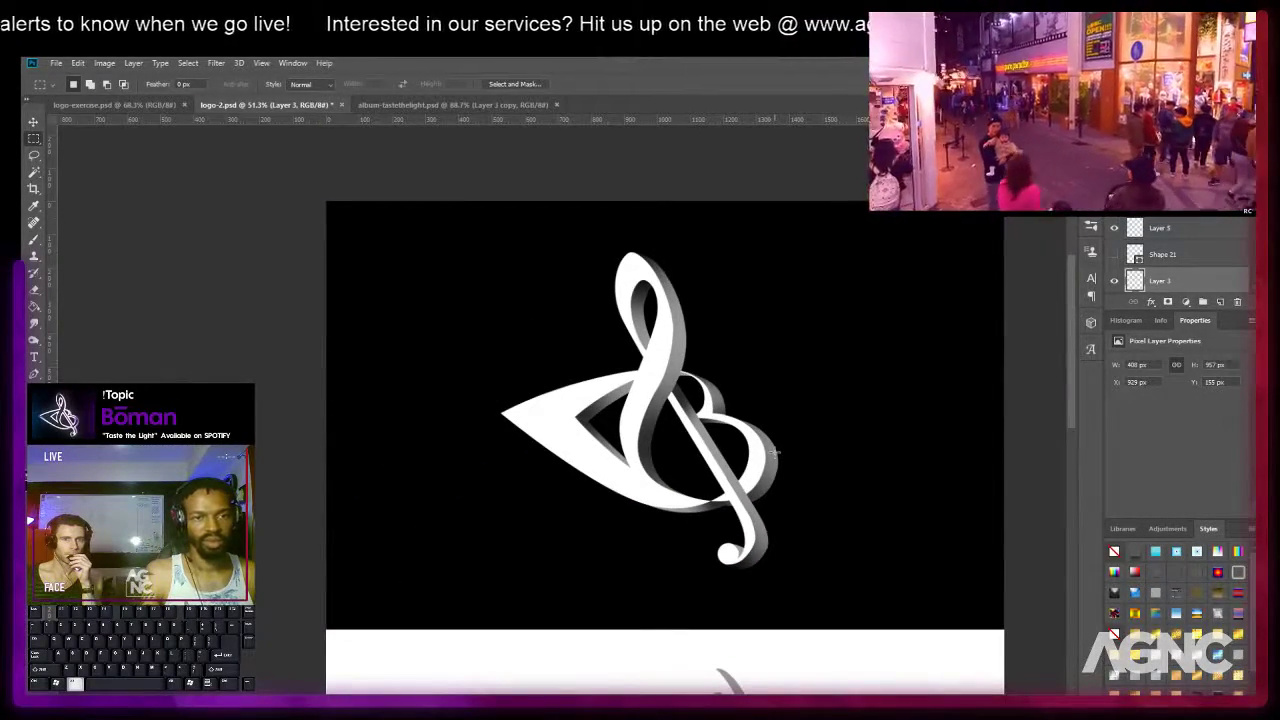
scroll(774, 452, "up", 5)
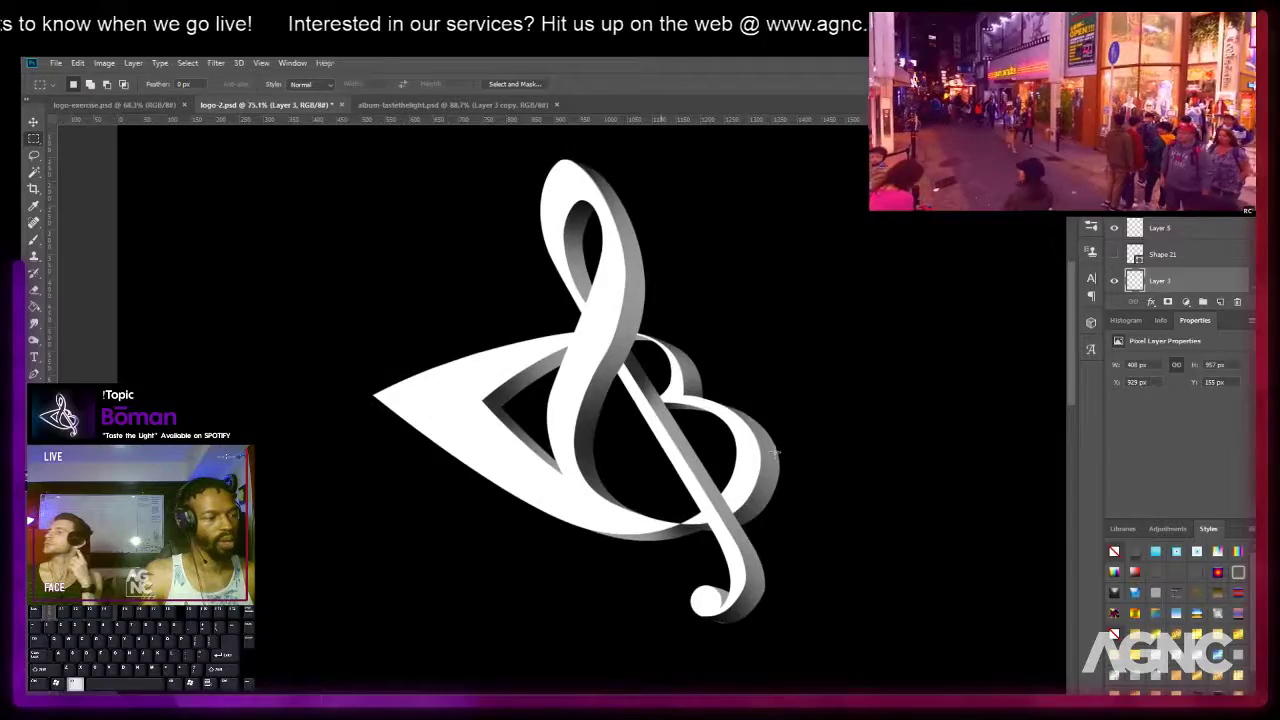
left_click_drag(825, 463, 854, 491)
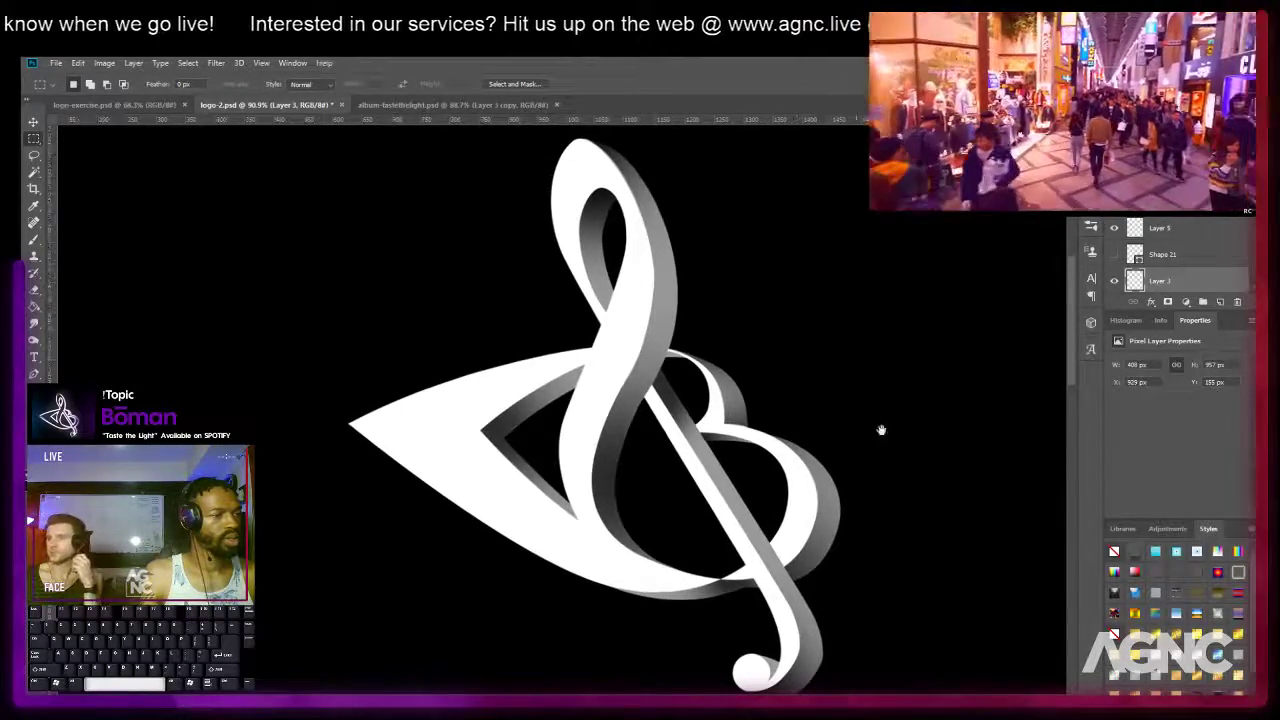
key("v")
right_click(668, 292)
left_click(668, 281)
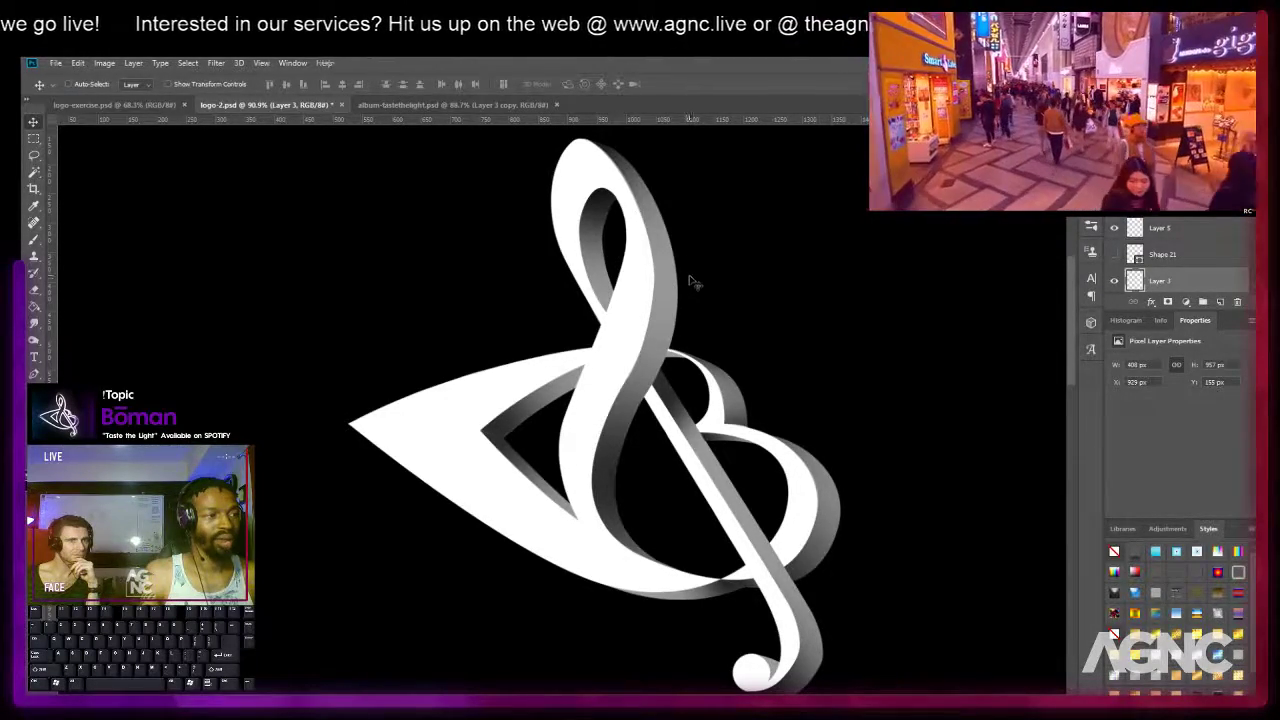
scroll(1178, 259, "up", 1)
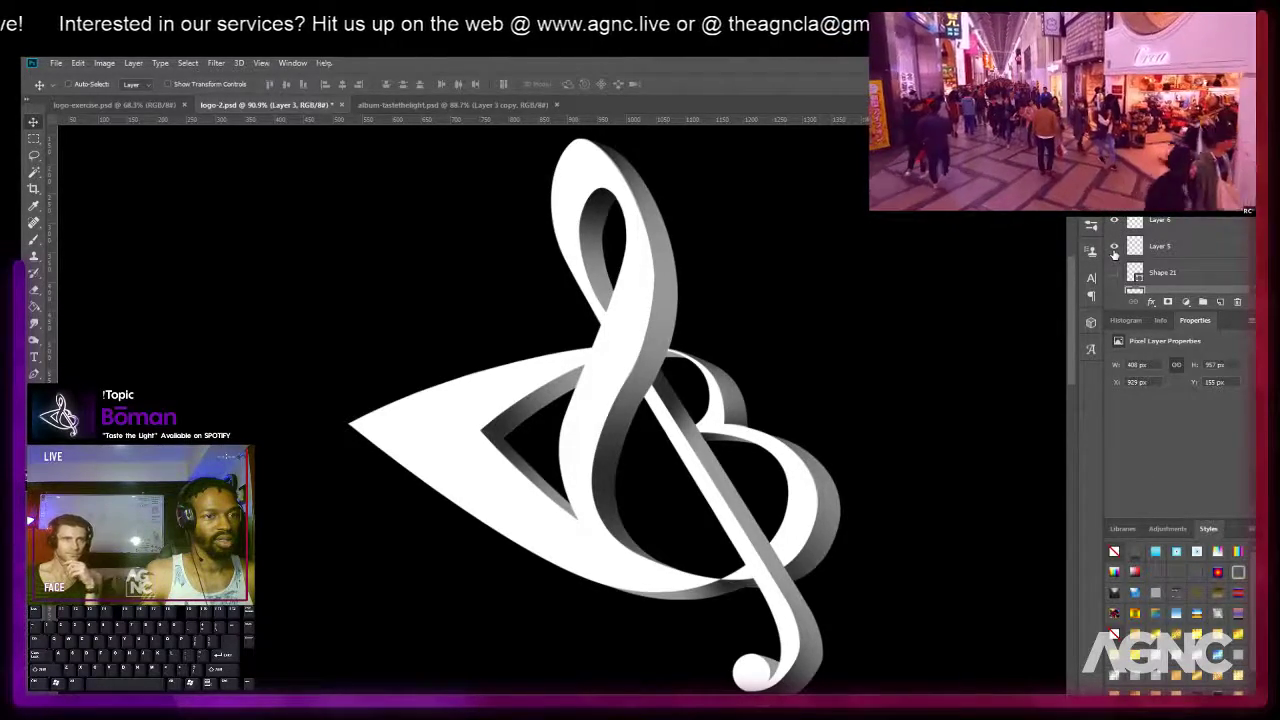
right_click(613, 437)
left_click(631, 447)
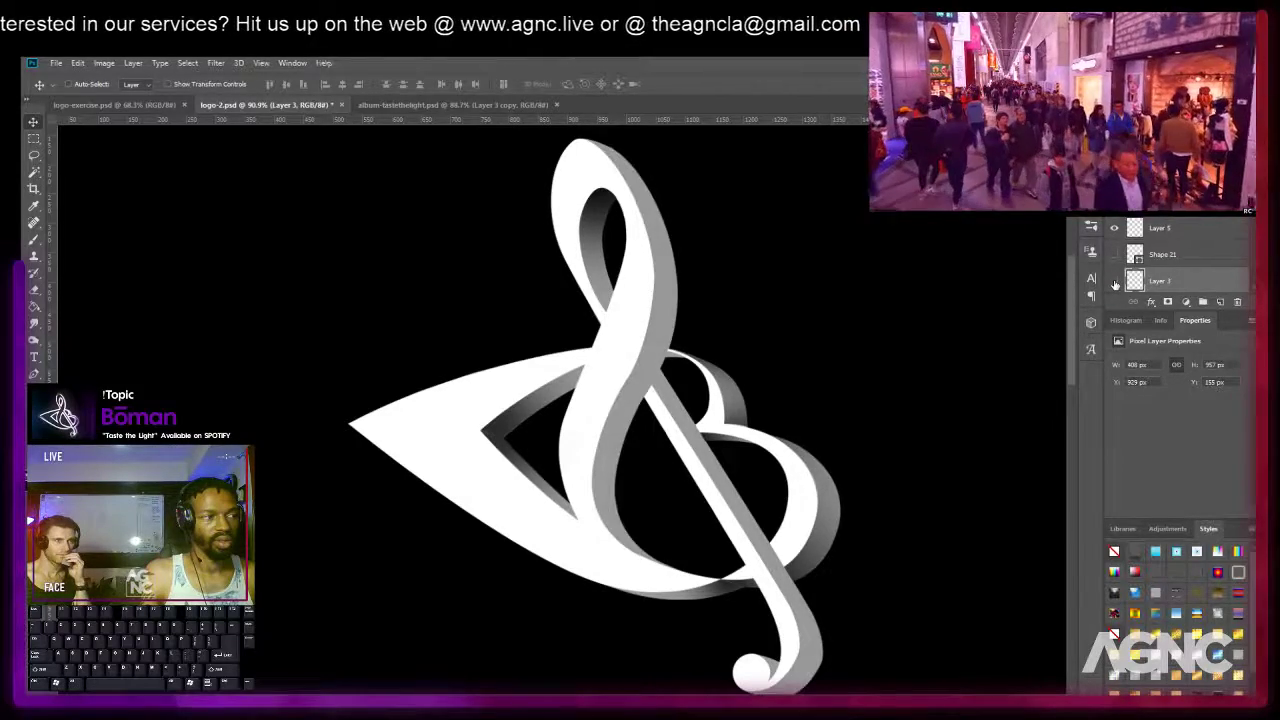
Hide Shape 12 and load its outline as a selection to check which side faces it covers.
scroll(1139, 265, "down", 3)
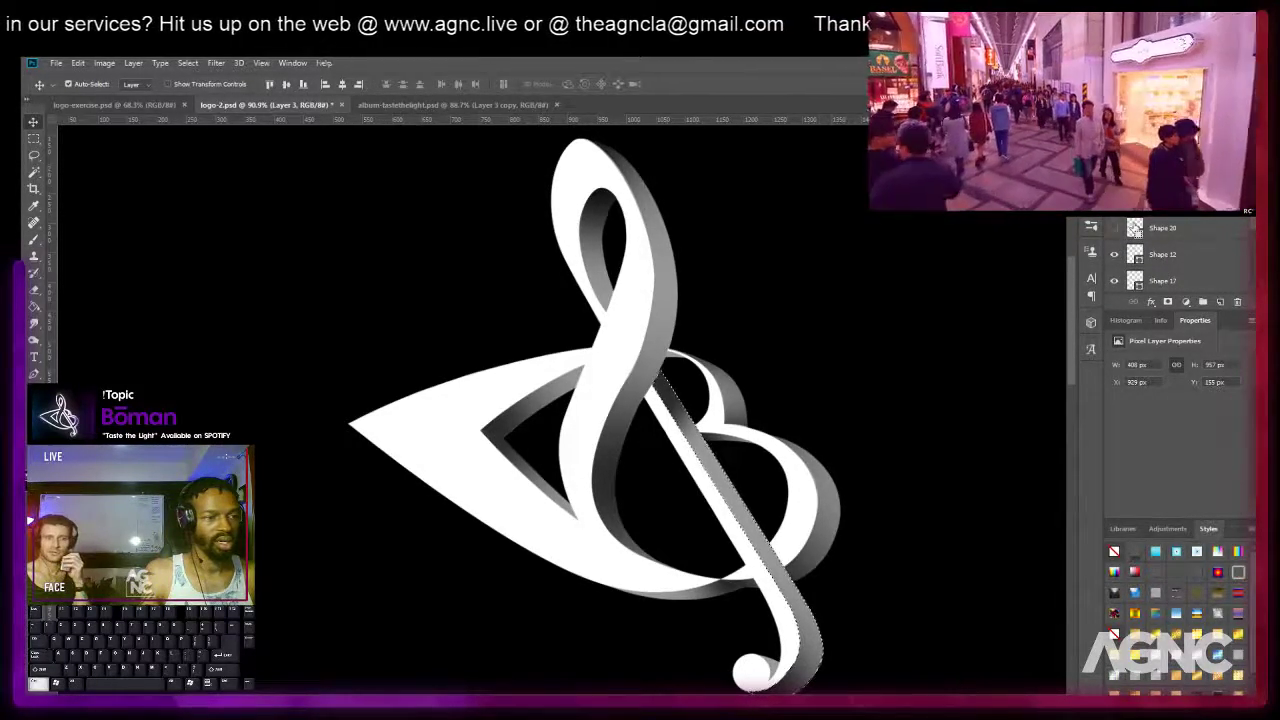
left_click(1134, 253, "ctrl")
left_click(1133, 255, "ctrl")
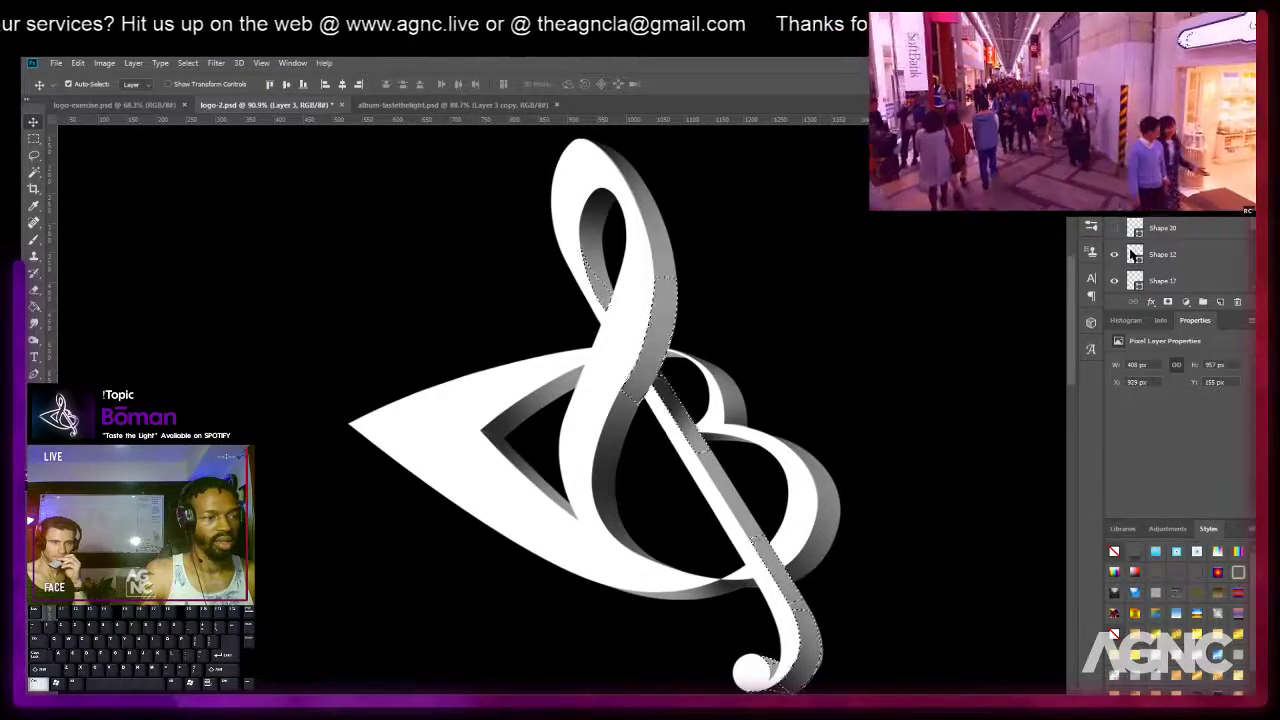
left_click(1116, 254)
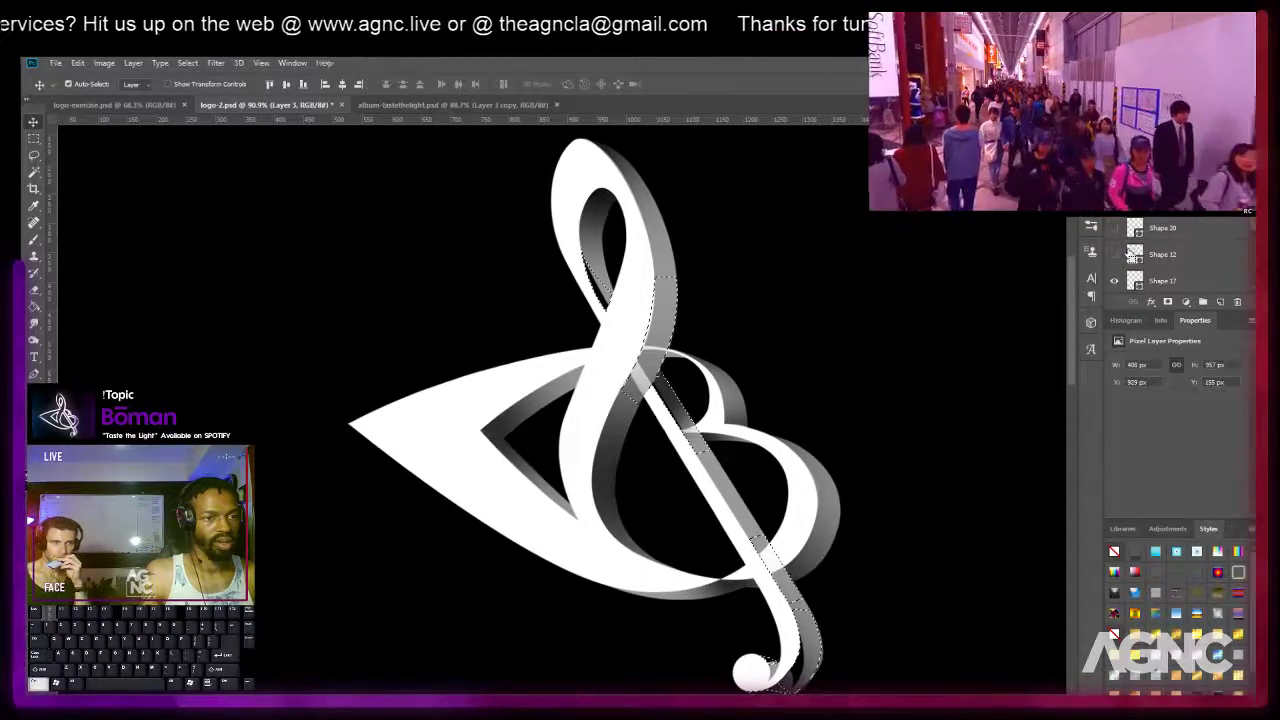
key("ctrl+d")
key("m")
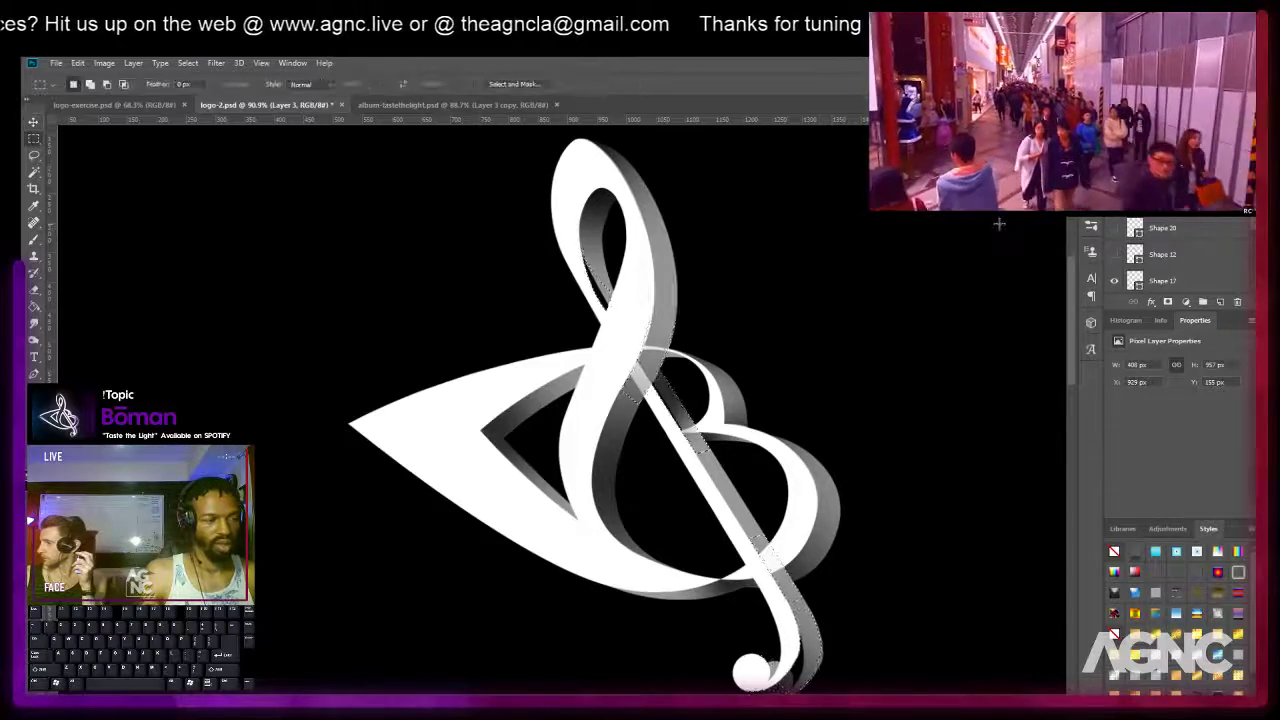
left_click(1134, 254, "ctrl")
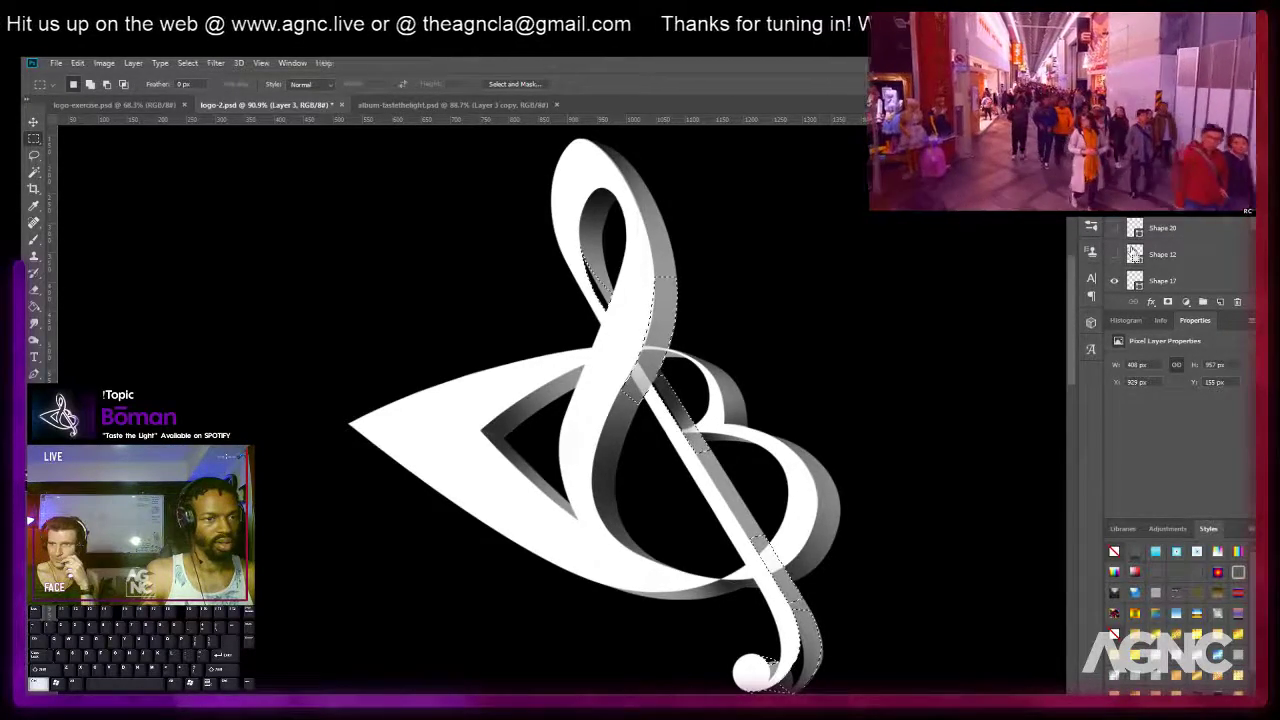
Load the outlines of Shape 21, Shape 20 and Shape 12 as selections in turn, and make Shape 12 visible again.
scroll(1137, 240, "down", 2)
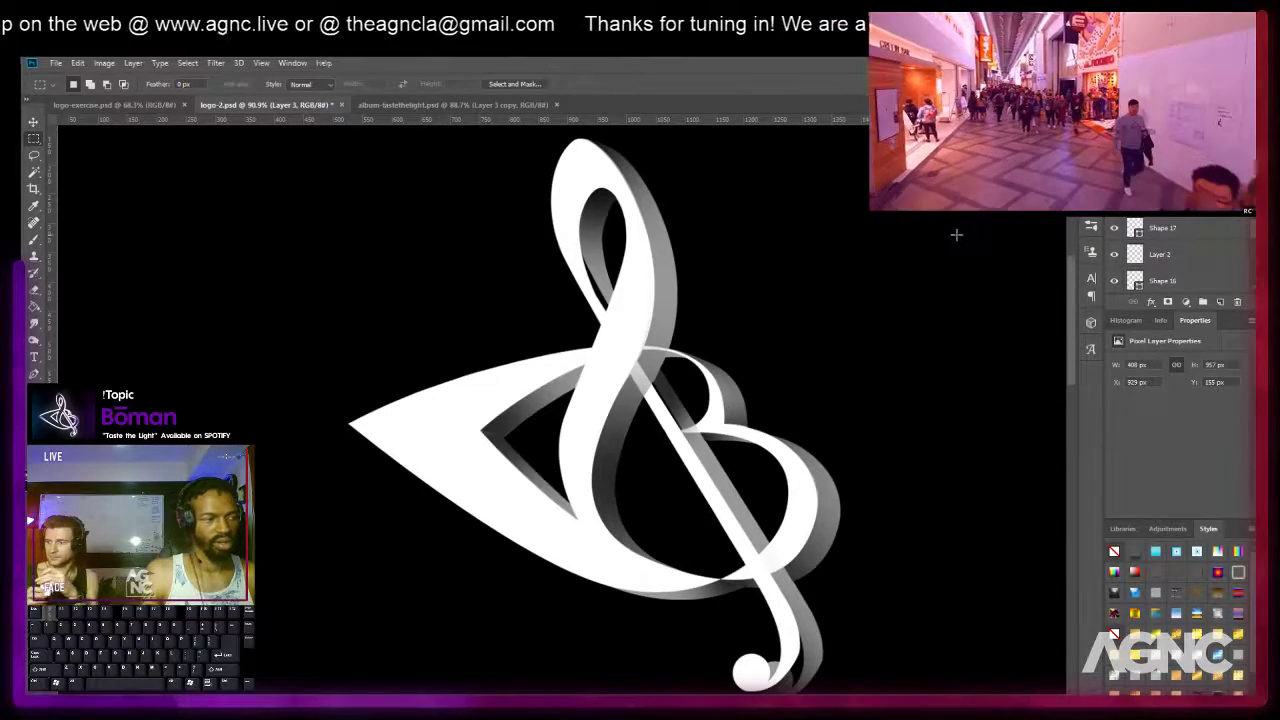
scroll(1122, 236, "up", 2)
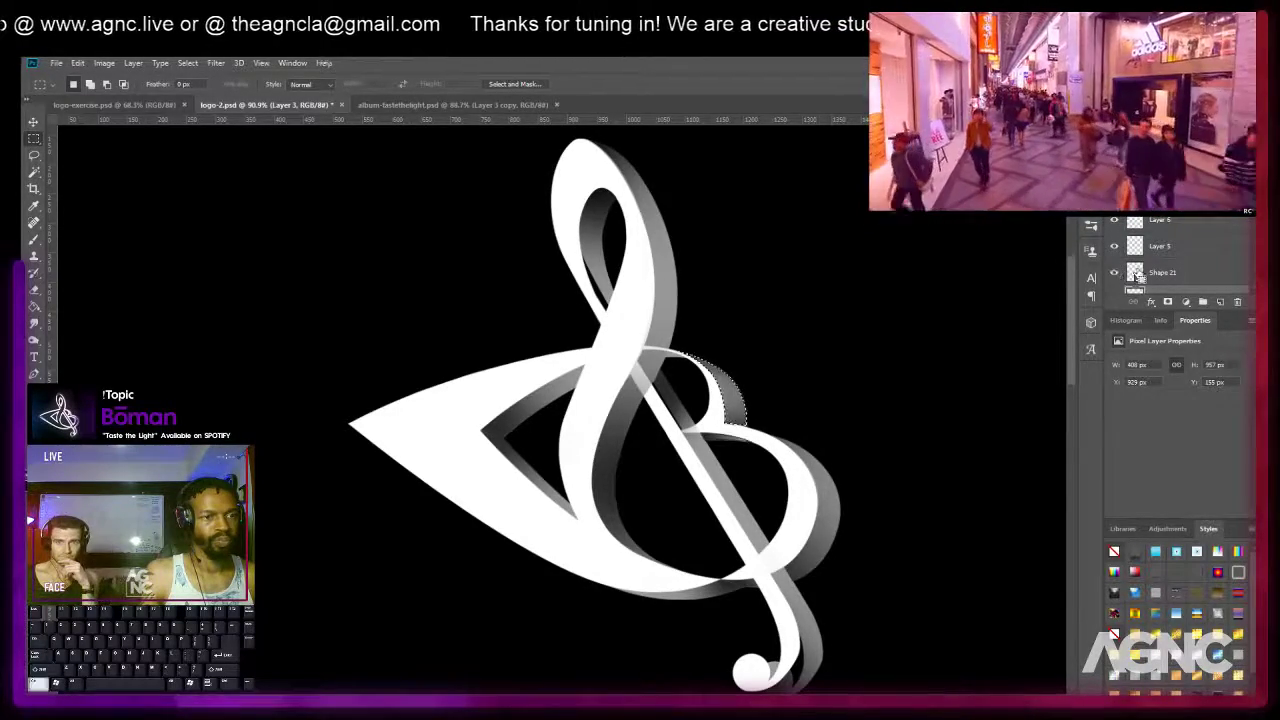
scroll(1137, 274, "down", 2)
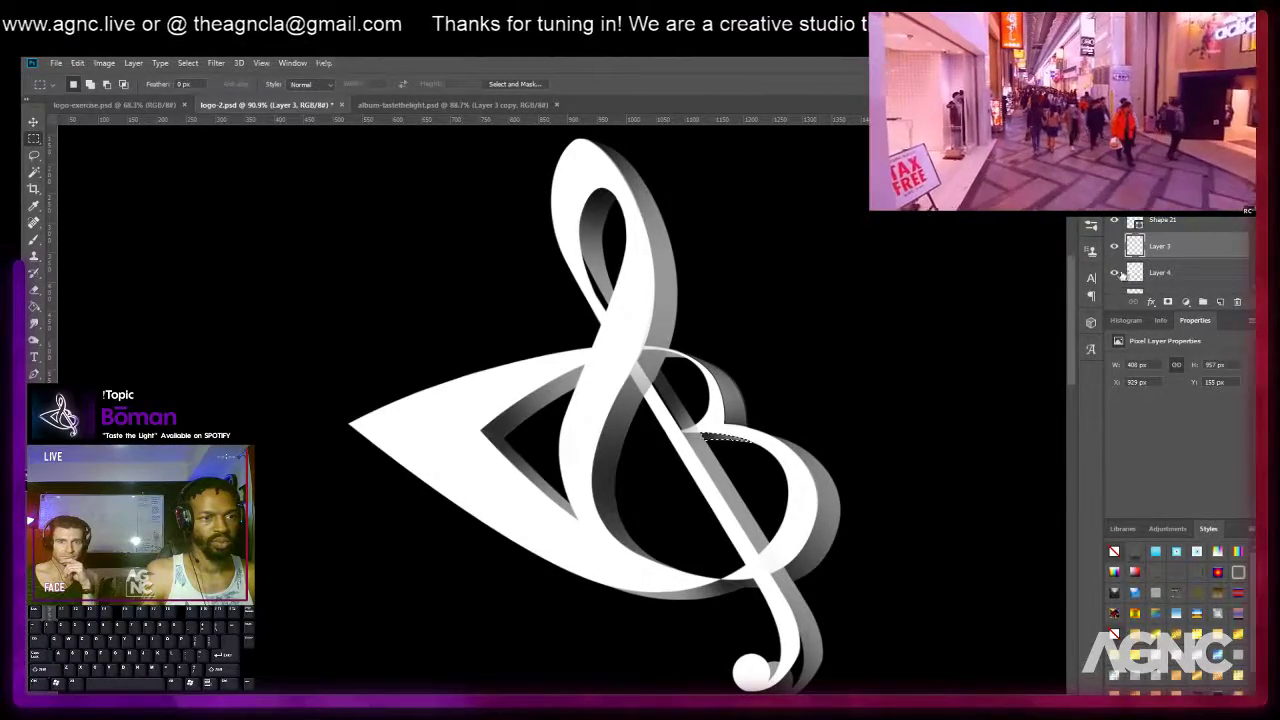
scroll(1117, 275, "down", 2)
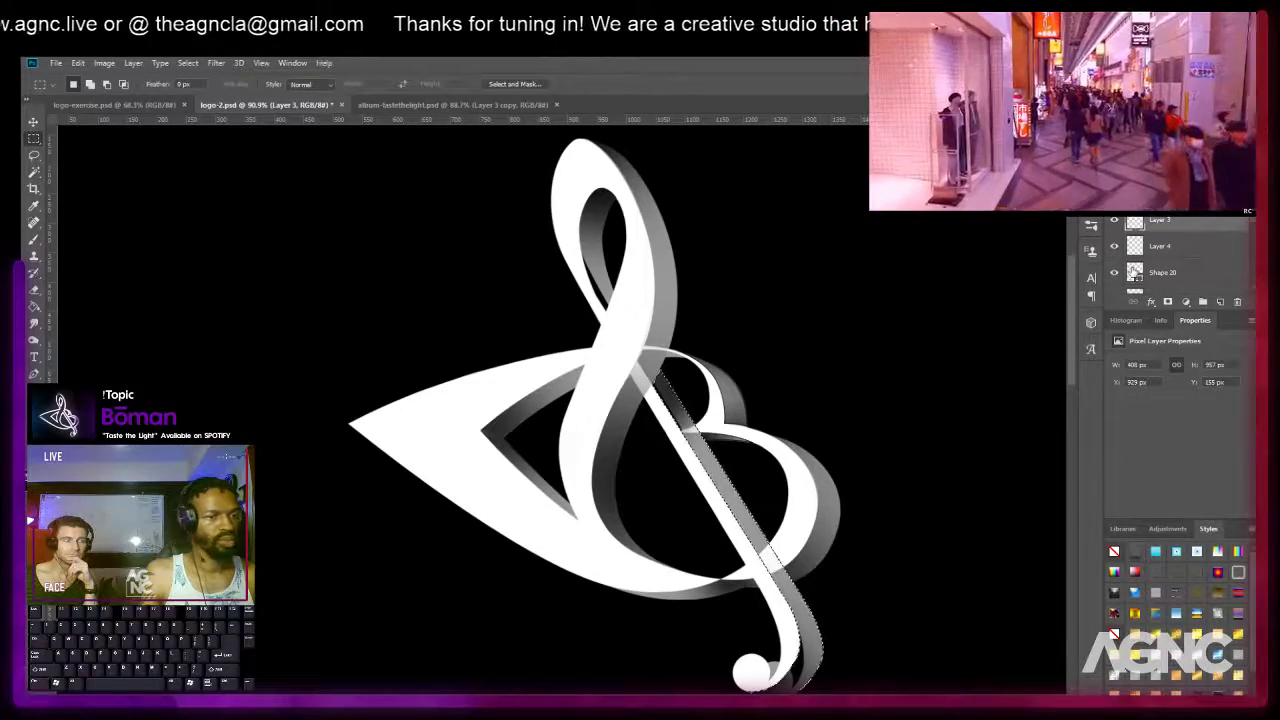
left_click(1114, 246)
left_click(1135, 248, "ctrl")
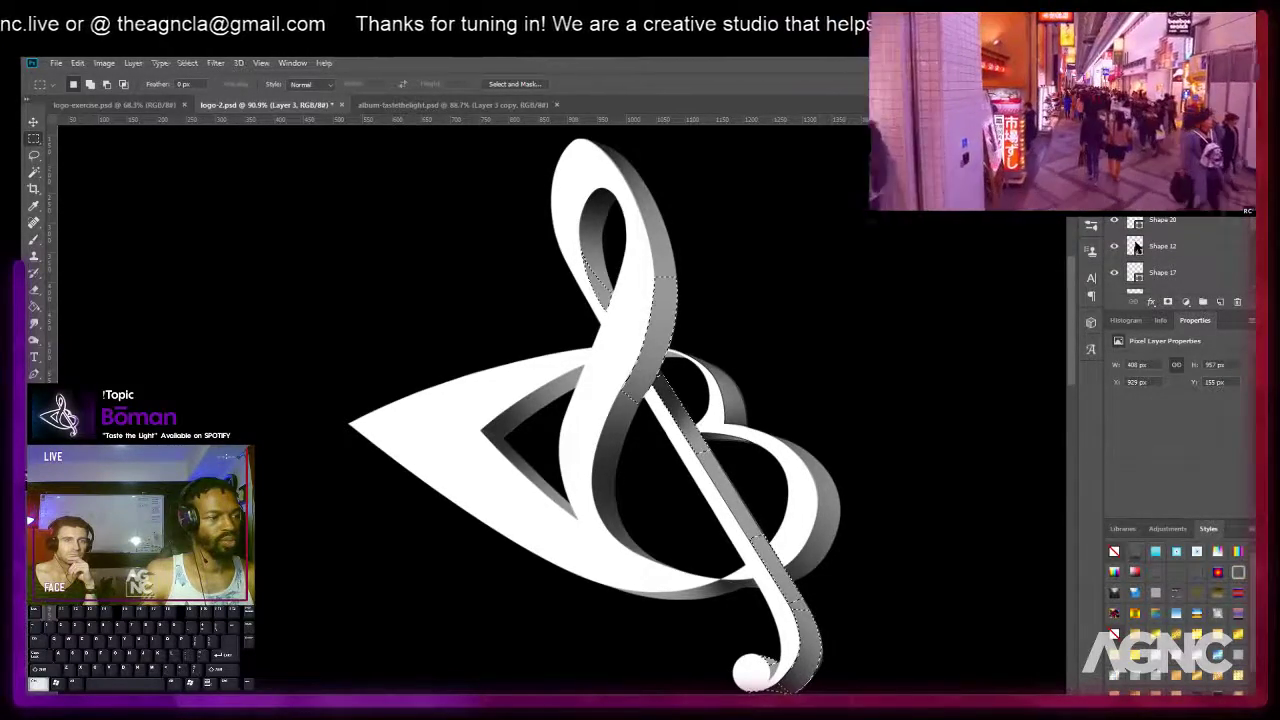
Make Shape 14 and Shape 13 visible, and load the outlines of the lower shape layers down to Shape 1 to check their faces.
scroll(1135, 249, "down", 2)
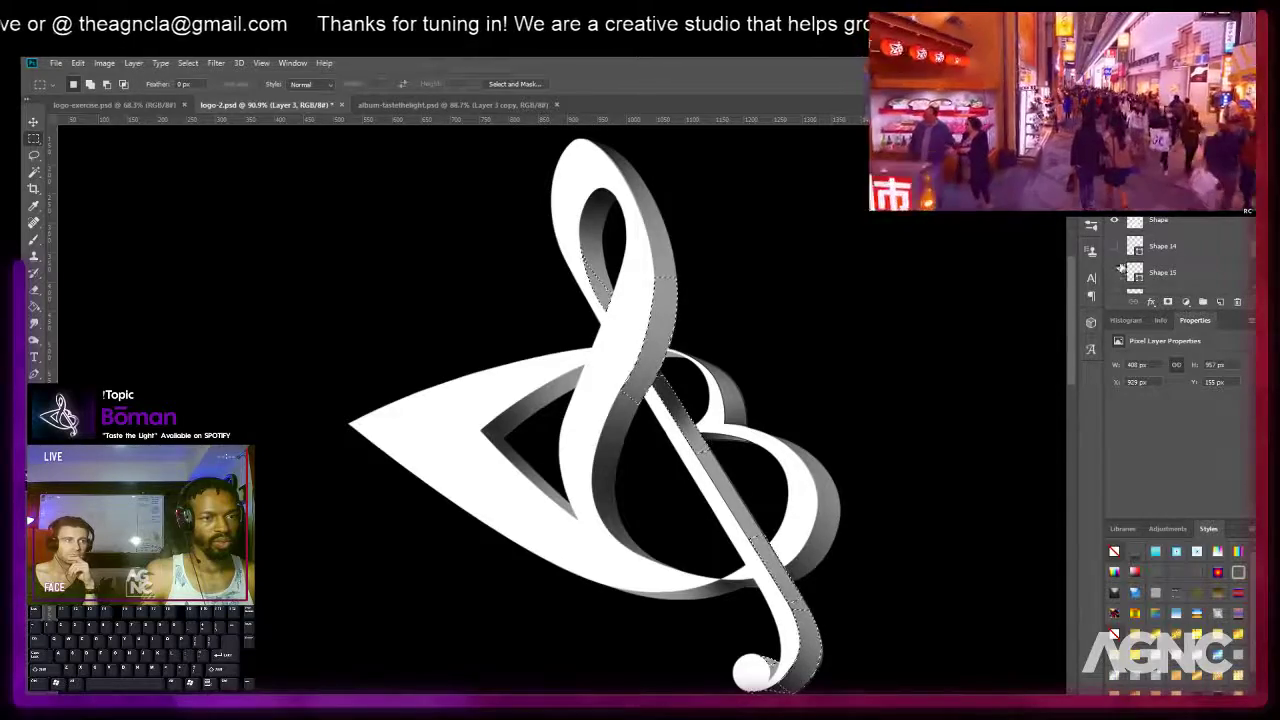
left_click(1135, 248, "ctrl")
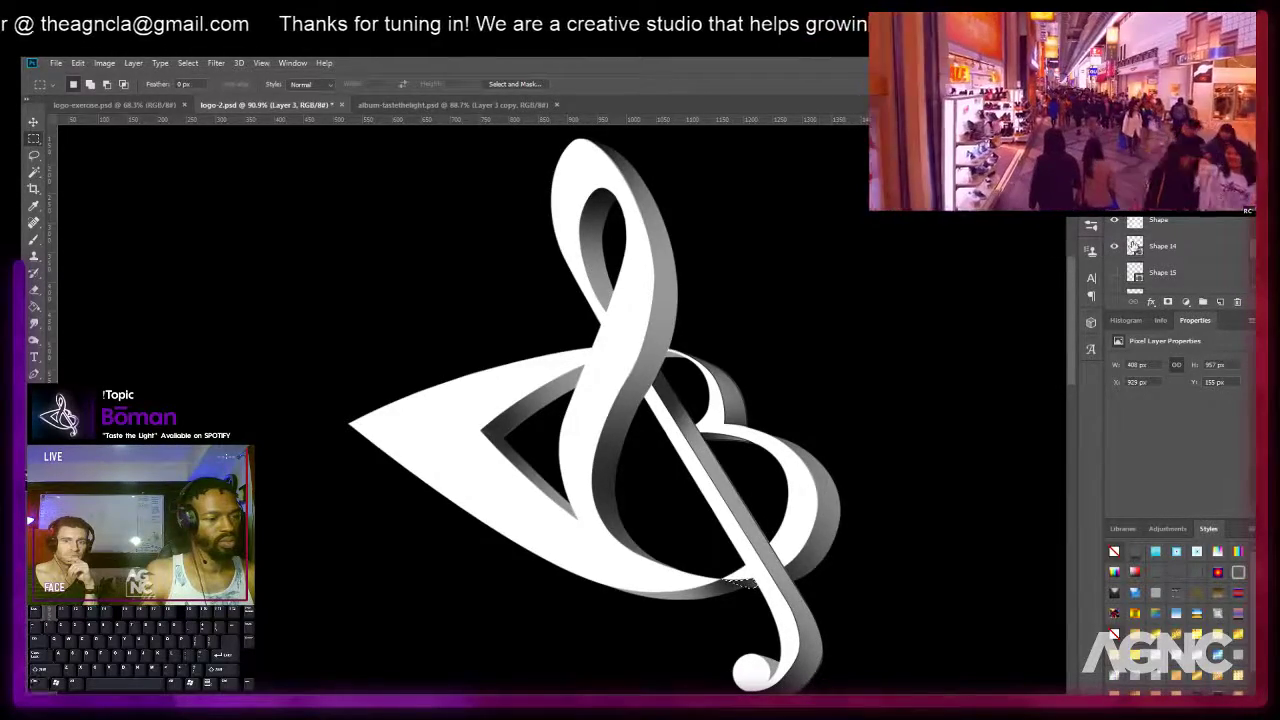
left_click(1135, 247, "ctrl")
scroll(1134, 247, "down", 2)
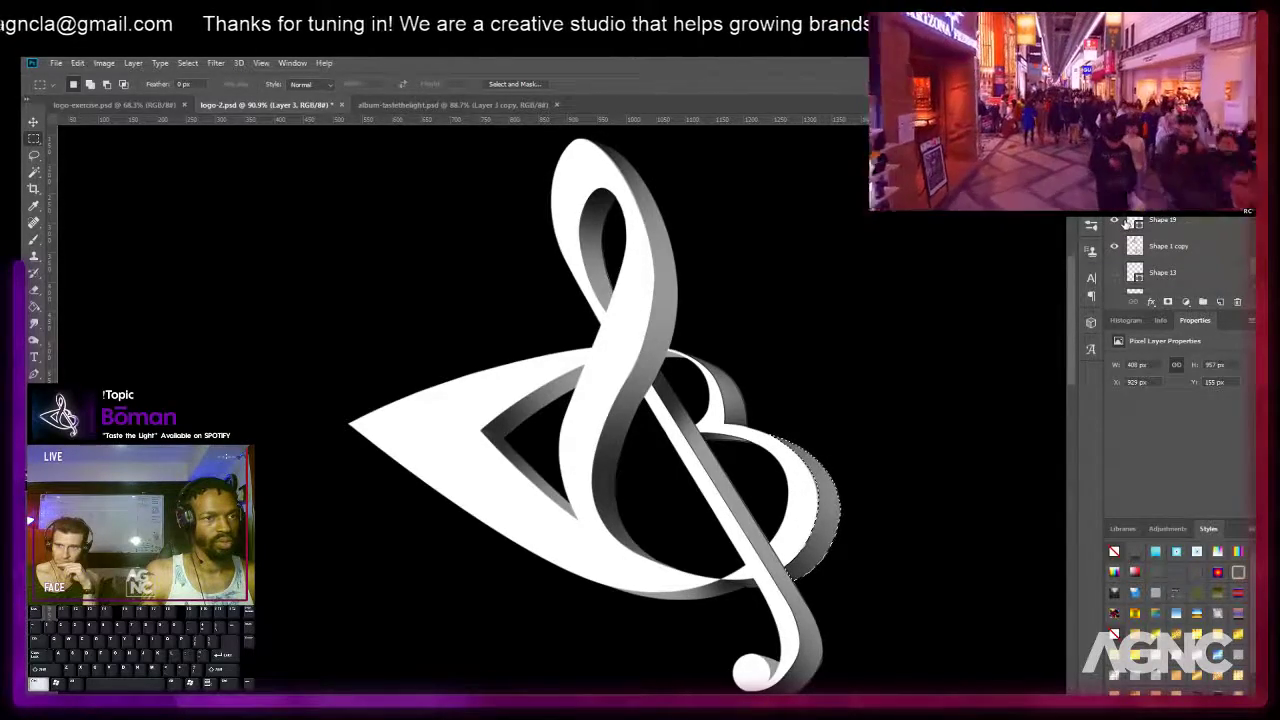
left_click(1135, 224, "ctrl")
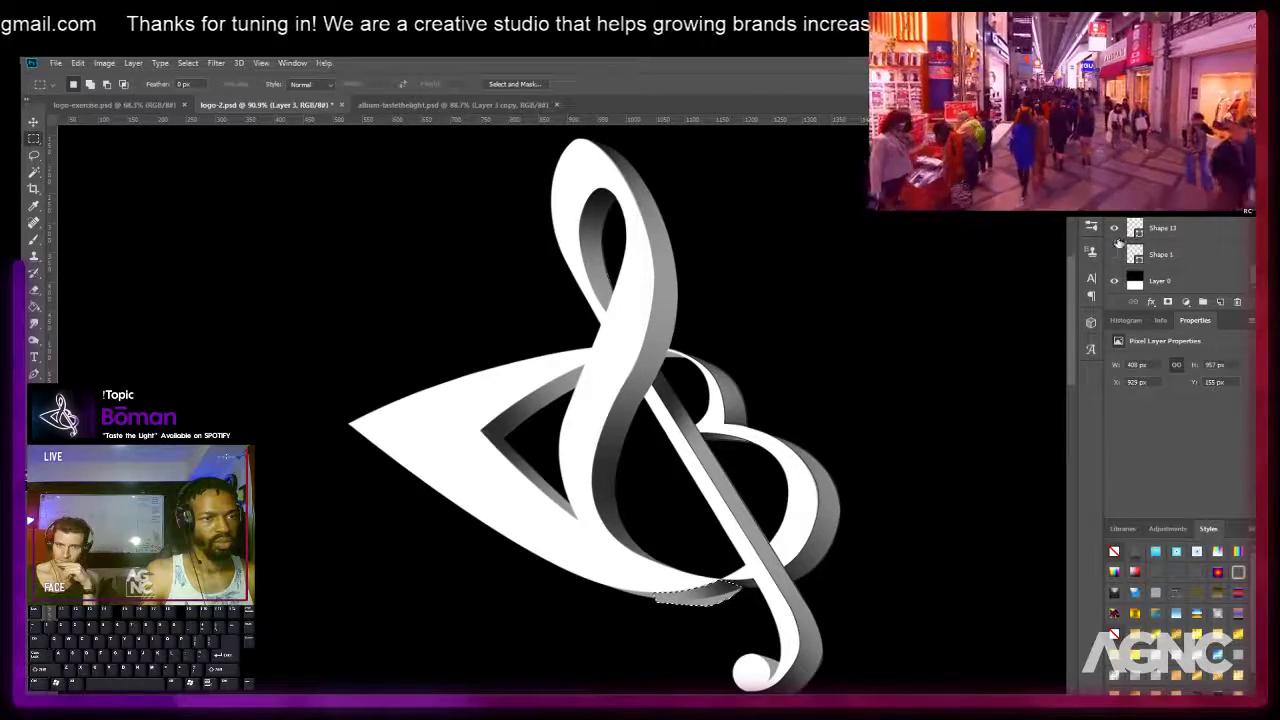
left_click(1114, 254)
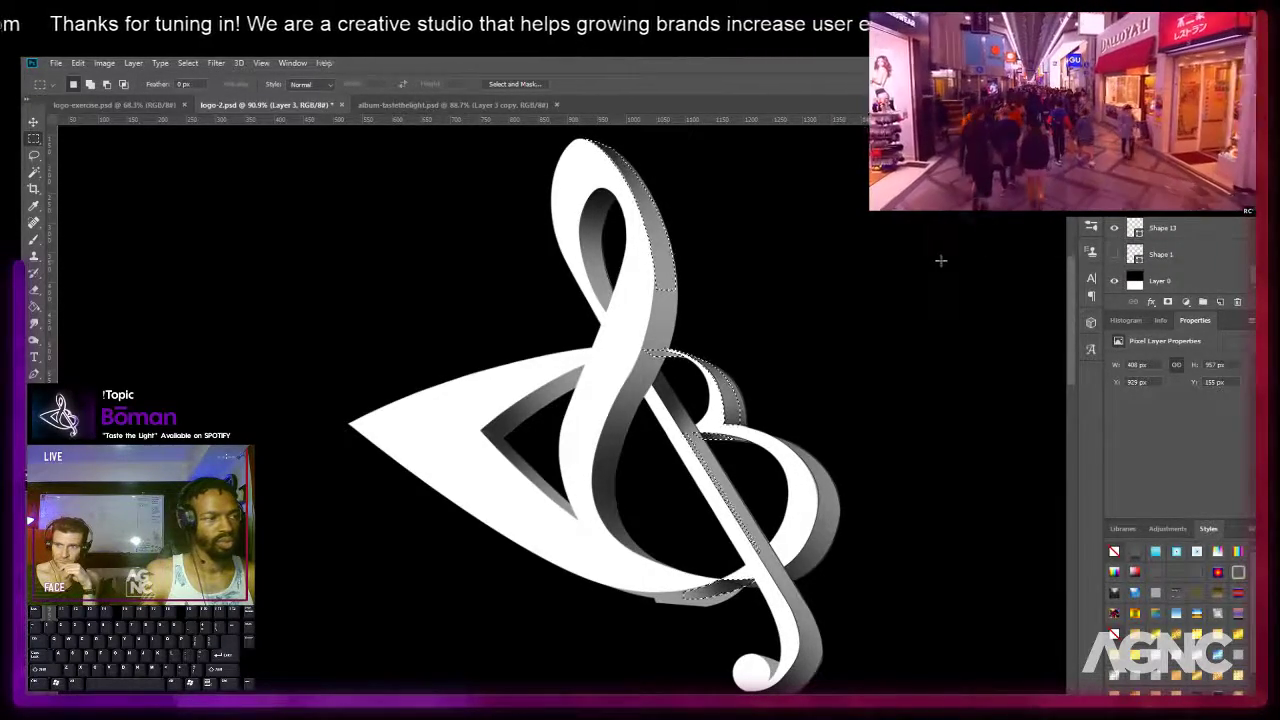
Select Shape 12 from the upper side face on the canvas and add a new empty layer above it for brushing.
key("v")
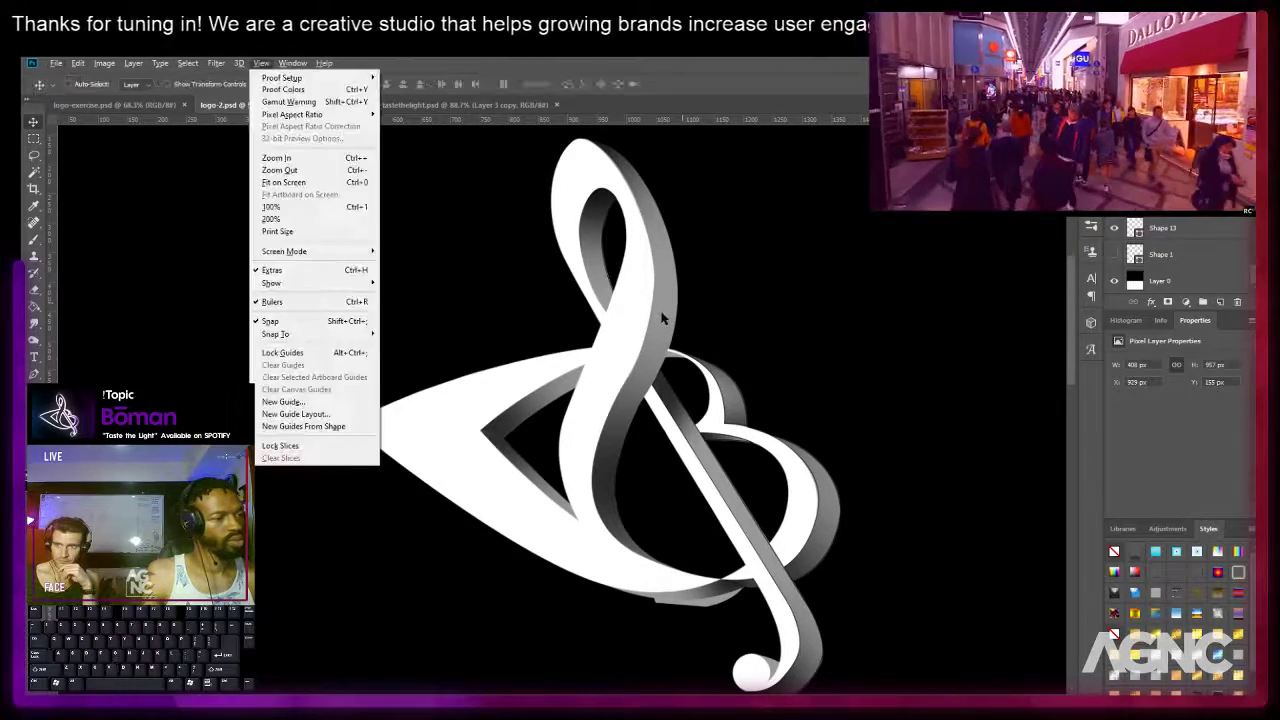
right_click(662, 314)
left_click(691, 321)
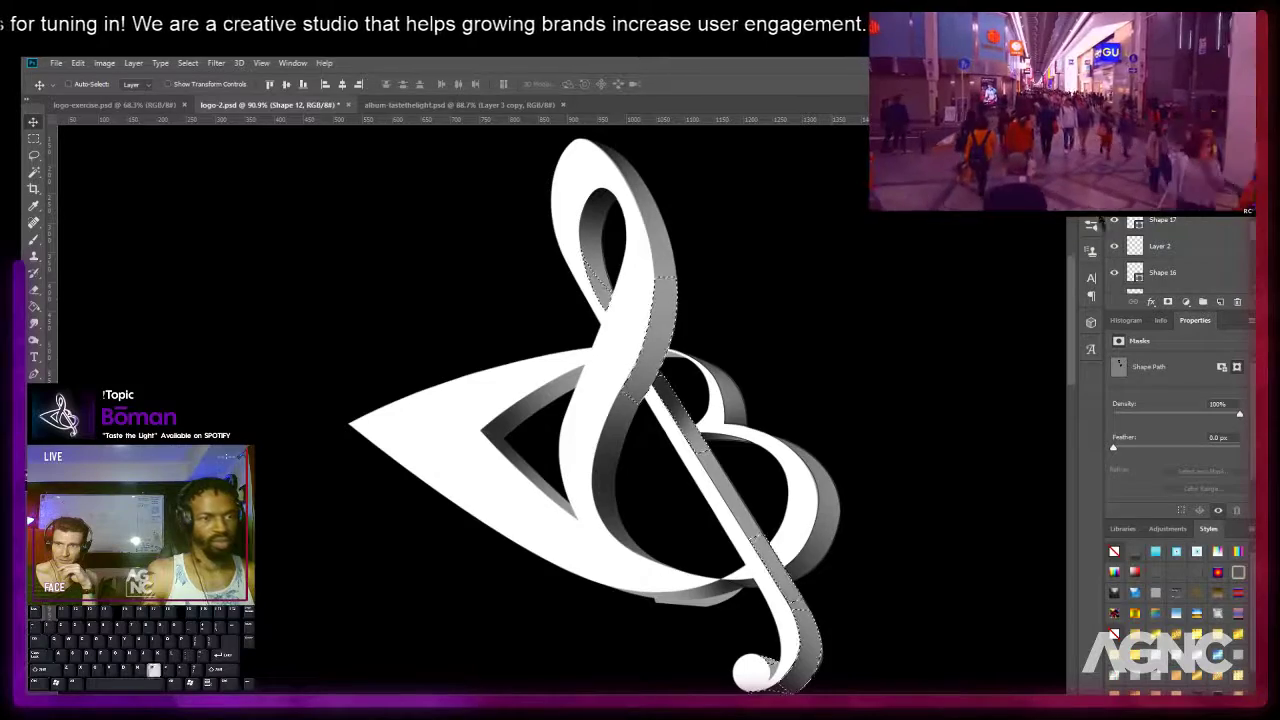
key("m")
left_click(1220, 301)
key("b")
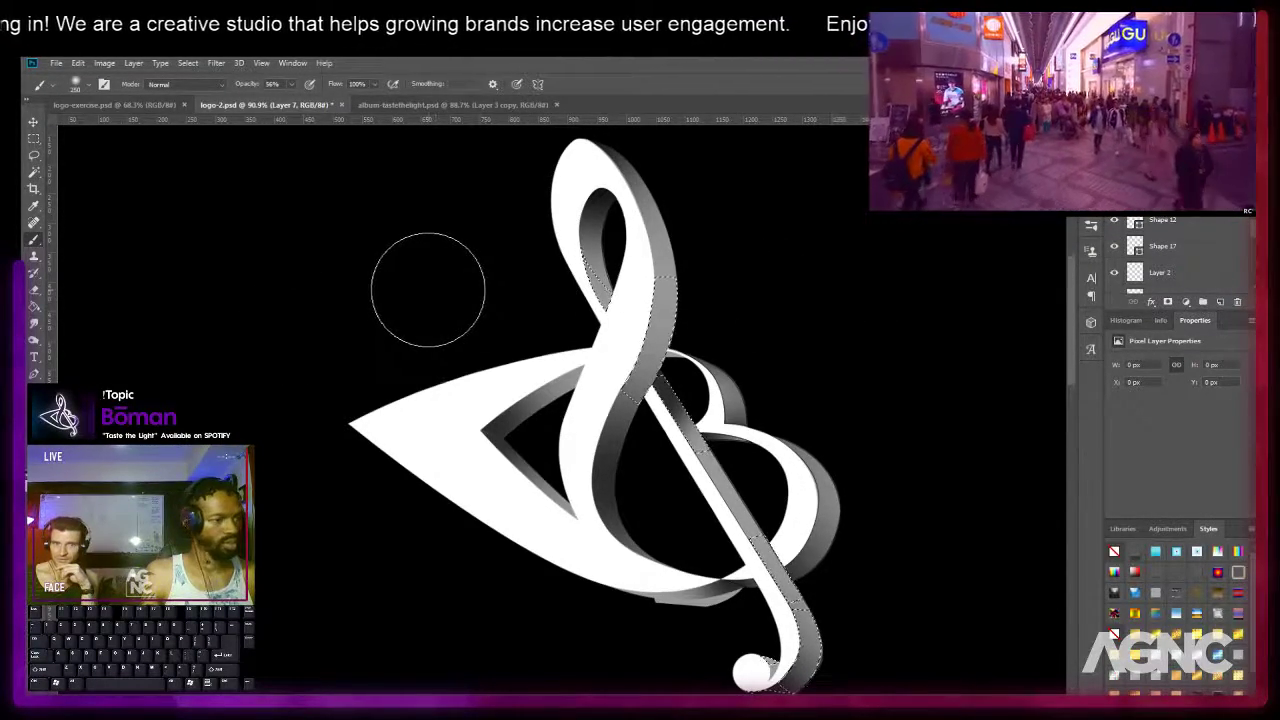
Deselect and paint a broad, soft light stroke with a 200 px brush on Layer 7 across the clef's upper loop and side face.
left_click_drag(569, 253, 998, 264)
key("ctrl+z")
key("ctrl+d")
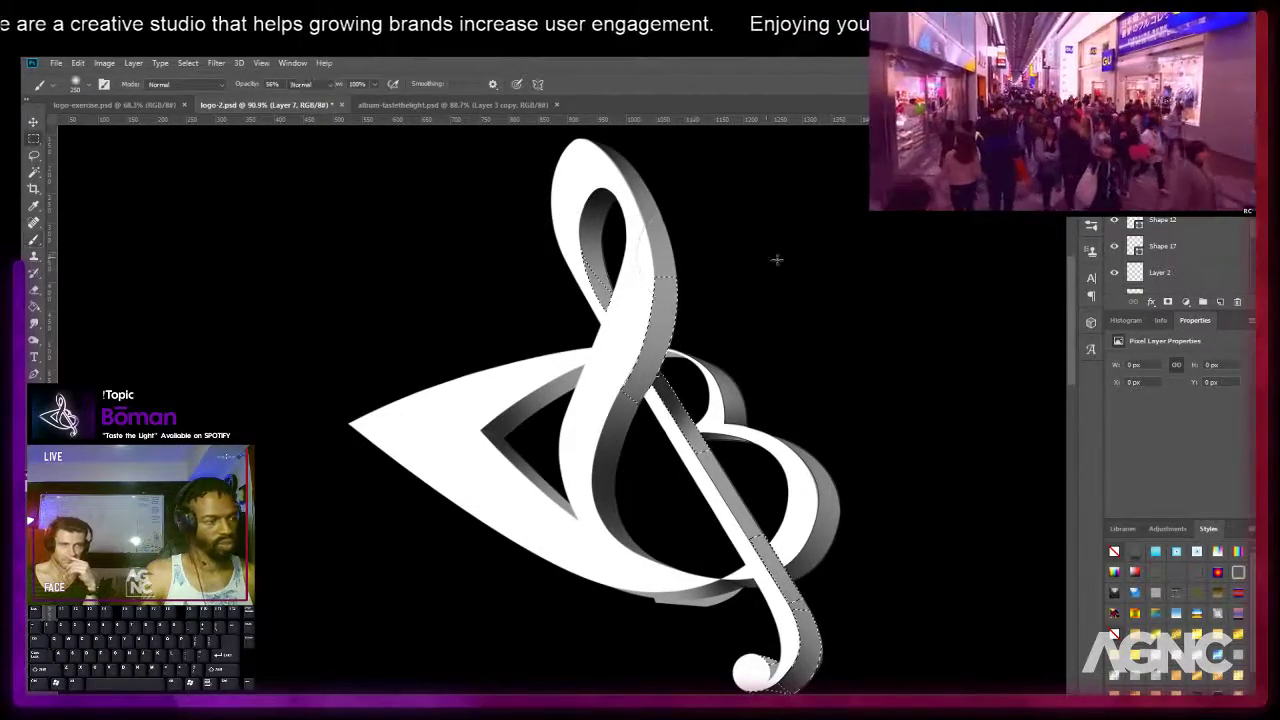
key("m")
scroll(677, 285, "up", 3)
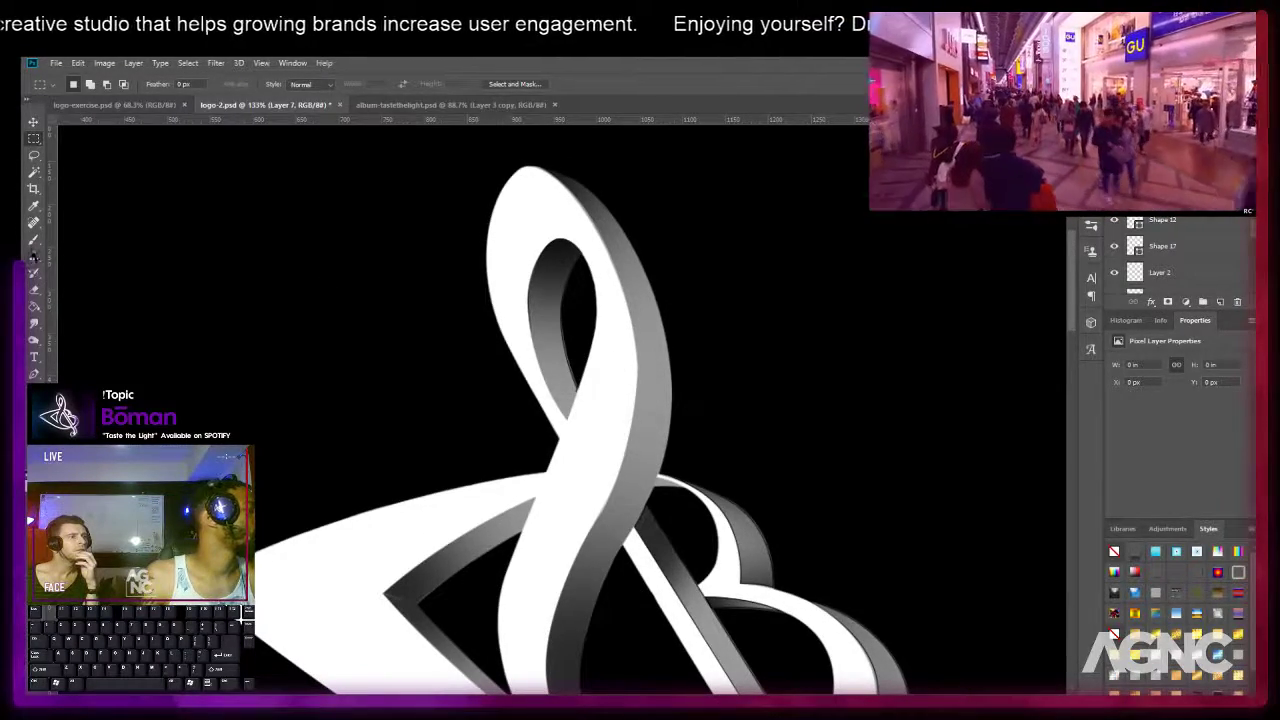
key("b")
key("bracketleft")
left_click_drag(428, 326, 883, 457)
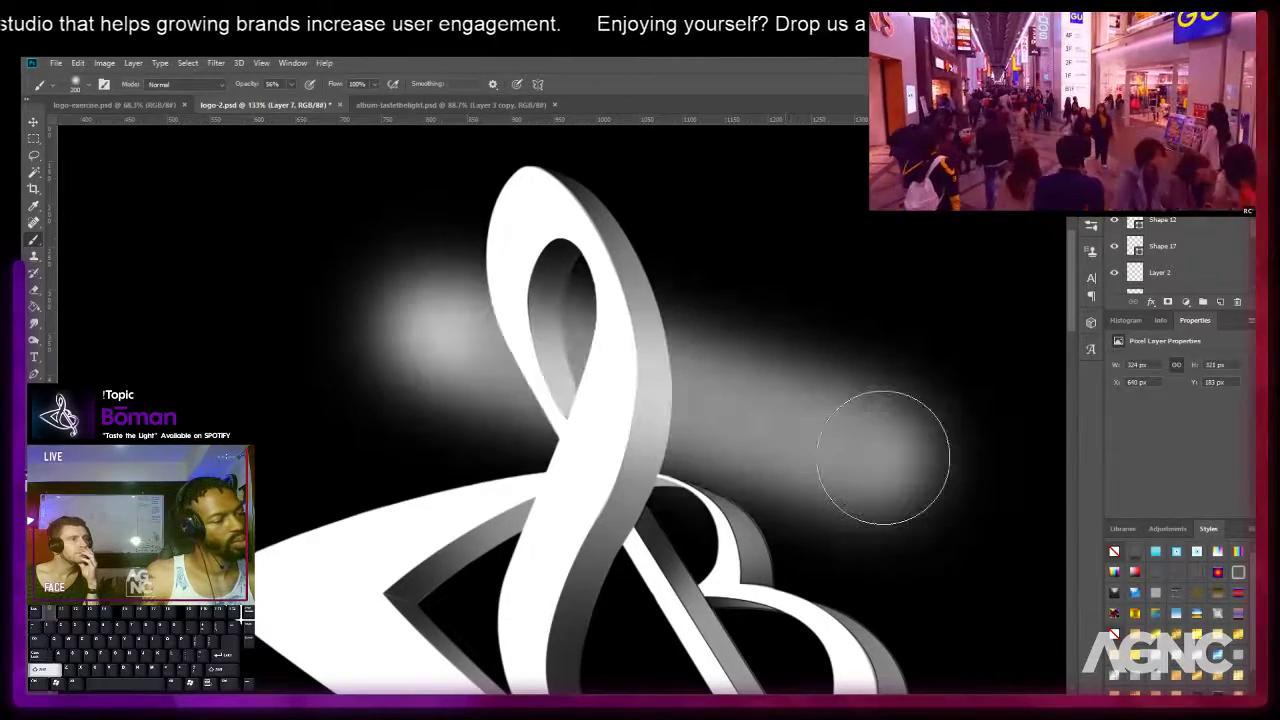
Trace the inner edge of the upper side face with the Pen tool, down to the bend above the stem crossing, refining the curve handle.
scroll(665, 285, "up", 2)
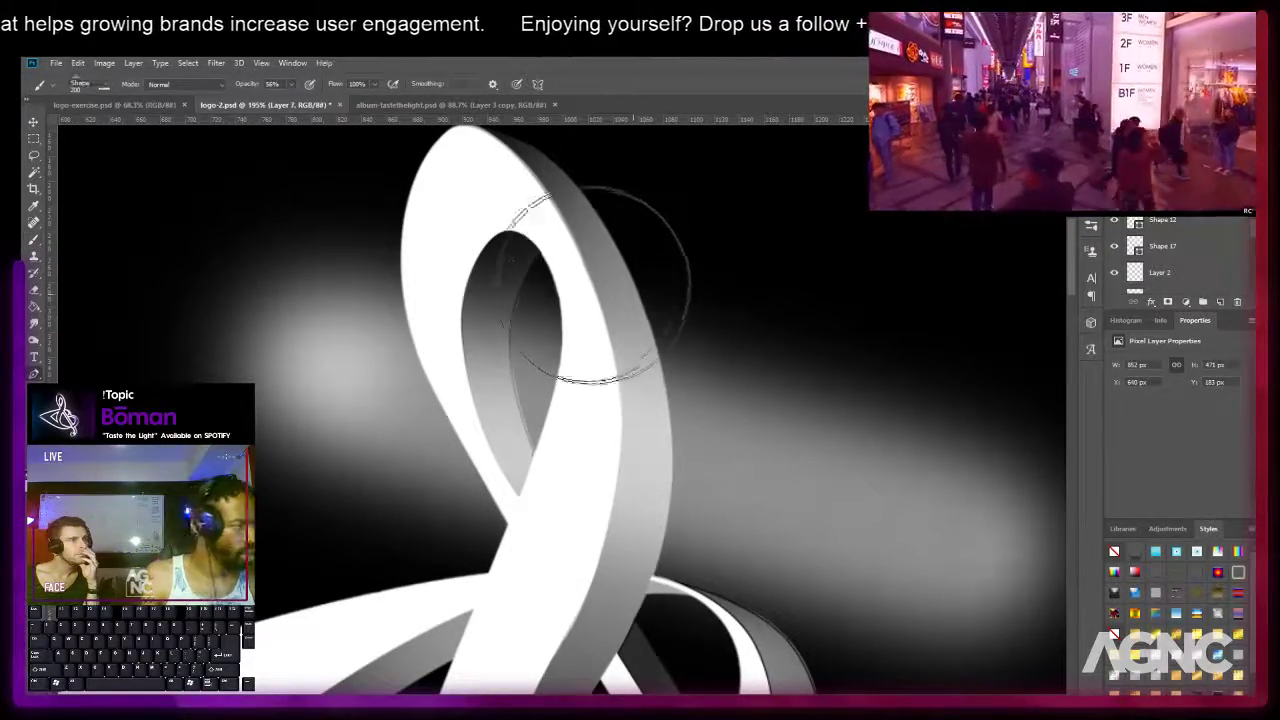
key("p")
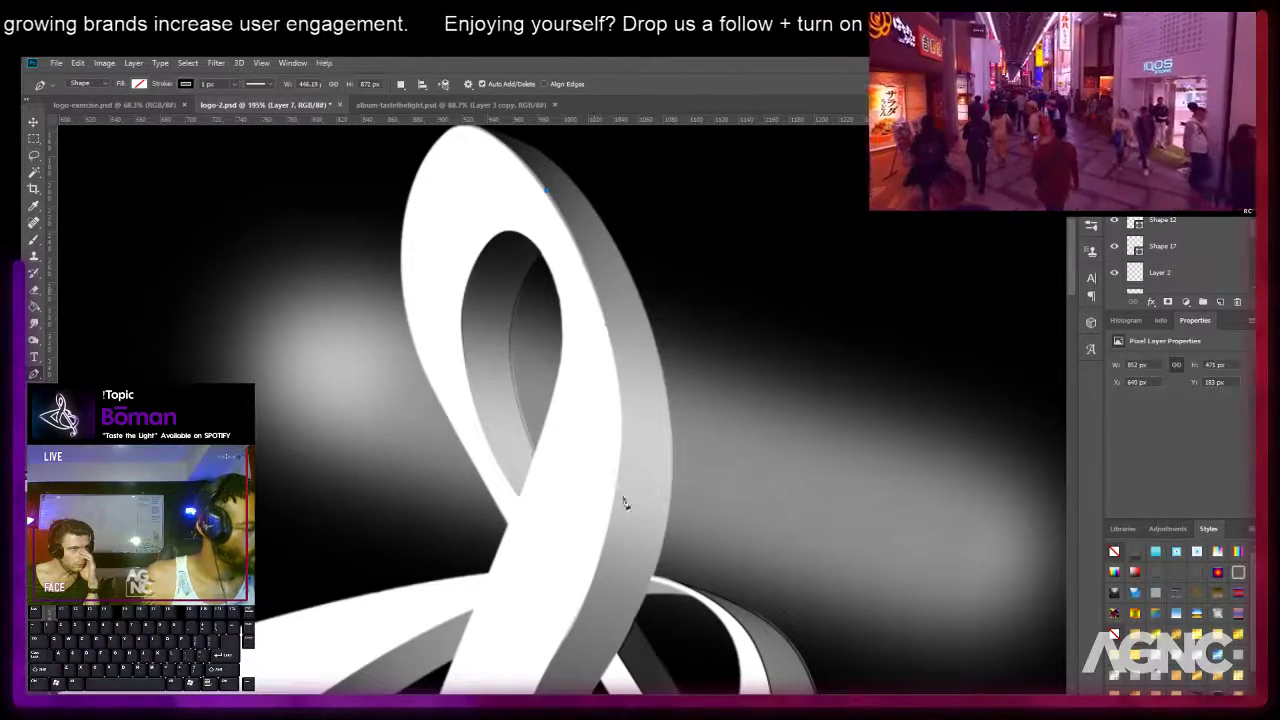
left_click(600, 614)
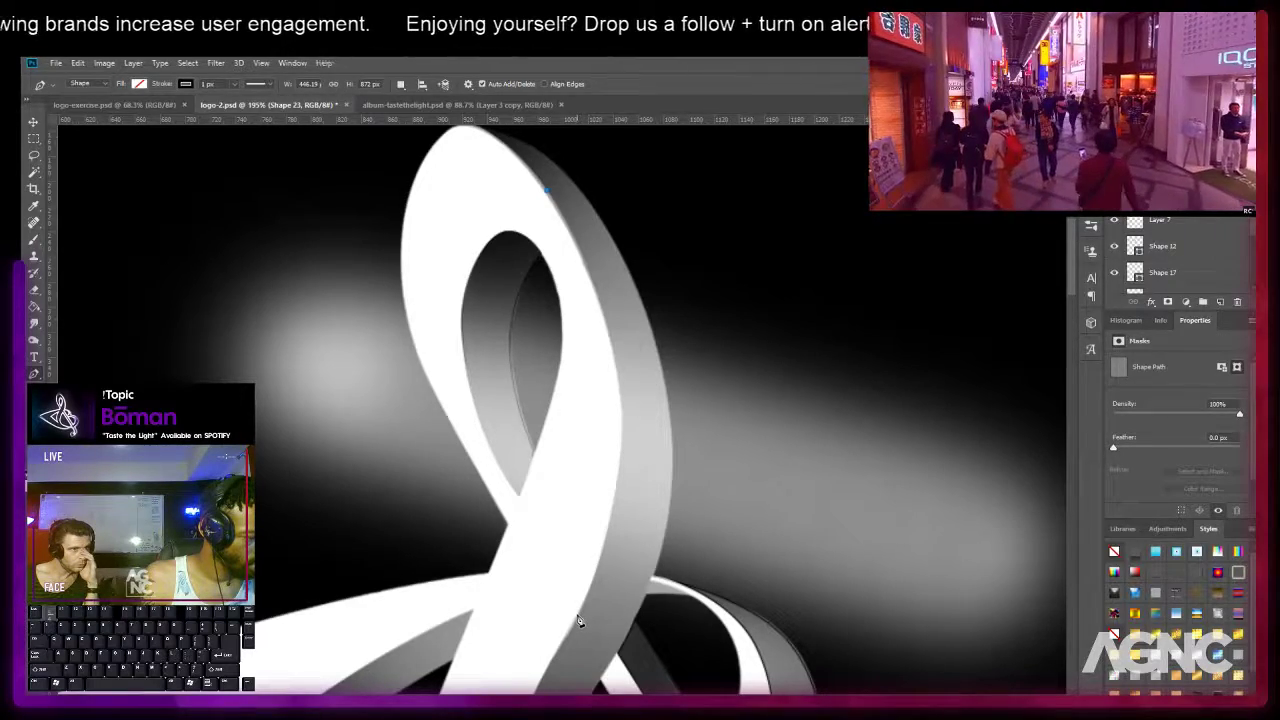
left_click_drag(580, 620, 469, 471)
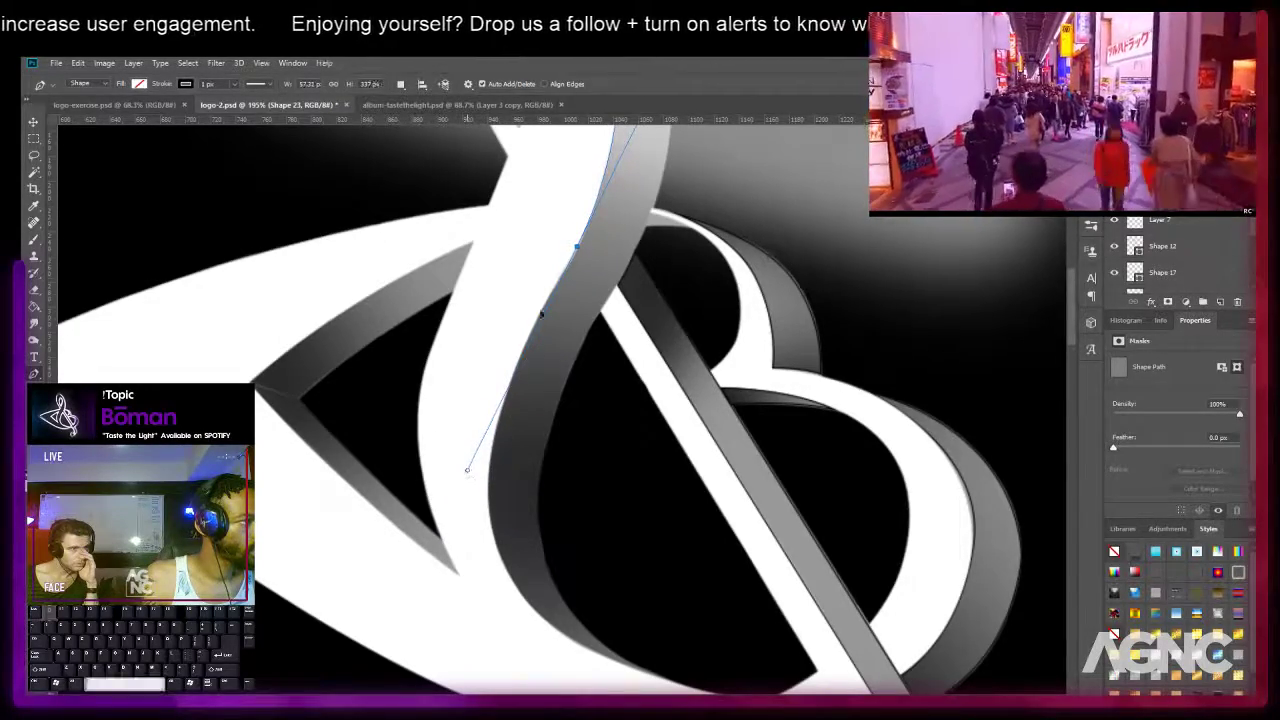
key("space")
left_click_drag(580, 245, 522, 485)
key("a")
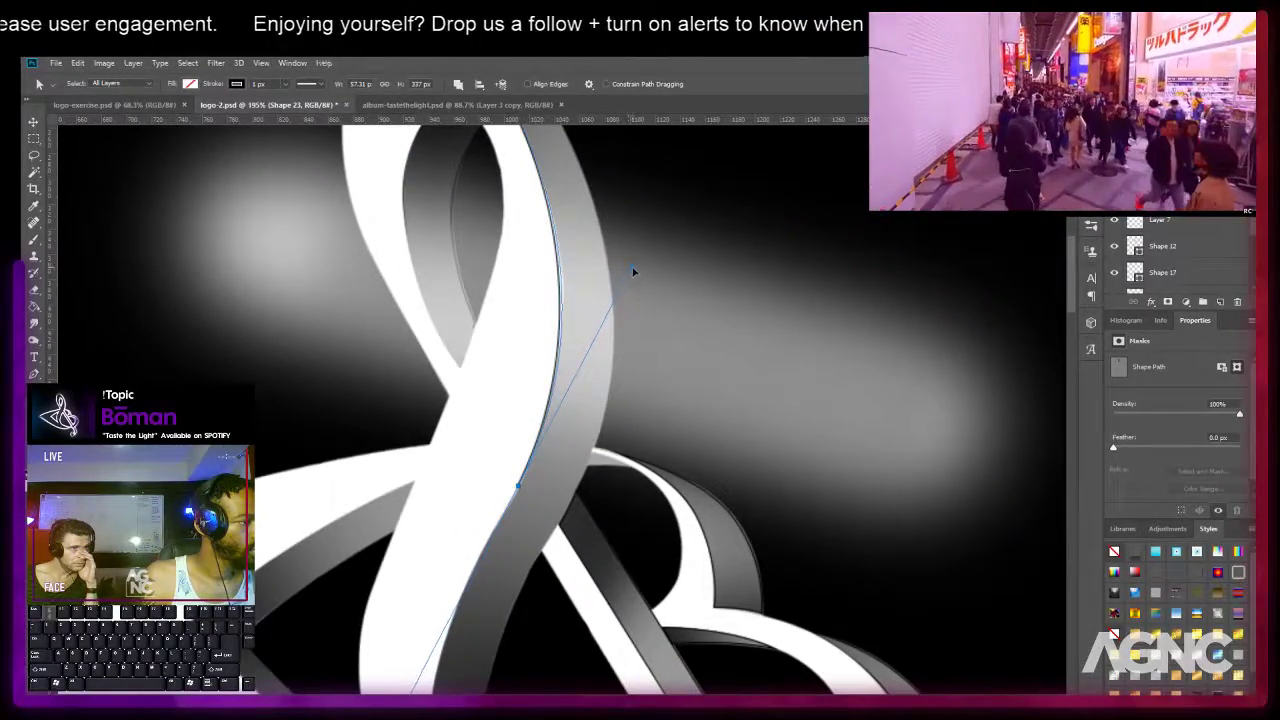
Continue the pen outline across the face's lower end and up its outer edge, and close it at the starting point.
key("p")
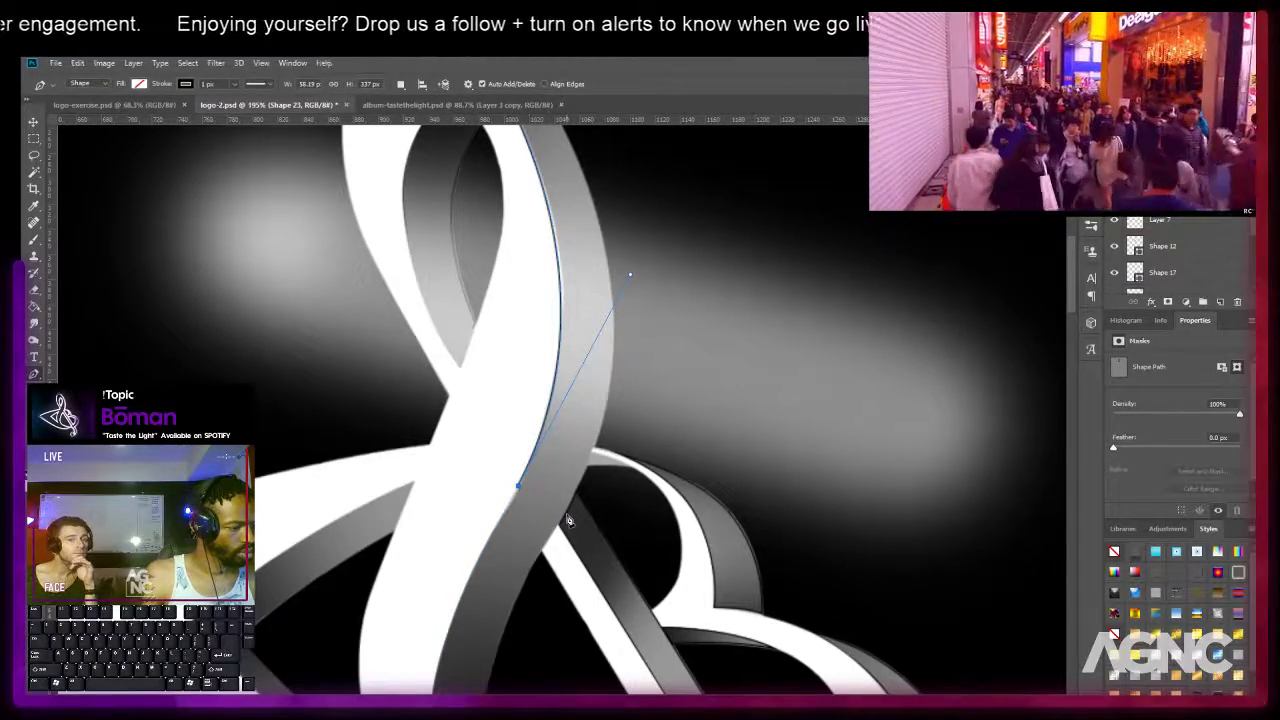
left_click(561, 519)
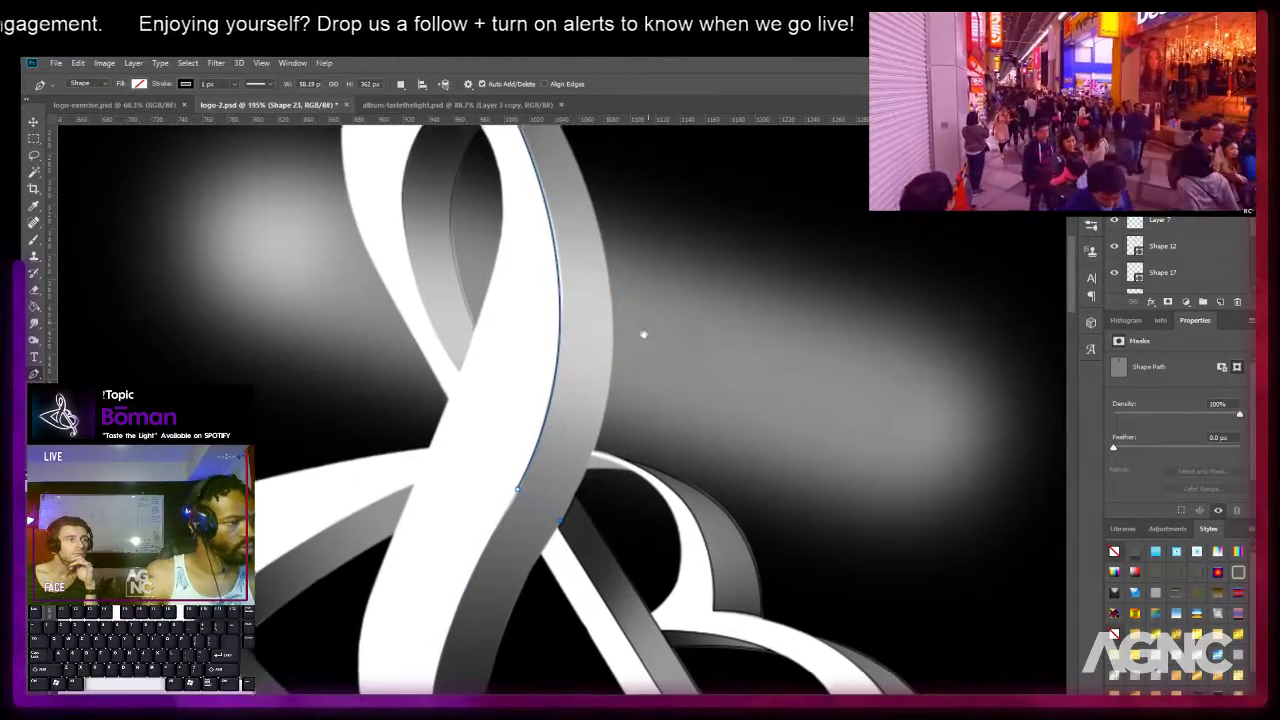
key("space")
left_click_drag(628, 216, 597, 409)
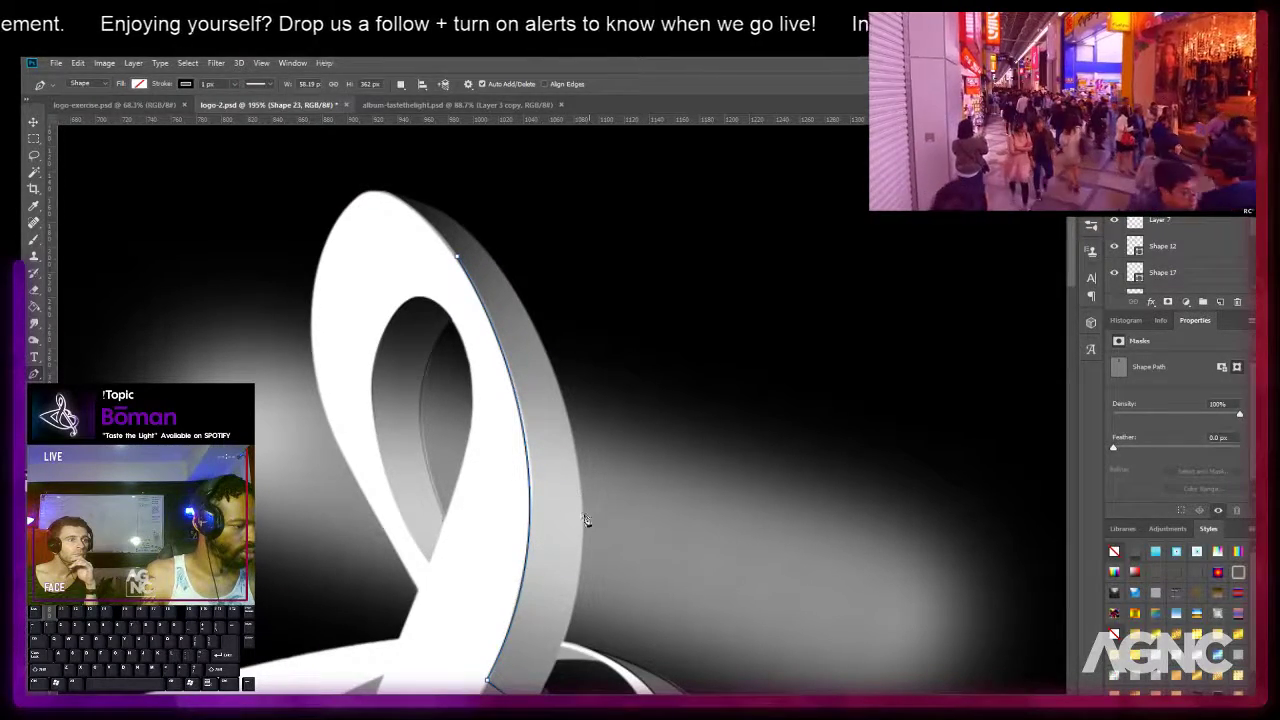
left_click_drag(582, 499, 574, 371)
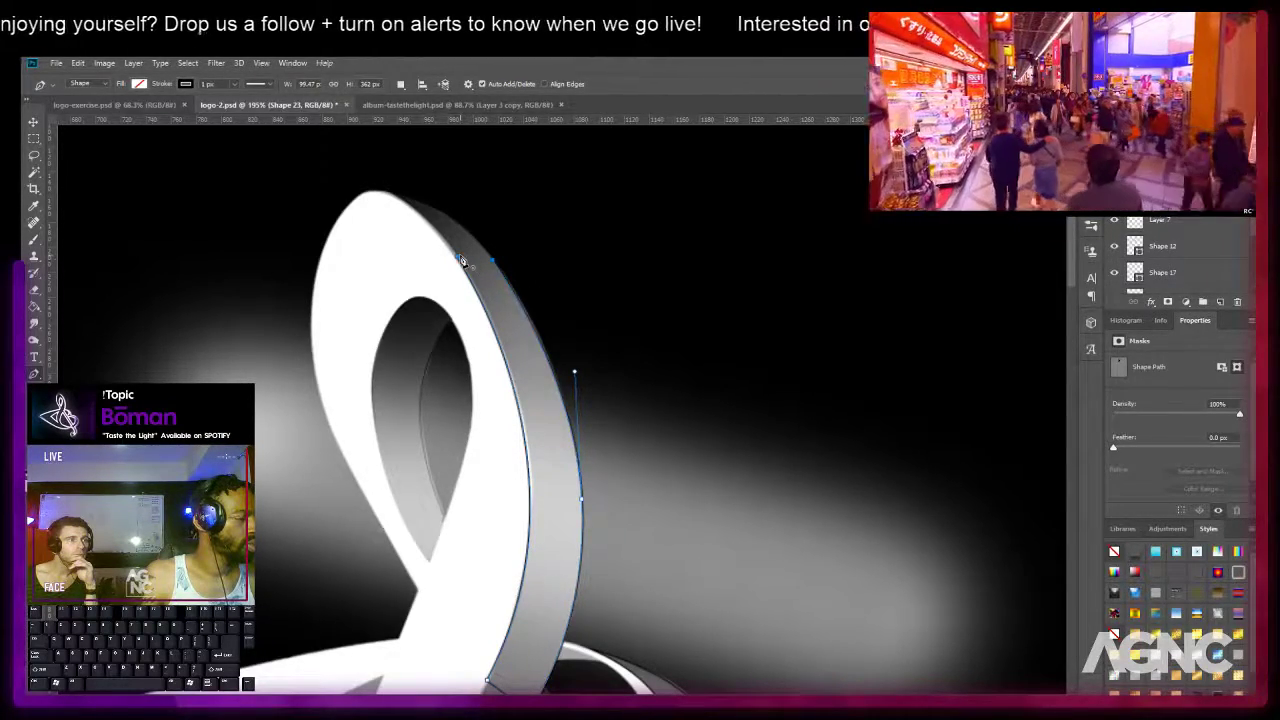
key("ctrl+z")
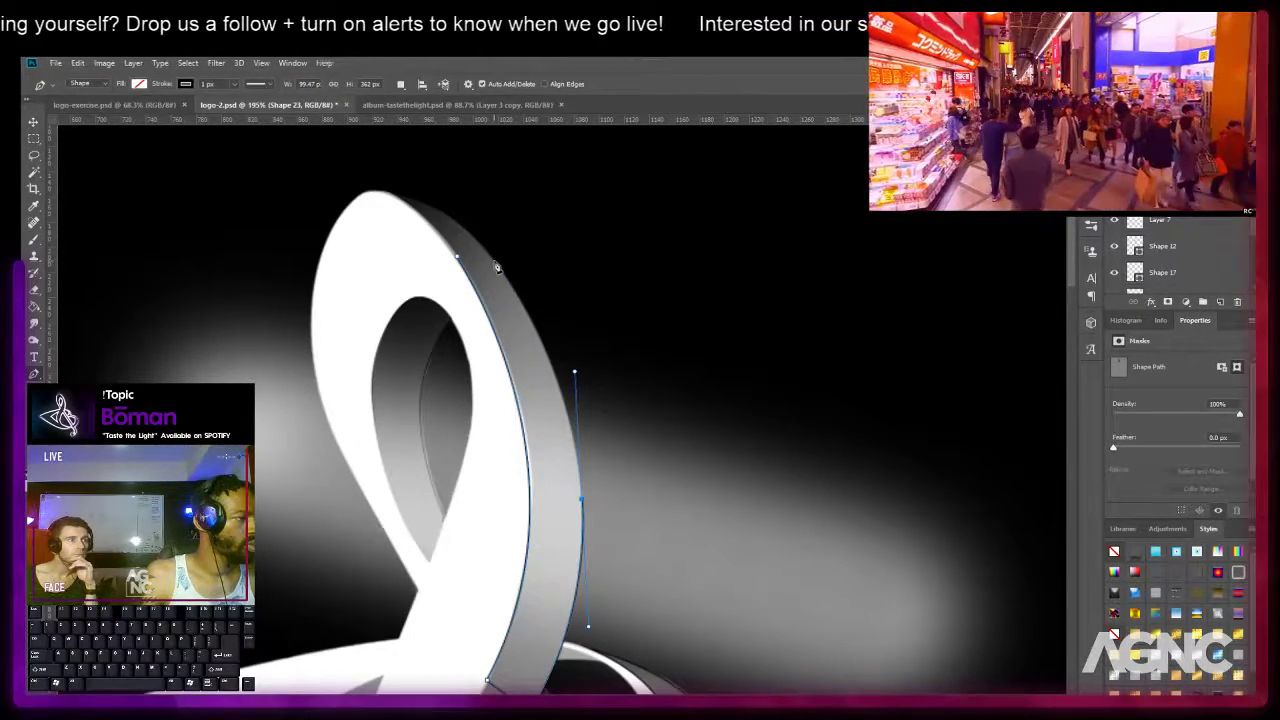
left_click_drag(457, 219, 471, 214)
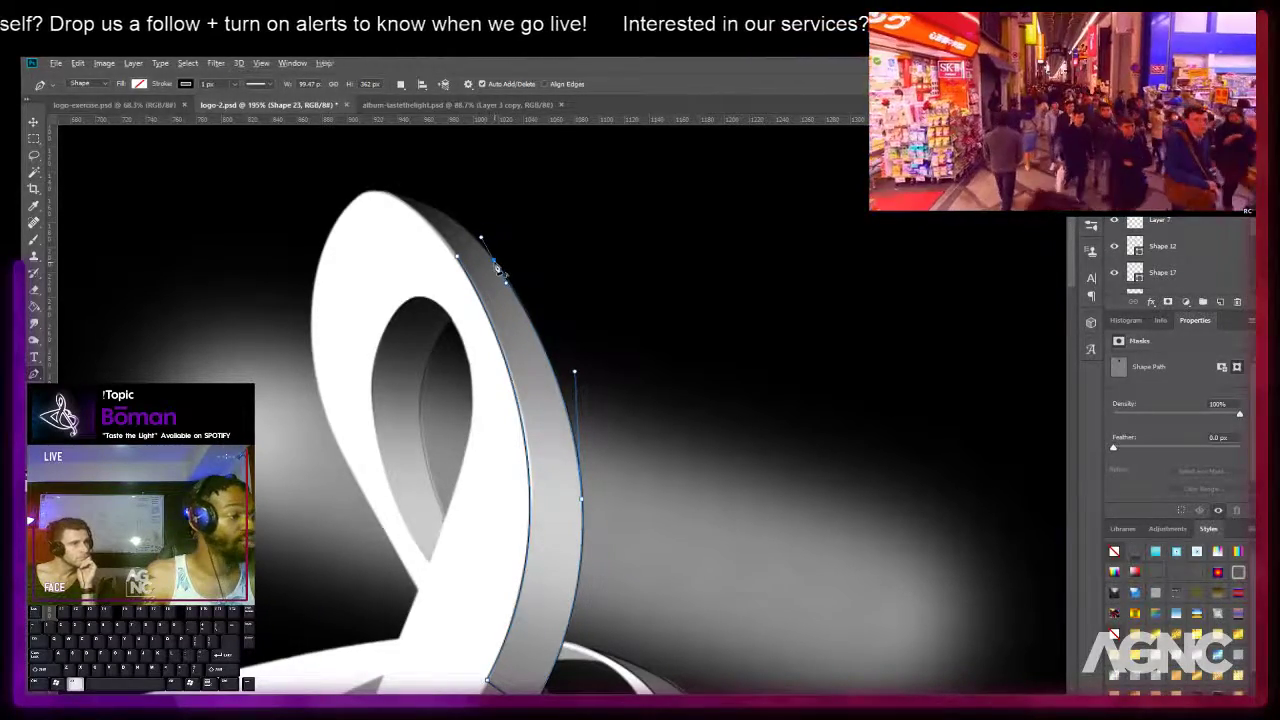
left_click(460, 260)
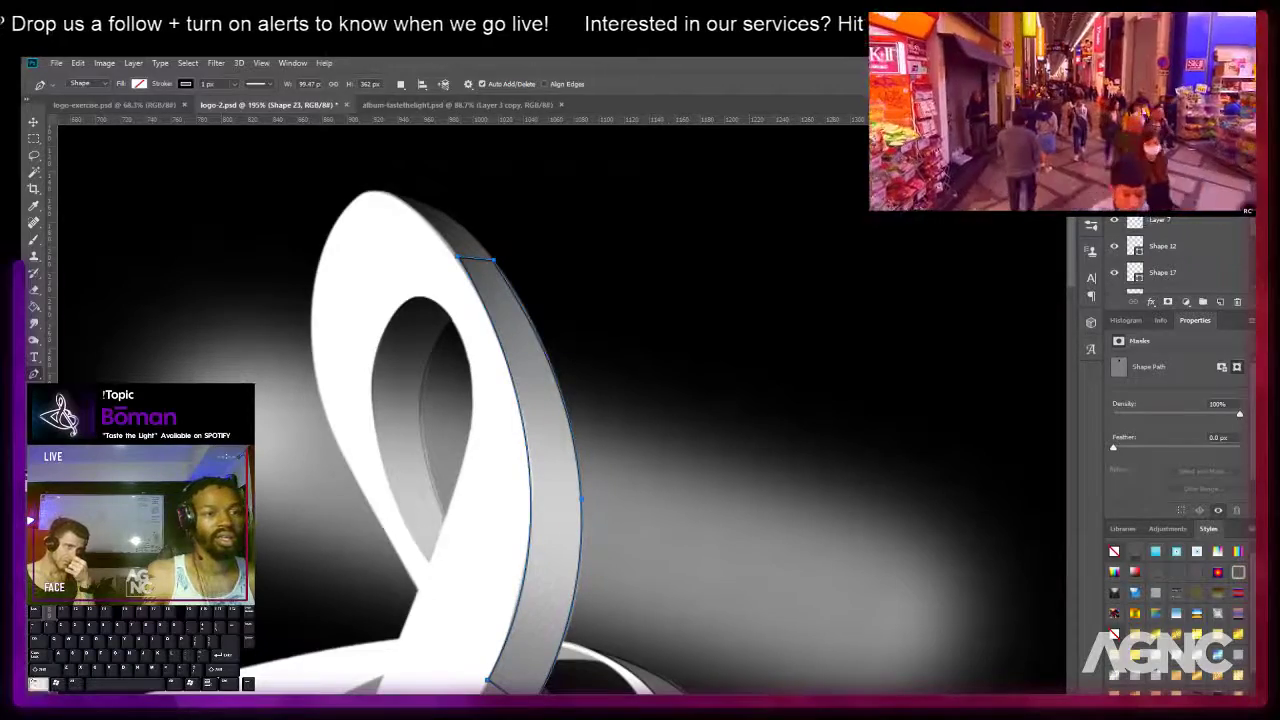
Load the traced face outline as a selection, remove Layer 7's light brushwork outside it, and deselect.
key("ctrl+Return")
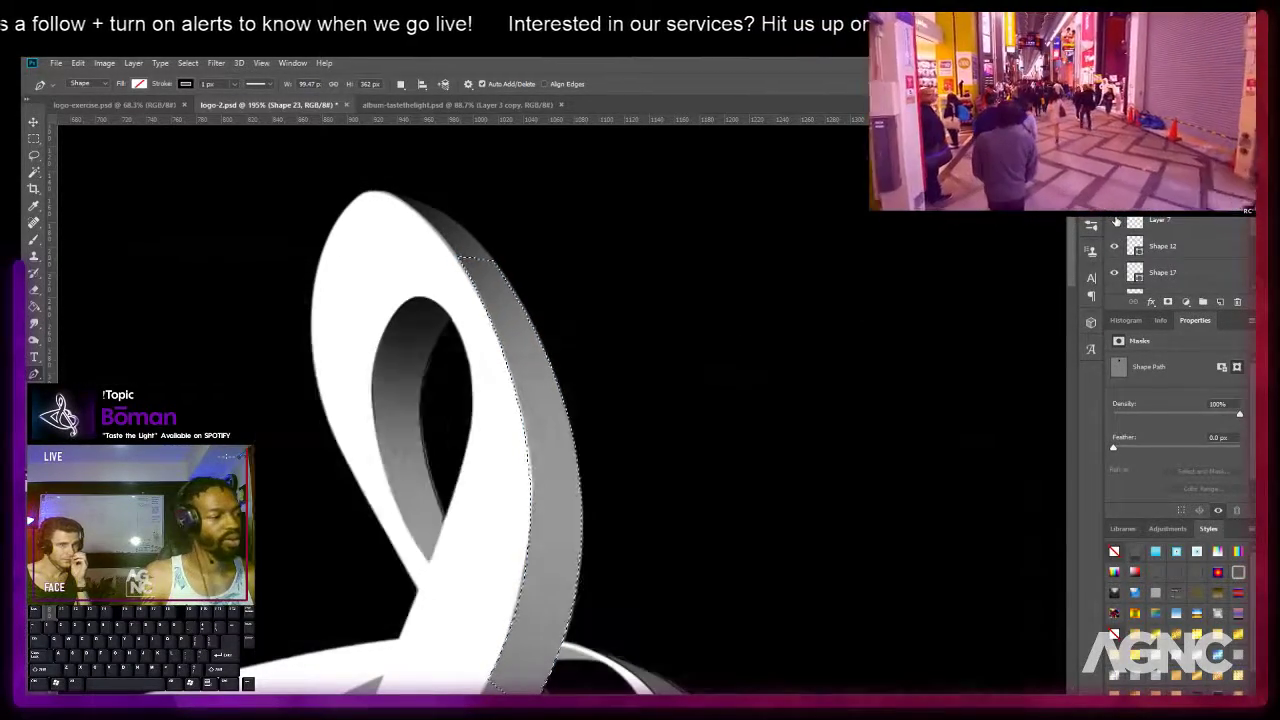
left_click(1173, 228)
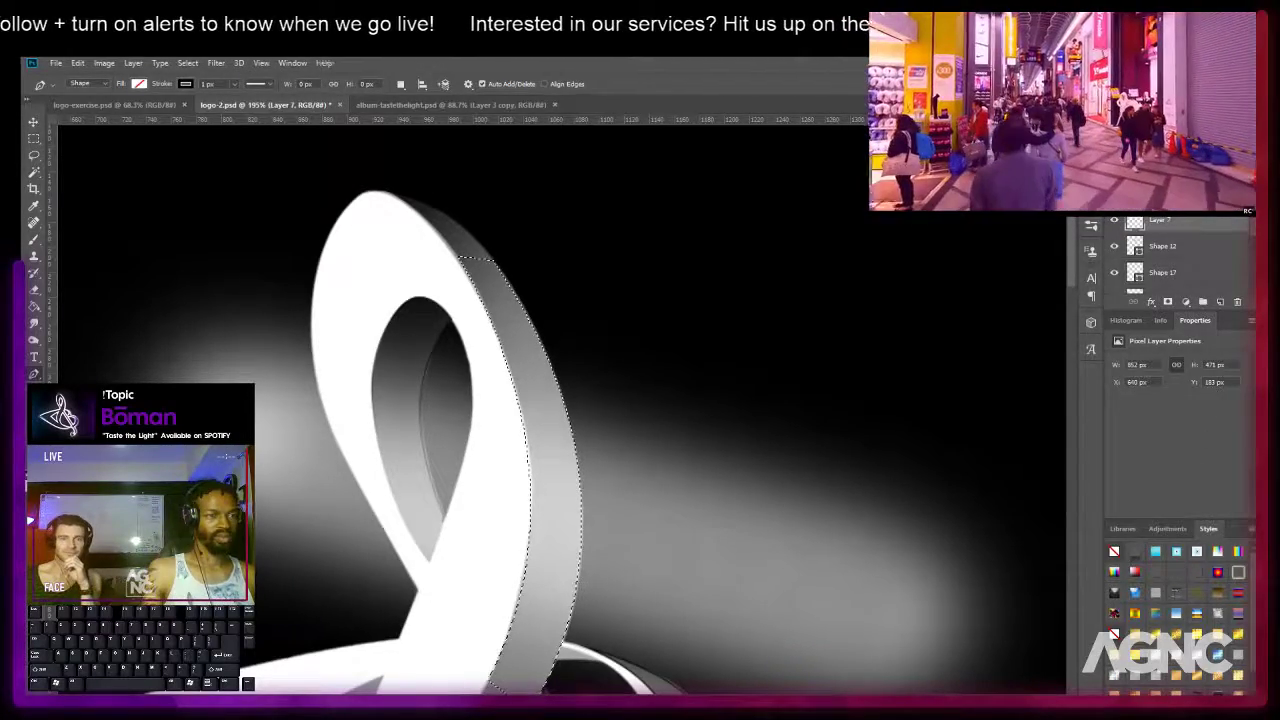
key("m")
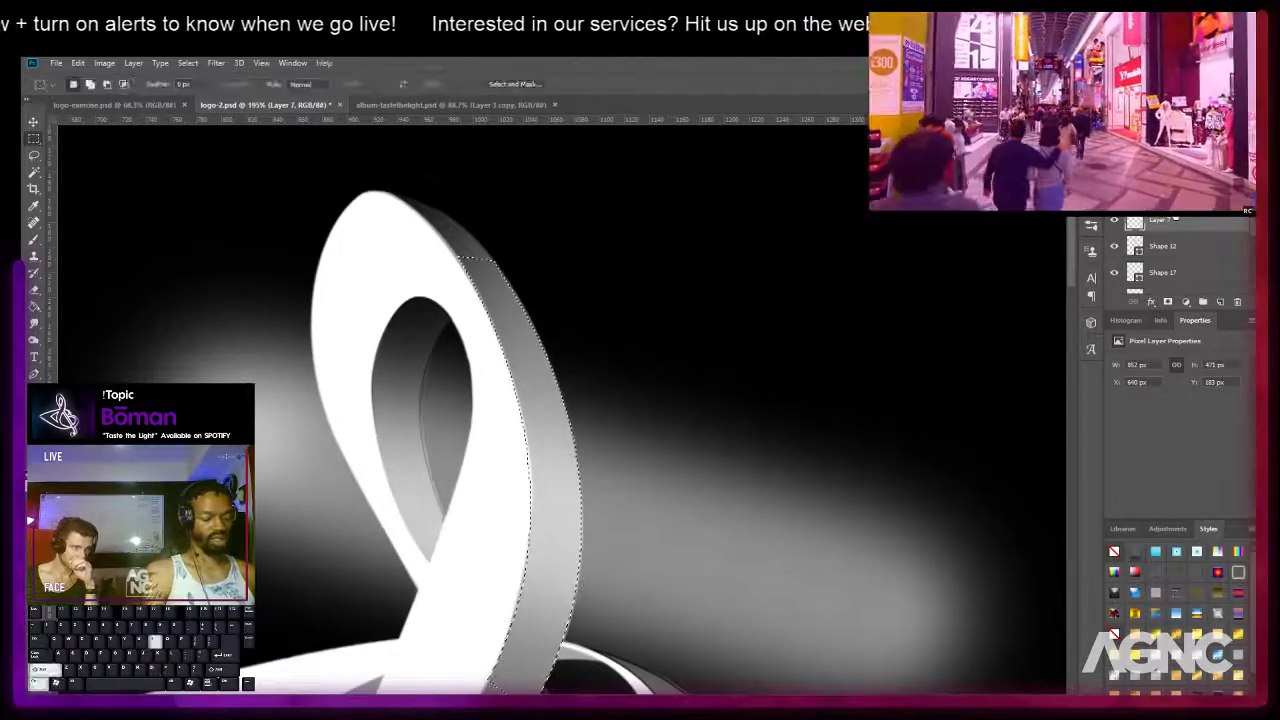
key("Delete")
key("p")
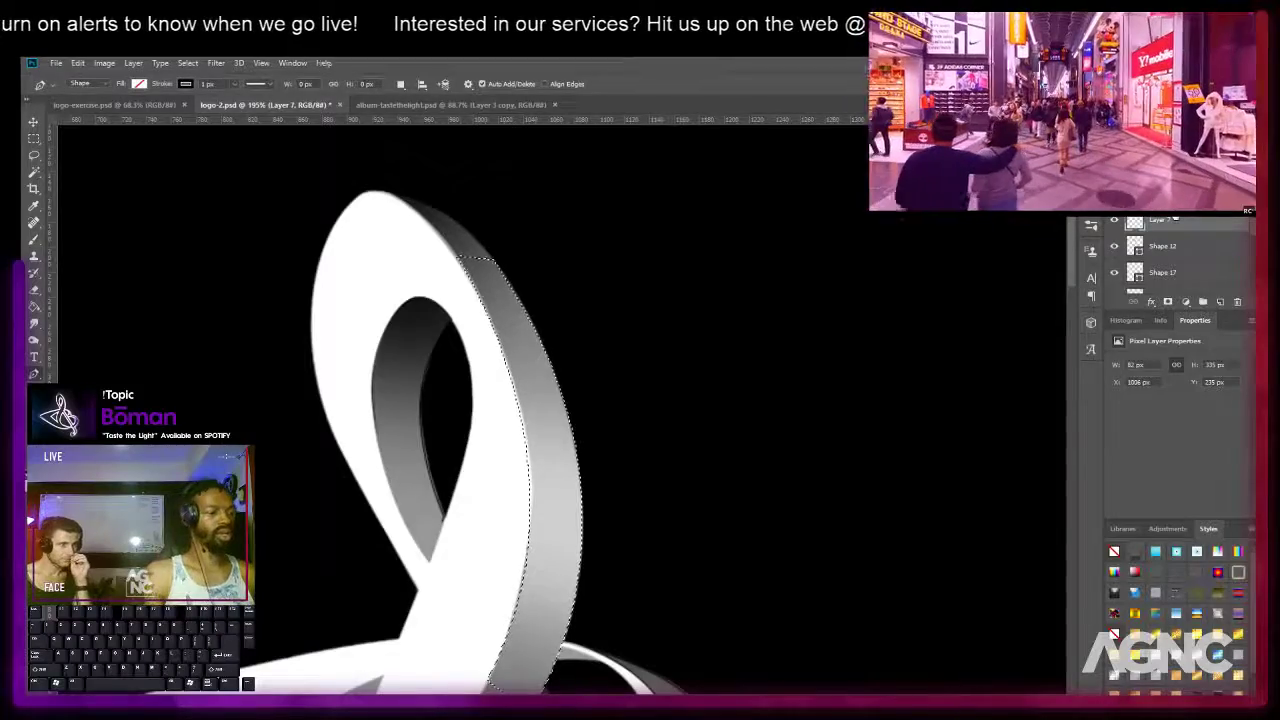
left_click(628, 265)
scroll(640, 268, "down", 2)
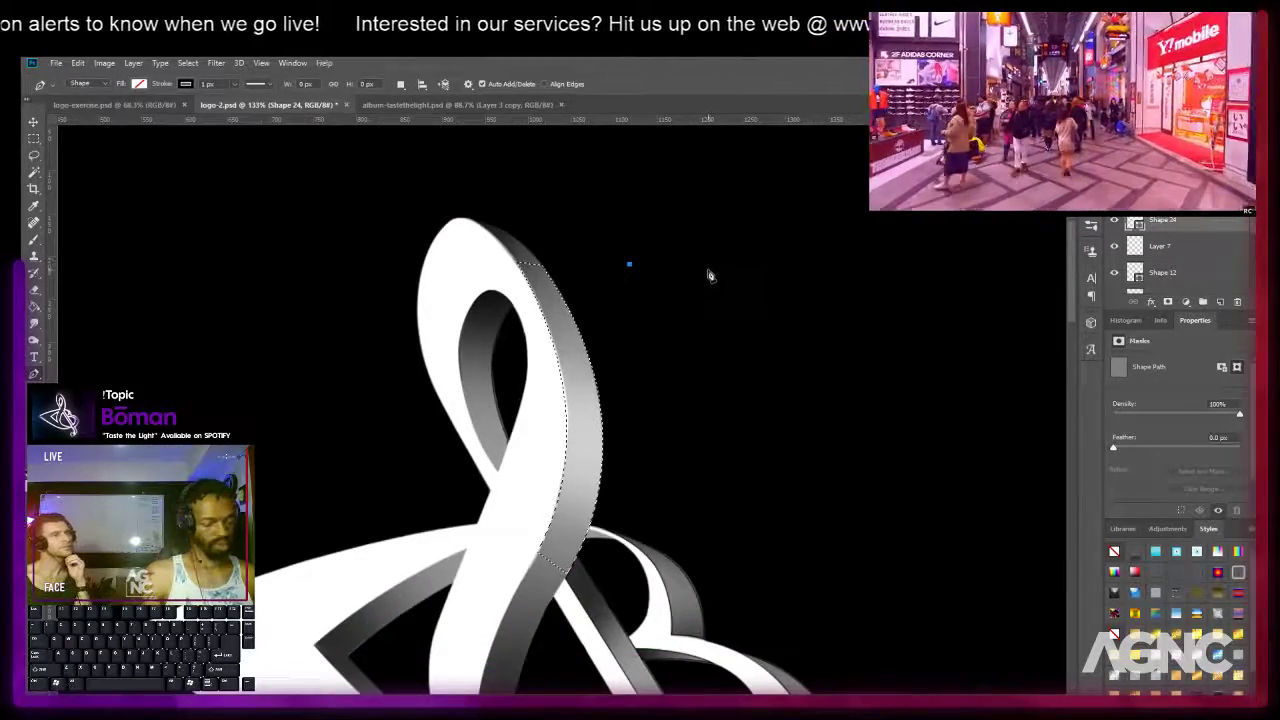
key("m")
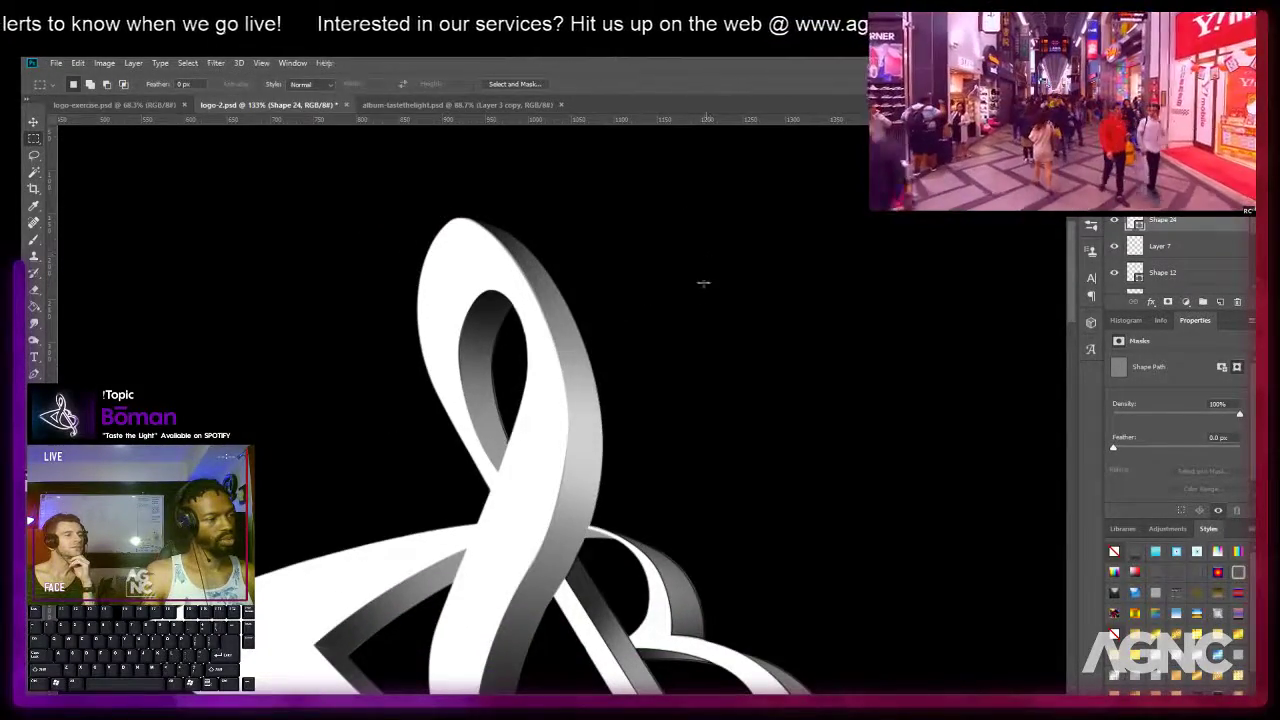
scroll(706, 271, "down", 5)
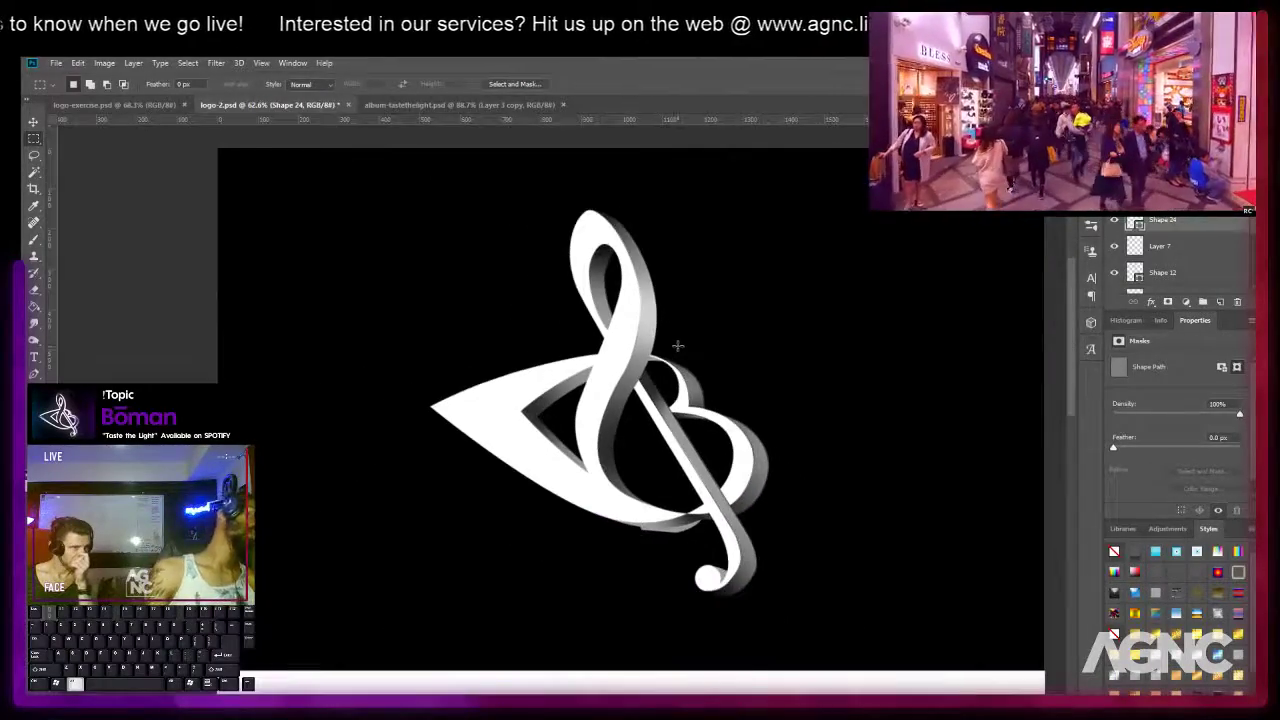
Examine the shading beside the clef's upper stem and find the white front face's layer by toggling layer visibility.
scroll(678, 345, "up", 4)
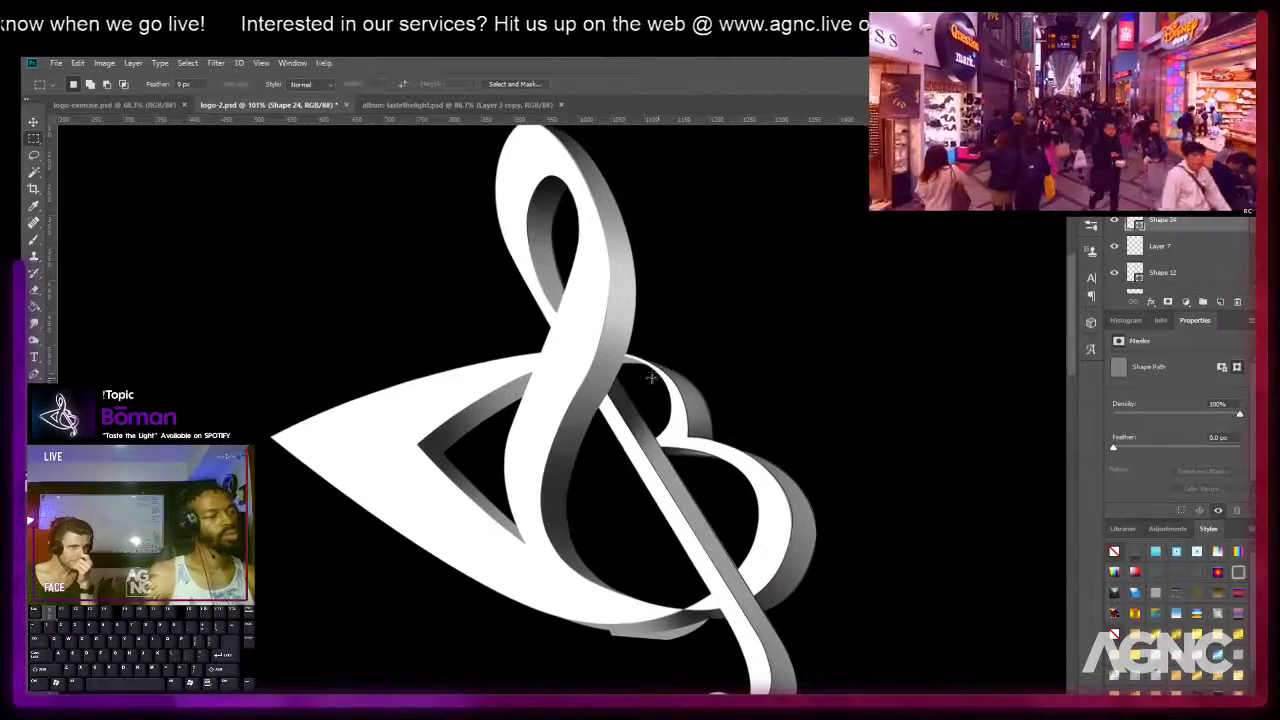
scroll(633, 352, "up", 2)
scroll(636, 287, "down", 5)
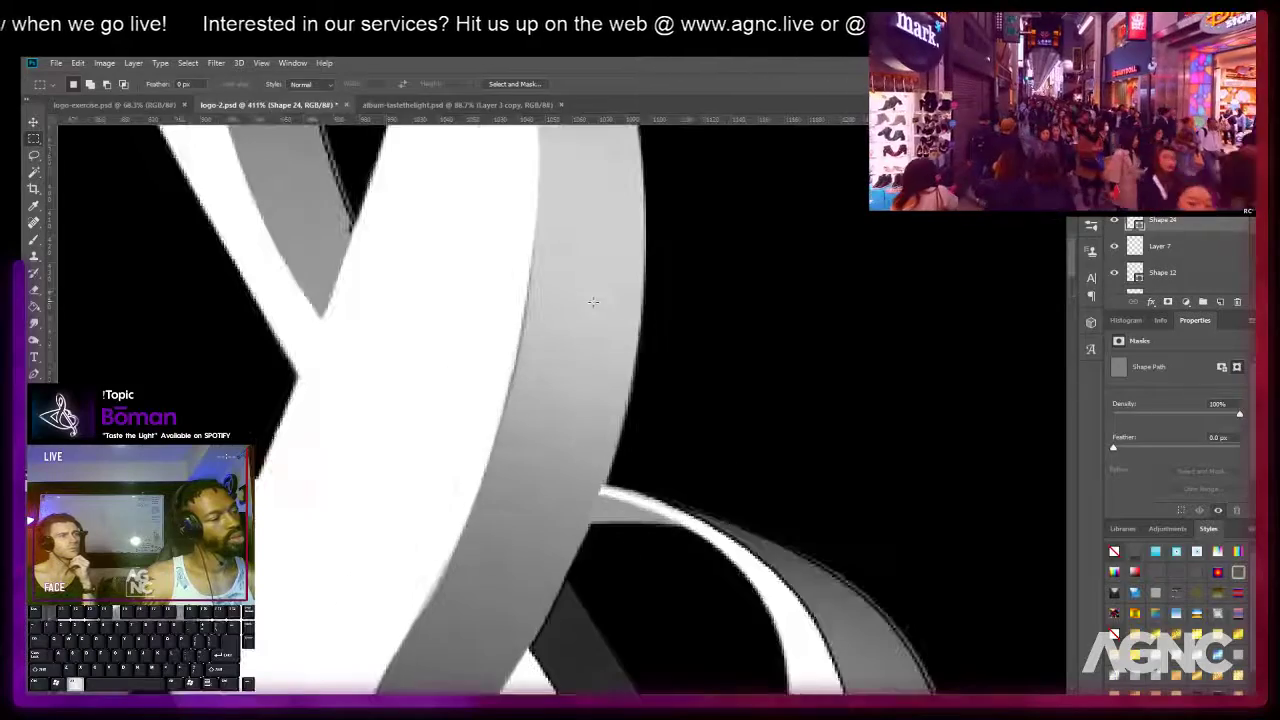
scroll(597, 283, "down", 1)
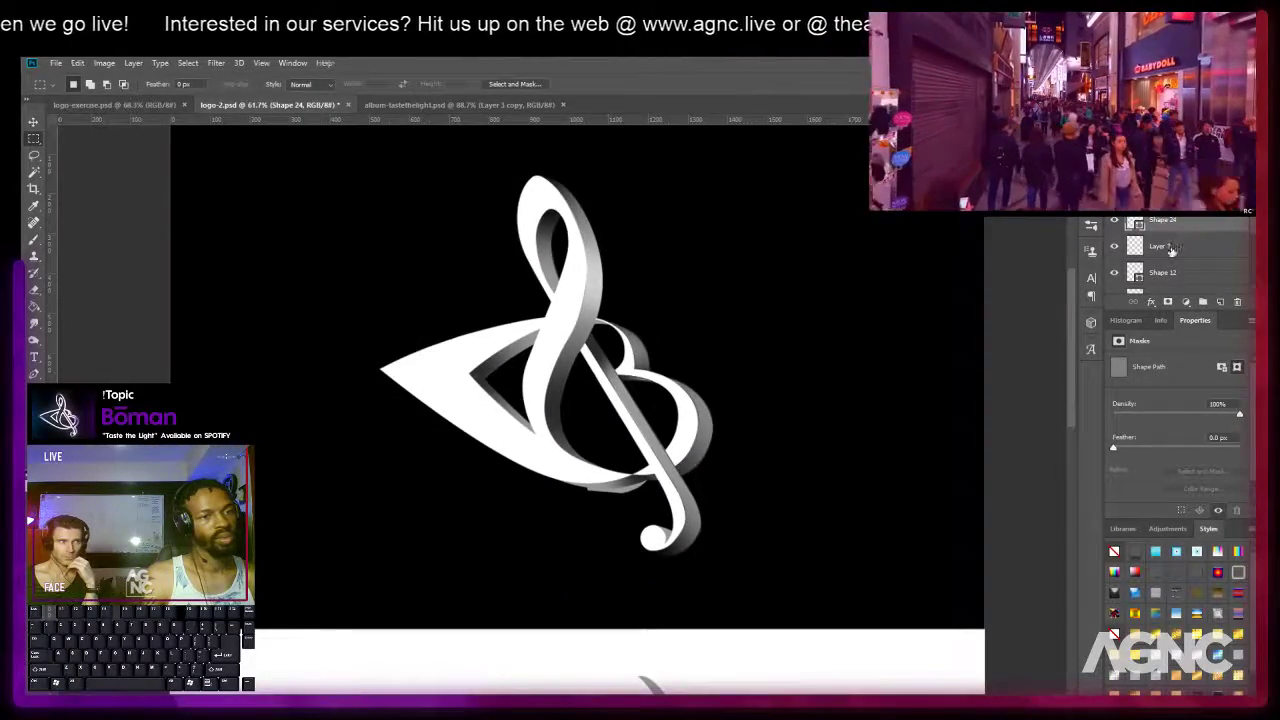
scroll(1162, 240, "down", 3)
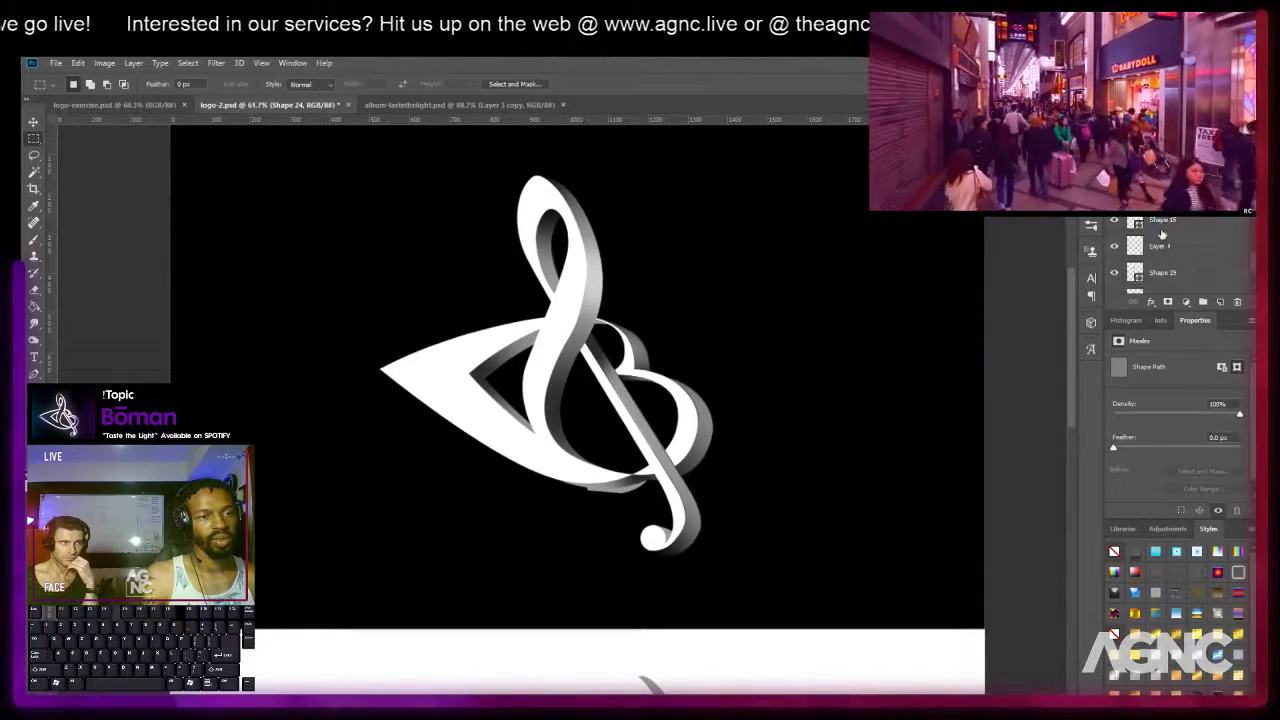
left_click(1113, 247)
left_click(1113, 247)
Open the layer style of the white front face's Shape layer and enable Stroke, leaving Bevel & Emboss and Texture off.
left_click(1214, 246)
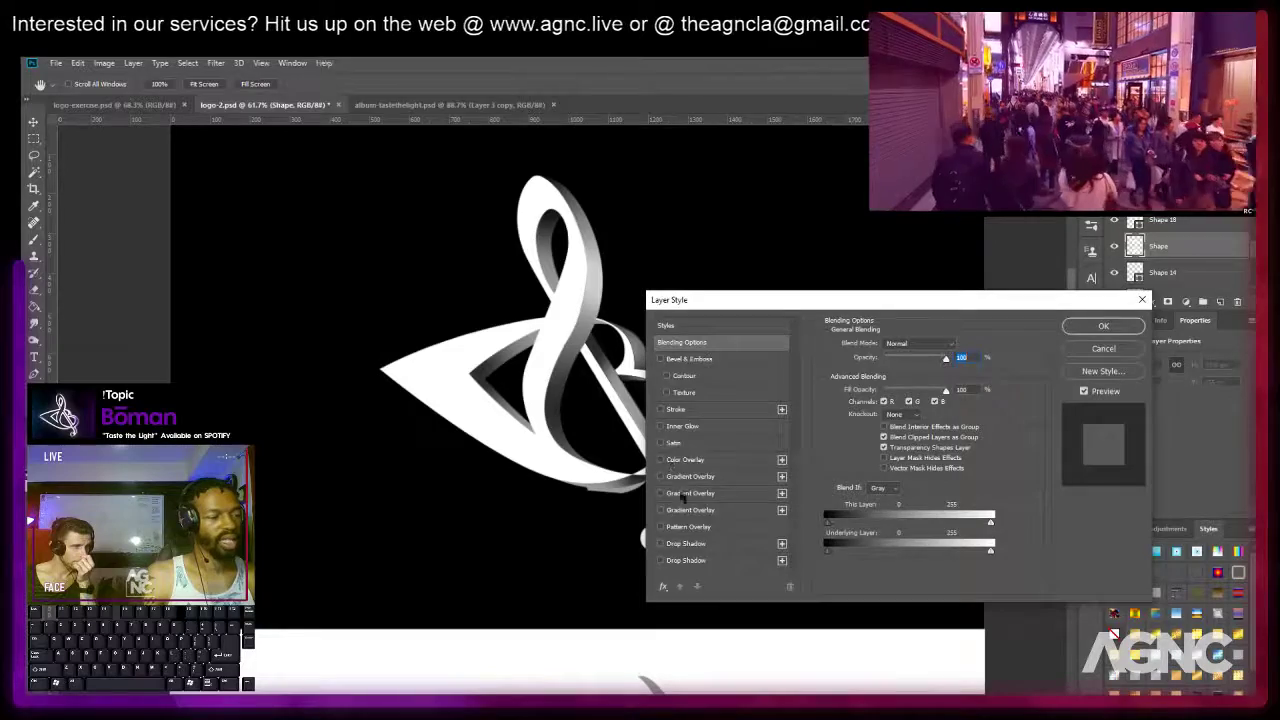
left_click(678, 396)
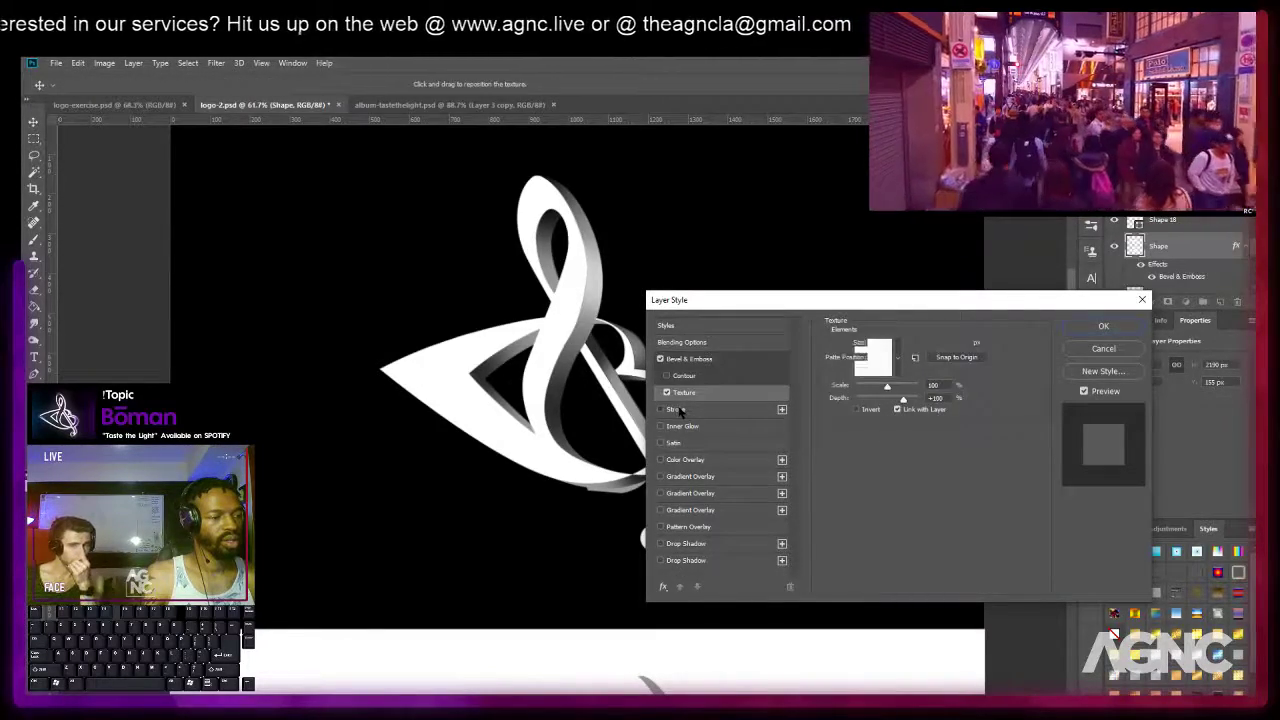
left_click(677, 409)
left_click(666, 392)
left_click(660, 358)
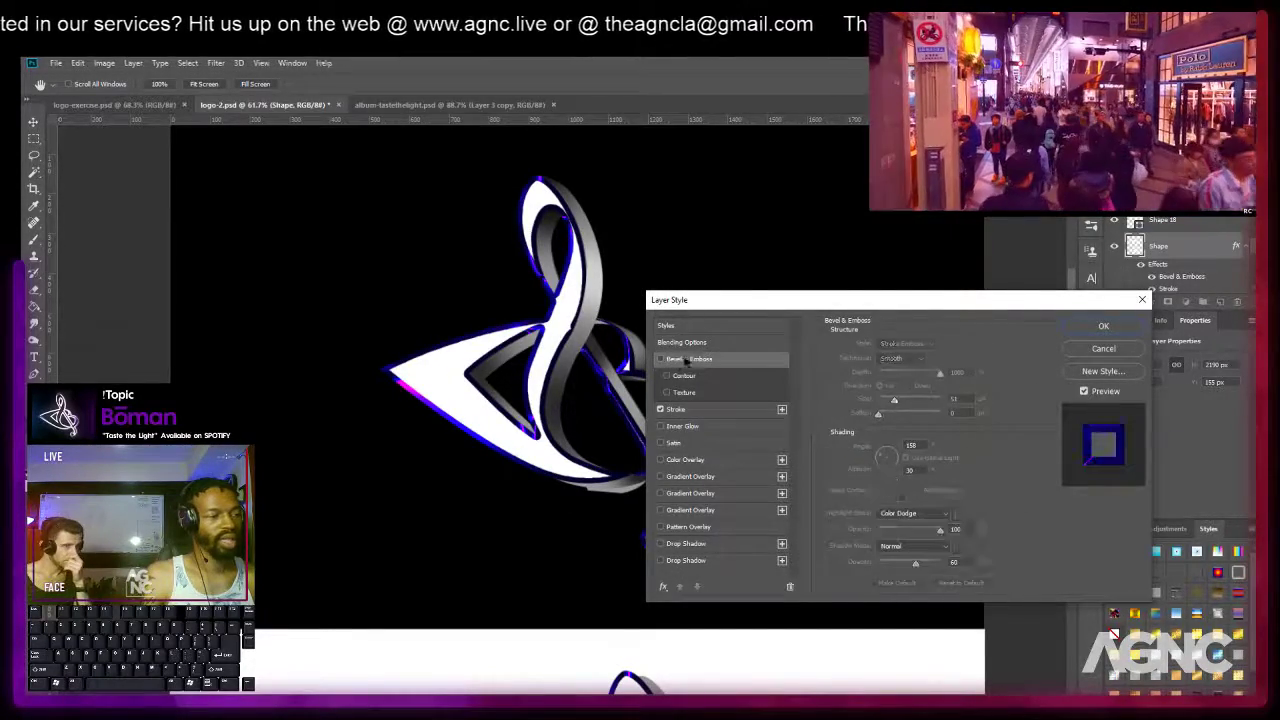
left_click(717, 411)
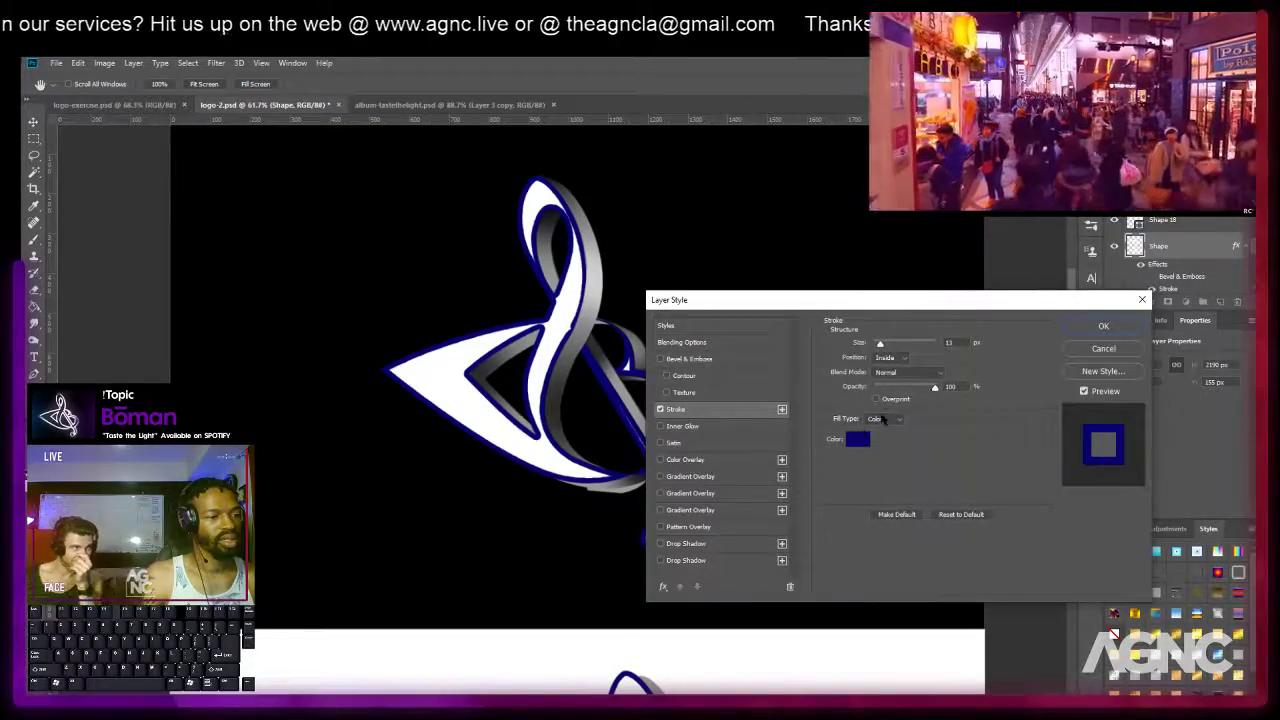
Set the Shape layer's stroke to a solid color fill positioned outside the white face.
left_click(884, 419)
left_click(872, 430)
left_click(888, 357)
left_click(890, 366)
Make the outside stroke black with a size of 1 px and apply the layer style.
left_click(858, 439)
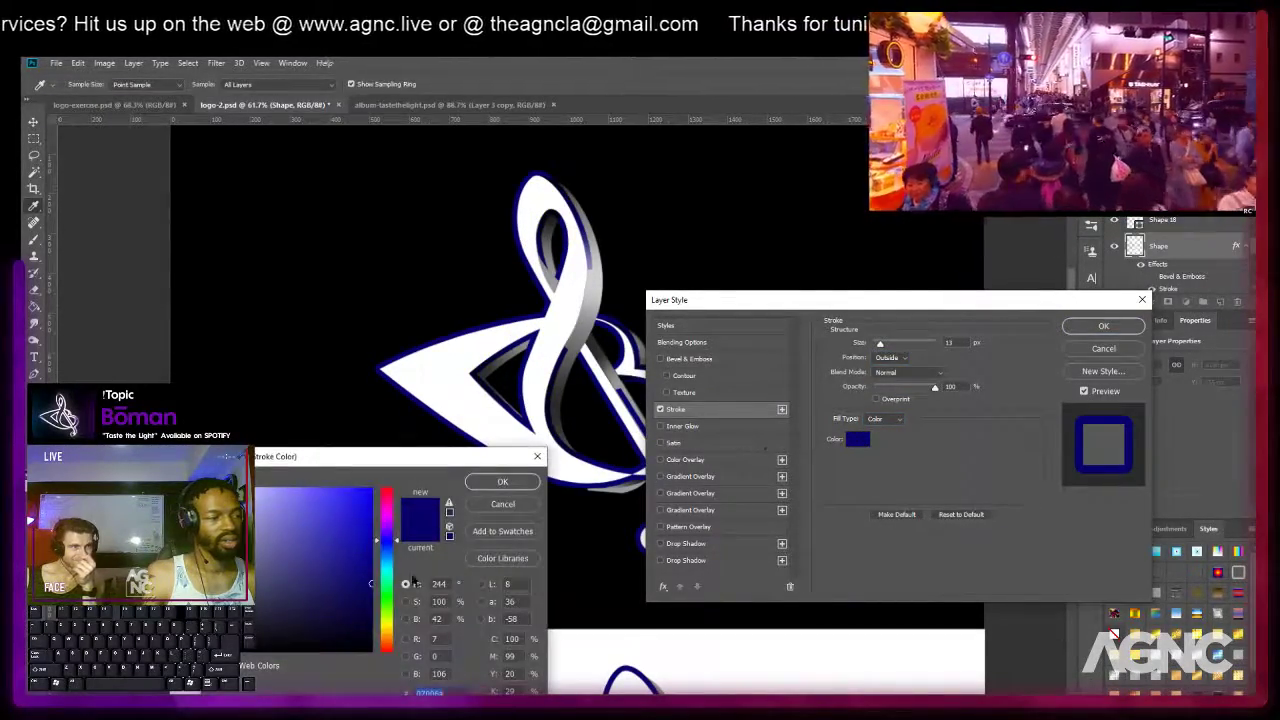
left_click_drag(294, 576, 444, 656)
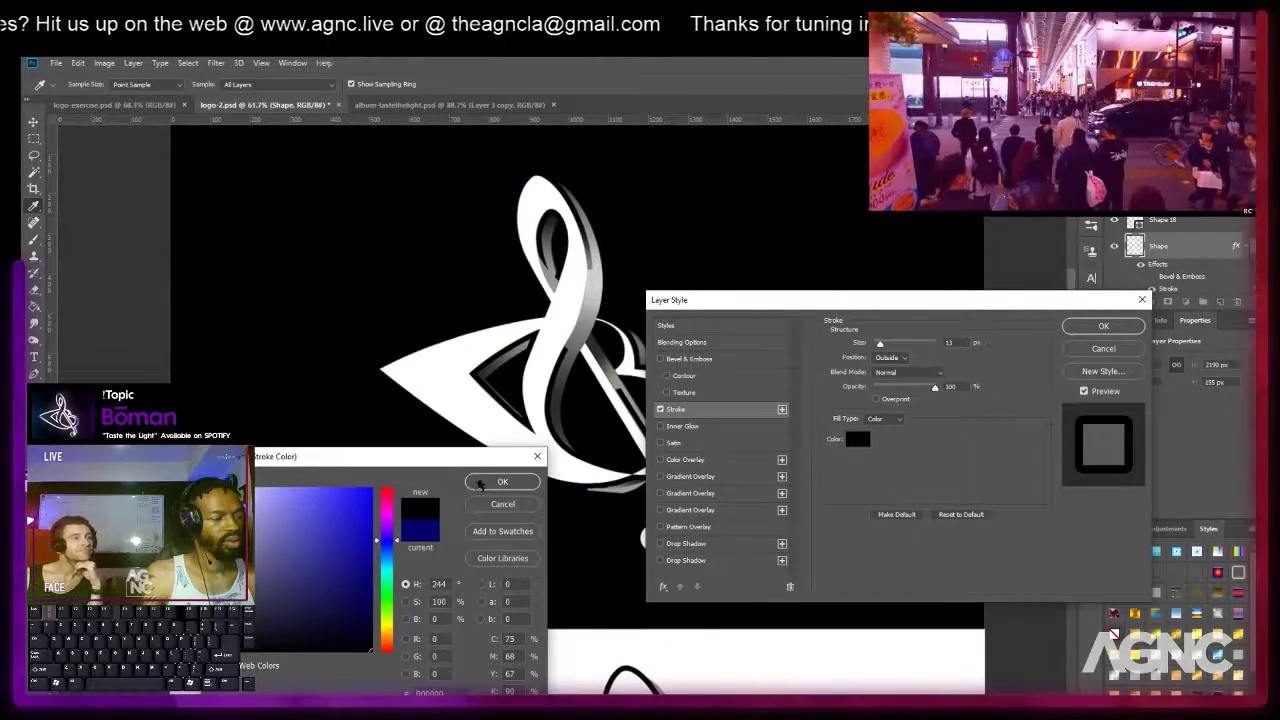
left_click(492, 482)
left_click_drag(882, 345, 875, 346)
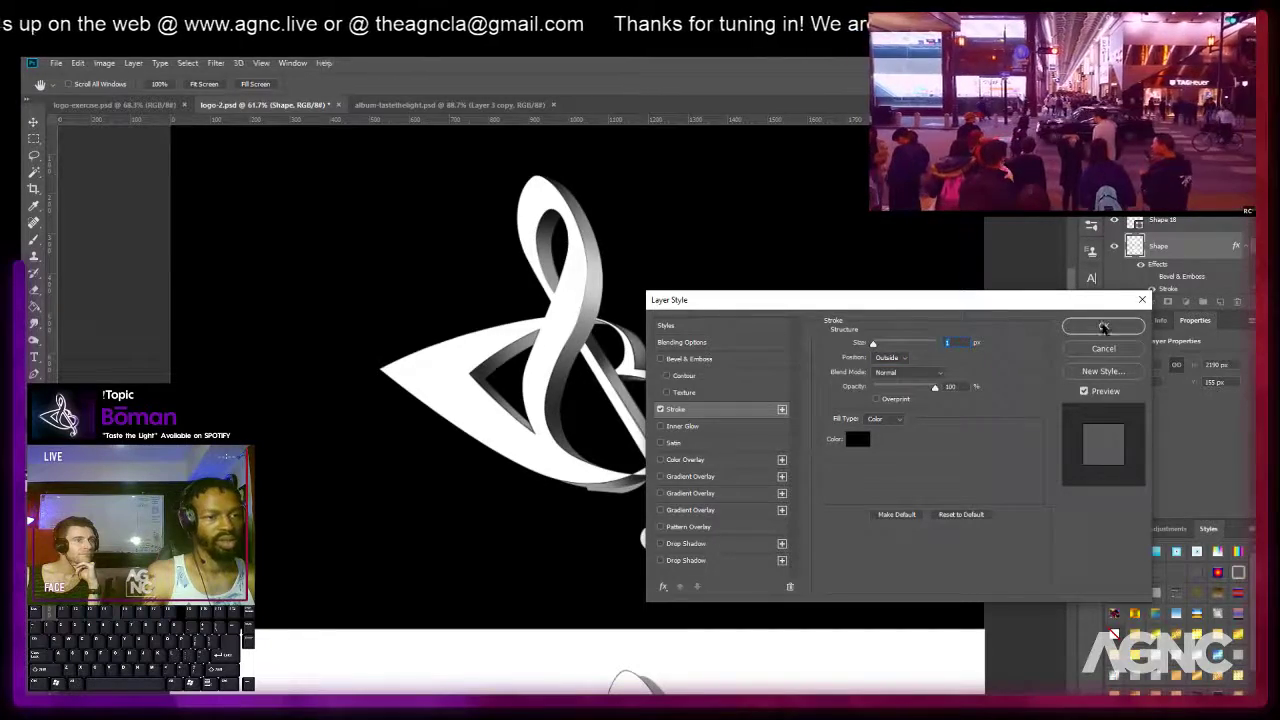
left_click(1104, 327)
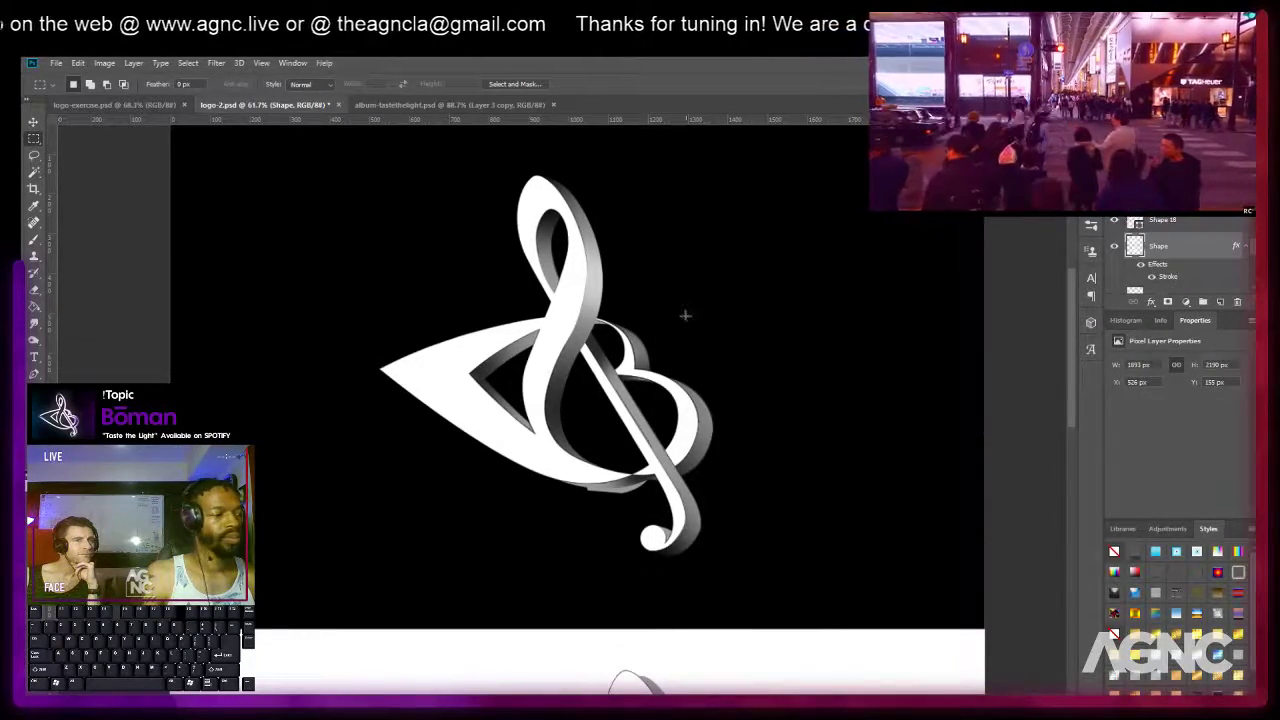
Hide the traced outline layers Shape 16, Shape 17, Shape 18, Shape 12, Shape 23 and Shape 24.
scroll(604, 273, "up", 8, "alt")
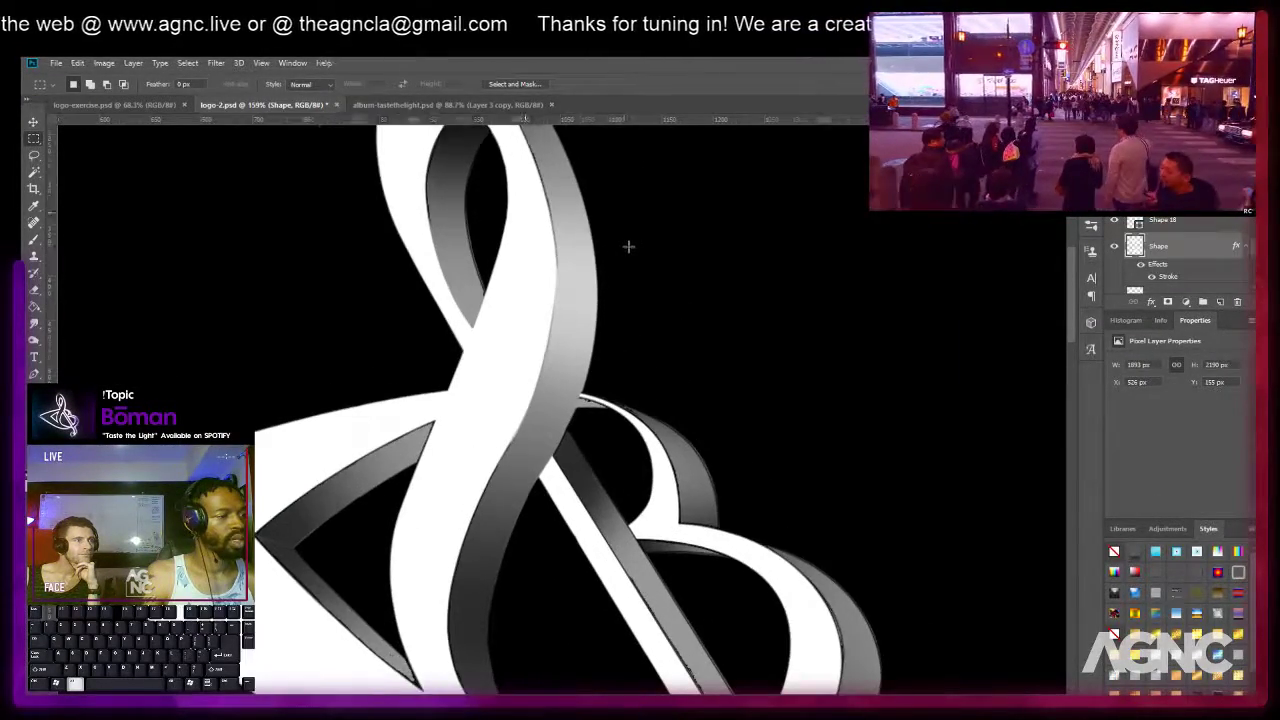
scroll(625, 252, "up", 3, "alt")
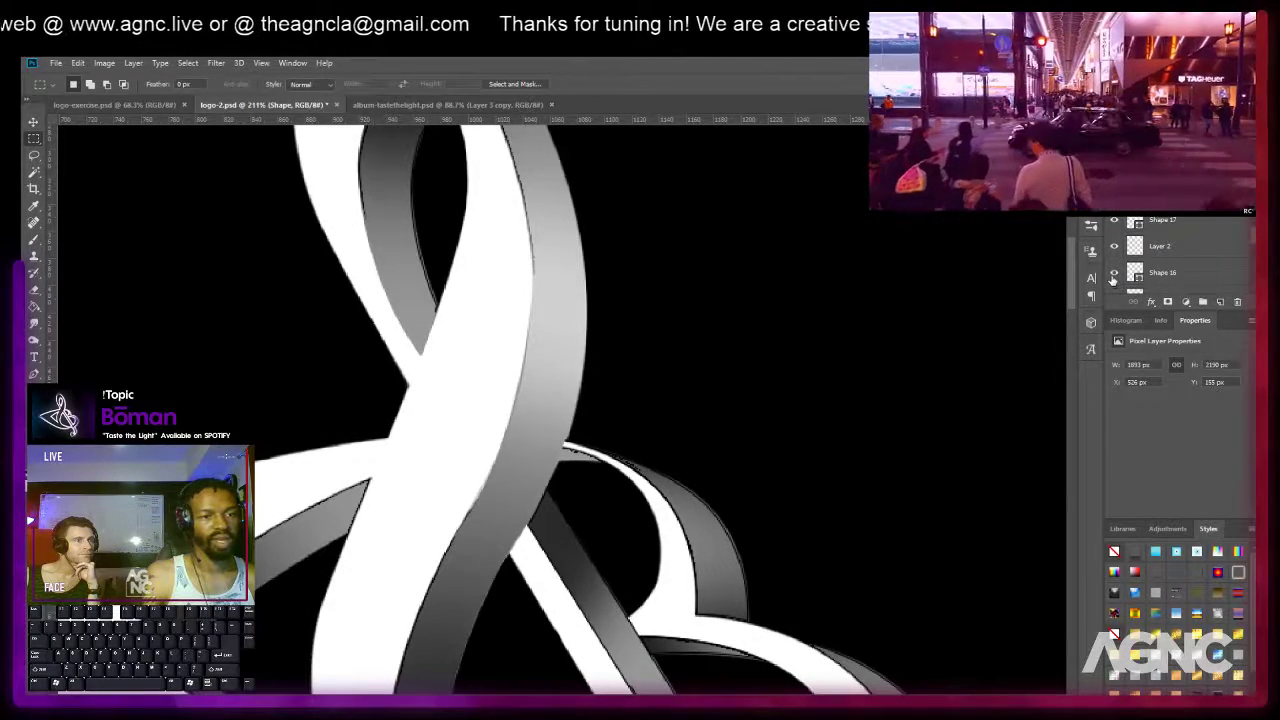
scroll(1115, 262, "up", 2)
scroll(1160, 258, "up", 2)
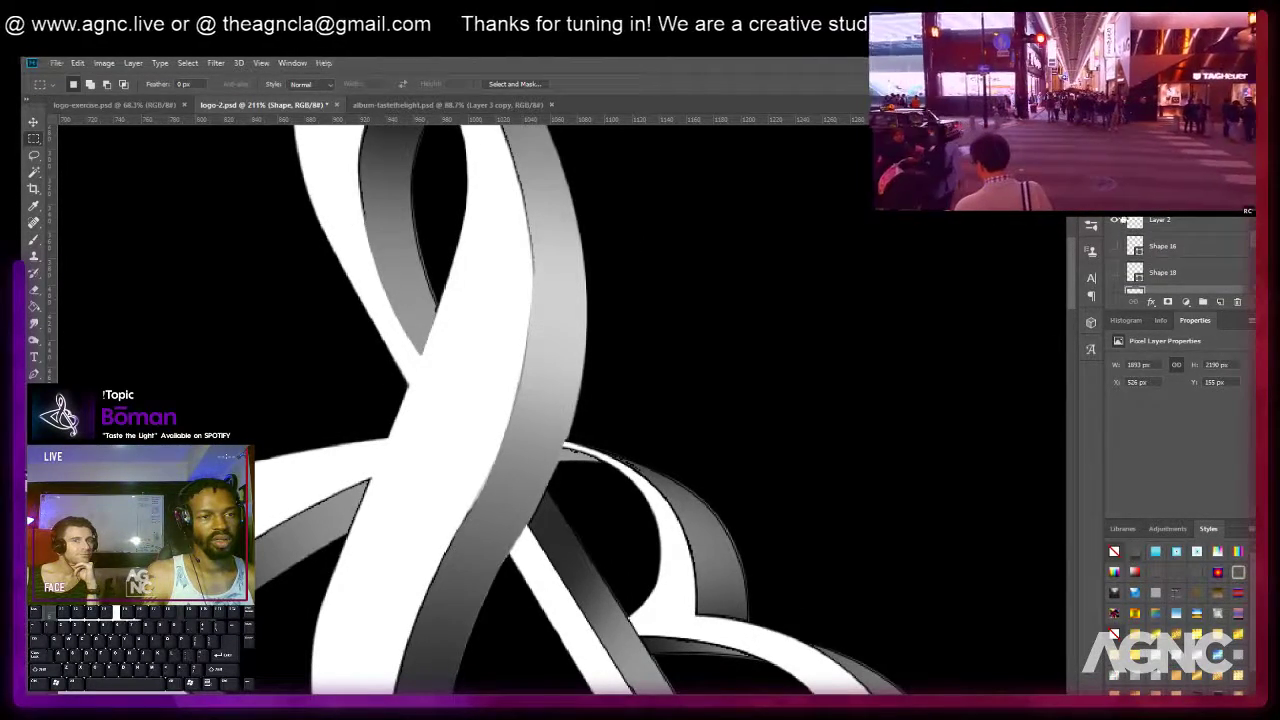
scroll(1120, 236, "up", 2)
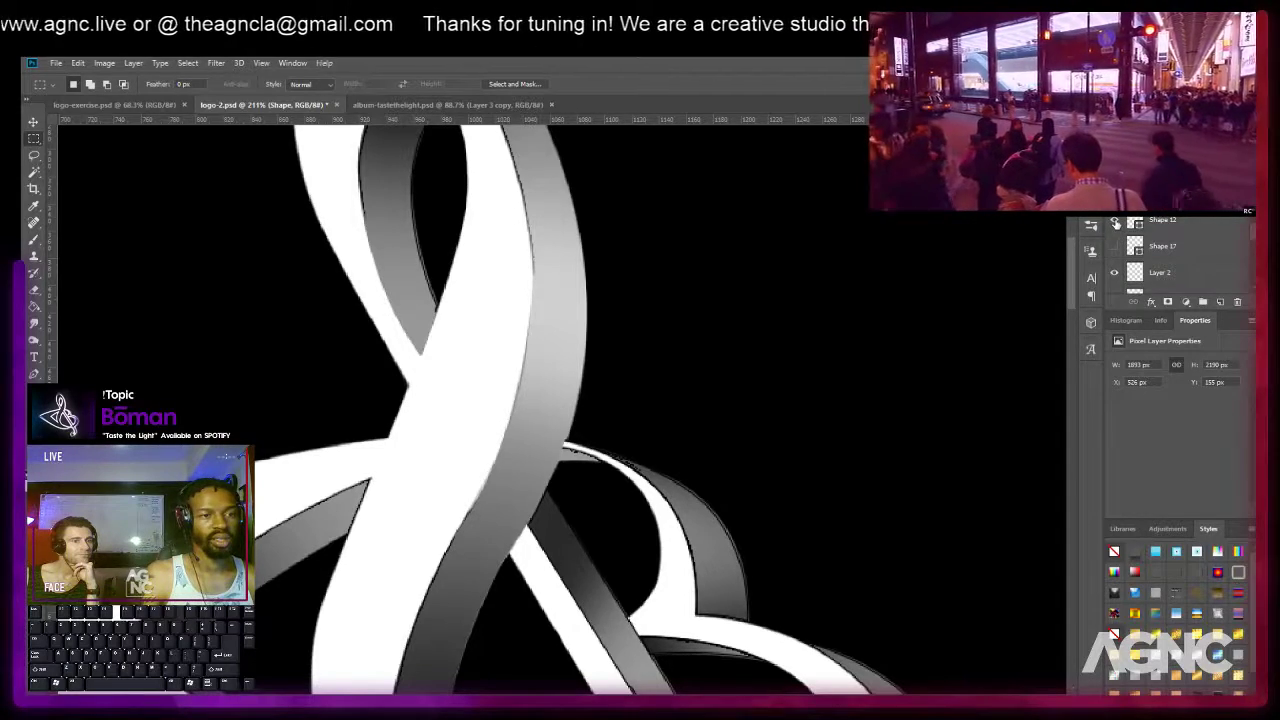
left_click(1115, 222)
scroll(1120, 230, "up", 2)
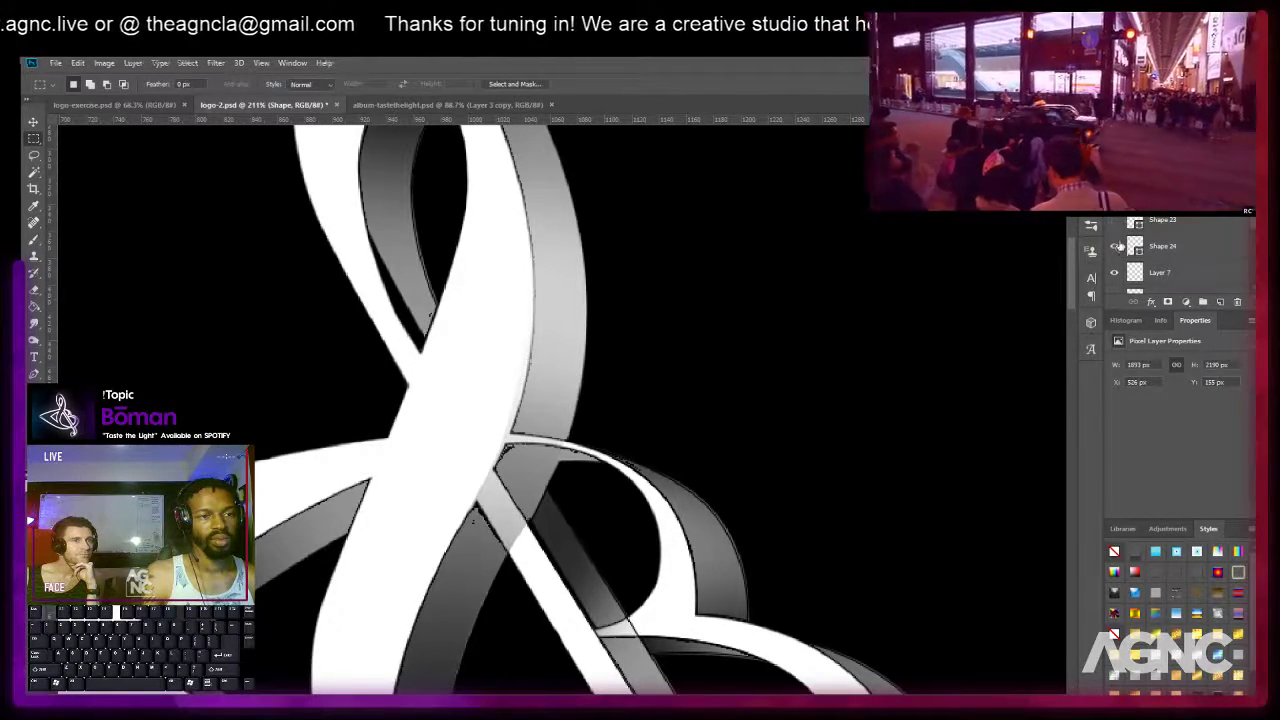
left_click(1115, 246)
scroll(1123, 219, "up", 1)
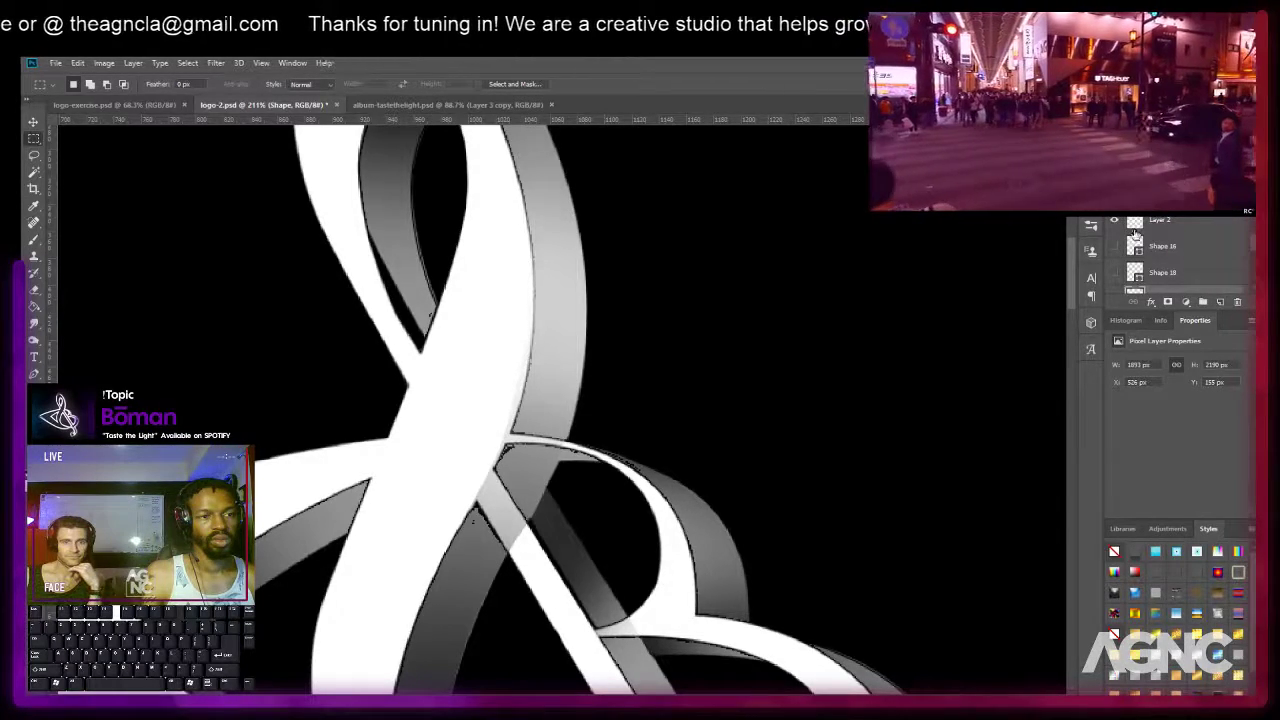
Hide the remaining lower outline layers Shape 14, Shape 15 and Shape 13, and review the whole clef.
scroll(1134, 238, "down", 1)
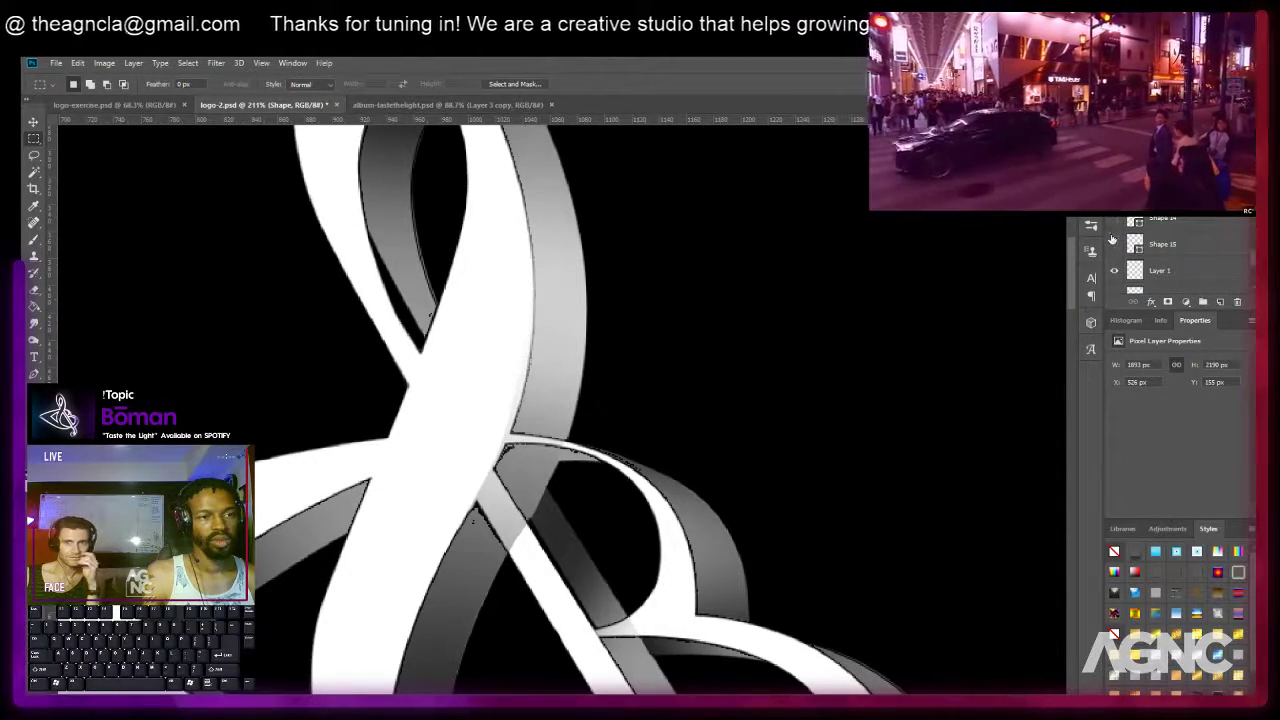
scroll(1115, 238, "down", 1)
scroll(1112, 247, "down", 1)
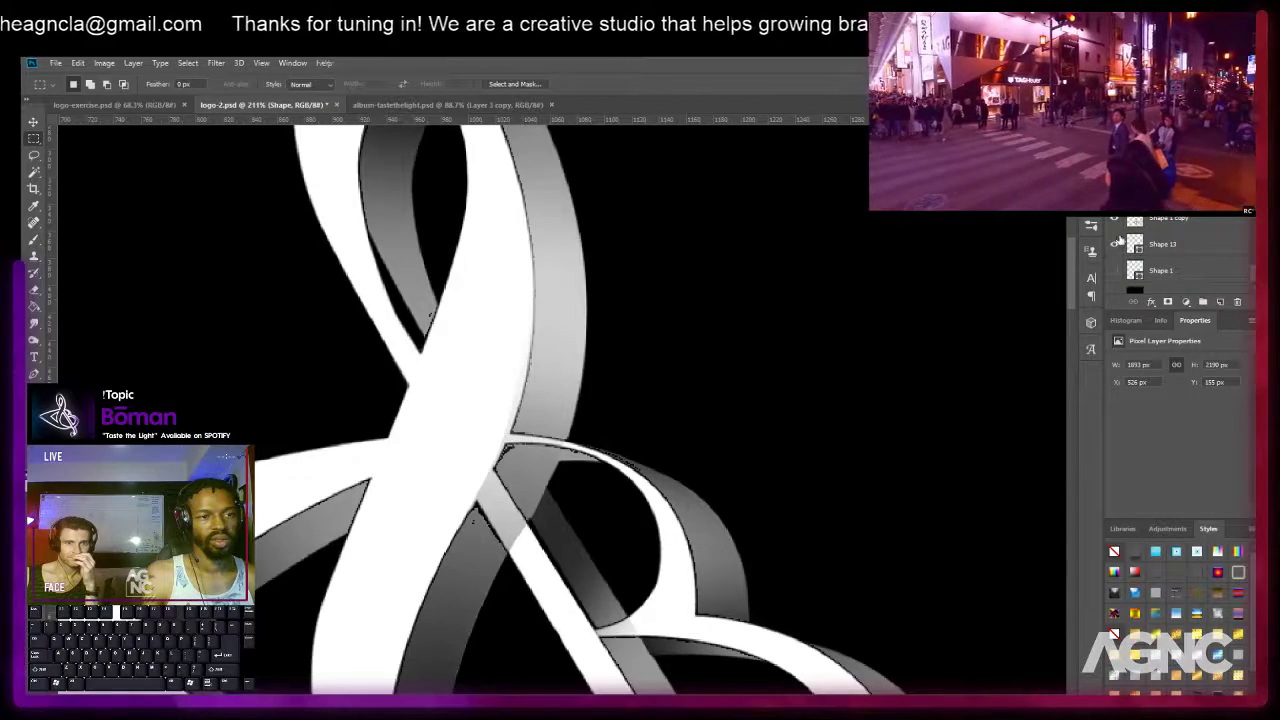
scroll(1118, 255, "down", 1)
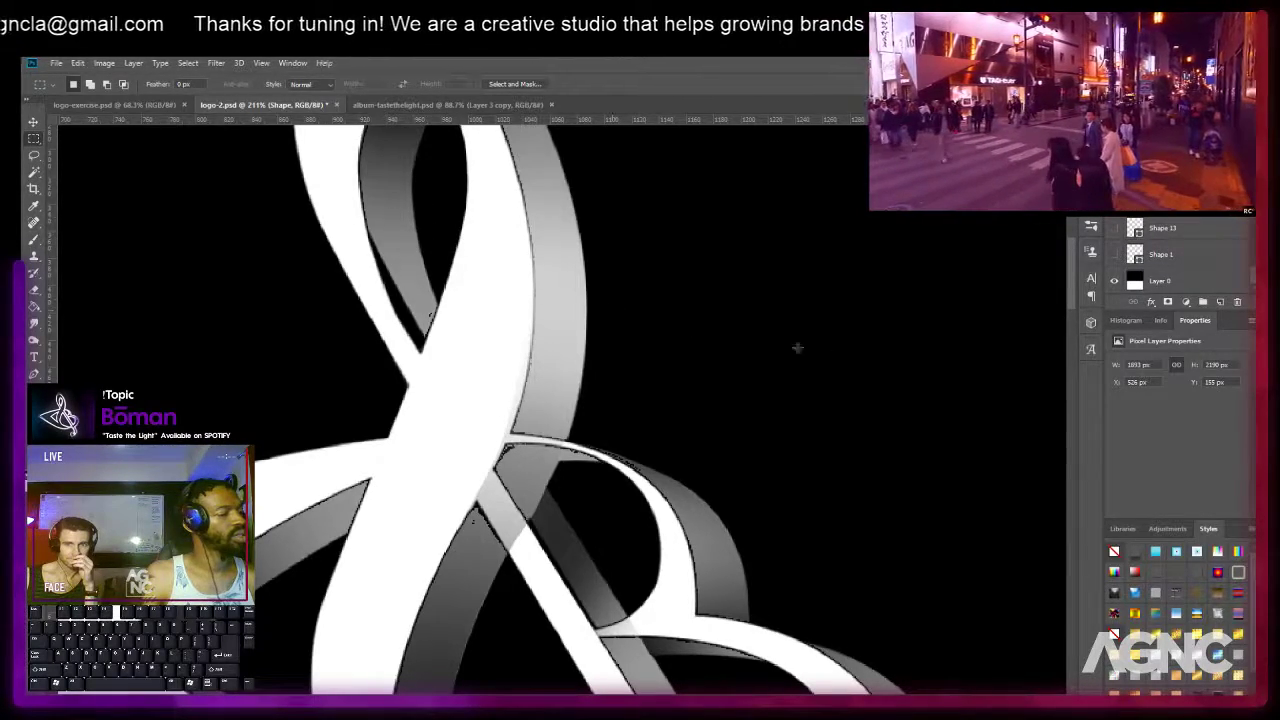
scroll(826, 354, "down", 5)
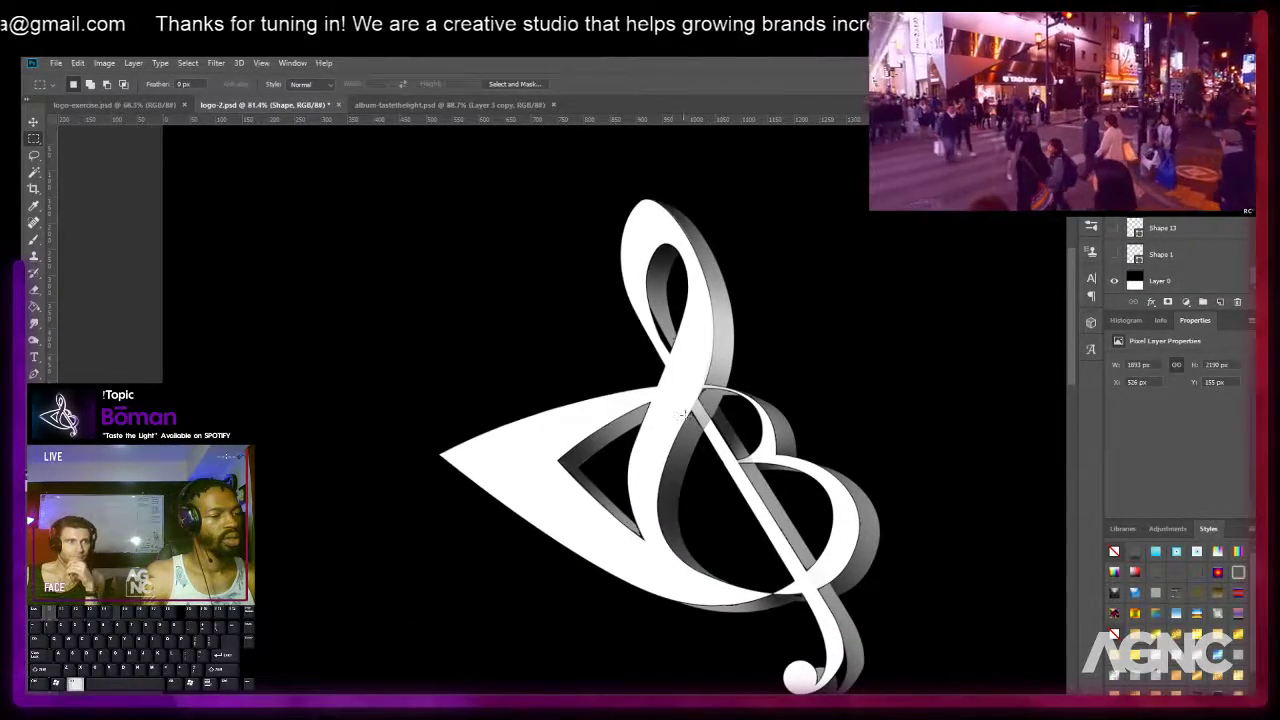
Erase stray specks along the Shape layer's outline around the stem crossing with the Eraser, then check the upper loop and lower hook.
scroll(683, 413, "up", 6)
scroll(1180, 250, "up", 4)
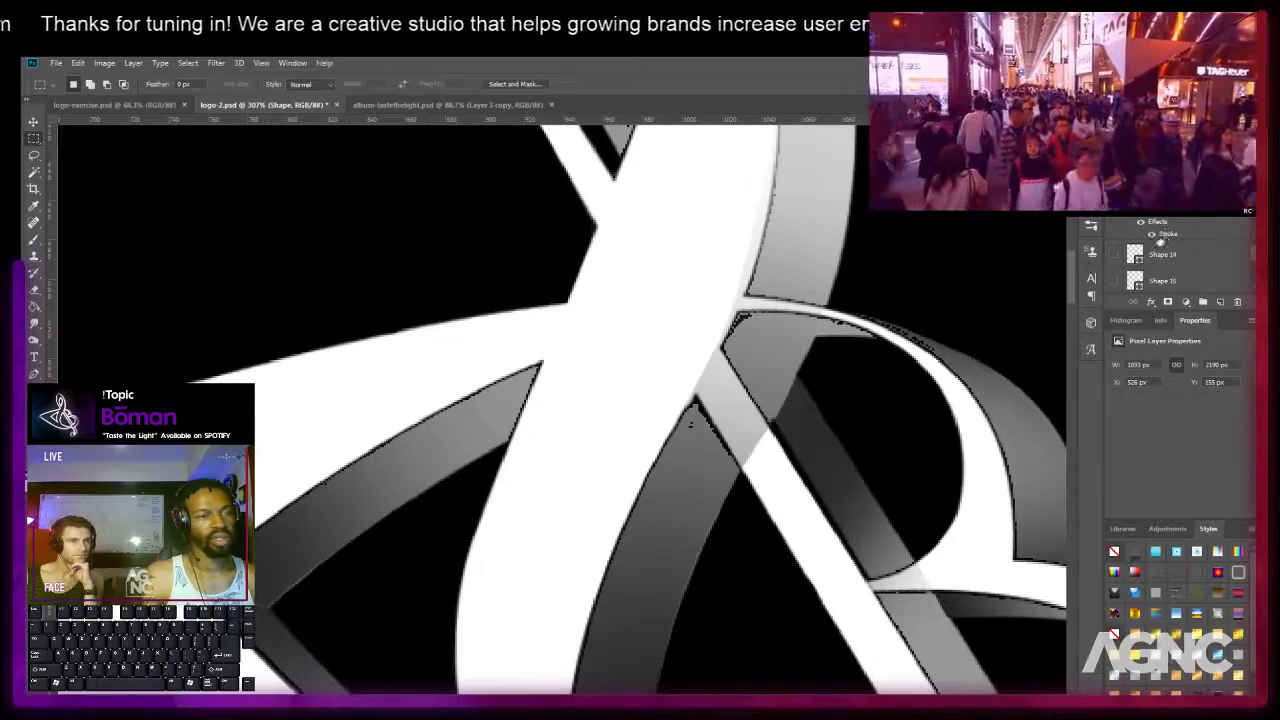
key("e")
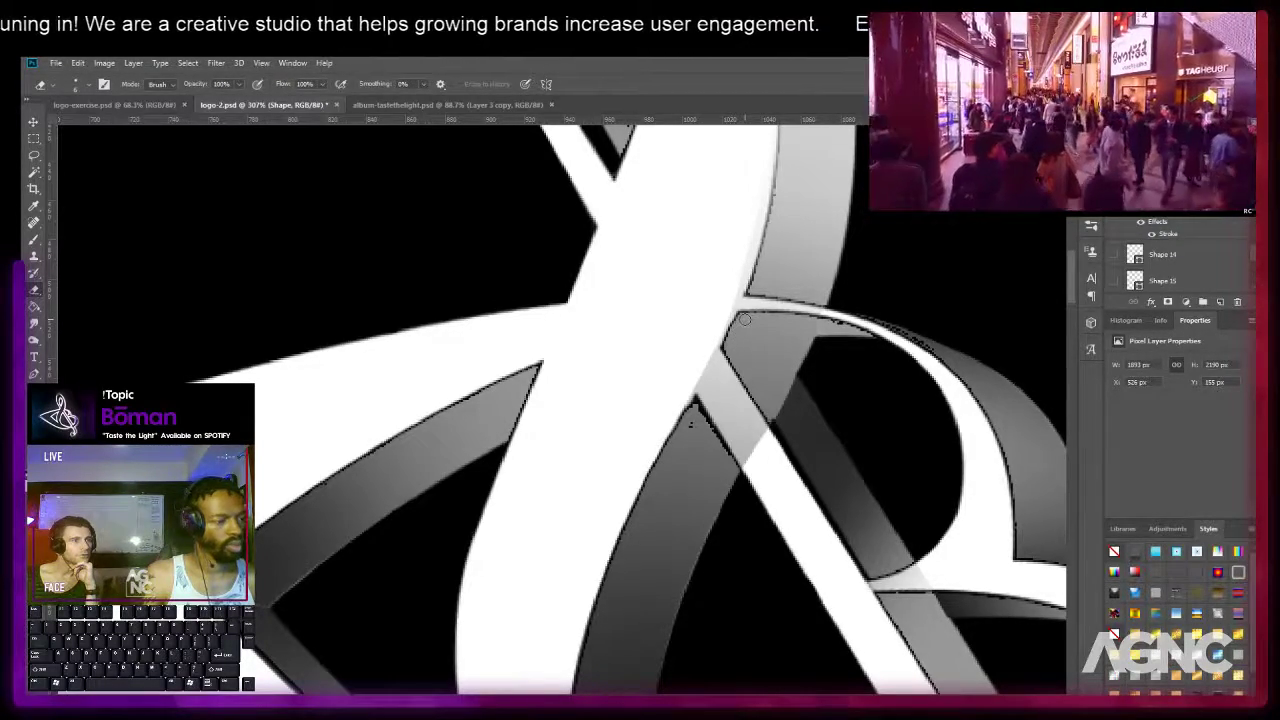
key("ctrl+z")
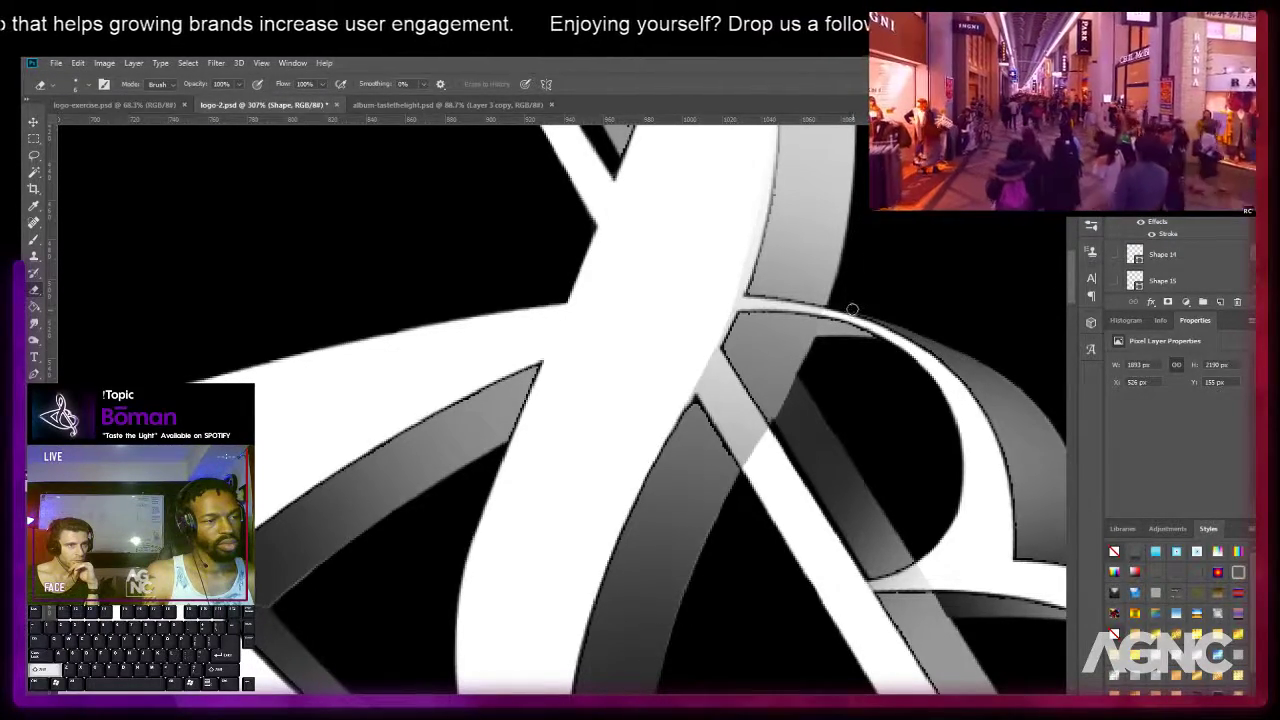
left_click_drag(787, 224, 691, 617)
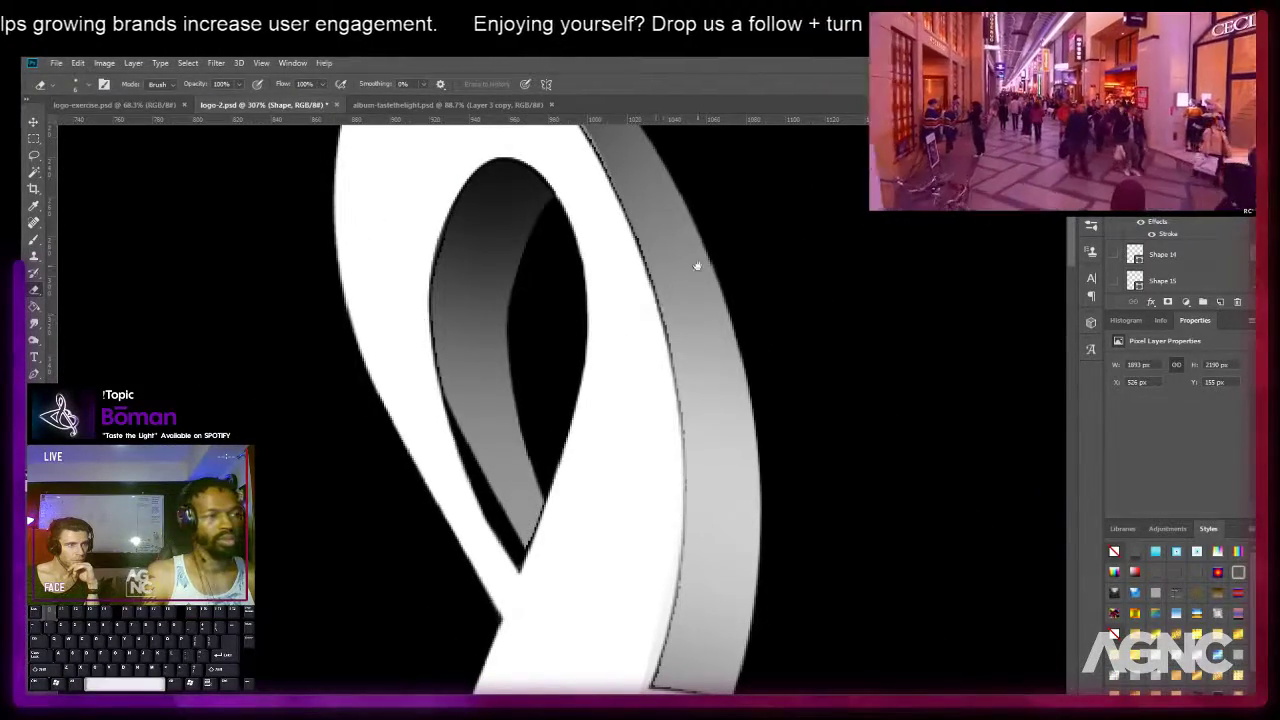
scroll(697, 266, "down", 5)
left_click_drag(739, 680, 675, 311)
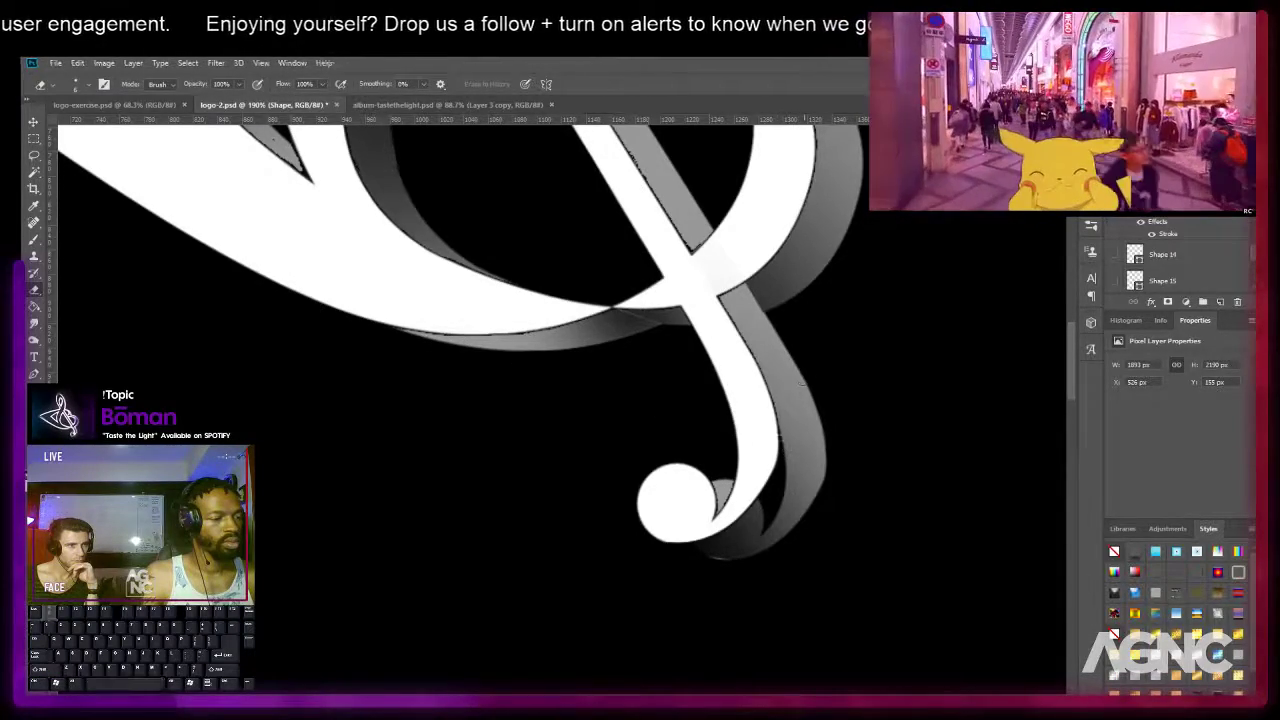
left_click_drag(786, 371, 780, 595)
scroll(780, 595, "down", 5)
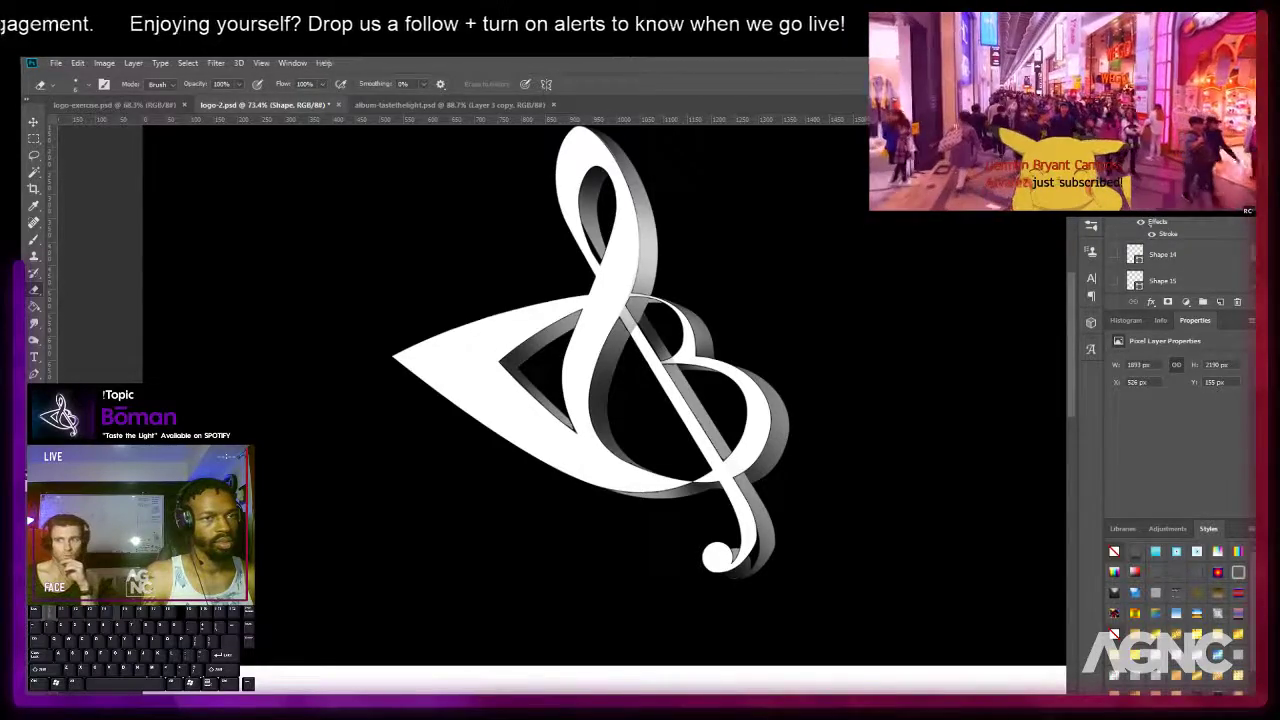
Pick the layers beneath the clef's lower hook in turn, finishing with the Shape layer selected.
scroll(794, 554, "up", 3)
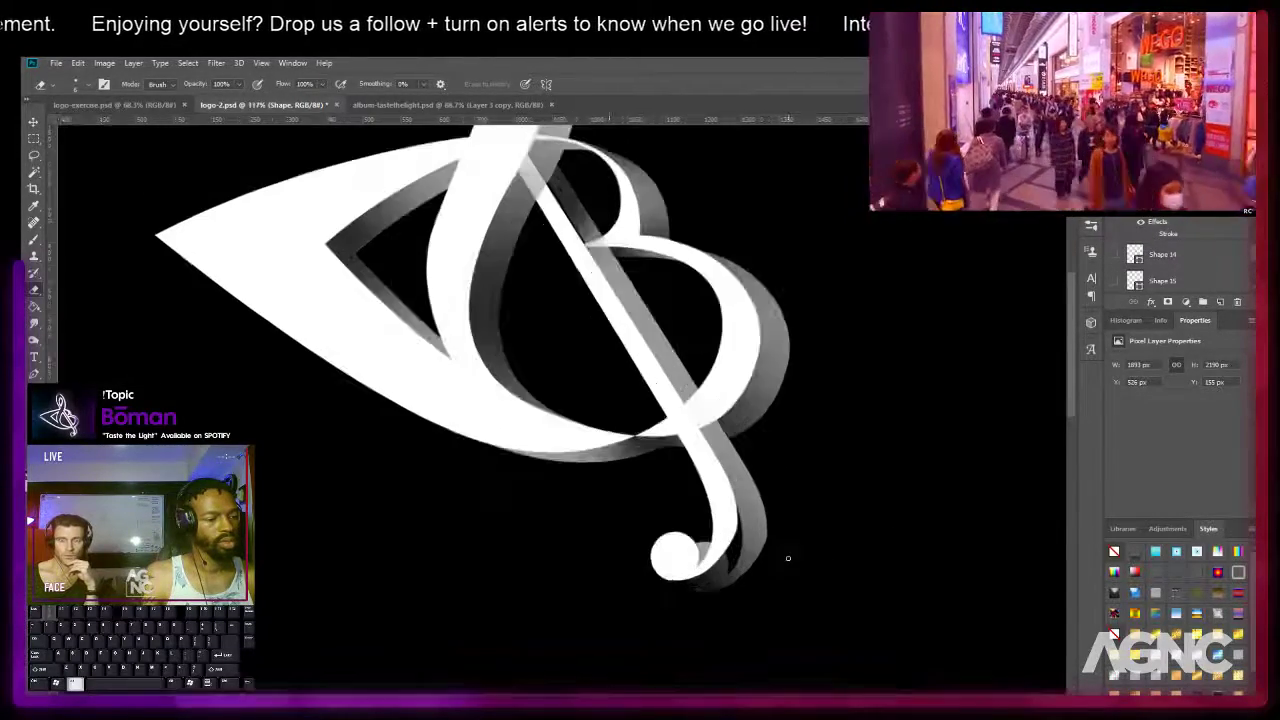
key("v")
right_click(748, 497)
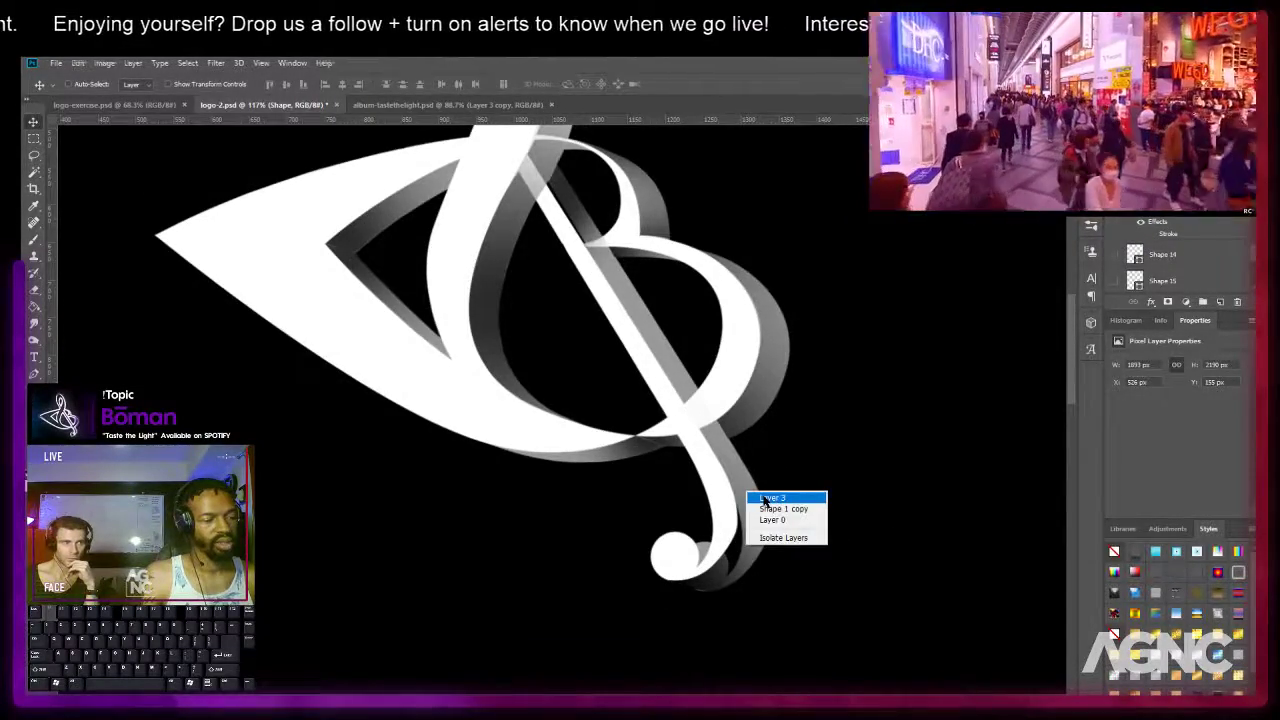
left_click(790, 511)
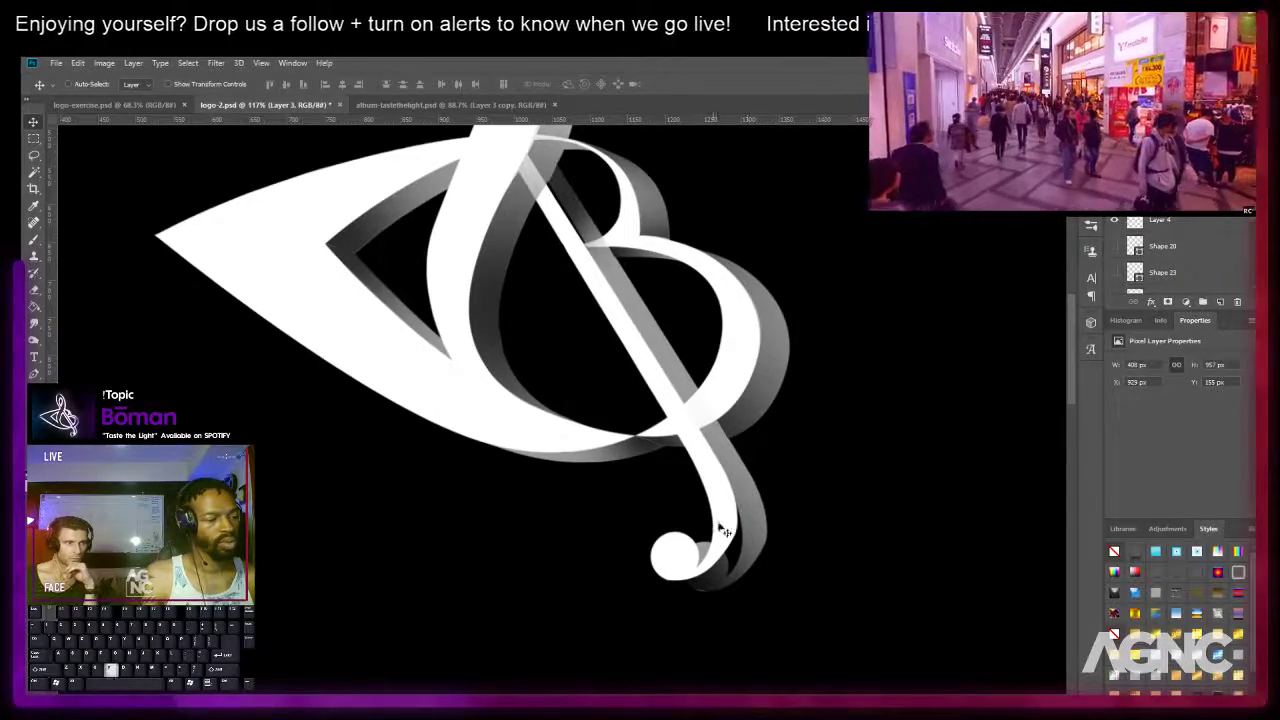
right_click(716, 582)
left_click(702, 556)
right_click(694, 543)
left_click(720, 550)
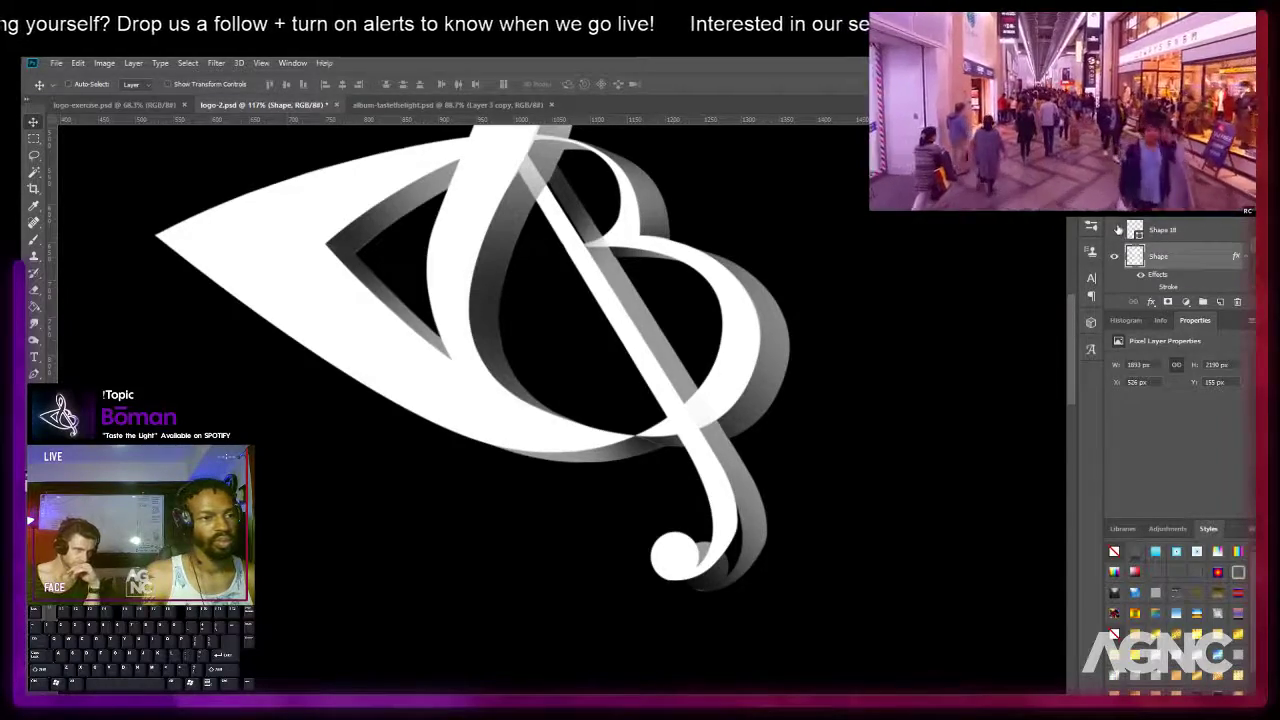
Inspect the layer stack down to Layer 0 and back up to Layer 6, toggling hidden outlines such as Shape 13 to check them.
scroll(1130, 245, "down", 3)
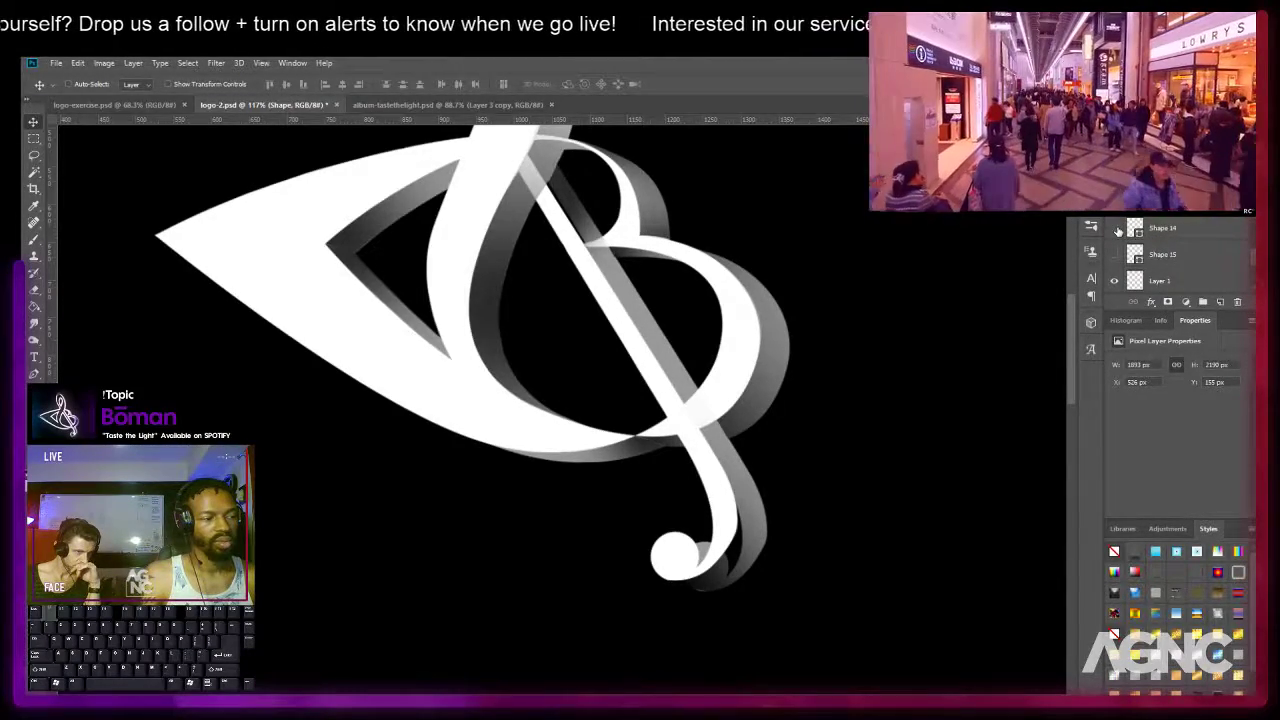
scroll(1113, 254, "down", 2)
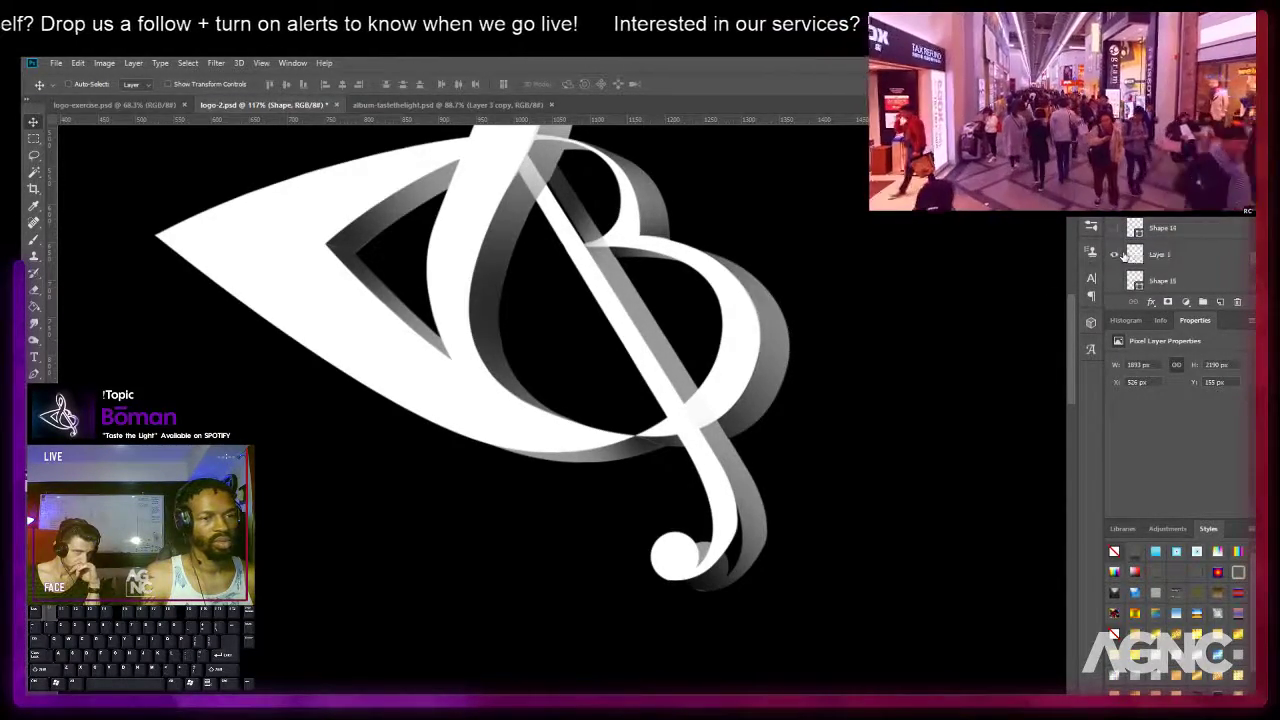
scroll(1120, 256, "down", 2)
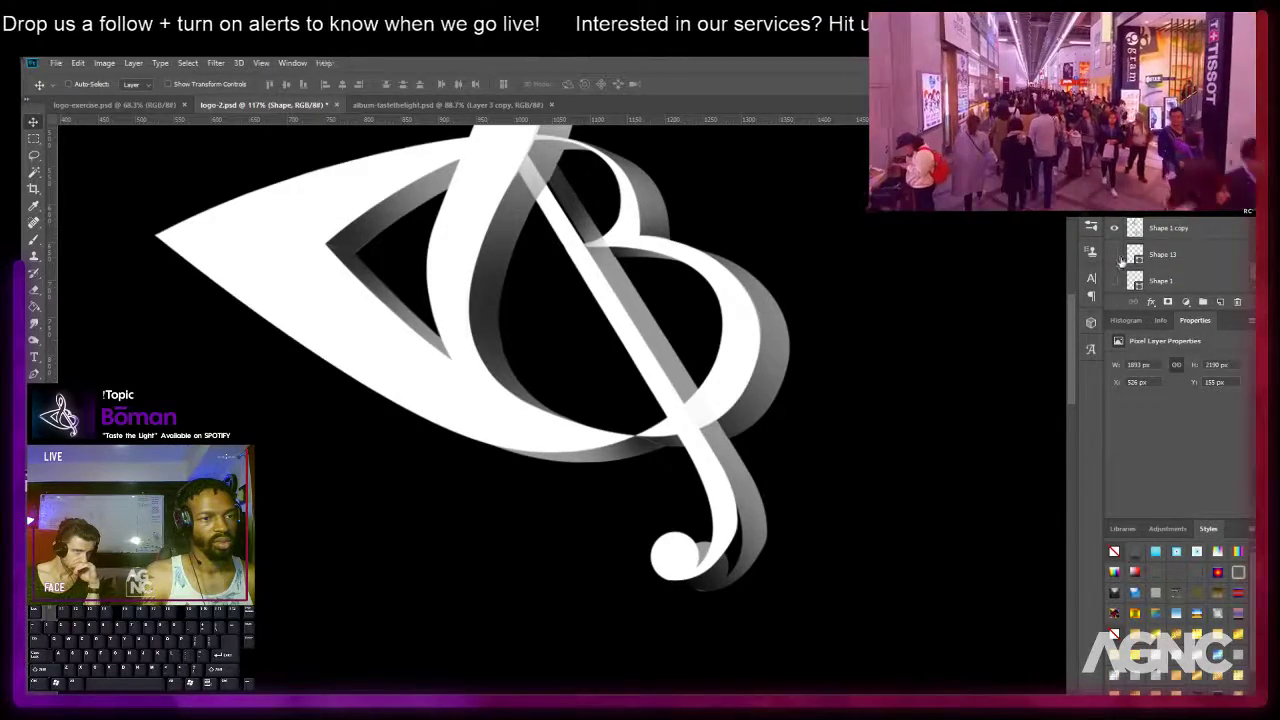
left_click(1116, 255)
left_click(1116, 256)
scroll(1117, 265, "down", 1)
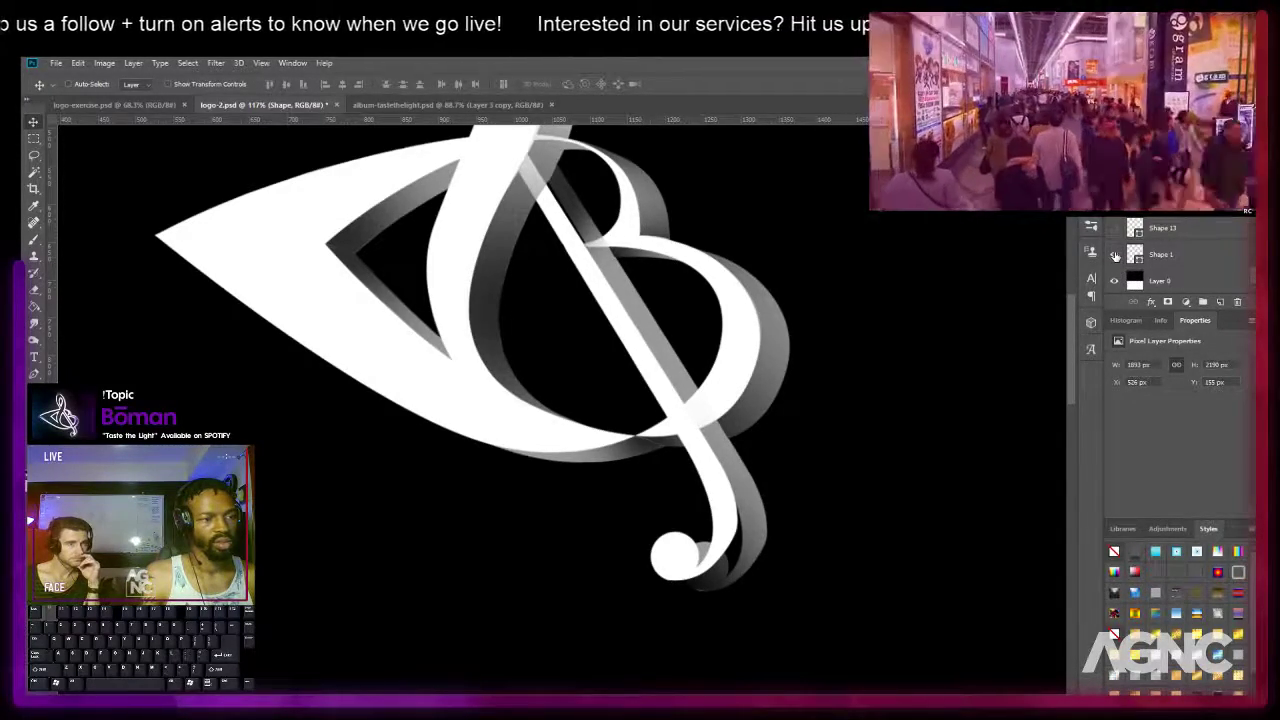
scroll(1118, 255, "up", 3)
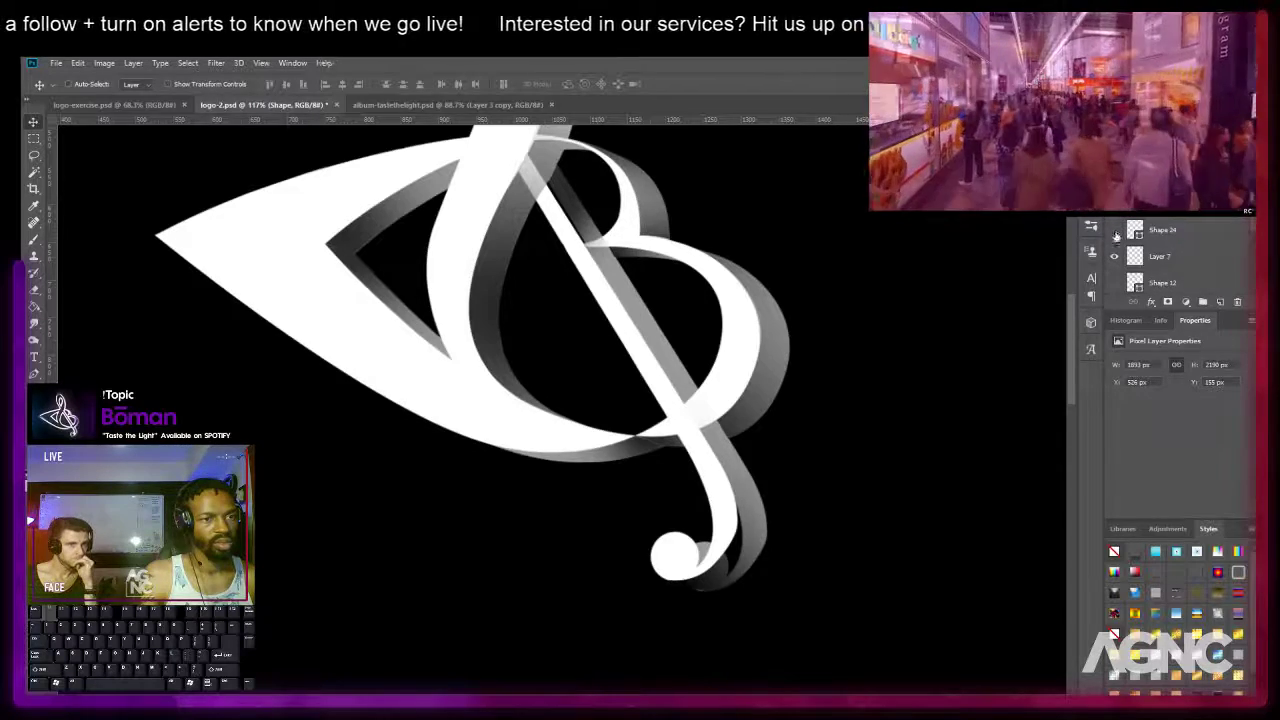
left_click(1116, 221)
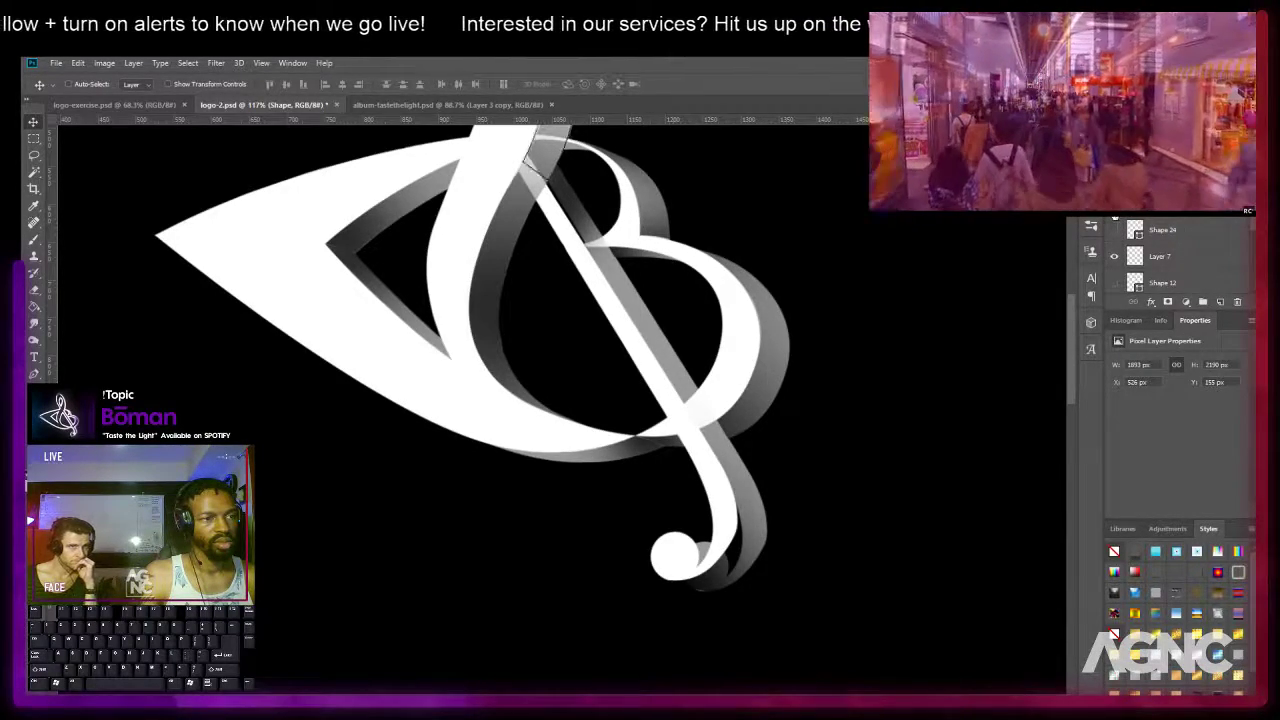
scroll(1170, 256, "up", 2)
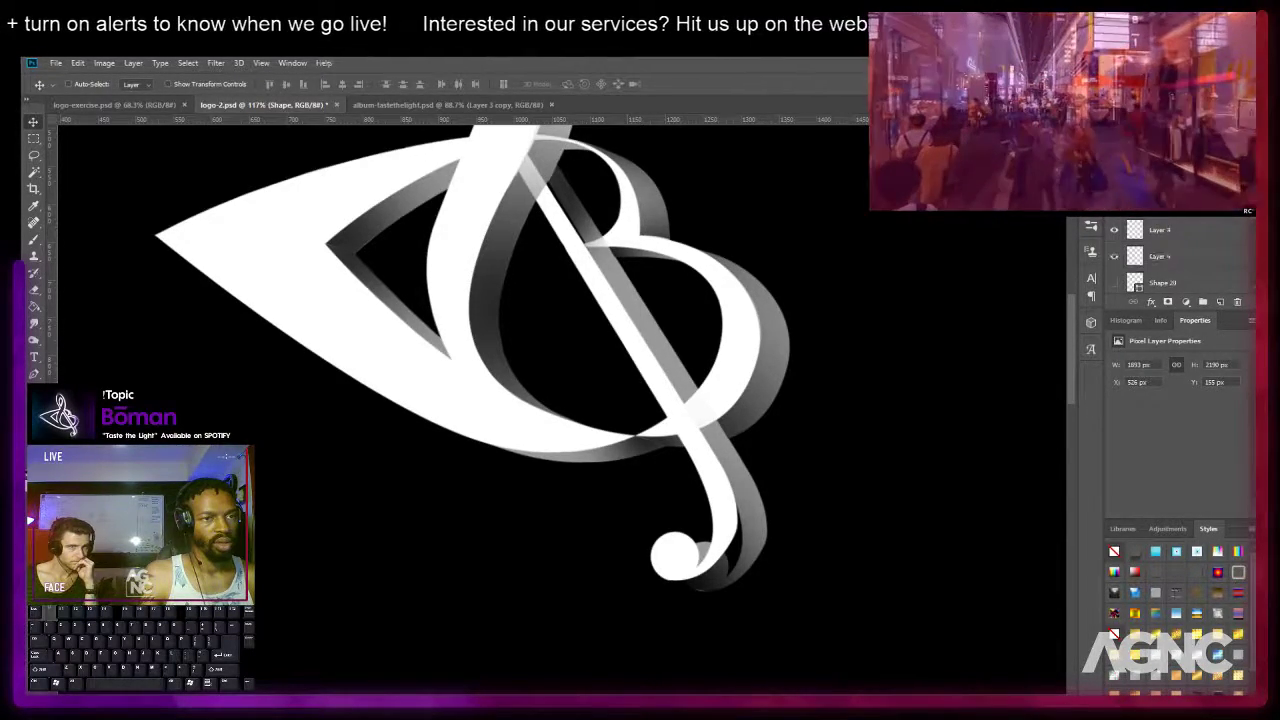
scroll(1170, 256, "up", 1)
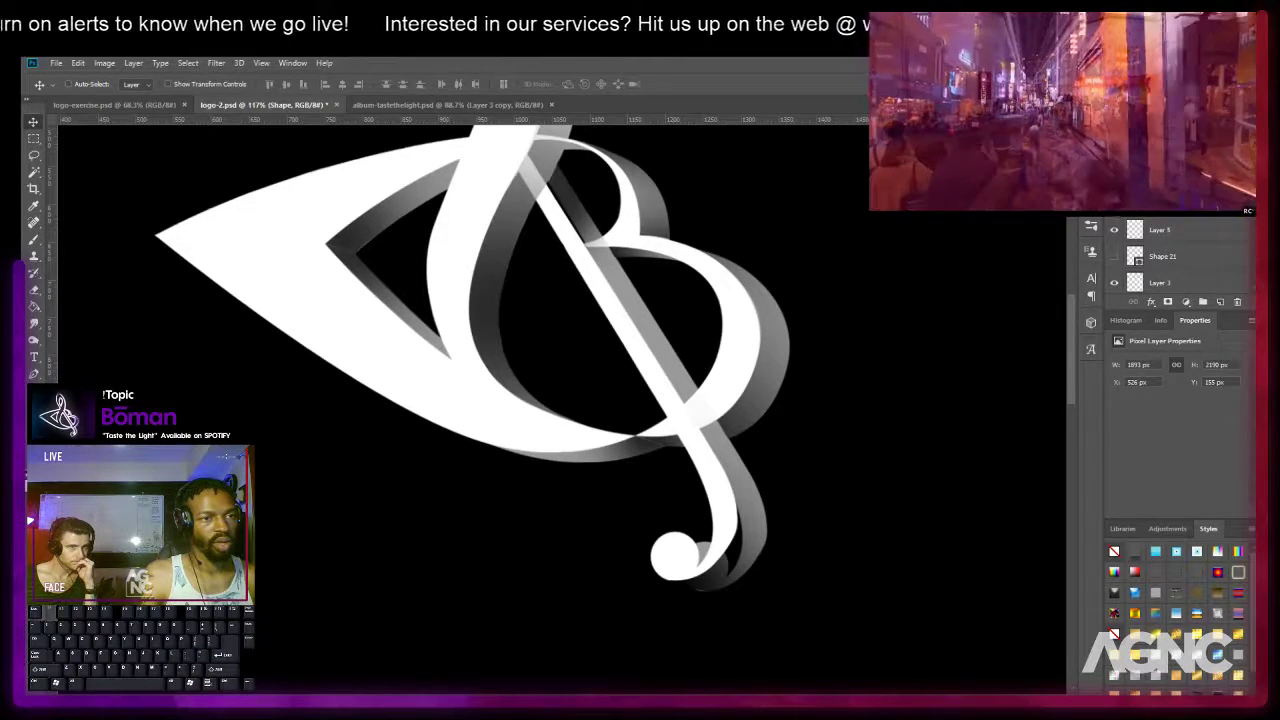
scroll(1170, 256, "up", 1)
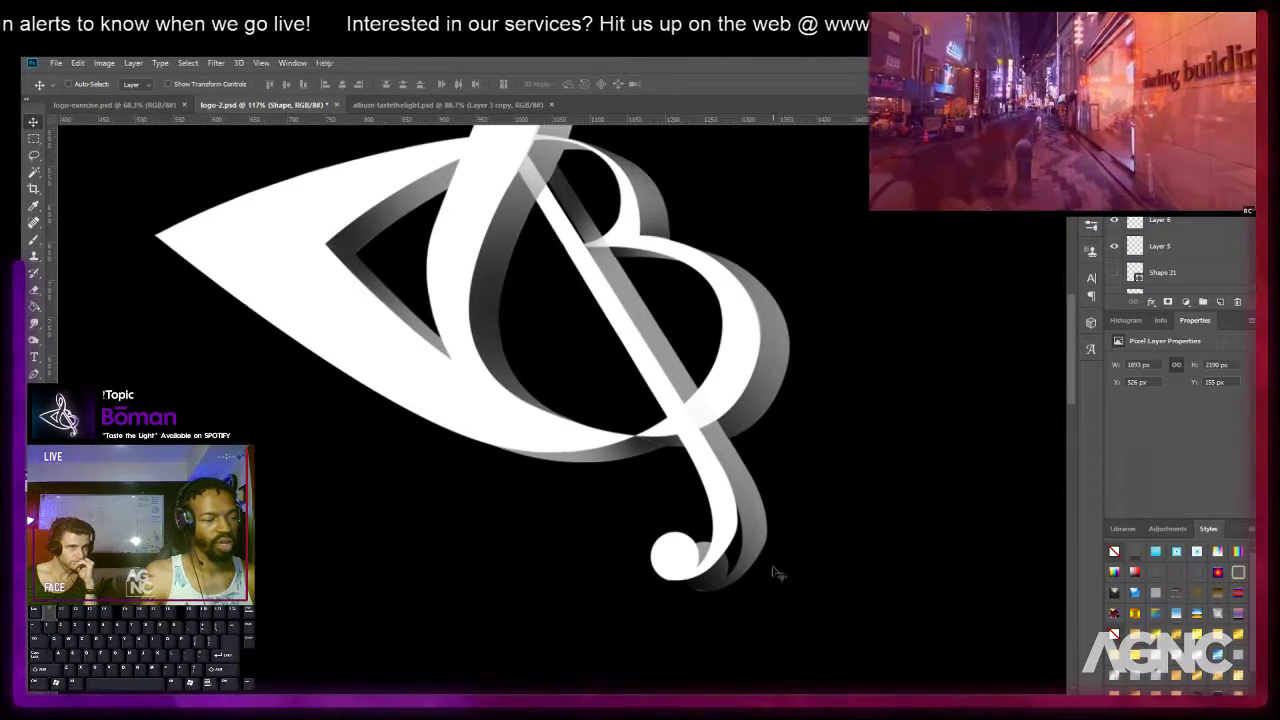
Select Layer 3, the side face of the lower hook, and review the whole clef.
scroll(788, 513, "up", 3)
right_click(788, 513)
left_click(800, 487)
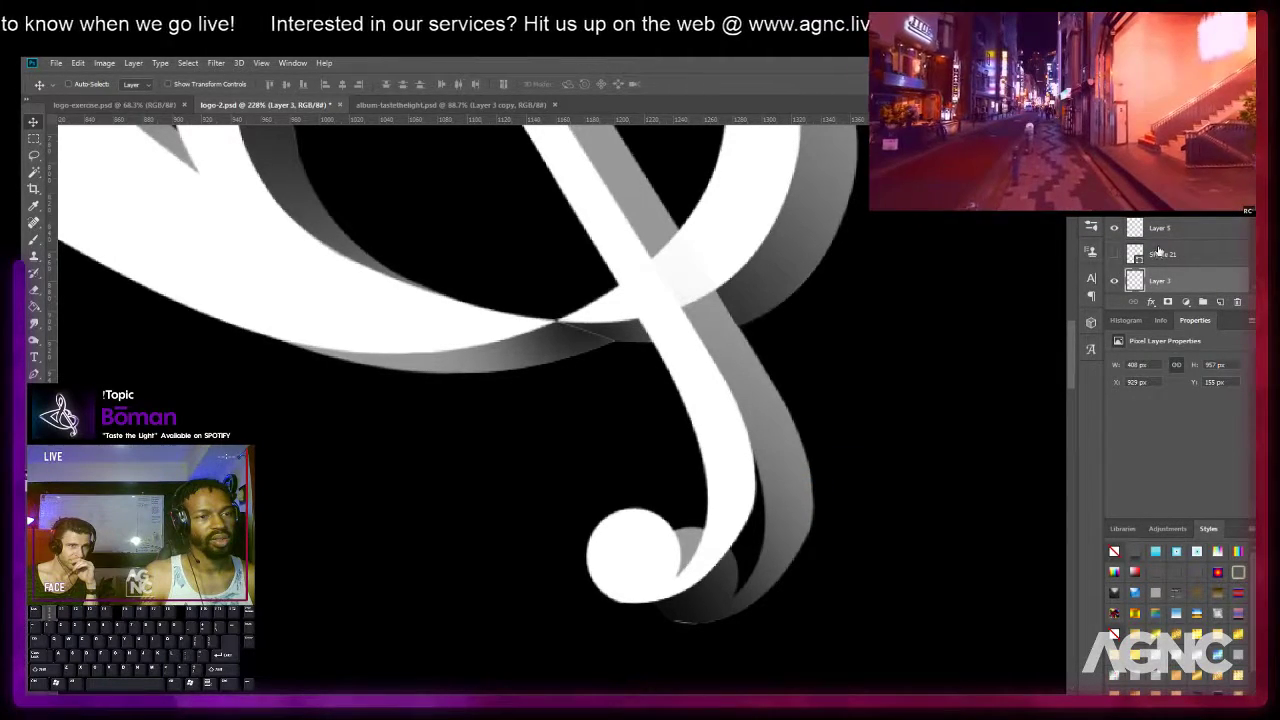
scroll(1158, 250, "up", 1)
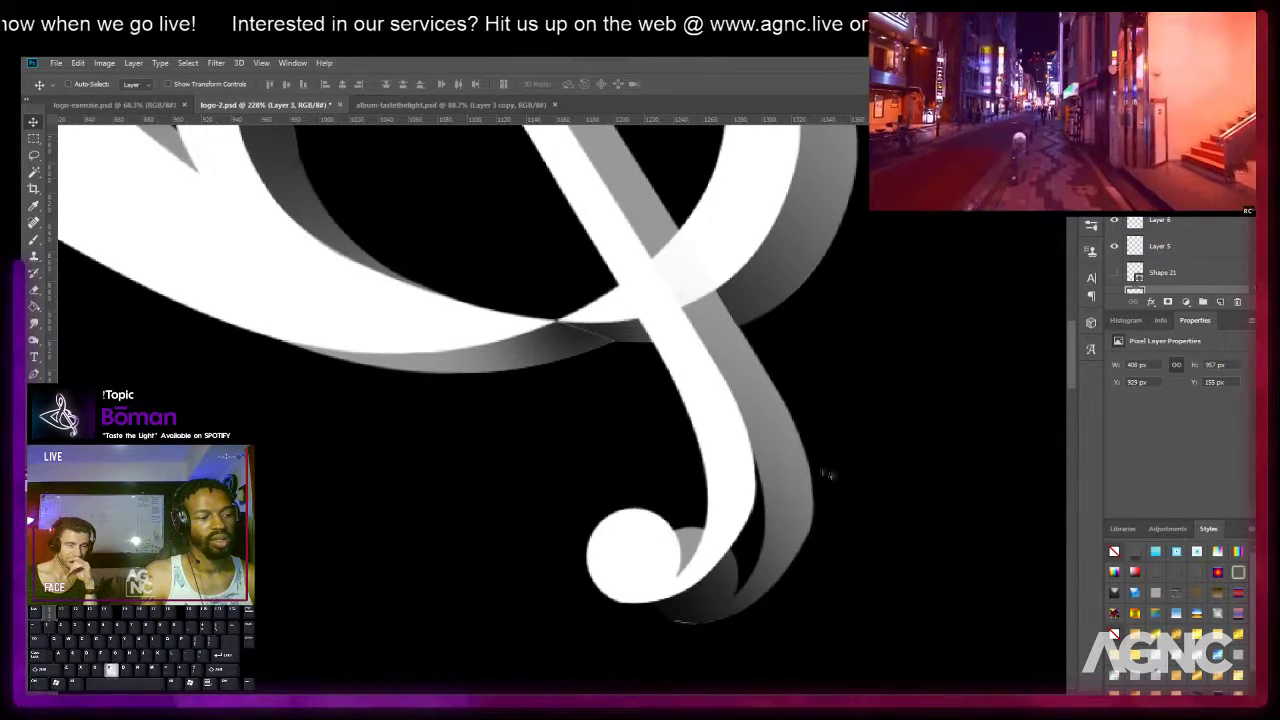
right_click(797, 503)
left_click(812, 504)
scroll(757, 462, "down", 5)
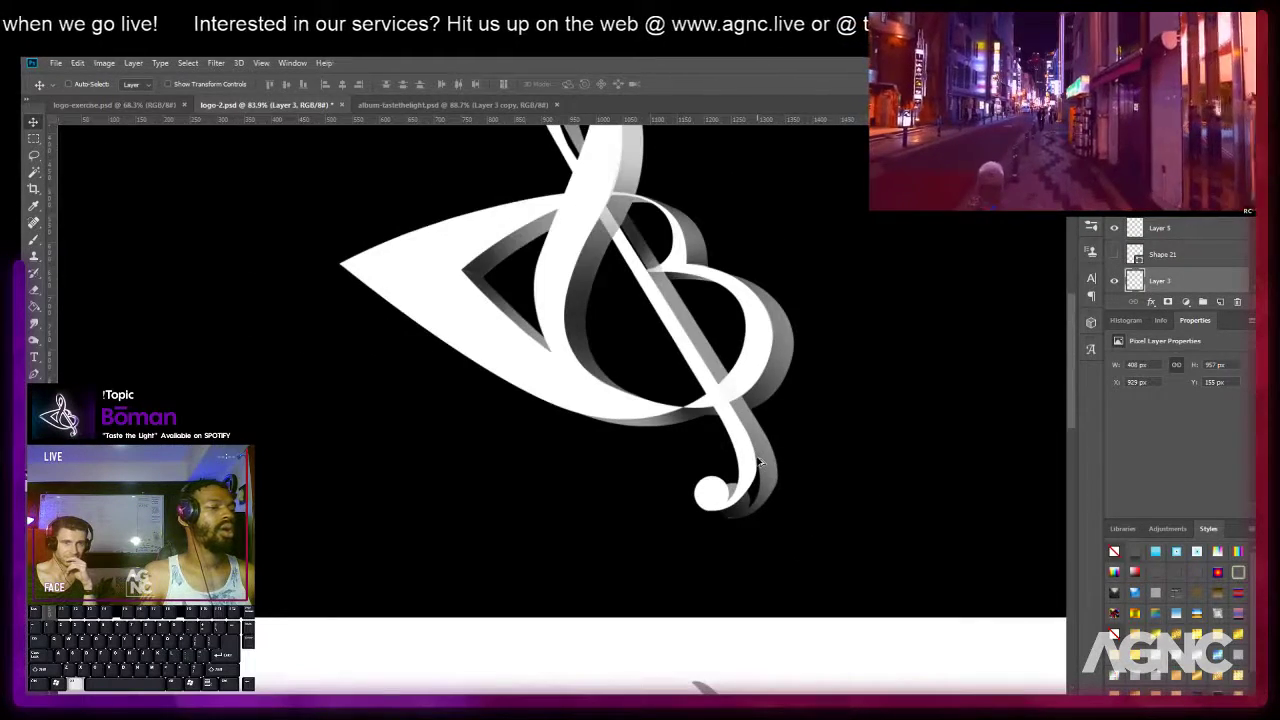
scroll(1158, 245, "up", 1)
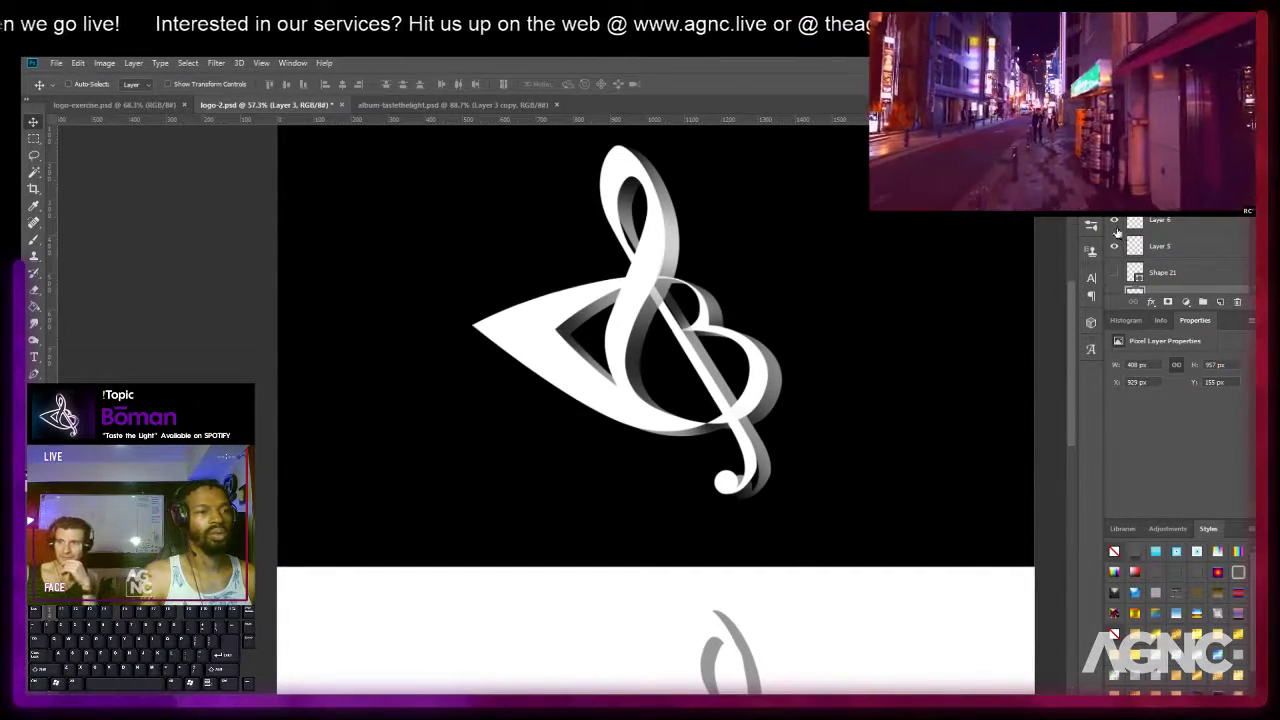
scroll(655, 400, "up", 1)
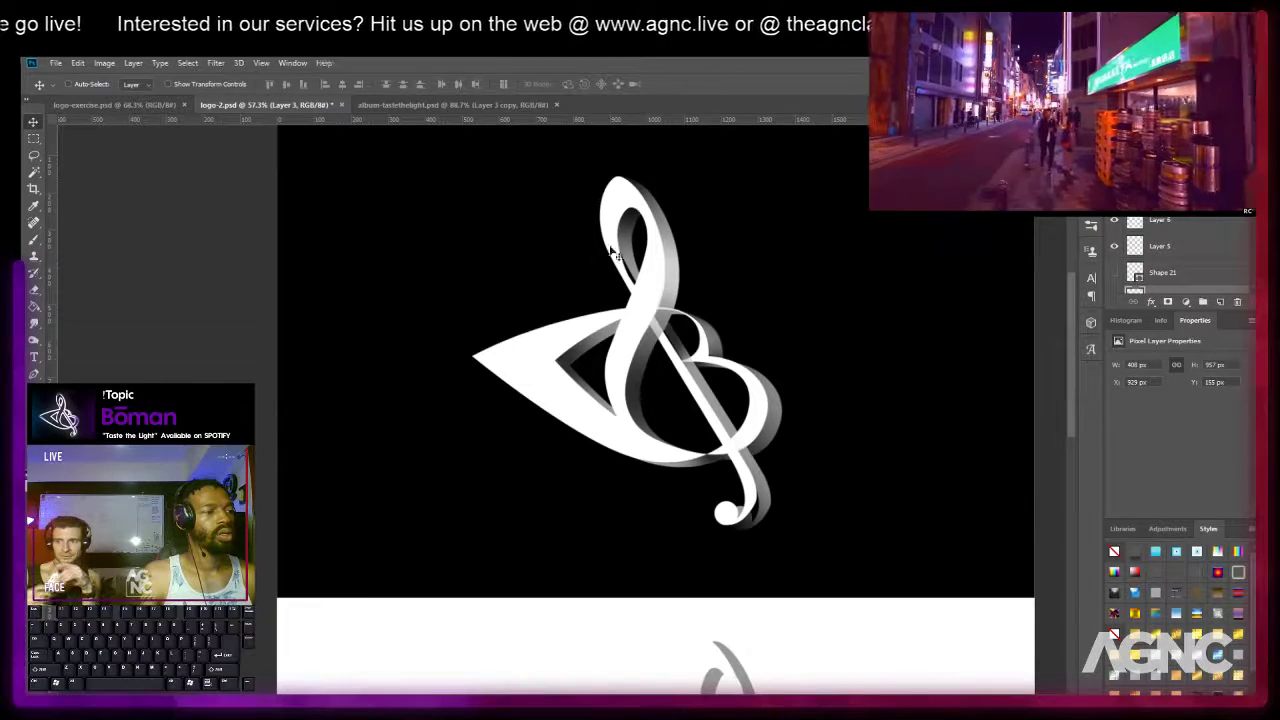
Select Shape 1 copy at the upper loop and toggle the Shape 13 and Shape 19 outlines to compare them.
scroll(665, 248, "up", 3)
right_click(645, 274)
left_click(662, 279)
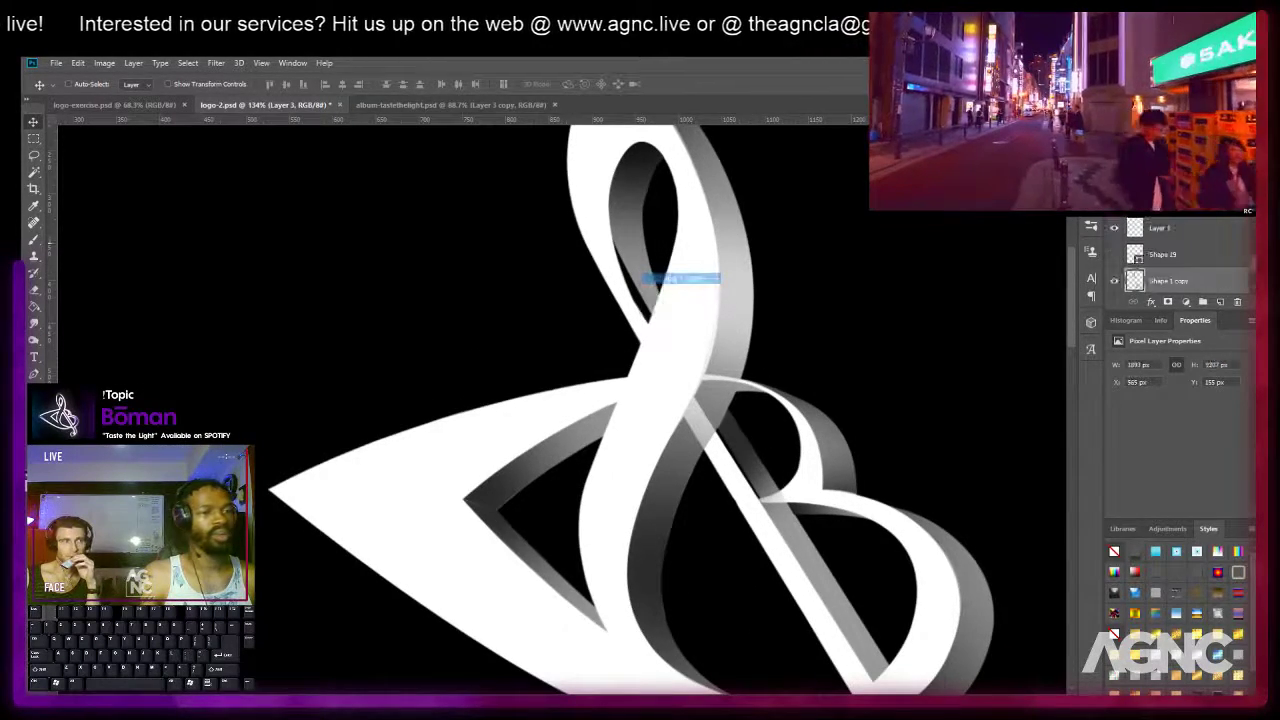
scroll(1119, 260, "down", 2)
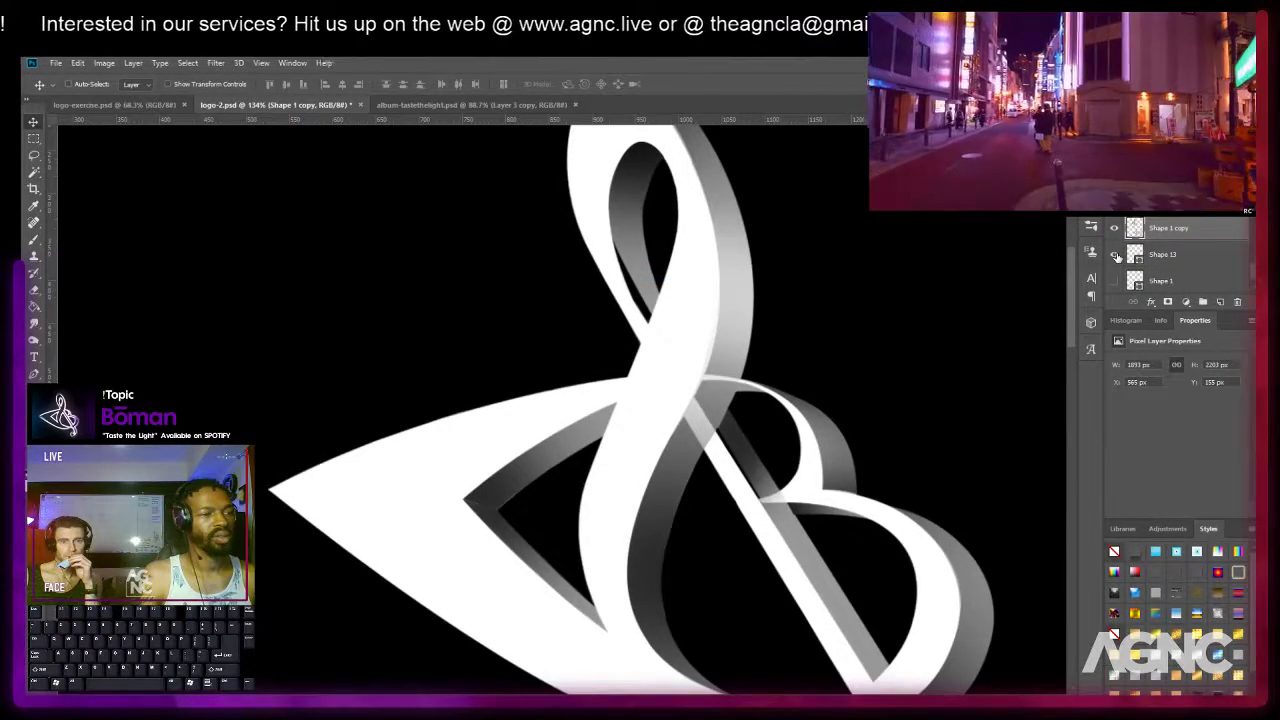
scroll(1118, 280, "down", 1)
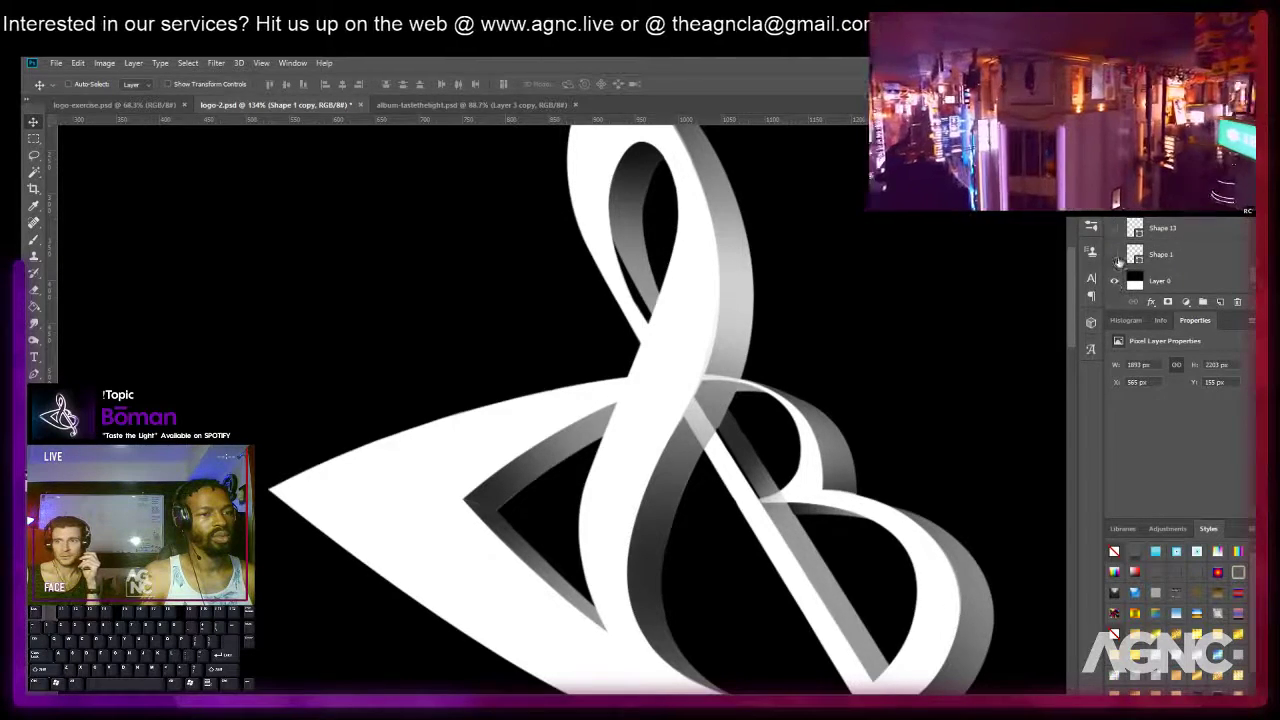
scroll(1117, 252, "up", 2)
left_click(1115, 230)
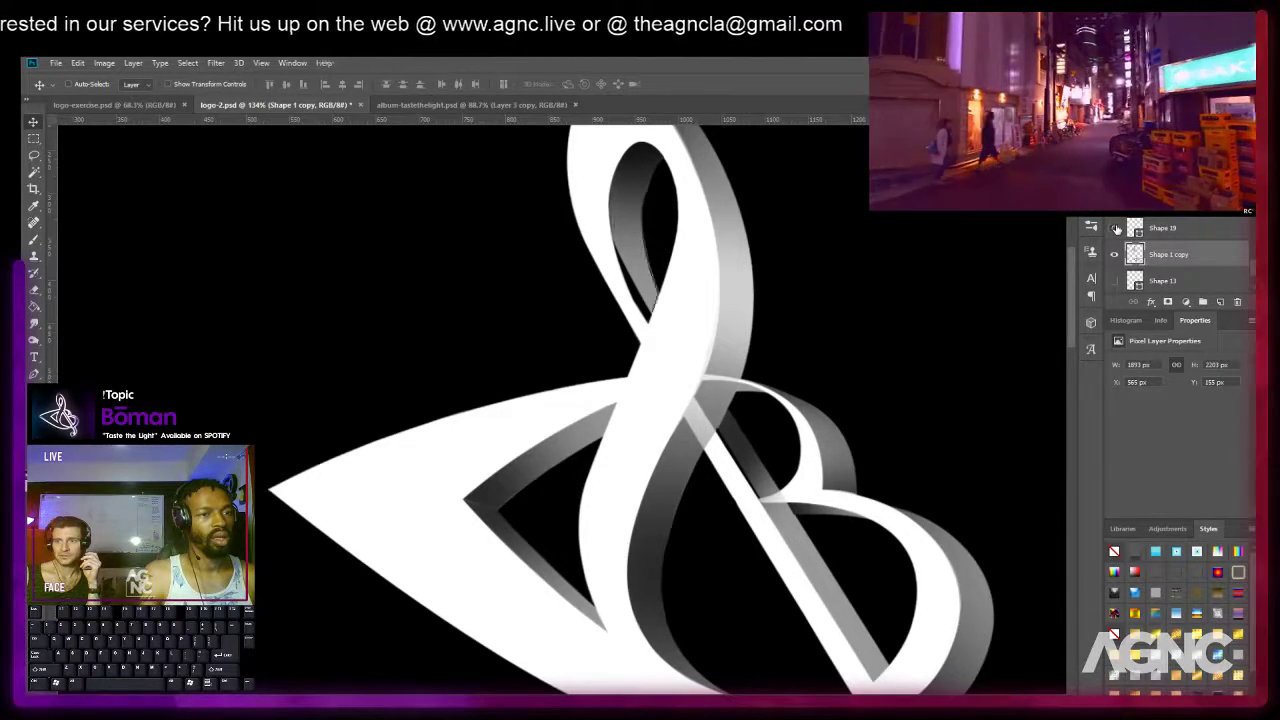
left_click(1115, 230)
Check the hidden outline layers from Shape 18 up to Shape 17 and make Shape 12 visible again.
scroll(1125, 233, "up", 2)
left_click(1115, 256)
left_click(1114, 230)
scroll(1117, 237, "up", 2)
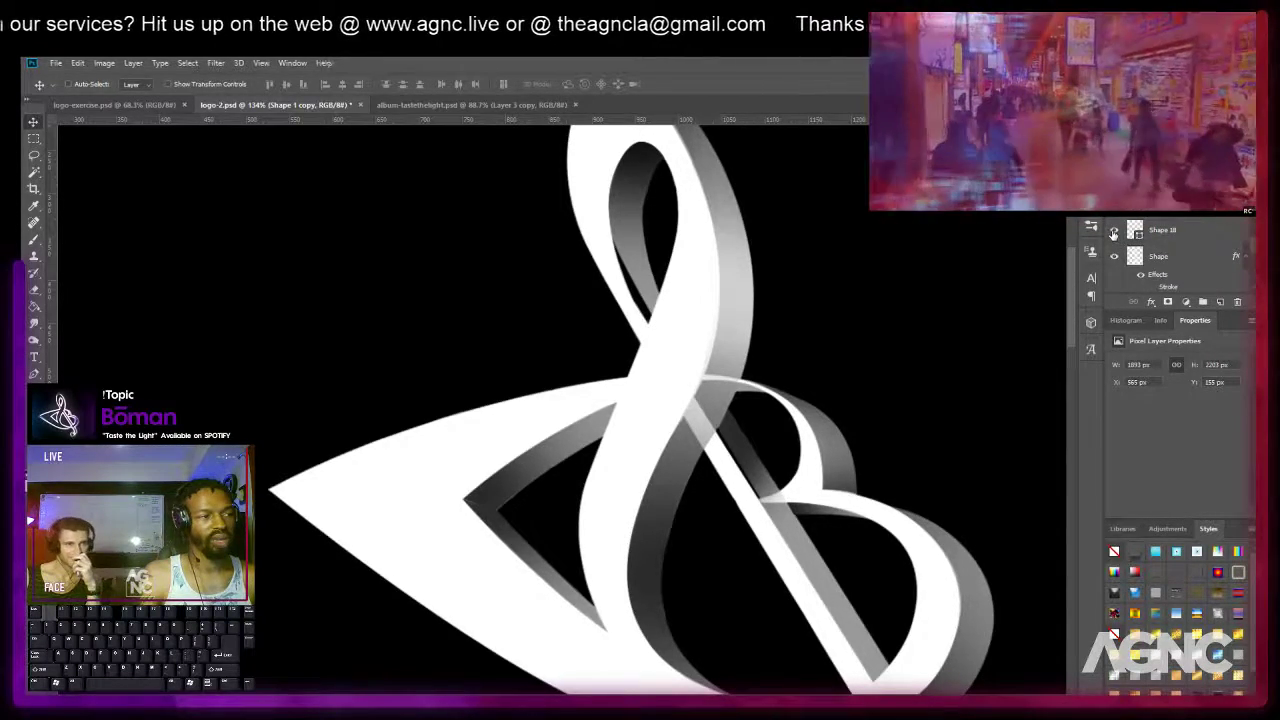
scroll(1120, 240, "up", 2)
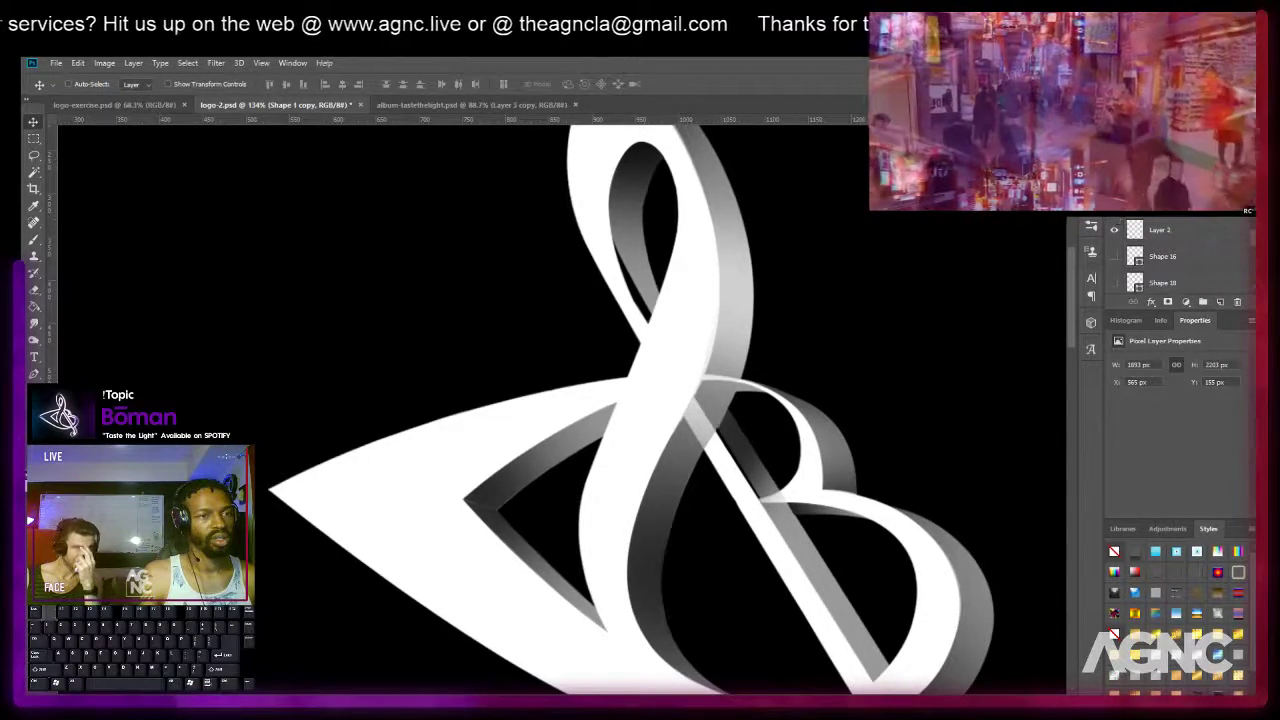
scroll(1120, 240, "up", 2)
left_click(1114, 256)
left_click(1114, 256)
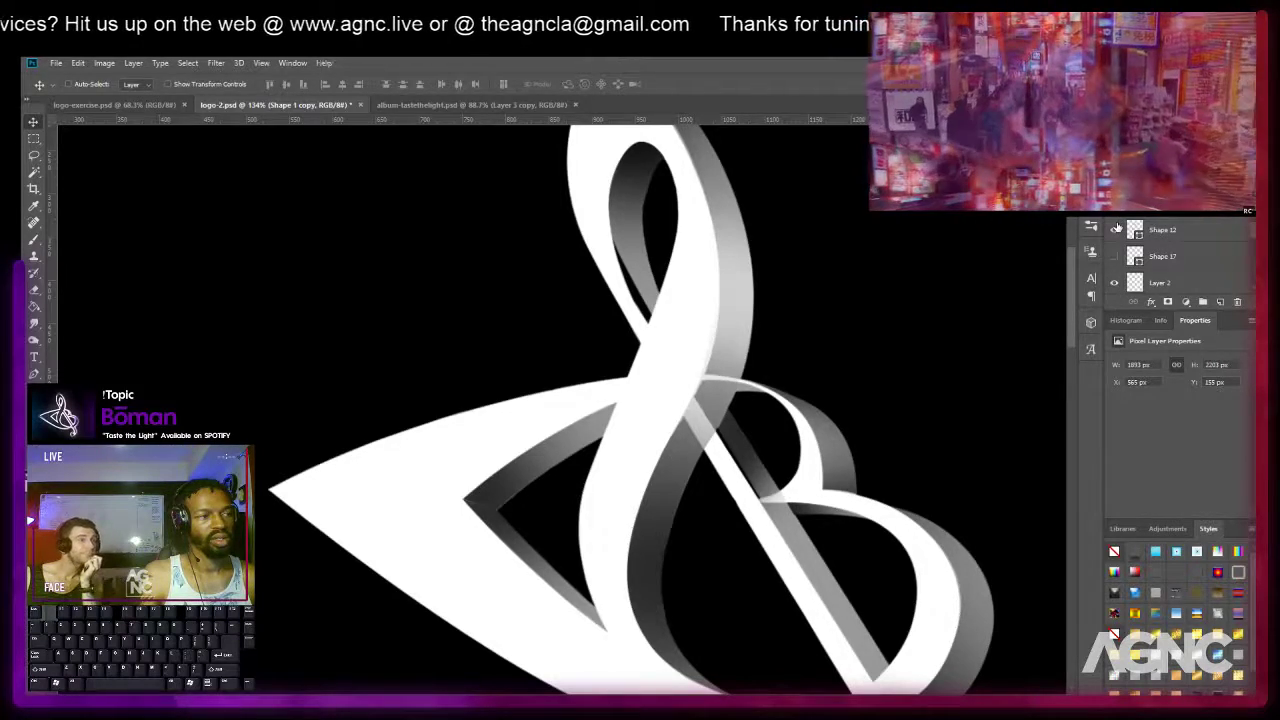
left_click(1115, 229)
Review the whole clef, then select Layer 1, the side face of the B's lower bowl.
scroll(1033, 344, "down", 5)
left_click_drag(955, 419, 792, 425)
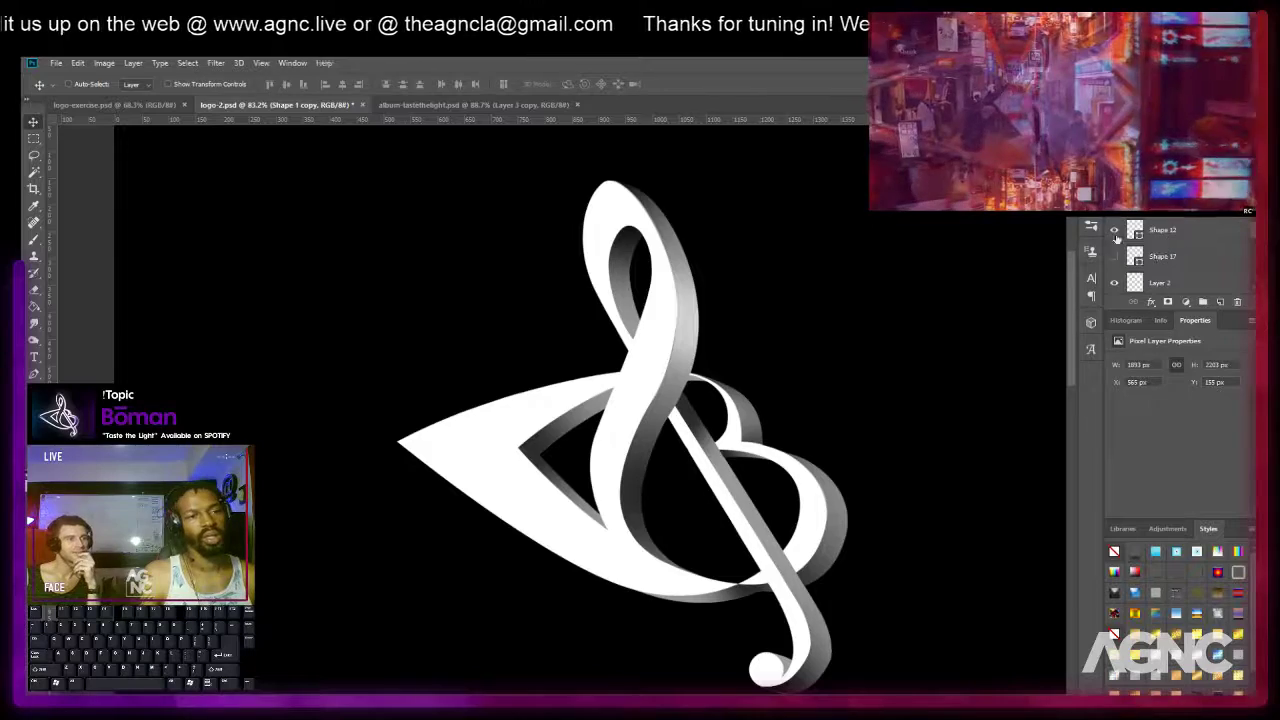
left_click_drag(923, 349, 966, 314)
scroll(967, 354, "down", 5)
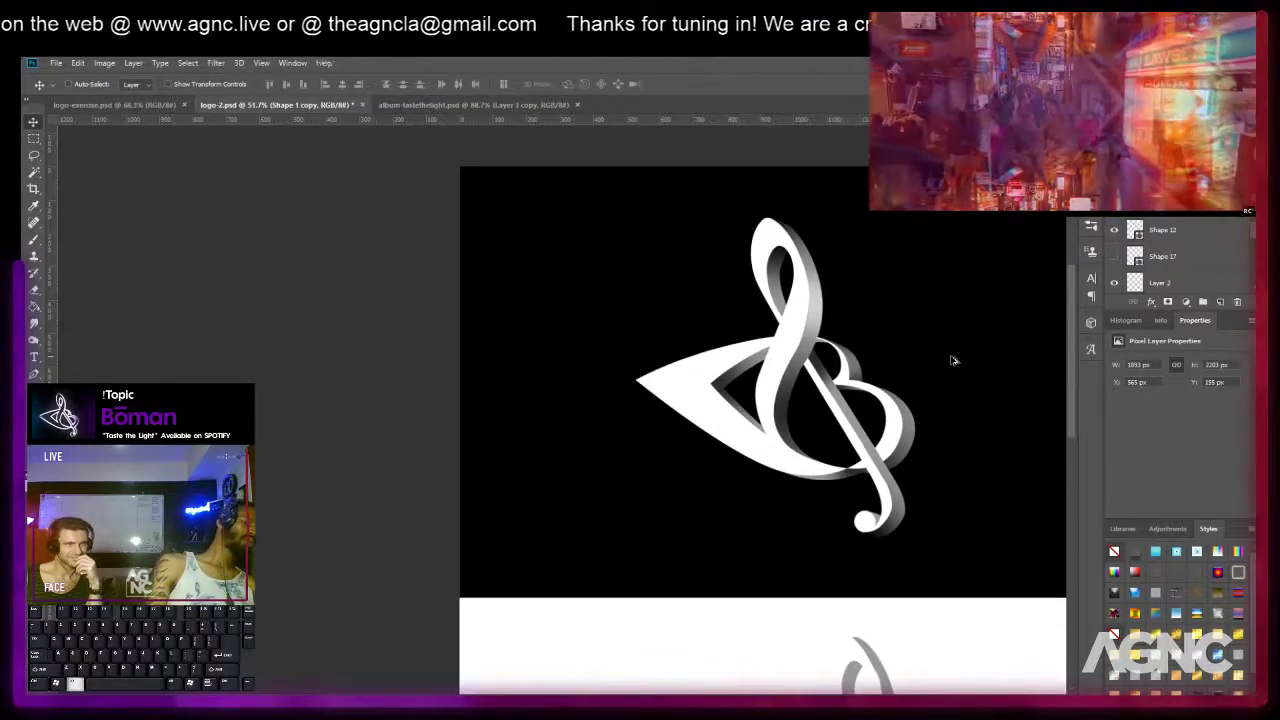
scroll(805, 418, "up", 5)
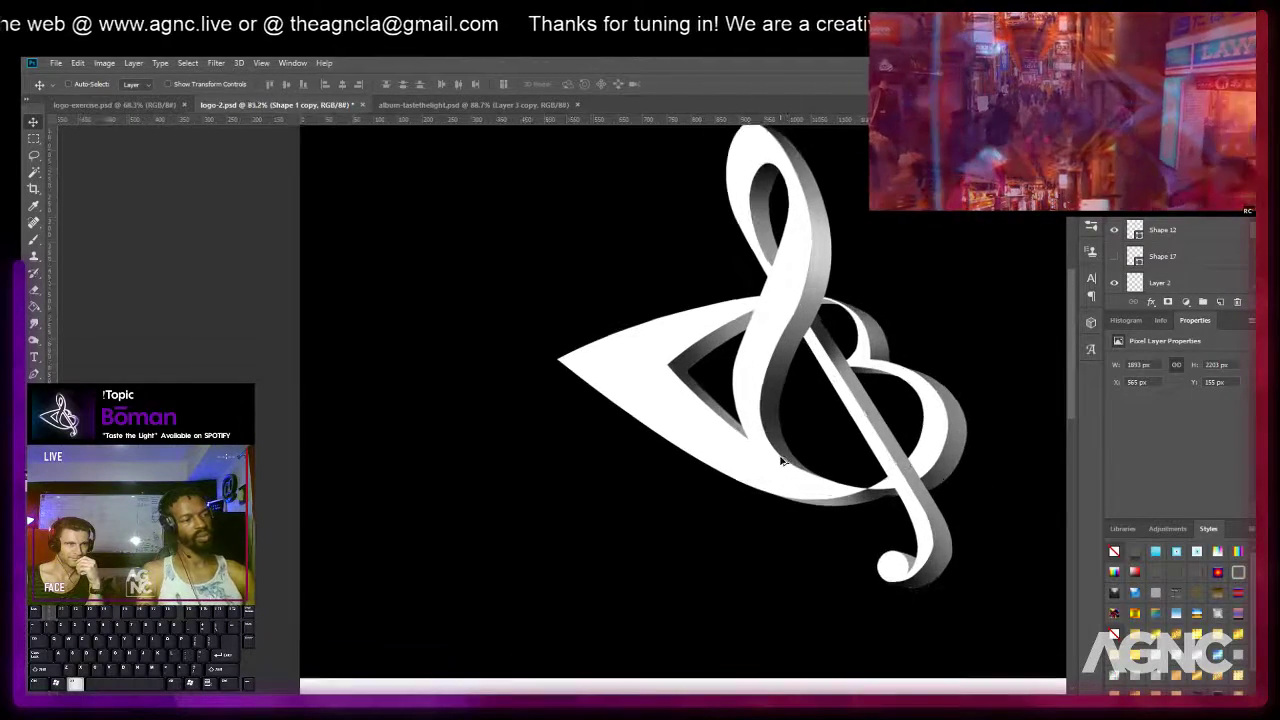
left_click_drag(810, 428, 600, 466)
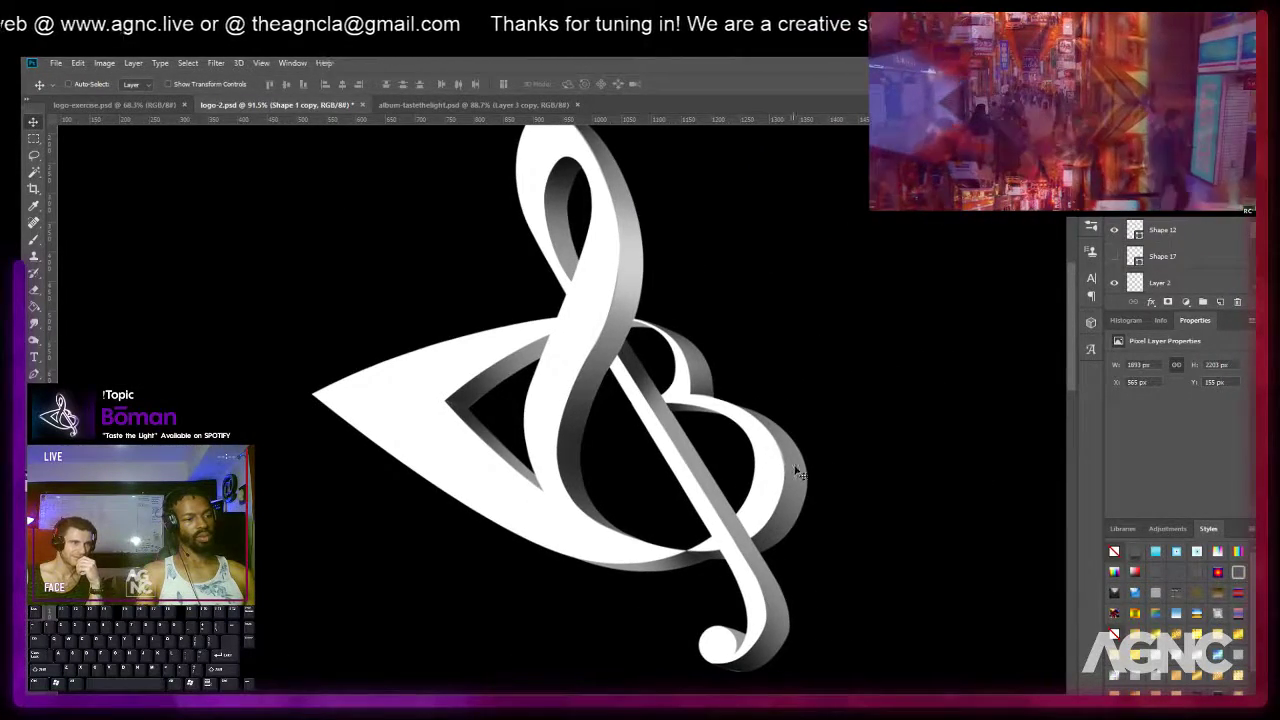
right_click(797, 469)
left_click(813, 476)
scroll(798, 438, "up", 5)
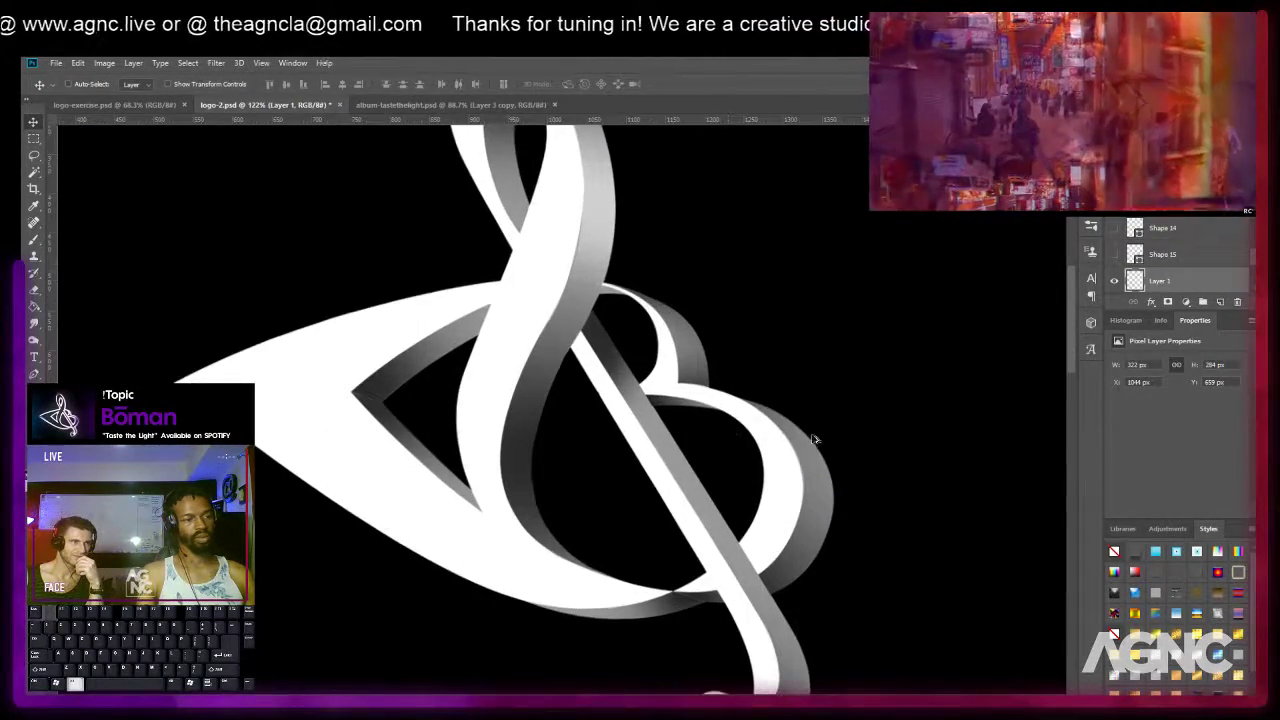
left_click_drag(798, 438, 486, 429)
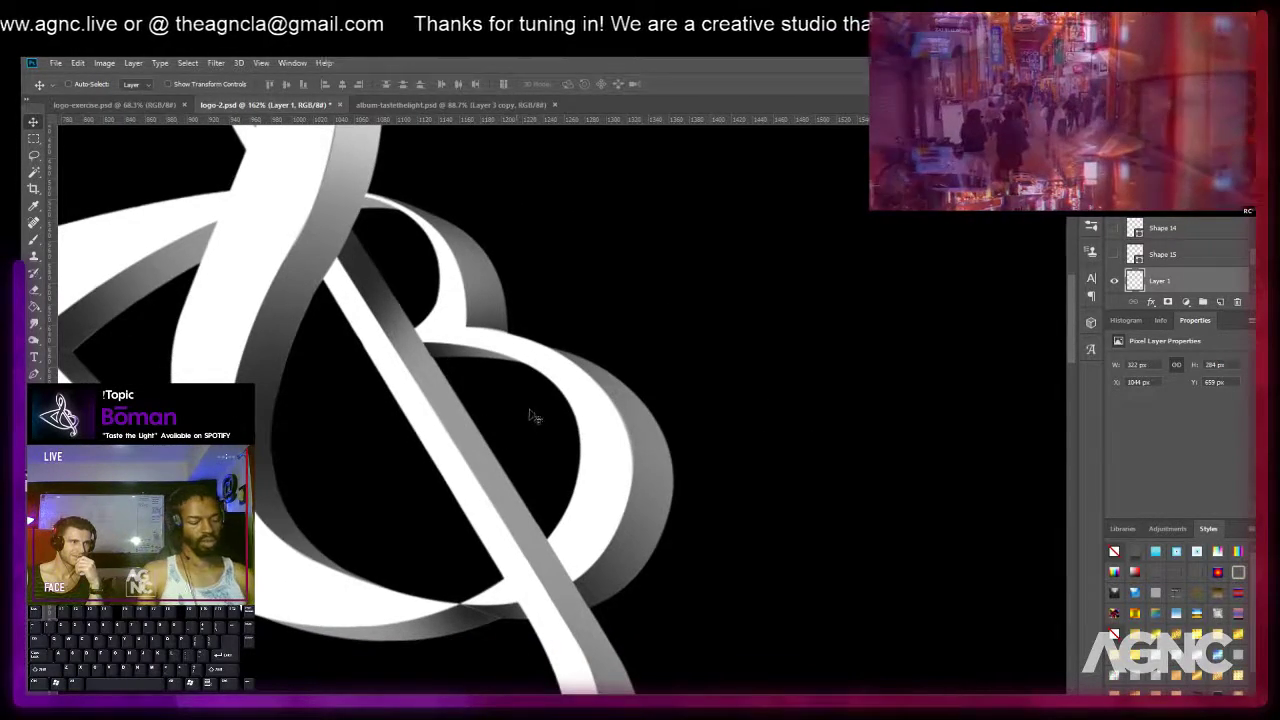
Reselect Layer 1 on the lower bowl's side face and toggle Layer 1 and Shape 19 to compare the shading.
key("p")
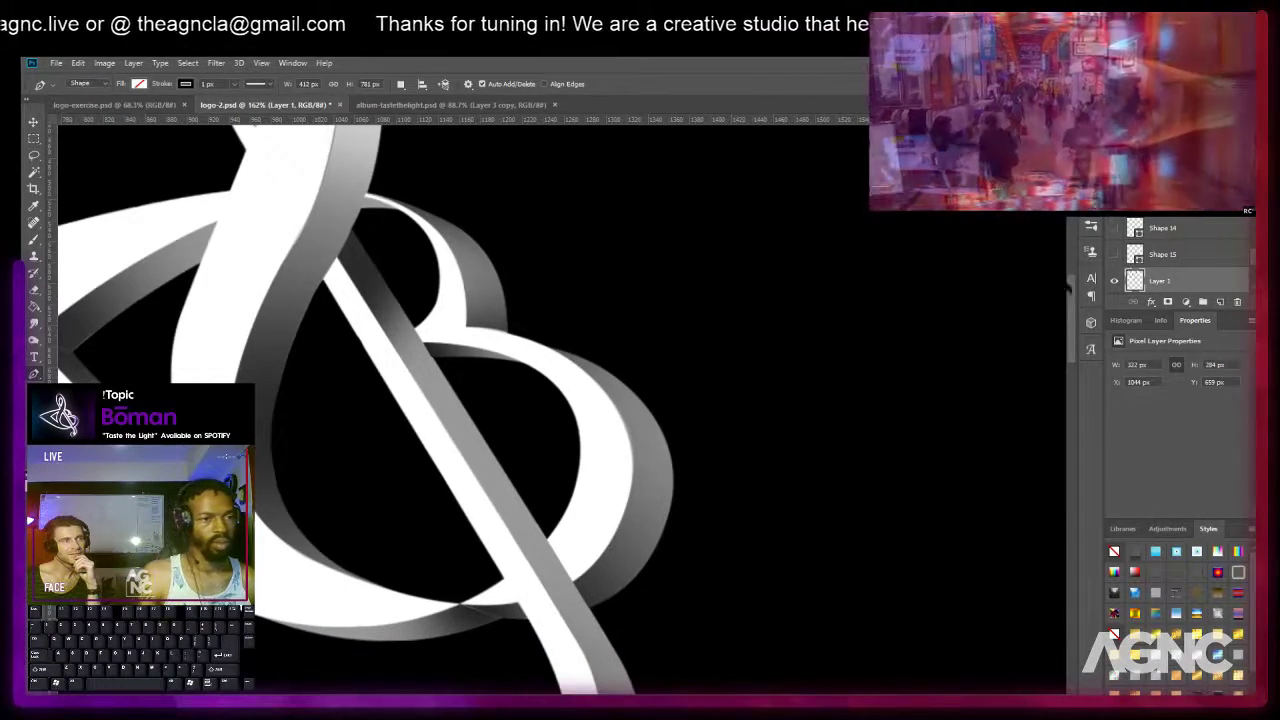
key("v")
right_click(649, 457)
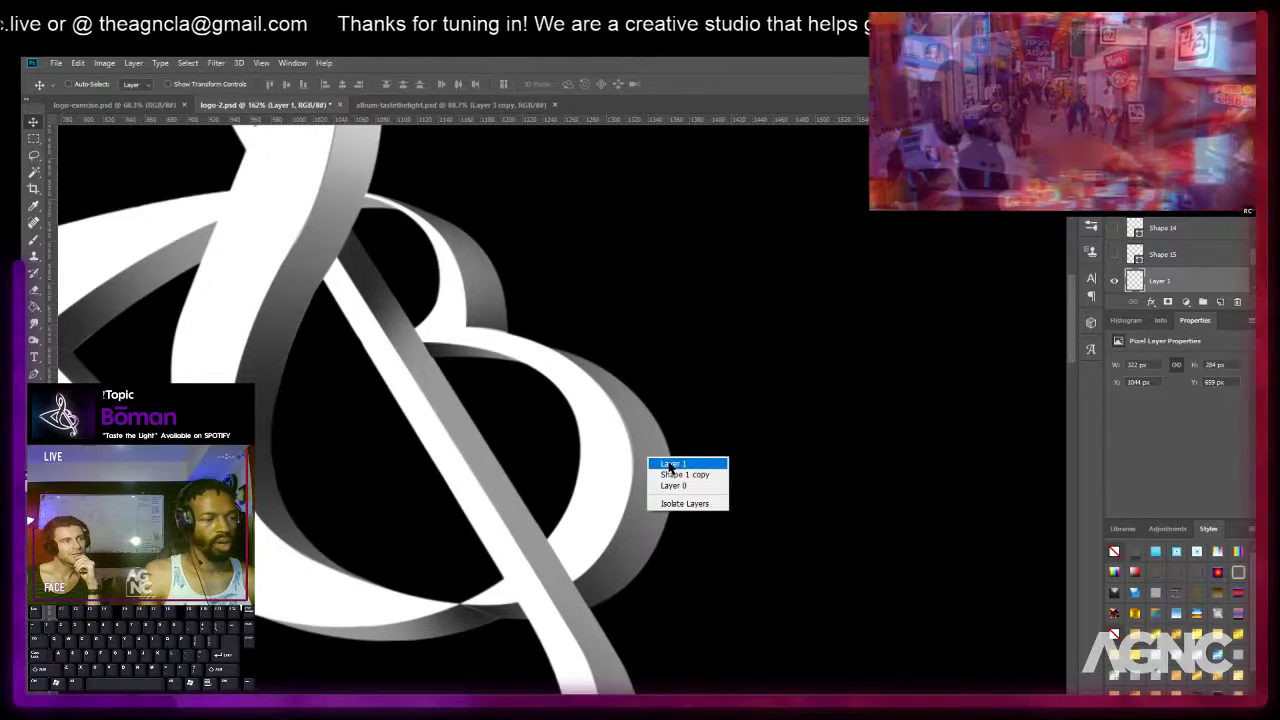
left_click(672, 464)
left_click(1116, 283)
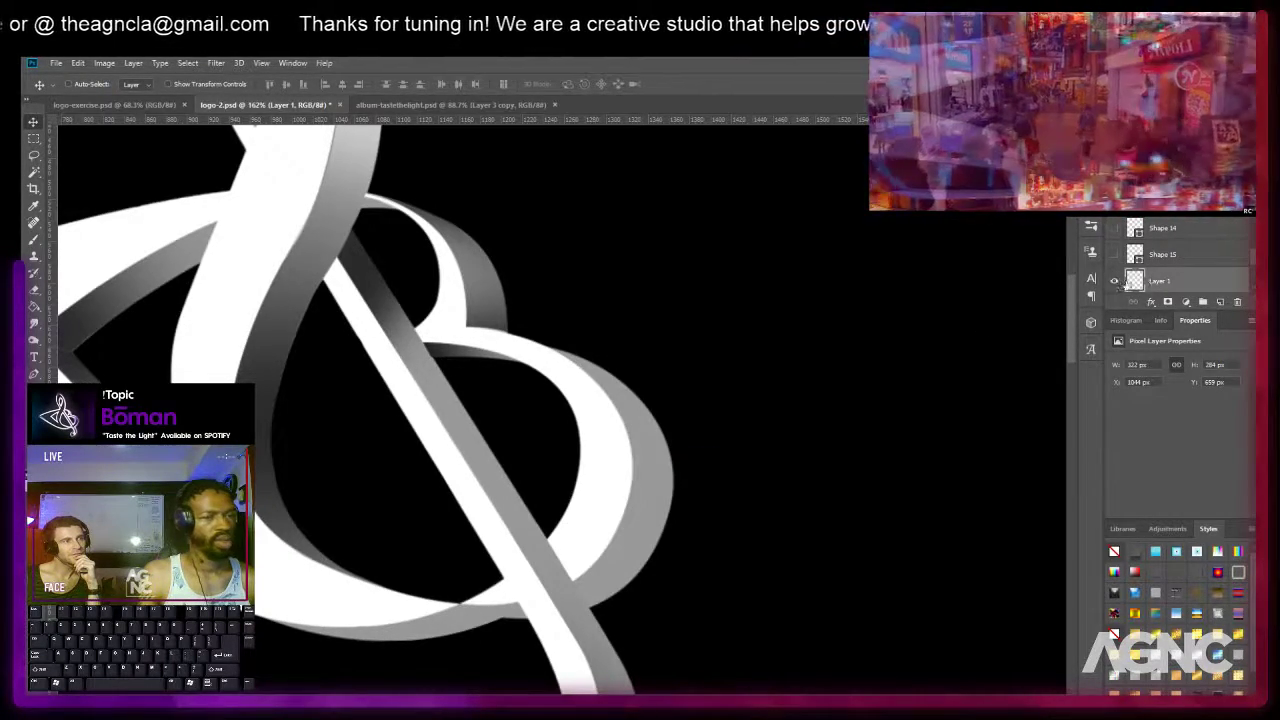
scroll(1116, 283, "down", 1)
left_click(1115, 283)
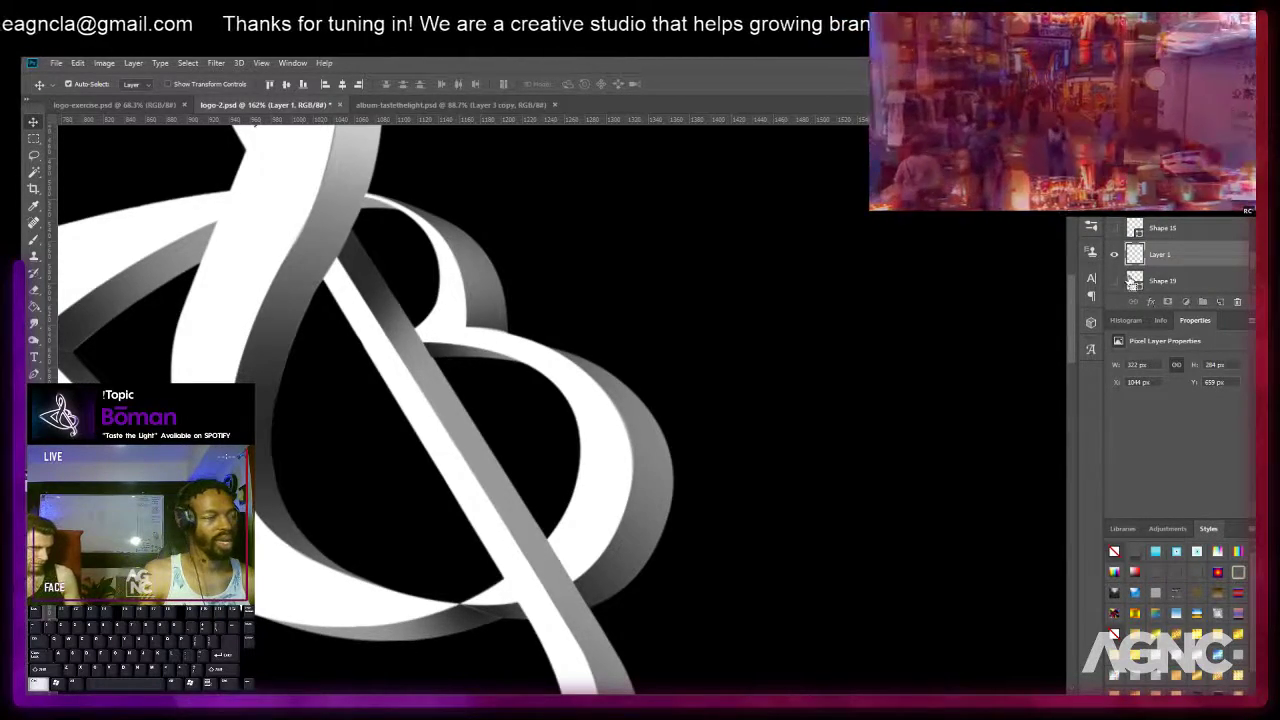
Load the Shape 13 and Shape 1 outlines as selections to check which parts of the clef they cover.
scroll(672, 258, "down", 4)
scroll(675, 258, "down", 1)
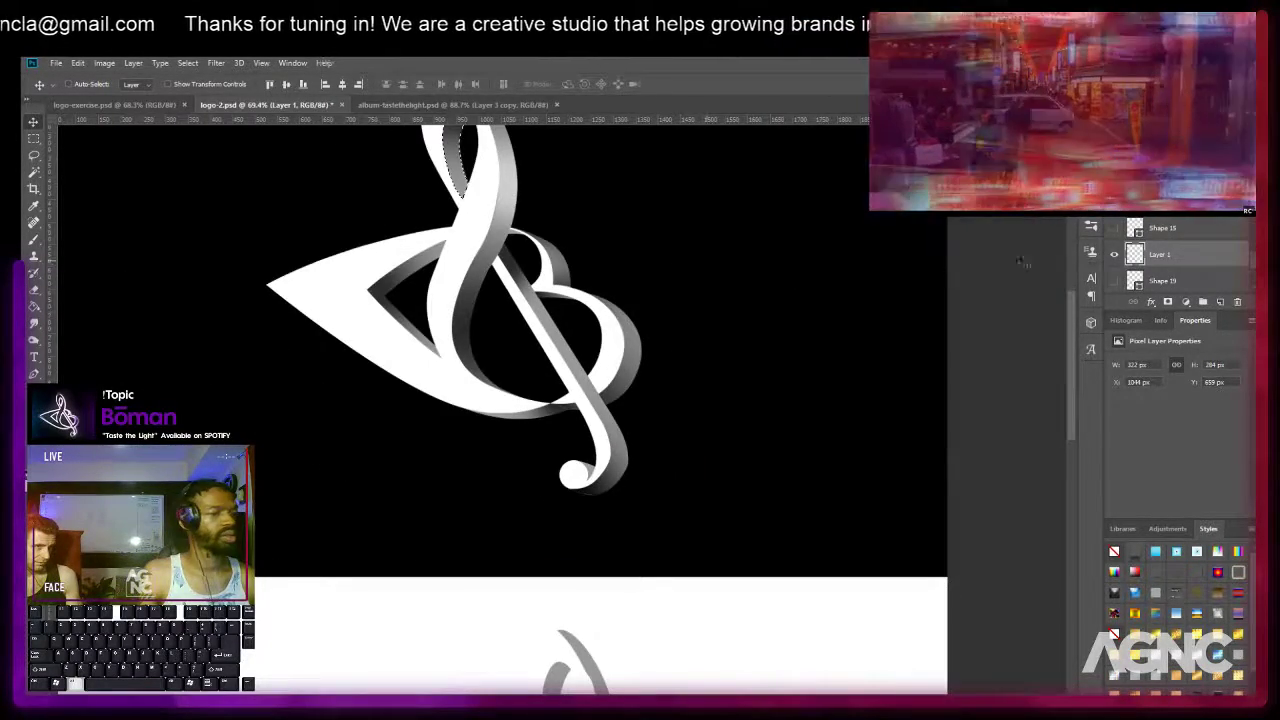
scroll(1134, 262, "down", 2)
scroll(1134, 258, "down", 1)
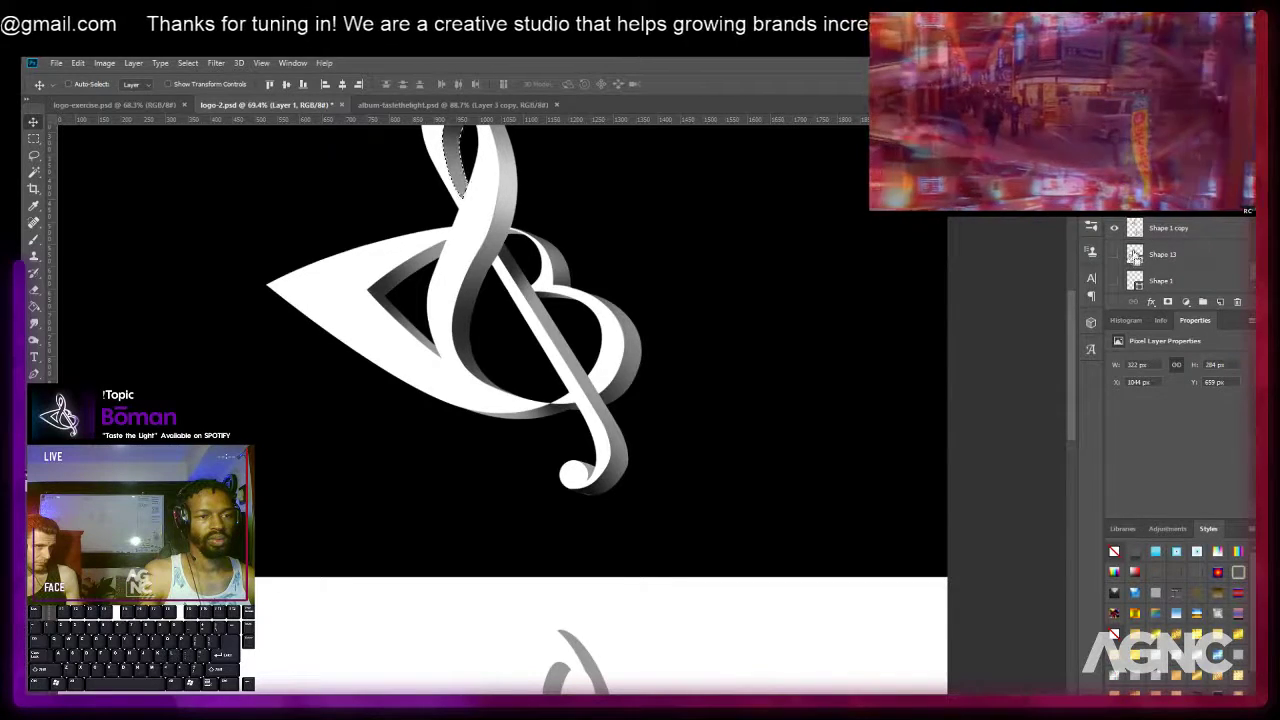
left_click(1135, 256, "ctrl")
scroll(1135, 258, "down", 1)
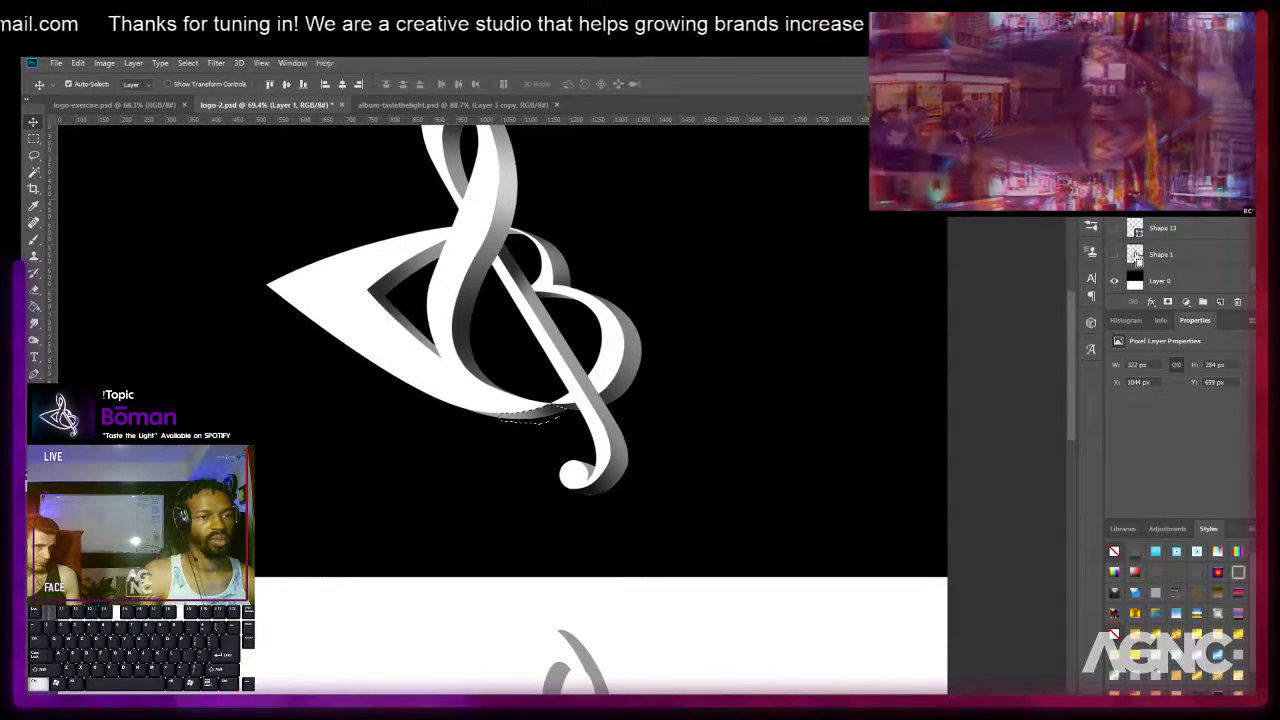
left_click(1134, 232, "ctrl")
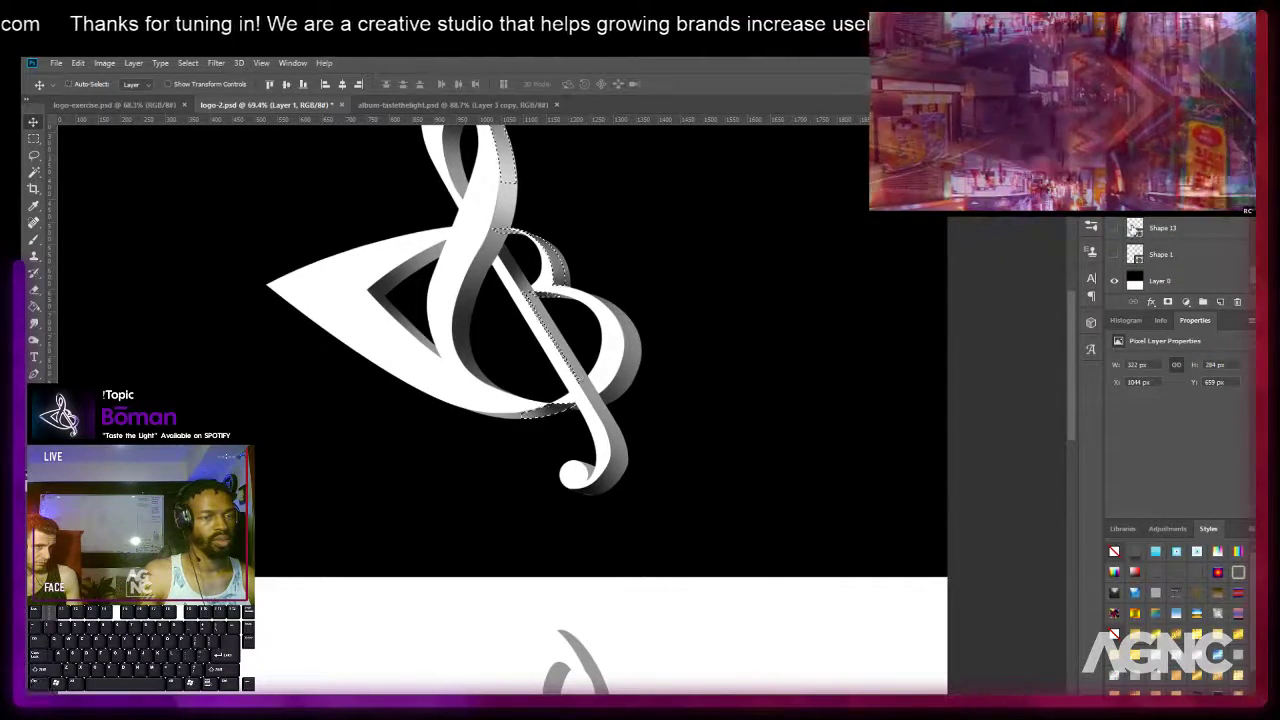
scroll(1134, 232, "up", 3)
scroll(1134, 232, "up", 1)
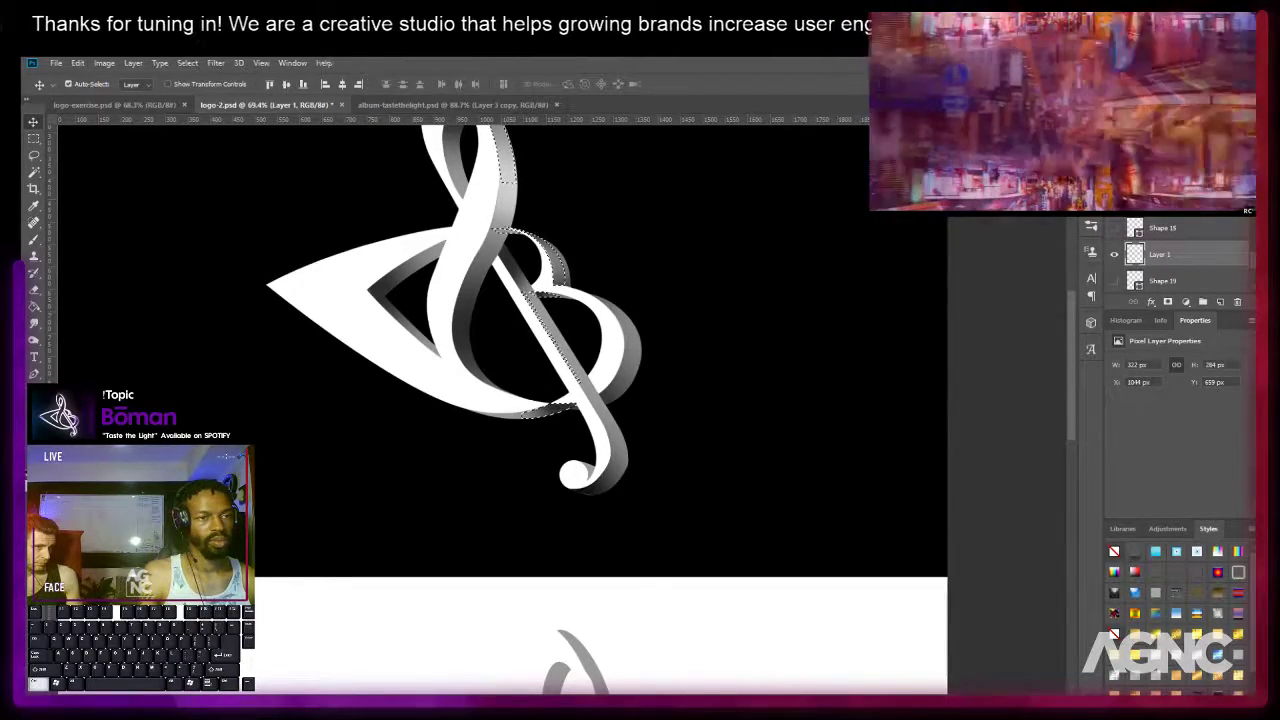
Load the outlines from Shape 15 up to Shape 18 as selections to compare their areas, and clear the selection.
left_click(1134, 228, "ctrl")
scroll(1134, 228, "up", 1)
scroll(1134, 229, "up", 2)
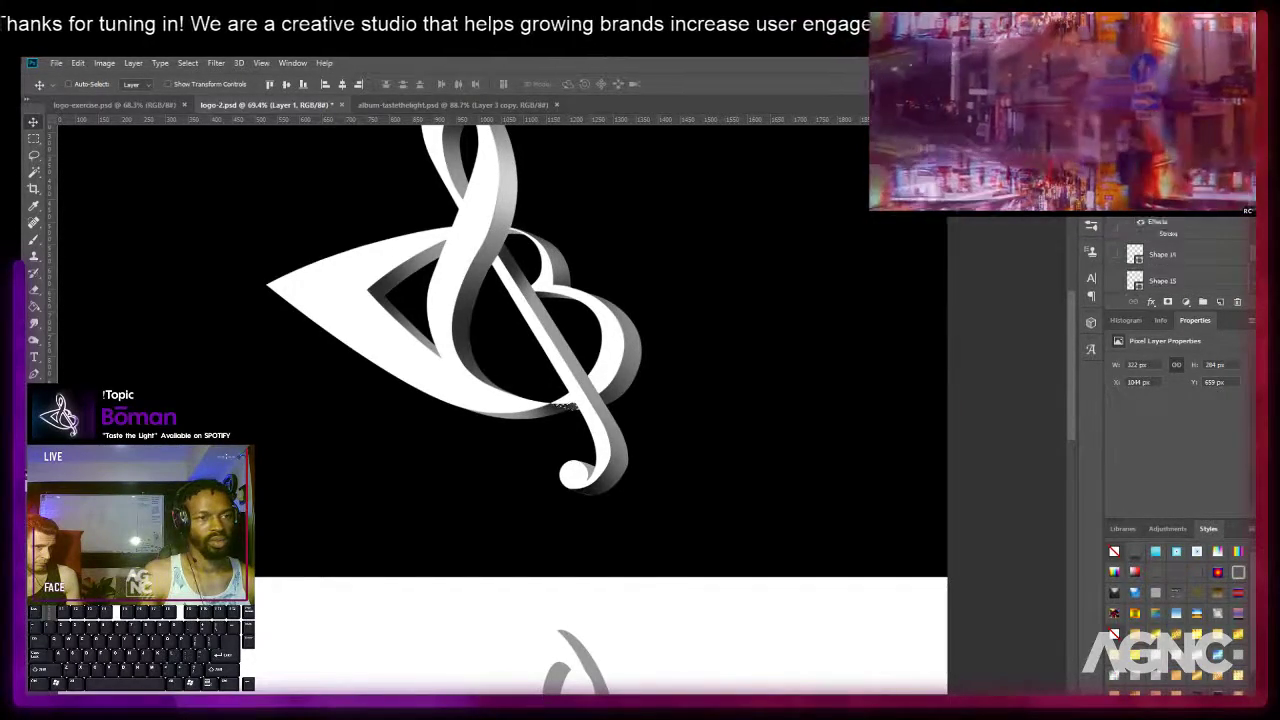
left_click(1134, 229, "ctrl")
scroll(1134, 229, "up", 1)
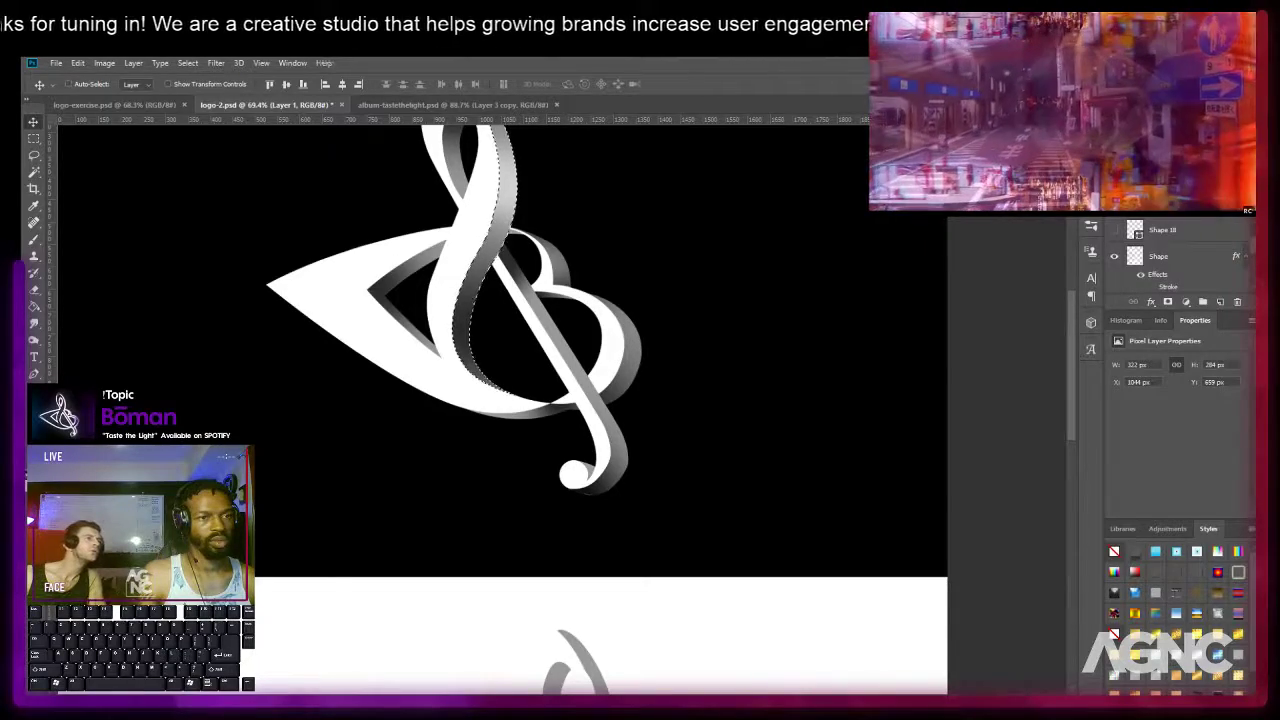
left_click(1134, 229, "ctrl")
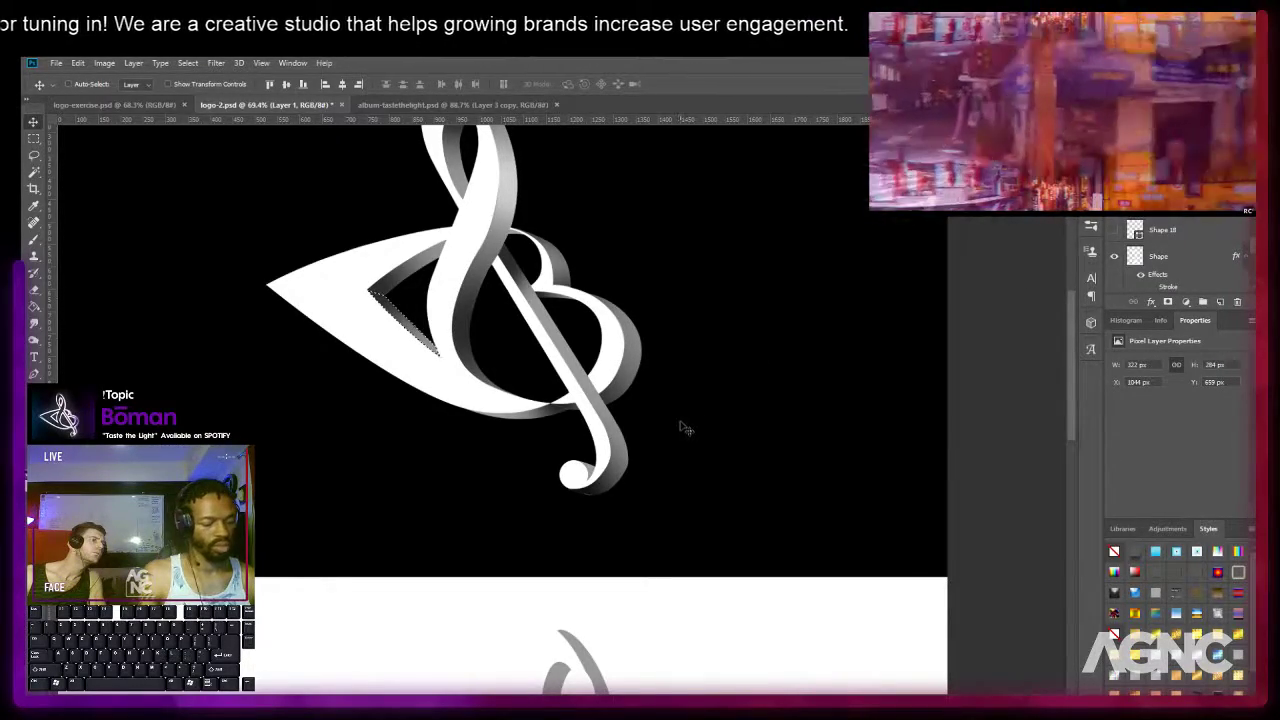
key("m")
Select Layer 1 and trace a Pen path along the outer edge of the lower bowl's white face, ending at the stem.
scroll(655, 410, "up", 3)
scroll(625, 318, "up", 2)
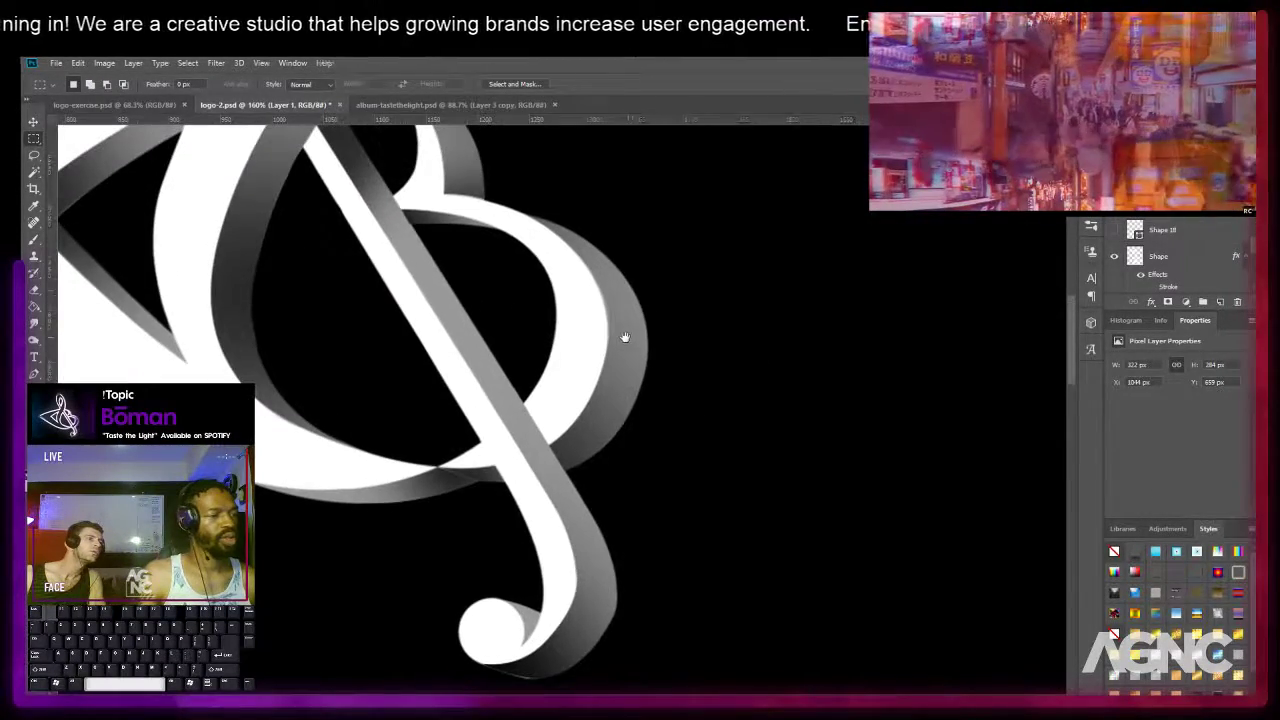
key("v")
right_click(625, 338)
left_click(647, 352)
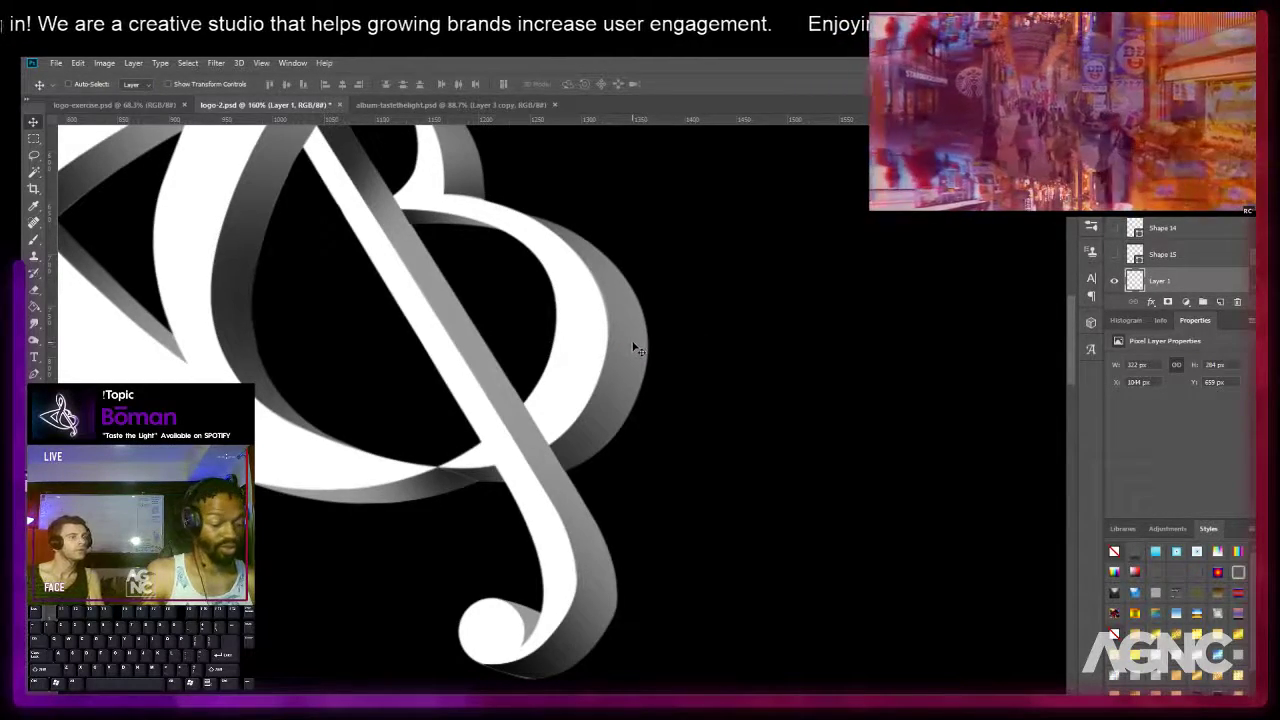
key("p")
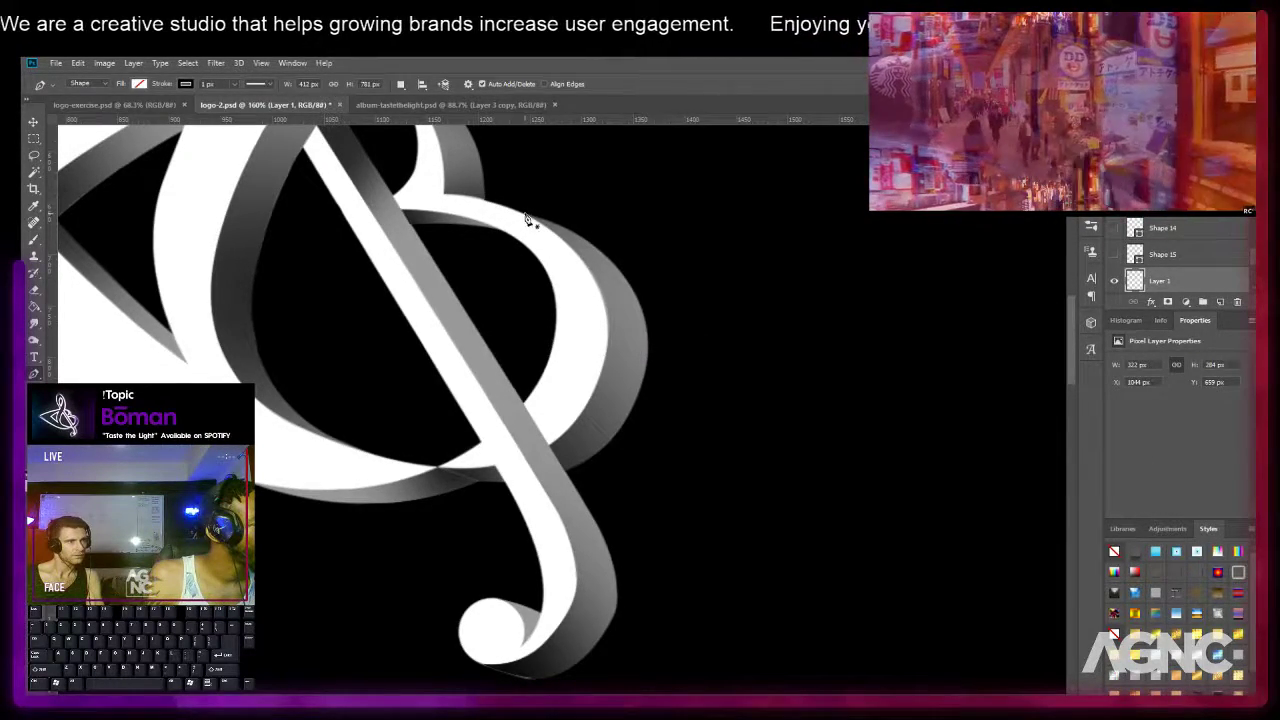
left_click(529, 215)
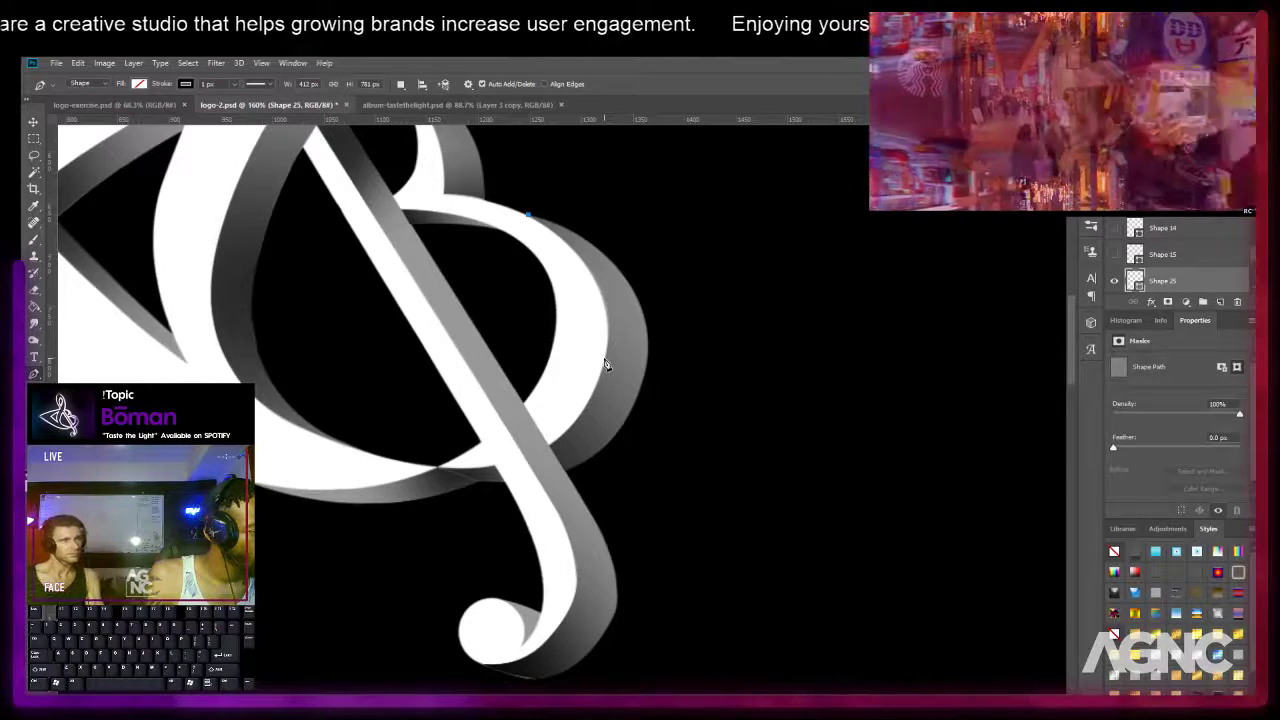
left_click_drag(604, 360, 577, 450)
left_click(549, 446)
Adjust the path's middle anchor and its curve handles to follow the outer edge of the white bowl face.
key("a")
left_click_drag(605, 358, 607, 365)
left_click_drag(631, 272, 619, 270)
left_click_drag(607, 378, 612, 355)
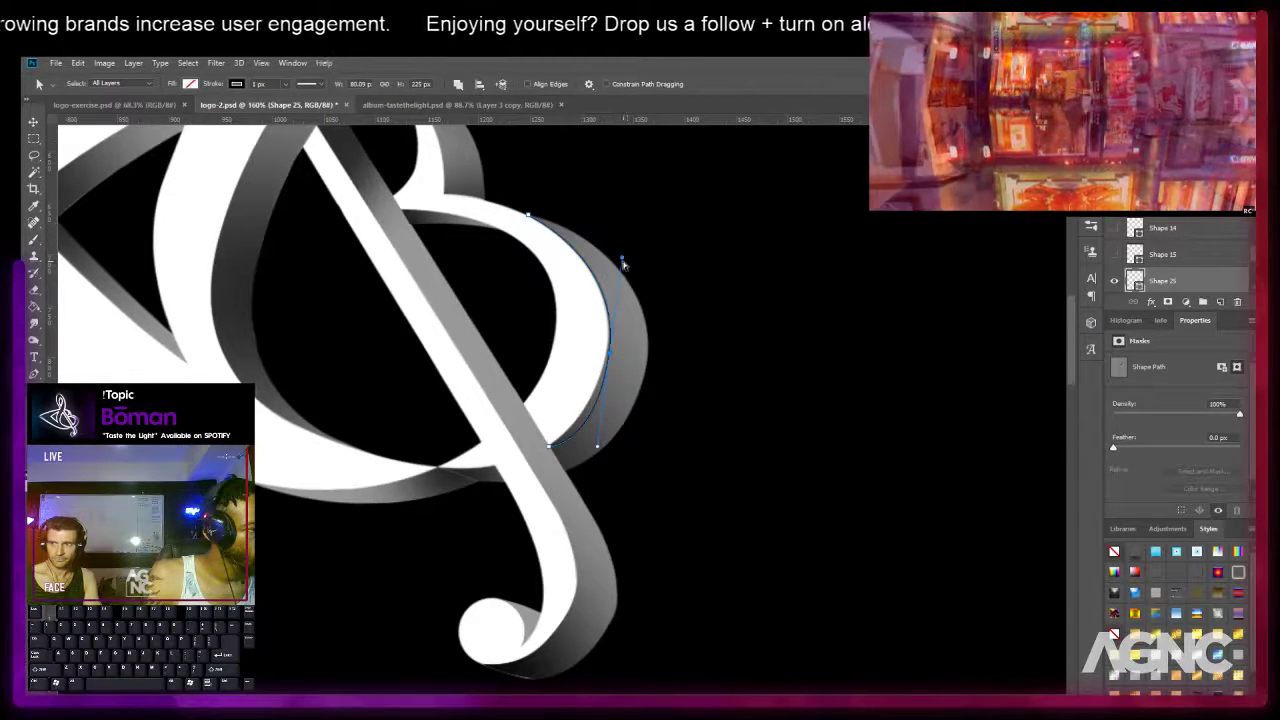
left_click_drag(621, 259, 621, 266)
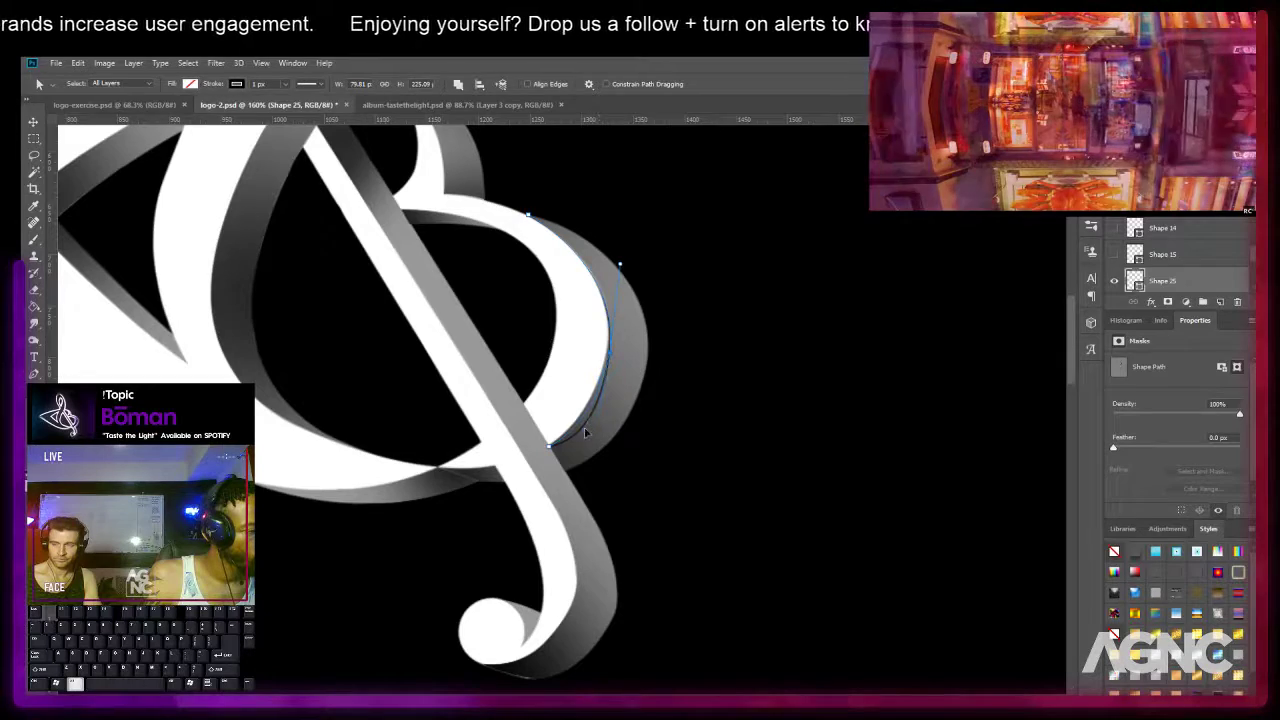
left_click_drag(592, 430, 602, 406)
left_click_drag(610, 355, 610, 348)
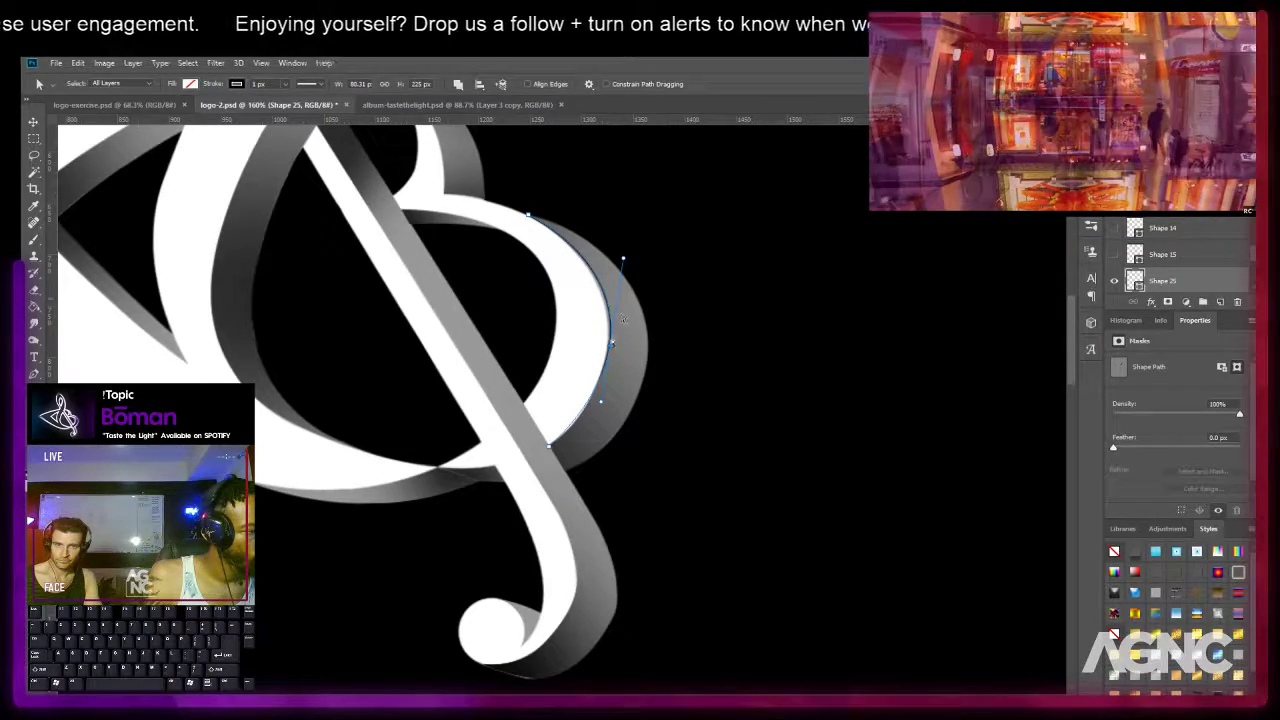
Delete the path's end anchor at the stem and realign the remaining middle anchor with the white edge.
left_click(549, 447)
key("Delete")
left_click_drag(609, 347, 607, 348)
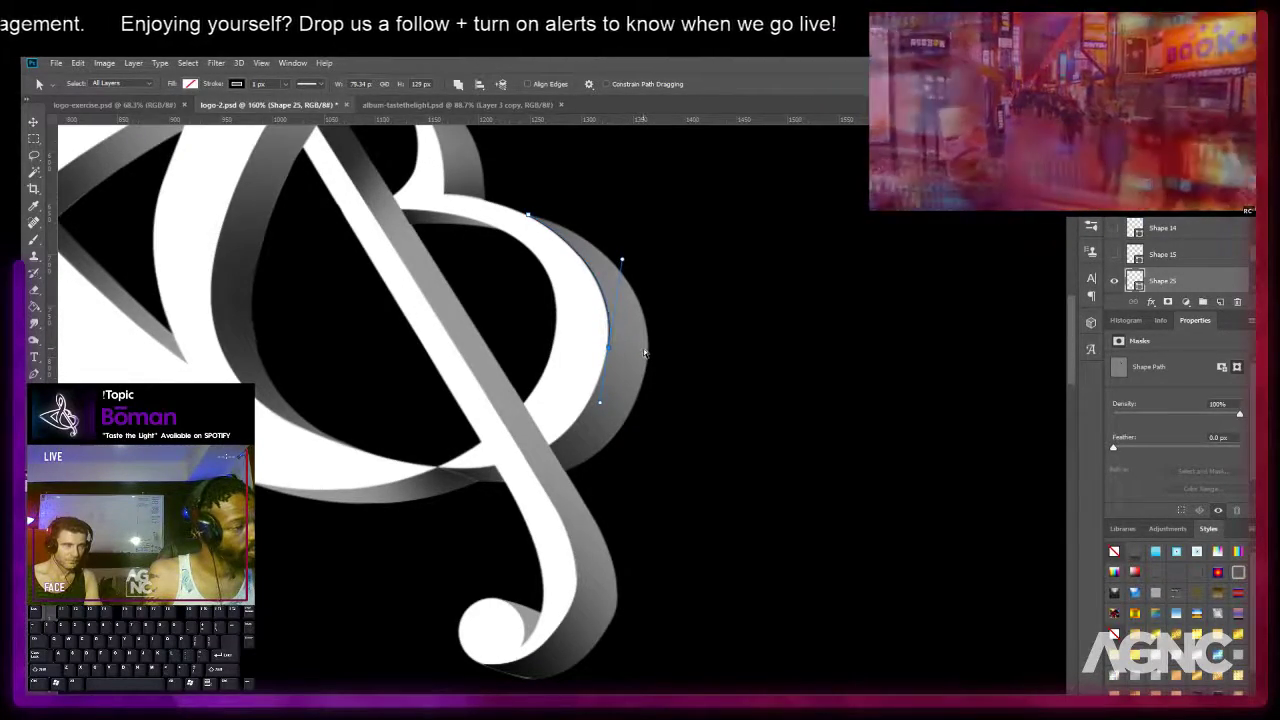
Browse the Boman track list on SoundCloud and play a track further down the page.
key("p")
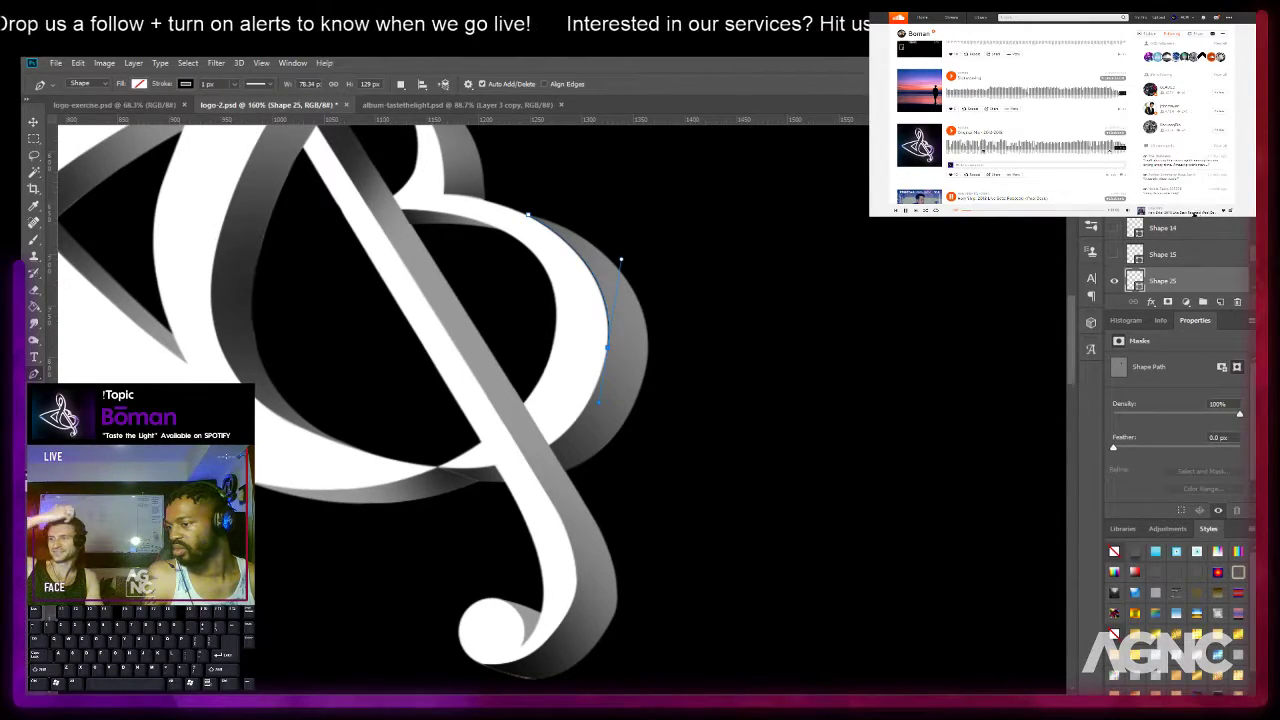
scroll(1005, 176, "down", 3)
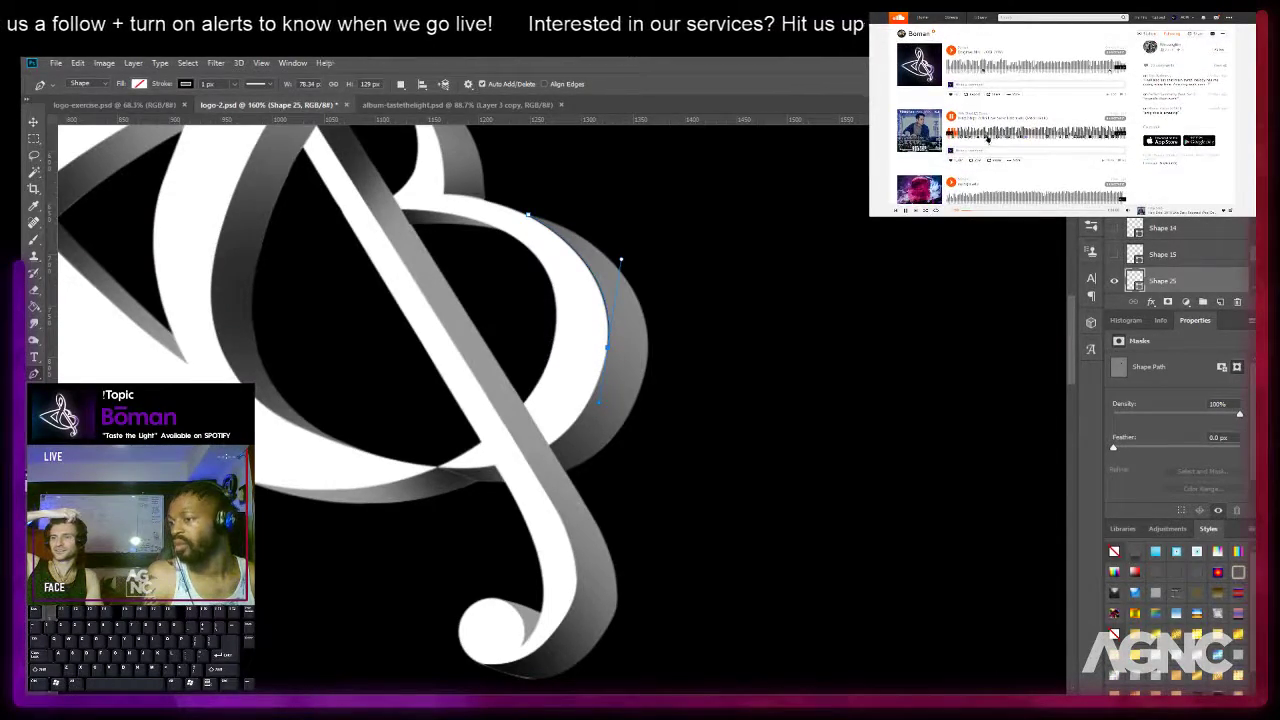
scroll(990, 127, "down", 1)
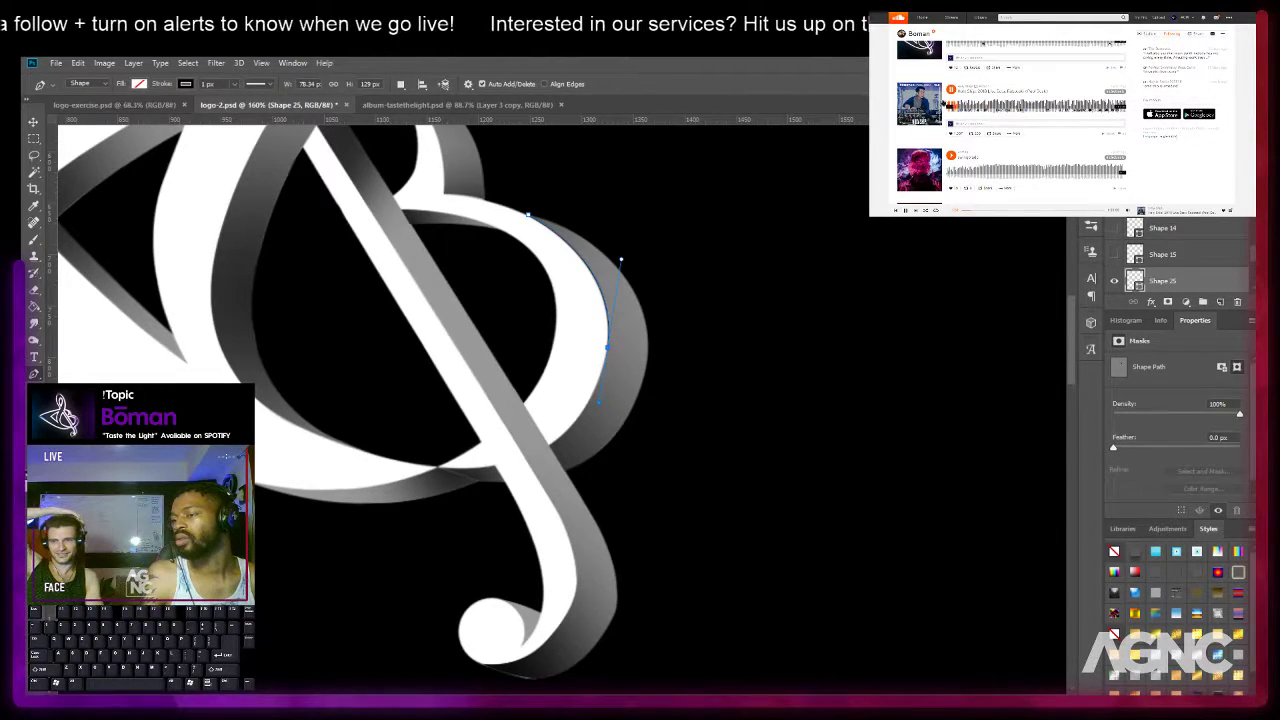
scroll(960, 132, "down", 1)
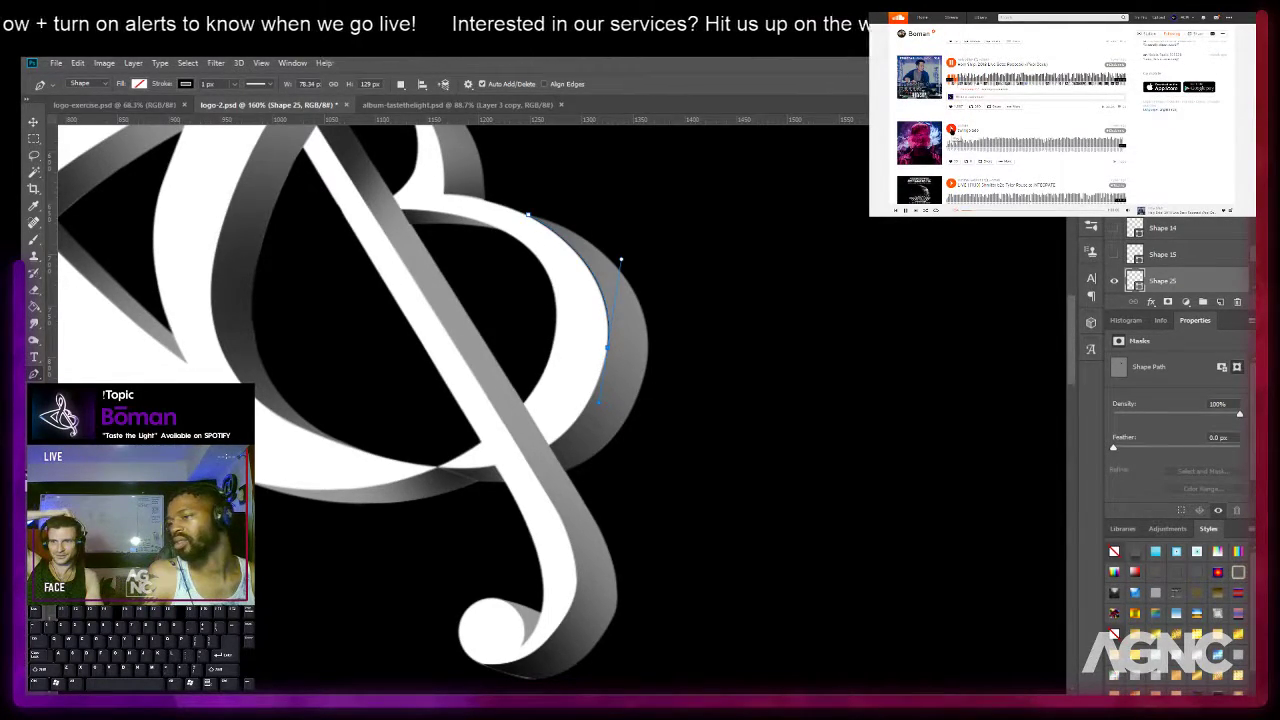
left_click(951, 129)
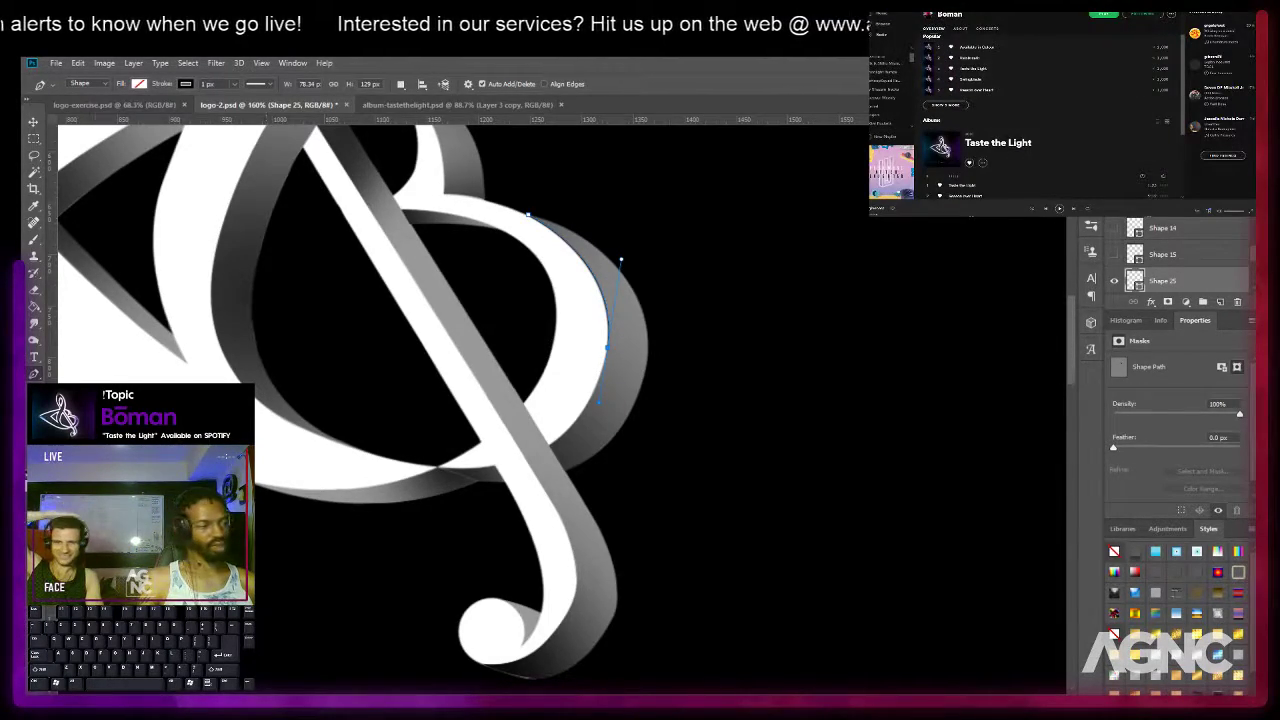
Nudge the path's middle anchor down and left until the curve sits exactly on the white bowl's outer edge.
key("a")
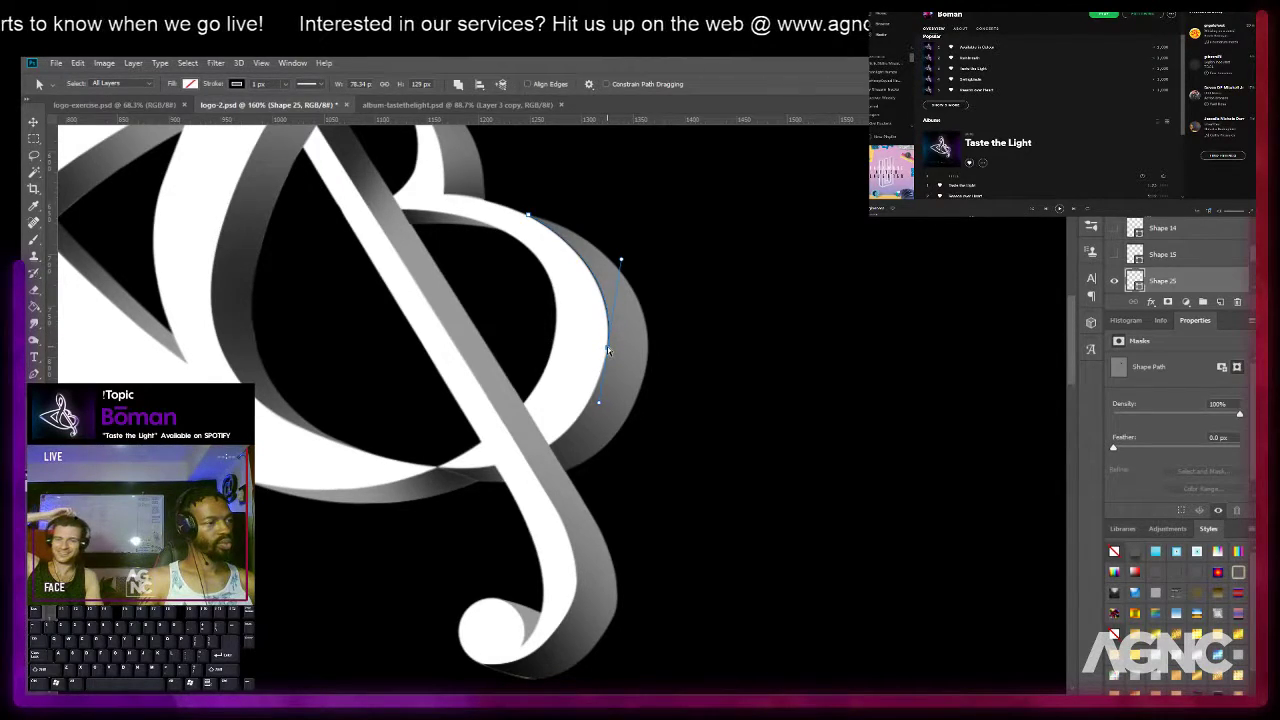
scroll(607, 346, "up", 3)
key("p")
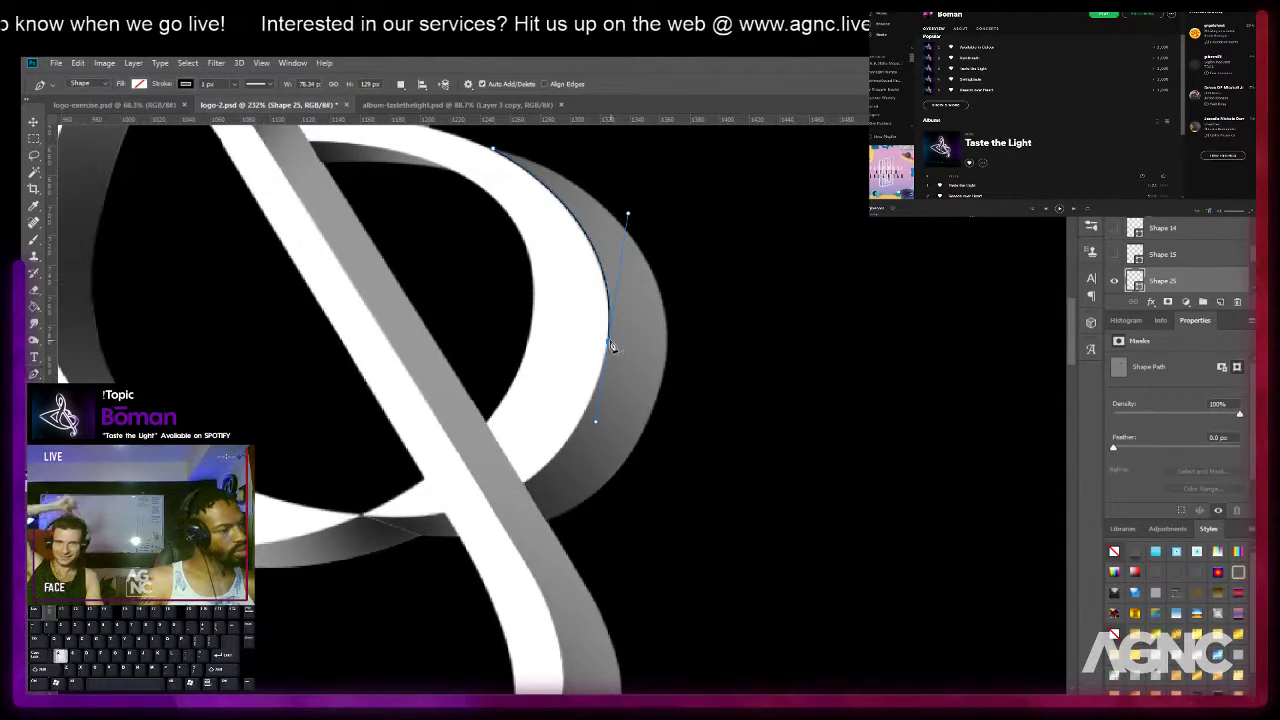
key("a")
mouse_move(610, 342)
left_mouse_down()
mouse_move(621, 319)
mouse_move(611, 343)
left_mouse_up()
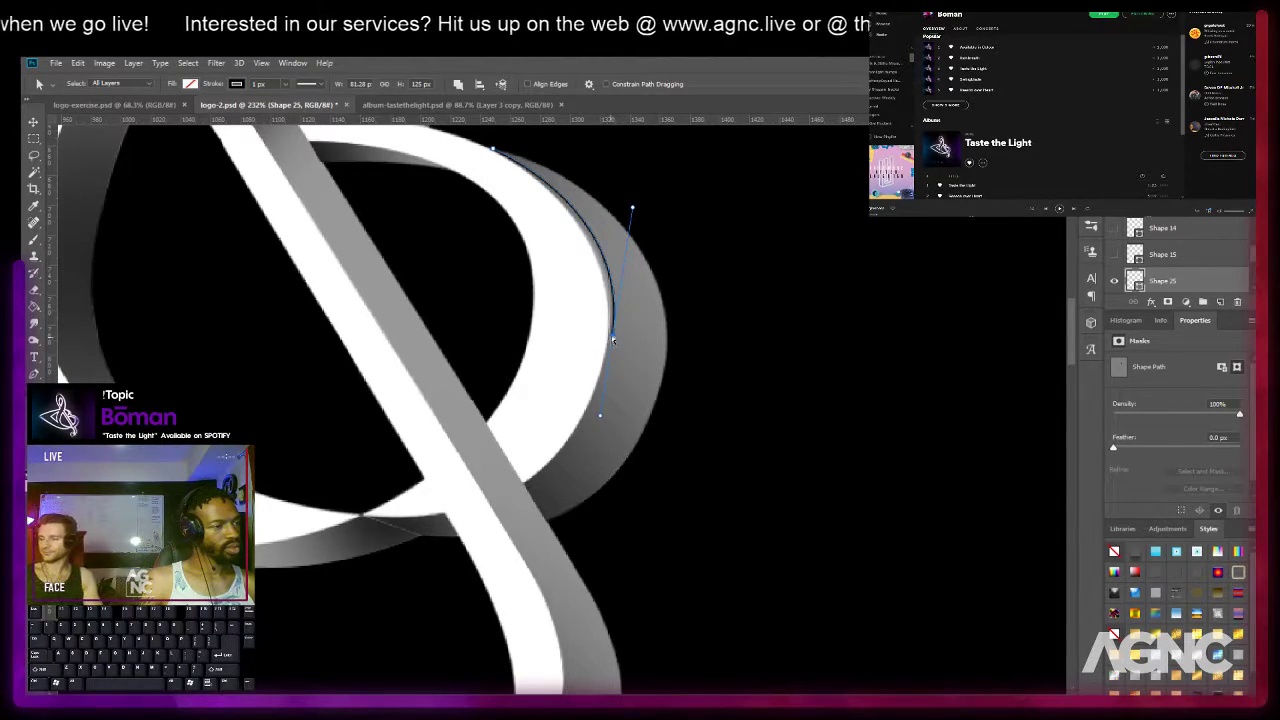
key("Down")
key("Down")
key("Down")
key("Down")
key("Left")
key("Down")
key("Down")
key("Left")
key("Down")
key("Down")
key("Left")
Extend the path along the white bowl's lower edge to a corner anchor at the stem, and on down the stem's edge.
key("p")
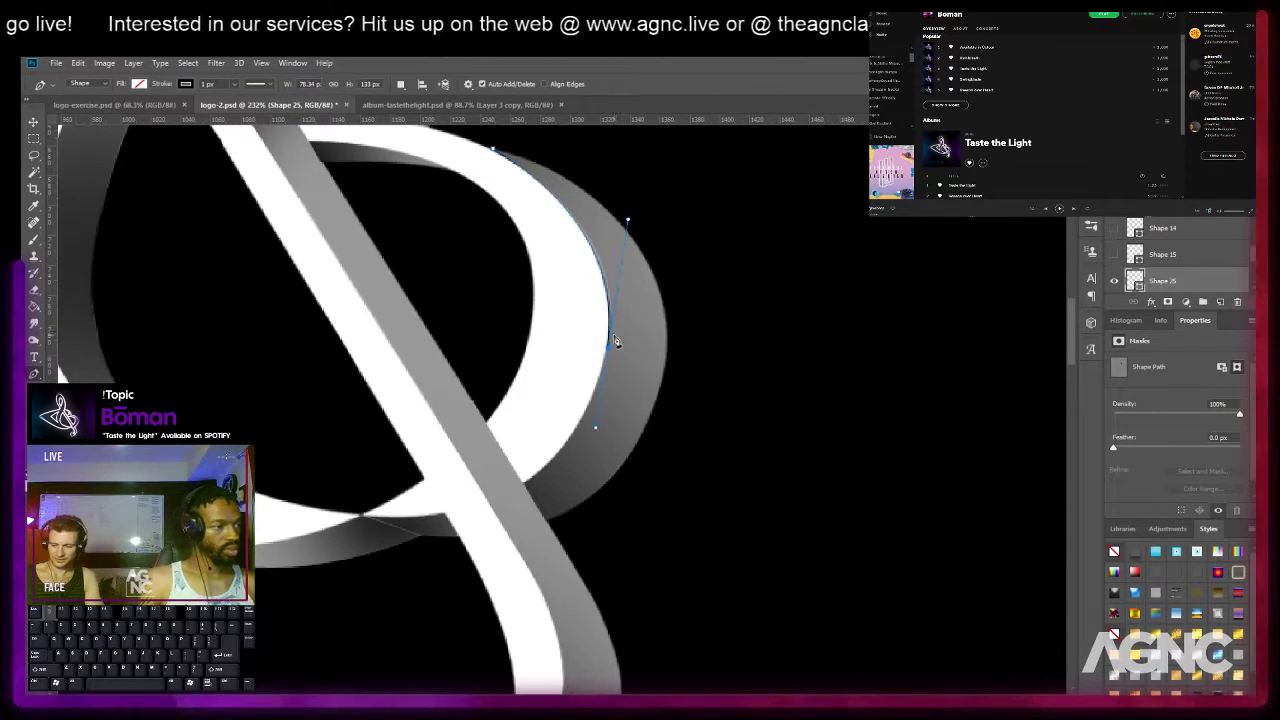
left_click(522, 483)
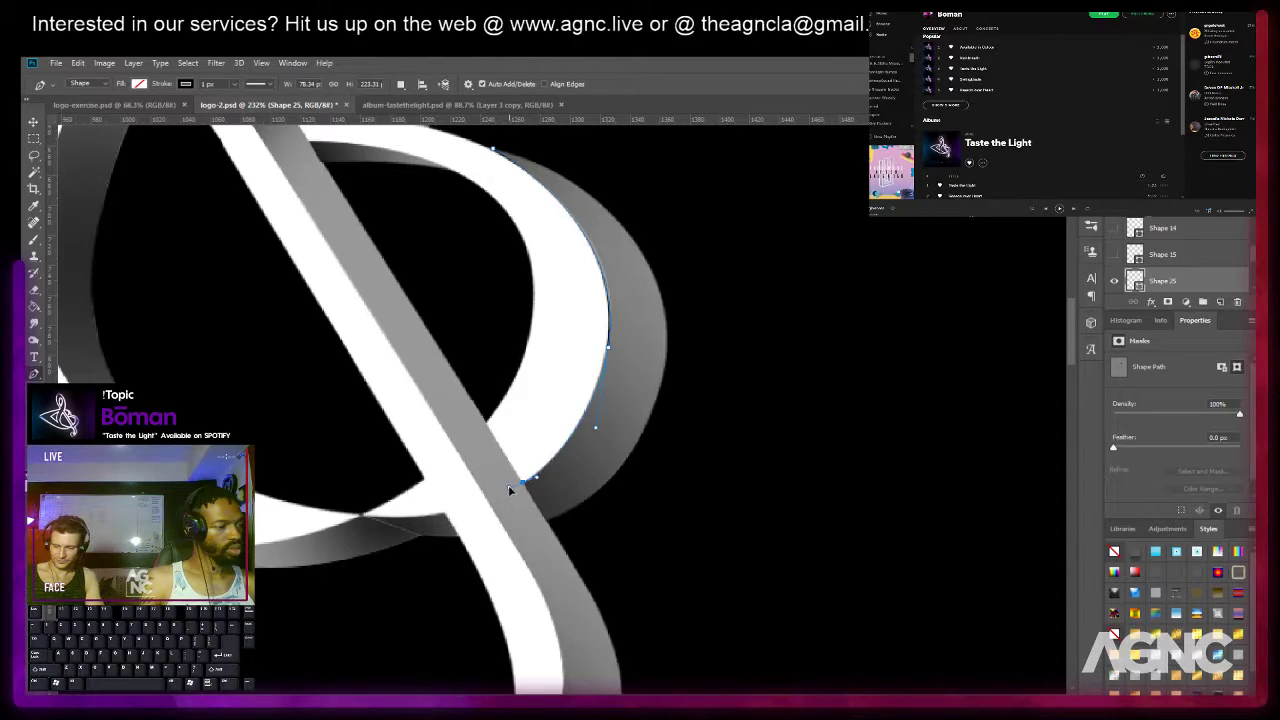
key("a")
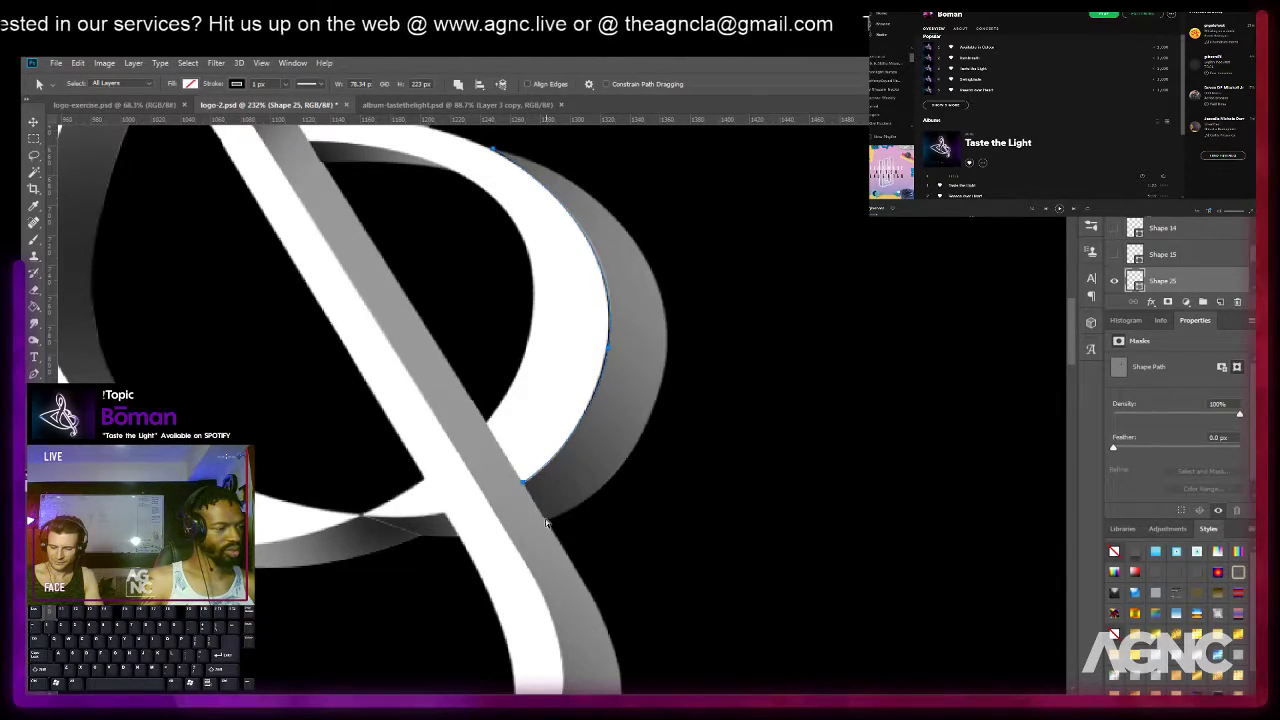
key("p")
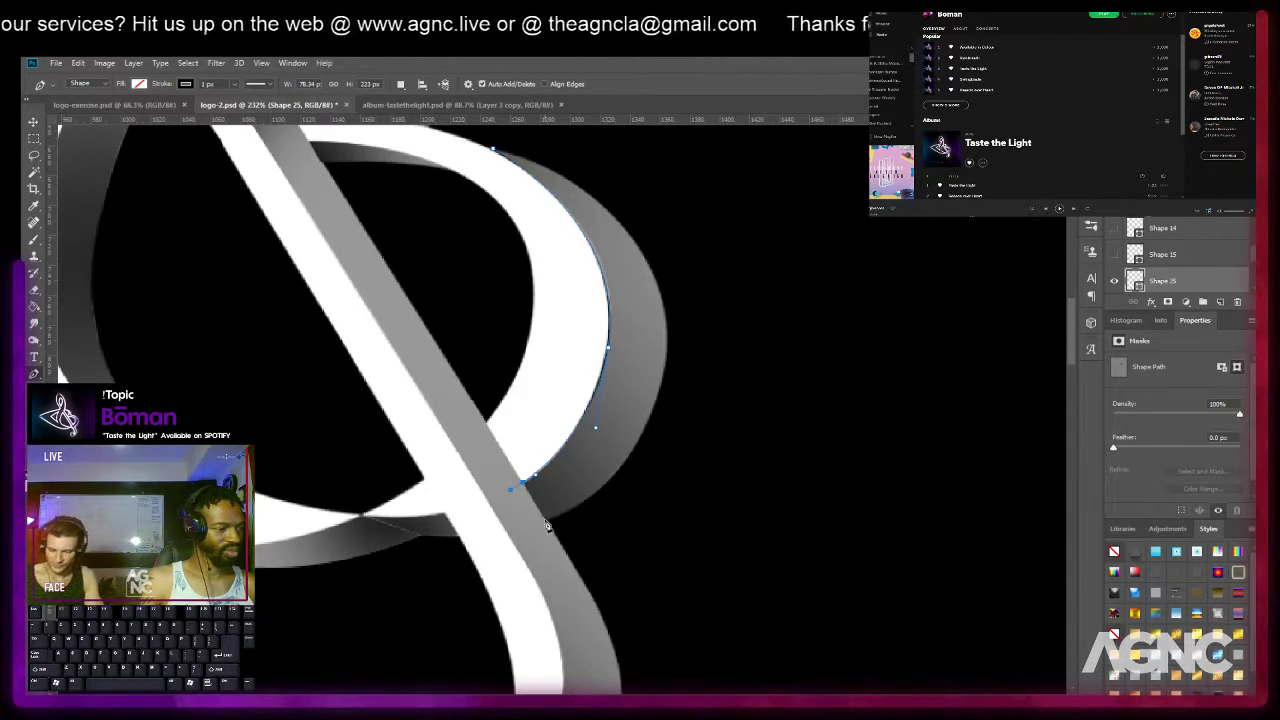
left_click(522, 483, "alt")
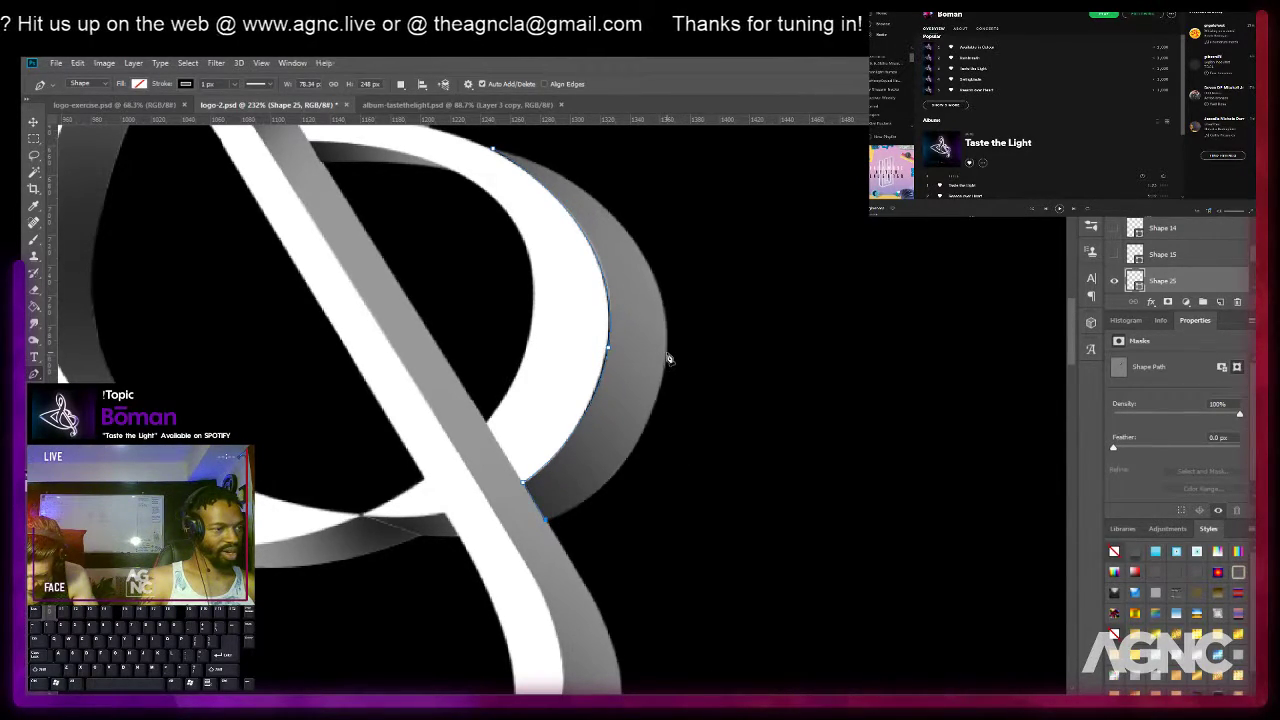
Trace the outer edge of the lower bowl's side face back up and close the shape at its starting anchor.
left_click_drag(667, 353, 687, 211)
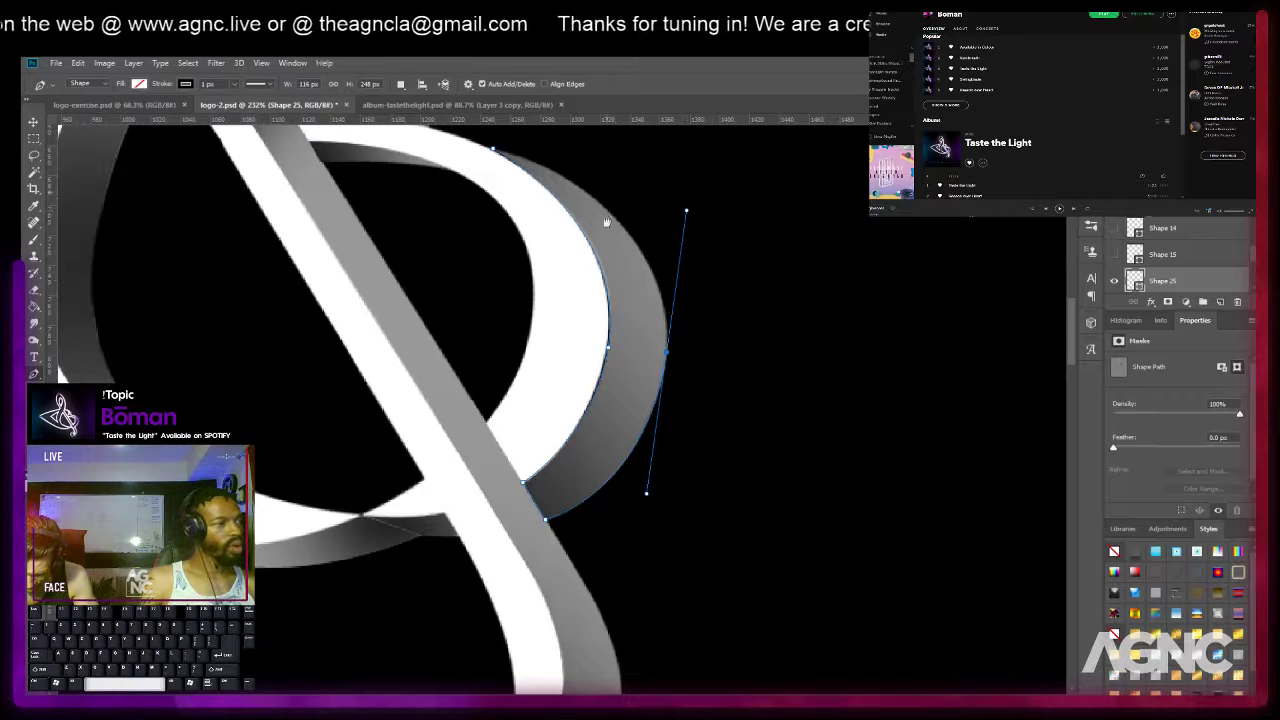
left_click_drag(578, 201, 589, 263)
left_click(505, 214)
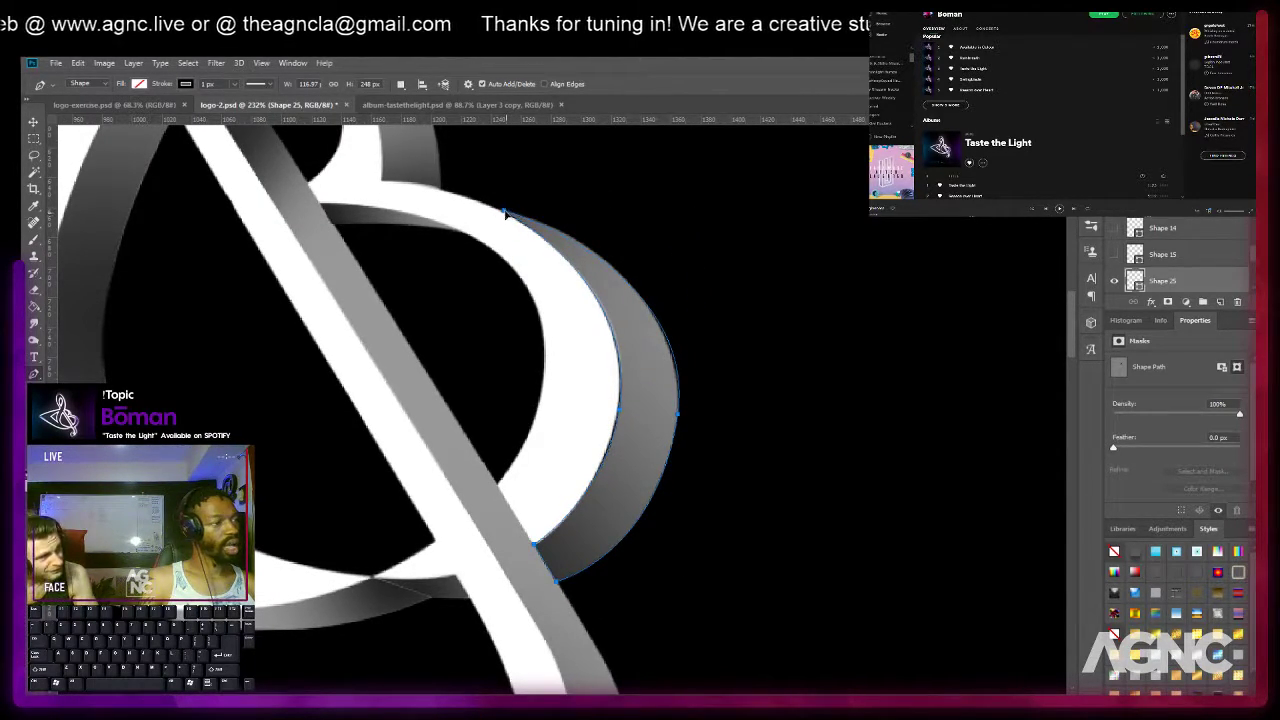
Fine-tune the outer edge's anchor and upper curve handle so the shape fits the bowl's side face.
key("a")
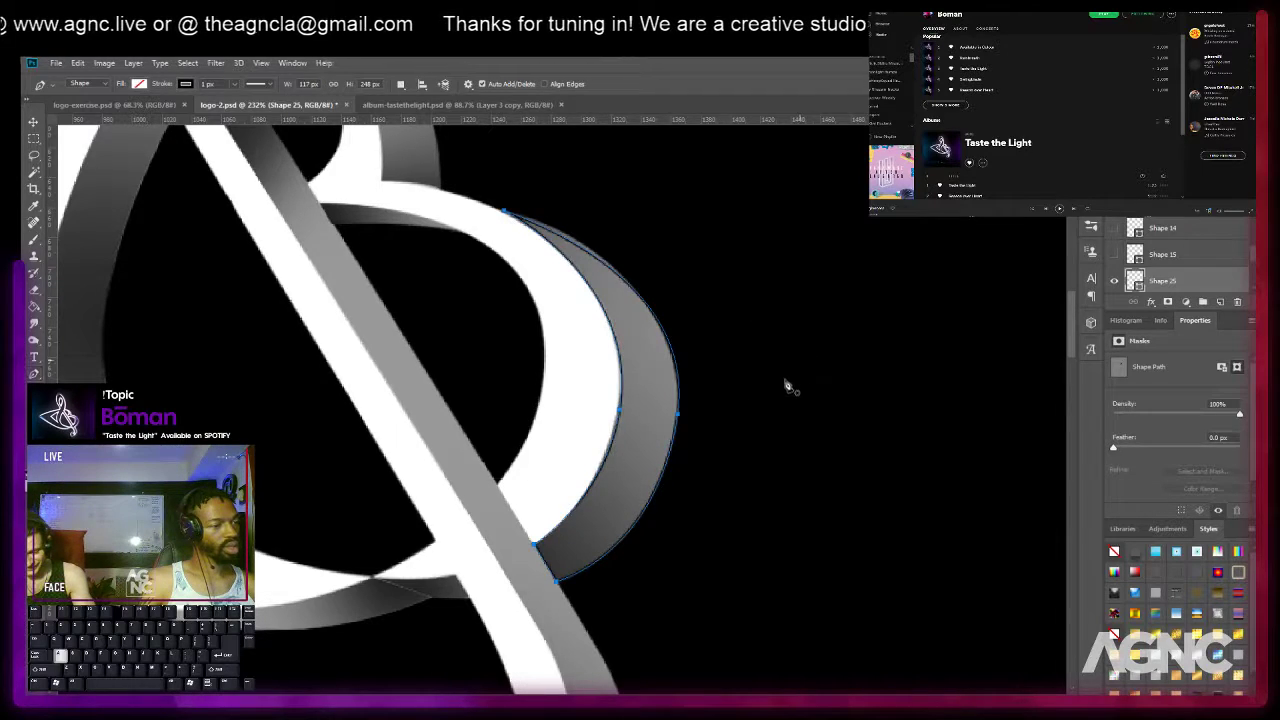
left_click(679, 418)
key("Right")
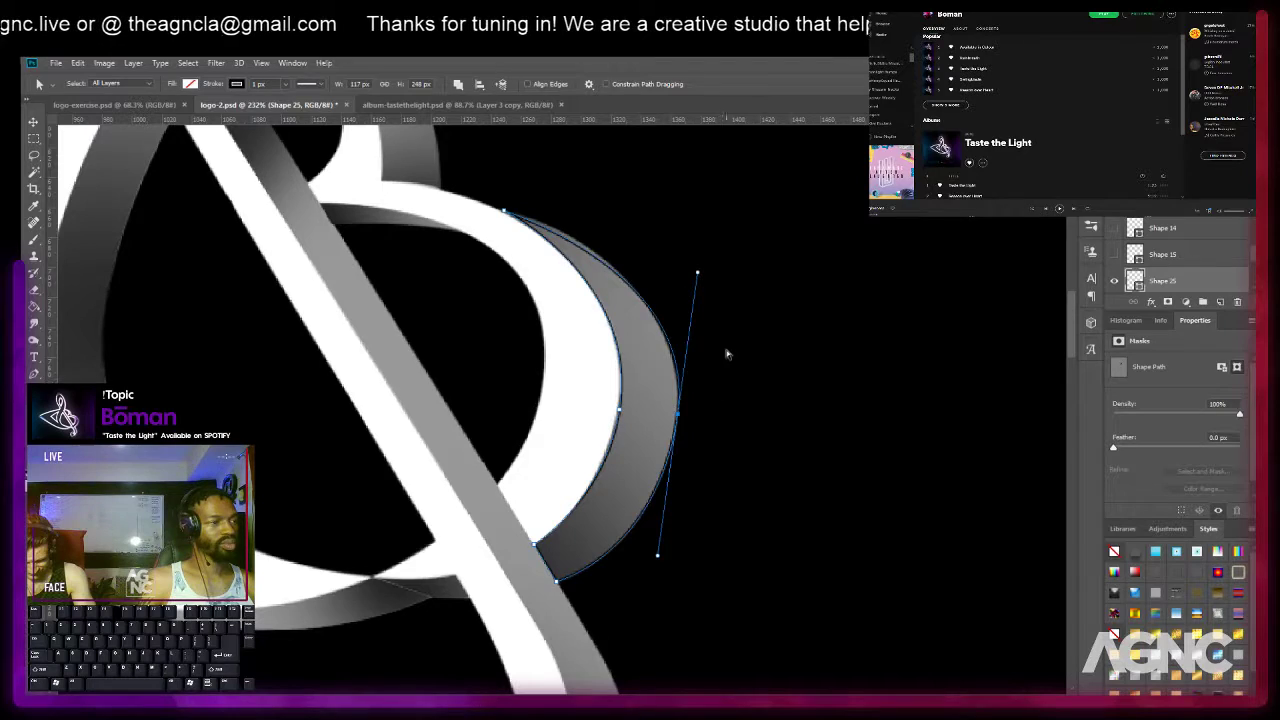
left_click_drag(698, 276, 685, 254)
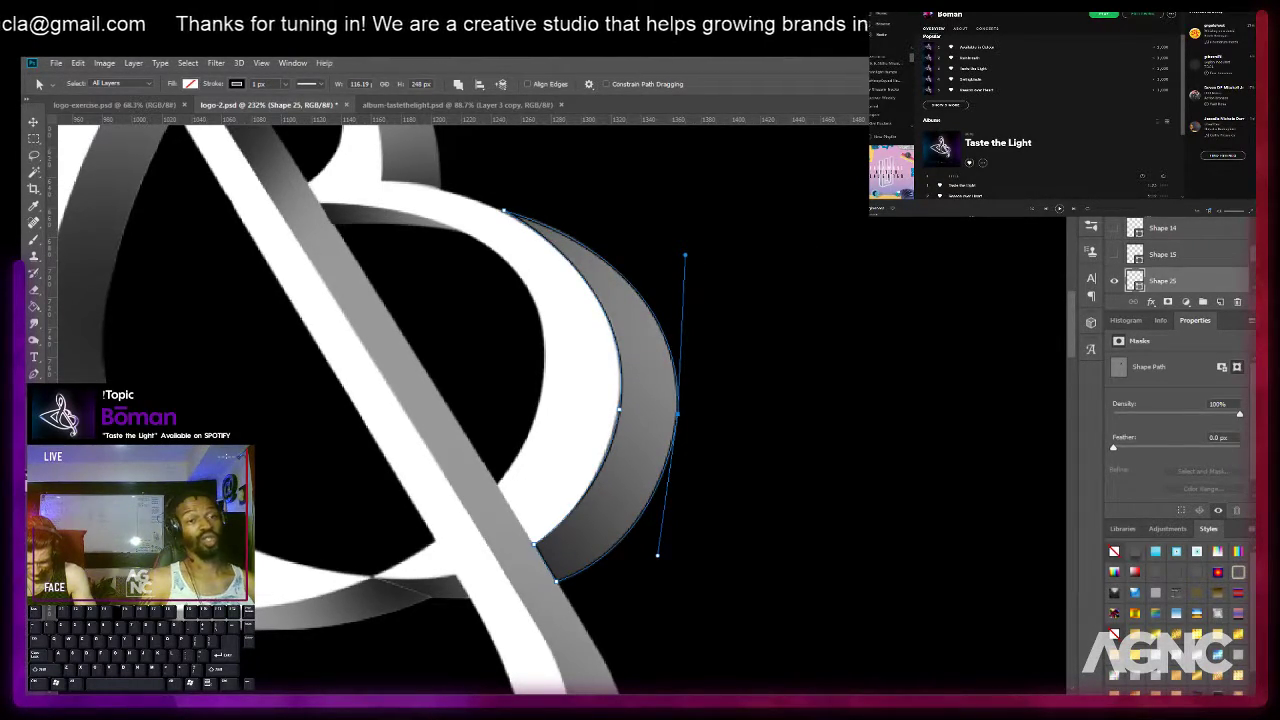
Remove the stroke from the lower bowl's side-face shape.
left_click(237, 84)
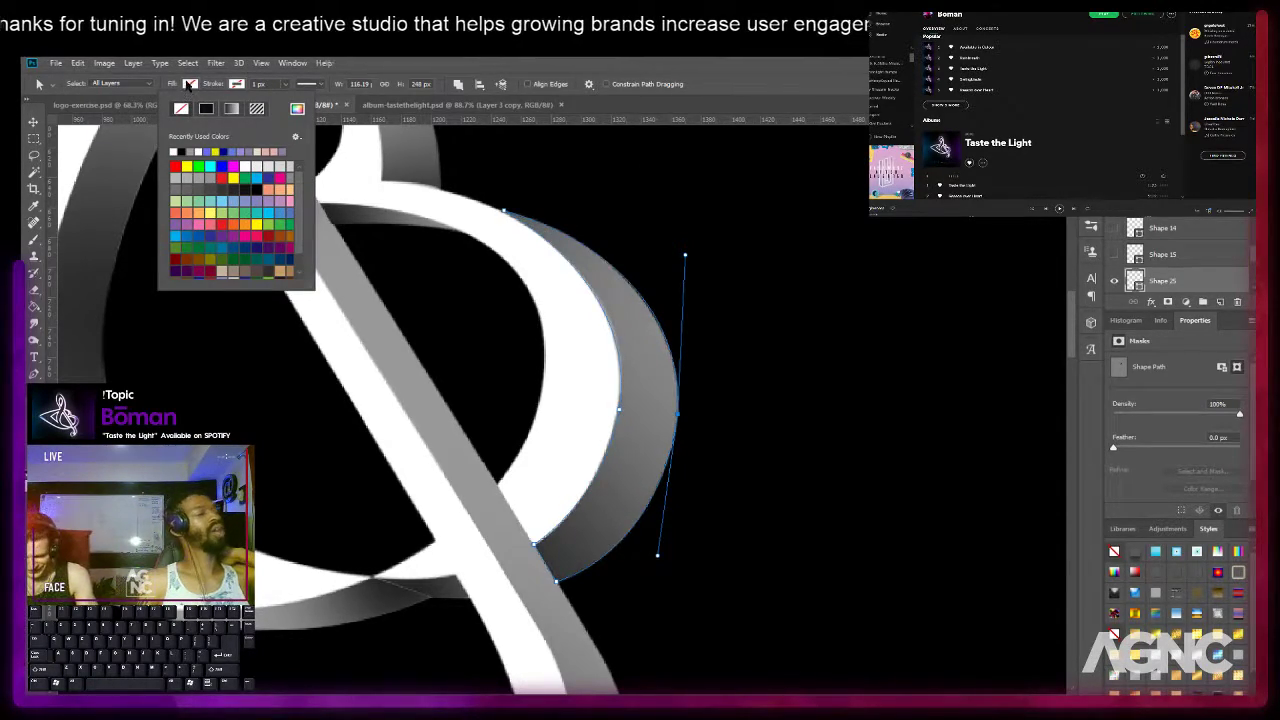
left_click(188, 84)
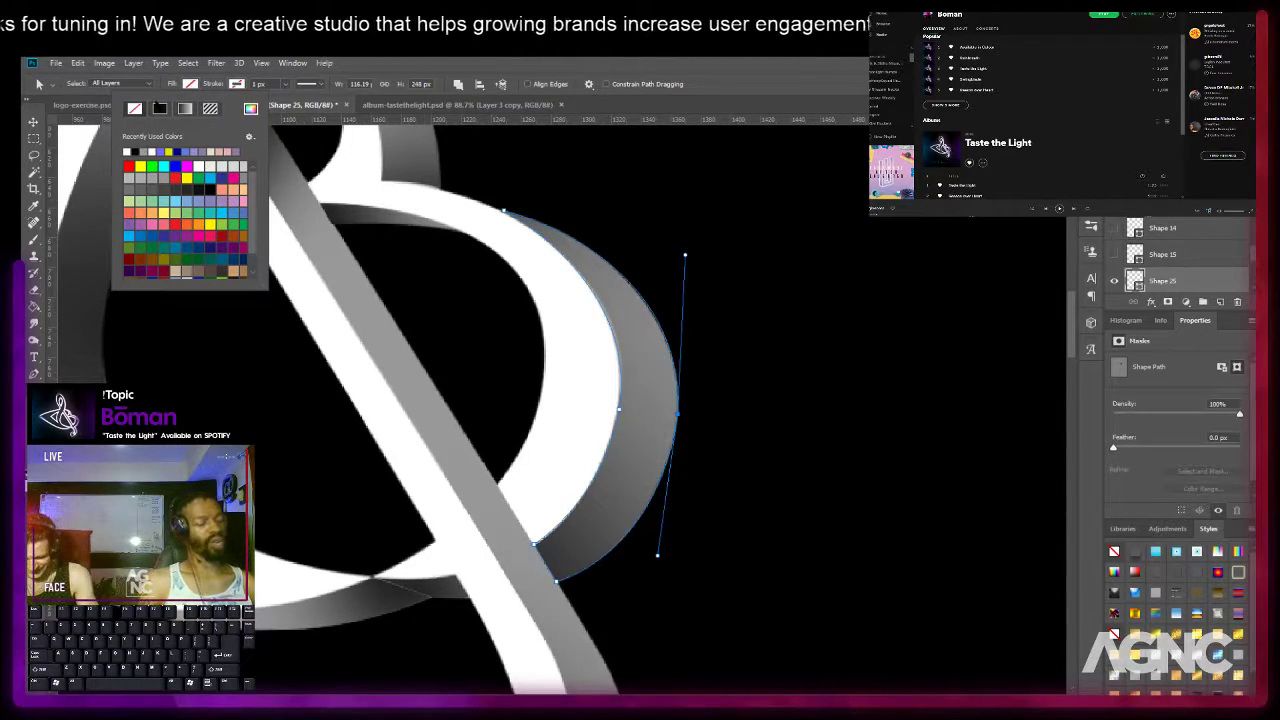
key("a")
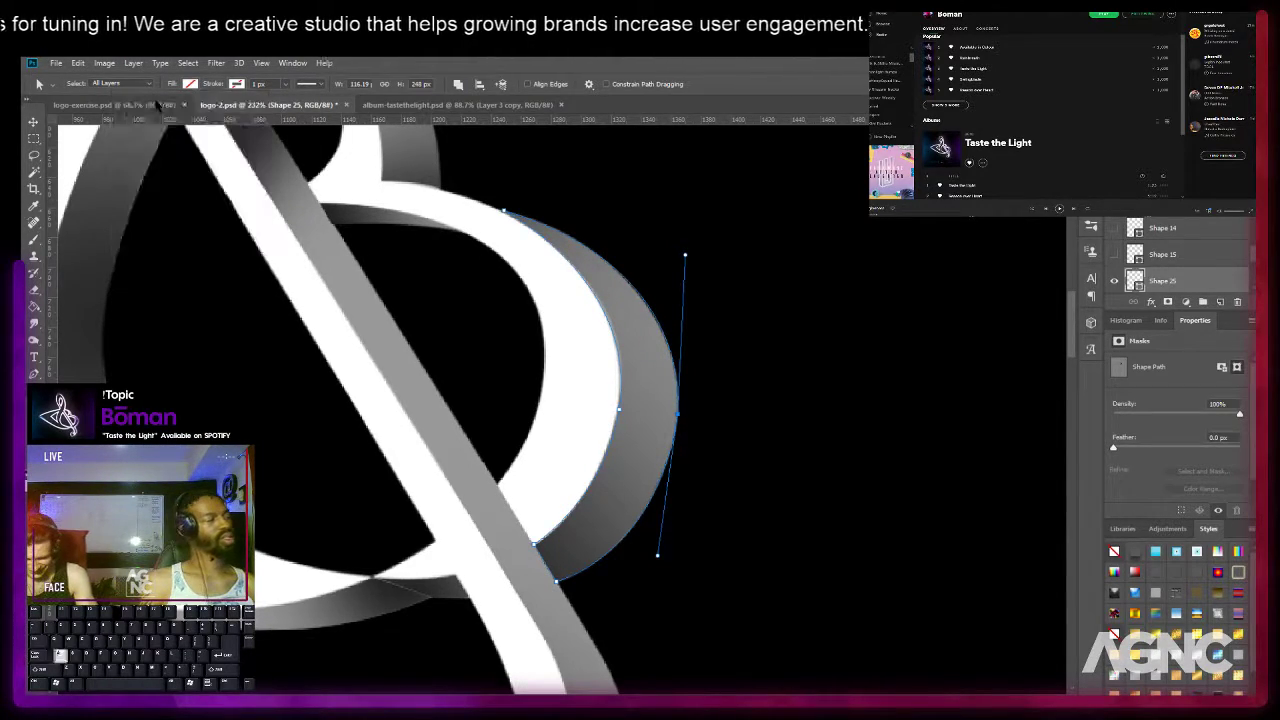
Brush a soft white highlight across the bowl's side face on a new layer, using Shape 25's outline as the selection and a 150 px brush, and deselect.
left_click(1135, 280, "ctrl")
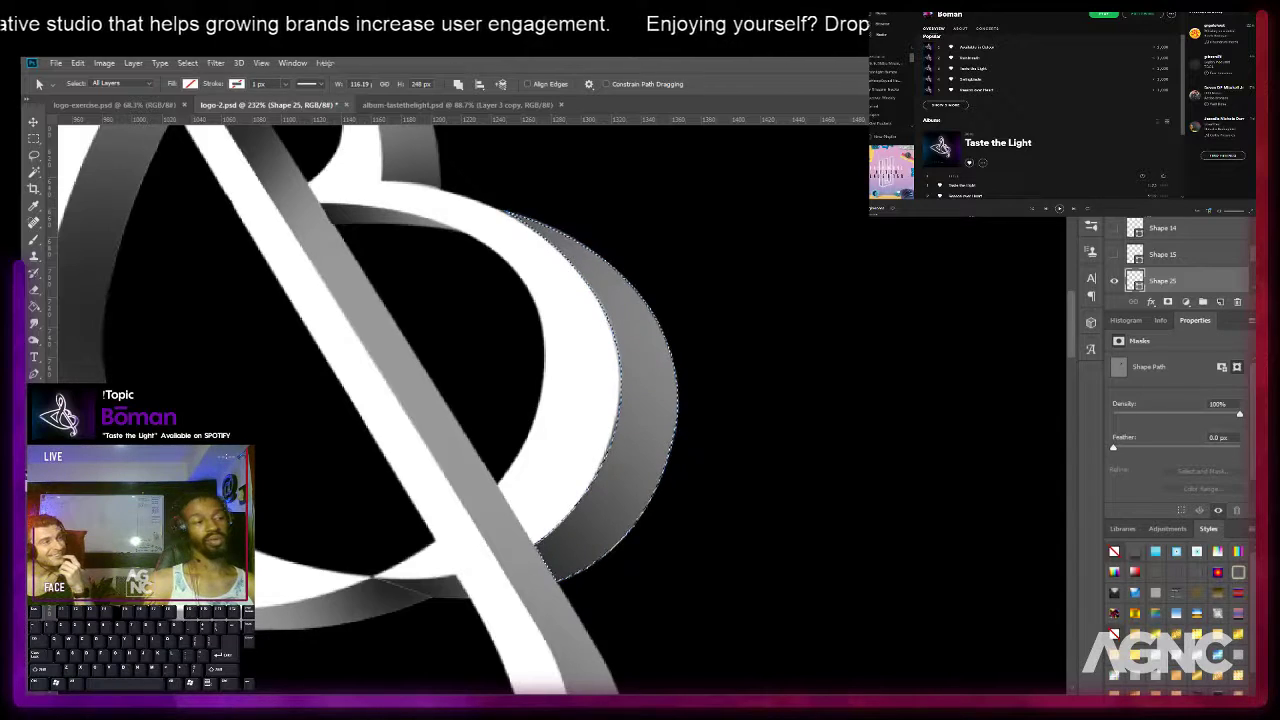
left_click(1220, 302)
key("b")
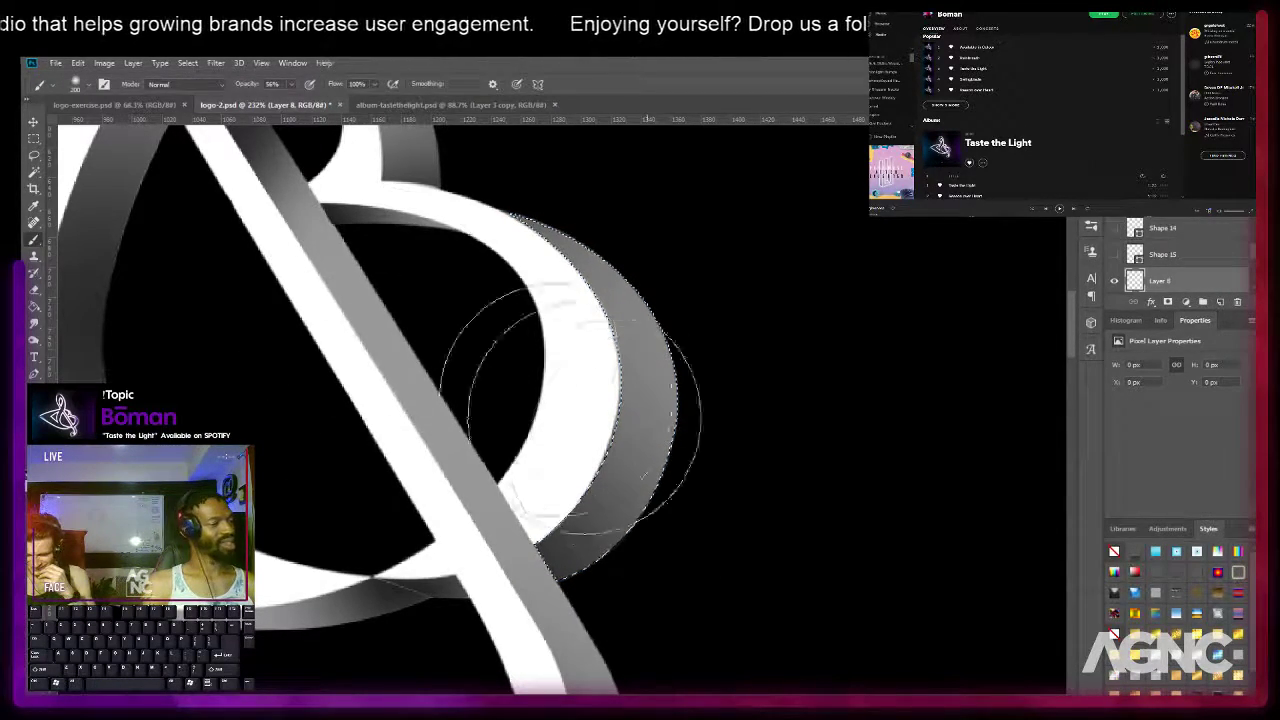
scroll(480, 330, "down", 3)
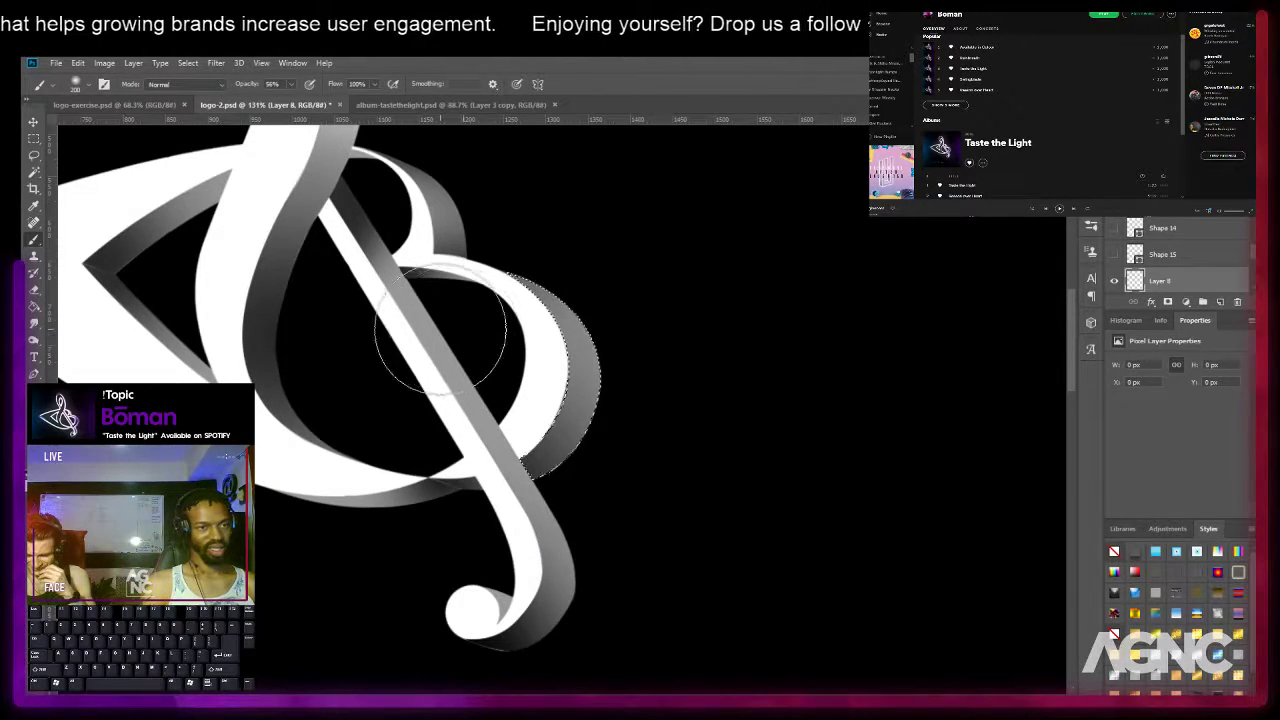
scroll(490, 325, "down", 1)
key("bracketleft")
key("bracketleft")
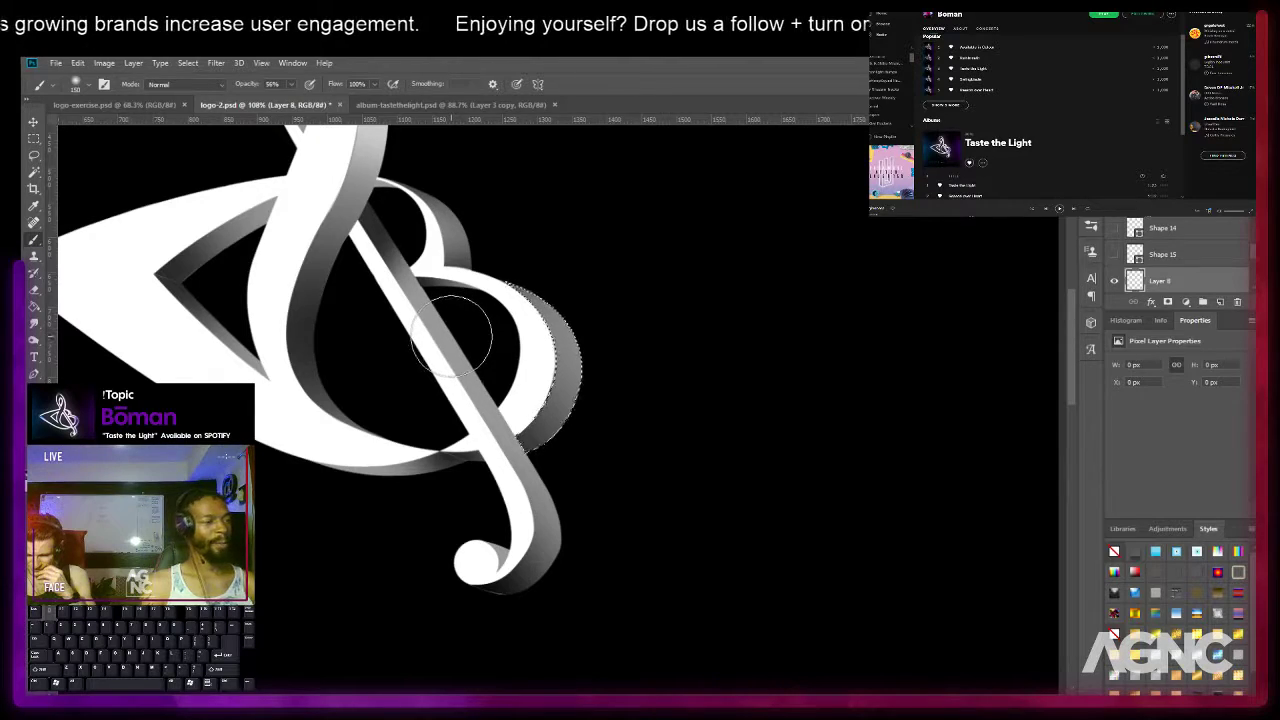
left_click(671, 374, "shift")
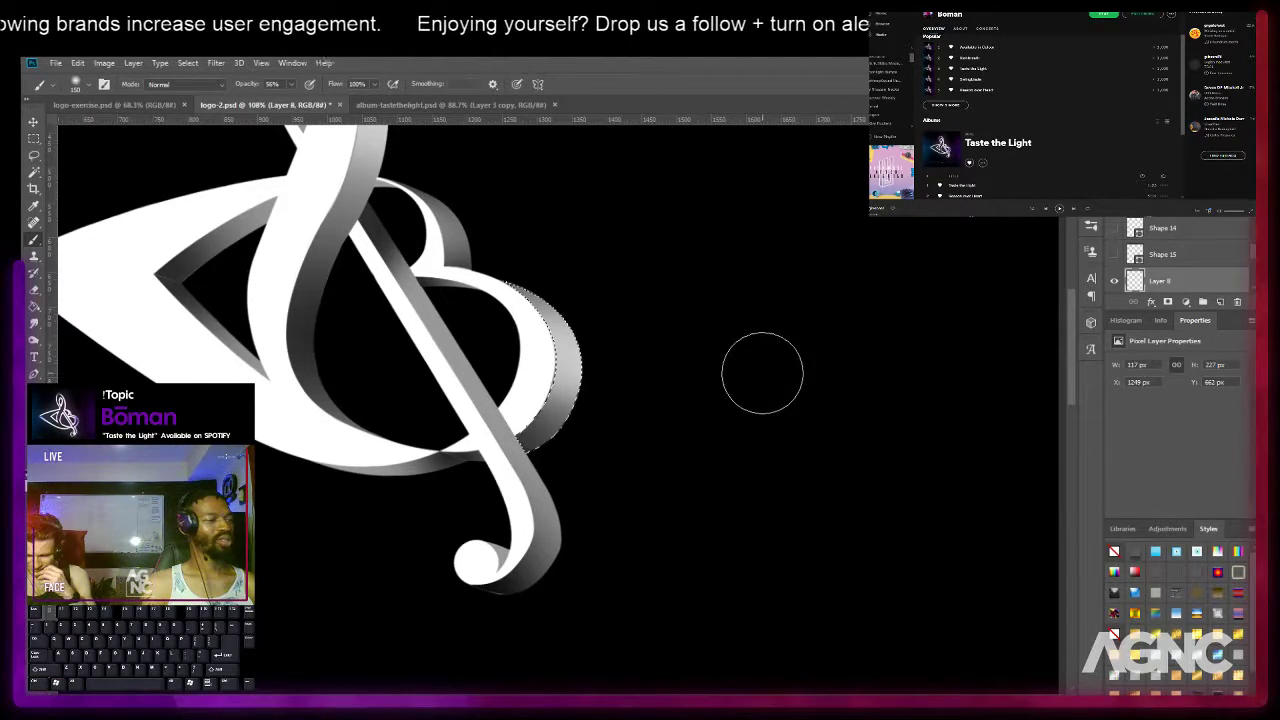
key("m")
left_click(703, 347)
Nudge the new highlight layer one pixel left toward the white bowl's edge.
scroll(681, 307, "down", 3)
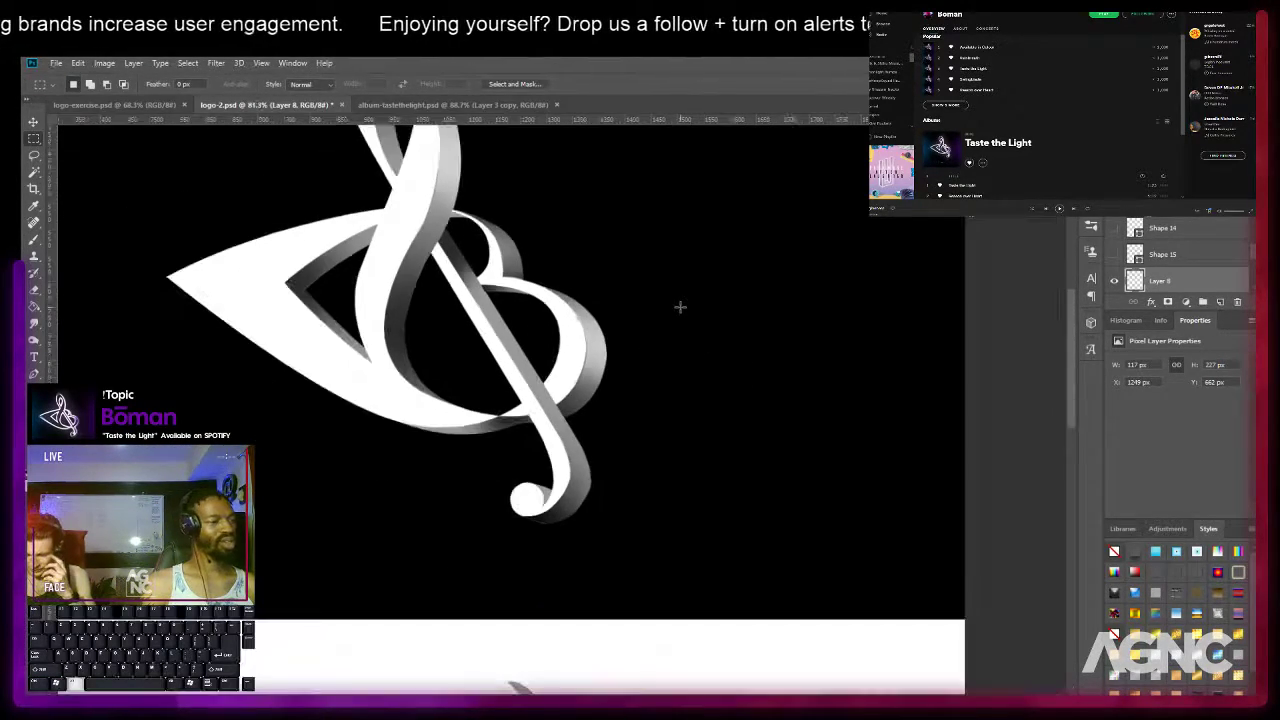
scroll(613, 328, "up", 10)
key("v")
key("Left")
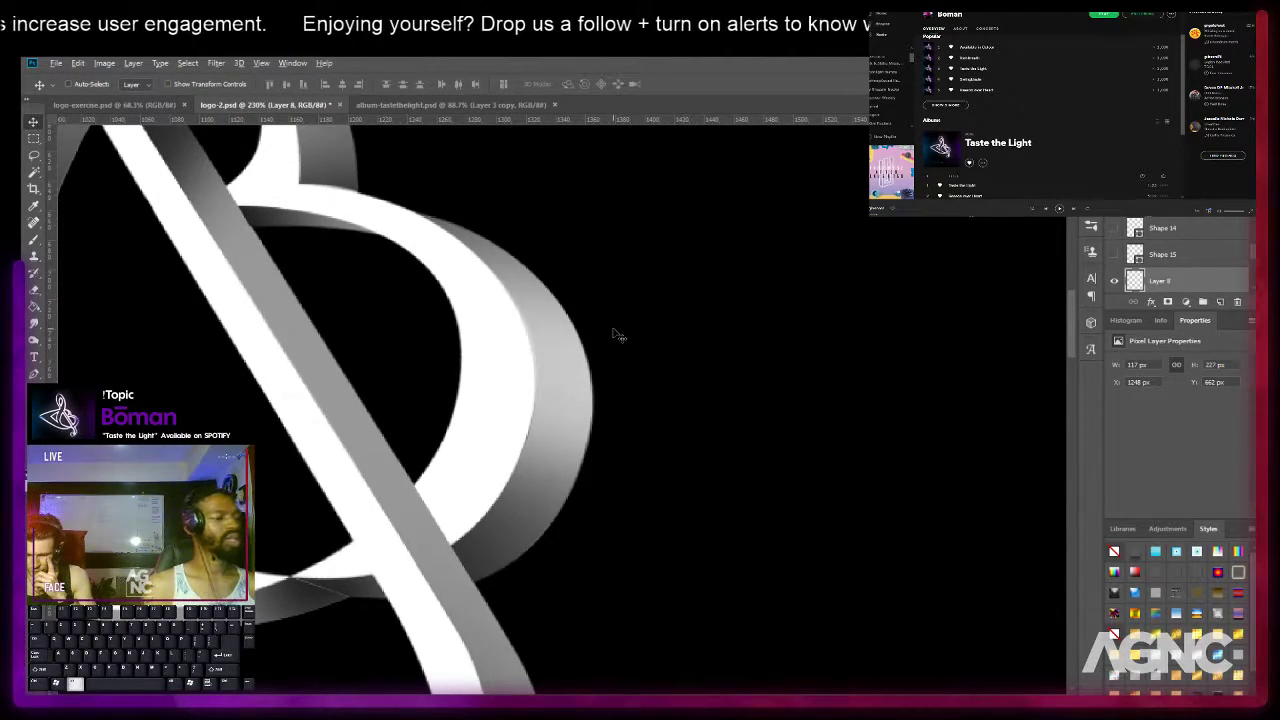
Examine the highlighted side face in the context of the whole logo, including the eye shape and the crossing strokes.
scroll(617, 340, "down", 3)
scroll(580, 271, "down", 3)
scroll(654, 366, "down", 2)
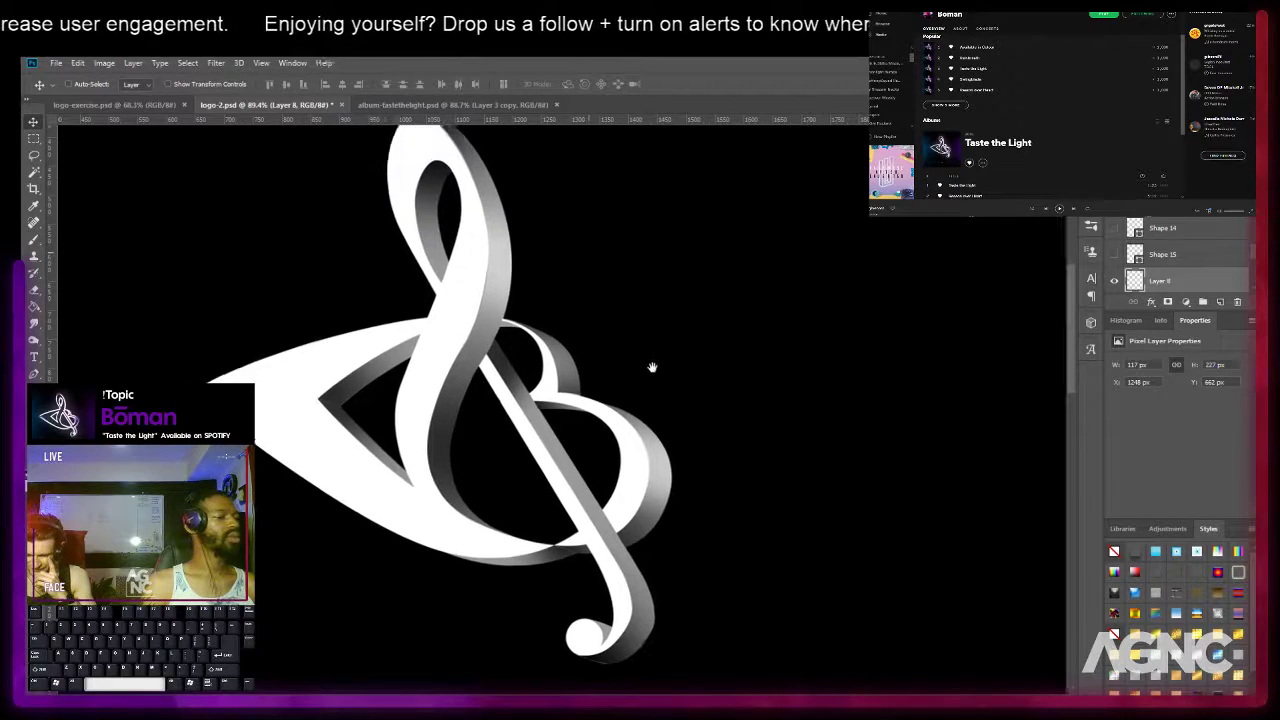
scroll(654, 364, "down", 3)
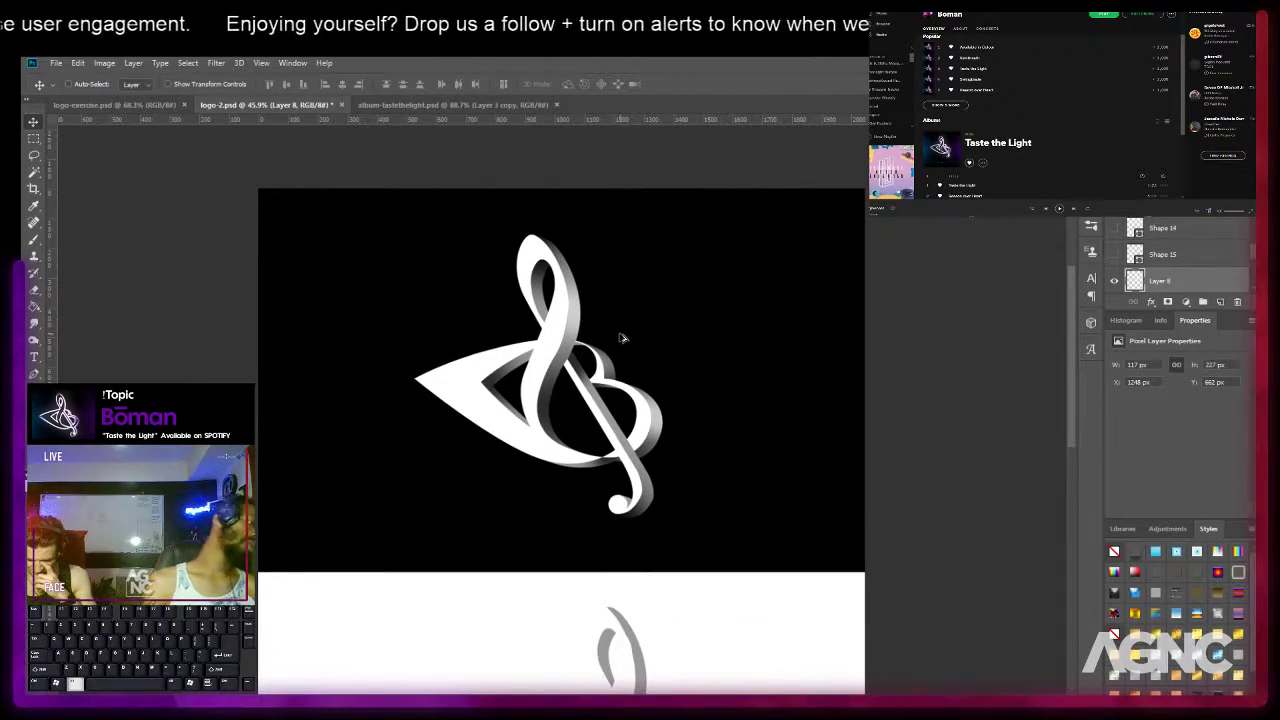
scroll(479, 367, "up", 1)
scroll(479, 367, "up", 3)
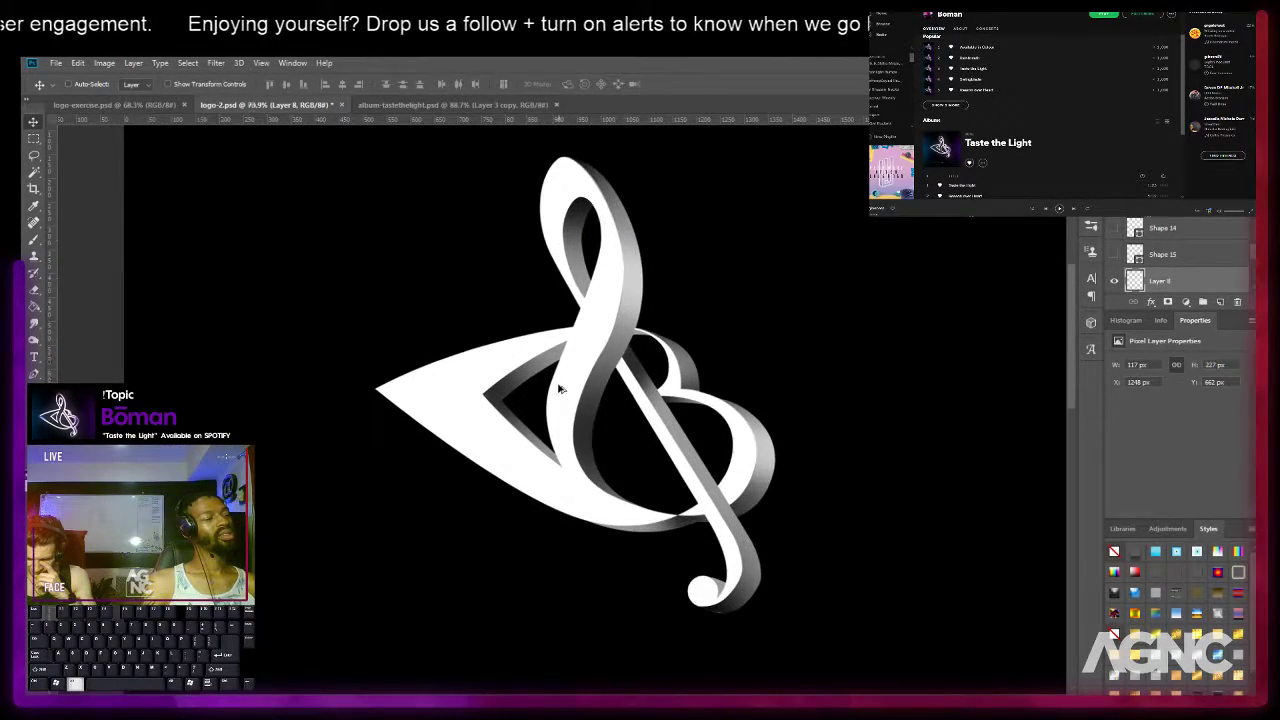
scroll(566, 378, "up", 2)
scroll(645, 362, "up", 5)
left_click_drag(655, 345, 614, 261)
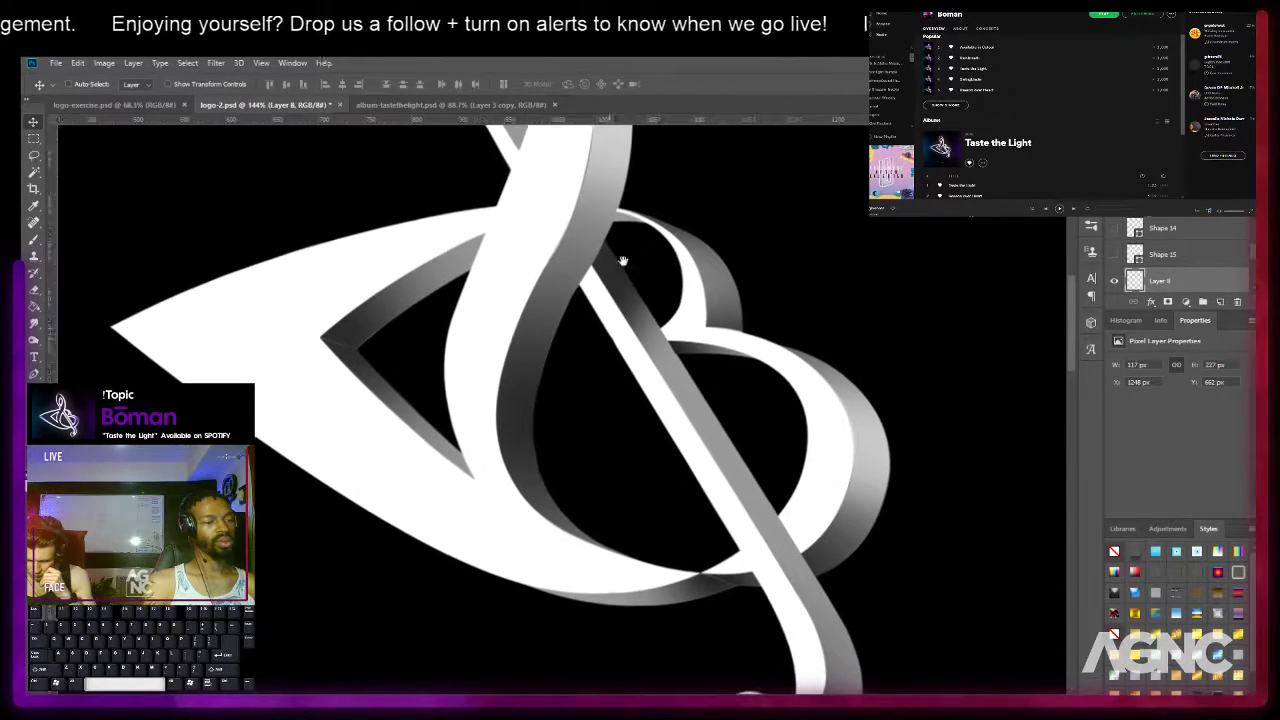
Select the highlight layer directly from the artwork on the lower bowl's side face.
scroll(854, 423, "up", 4)
left_click_drag(605, 362, 531, 300)
scroll(806, 443, "up", 4)
scroll(782, 480, "up", 5)
right_click(790, 411)
left_click(808, 435)
right_click(805, 412)
left_click(826, 421)
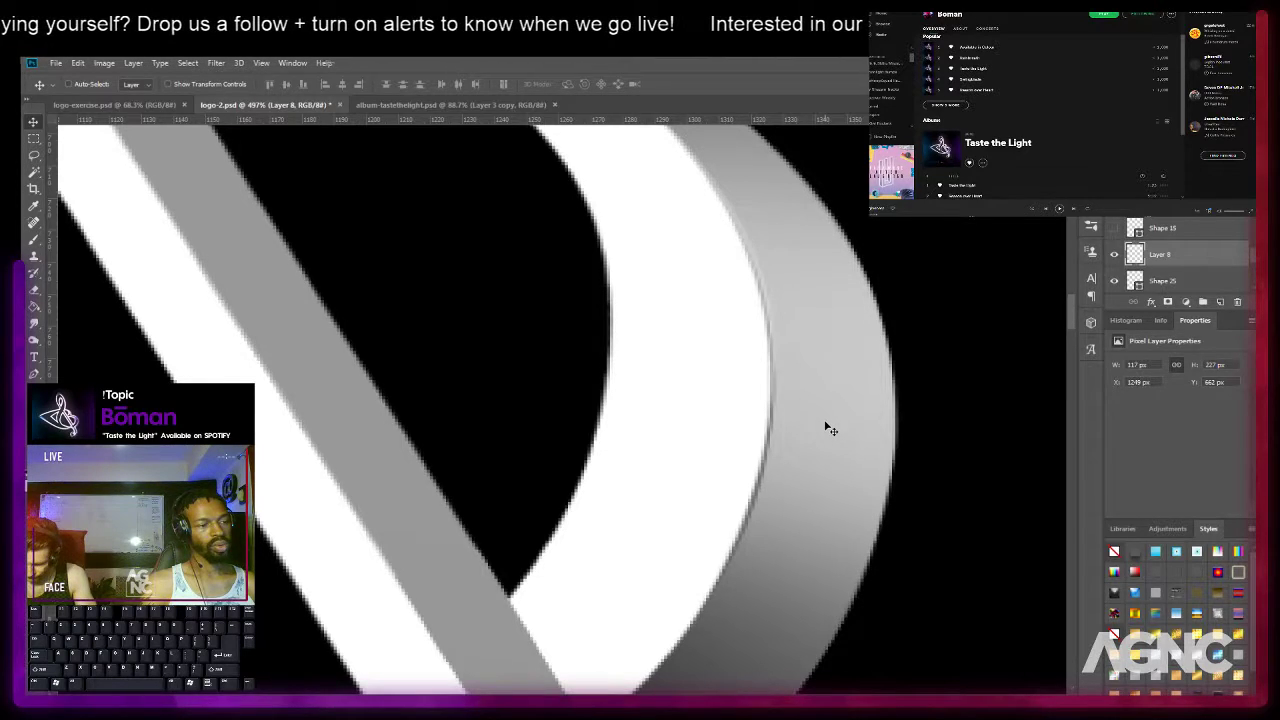
Nudge the highlight layer pixel by pixel to X 1248, Y 663 px to align it with the white bowl's outer edge.
key("Up")
key("Left")
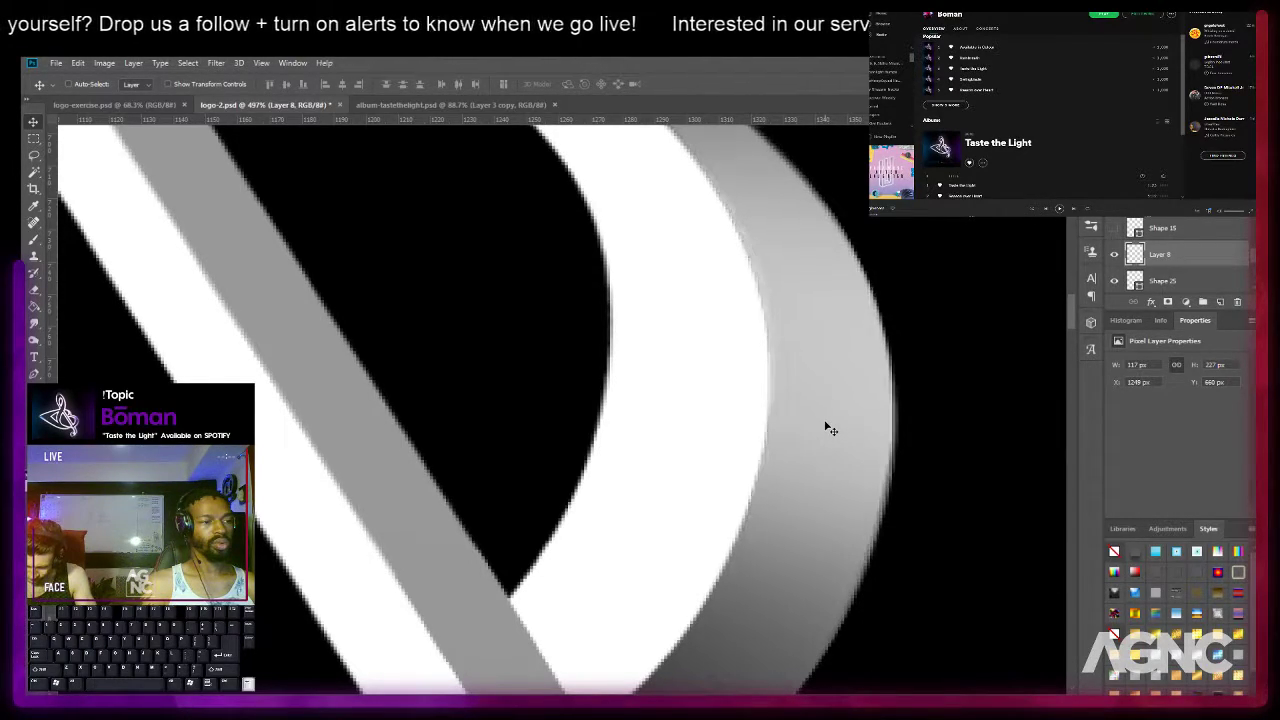
key("Up")
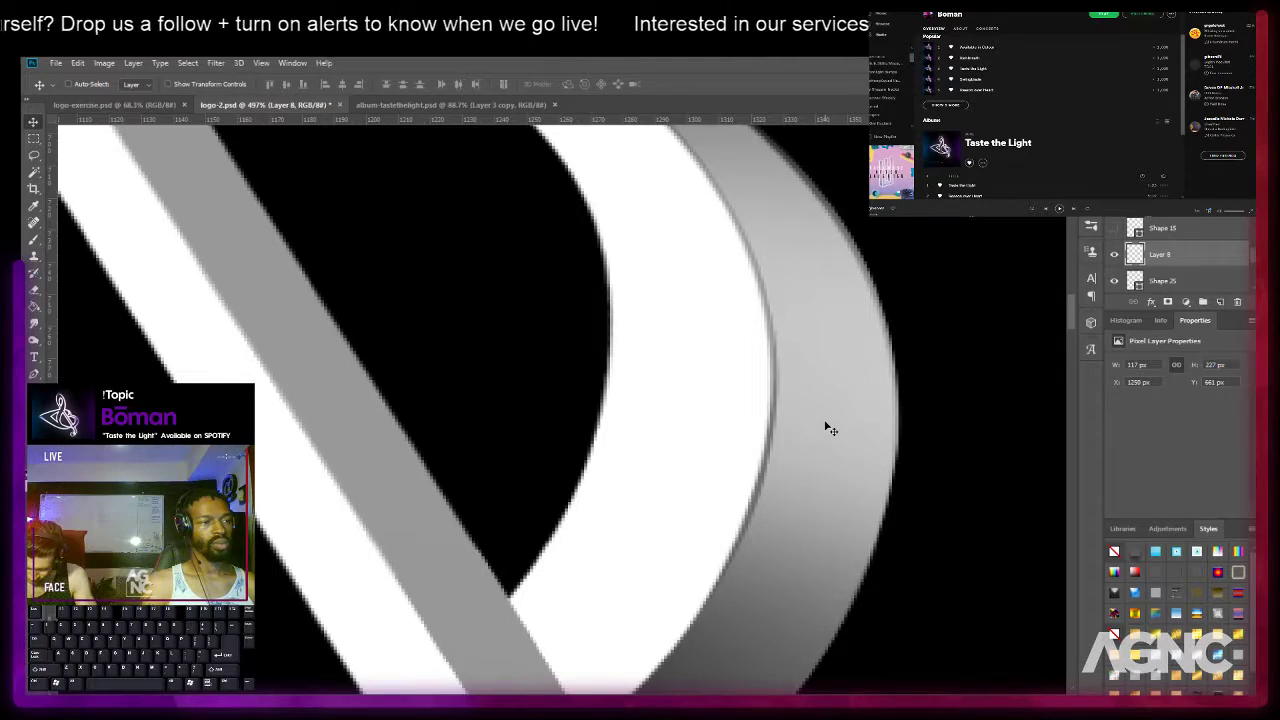
key("Down")
key("Down")
key("Down")
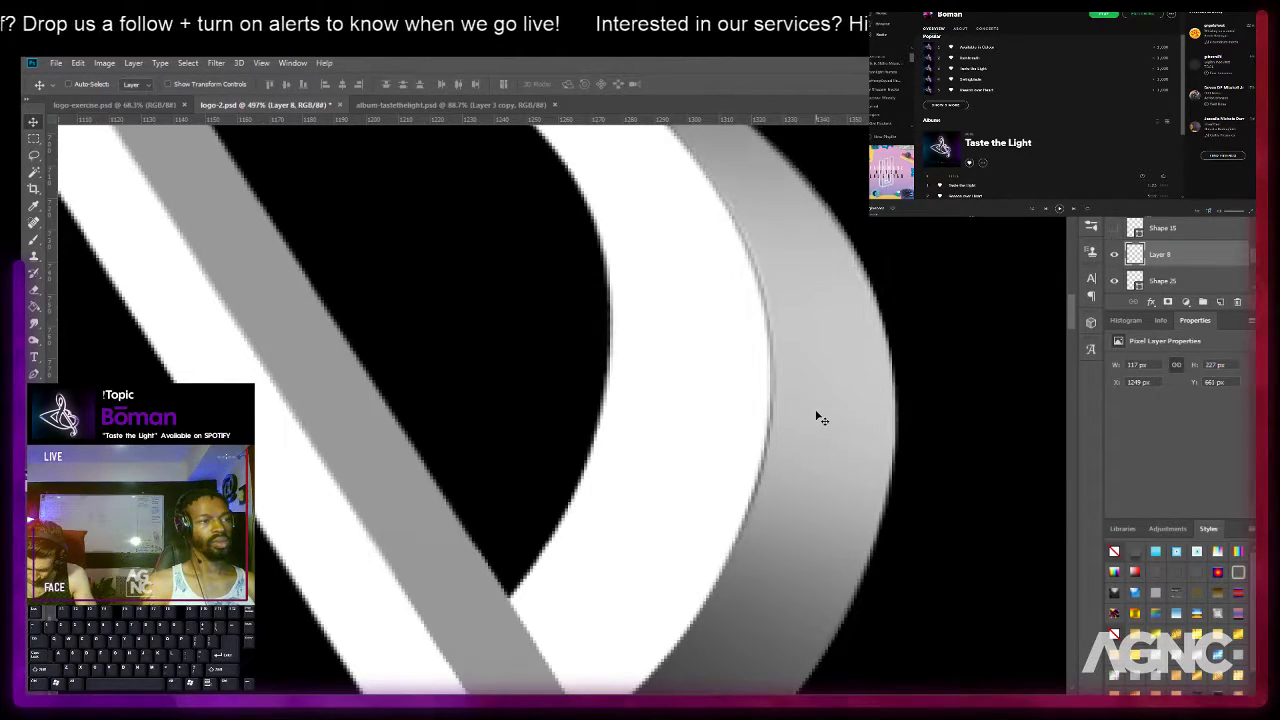
key("Left")
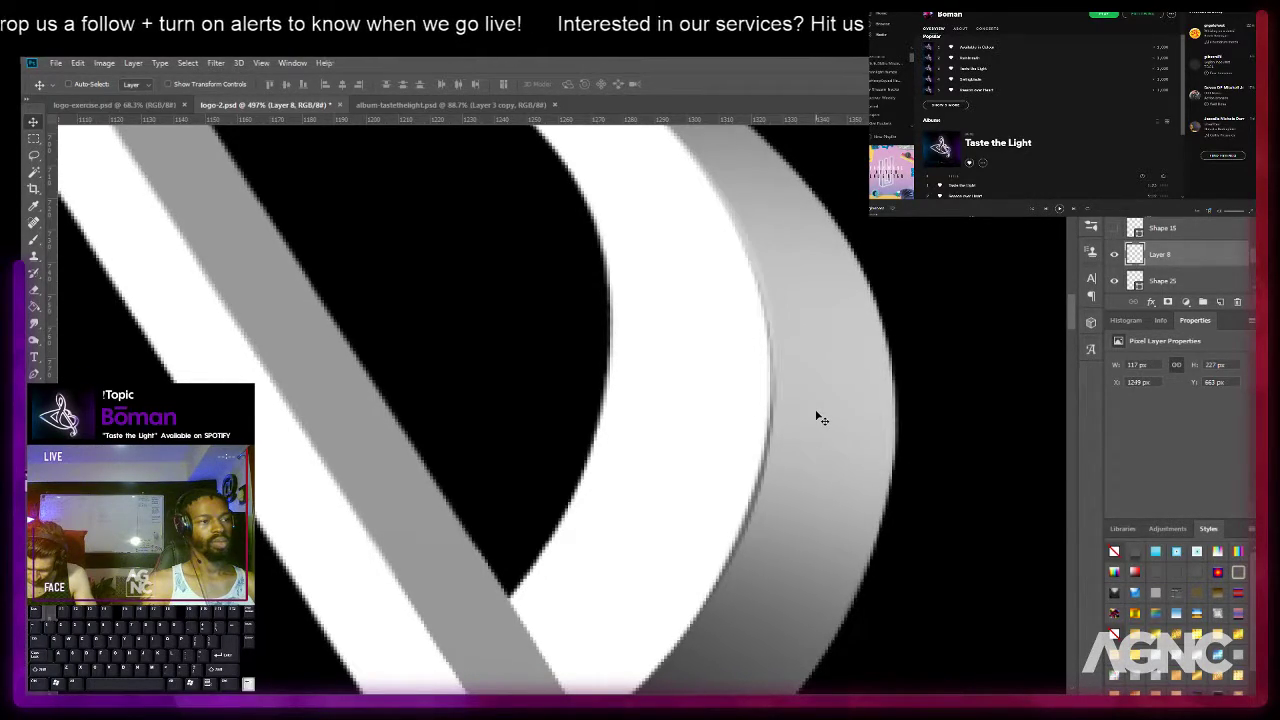
key("Right")
key("Left")
key("Left")
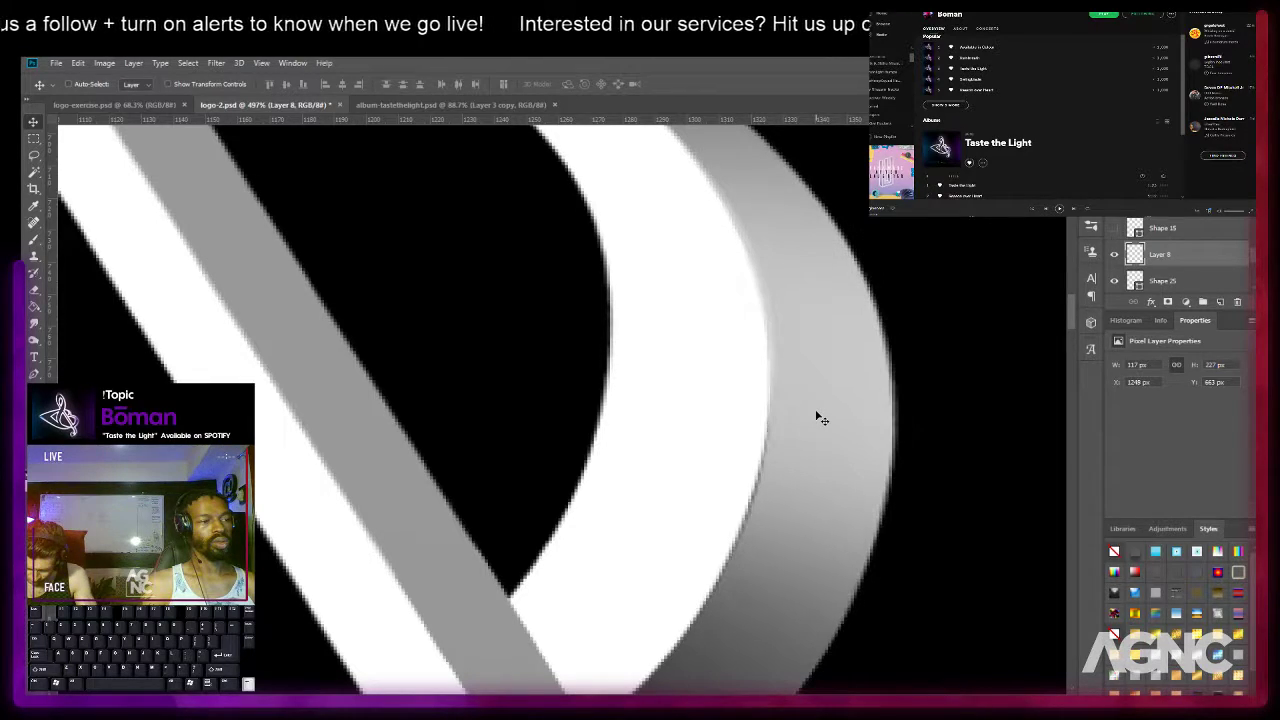
key("Left")
key("Right")
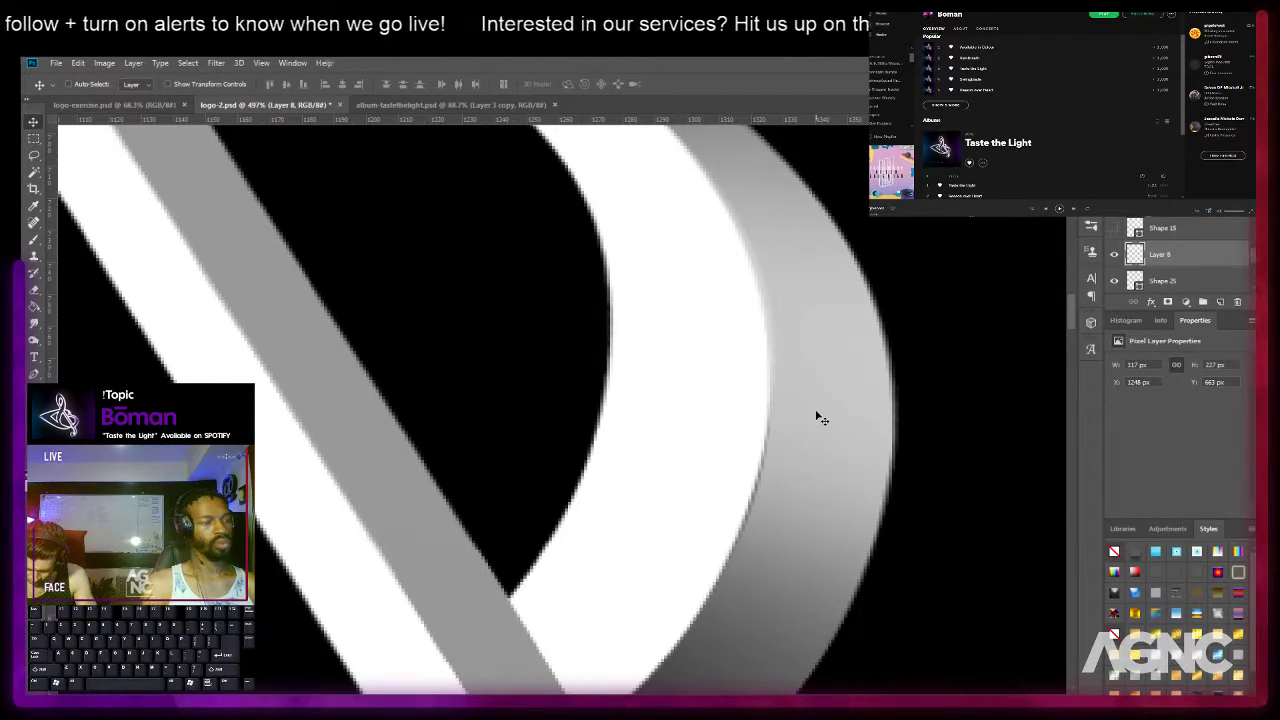
Check the highlight's inner edge with the Eraser ready, and compare the side face with the whole logo.
key("b")
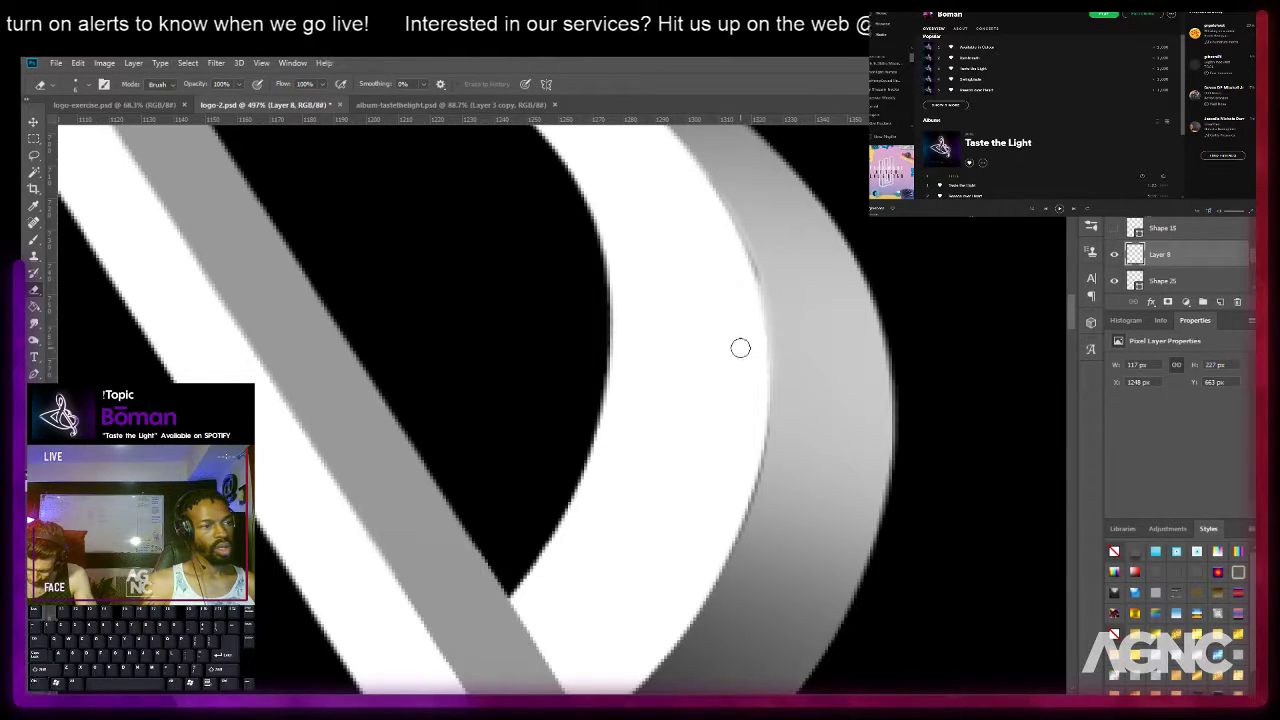
scroll(742, 310, "down", 3)
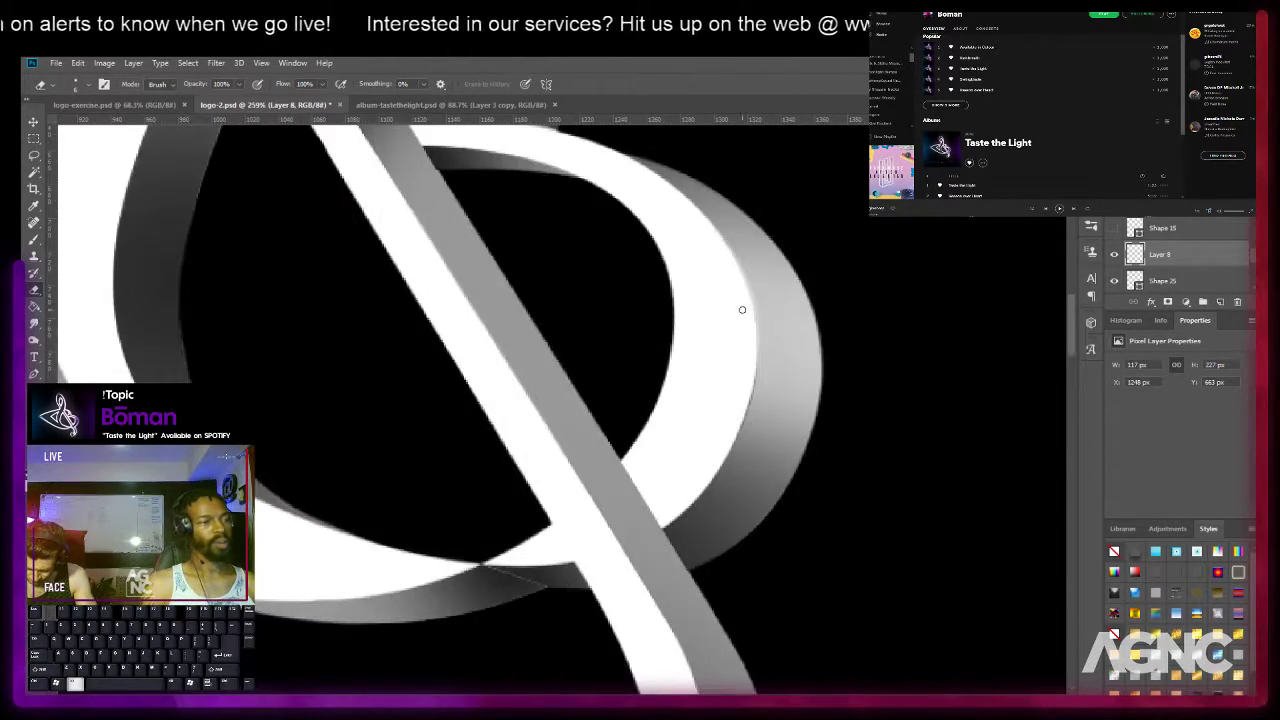
scroll(742, 310, "down", 5)
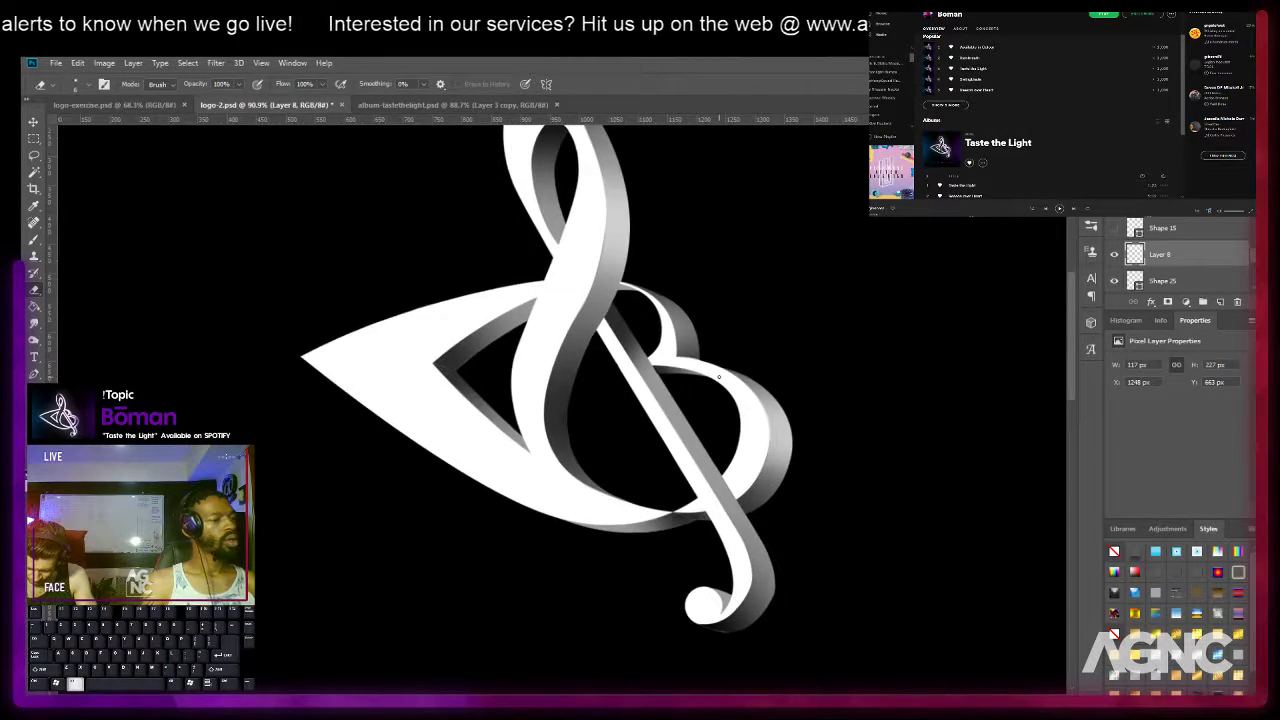
scroll(719, 377, "down", 2)
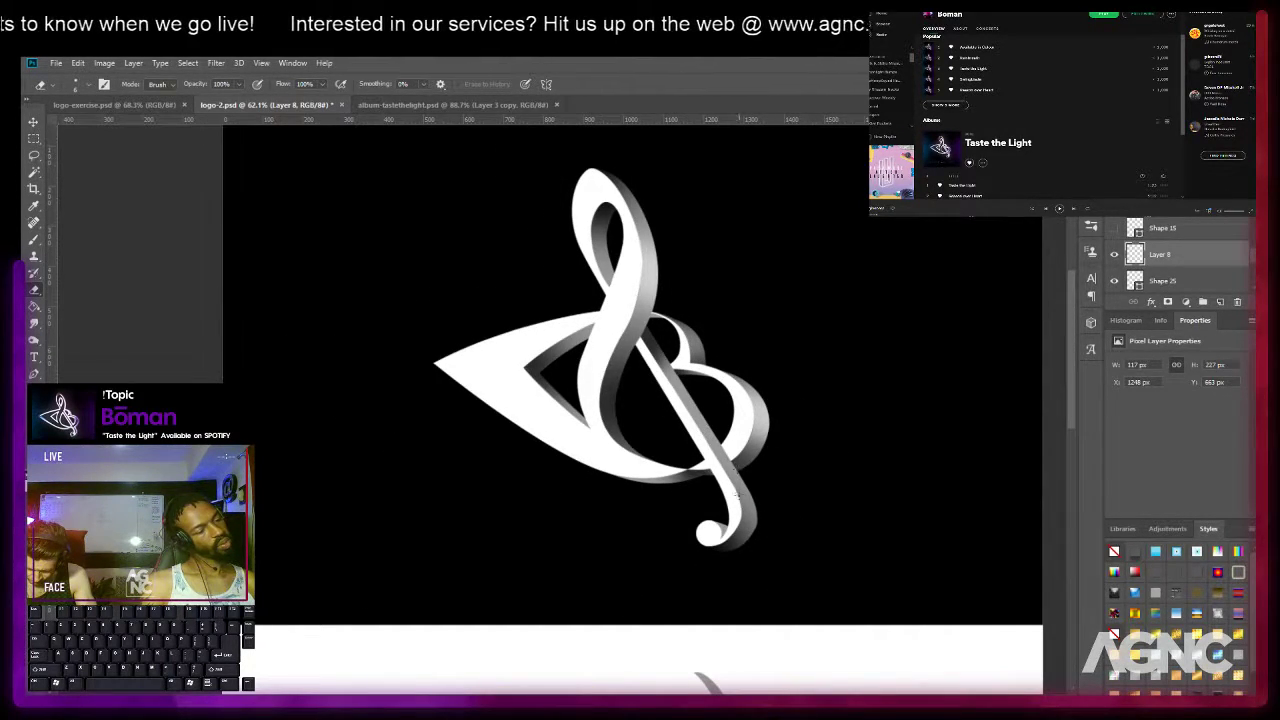
Look through the layers beneath the tail's curl for the one containing the thin line along its lower edge.
scroll(762, 533, "up", 4)
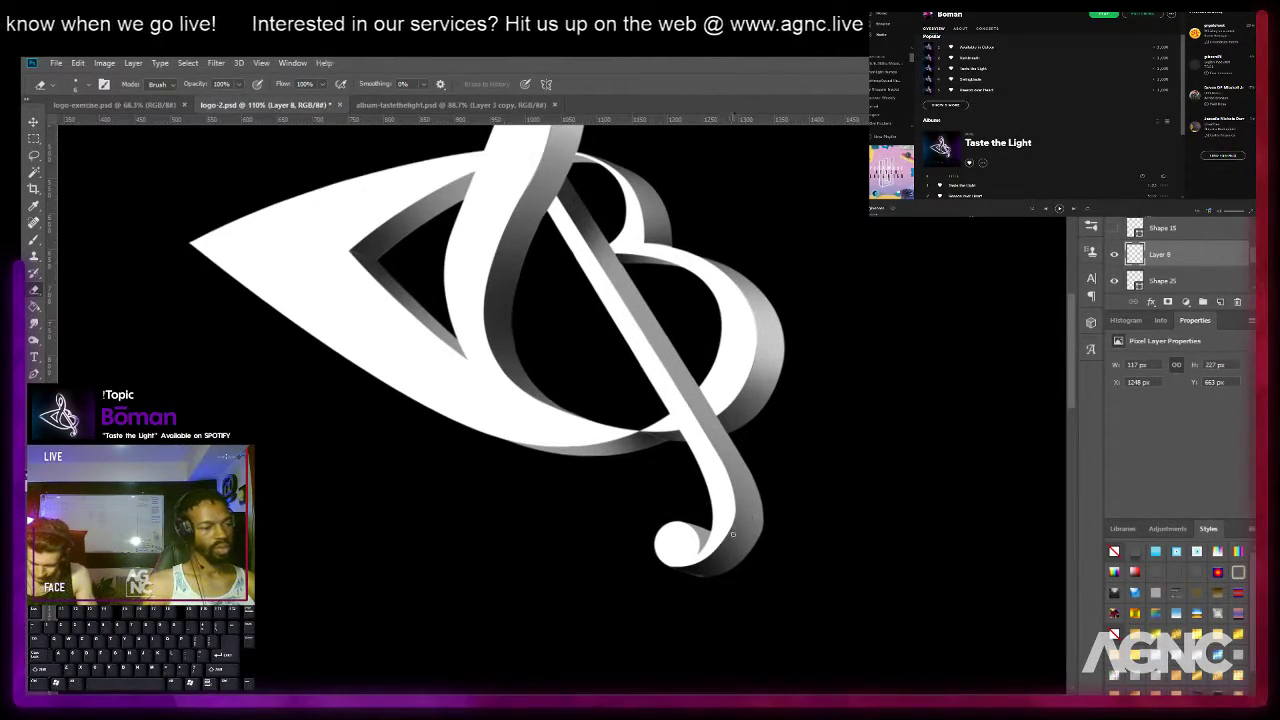
scroll(744, 533, "up", 2)
key("v")
right_click(672, 625)
left_click(695, 630)
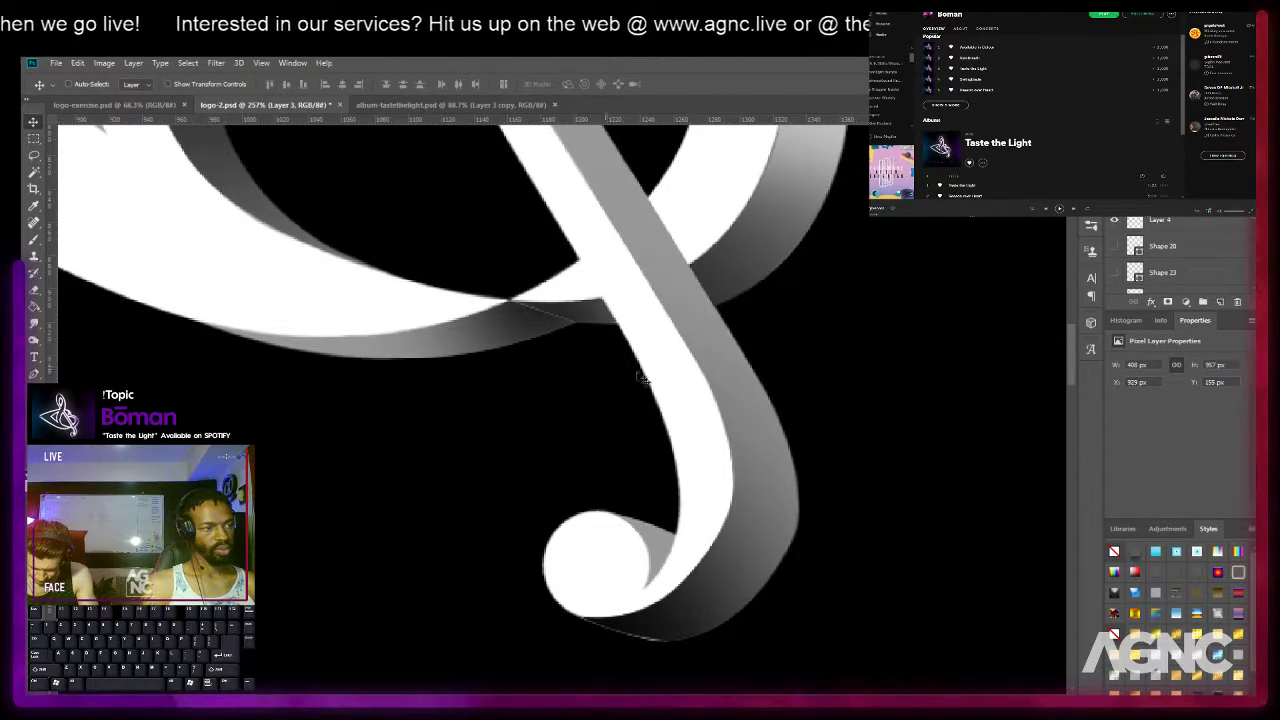
right_click(636, 619)
left_click(645, 619)
key("e")
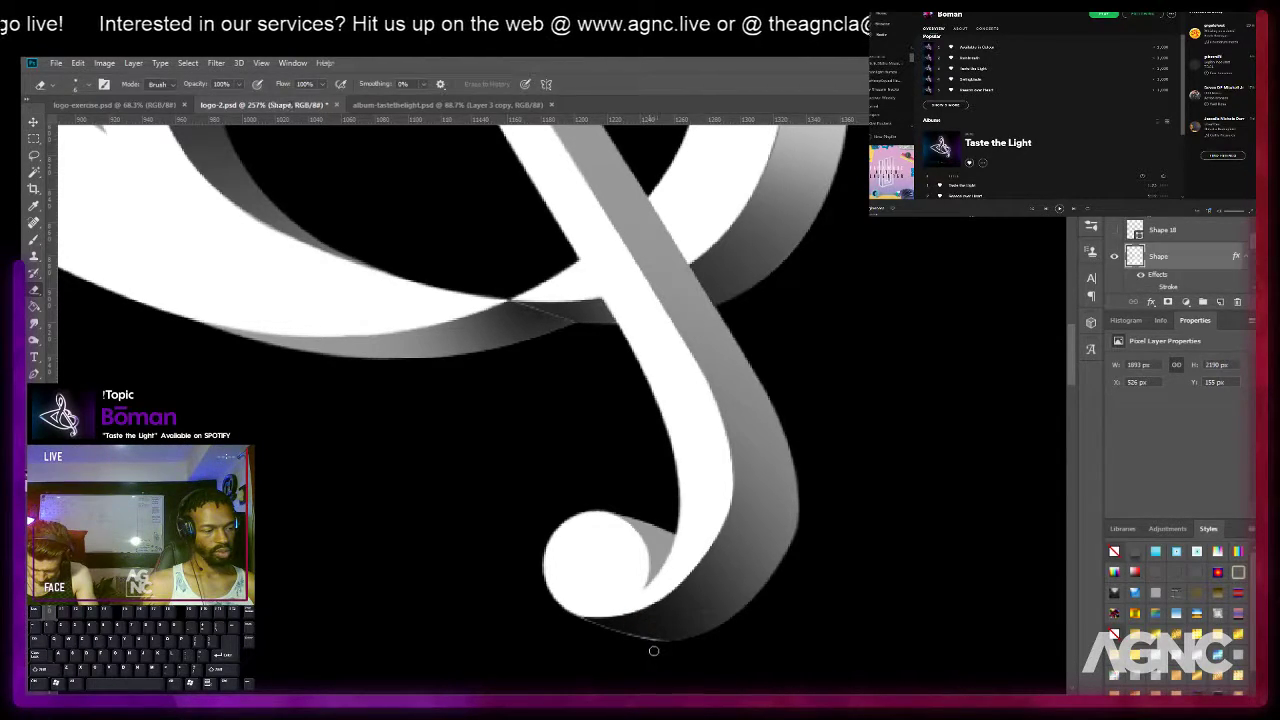
right_click(640, 602)
key("Escape")
key("v")
right_click(625, 608)
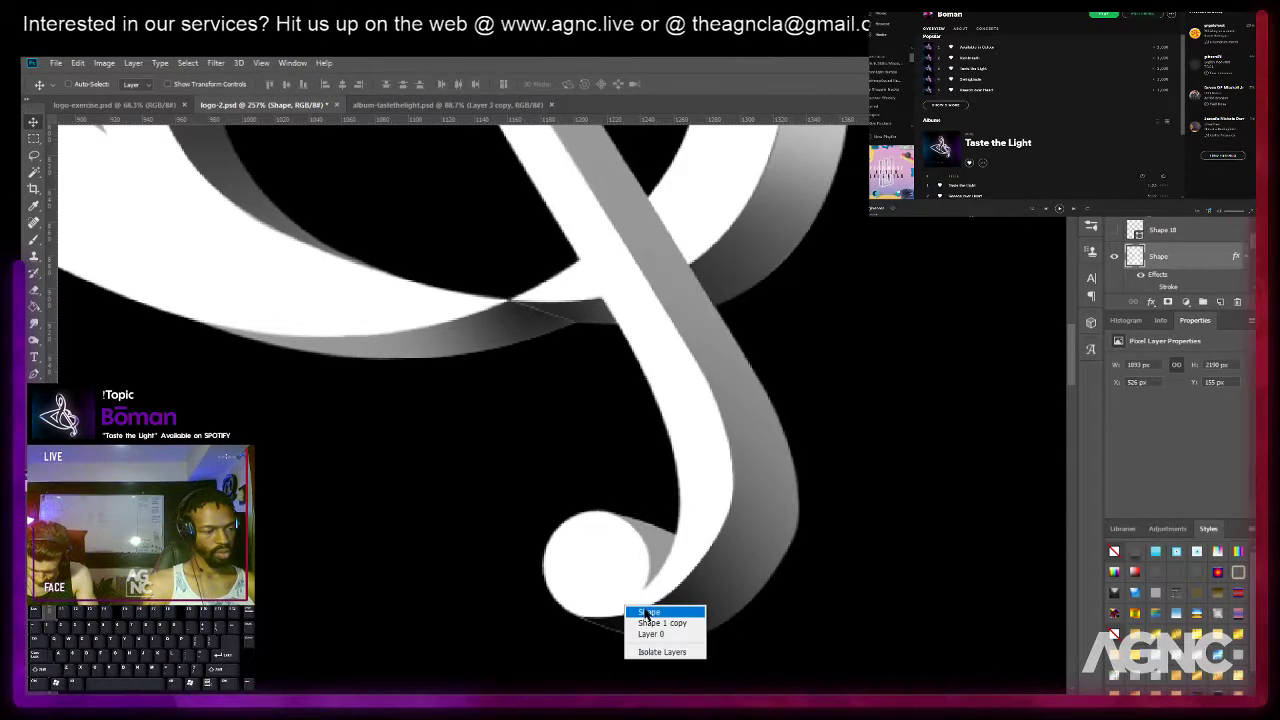
left_click(651, 634)
key("e")
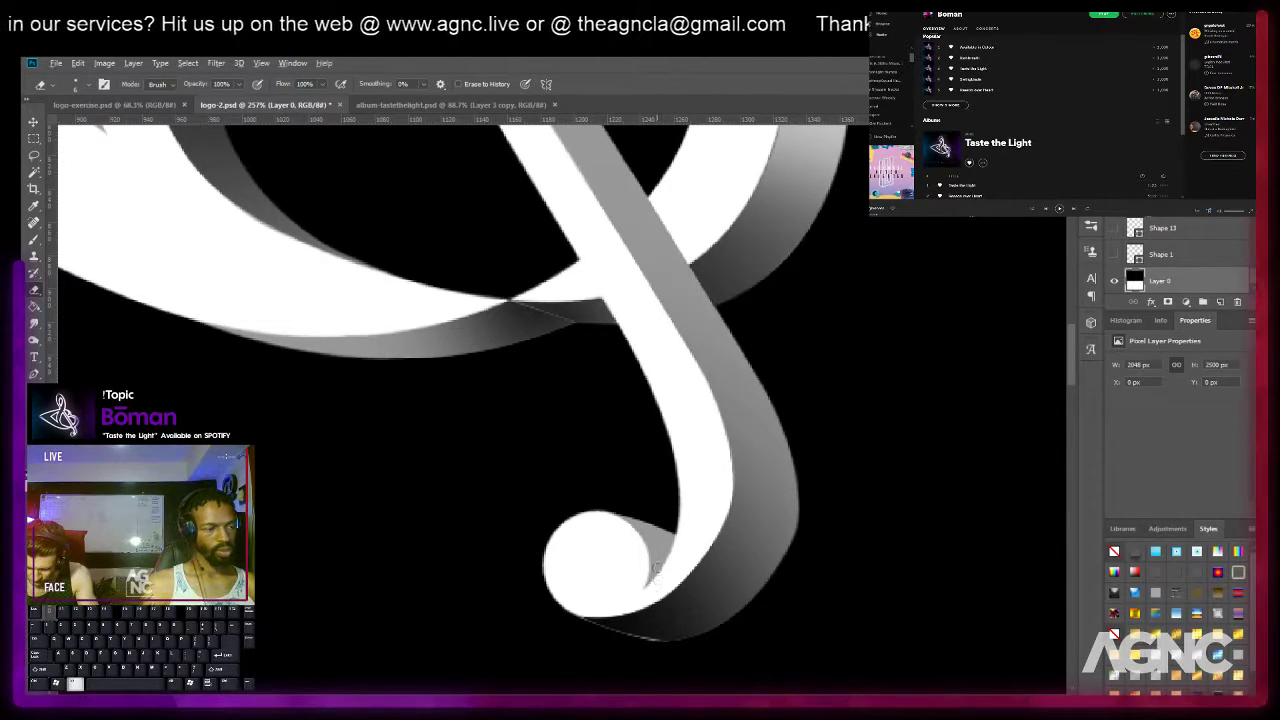
Select the shading layer at the tail's bend and toggle the neighbouring layers' visibility to identify the stem's side-face shape.
scroll(657, 560, "down", 6)
scroll(689, 515, "up", 4)
key("v")
right_click(689, 609)
left_click(705, 621)
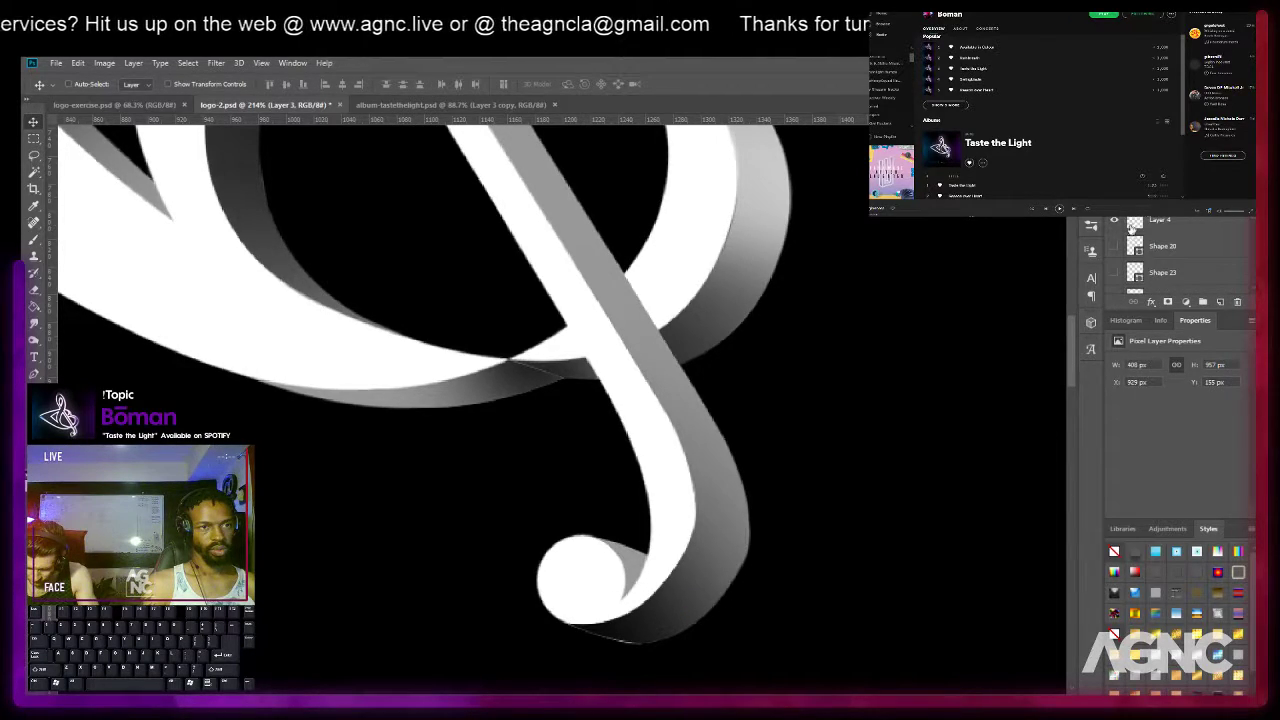
left_click(1117, 216)
left_click(1117, 216)
left_click(1114, 245)
left_click(1114, 245)
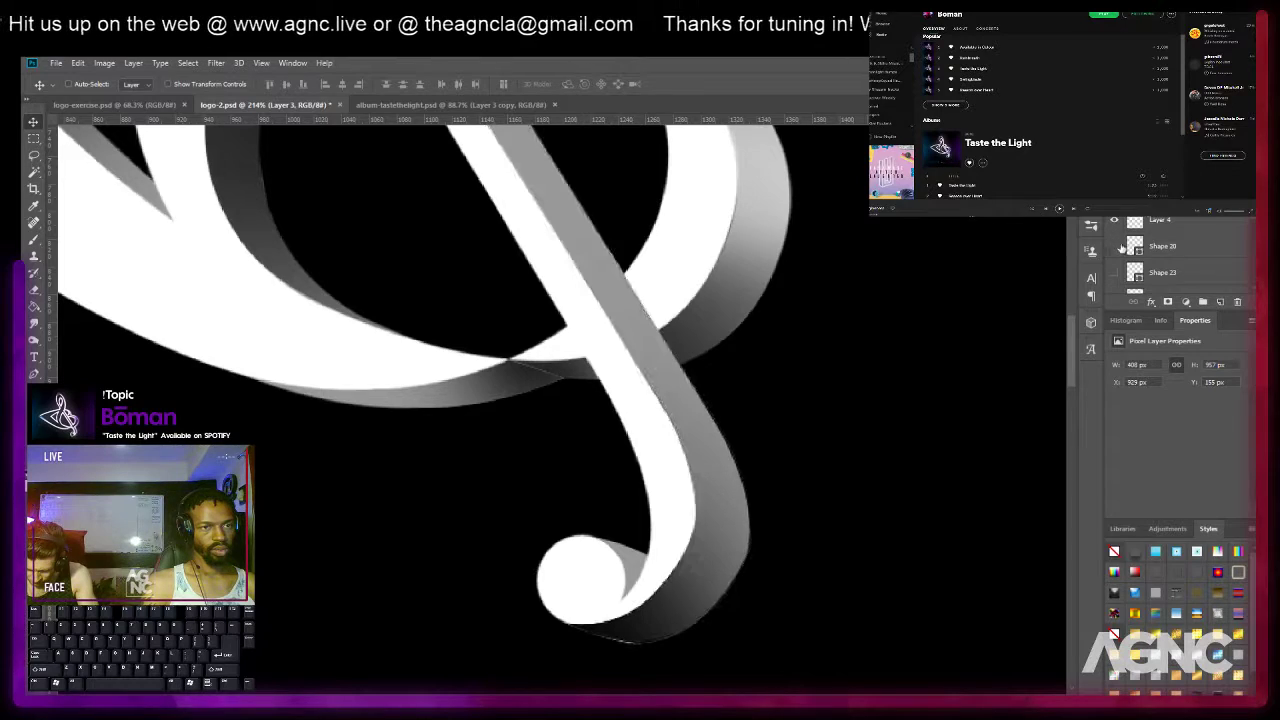
Brush a soft white highlight over the tail's bend on a new layer, using Shape 20's outline as the selection.
left_click(1134, 247, "ctrl")
left_click(1165, 253)
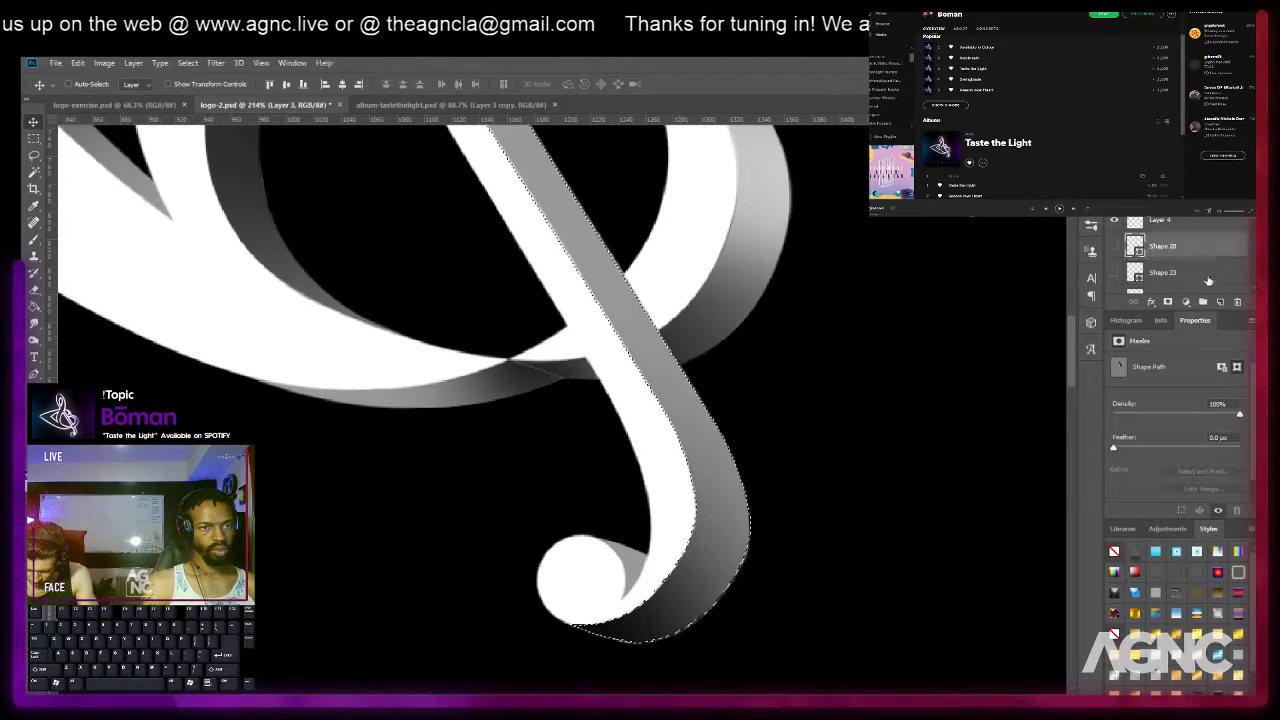
left_click(1220, 302)
key("b")
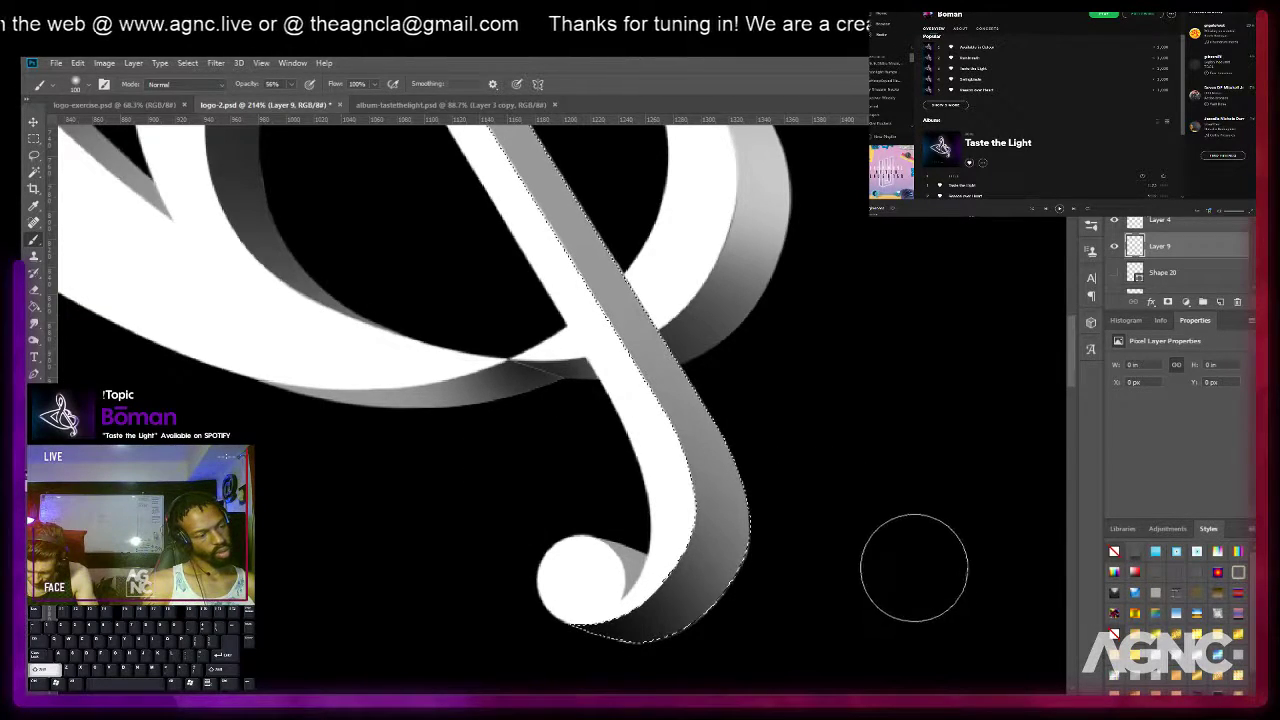
left_click(923, 569, "shift")
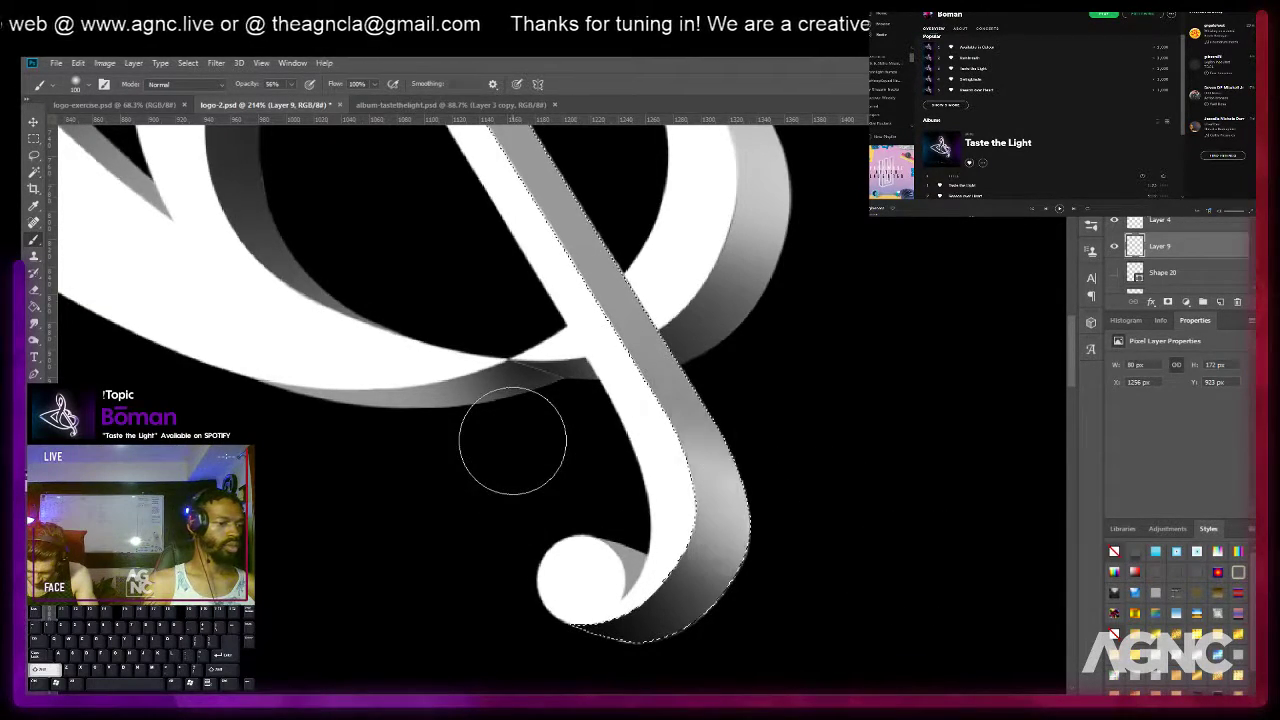
Clear the tail's selection and compare its new highlight with the whole logo.
scroll(480, 414, "down", 5)
key("ctrl+d")
key("m")
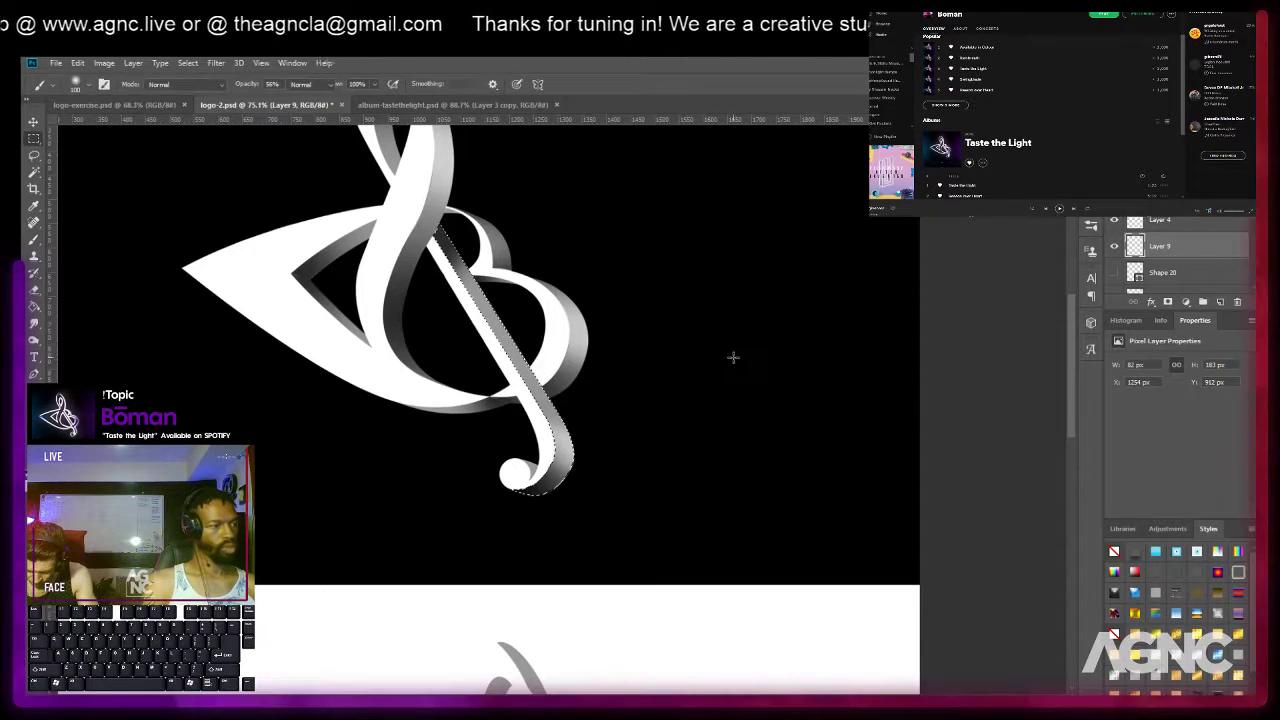
left_click_drag(637, 334, 774, 414)
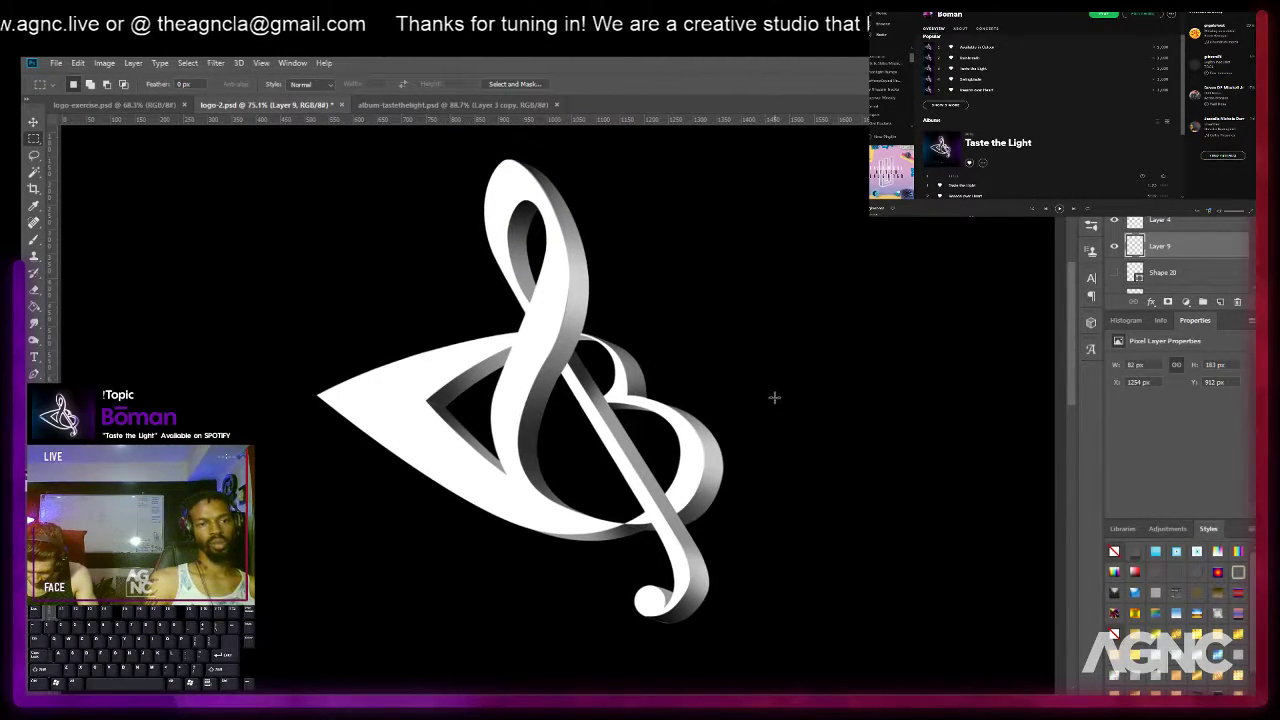
scroll(653, 331, "down", 3)
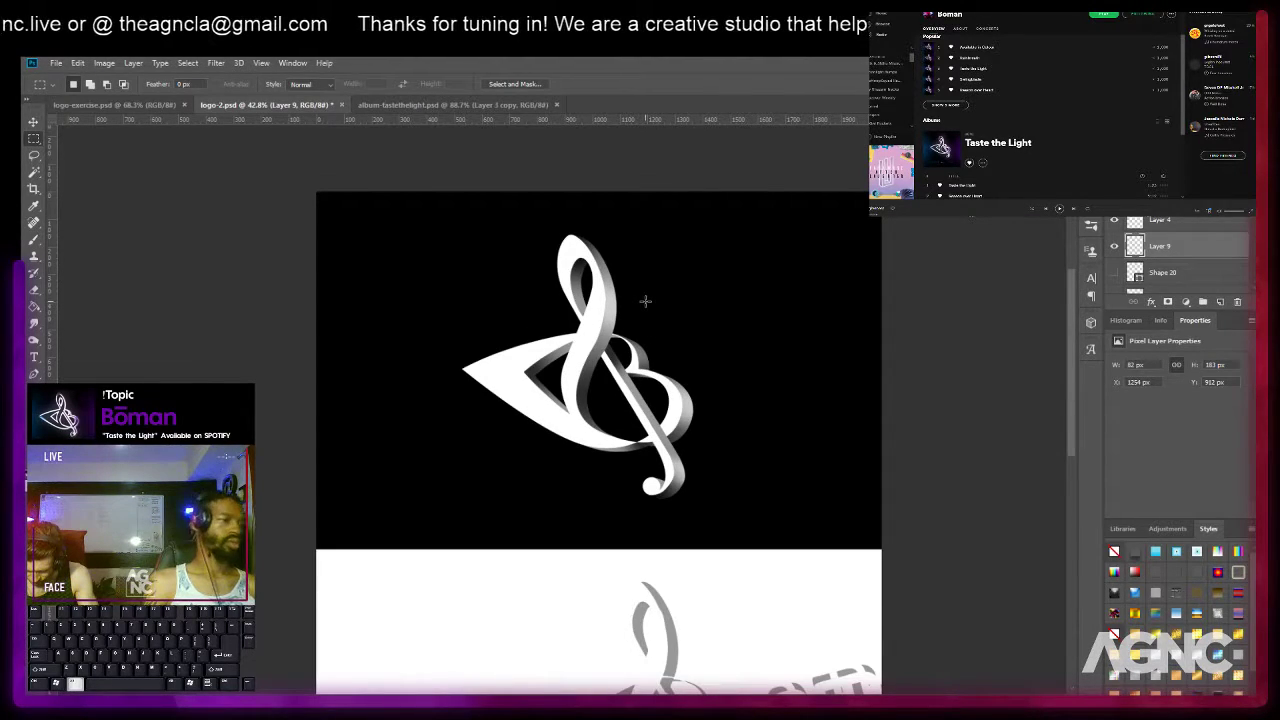
scroll(645, 300, "up", 4)
scroll(645, 300, "up", 3)
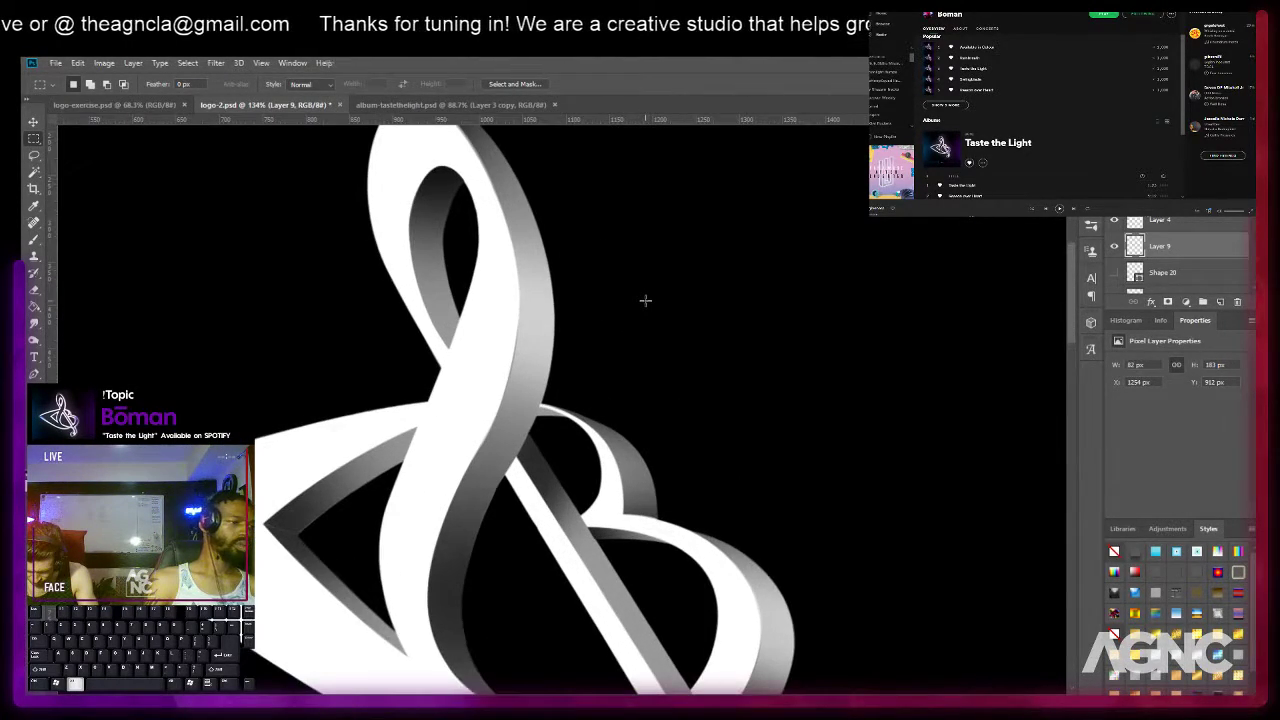
Nudge Layer 7's highlight on the clef's upper side face one pixel down and one pixel left.
scroll(517, 386, "up", 1)
key("v")
right_click(517, 386)
left_click(523, 381)
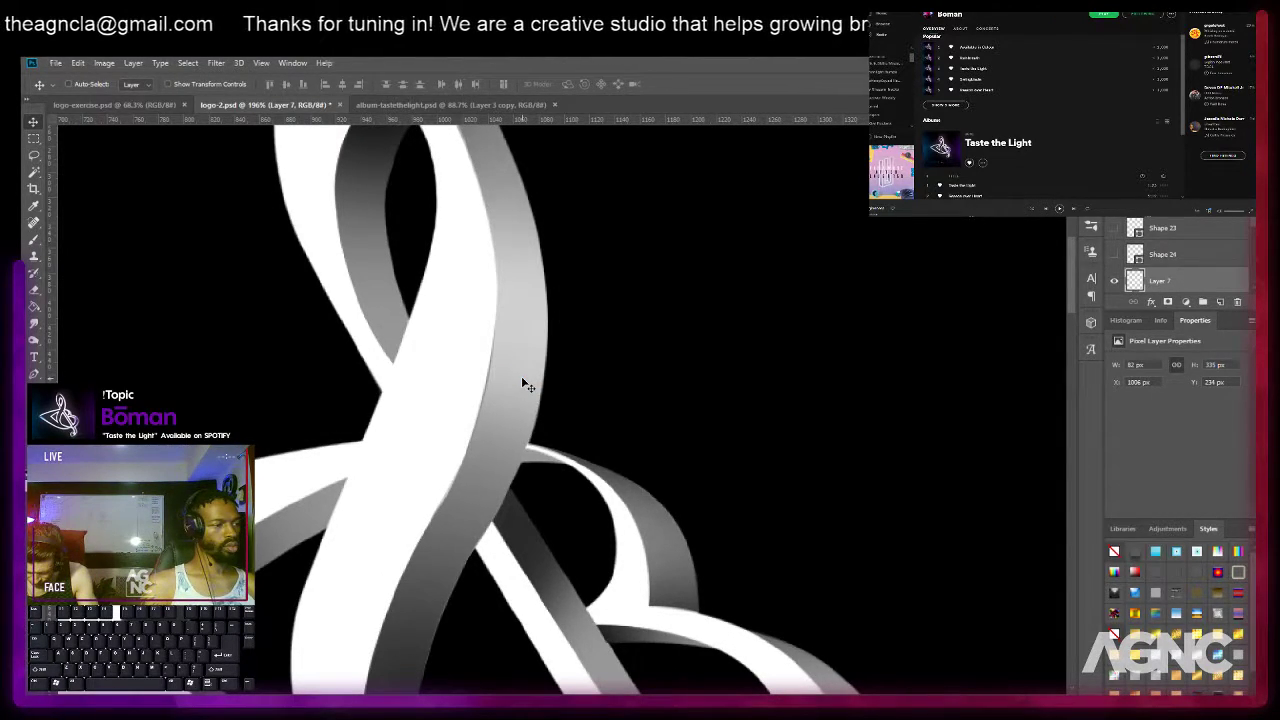
key("Down")
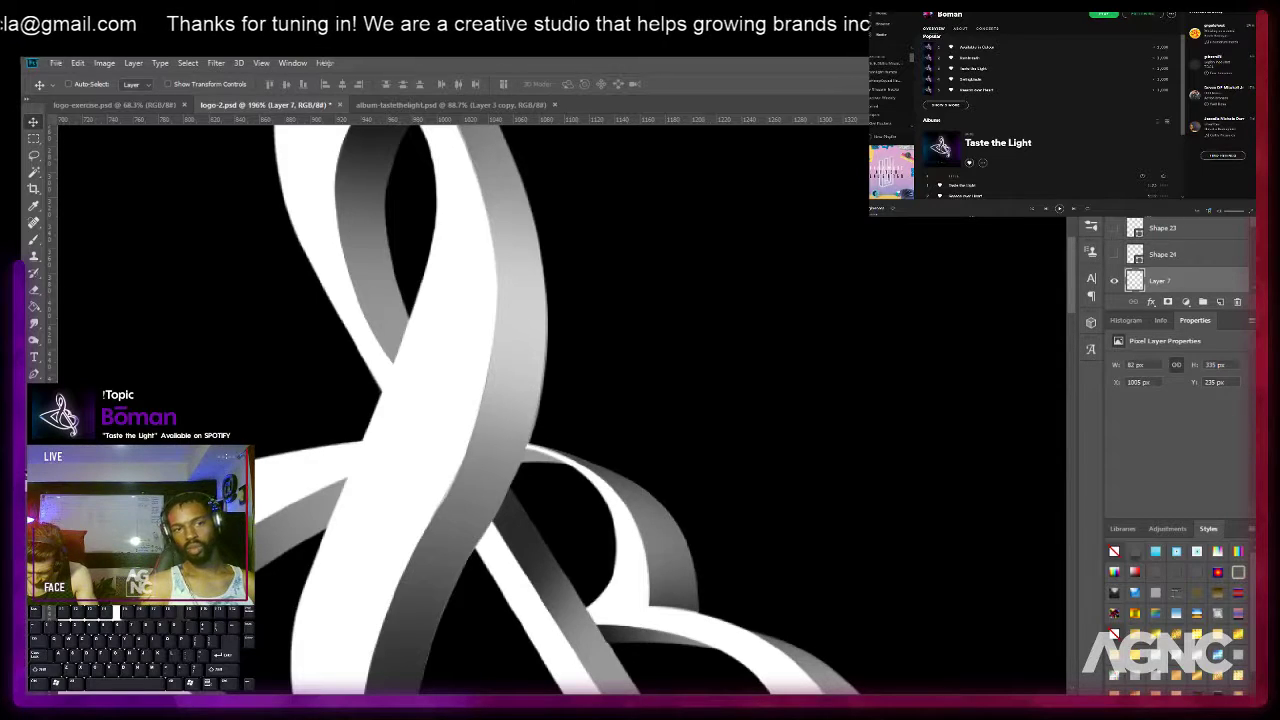
scroll(728, 343, "down", 2)
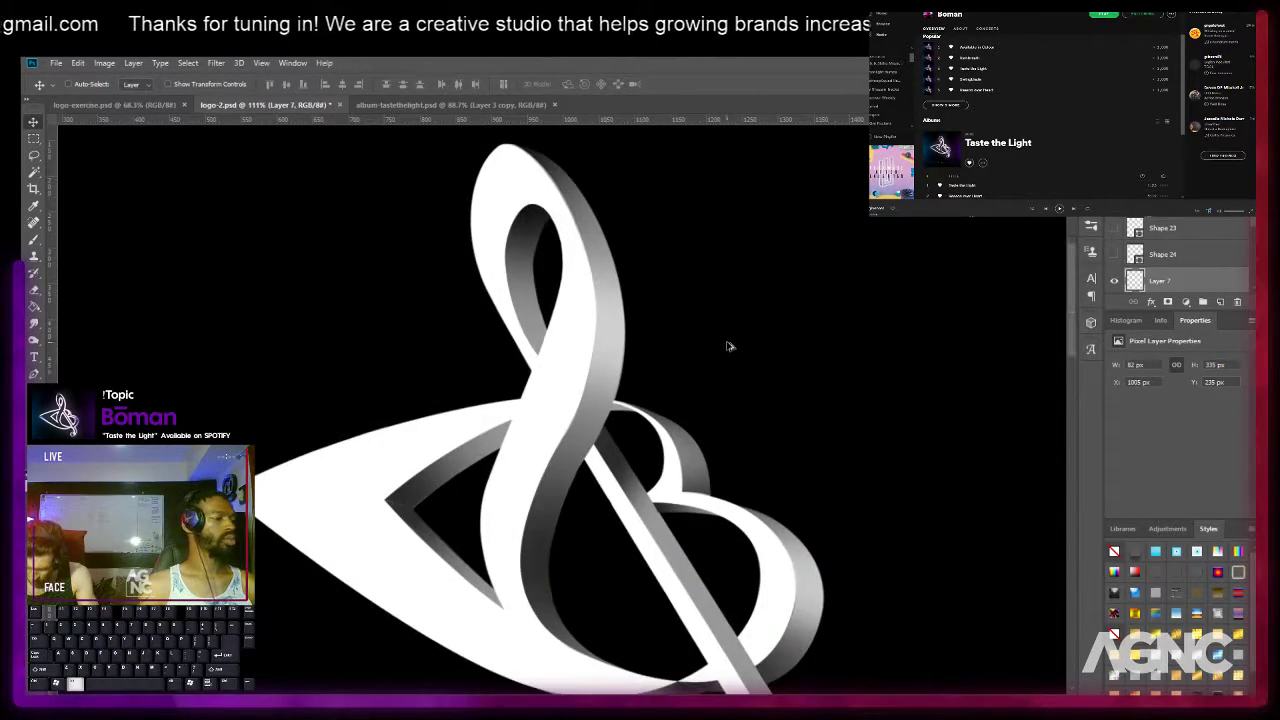
scroll(730, 338, "down", 2)
scroll(730, 332, "down", 2)
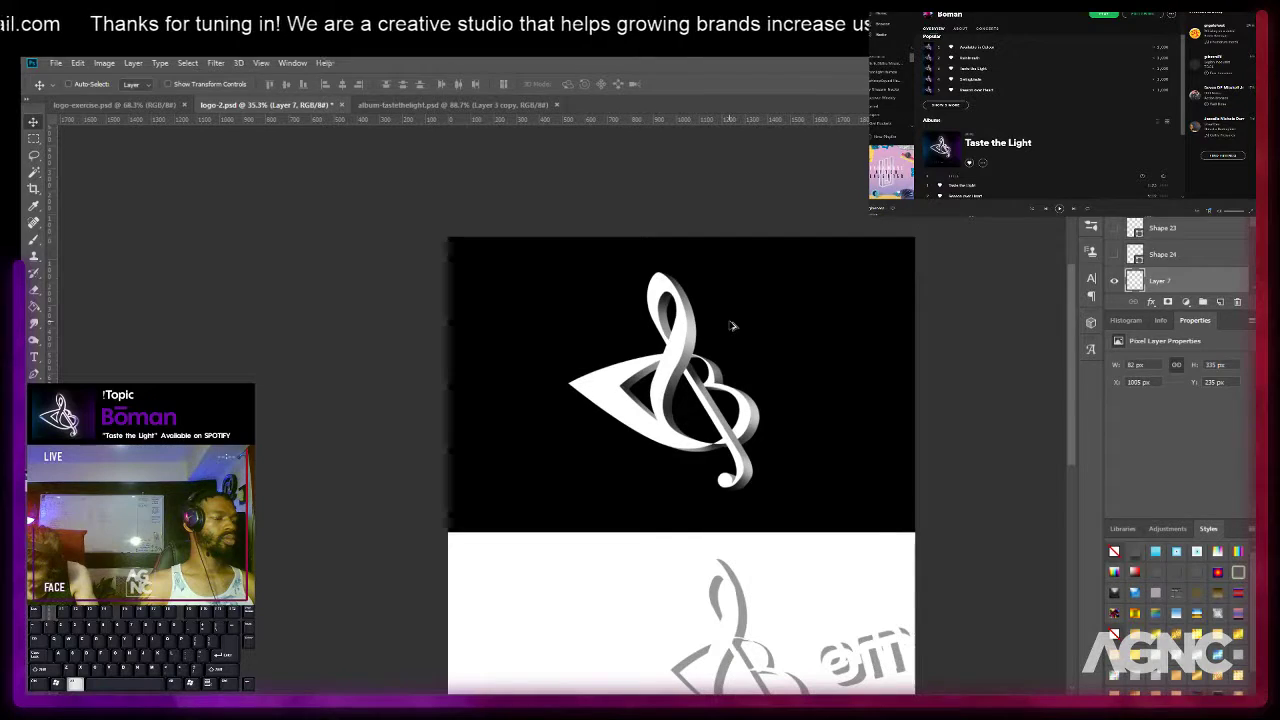
scroll(732, 325, "up", 2)
scroll(732, 325, "up", 2)
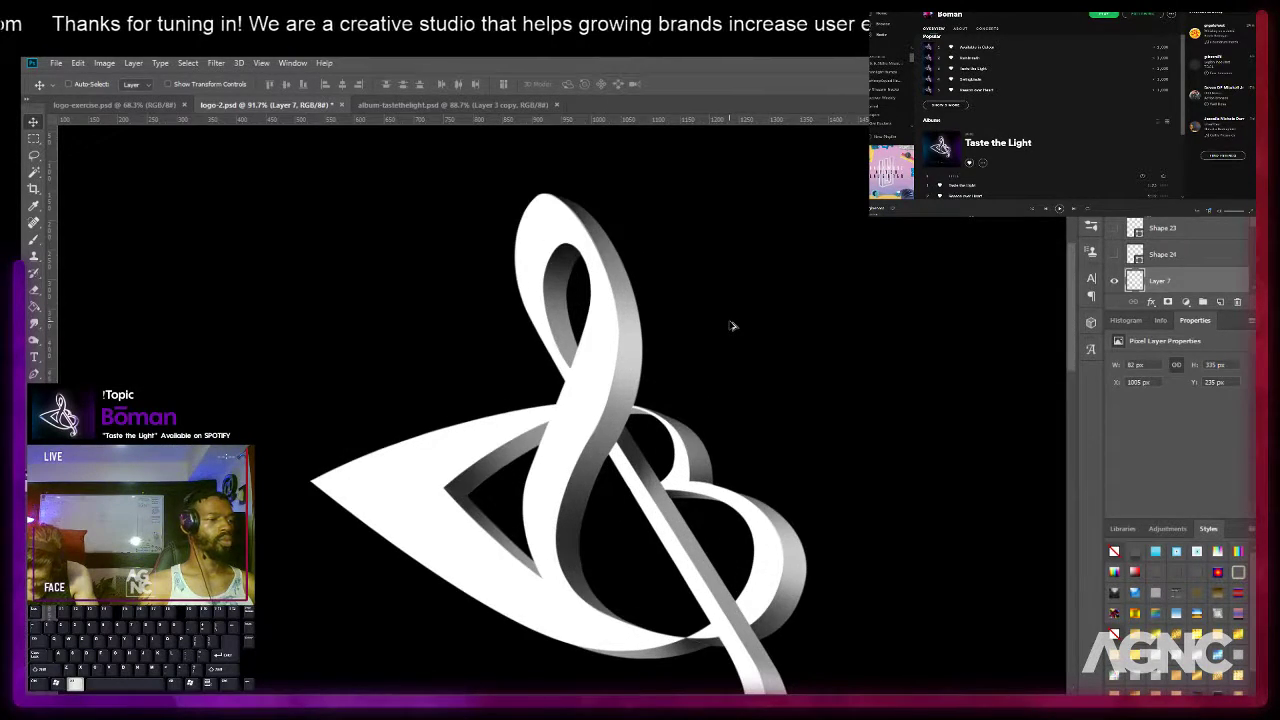
scroll(689, 250, "up", 2)
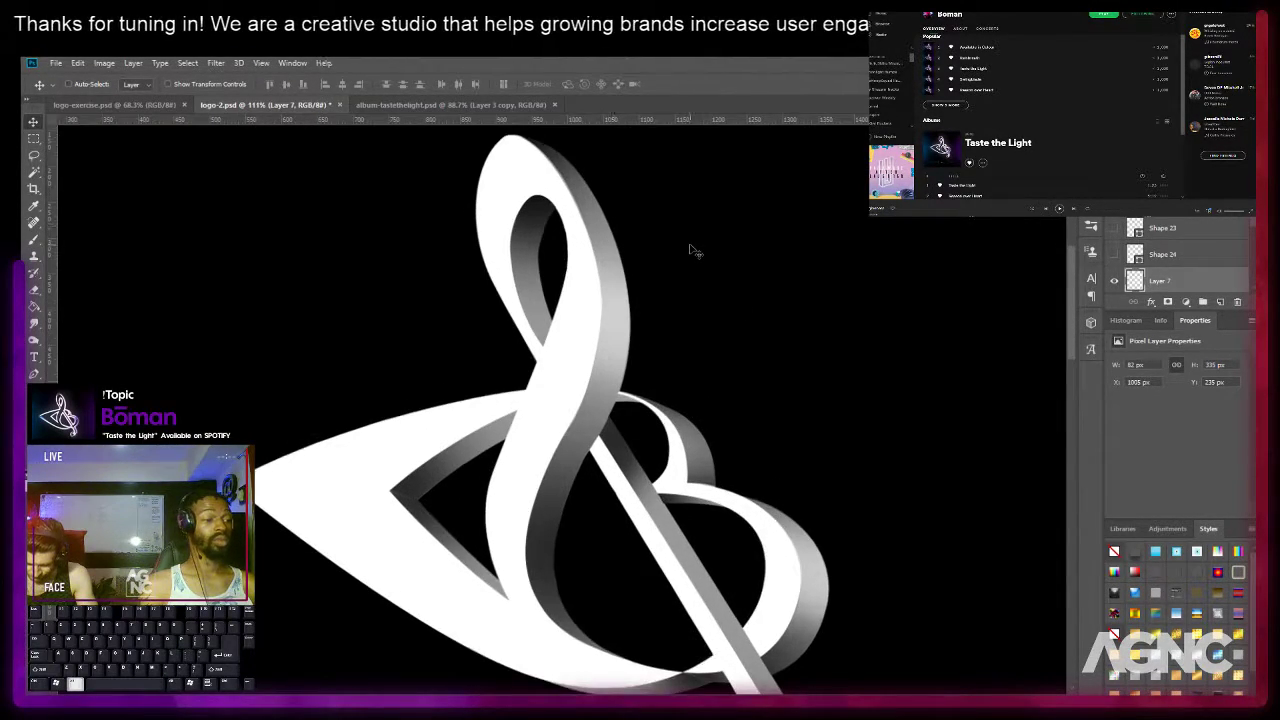
Select the Shape layer at the stem's crossing and toggle its visibility to check which part of the logo it holds.
scroll(689, 250, "down", 2)
right_click(632, 443)
left_click(640, 443)
left_click(1113, 257)
left_click(1113, 257)
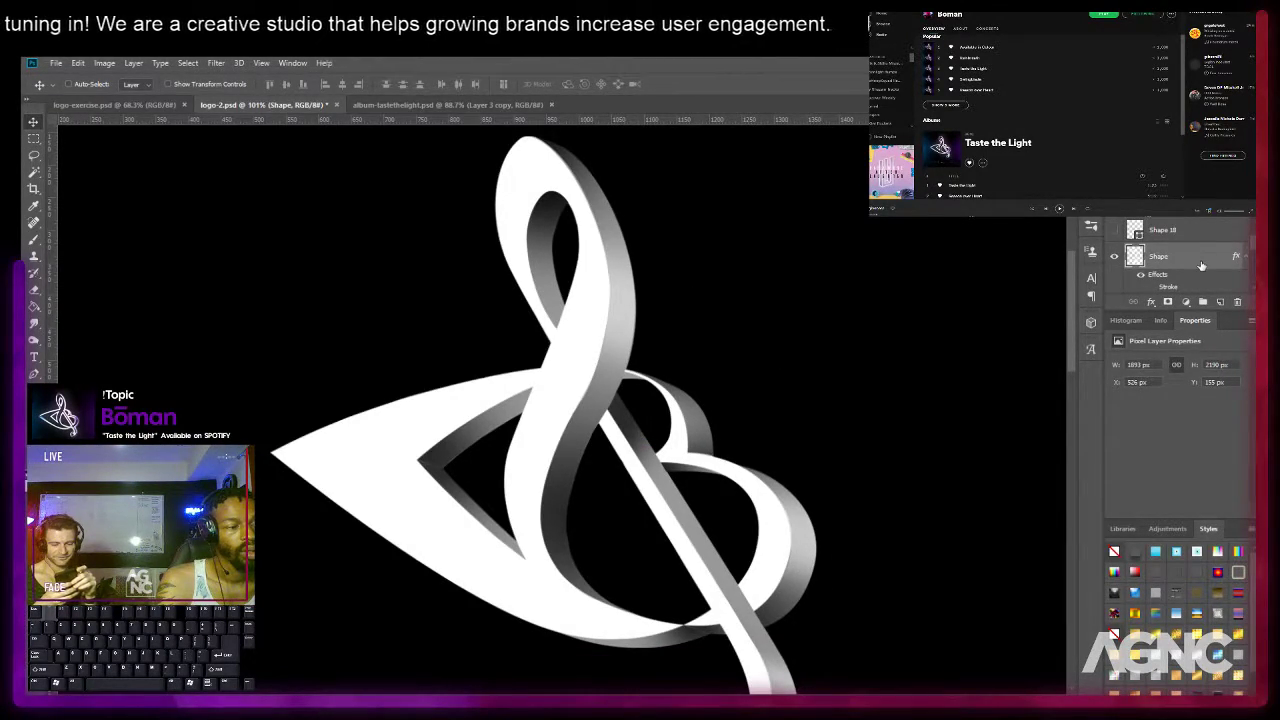
scroll(676, 341, "up", 2)
key("p")
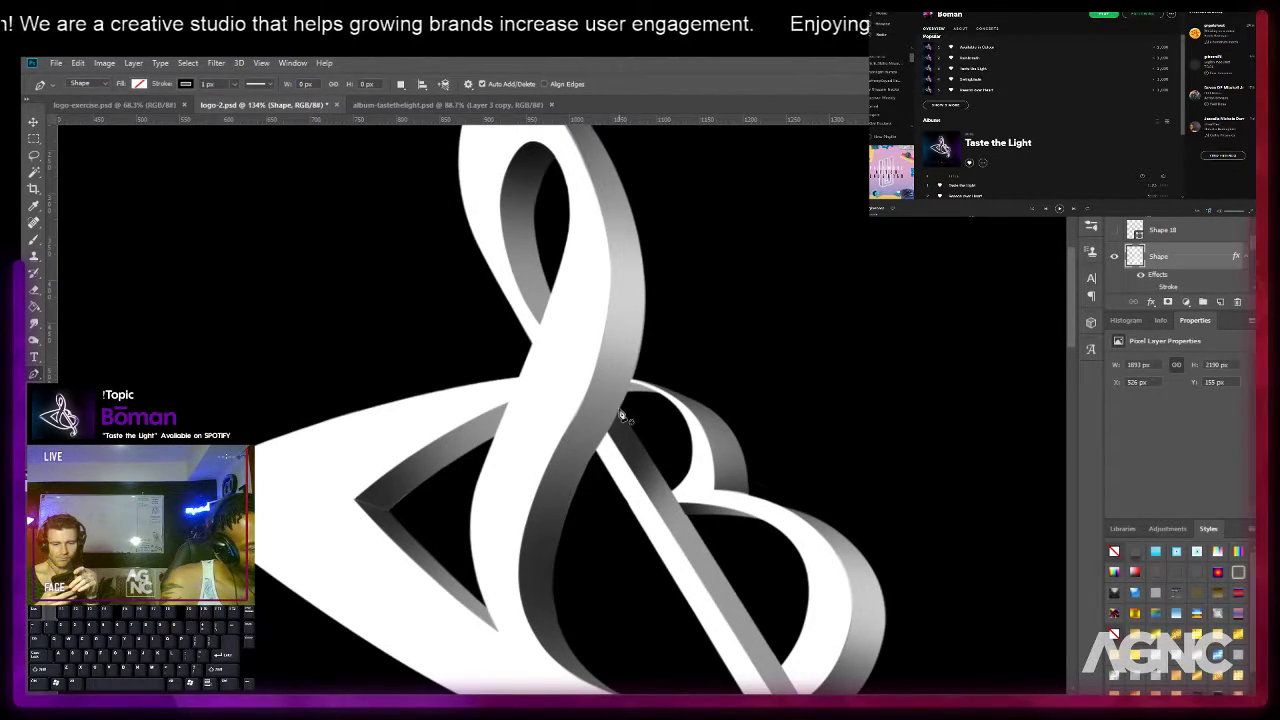
left_click(619, 410)
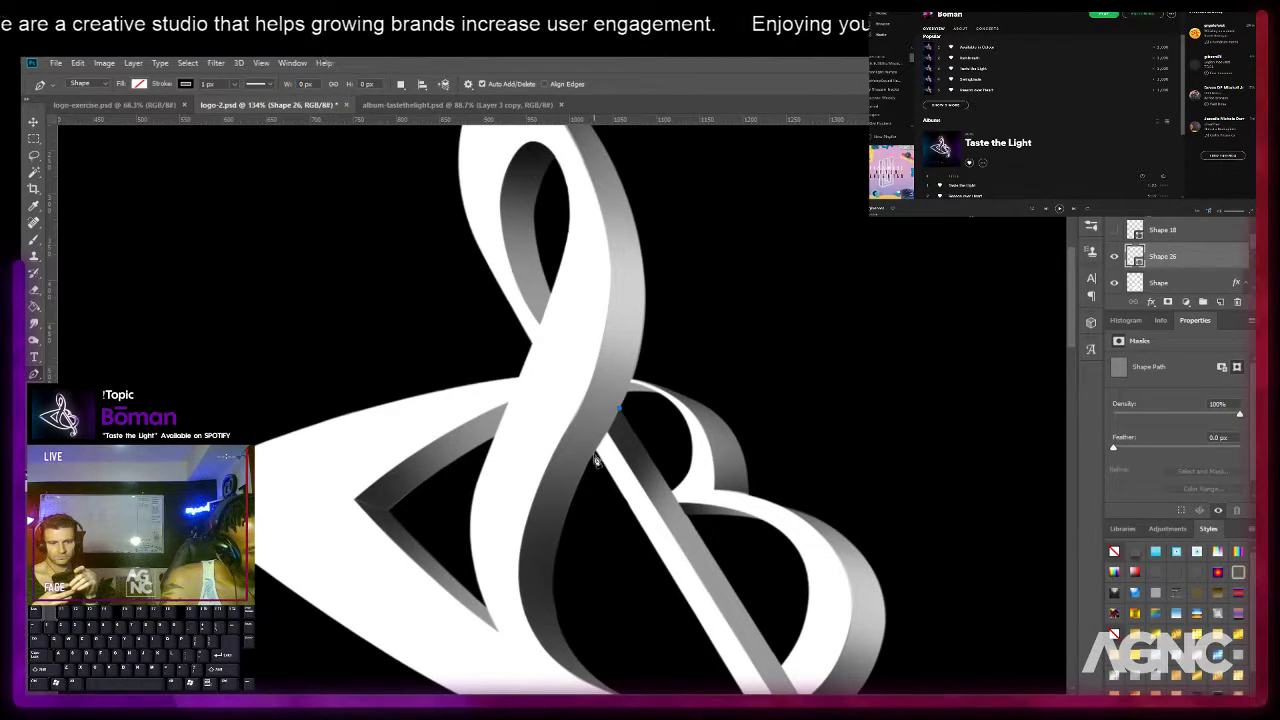
left_click(577, 485)
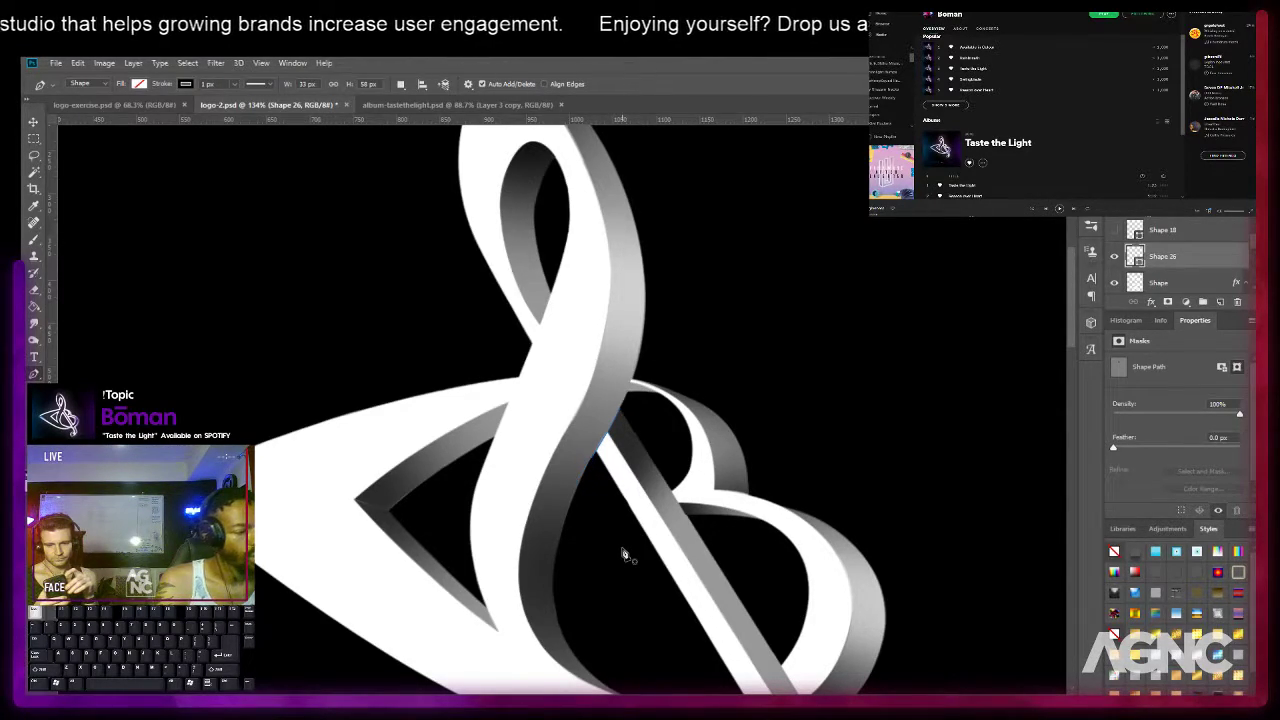
key("a")
left_click(617, 533)
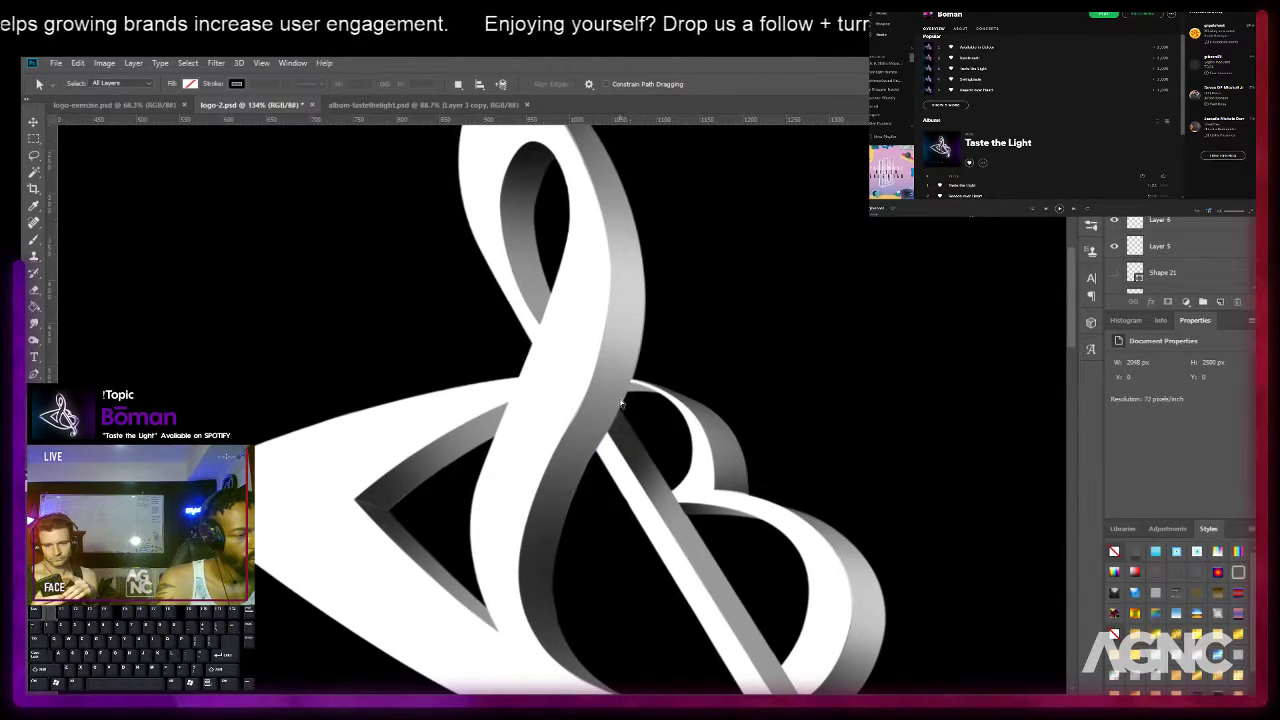
Draw a closed four-sided Pen shape about 94 × 134 px around the stem's upper end, with one side along the clef's side face.
key("p")
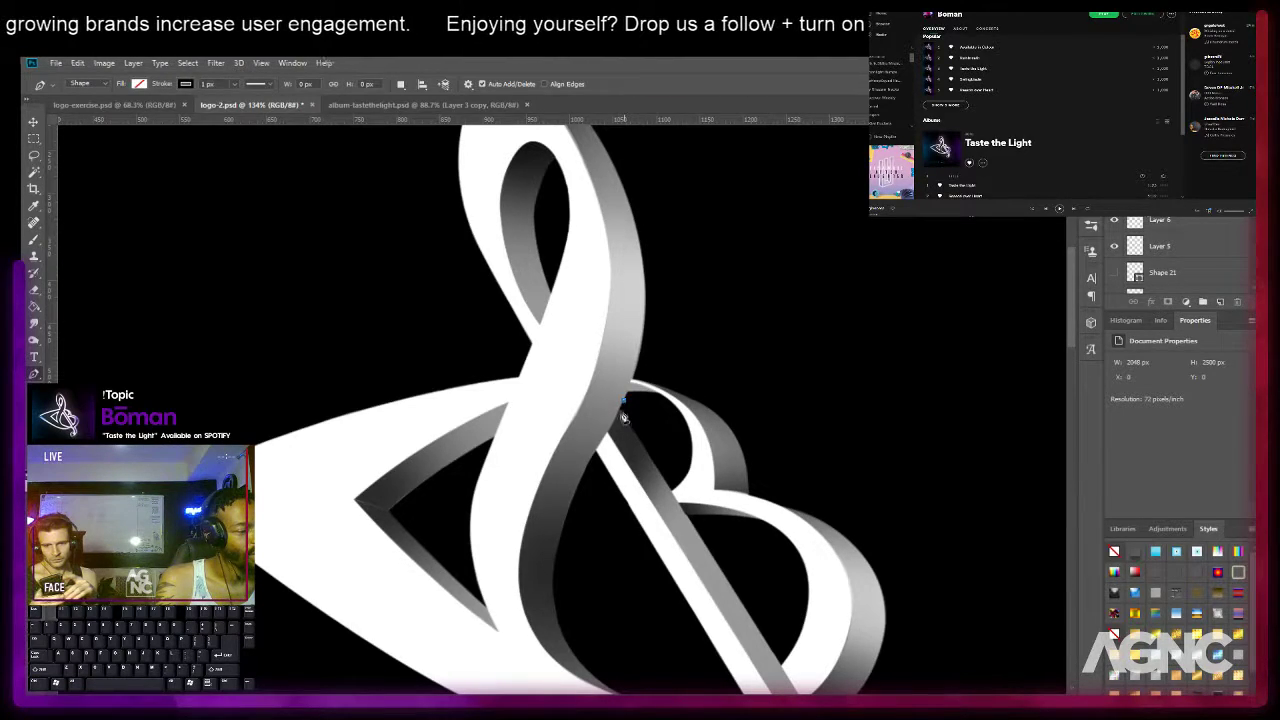
left_click(622, 401)
left_click_drag(585, 473, 587, 473)
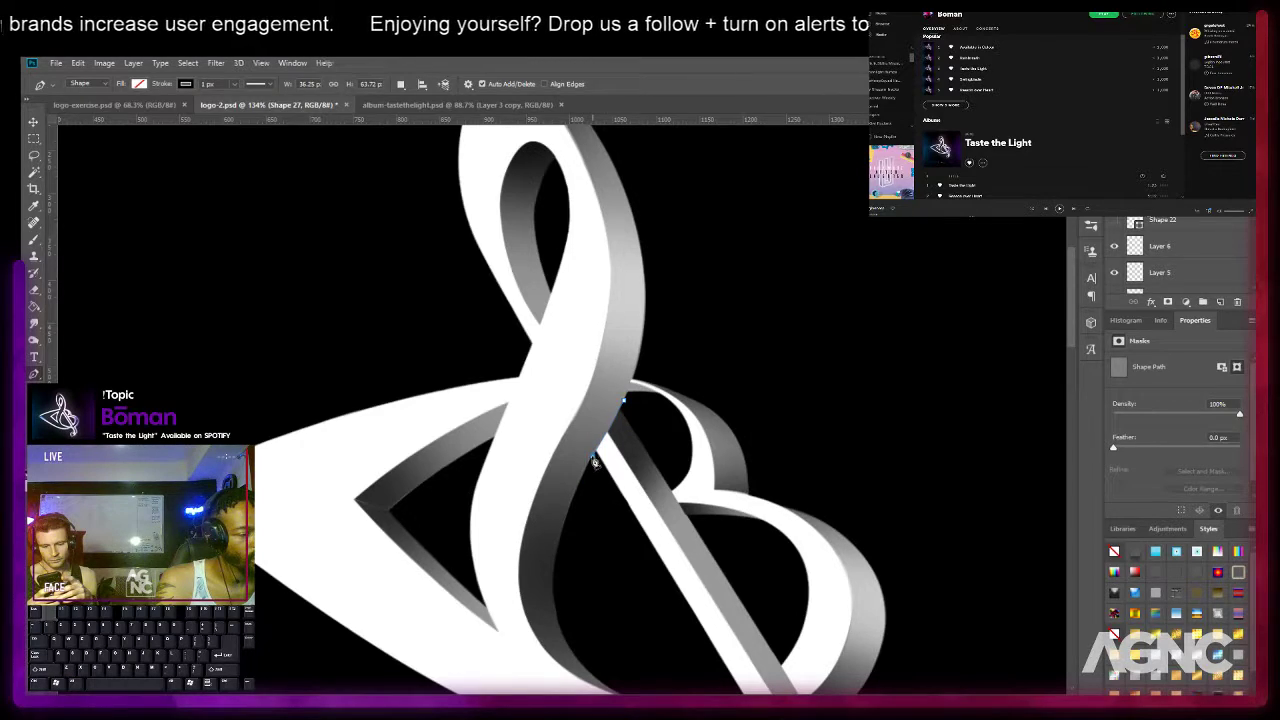
left_click_drag(591, 461, 591, 459)
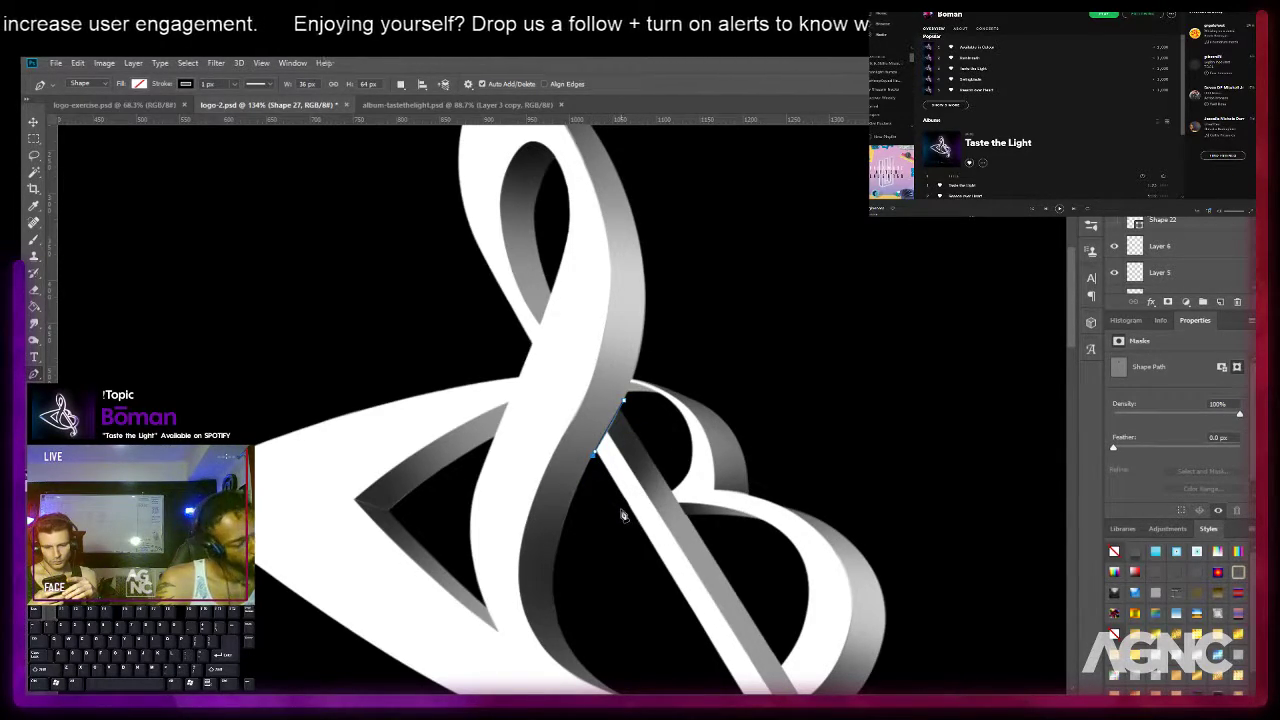
left_click(677, 457)
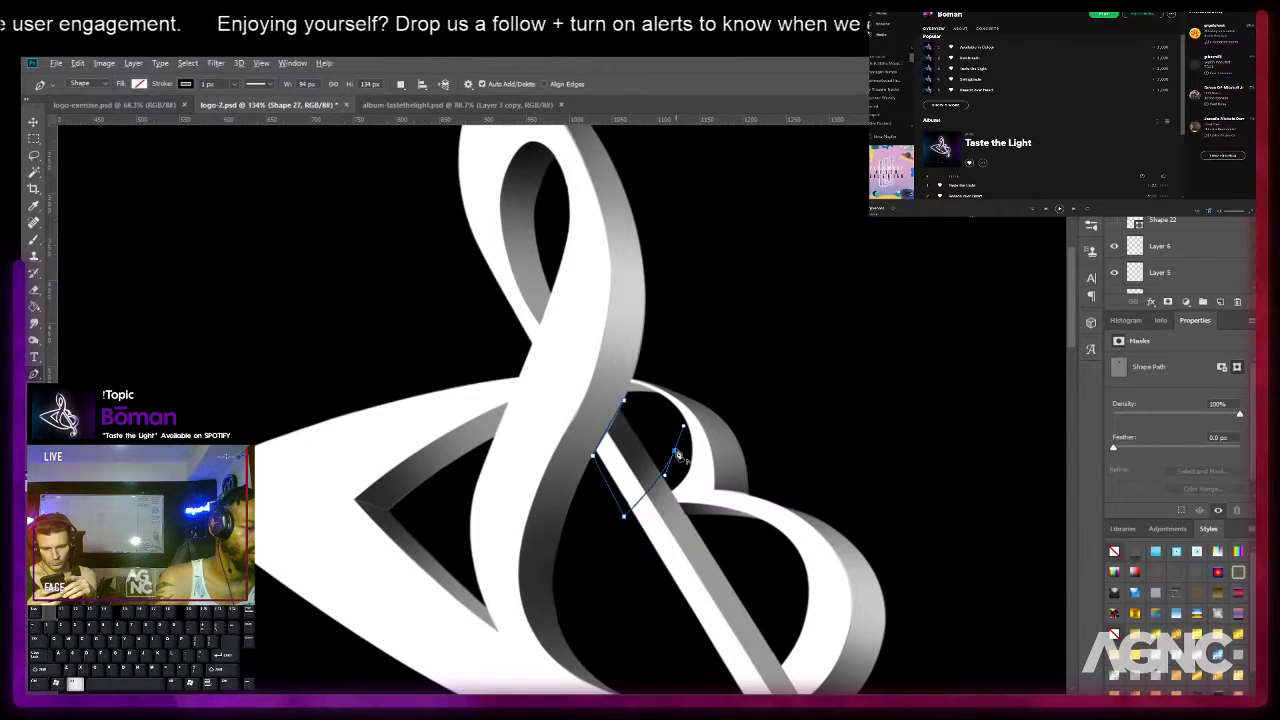
left_click(675, 451, "alt")
left_click(624, 400)
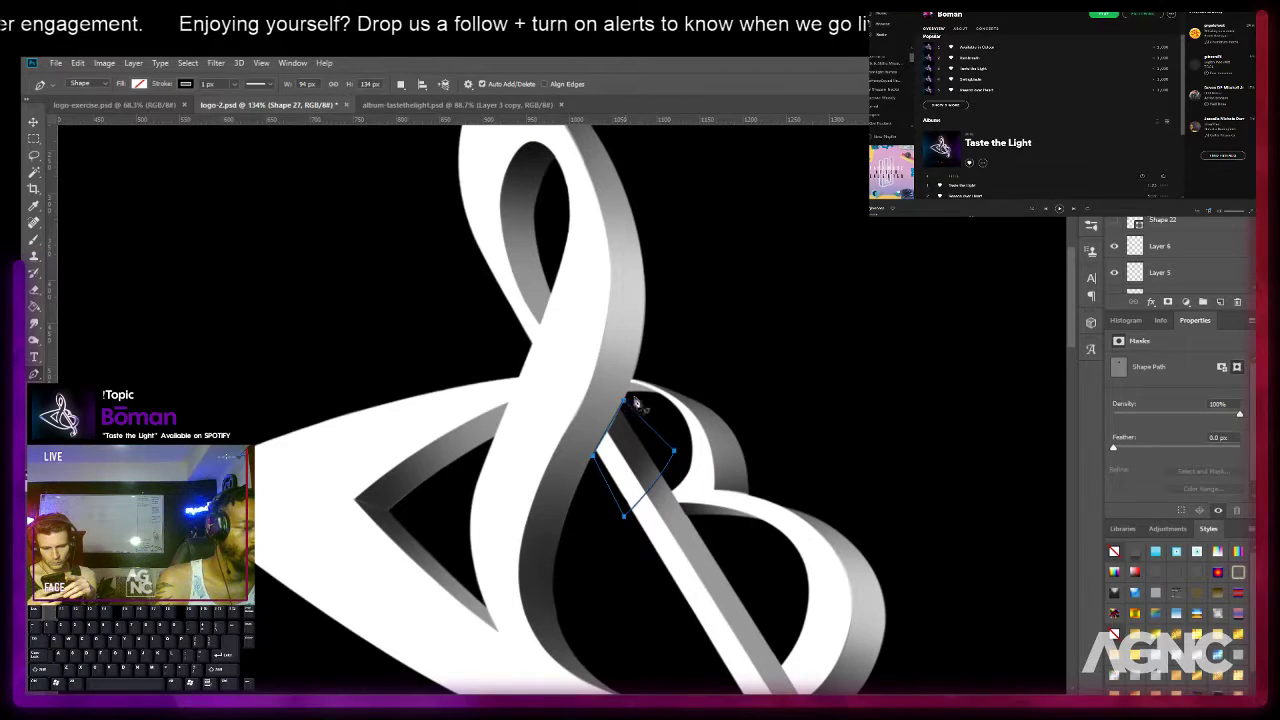
key("a")
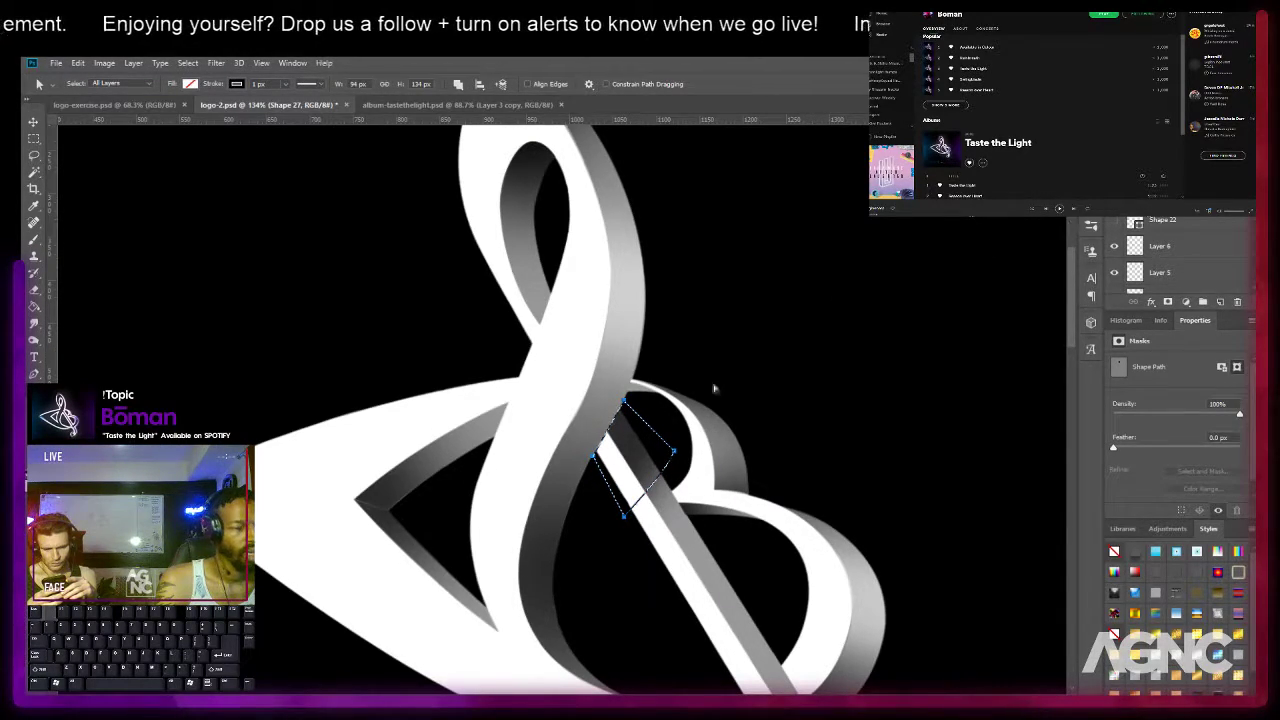
Select the Shape layer and restrict the selection to the stem's white front face inside the drawn outline.
key("v")
right_click(626, 476)
left_click(657, 487)
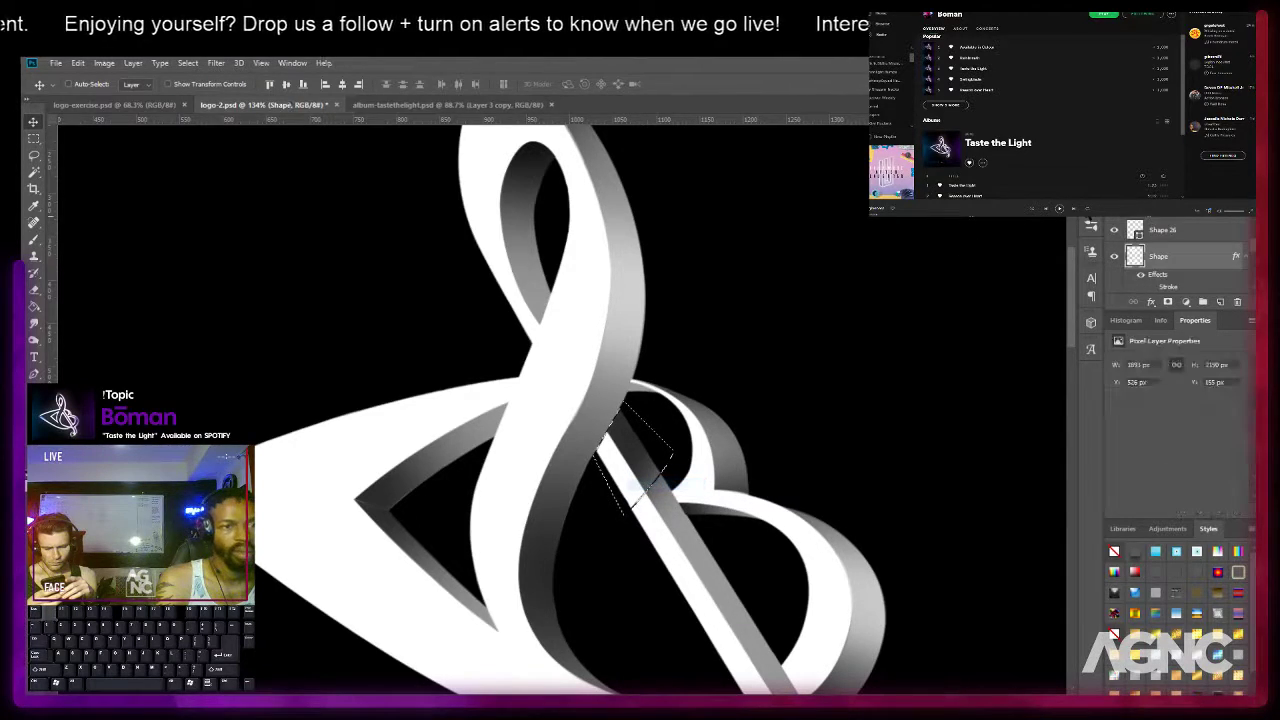
left_click(1135, 257, "ctrl")
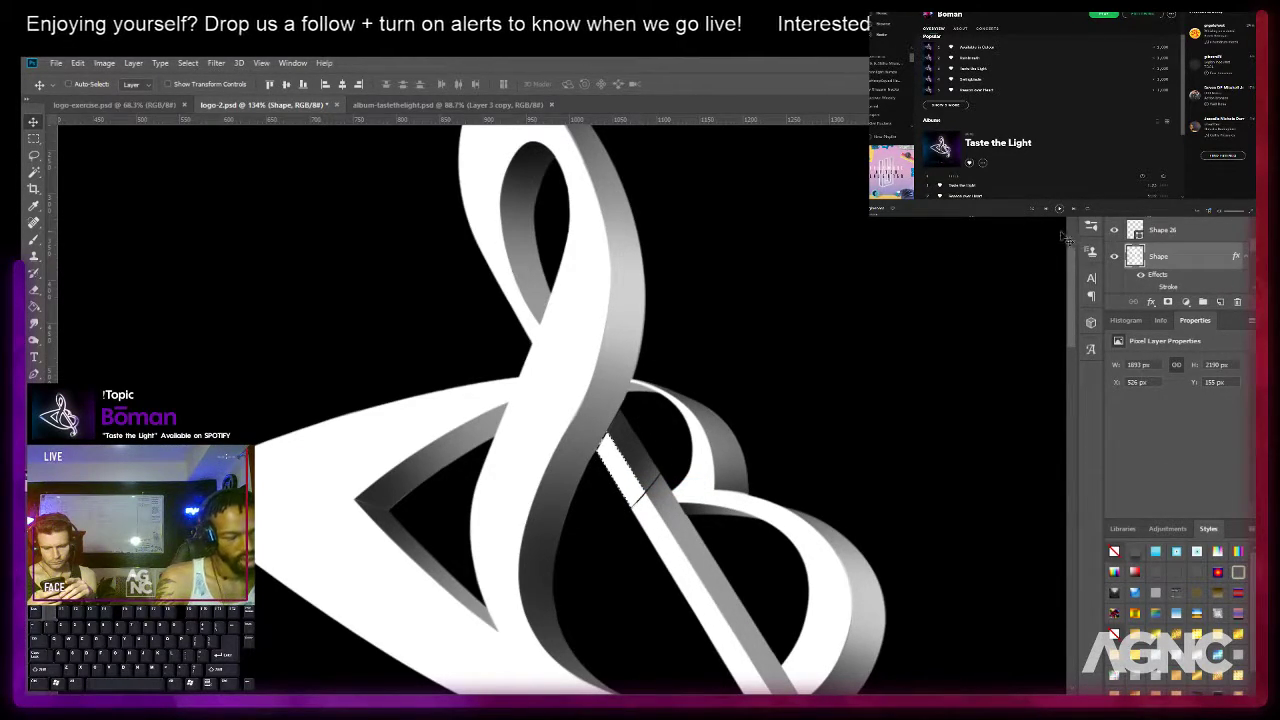
key("m")
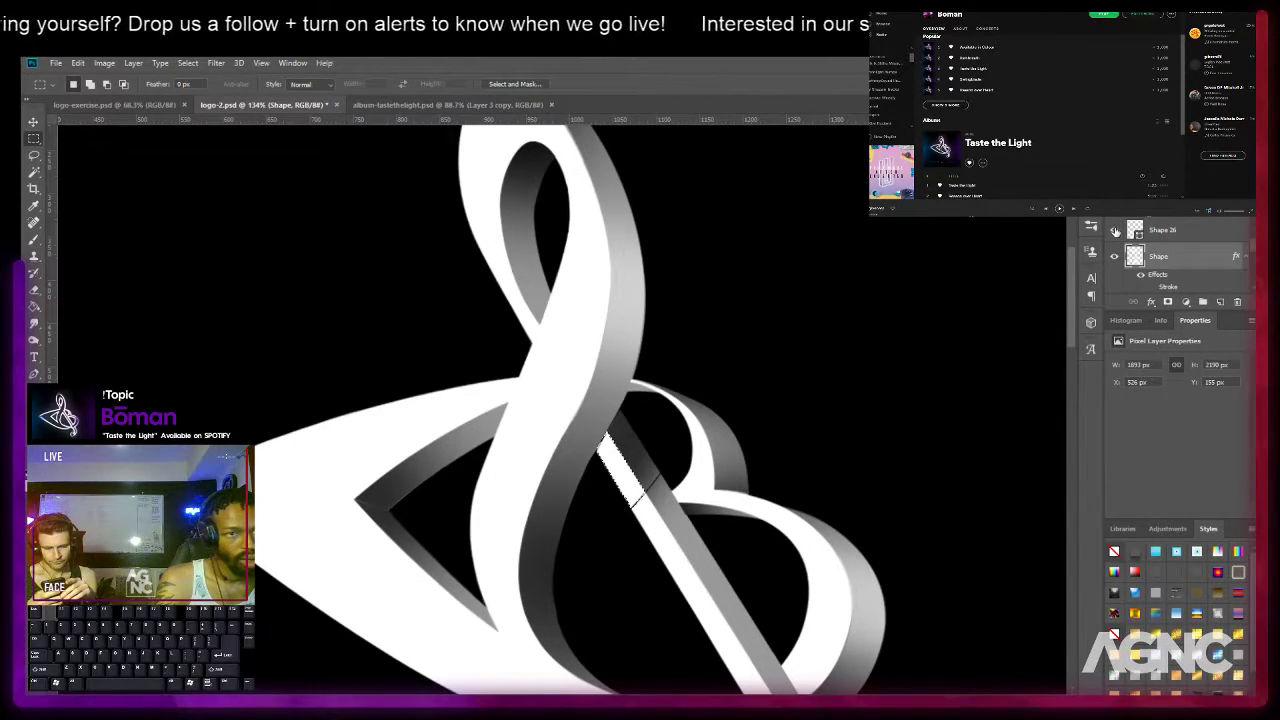
scroll(1154, 240, "down", 5)
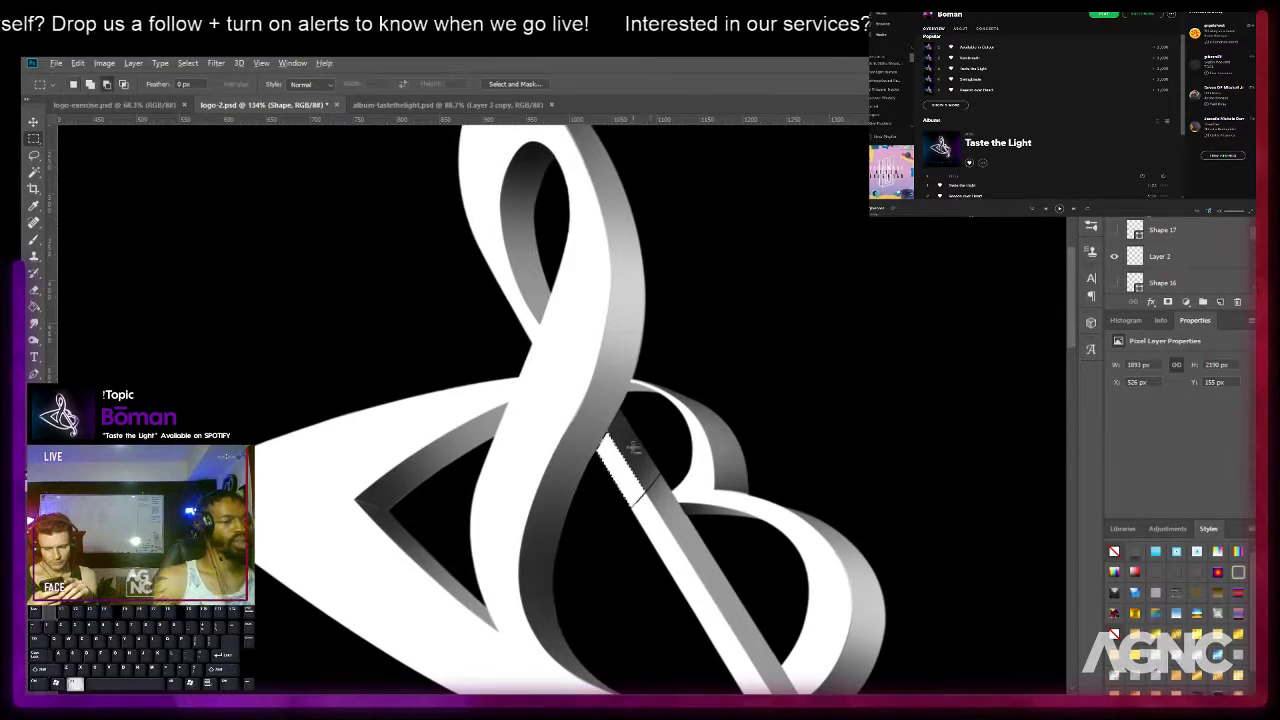
scroll(650, 450, "up", 3)
Enlarge the brush to 175 px and add a new layer above Shape 27 for the stem's shadow.
key("b")
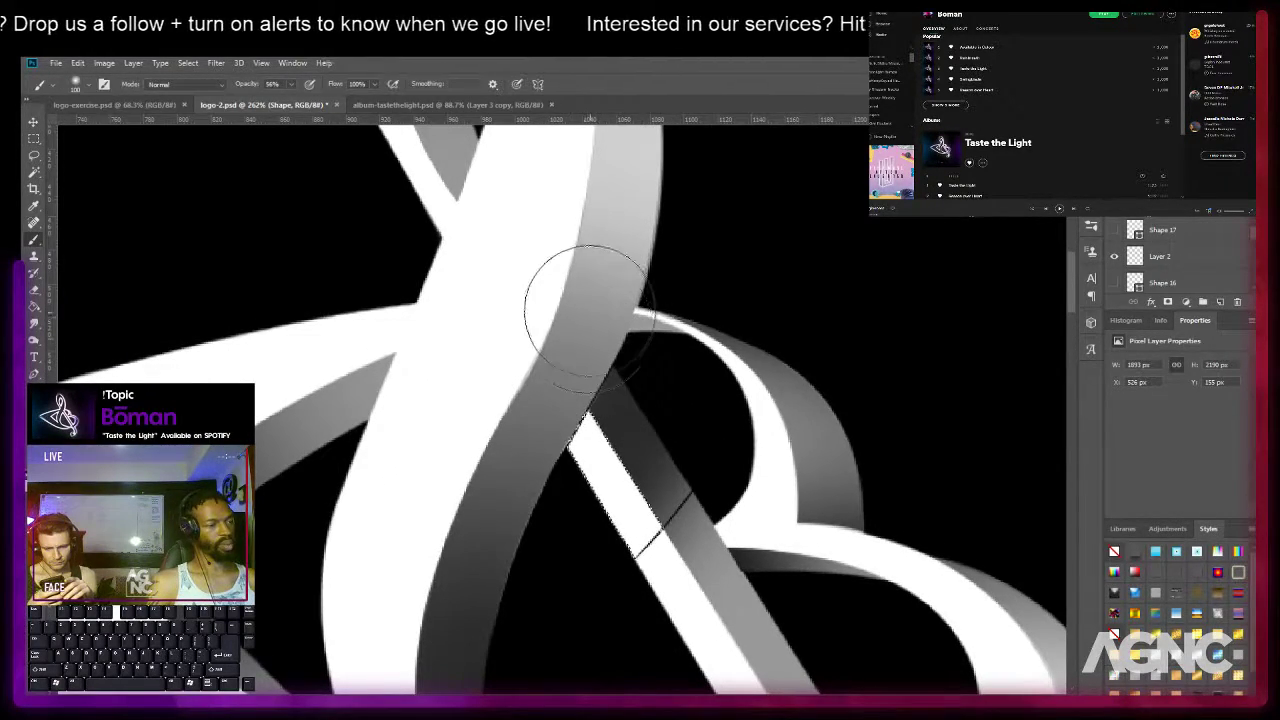
key("]")
key("]")
key("]")
key("]")
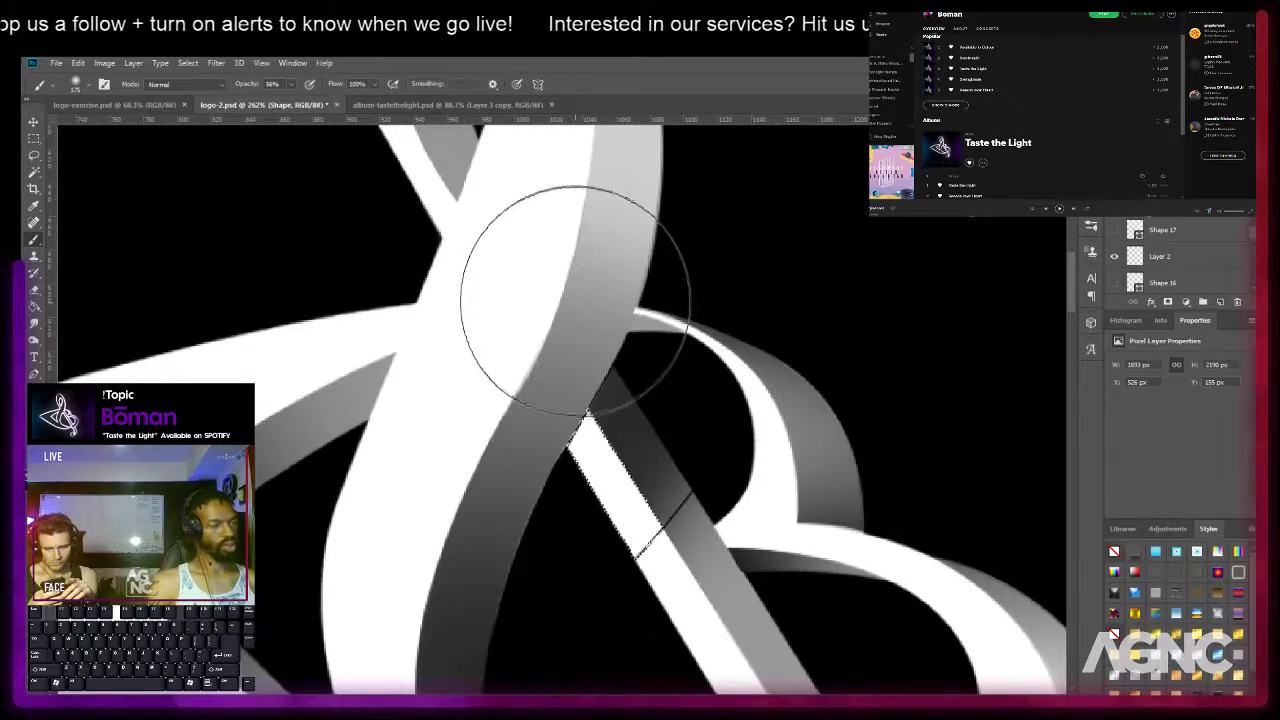
scroll(1160, 255, "up", 3)
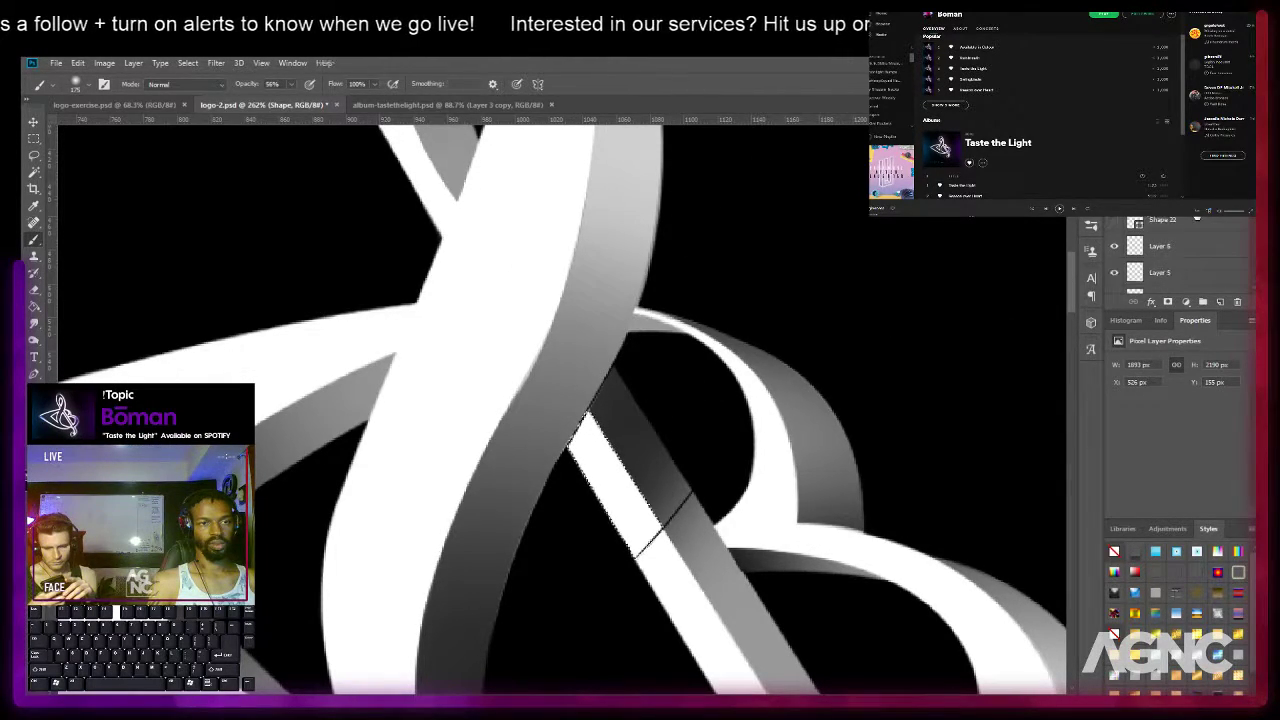
left_click(1160, 195)
left_click(1220, 301)
Try brushing a soft black shadow over the selected stem section using a smaller brush and a reduced opacity.
mouse_move(674, 360)
left_mouse_down()
mouse_move(648, 324)
mouse_move(543, 377)
left_mouse_up()
key("bracketleft")
key("bracketleft")
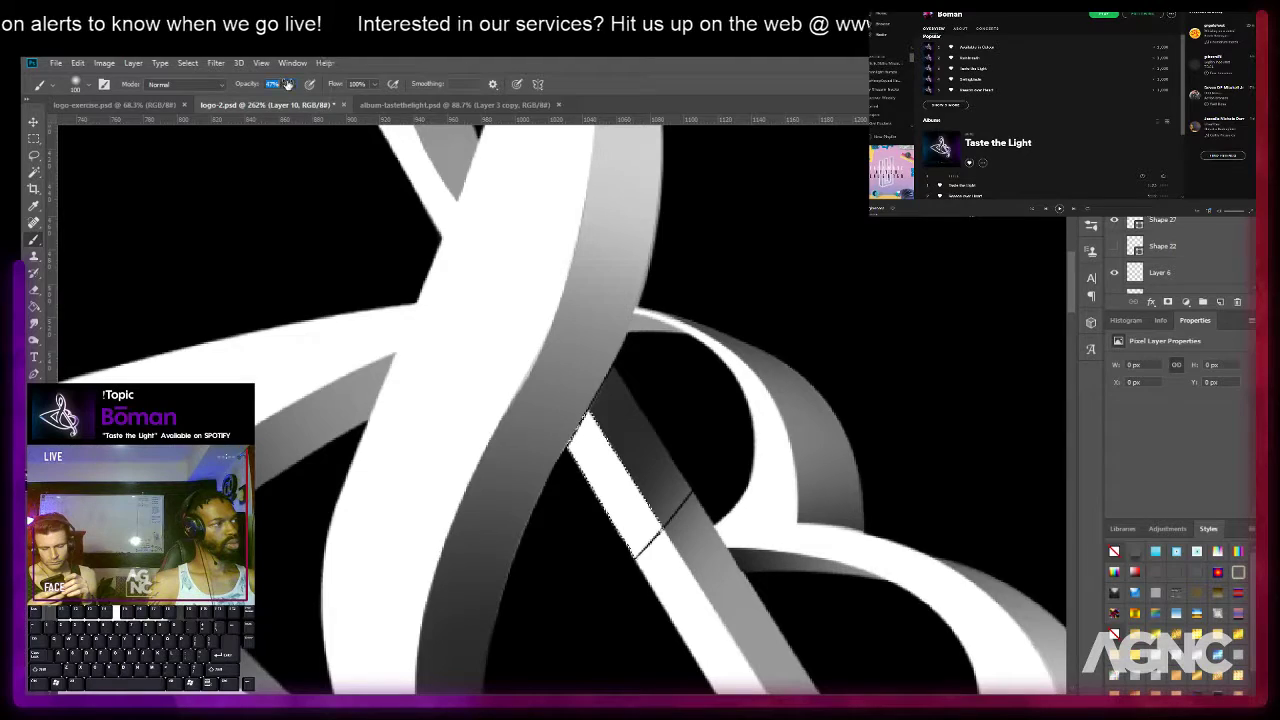
key("bracketright")
mouse_move(586, 324)
left_mouse_down()
mouse_move(483, 408)
mouse_move(561, 320)
mouse_move(511, 385)
mouse_move(561, 335)
mouse_move(566, 375)
mouse_move(506, 442)
mouse_move(639, 326)
mouse_move(659, 326)
mouse_move(511, 477)
mouse_move(562, 400)
left_mouse_up()
key("ctrl+alt+z")
key("ctrl+alt+z")
Brush a soft black shadow onto the stem's upper end with a 125 px brush at 40% opacity, and clear the selection.
left_click_drag(250, 86, 237, 86)
mouse_move(650, 362)
left_mouse_down()
mouse_move(522, 482)
mouse_move(687, 324)
mouse_move(482, 479)
mouse_move(492, 439)
mouse_move(645, 324)
mouse_move(487, 524)
mouse_move(617, 379)
mouse_move(657, 354)
mouse_move(462, 549)
mouse_move(692, 338)
mouse_move(479, 547)
mouse_move(537, 446)
mouse_move(628, 338)
left_mouse_up()
key("ctrl+d")
key("m")
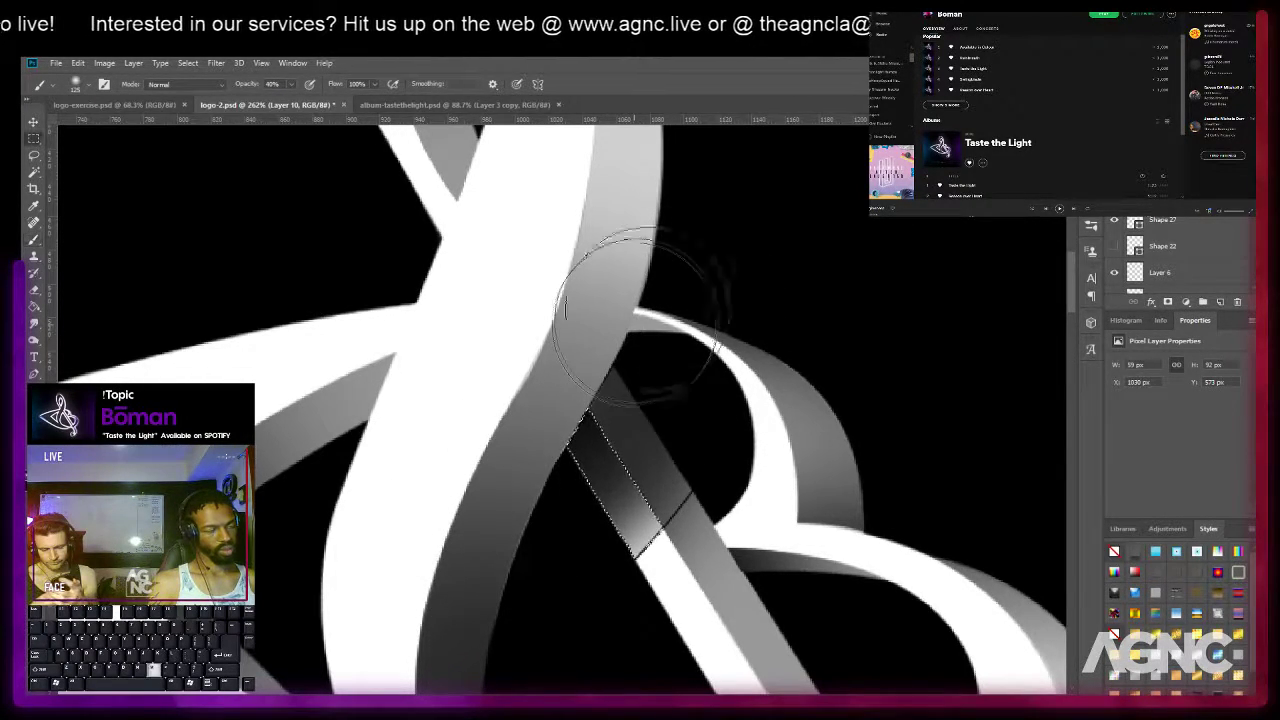
Find the layer holding the dark line across the stem and hide Shape 27.
key("w")
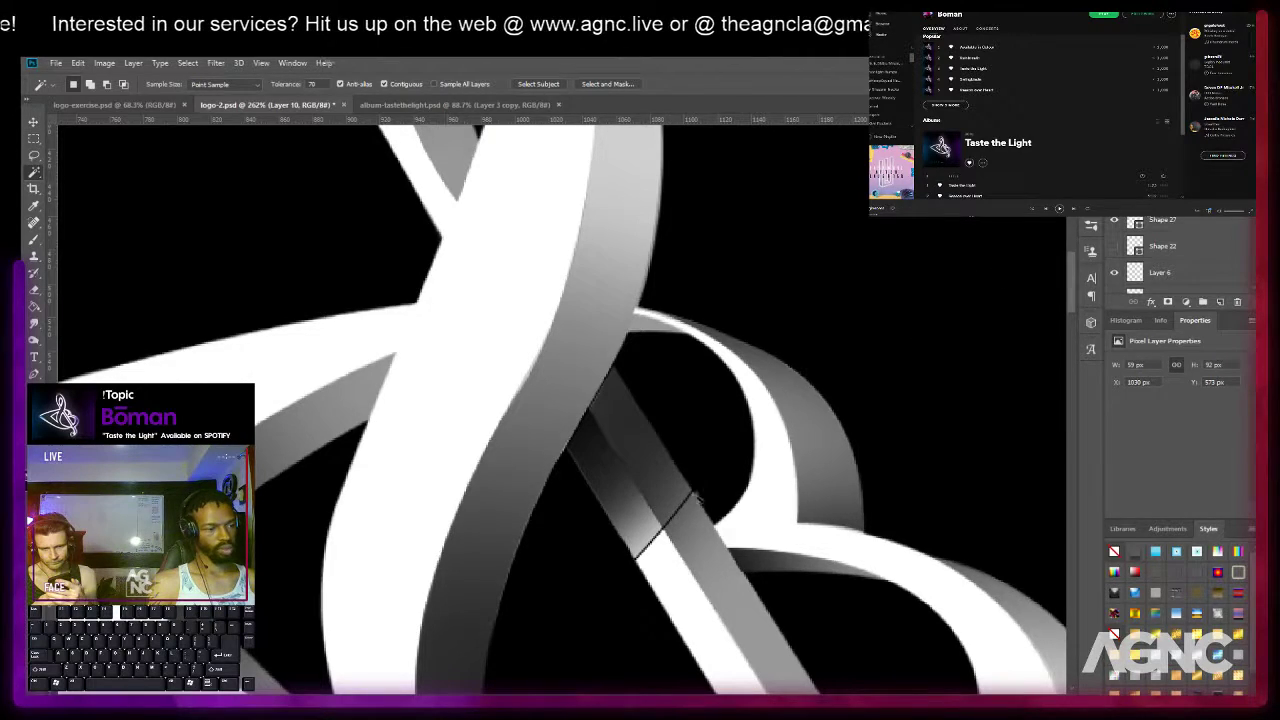
key("v")
right_click(657, 512)
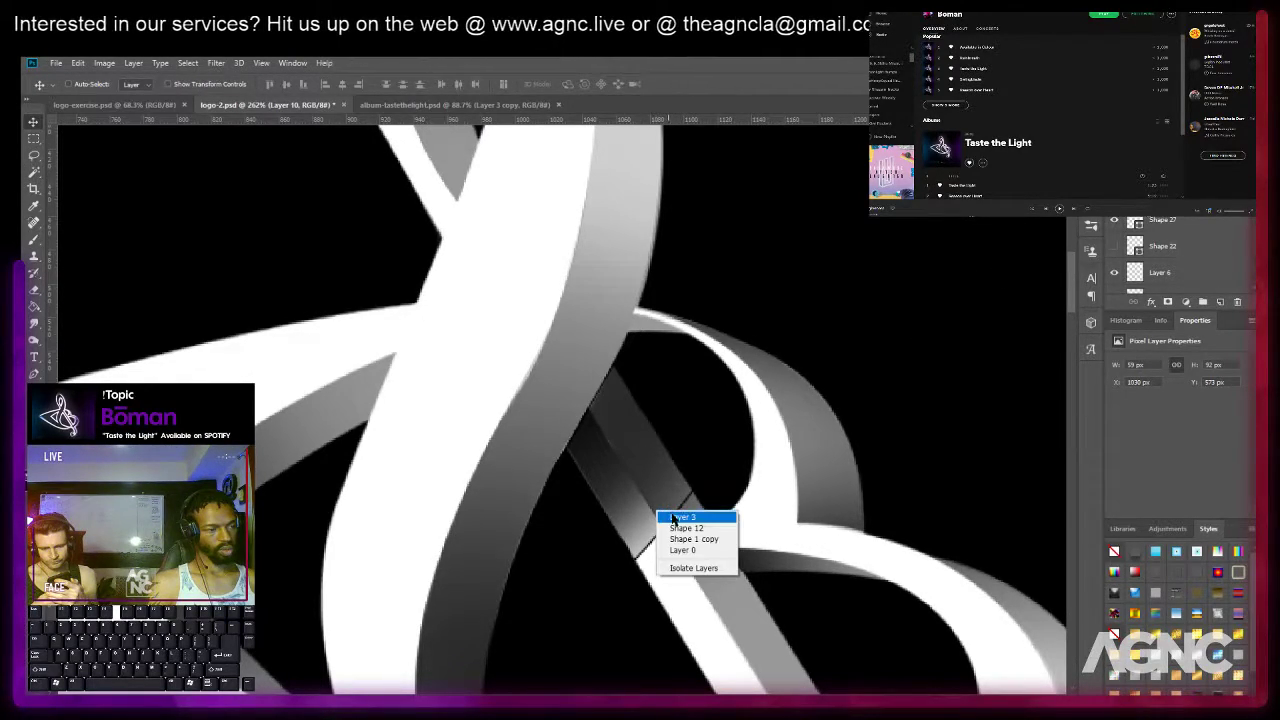
left_click(676, 528)
key("a")
left_click(651, 547)
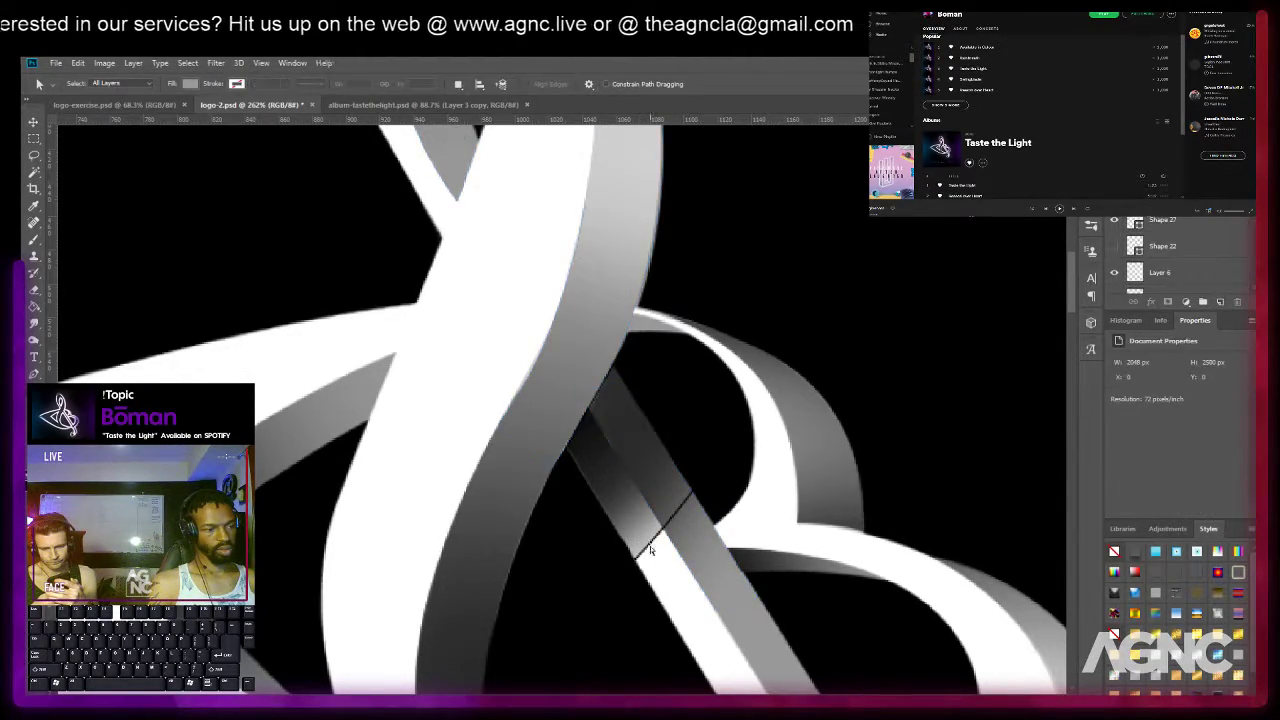
left_click(653, 545)
left_click(1113, 222)
Select Layer 10 and erase the lower edge of the stem's shadow with an enlarged Eraser.
key("a")
key("e")
right_click(634, 520, "ctrl")
left_click(655, 523)
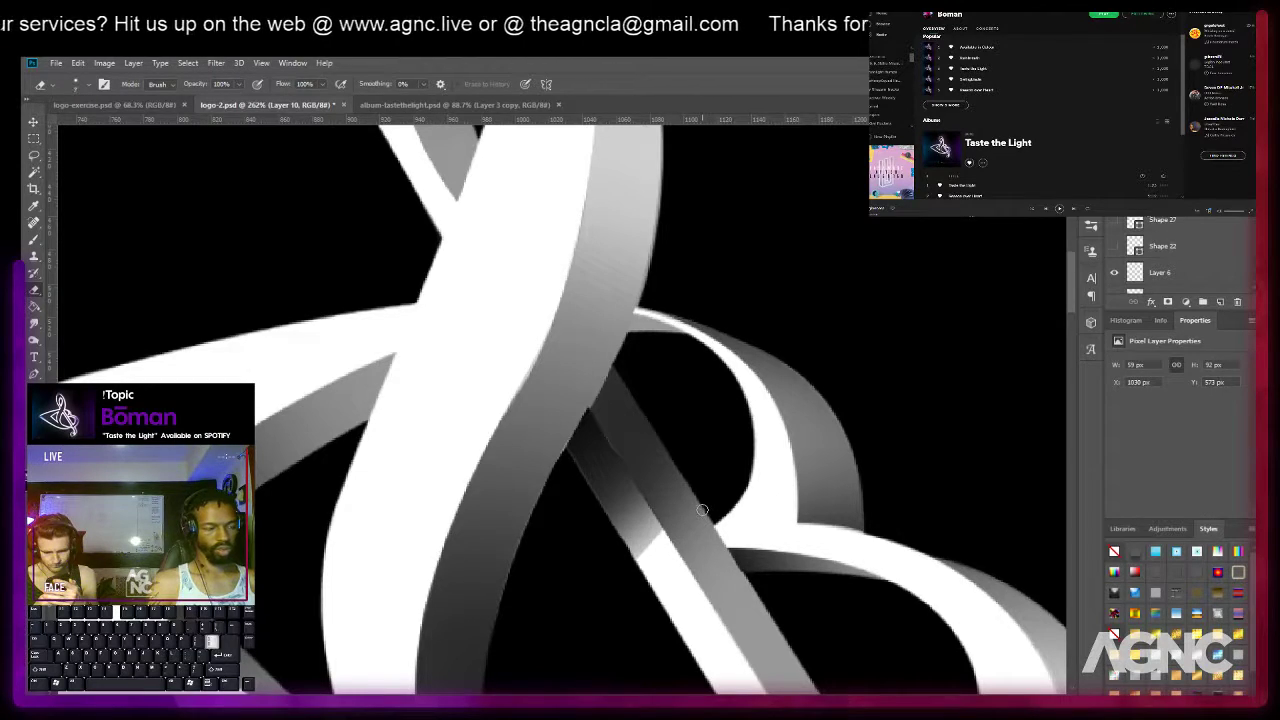
key("bracketright")
key("bracketright")
key("bracketright")
key("bracketright")
mouse_move(676, 592)
left_mouse_down()
mouse_move(715, 620)
mouse_move(700, 600)
left_mouse_up()
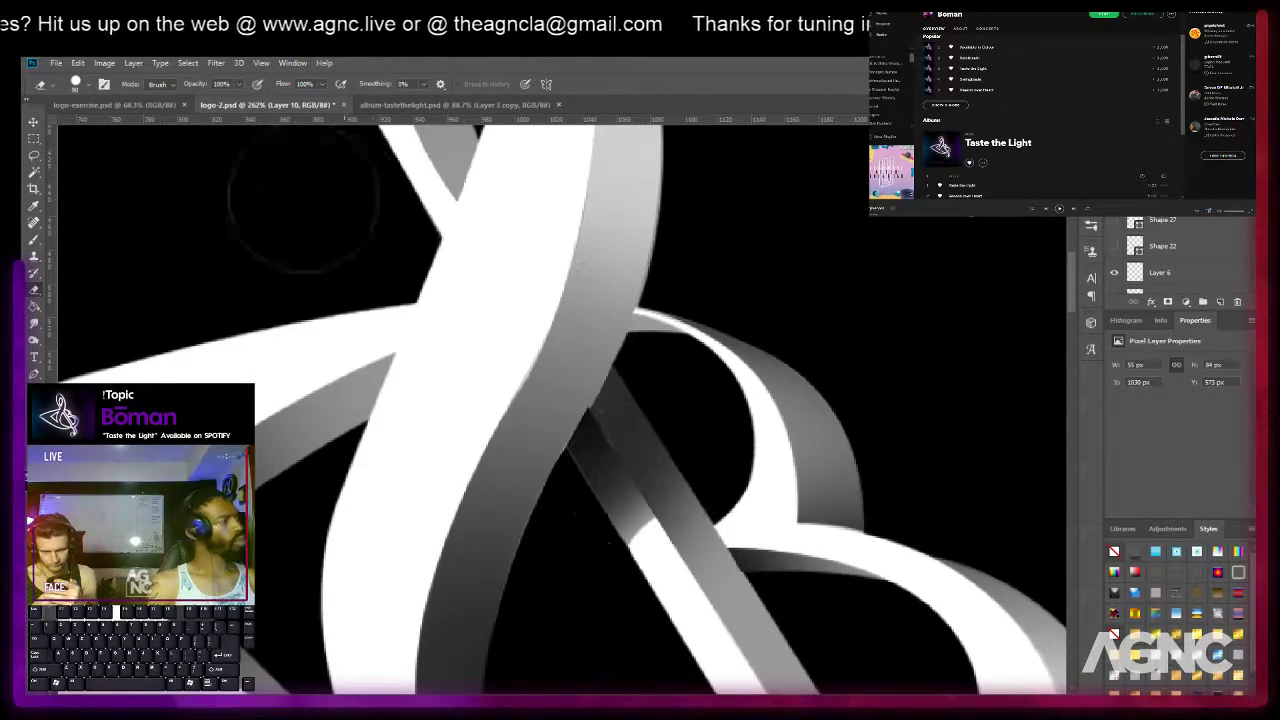
Undo the last erase and soften the lower edge of the stem's shadow with a 175 px Eraser at 0% hardness.
key("ctrl+z")
left_click(87, 84)
left_click(95, 156)
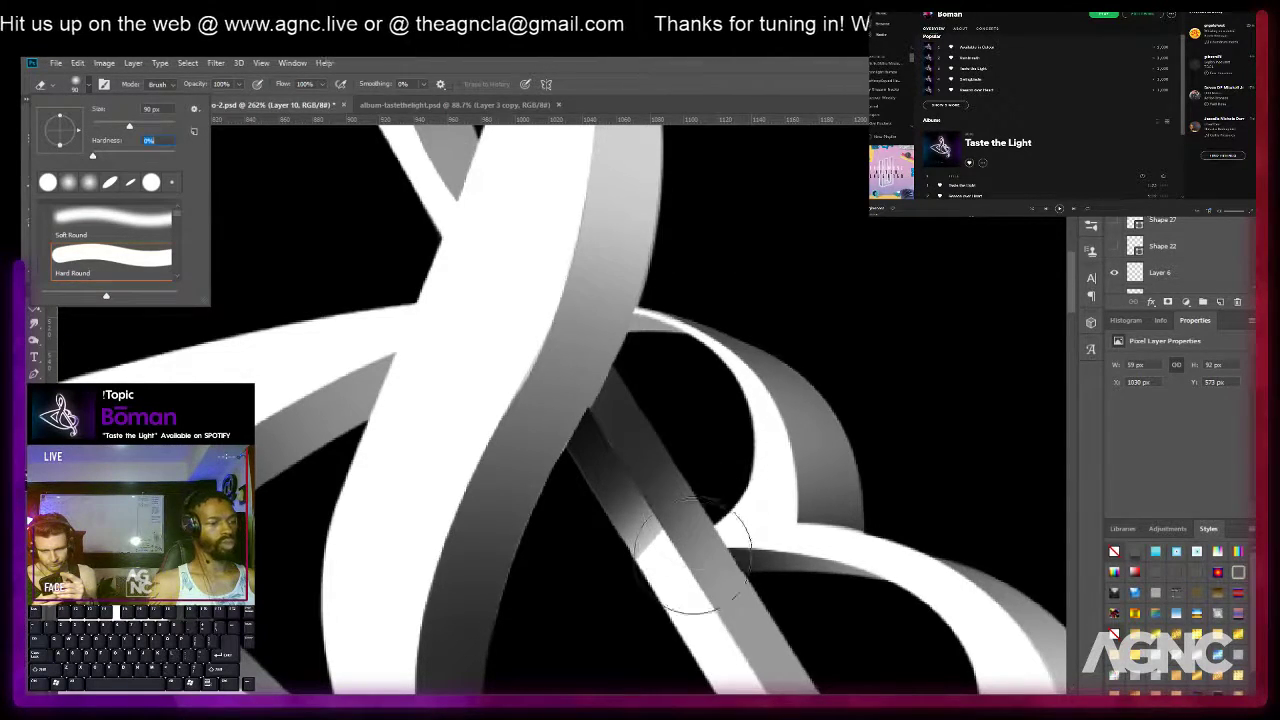
key("Return")
key("bracketright")
key("bracketright")
key("bracketright")
key("bracketright")
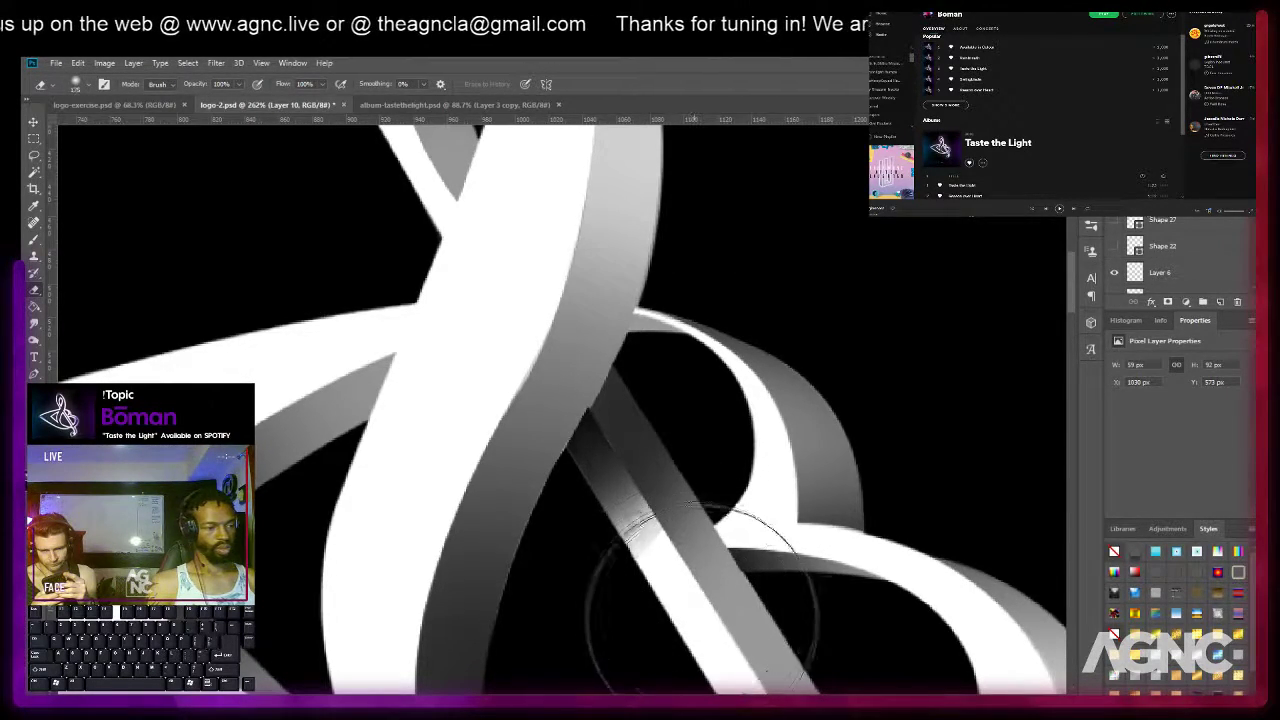
scroll(768, 490, "down", 3)
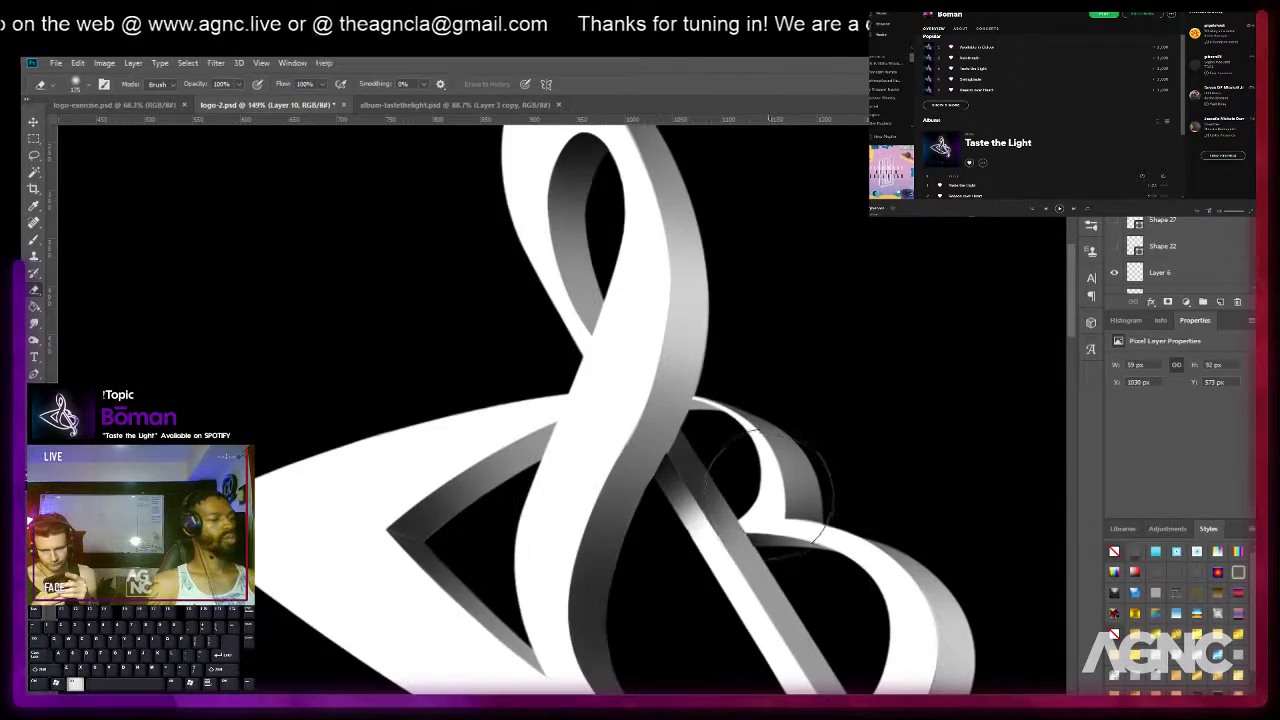
scroll(770, 420, "down", 4)
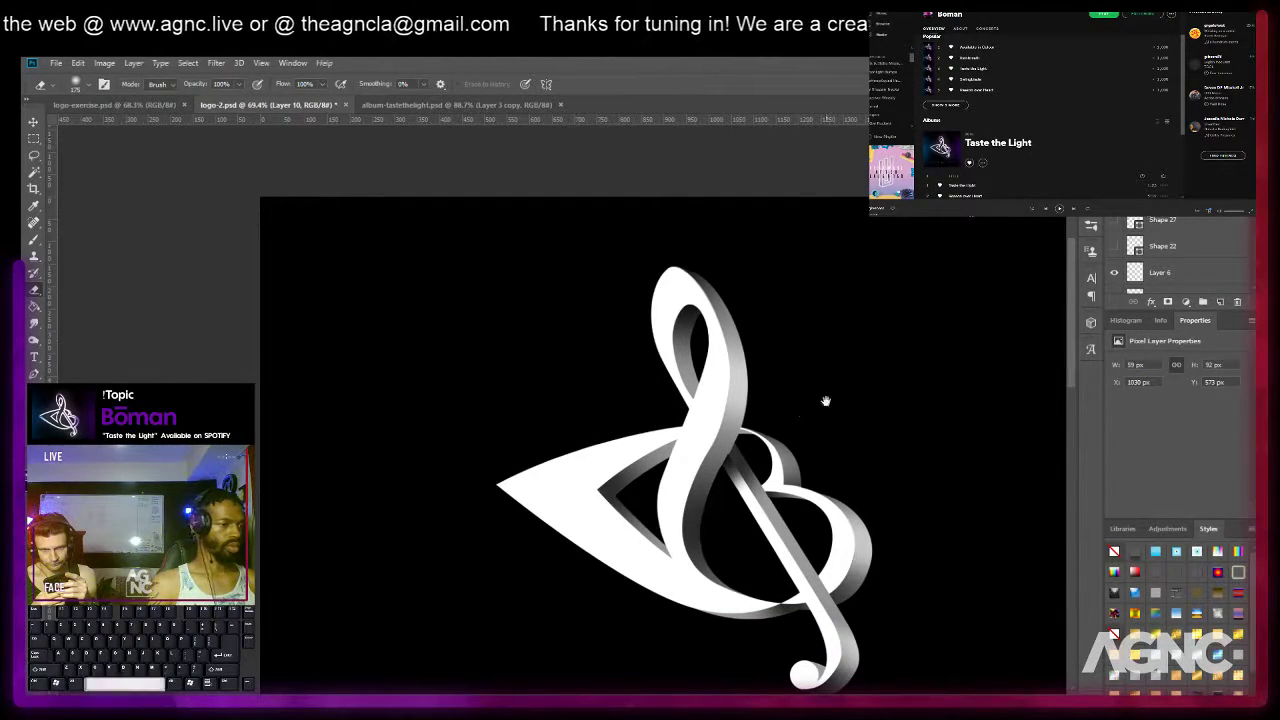
left_click_drag(825, 401, 826, 343)
scroll(735, 355, "up", 3)
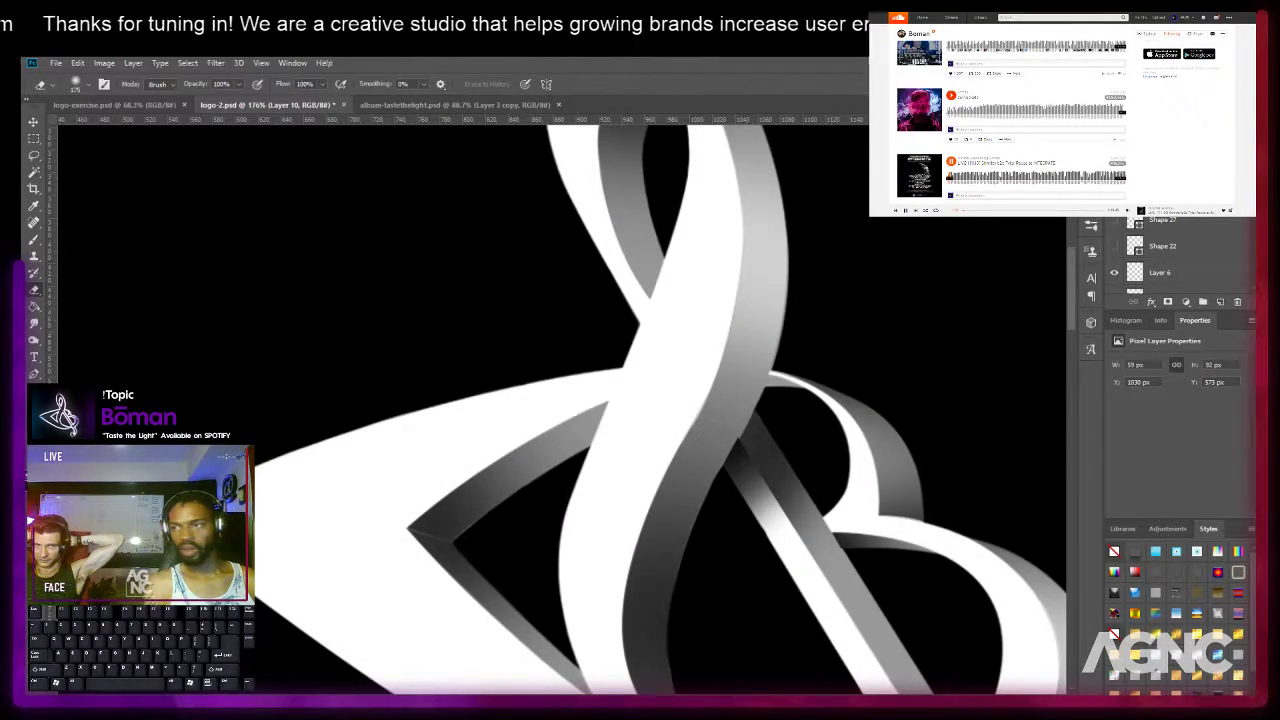
Switch to the browser and open the copied SoundCloud link to the track Deference.
key("ctrl+t")
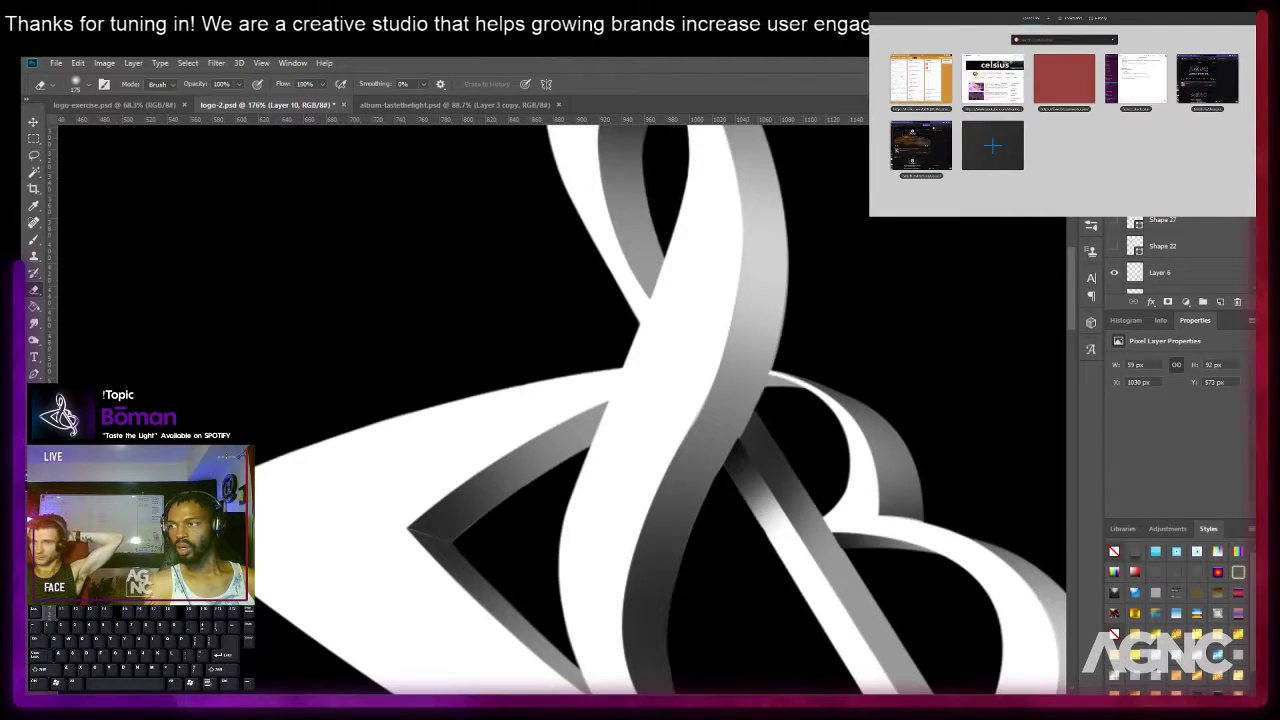
key("ctrl+w")
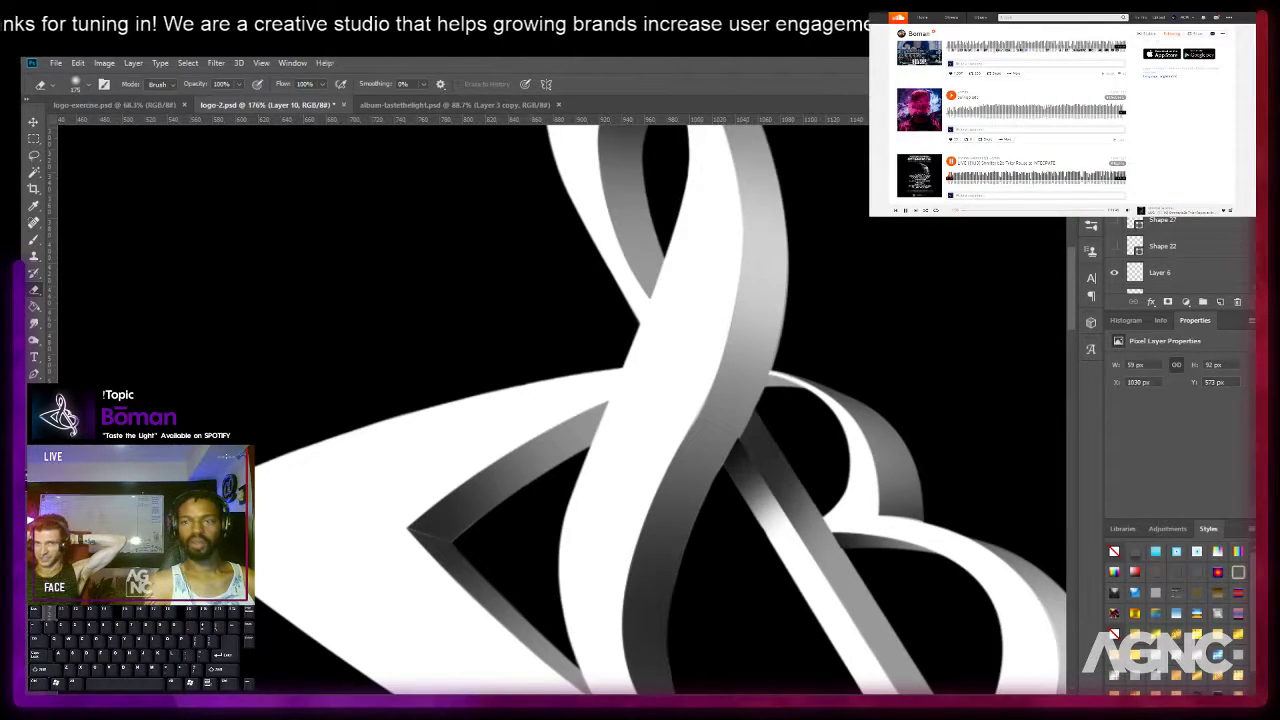
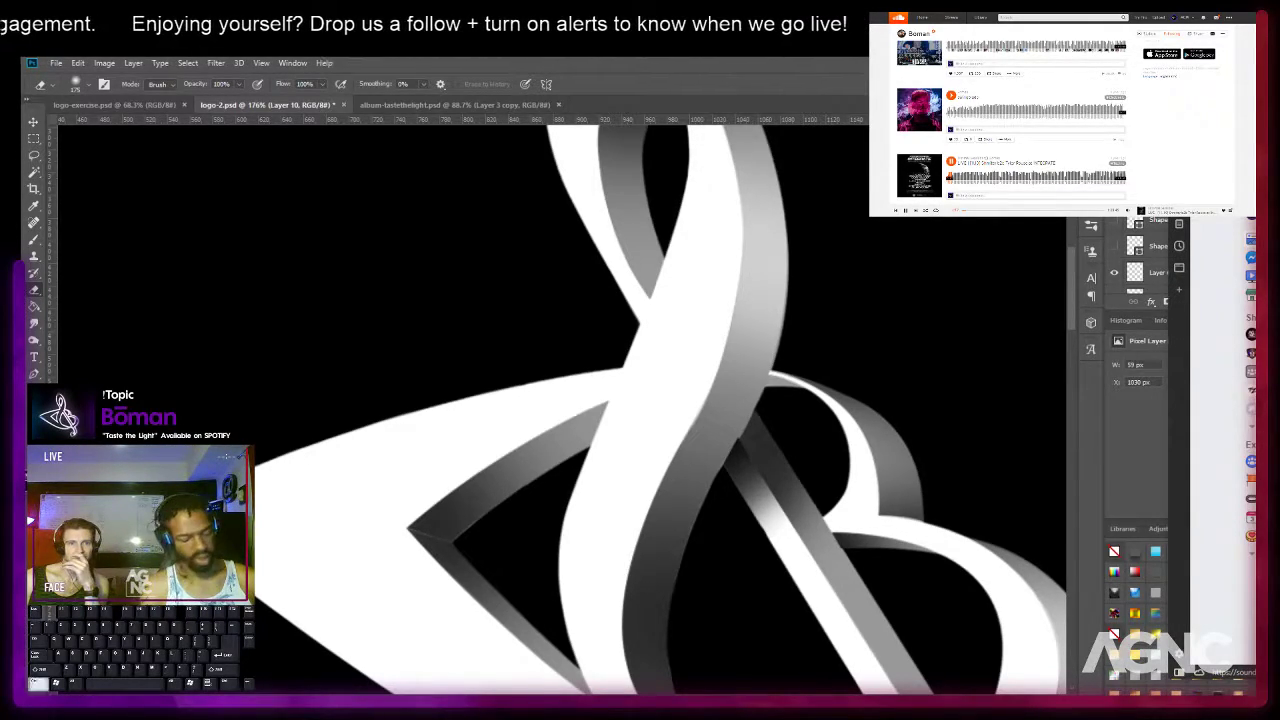
key("alt+Tab")
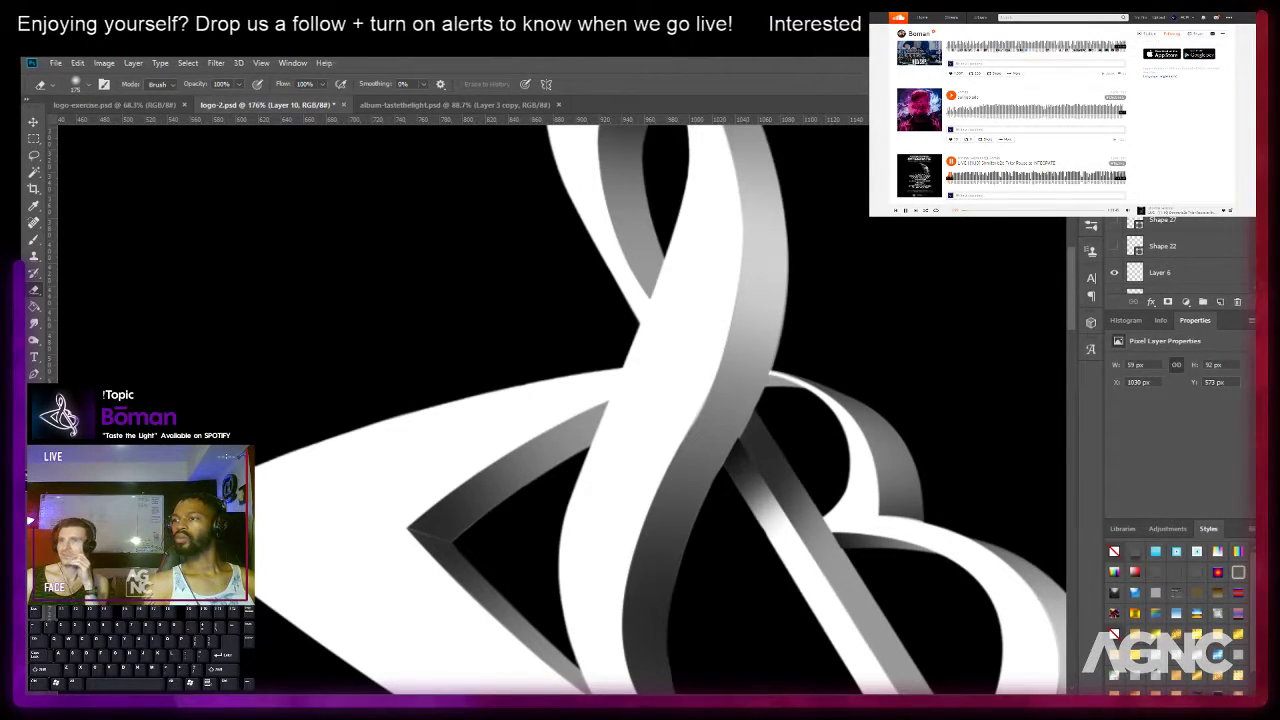
key("ctrl+v")
key("Return")
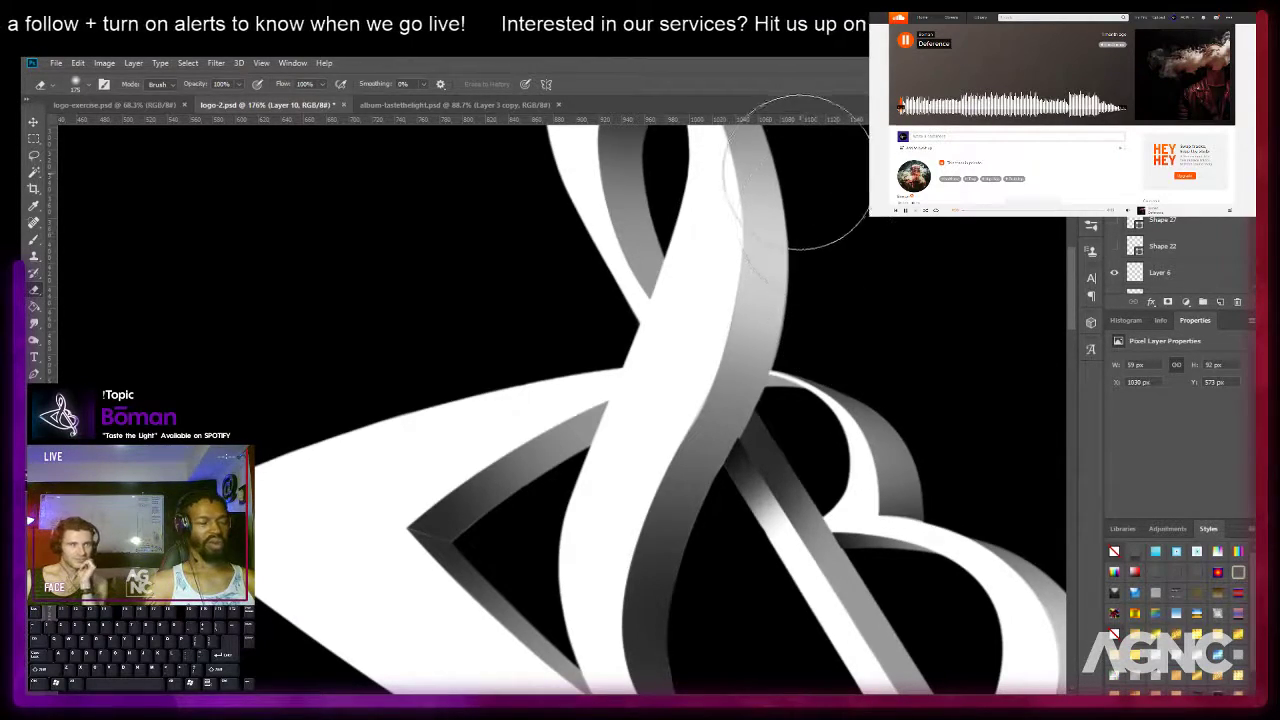
Try nudging the stem's shadow on Layer 10 upward with the Move tool.
scroll(750, 357, "up", 6)
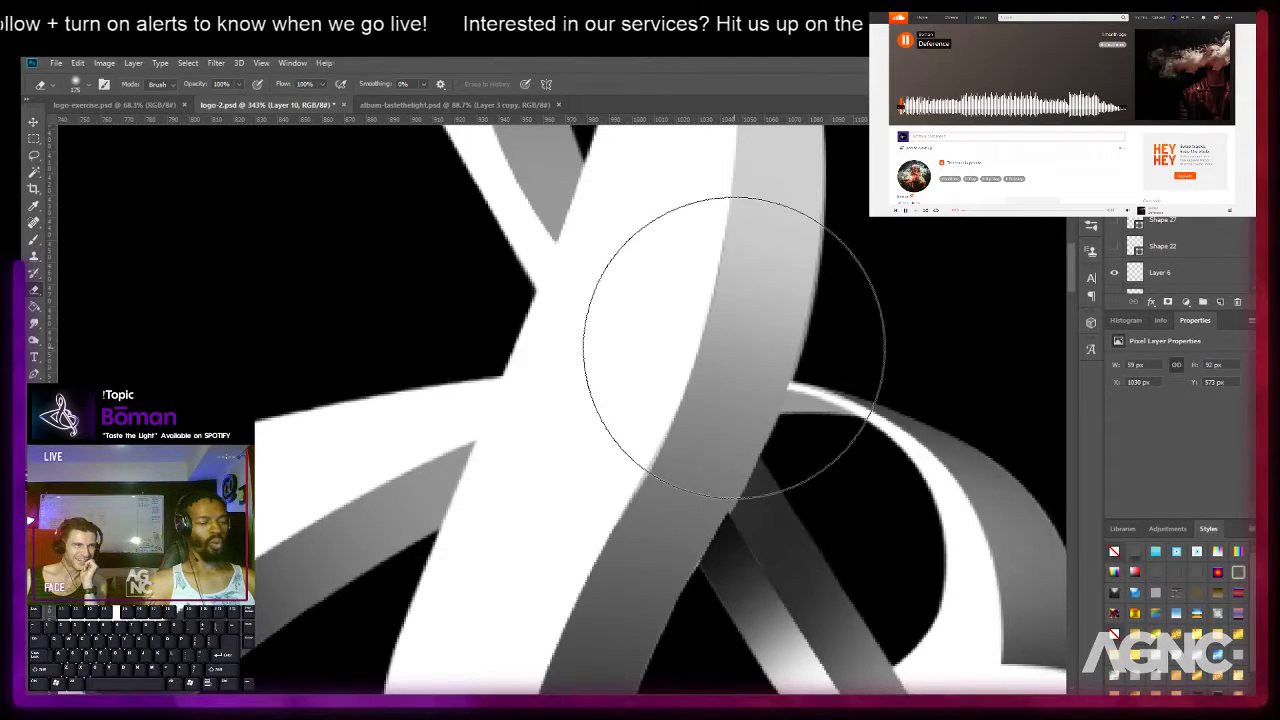
key("v")
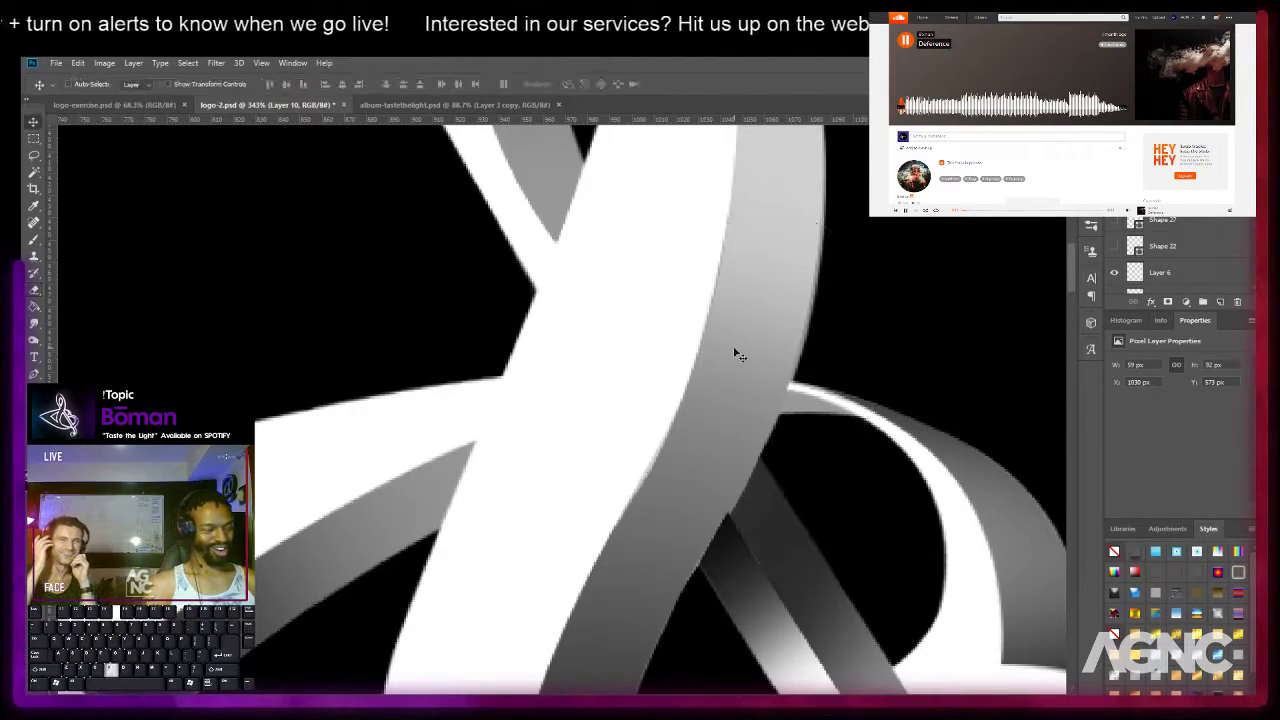
key("Up")
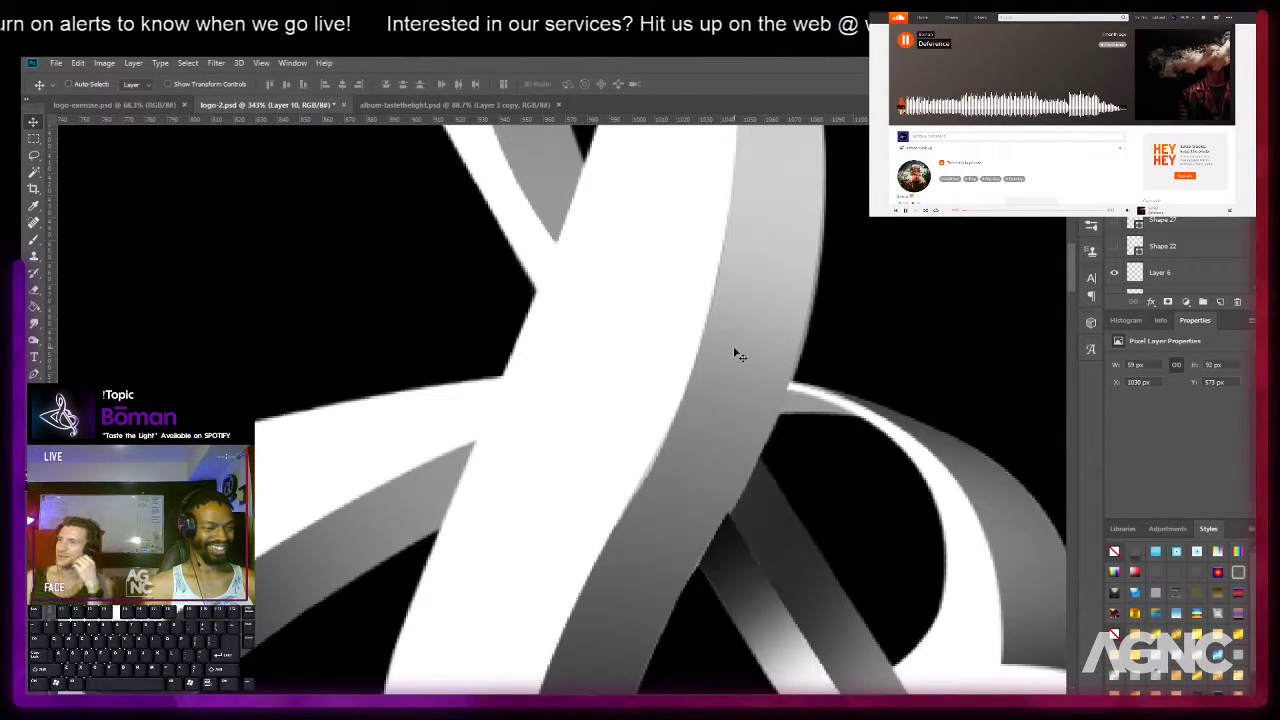
key("e")
scroll(733, 404, "up", 4)
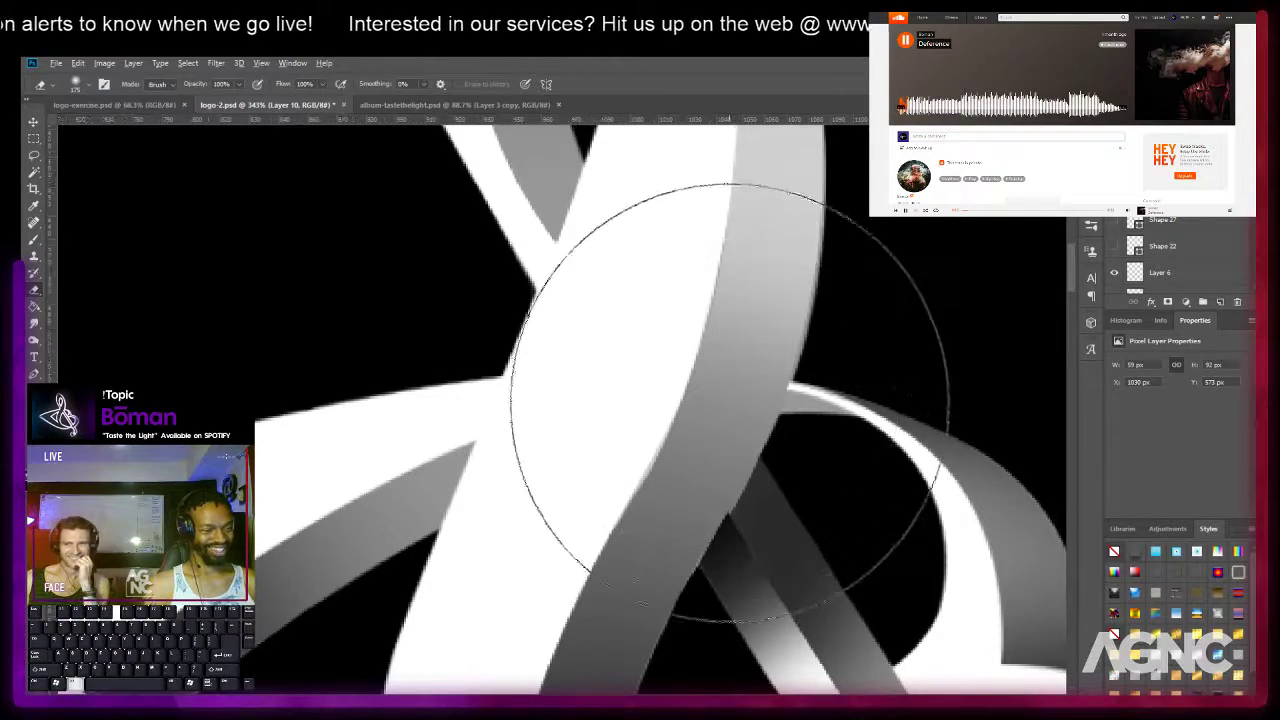
Outline a small triangle on the clef's edge above the stem with the Polygonal Lasso and nudge the selection up and right.
key("l")
key("space")
left_click_drag(734, 438, 749, 320)
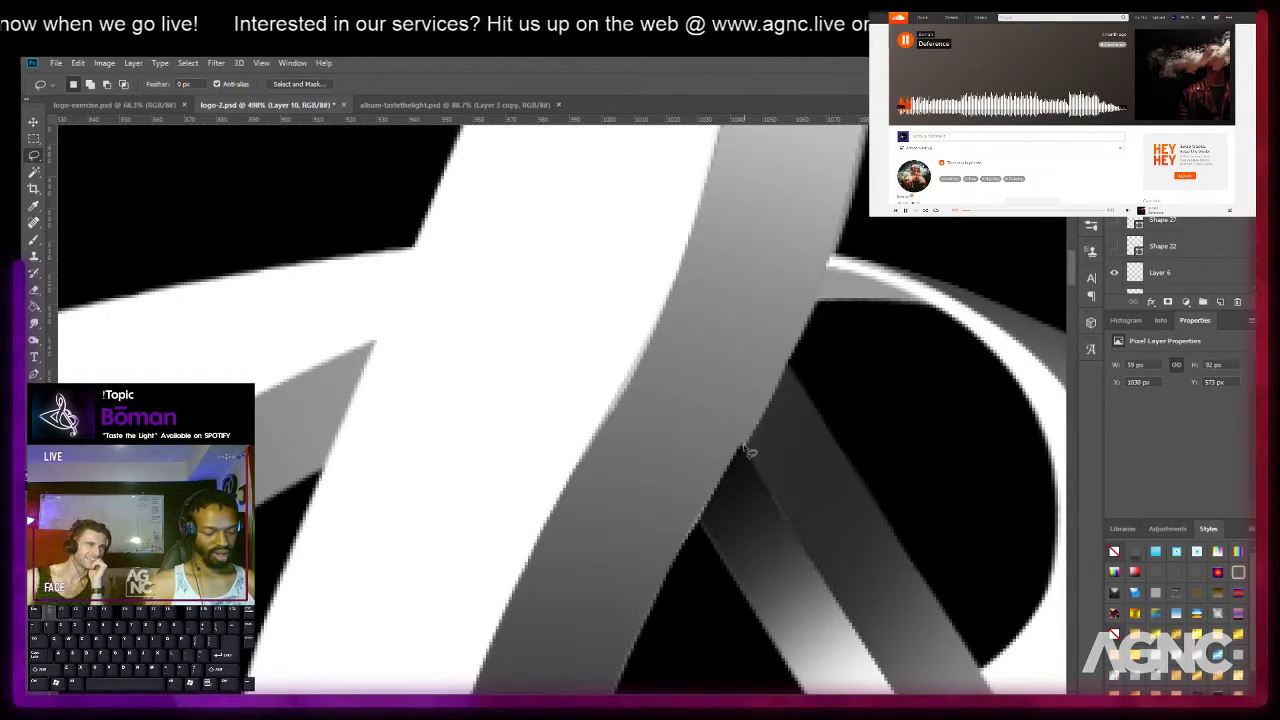
key("shift+l")
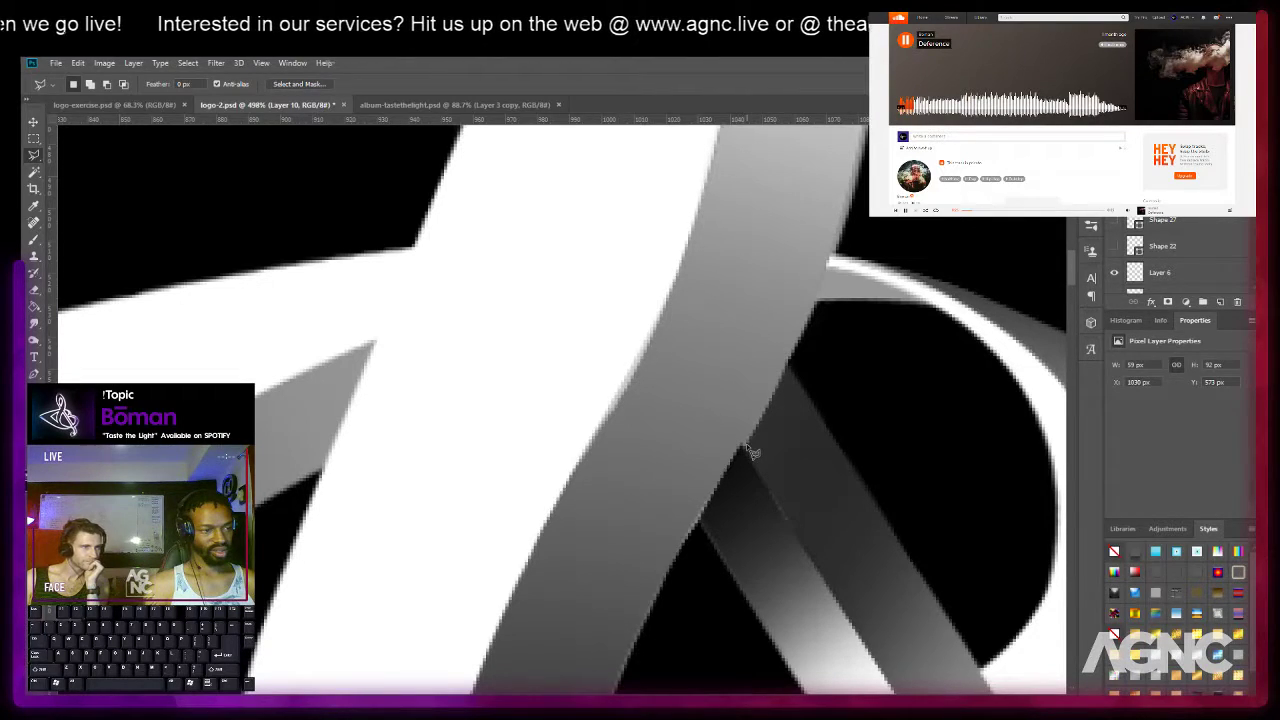
left_click(699, 521)
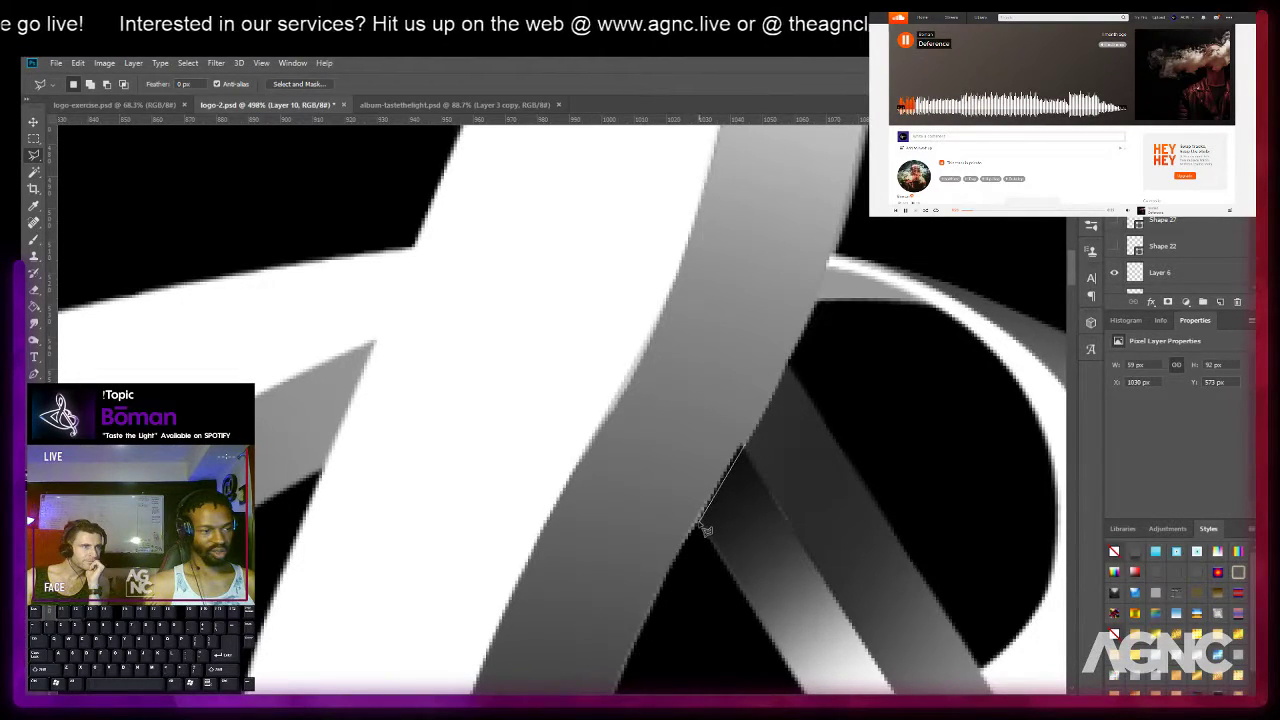
double_click(685, 468)
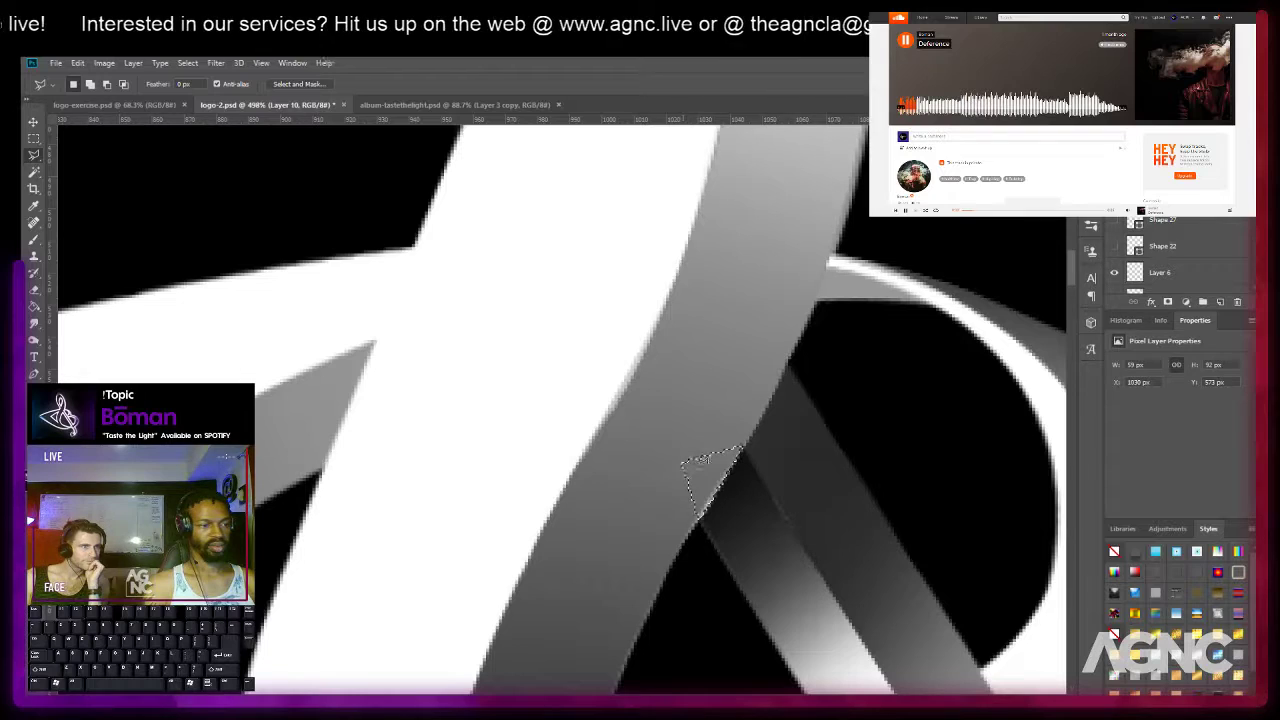
key("ctrl+d")
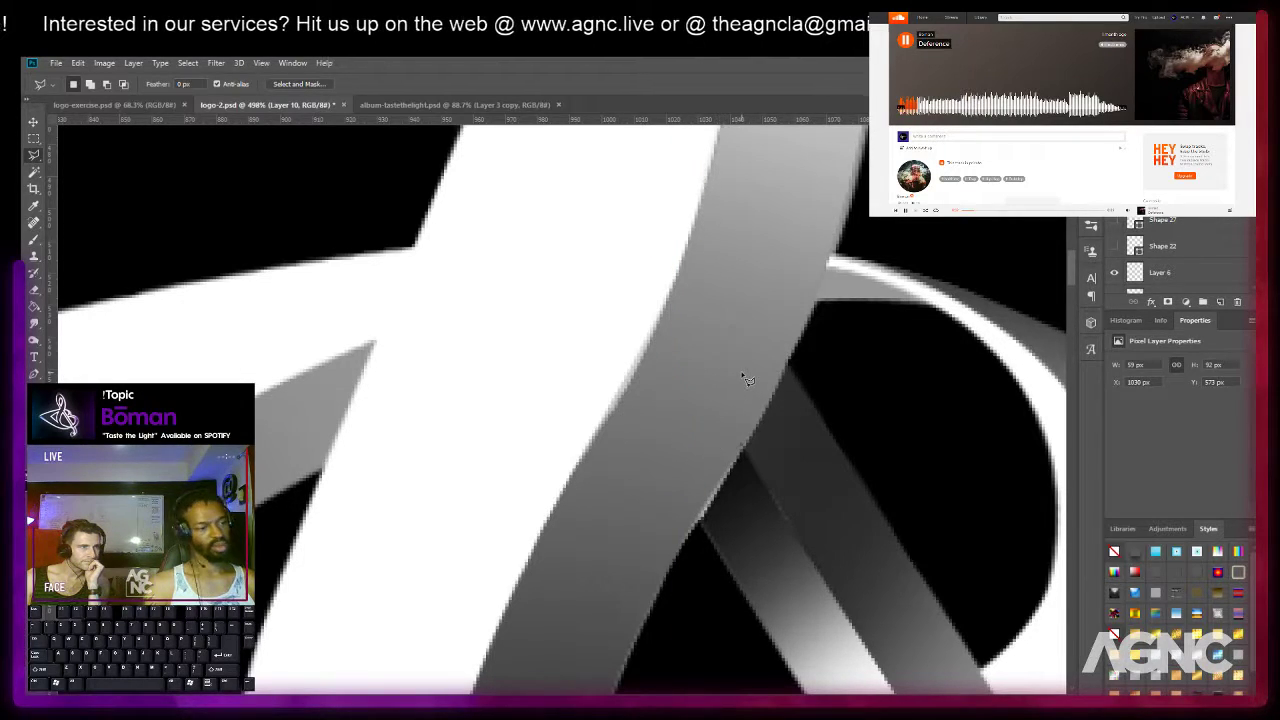
key("ctrl+shift+d")
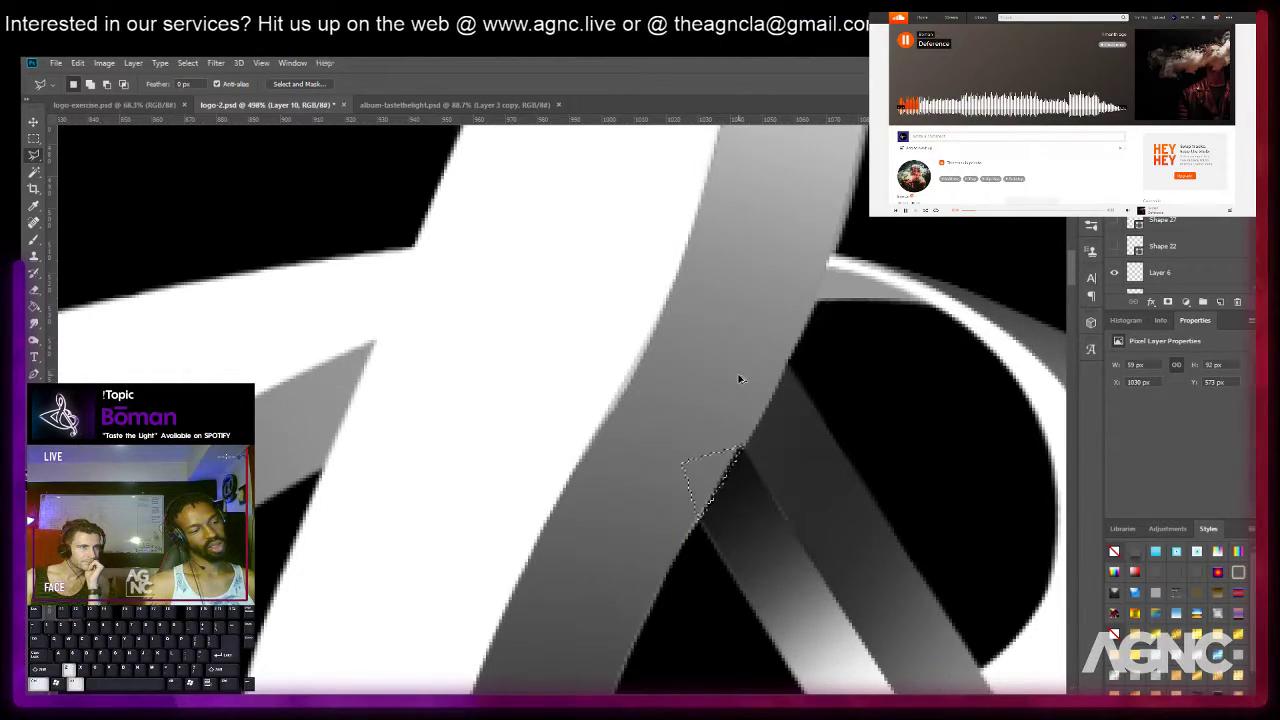
key("m")
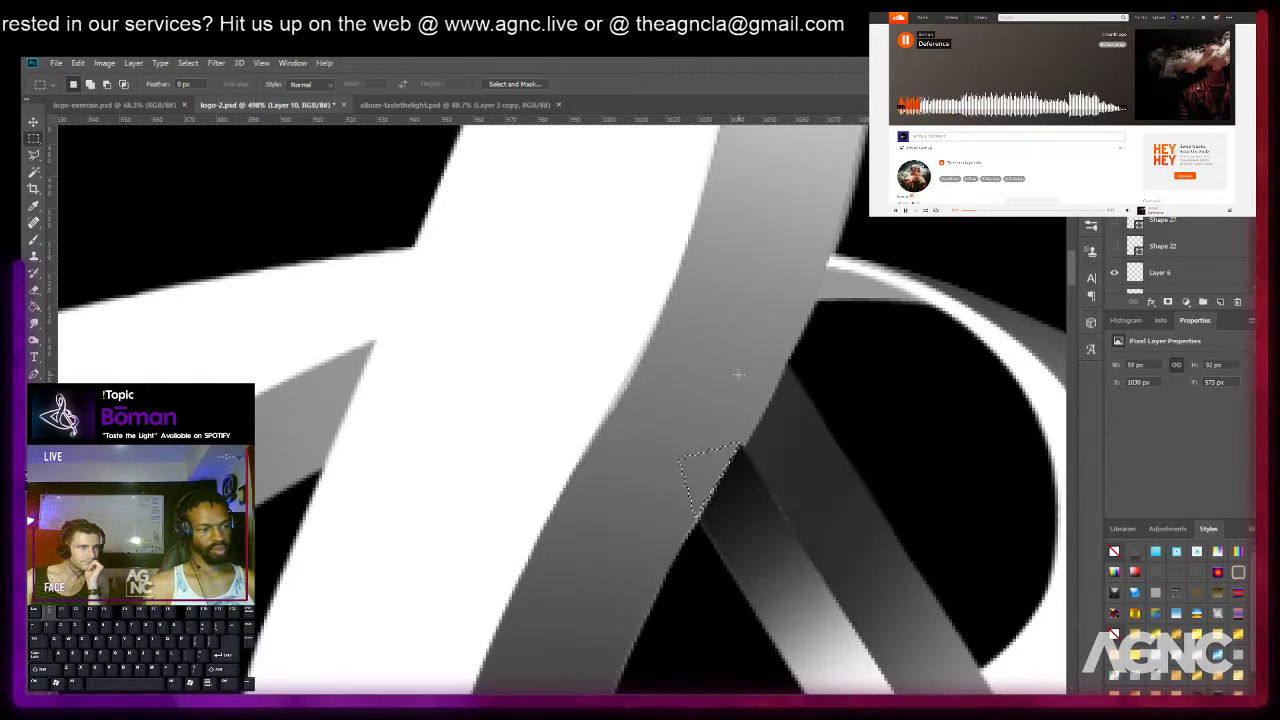
key("Up")
key("Right")
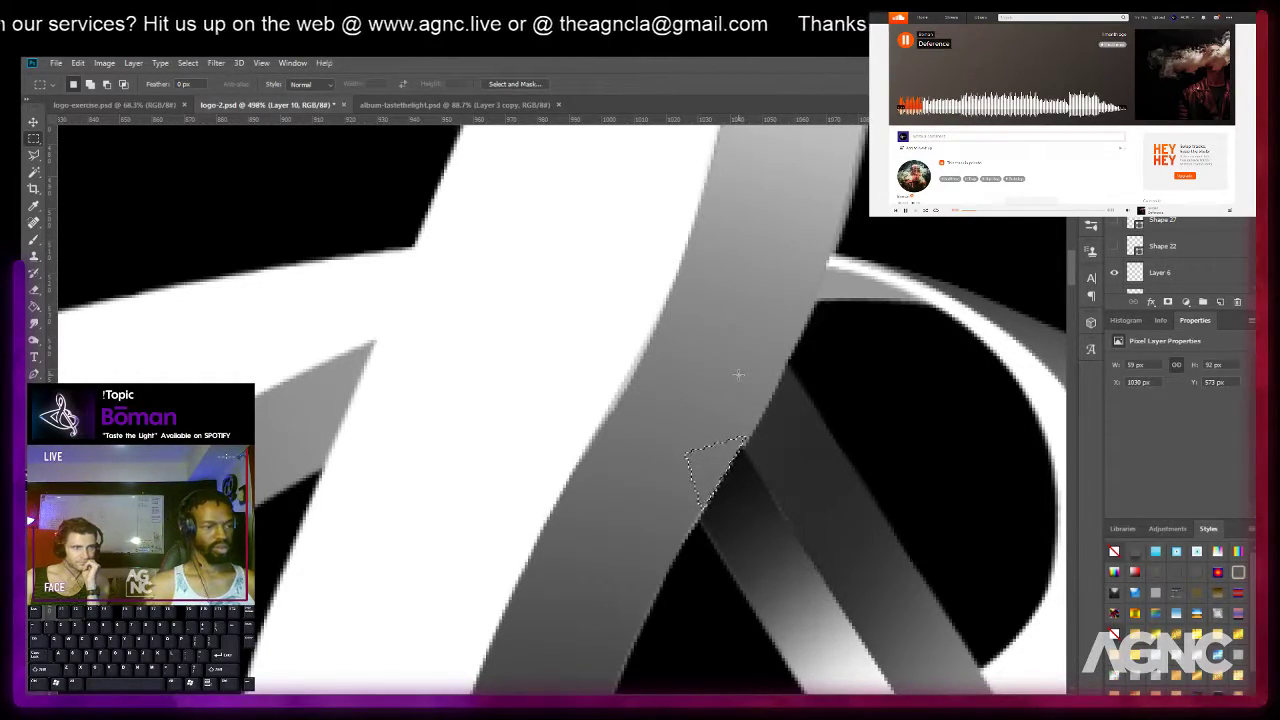
key("ctrl+0")
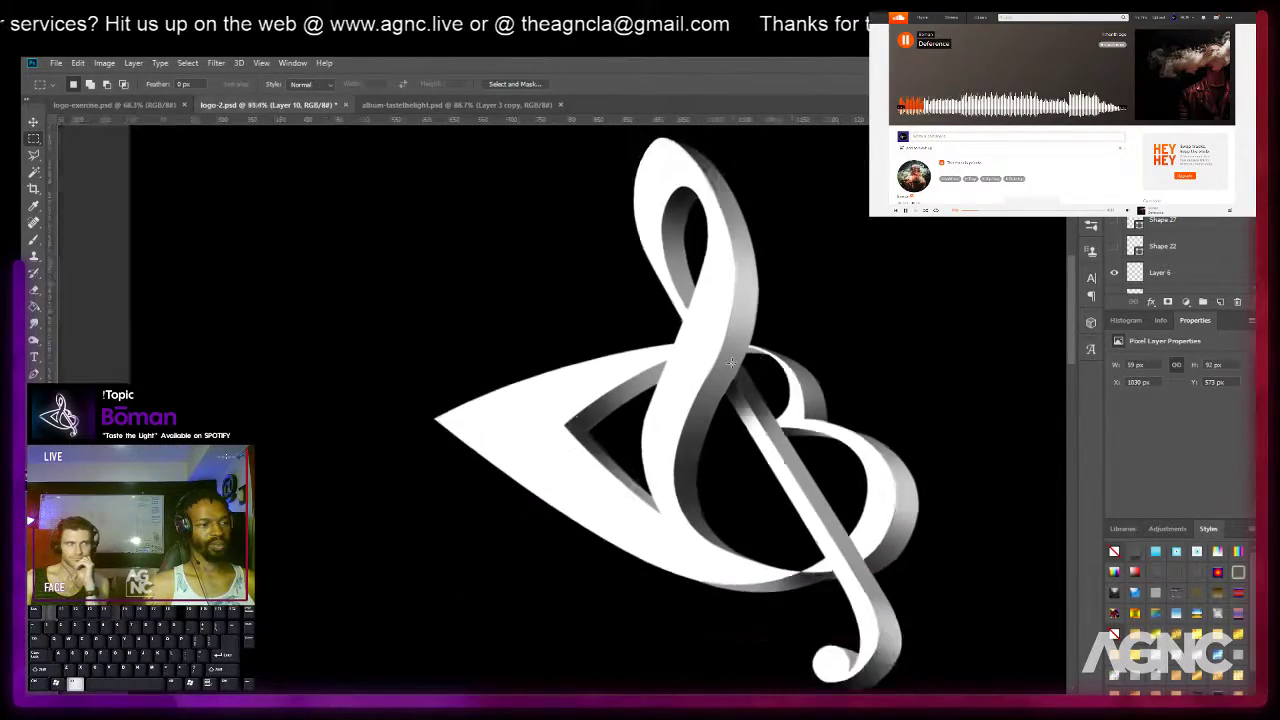
Erase the stray shadow pixels along the clef's edge above the stem with a 2 px Eraser at 100% hardness.
scroll(731, 362, "up", 10)
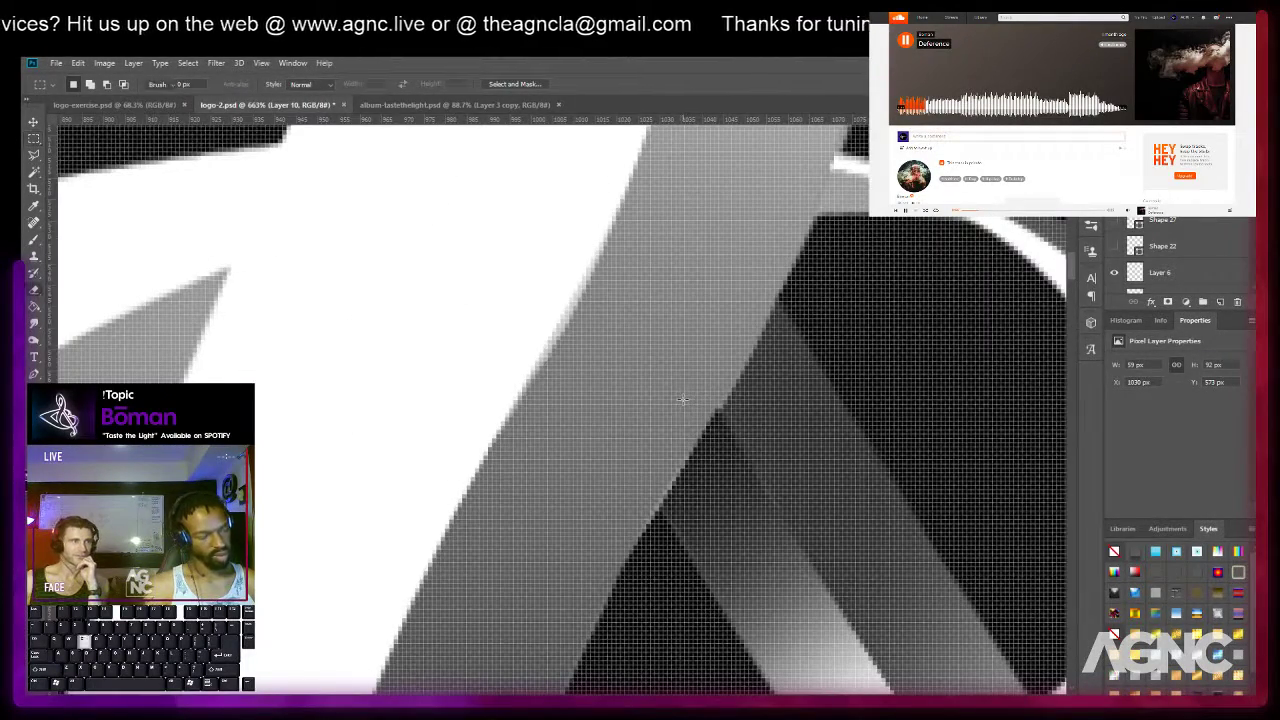
key("e")
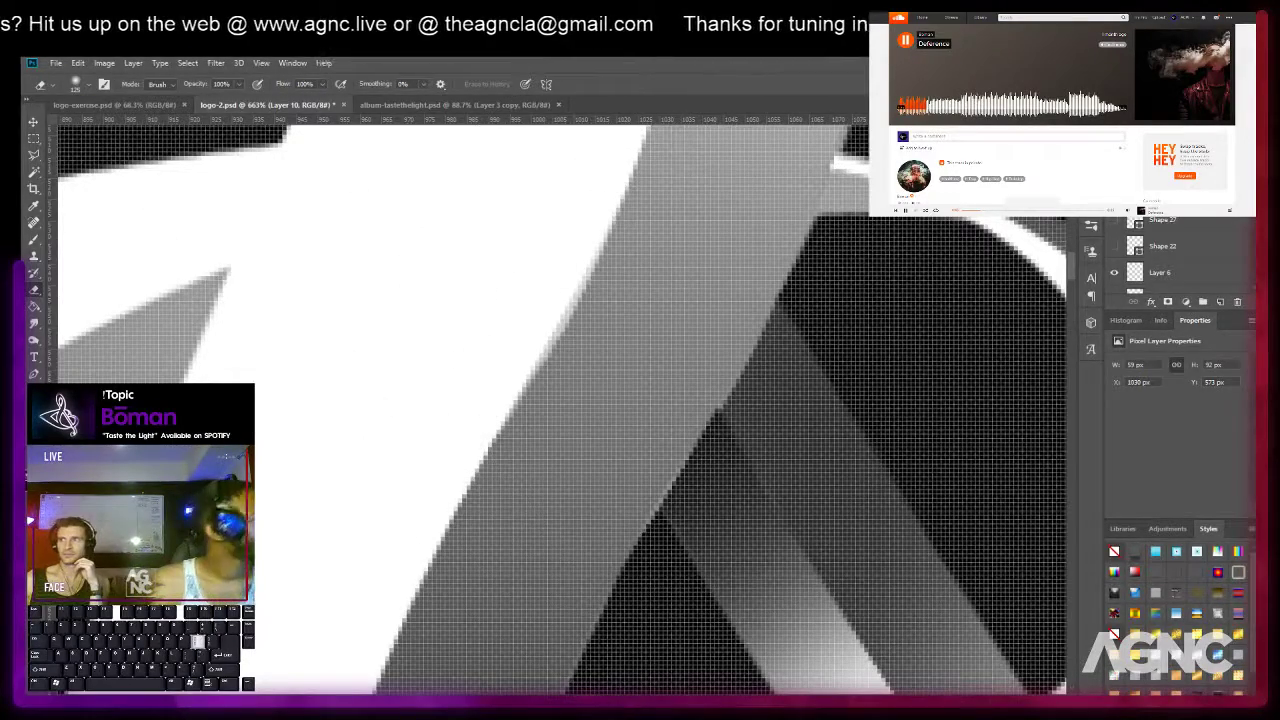
key("[")
key("[")
key("[")
key("[")
key("[")
key("[")
key("[")
key("[")
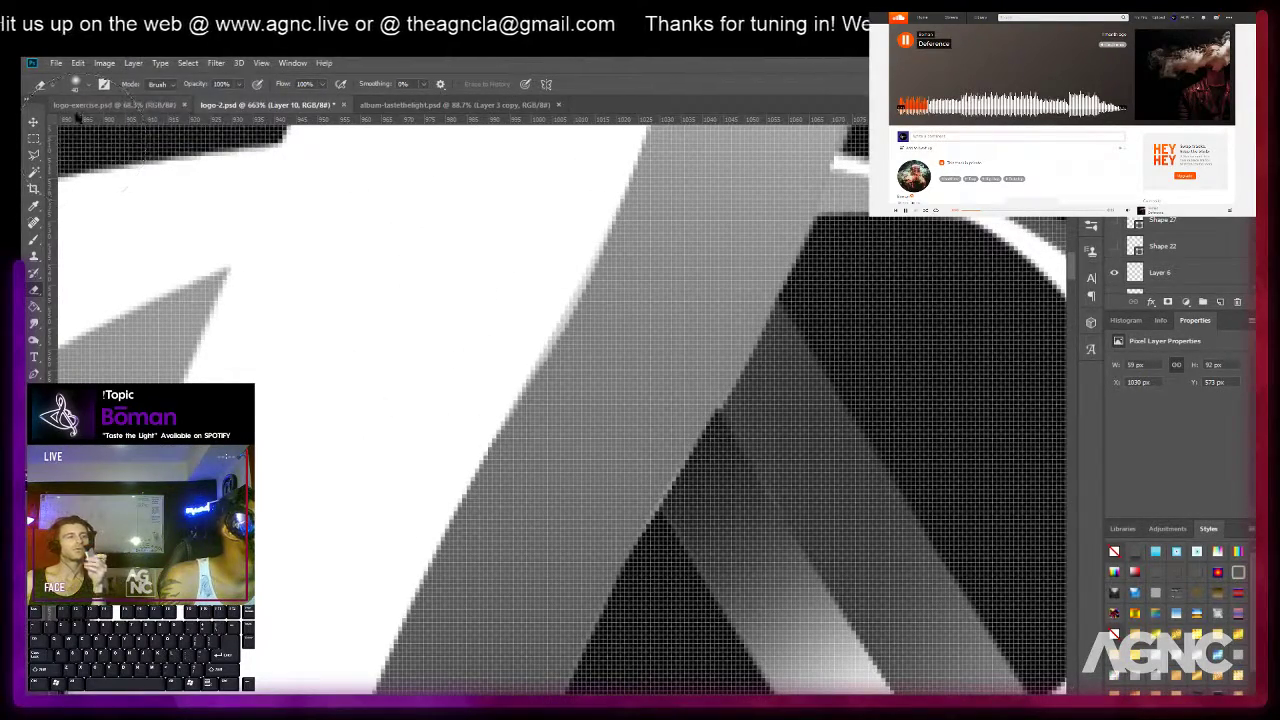
left_click(80, 84)
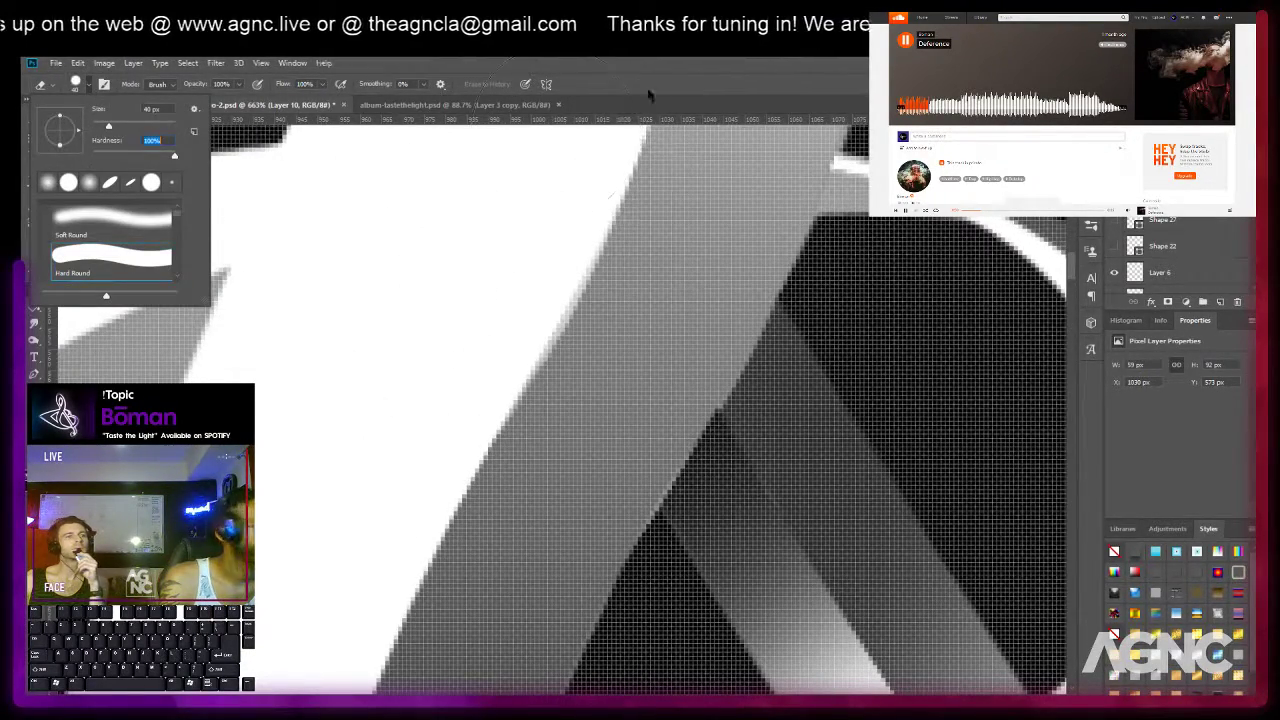
left_click(716, 70)
key("[")
key("[")
key("[")
key("[")
key("[")
key("[")
key("[")
key("[")
key("[")
key("[")
key("[")
key("[")
key("[")
key("[")
key("[")
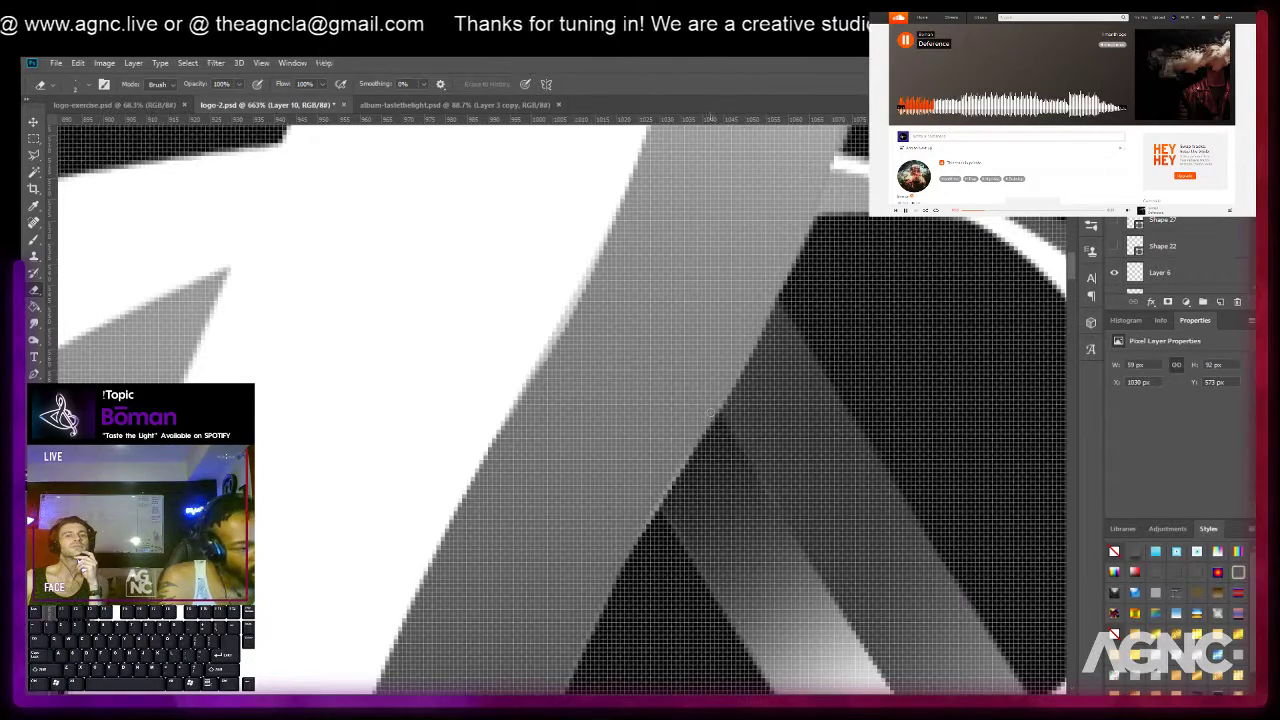
key("ctrl+1")
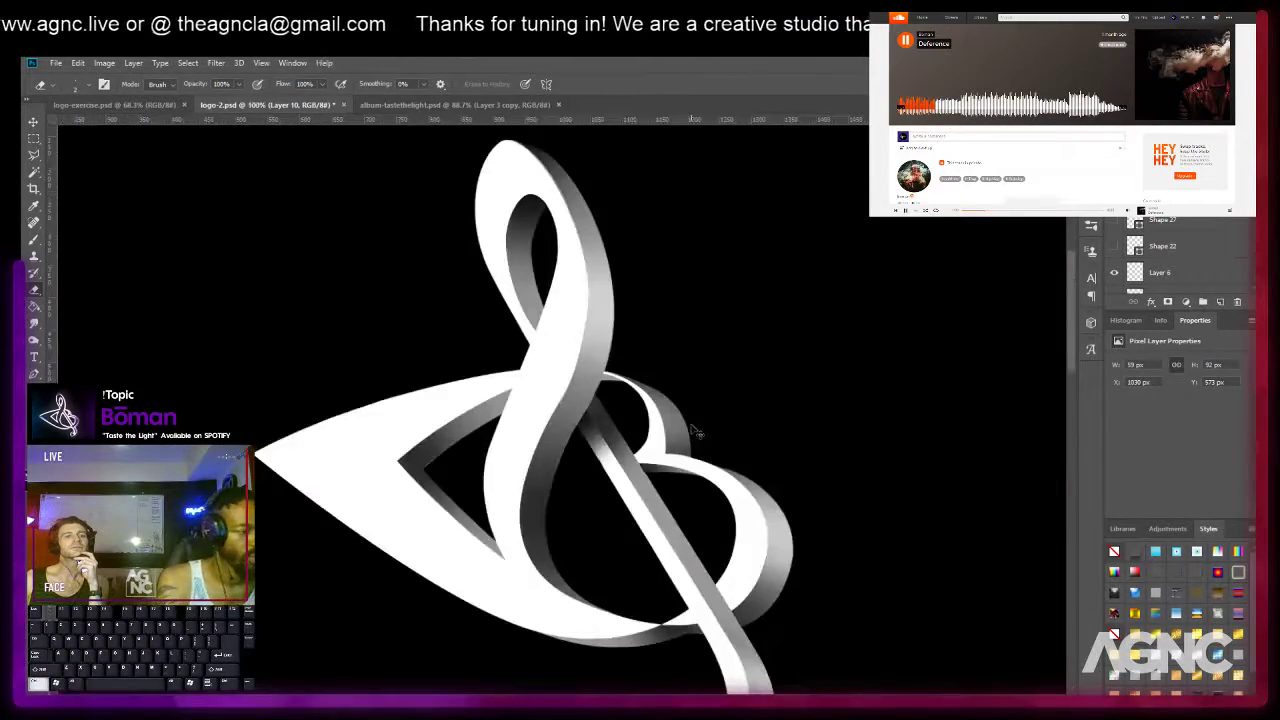
scroll(694, 428, "up", 6)
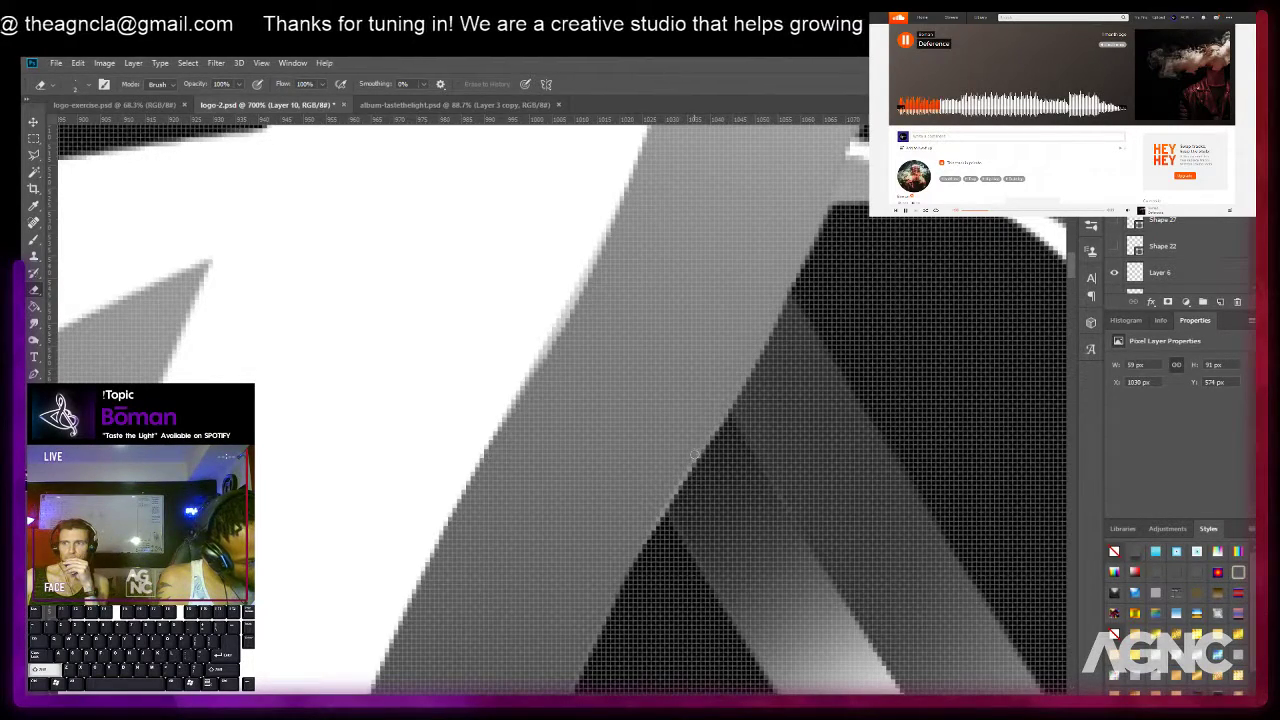
Examine the logo's shading at several zoom levels, especially the stem's shadow where it passes behind the clef.
scroll(730, 381, "down", 3)
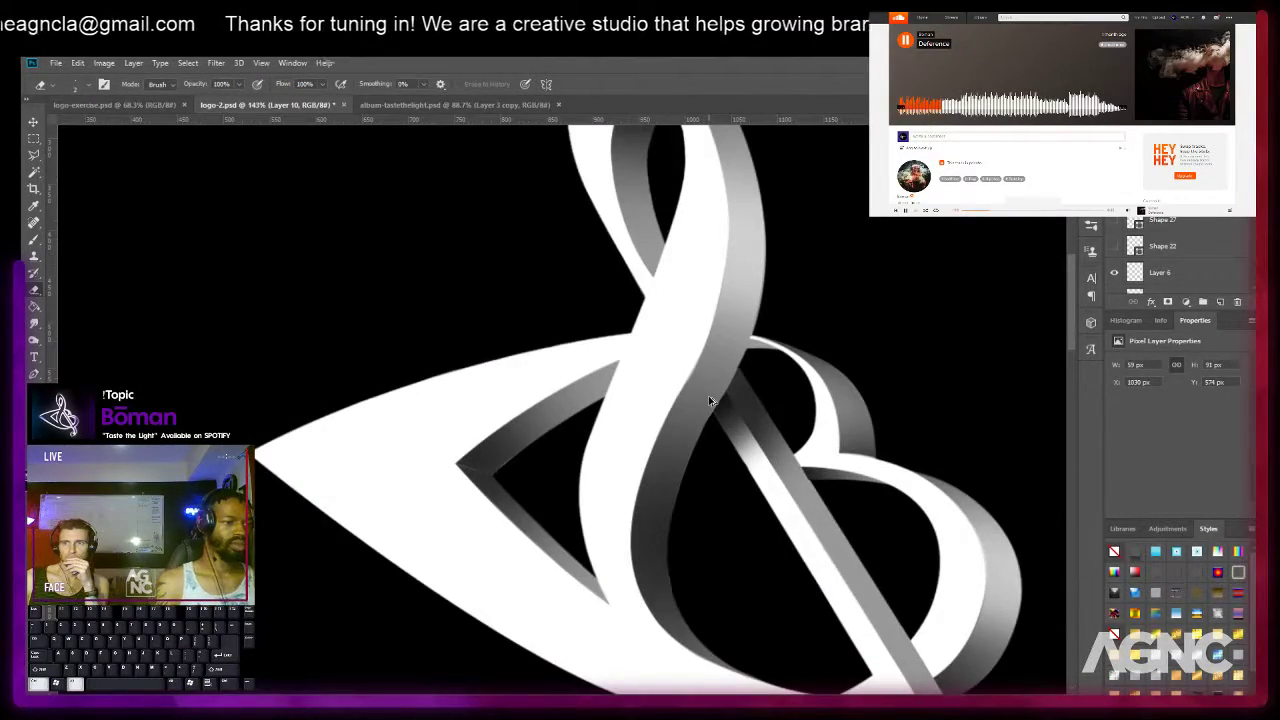
scroll(596, 421, "down", 2)
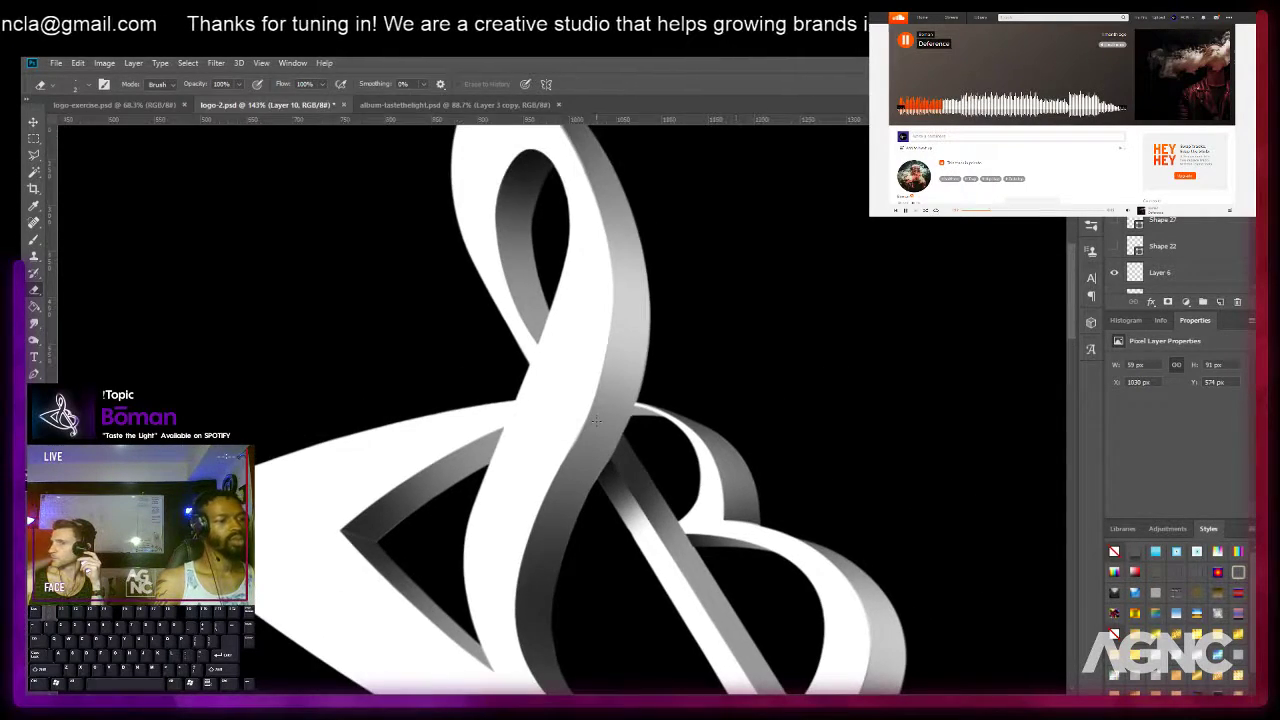
scroll(596, 421, "down", 1)
mouse_move(654, 422)
left_mouse_down()
mouse_move(676, 392)
mouse_move(664, 406)
left_mouse_up()
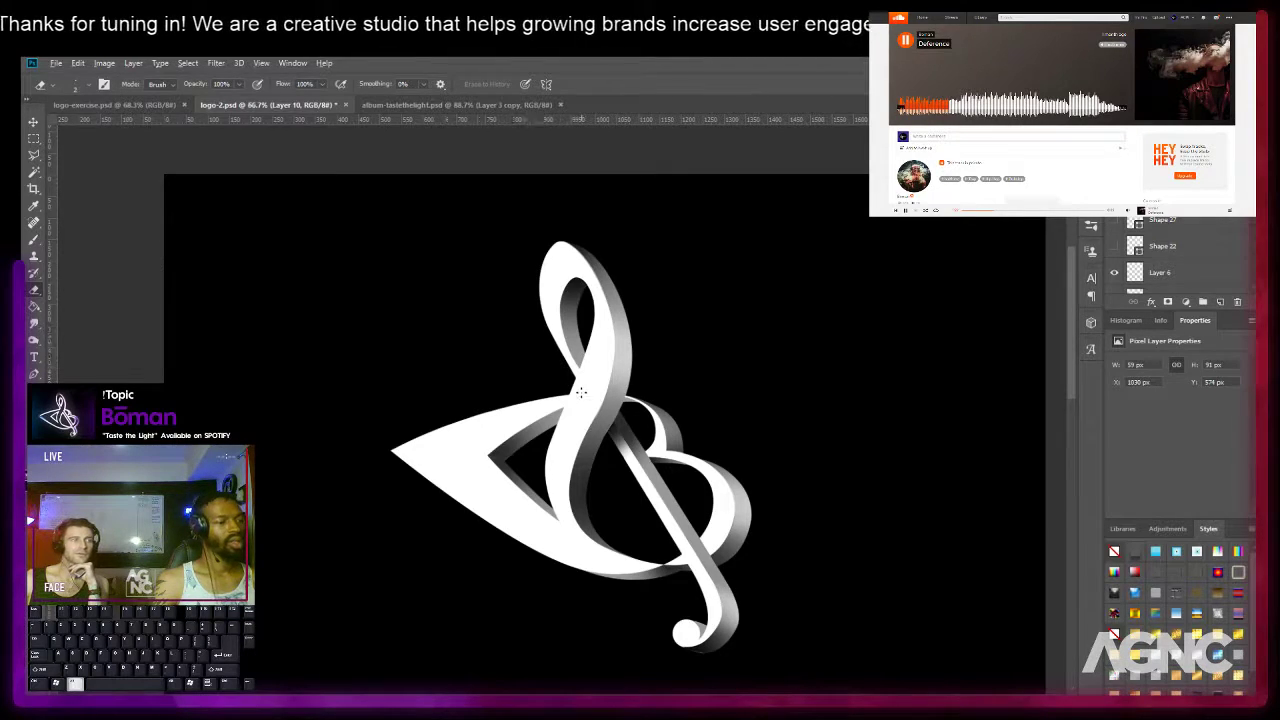
scroll(583, 385, "up", 5)
scroll(584, 358, "down", 3)
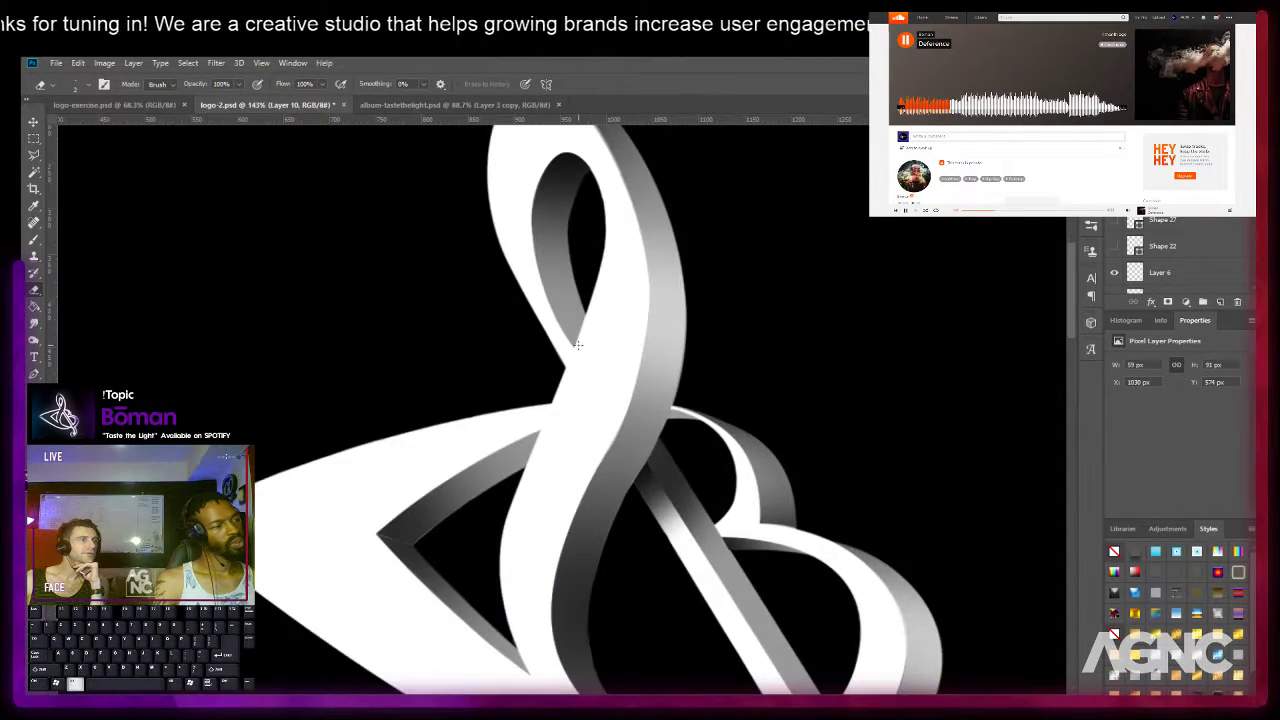
scroll(577, 360, "down", 2)
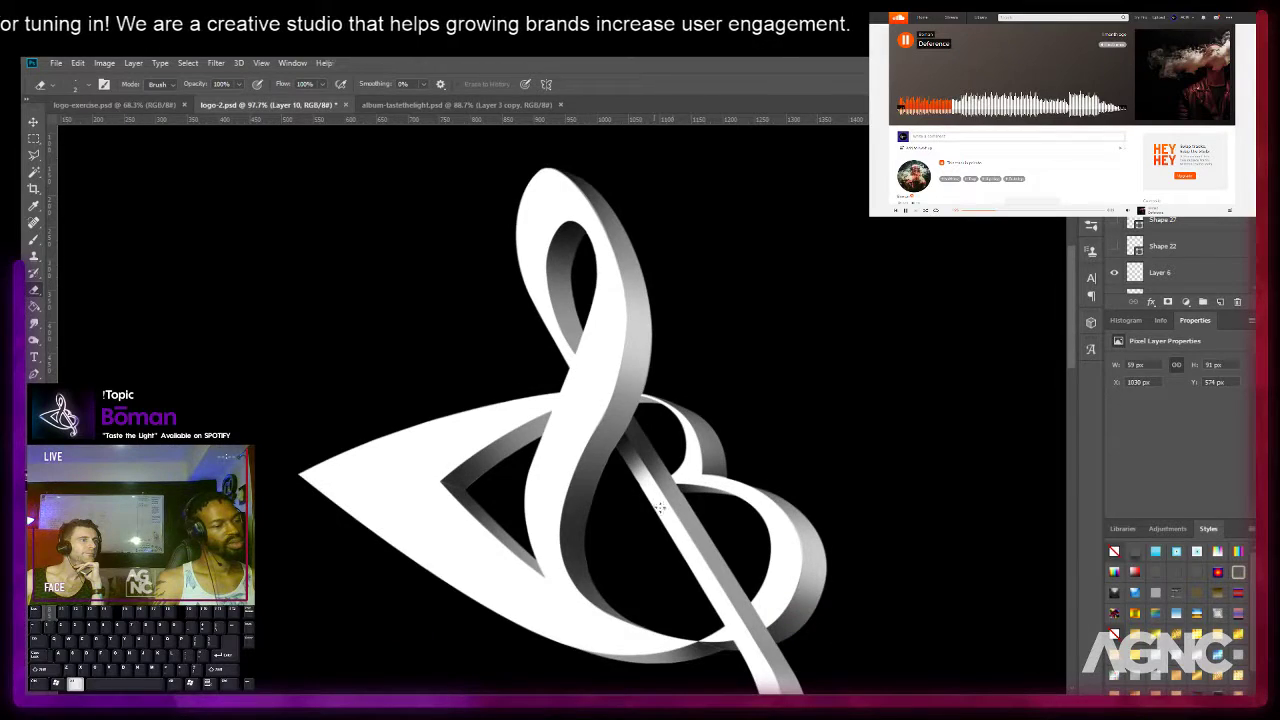
Select the Shape layer that holds the logo's white front face, at the point where the two bows meet.
left_click_drag(676, 553, 575, 398)
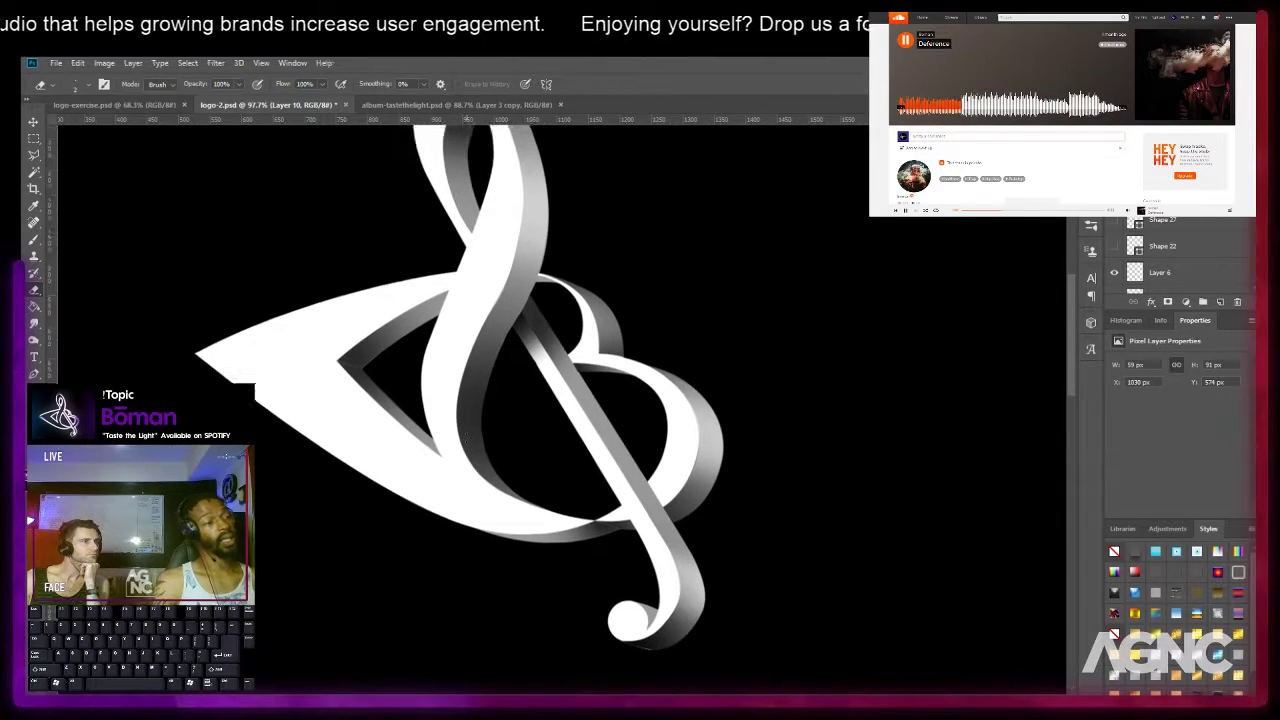
scroll(466, 424, "down", 1)
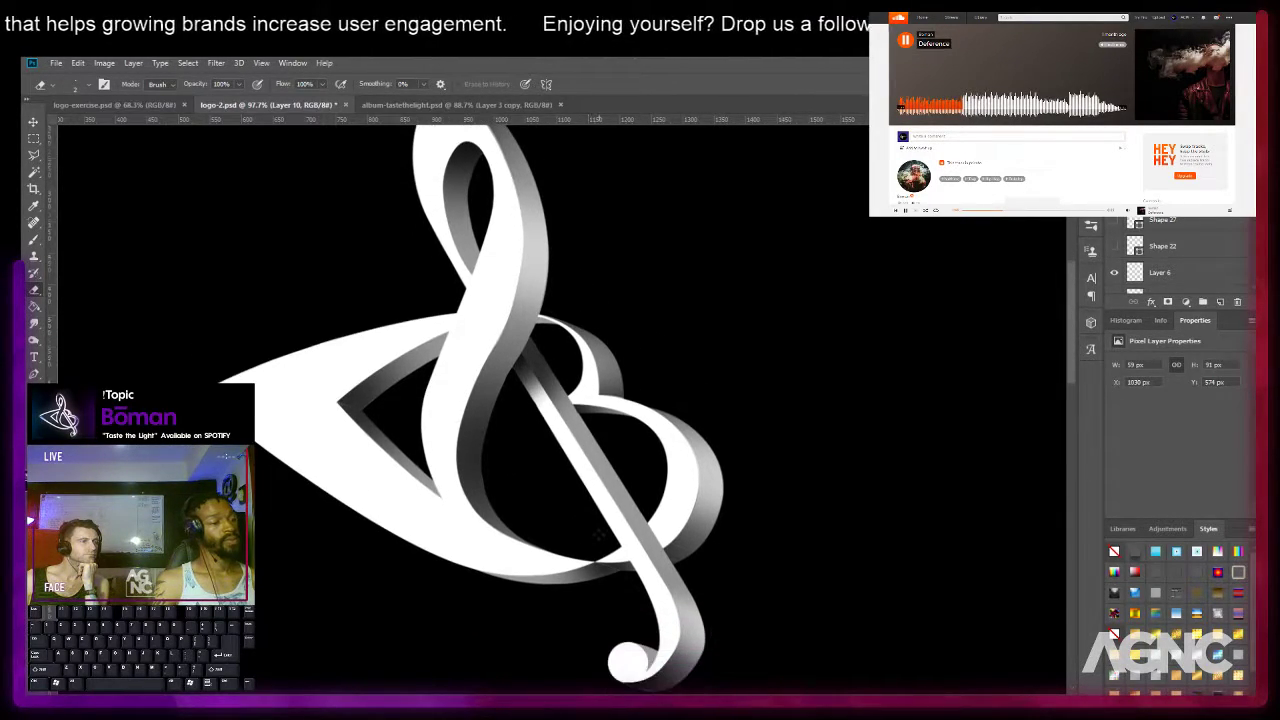
scroll(578, 418, "up", 6)
key("v")
right_click(599, 410)
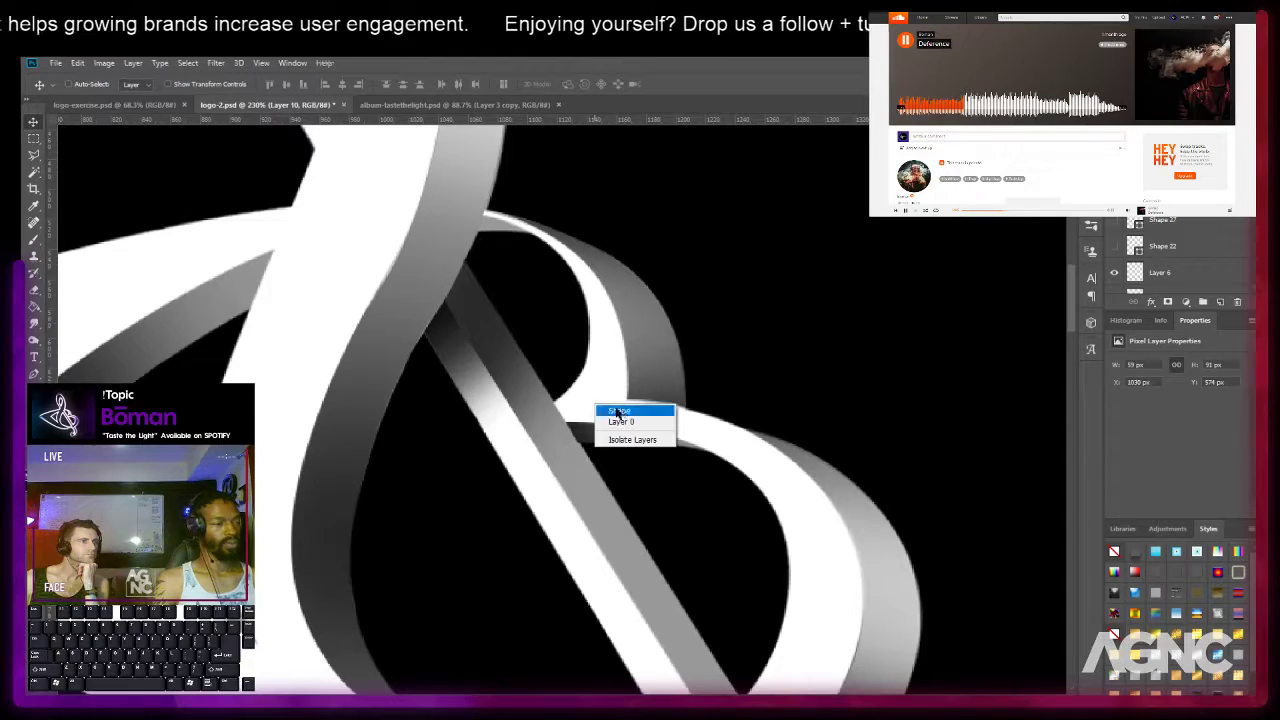
left_click(620, 411)
Start a Pen shape along the clef's edge beside the upper bow and run it down the stem to the notch between the bows.
key("p")
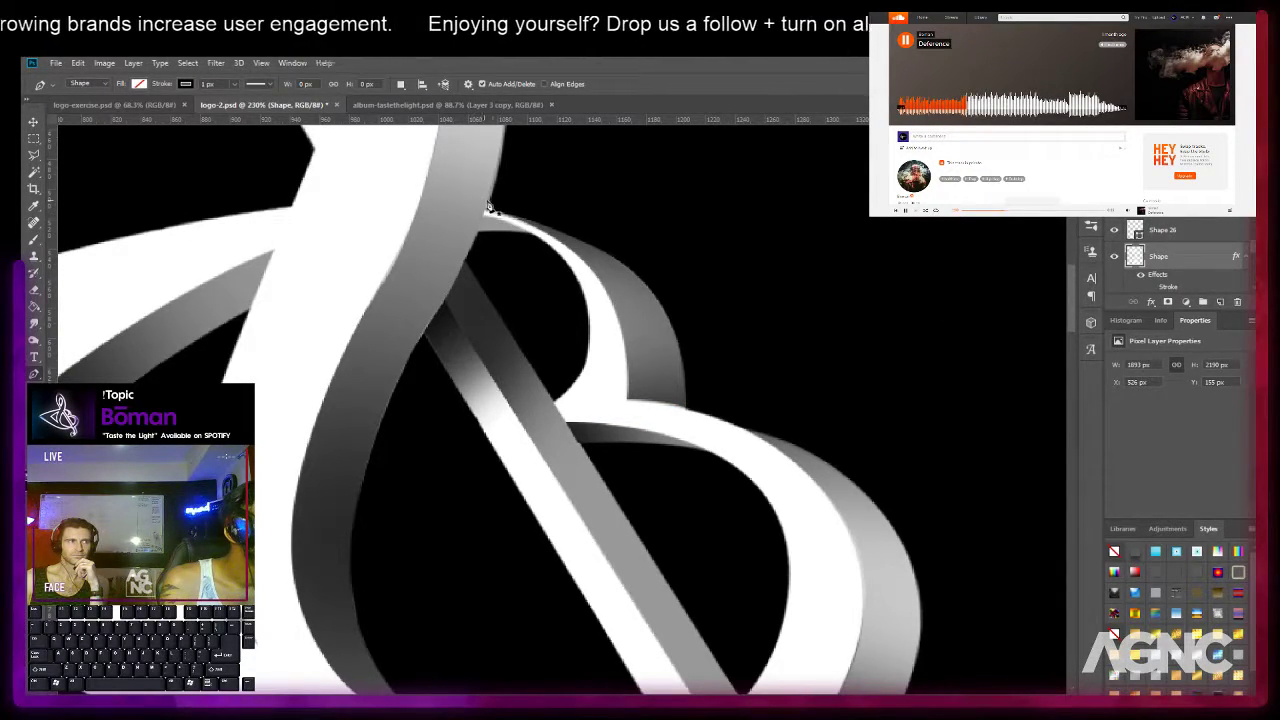
left_click(495, 180)
left_click(483, 217)
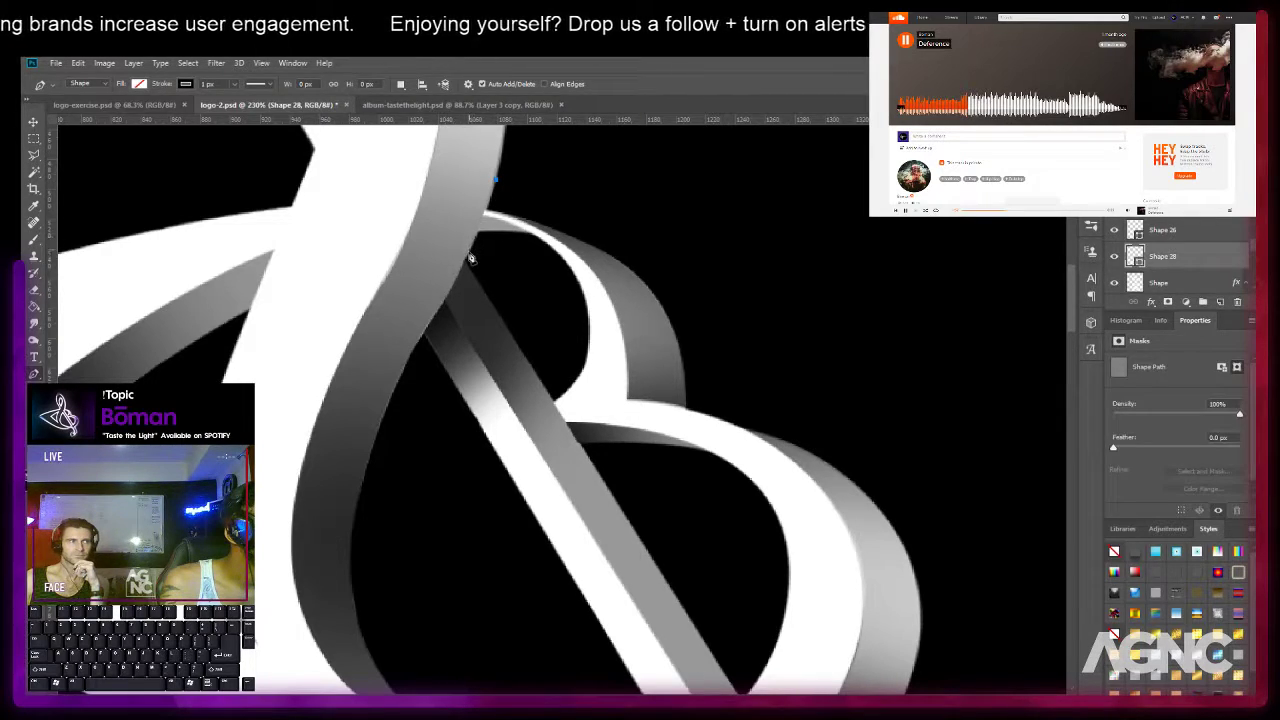
left_click_drag(469, 253, 457, 279)
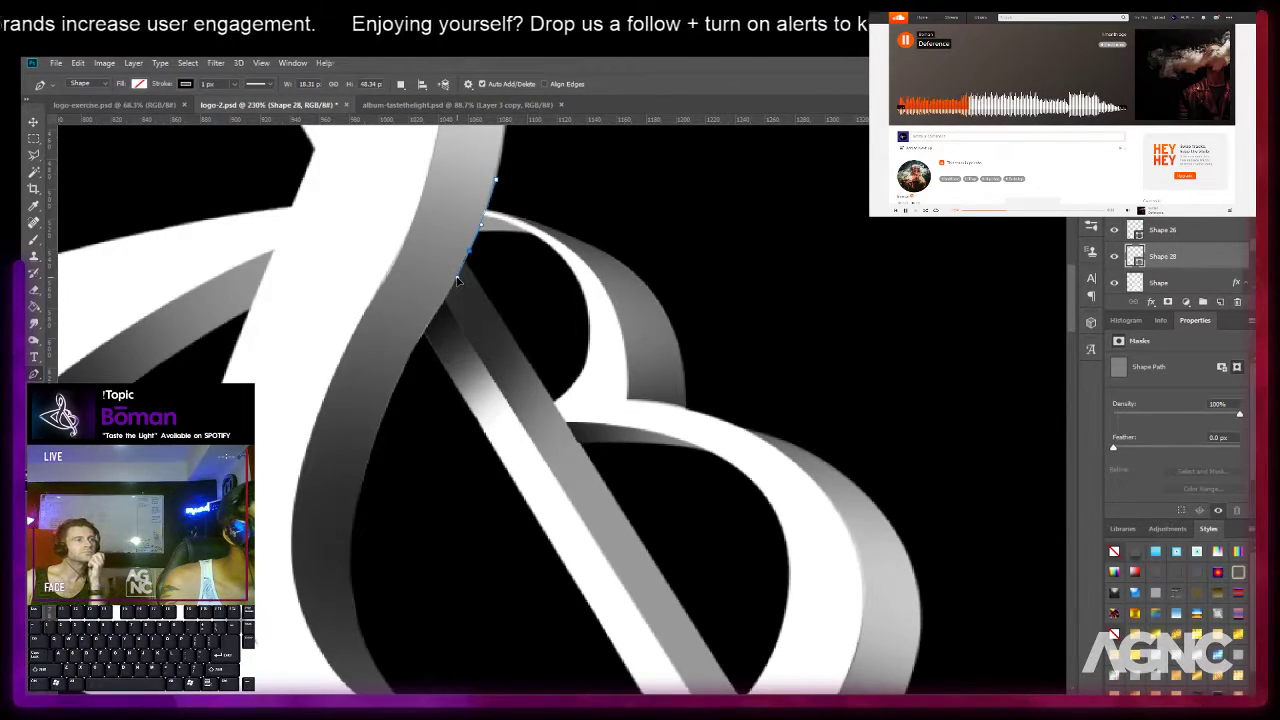
left_click(555, 403)
left_click(581, 443)
key("ctrl+z")
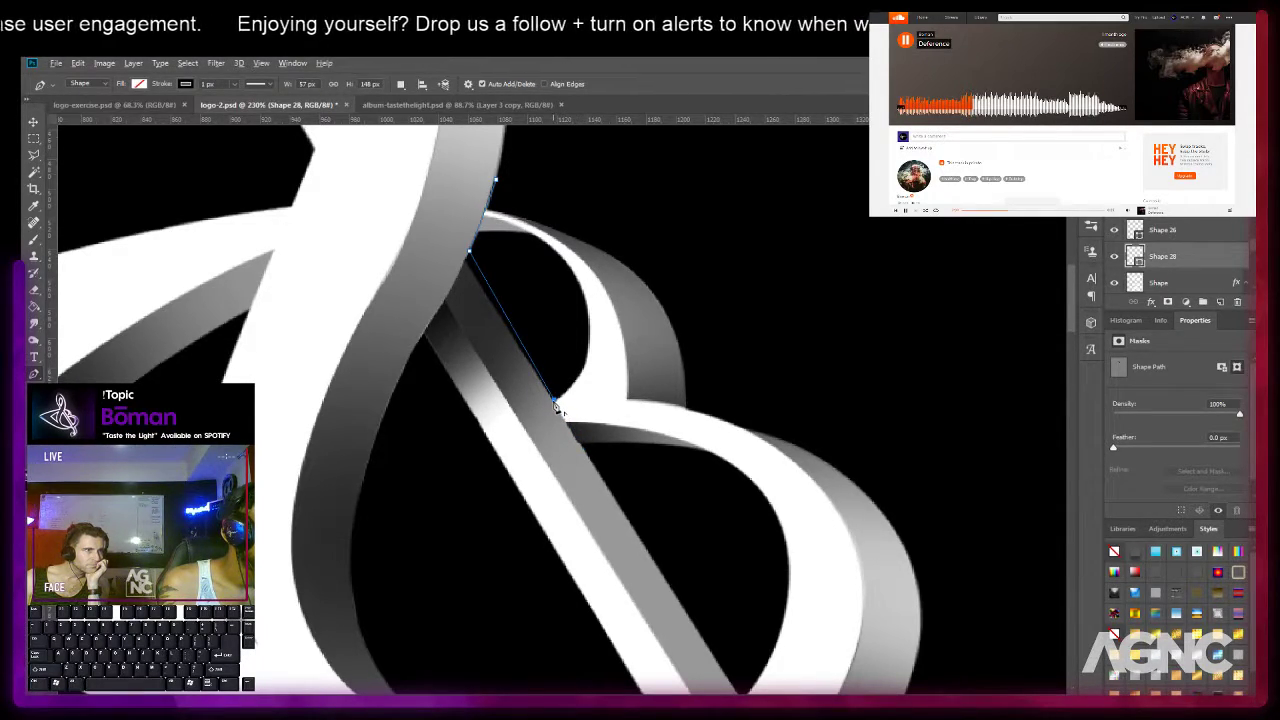
Align the anchor where the stem meets the notch exactly with the edge and extend the path along the stem past the notch.
scroll(555, 410, "up", 5, "alt")
scroll(553, 411, "up", 1, "alt")
key("a")
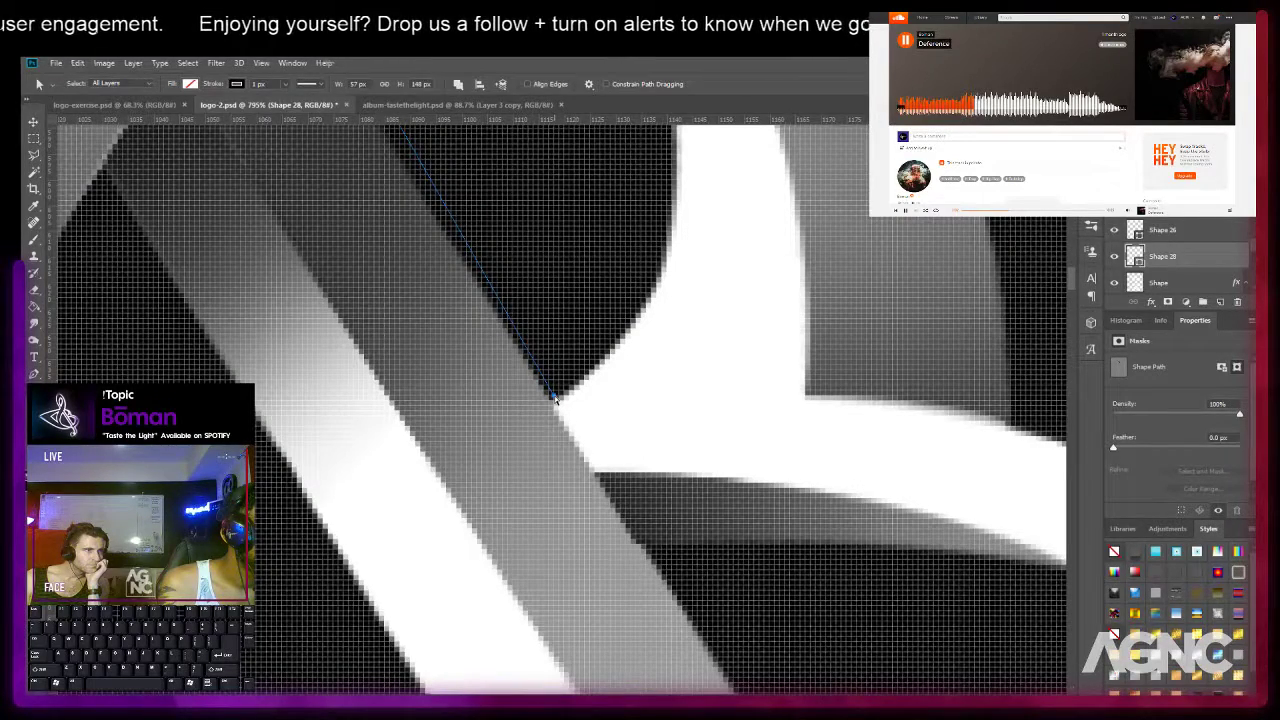
left_click_drag(555, 403, 556, 410)
key("p")
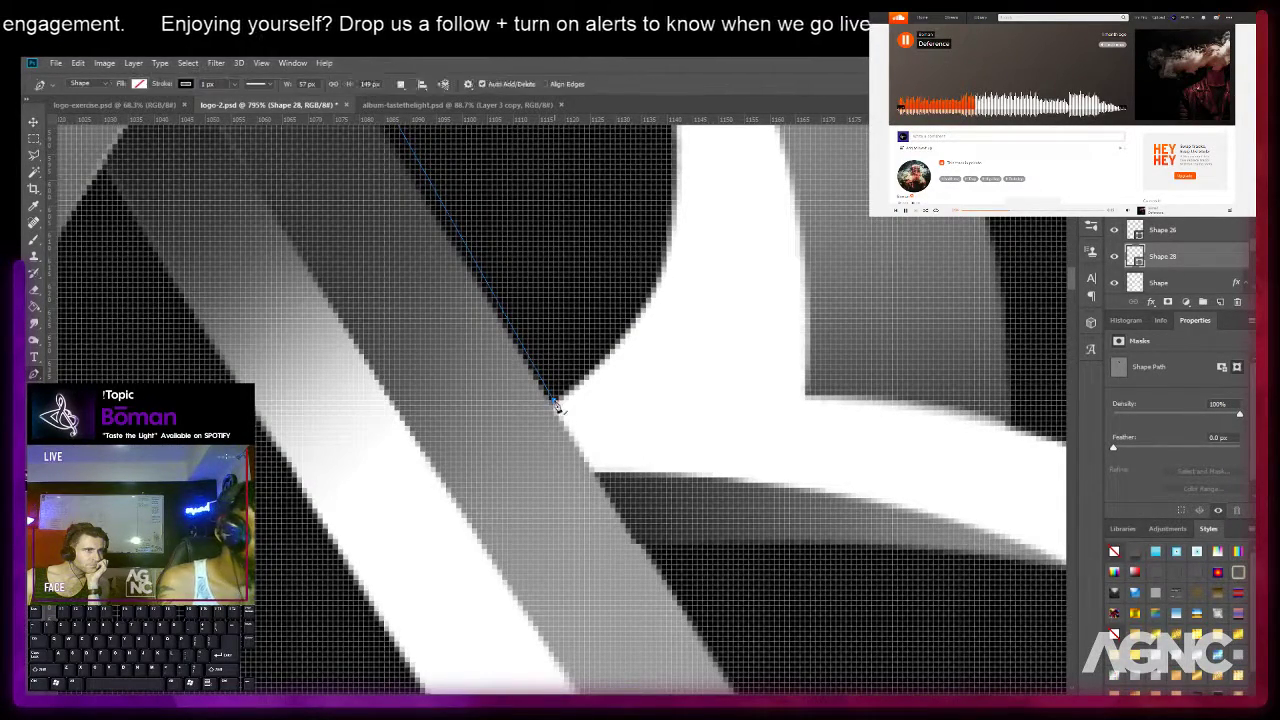
left_click(554, 406)
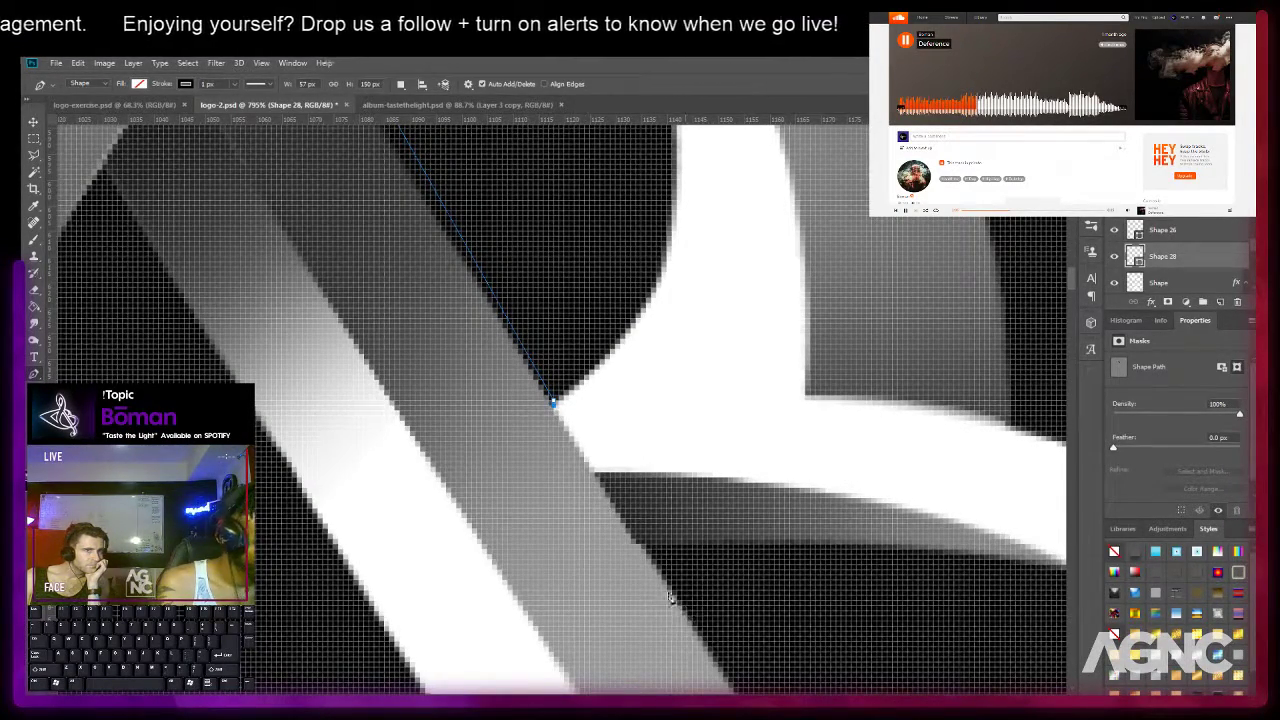
scroll(650, 563, "down", 3, "alt")
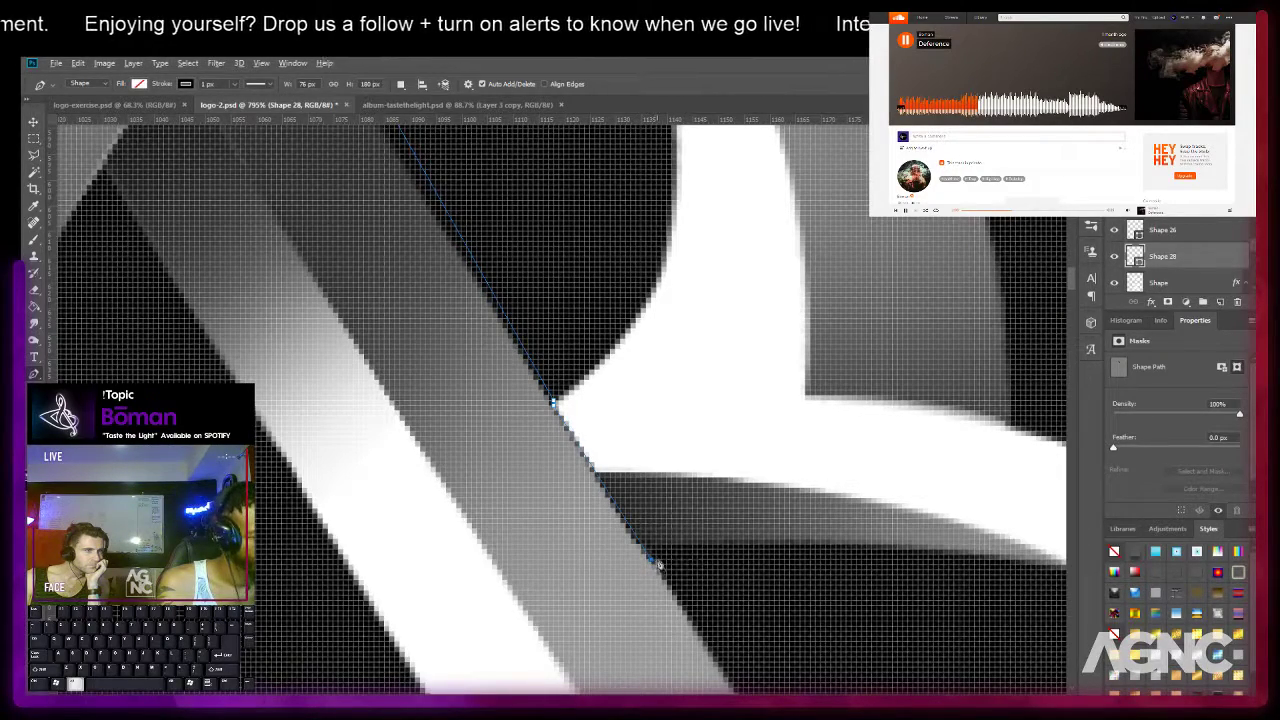
Continue the path down the stem's edge to the point where the lower bow's outer front edge meets it.
scroll(655, 552, "down", 5, "alt")
scroll(671, 547, "down", 4, "alt")
left_click_drag(688, 540, 366, 240)
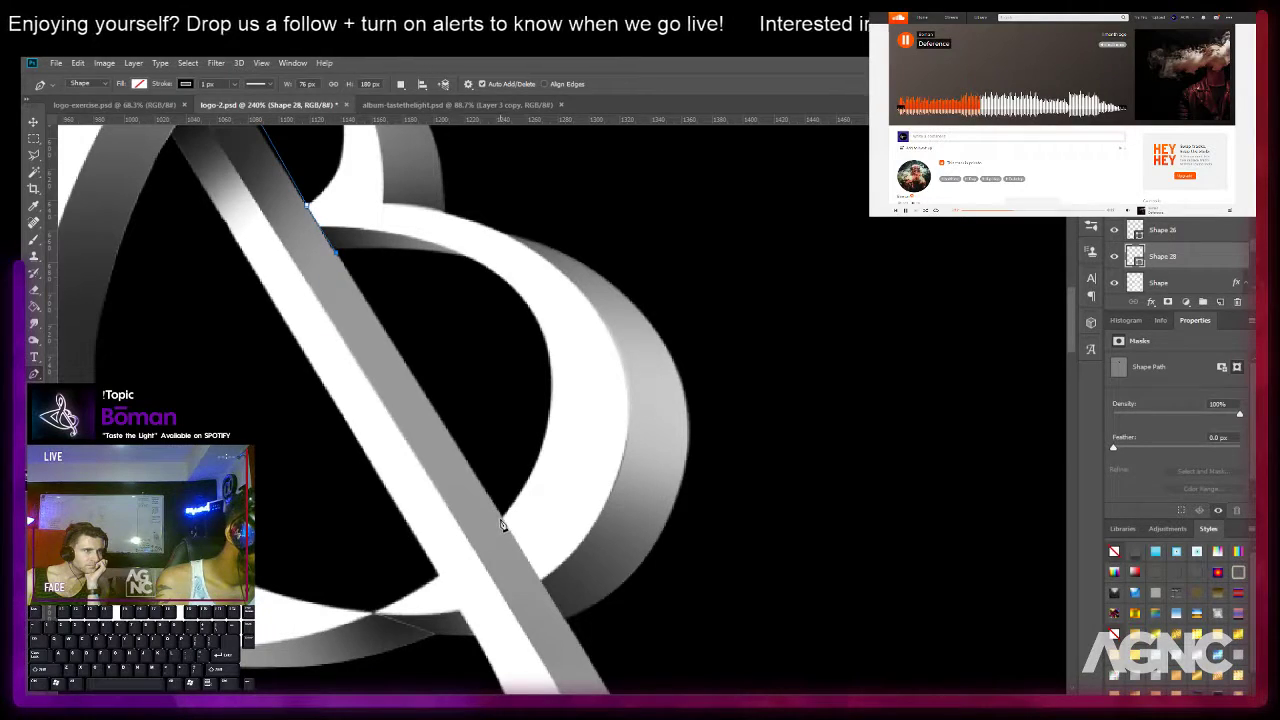
left_click(503, 517)
left_click_drag(540, 580, 453, 425)
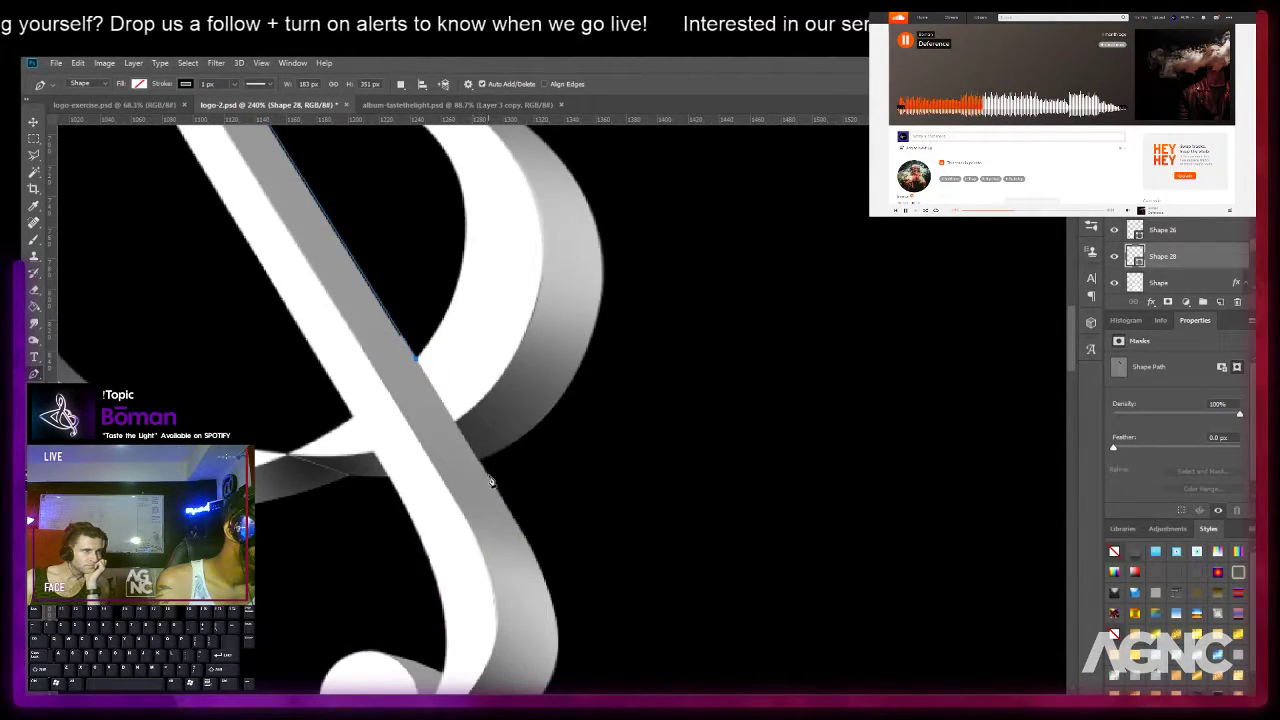
left_click_drag(458, 428, 532, 419)
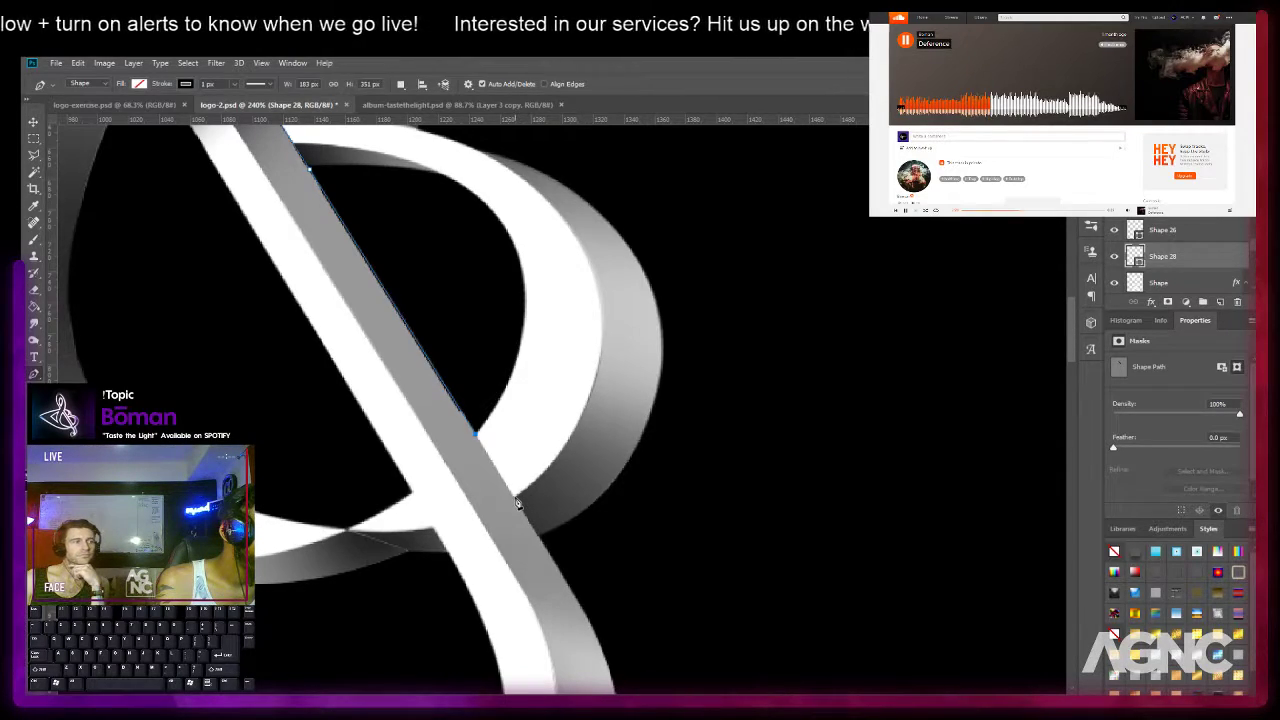
left_click(520, 498)
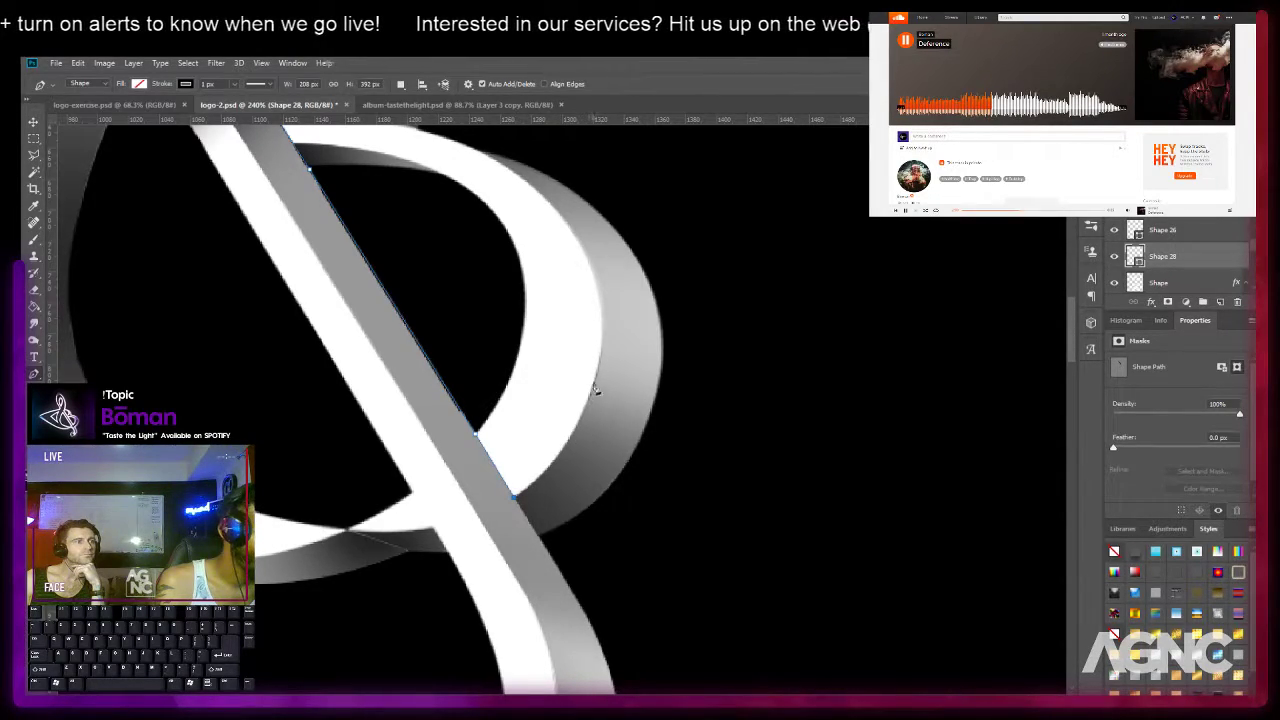
Curve the path up the lower bow's outer front edge, shortening the side anchor's handle so the curve follows the edge.
left_click_drag(601, 346, 622, 226)
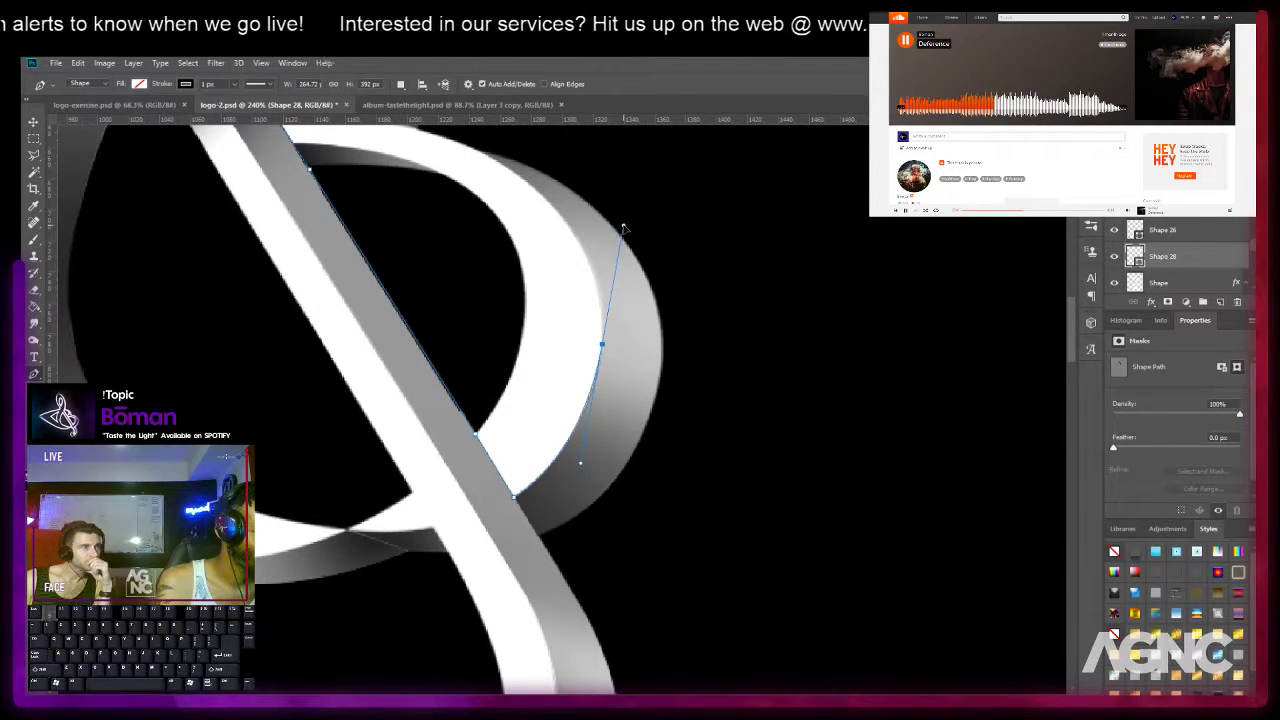
scroll(560, 300, "up", 3)
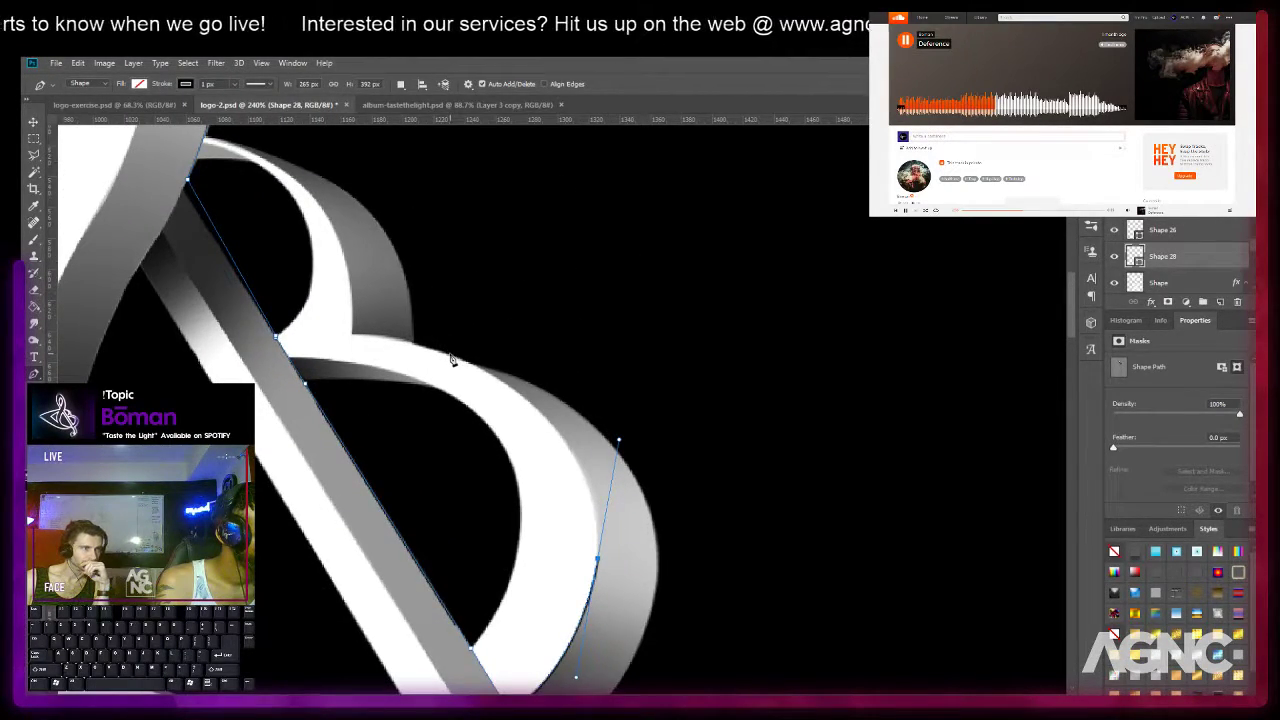
left_click_drag(449, 356, 430, 350)
key("ctrl+z")
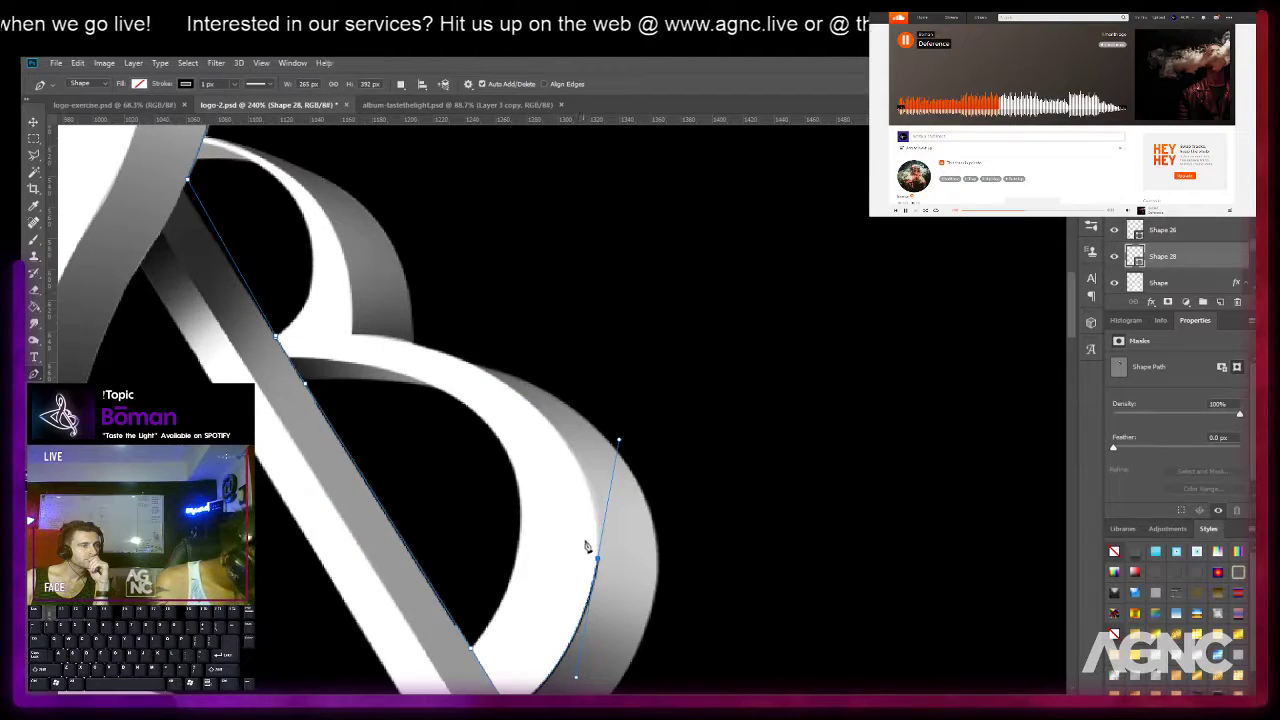
left_click(569, 450)
key("ctrl+z")
left_click(515, 395)
key("ctrl")
left_click_drag(619, 443, 615, 470)
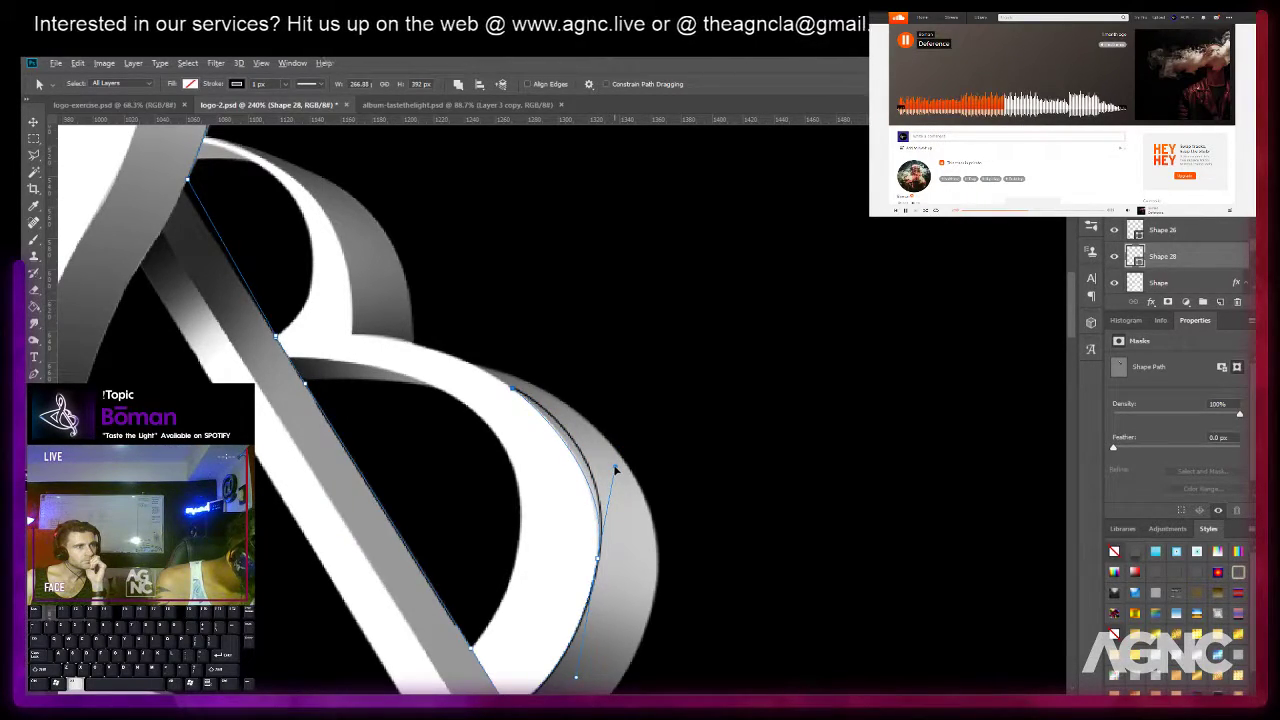
left_click(513, 390)
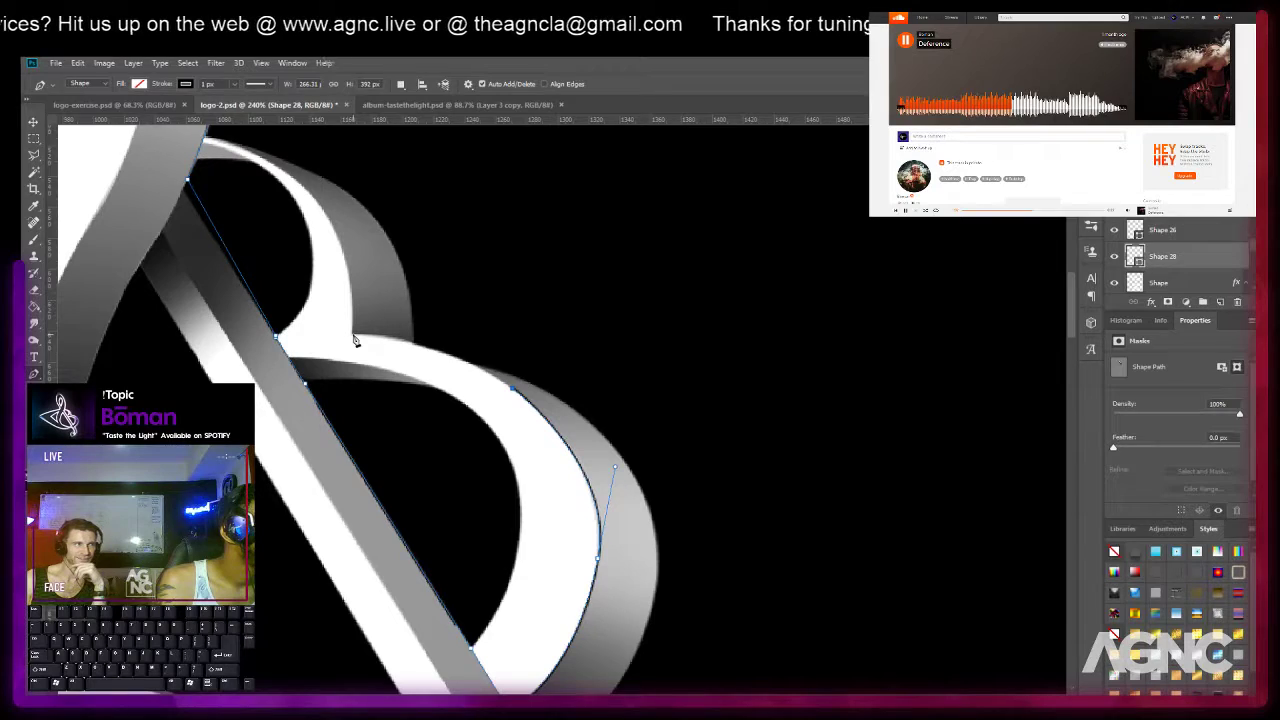
Bring the path along the lower bow's upper edge to a corner point where it meets the upper bow.
left_click_drag(353, 336, 262, 333)
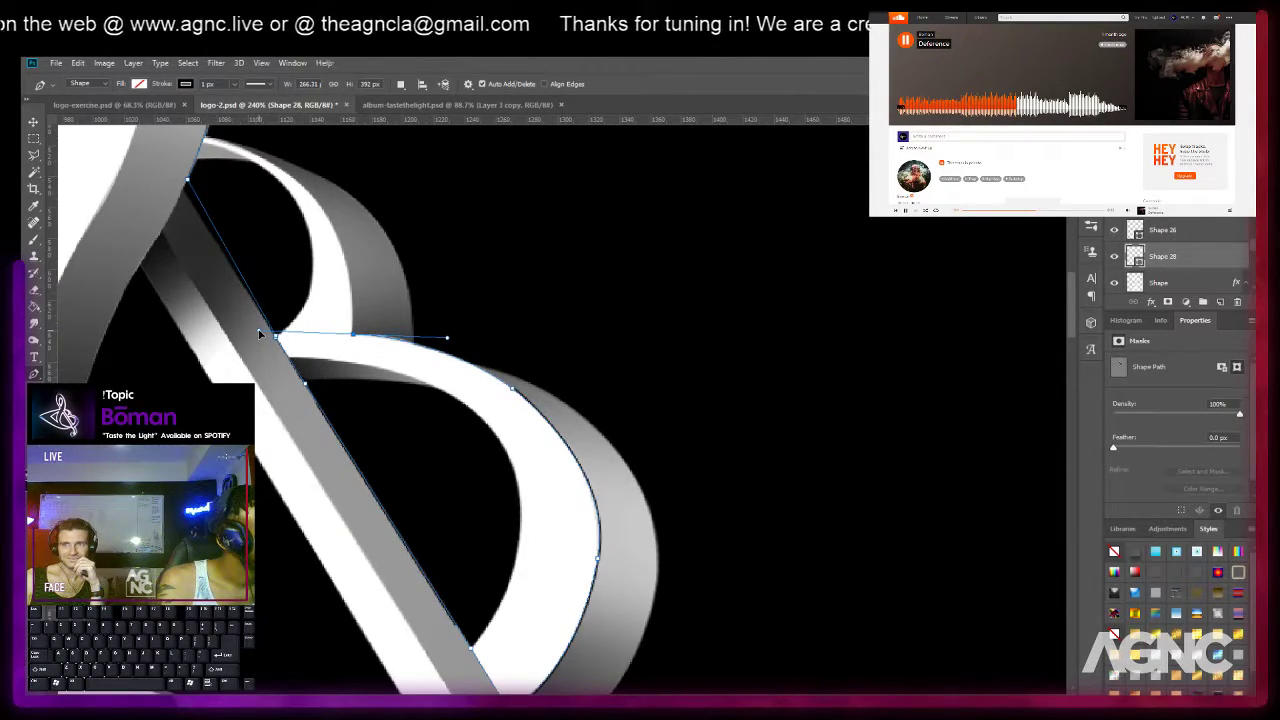
left_click_drag(258, 331, 258, 330)
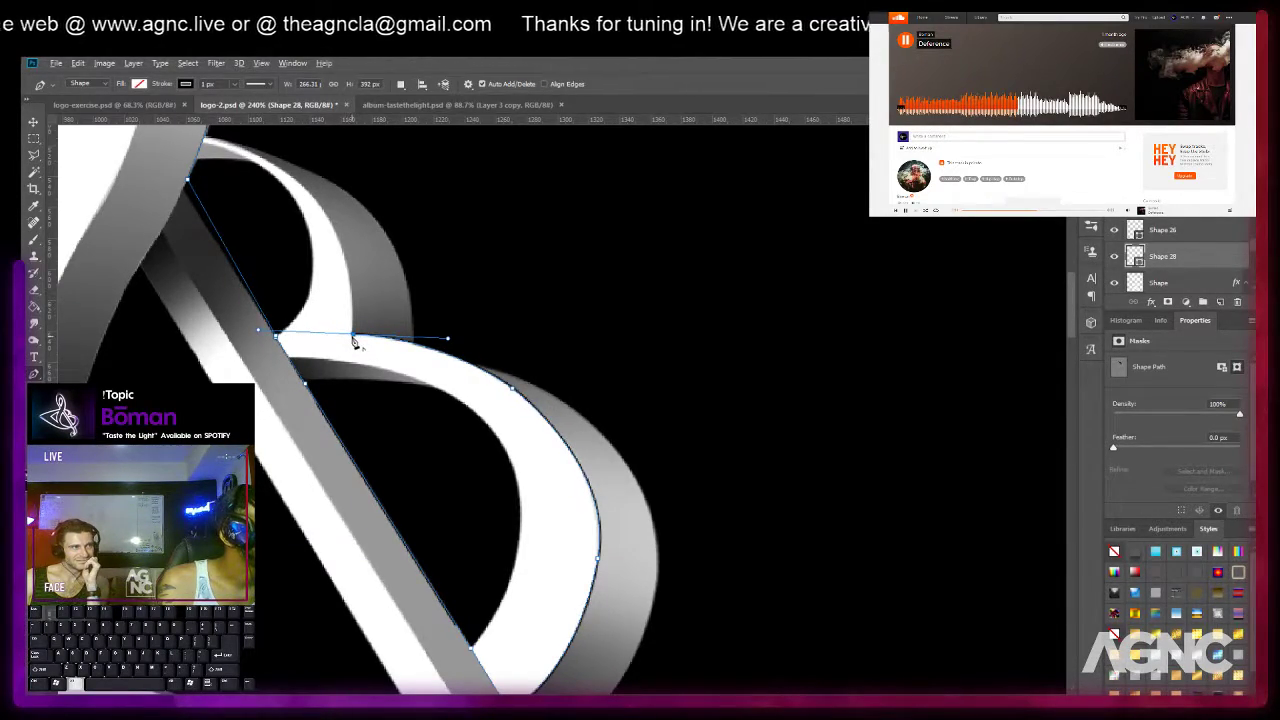
left_click_drag(375, 268, 415, 363)
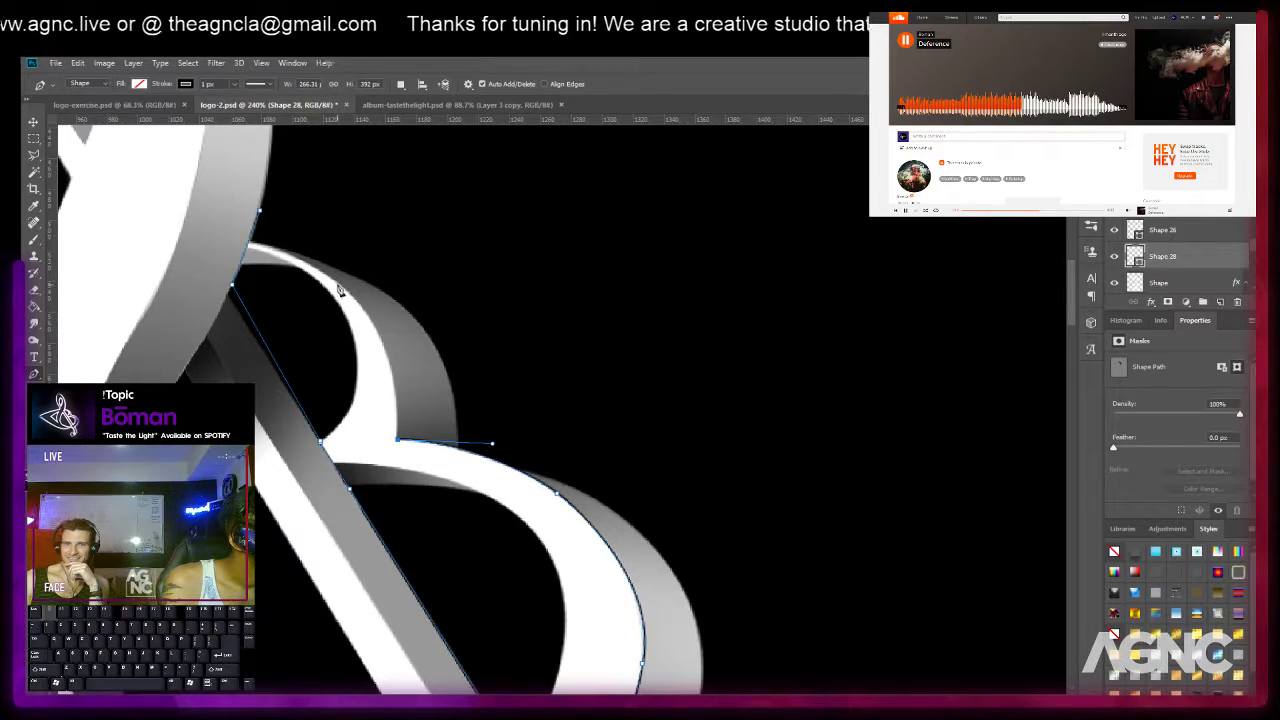
Curve the path around the upper bow's outer front edge and close it at the clef's edge.
left_click_drag(339, 289, 270, 232)
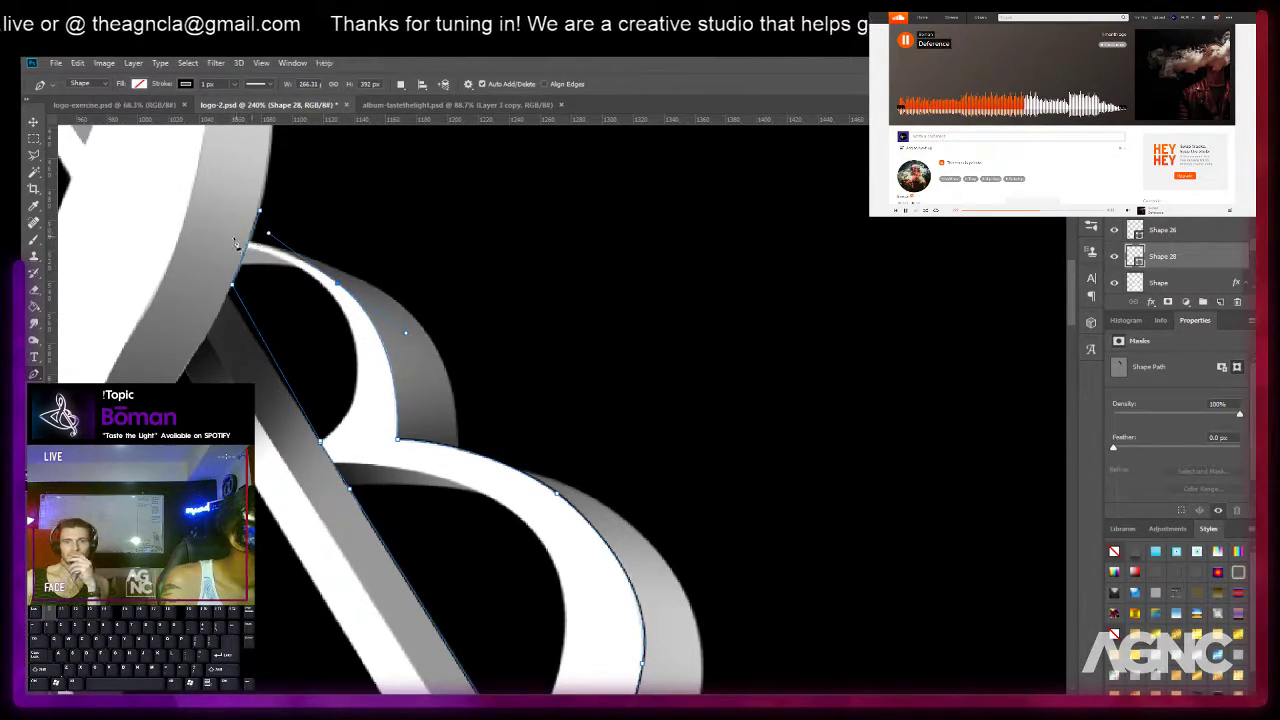
key("ctrl+z")
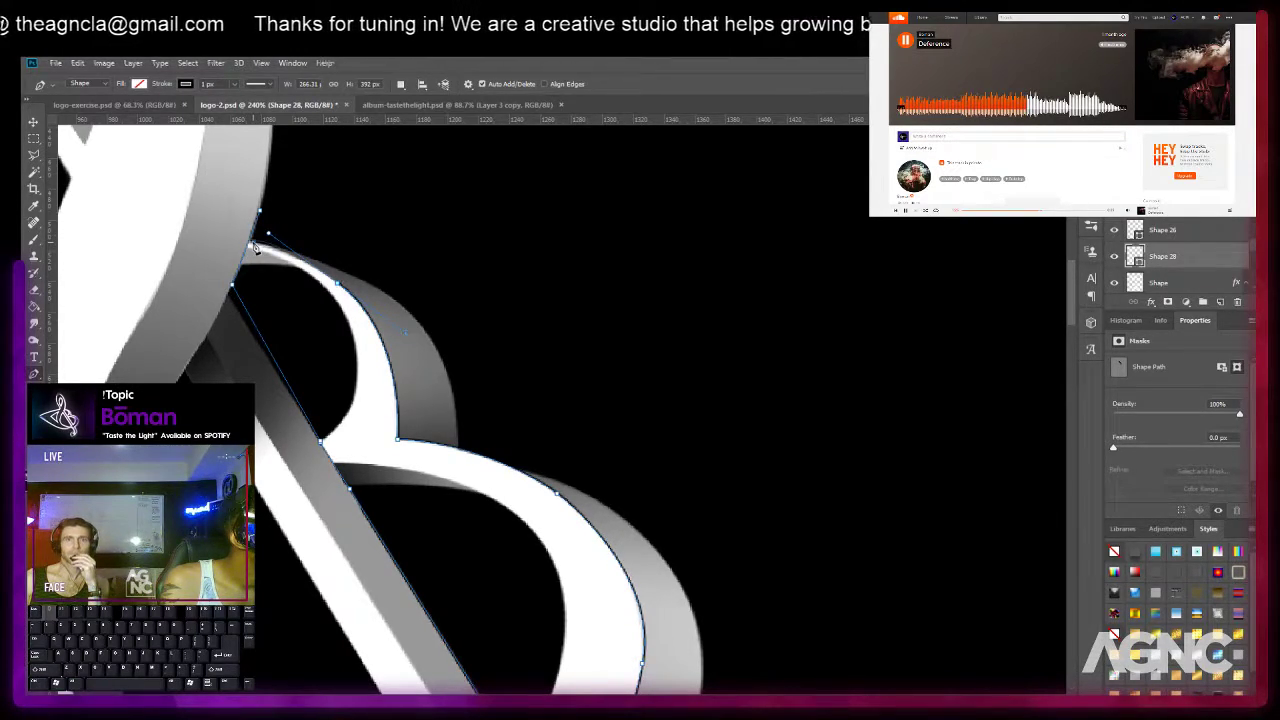
key("ctrl")
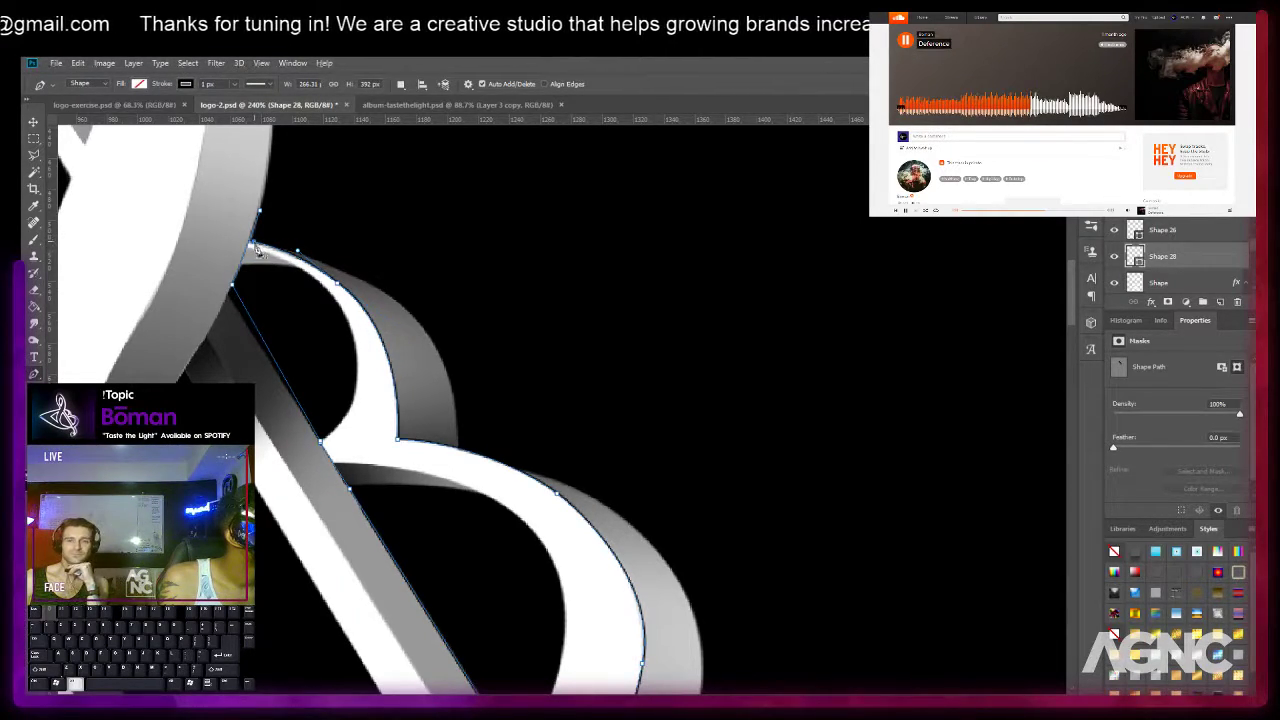
scroll(256, 249, "up", 4)
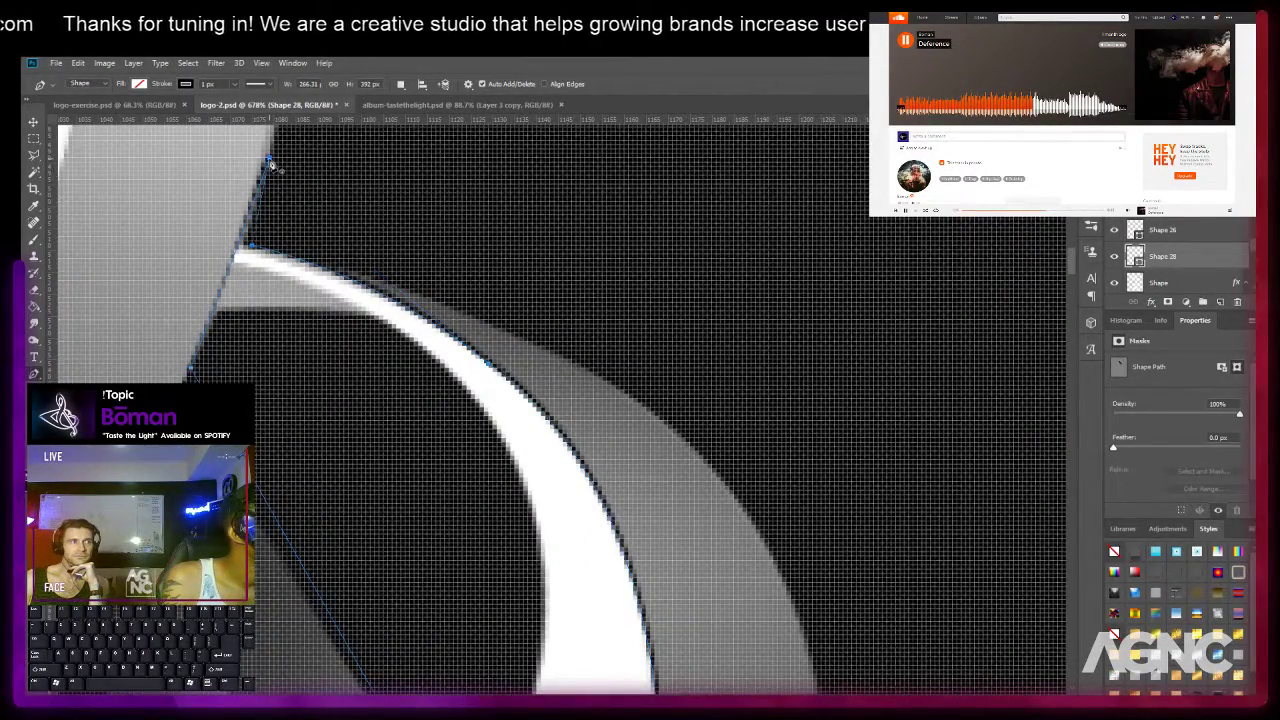
scroll(300, 255, "down", 6)
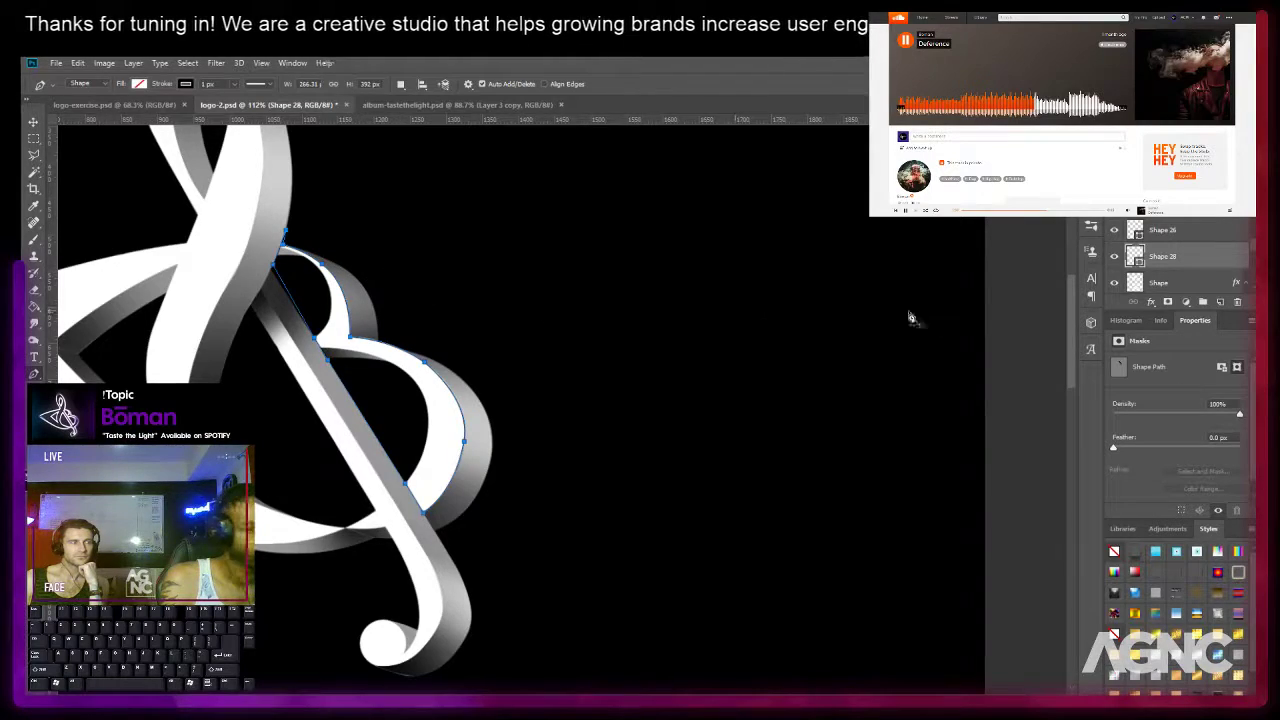
Load the traced bow shape as a selection and add a new layer above the hidden shape.
left_click(1136, 257, "ctrl")
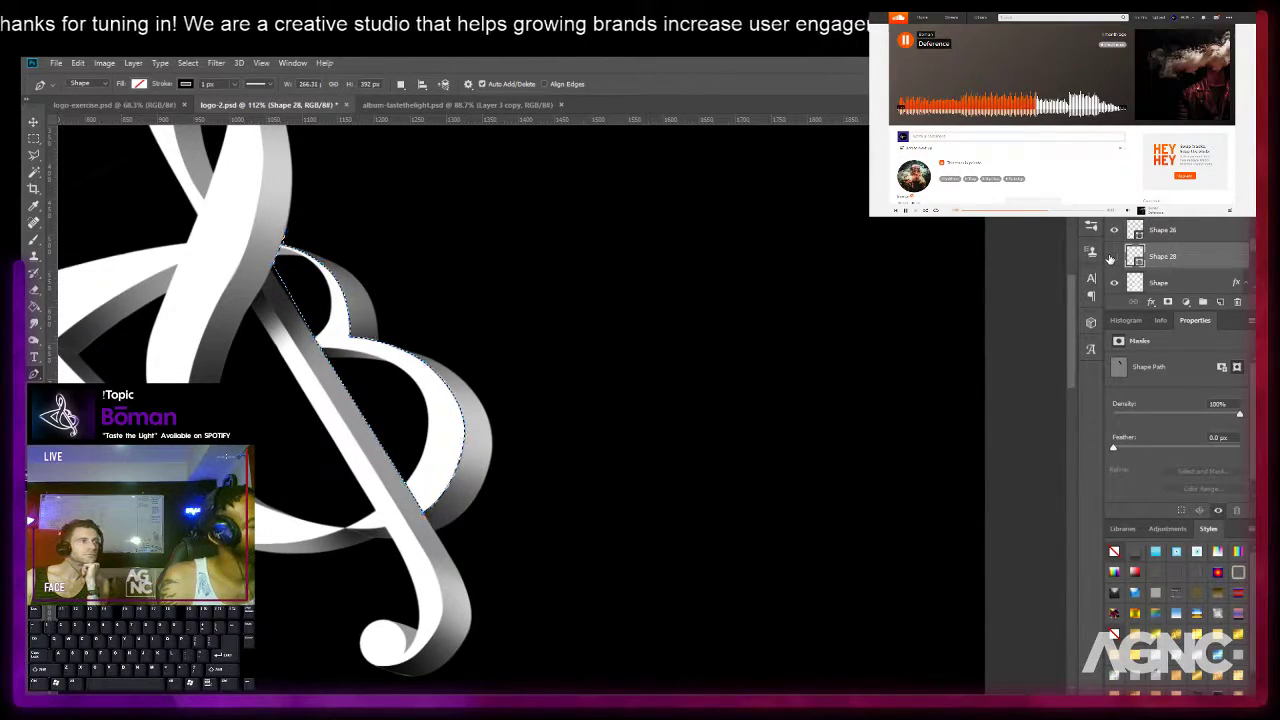
key("b")
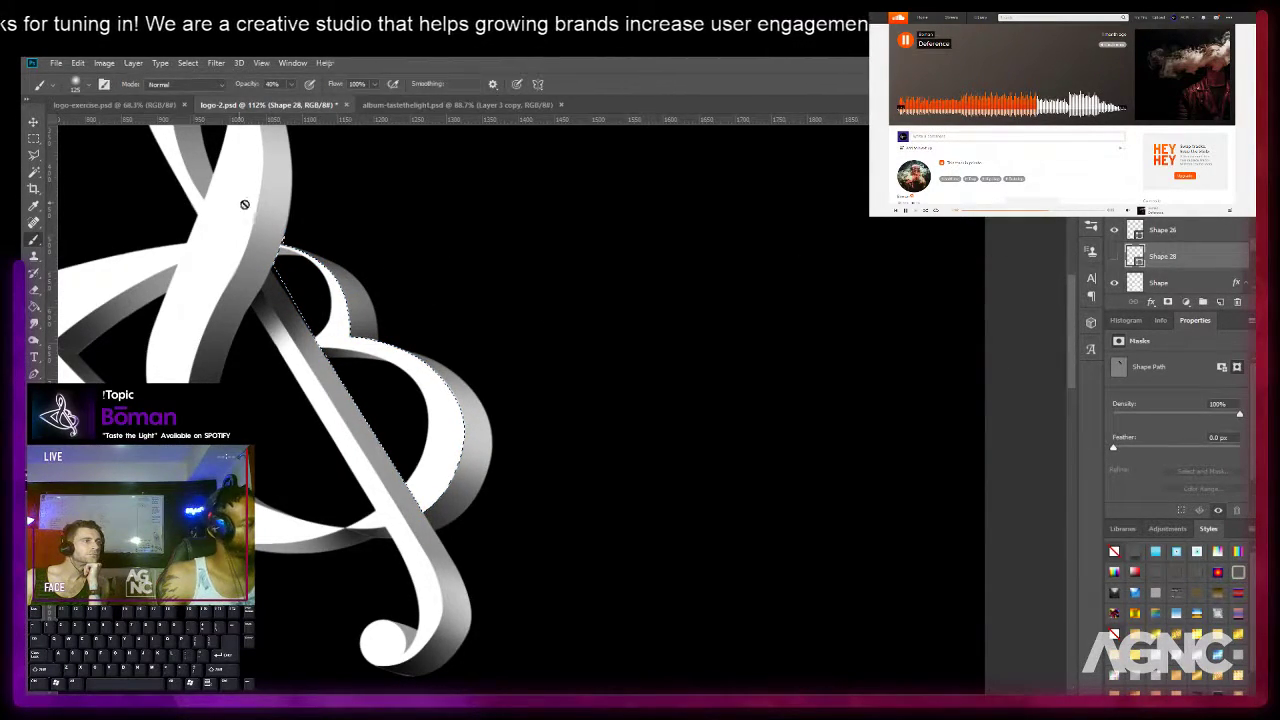
left_click(1220, 302)
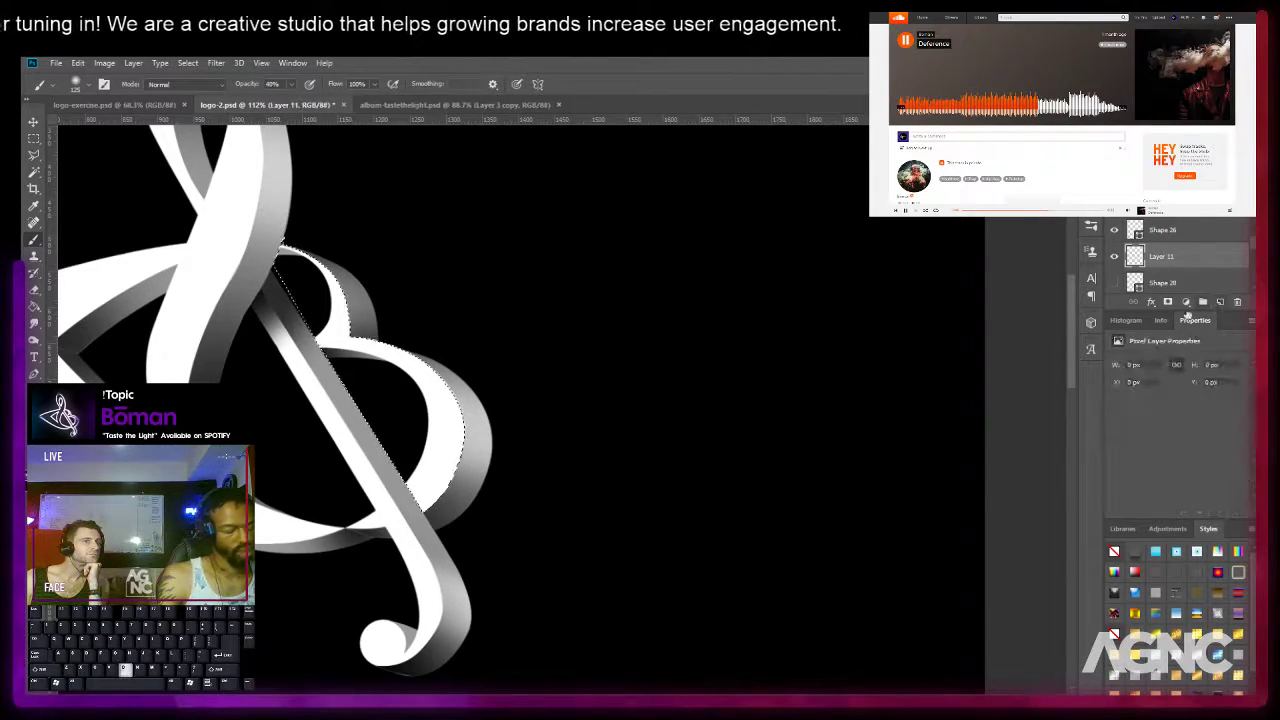
Try painting a soft shadow within the selection where the upper bow meets the clef, using a 200 px Brush at 40% opacity.
key("bracketright")
mouse_move(300, 214)
left_mouse_down()
mouse_move(250, 272)
mouse_move(287, 235)
mouse_move(265, 265)
mouse_move(235, 258)
left_mouse_up()
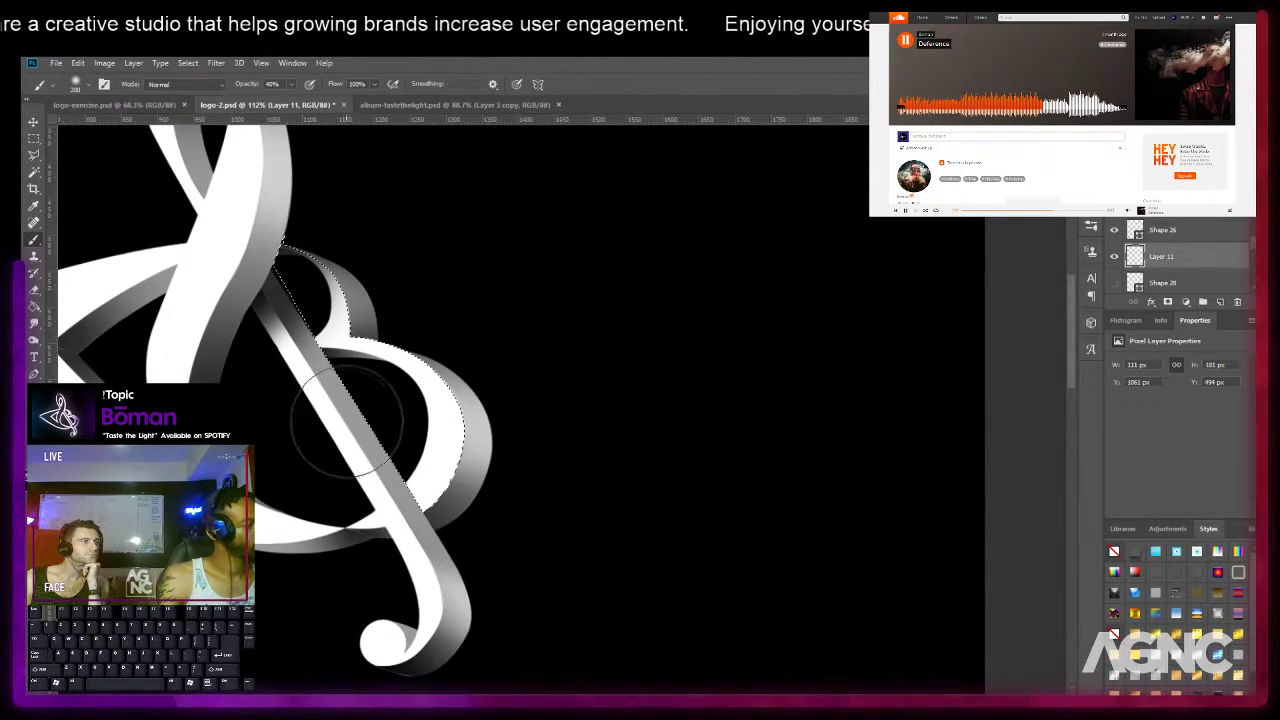
key("ctrl+z")
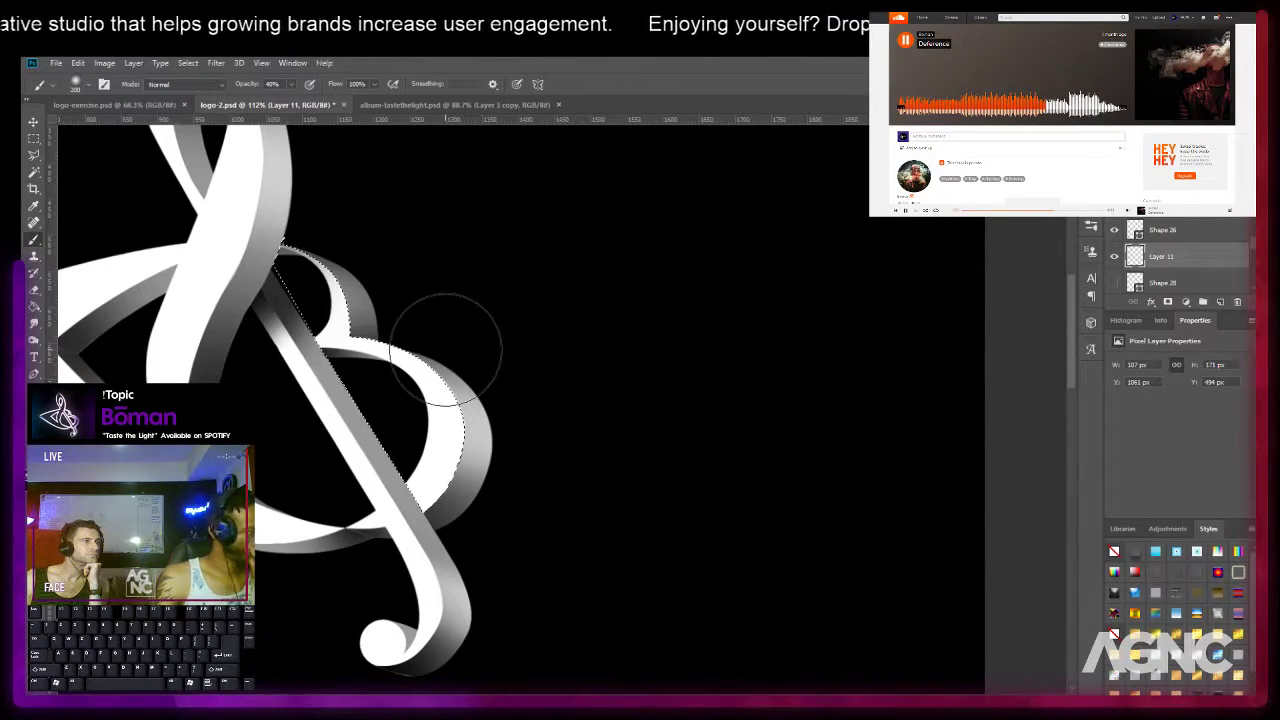
key("ctrl+z")
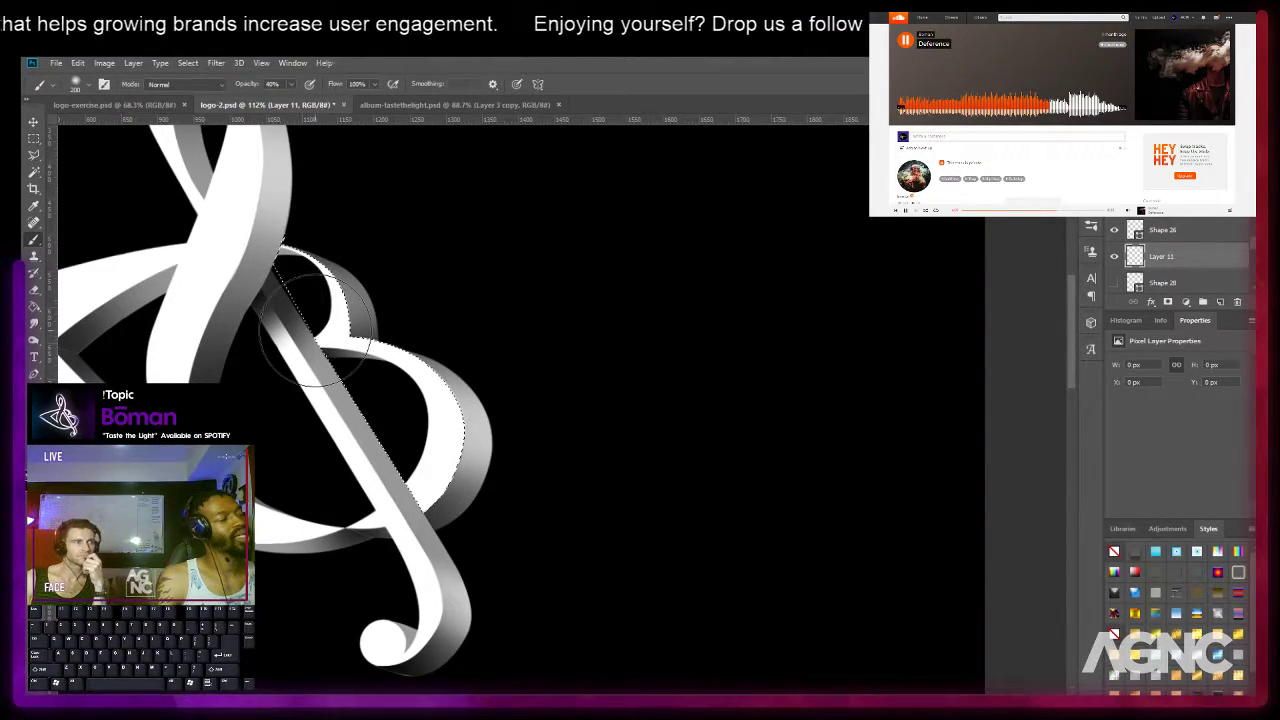
scroll(235, 243, "down", 5)
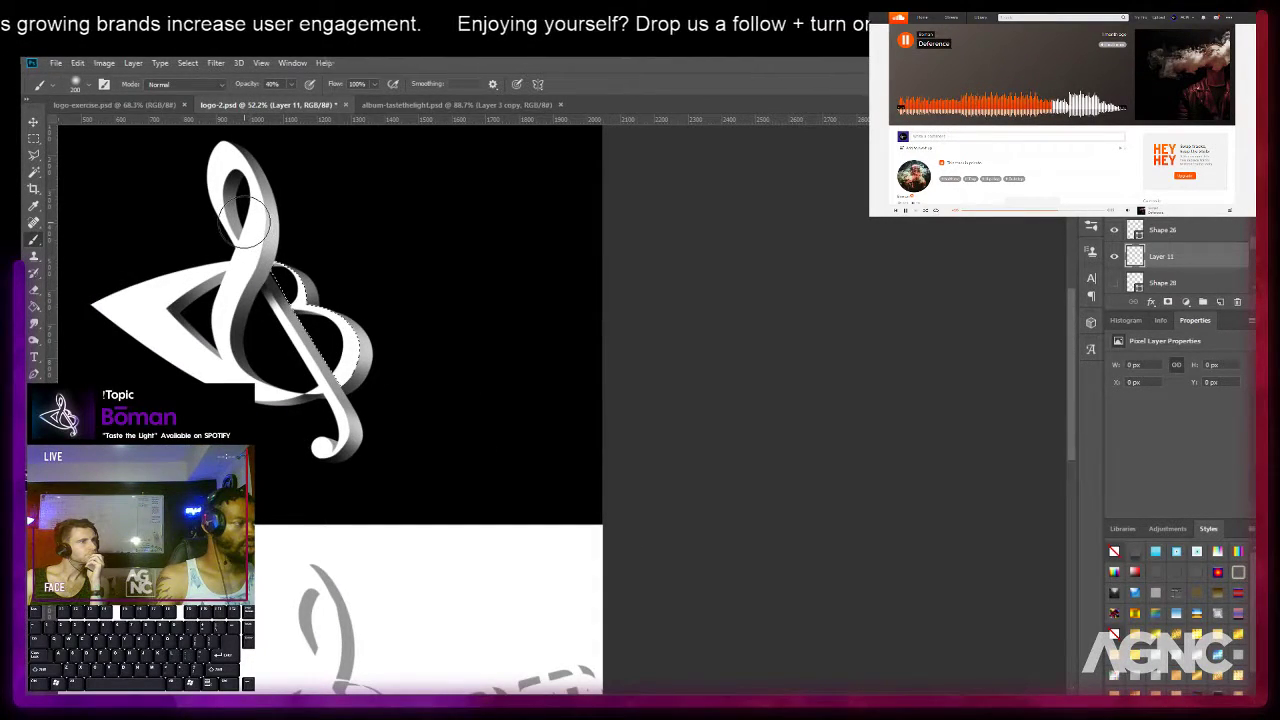
Paint a soft shadow across the selected bow faces from the clef's edge, undoing the surplus stroke.
mouse_move(290, 328)
left_mouse_down()
mouse_move(333, 363)
mouse_move(380, 477)
left_mouse_up()
mouse_move(250, 255)
left_mouse_down()
mouse_move(312, 335)
mouse_move(374, 456)
left_mouse_up()
key("ctrl+alt+z")
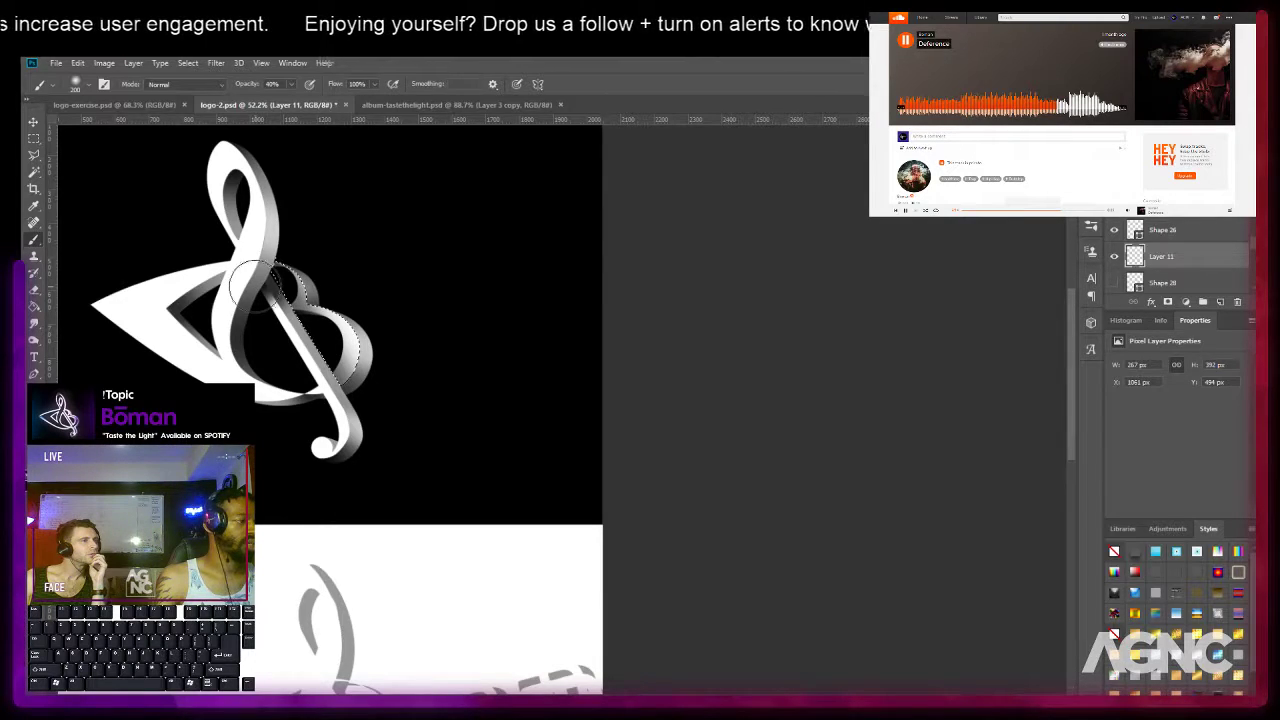
Try a finer shadow Brush of 125 px at 62% opacity for the bow's upper edge.
scroll(255, 285, "up", 5)
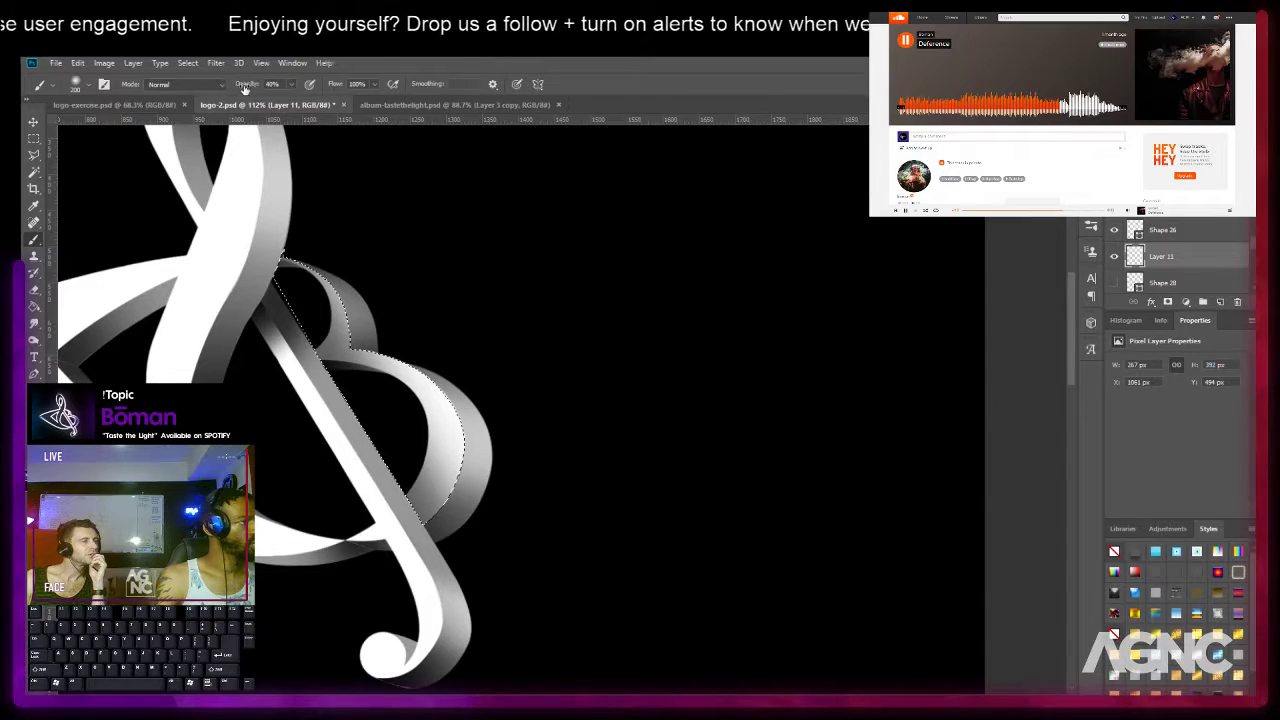
key("bracketleft")
key("bracketleft")
key("bracketleft")
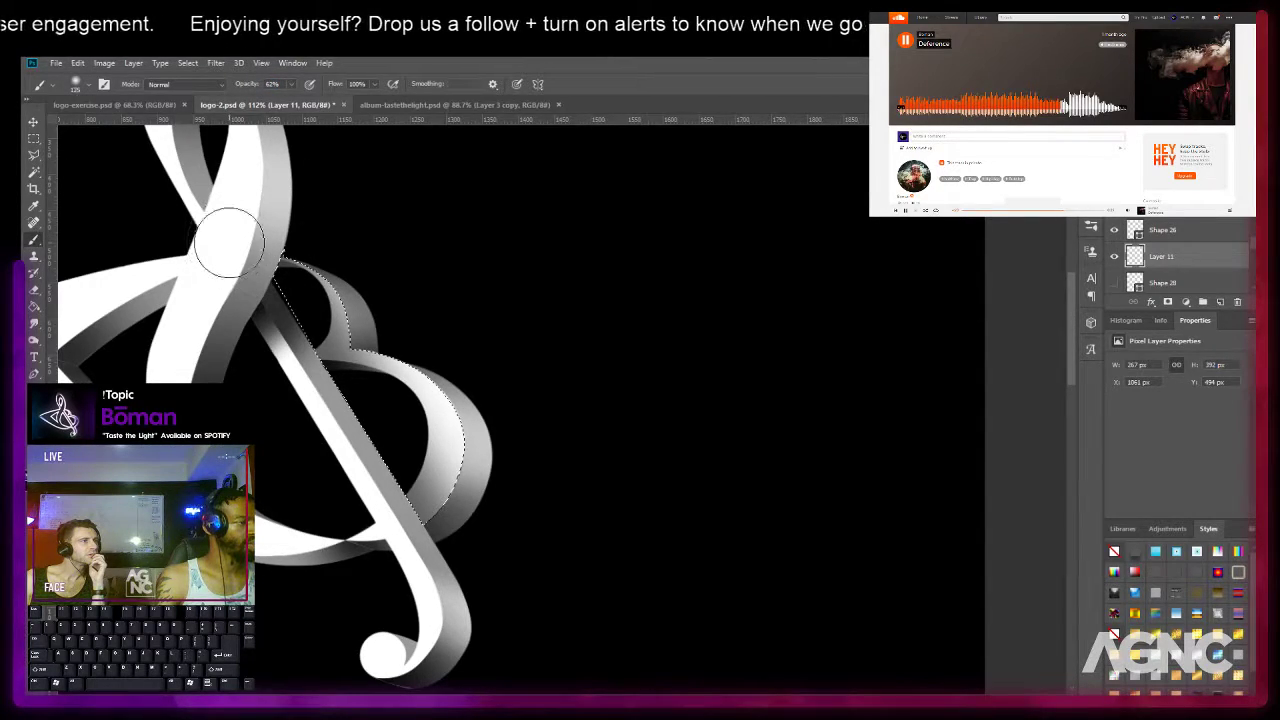
scroll(229, 243, "down", 2)
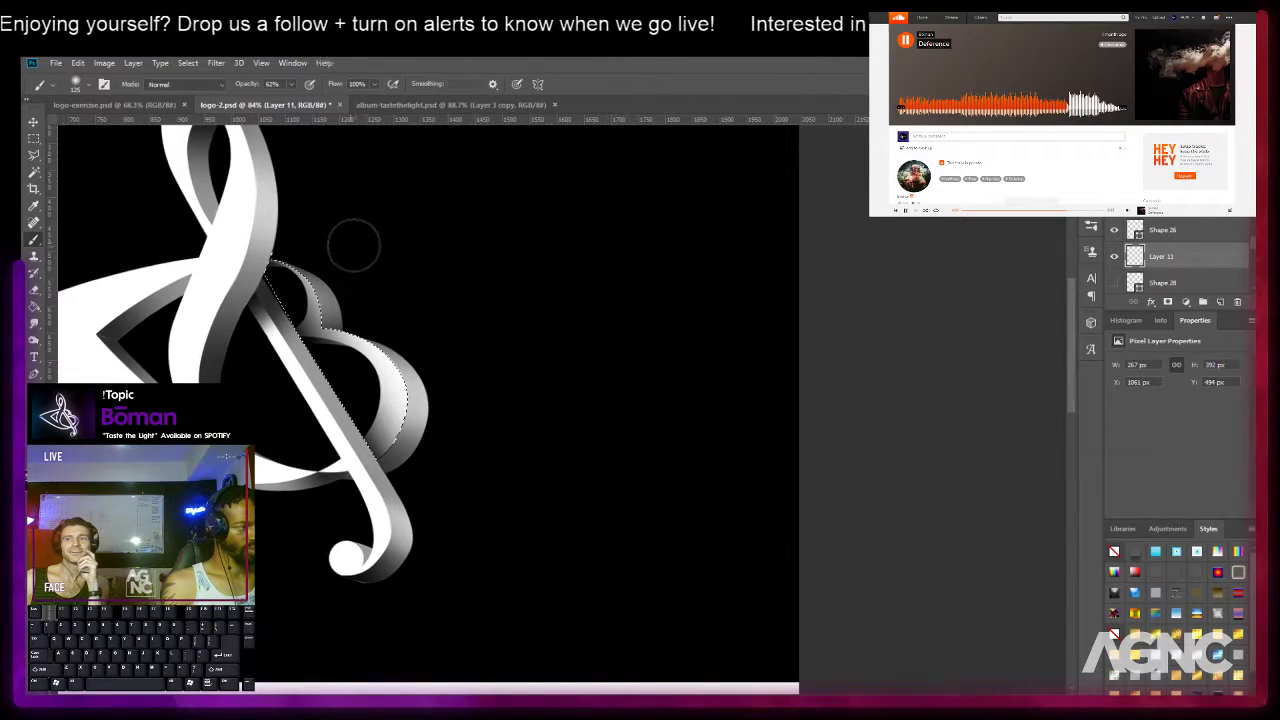
Add a new layer and paint a faint shadow where the upper bow meets the clef, using a 300 px Brush at 25% opacity.
key("m")
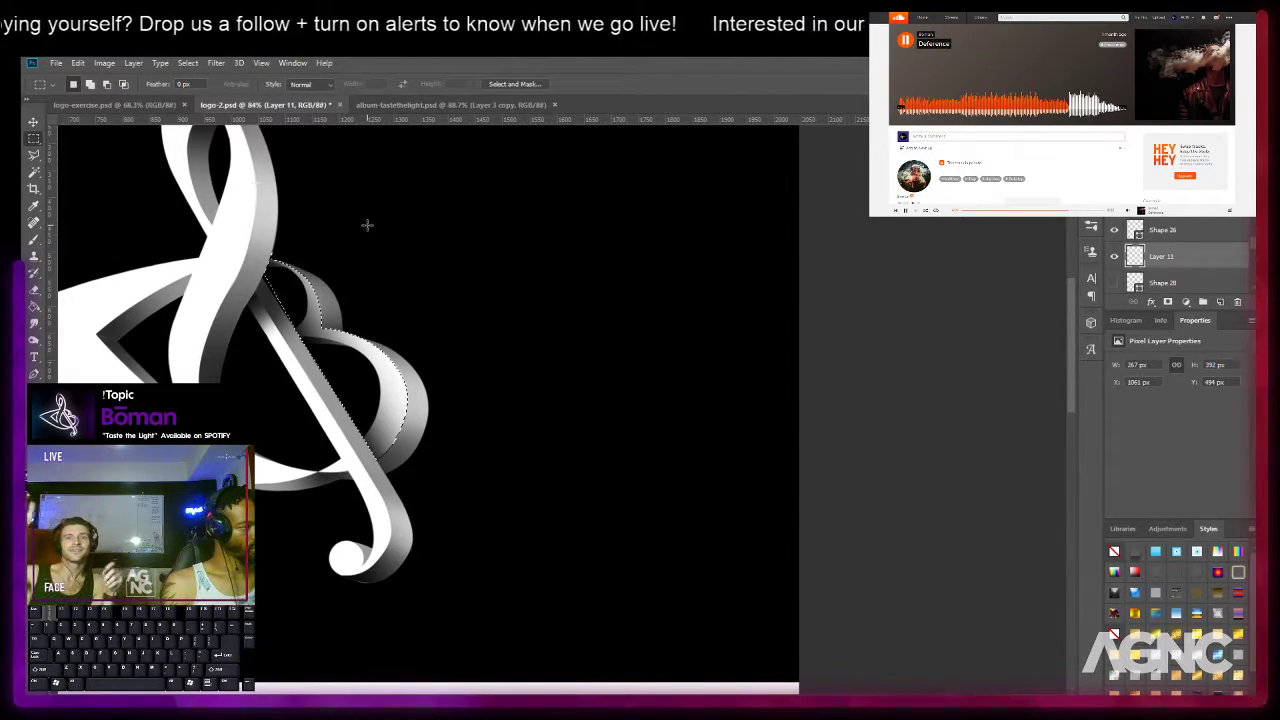
left_click(1221, 302)
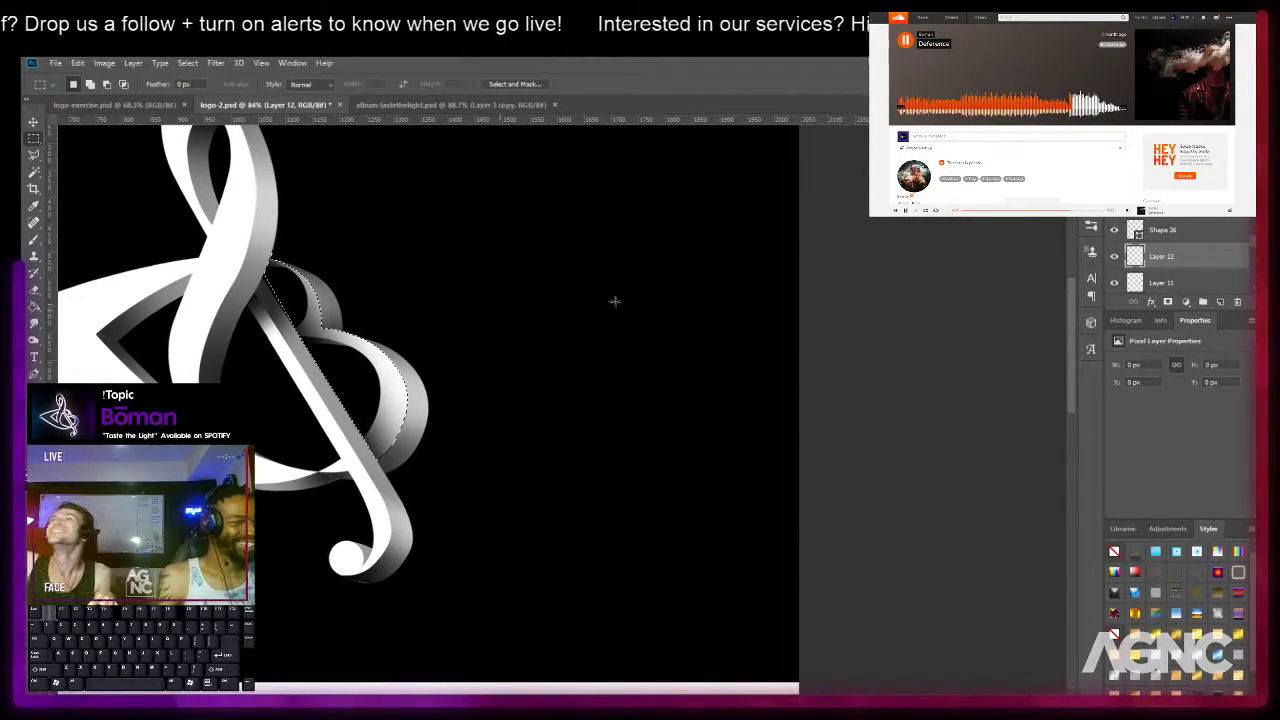
key("b")
key("]")
key("]")
key("]")
key("]")
left_click_drag(241, 84, 225, 84)
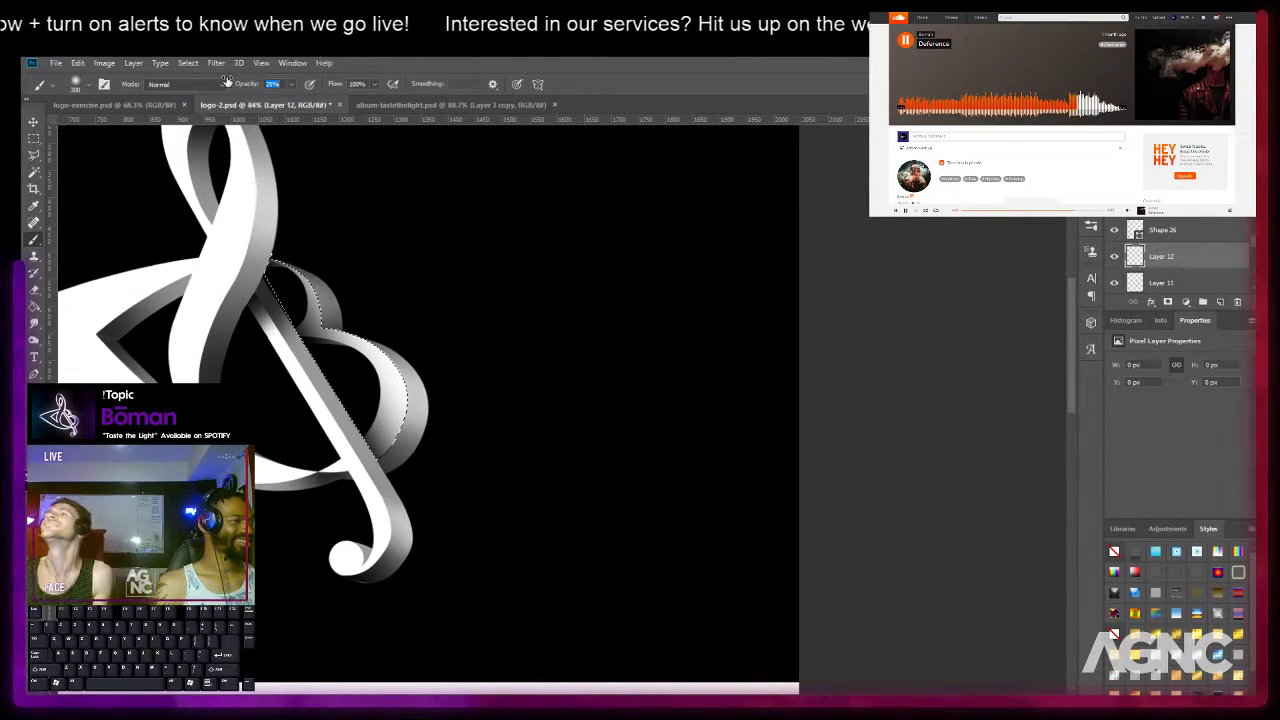
left_click(268, 260)
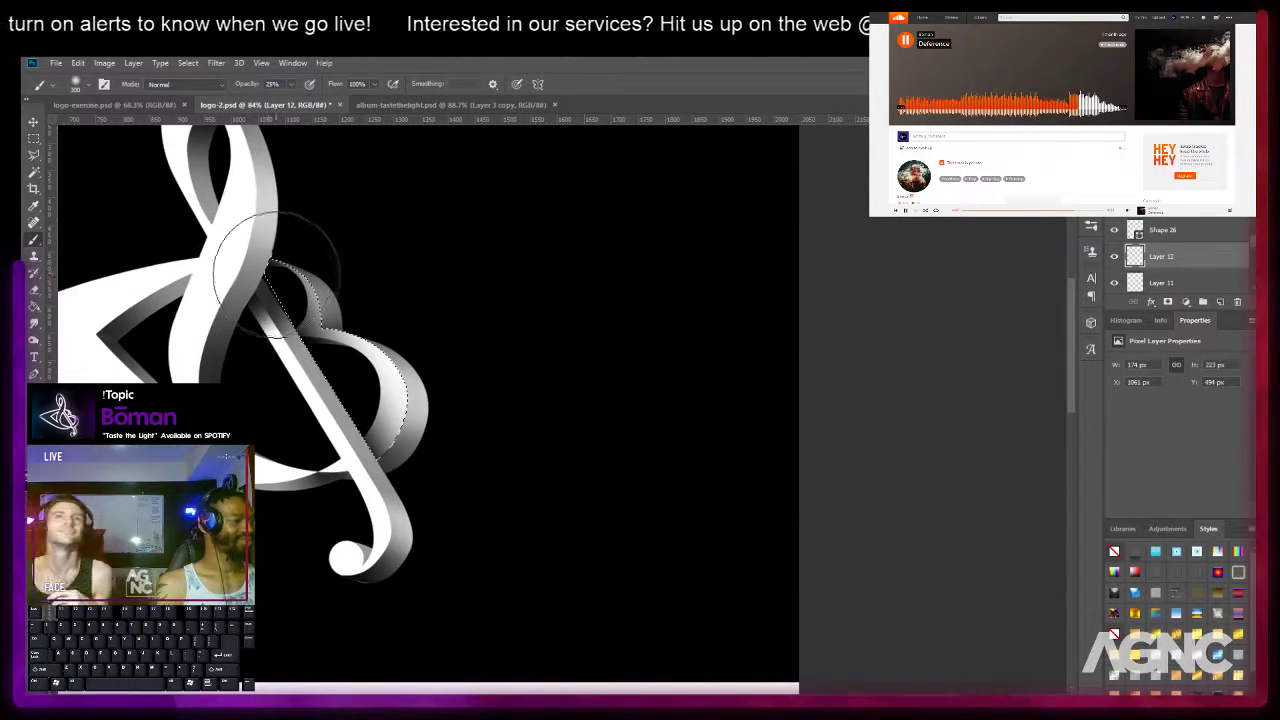
key("ctrl+z")
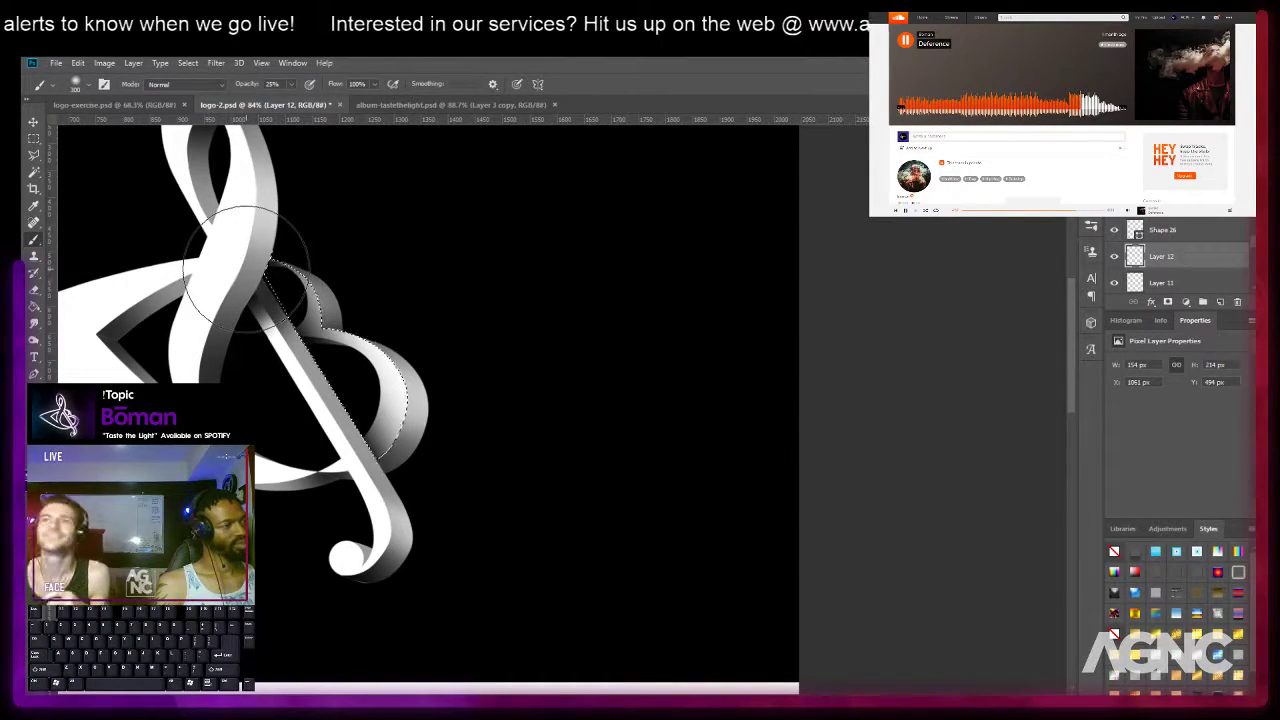
Clear the bow selection and check the shading across the whole logo.
key("m")
left_click(511, 258)
scroll(494, 277, "down", 4)
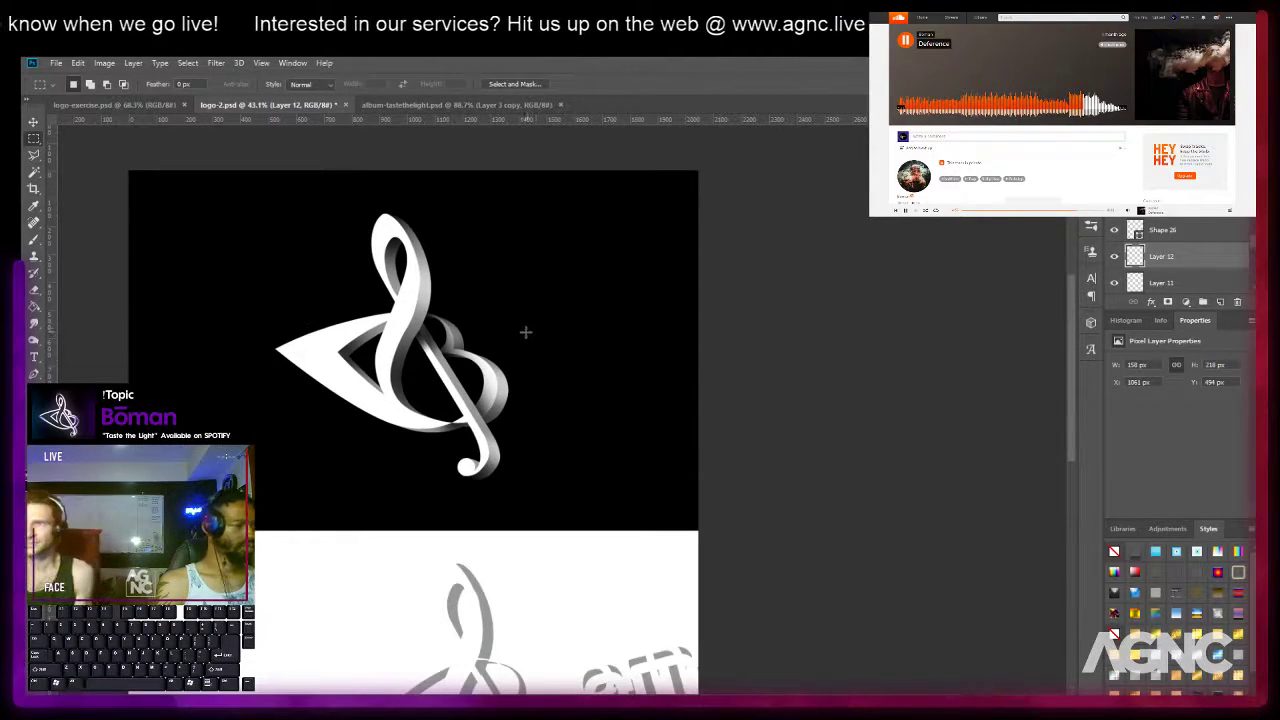
left_click_drag(523, 346, 549, 363)
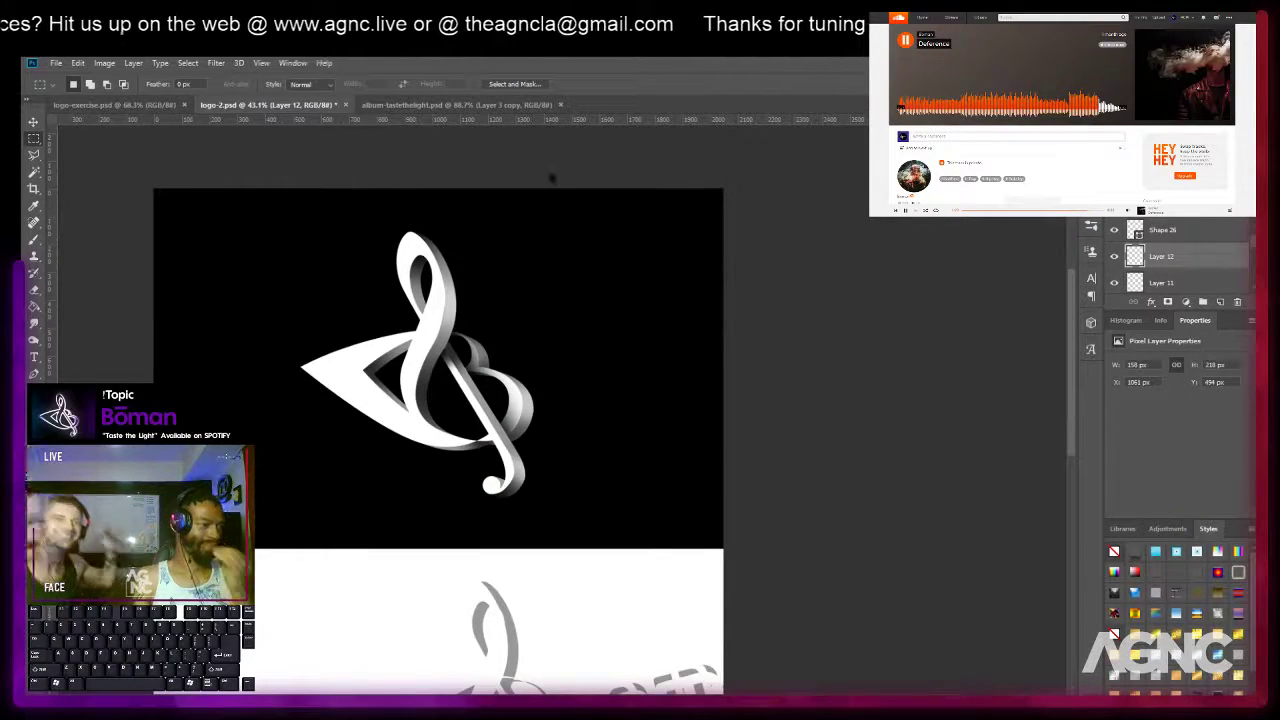
scroll(786, 289, "up", 5)
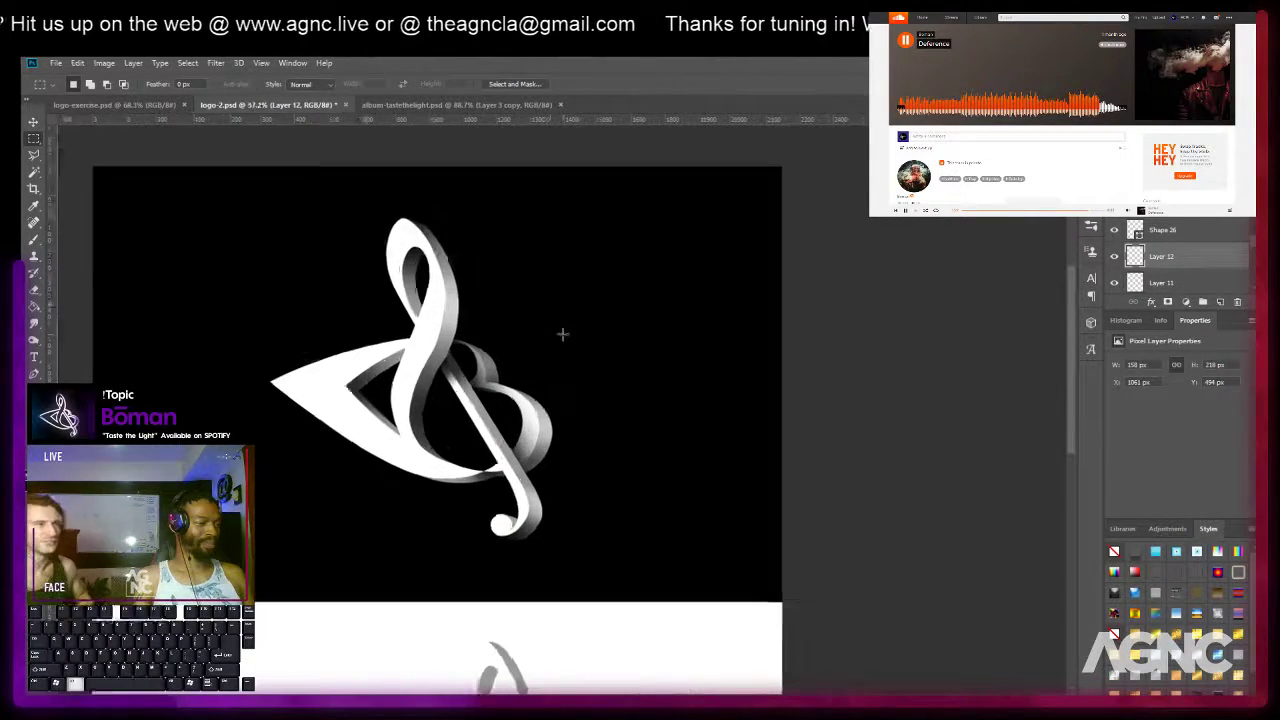
Select the clef's Shape layer and try its outline as a selection, clearing it again.
key("v")
left_click(440, 331)
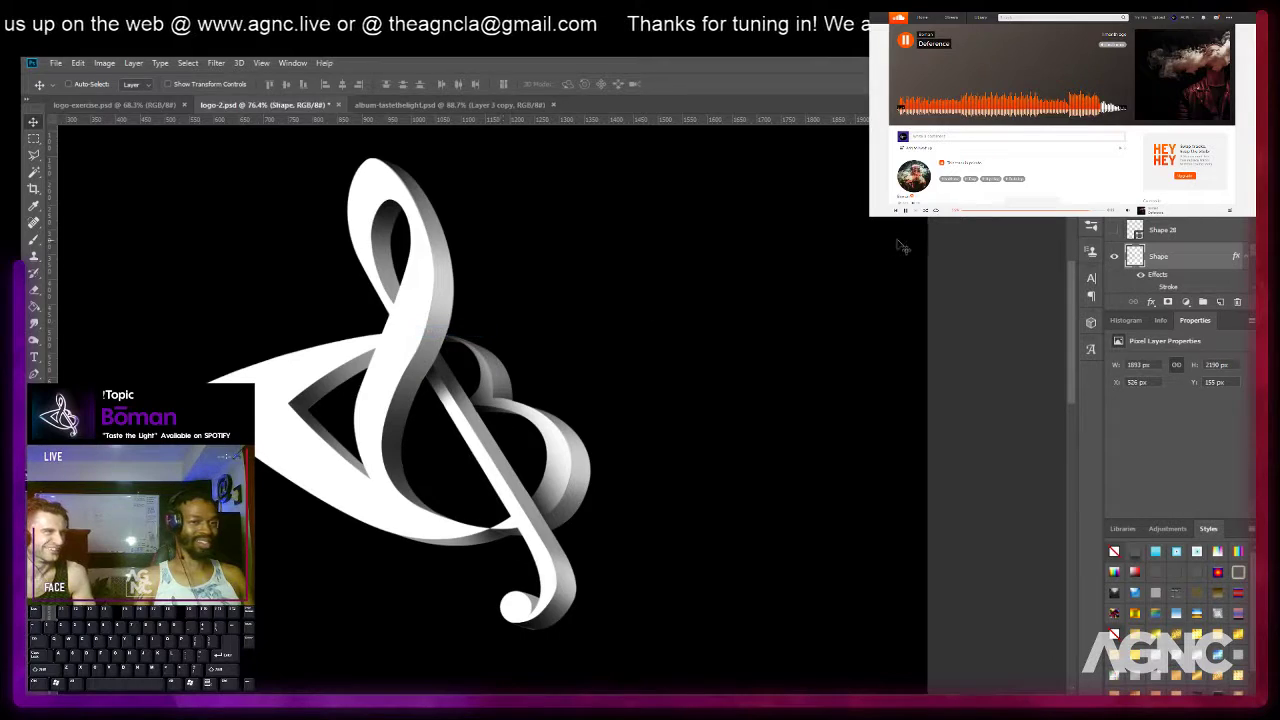
left_click(1134, 257, "ctrl")
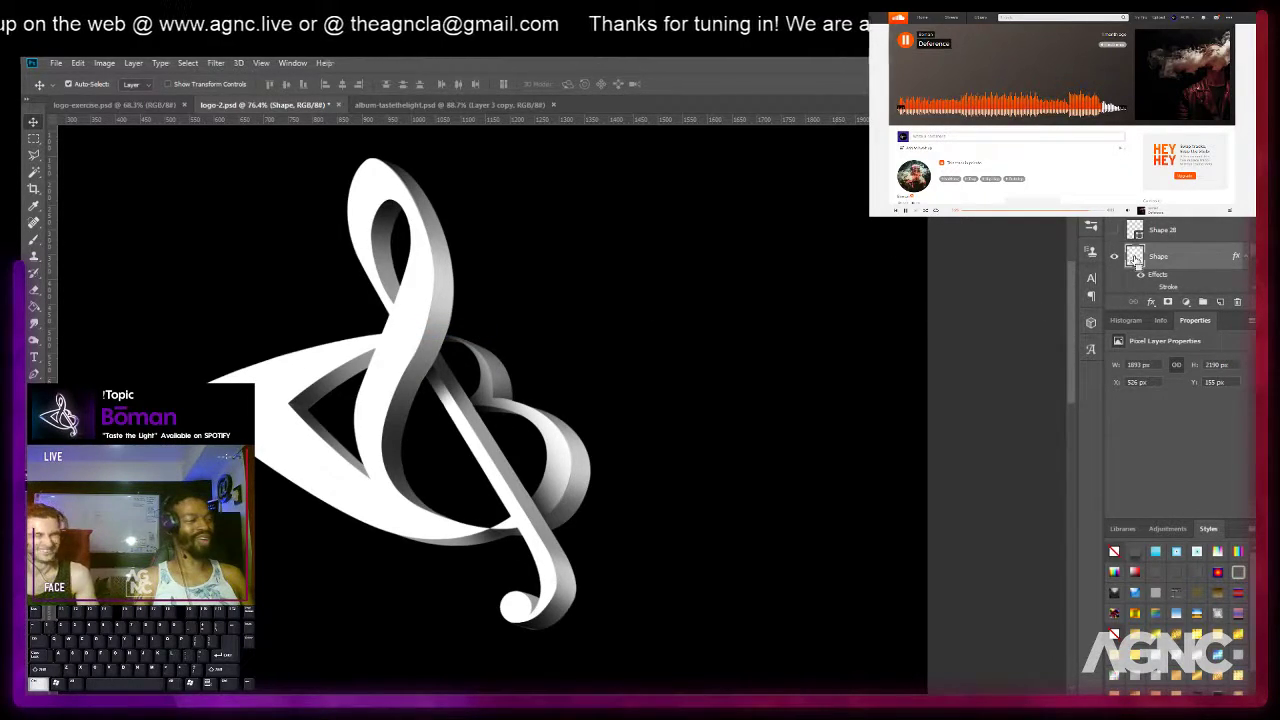
key("m")
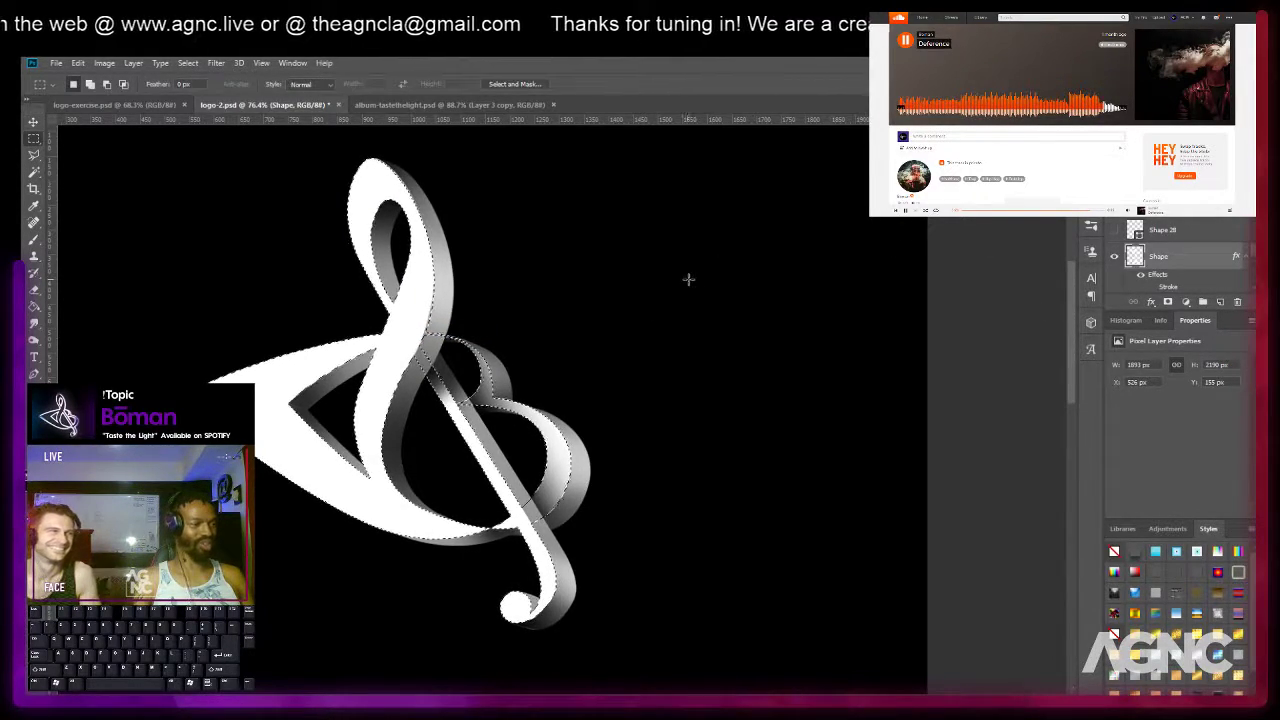
left_click(707, 257)
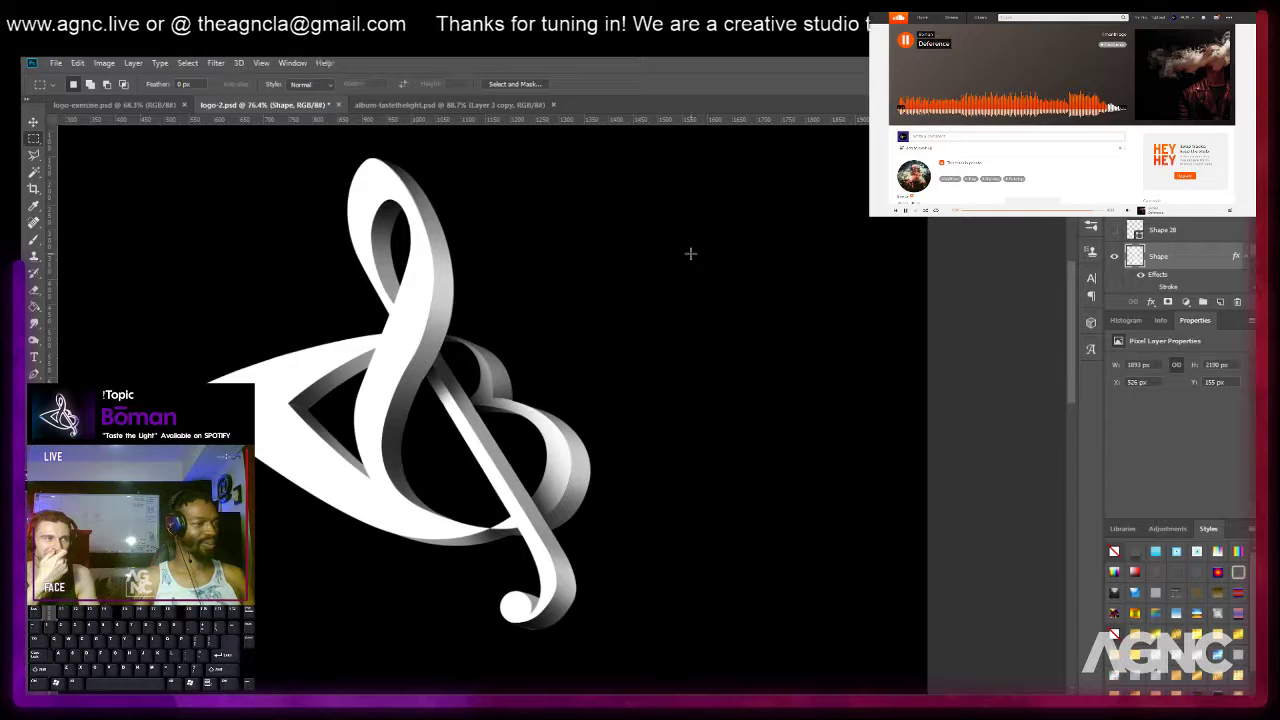
scroll(690, 254, "down", 3, "alt")
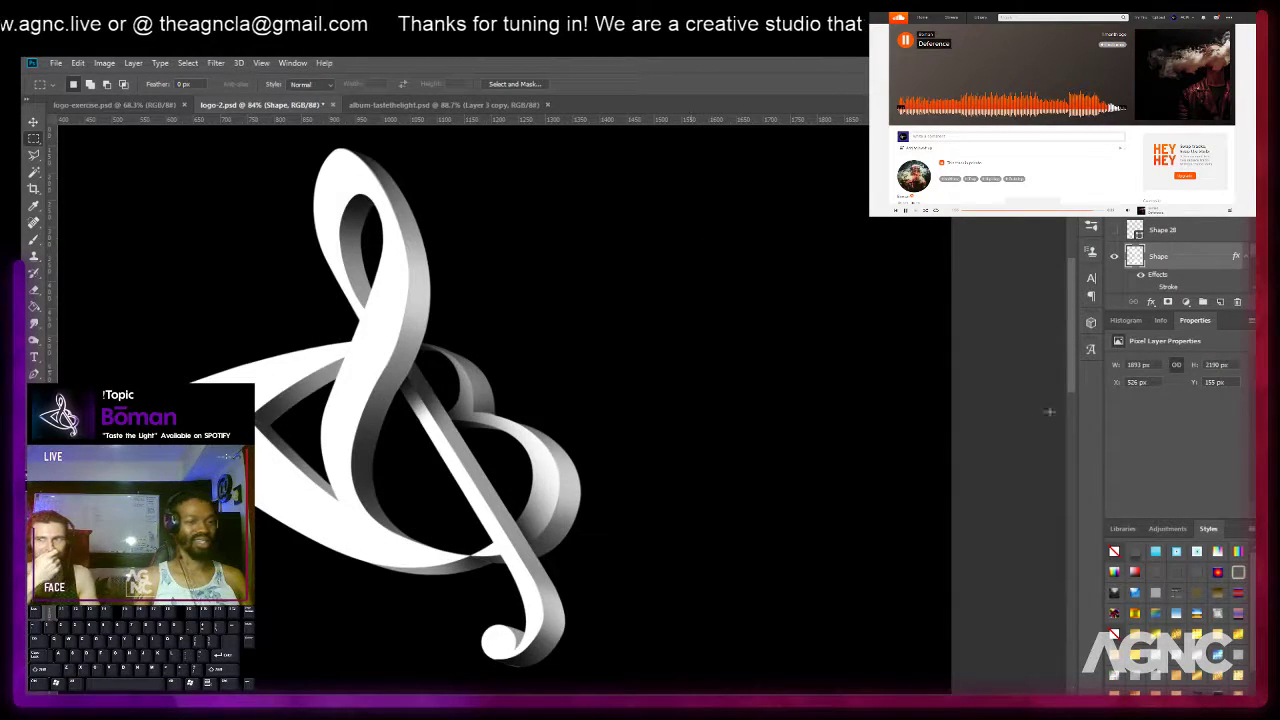
Try the Striped Cone (Button) style on the Shape layer and open its blending options.
left_click(1116, 592)
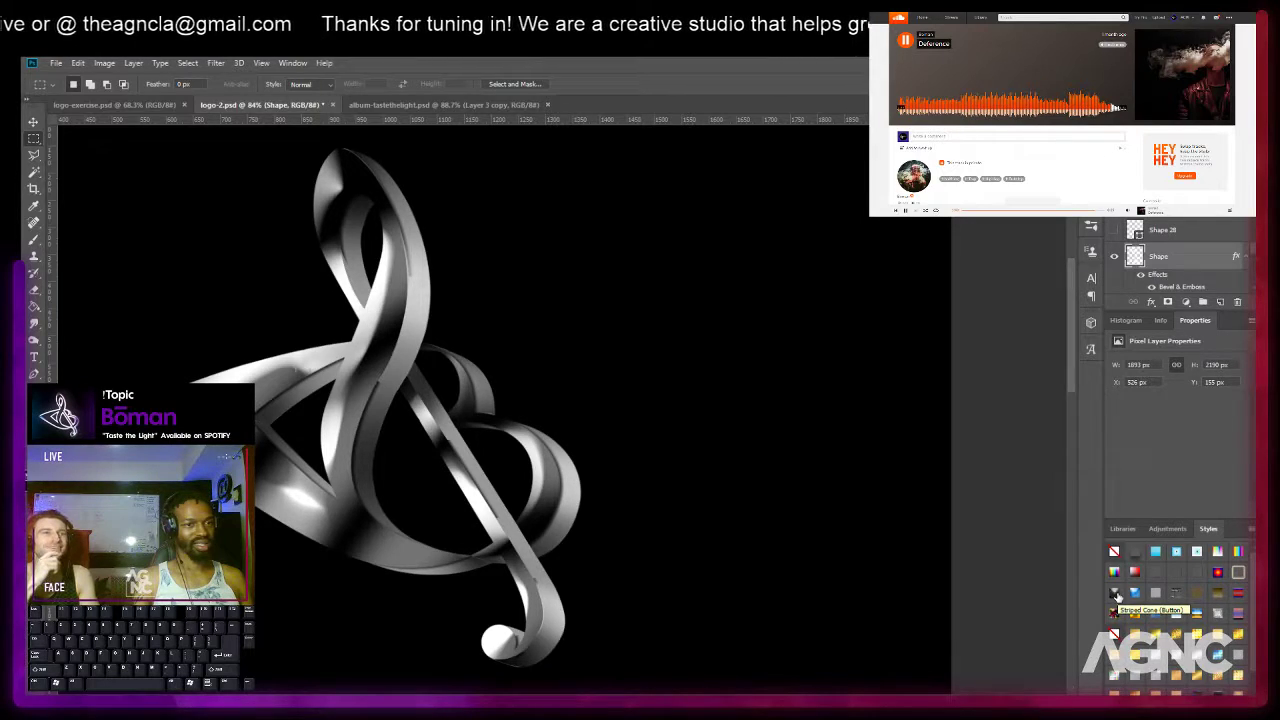
scroll(1183, 260, "down", 1)
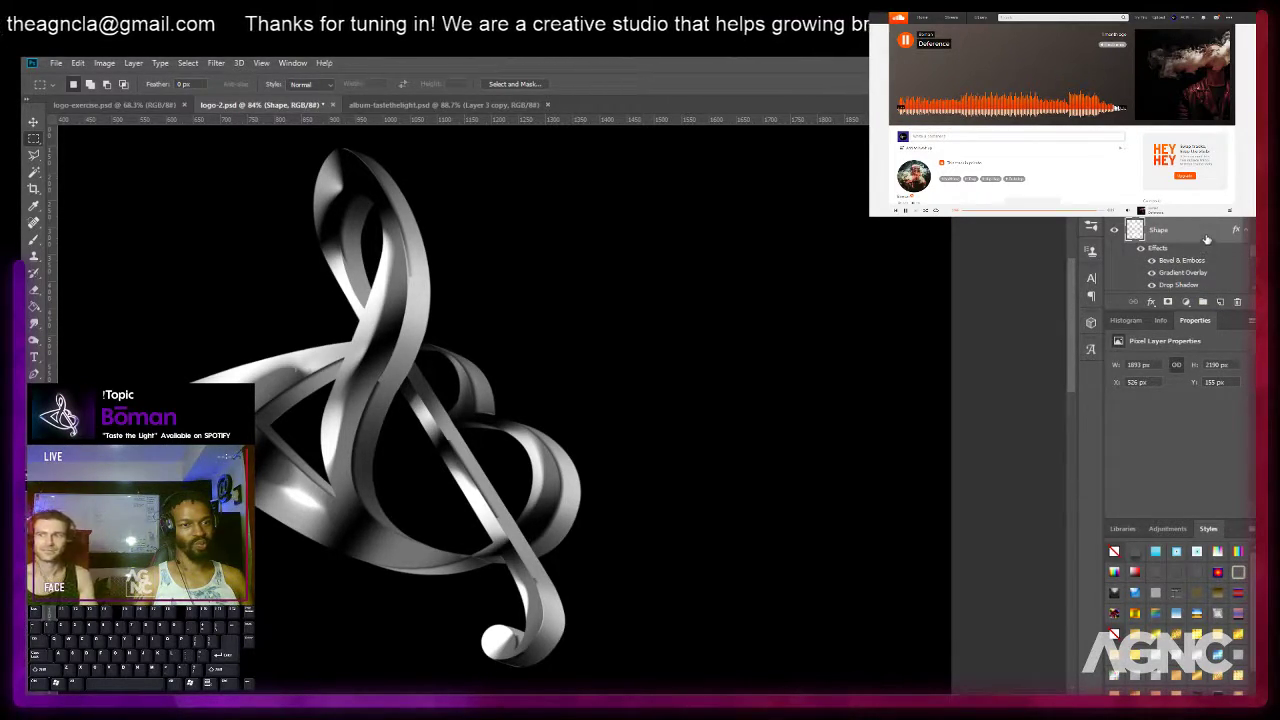
right_click(1207, 232)
left_click(1211, 234)
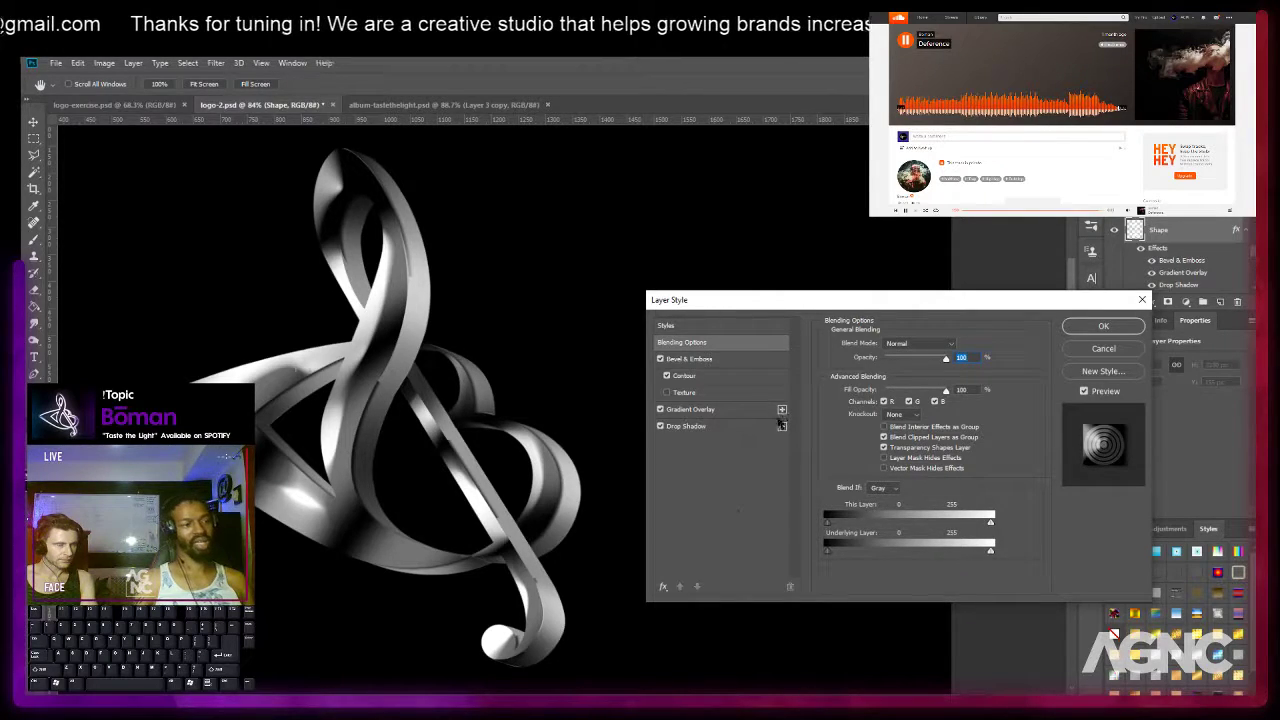
Try a white Color Overlay on the Shape layer and switch it off again.
left_click(664, 587)
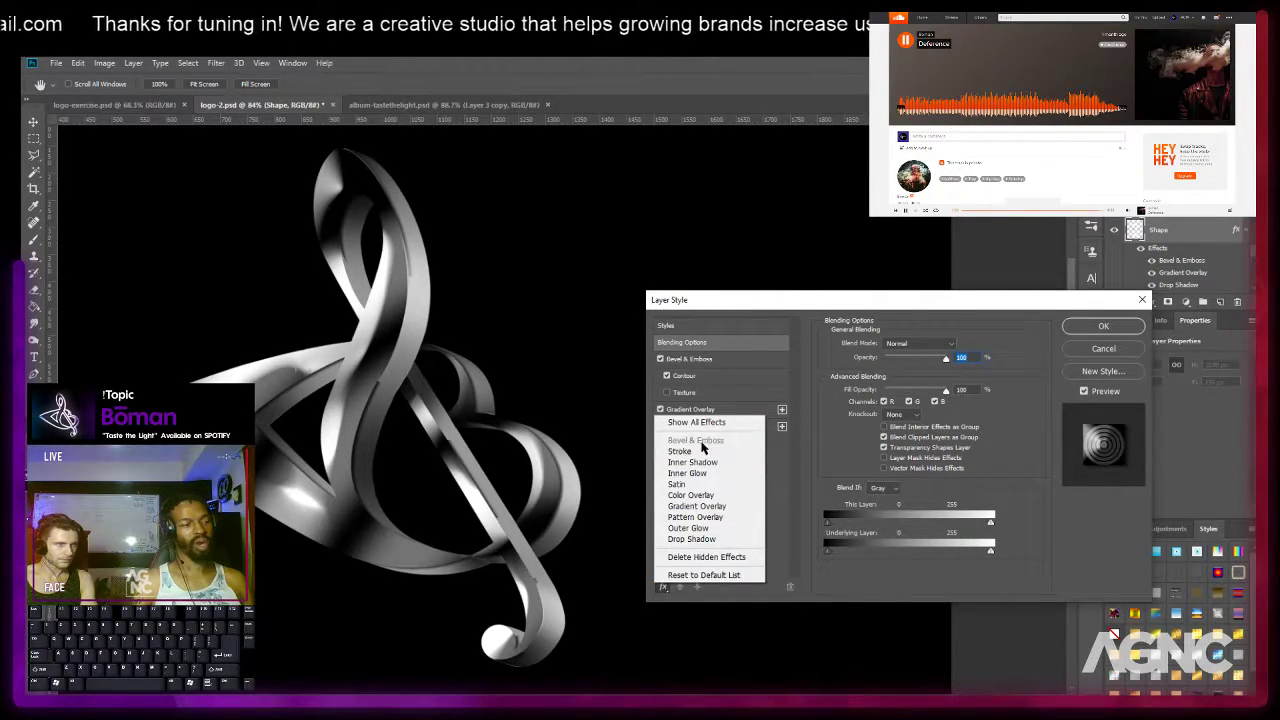
left_click(704, 494)
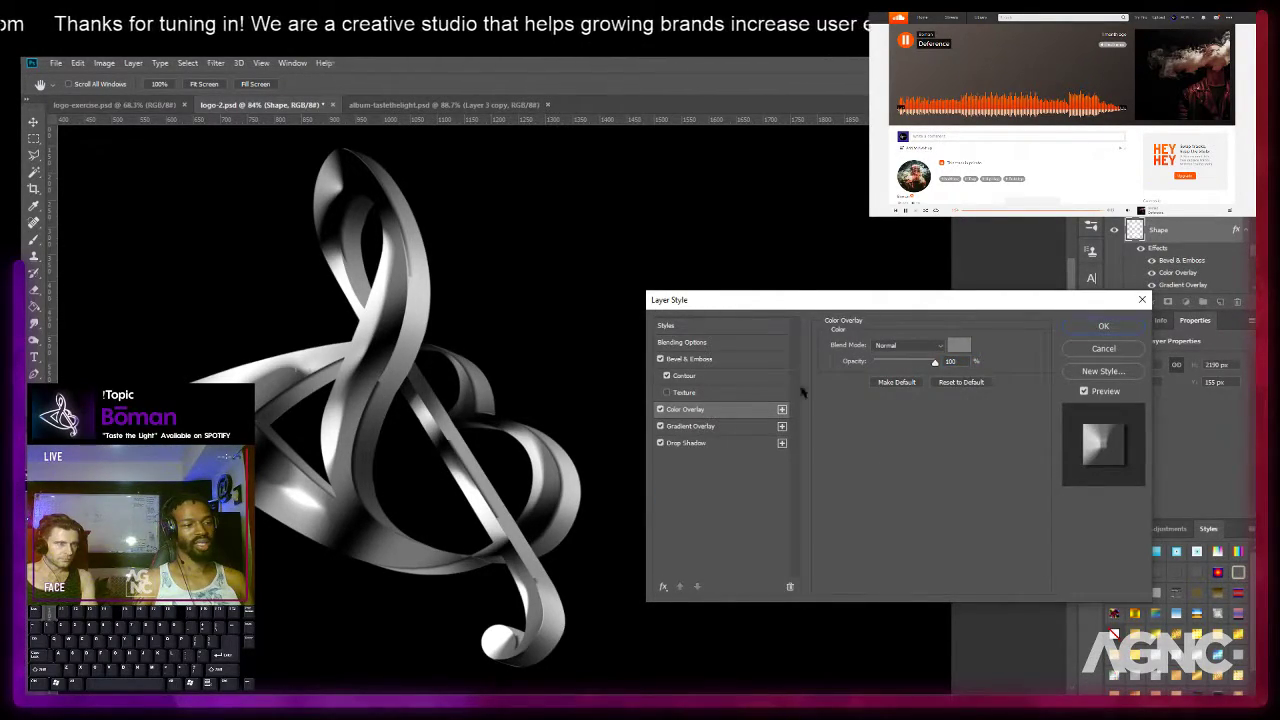
left_click(959, 345)
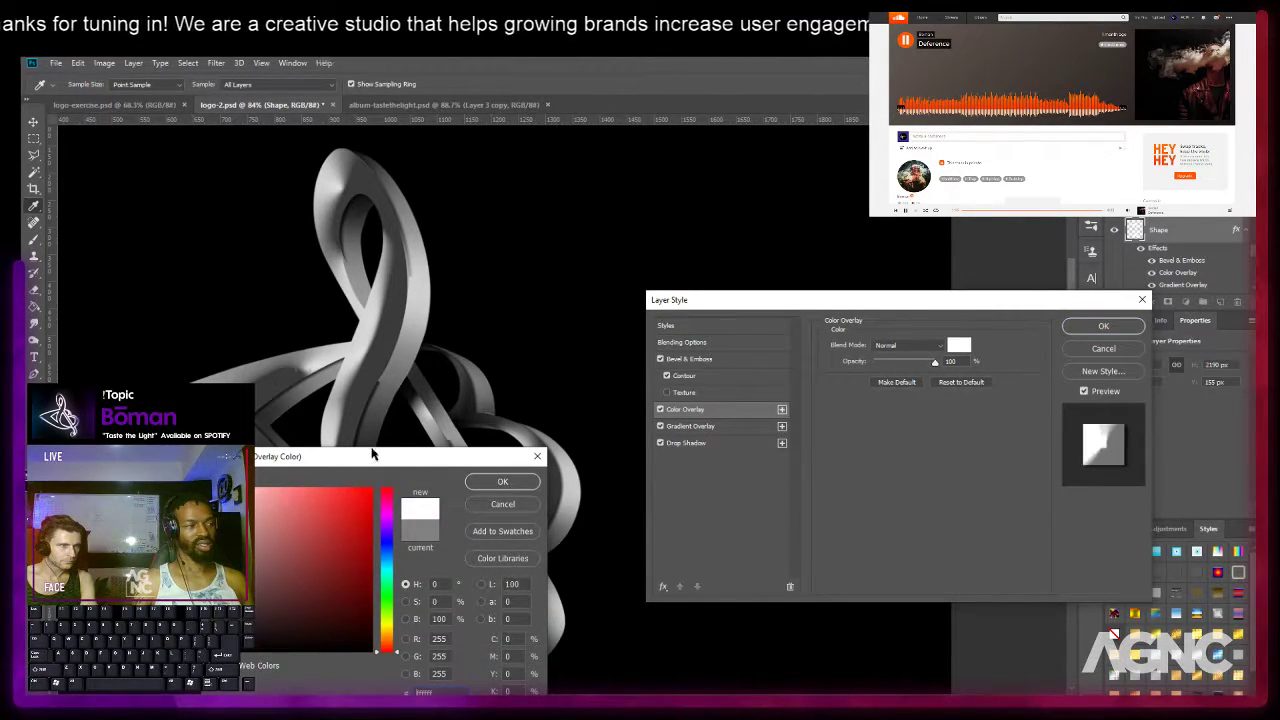
left_click(503, 481)
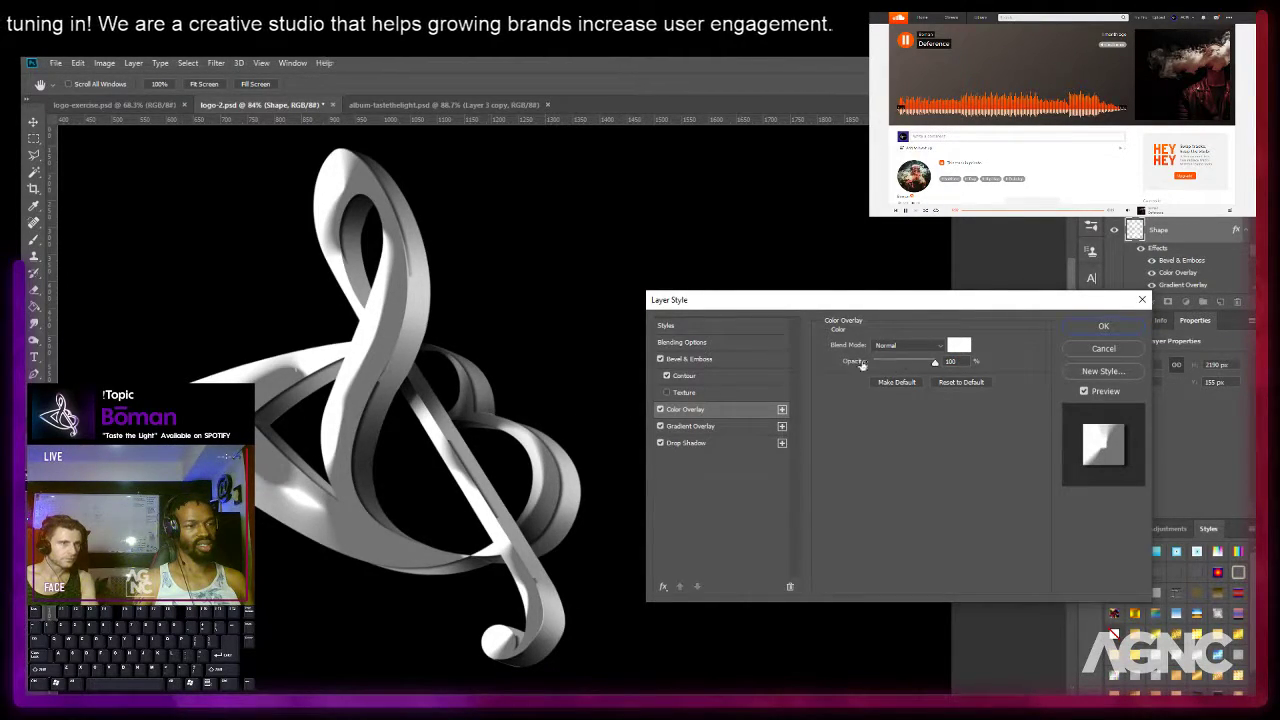
left_click(660, 409)
Try Bevel & Emboss with 126% depth, 70 px size, about 4% highlight opacity and 0% shadow opacity.
left_click(742, 357)
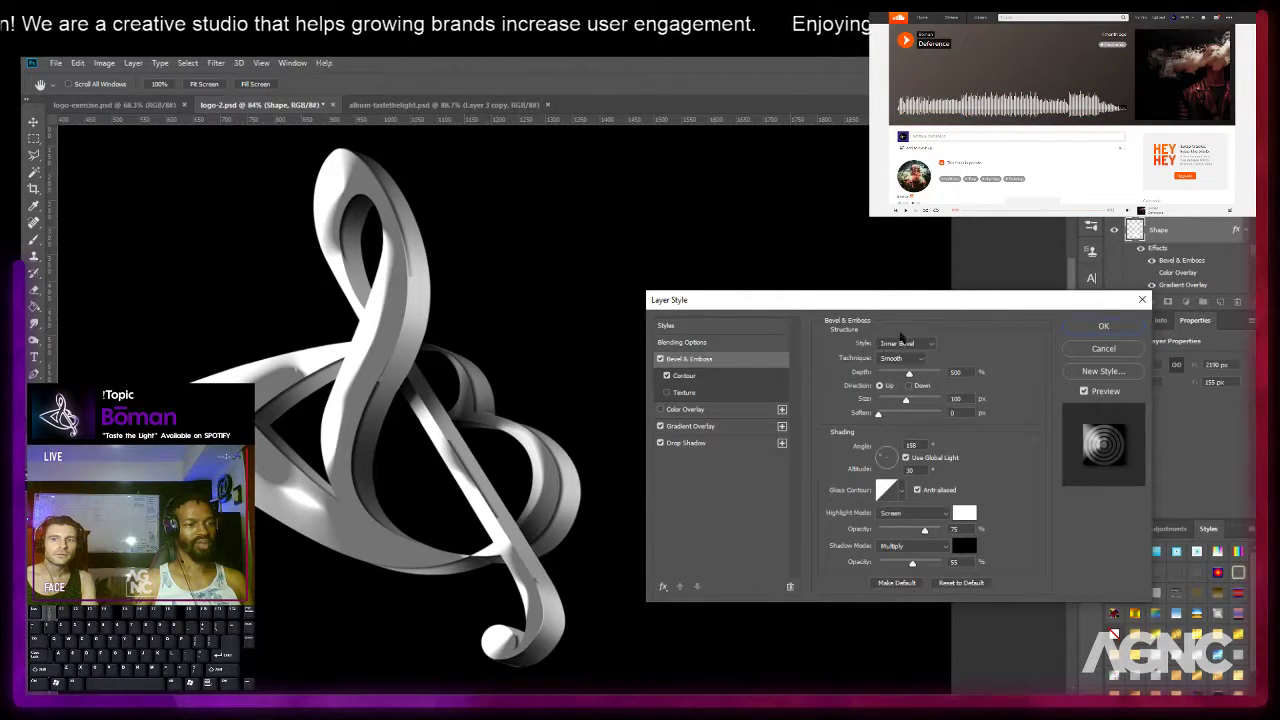
mouse_move(908, 372)
left_mouse_down()
mouse_move(880, 372)
mouse_move(907, 376)
mouse_move(904, 402)
mouse_move(890, 402)
mouse_move(901, 402)
mouse_move(900, 375)
mouse_move(886, 377)
left_mouse_up()
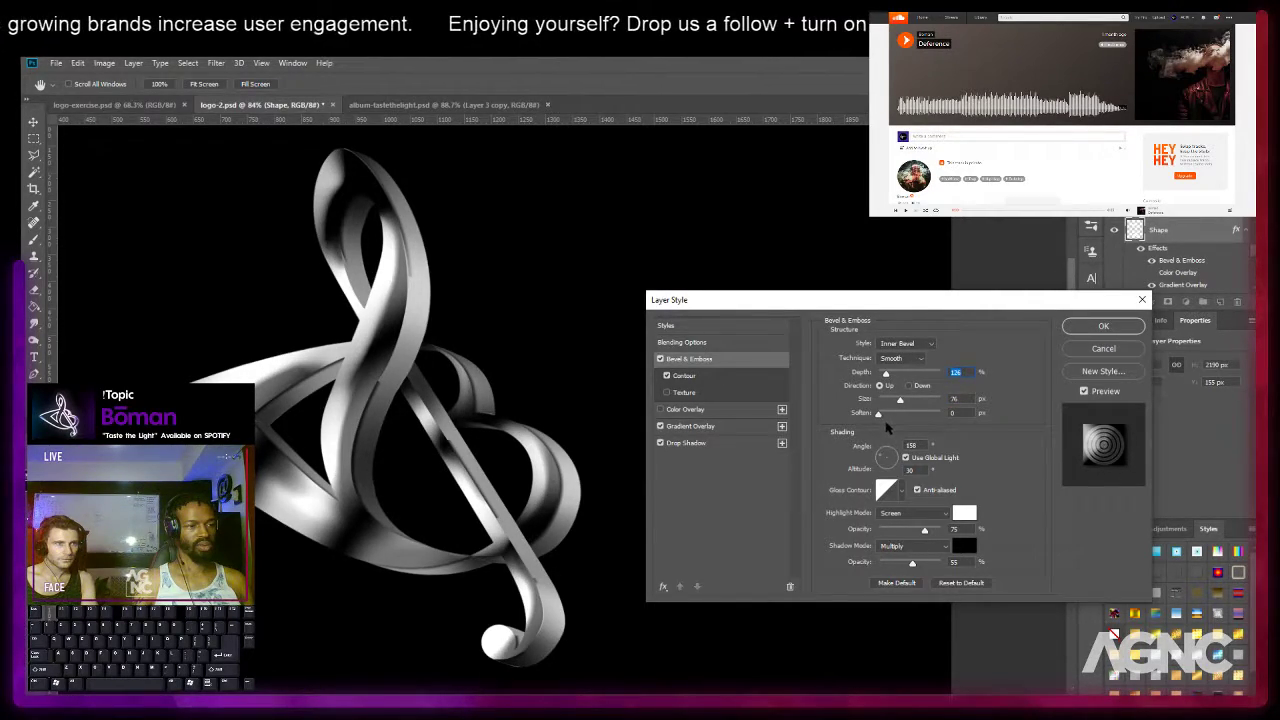
mouse_move(882, 415)
left_mouse_down()
mouse_move(907, 414)
mouse_move(879, 416)
mouse_move(896, 402)
left_mouse_up()
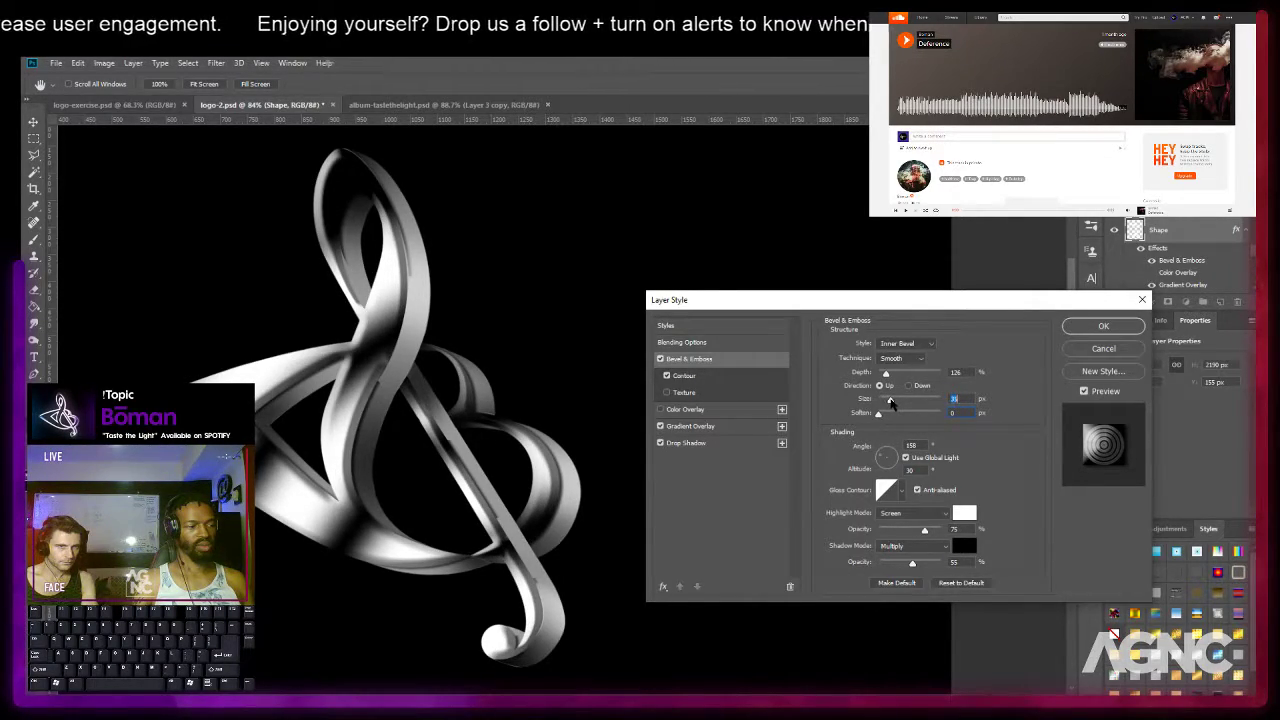
left_click_drag(892, 402, 899, 405)
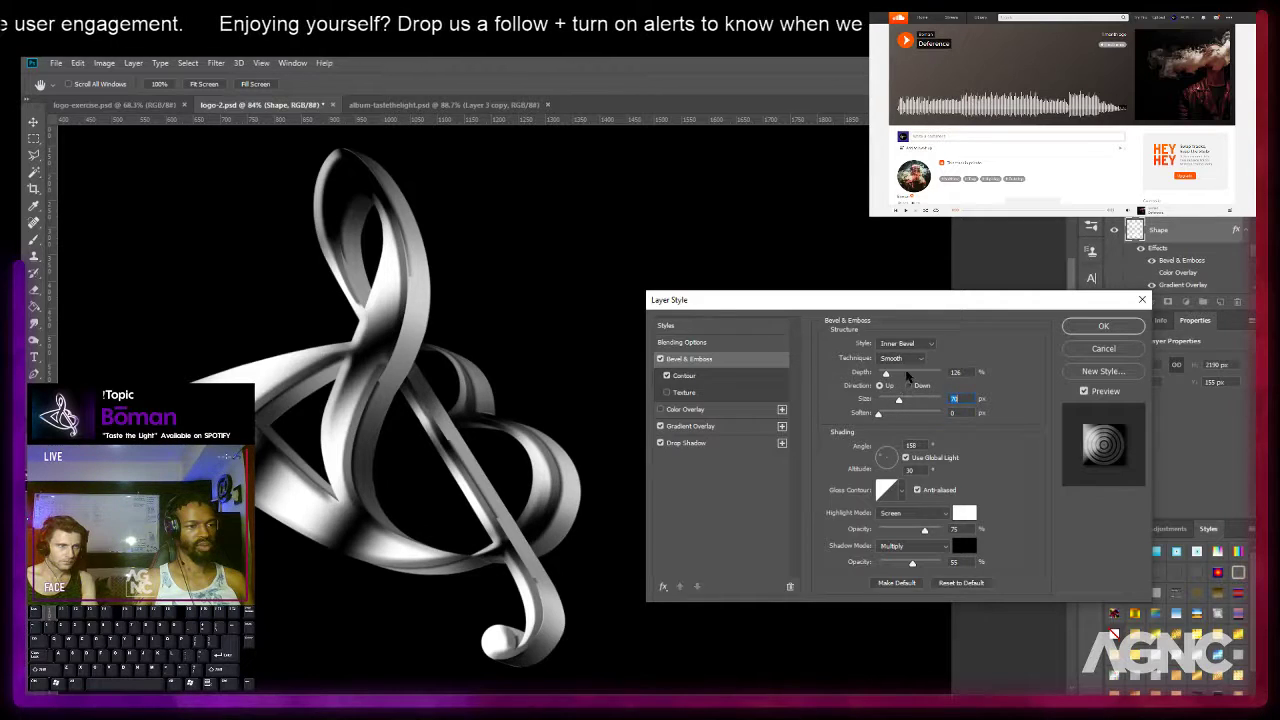
left_click_drag(912, 565, 881, 563)
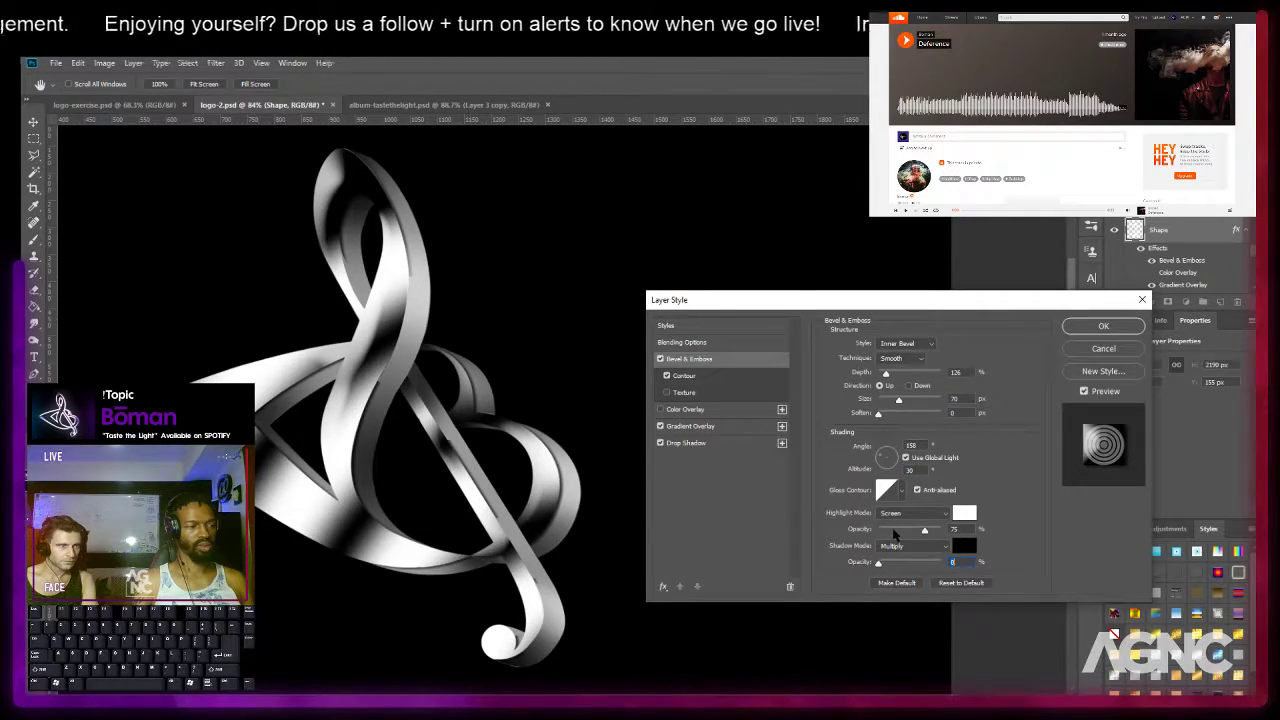
left_click_drag(888, 532, 882, 531)
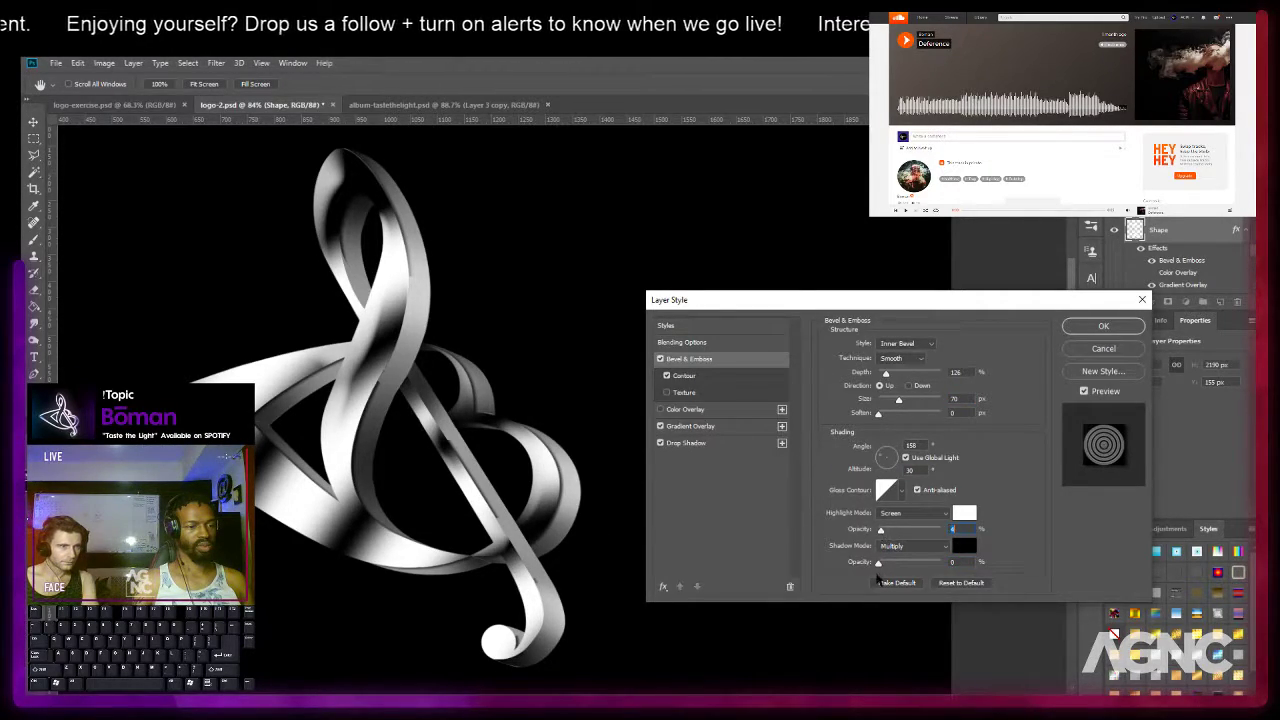
left_click(1103, 326)
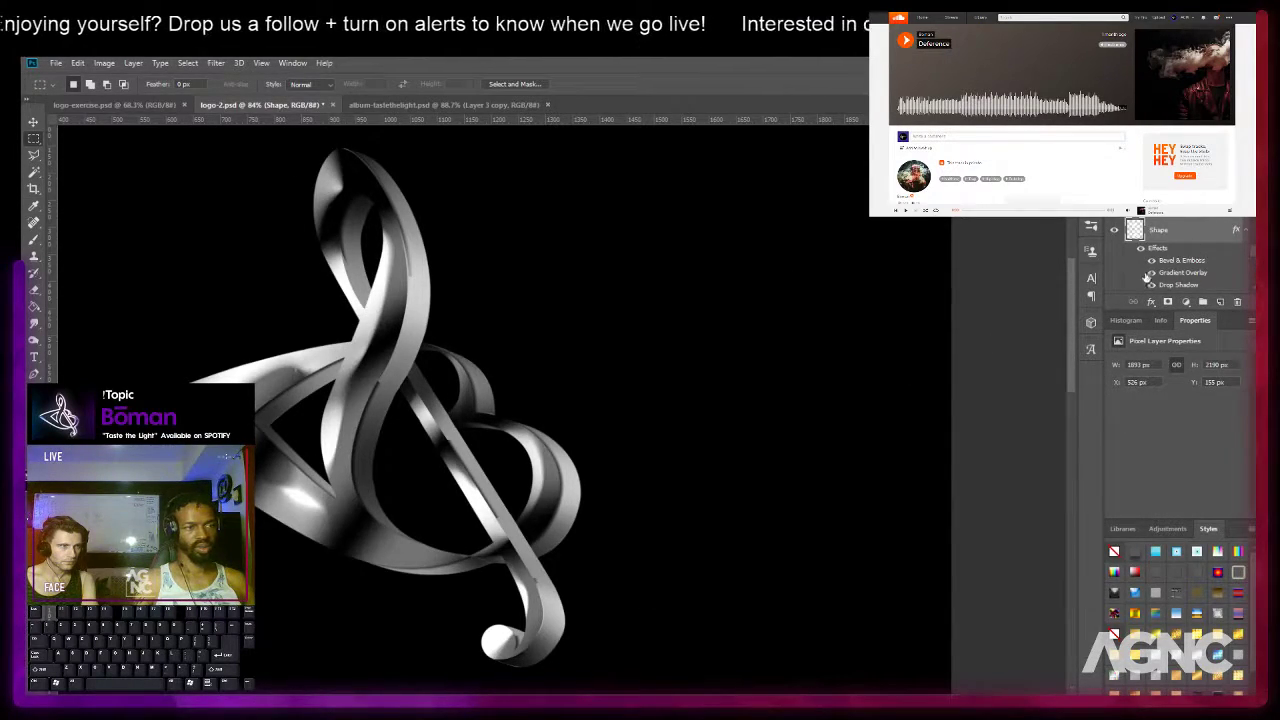
Remove all layer effects from the Shape layer and browse the other style presets.
left_click(1114, 551)
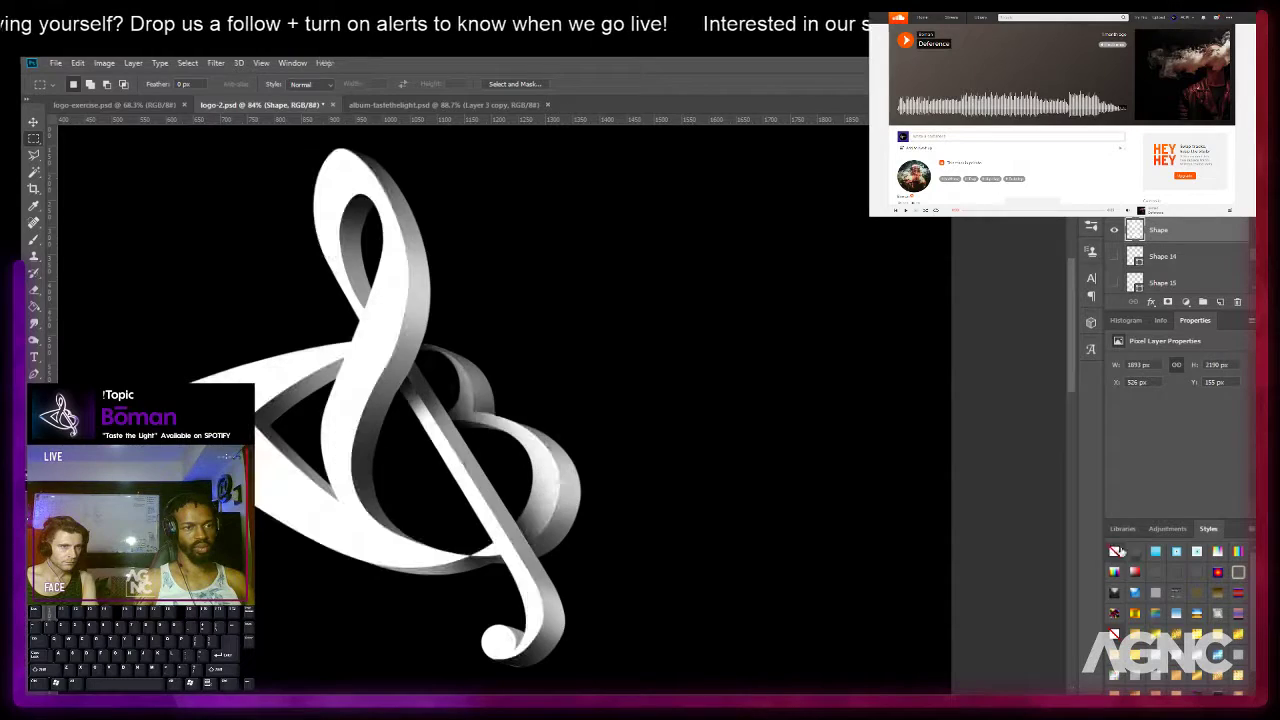
scroll(1152, 636, "down", 1)
scroll(1152, 636, "down", 1)
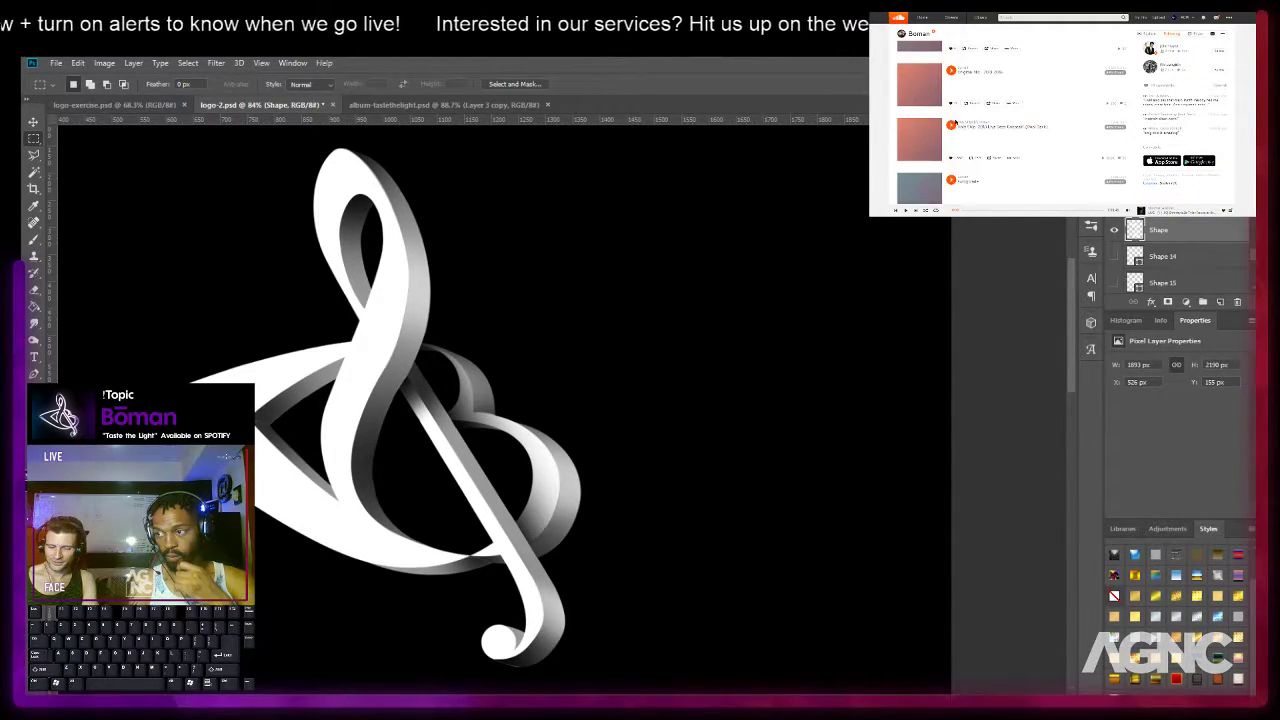
Switch to the SoundCloud page and play another track from the artist's list.
scroll(958, 124, "down", 1)
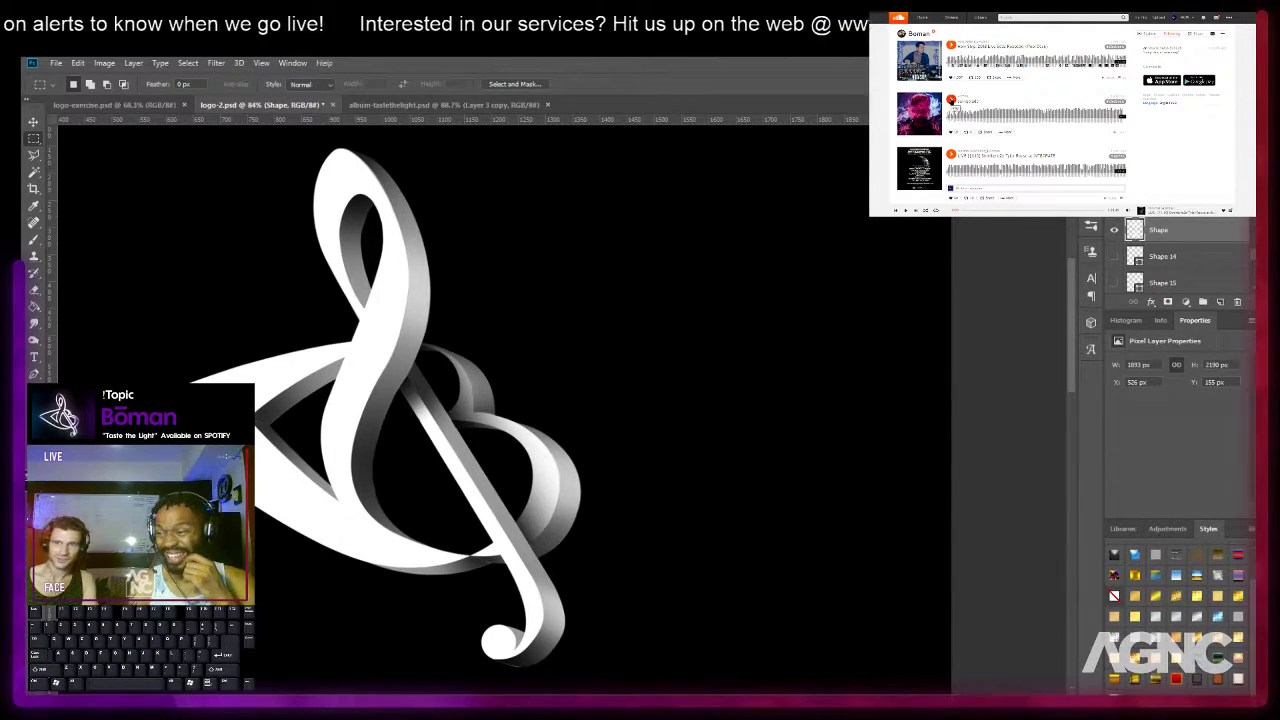
left_click(951, 101)
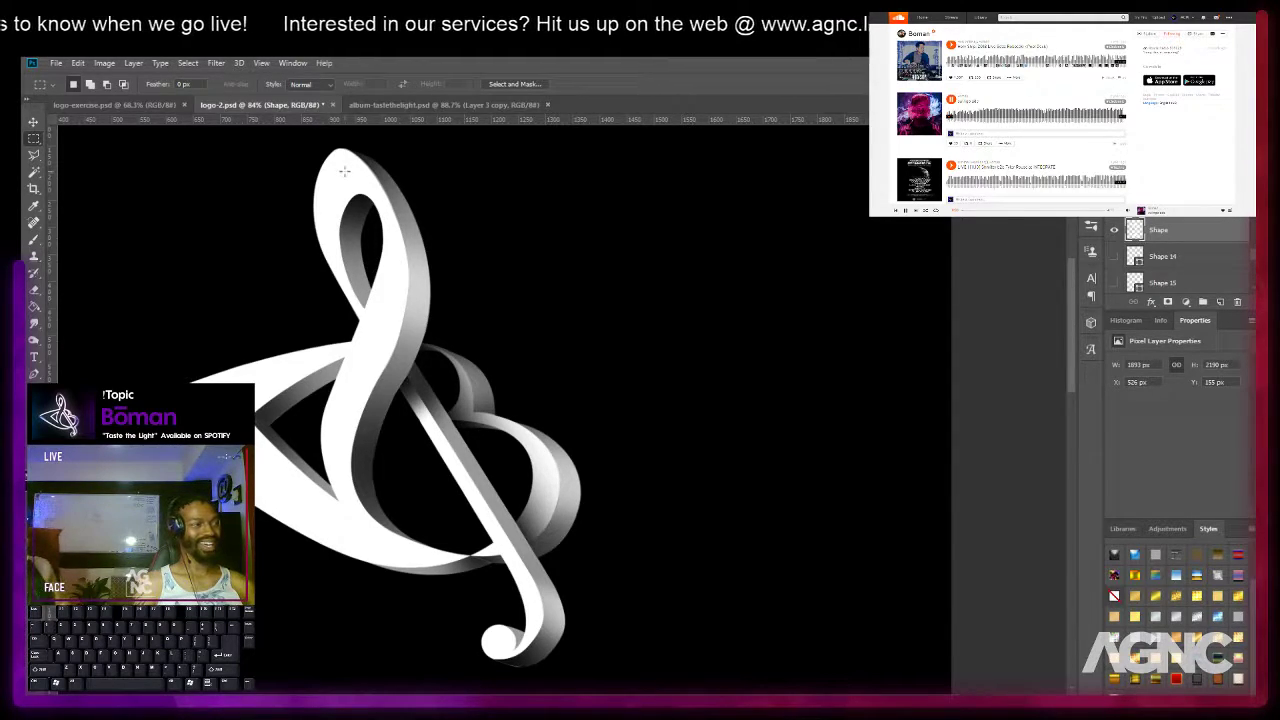
Target the clef's Shape layer with the Move tool and load its outline as a selection.
key("v")
right_click(346, 174)
left_click(415, 182)
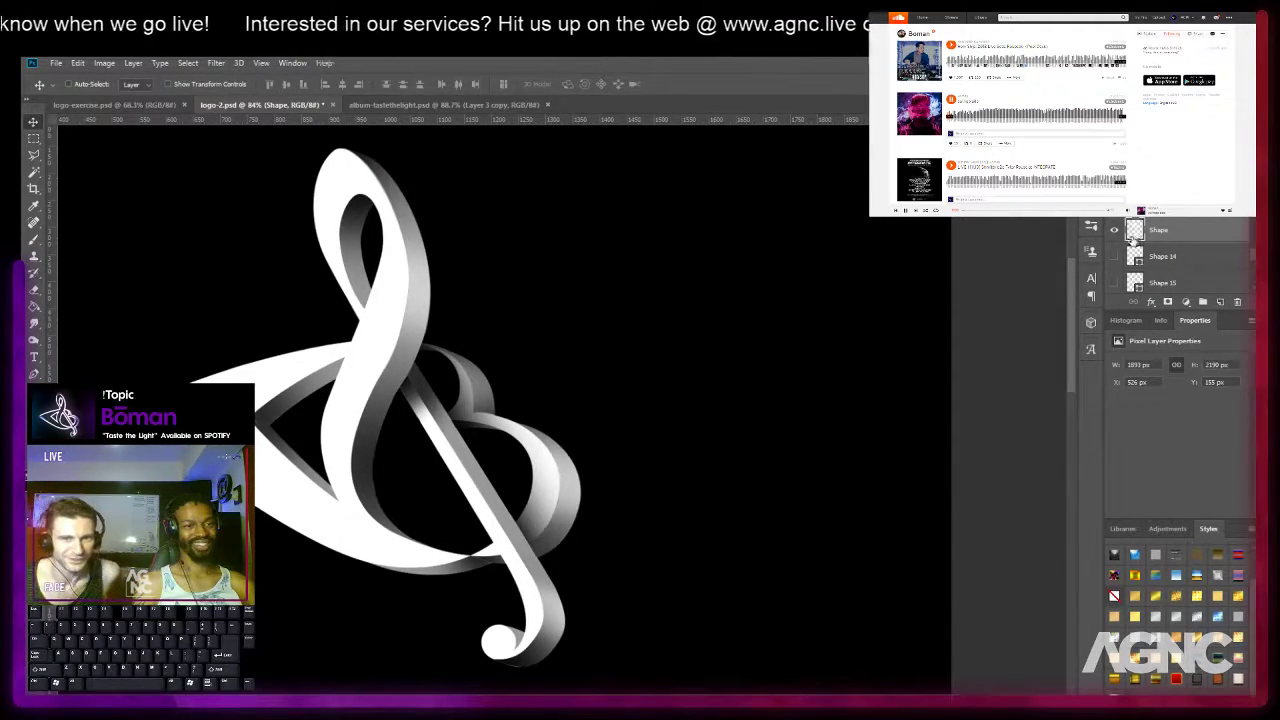
left_click(1135, 232, "ctrl")
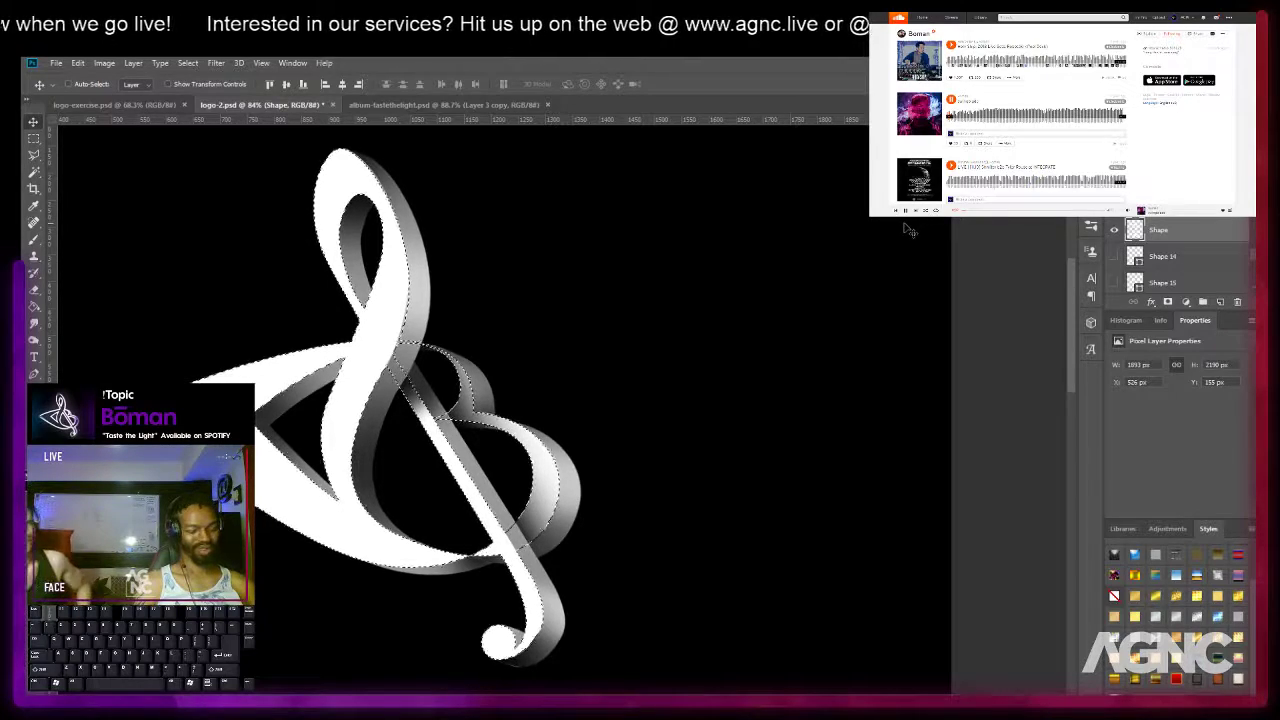
Clear the active selection around the outline of the logo's front shape.
key("ctrl+d")
key("m")
scroll(870, 244, "down", 3)
scroll(860, 254, "up", 2)
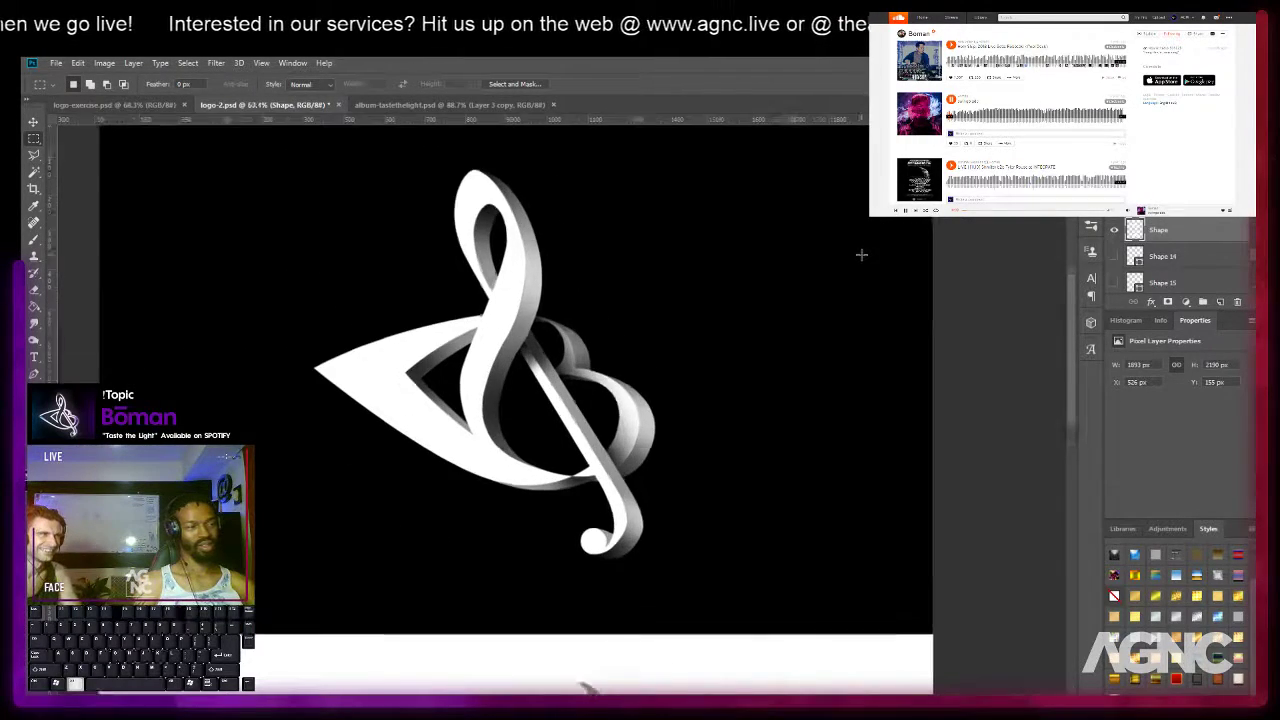
left_click(1135, 231, "ctrl")
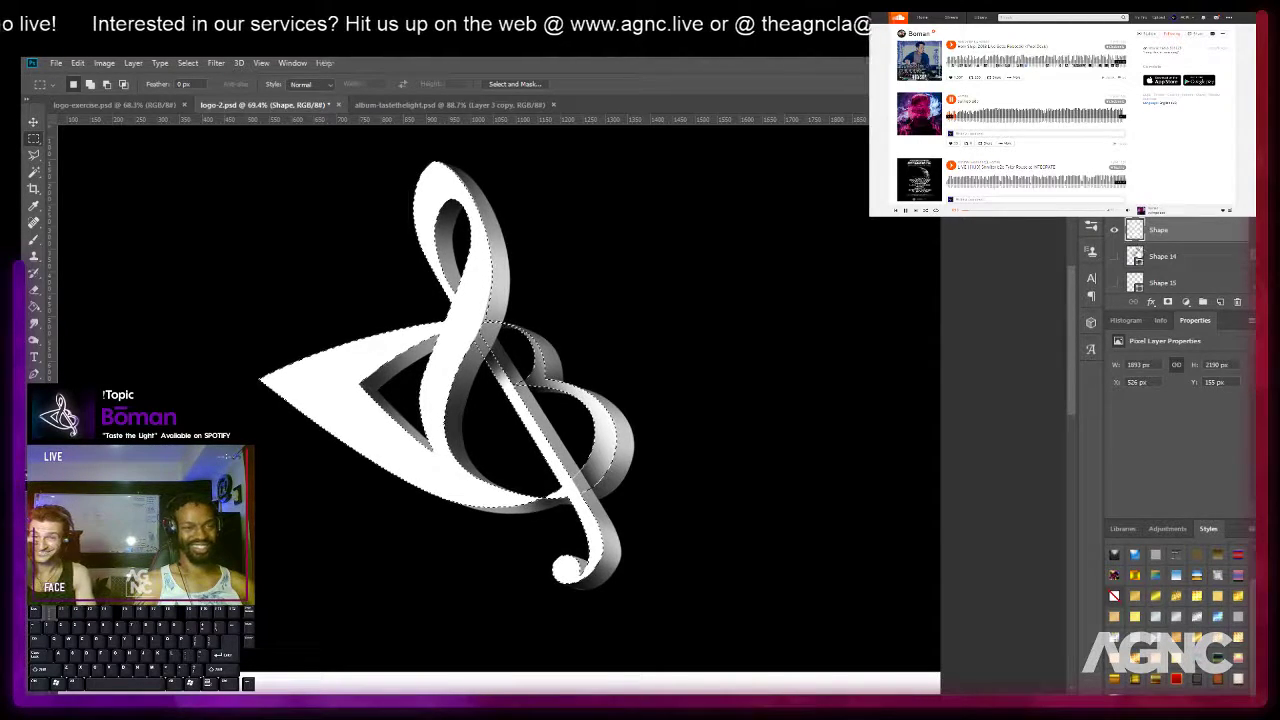
key("ctrl+d")
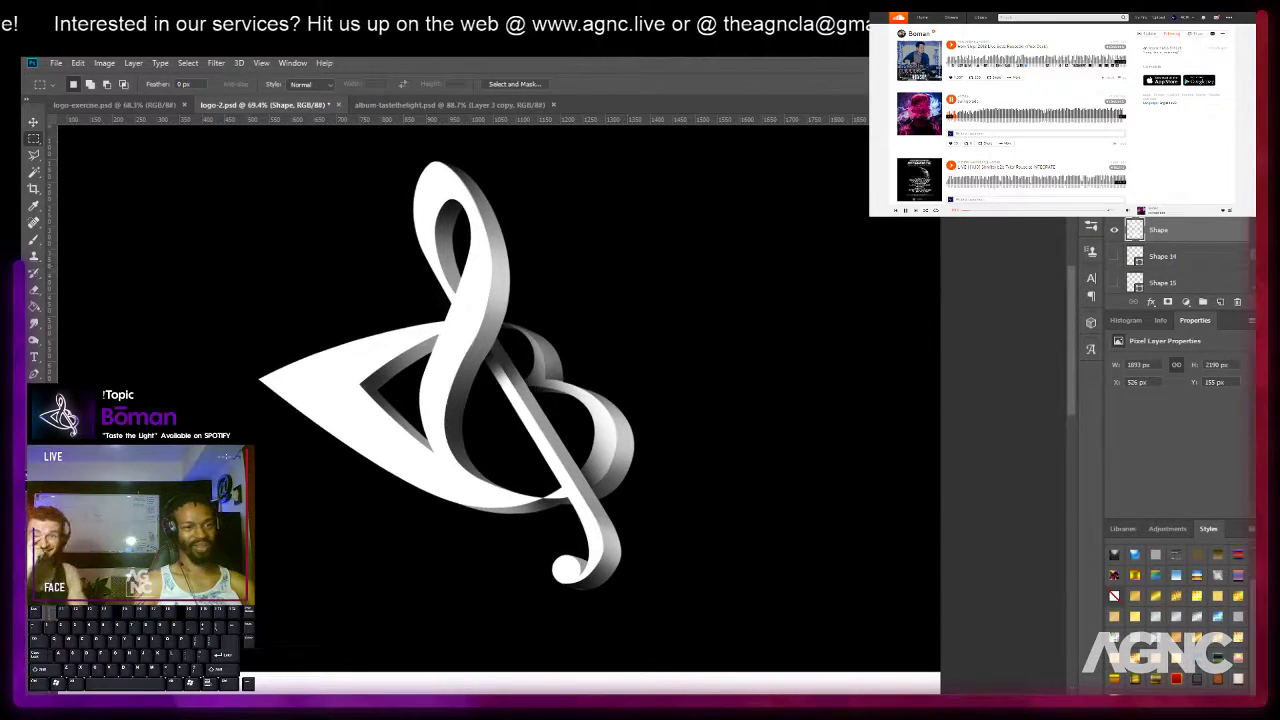
Add a new layer above the Shape layer and load the Shape layer's outline as a selection.
left_click(1219, 302)
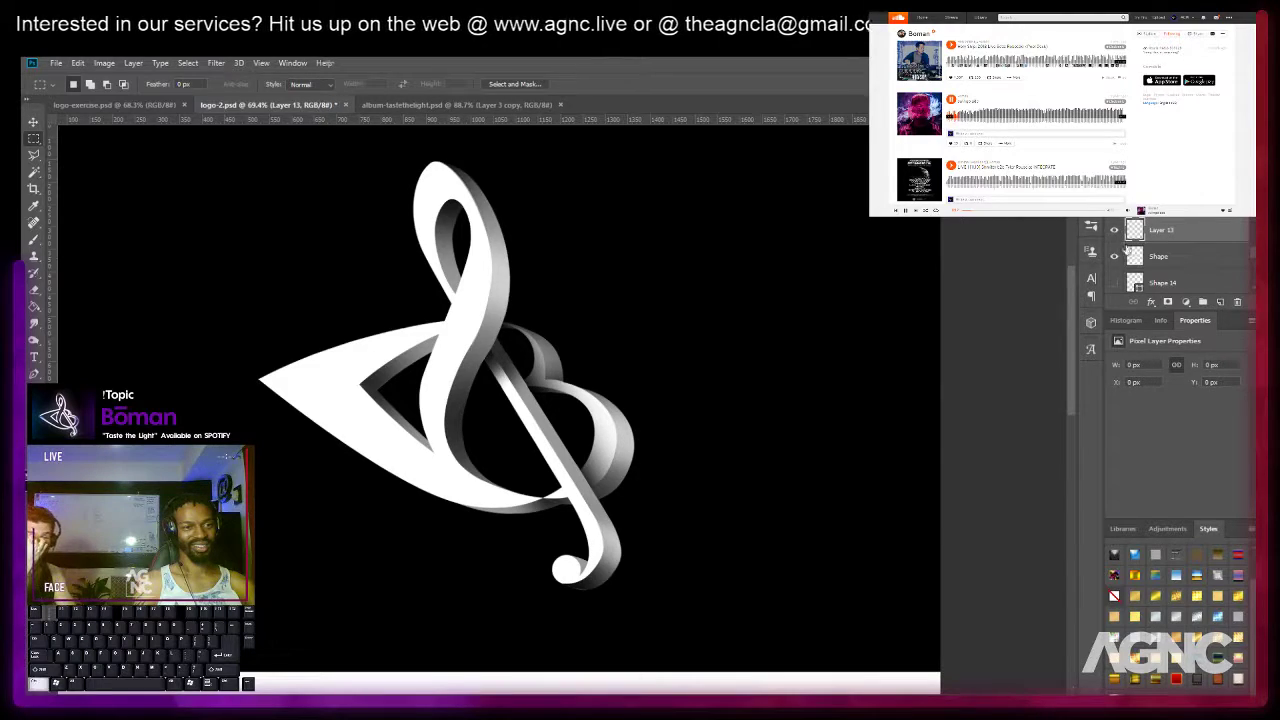
left_click(1135, 256, "ctrl")
Shade the logo's white front face inside the selection using a soft black 600 px brush at 25% opacity.
key("b")
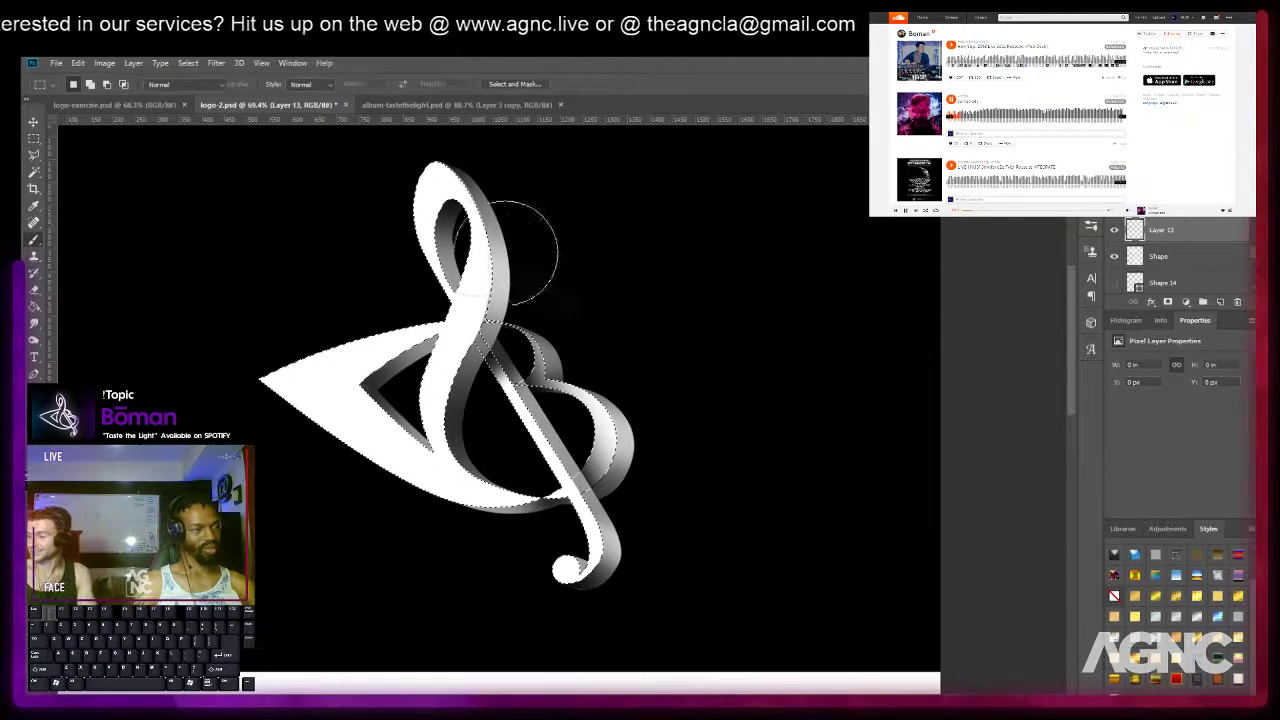
scroll(560, 230, "up", 2)
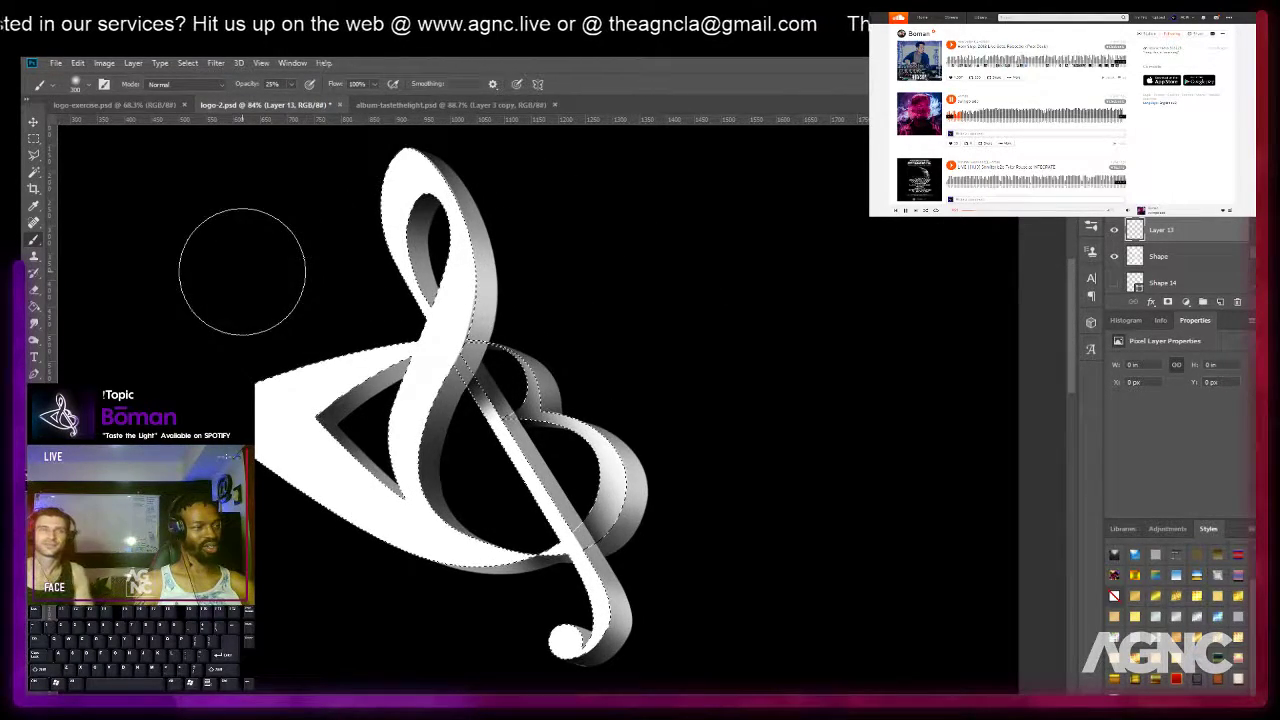
key("bracketright")
key("bracketright")
key("bracketright")
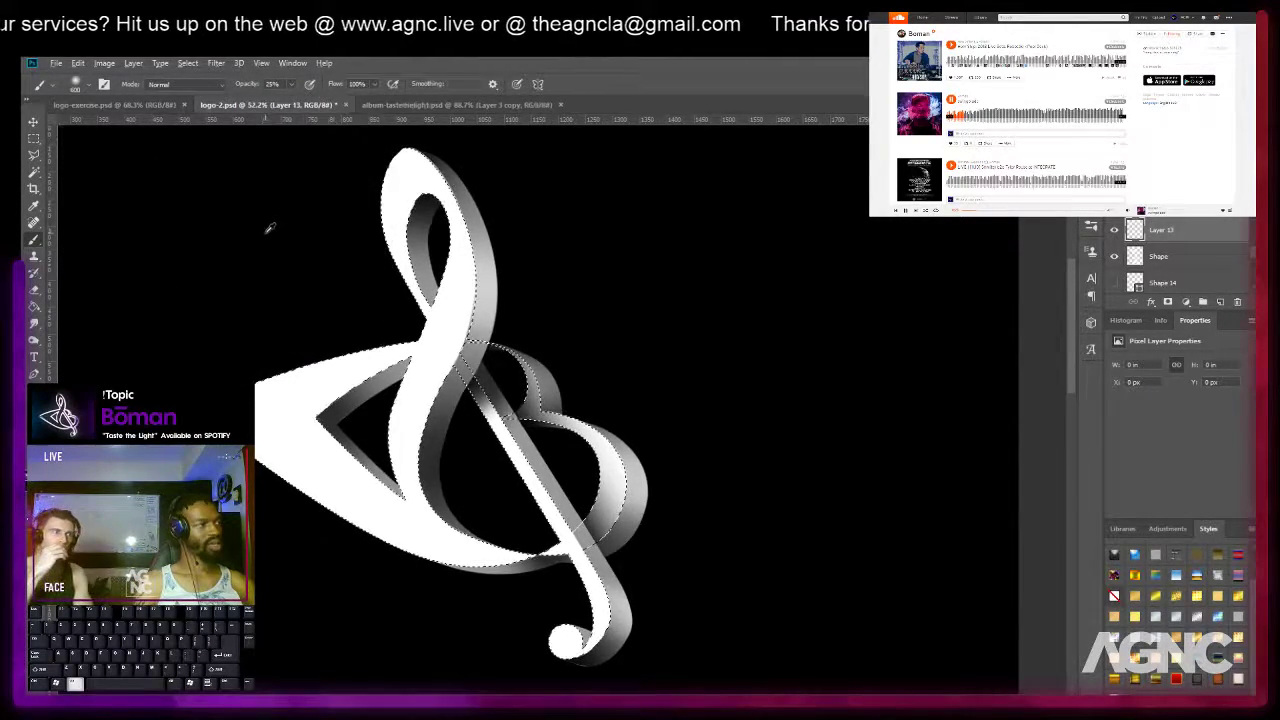
scroll(157, 300, "down", 3)
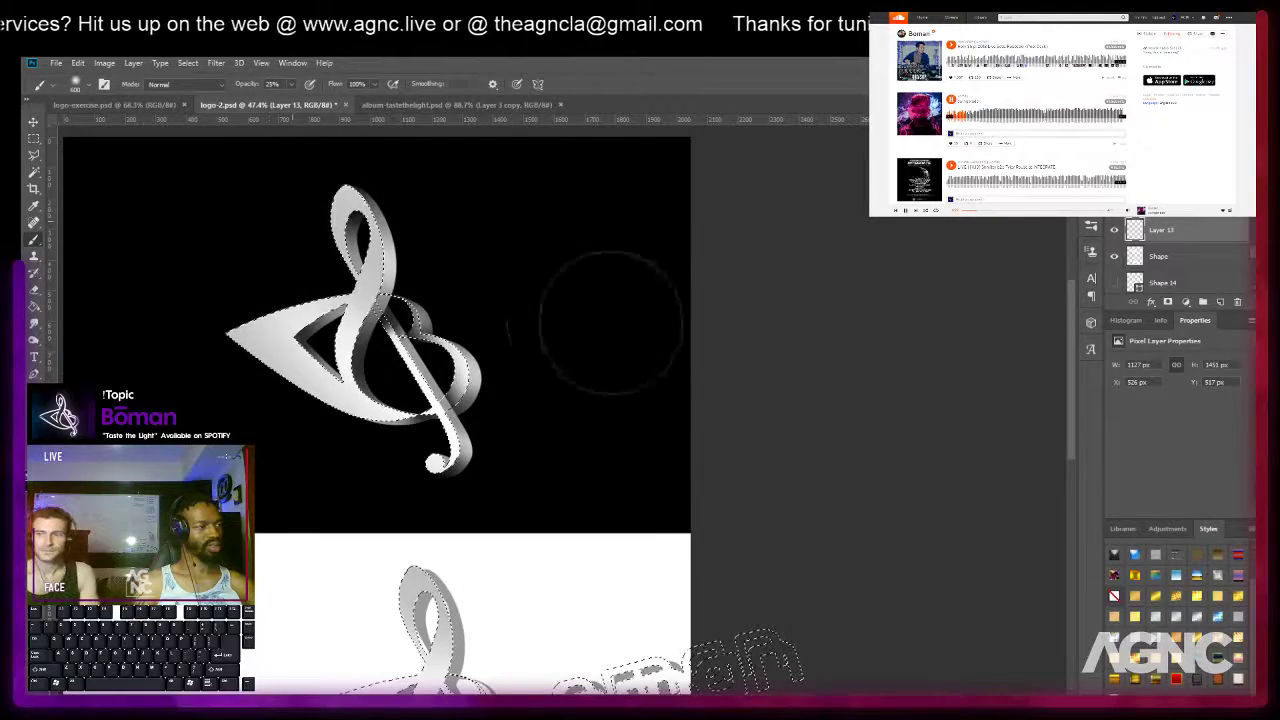
Refine the shading on the logo's front face with a 200 px brush at 25% opacity and clear the selection.
key("bracketleft")
key("bracketleft")
key("bracketleft")
key("bracketleft")
key("bracketleft")
key("bracketleft")
key("bracketleft")
key("bracketleft")
key("bracketleft")
key("bracketright")
left_click(330, 392)
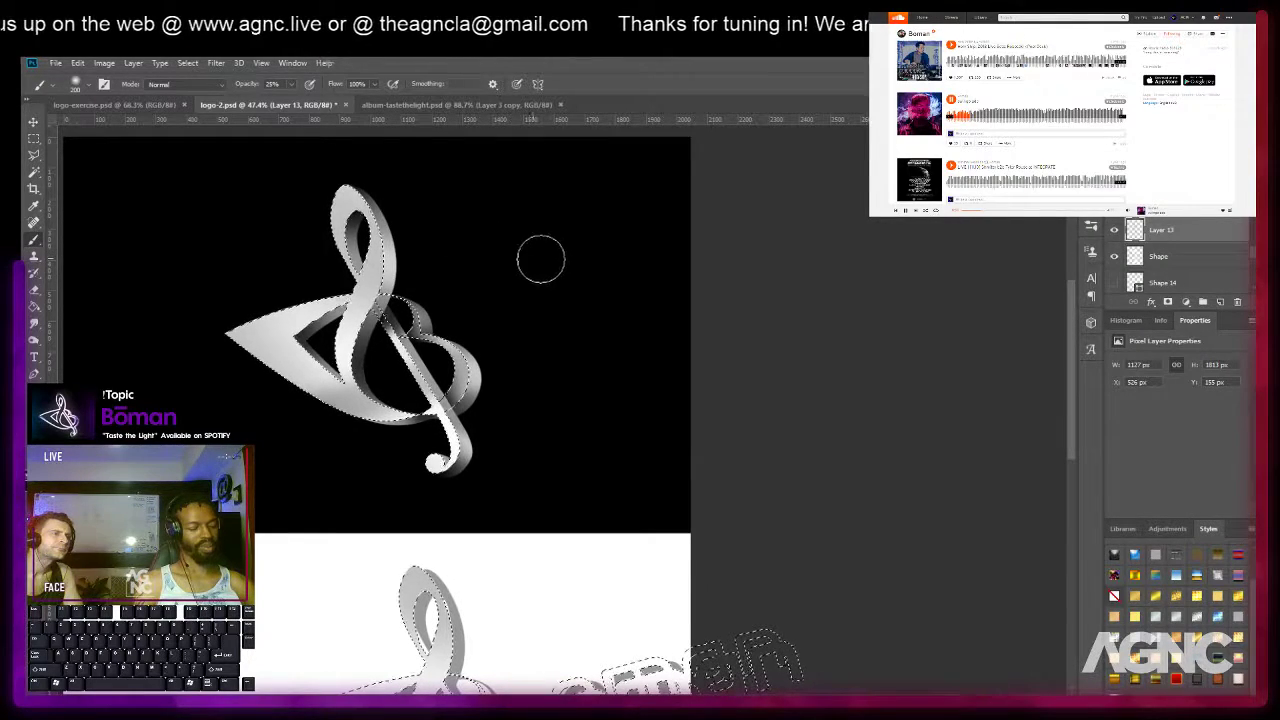
key("m")
key("ctrl+d")
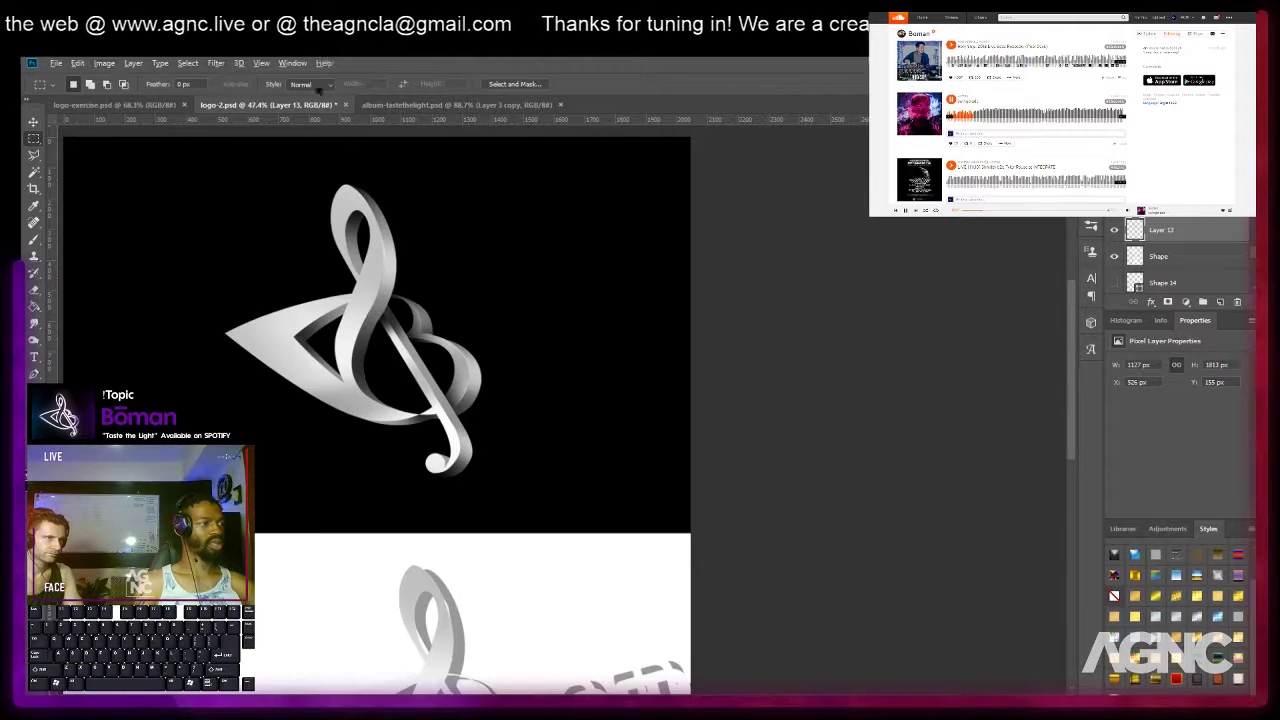
Try raising the shading layer's contrast to 95 with Brightness/Contrast.
left_click(98, 65)
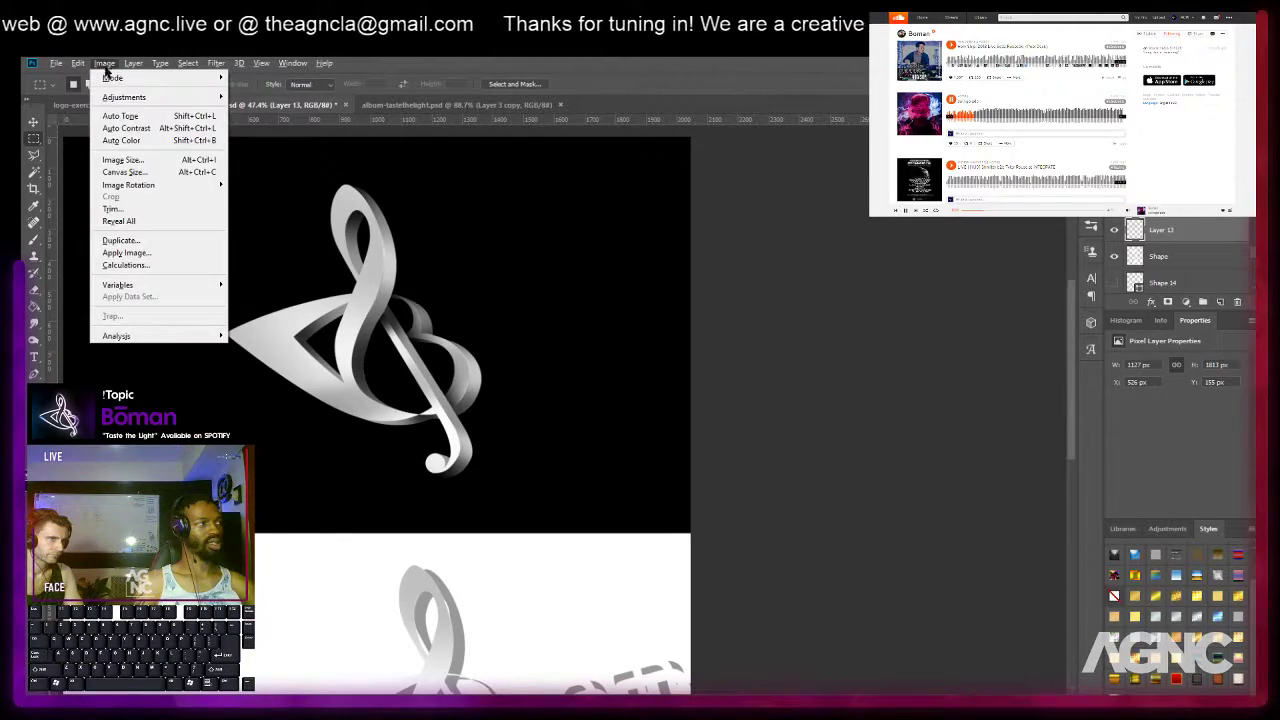
left_click(124, 127)
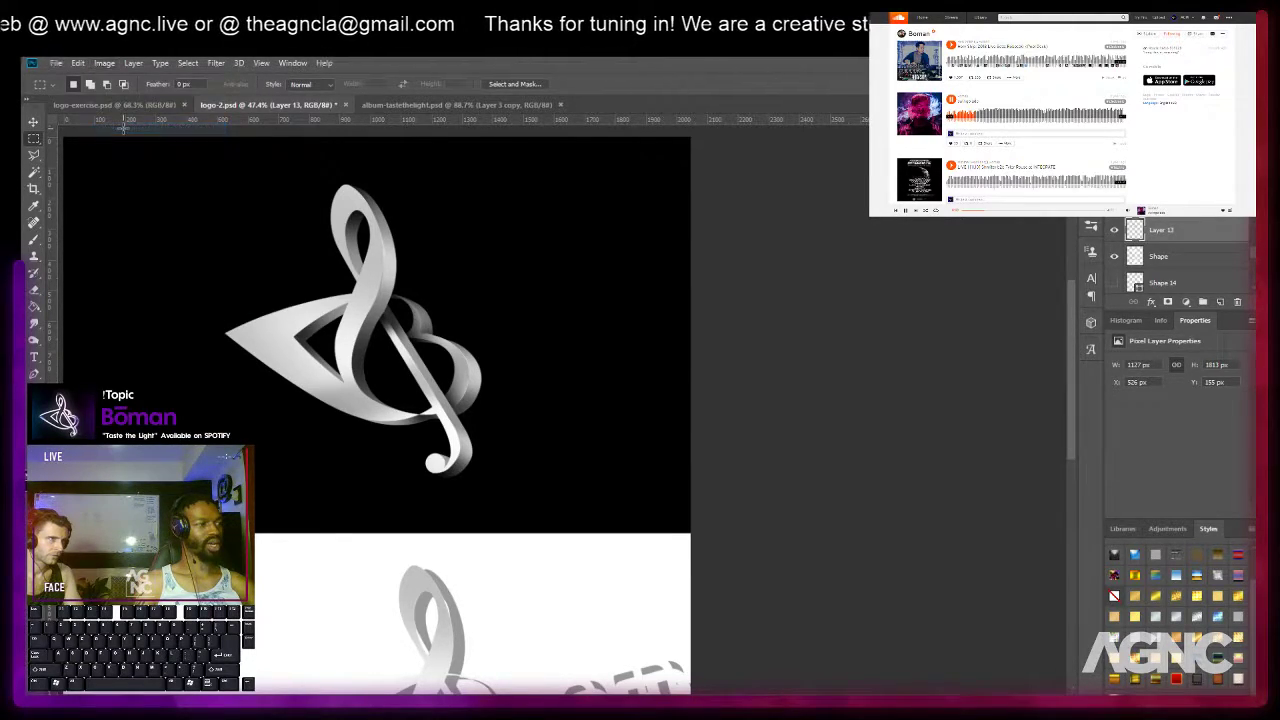
left_click(103, 63)
mouse_move(130, 97)
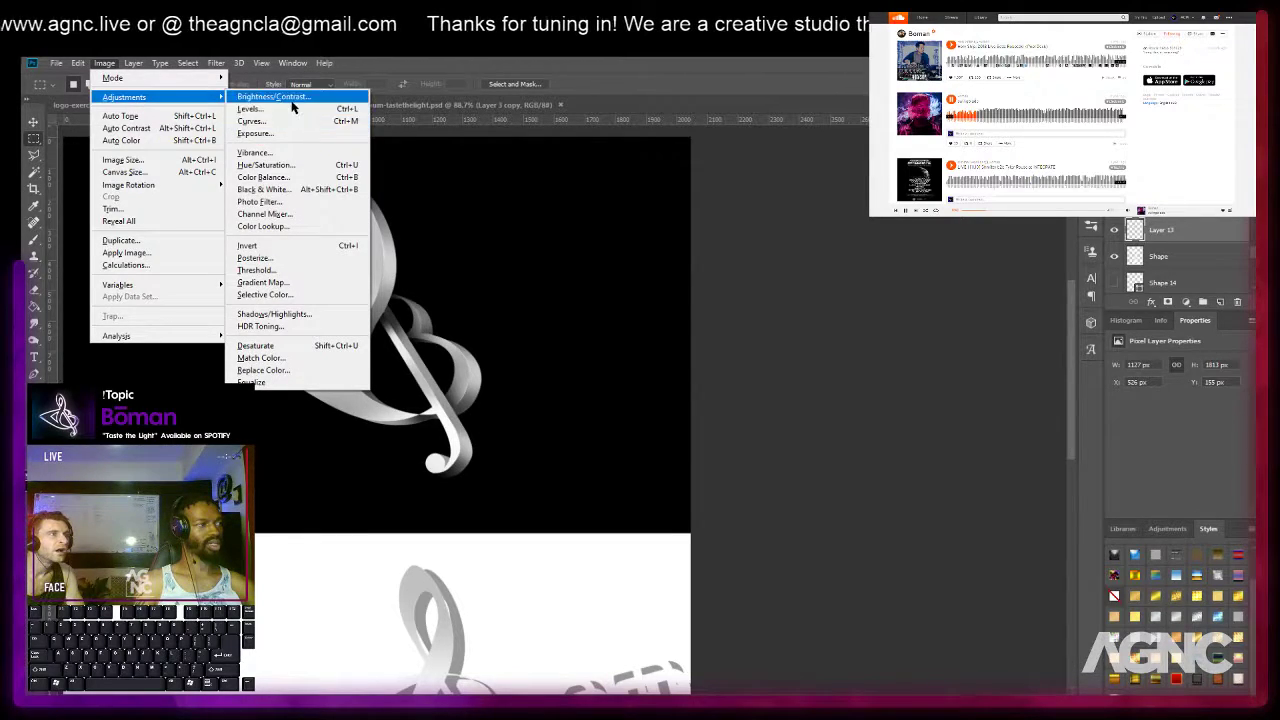
left_click(293, 105)
left_click_drag(618, 291, 666, 293)
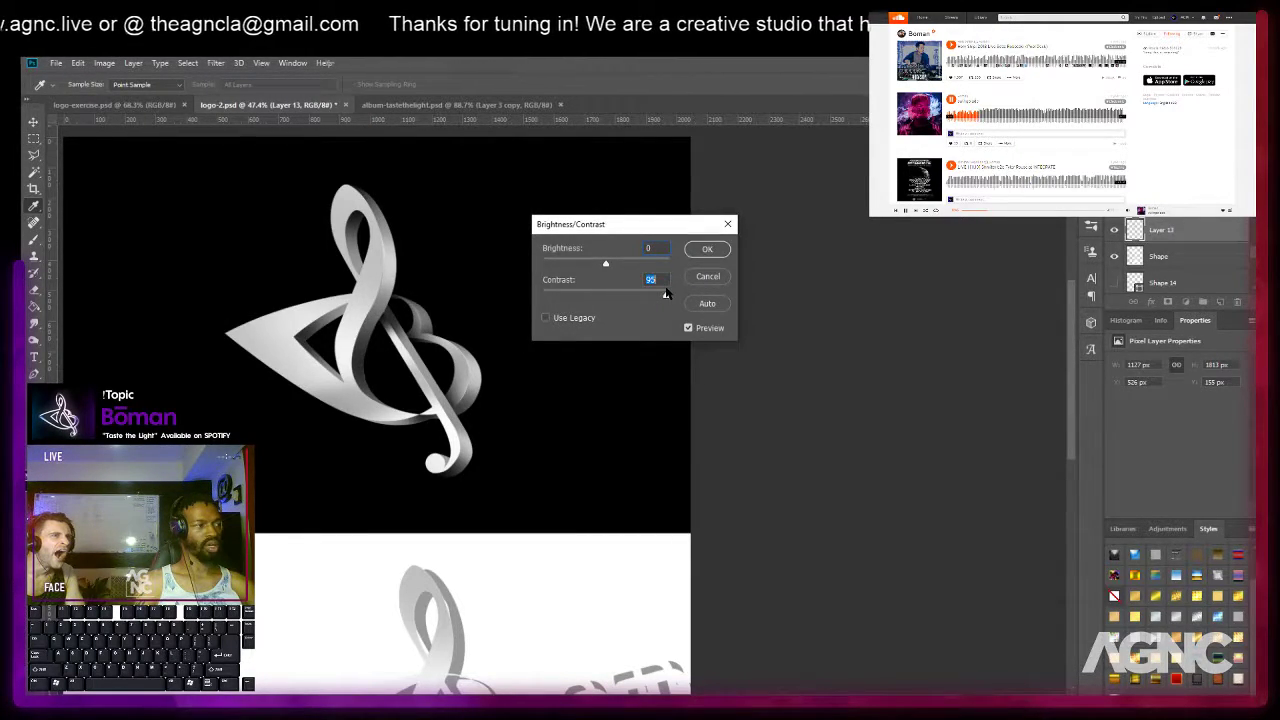
left_click(708, 277)
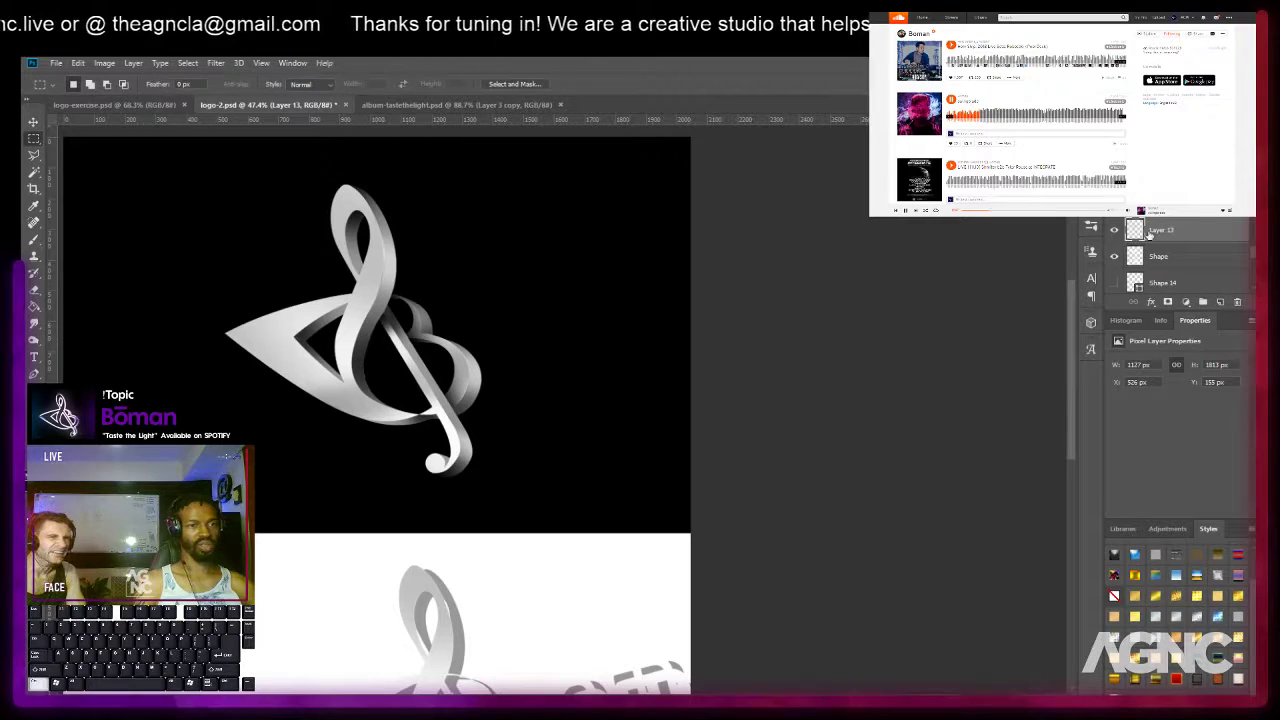
Try the Hue/Saturation lightness extremes of -100 and +100 on the shading layer.
left_click(1135, 230, "ctrl")
key("Return")
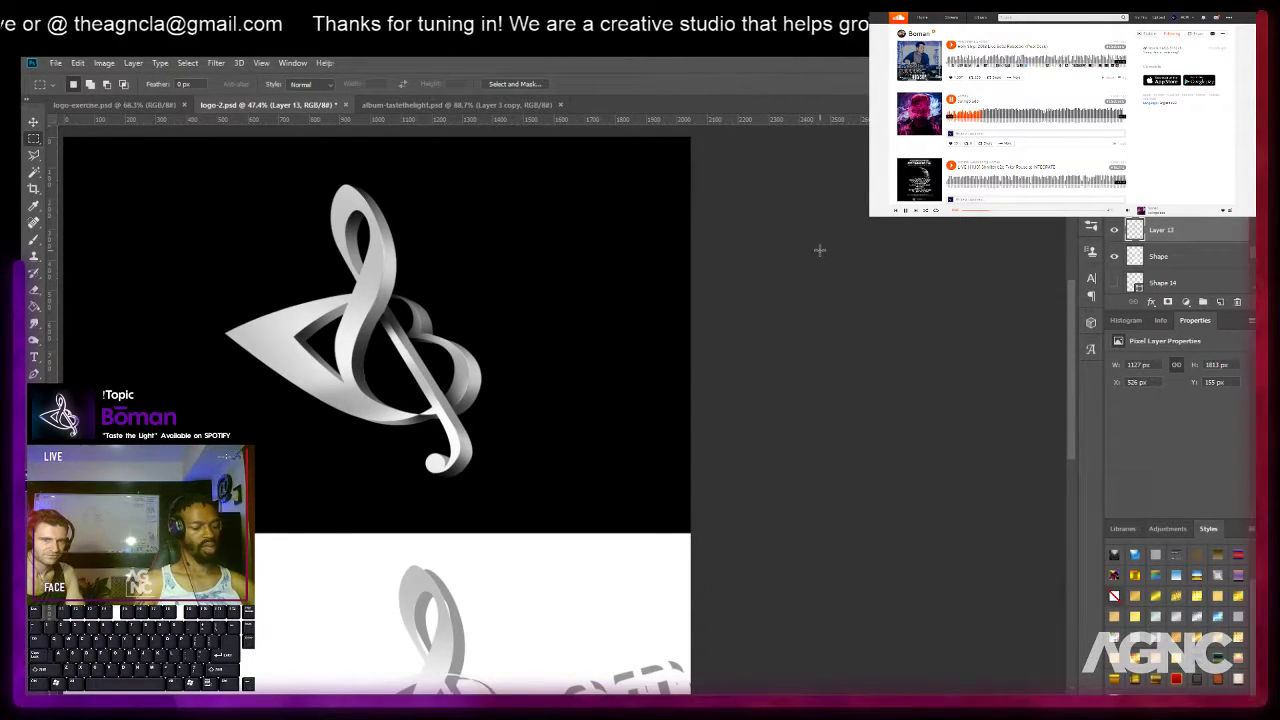
key("ctrl+u")
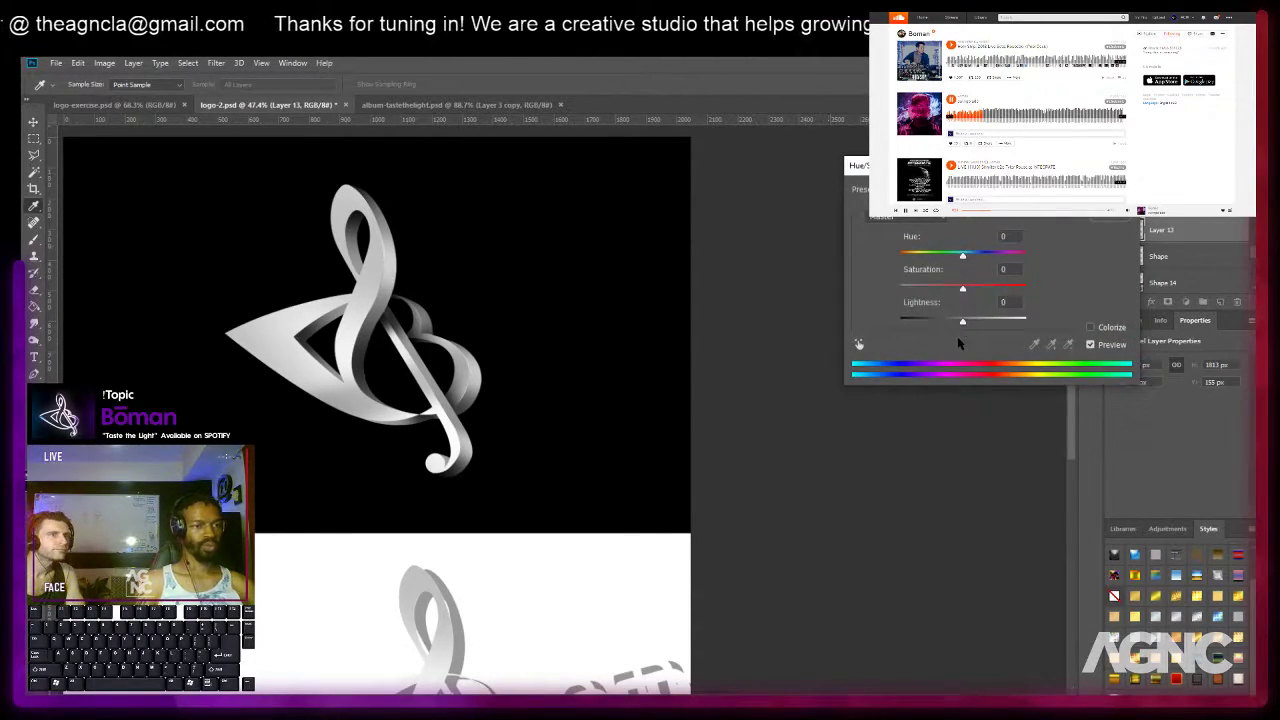
left_click_drag(962, 322, 898, 322)
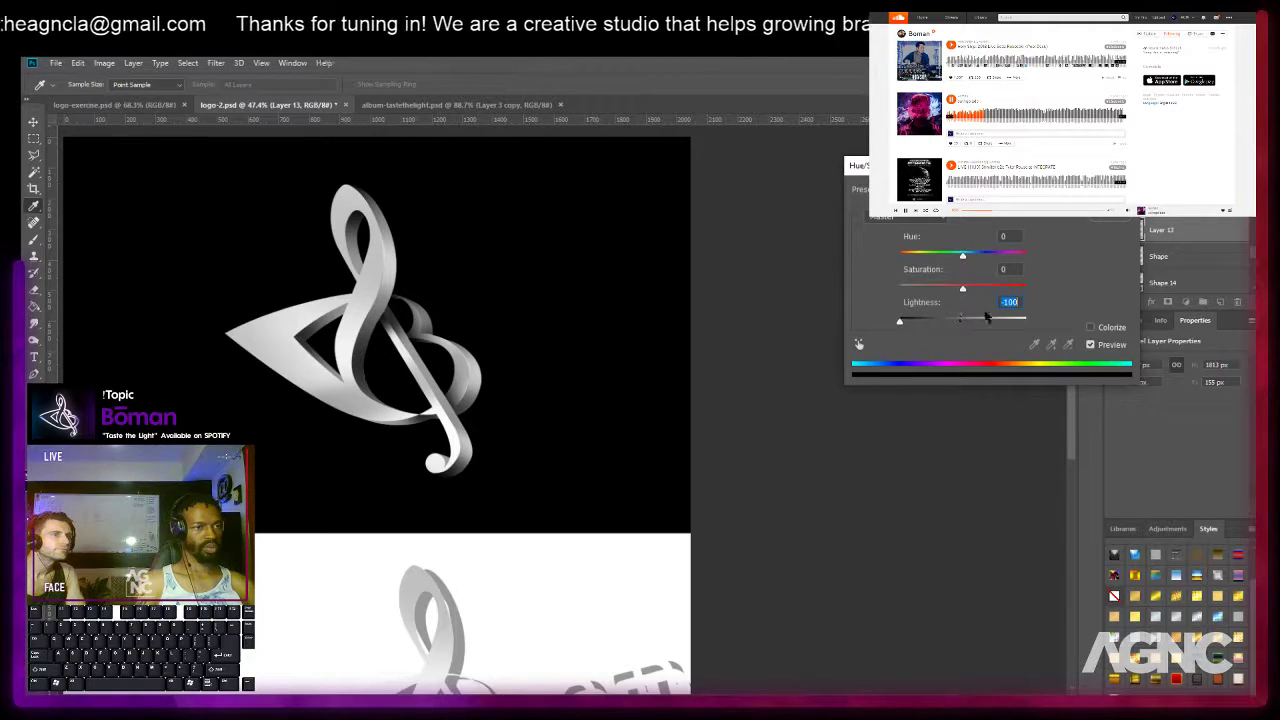
left_click_drag(1012, 318, 1058, 323)
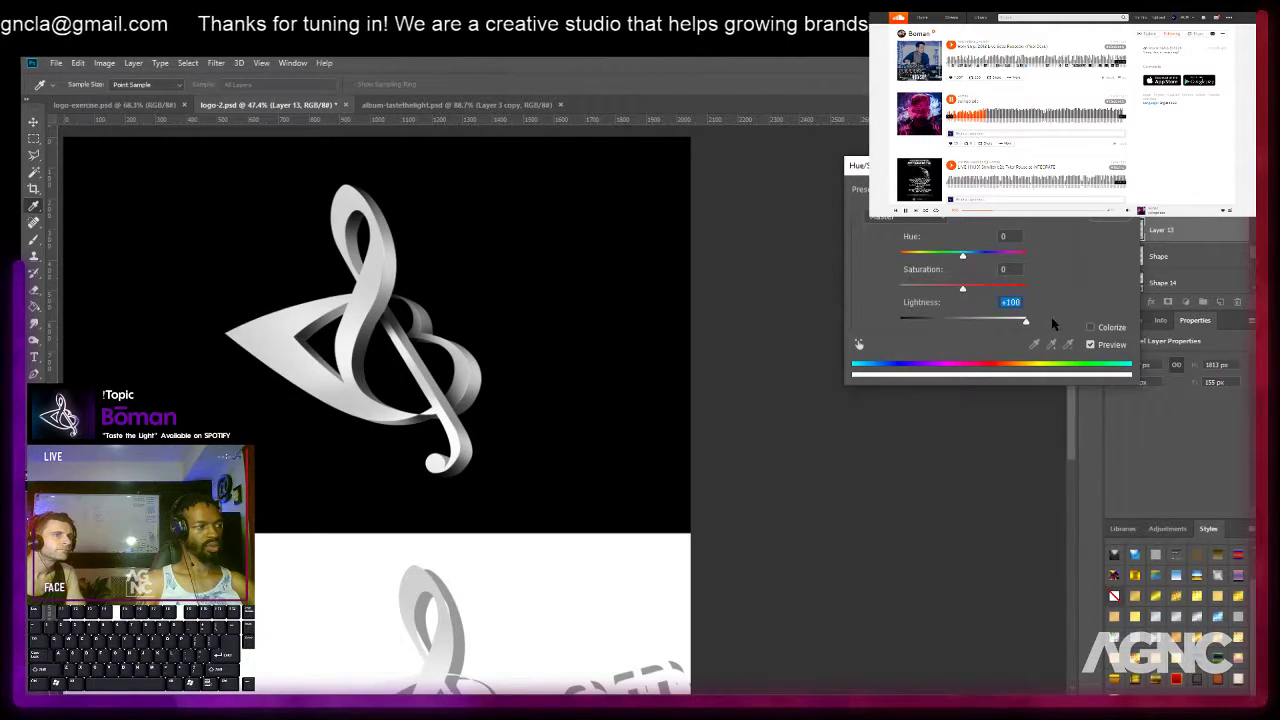
key("Escape")
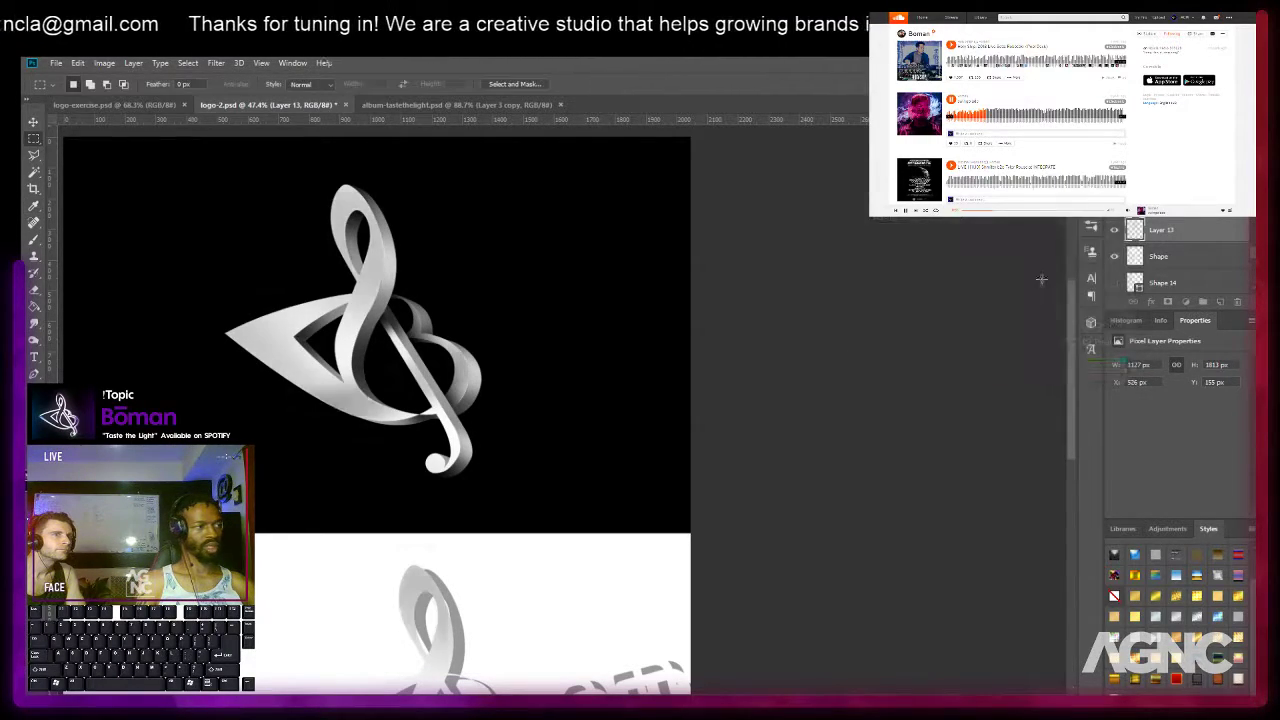
Compare the logo with and without the new shading layer by switching its visibility off and on.
left_click(1115, 230)
left_click(1115, 230)
left_click_drag(545, 338, 629, 180)
left_click_drag(500, 425, 472, 591)
scroll(450, 296, "up", 5)
scroll(447, 283, "up", 3)
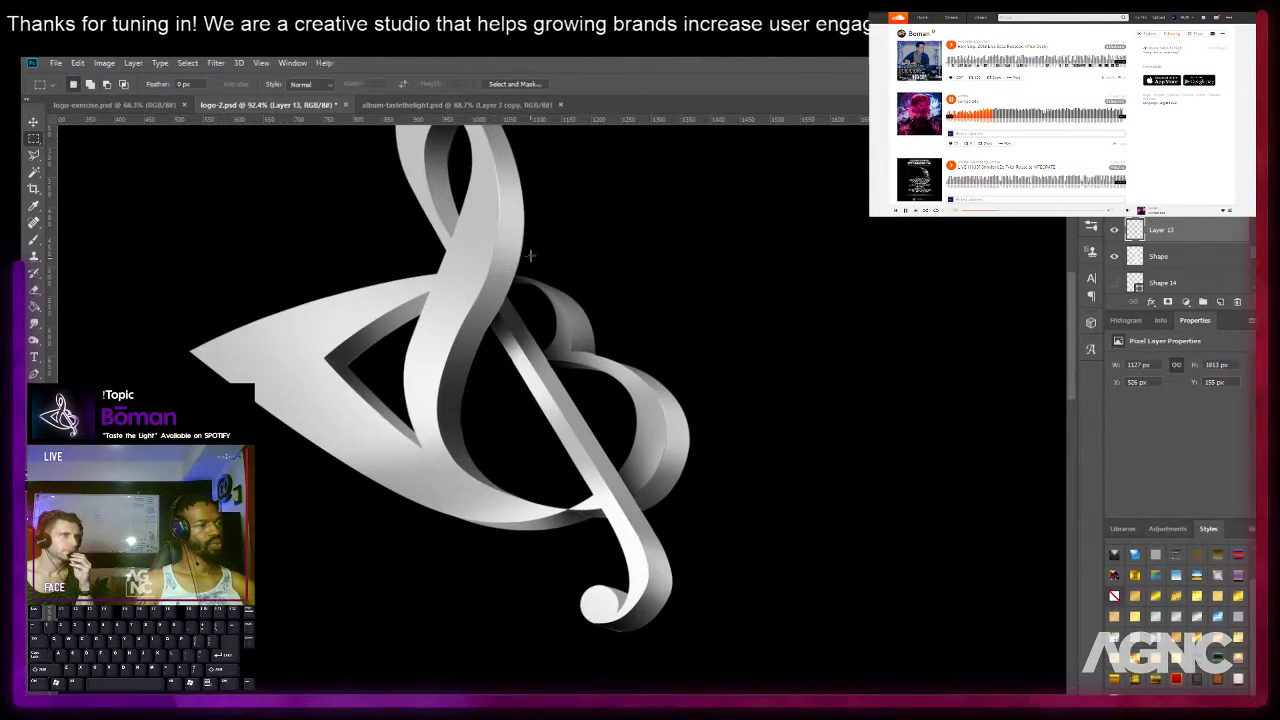
Examine the shading on the treble-clef logo's front face and extruded sides, both close up and as a whole.
key("v")
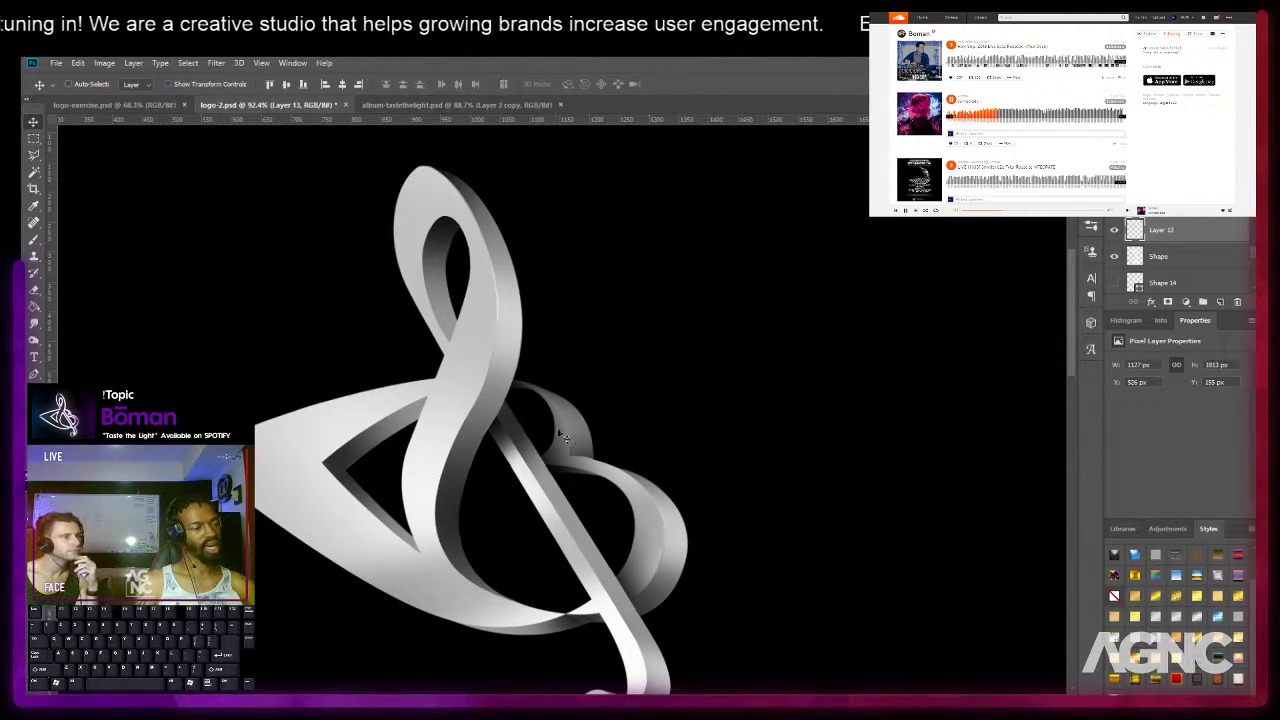
left_click_drag(456, 373, 460, 325)
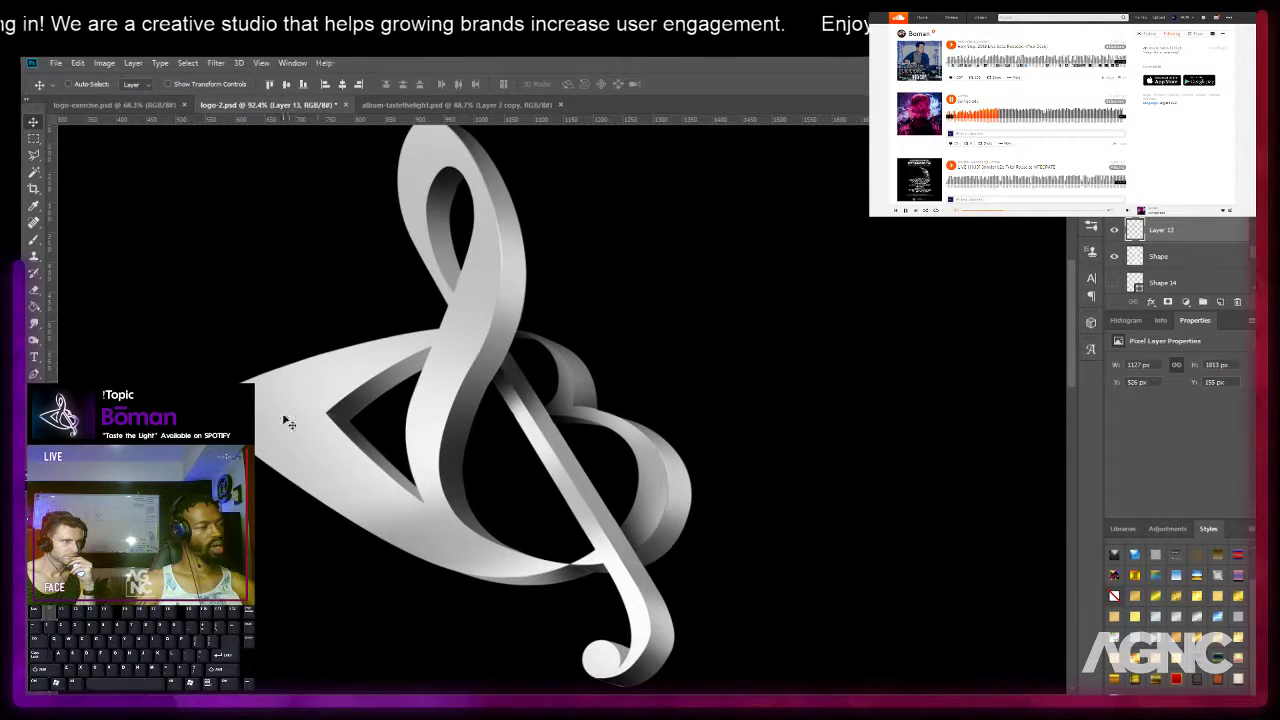
scroll(393, 372, "down", 2)
scroll(440, 390, "up", 2)
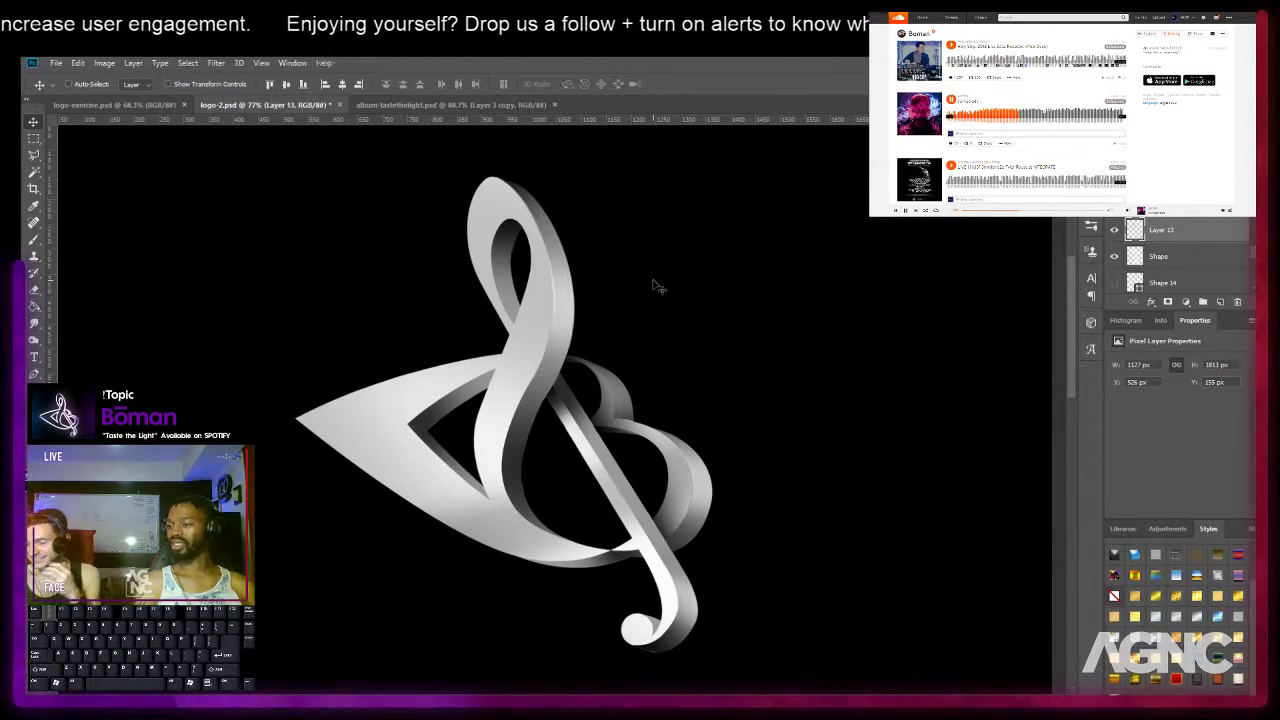
scroll(655, 286, "down", 3)
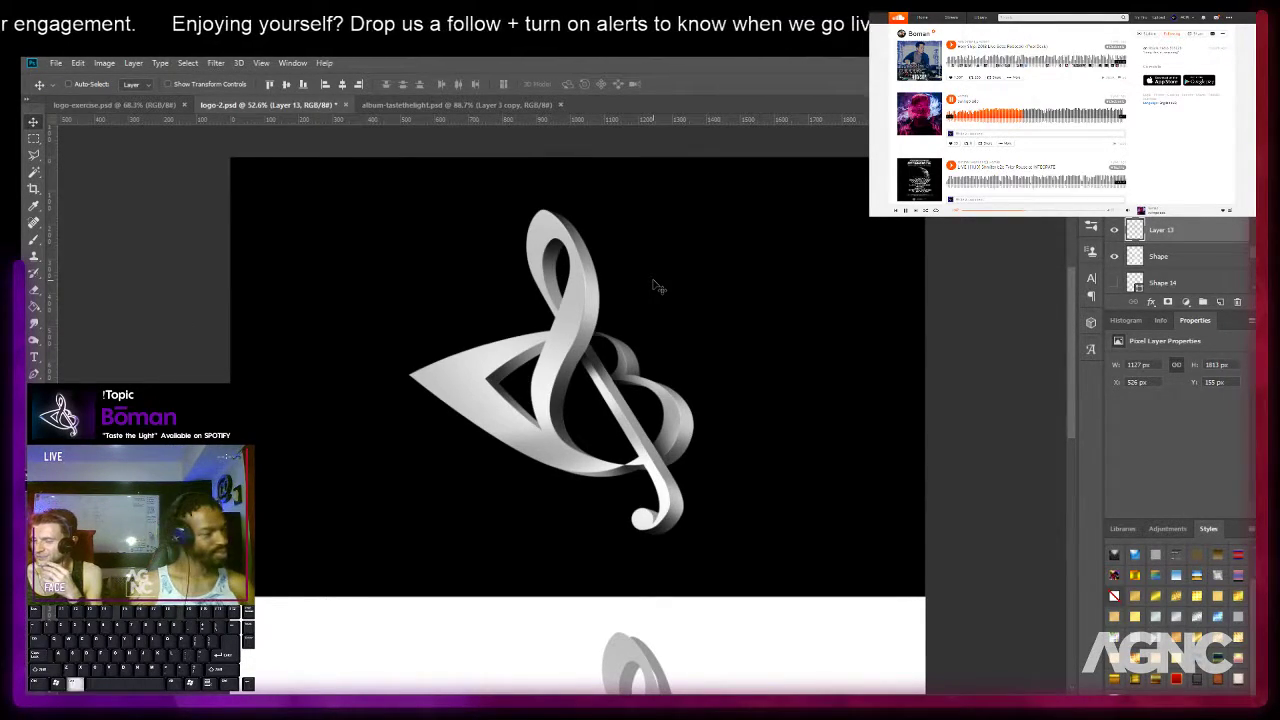
scroll(653, 286, "down", 2)
scroll(654, 285, "up", 4)
scroll(653, 286, "up", 3)
left_click_drag(521, 245, 603, 455)
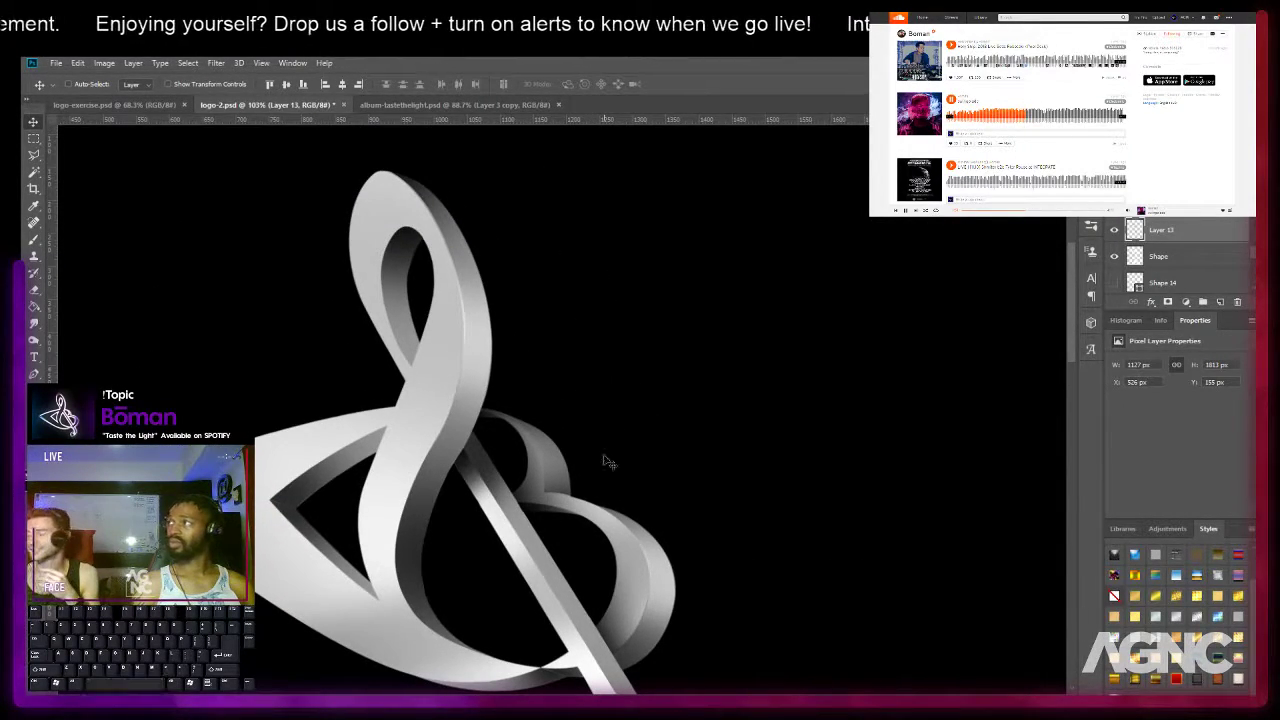
scroll(603, 462, "down", 3)
scroll(603, 462, "up", 3)
left_click_drag(603, 462, 580, 366)
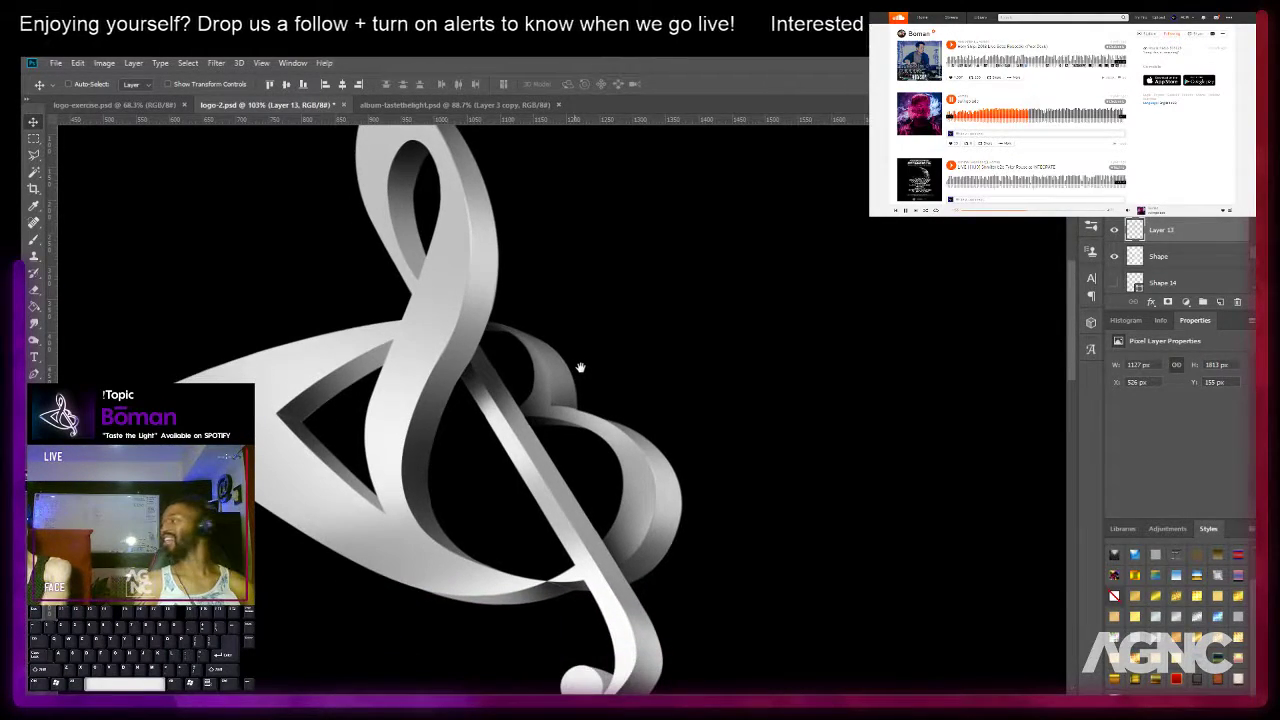
scroll(584, 374, "down", 1)
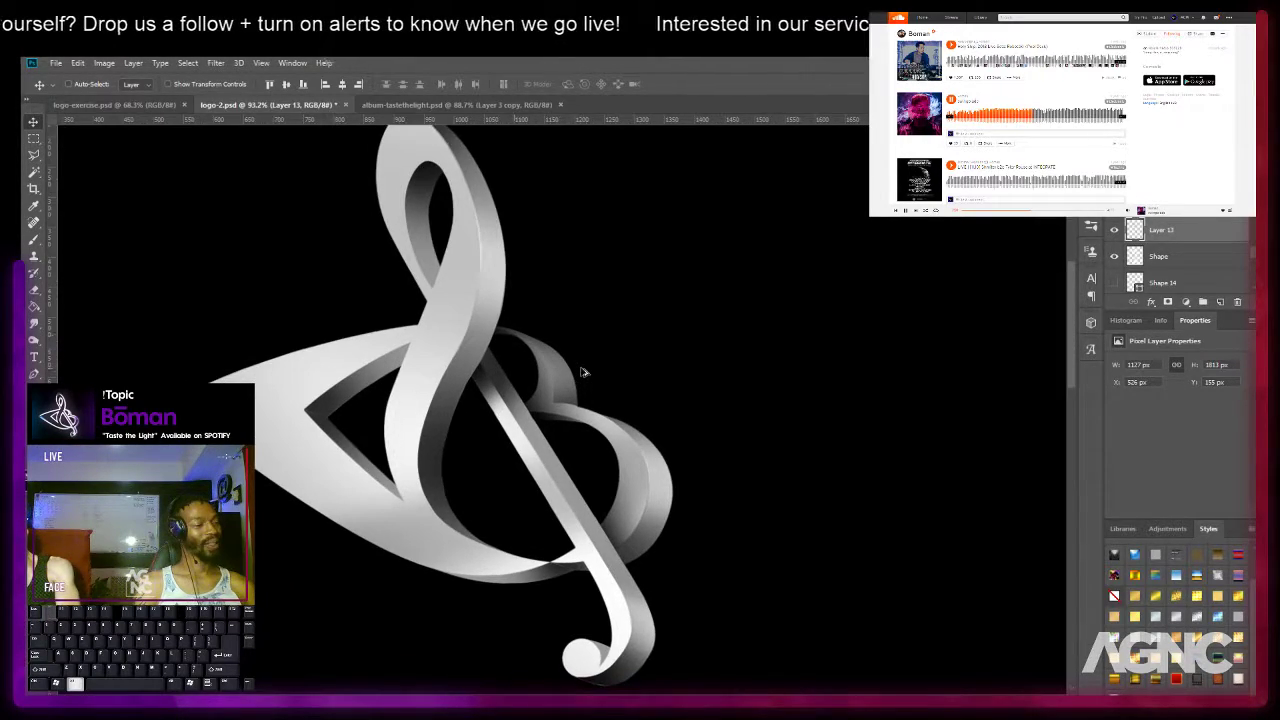
scroll(584, 374, "up", 1)
left_click_drag(594, 400, 594, 378)
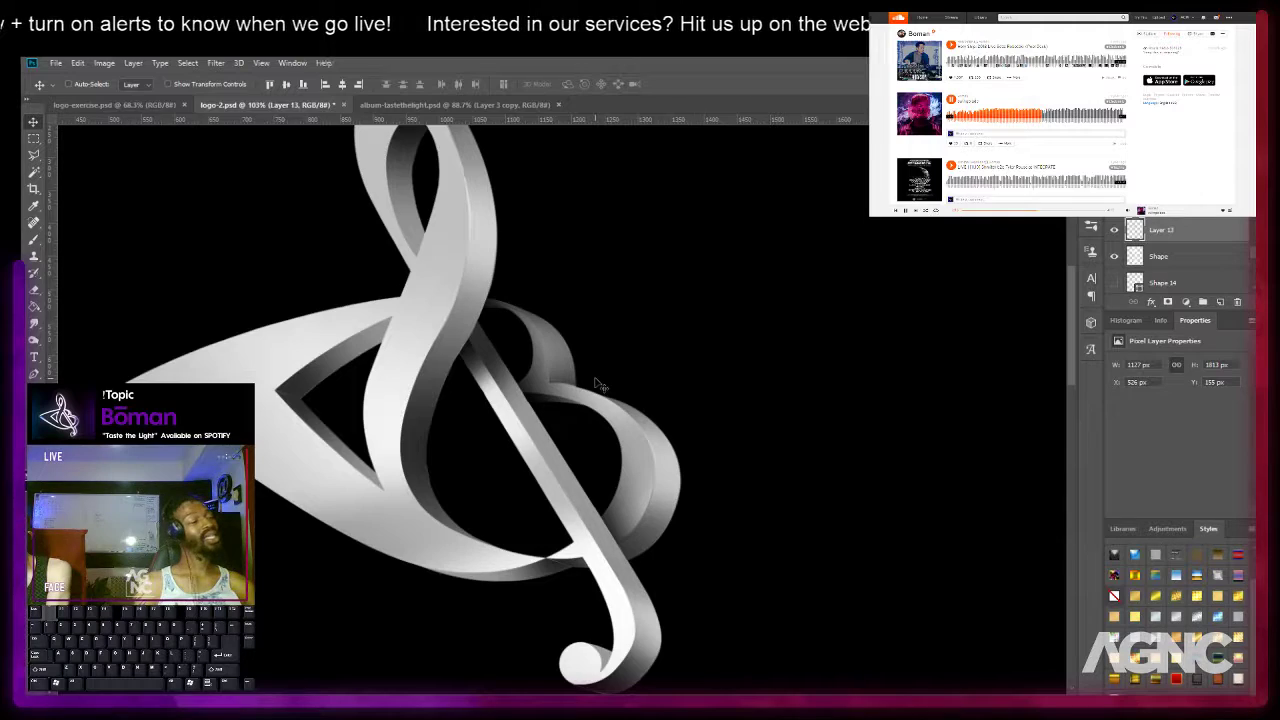
scroll(597, 384, "down", 3)
scroll(597, 383, "up", 2)
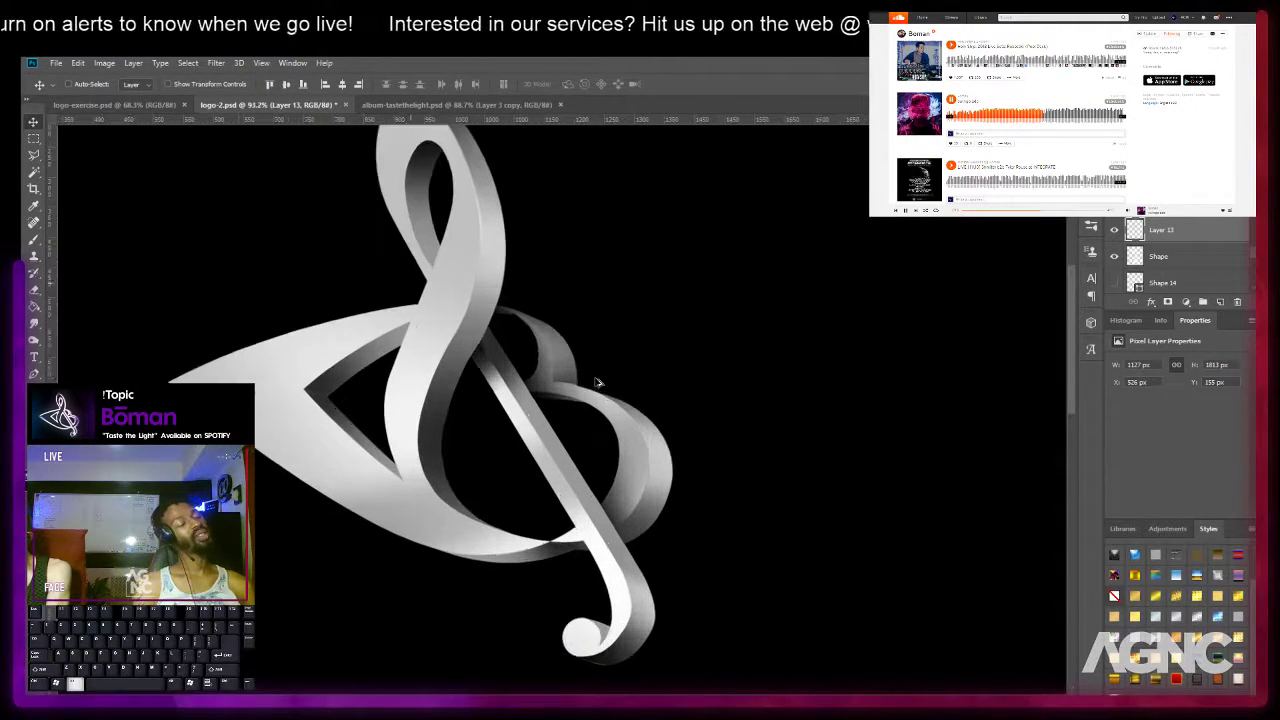
key("space")
left_click_drag(596, 345, 603, 369)
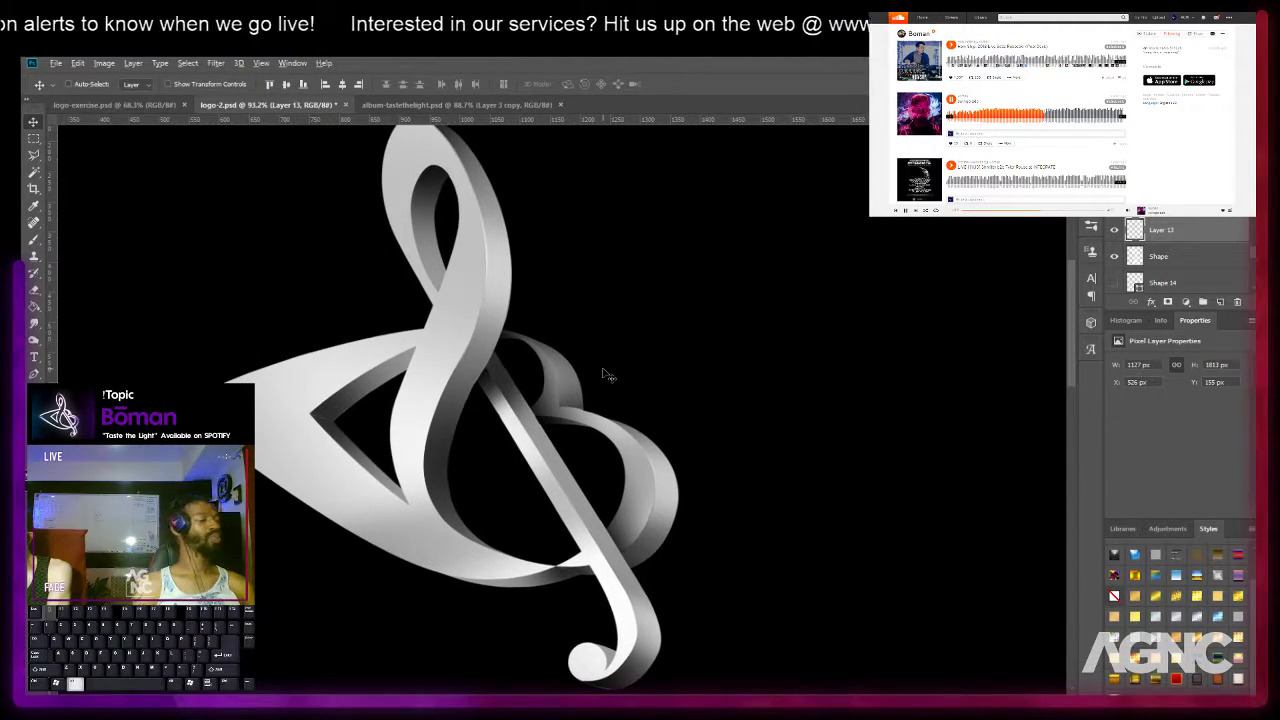
scroll(603, 375, "down", 4)
scroll(604, 374, "up", 3)
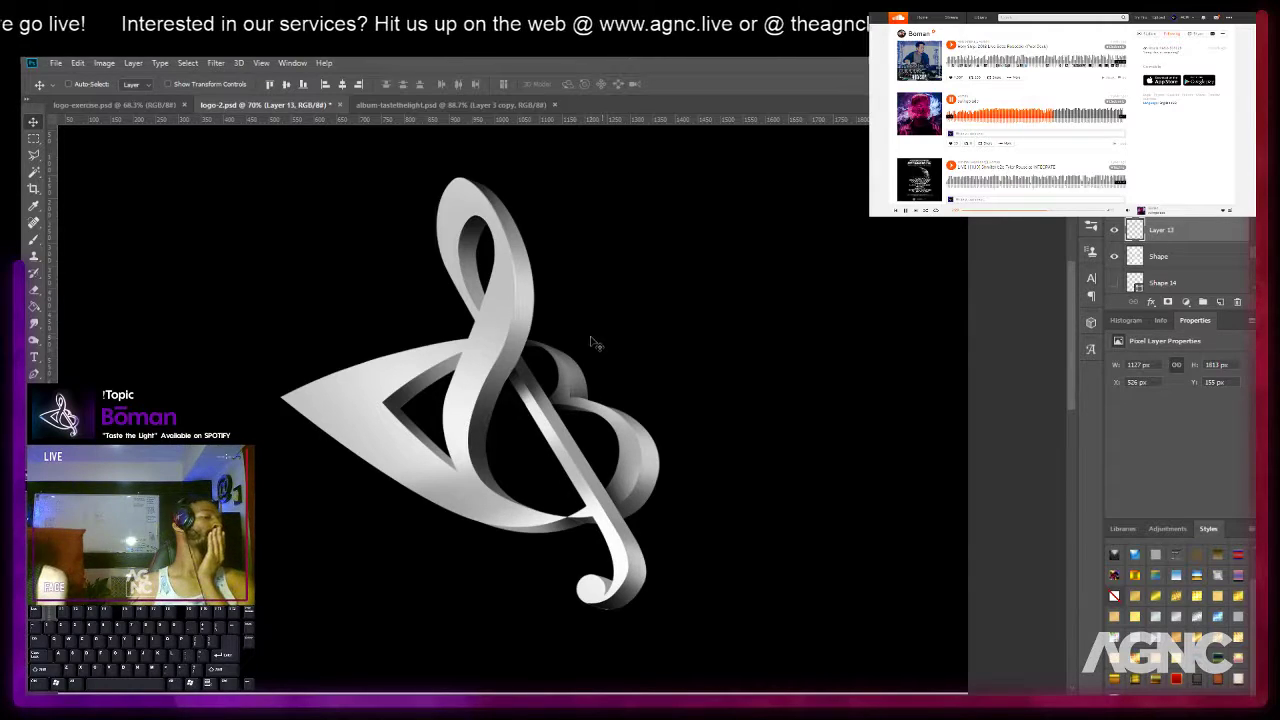
scroll(590, 342, "down", 3)
scroll(590, 342, "down", 2)
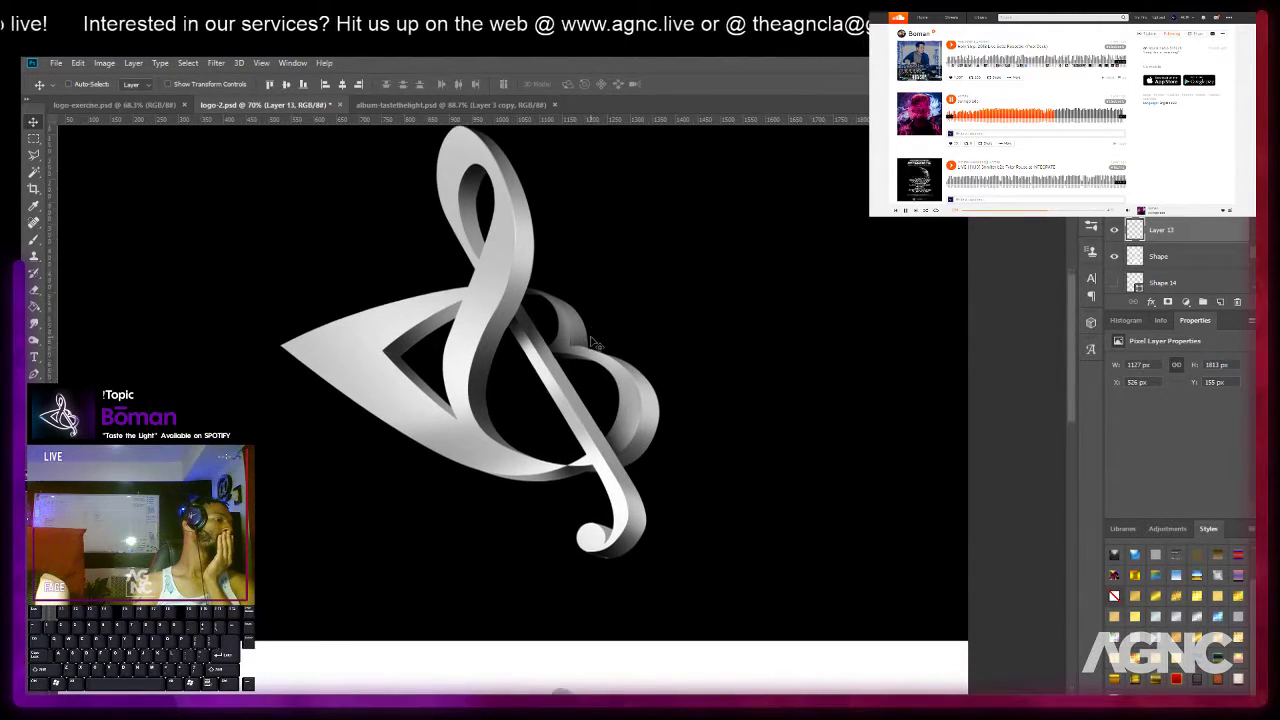
scroll(590, 342, "up", 3)
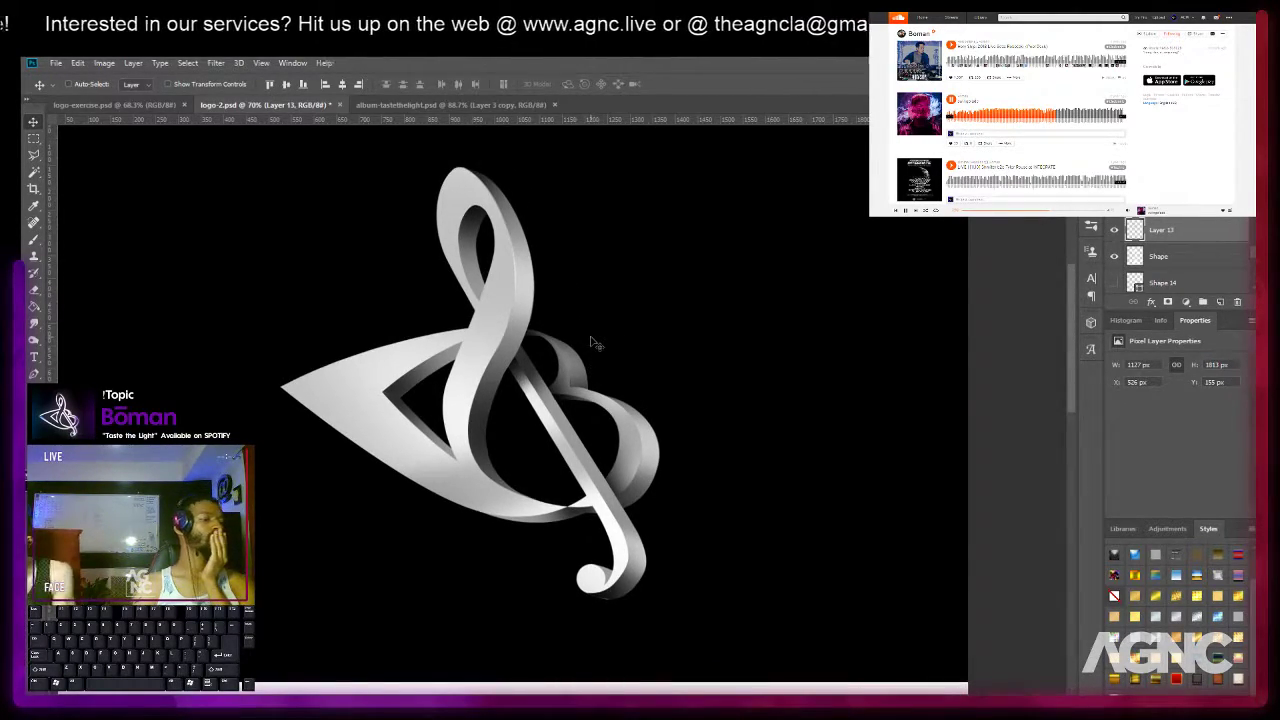
scroll(590, 342, "up", 2)
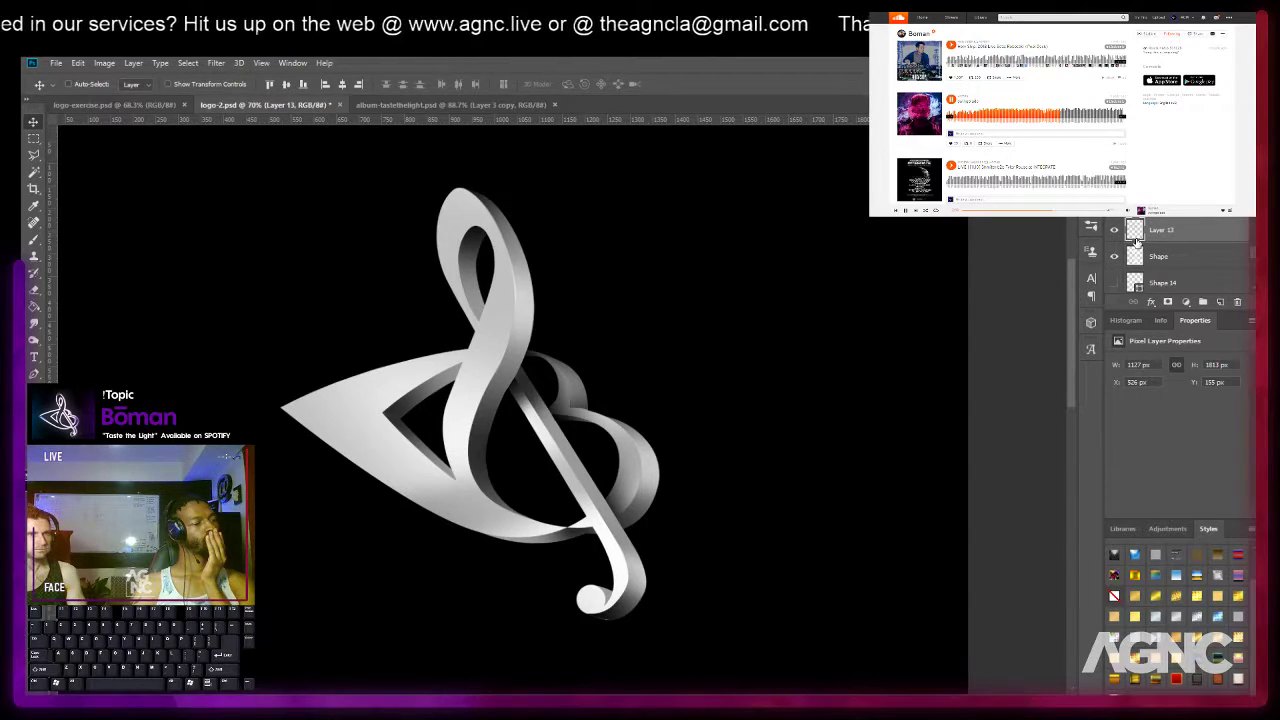
Group the logo's layers from Layer 10 down to Shape 1, leaving the background Layer 0 outside the group.
scroll(1136, 240, "down", 5)
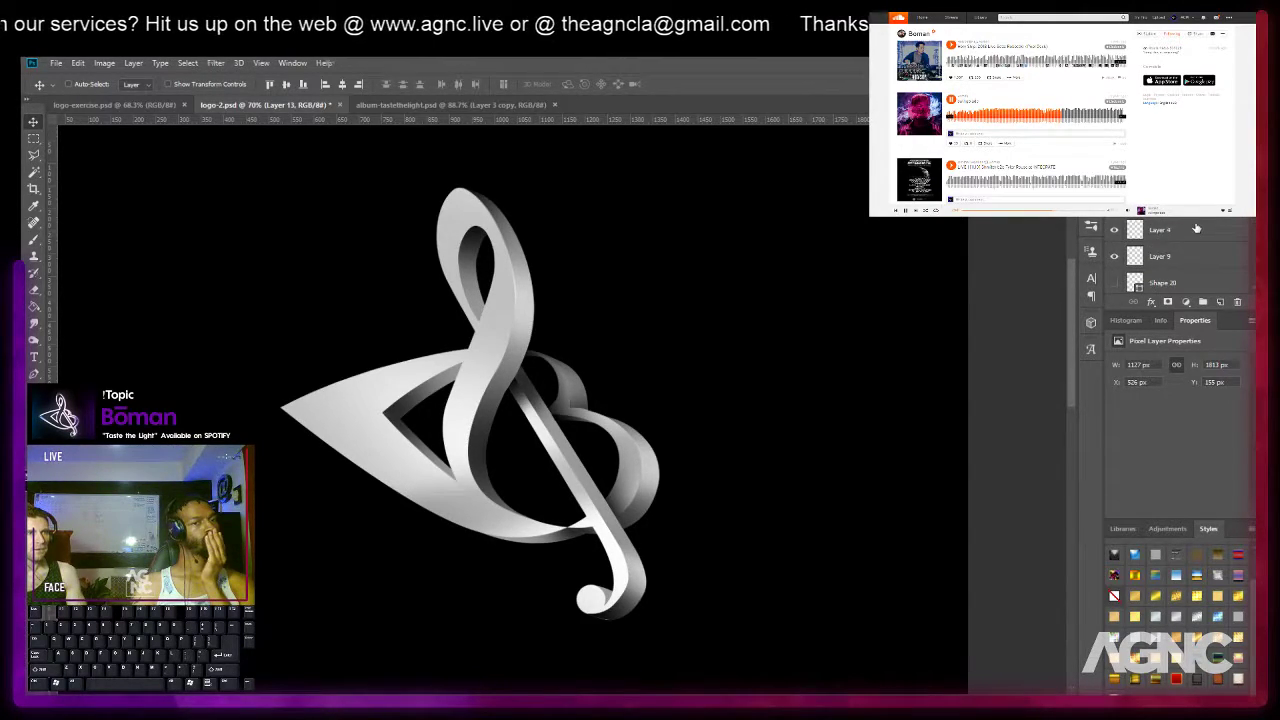
left_click(1160, 193)
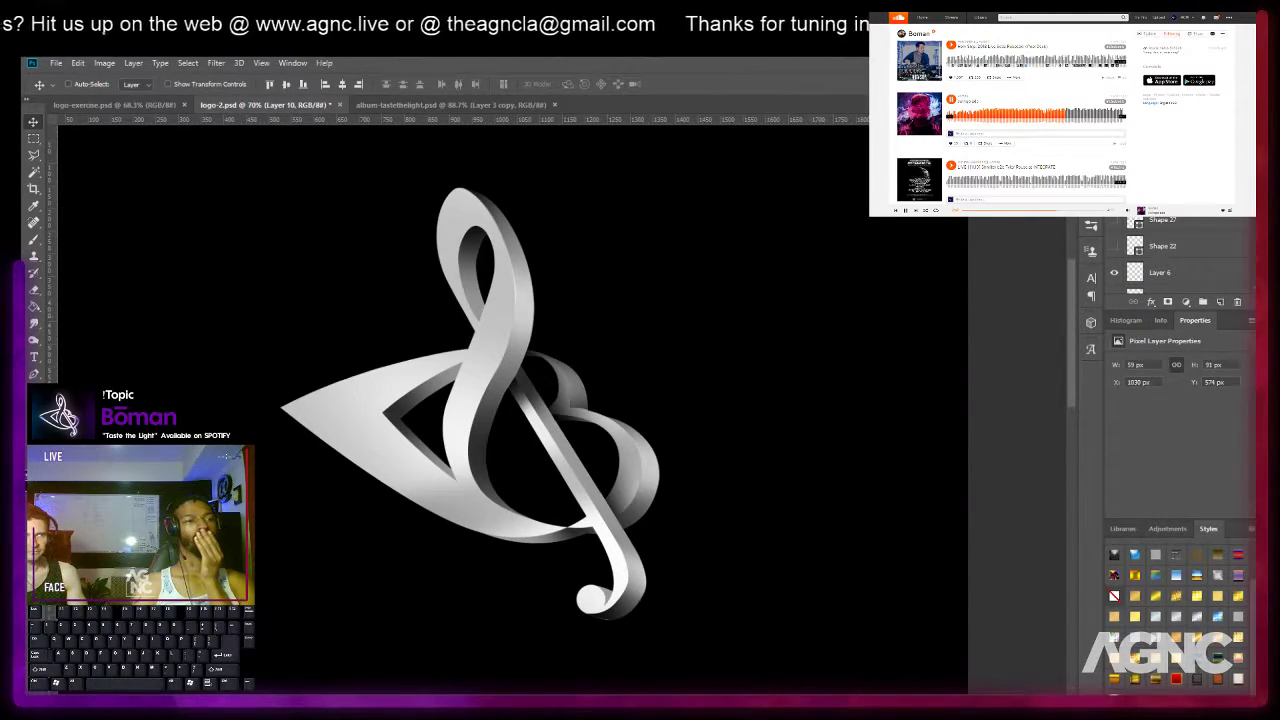
scroll(1195, 252, "down", 5)
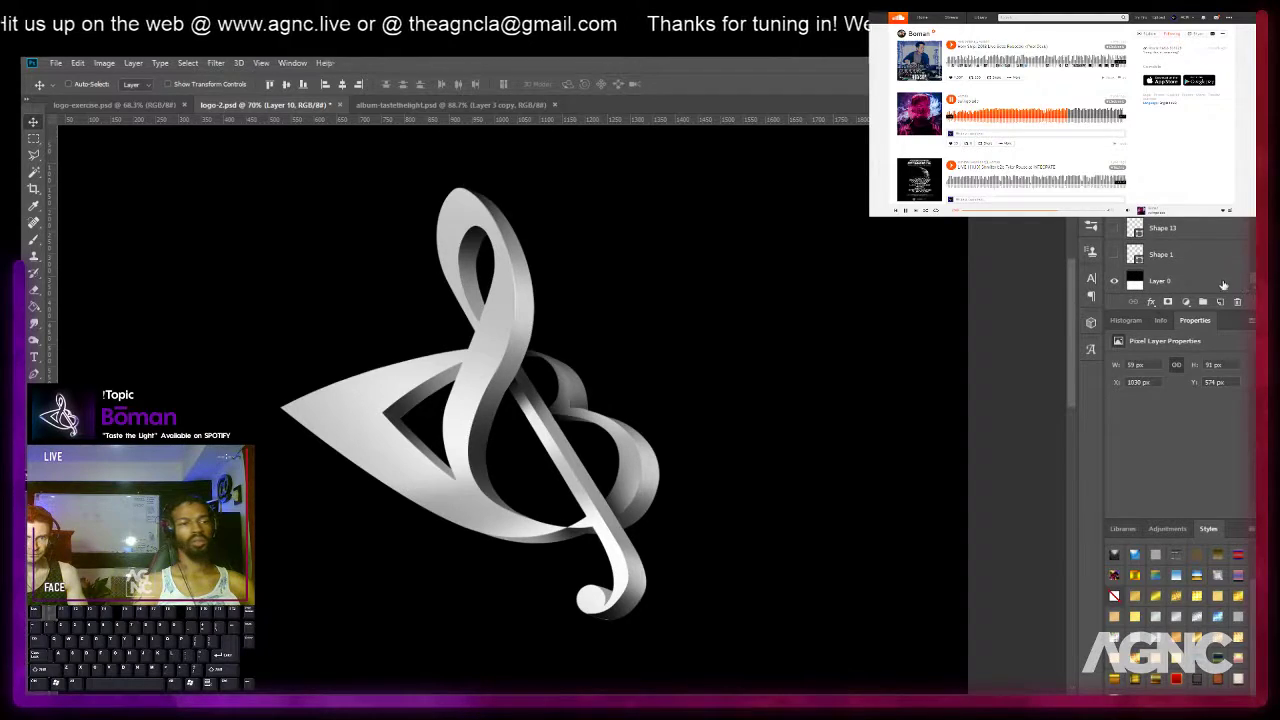
left_click(1199, 257, "shift")
key("ctrl+g")
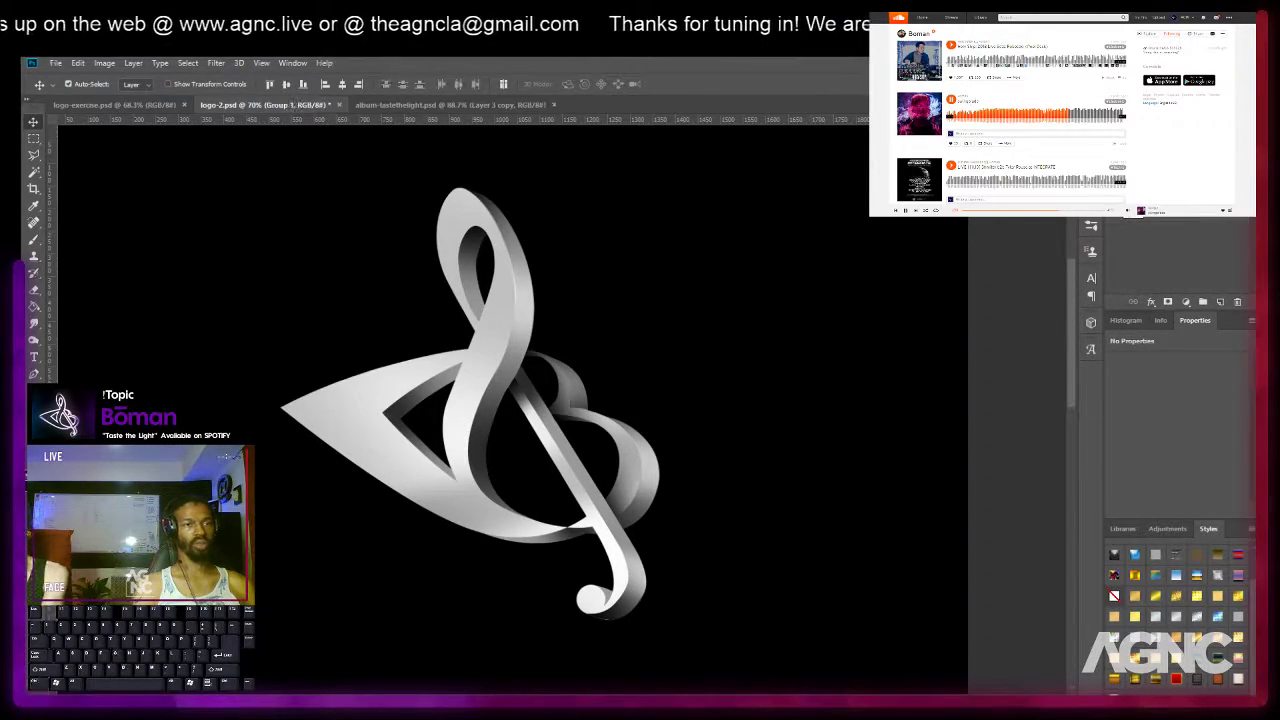
Hide and reshow the new logo group to check what it contains, both close up and across the whole canvas.
left_click(1114, 181)
key("ctrl+z")
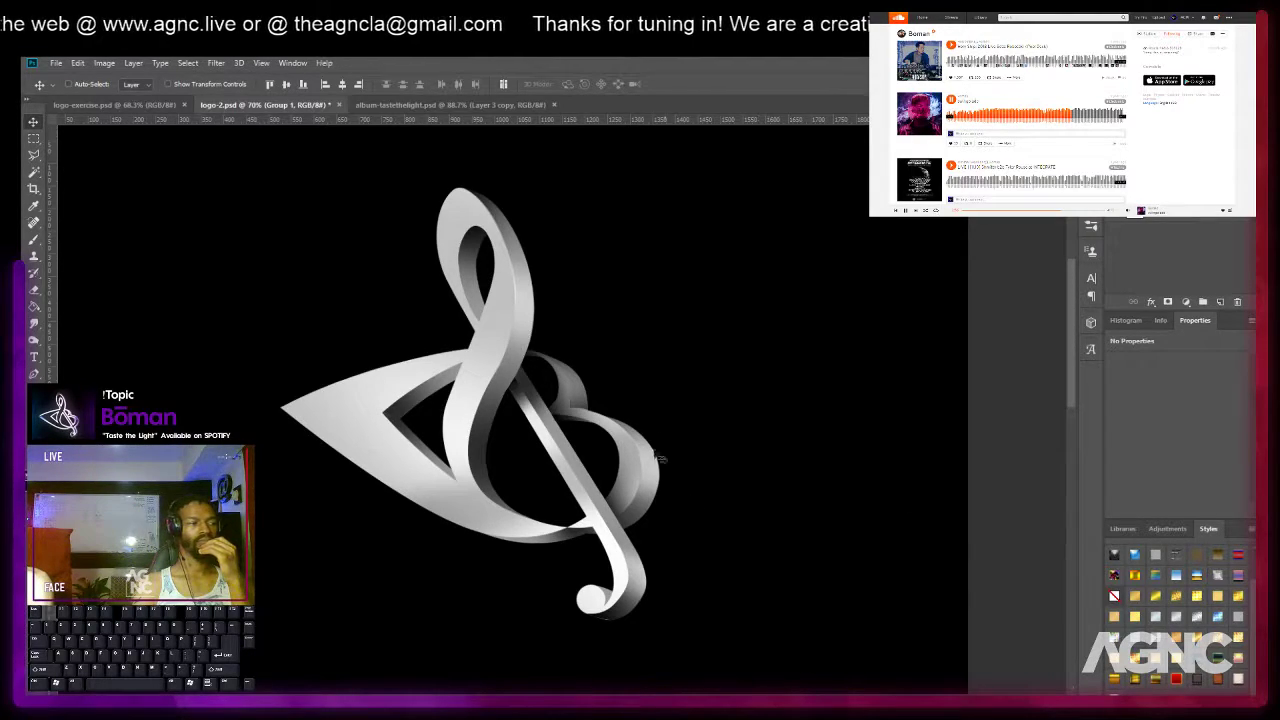
scroll(717, 303, "down", 1)
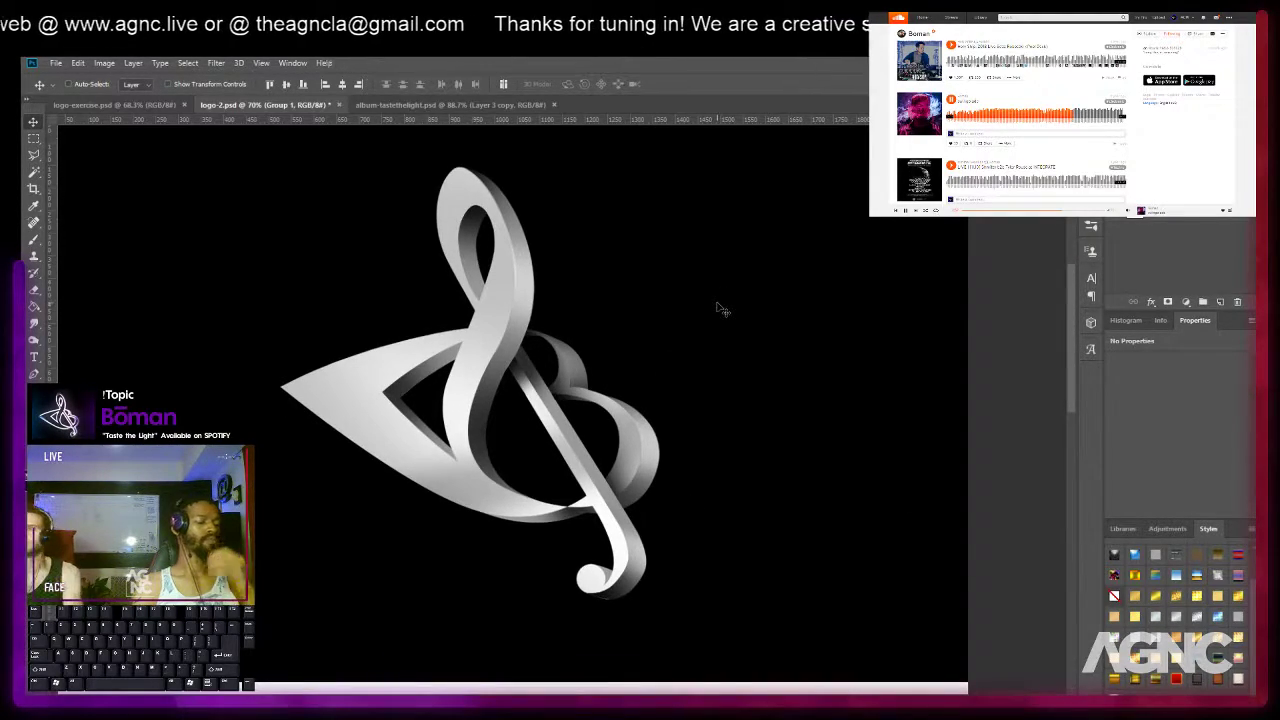
scroll(717, 308, "down", 3)
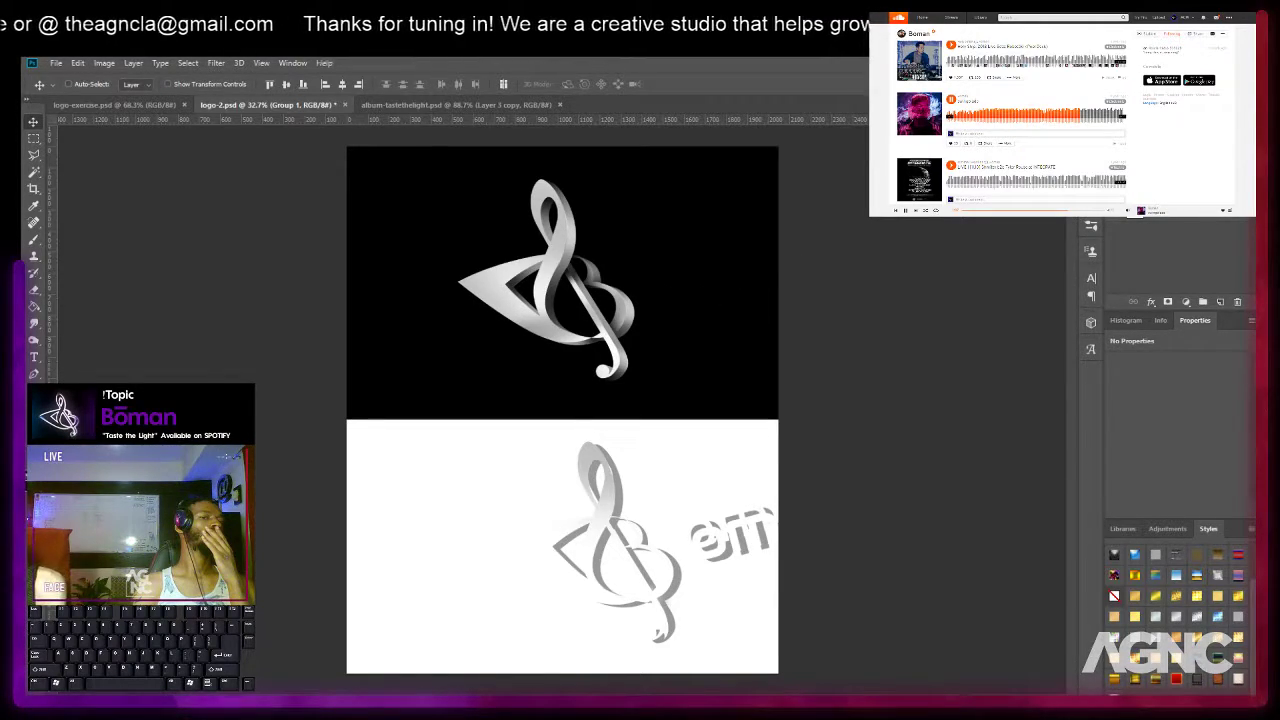
key("ctrl+comma")
key("ctrl+comma")
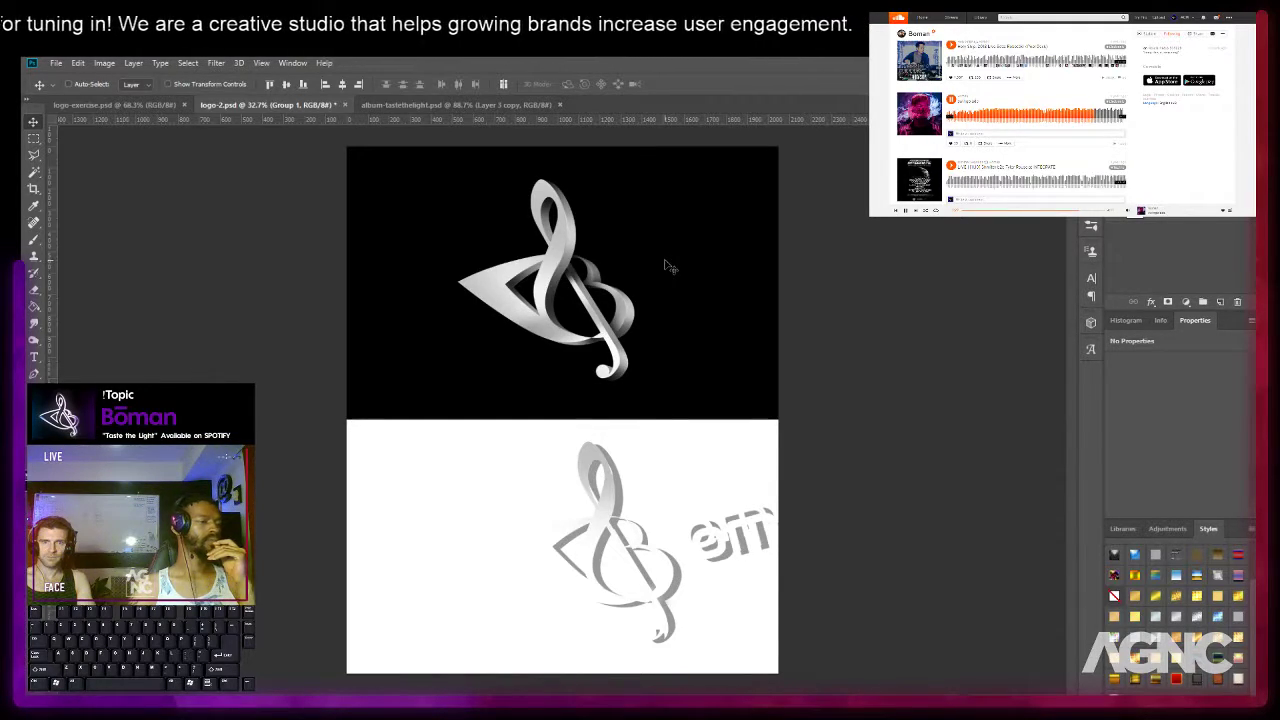
scroll(620, 264, "up", 6)
left_click_drag(597, 227, 657, 320)
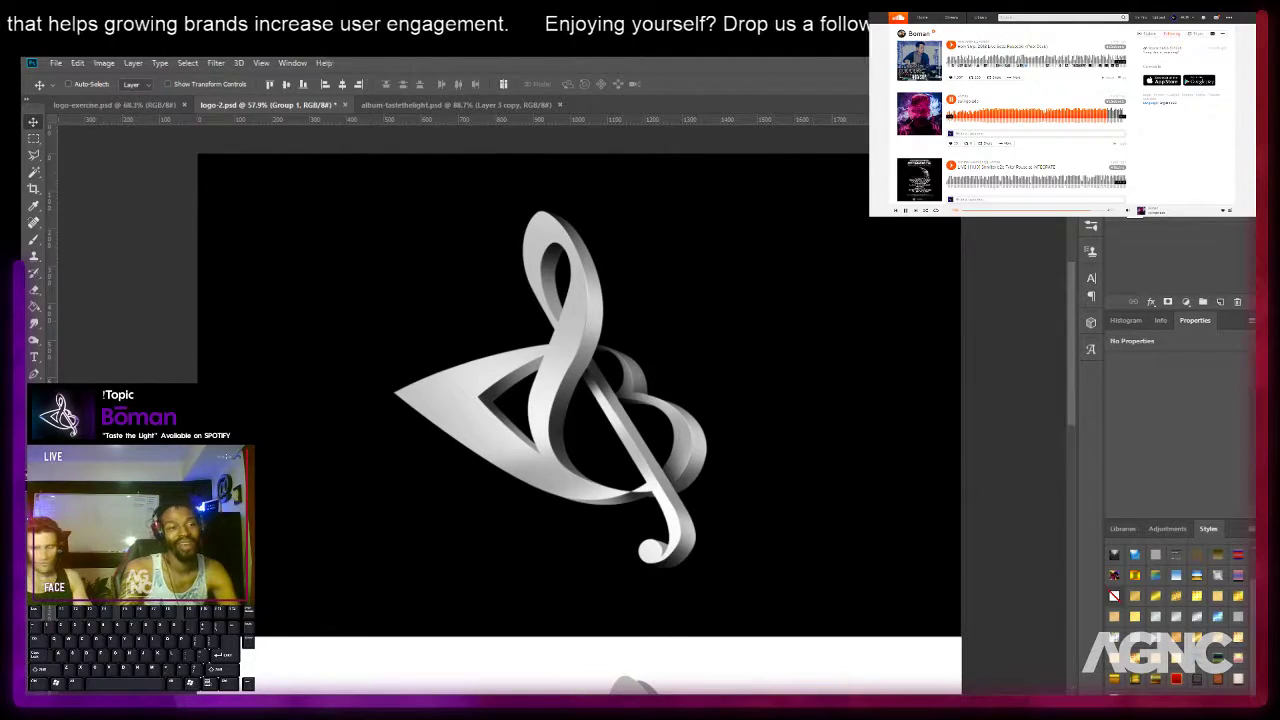
key("ctrl+z")
key("ctrl+z")
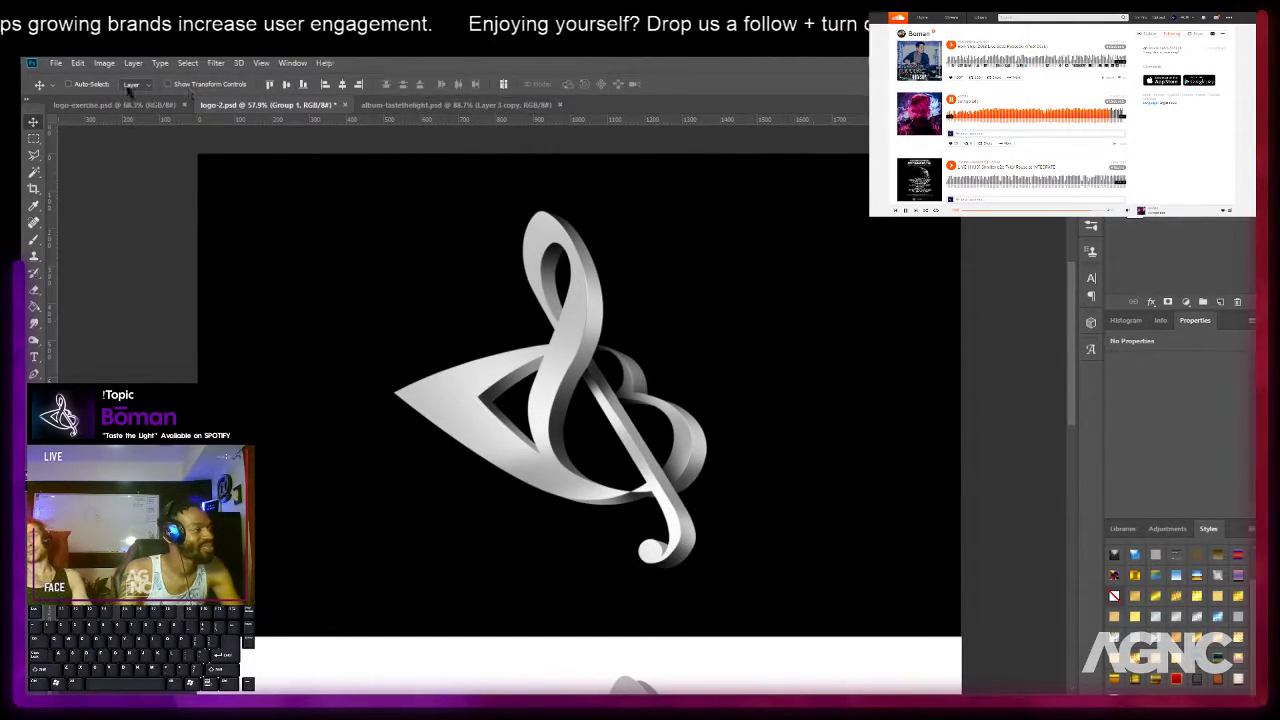
In album-tastethelight.psd, group all artwork layers above the black background and hide the group.
left_click(421, 105)
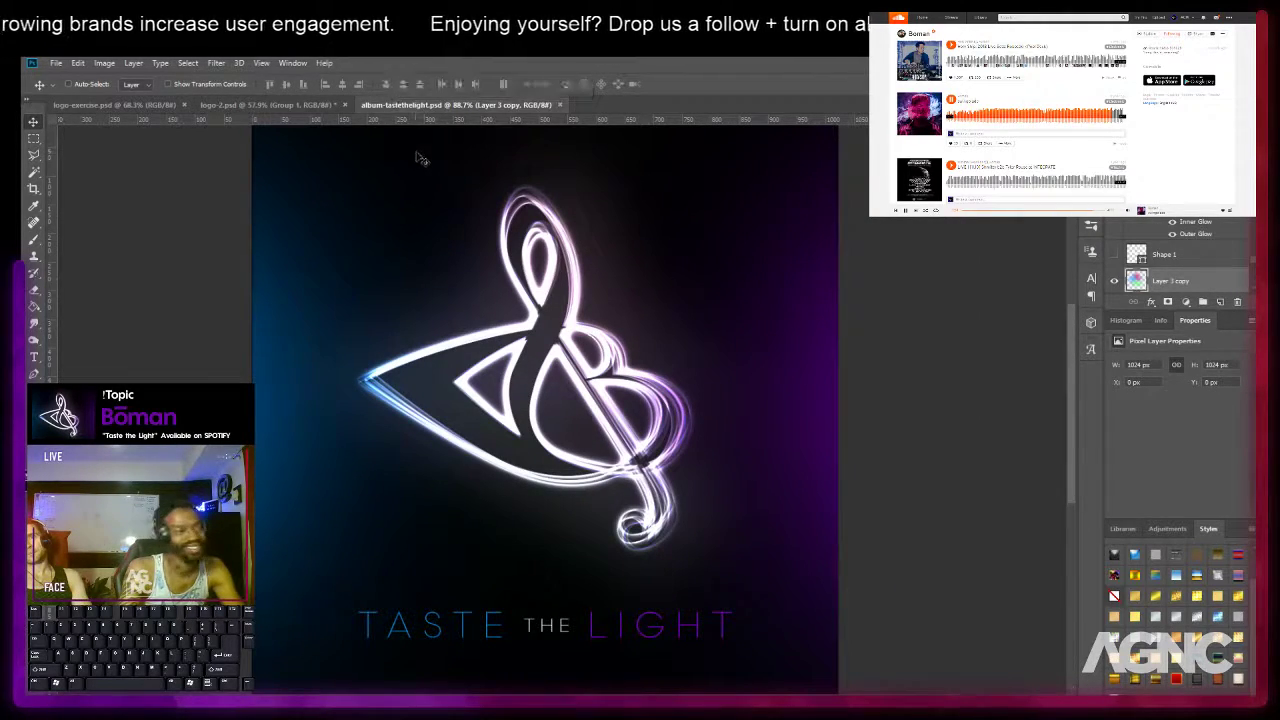
scroll(1115, 274, "down", 3)
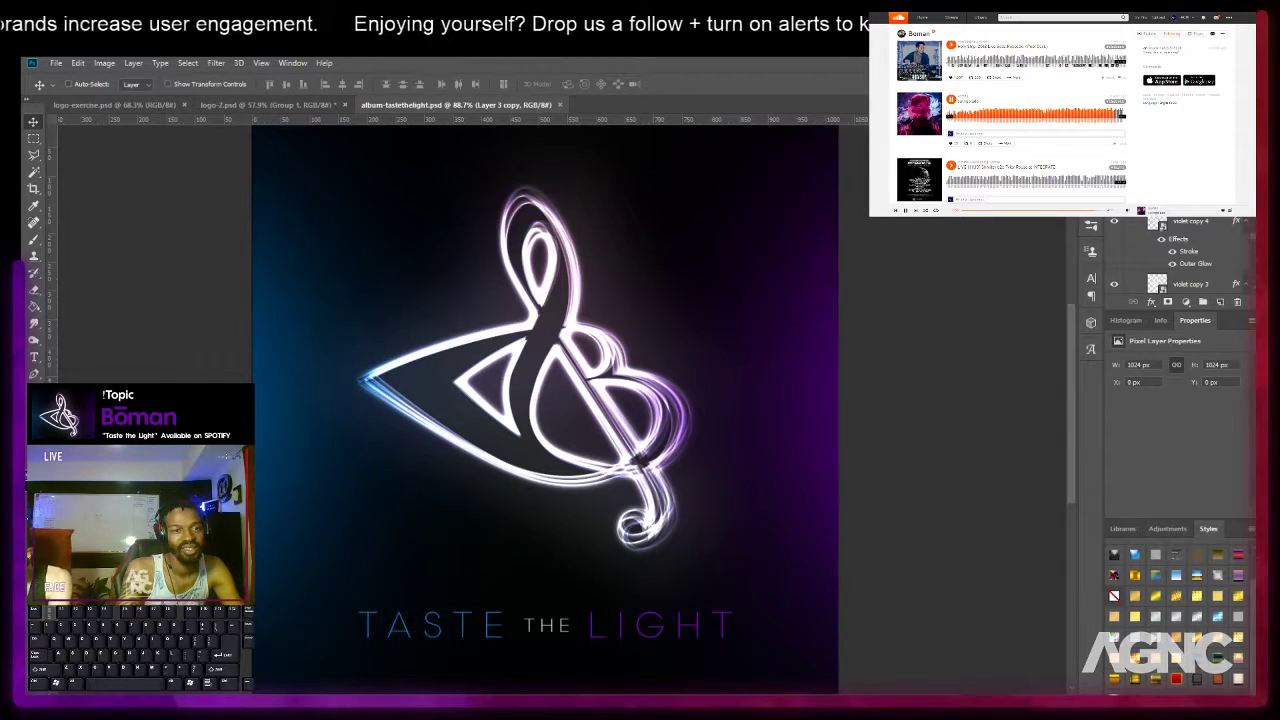
scroll(1125, 280, "down", 3)
left_click(1128, 284)
scroll(1140, 275, "down", 2)
scroll(1170, 270, "up", 2)
left_click(1188, 214)
scroll(1188, 222, "down", 5)
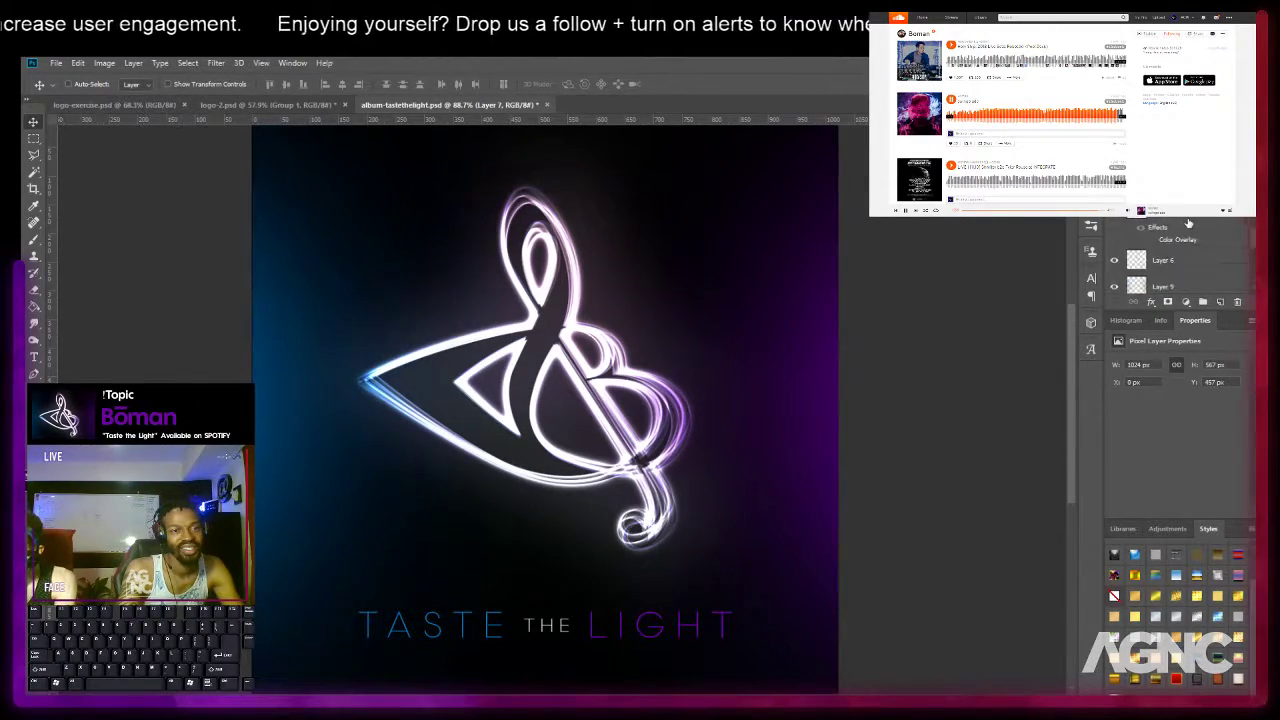
left_click(1166, 258, "shift")
key("ctrl+g")
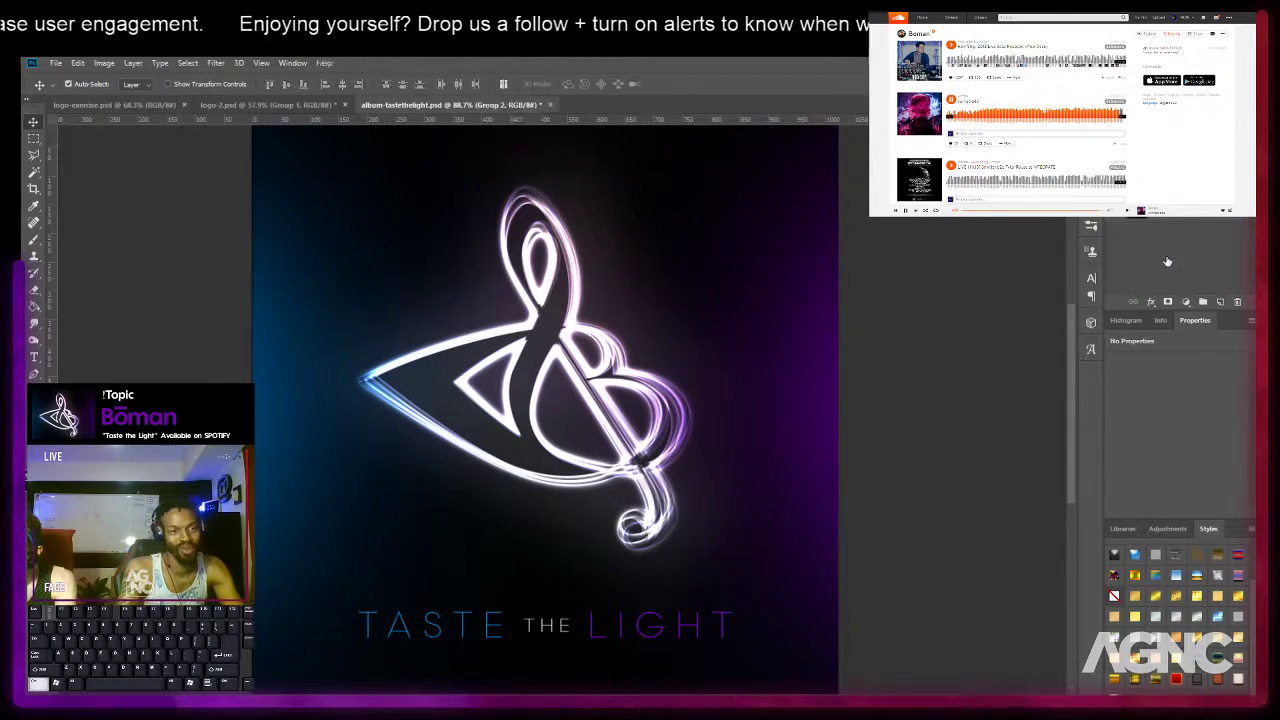
key("ctrl+comma")
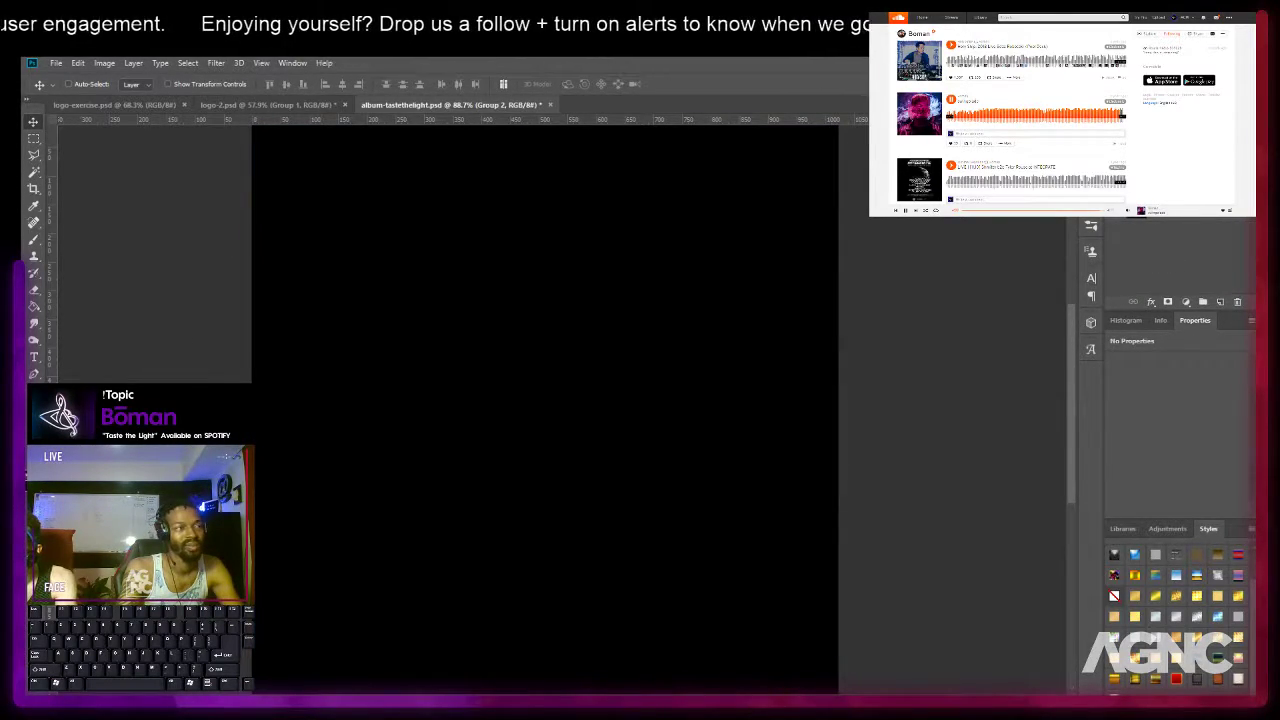
Return to logo-2.psd and check the logo group by hiding and reshowing it.
left_click(298, 106)
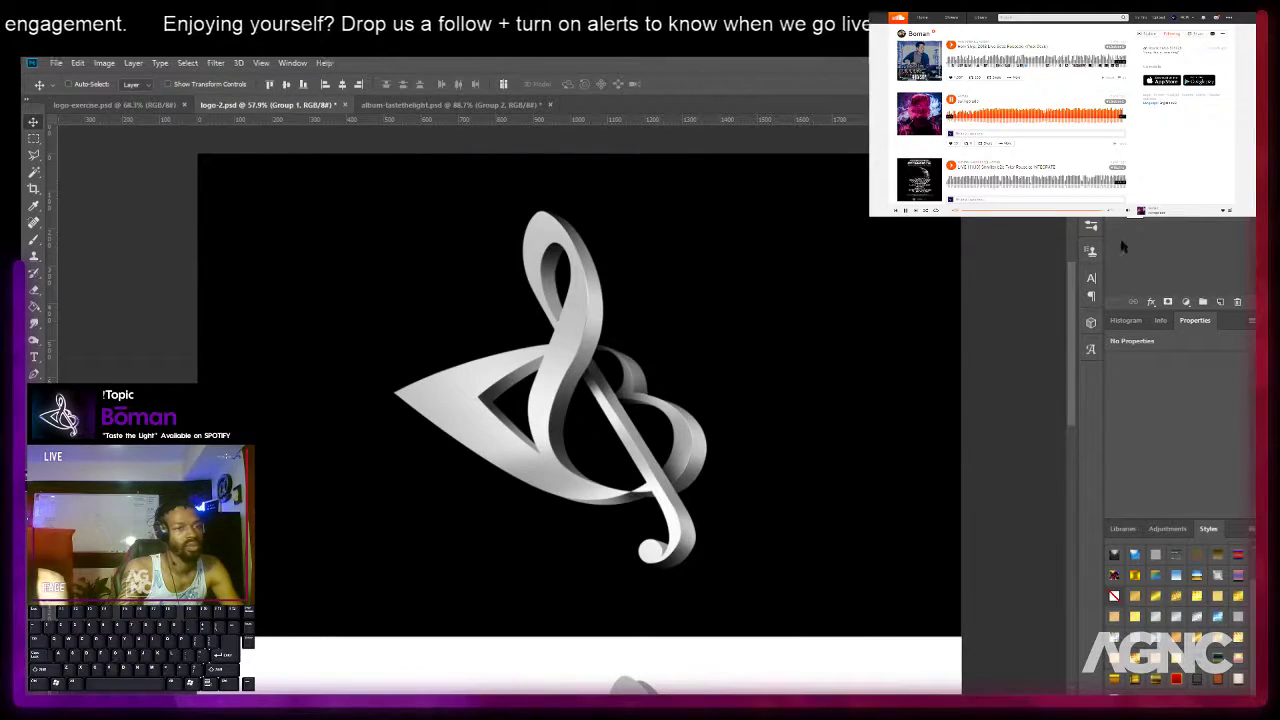
key("ctrl+comma")
key("ctrl+comma")
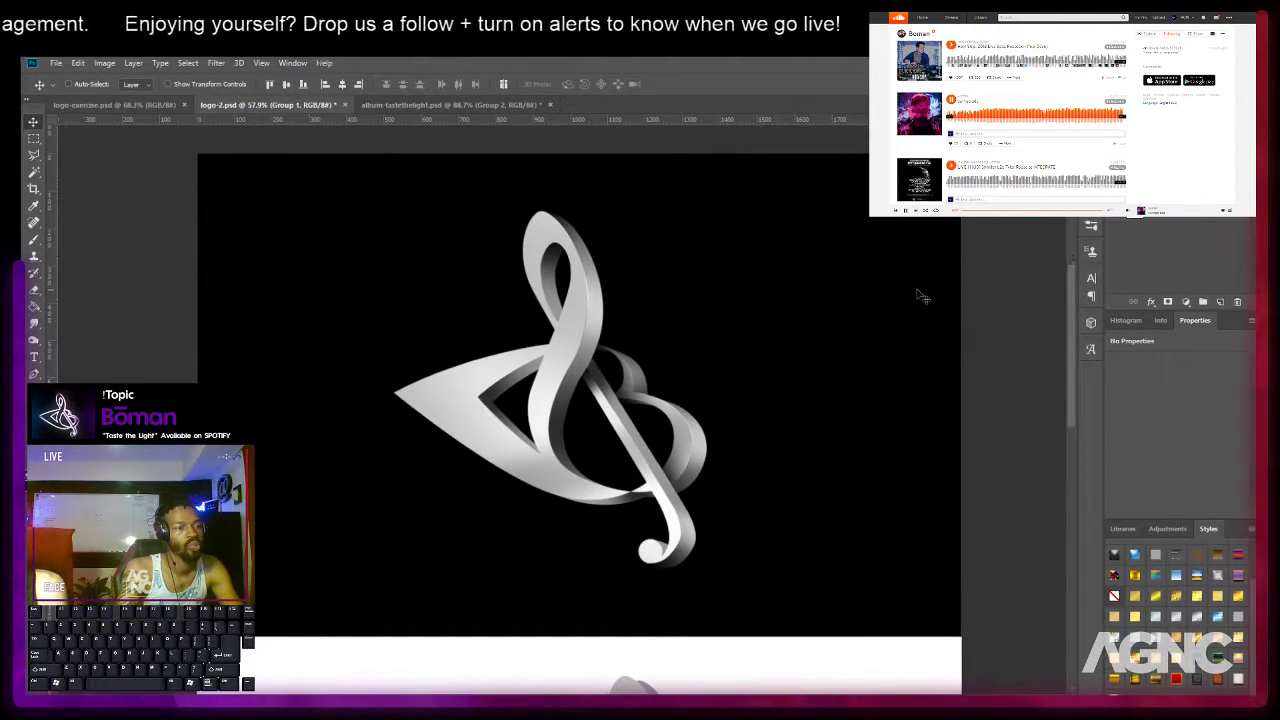
scroll(922, 297, "down", 6)
left_click_drag(623, 334, 582, 302)
key("ctrl+z")
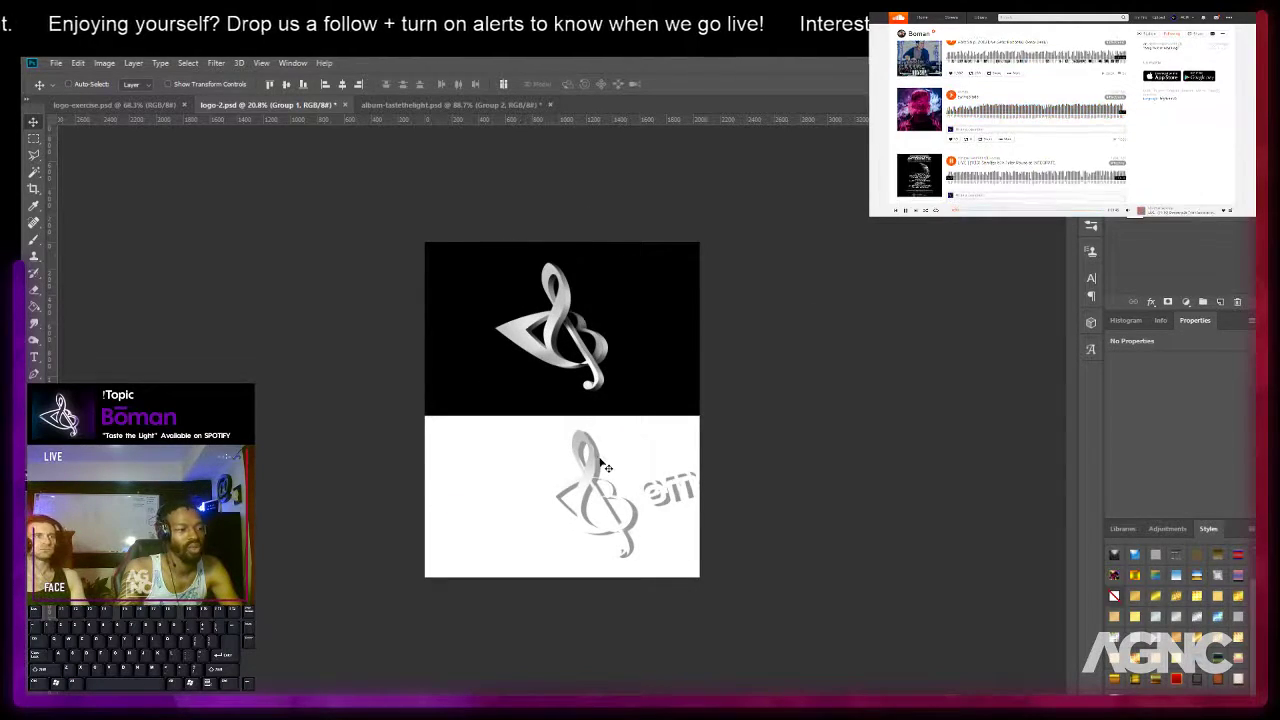
right_click(594, 454)
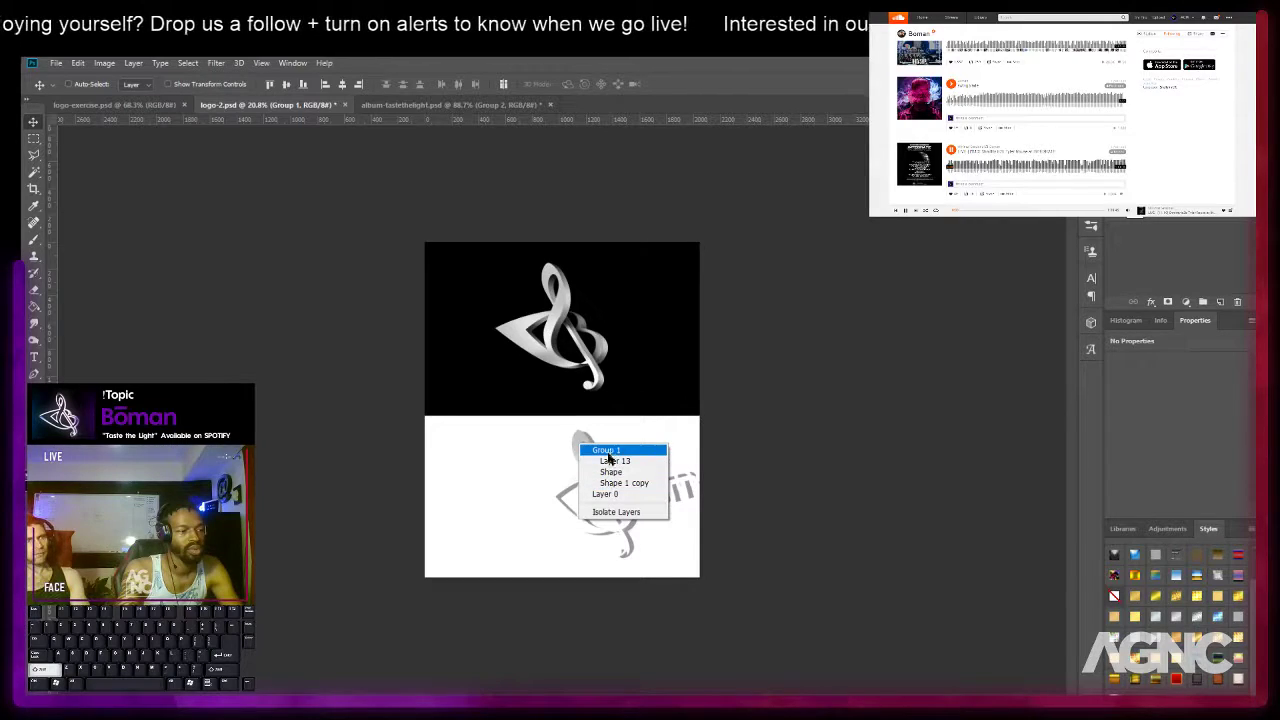
left_click(606, 462, "shift")
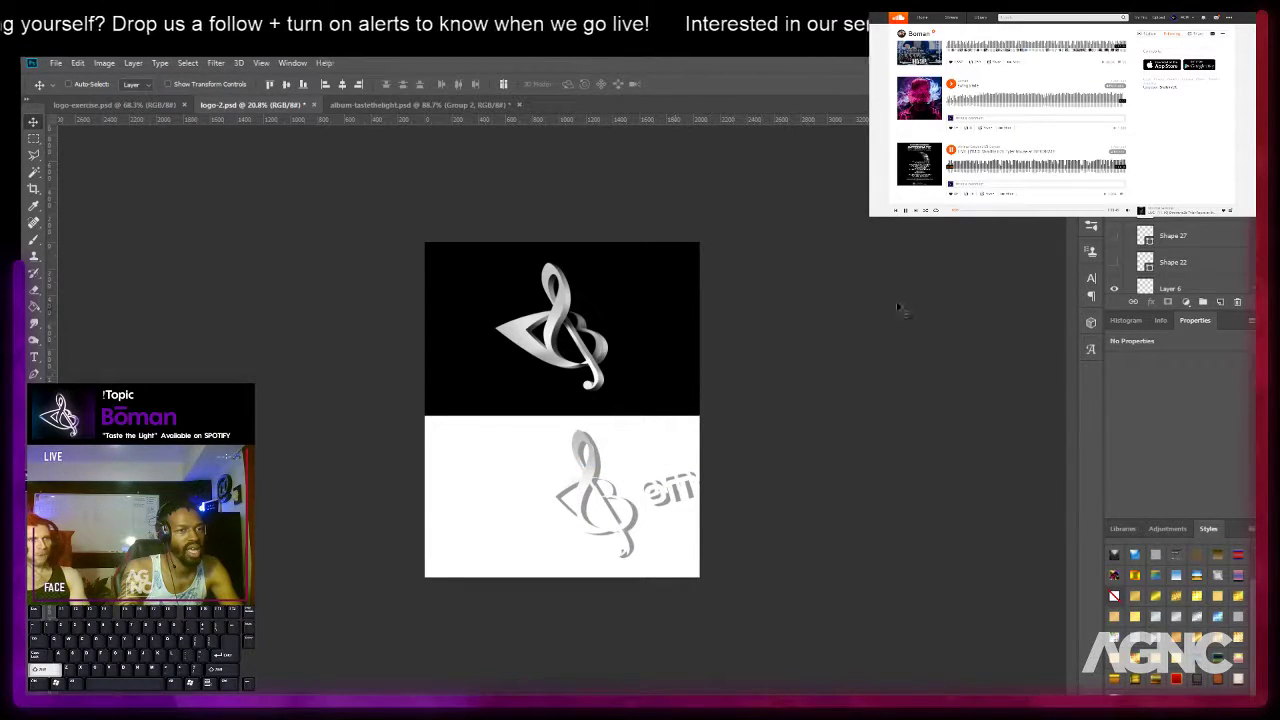
left_click_drag(571, 442, 546, 402)
key("ctrl+z")
Copy the treble-clef logo group, Group 1, from logo-2.psd into album-tastethelight.psd.
right_click(563, 345)
left_click(600, 310)
left_click_drag(605, 318, 617, 345)
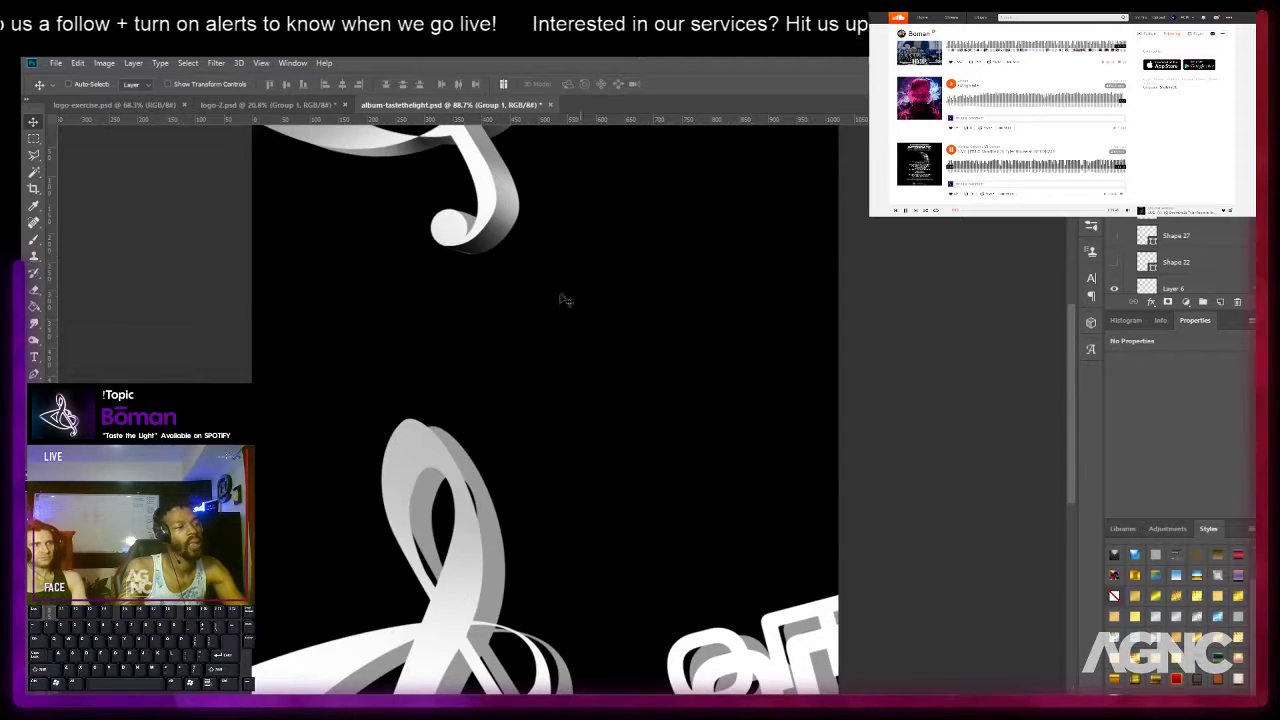
Position the copied logo group so the shaded upper logo sits centred and fully inside the black square canvas.
left_click_drag(512, 243, 600, 477)
left_click_drag(560, 210, 648, 295)
scroll(633, 341, "down", 3)
left_click_drag(633, 345, 633, 371)
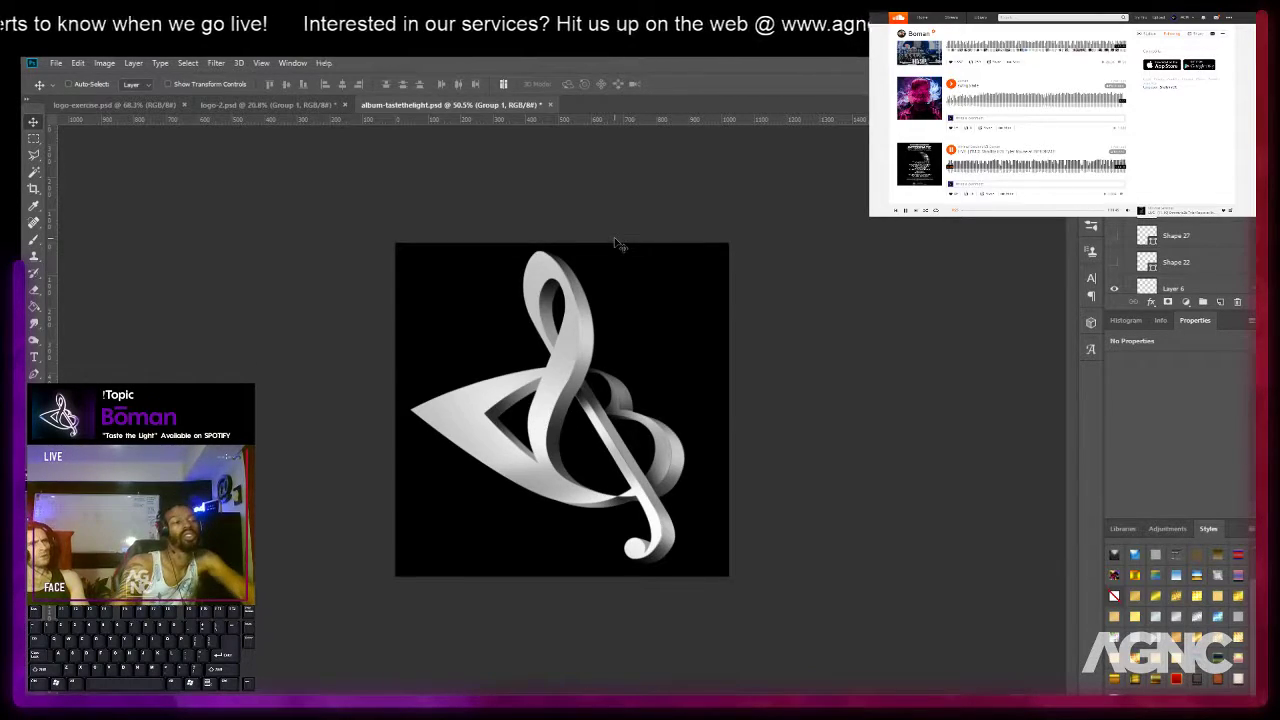
scroll(575, 283, "up", 3)
scroll(576, 286, "up", 1)
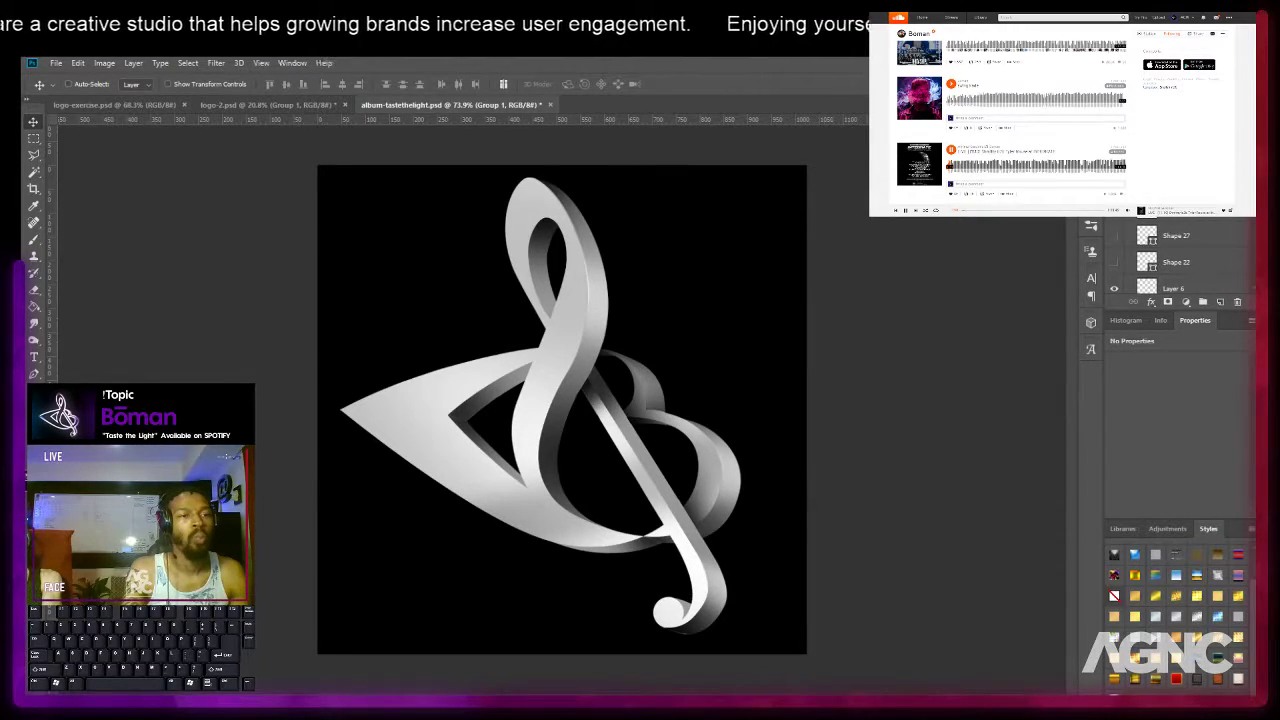
scroll(1180, 258, "down", 3)
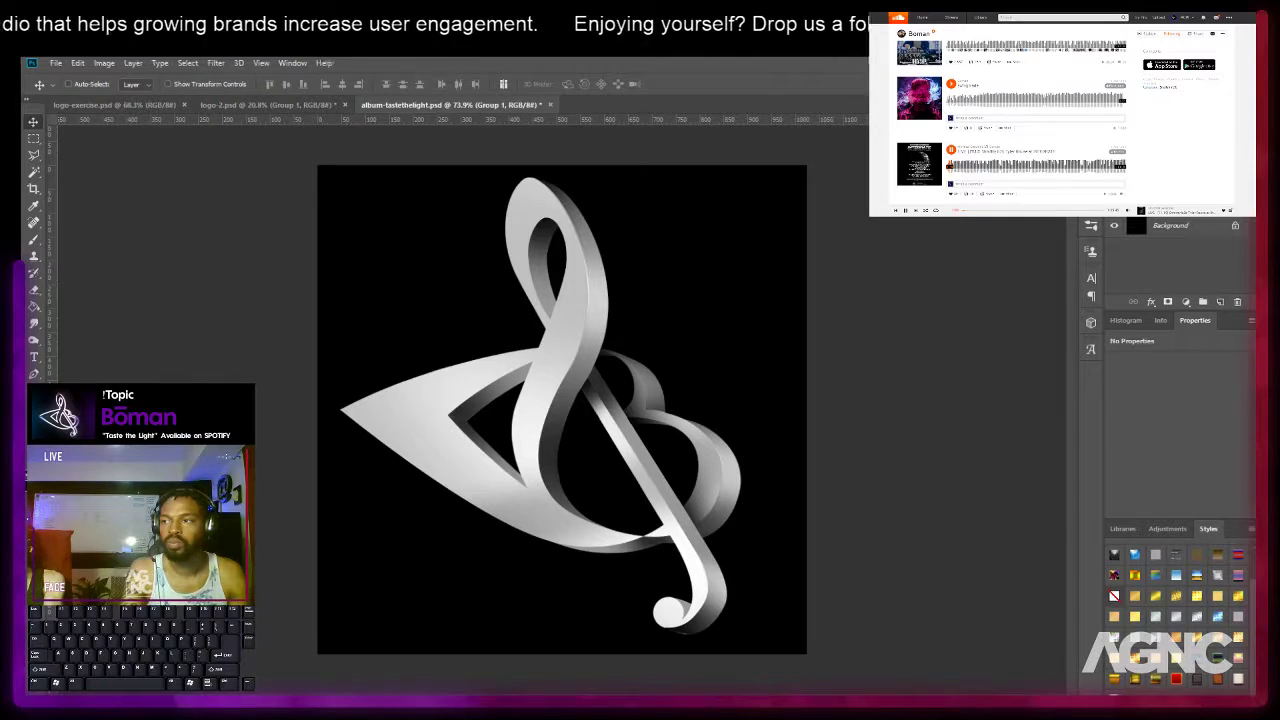
Switch to the web browser and search Google Images for "chrome texture".
key("ctrl+t")
type("chrome")
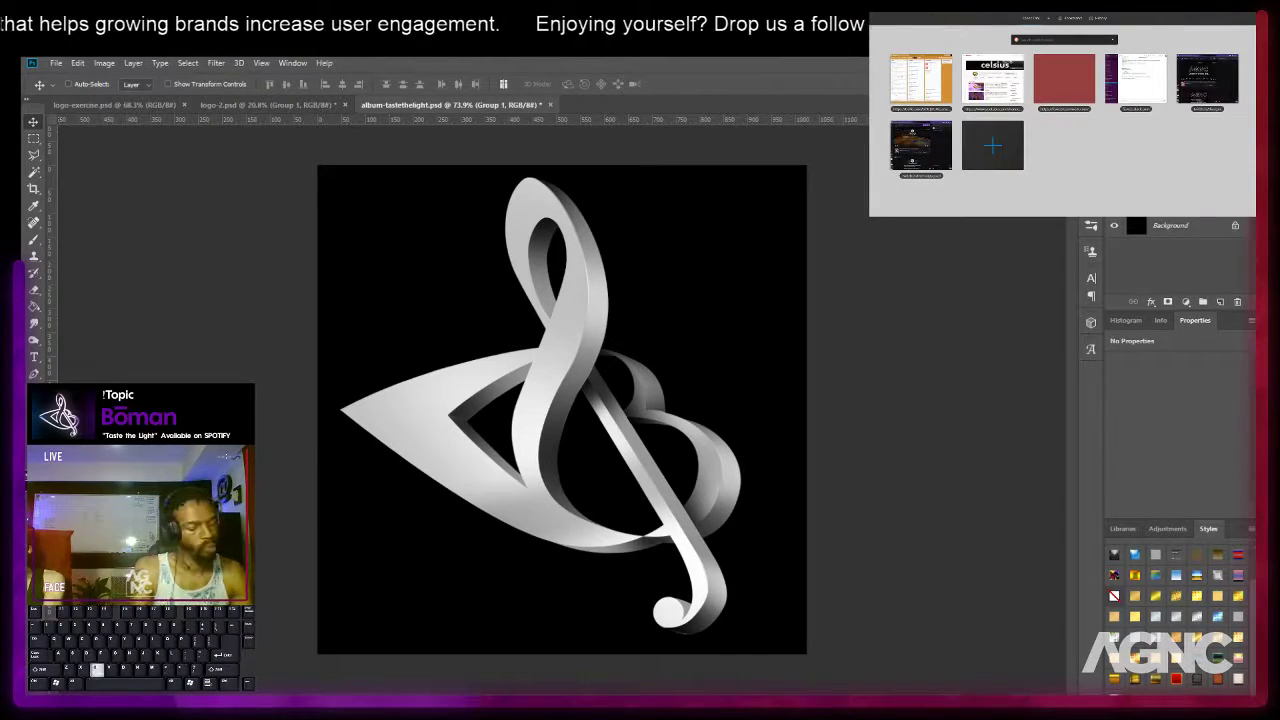
type(" texture")
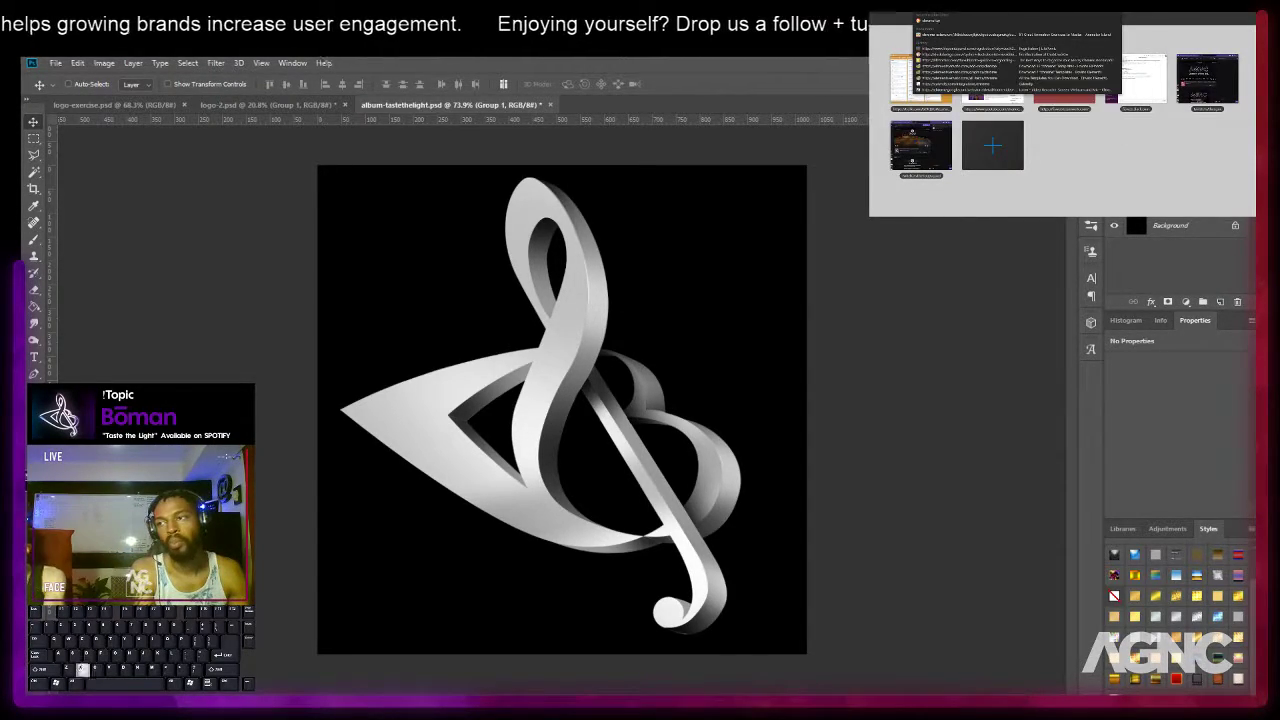
key("Return")
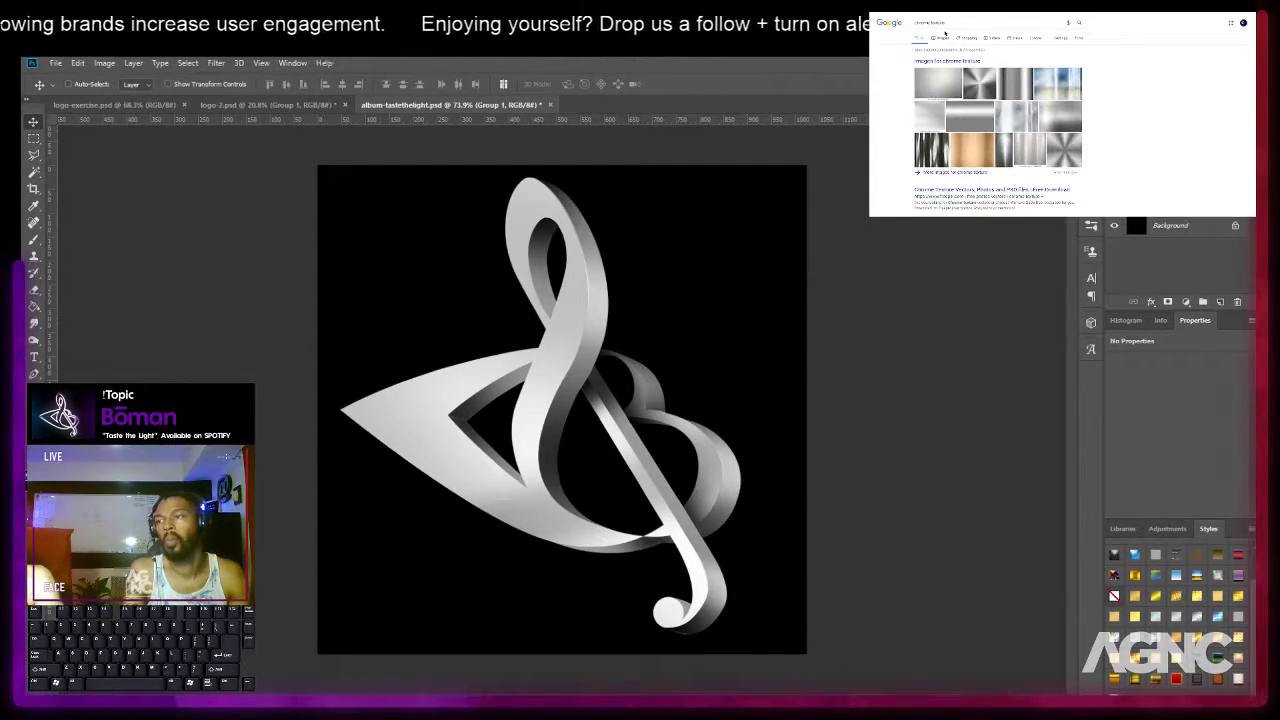
scroll(980, 91, "down", 1)
scroll(957, 155, "up", 1)
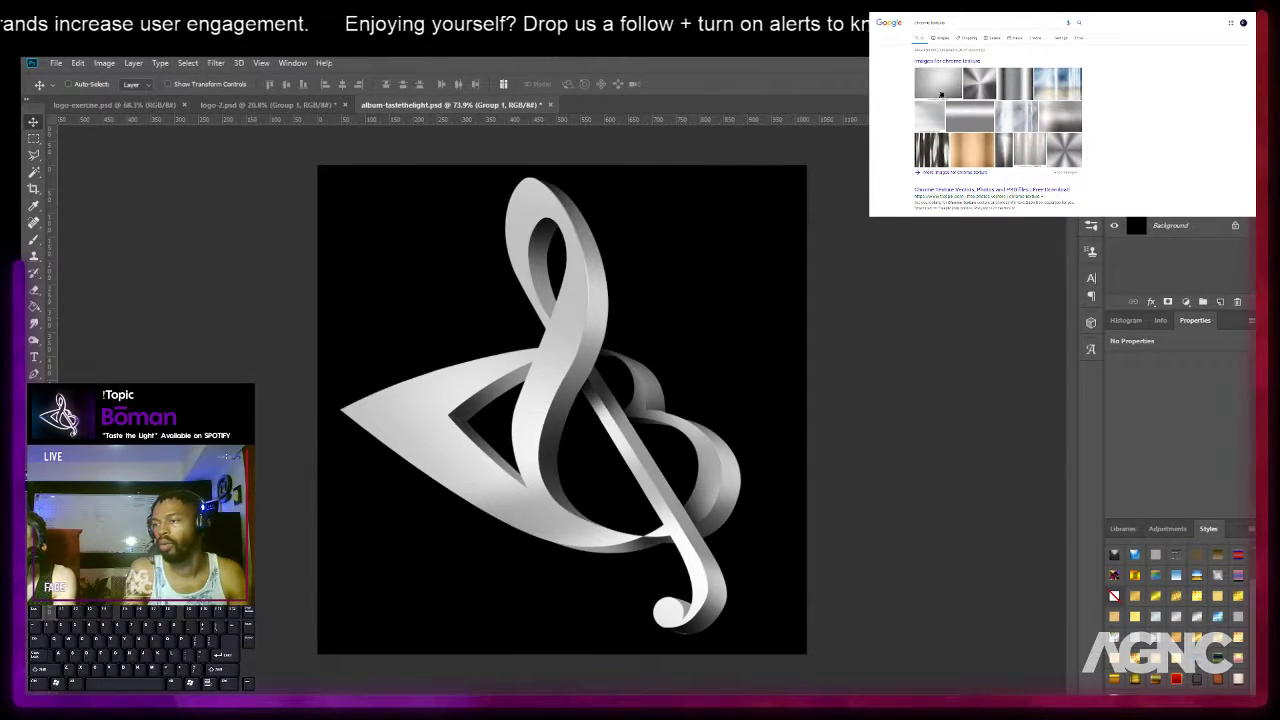
left_click(949, 41)
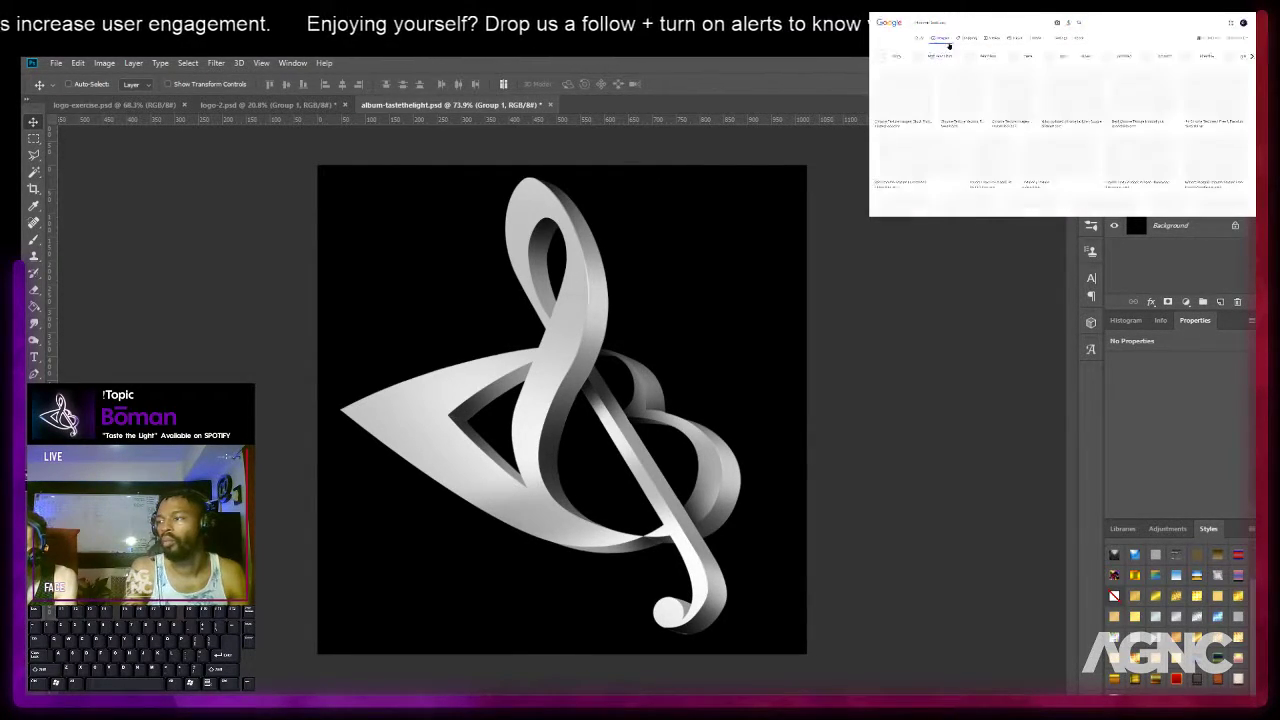
Browse the chrome texture image results and preview the grey metal texture with fine diagonal brushing.
scroll(1000, 120, "down", 4)
scroll(1005, 128, "down", 4)
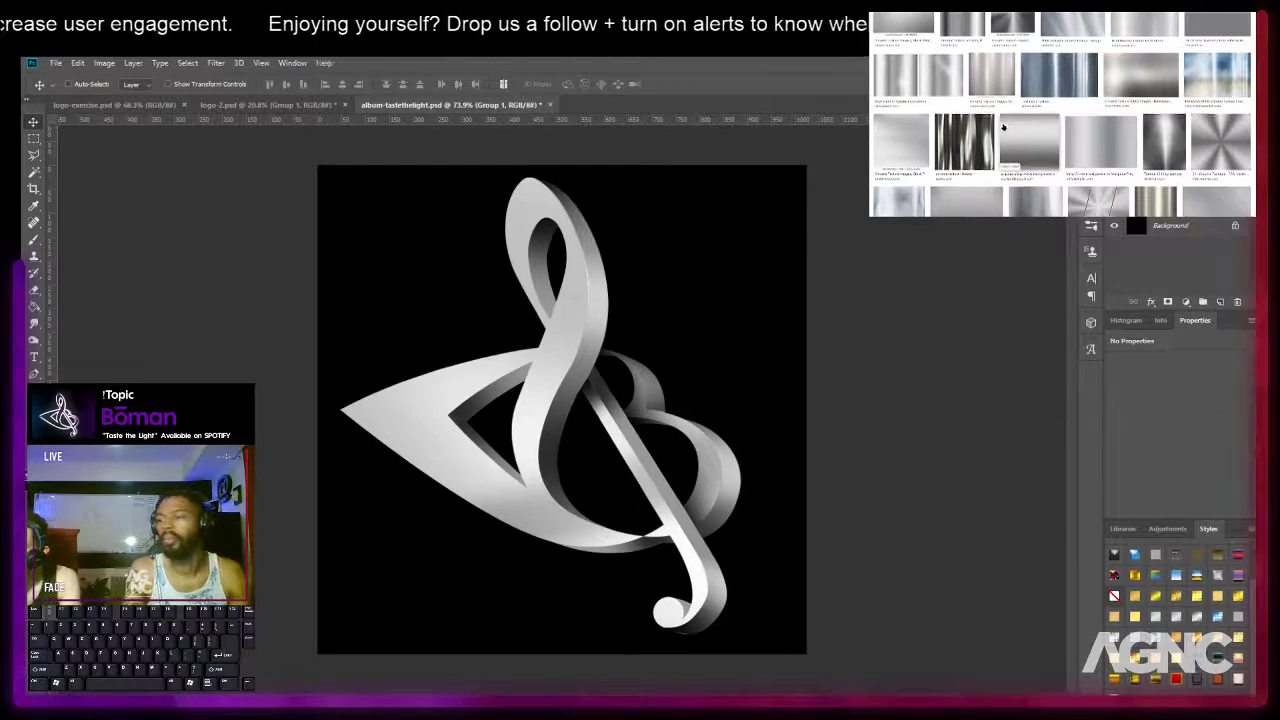
scroll(1006, 128, "down", 4)
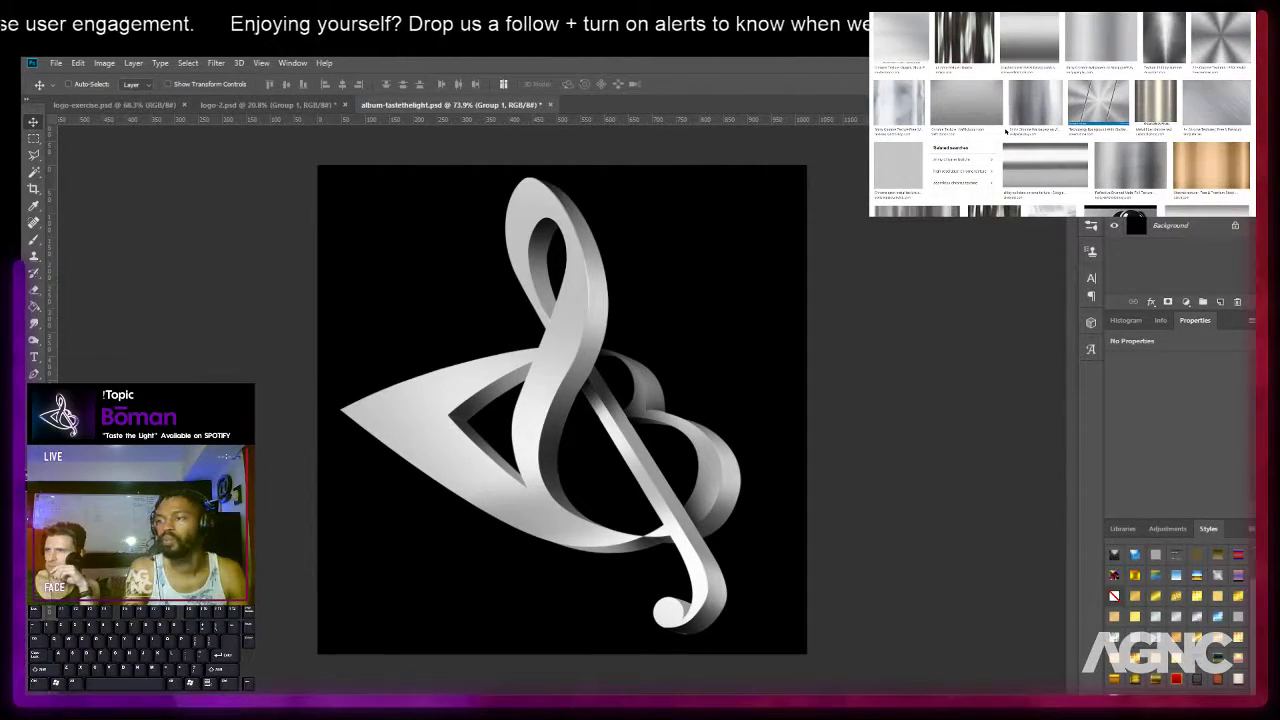
scroll(1004, 141, "down", 1)
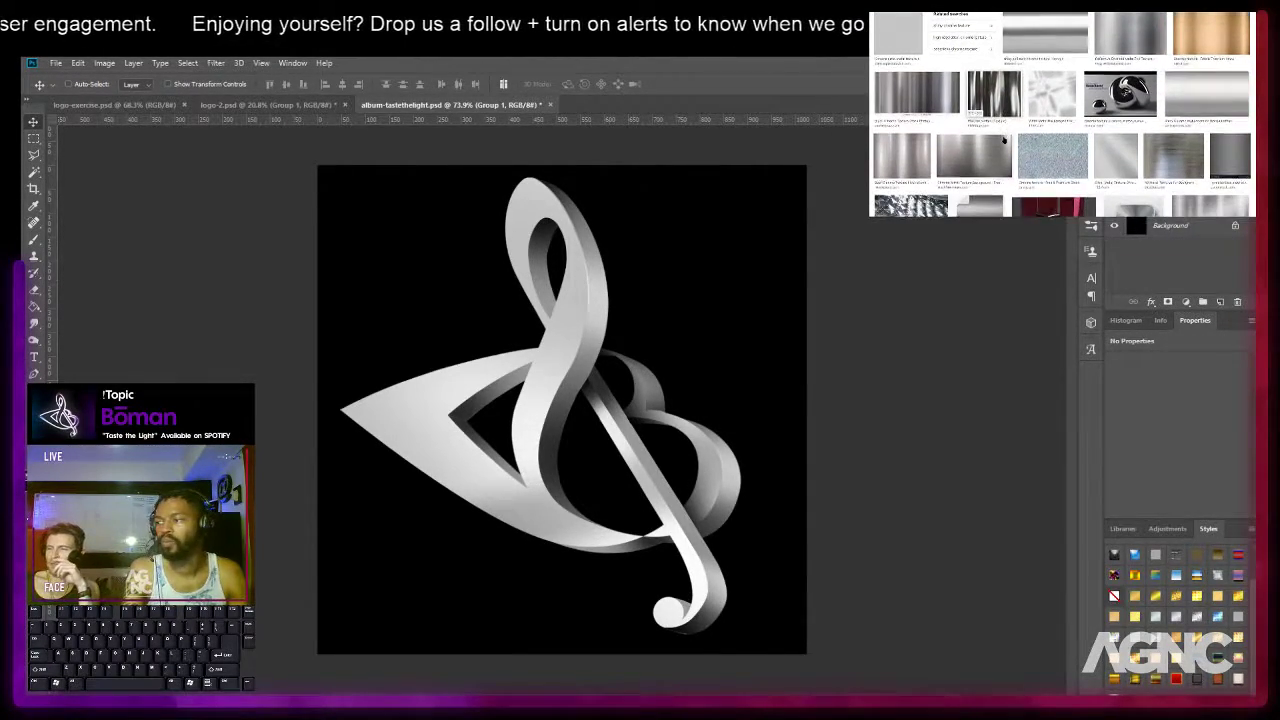
scroll(1004, 141, "up", 2)
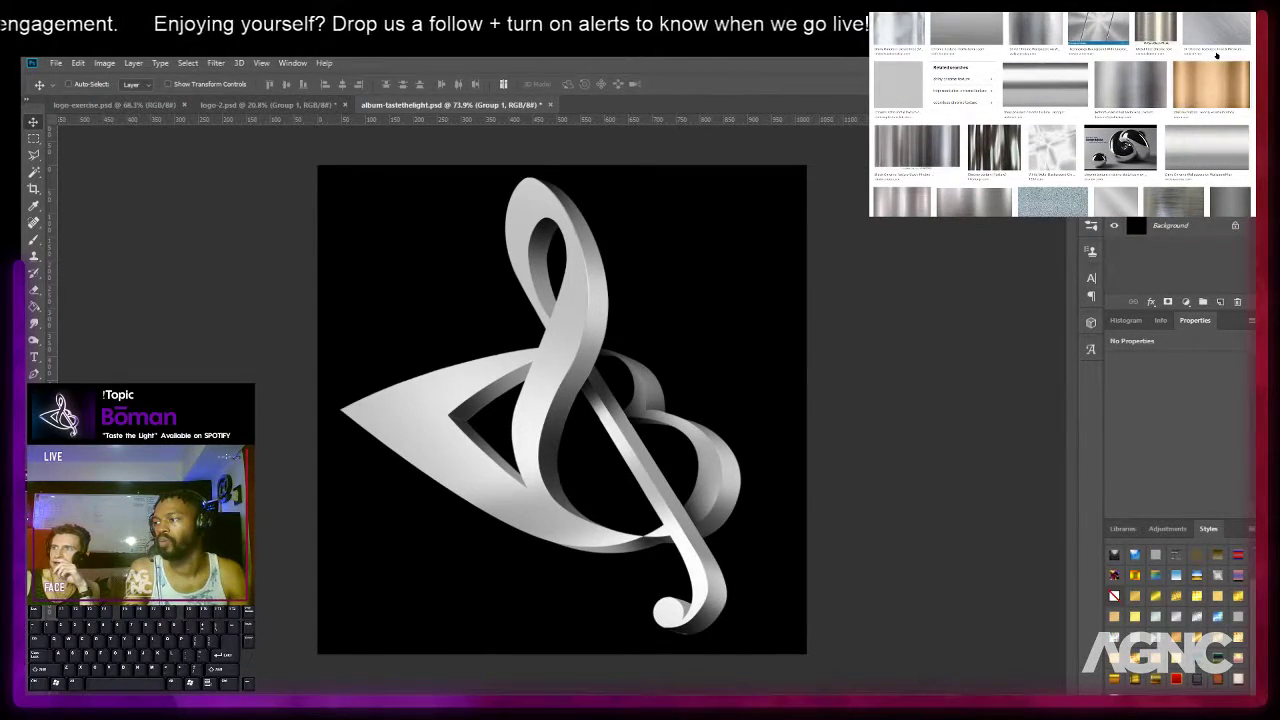
scroll(1215, 90, "up", 2)
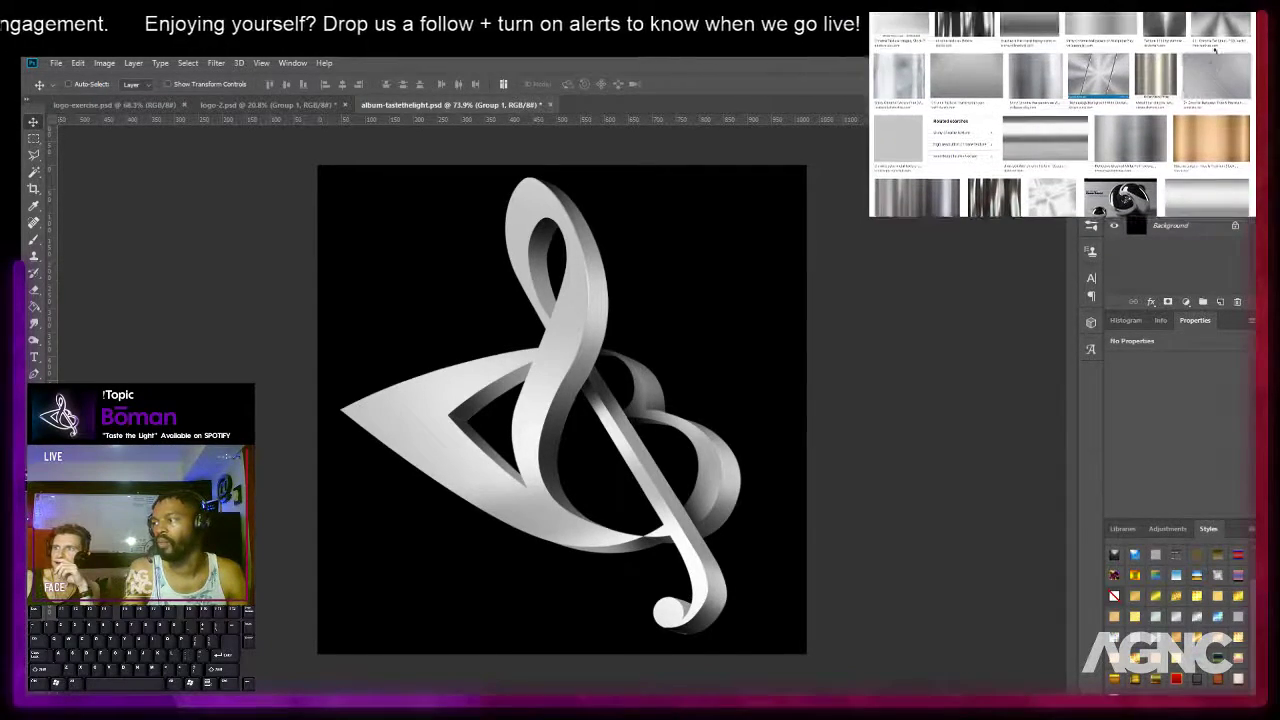
left_click(1180, 86)
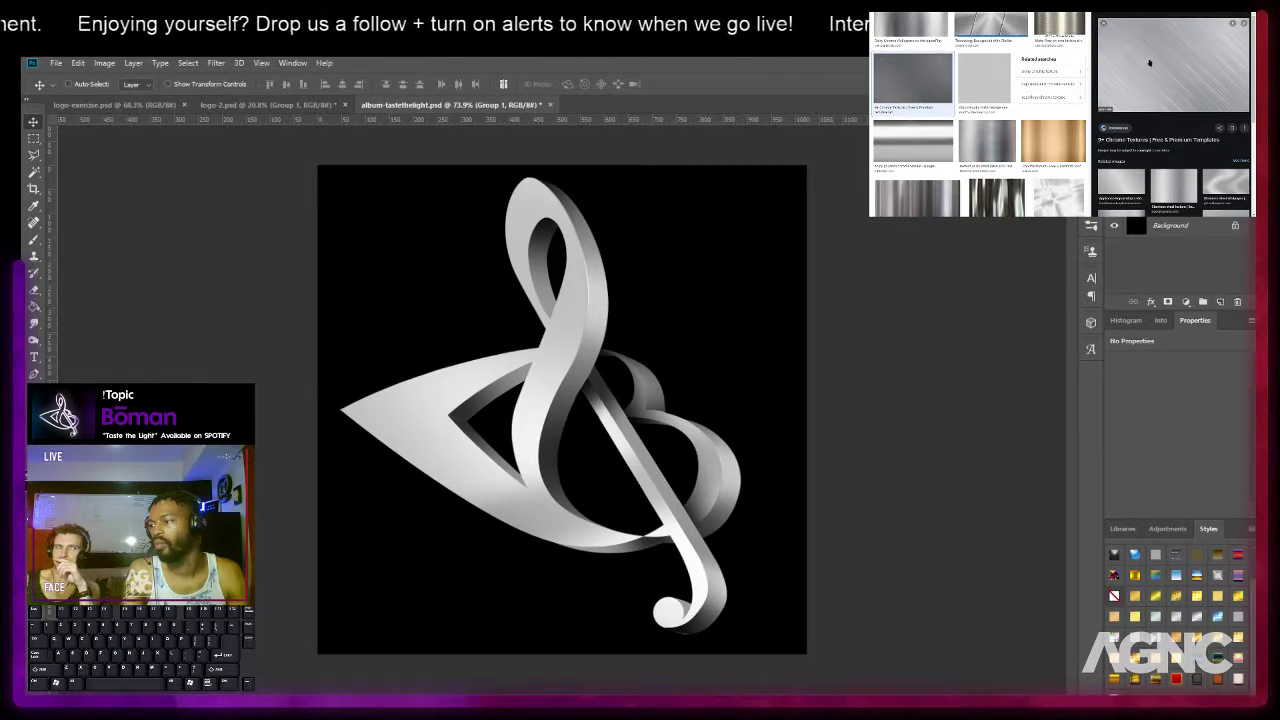
Copy the previewed brushed-metal texture image from the browser and paste it above Layer 13 in album-tastethelight.psd.
scroll(1152, 62, "down", 3)
scroll(1156, 60, "up", 3)
right_click(1156, 60)
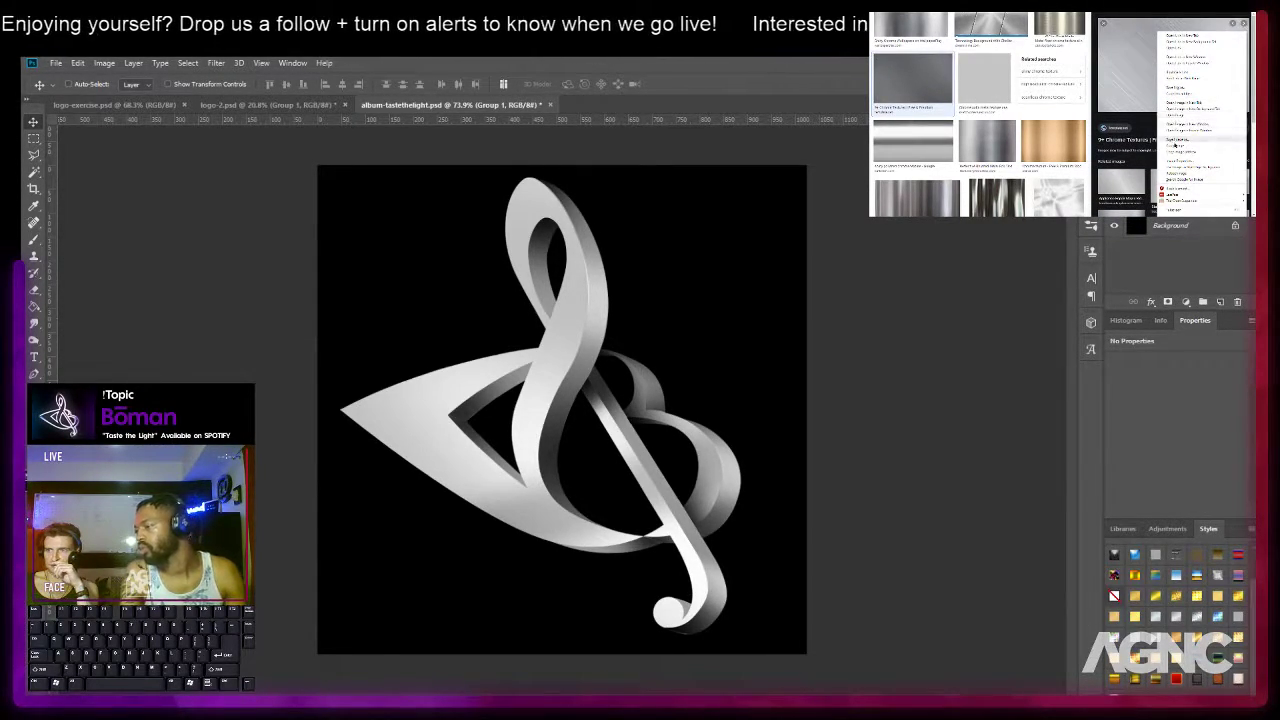
left_click(1173, 147)
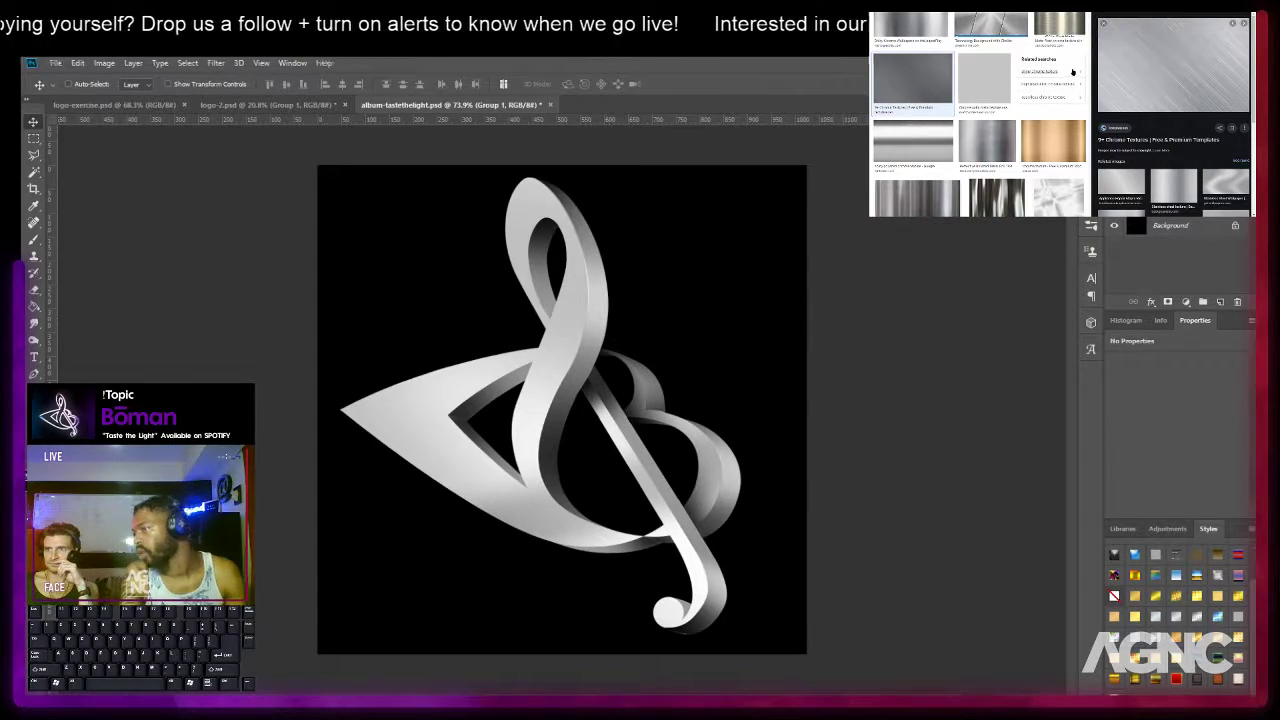
right_click(577, 310)
left_click(613, 323)
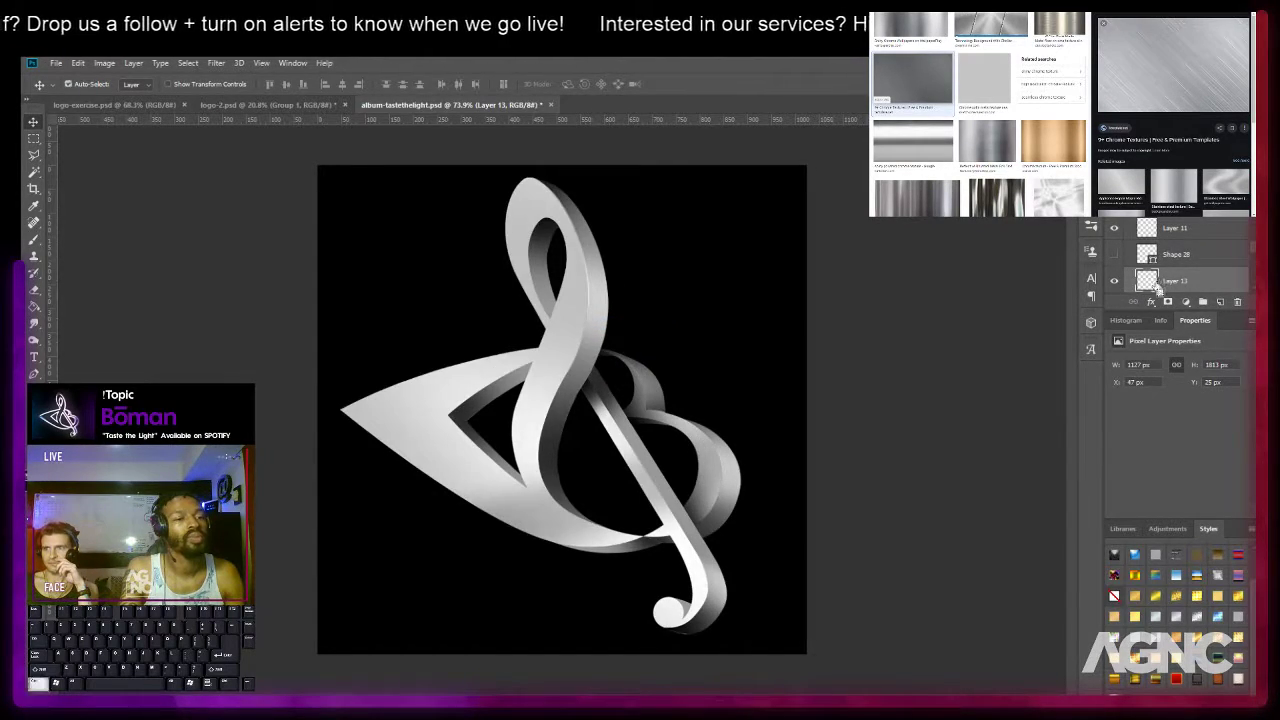
key("ctrl+v")
key("ctrl+t")
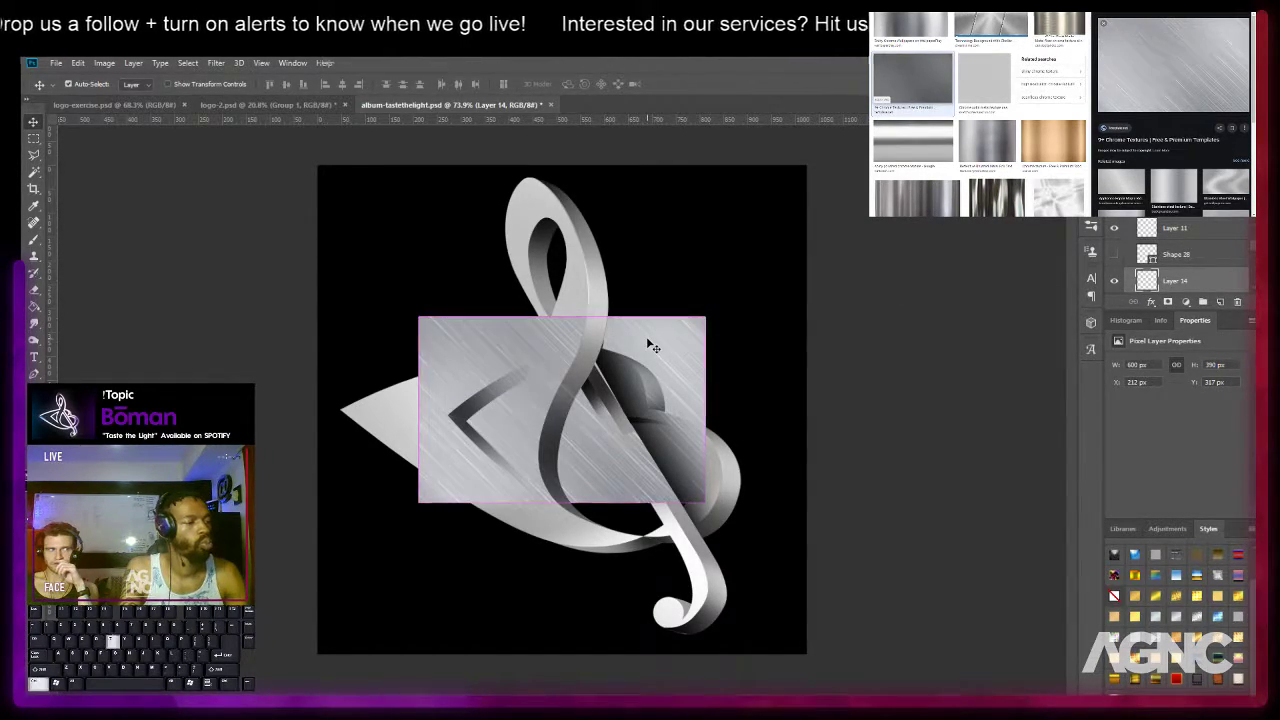
left_click_drag(707, 316, 920, 177)
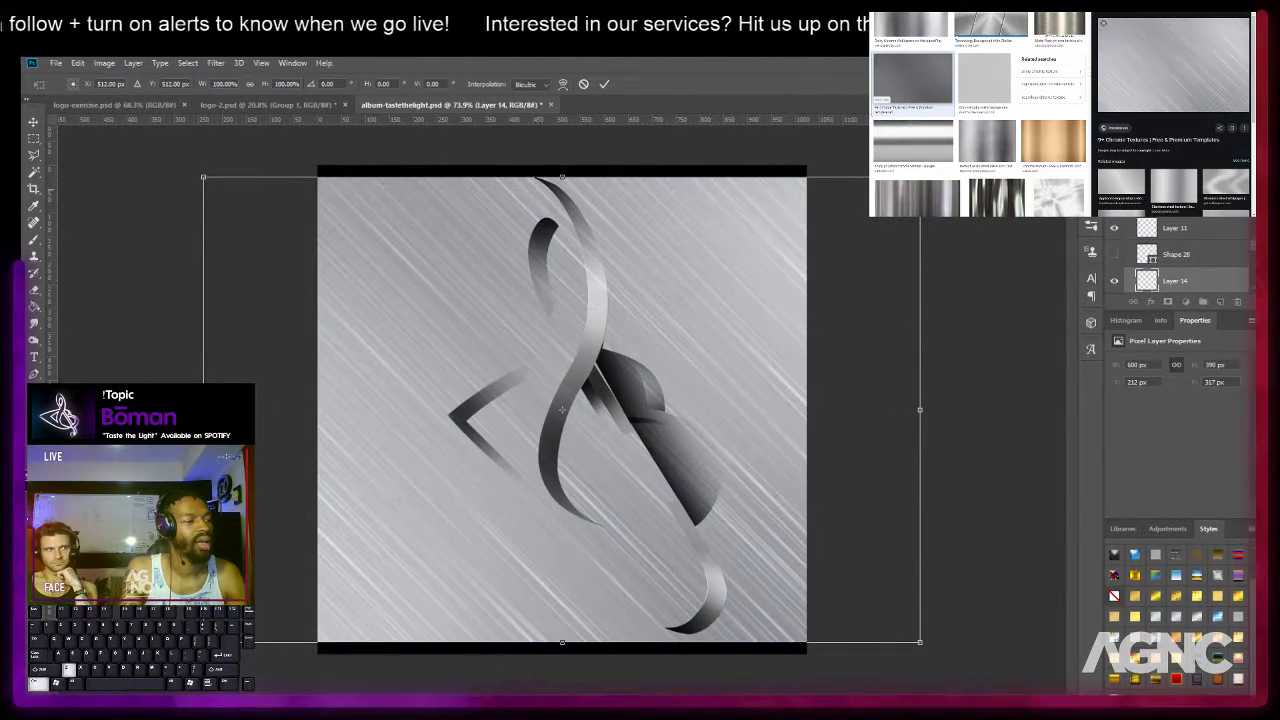
key("ctrl+z")
key("Return")
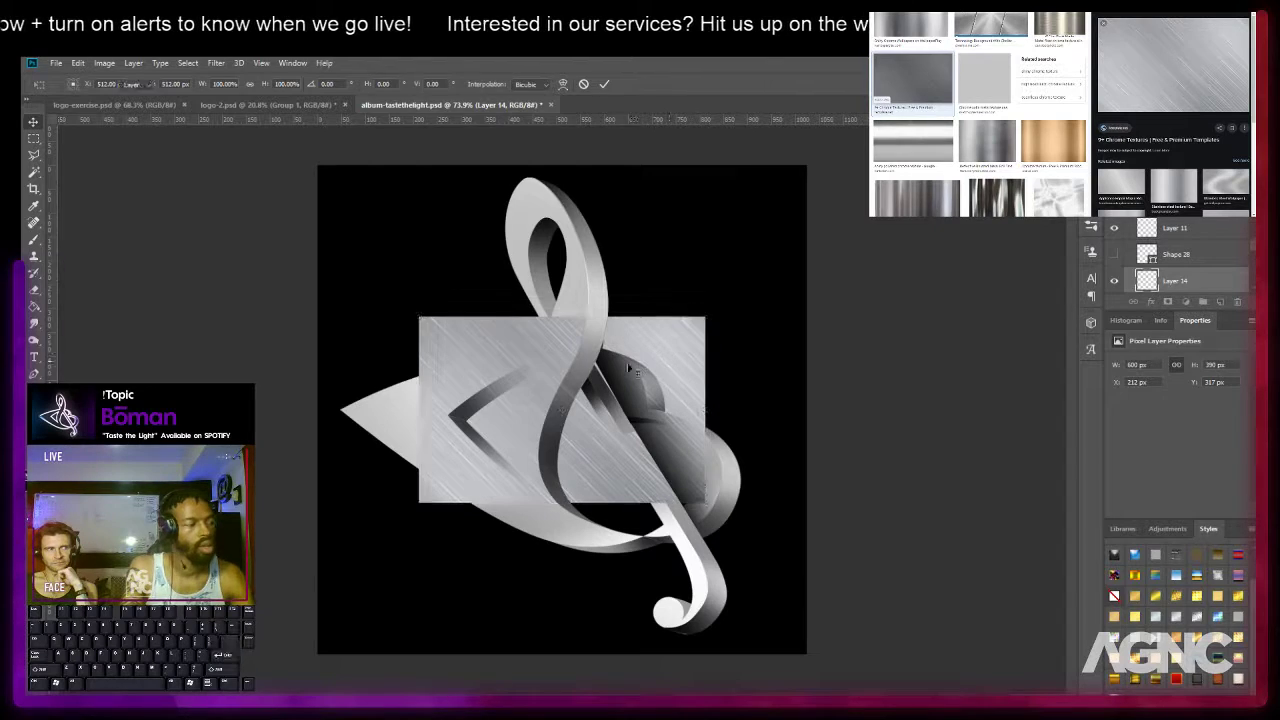
Duplicate the metal texture four times and arrange the pieces diagonally so they overlap across the logo.
left_click_drag(643, 379, 590, 303)
left_click_drag(506, 305, 703, 562)
left_click(655, 539, "alt")
Fade the overlapping edges of Layer 14 copy 4 with a soft Eraser at 0% hardness and about 250 px.
key("e")
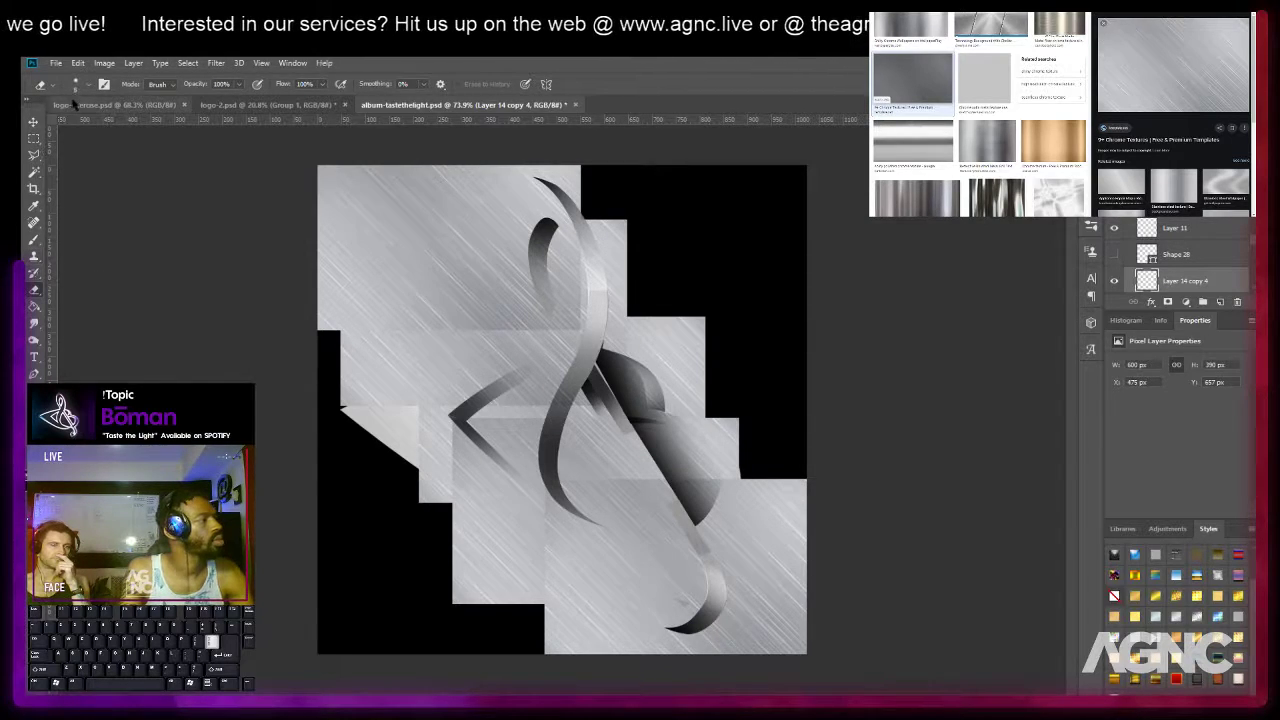
left_click(90, 85)
left_click_drag(86, 156, 80, 156)
key("]")
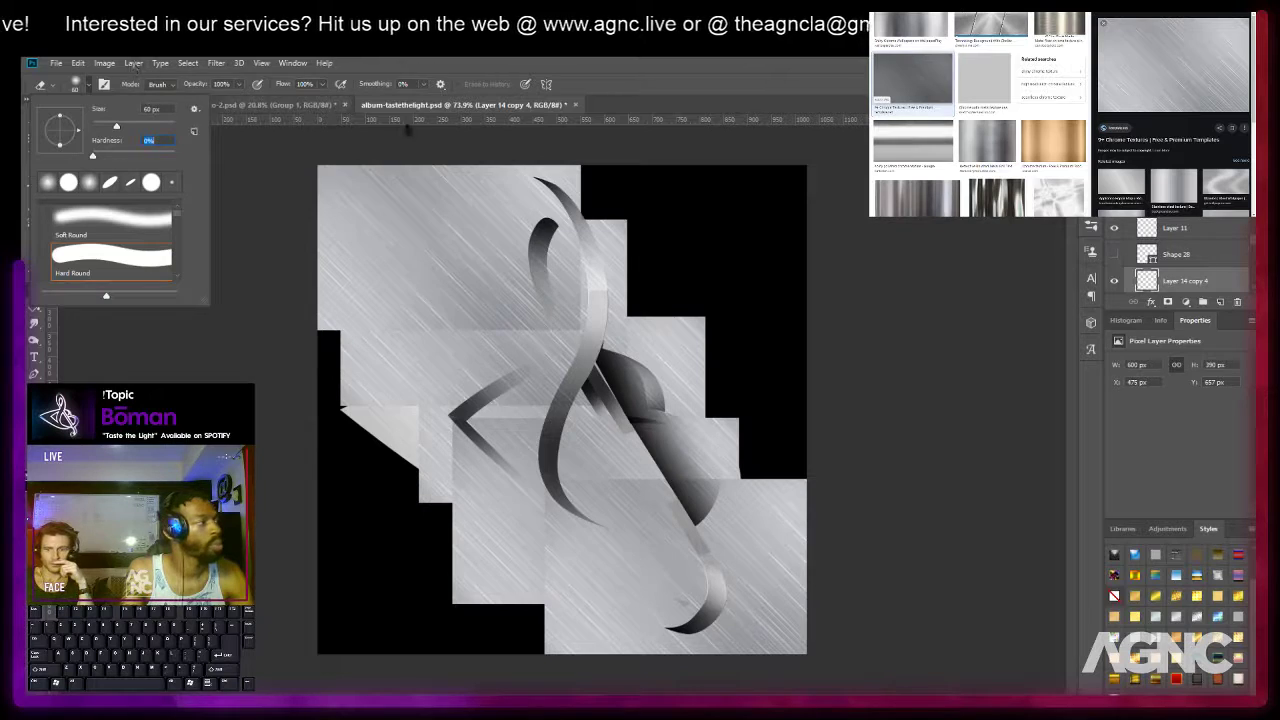
left_click(828, 466)
key("]")
key("]")
key("]")
key("]")
key("]")
key("]")
key("]")
key("]")
key("]")
key("]")
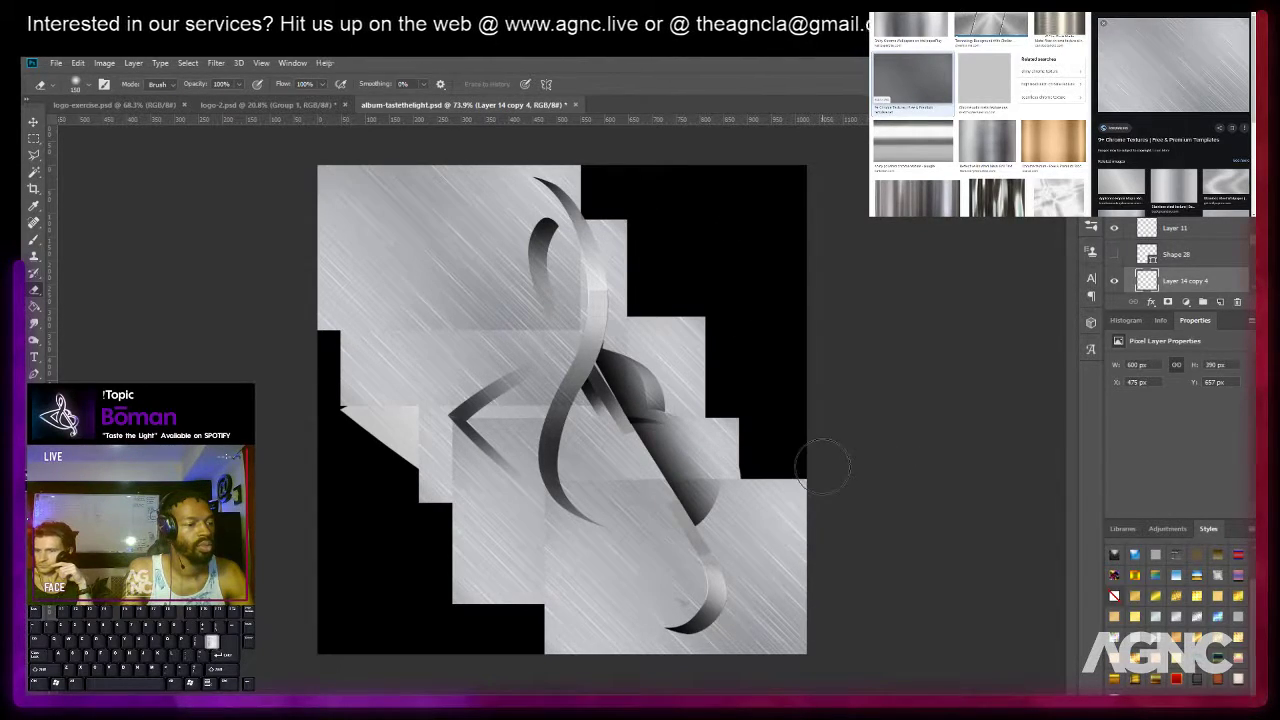
mouse_move(826, 468)
left_mouse_down()
mouse_move(594, 470)
mouse_move(520, 499)
mouse_move(470, 584)
mouse_move(498, 527)
mouse_move(508, 601)
mouse_move(486, 523)
left_mouse_up()
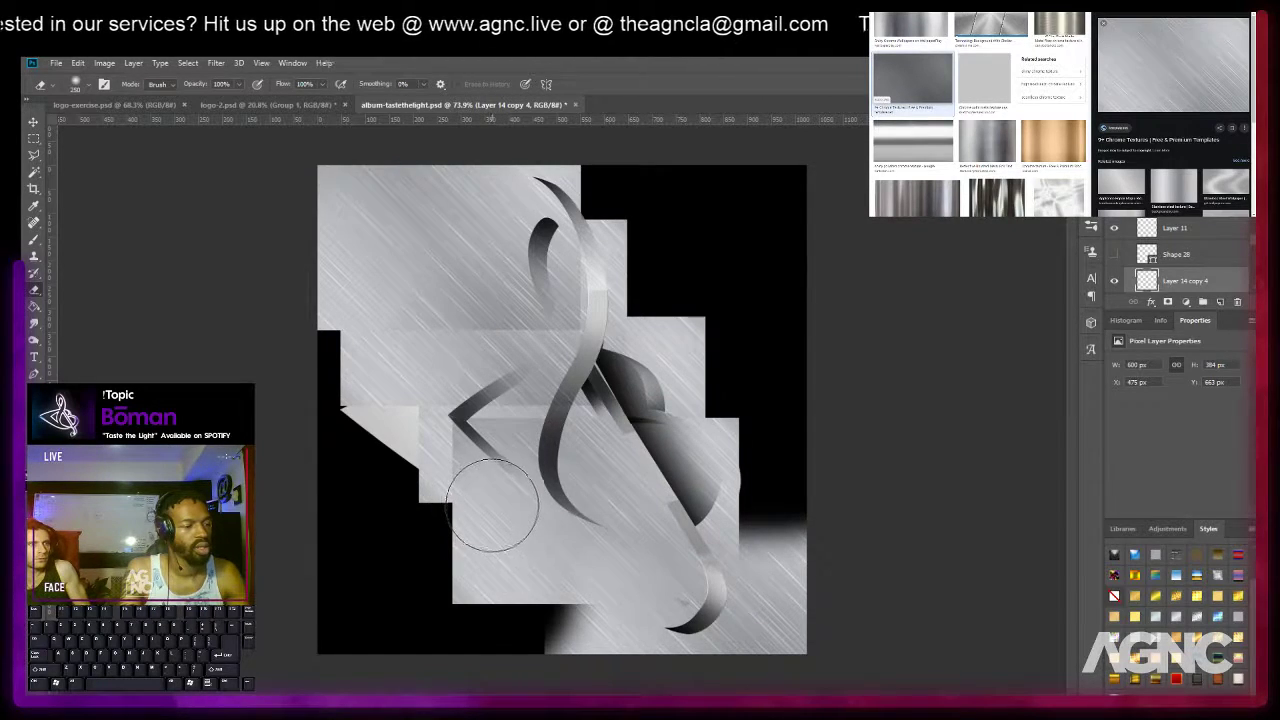
key("ctrl+z")
mouse_move(868, 482)
left_mouse_down()
mouse_move(584, 442)
mouse_move(529, 467)
mouse_move(496, 647)
mouse_move(449, 504)
mouse_move(477, 477)
mouse_move(422, 476)
mouse_move(414, 432)
mouse_move(406, 537)
mouse_move(435, 390)
mouse_move(758, 379)
mouse_move(676, 392)
mouse_move(560, 386)
left_mouse_up()
Pick Layer 14 copy 3 and fade its edges into the neighbouring texture pieces with the soft Eraser.
right_click(458, 455, "ctrl")
left_click(480, 476)
key("v")
Select Layer 14 copy on the canvas and blend its edge with the soft Eraser, undoing the last stroke.
right_click(424, 373)
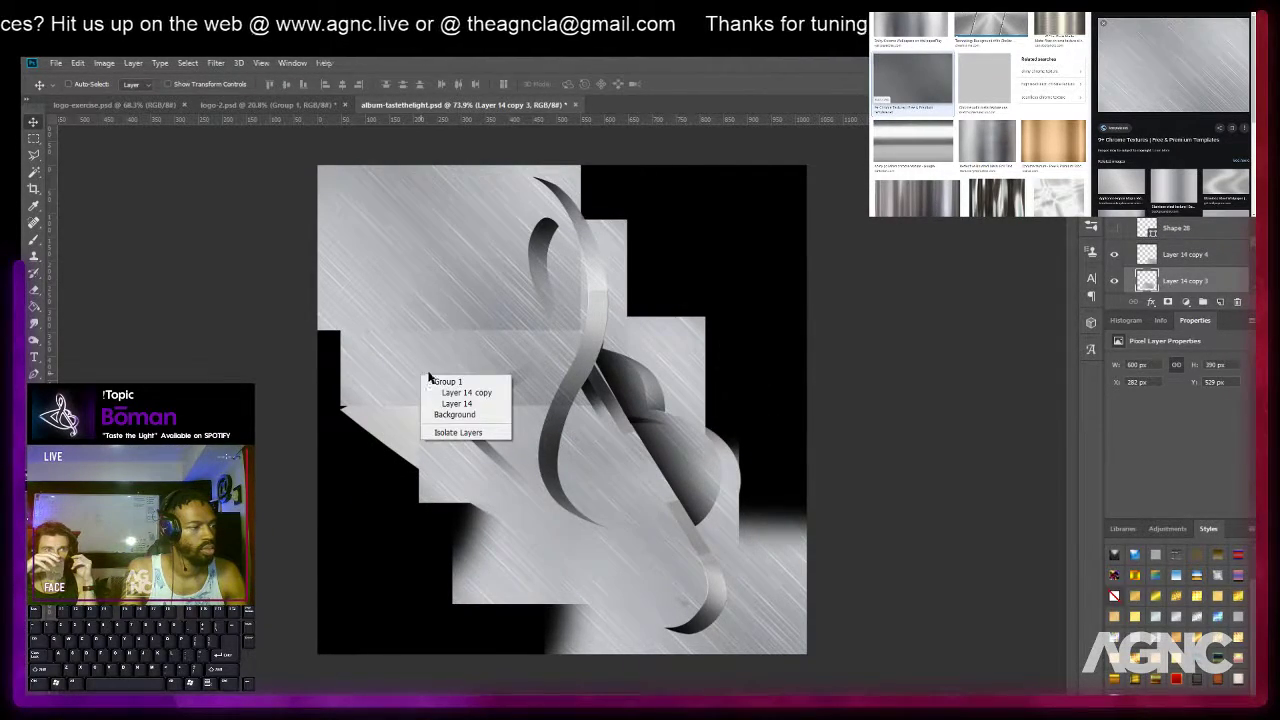
left_click(389, 392)
right_click(397, 352)
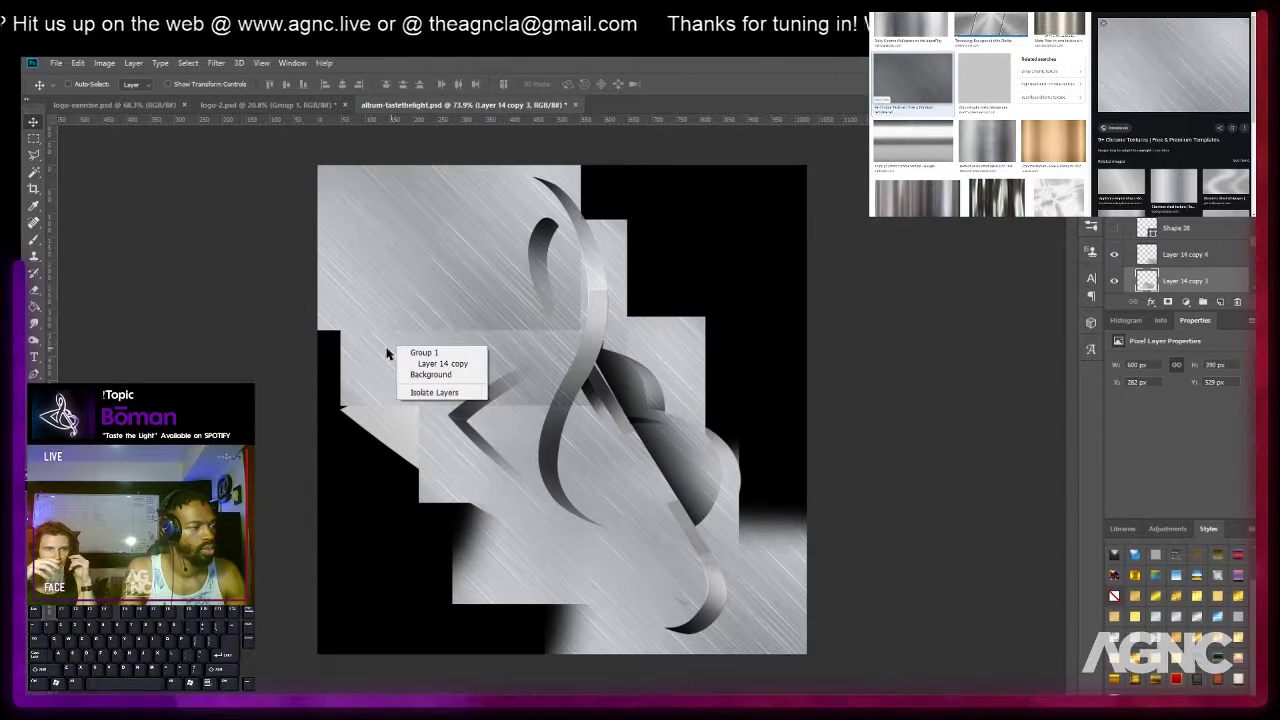
left_click(381, 353)
right_click(410, 364)
left_click(440, 382)
key("e")
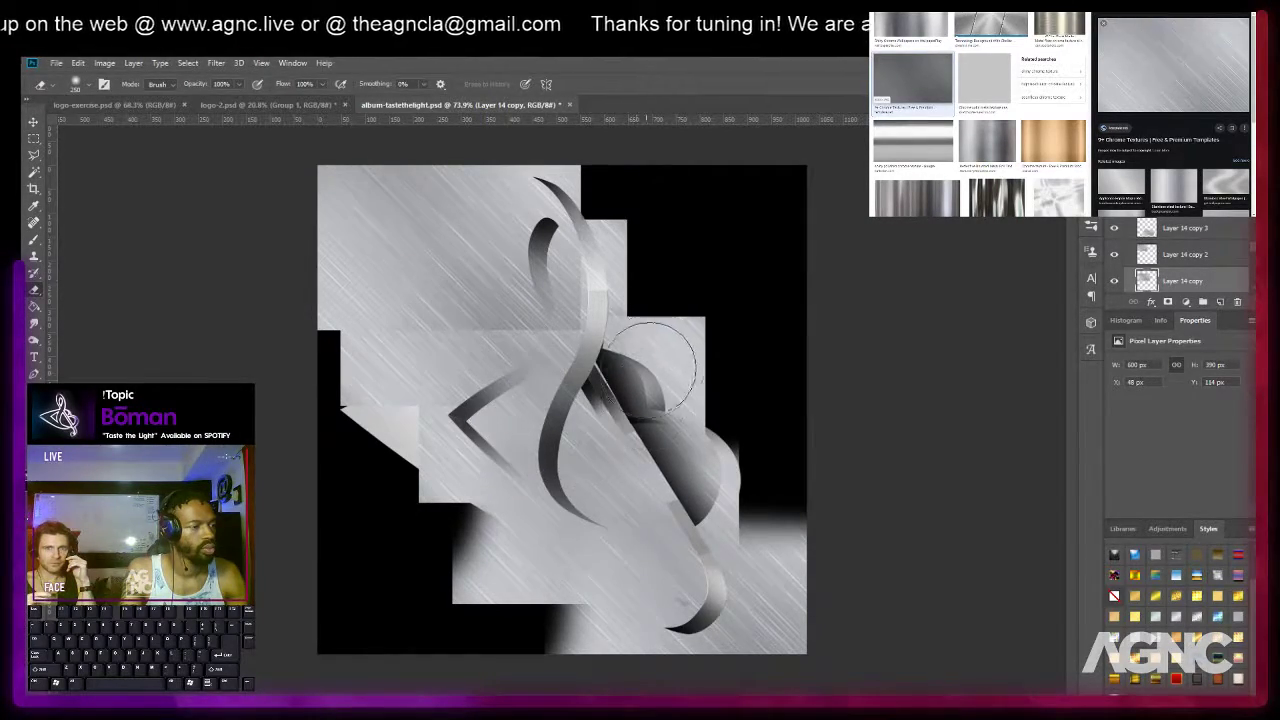
mouse_move(648, 400)
left_mouse_down()
mouse_move(658, 363)
mouse_move(626, 415)
mouse_move(473, 455)
left_mouse_up()
key("ctrl+z")
Select Layer 14 copy 2 and erase its lower seam softly so it blends into the texture beneath.
key("v")
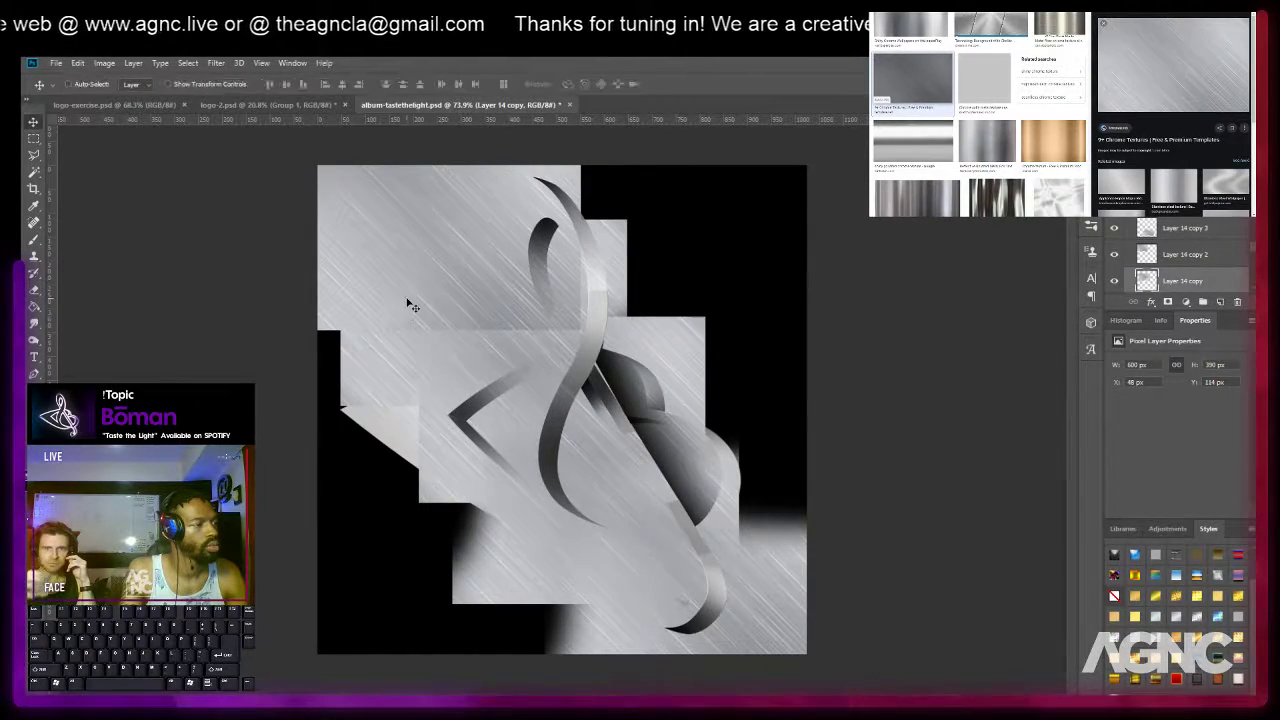
right_click(410, 301)
left_click(456, 316)
key("e")
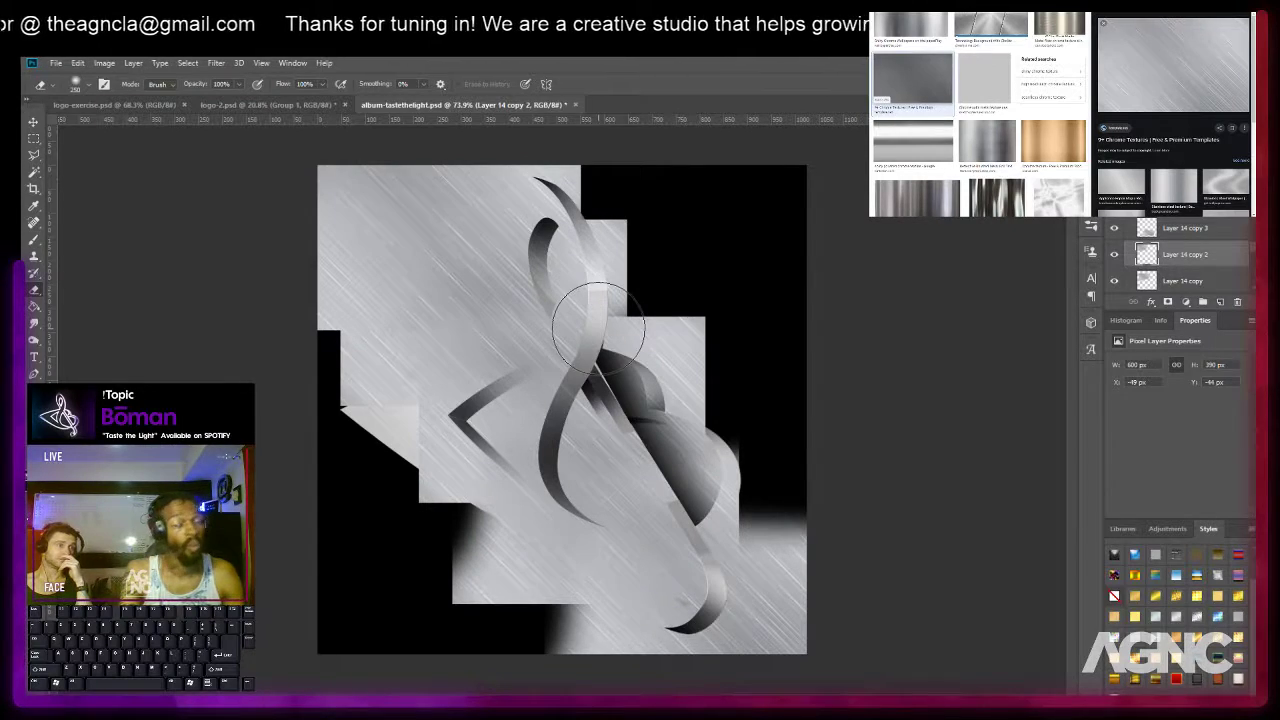
key("v")
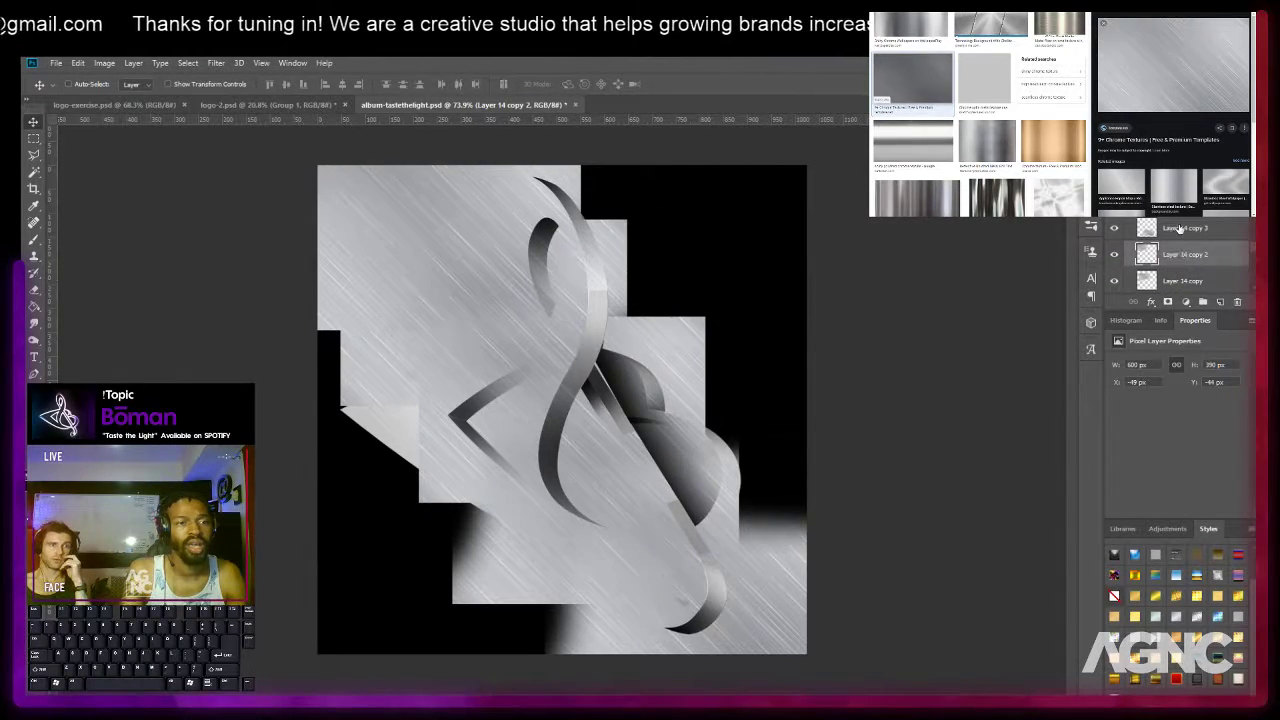
Select all the texture layers from Layer 14 copy 4 down to Layer 14 and group them.
scroll(1183, 226, "up", 1)
left_click(1183, 225)
scroll(1183, 232, "down", 3)
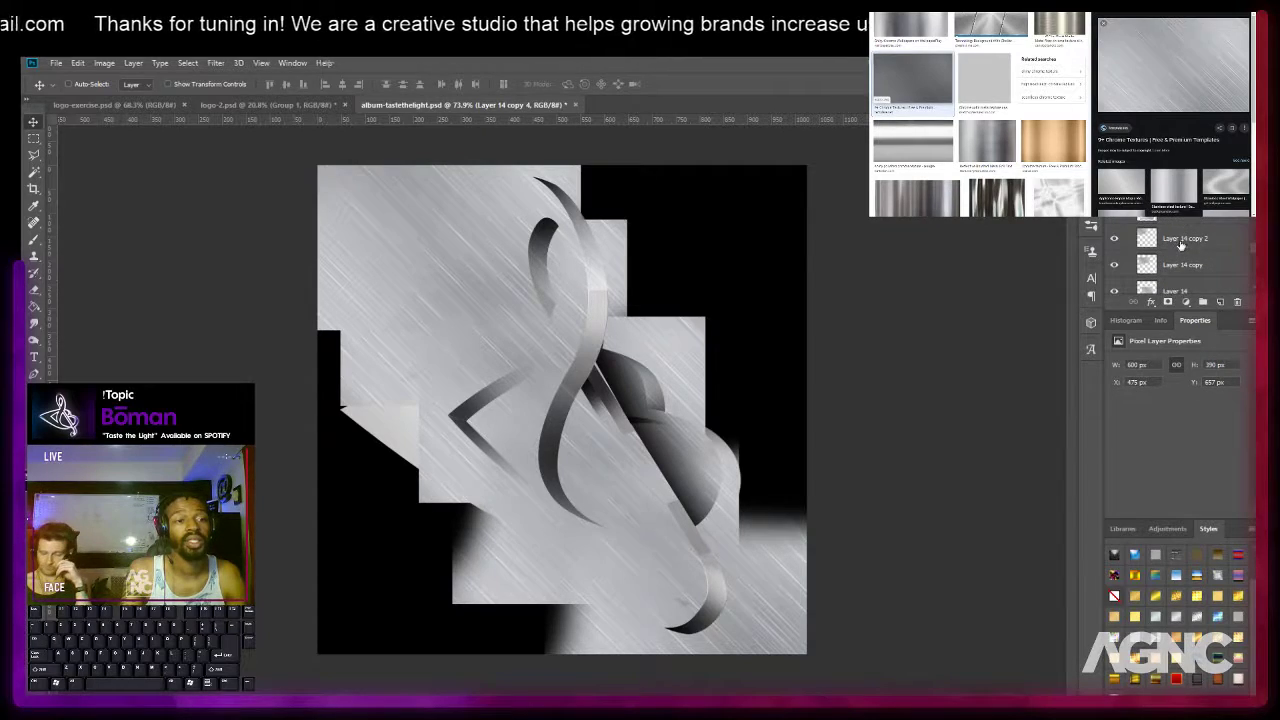
scroll(1180, 259, "down", 1)
scroll(1195, 263, "down", 3)
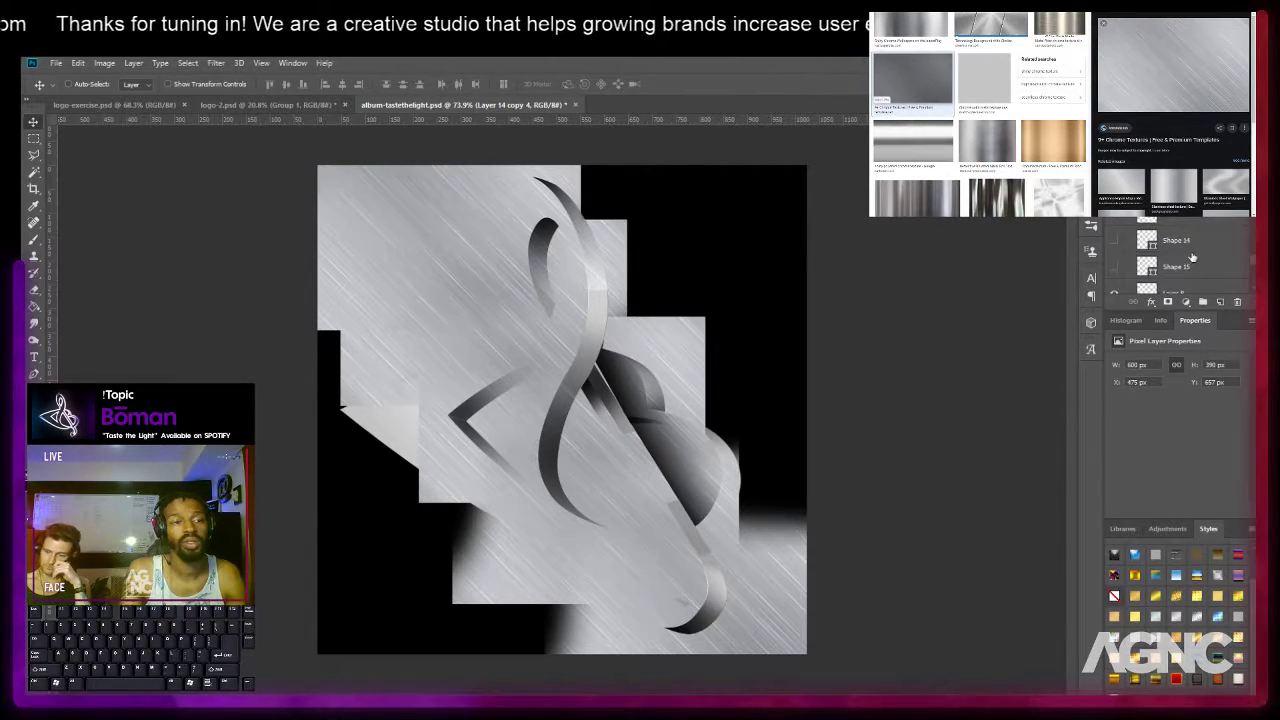
left_click(1189, 223, "shift")
scroll(1190, 228, "up", 1)
left_click(1184, 235)
key("ctrl+g")
Load the outline of the Shape layer as a selection and mask the texture group, Group 3, with it.
left_click(1148, 222, "ctrl")
key("Return")
left_click(1143, 237, "ctrl")
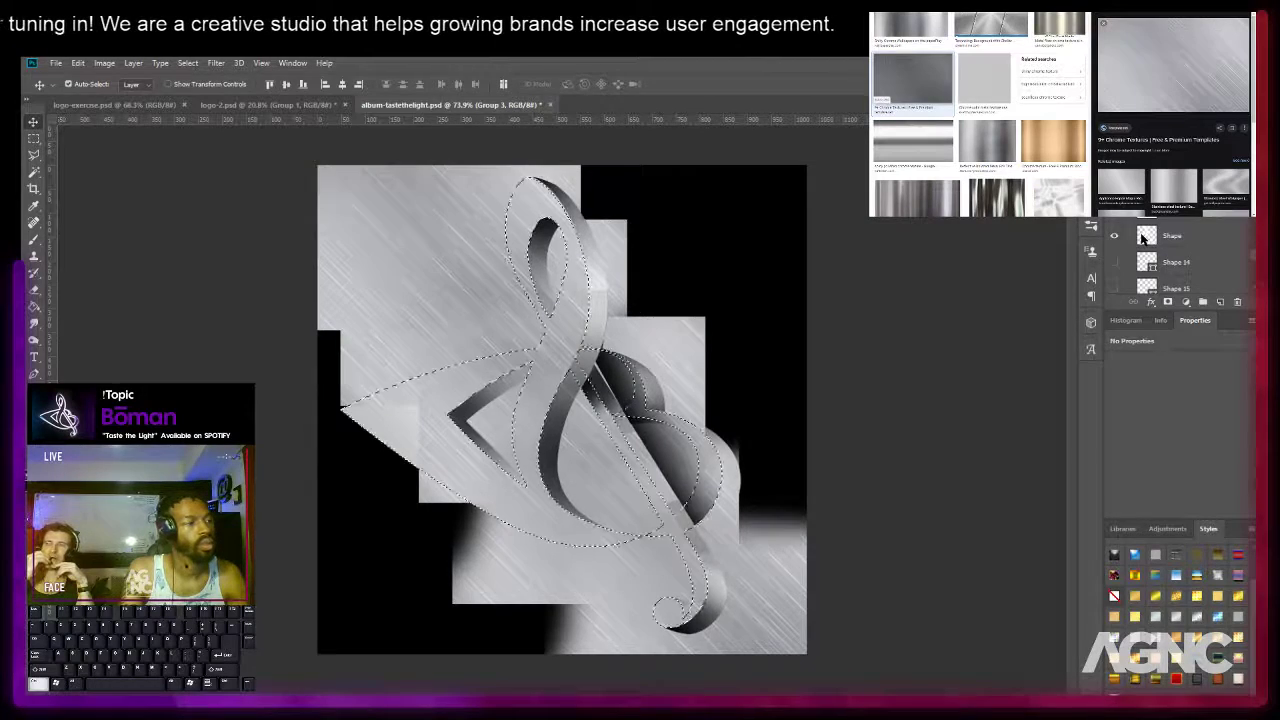
left_click(1168, 302)
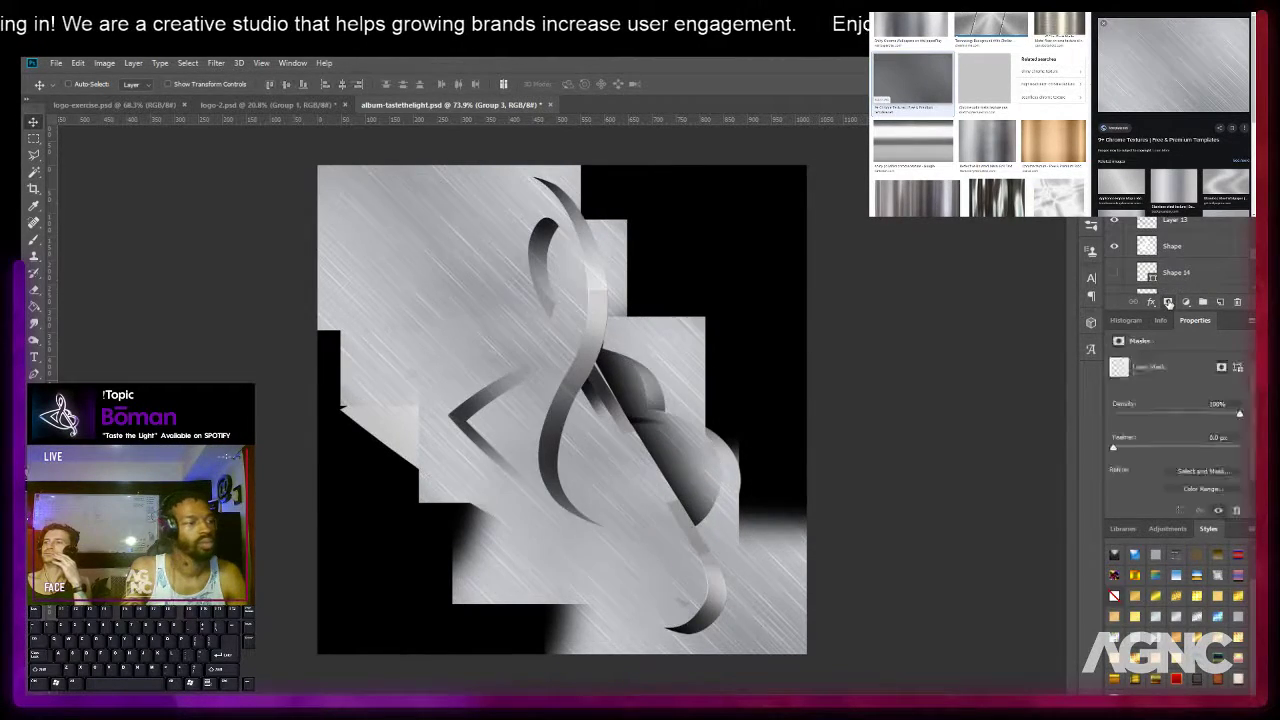
key("m")
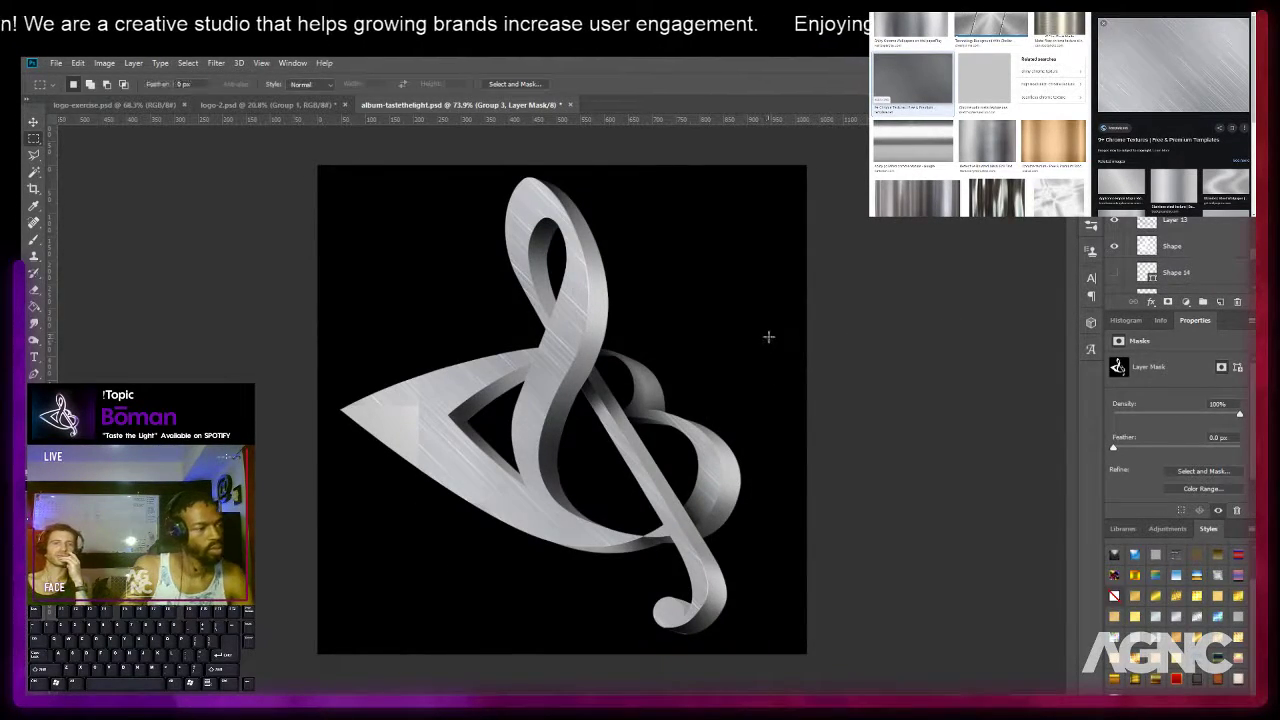
Paste another copy of the metal texture over the logo's untextured left tip and place it topmost inside Group 3.
key("v")
right_click(440, 435)
left_click(458, 463)
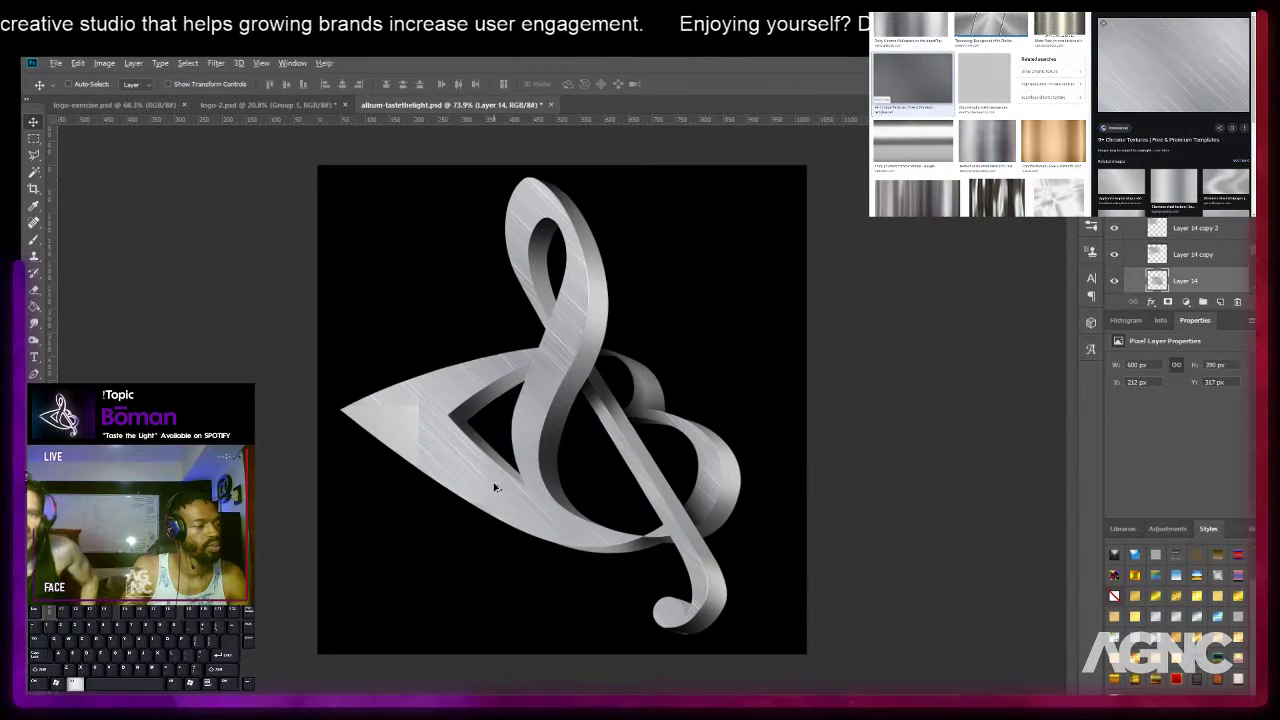
key("ctrl+v")
left_click_drag(562, 427, 452, 513)
key("w")
key("e")
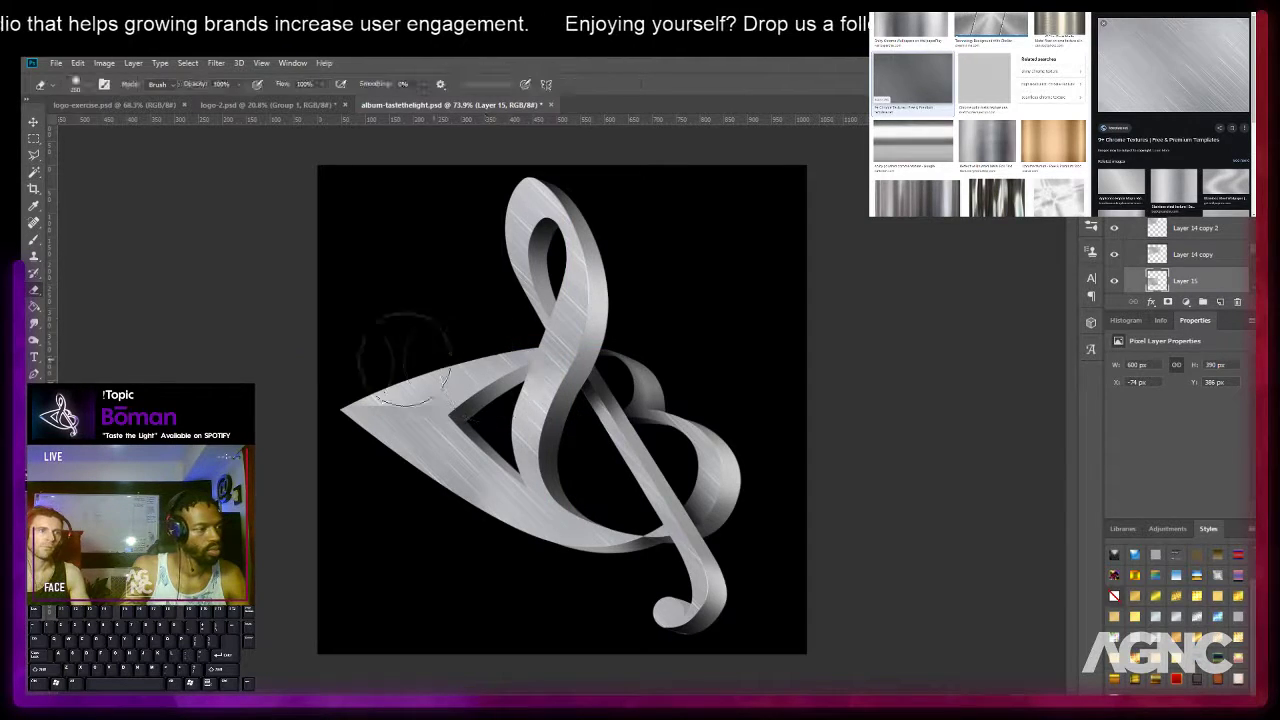
key("v")
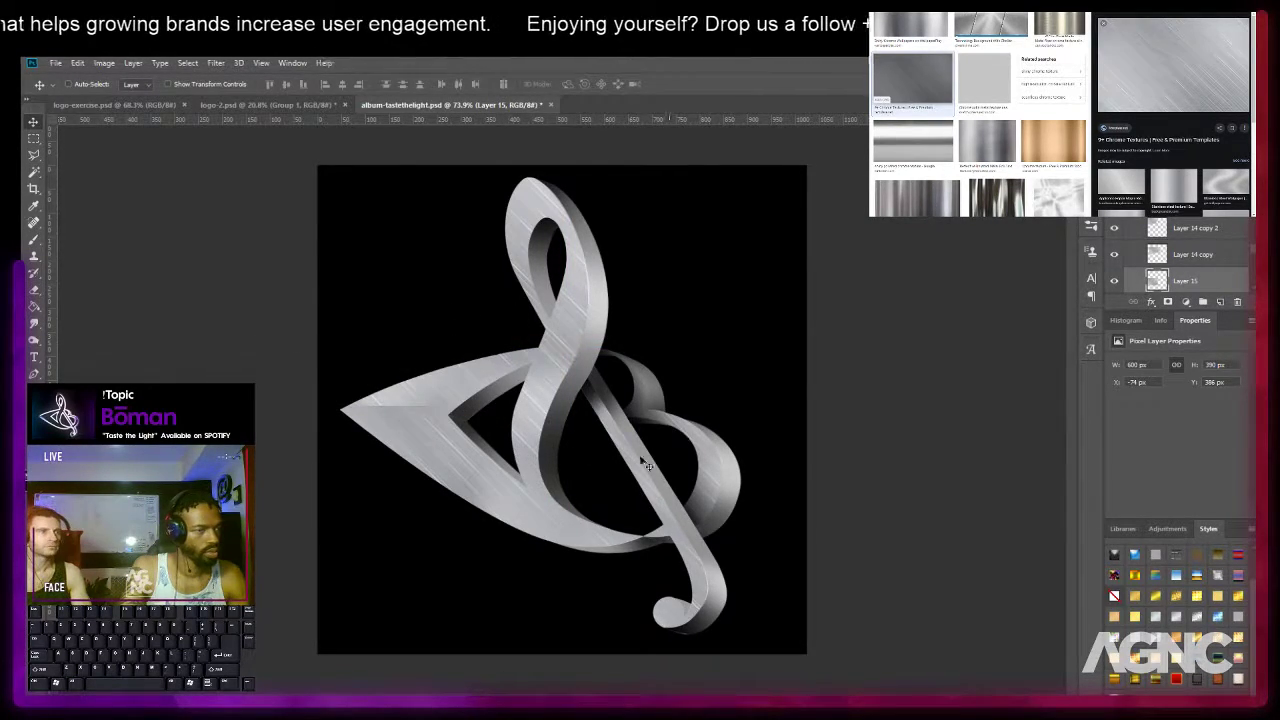
left_click_drag(1184, 282, 1190, 220)
Compare the logo with and without Layer 15, shift that patch further left and softly erase its visible edge.
key("b")
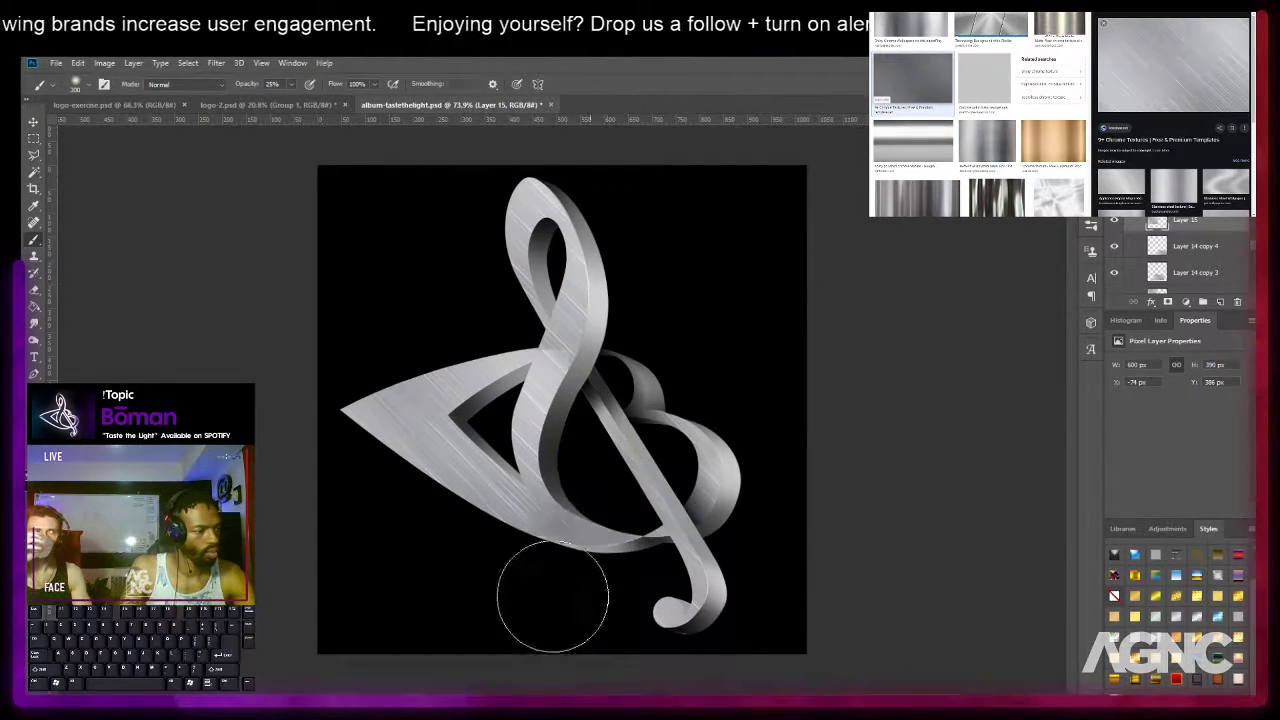
left_click(1114, 221)
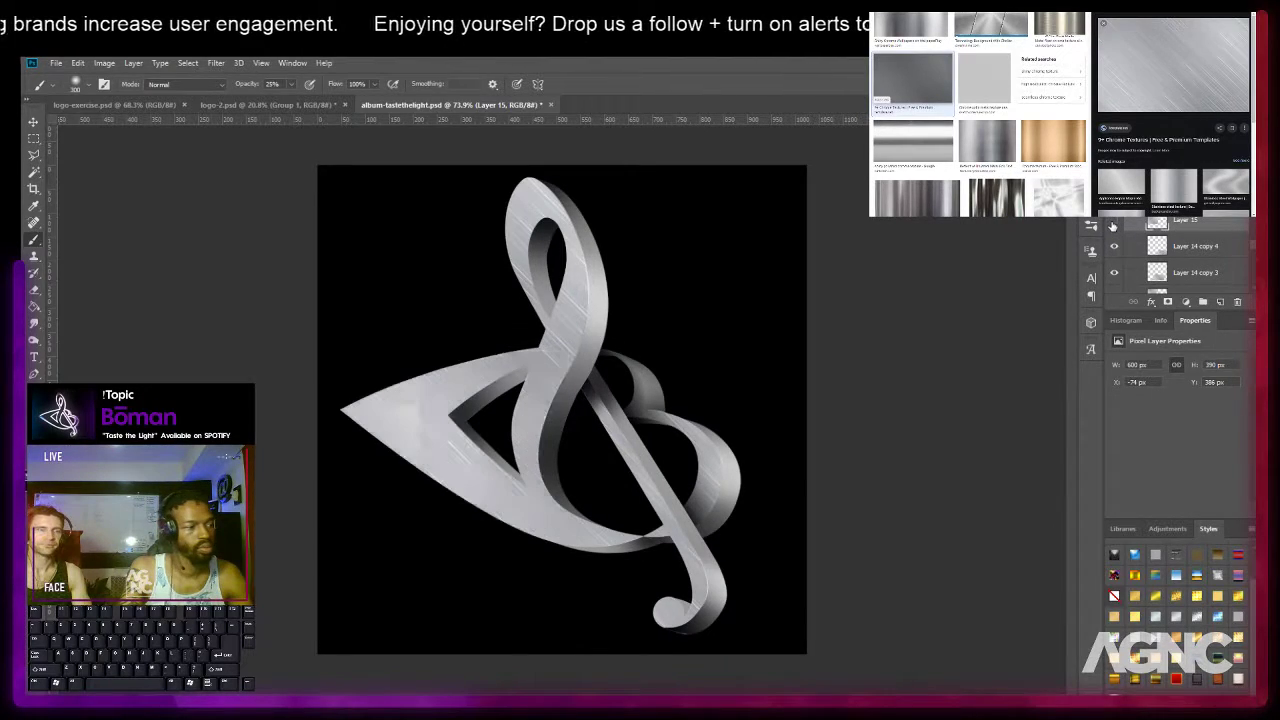
left_click(1114, 221)
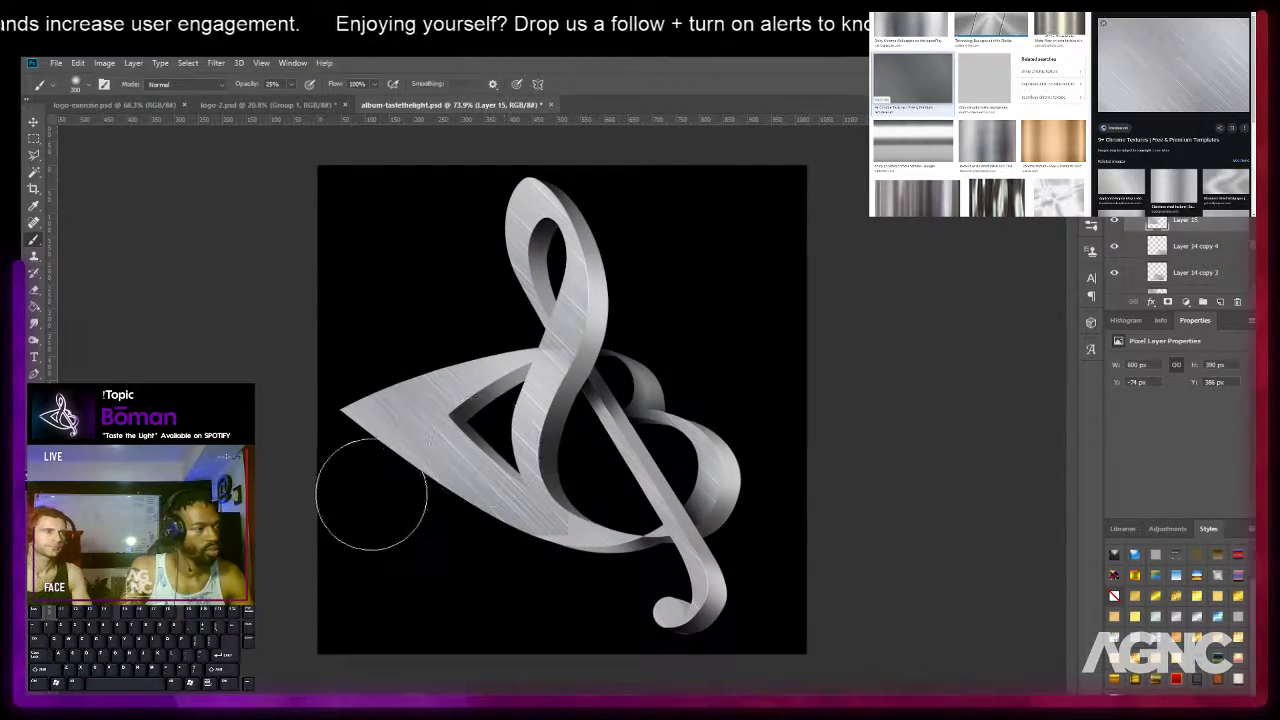
key("v")
mouse_move(486, 489)
left_mouse_down()
mouse_move(420, 514)
mouse_move(406, 486)
mouse_move(393, 491)
left_mouse_up()
key("e")
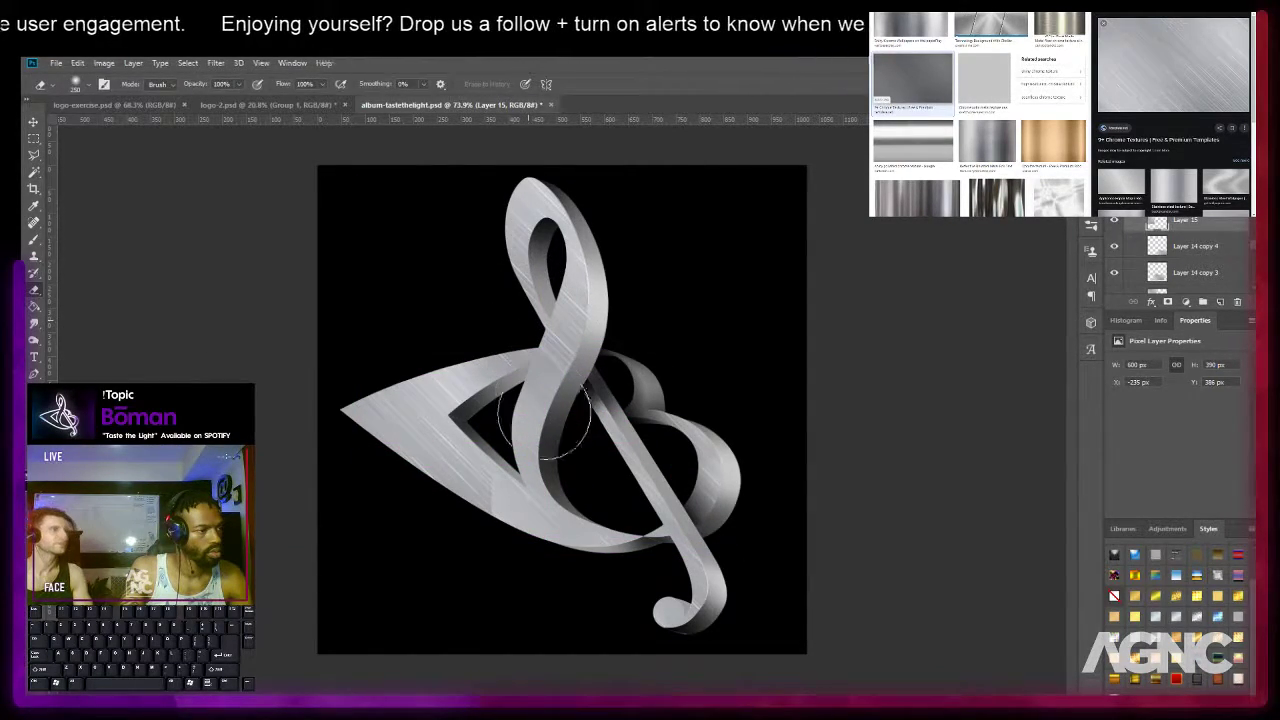
left_click(519, 525)
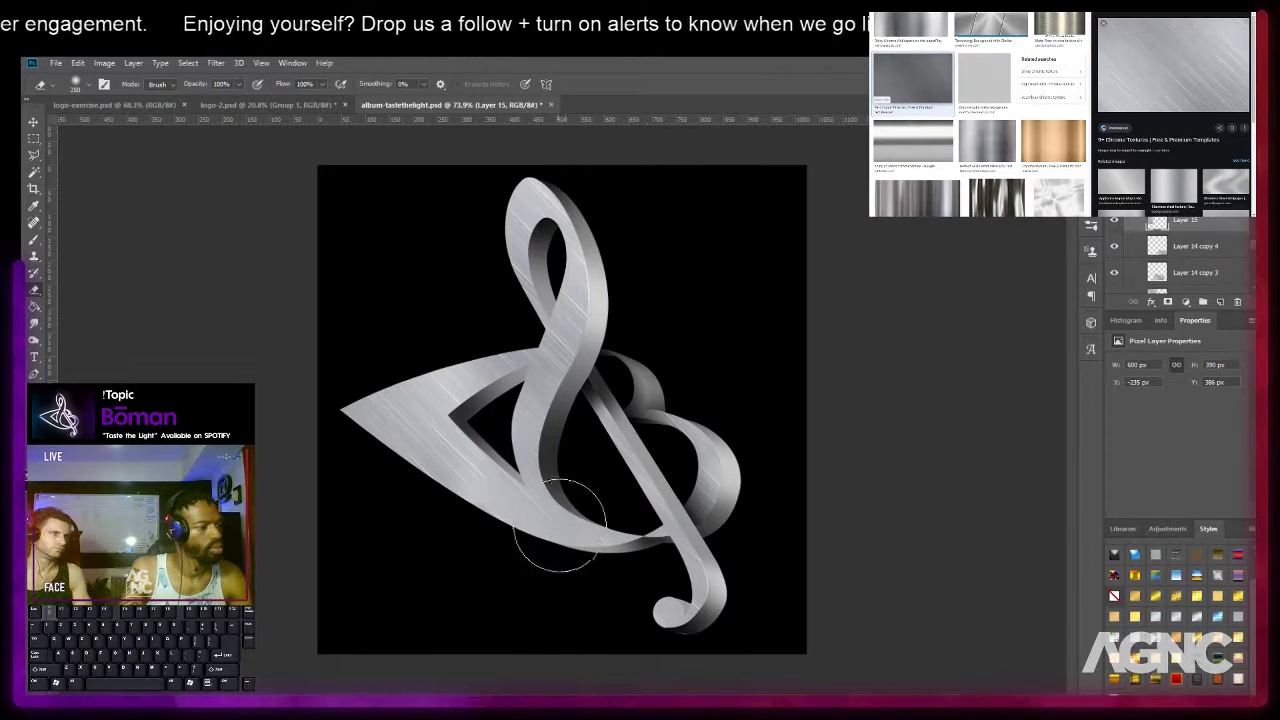
Examine the textured logo up close and at full view, collapsing and selecting Group 3.
scroll(600, 470, "down", 3)
scroll(686, 389, "up", 3)
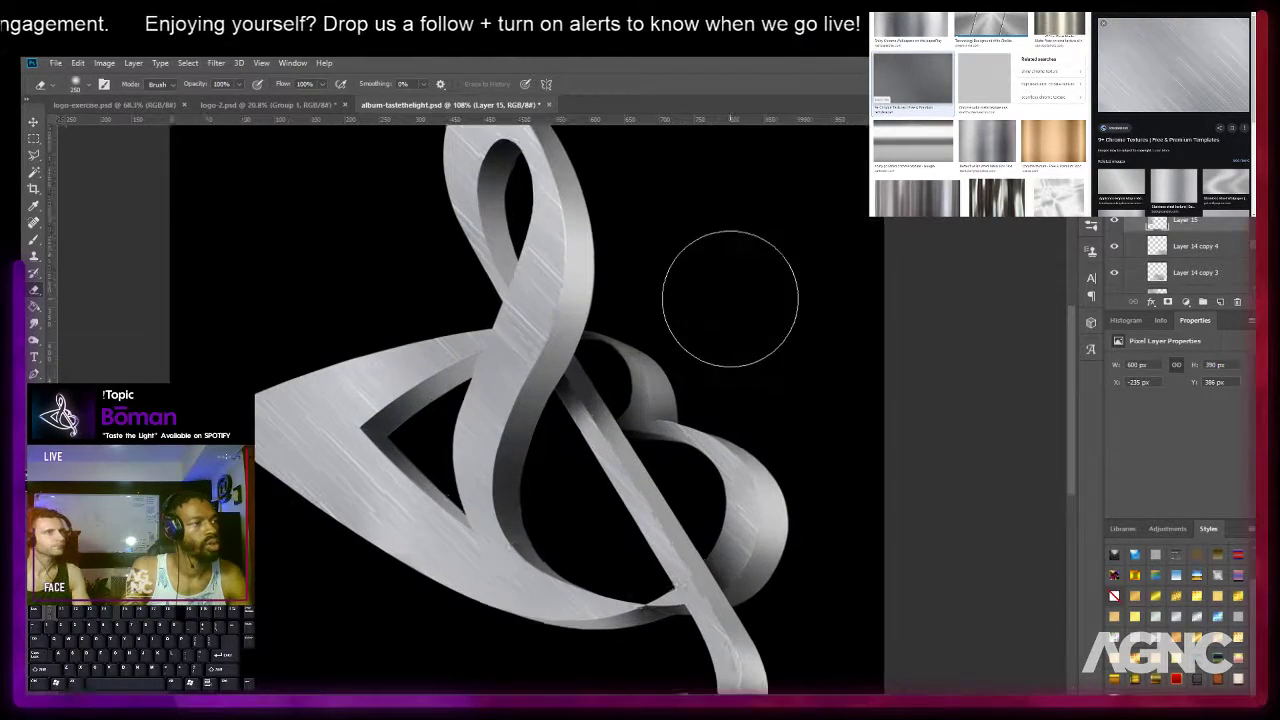
left_click_drag(720, 231, 723, 306)
scroll(1150, 245, "up", 2)
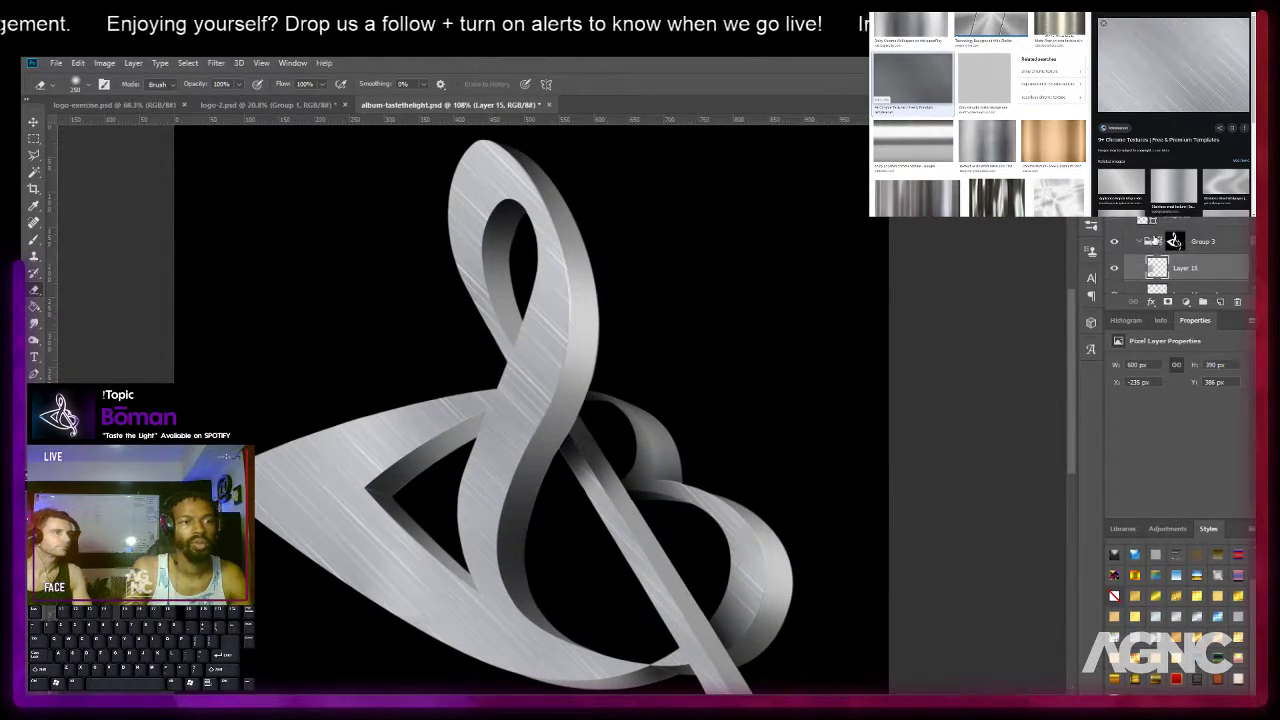
left_click(1140, 241)
left_click(1231, 241)
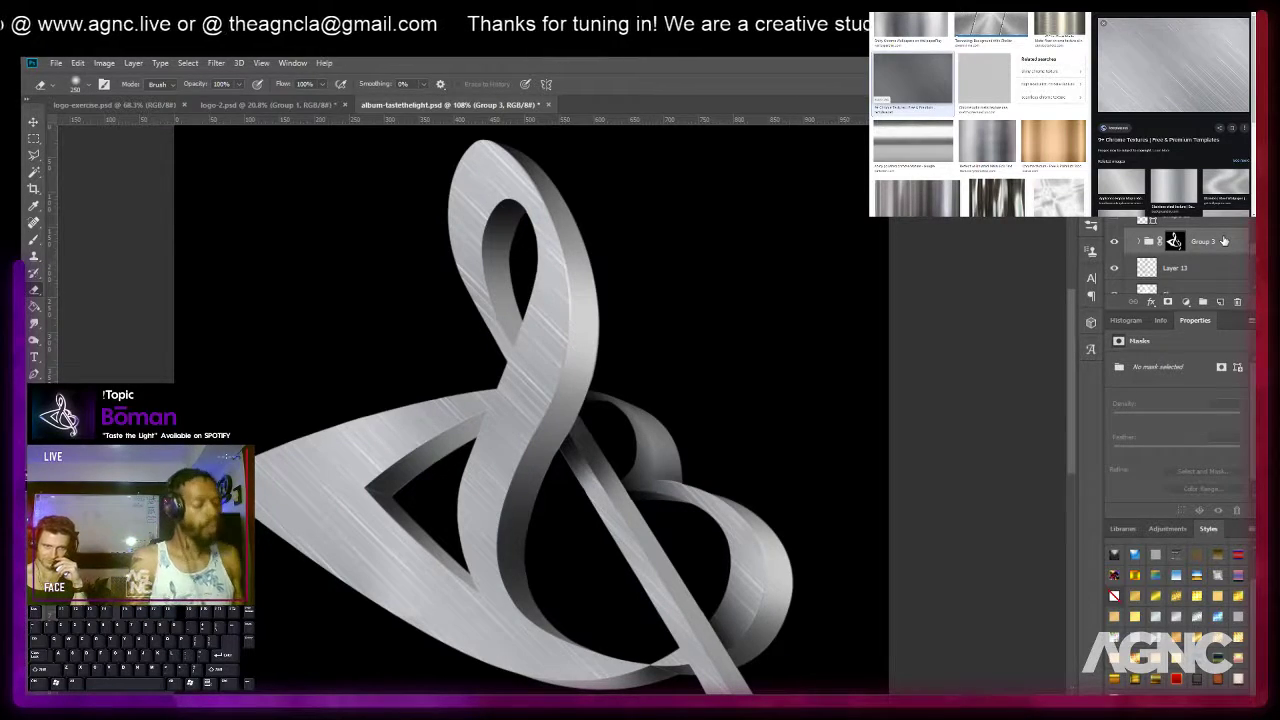
key("ctrl+minus")
key("ctrl+minus")
key("ctrl+minus")
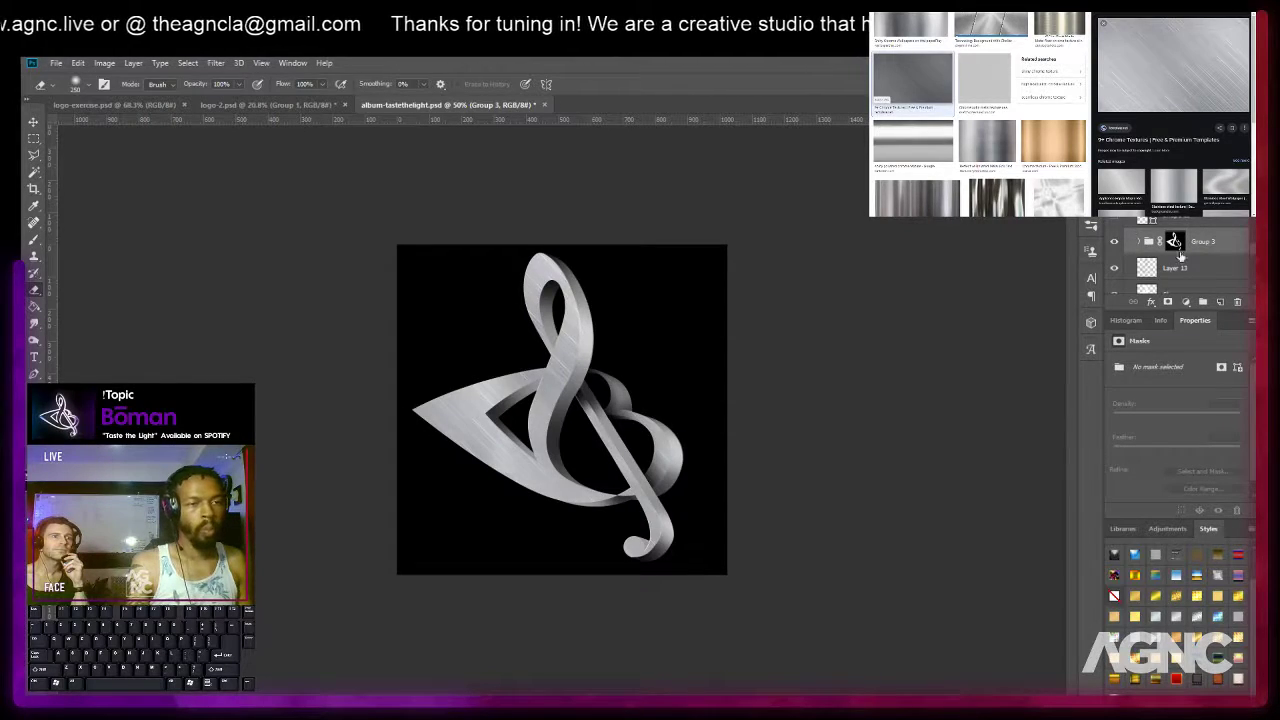
Paint a soft white glow behind the logo on Layer 13 with a 1200 px brush at 25% opacity.
left_click(1190, 270)
key("b")
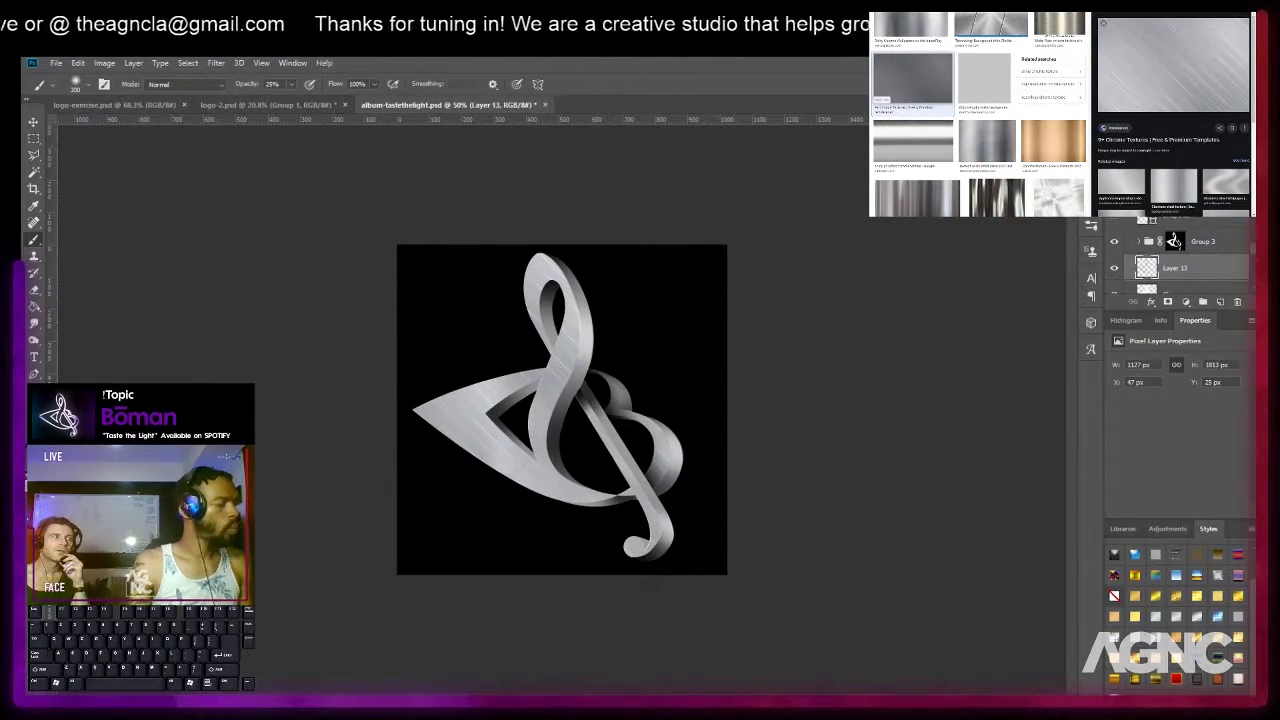
key("bracketright")
key("bracketright")
key("bracketright")
key("bracketright")
key("bracketright")
key("bracketright")
key("bracketright")
key("bracketright")
key("bracketright")
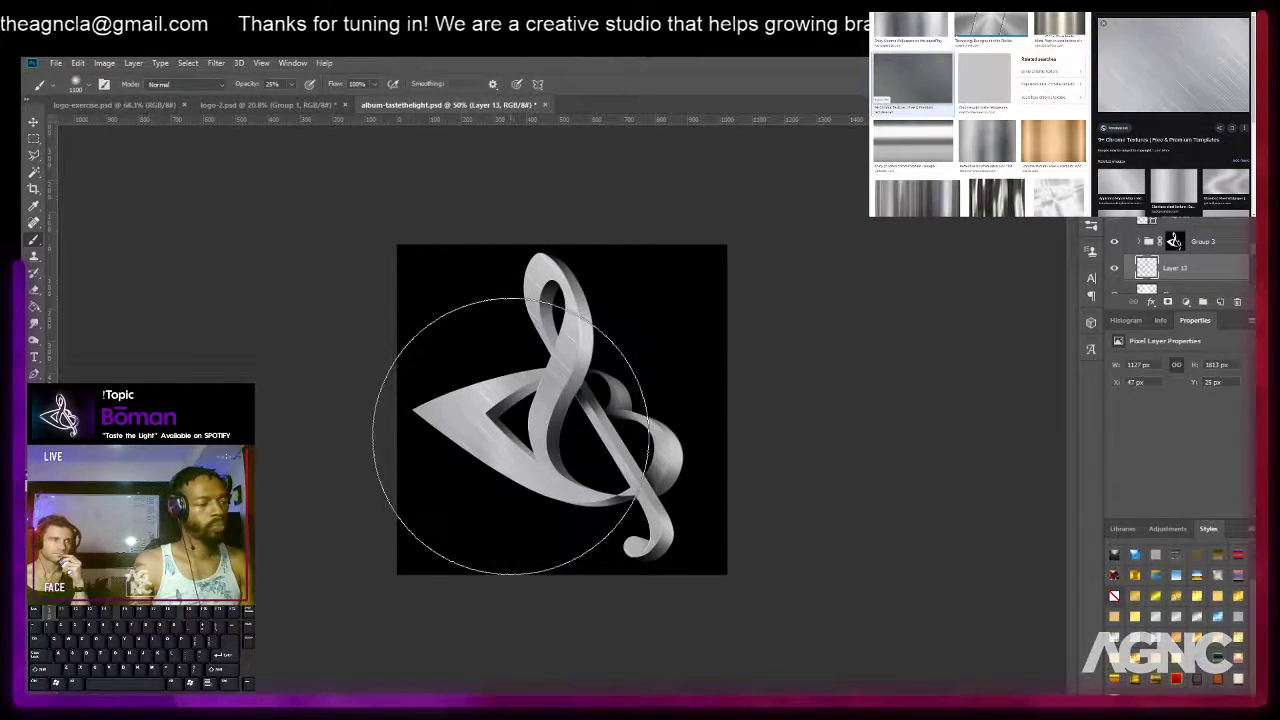
key("bracketright")
left_click(514, 431)
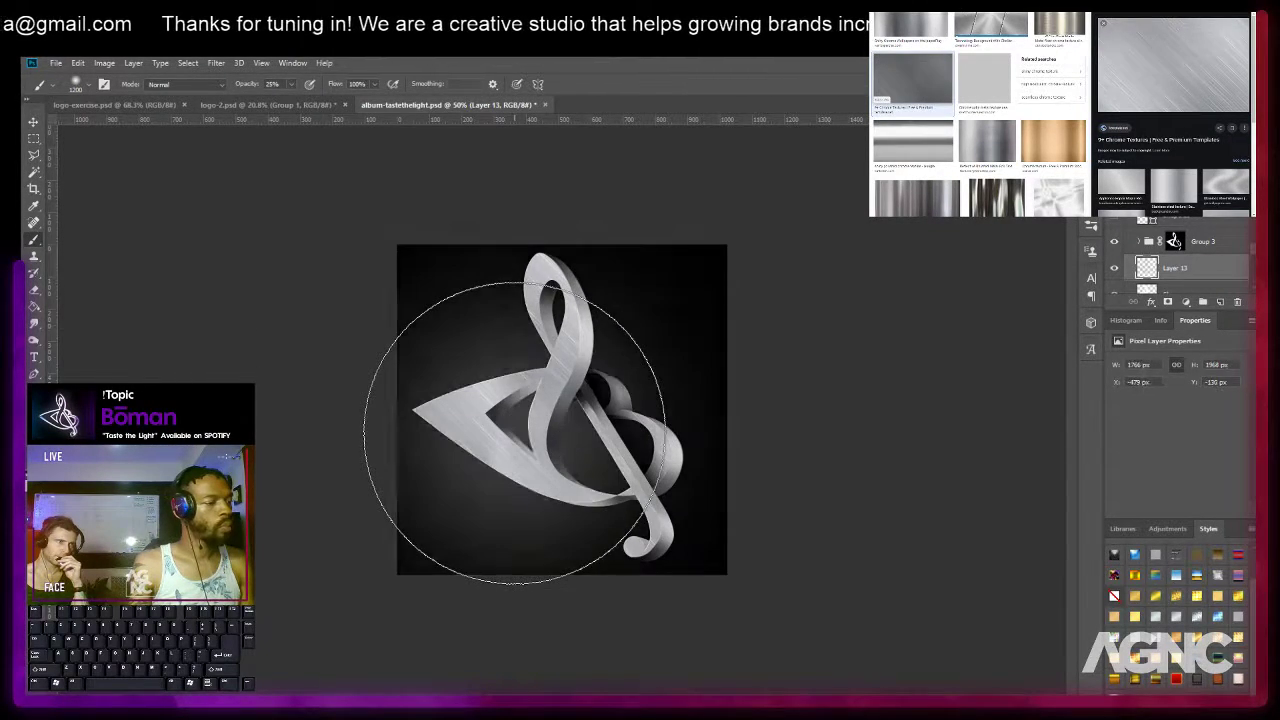
left_click(514, 433)
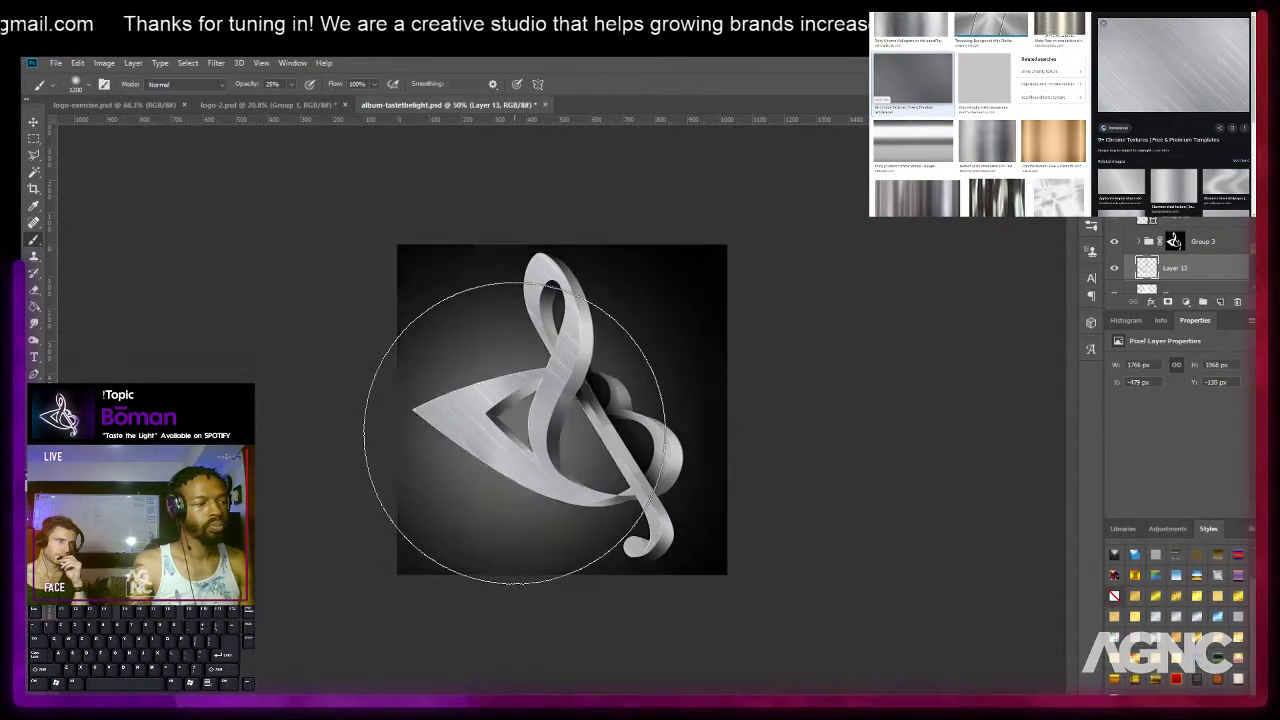
left_click(514, 433)
left_click(514, 433)
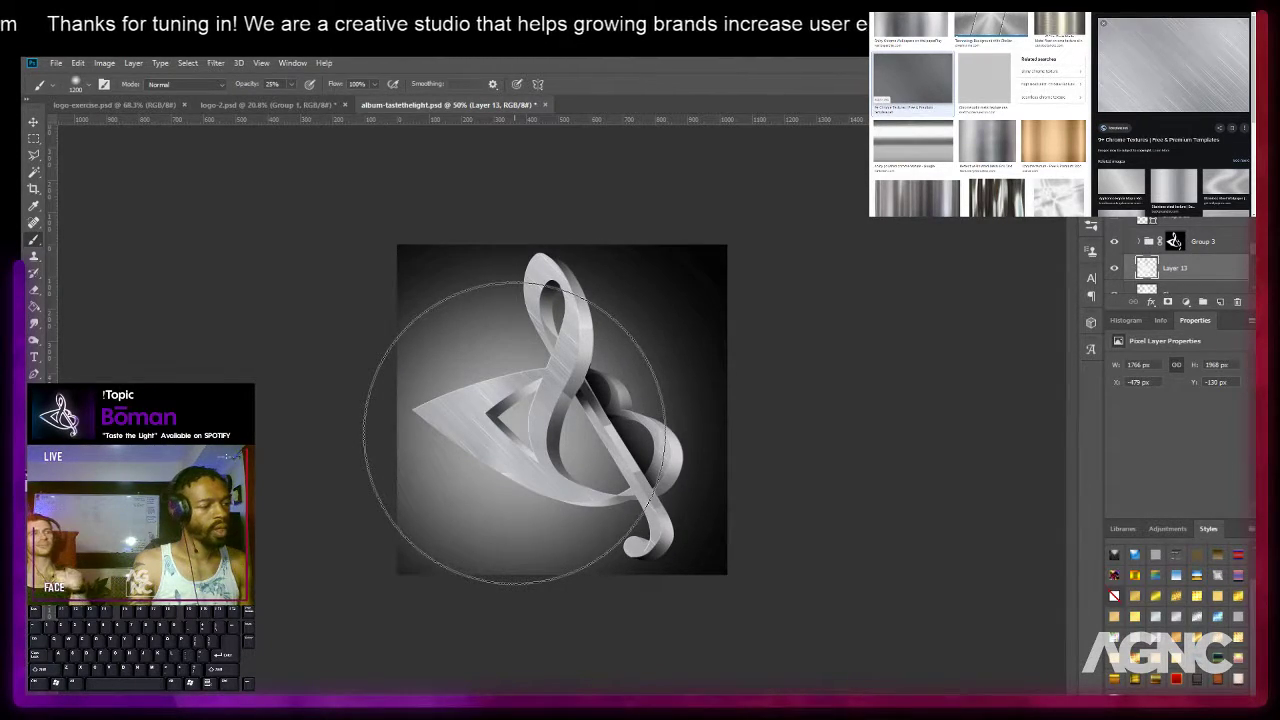
left_click(514, 433)
scroll(514, 435, "up", 7)
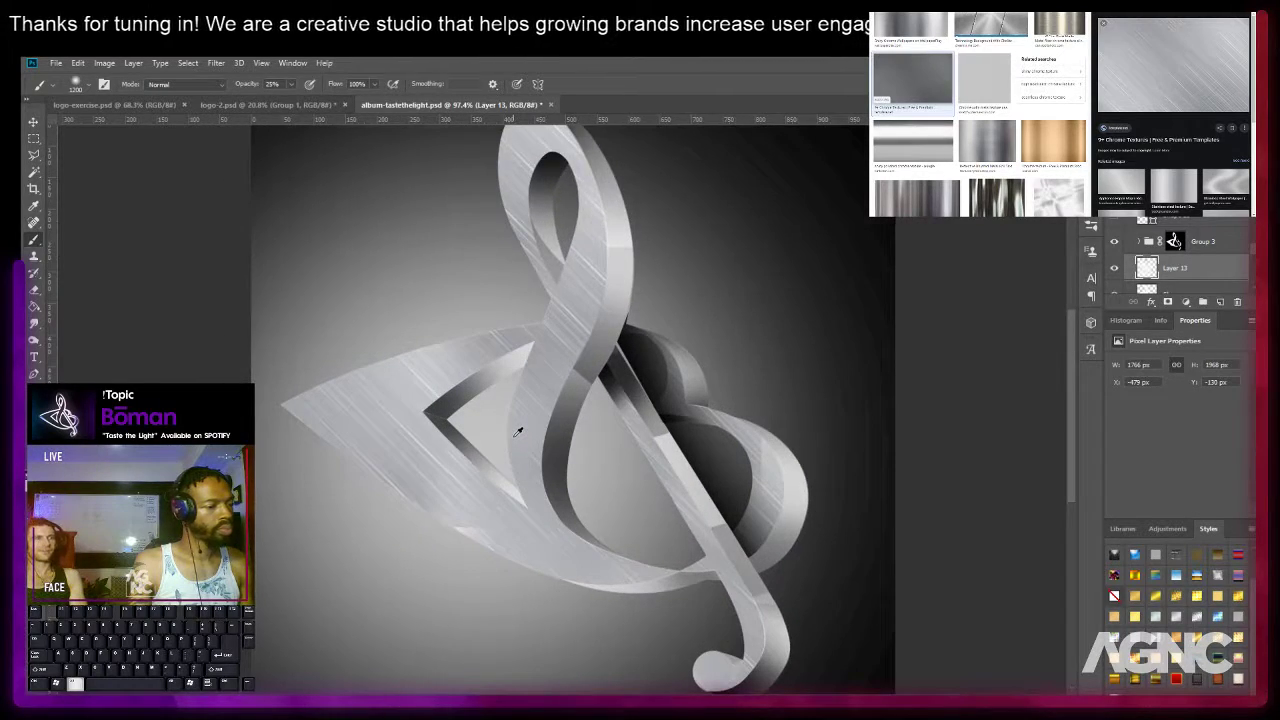
scroll(517, 431, "up", 3)
scroll(1170, 281, "down", 1)
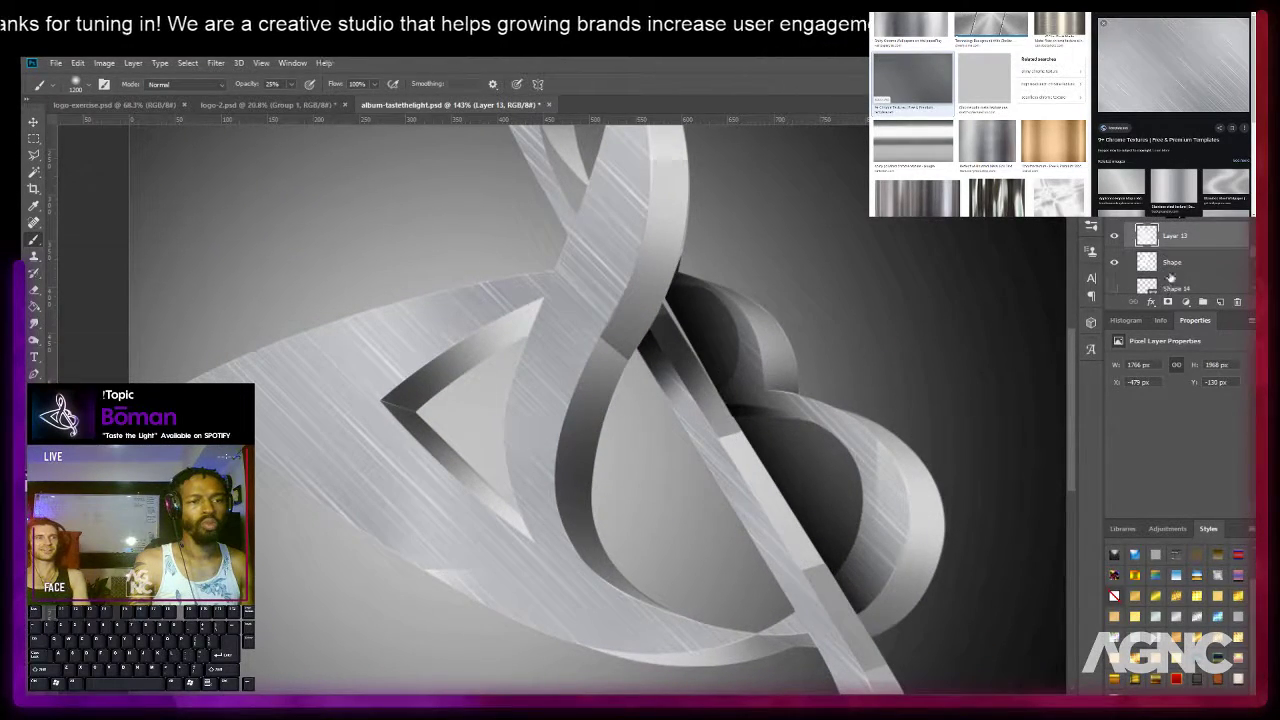
scroll(1166, 259, "up", 2)
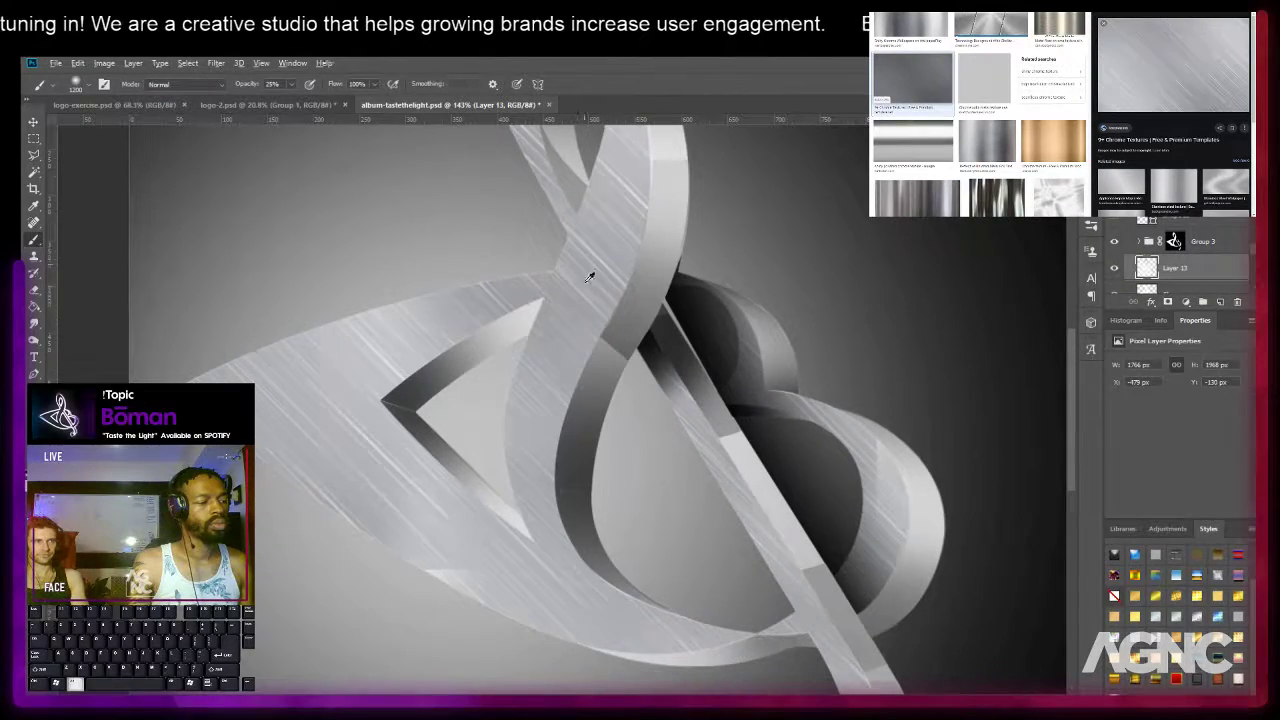
scroll(589, 277, "down", 3)
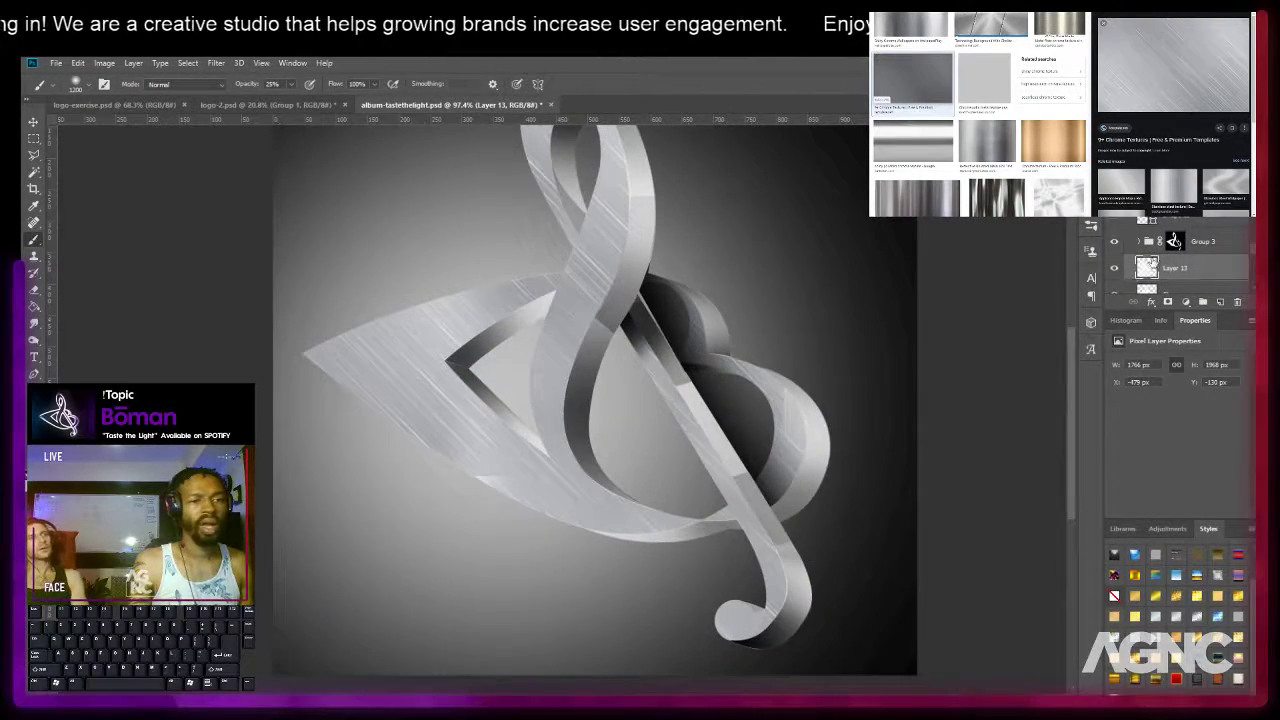
left_click(1147, 267, "ctrl")
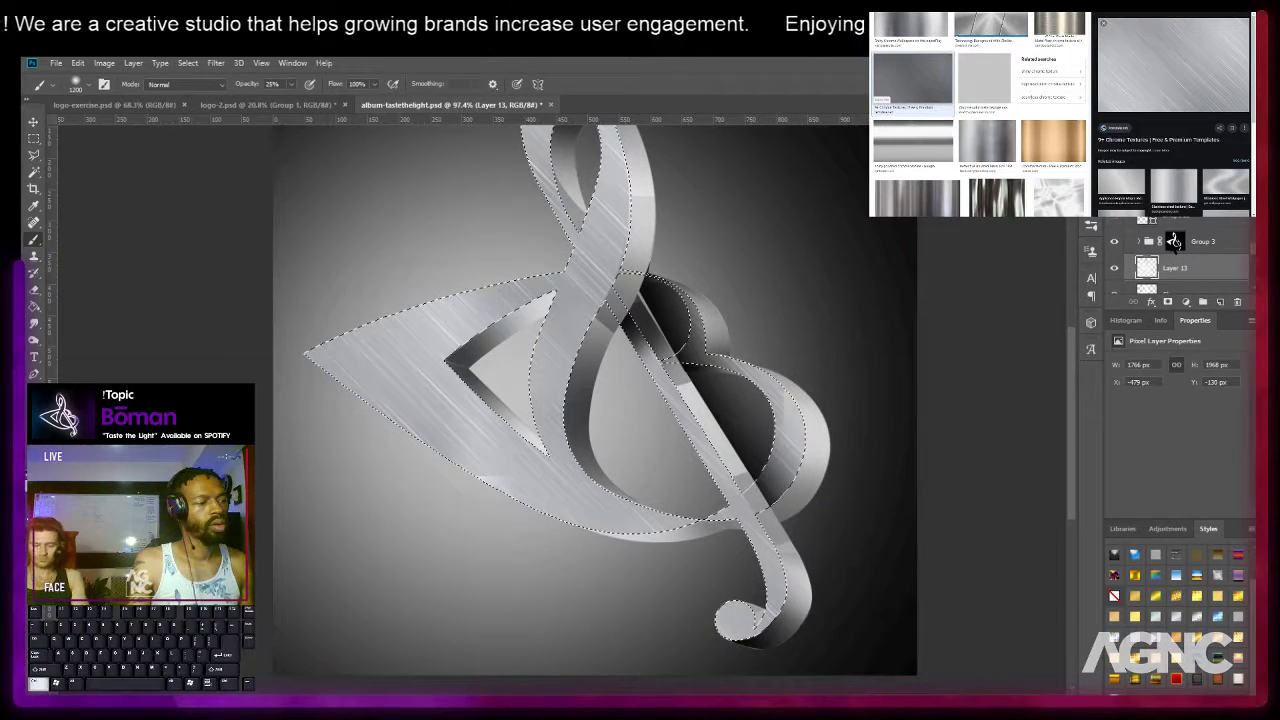
key("m")
key("ctrl+d")
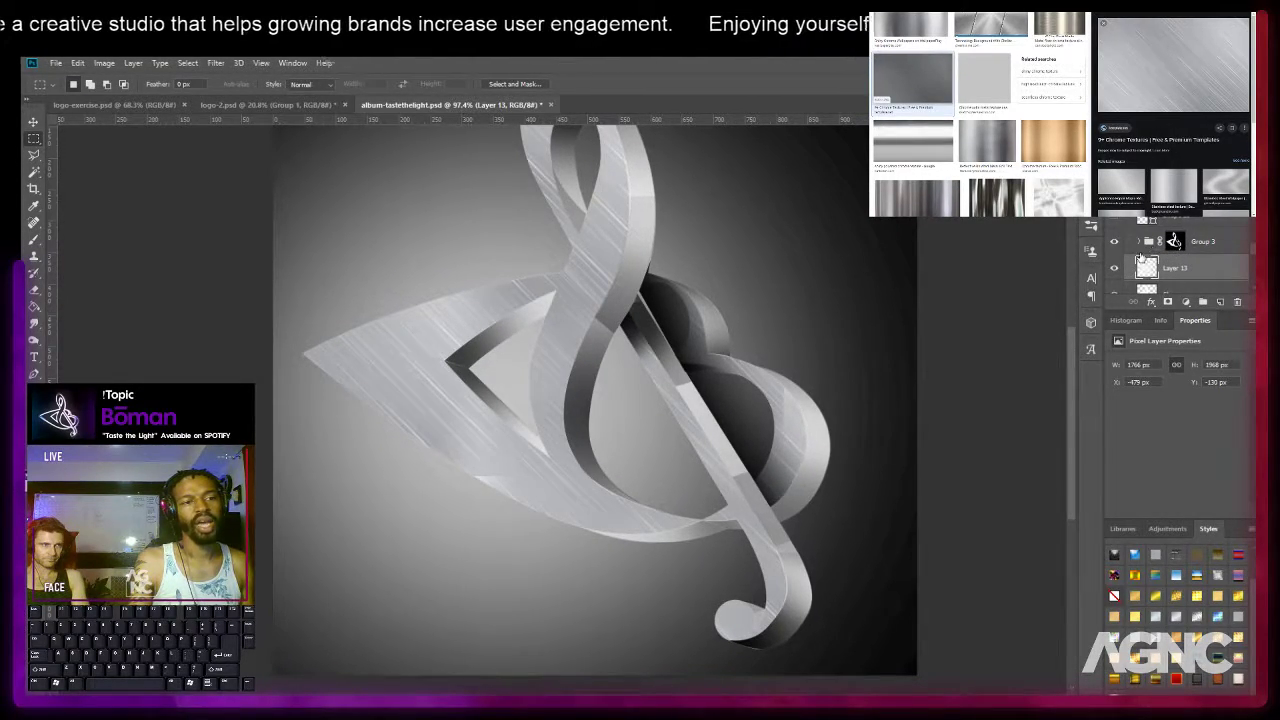
Expand Group 3 and move Layer 13 to the top inside it.
left_click(1137, 242)
scroll(1180, 270, "down", 2)
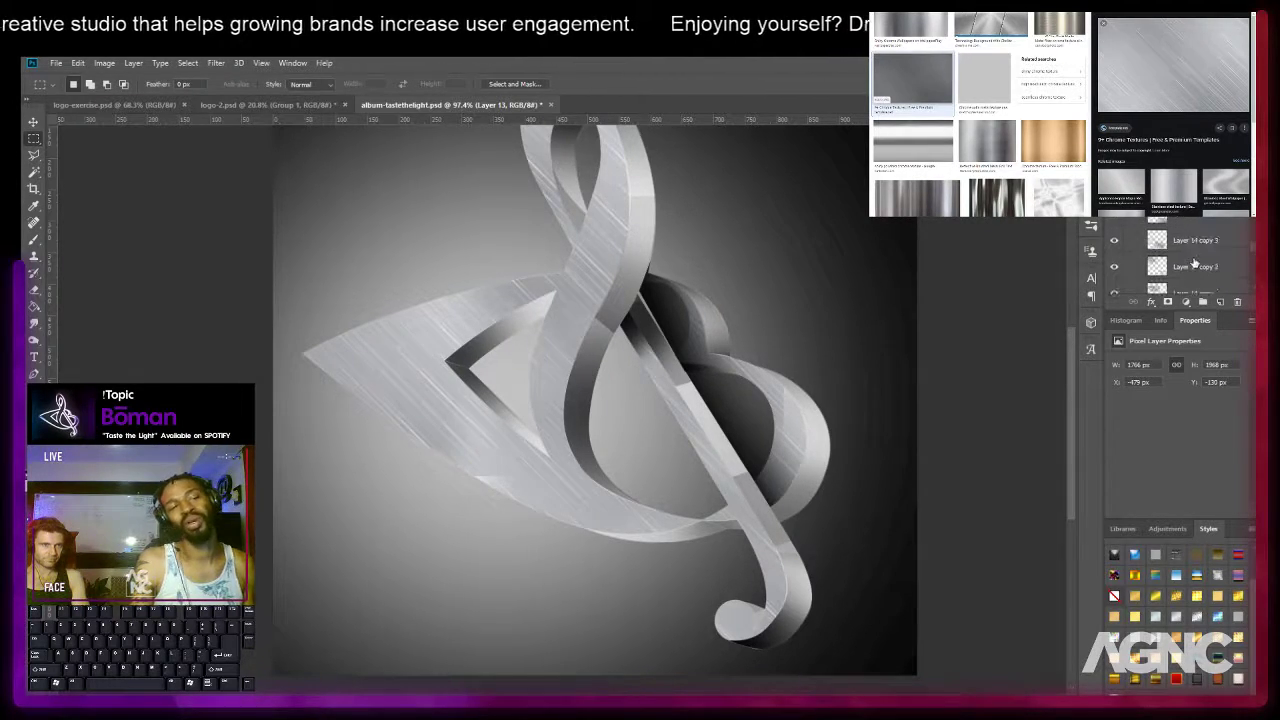
mouse_move(1192, 283)
left_mouse_down()
mouse_move(1180, 222)
mouse_move(1178, 262)
left_mouse_up()
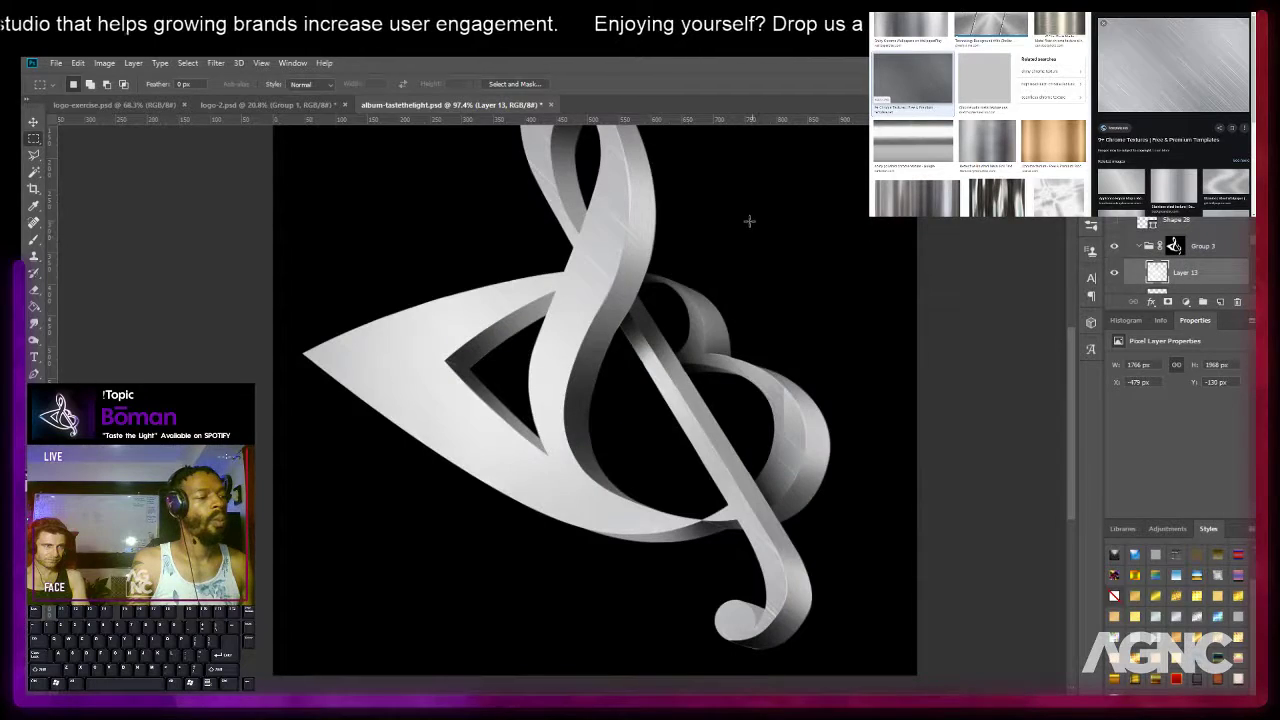
key("ctrl+minus")
key("ctrl+minus")
key("ctrl+t")
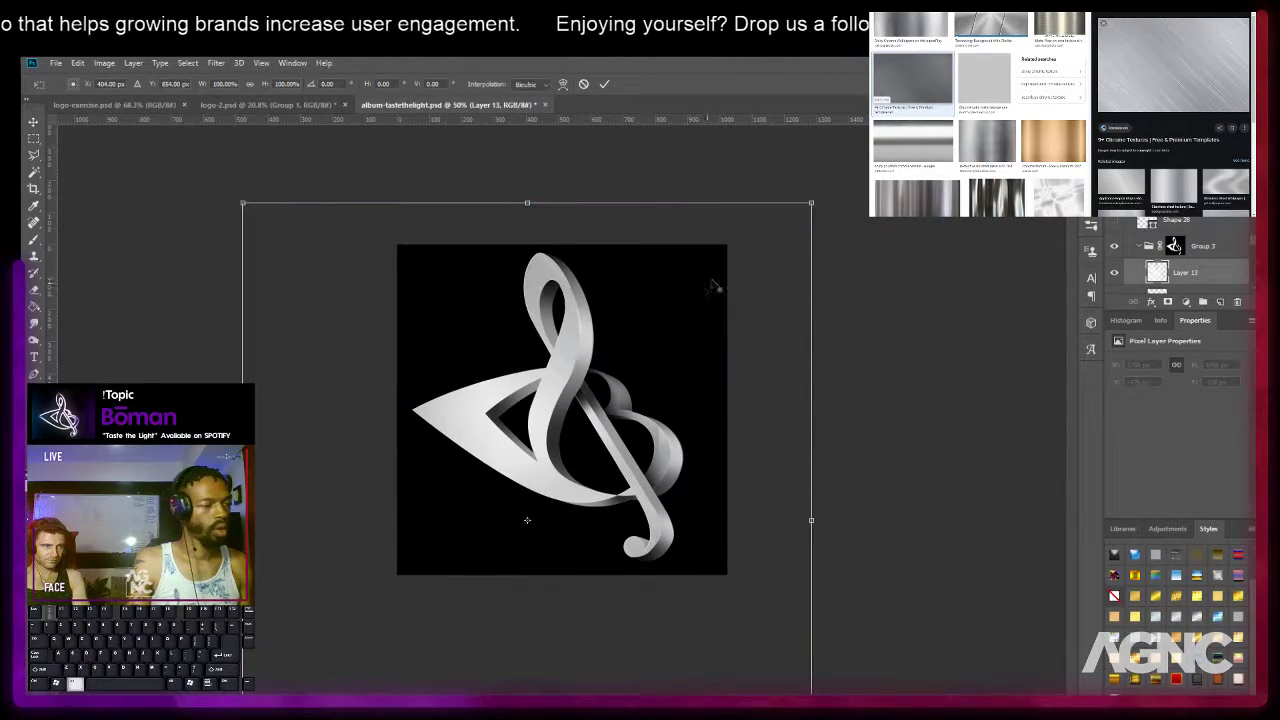
left_click_drag(812, 204, 697, 283)
key("ctrl+z")
key("Escape")
key("ctrl+t")
key("Escape")
Delete Layer 13 and add a new empty layer at the top of Group 3.
left_click(1238, 304)
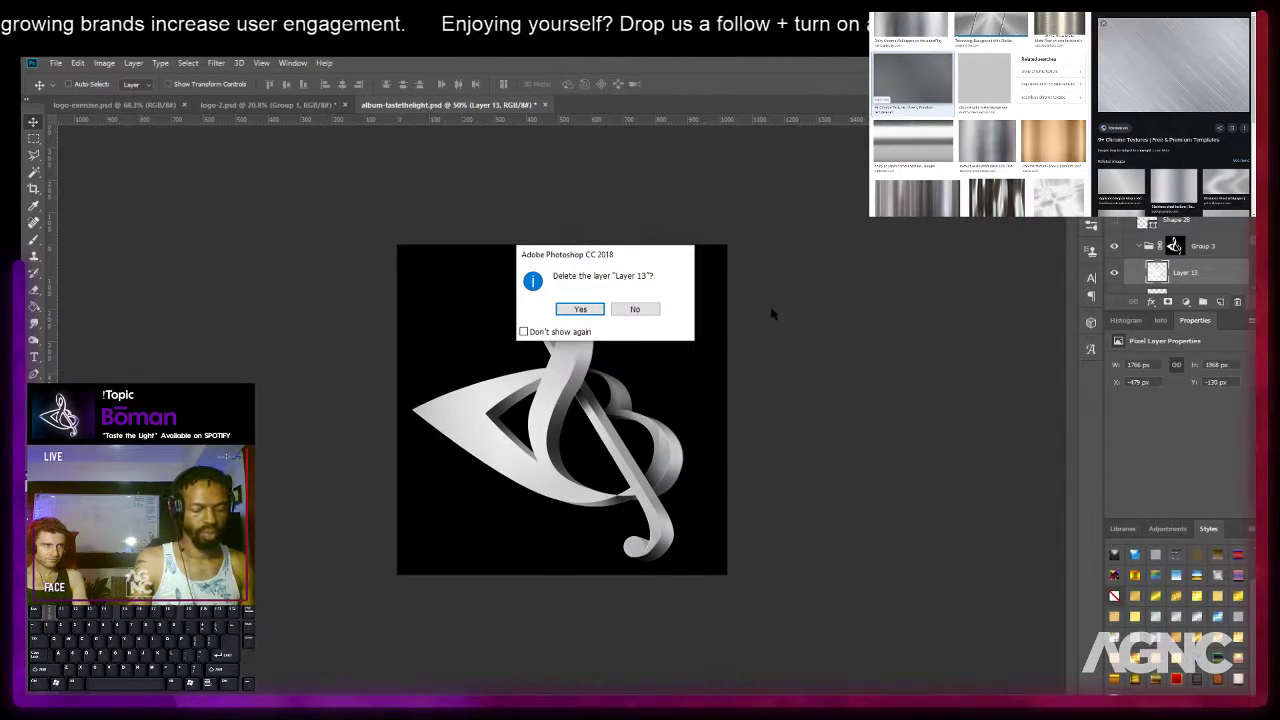
key("Return")
left_click(1220, 302)
Try white highlight dabs over the logo's middle with the 1200 px brush at 25% opacity, and undo them.
key("b")
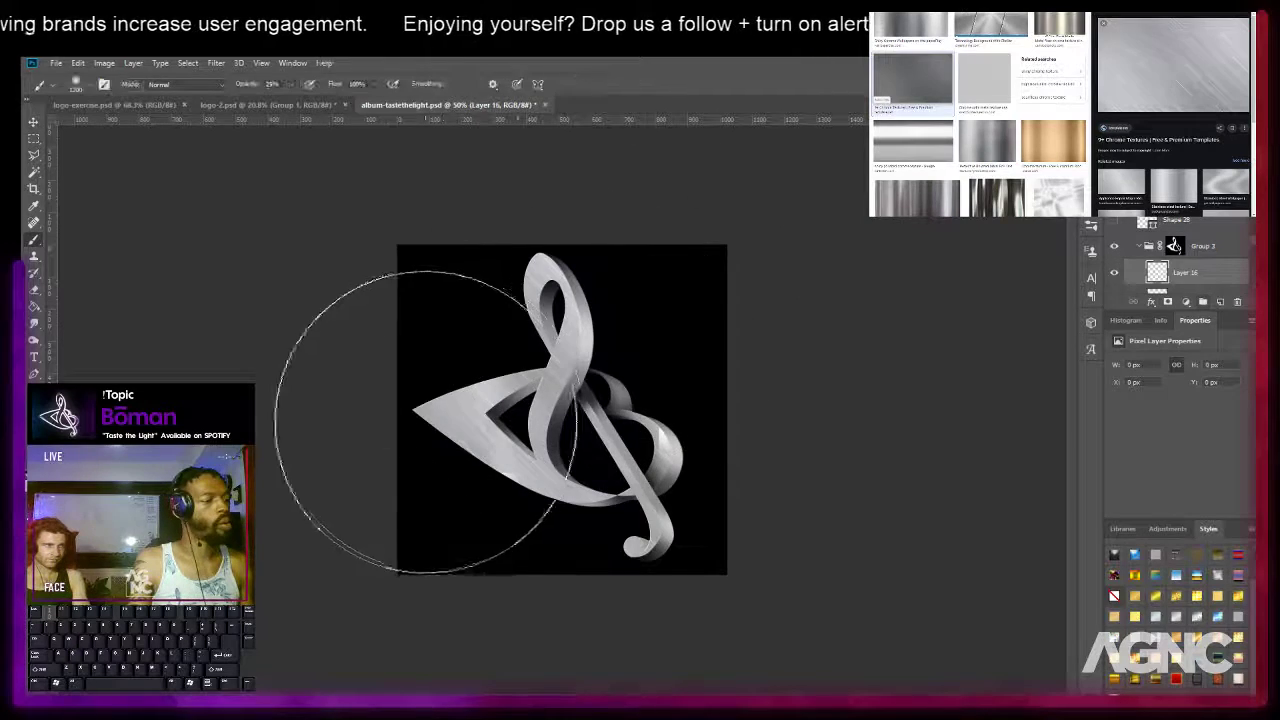
left_click(525, 451)
left_click(522, 451)
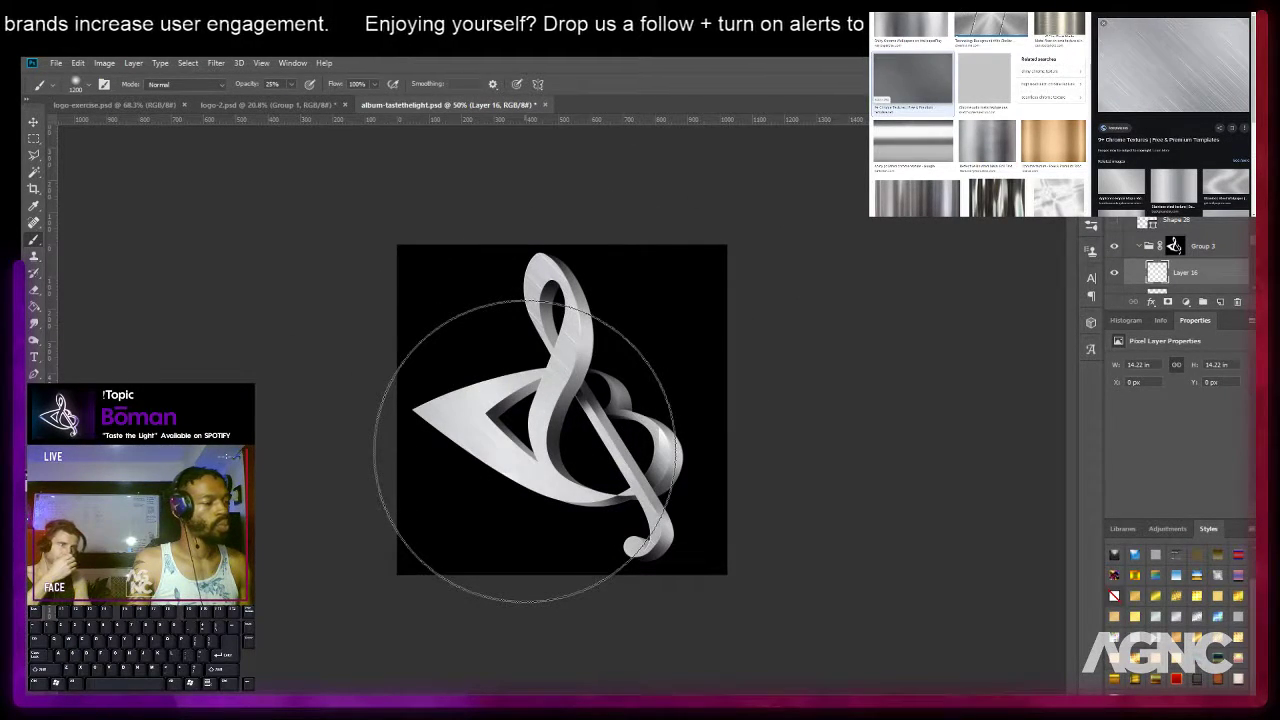
key("ctrl+z")
key("ctrl+z")
key("ctrl+z")
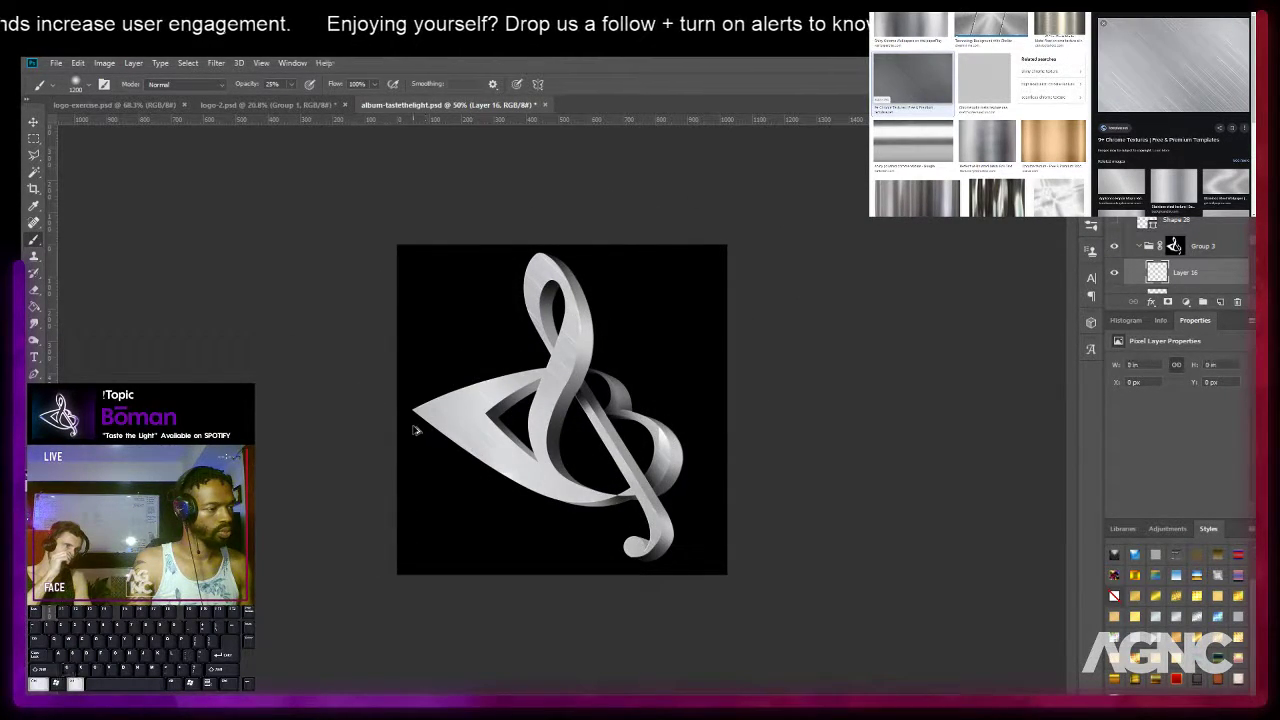
key("ctrl+z")
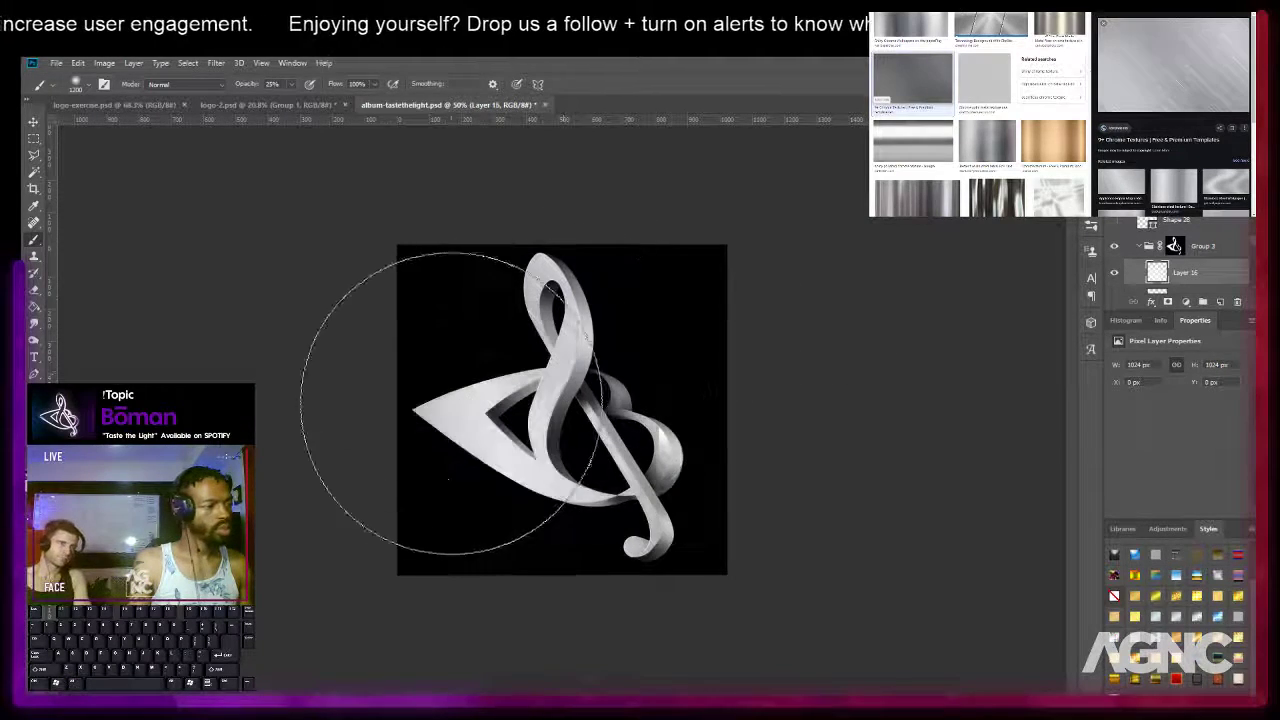
key("ctrl+z")
key("ctrl+z")
key("ctrl+z")
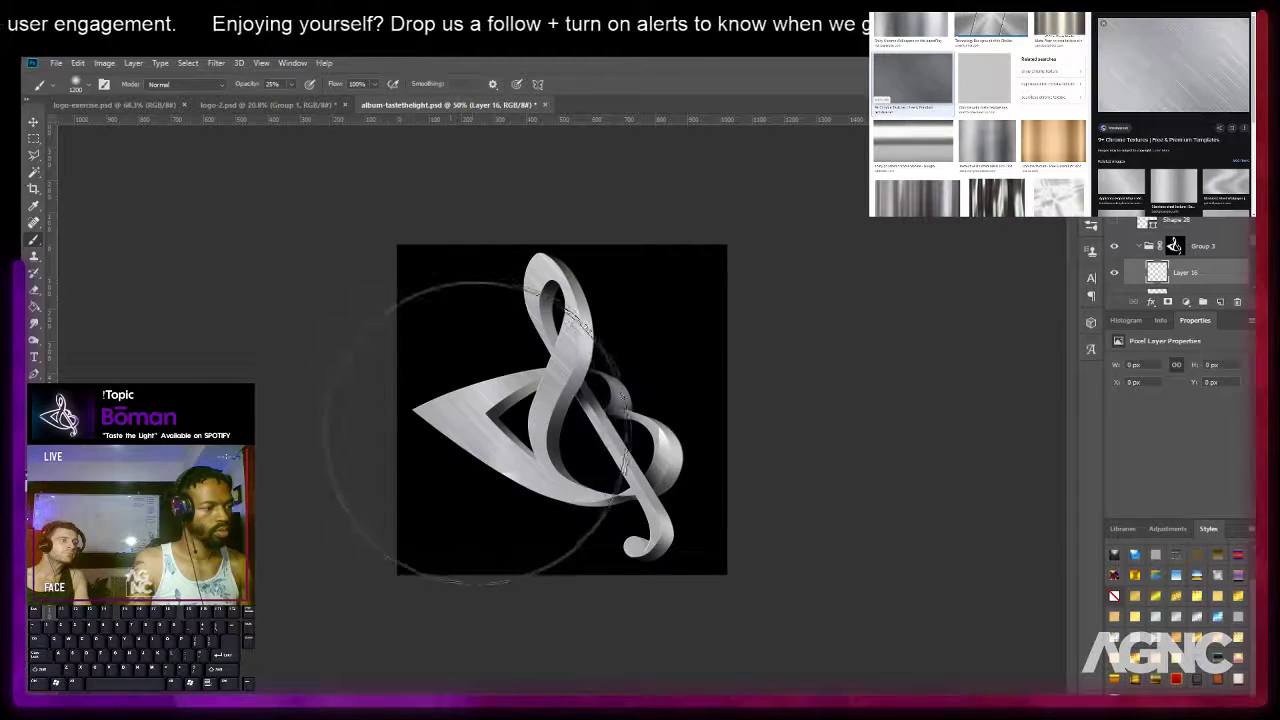
Reduce the brush size and paint a soft white highlight on Layer 16 where the logo's central strokes cross.
key("[")
key("[")
key("[")
key("[")
key("[")
key("[")
key("[")
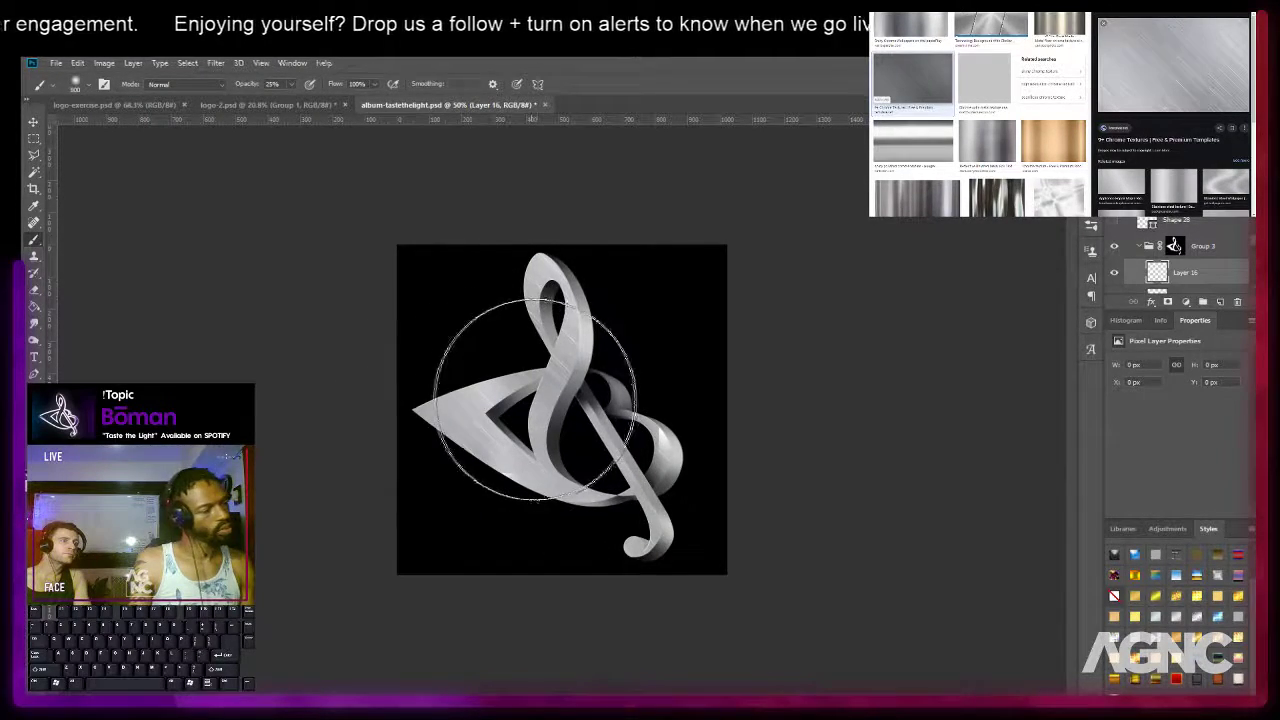
left_click_drag(537, 389, 541, 387)
left_click(543, 388)
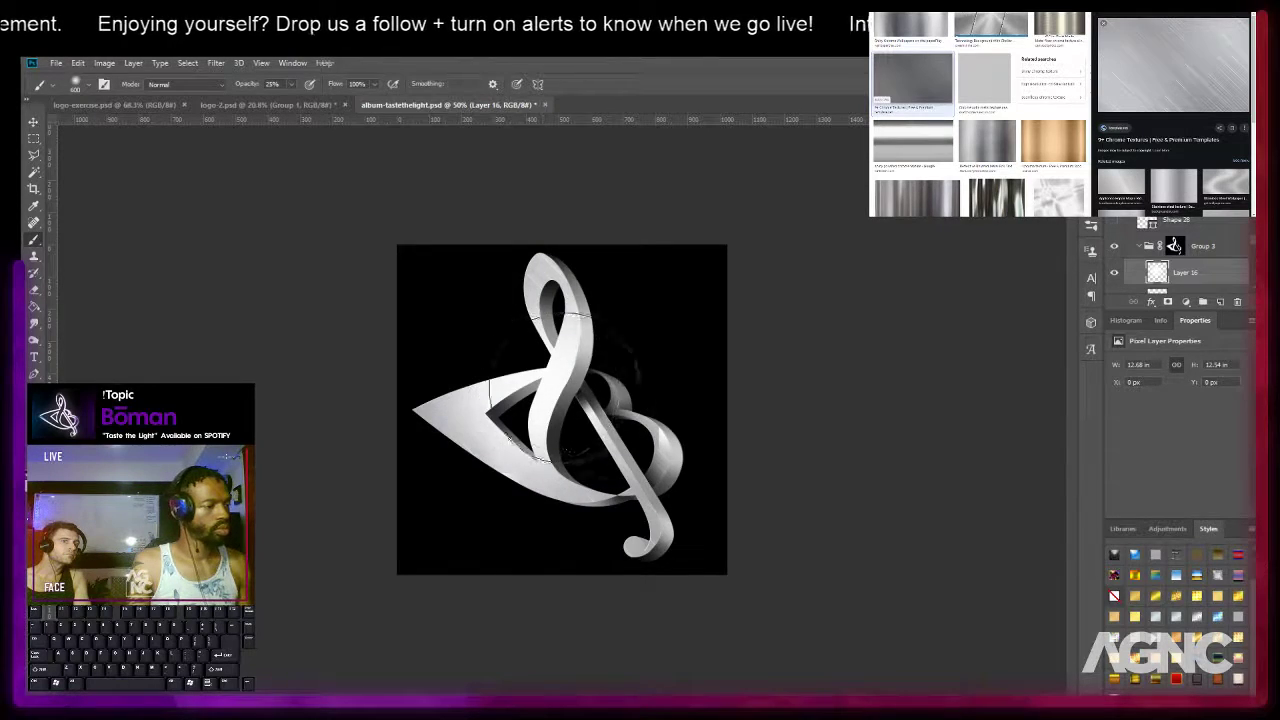
Try different blend modes on Layer 16 and keep one that brightens the metal while preserving its brushed texture.
scroll(620, 380, "down", 3)
scroll(607, 386, "up", 7)
scroll(607, 386, "up", 3)
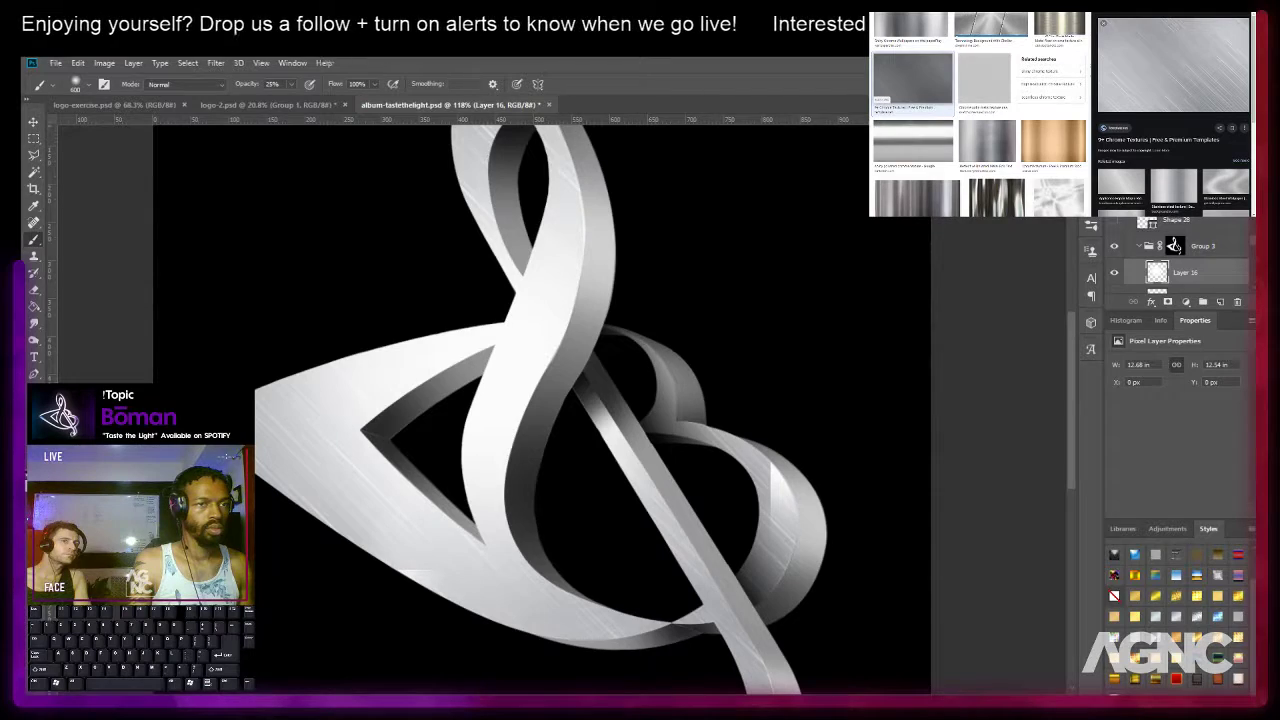
key("ctrl+alt+z")
key("ctrl+alt+z")
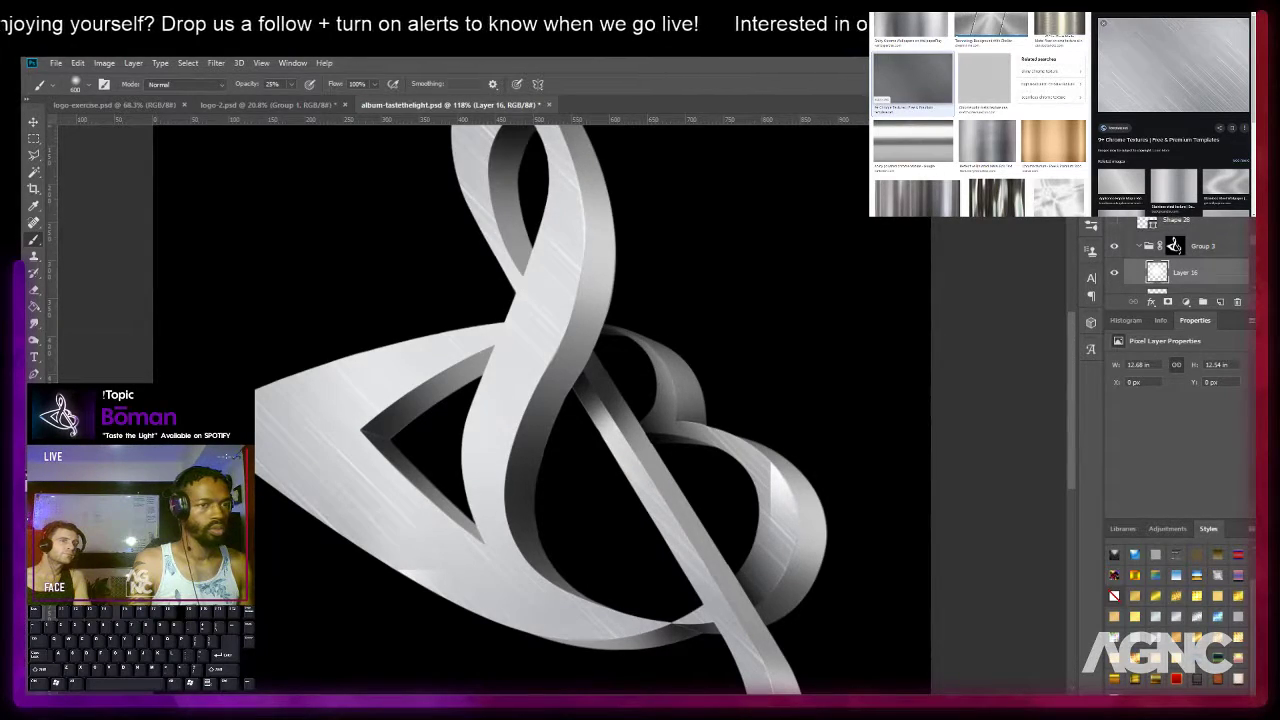
left_click(1140, 134)
left_click(1140, 163)
key("Down")
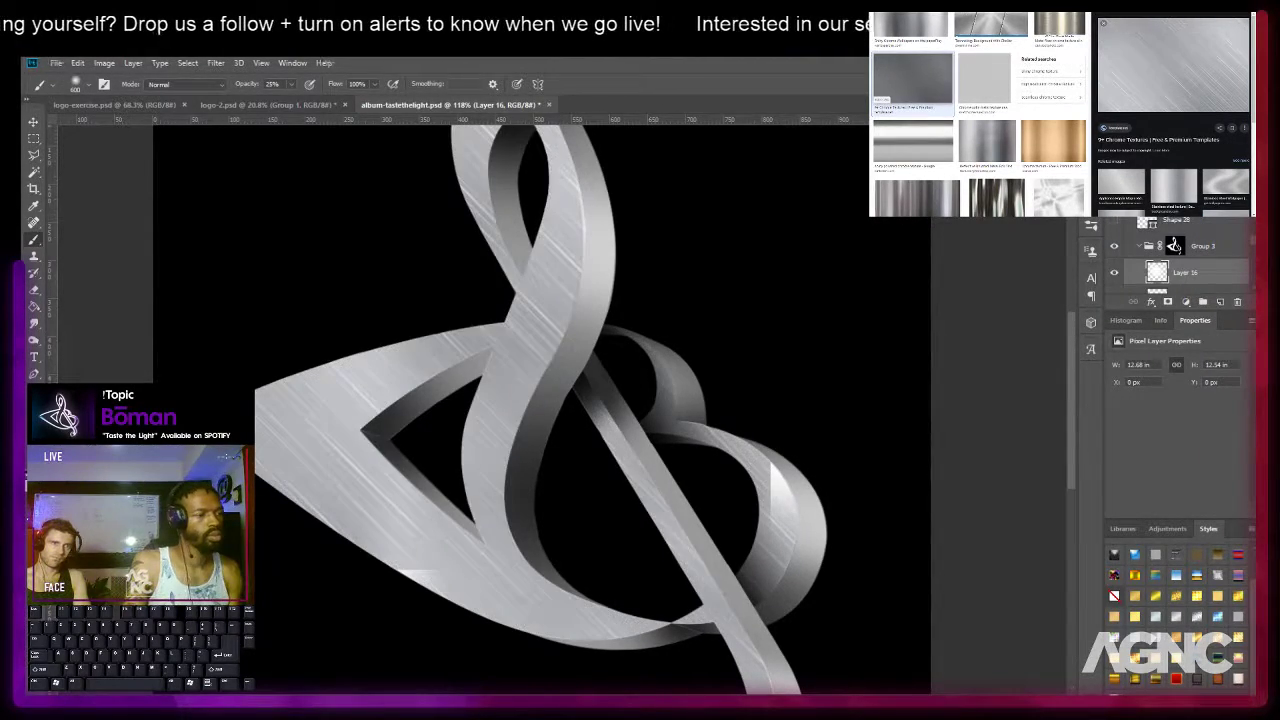
key("Down")
key("Down")
key("Down")
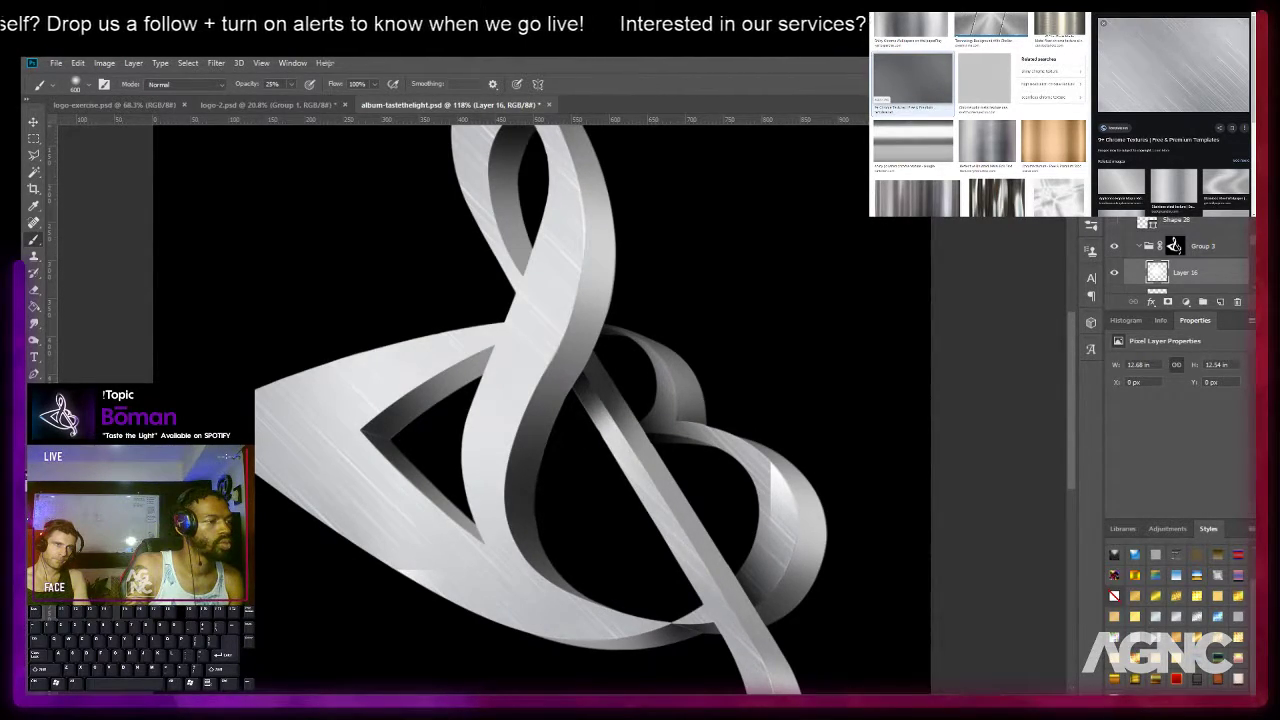
key("Down")
key("Down")
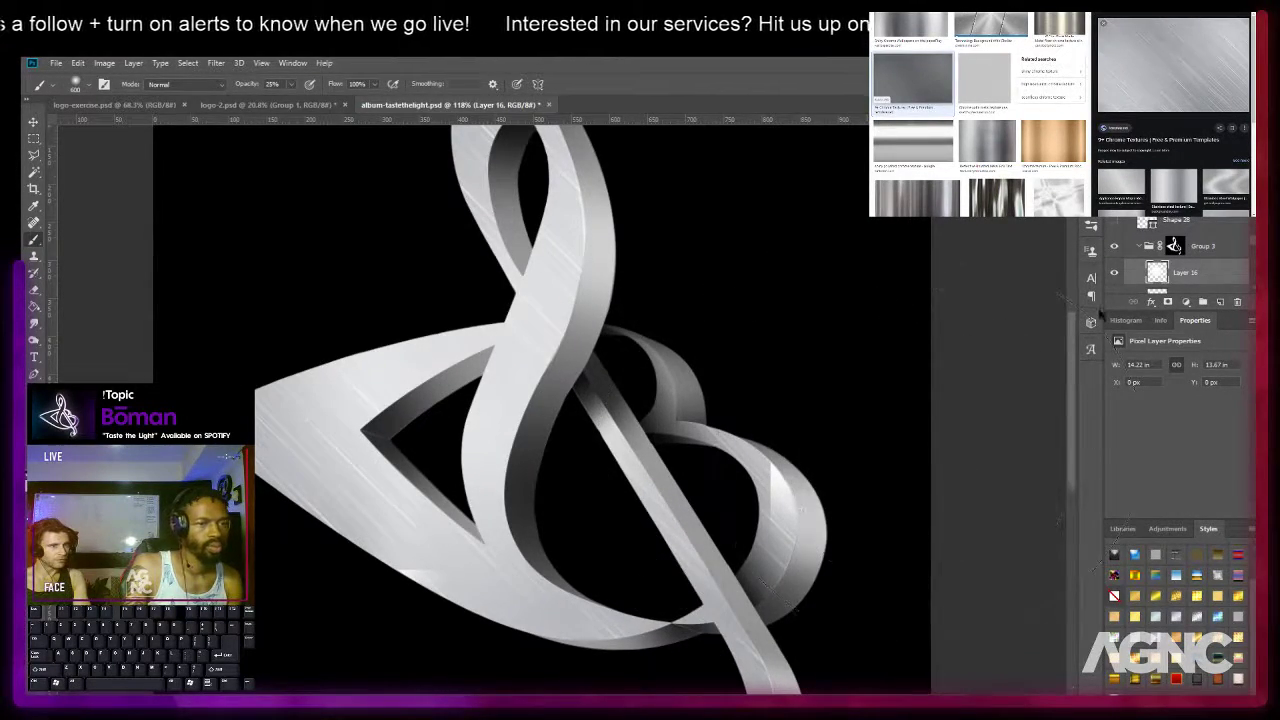
Compare the whole logo with and without Layer 14, and select that layer with the Eraser tool.
key("ctrl+0")
key("v")
right_click(720, 447)
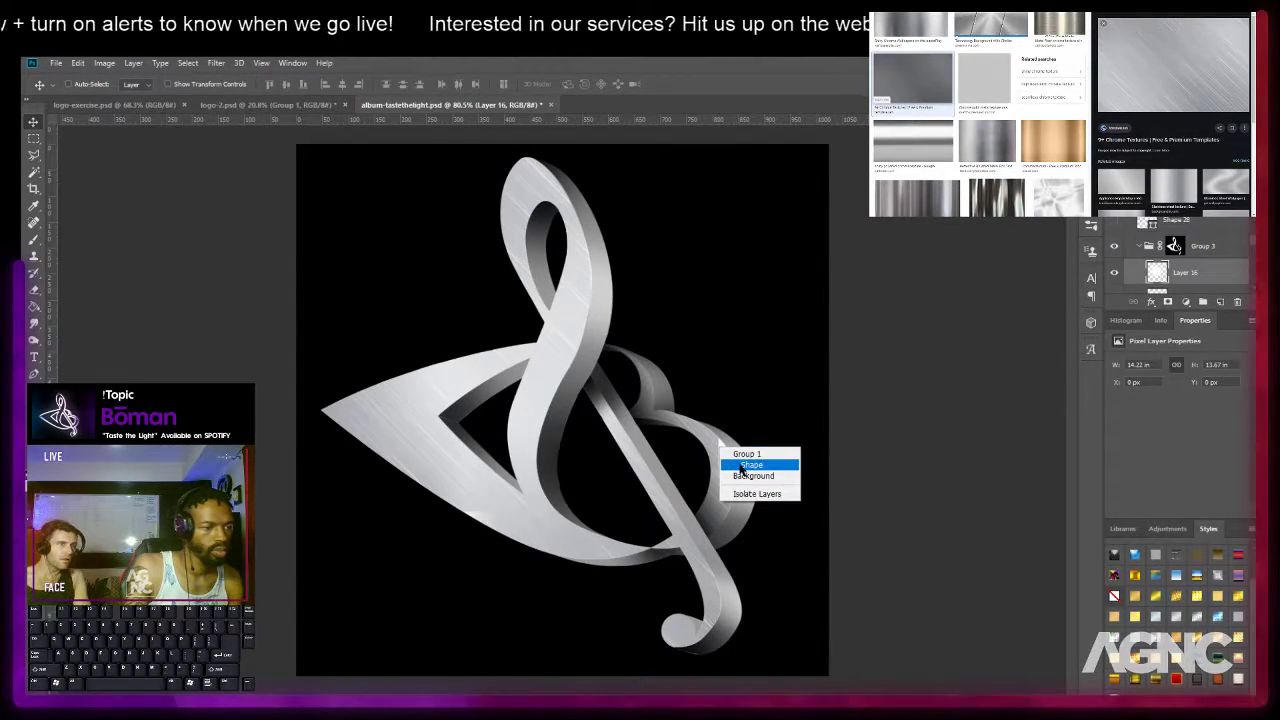
left_click(745, 454)
scroll(1140, 259, "down", 3)
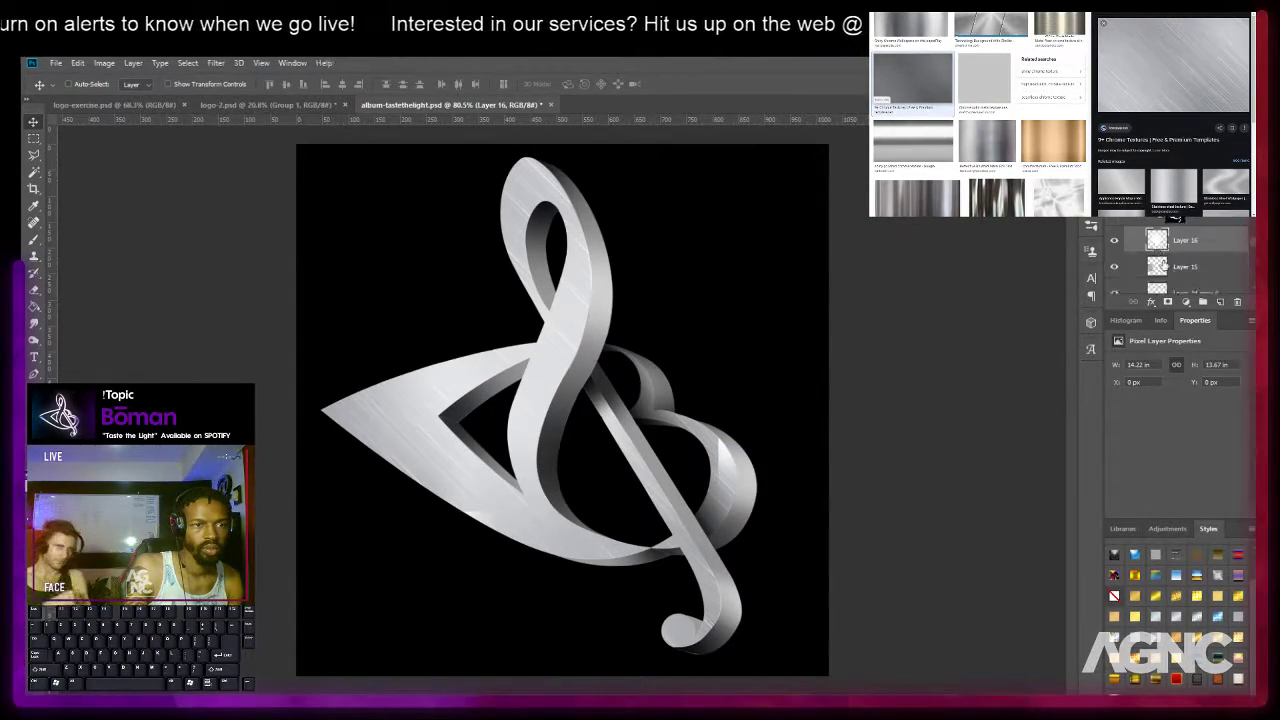
scroll(1140, 259, "down", 3)
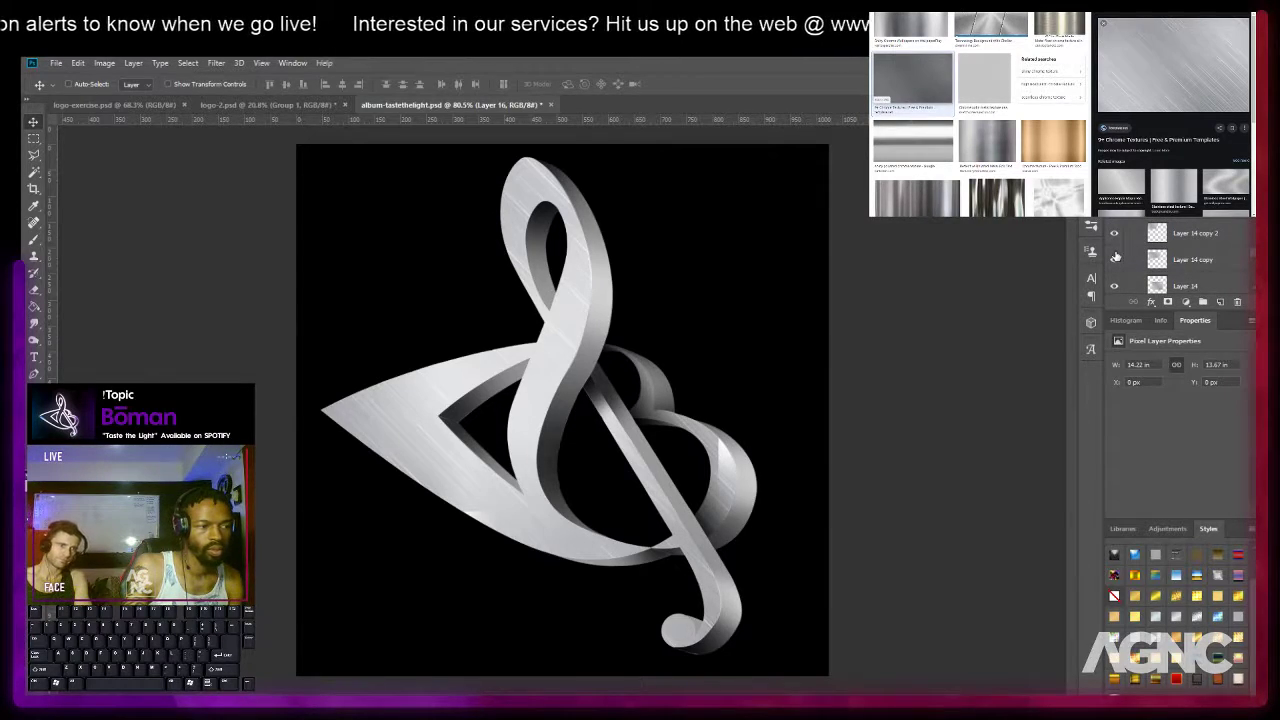
scroll(1116, 257, "down", 1)
left_click(1115, 271)
left_click(1115, 271)
left_click(1115, 271)
left_click(1115, 271)
left_click(1185, 270)
key("e")
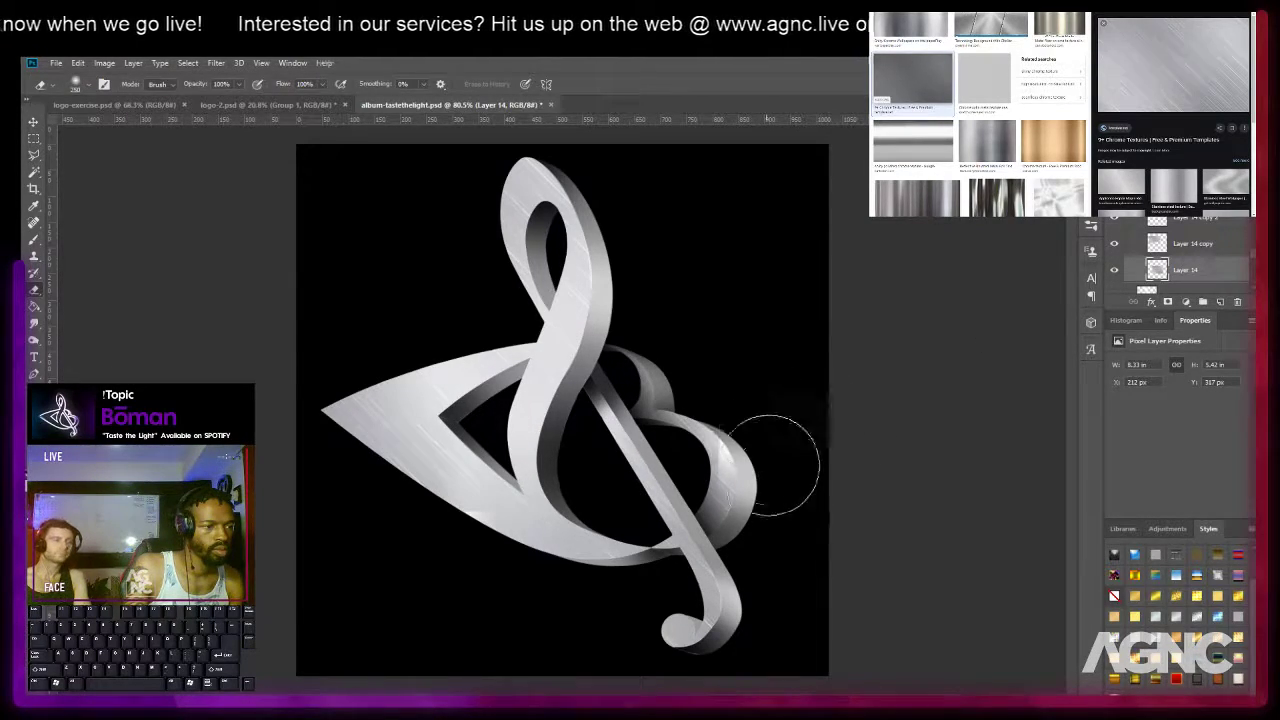
scroll(806, 443, "down", 3)
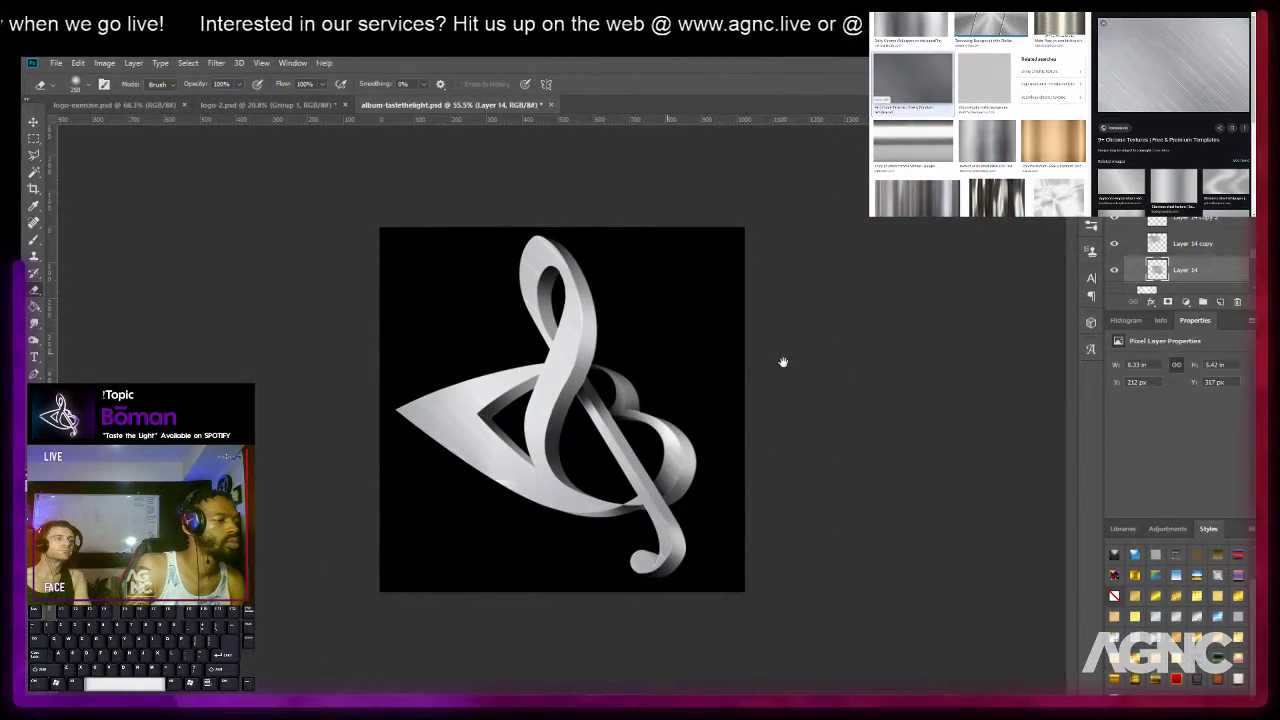
scroll(612, 335, "up", 3)
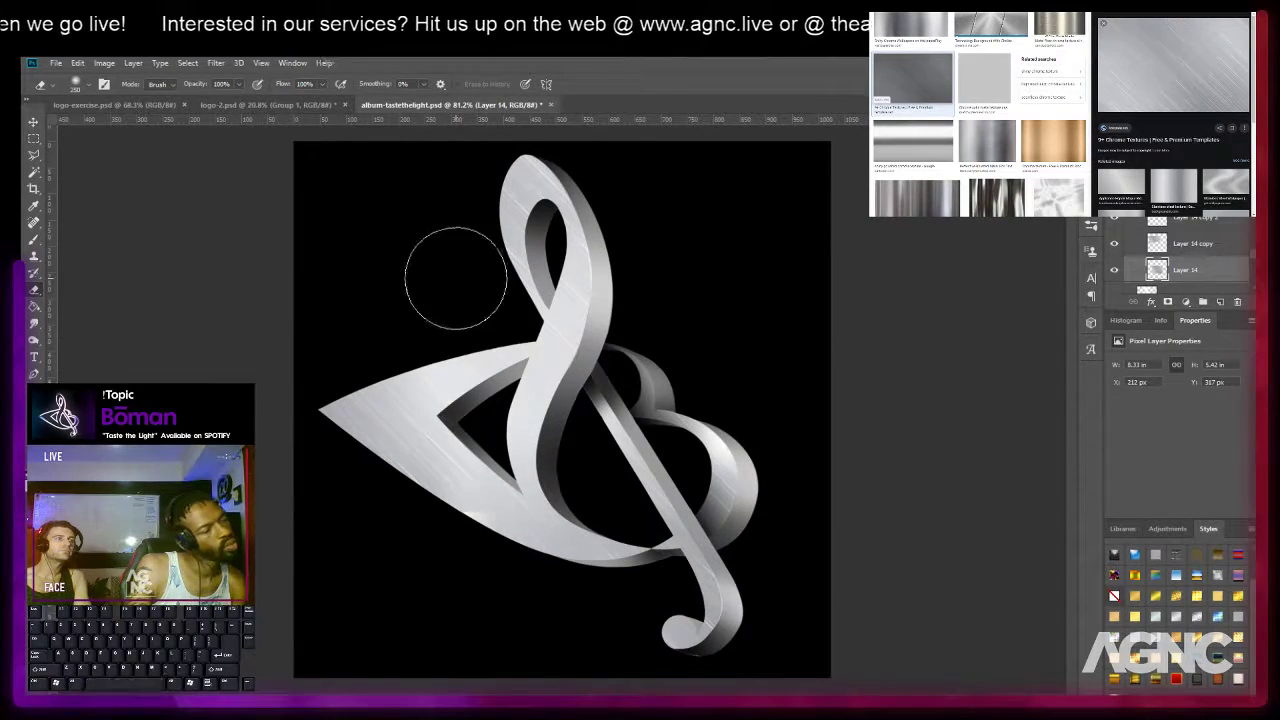
scroll(1145, 255, "down", 5)
scroll(1150, 250, "up", 3)
scroll(1195, 231, "up", 3)
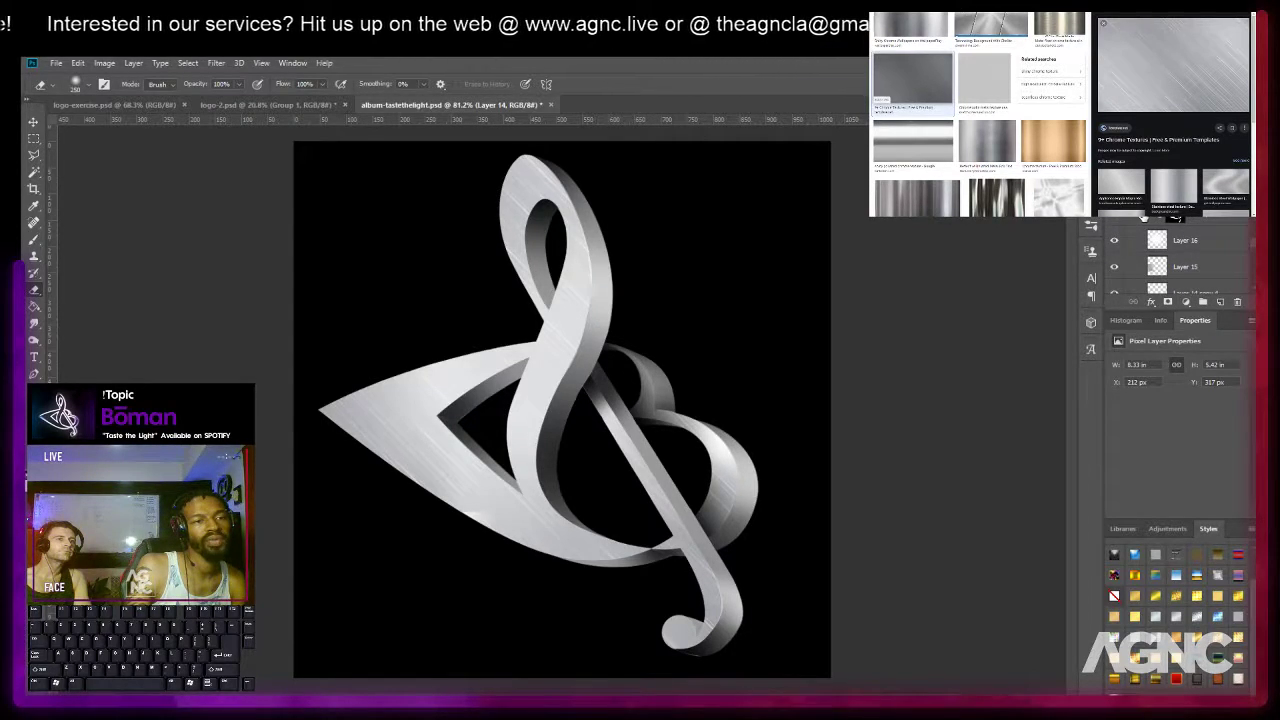
Create a new layer above Group 2 and add a soft white glow behind the logo with a 1100 px brush at 25% opacity.
left_click(1141, 217)
left_click(1182, 244)
key("b")
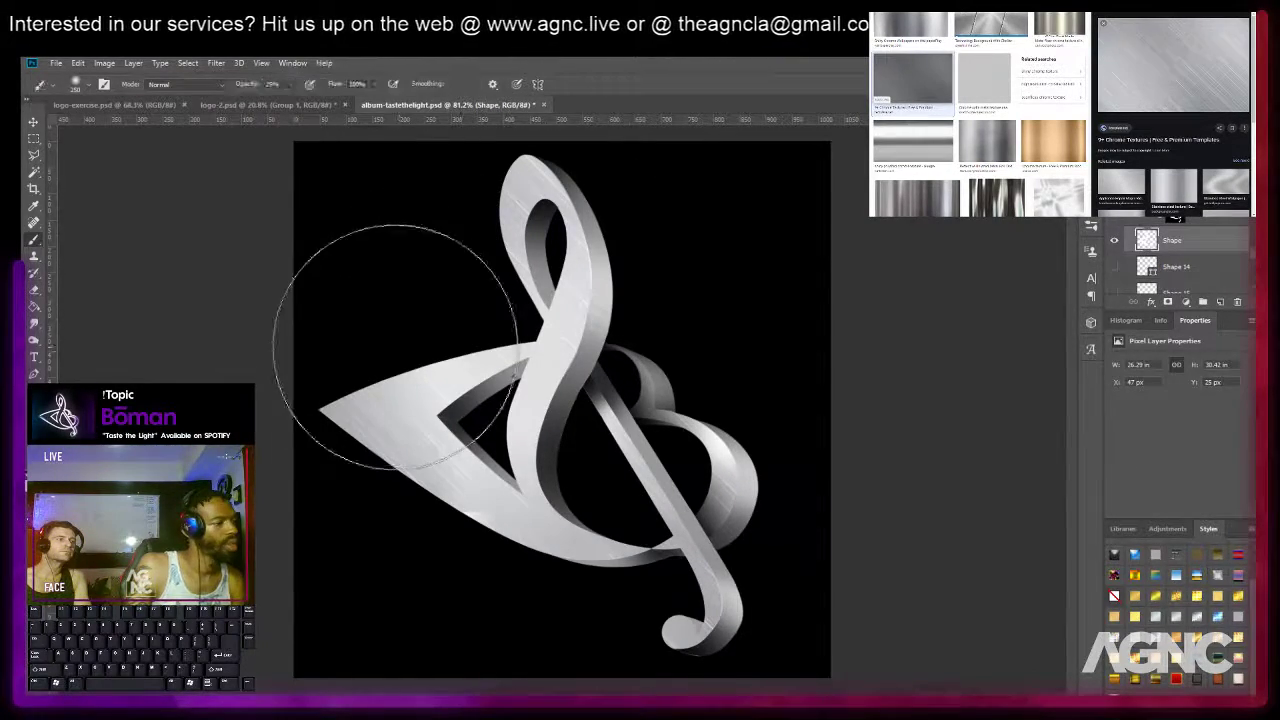
scroll(395, 345, "down", 3)
key("bracketright")
key("bracketright")
key("bracketright")
key("bracketright")
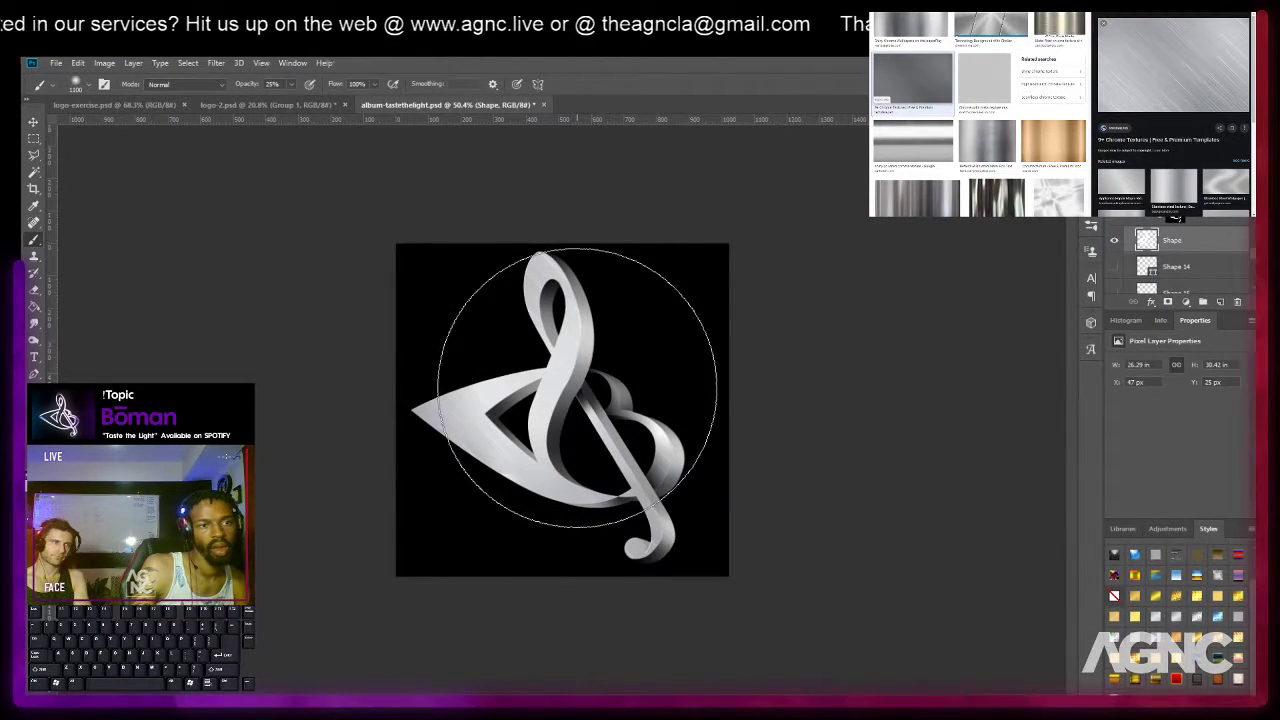
left_click_drag(1250, 258, 1252, 288)
left_click(1226, 264)
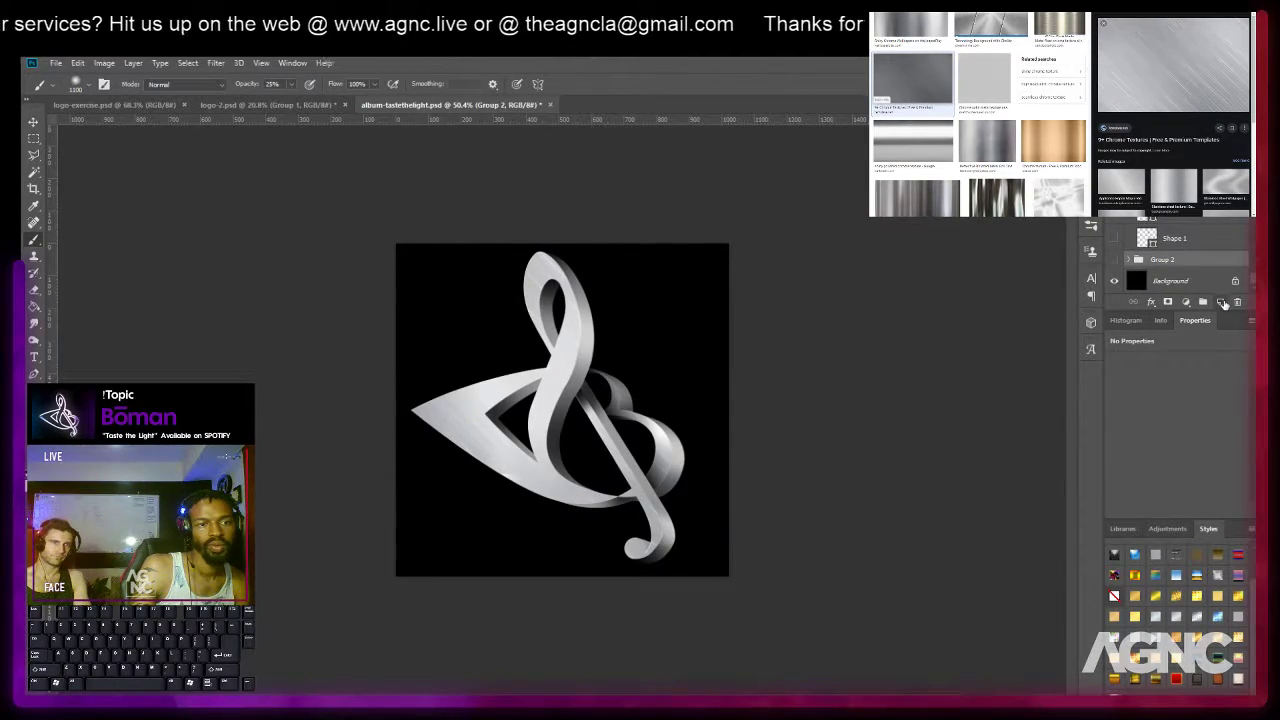
left_click(1220, 301)
left_click(552, 388)
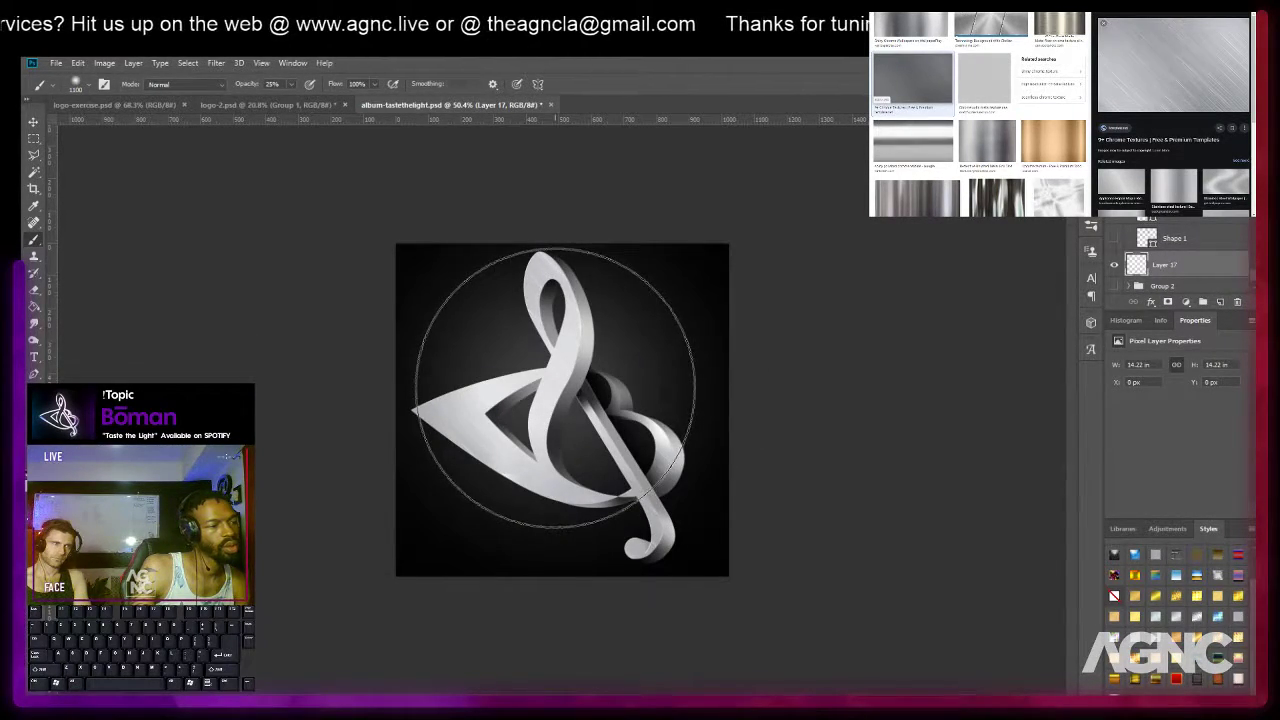
Examine the dark area inside the logo's small upper loop and select Layer 12 there.
scroll(566, 376, "up", 7, "alt")
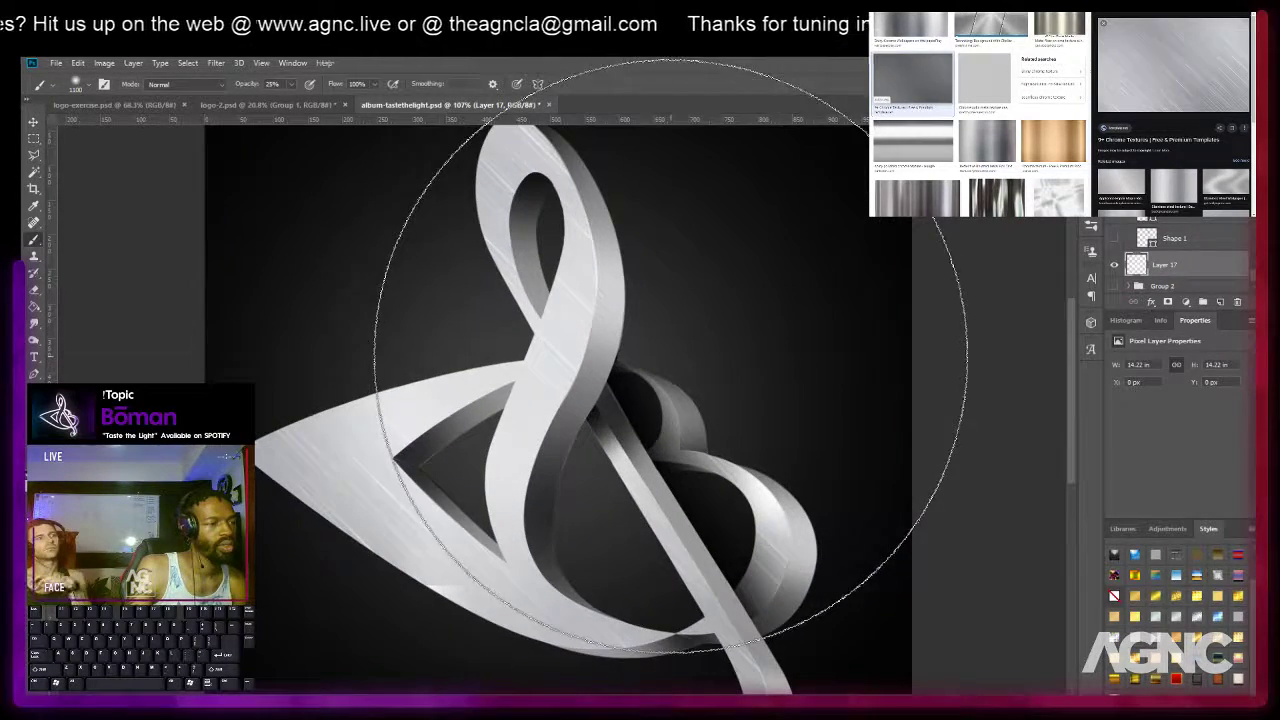
scroll(604, 371, "up", 5, "alt")
key("v")
right_click(621, 381)
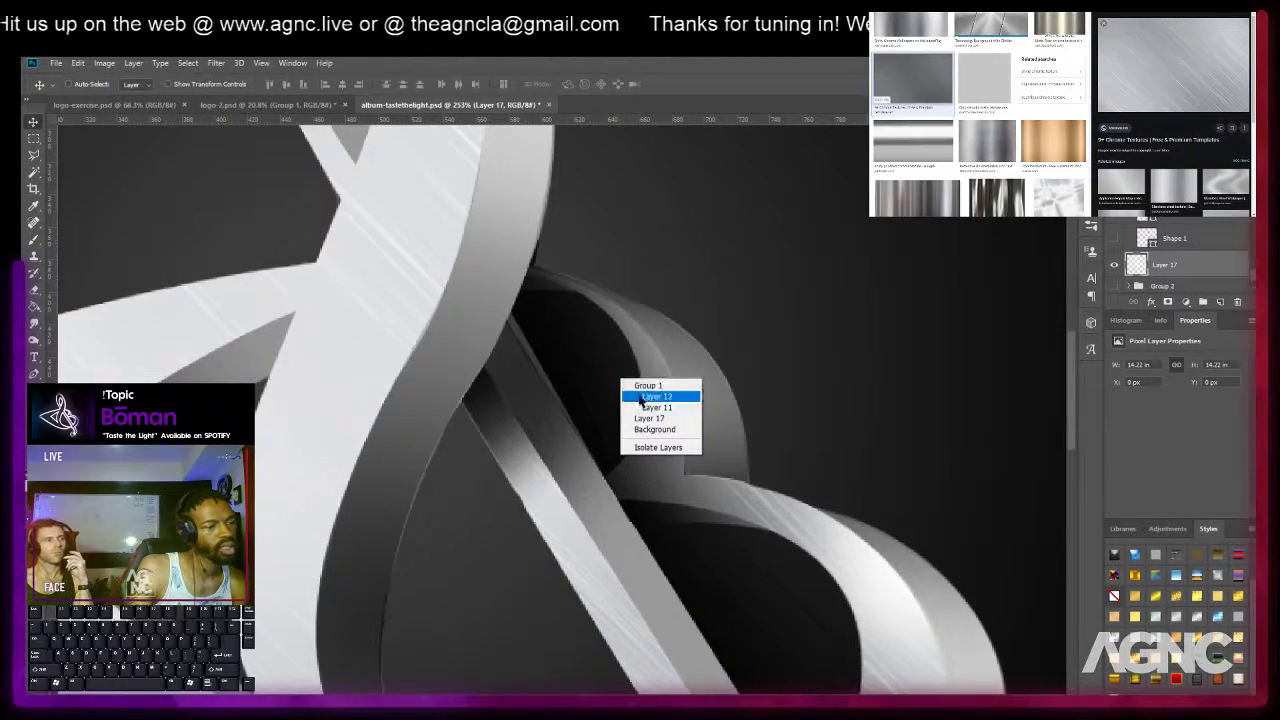
left_click(650, 391)
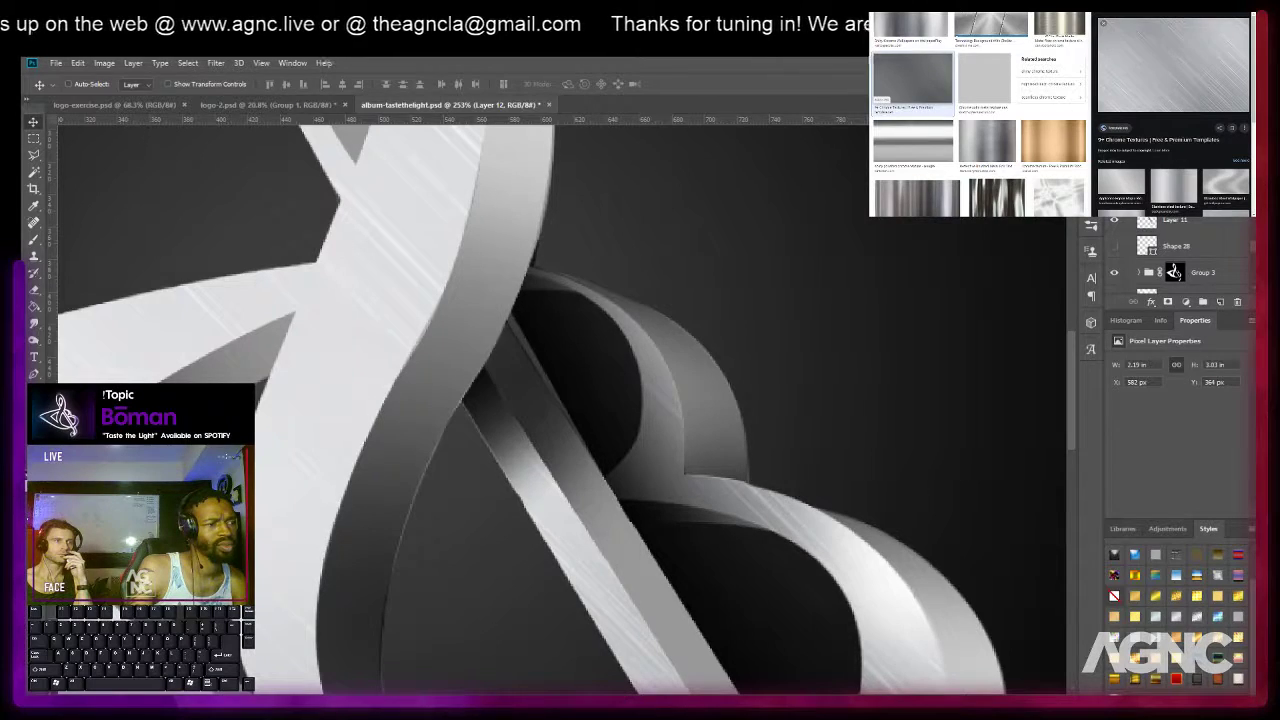
right_click(610, 356)
left_click(621, 366)
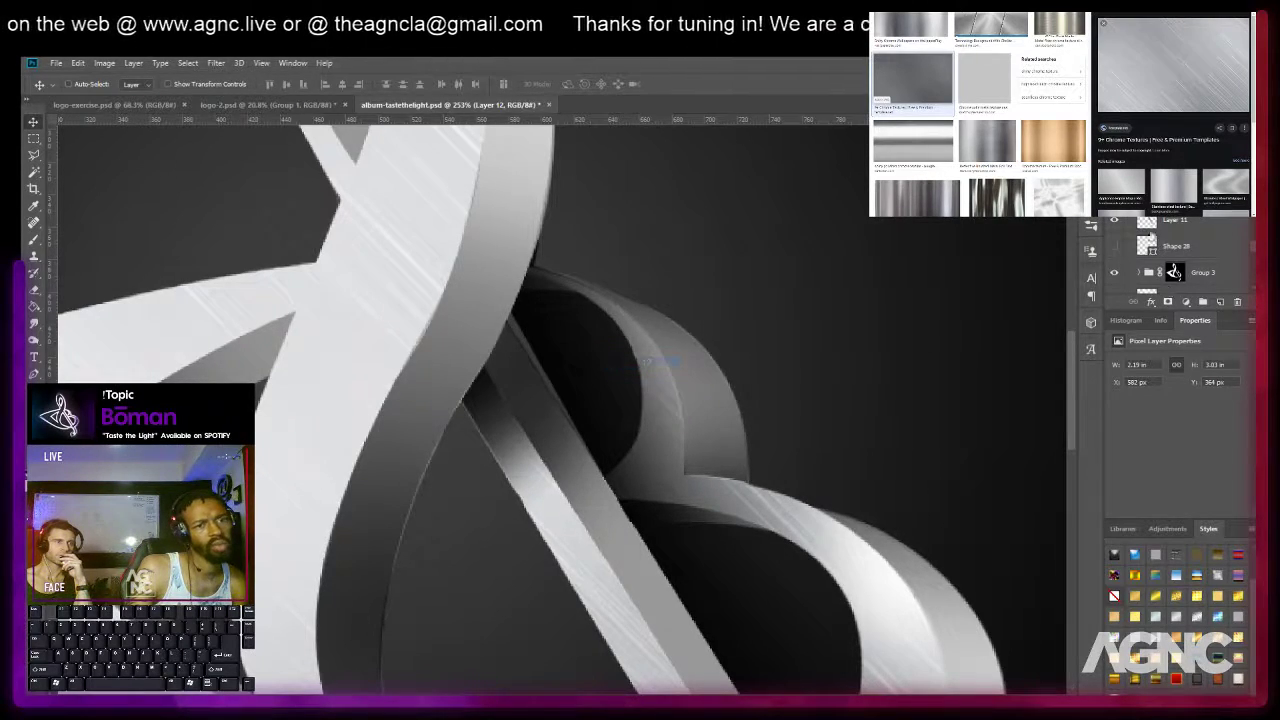
Compare the logo's looped strokes with and without Layer 11, up close and in the full view.
left_click(1114, 220)
left_click(1114, 220)
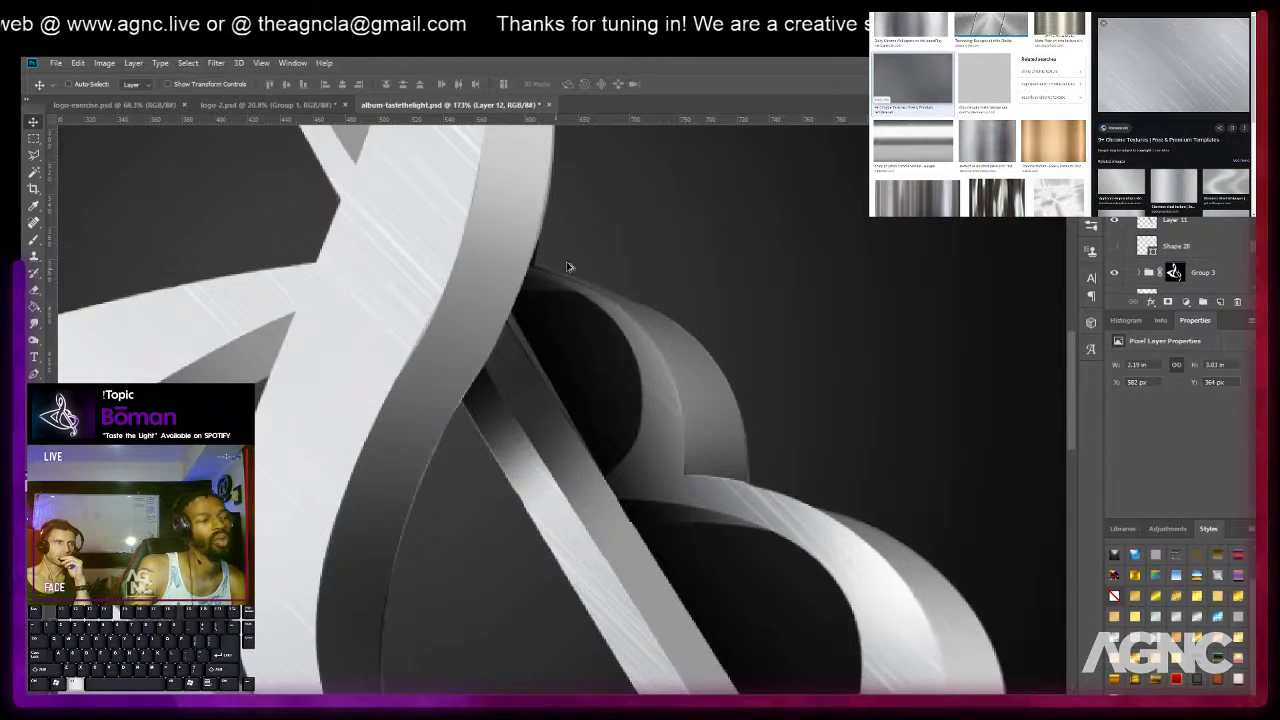
key("ctrl+0")
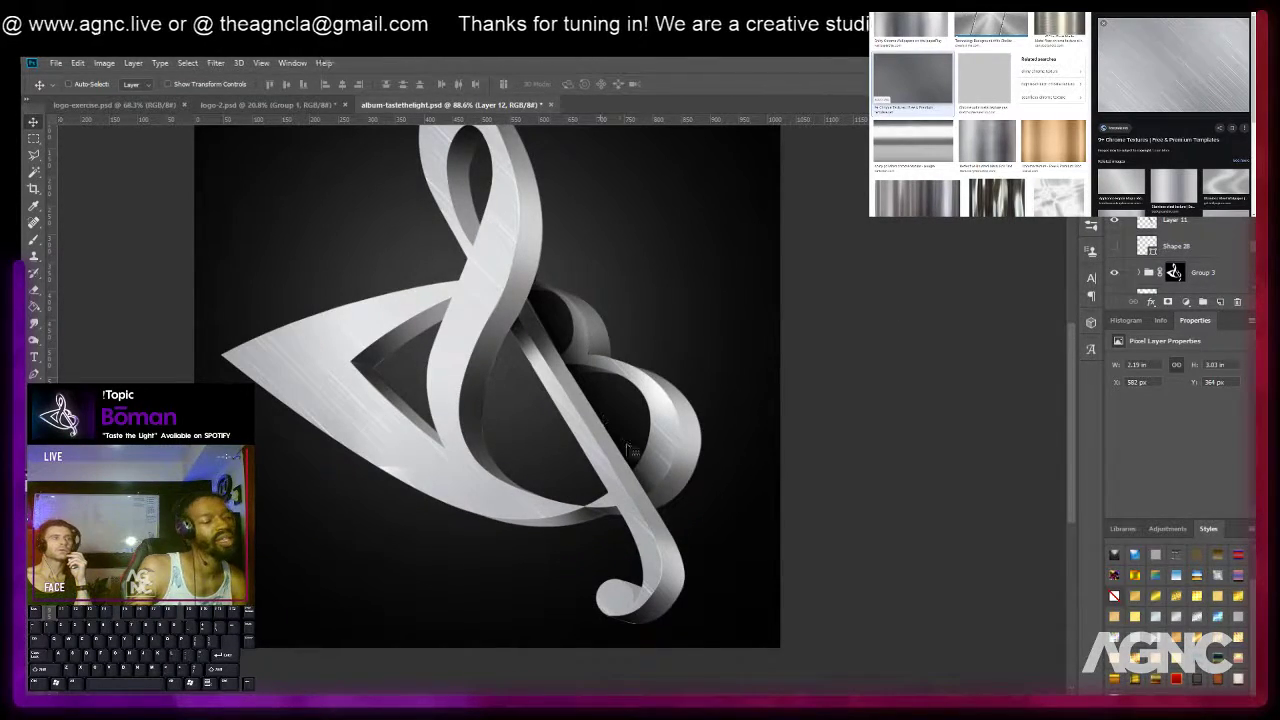
scroll(588, 335, "up", 8)
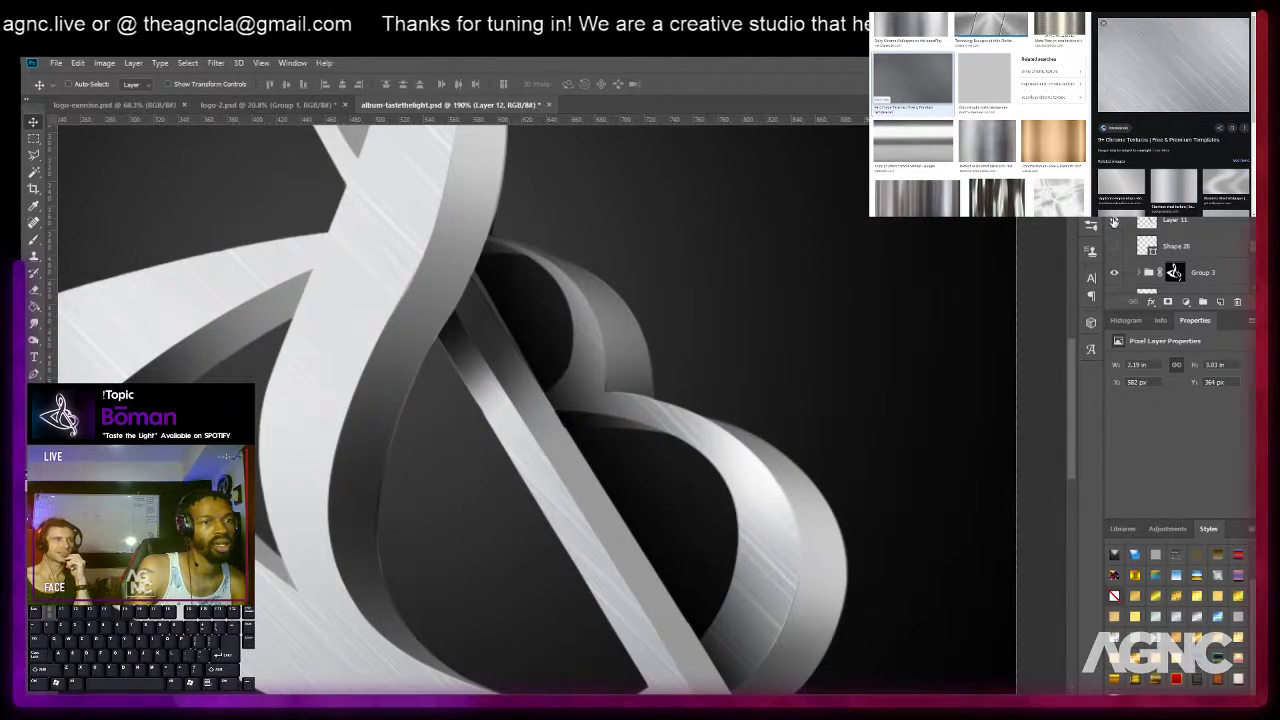
left_click(1114, 221)
left_click(1114, 221)
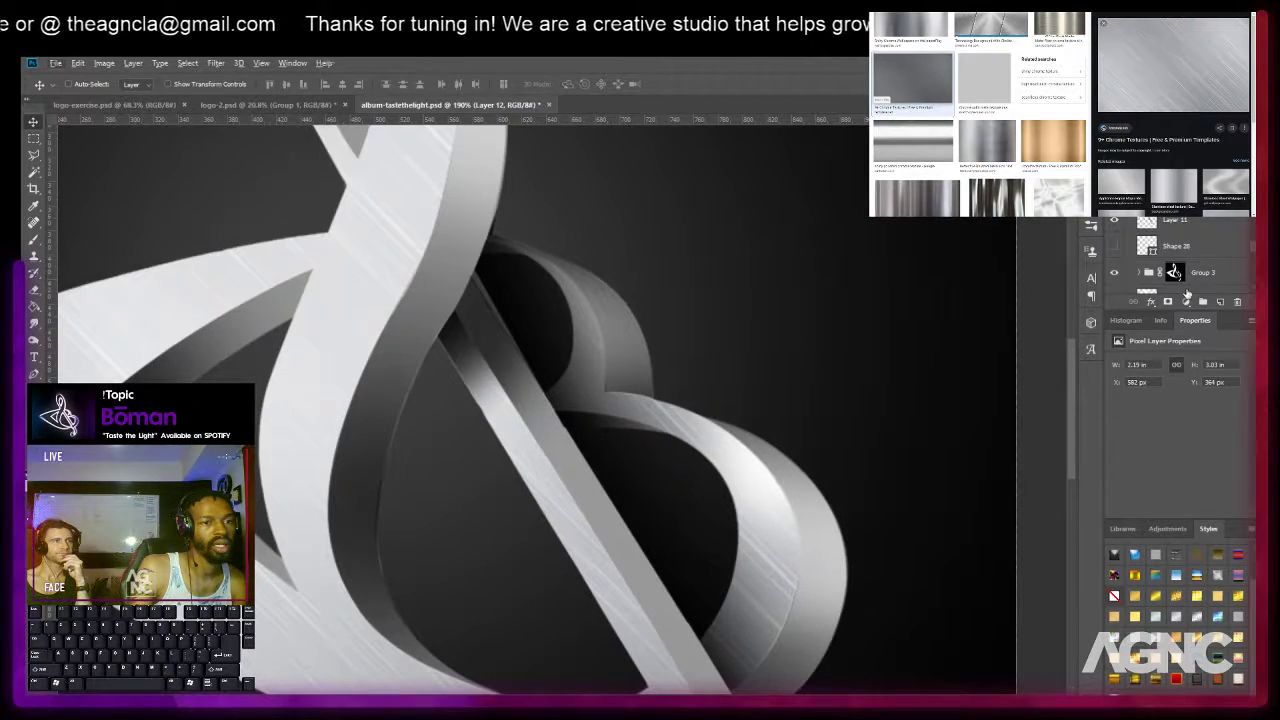
Load Group 3's mask as a selection, invert it, delete that area from Layer 11, and deselect.
left_click(1174, 273, "ctrl")
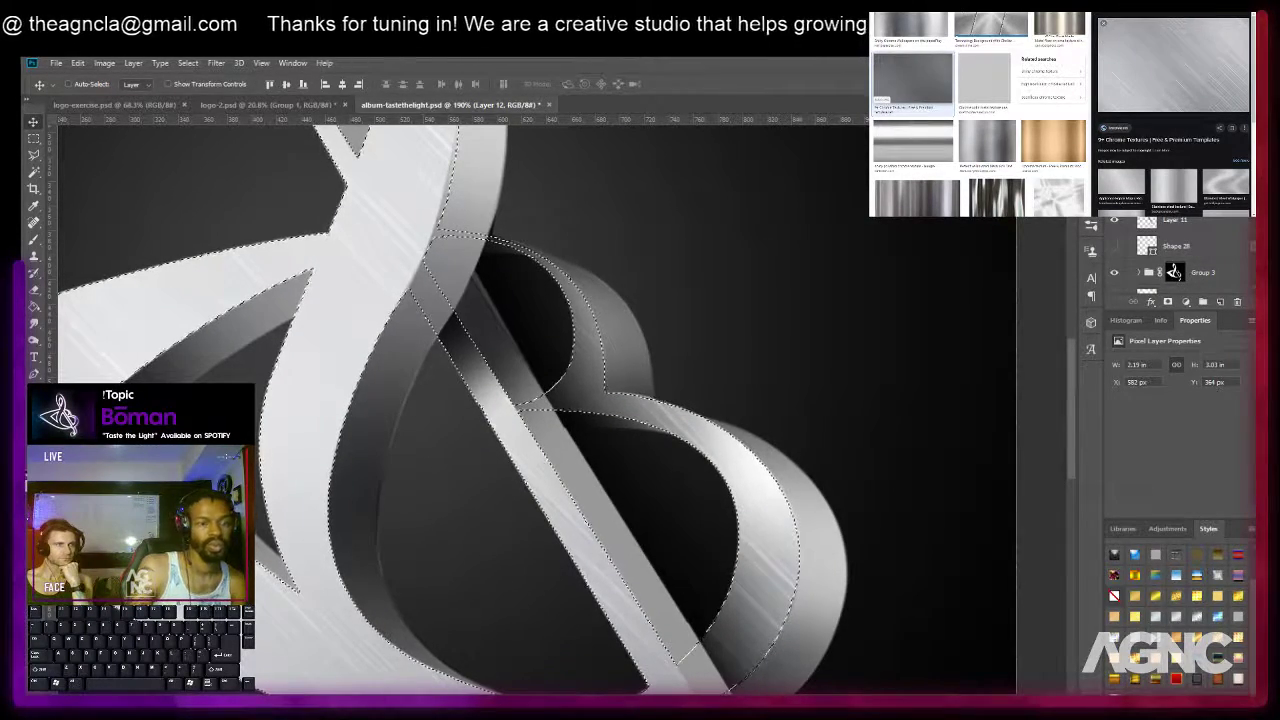
key("m")
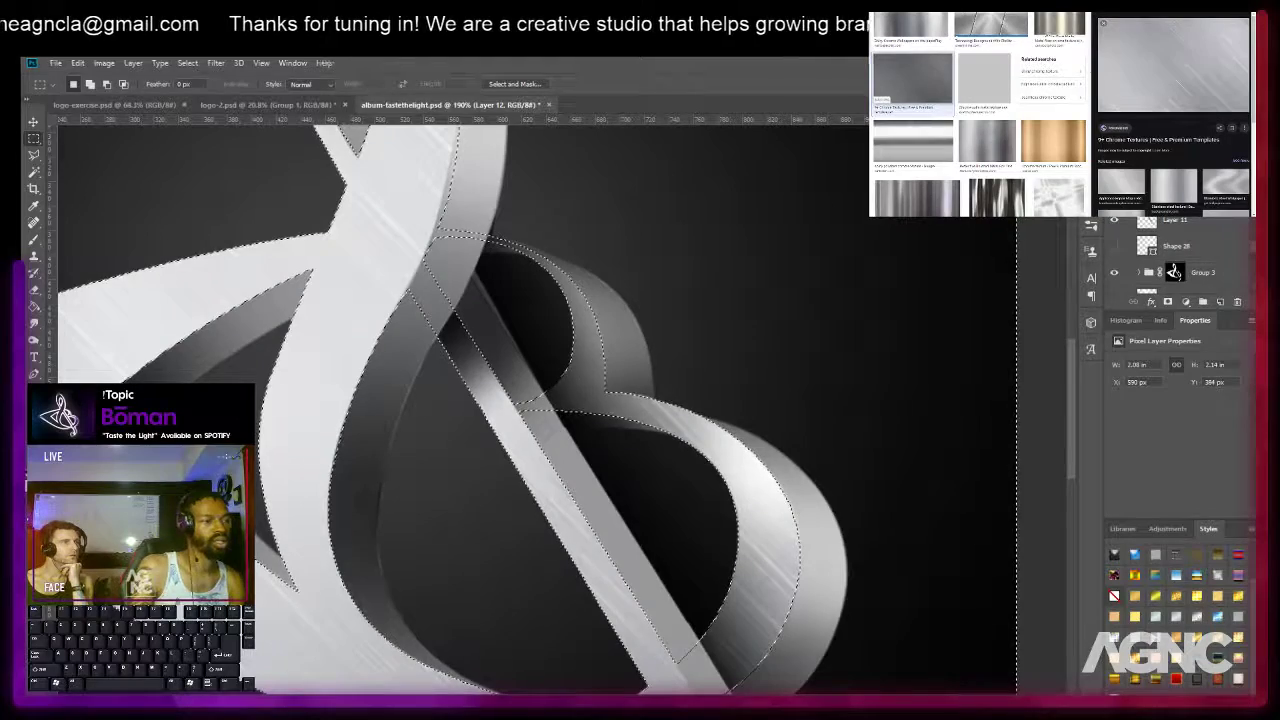
key("ctrl+shift+i")
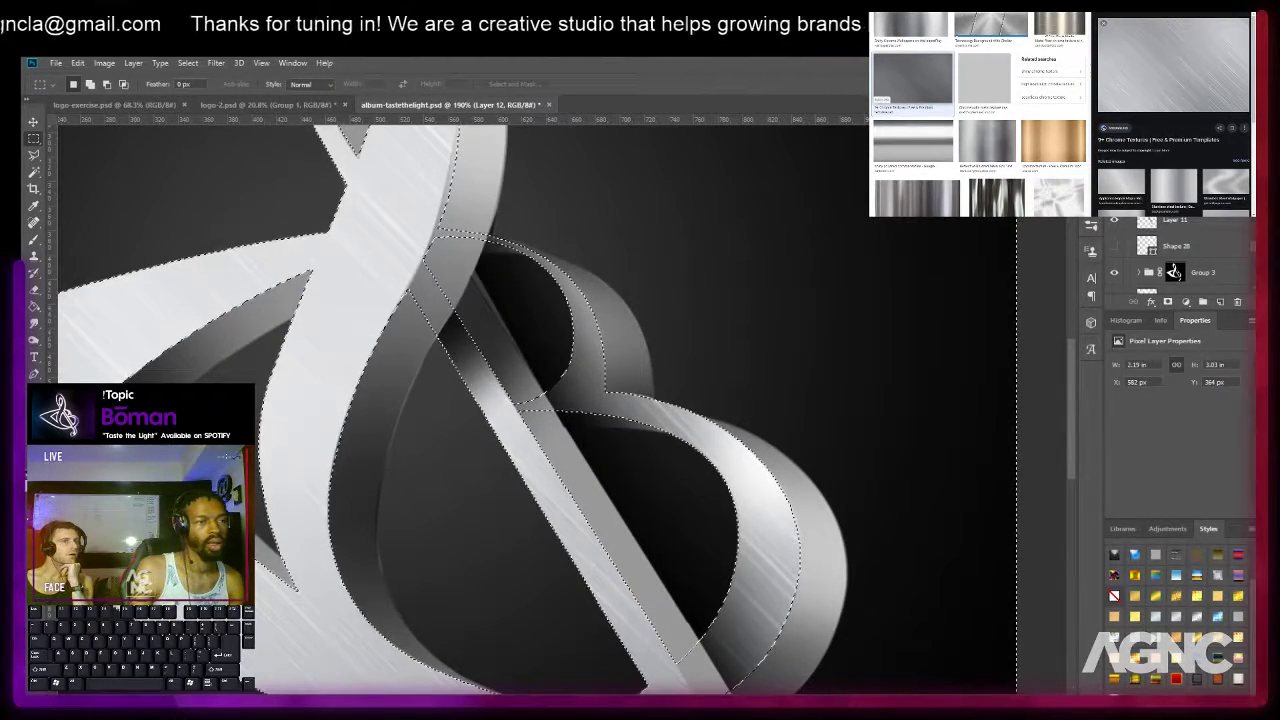
left_click(1181, 221)
key("Delete")
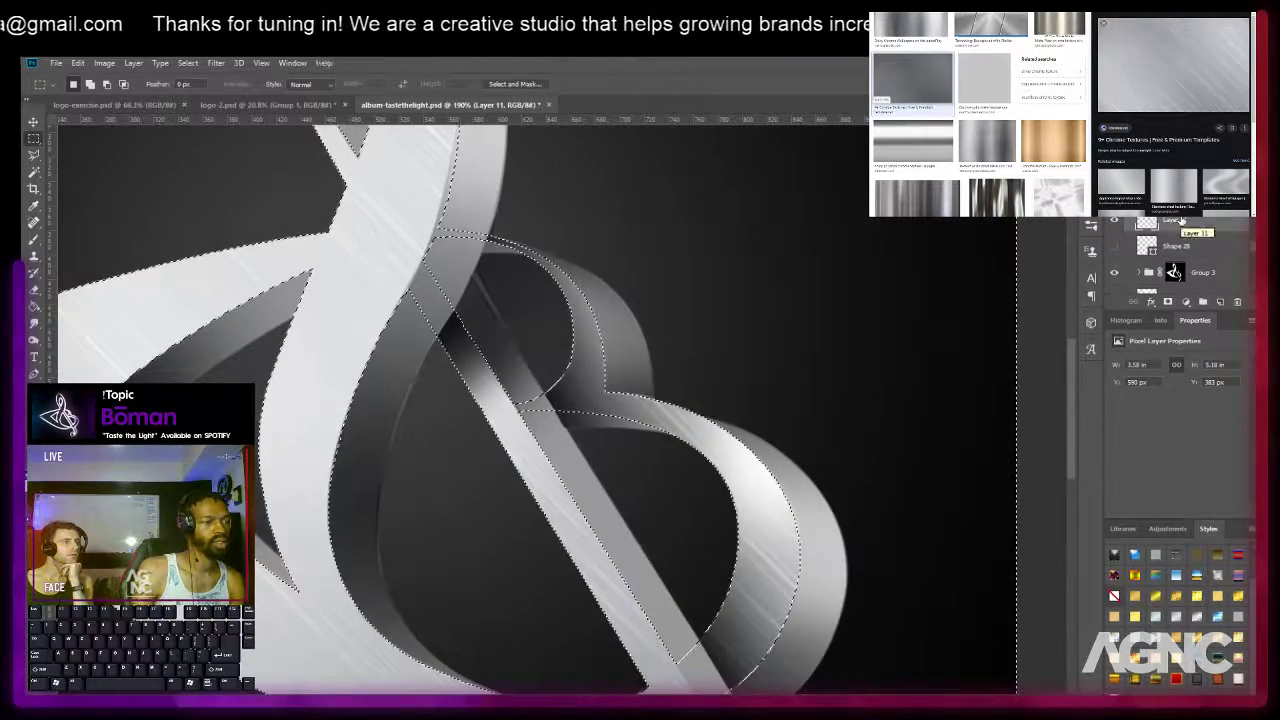
key("ctrl+d")
scroll(812, 282, "down", 8)
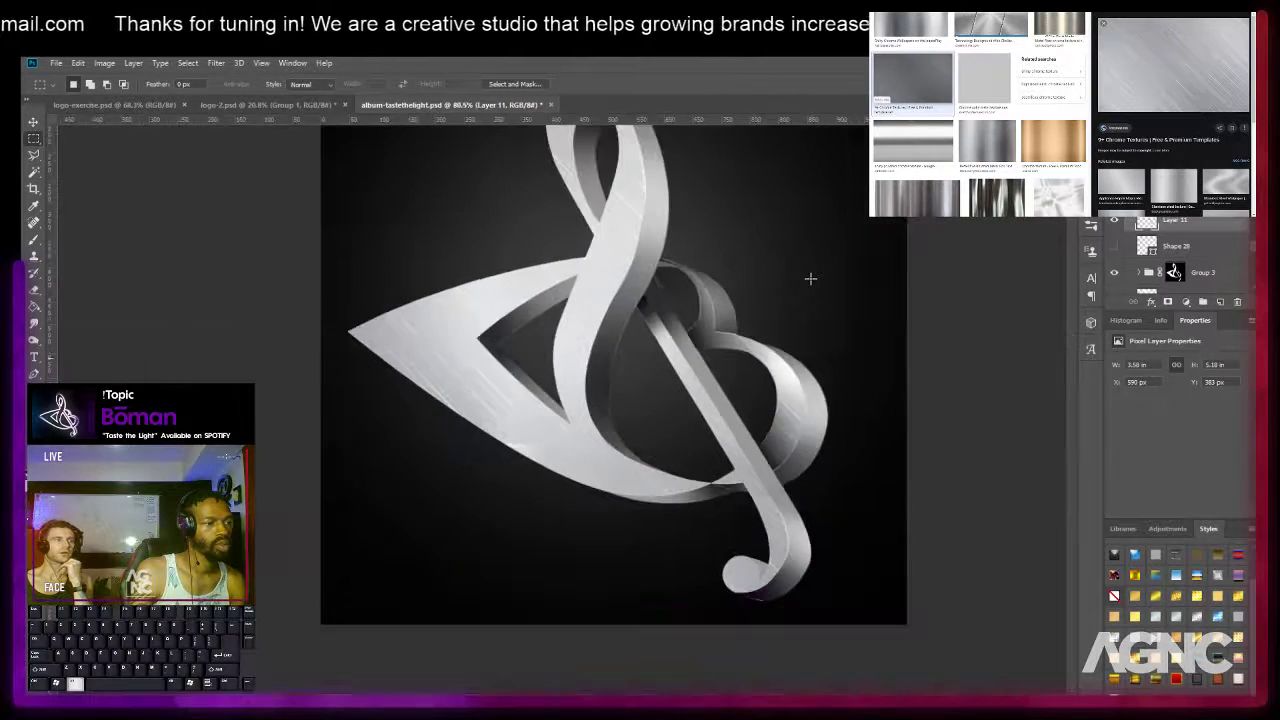
scroll(709, 383, "up", 3)
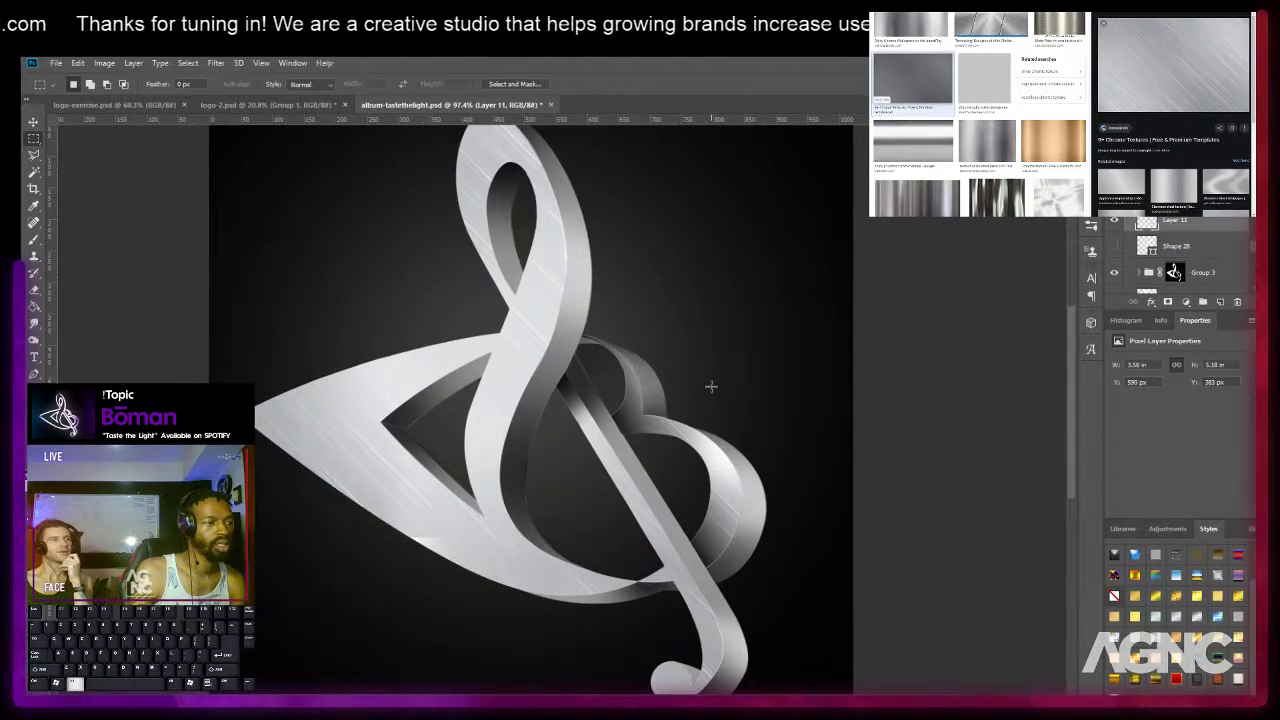
Duplicate Group 1 directly above the background glow on Layer 17 and merge the copy into a single layer.
key("v")
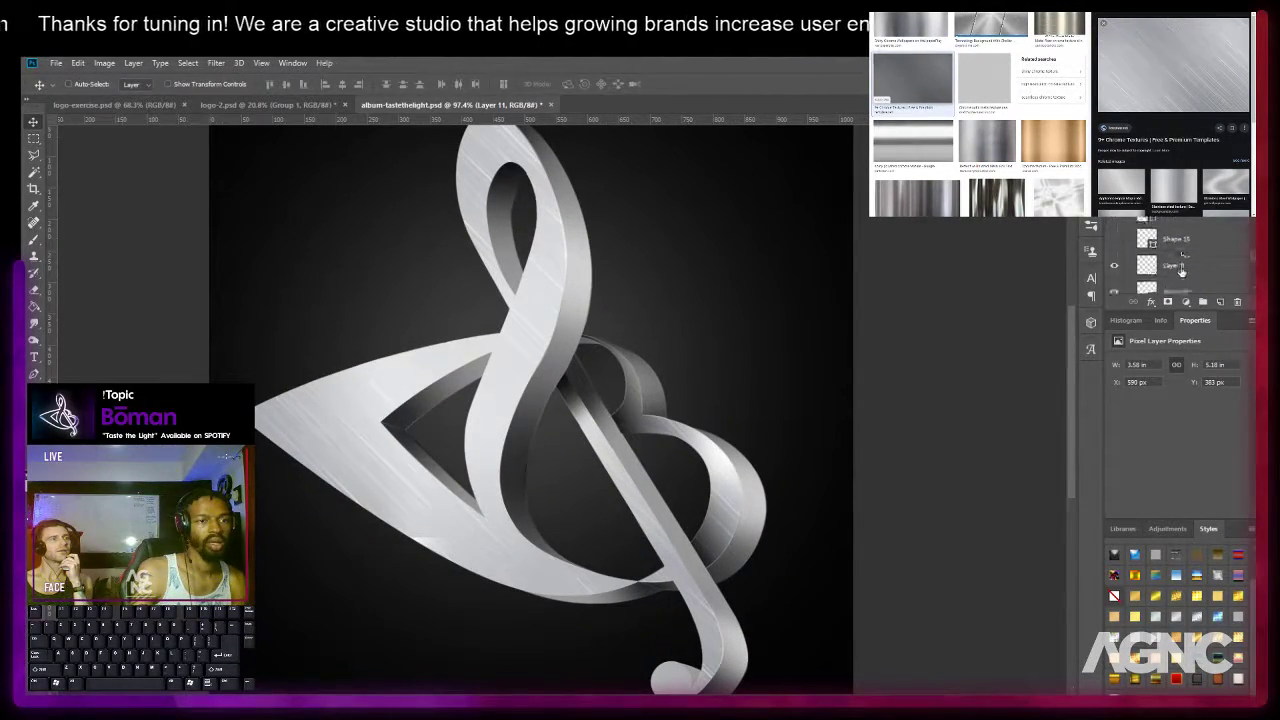
right_click(323, 314)
left_click(350, 316)
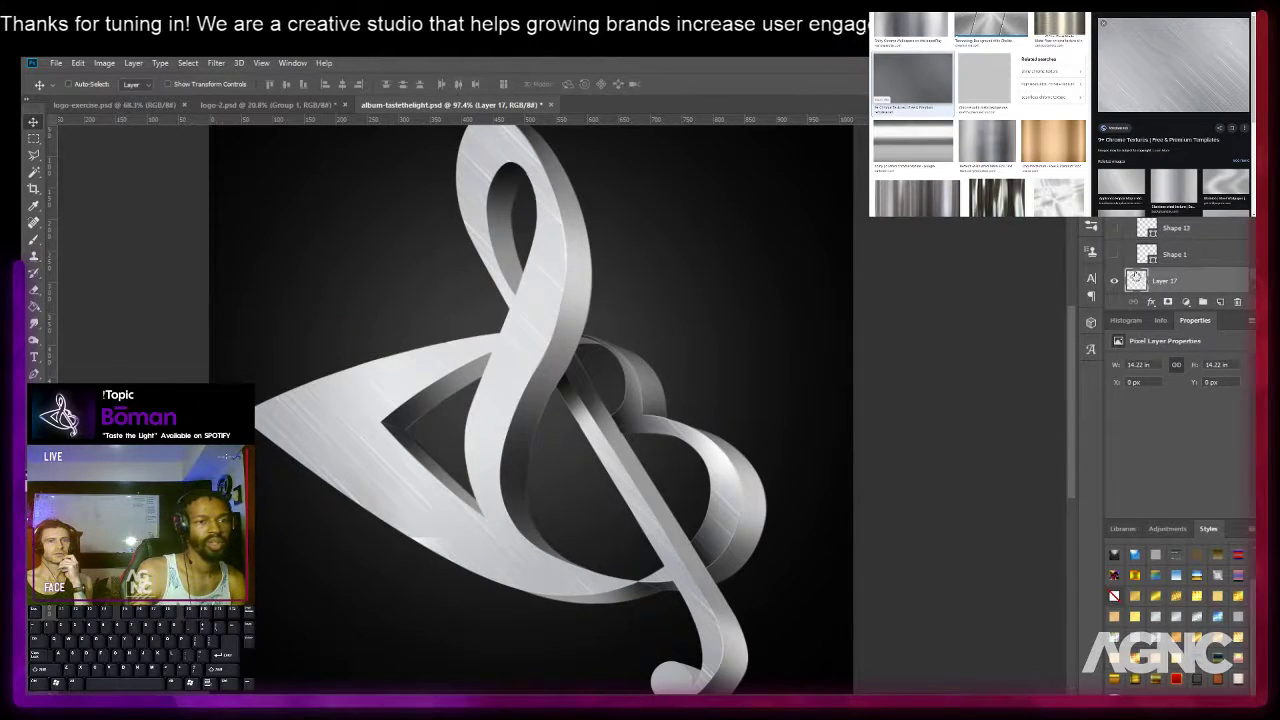
scroll(1178, 276, "up", 1)
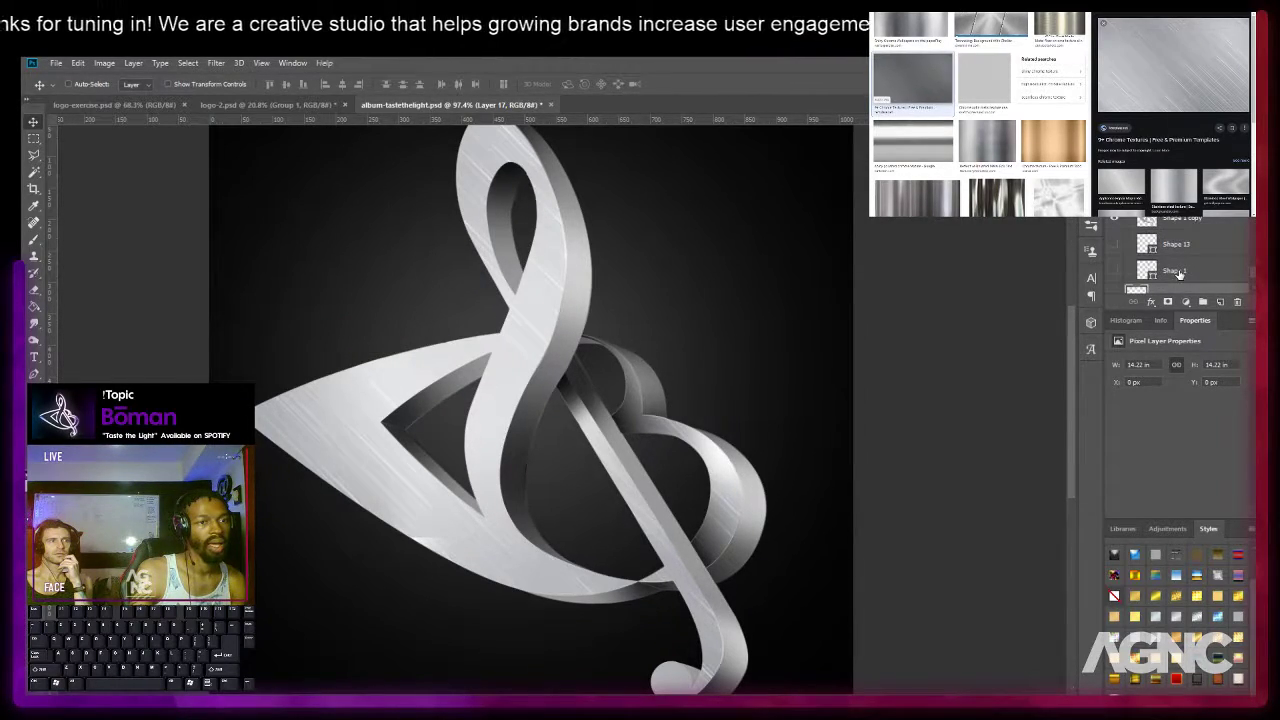
scroll(1178, 258, "up", 3)
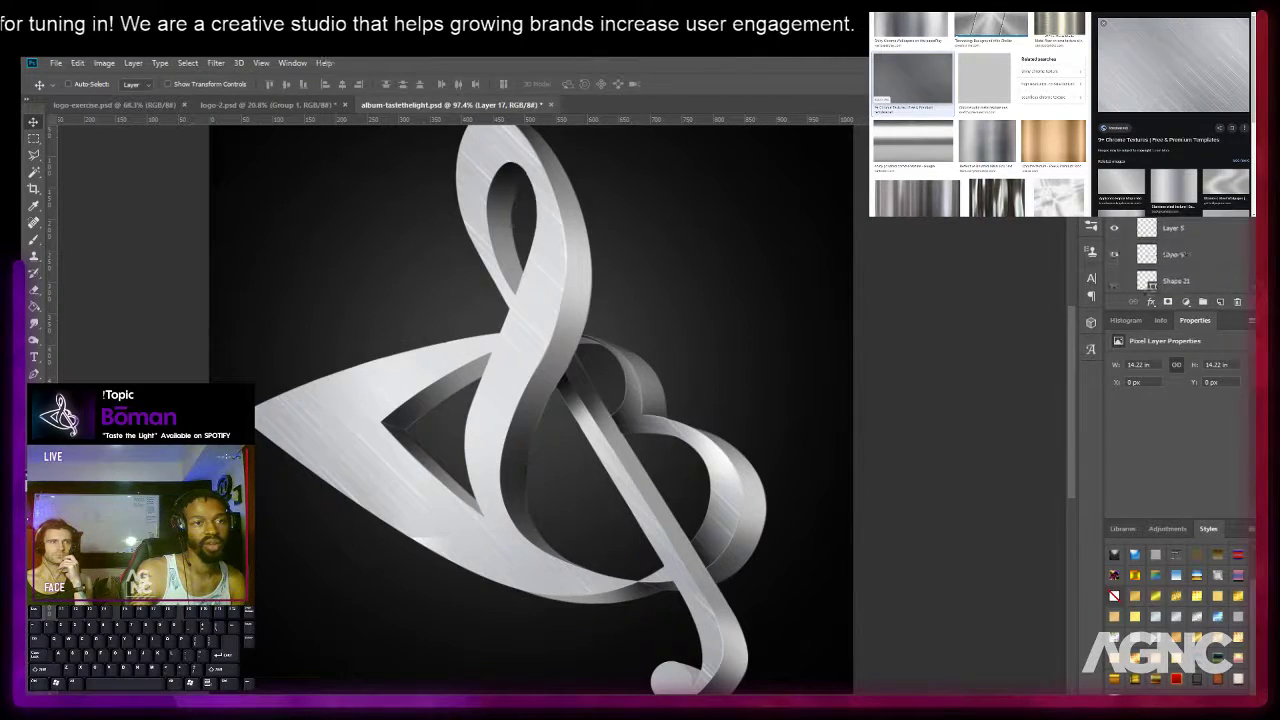
scroll(1178, 252, "down", 3)
left_click(1165, 188)
left_click_drag(1165, 188, 1165, 176)
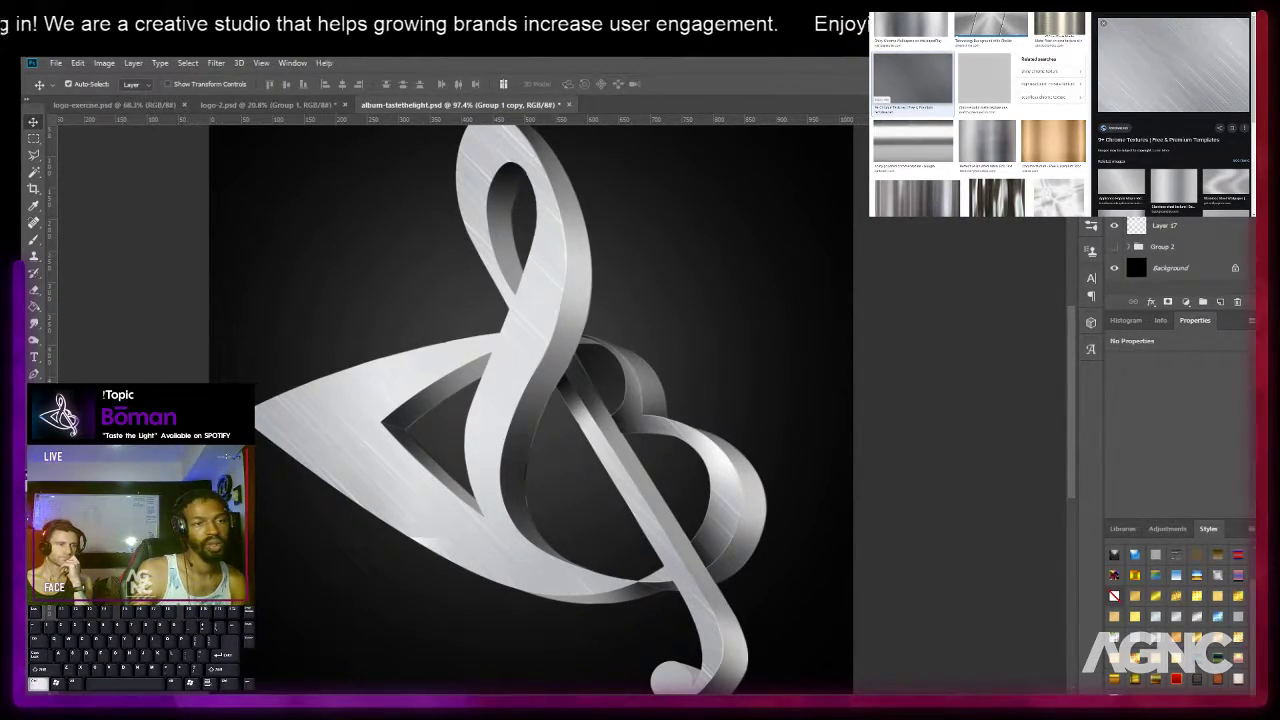
key("ctrl+e")
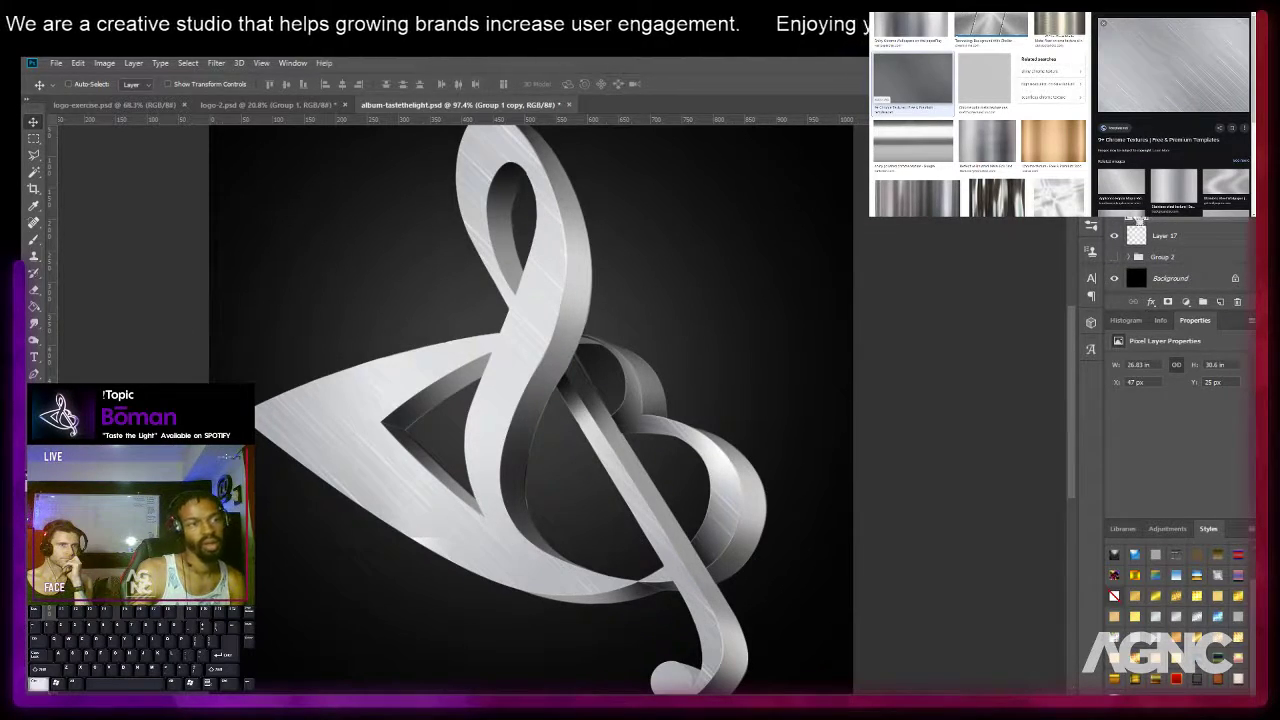
Load the merged logo copy's outline as a selection and shift it slightly down and to the right of the logo.
left_click(1136, 214, "ctrl")
key("m")
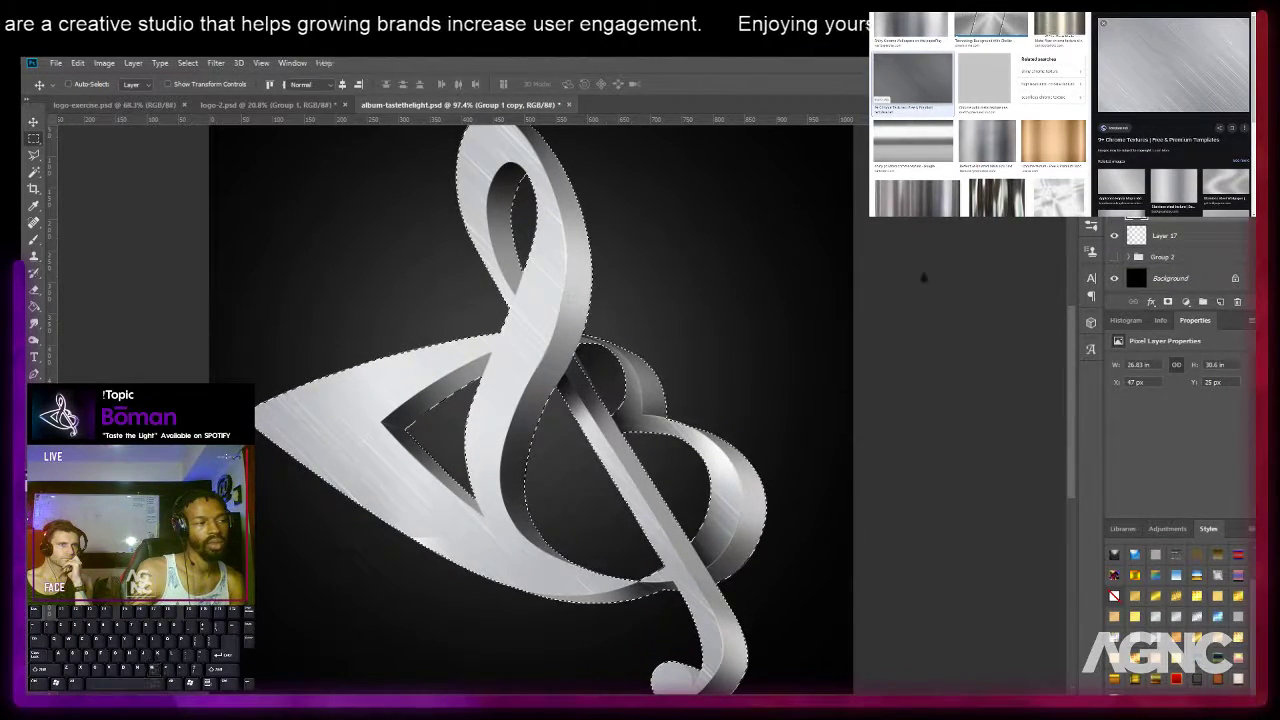
left_click_drag(668, 387, 686, 410)
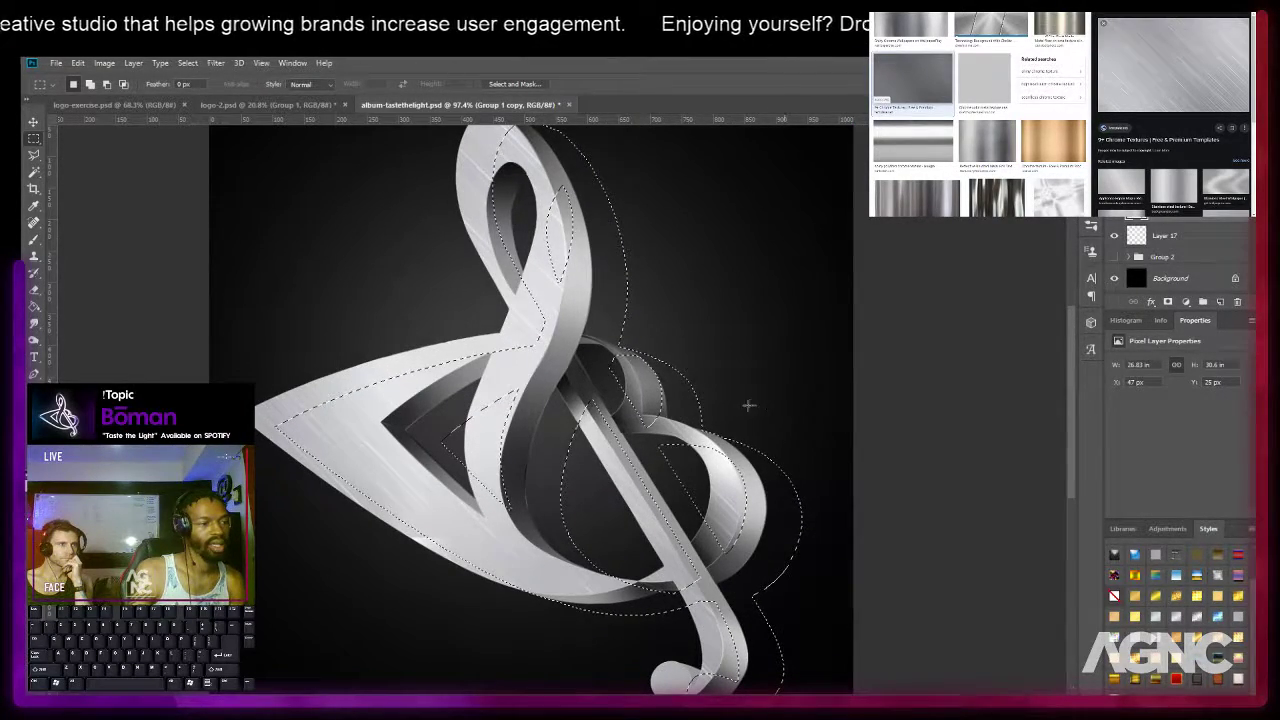
Try feathering the shifted logo selection by 100 pixels, and undo it.
left_click(188, 63)
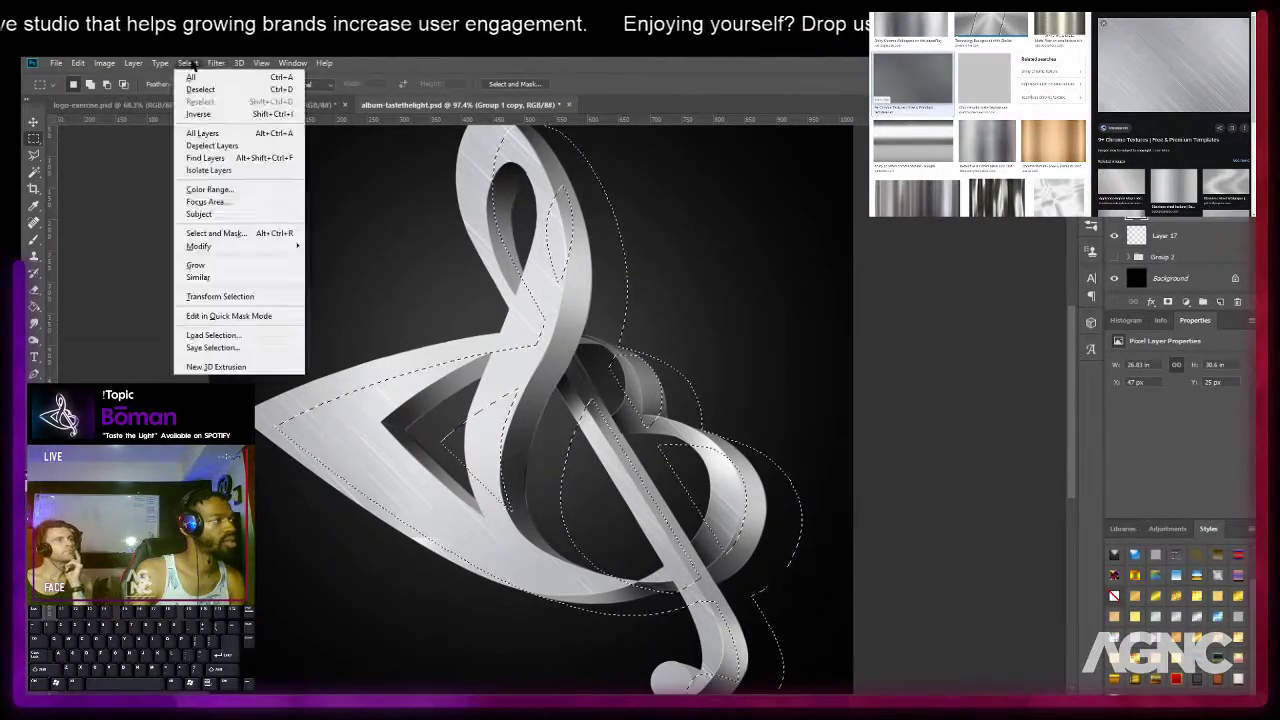
mouse_move(240, 246)
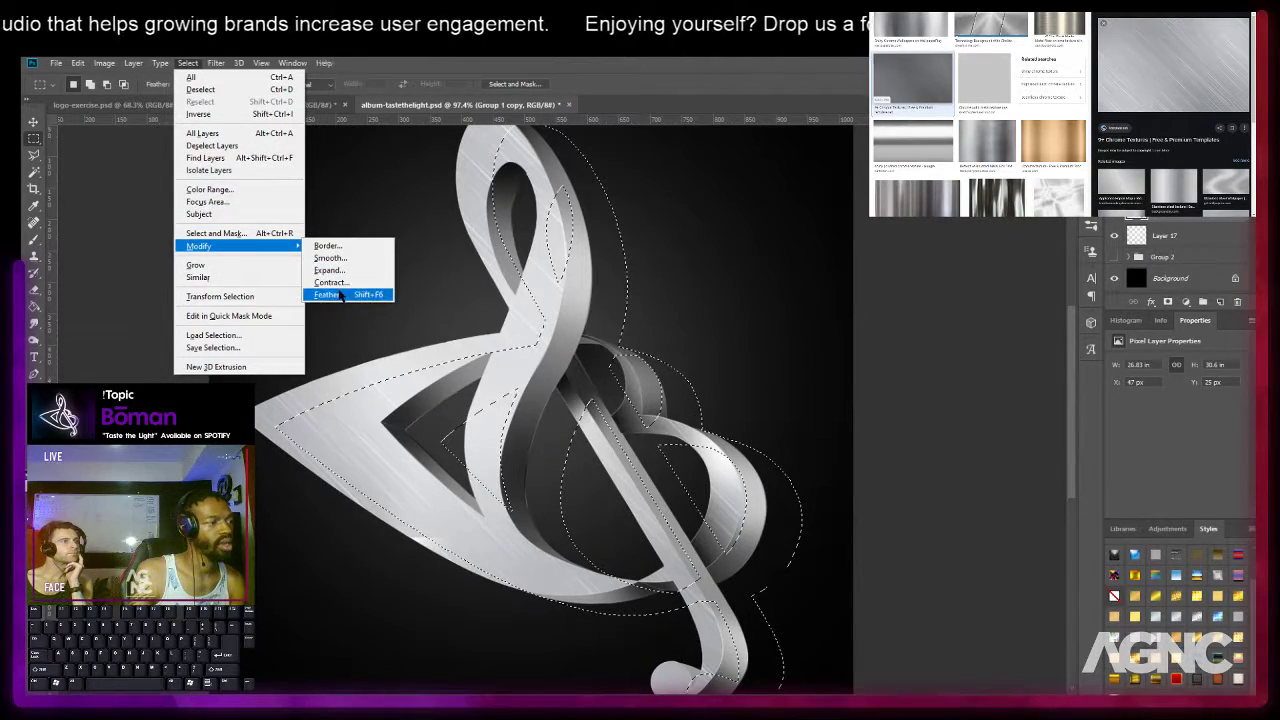
left_click(345, 296)
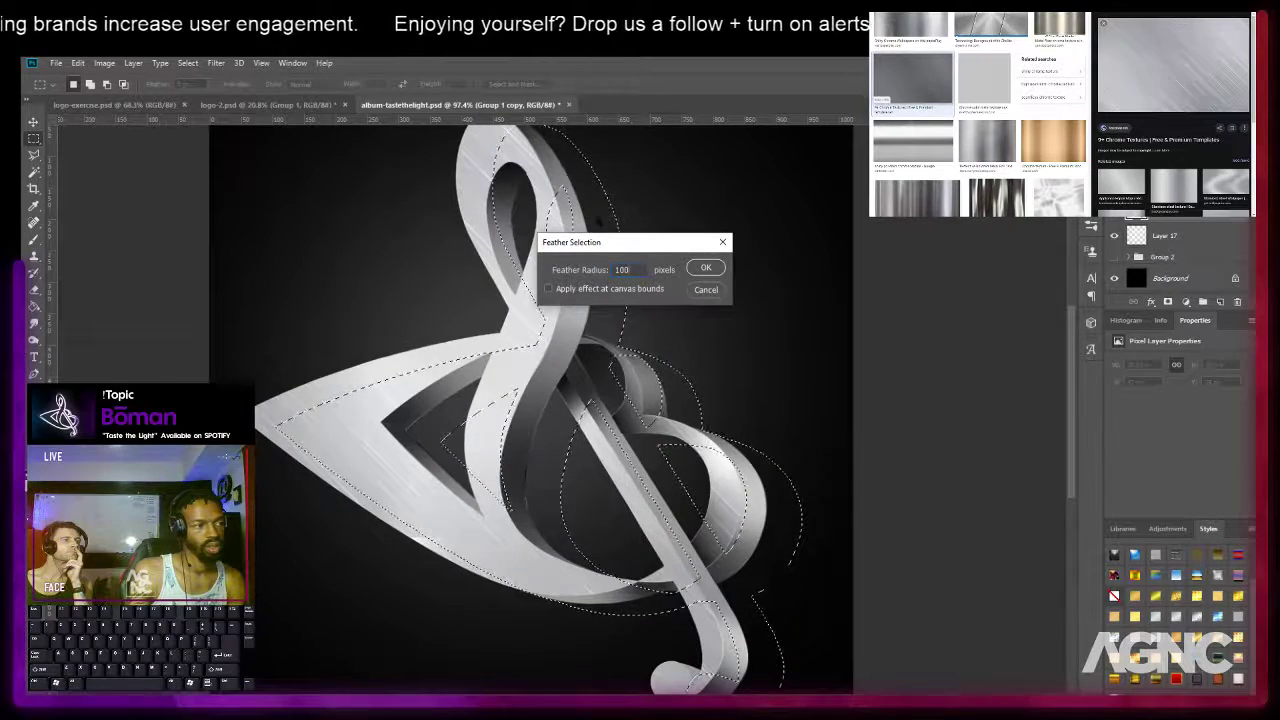
key("Return")
key("ctrl+z")
Feather the shifted logo selection again with the Feather command.
left_click(215, 62)
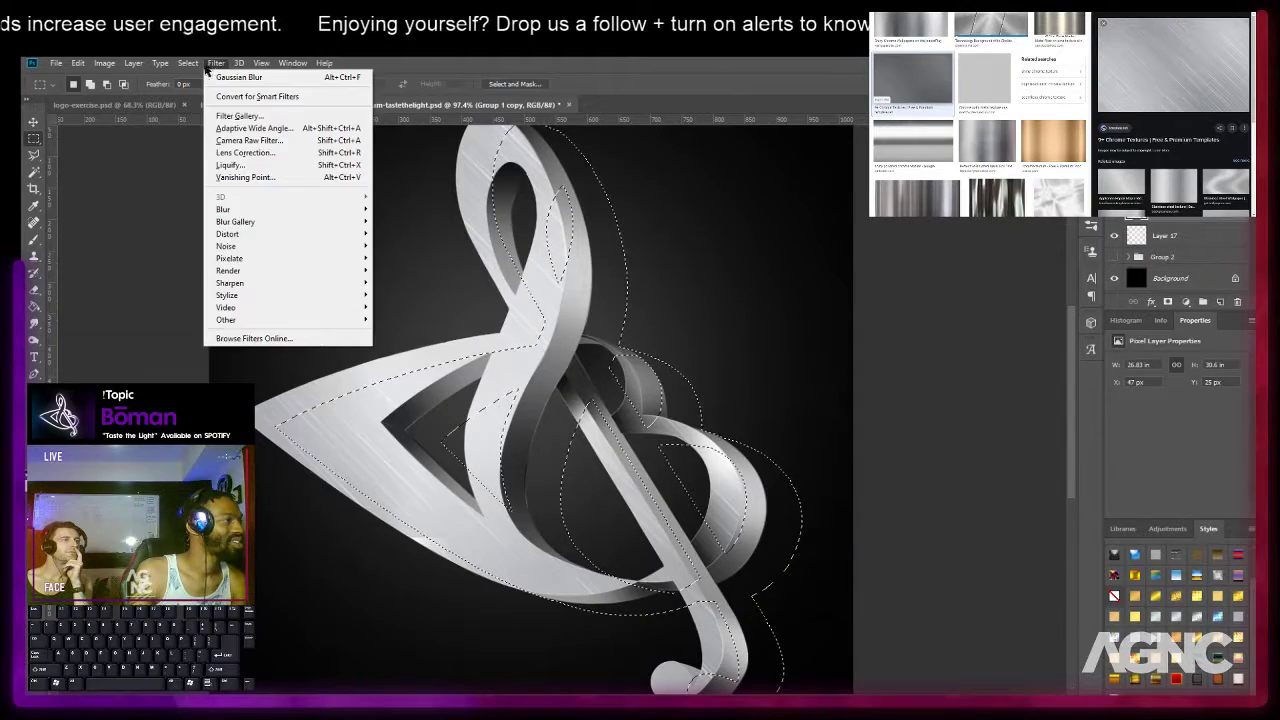
mouse_move(188, 62)
mouse_move(205, 246)
left_click(352, 296)
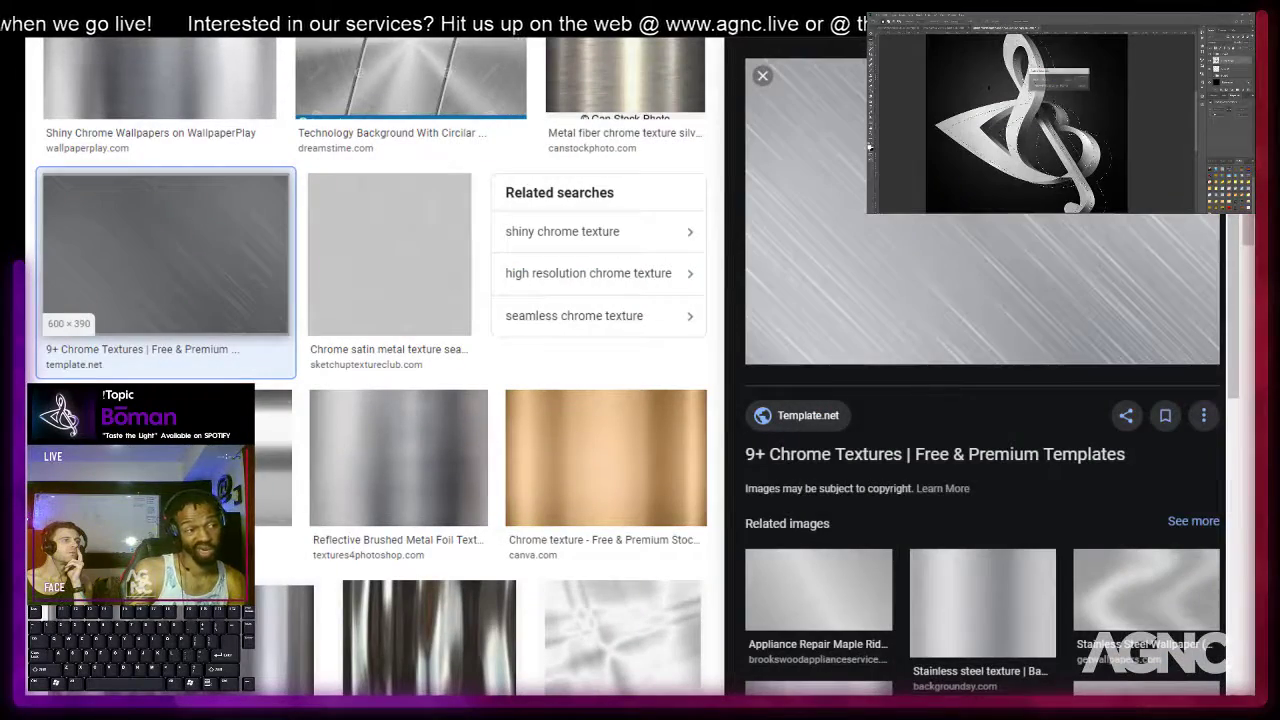
key("Return")
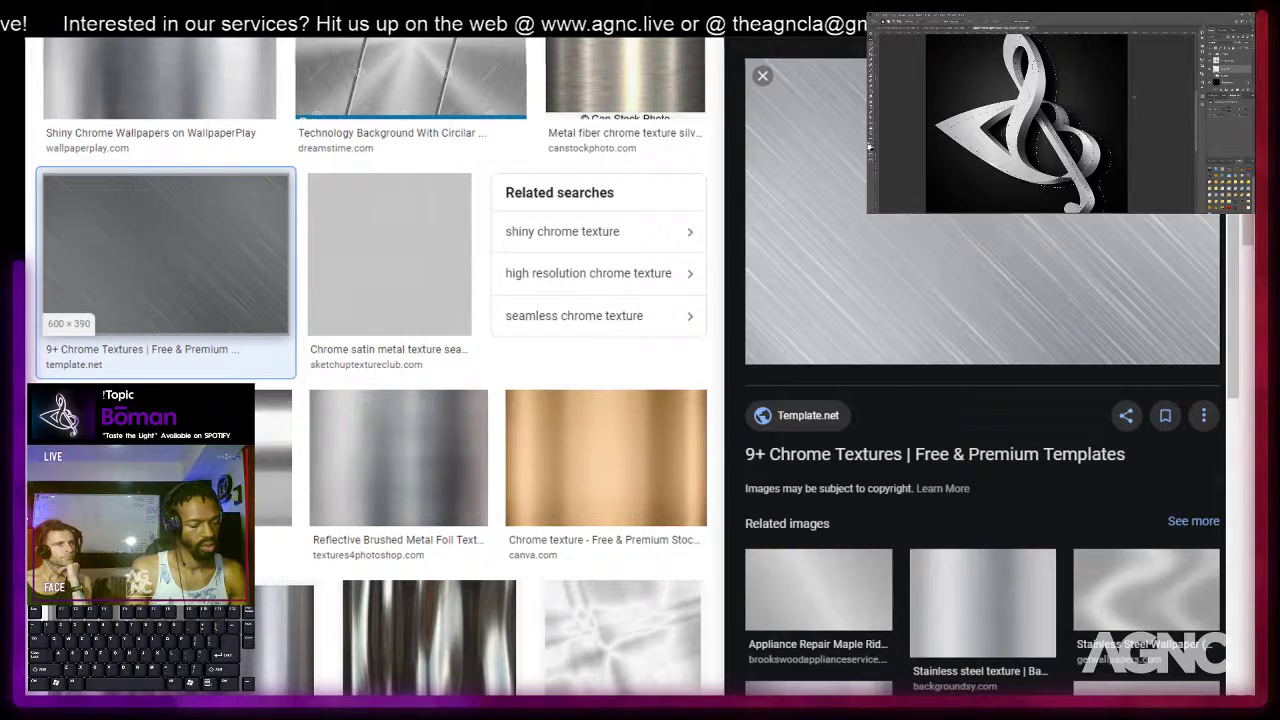
Open the "Chrome curtain (Texture)" result from Filter Forge in the browser's image search and copy its image.
scroll(1134, 97, "down", 6)
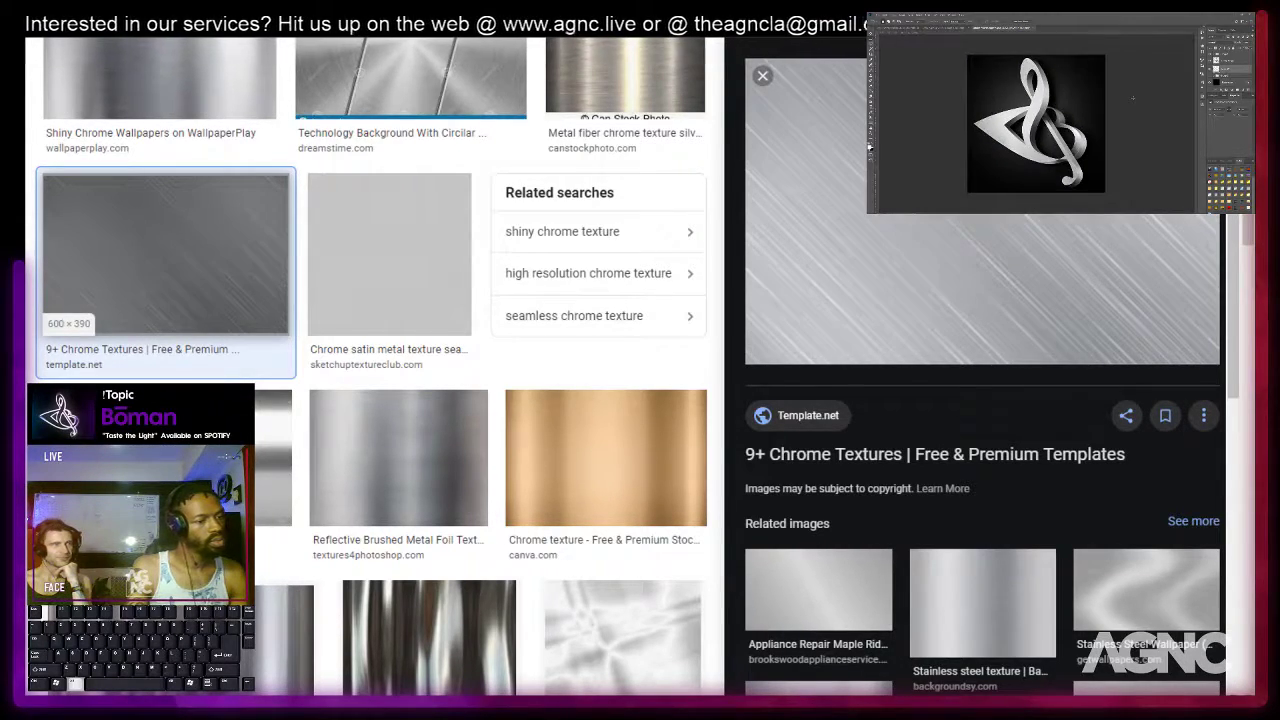
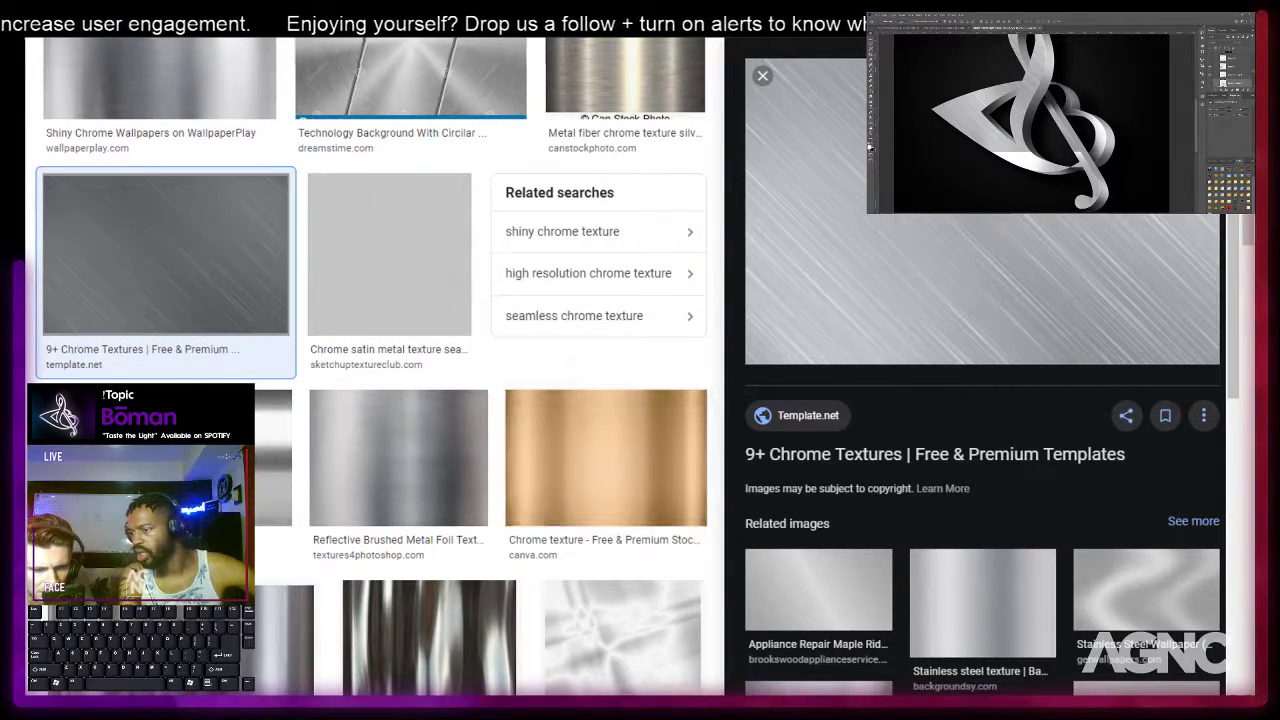
left_click(426, 645)
scroll(358, 470, "down", 3)
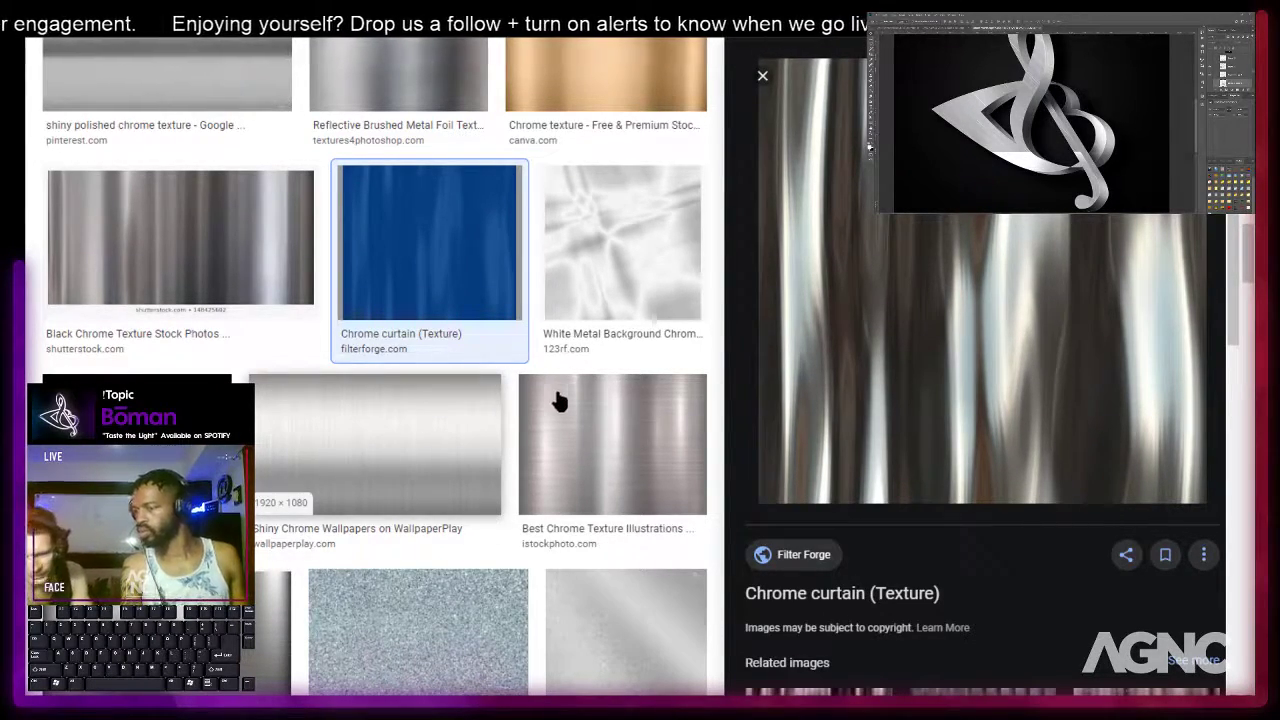
right_click(929, 332)
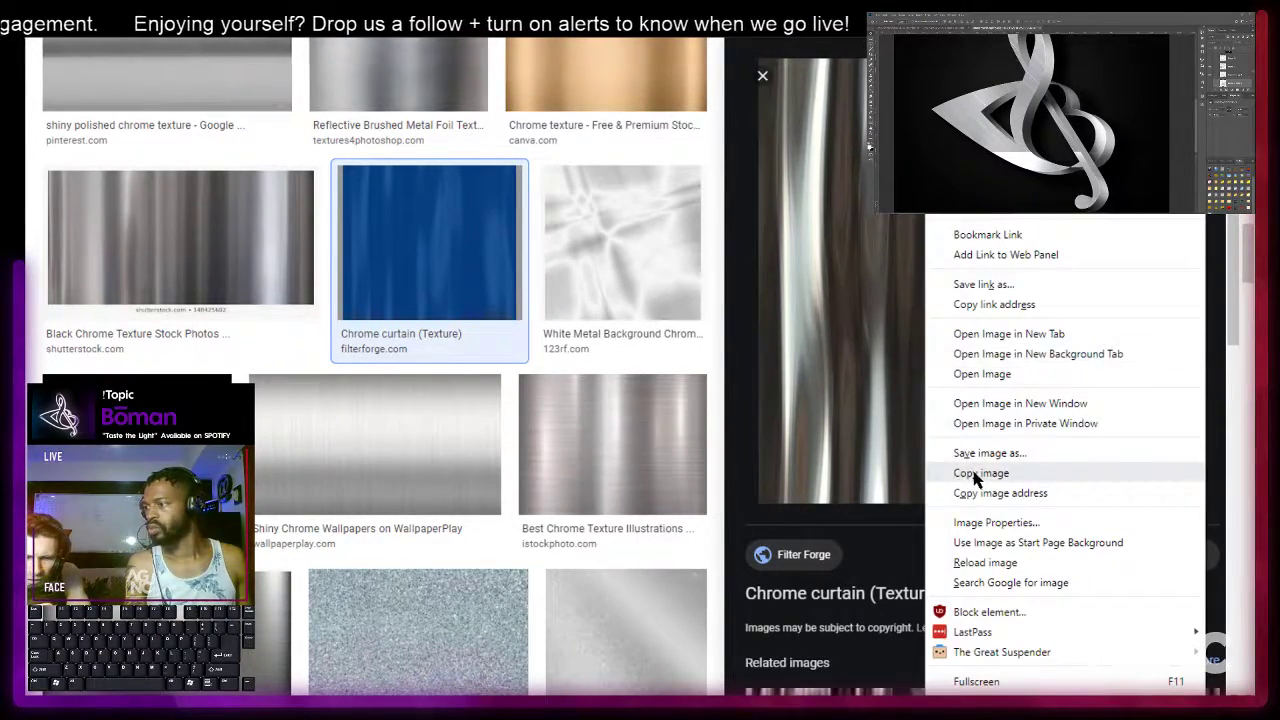
left_click(978, 473)
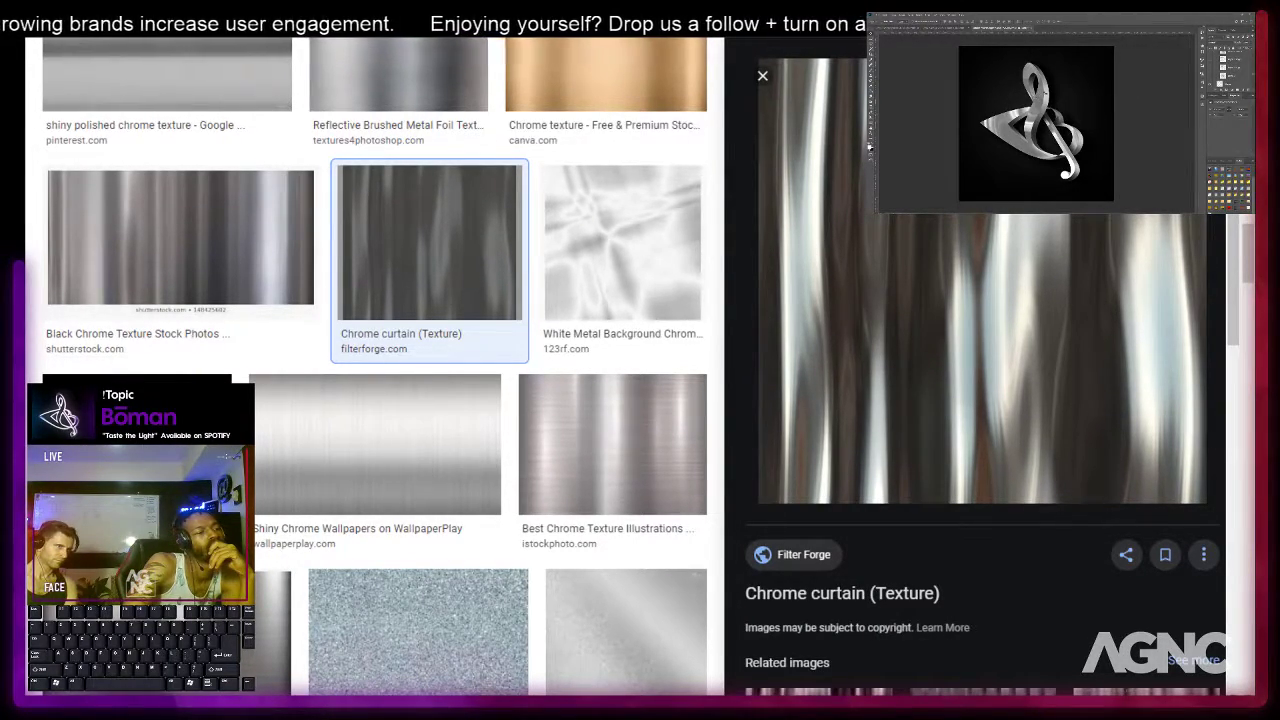
Browse further through the chrome texture image results for another metal texture for the logo.
scroll(383, 237, "down", 5)
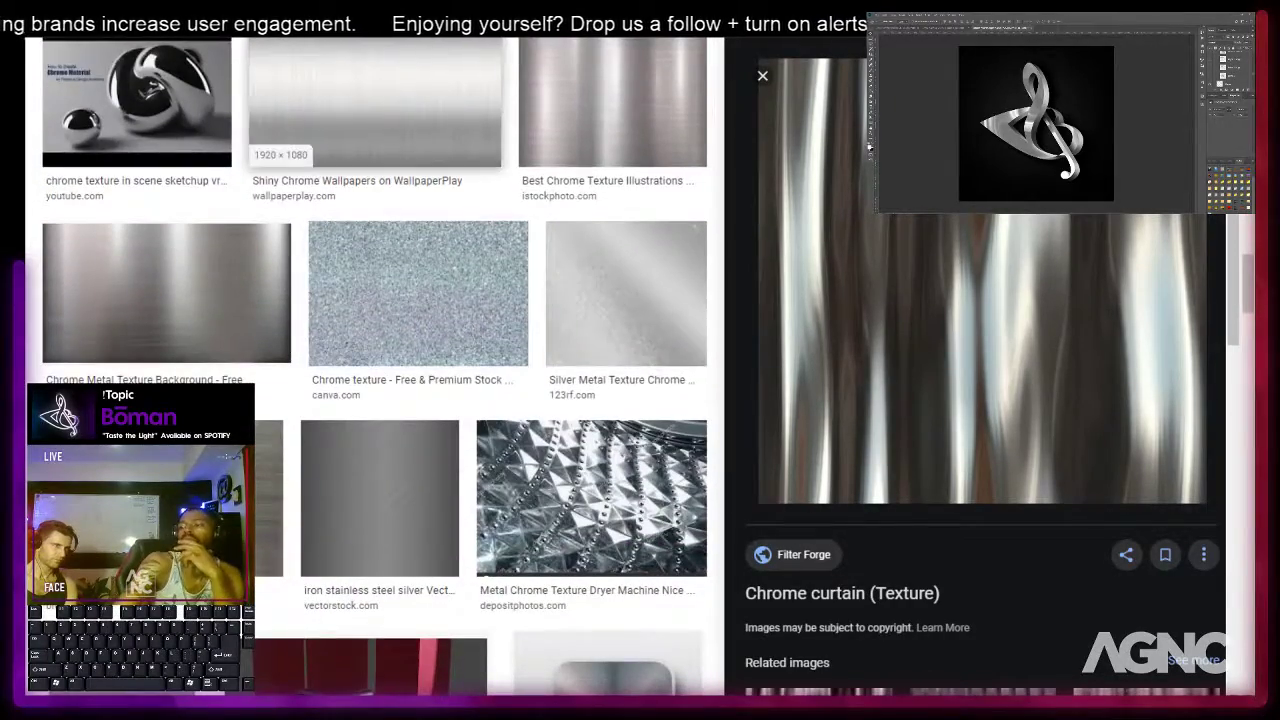
scroll(603, 370, "down", 5)
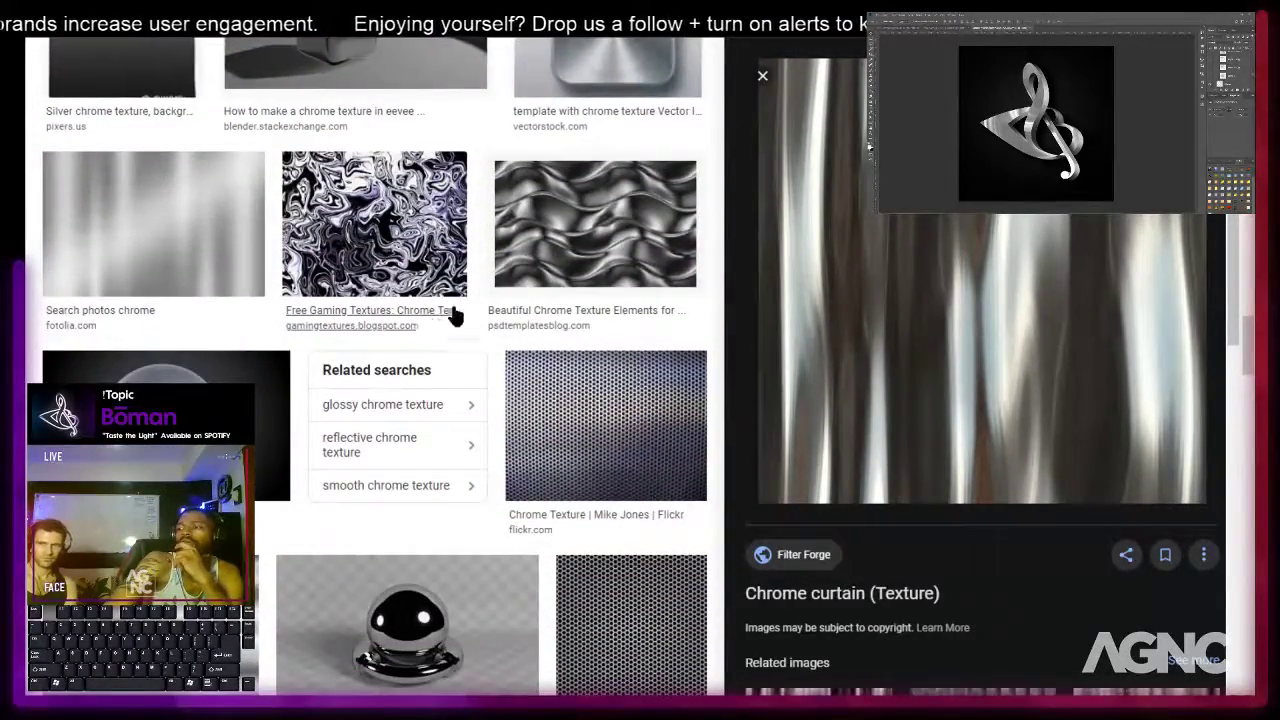
scroll(587, 260, "down", 2)
scroll(513, 316, "down", 1)
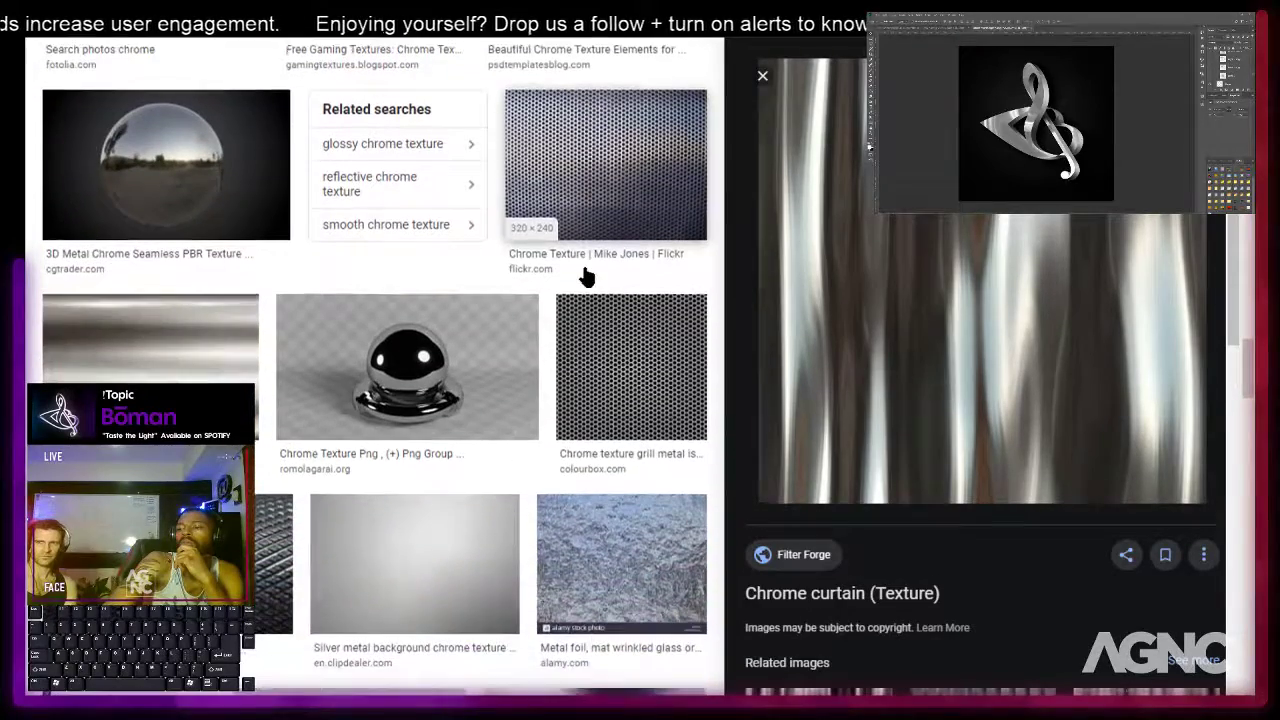
scroll(436, 382, "up", 3)
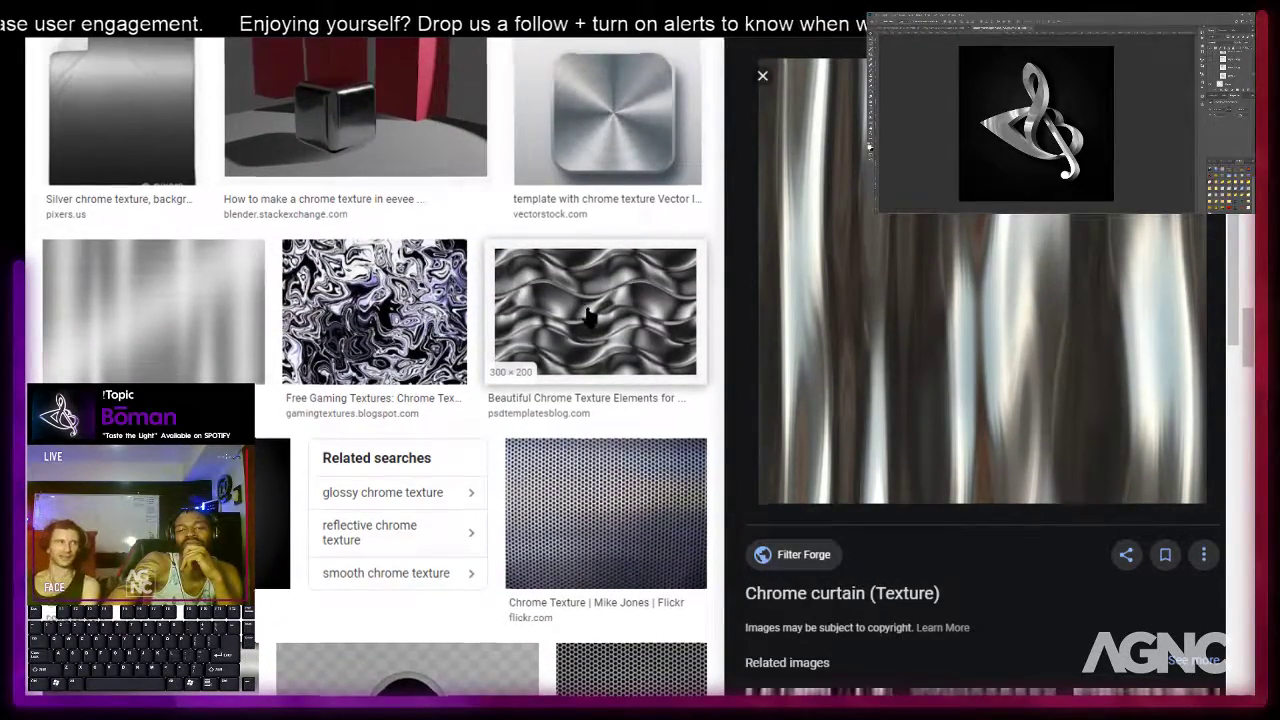
scroll(585, 315, "up", 2)
scroll(585, 315, "down", 1)
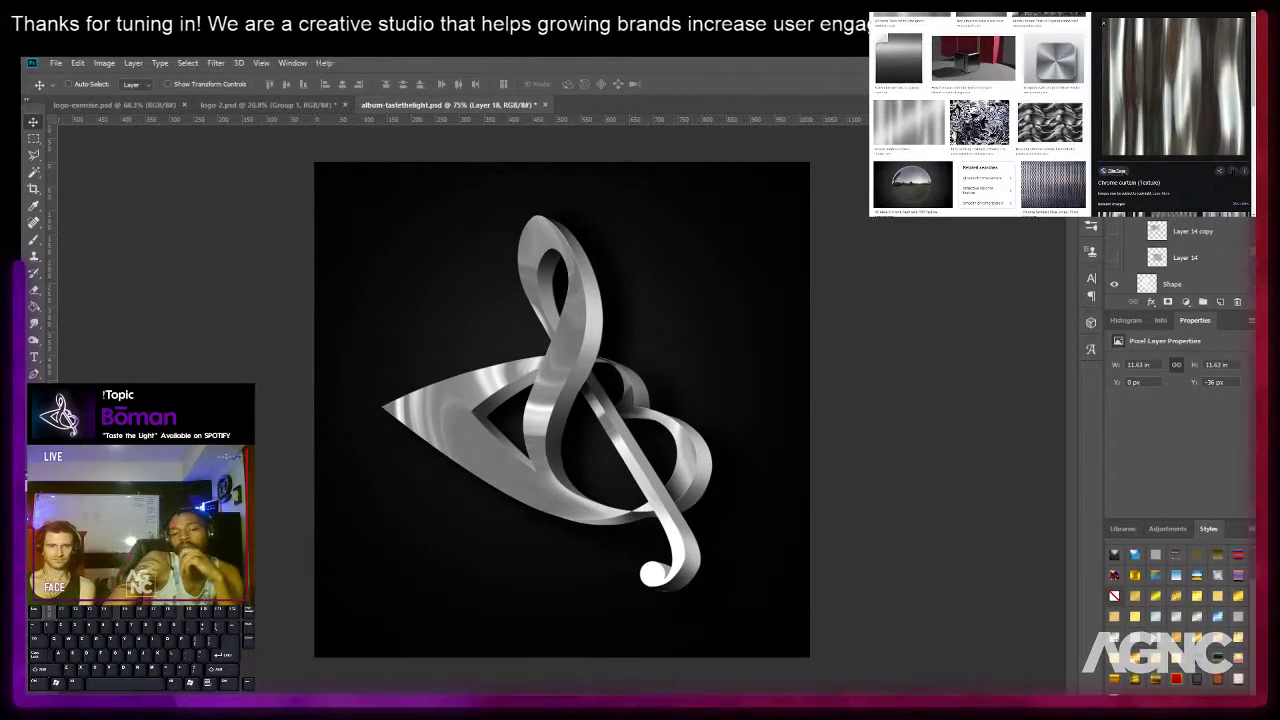
scroll(980, 116, "down", 5)
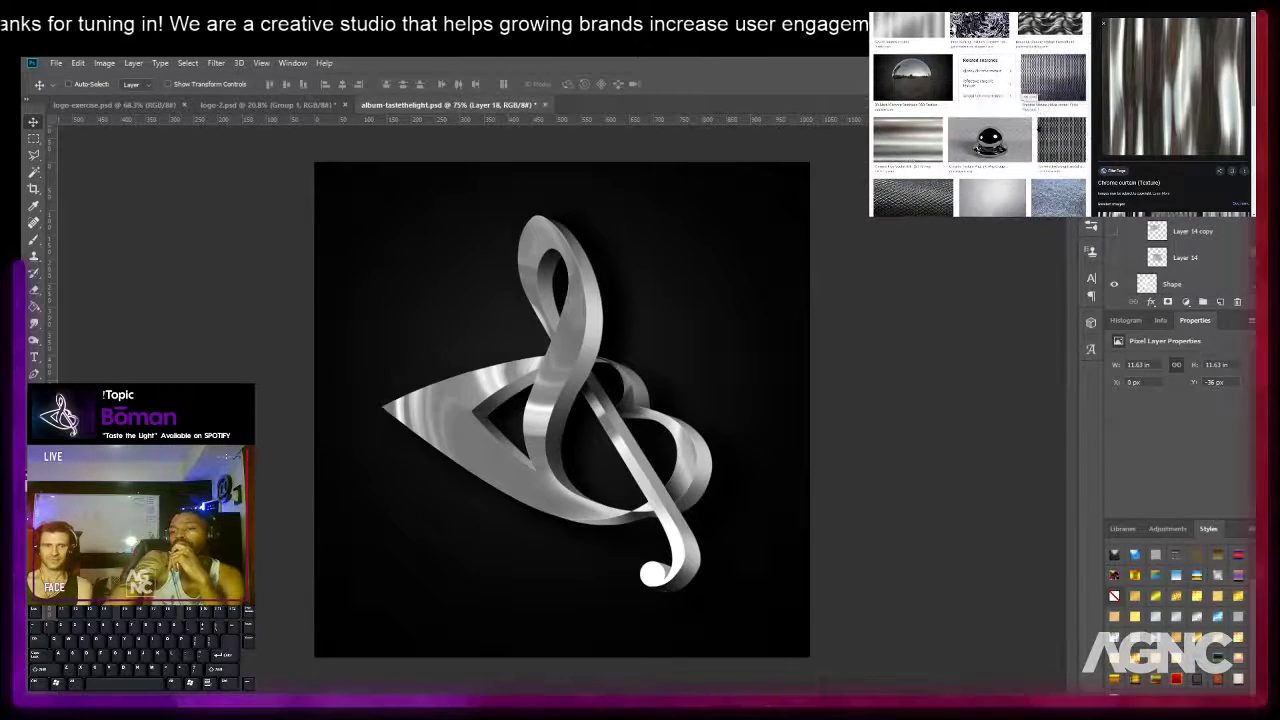
scroll(980, 116, "down", 5)
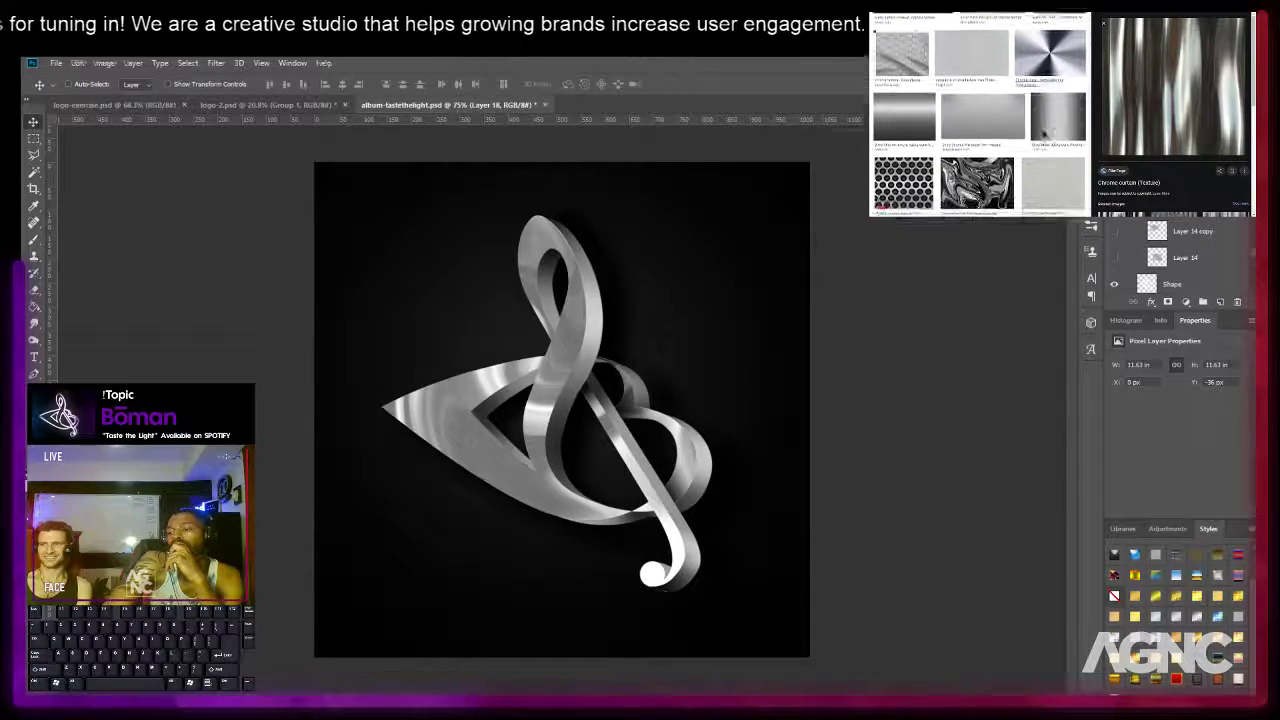
Preview the liquid-marble chrome image and a related marble image as possible textures for the logo.
left_click(976, 124)
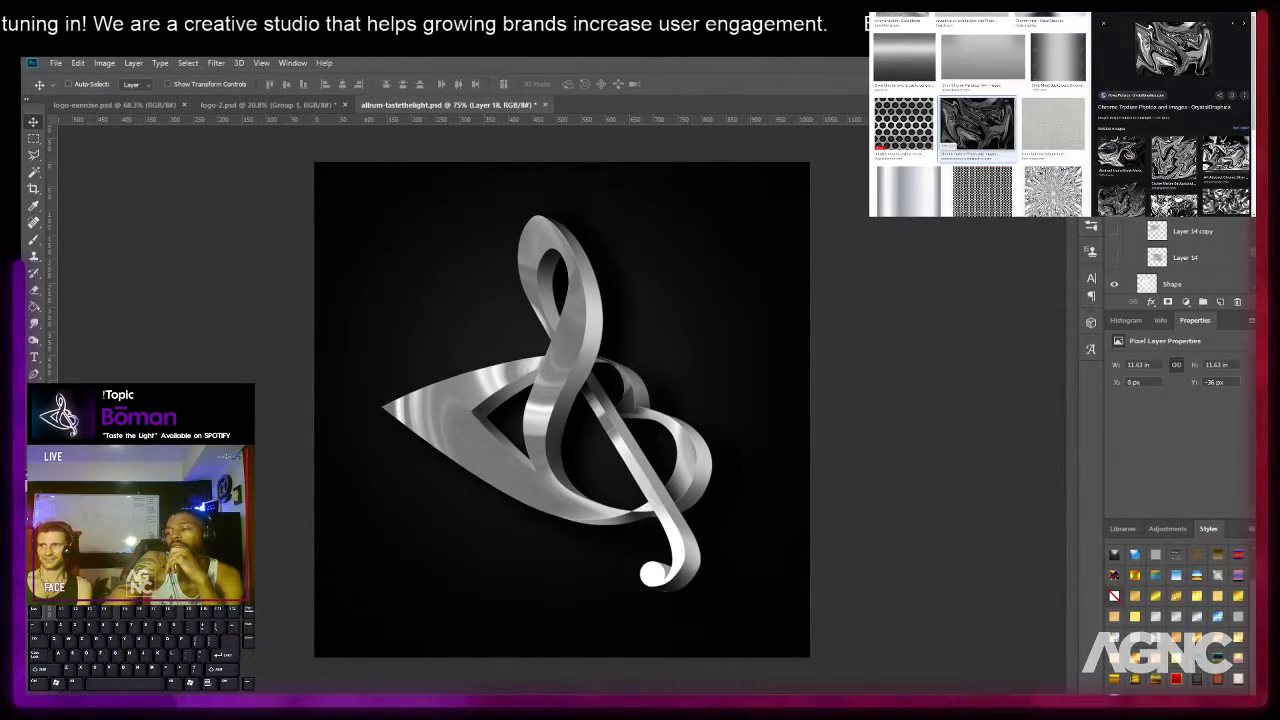
left_click(1176, 158)
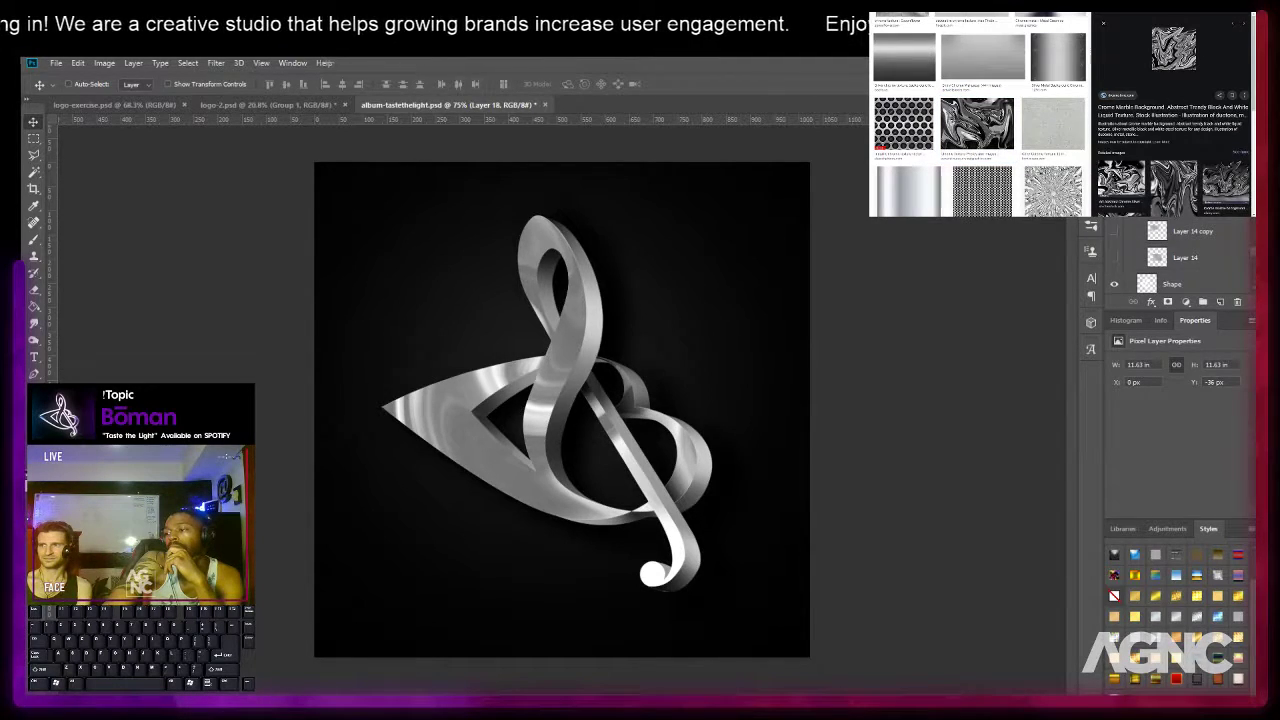
scroll(980, 117, "down", 5)
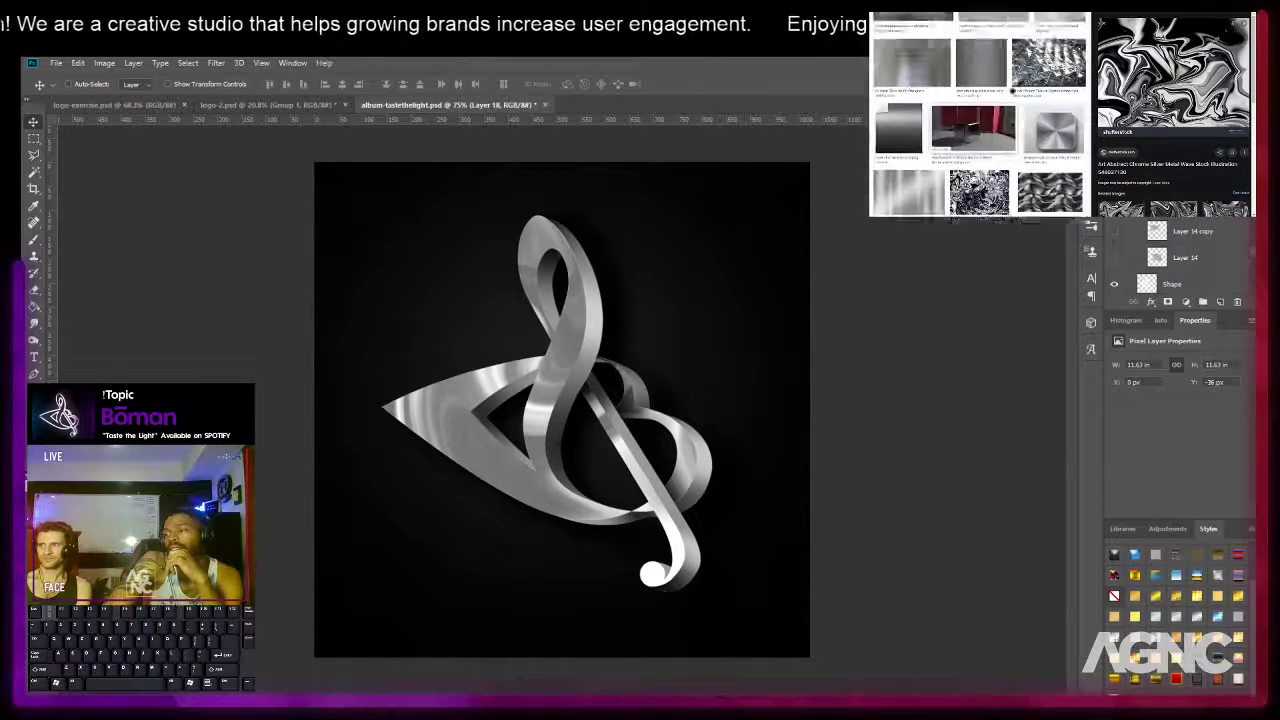
Filter the chrome texture image results by size to show large images.
scroll(1085, 92, "up", 5)
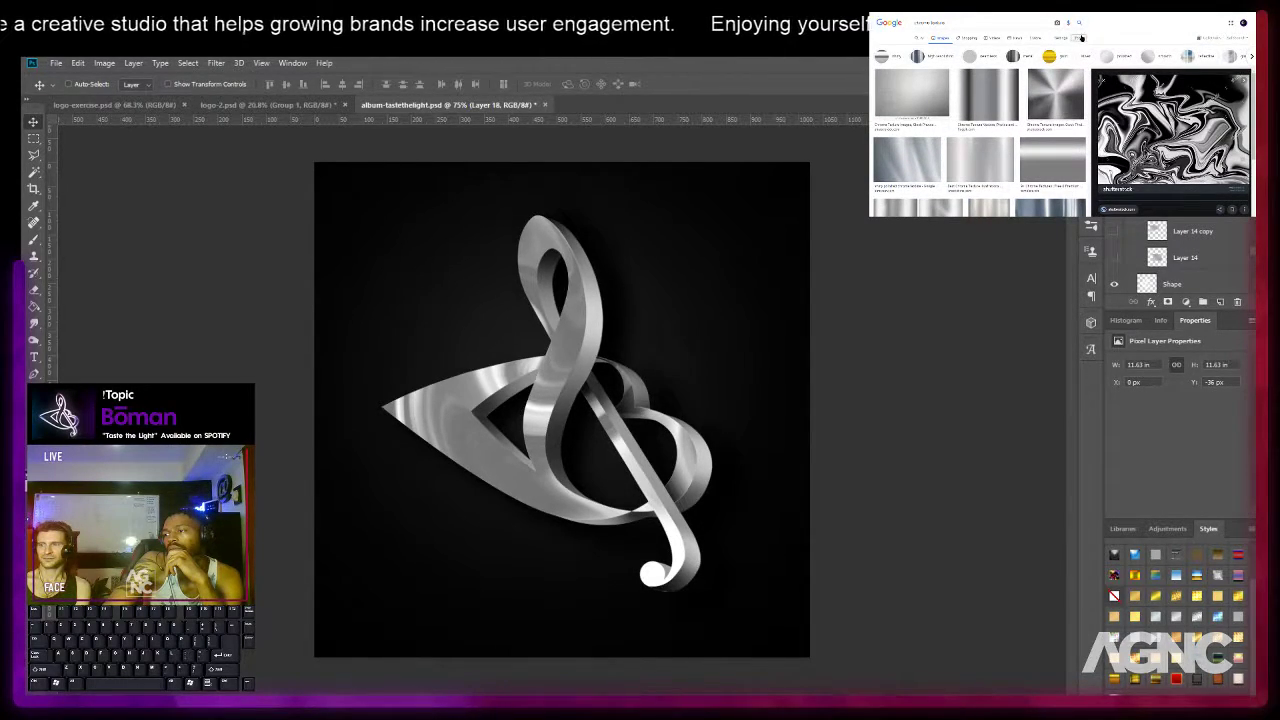
left_click(1081, 37)
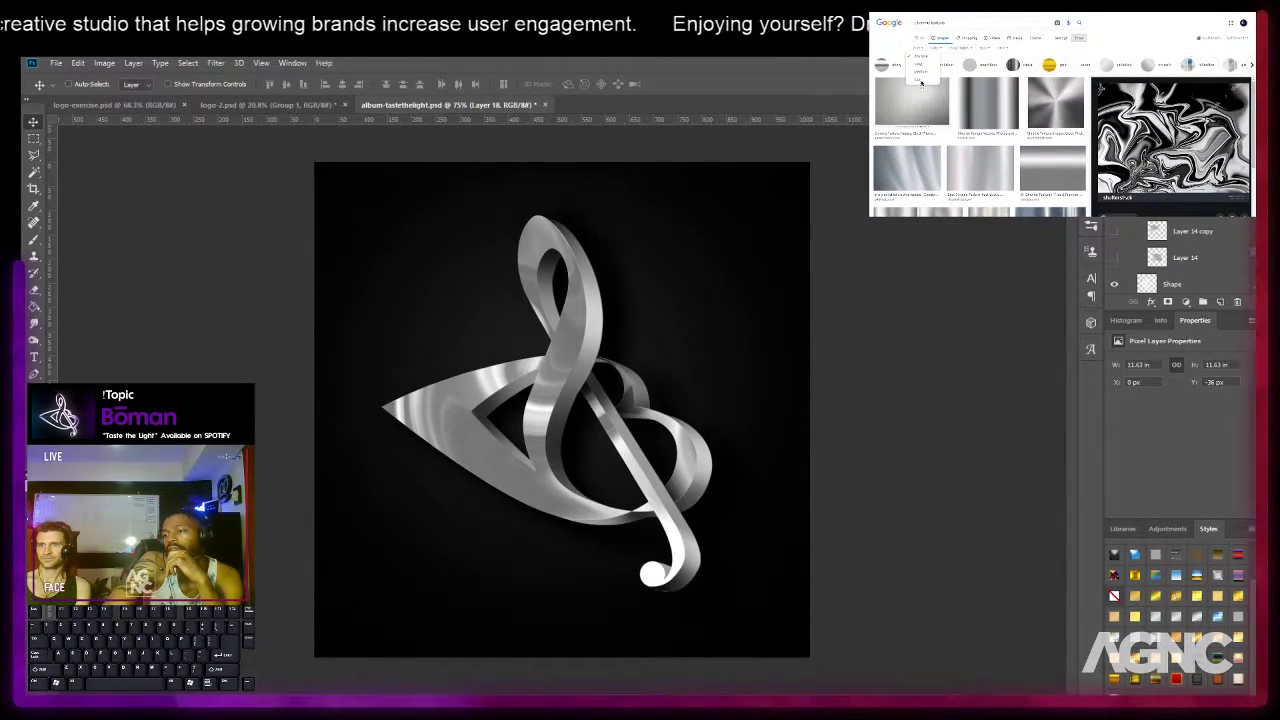
left_click(921, 66)
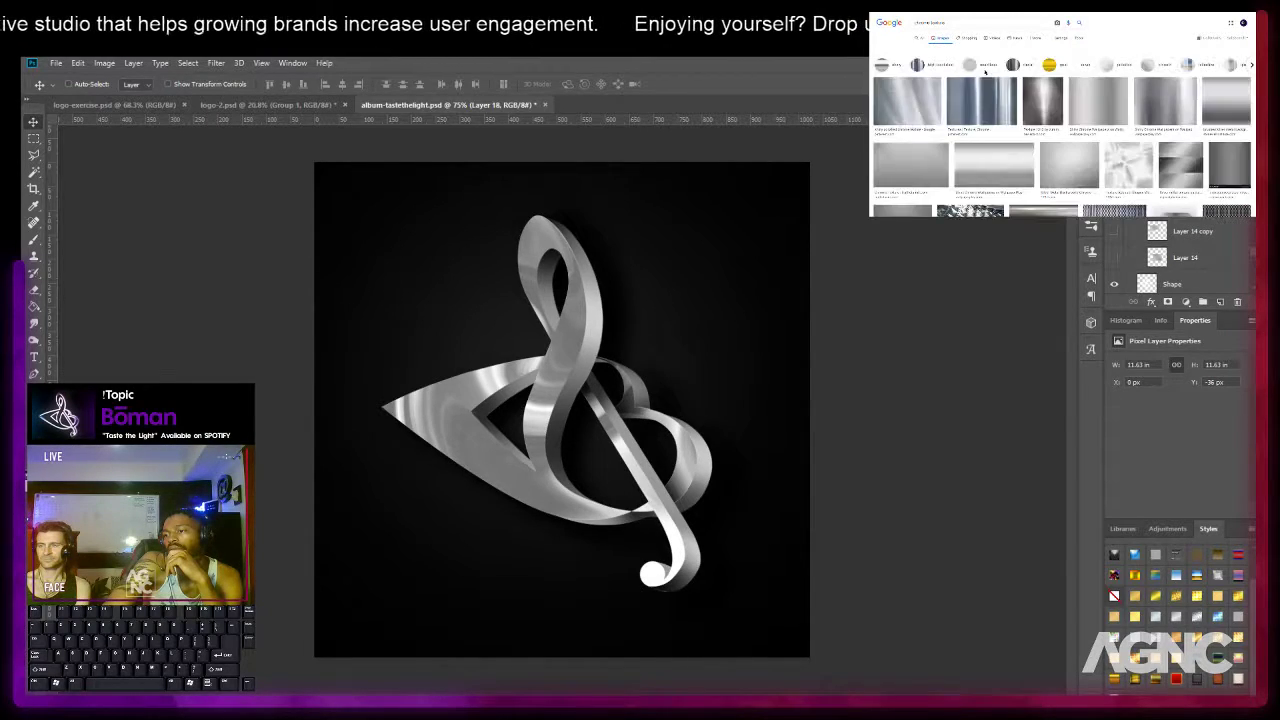
Look through the size-filtered chrome texture results for a brushed-metal image that suits the logo.
scroll(1068, 138, "down", 2)
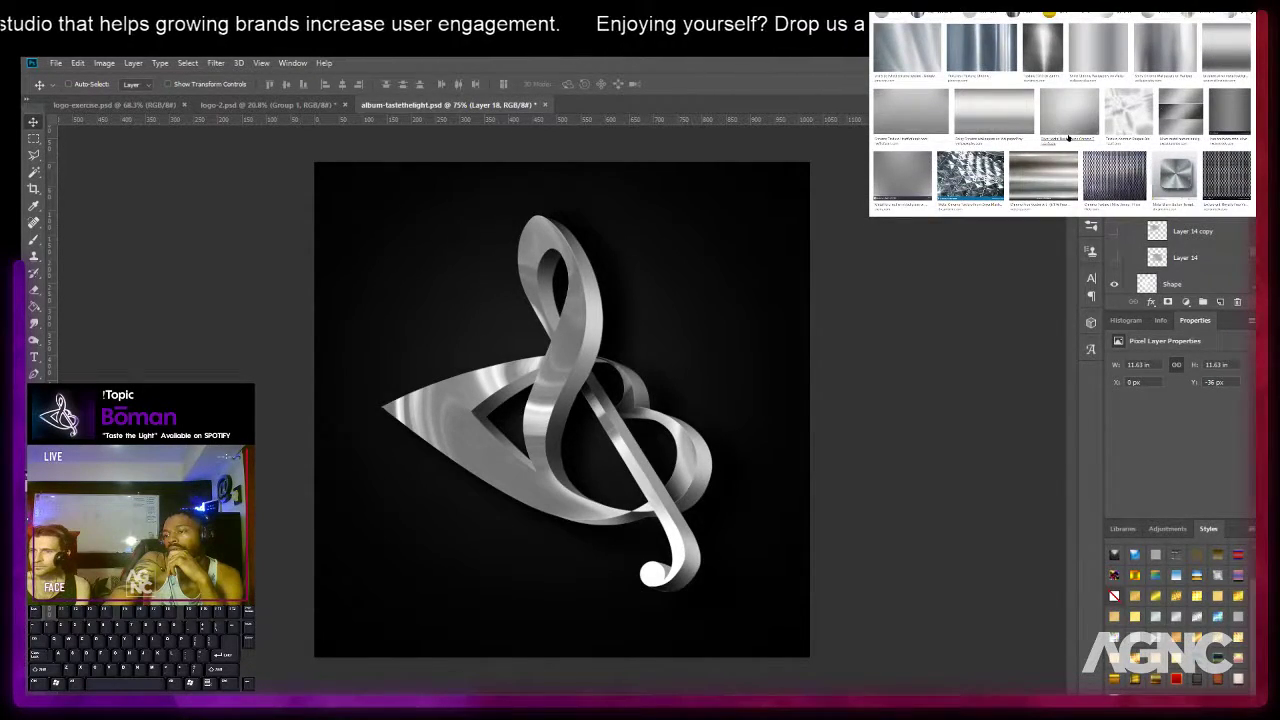
scroll(1068, 138, "down", 5)
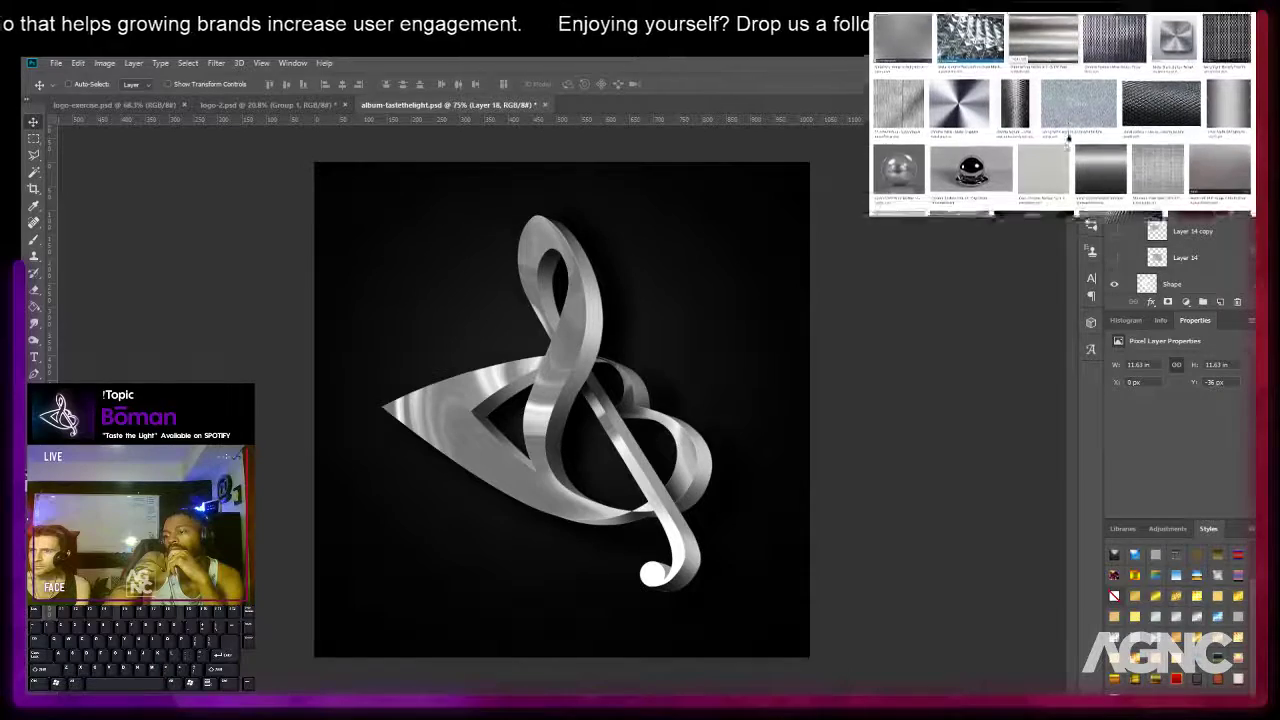
scroll(1068, 138, "down", 3)
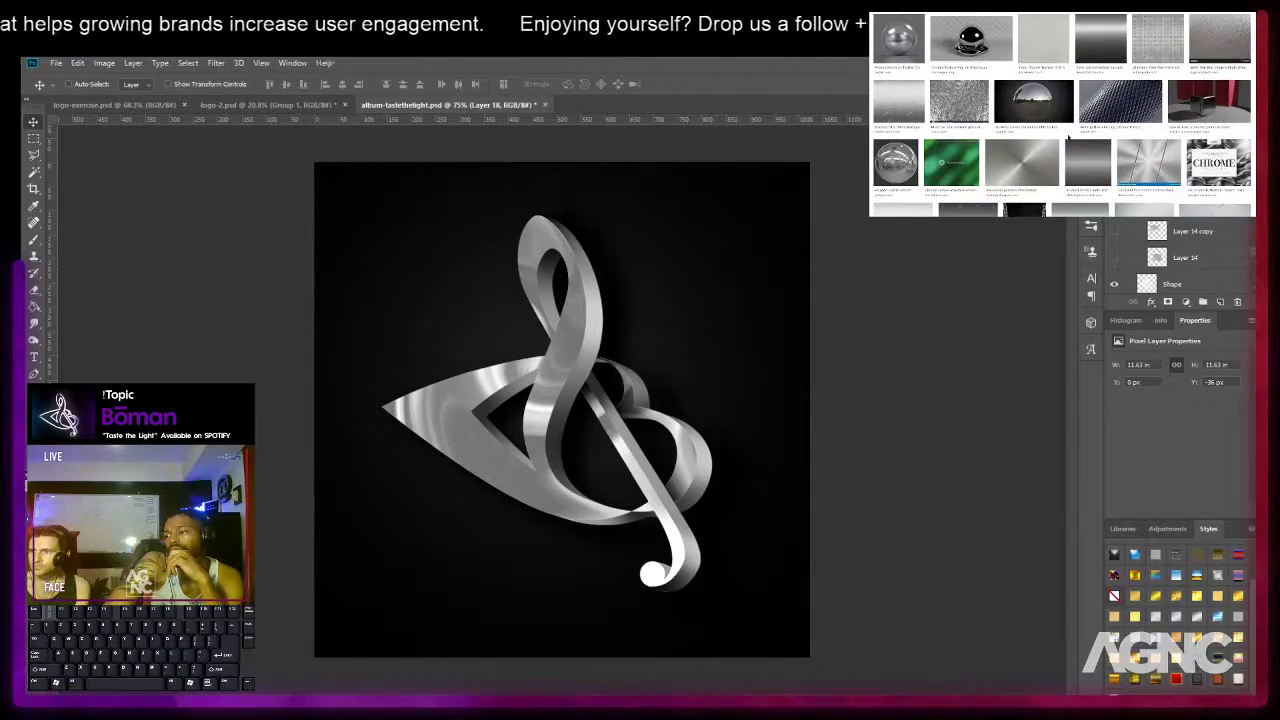
scroll(1068, 138, "down", 3)
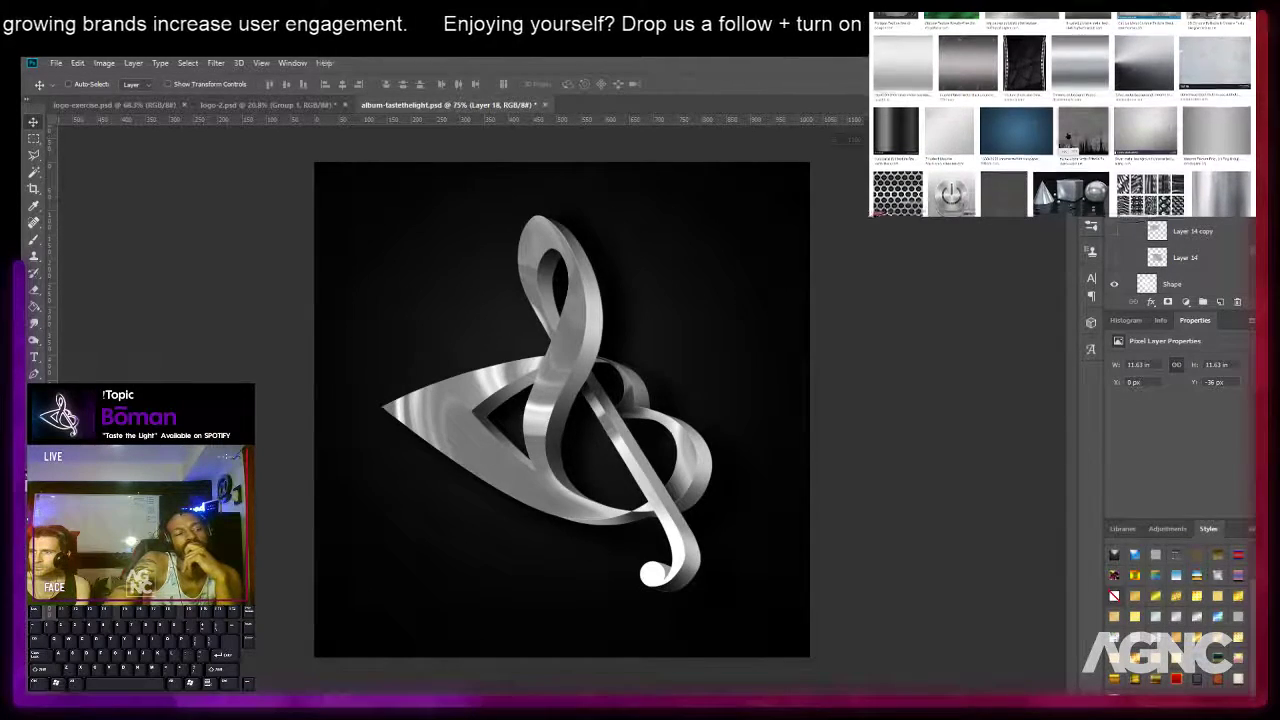
scroll(1063, 115, "down", 2)
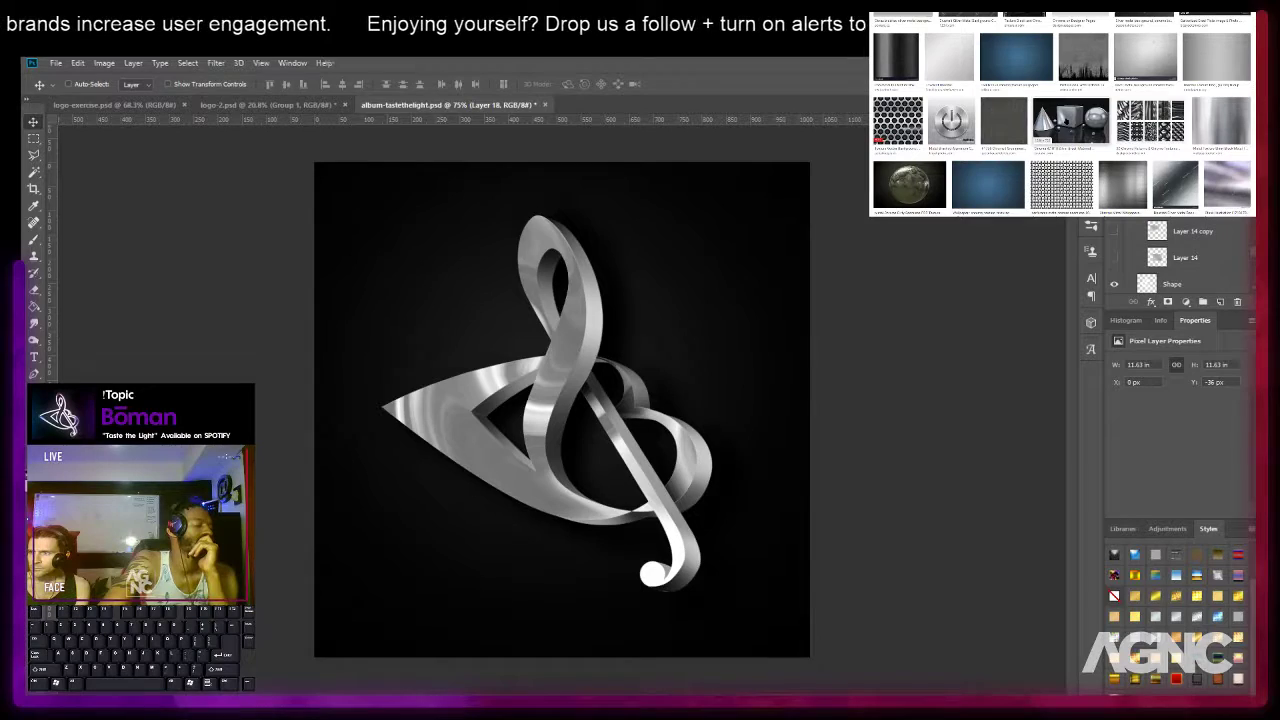
scroll(1066, 122, "down", 3)
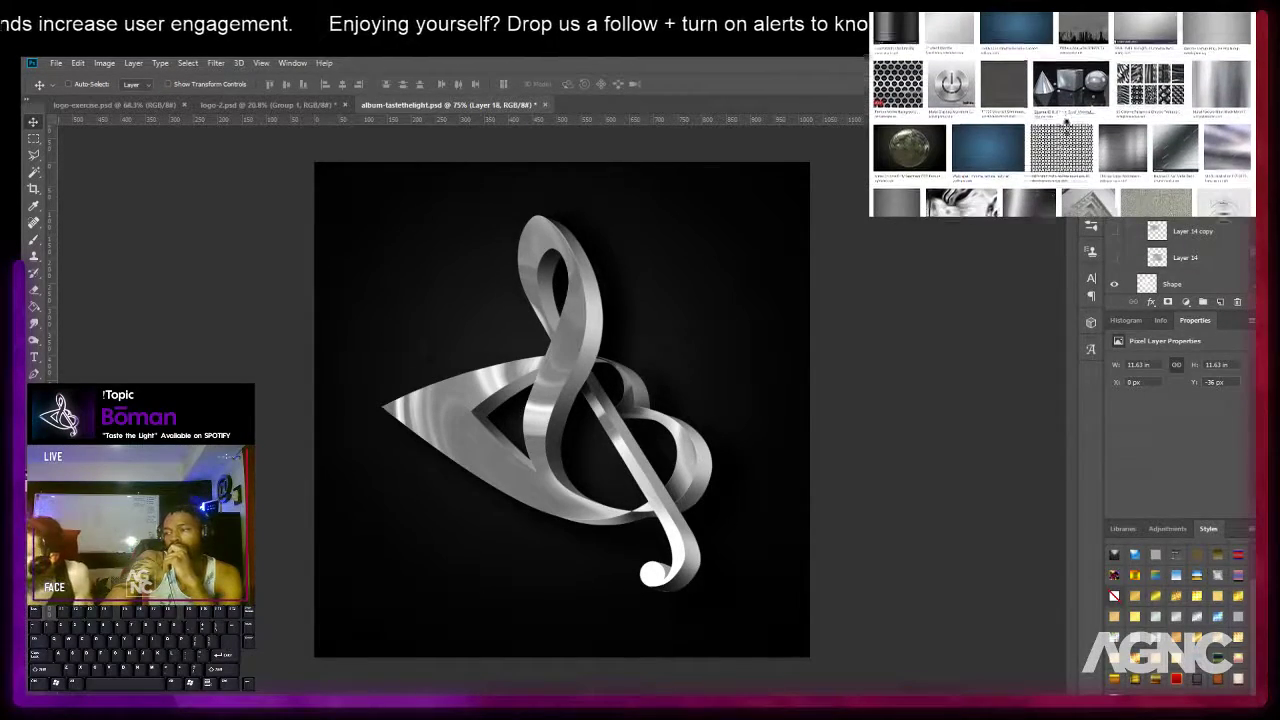
scroll(1066, 122, "down", 2)
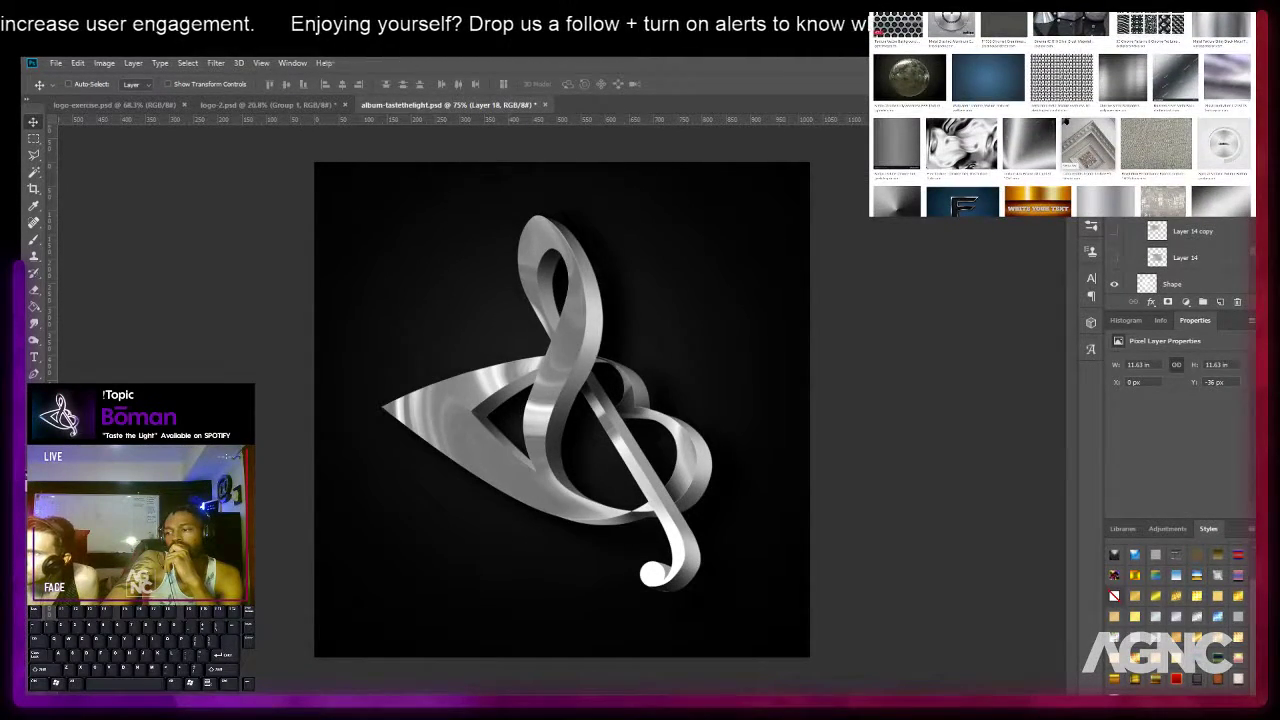
scroll(1066, 121, "down", 3)
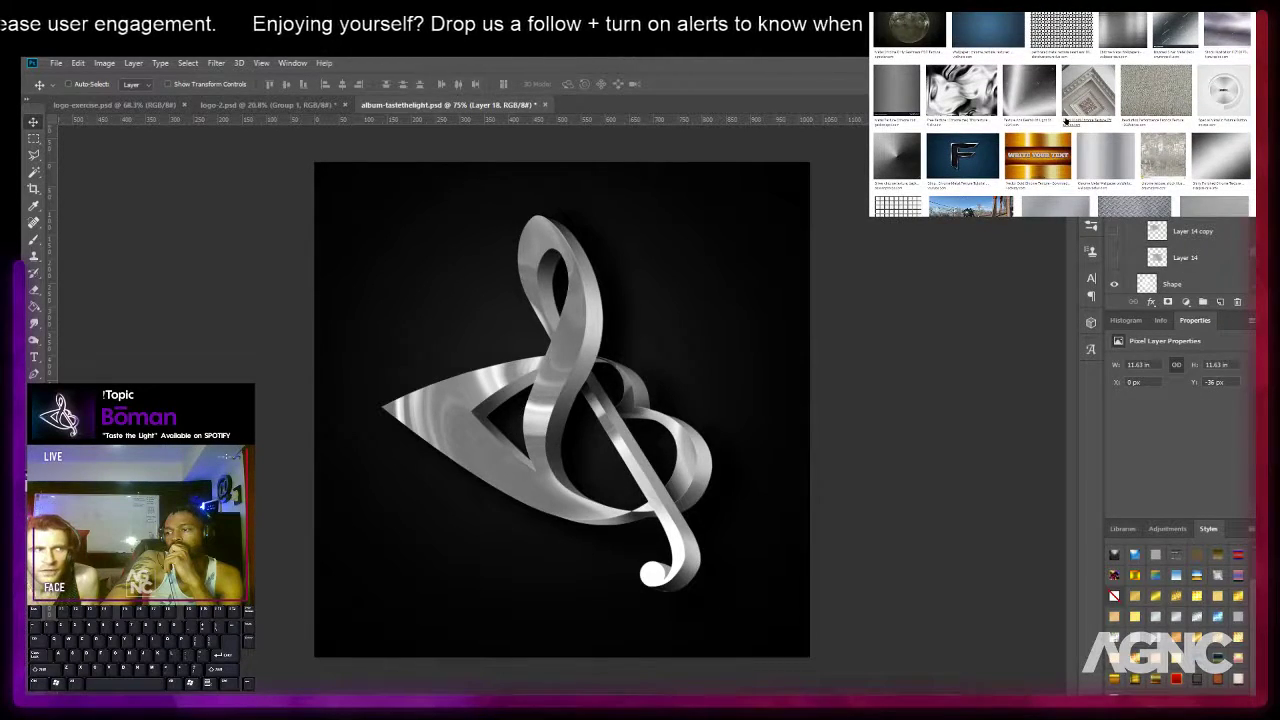
scroll(1066, 122, "down", 1)
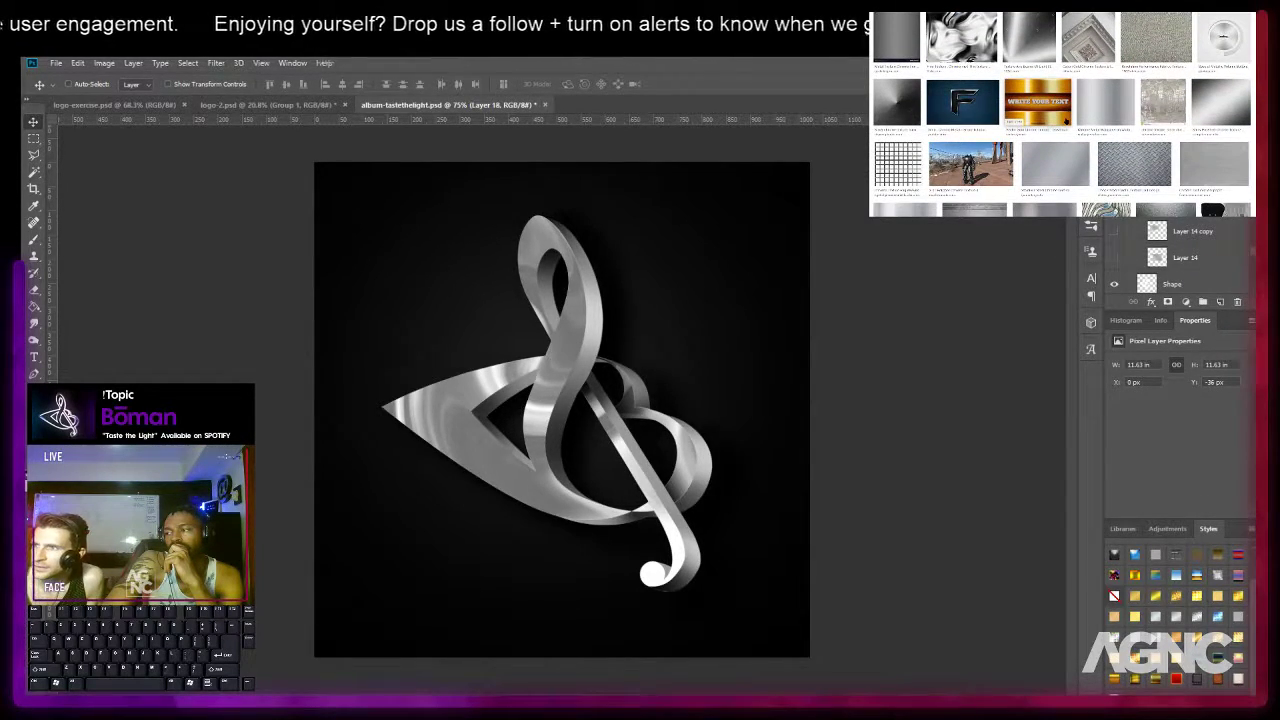
scroll(1066, 122, "up", 4)
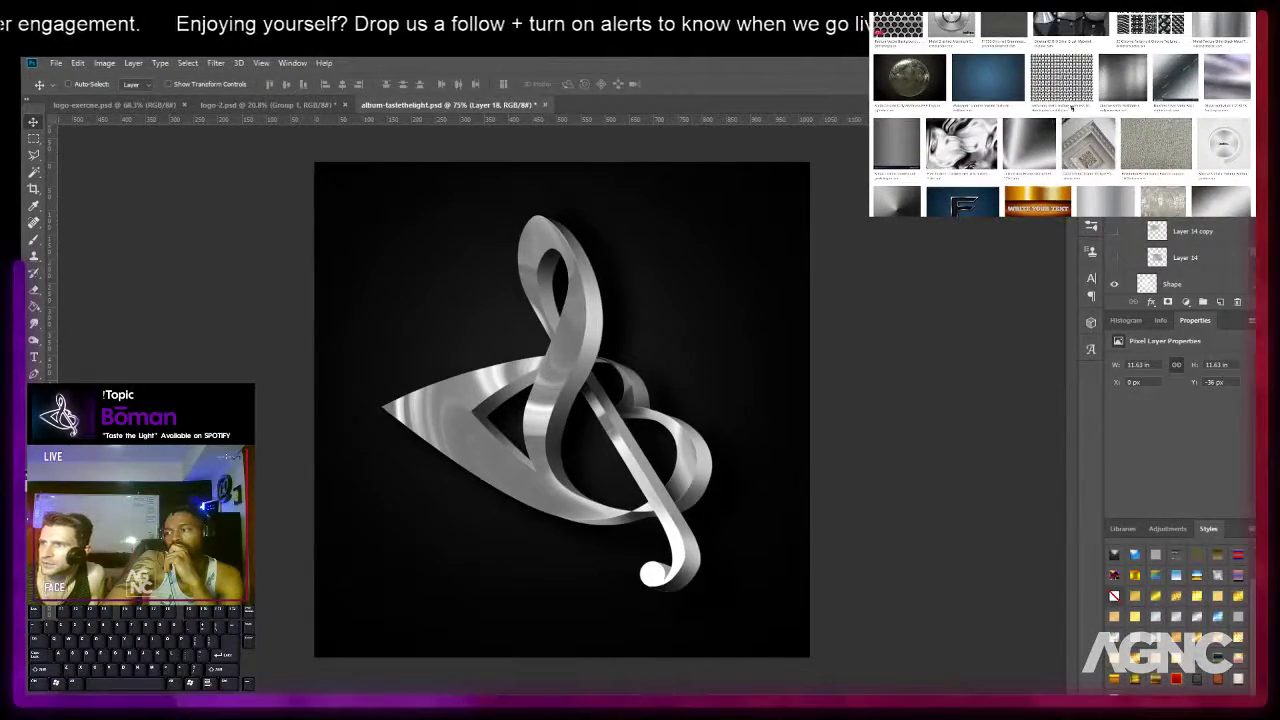
Open the brushed "Chrome Metal Wallpapers" result from Wallpaper Cave and copy its image.
left_click(1132, 82)
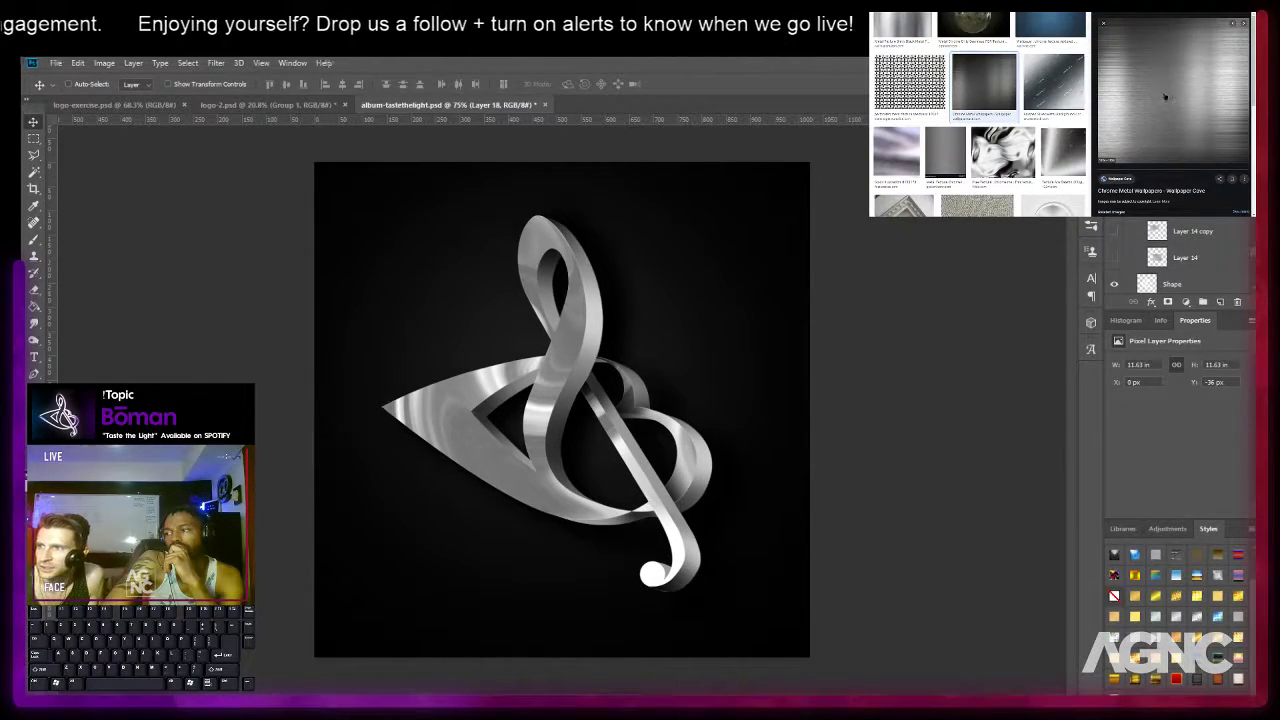
right_click(1174, 77)
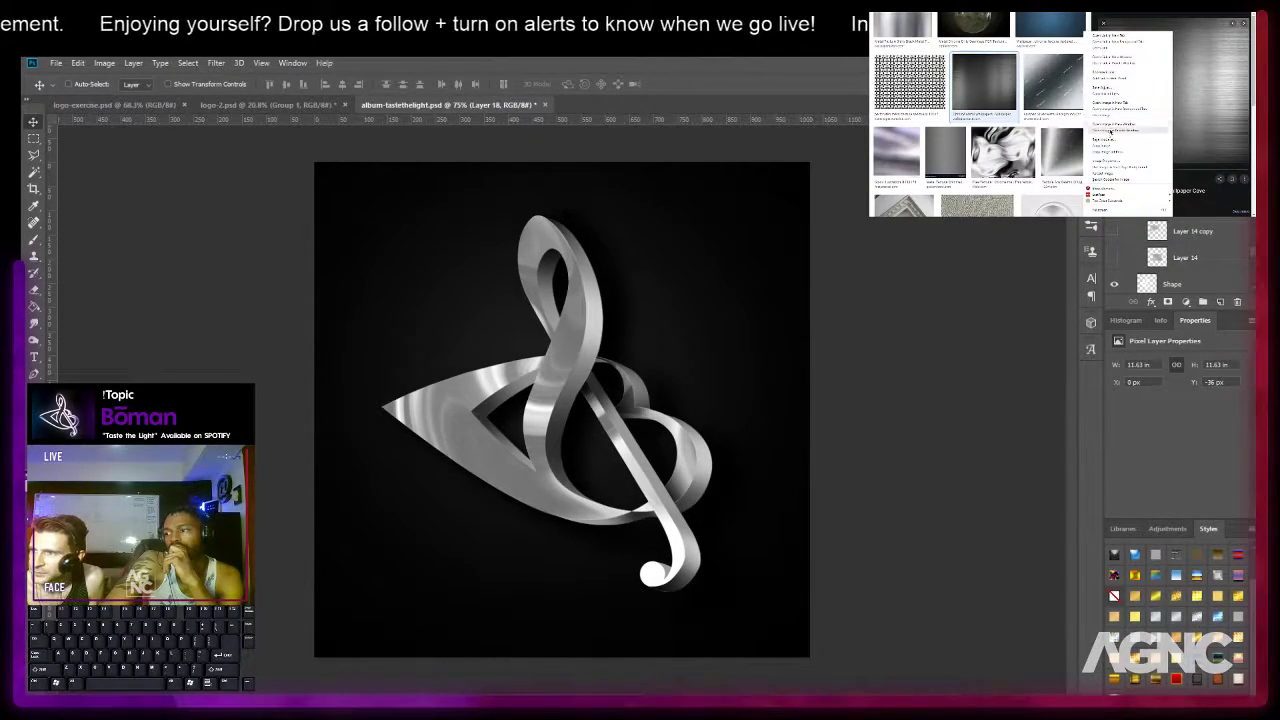
left_click(1106, 147)
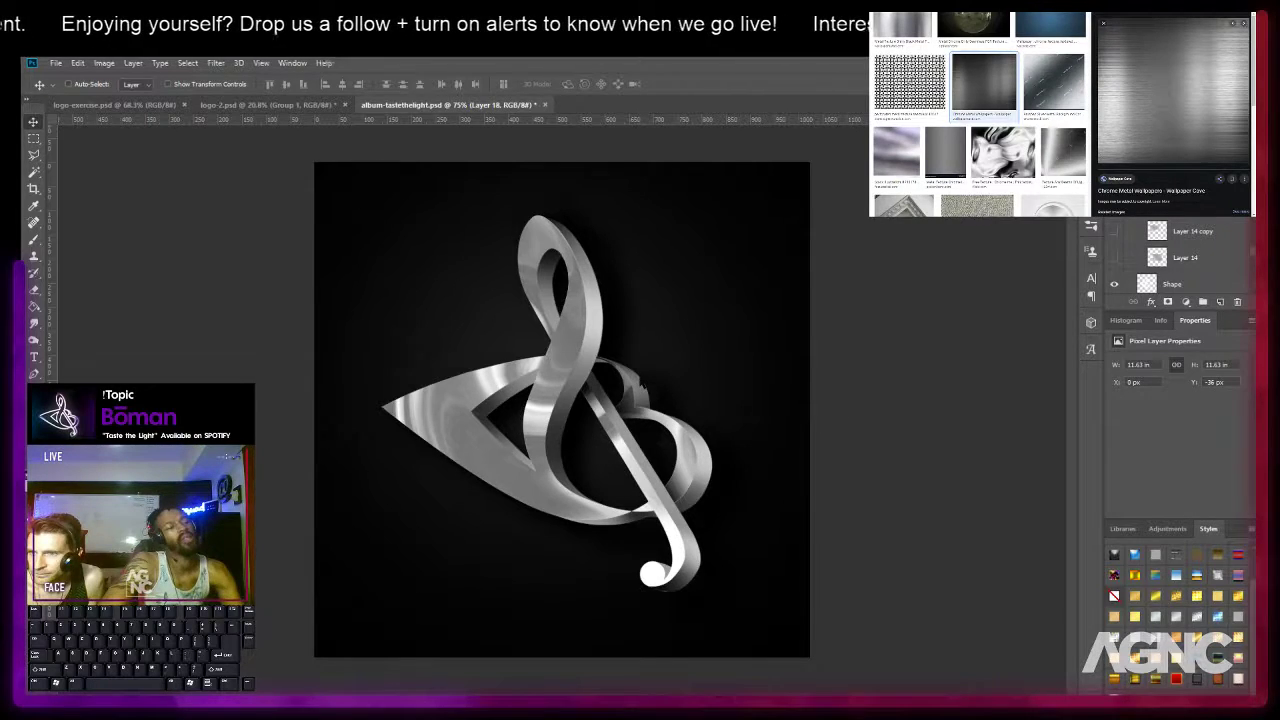
In Photoshop, paste the brushed-metal image directly above Layer 18 and shift it up and to the left over the logo.
scroll(1190, 240, "up", 5)
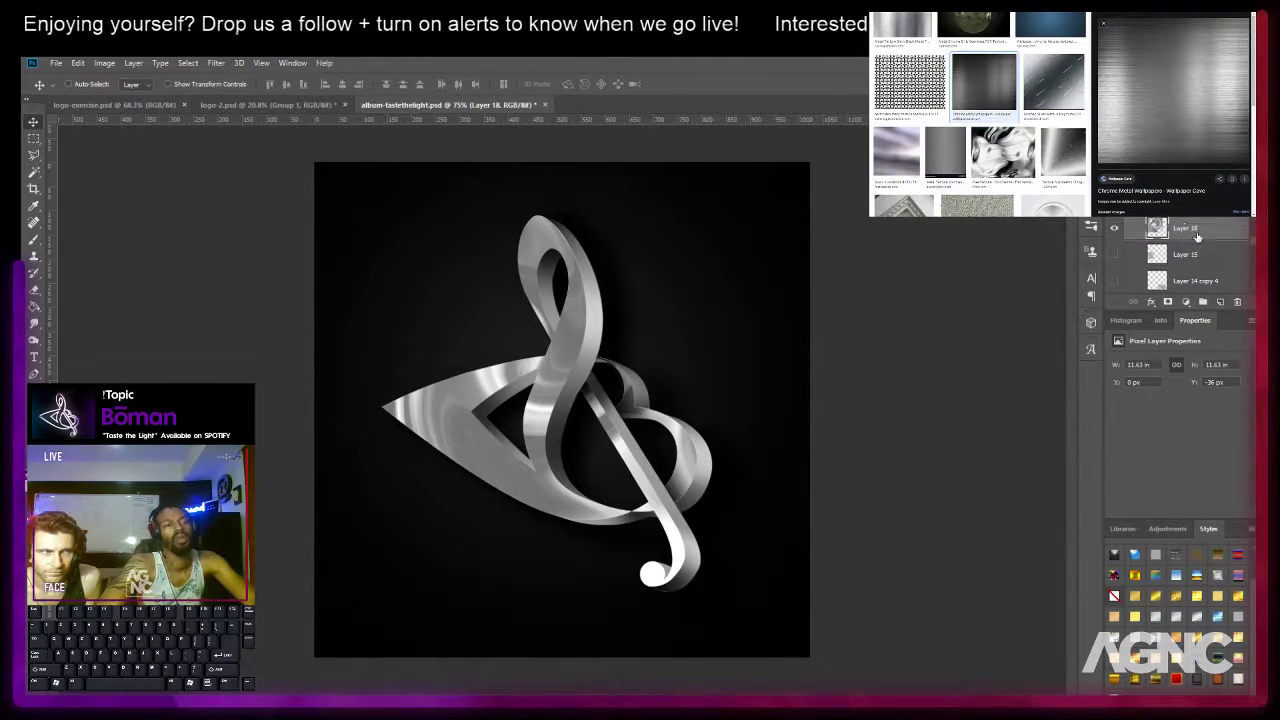
key("ctrl+v")
mouse_move(728, 346)
left_mouse_down()
mouse_move(703, 327)
mouse_move(706, 274)
mouse_move(591, 261)
mouse_move(667, 306)
left_mouse_up()
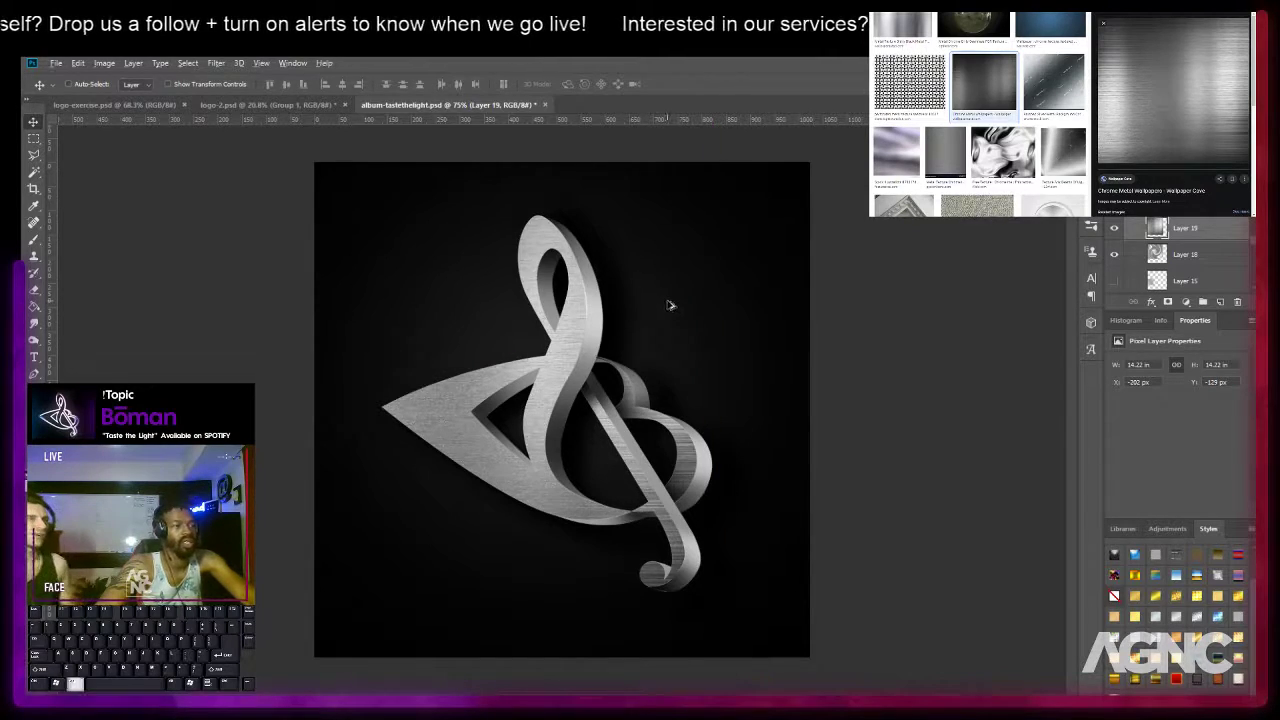
Scale the brushed-metal texture on Layer 19 down to about 77% and fit it over the treble-clef logo.
scroll(669, 306, "down", 2)
key("ctrl+t")
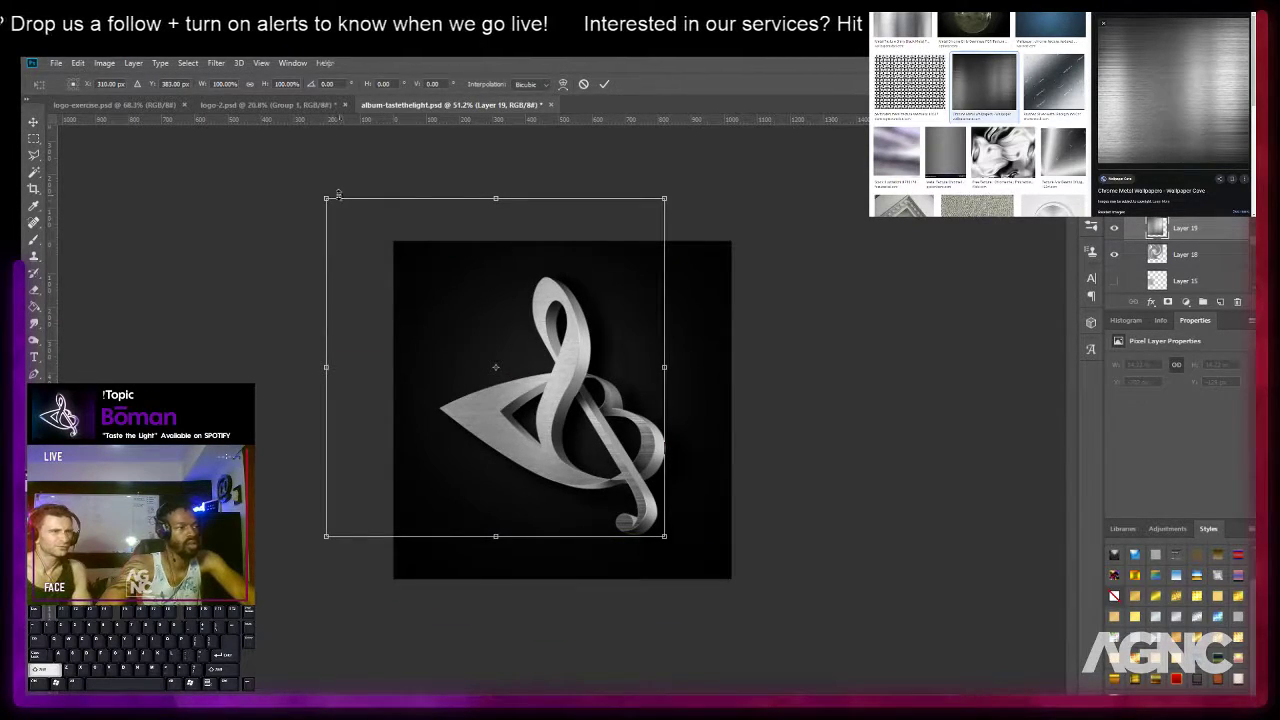
left_click_drag(327, 199, 421, 262)
mouse_move(444, 350)
left_mouse_down()
mouse_move(414, 350)
mouse_move(443, 355)
left_mouse_up()
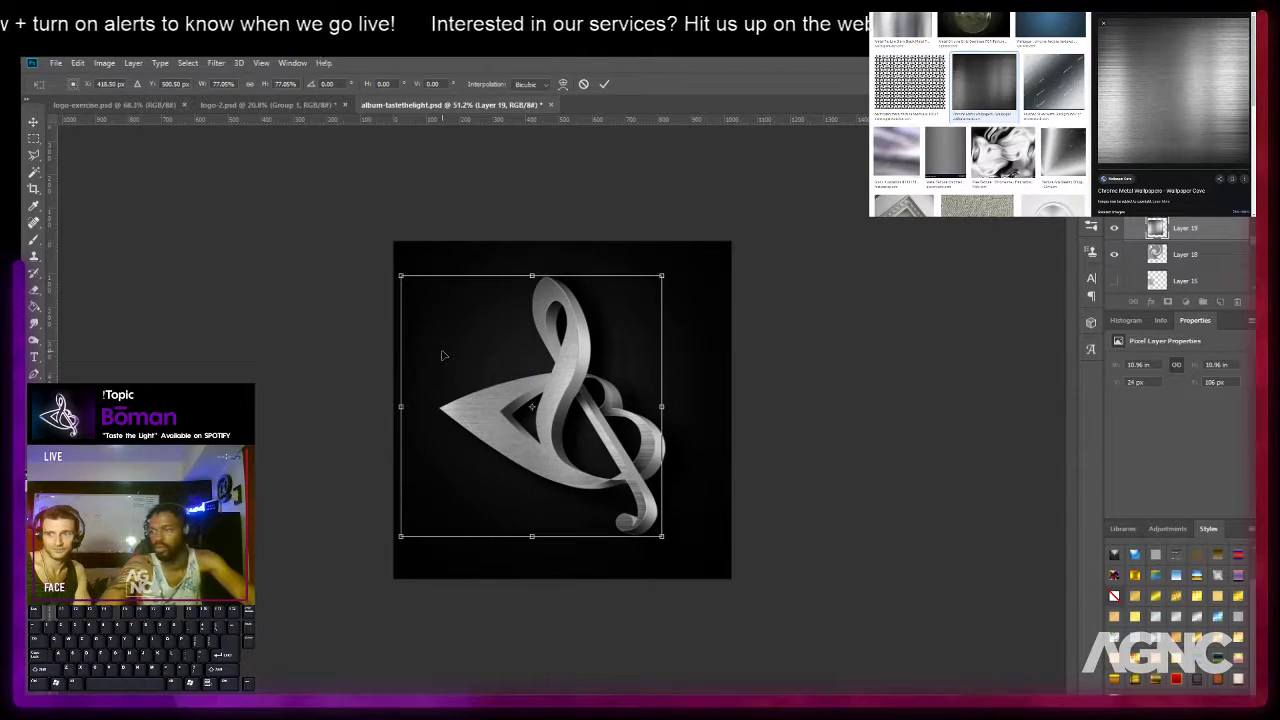
key("Return")
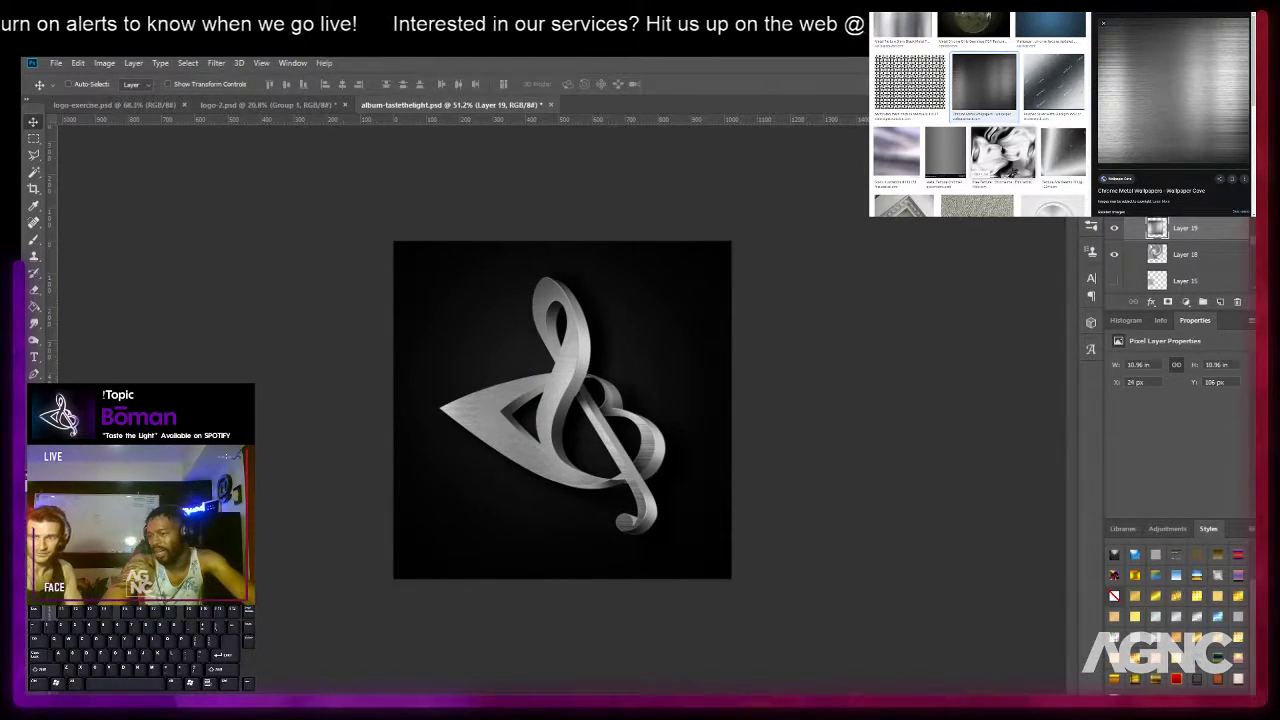
Copy the "Free Texture: Chrome me" image from the Flickr search result and paste it above Layer 19.
right_click(1187, 71)
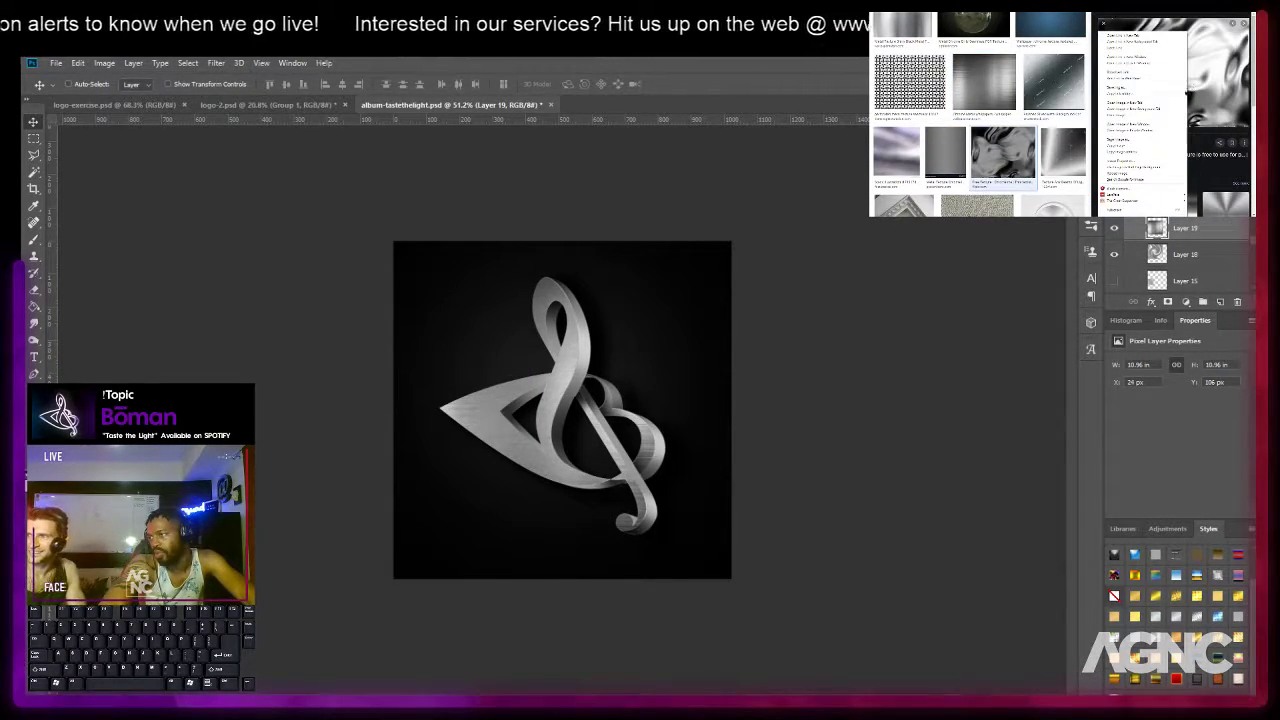
left_click(1160, 145)
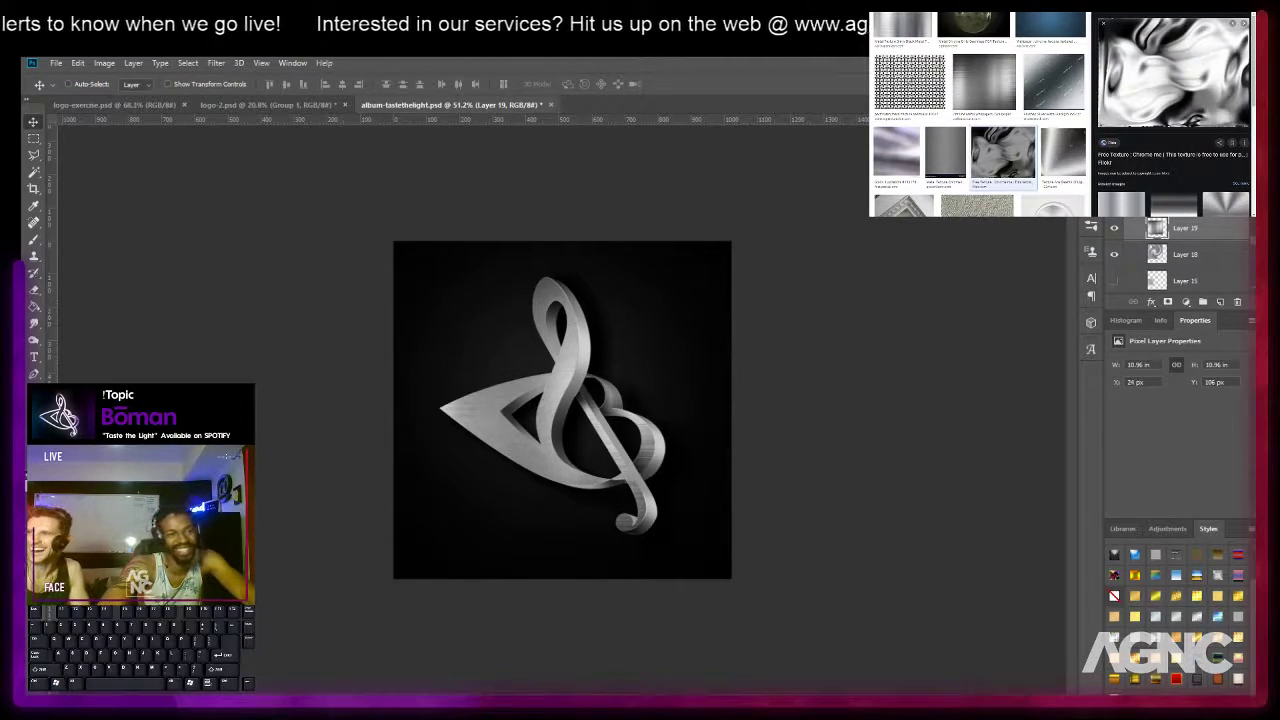
key("ctrl+v")
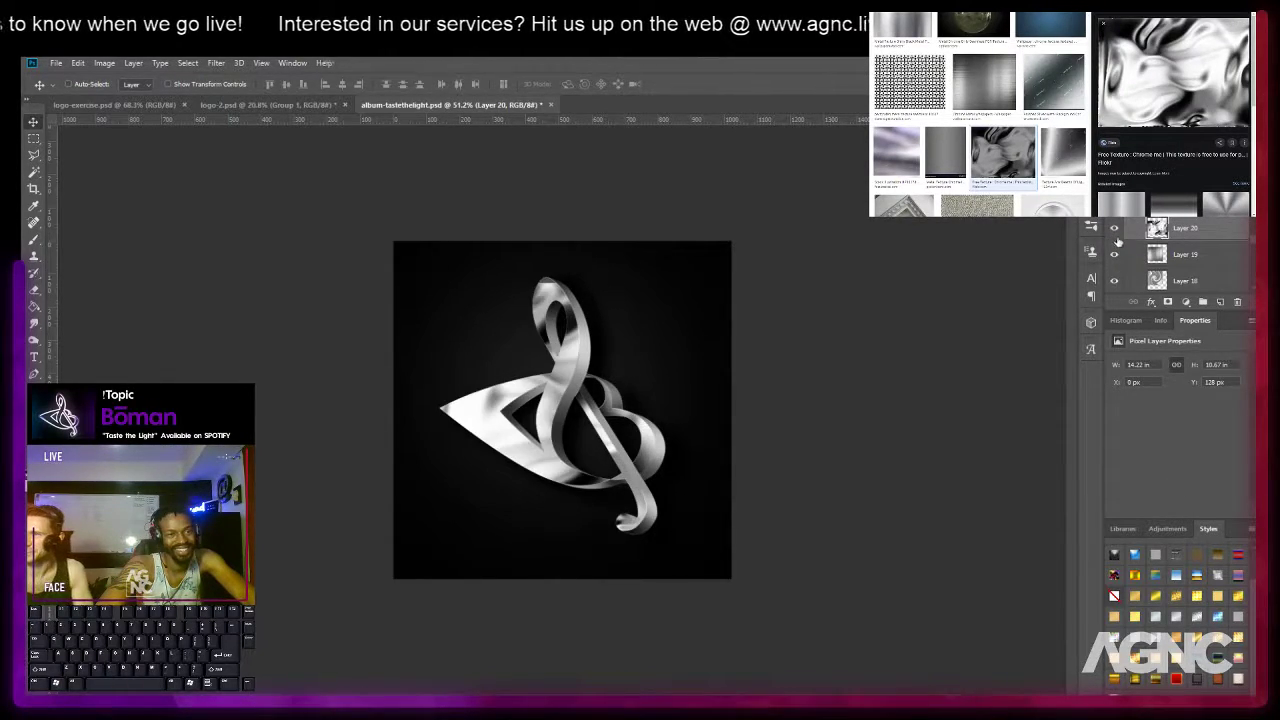
Rotate the pasted liquid-chrome texture clockwise onto a diagonal and position it so that it covers the whole logo.
key("ctrl+t")
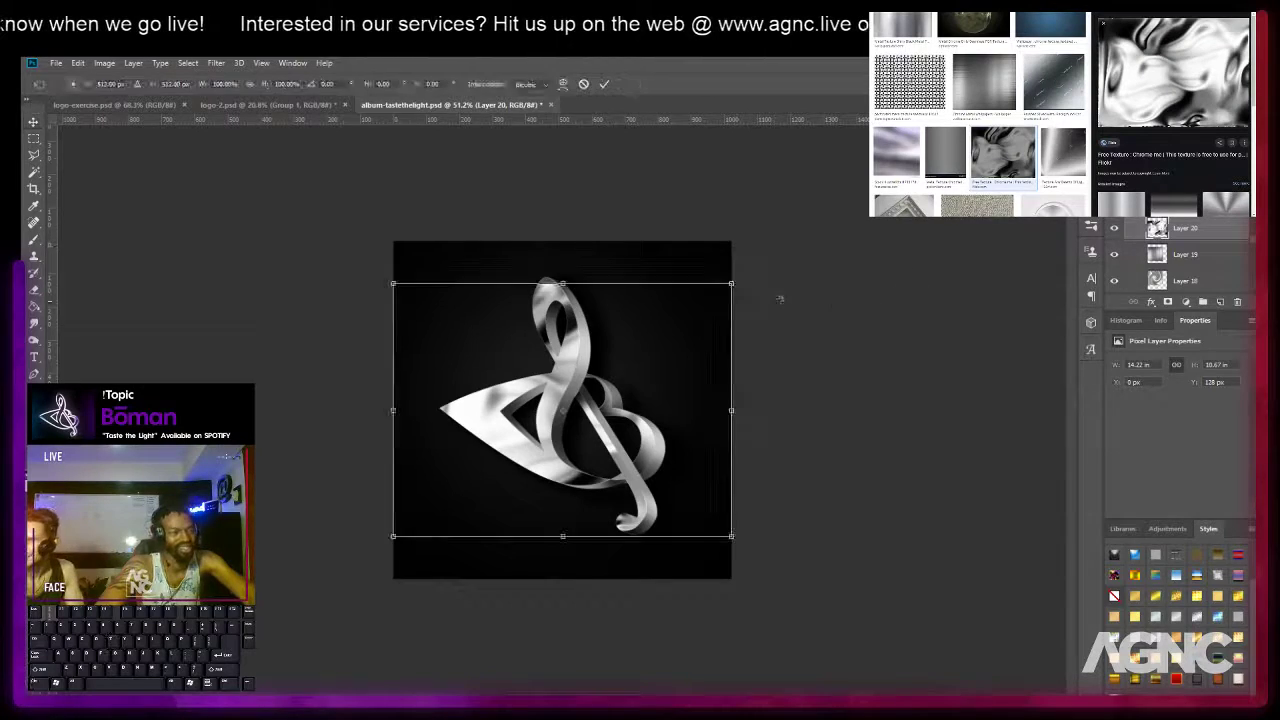
left_click_drag(662, 354, 654, 334)
left_click_drag(727, 250, 770, 440)
left_click_drag(624, 368, 635, 378)
key("Return")
Inspect the chrome finish up close and hide Layers 20 and 18, leaving Layer 19 as the only texture shown.
key("ctrl+0")
scroll(576, 362, "up", 4)
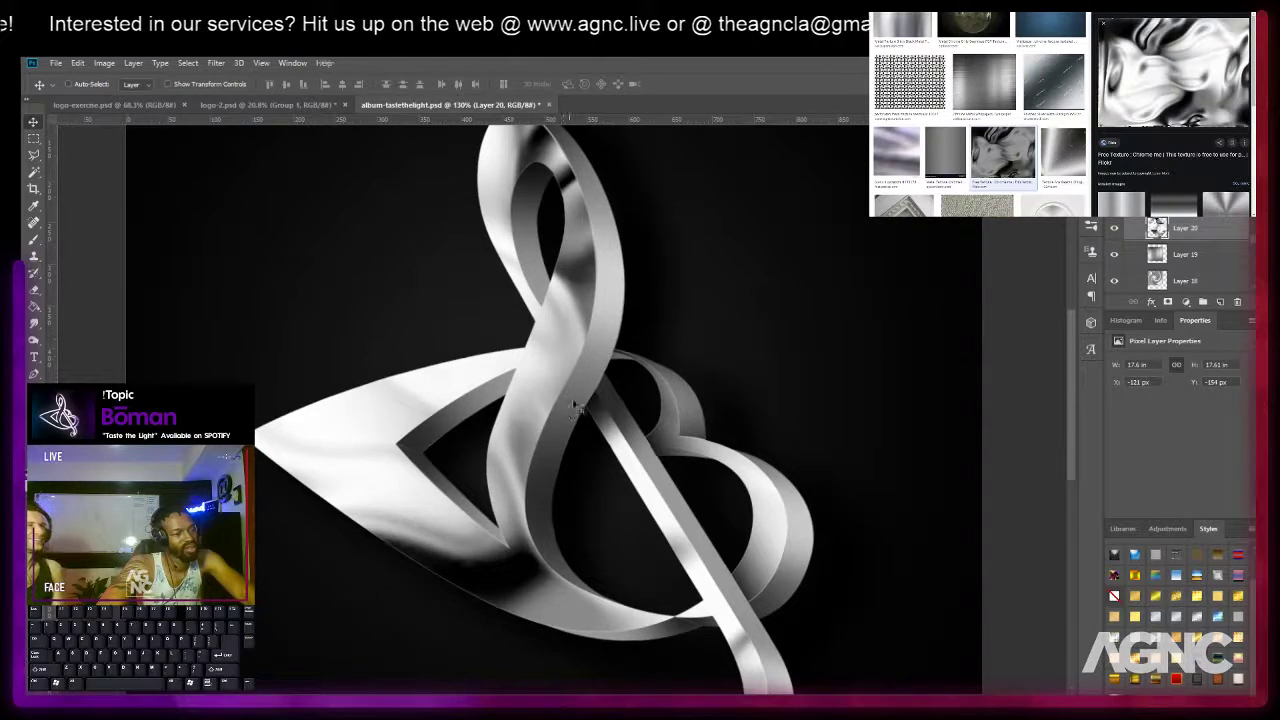
scroll(543, 326, "up", 4)
scroll(530, 441, "down", 6)
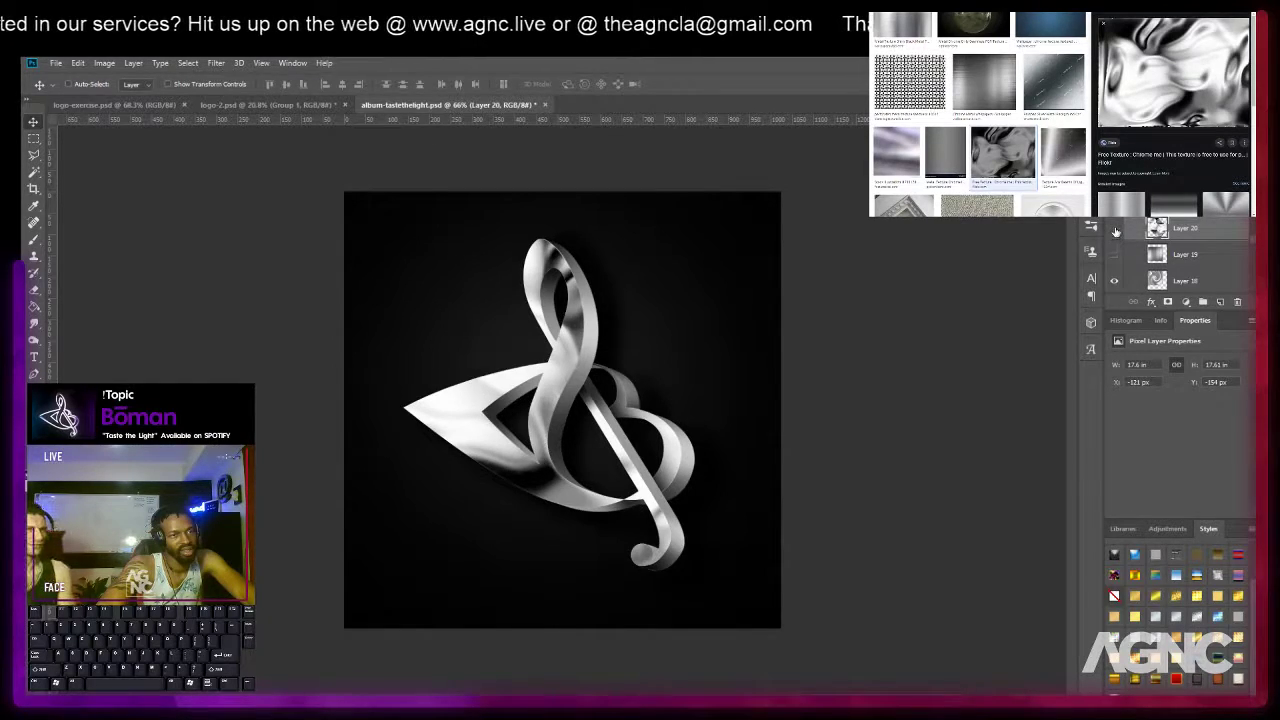
left_click(1114, 228)
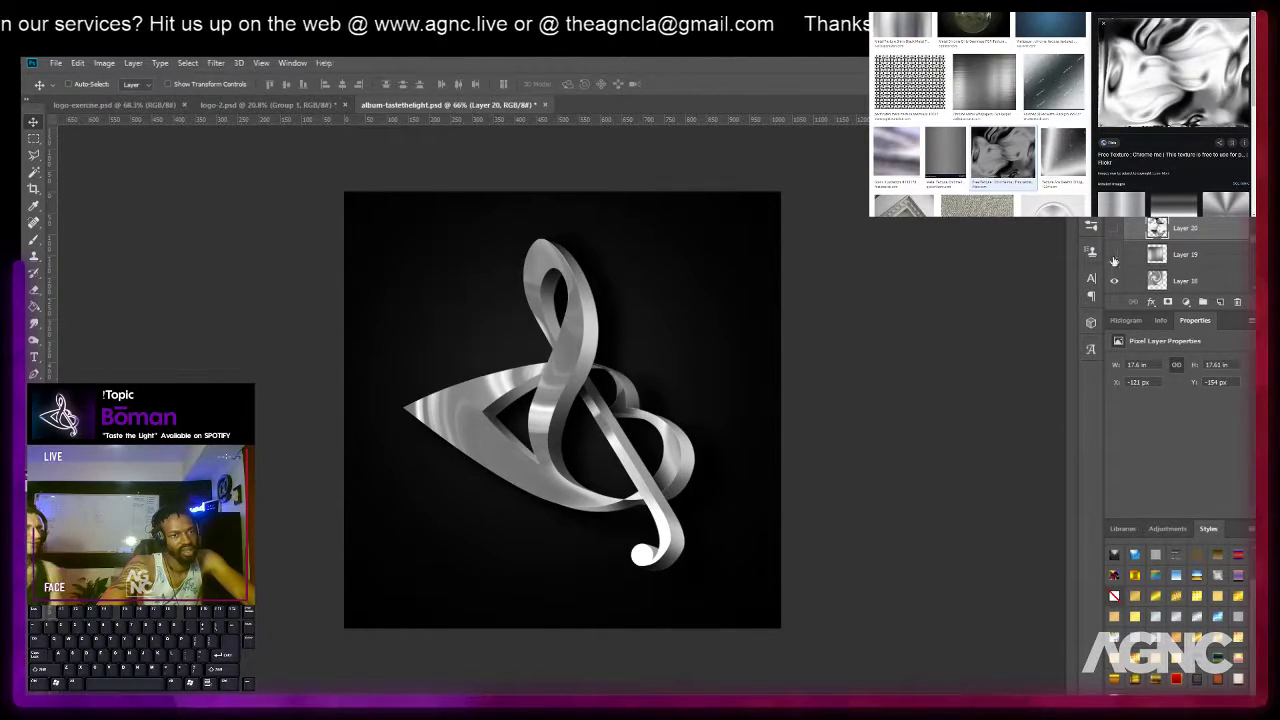
left_click(1114, 255)
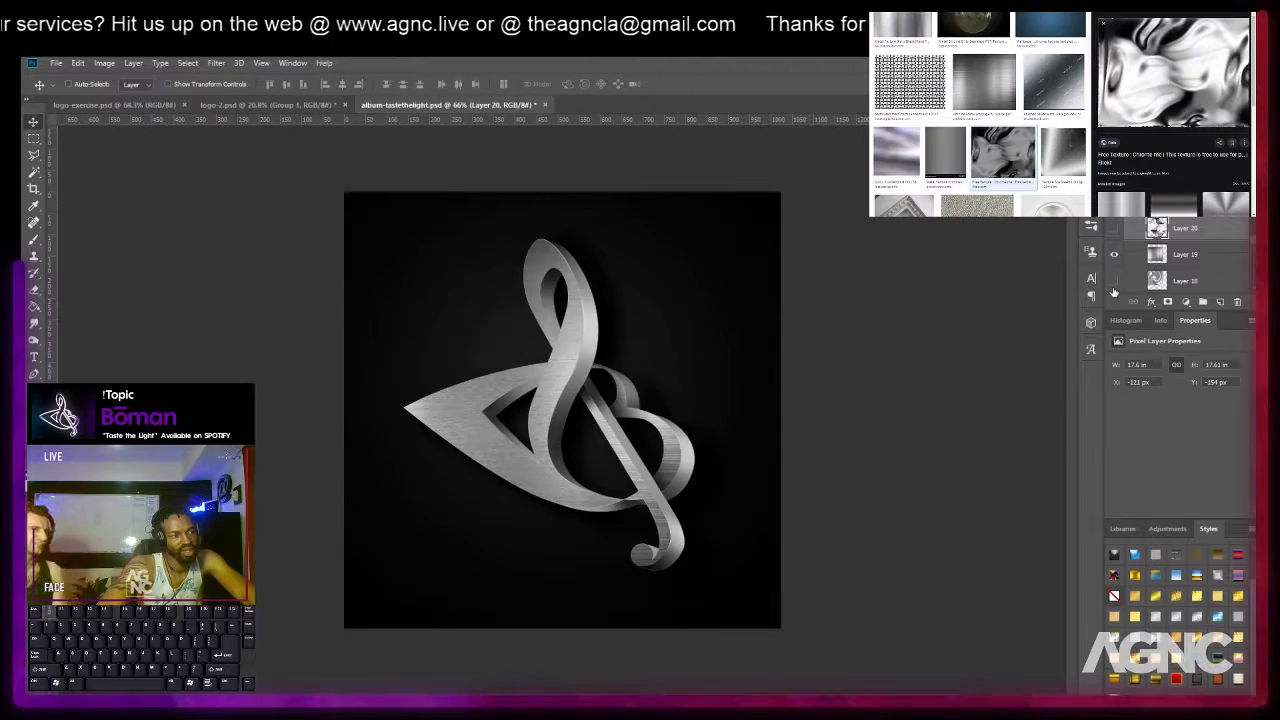
scroll(651, 372, "down", 2)
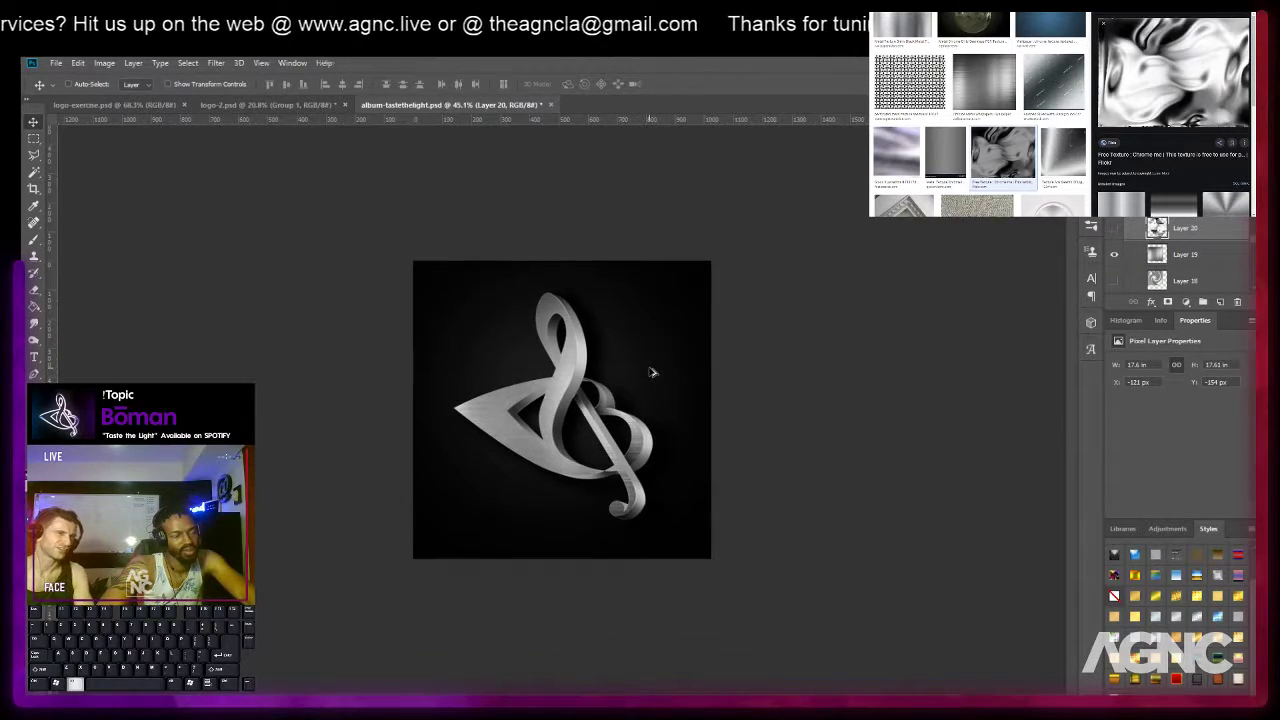
scroll(651, 372, "up", 4)
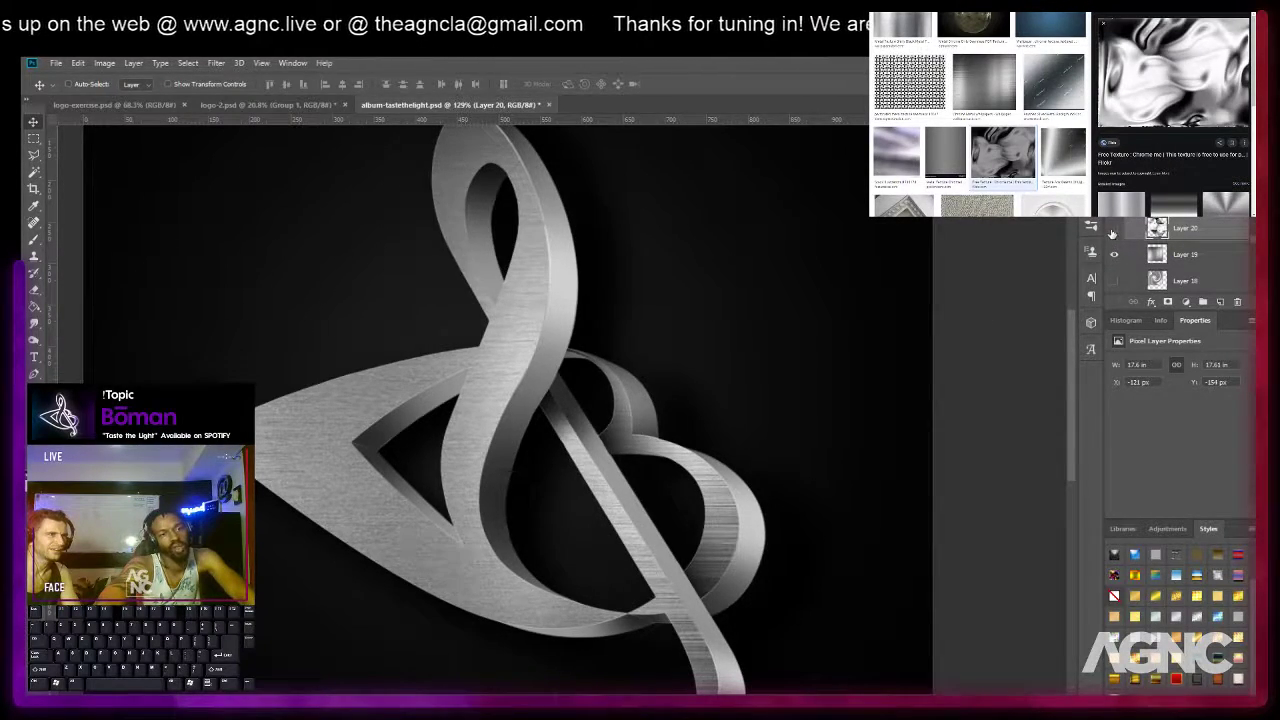
Compare the liquid-chrome look with the brushed-metal look by briefly showing Layer 20 over Layer 19.
left_click(1113, 230)
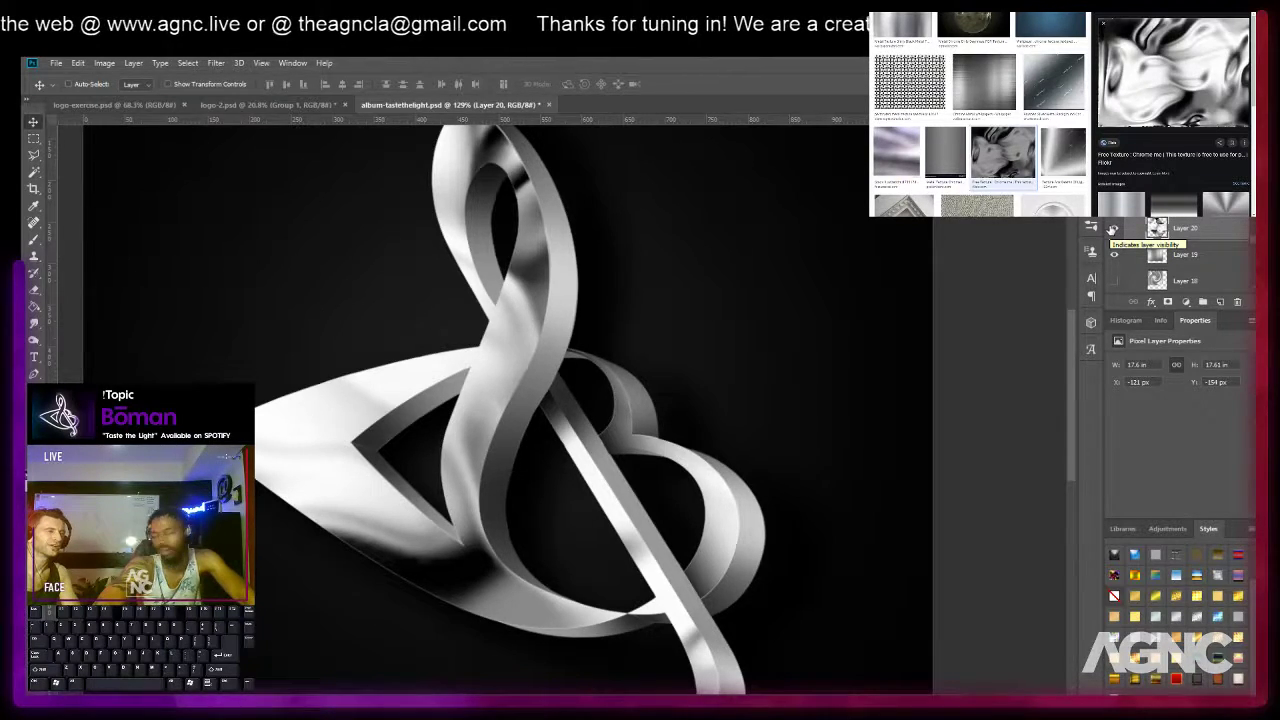
left_click(1113, 230)
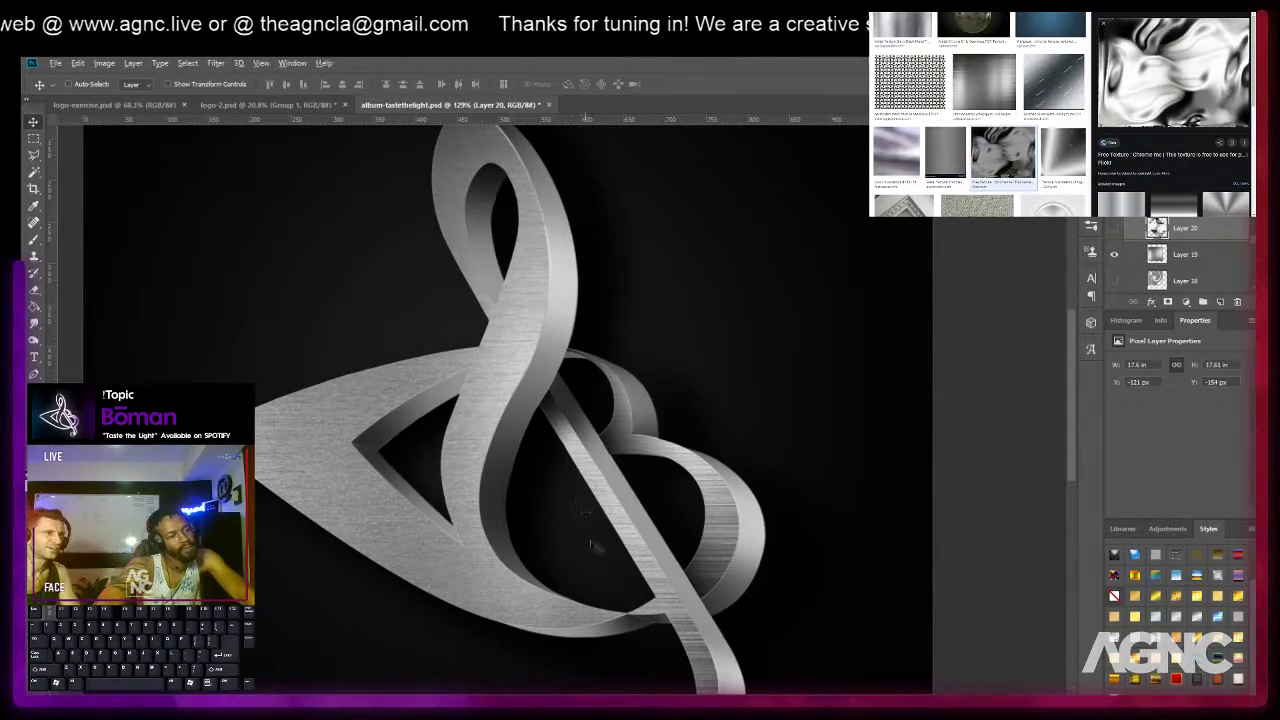
key("ctrl+0")
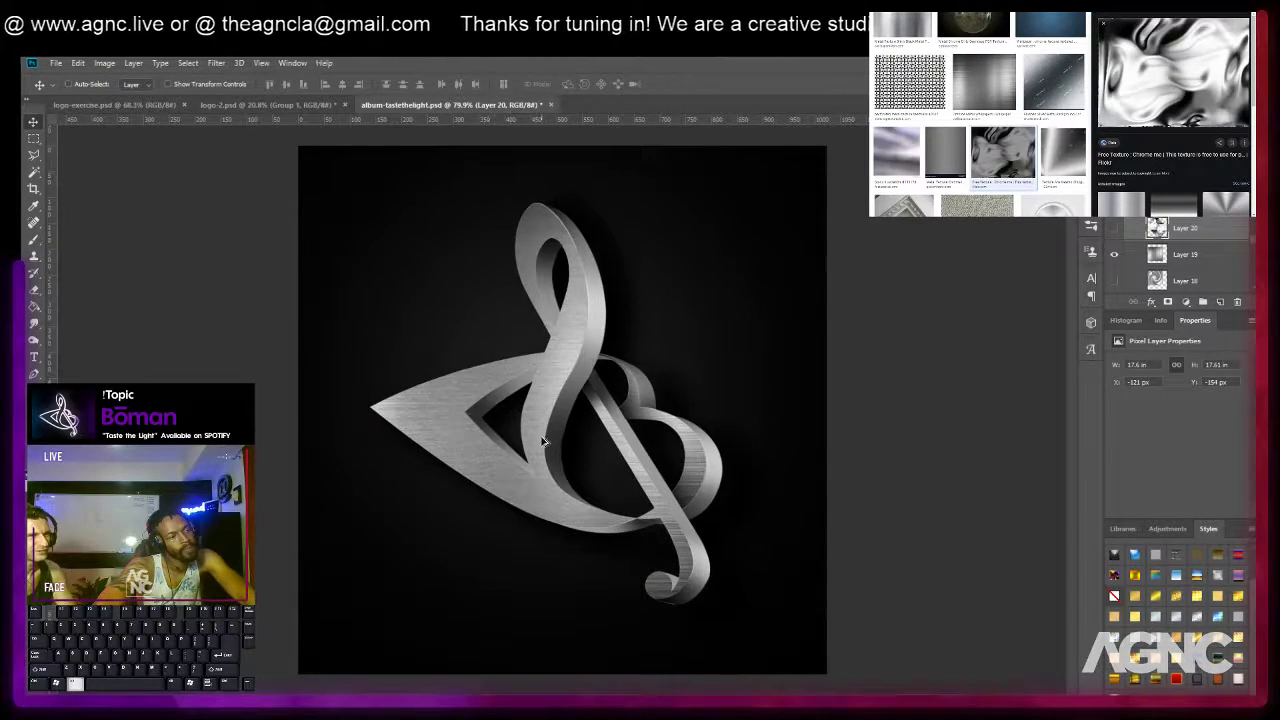
key("ctrl+minus")
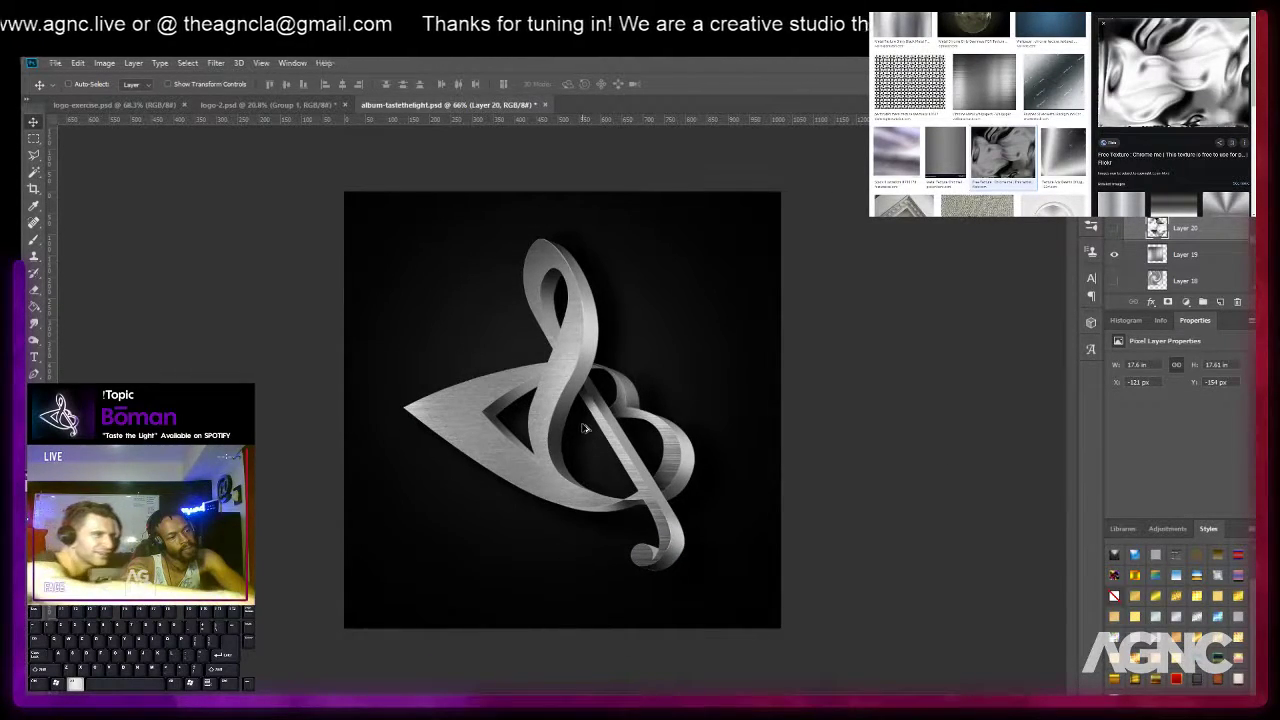
scroll(585, 428, "up", 2)
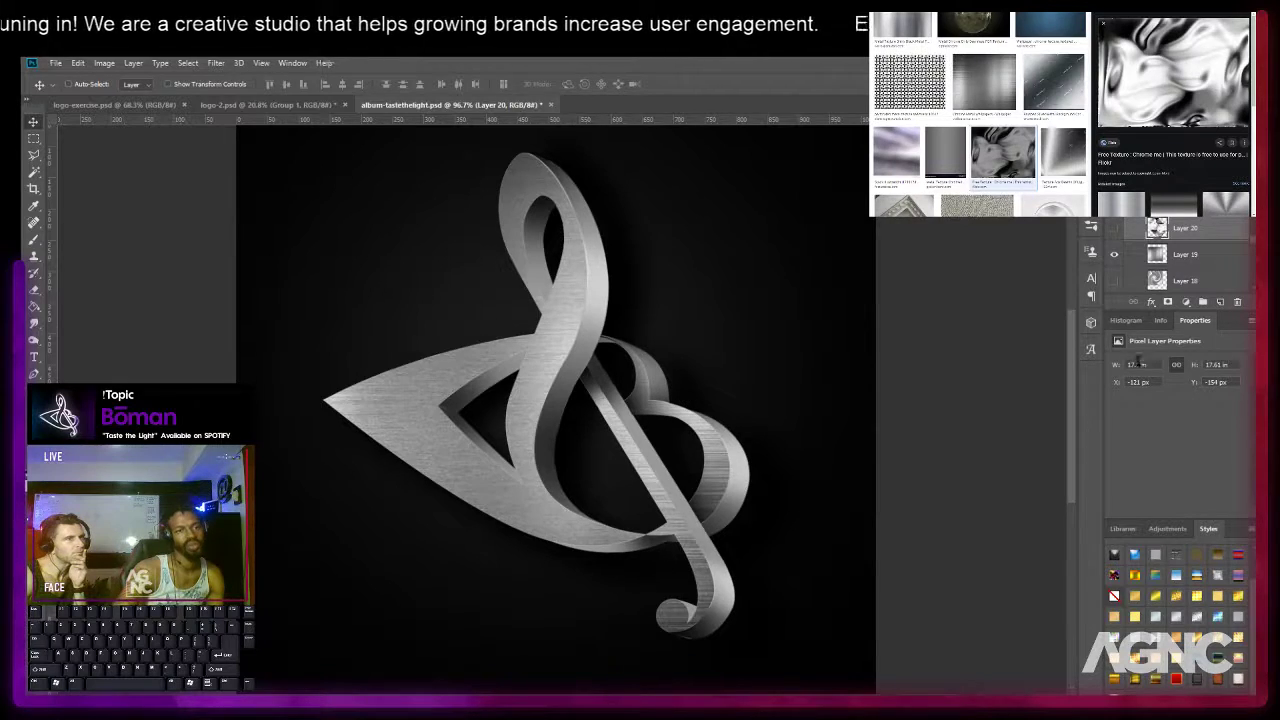
Duplicate brushed-metal Layer 19 down into the logo's shape layers, just above Layer 10.
left_click(1197, 255)
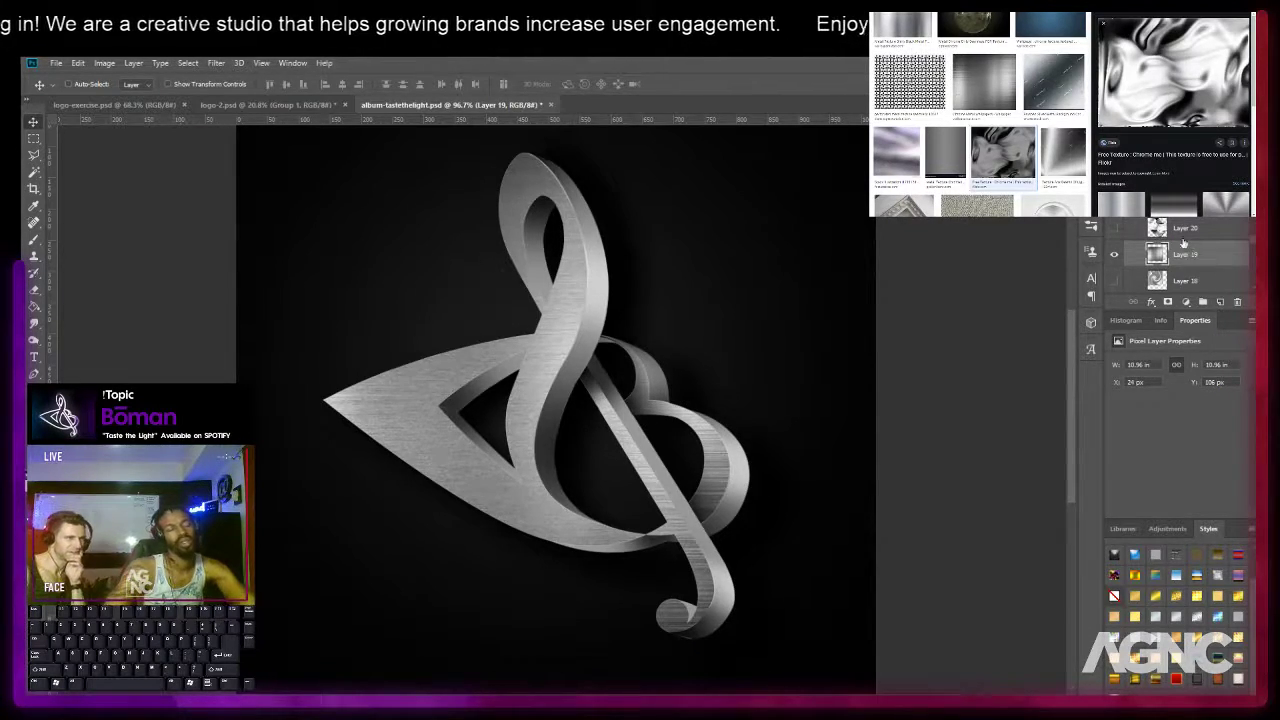
scroll(1185, 247, "up", 4)
scroll(1184, 247, "down", 3)
scroll(1203, 271, "down", 5)
scroll(1180, 258, "down", 2)
left_click_drag(1180, 222, 1180, 212)
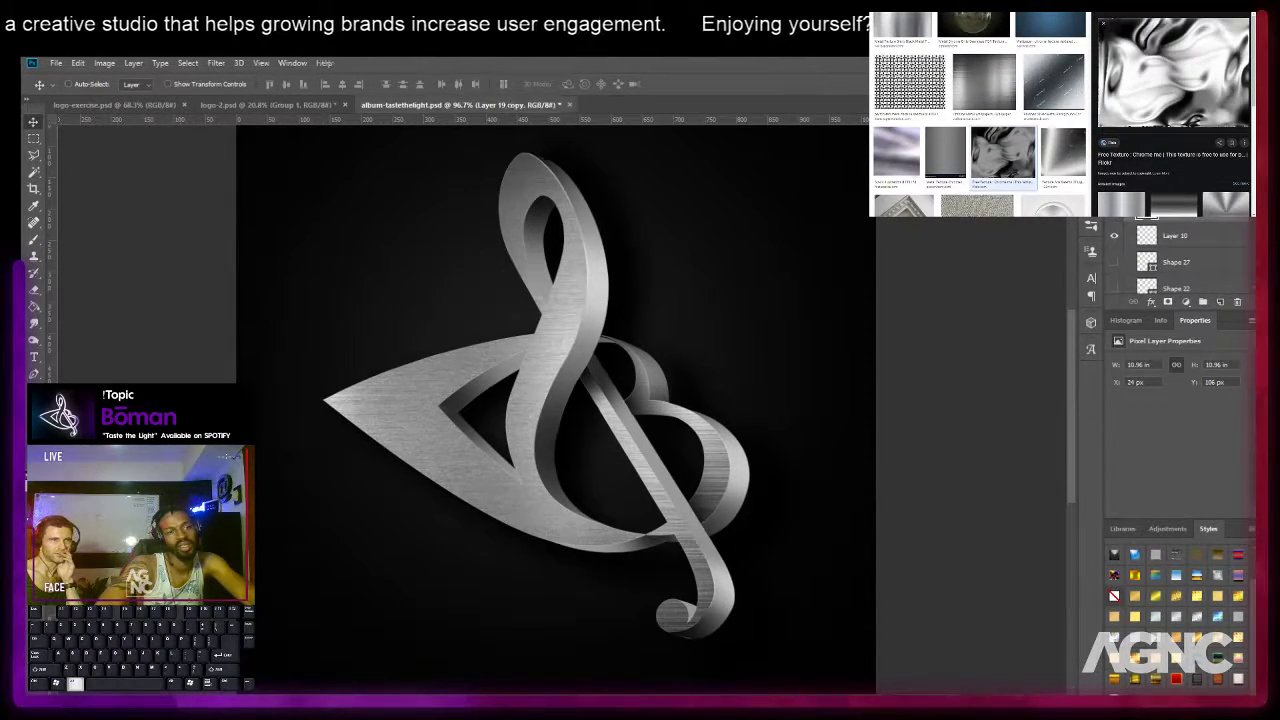
Skew the Layer 19 copy so its grain slopes down to the right, centre it over the logo and clip it to the layer below.
mouse_move(492, 300)
left_mouse_down()
mouse_move(484, 419)
mouse_move(489, 275)
left_mouse_up()
key("ctrl+t")
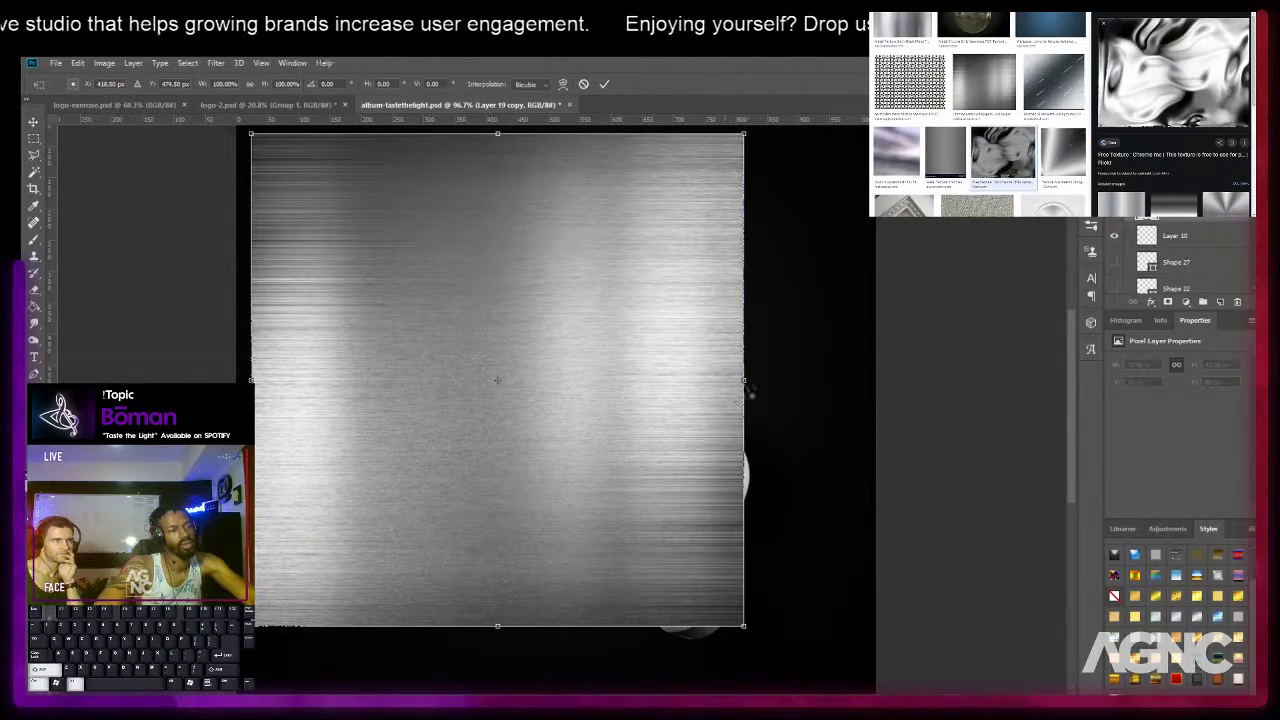
left_click_drag(749, 383, 766, 512)
key("Return")
left_click_drag(576, 436, 607, 420)
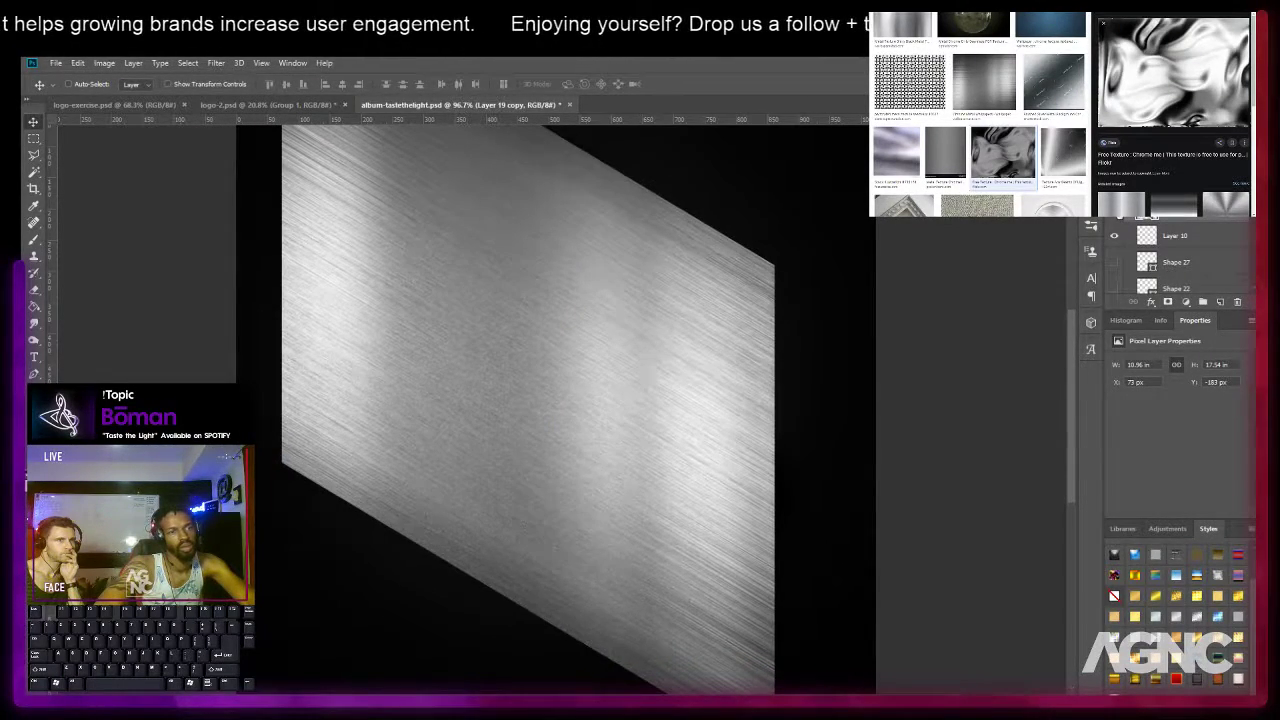
key("ctrl+alt+g")
Select Layer 3 beneath the clef's upper side face on the canvas and load the outline of Shape 21 as a selection.
right_click(592, 240)
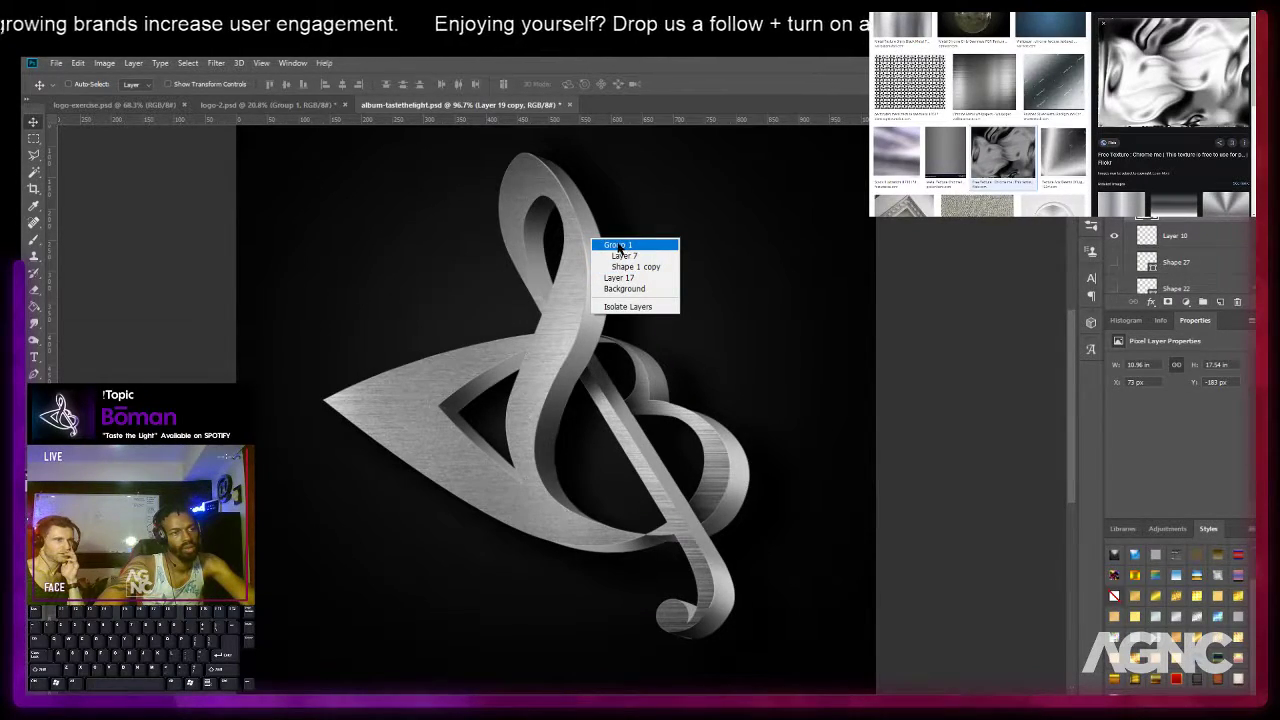
right_click(581, 207)
left_click(604, 228)
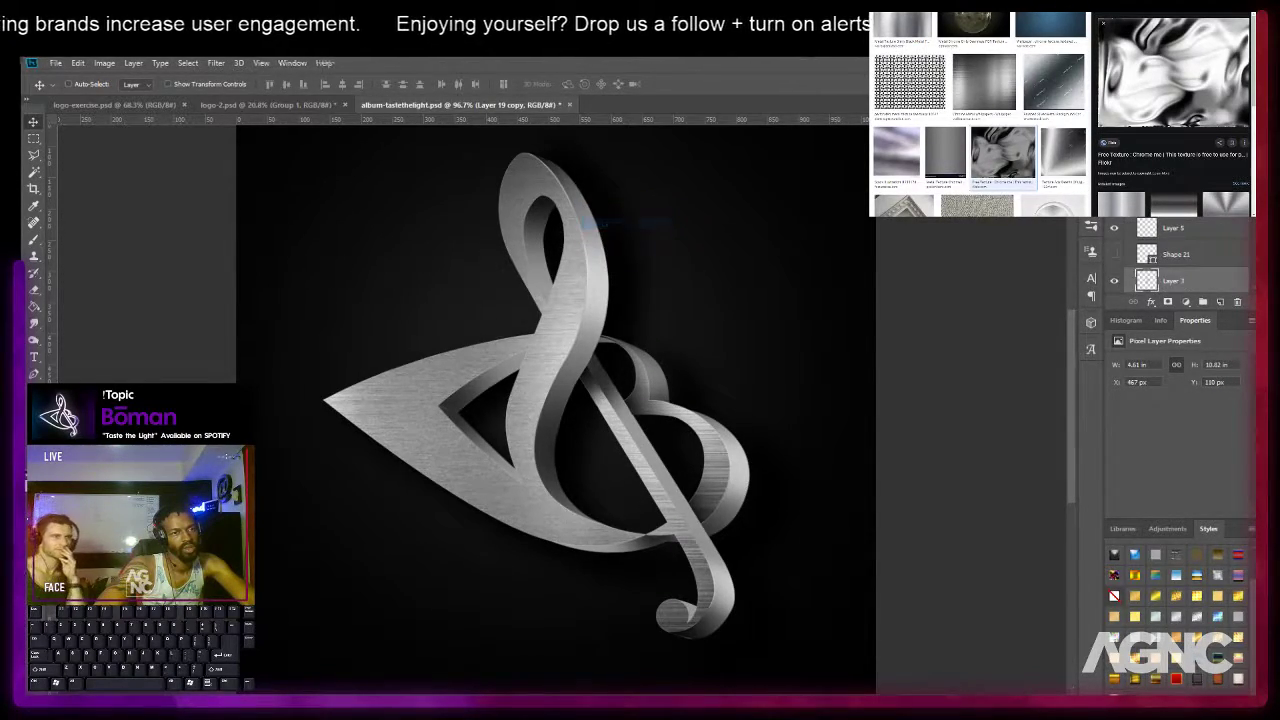
left_click(1146, 252, "ctrl")
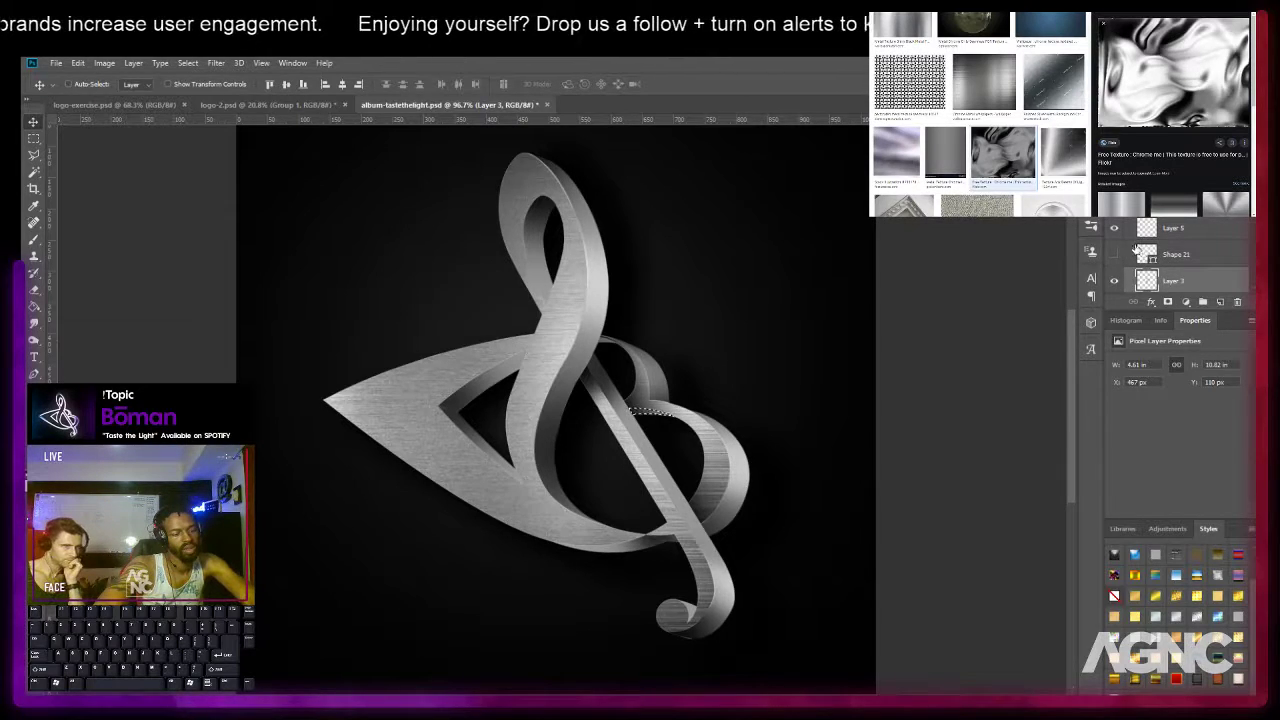
Search the layer stack for the side-face shapes and load Shape 25's outline as a selection around the lower-right bowl's outer edge.
key("m")
scroll(1165, 270, "down", 3)
scroll(1165, 270, "down", 1)
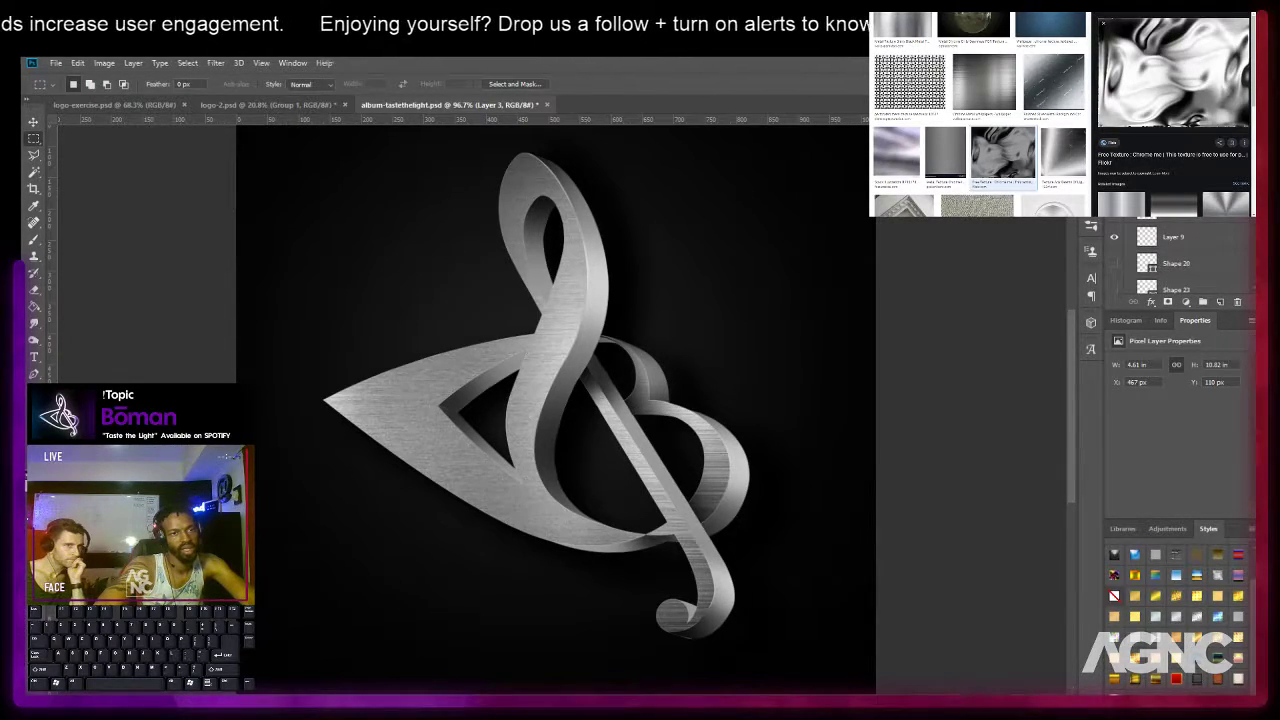
scroll(1165, 260, "down", 5)
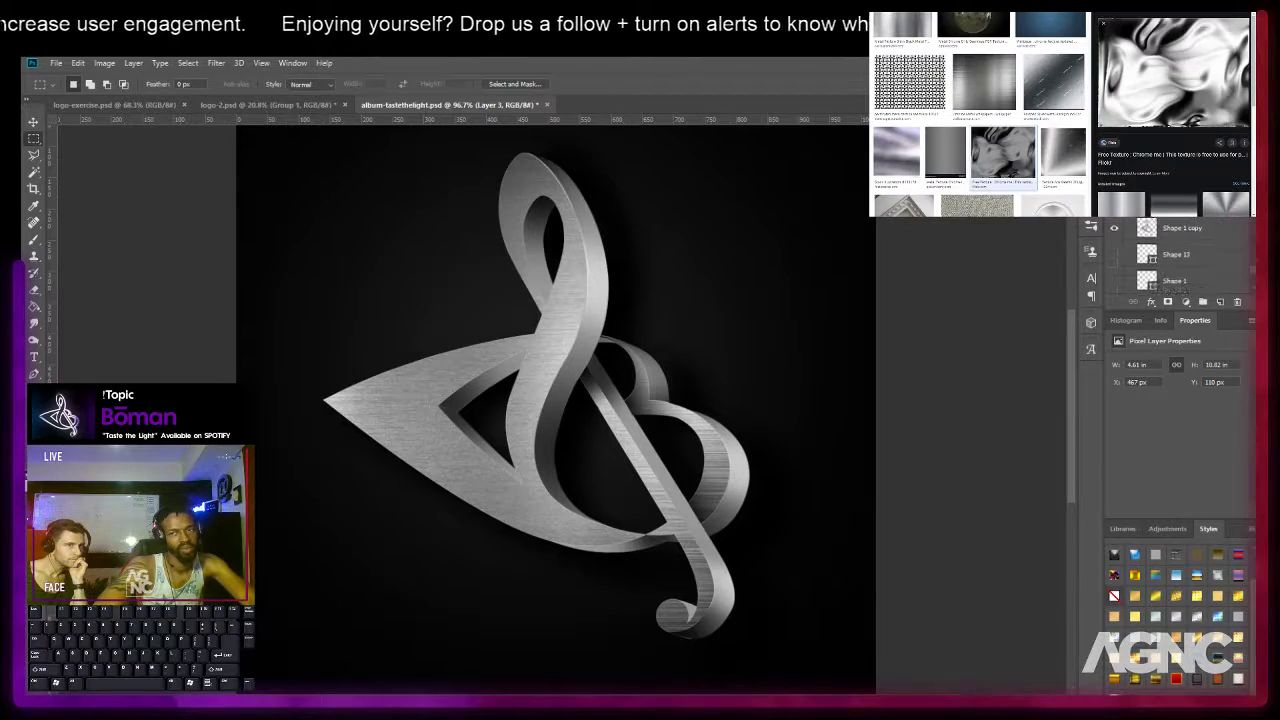
scroll(1178, 263, "down", 4)
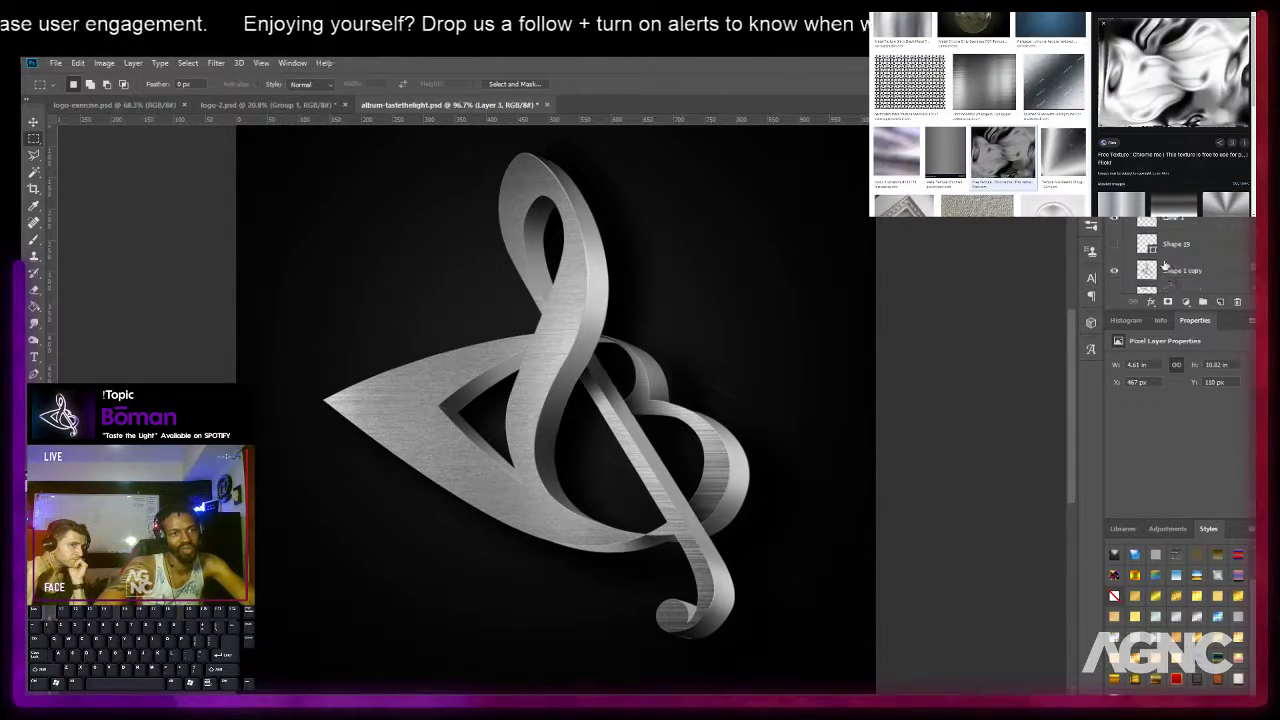
scroll(1148, 245, "down", 4)
scroll(1148, 255, "up", 8)
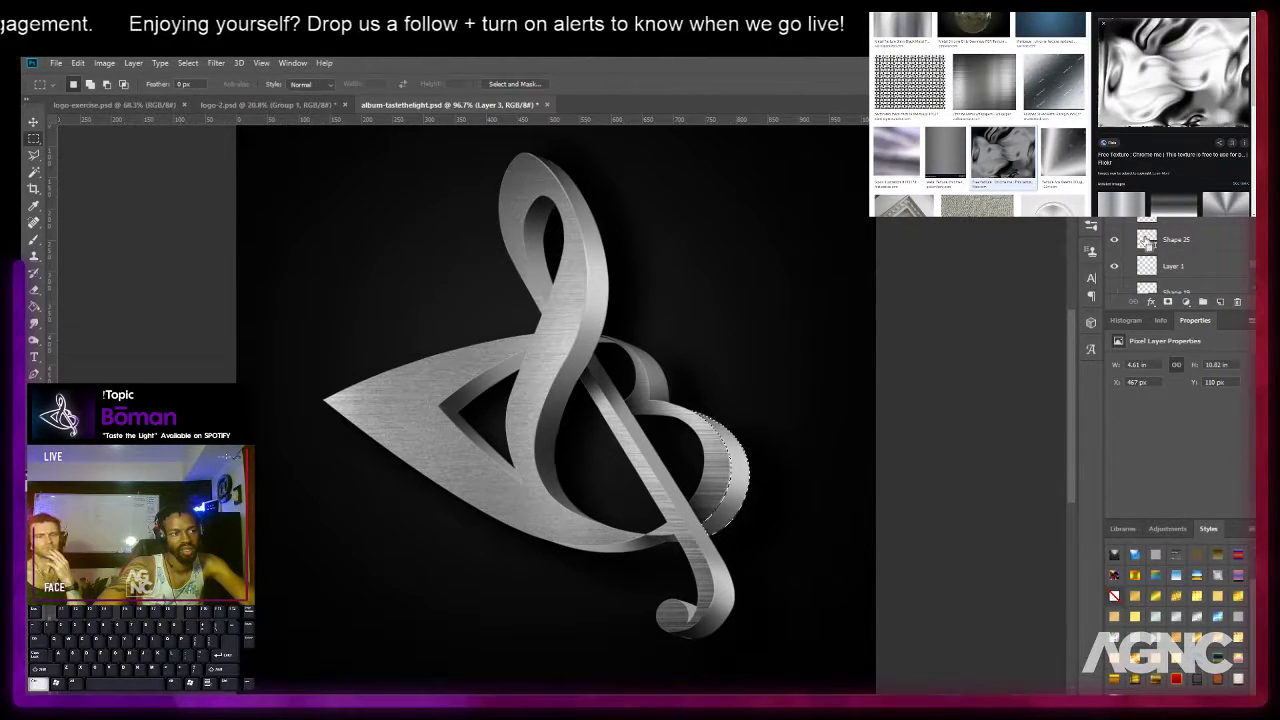
scroll(1147, 229, "up", 1)
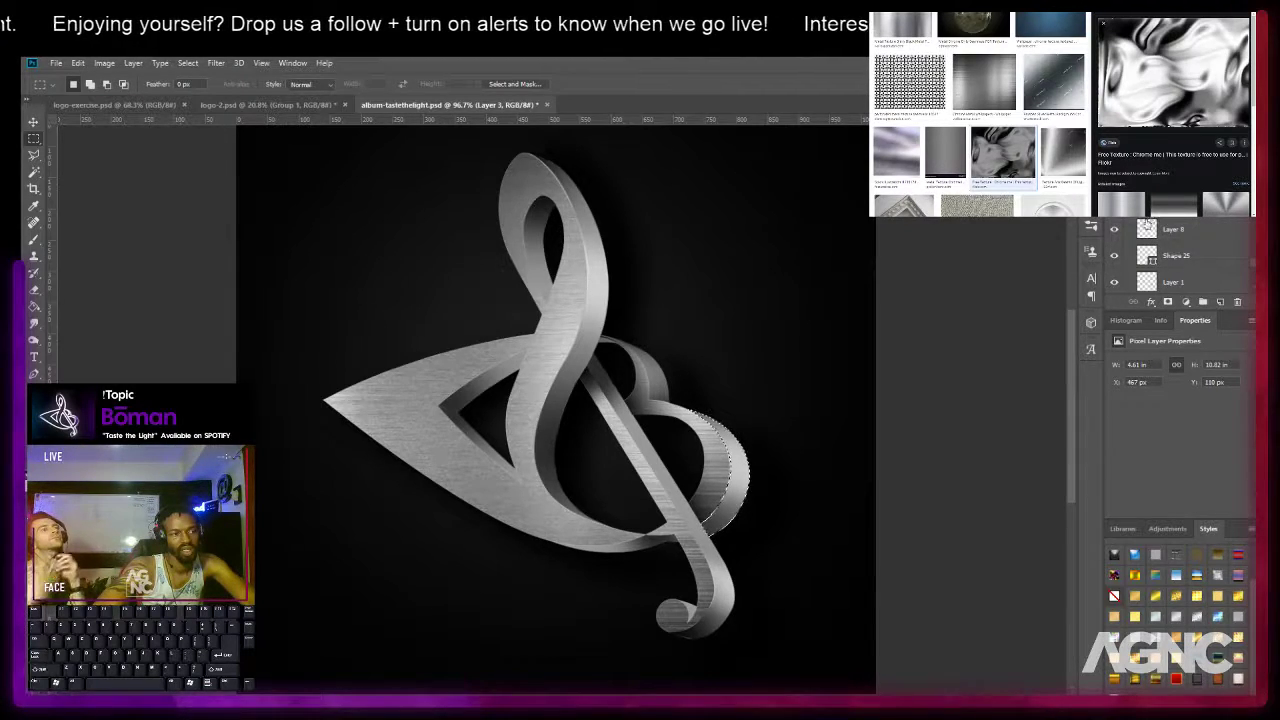
scroll(1148, 221, "up", 1)
scroll(1147, 225, "up", 5)
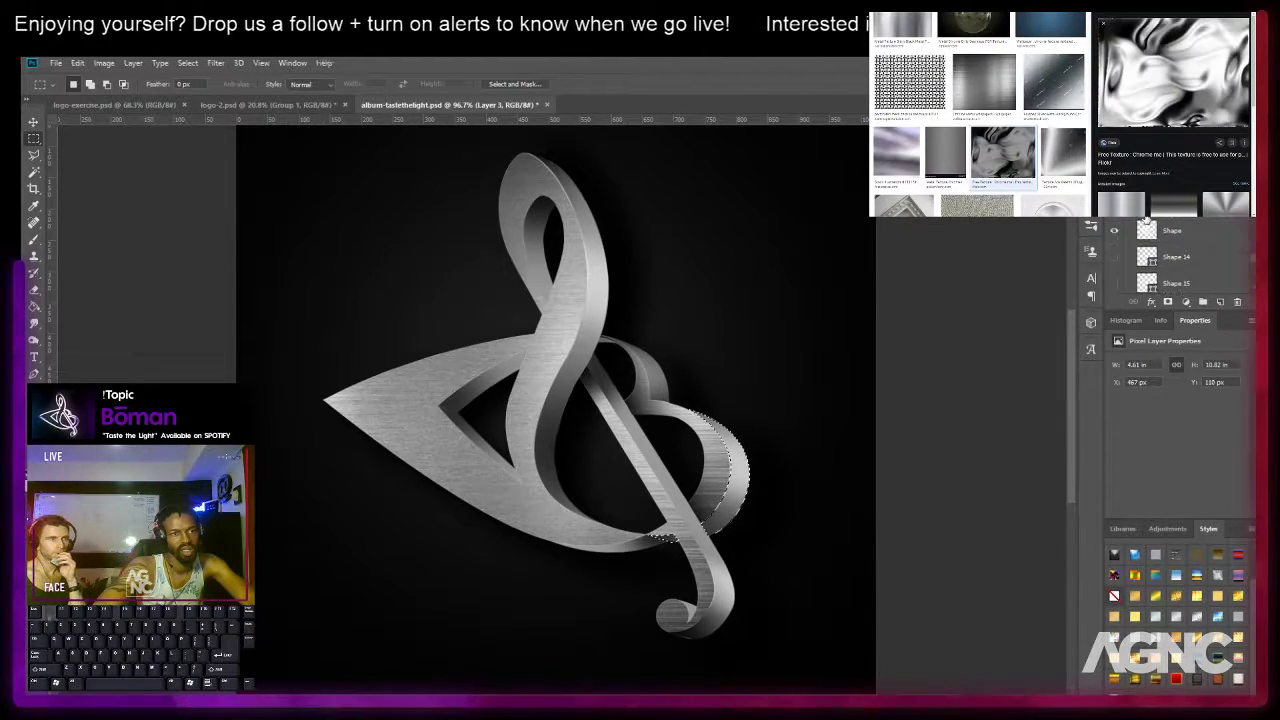
scroll(1147, 237, "up", 5)
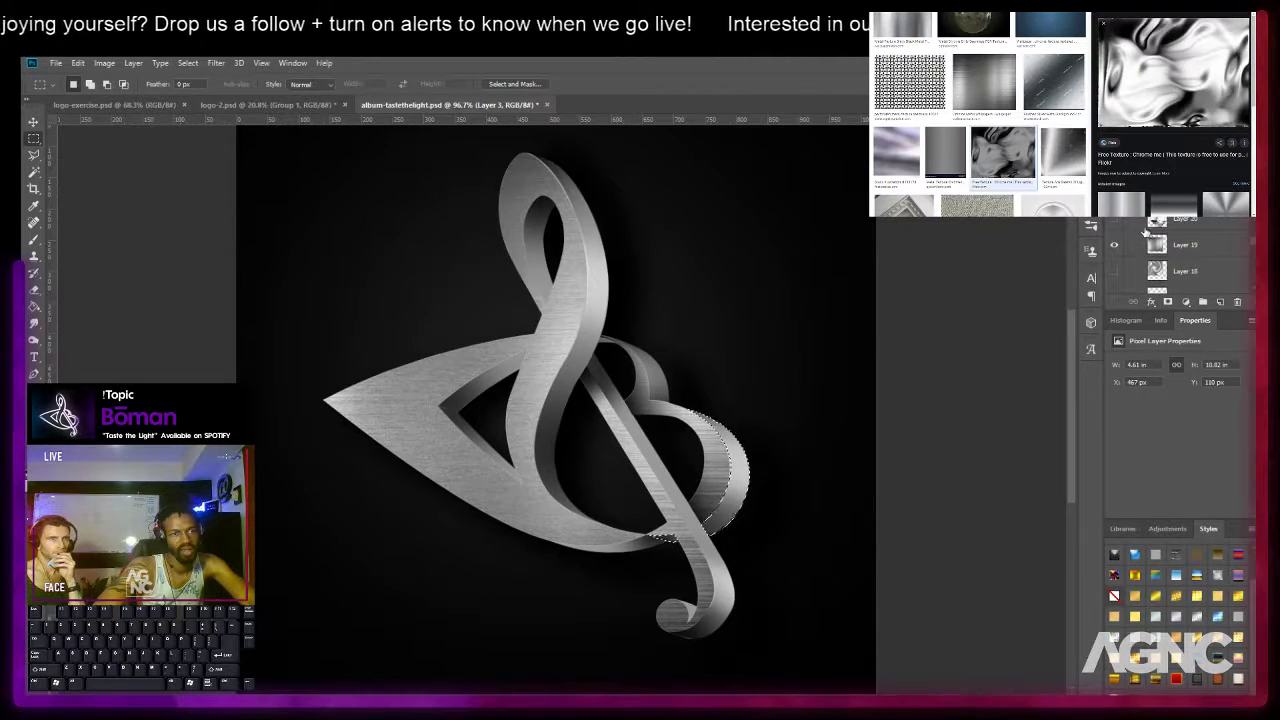
Extend the selection with the outlines of the clef's long curved side face and, from Shape 16, the eye's inner edges.
left_click(1147, 251, "ctrl+shift")
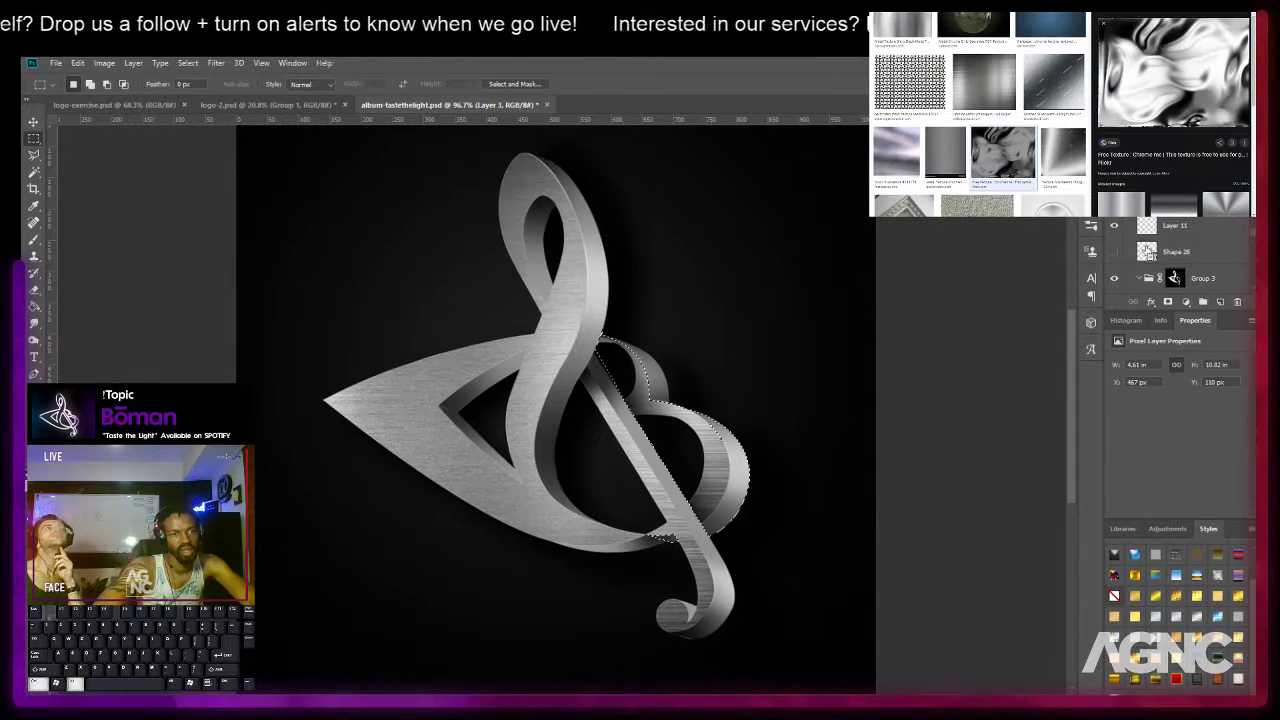
left_click(1147, 252, "ctrl+alt")
scroll(1147, 250, "up", 2)
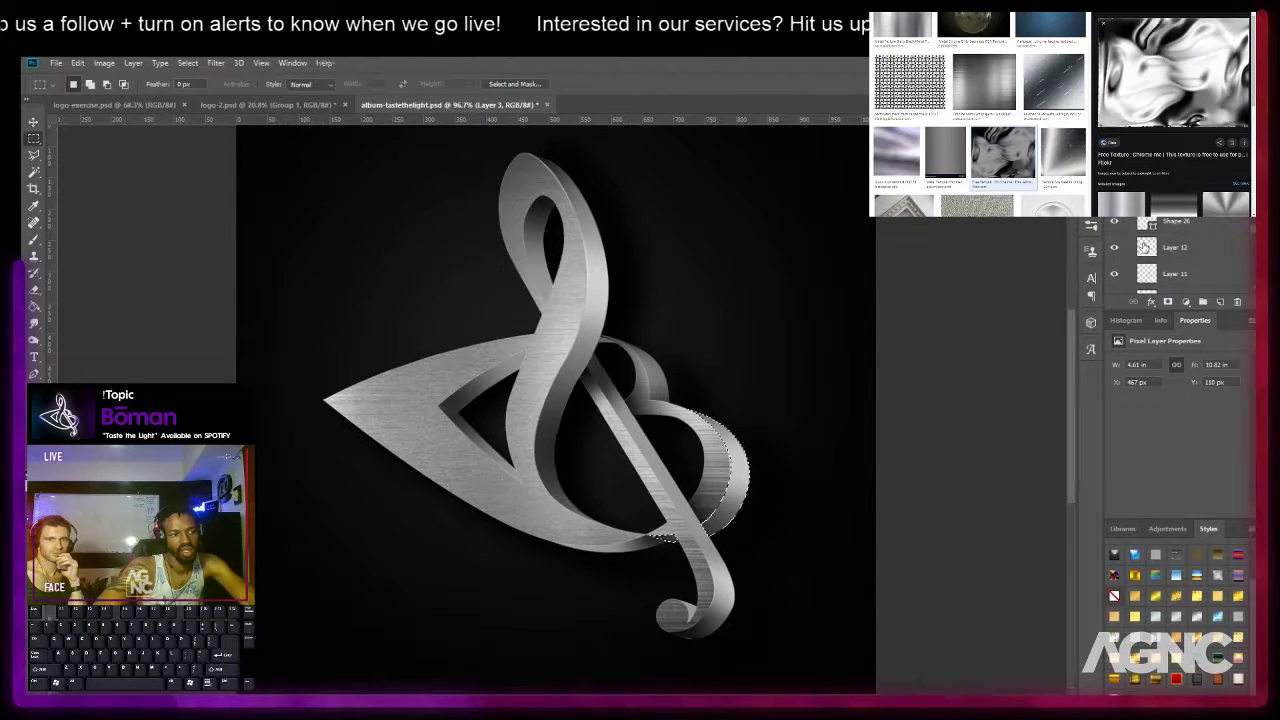
scroll(1150, 230, "up", 1)
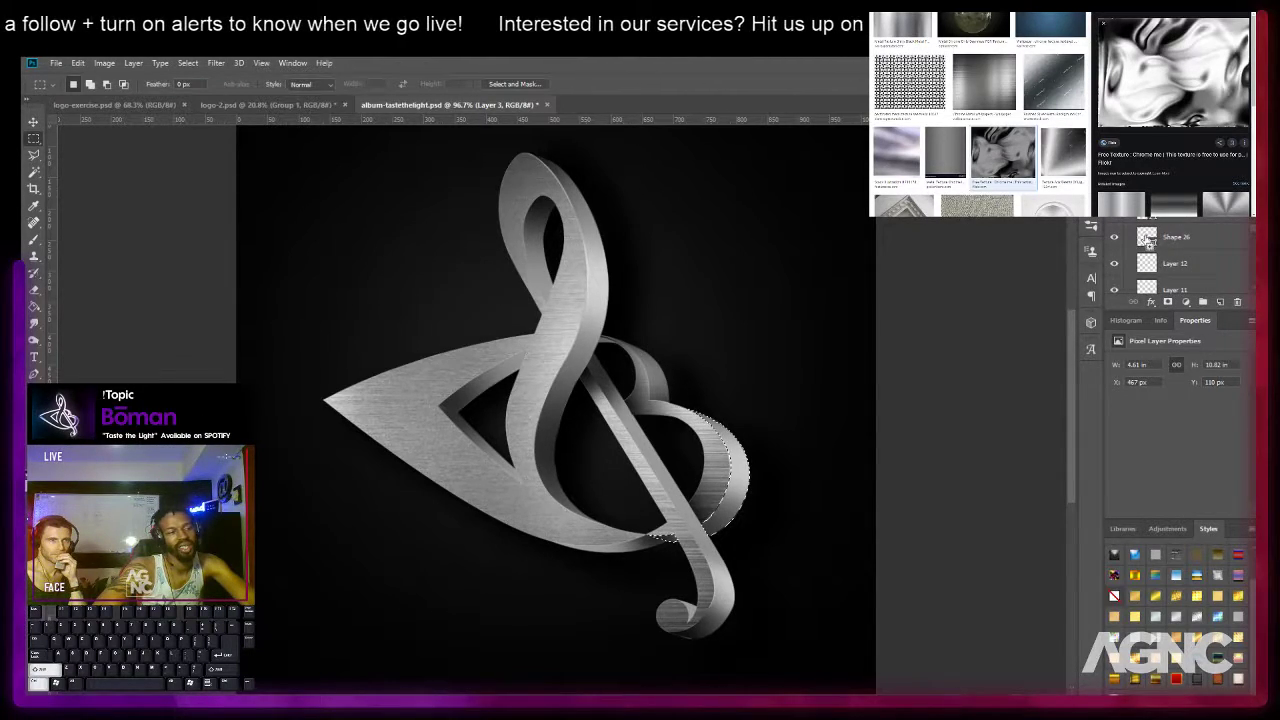
scroll(1148, 242, "up", 1)
left_click(1146, 229, "ctrl")
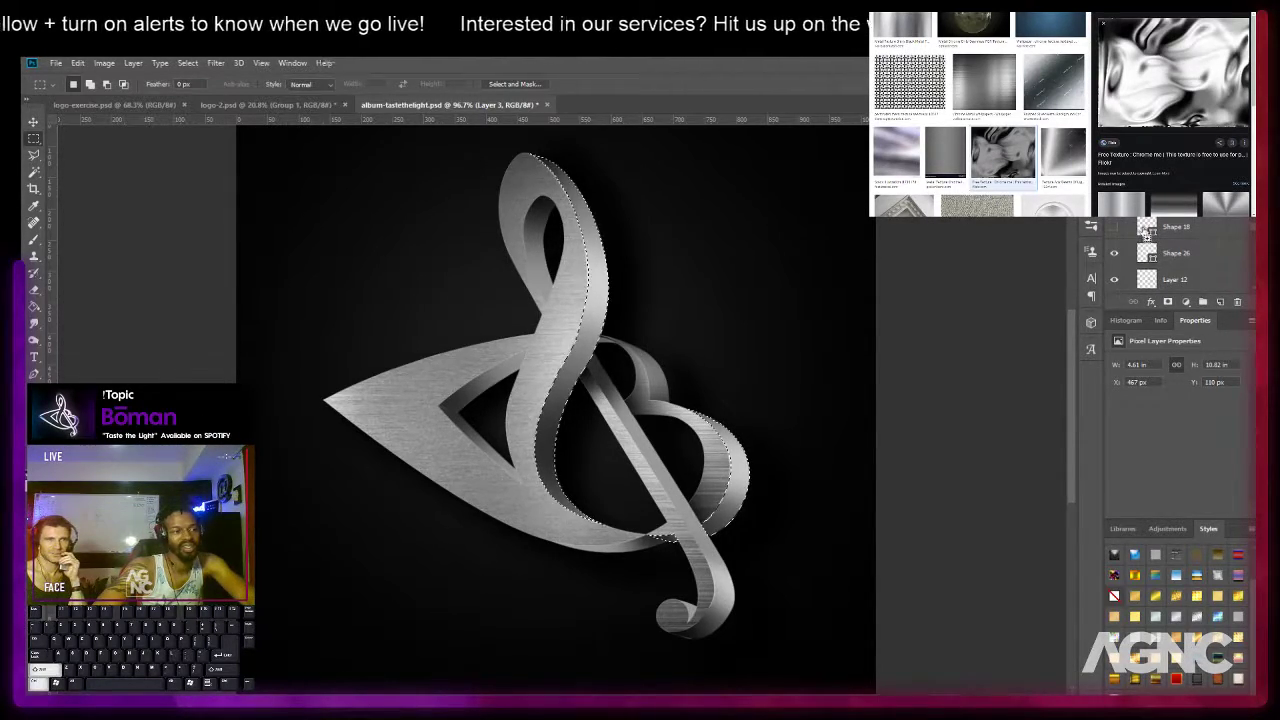
scroll(1146, 229, "up", 1)
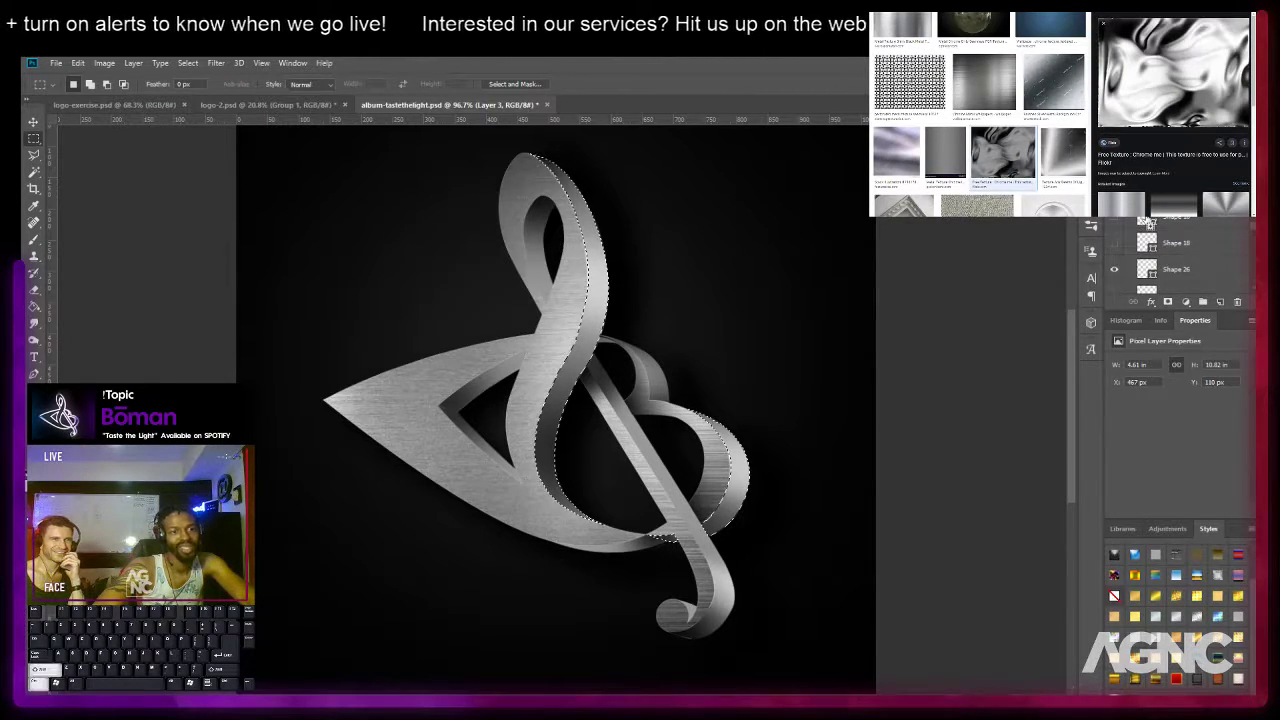
left_click(1146, 222, "ctrl+shift")
Add the outlines of the diagonal stem and hook side faces, including Shape 17, to the current selection.
scroll(1146, 222, "up", 1)
scroll(1146, 222, "up", 1)
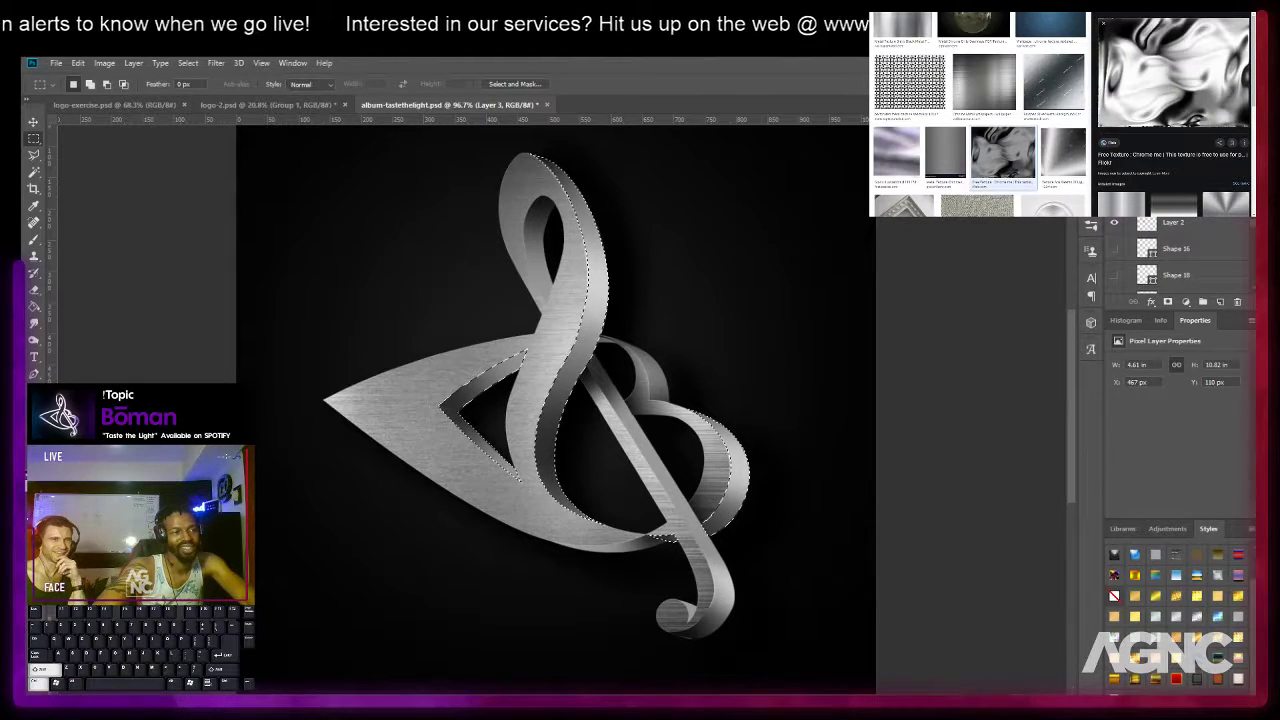
scroll(1146, 250, "up", 2)
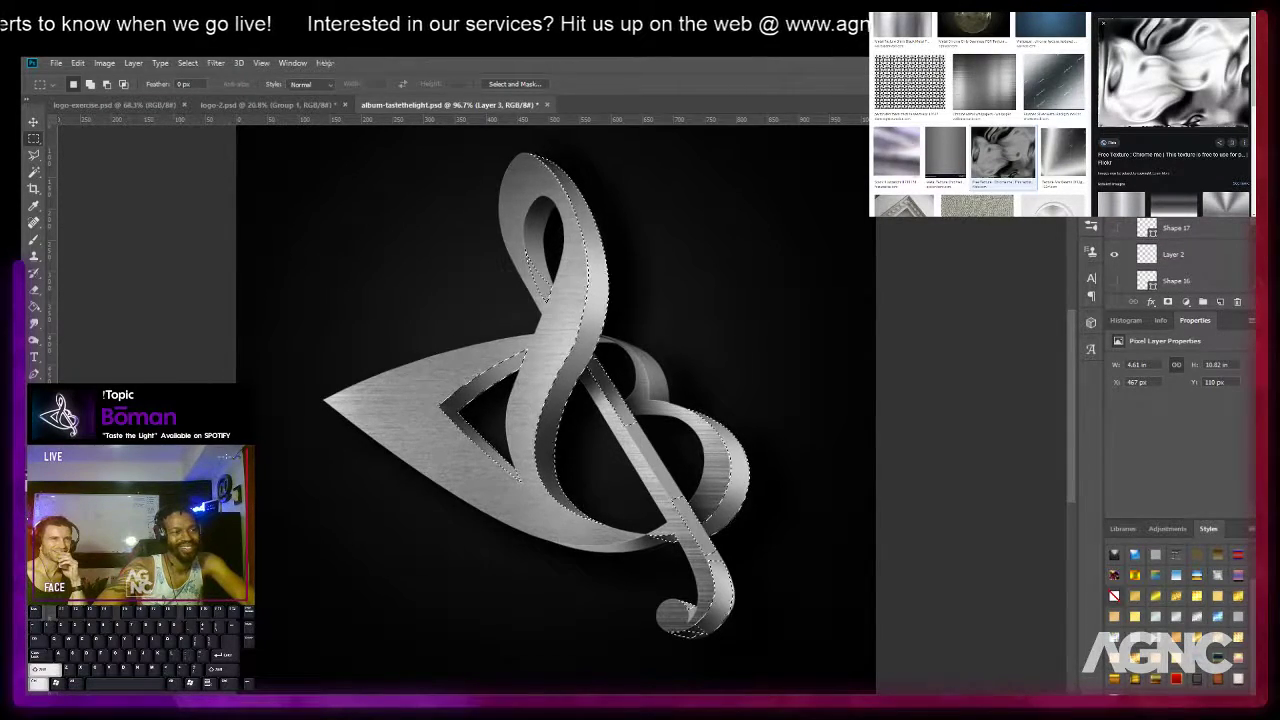
scroll(1146, 250, "up", 1)
scroll(1146, 220, "up", 1)
scroll(1146, 222, "up", 1)
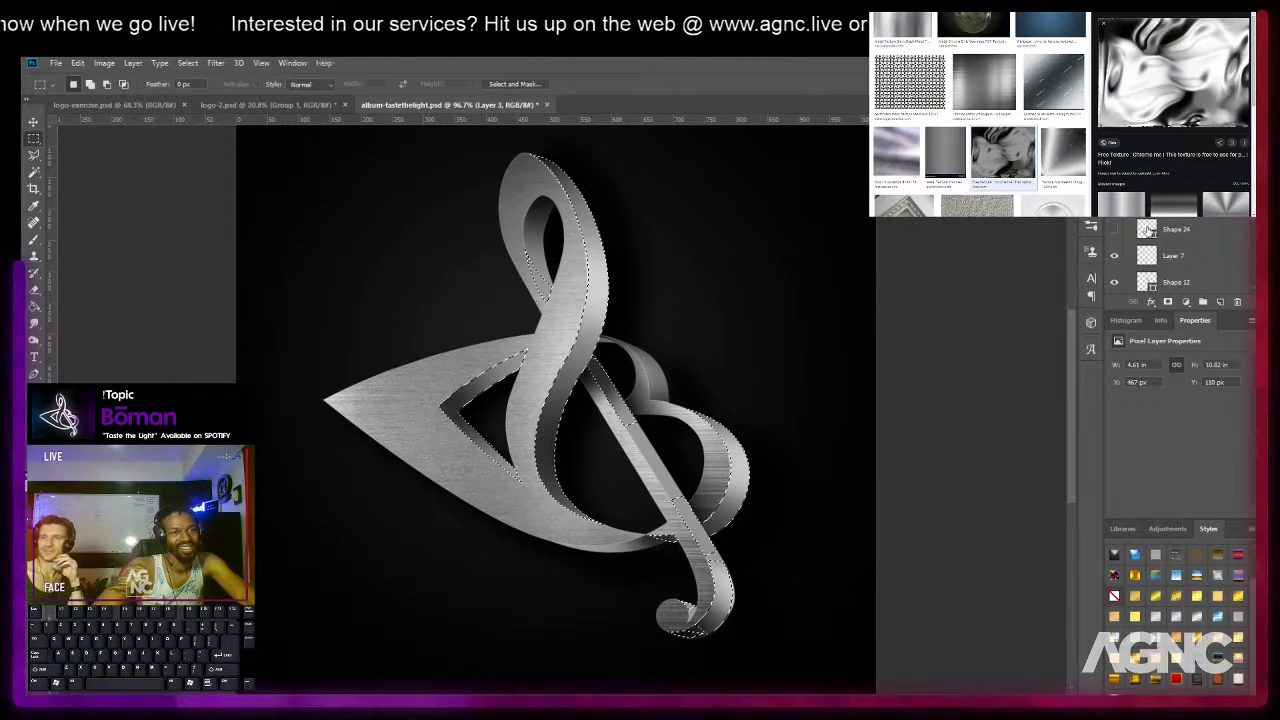
scroll(1149, 233, "up", 2)
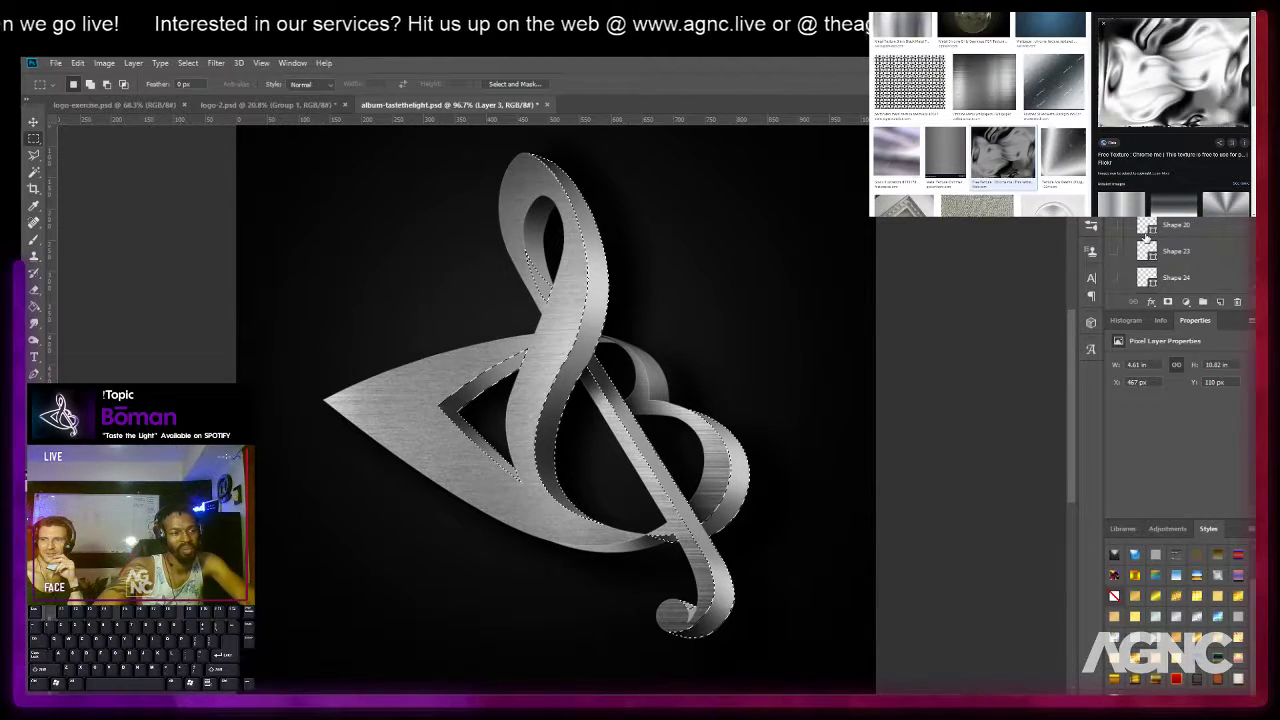
Add the remaining side-face outlines of the logo's upper and lower right bowls to the selection.
scroll(1147, 234, "down", 4)
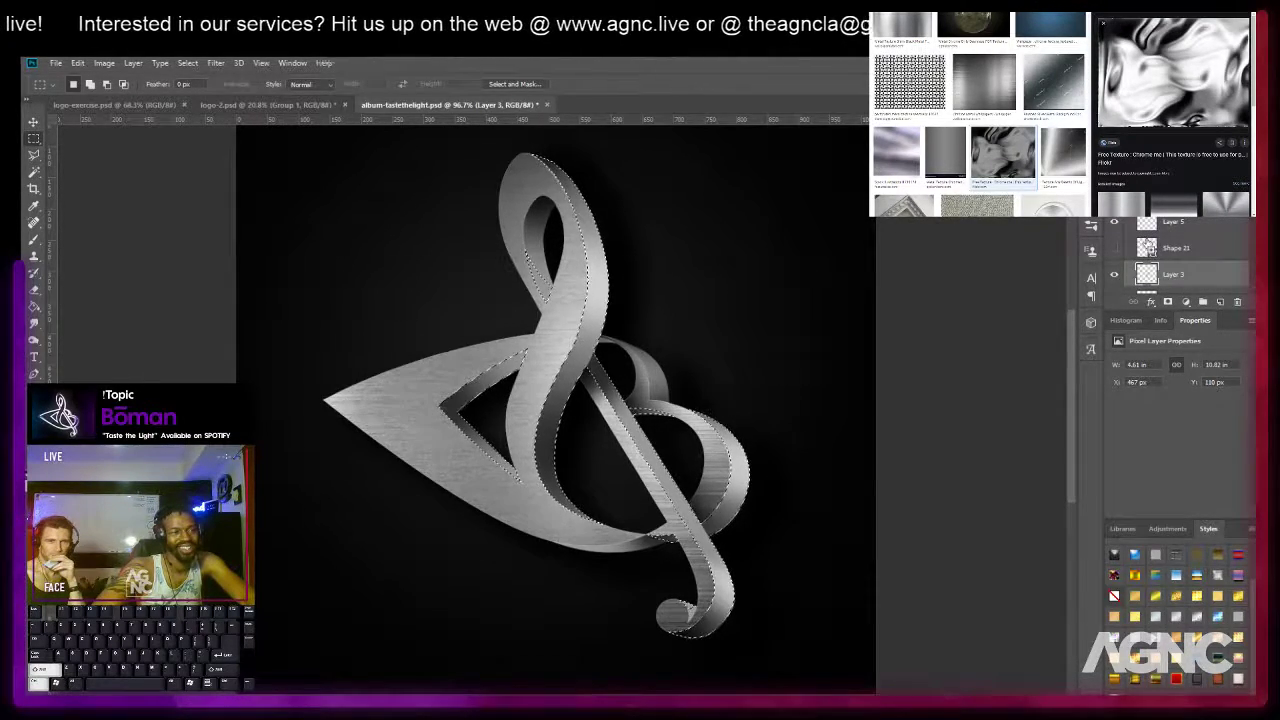
scroll(1147, 236, "up", 2)
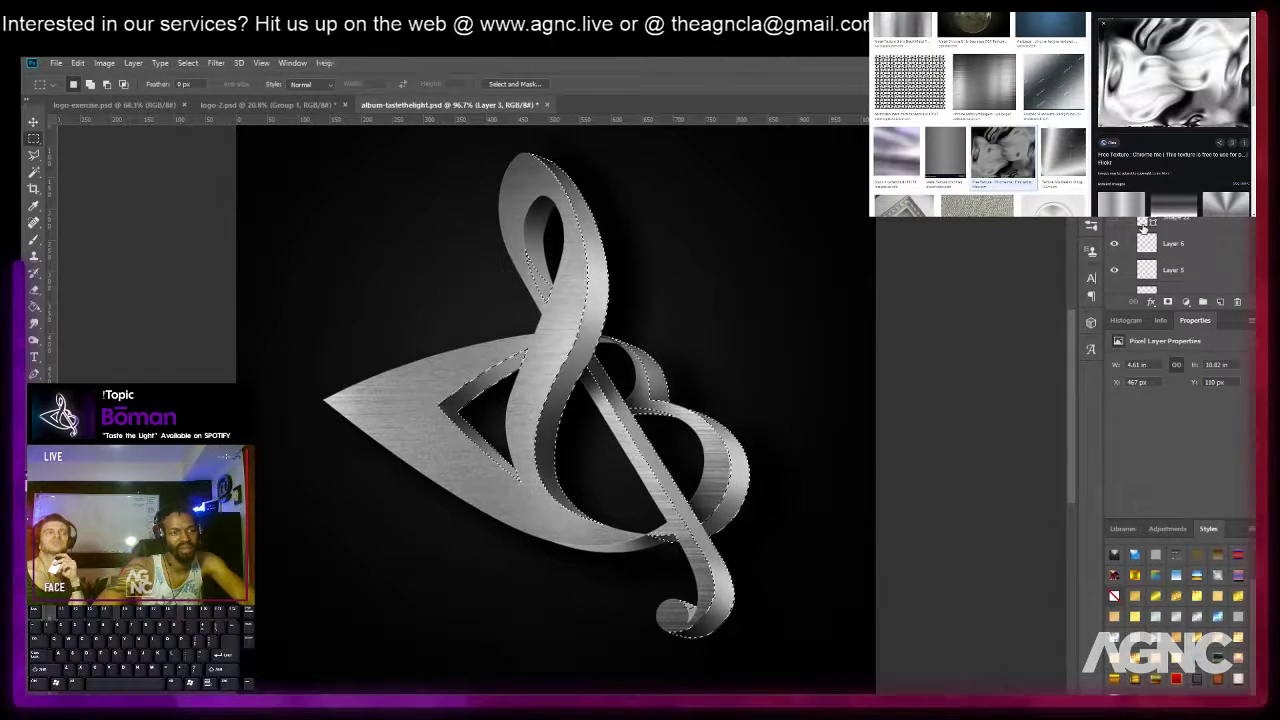
scroll(1143, 228, "up", 1)
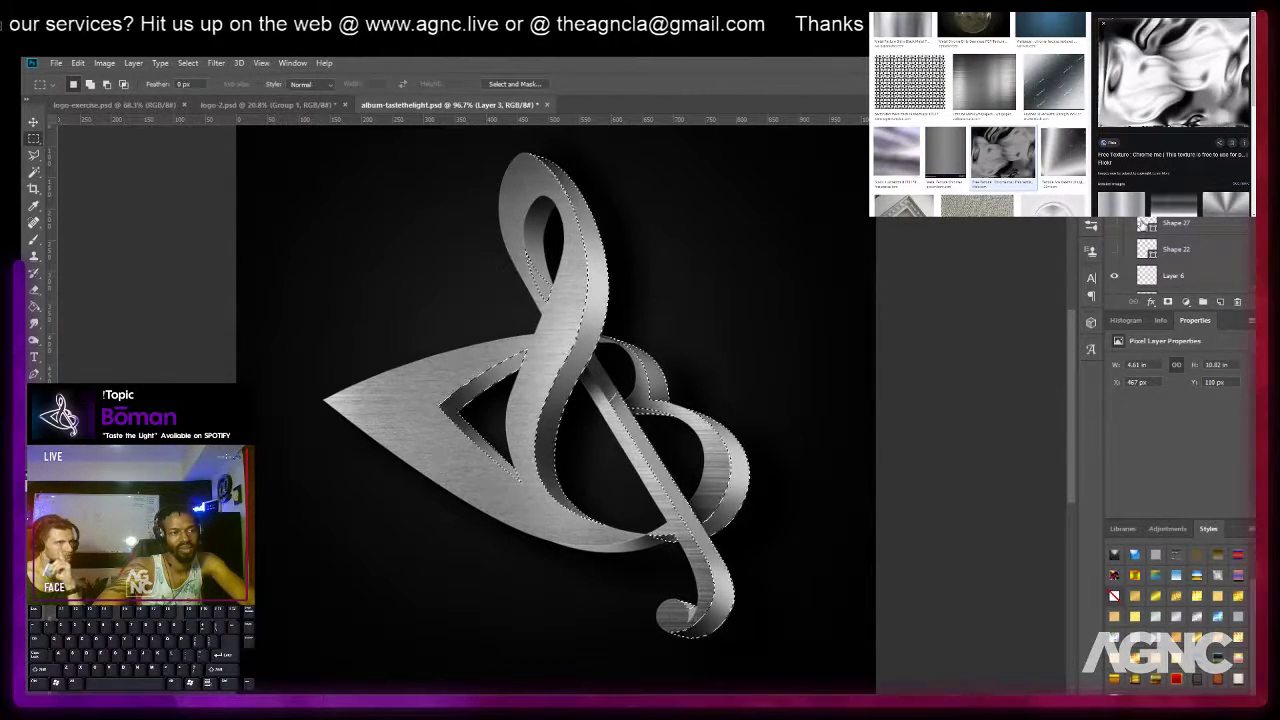
scroll(1146, 246, "up", 1)
scroll(1146, 236, "down", 3)
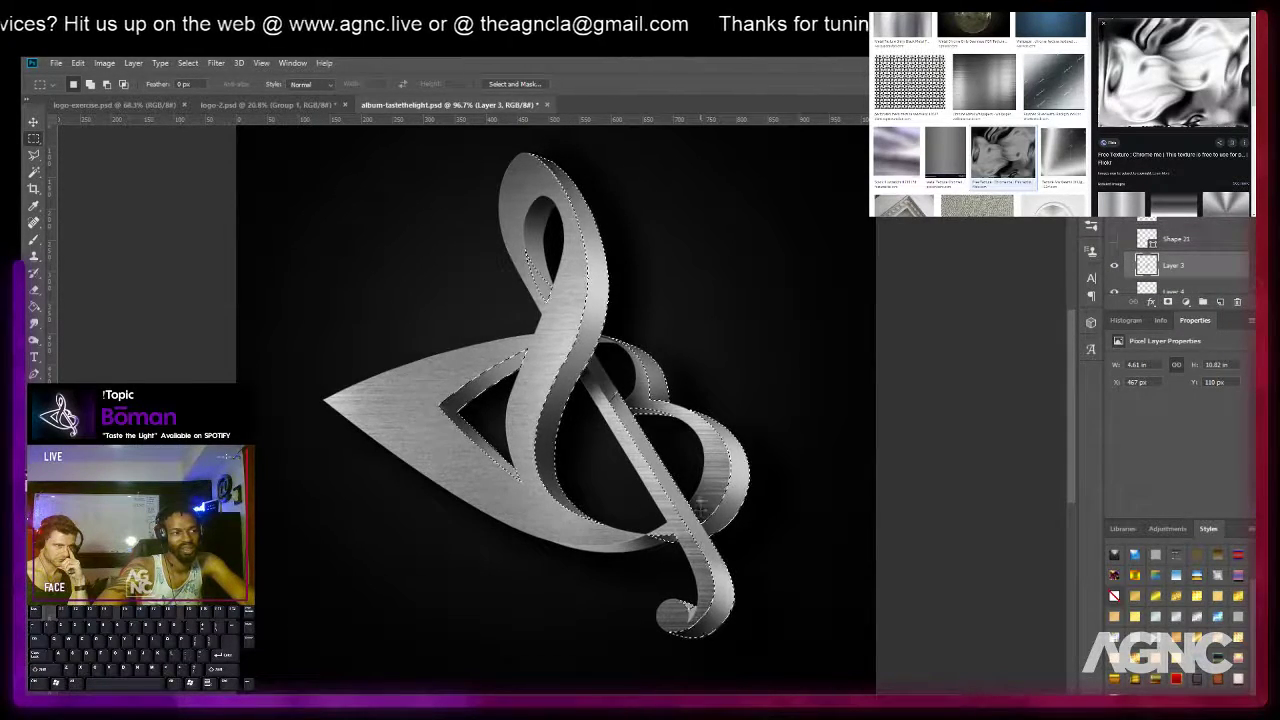
scroll(1146, 240, "down", 5)
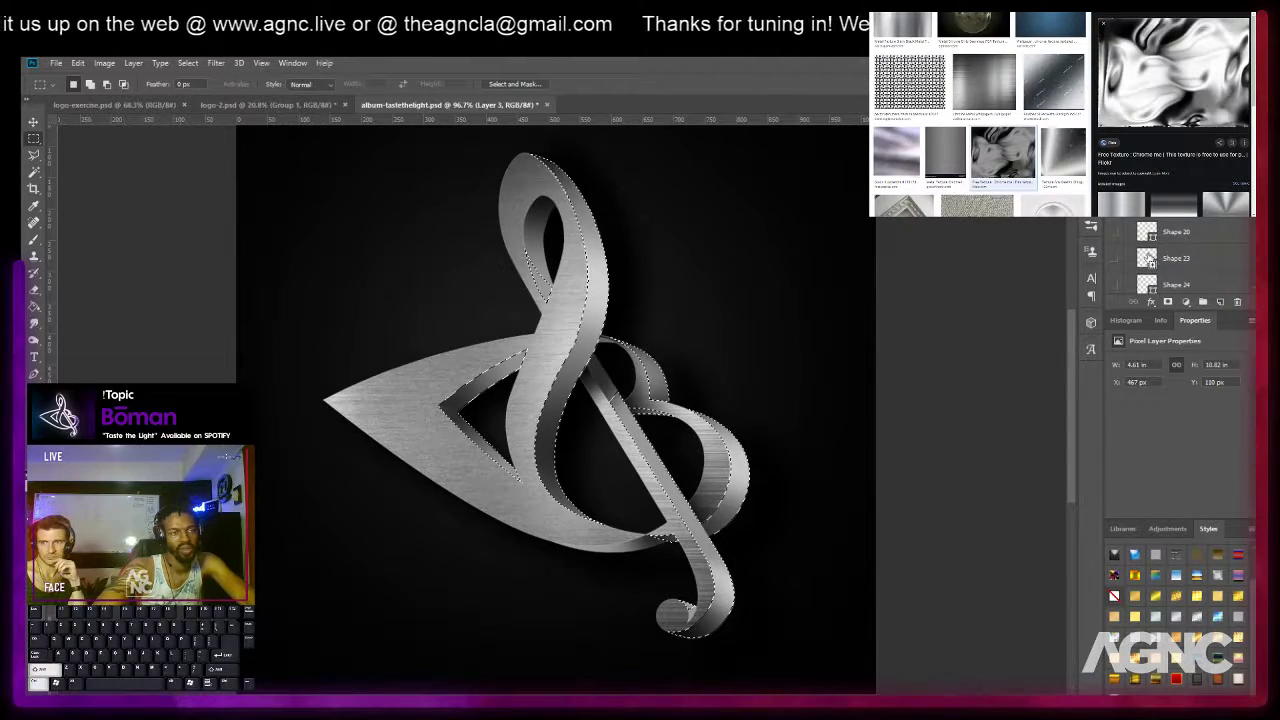
scroll(1148, 258, "down", 1)
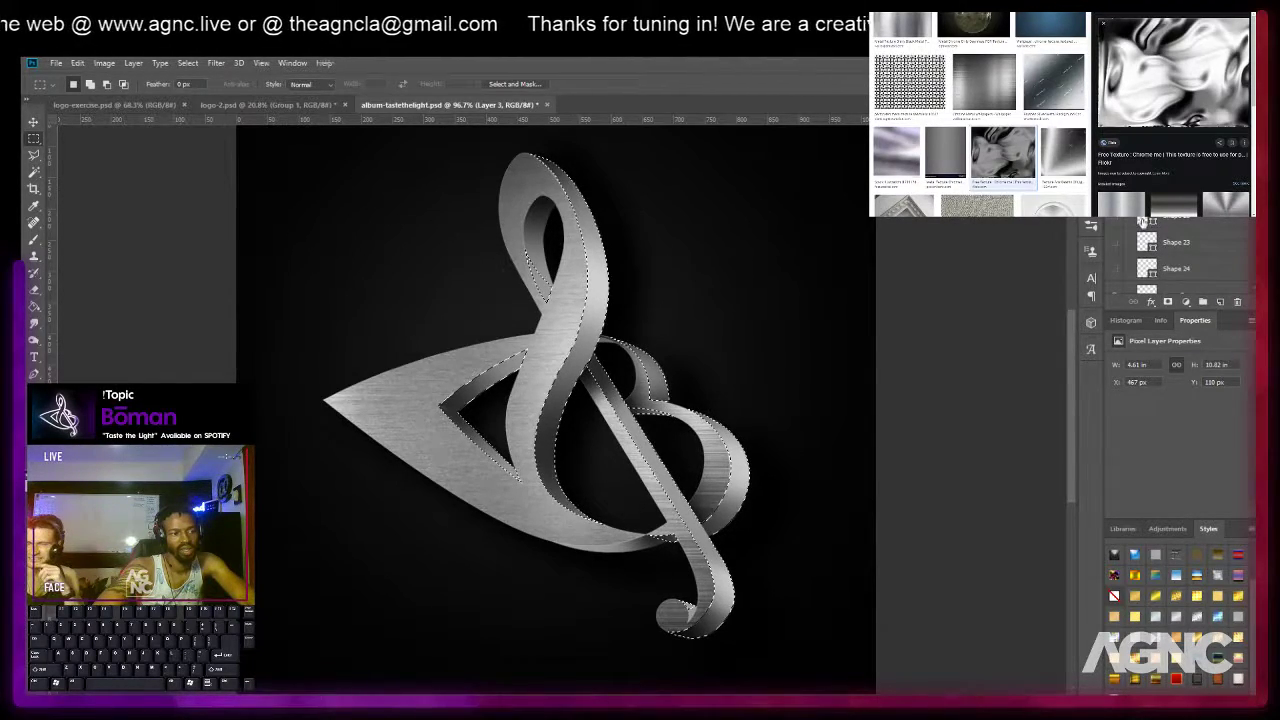
scroll(610, 549, "up", 4)
scroll(610, 549, "down", 4)
Show the Layer 19 copy and add a layer mask to it from the combined side-face selection.
key("ctrl+0")
scroll(1195, 245, "up", 4)
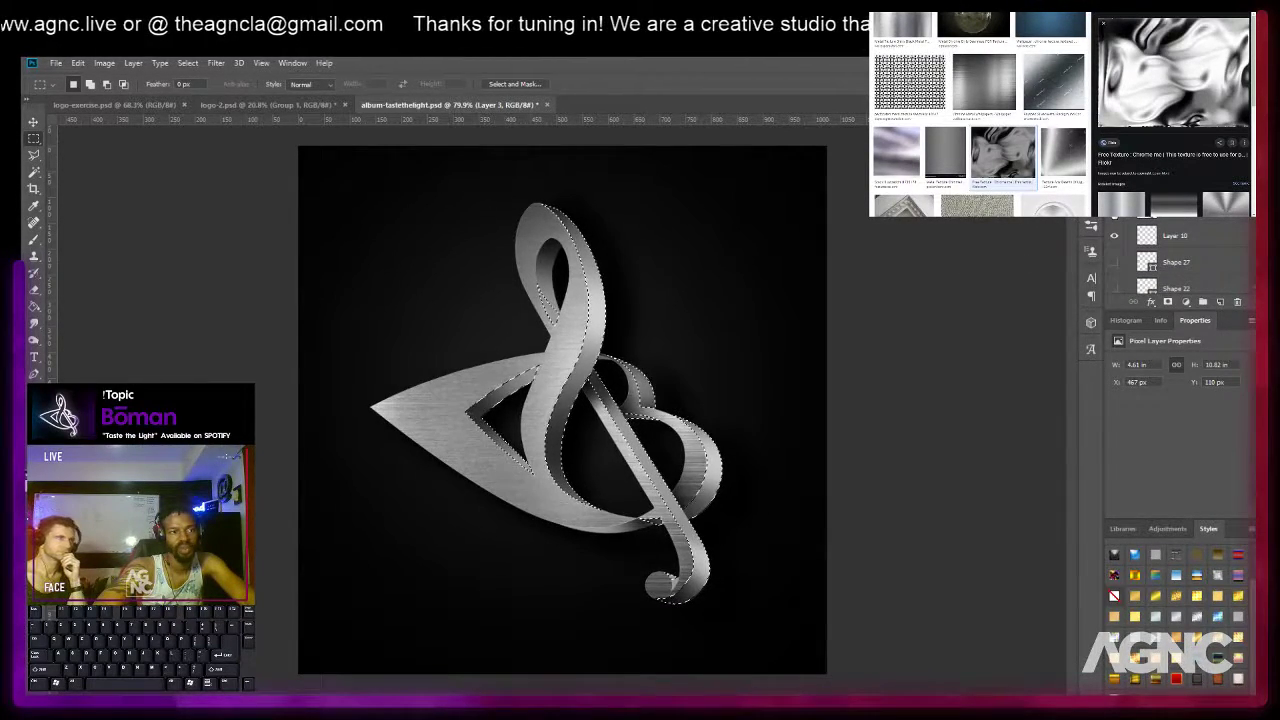
left_click(1114, 210)
left_click(1172, 217)
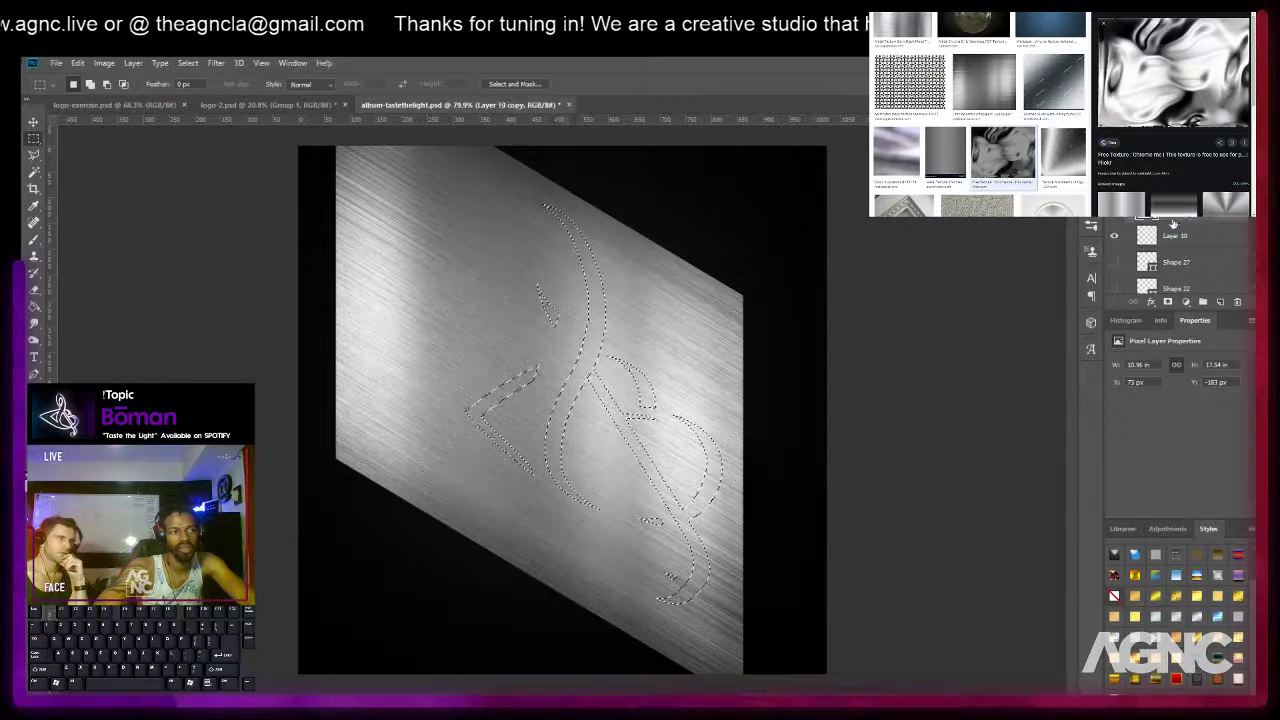
left_click(1168, 301)
scroll(622, 325, "up", 3)
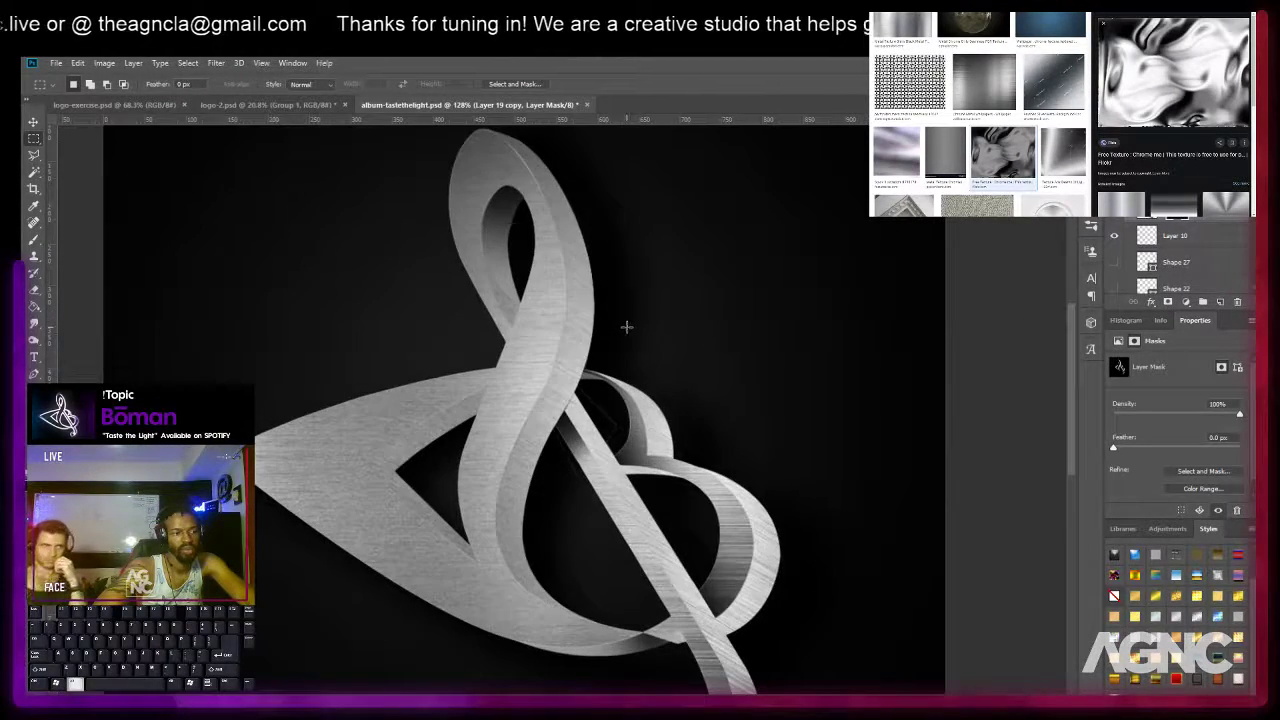
Examine the skewed grain on the side faces up close and compare the logo with the Layer 19 copy hidden and shown.
left_click_drag(732, 374, 734, 286)
key("v")
left_click_drag(766, 237, 769, 364)
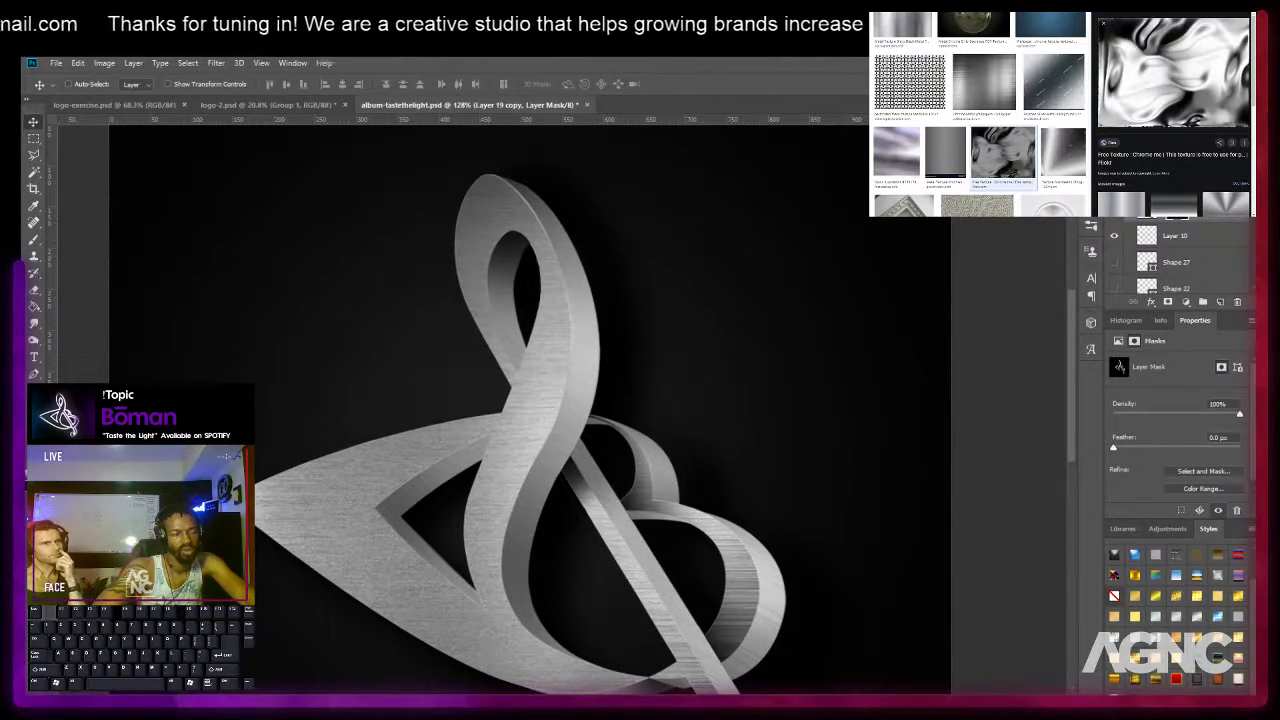
scroll(714, 451, "down", 4)
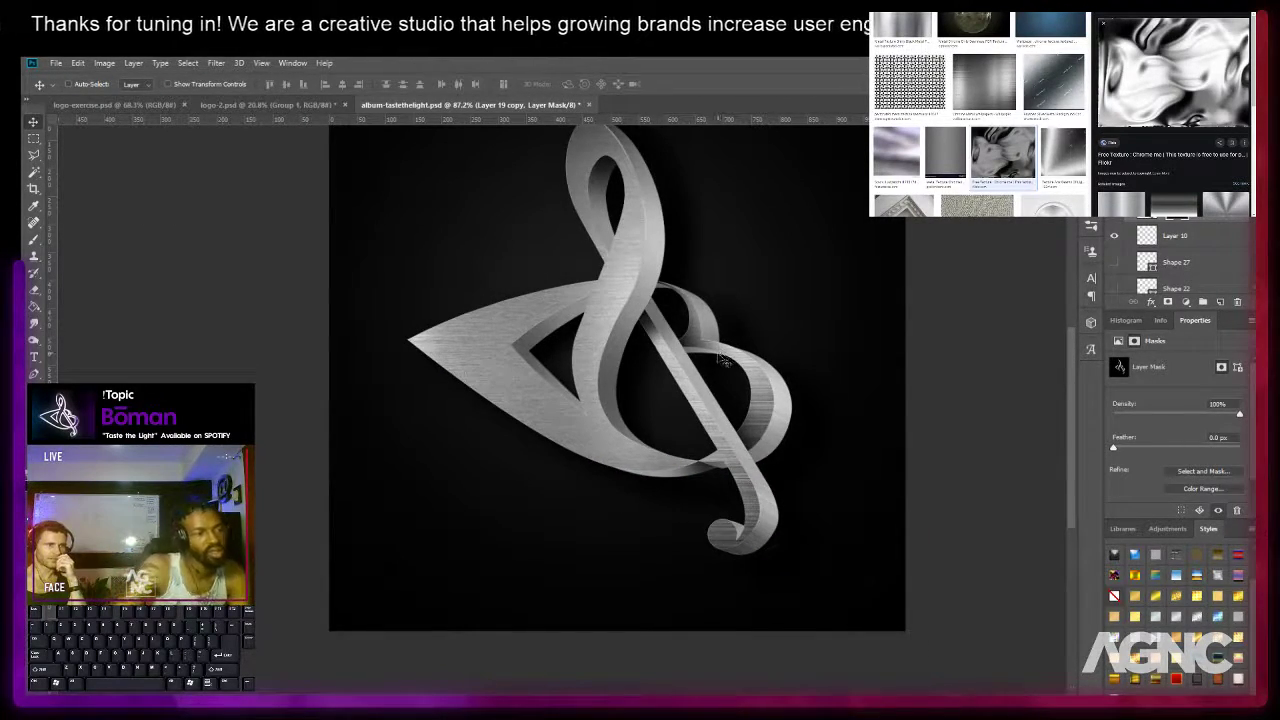
key("space")
left_click_drag(754, 288, 771, 409)
scroll(766, 423, "up", 2)
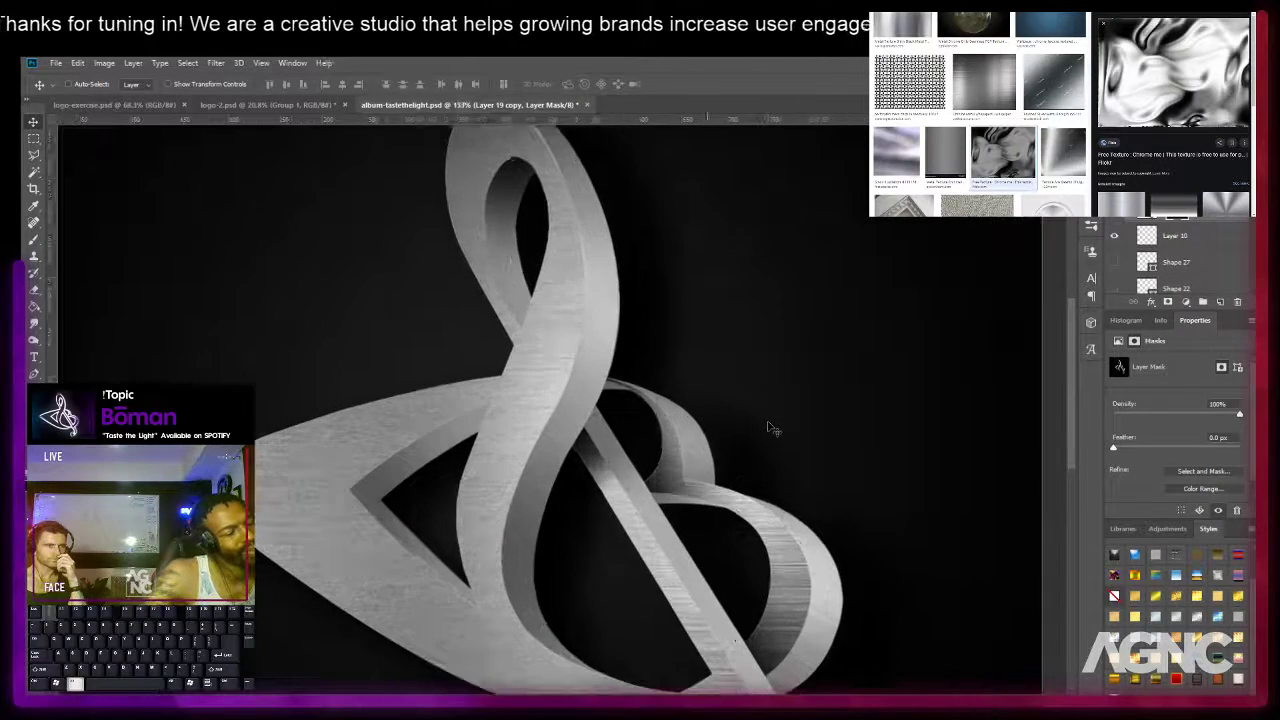
scroll(772, 428, "down", 1)
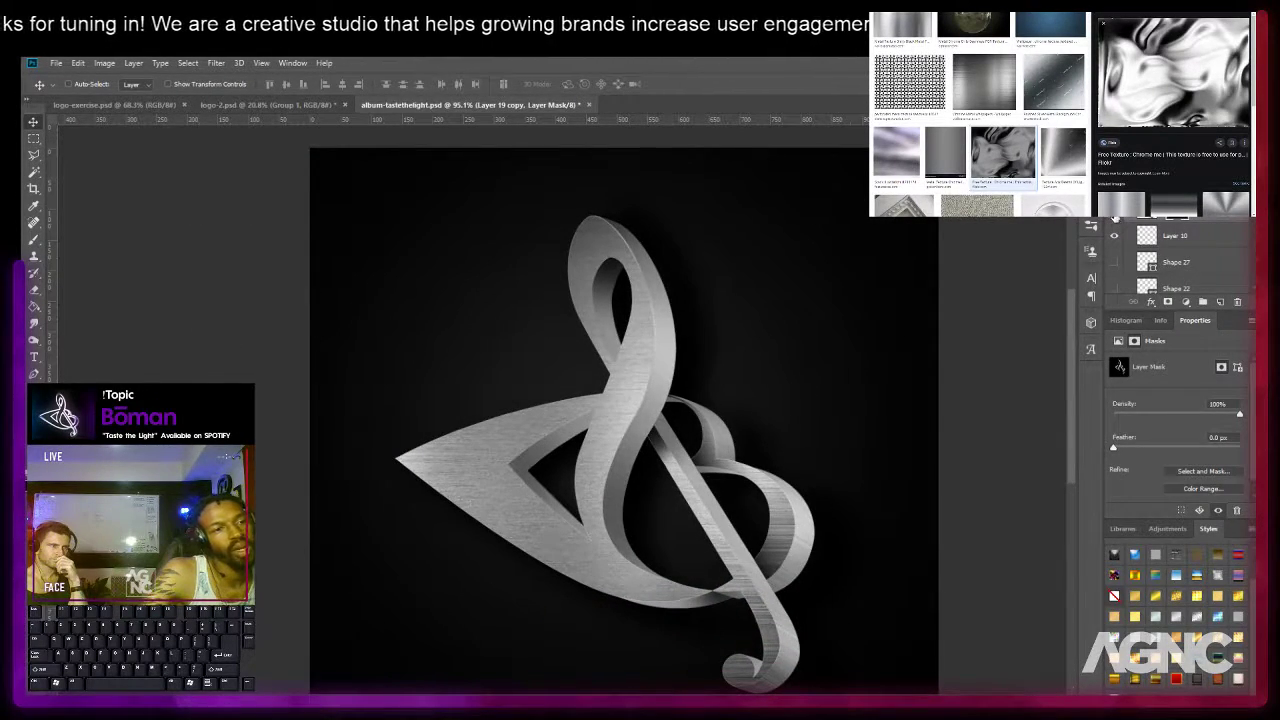
key("ctrl+comma")
key("ctrl+comma")
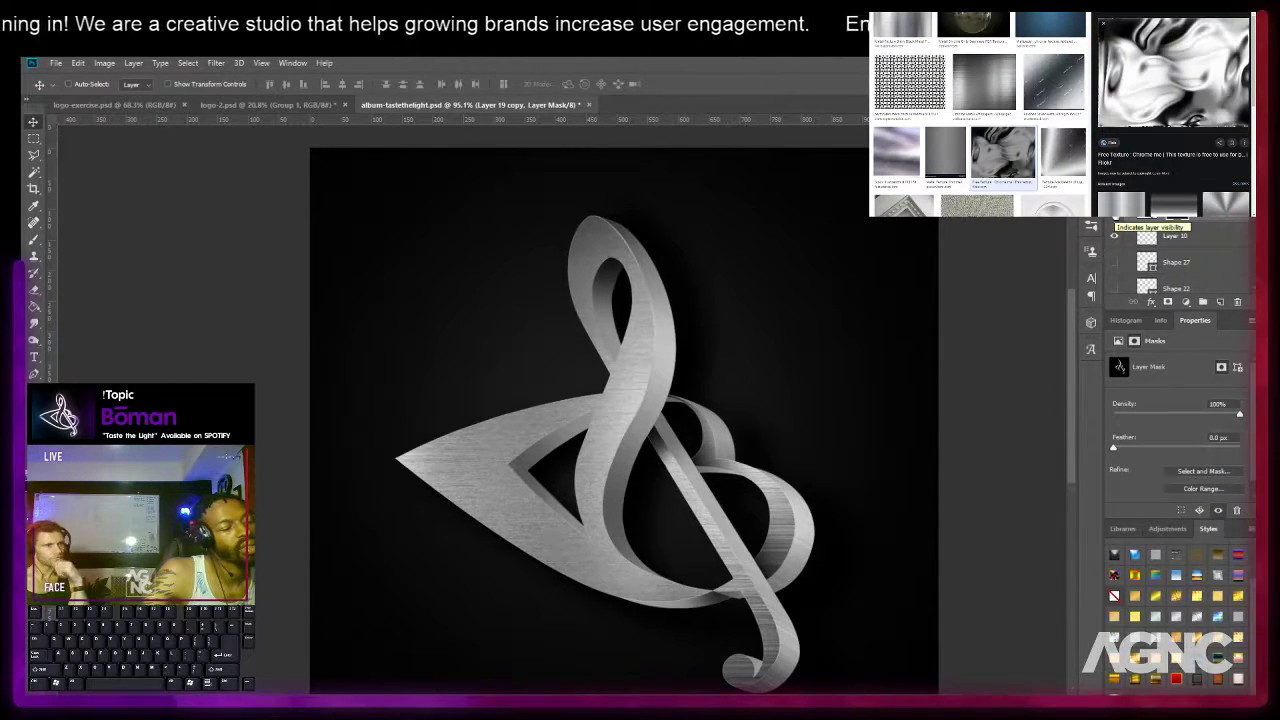
key("ctrl+comma")
left_click(1114, 211)
left_click(1114, 211)
scroll(508, 397, "down", 4)
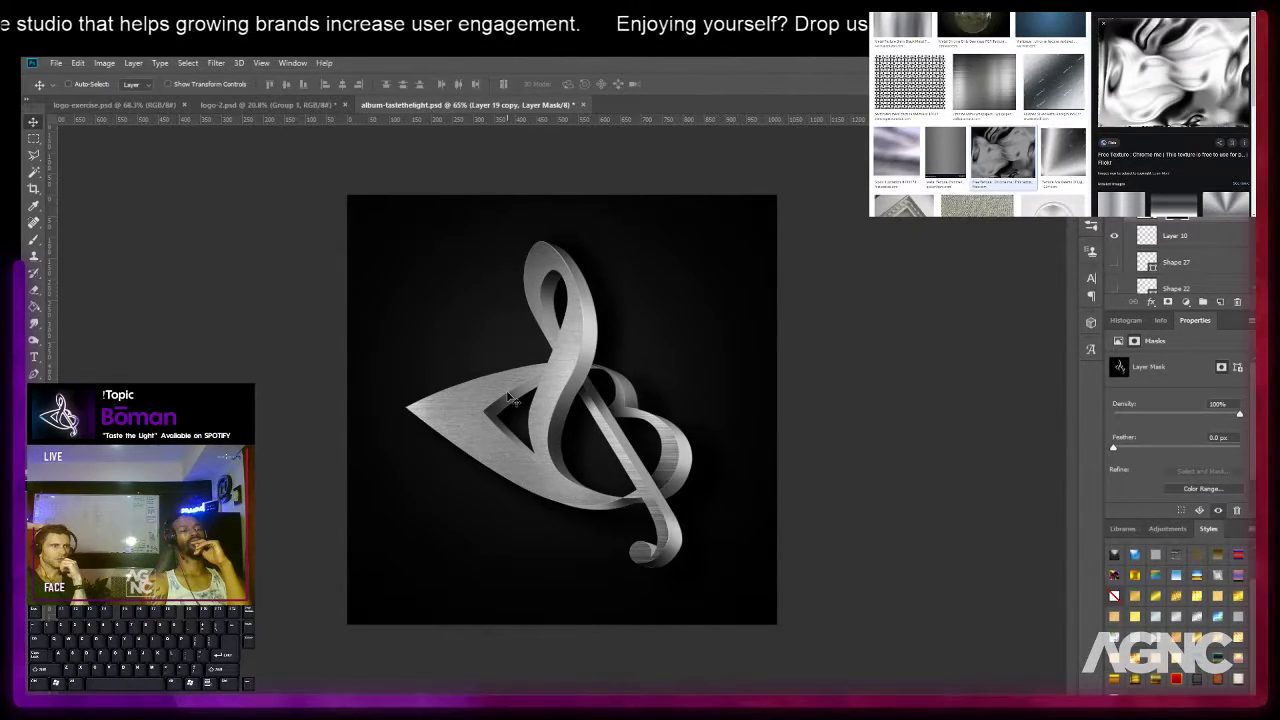
Select Layer 17 behind the logo on the canvas and strengthen its background glow.
right_click(650, 373)
left_click(676, 378)
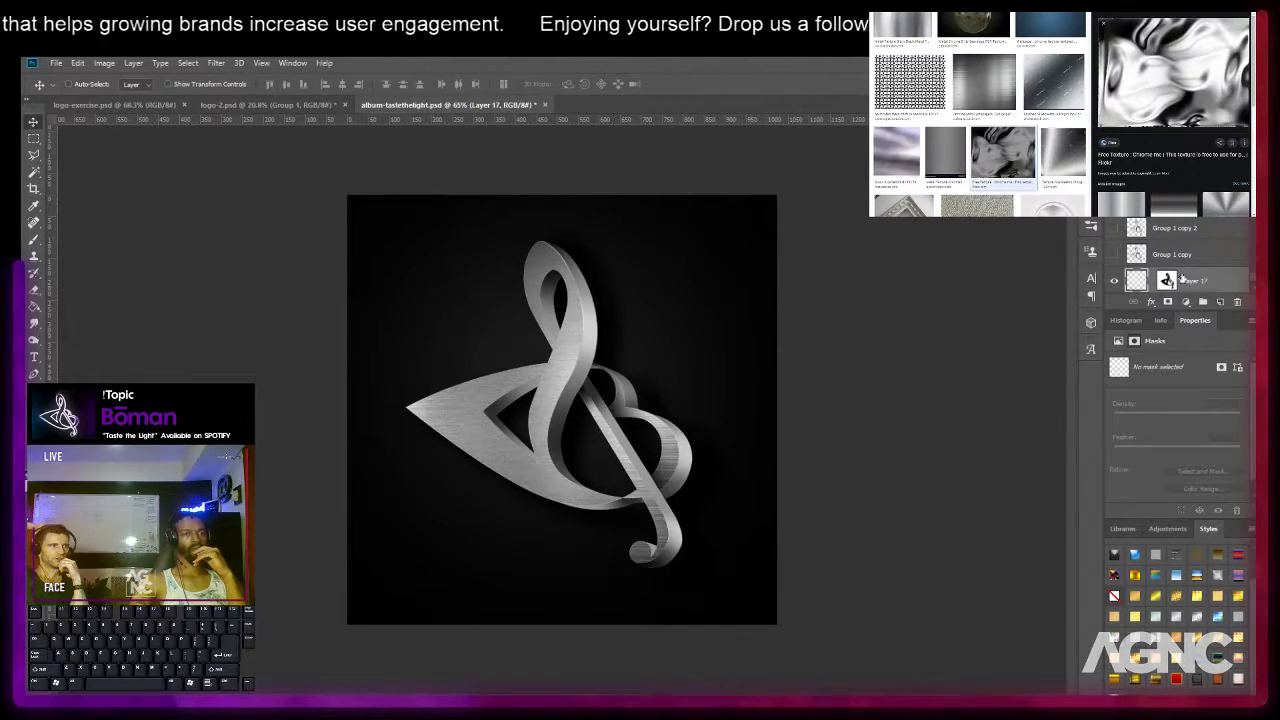
scroll(1176, 278, "down", 1)
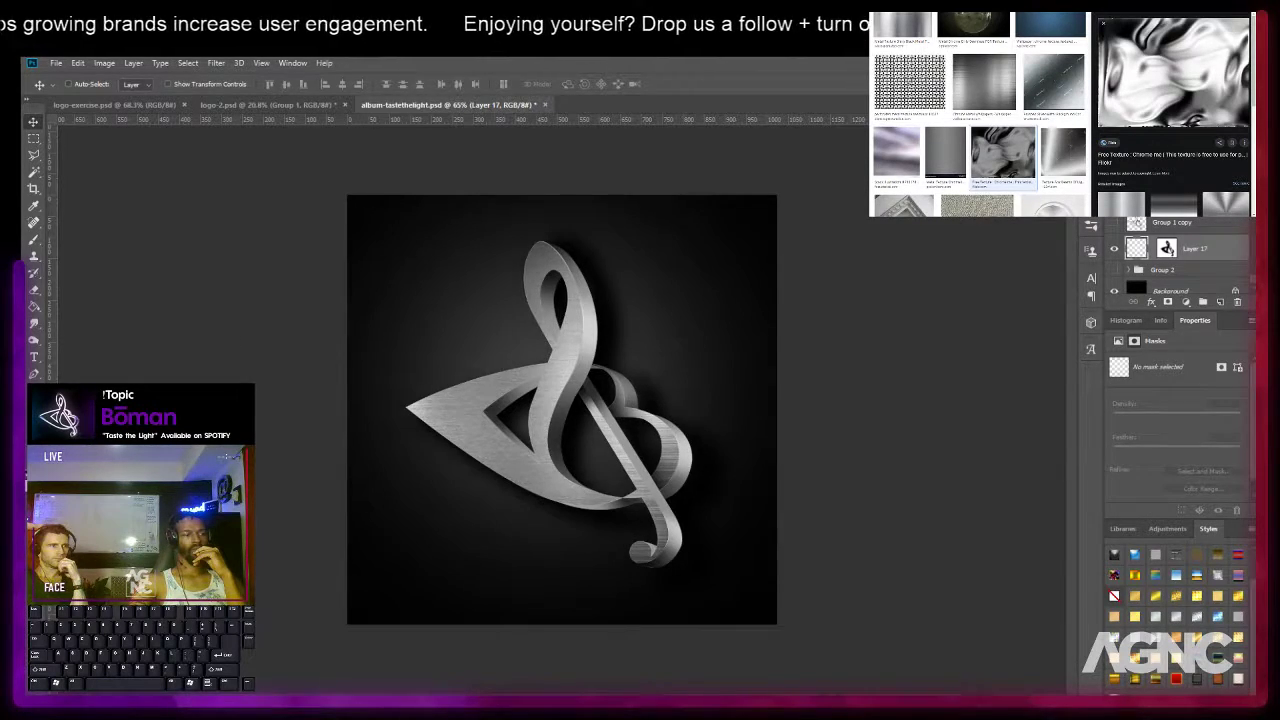
Select brushed-metal Layer 19, rotate it to -120°, scale it to 103.39% and position it over the logo.
right_click(563, 360)
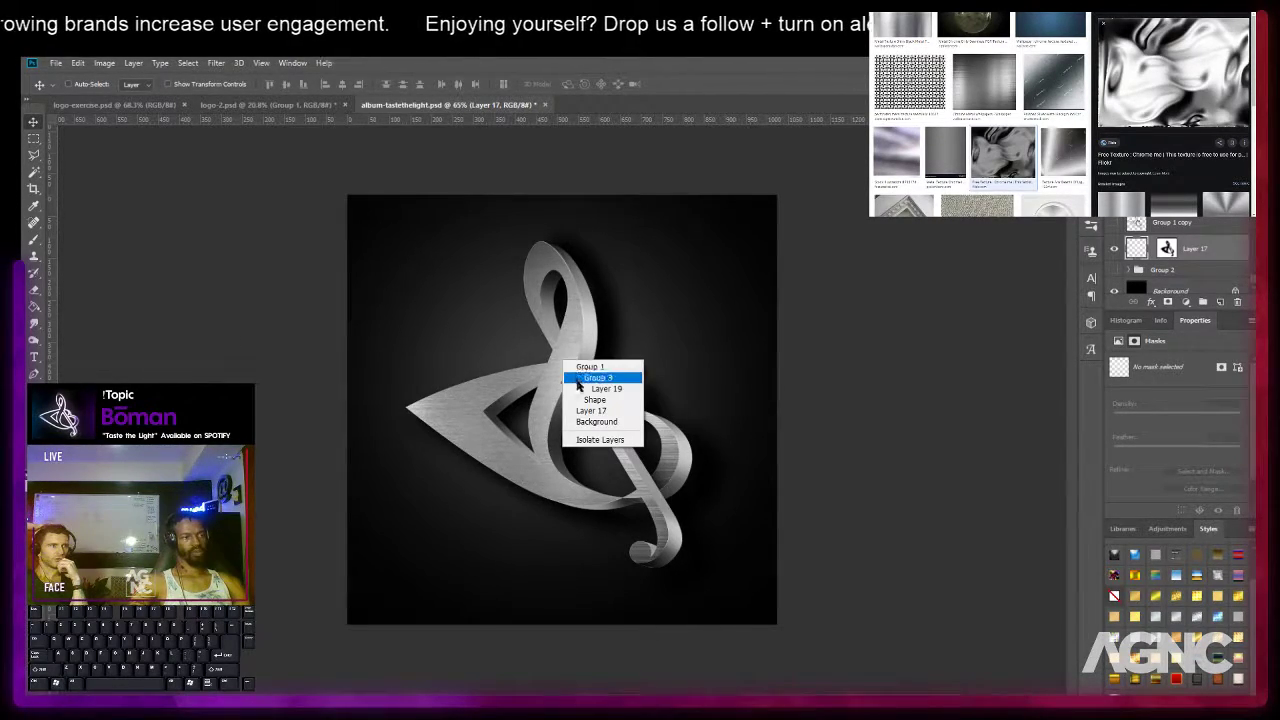
left_click(600, 388)
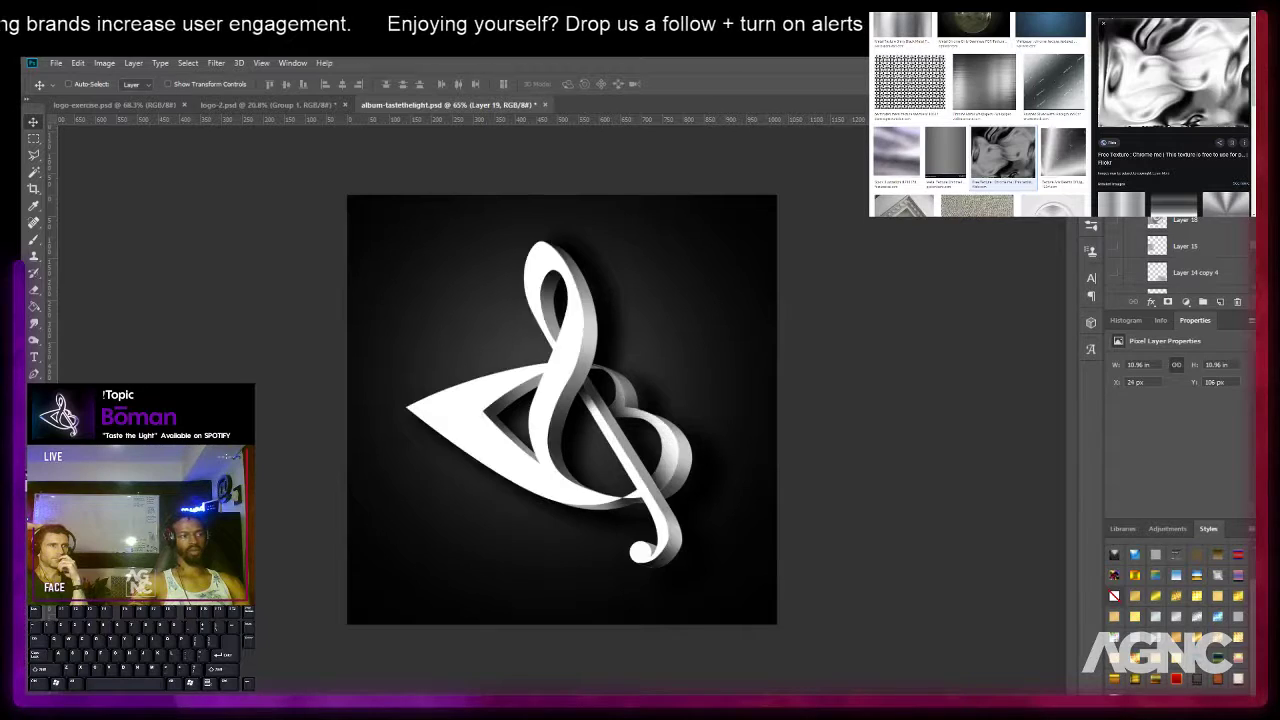
key("ctrl+t")
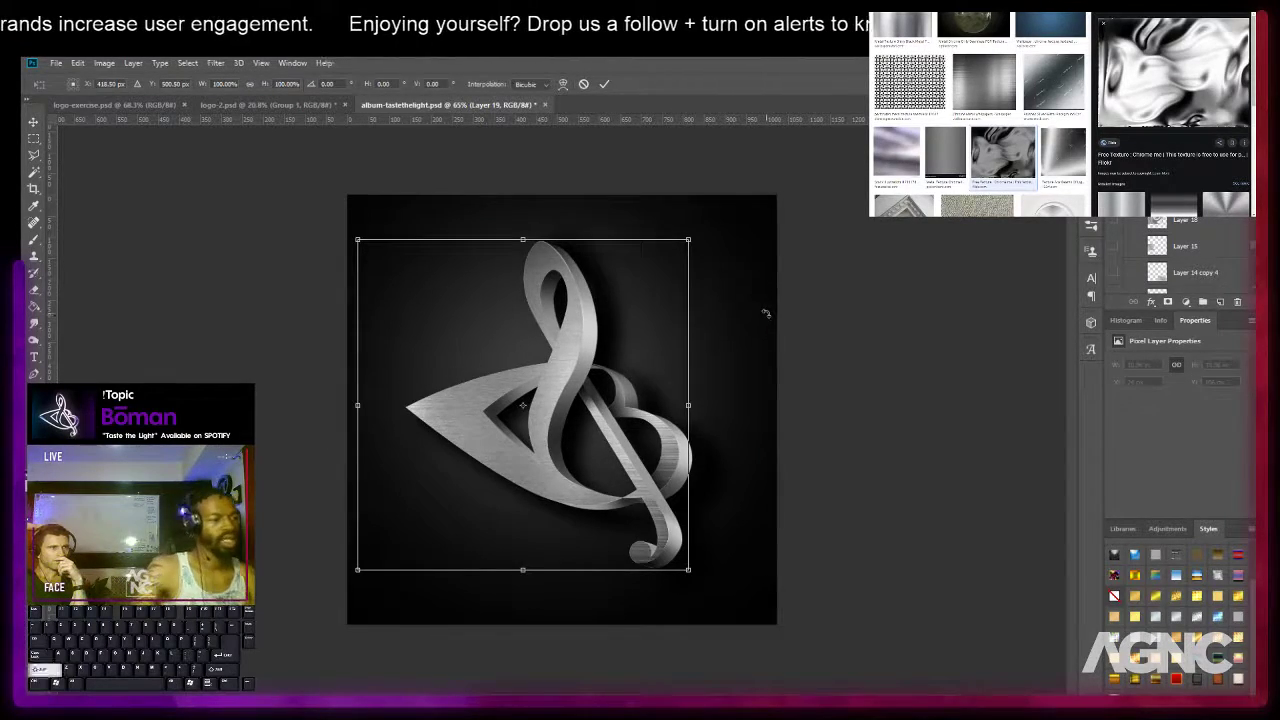
left_click_drag(742, 328, 264, 223)
left_click_drag(612, 422, 636, 446)
left_click_drag(611, 204, 614, 222)
key("Return")
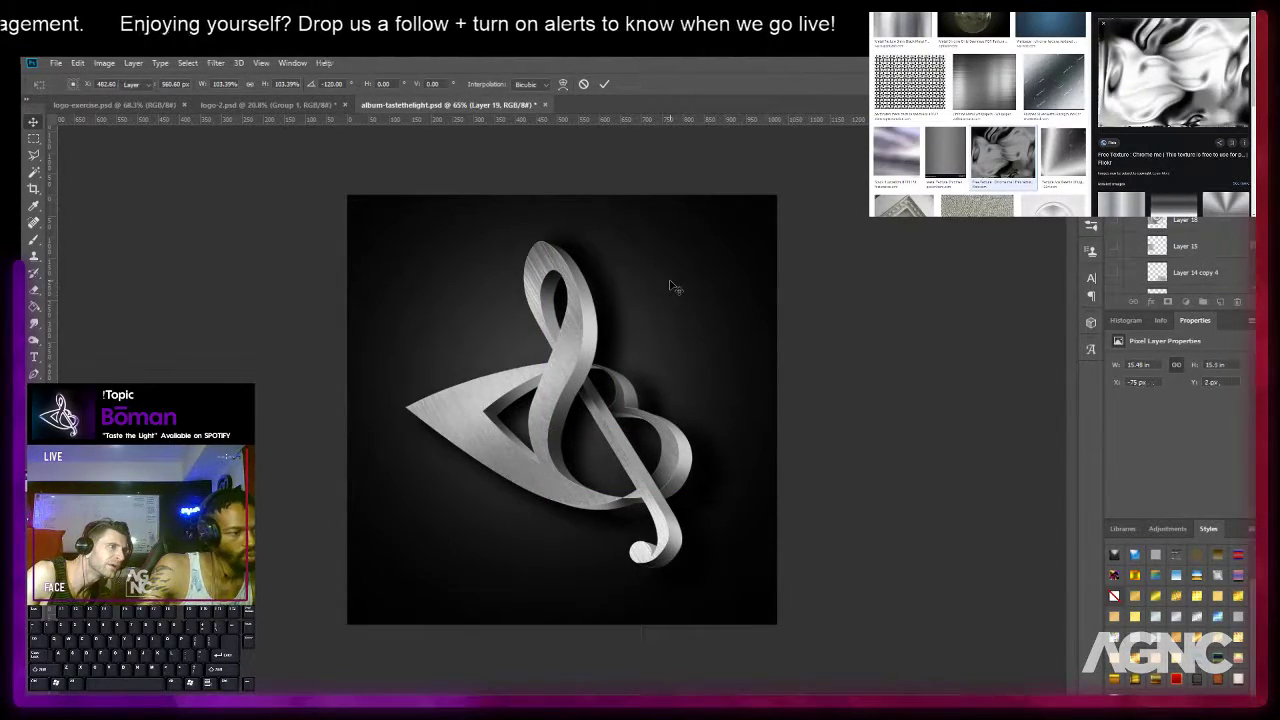
Examine the rotated metal grain up close across the logo's front faces, then in the full composition.
scroll(538, 407, "up", 3)
scroll(538, 407, "up", 2)
left_click_drag(600, 286, 570, 371)
left_click_drag(532, 326, 483, 178)
left_click_drag(503, 331, 478, 253)
scroll(478, 253, "down", 5)
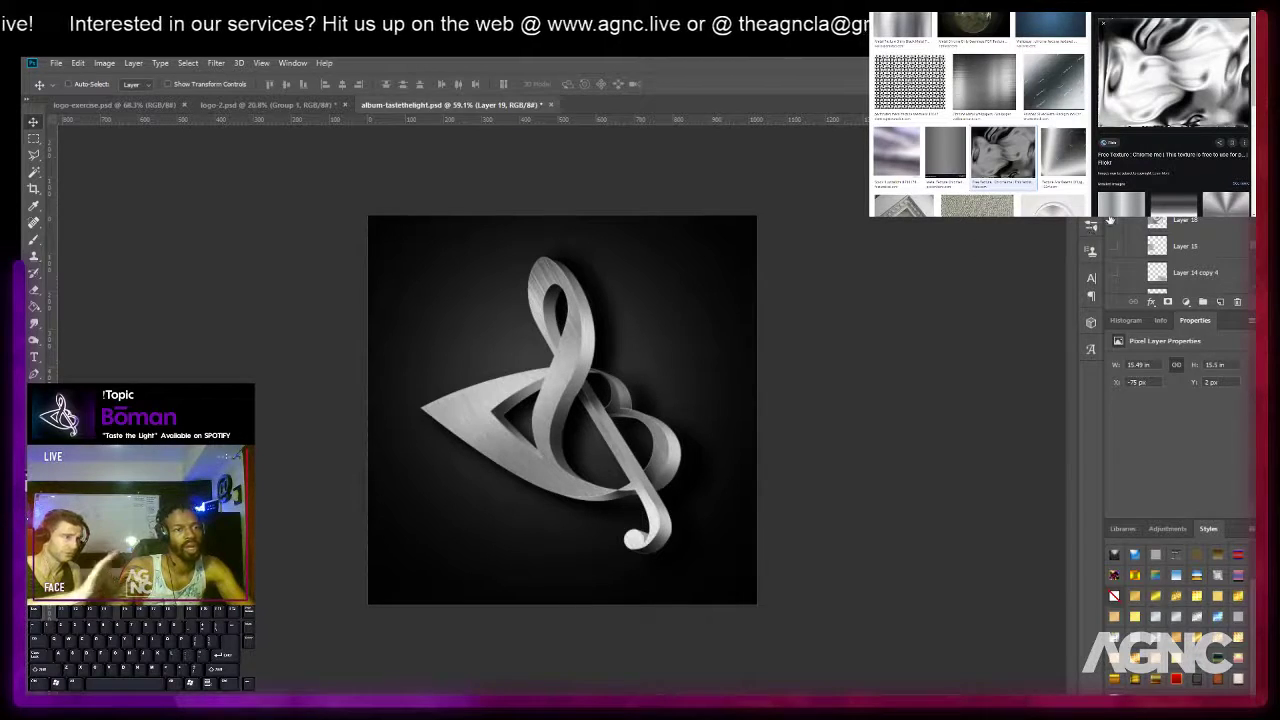
Discard the Hue/Saturation adjustment started on Layer 19 and select Group 1 in the layer stack.
key("ctrl+u")
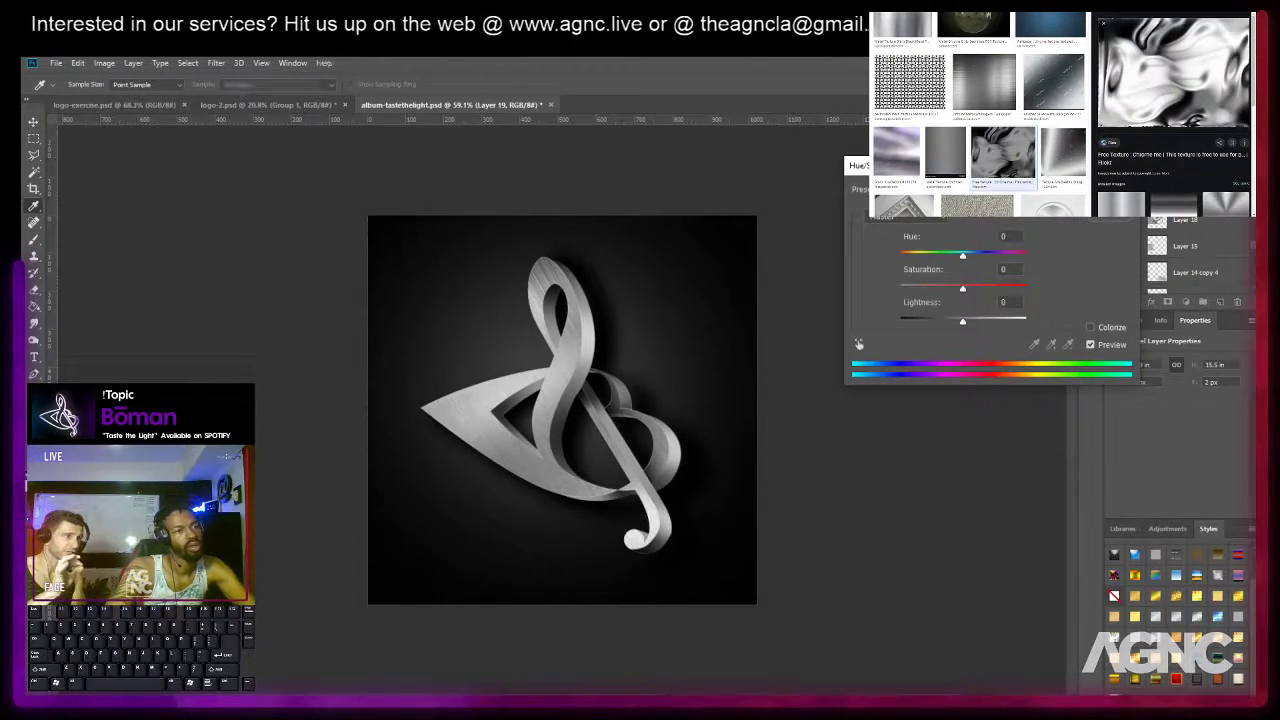
key("Escape")
scroll(1229, 225, "up", 3)
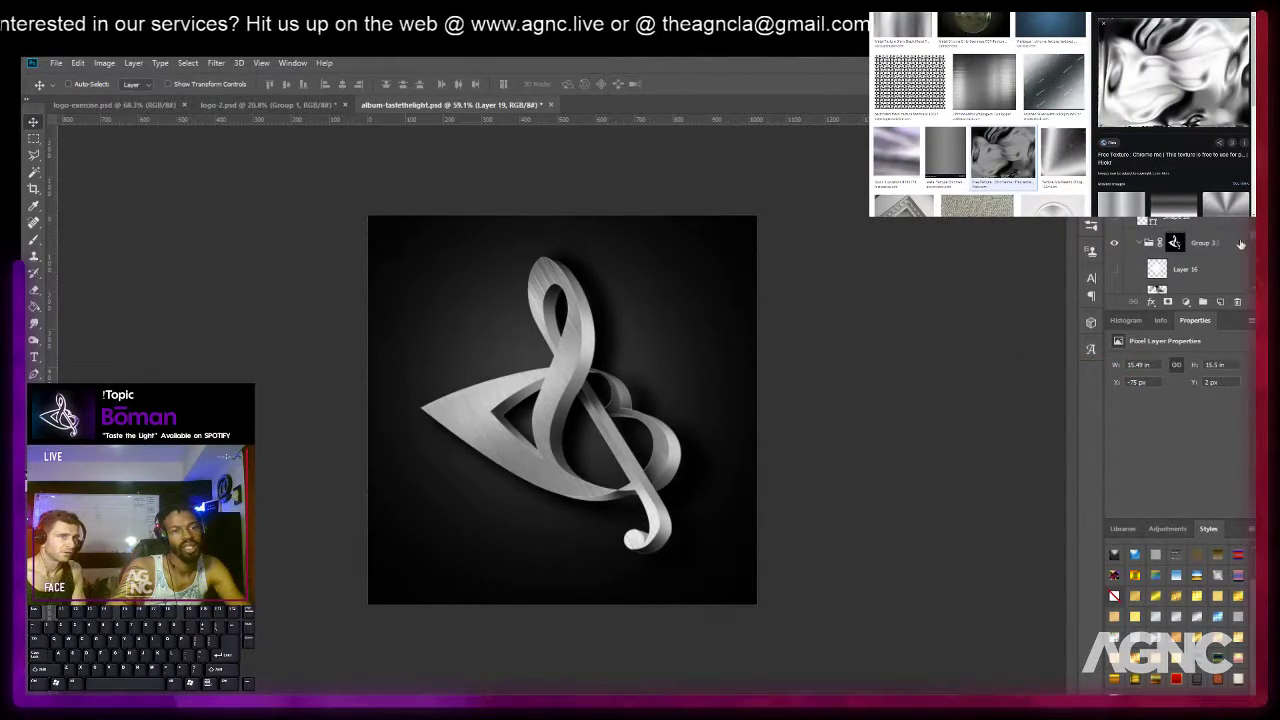
scroll(1200, 260, "down", 3)
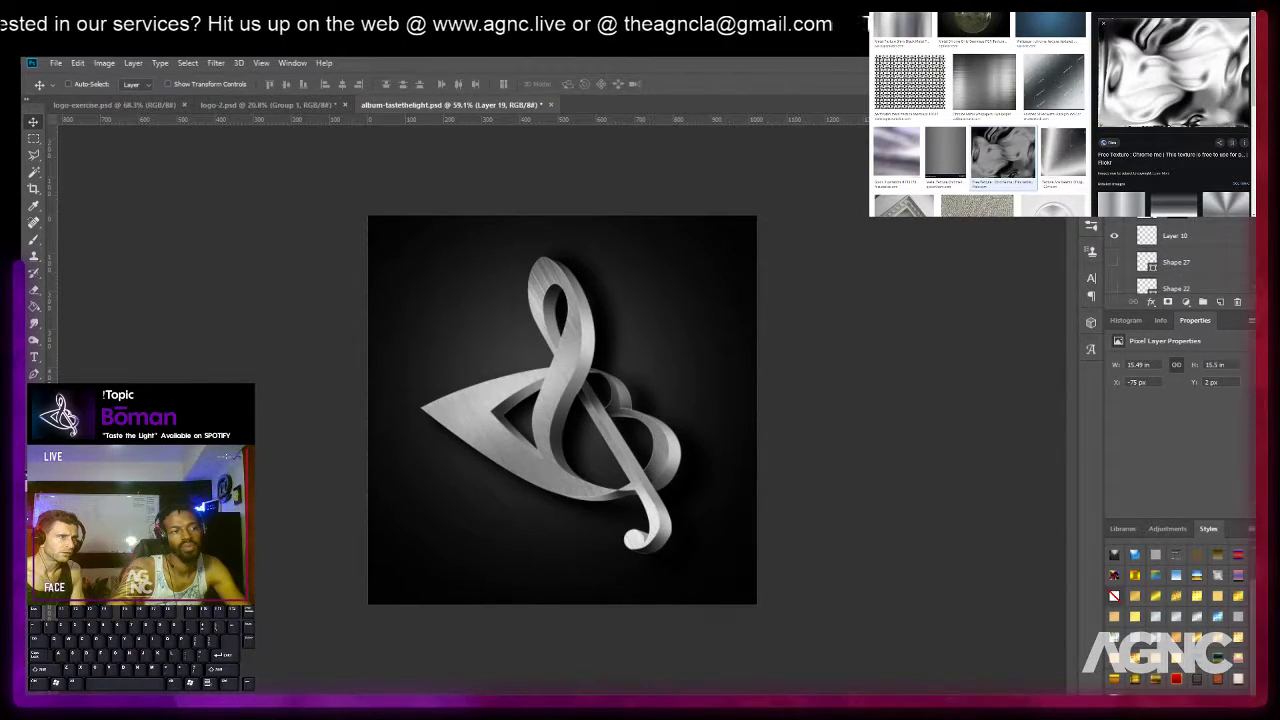
left_click(1175, 208)
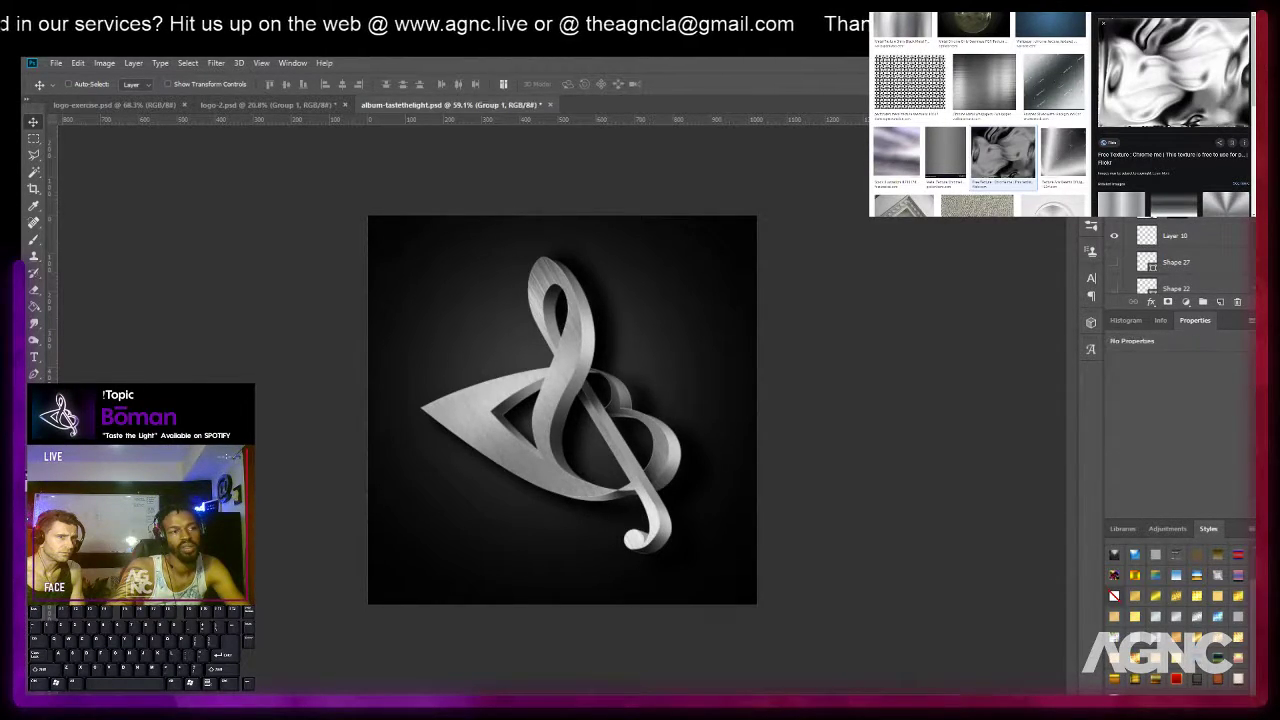
Add a new empty layer directly above Group 1.
left_click(1220, 301)
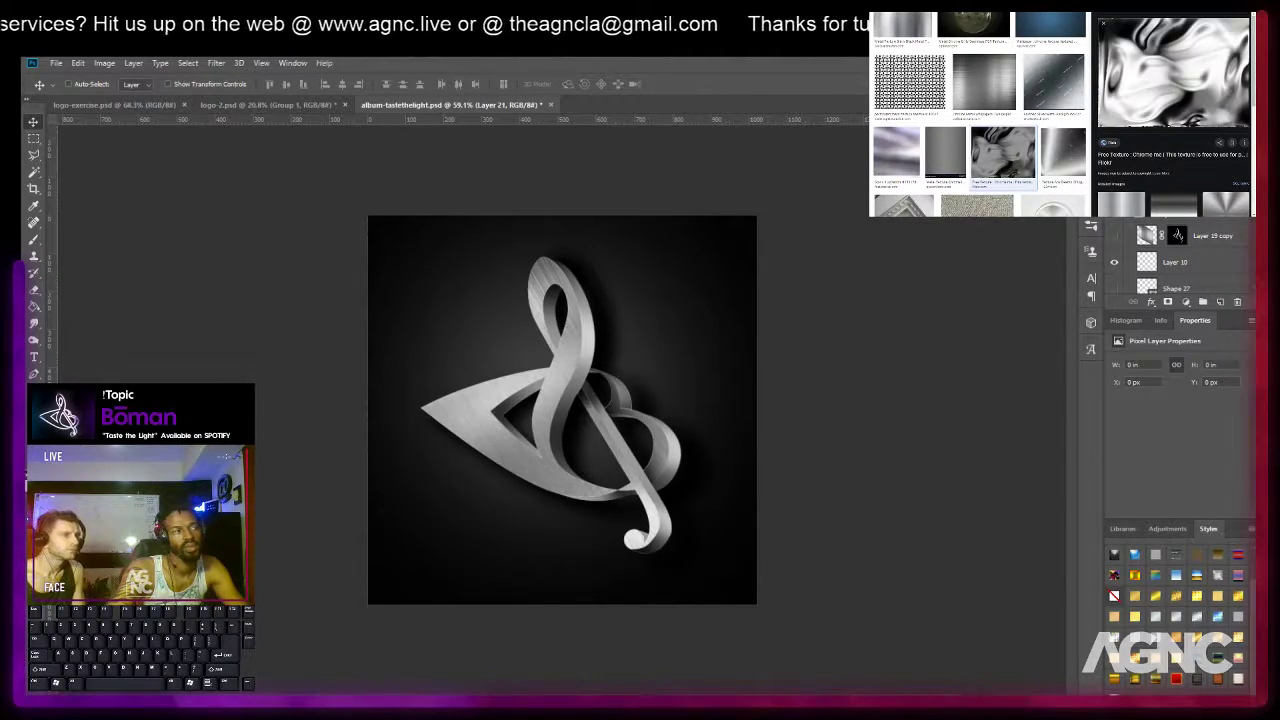
Try a Vibrance adjustment layer above Layer 21 with Vibrance -15 and Saturation -3, and delete it.
left_click(133, 63)
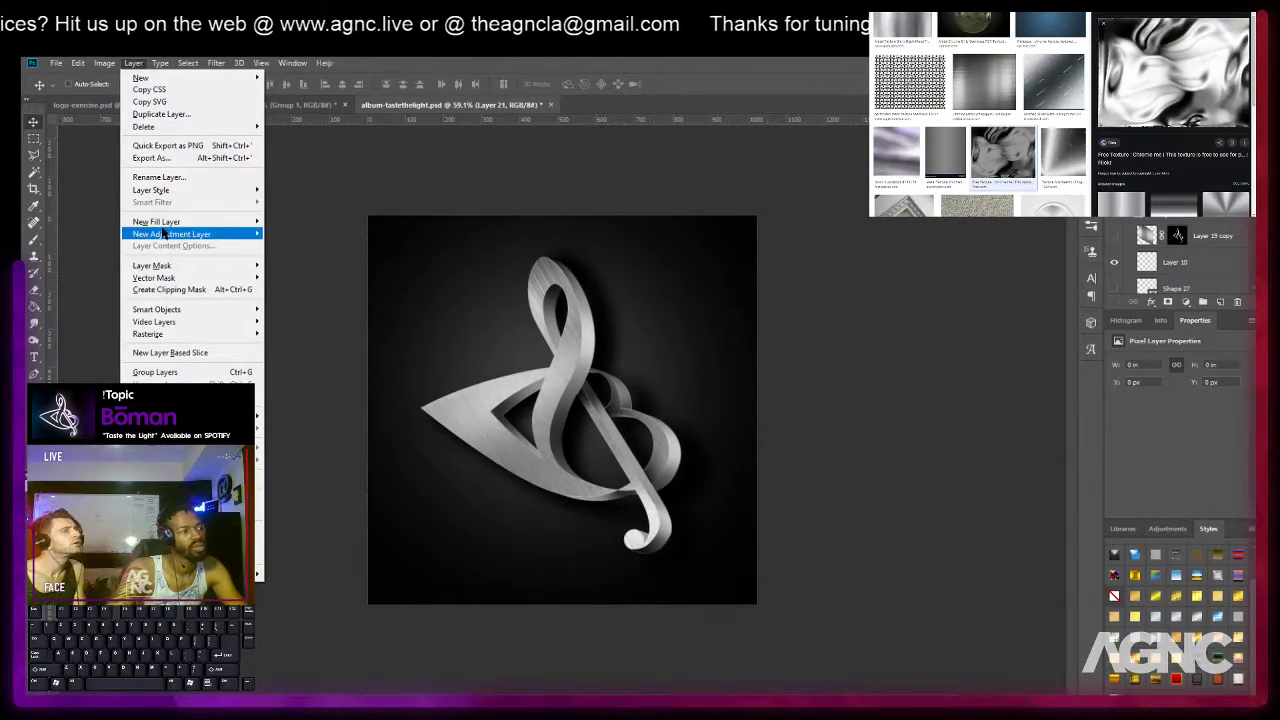
mouse_move(165, 235)
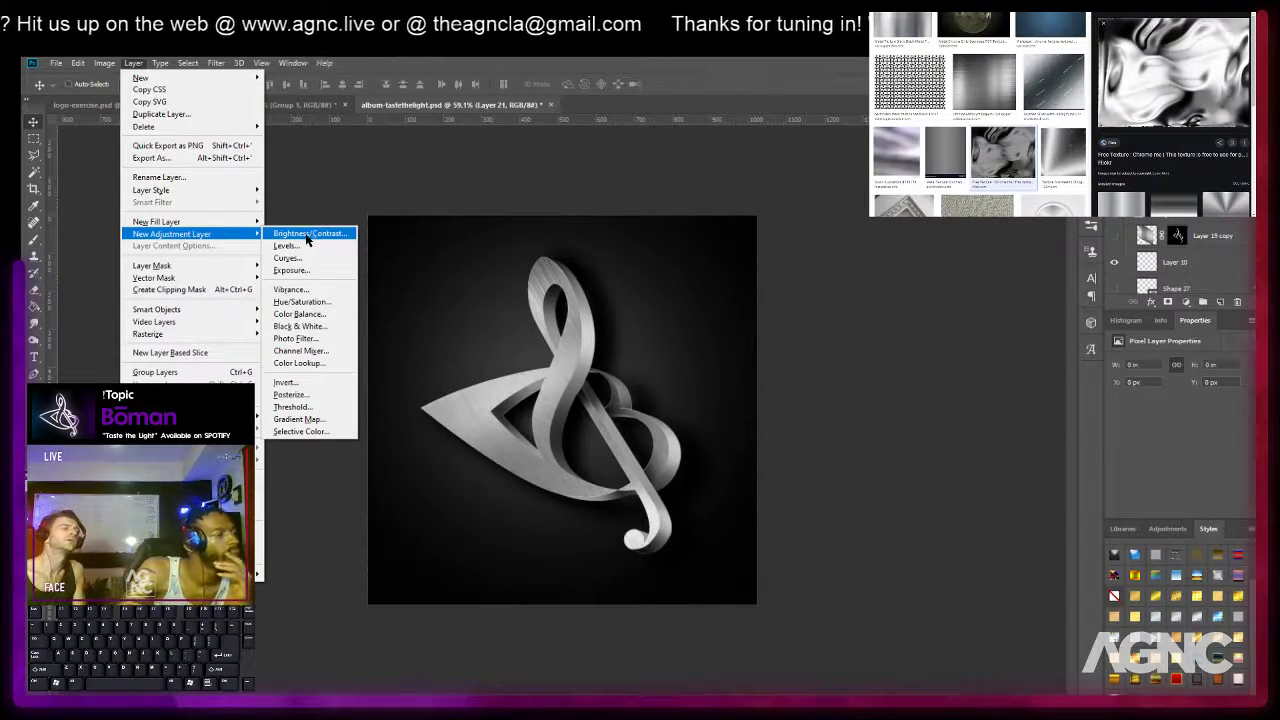
left_click(313, 290)
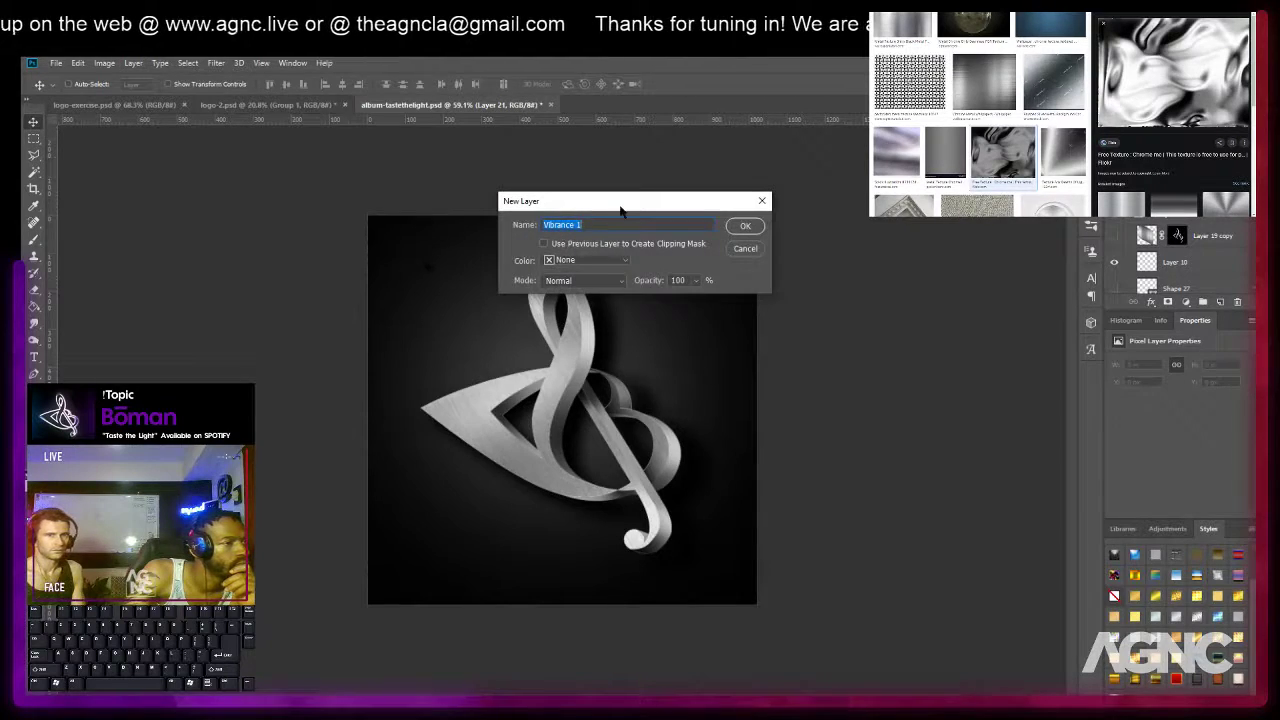
left_click(746, 227)
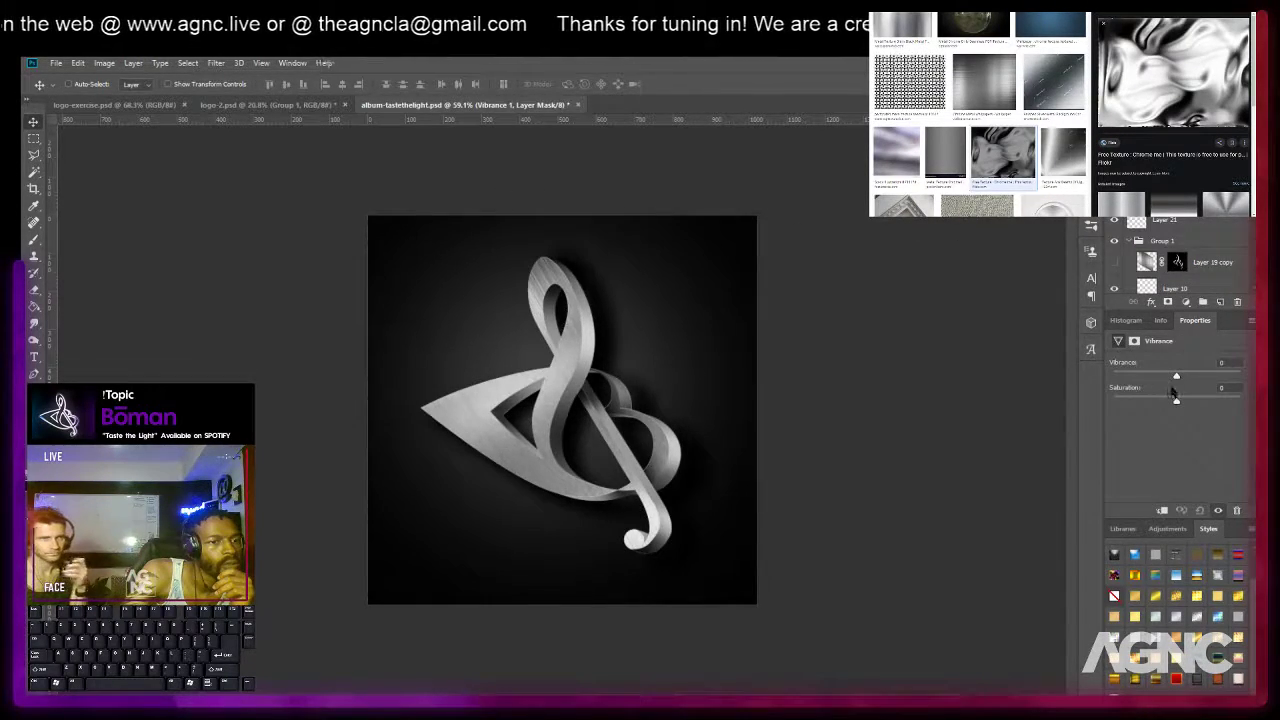
left_click_drag(1176, 378, 1176, 404)
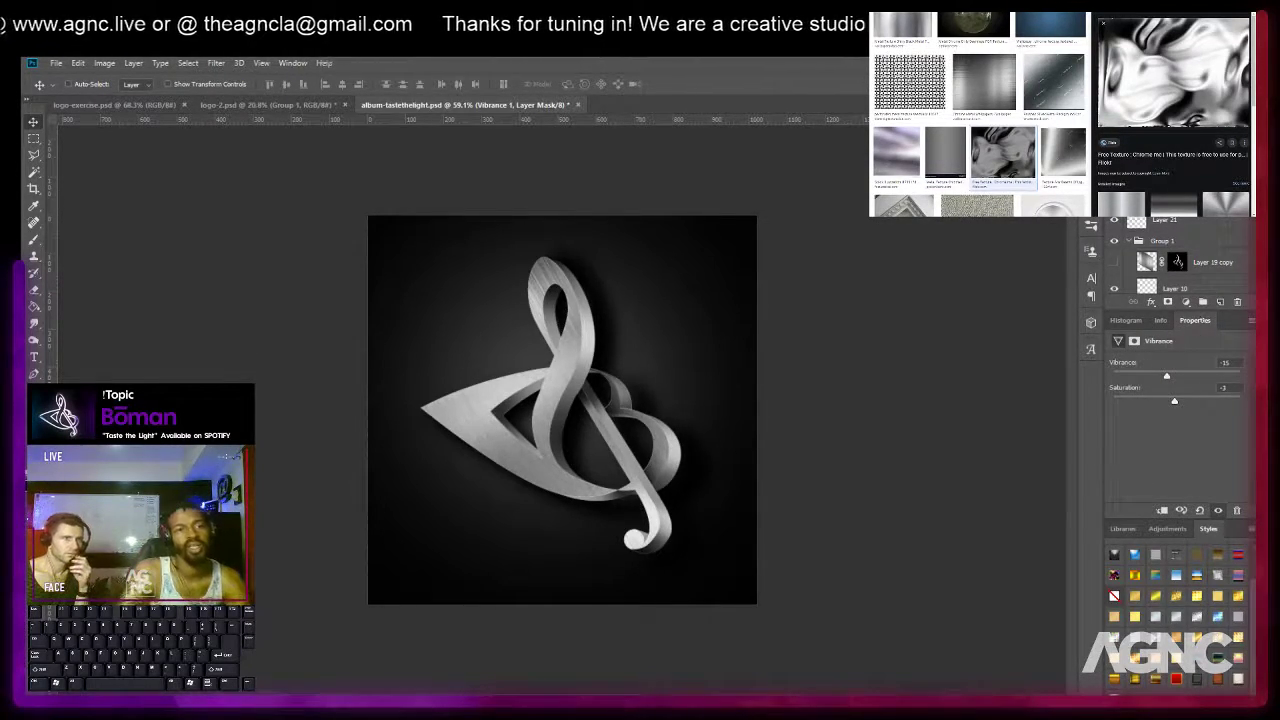
key("Delete")
key("Delete")
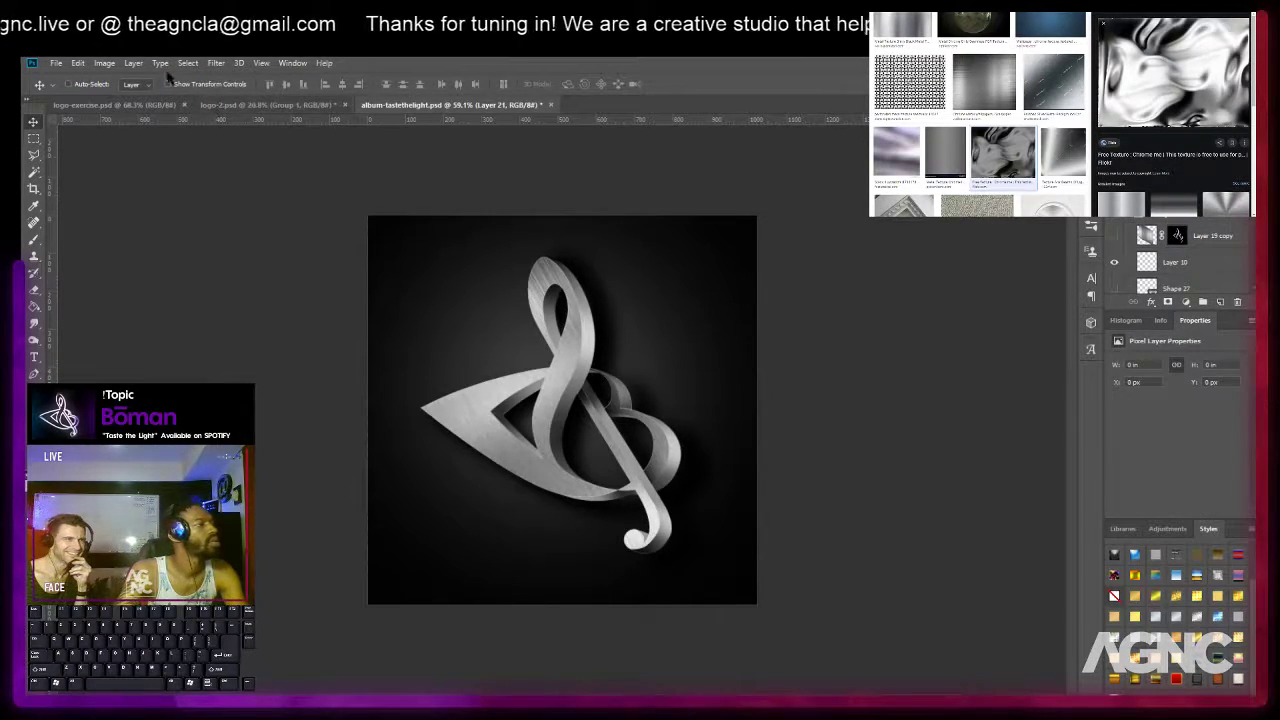
Add an Exposure adjustment layer with Exposure +0.95, Offset -0.0051 and Gamma Correction 0.73, and select Layer 21 beneath it.
left_click(104, 63)
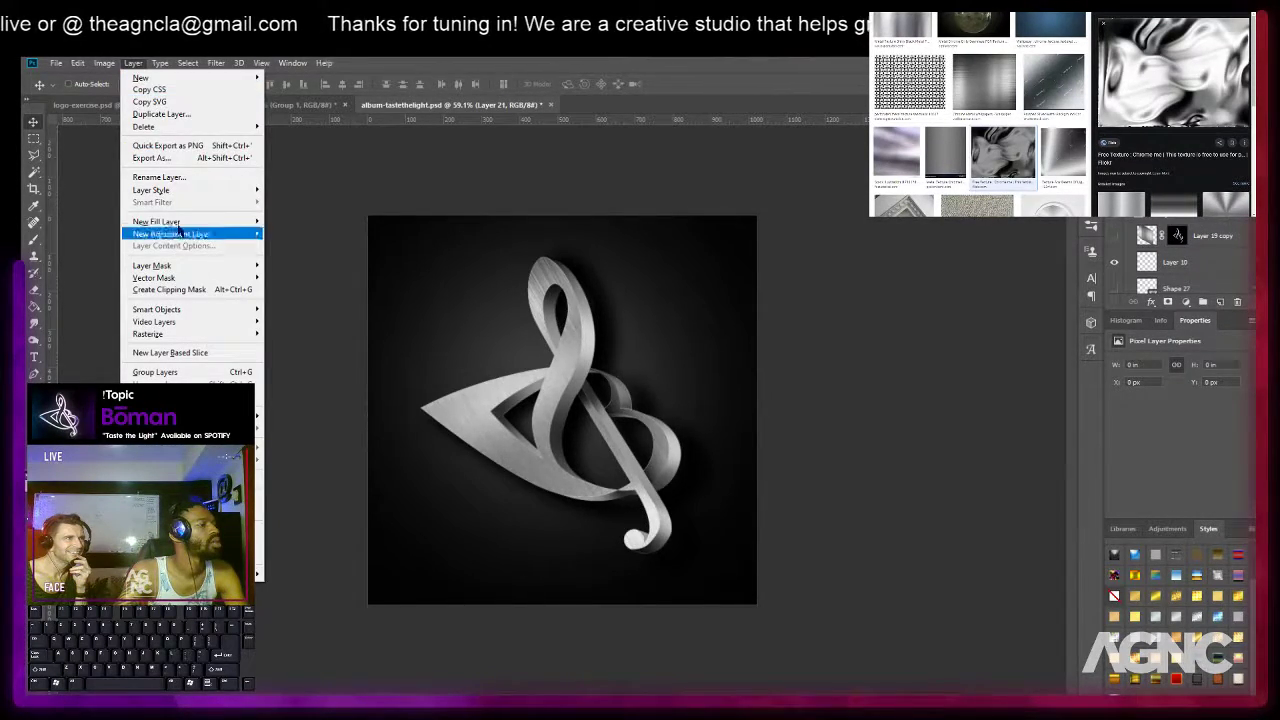
mouse_move(200, 234)
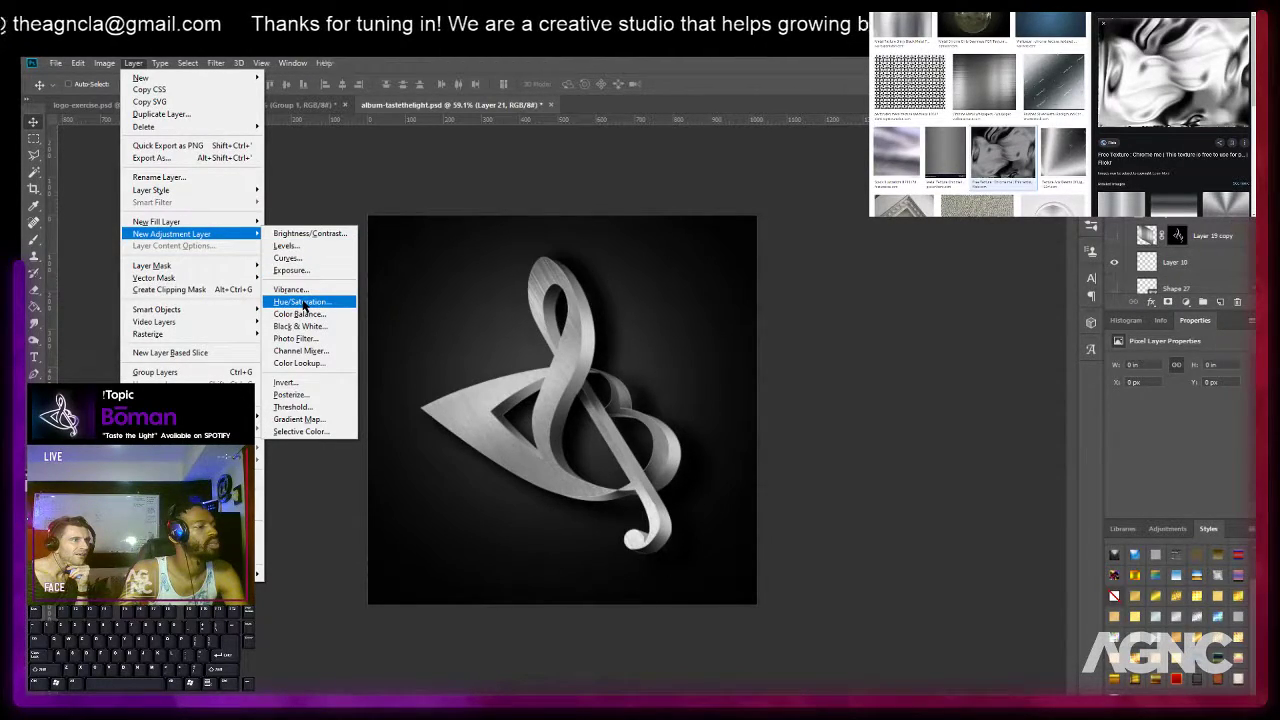
left_click(291, 270)
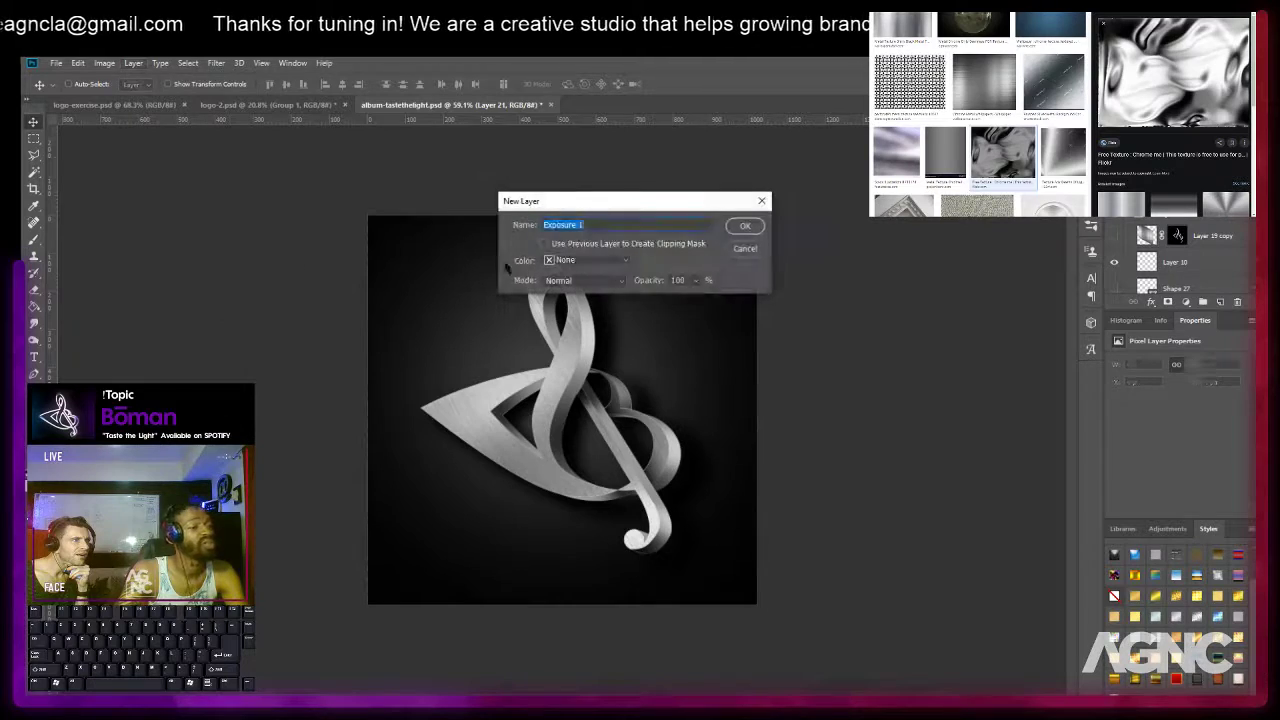
left_click(745, 226)
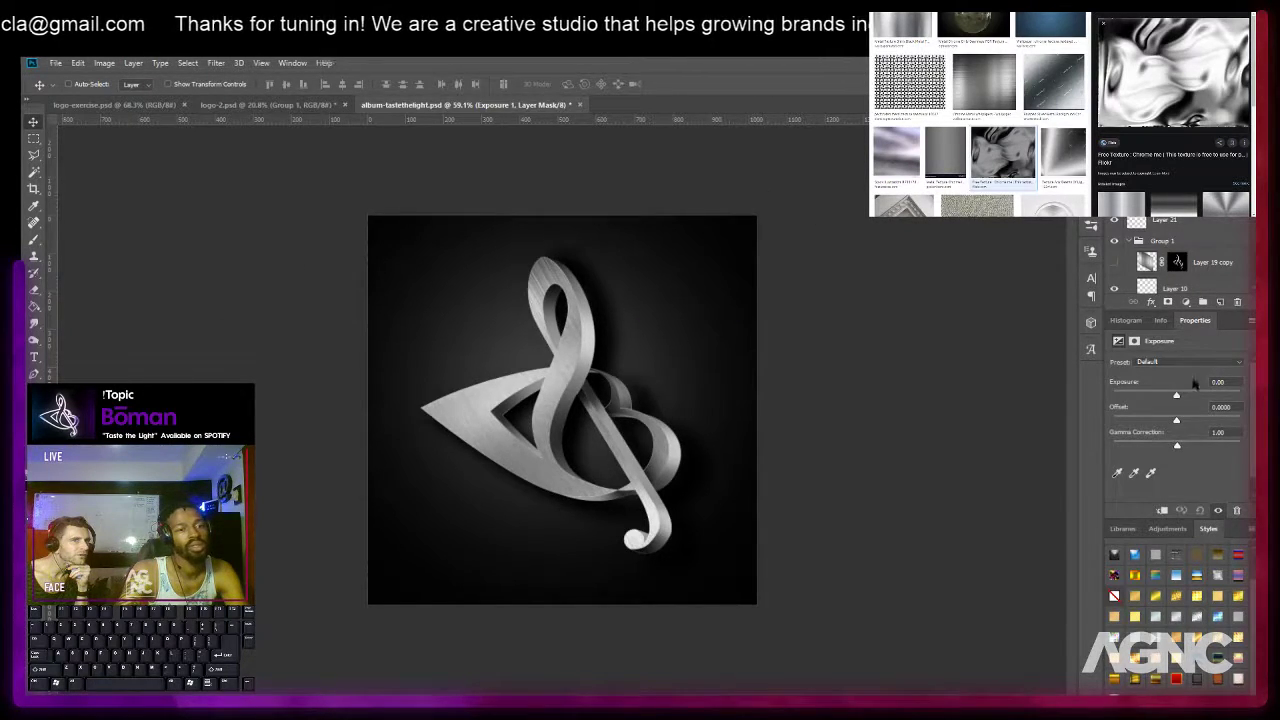
mouse_move(1176, 395)
left_mouse_down()
mouse_move(1150, 398)
mouse_move(1162, 398)
mouse_move(1164, 421)
mouse_move(1182, 421)
mouse_move(1170, 422)
mouse_move(1170, 396)
mouse_move(1188, 396)
mouse_move(1175, 420)
left_mouse_up()
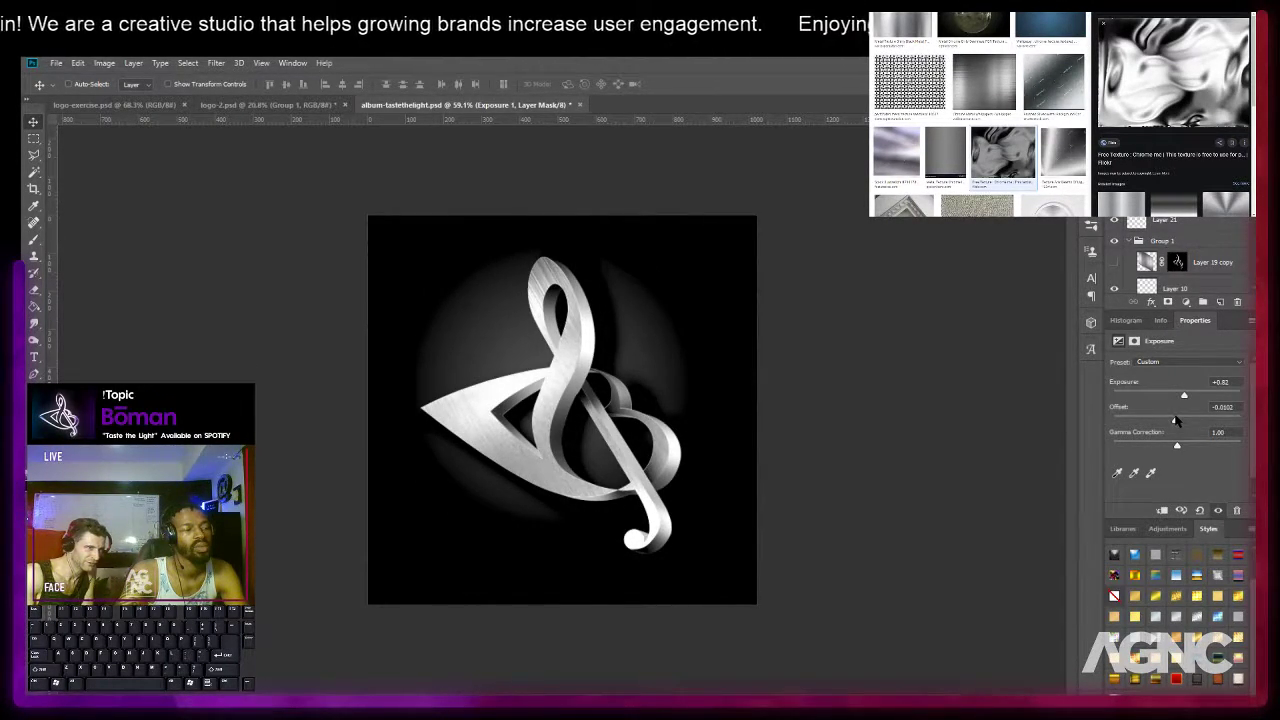
left_click_drag(1175, 420, 1189, 449)
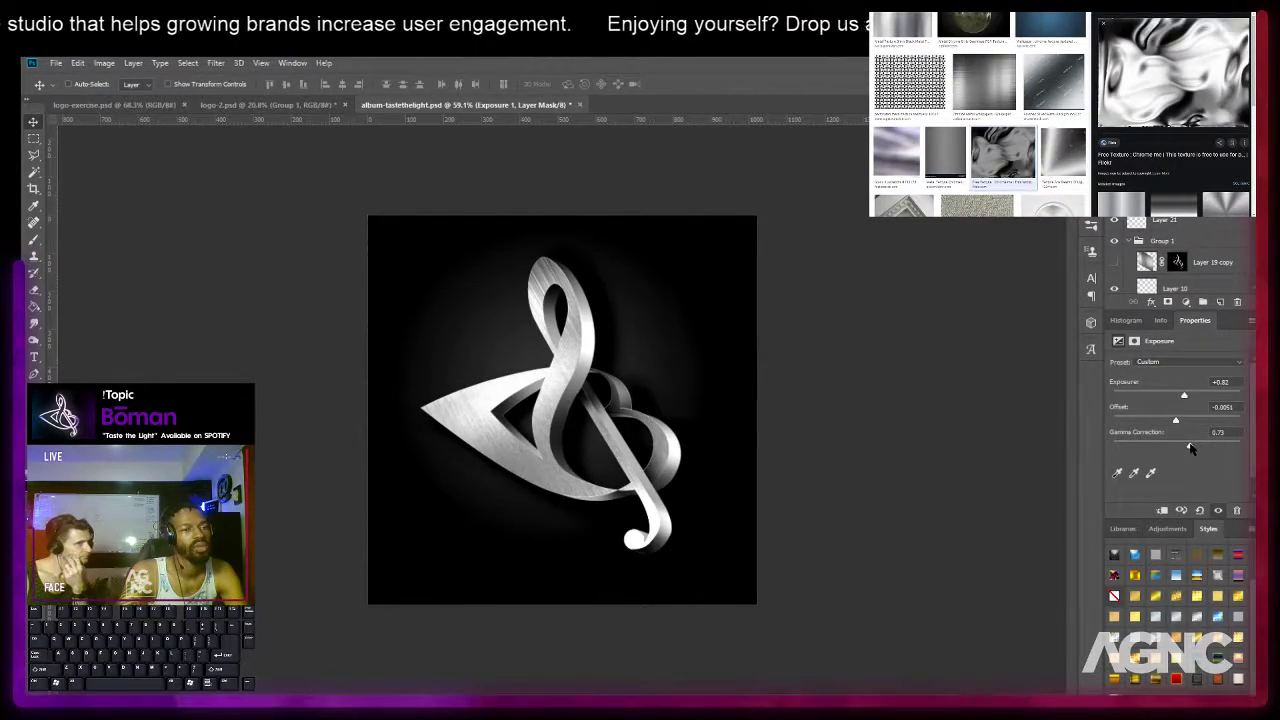
left_click_drag(1183, 398, 1186, 398)
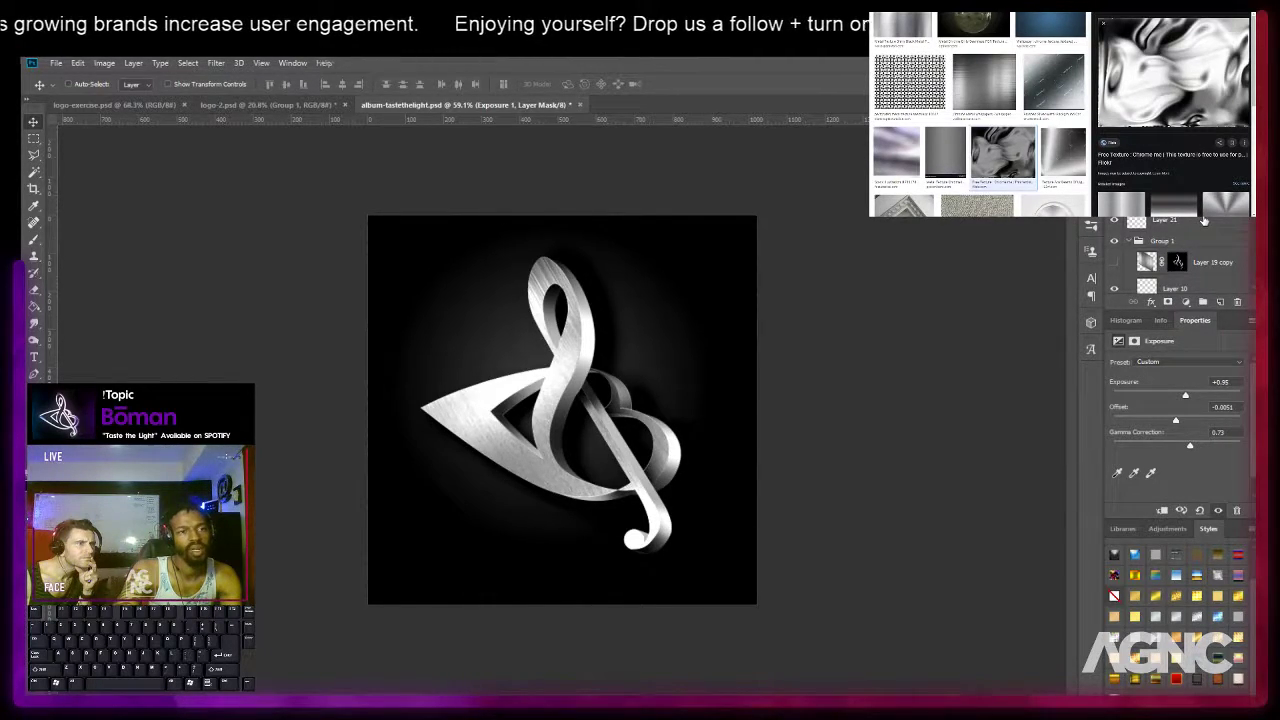
left_click(1194, 226)
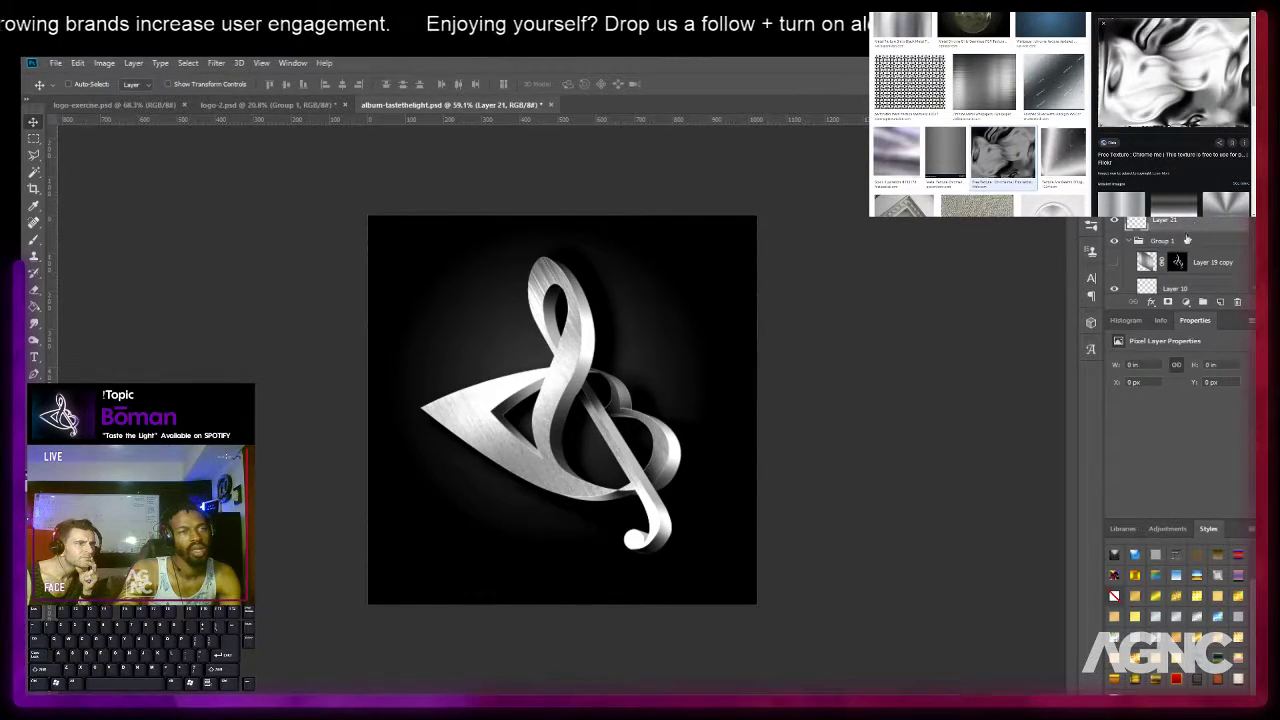
Switch to the artist's SoundCloud page in the browser and play a different track further down the list.
left_click(133, 62)
mouse_move(180, 234)
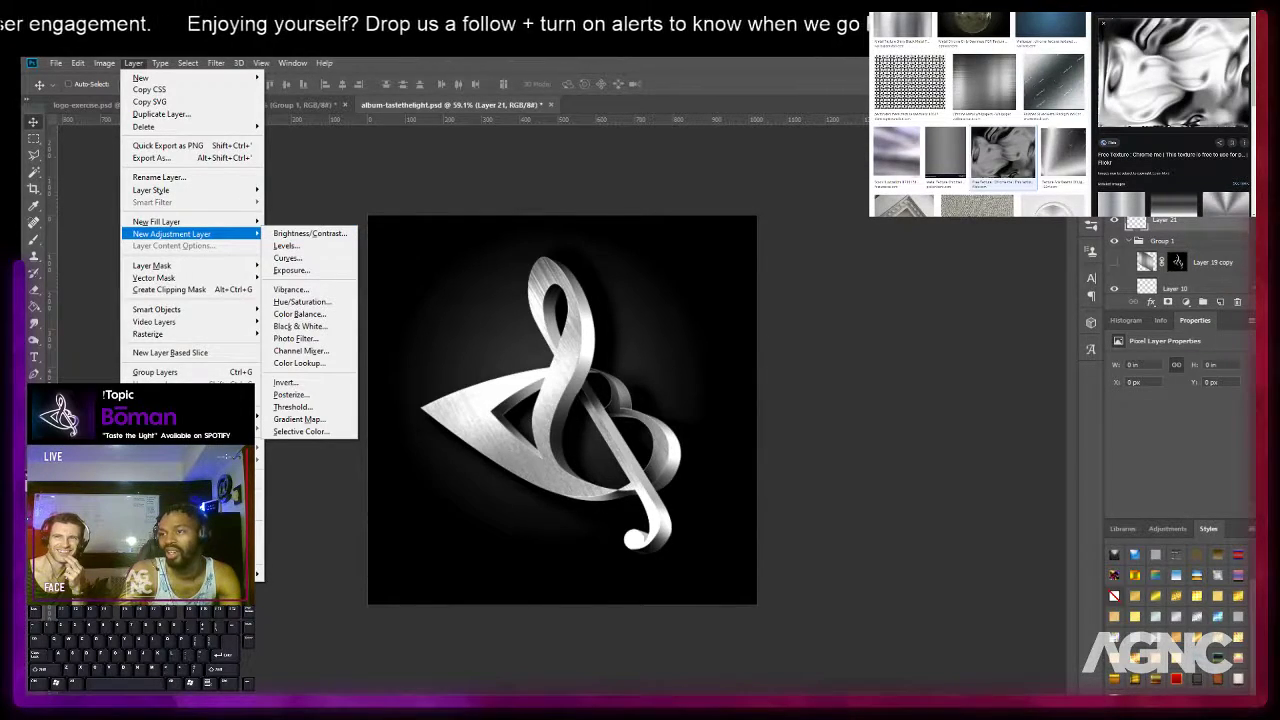
key("alt+Tab")
scroll(999, 176, "down", 1)
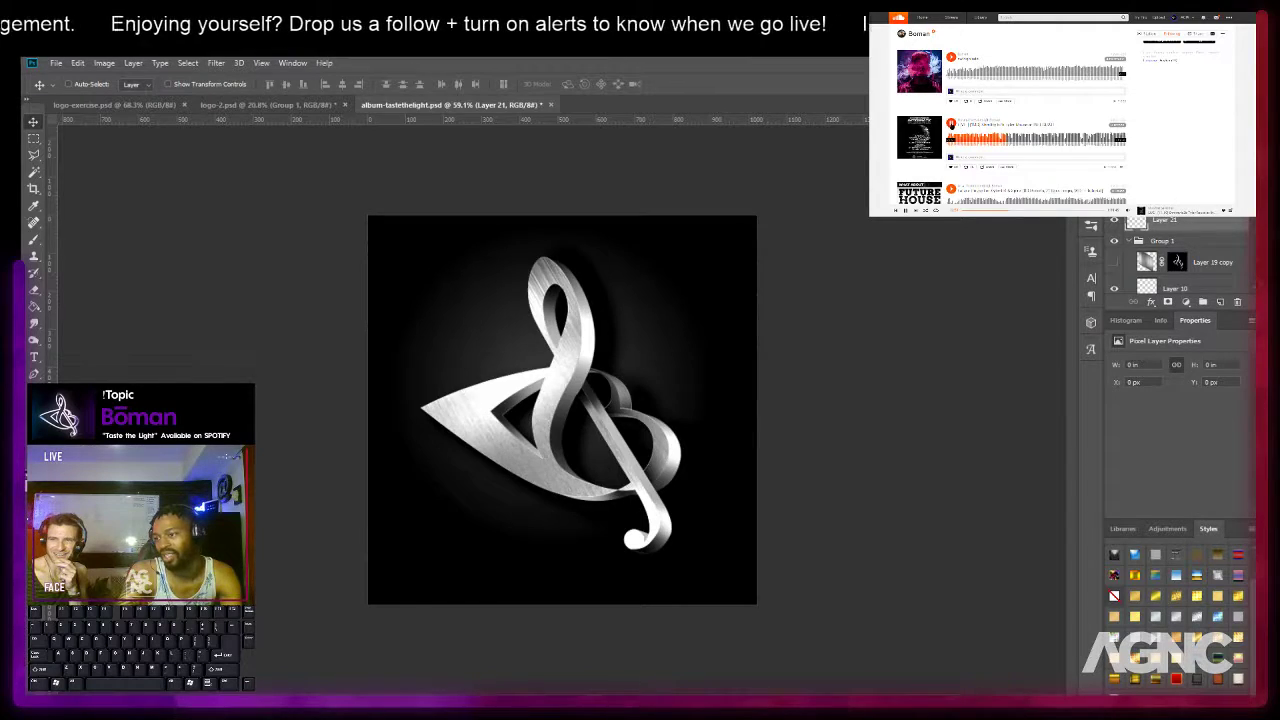
scroll(958, 132, "down", 2)
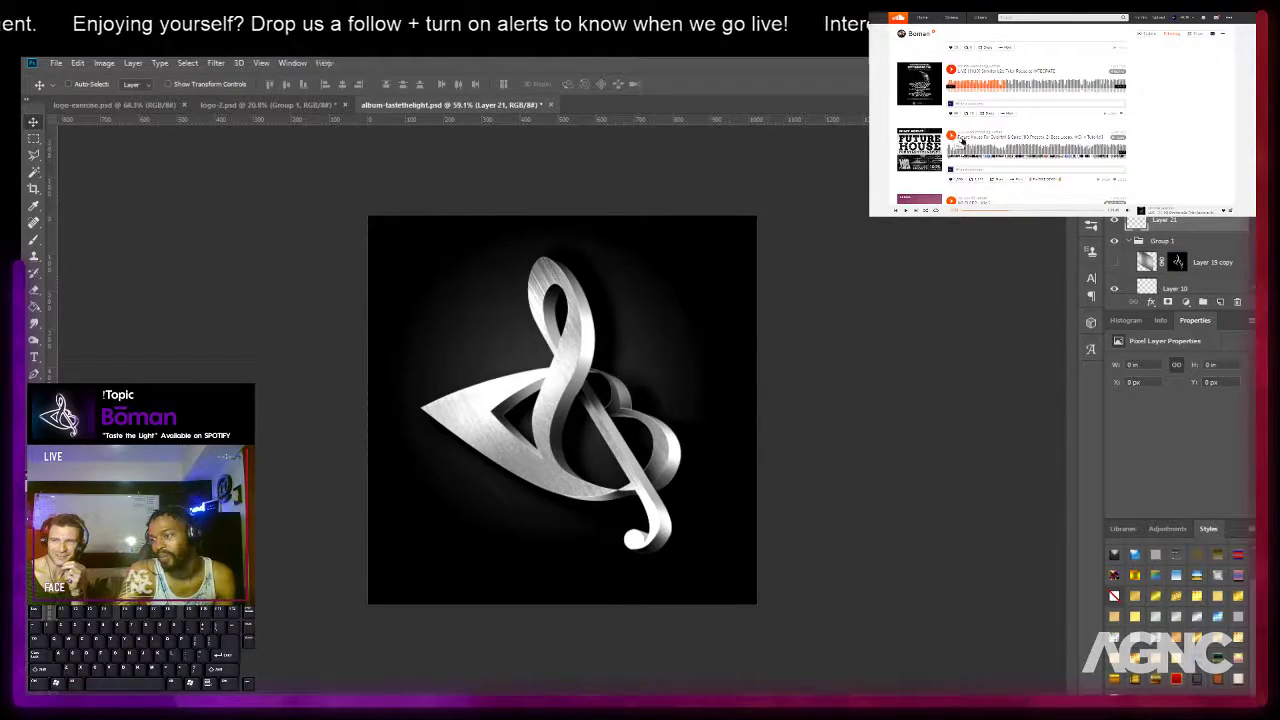
scroll(955, 140, "down", 5)
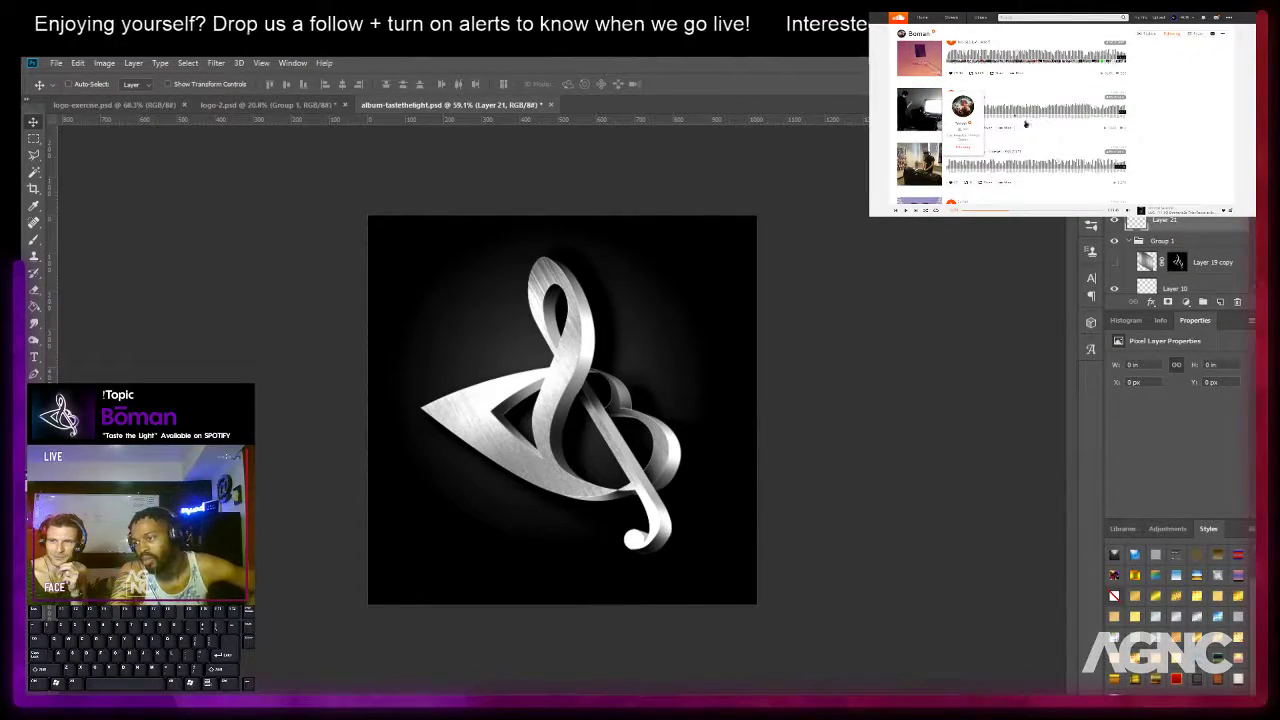
left_click(951, 96)
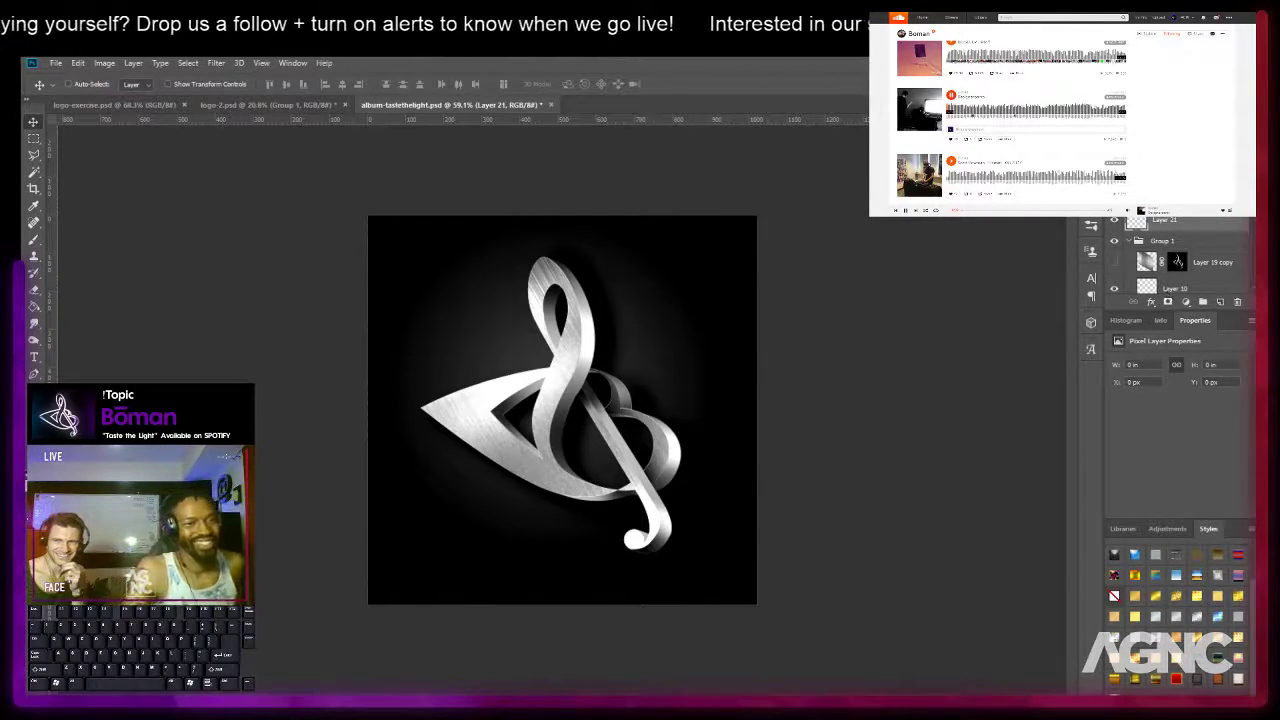
Add a Levels adjustment layer directly above Layer 21 and darken its midtones to 0.81.
left_click(133, 62)
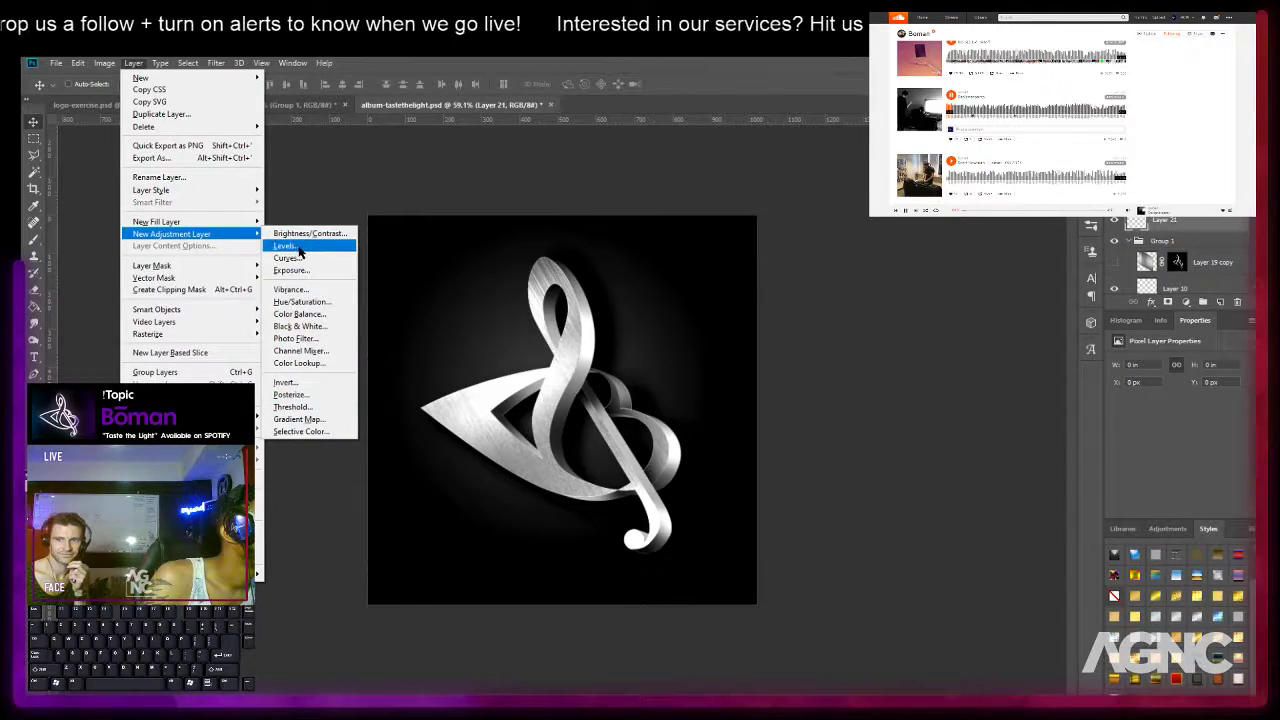
left_click(298, 250)
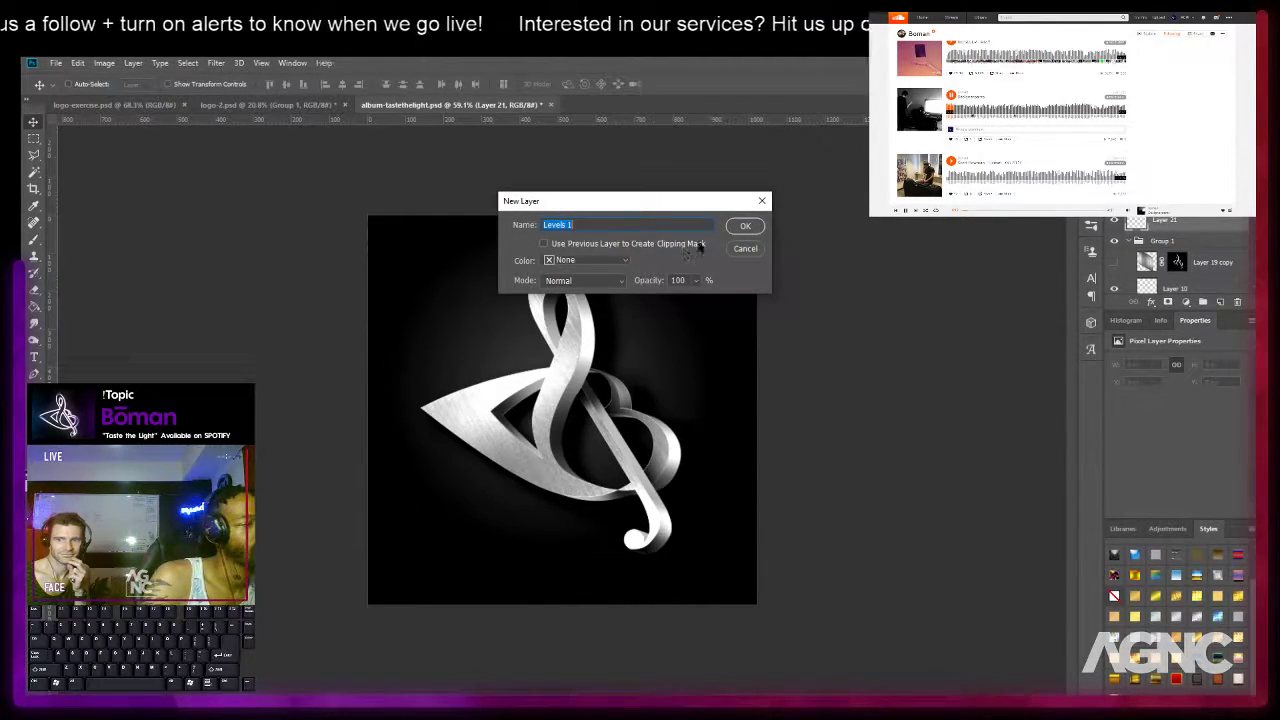
left_click(748, 226)
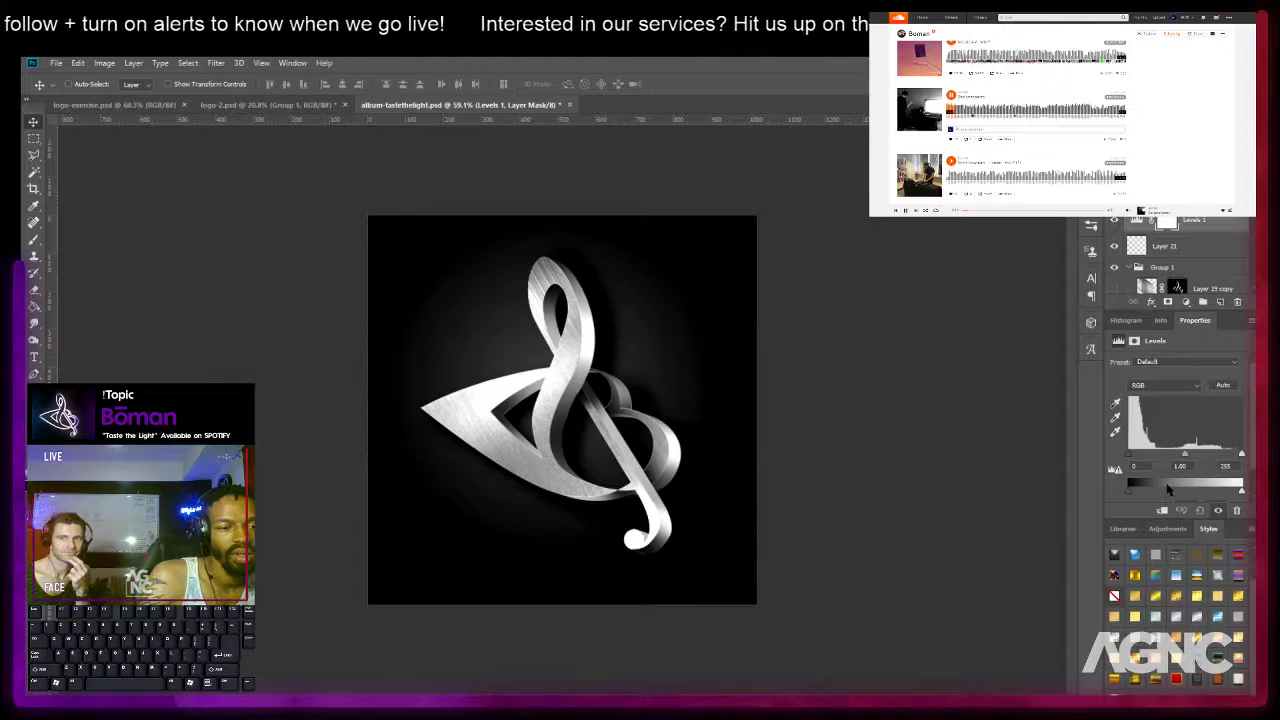
left_click_drag(1131, 491, 1117, 491)
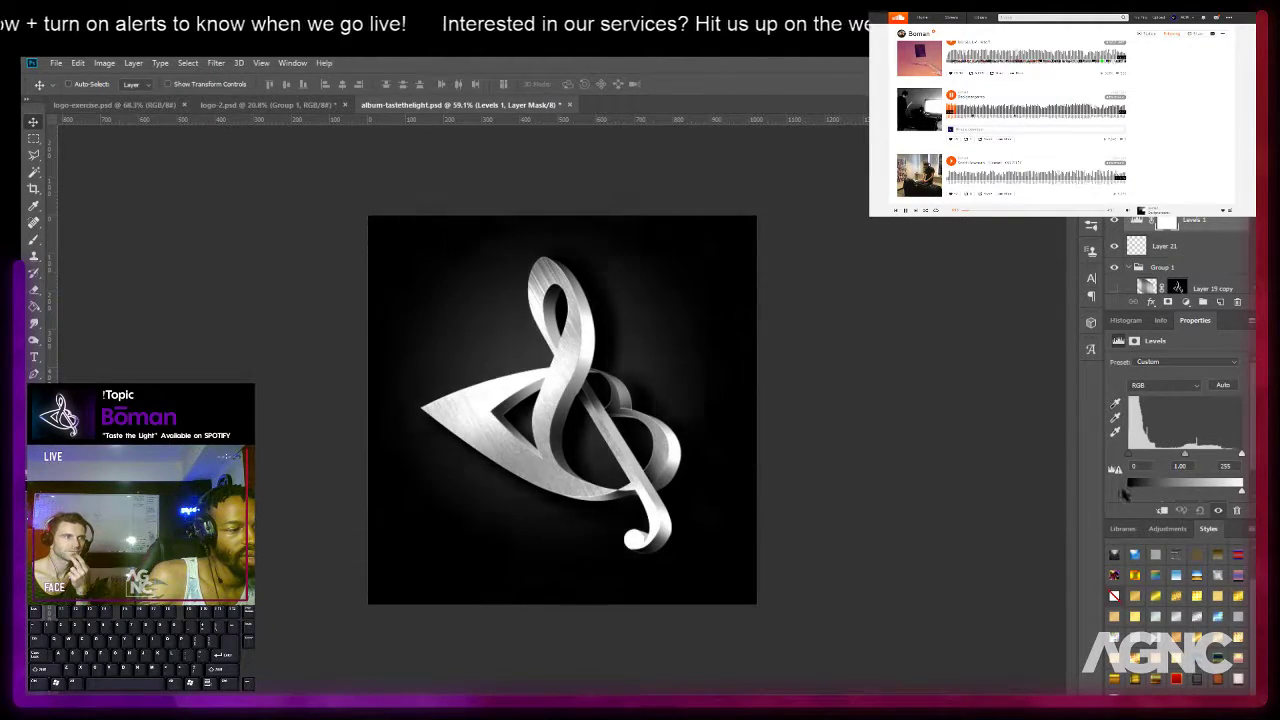
mouse_move(1242, 493)
left_mouse_down()
mouse_move(1209, 495)
mouse_move(1241, 495)
left_mouse_up()
mouse_move(1187, 459)
left_mouse_down()
mouse_move(1219, 457)
mouse_move(1193, 456)
left_mouse_up()
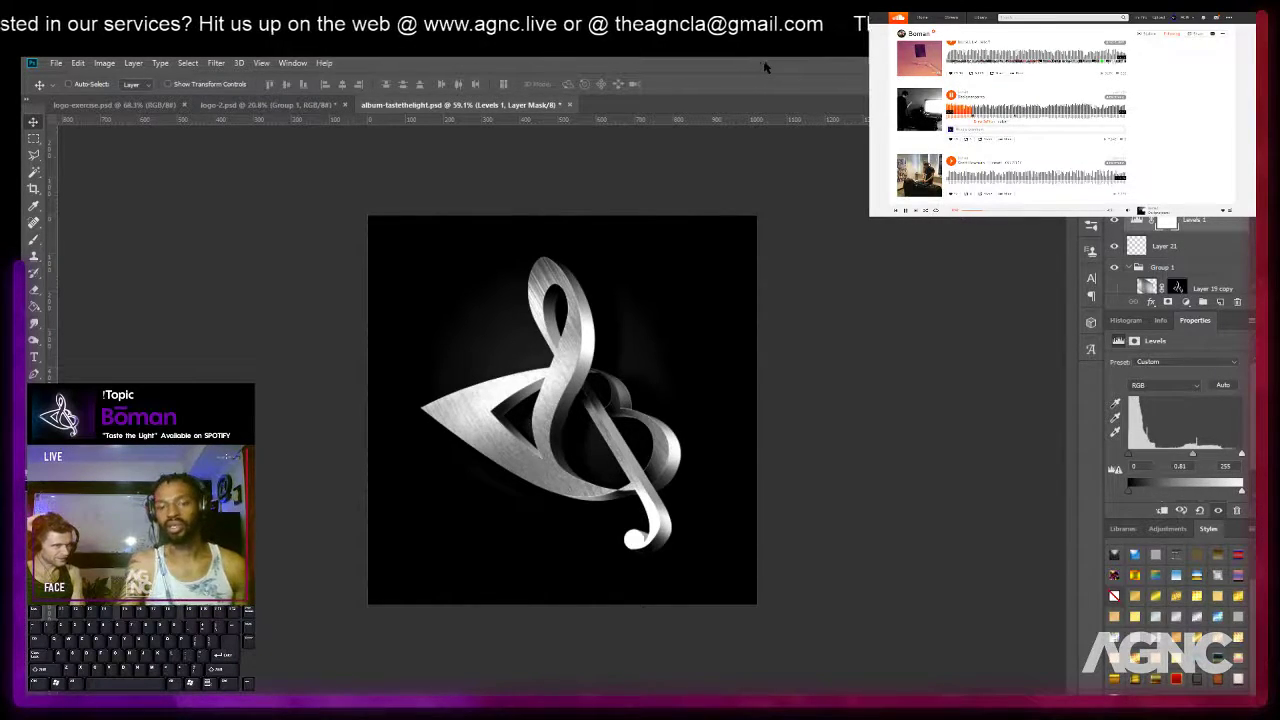
left_click_drag(764, 67, 882, 188)
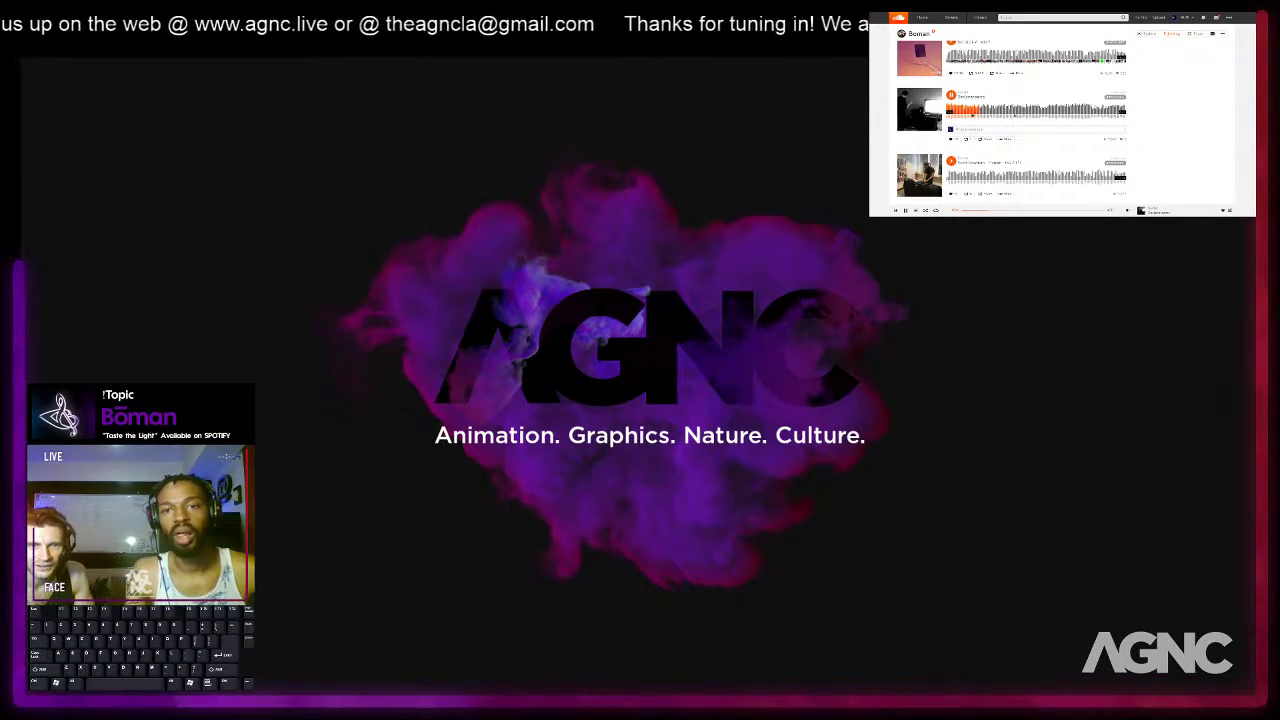
left_click_drag(870, 160, 1062, 13)
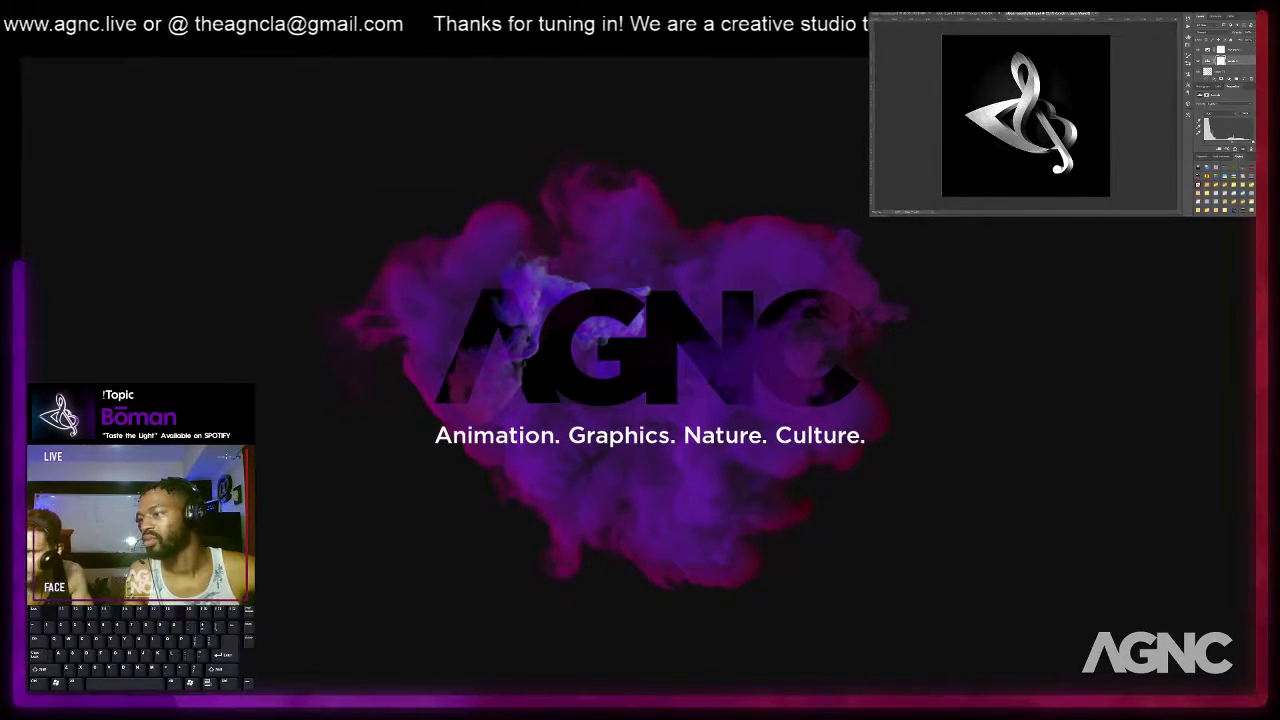
left_click_drag(1040, 15, 520, 57)
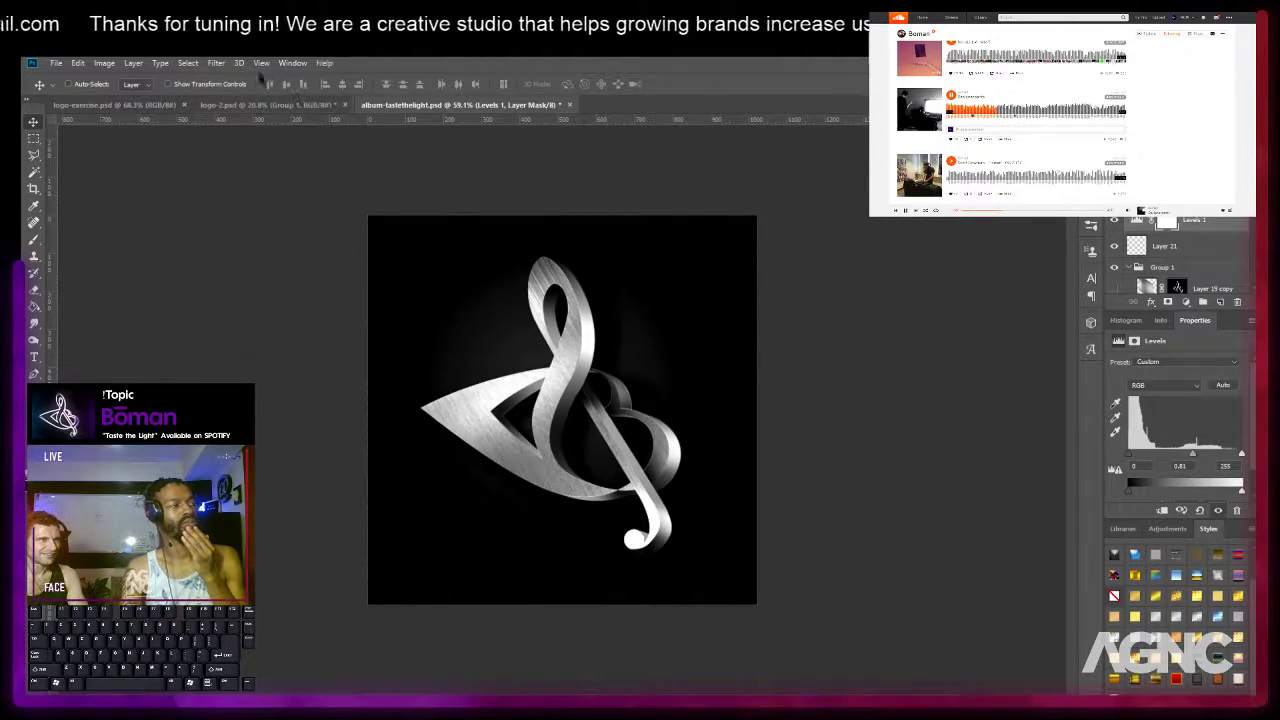
Select Layer 21 beneath the Levels adjustment, try a white fill on it, and replace that with solid black.
left_click(213, 65)
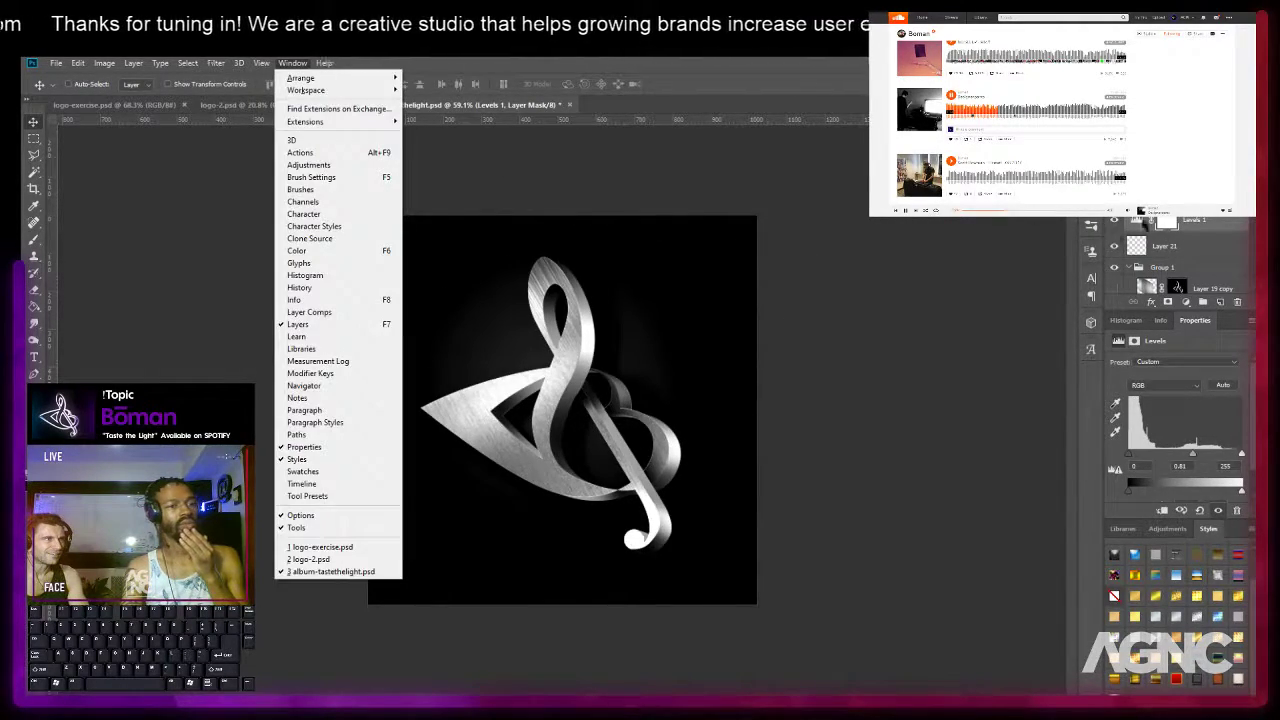
left_click(1178, 242)
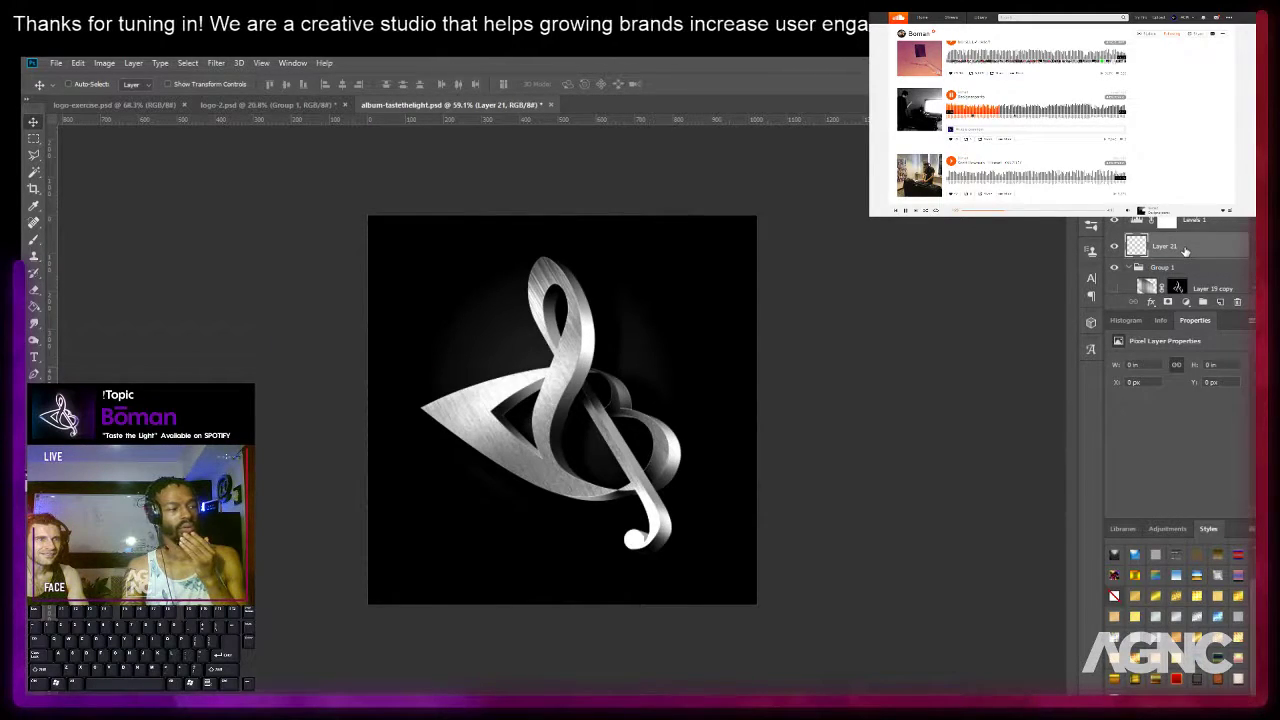
key("g")
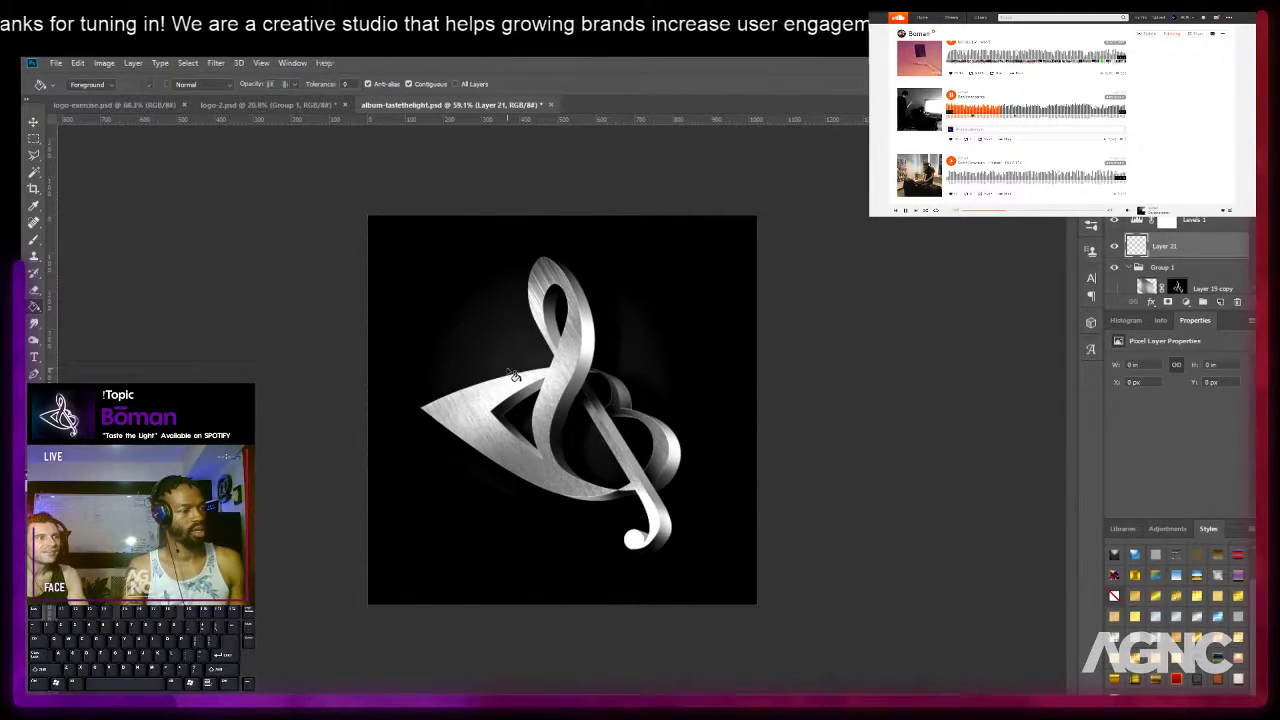
left_click(514, 374)
left_click(215, 64)
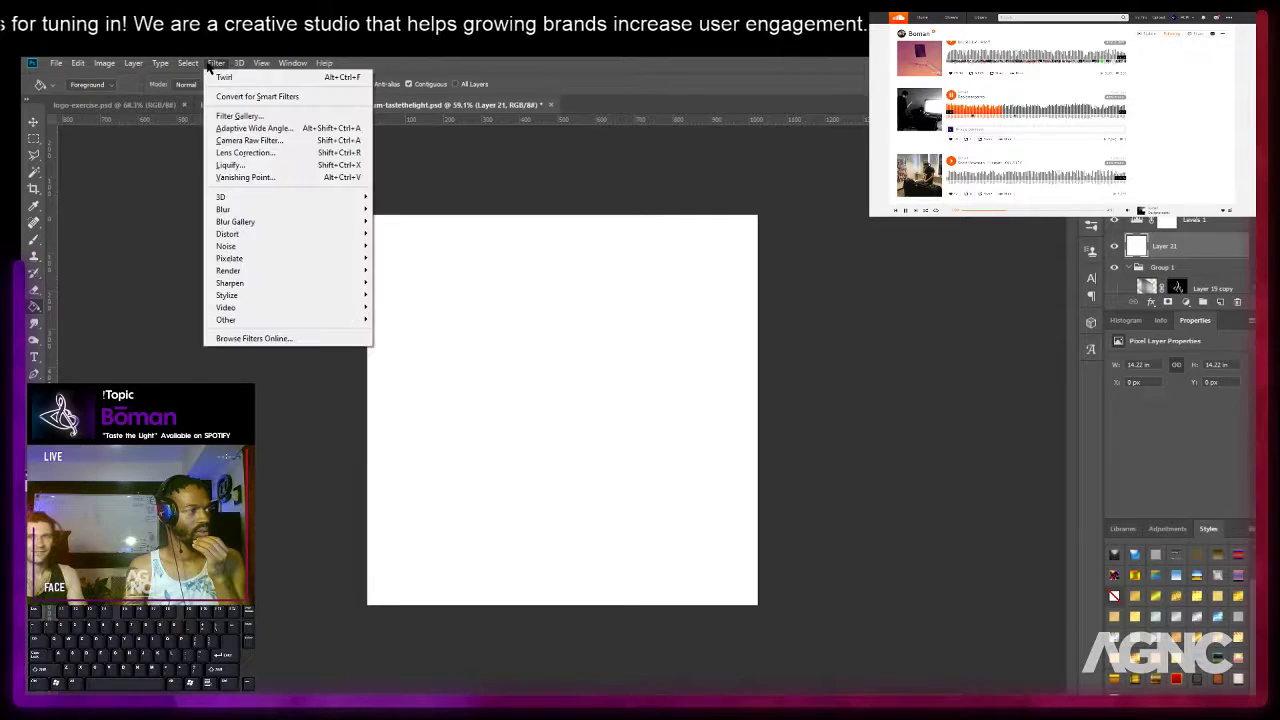
mouse_move(238, 272)
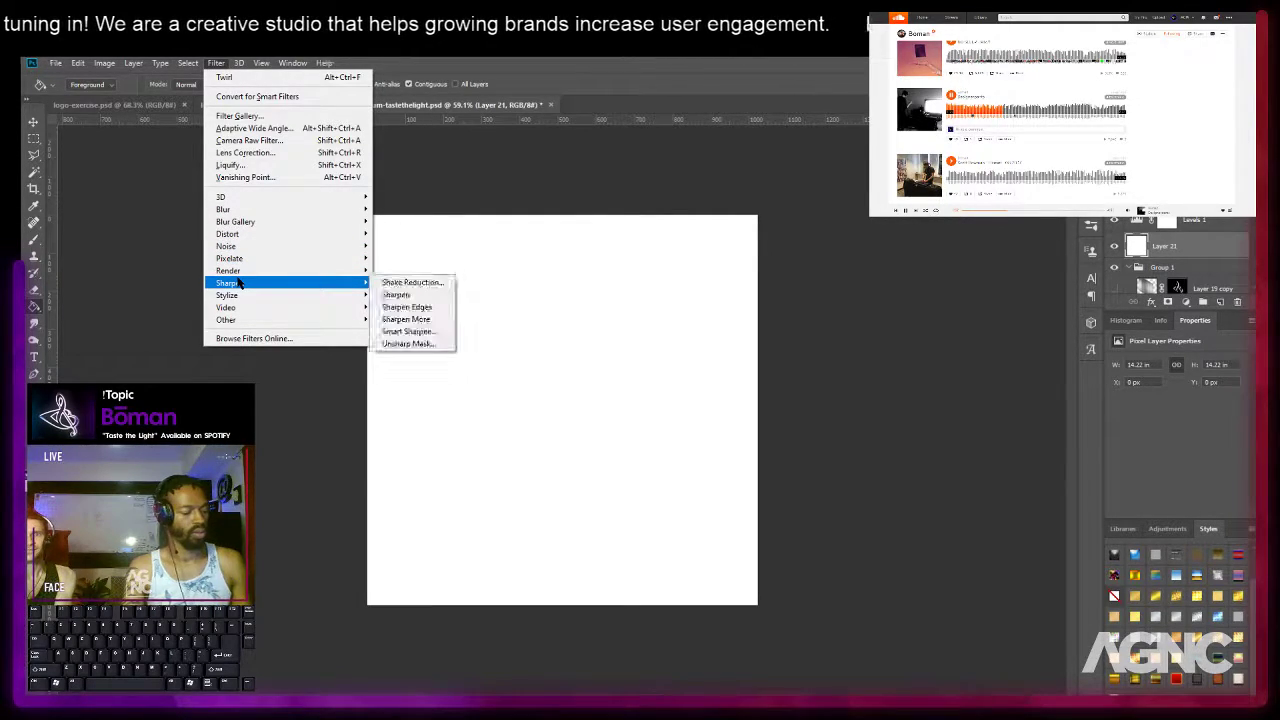
left_click(749, 401)
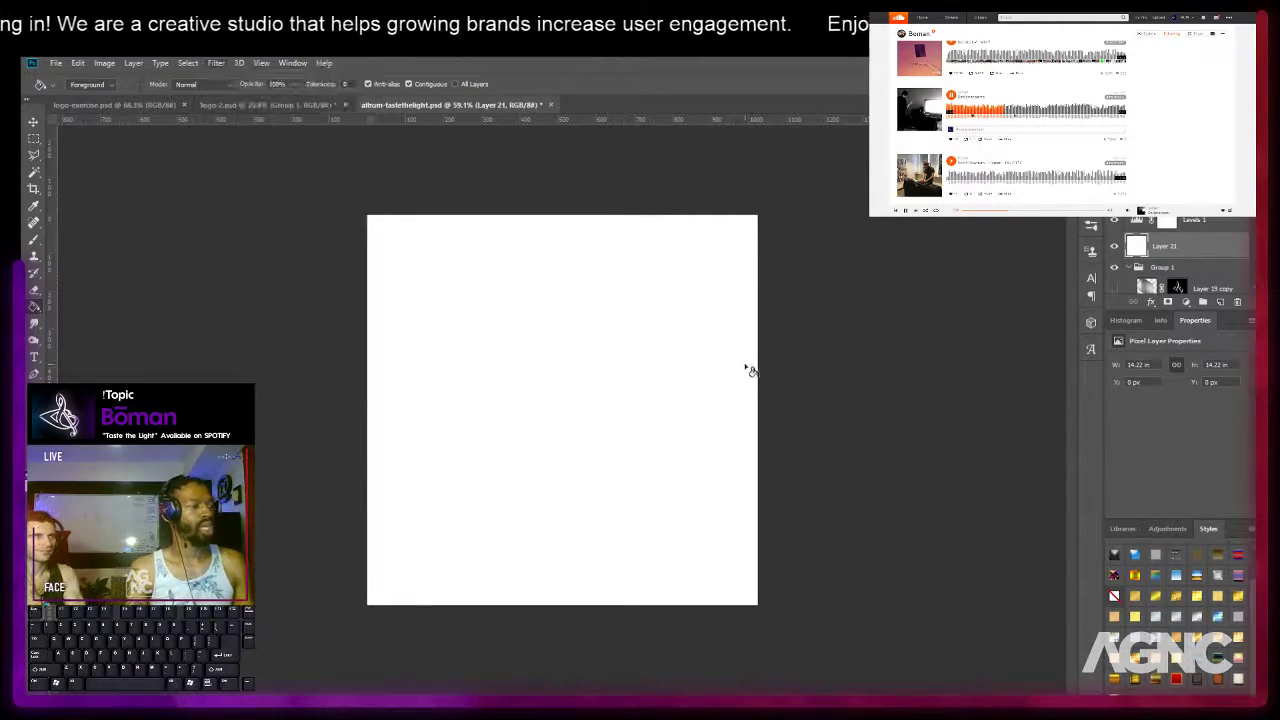
key("m")
key("alt+BackSpace")
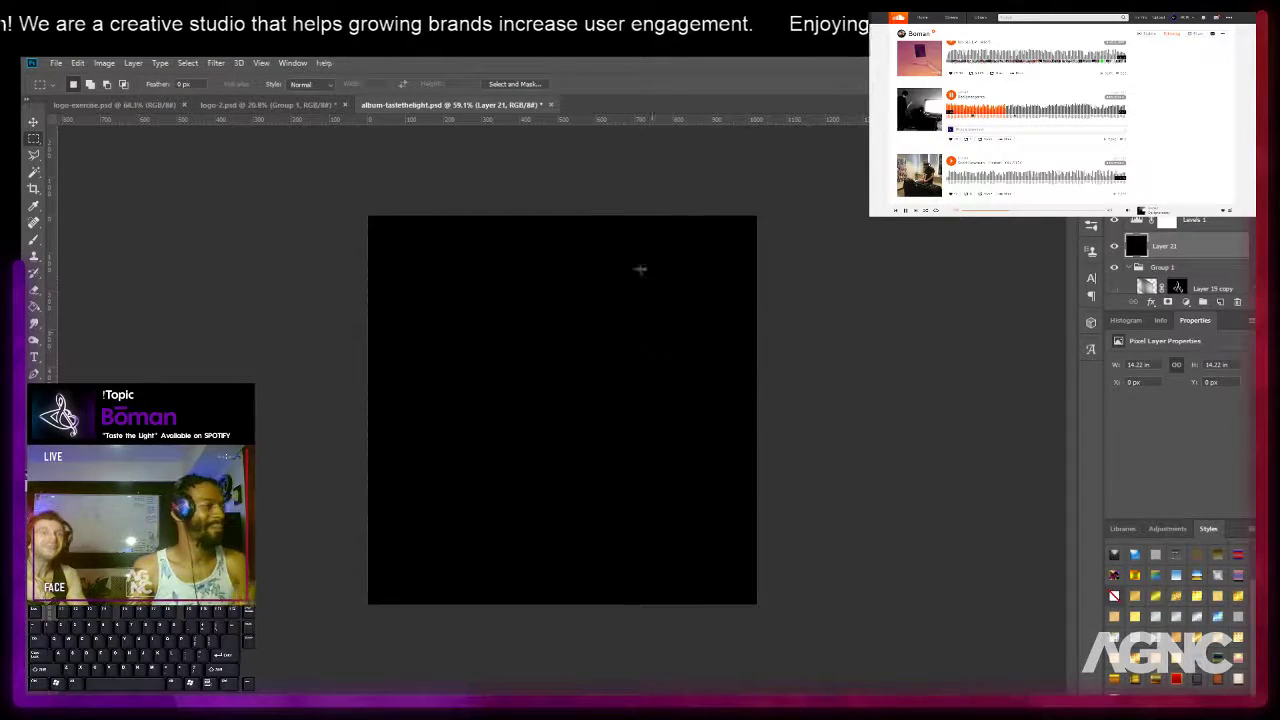
left_click(218, 64)
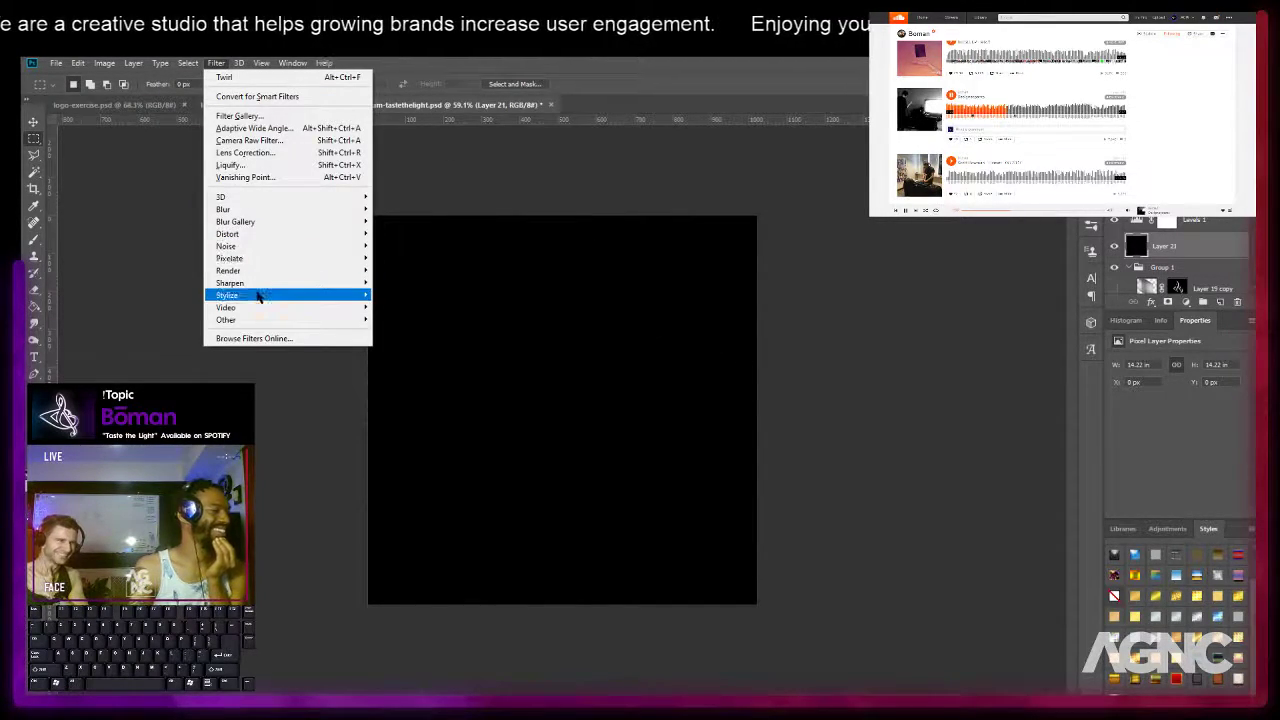
mouse_move(263, 299)
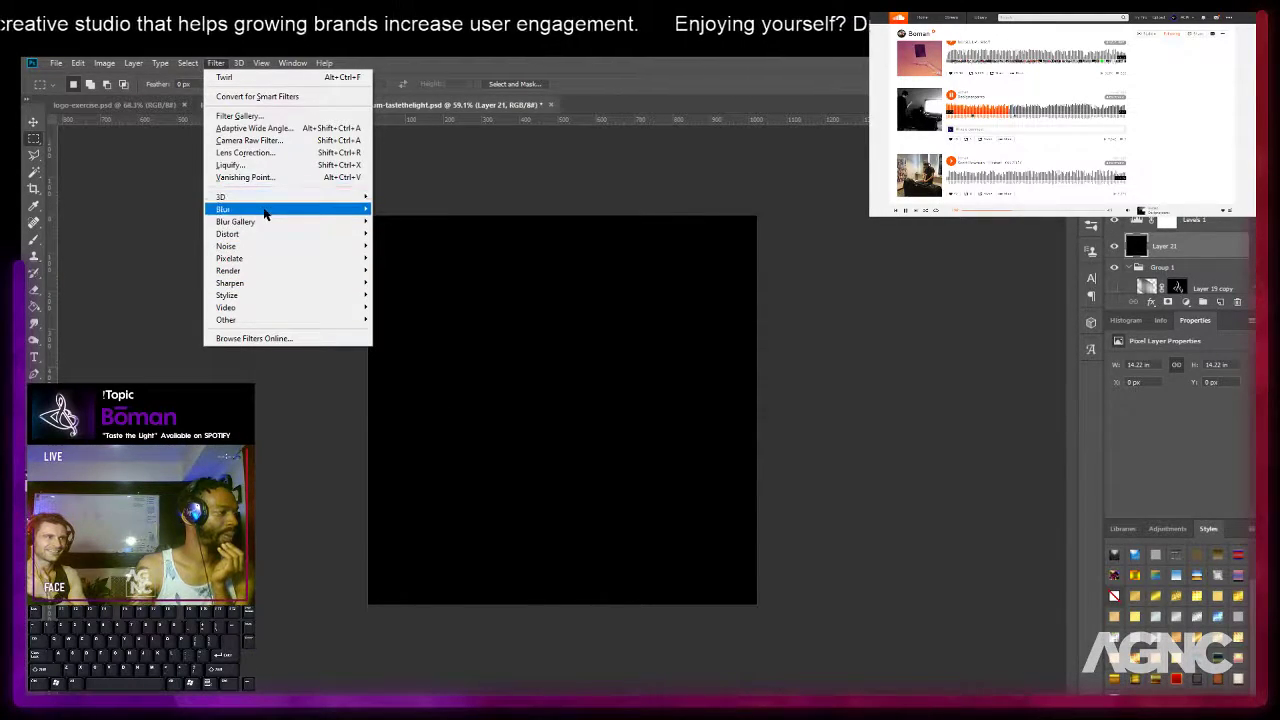
mouse_move(265, 213)
mouse_move(250, 271)
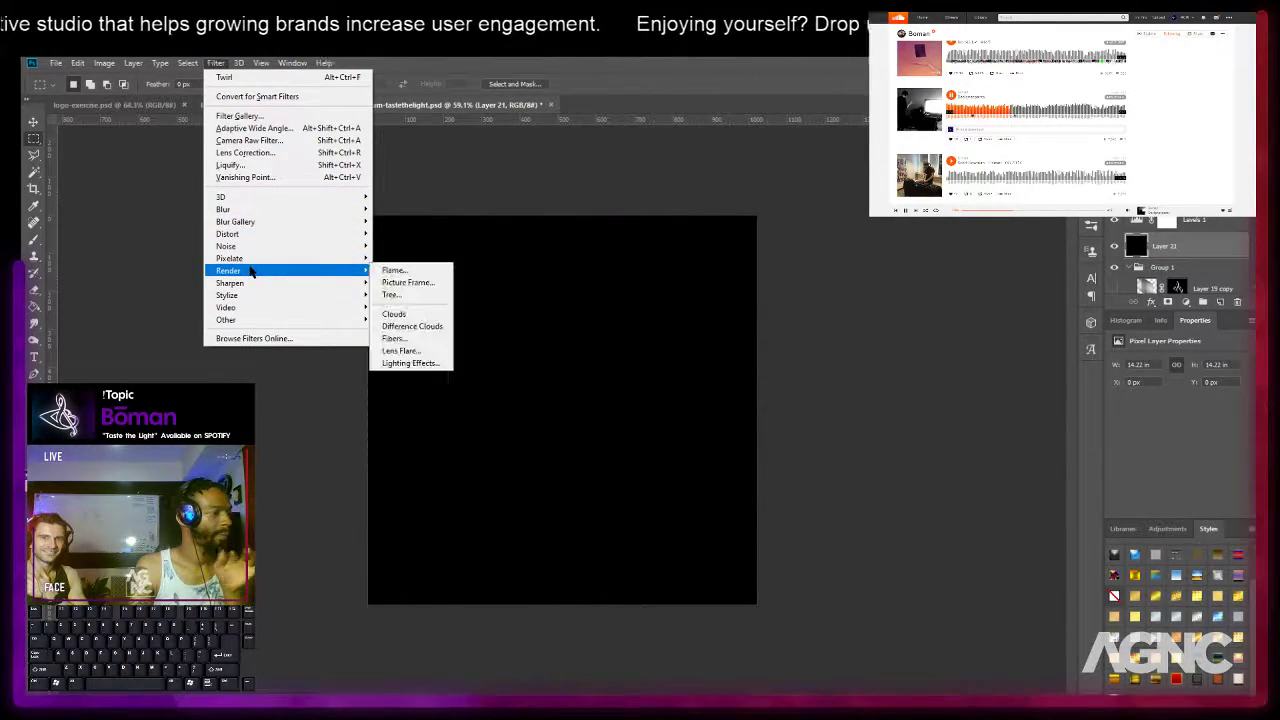
left_click(412, 363)
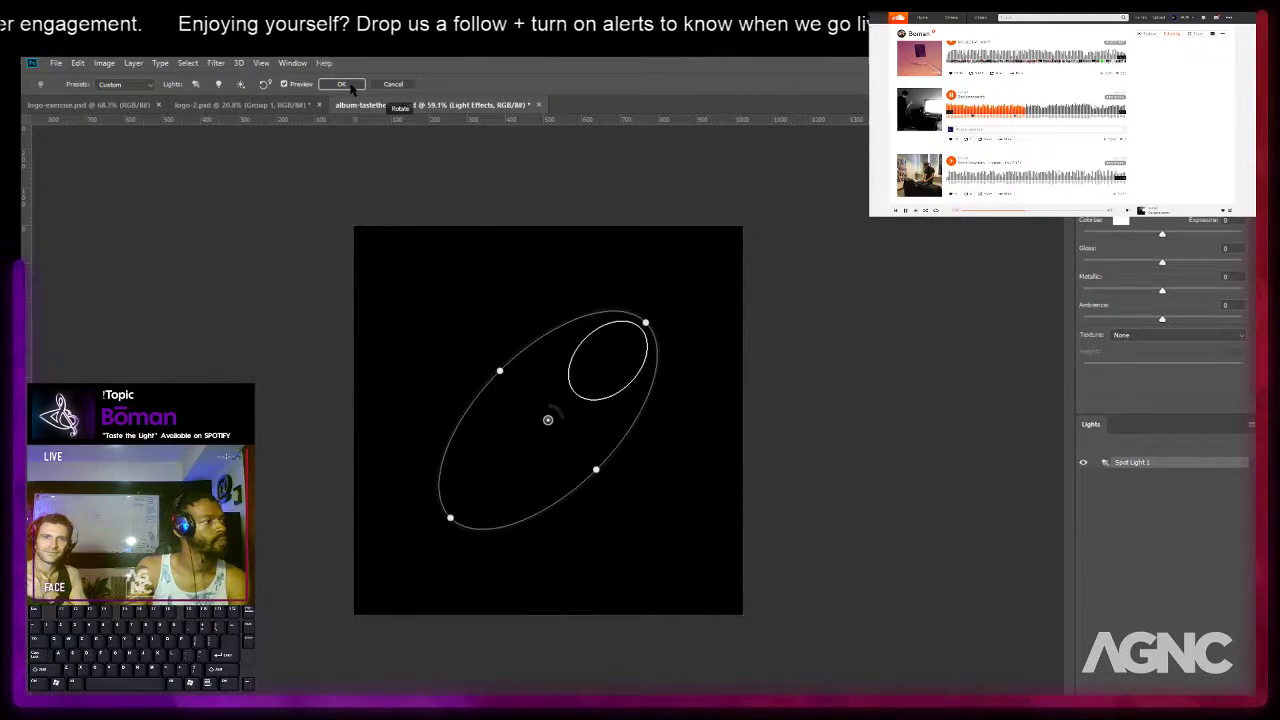
left_click(129, 85)
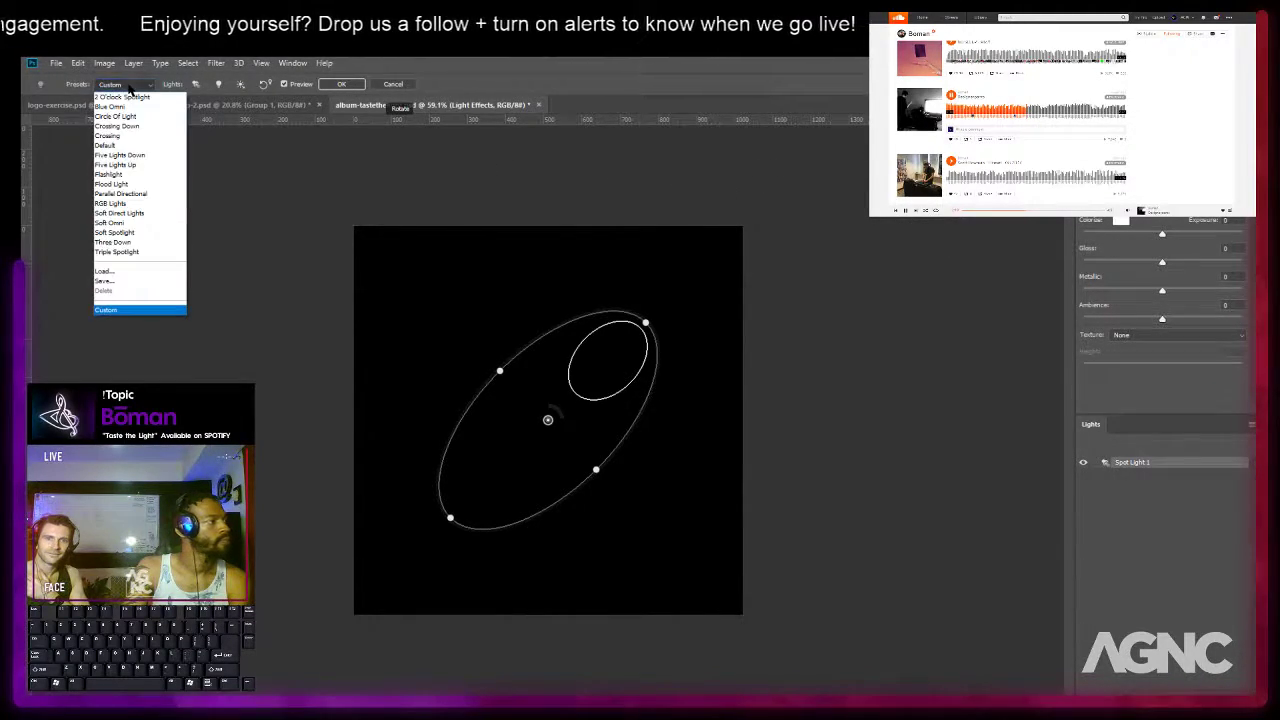
left_click(122, 106)
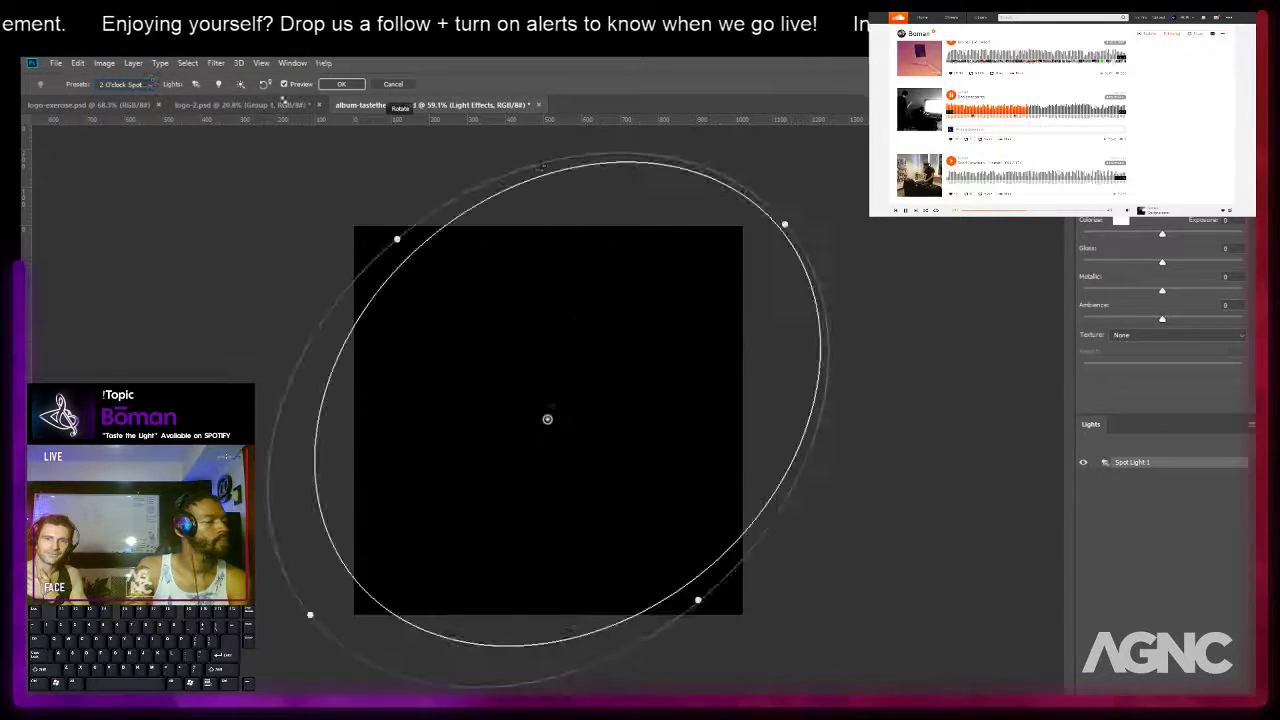
left_click(394, 84)
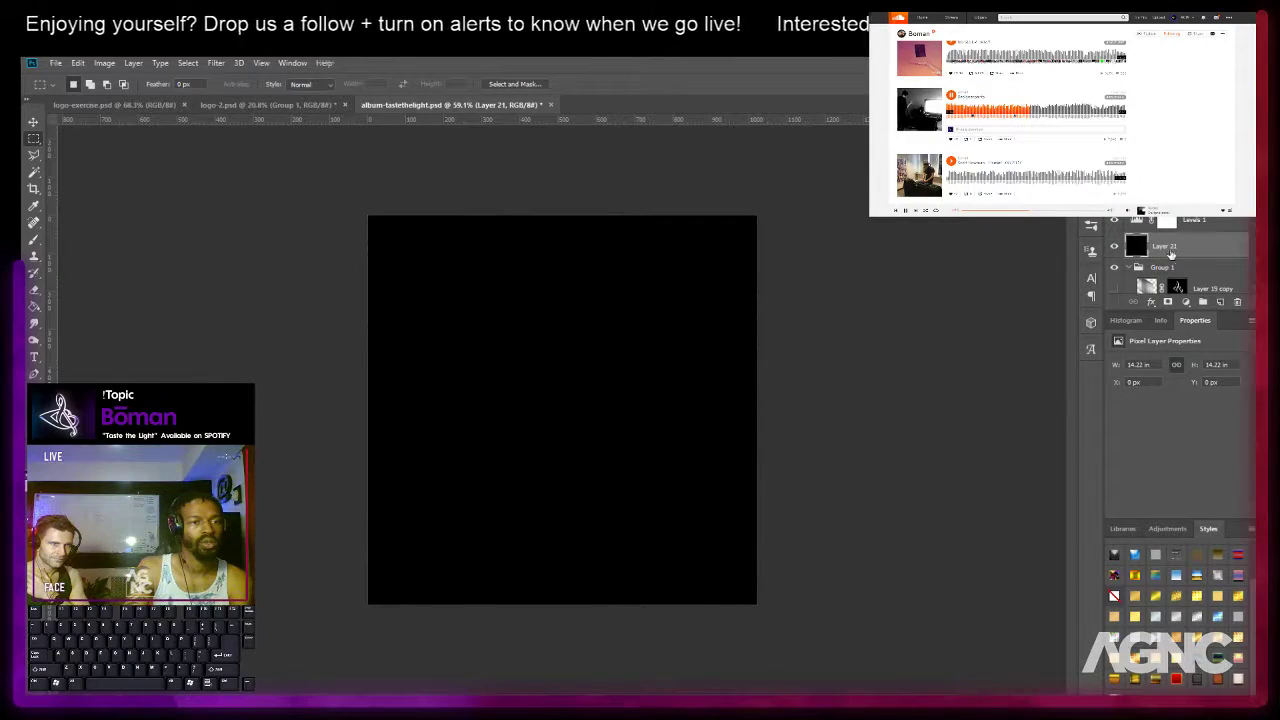
Render a Movie Prime lens flare at 100% brightness on the black-filled Layer 21.
left_click(190, 64)
mouse_move(216, 63)
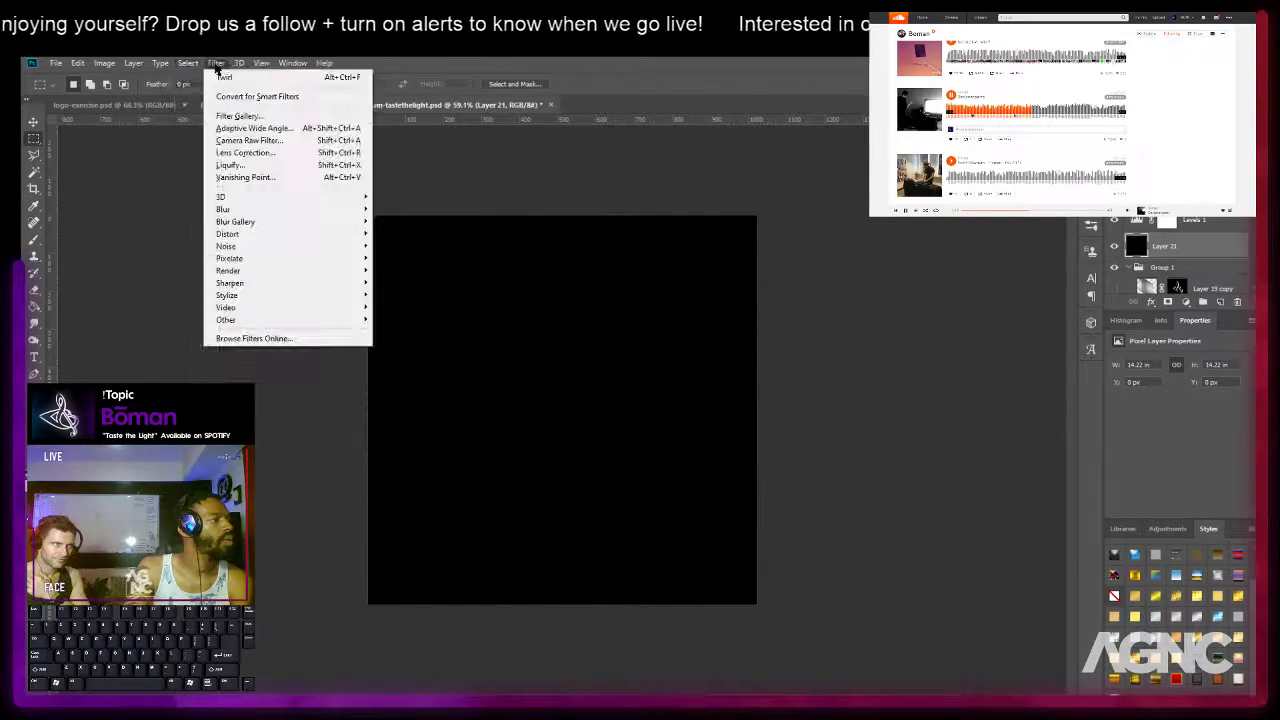
mouse_move(267, 278)
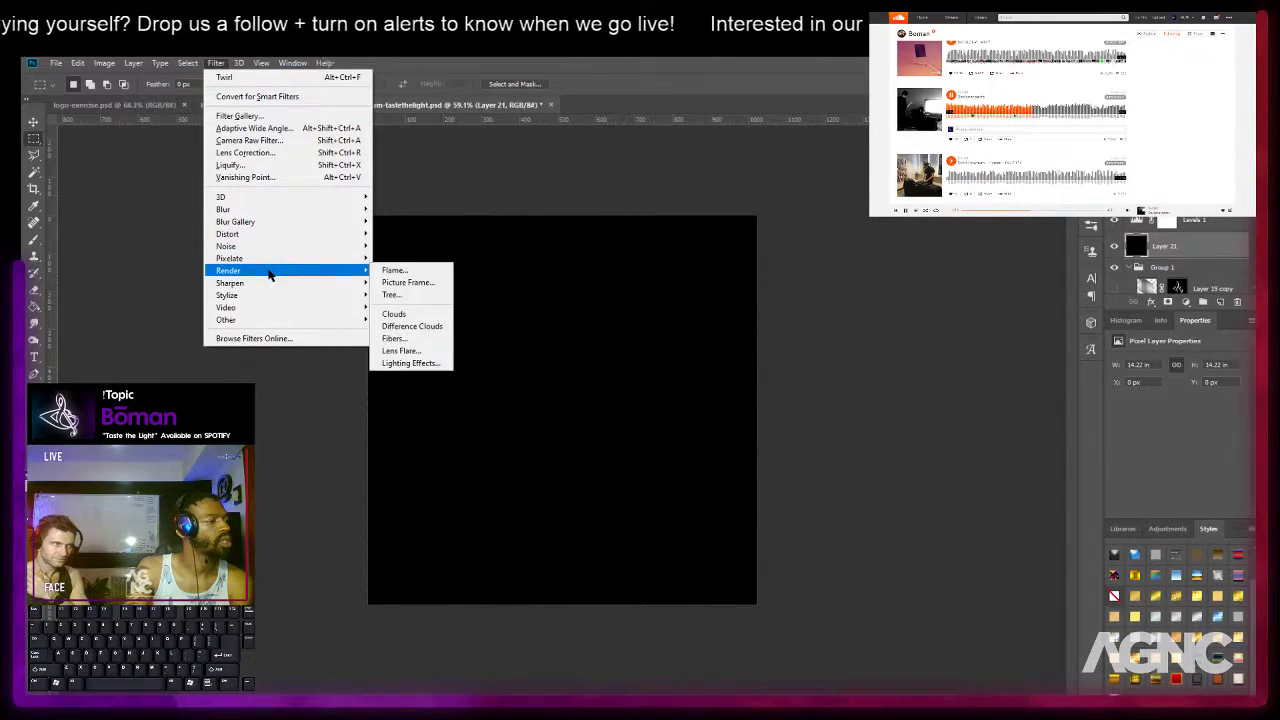
left_click(403, 351)
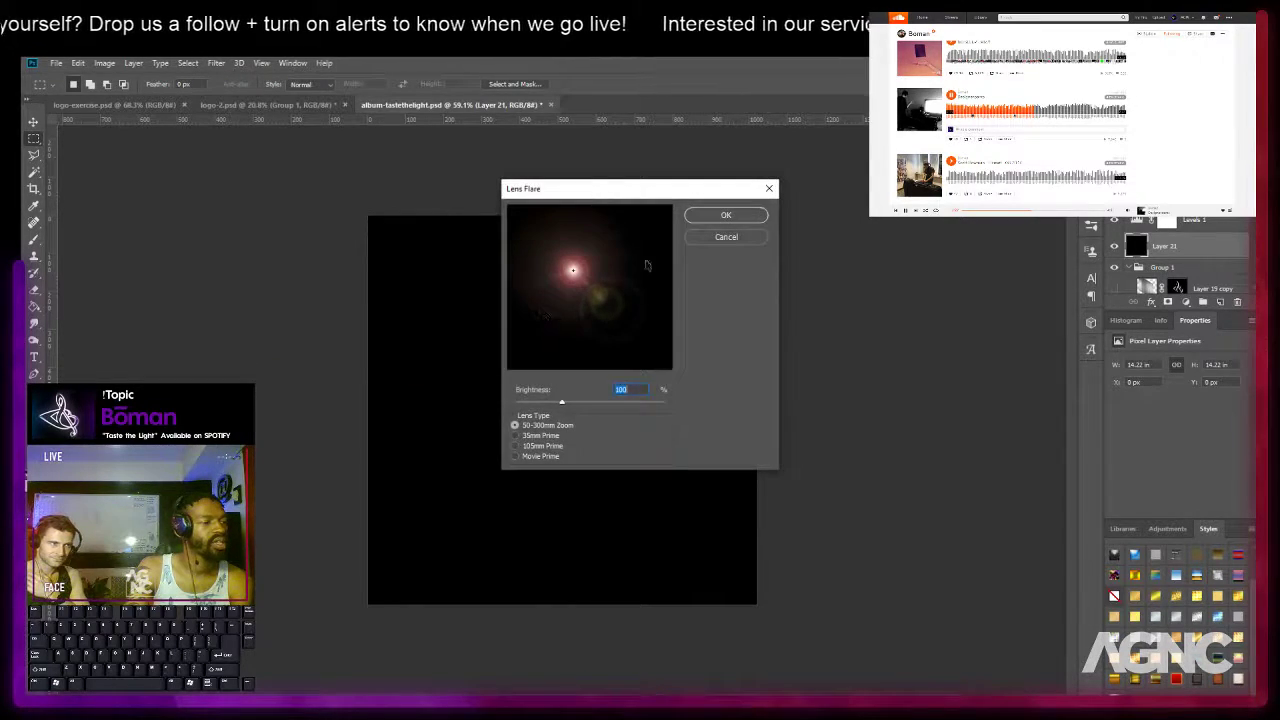
left_click(530, 445)
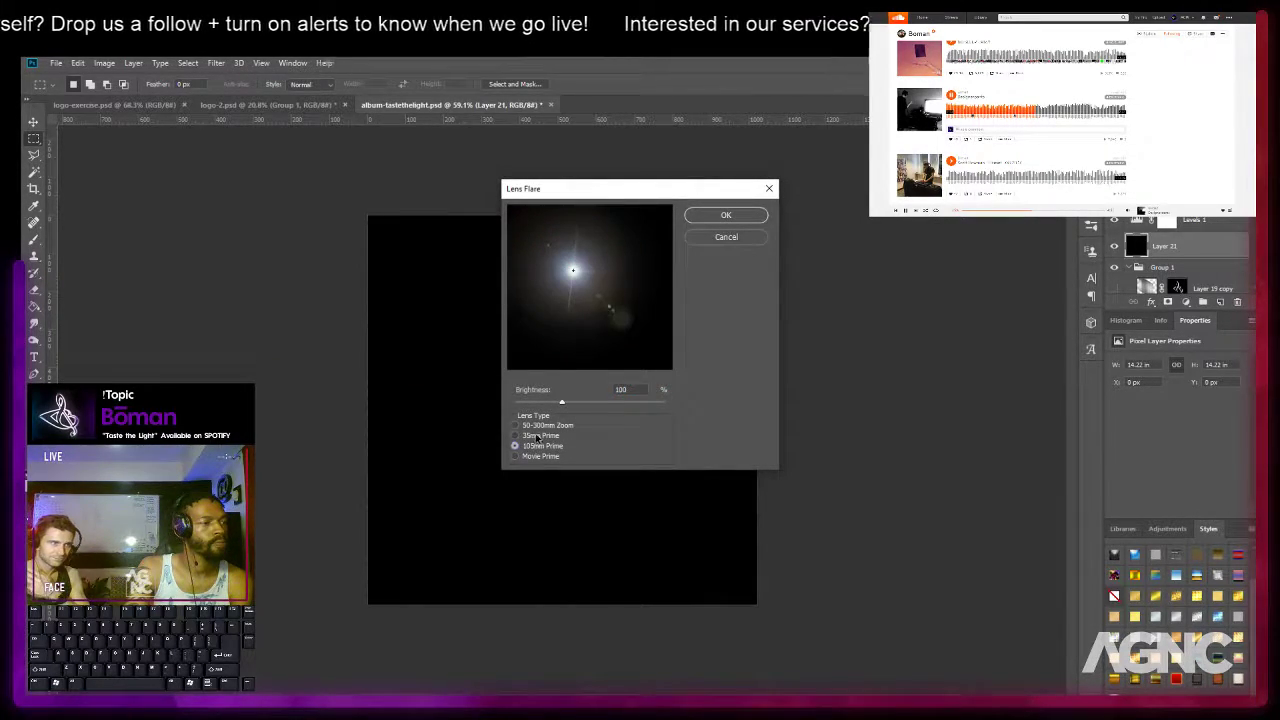
left_click(537, 437)
left_click(543, 456)
left_click(726, 216)
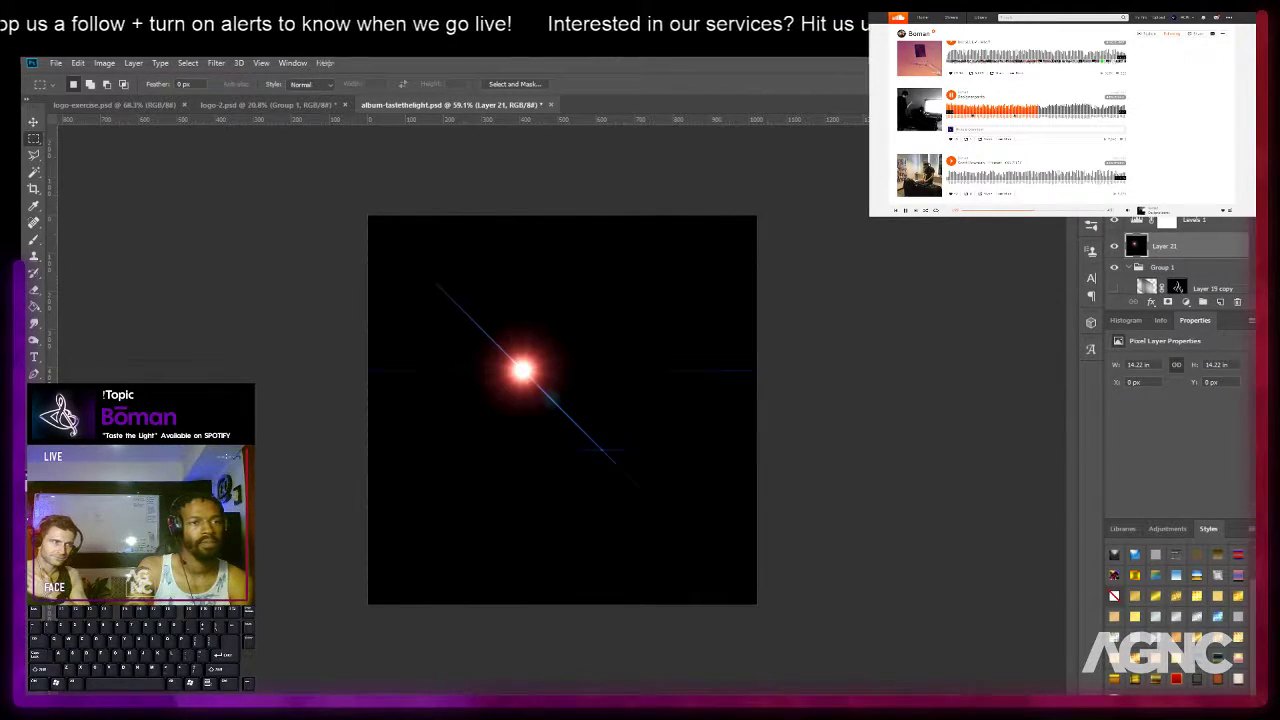
Try blend modes on Layer 21 until its flare blends over the logo, and move it to about X 116 px, Y 111 px.
left_click(1145, 190)
left_click(1135, 309)
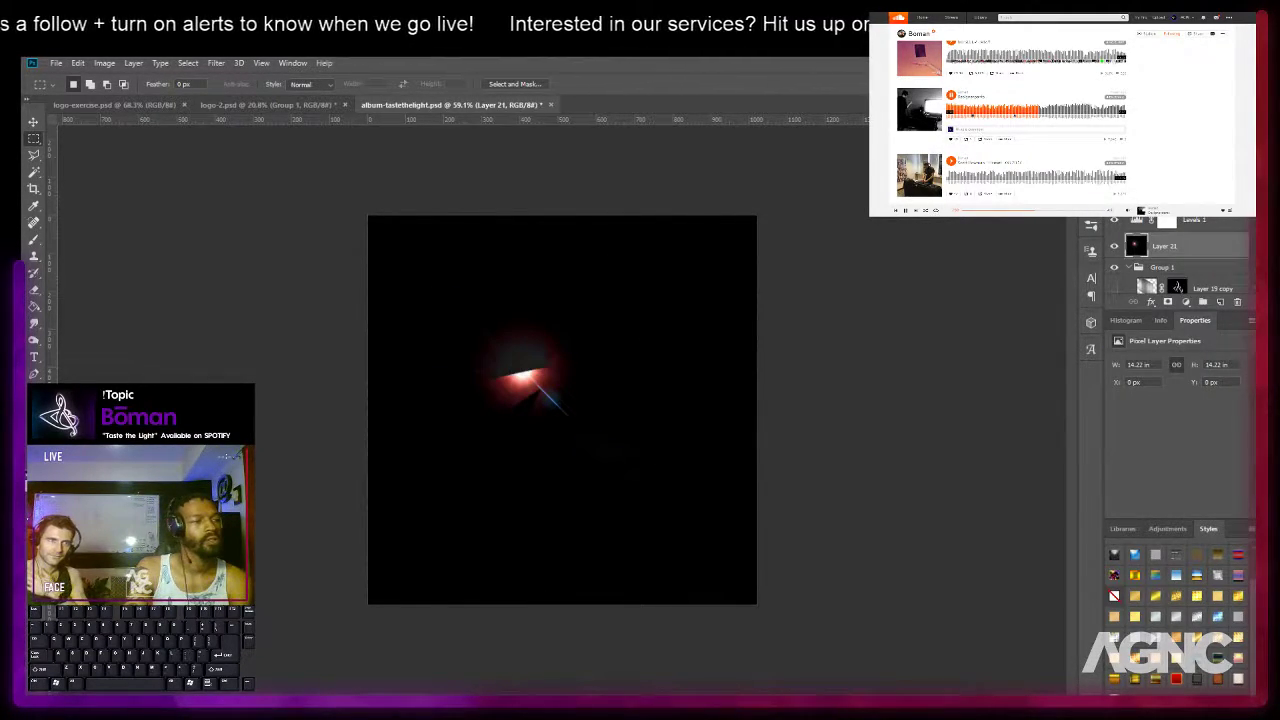
key("Down")
key("Down")
key("Down")
key("Down")
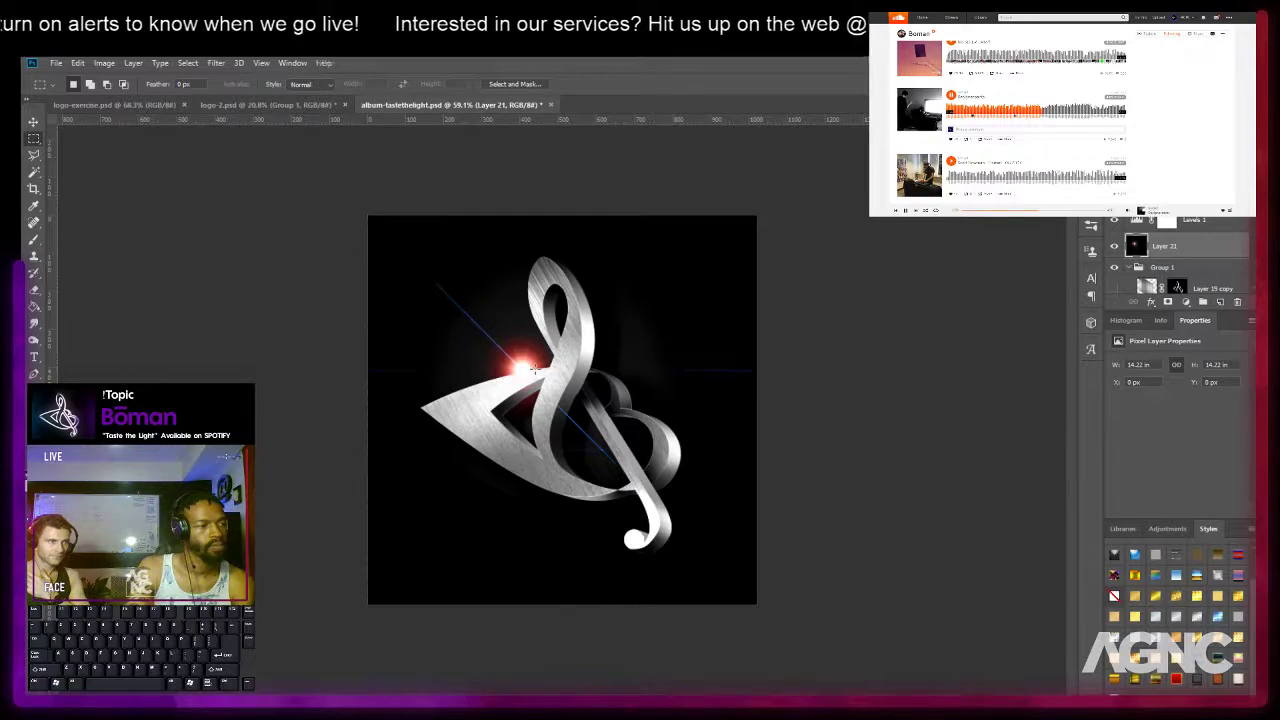
left_click(33, 121)
left_click_drag(515, 366, 562, 438)
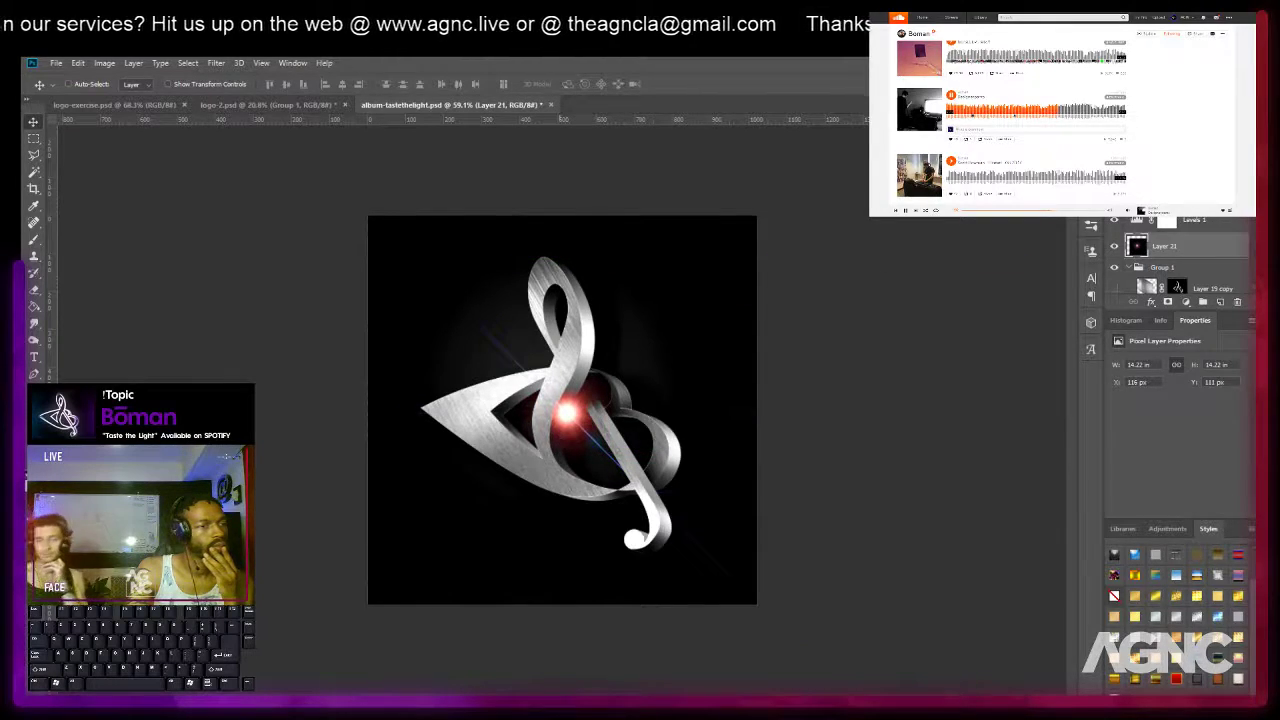
Try Screen and Color Dodge as Layer 21's blend mode and move the flare up to about X 156 px, Y -23 px.
left_click(1137, 200)
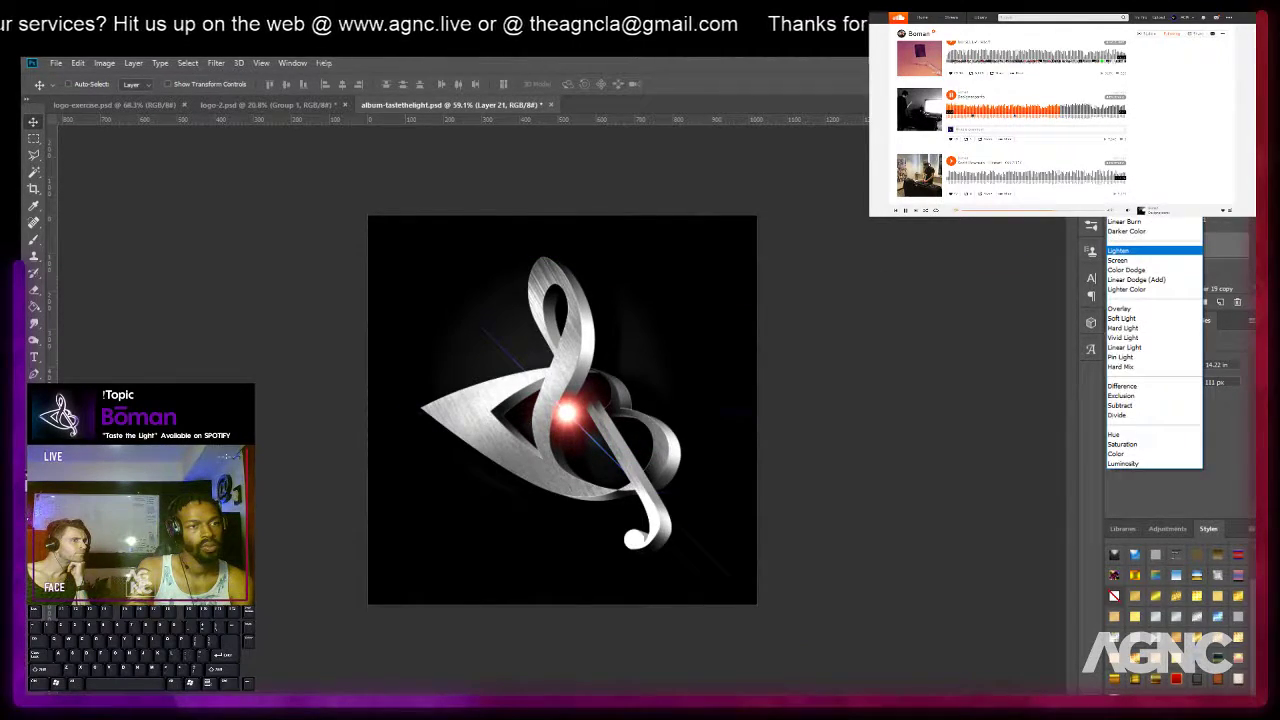
left_click(1135, 258)
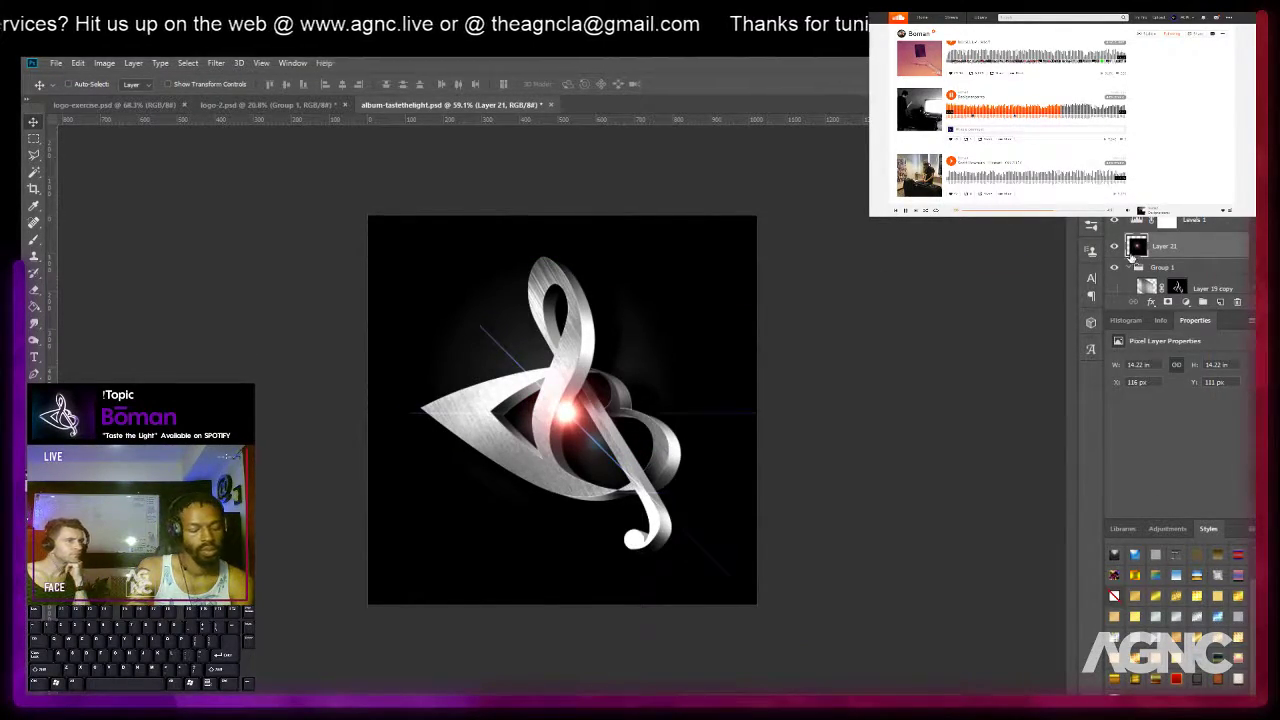
key("Down")
key("Up")
key("Down")
left_click_drag(696, 393, 651, 346)
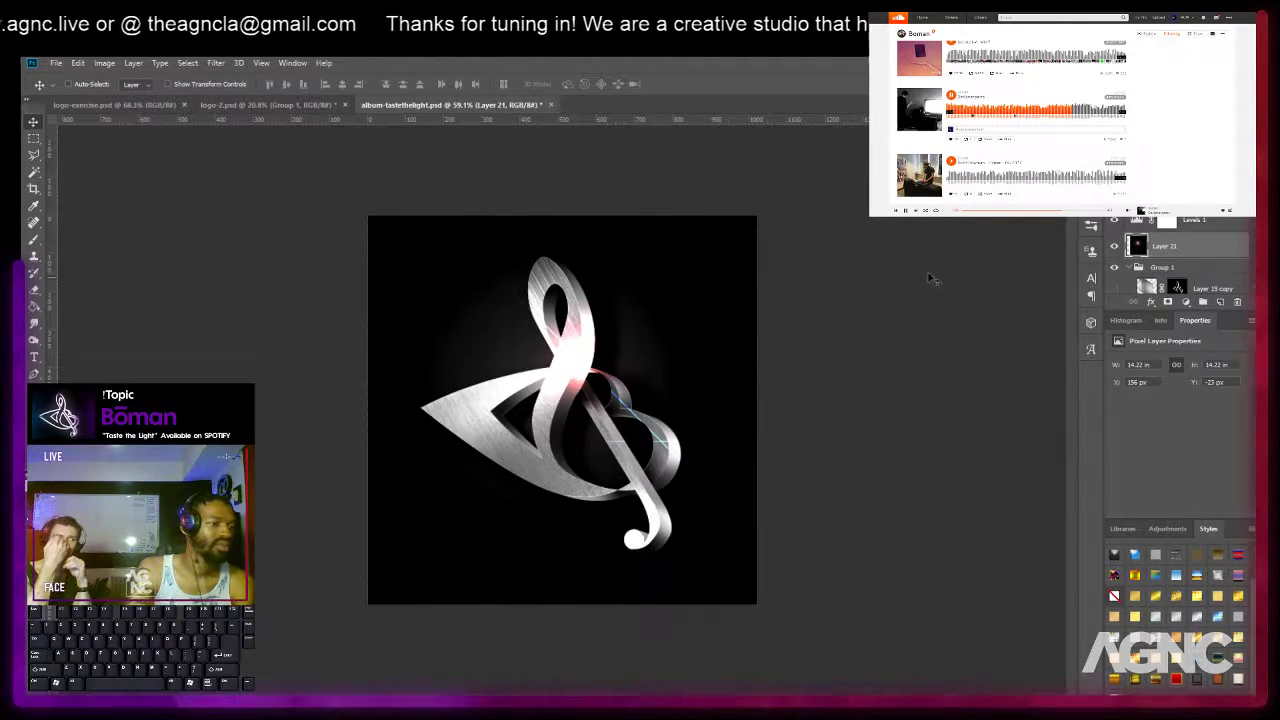
Undo the flare's moves, the blend mode changes and the lens flare, back to the plain black Layer 21.
key("ctrl+alt+z")
key("ctrl+alt+z")
key("ctrl+alt+z")
key("ctrl+alt+z")
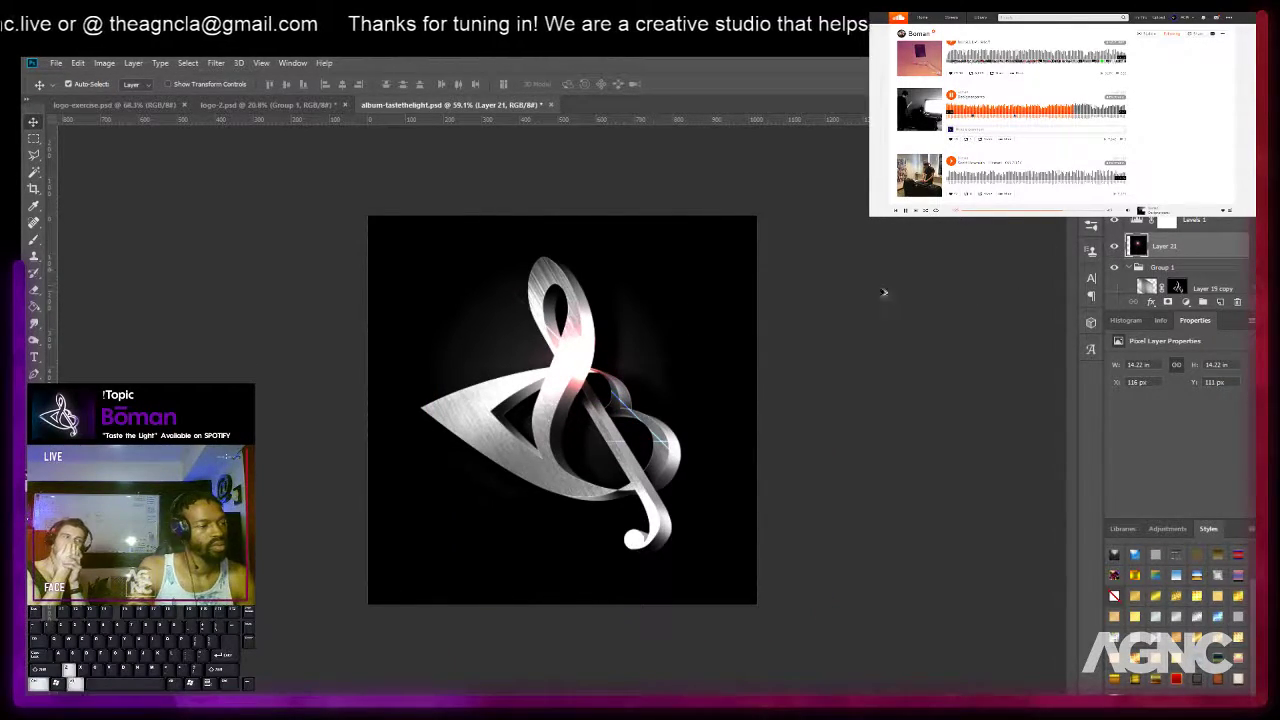
key("ctrl+alt+z")
key("ctrl+alt+z")
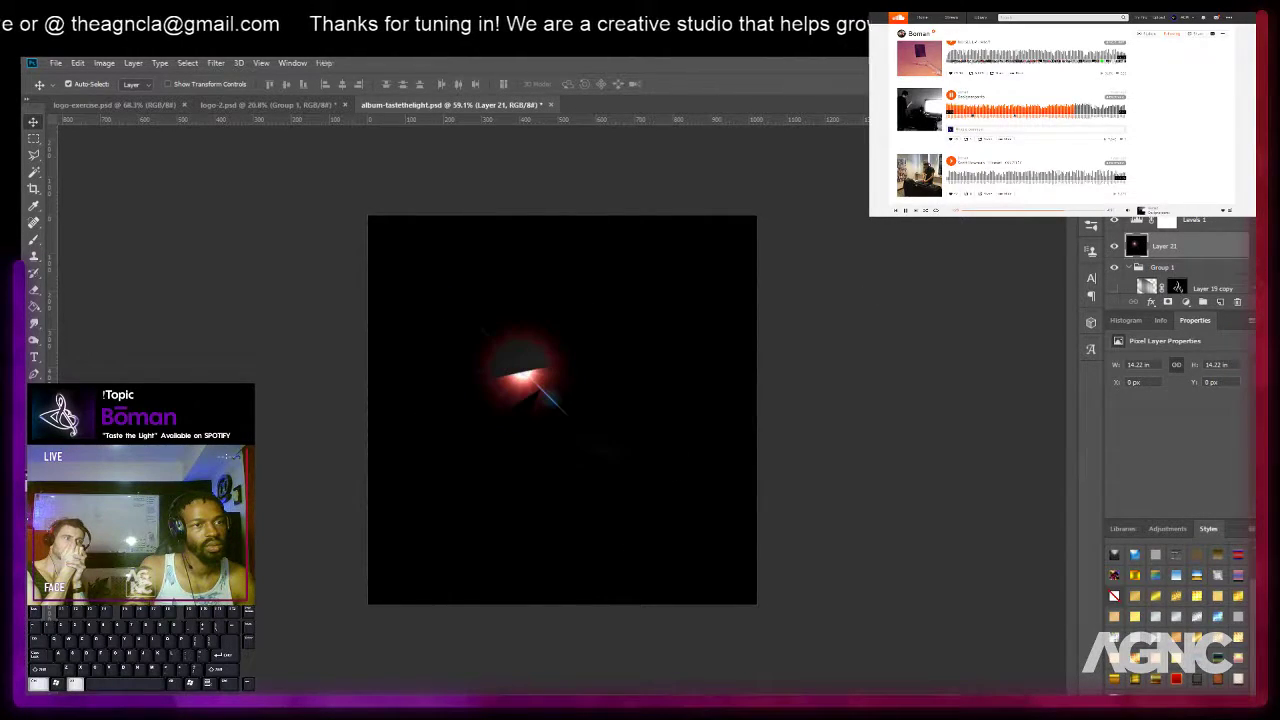
key("ctrl+alt+z")
key("ctrl+alt+z")
key("ctrl+alt+z")
key("ctrl+alt+z")
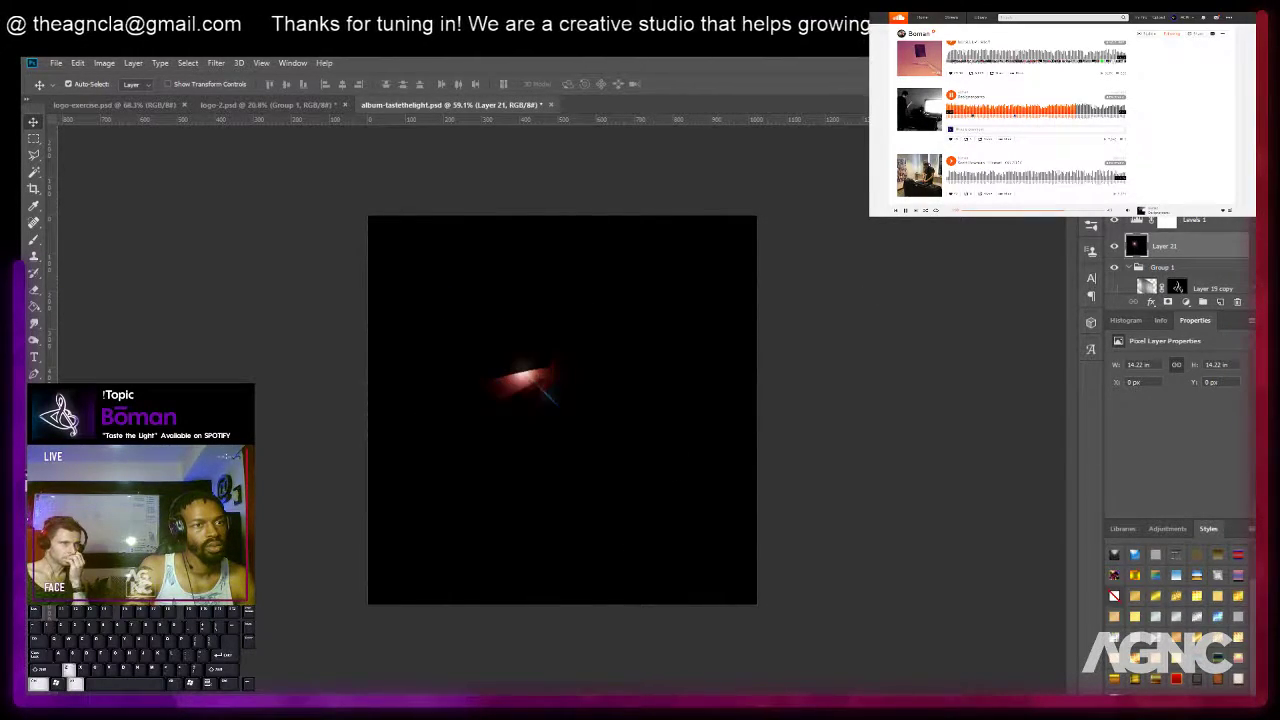
key("ctrl+alt+z")
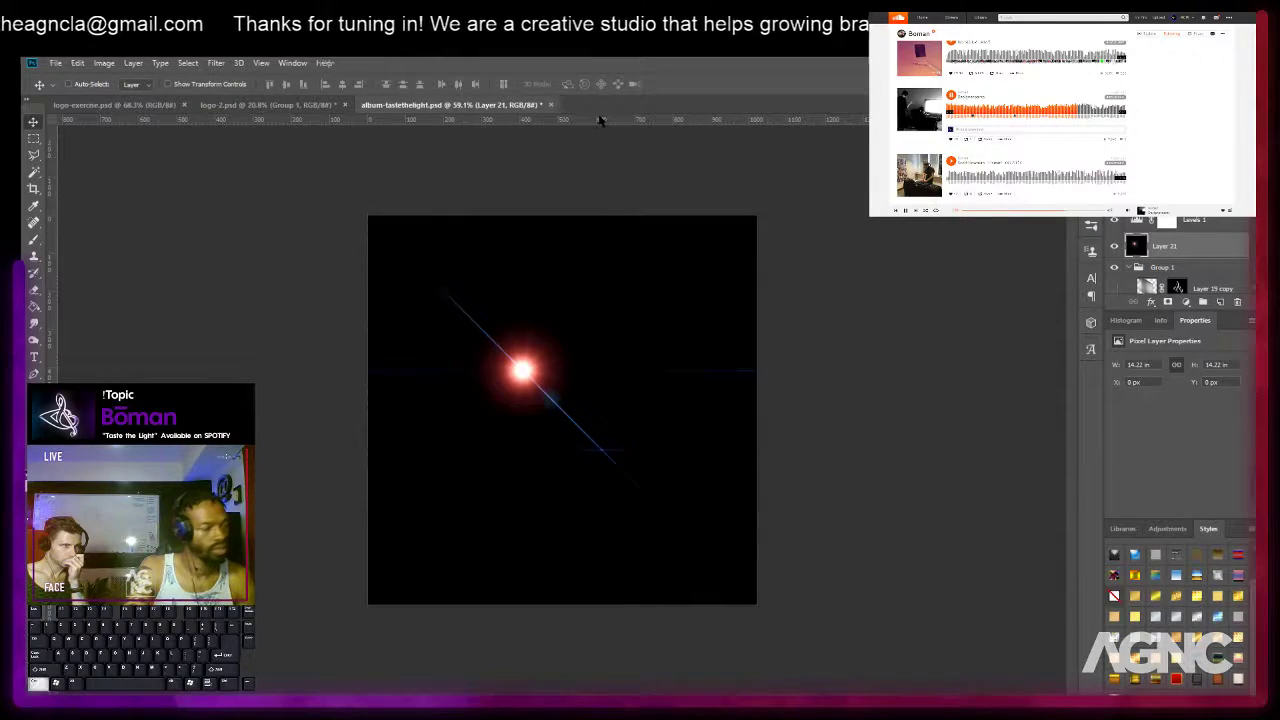
key("ctrl+alt+z")
Render a 50-300mm Zoom lens flare at 100% brightness on Layer 21.
left_click(215, 62)
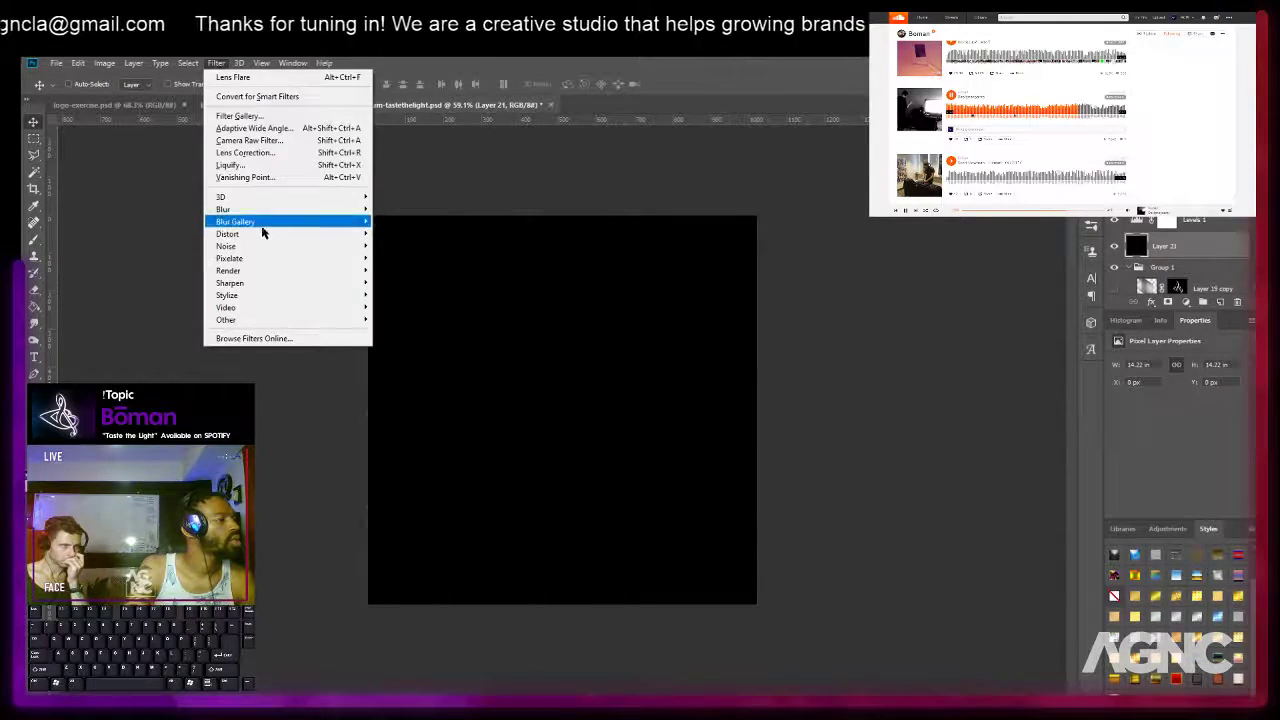
mouse_move(278, 276)
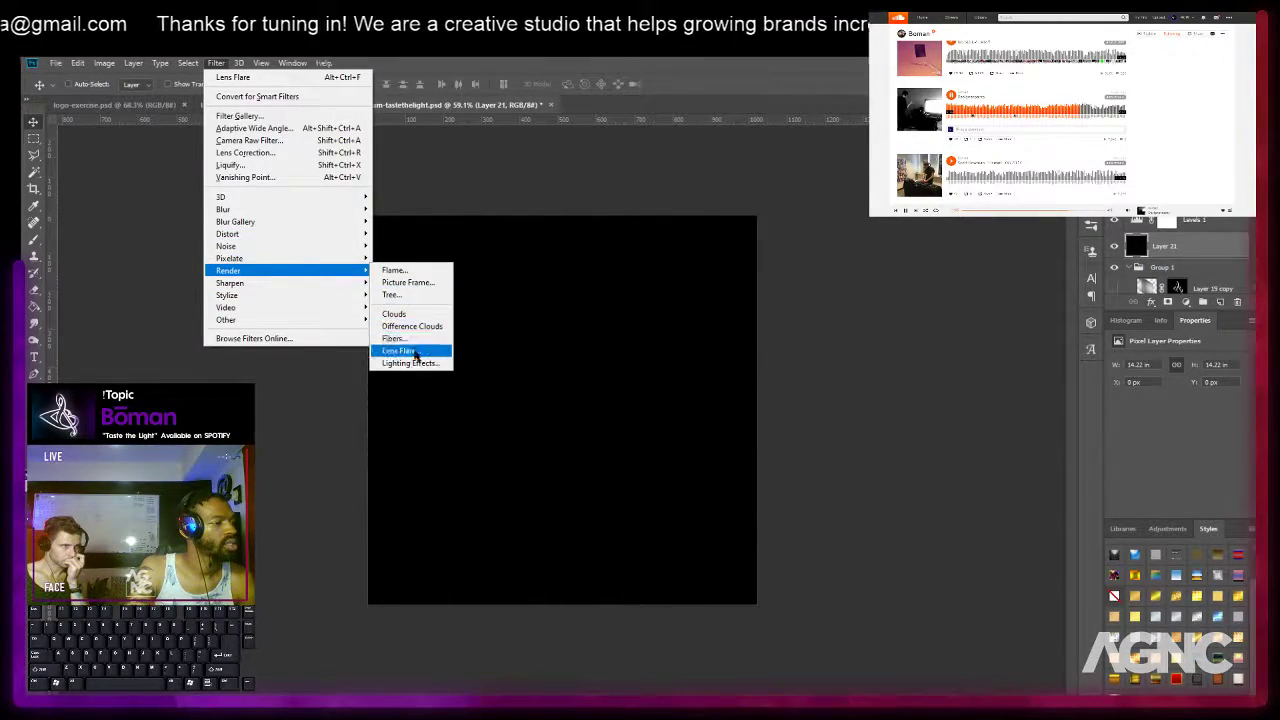
left_click(398, 351)
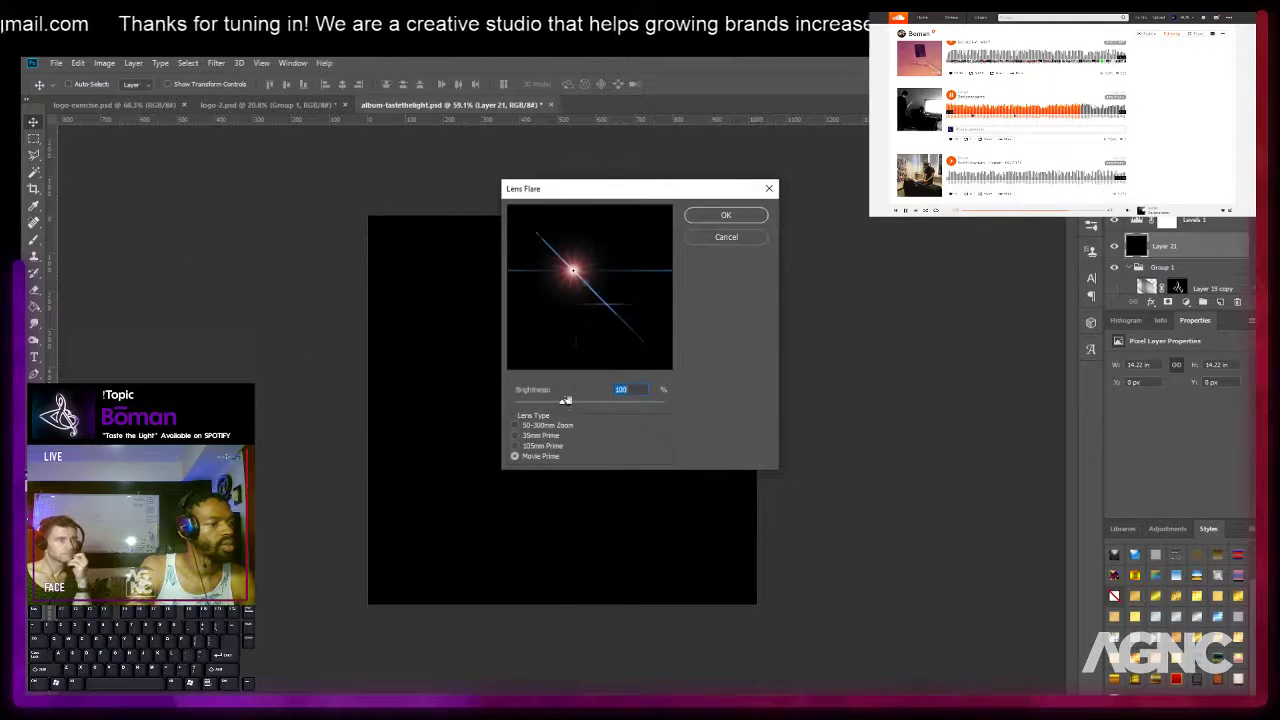
left_click(545, 446)
left_click(543, 435)
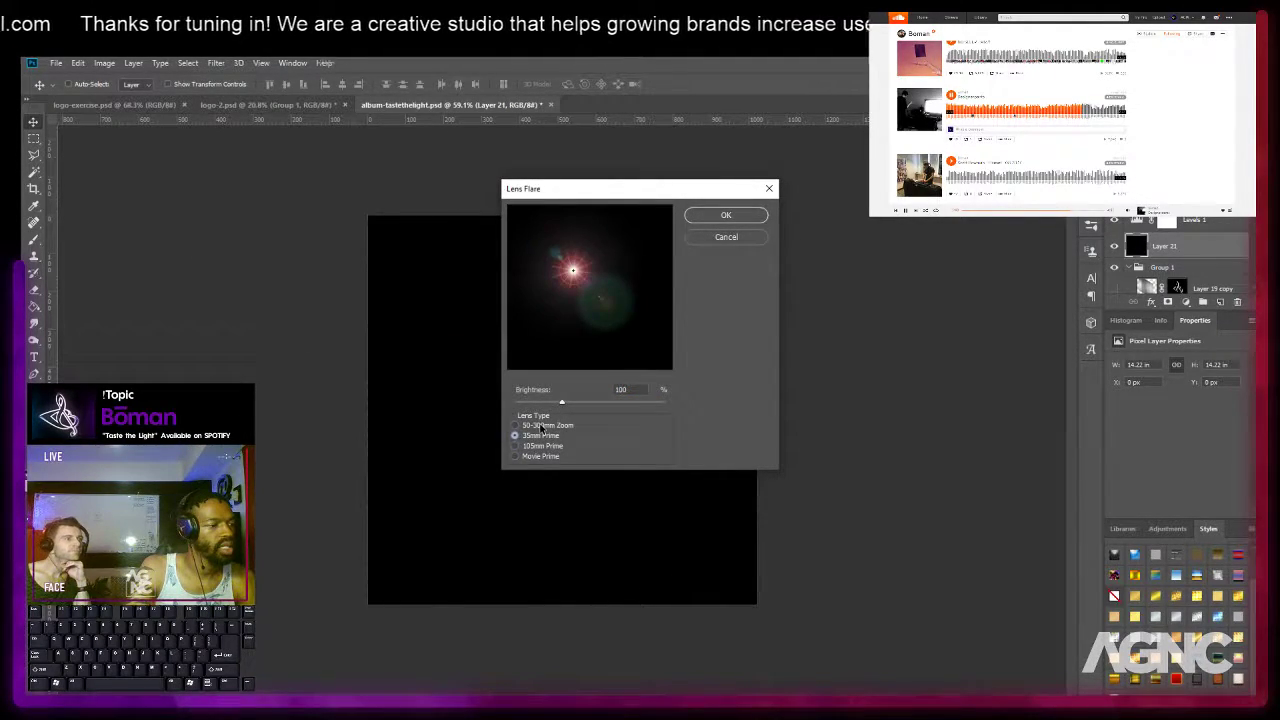
left_click(541, 426)
left_click(729, 213)
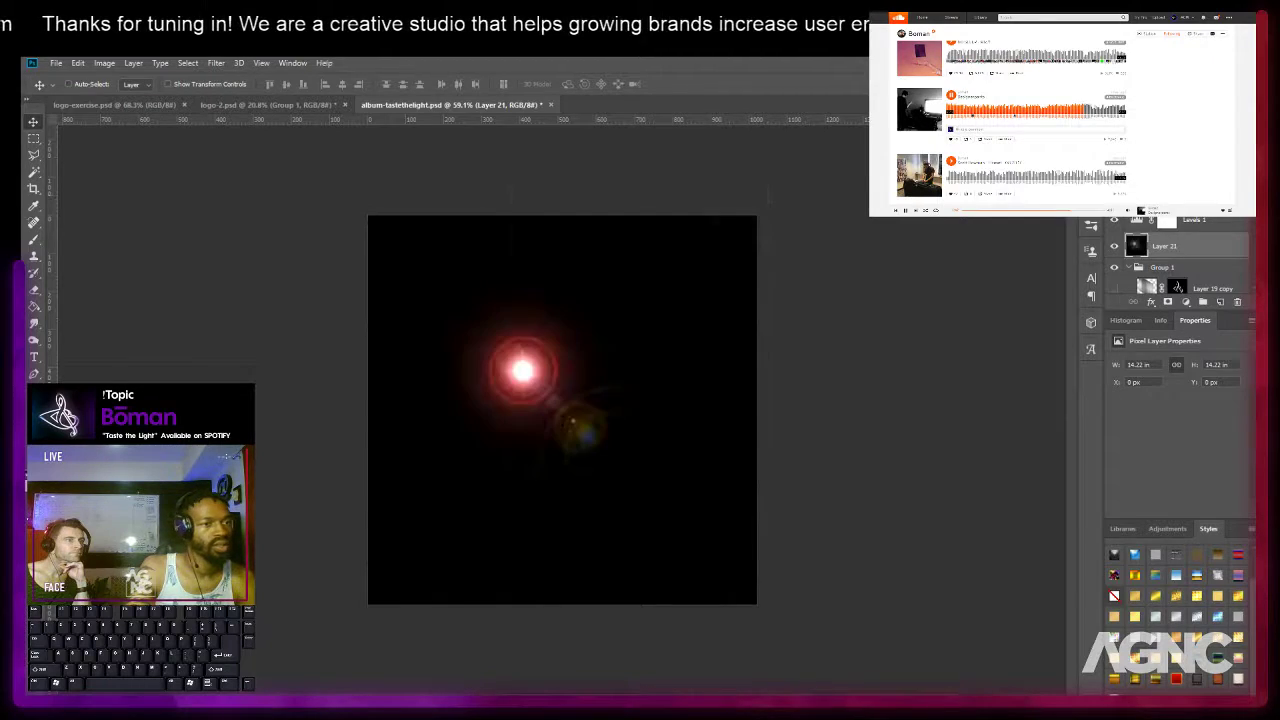
Give Layer 21 a lightening blend mode and move its flare onto the logo's centre, at about X 121 px, Y 104 px.
left_click(1140, 196)
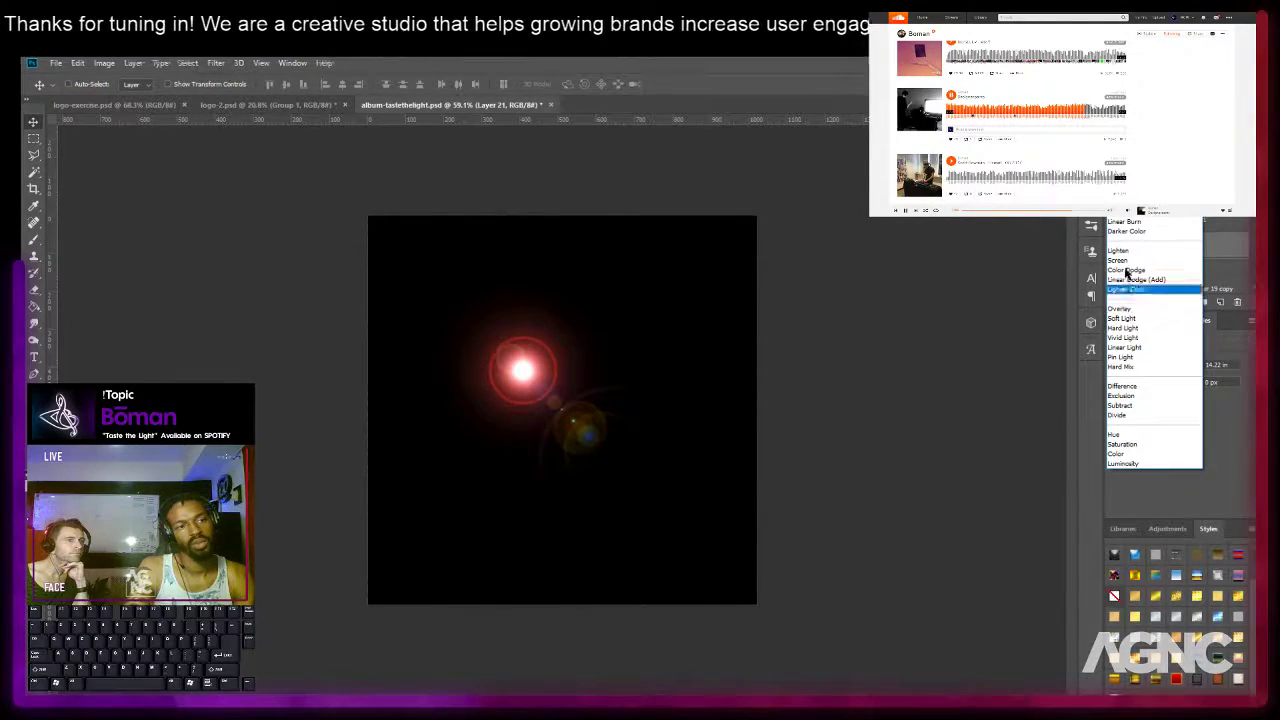
left_click(1131, 266)
mouse_move(590, 405)
left_mouse_down()
mouse_move(700, 548)
mouse_move(668, 492)
mouse_move(627, 472)
mouse_move(614, 446)
mouse_move(720, 490)
mouse_move(715, 515)
mouse_move(730, 520)
mouse_move(460, 518)
mouse_move(650, 430)
mouse_move(672, 440)
mouse_move(637, 447)
left_mouse_up()
Erase the flare's glow over and around the logo on Layer 21 with the Eraser at 100% opacity.
key("e")
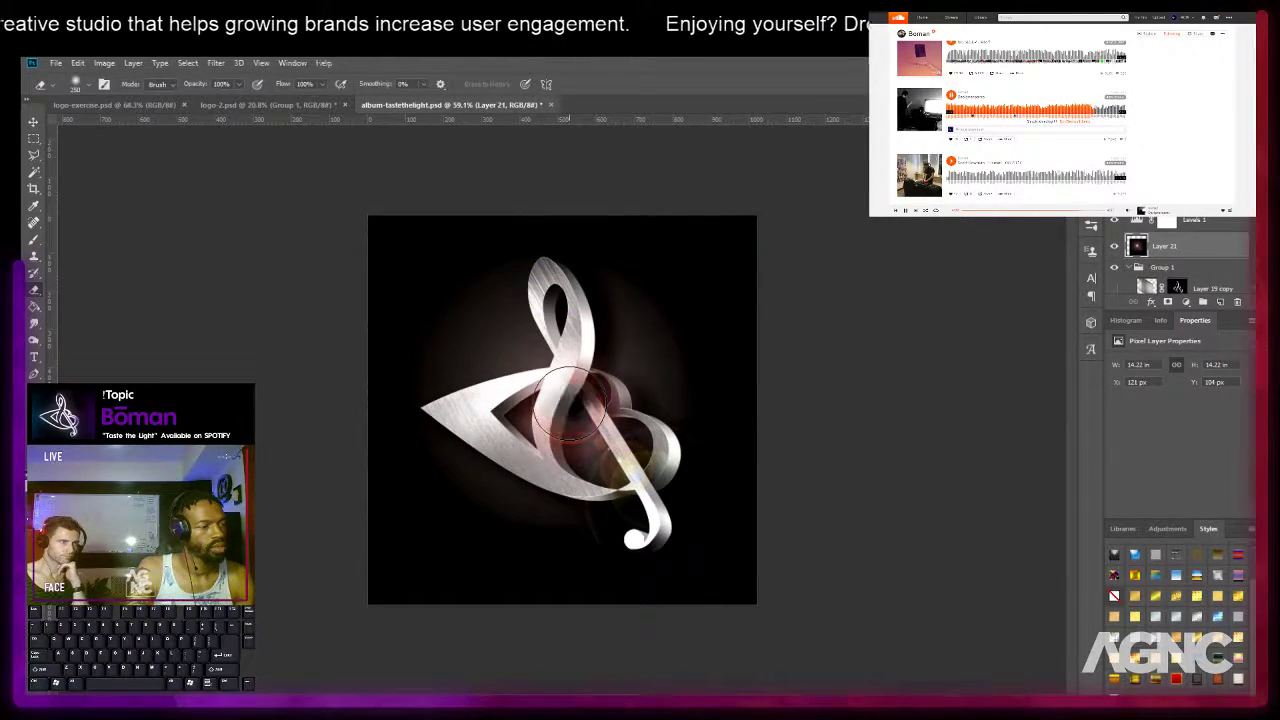
left_click_drag(569, 414, 534, 450)
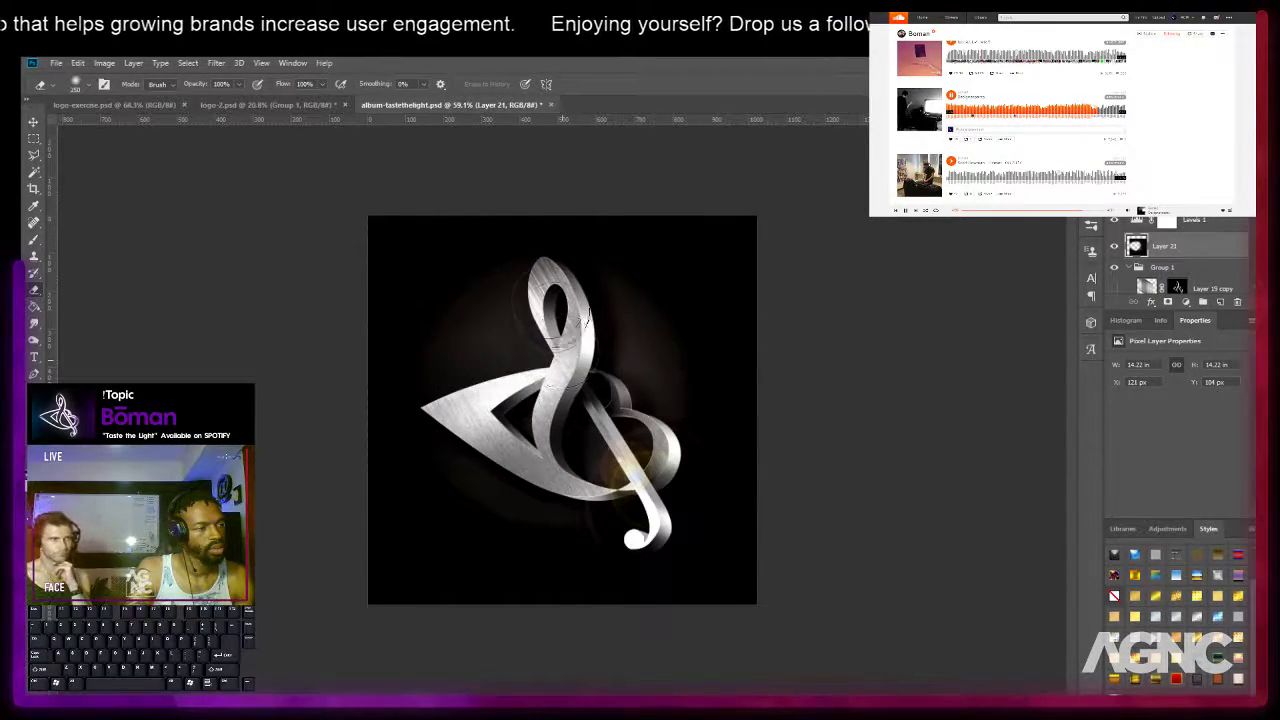
mouse_move(590, 395)
left_mouse_down()
mouse_move(632, 425)
mouse_move(640, 455)
mouse_move(579, 487)
mouse_move(614, 543)
mouse_move(582, 398)
mouse_move(754, 513)
mouse_move(526, 528)
left_mouse_up()
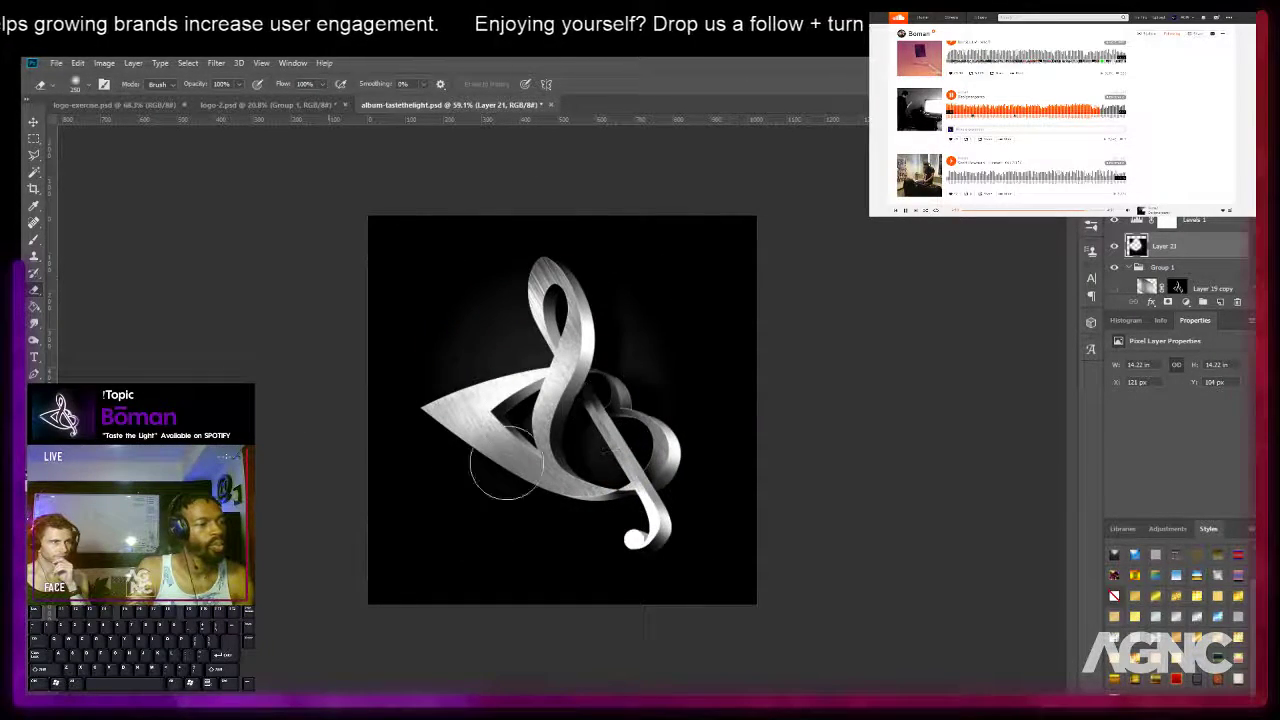
Delete the lens-flare Layer 21 from above Group 1.
key("v")
key("Delete")
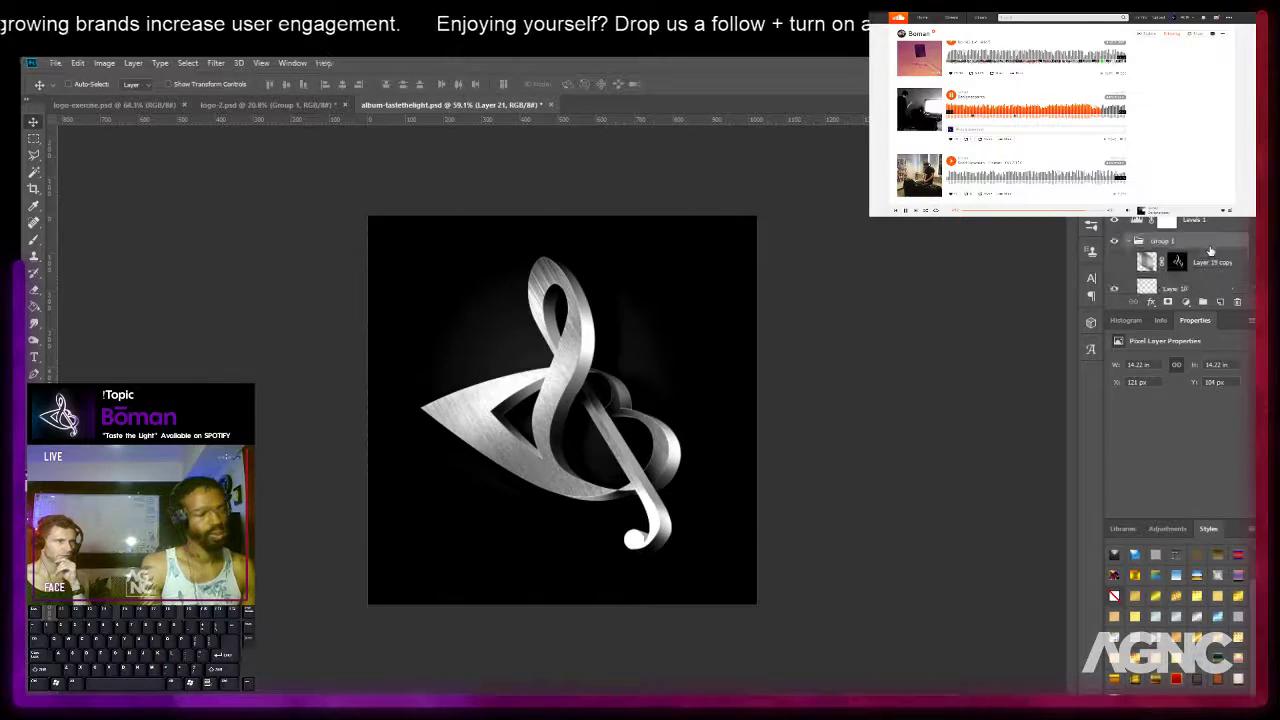
scroll(642, 378, "down", 4)
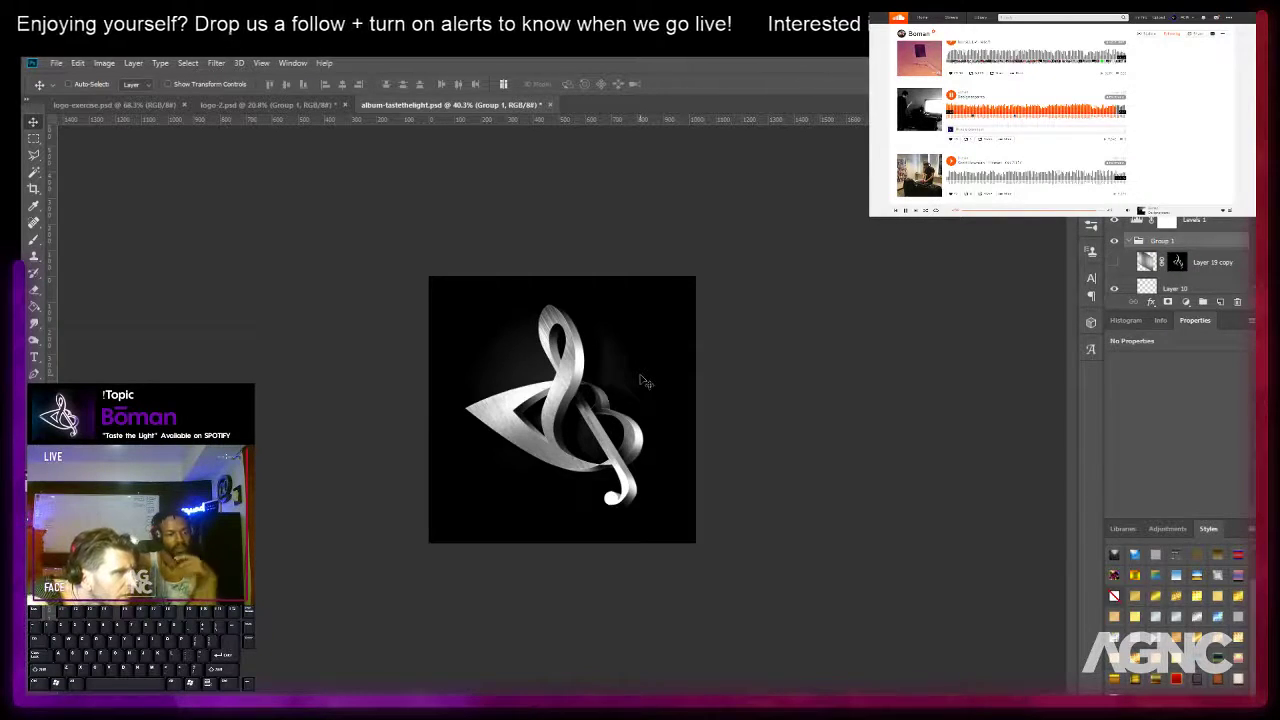
key("ctrl+1")
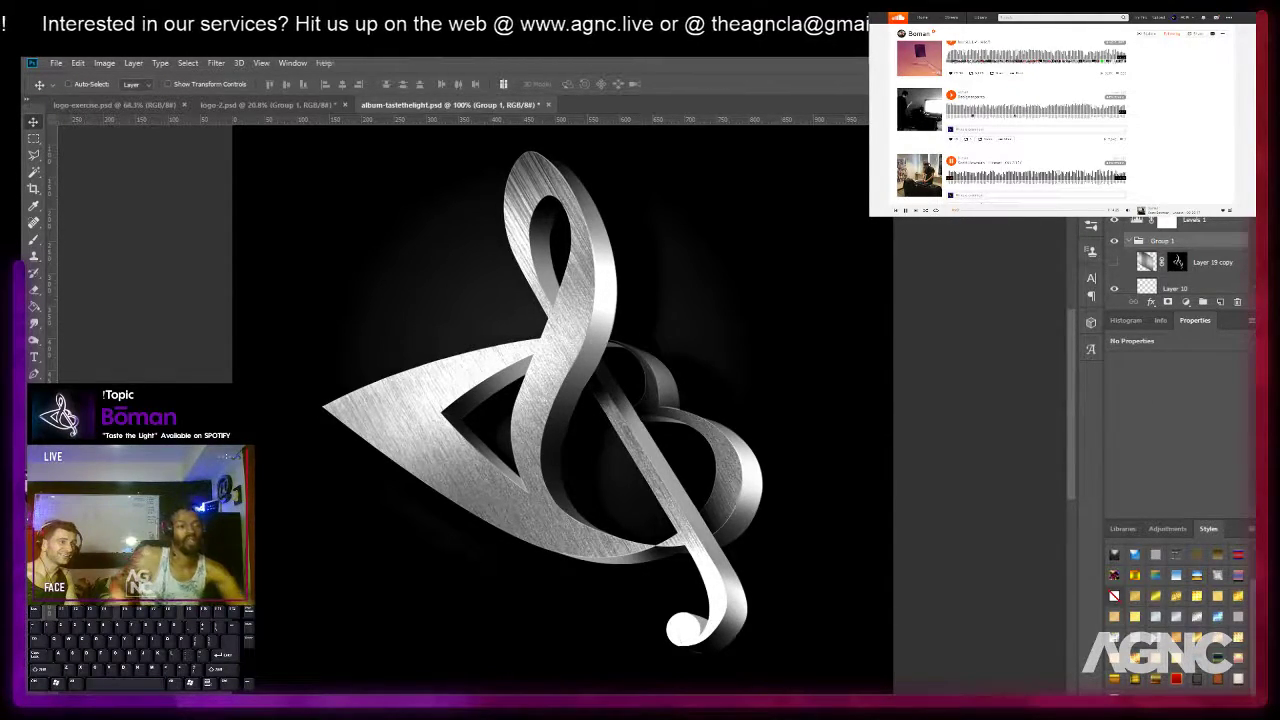
scroll(580, 422, "down", 2)
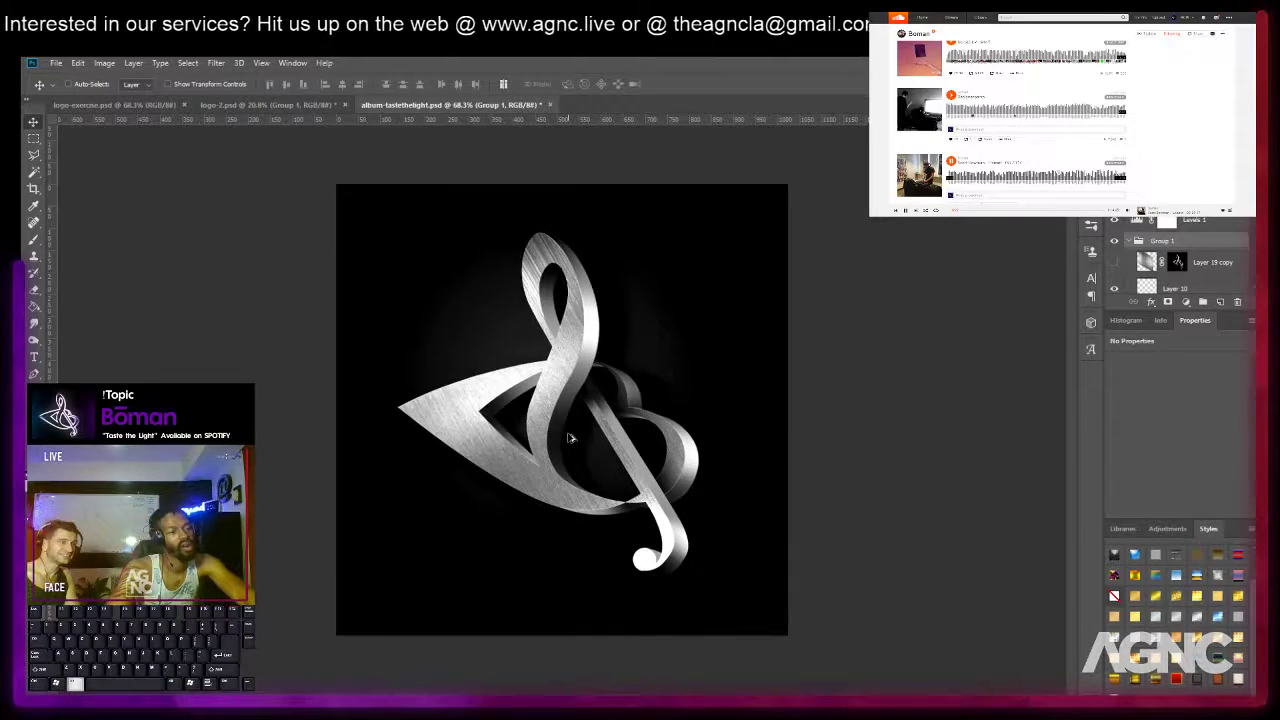
Save the document as album-selftitled.psd in the Boman project folder.
scroll(570, 437, "up", 2)
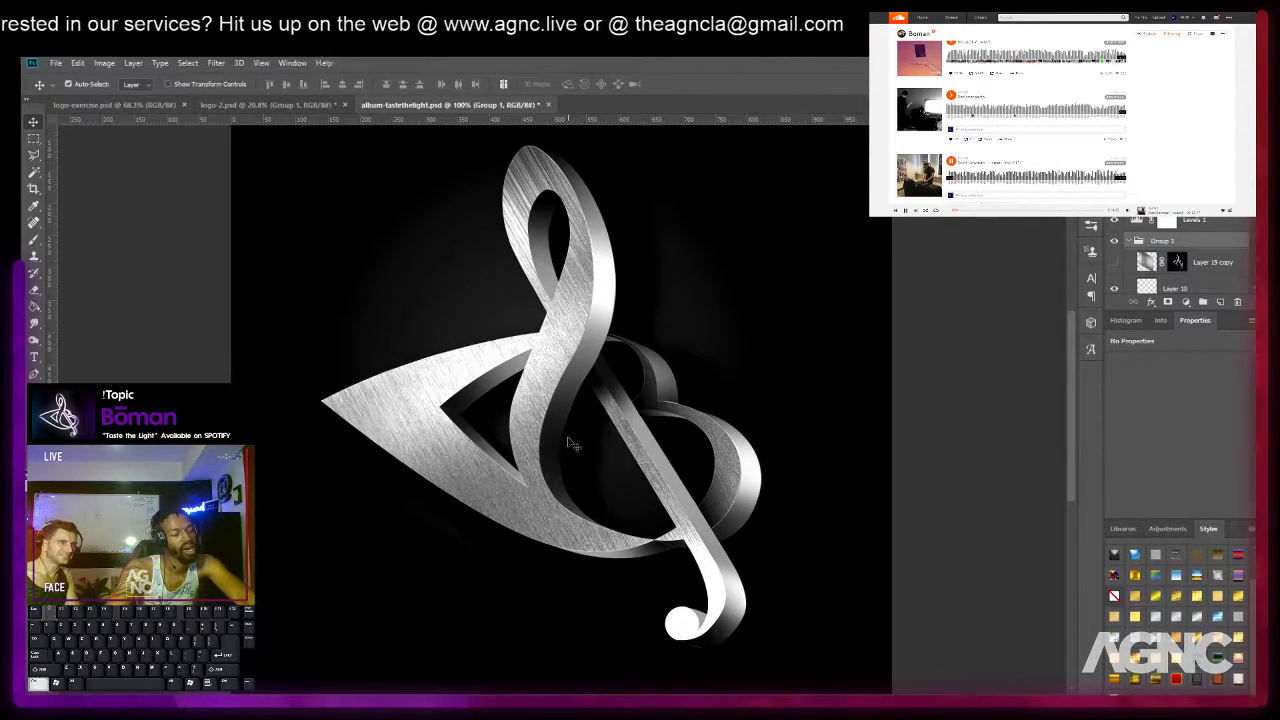
key("ctrl+shift+s")
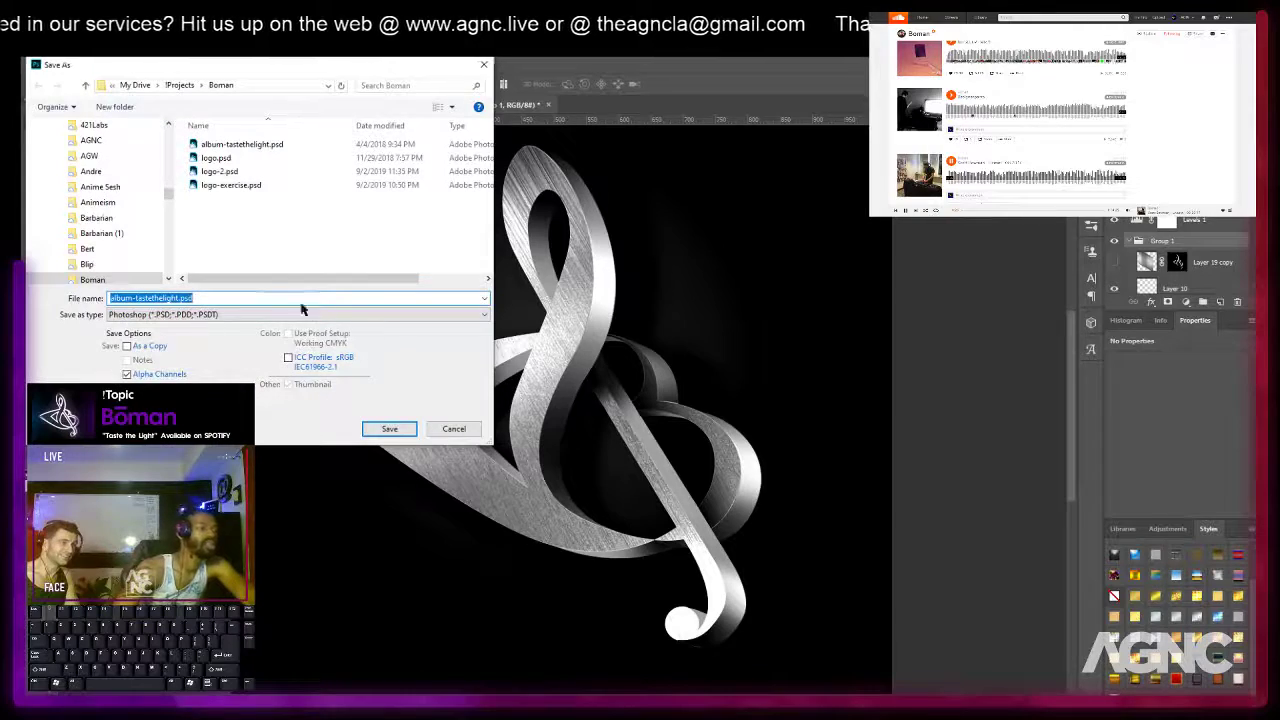
key("Left")
key("Right")
key("Right")
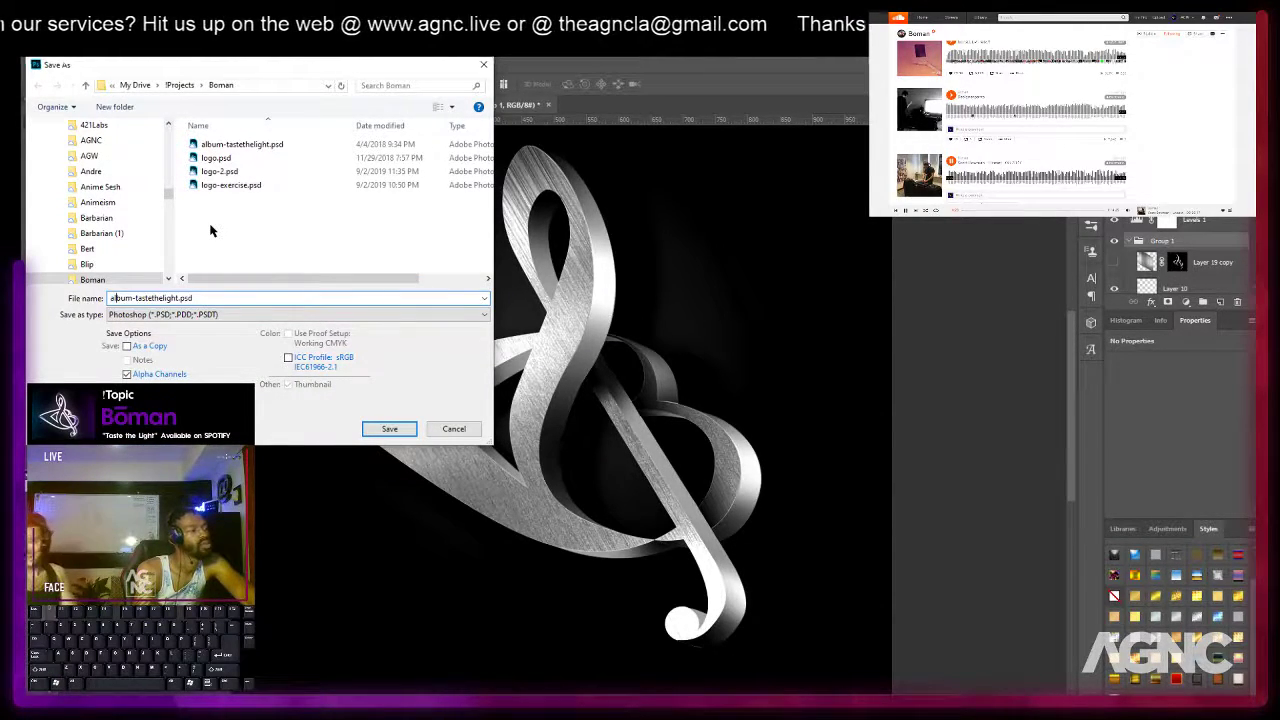
key("Right")
key("ctrl+shift+Right")
type("selftitl")
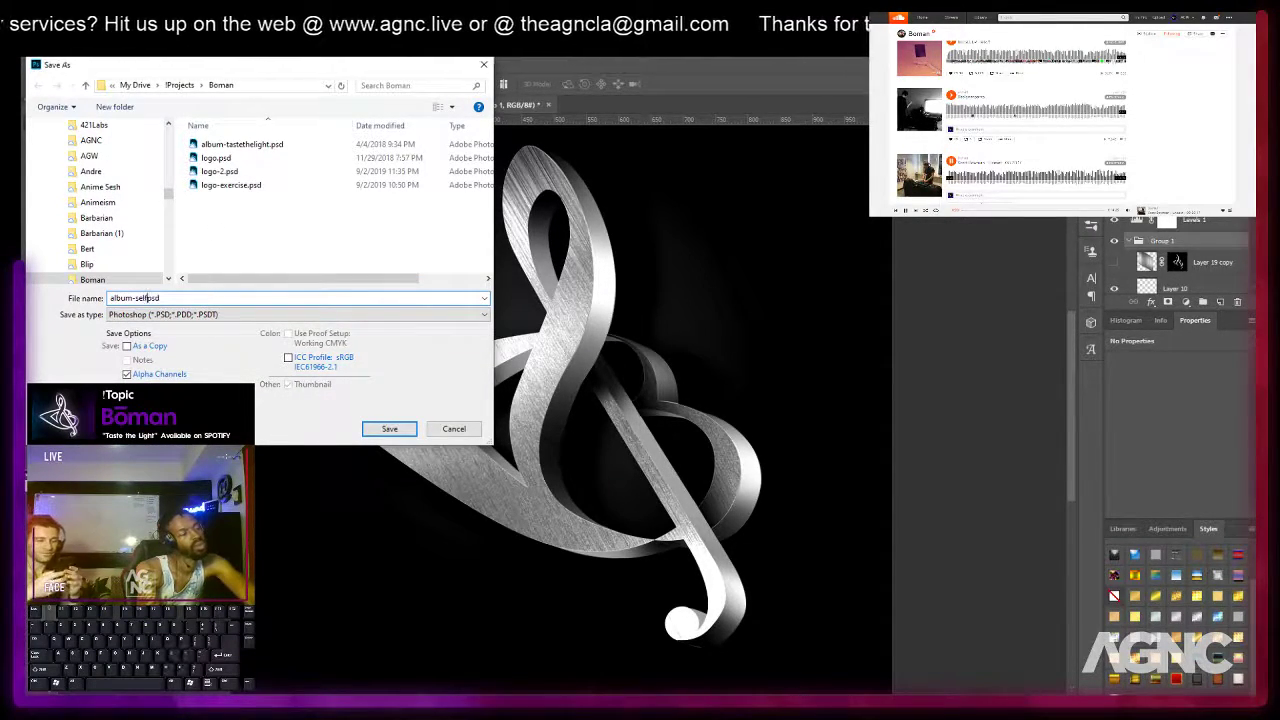
type("ed")
key("Return")
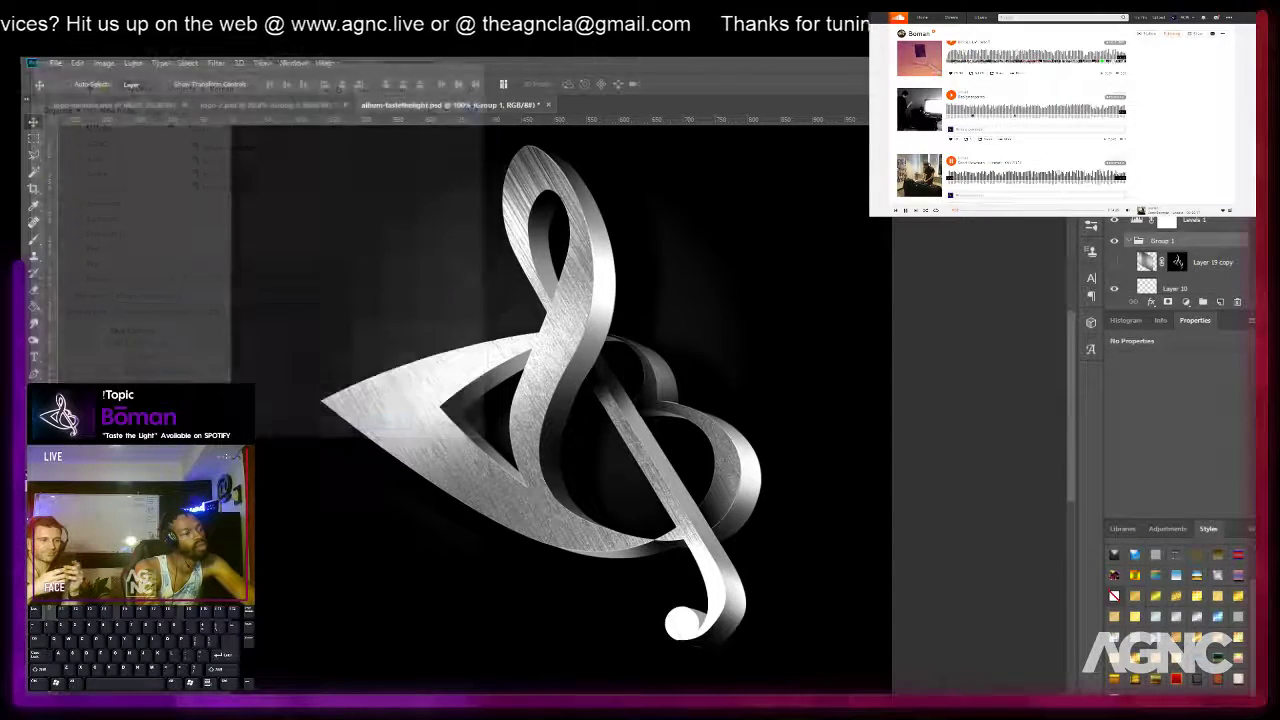
key("Return")
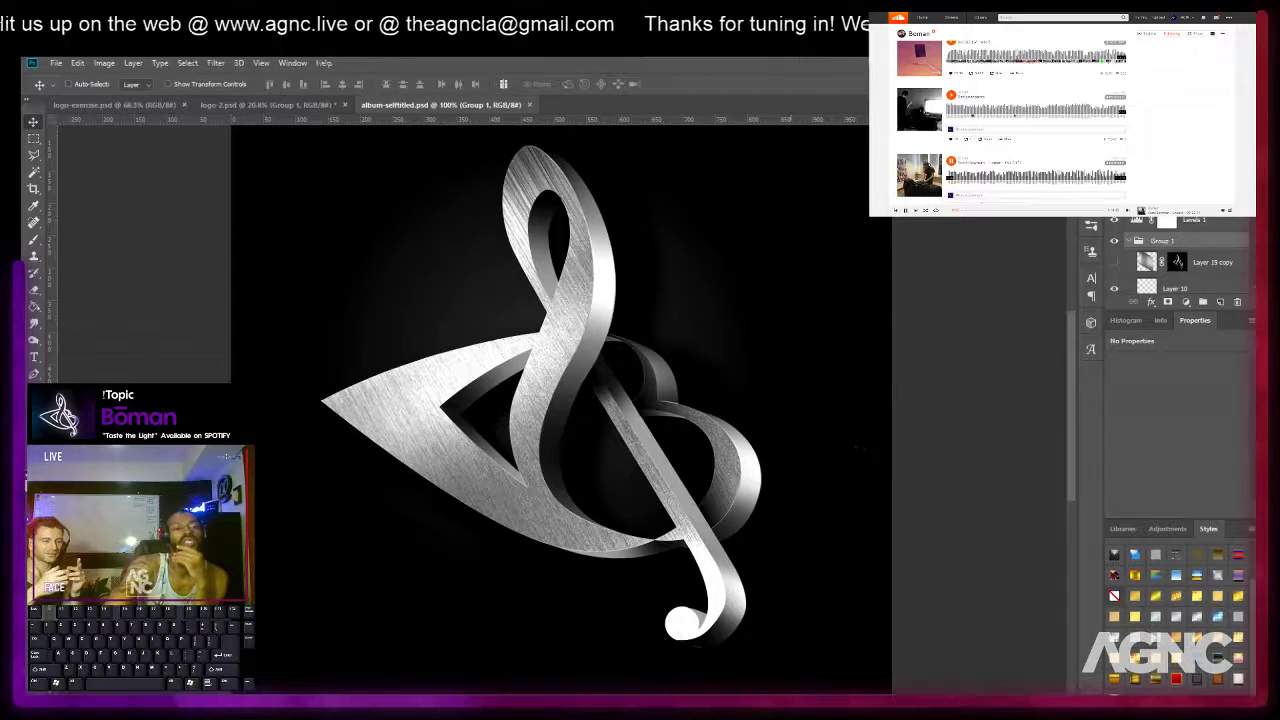
Collapse Group 1 and show Group 2 containing the neon Taste the Light artwork.
left_click(1129, 241)
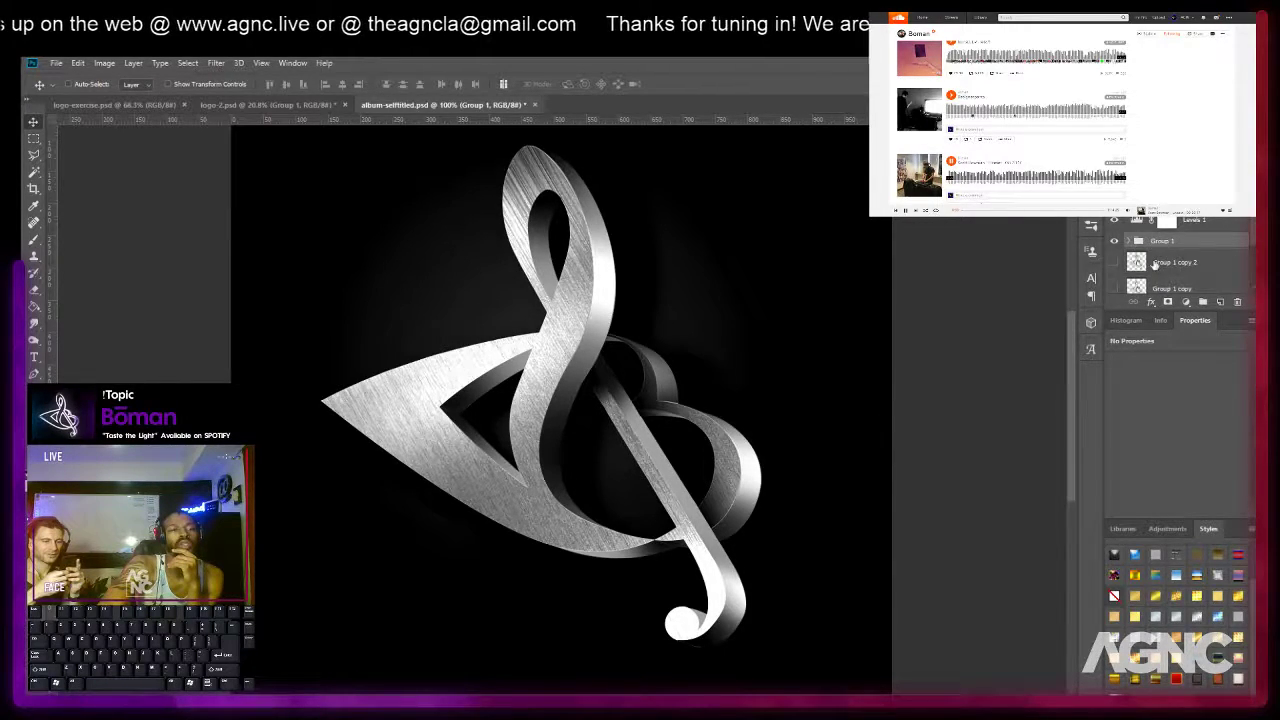
scroll(1154, 262, "down", 3)
scroll(1138, 262, "up", 1)
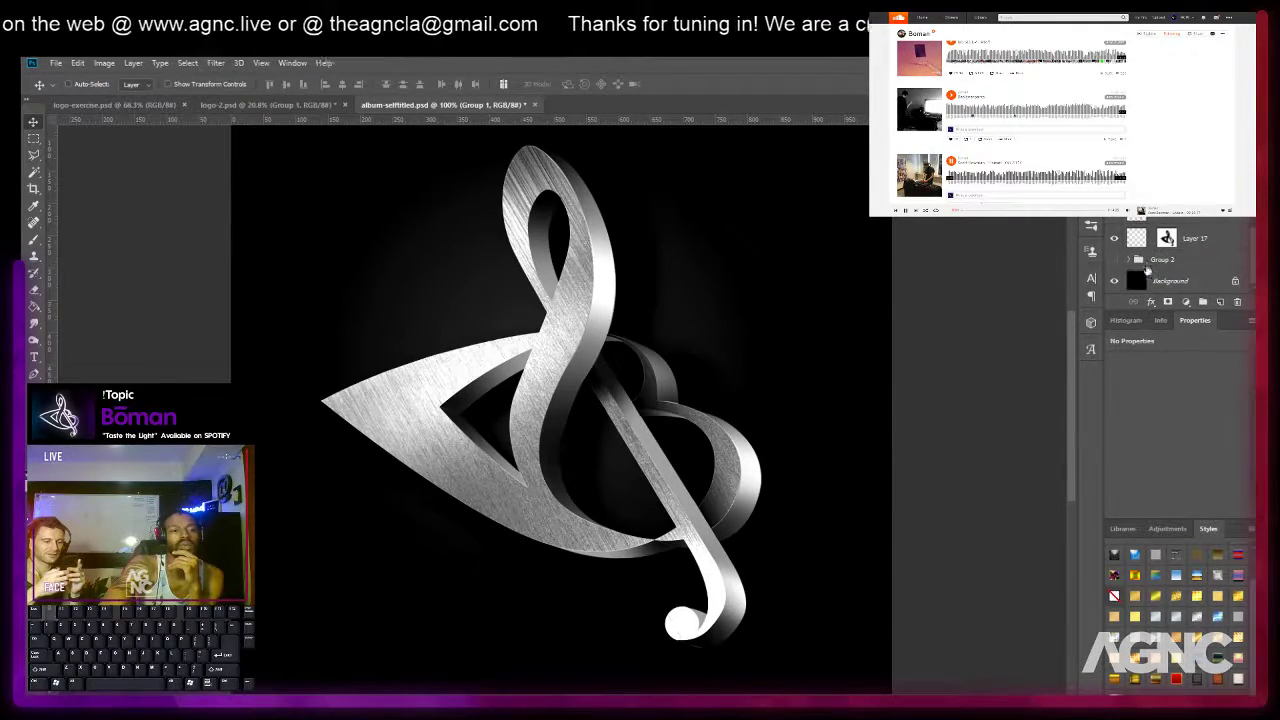
scroll(1137, 248, "up", 1)
scroll(1137, 248, "up", 1)
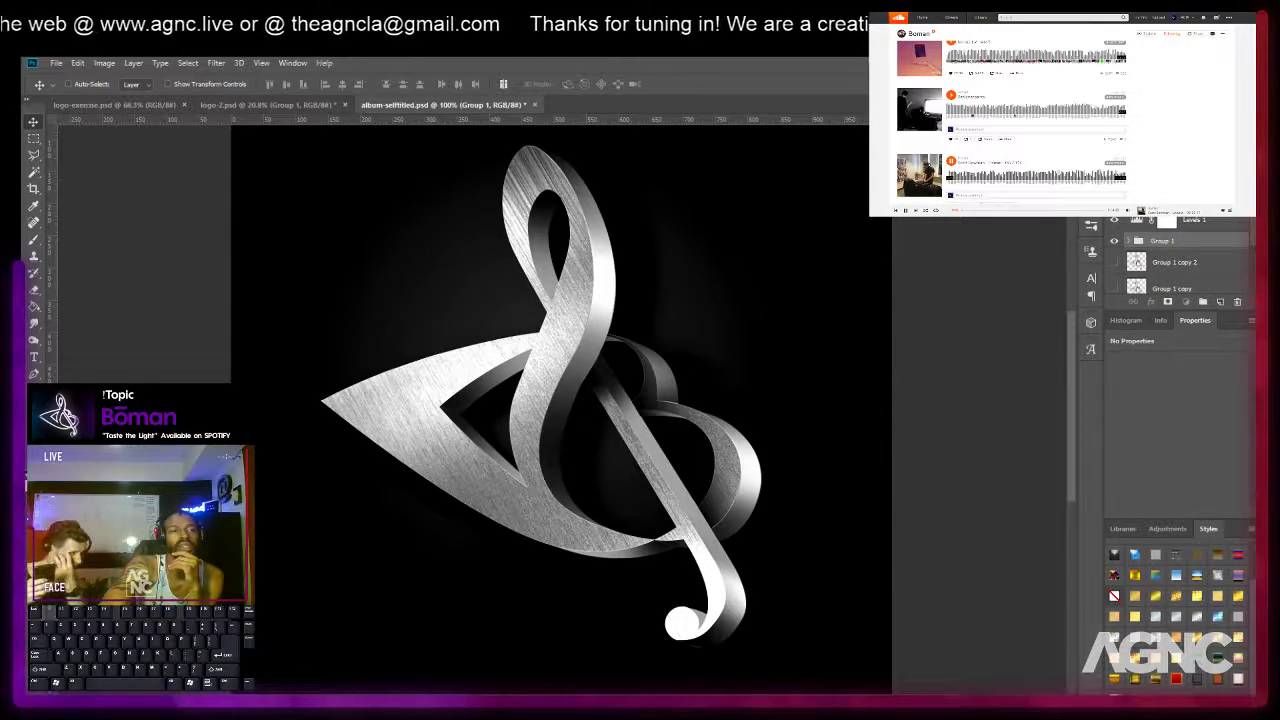
scroll(1160, 258, "up", 1)
key("ctrl+comma")
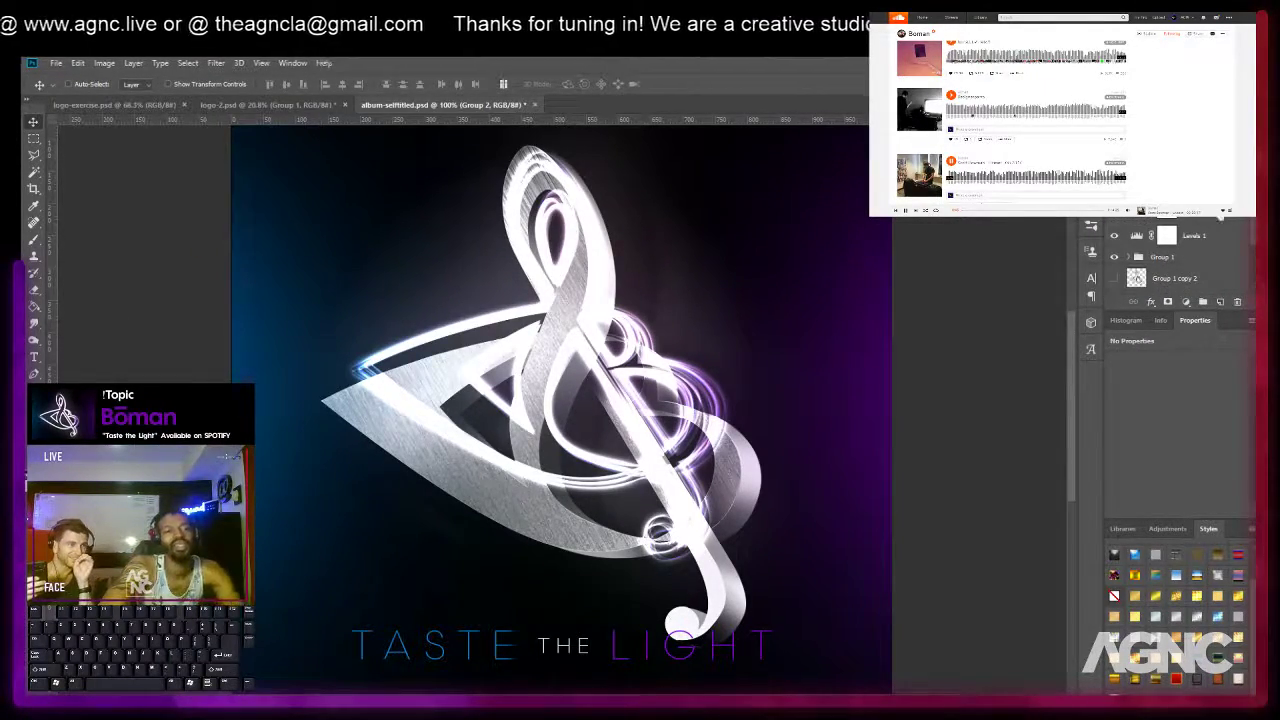
Group all the metal logo's layers together above Group 2 and hide the new group.
left_click(1203, 214)
scroll(1208, 248, "down", 3)
left_click(1192, 263, "shift")
key("ctrl+g")
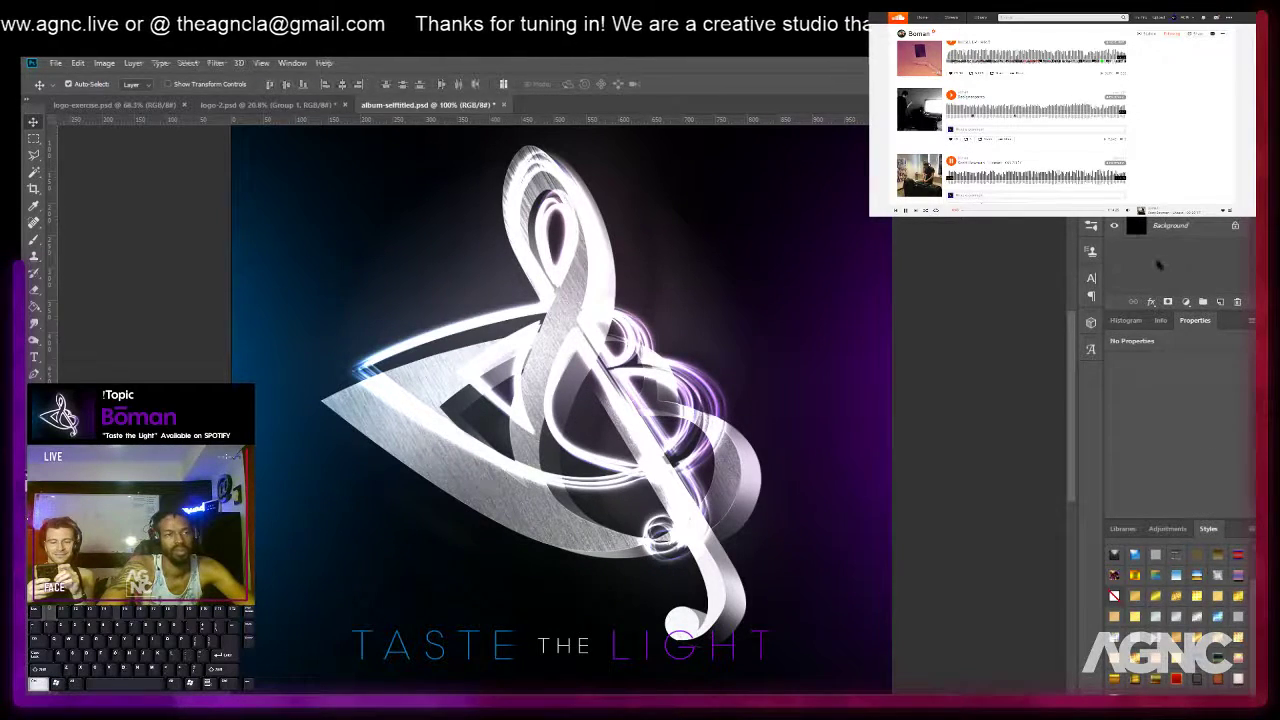
left_click(1114, 208)
scroll(926, 304, "down", 2)
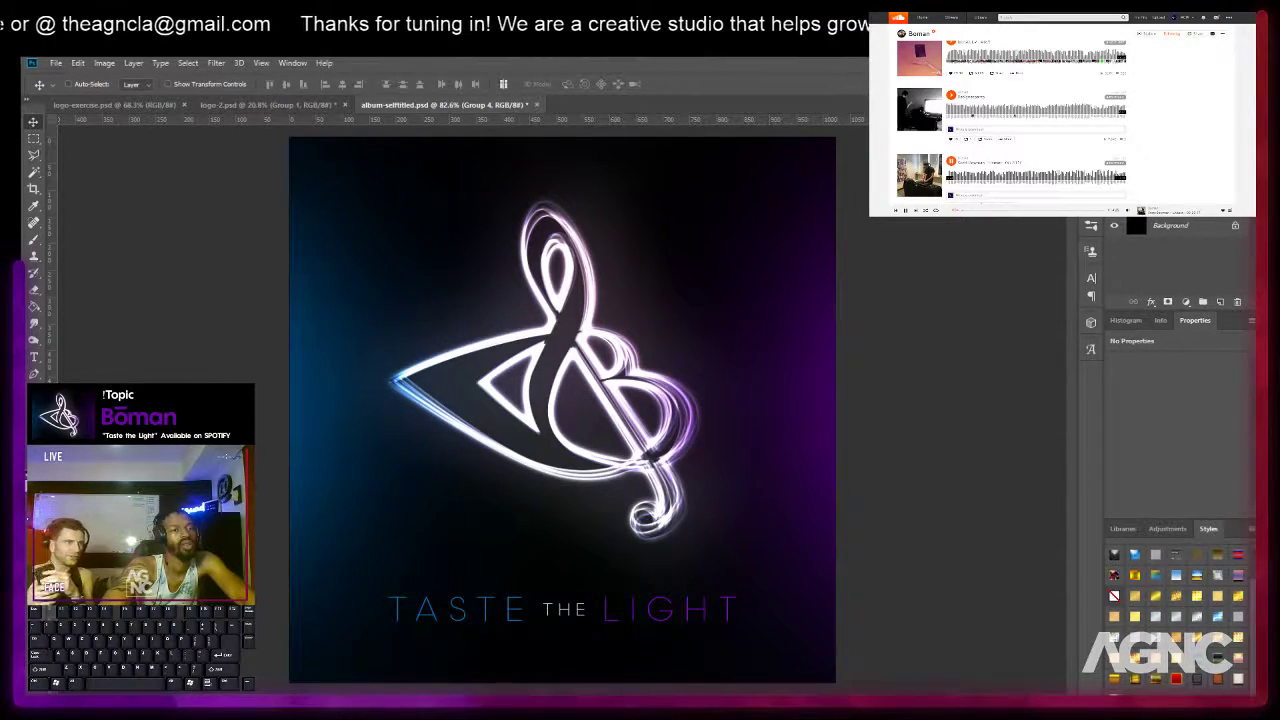
Alternate the visibility of Group 2 and the metal-logo group to compare the covers, leaving only the metal logo shown.
left_click(1114, 187)
left_click(1114, 208)
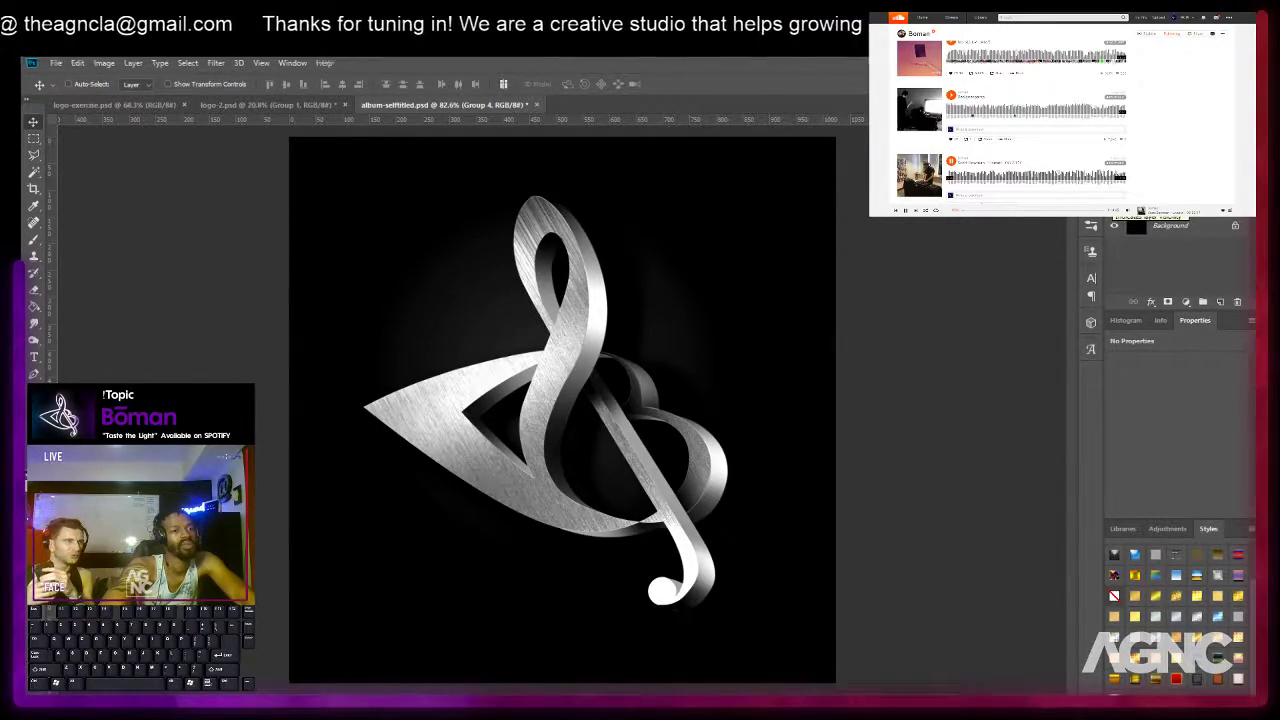
left_click(1114, 190)
left_click(1114, 187)
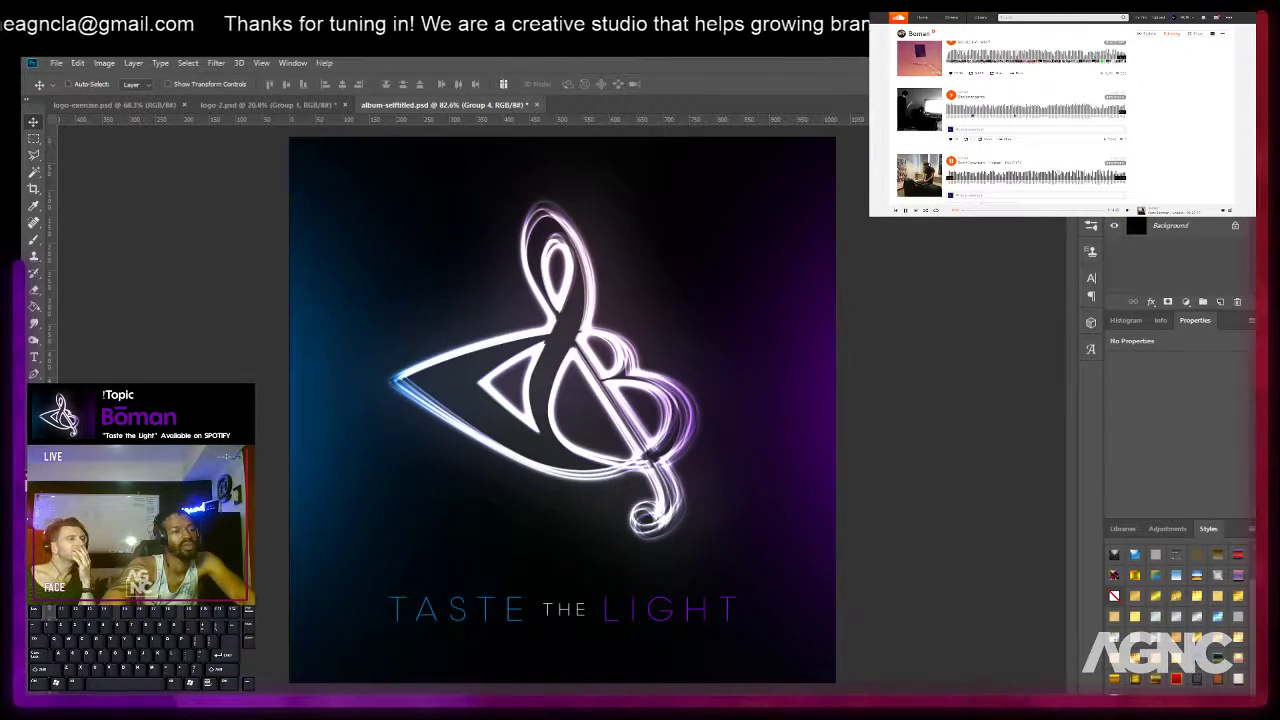
left_click(1114, 187)
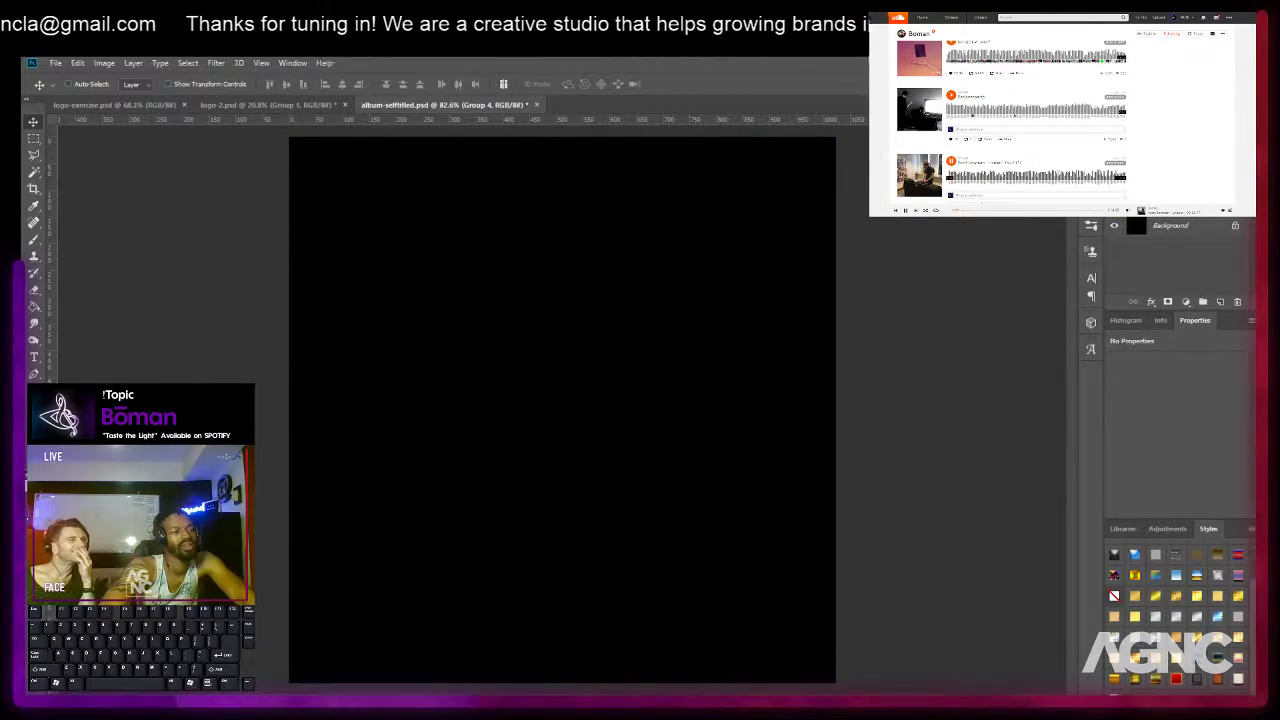
left_click(1114, 208)
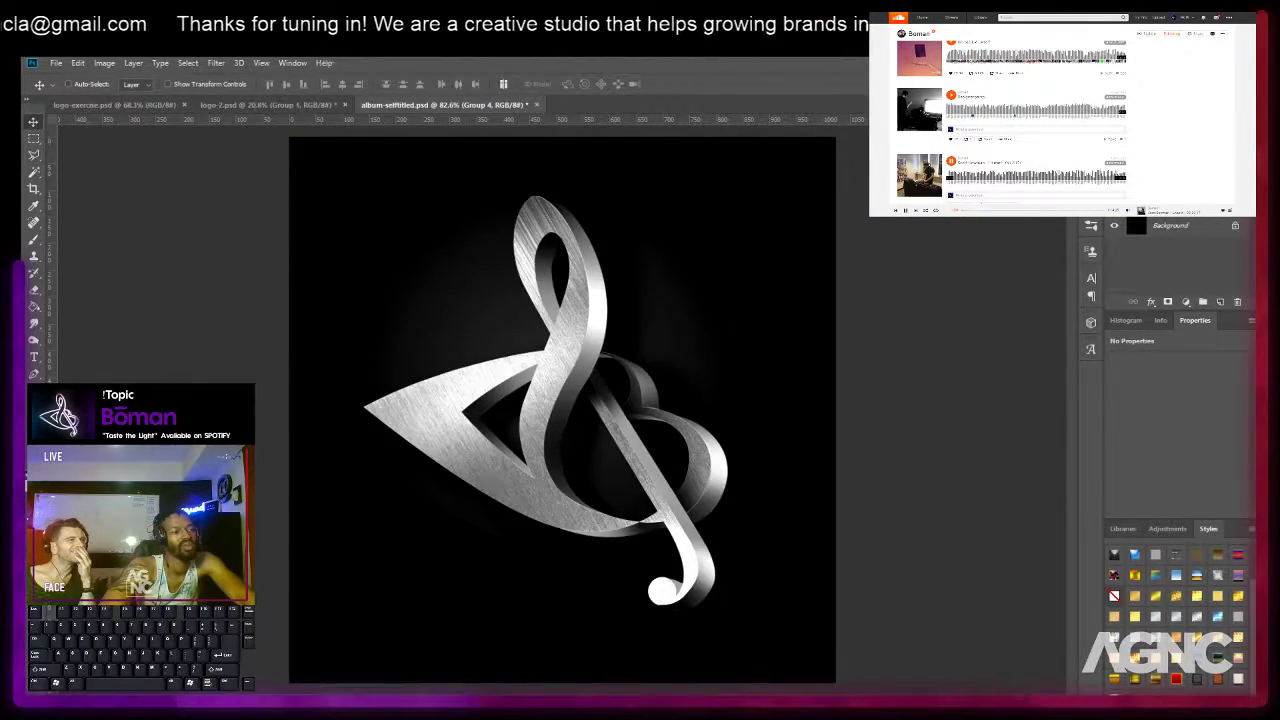
left_click(1114, 208)
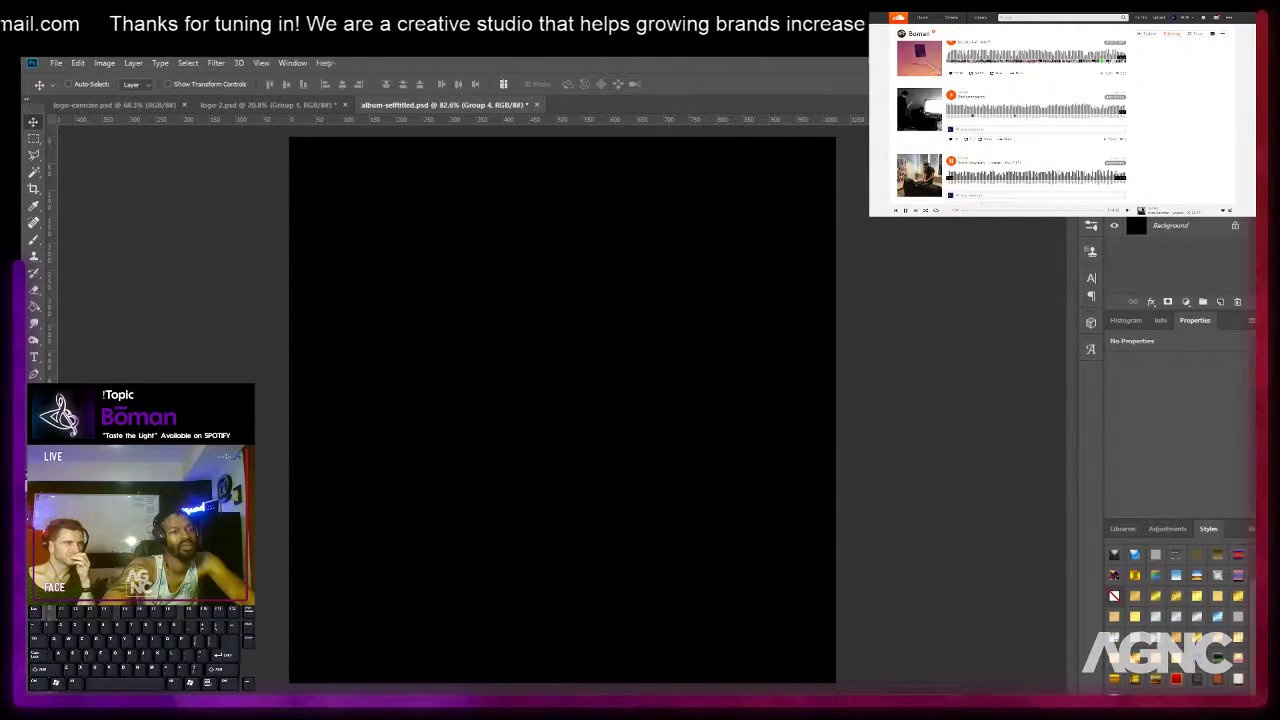
left_click(1114, 187)
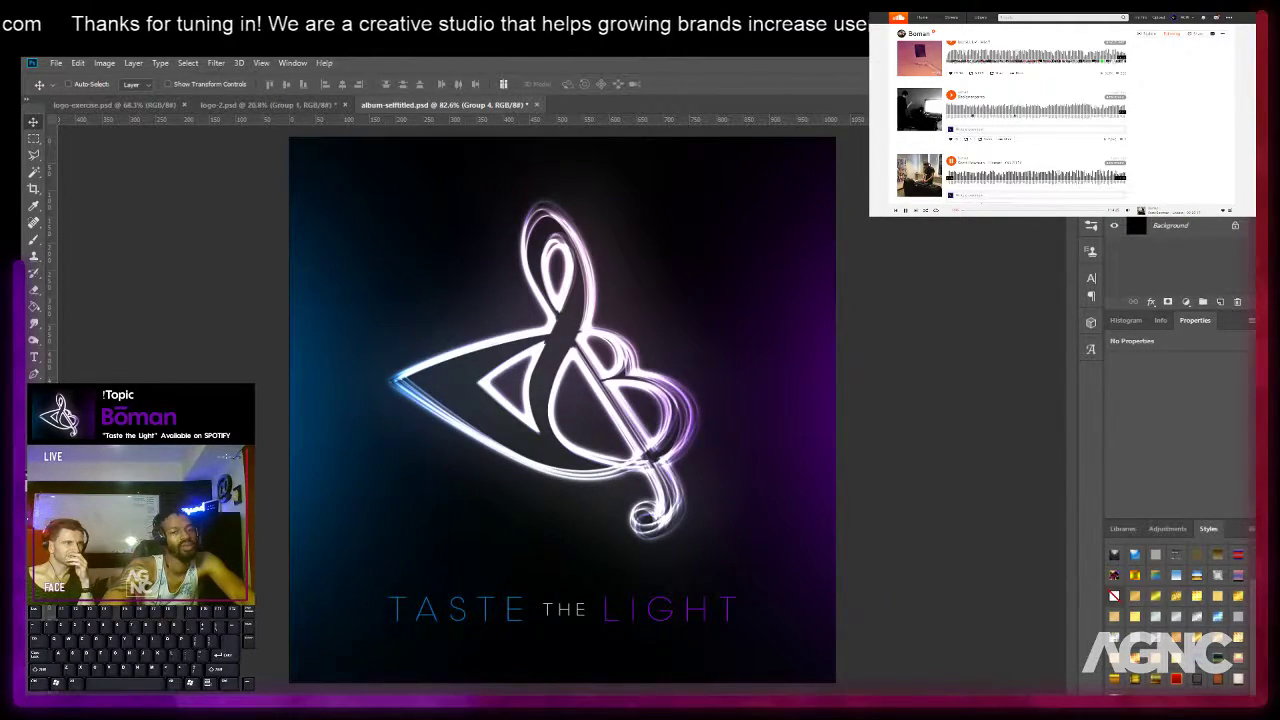
left_click(1114, 187)
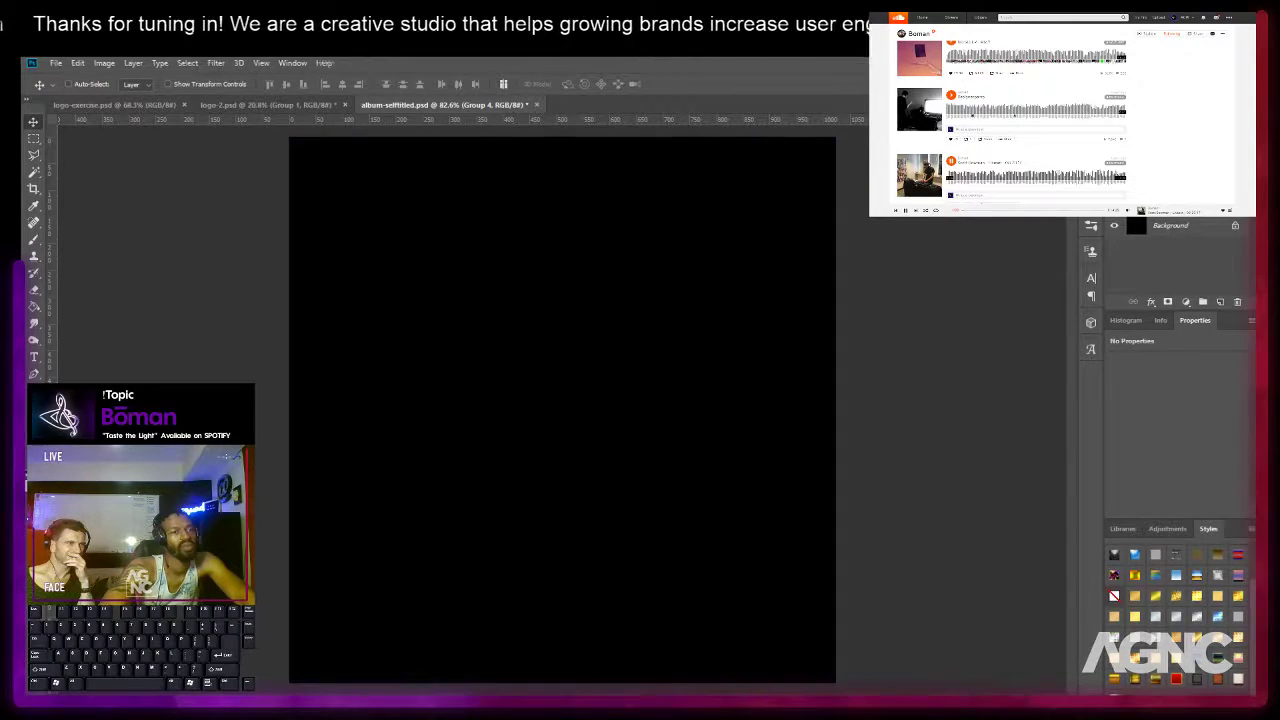
left_click(1114, 208)
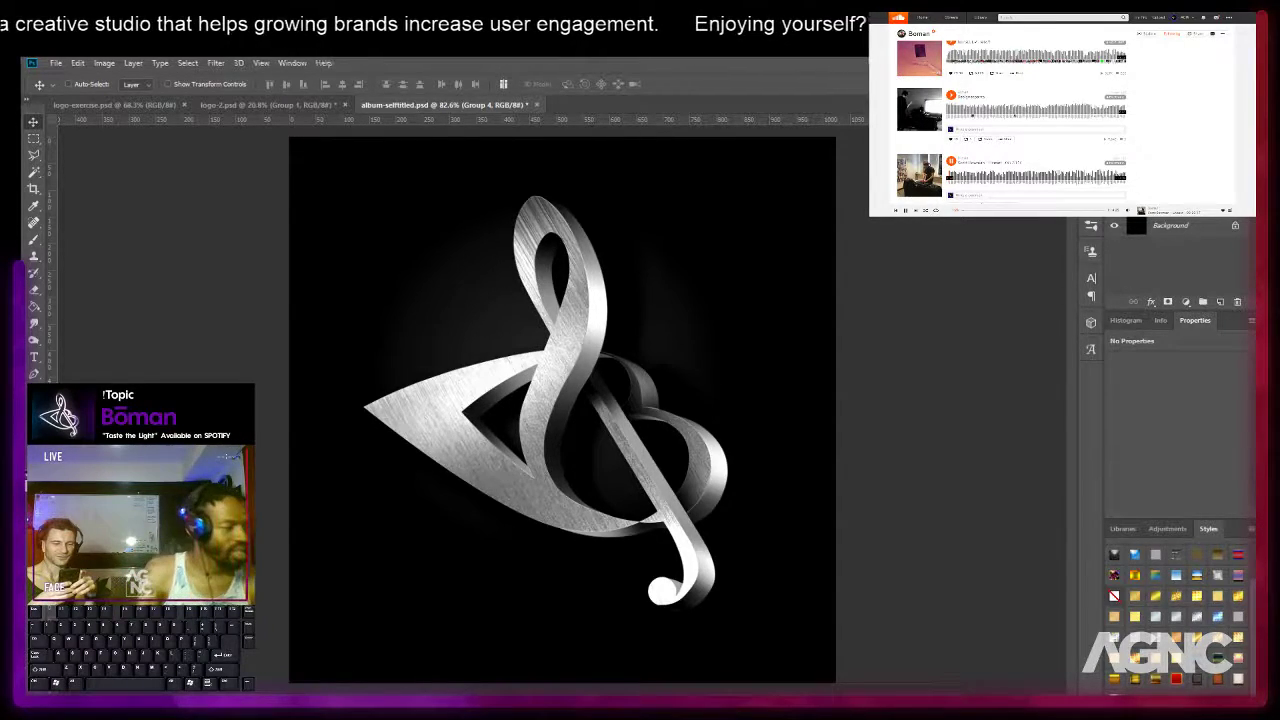
Check the whole metal logo at different magnifications and save the changes to album-selftitled.psd.
scroll(659, 325, "down", 2)
scroll(659, 325, "up", 4)
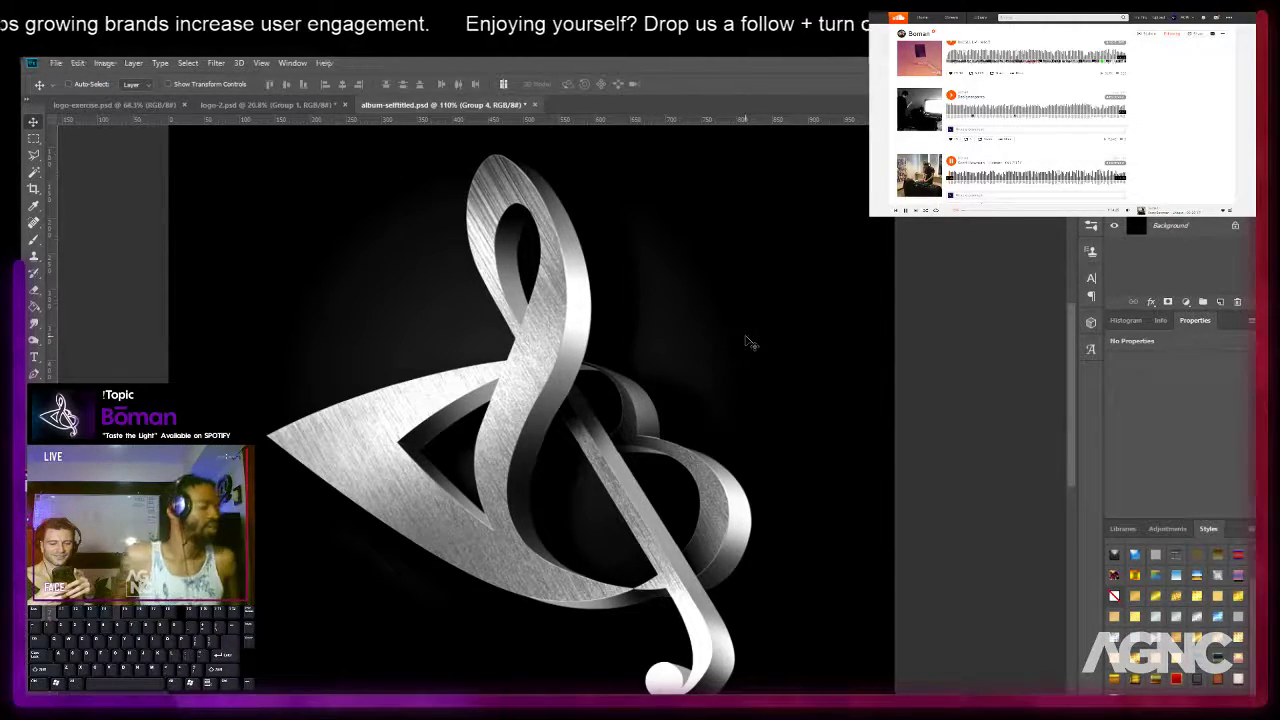
scroll(740, 344, "down", 3)
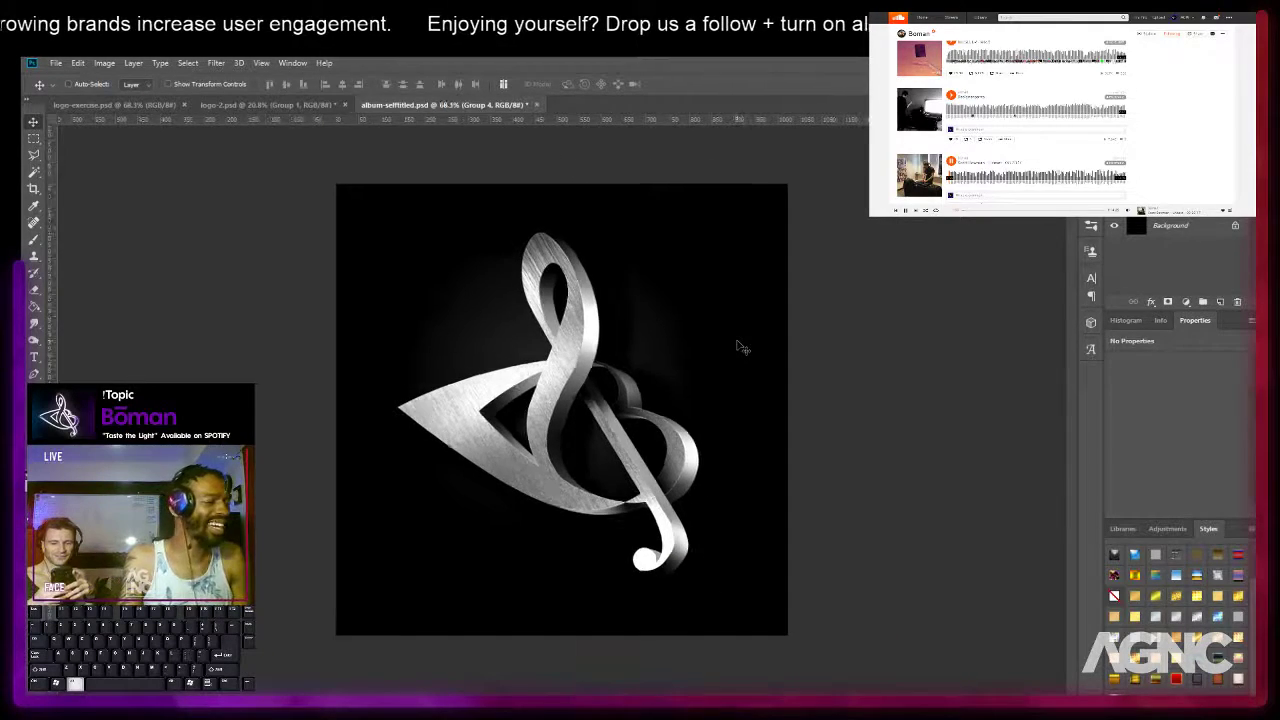
scroll(738, 345, "up", 2)
key("ctrl+s")
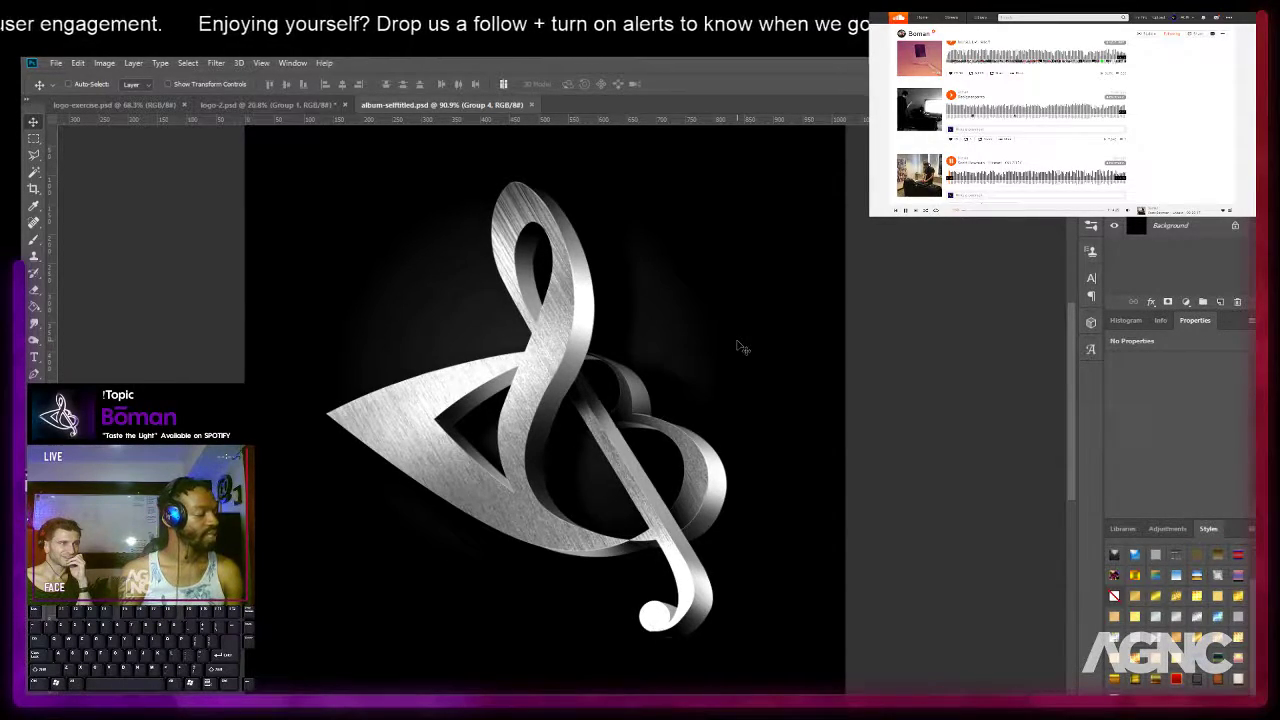
Open the document in Save for Web and inspect the metal logo's details in the optimized preview.
key("ctrl+shift+alt+s")
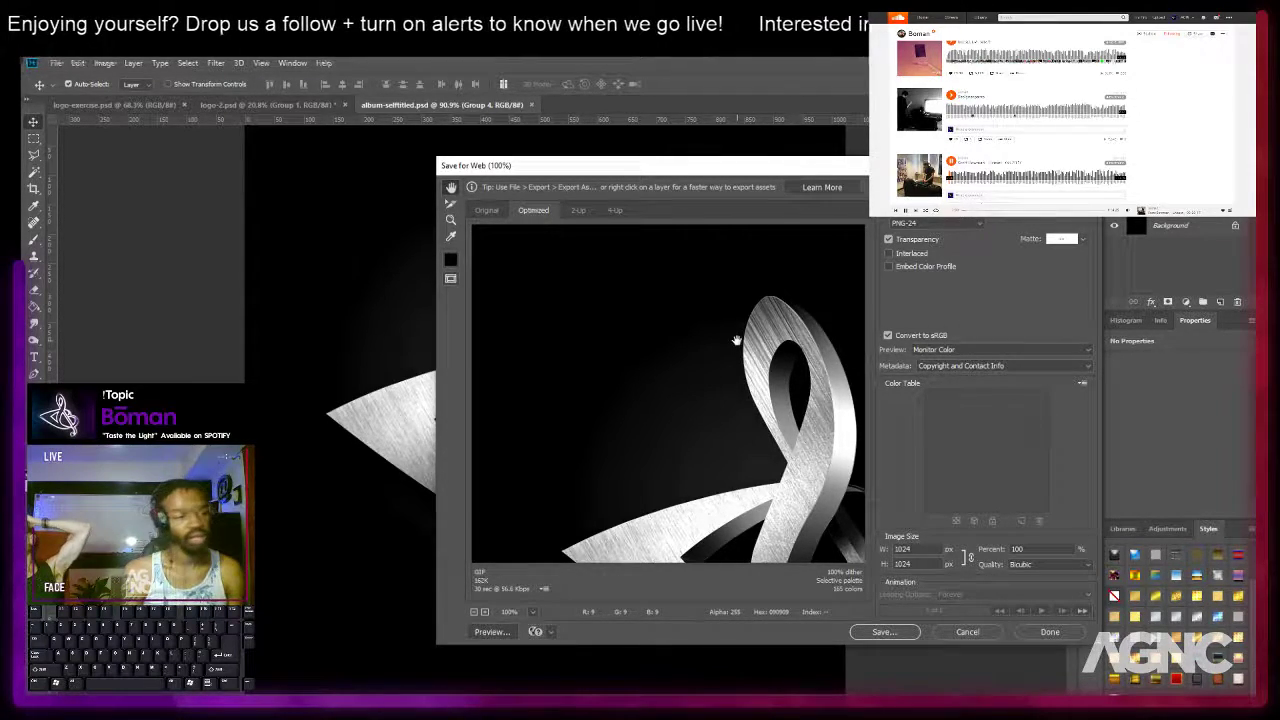
left_click_drag(738, 428, 676, 298)
left_click_drag(716, 420, 637, 331)
left_click_drag(686, 404, 758, 453)
left_click_drag(713, 408, 840, 543)
left_click_drag(786, 450, 627, 384)
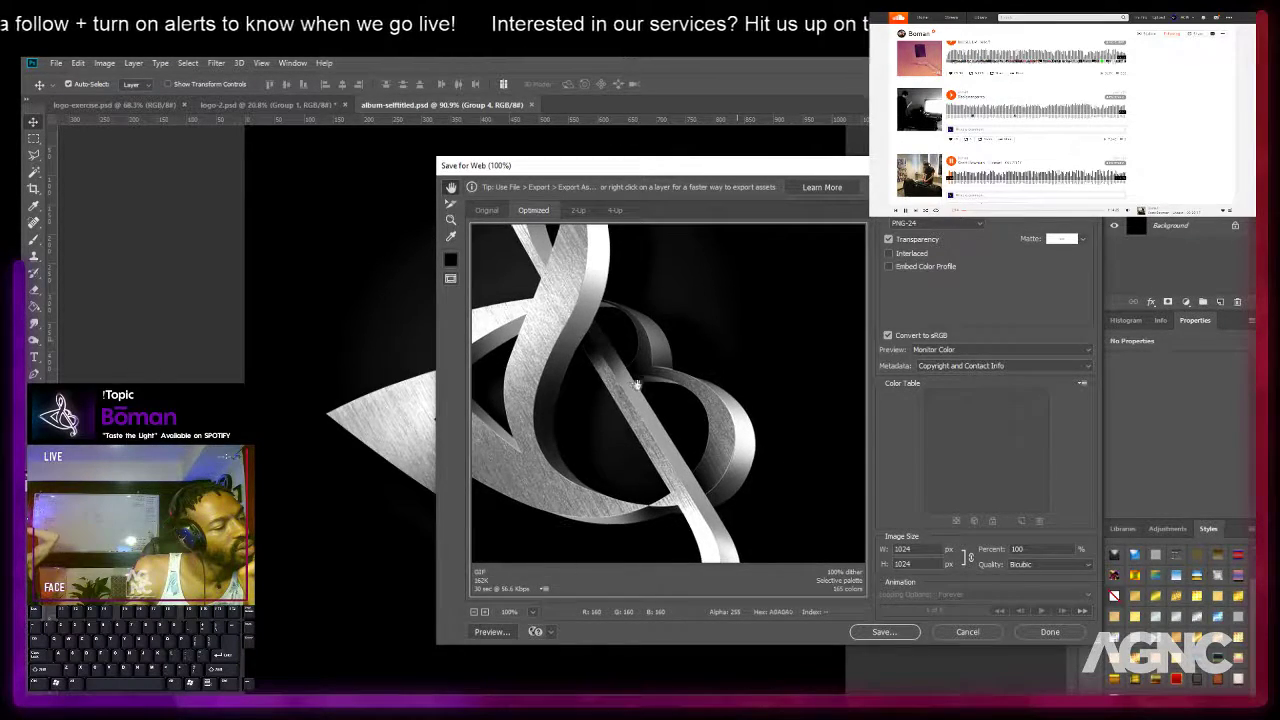
left_click_drag(714, 467, 741, 398)
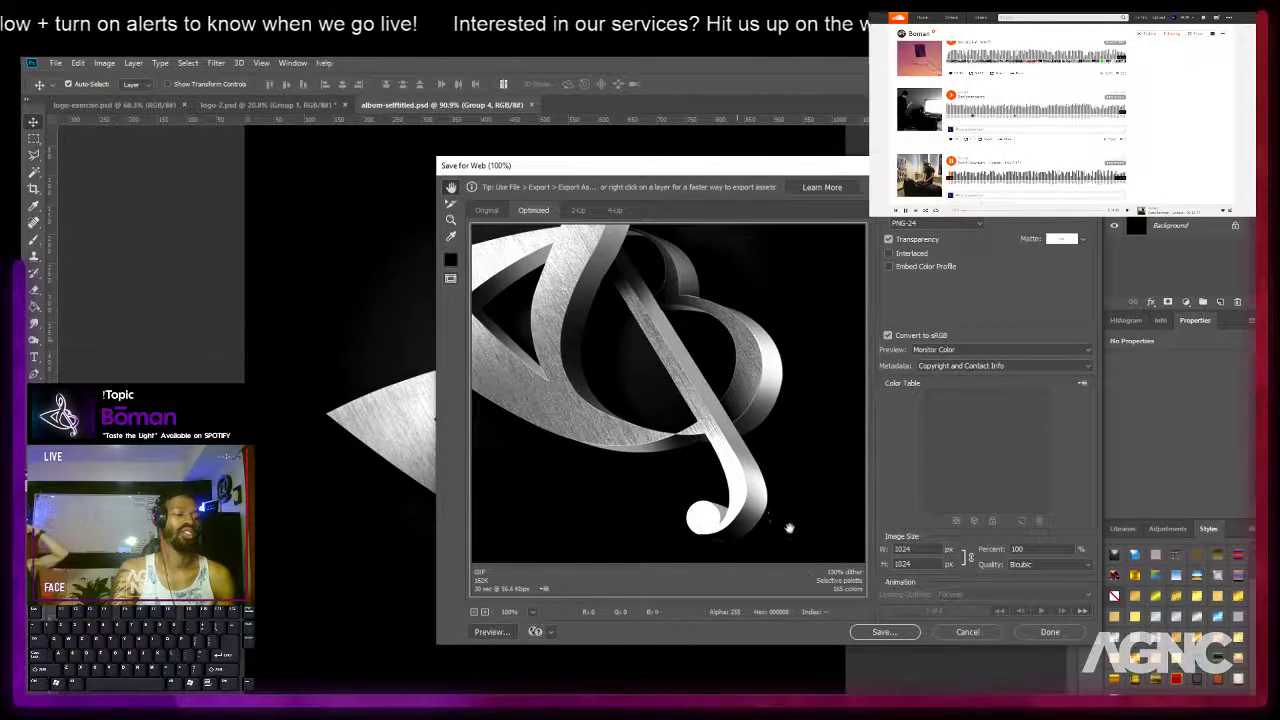
Export the artwork in PNG-24 format as album-selftitled.png into the Boman folder under Projects.
left_click(880, 632)
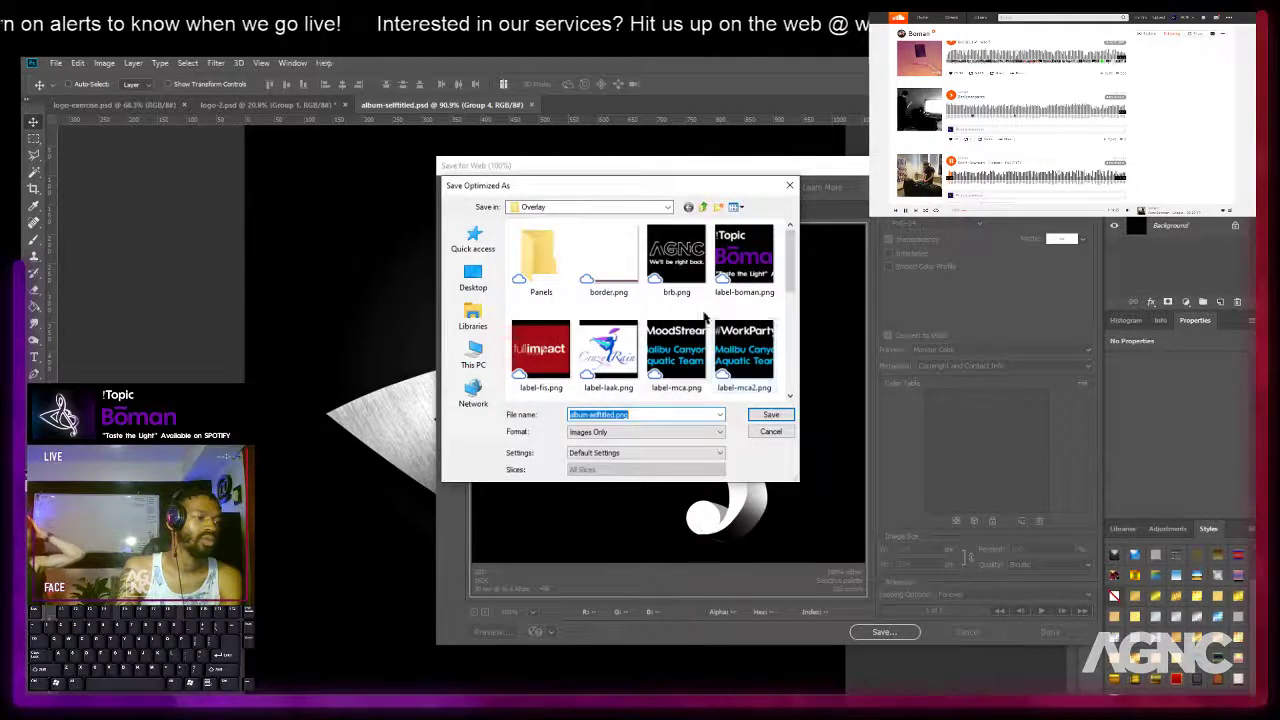
left_click(667, 207)
left_click(669, 208)
left_click(705, 207)
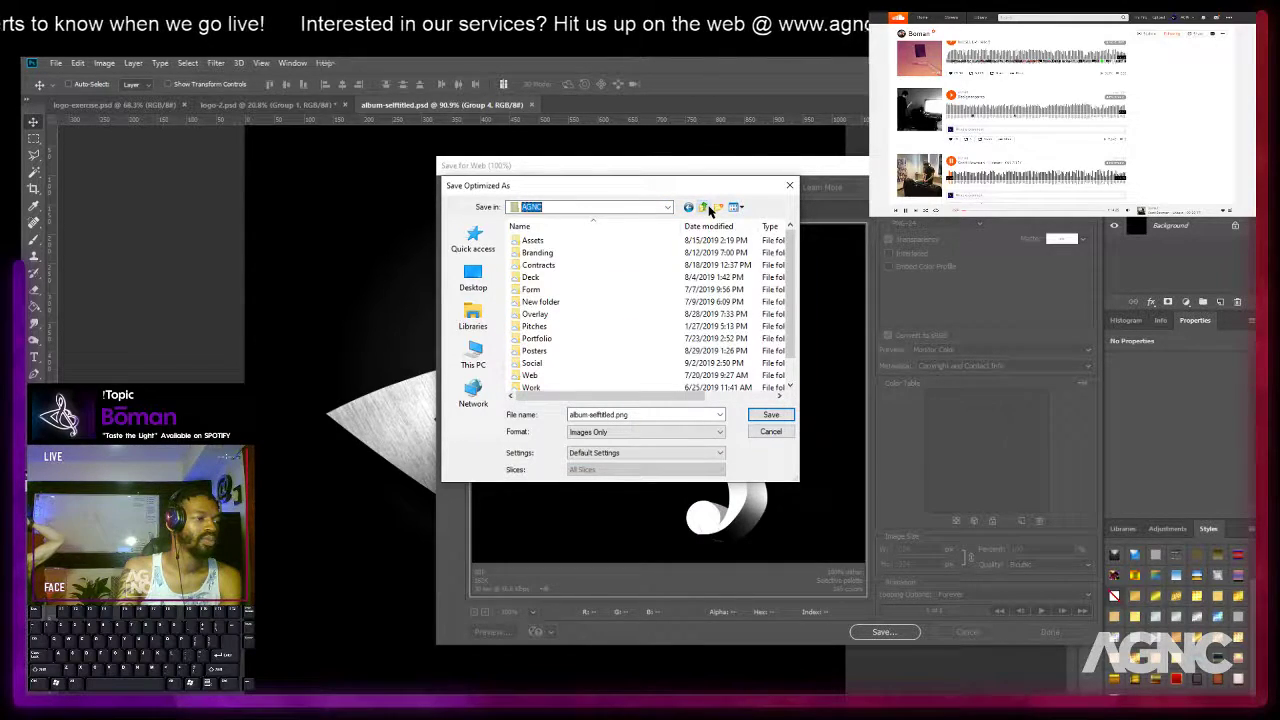
left_click(707, 207)
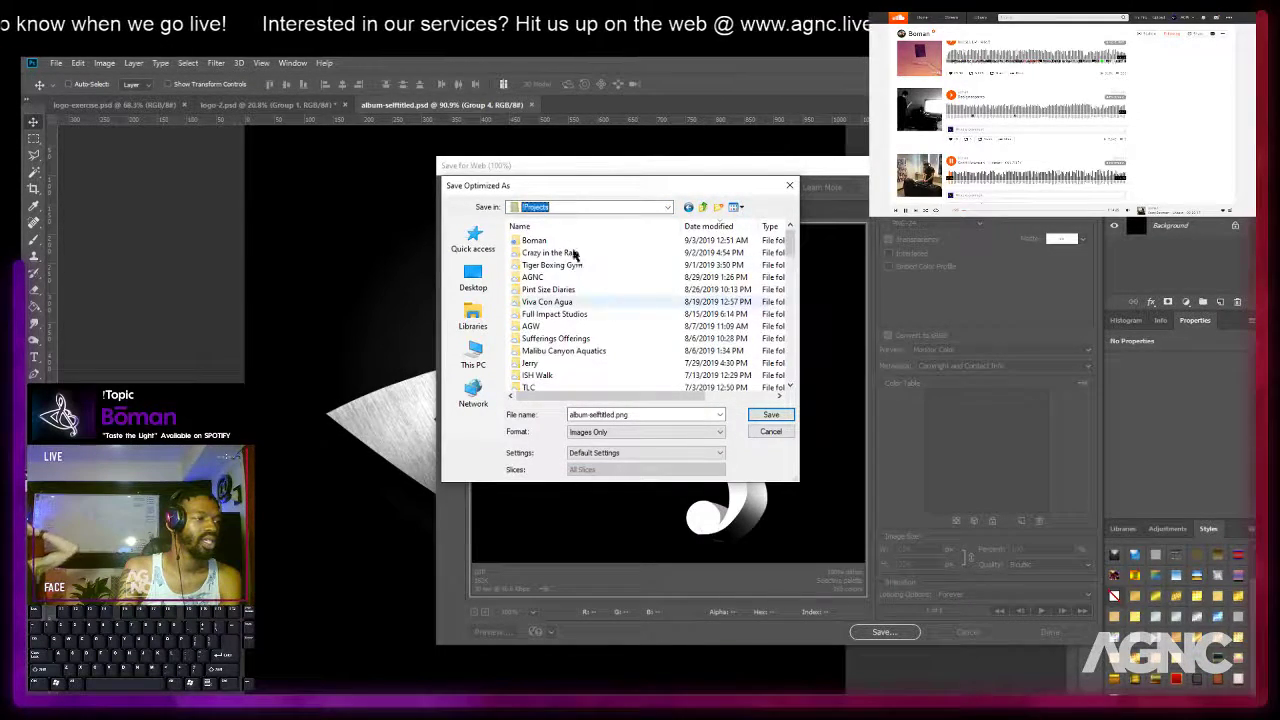
double_click(534, 241)
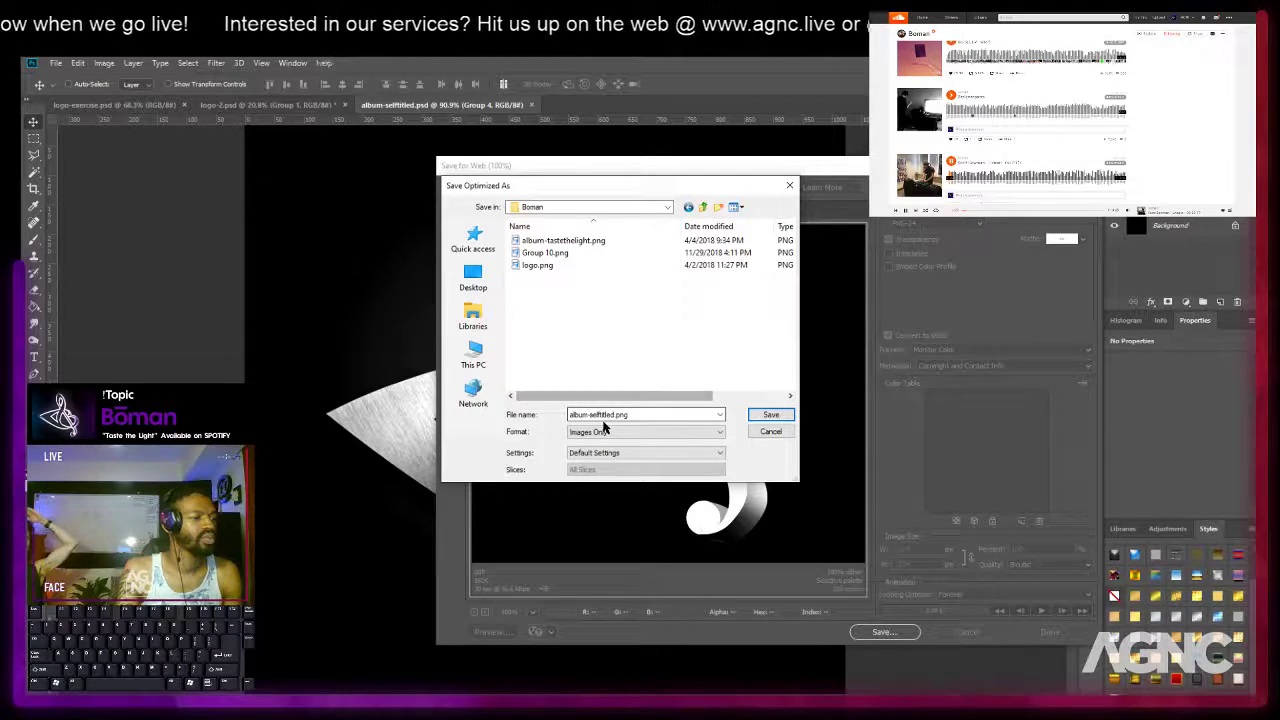
double_click(674, 414)
left_click(771, 414)
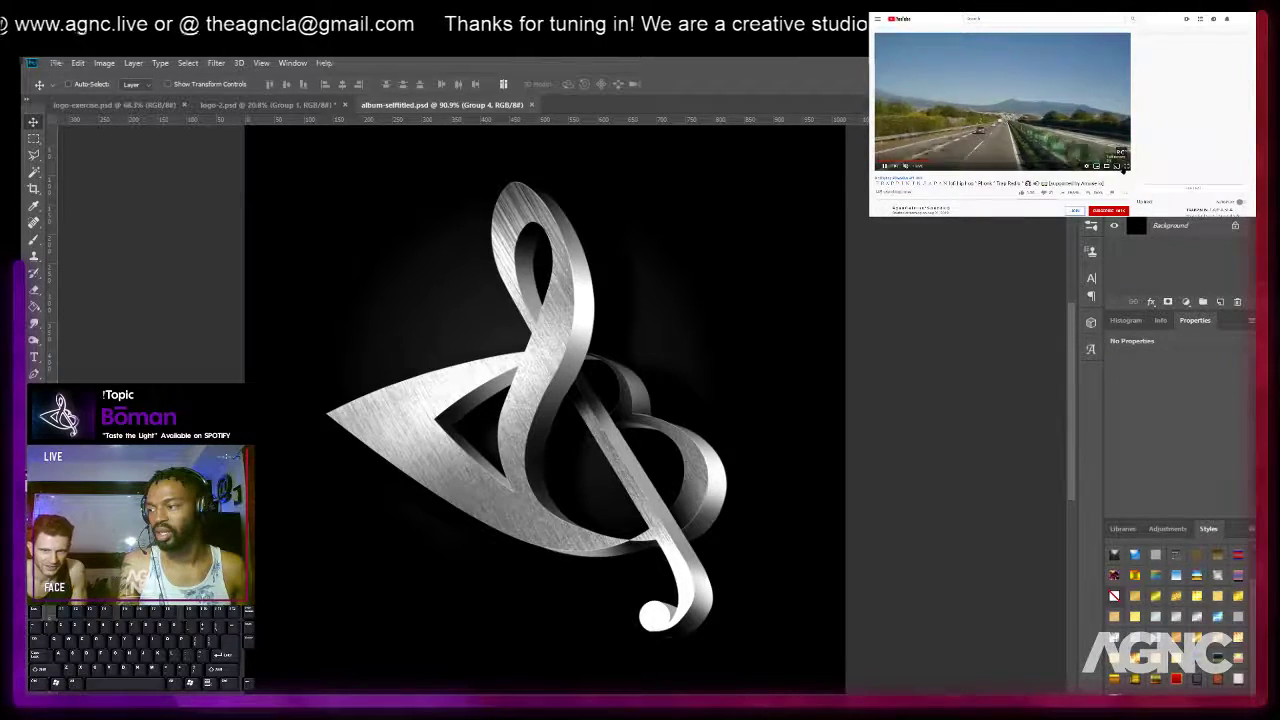
Switch to YouTube and show the playing road video in full screen.
left_click(1125, 167)
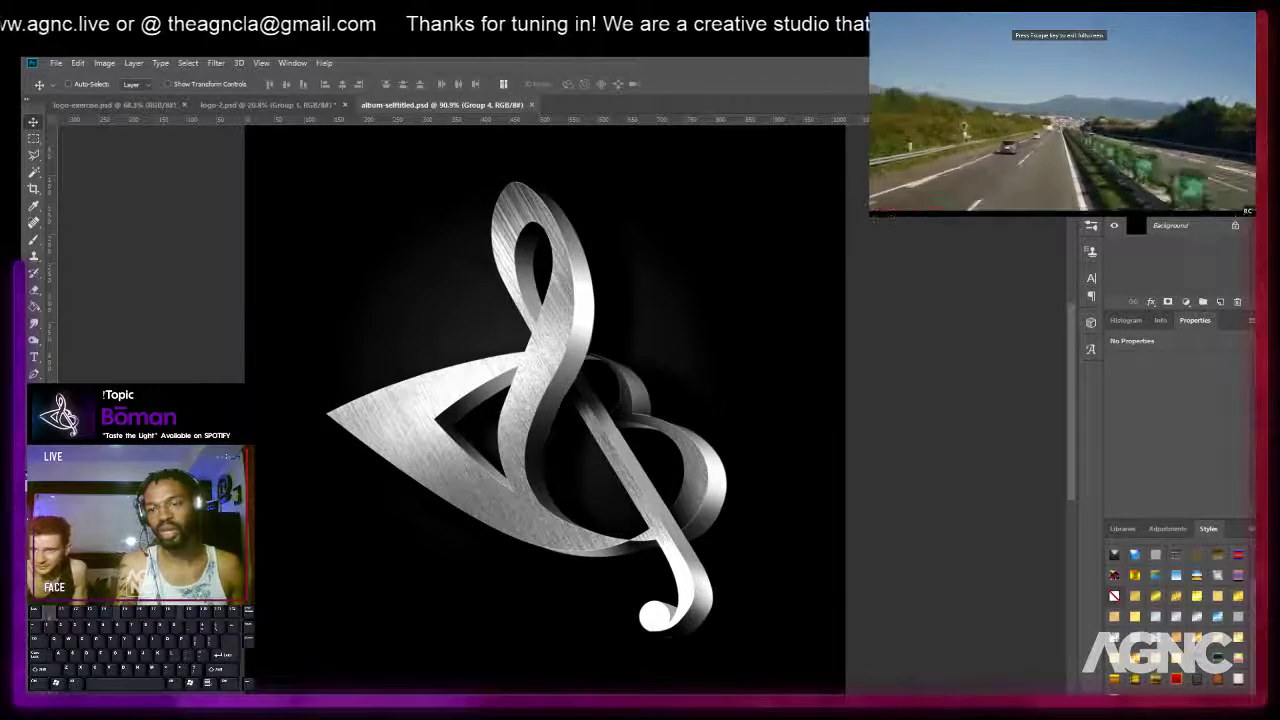